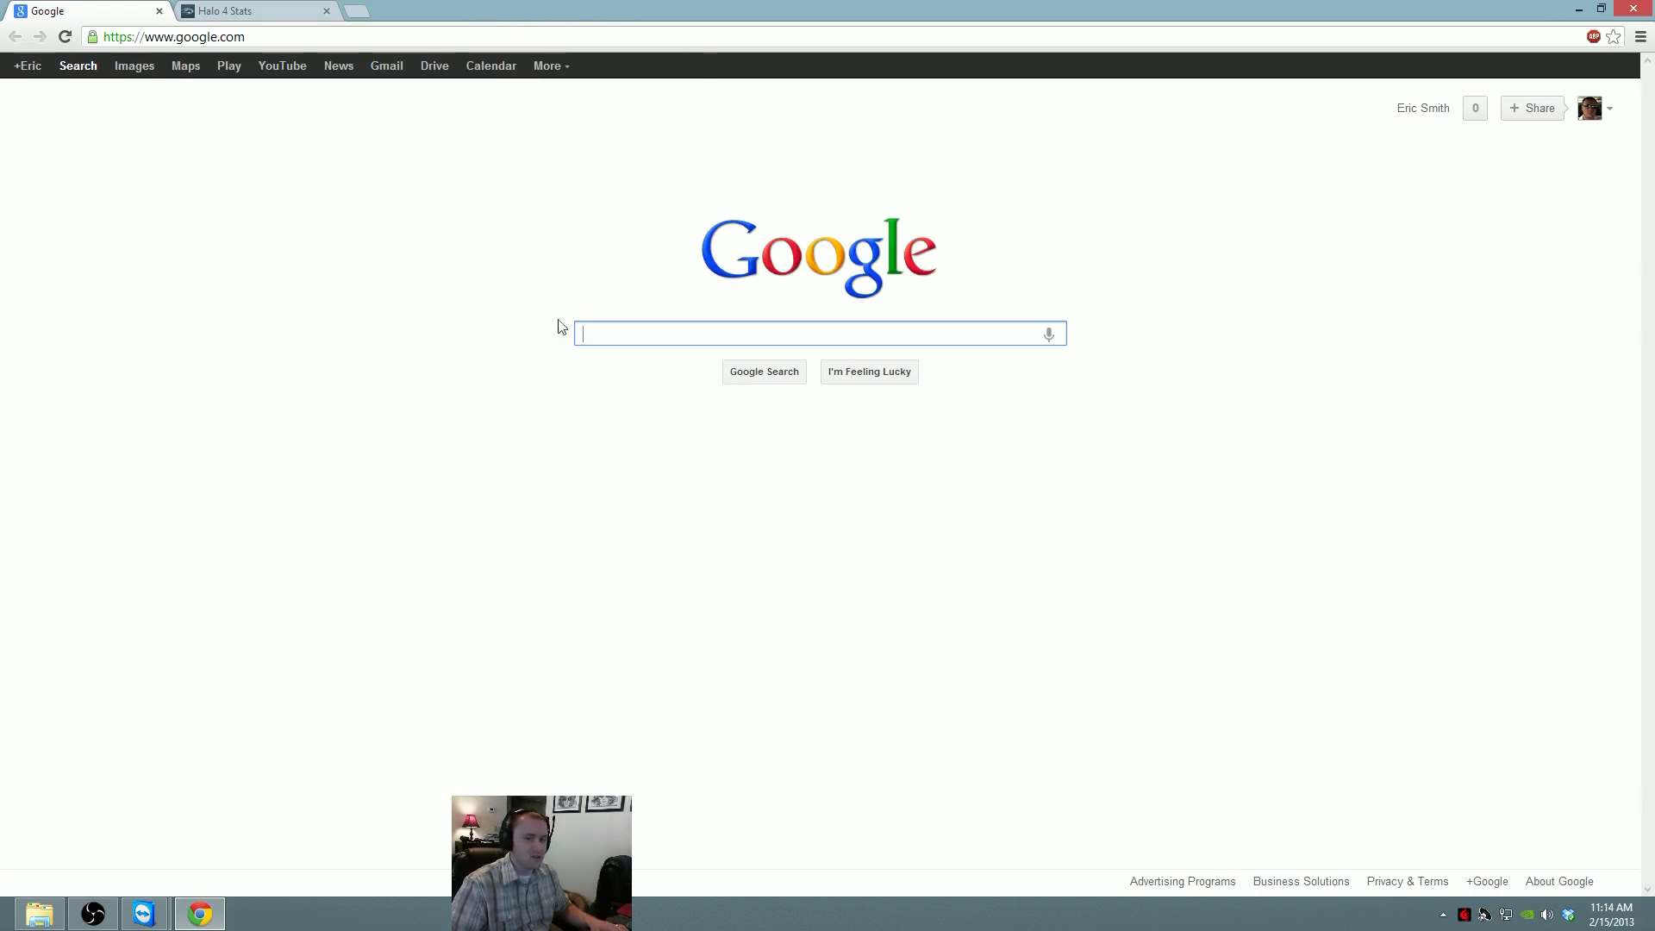
# Search Google for hyperspin and open the HyperSpin HyperBoard home page from the results
pyautogui.write('hy')
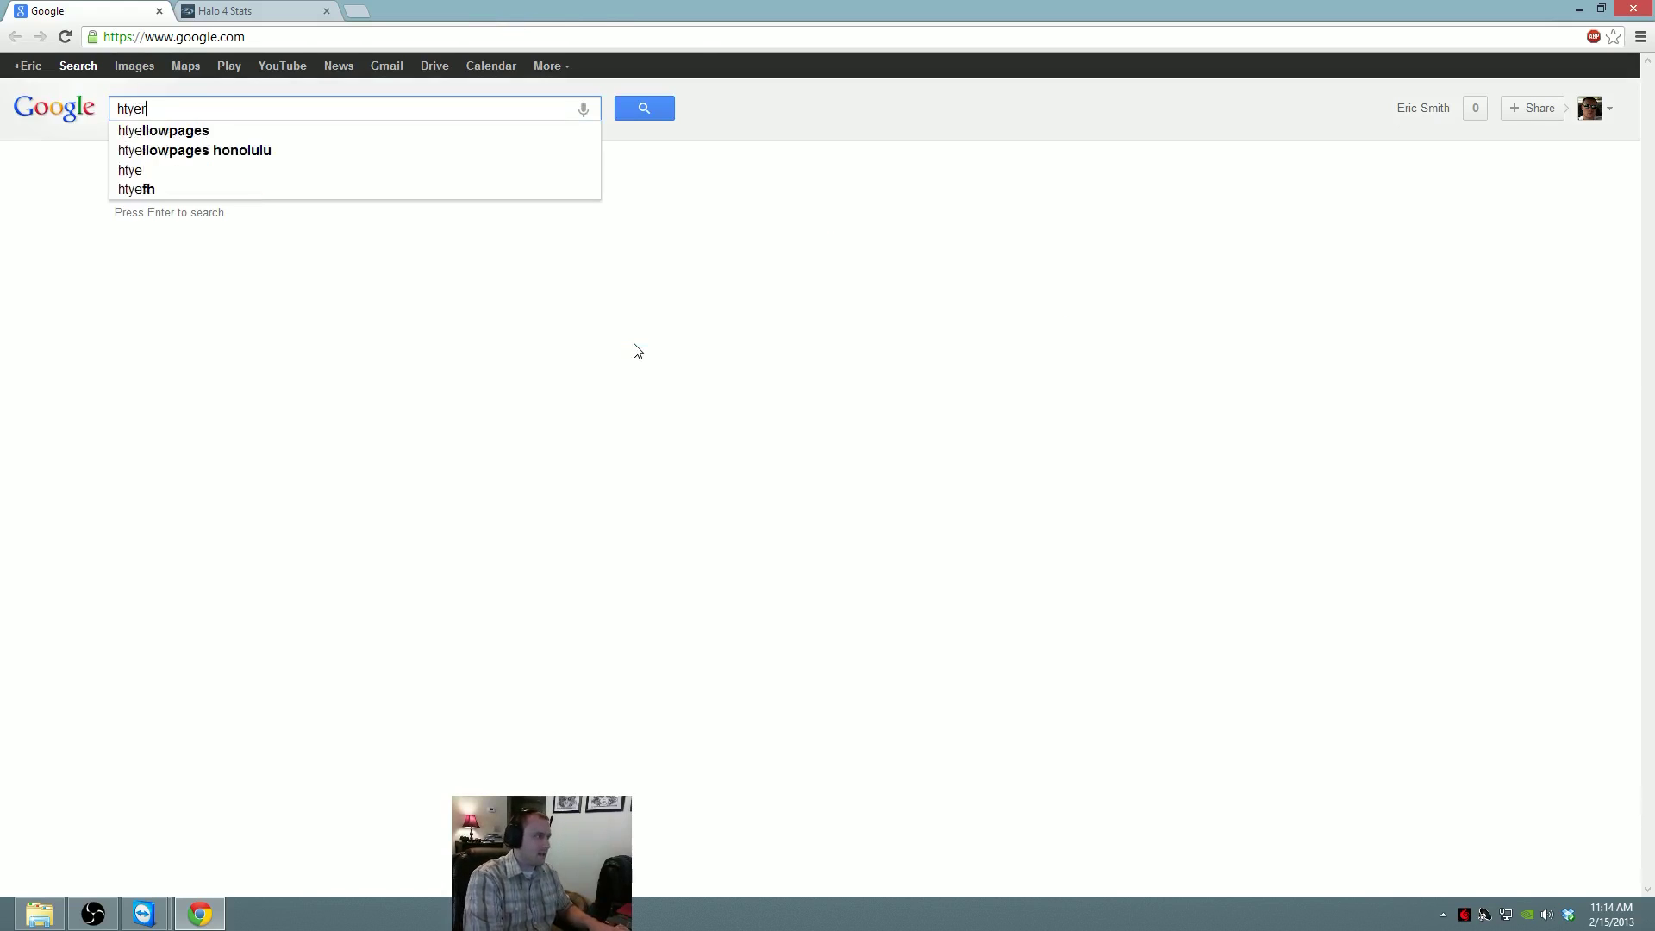
pyautogui.write('en')
pyautogui.press('BackSpace')
pyautogui.press('BackSpace')
pyautogui.write('persh')
pyautogui.press('BackSpace')
pyautogui.write('pin')
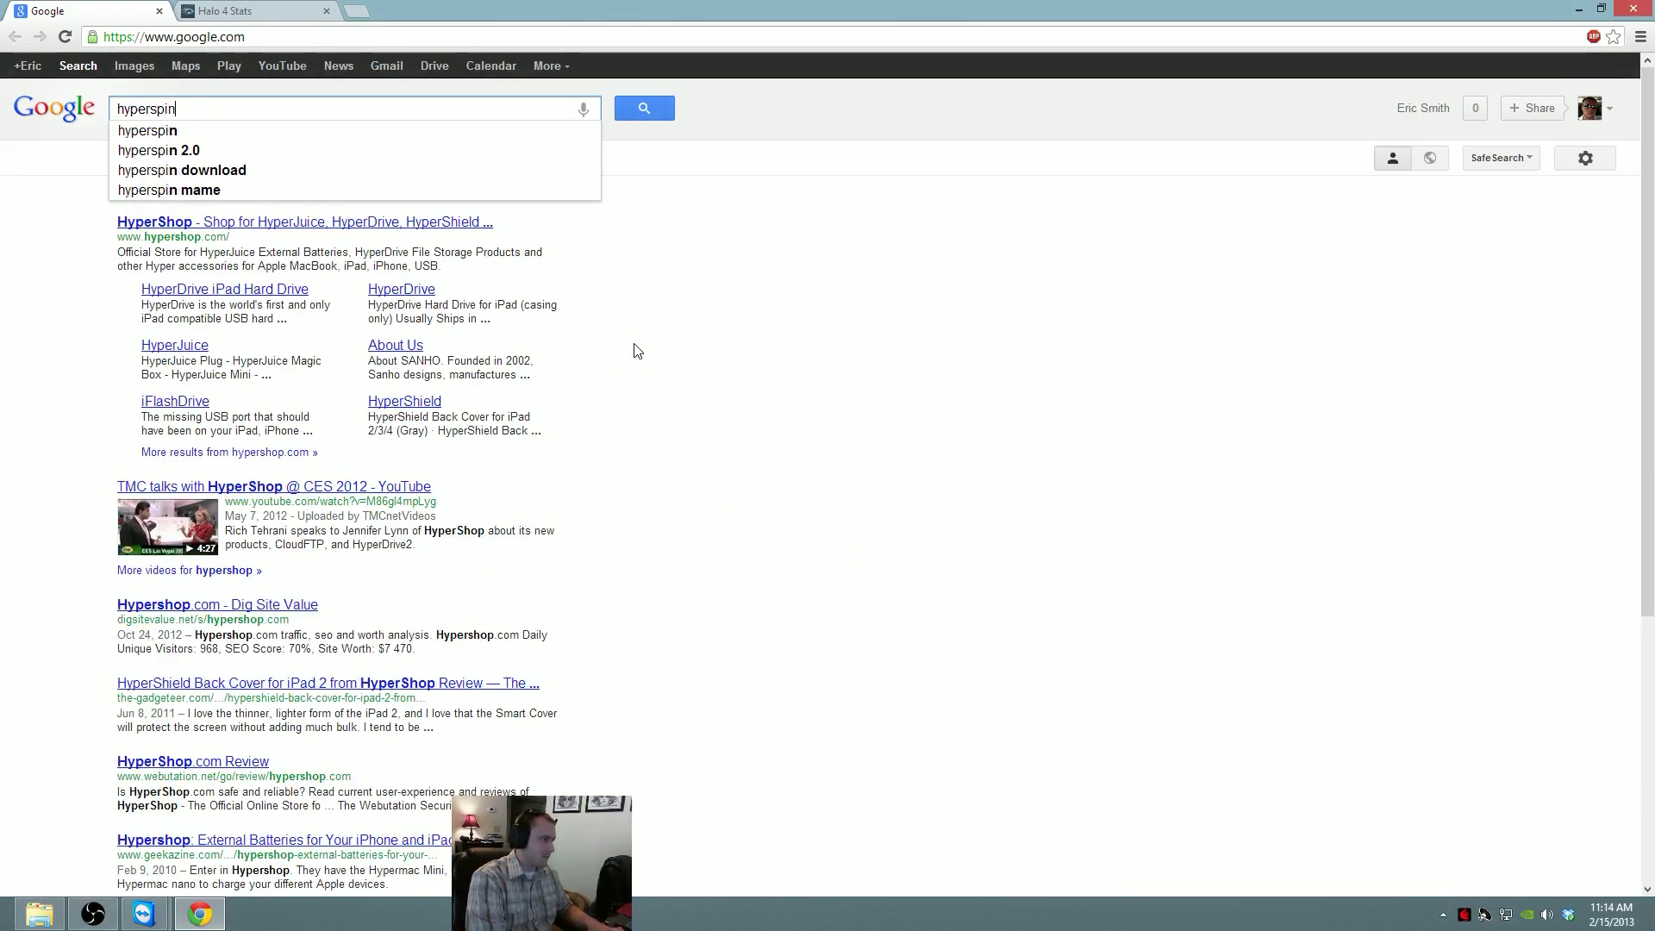
pyautogui.press('Return')
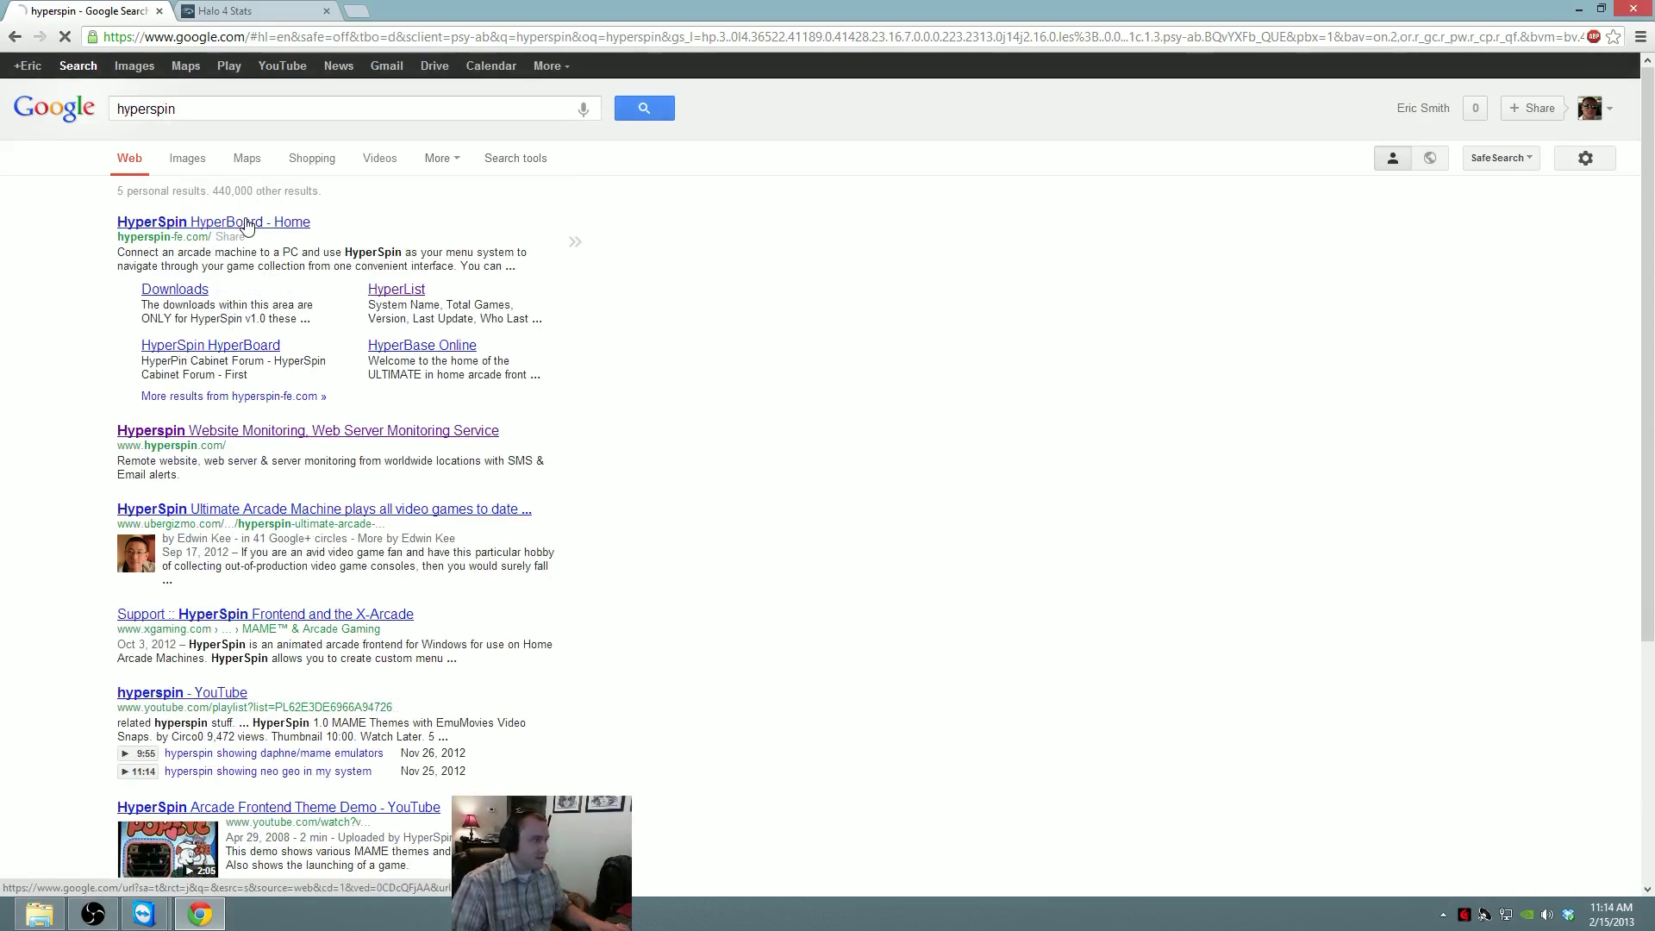
pyautogui.click(246, 223)
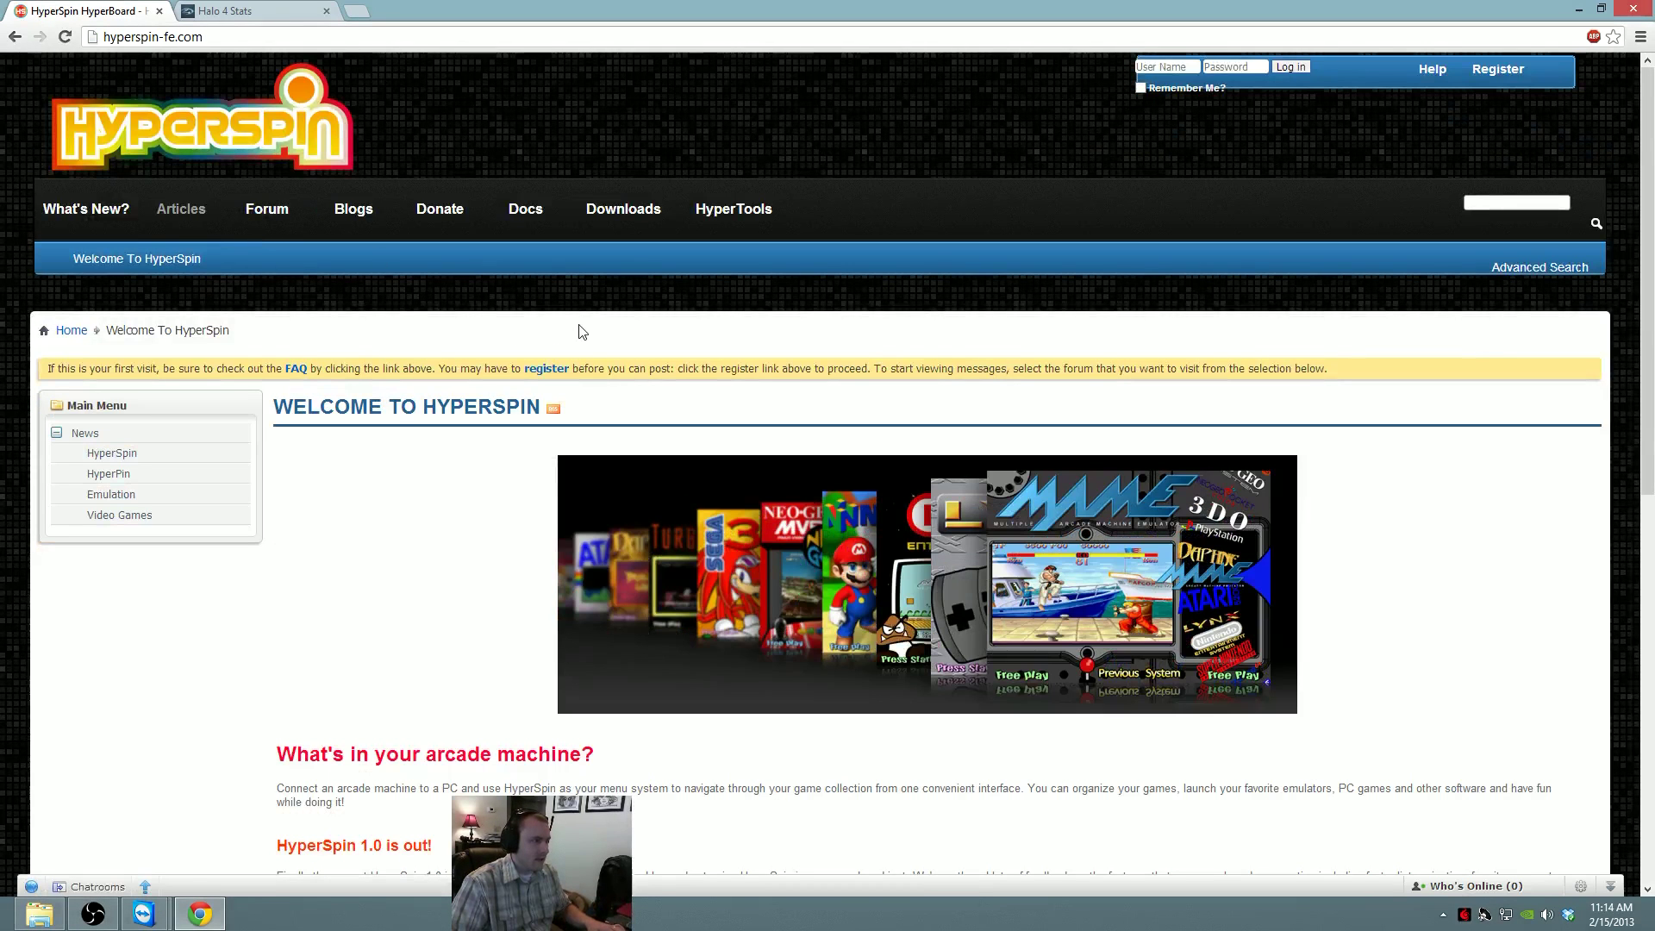
# Browse the site's downloads to HyperSpin v1.0 Downloads, HyperSpin v1.0 Releases and its HyperSpin Downloads category
pyautogui.click(626, 206)
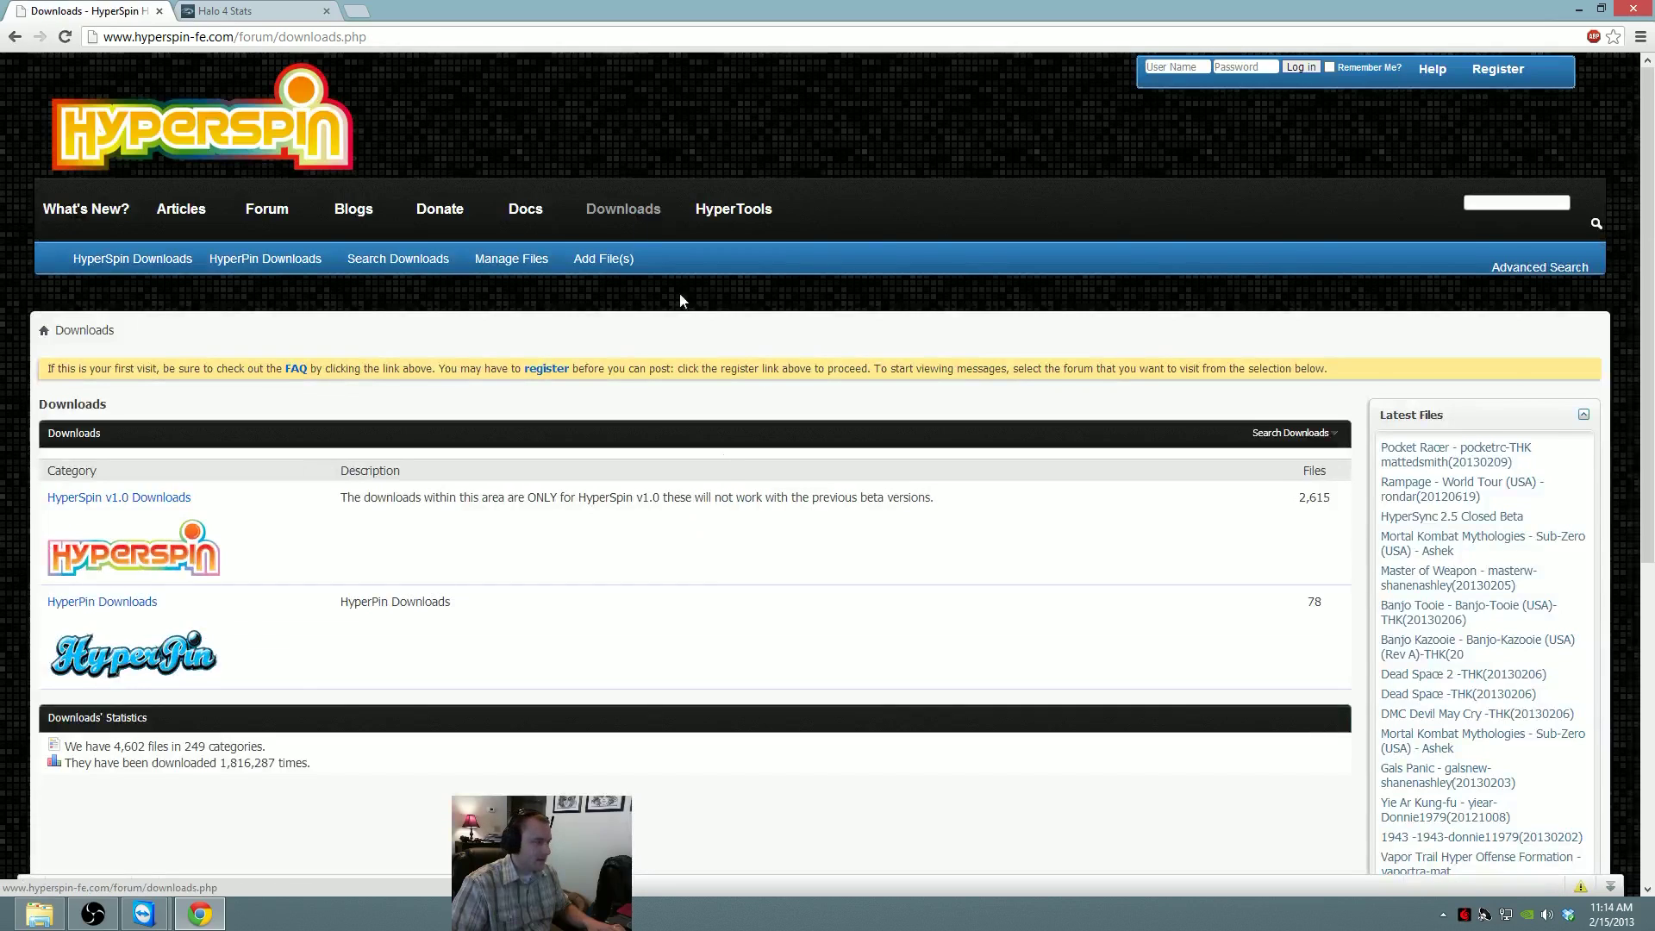
pyautogui.scroll(-1, 696, 510)
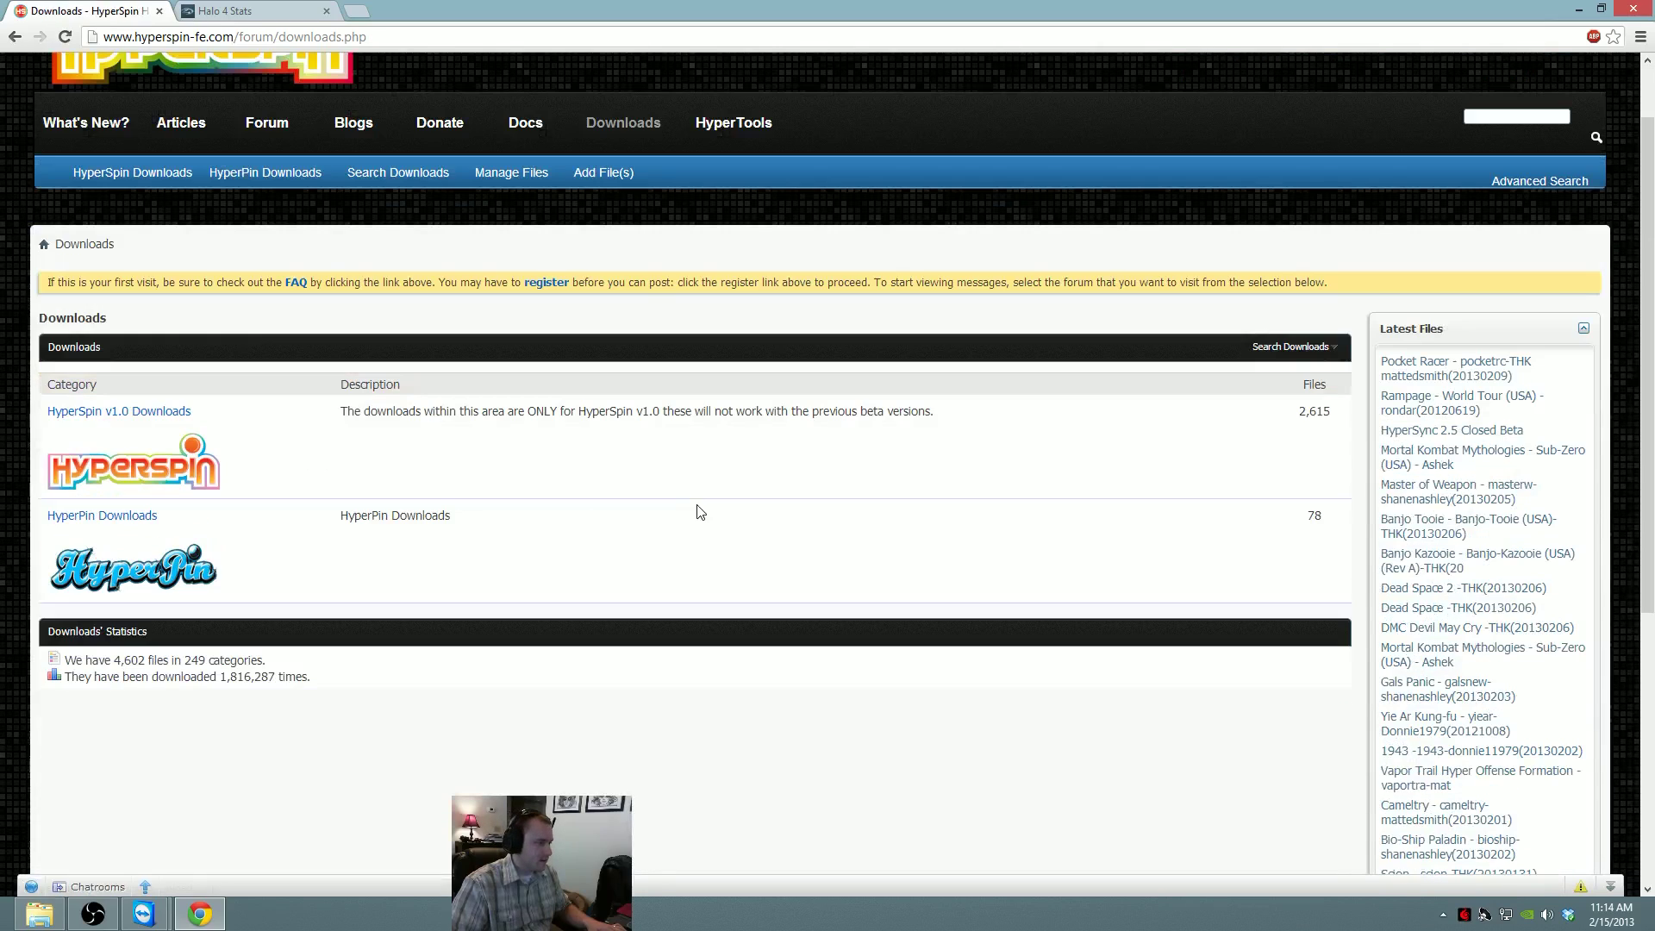
pyautogui.click(144, 420)
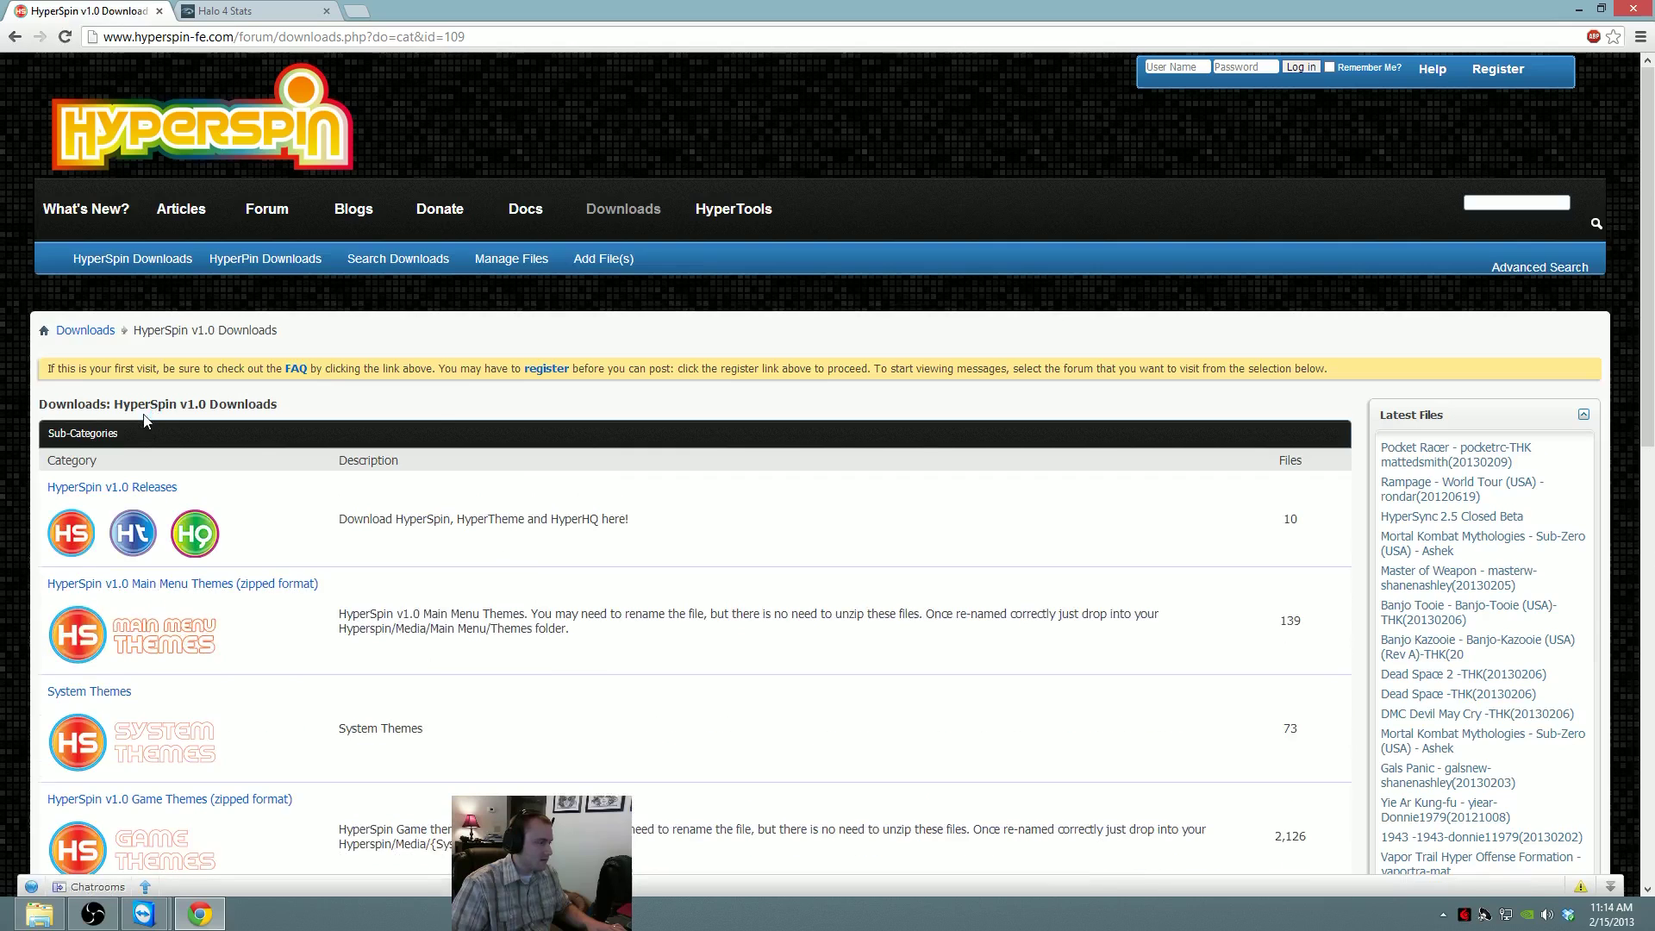
pyautogui.scroll(-2, 438, 420)
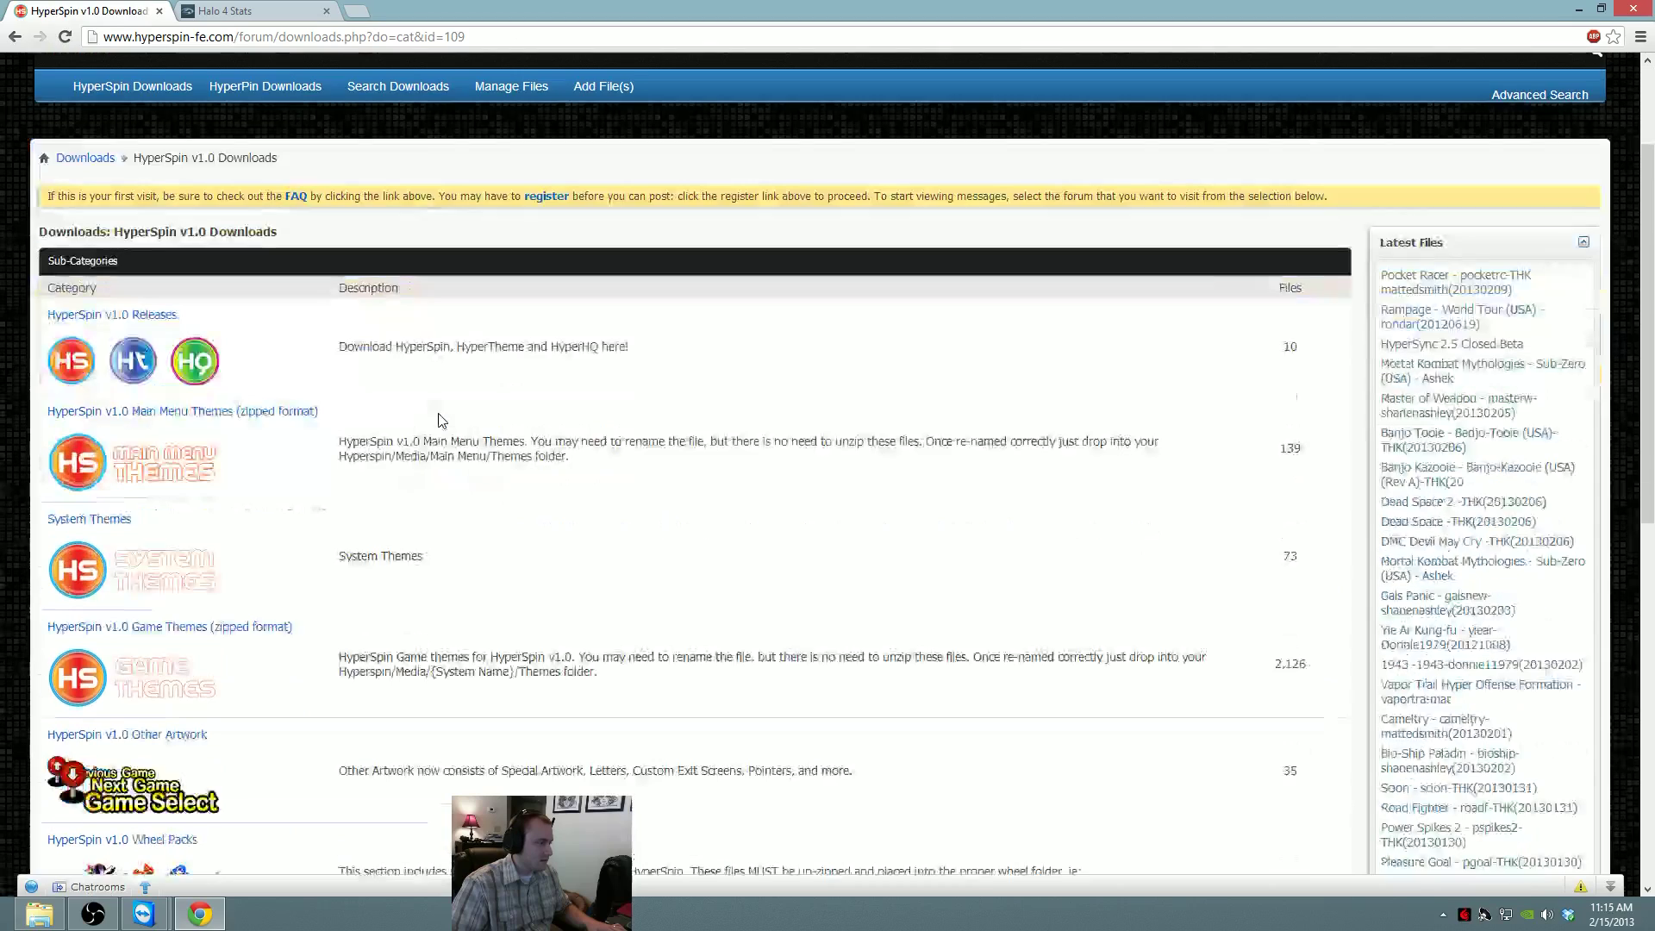
pyautogui.click(132, 315)
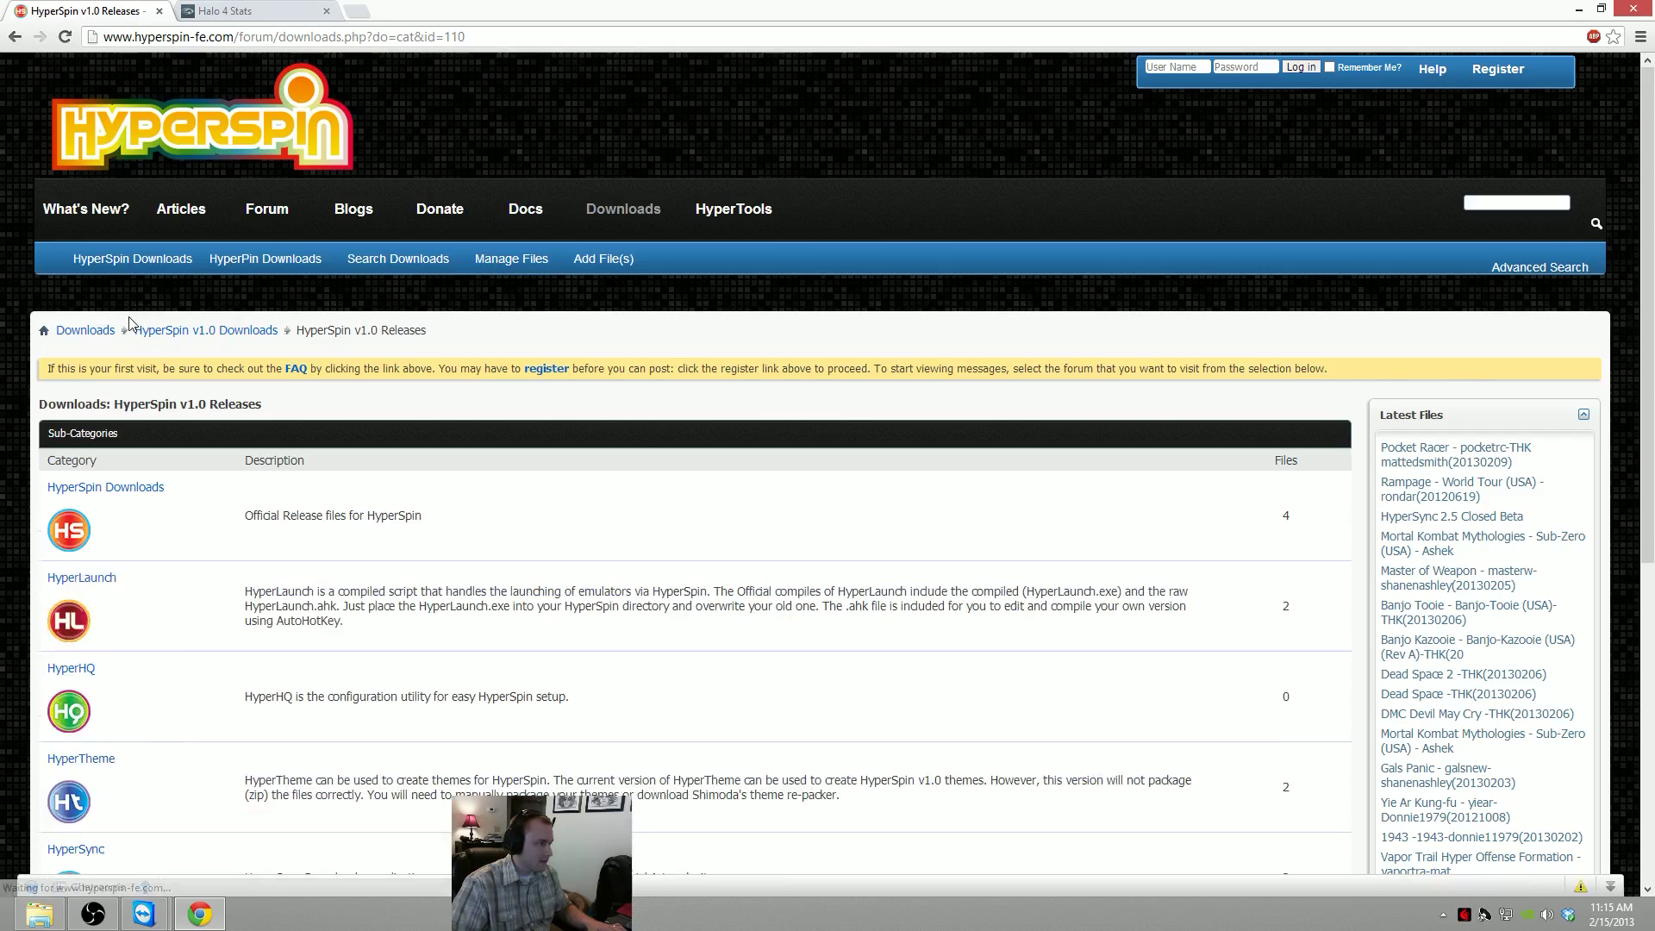
pyautogui.scroll(-3, 144, 246)
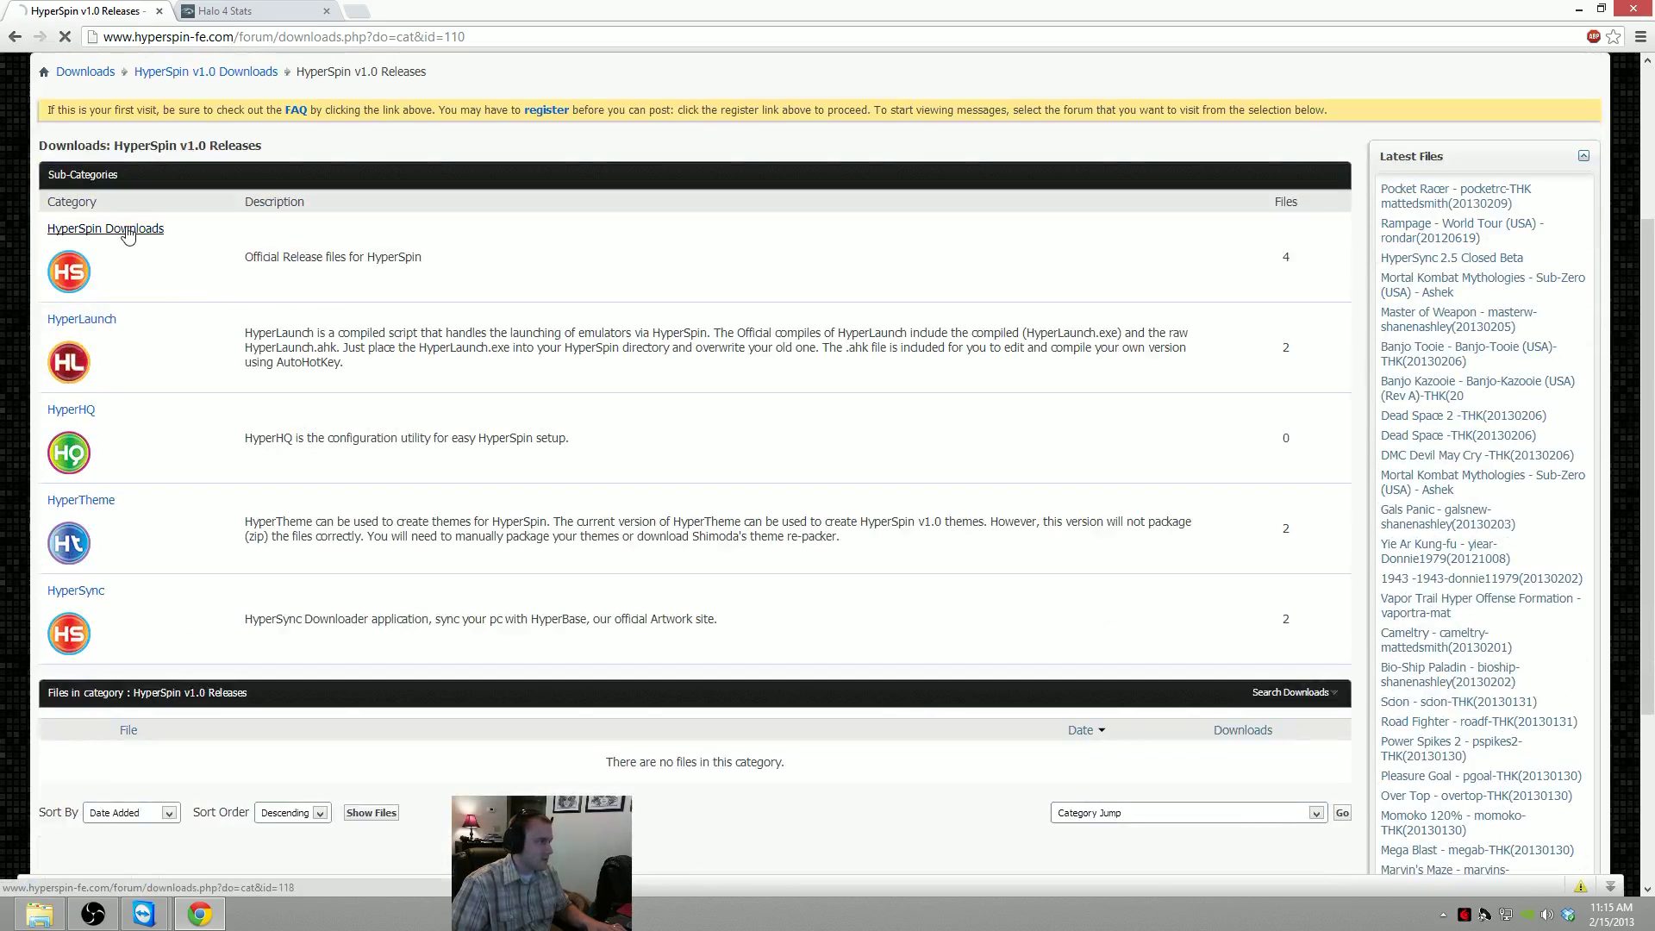
pyautogui.click(127, 234)
pyautogui.scroll(-1, 595, 398)
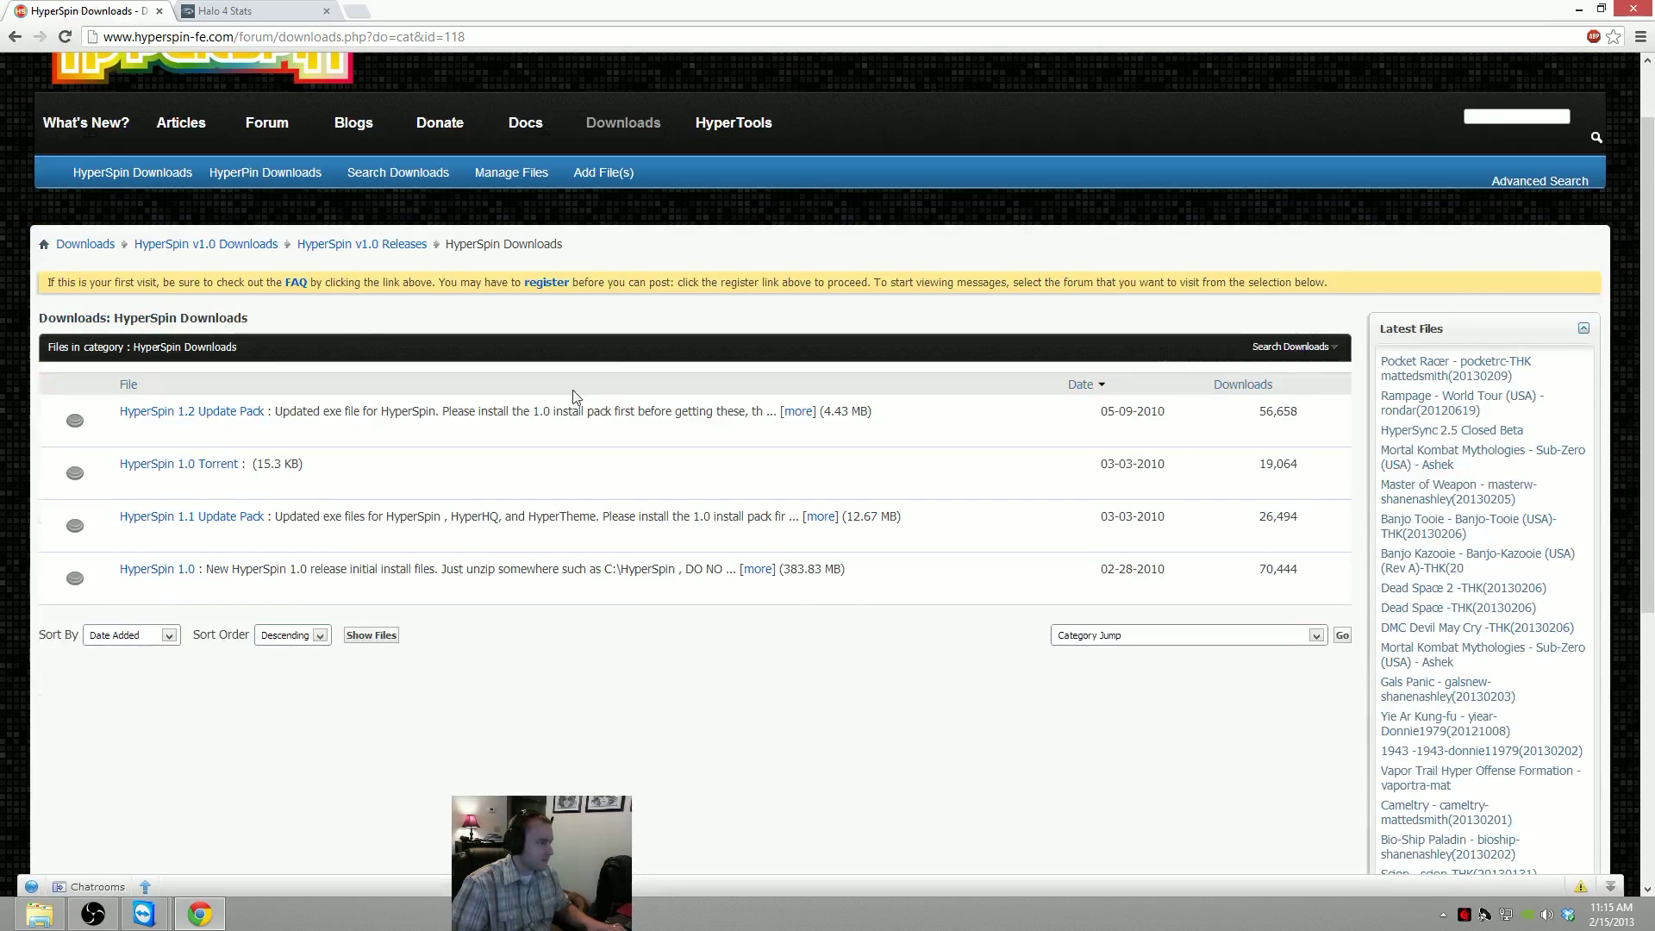
# Examine the HyperSpin 1.2 Update Pack description and the HyperSpin 1.0 Torrent entry, returning to the file list
pyautogui.scroll(-1, 472, 376)
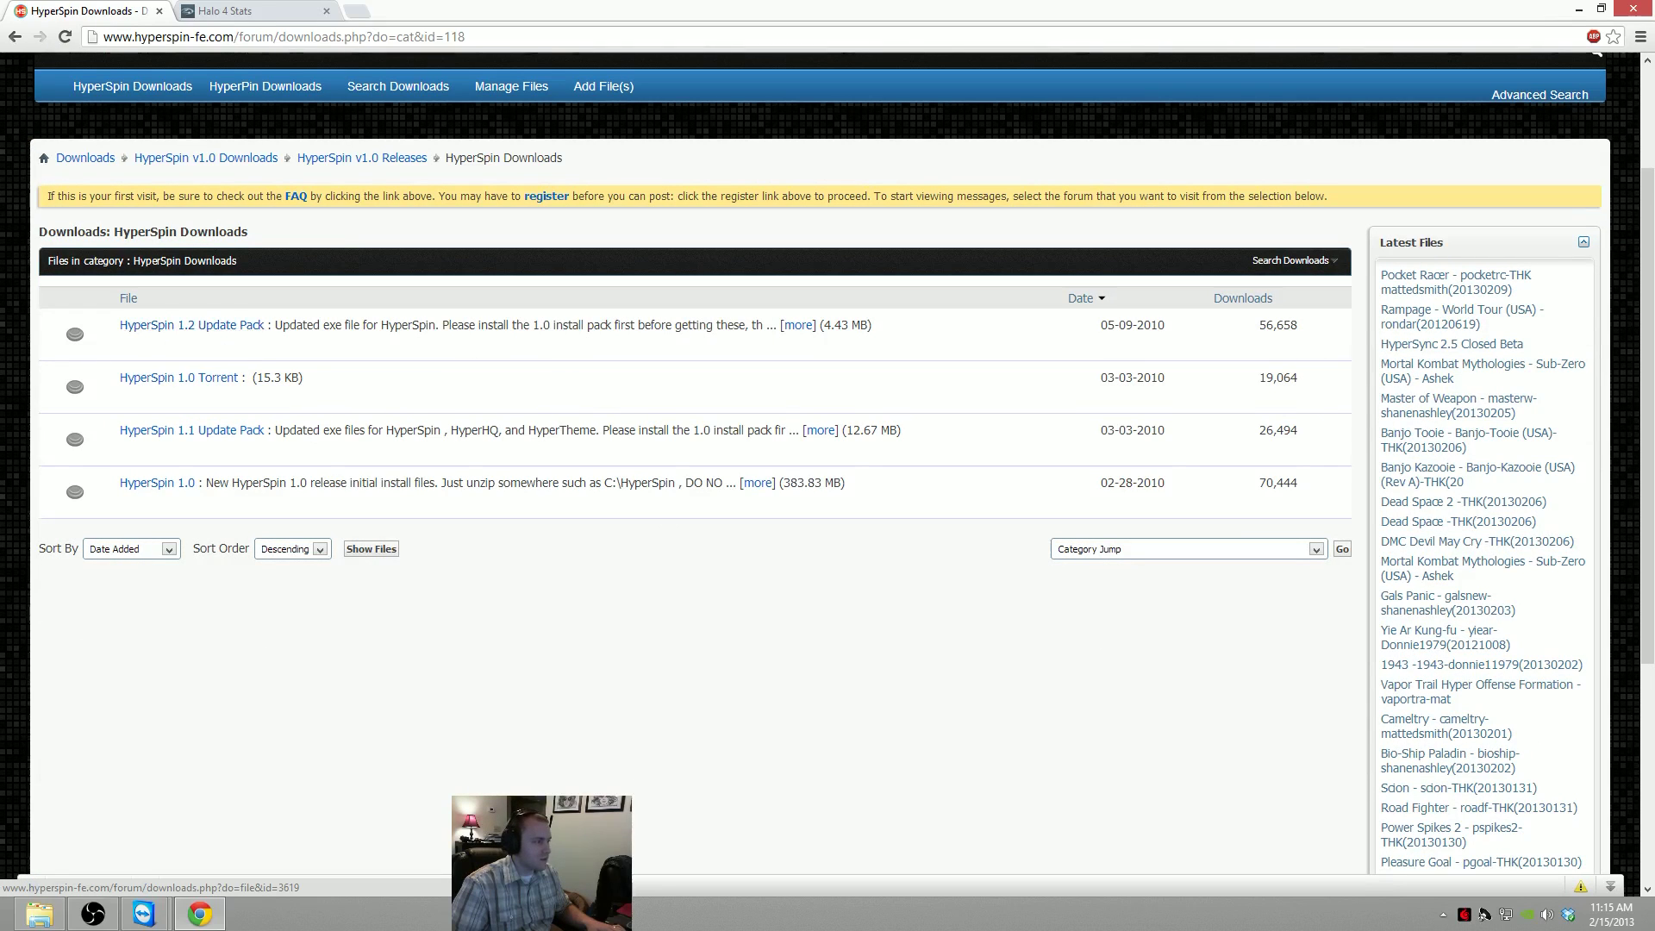
pyautogui.moveTo(273, 325); pyautogui.dragTo(672, 325)
pyautogui.click(575, 342)
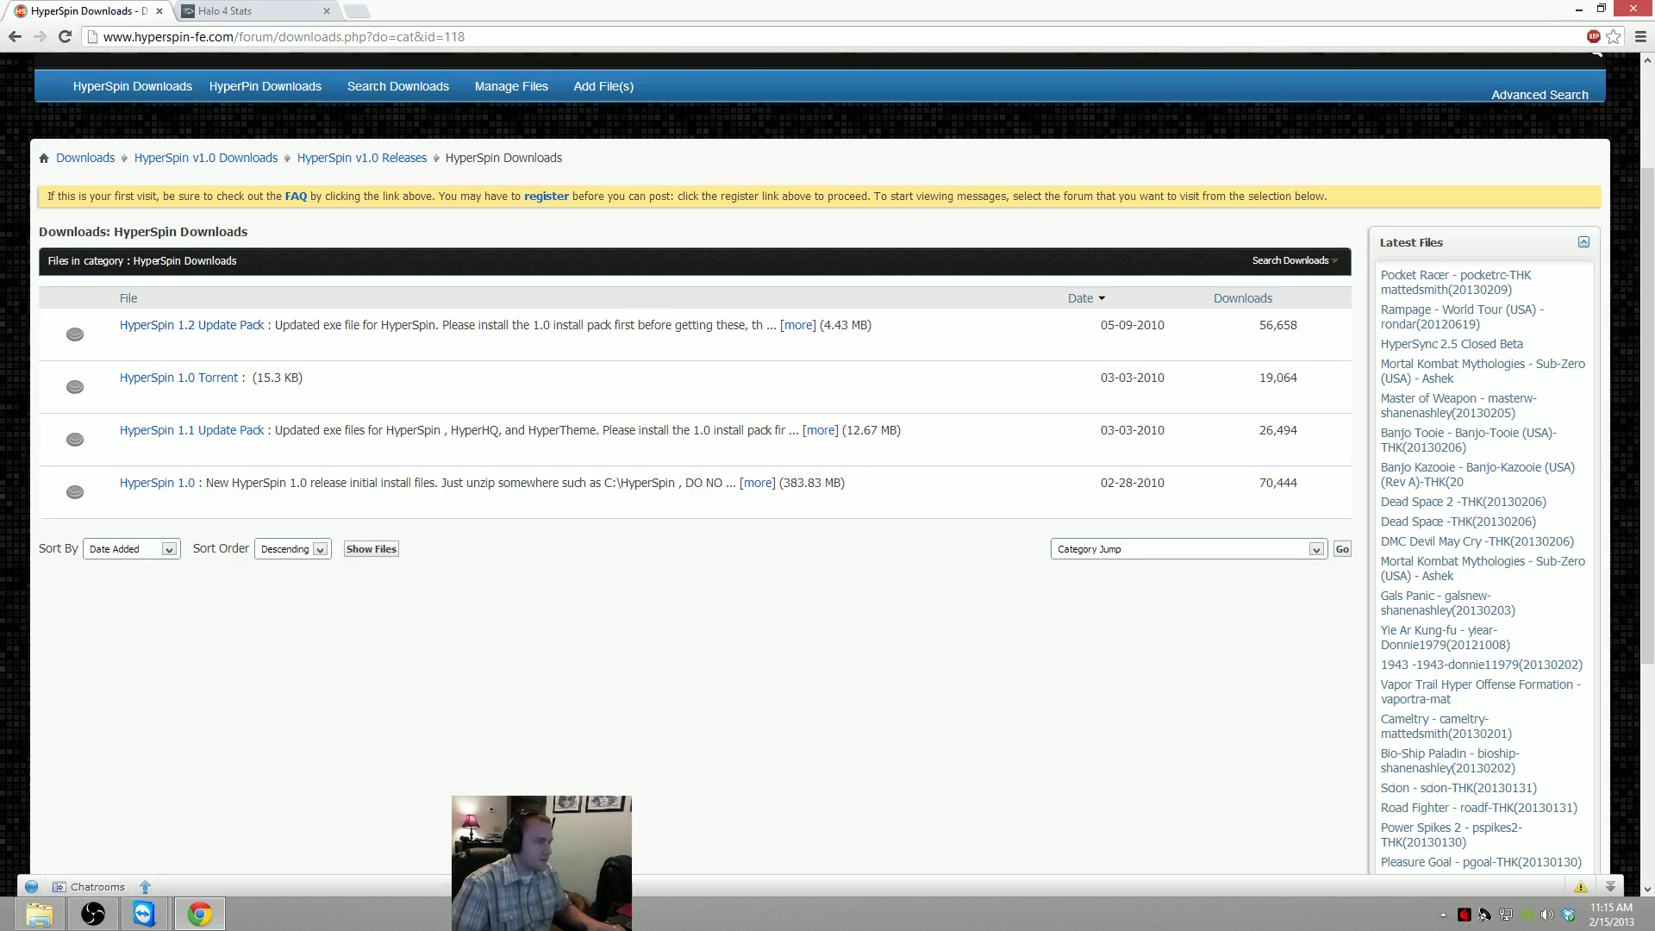
pyautogui.click(804, 331)
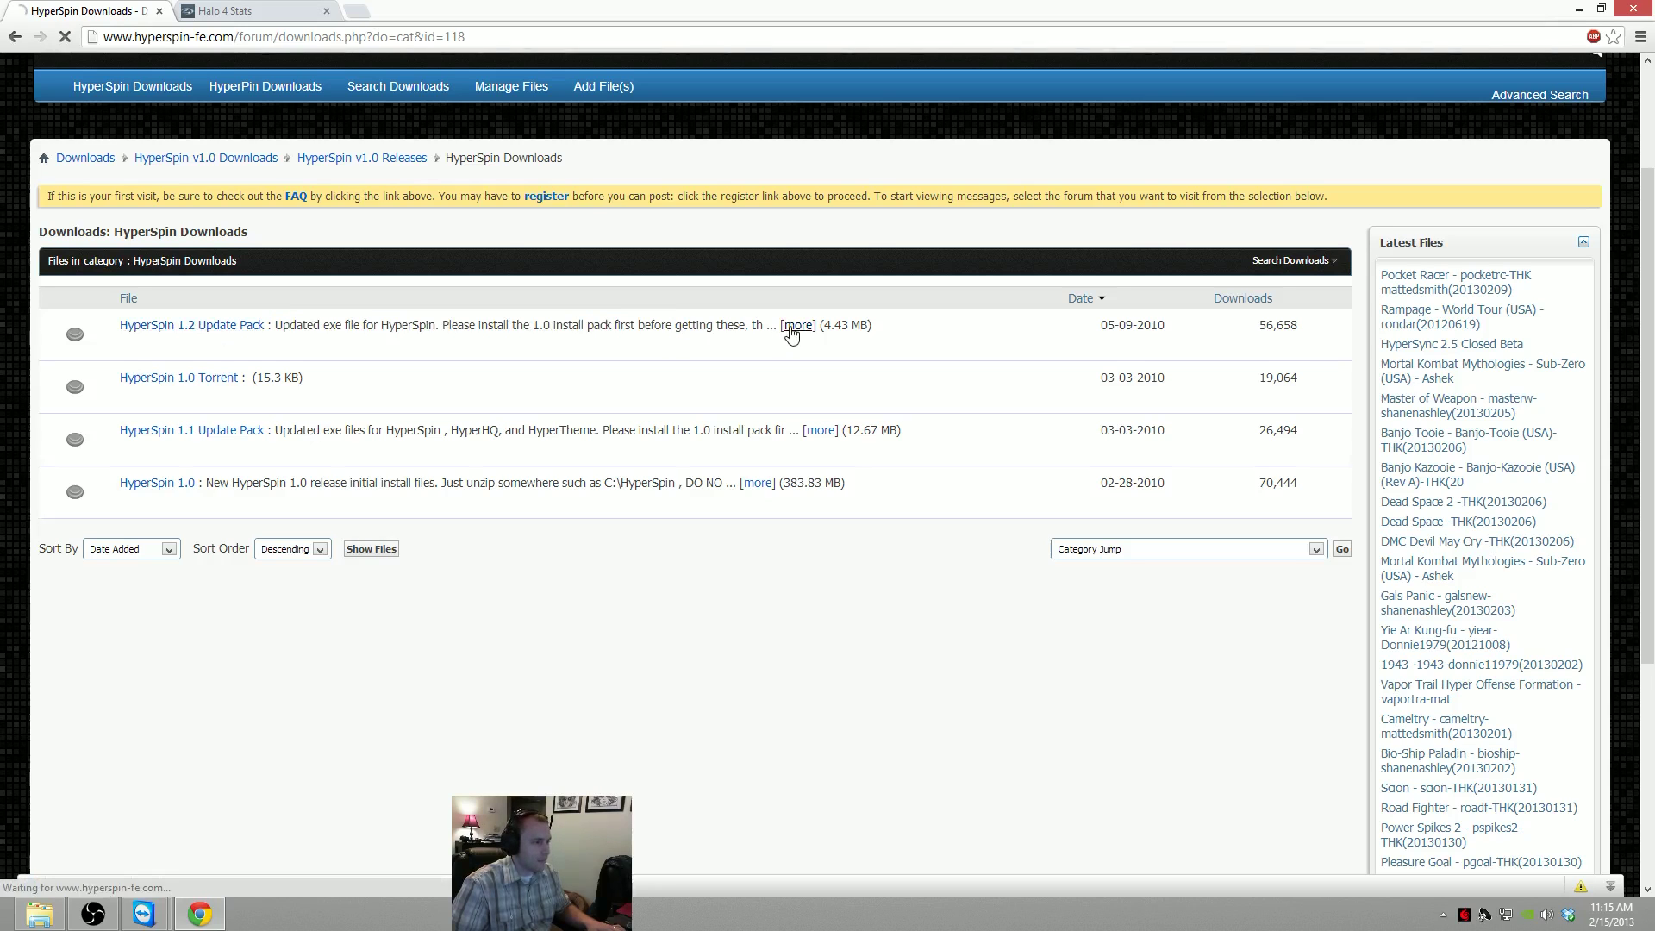
pyautogui.scroll(-1, 548, 493)
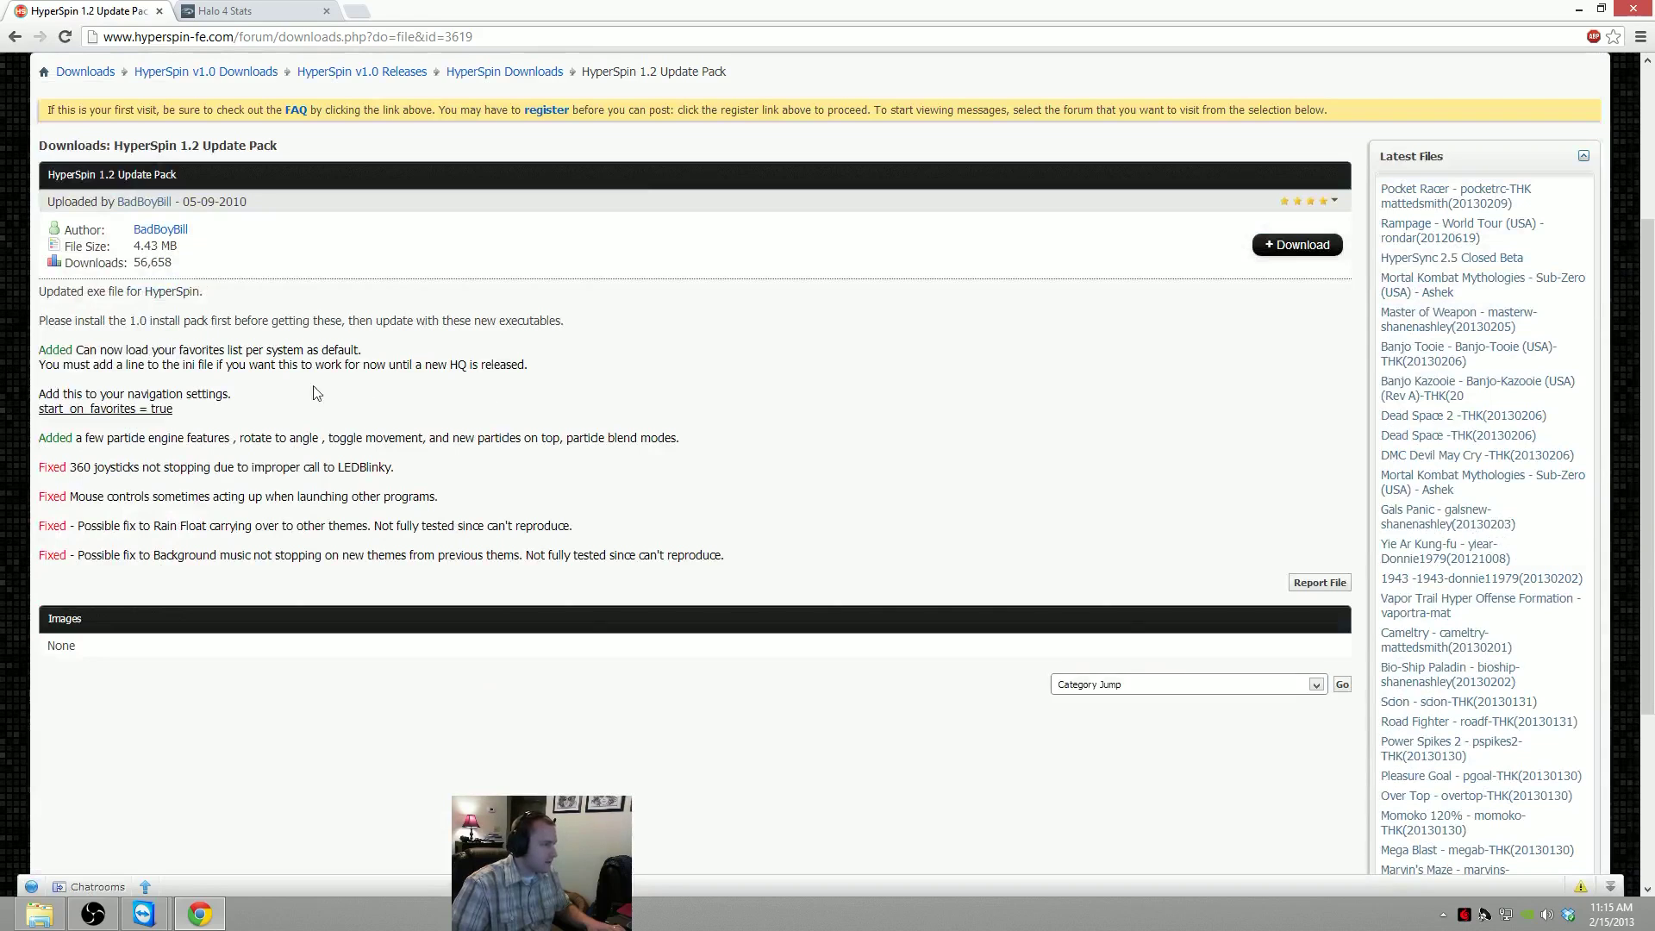
pyautogui.hotkey('alt', 'Left')
pyautogui.click(209, 381)
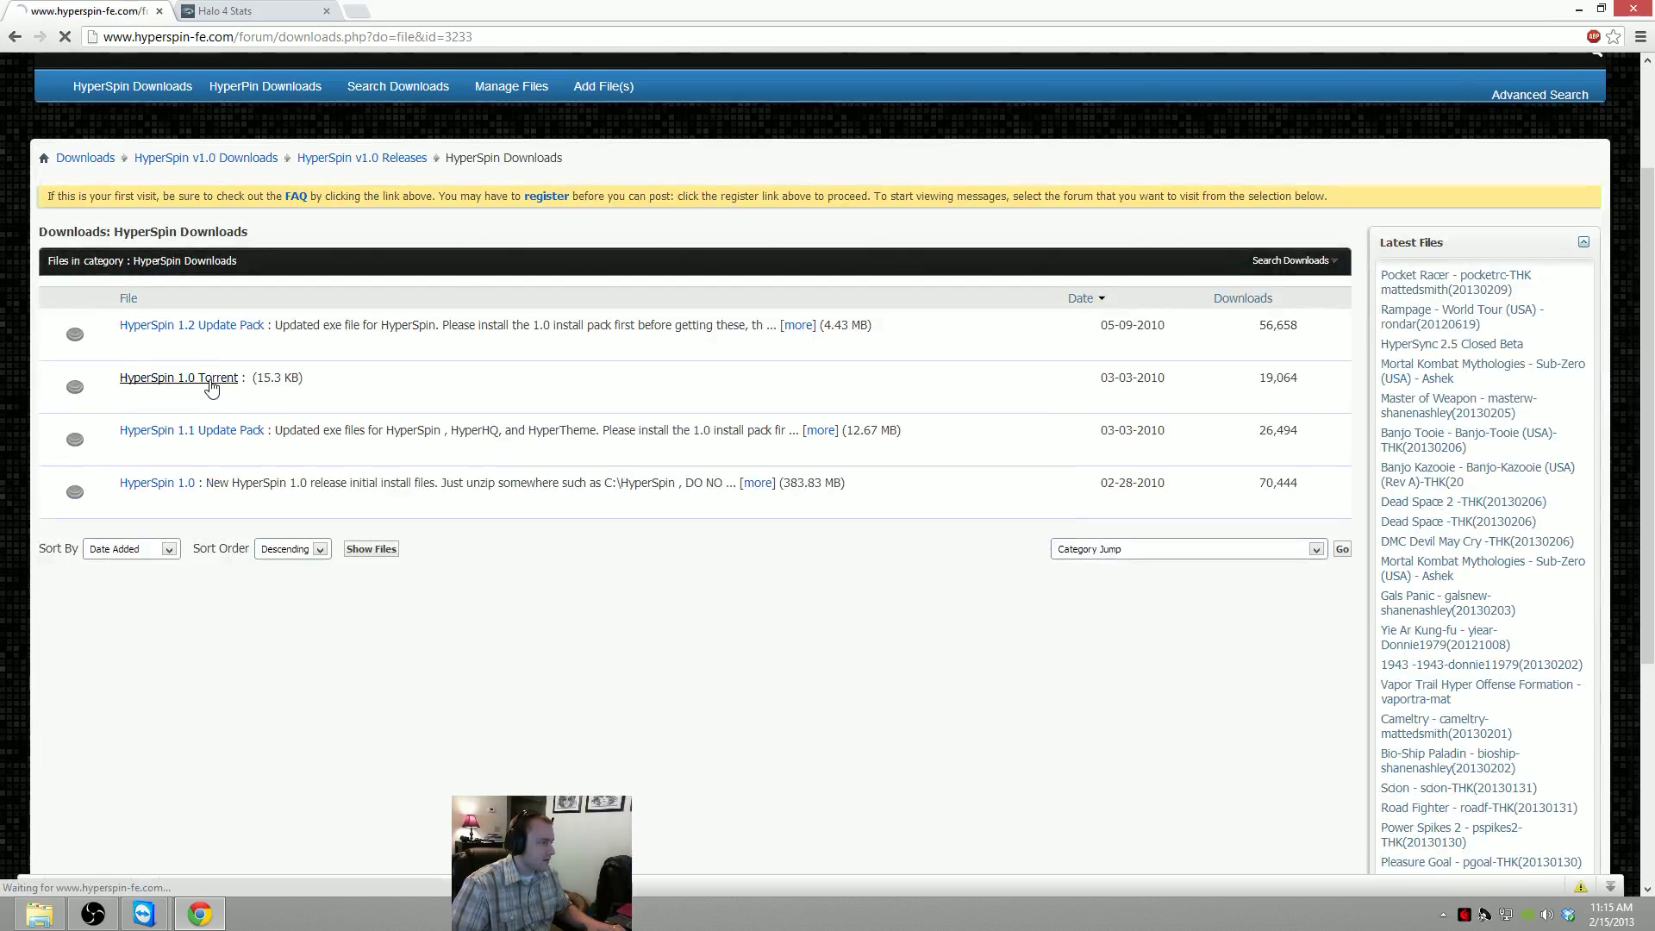
pyautogui.hotkey('alt', 'Left')
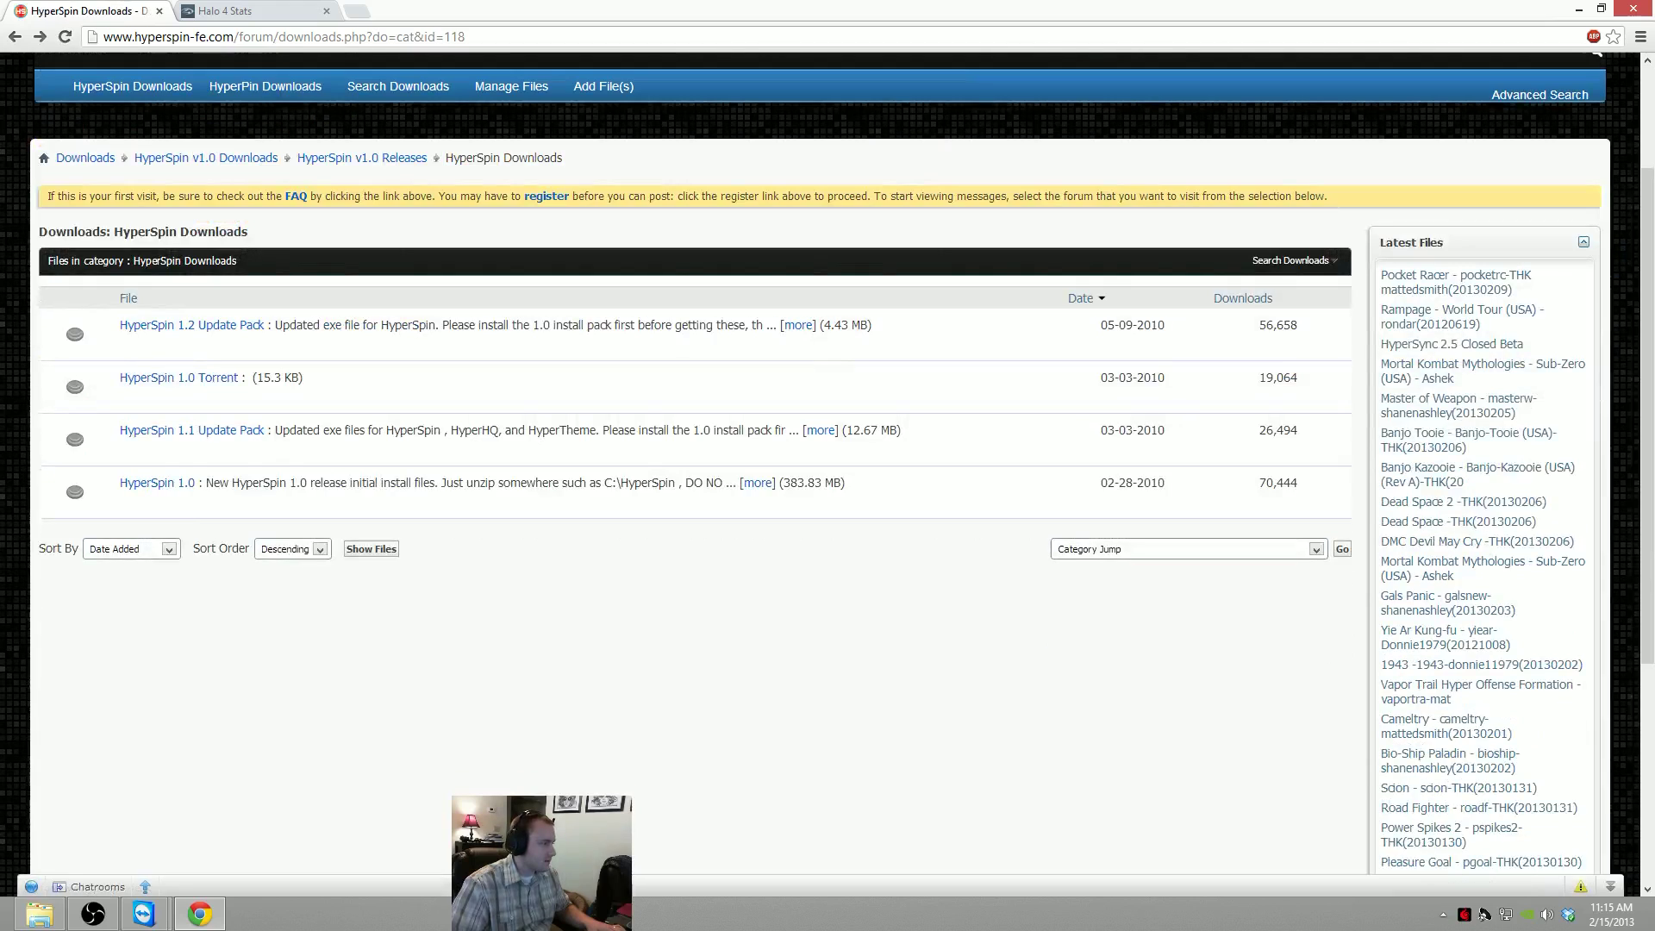
# Request the HyperSpin 1.0 file from its page and log in to the forum with the saved credentials
pyautogui.click(157, 484)
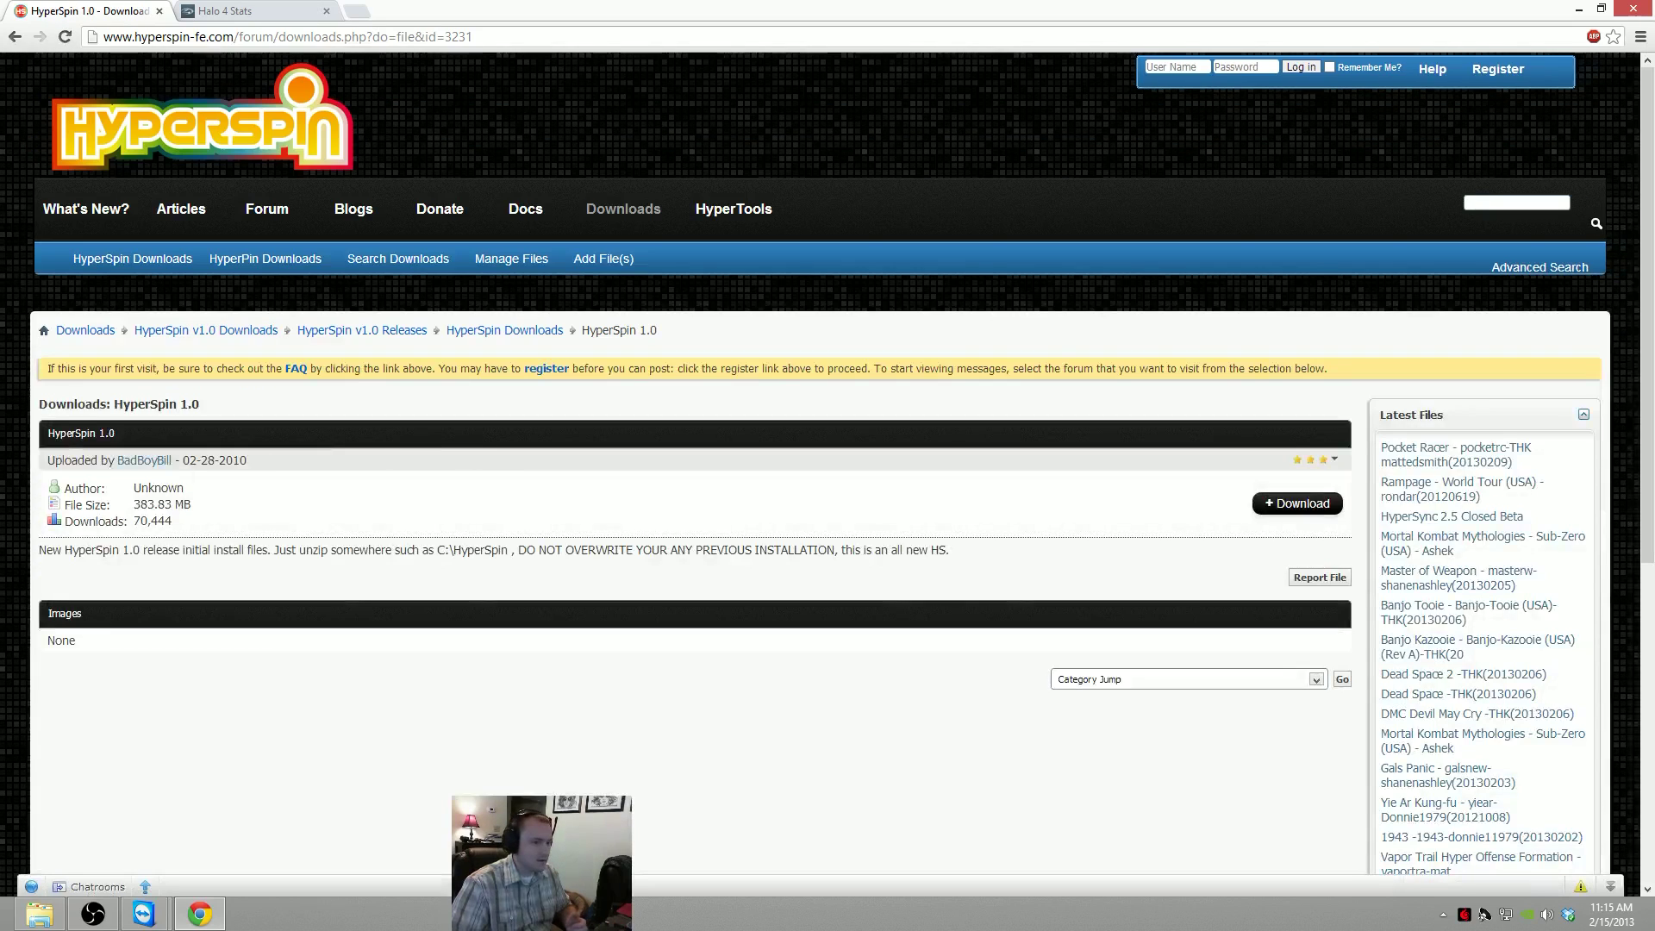
pyautogui.click(1297, 503)
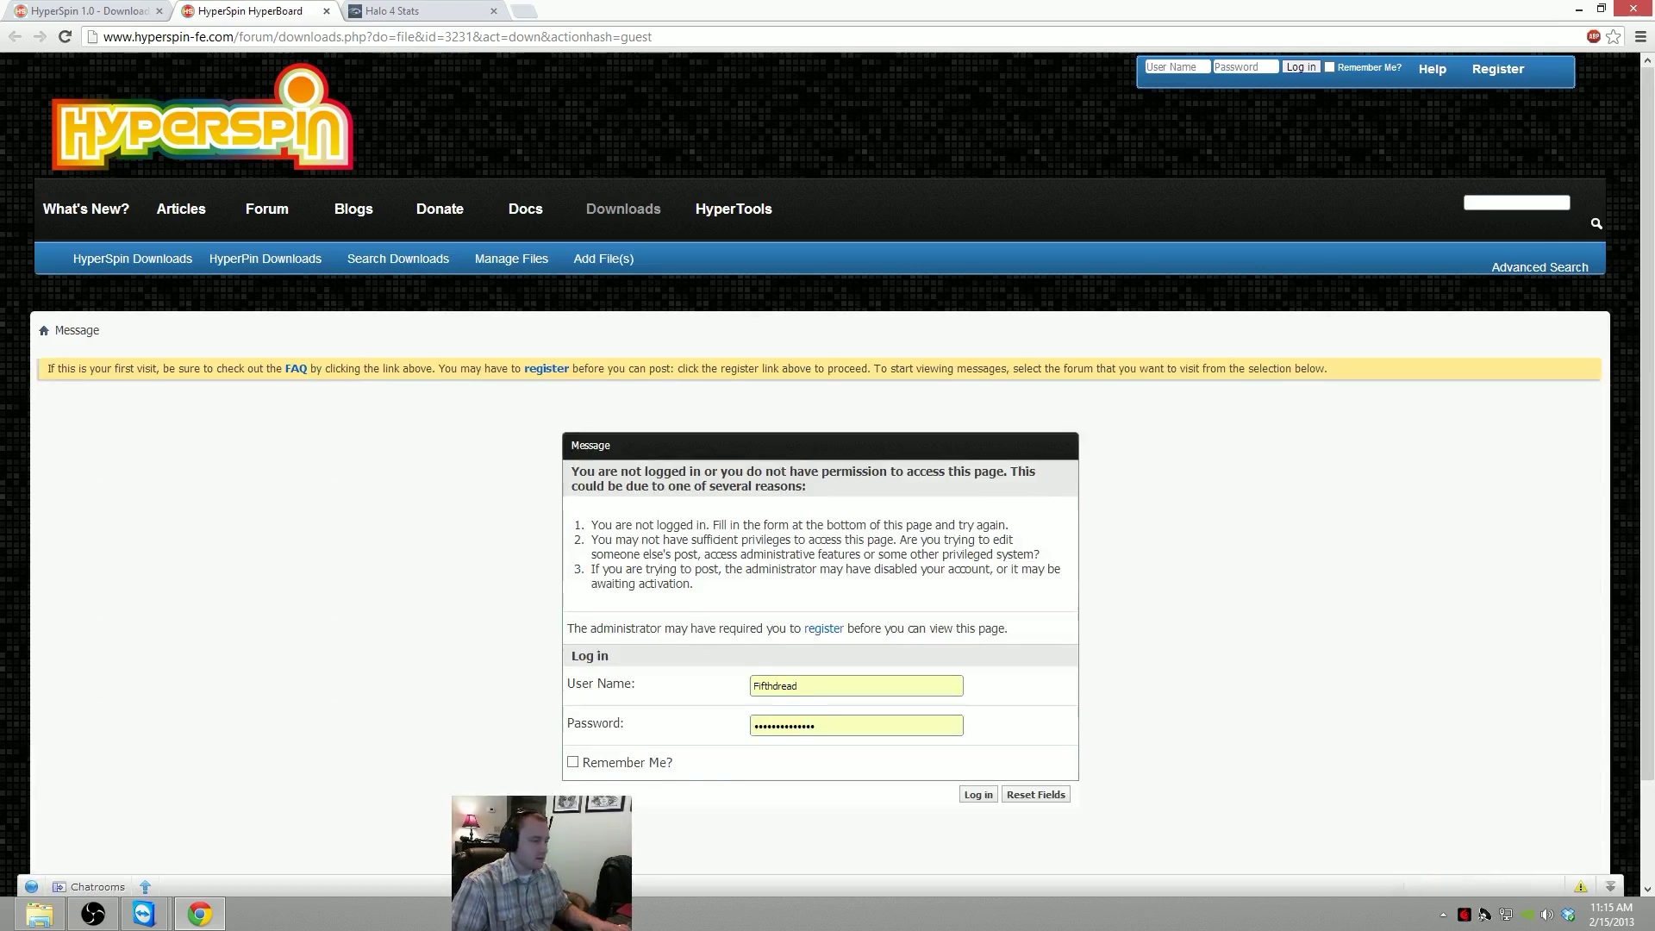
pyautogui.click(978, 794)
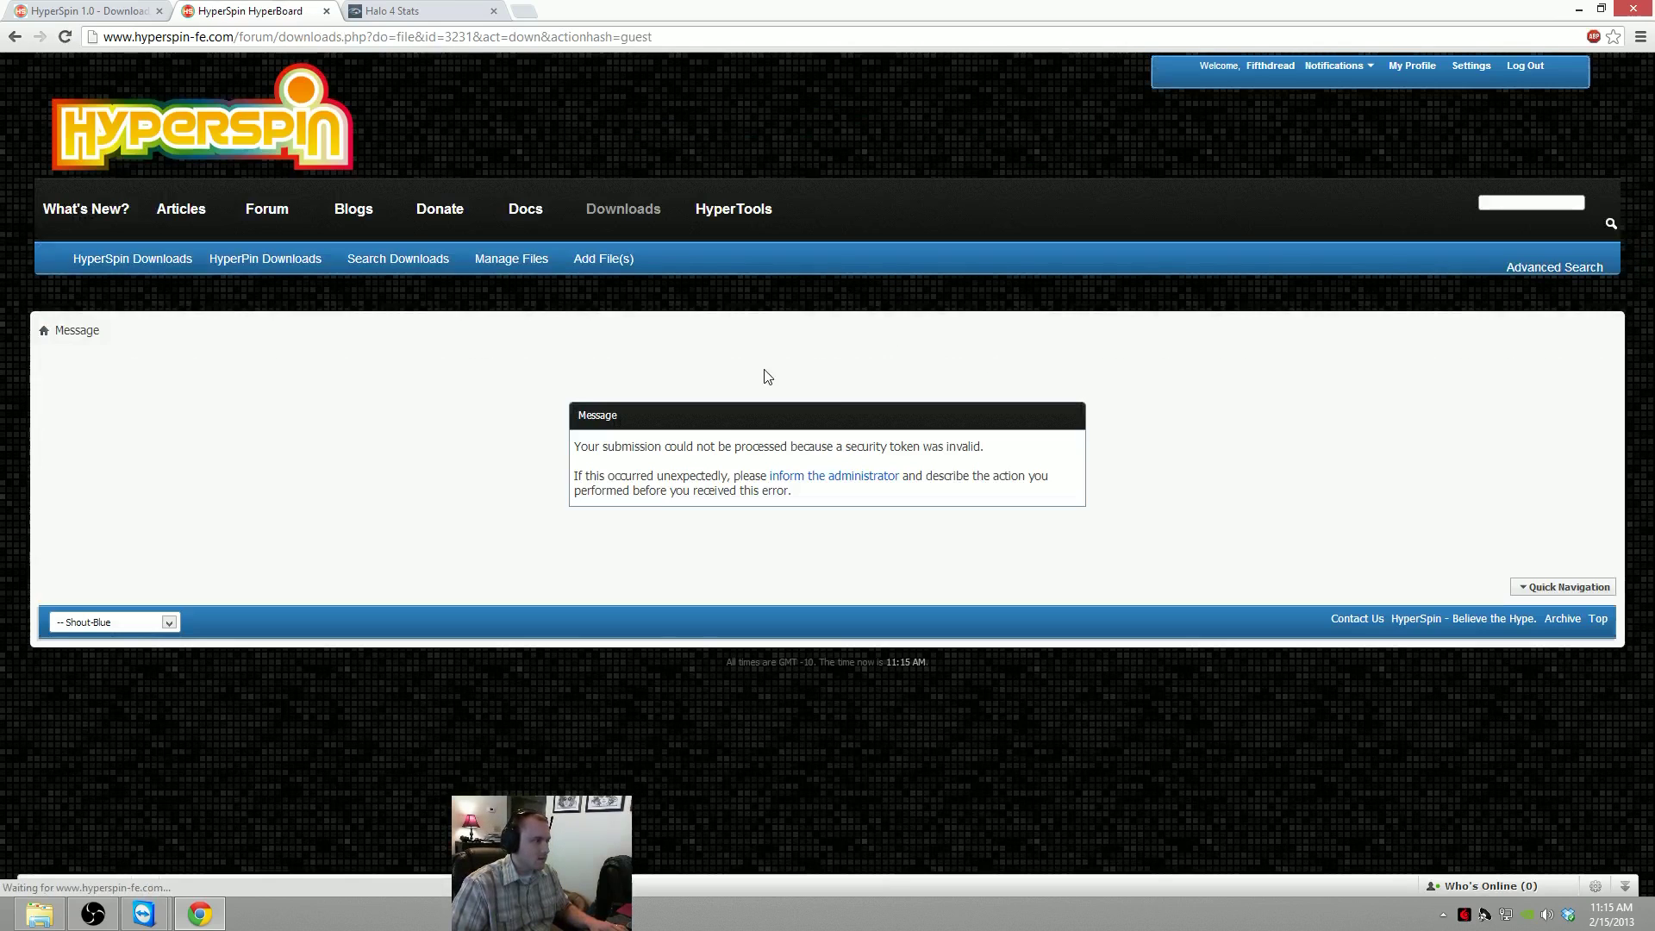
# Try to request the HyperSpin 1.0 download again from the unrefreshed file page
pyautogui.hotkey('alt', 'Left')
pyautogui.hotkey('alt', 'Left')
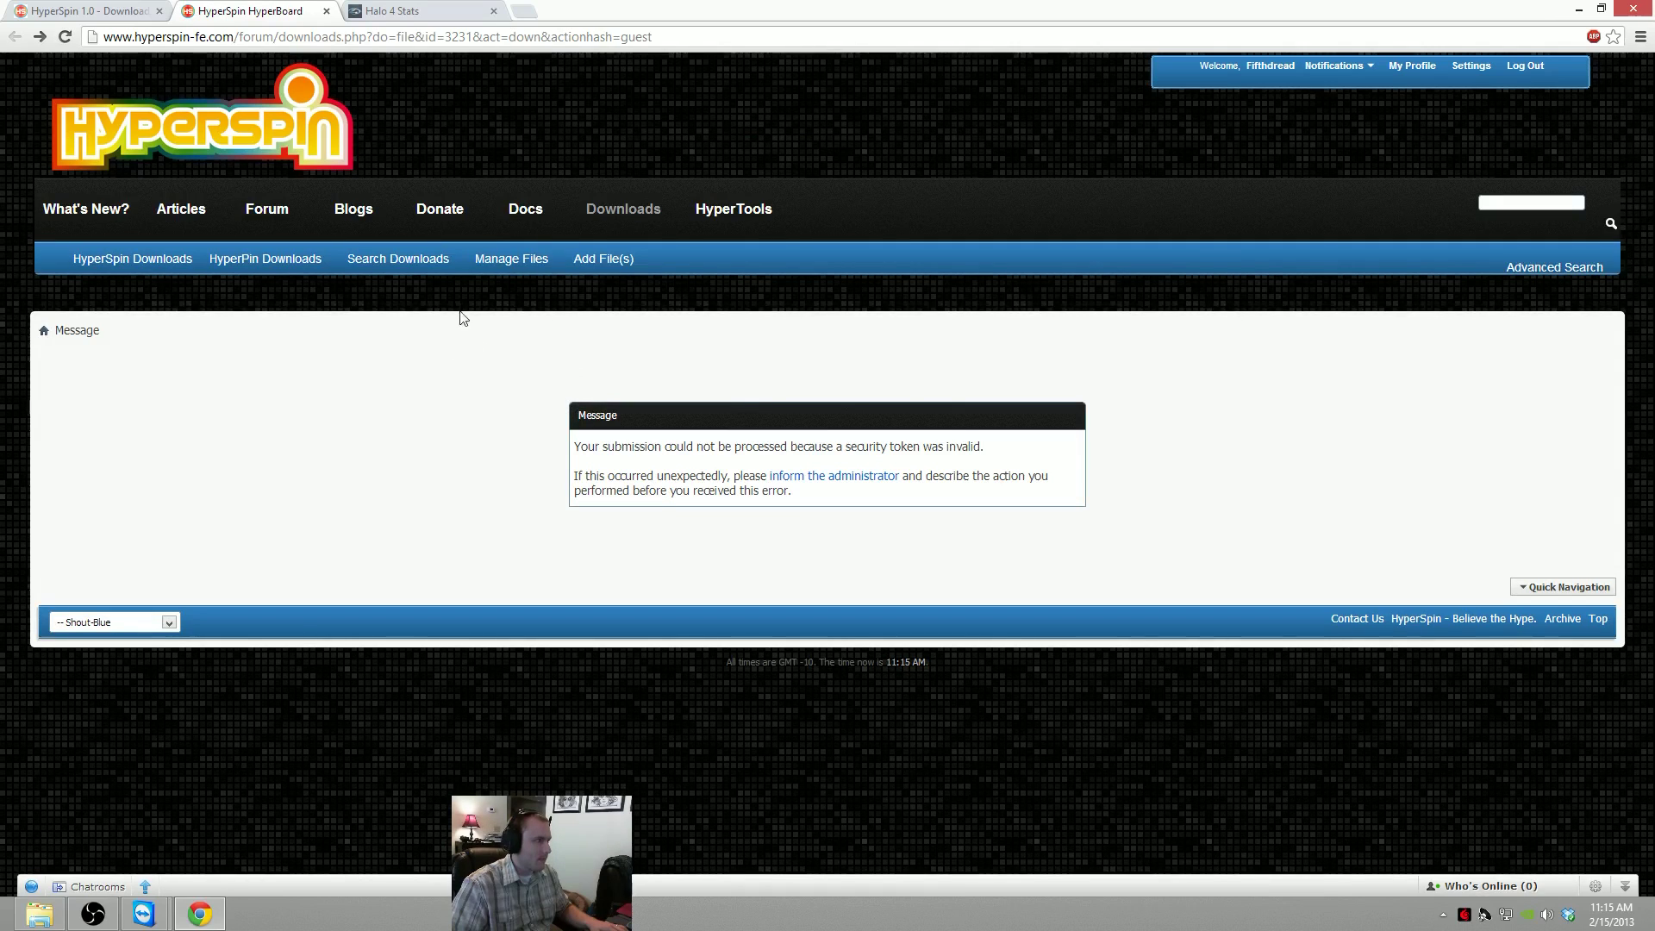
pyautogui.click(326, 12)
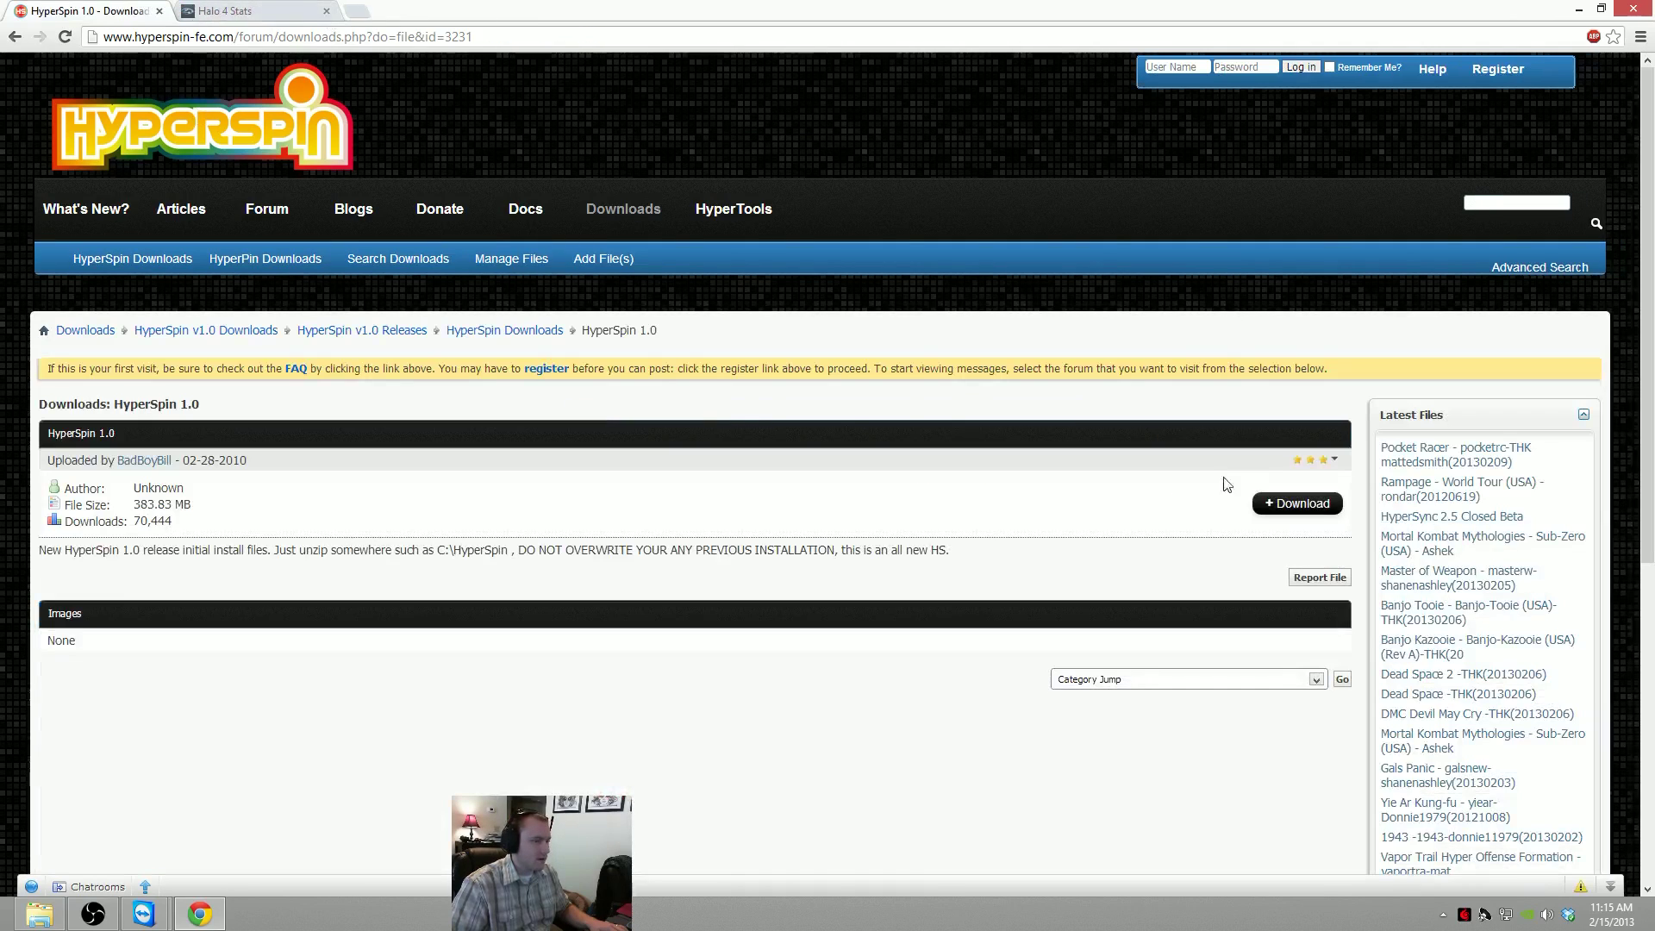
pyautogui.click(1293, 504)
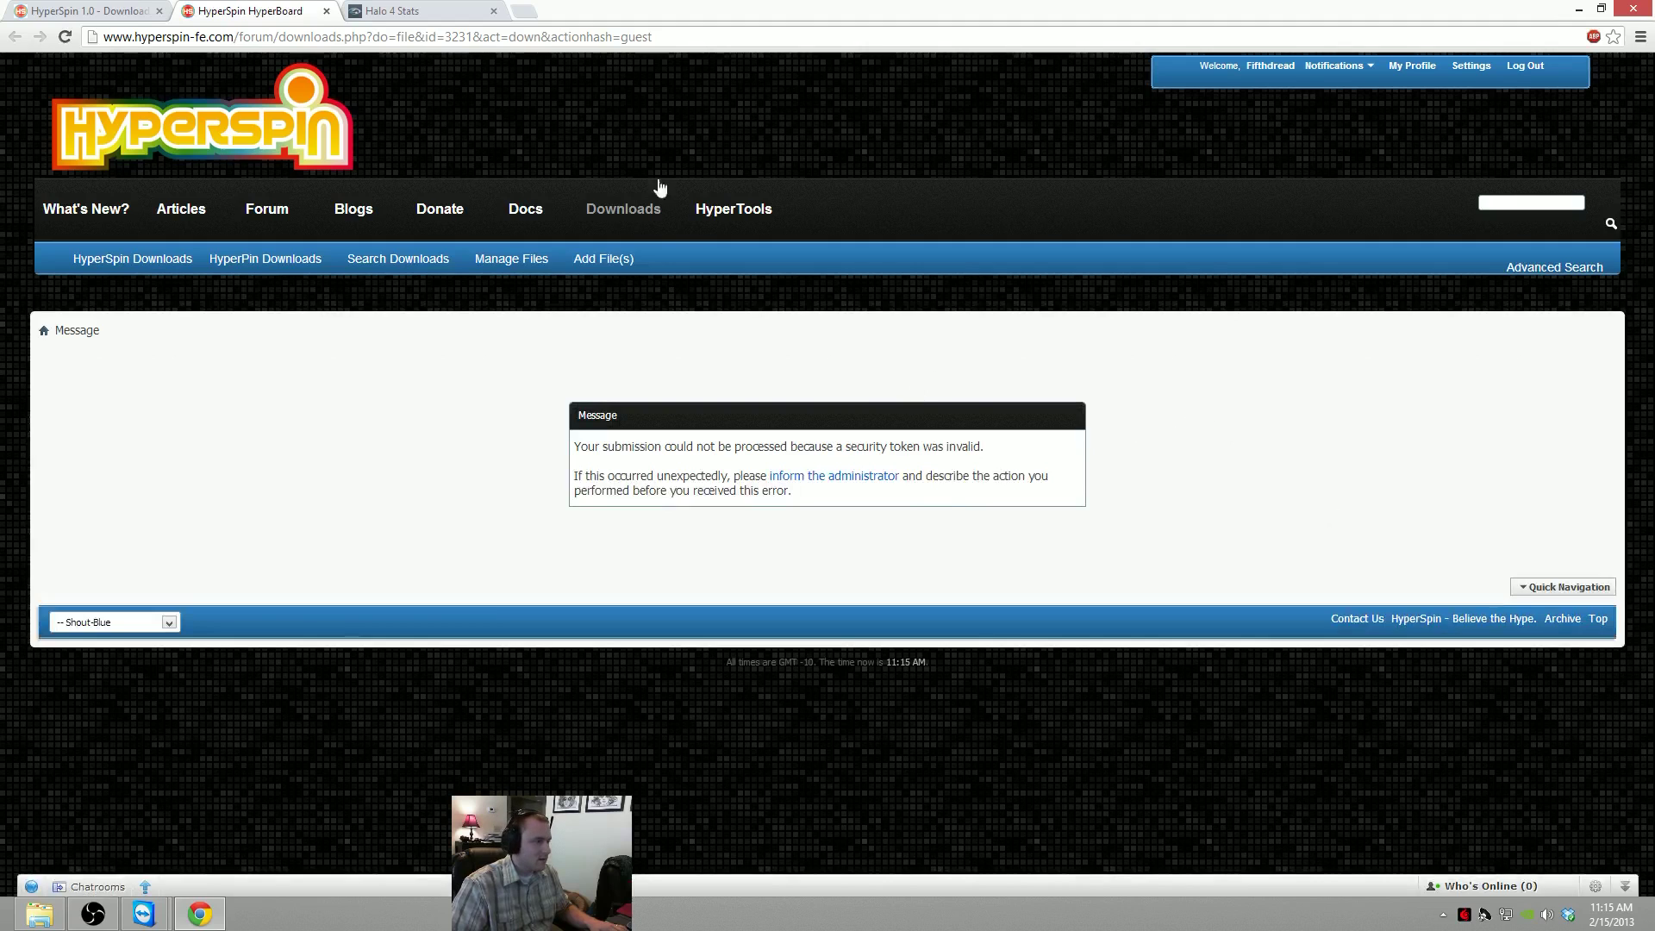
pyautogui.click(326, 11)
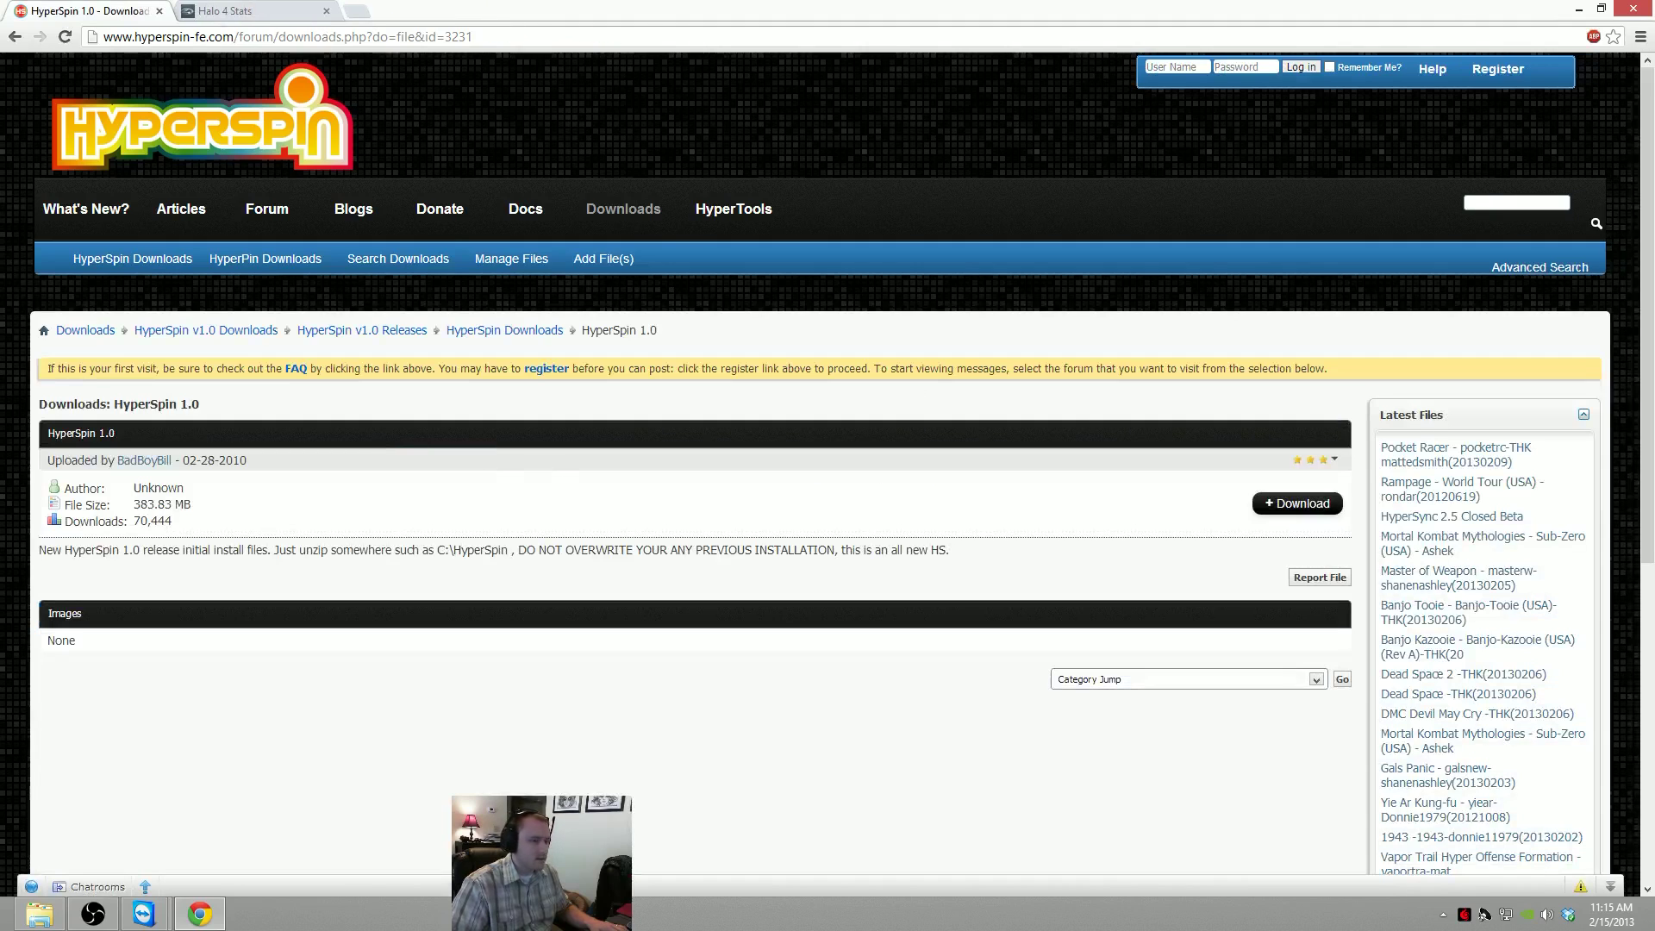
pyautogui.click(1298, 504)
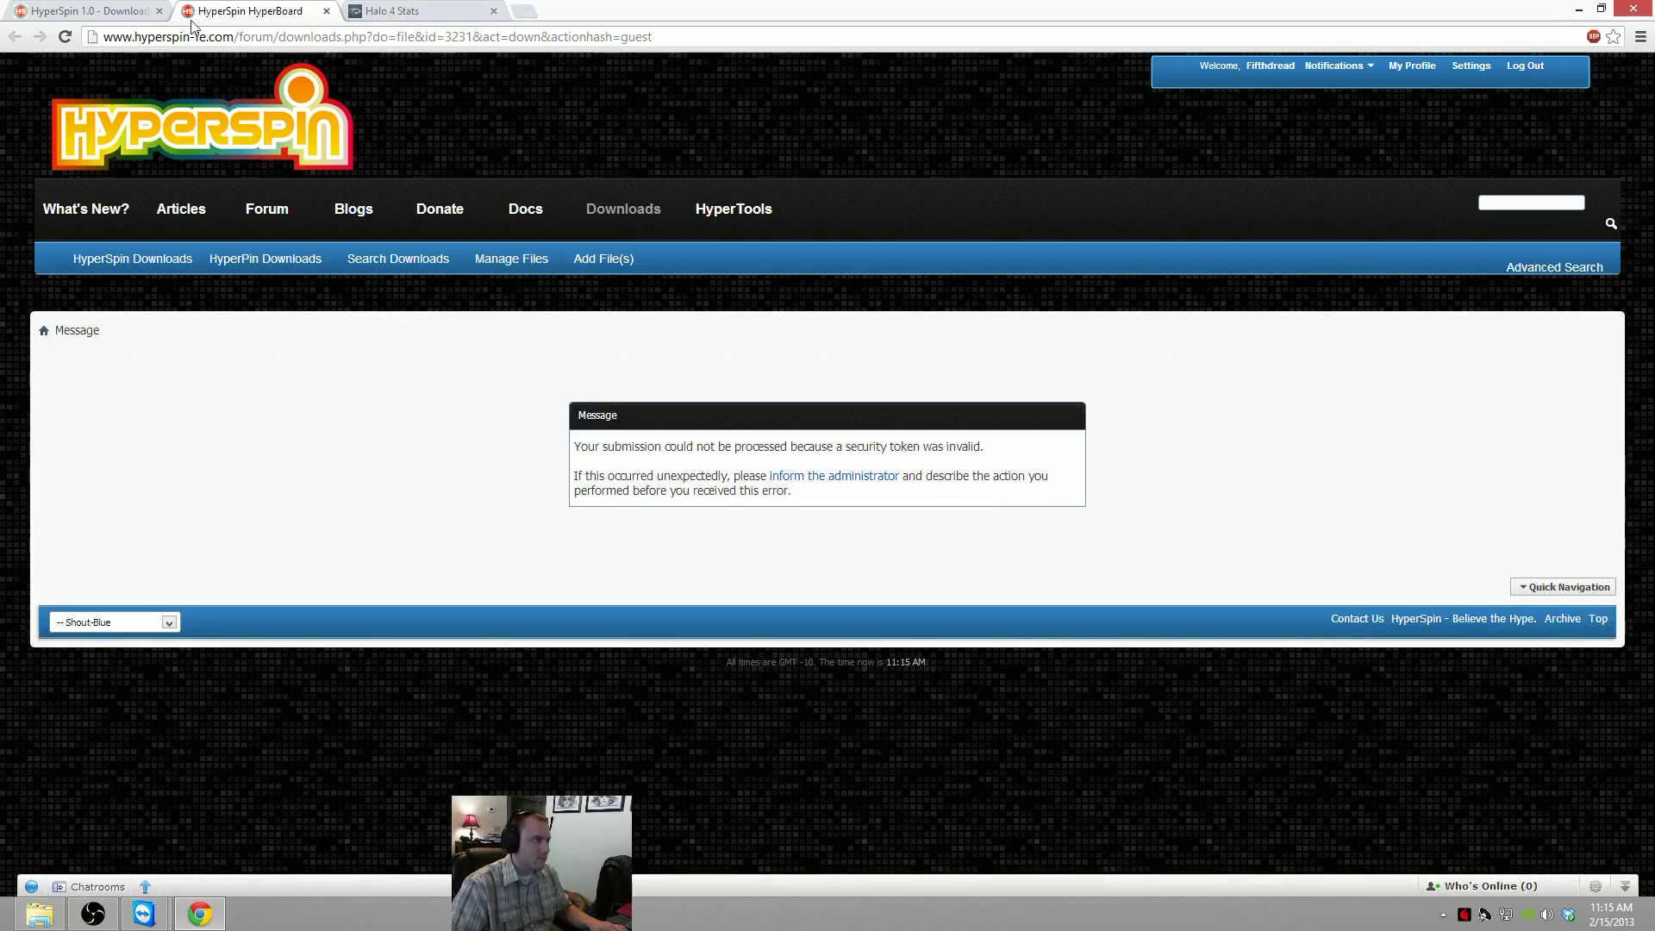
# Close the extra message page, reload the HyperSpin 1.0 file page and start its download
pyautogui.click(326, 11)
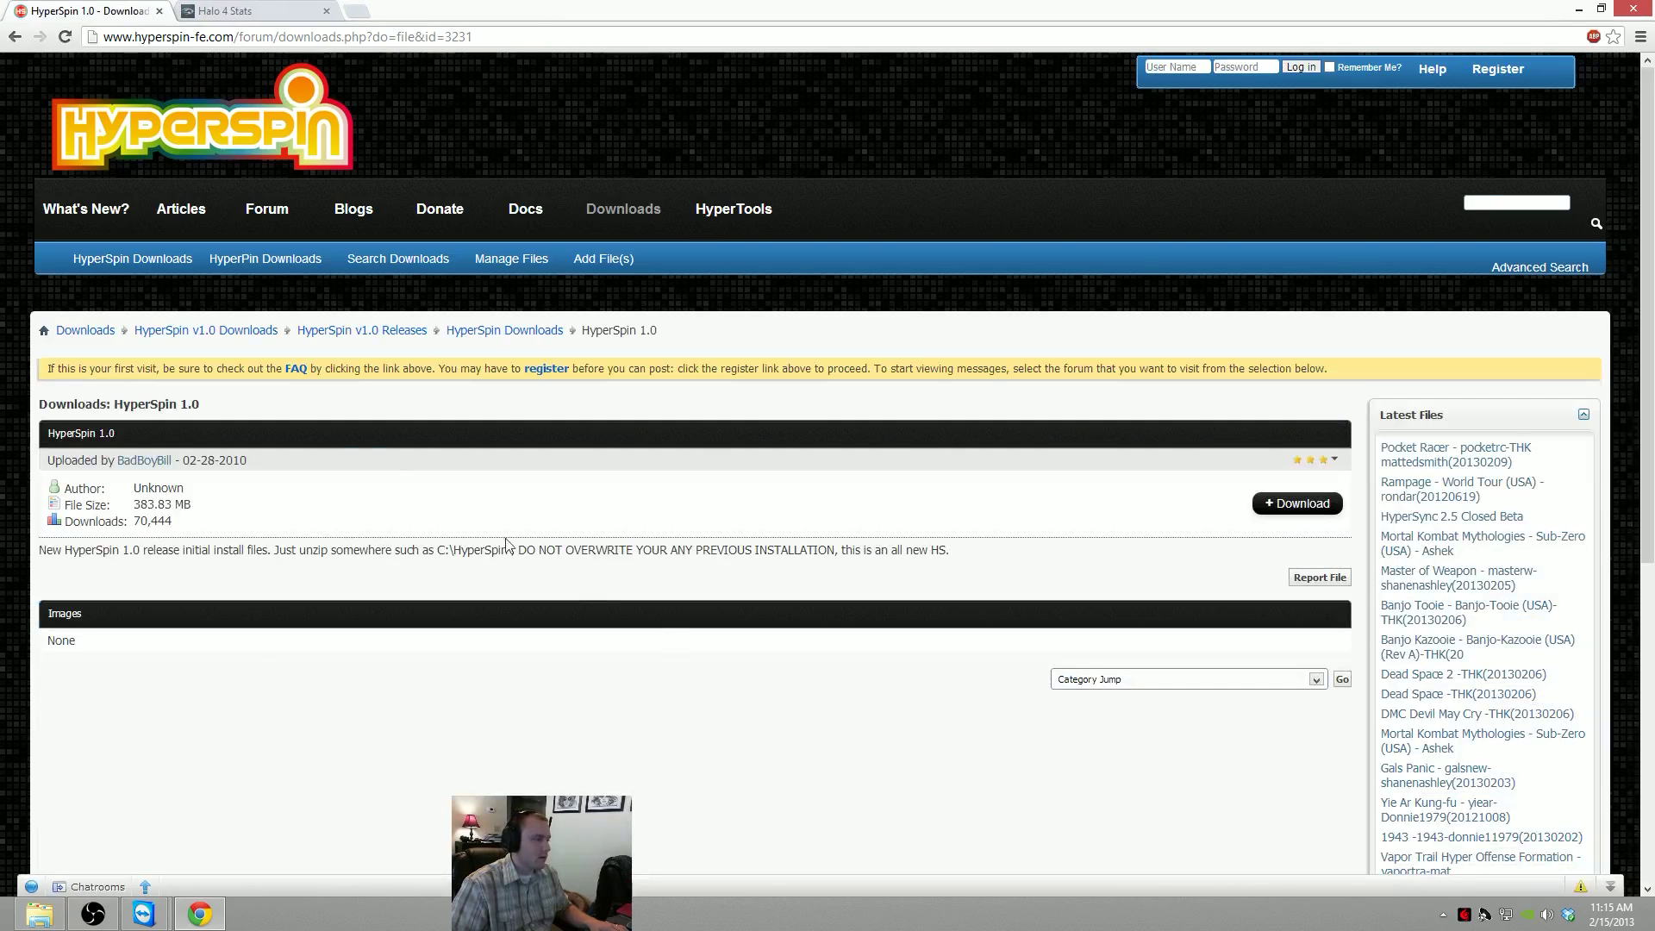
pyautogui.press('F5')
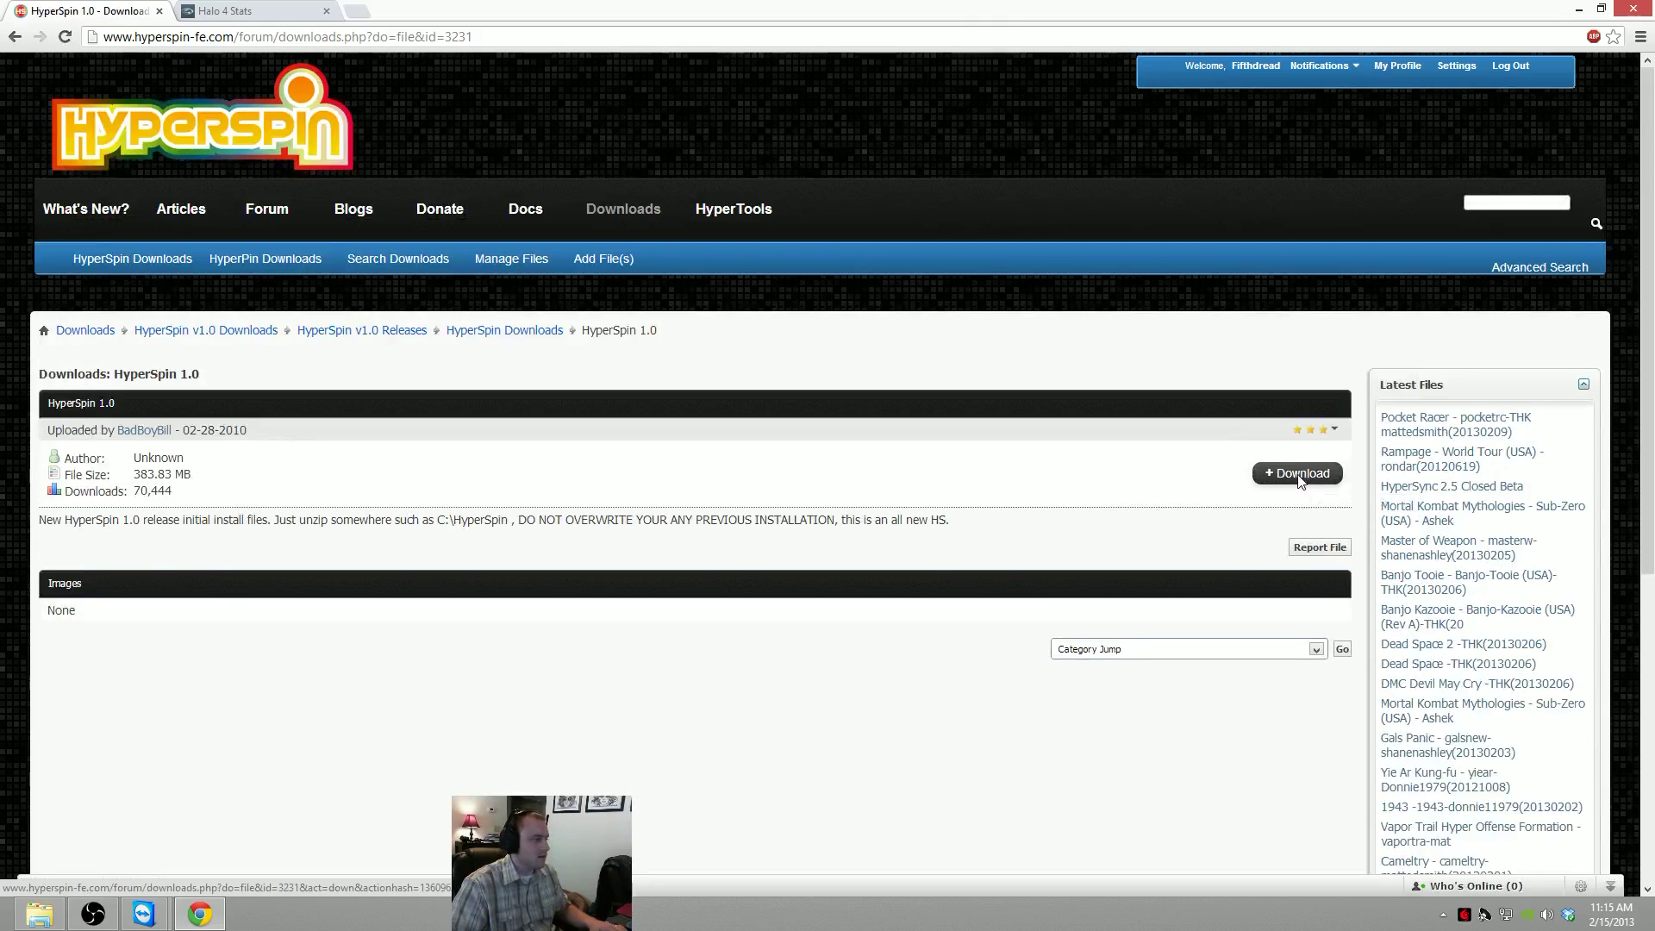
pyautogui.click(1298, 473)
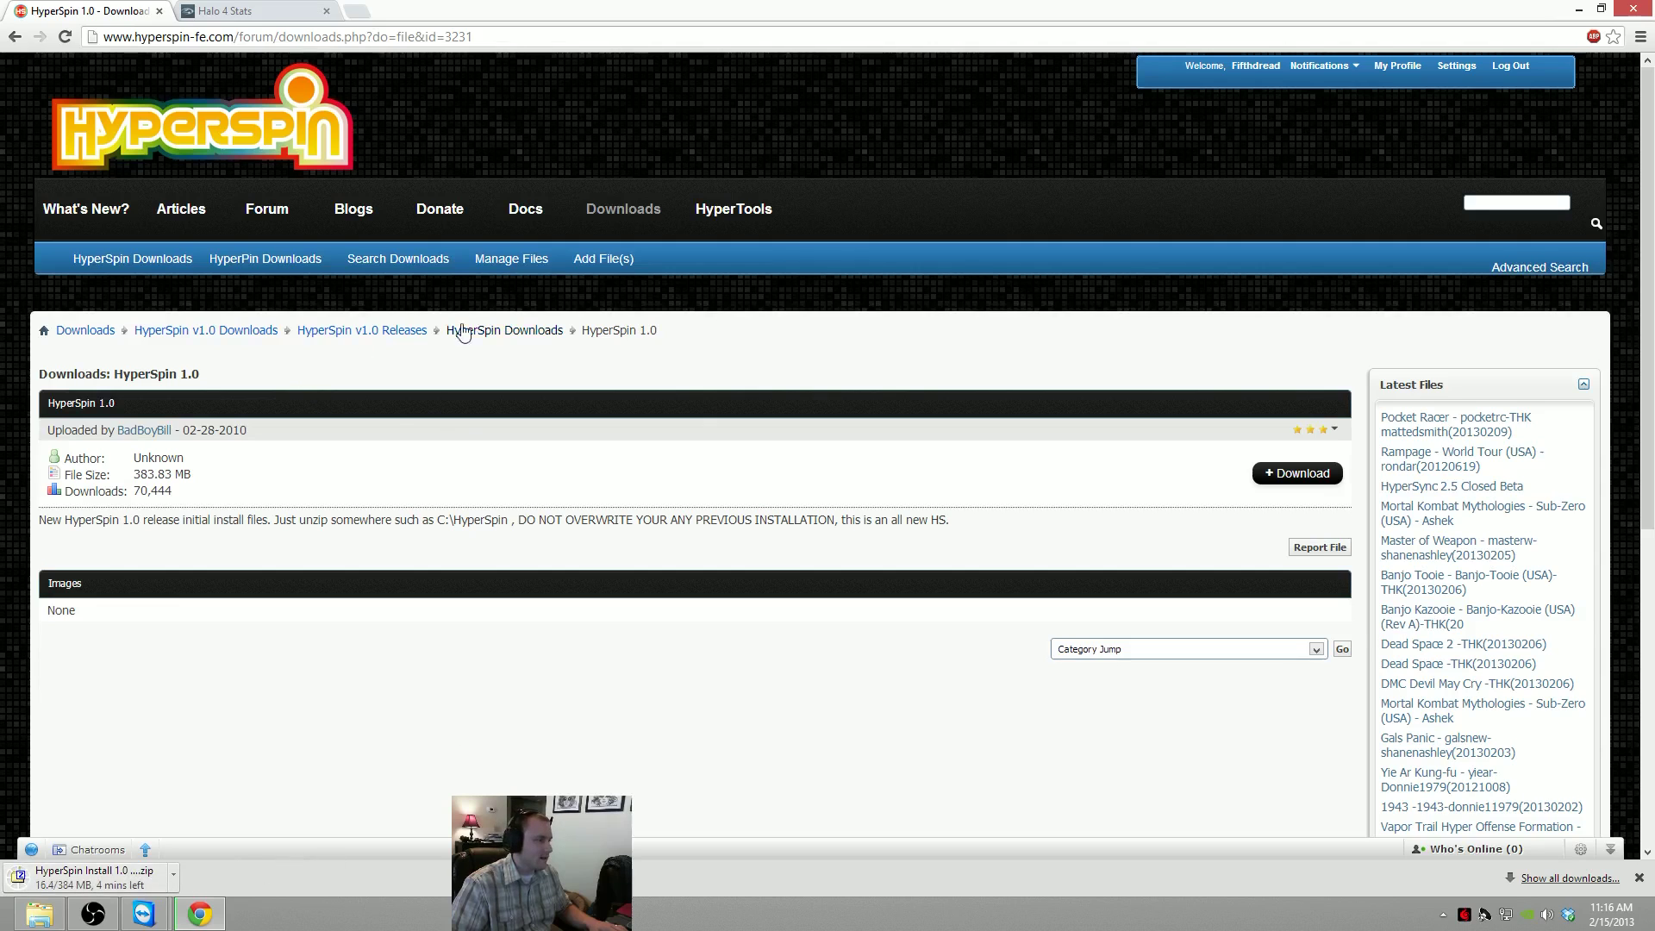
# Find the HyperSpin 1.2 Update Pack in the HyperSpin v1.0 Releases downloads and try to download it
pyautogui.click(83, 331)
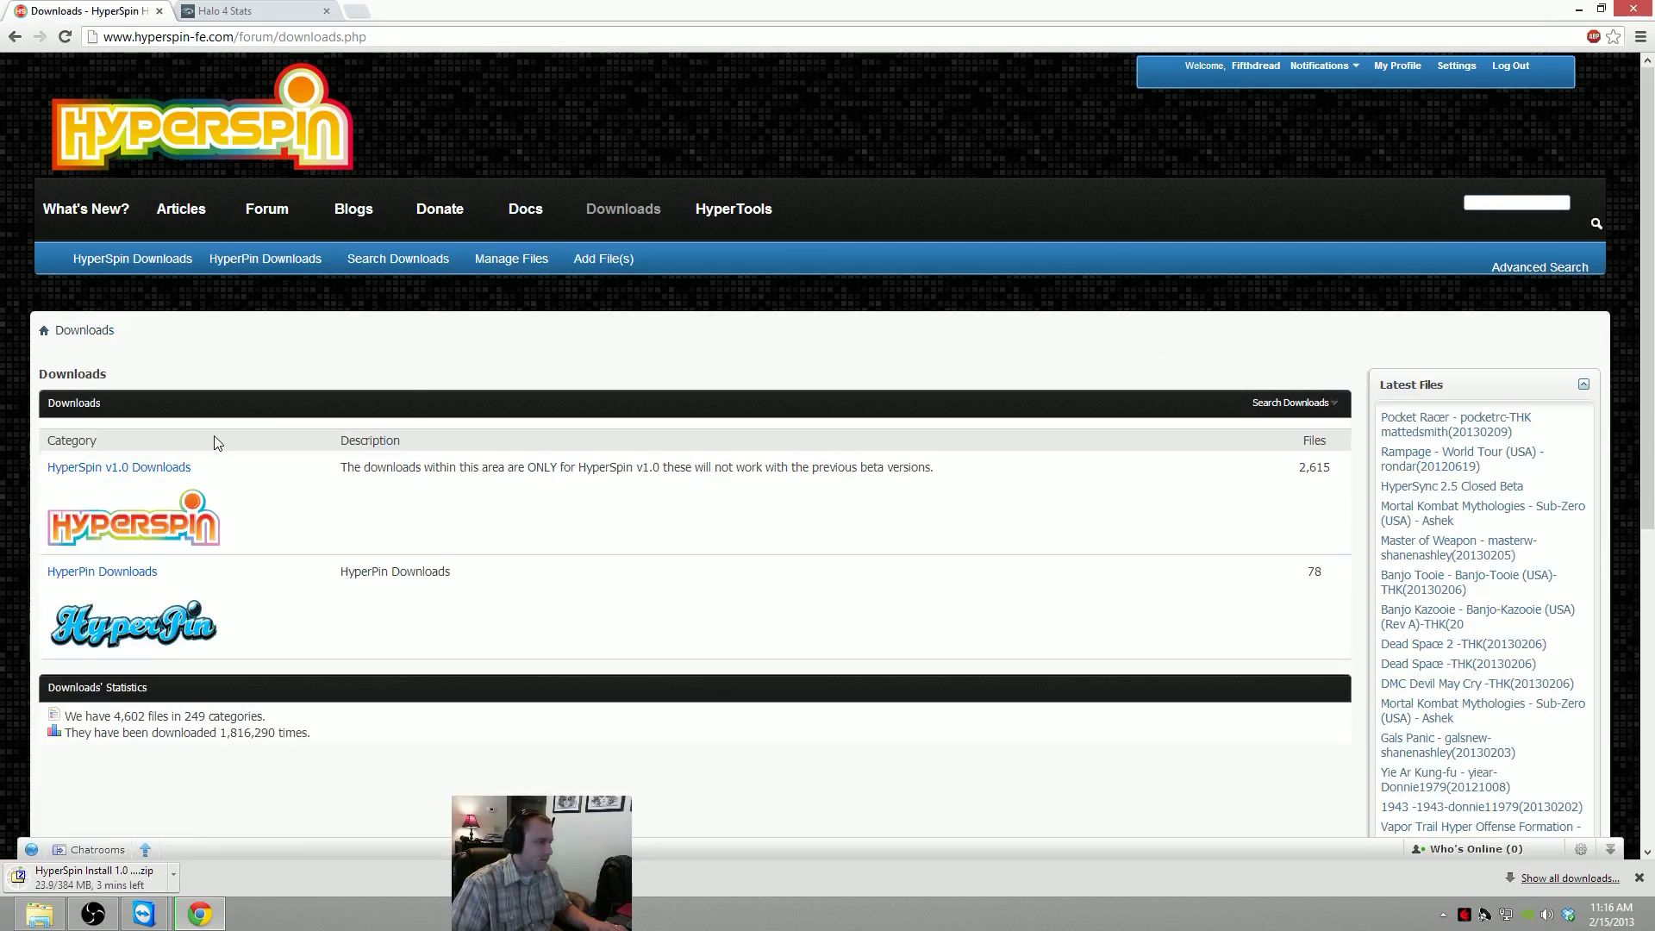
pyautogui.click(103, 466)
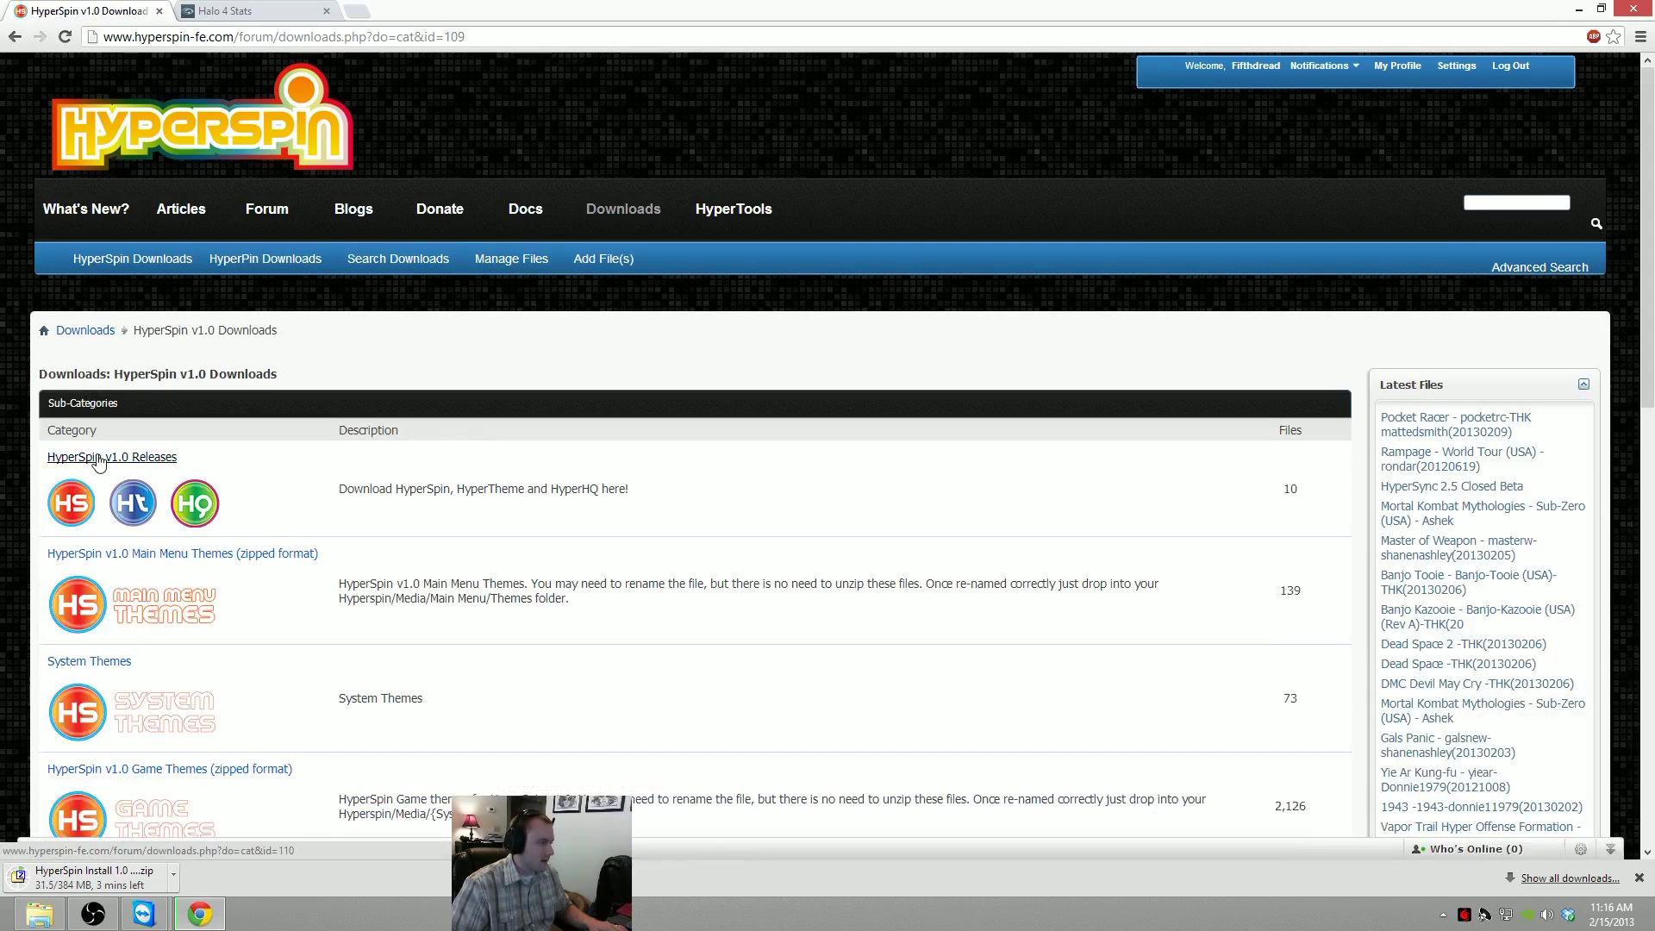
pyautogui.click(99, 461)
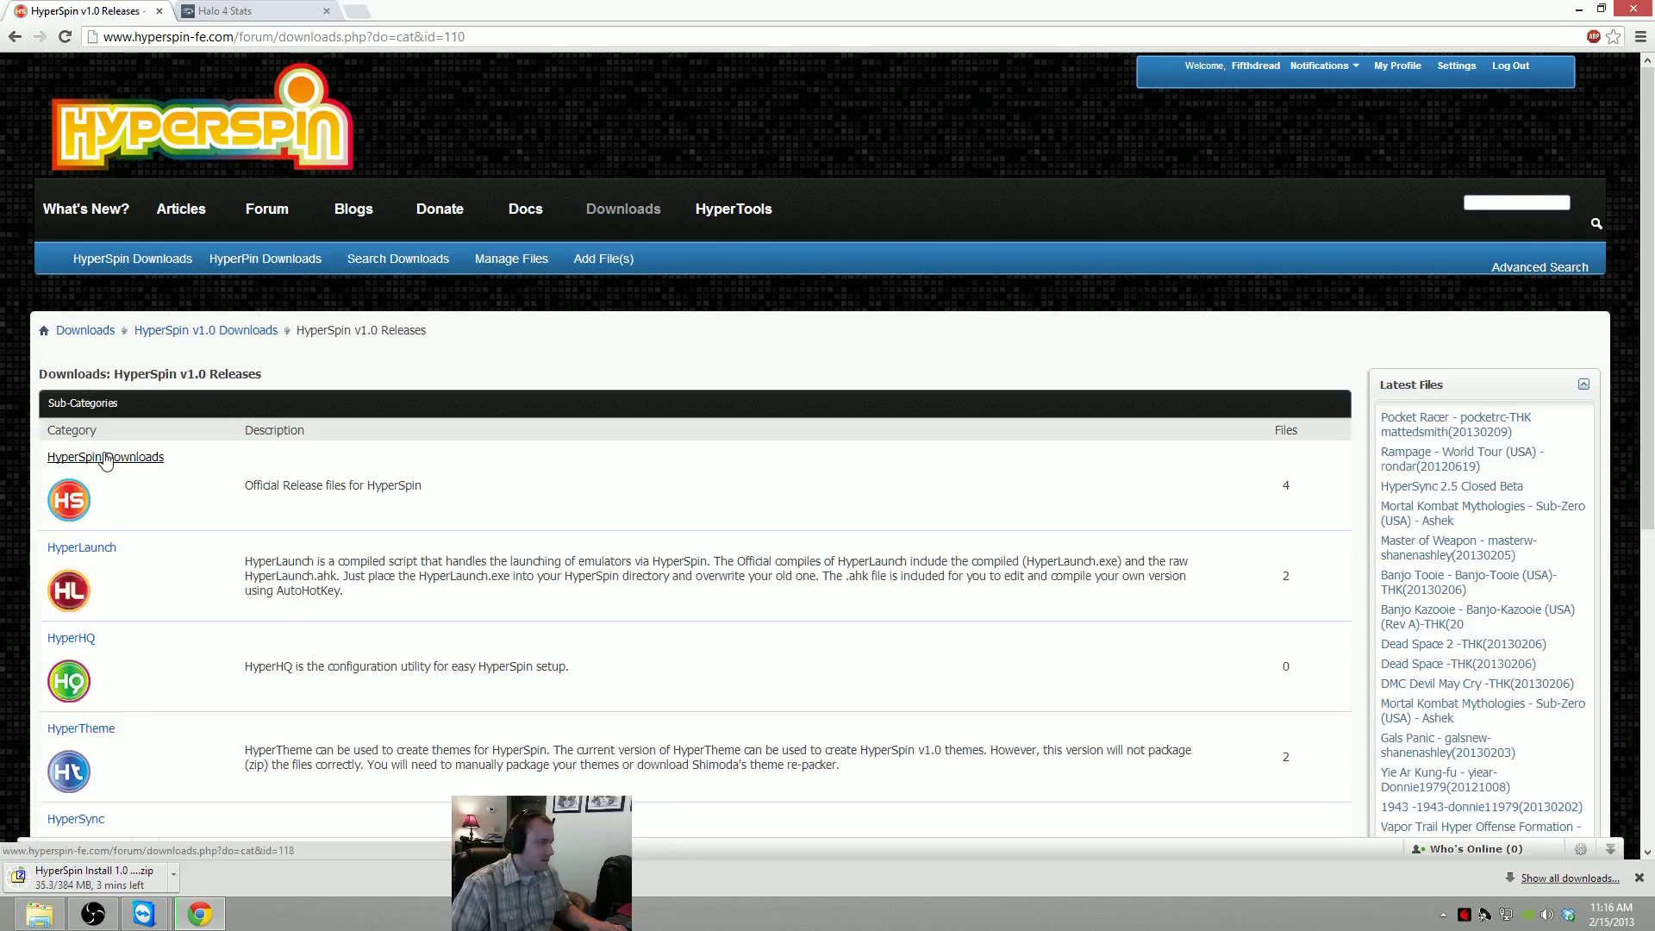
pyautogui.click(151, 458)
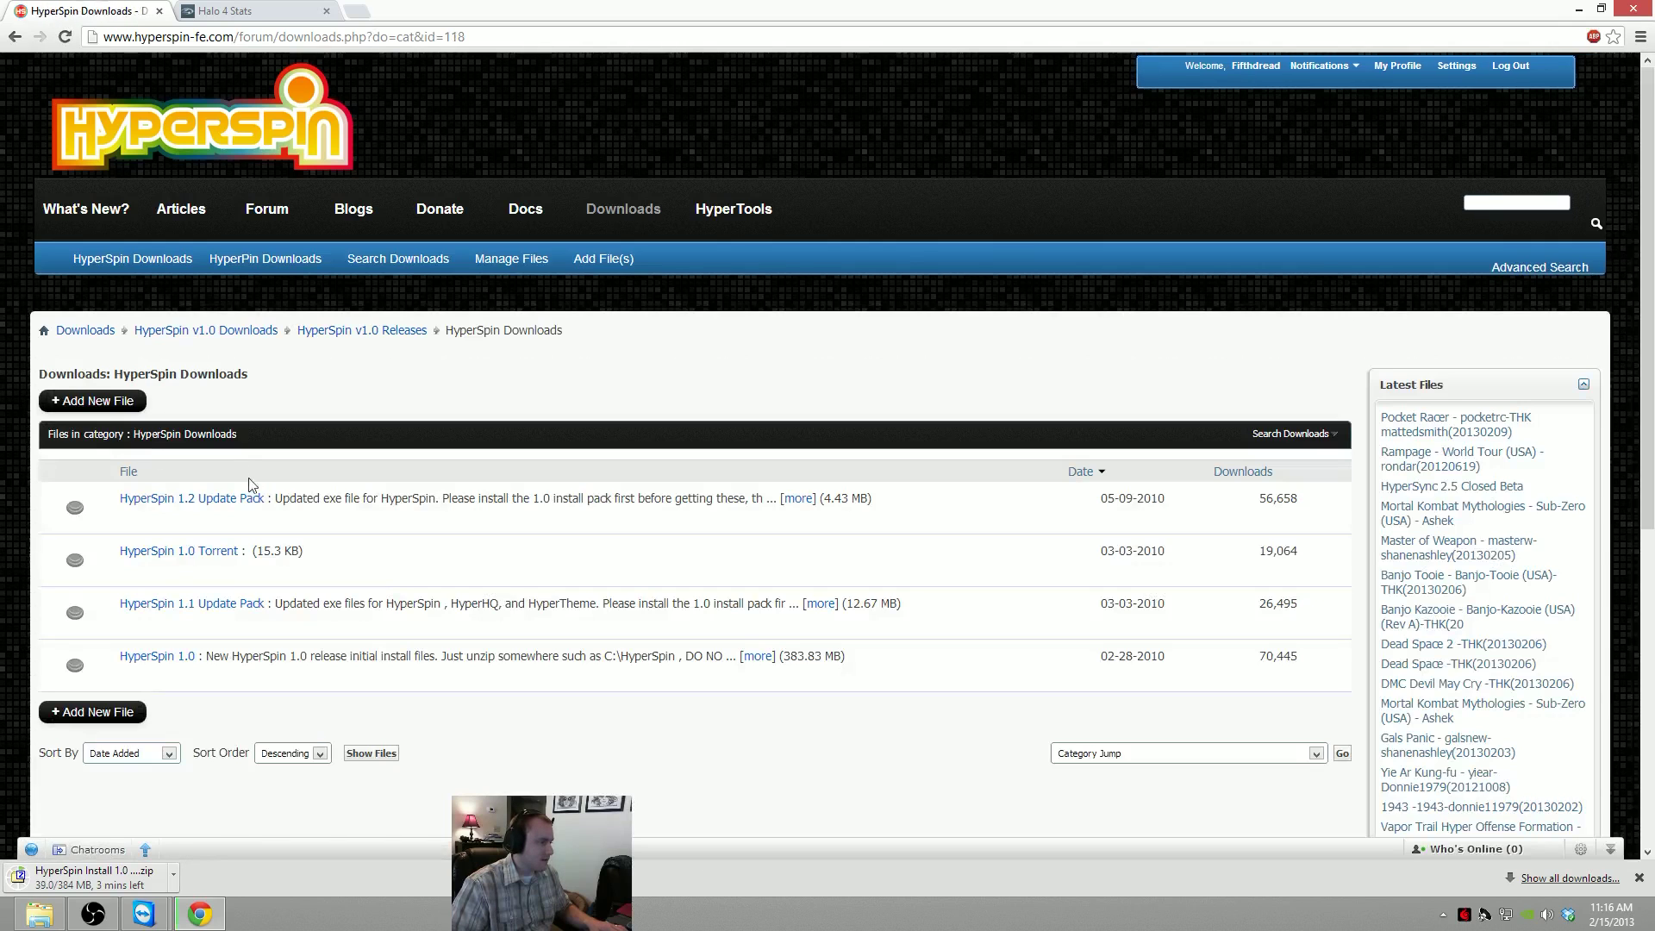
pyautogui.click(227, 500)
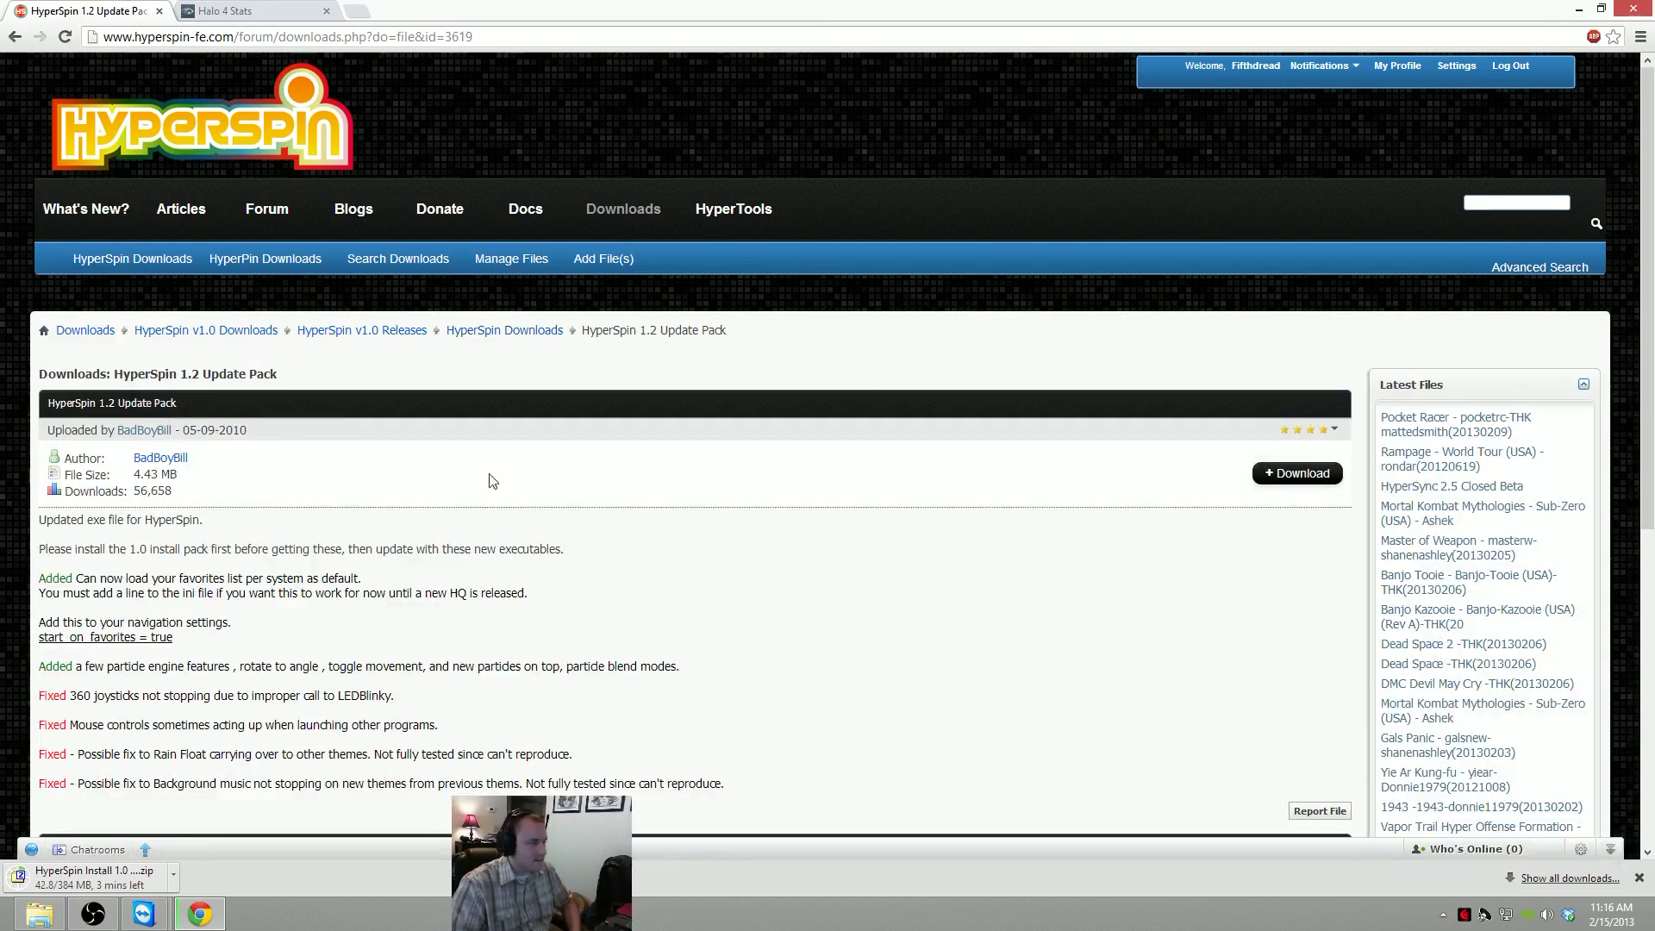
pyautogui.click(1288, 475)
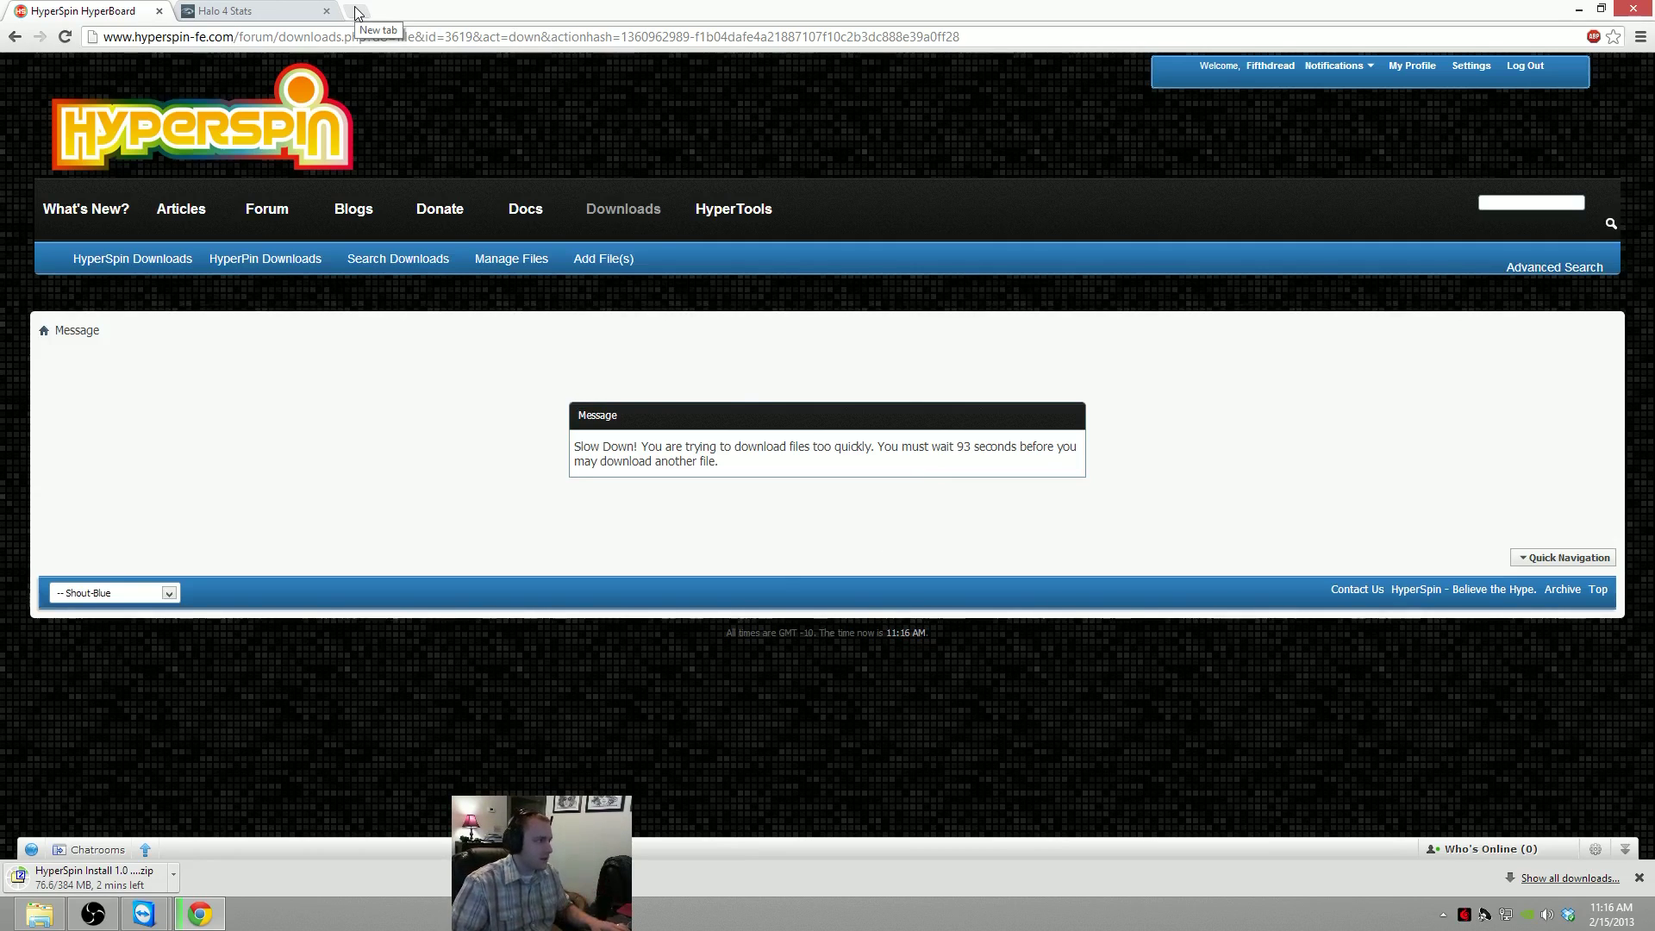
# Open the HyperSpin downloads in a new tab and browse through HyperSpin v1.0 Releases to the HyperLaunch category
pyautogui.middleClick(138, 260)
pyautogui.click(258, 9)
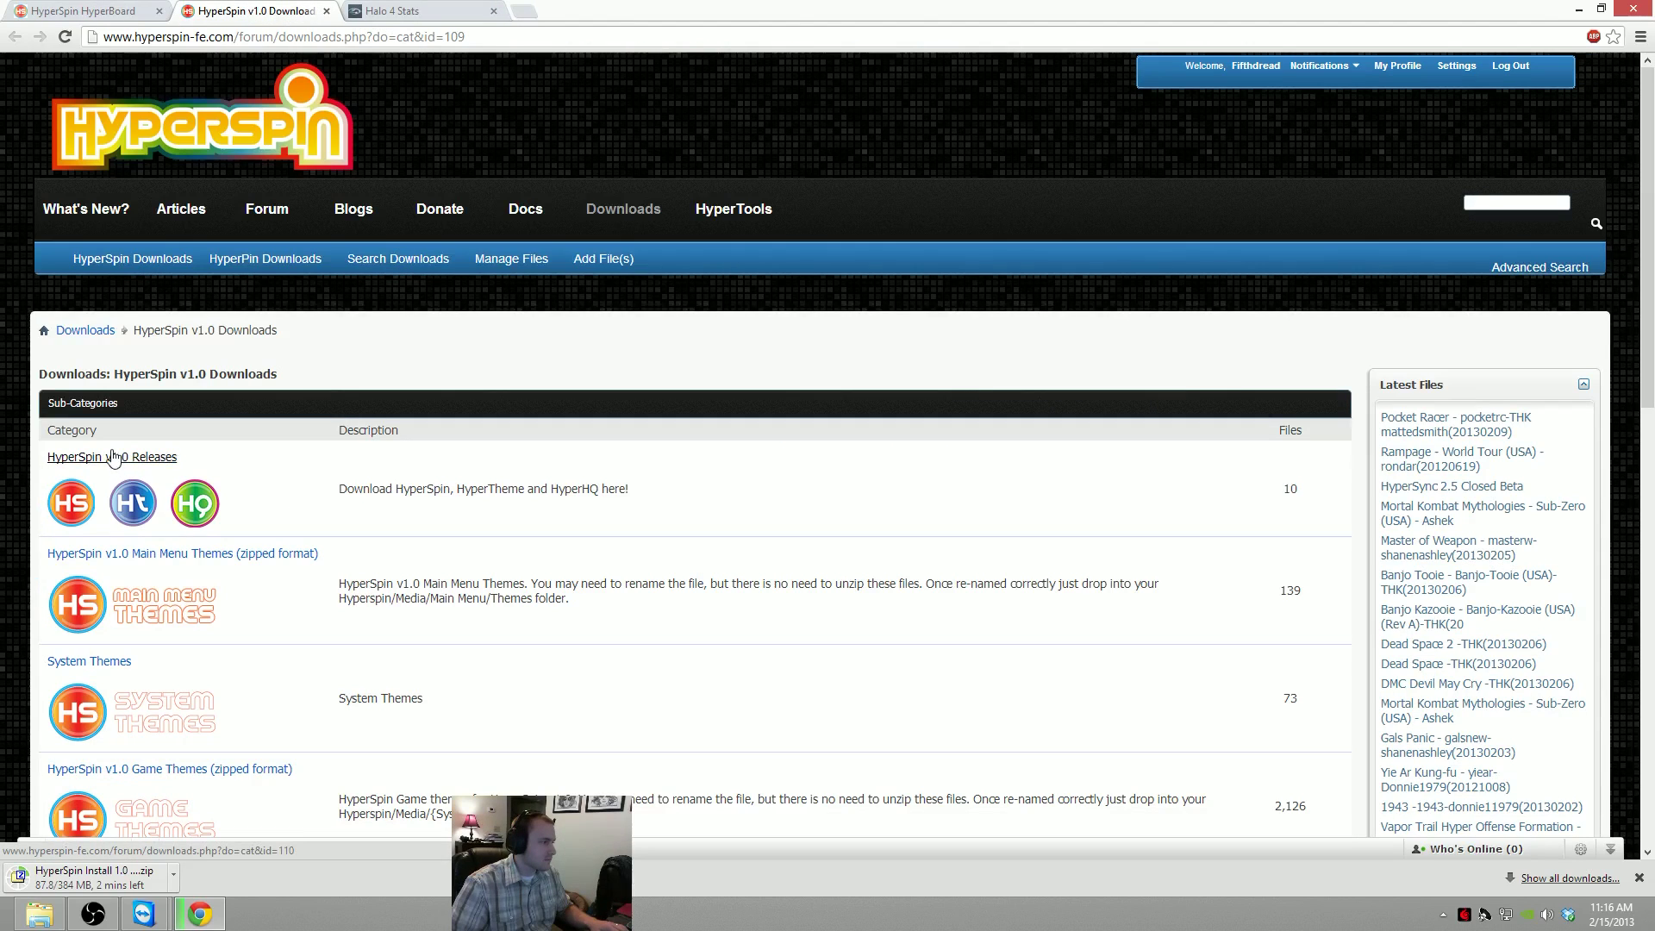
pyautogui.click(104, 333)
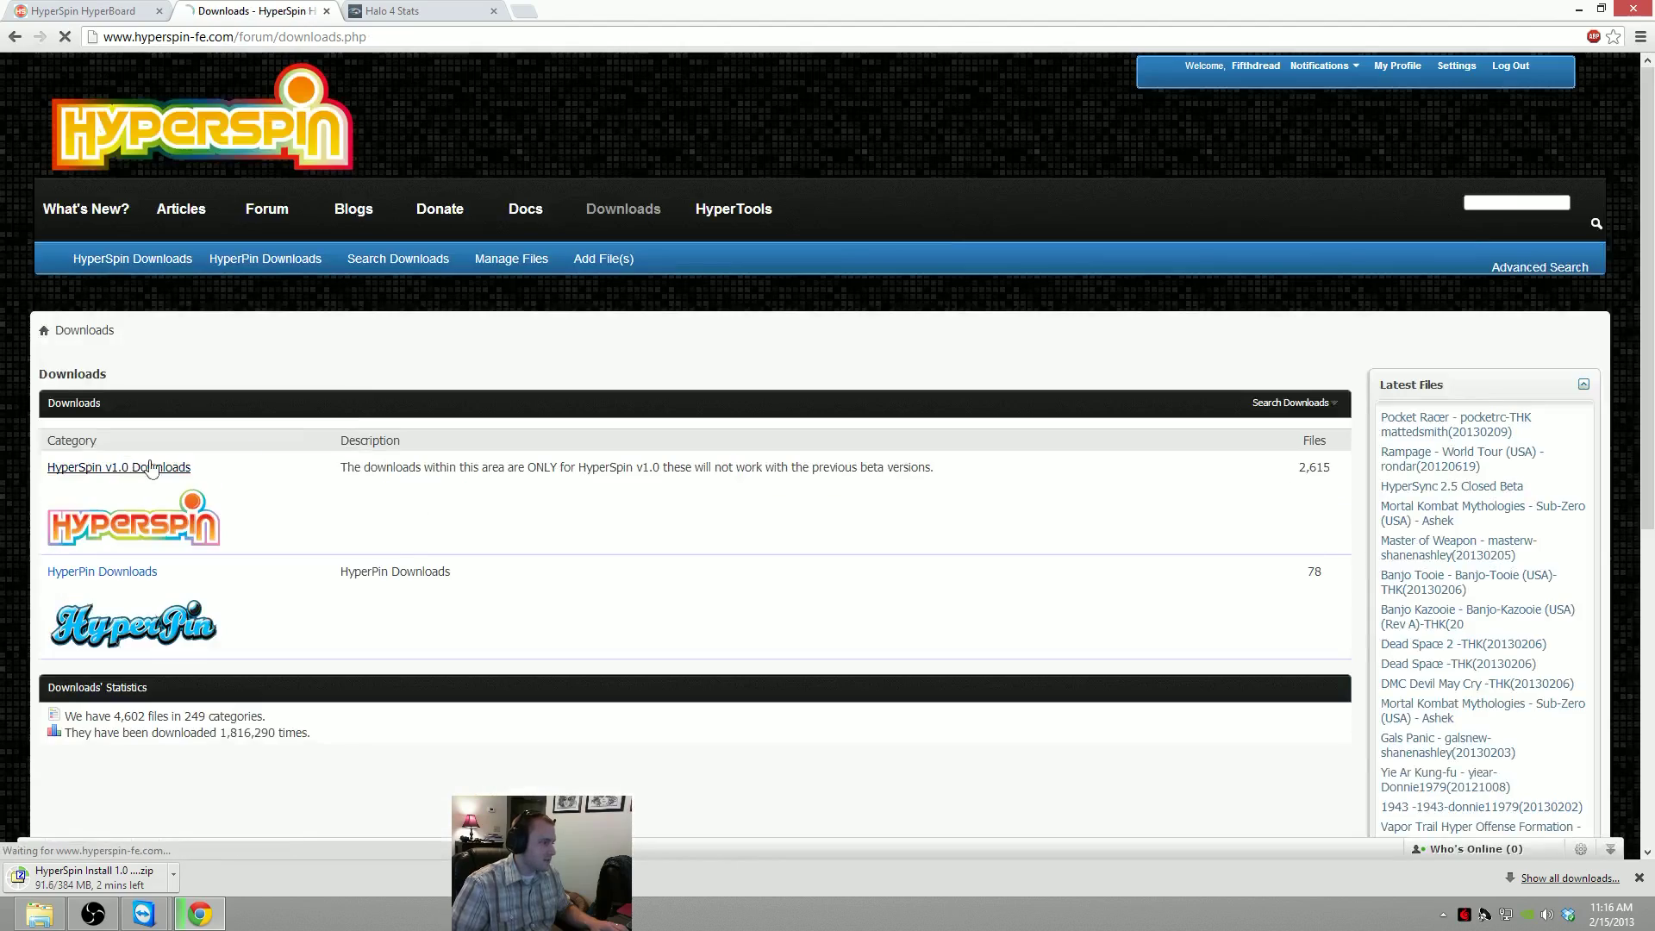
pyautogui.click(123, 468)
pyautogui.scroll(-1, 440, 444)
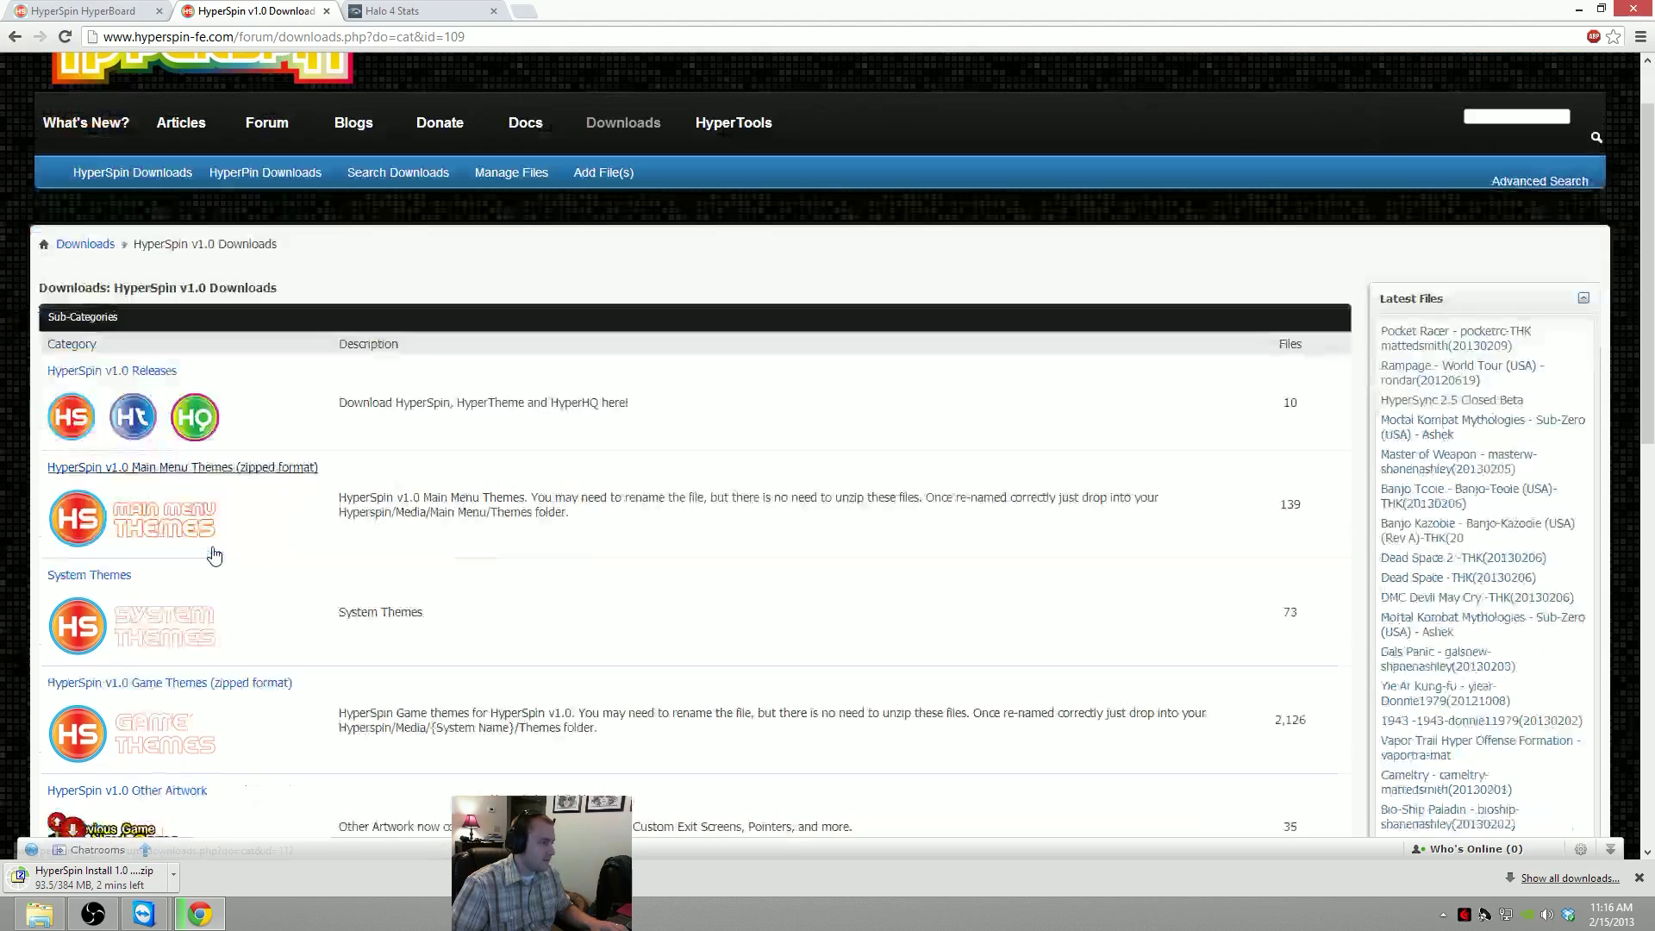
pyautogui.click(129, 375)
pyautogui.scroll(-1, 103, 431)
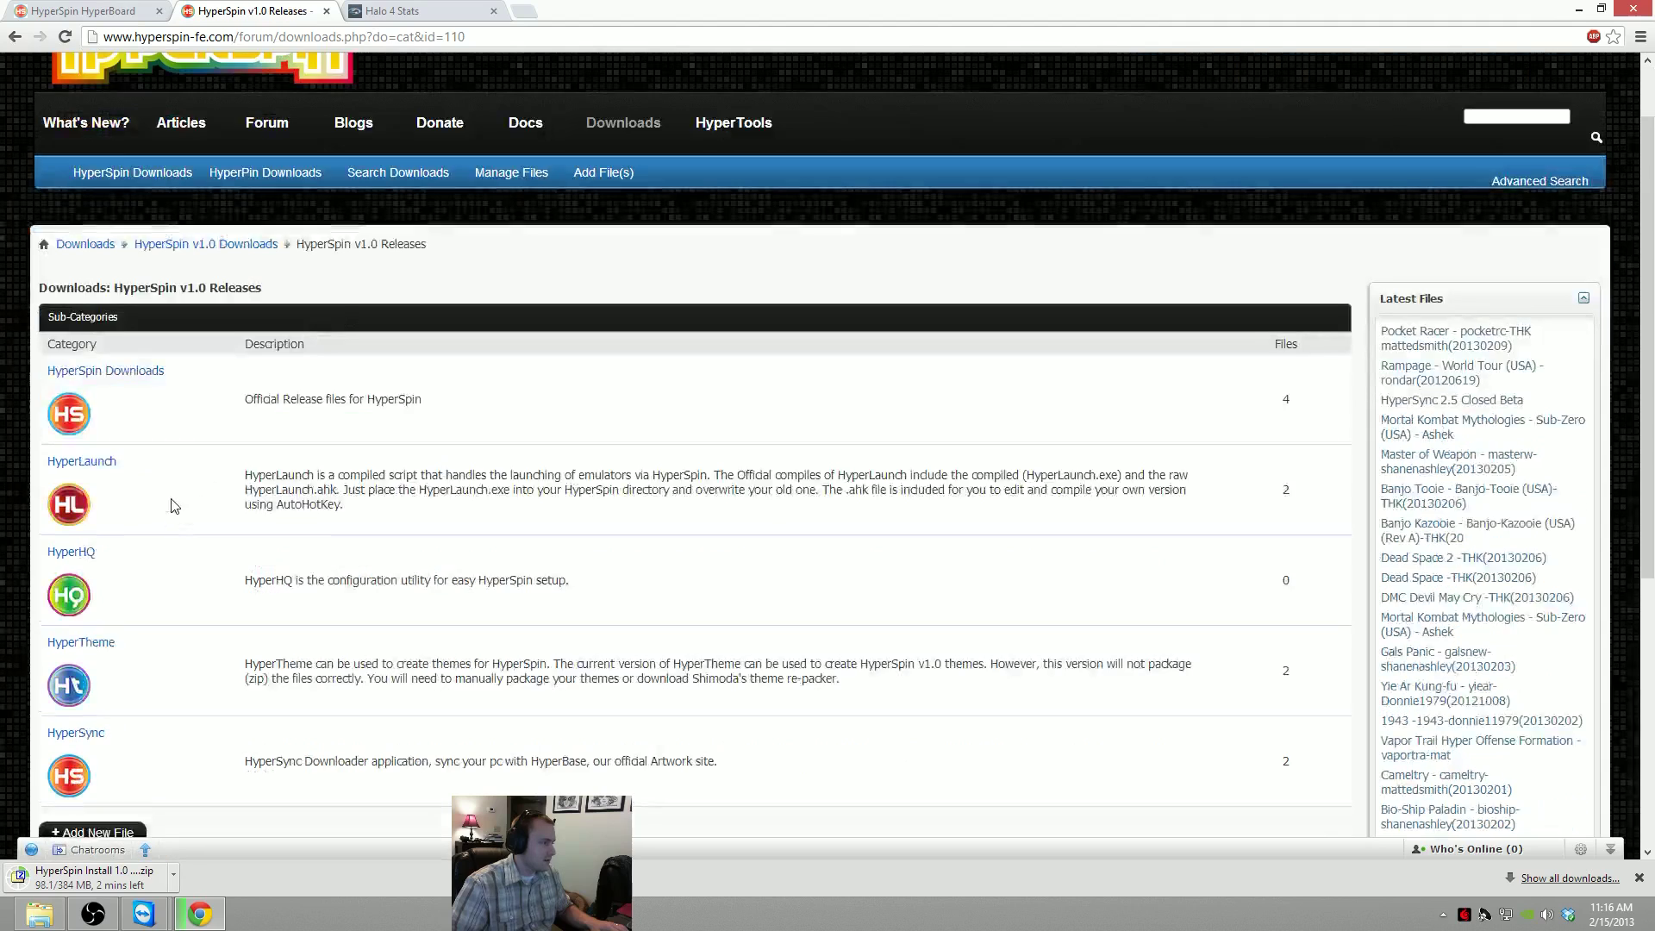
pyautogui.click(87, 465)
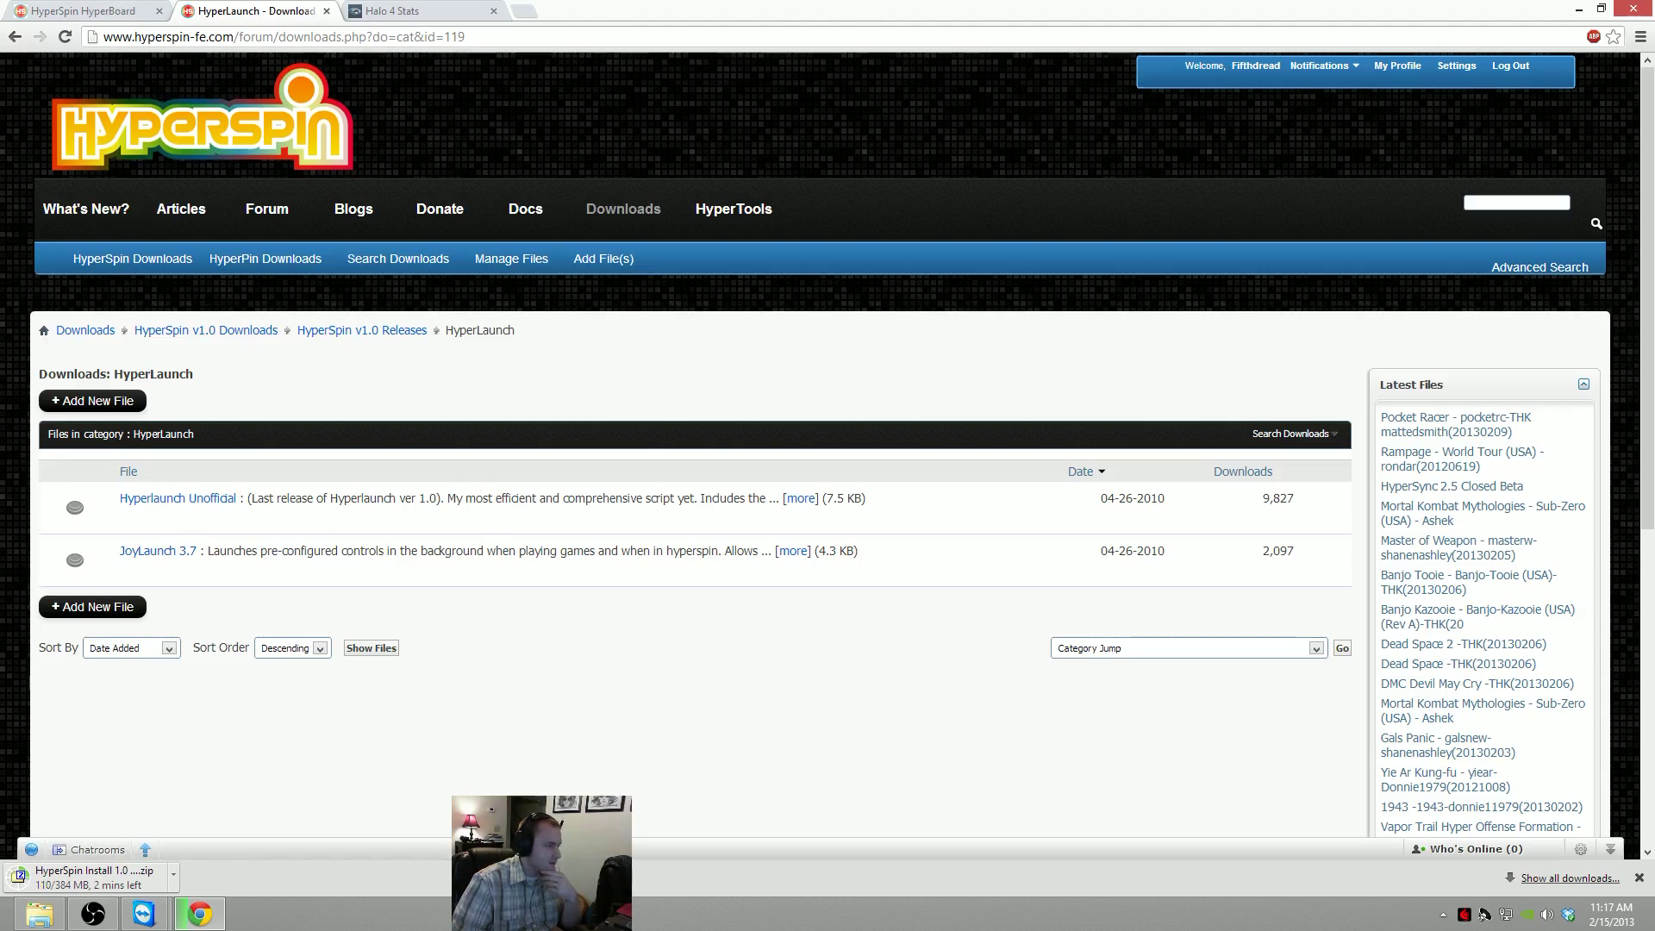
# Return to HyperSpin v1.0 Releases, search the web for "hyperlaunch update" and open the HyperLaunch 2.x Released thread
pyautogui.hotkey('ctrl', 'l')
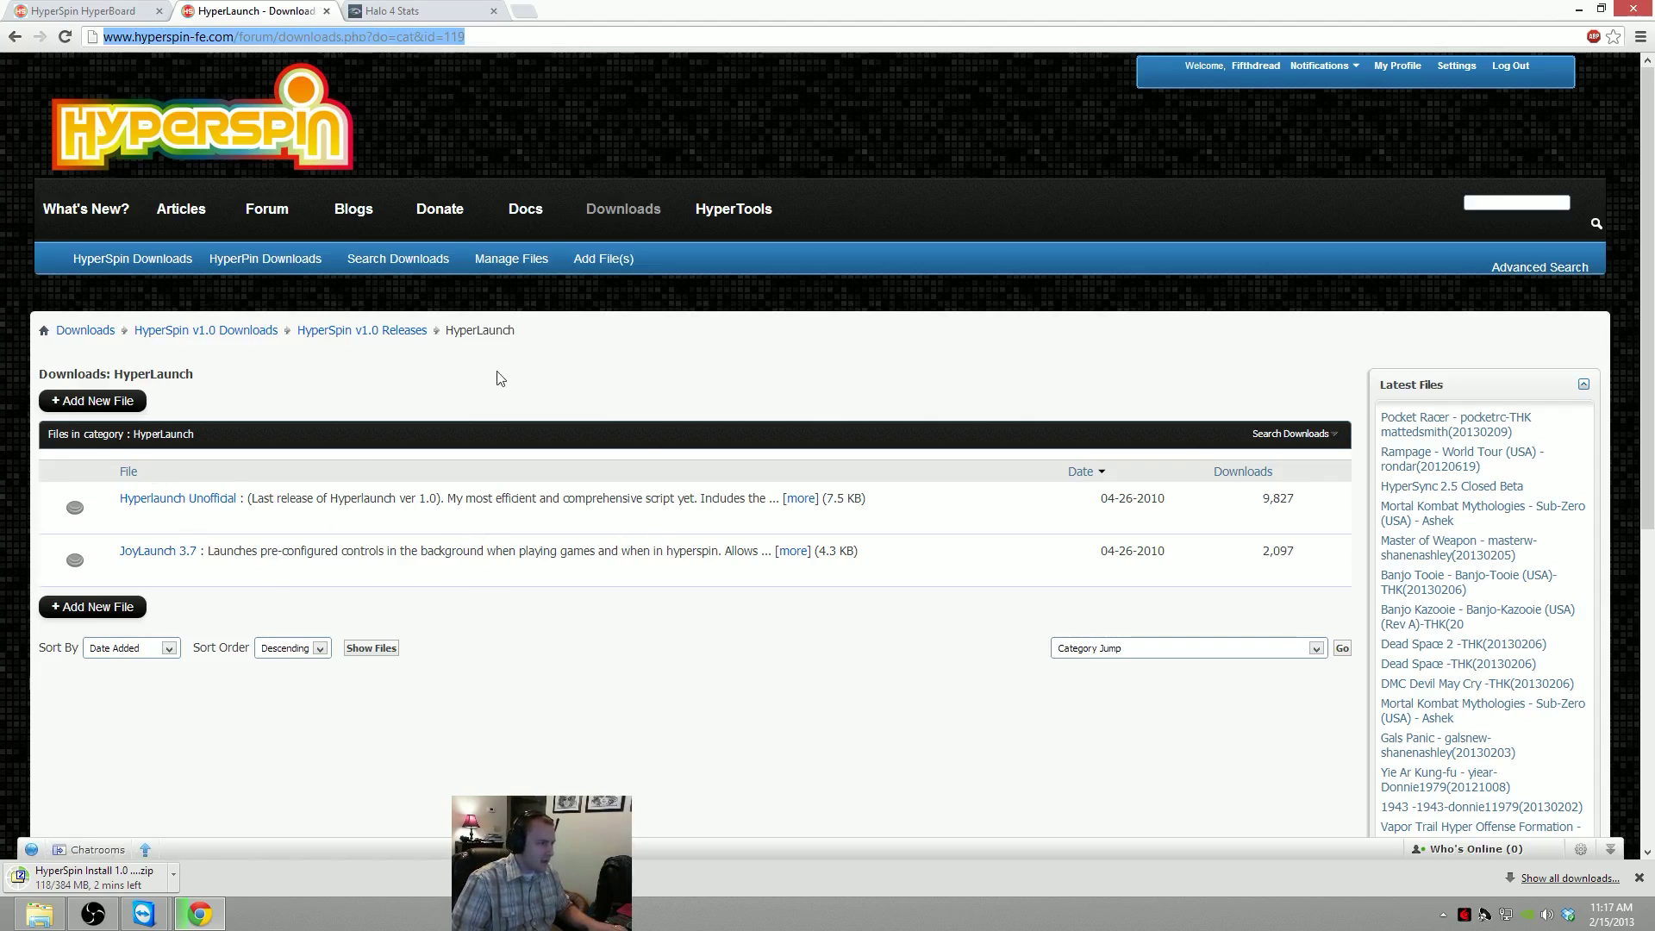
pyautogui.click(382, 334)
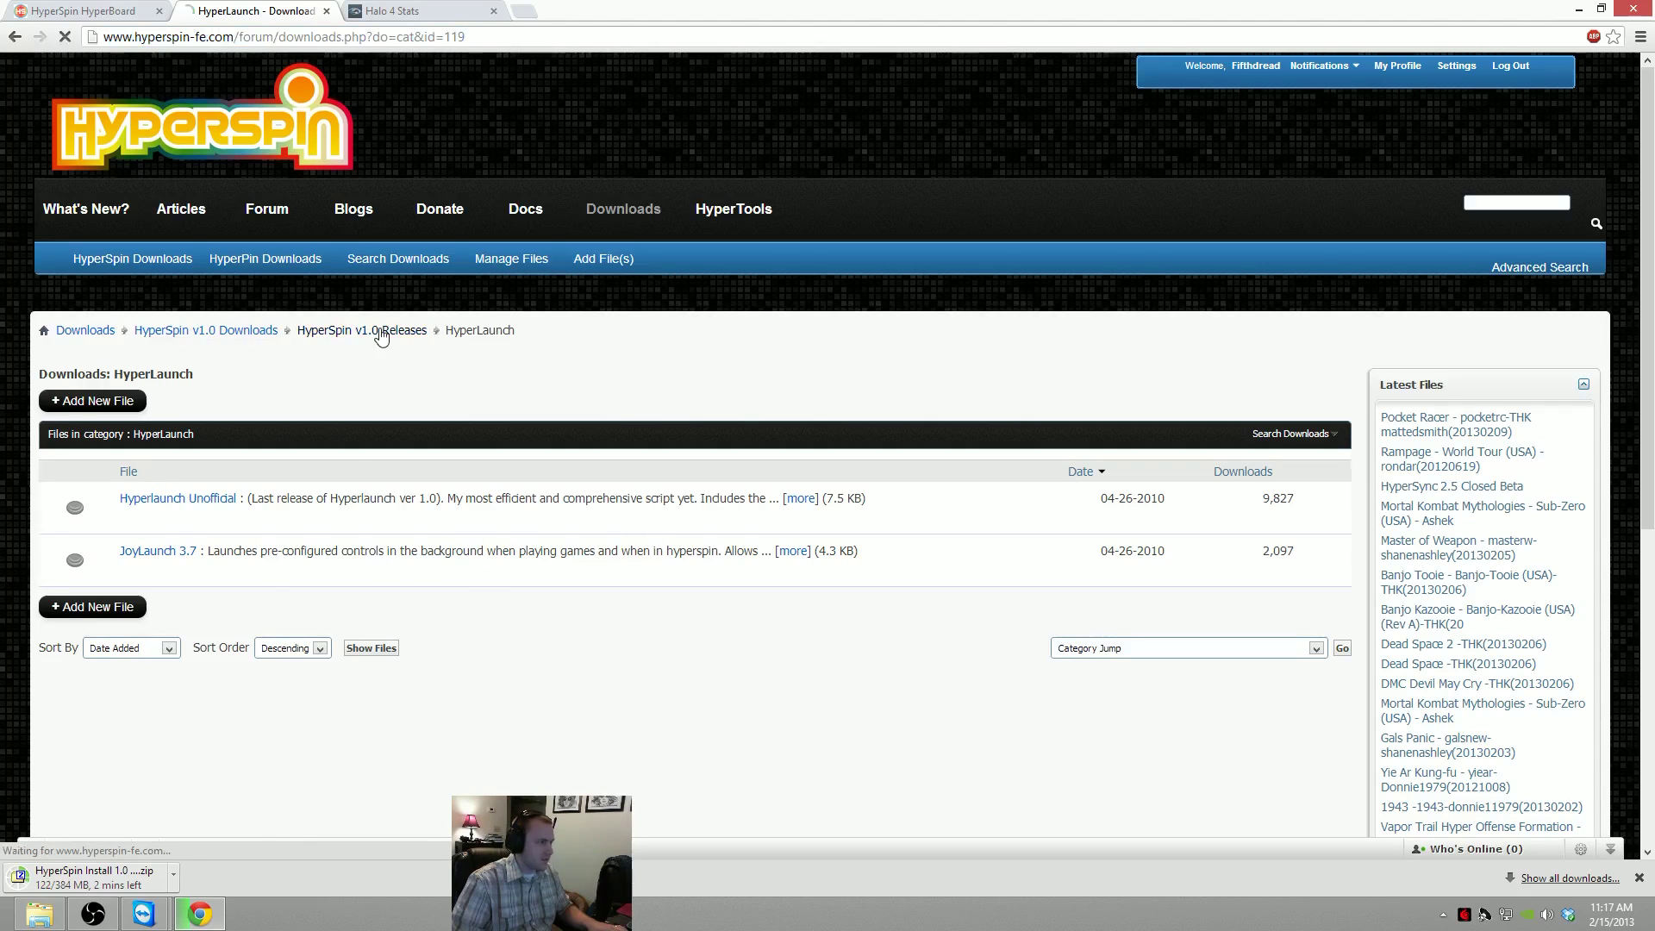
pyautogui.click(328, 36)
pyautogui.write('hyperlu')
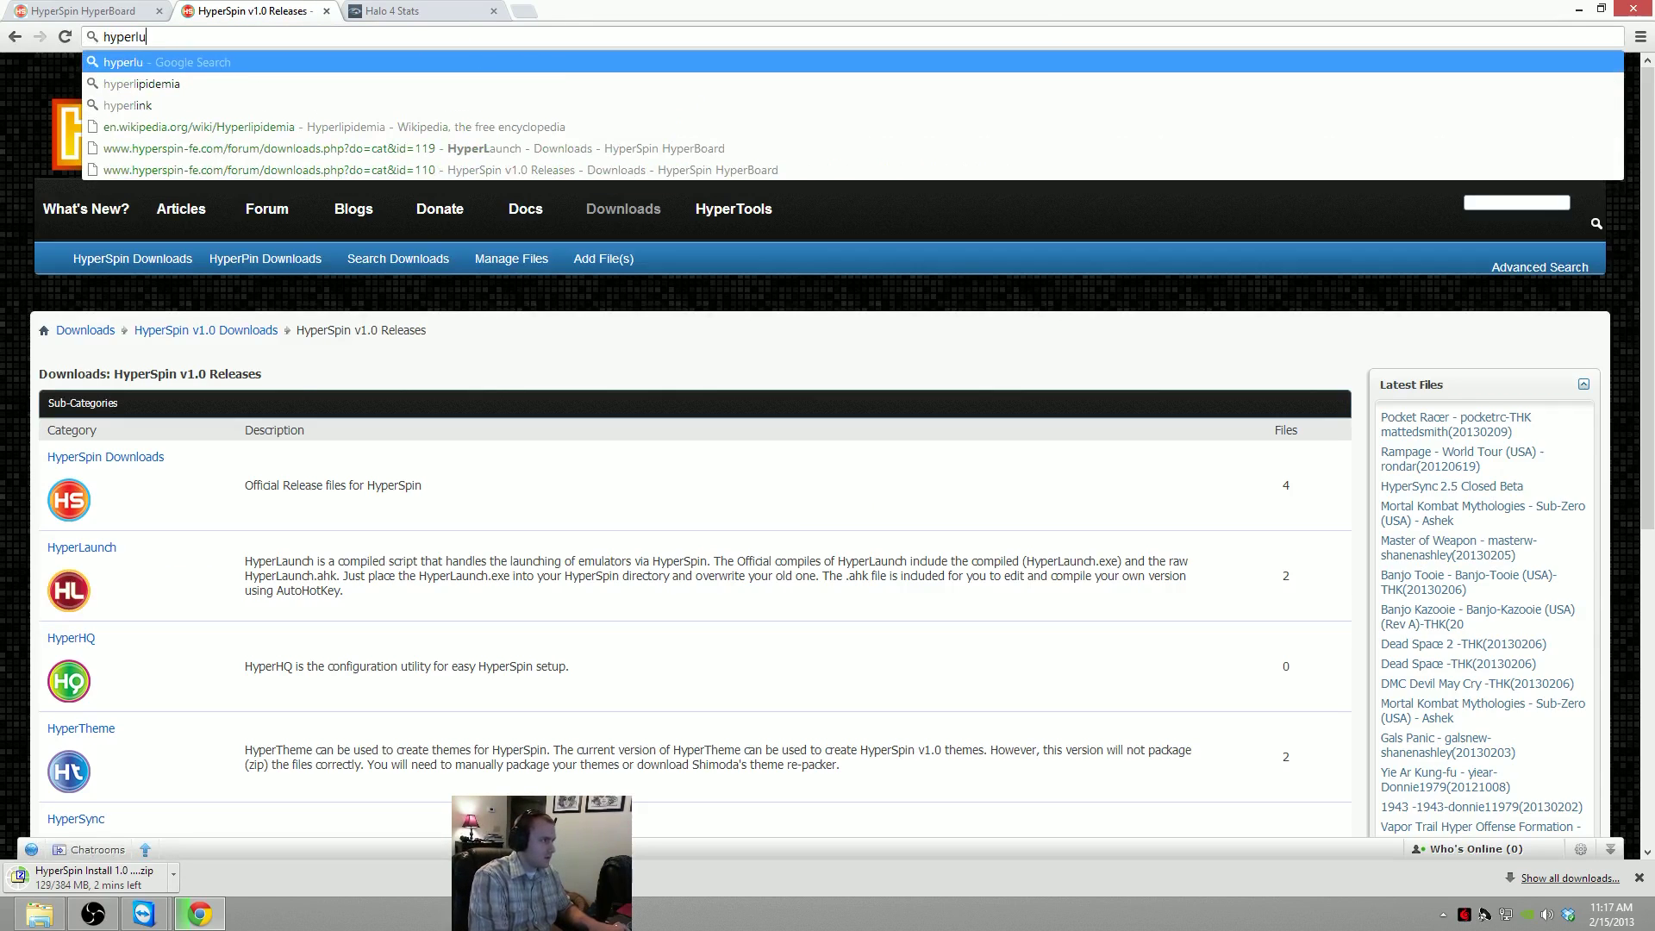
pyautogui.press('BackSpace')
pyautogui.write('aunch update')
pyautogui.press('Return')
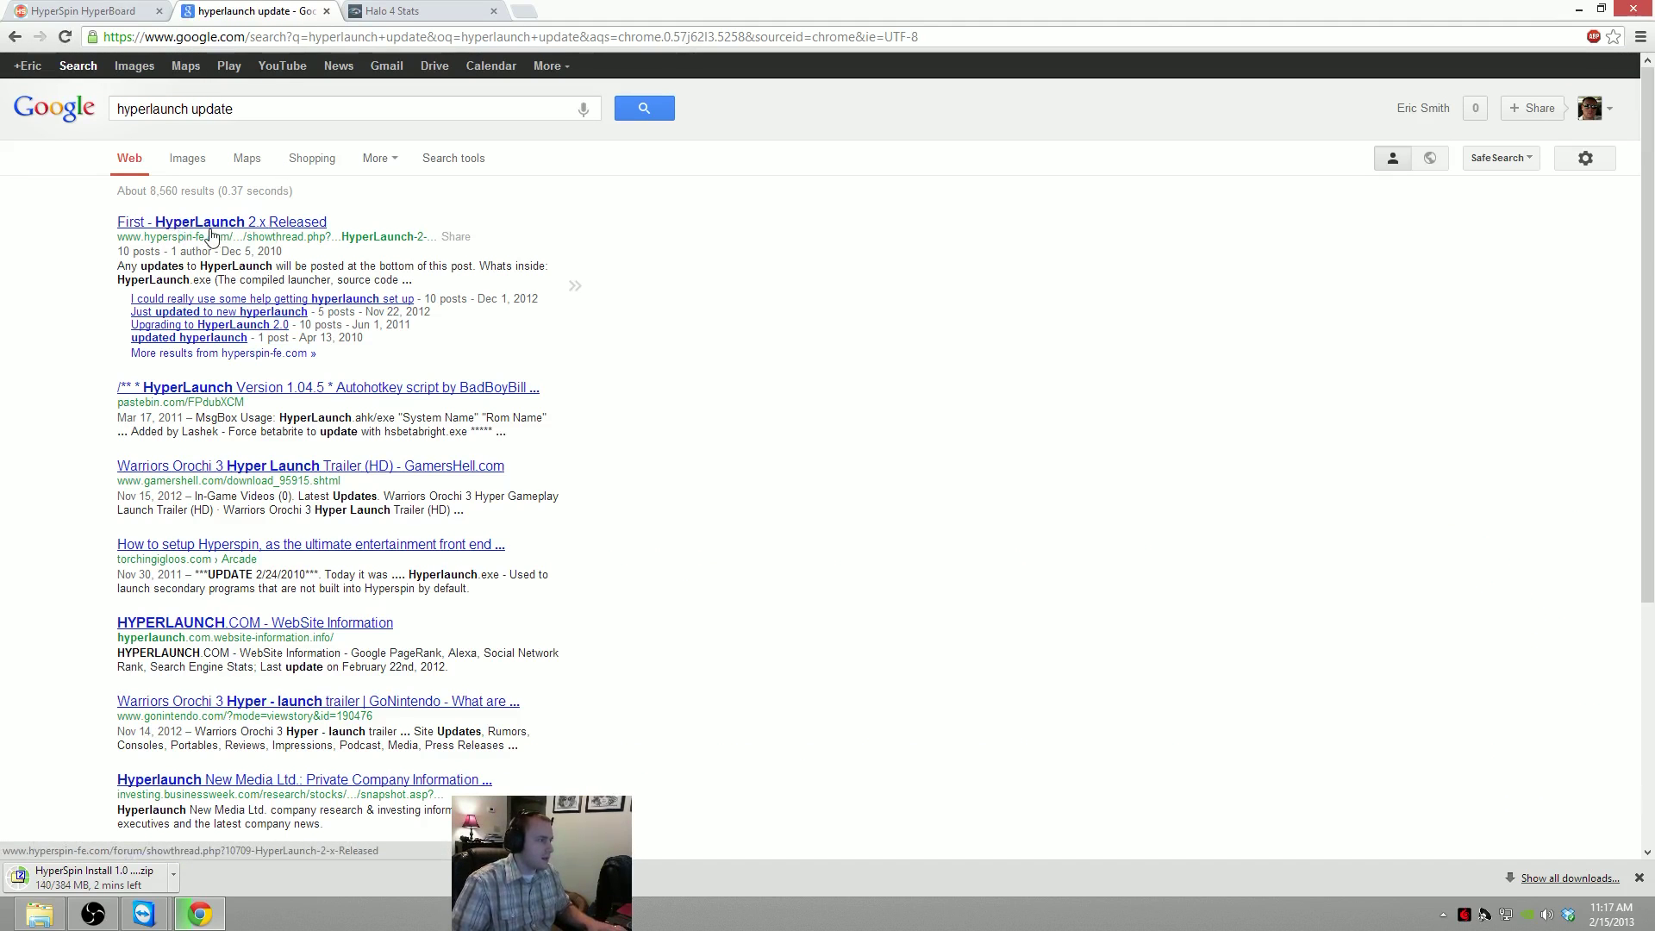
pyautogui.click(293, 223)
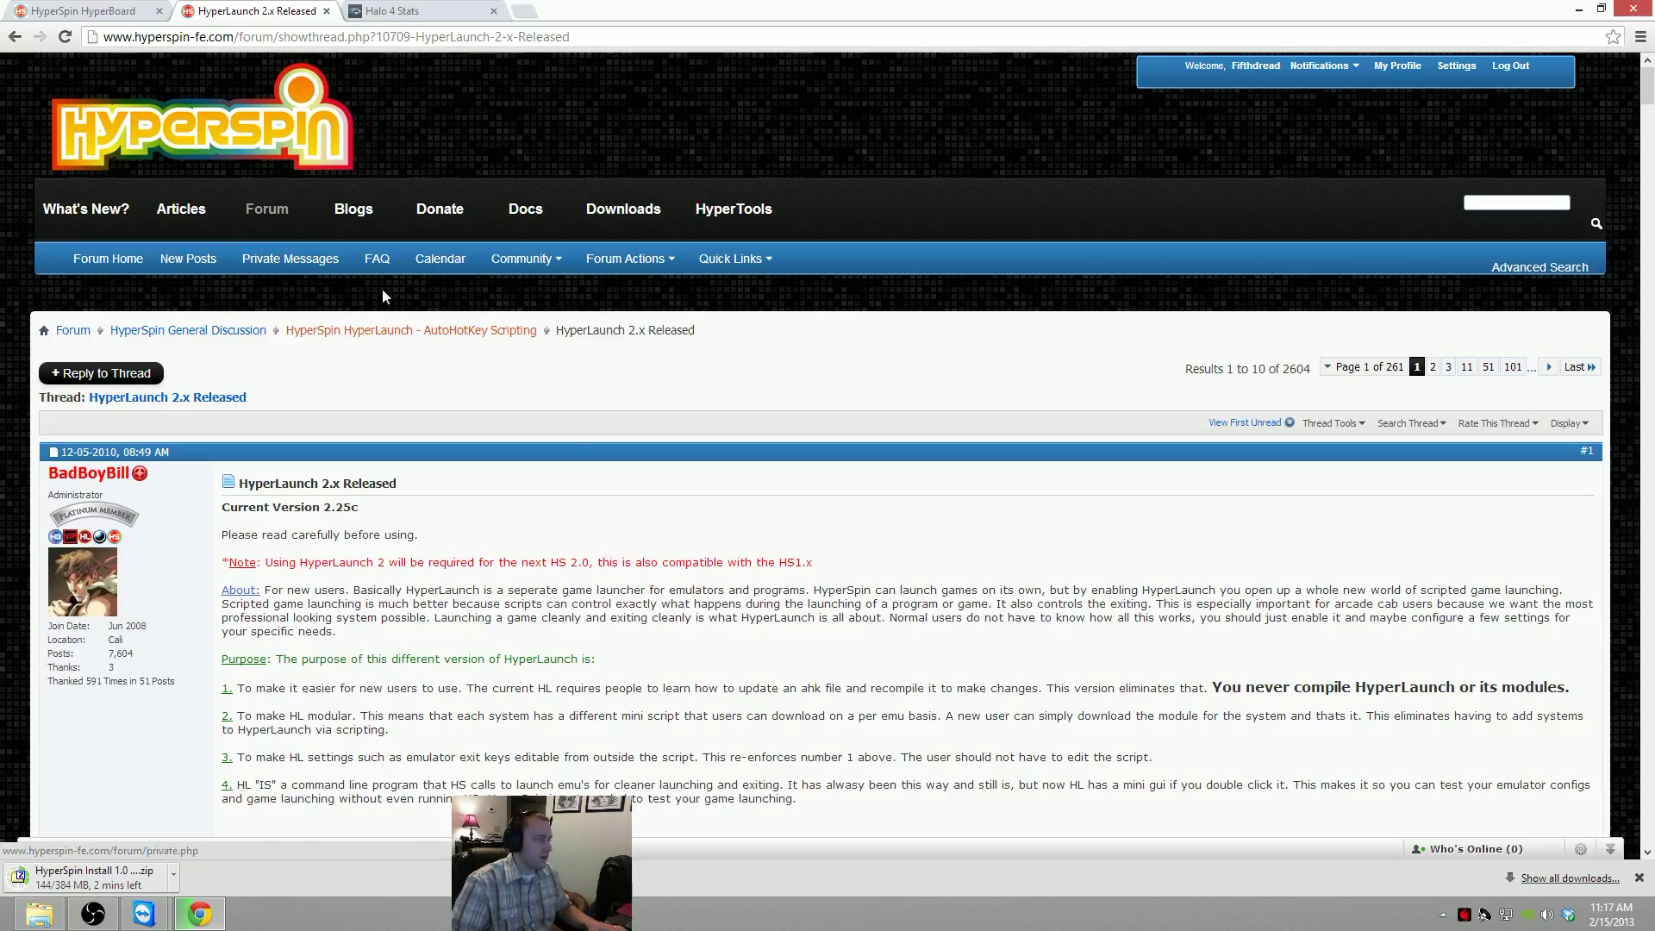
# Read through the installation steps and usage instructions in the HyperLaunch 2.x Released thread
pyautogui.scroll(-3, 568, 461)
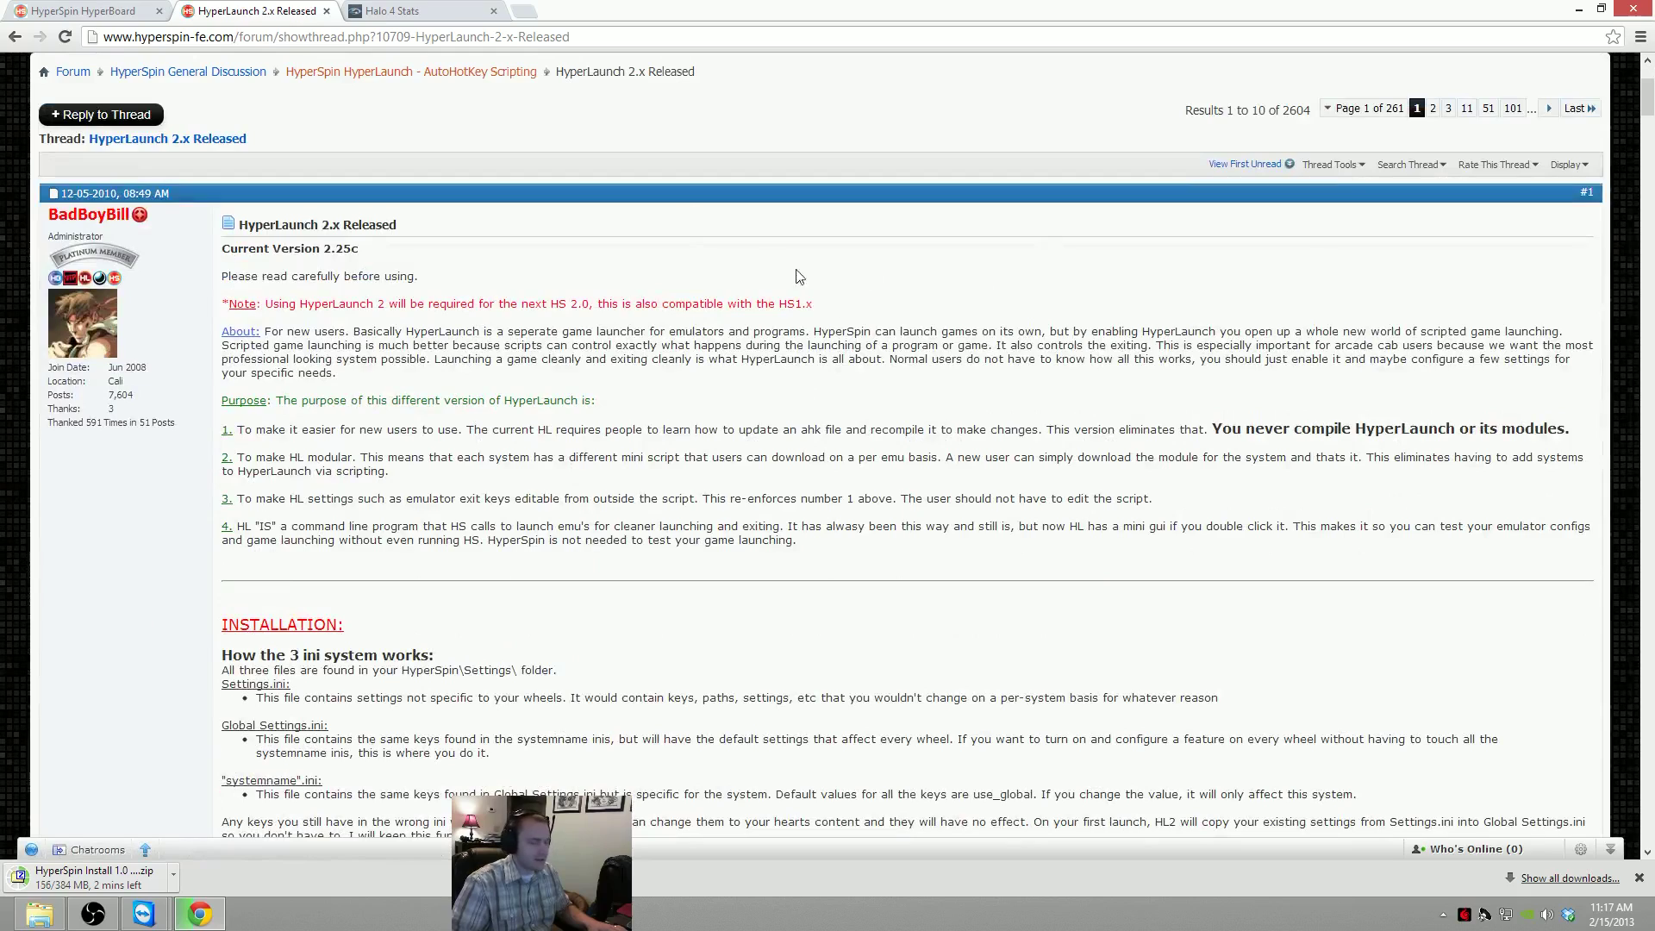
pyautogui.scroll(-12, 847, 315)
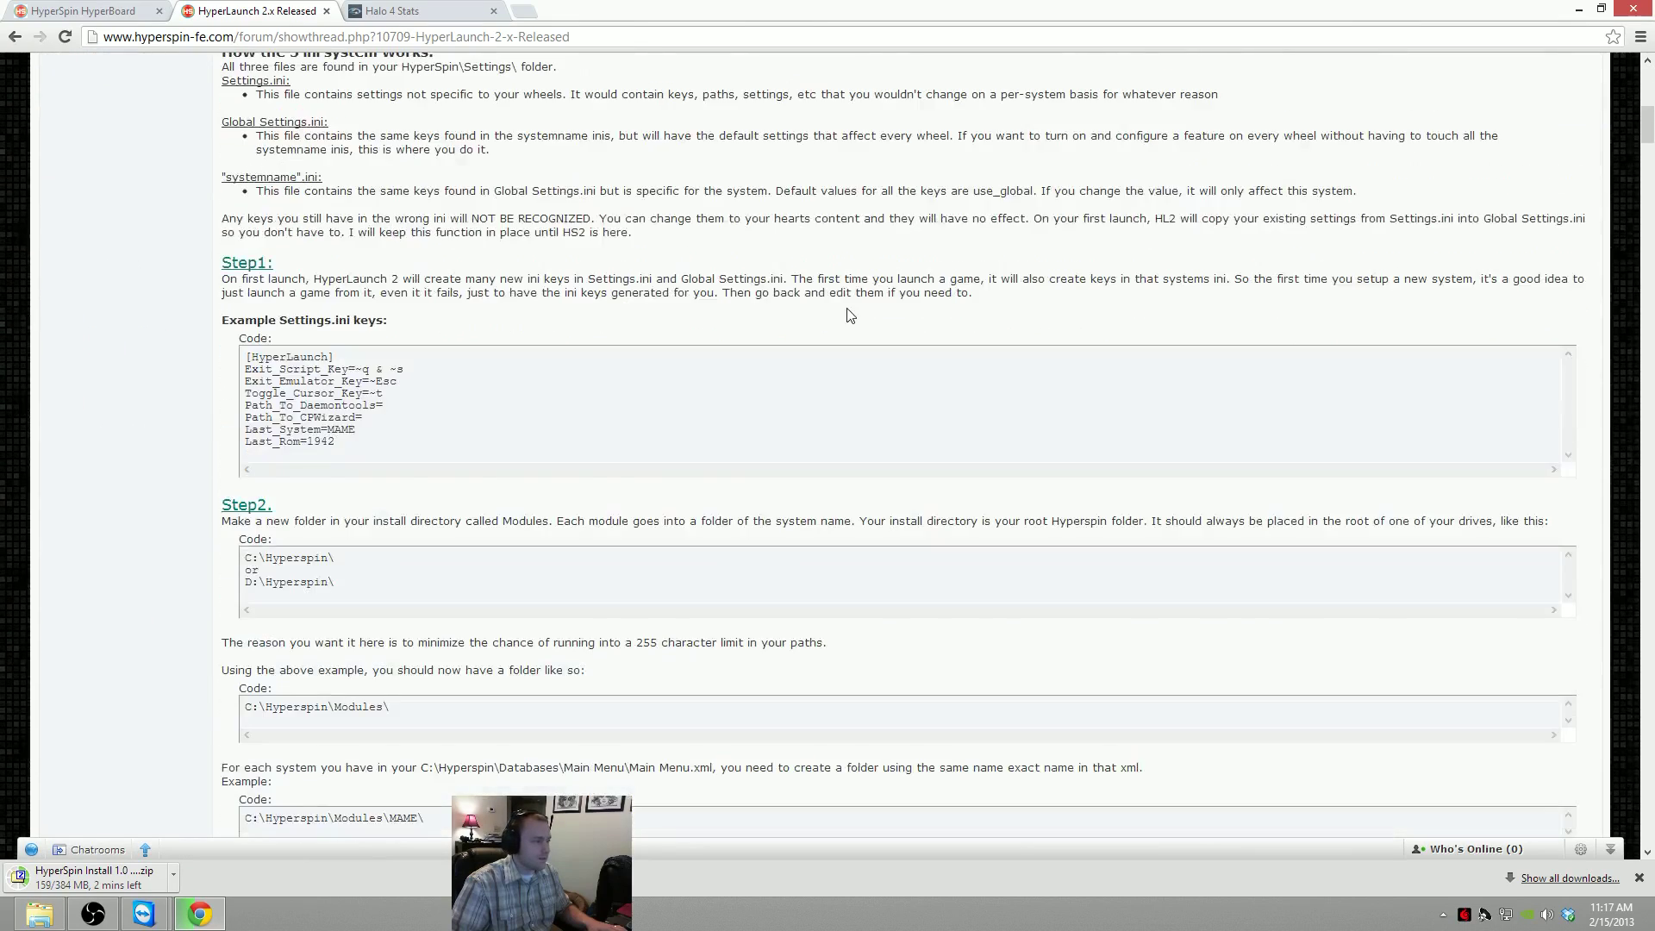
pyautogui.scroll(-8, 847, 315)
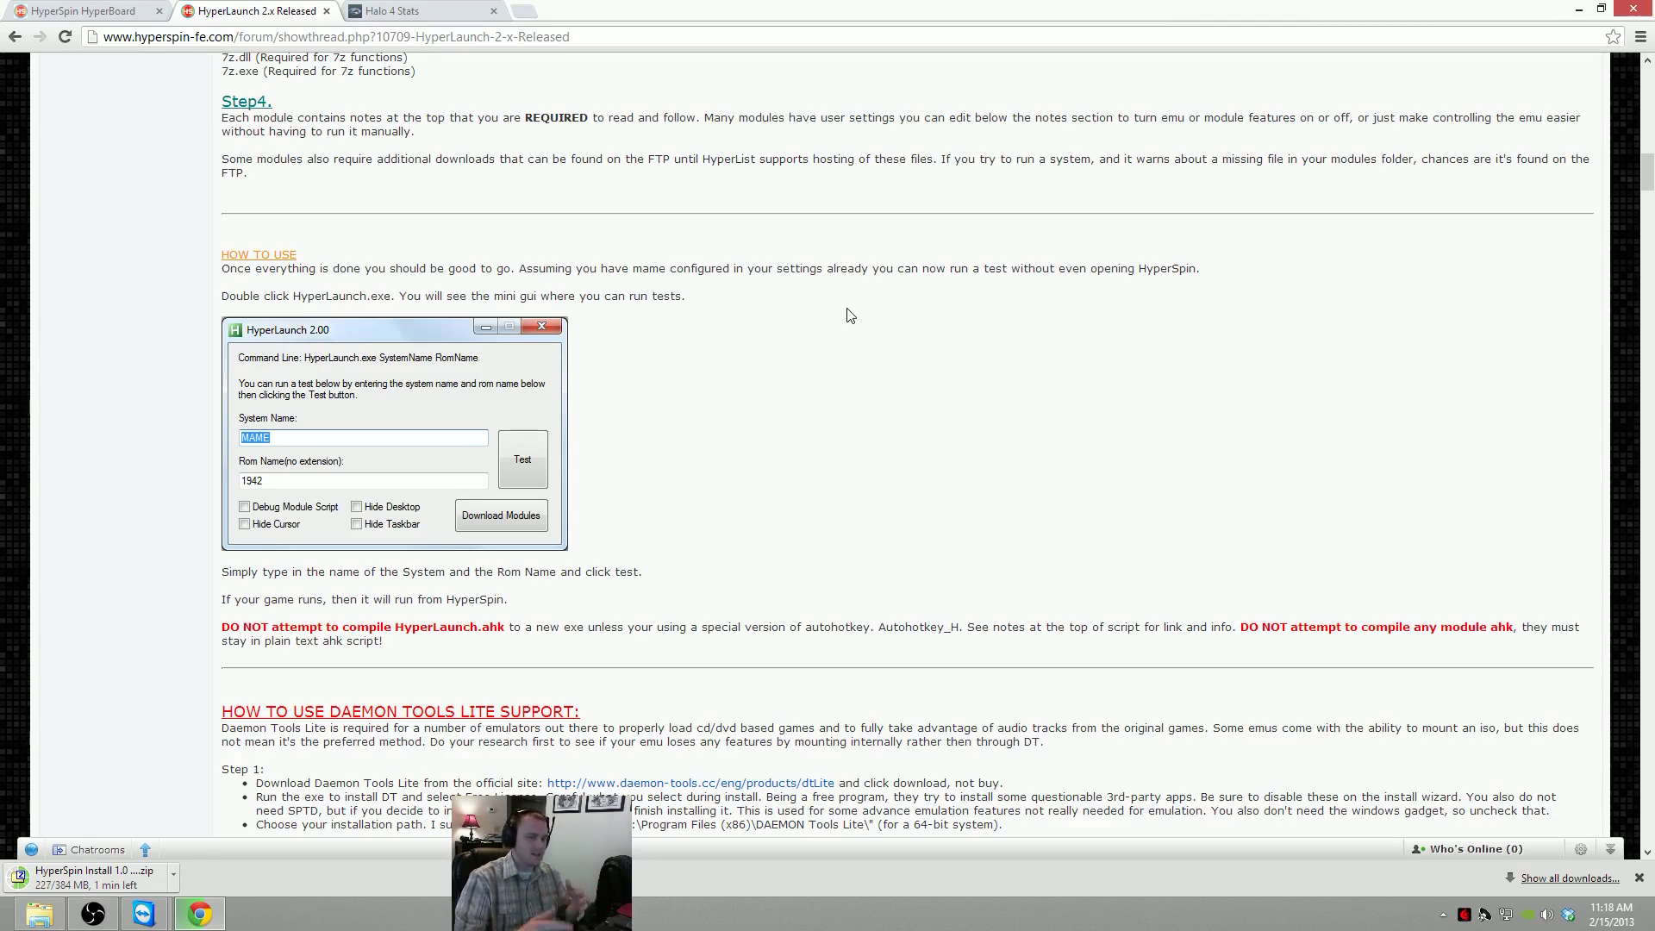
pyautogui.scroll(15, 931, 450)
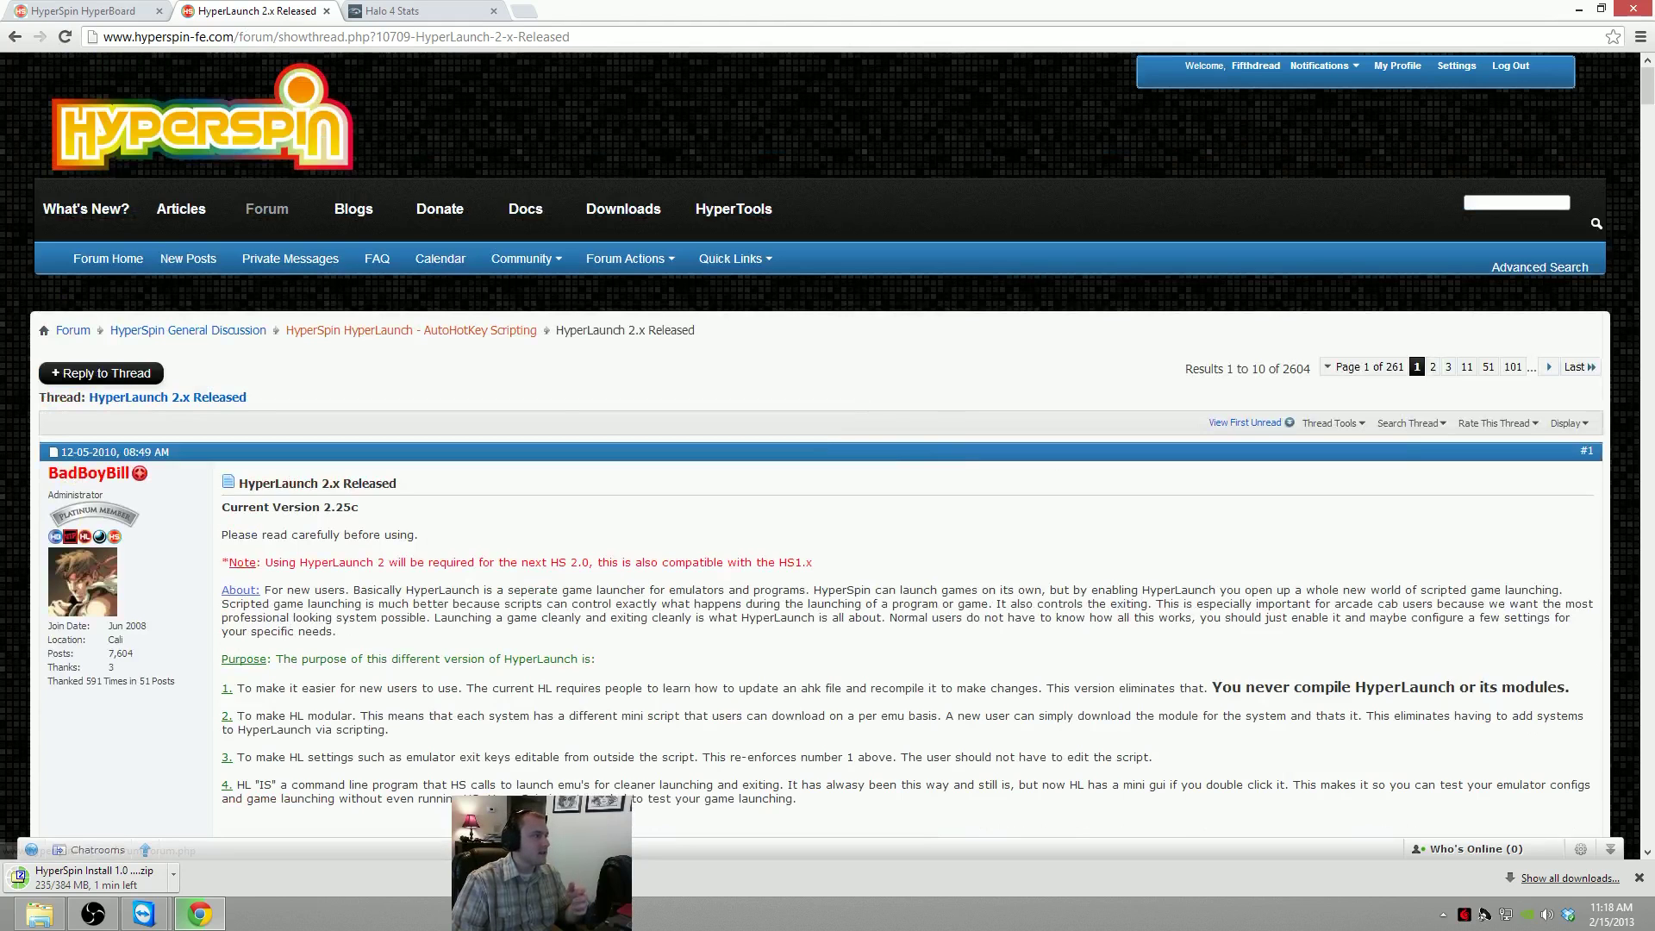
# Open the HyperSpin forum home in a new tab from the download message page and show its HyperTools section
pyautogui.click(83, 10)
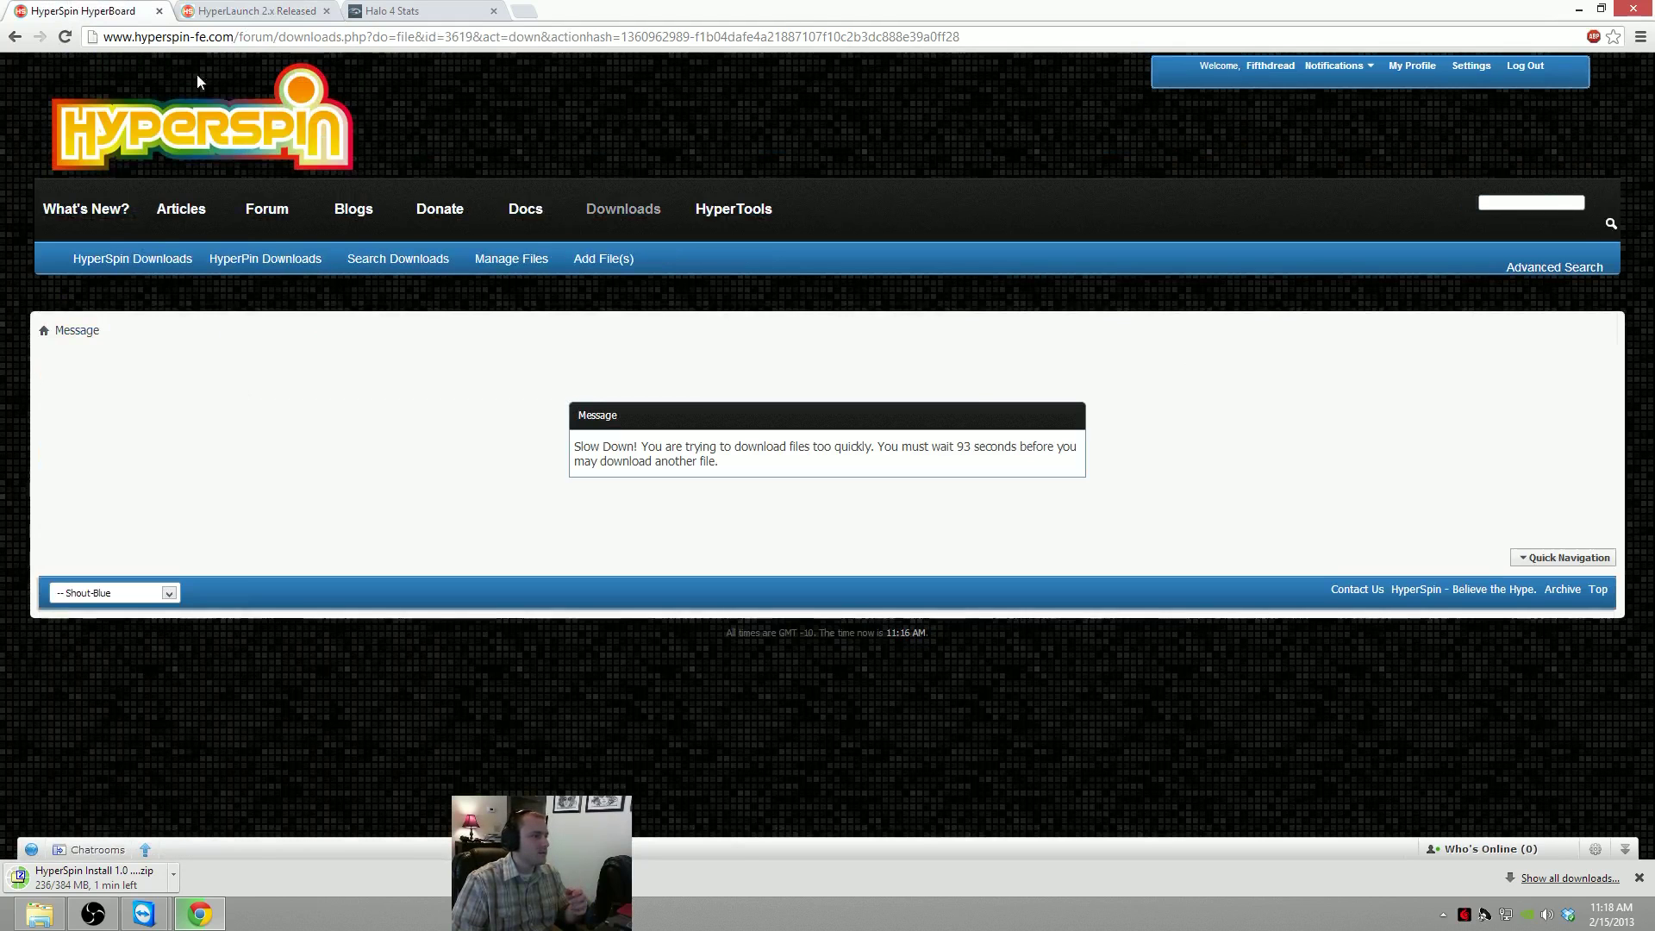
pyautogui.middleClick(210, 140)
pyautogui.click(405, 10)
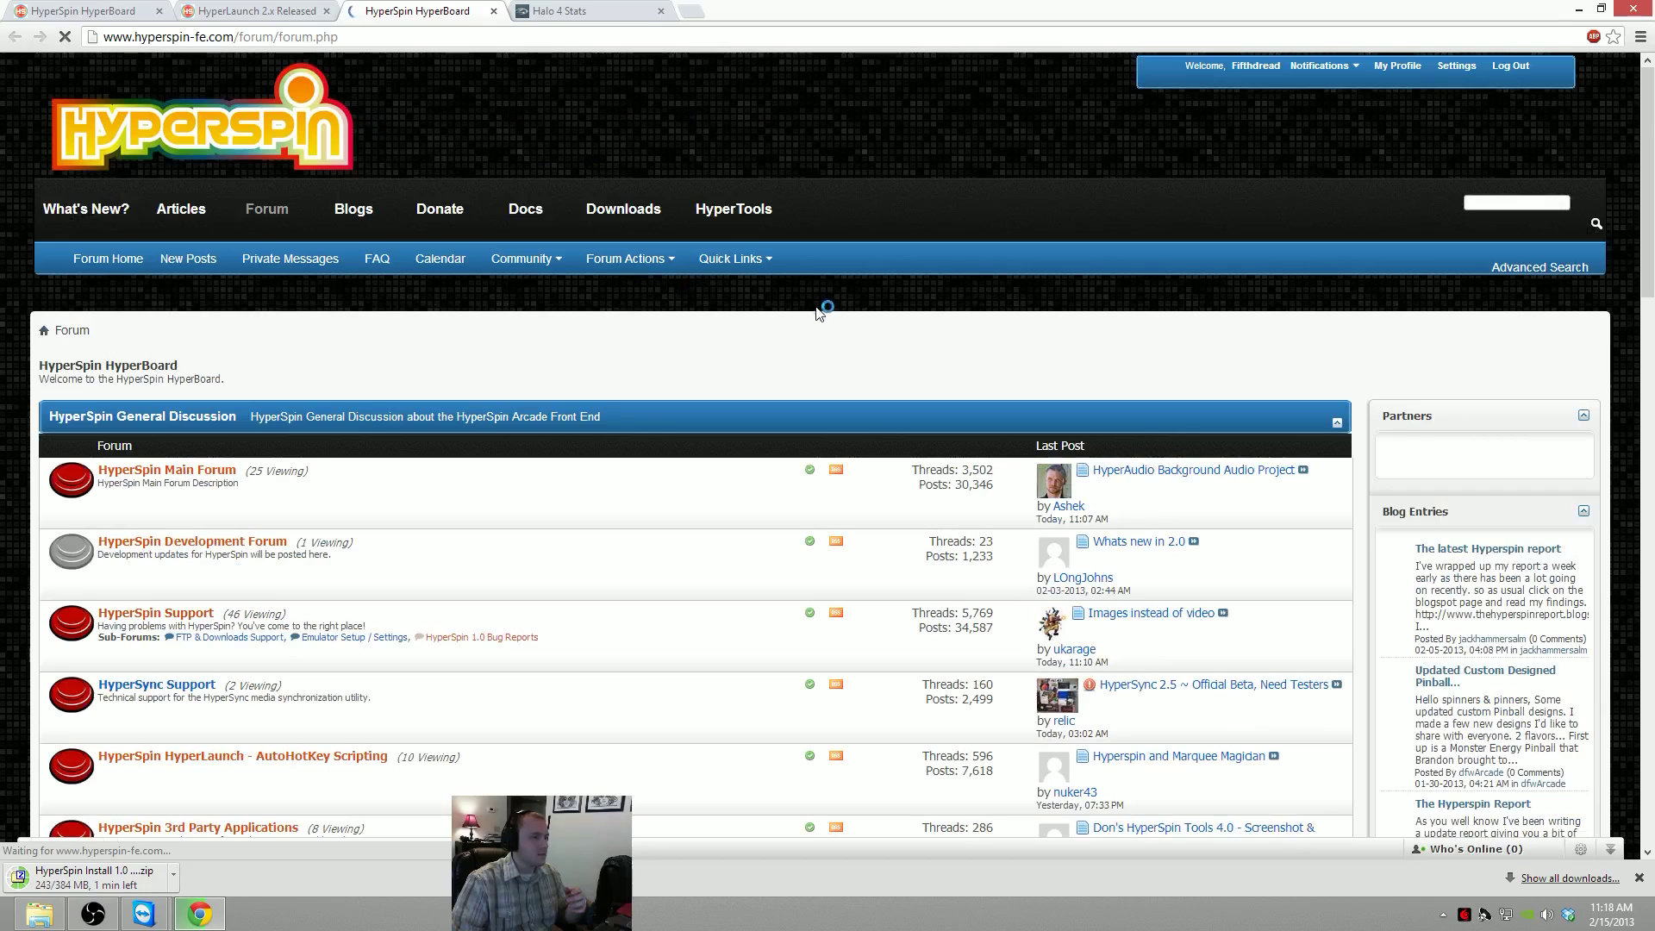
pyautogui.click(746, 210)
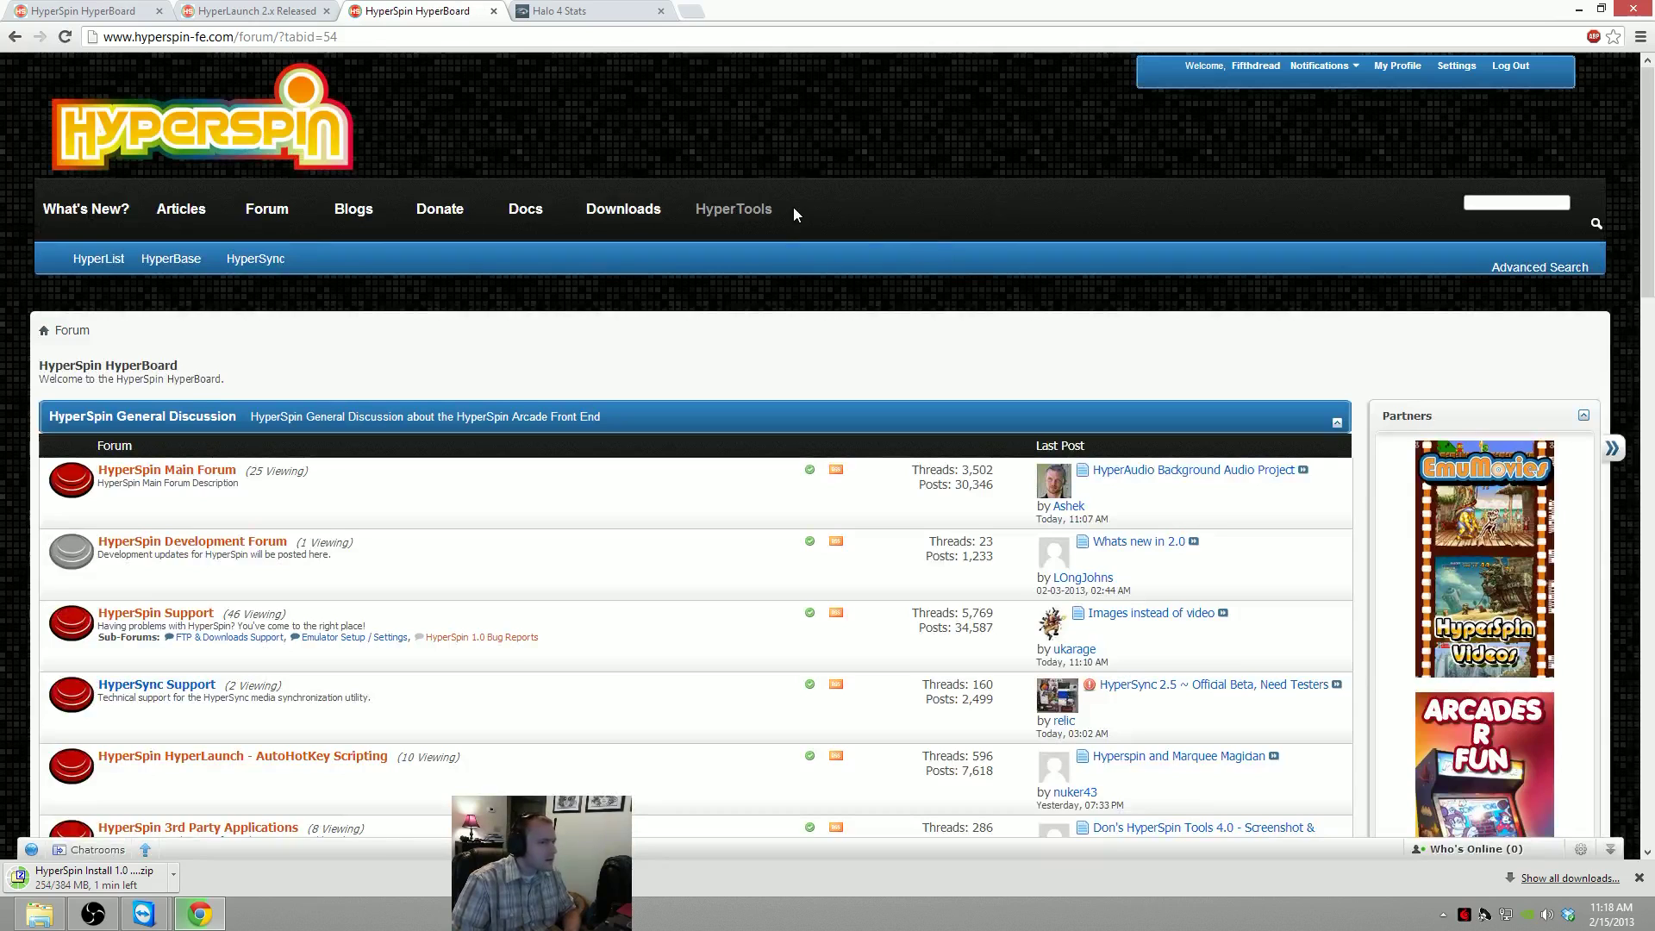
# Search the web for "hyperlist" and open the HyperList site
pyautogui.click(306, 39)
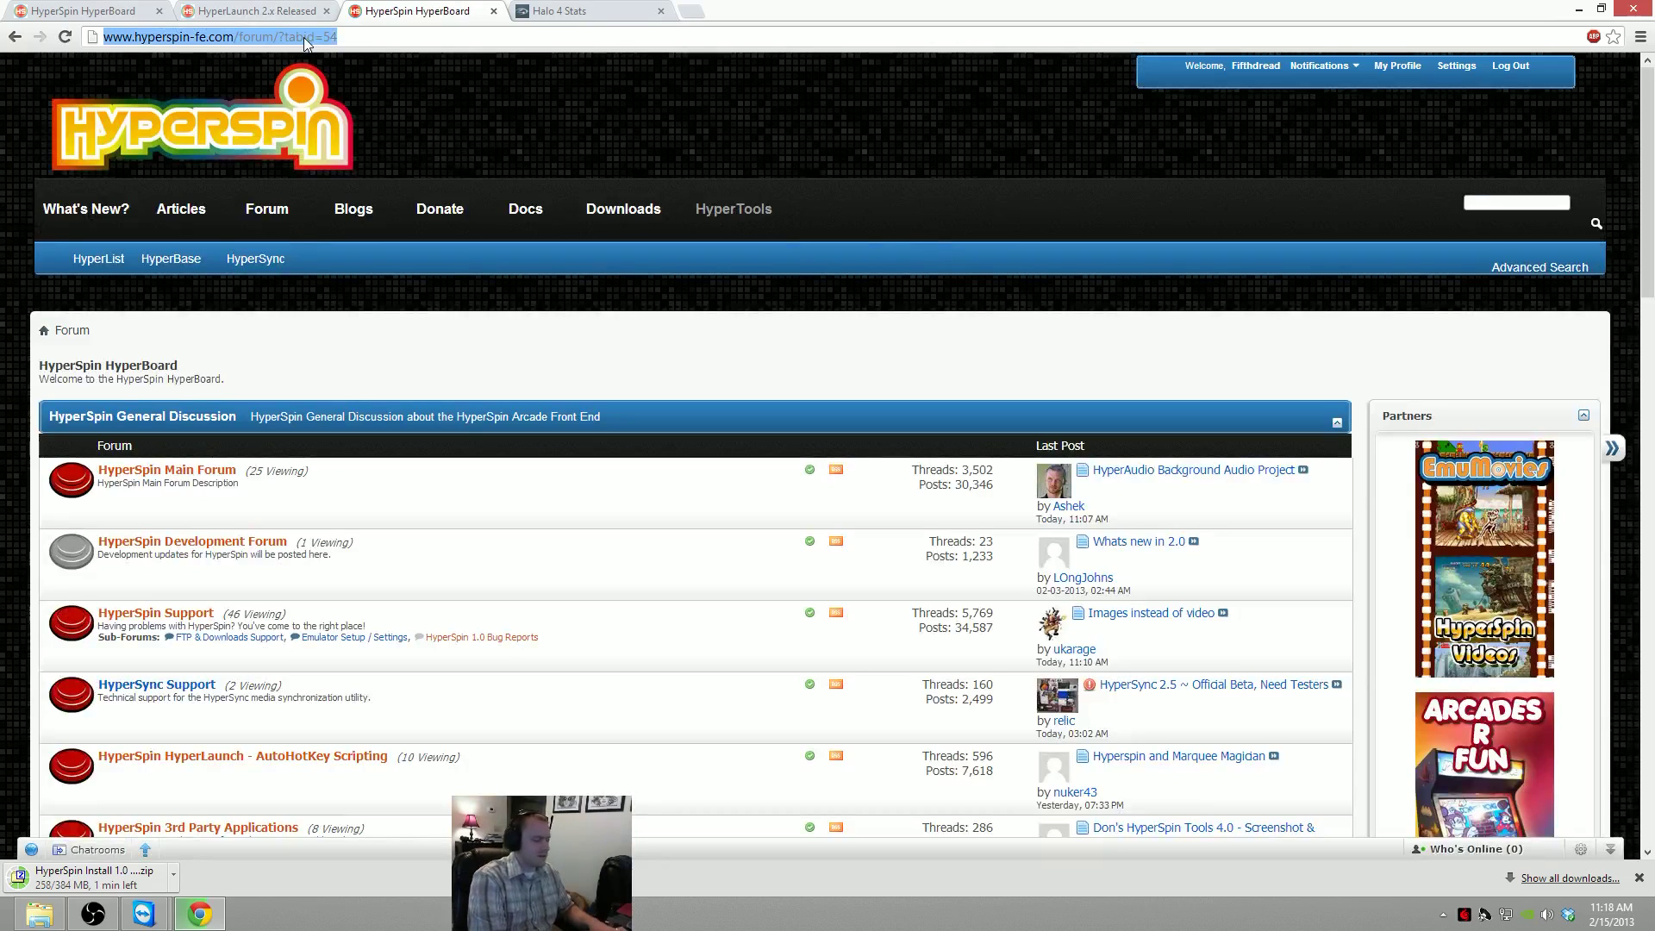
pyautogui.write('hyper')
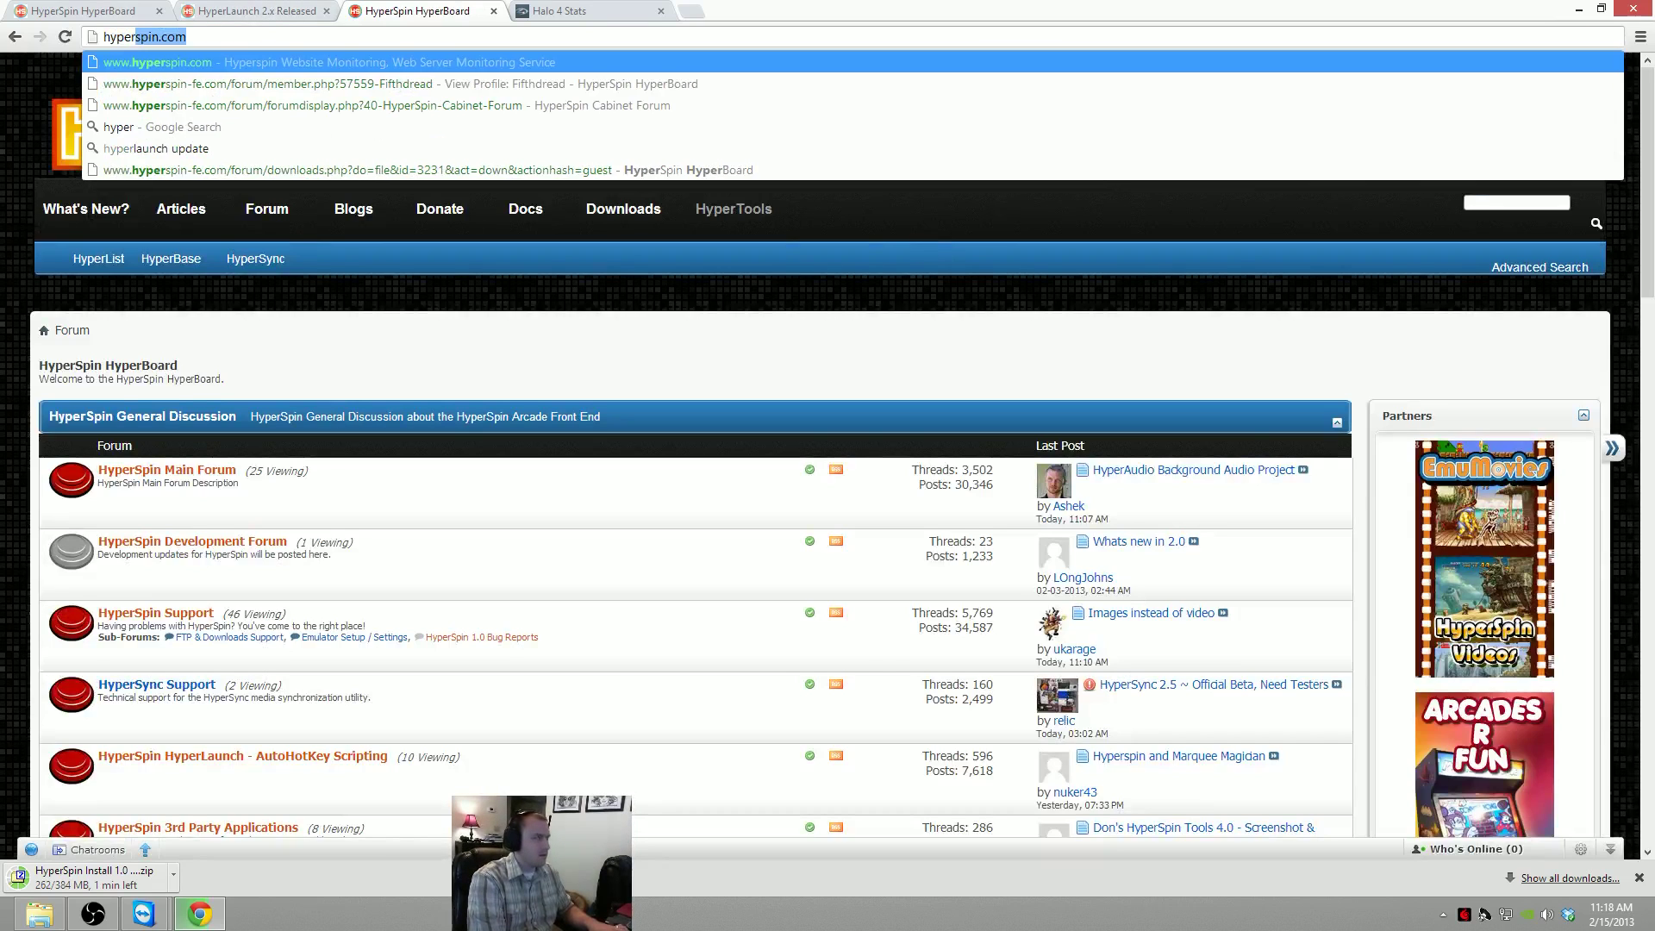
pyautogui.write('list')
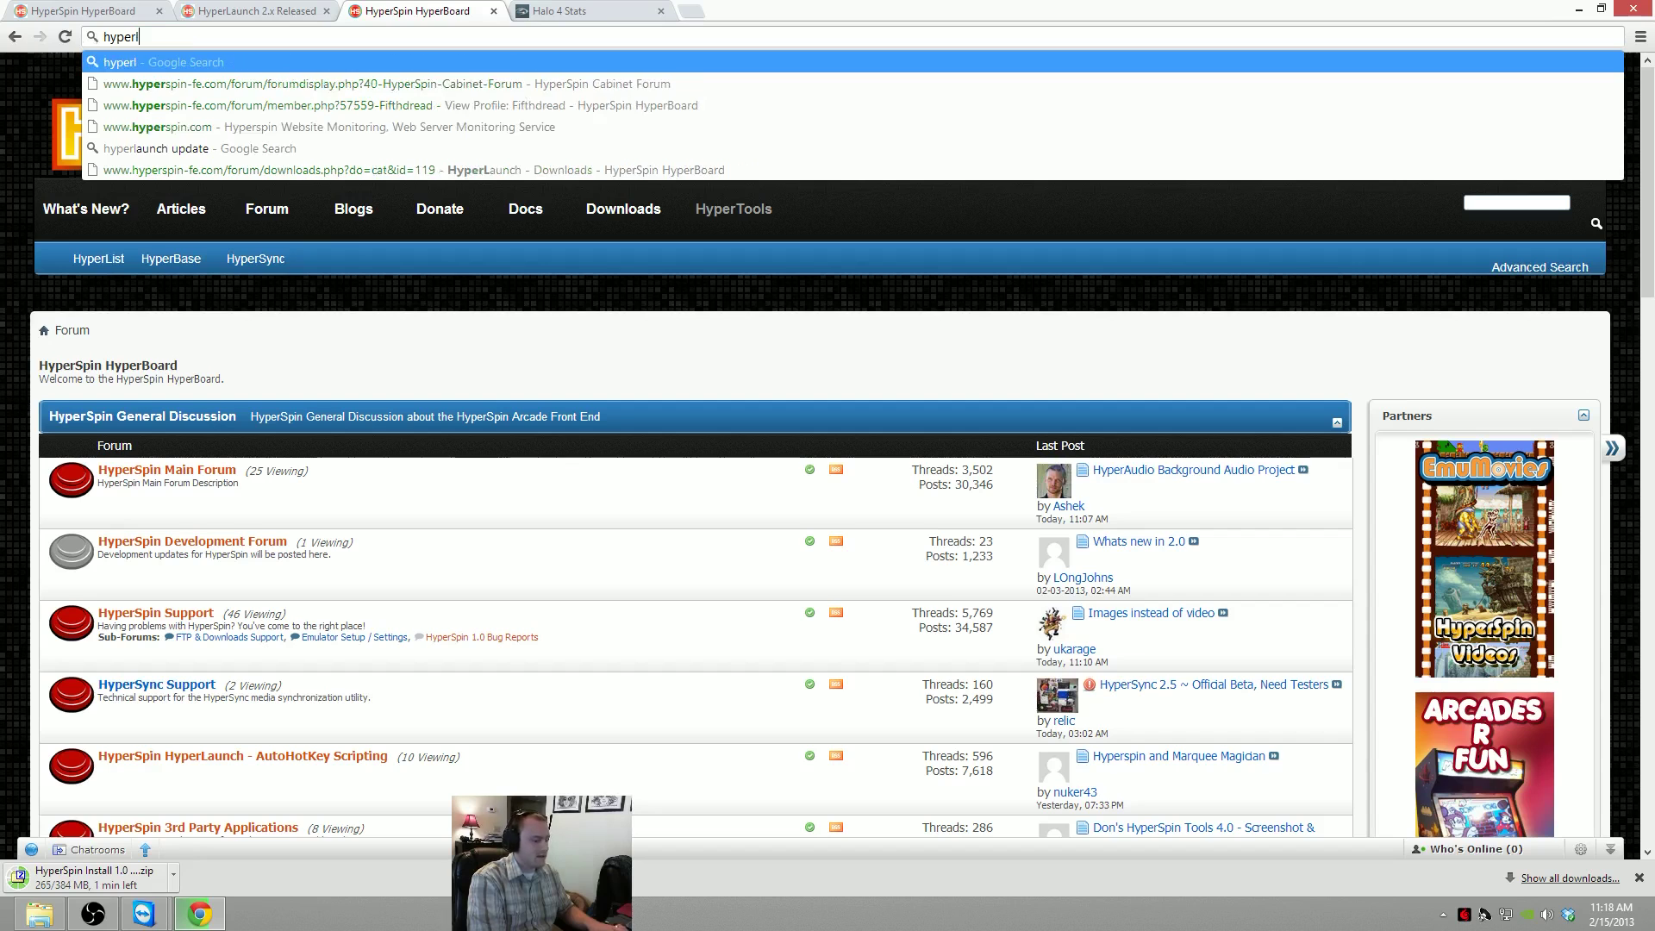
pyautogui.press('Return')
pyautogui.click(213, 226)
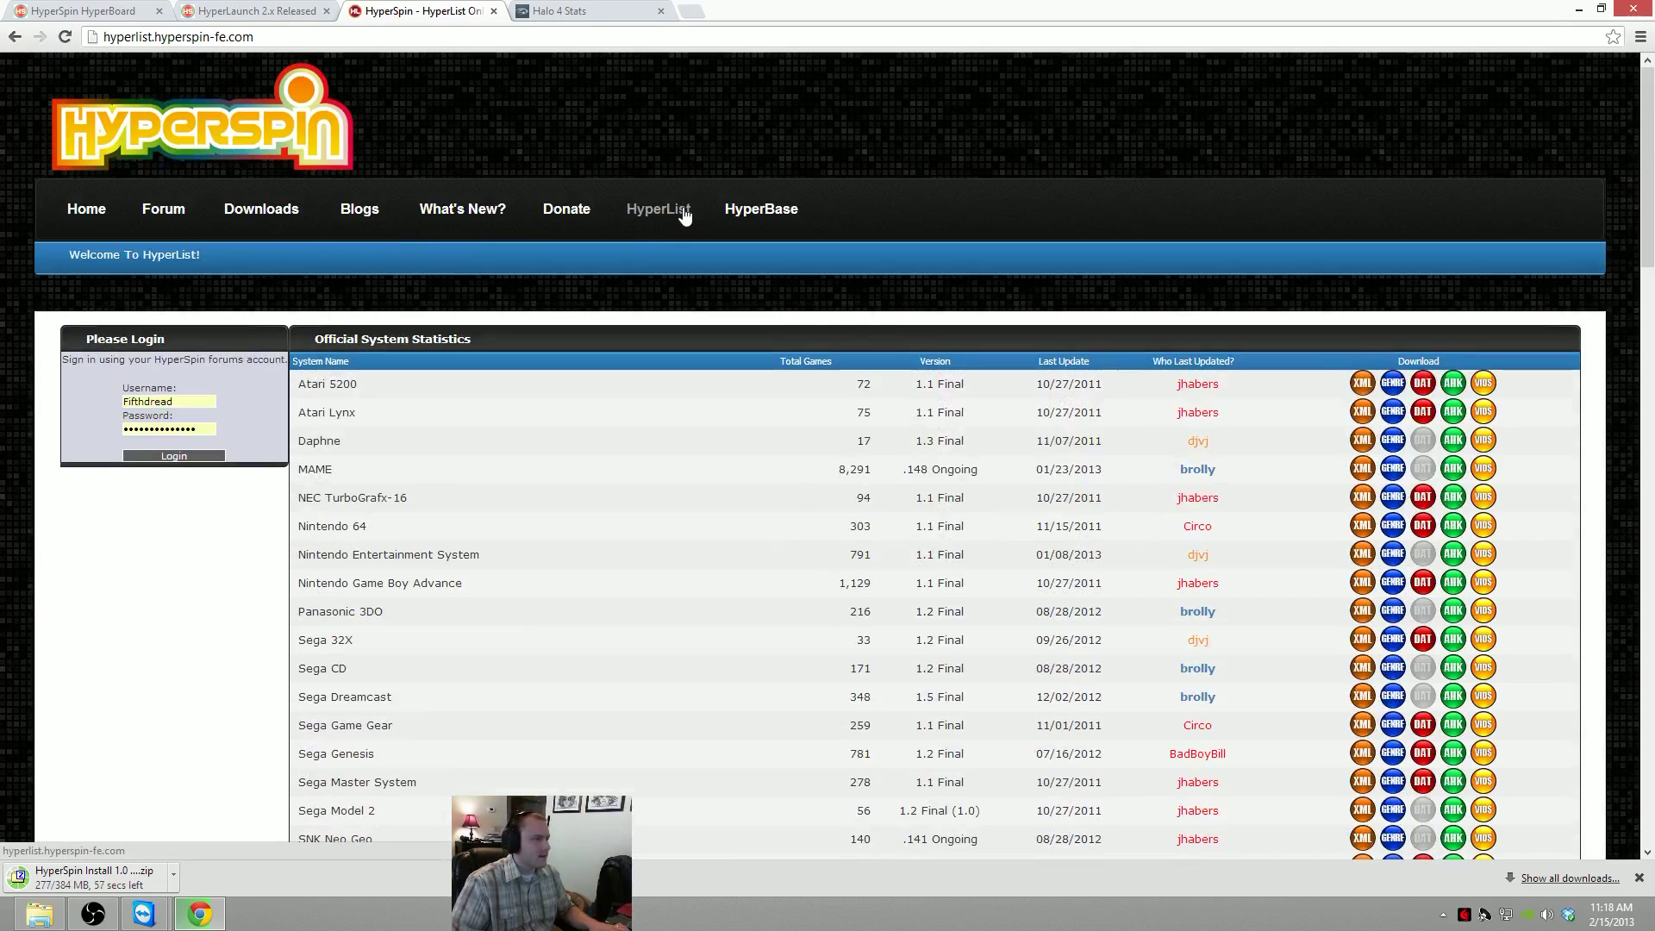
# Look over HyperList's official system statistics and open the AHK modules for Nintendo 64
pyautogui.scroll(-1, 687, 237)
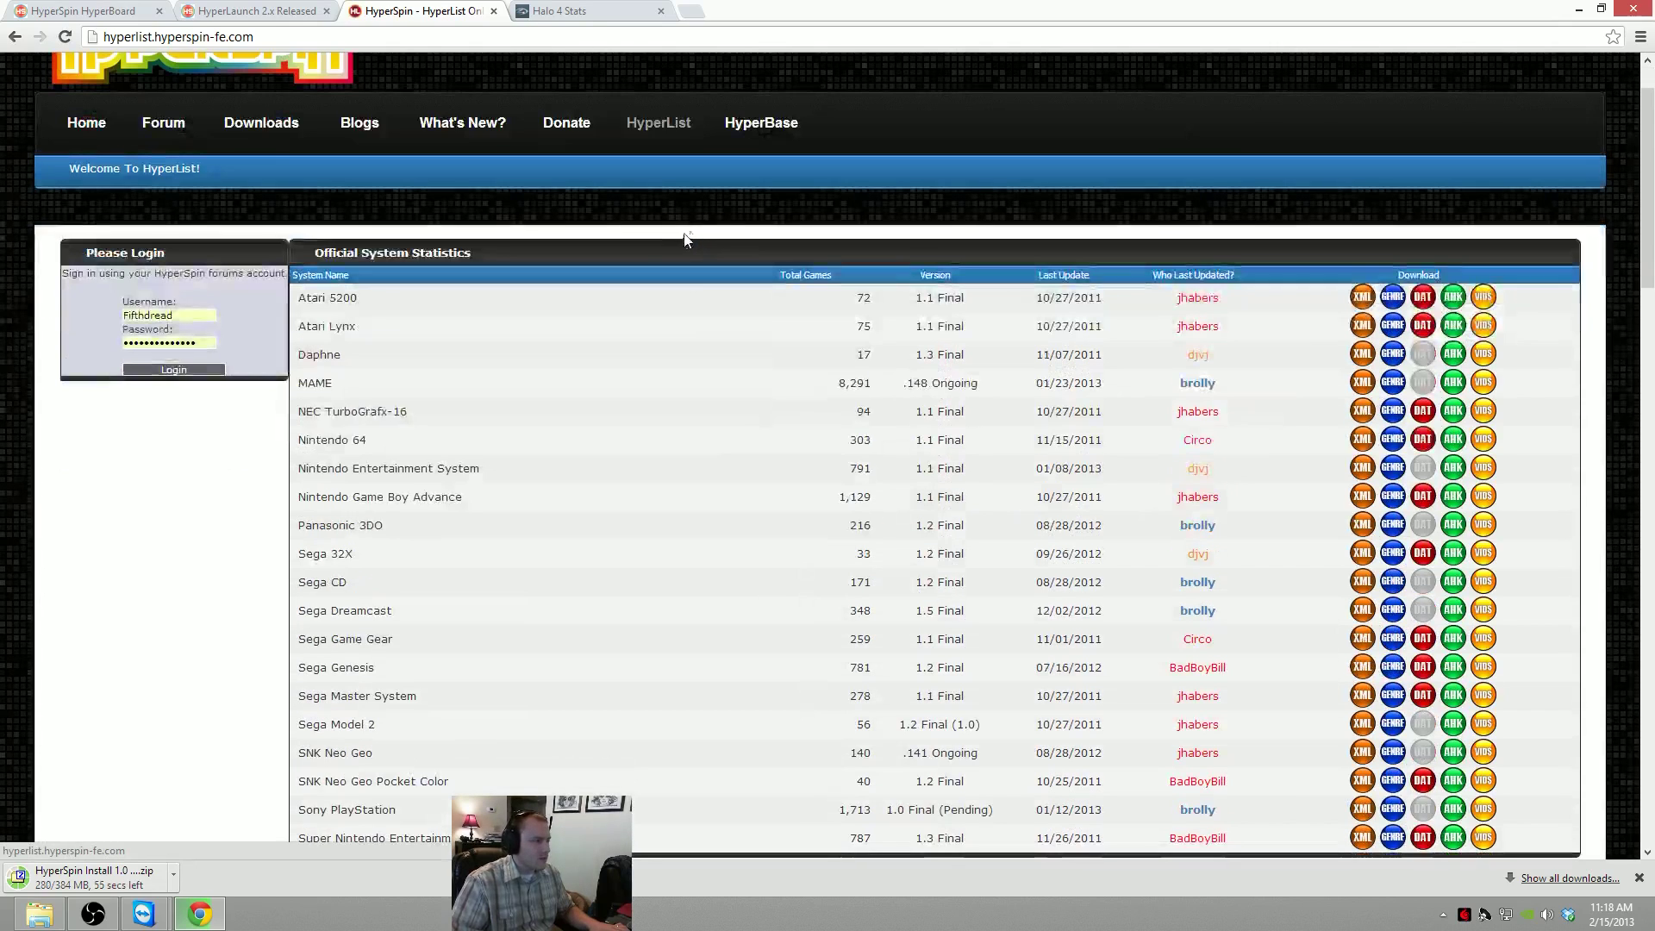
pyautogui.scroll(-2, 1202, 312)
pyautogui.scroll(1, 959, 324)
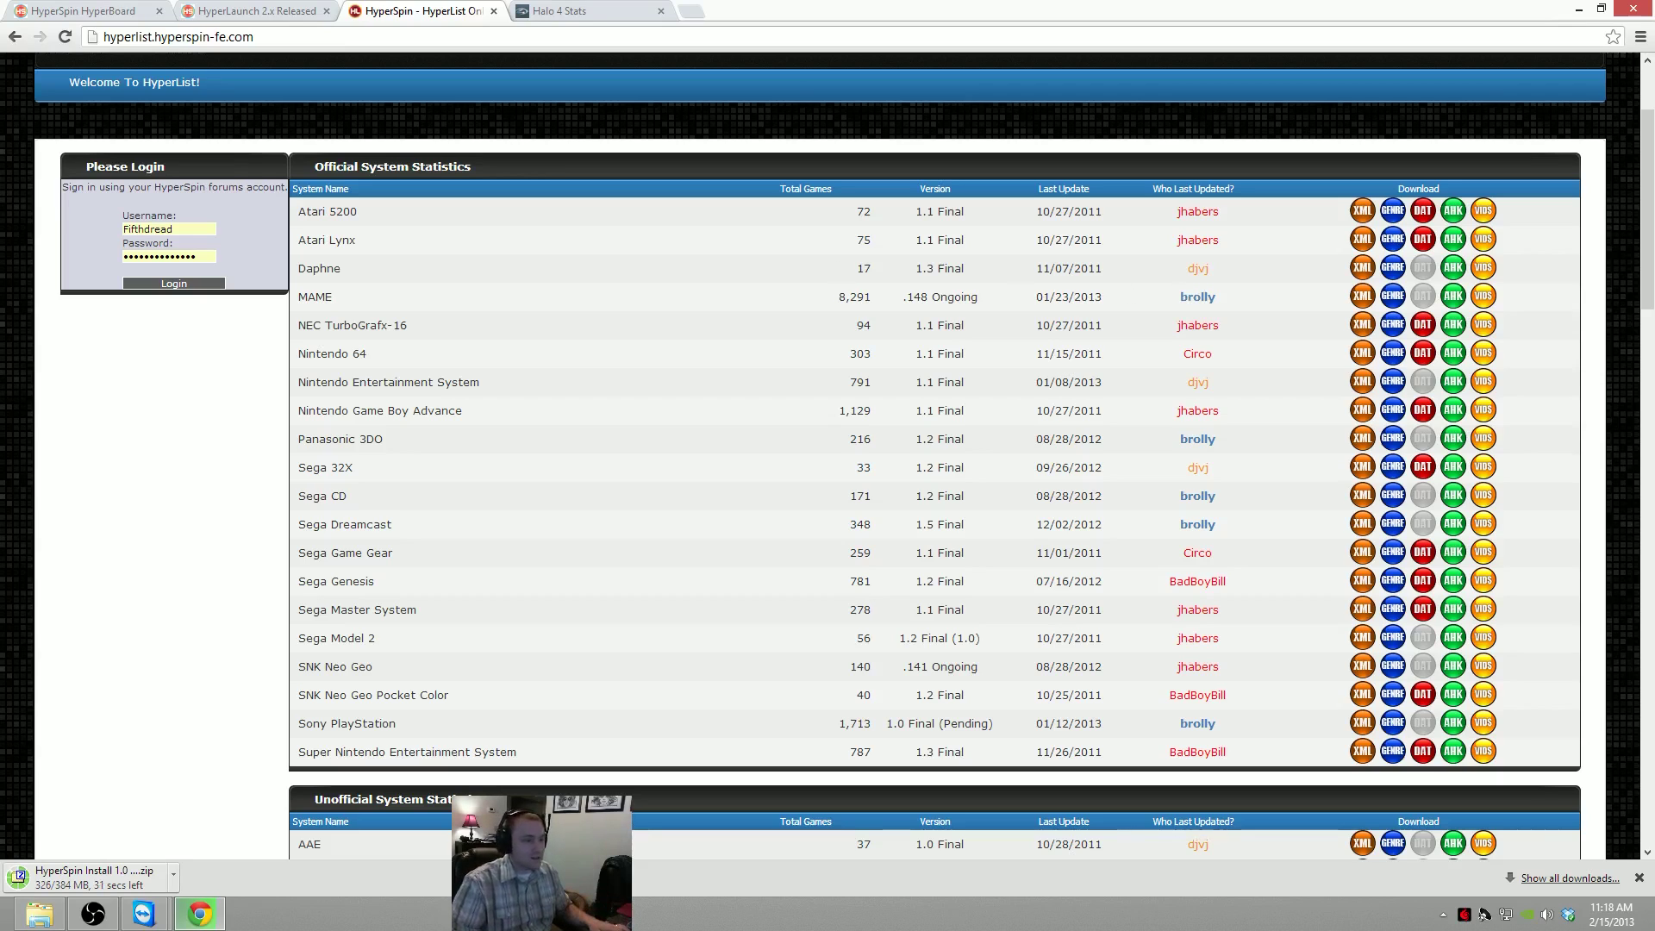
pyautogui.moveTo(294, 360); pyautogui.dragTo(1251, 381)
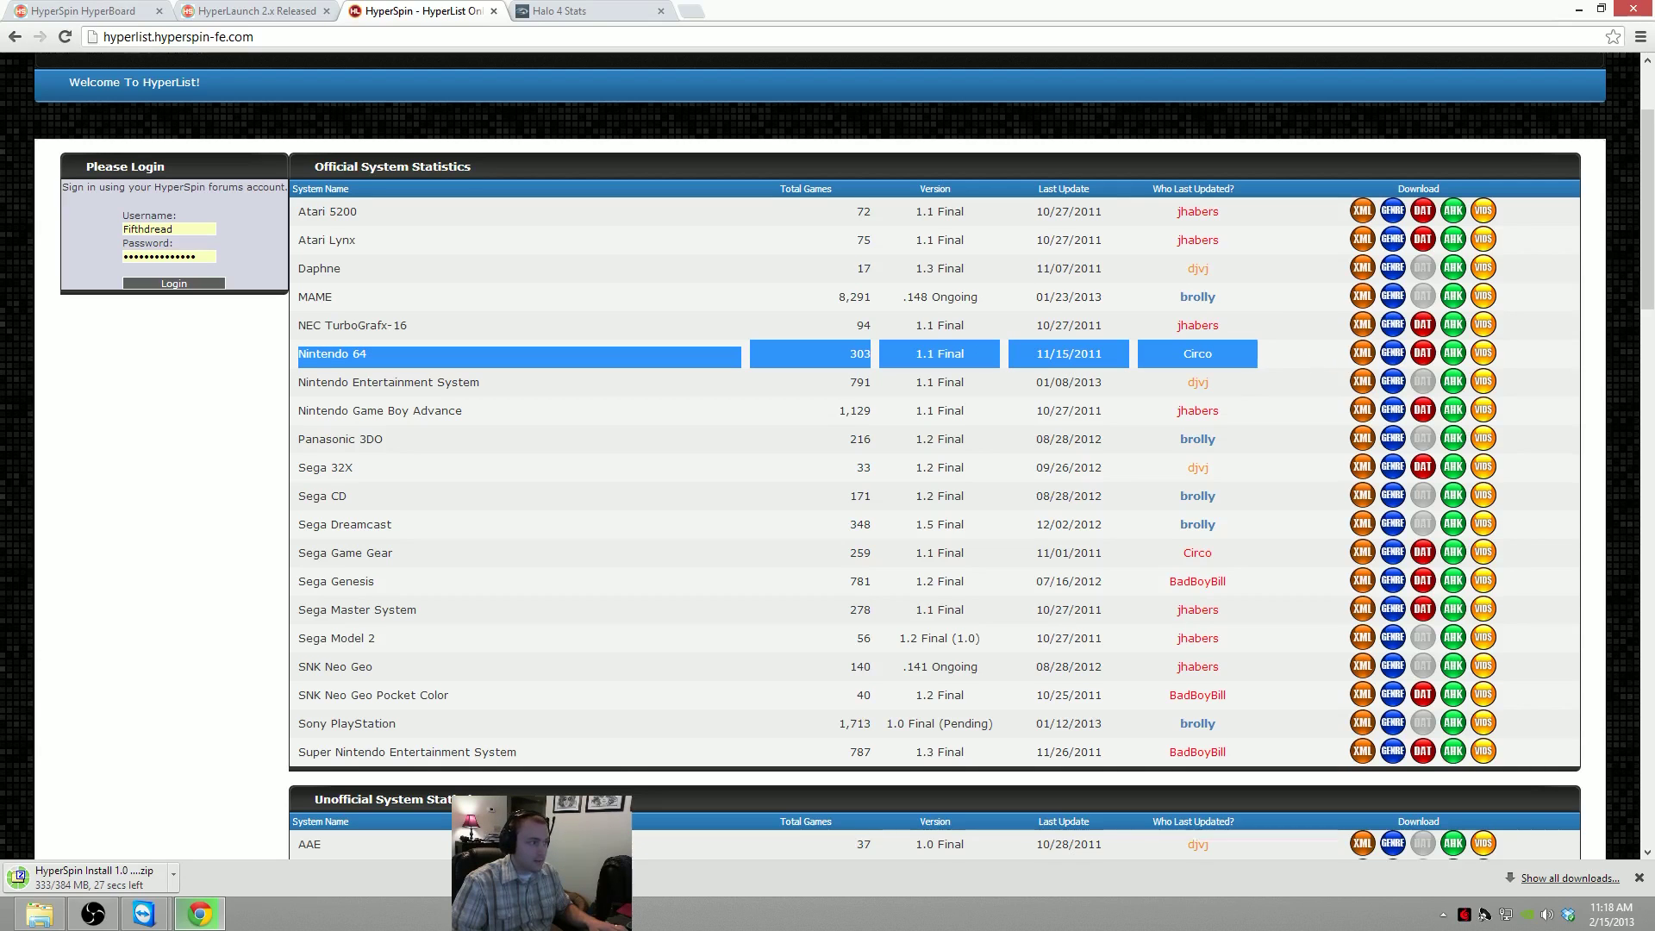
pyautogui.scroll(-1, 684, 336)
pyautogui.scroll(1, 750, 345)
pyautogui.click(1453, 353)
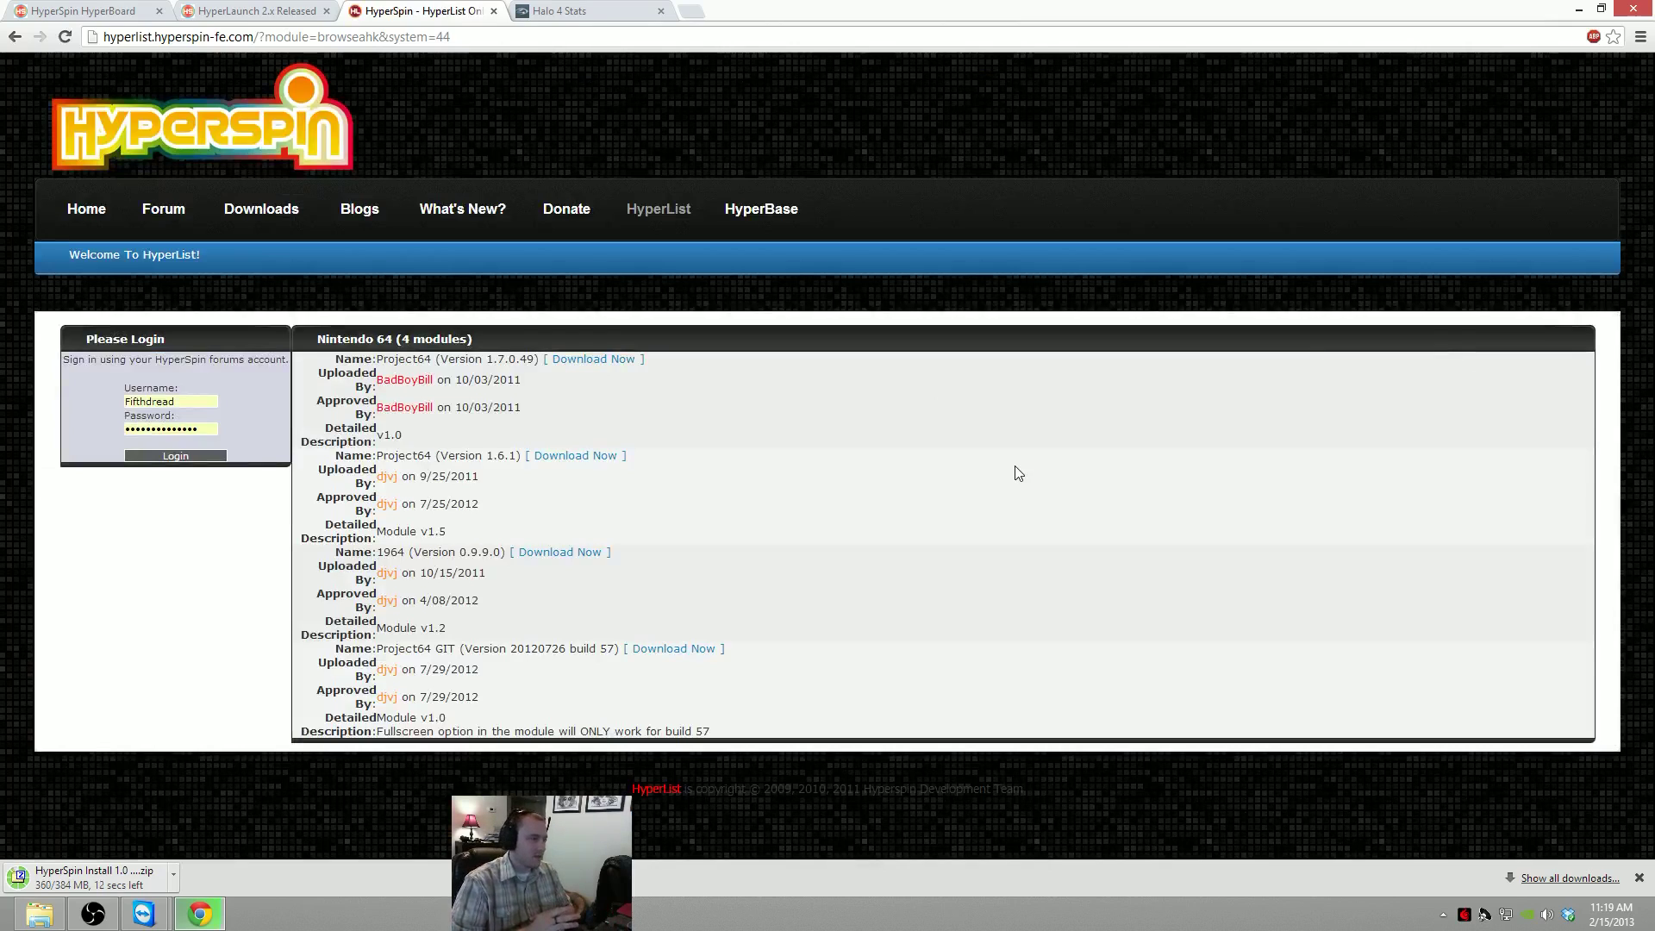
# Highlight the name of the first Nintendo 64 module and its version number 1.7.0.49
pyautogui.moveTo(377, 359); pyautogui.dragTo(549, 382)
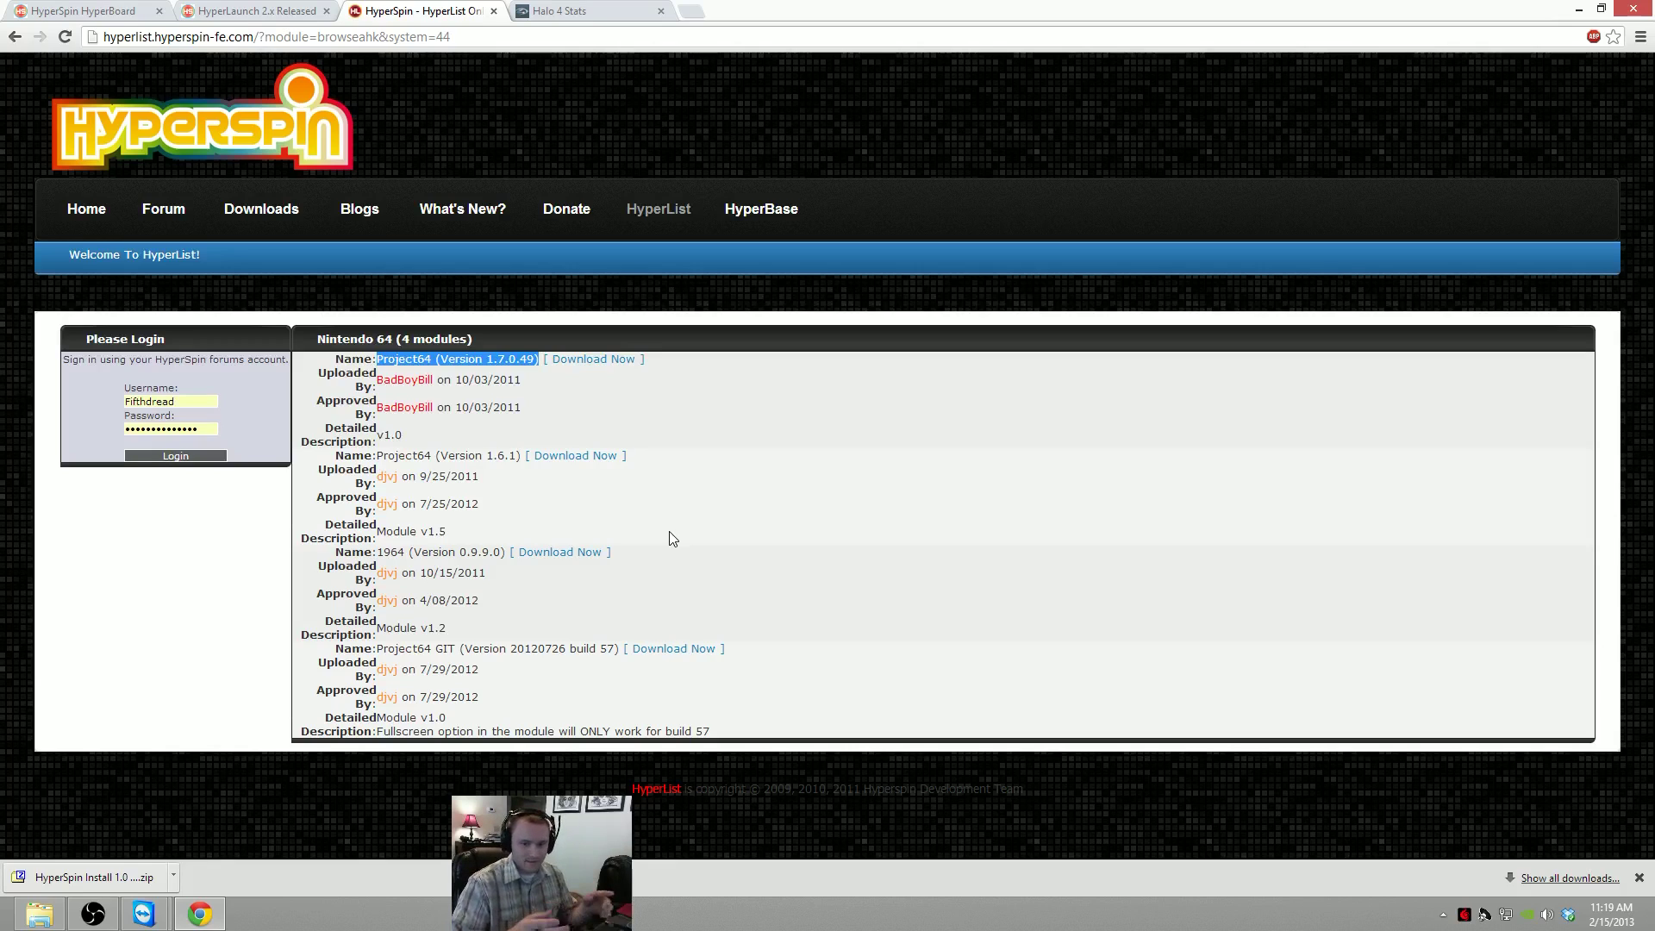
pyautogui.click(524, 376)
pyautogui.moveTo(486, 359)
pyautogui.mouseDown()
pyautogui.moveTo(539, 358)
pyautogui.moveTo(493, 359)
pyautogui.mouseUp()
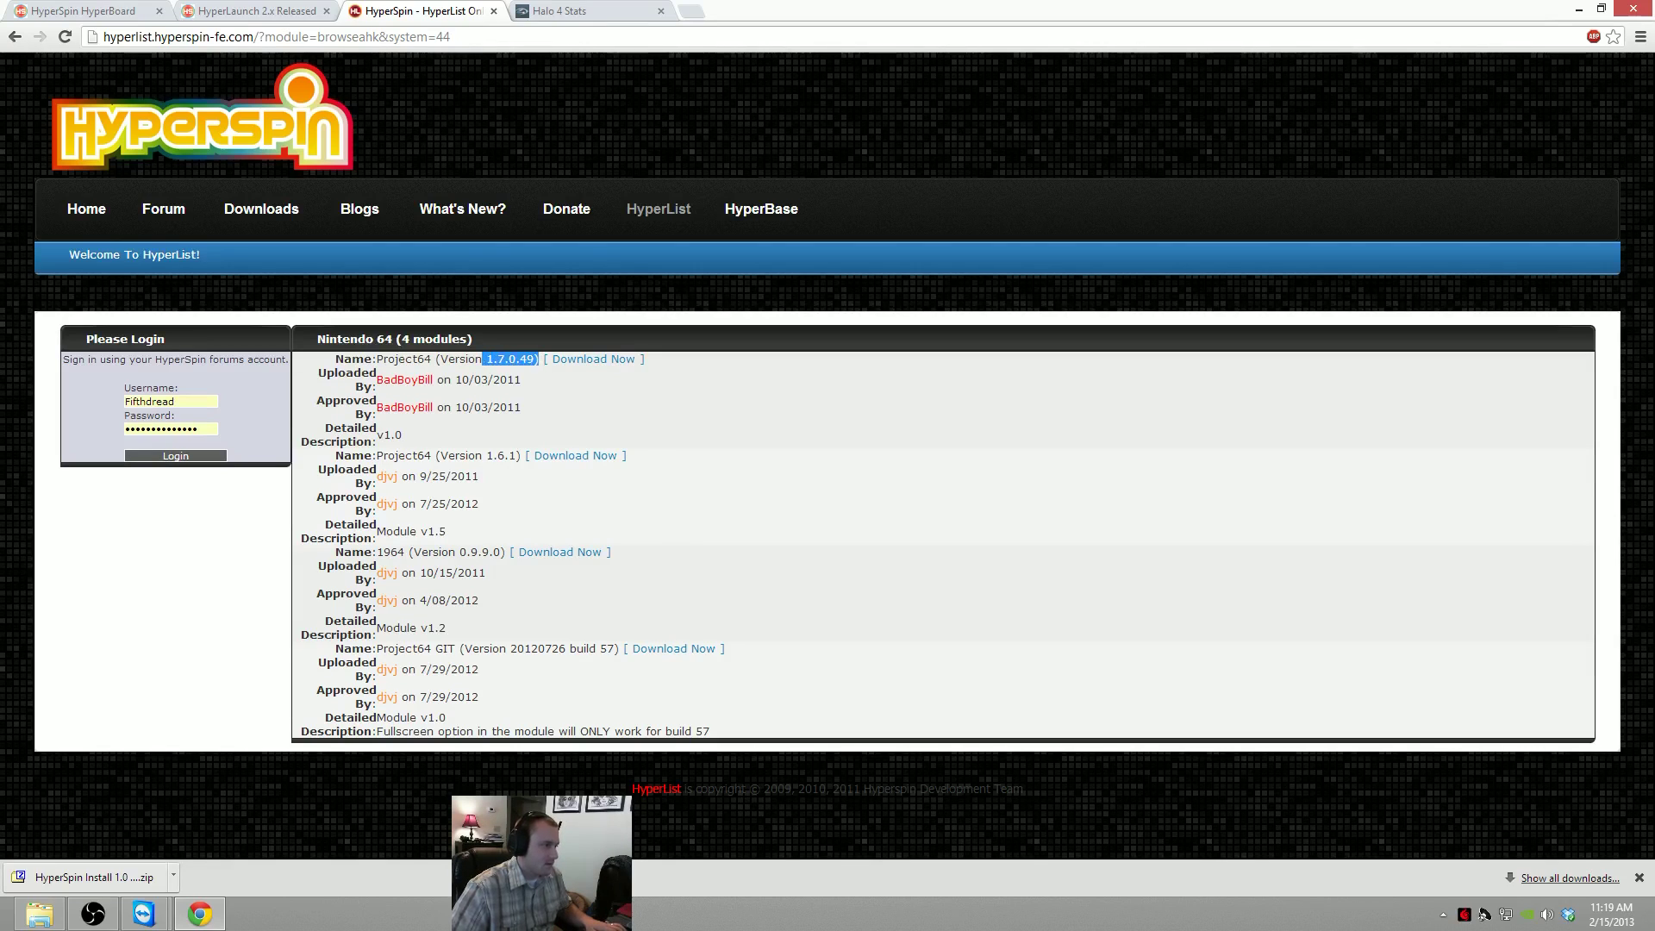
# Search for "project64 1.7.0.49" in a new tab, view the FileCrop download listing and close the tab
pyautogui.click(696, 11)
pyautogui.write('proje')
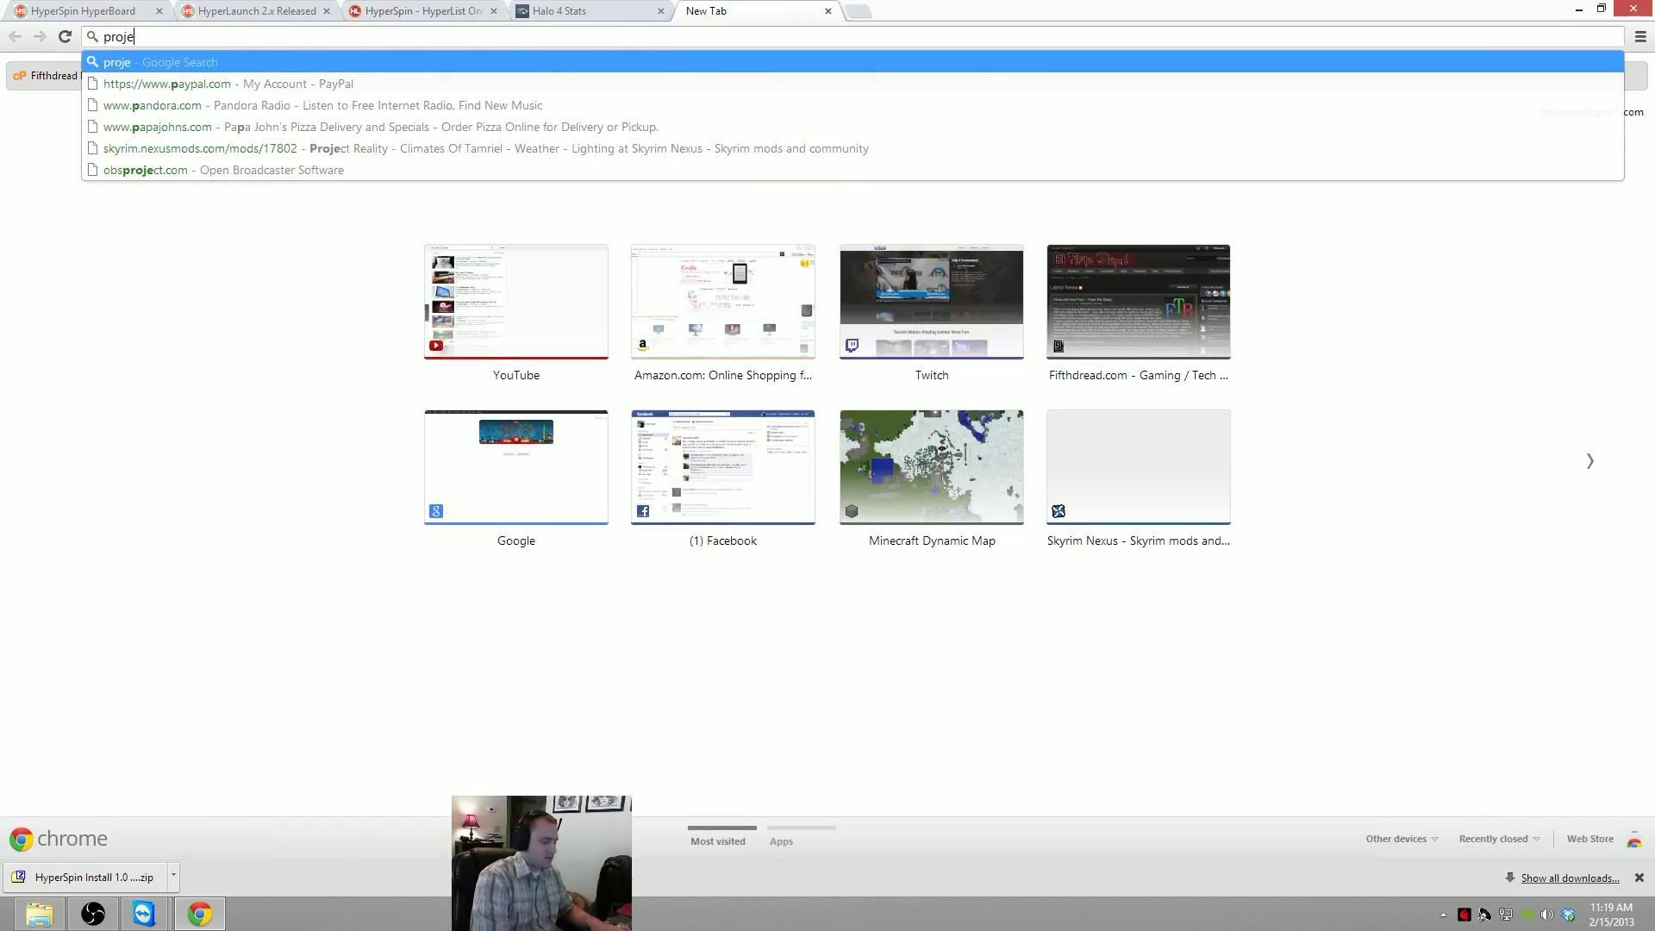
pyautogui.write('ct64 1.7.0.49')
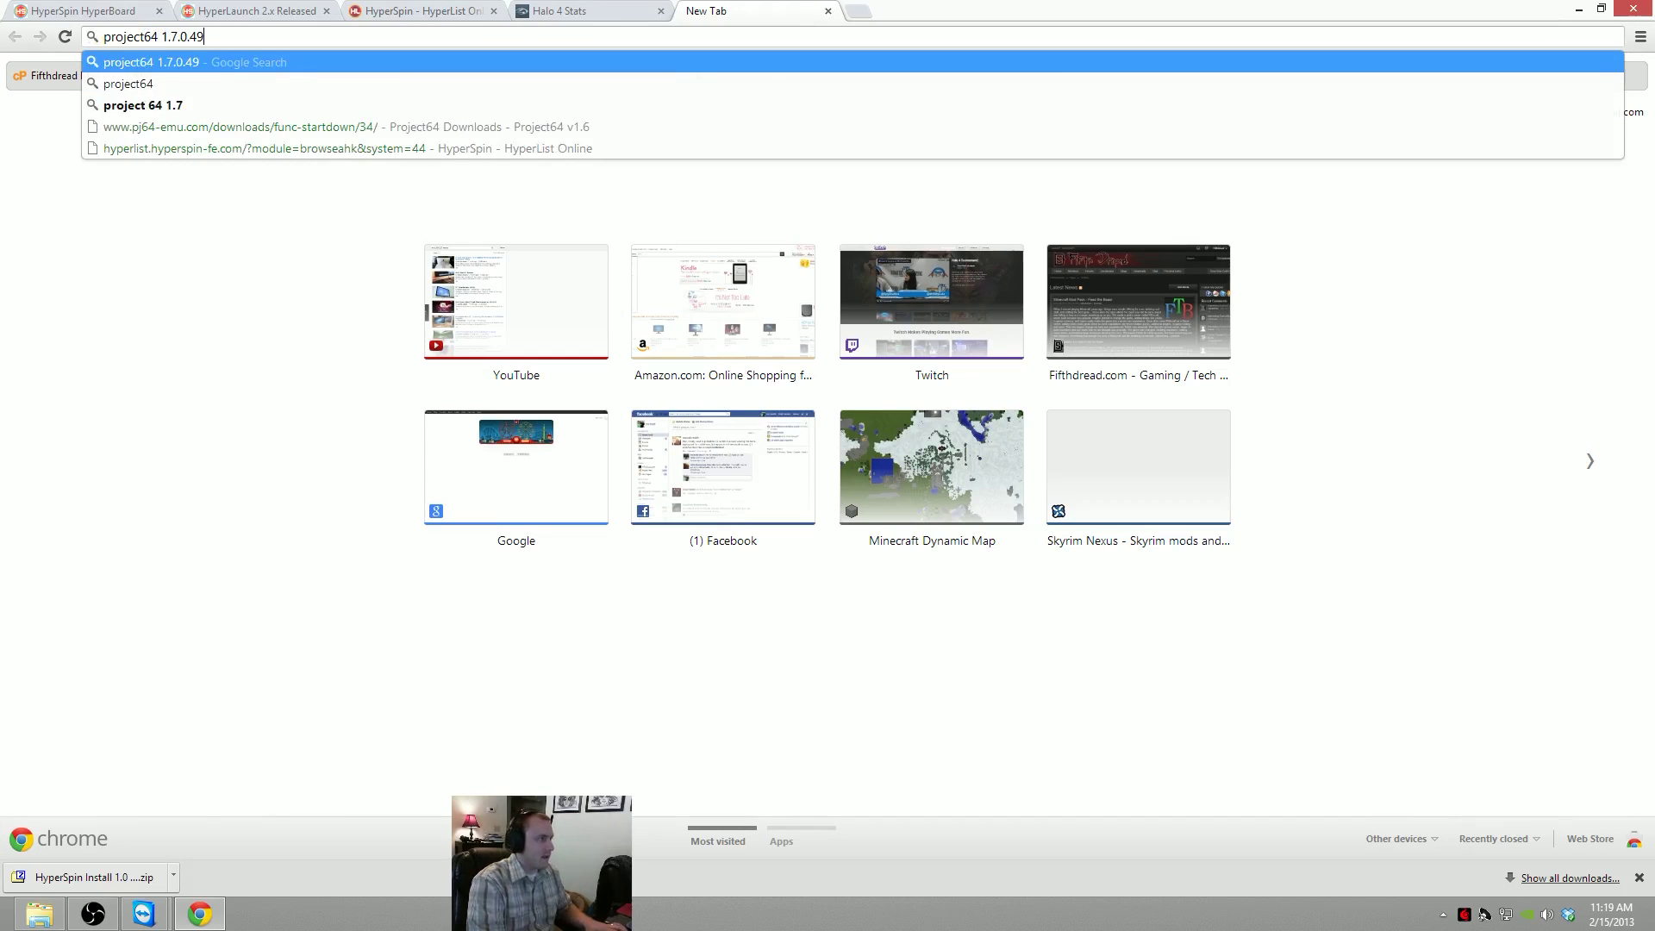
pyautogui.press('Return')
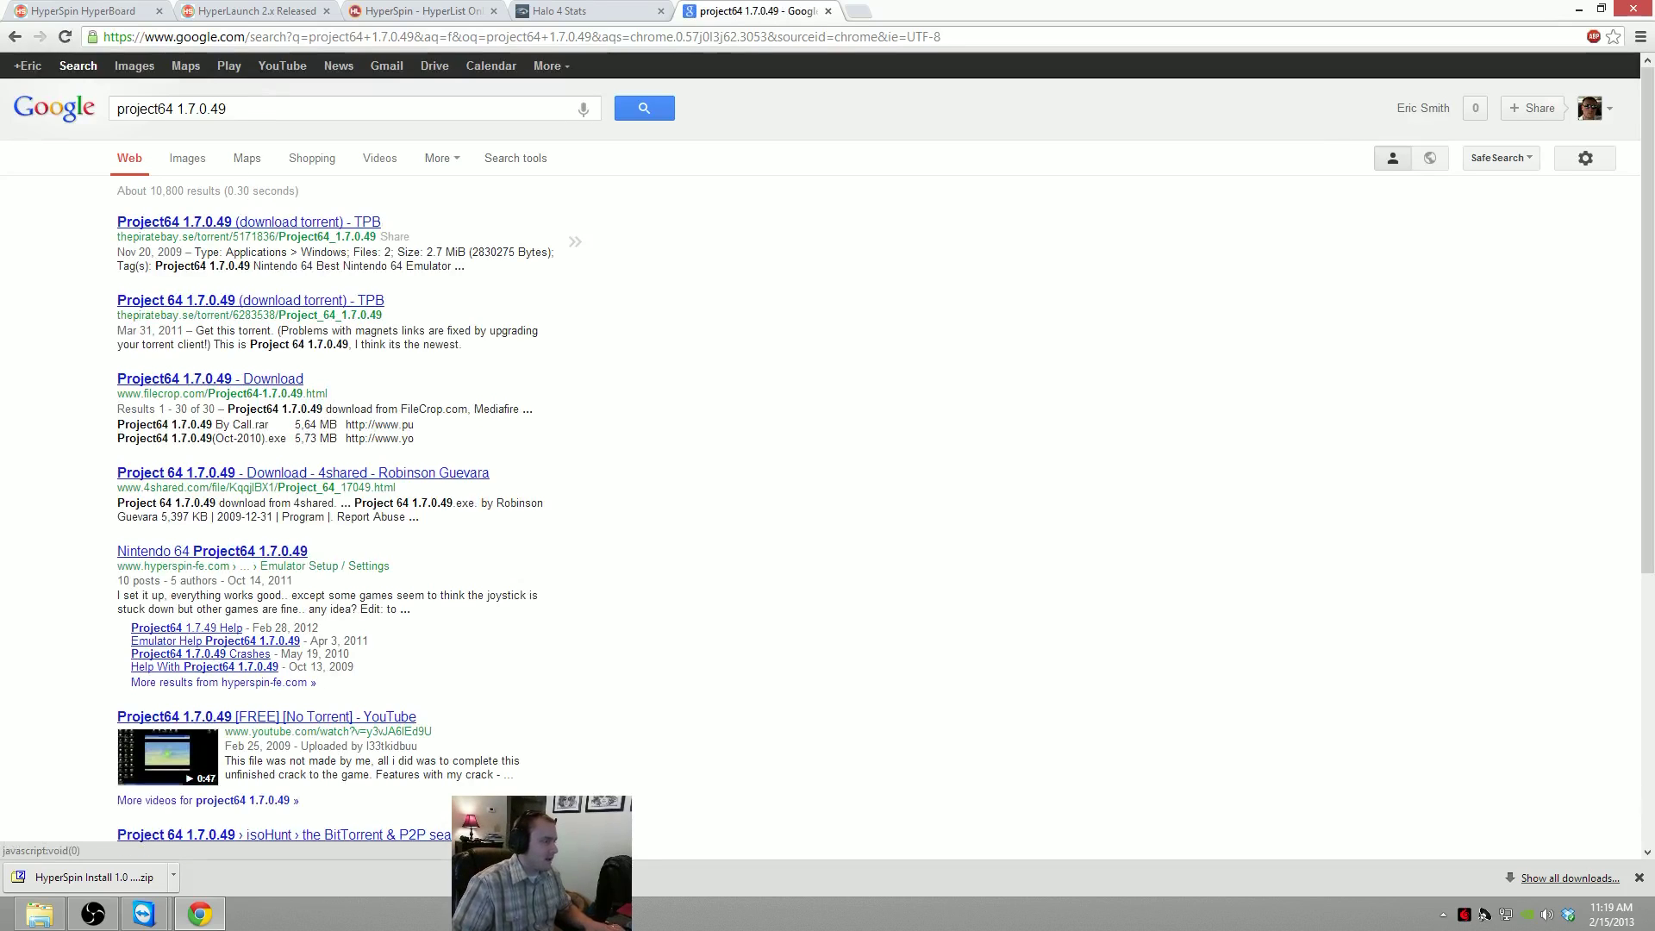
pyautogui.click(259, 380)
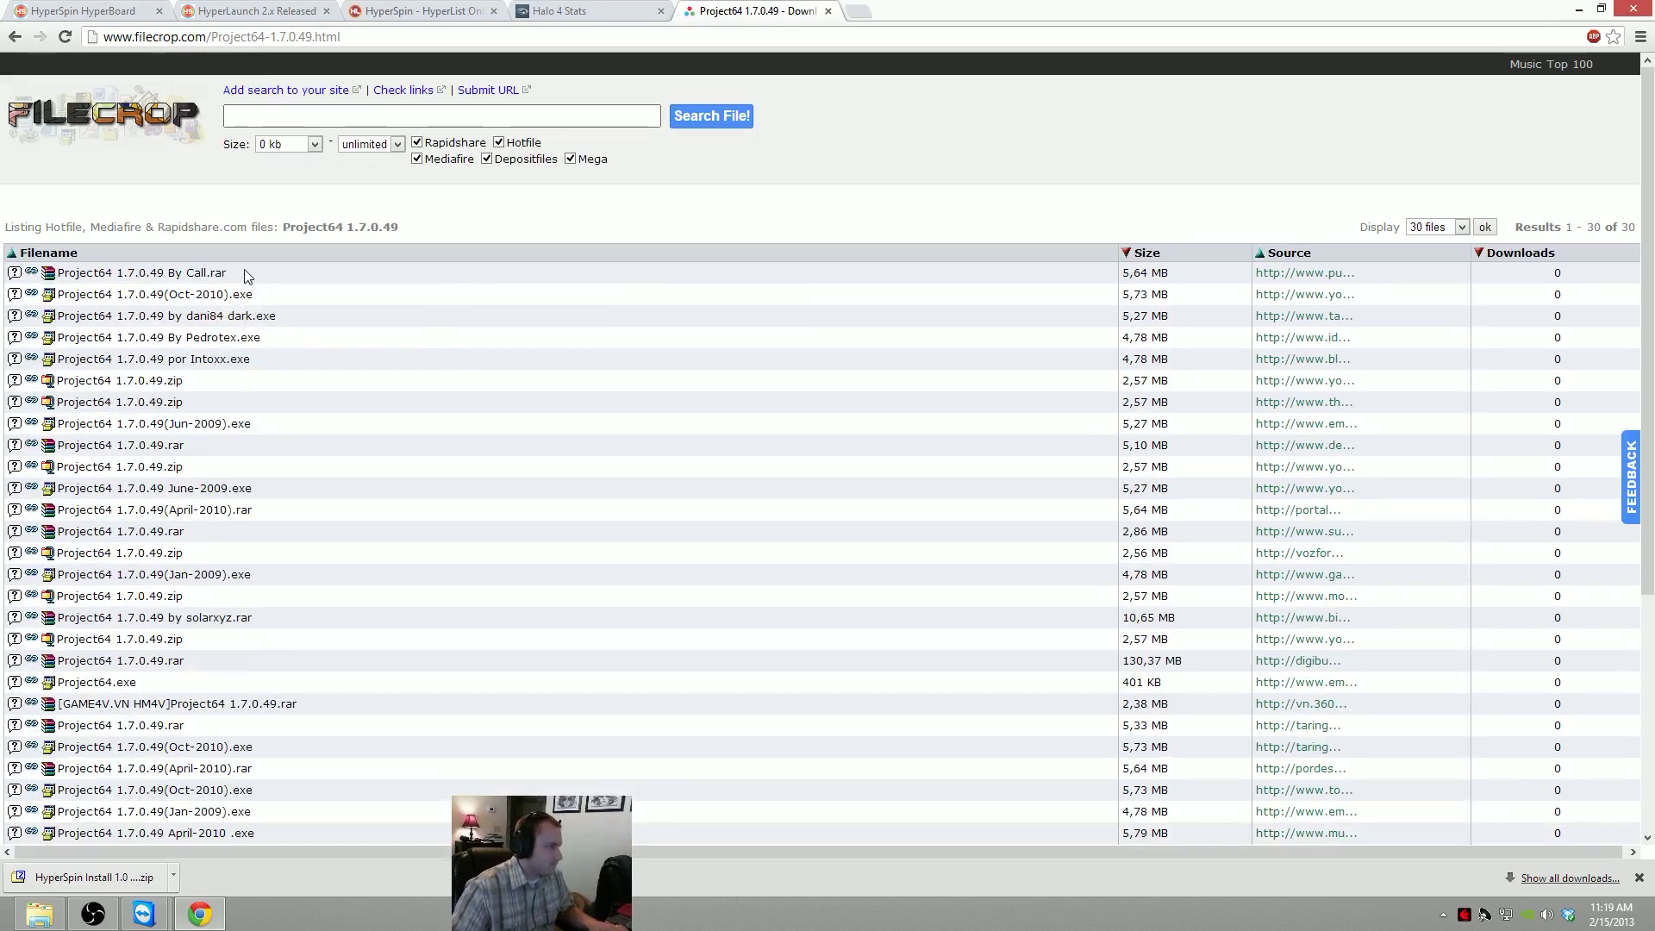
pyautogui.click(827, 12)
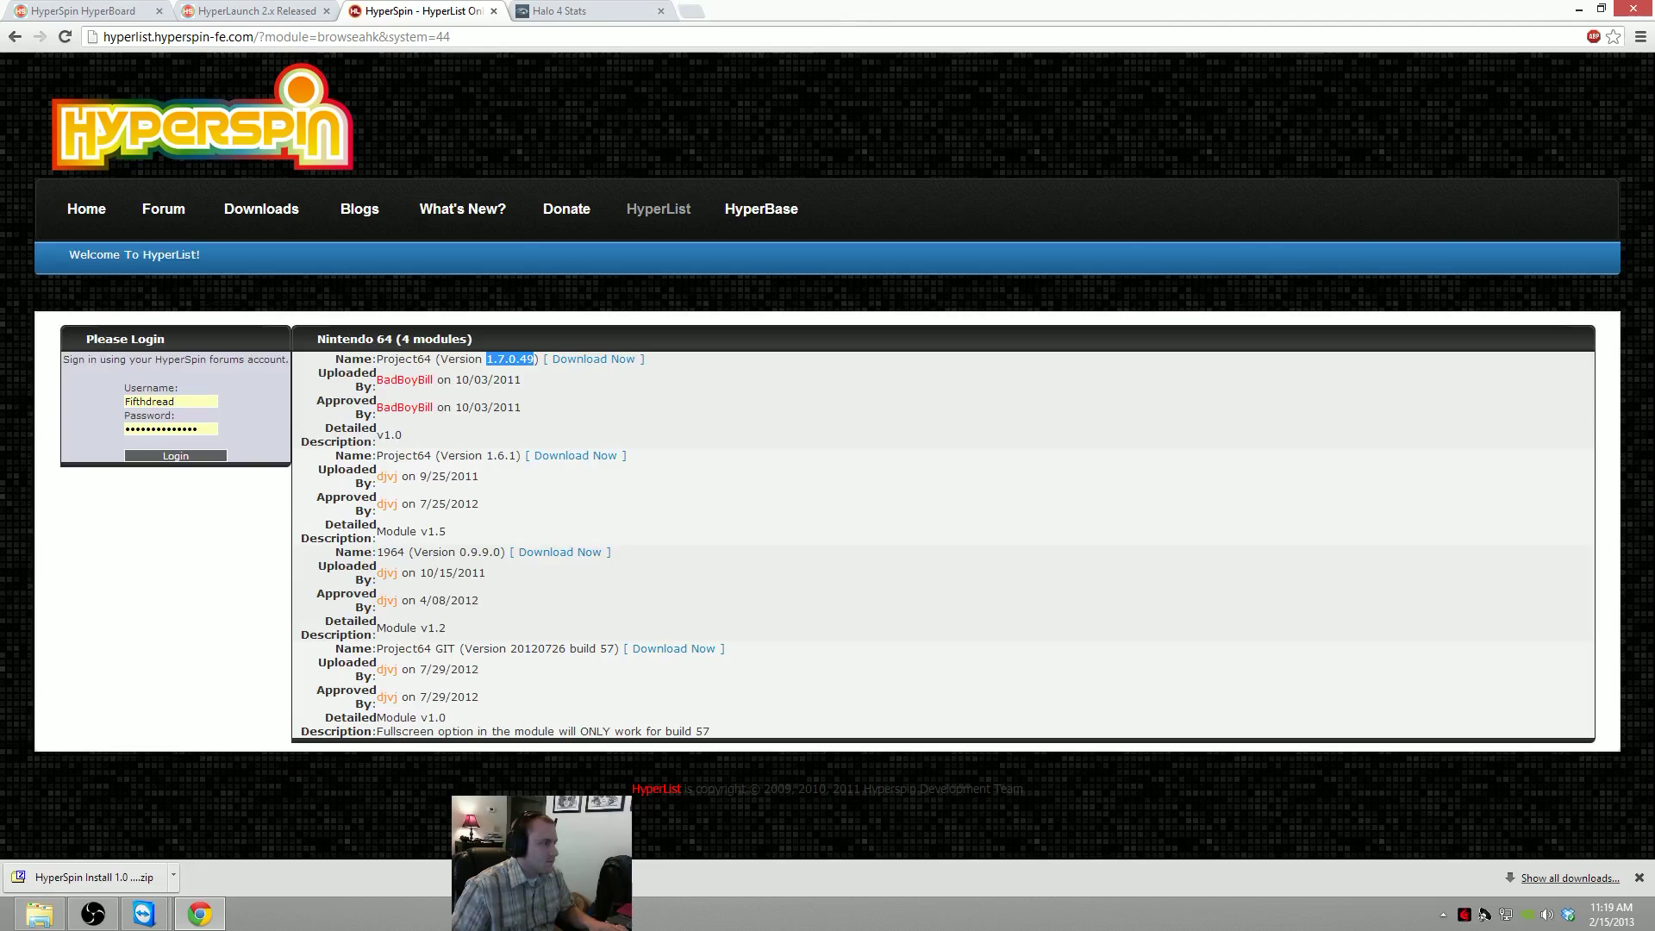
# Search for "project 64" in a new tab and open the Project64 emulator website
pyautogui.click(691, 11)
pyautogui.write('pr')
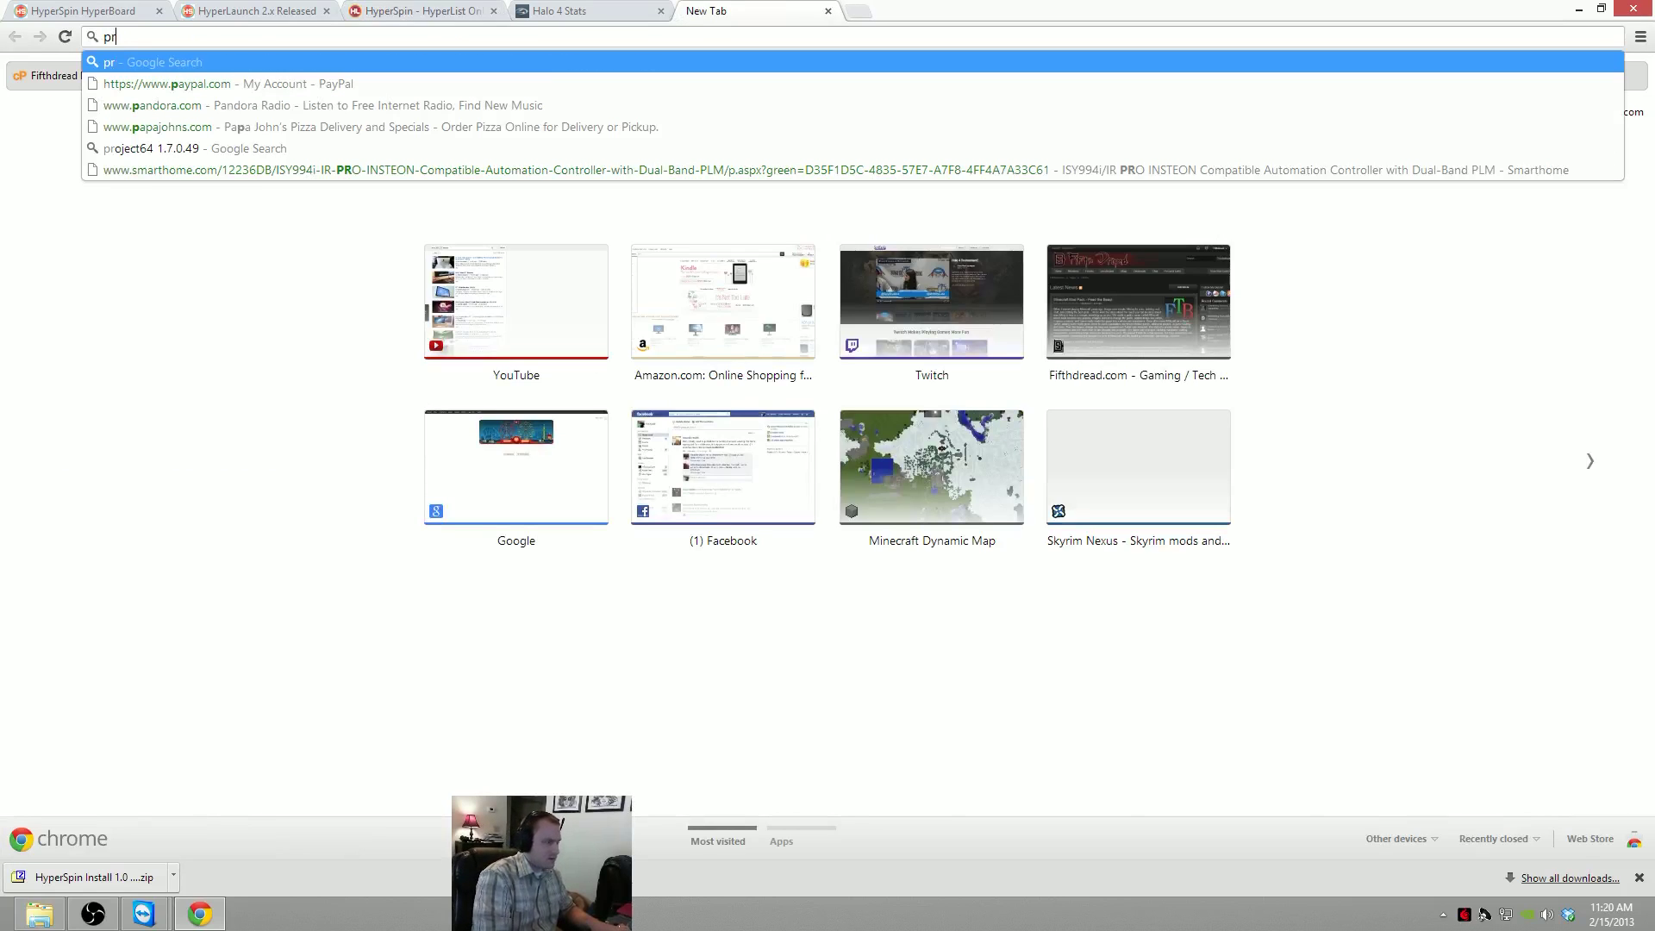
pyautogui.write('oject 64')
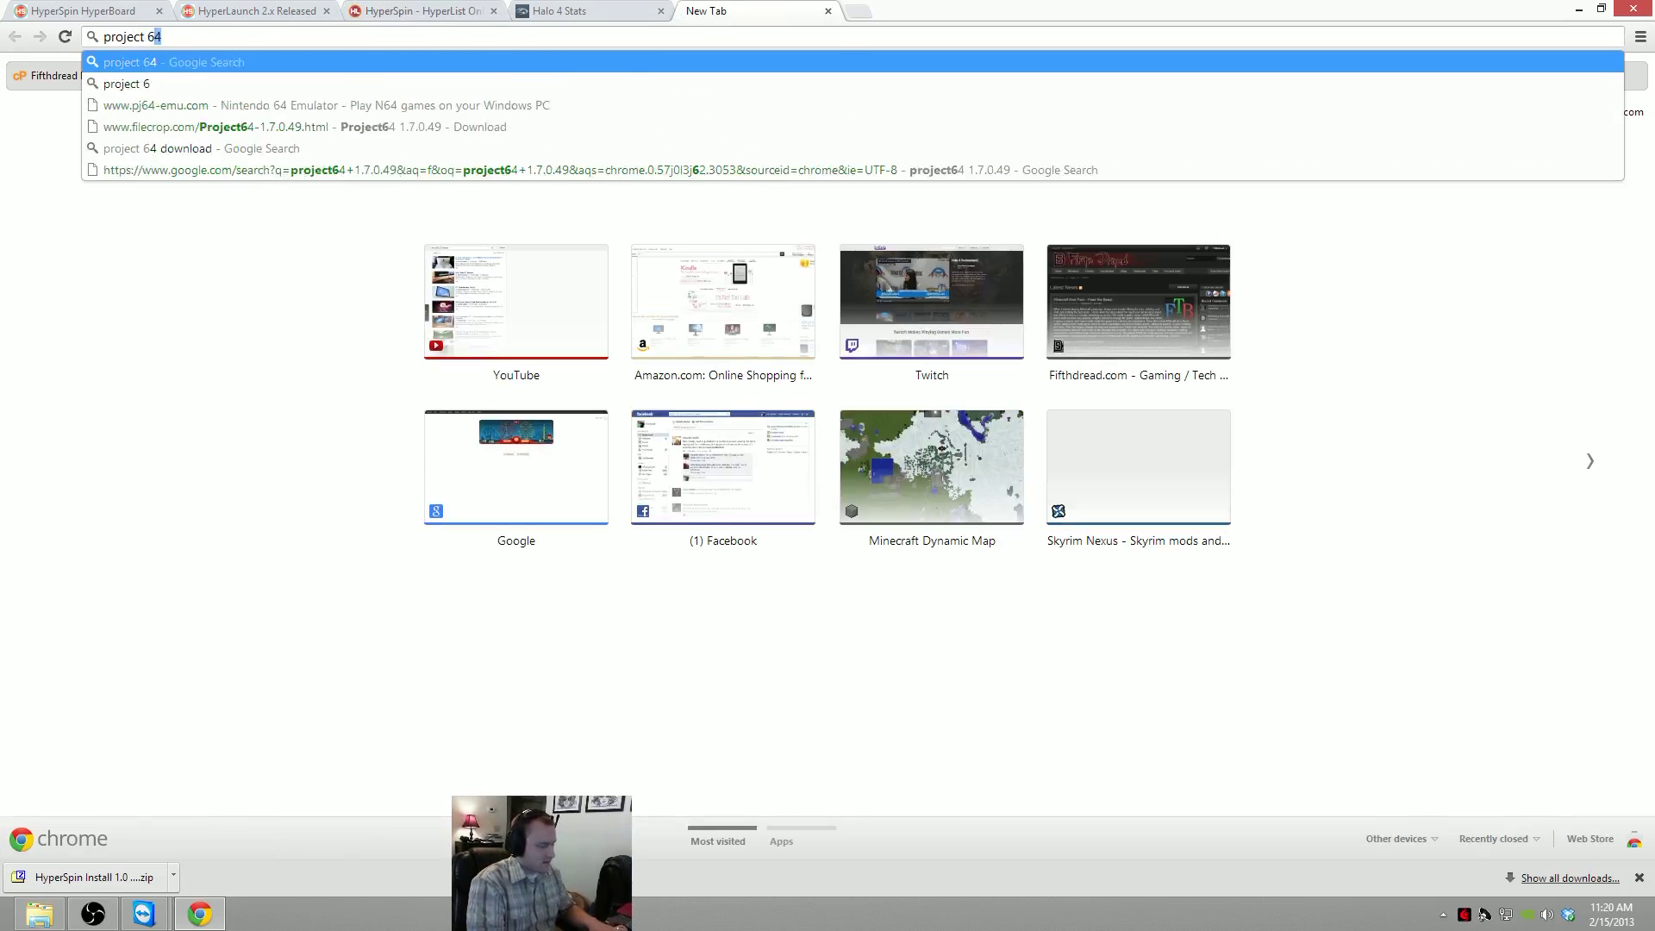
pyautogui.press('Return')
pyautogui.click(160, 224)
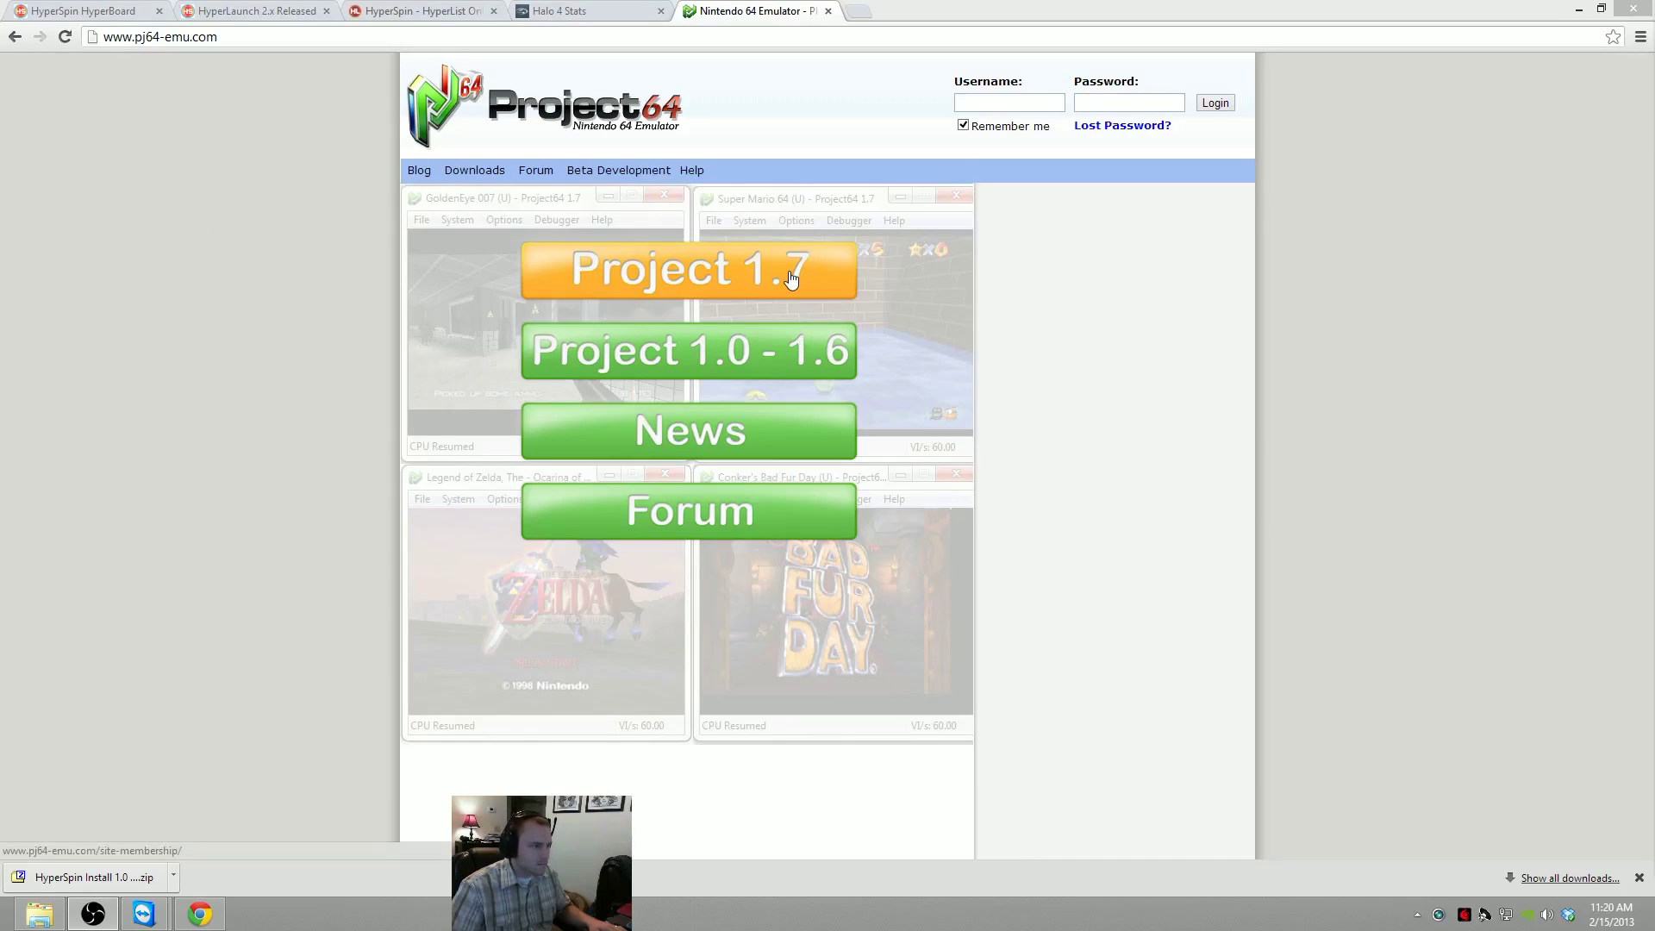
# Check the Project64 1.7 access page, return to the home page and download Project64 v1.6 from the 1.0 - 1.6 binaries
pyautogui.click(791, 279)
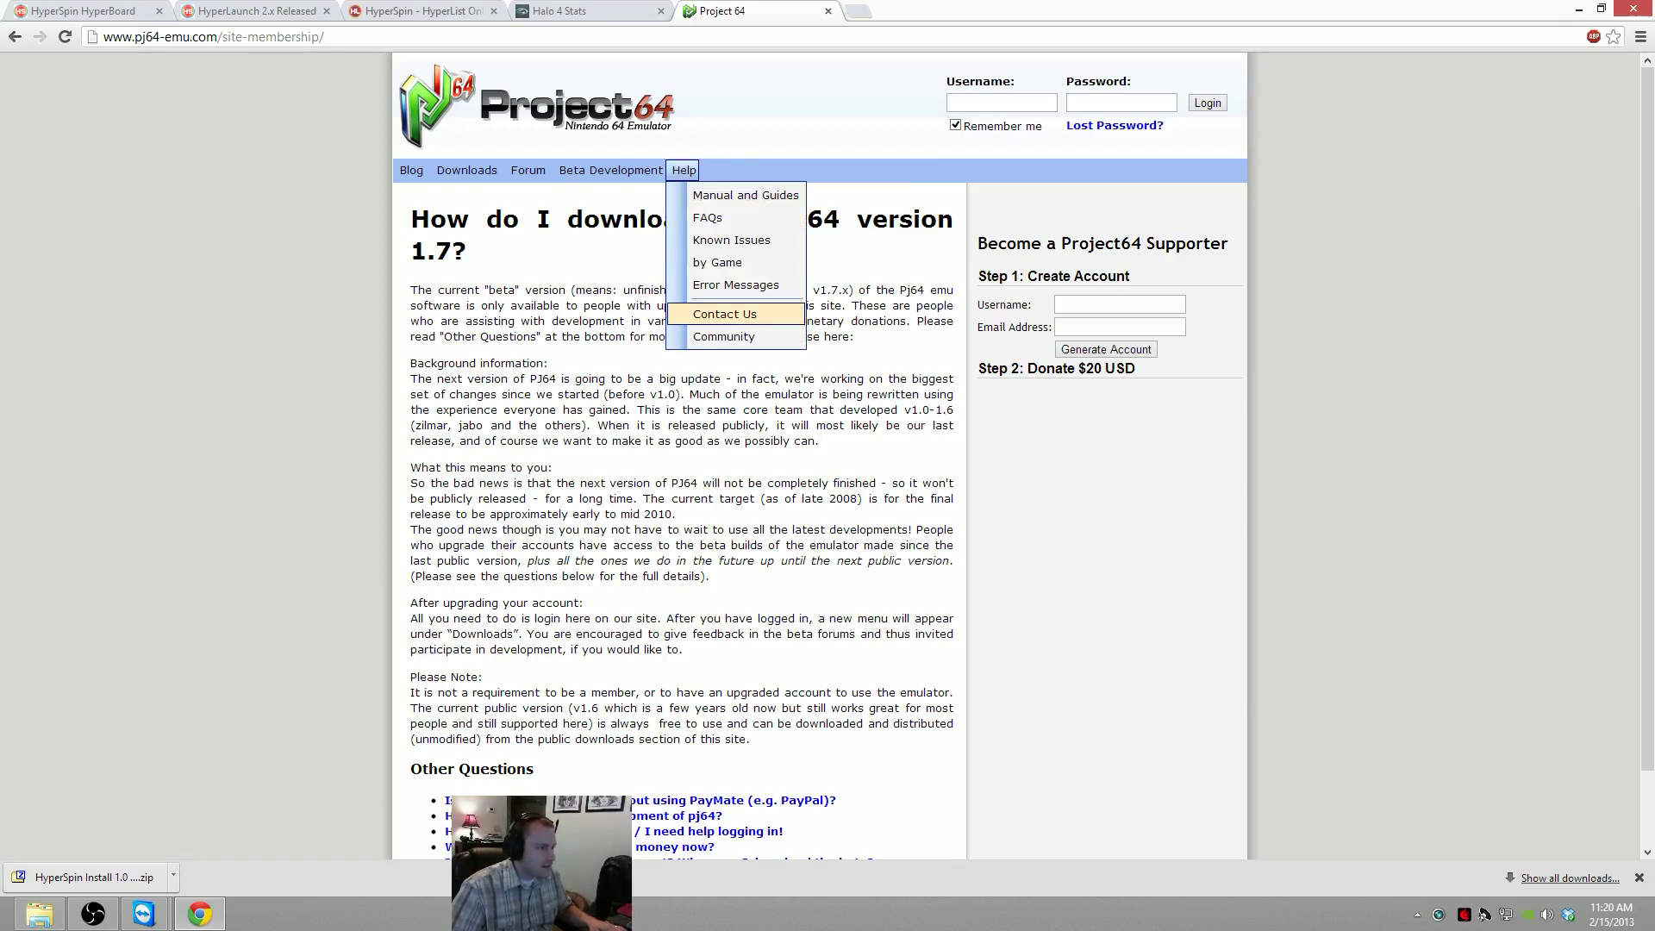
pyautogui.scroll(-1, 650, 412)
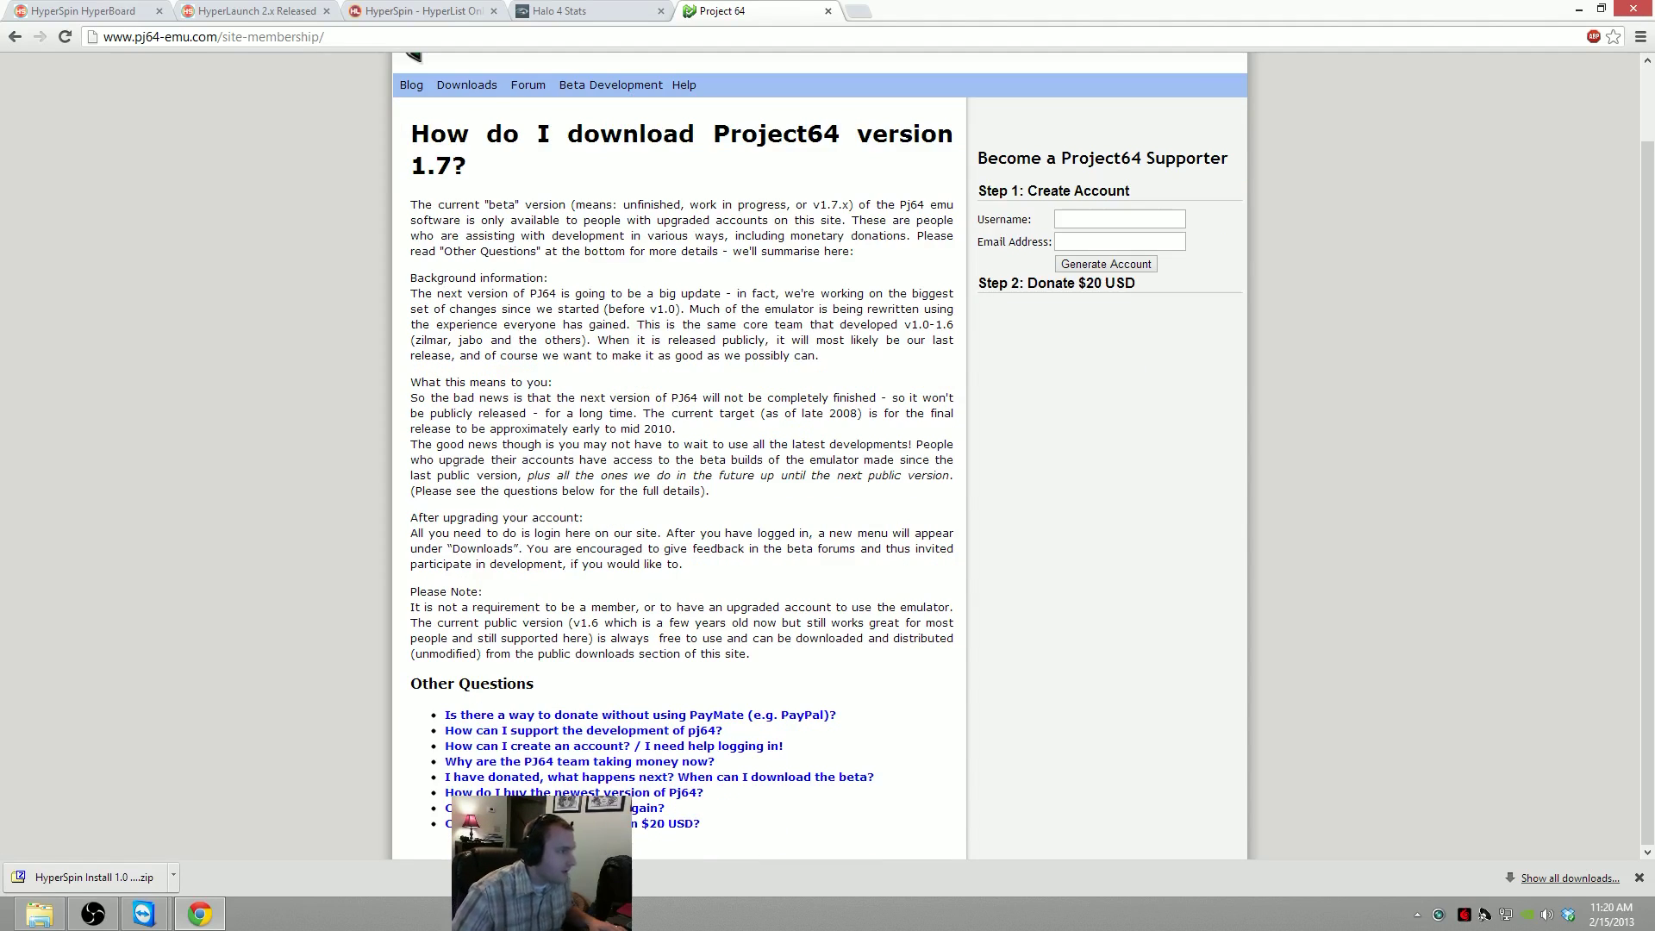
pyautogui.hotkey('alt', 'Left')
pyautogui.click(783, 353)
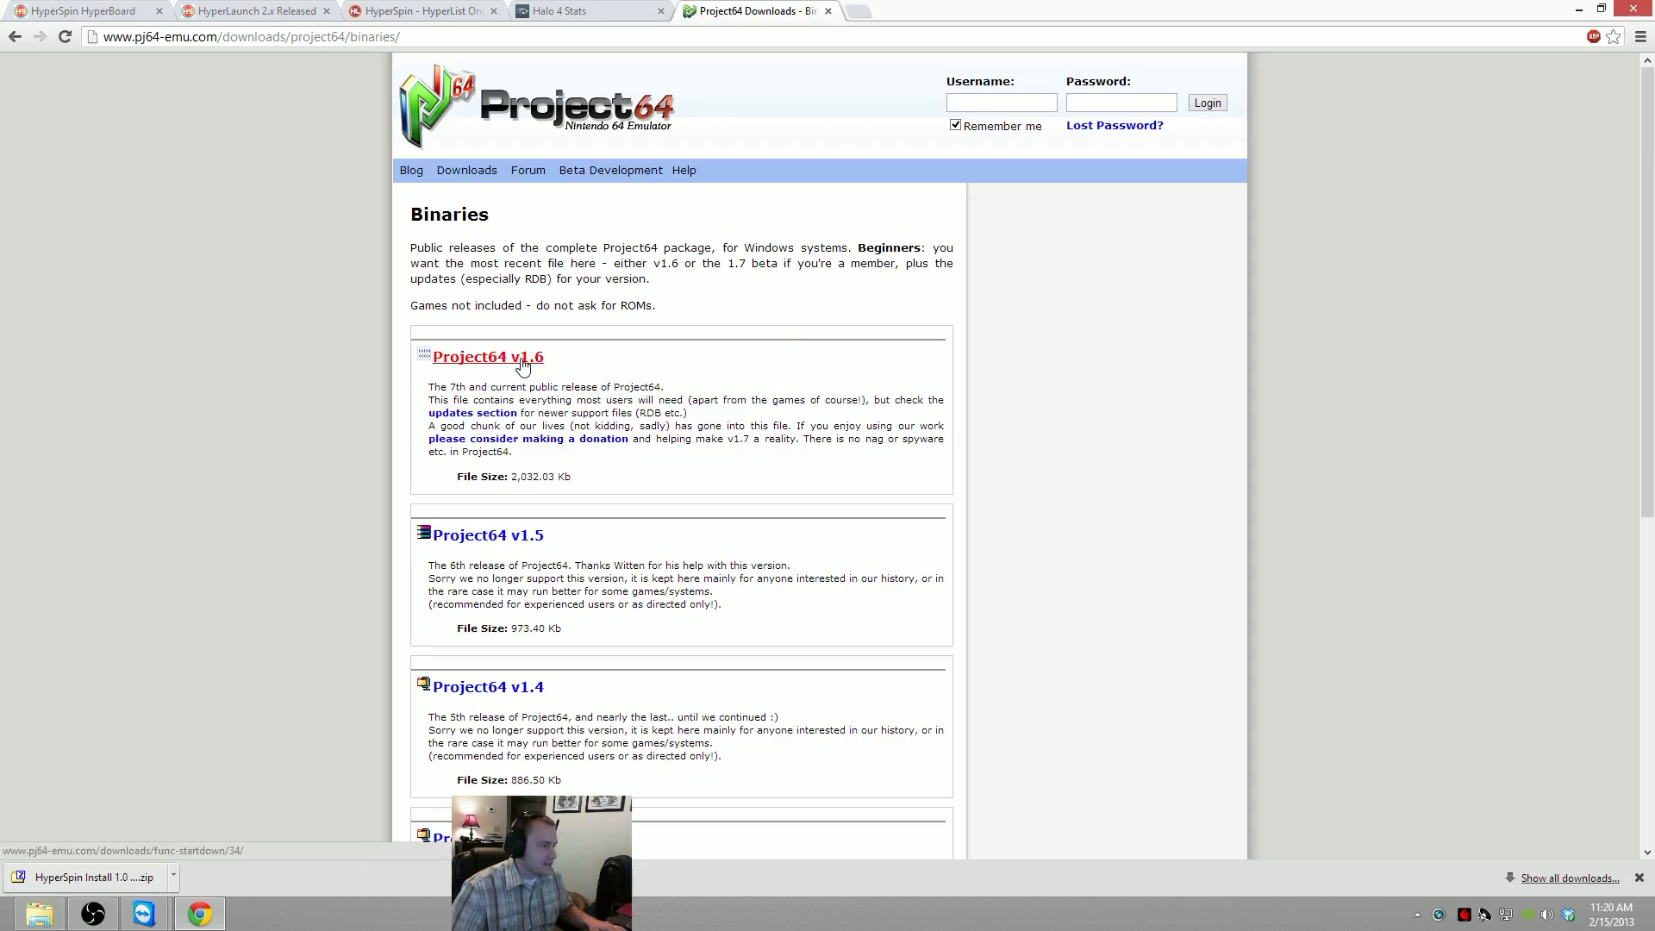
pyautogui.click(528, 356)
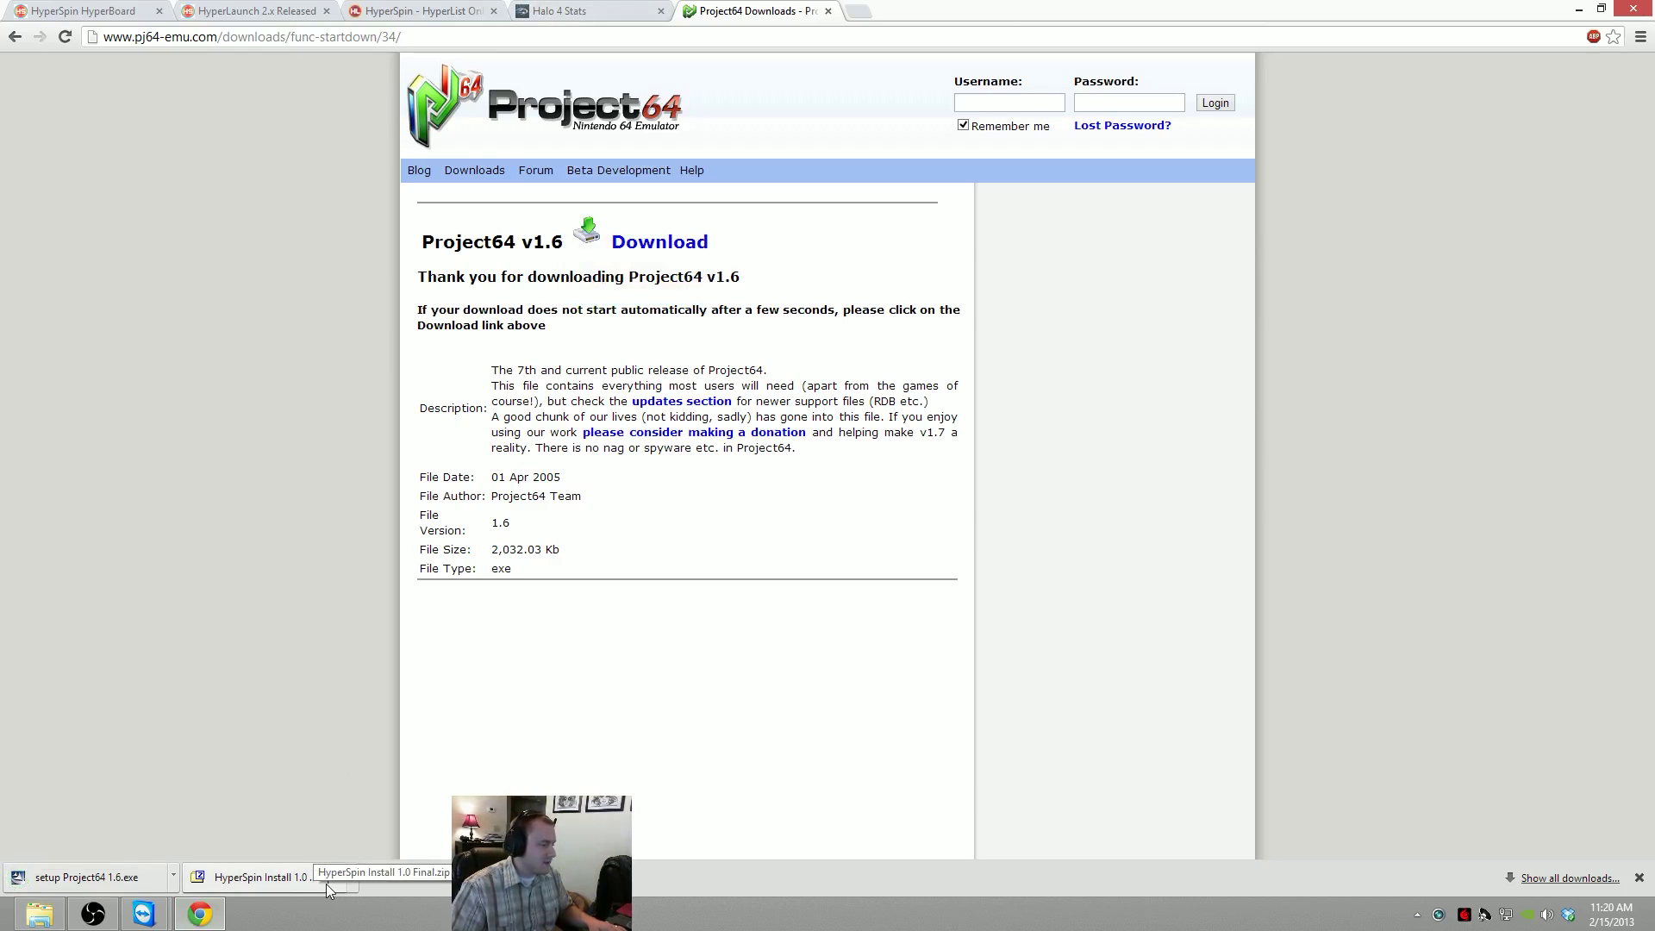
# Return to the rate-limited HyperSpin download page and reload it to download HyperSpin1.2.zip
pyautogui.click(423, 10)
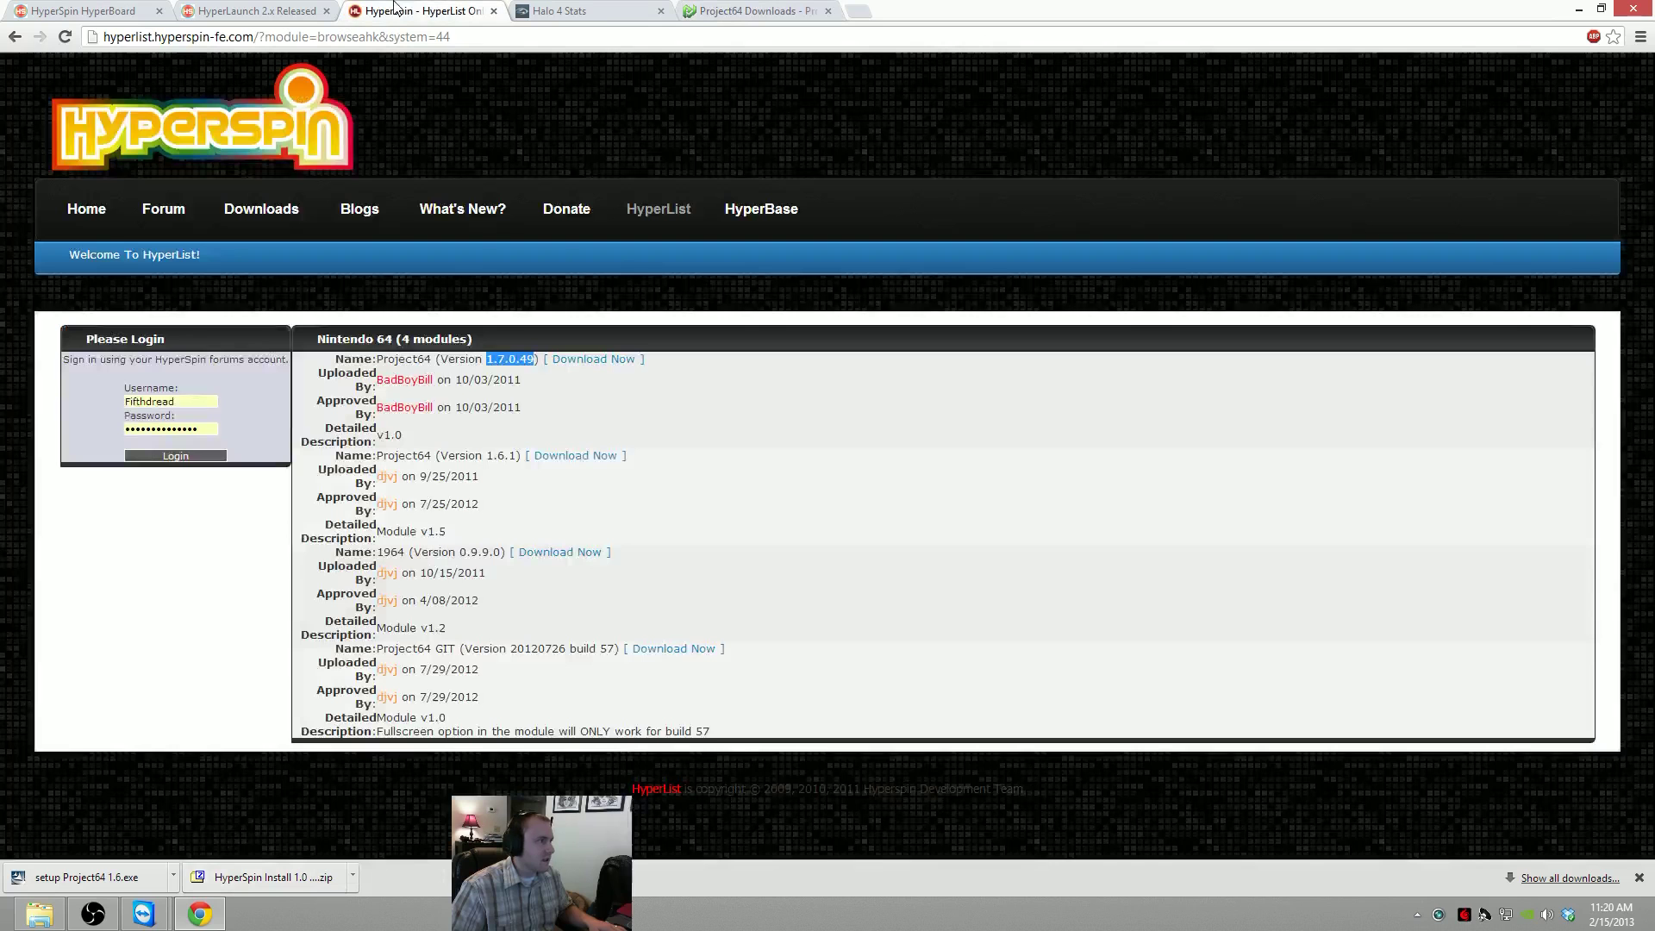
pyautogui.click(250, 11)
pyautogui.click(129, 10)
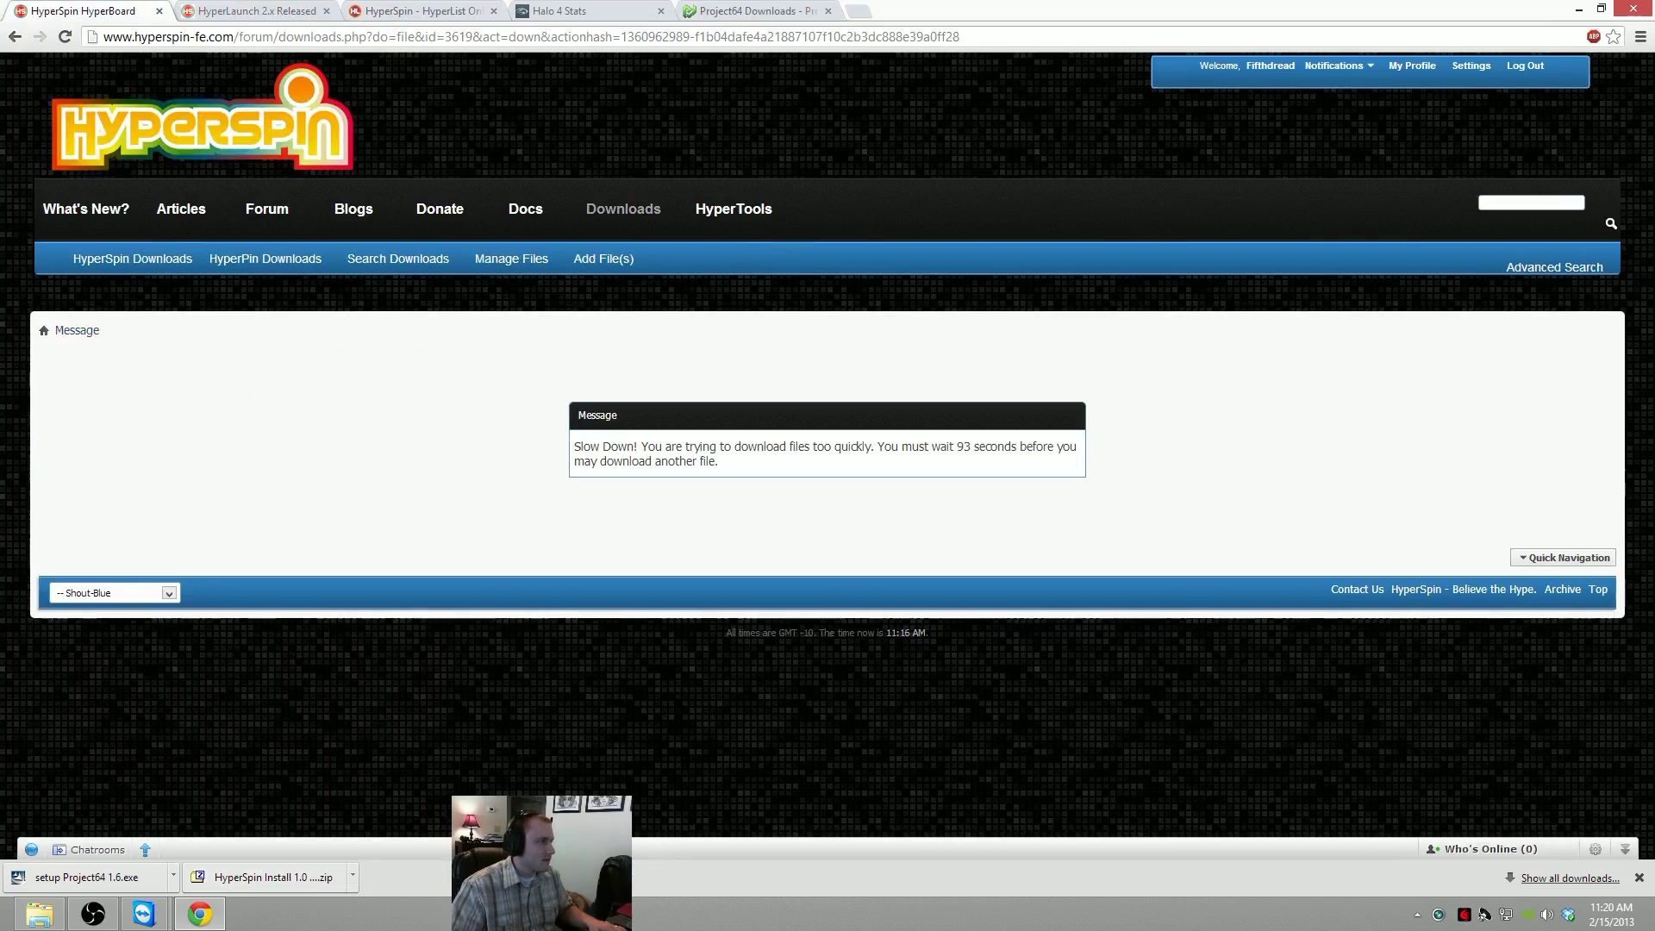
pyautogui.press('F5')
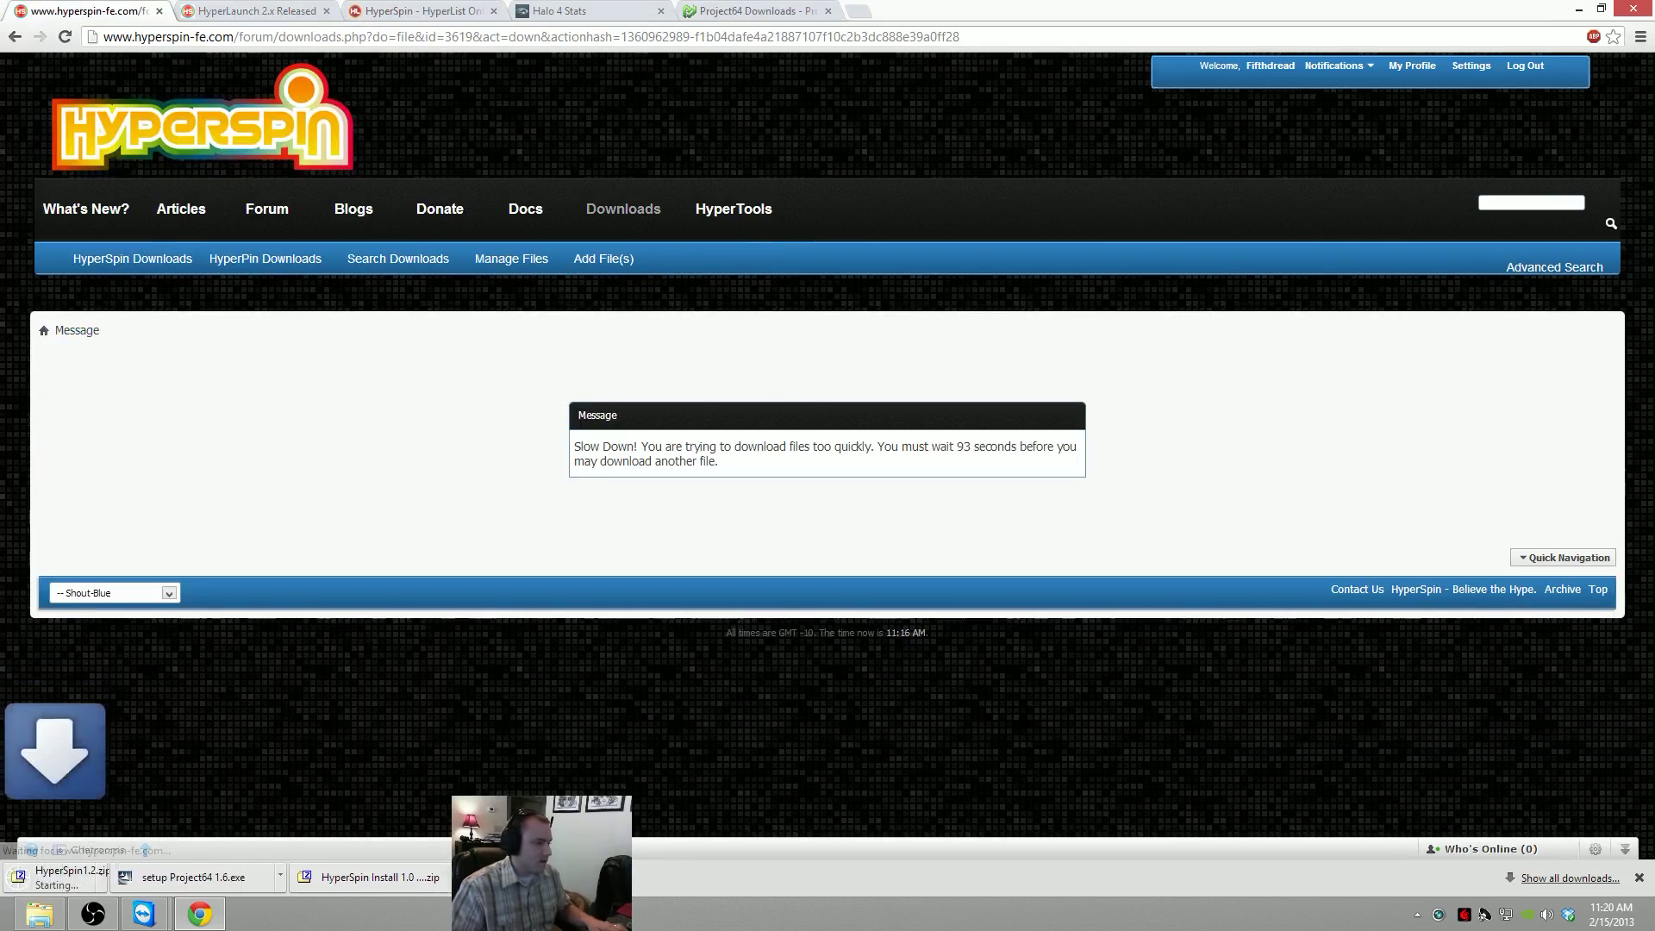
# Download HyperLaunch 2.25c from the downloads section of the HyperLaunch 2.x Released thread
pyautogui.click(254, 10)
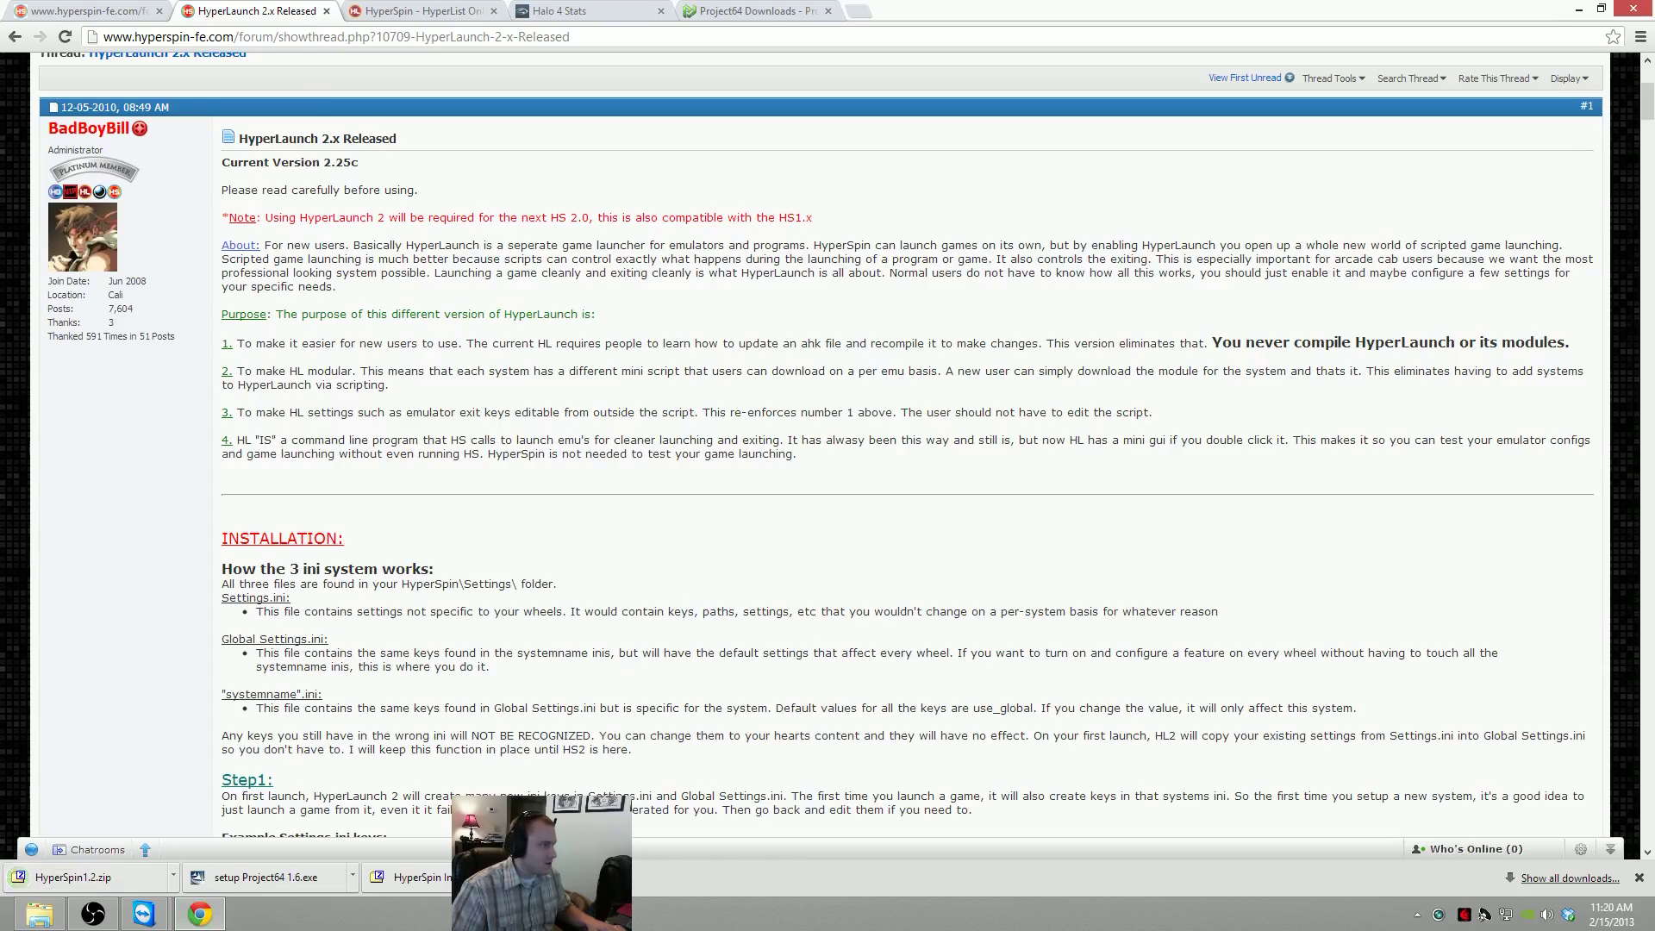
pyautogui.scroll(-3, 579, 341)
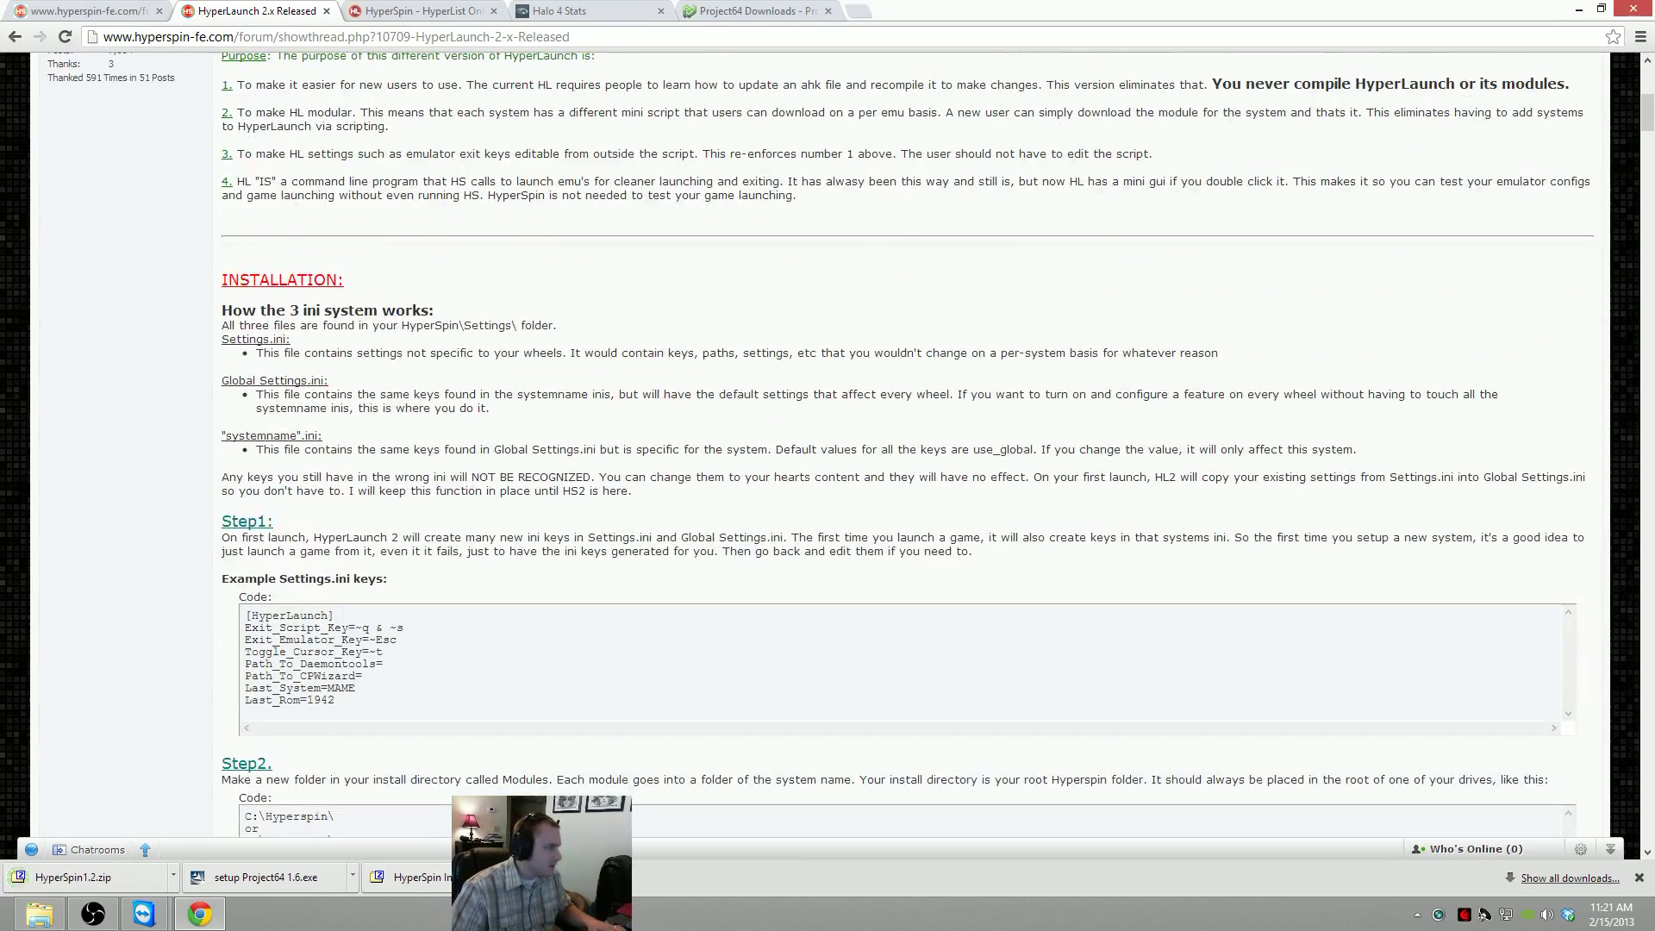
pyautogui.scroll(5, 828, 448)
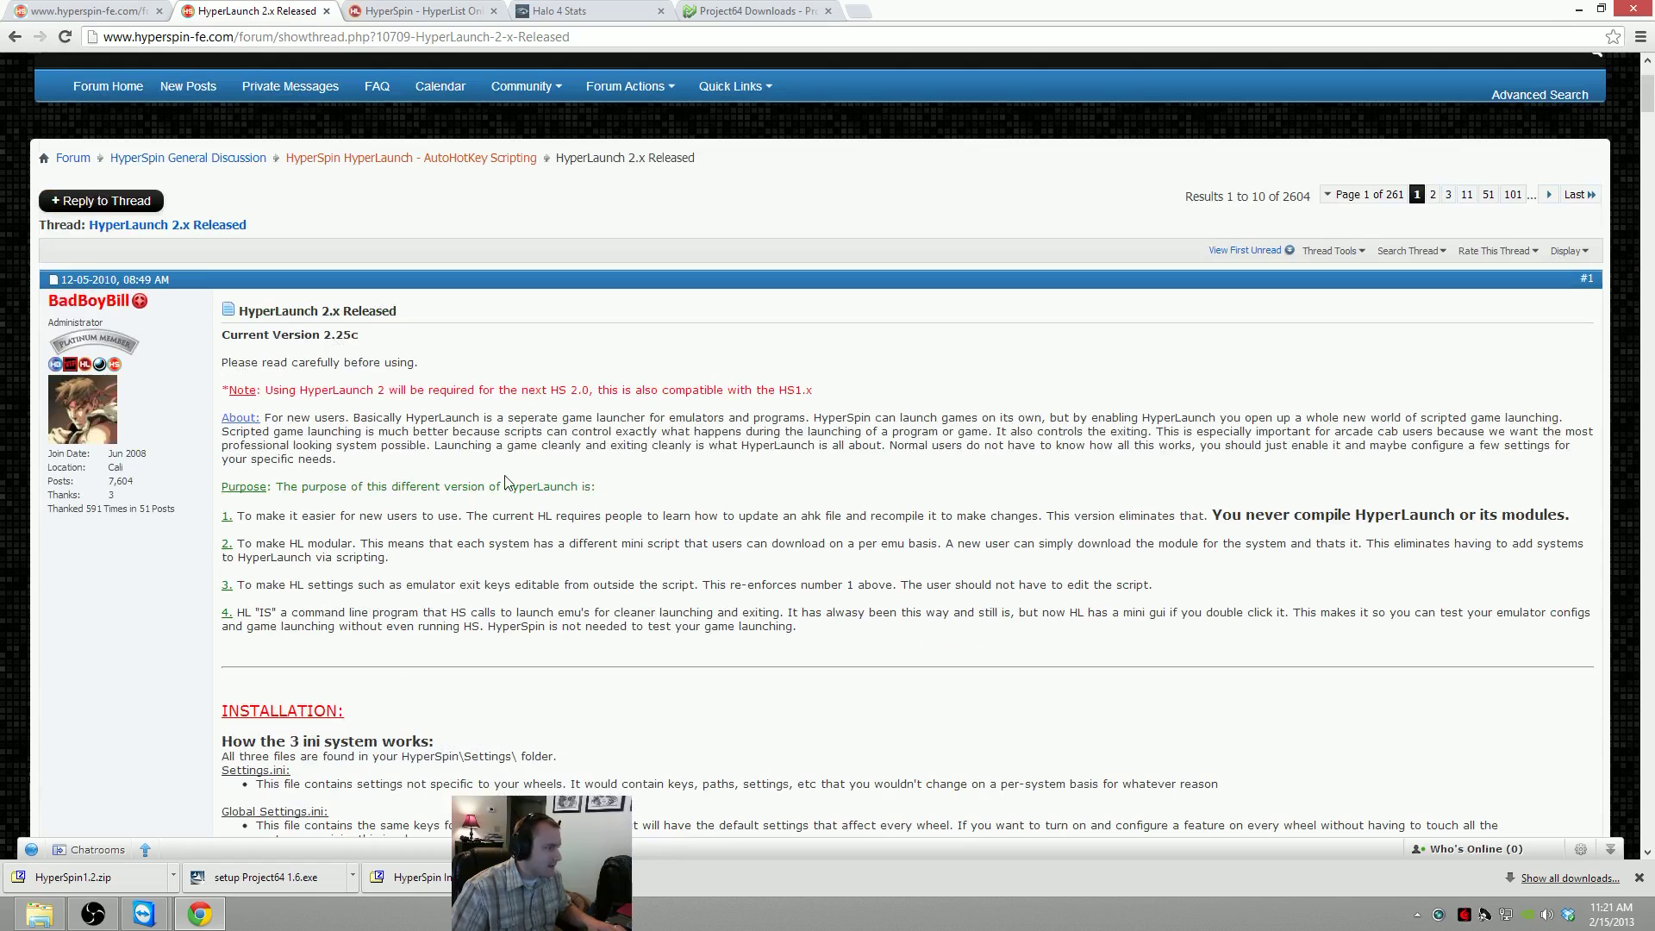
pyautogui.scroll(-20, 1152, 443)
pyautogui.scroll(-20, 1038, 445)
pyautogui.scroll(-15, 827, 448)
pyautogui.scroll(11, 827, 448)
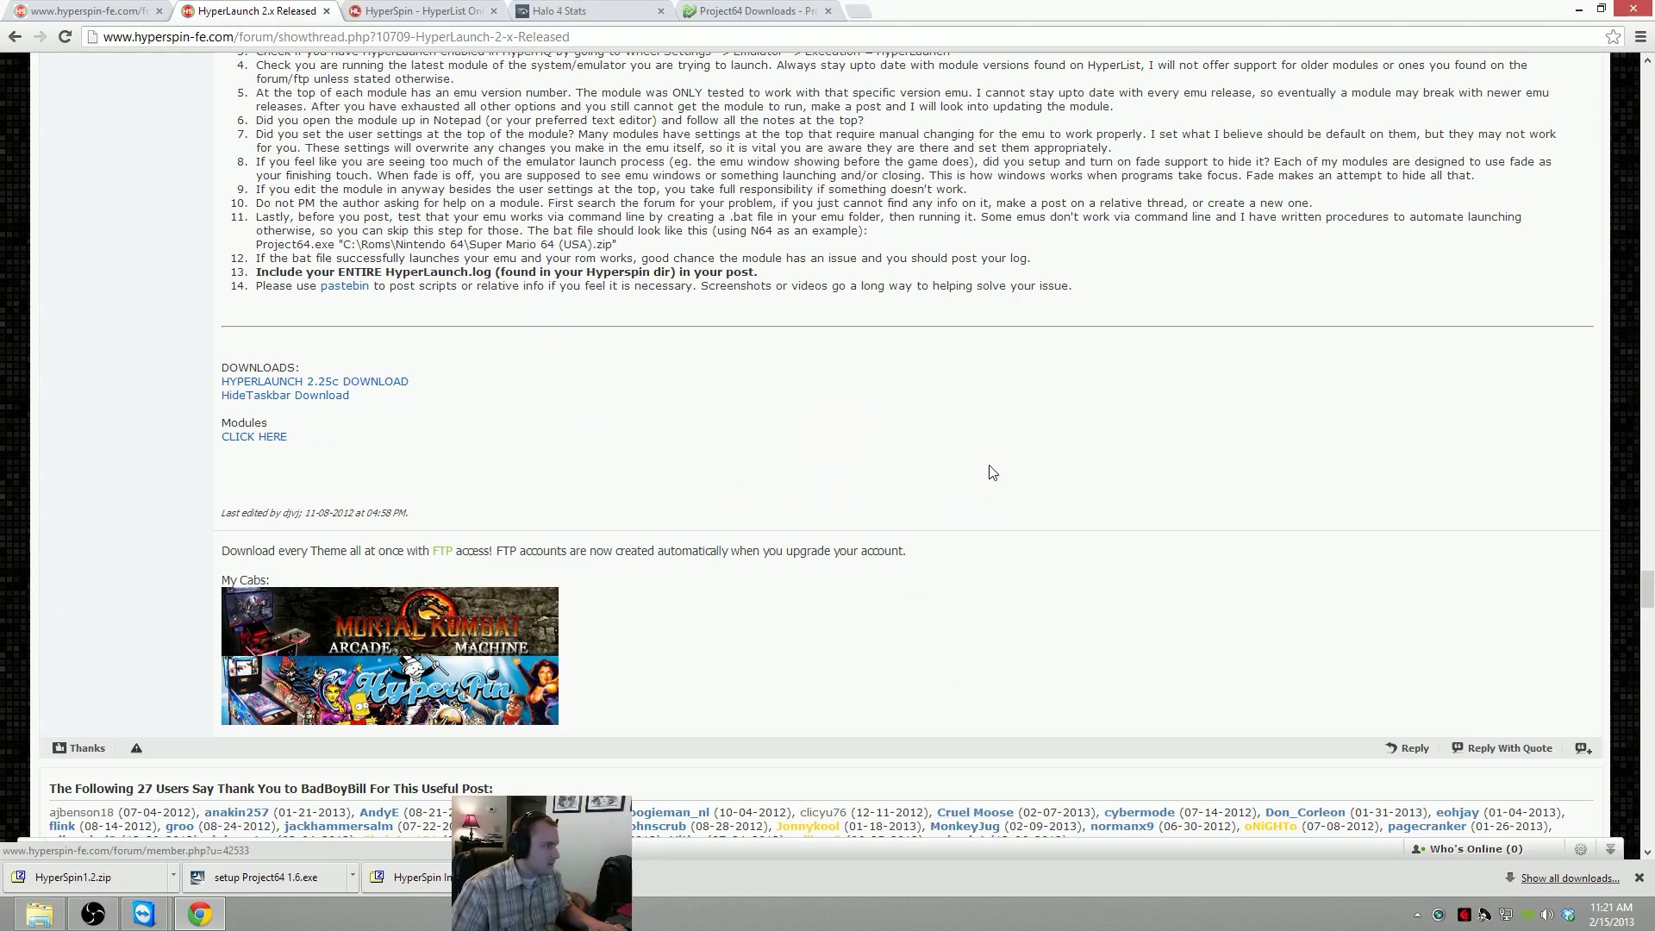
pyautogui.click(374, 384)
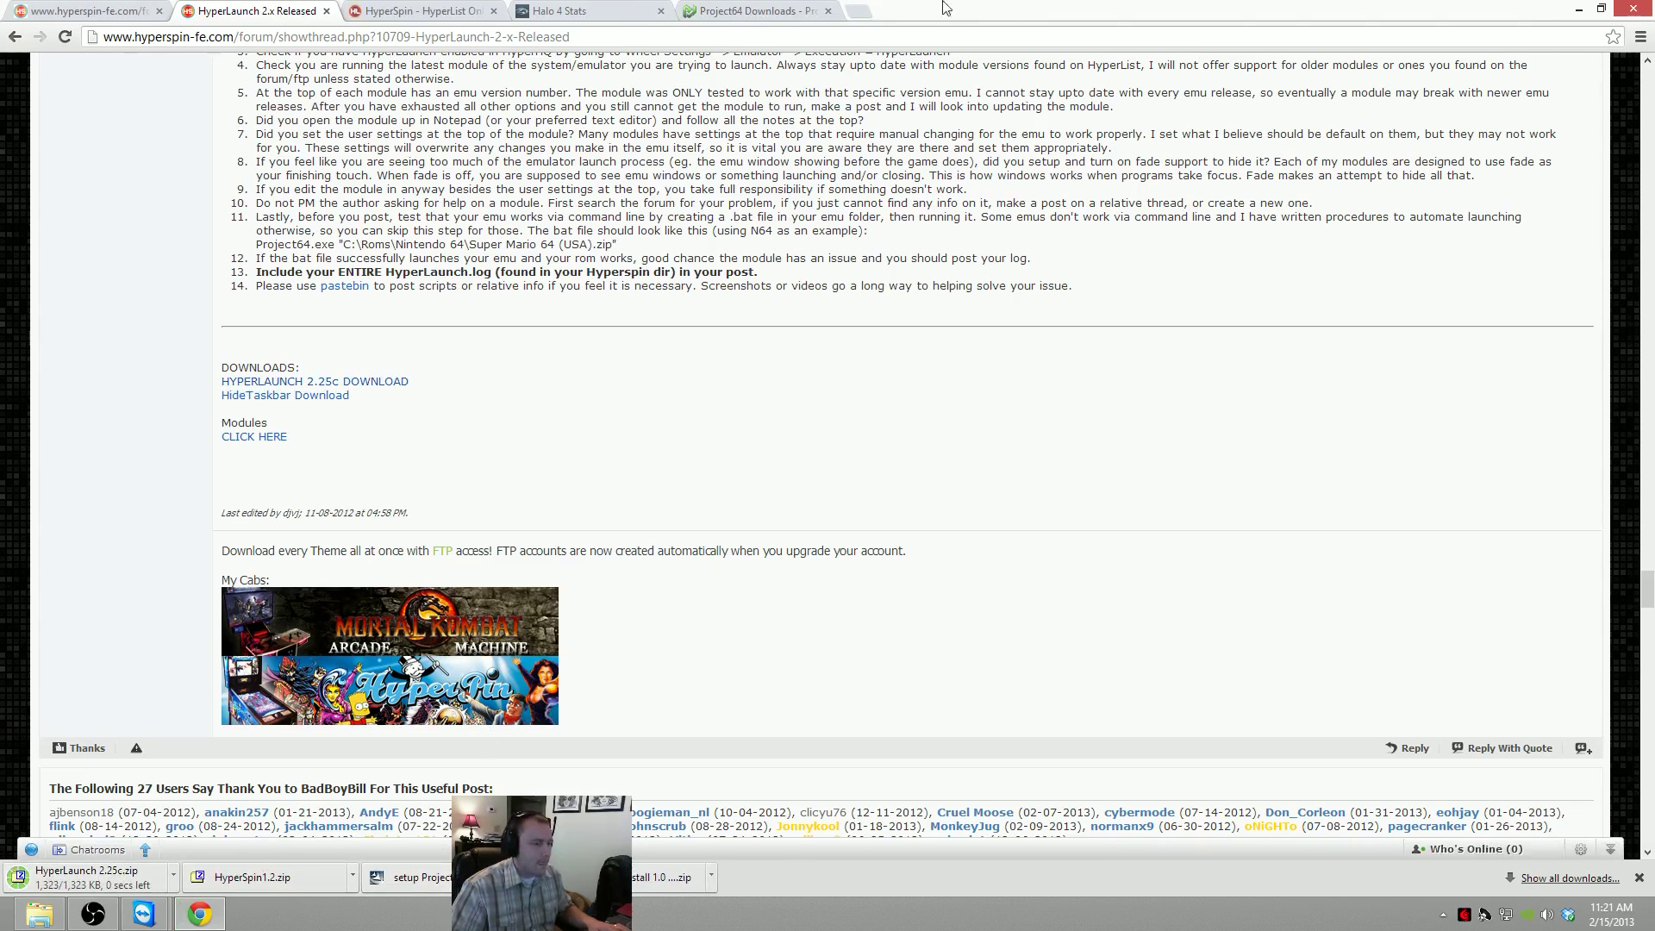
# Return to HyperList's Nintendo 64 modules and highlight the version of the second Project64 module, 1.6.1
pyautogui.click(426, 10)
pyautogui.click(789, 448)
pyautogui.moveTo(412, 455); pyautogui.dragTo(523, 455)
pyautogui.click(948, 524)
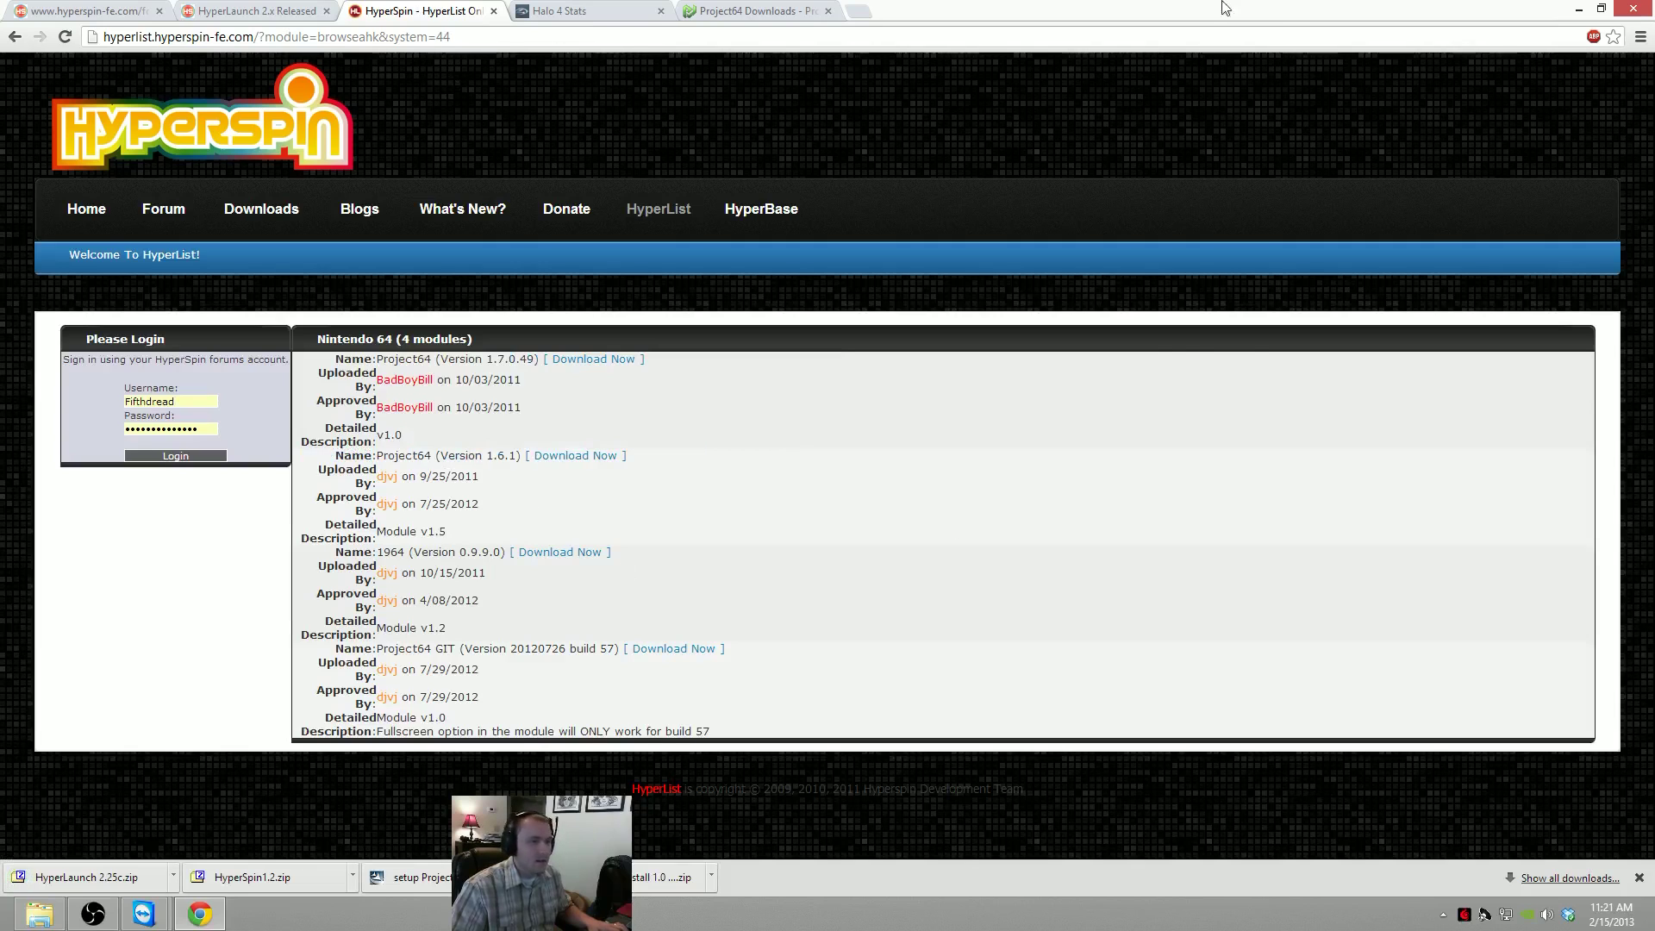
# Dock the browser to the right half of the screen and open HyperSpin Install 1.0 Final.zip from the full downloads list
pyautogui.doubleClick(1225, 9)
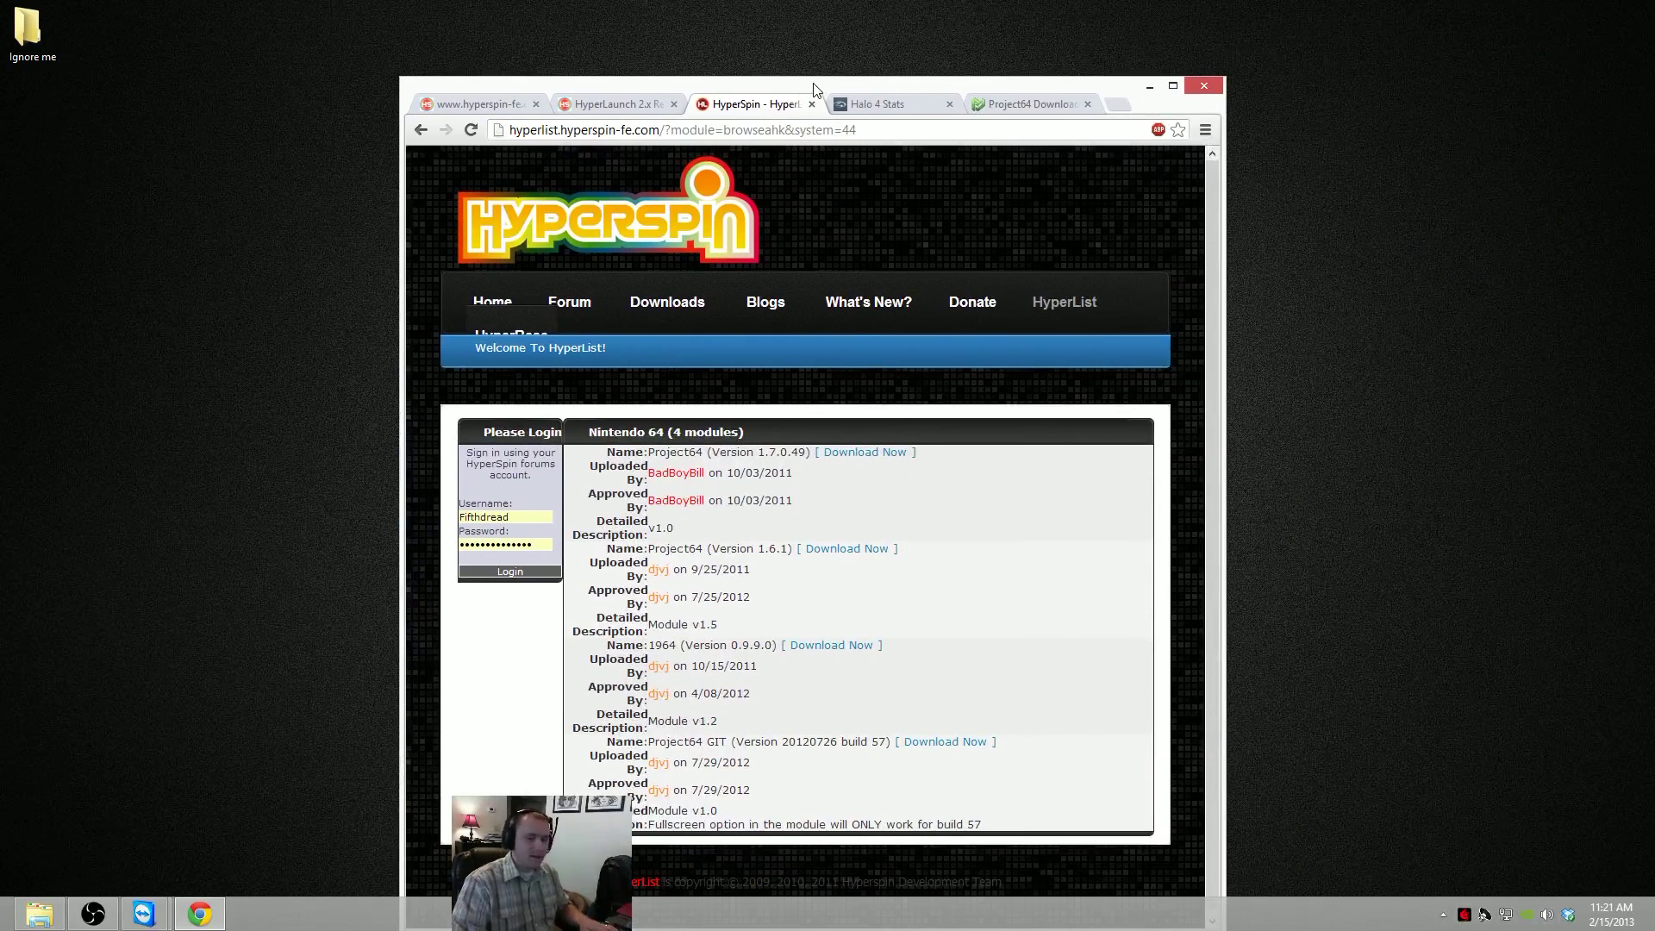
pyautogui.press('super+Right')
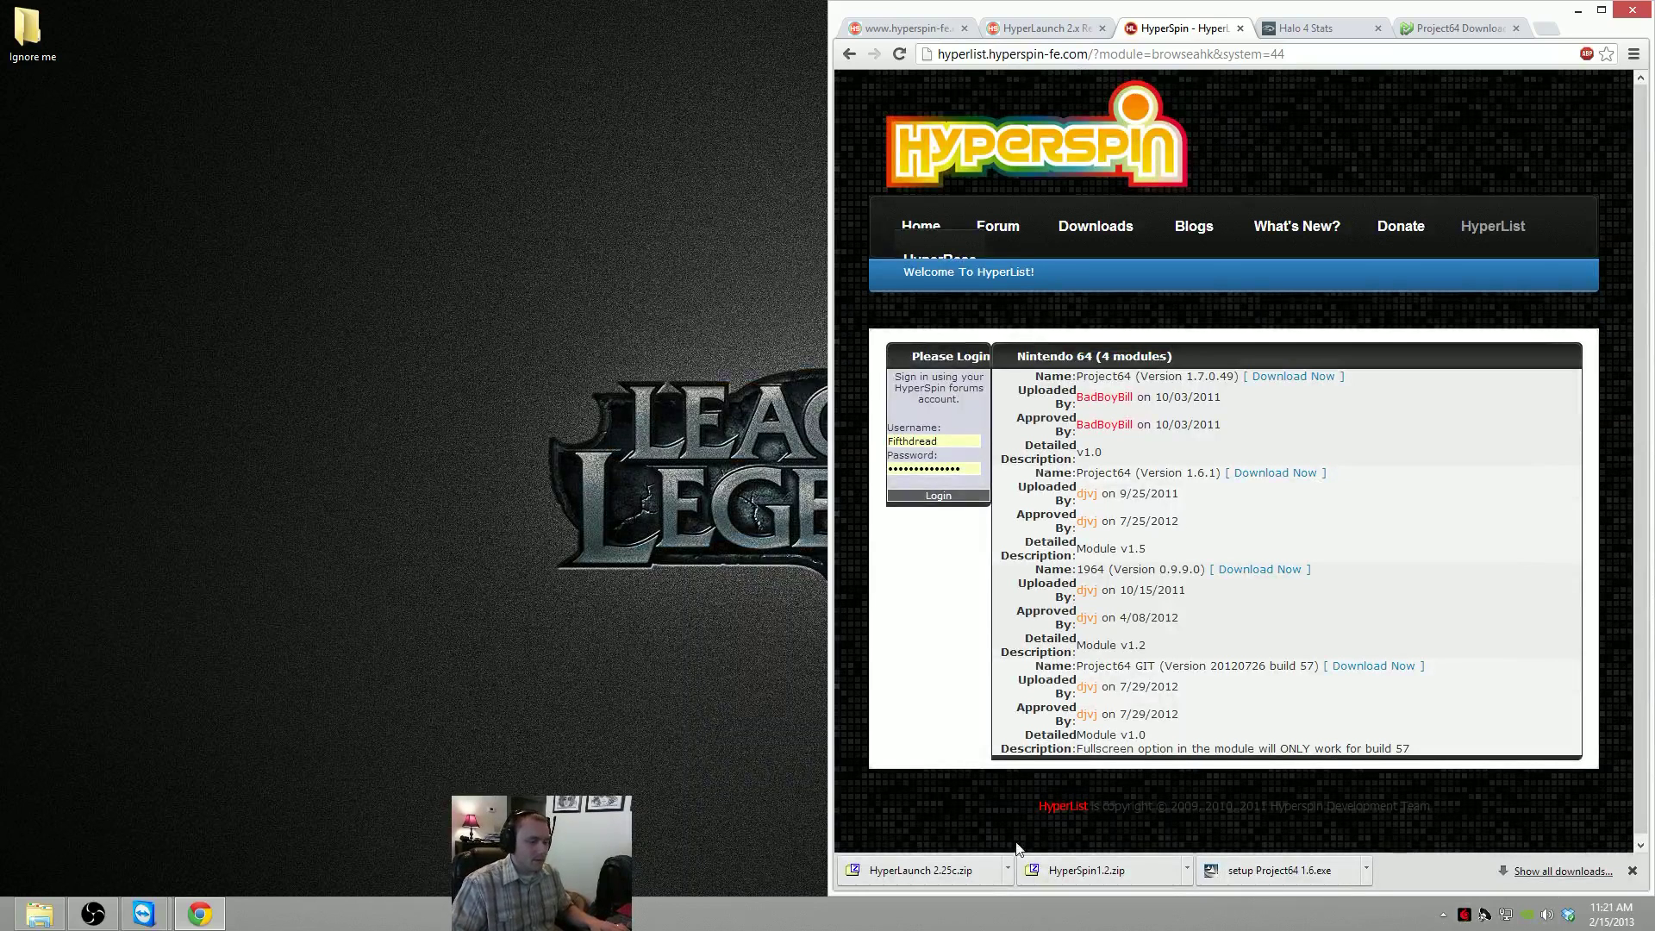
pyautogui.click(1590, 873)
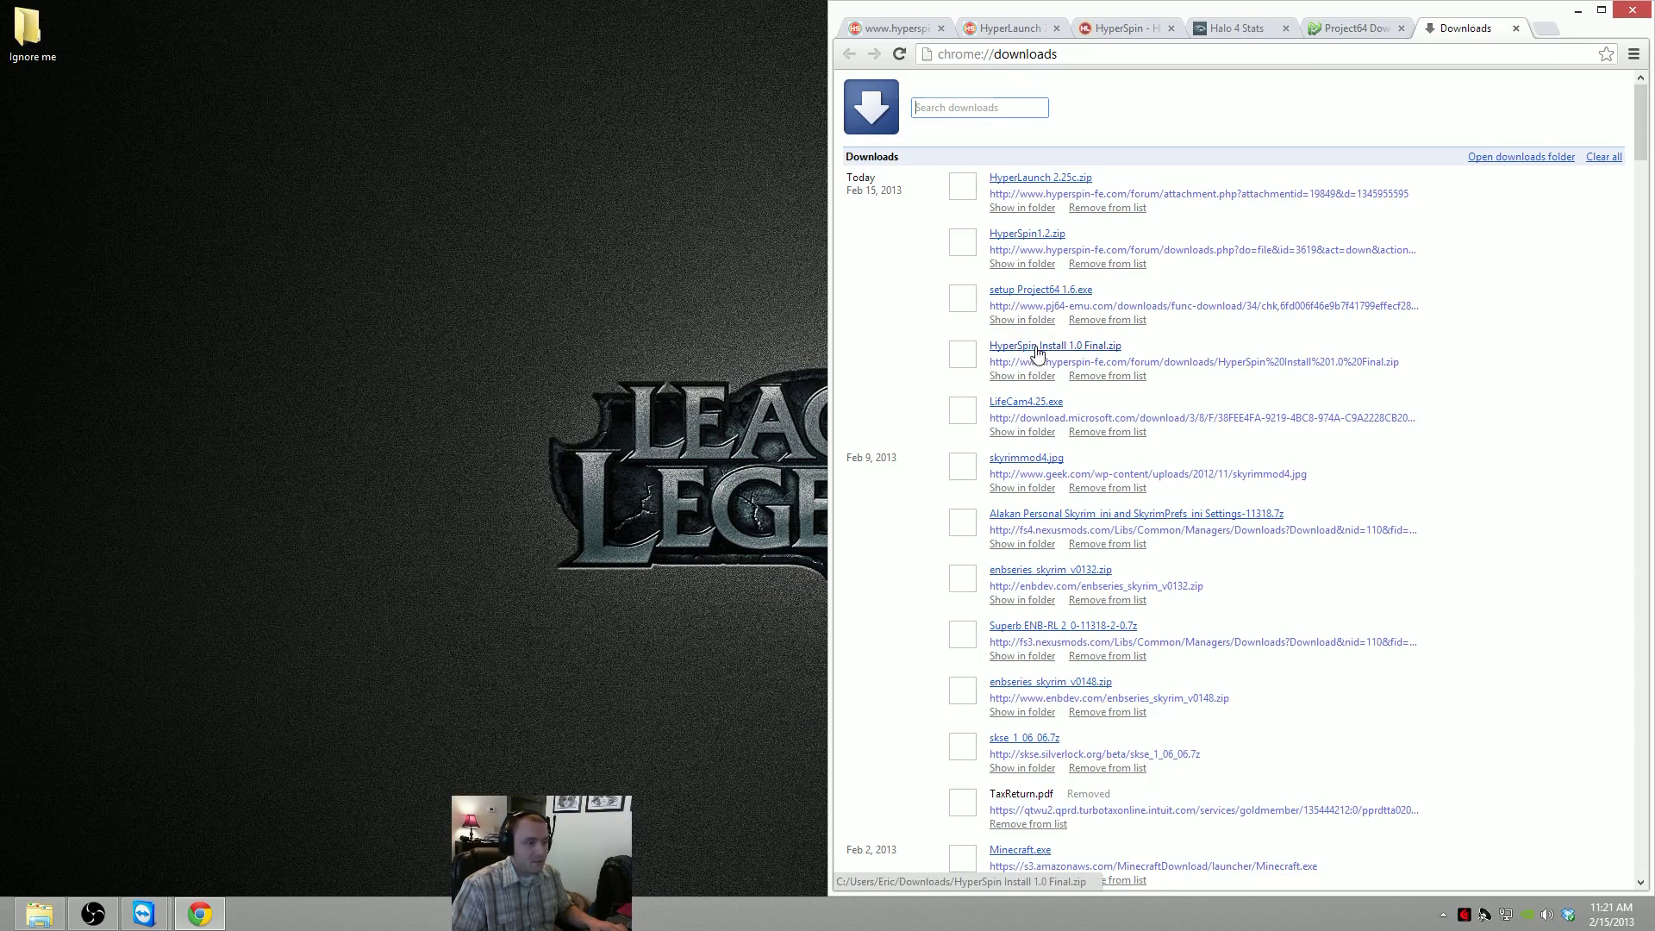
pyautogui.click(975, 349)
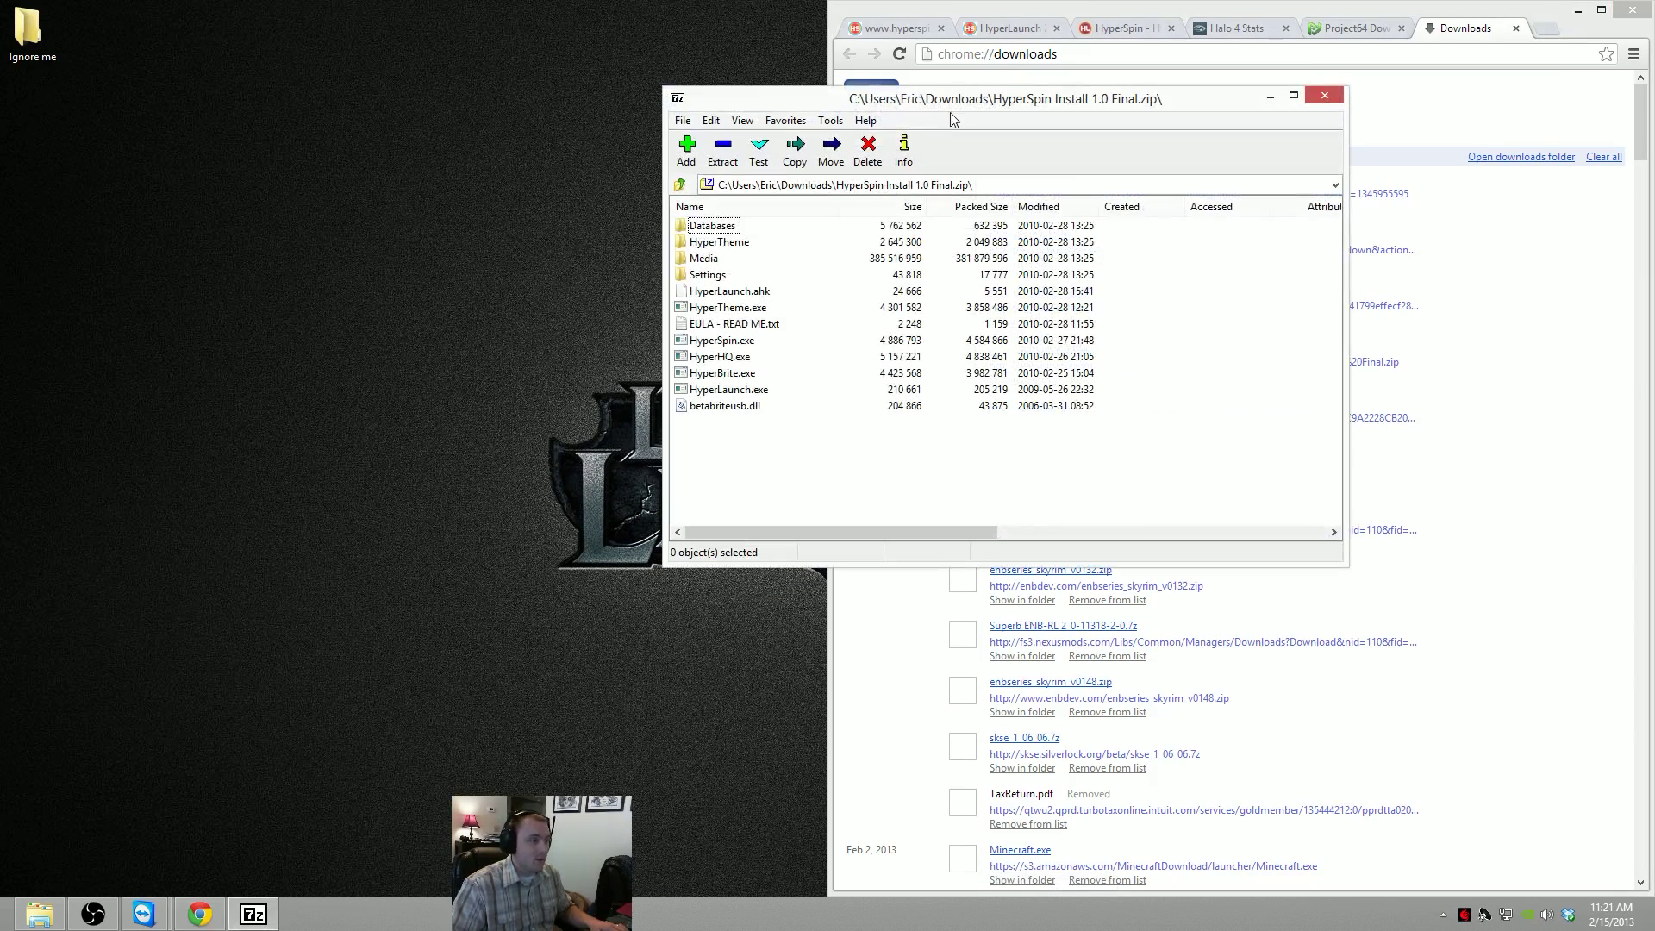
pyautogui.rightClick(41, 170)
pyautogui.moveTo(121, 353)
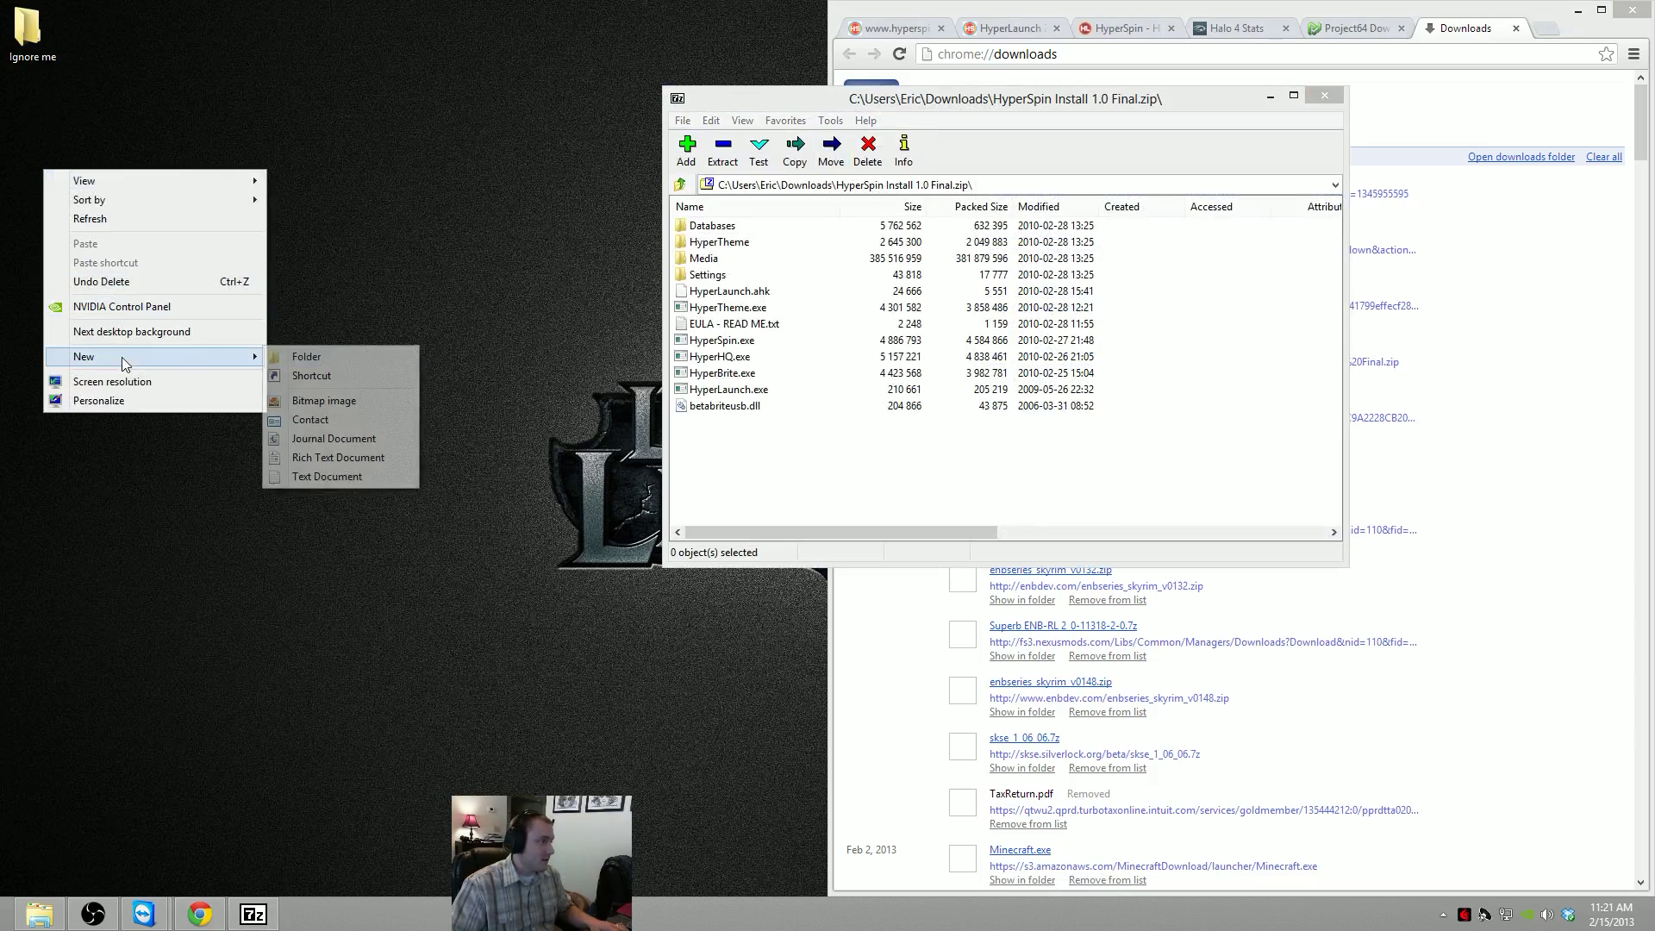
pyautogui.click(297, 372)
pyautogui.click(1078, 257)
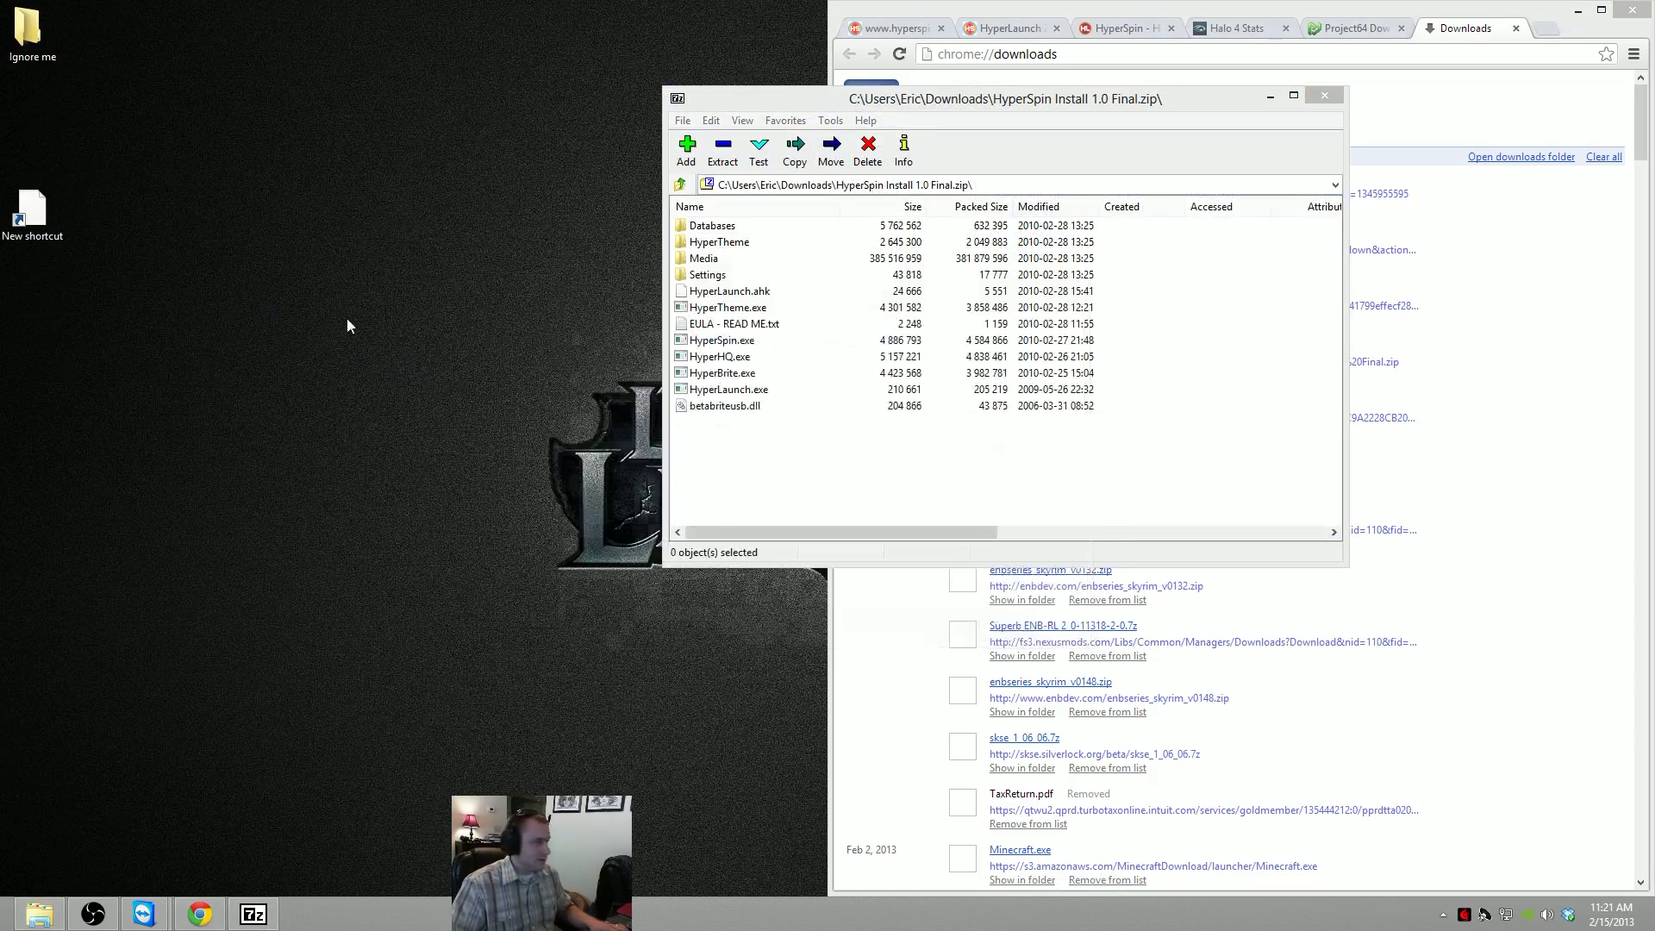
# Create a new folder named Hyperspin on the desktop
pyautogui.rightClick(373, 223)
pyautogui.moveTo(483, 405)
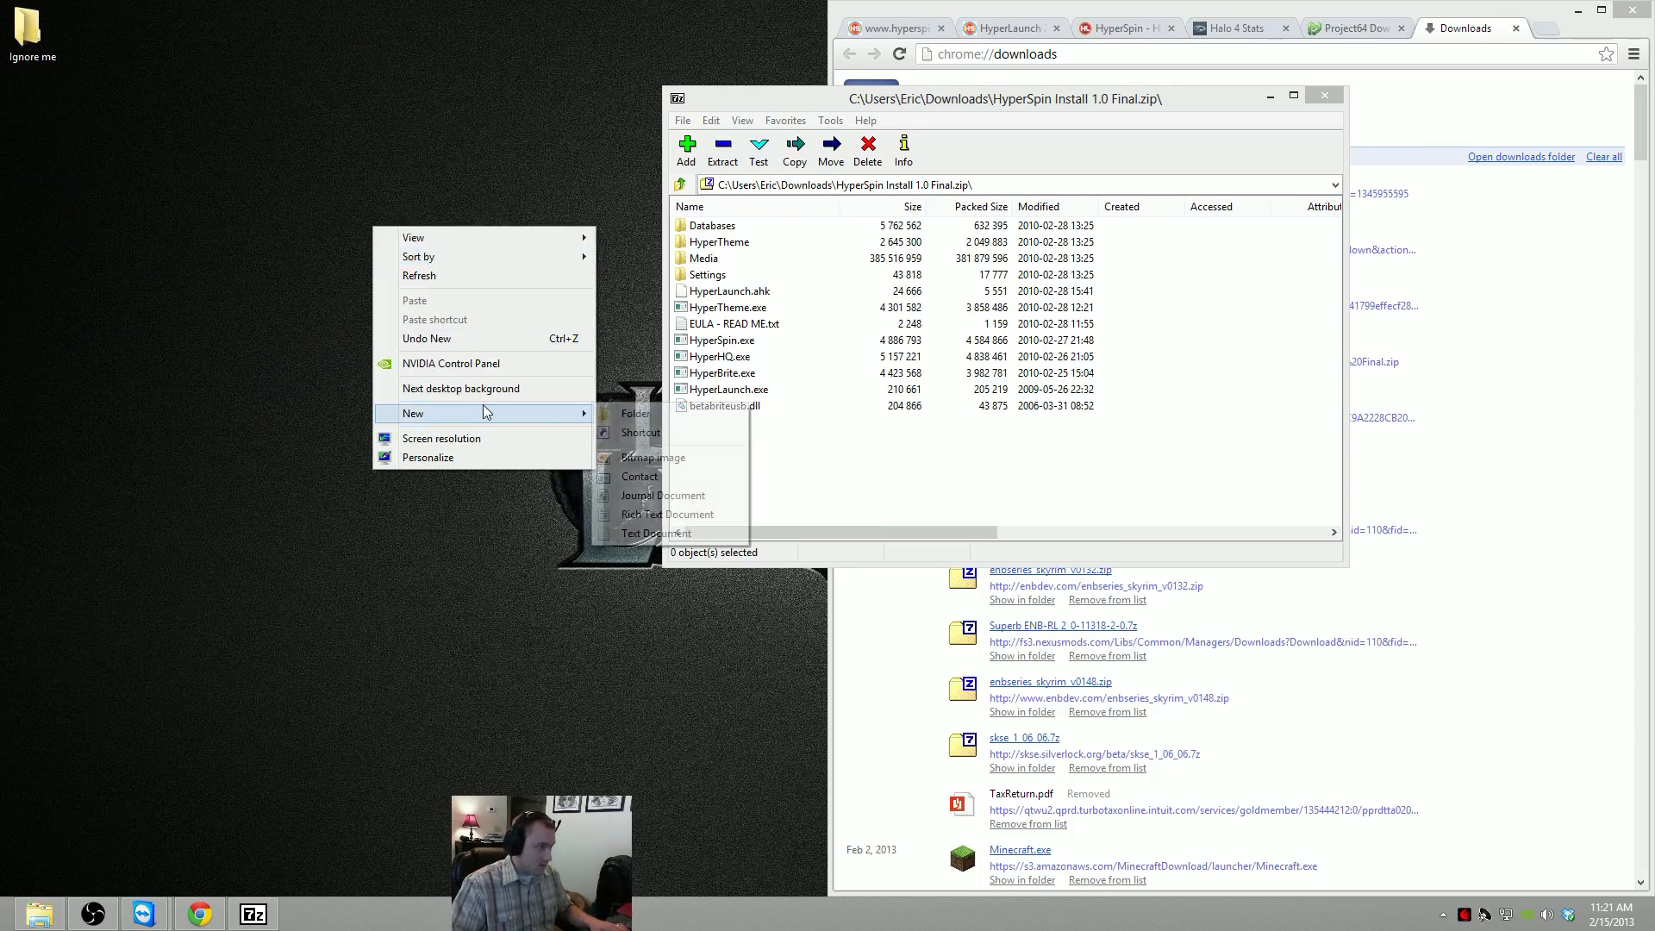
pyautogui.click(663, 412)
pyautogui.write('Hyperspin')
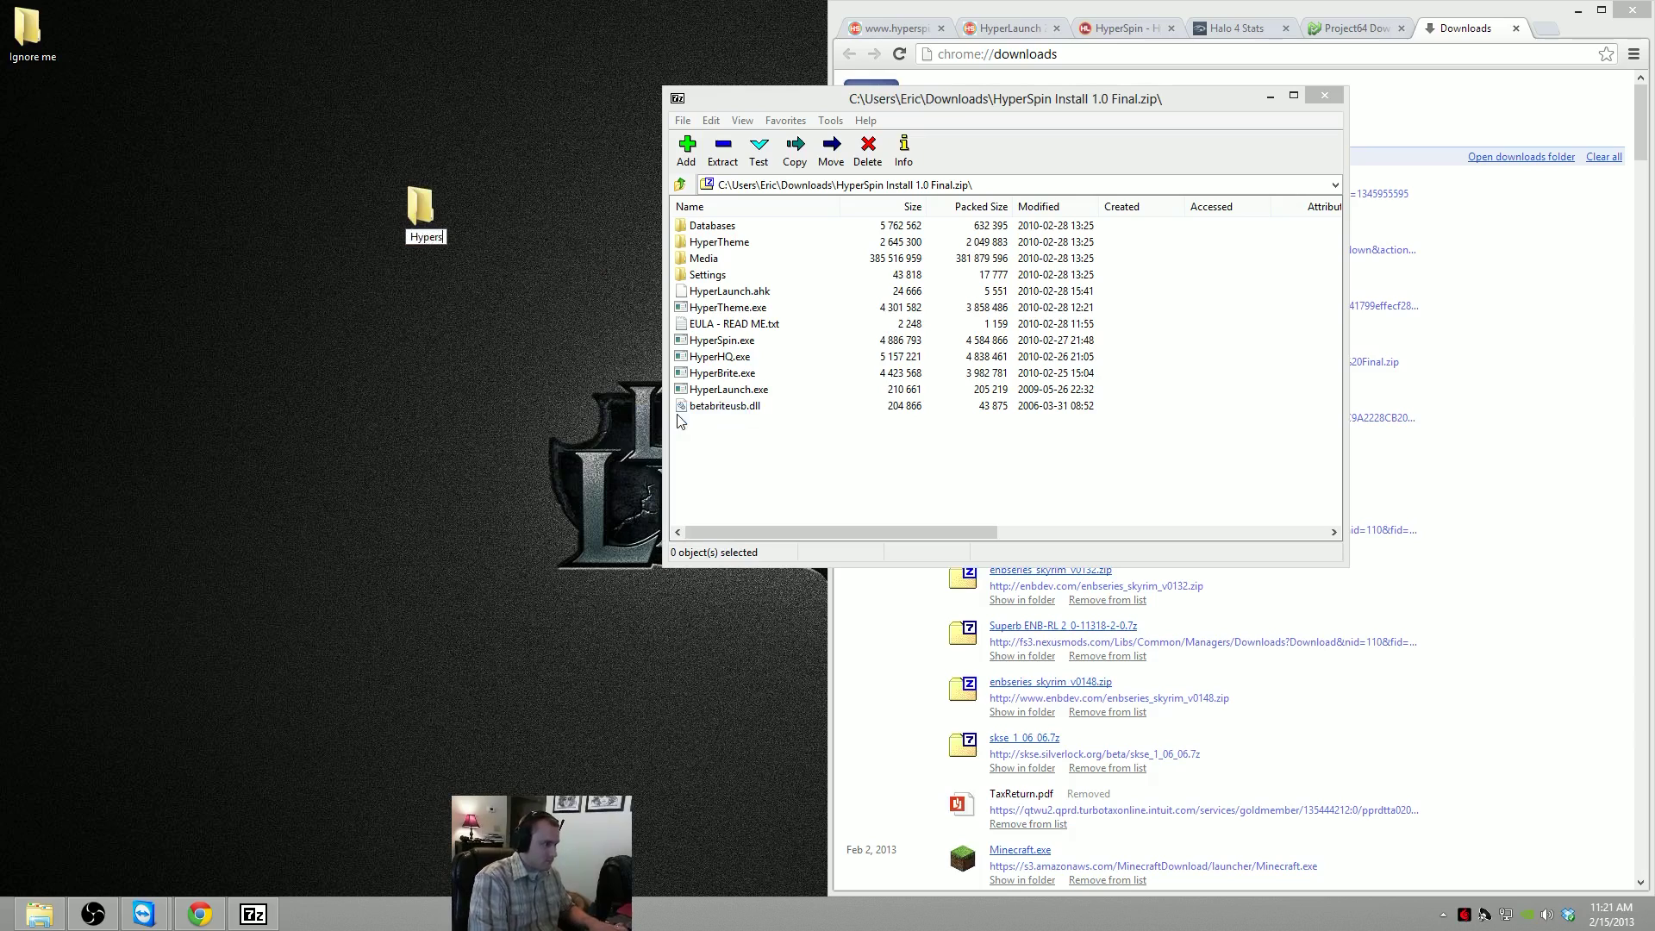
pyautogui.press('Return')
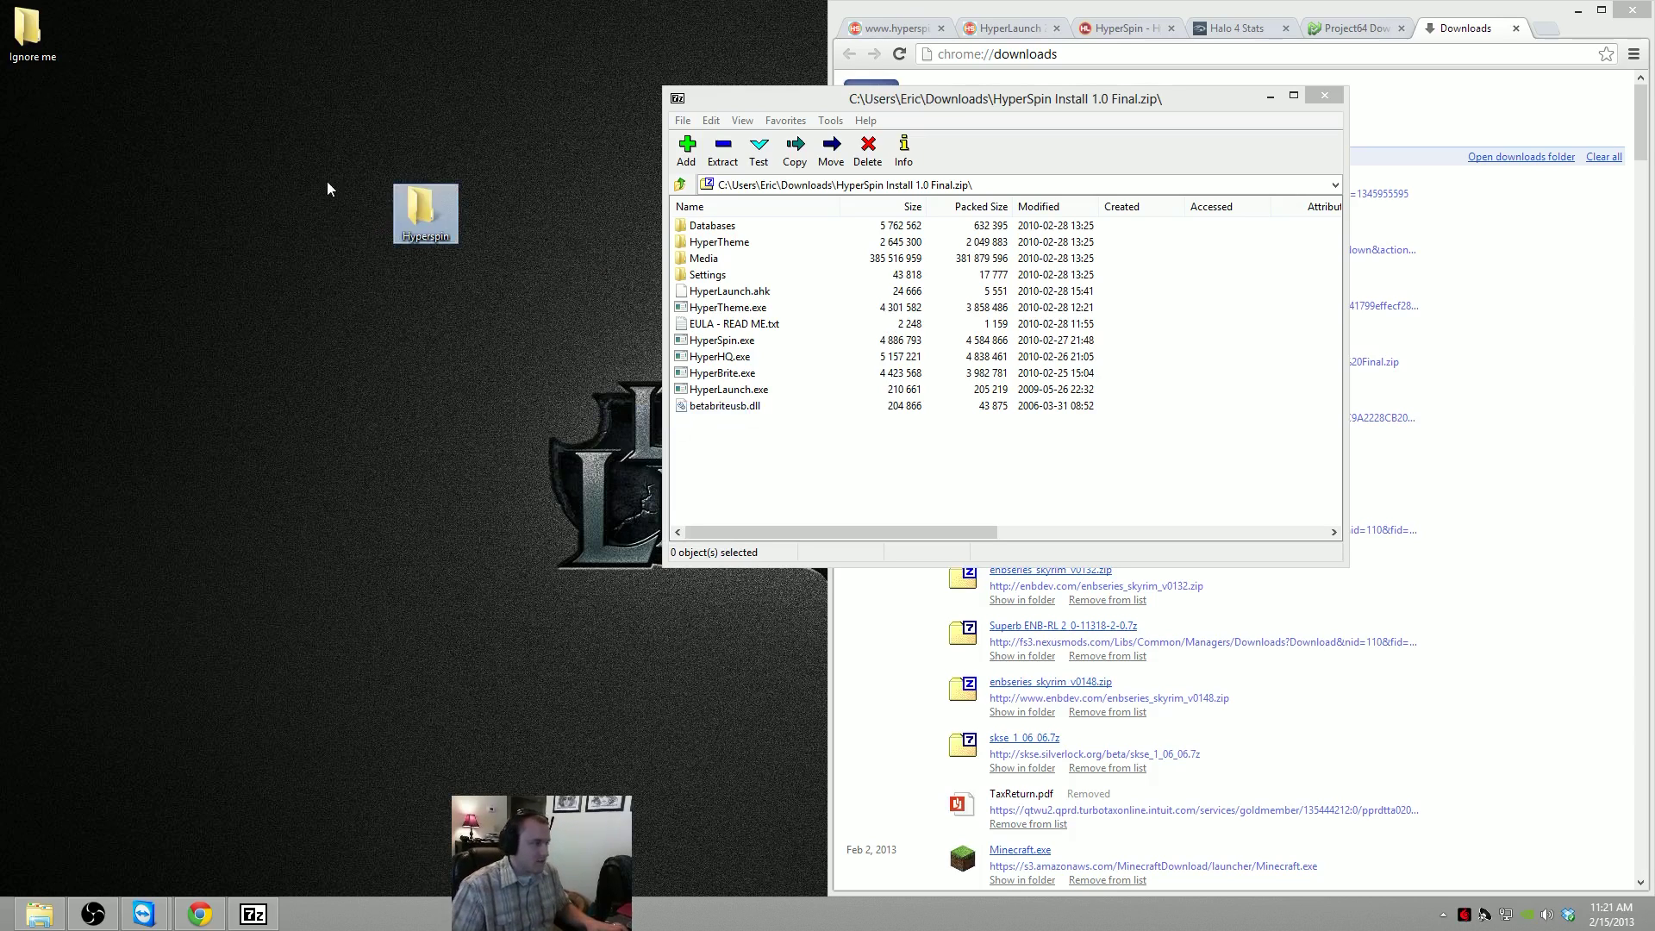
# Extract all the contents of HyperSpin Install 1.0 Final.zip into the desktop Hyperspin folder
pyautogui.click(546, 395)
pyautogui.click(905, 469)
pyautogui.hotkey('ctrl', 'a')
pyautogui.moveTo(744, 277); pyautogui.dragTo(425, 214)
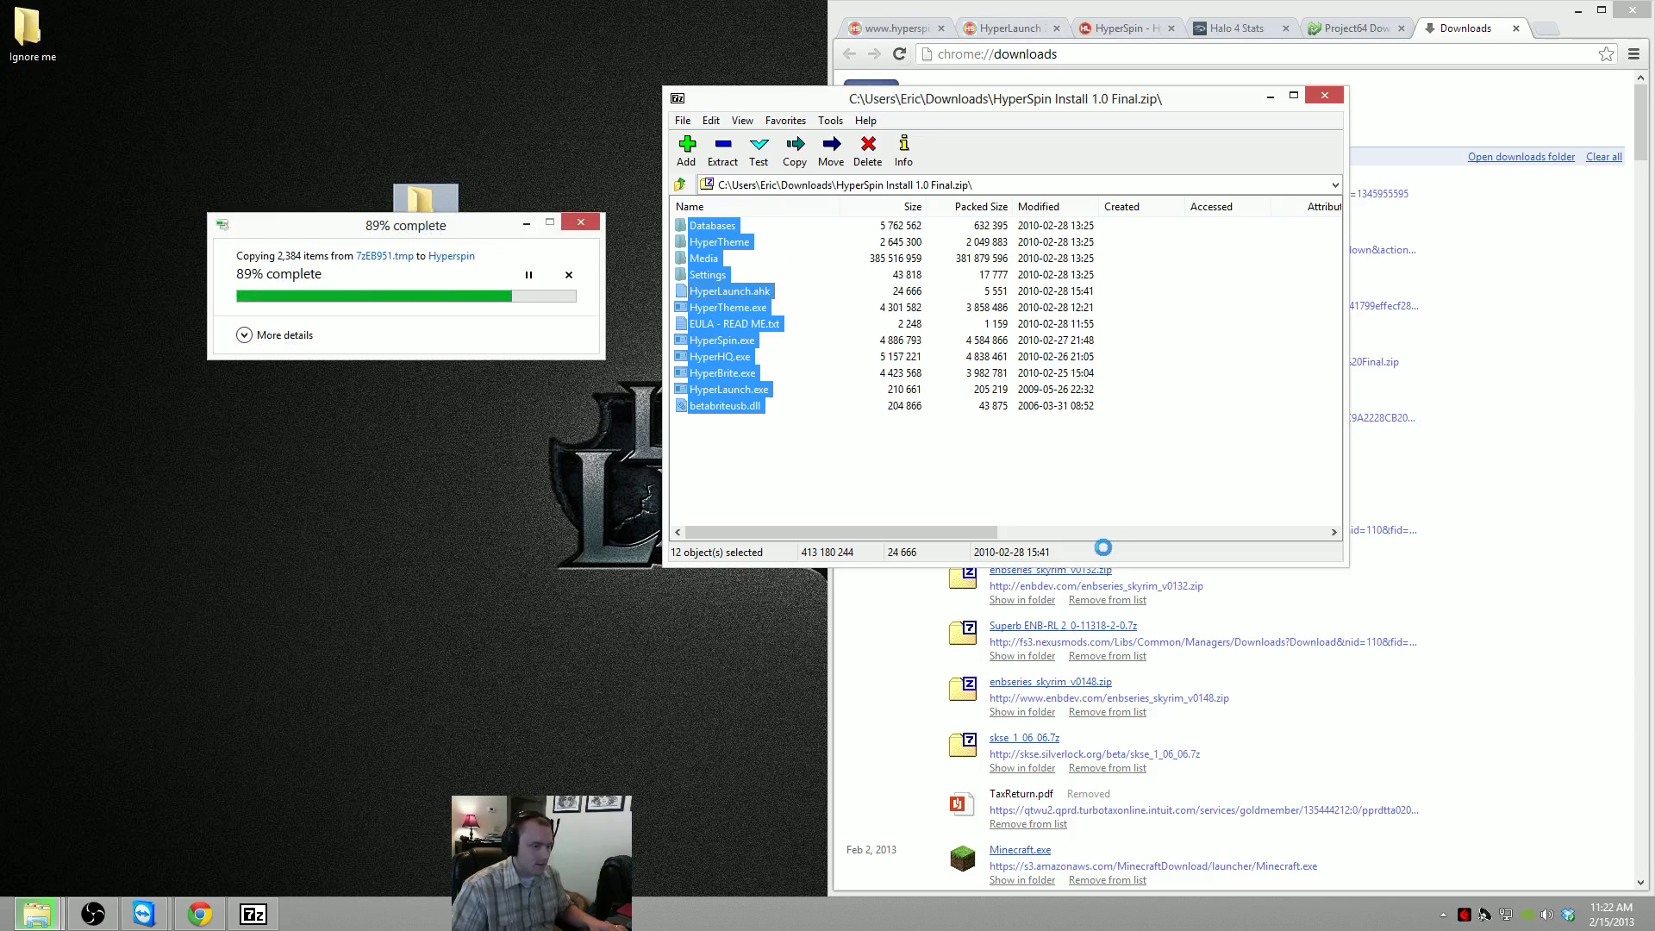
# Open the Hyperspin folder docked to the left half of the screen and close the install archive
pyautogui.doubleClick(422, 207)
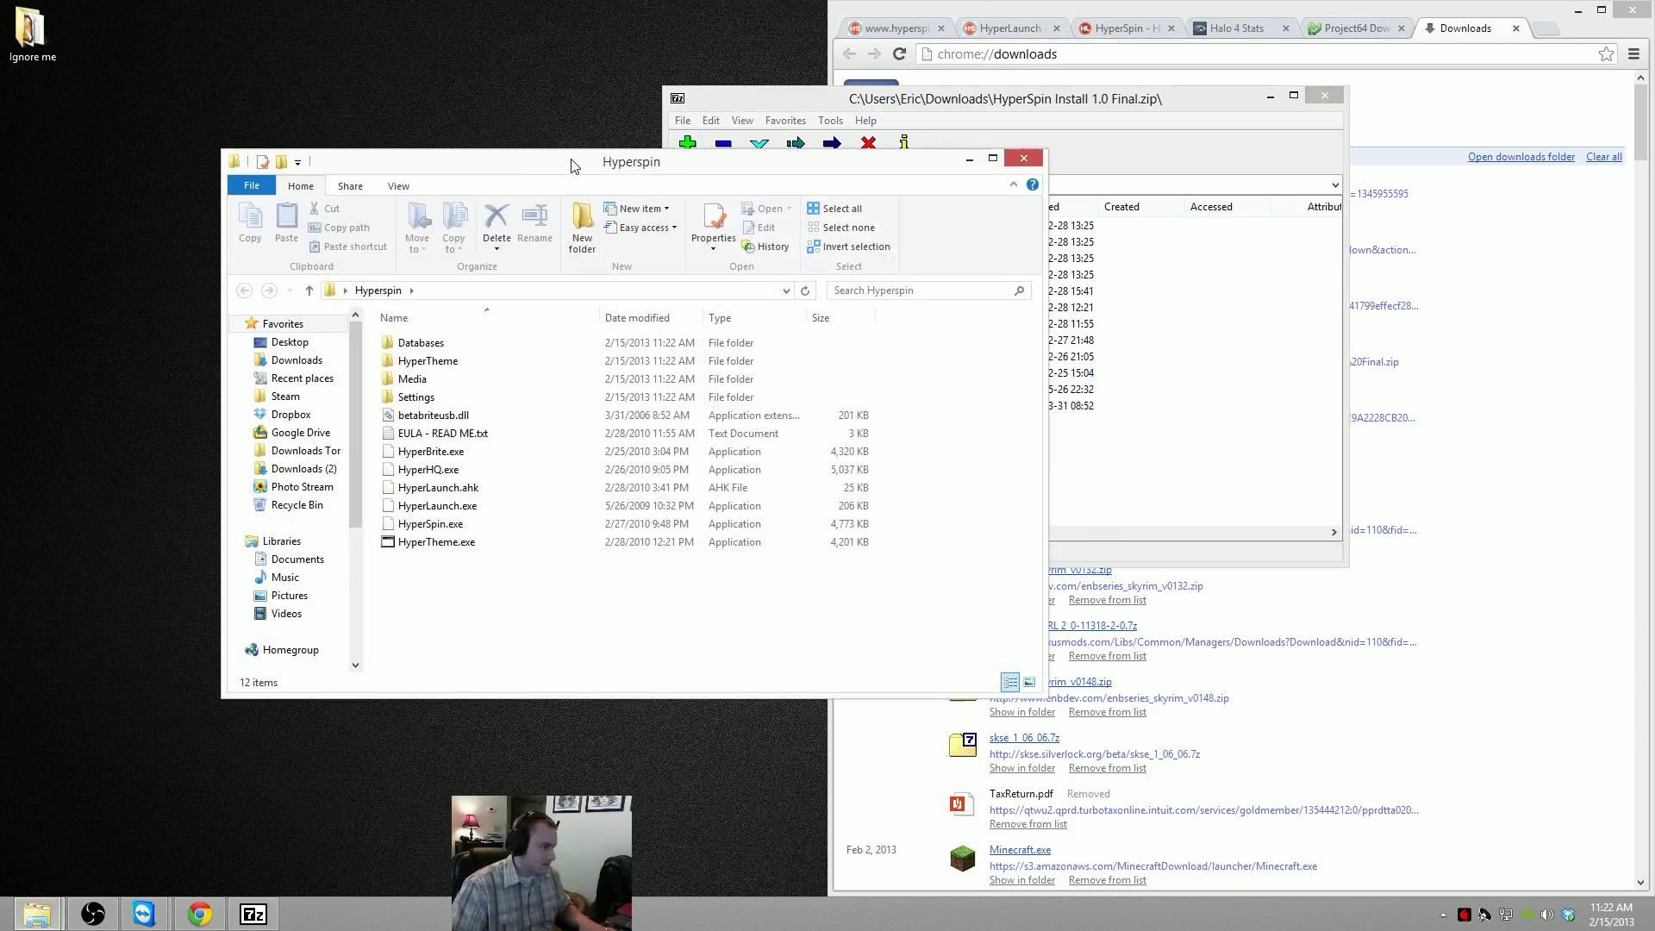
pyautogui.press('super+Left')
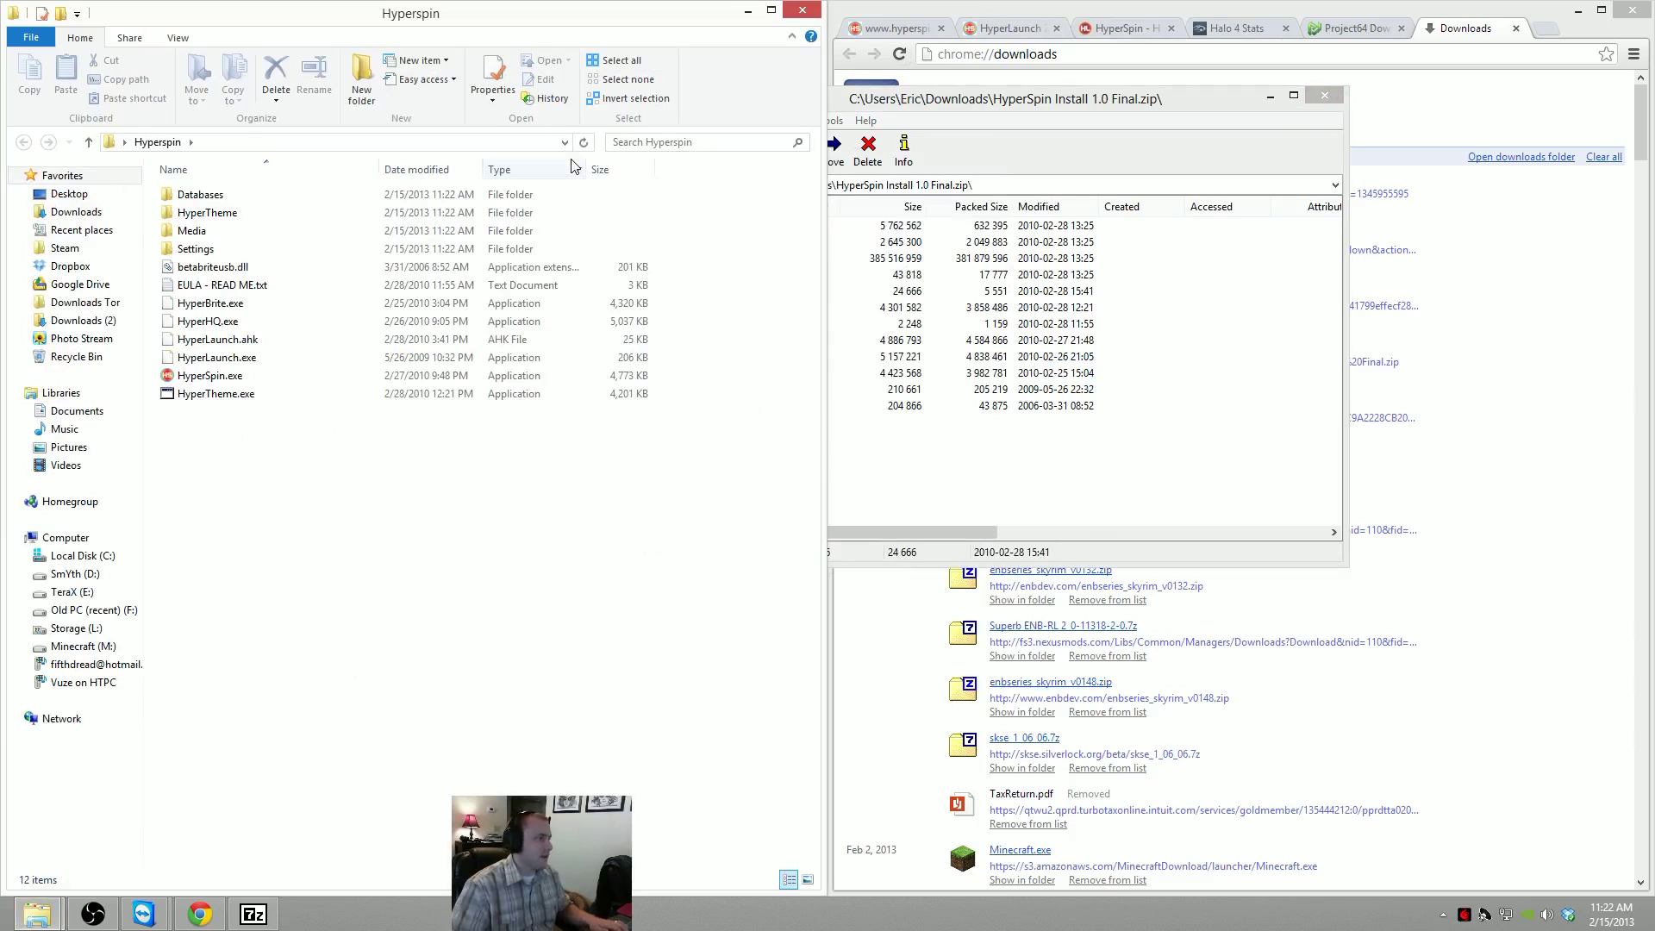
pyautogui.click(1325, 96)
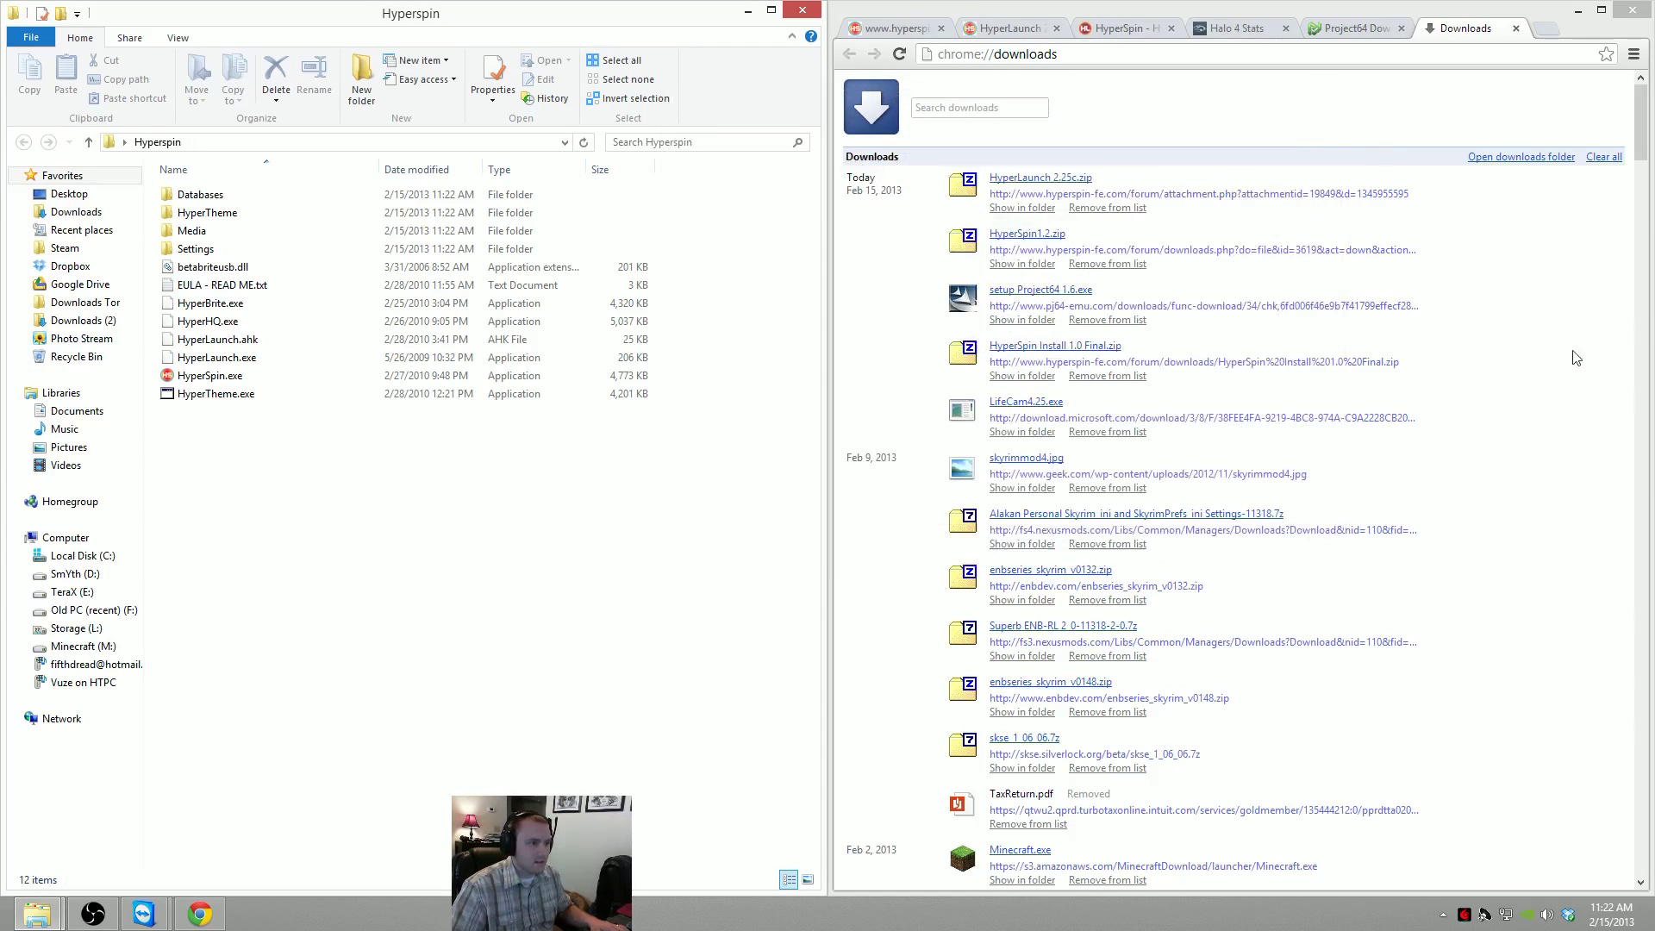
# Extract HyperSpin.exe from HyperSpin1.2.zip into the Hyperspin folder, replacing the existing file, and close the archive
pyautogui.click(1030, 234)
pyautogui.click(733, 226)
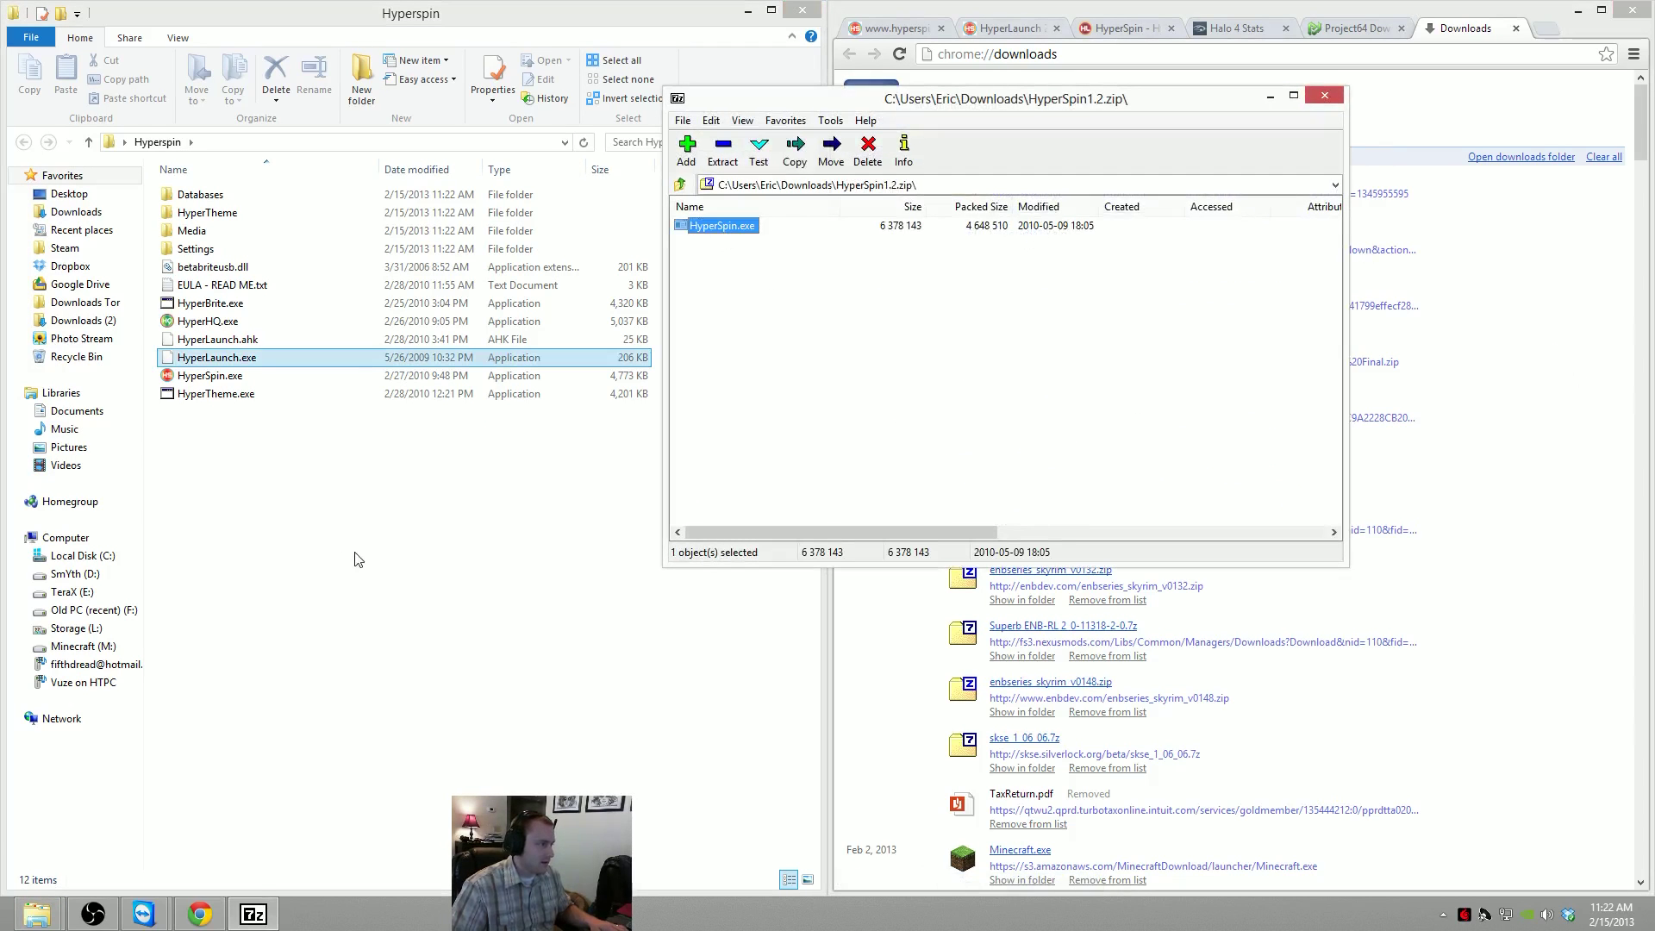
pyautogui.moveTo(733, 226); pyautogui.dragTo(354, 553)
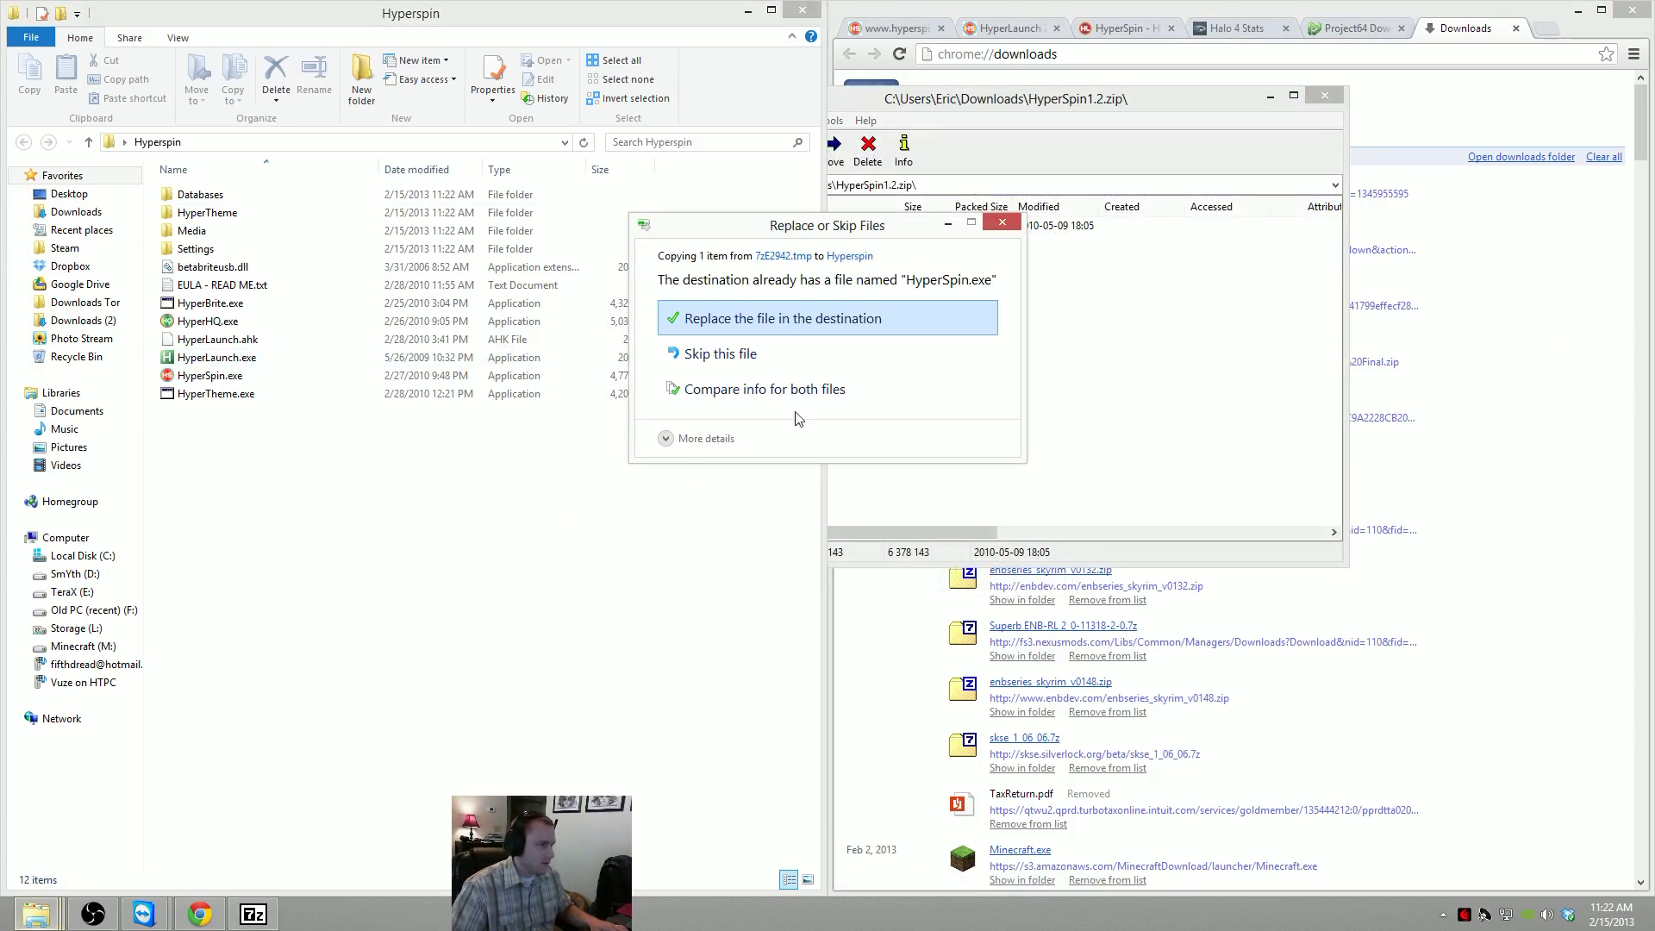
pyautogui.click(784, 321)
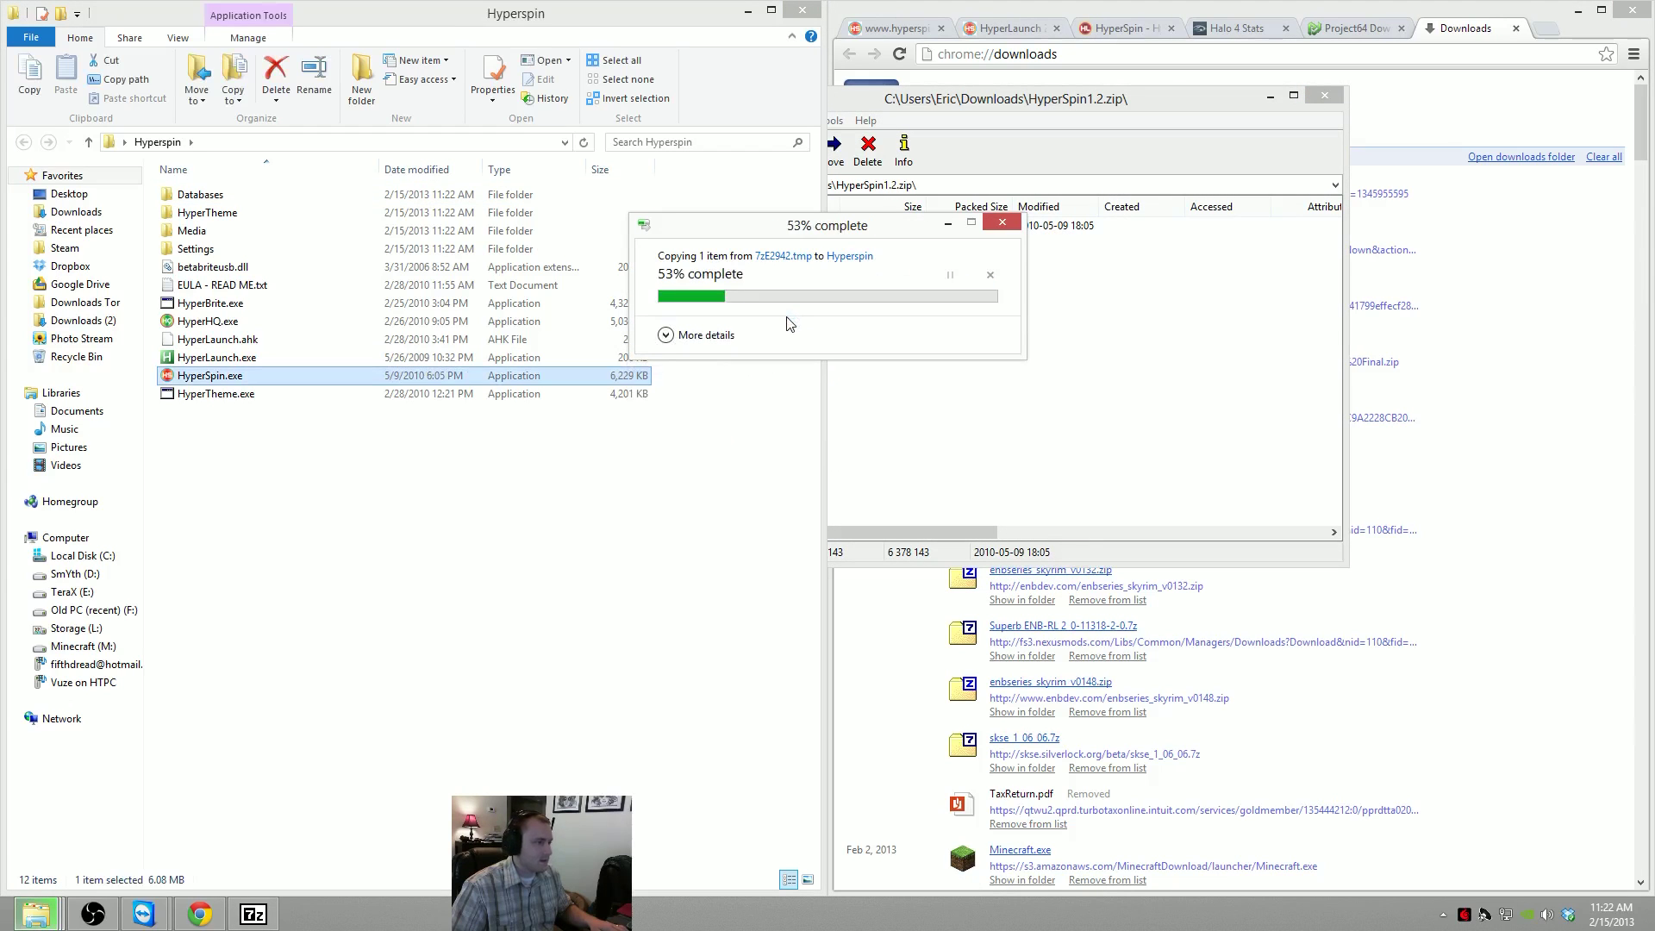
pyautogui.click(1078, 360)
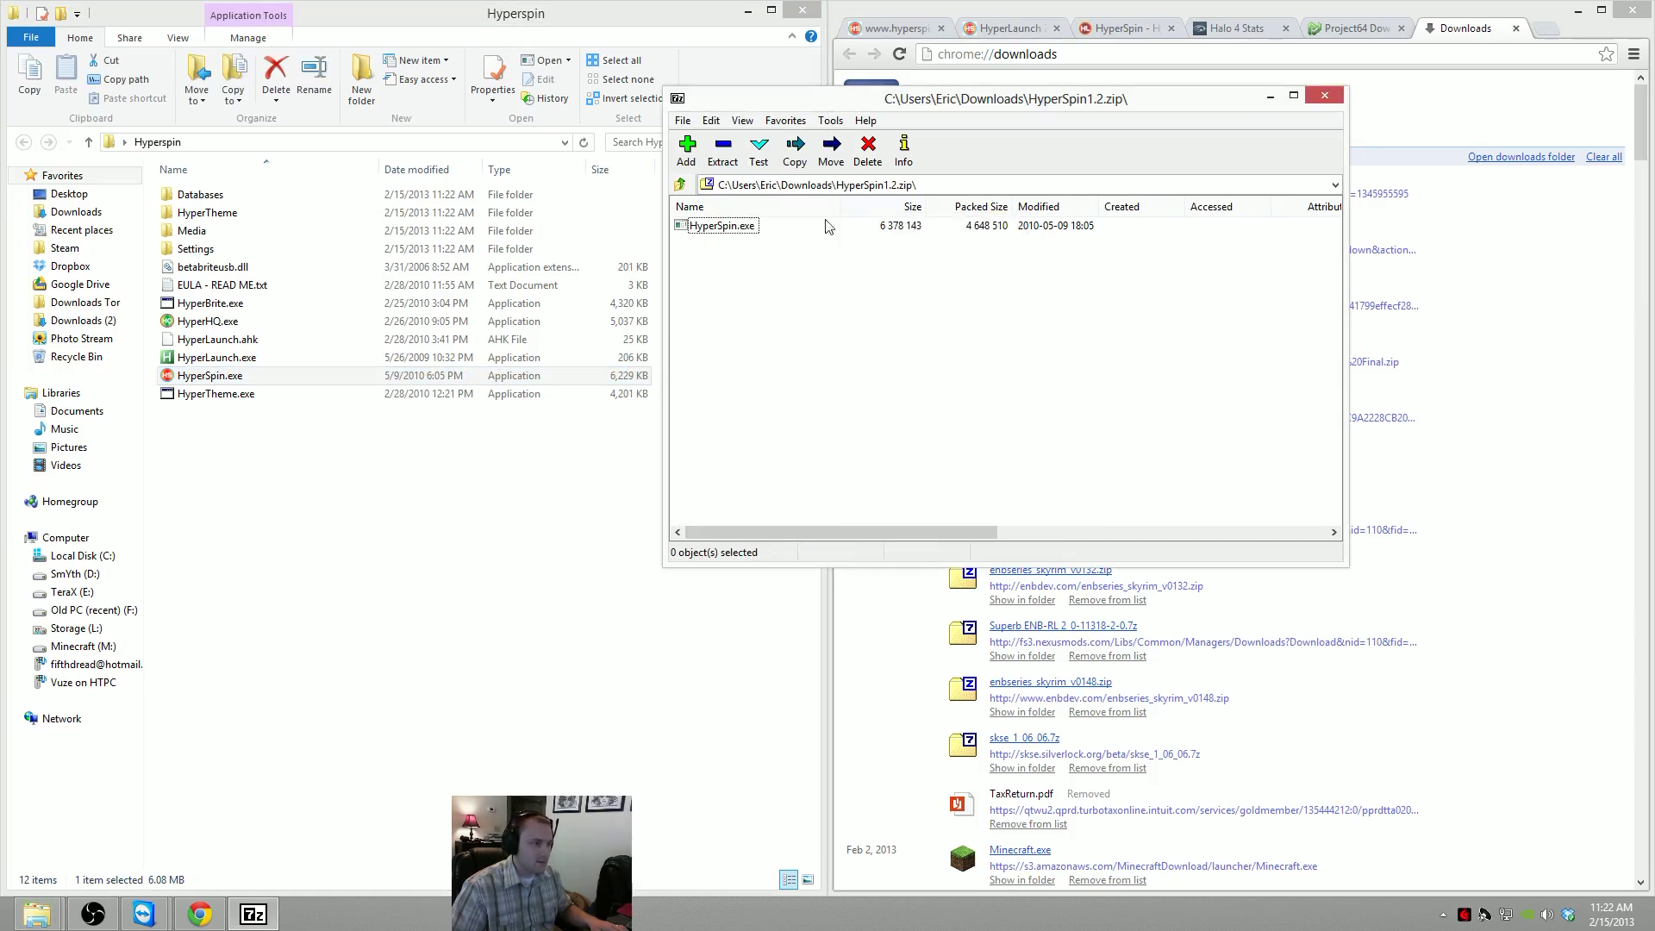
pyautogui.click(1321, 99)
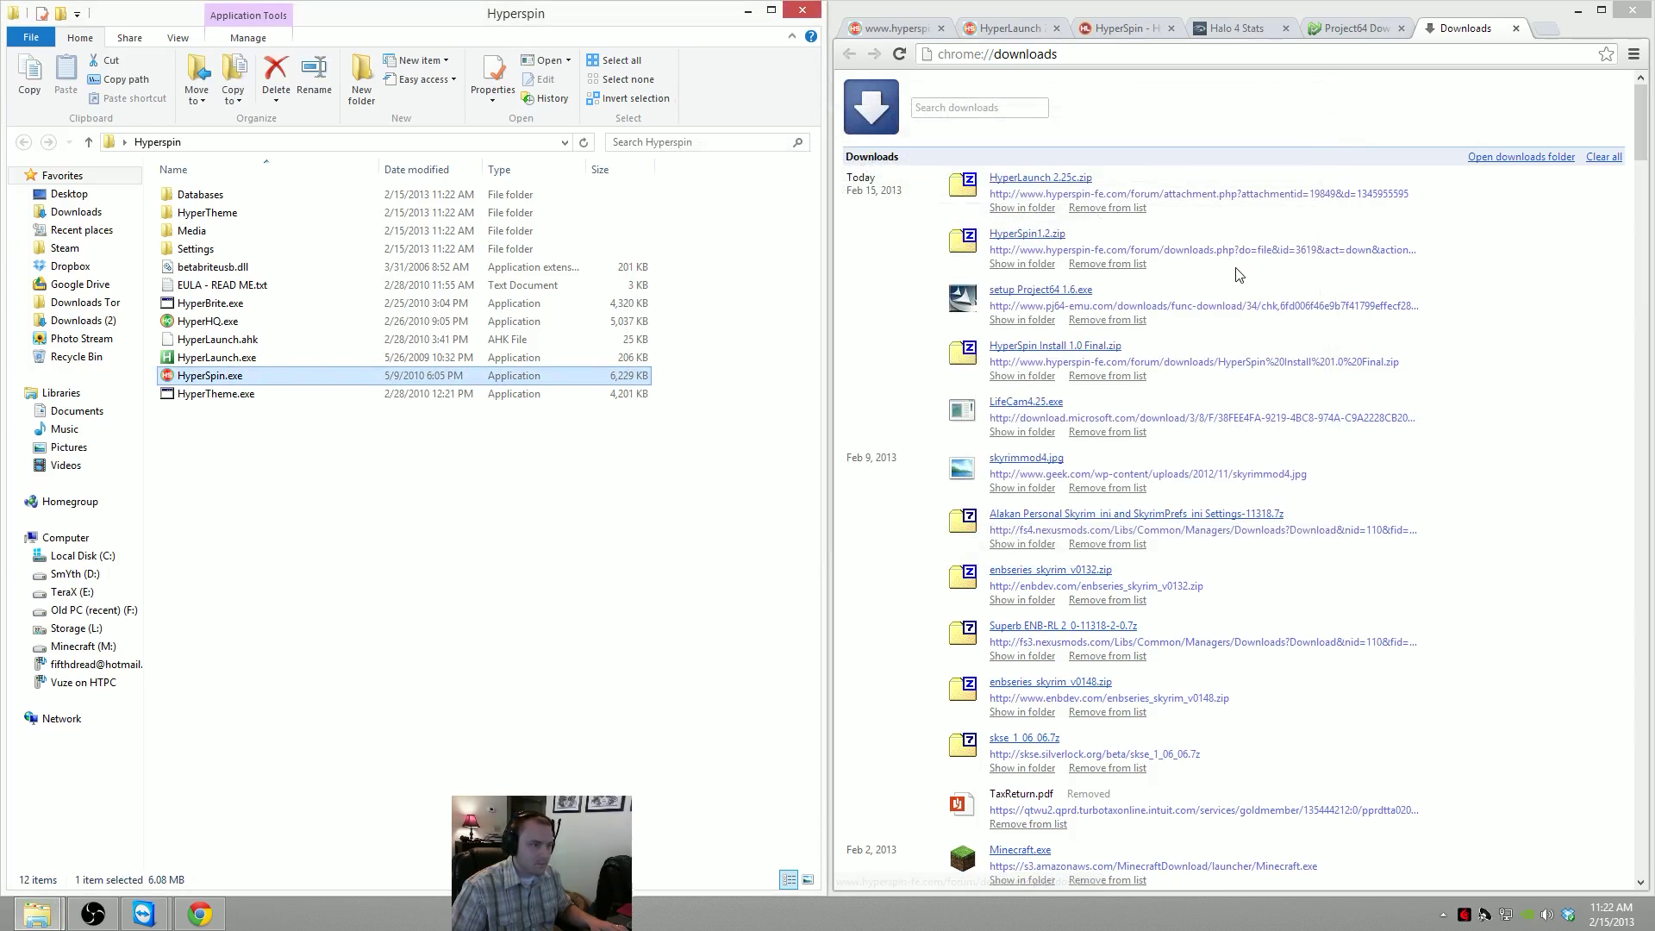
# Open HyperLaunch 2.25c.zip from the downloads list and move its window clear of the list
pyautogui.click(1052, 178)
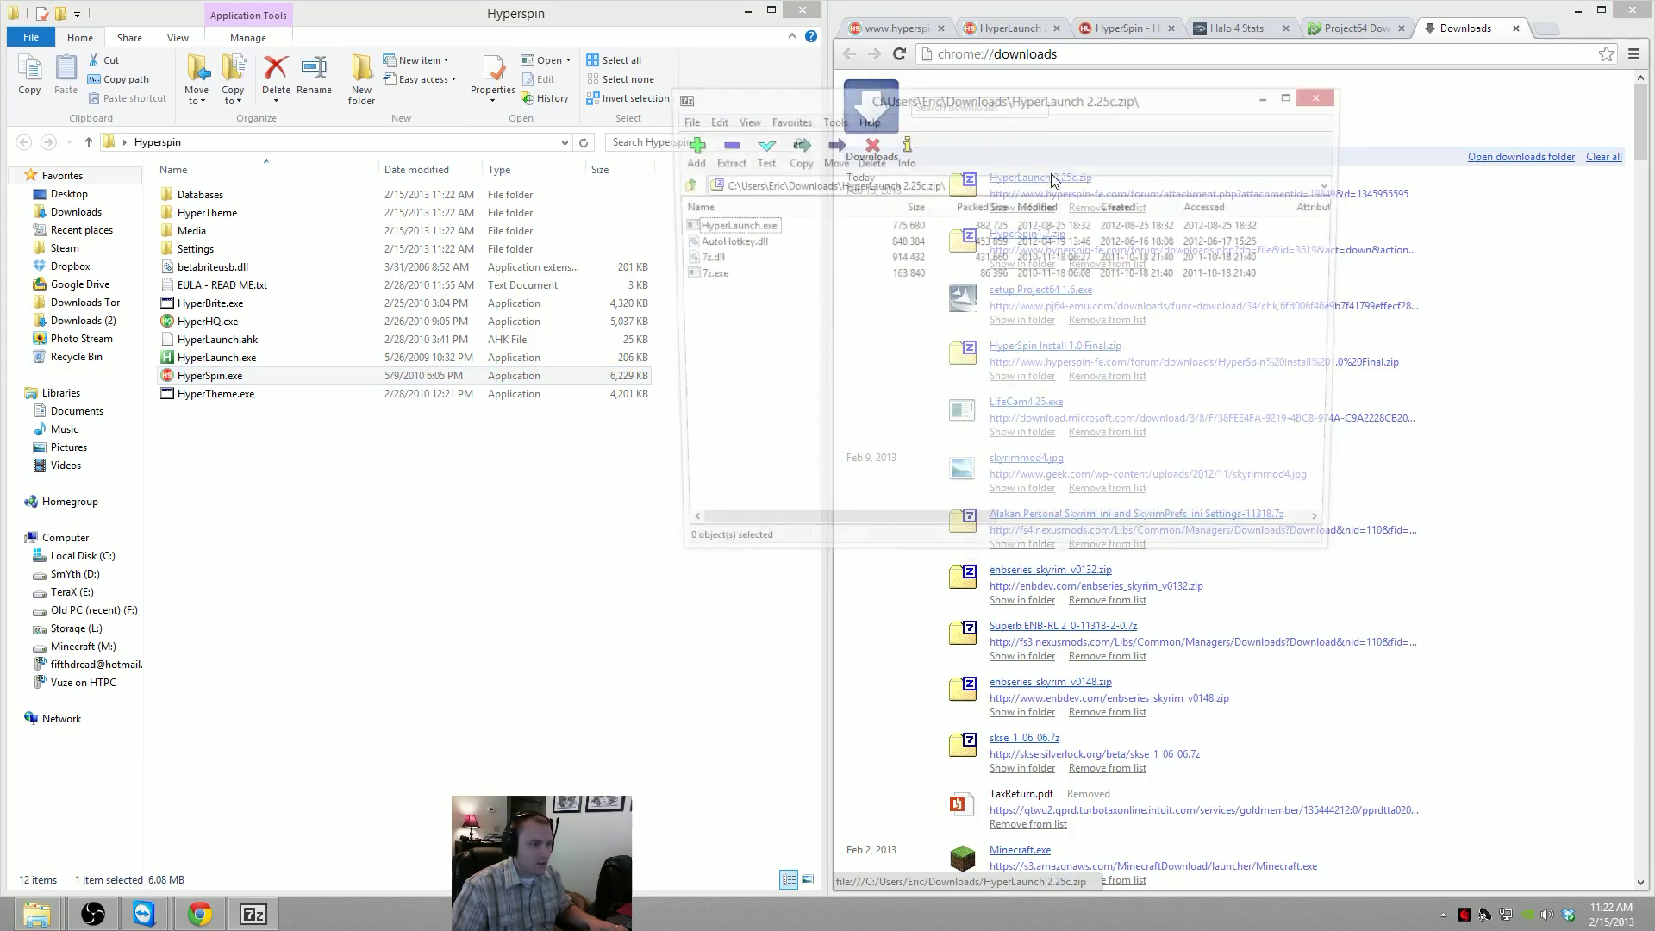
pyautogui.moveTo(842, 385); pyautogui.dragTo(678, 211)
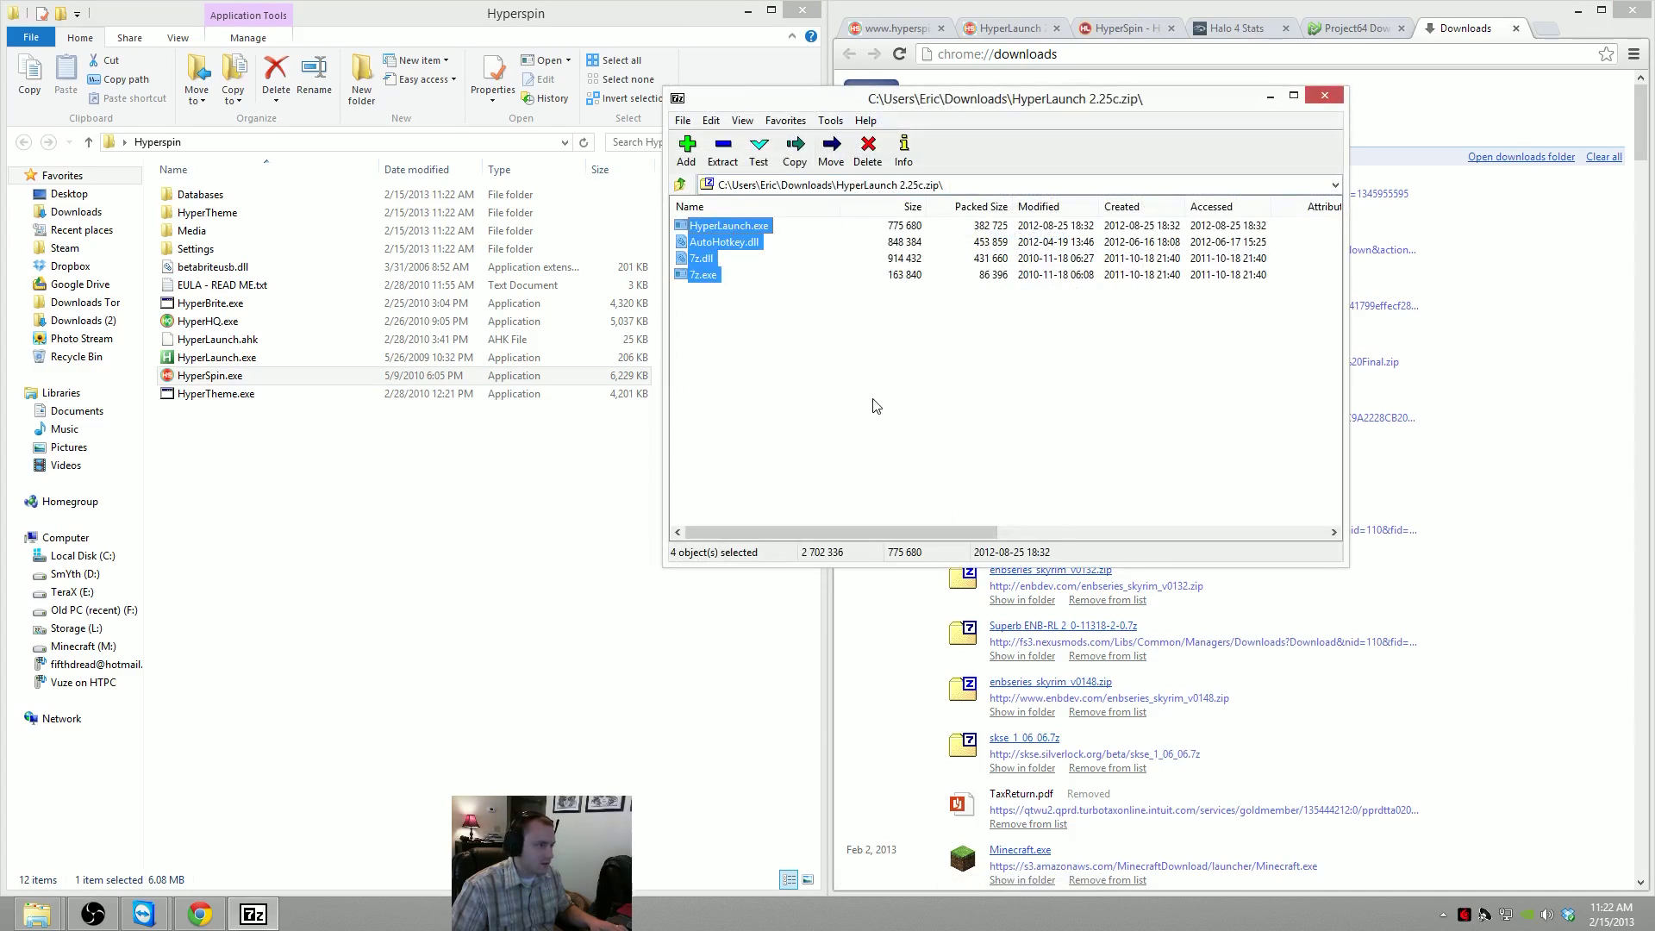
pyautogui.click(873, 399)
pyautogui.moveTo(944, 102); pyautogui.dragTo(704, 409)
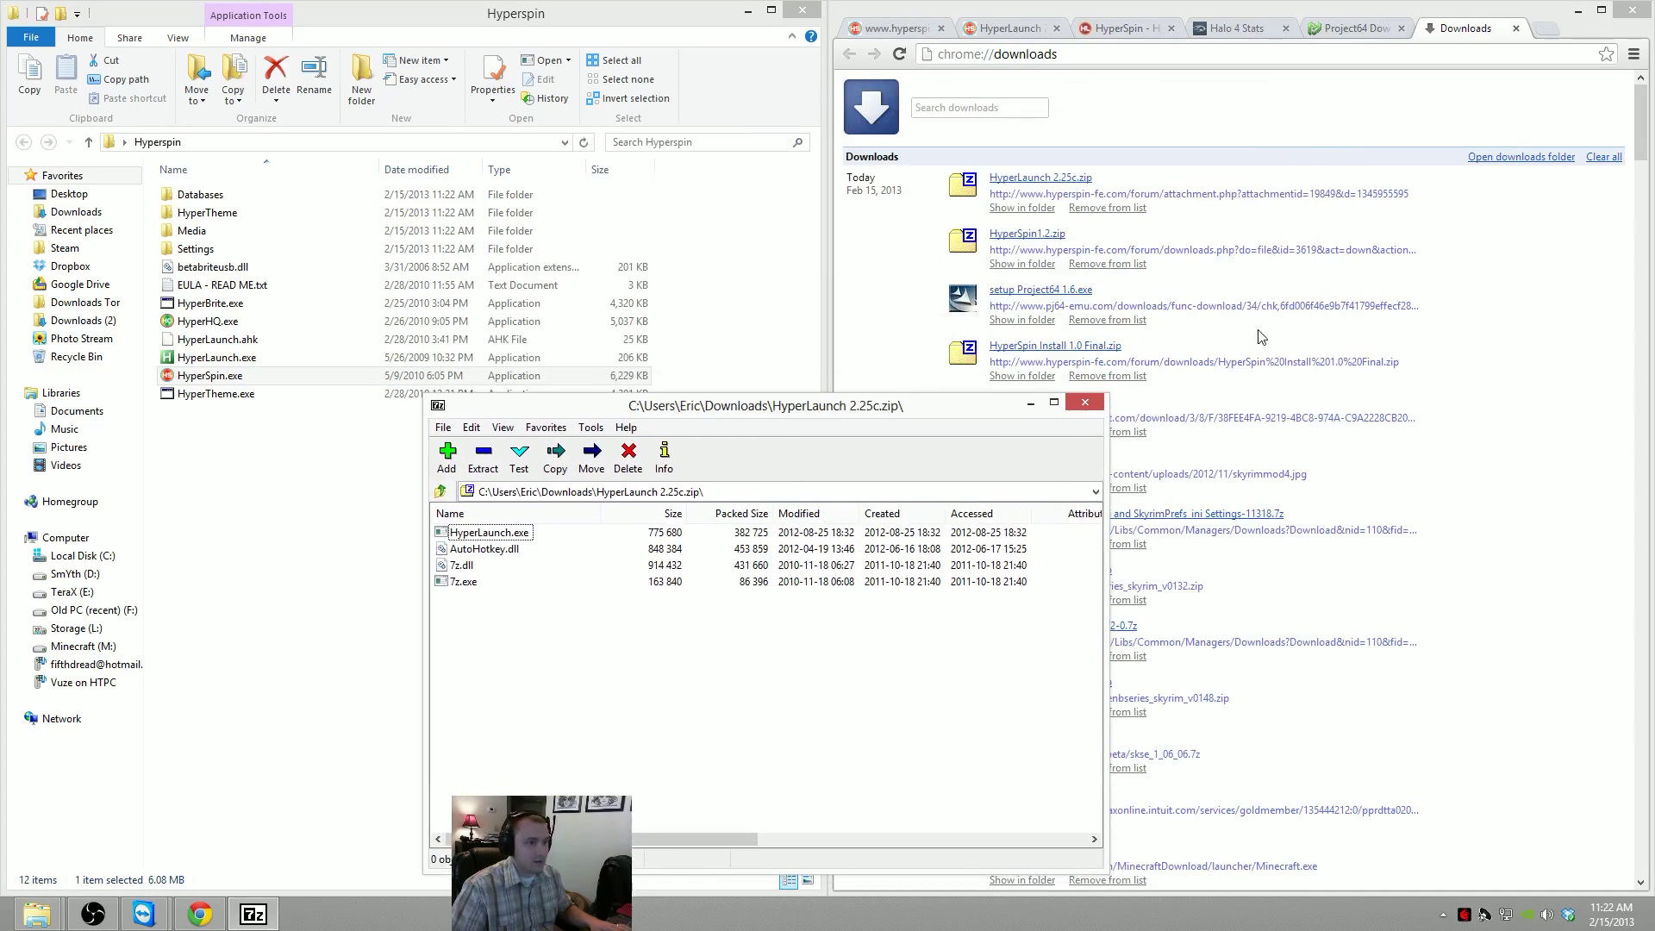
# Read the HyperLaunch 2.x forum post's introduction and installation notes on the three ini files, through Step1 on first launch
pyautogui.click(1010, 28)
pyautogui.scroll(15, 1231, 514)
pyautogui.scroll(-15, 1230, 514)
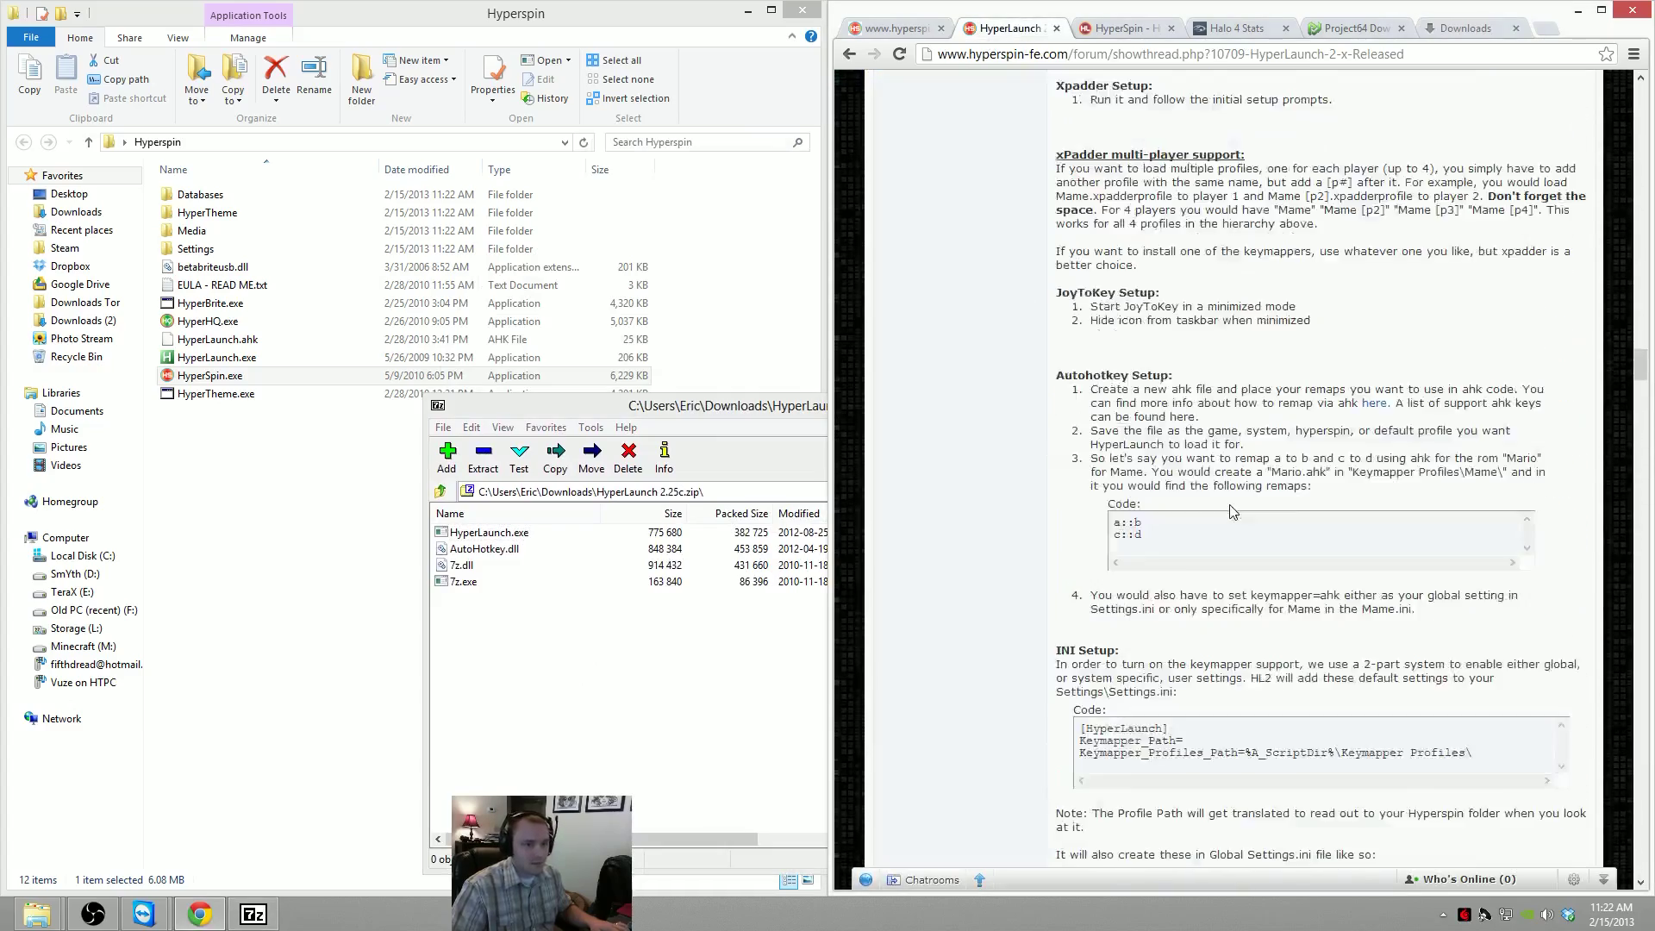
pyautogui.moveTo(1646, 330); pyautogui.dragTo(1642, 100)
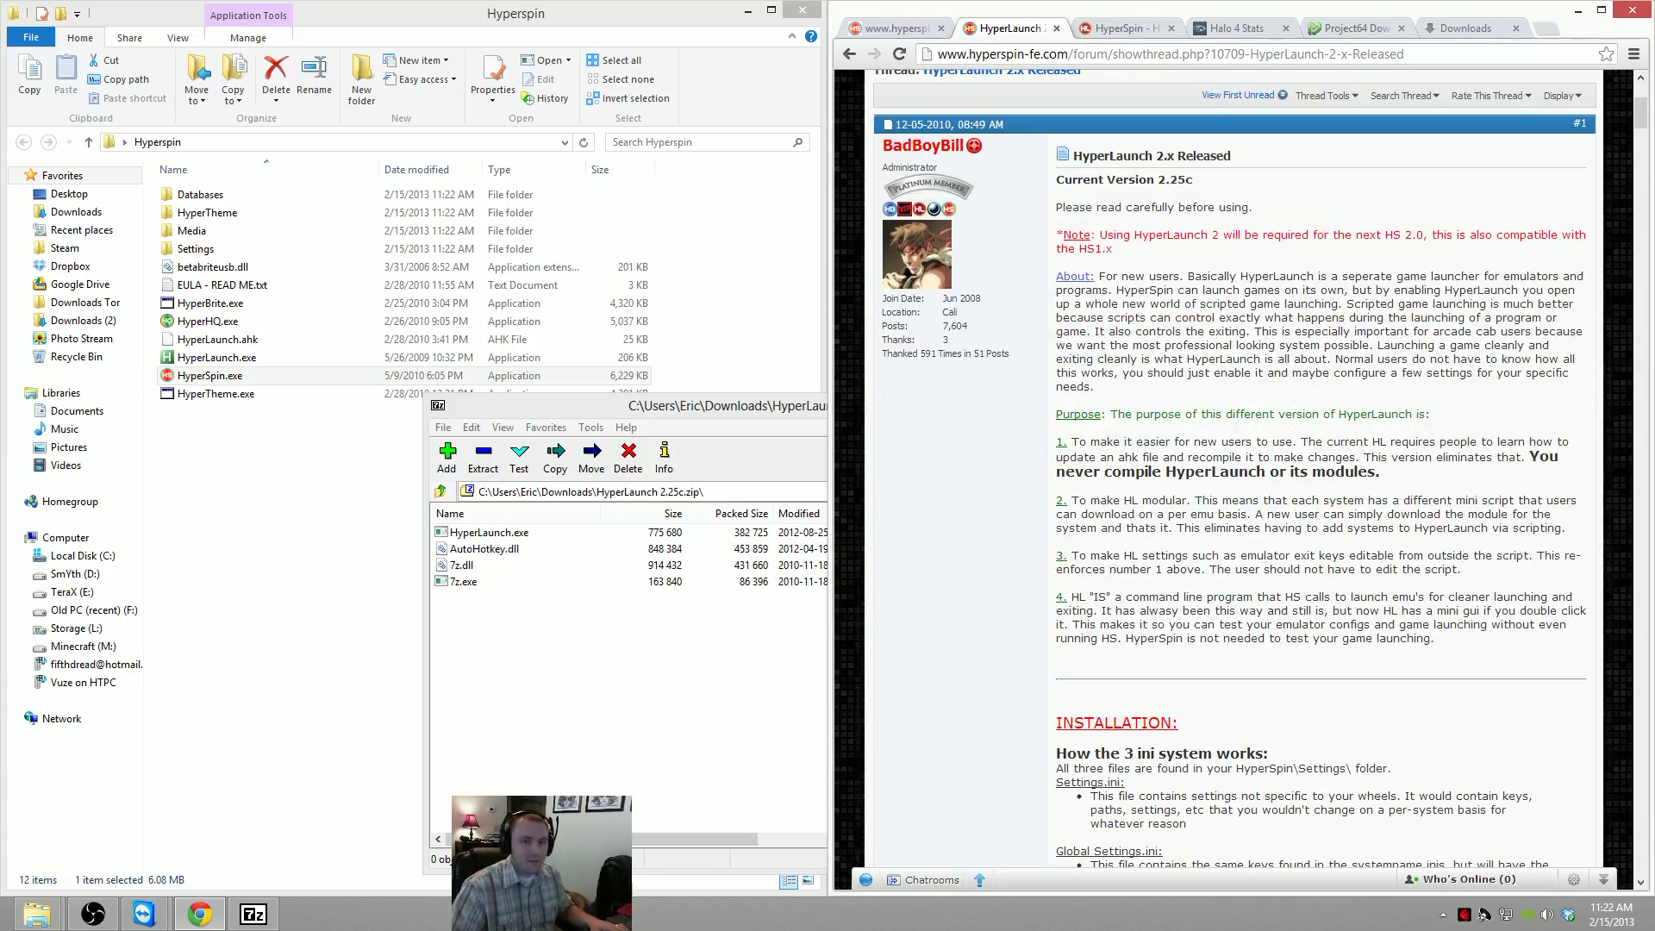
pyautogui.scroll(-1, 1345, 439)
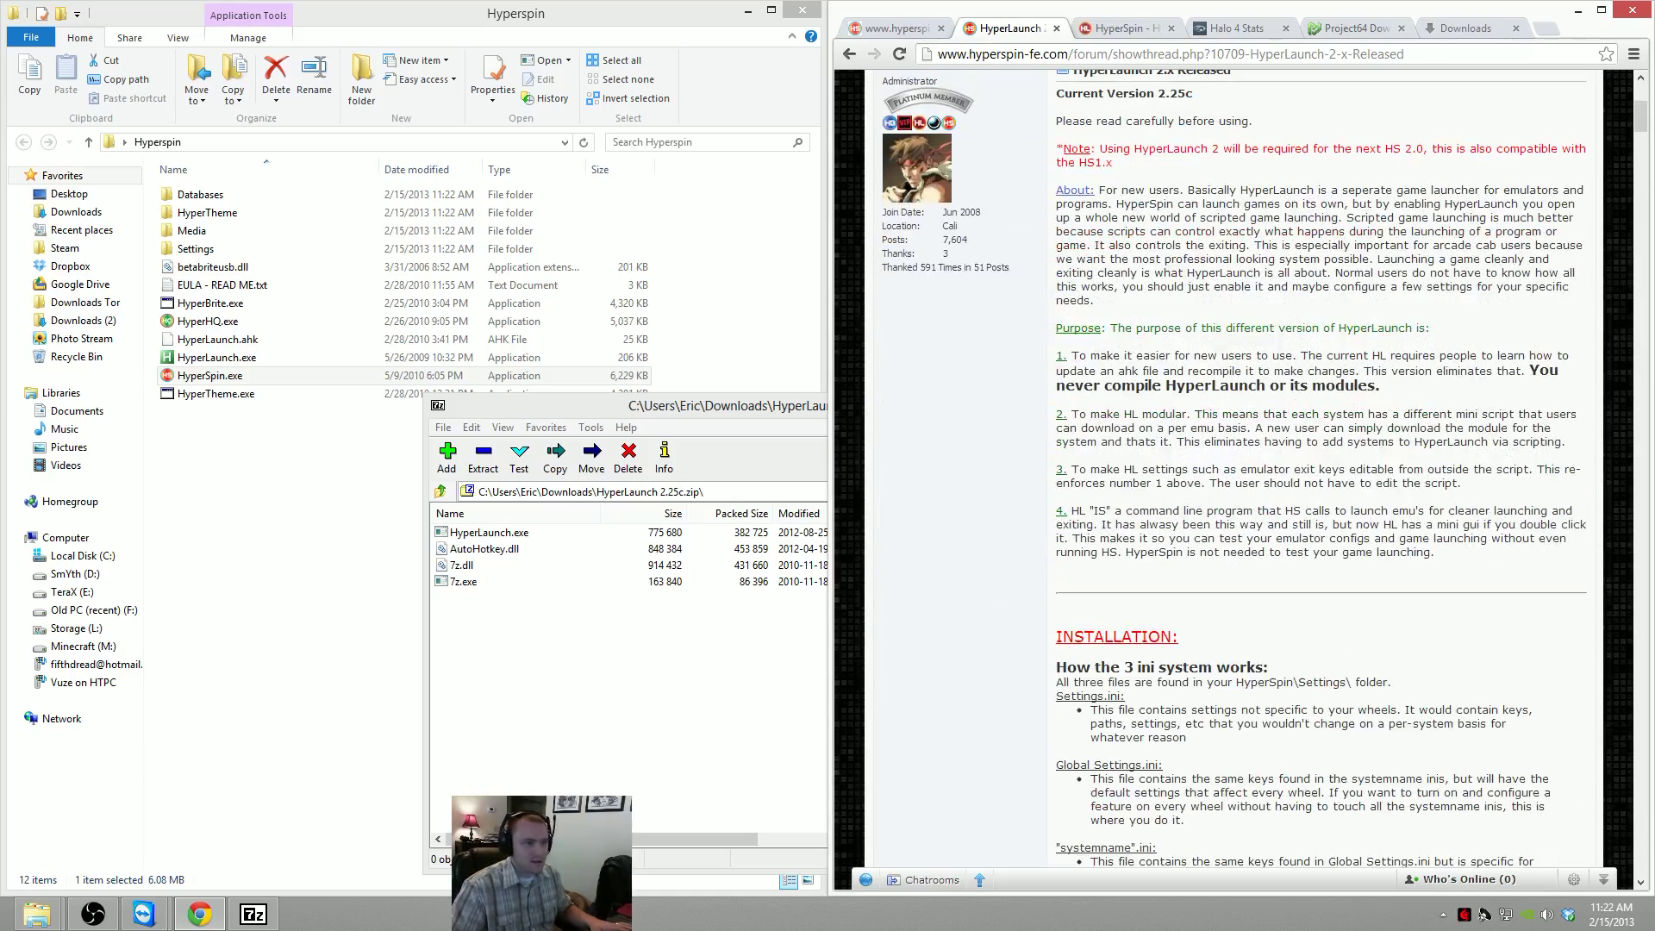
pyautogui.moveTo(1179, 189); pyautogui.dragTo(1486, 190)
pyautogui.click(1242, 299)
pyautogui.scroll(-4, 1360, 310)
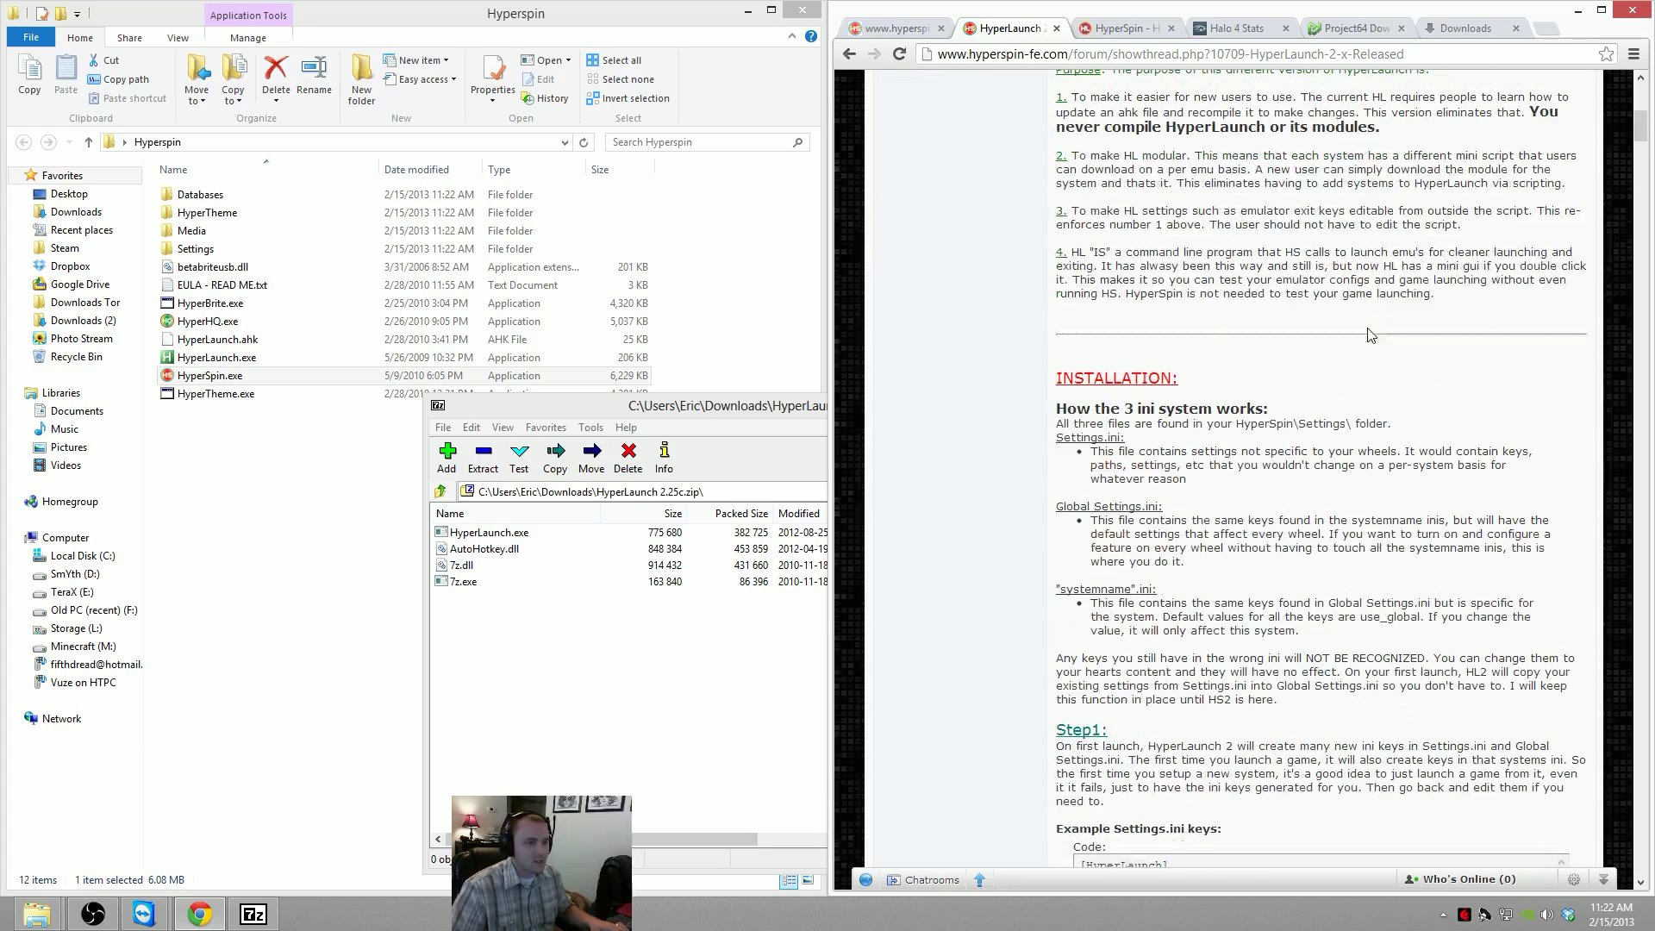
pyautogui.scroll(-1, 1370, 334)
pyautogui.scroll(-1, 1379, 331)
pyautogui.scroll(1, 1382, 332)
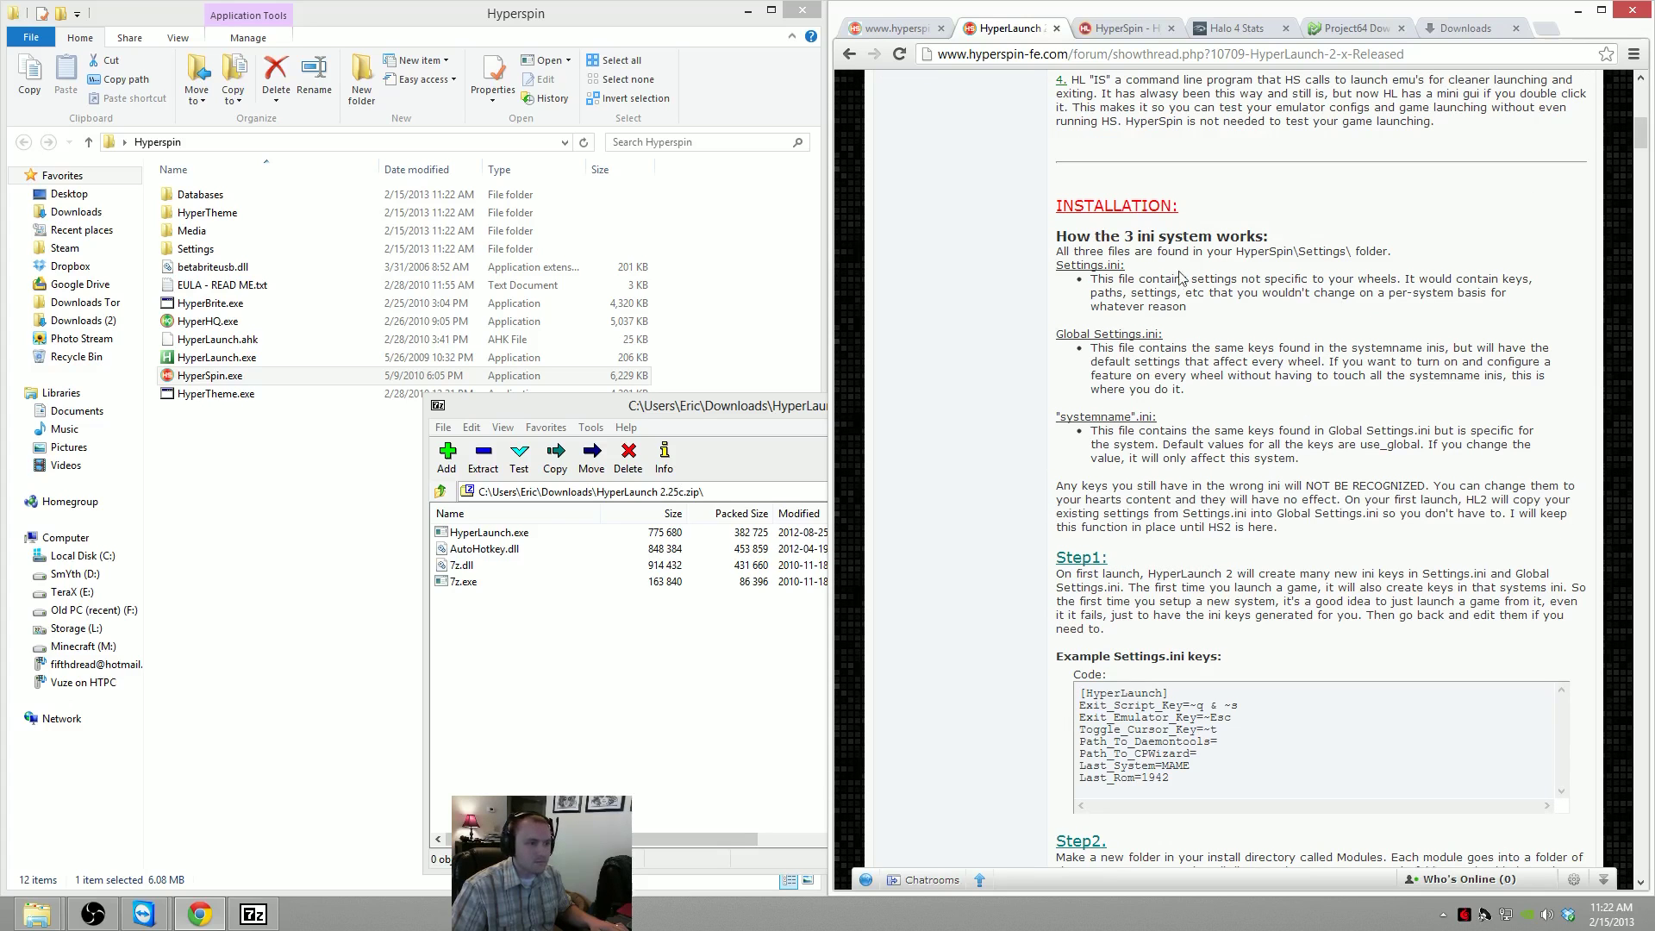
pyautogui.scroll(-2, 1185, 309)
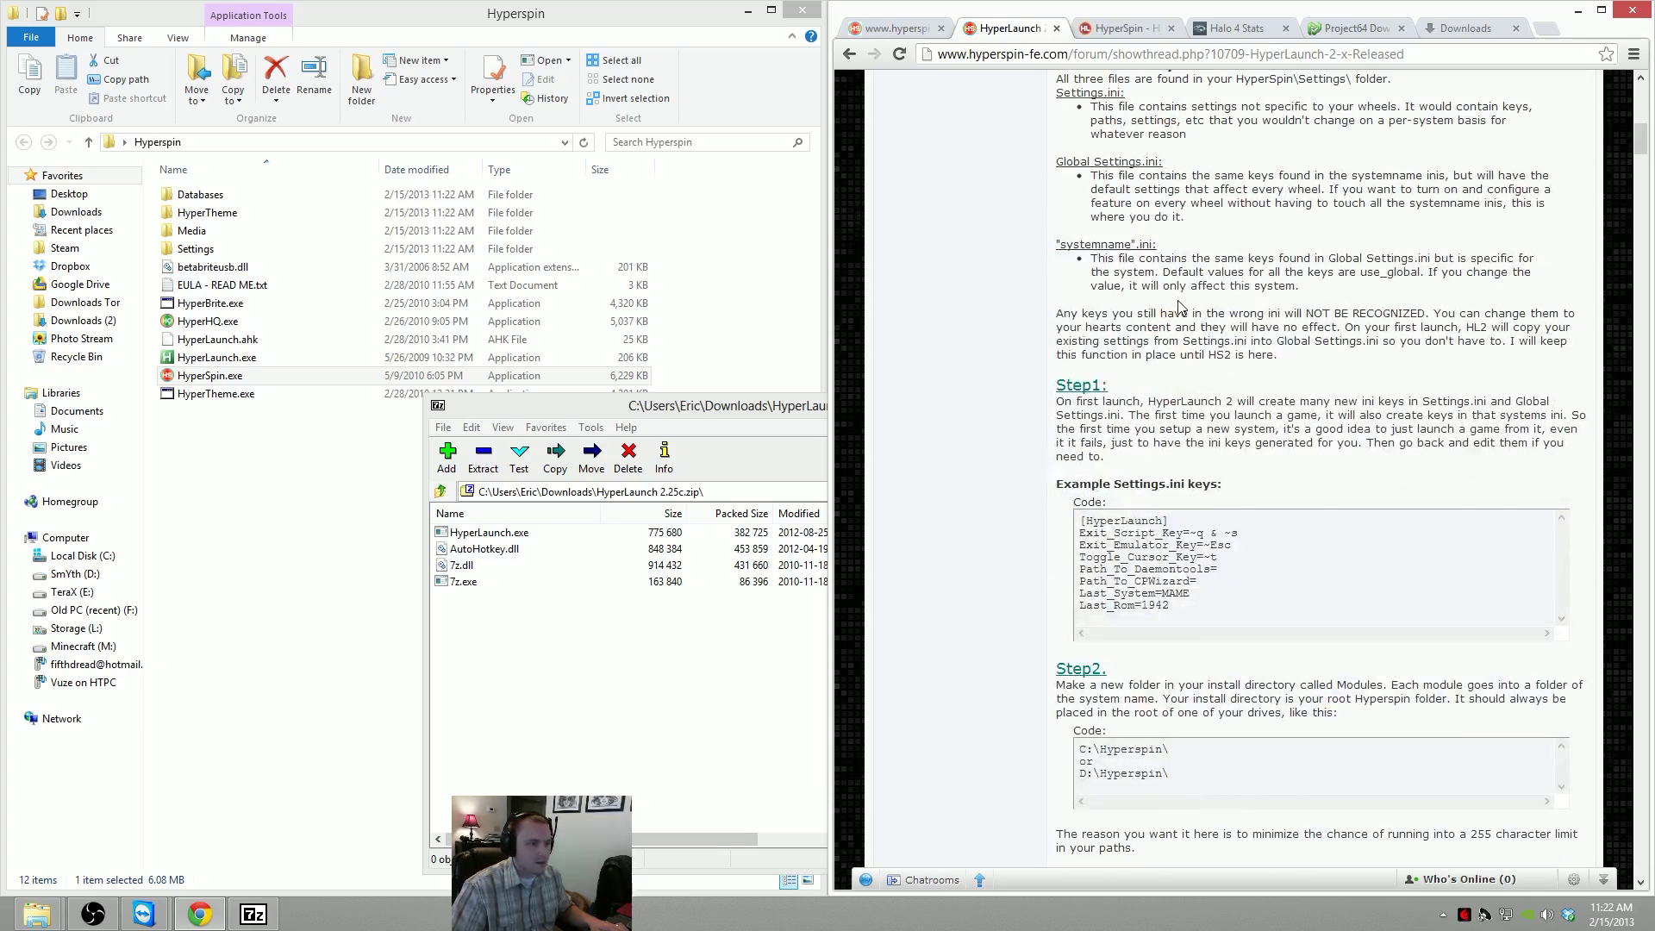
pyautogui.scroll(1, 1182, 309)
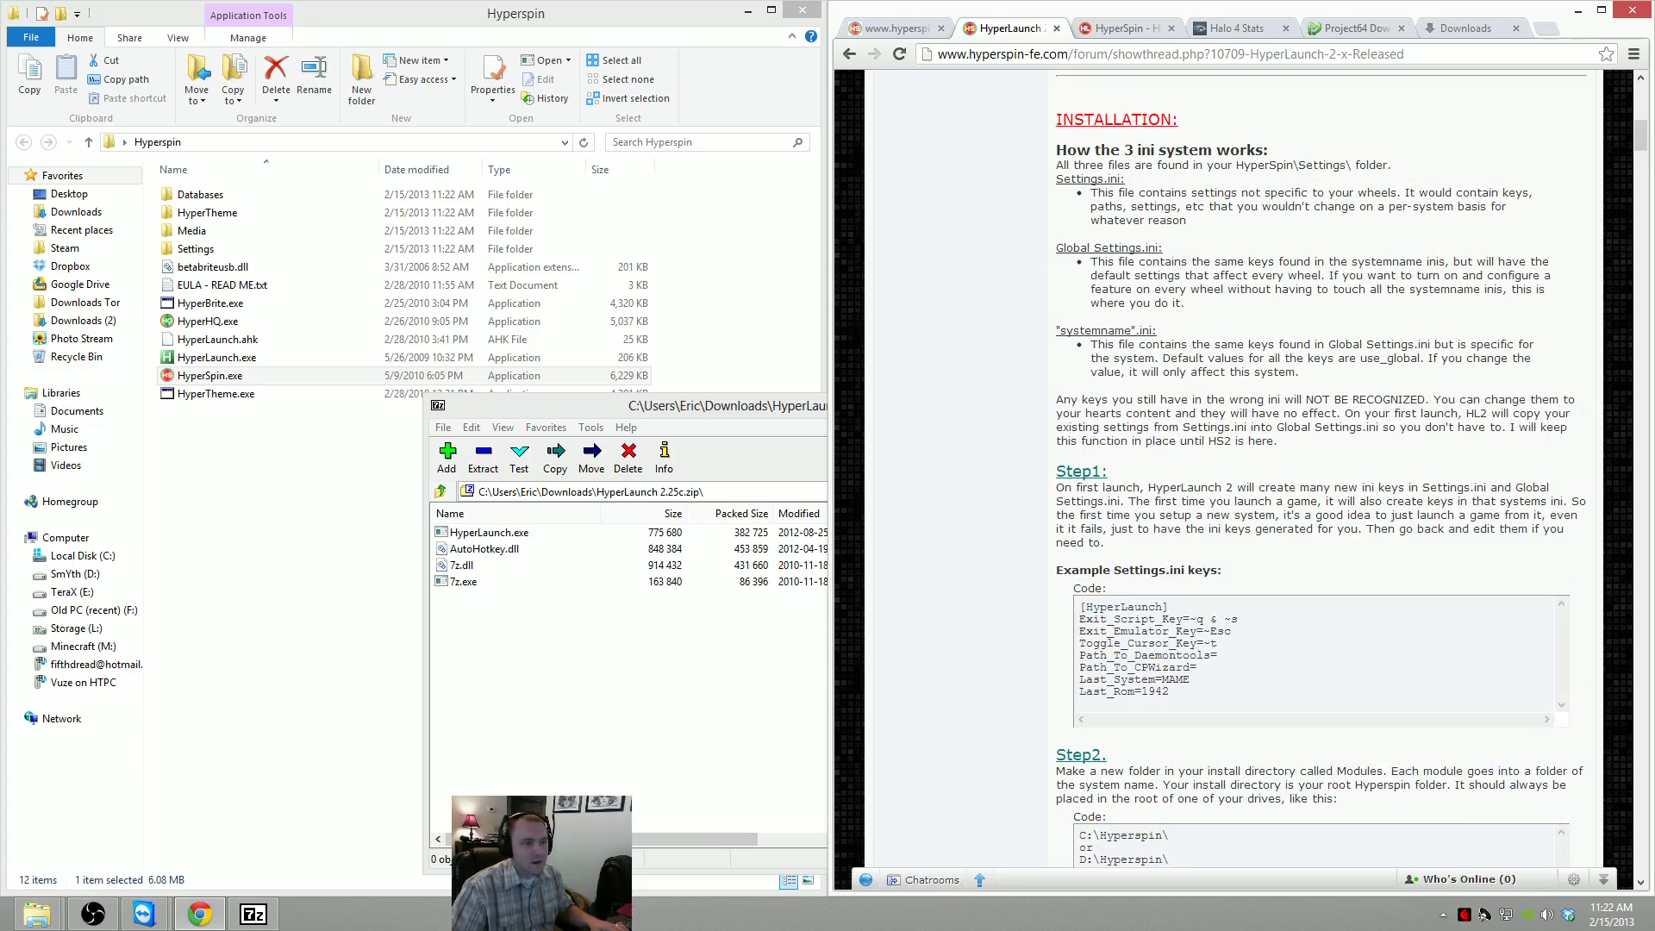
pyautogui.scroll(-4, 1271, 225)
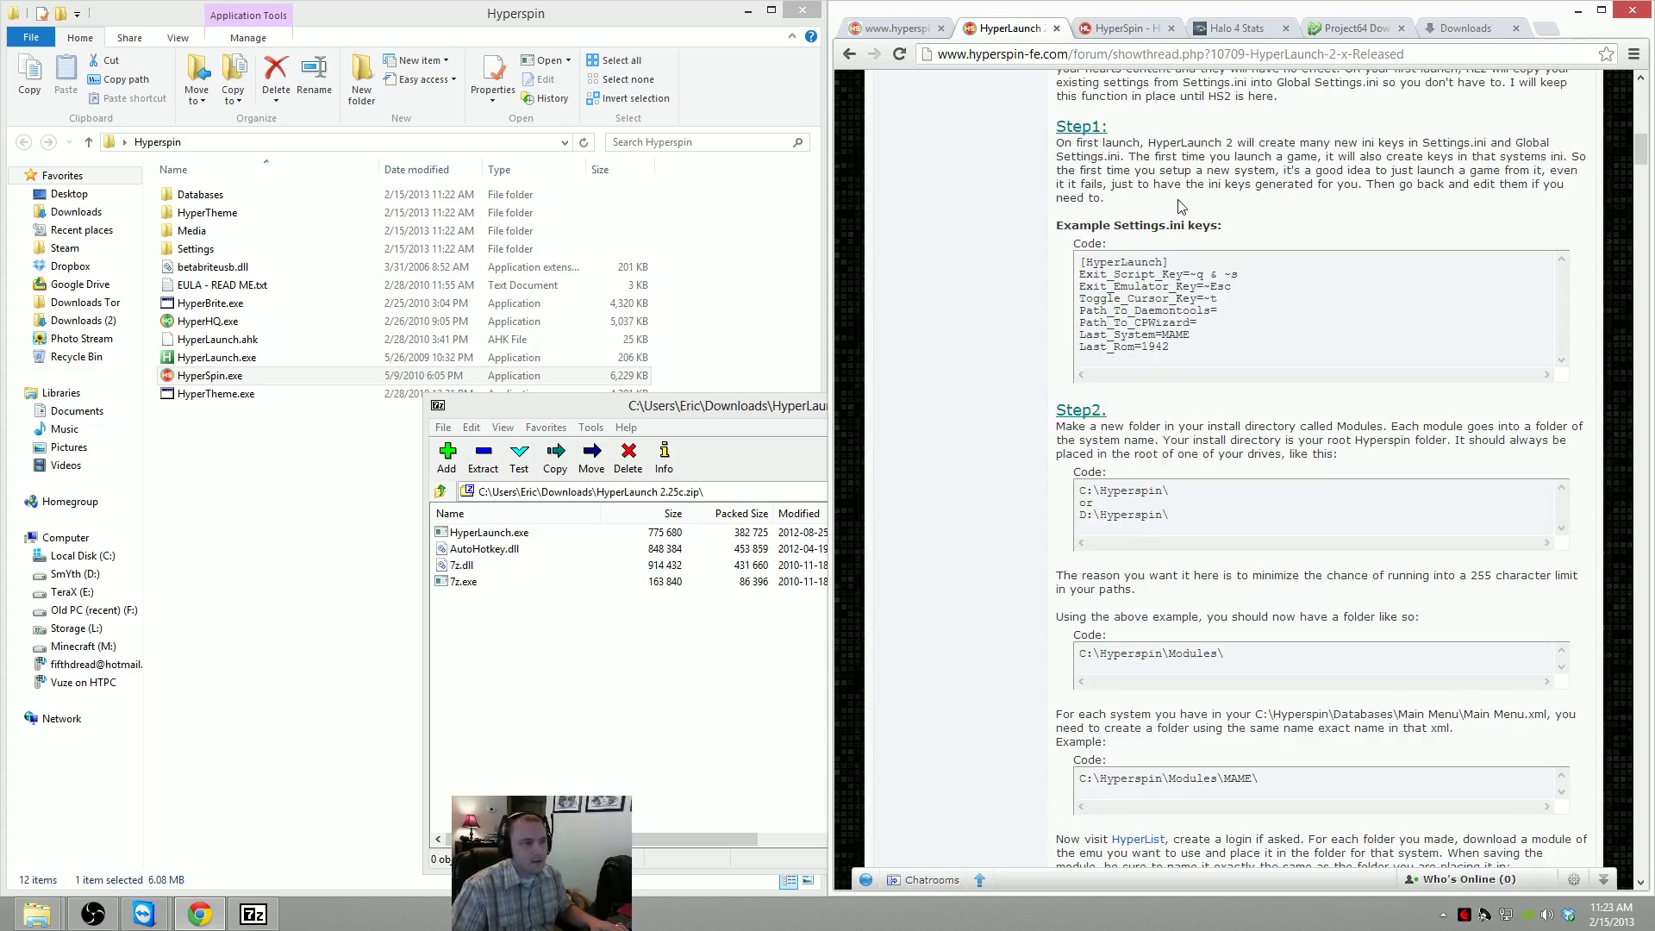
pyautogui.moveTo(1179, 205); pyautogui.dragTo(1057, 141)
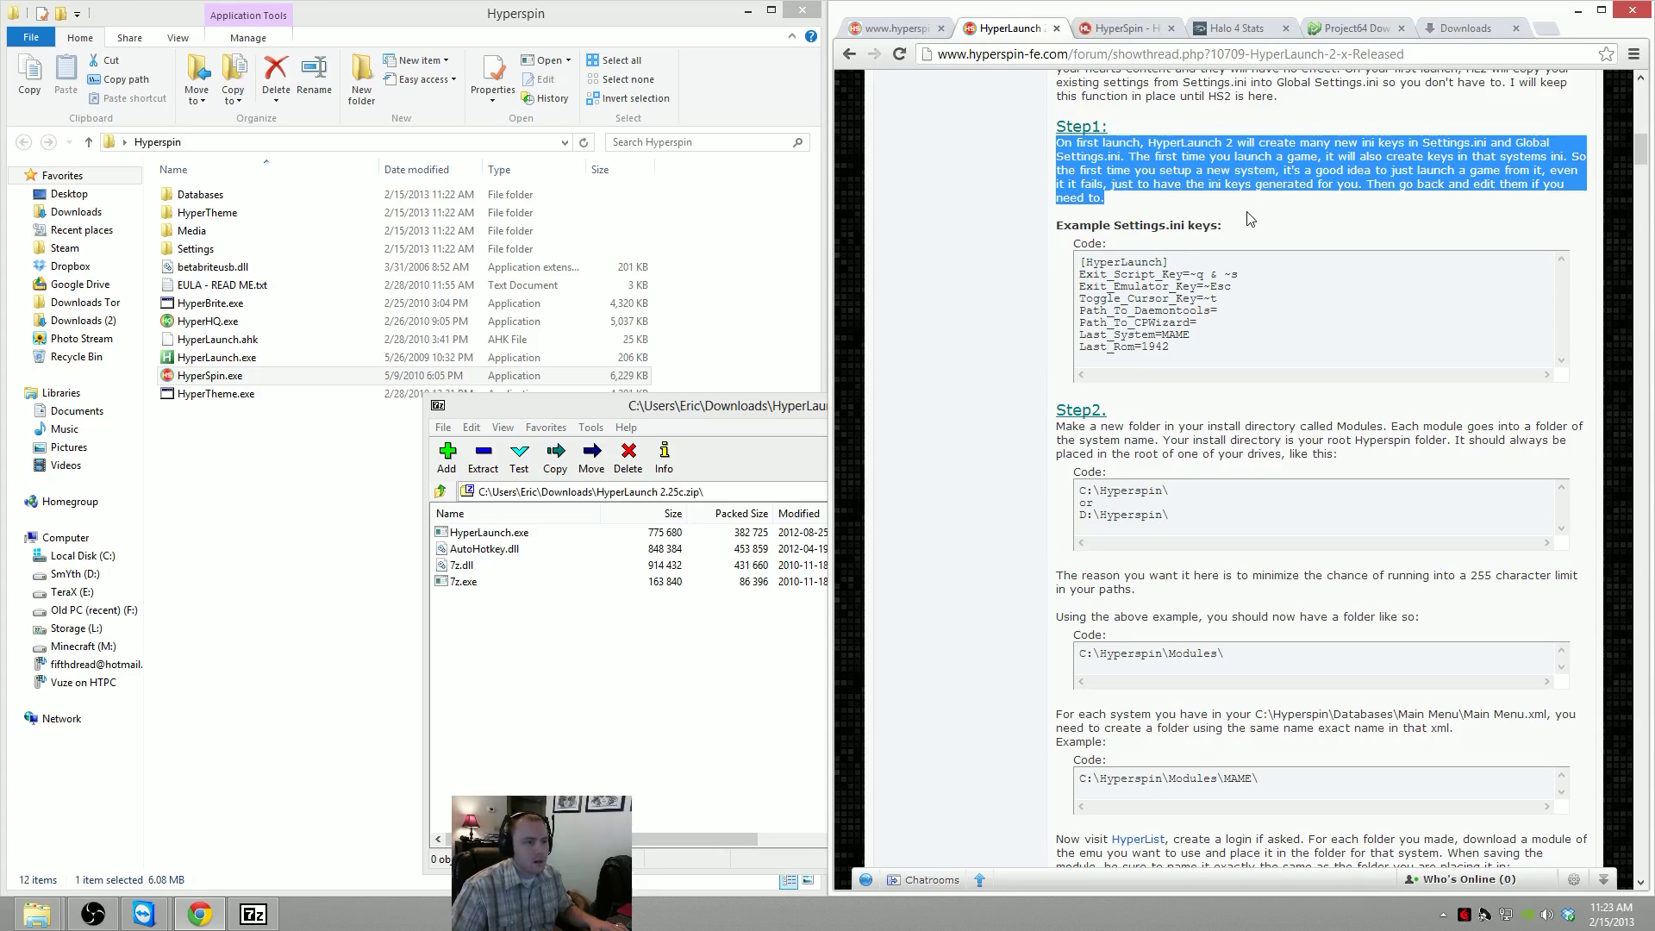
# Extract all four files from HyperLaunch 2.25c.zip into the Hyperspin folder, replacing the existing HyperLaunch.exe, and close the archive
pyautogui.moveTo(612, 668); pyautogui.dragTo(336, 591)
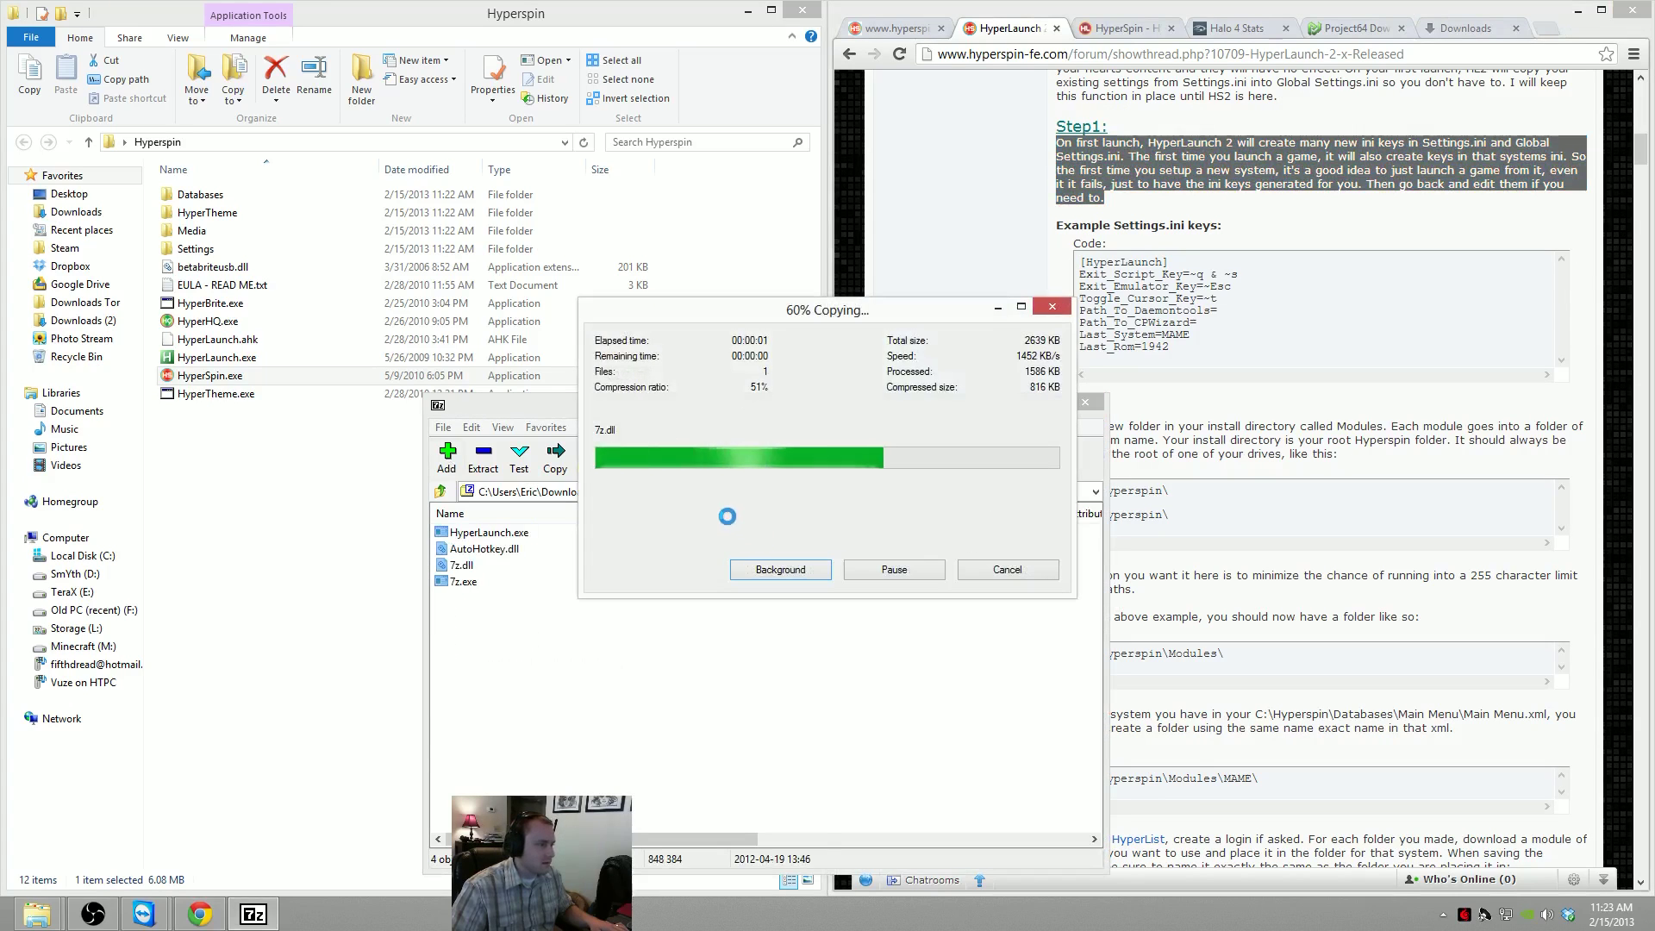
pyautogui.click(742, 348)
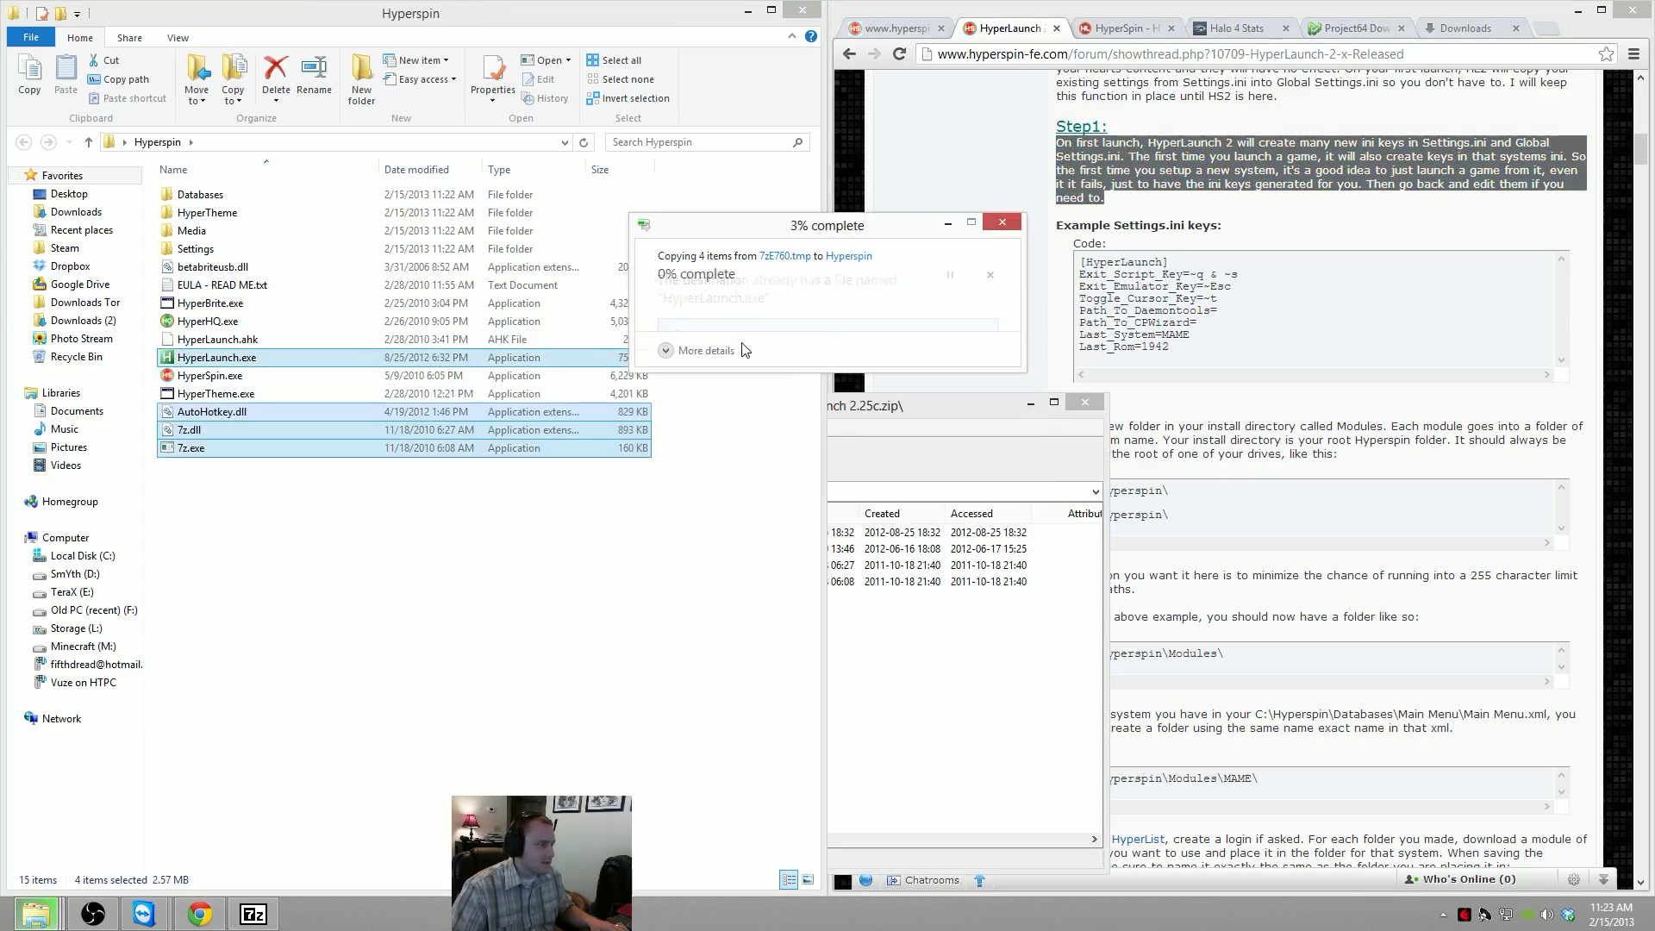
pyautogui.click(1003, 687)
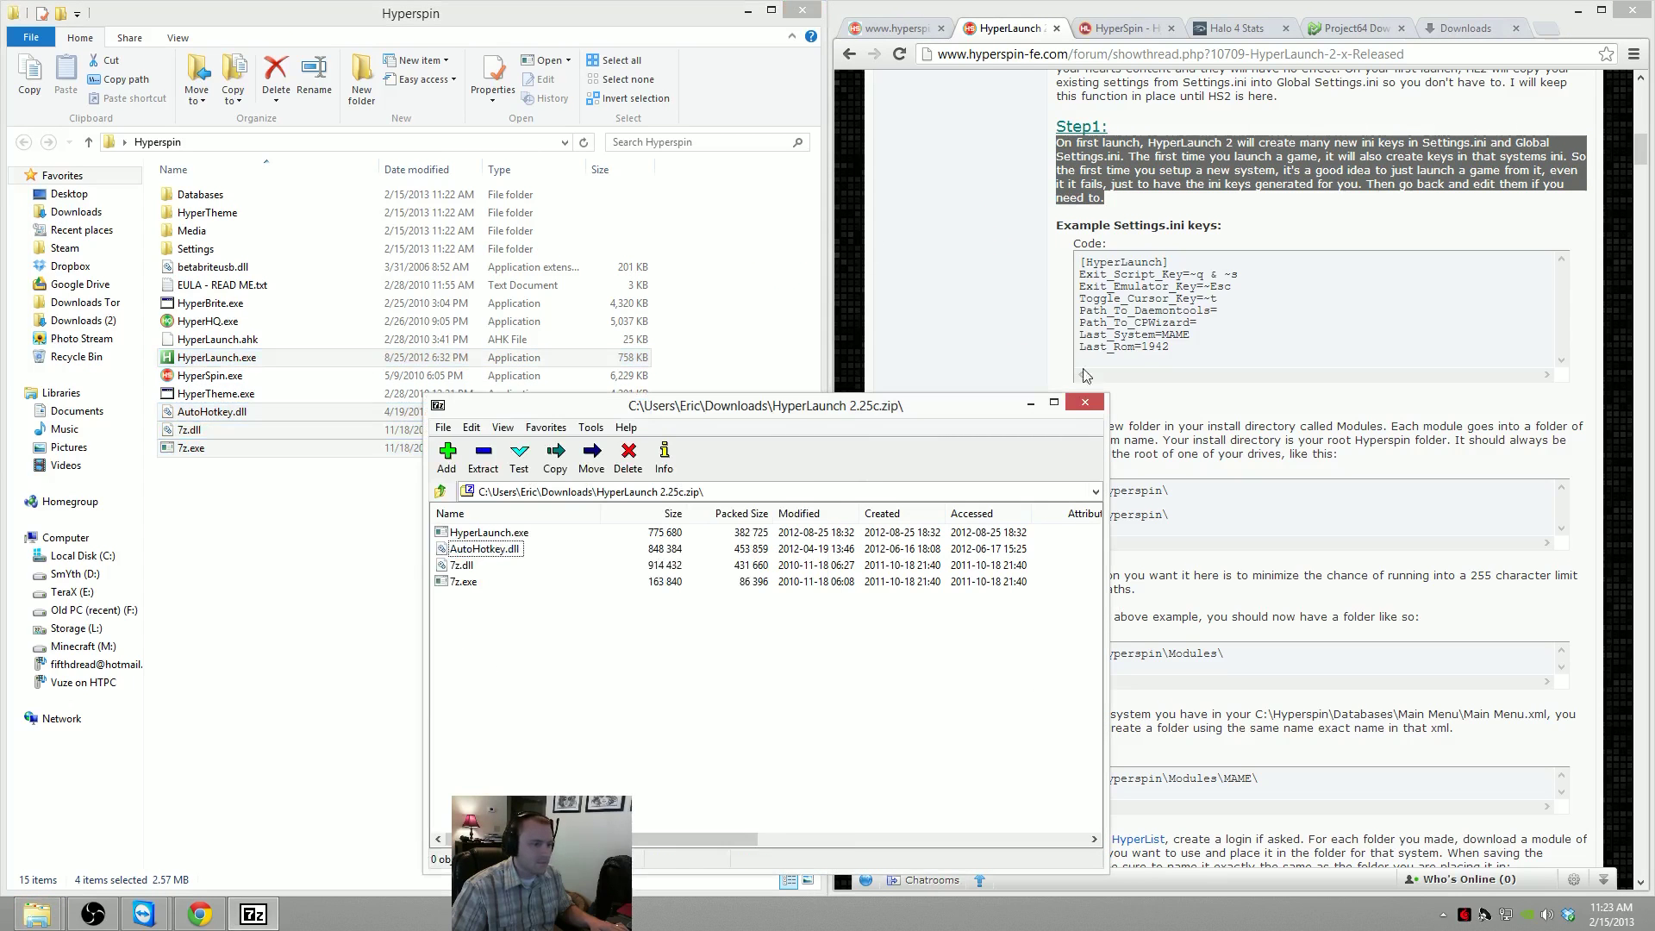
pyautogui.click(1084, 402)
# Review the forum post's Step1 paragraph about generated ini keys and continue reading to the Step2 instructions on the Modules folder
pyautogui.click(1035, 412)
pyautogui.scroll(4, 997, 417)
pyautogui.scroll(3, 997, 417)
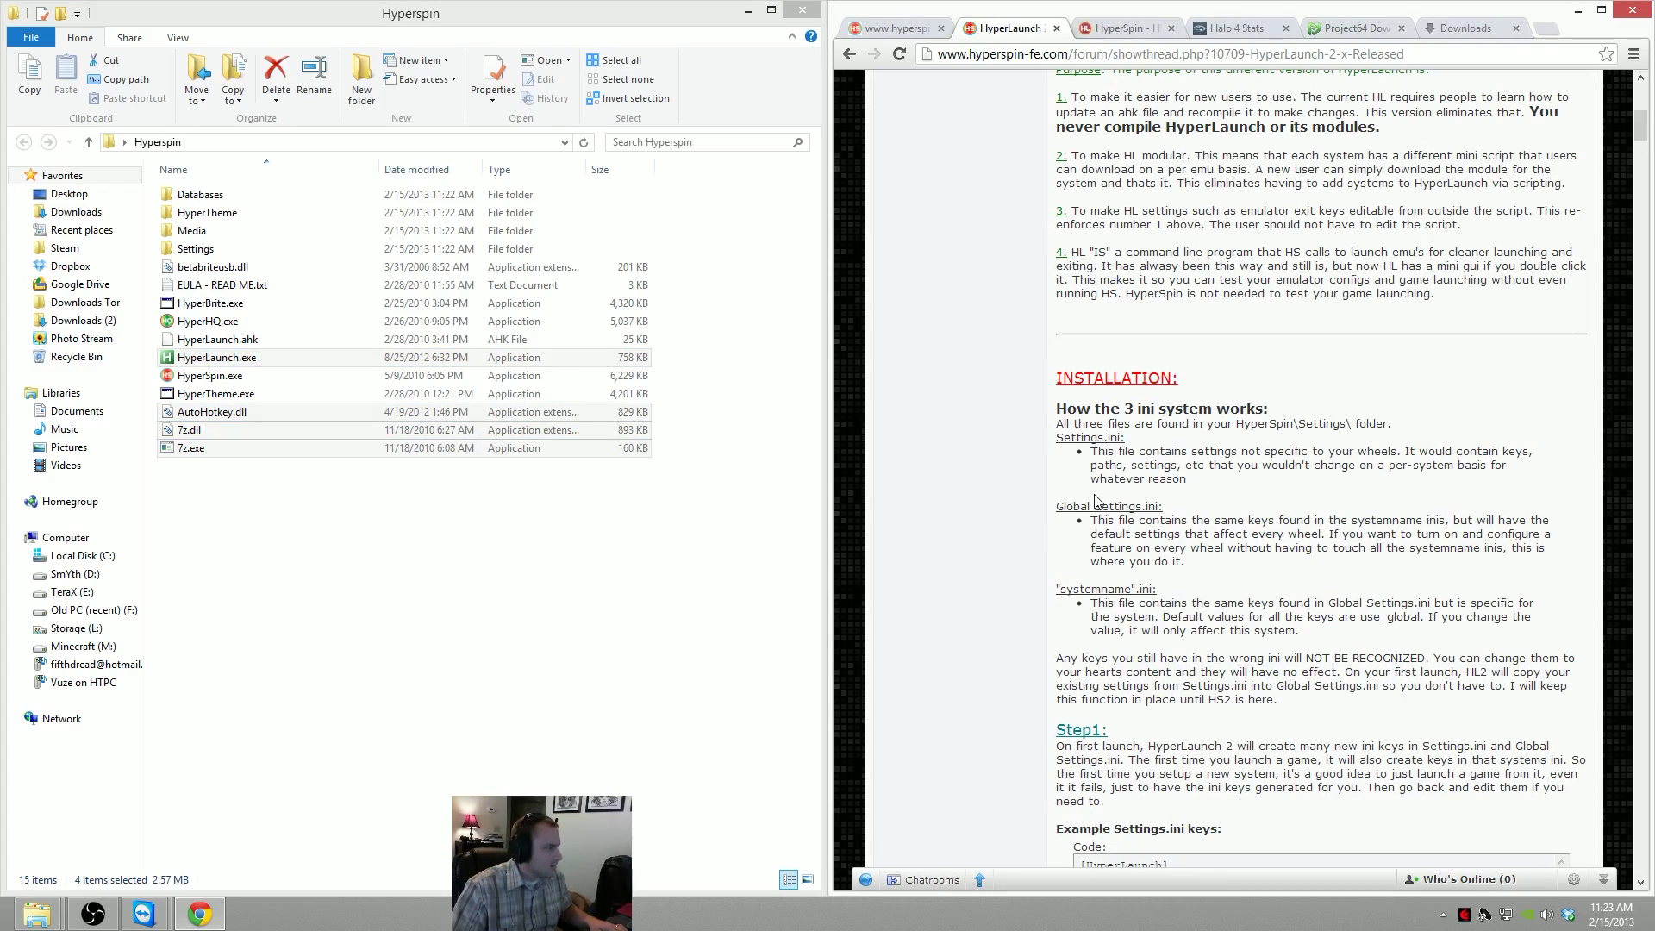
pyautogui.scroll(-1, 1228, 597)
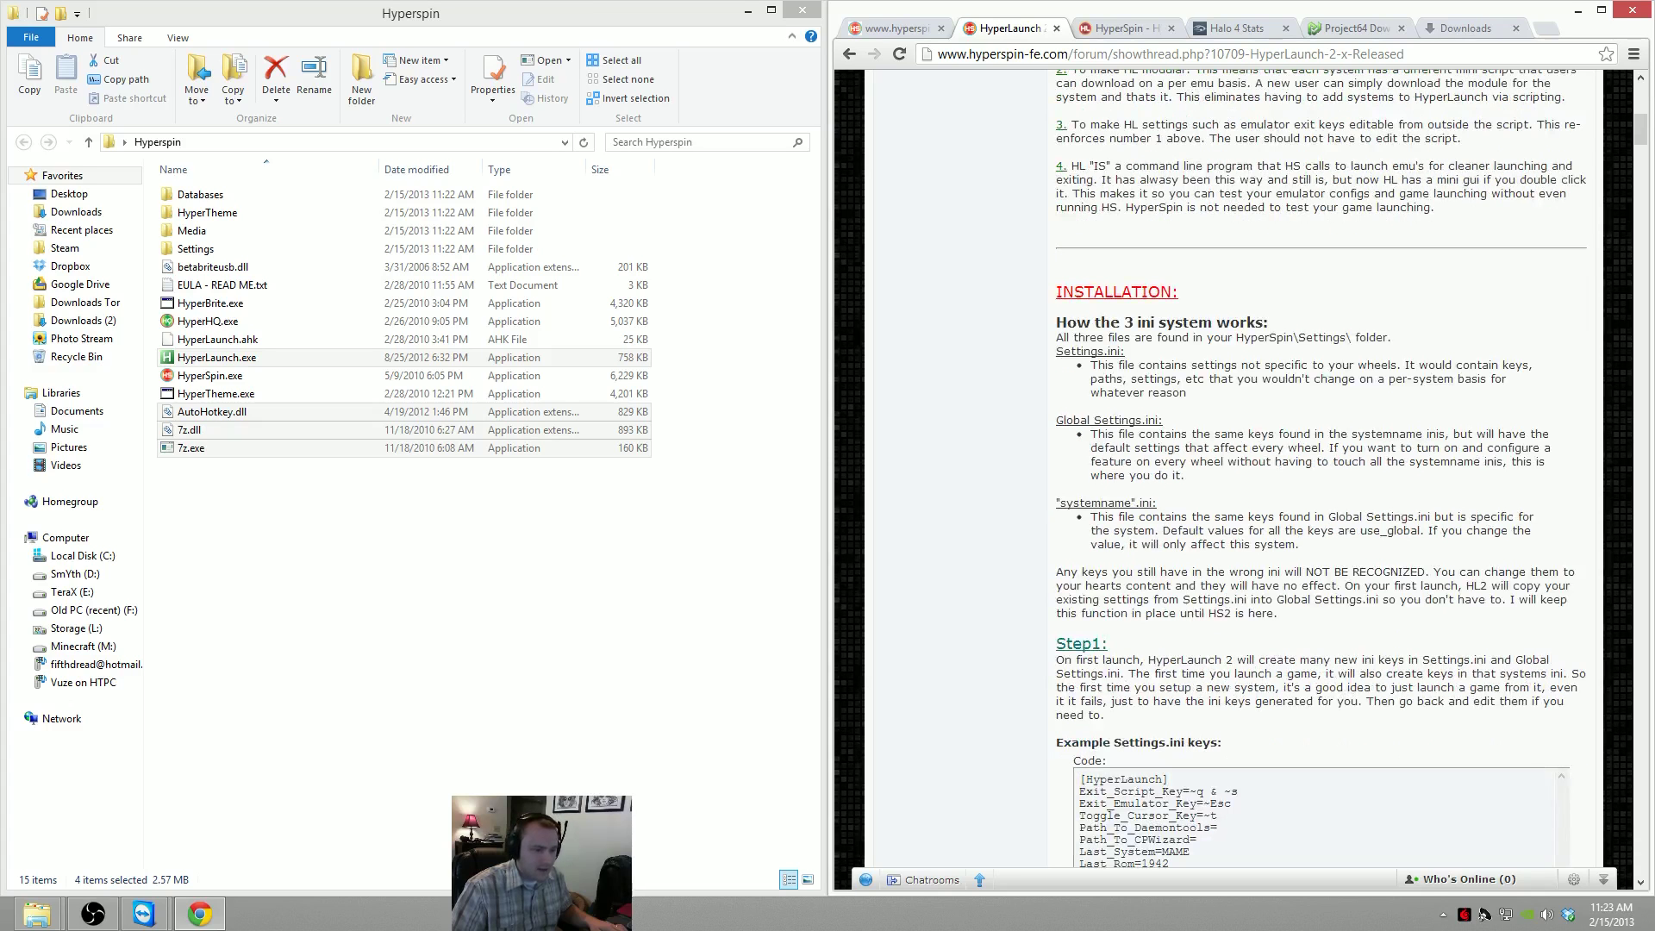
pyautogui.scroll(-2, 1411, 634)
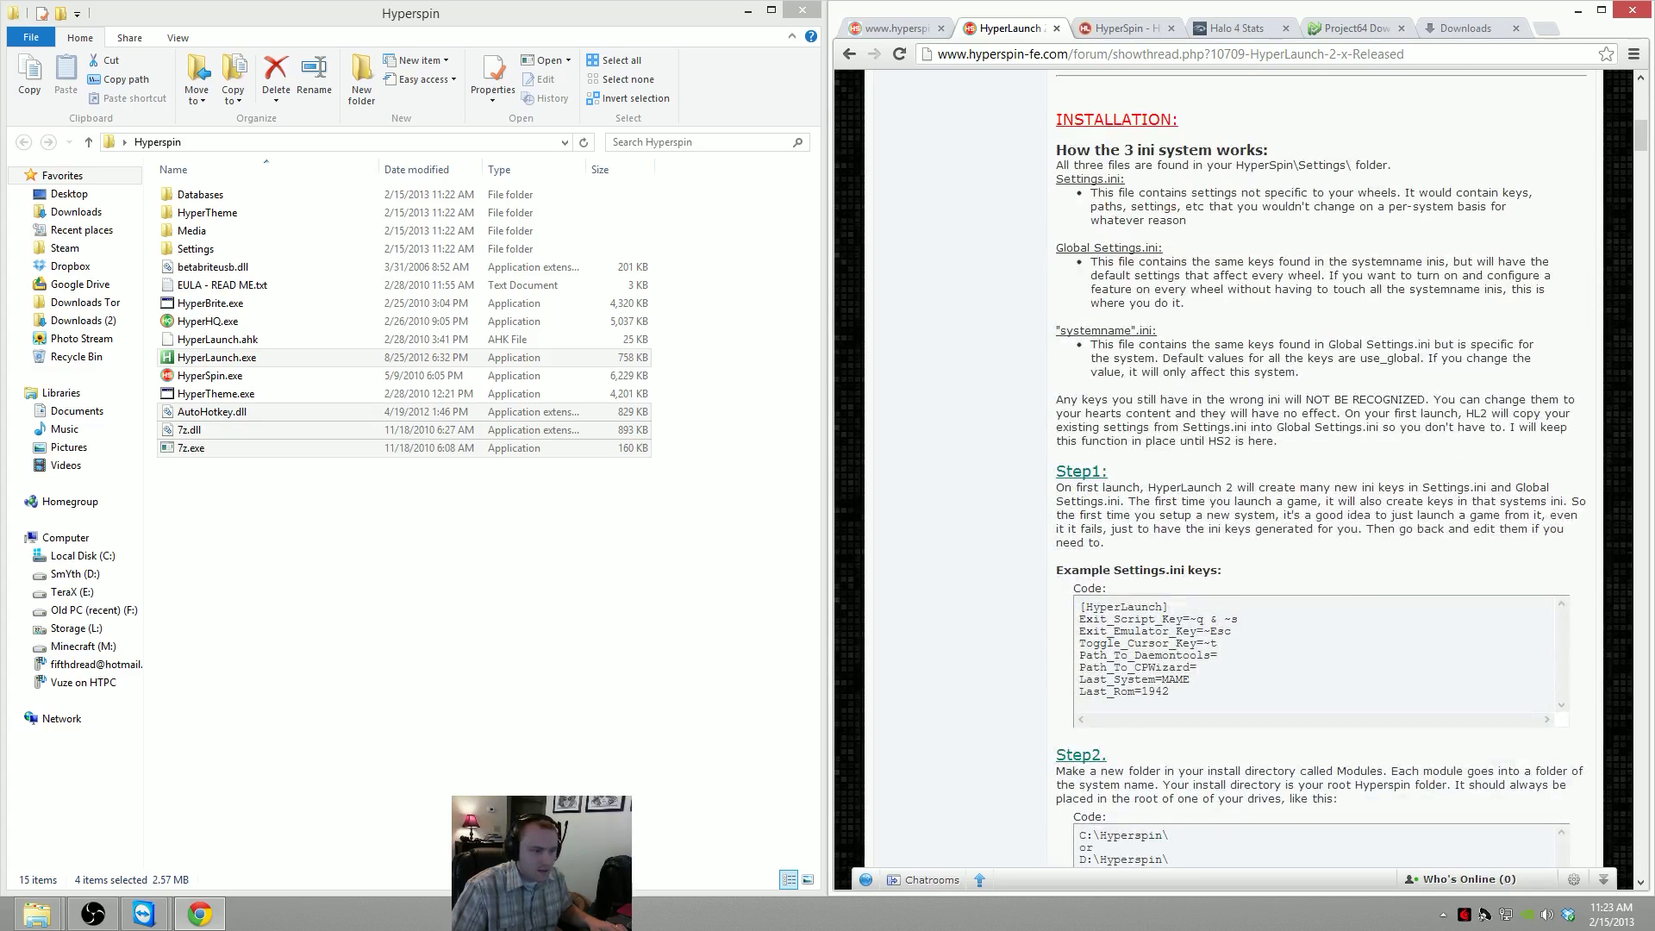
pyautogui.moveTo(1056, 487); pyautogui.dragTo(1267, 562)
pyautogui.click(1255, 555)
pyautogui.click(1028, 491)
pyautogui.click(1271, 565)
pyautogui.scroll(-1, 1272, 565)
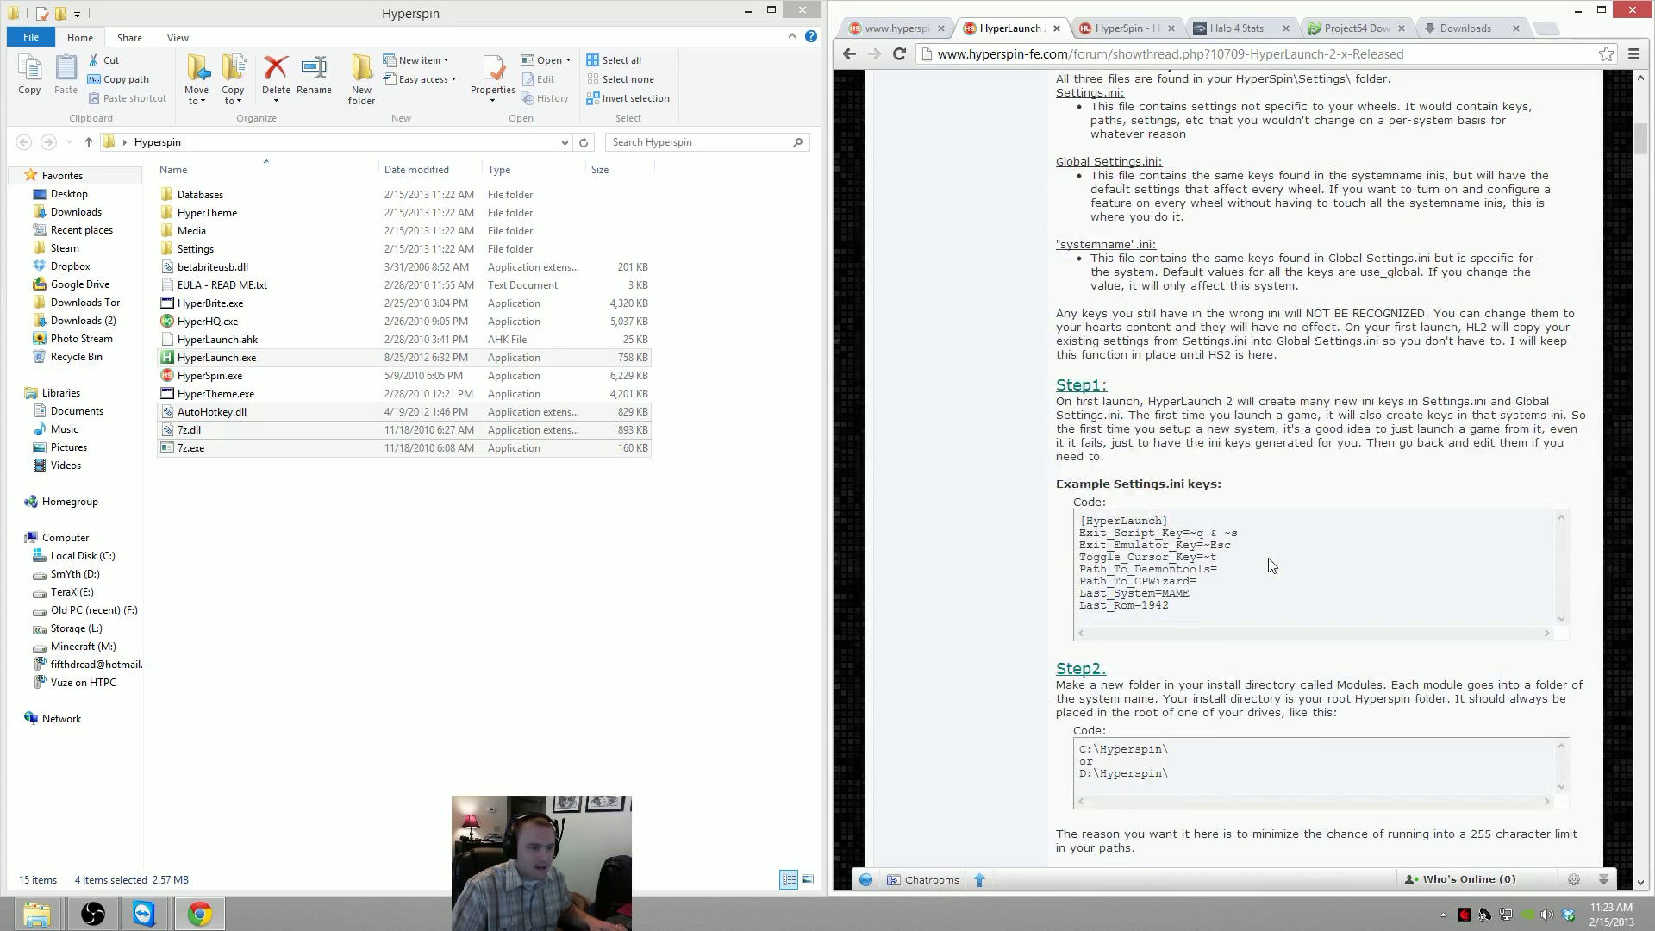
pyautogui.moveTo(1034, 404); pyautogui.dragTo(1213, 463)
pyautogui.click(1169, 457)
pyautogui.click(1226, 461)
pyautogui.moveTo(1317, 466); pyautogui.dragTo(1229, 466)
pyautogui.click(1228, 463)
pyautogui.scroll(-2, 1281, 510)
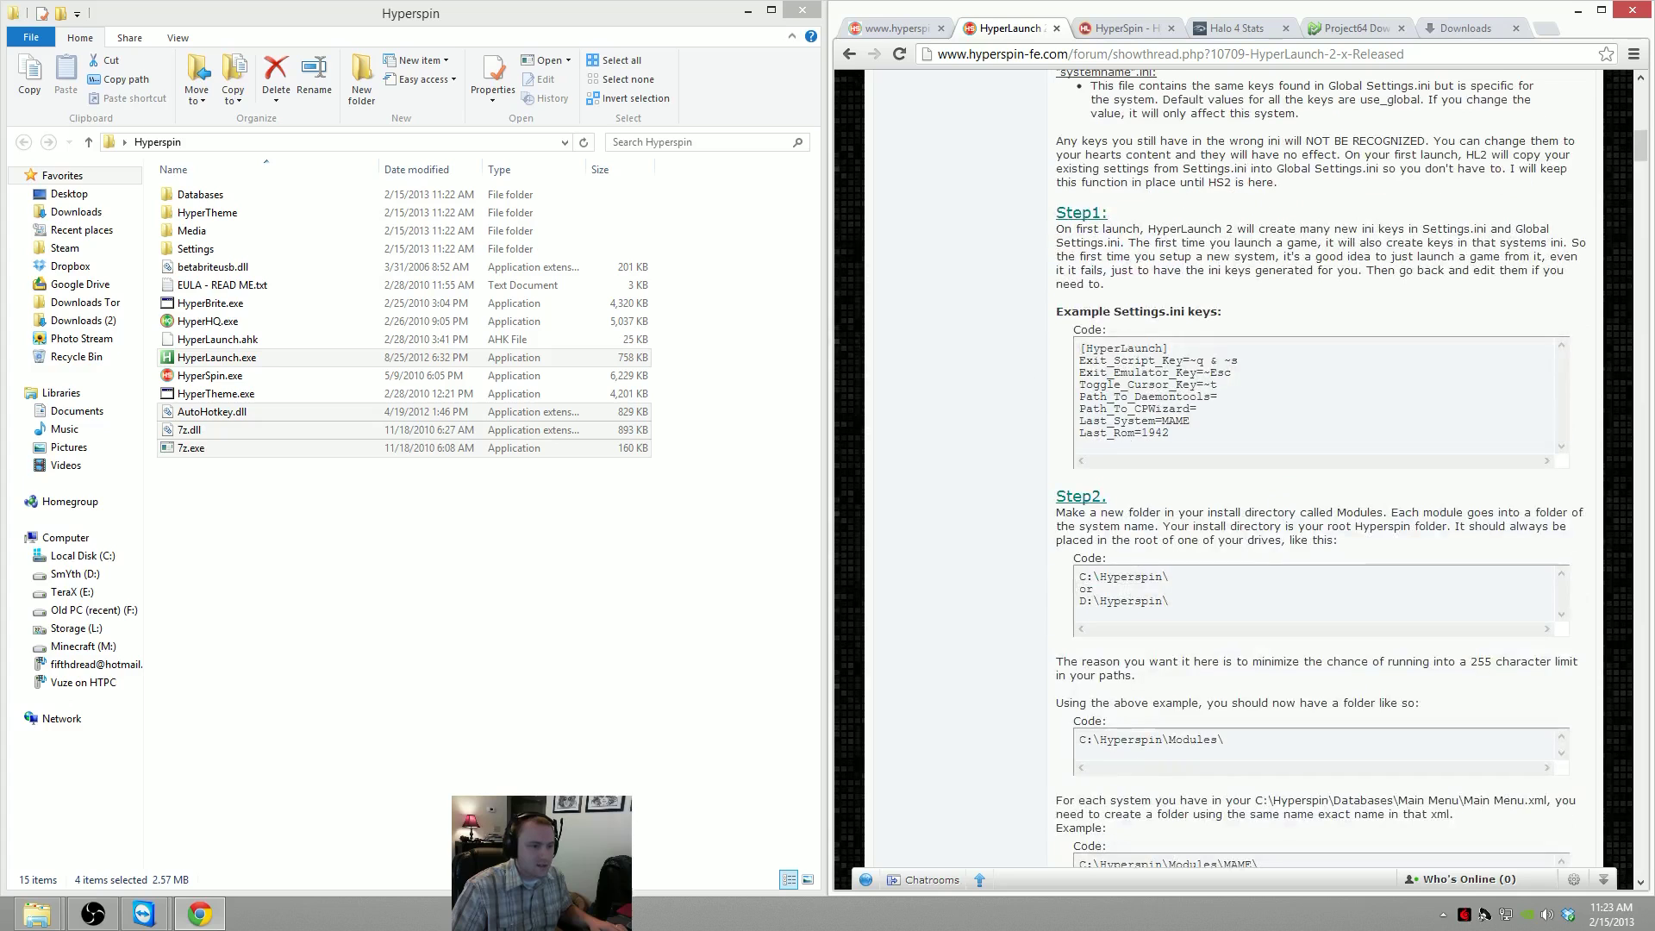
pyautogui.scroll(-2, 1038, 393)
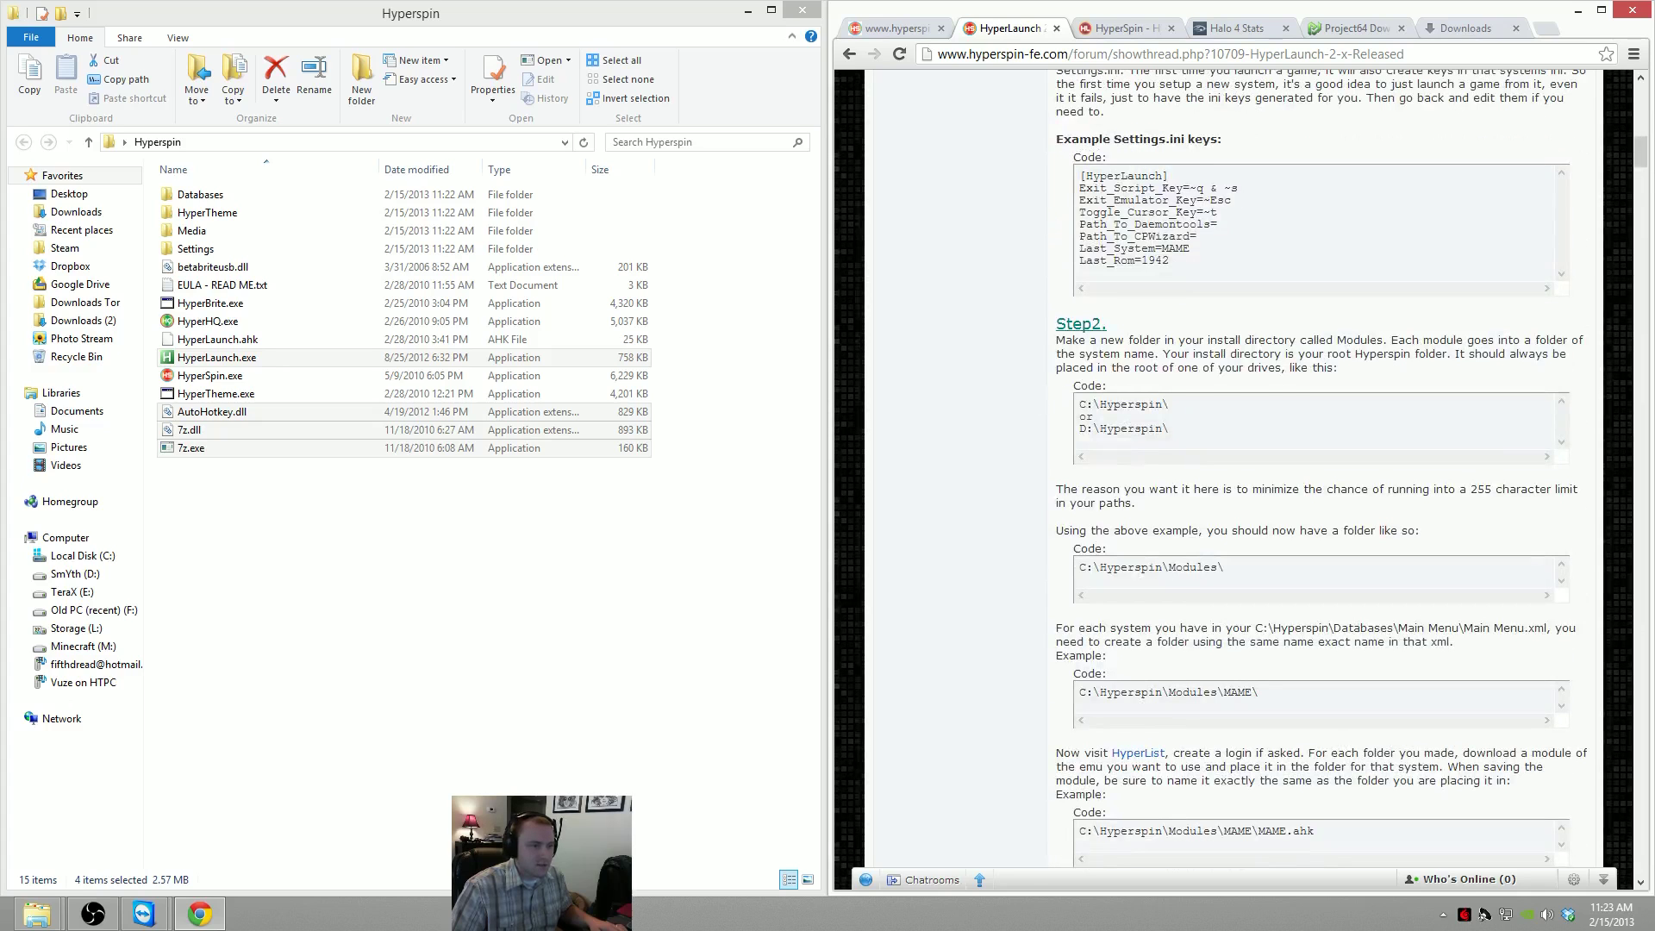
# Create a new folder named Modules inside the Hyperspin folder and open it
pyautogui.doubleClick(1359, 340)
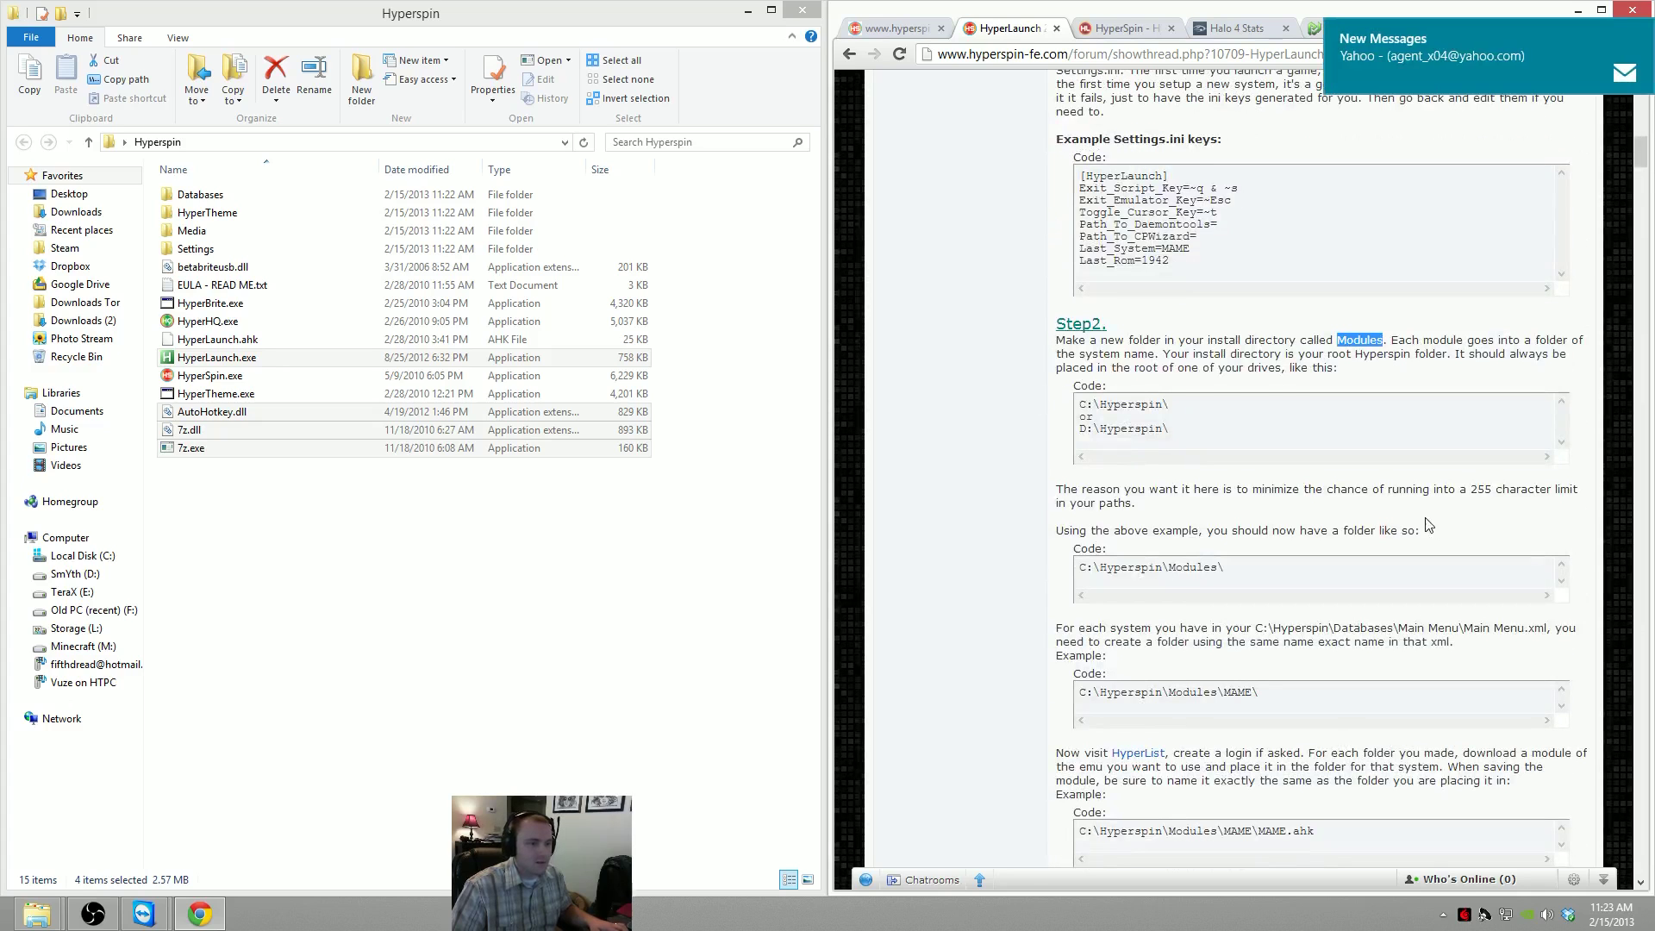
pyautogui.rightClick(207, 624)
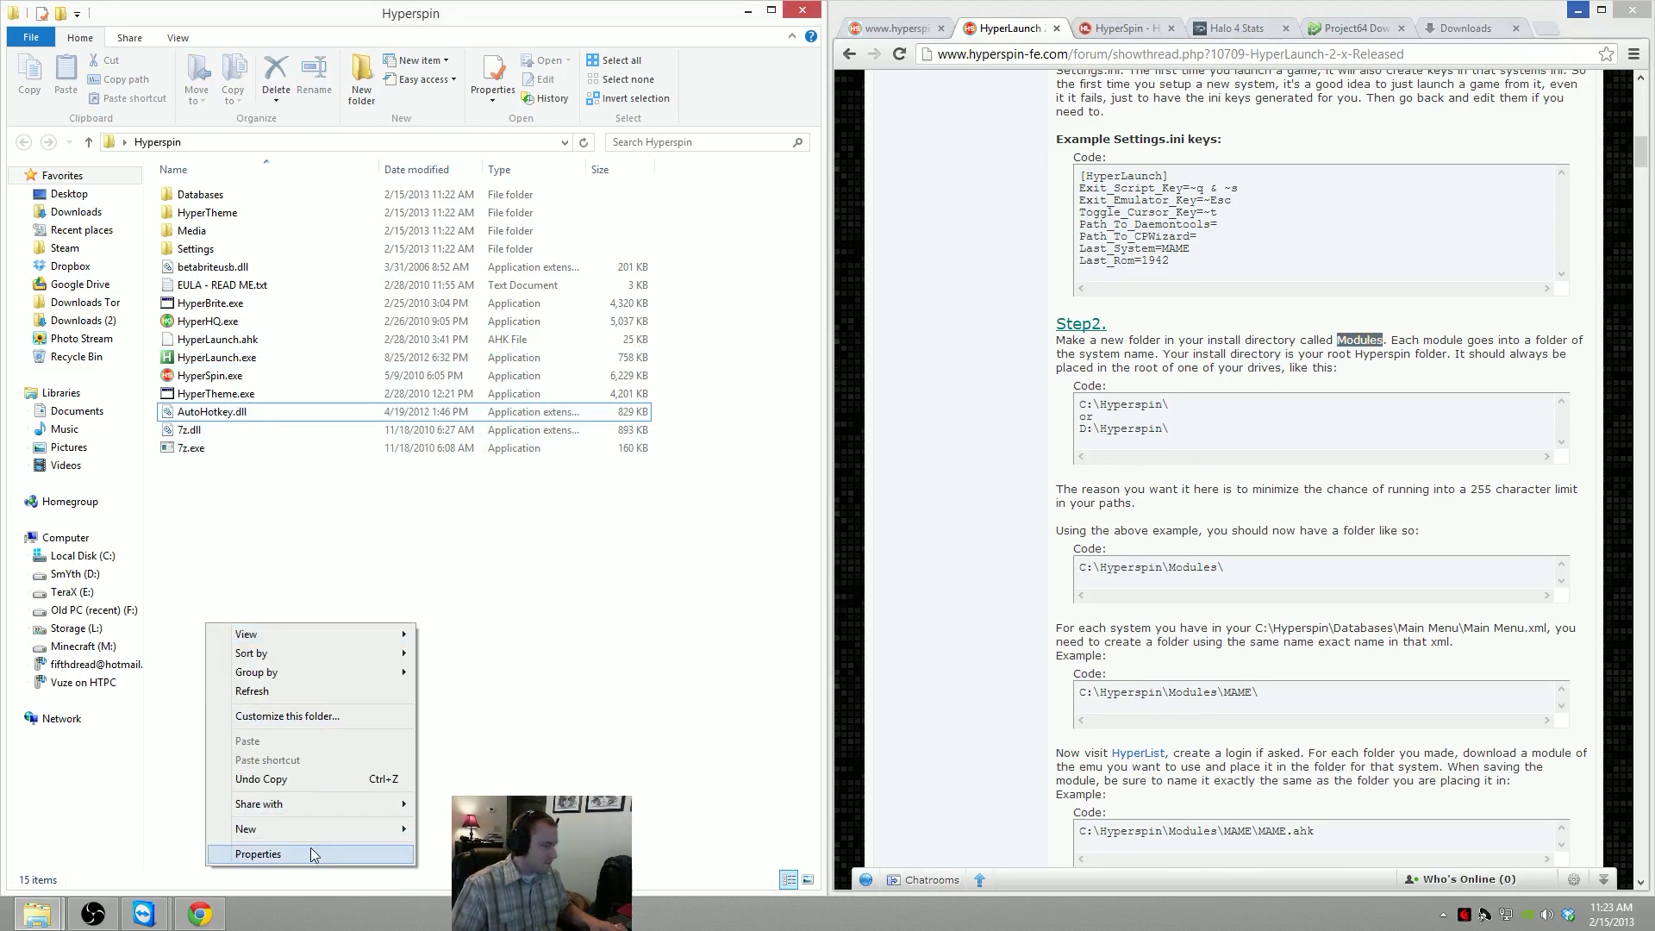
pyautogui.moveTo(326, 832)
pyautogui.click(455, 708)
pyautogui.write('Models')
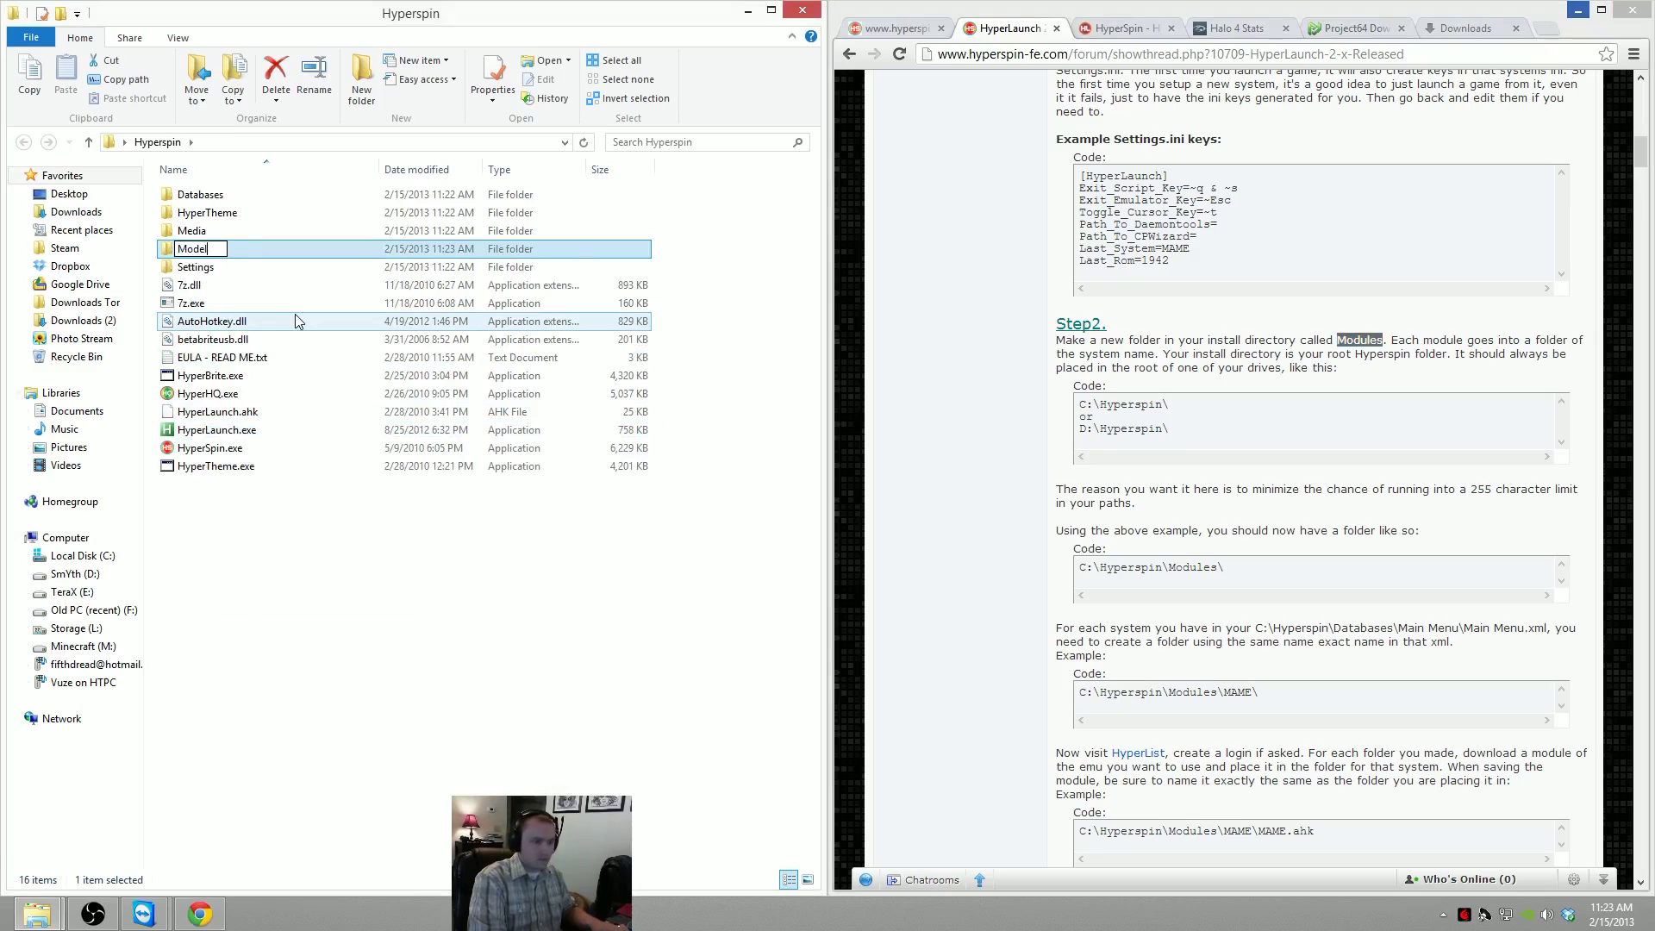
pyautogui.press('BackSpace')
pyautogui.press('BackSpace')
pyautogui.write('ules')
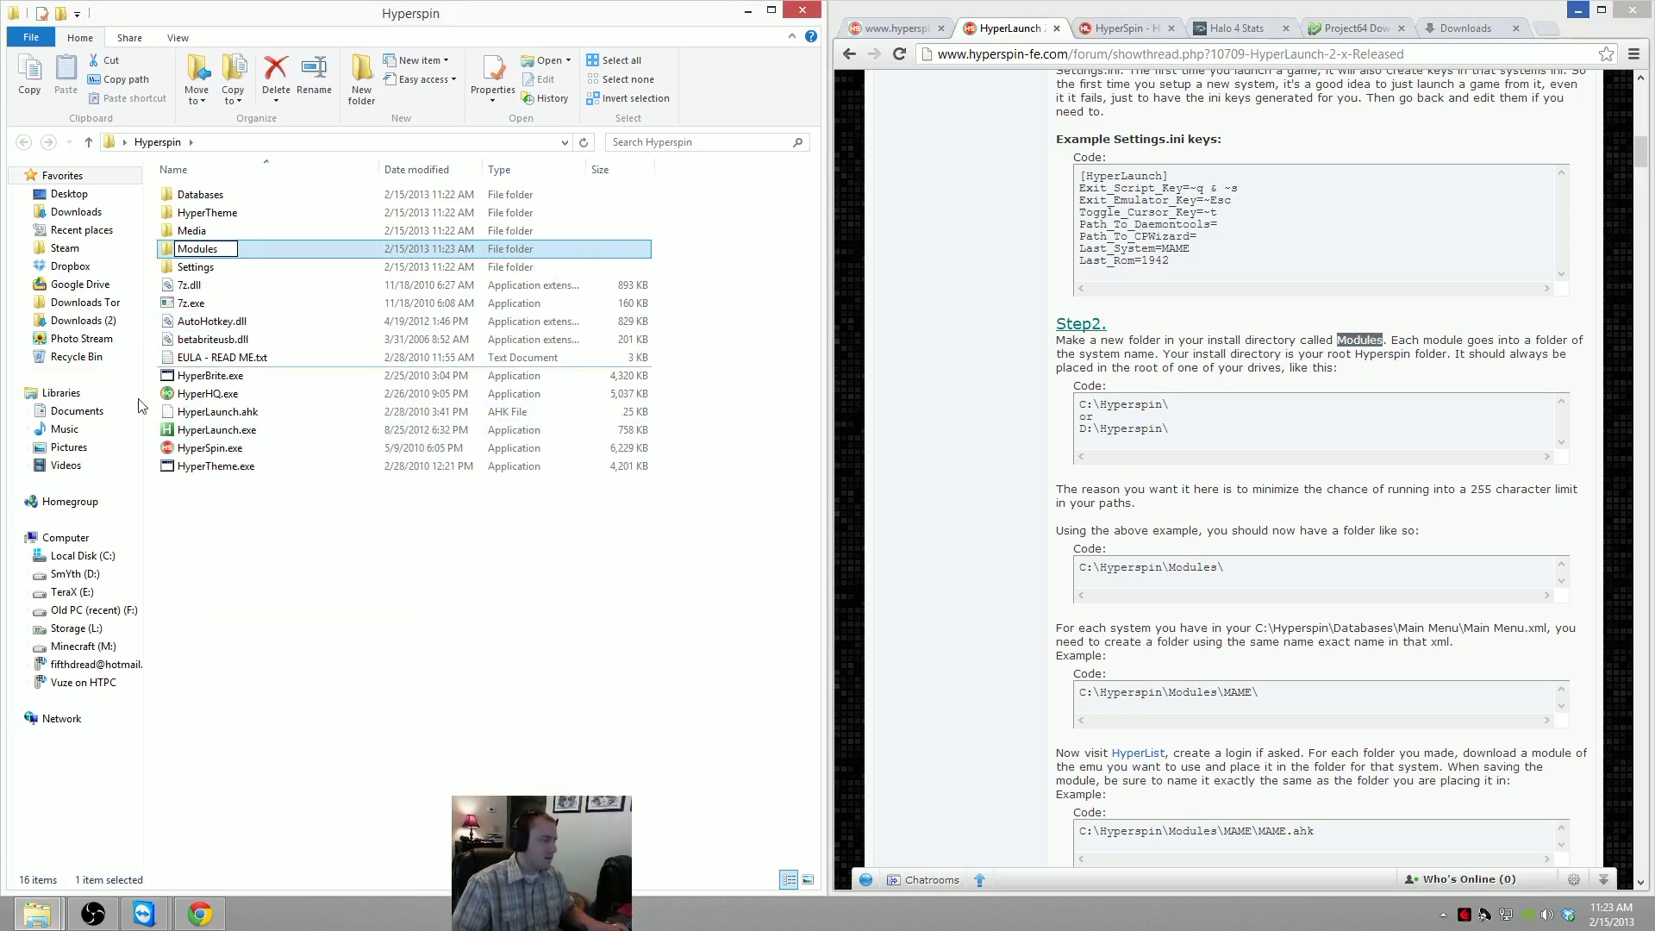
pyautogui.click(351, 579)
pyautogui.doubleClick(328, 249)
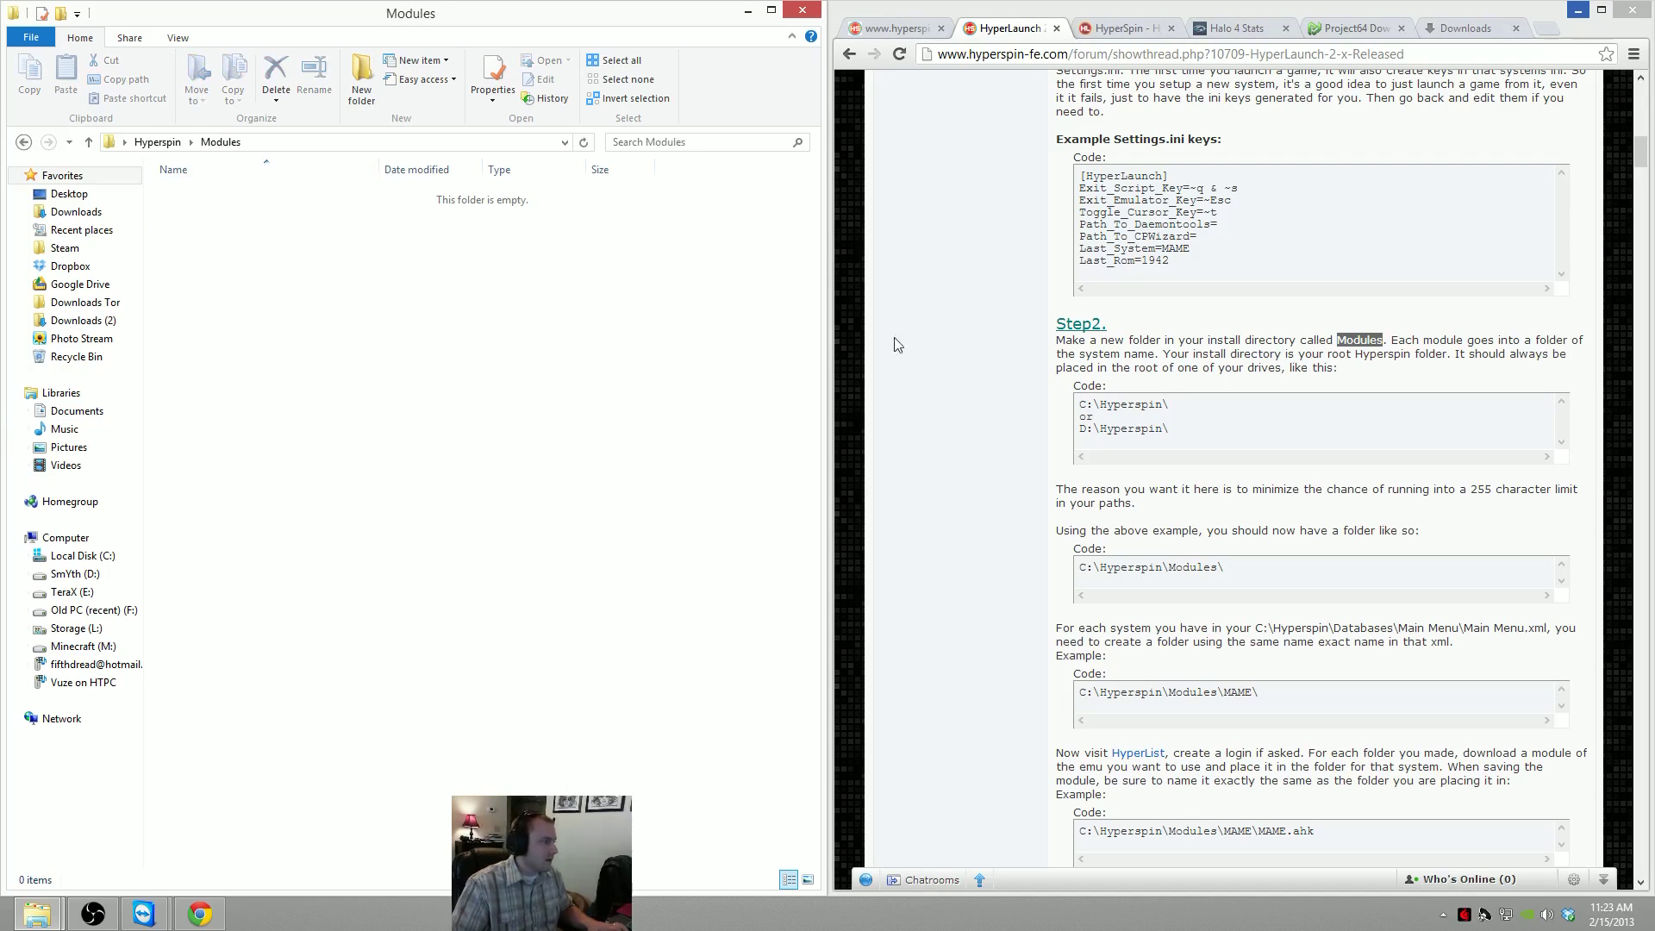
# Read Step2's note on the install directory location, return to the Hyperspin folder and close its window to expose the desktop
pyautogui.click(1460, 374)
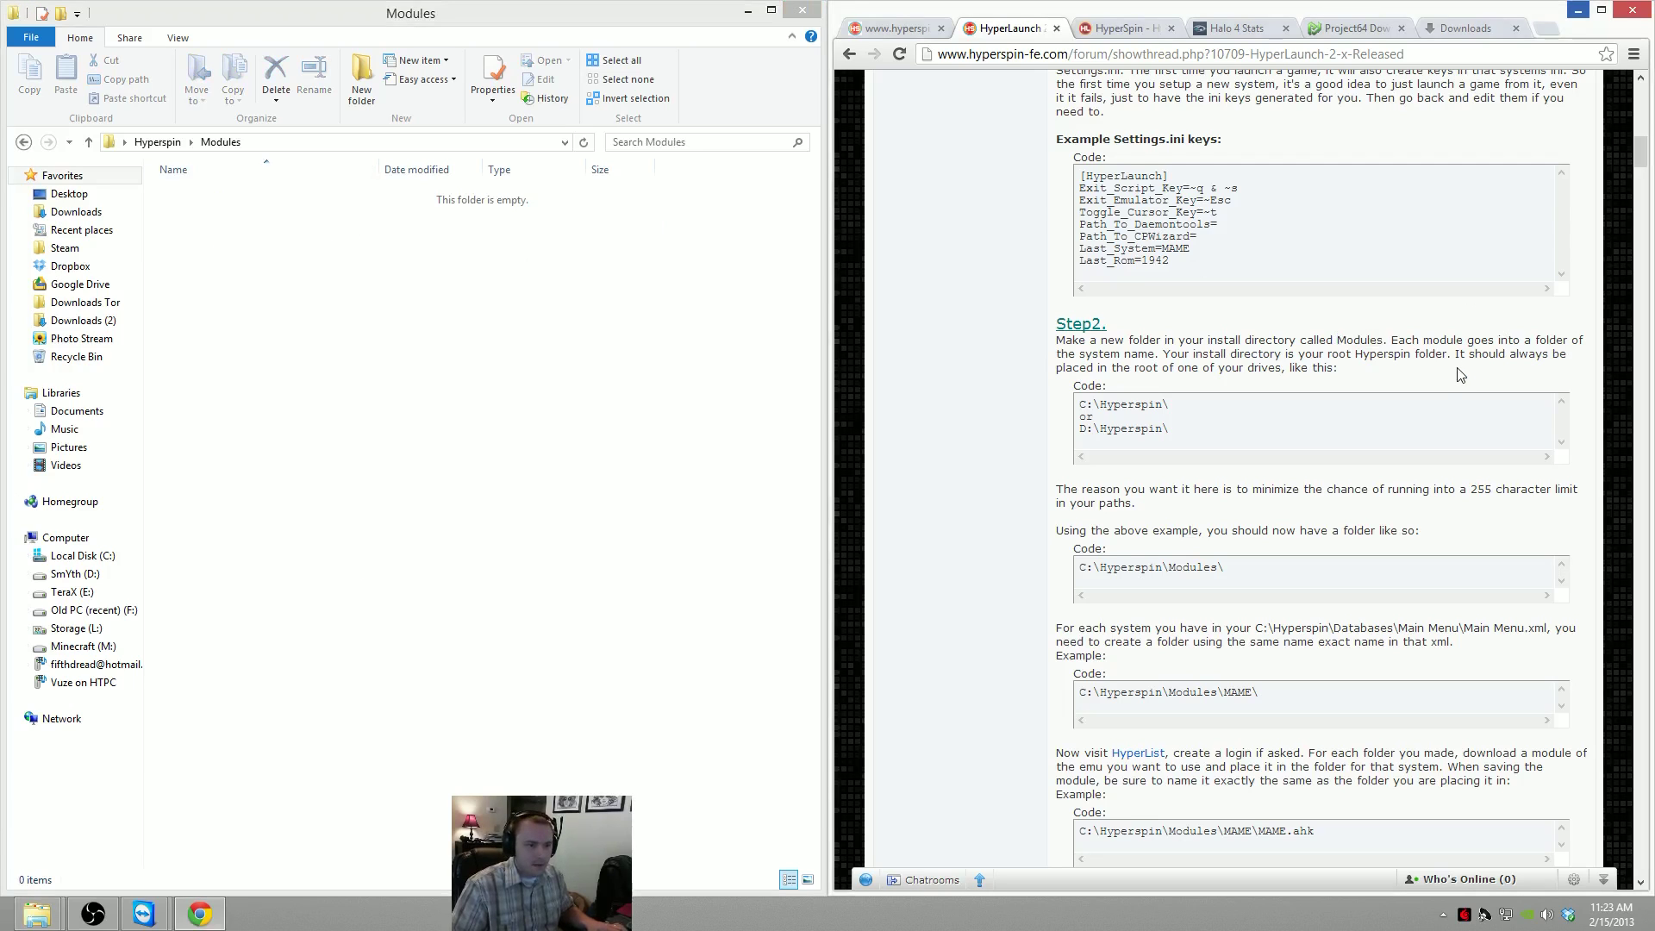
pyautogui.tripleClick(1460, 367)
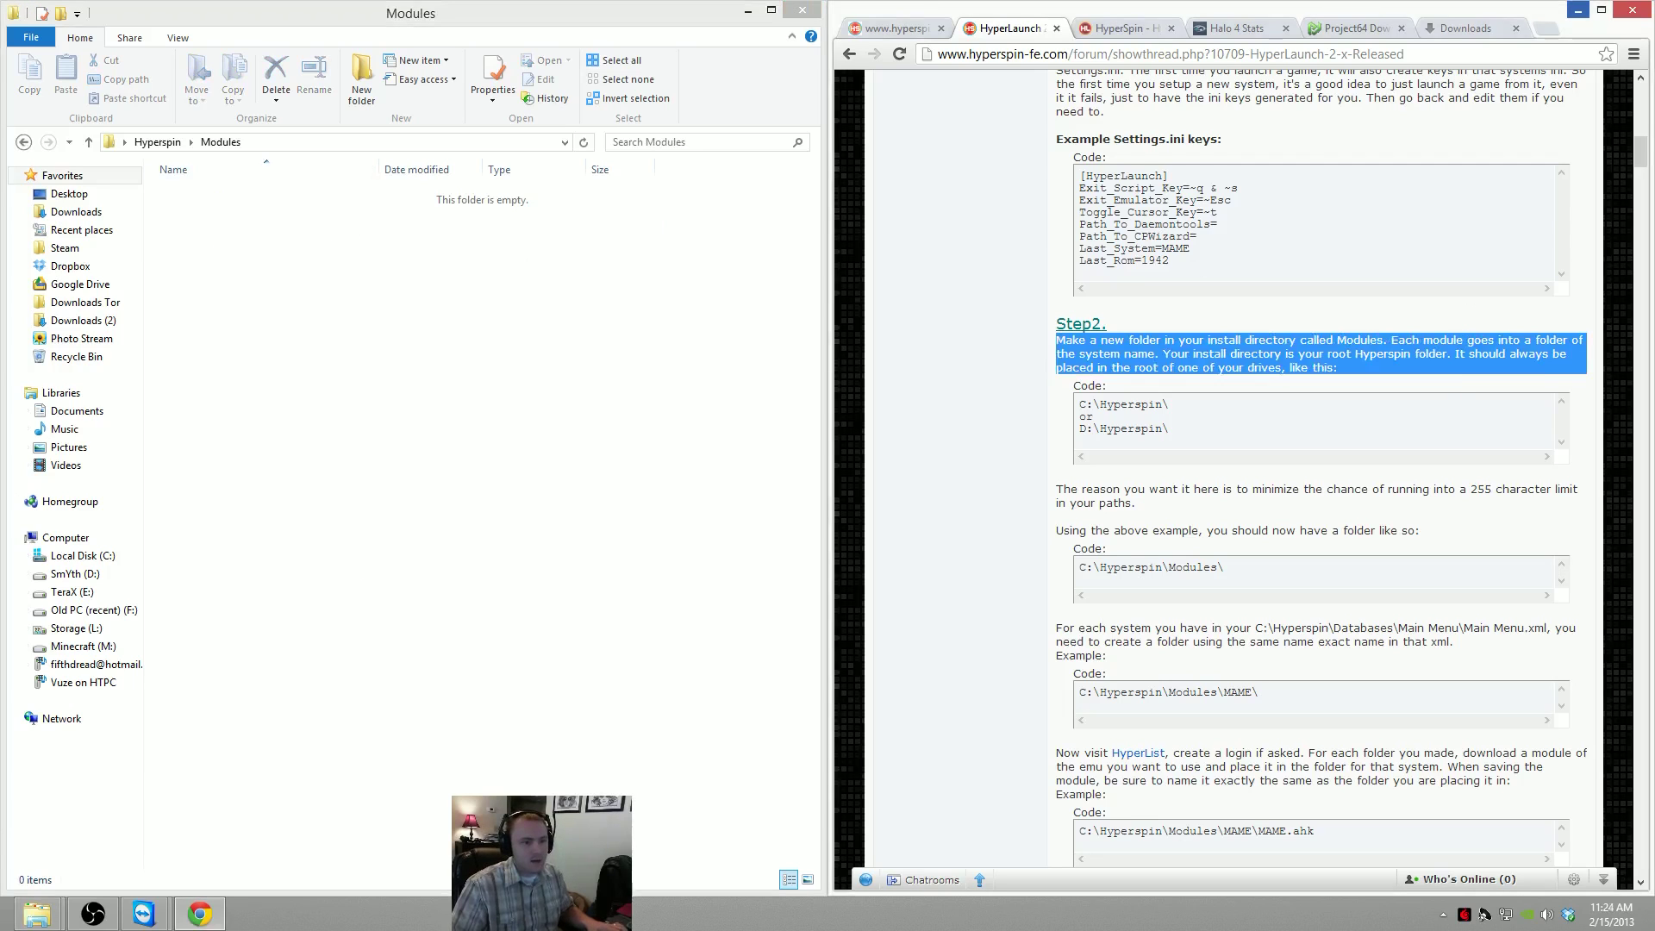
pyautogui.click(1498, 379)
pyautogui.scroll(-3, 1266, 362)
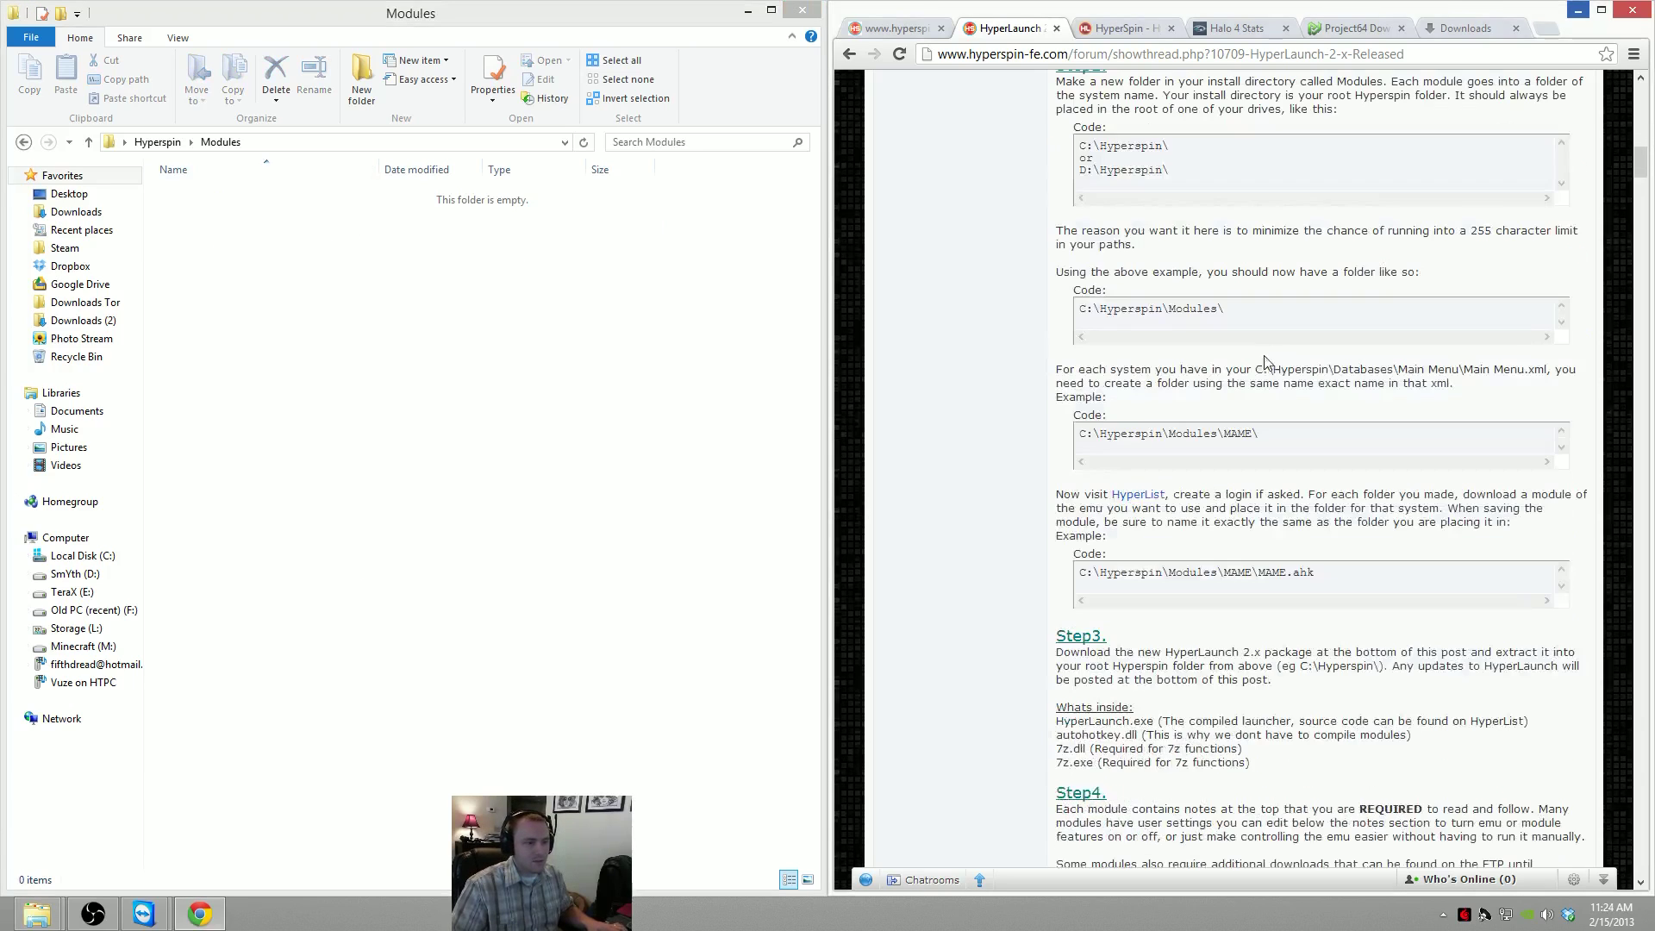
pyautogui.click(556, 345)
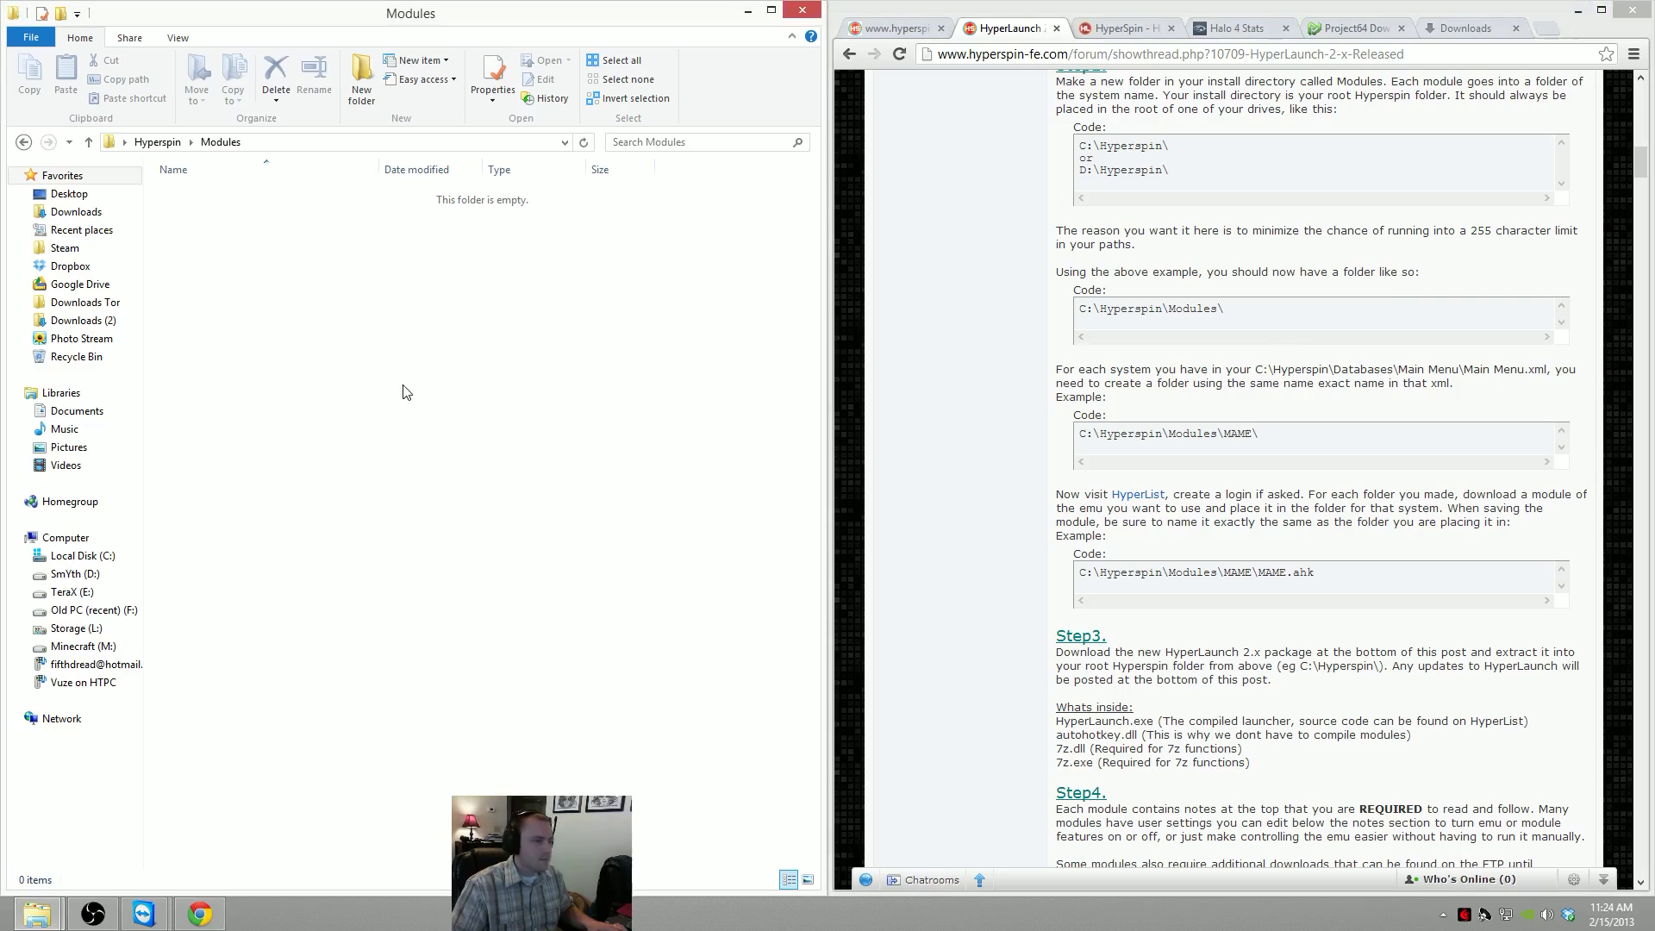
pyautogui.click(157, 142)
pyautogui.moveTo(440, 24); pyautogui.dragTo(624, 90)
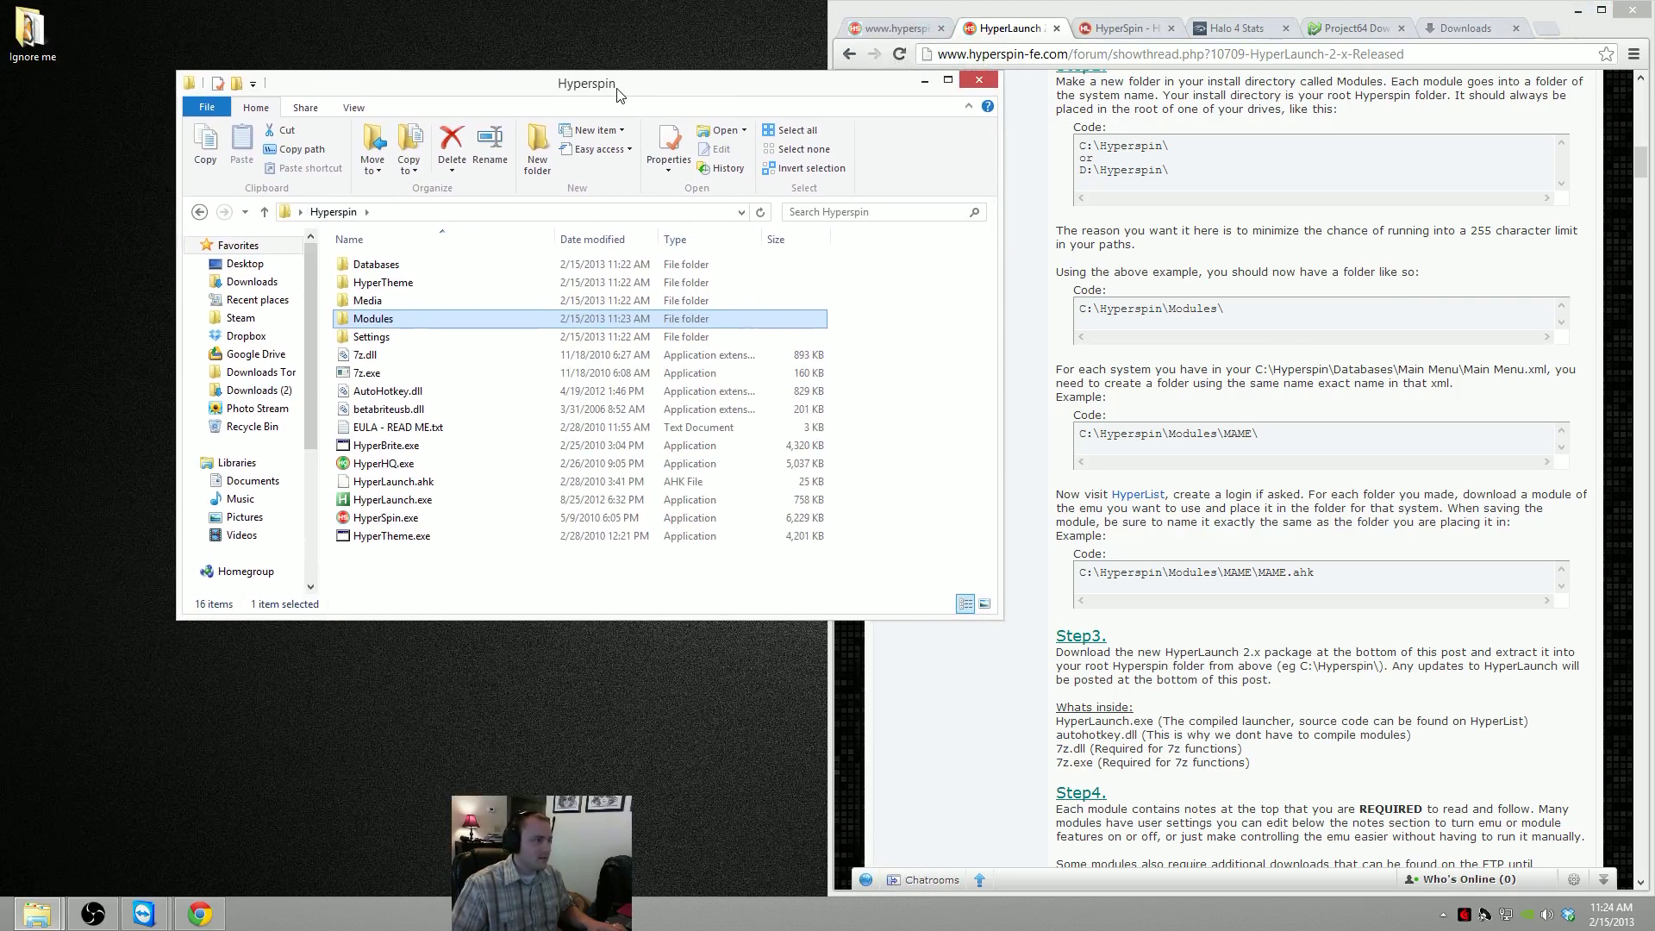
pyautogui.click(979, 79)
# Move the Hyperspin folder from the desktop to the root of Local Disk (C:) and open it there
pyautogui.click(449, 220)
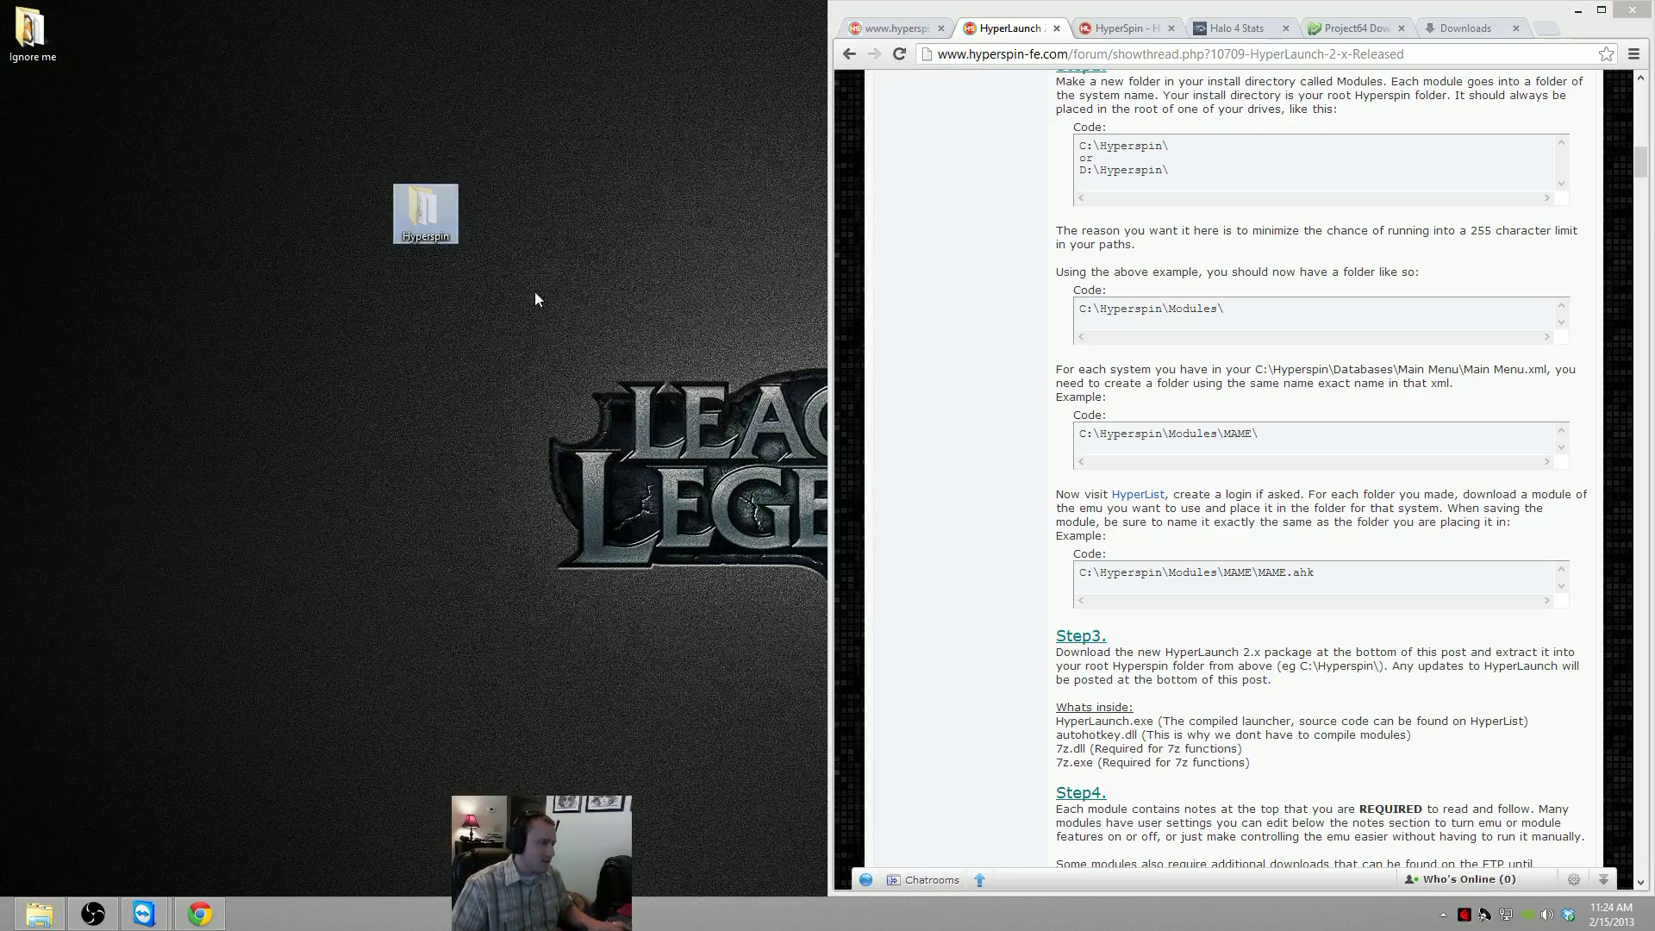
pyautogui.click(7, 920)
pyautogui.click(8, 920)
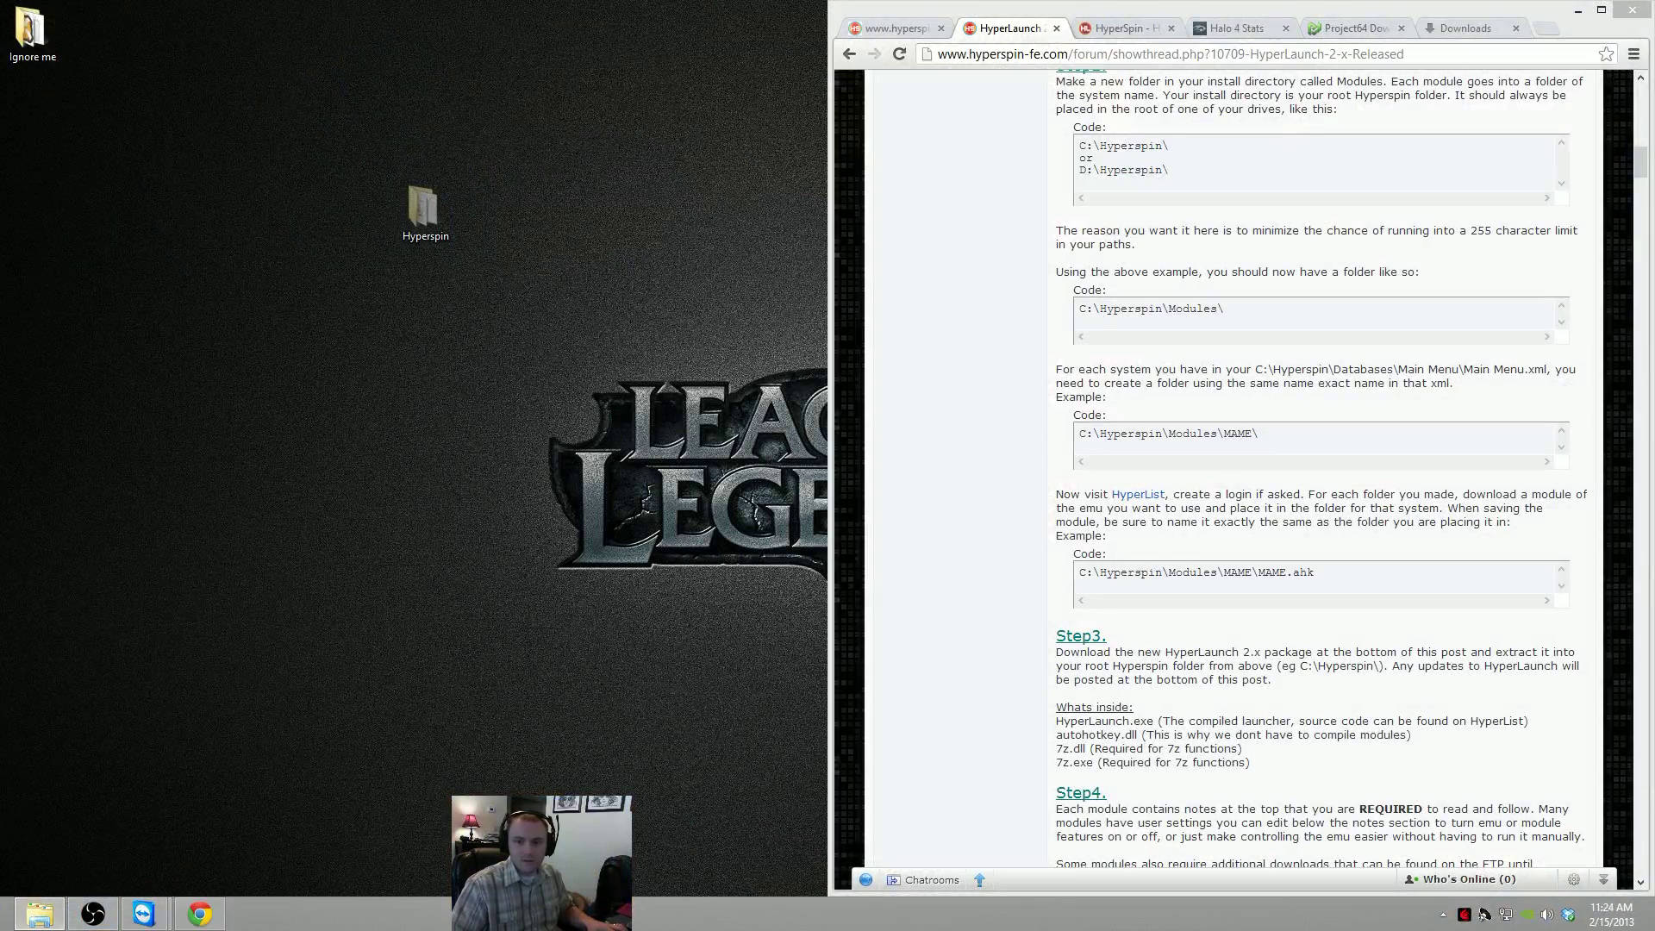
pyautogui.click(39, 914)
pyautogui.press('super+Left')
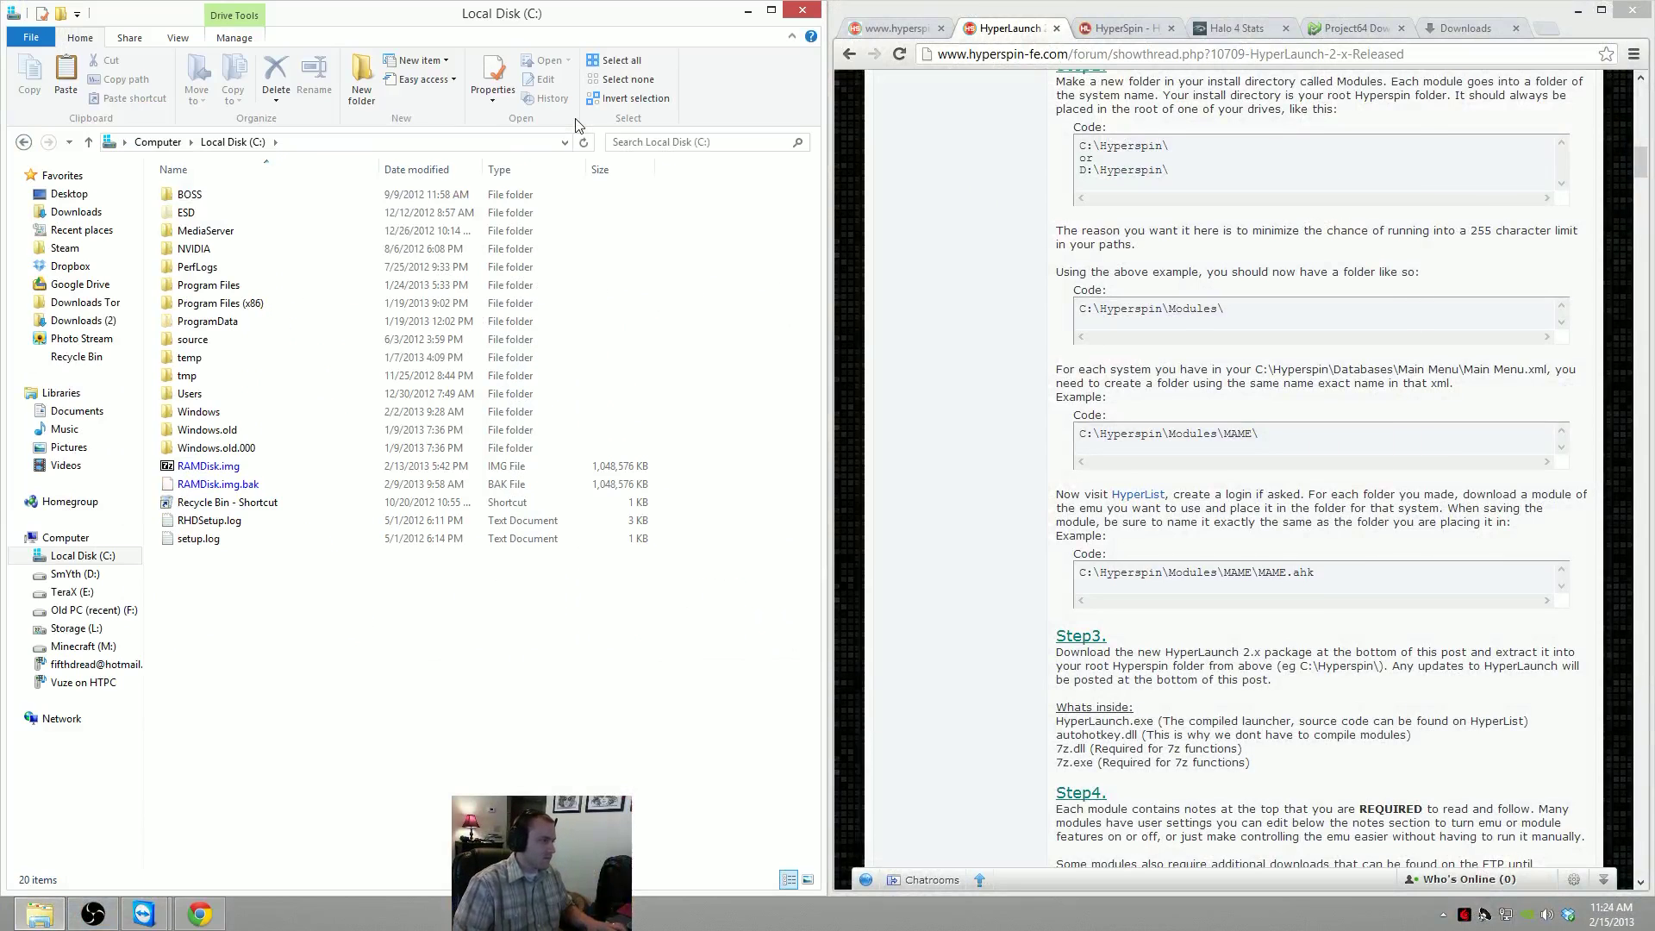
pyautogui.rightClick(401, 753)
pyautogui.click(444, 629)
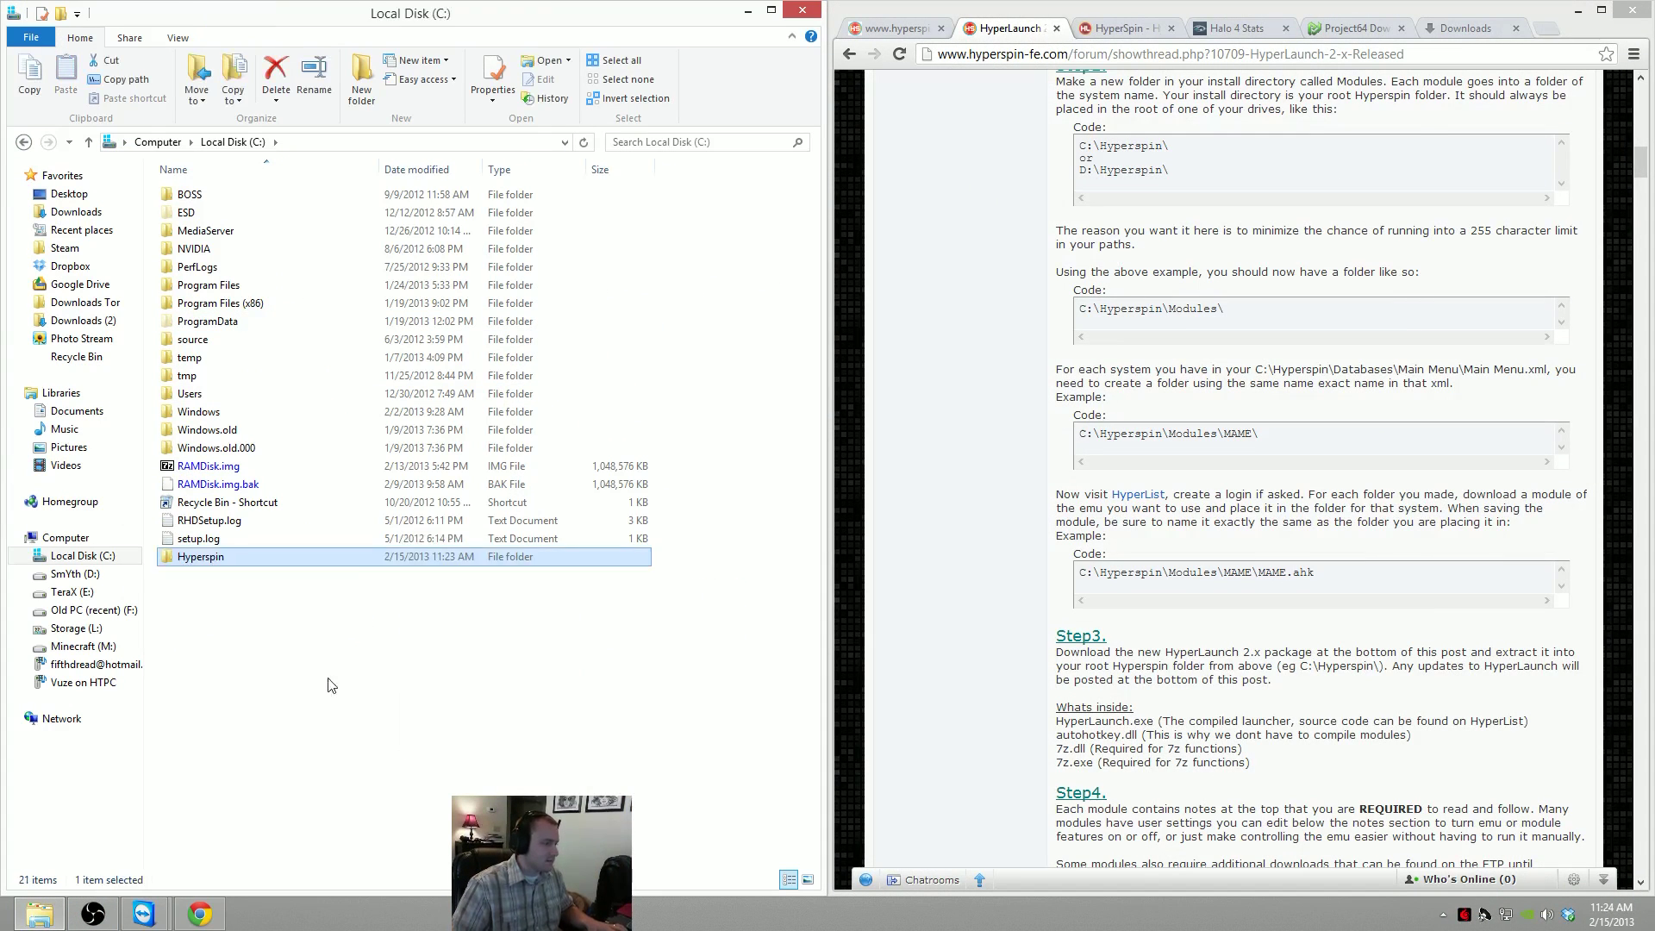
pyautogui.doubleClick(207, 557)
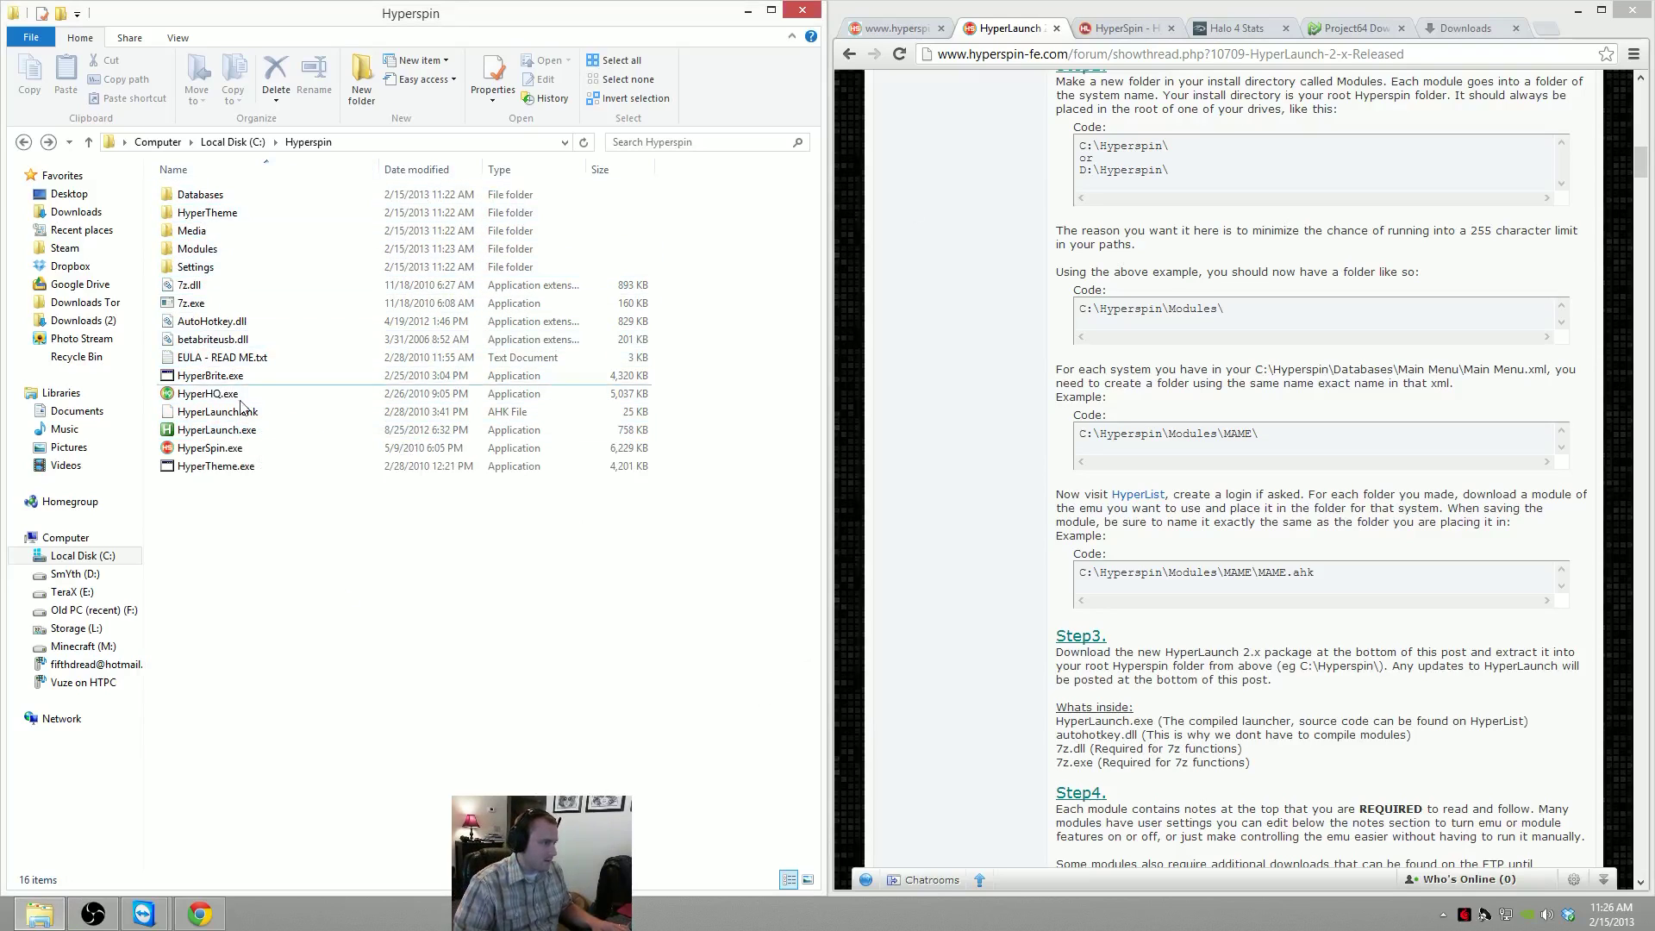
# Look inside the Modules folder, go back to the Hyperspin folder and return to the HyperLaunch instructions
pyautogui.click(225, 250)
pyautogui.doubleClick(226, 251)
pyautogui.press('BackSpace')
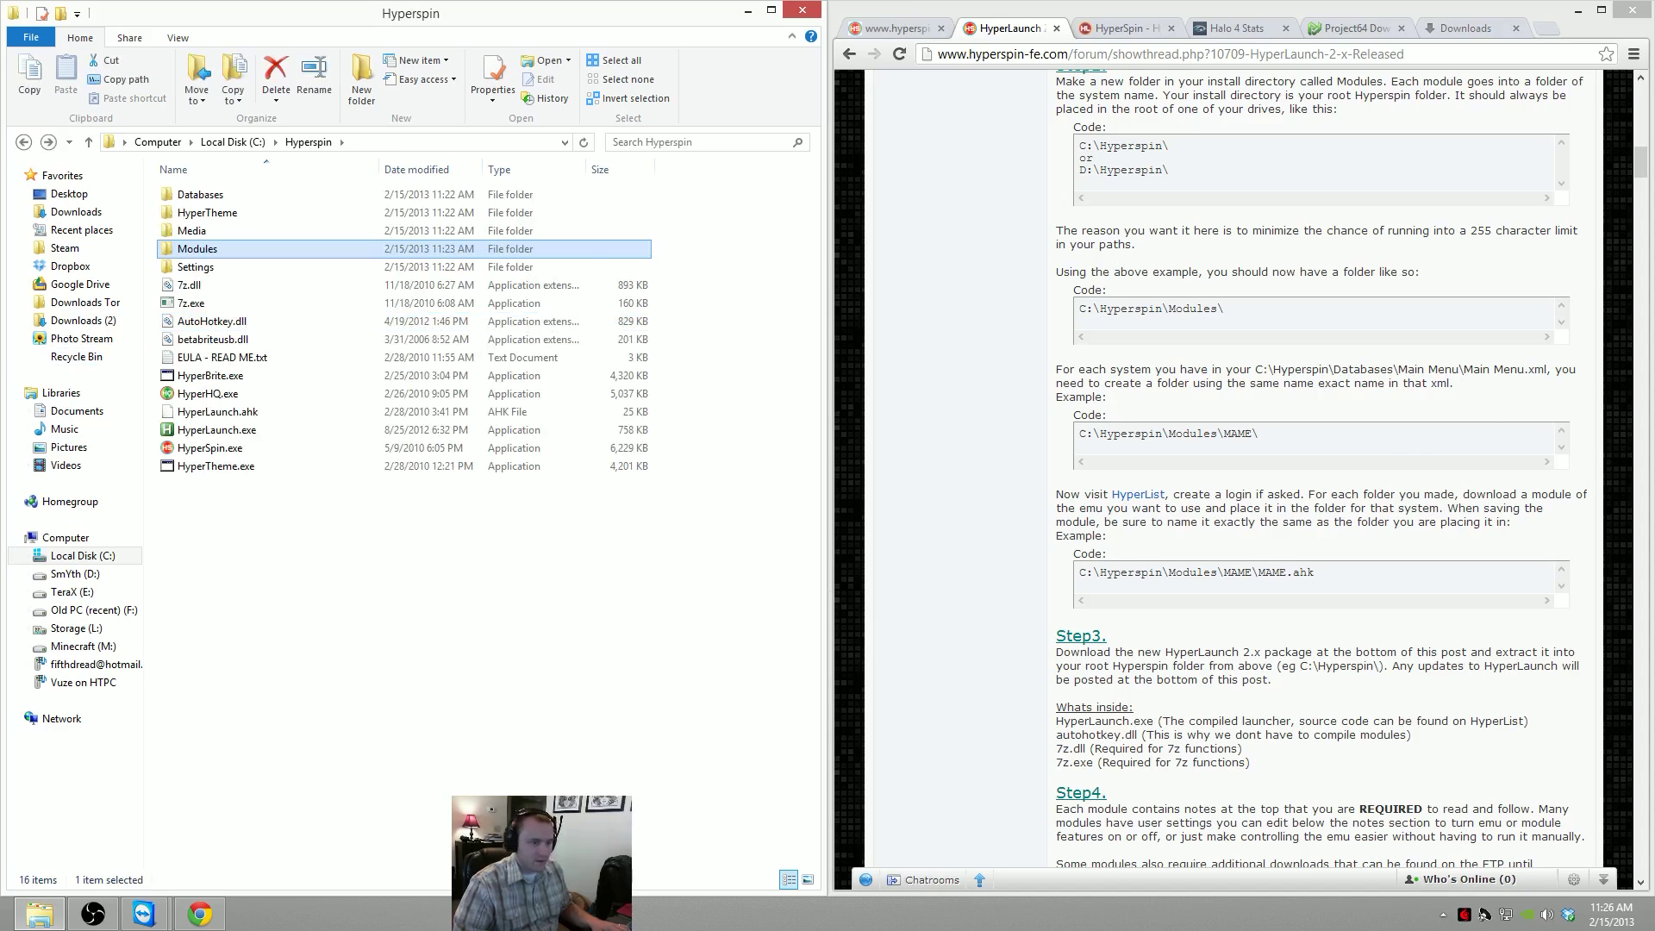
pyautogui.click(1012, 436)
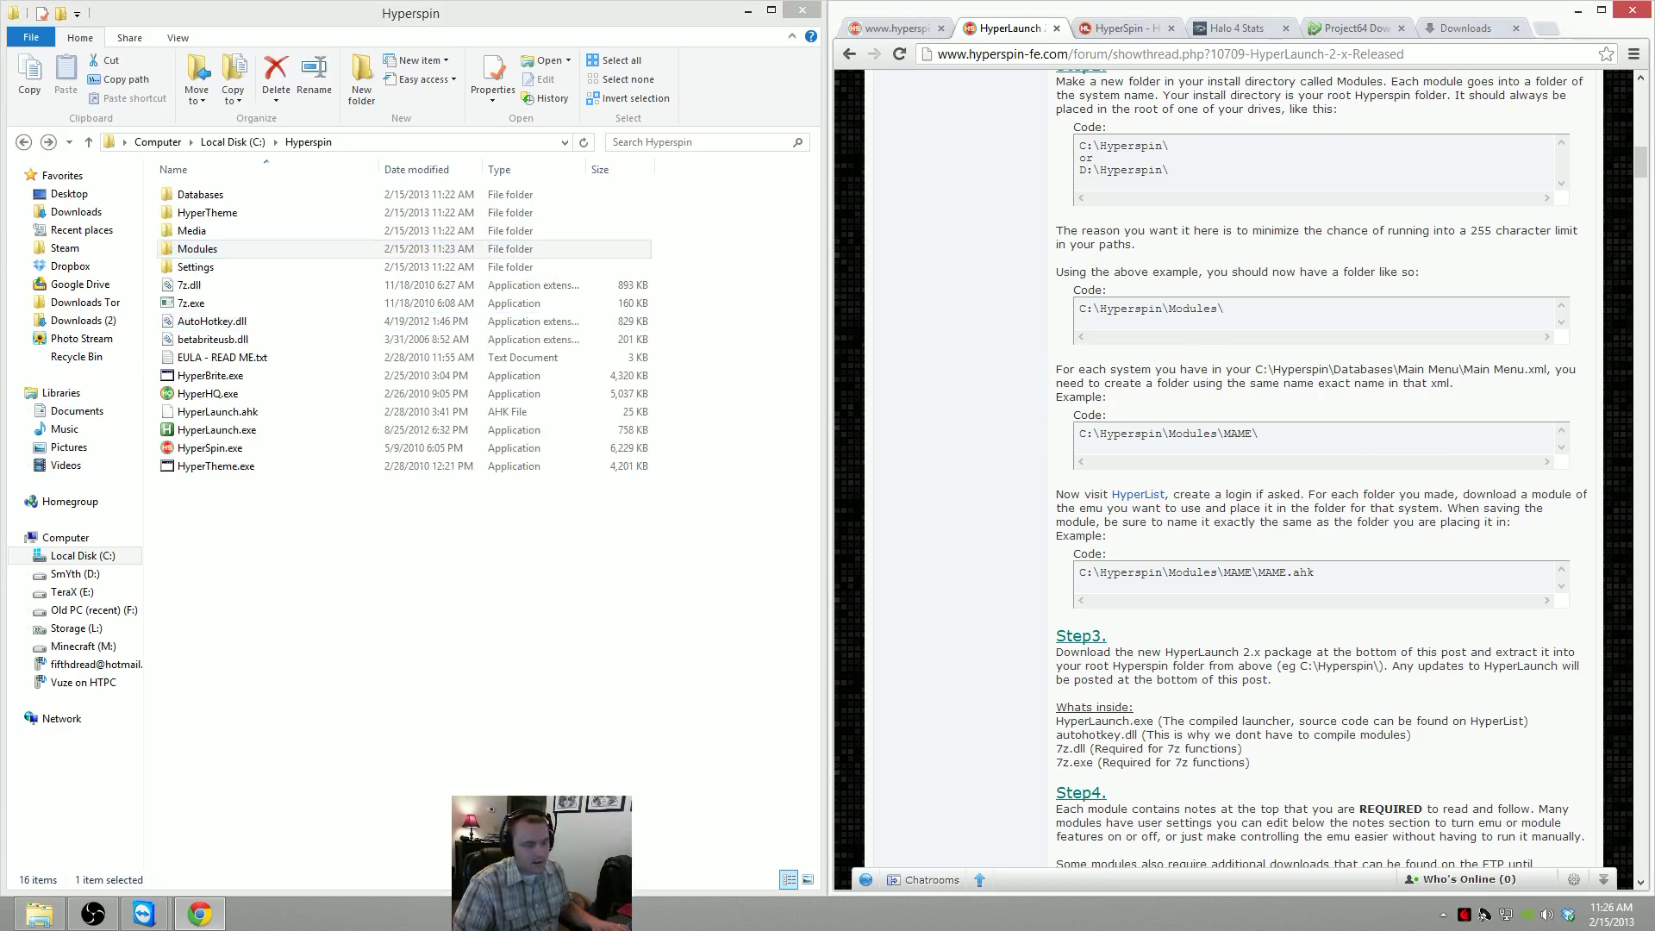
# Read Step3 on extracting the HyperLaunch package and Step4 on the notes and extra downloads required by modules
pyautogui.scroll(-2, 1178, 571)
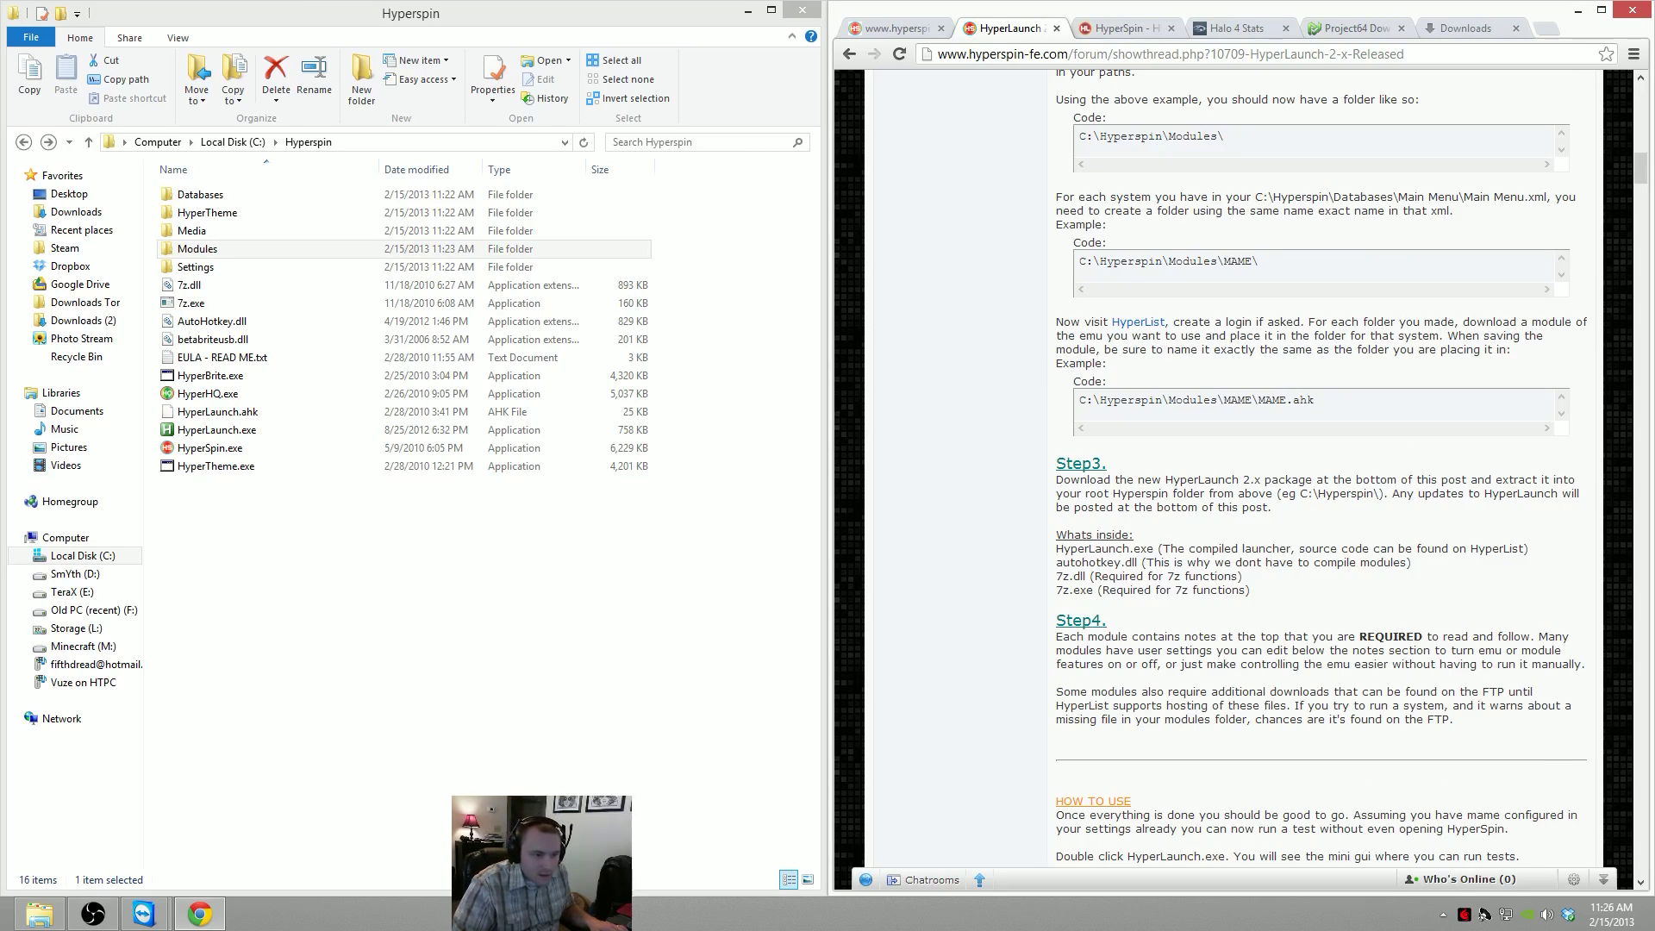
pyautogui.moveTo(1127, 479); pyautogui.dragTo(1272, 509)
pyautogui.click(1340, 521)
pyautogui.moveTo(1410, 524); pyautogui.dragTo(1351, 606)
pyautogui.click(1025, 498)
pyautogui.click(1229, 632)
pyautogui.moveTo(1091, 620); pyautogui.dragTo(1456, 721)
pyautogui.click(1543, 722)
# Read the HOW TO USE and Daemon Tools Lite sections, and close the HyperLaunch thread
pyautogui.scroll(-3, 1533, 712)
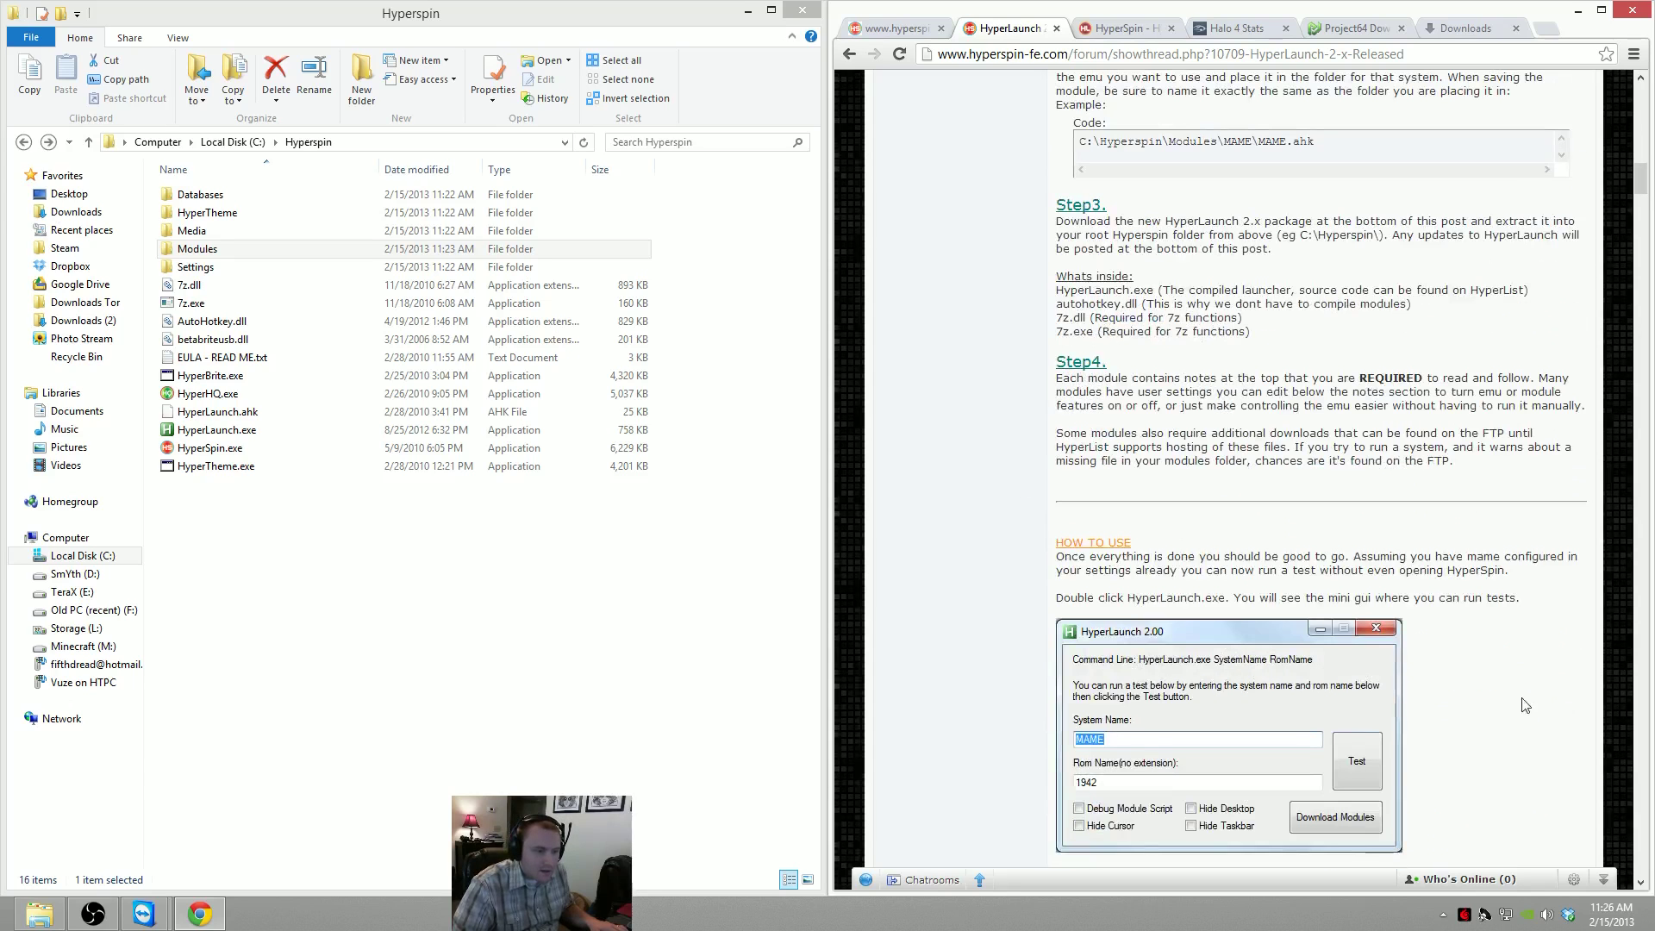
pyautogui.scroll(-4, 1455, 546)
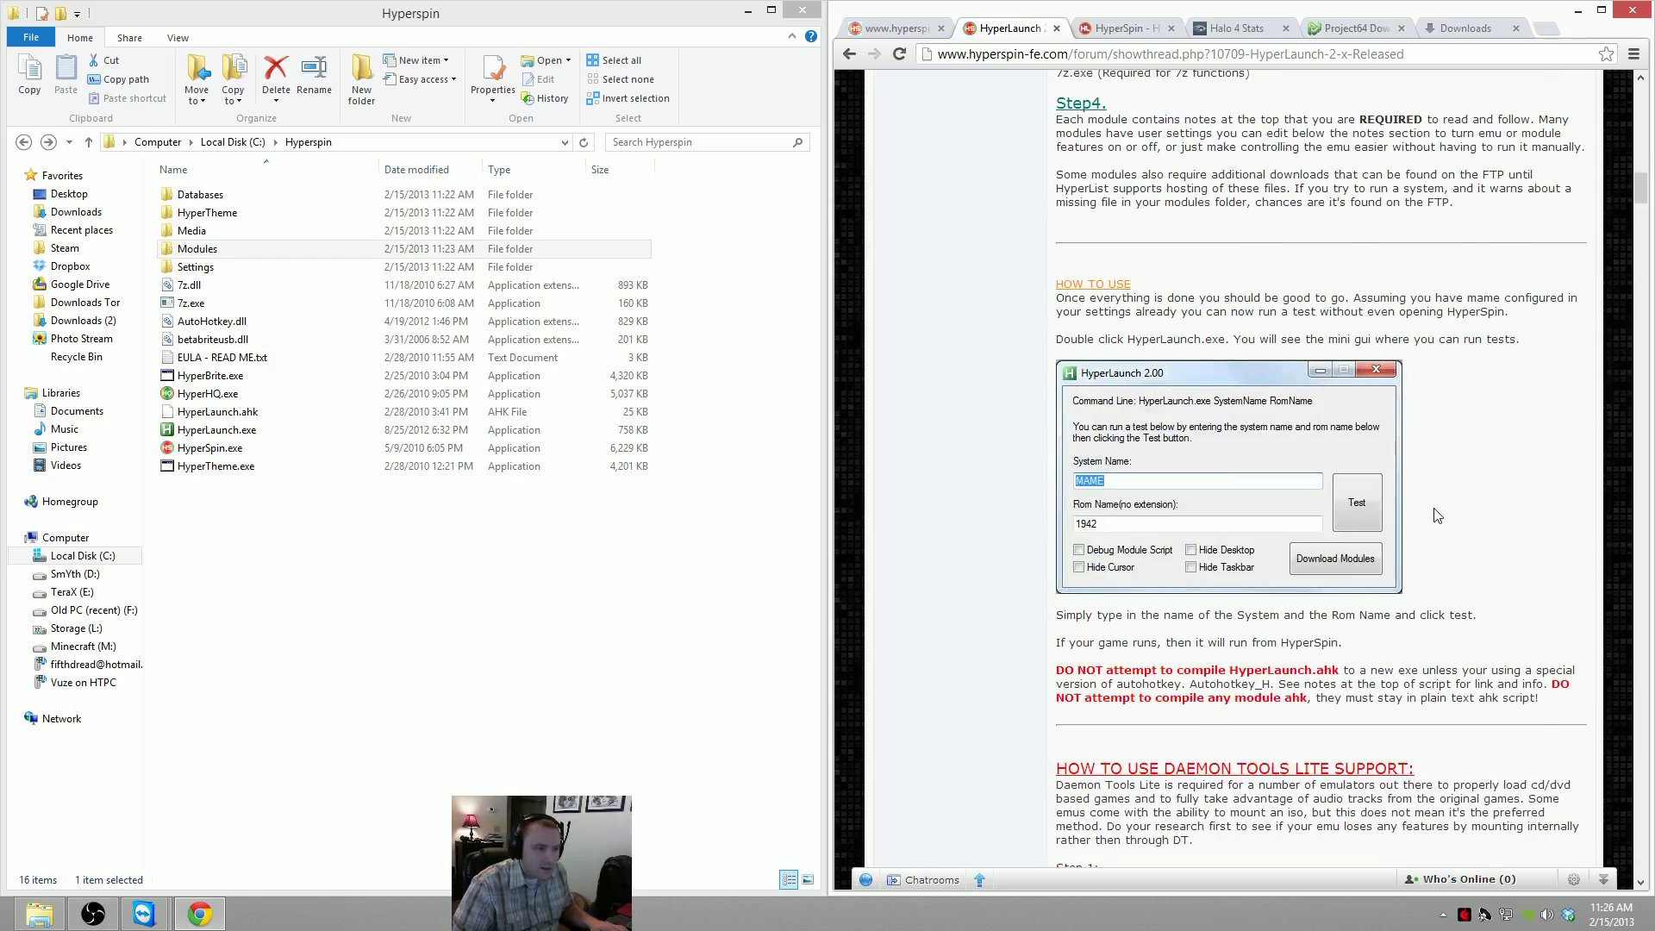
pyautogui.scroll(-2, 1439, 517)
pyautogui.scroll(-3, 1436, 513)
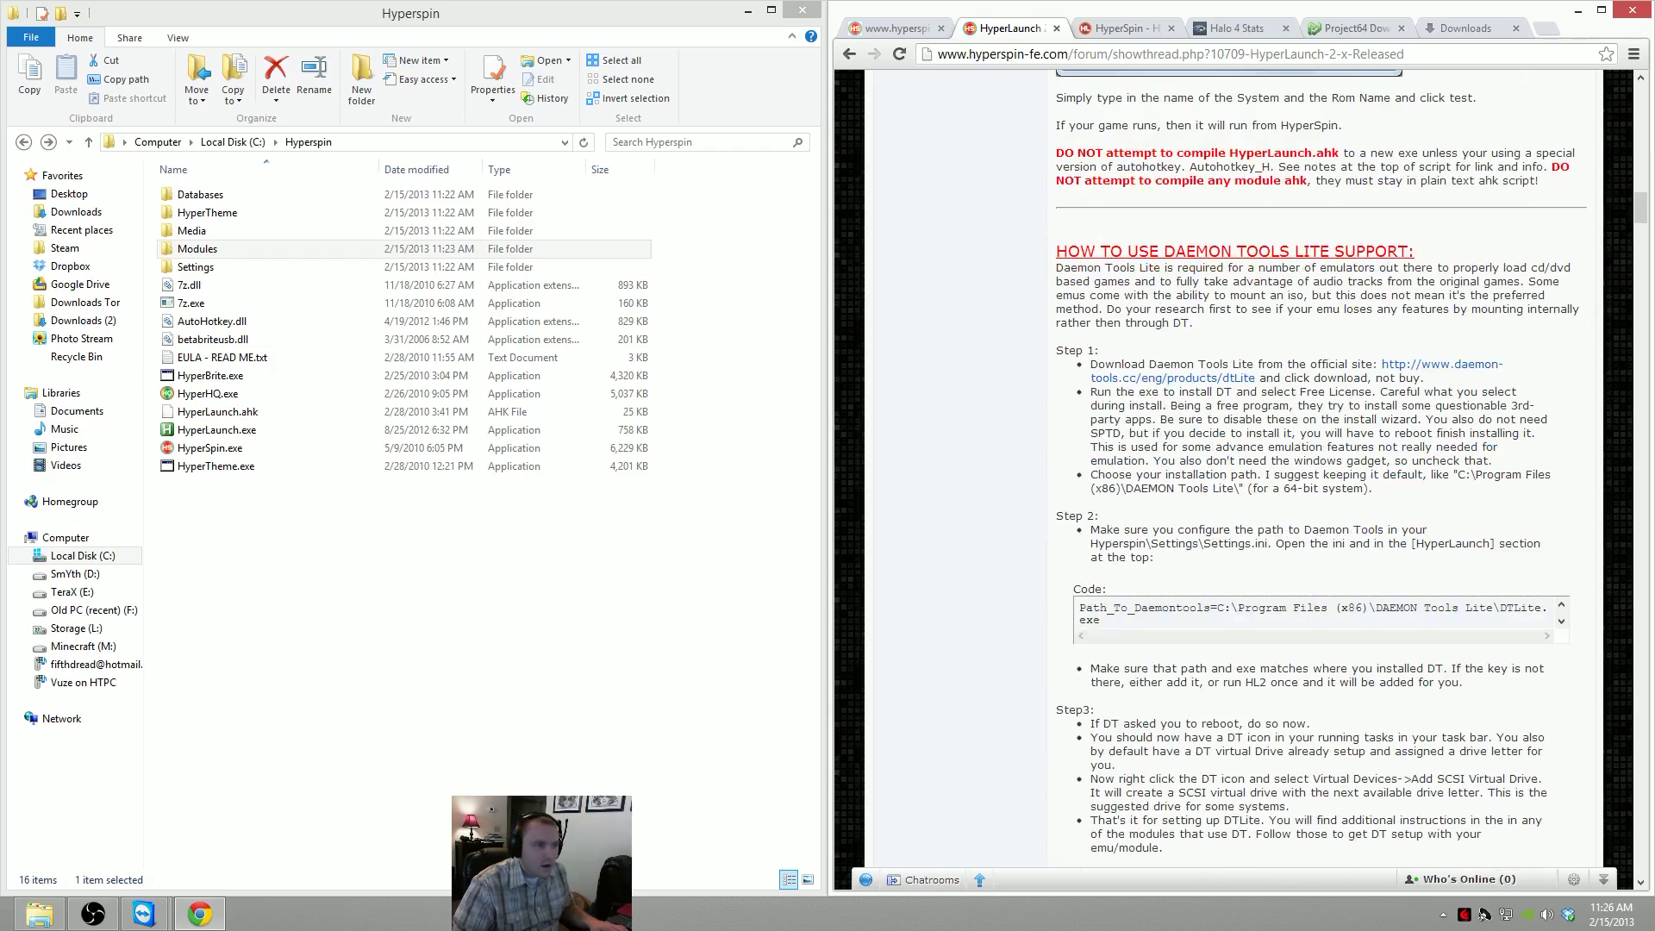
pyautogui.click(1057, 28)
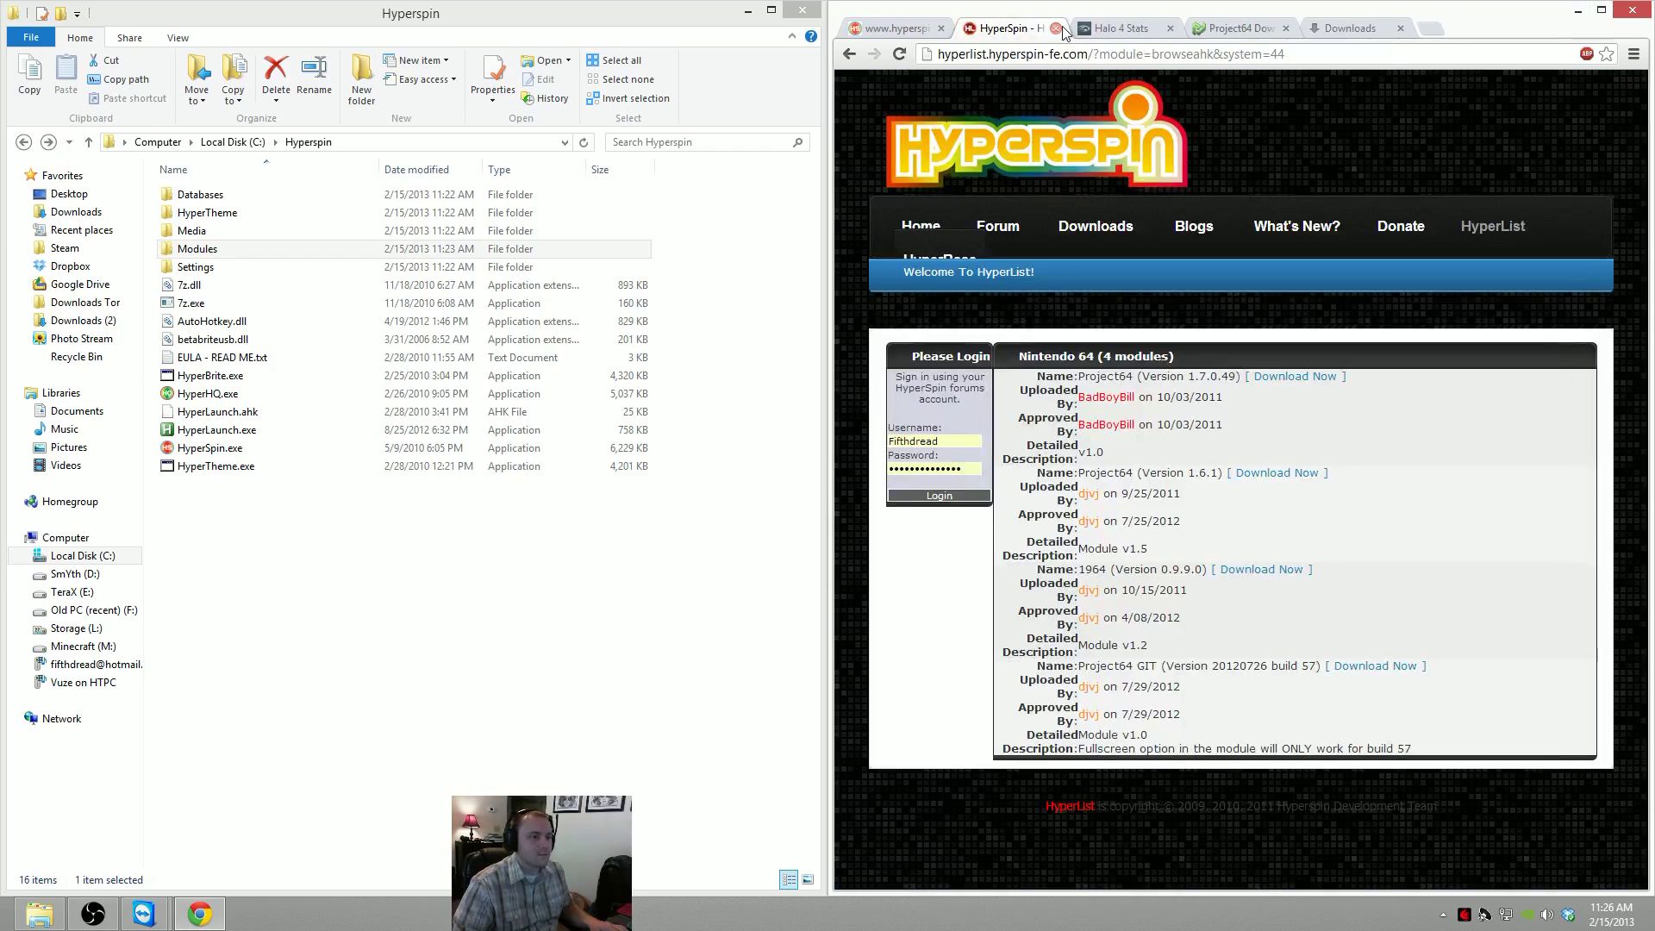
# Run HyperLaunch.exe from the Hyperspin folder, look through its System Name choices without choosing one, and close it
pyautogui.click(425, 506)
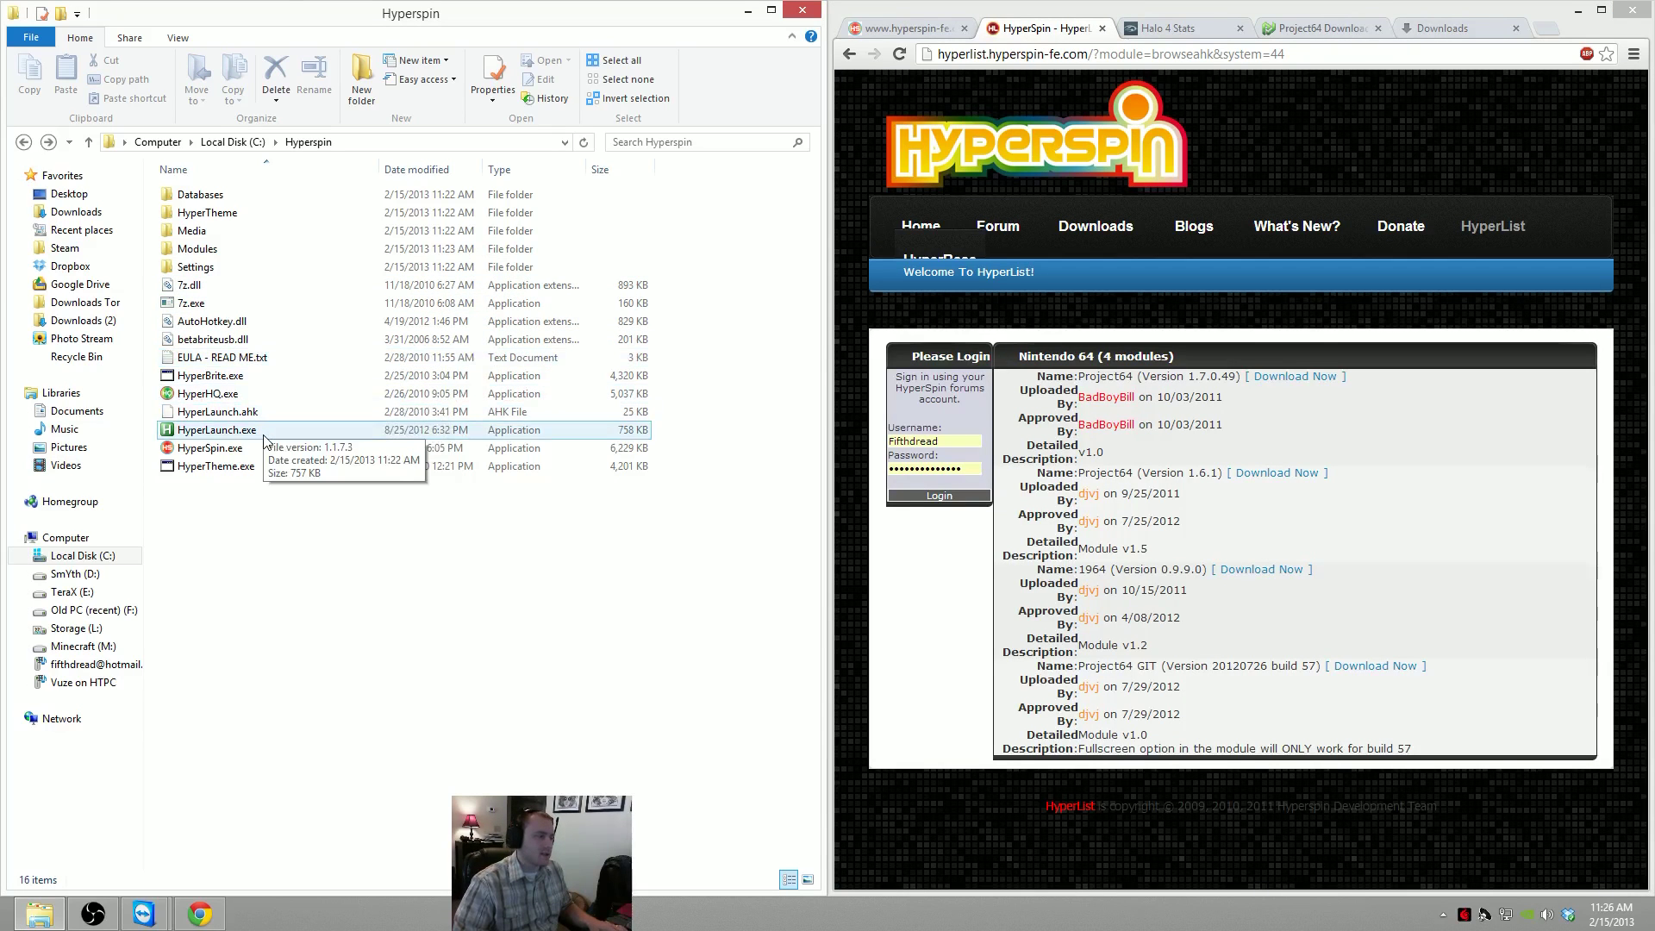
pyautogui.doubleClick(382, 433)
pyautogui.moveTo(896, 351); pyautogui.dragTo(590, 470)
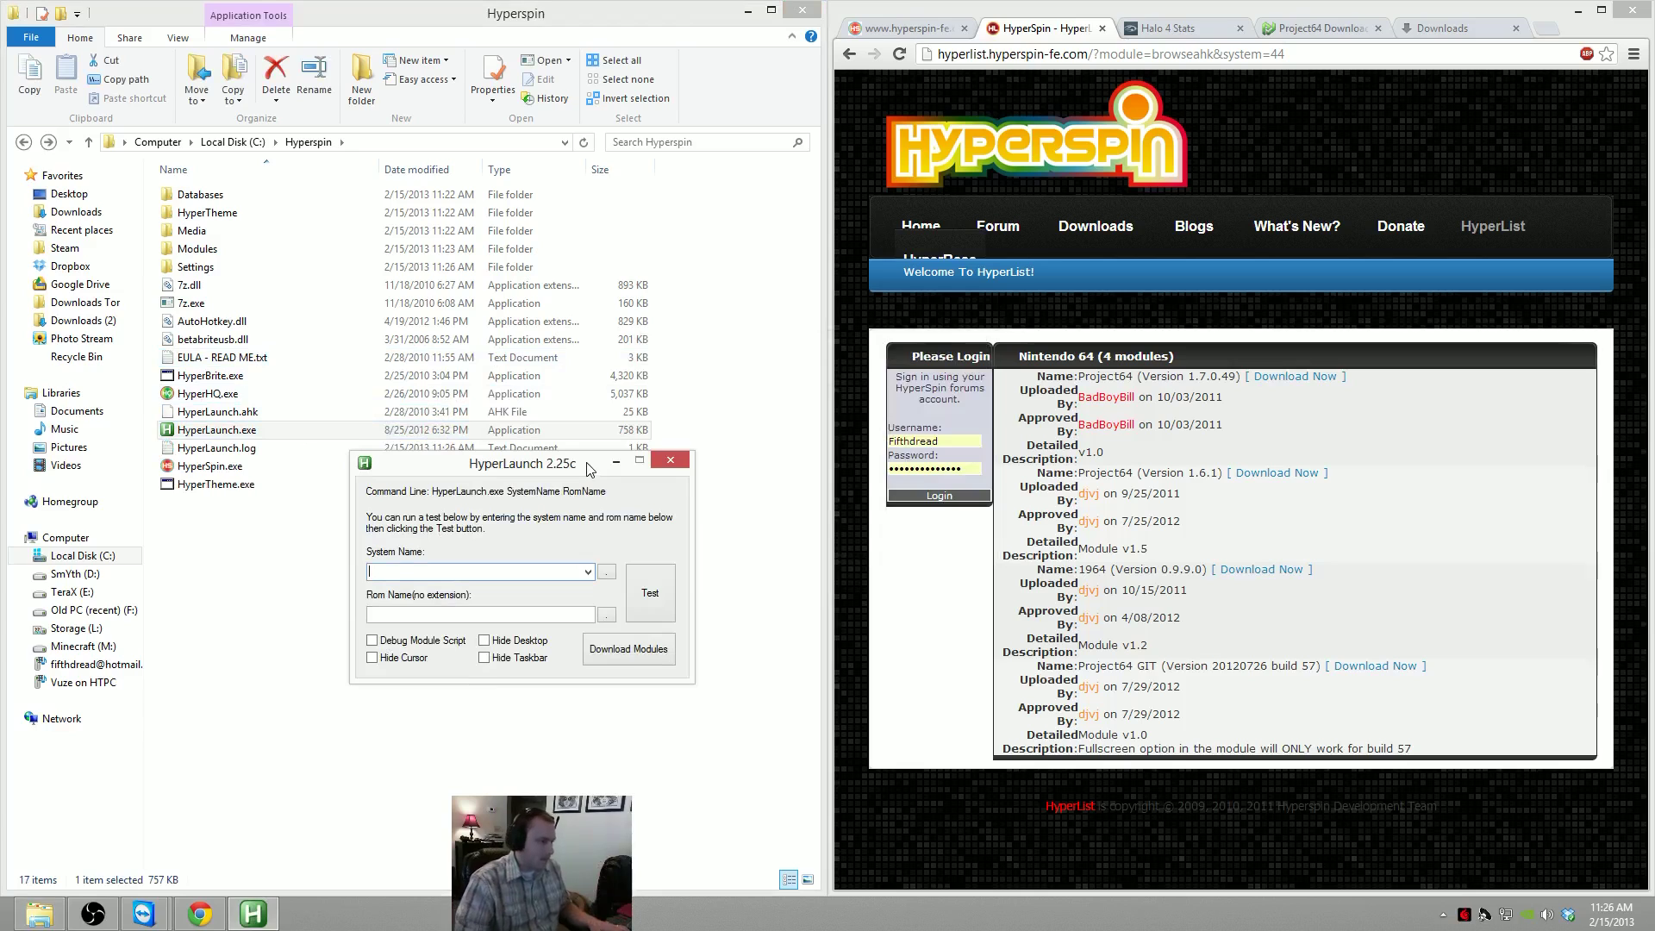
pyautogui.click(587, 573)
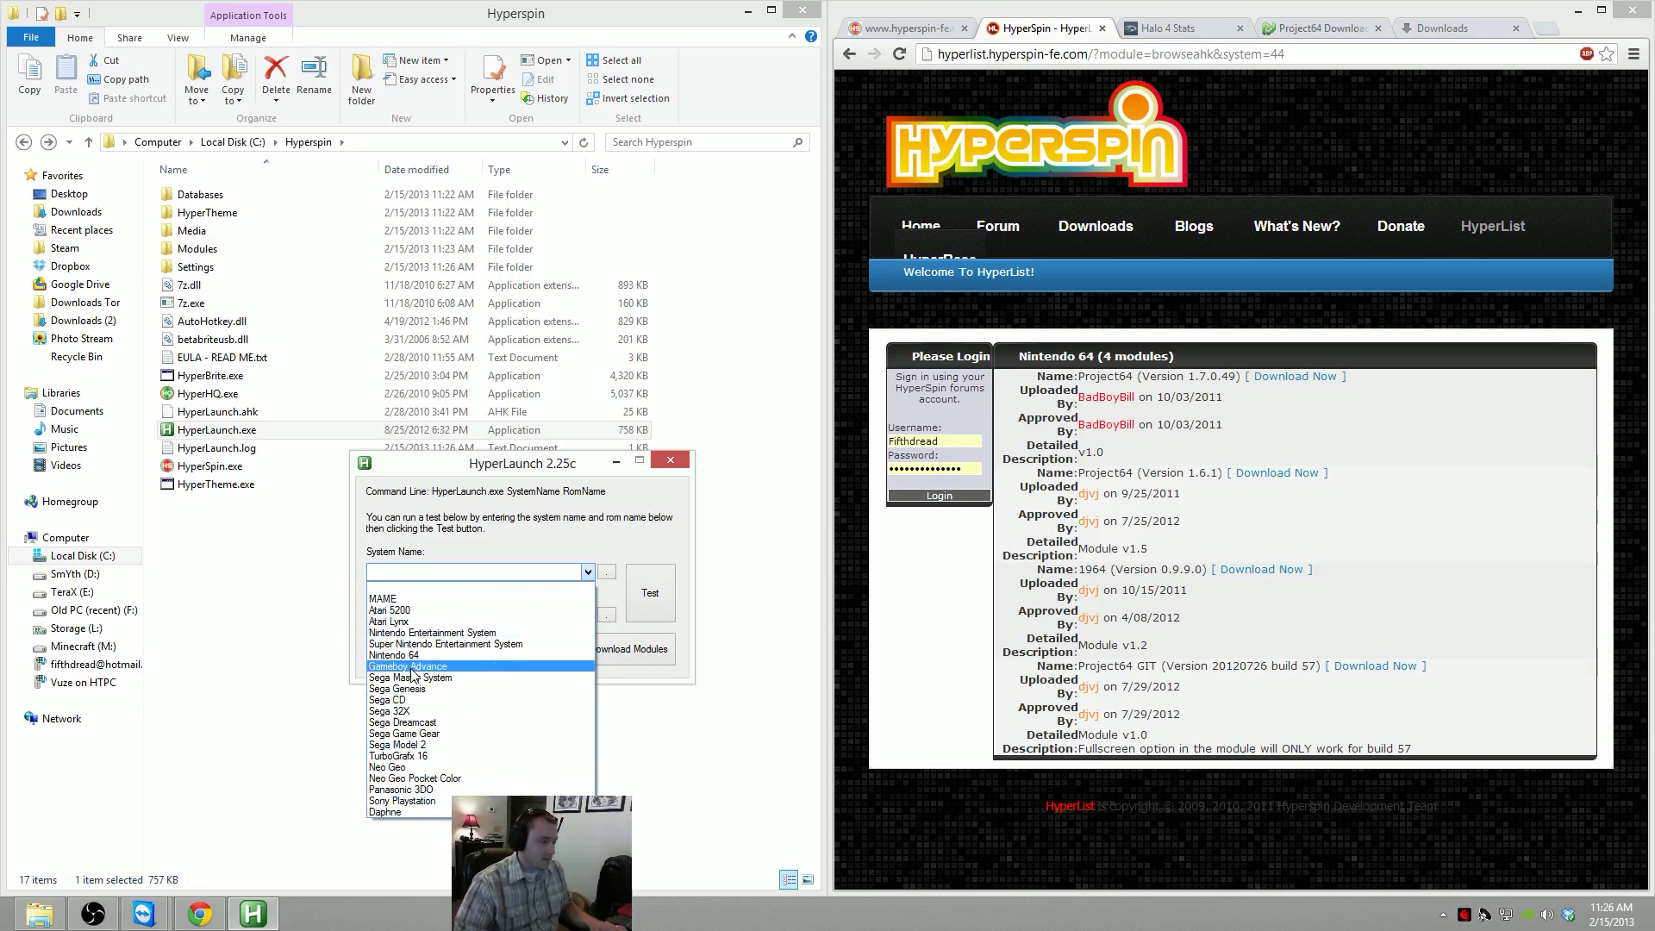
pyautogui.click(550, 556)
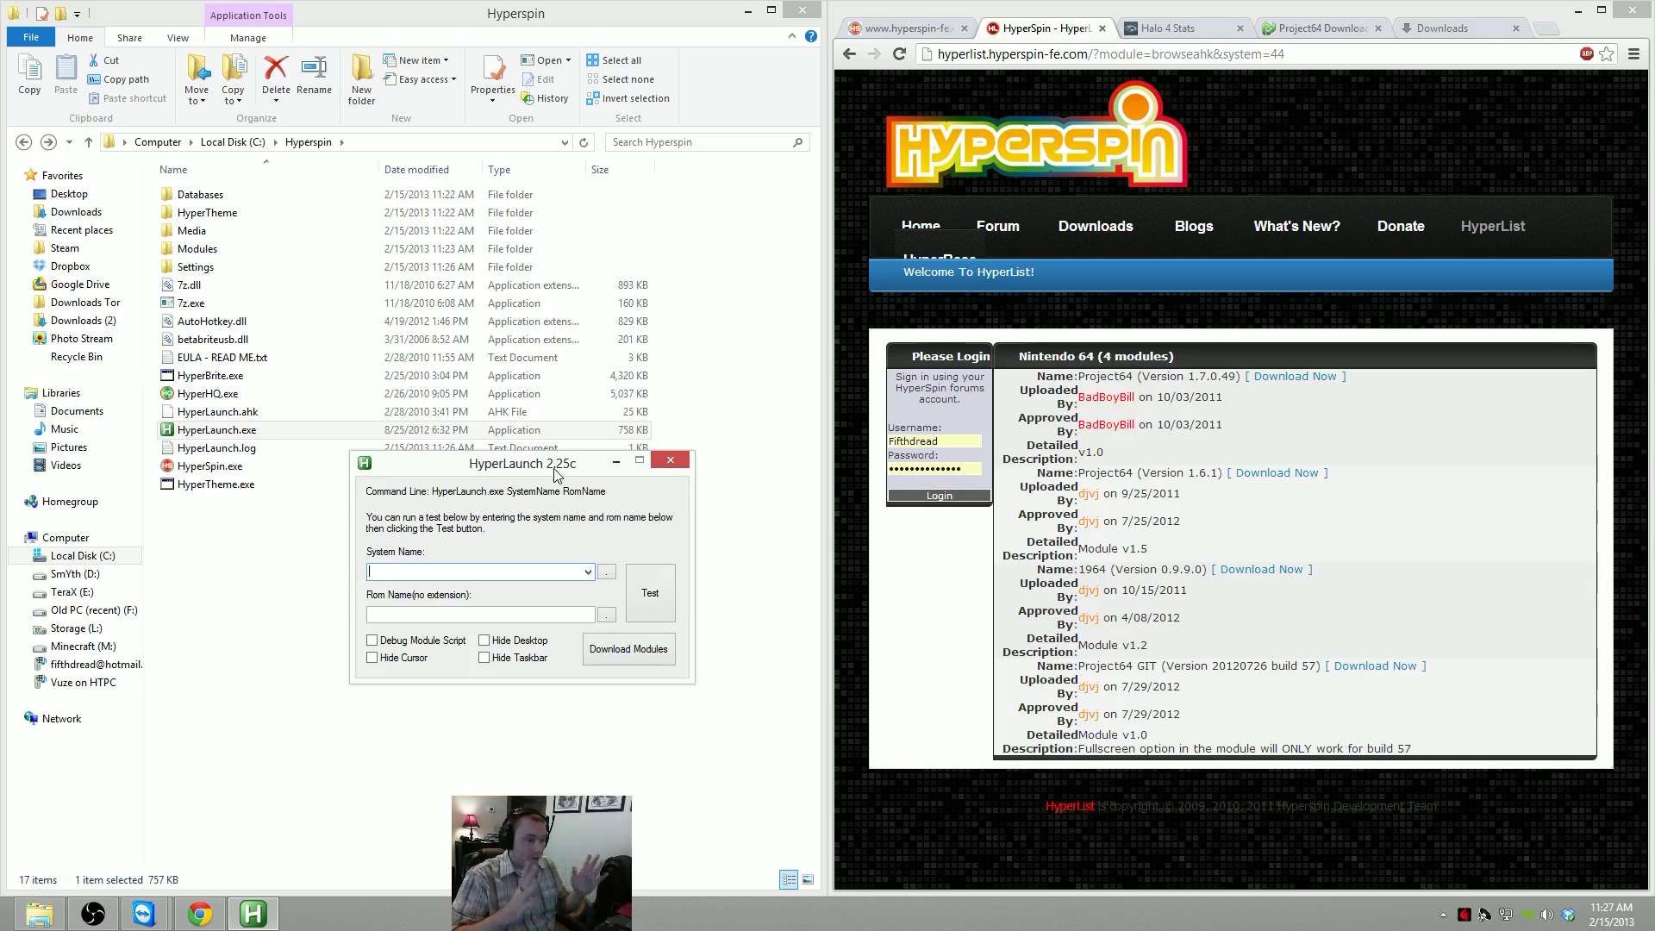
pyautogui.click(671, 461)
# Open Task Manager beside the Hyperspin folder and view its performance graphs and process list
pyautogui.rightClick(492, 914)
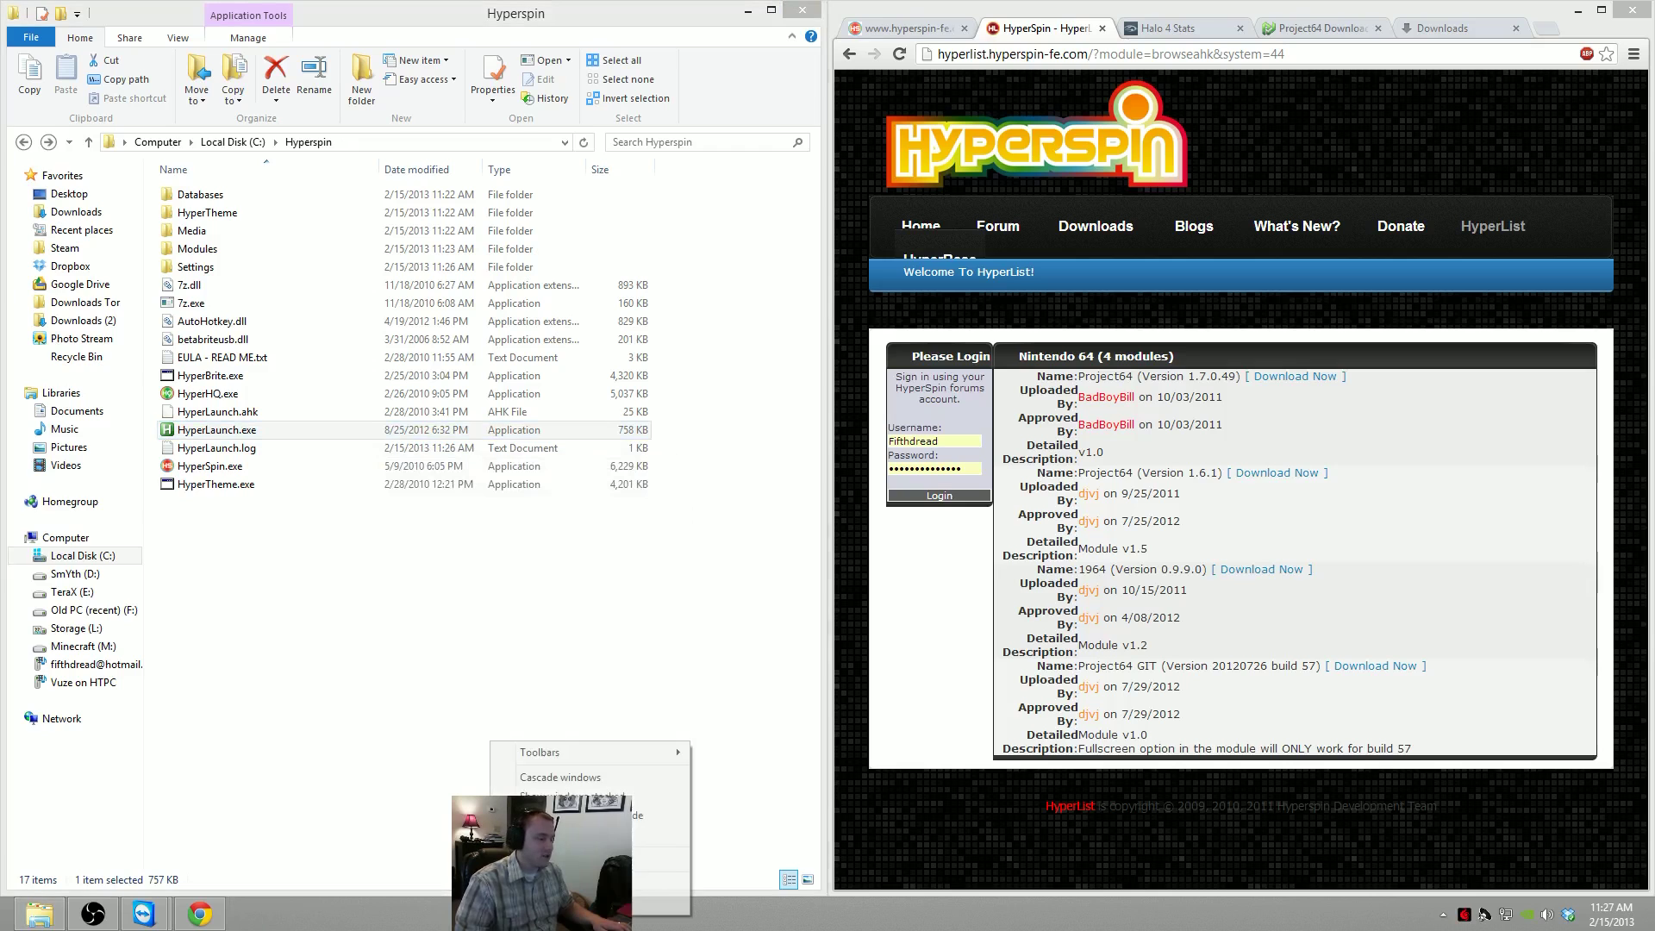
pyautogui.click(569, 859)
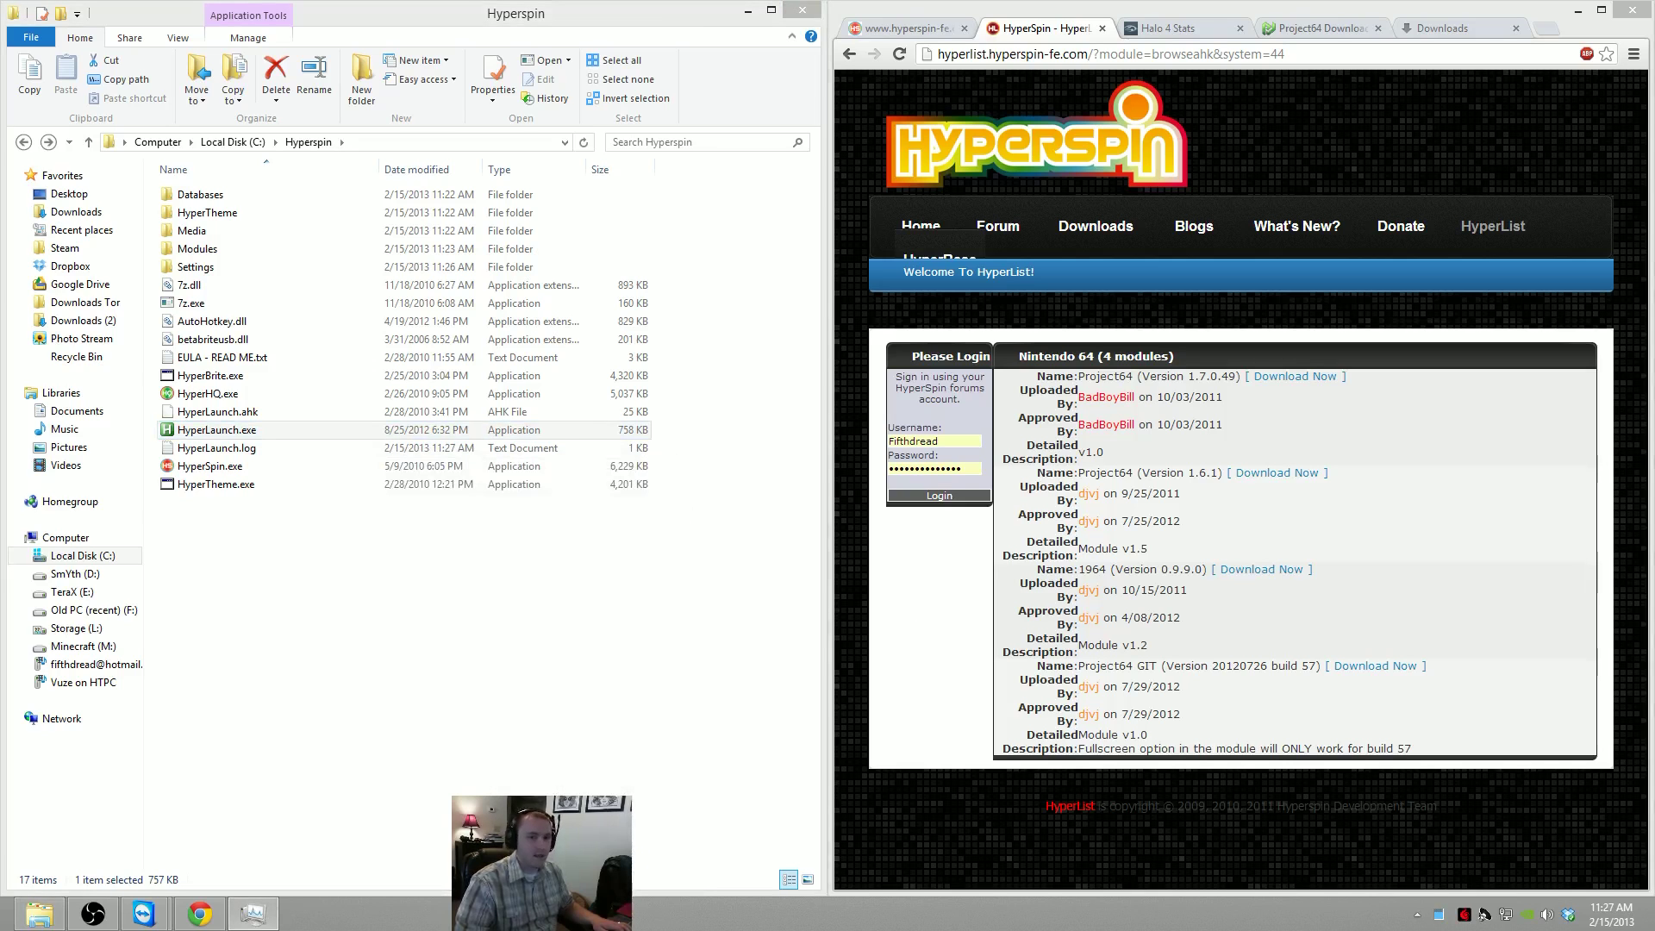
pyautogui.moveTo(1654, 259); pyautogui.dragTo(931, 131)
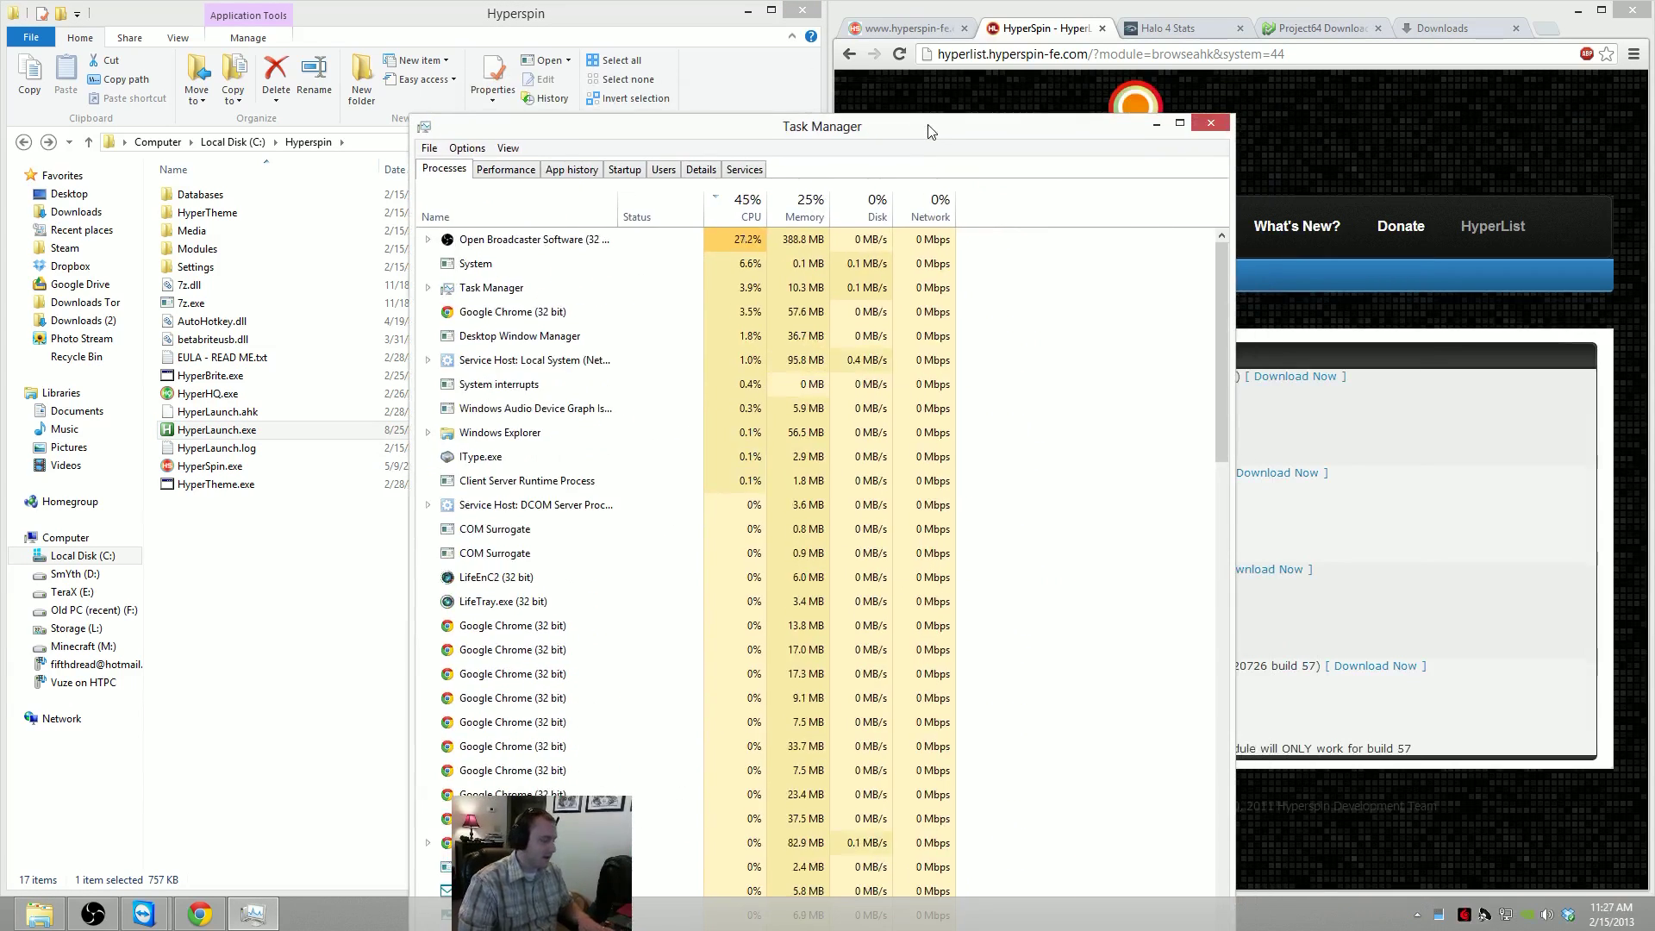
pyautogui.press('super+Right')
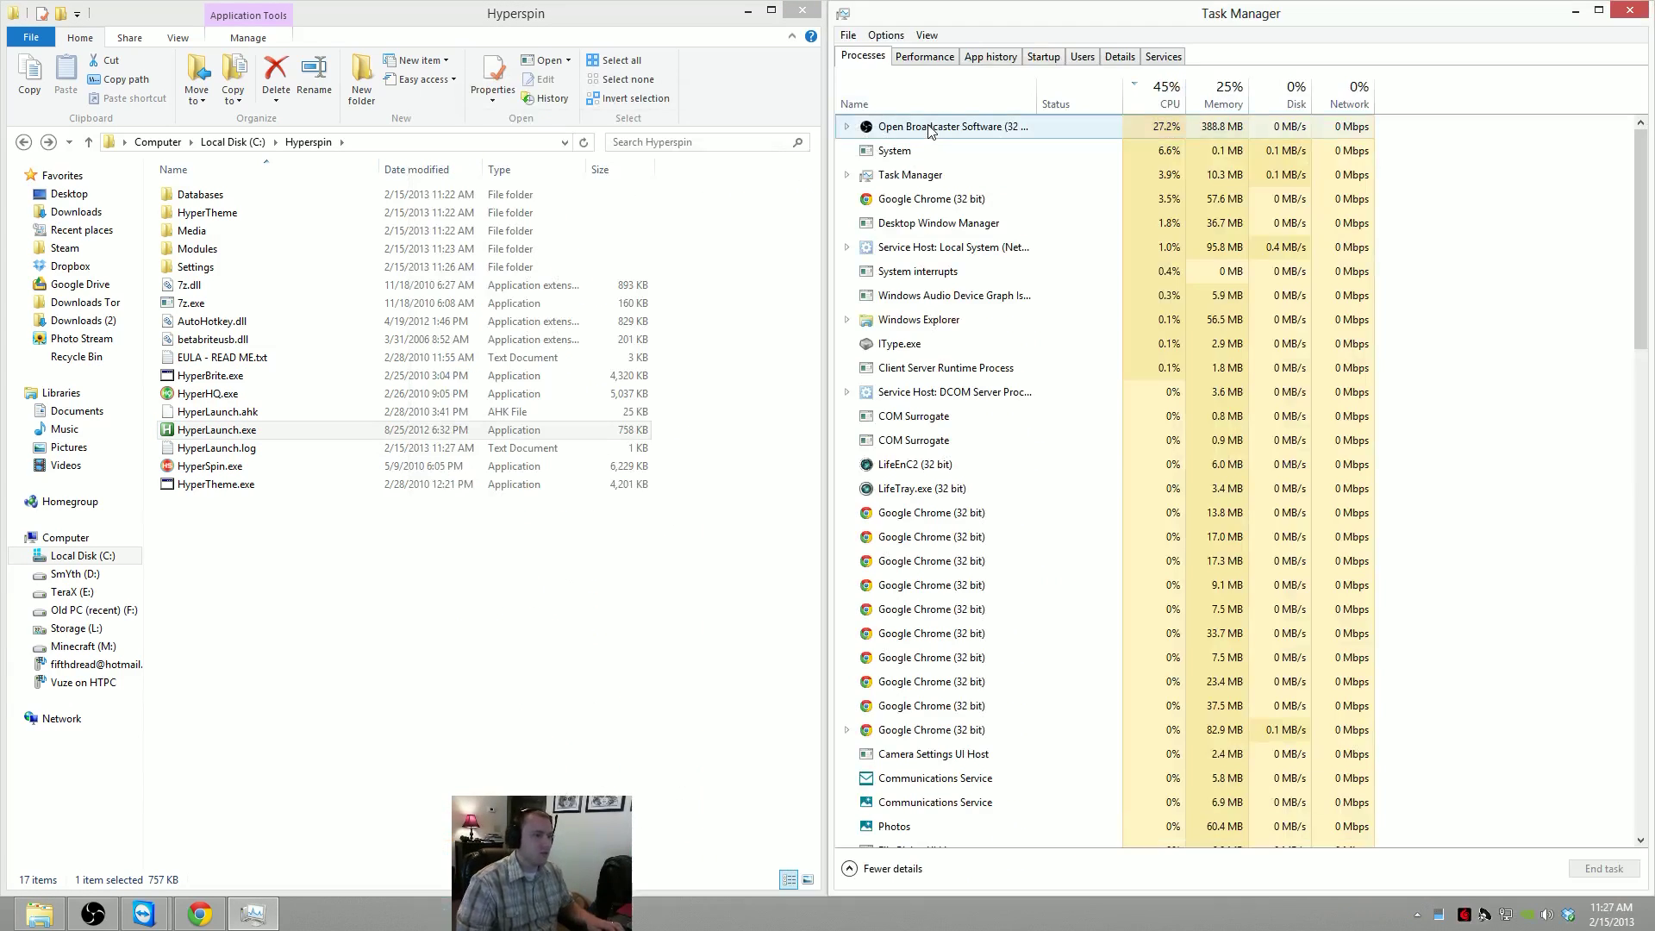
pyautogui.click(926, 58)
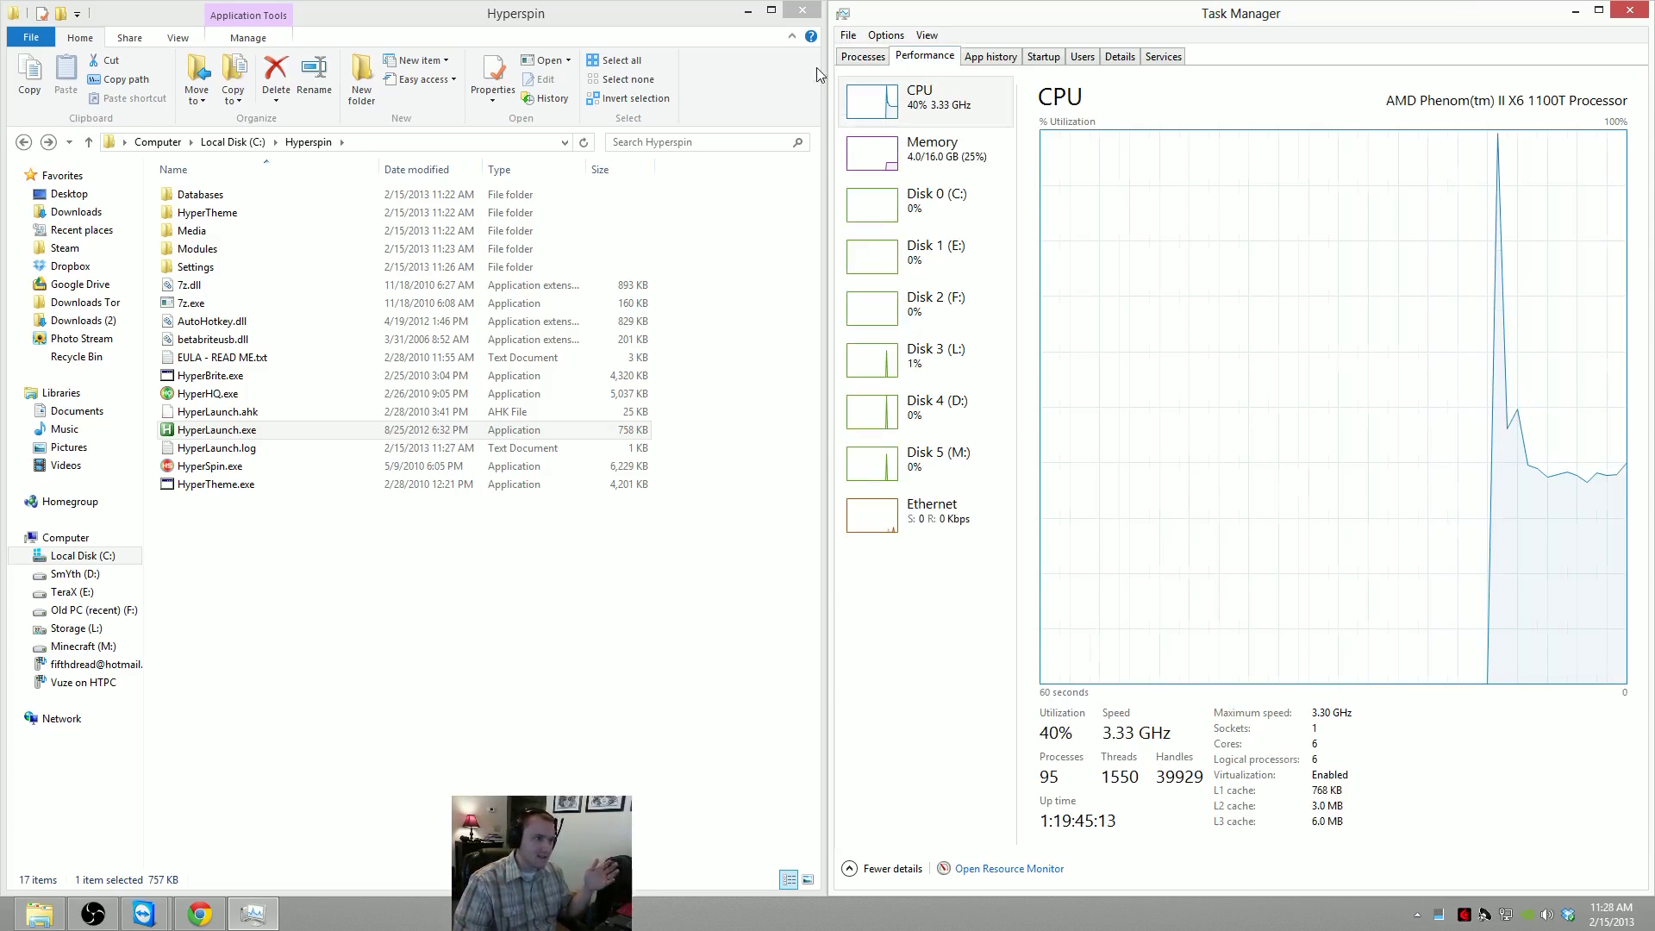
pyautogui.click(851, 59)
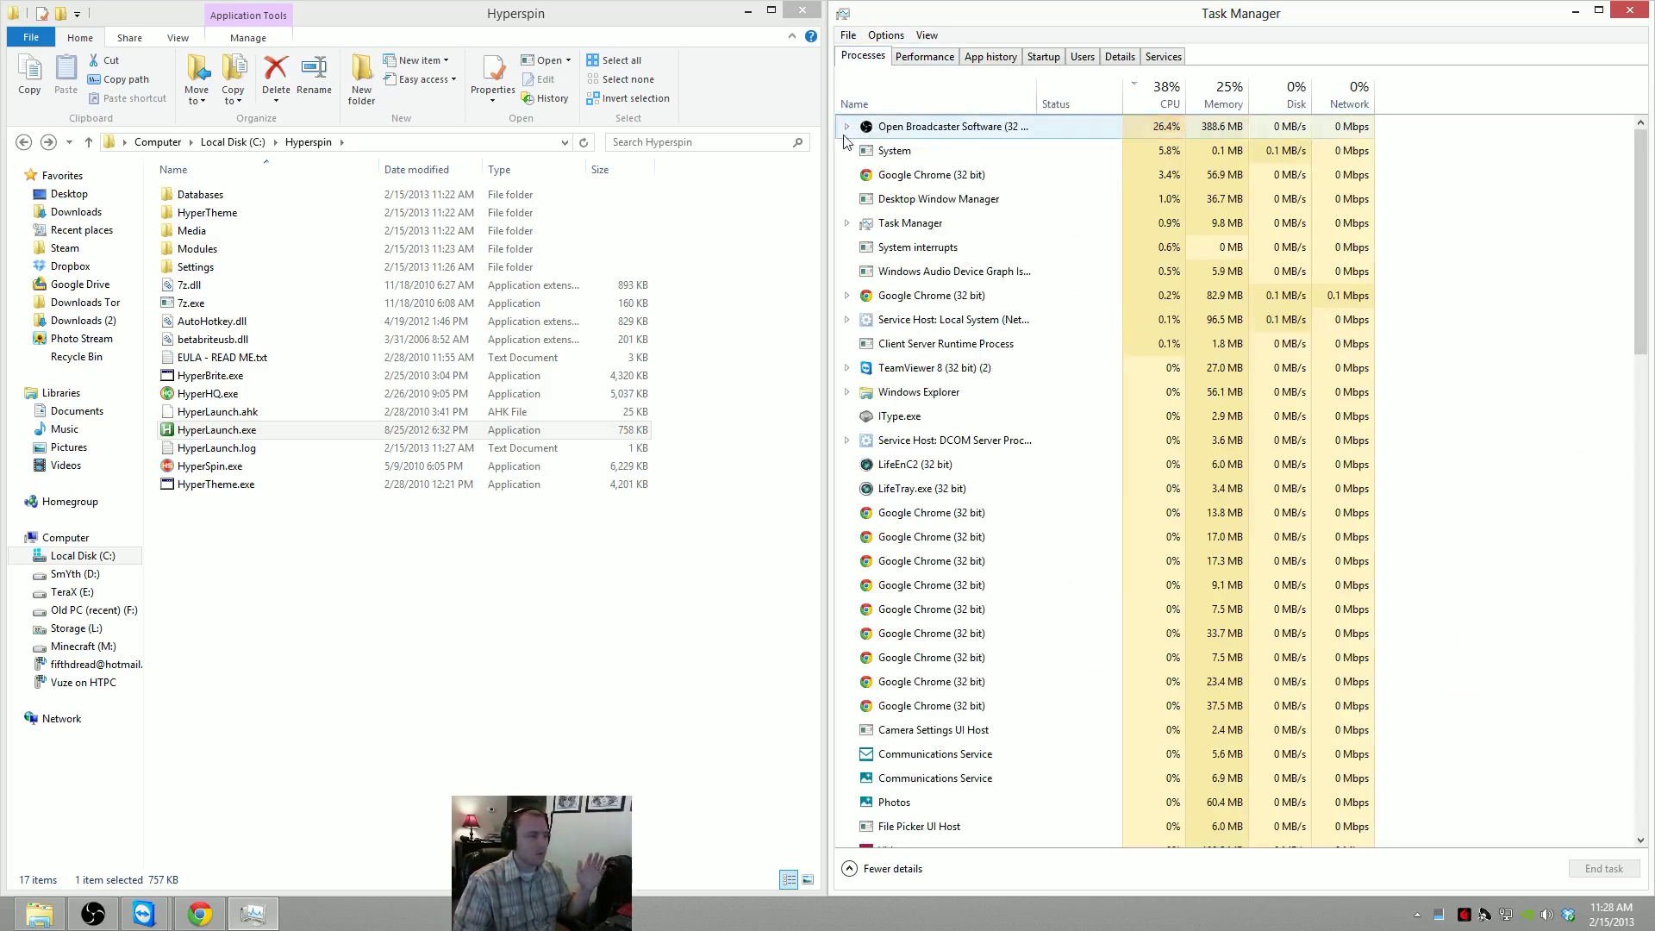
# Run HyperLaunch.exe again, locate its process in Task Manager sorted by name, and close both programs
pyautogui.doubleClick(245, 436)
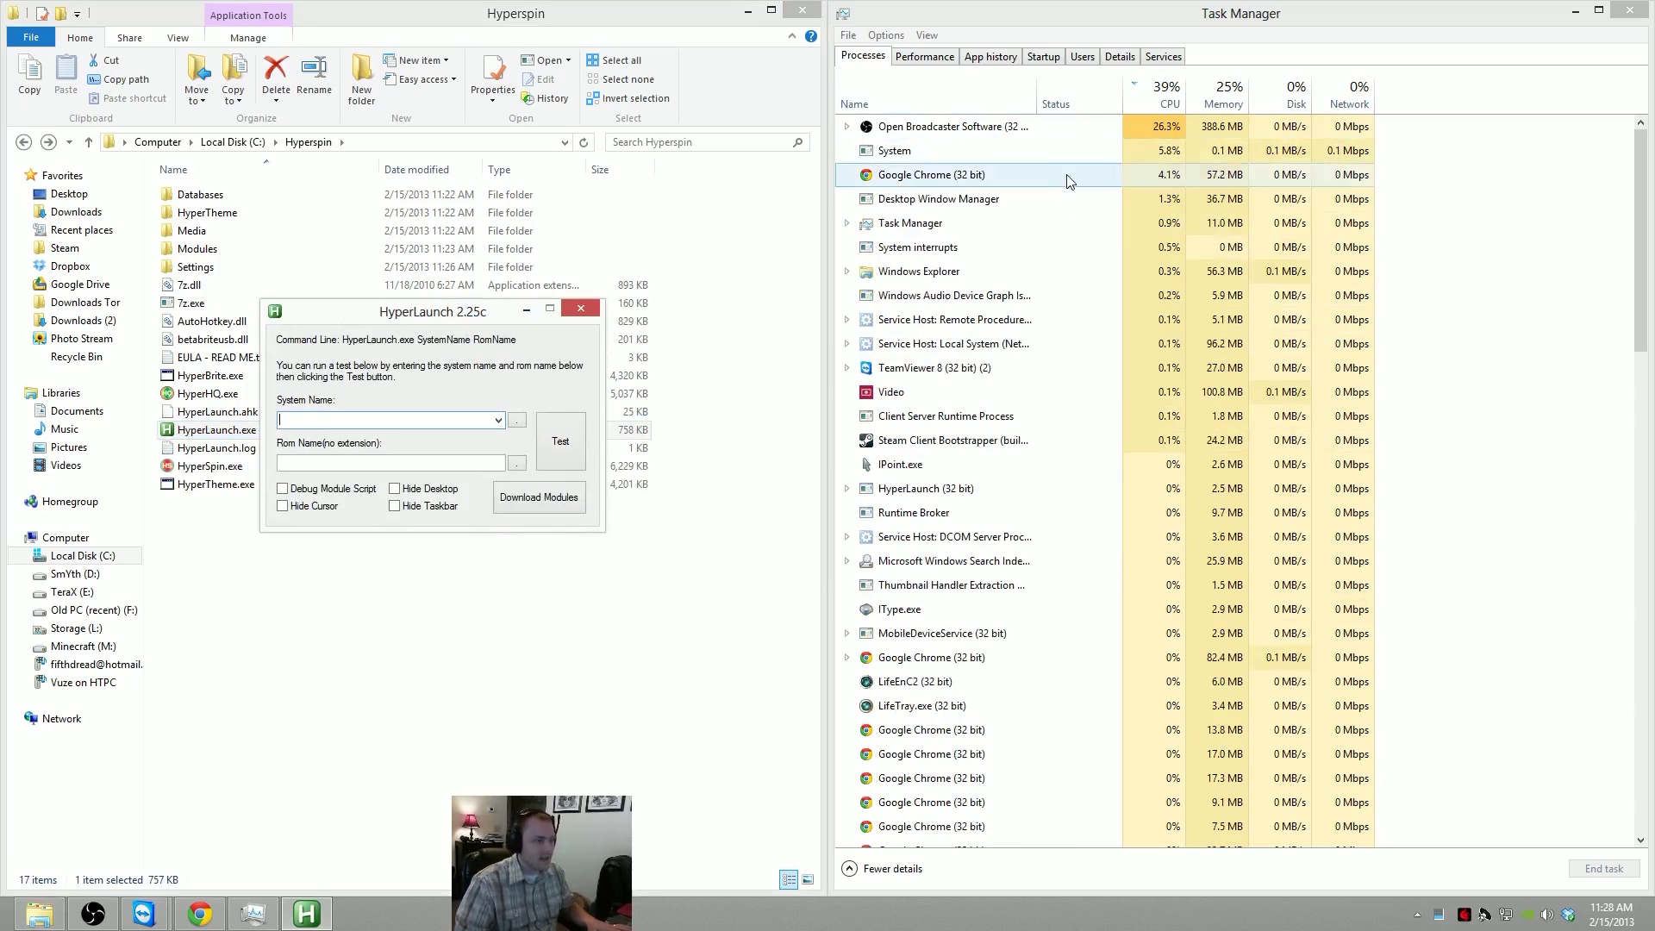
pyautogui.click(931, 99)
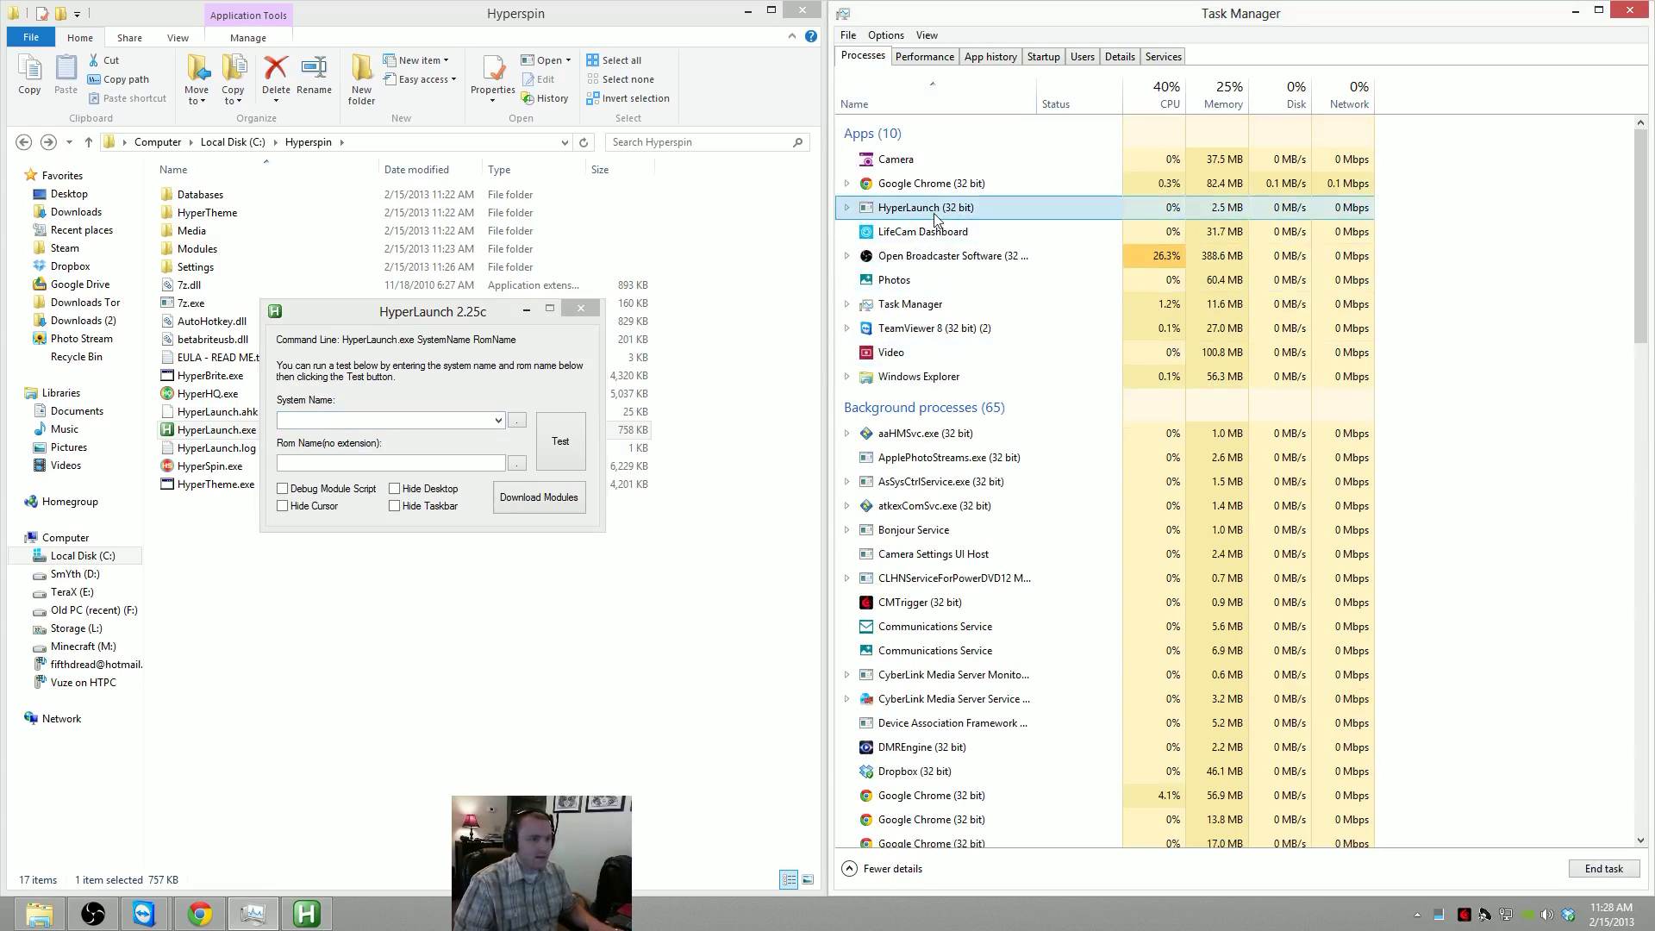
pyautogui.press('Delete')
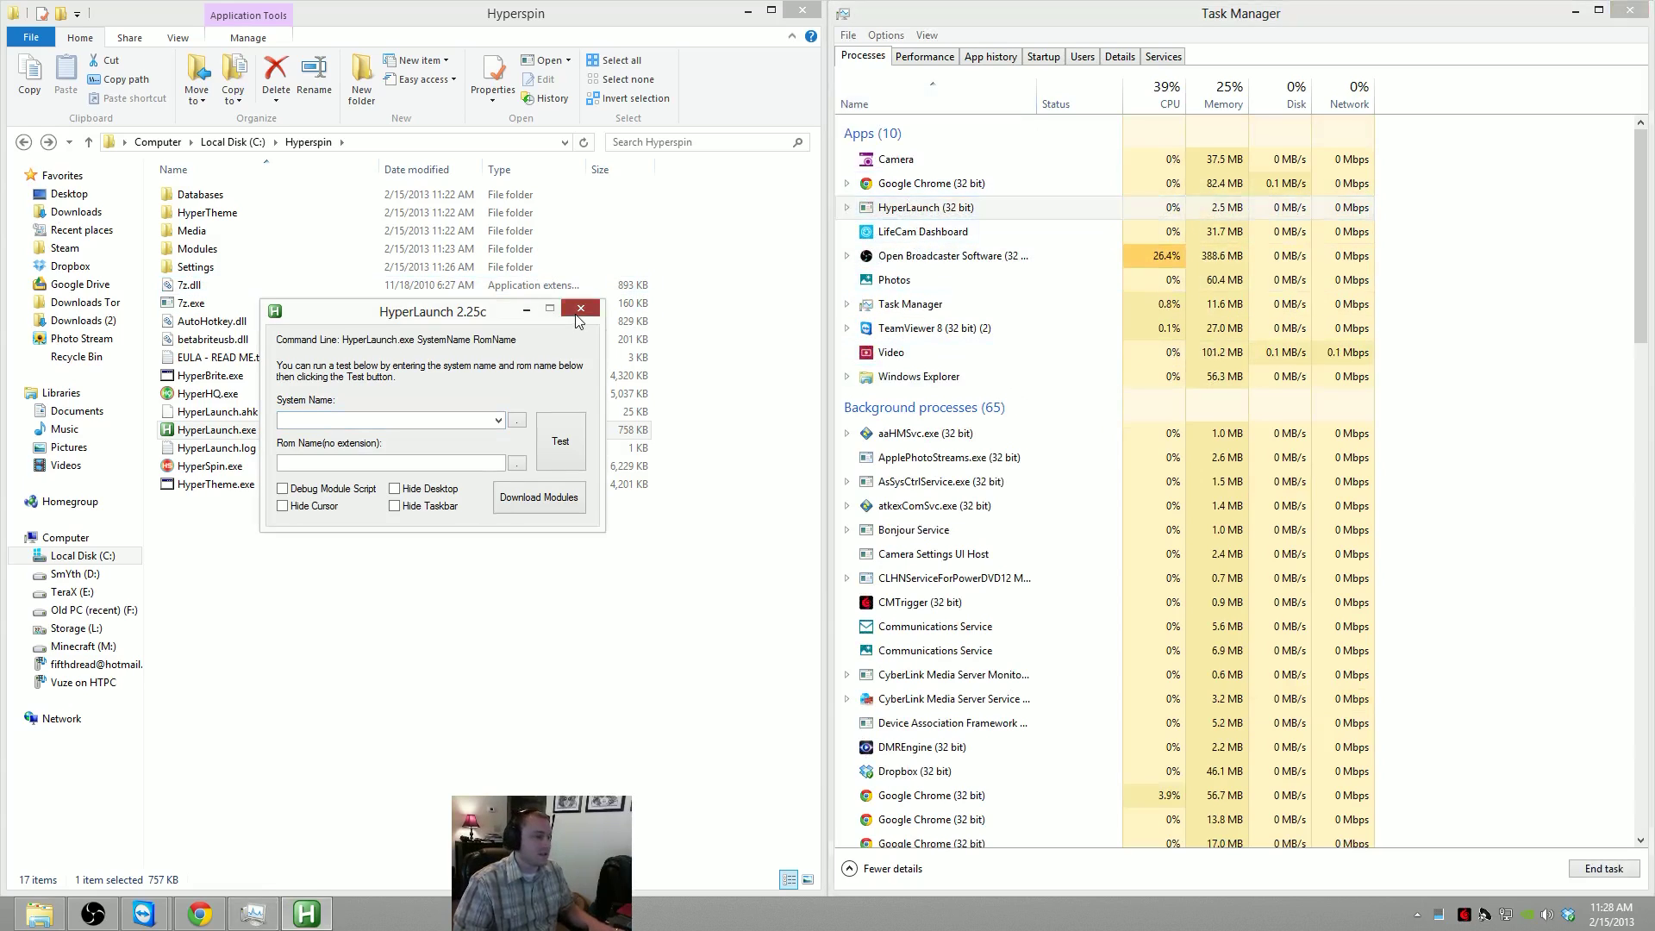
pyautogui.click(1629, 10)
pyautogui.click(605, 653)
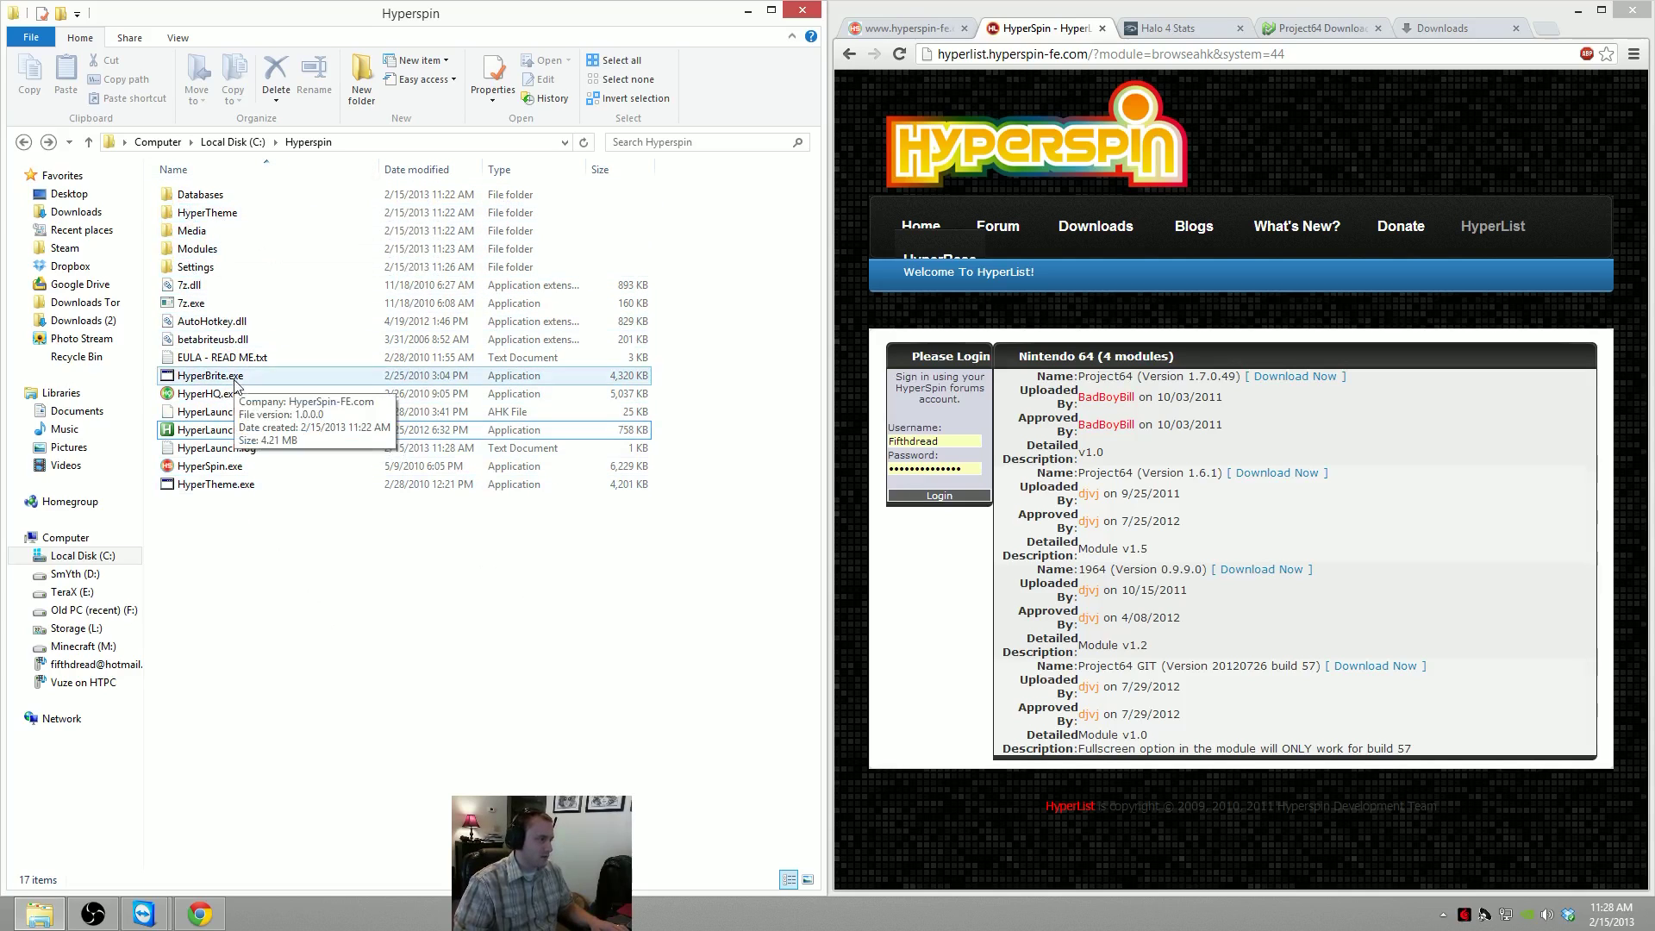
# Open HyperHQ.exe and review its main settings for screen, optimizer, attract, sound, startup/exit and tools, returning to General
pyautogui.click(232, 395)
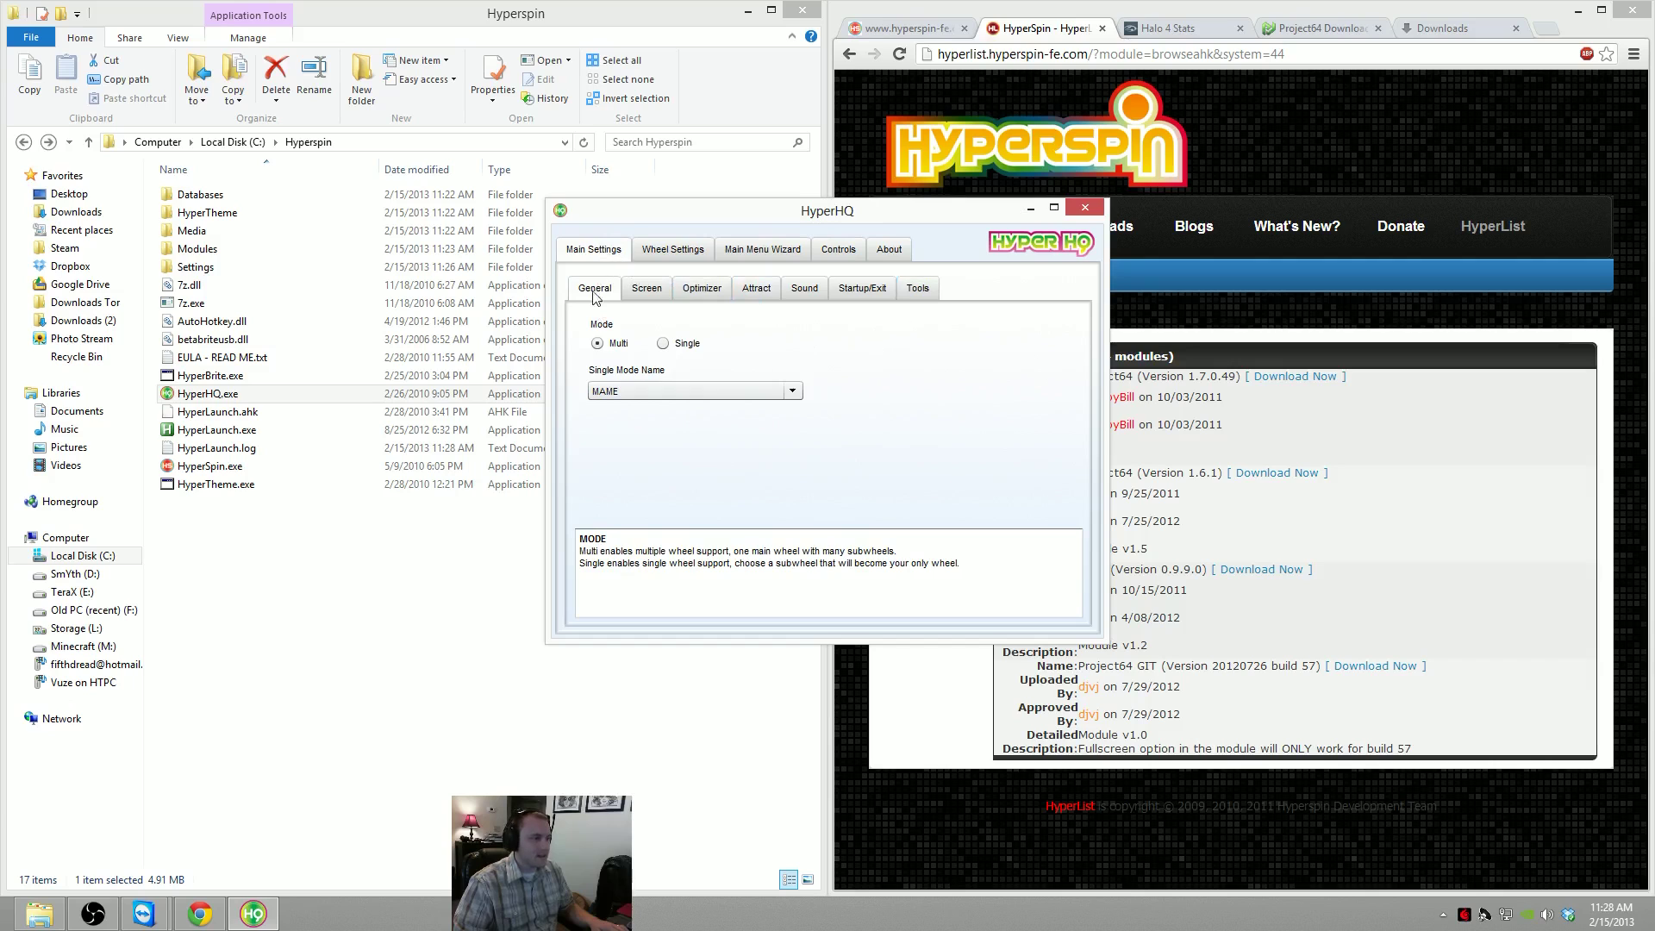
pyautogui.click(646, 287)
pyautogui.click(702, 288)
pyautogui.click(756, 288)
pyautogui.click(804, 288)
pyautogui.click(756, 288)
pyautogui.click(804, 288)
pyautogui.click(862, 288)
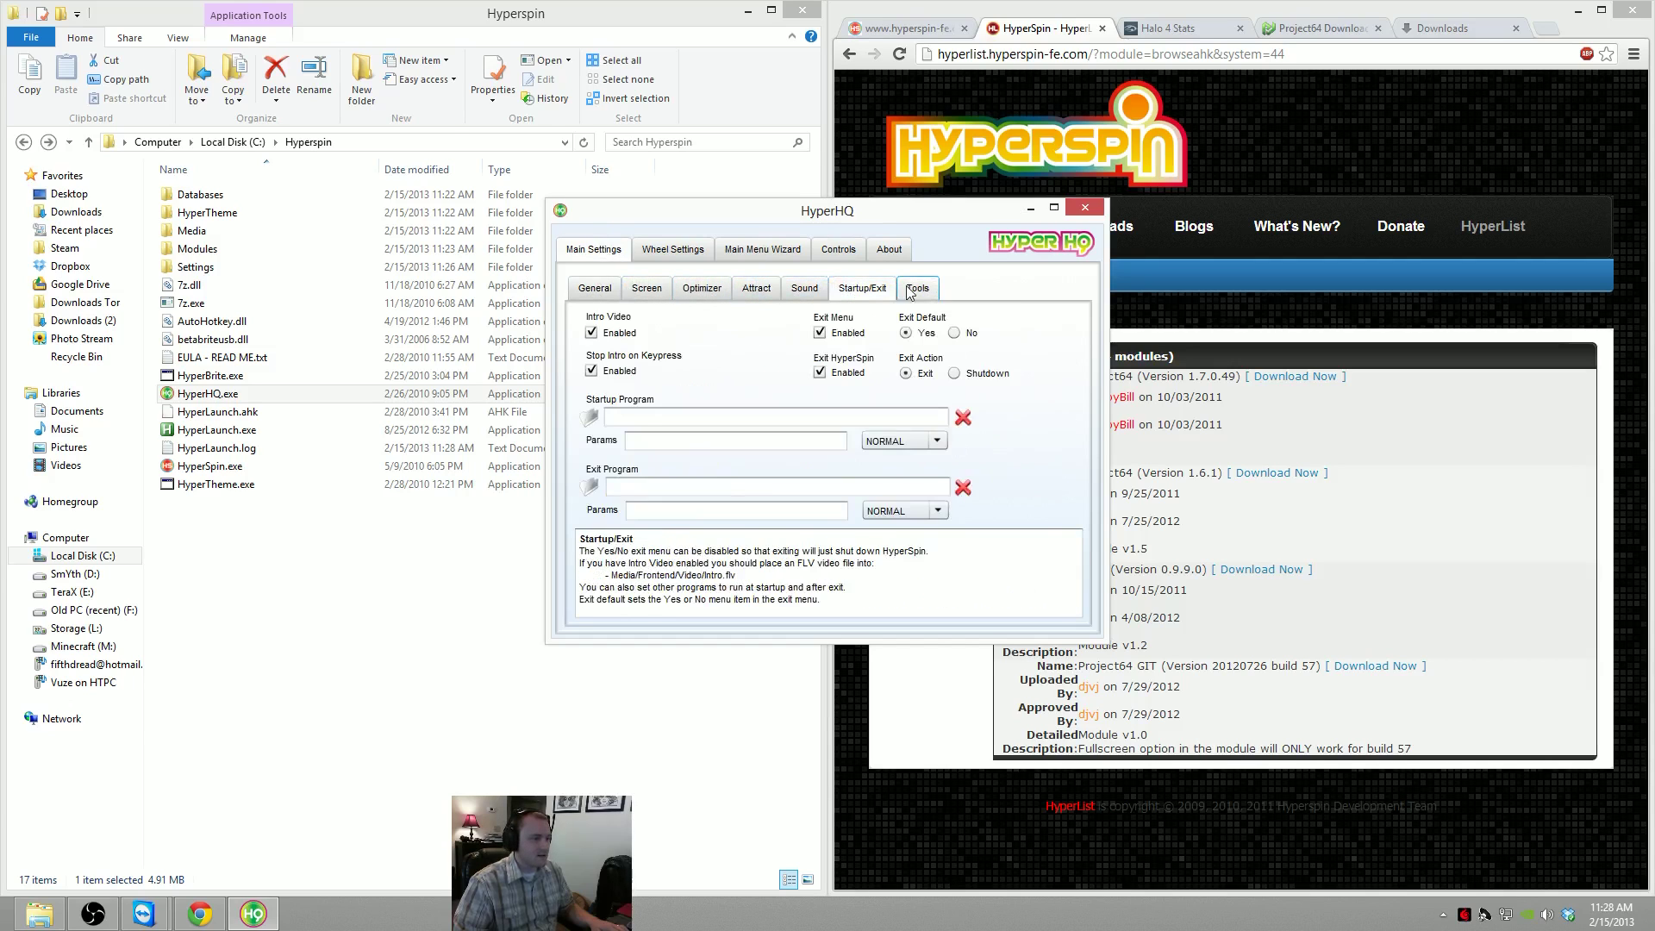
pyautogui.click(917, 289)
pyautogui.click(595, 290)
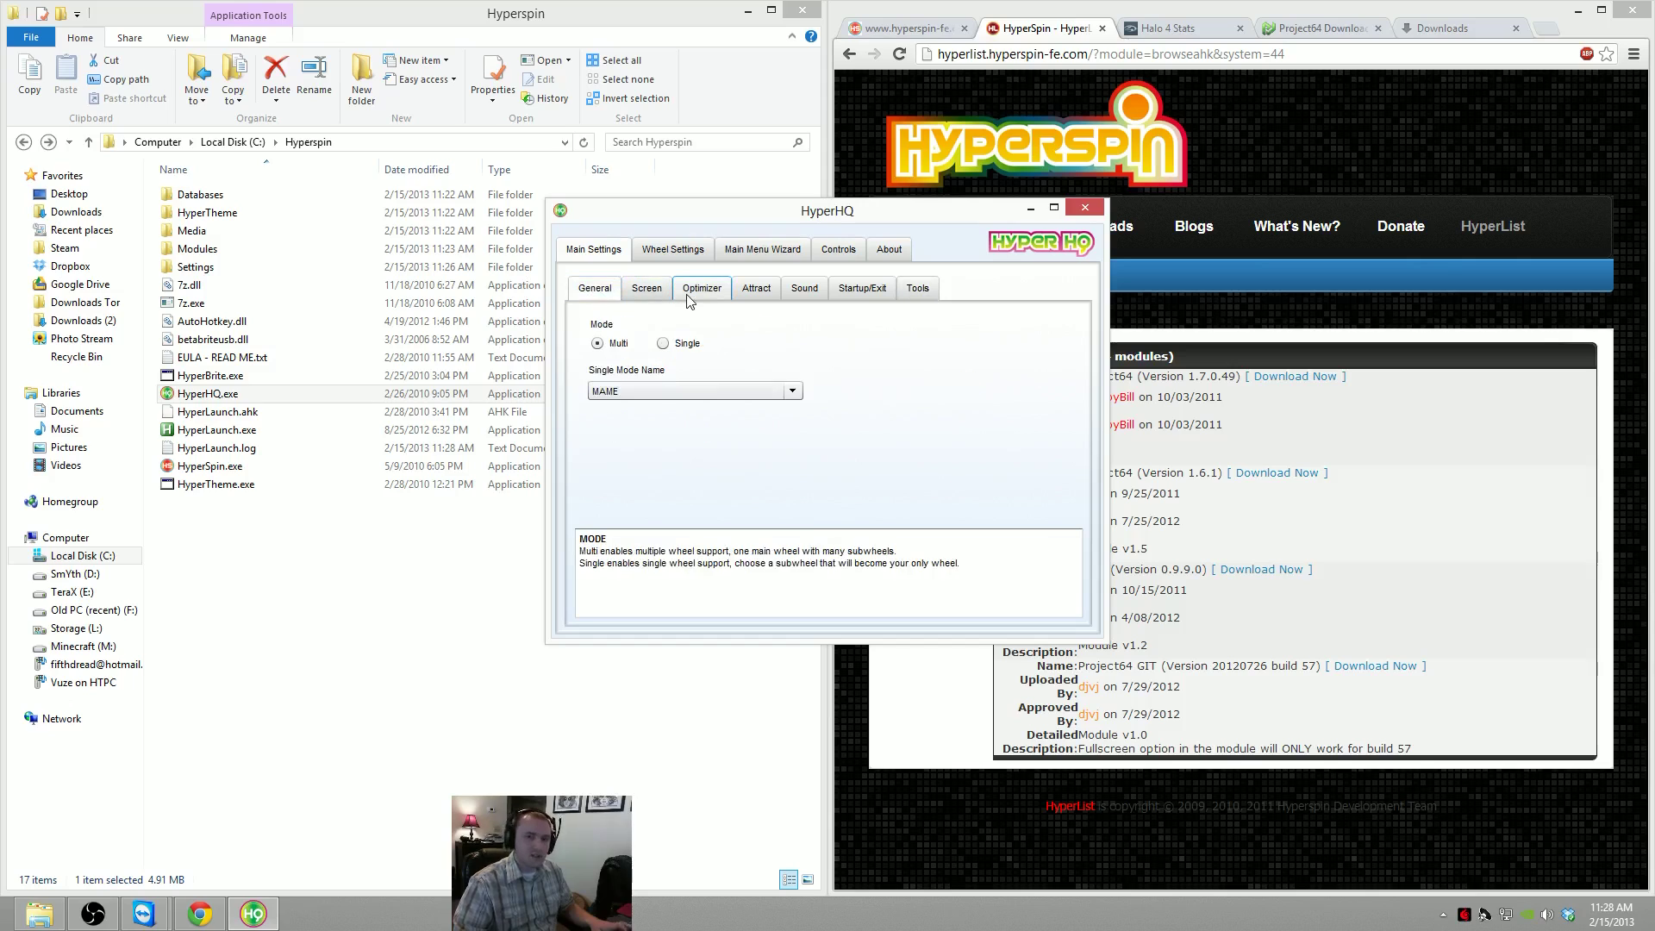
# Try Single mode, return to Multi, and look through the Single Mode Name choices without changing the selection
pyautogui.click(661, 343)
pyautogui.click(598, 345)
pyautogui.click(733, 389)
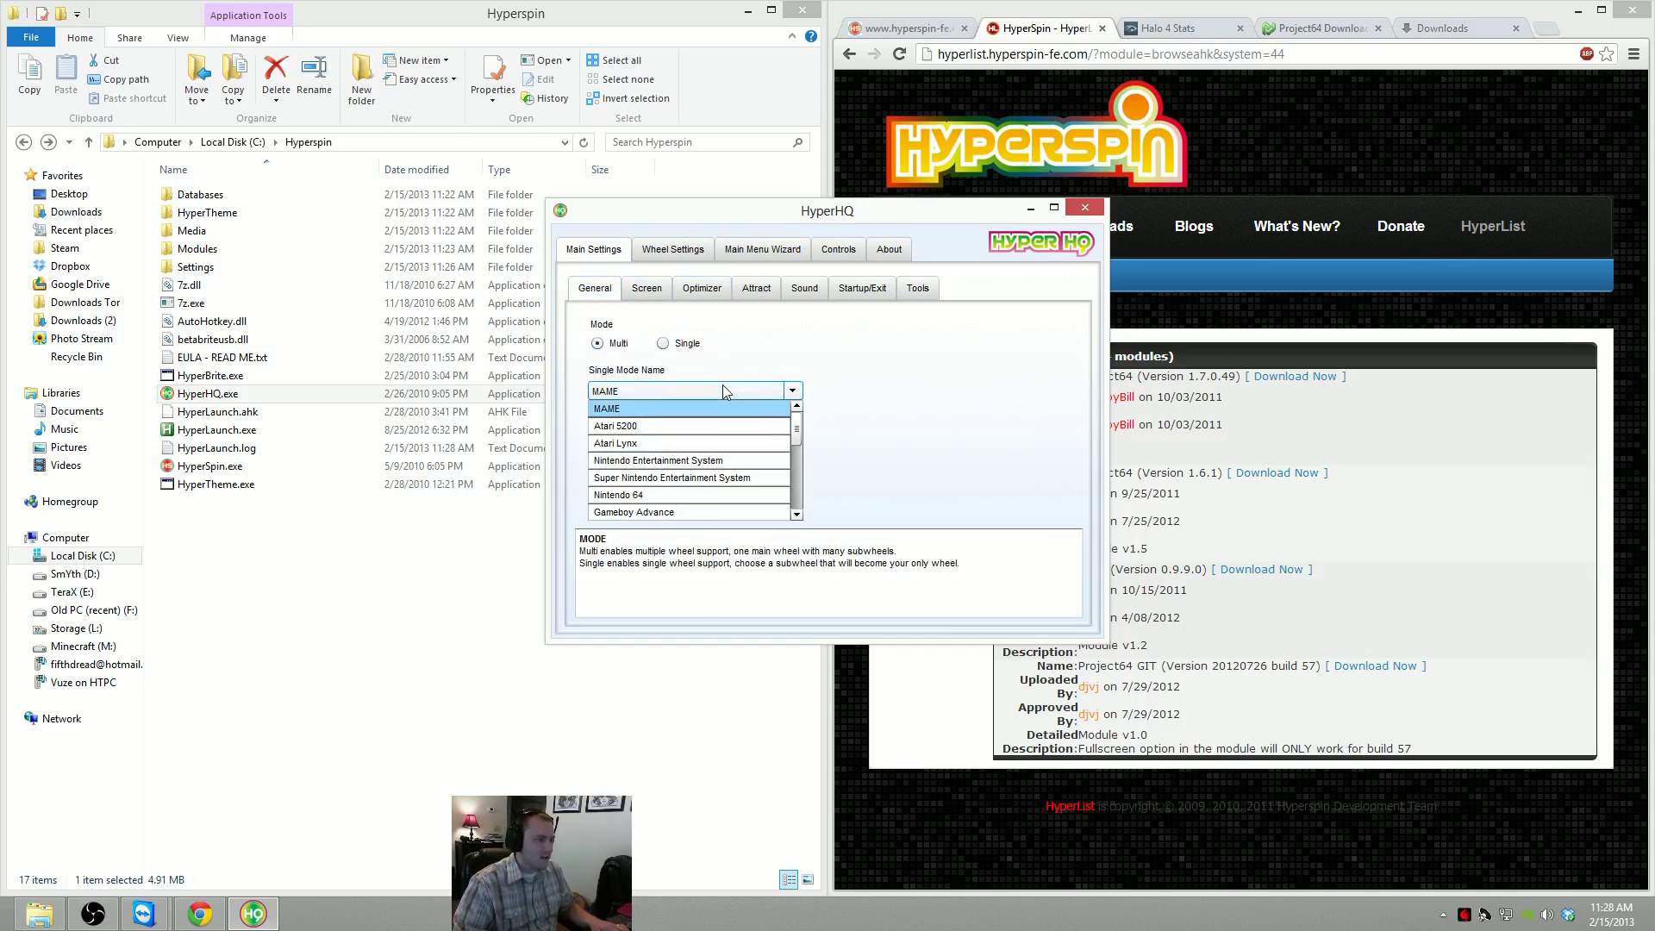
pyautogui.click(983, 418)
# Open the wheel settings in HyperHQ and choose the Nintendo 64 wheel
pyautogui.click(661, 248)
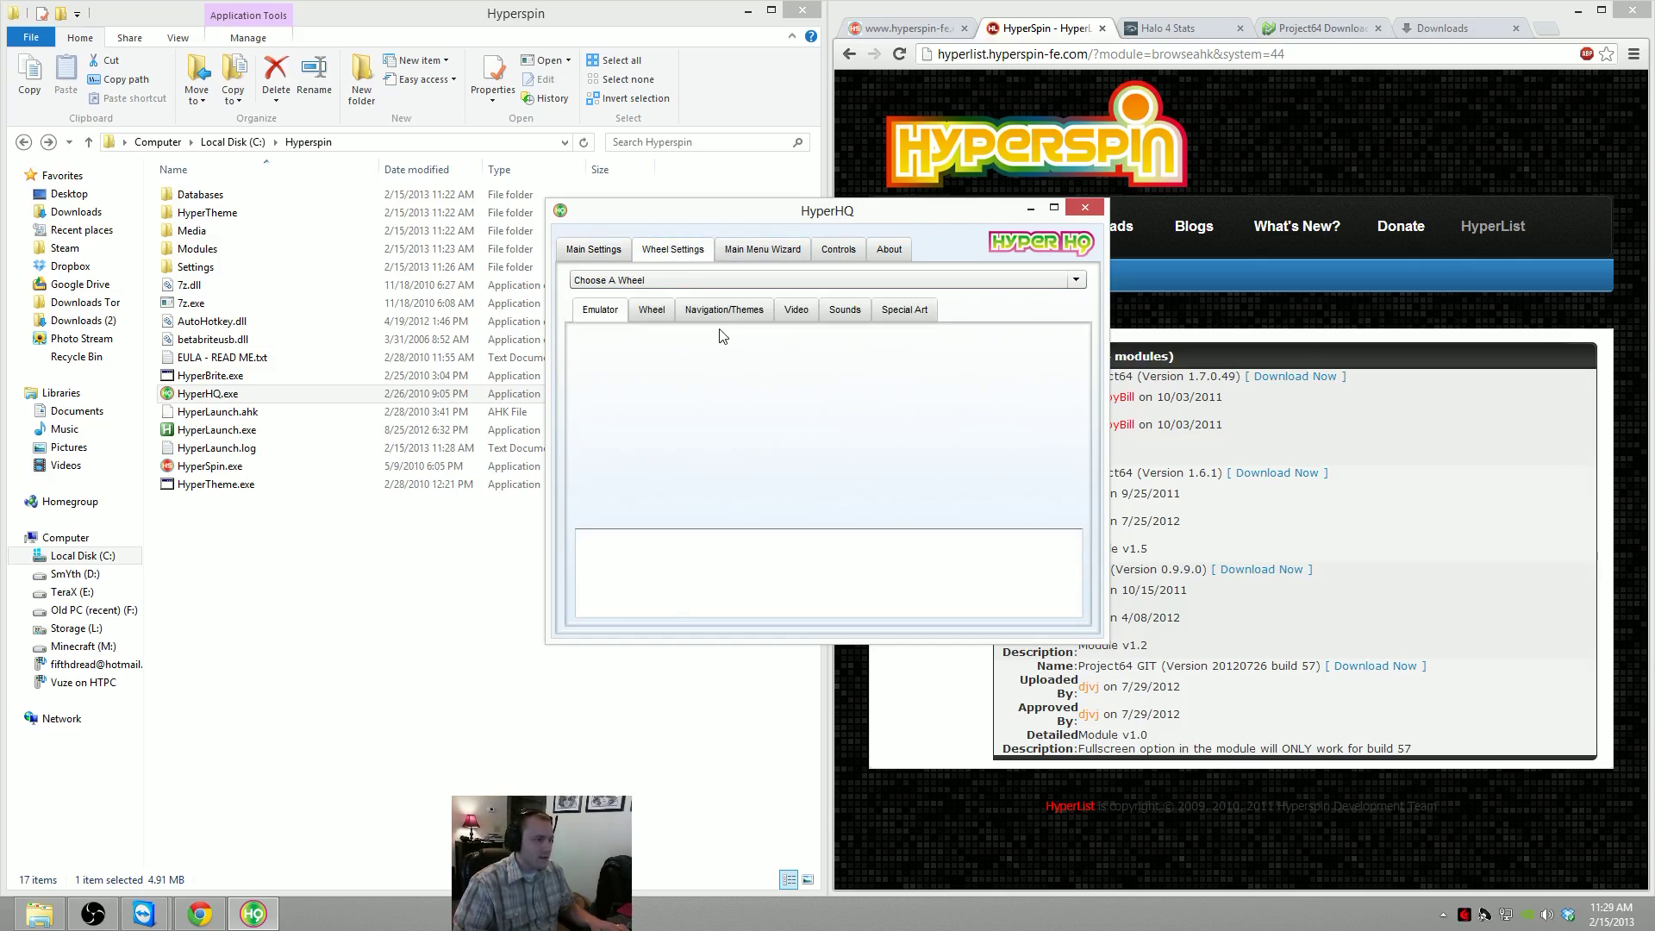
pyautogui.click(685, 279)
pyautogui.click(679, 278)
pyautogui.click(652, 280)
pyautogui.click(648, 314)
pyautogui.click(652, 283)
pyautogui.click(645, 410)
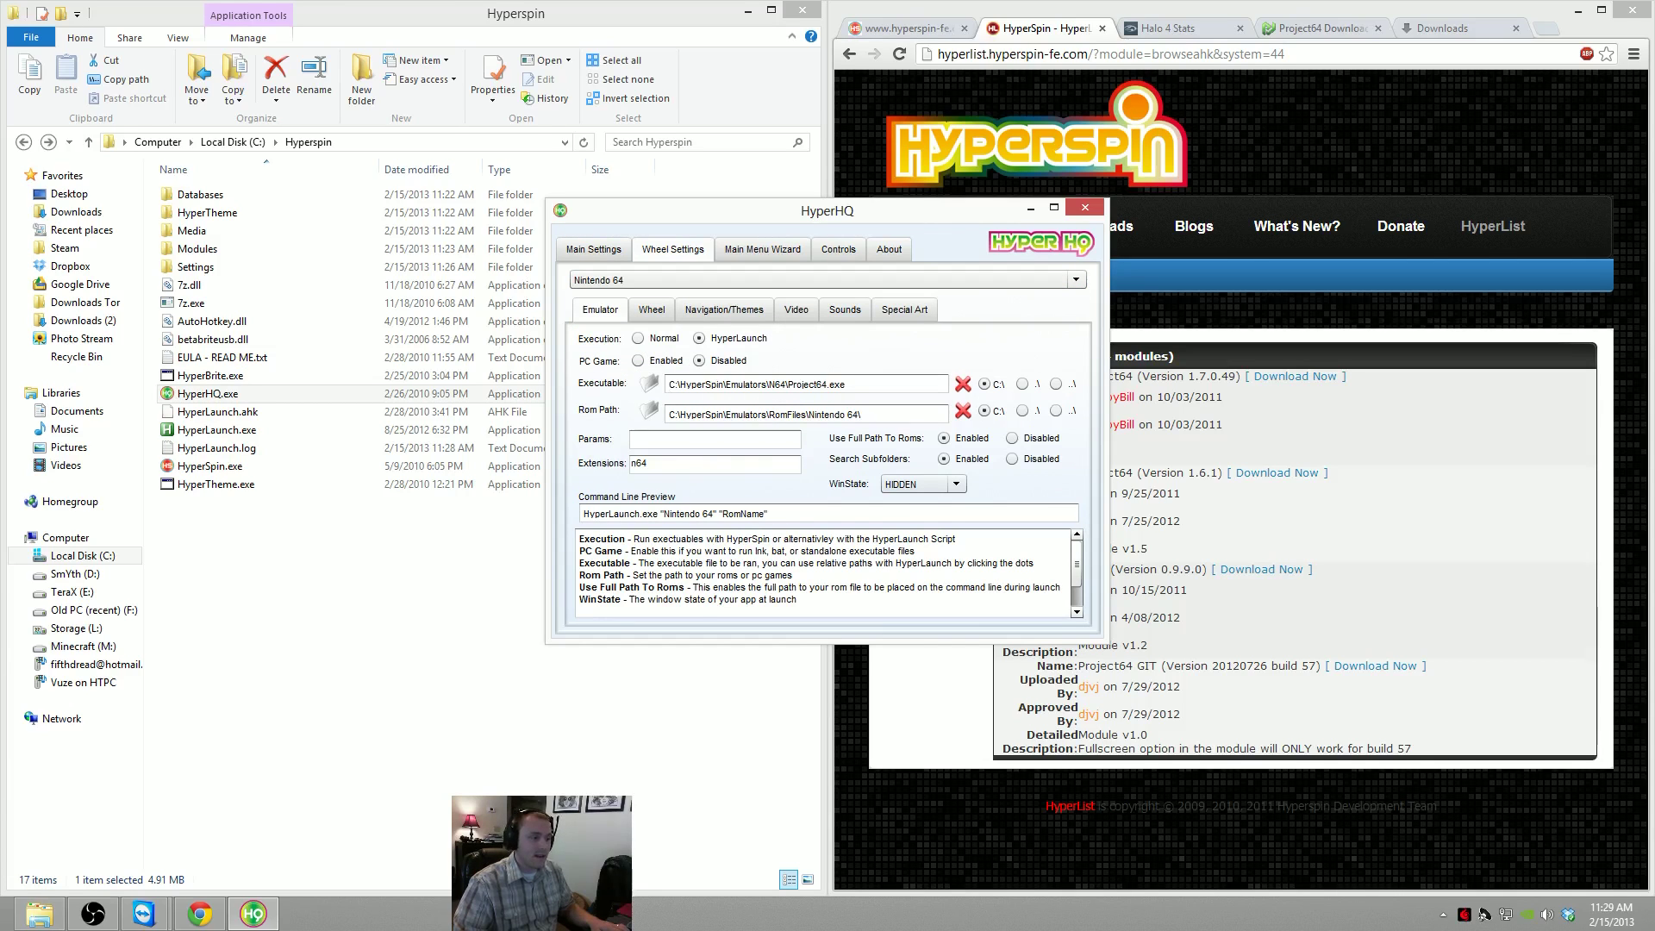
# Examine the executable and ROM paths set for the Nintendo 64 emulator
pyautogui.moveTo(671, 385); pyautogui.dragTo(845, 384)
pyautogui.click(848, 384)
pyautogui.moveTo(669, 414); pyautogui.dragTo(861, 415)
pyautogui.click(745, 417)
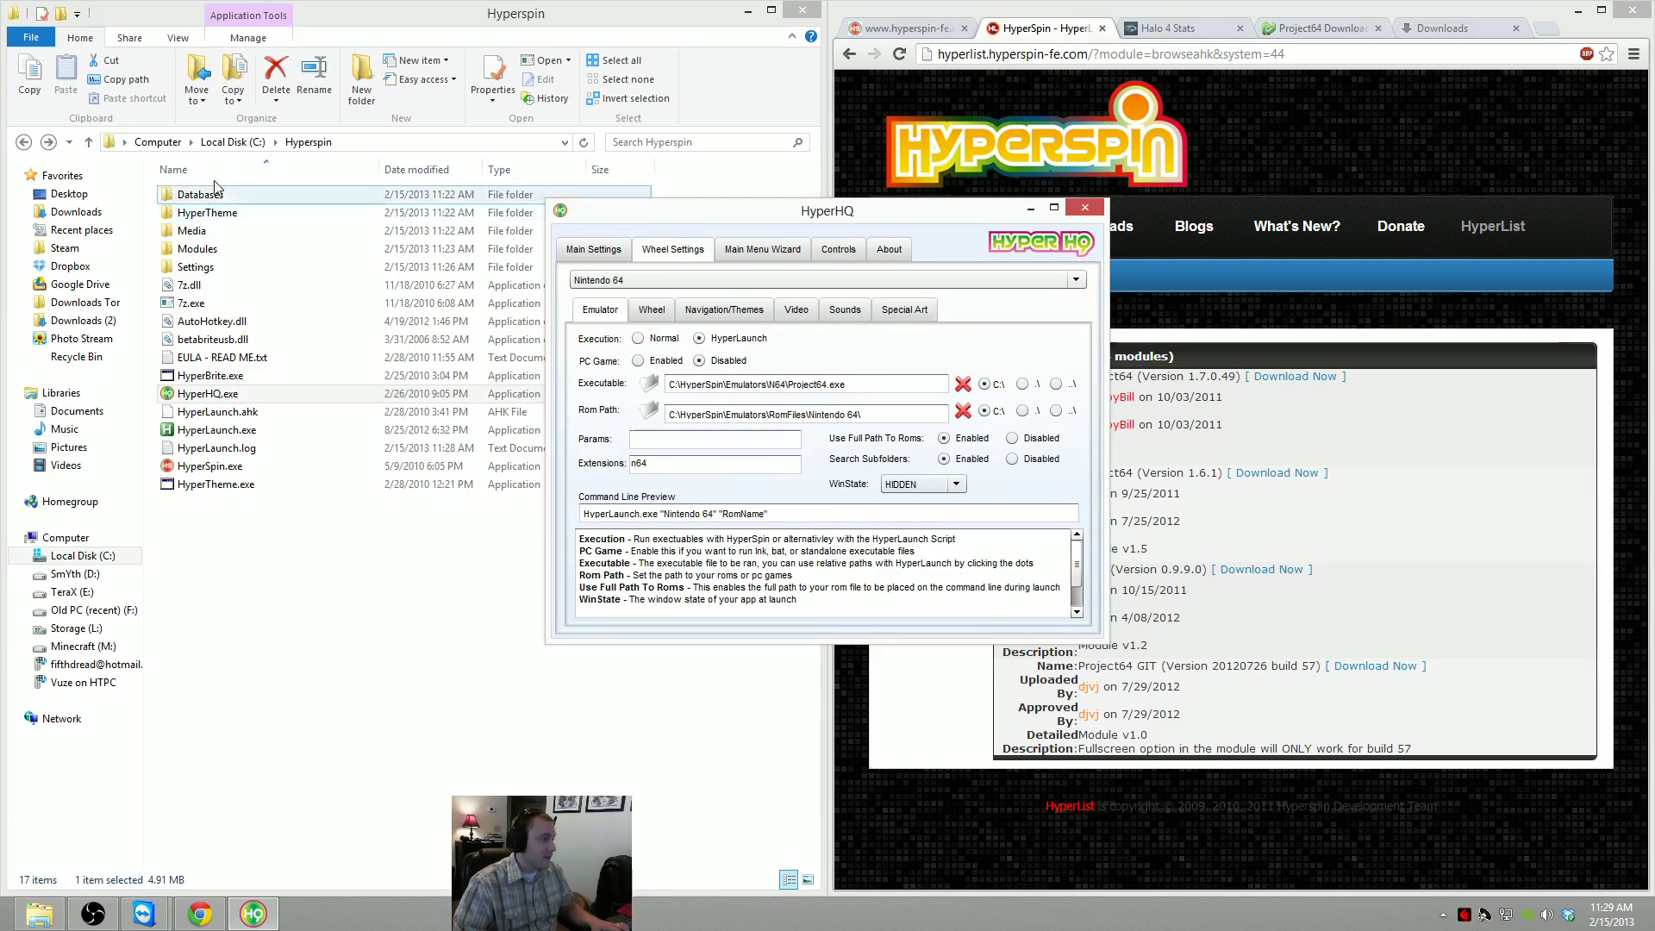
# Move HyperHQ clear of the Hyperspin folder, minimize the browser, and create a folder named Emulators in the Hyperspin folder
pyautogui.moveTo(767, 215); pyautogui.dragTo(1087, 179)
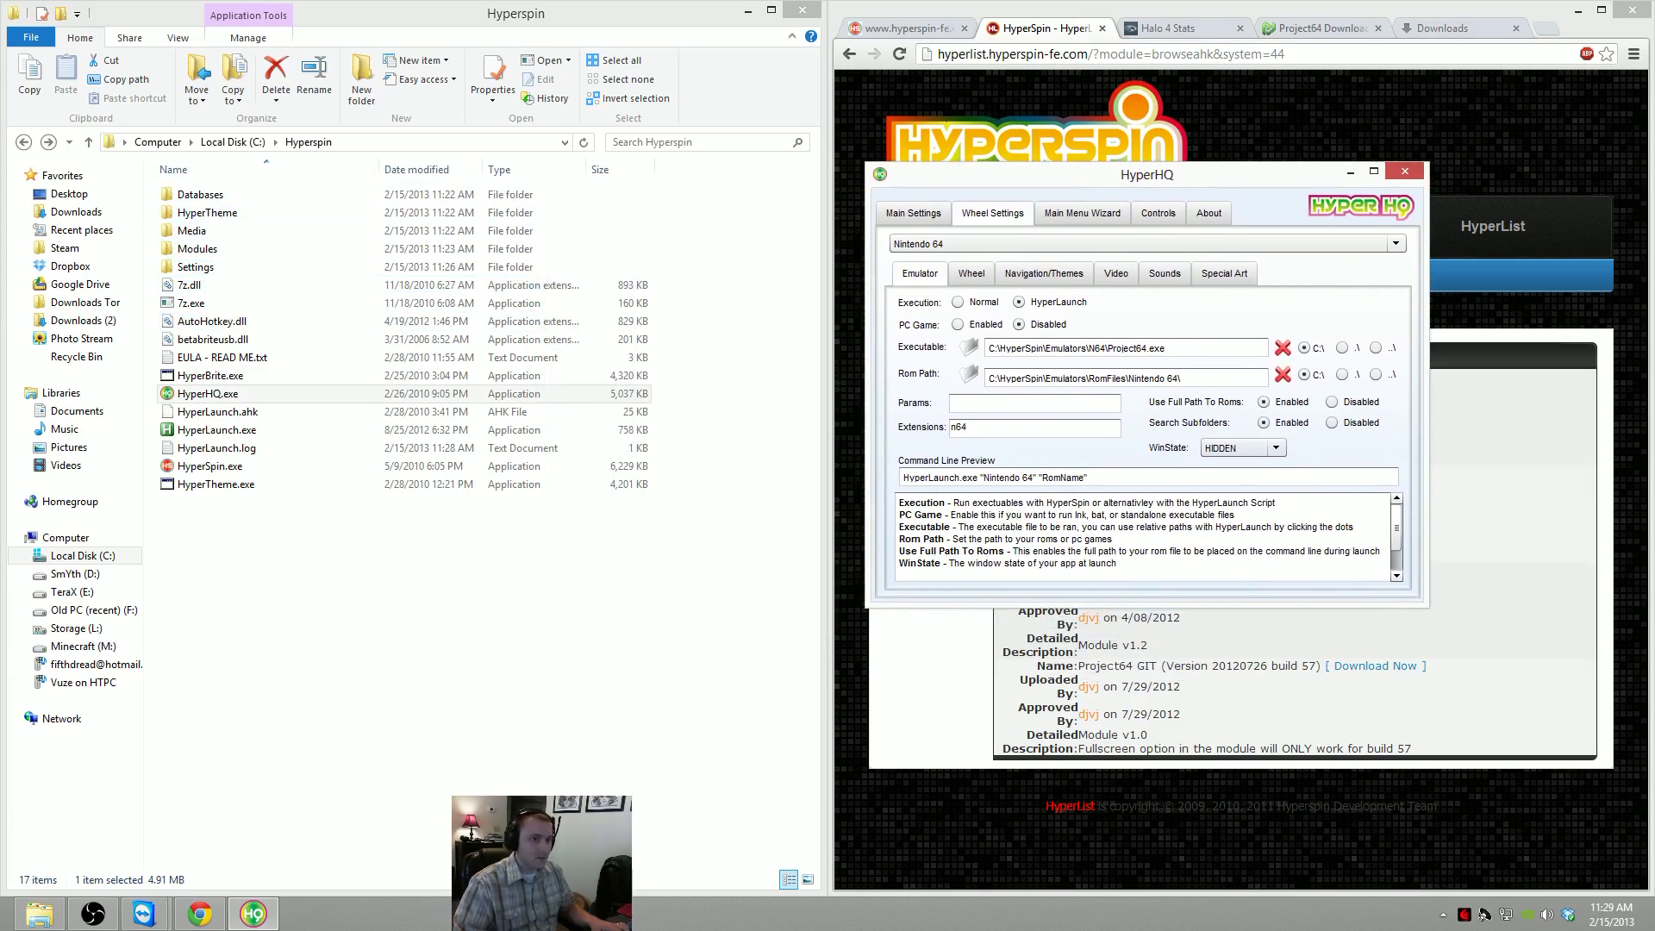
pyautogui.click(1578, 10)
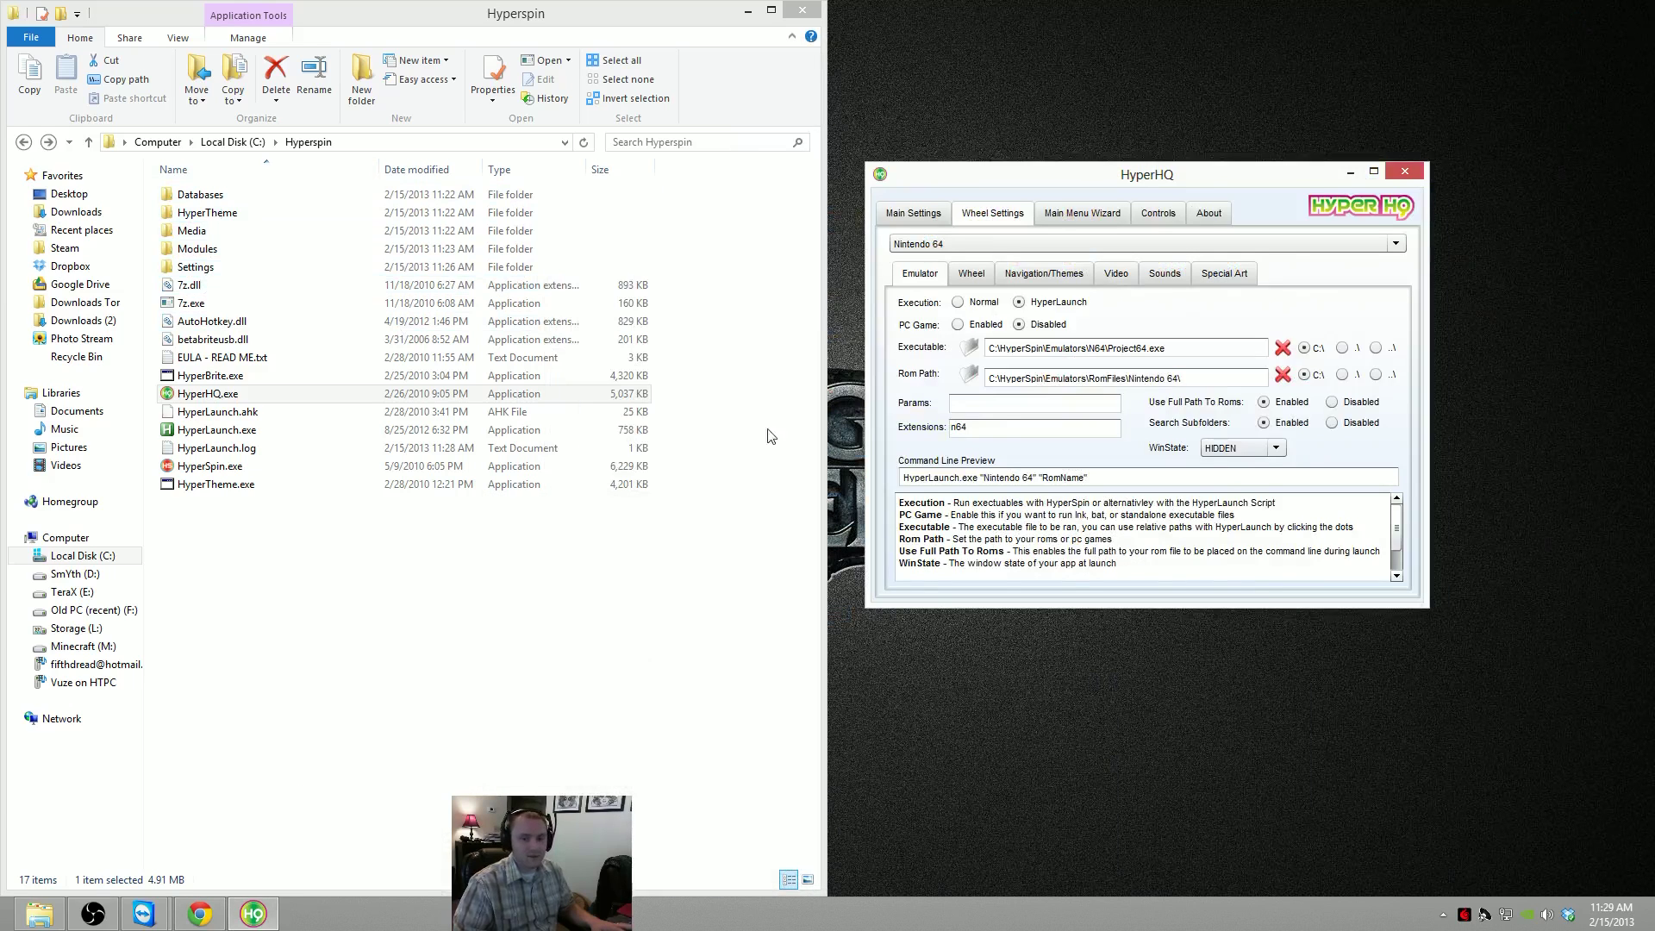
pyautogui.rightClick(193, 682)
pyautogui.moveTo(287, 651)
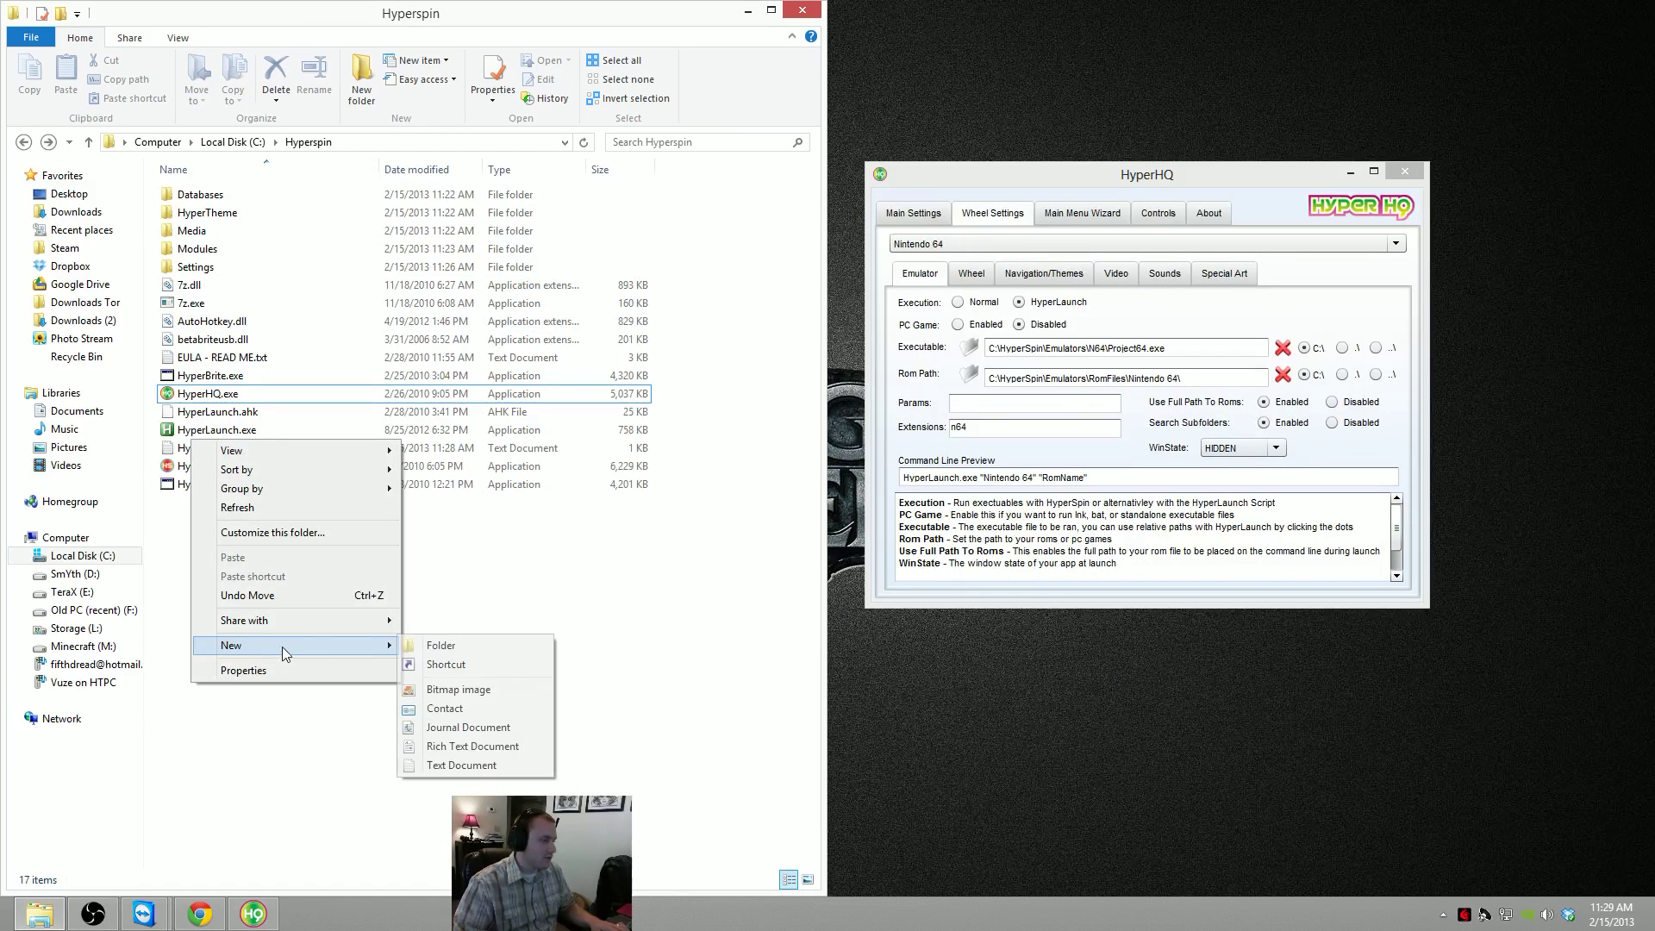
pyautogui.click(450, 648)
pyautogui.write('Emulator')
pyautogui.press('Return')
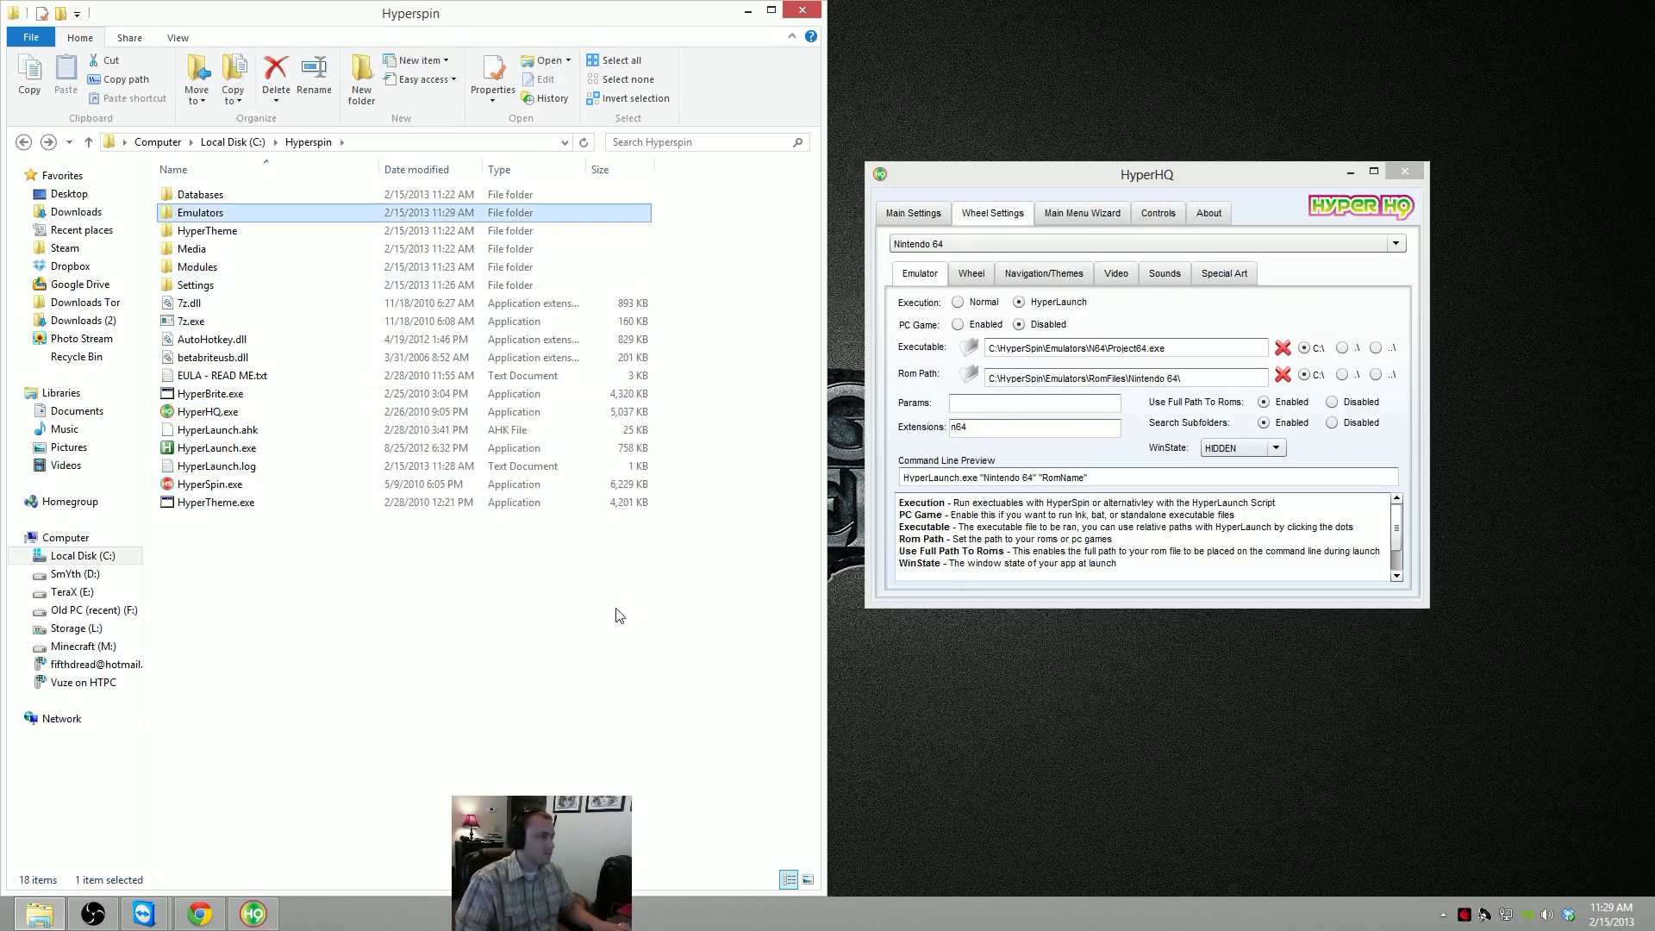
# Create a folder named N64 inside the Emulators folder and open it
pyautogui.doubleClick(206, 215)
pyautogui.rightClick(401, 374)
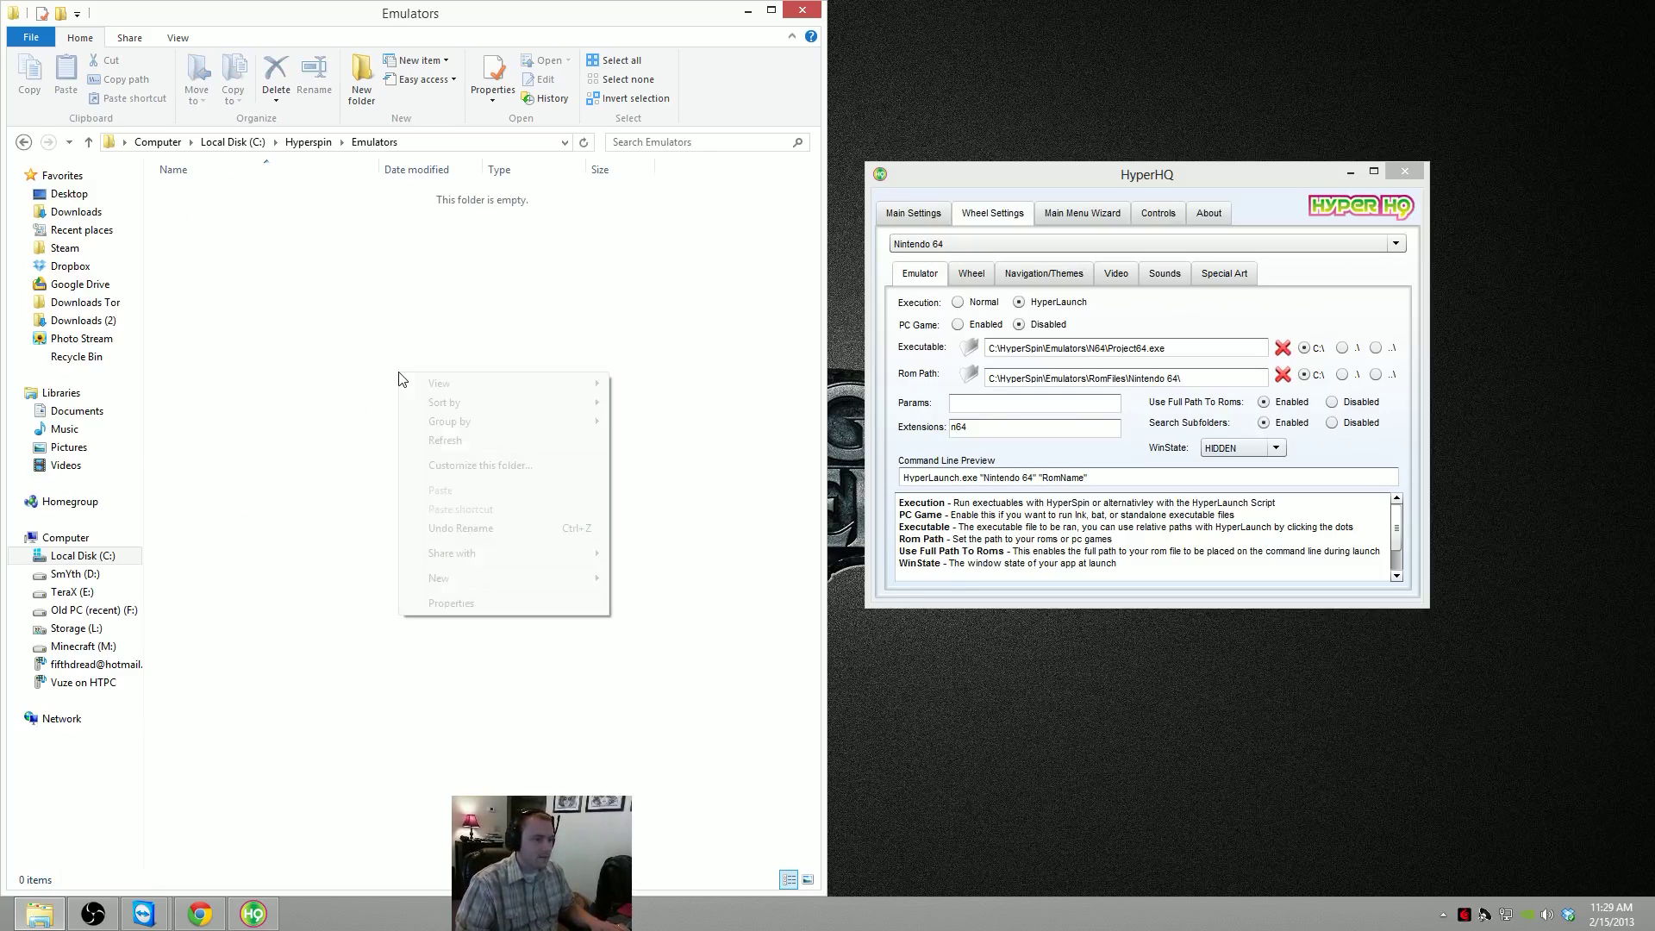
pyautogui.moveTo(475, 577)
pyautogui.click(648, 578)
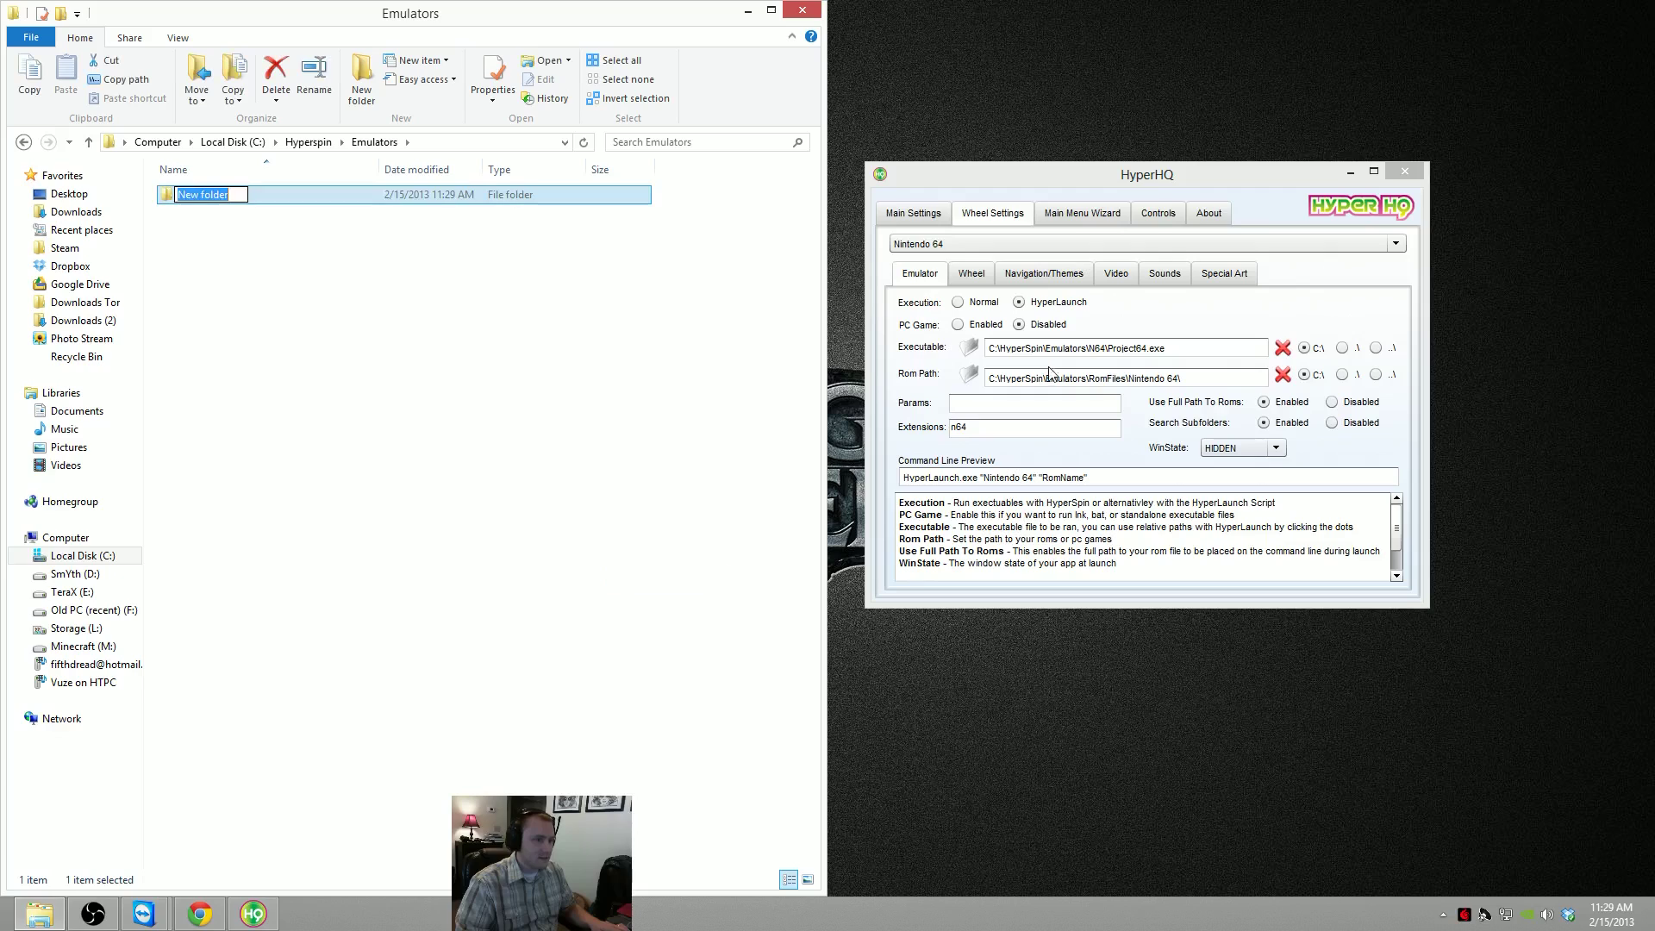
pyautogui.write('N64')
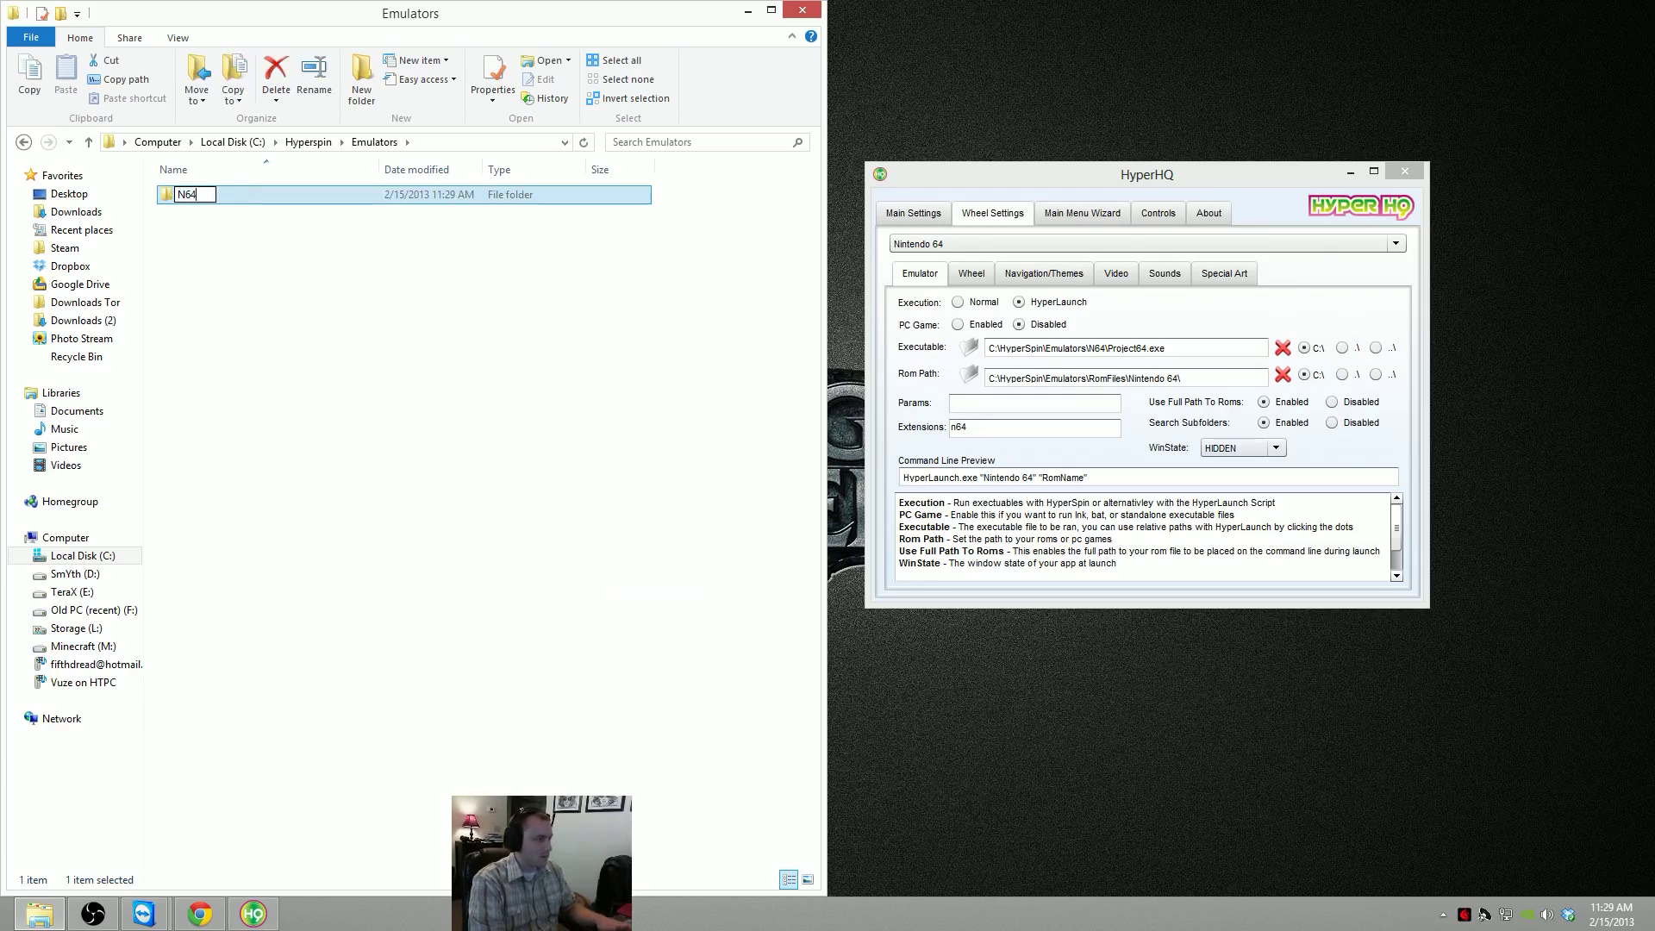
pyautogui.press('Return')
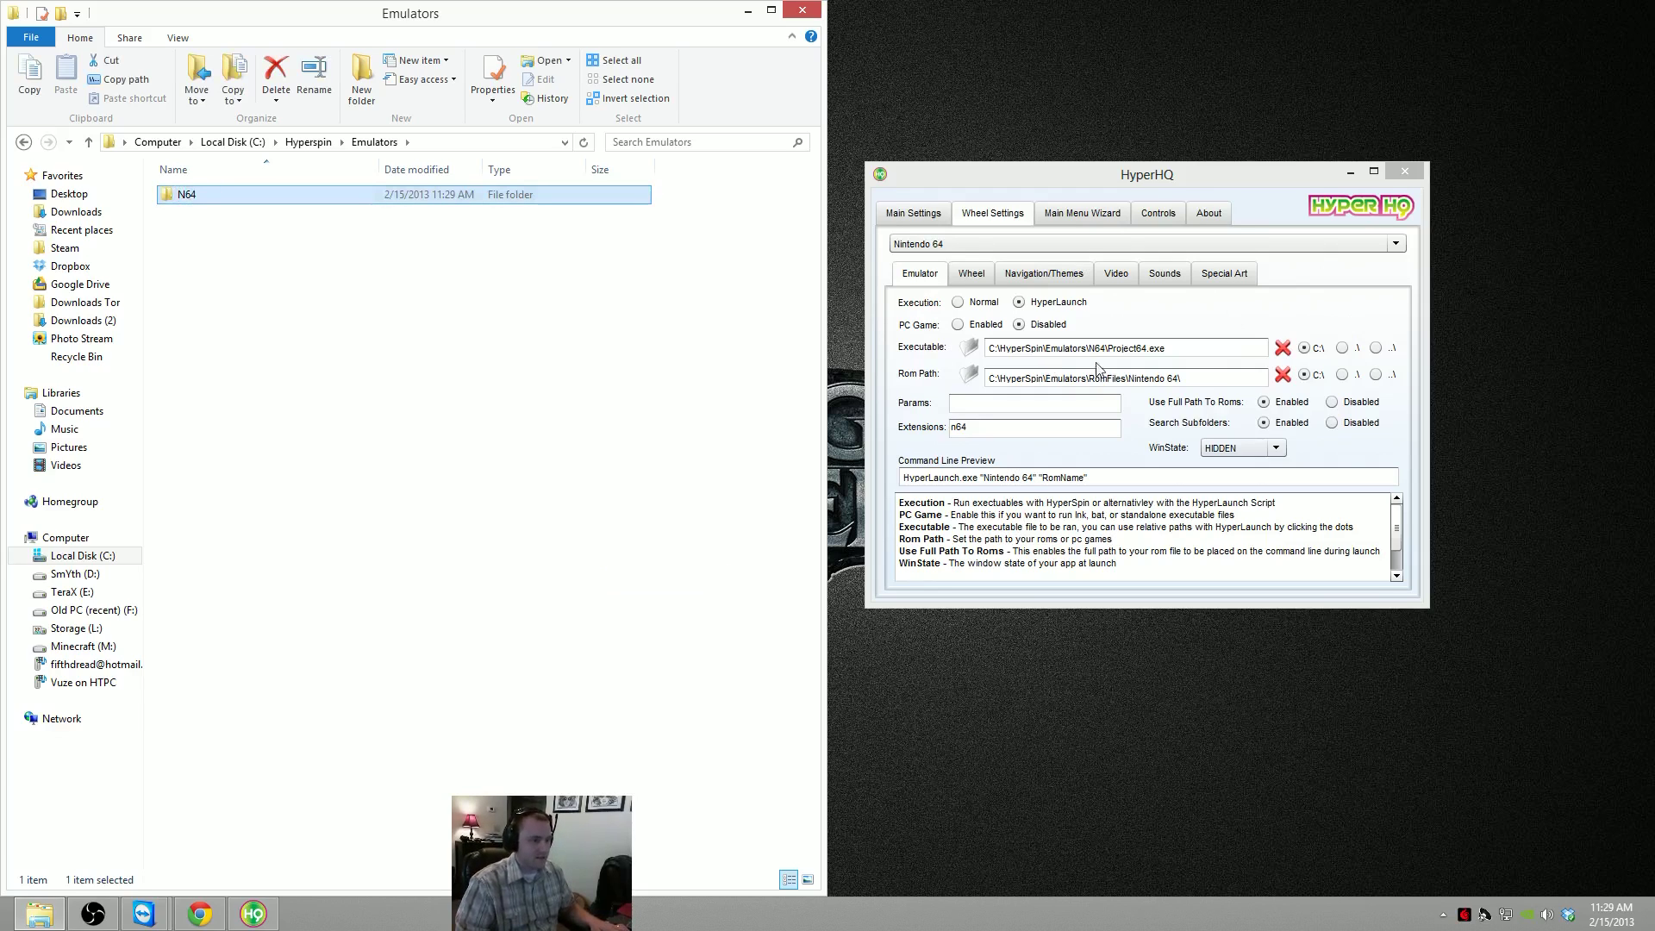
pyautogui.doubleClick(222, 198)
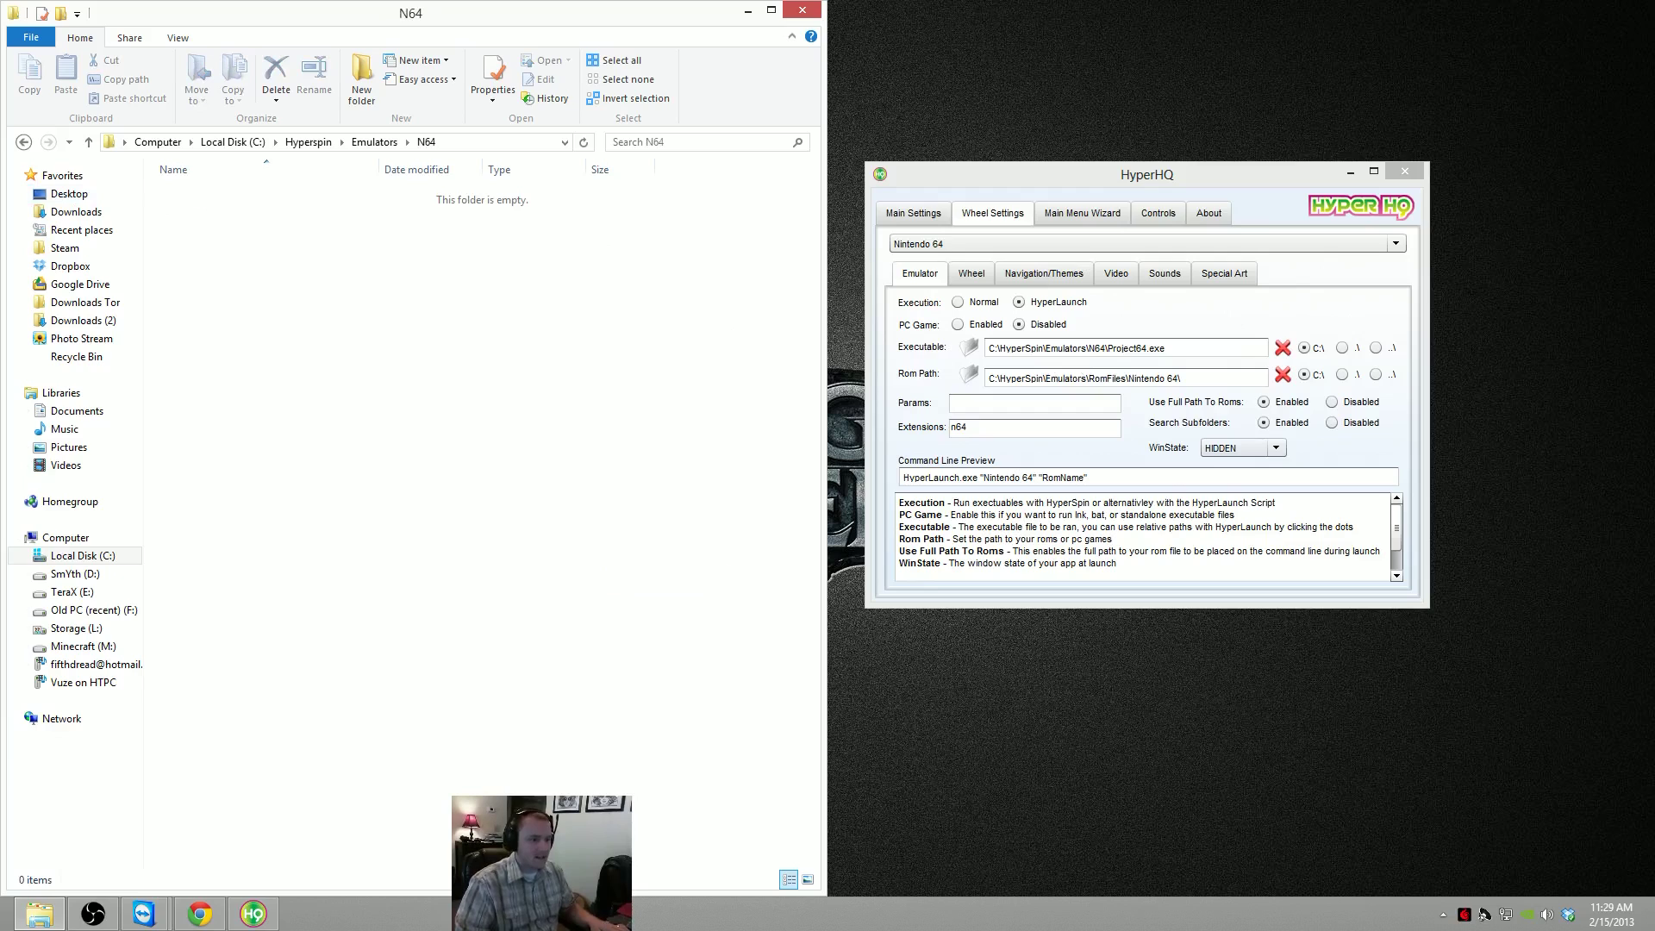
# Open the browser's downloads list and run setup Project64 1.6.exe, advancing the wizard to its destination folder page
pyautogui.click(1120, 348)
pyautogui.moveTo(1116, 348); pyautogui.dragTo(1165, 348)
pyautogui.click(1110, 348)
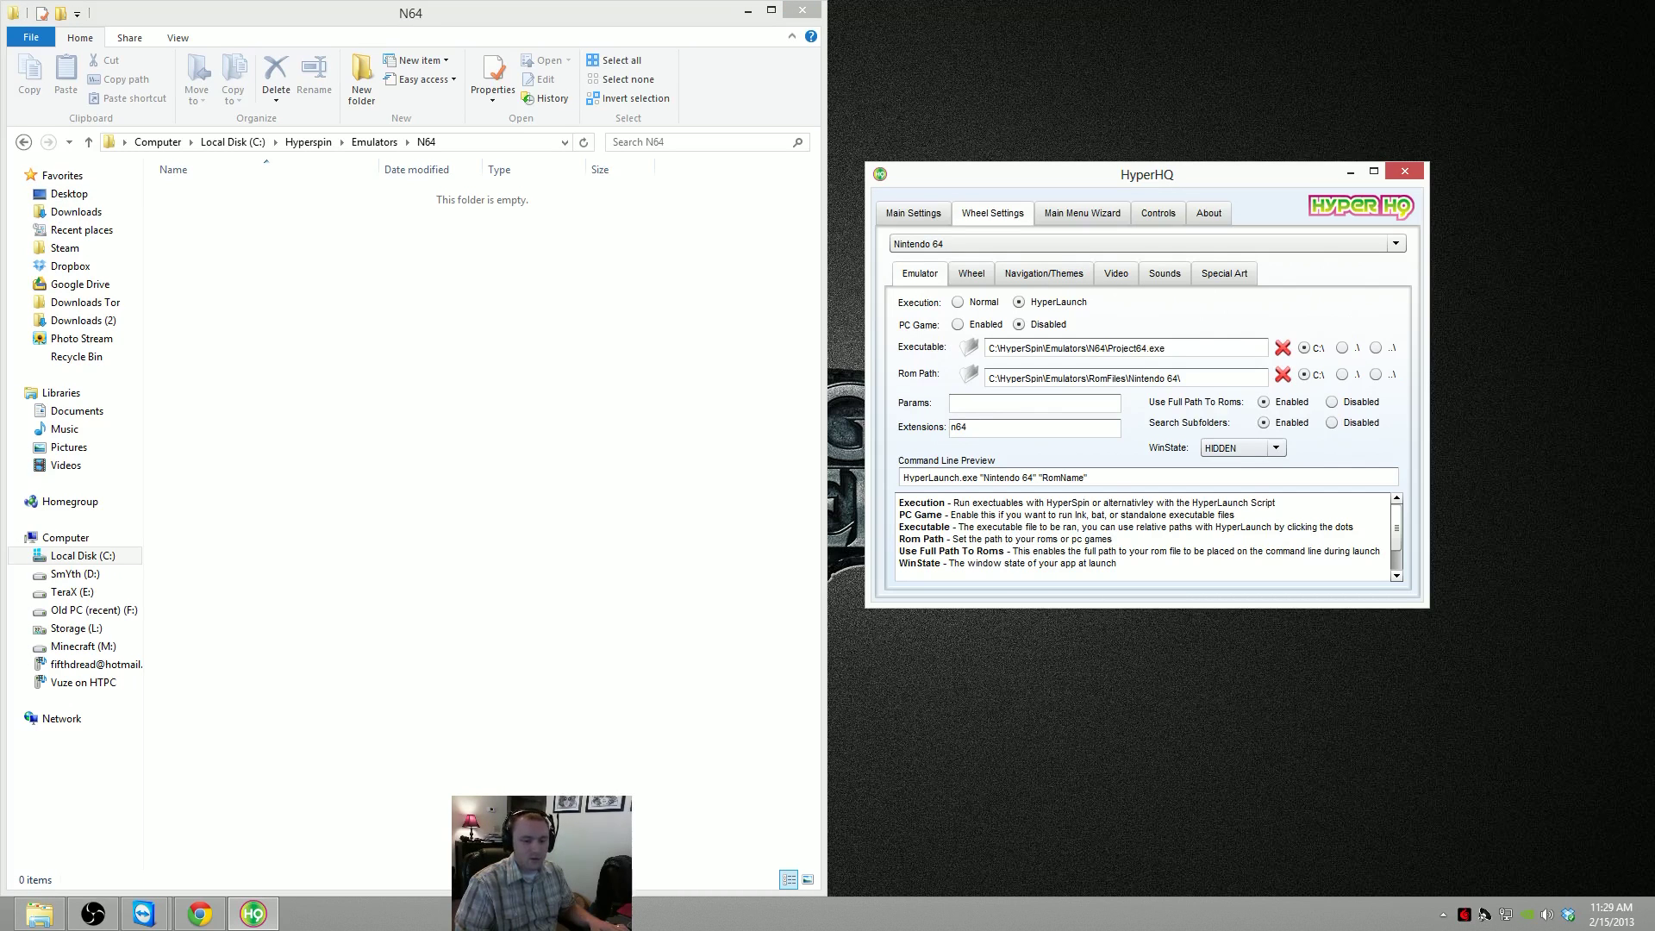
pyautogui.click(199, 913)
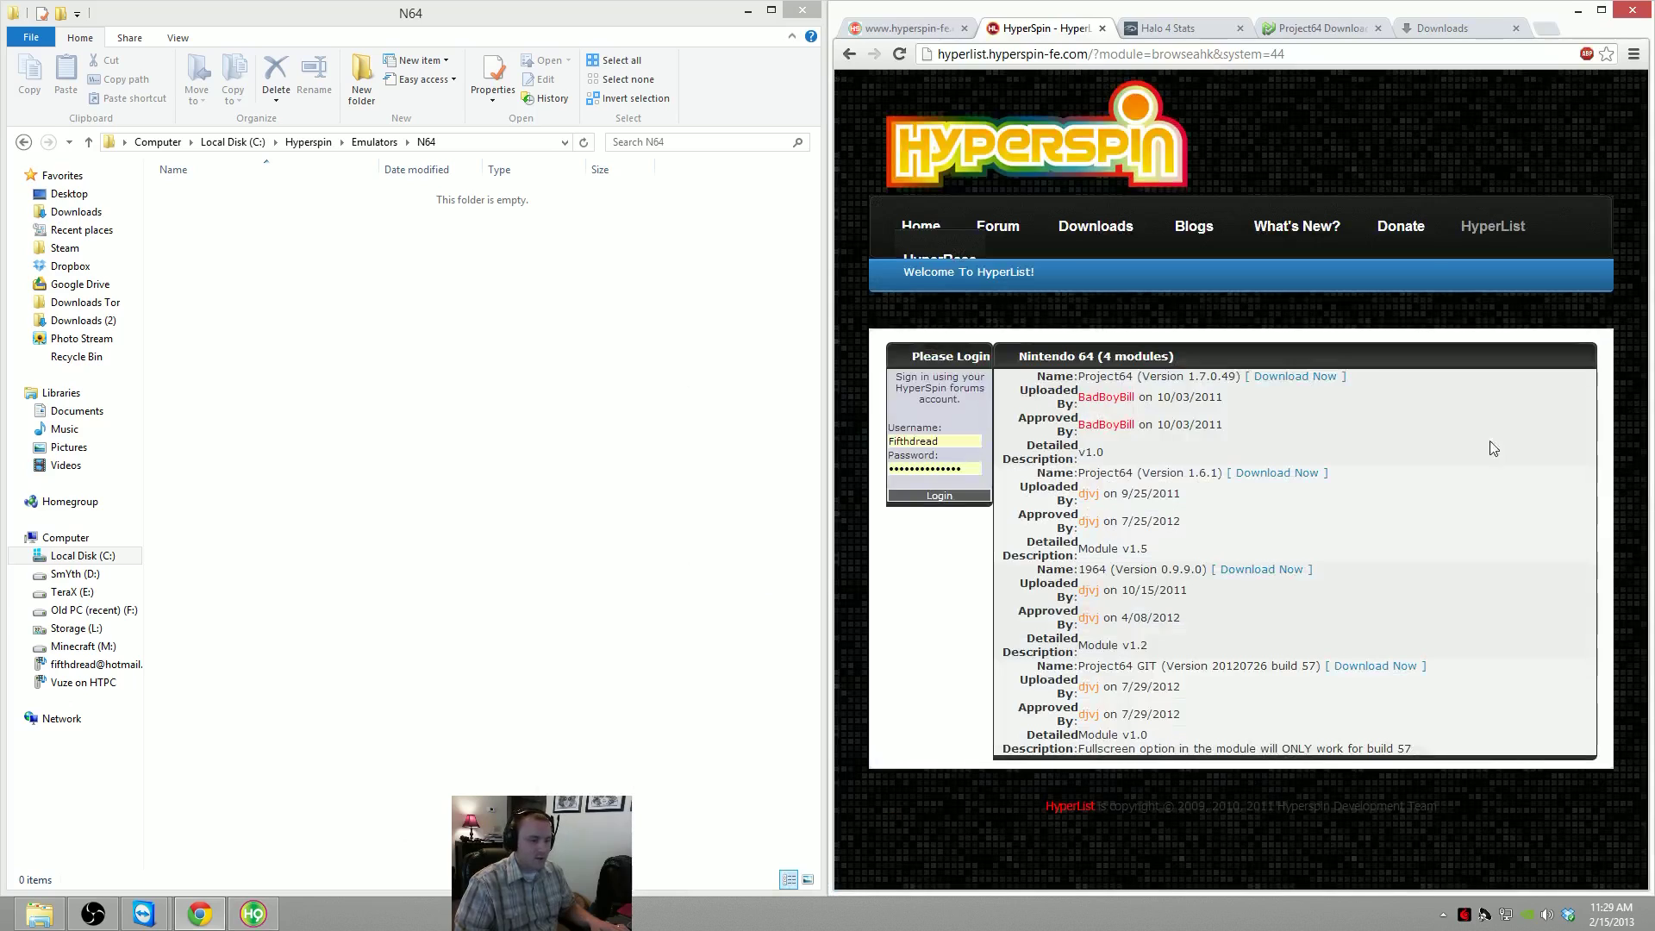
pyautogui.click(1634, 55)
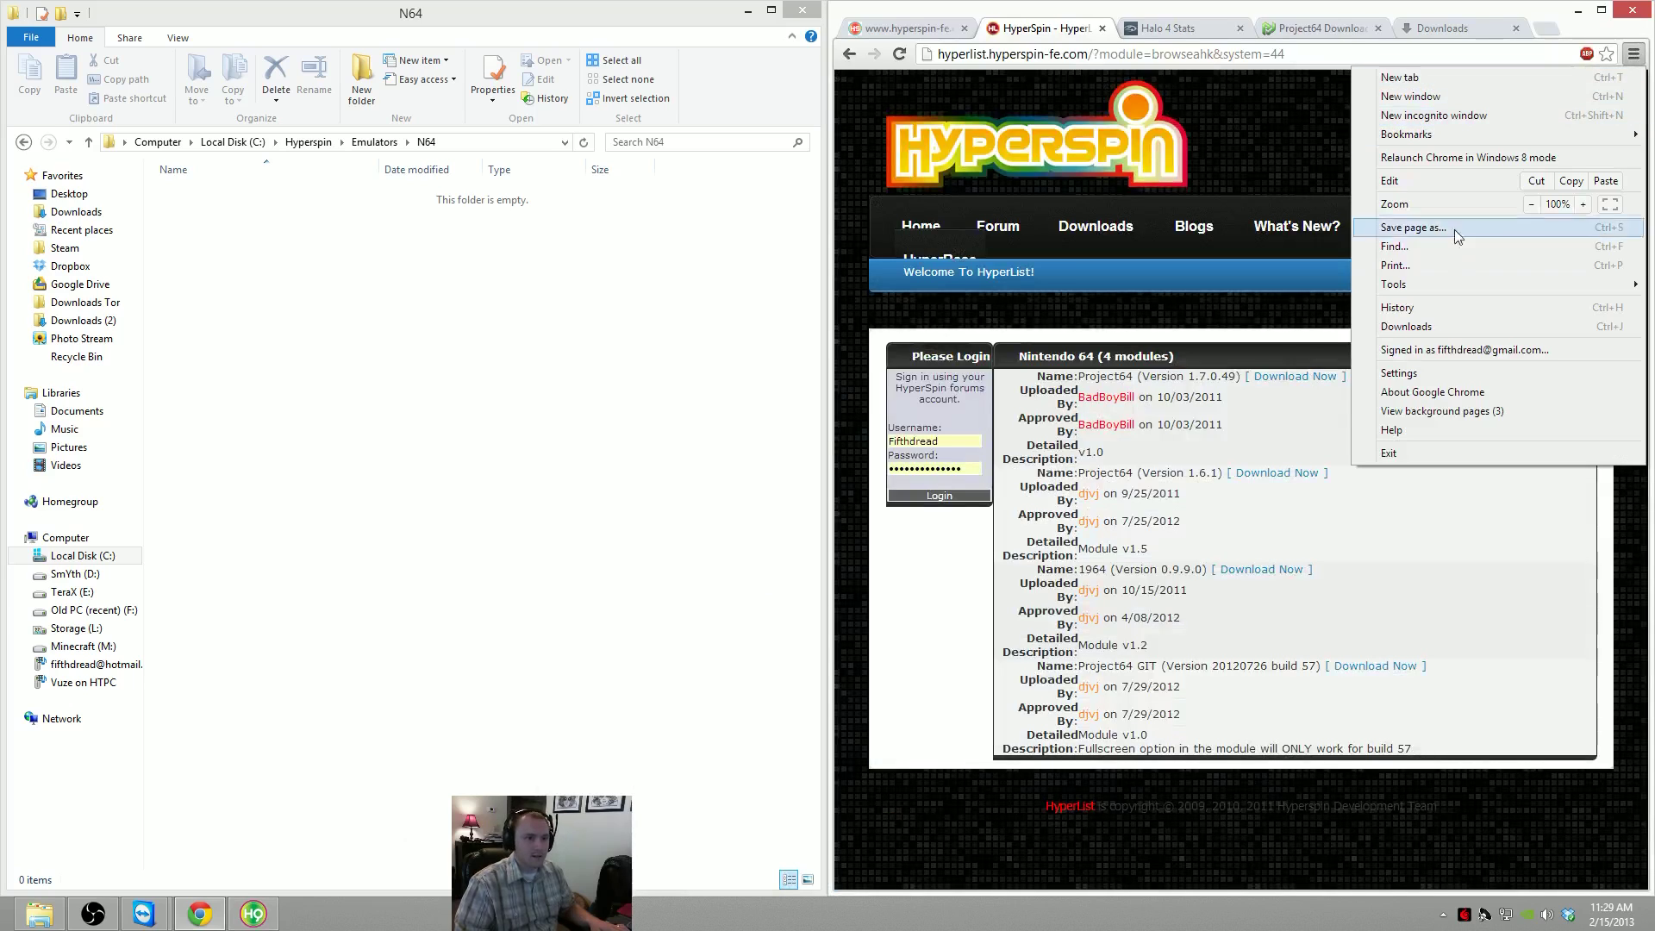
pyautogui.click(1426, 328)
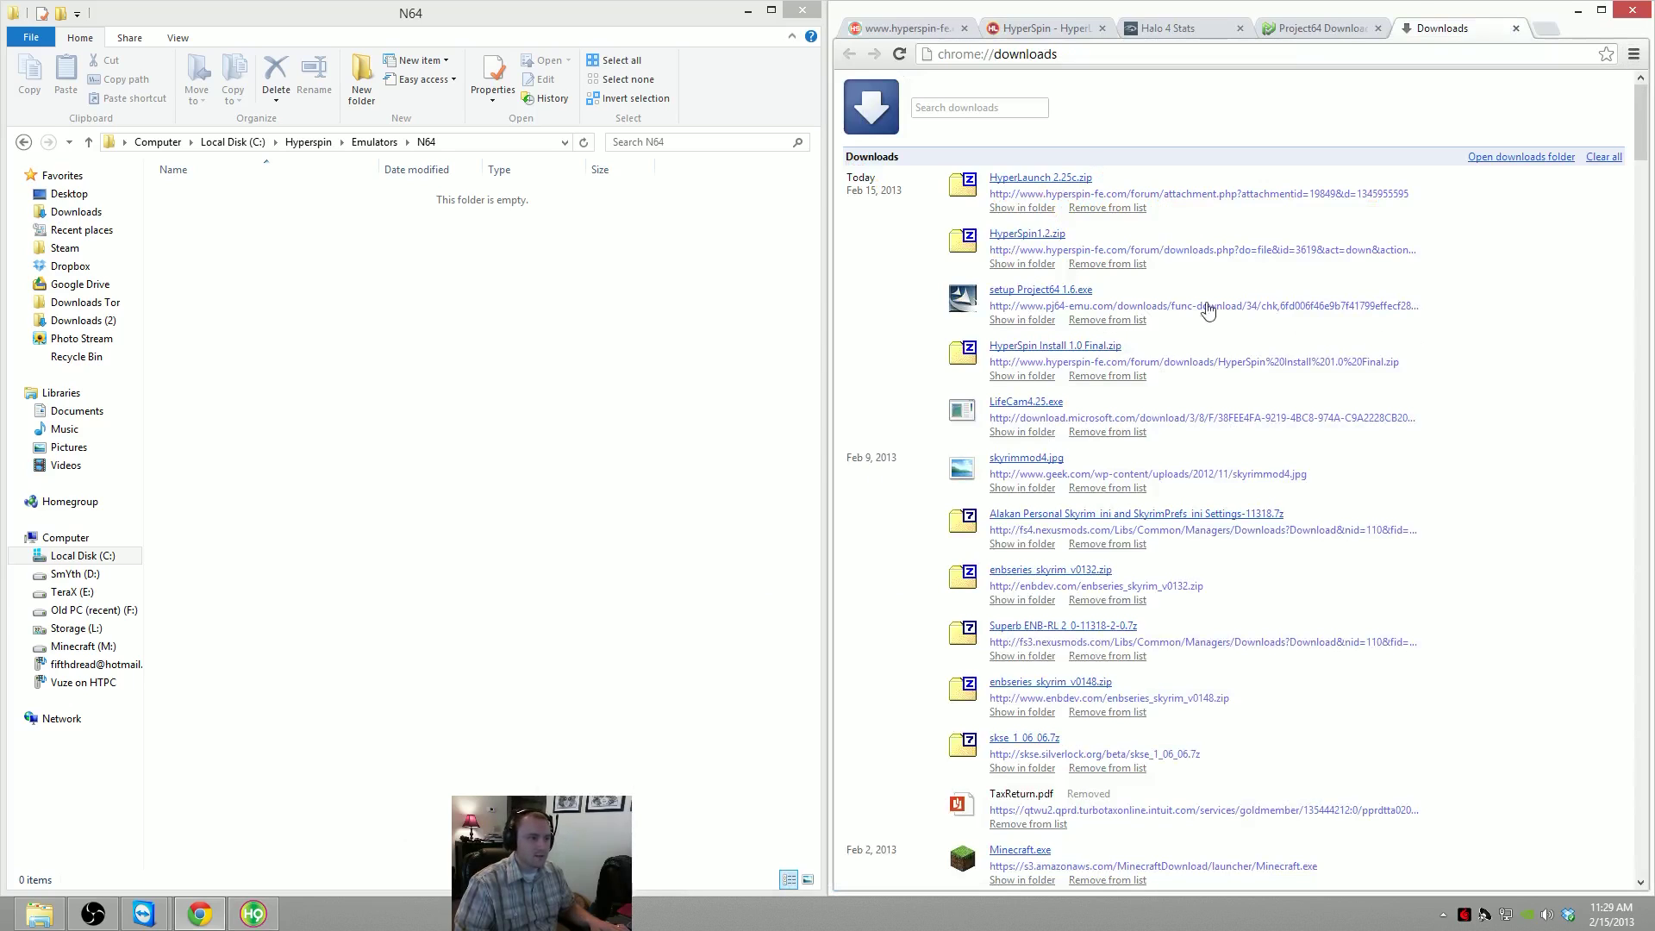
pyautogui.click(1035, 297)
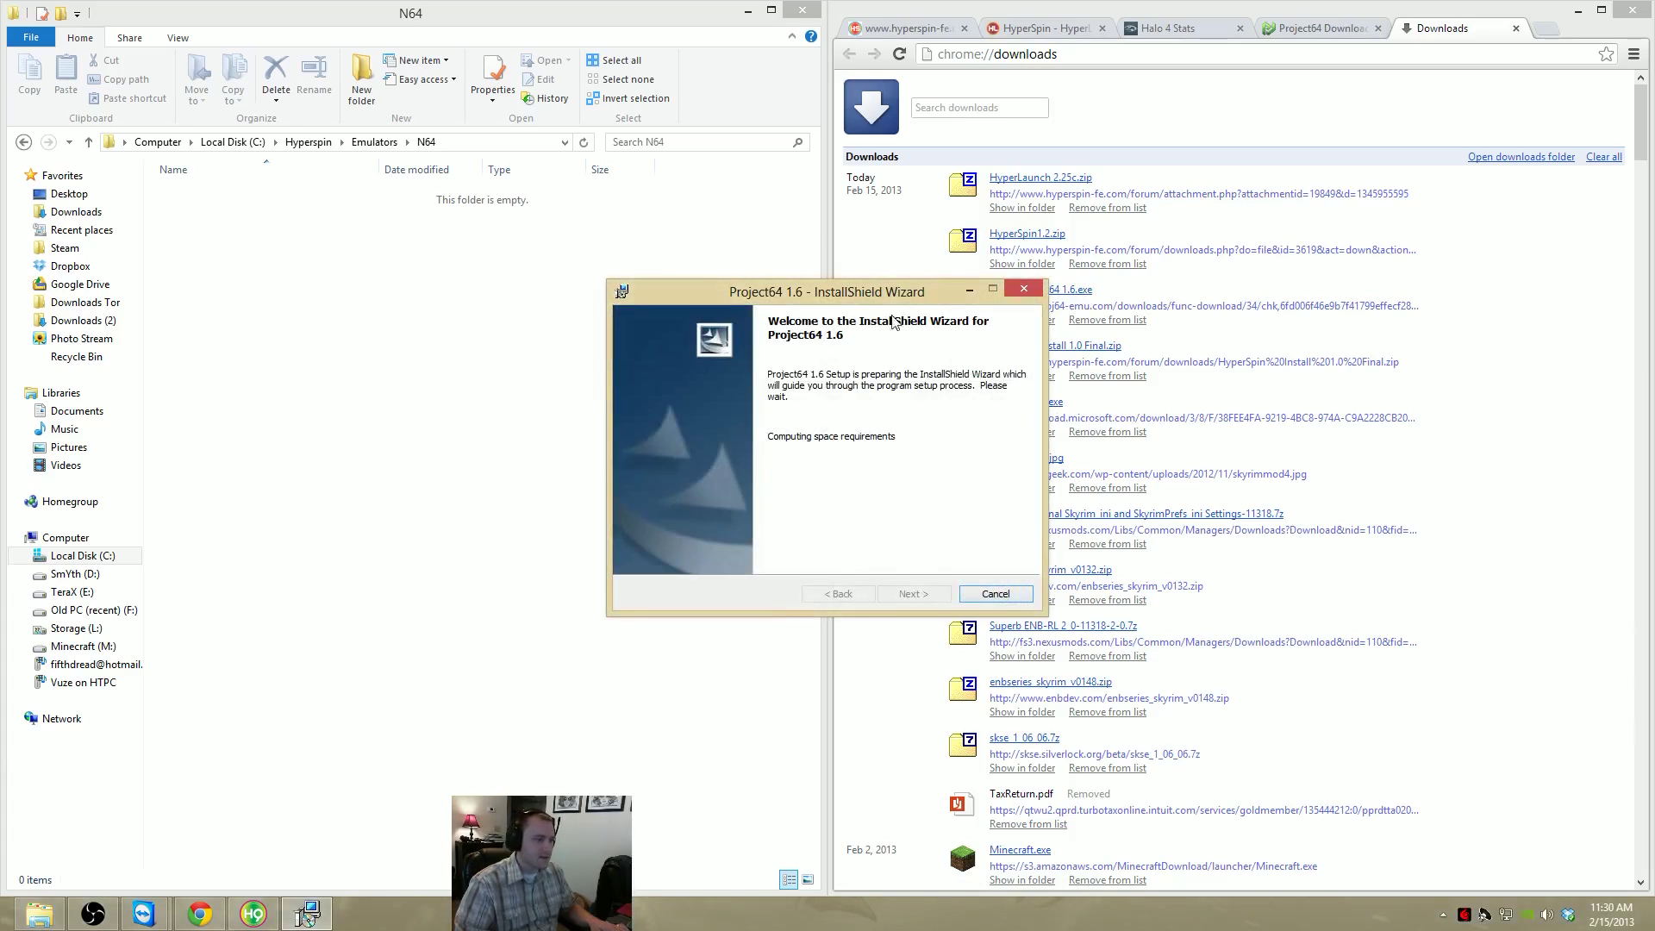
pyautogui.moveTo(866, 298); pyautogui.dragTo(647, 270)
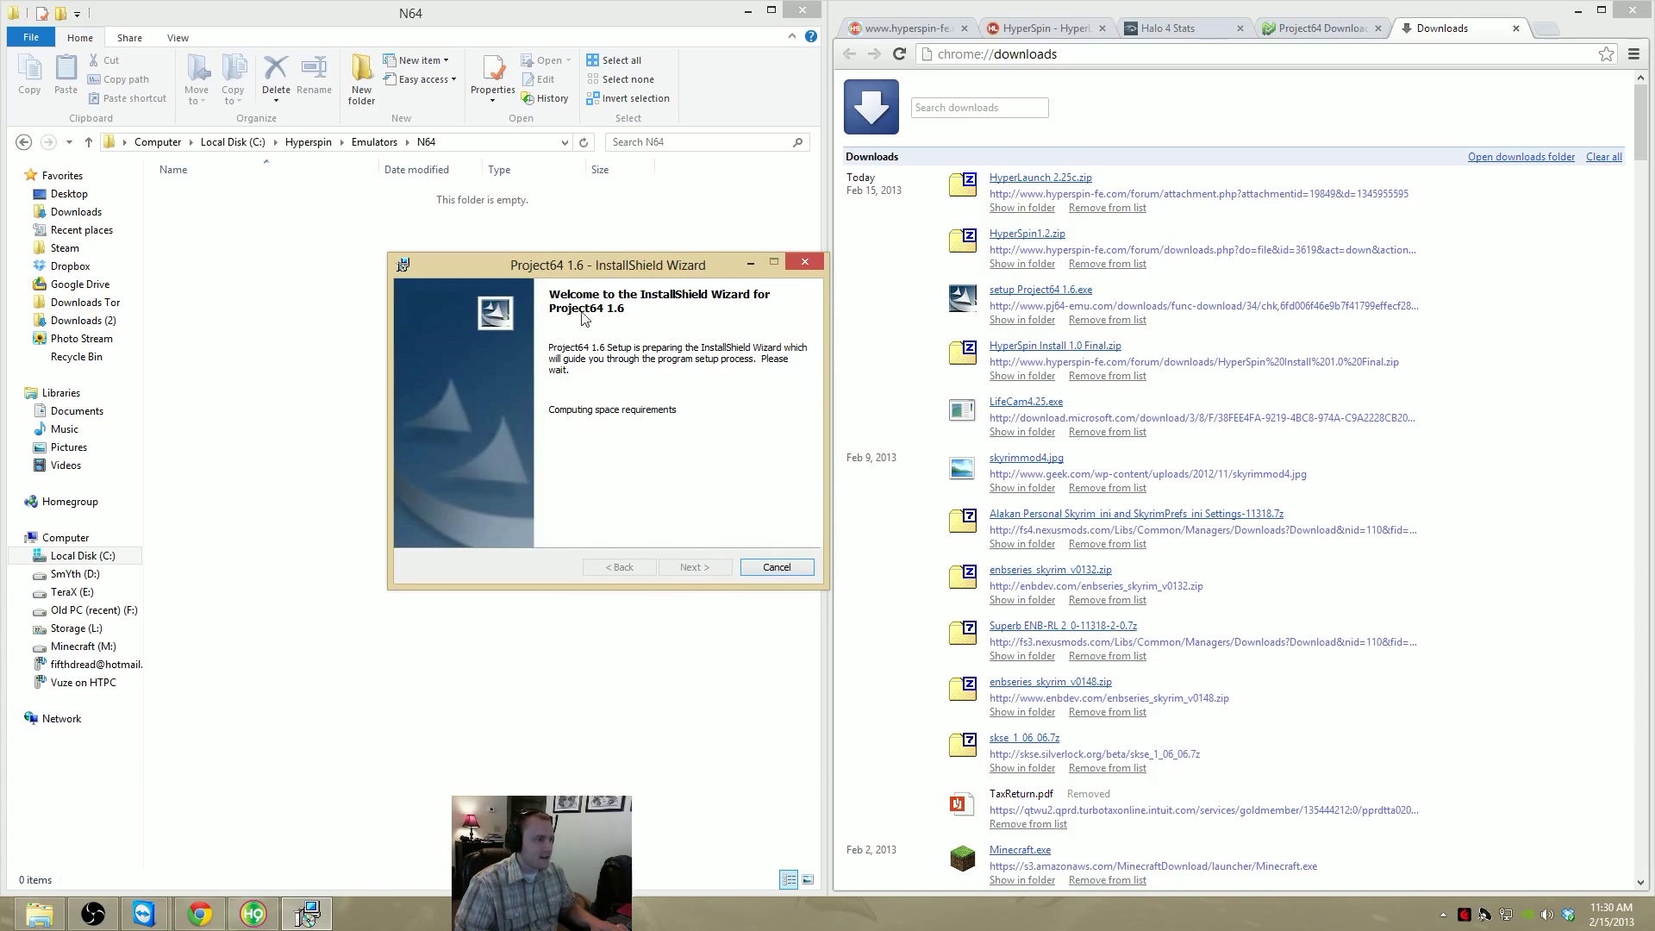
pyautogui.click(692, 568)
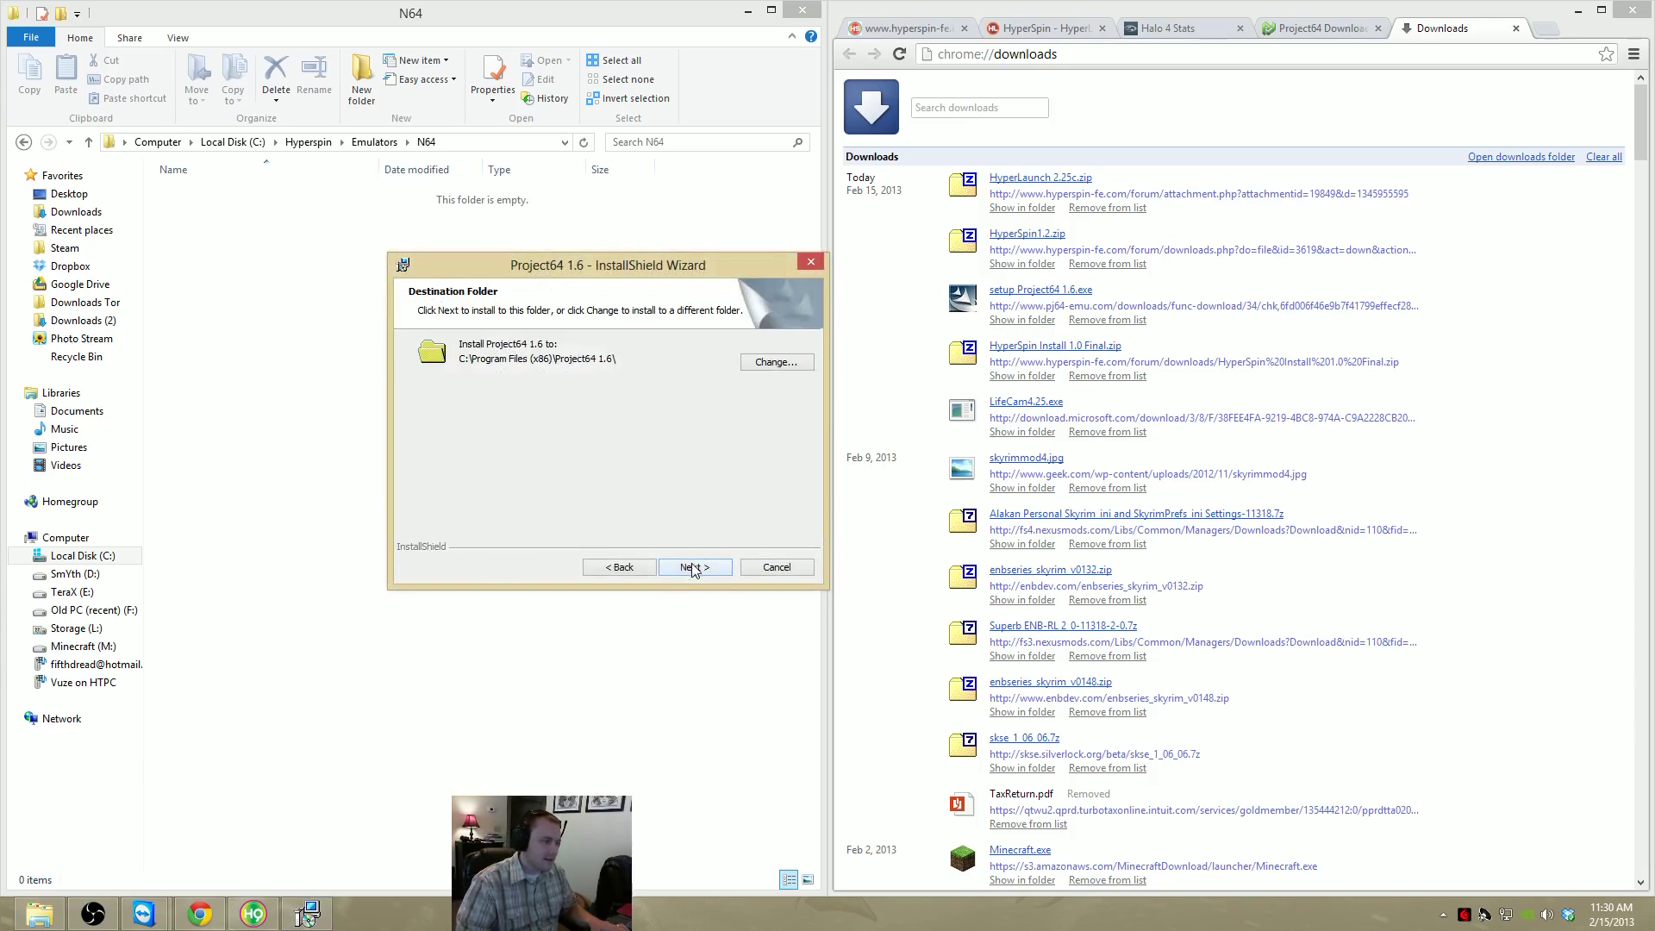
# Change the Project64 installation folder to C:\Hyperspin\Emulators\N64\
pyautogui.click(776, 362)
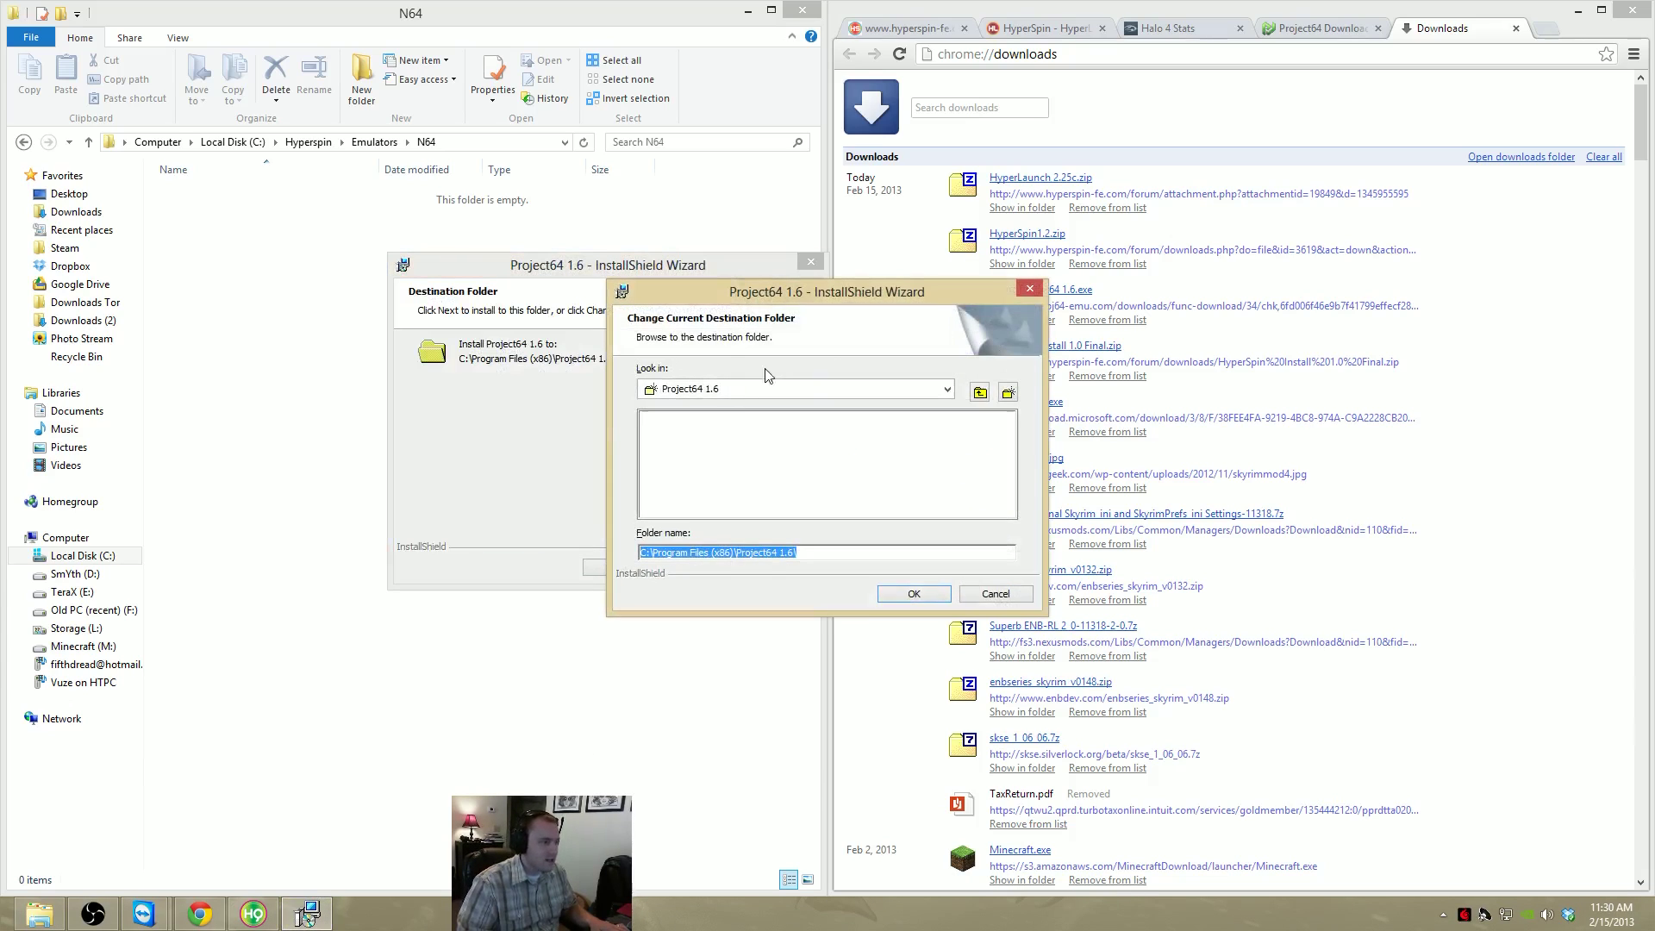
pyautogui.click(946, 389)
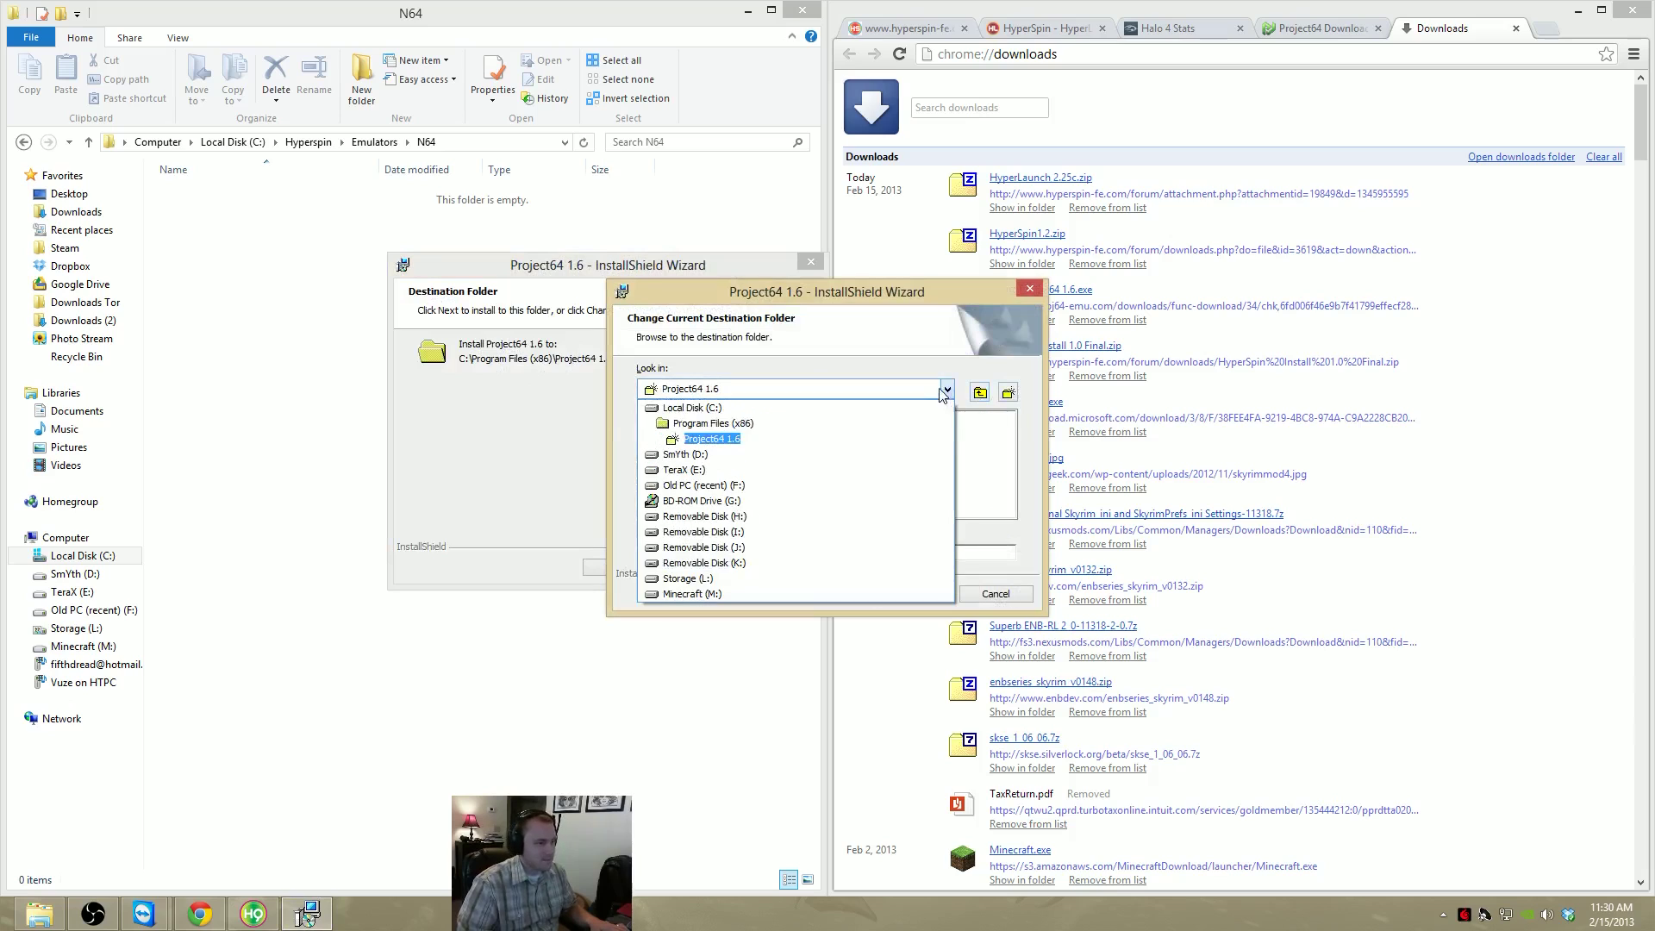
pyautogui.click(717, 407)
pyautogui.doubleClick(681, 433)
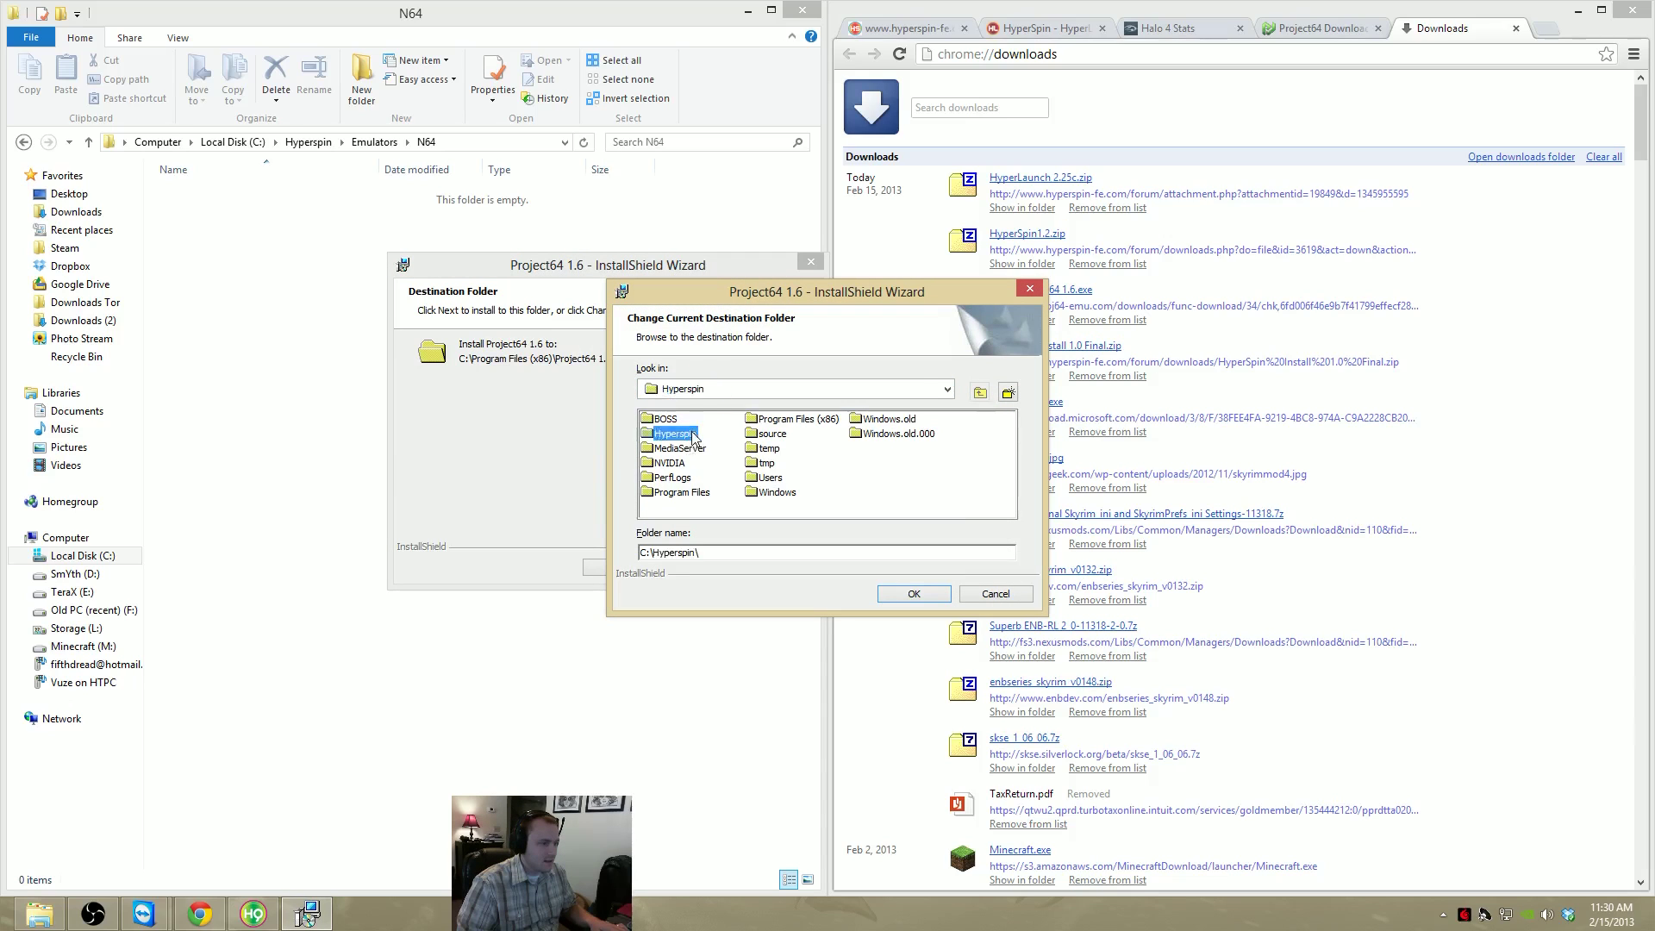
pyautogui.doubleClick(675, 434)
pyautogui.doubleClick(660, 419)
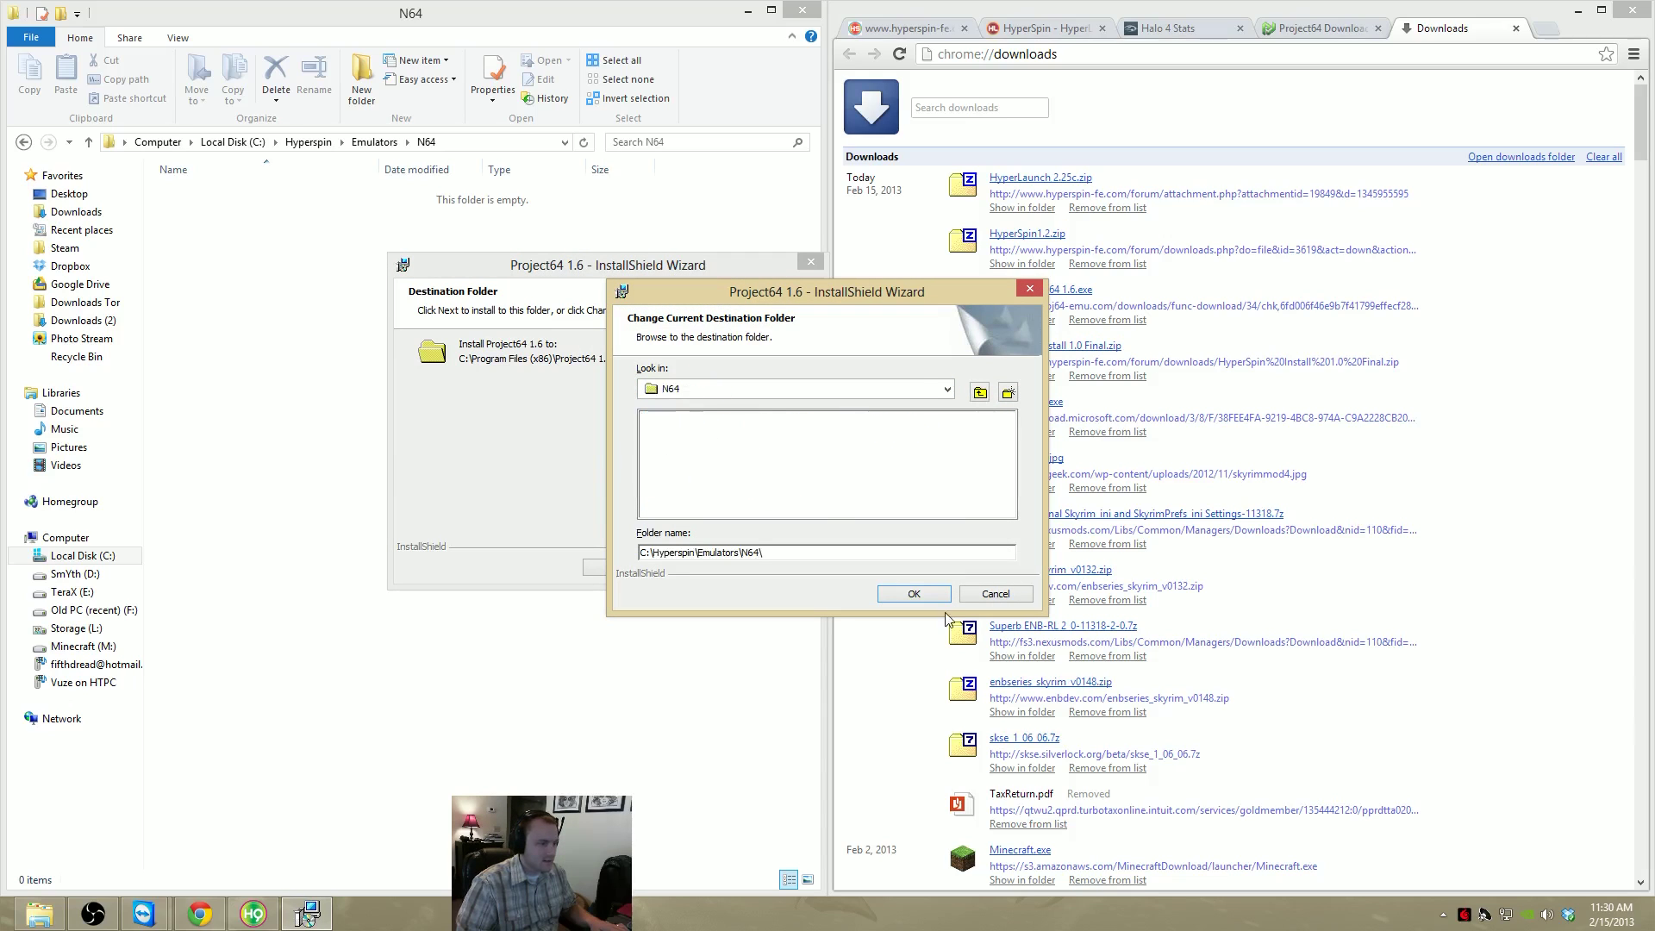
pyautogui.click(916, 596)
# Install Project64 1.6 and finish the wizard with the launch option unticked
pyautogui.click(693, 569)
pyautogui.click(692, 569)
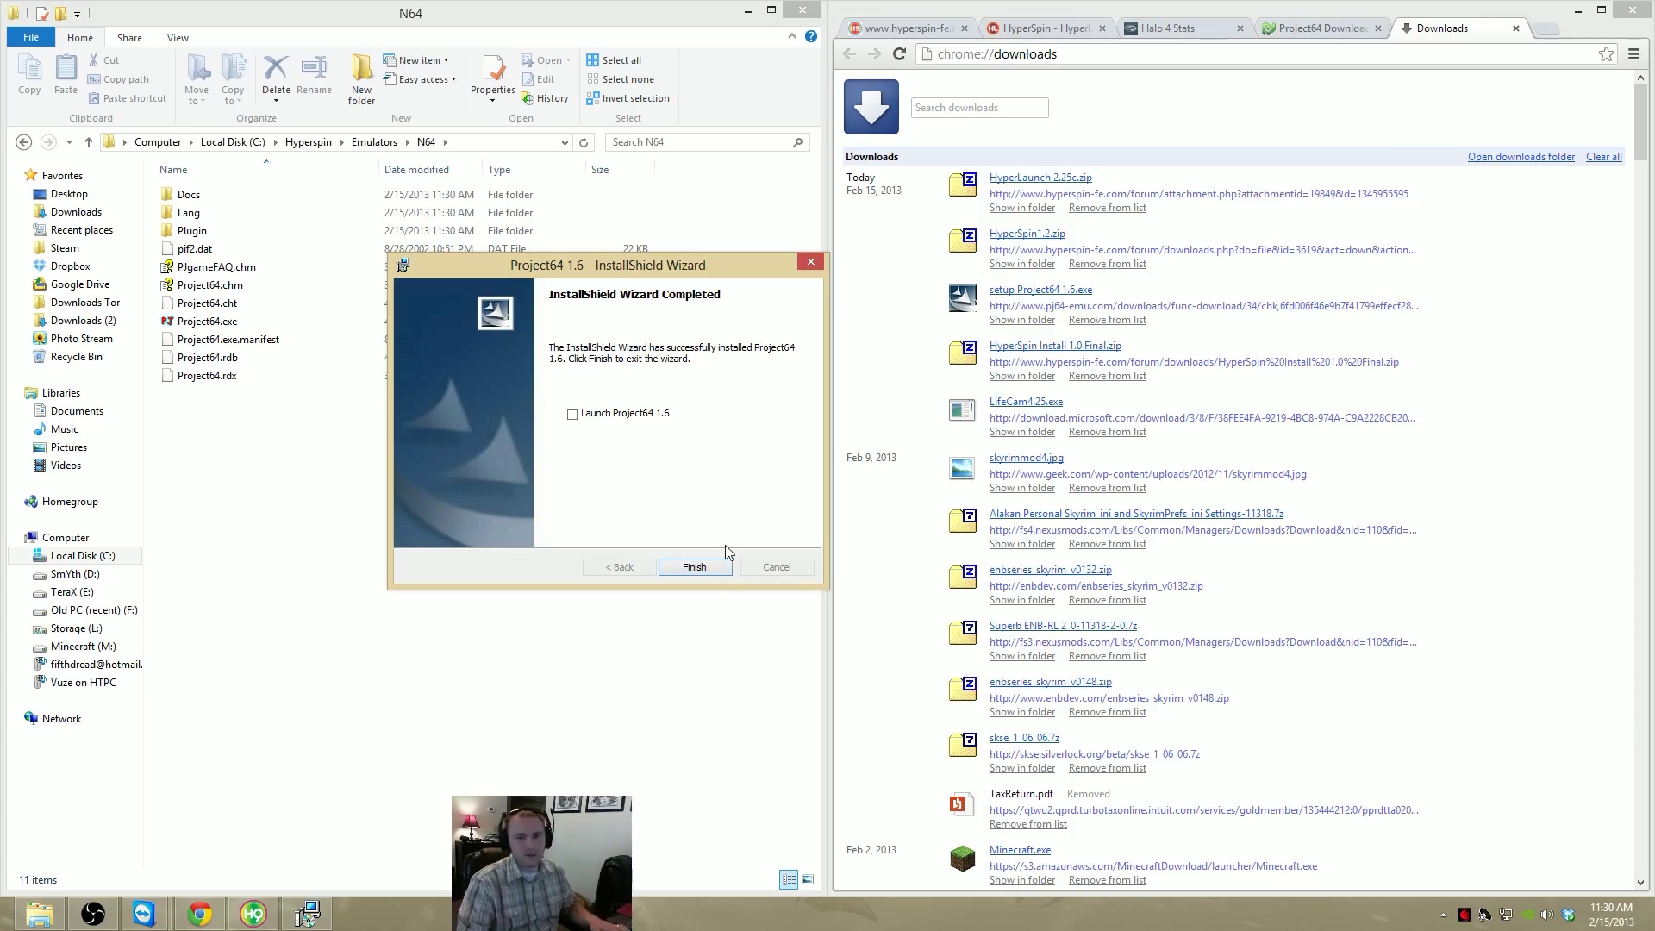
pyautogui.click(716, 569)
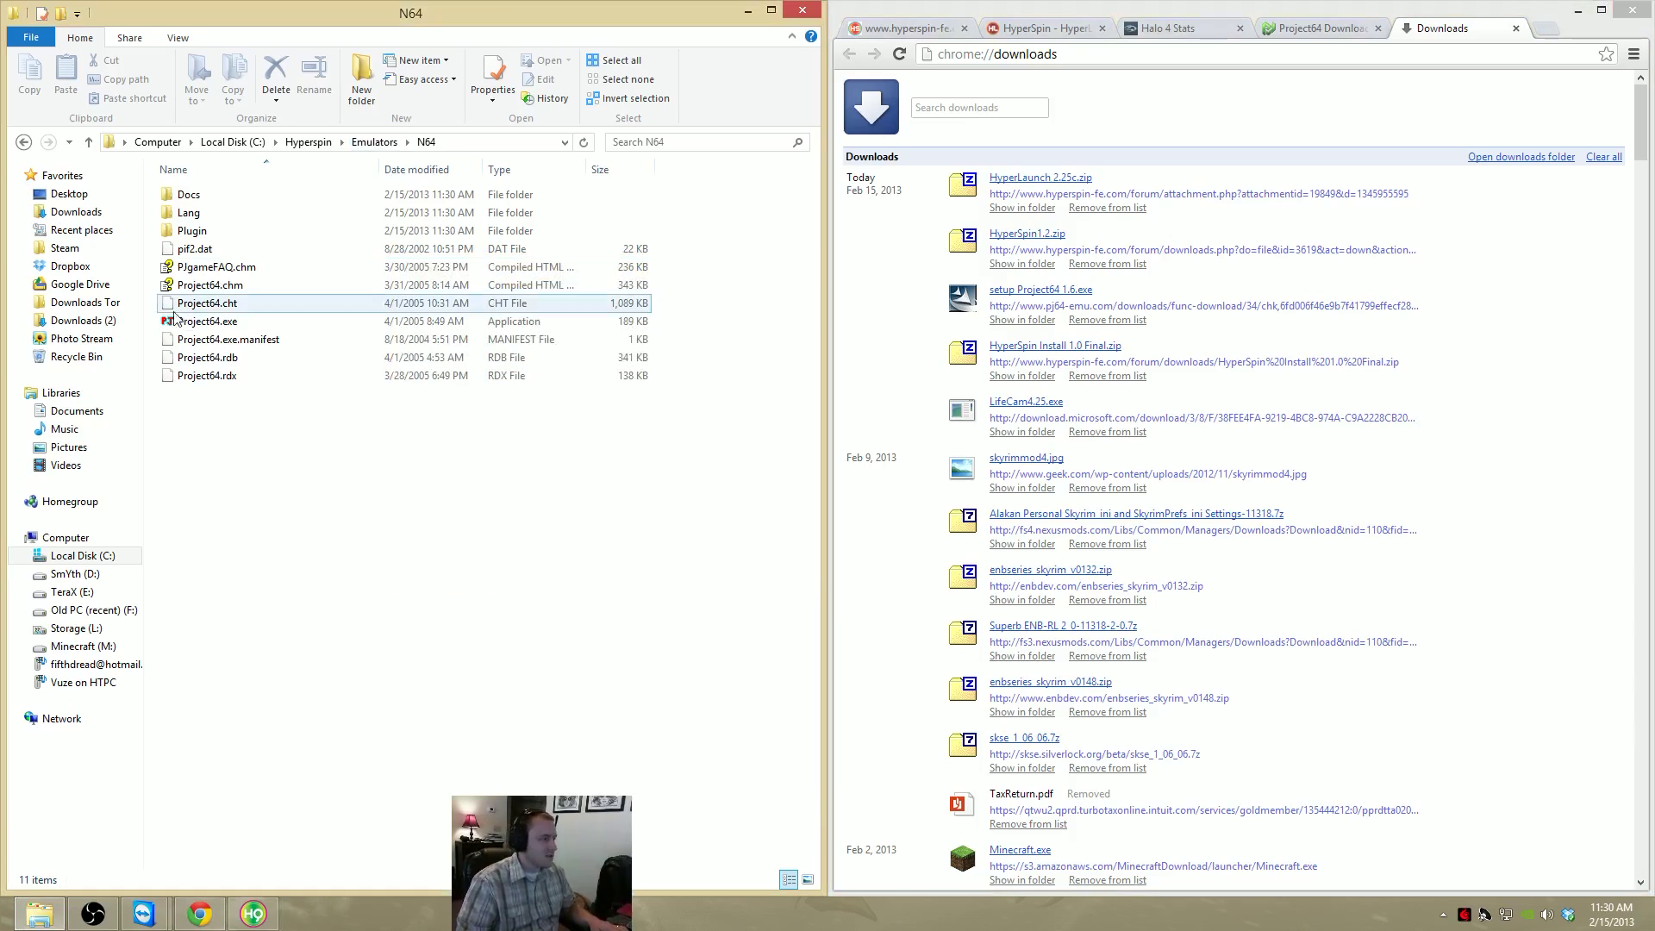
# Run Project64.exe from the N64 folder and accept English as its language
pyautogui.click(226, 323)
pyautogui.doubleClick(225, 323)
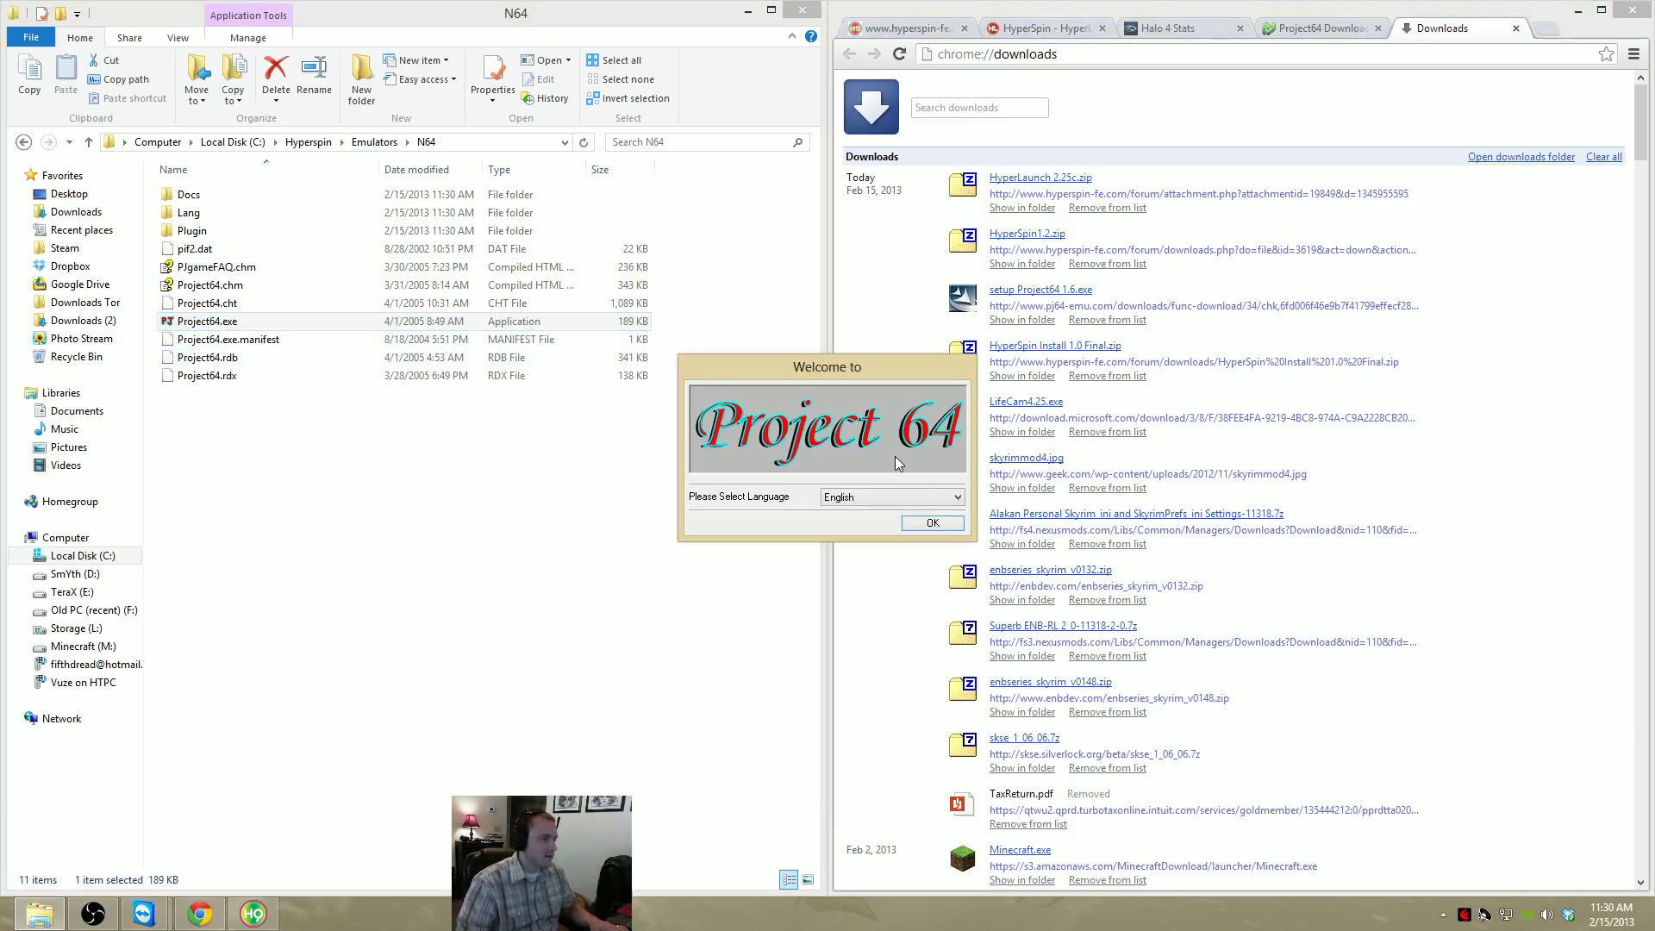
pyautogui.click(926, 526)
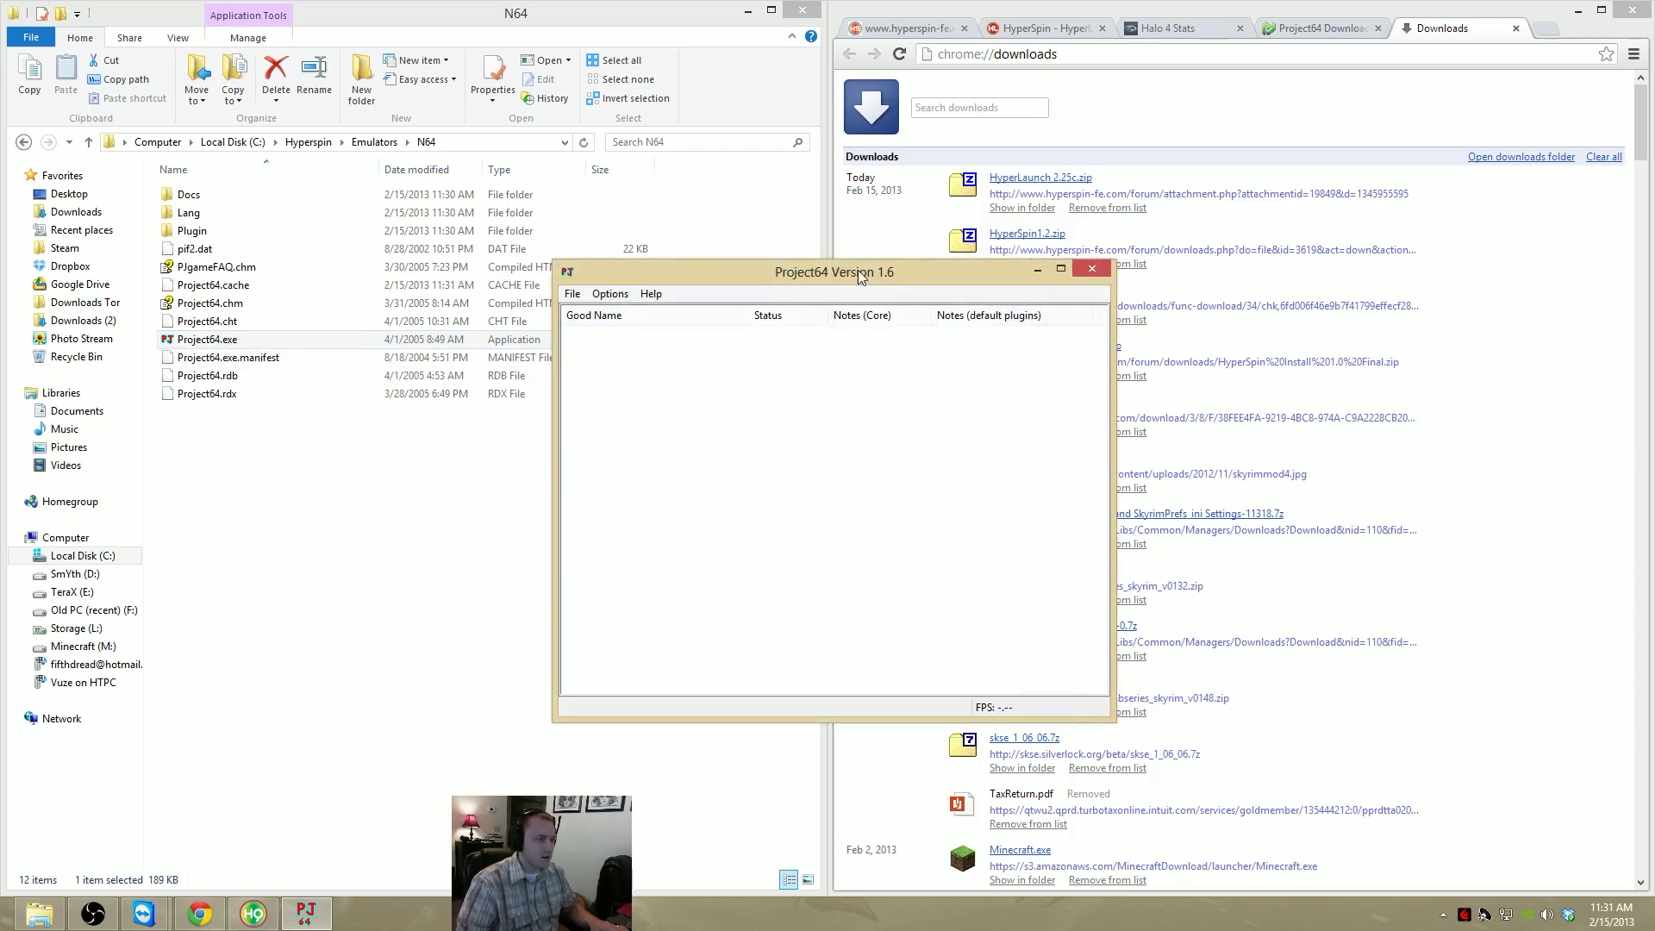
# Read Project64's About information, dismissing the Internet Explorer 10 setup without recommended settings, and close Project64
pyautogui.moveTo(857, 270); pyautogui.dragTo(801, 286)
pyautogui.click(595, 308)
pyautogui.click(655, 417)
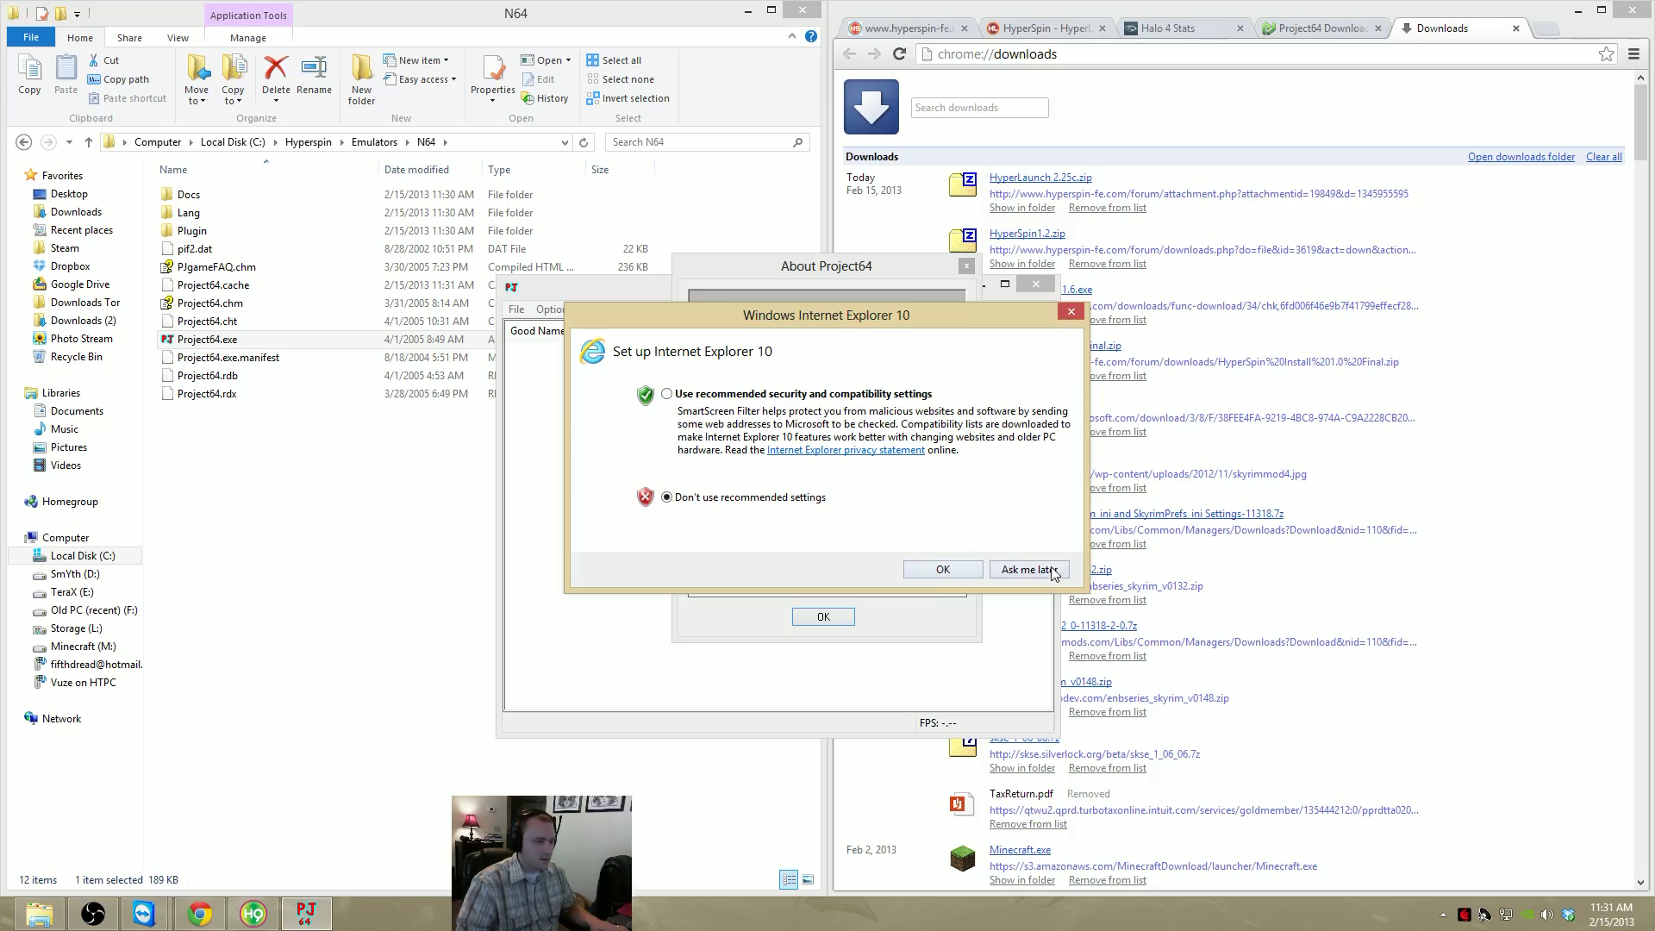
pyautogui.click(942, 567)
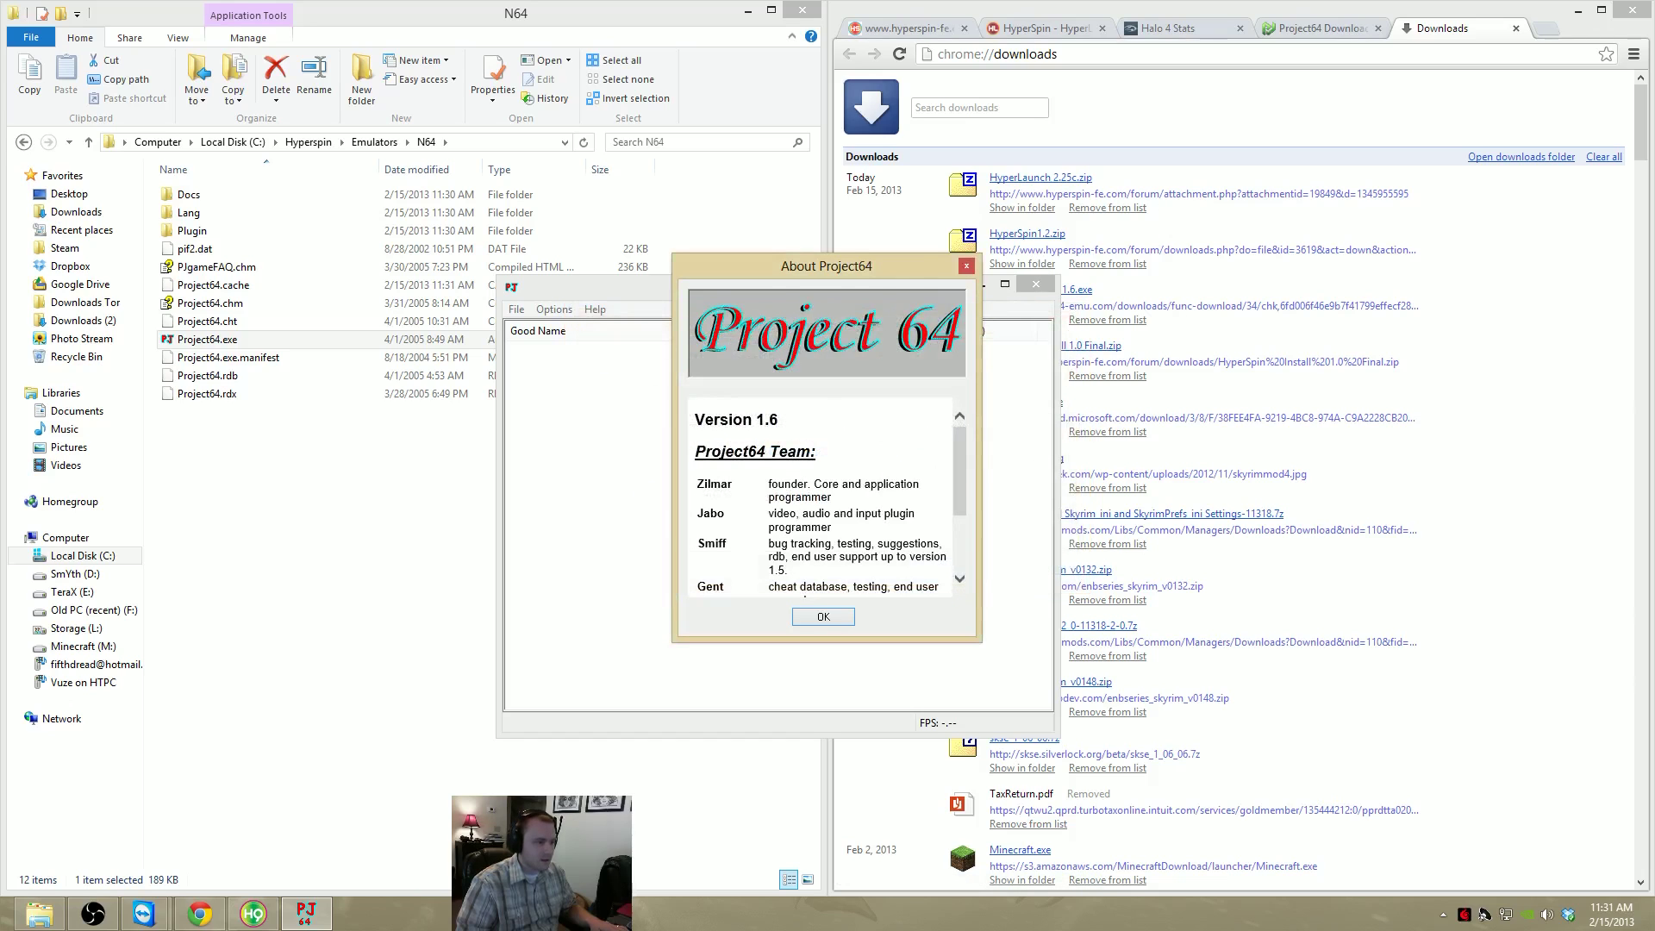
pyautogui.tripleClick(753, 435)
pyautogui.scroll(-3, 832, 439)
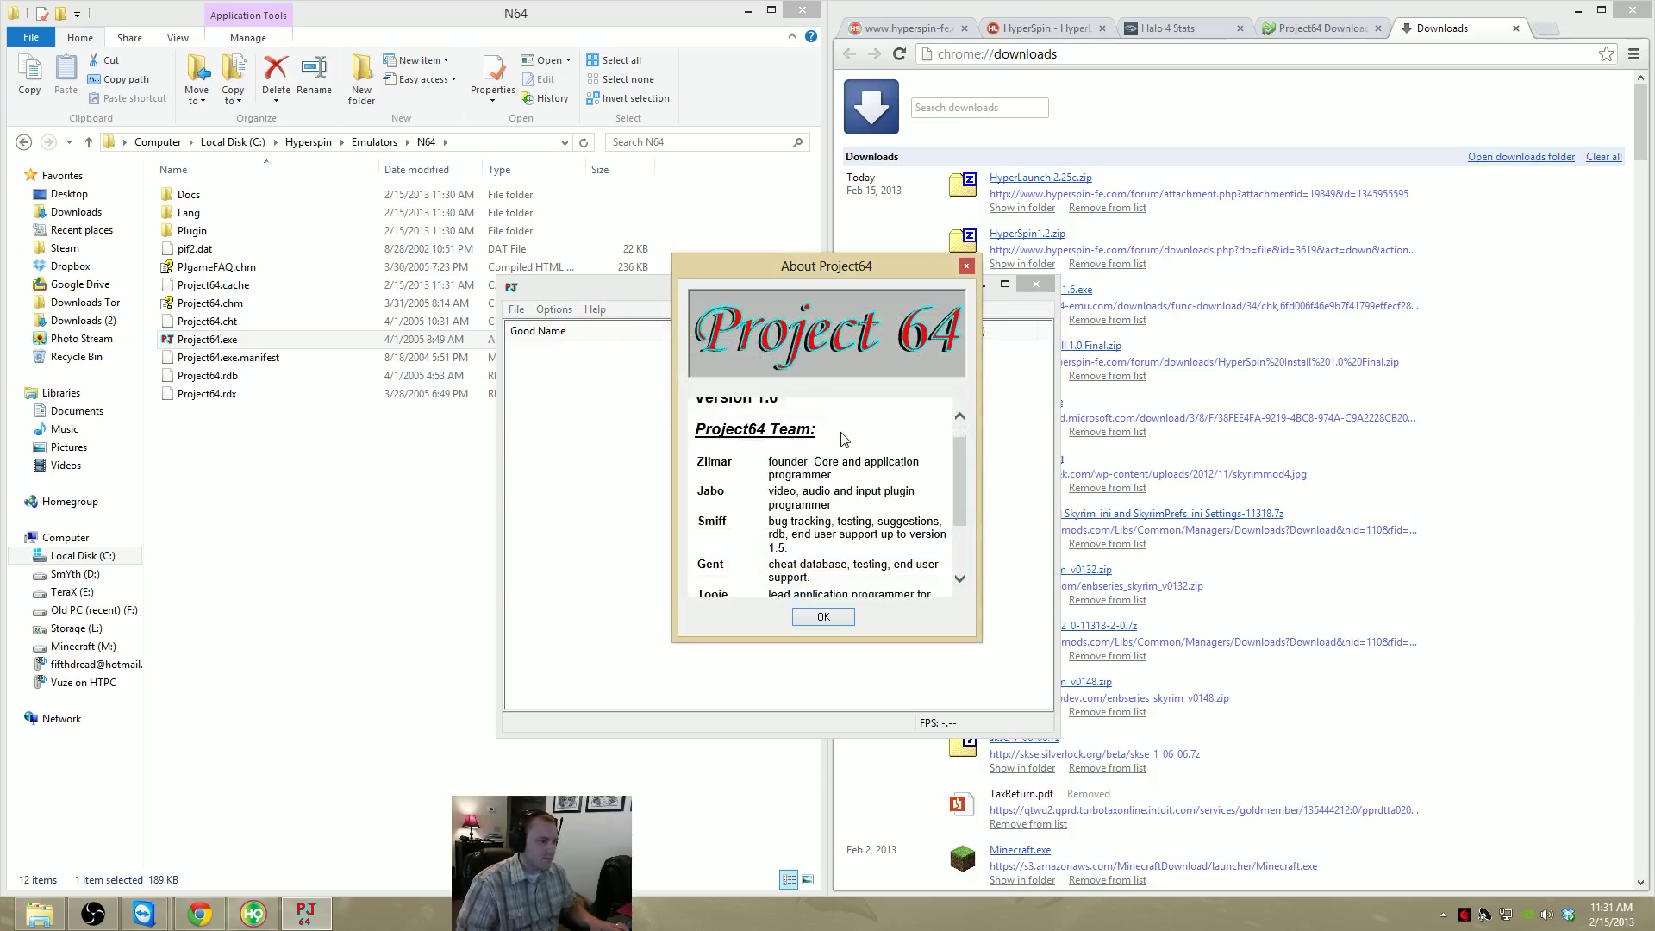
pyautogui.click(965, 266)
pyautogui.click(1036, 285)
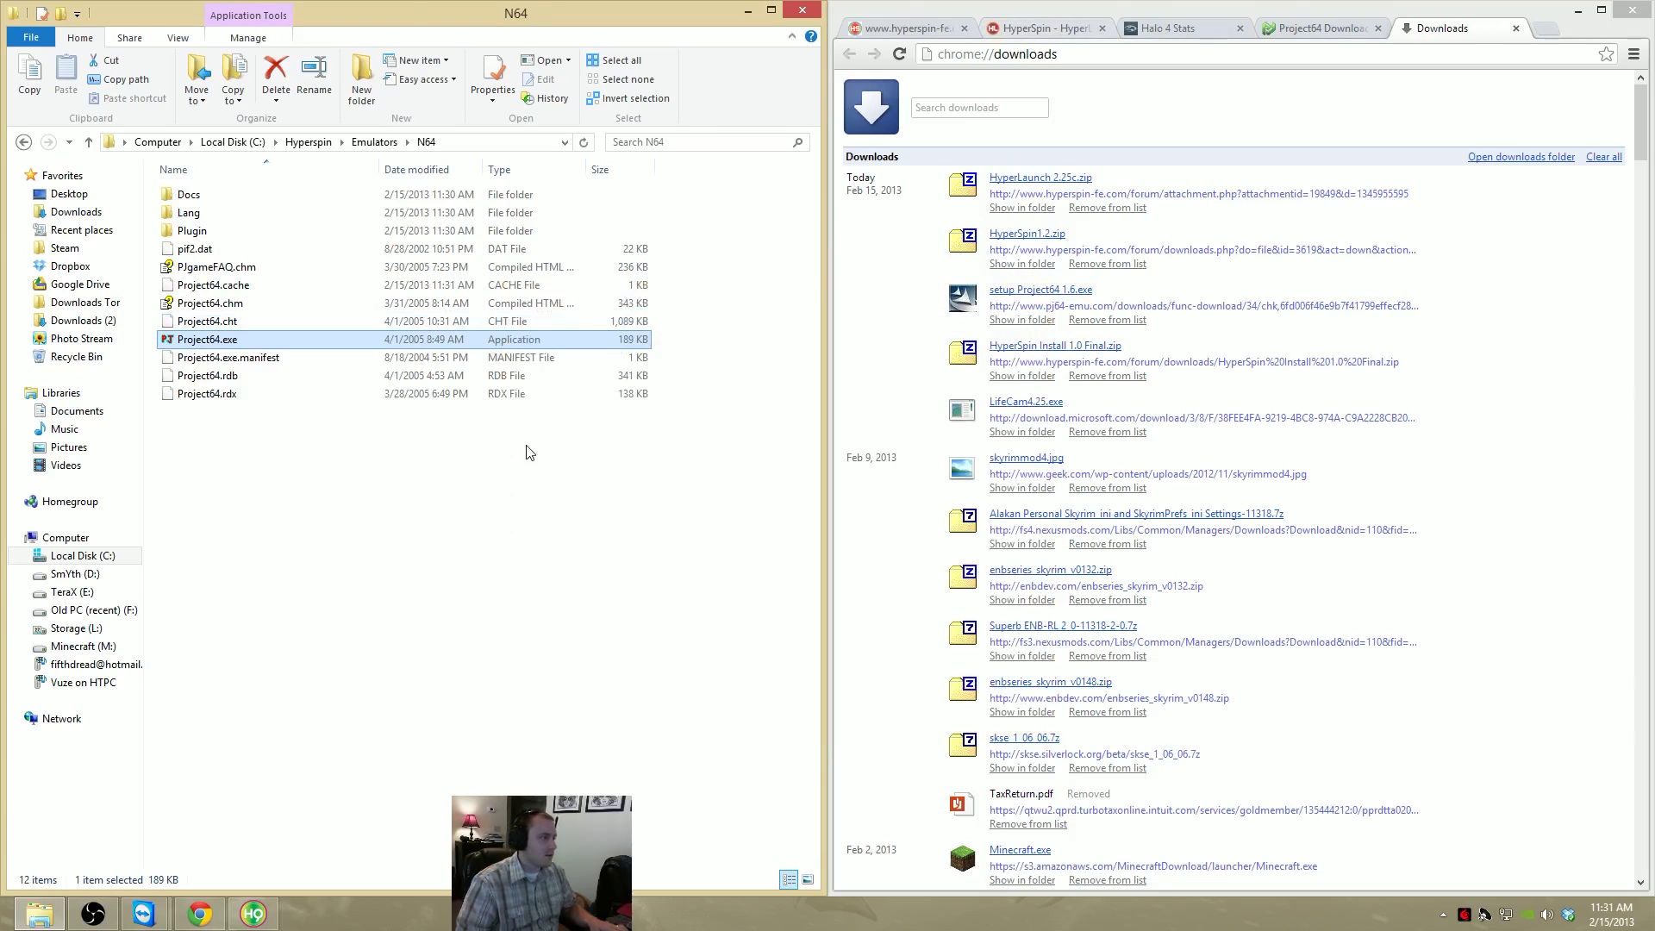
# Check the Nintendo 64 ROM path in HyperHQ and create a folder named Roms inside the N64 emulator folder
pyautogui.click(319, 422)
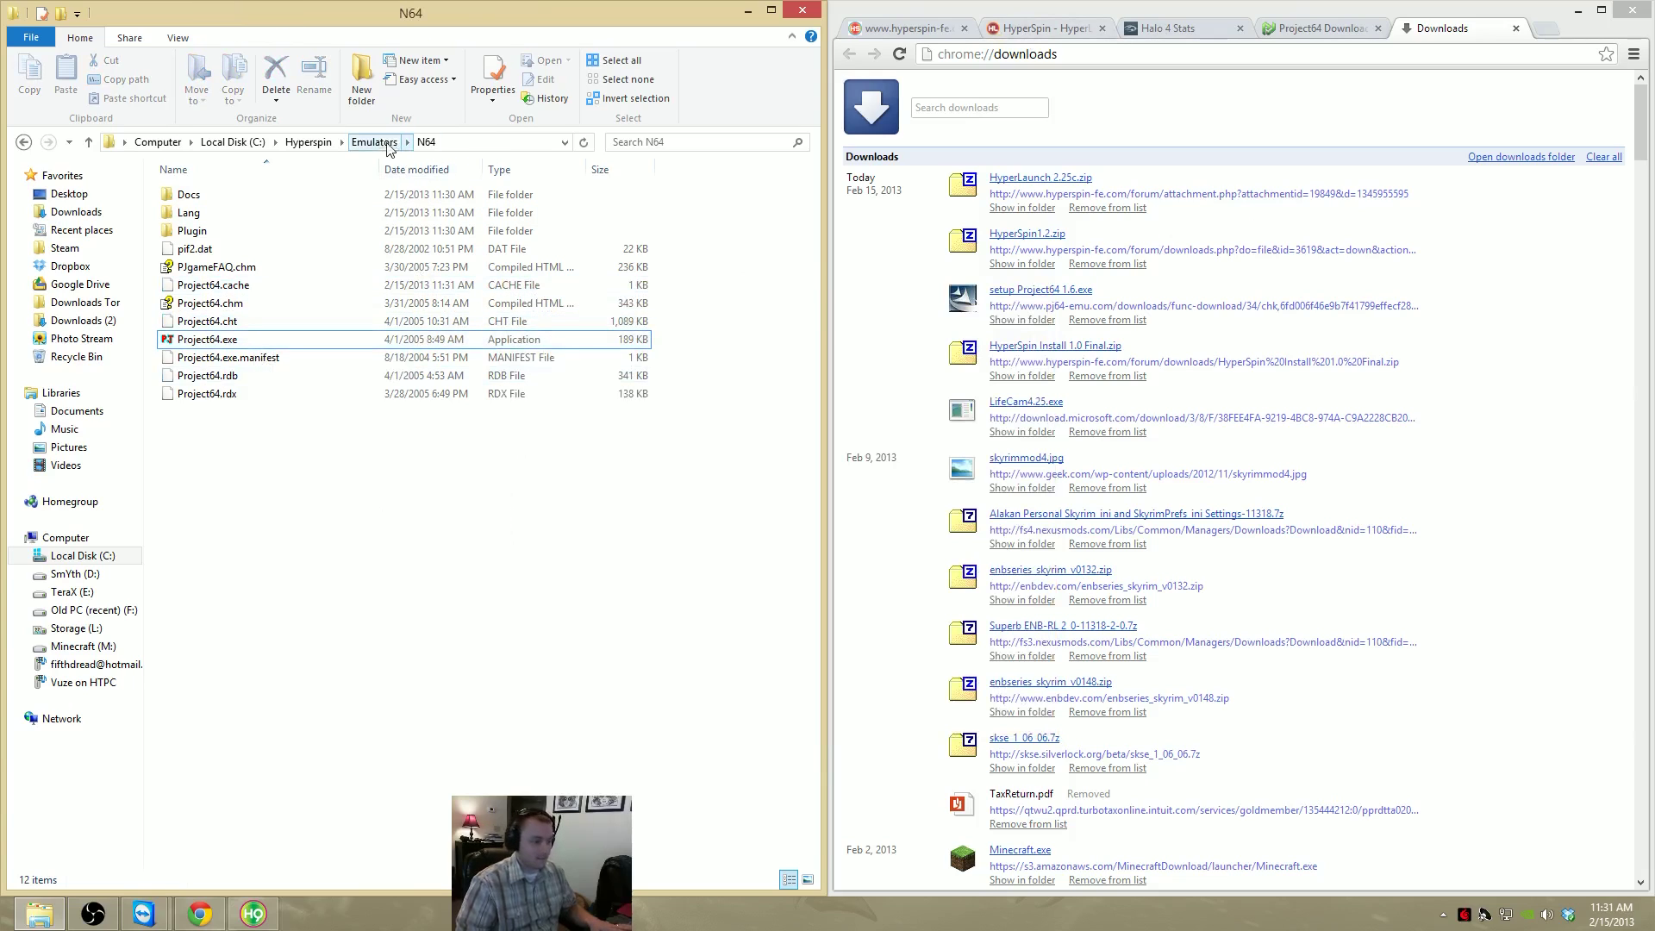
pyautogui.click(252, 913)
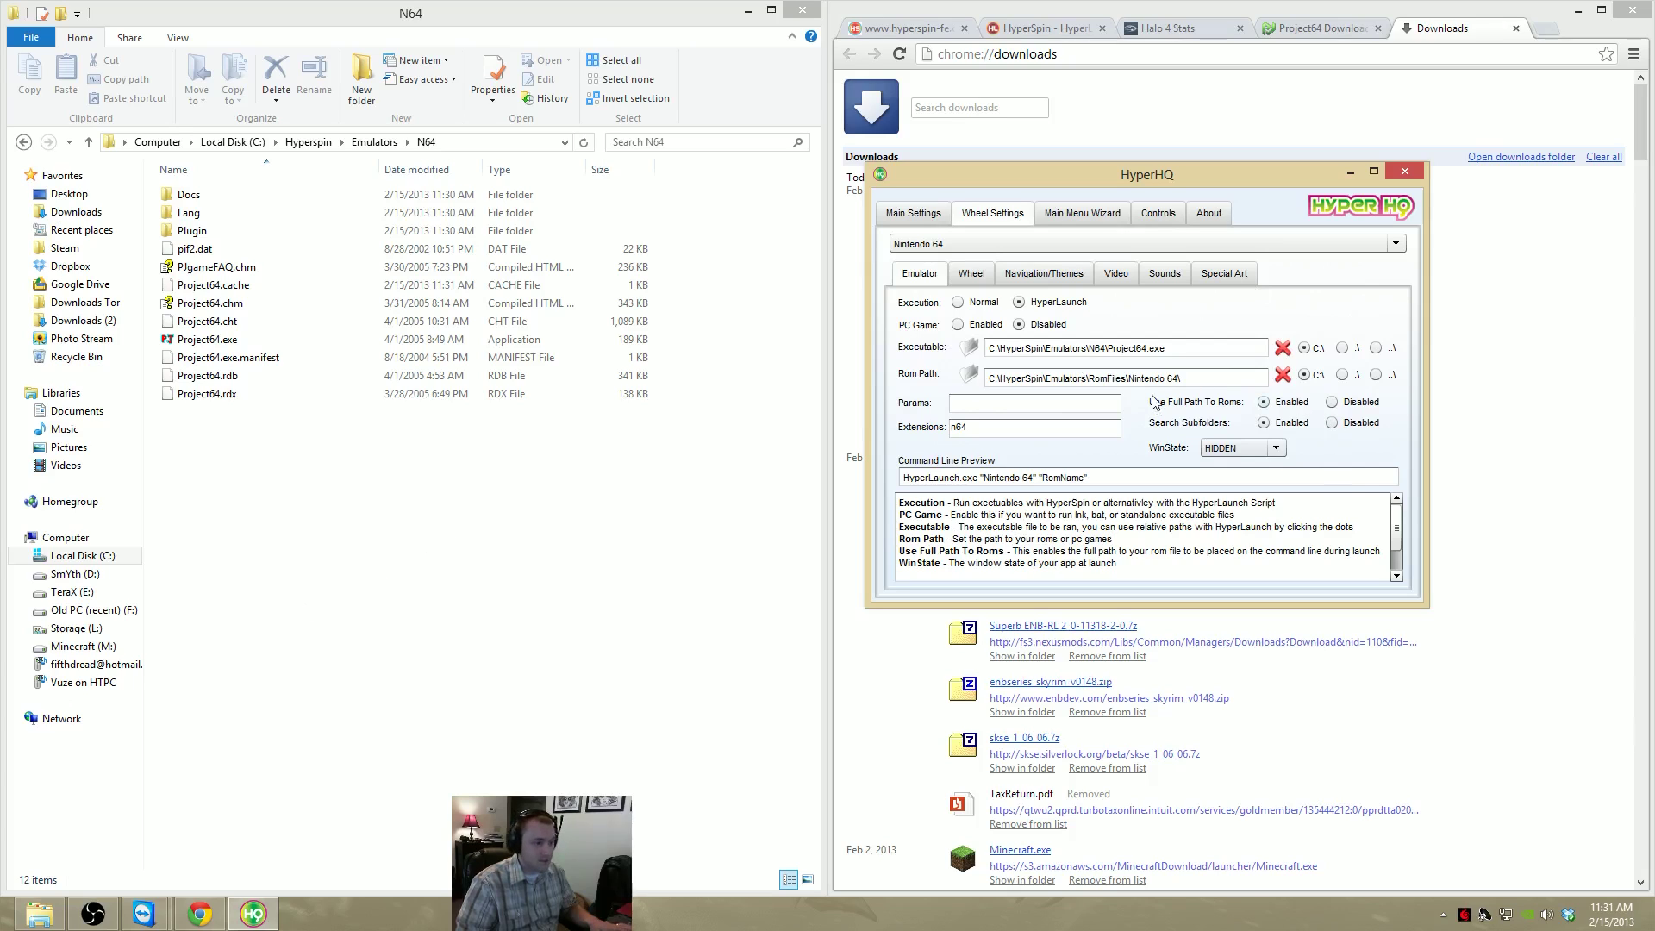
pyautogui.doubleClick(1109, 378)
pyautogui.click(1109, 377)
pyautogui.click(374, 142)
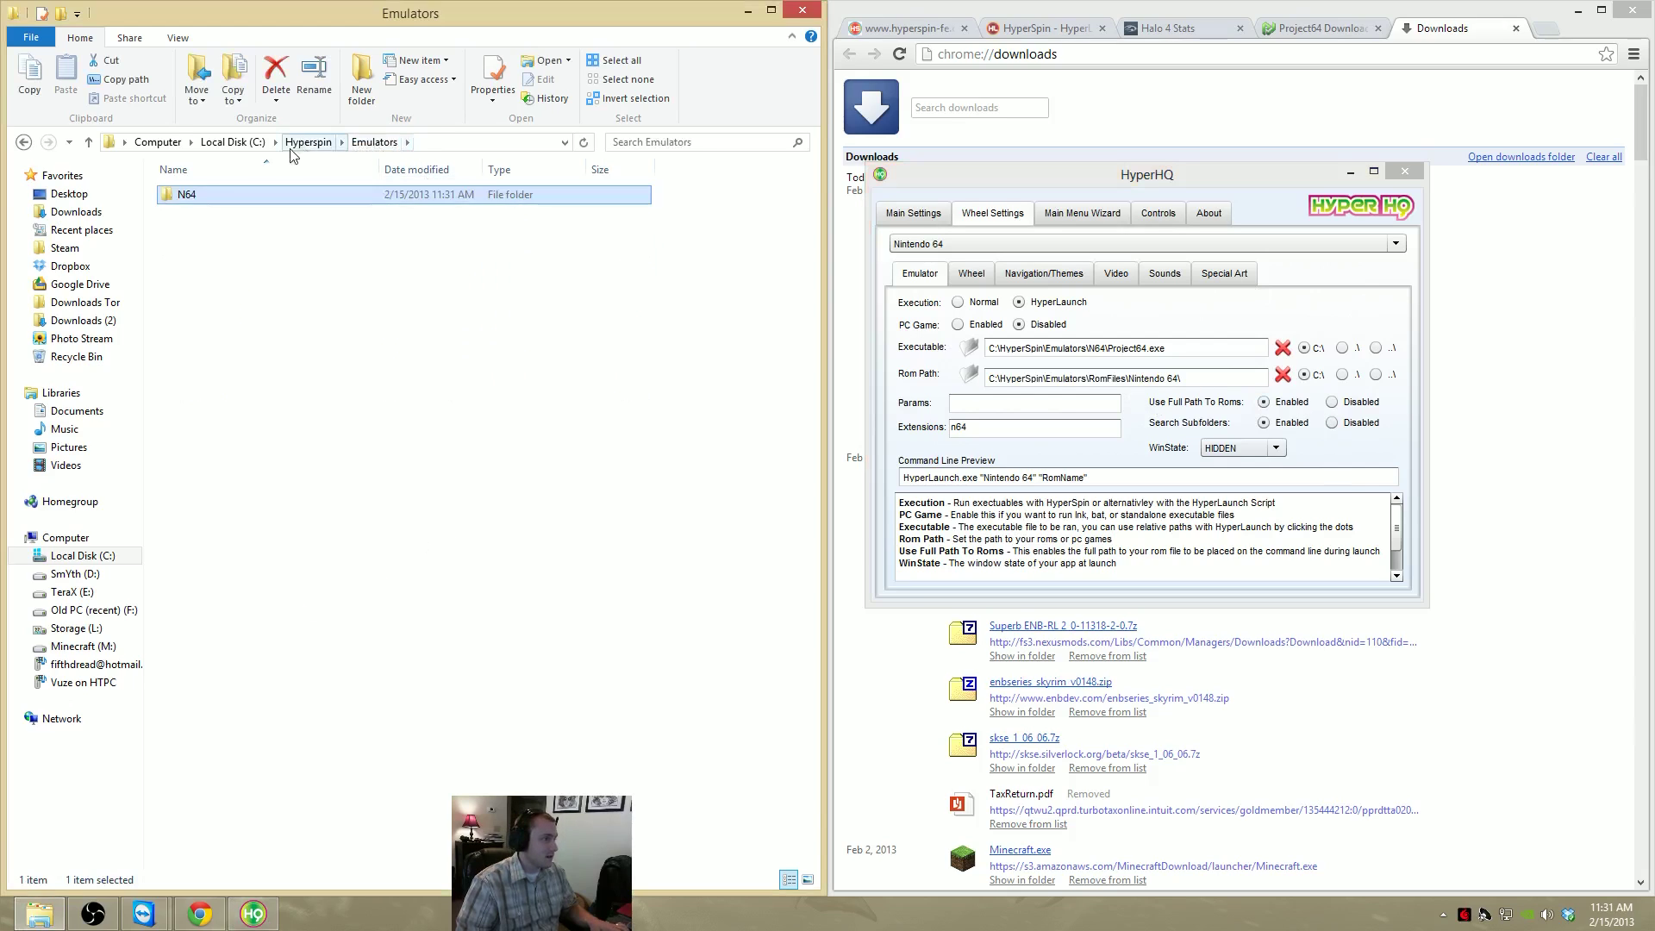
pyautogui.doubleClick(187, 195)
pyautogui.rightClick(332, 523)
pyautogui.moveTo(463, 734)
pyautogui.click(581, 730)
pyautogui.write('Roms')
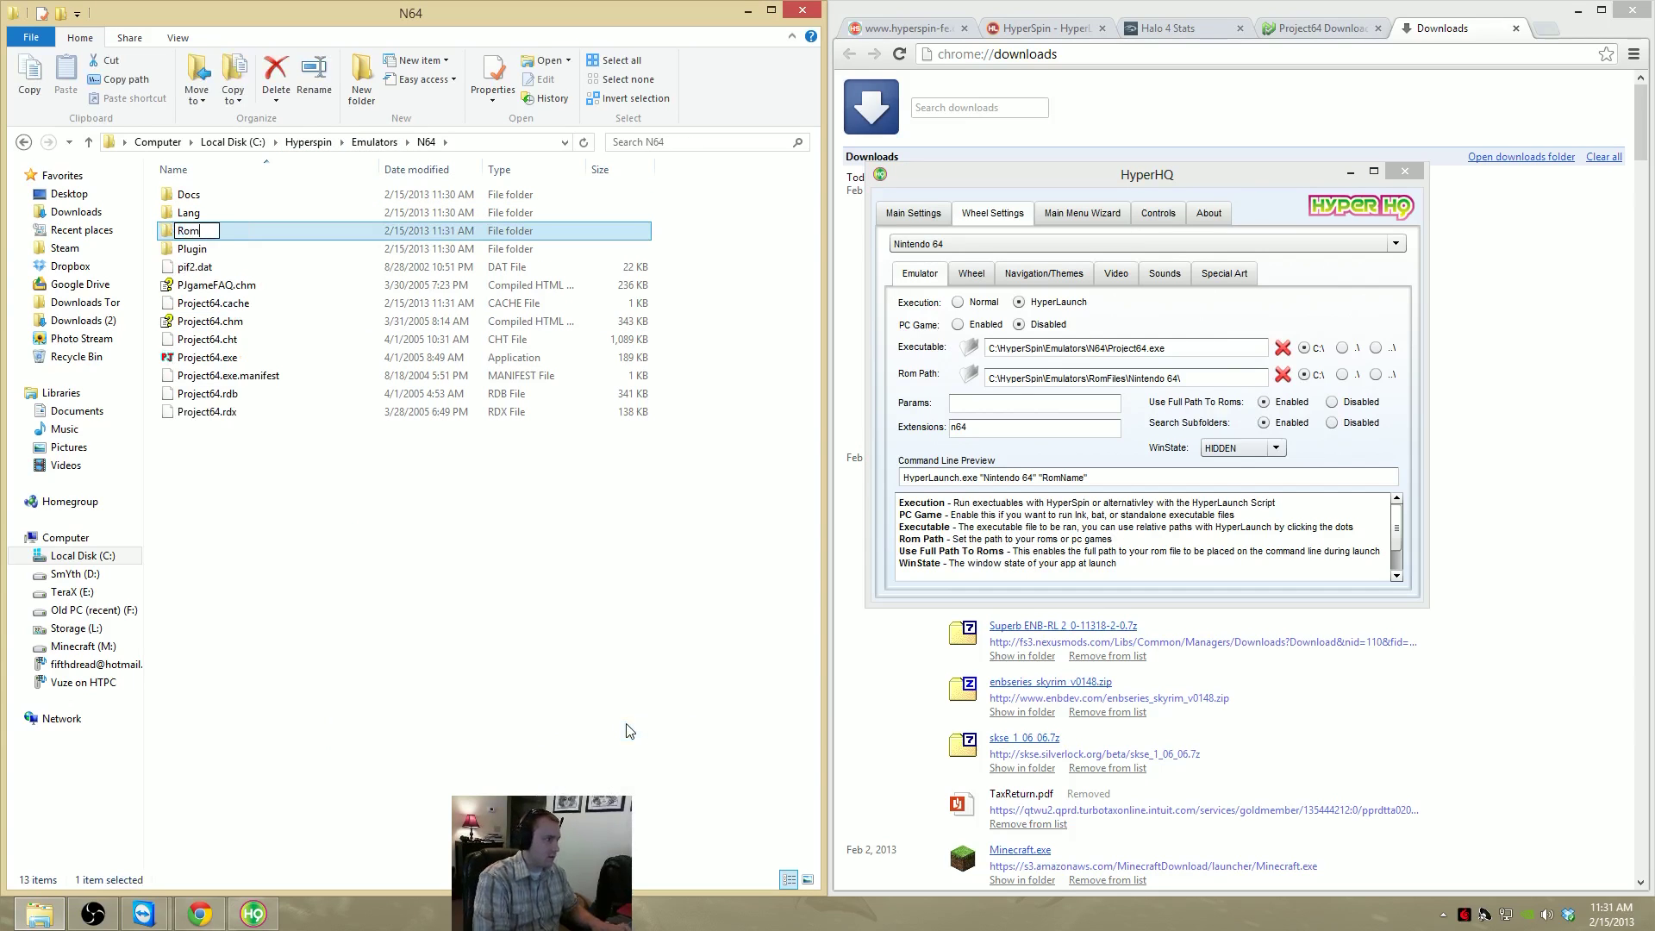
pyautogui.press('Return')
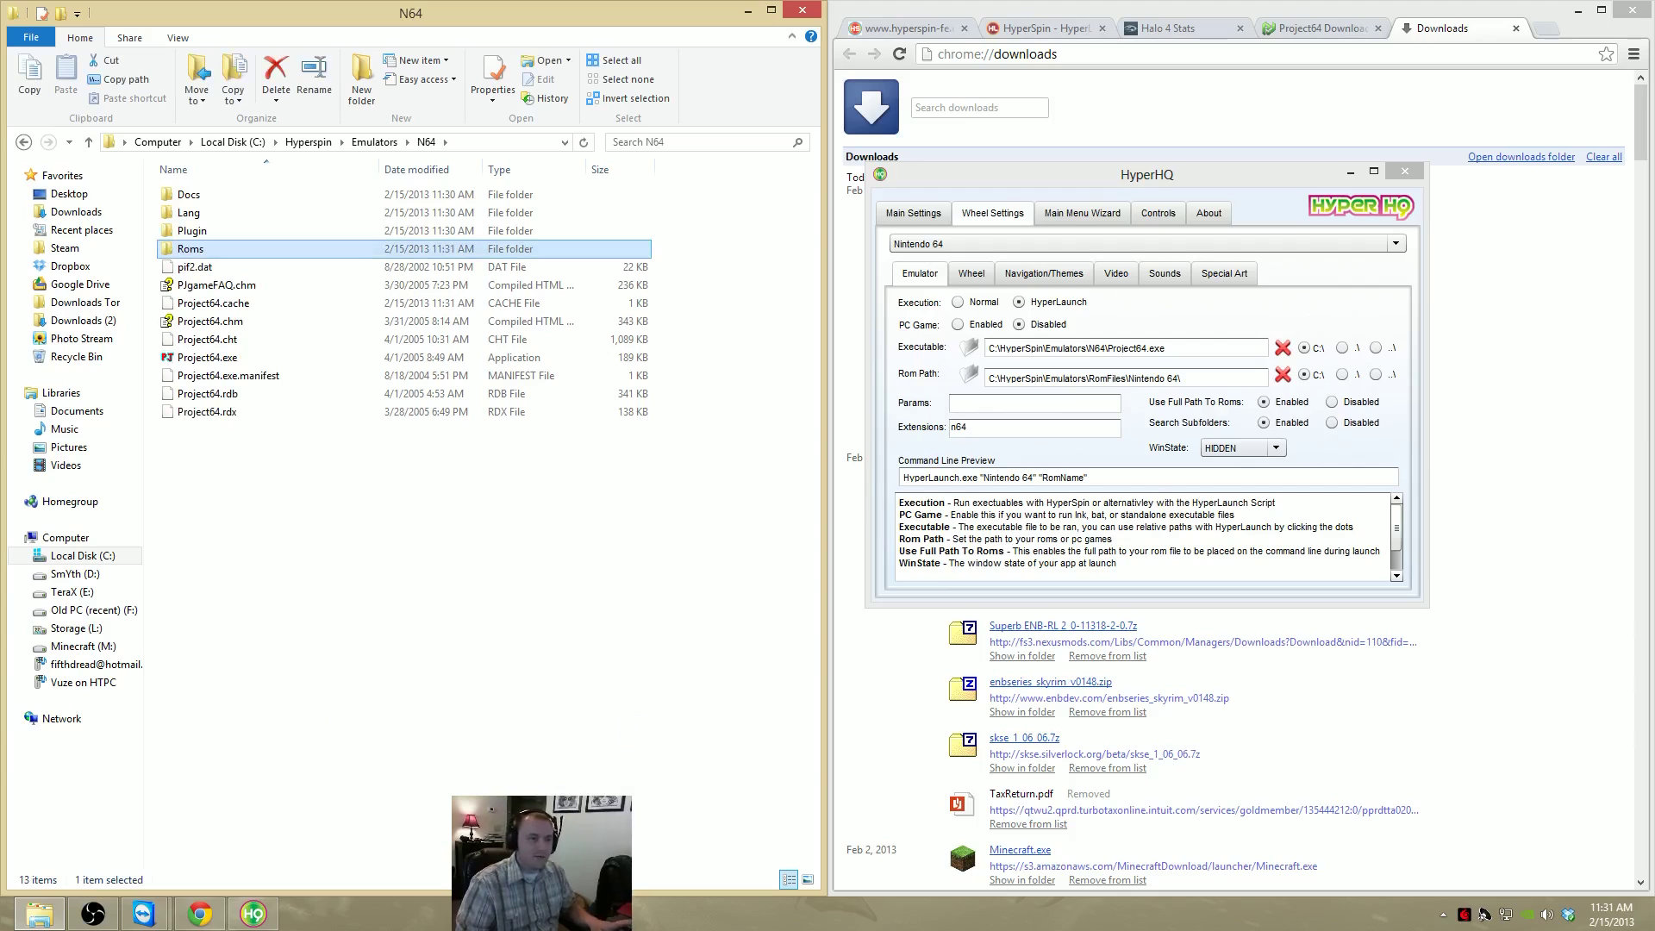
# Transfer the Legend of Zelda, The - Ocarina of Time ROM into the N64 folder through TeamViewer and close the transfer log
pyautogui.hotkey('alt', 'Tab')
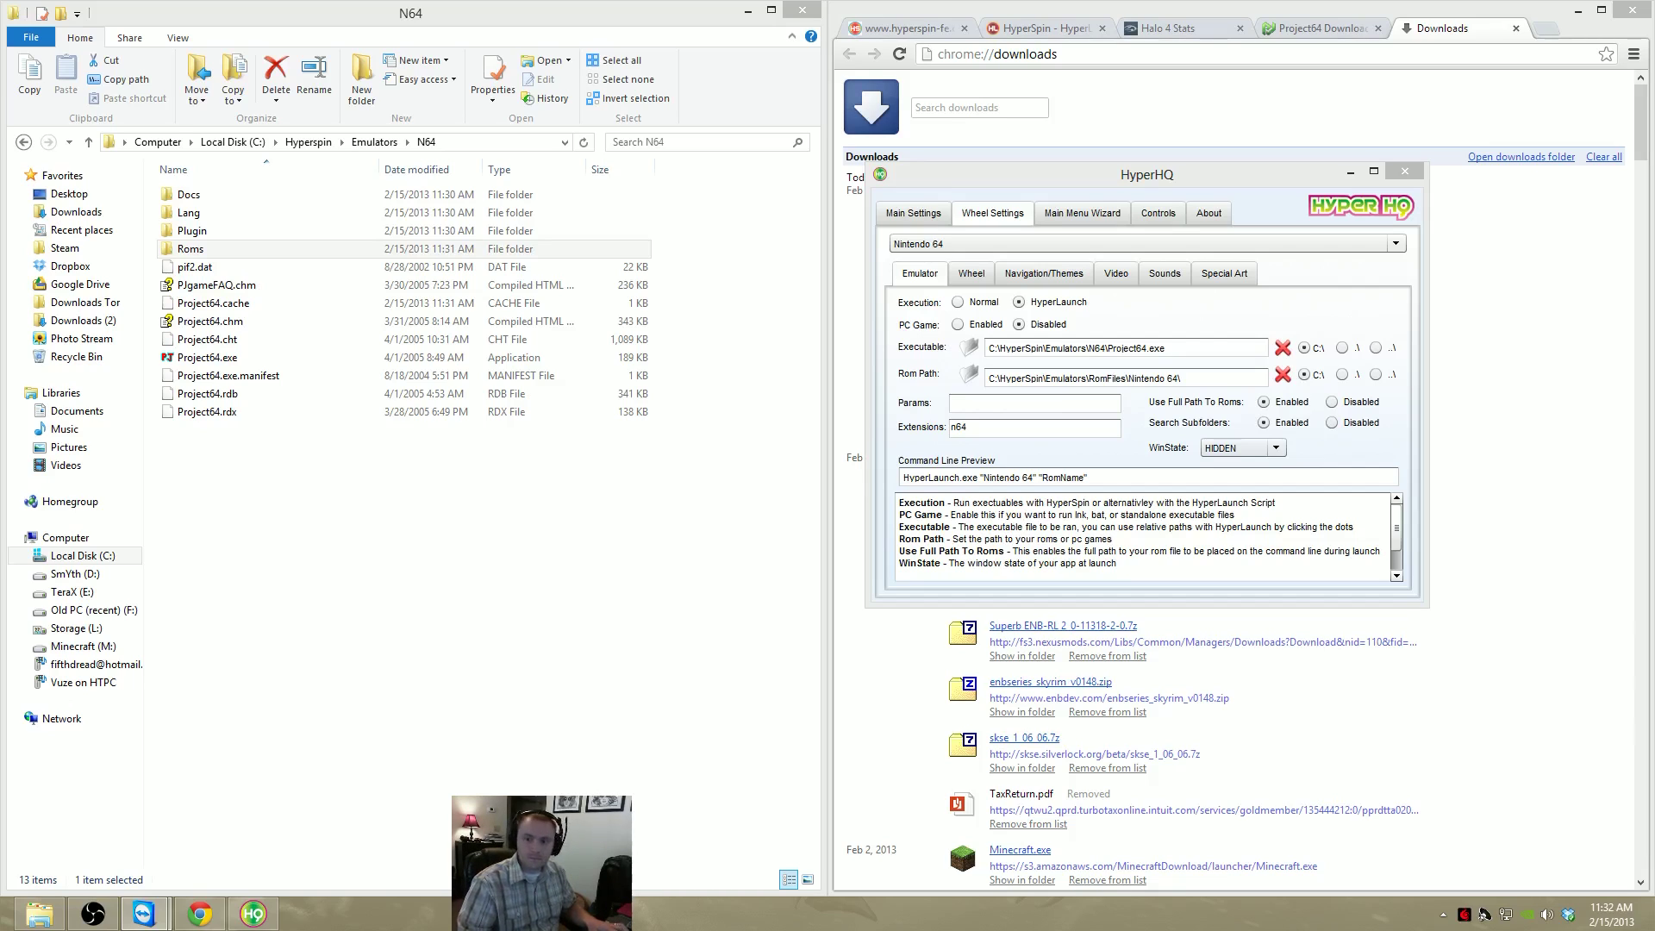
pyautogui.moveTo(492, 413); pyautogui.dragTo(297, 538)
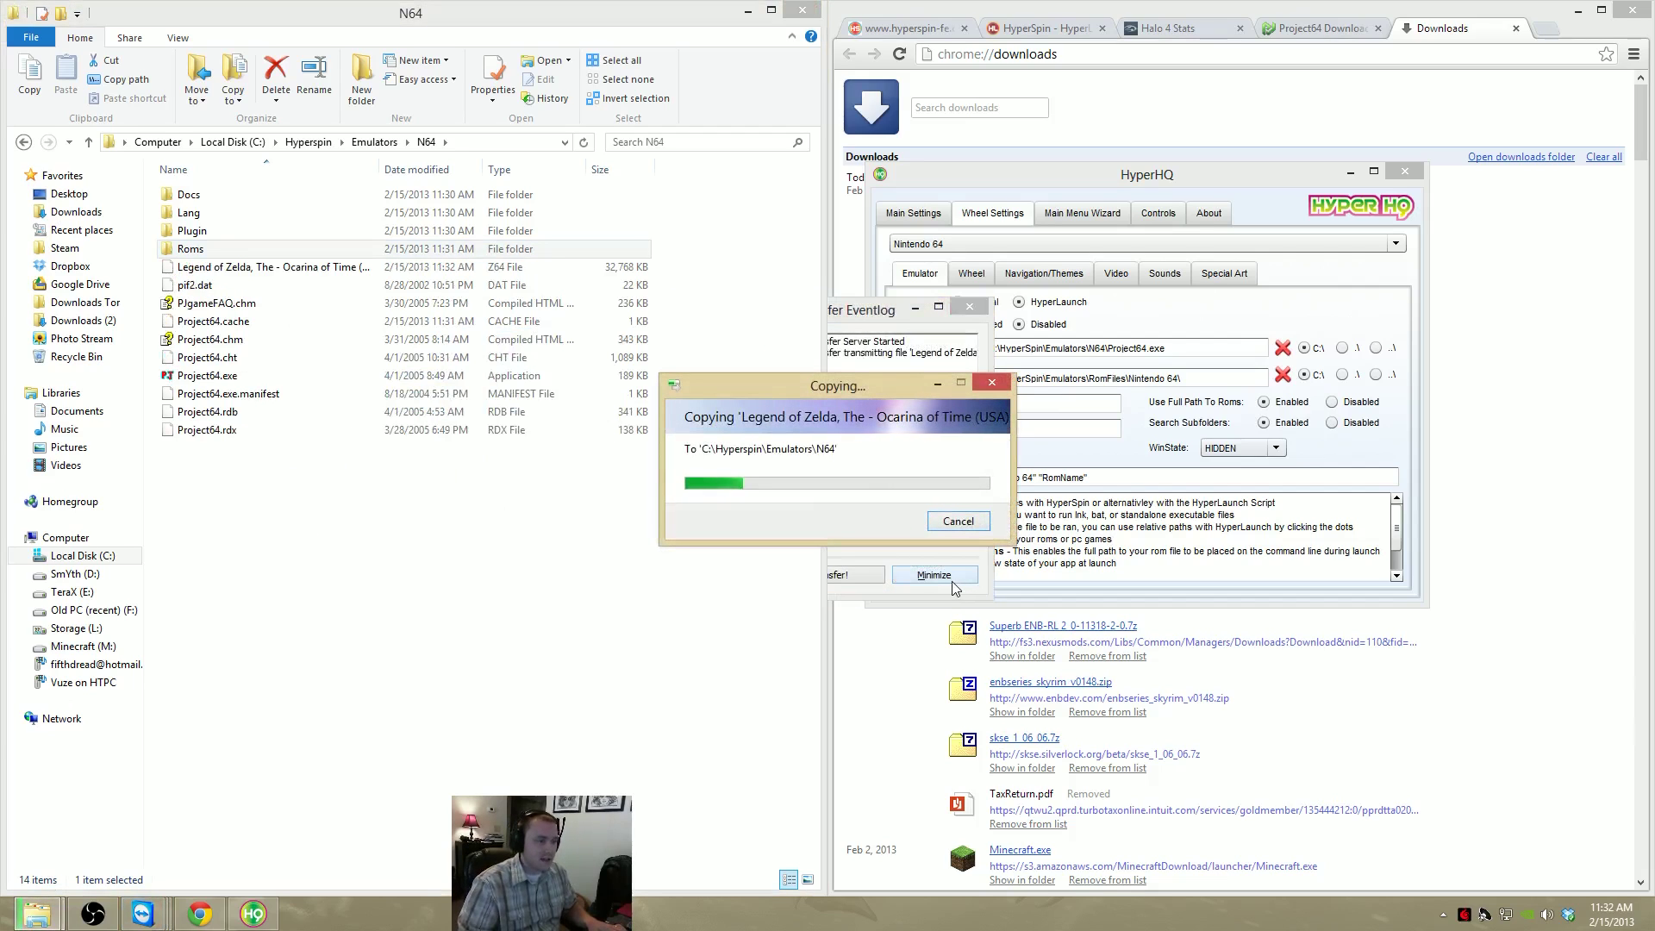
pyautogui.click(888, 312)
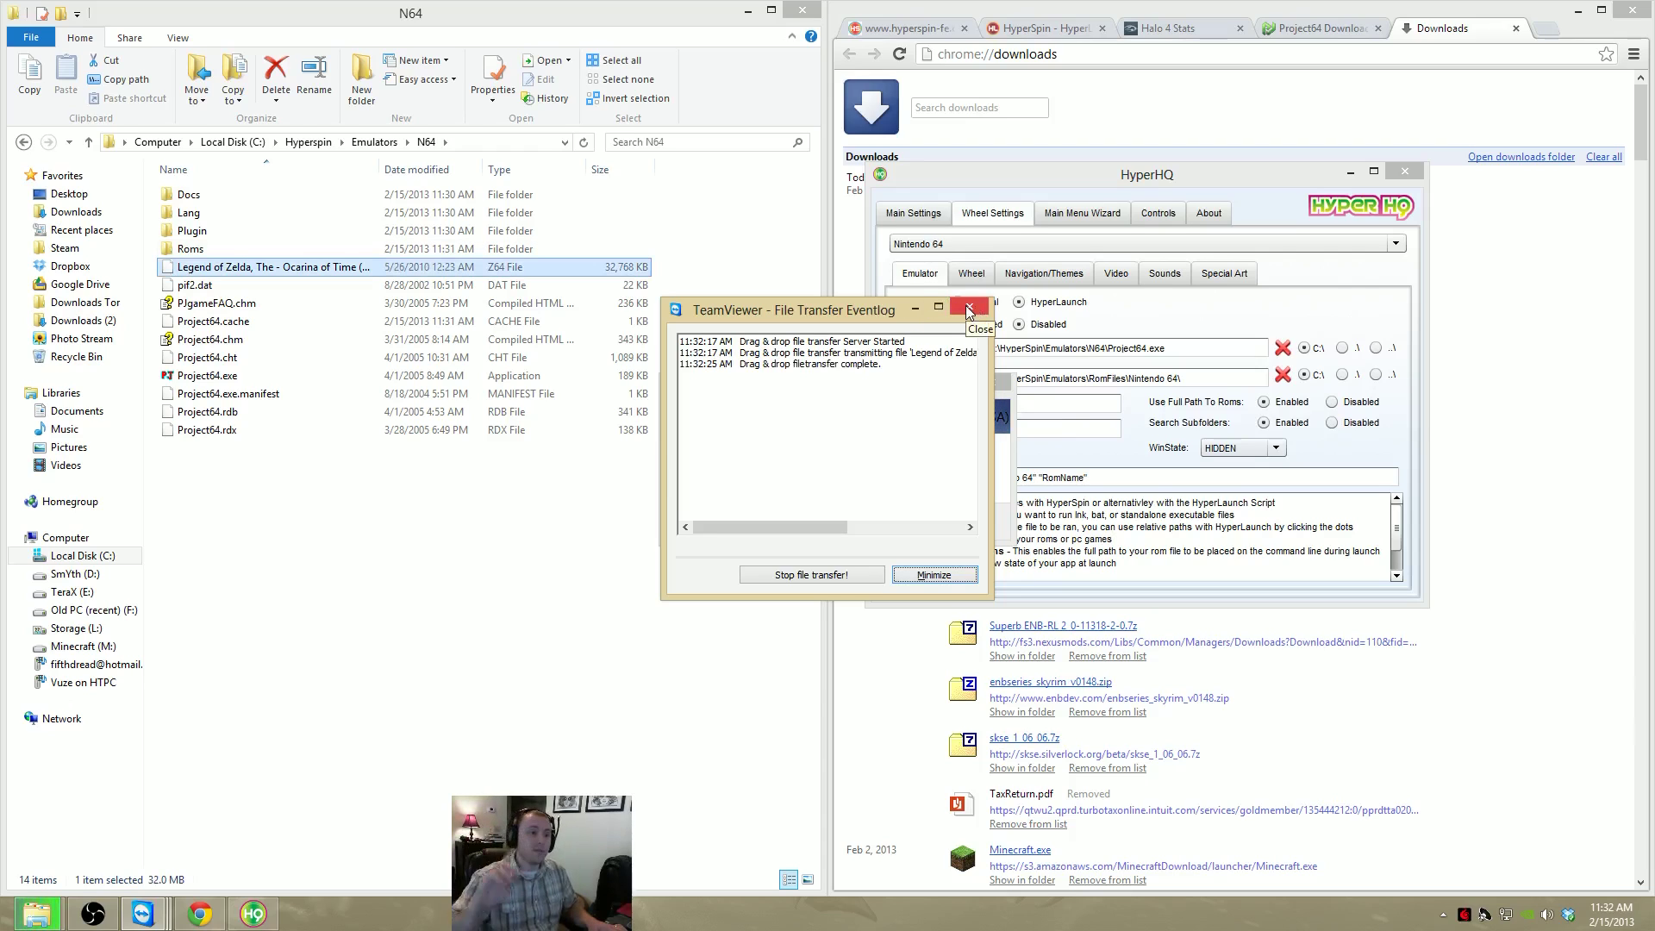
pyautogui.moveTo(855, 321); pyautogui.dragTo(732, 515)
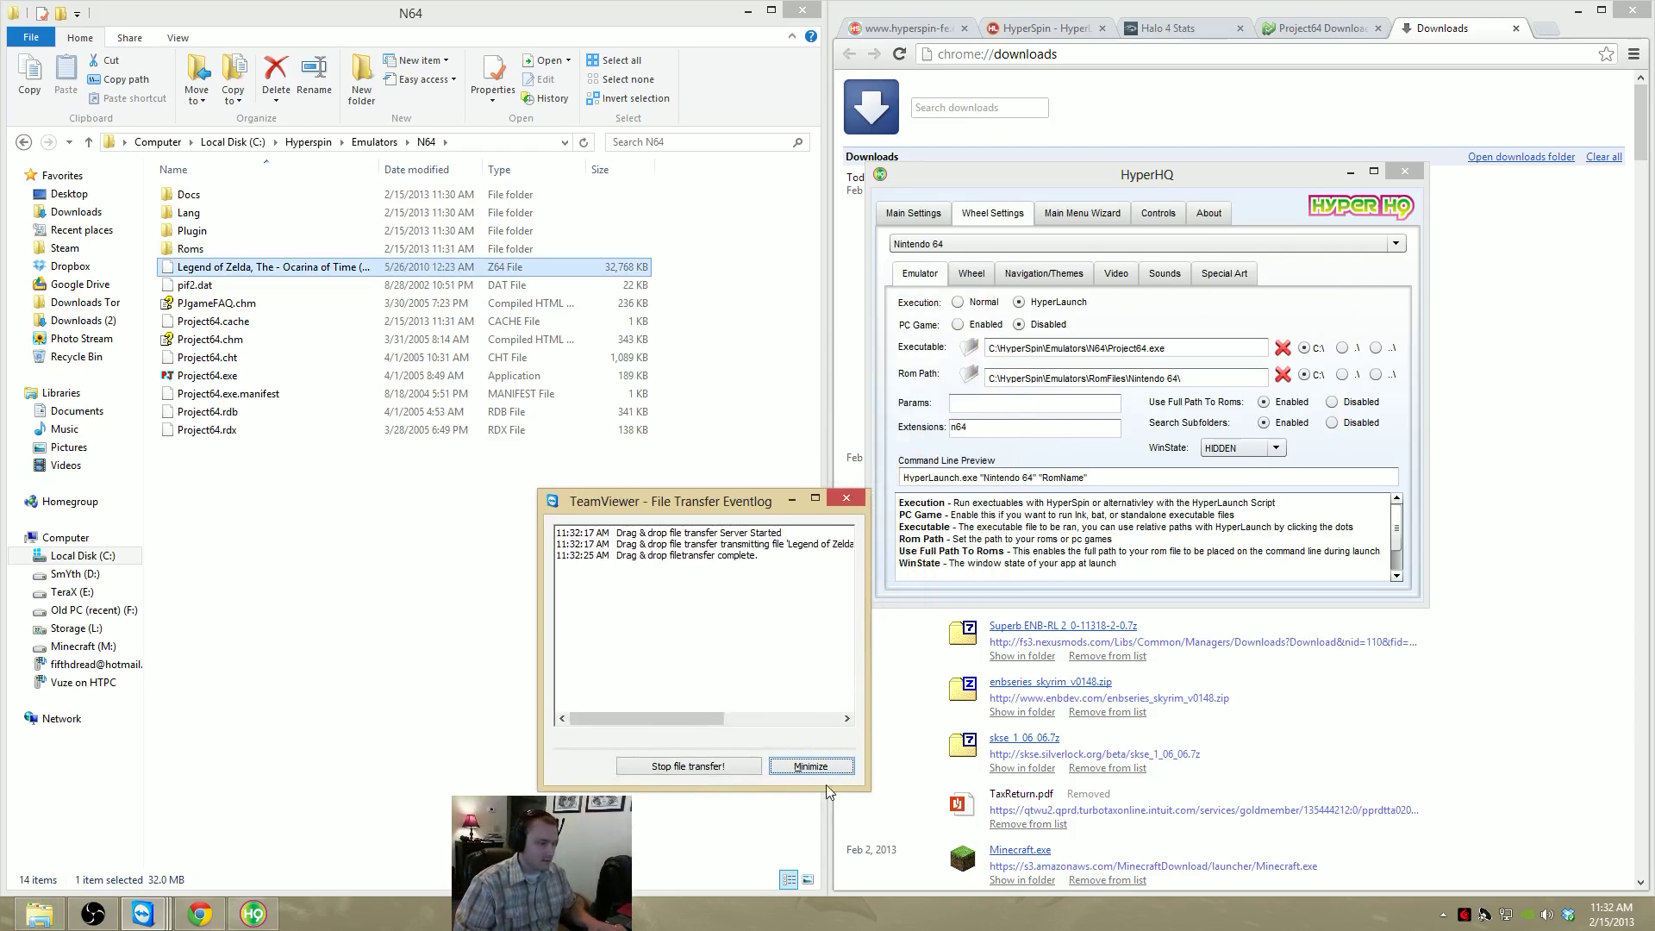
pyautogui.click(842, 502)
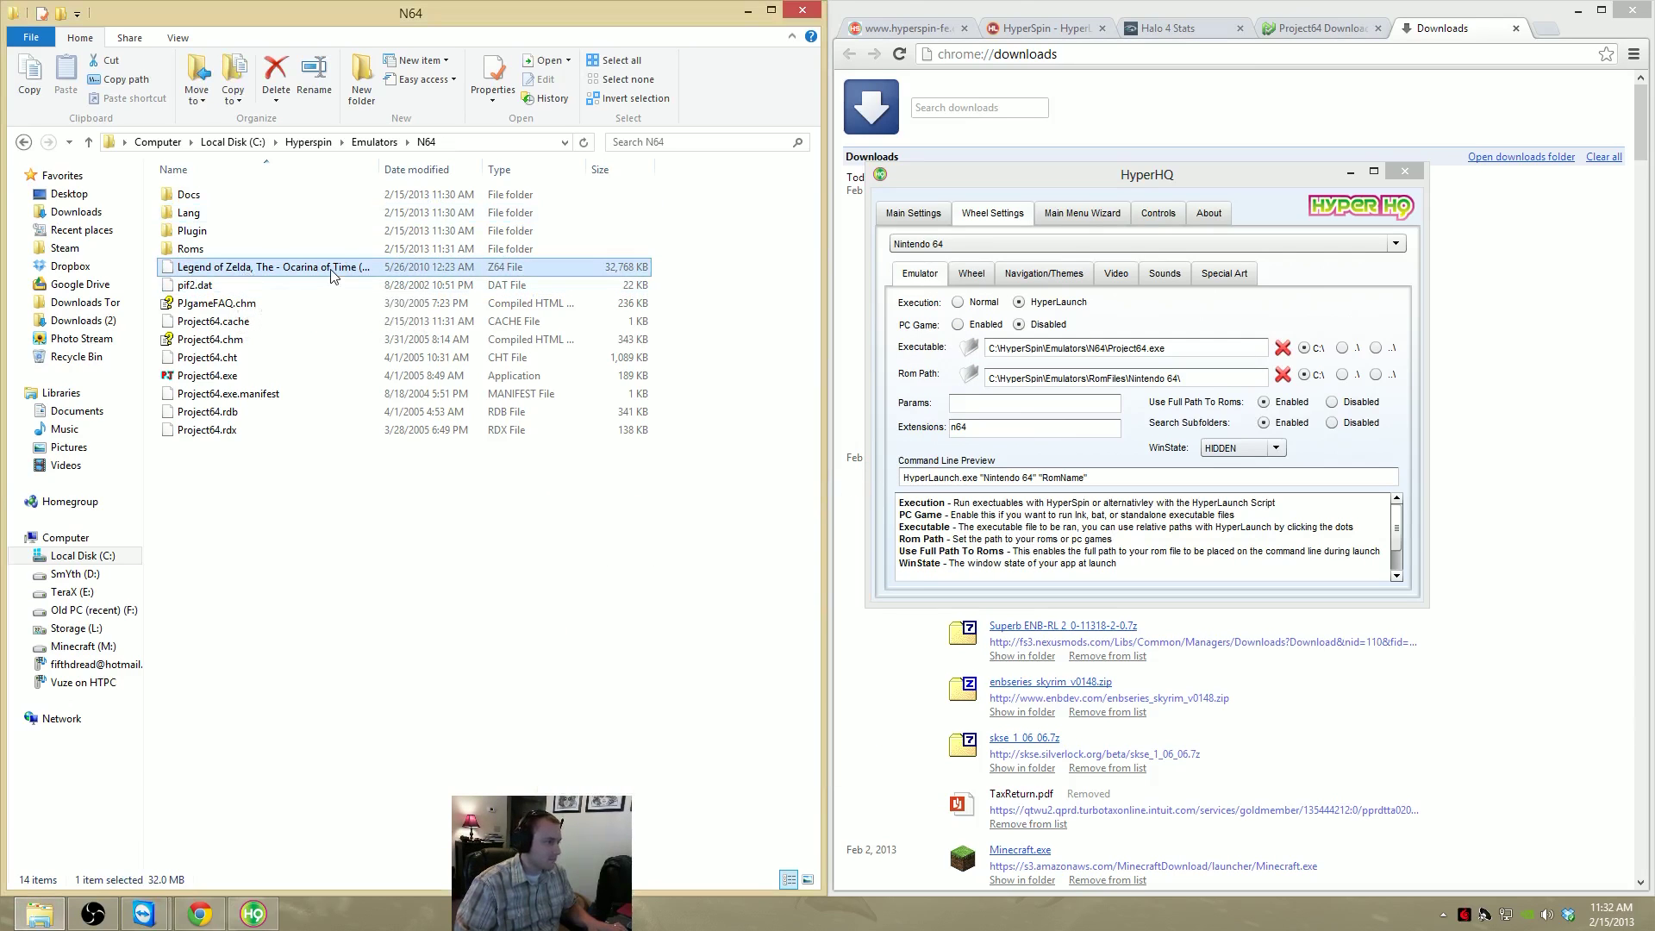
# Move the Legend of Zelda ROM into the Roms folder, check that folder's contents, and return to the N64 folder
pyautogui.moveTo(332, 274); pyautogui.dragTo(197, 249)
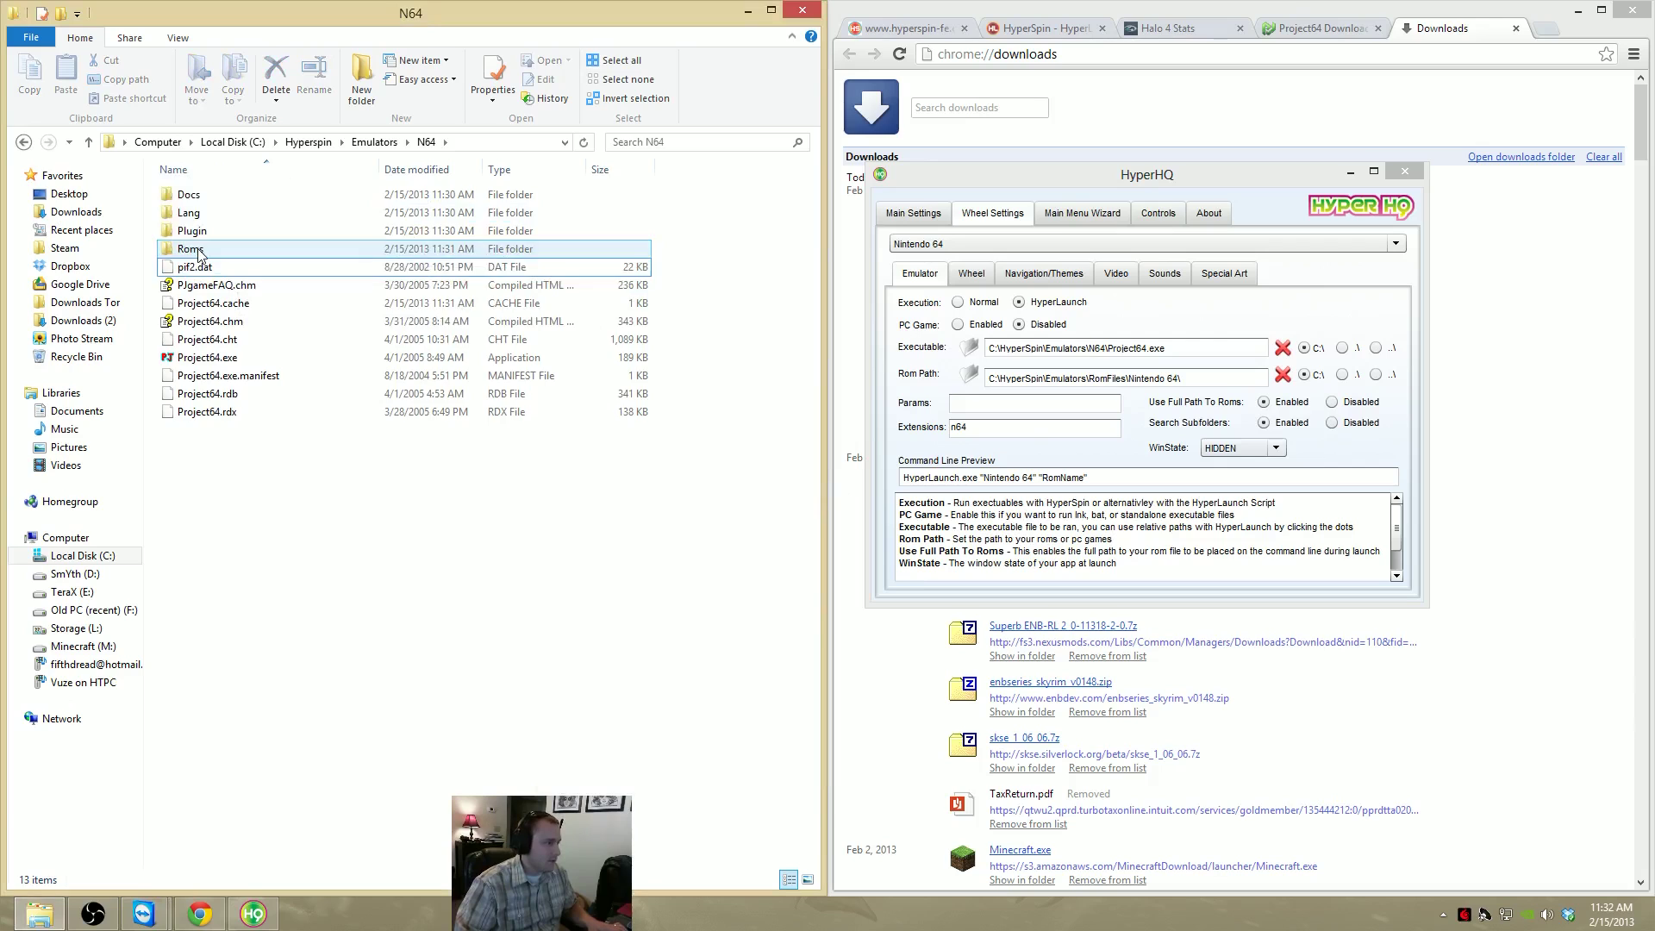
pyautogui.doubleClick(196, 249)
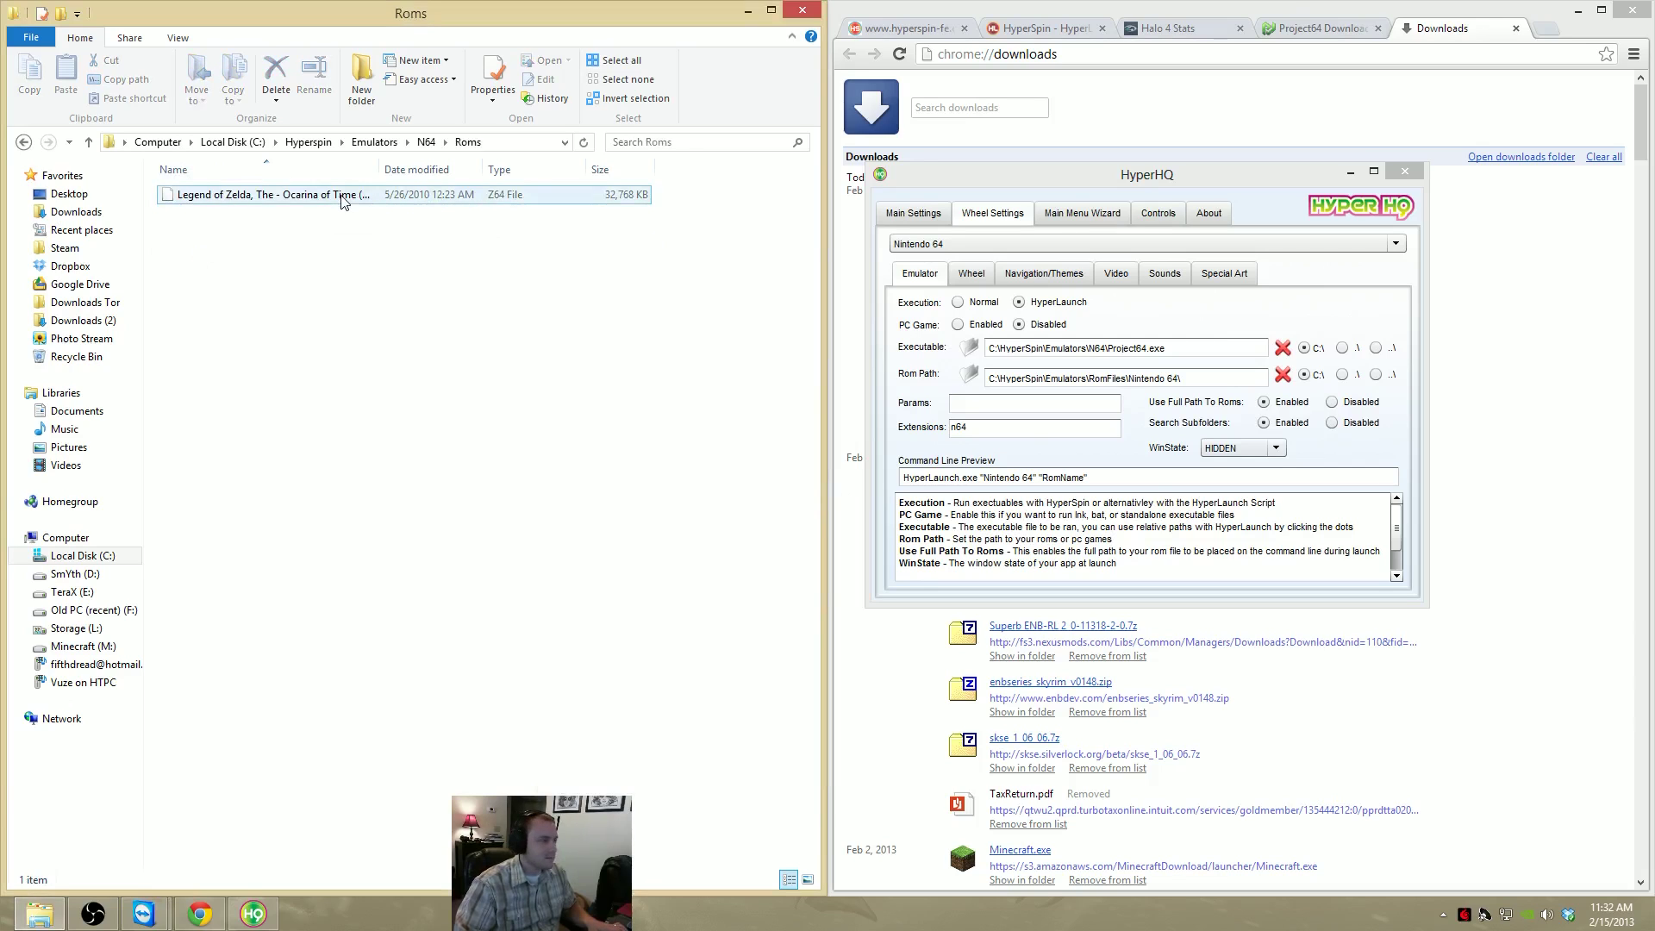
pyautogui.press('BackSpace')
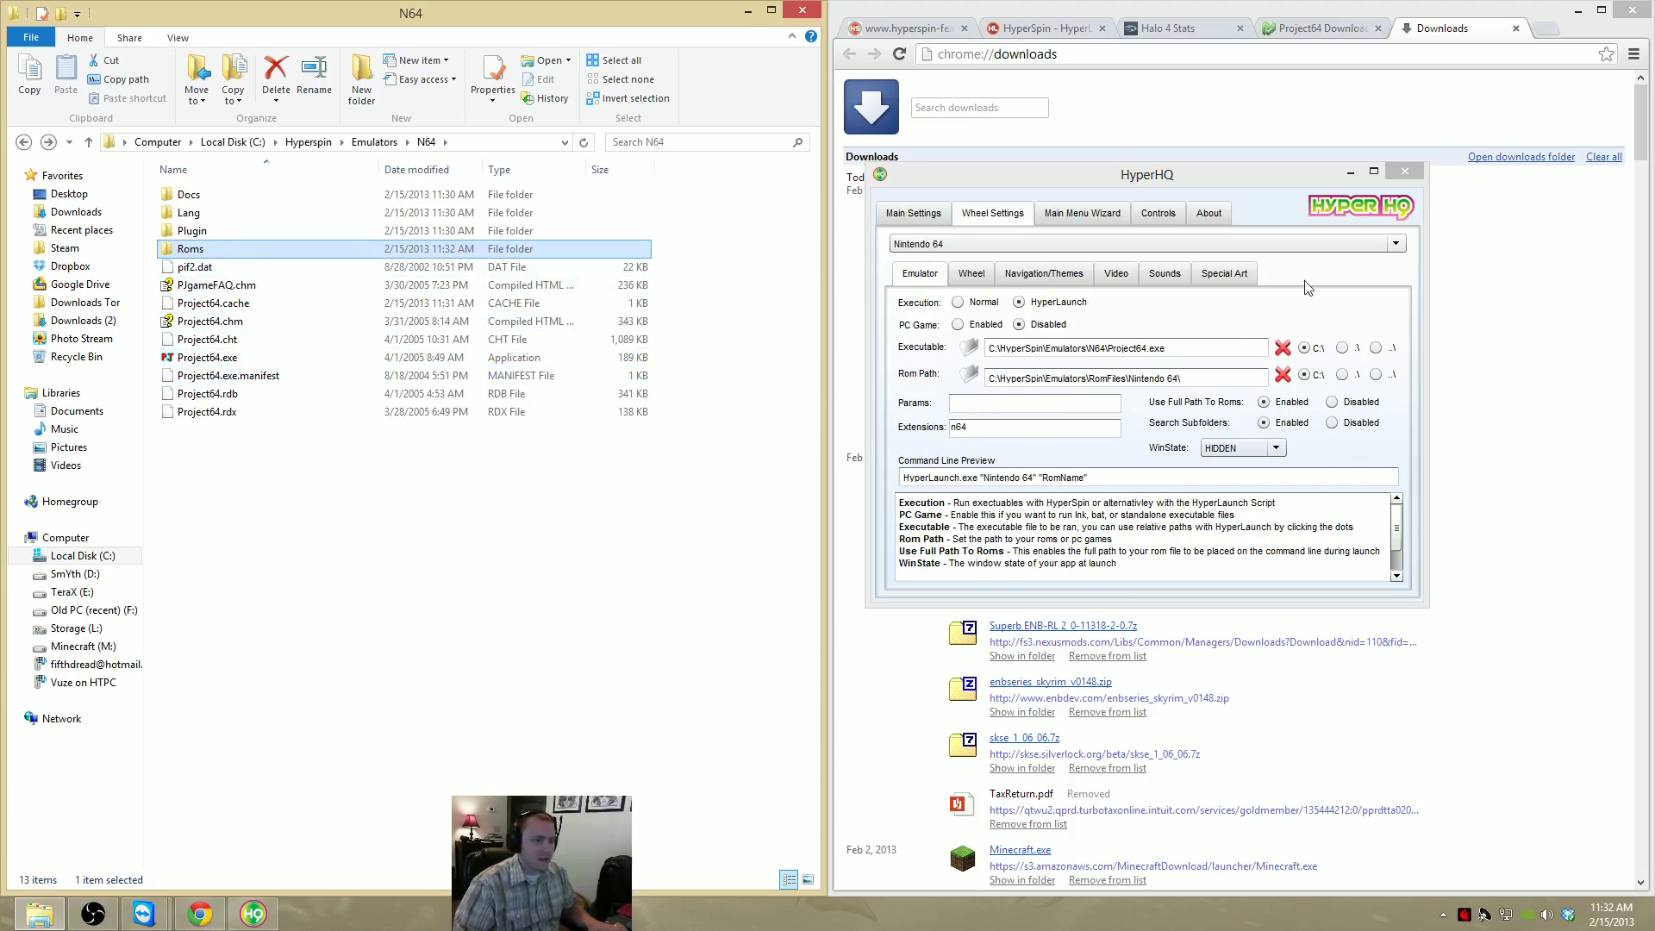
# Set the Nintendo 64 wheel's Rom Path to C:\Hyperspin\Emulators\N64\Roms by browsing to that folder
pyautogui.click(1019, 378)
pyautogui.click(189, 249)
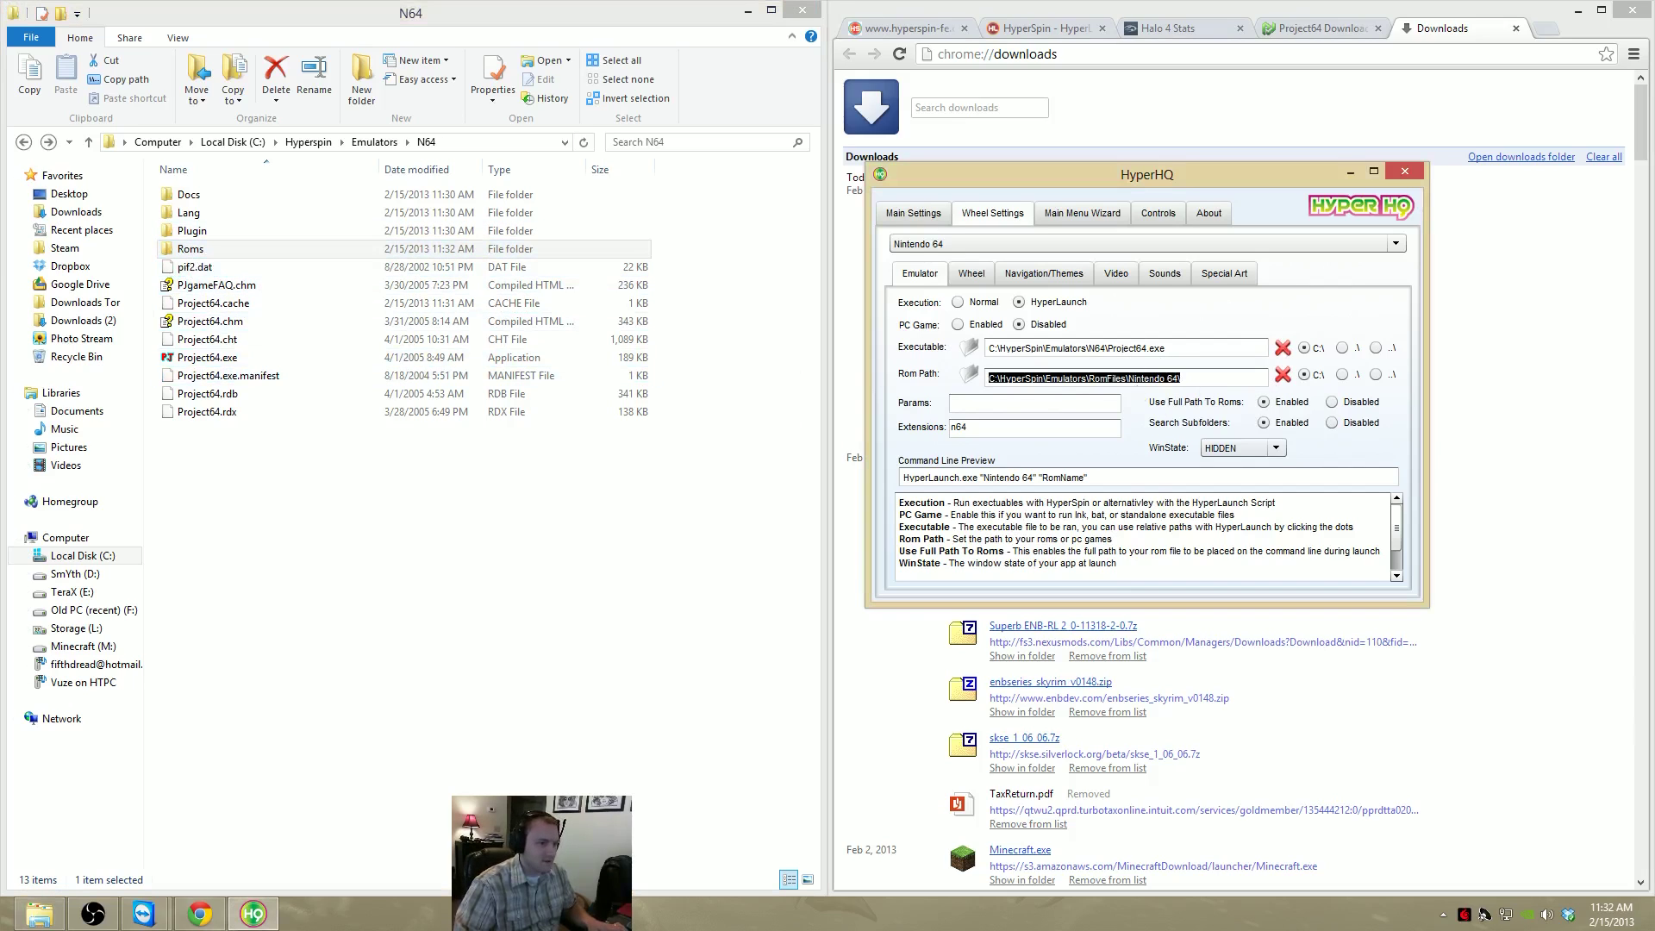
pyautogui.click(1164, 378)
pyautogui.moveTo(1126, 378); pyautogui.dragTo(1076, 378)
pyautogui.click(1207, 378)
pyautogui.click(967, 377)
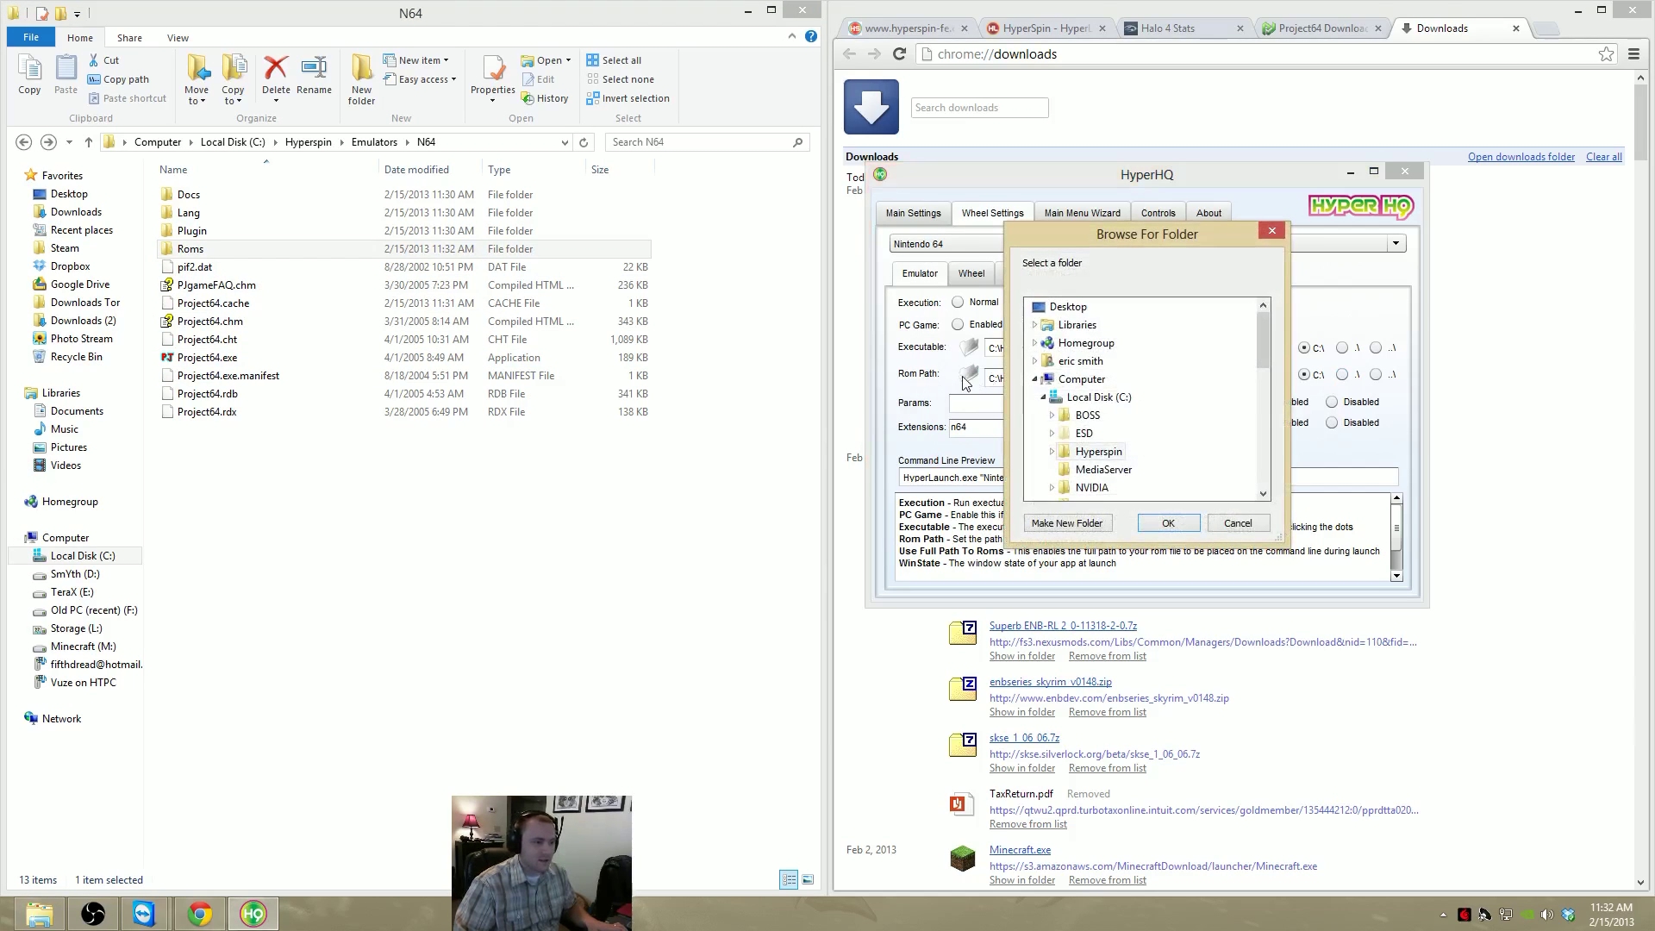
pyautogui.click(1062, 451)
pyautogui.click(1061, 416)
pyautogui.click(1069, 415)
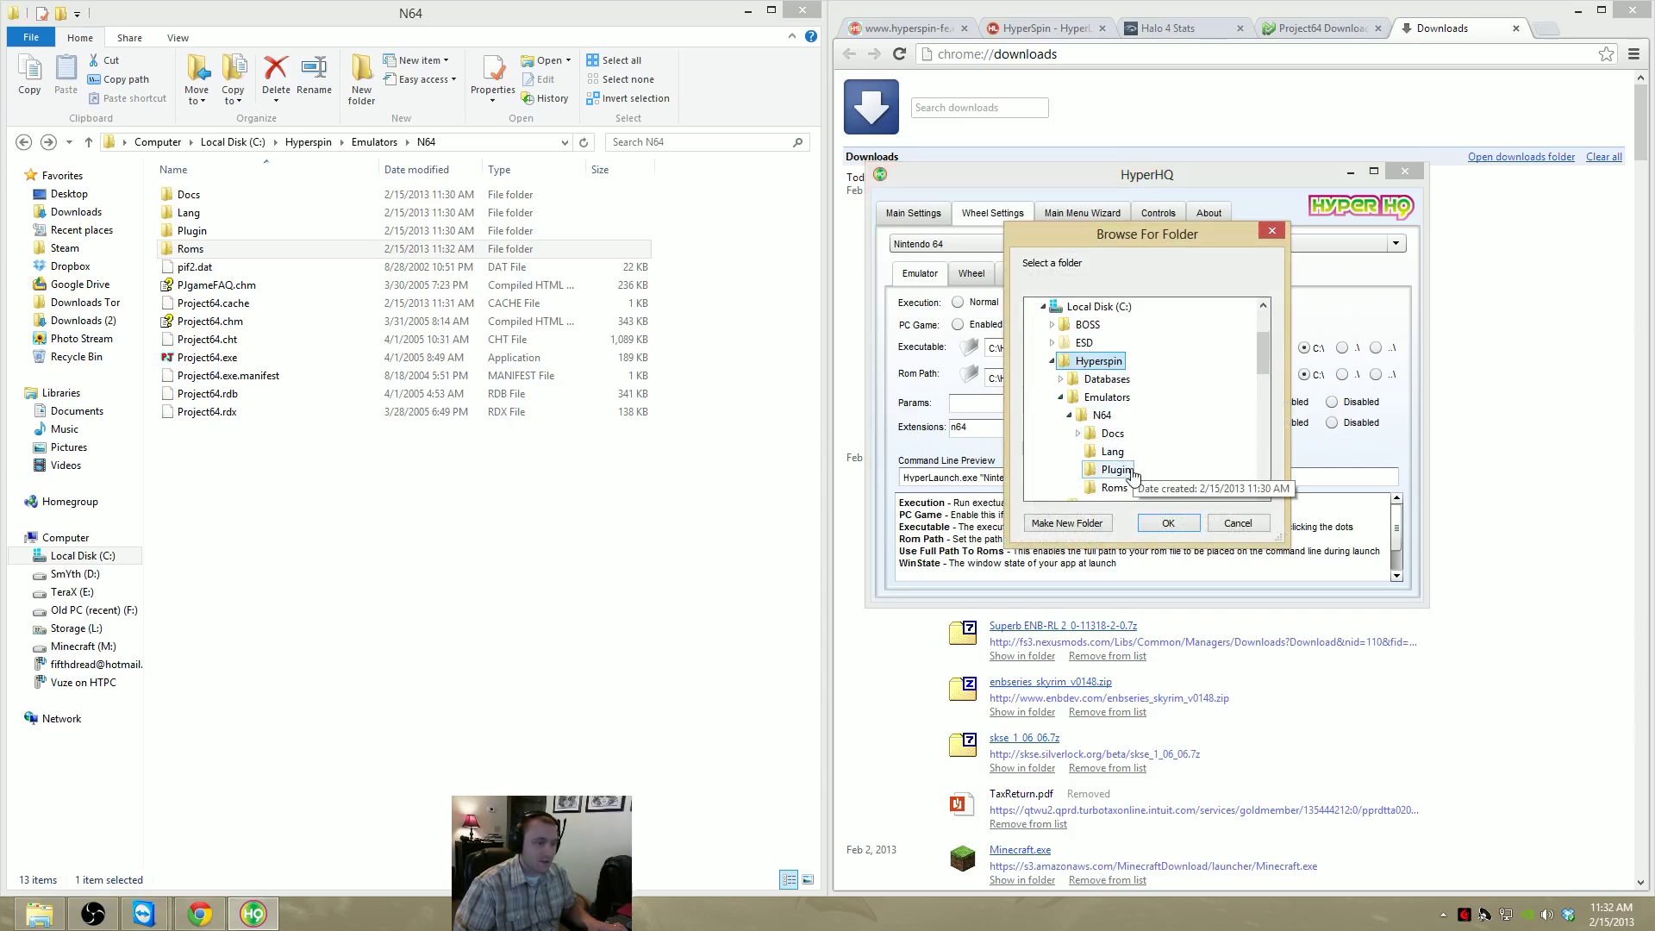
pyautogui.click(1115, 487)
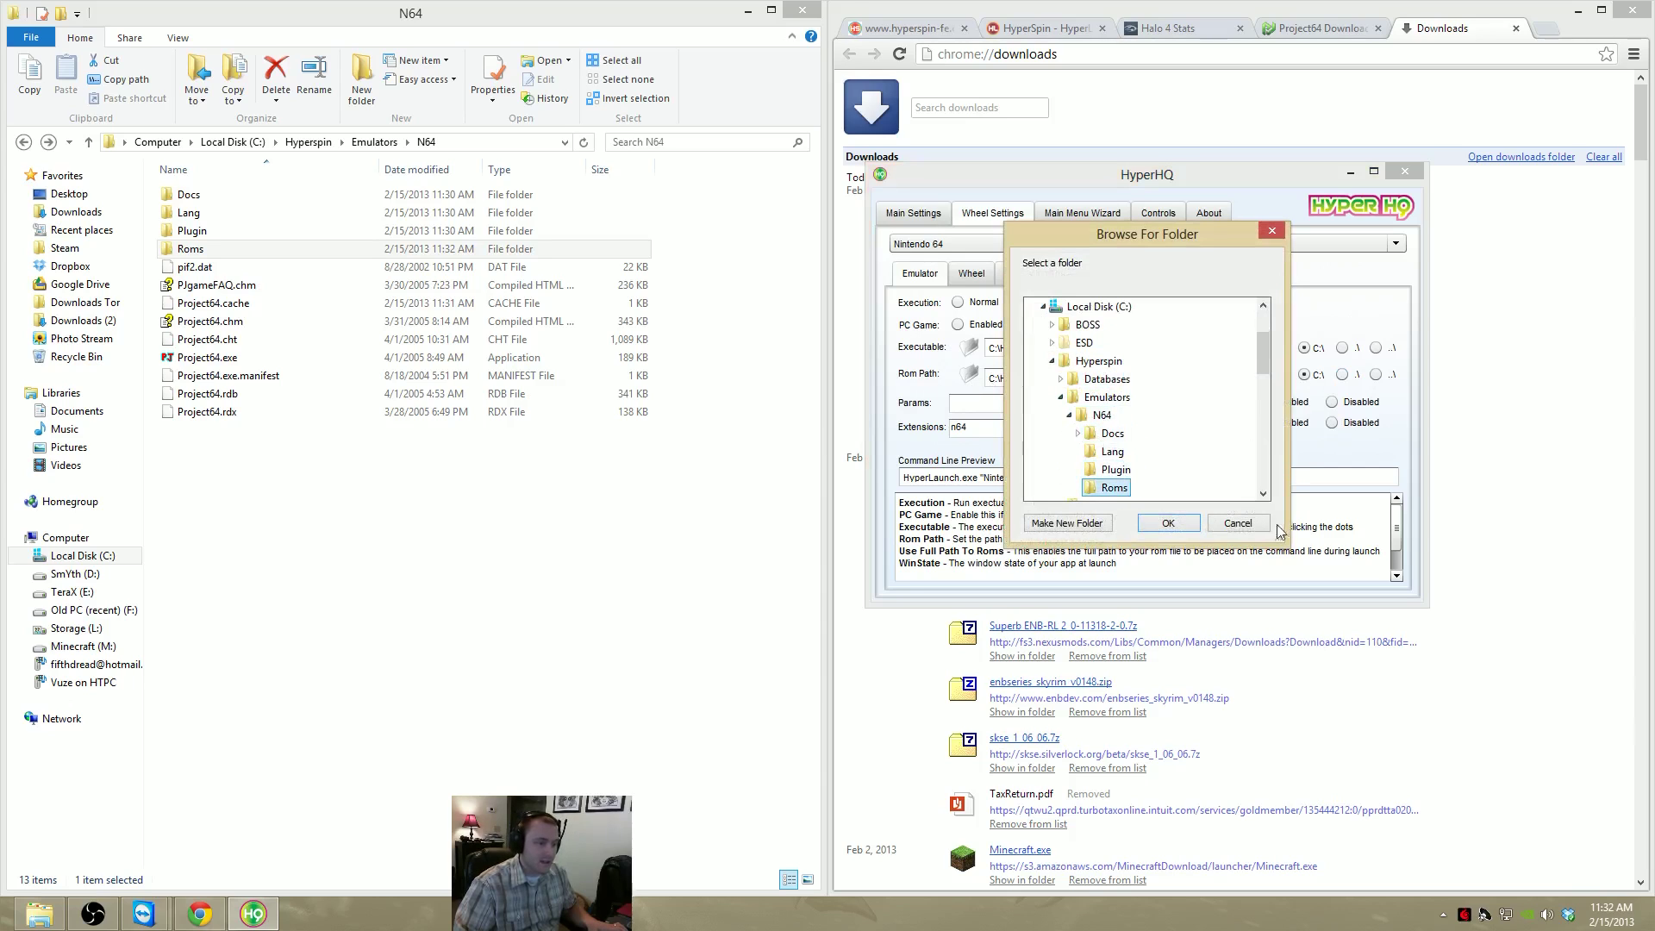
pyautogui.click(1168, 524)
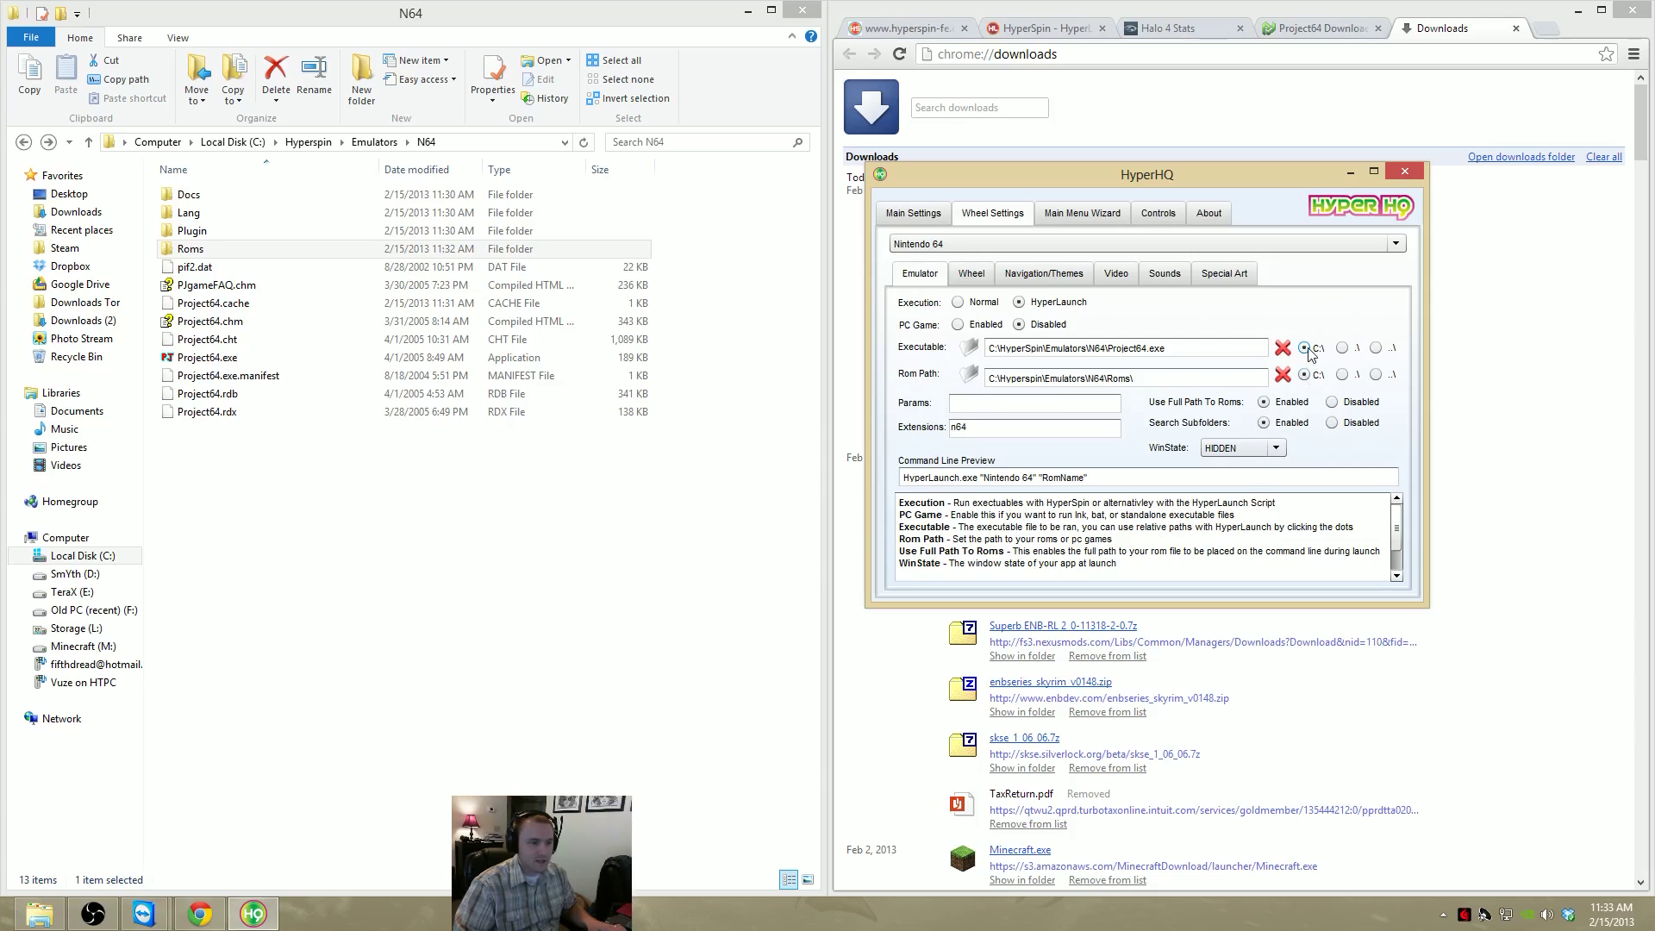
# Try the relative path prefixes for the Nintendo 64 executable and restore the absolute C:\ path
pyautogui.click(1342, 347)
pyautogui.click(1376, 347)
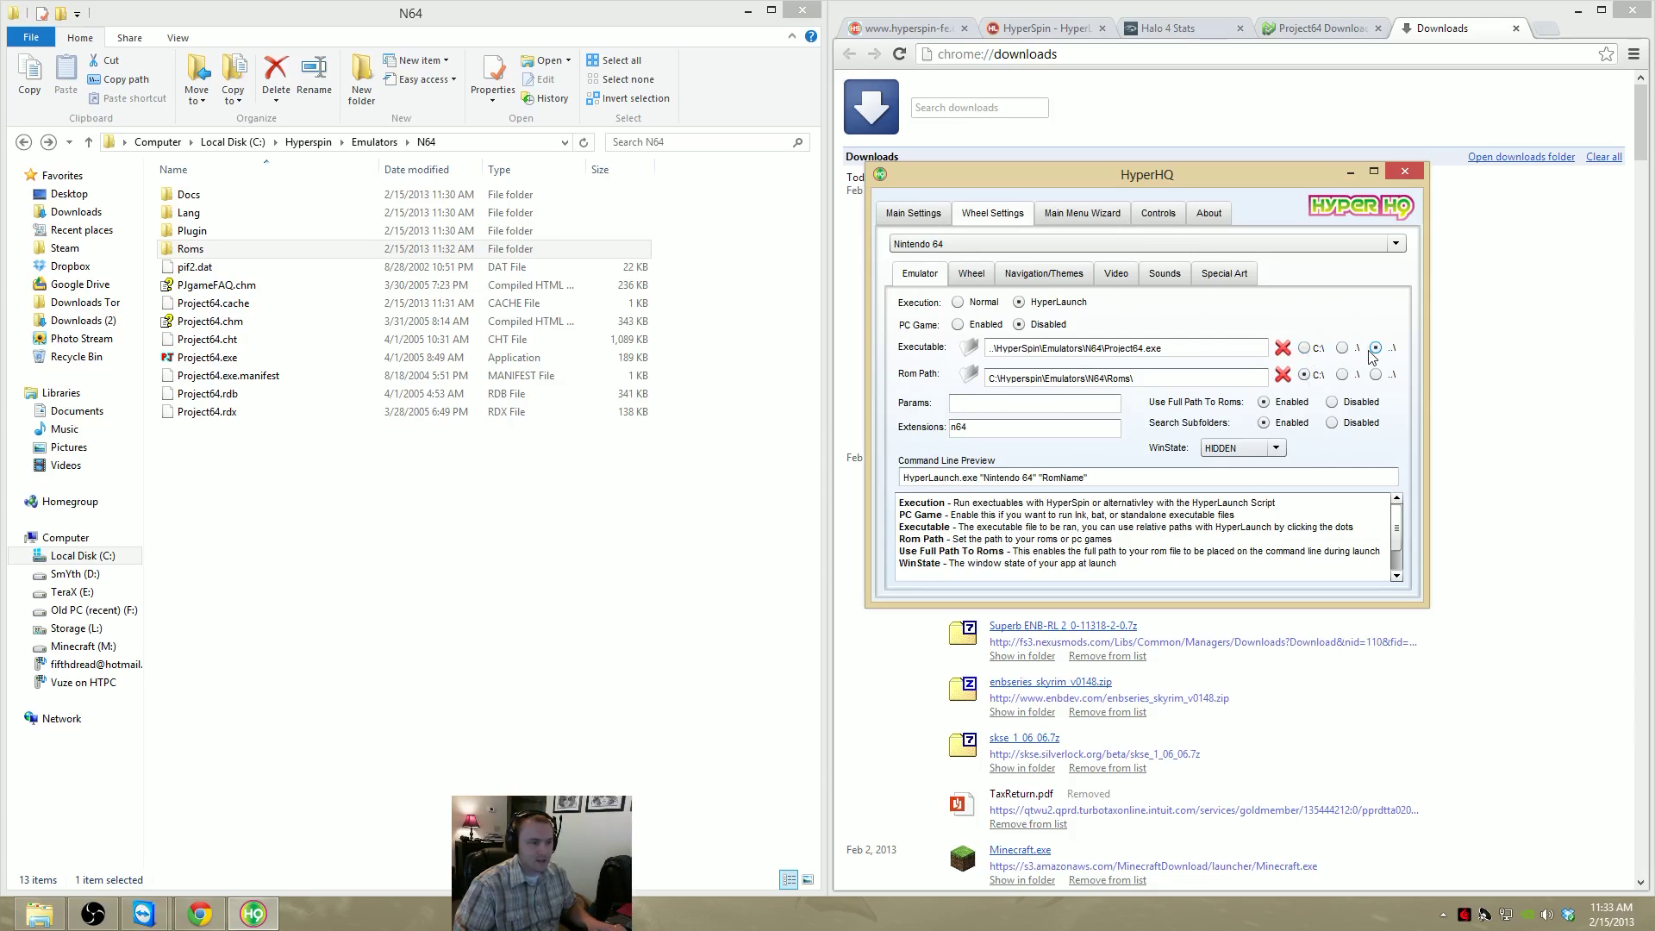
pyautogui.click(1306, 349)
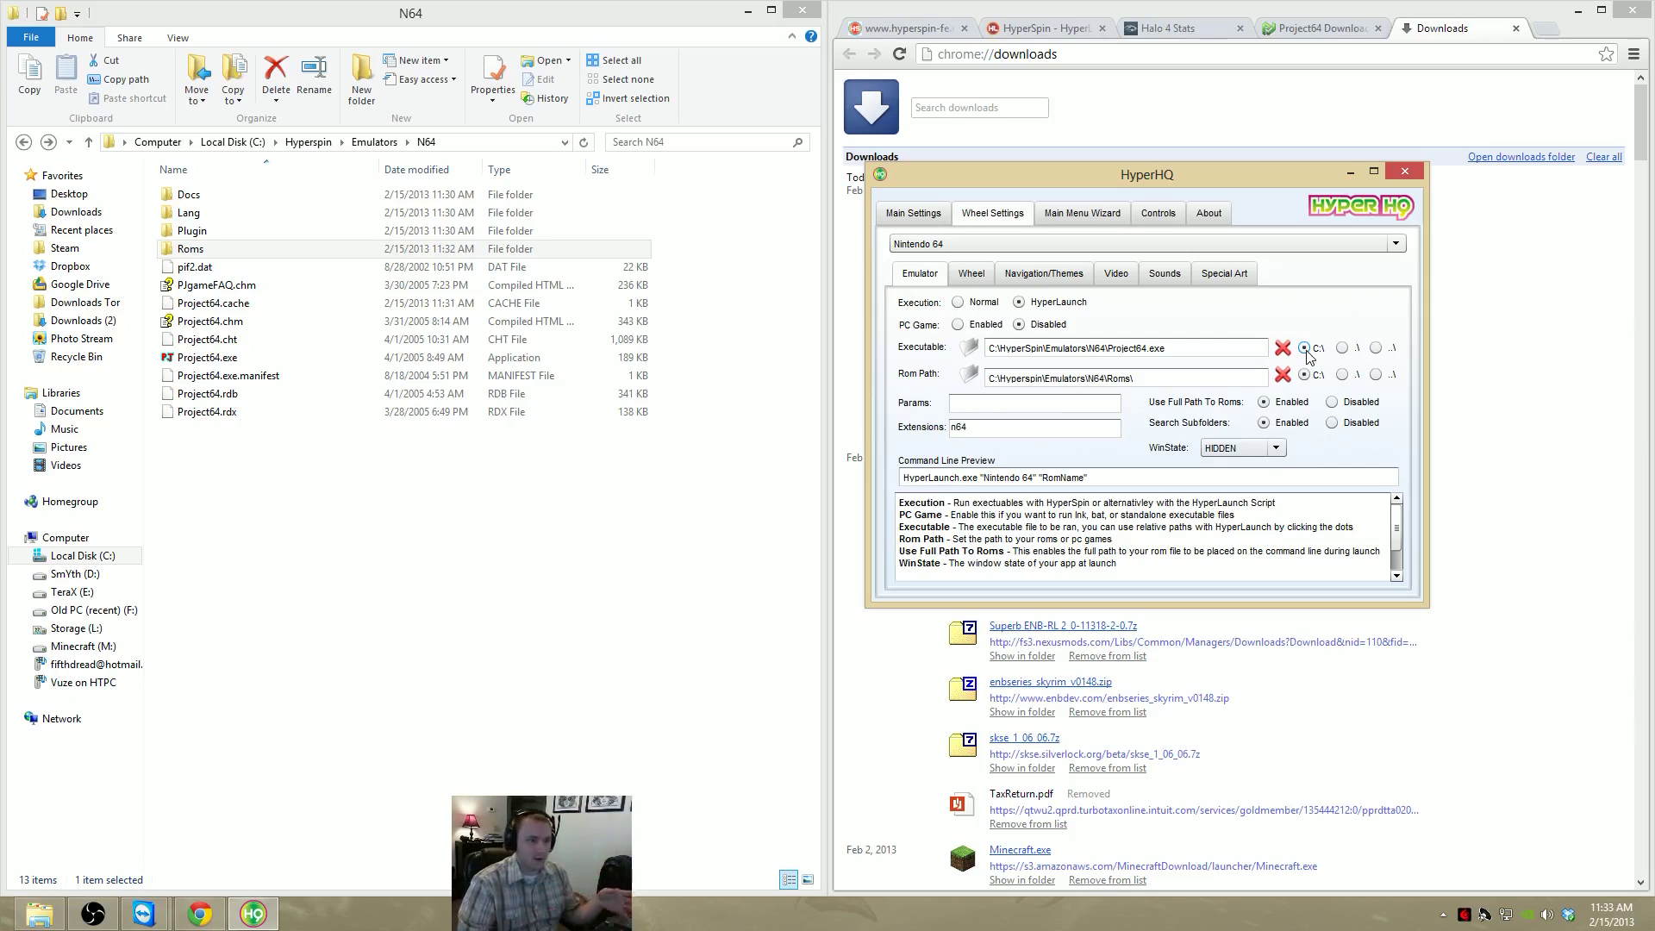
pyautogui.click(1343, 348)
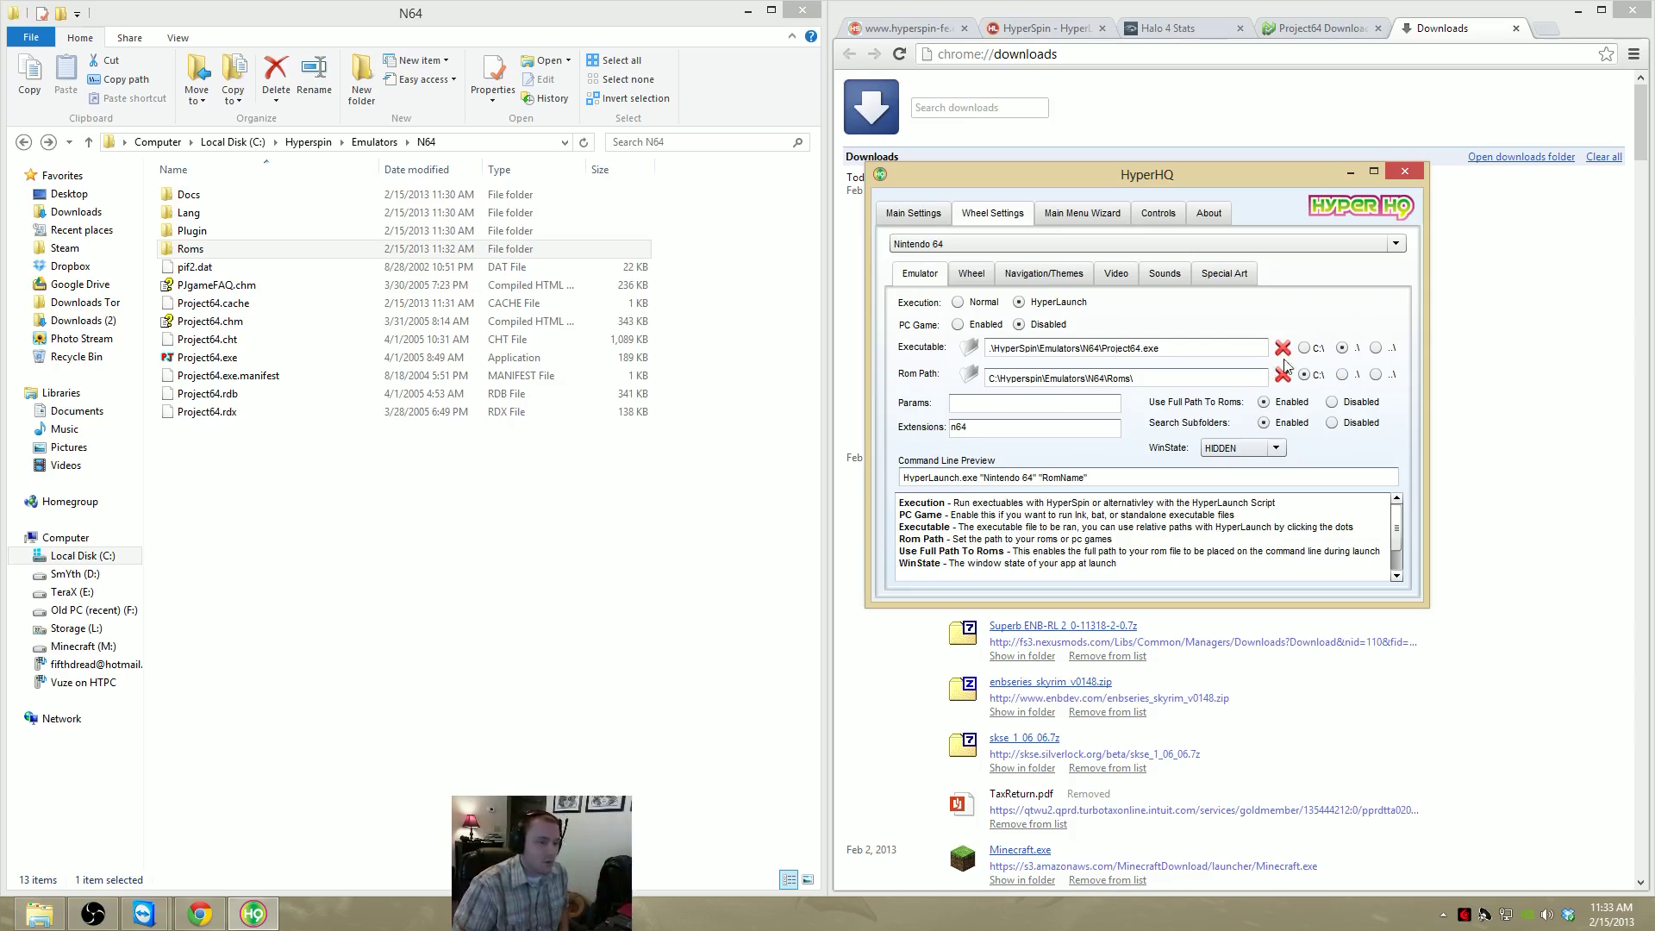
pyautogui.click(1304, 348)
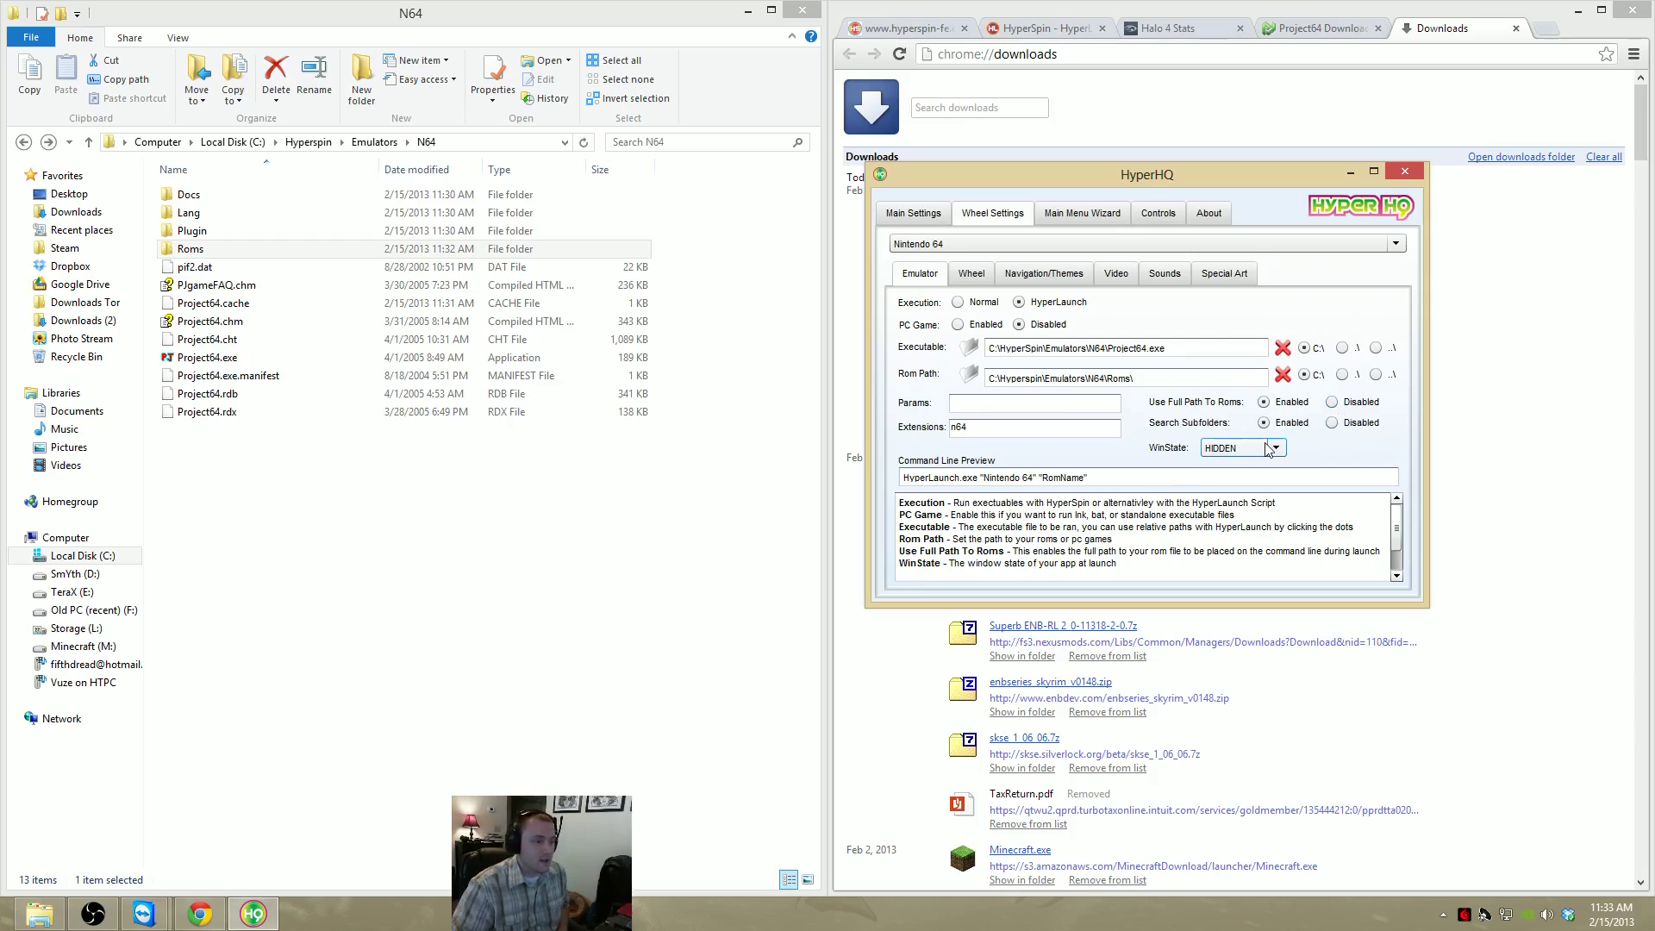
# Open the Roms folder and widen the Name column to check the Zelda ROM's file extension against HyperHQ's Extensions setting
pyautogui.click(967, 426)
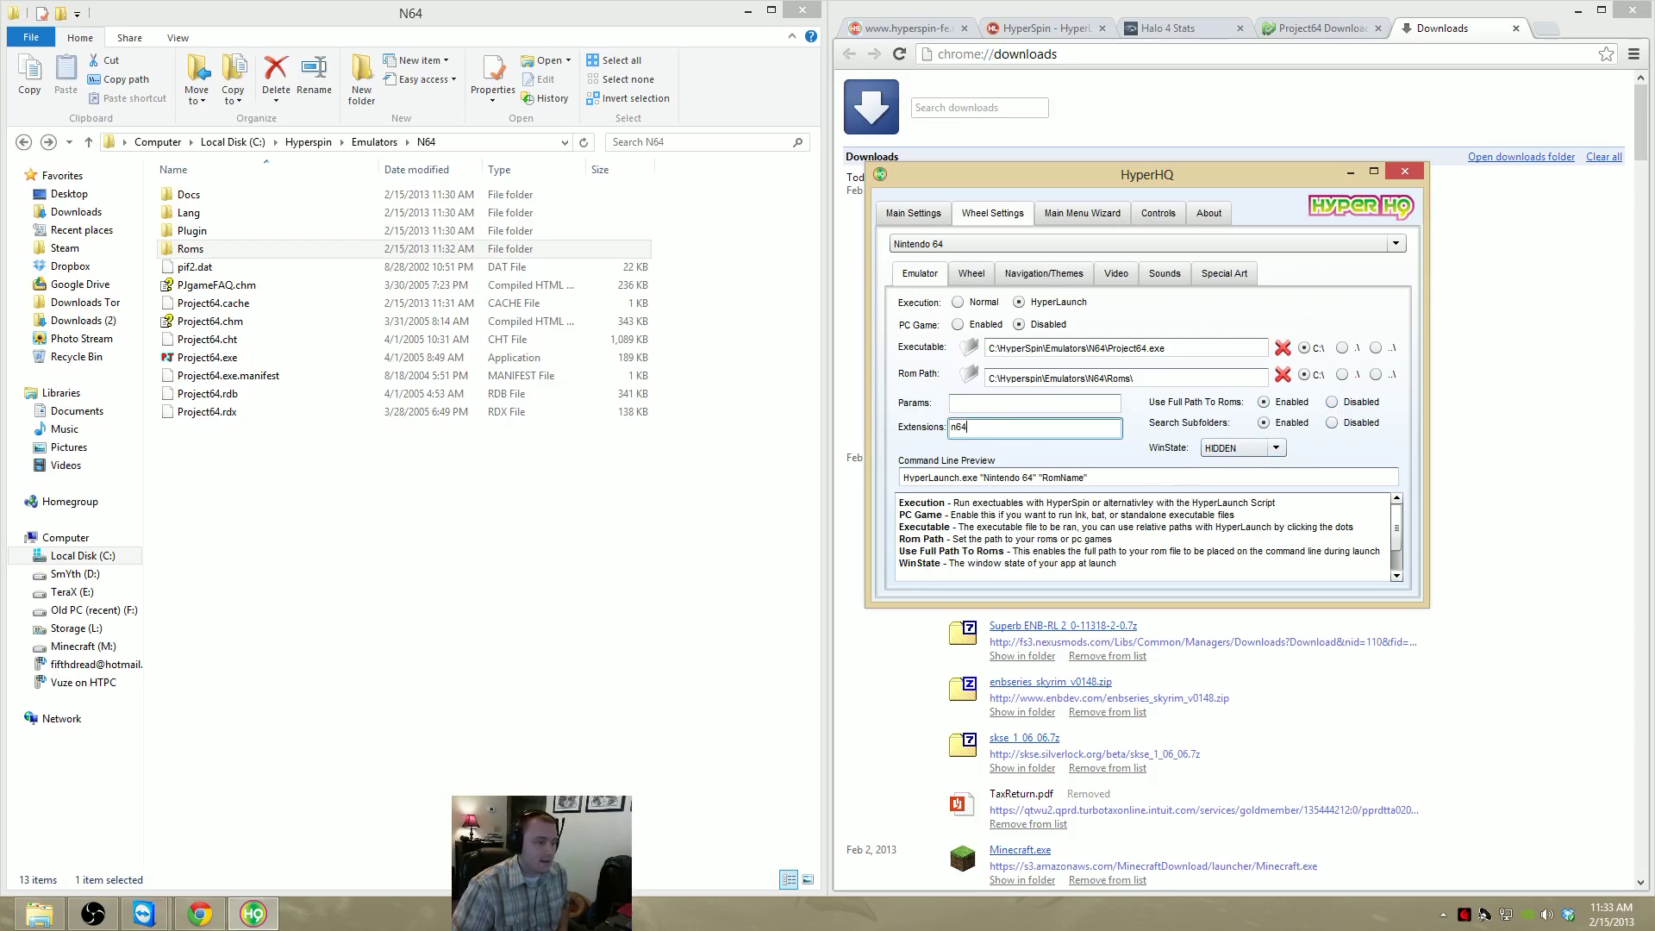
pyautogui.doubleClick(470, 248)
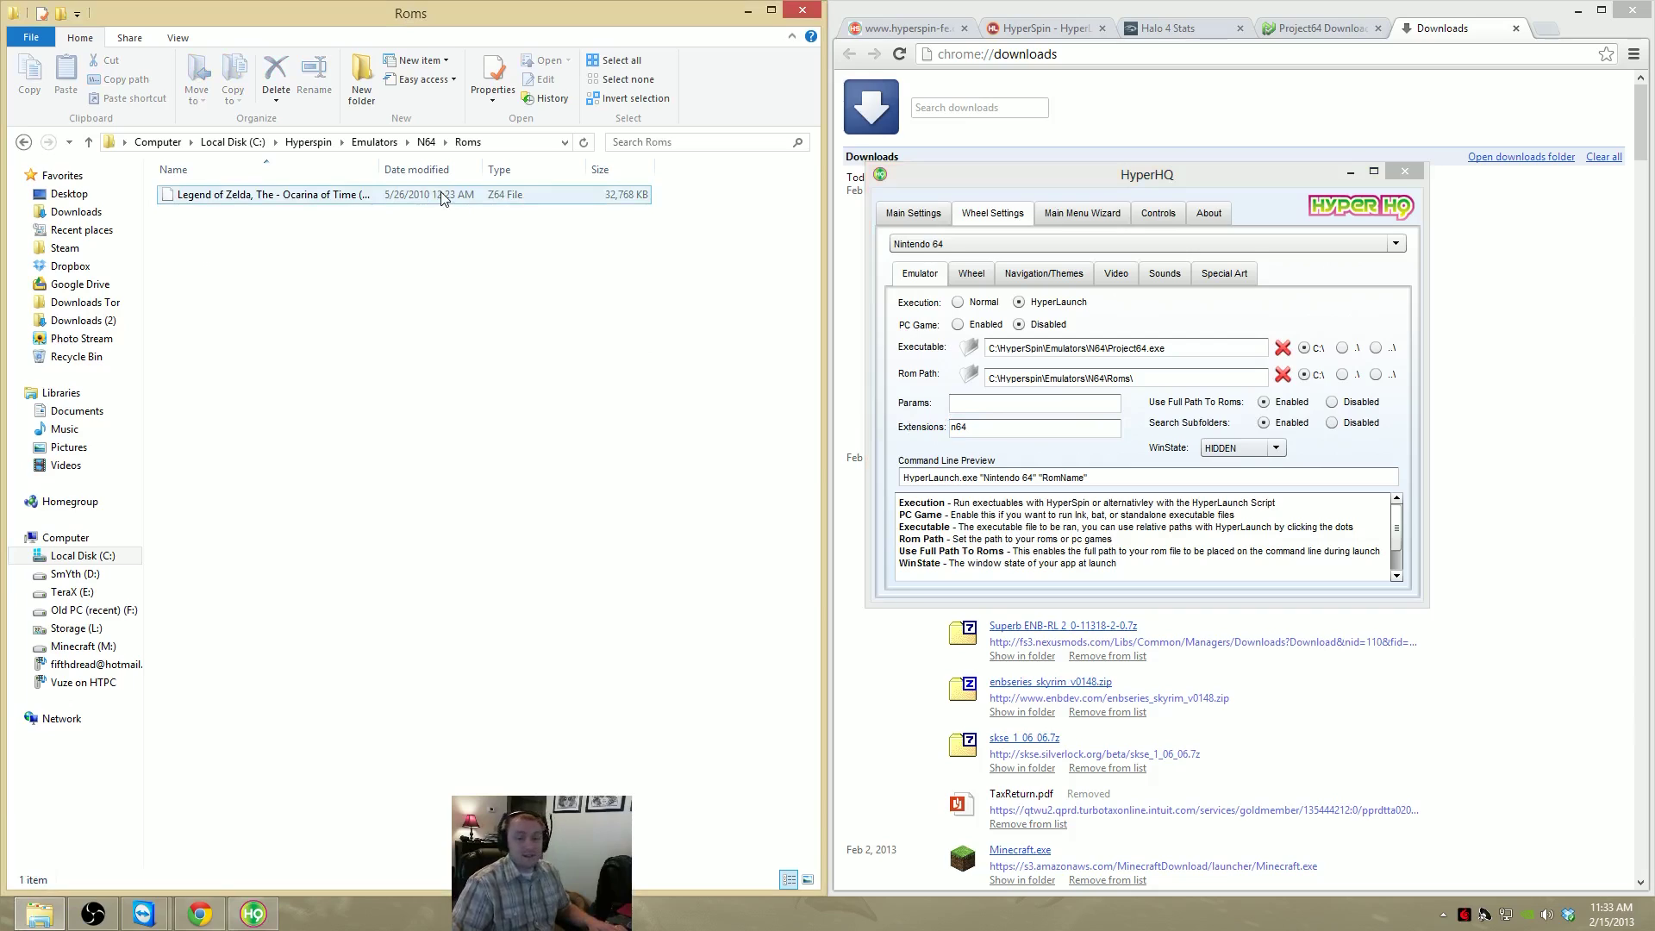
pyautogui.click(967, 426)
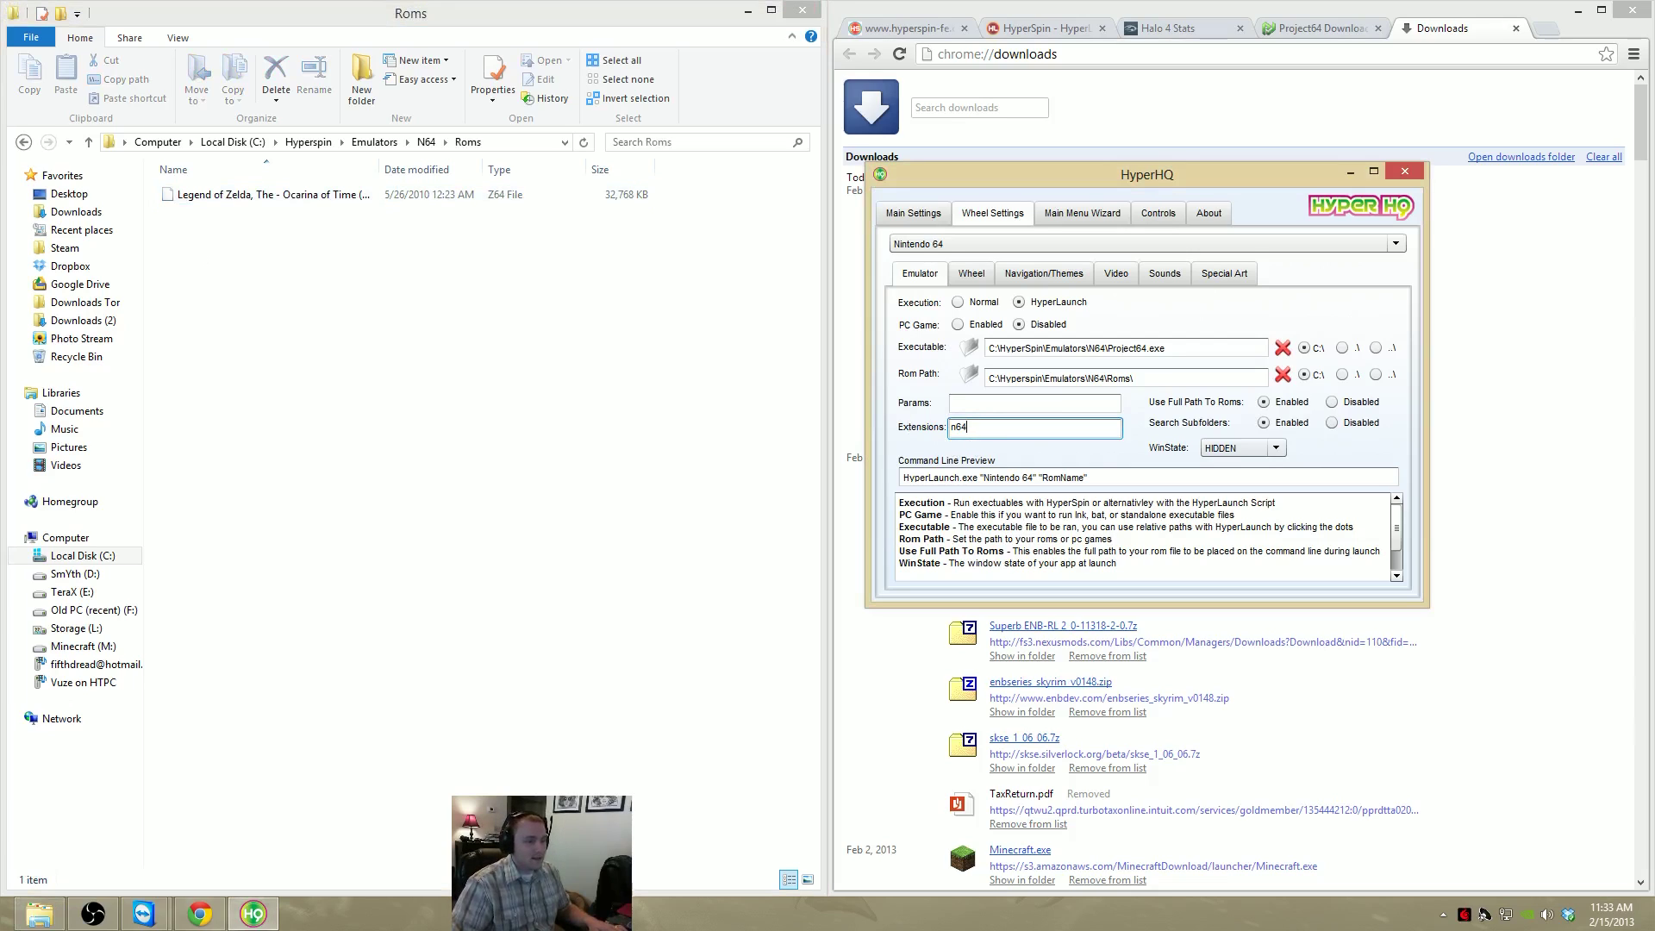
pyautogui.doubleClick(961, 427)
pyautogui.click(967, 427)
pyautogui.doubleClick(961, 427)
pyautogui.click(965, 427)
pyautogui.doubleClick(377, 168)
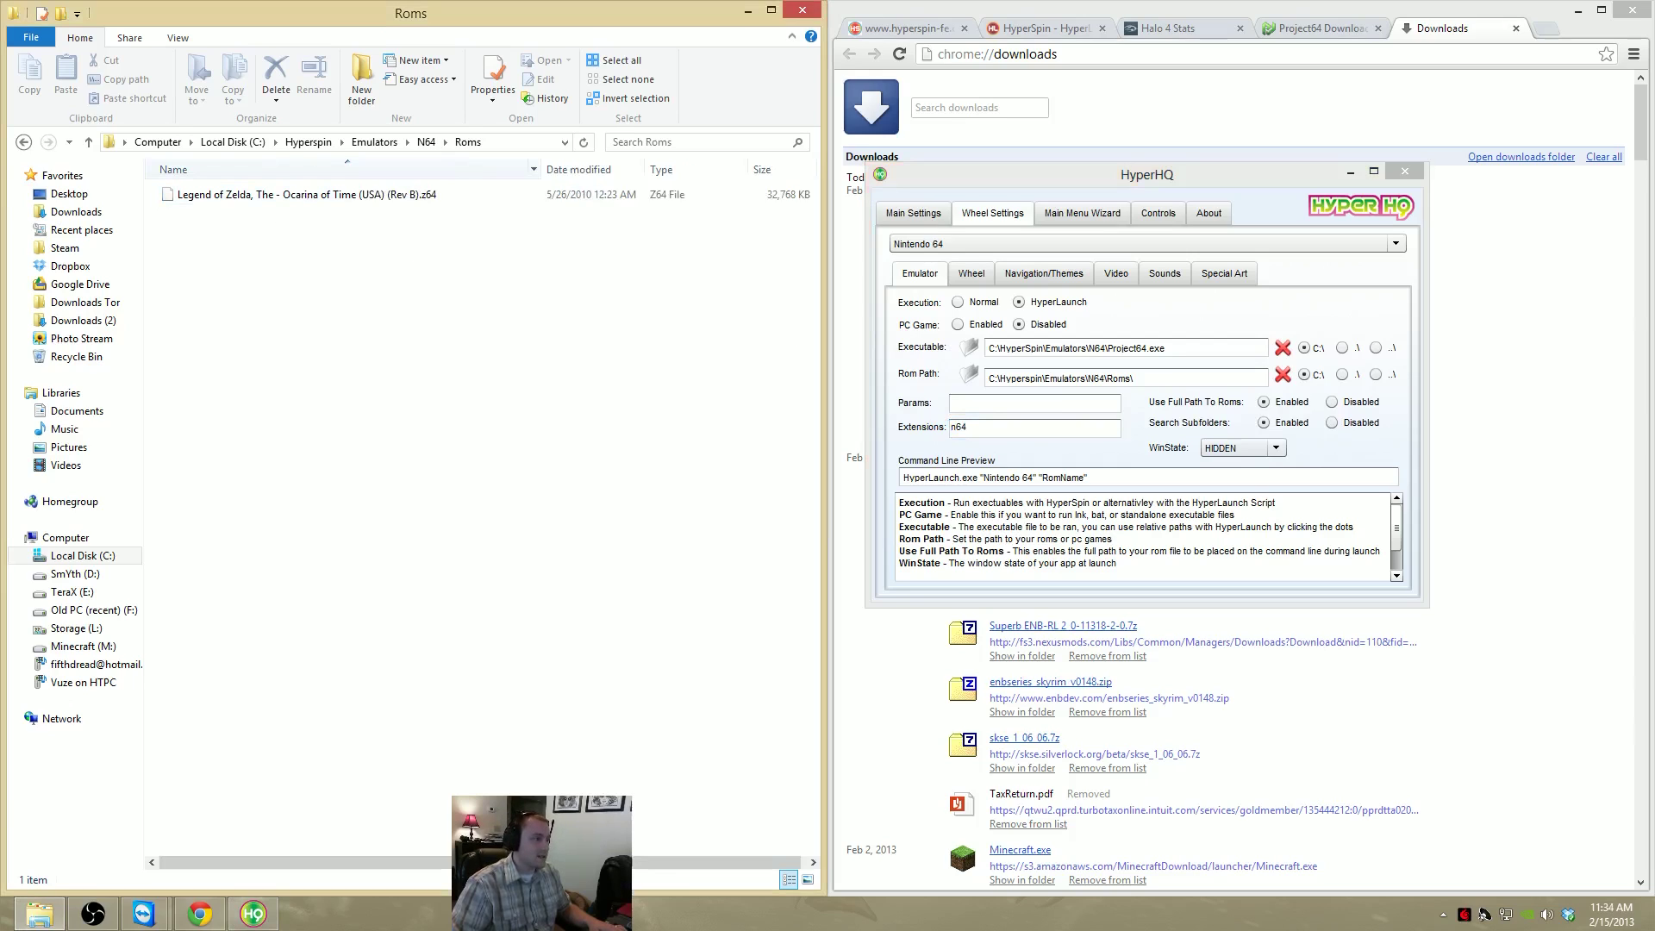
pyautogui.click(419, 203)
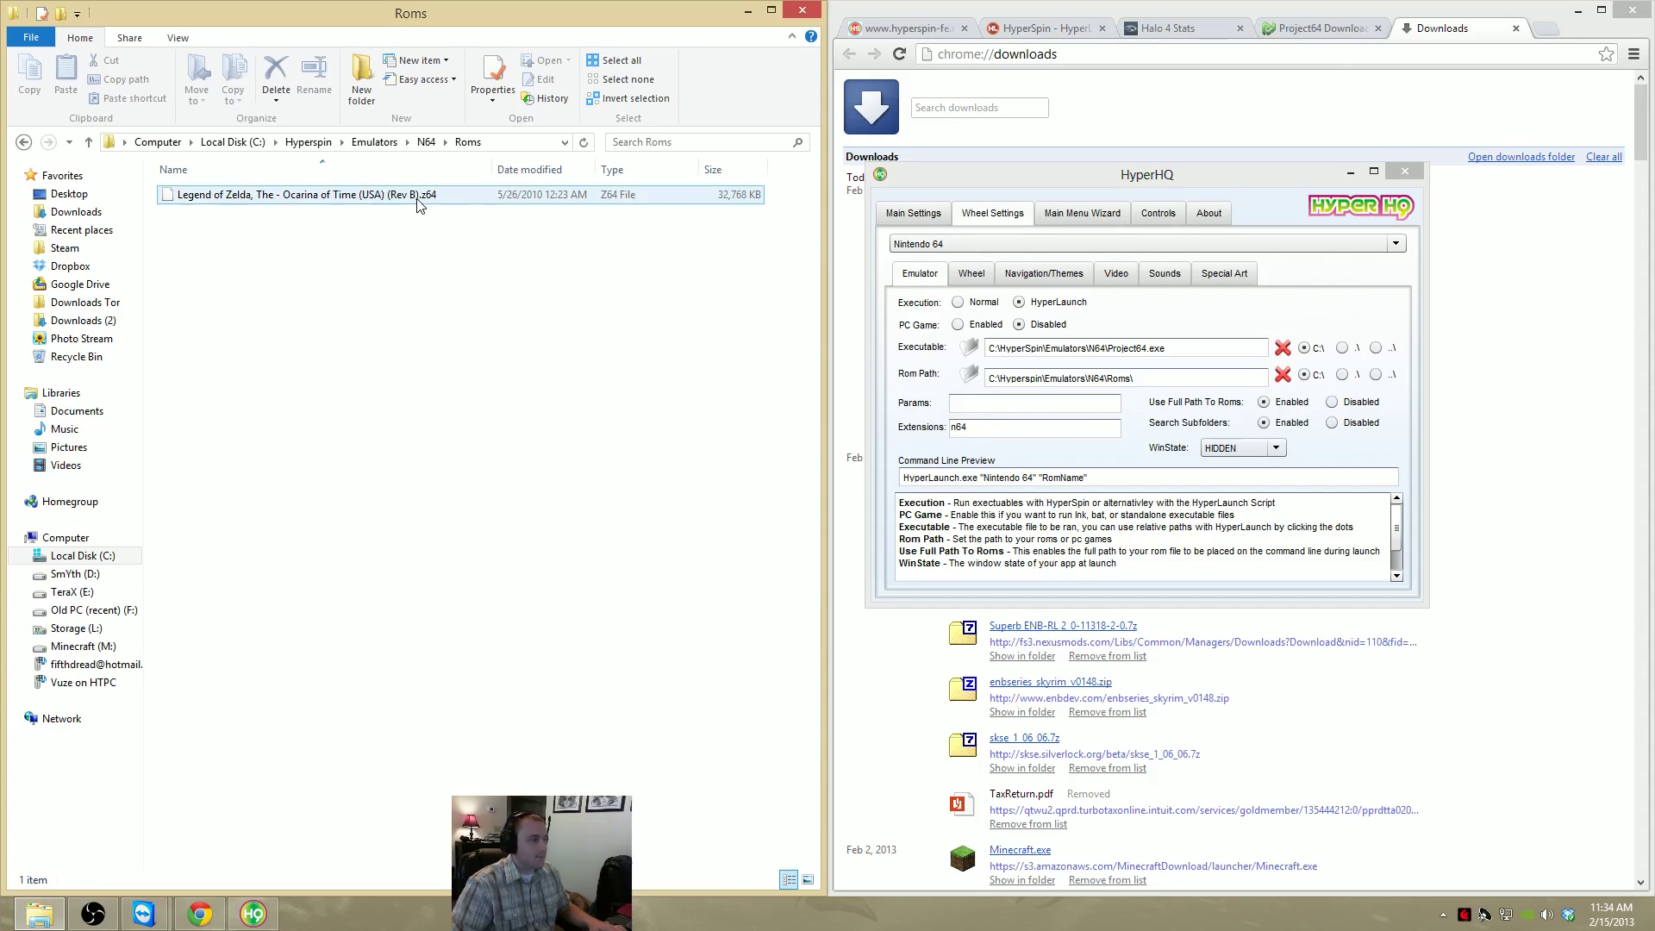
pyautogui.click(429, 203)
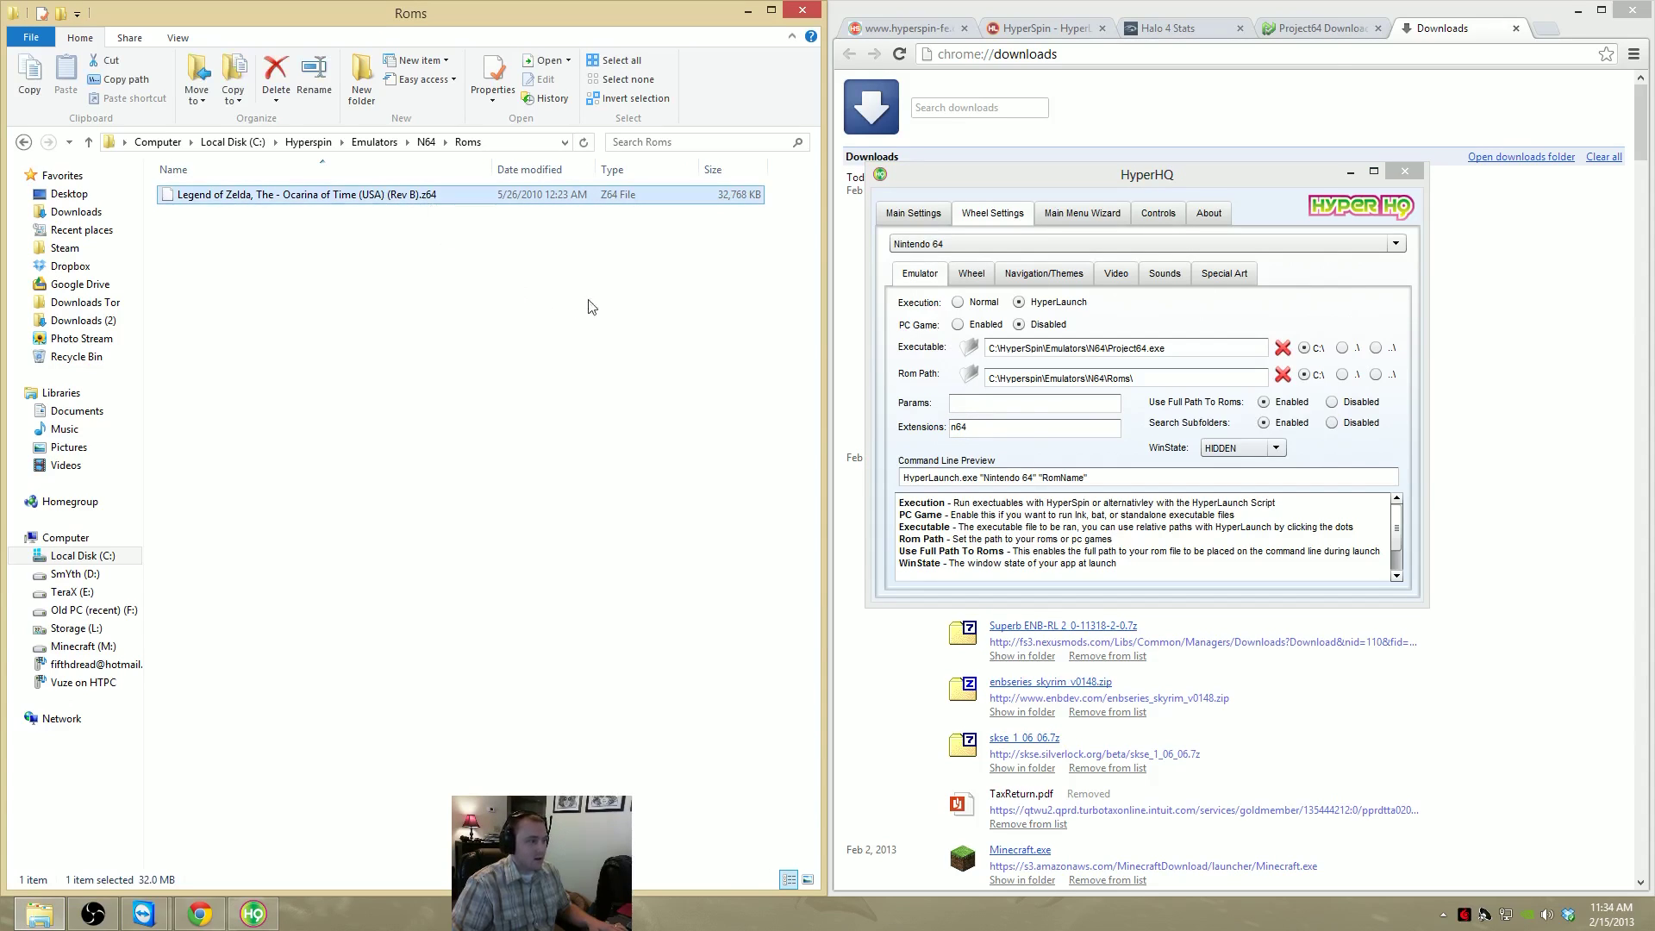
# Add z64 after a comma to the Nintendo 64 wheel's extensions, making the entry n64,z64
pyautogui.click(981, 435)
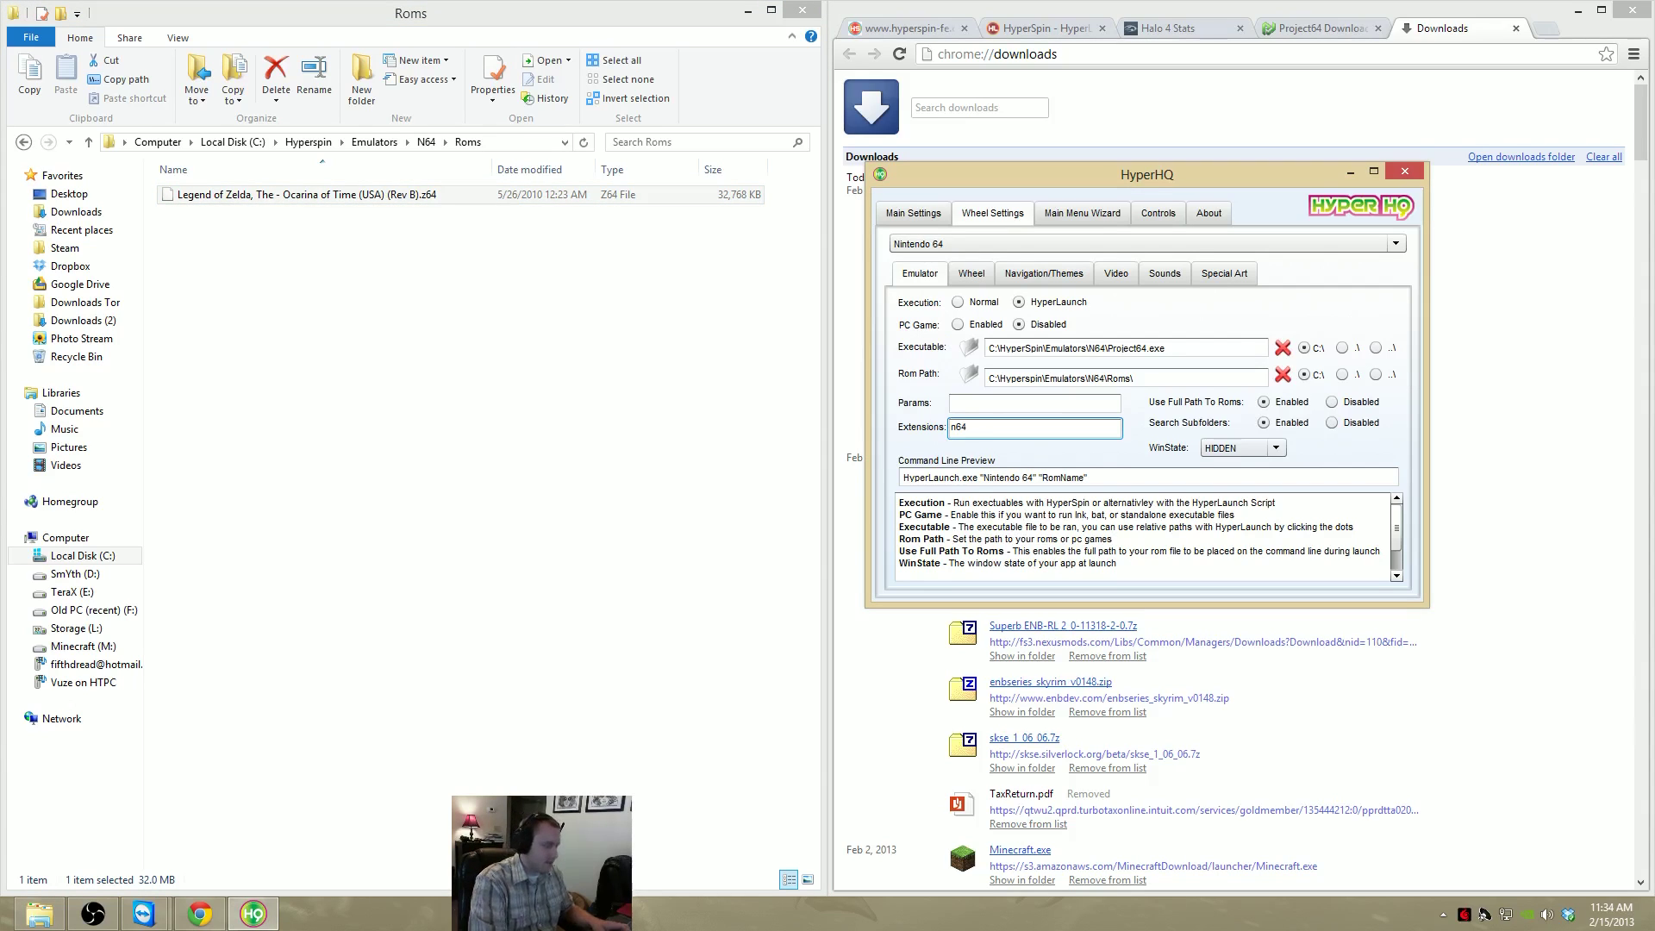
pyautogui.write(',z64')
pyautogui.hotkey('shift', 'Tab')
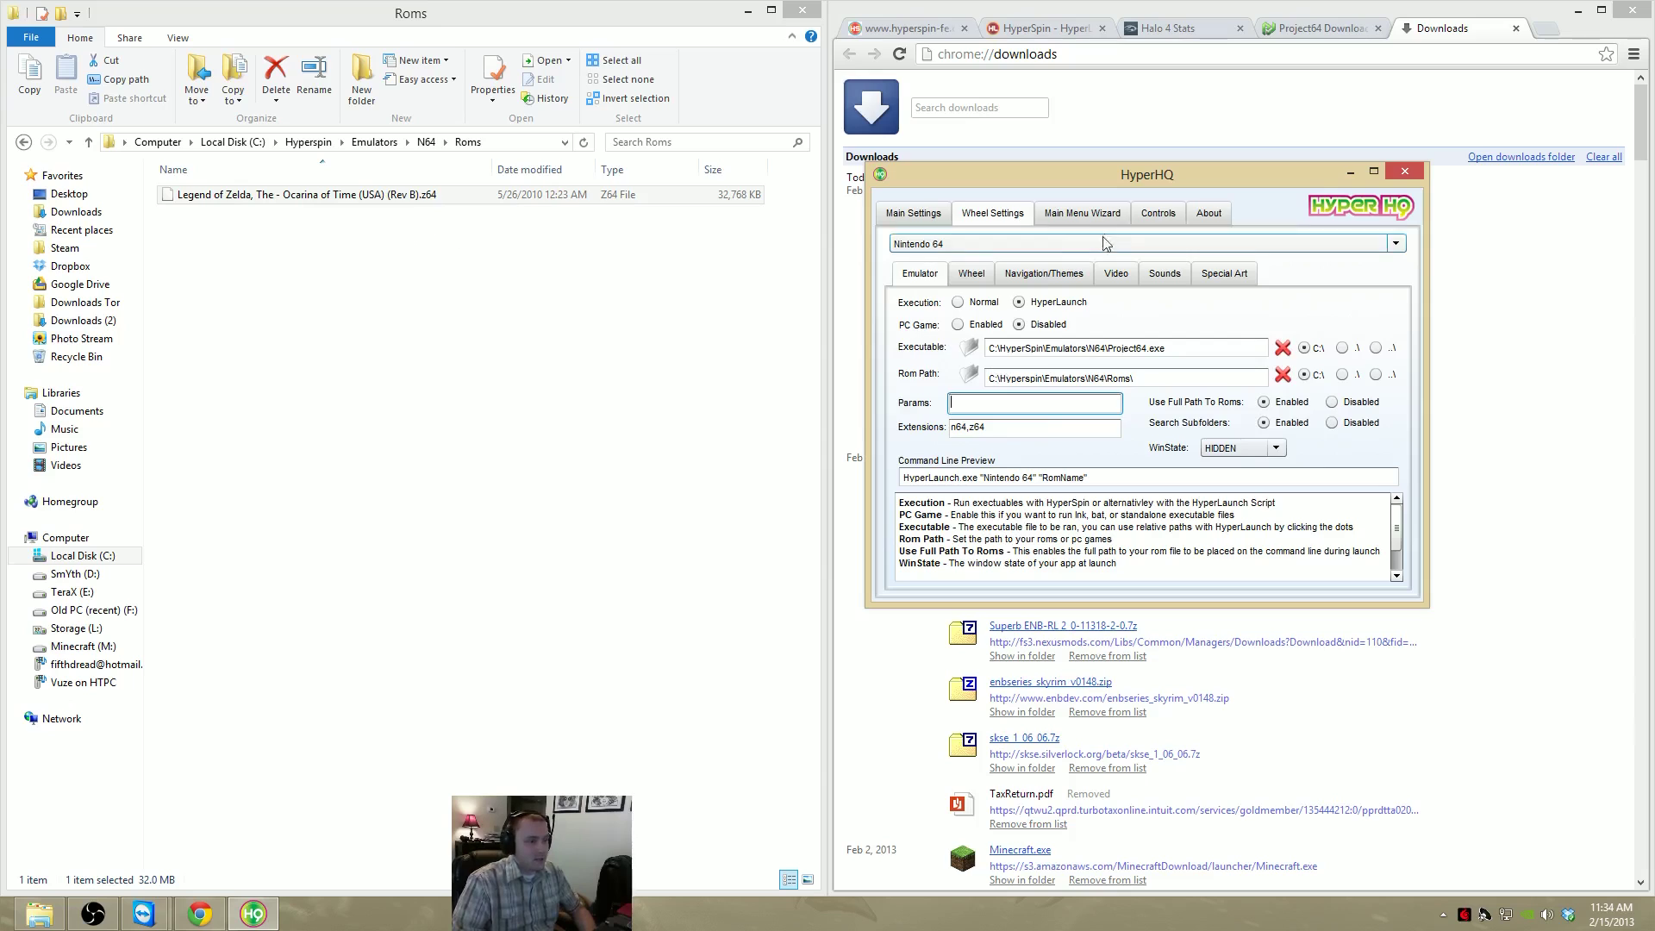
# Examine the emulator settings of the Super Nintendo, MAME, Atari 5200 and Sega Genesis wheels for how multiple extensions are written
pyautogui.click(983, 242)
pyautogui.click(983, 348)
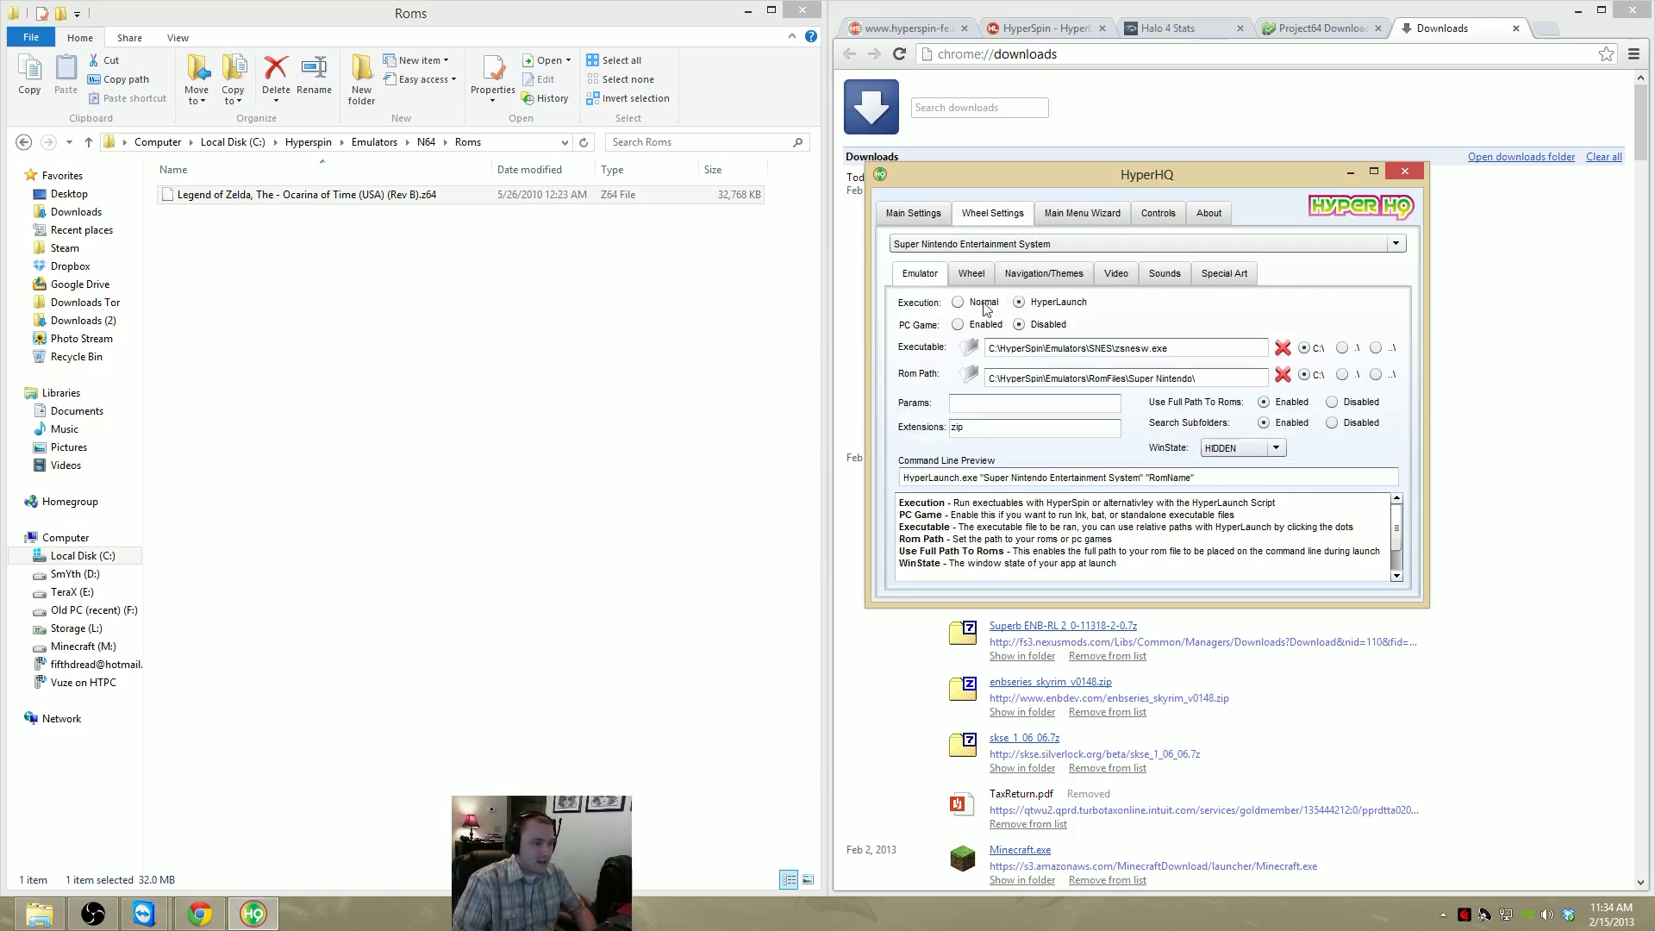
pyautogui.click(942, 242)
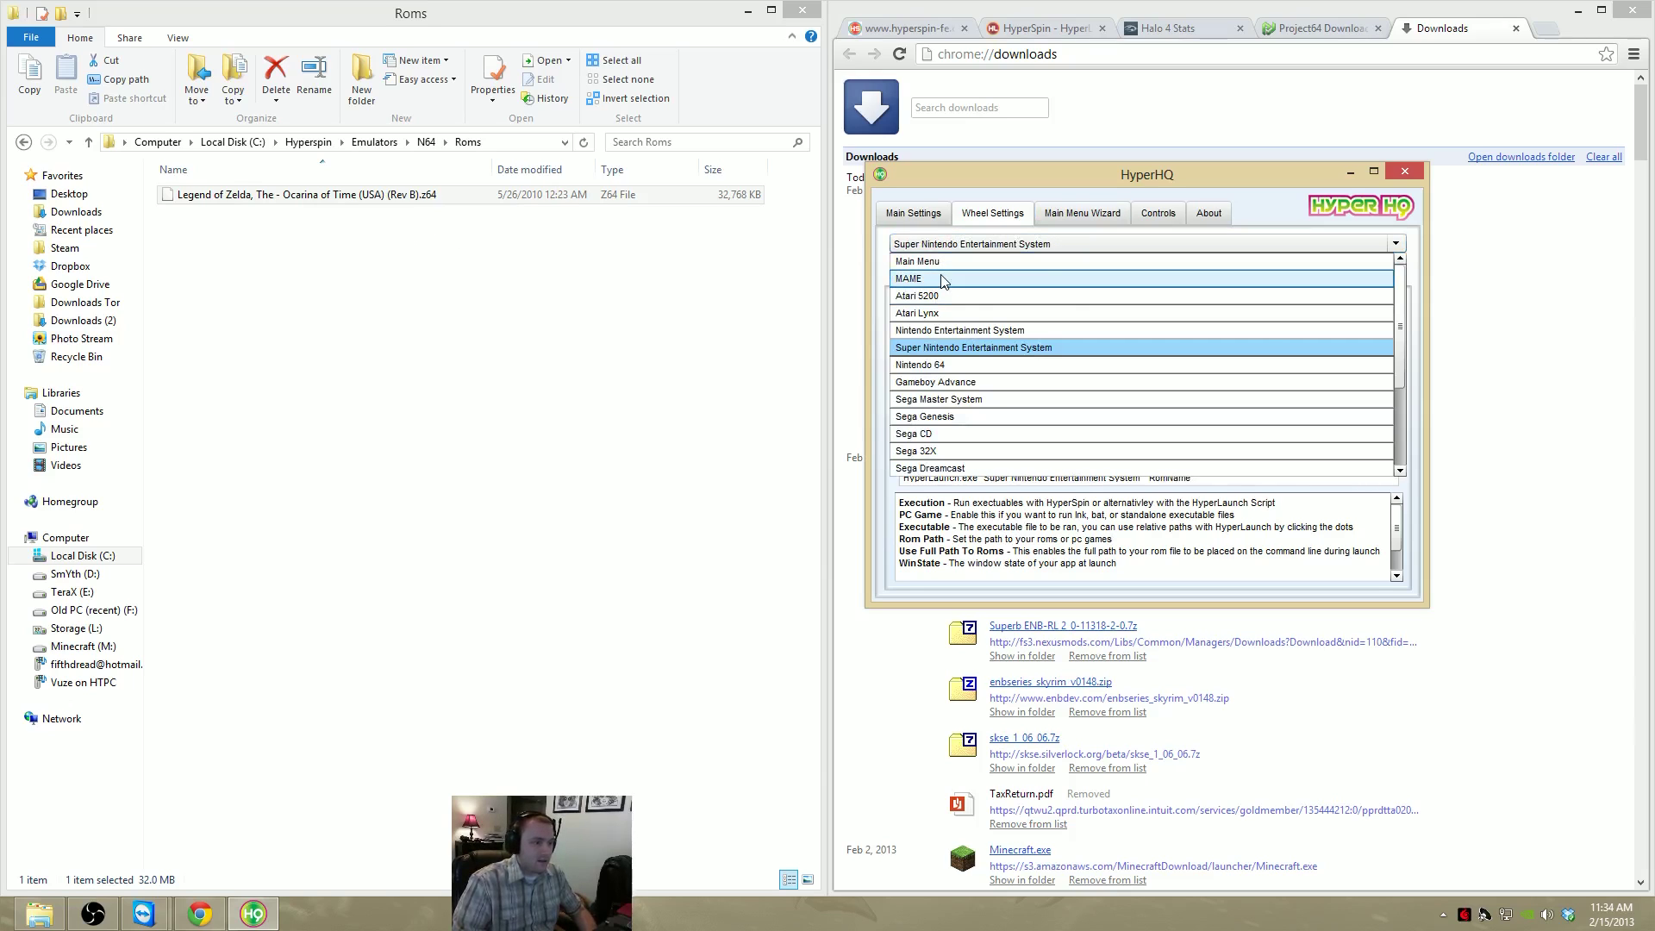
pyautogui.click(944, 258)
pyautogui.click(922, 245)
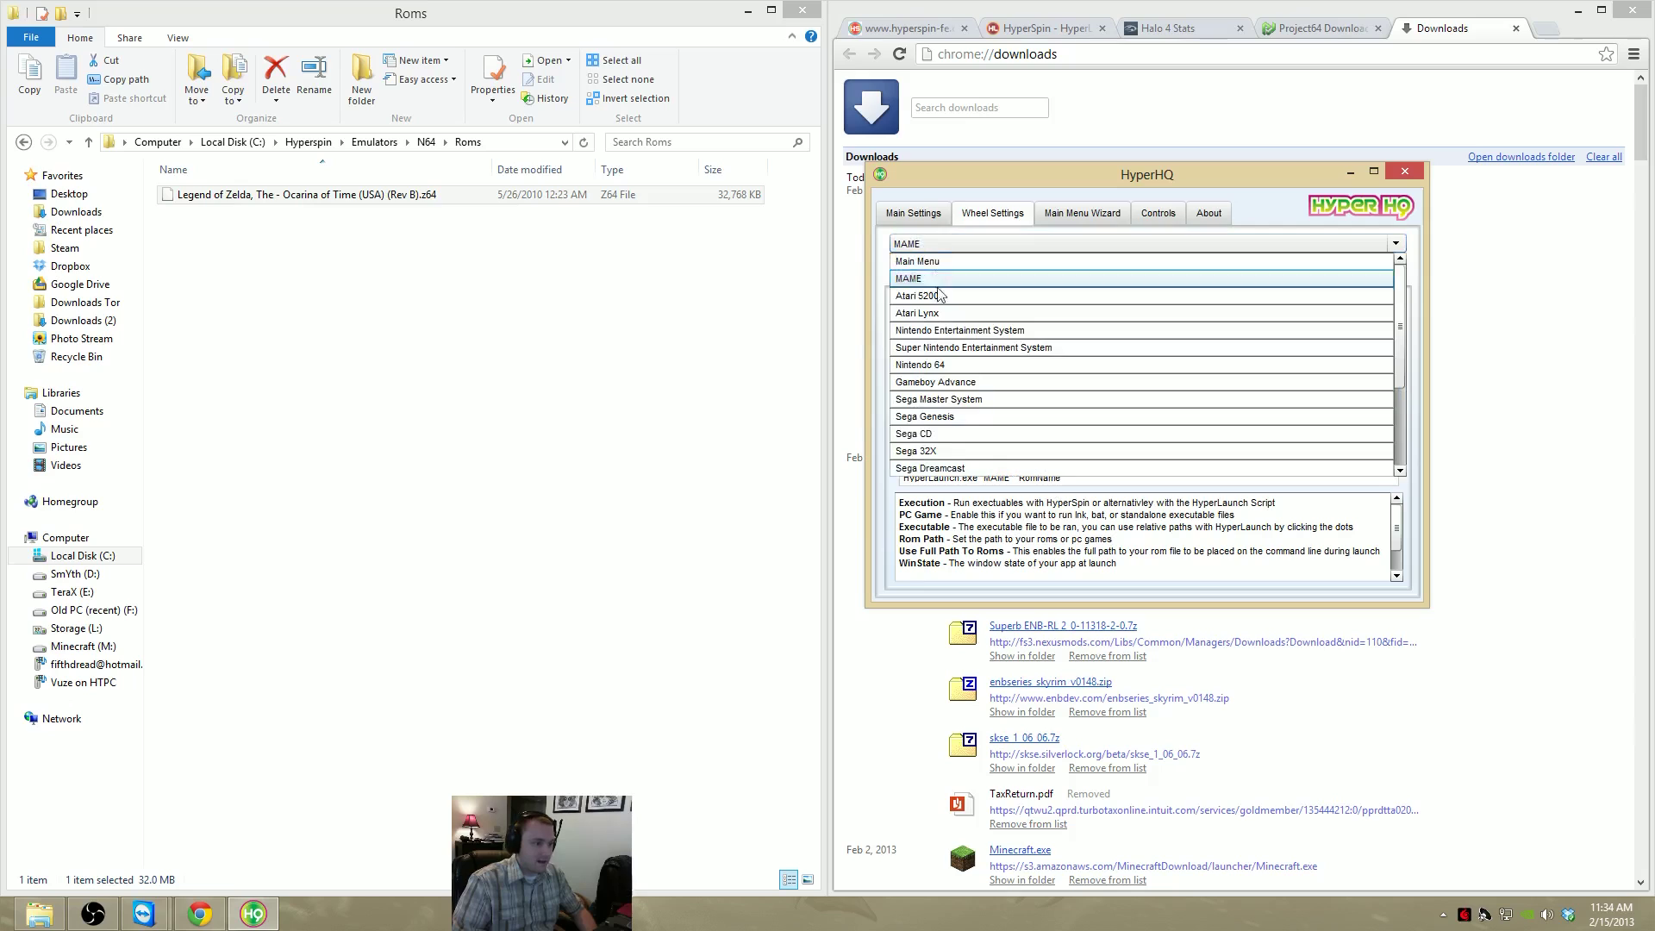
pyautogui.click(944, 287)
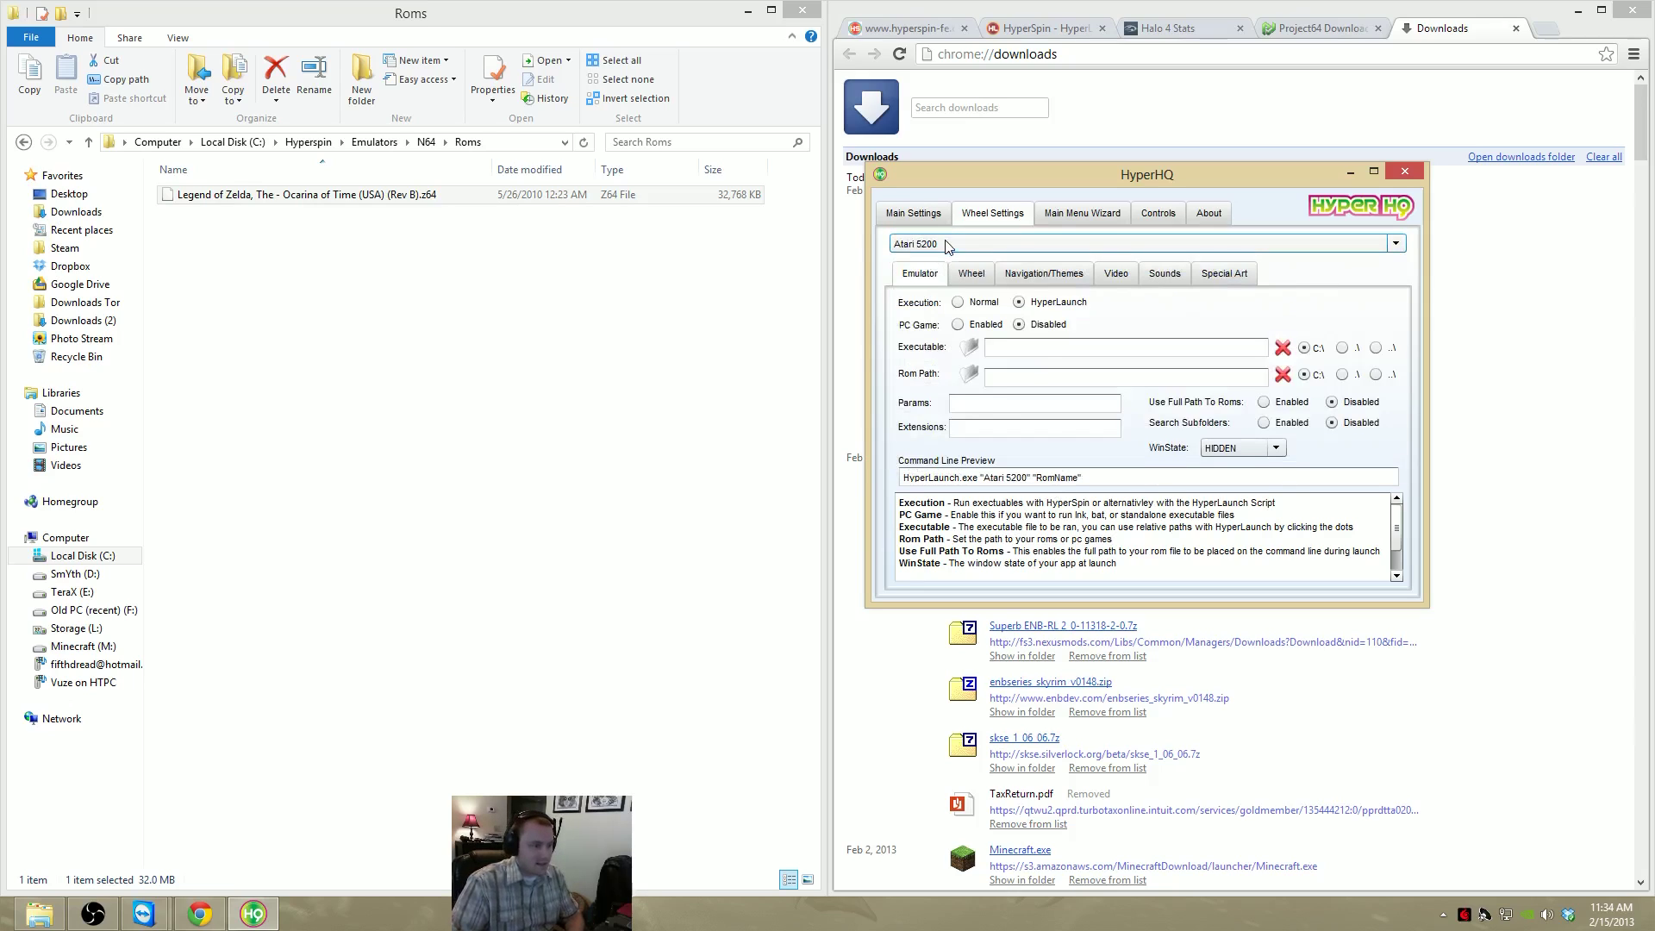
pyautogui.click(946, 246)
pyautogui.click(952, 422)
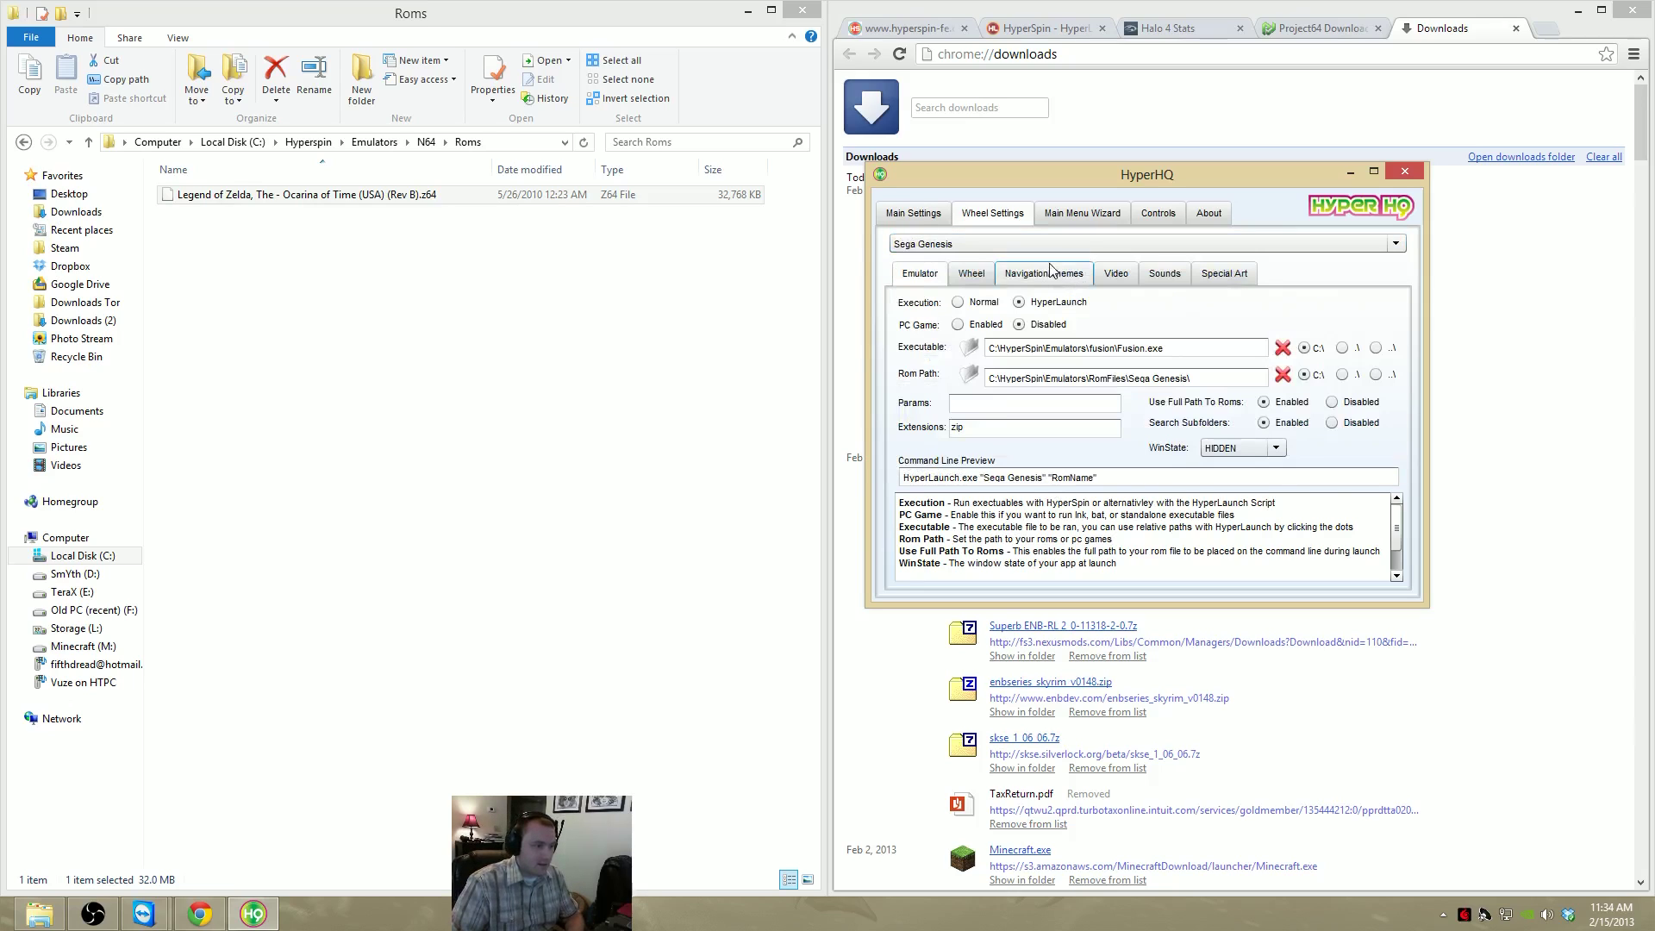
pyautogui.click(948, 244)
pyautogui.scroll(-1, 947, 441)
pyautogui.scroll(-4, 957, 431)
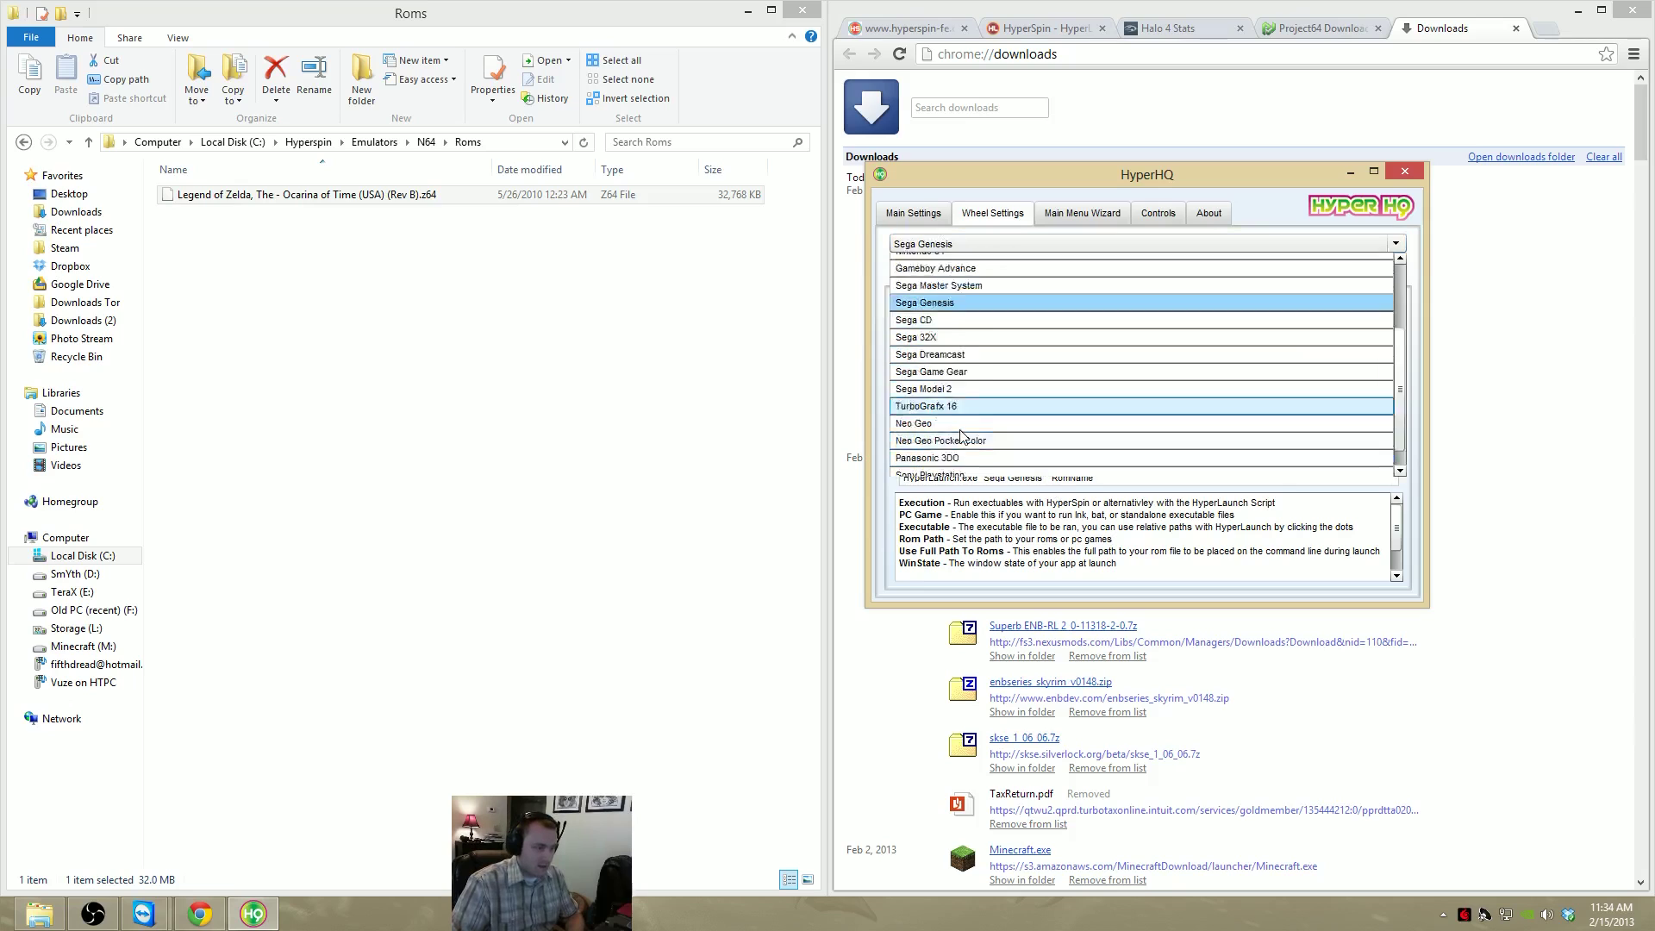
pyautogui.scroll(3, 983, 414)
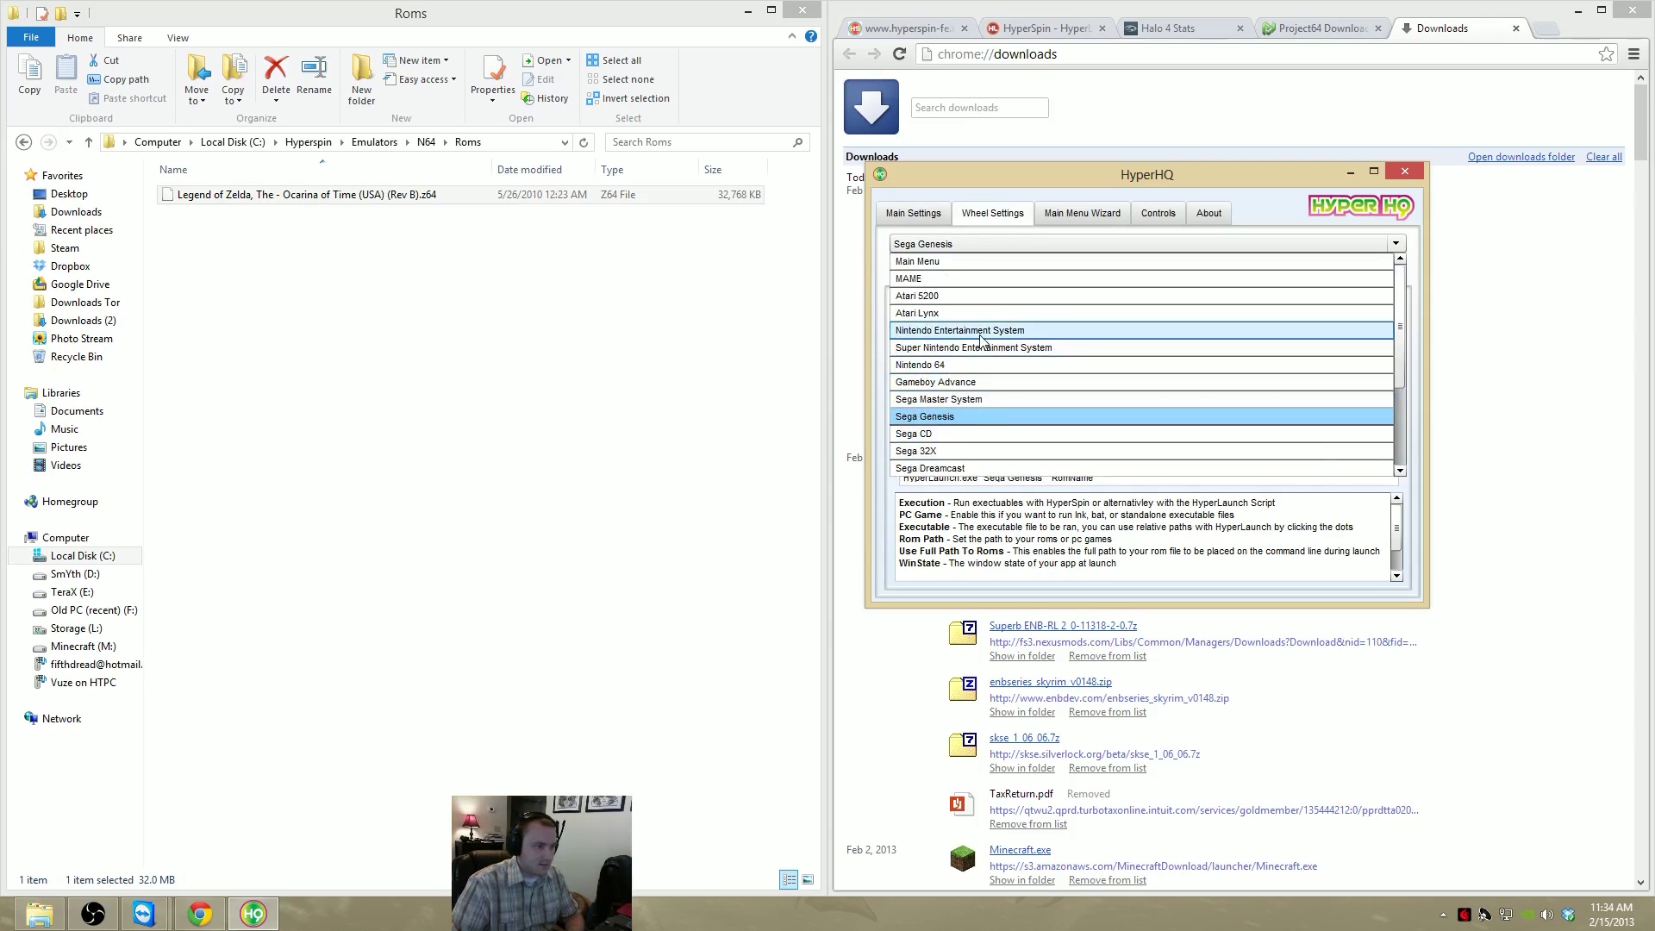
# Examine the extension entries of the Nintendo Entertainment System, Super Nintendo, Atari Lynx and MAME wheels
pyautogui.click(958, 275)
pyautogui.click(1004, 244)
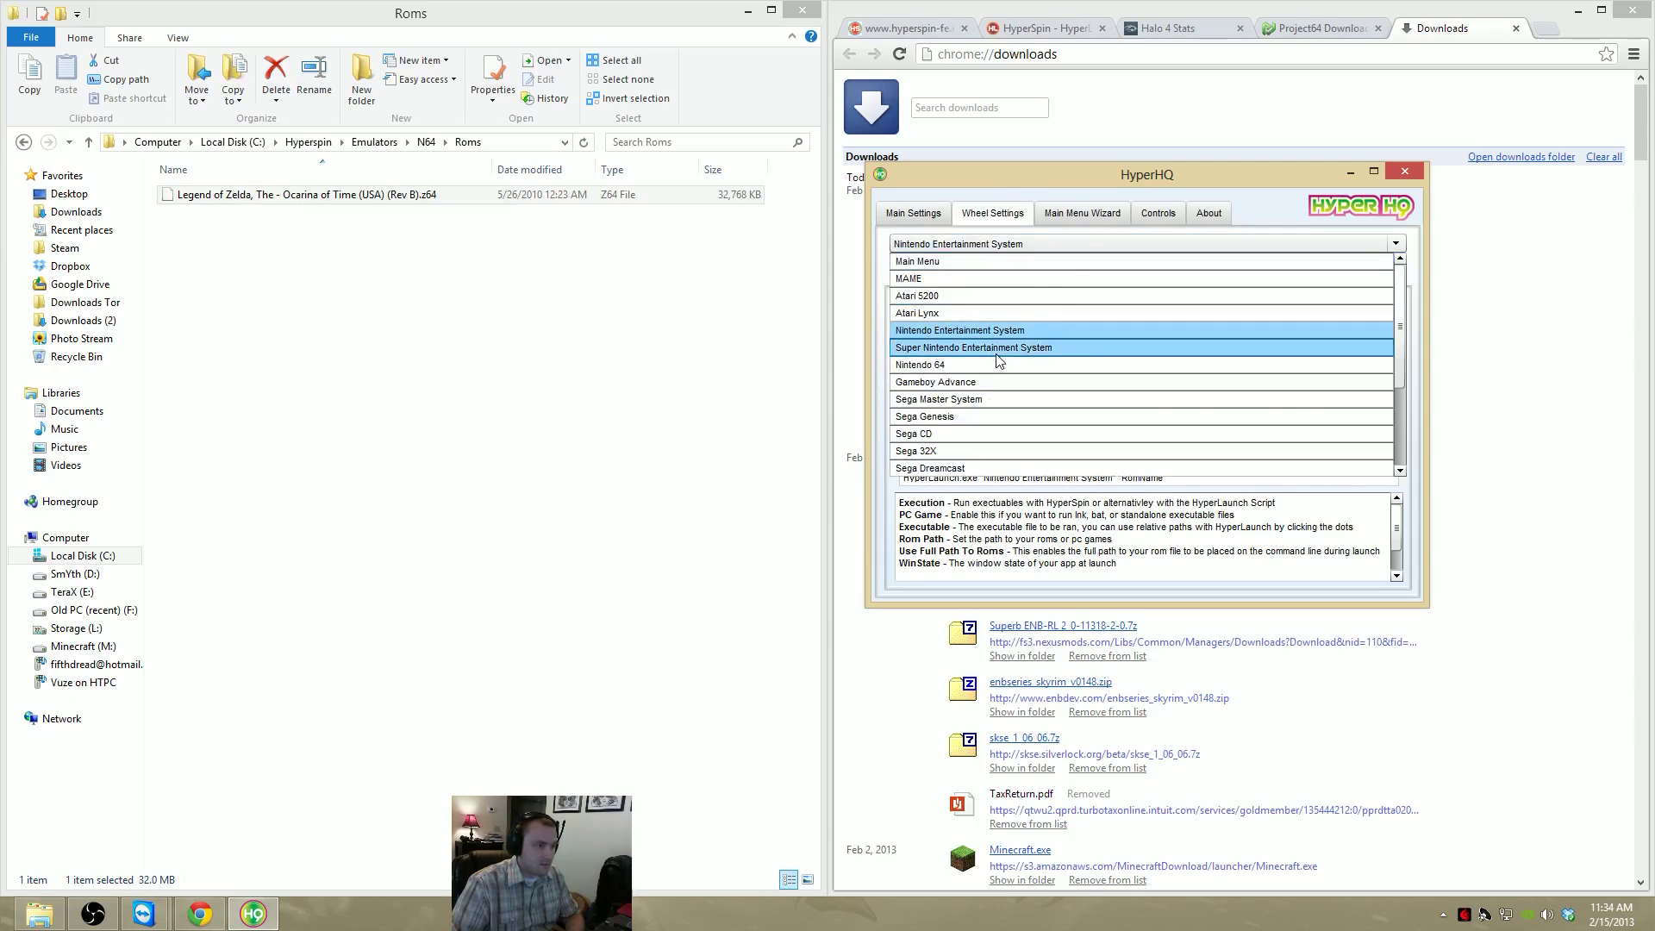
pyautogui.click(1000, 347)
pyautogui.click(1005, 246)
pyautogui.click(957, 313)
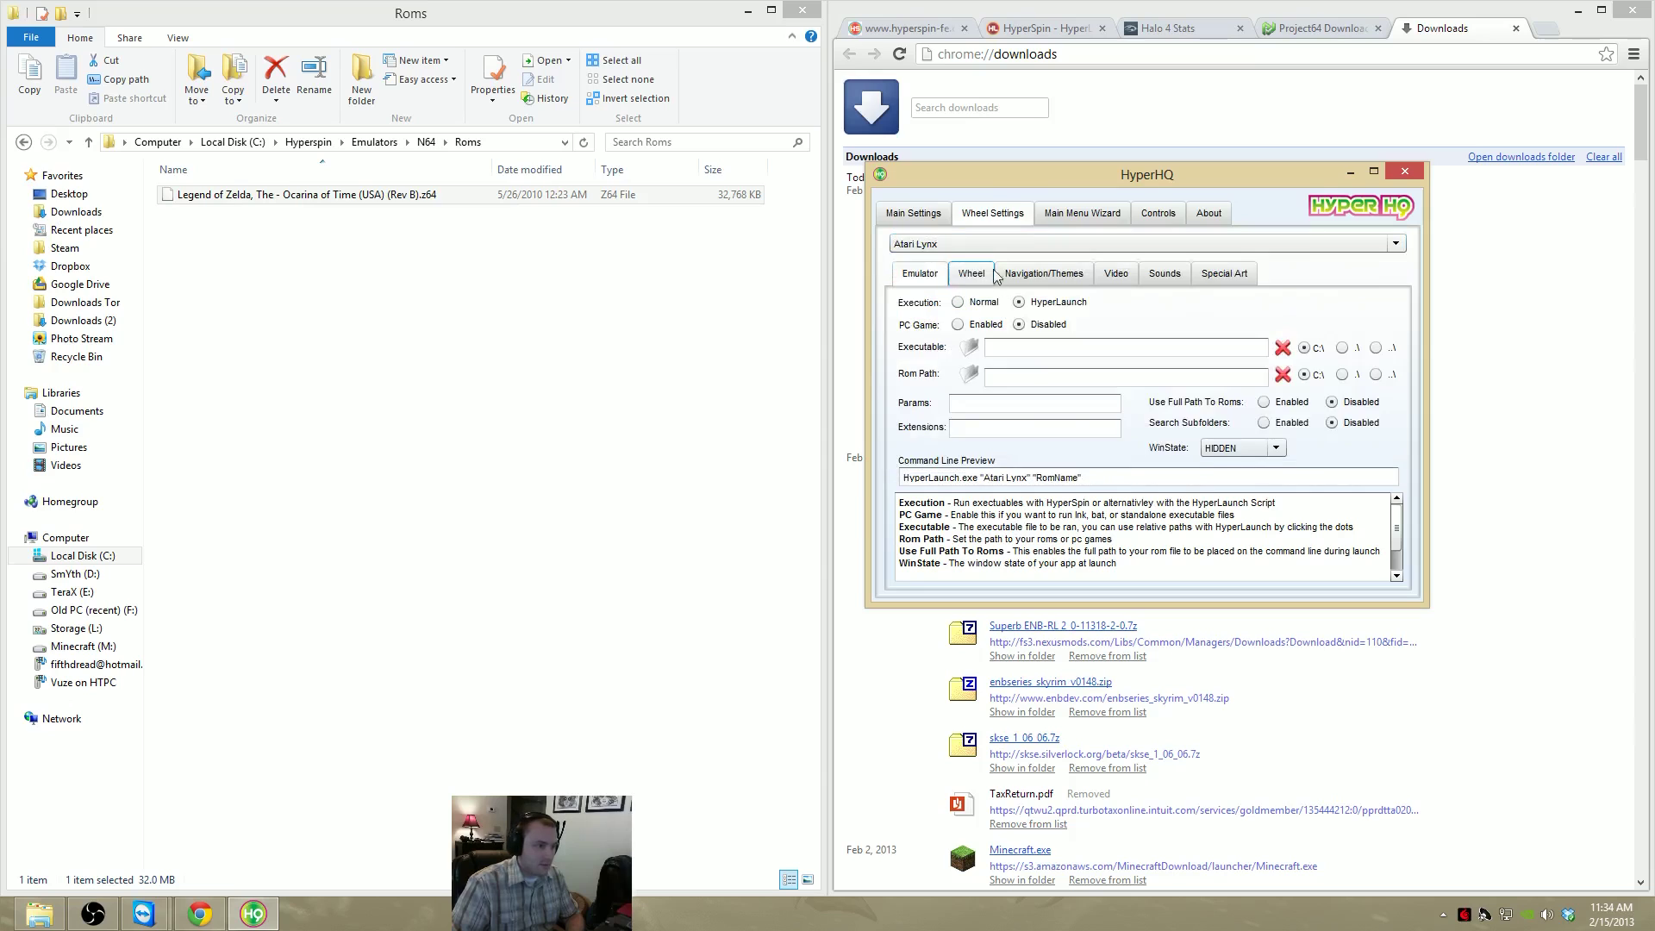
pyautogui.click(981, 247)
pyautogui.click(955, 277)
pyautogui.click(944, 245)
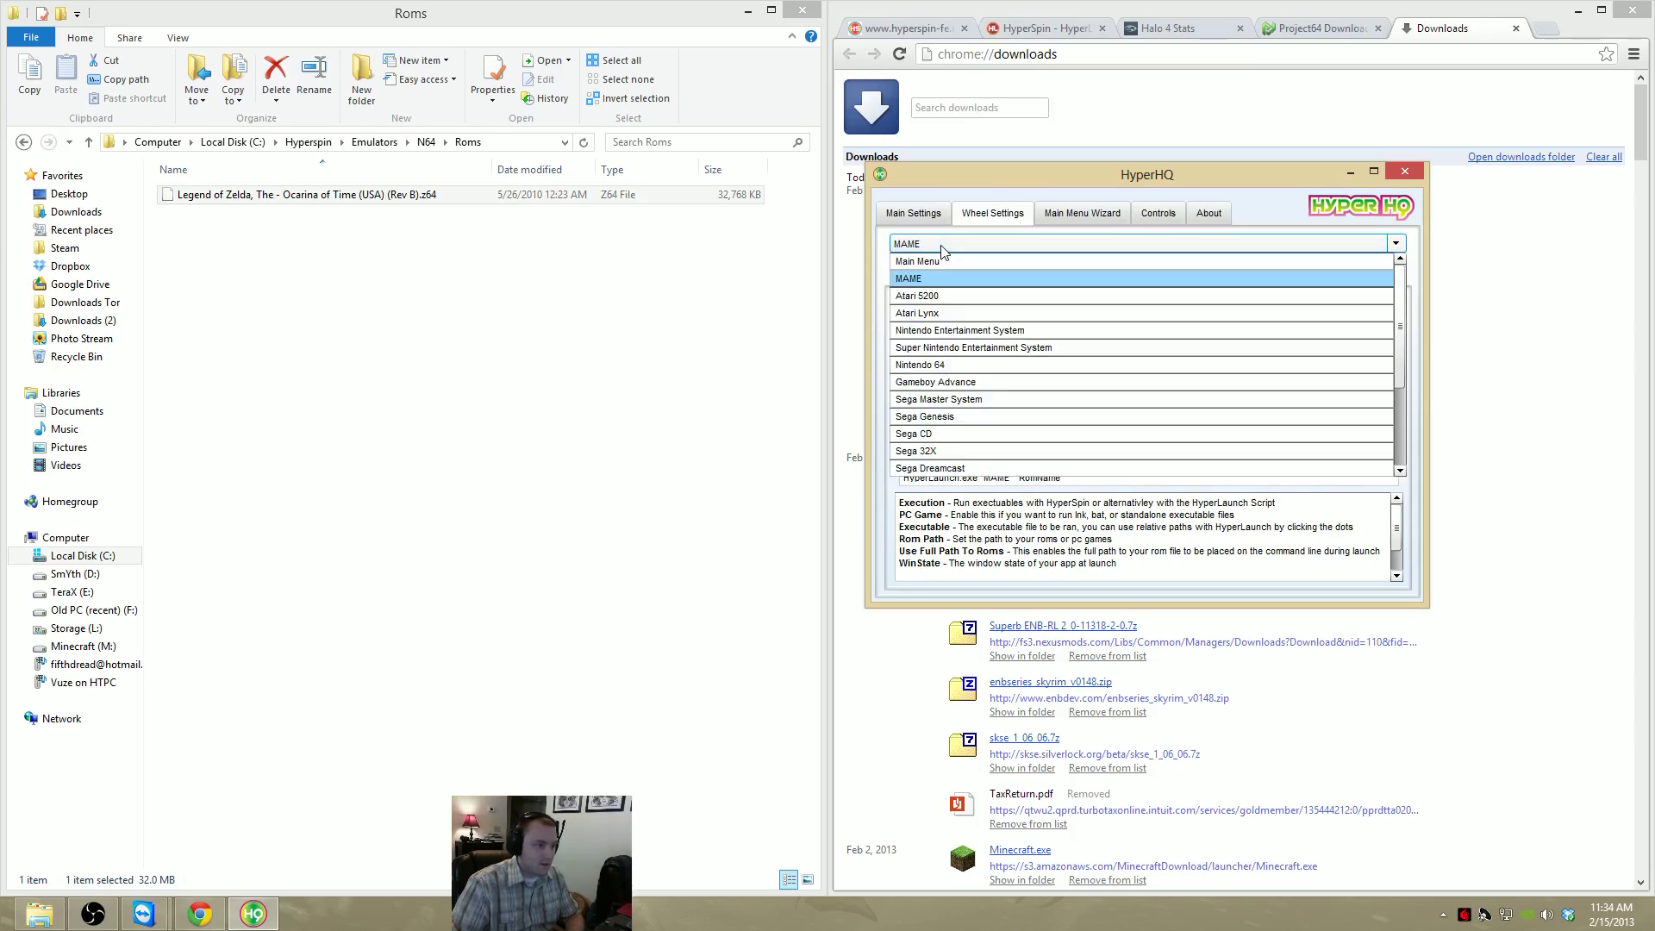
# Continue comparing extension formats across the remaining wheels, including Sega Master System, Sega Genesis and Sega CD
pyautogui.click(940, 298)
pyautogui.click(952, 245)
pyautogui.click(946, 313)
pyautogui.click(946, 246)
pyautogui.click(945, 347)
pyautogui.click(947, 246)
pyautogui.click(945, 399)
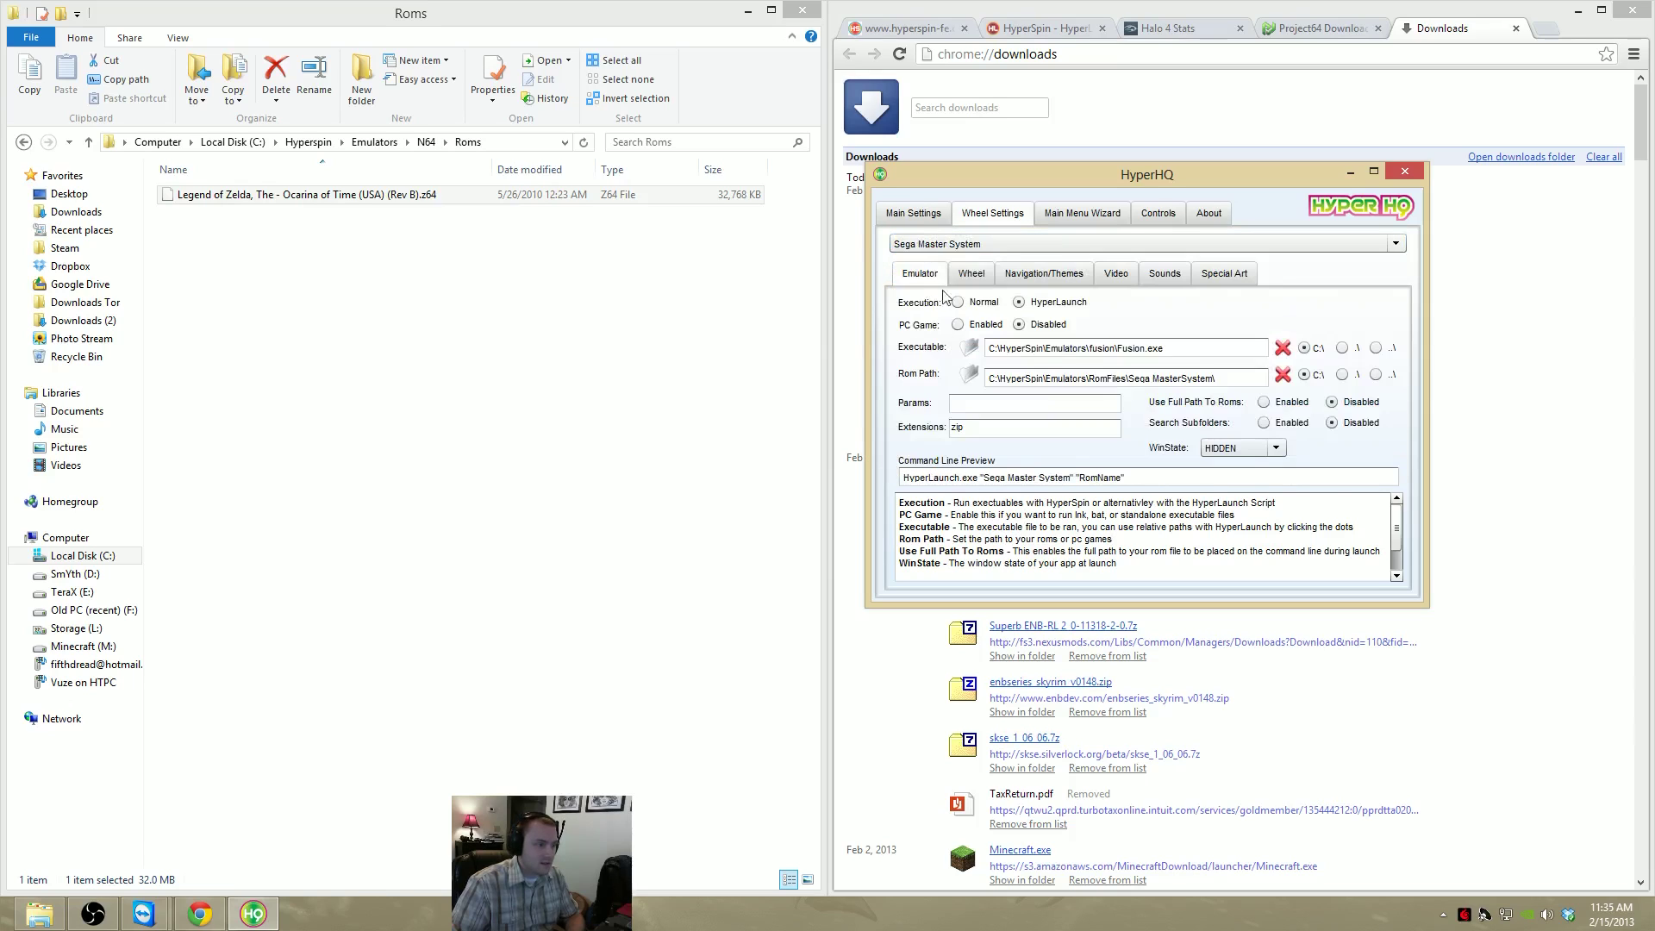
pyautogui.click(948, 245)
pyautogui.click(945, 416)
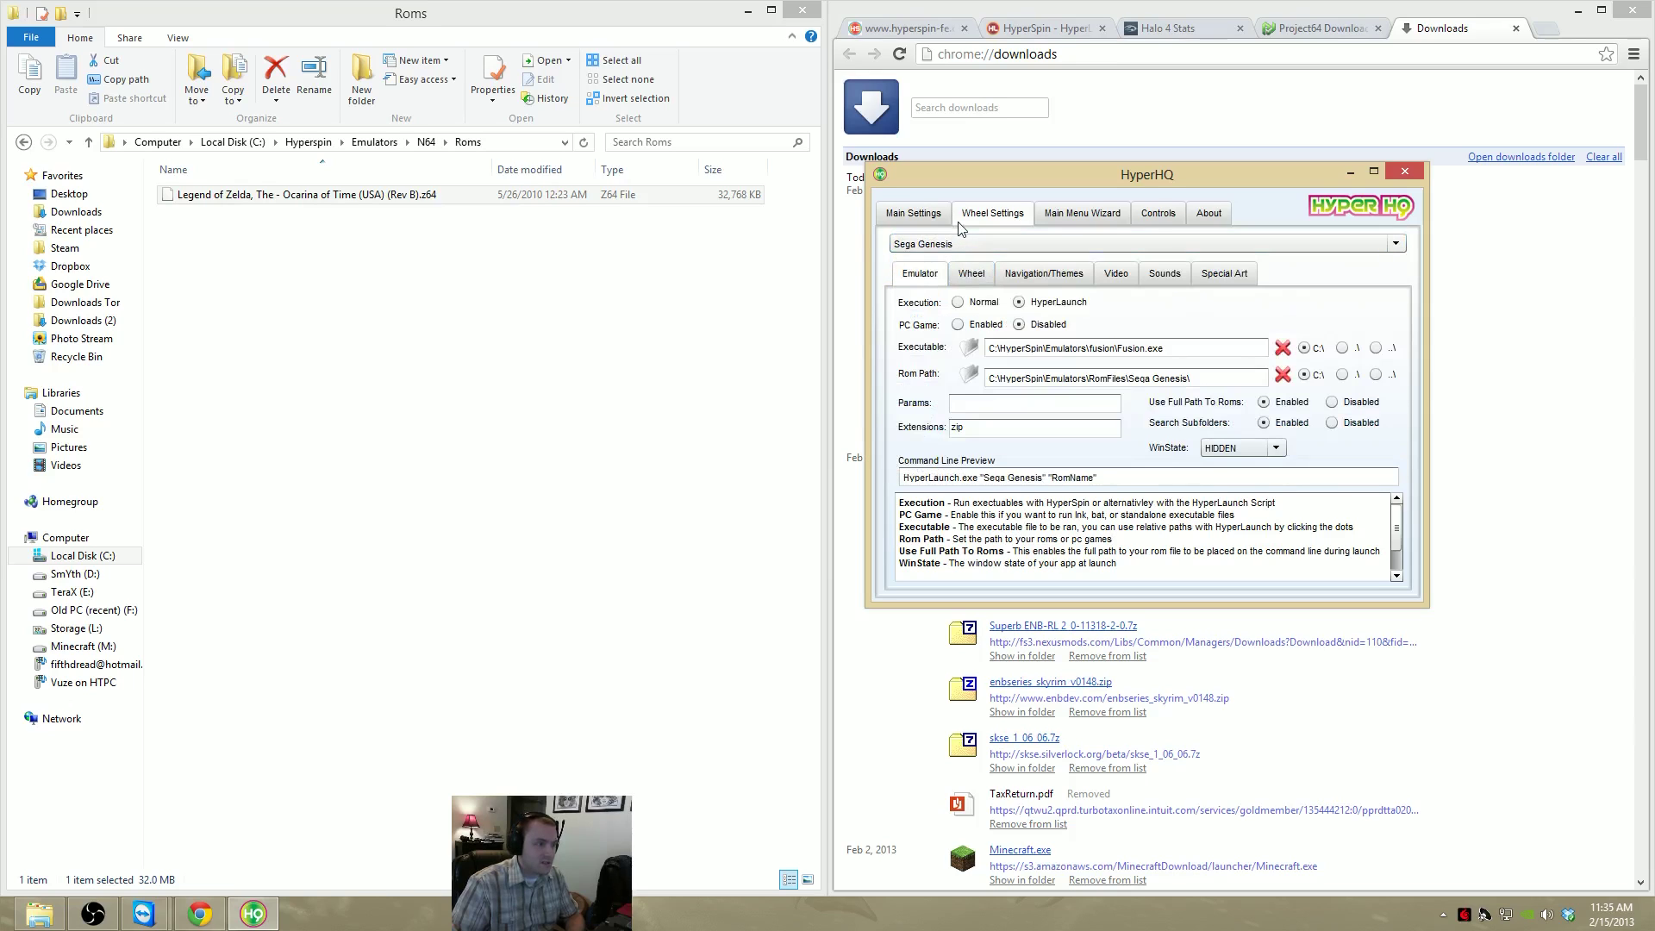
pyautogui.click(952, 246)
pyautogui.click(946, 434)
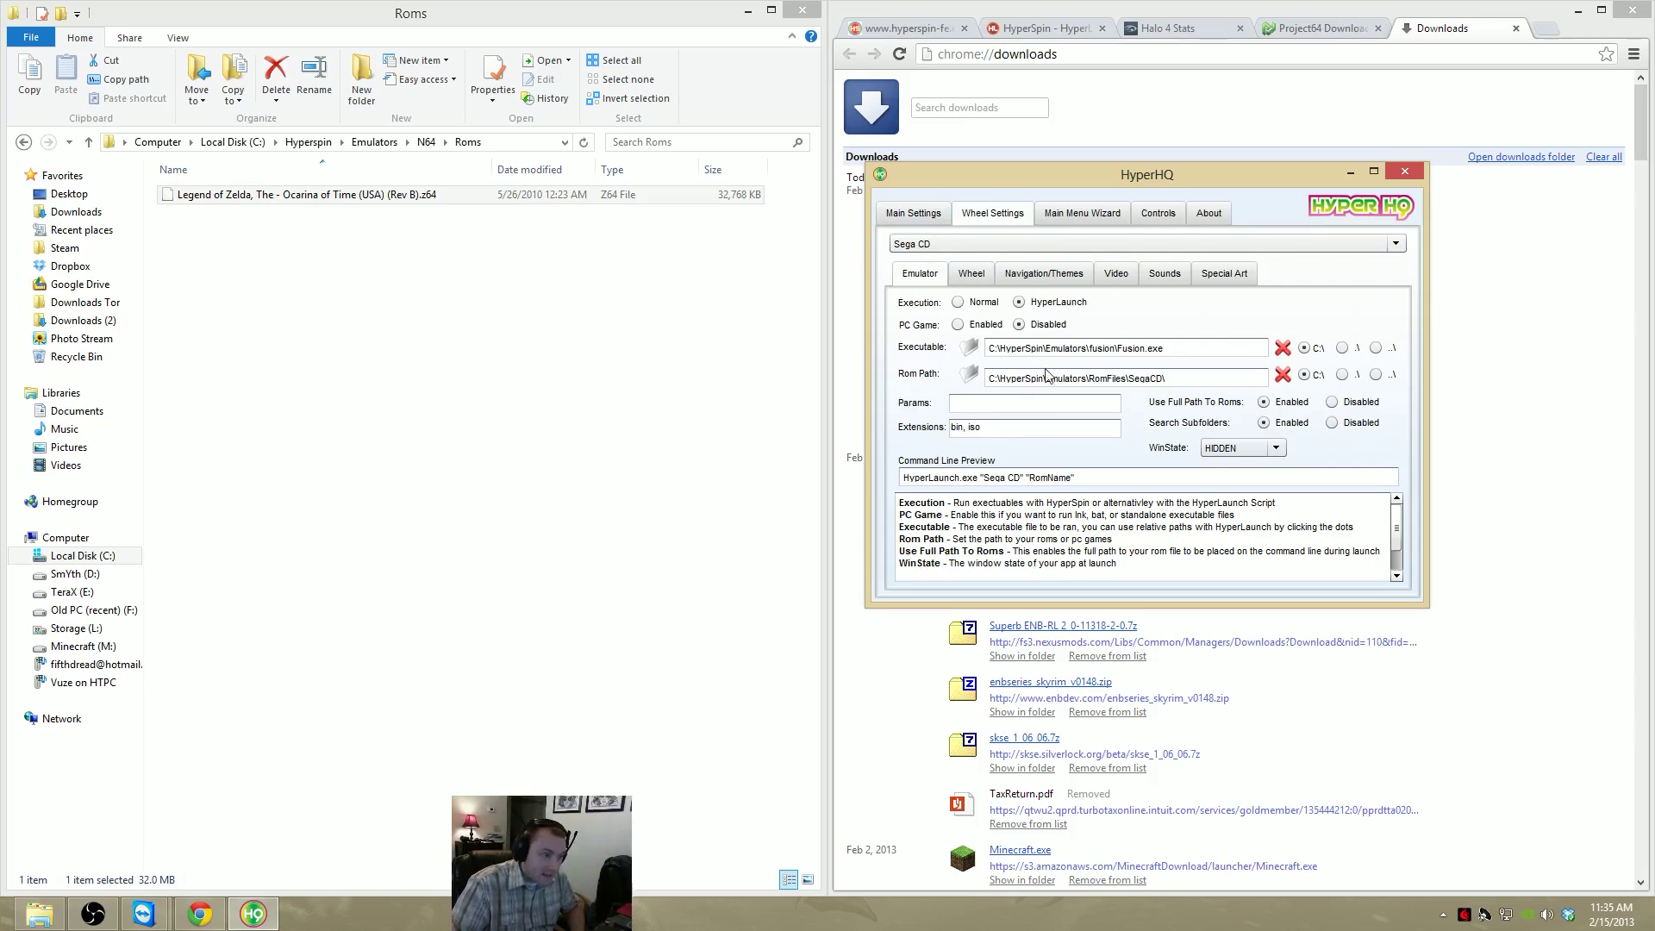
# Return to the Nintendo 64 wheel and add a space after the comma so its extensions read "n64, z64"
pyautogui.click(1017, 247)
pyautogui.click(969, 367)
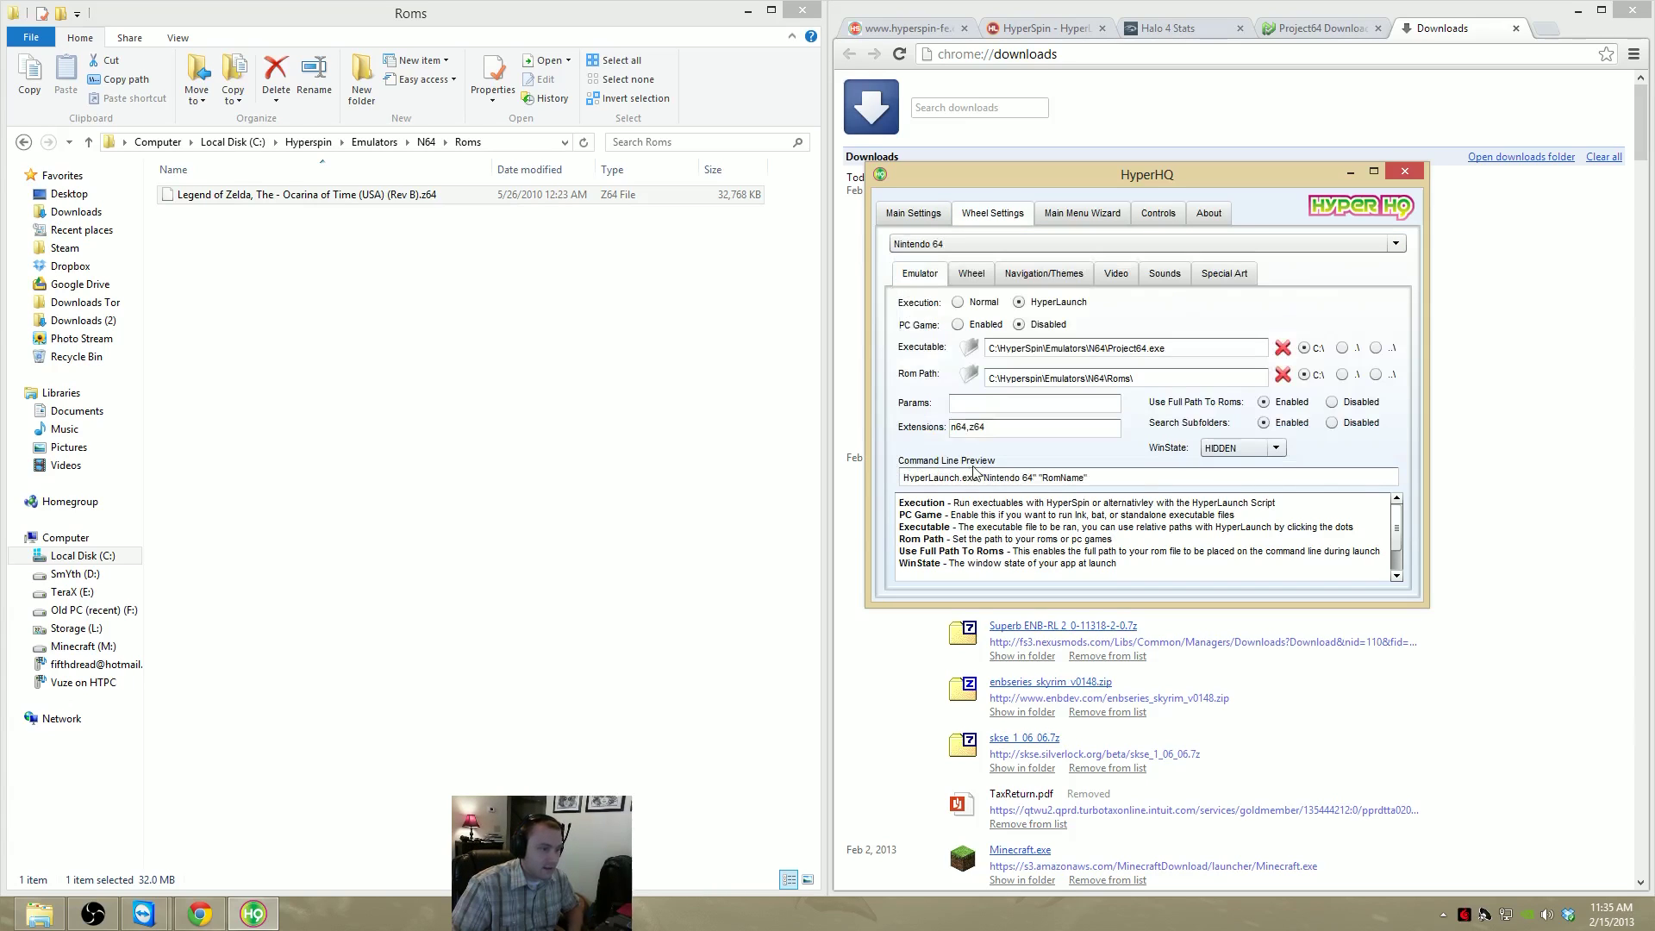
pyautogui.click(1017, 427)
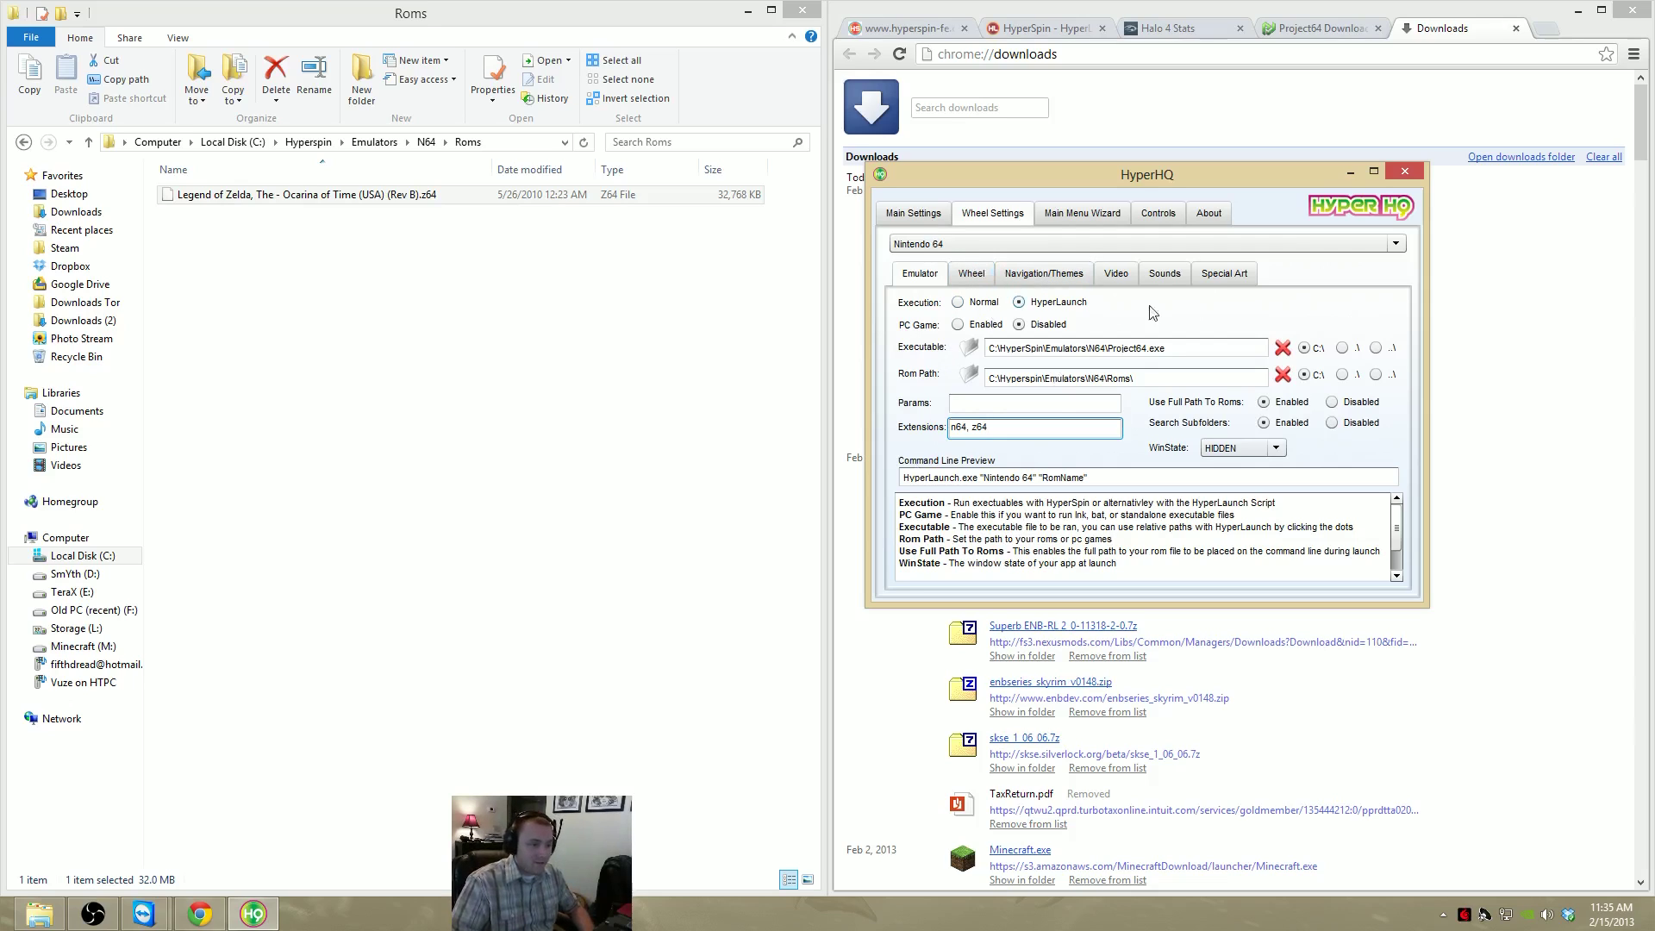
pyautogui.click(1035, 403)
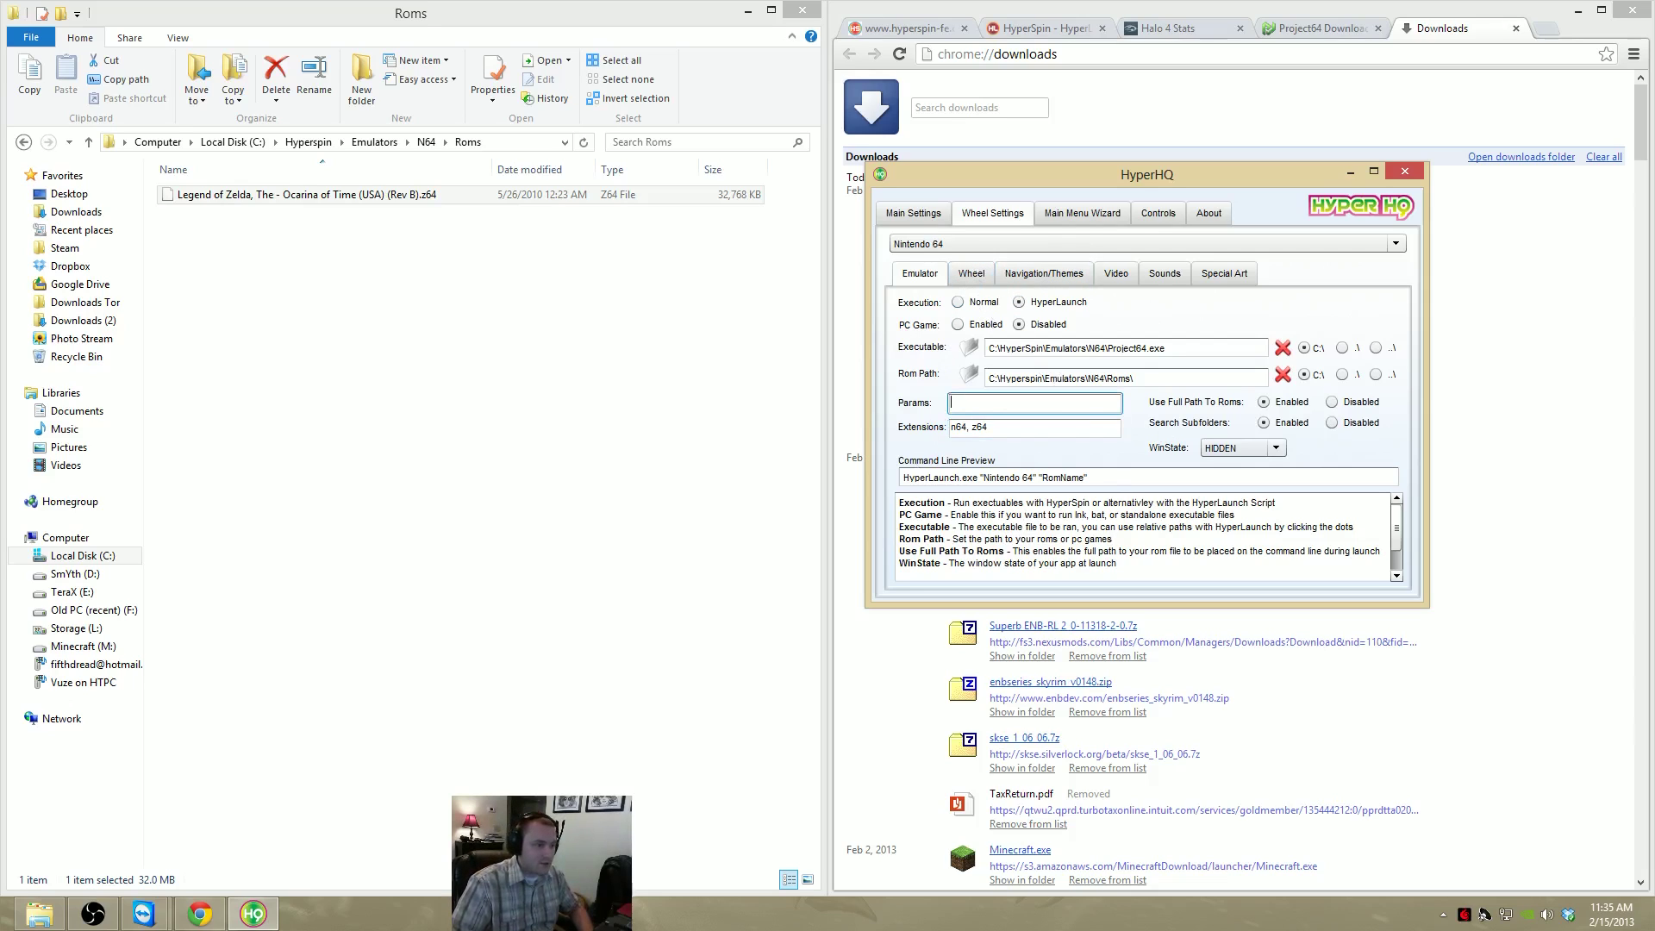
# Review the Nintendo 64 wheel's Wheel, Navigation/Themes and Video settings
pyautogui.click(979, 278)
pyautogui.click(1042, 275)
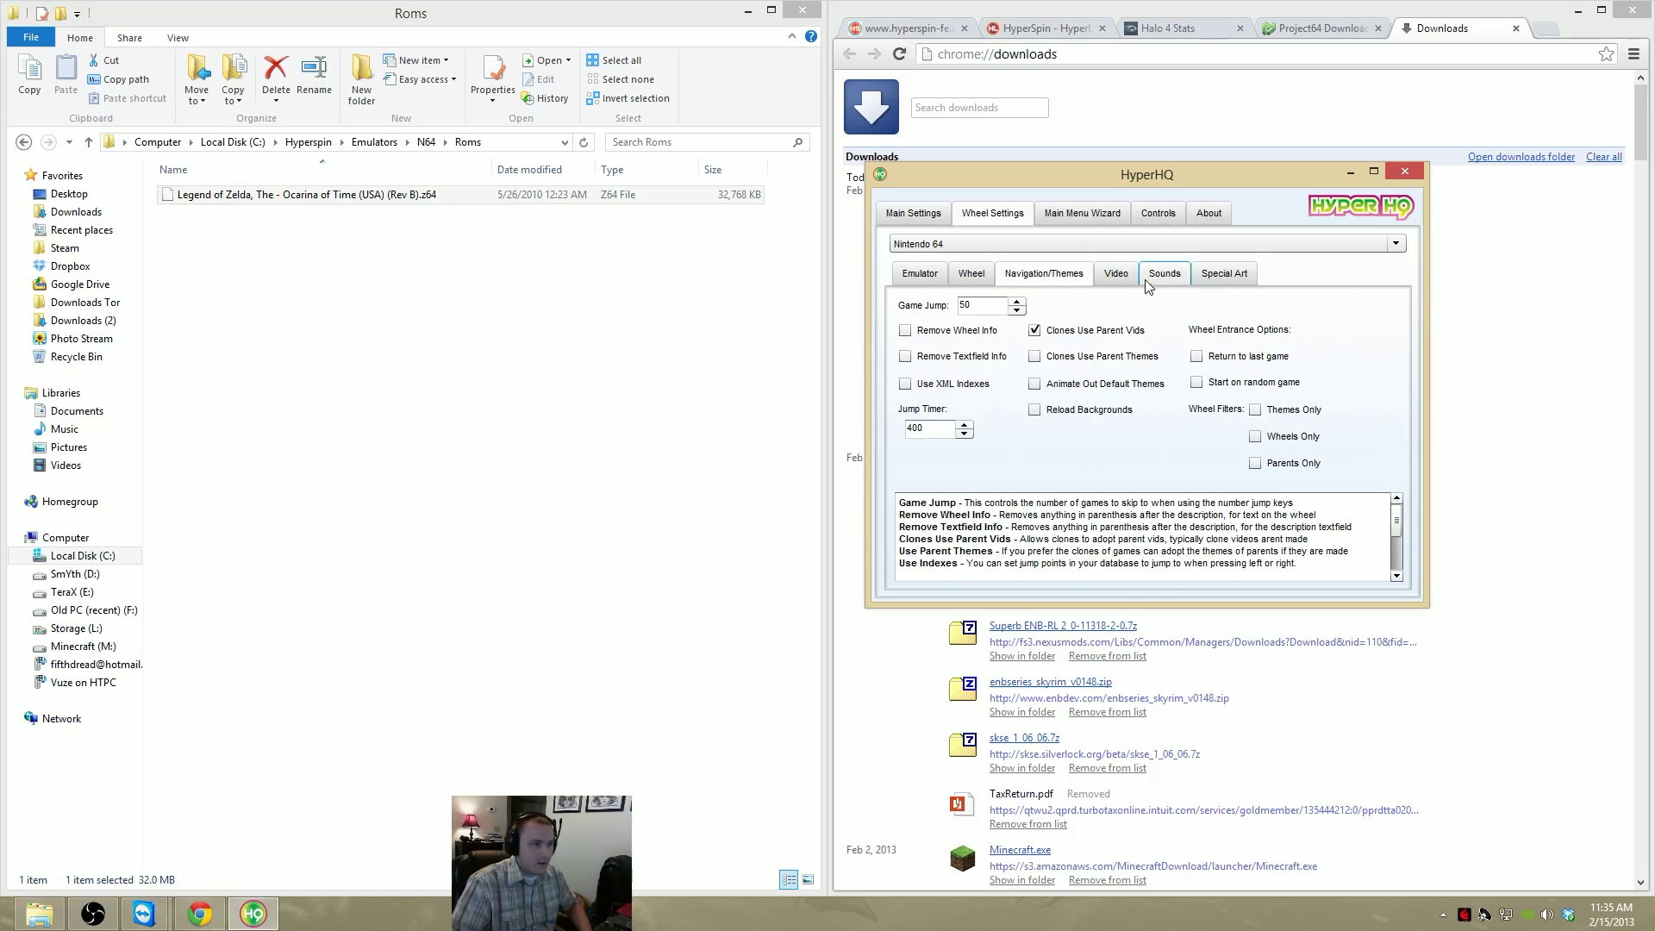
pyautogui.click(1126, 281)
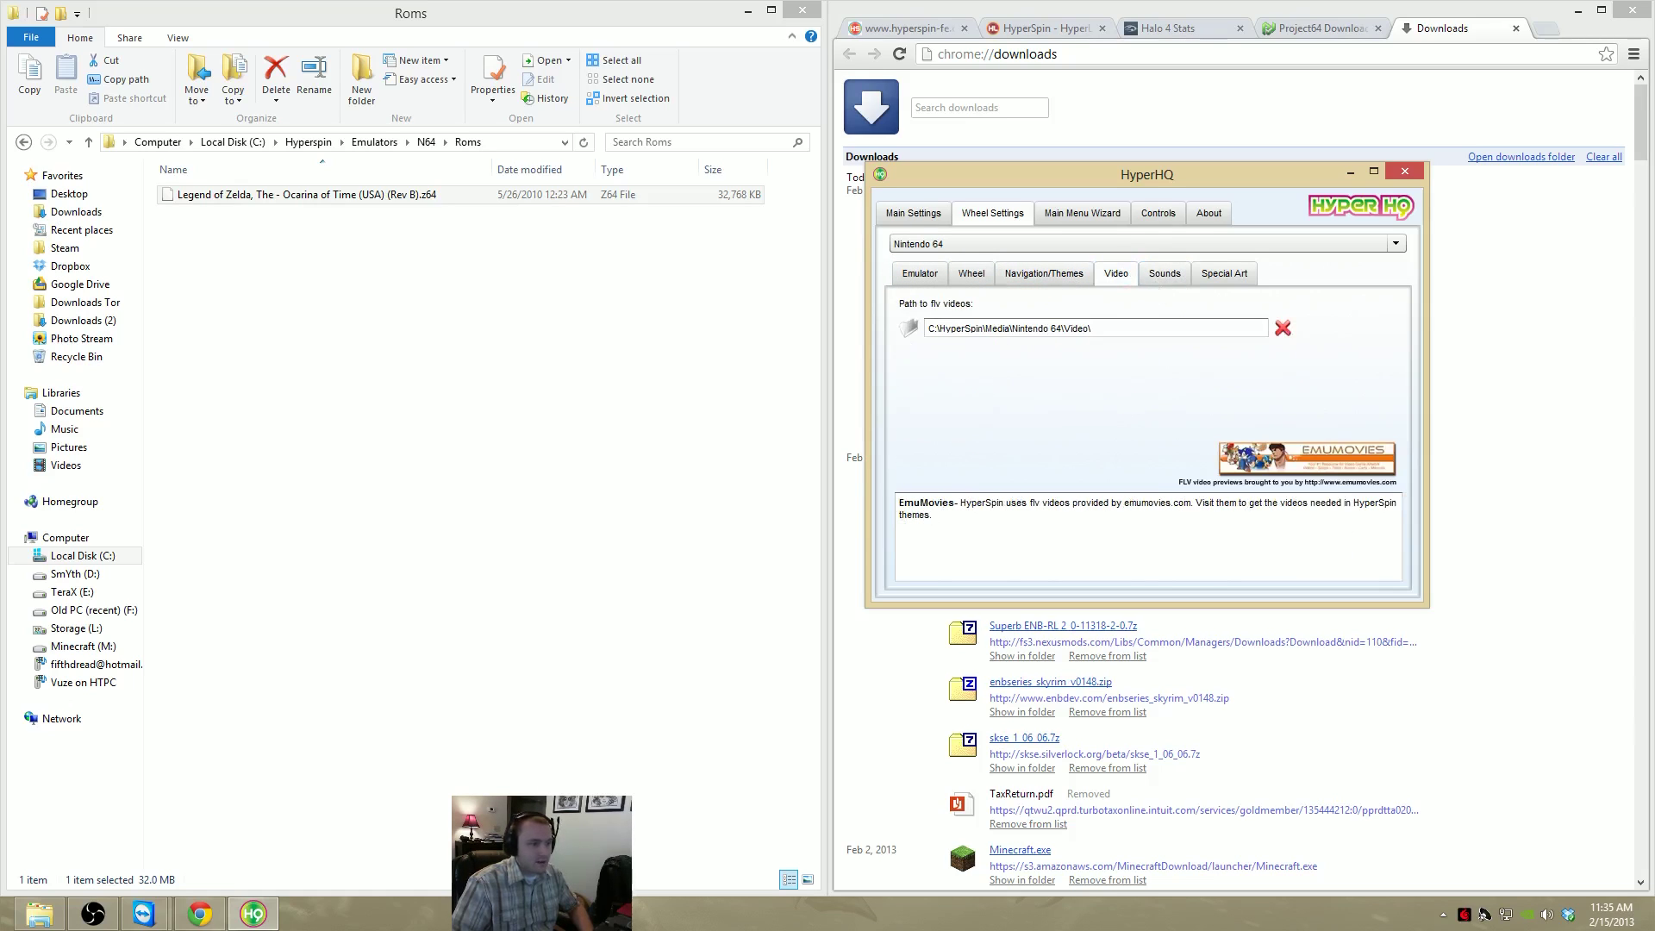
# Review the Nintendo 64 wheel's Sounds and Special Art settings, return to its Emulator settings and close HyperHQ
pyautogui.click(1166, 276)
pyautogui.click(1220, 281)
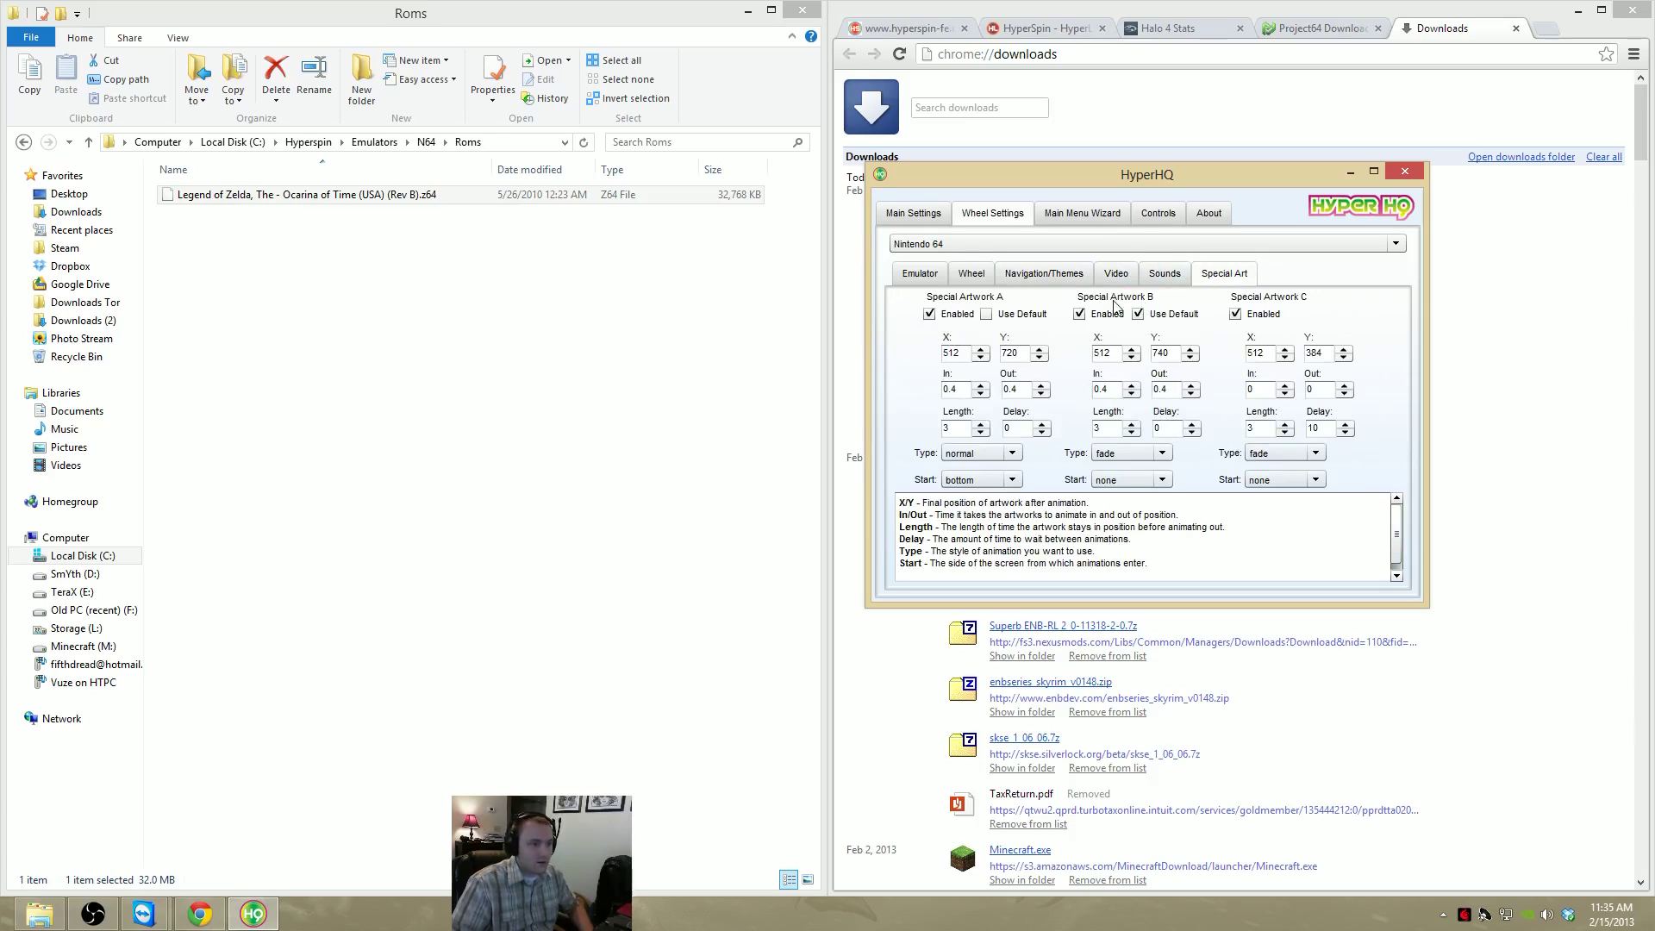
pyautogui.click(920, 278)
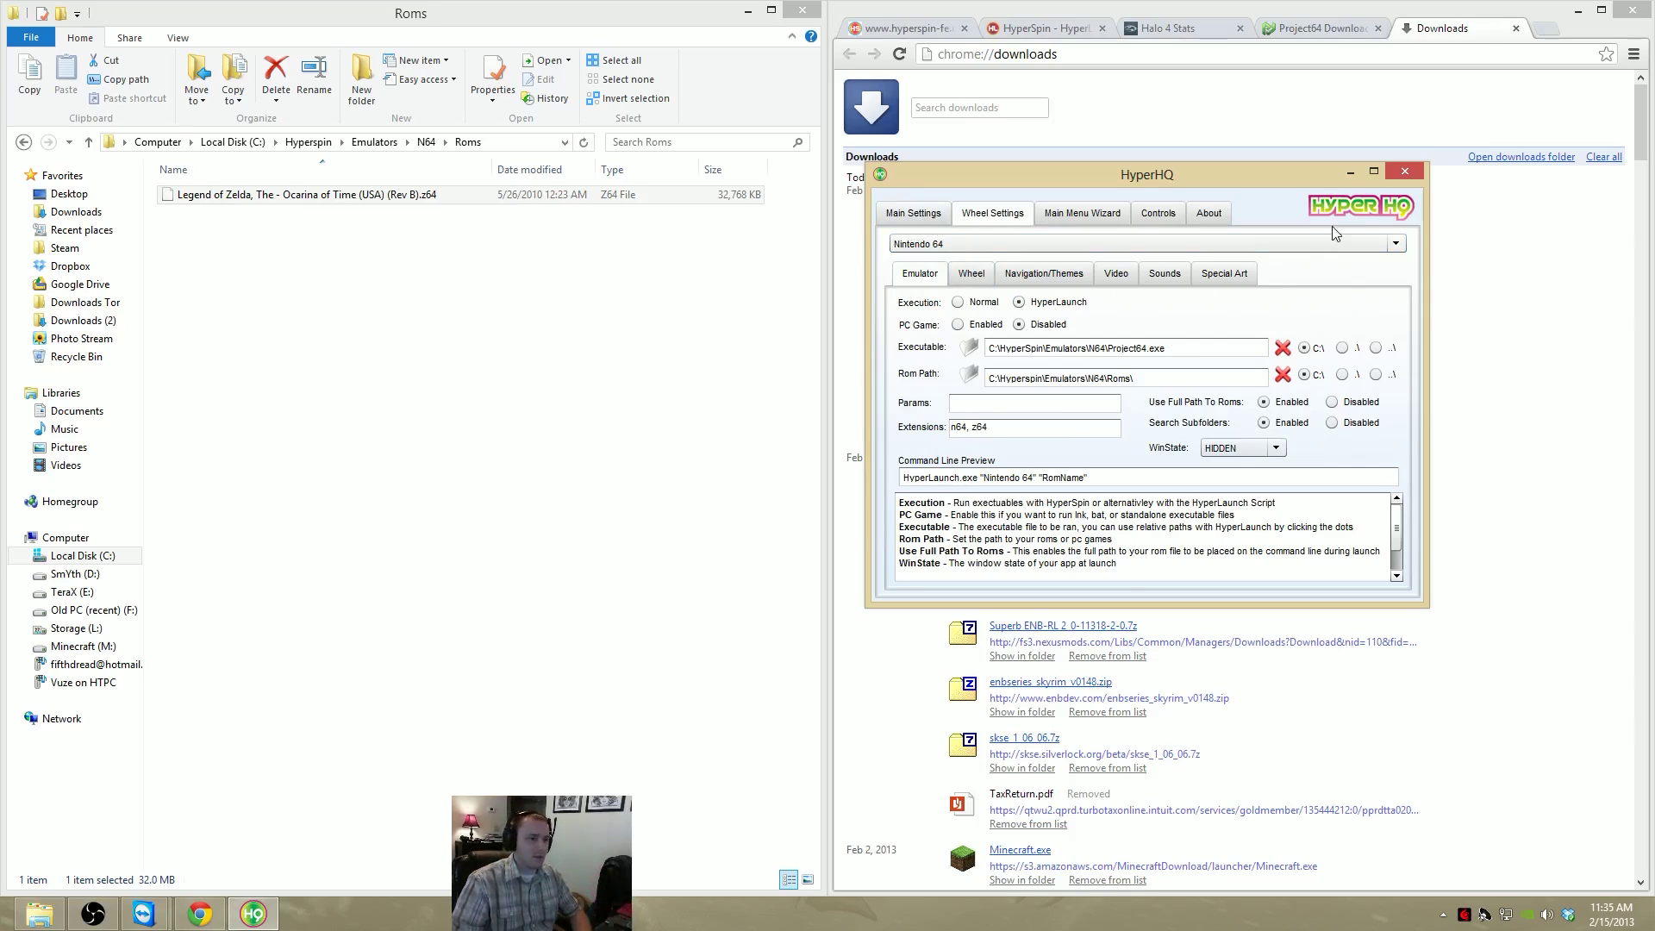
pyautogui.click(1403, 173)
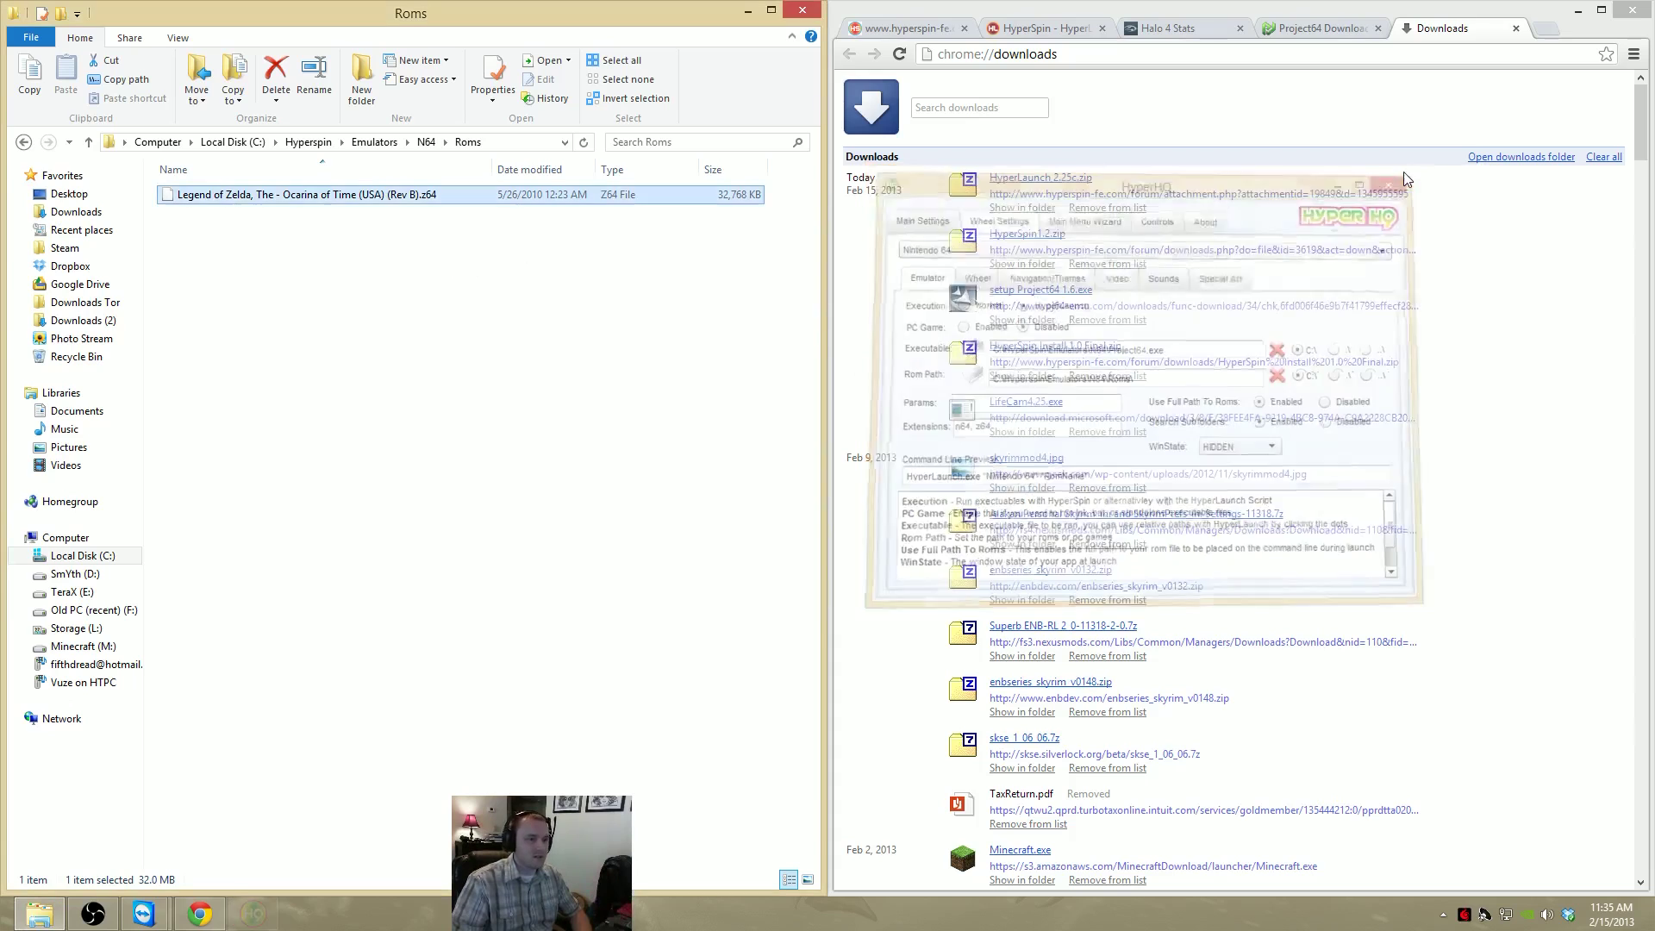
# Go up to the N64 emulator folder and launch Project64.exe
pyautogui.click(469, 461)
pyautogui.click(423, 143)
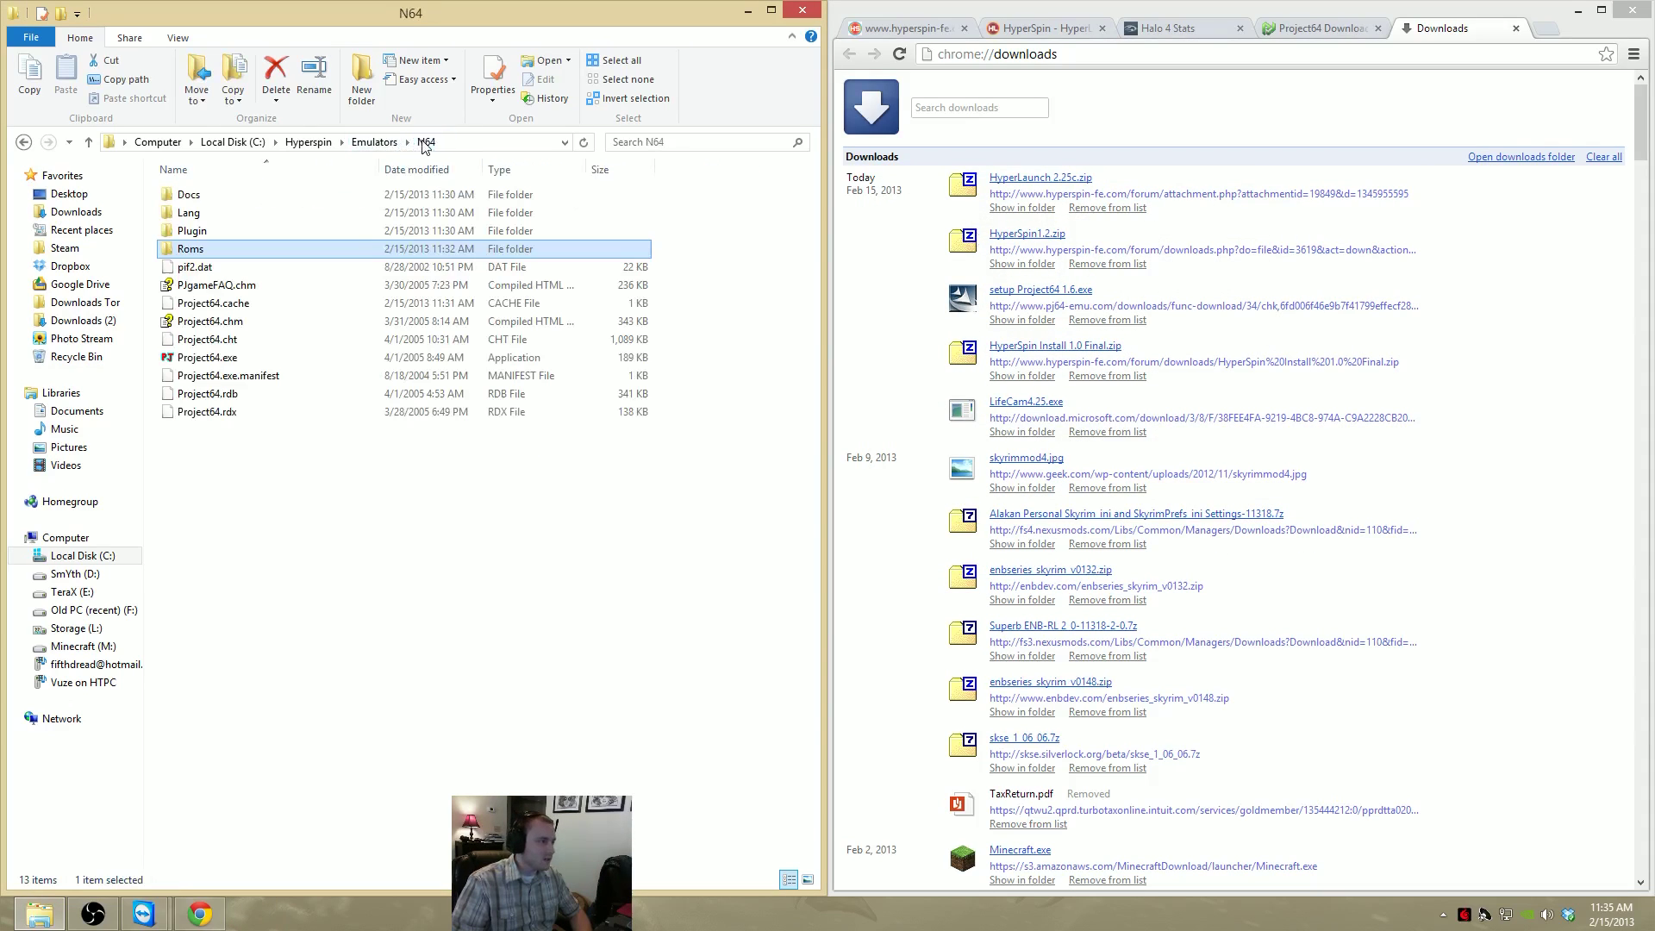
pyautogui.doubleClick(207, 358)
# Load the Legend of Zelda Ocarina of Time ROM in Project64 from C:\Hyperspin\Emulators\N64\Roms
pyautogui.click(515, 309)
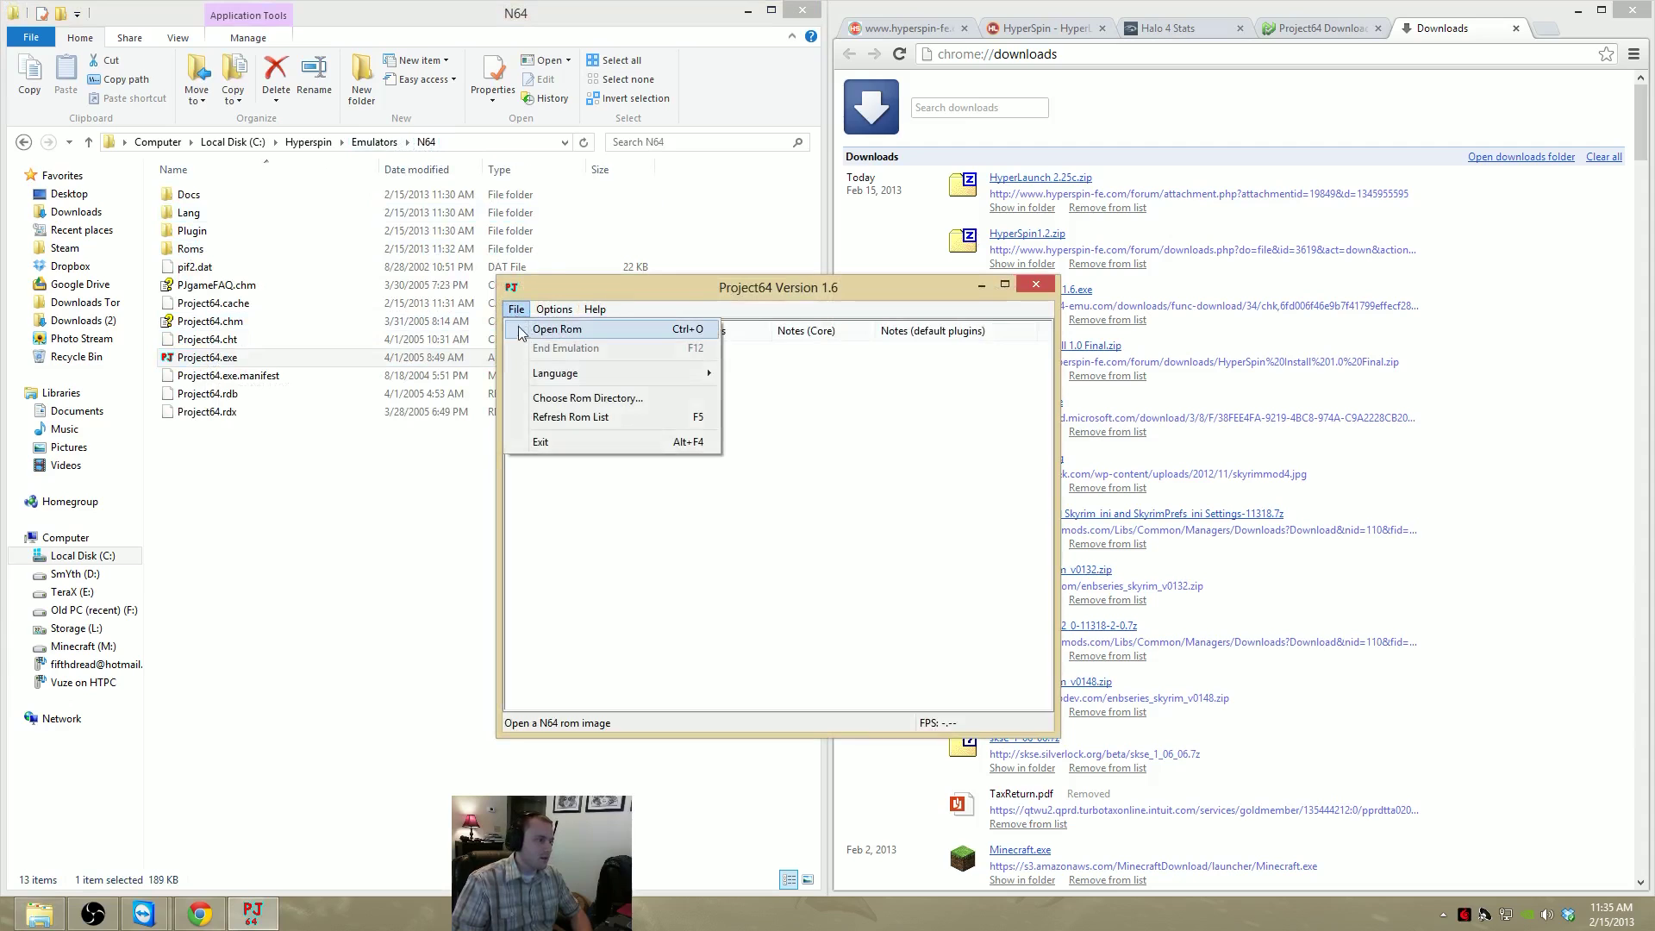
pyautogui.click(549, 329)
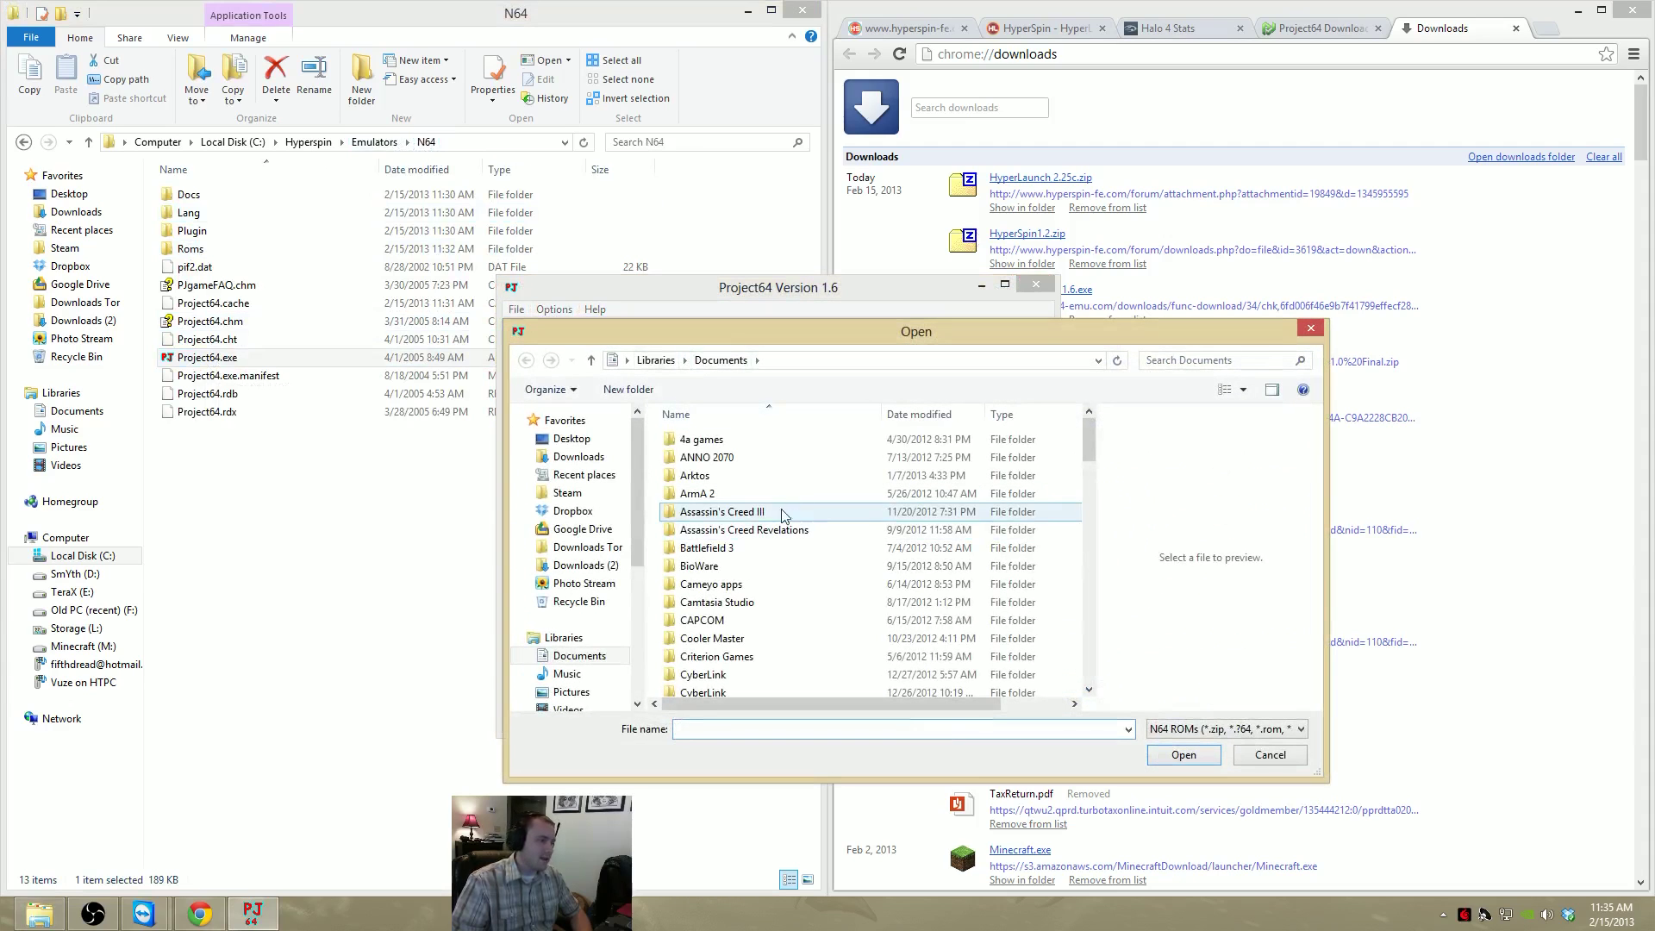
pyautogui.scroll(-2, 601, 703)
pyautogui.click(600, 703)
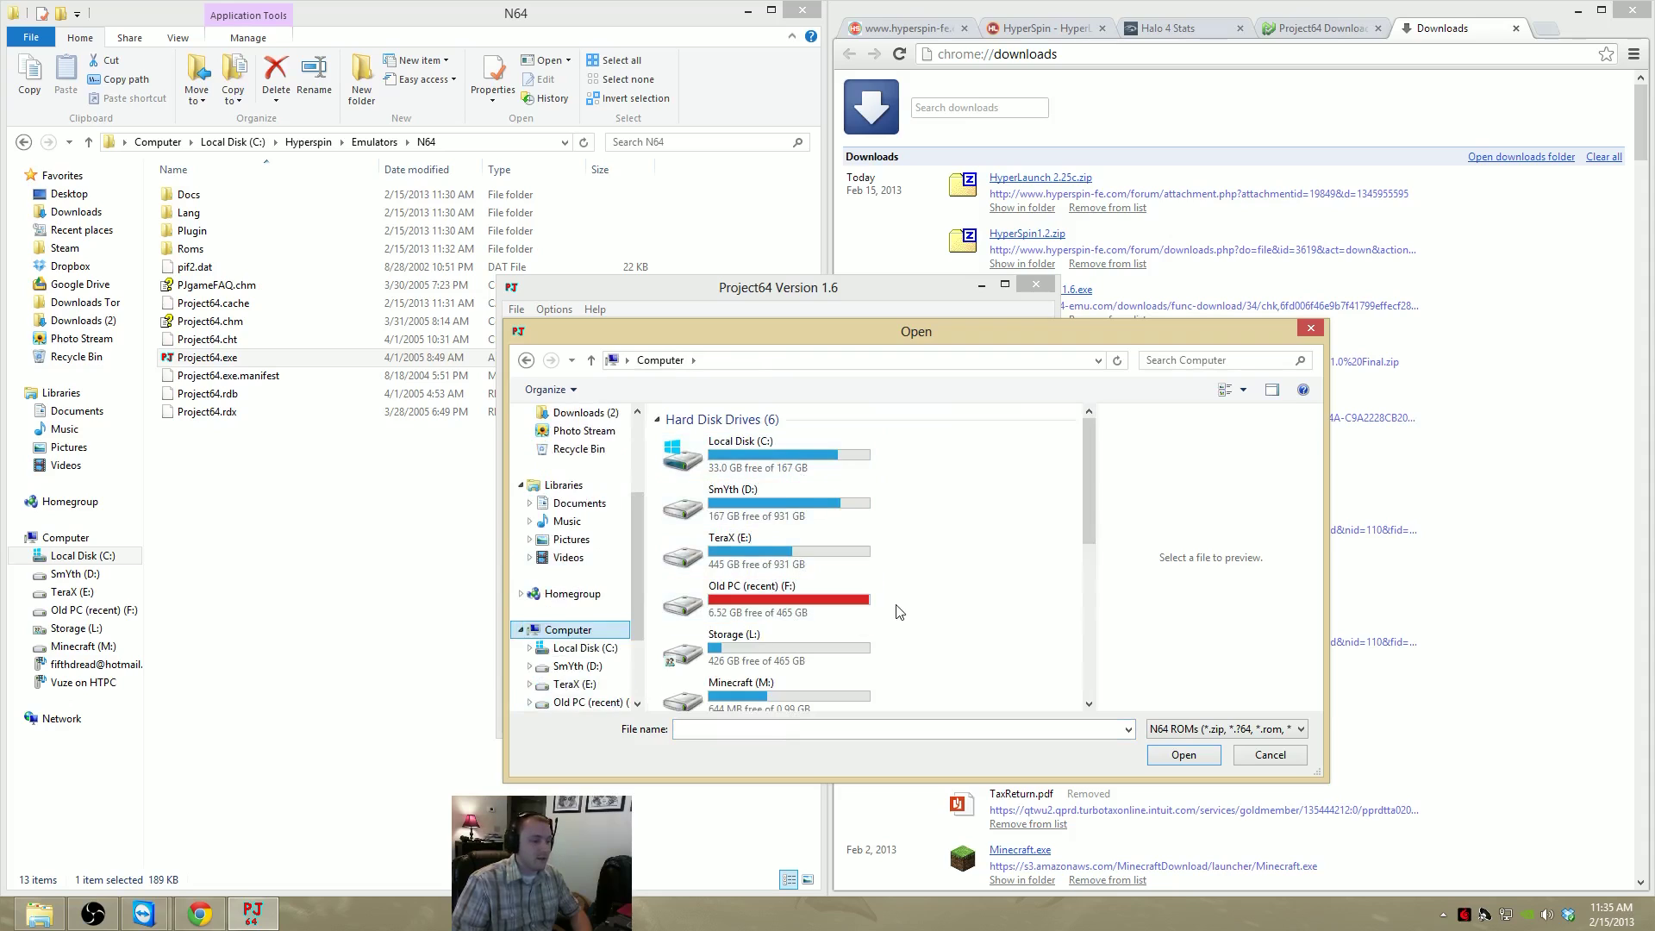
pyautogui.doubleClick(773, 452)
pyautogui.doubleClick(745, 487)
pyautogui.doubleClick(739, 458)
pyautogui.doubleClick(728, 441)
pyautogui.doubleClick(724, 493)
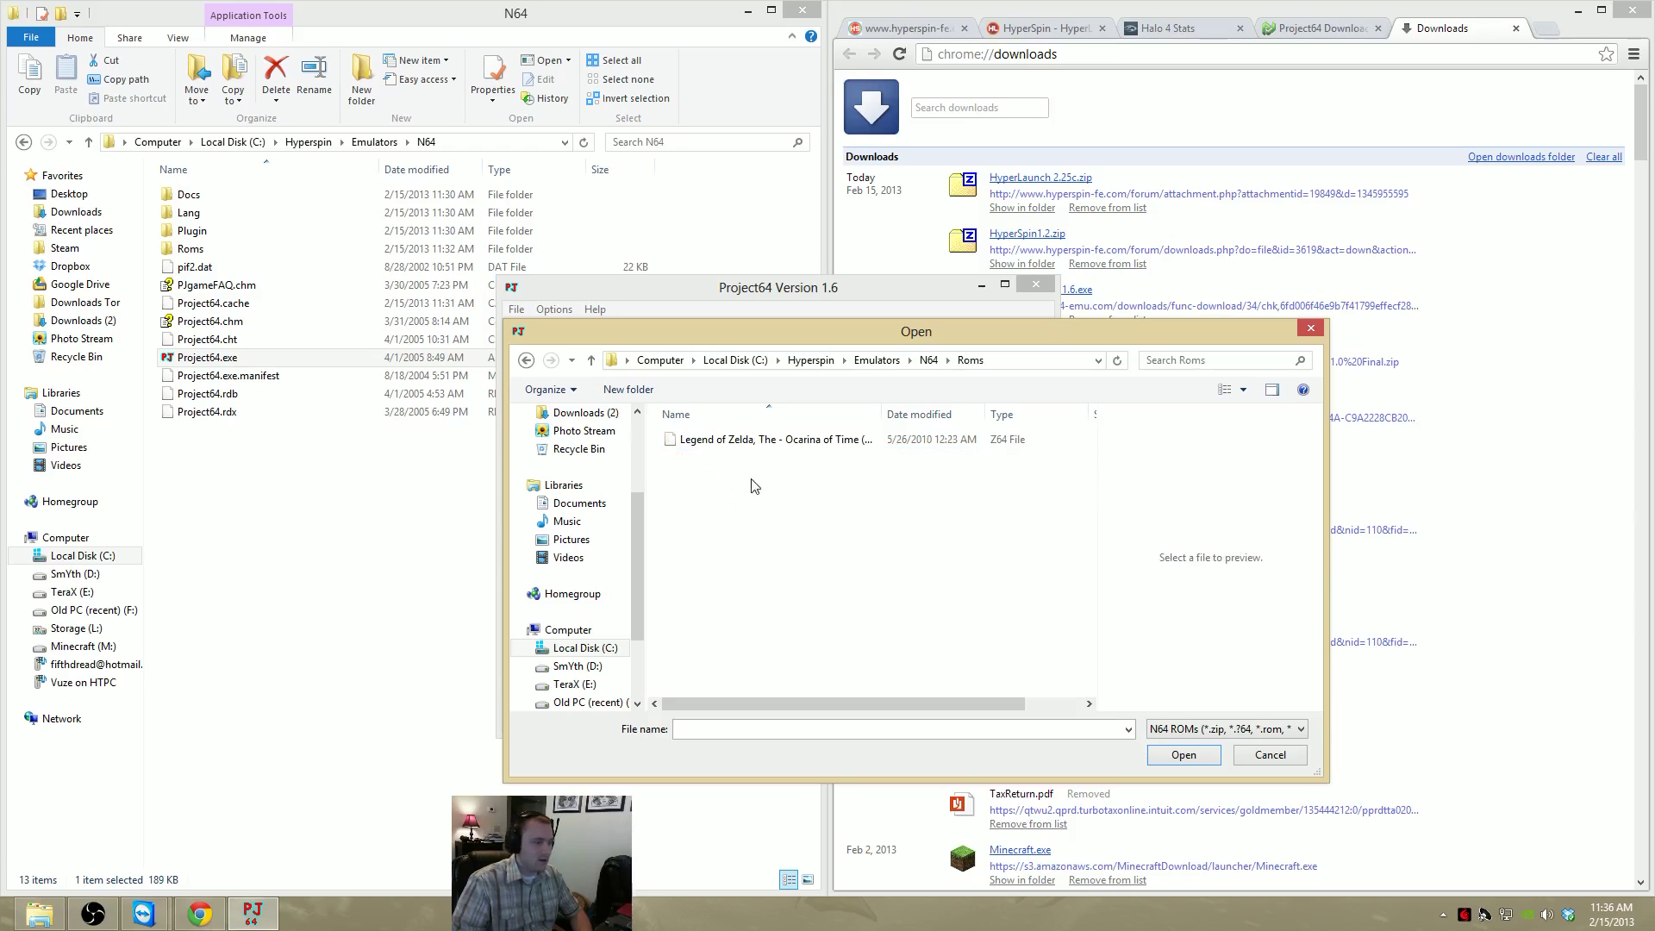
pyautogui.doubleClick(747, 441)
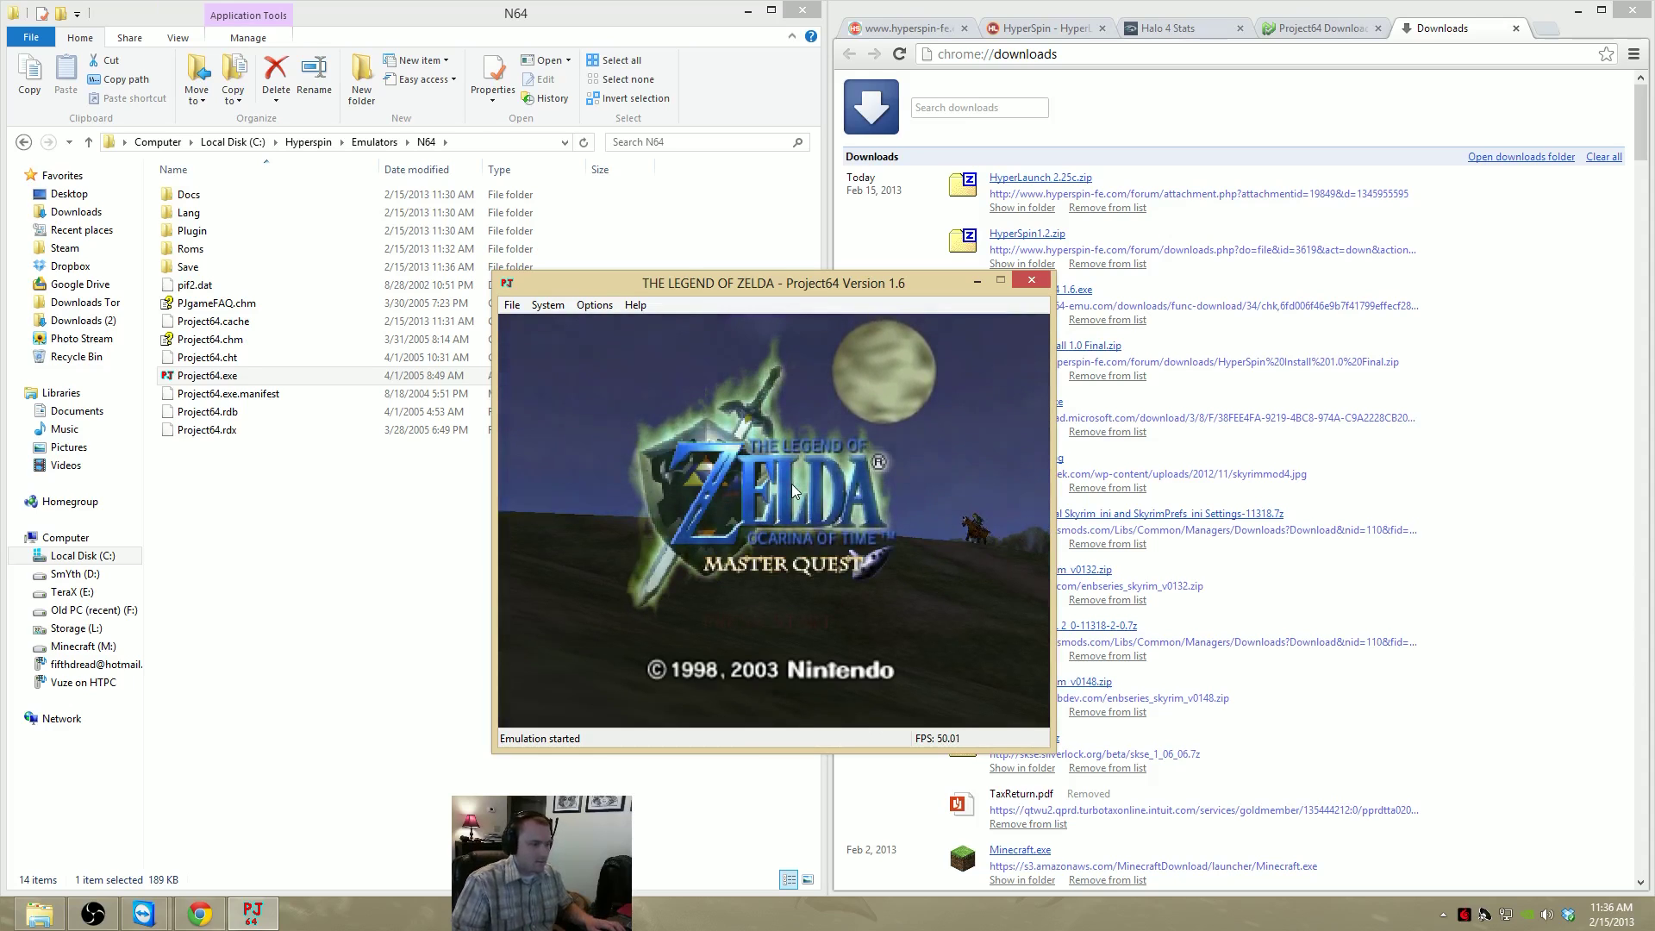
# Advance past the Zelda title screen to the file selection and close Project64
pyautogui.press('Return')
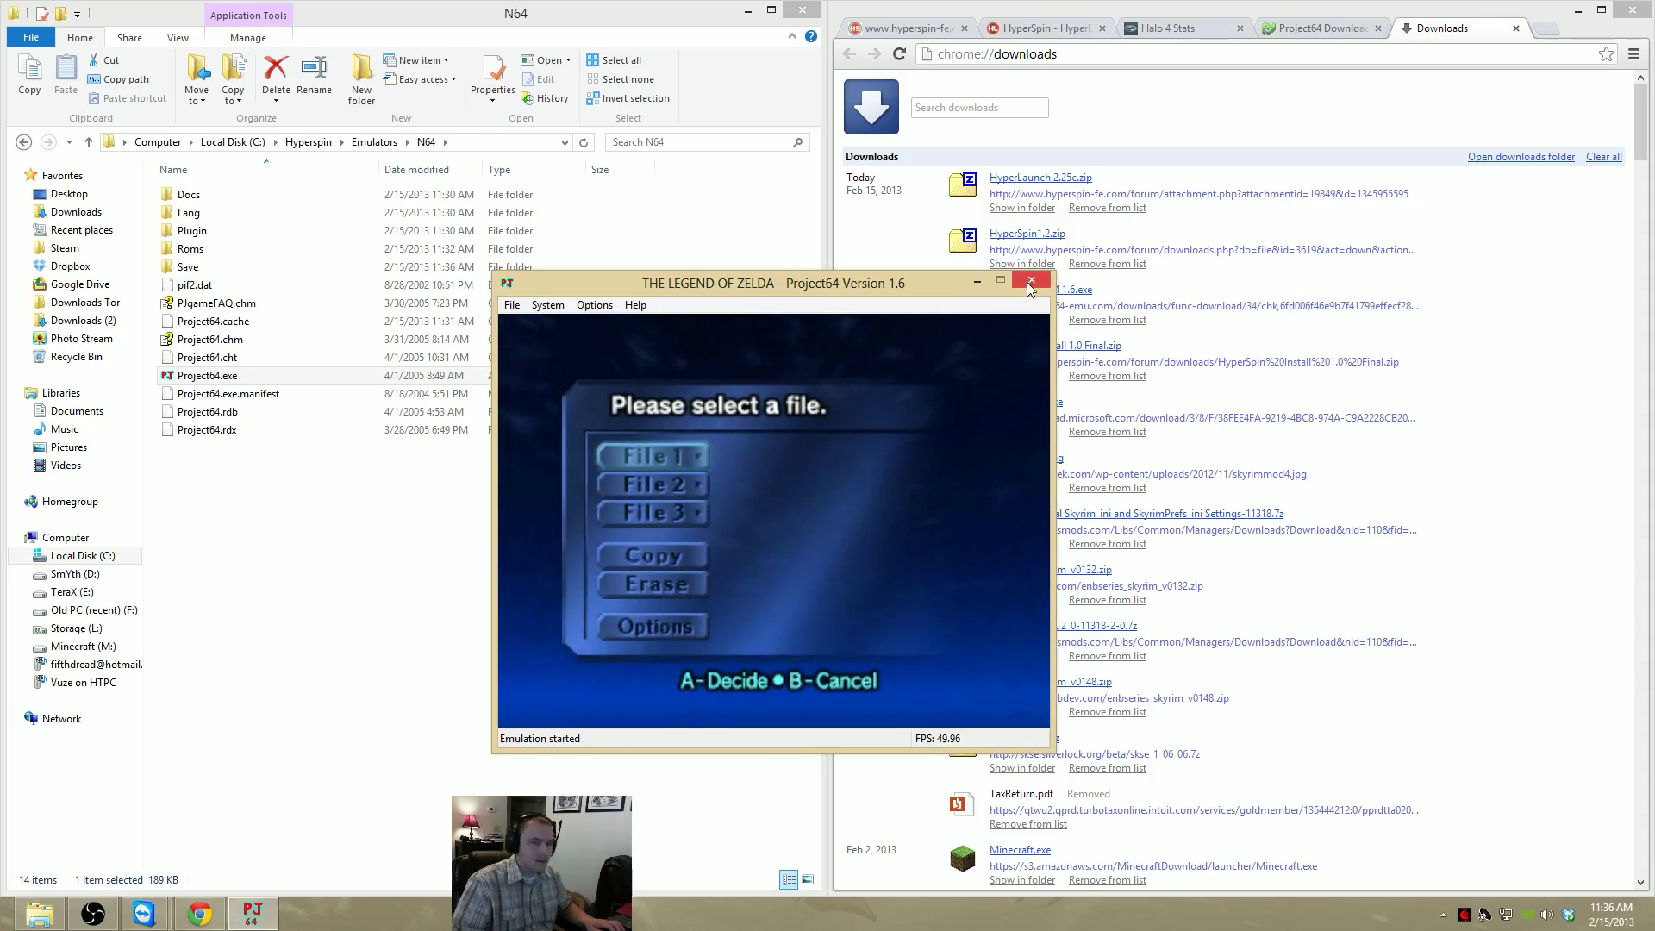
pyautogui.click(1027, 282)
pyautogui.click(479, 573)
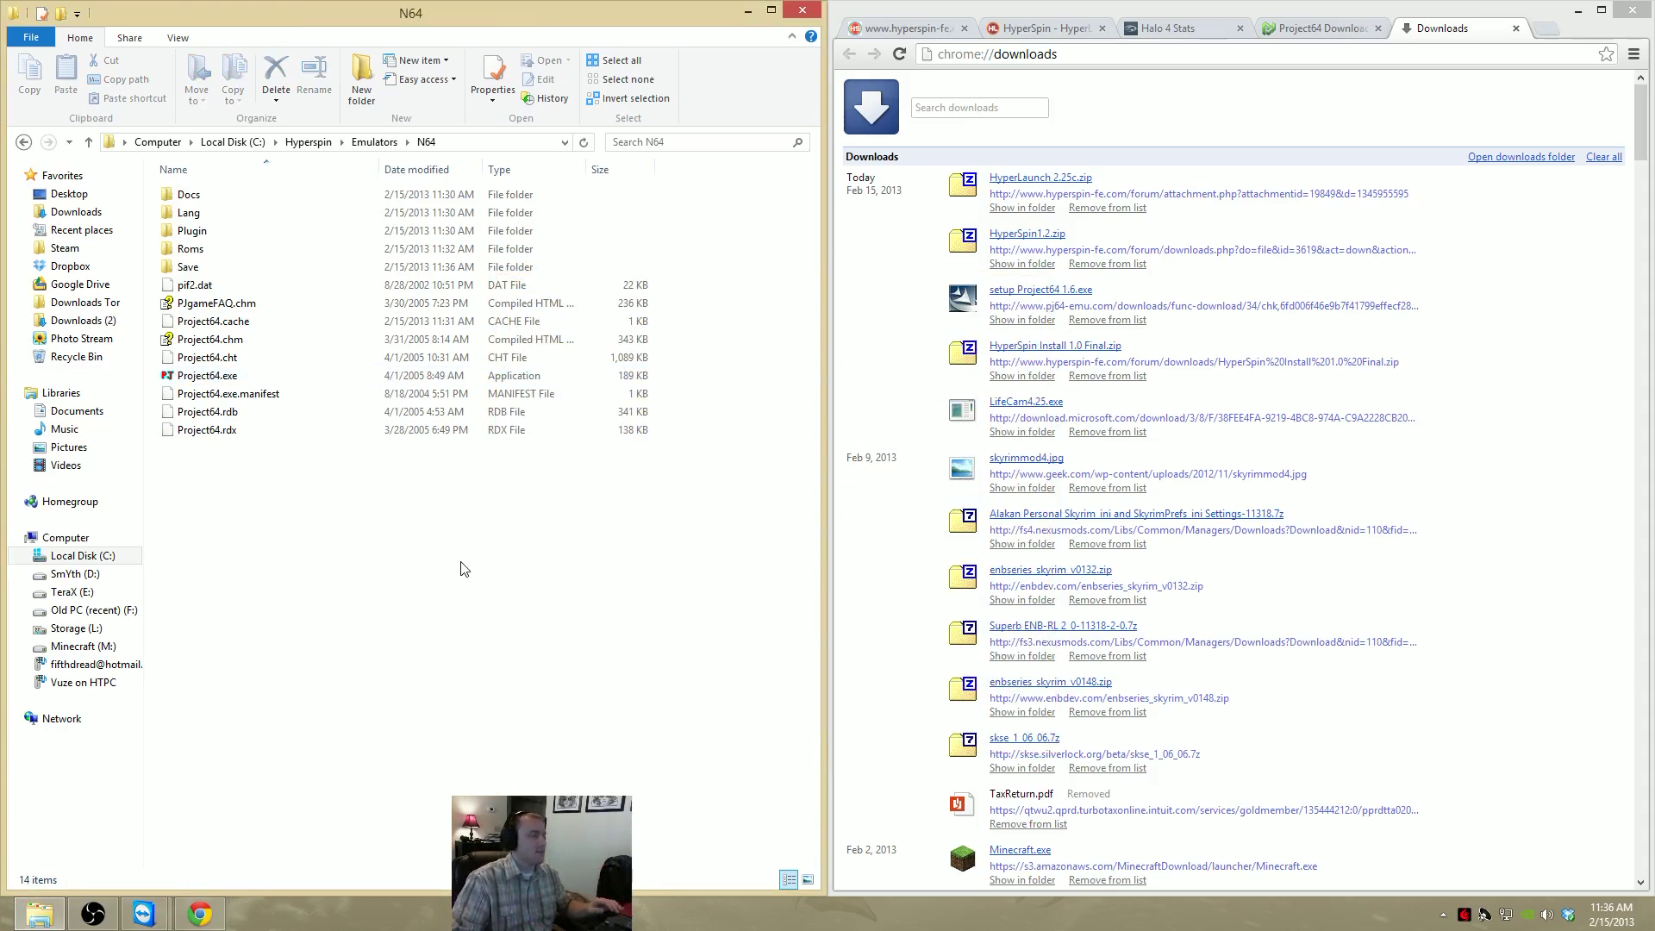
# Look through the Databases, HyperTheme, Media and Modules folders inside the Hyperspin folder
pyautogui.click(308, 143)
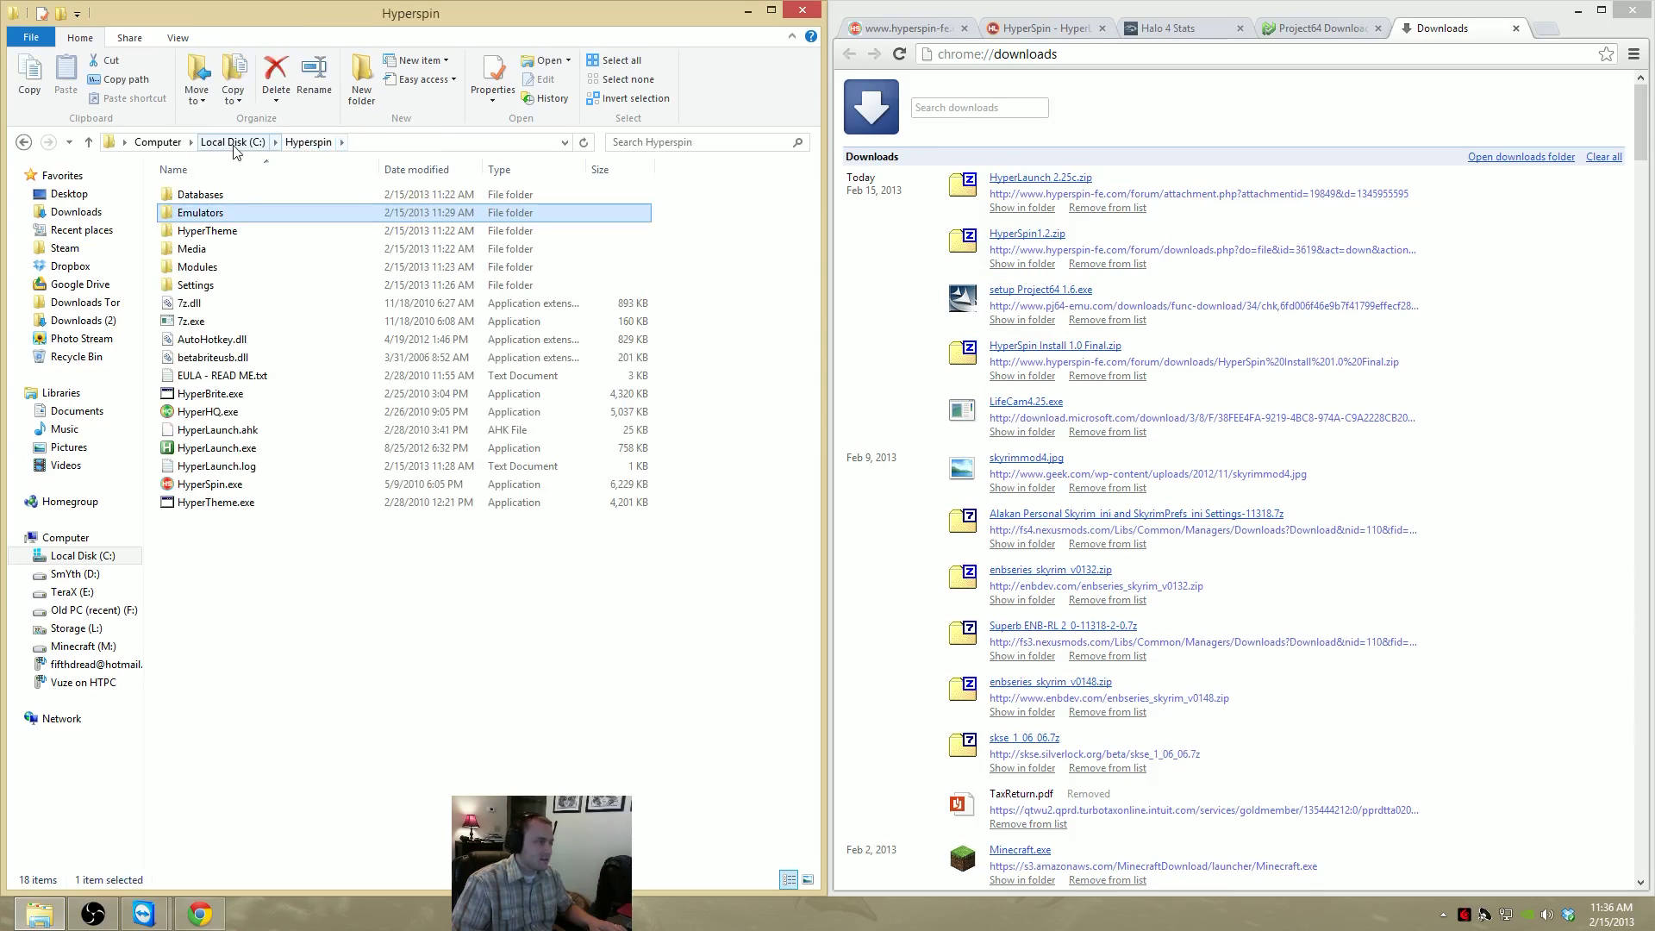
pyautogui.doubleClick(236, 194)
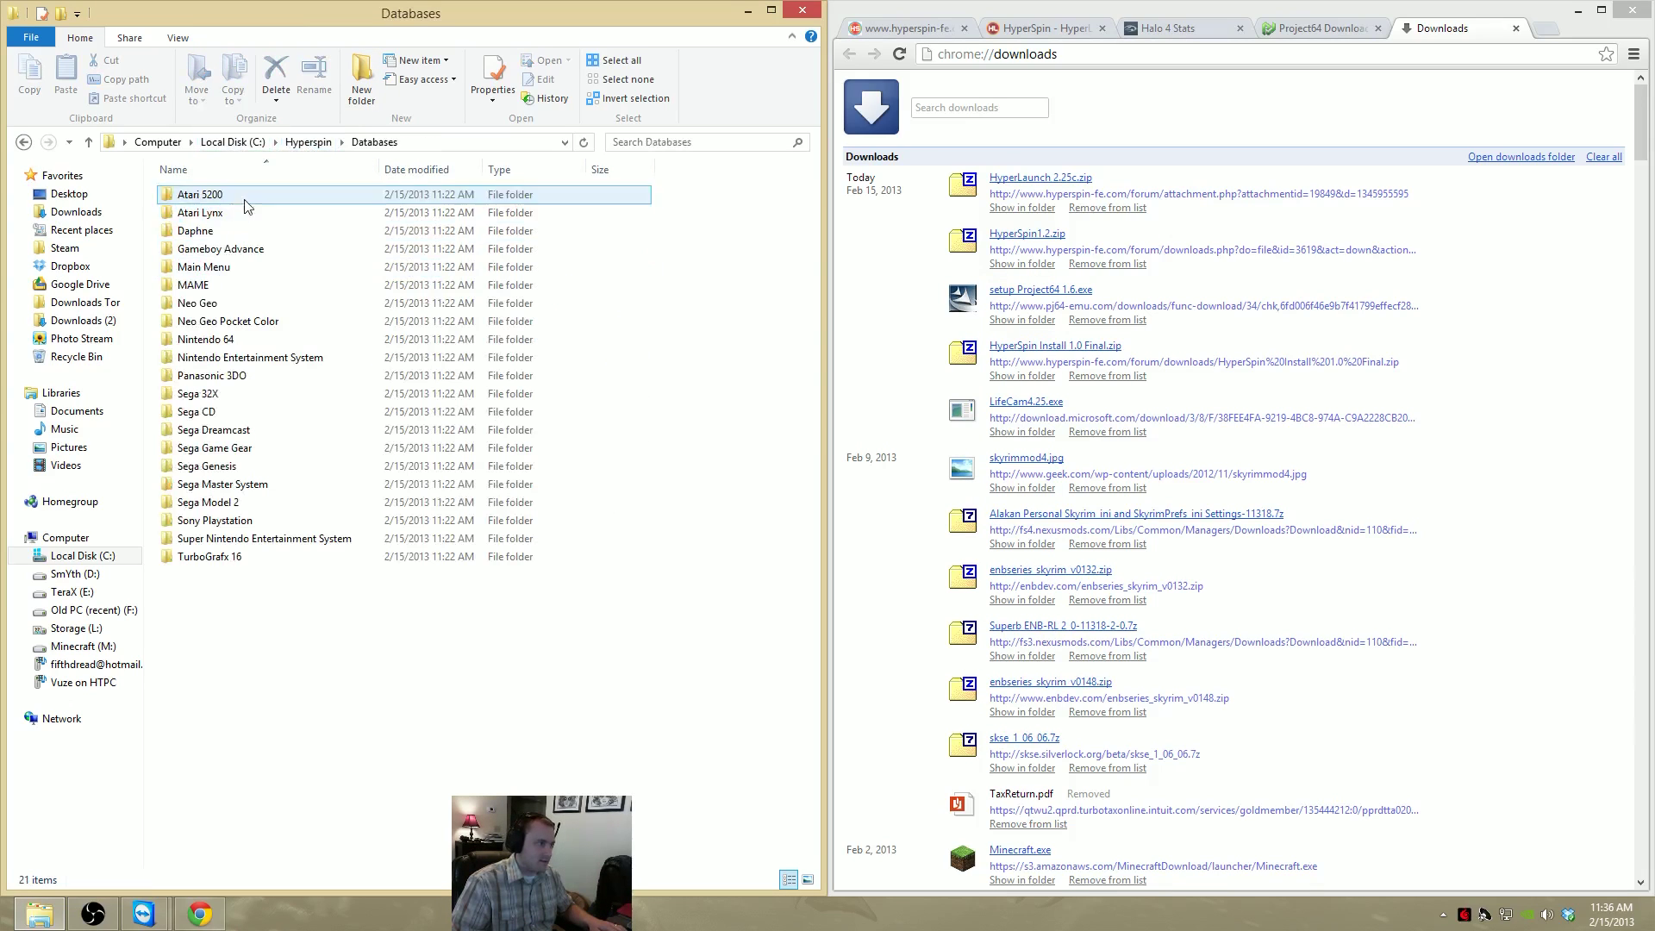
pyautogui.click(307, 142)
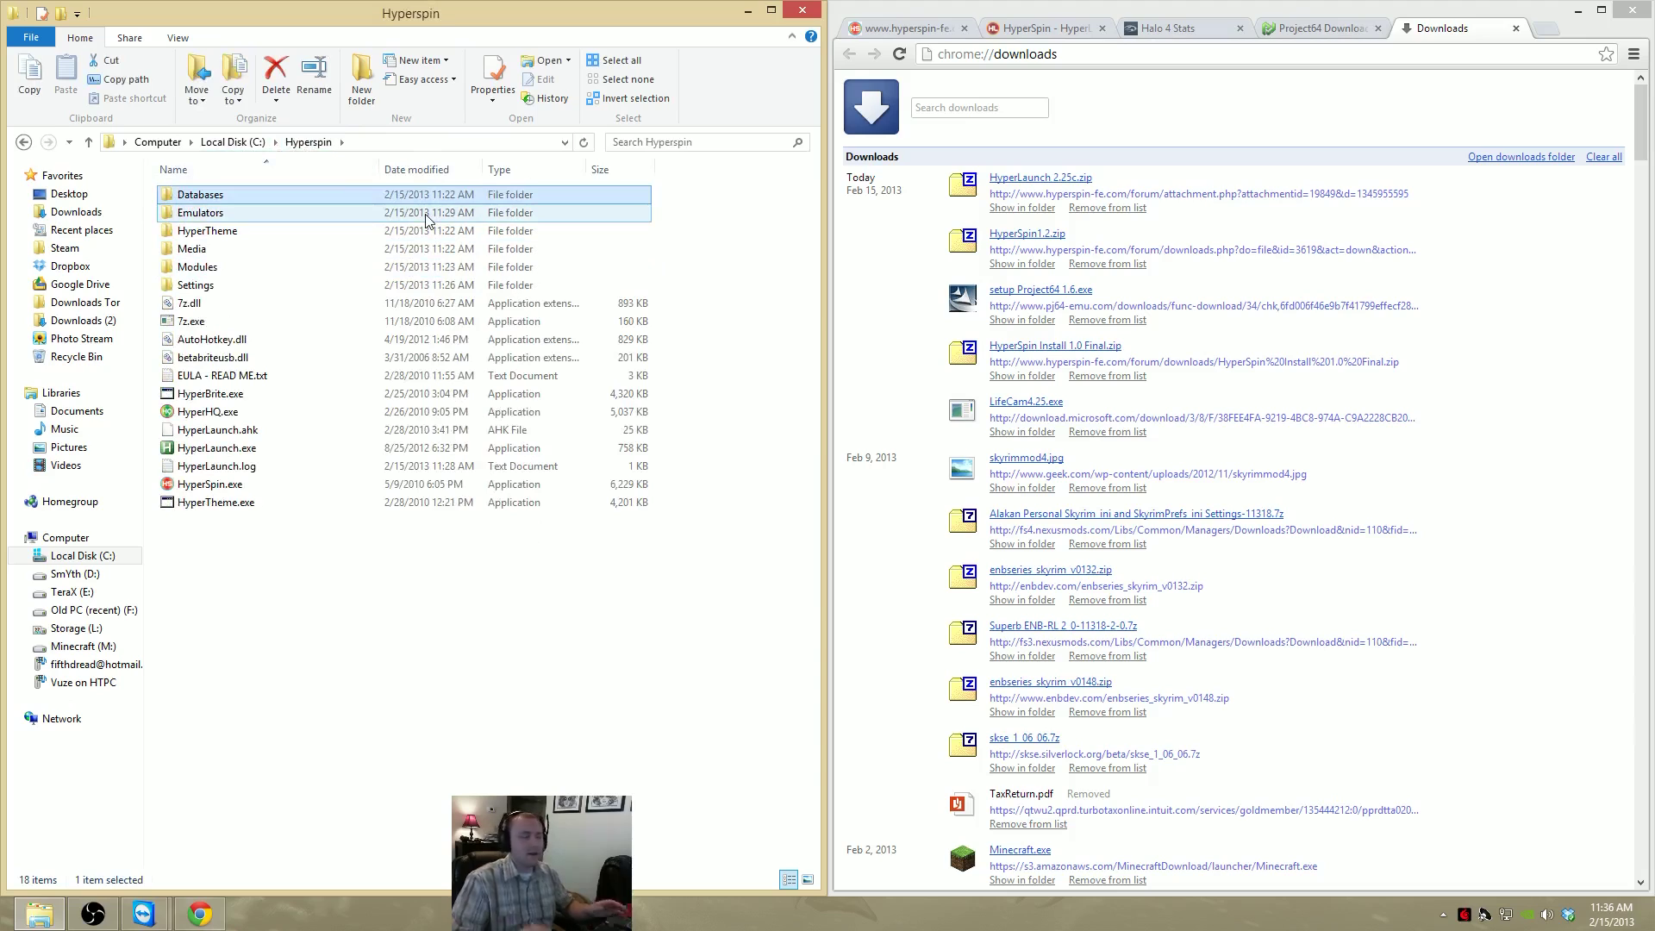
pyautogui.doubleClick(333, 232)
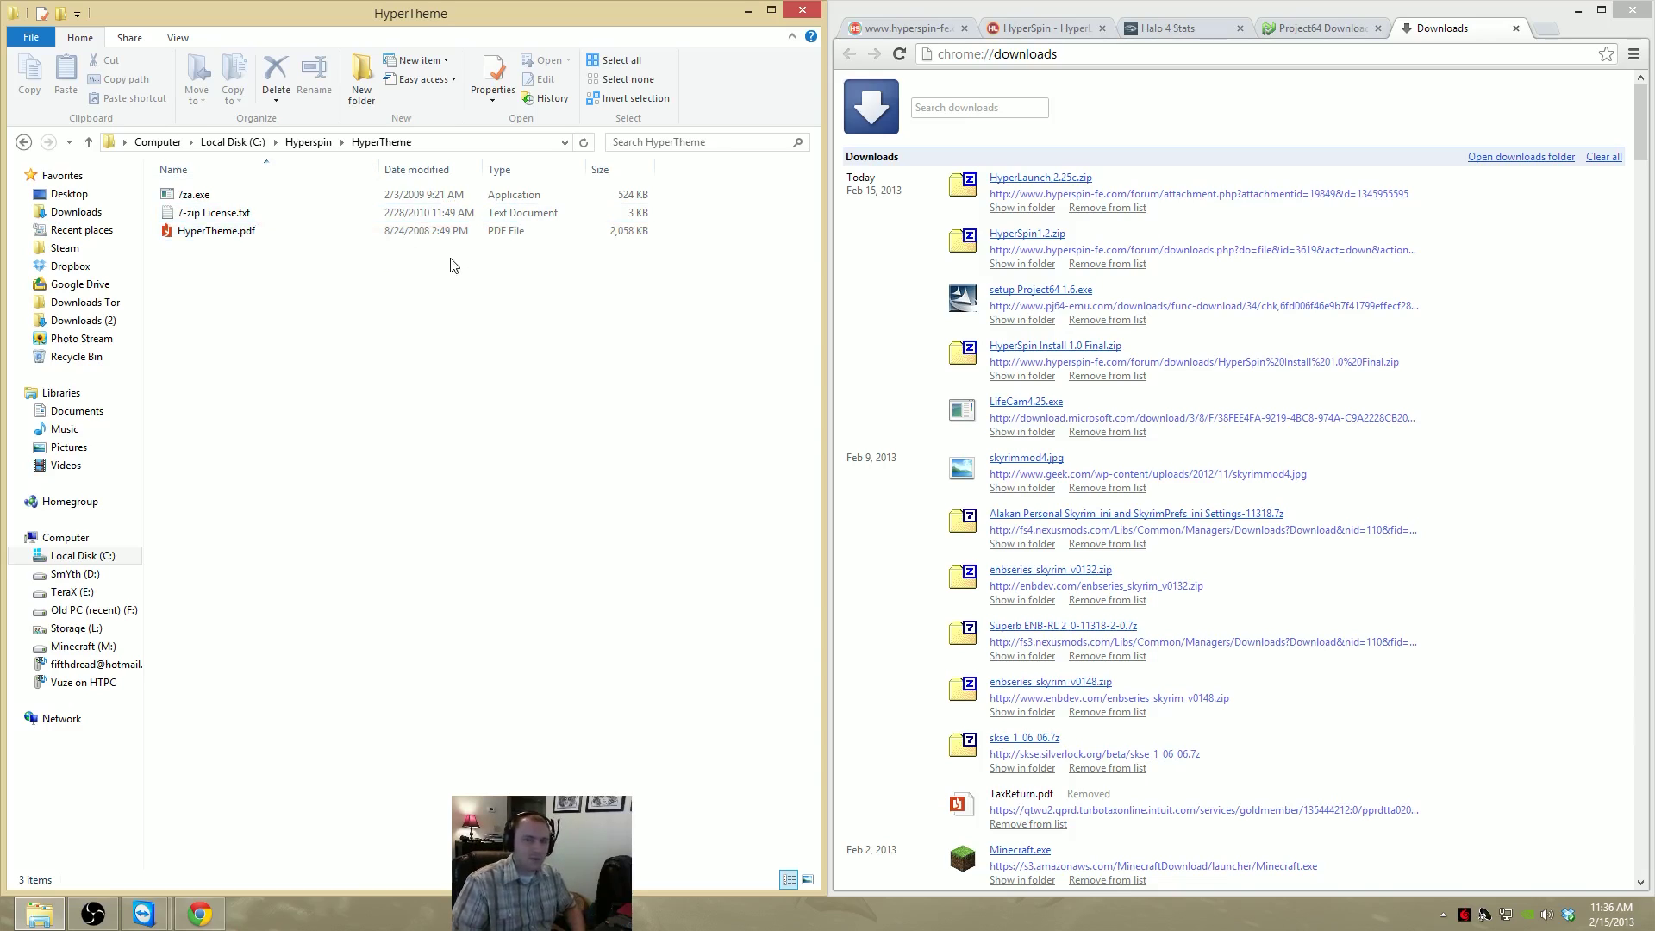
pyautogui.press('BackSpace')
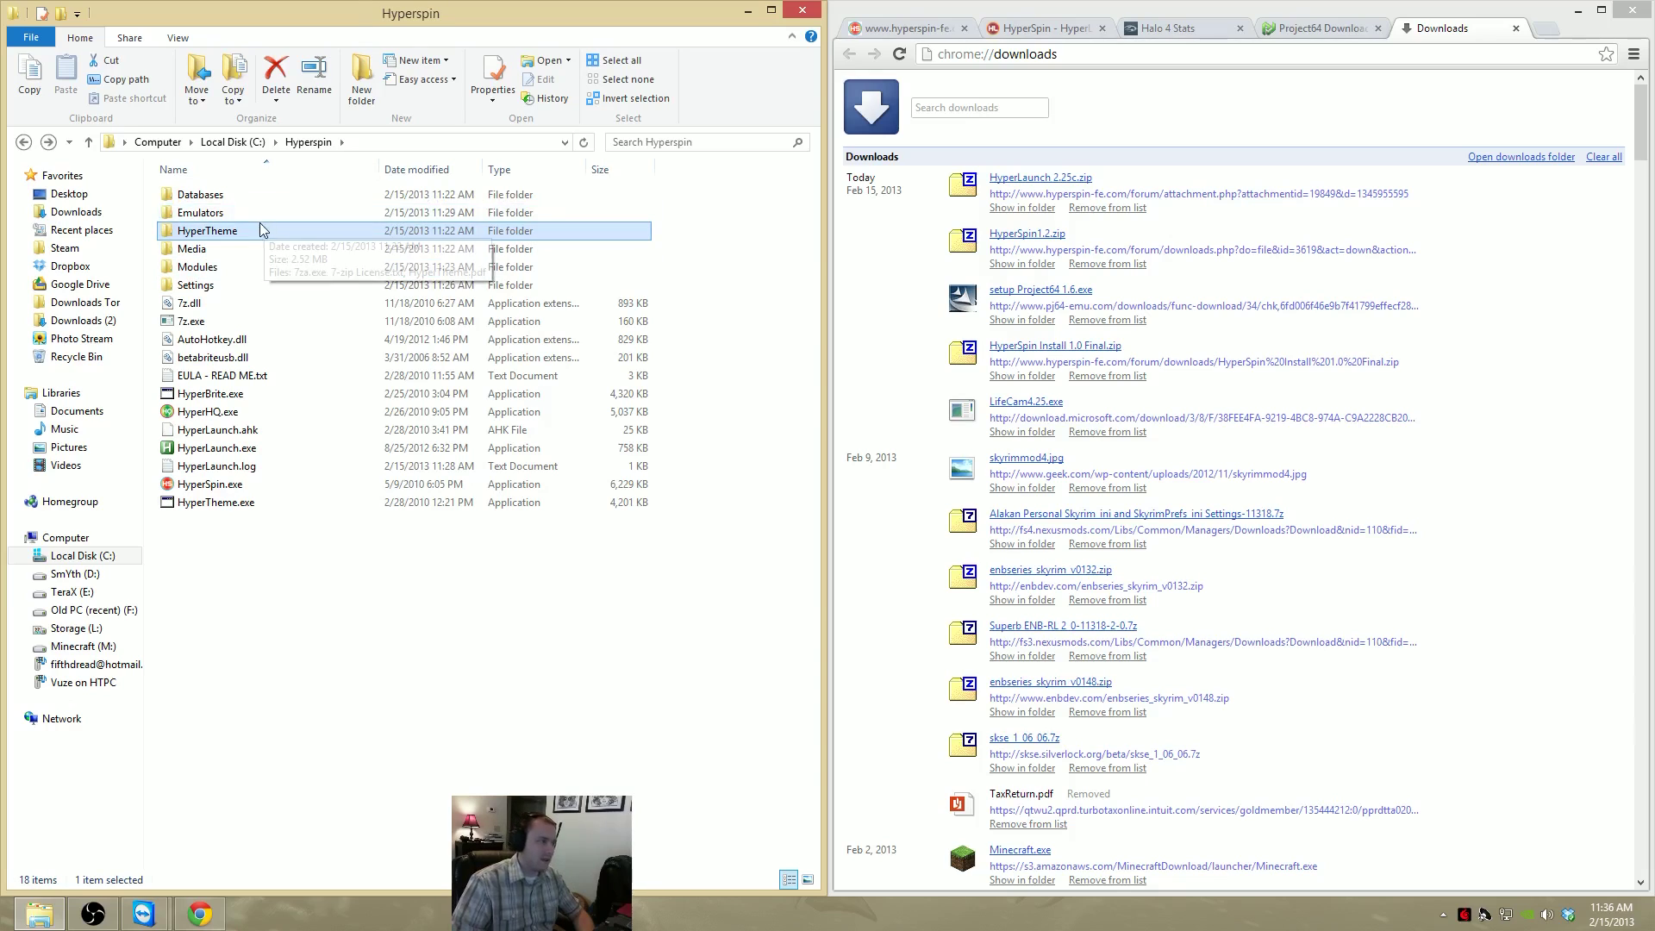
pyautogui.doubleClick(390, 245)
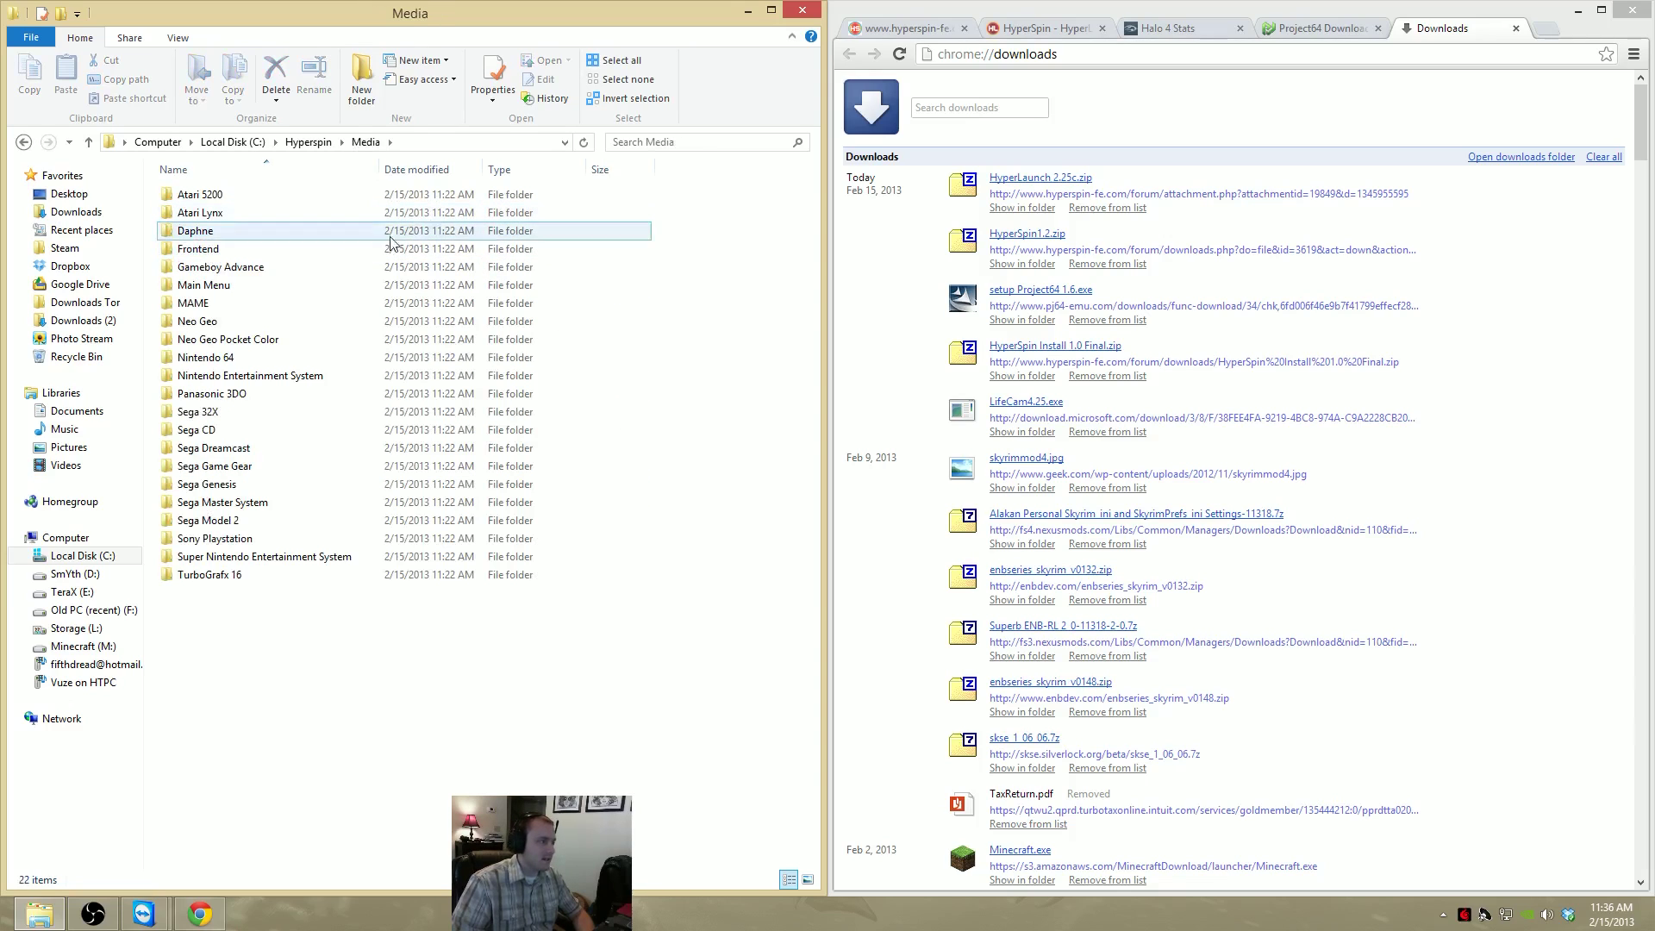
pyautogui.press('BackSpace')
pyautogui.doubleClick(222, 277)
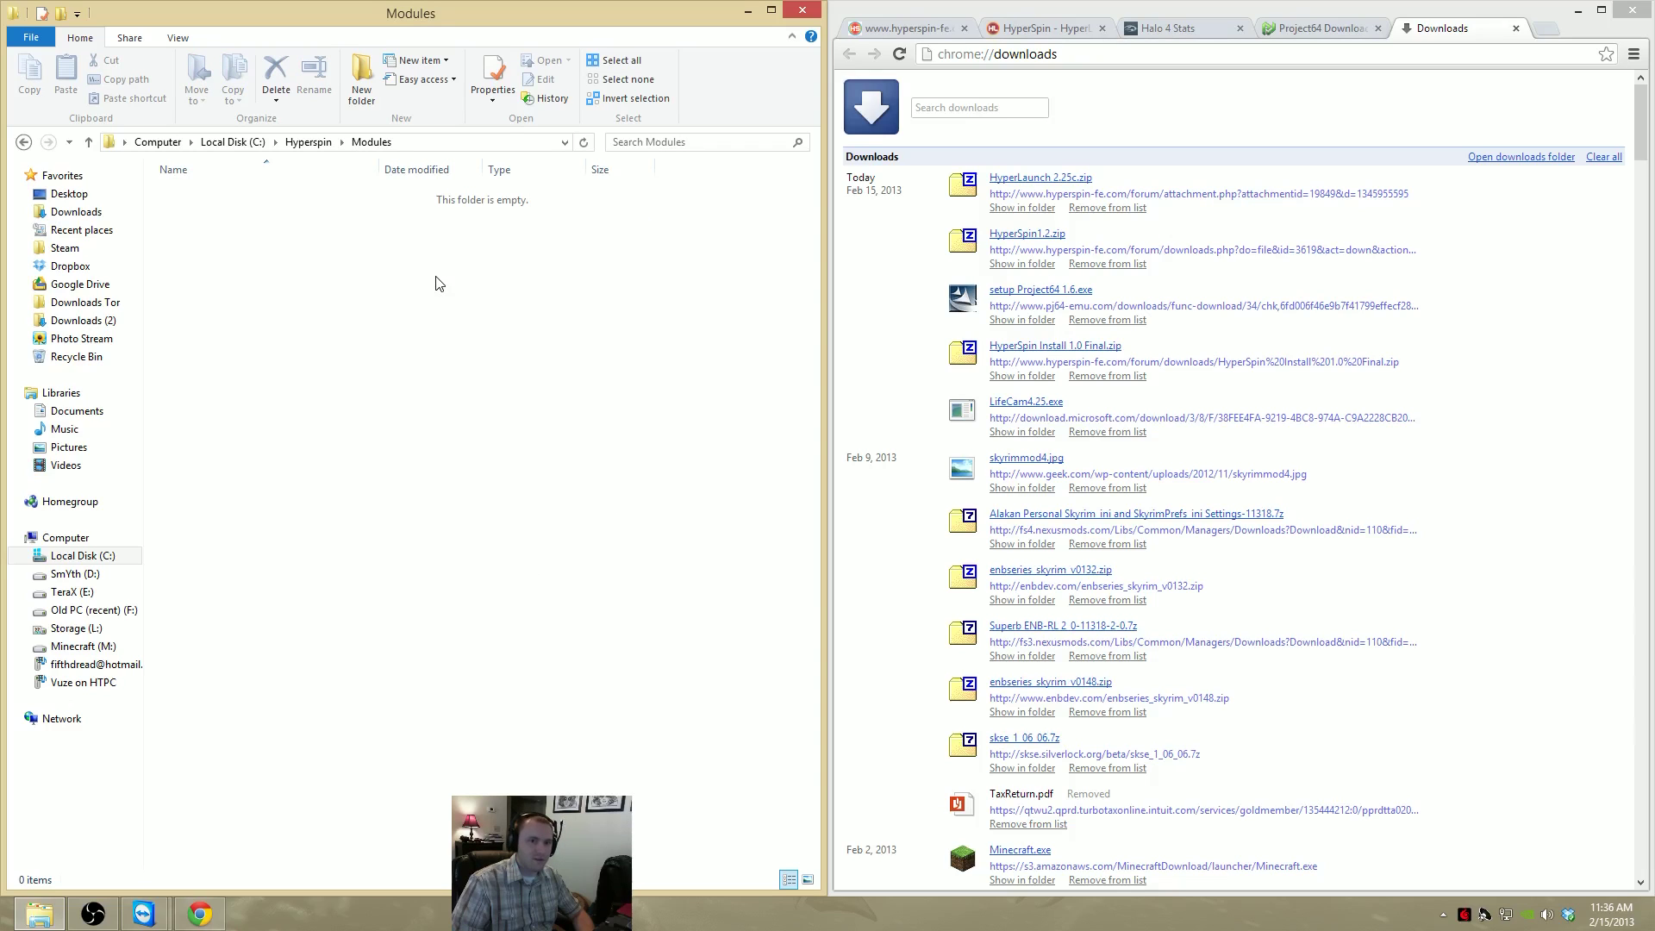
pyautogui.press('BackSpace')
# Open Nintendo 64.xml from the Nintendo 64 database folder in Notepad++, decline the update and fit the window to the left half of the screen
pyautogui.doubleClick(263, 197)
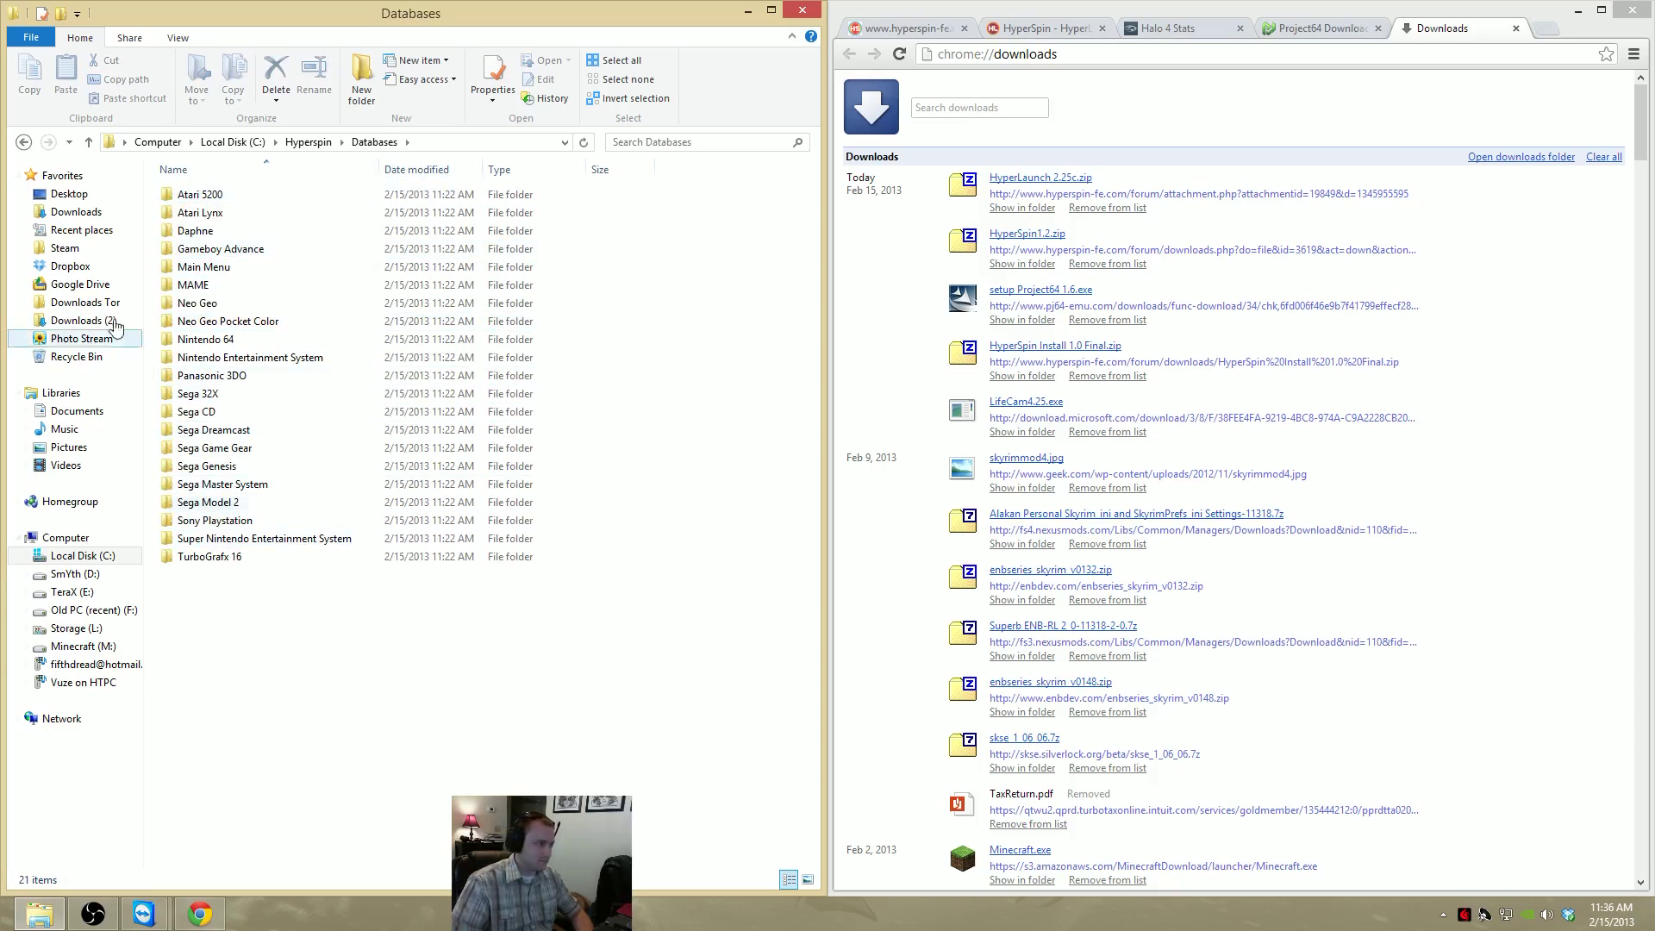
pyautogui.click(308, 141)
pyautogui.doubleClick(221, 198)
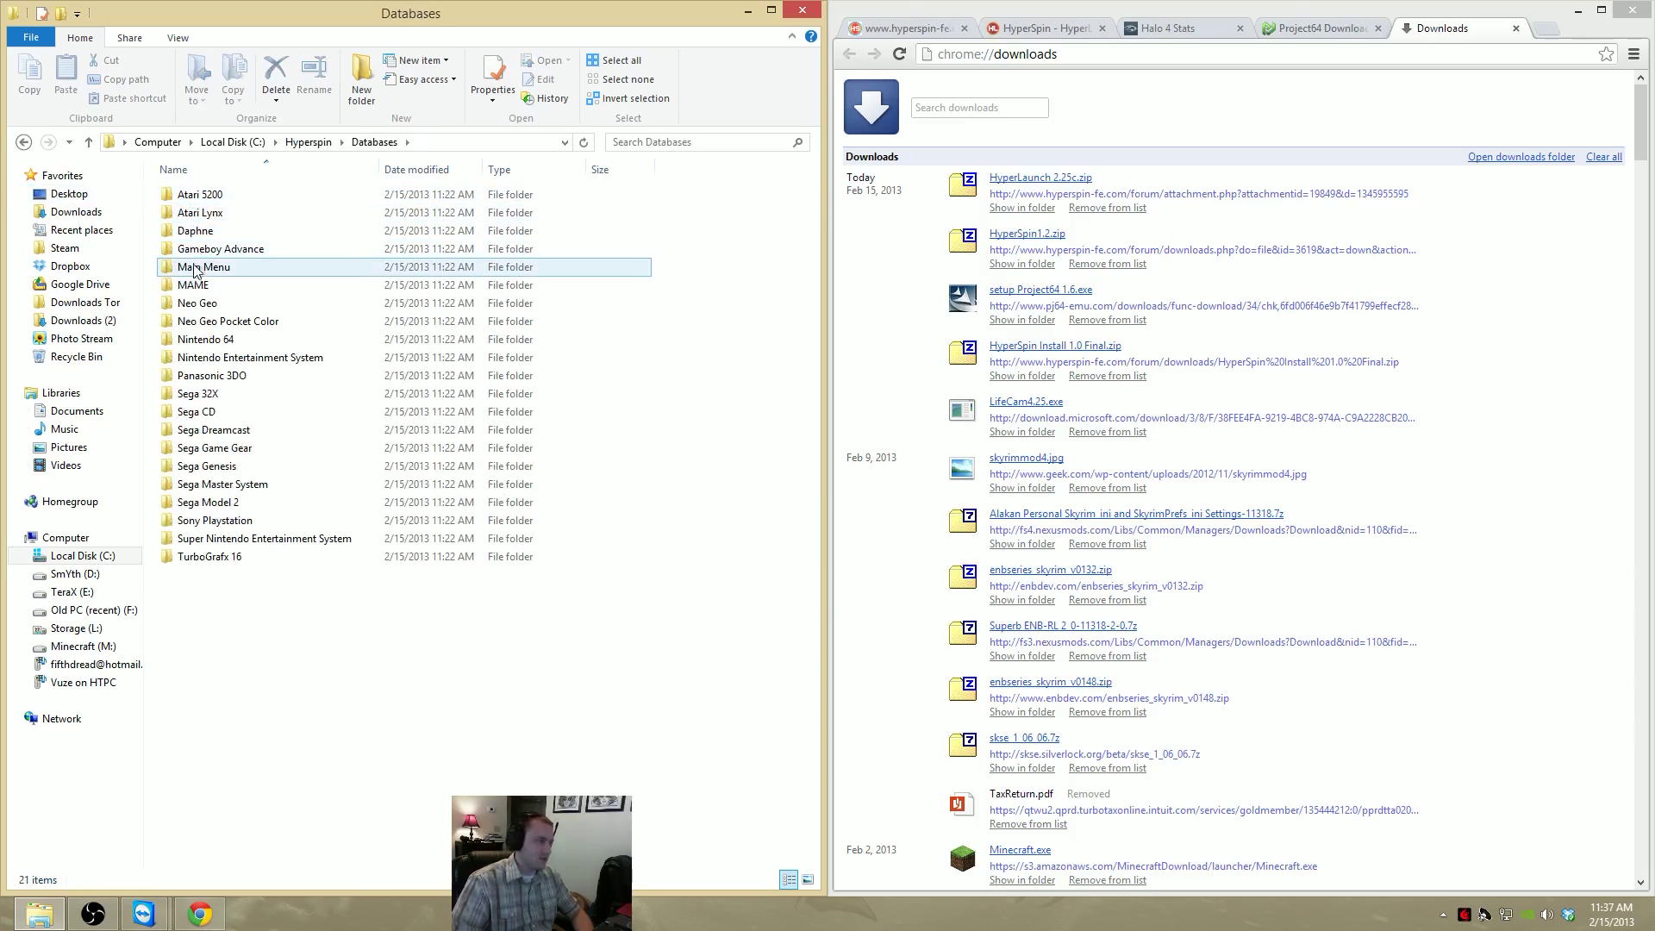
pyautogui.doubleClick(240, 341)
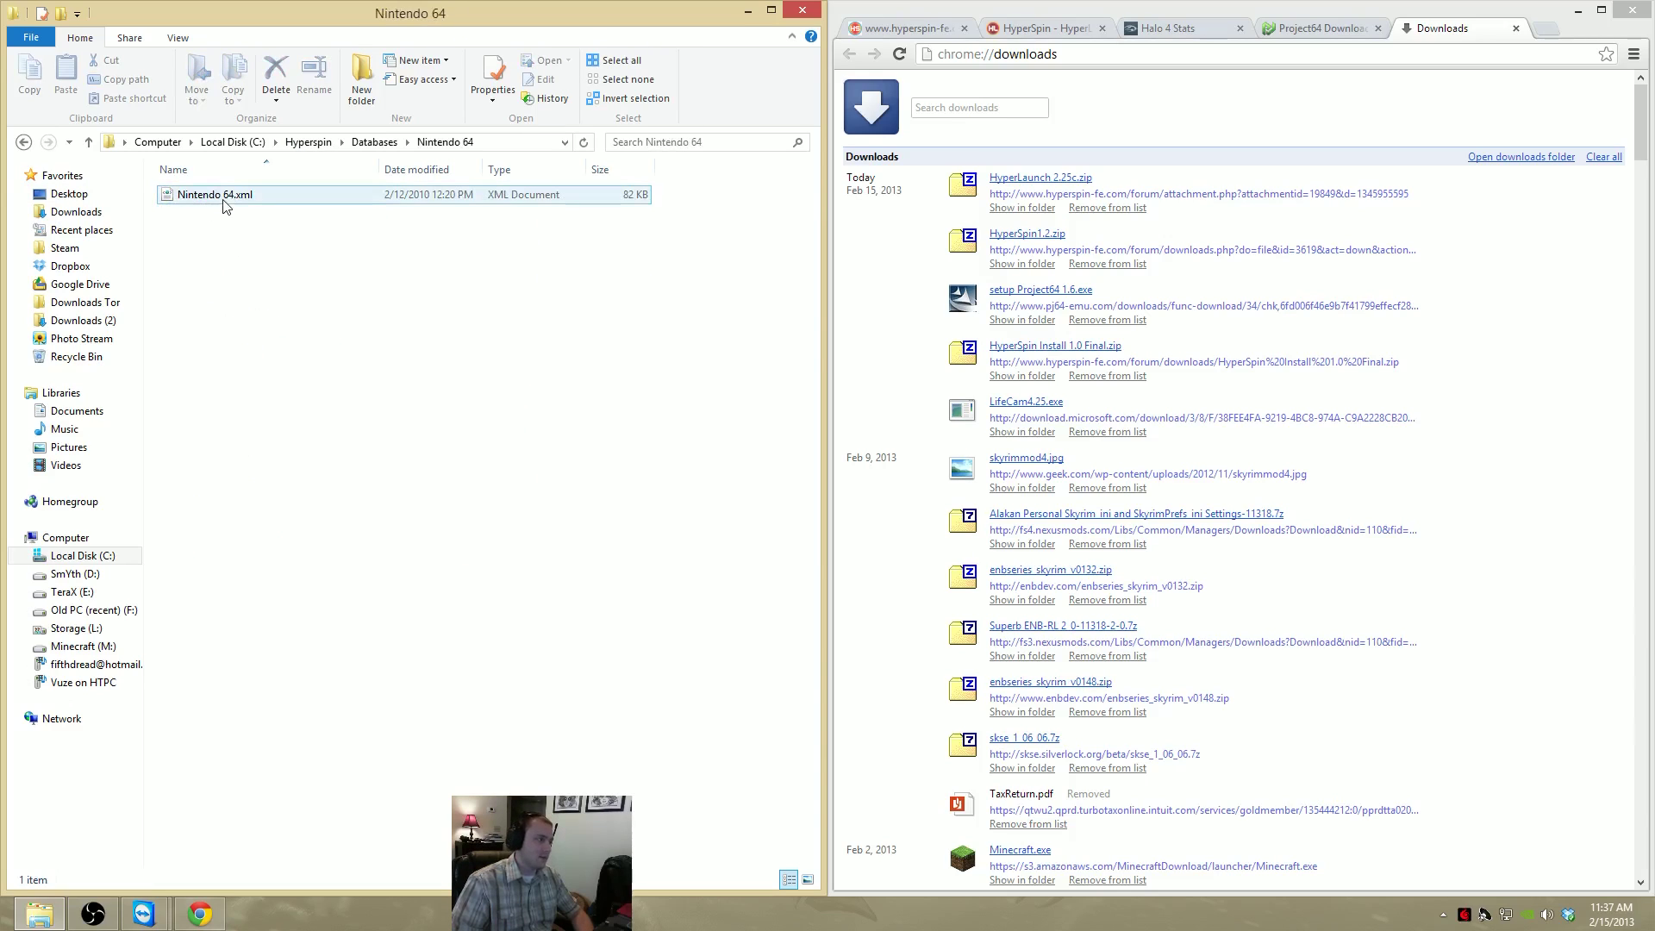
pyautogui.rightClick(181, 202)
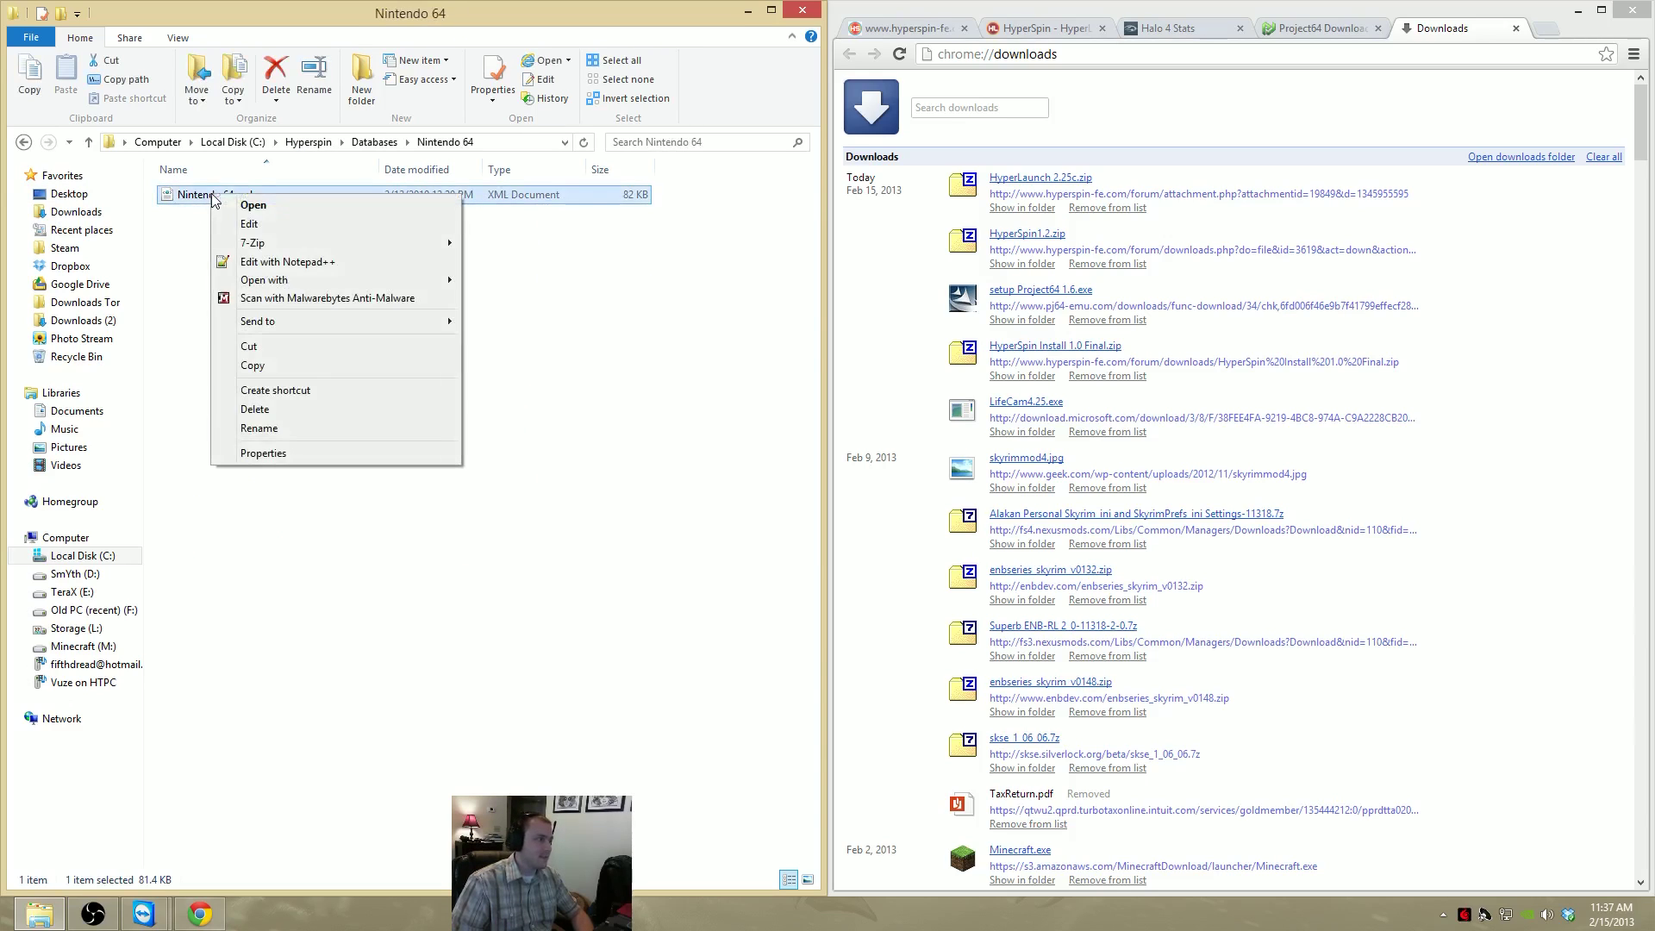
pyautogui.click(287, 262)
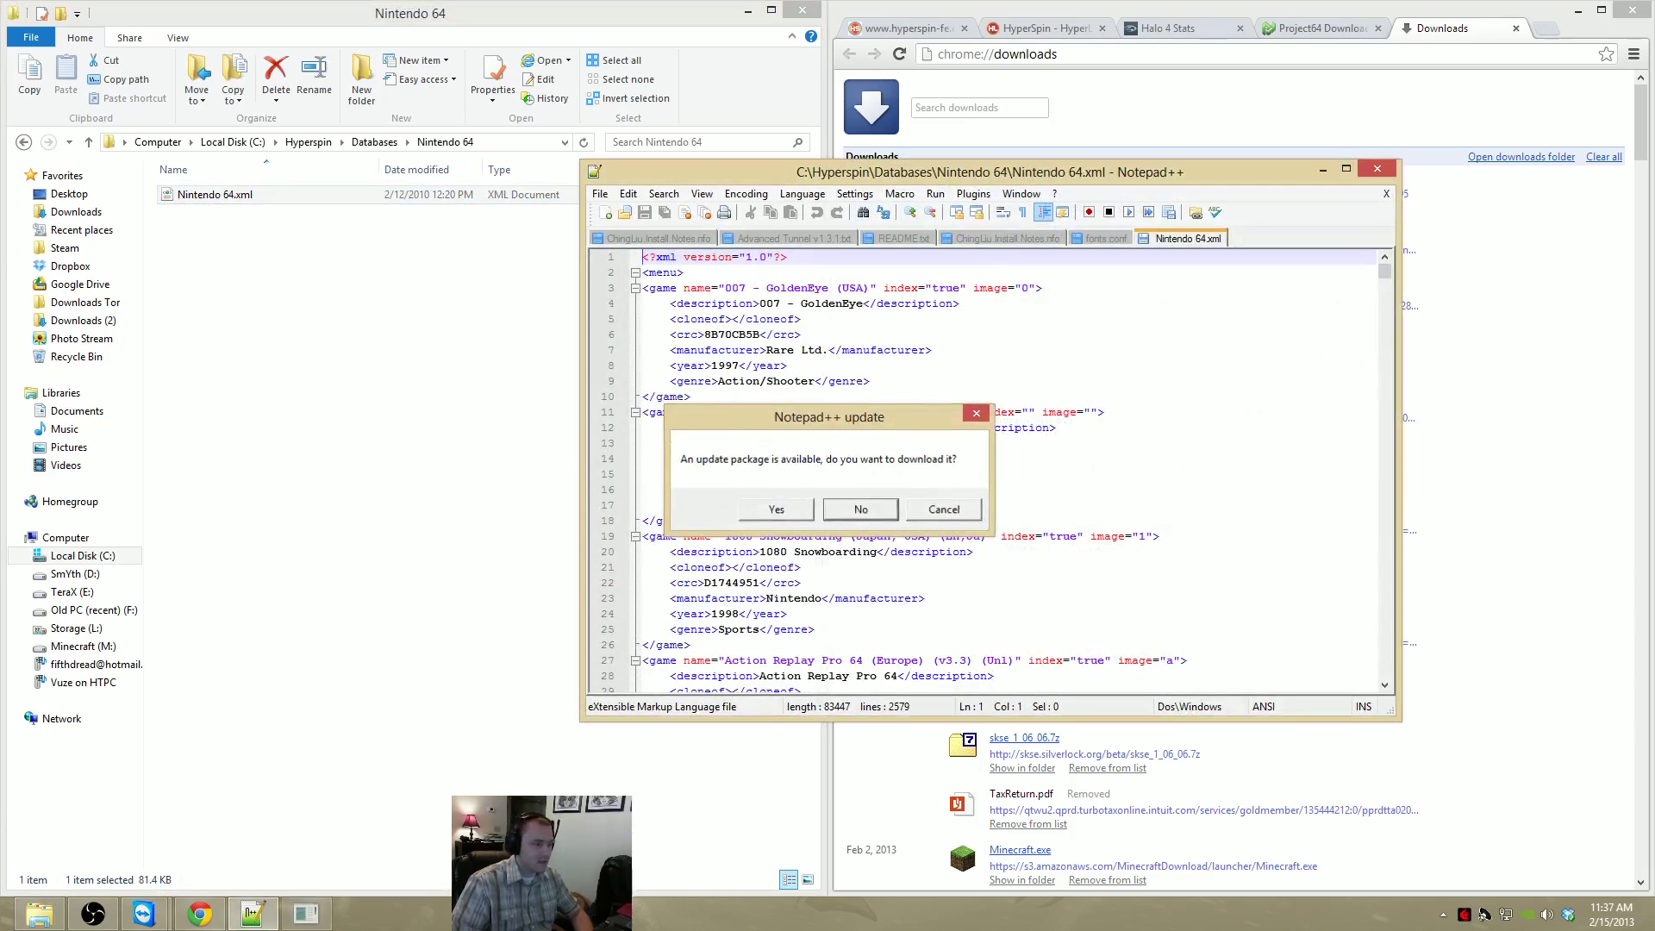
pyautogui.click(861, 511)
pyautogui.press('super+Left')
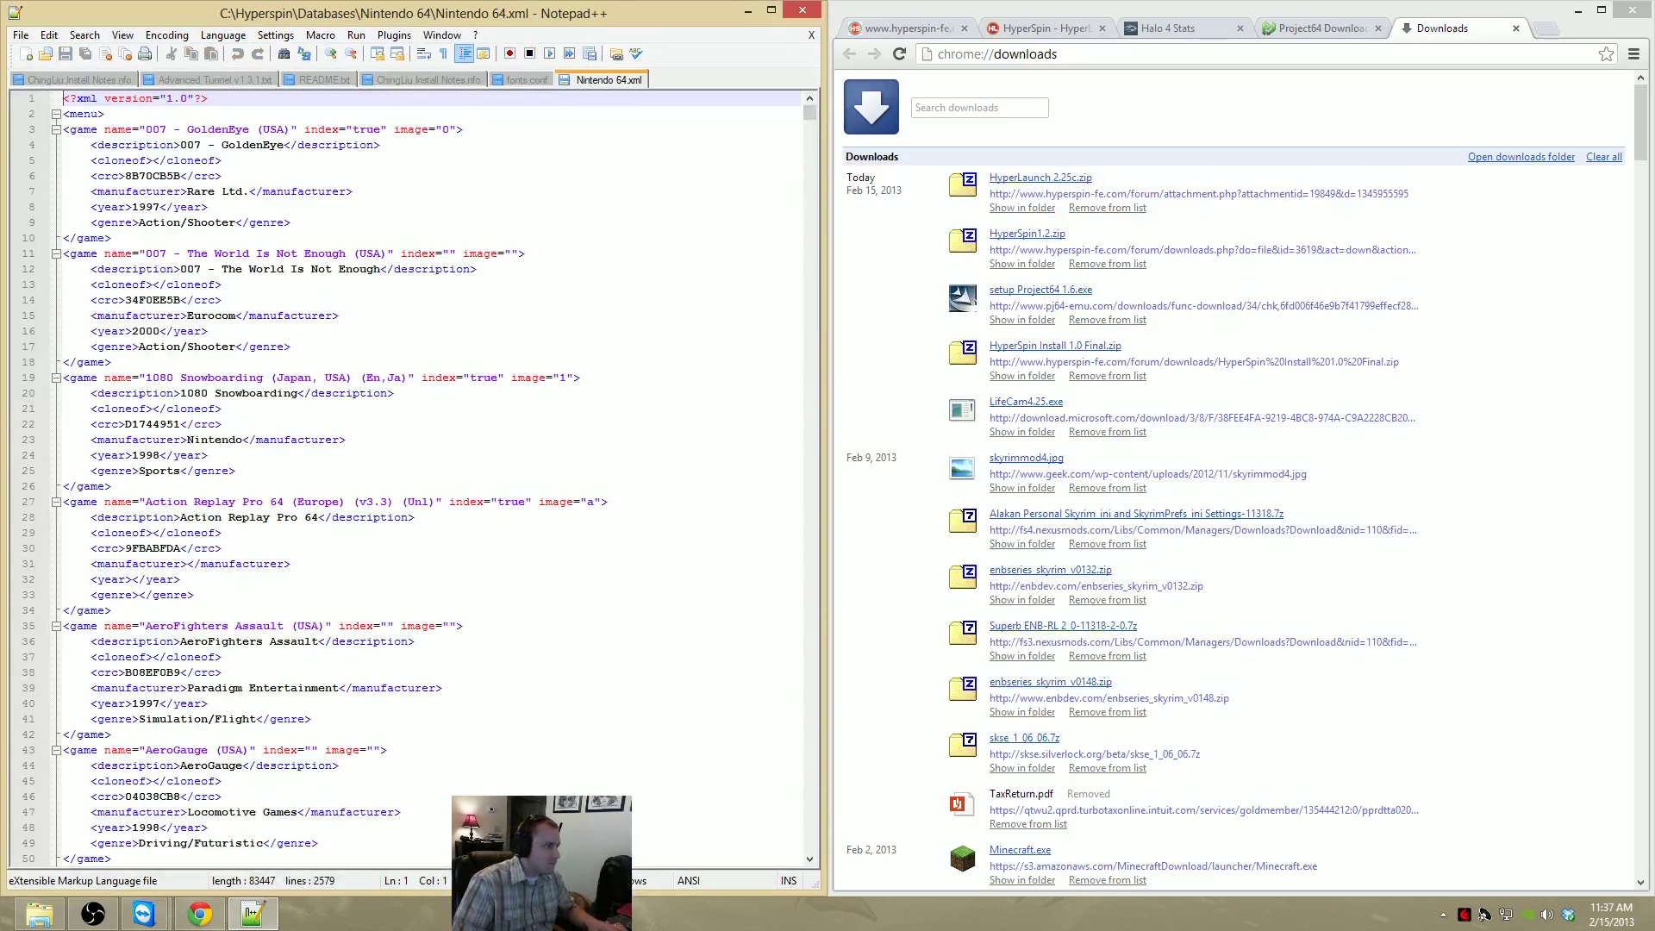
# Examine how the GoldenEye game entry is structured in the Nintendo 64 database file
pyautogui.scroll(-3, 411, 477)
pyautogui.scroll(3, 412, 476)
pyautogui.moveTo(294, 222); pyautogui.dragTo(248, 191)
pyautogui.moveTo(114, 238); pyautogui.dragTo(63, 114)
pyautogui.click(527, 253)
pyautogui.click(113, 238)
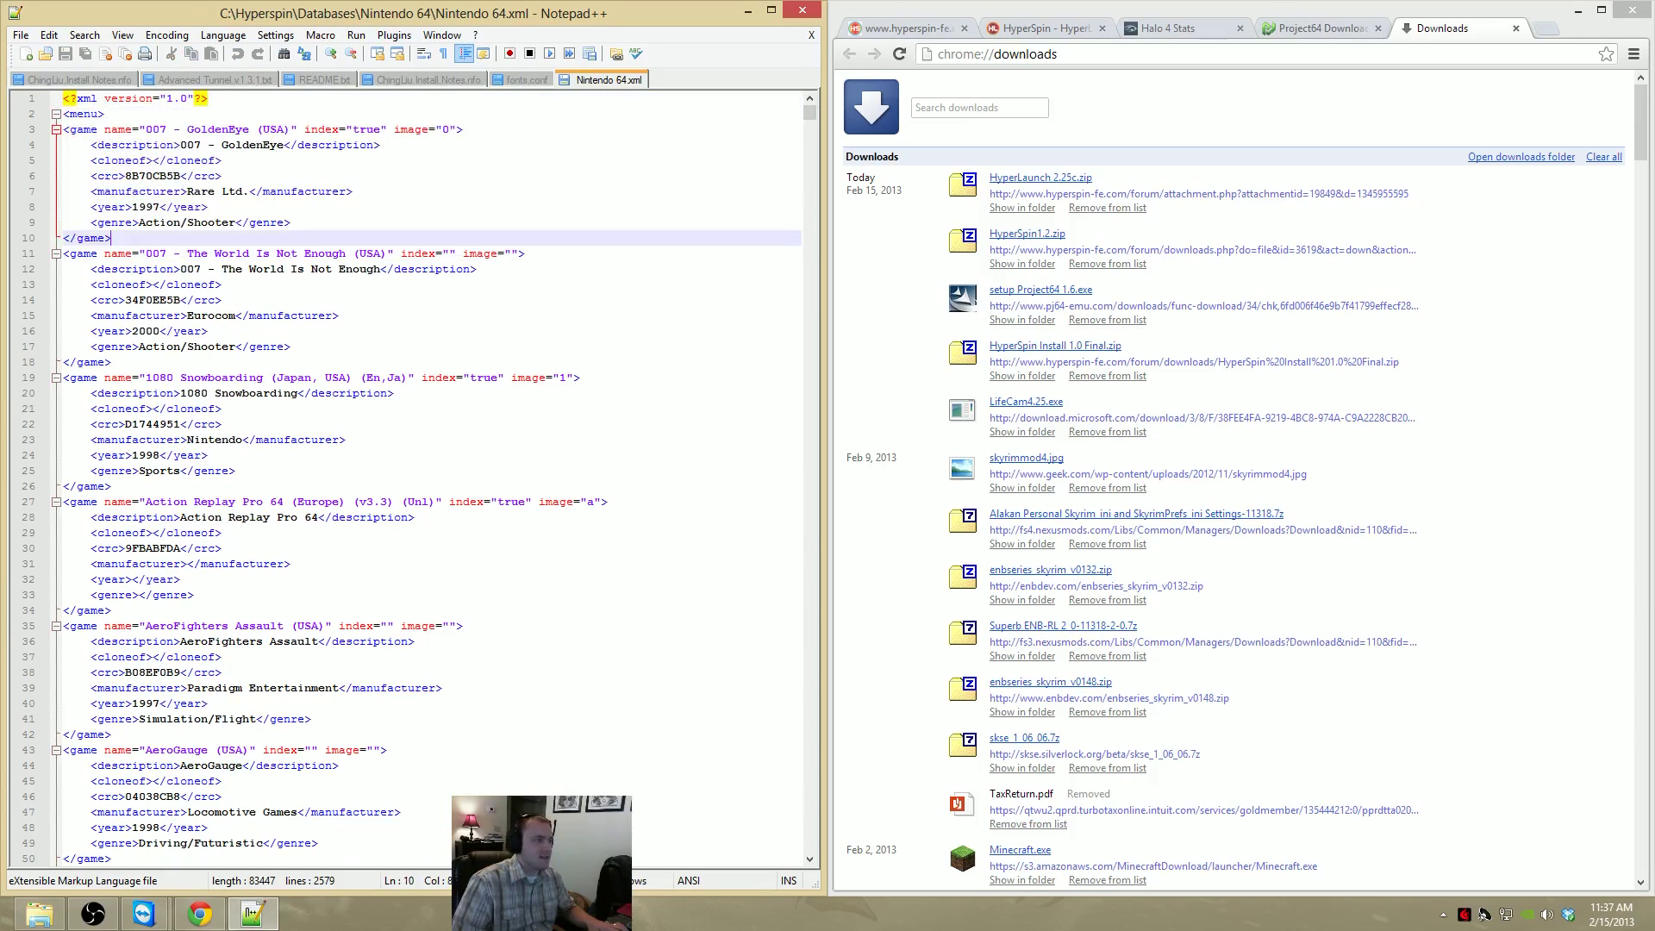
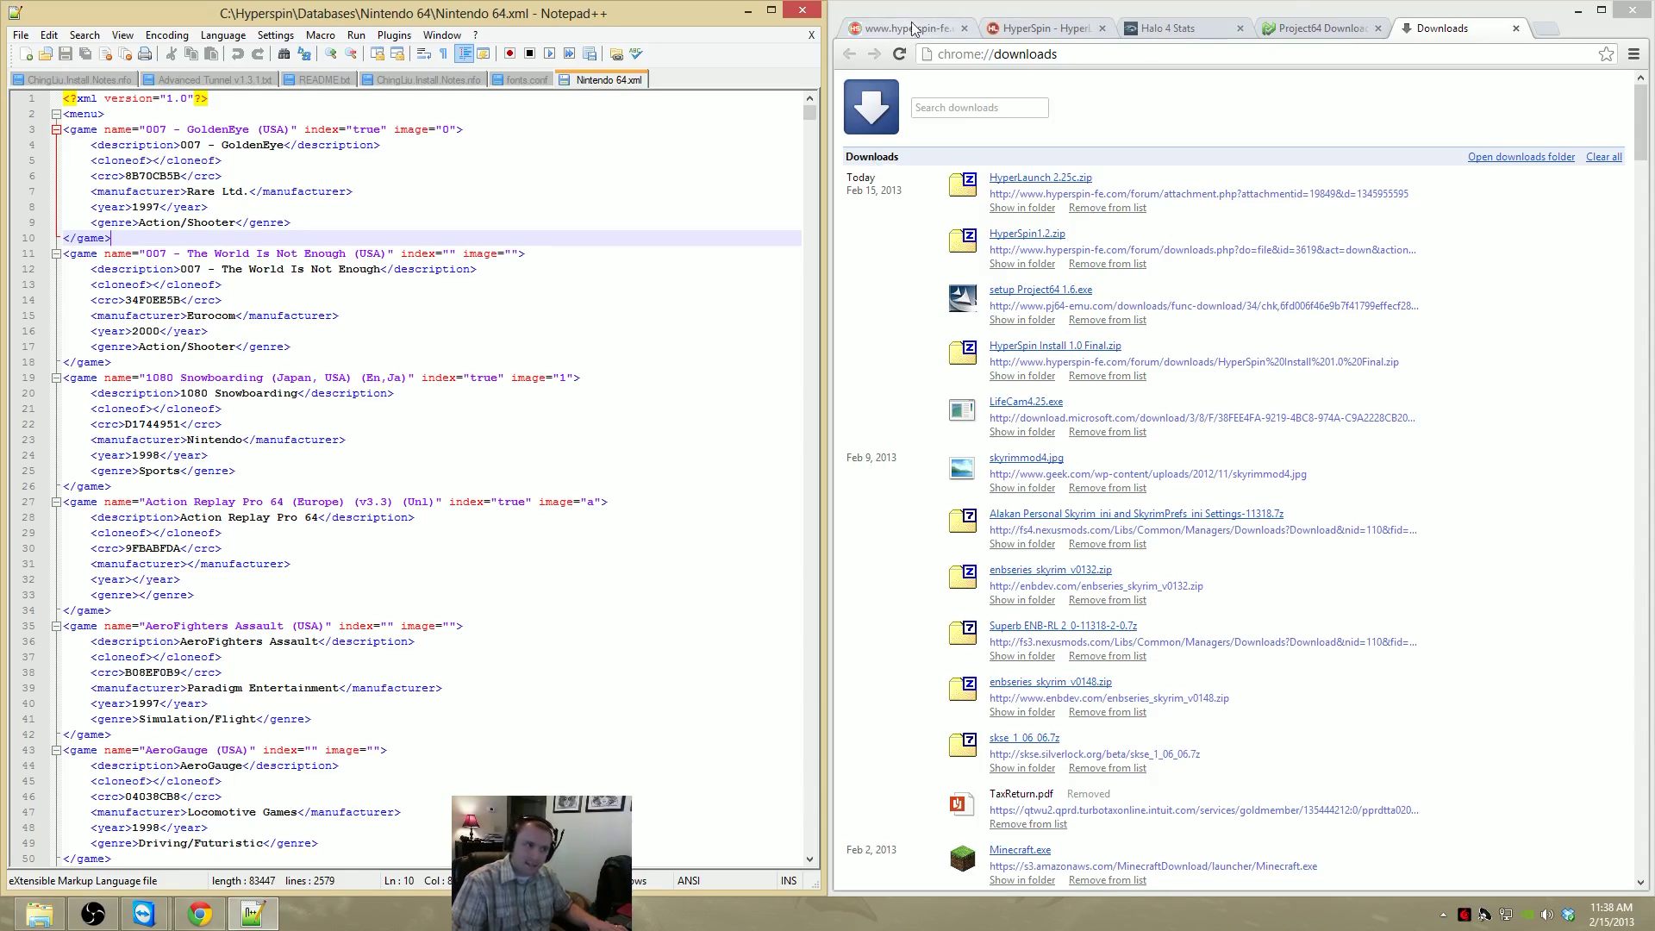
# Switch to the browser and download the Nintendo 64 XML database from the HyperList system list
pyautogui.click(1049, 32)
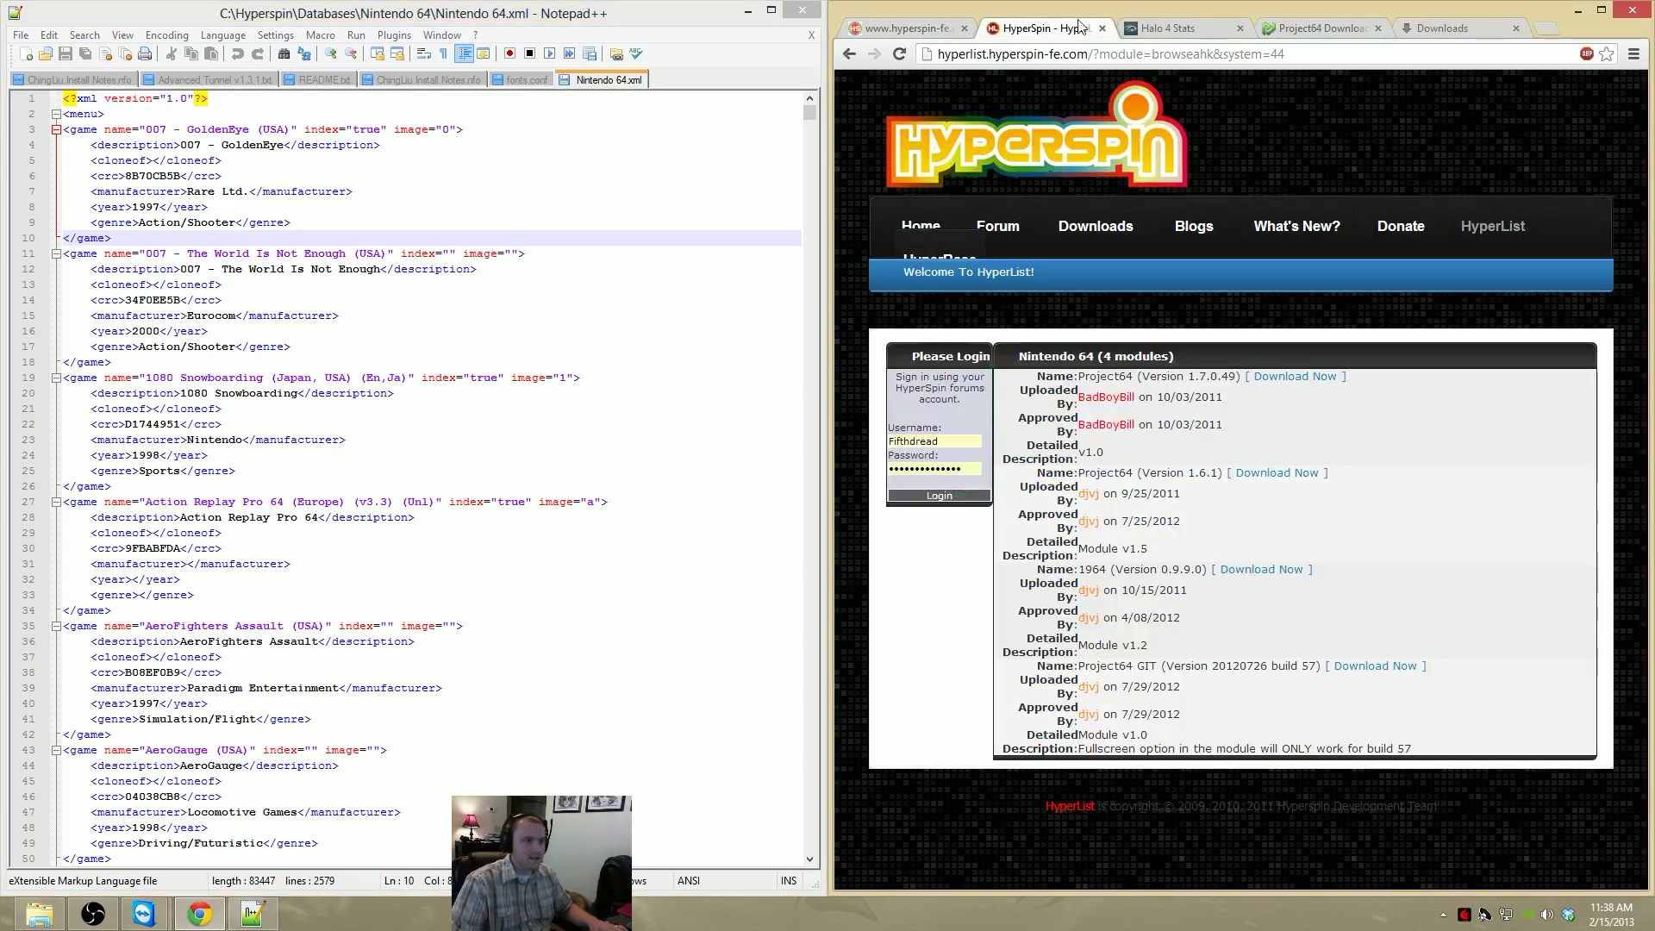
pyautogui.click(1508, 225)
pyautogui.scroll(-1, 1499, 231)
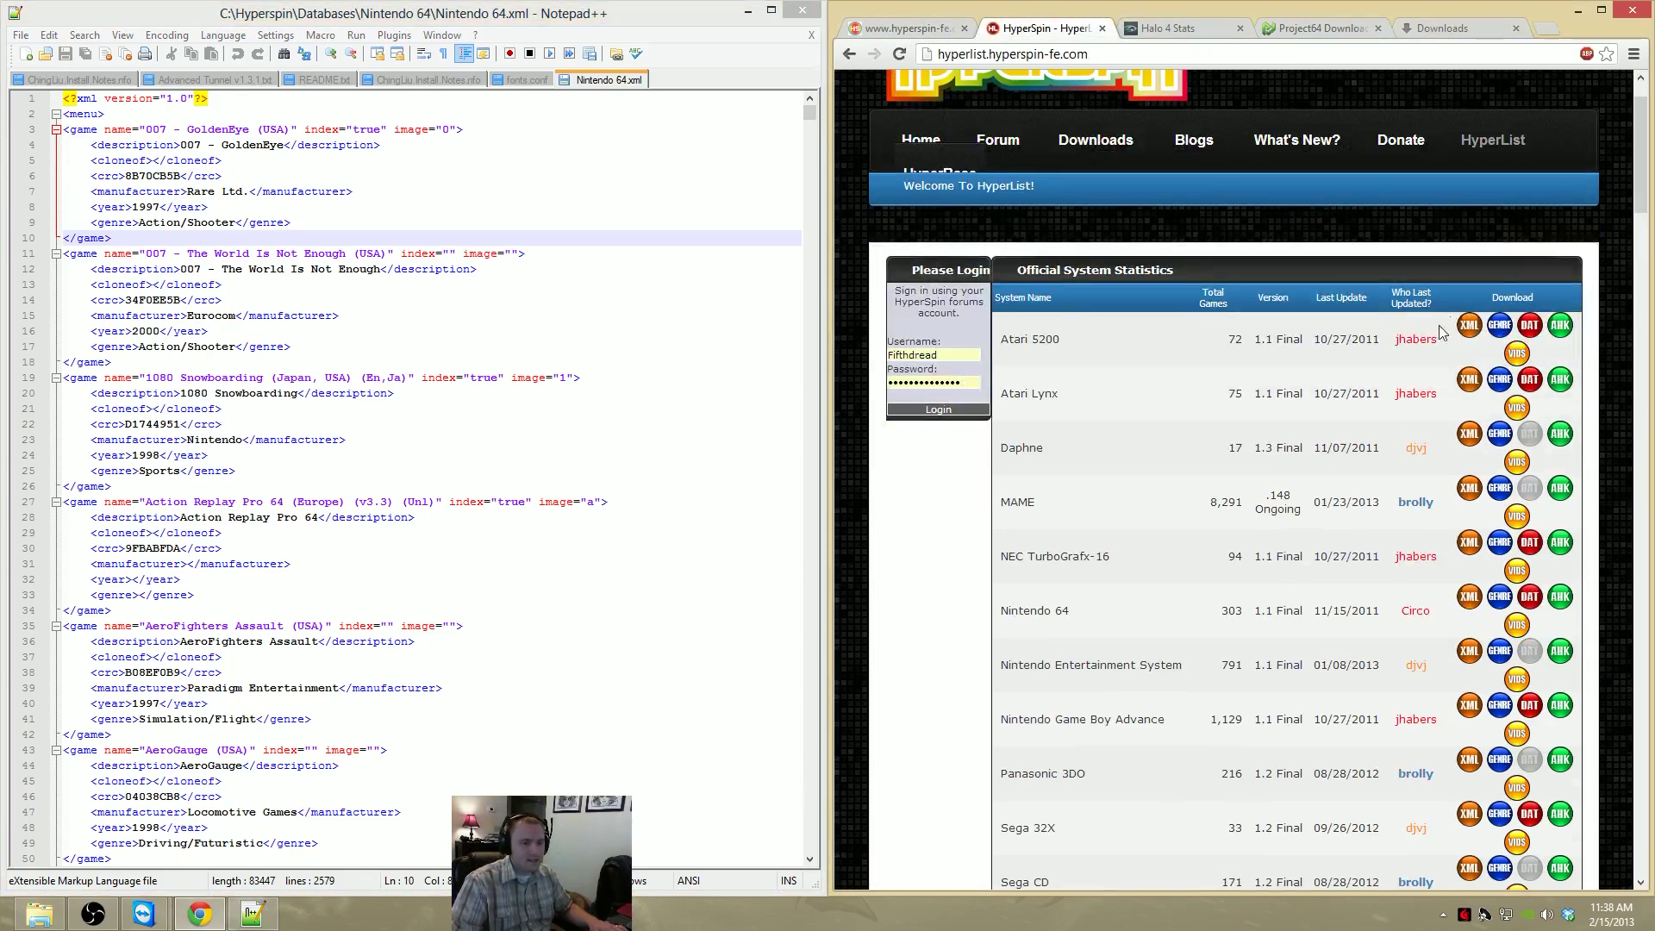
pyautogui.scroll(-2, 1465, 456)
pyautogui.click(1469, 424)
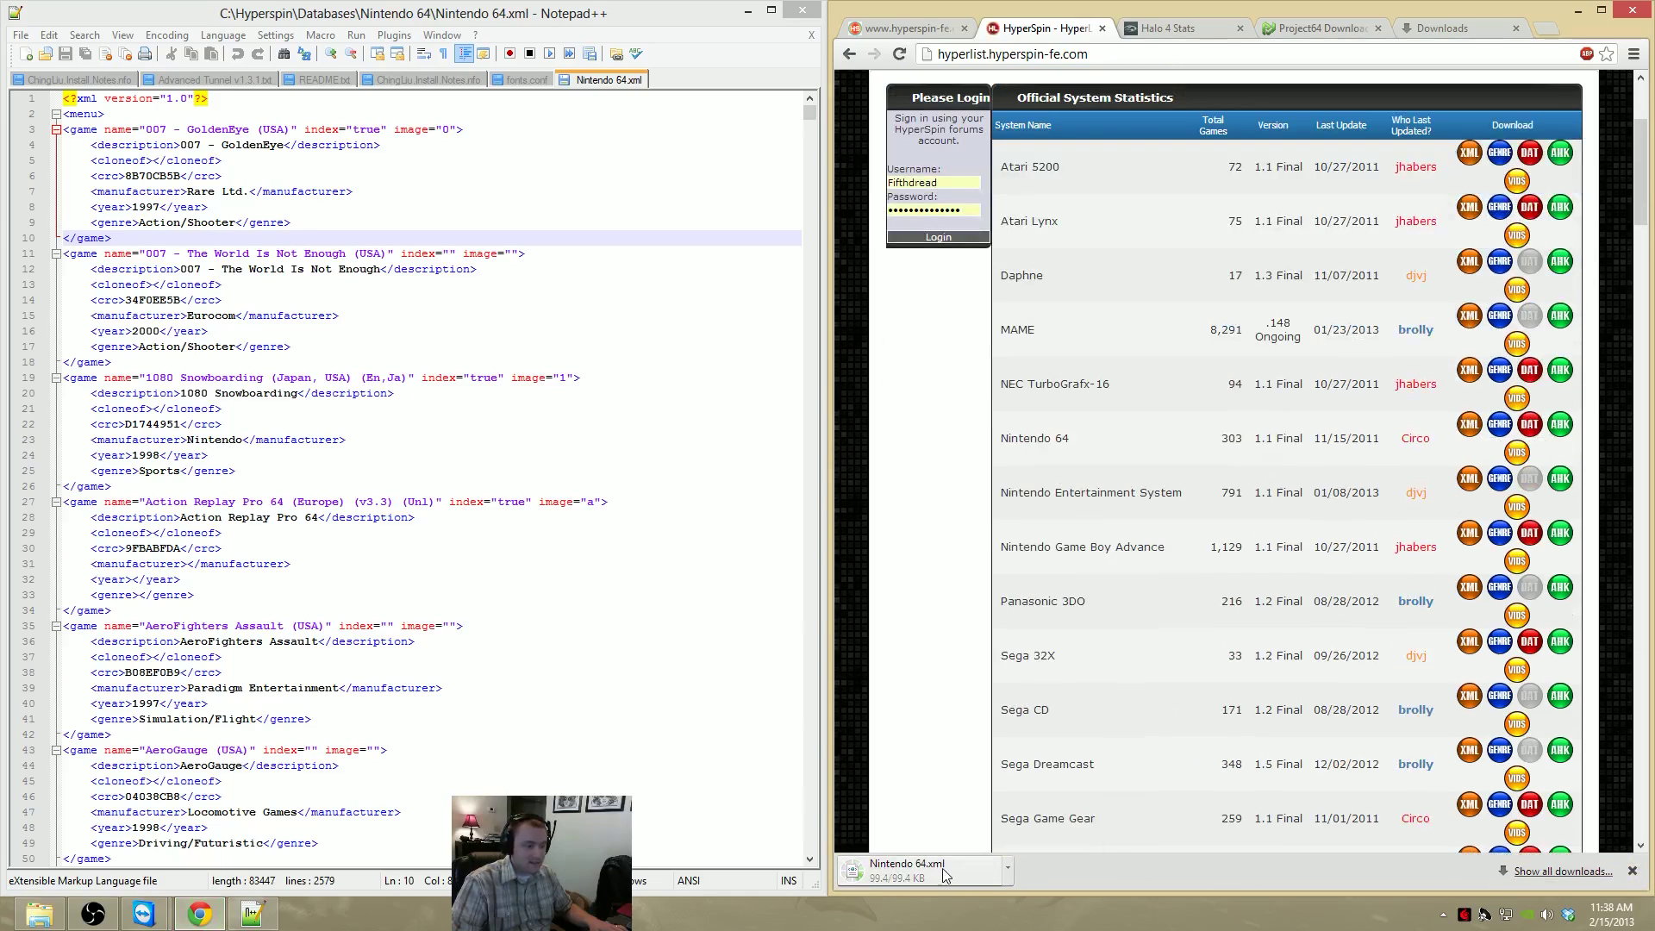
# Open the downloaded Nintendo 64.xml from the Downloads folder in Notepad++ and fit the window to the left half of the screen
pyautogui.rightClick(913, 872)
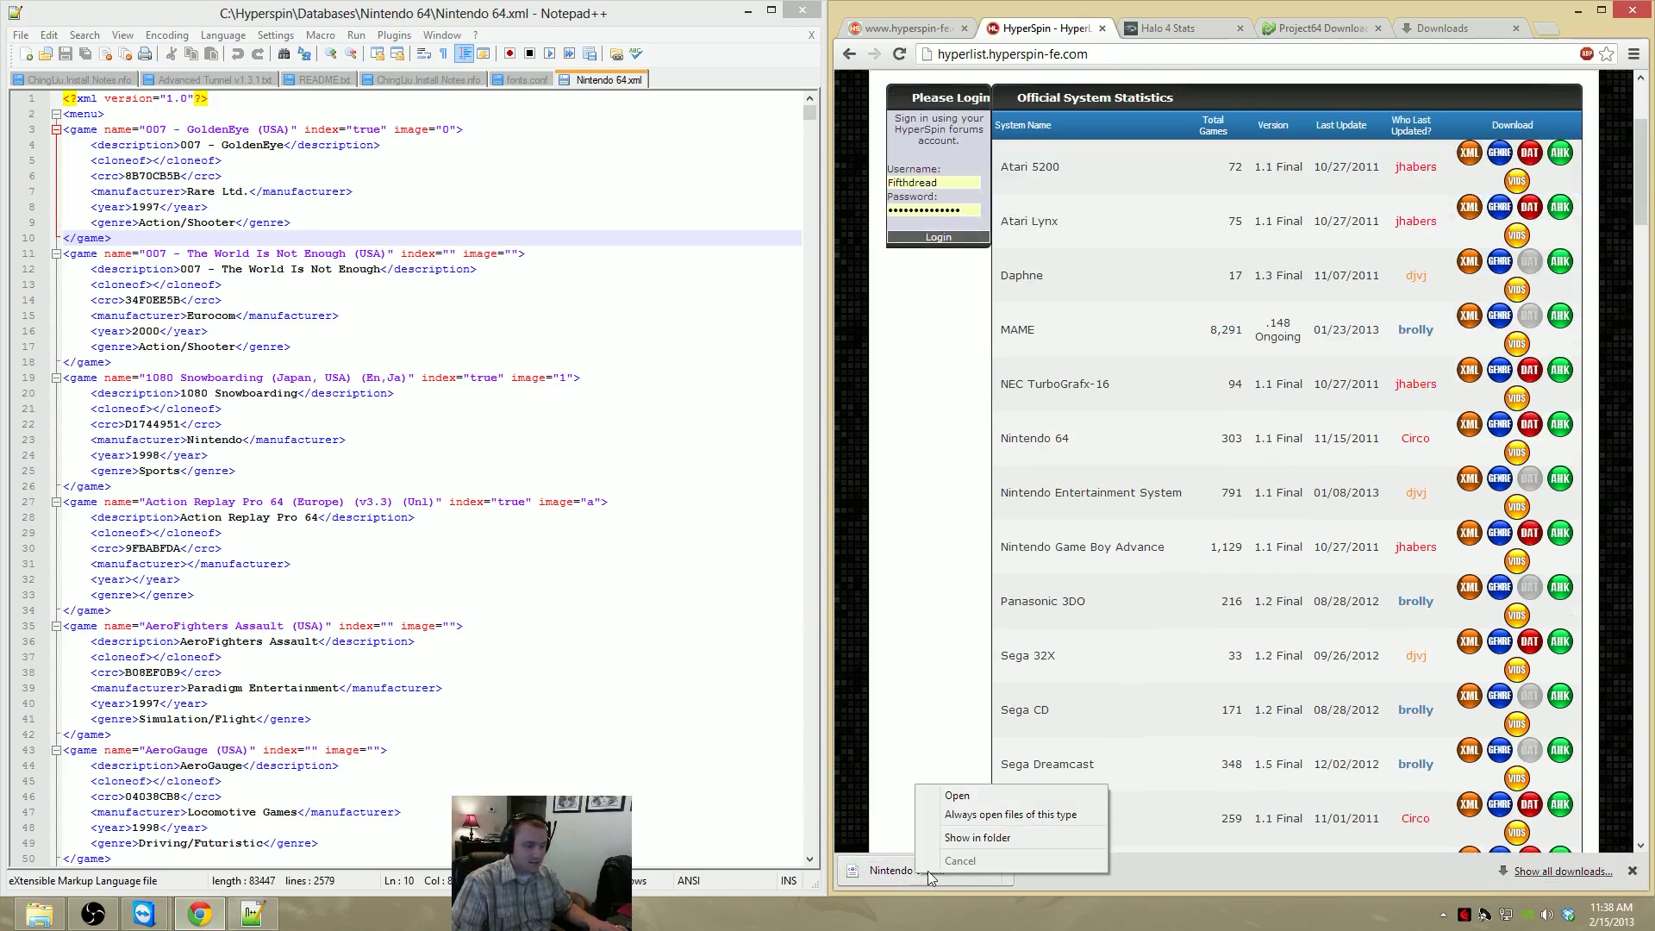
pyautogui.click(977, 837)
pyautogui.rightClick(369, 705)
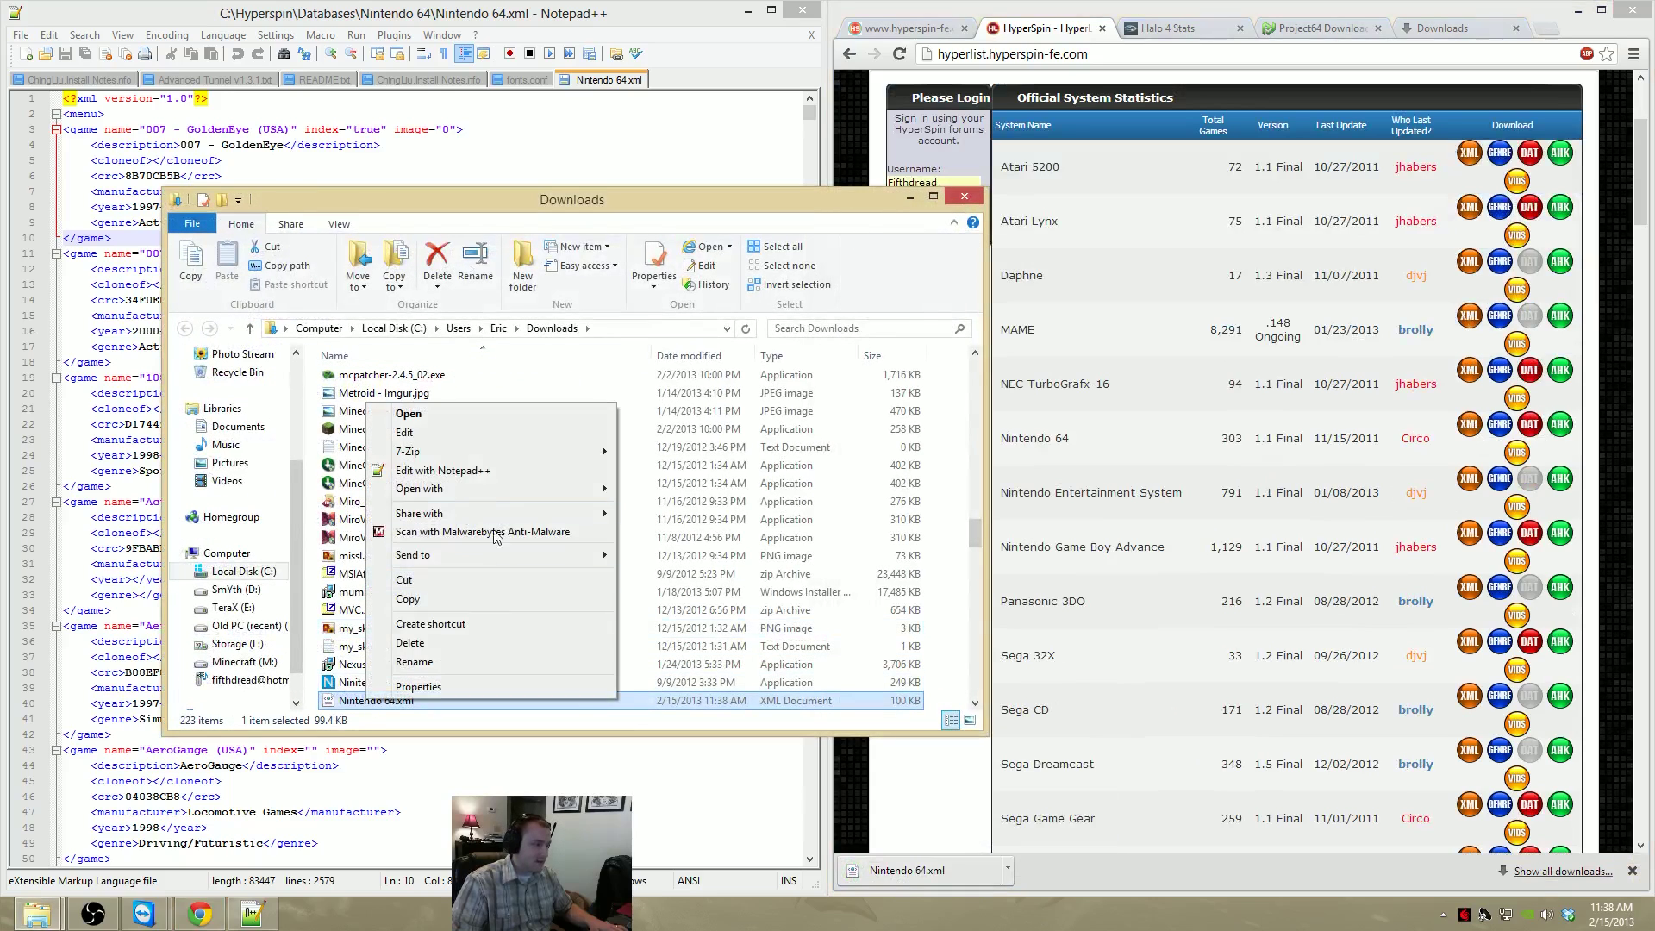
pyautogui.click(483, 473)
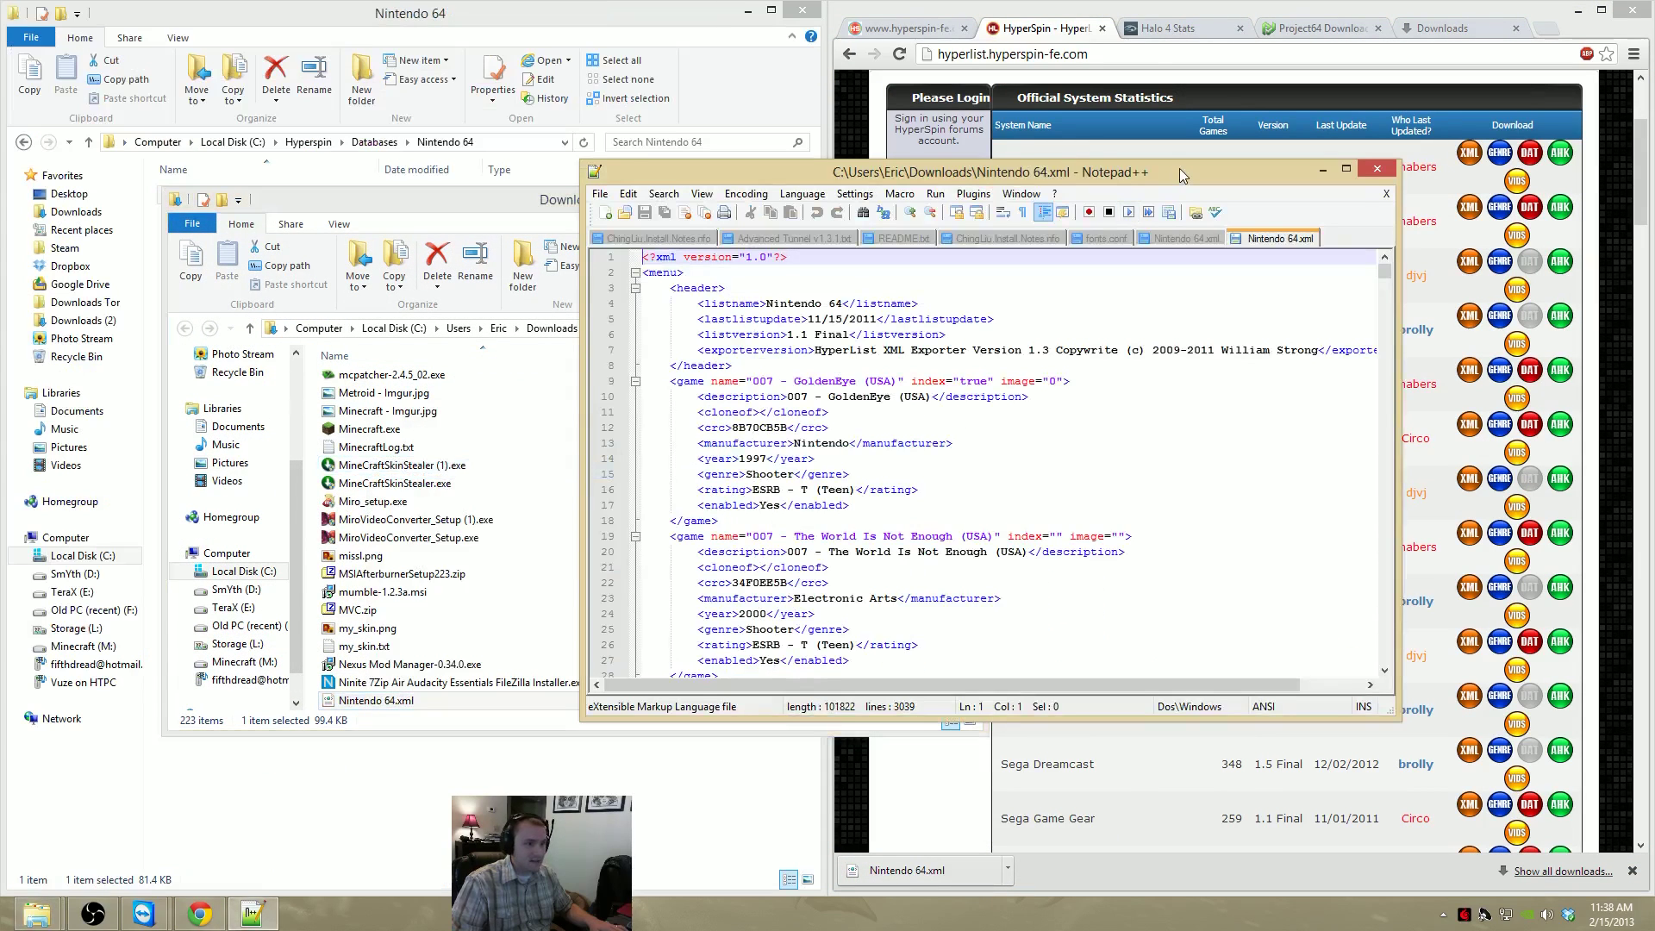
pyautogui.press('super+Left')
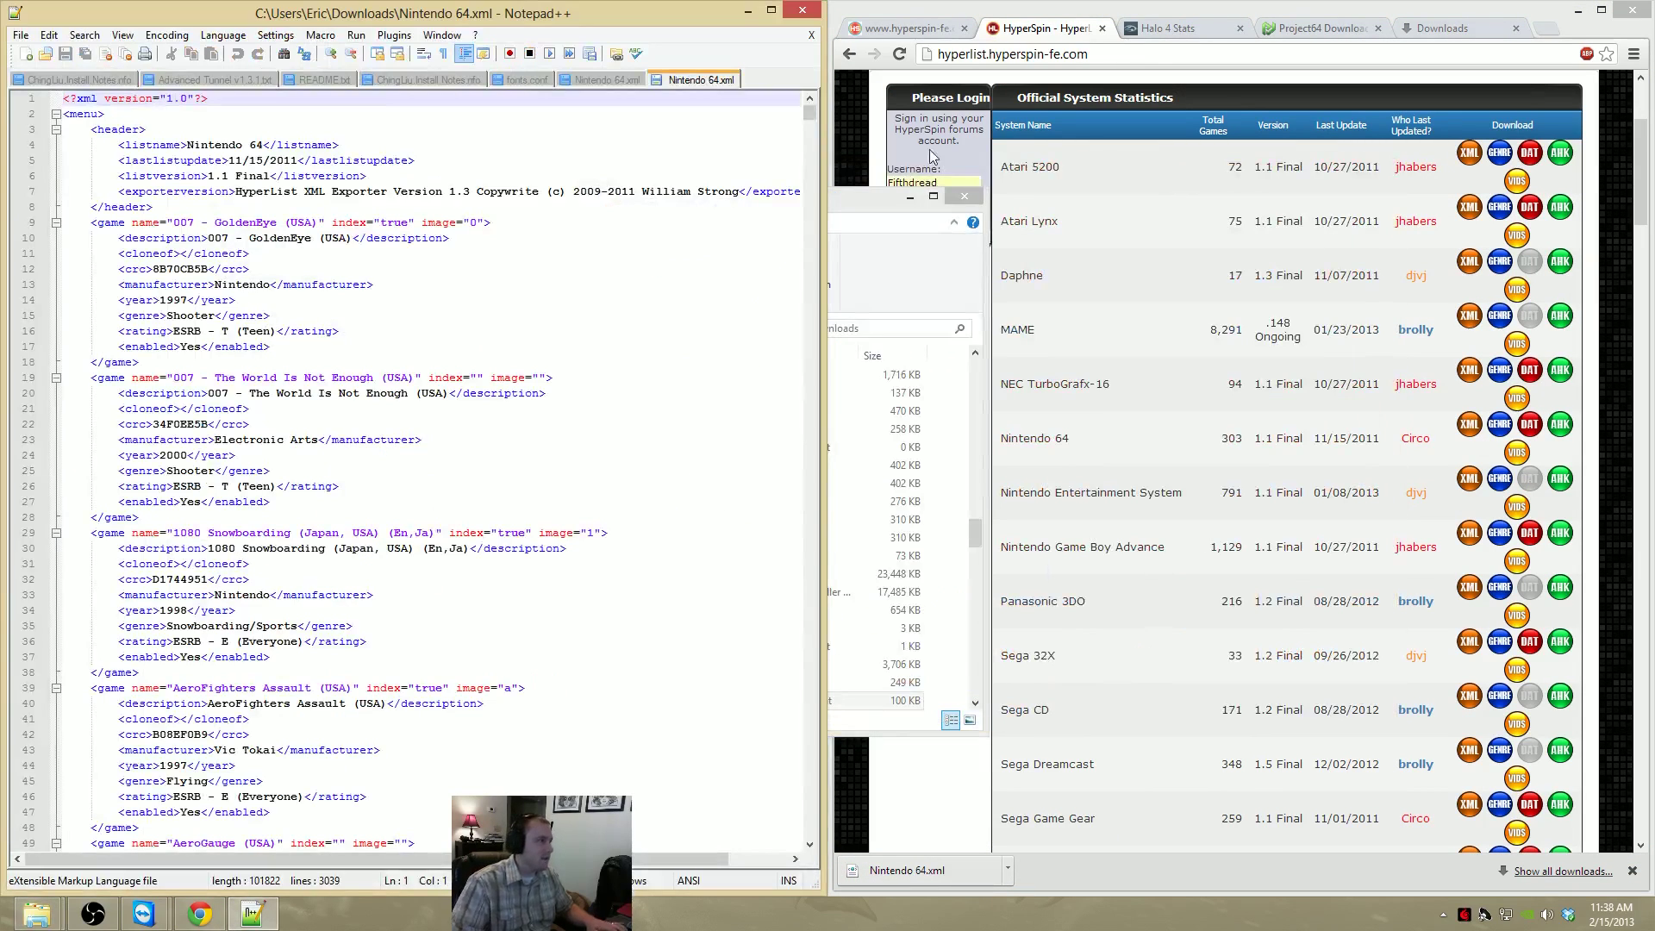
# Compare the original Nintendo 64.xml with the downloaded HyperList version, ending on the downloaded file
pyautogui.click(595, 79)
pyautogui.click(696, 81)
pyautogui.click(614, 81)
pyautogui.click(649, 81)
pyautogui.click(581, 81)
pyautogui.click(670, 80)
pyautogui.click(583, 79)
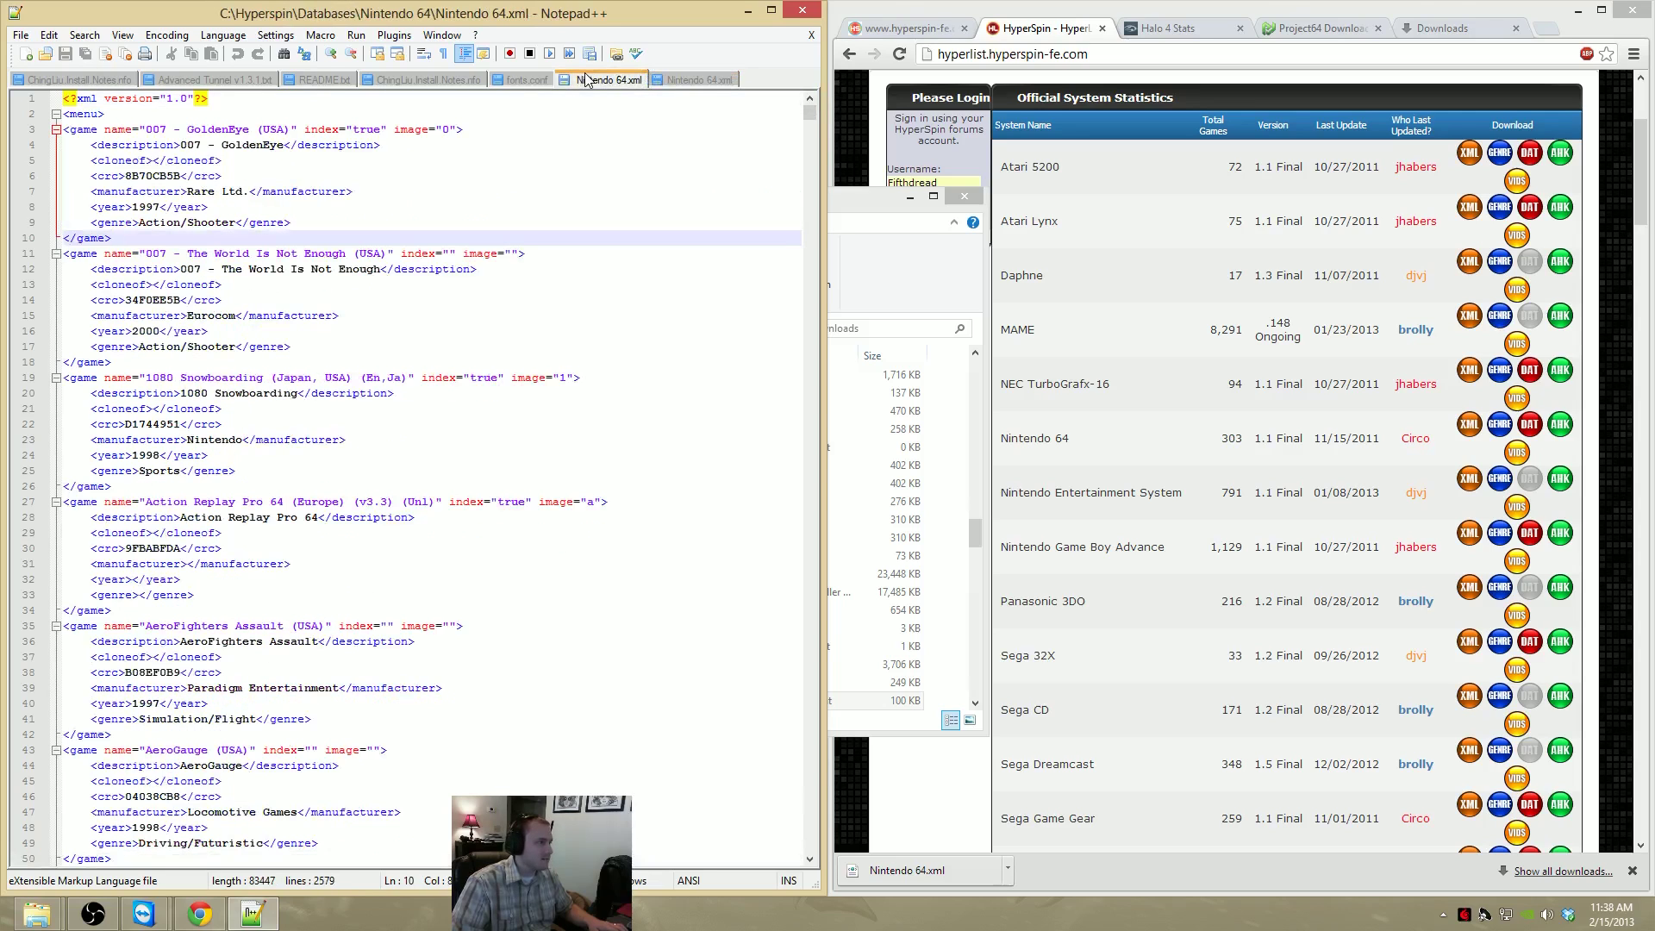
pyautogui.click(699, 80)
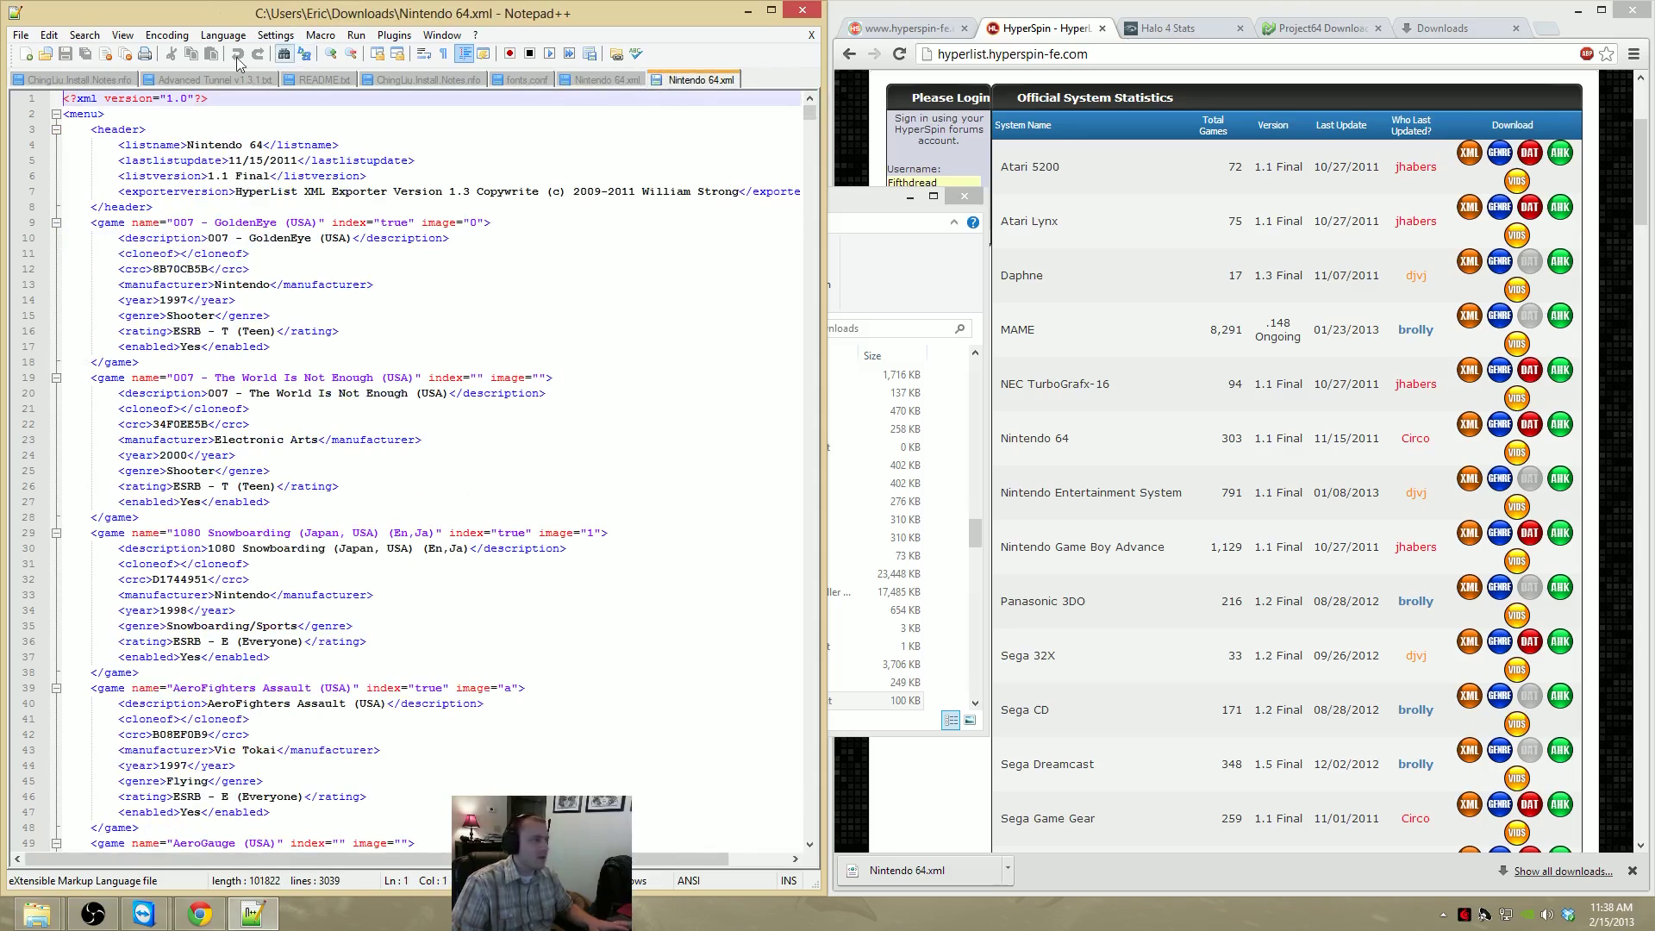
# Close the downloaded Nintendo 64.xml, the Downloads folder window and Notepad++
pyautogui.click(110, 54)
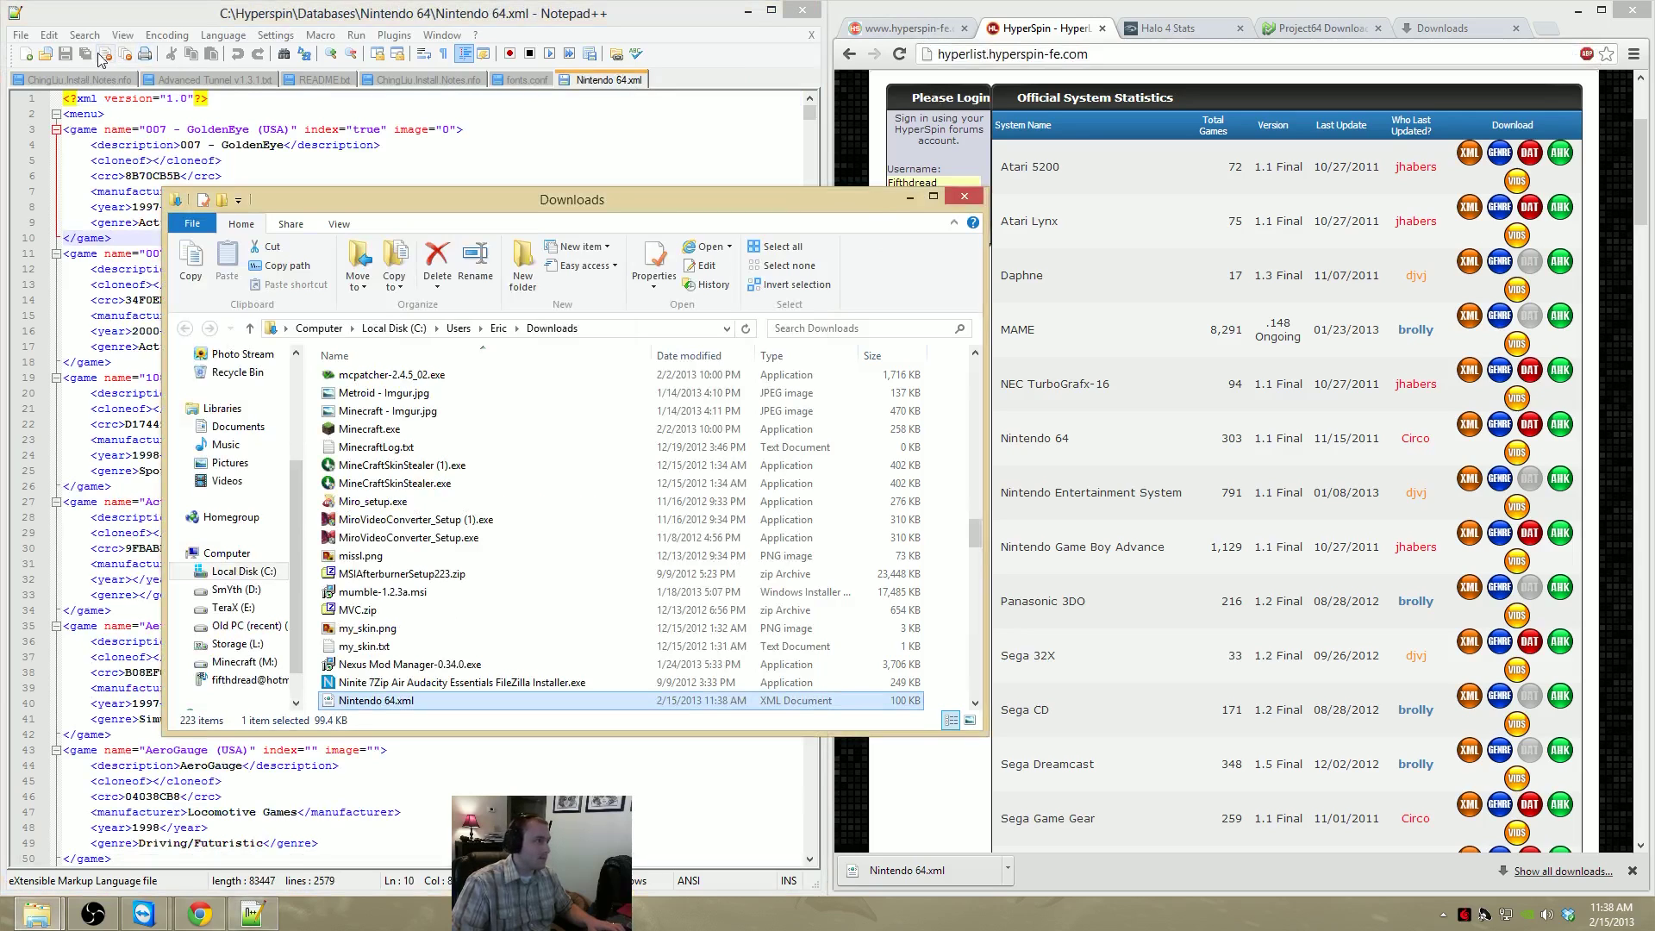
pyautogui.click(226, 176)
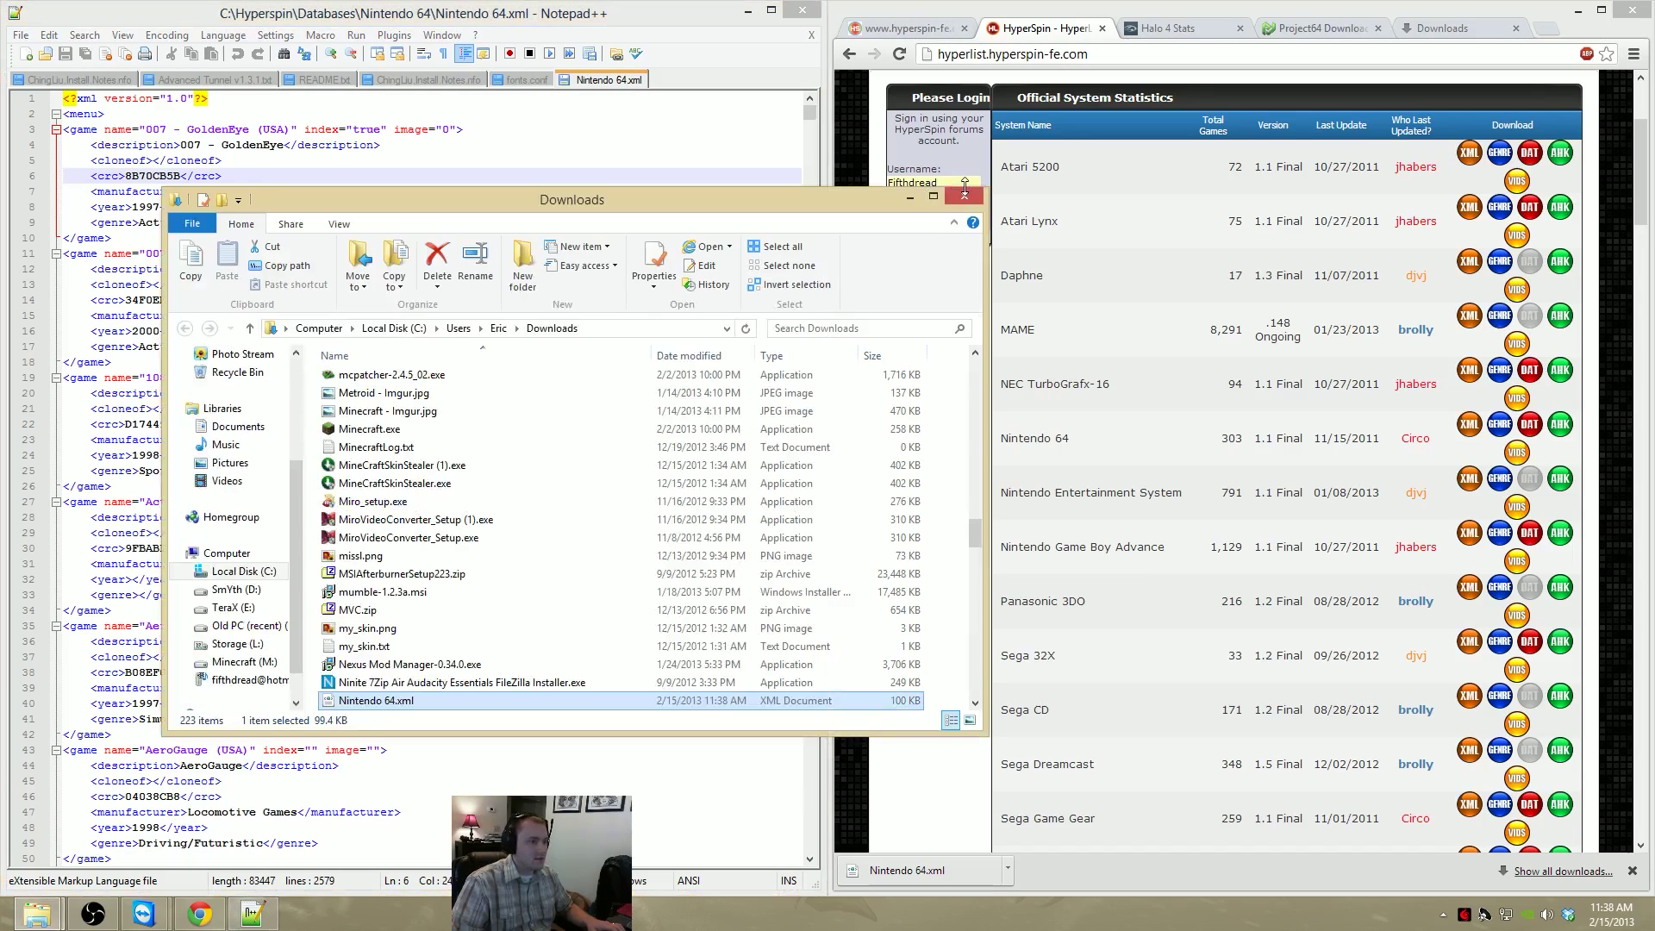
pyautogui.click(961, 196)
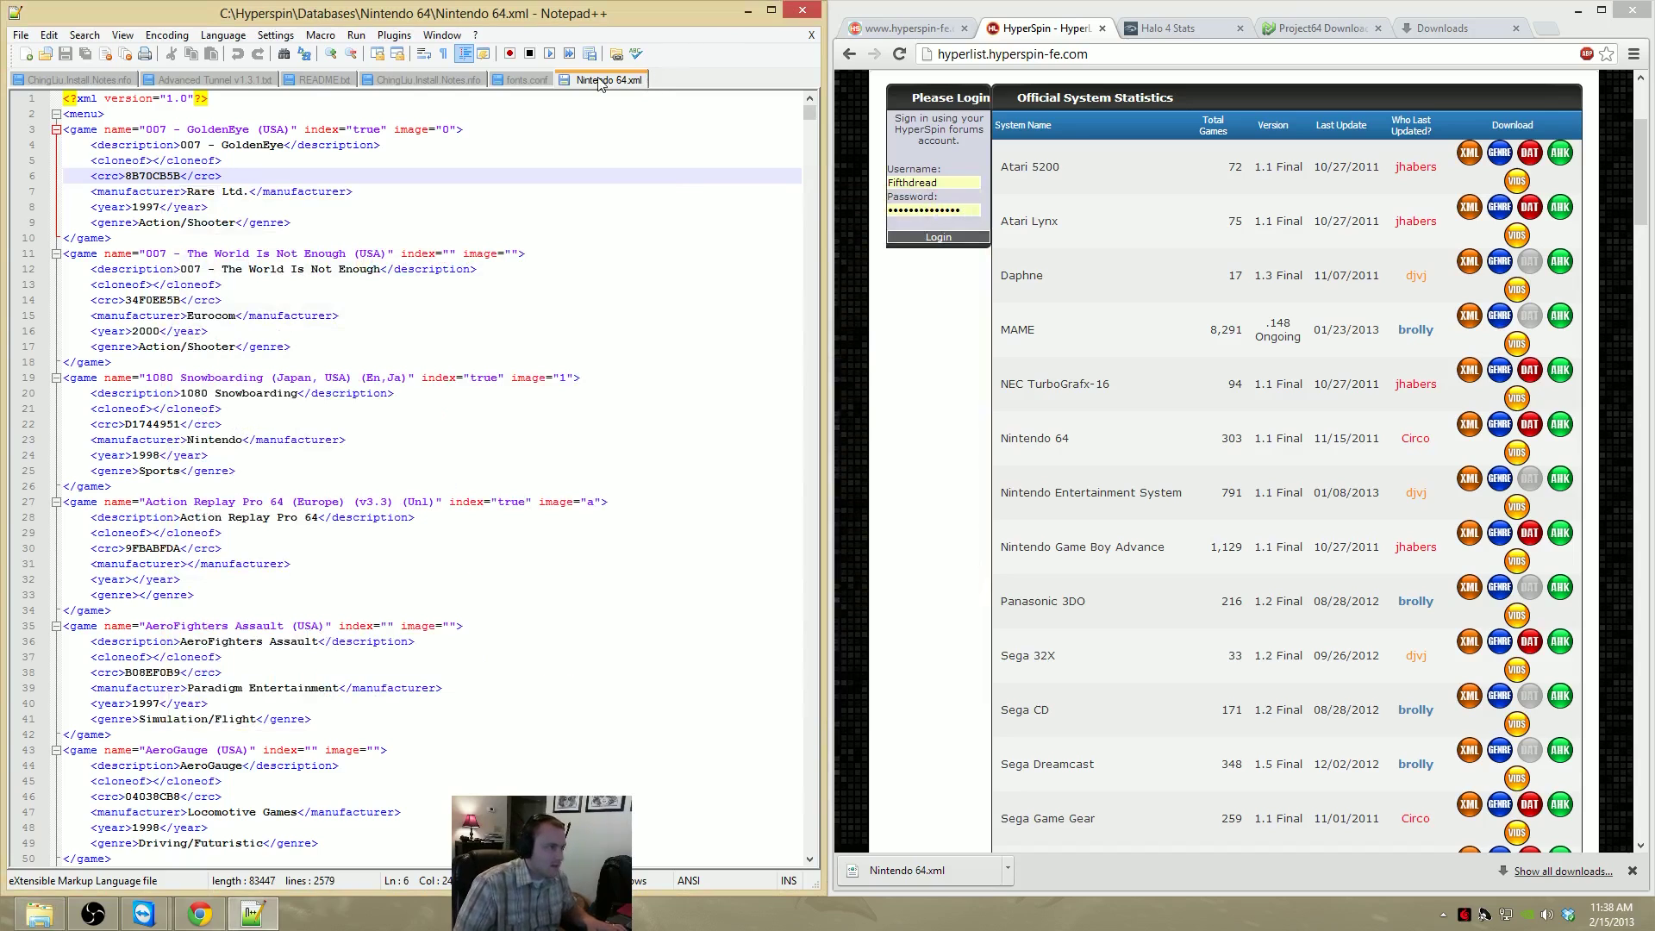
pyautogui.click(800, 12)
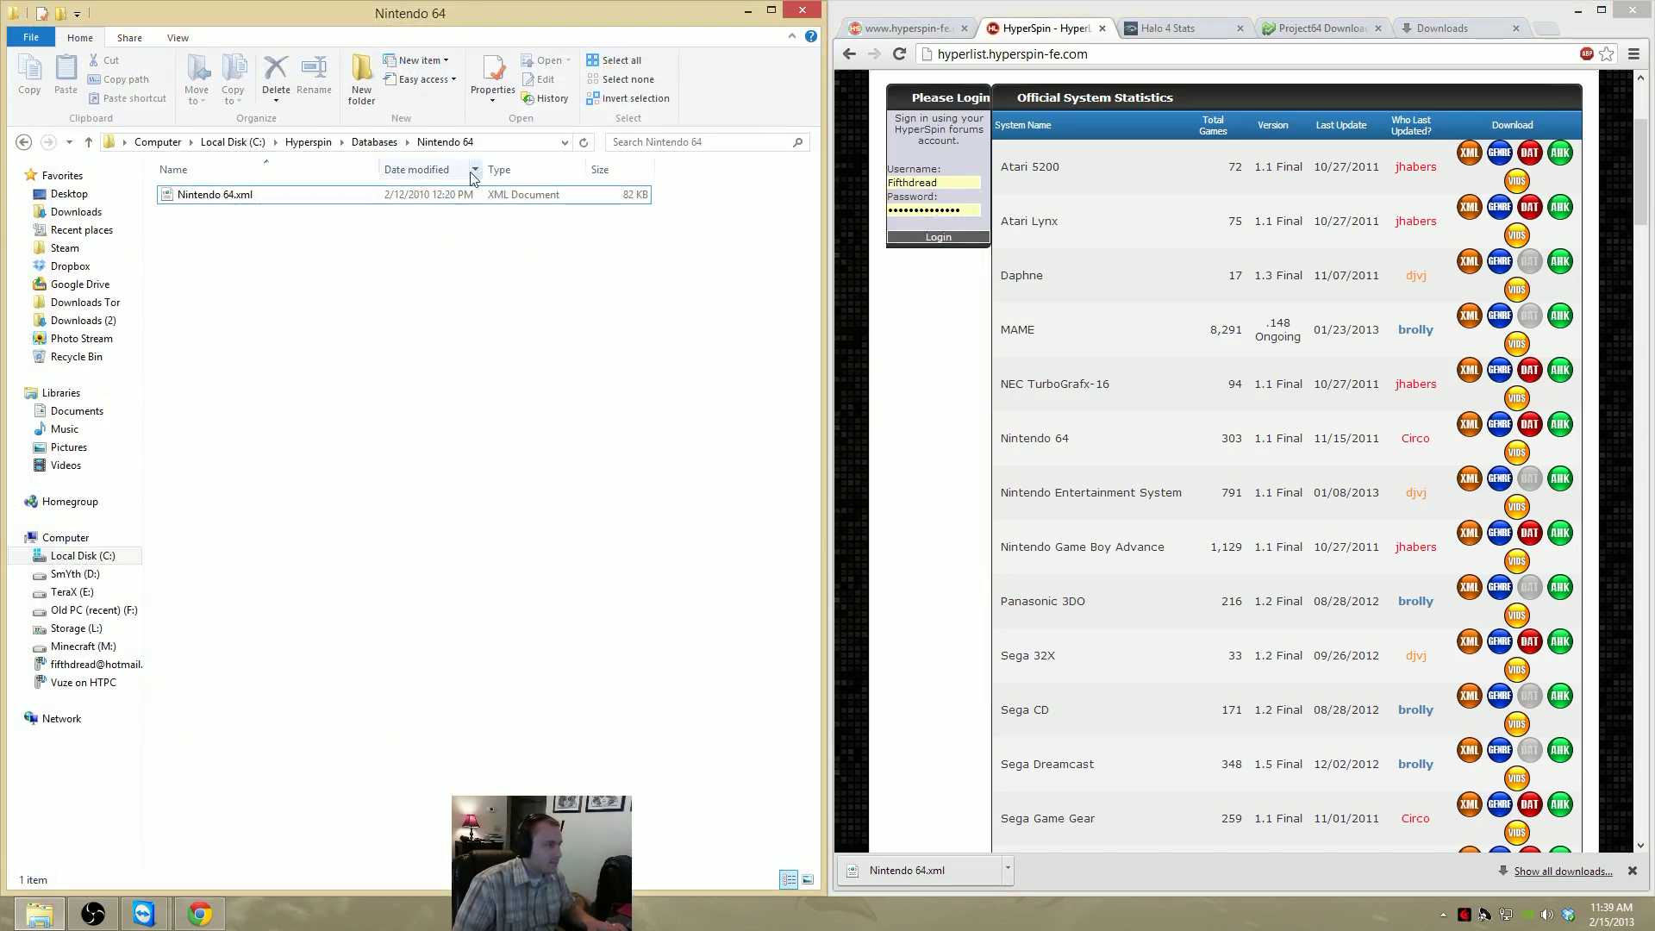
# Copy all the system folders from the Hyperspin Databases folder into the Hyperspin Modules folder
pyautogui.click(379, 143)
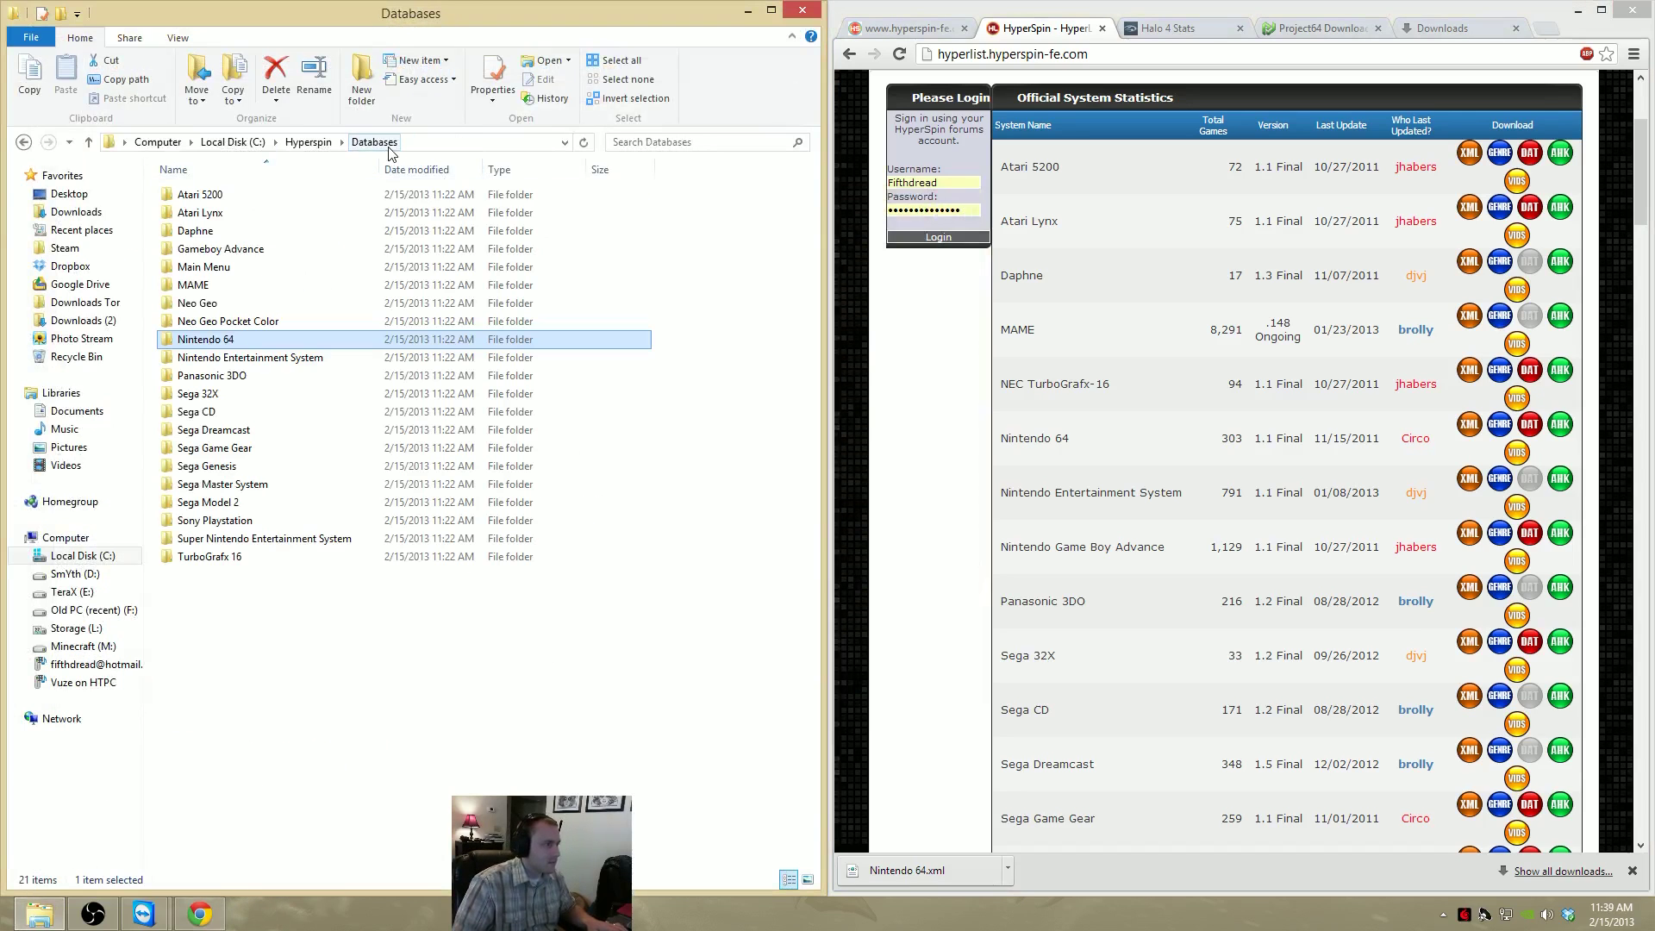
pyautogui.click(319, 143)
pyautogui.doubleClick(223, 194)
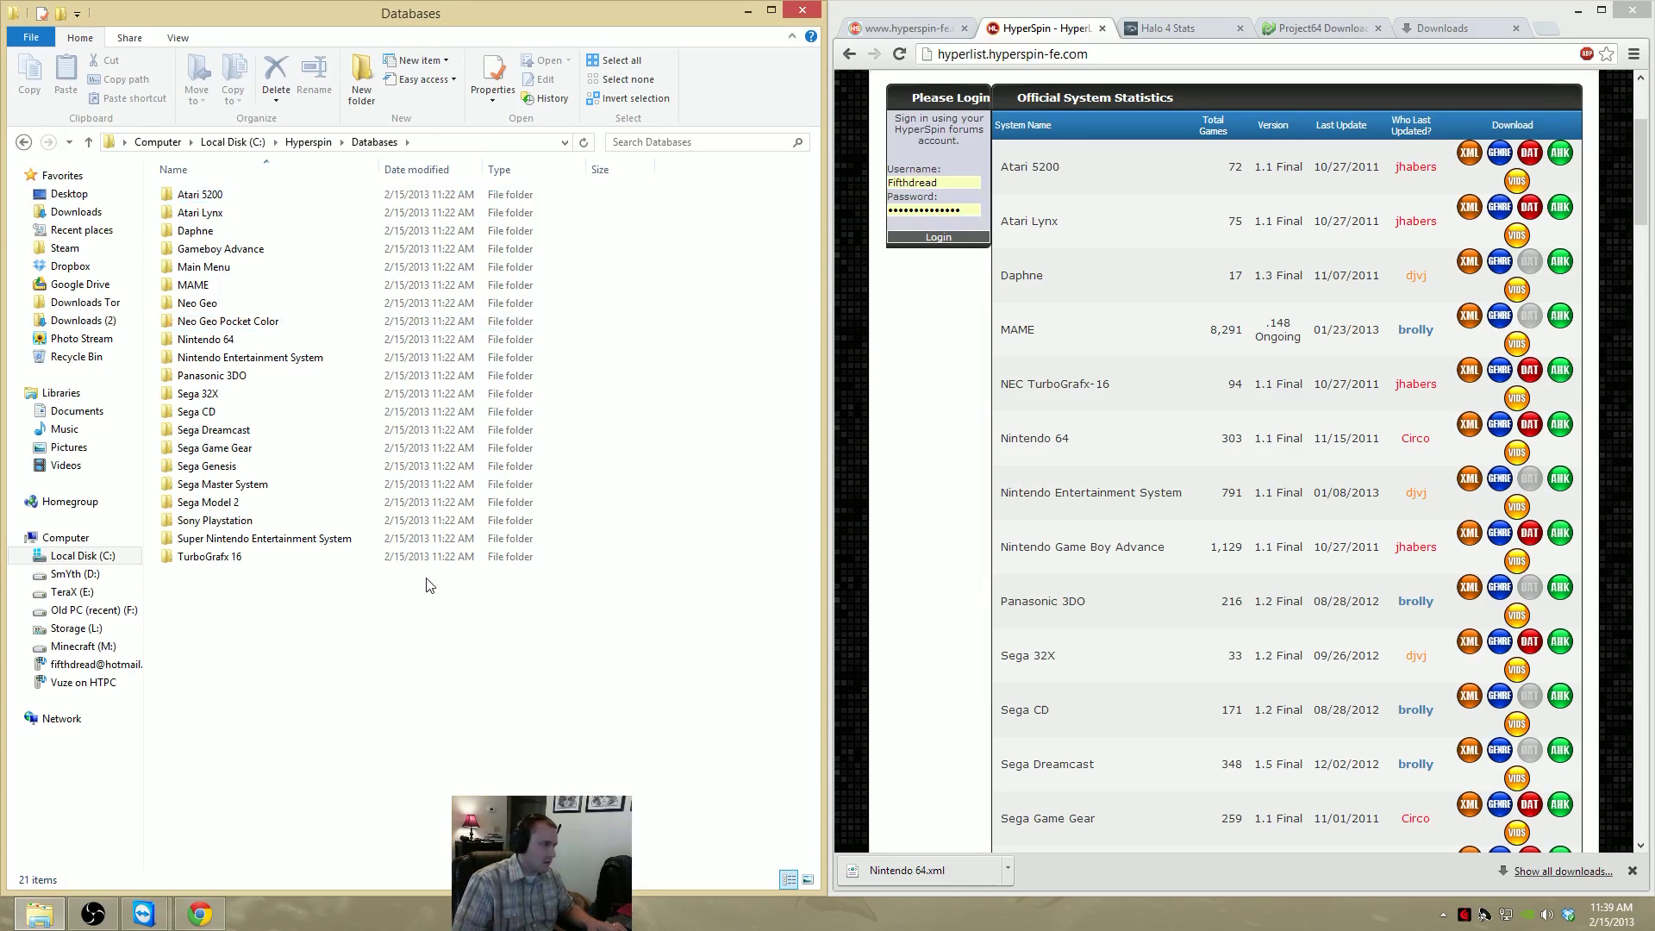
pyautogui.moveTo(428, 657); pyautogui.dragTo(215, 185)
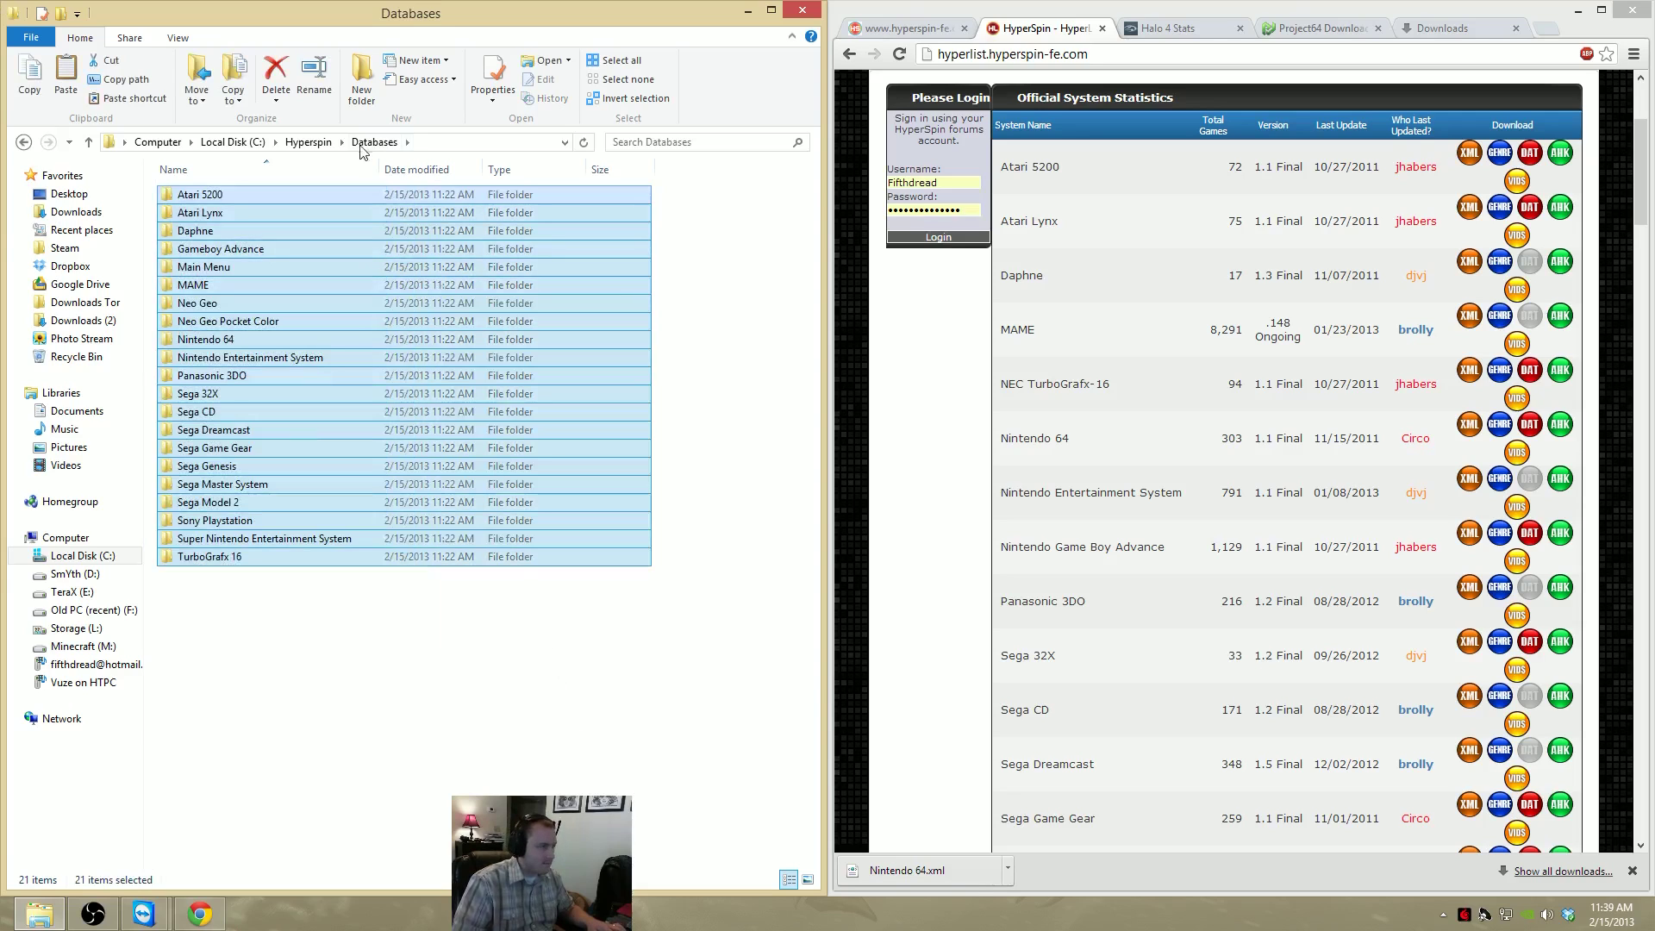
pyautogui.click(308, 142)
pyautogui.doubleClick(197, 266)
pyautogui.rightClick(303, 319)
pyautogui.click(360, 438)
pyautogui.click(790, 624)
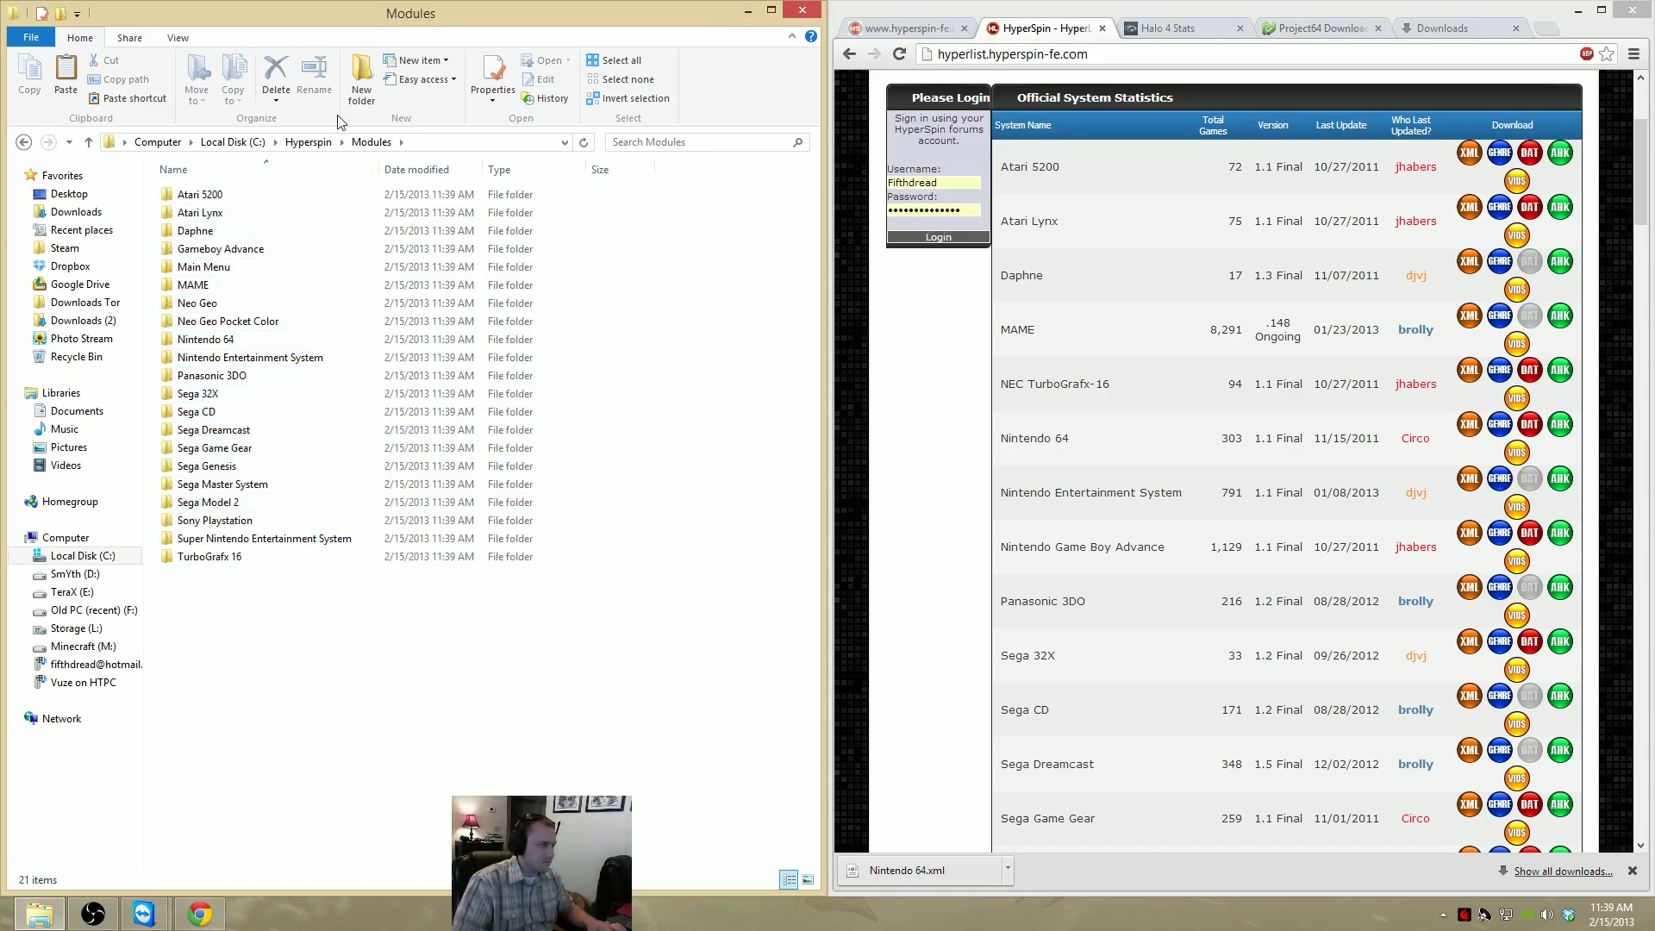
# Review the system folders inside the Hyperspin Databases folder and return to the main Hyperspin folder
pyautogui.click(308, 141)
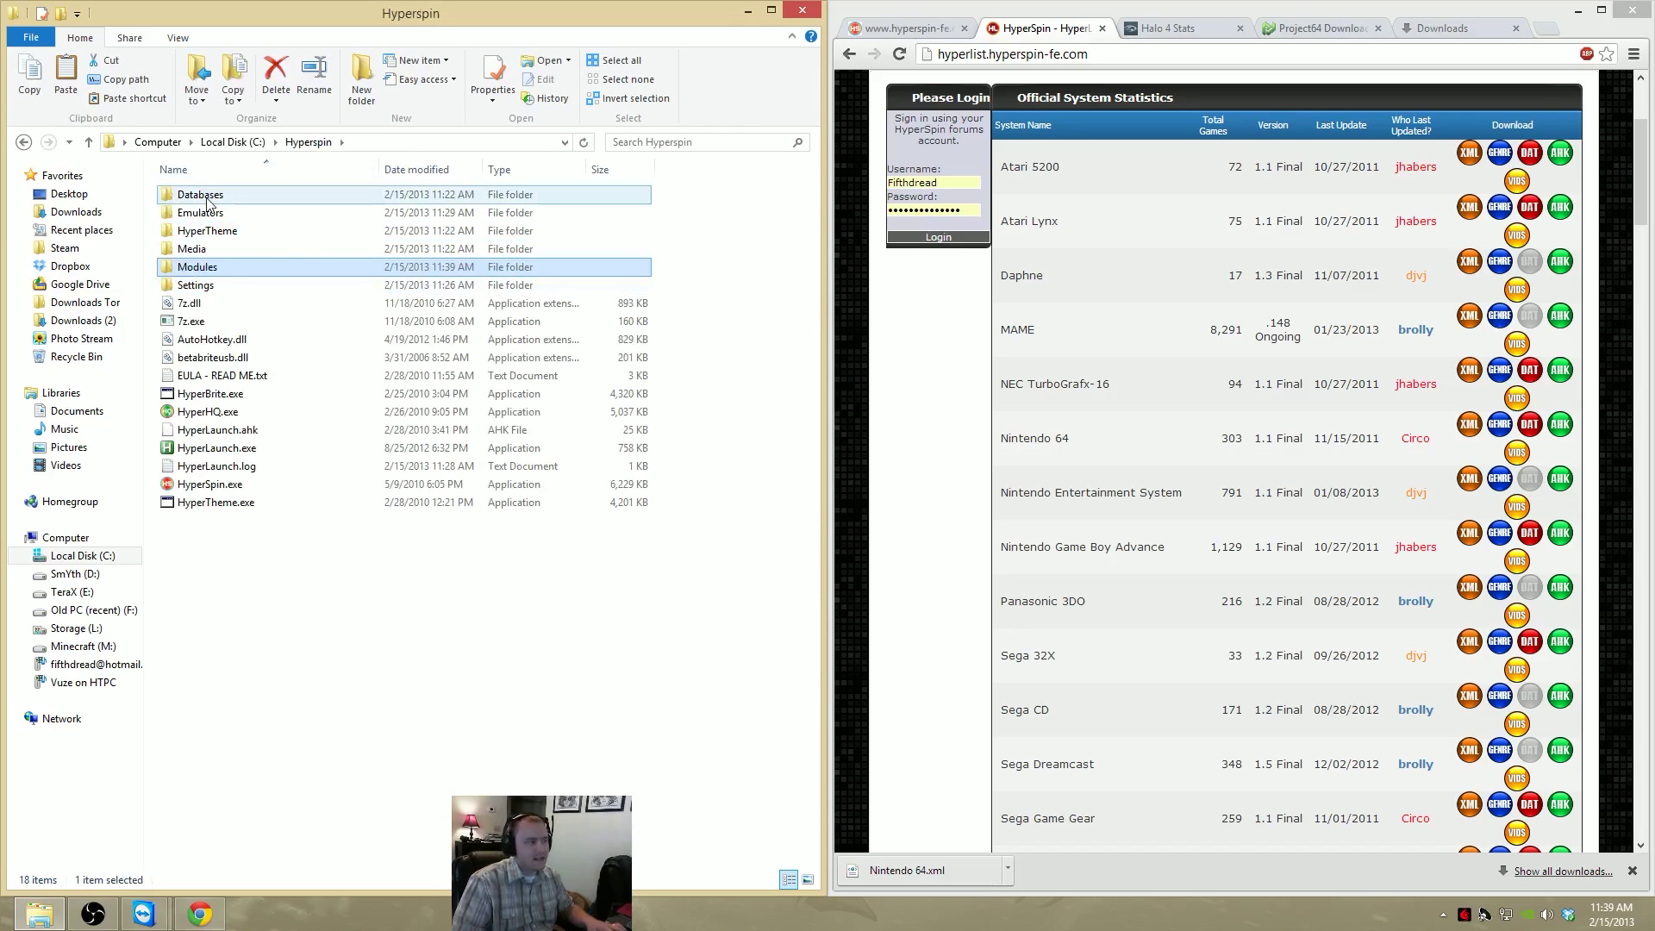
pyautogui.doubleClick(284, 195)
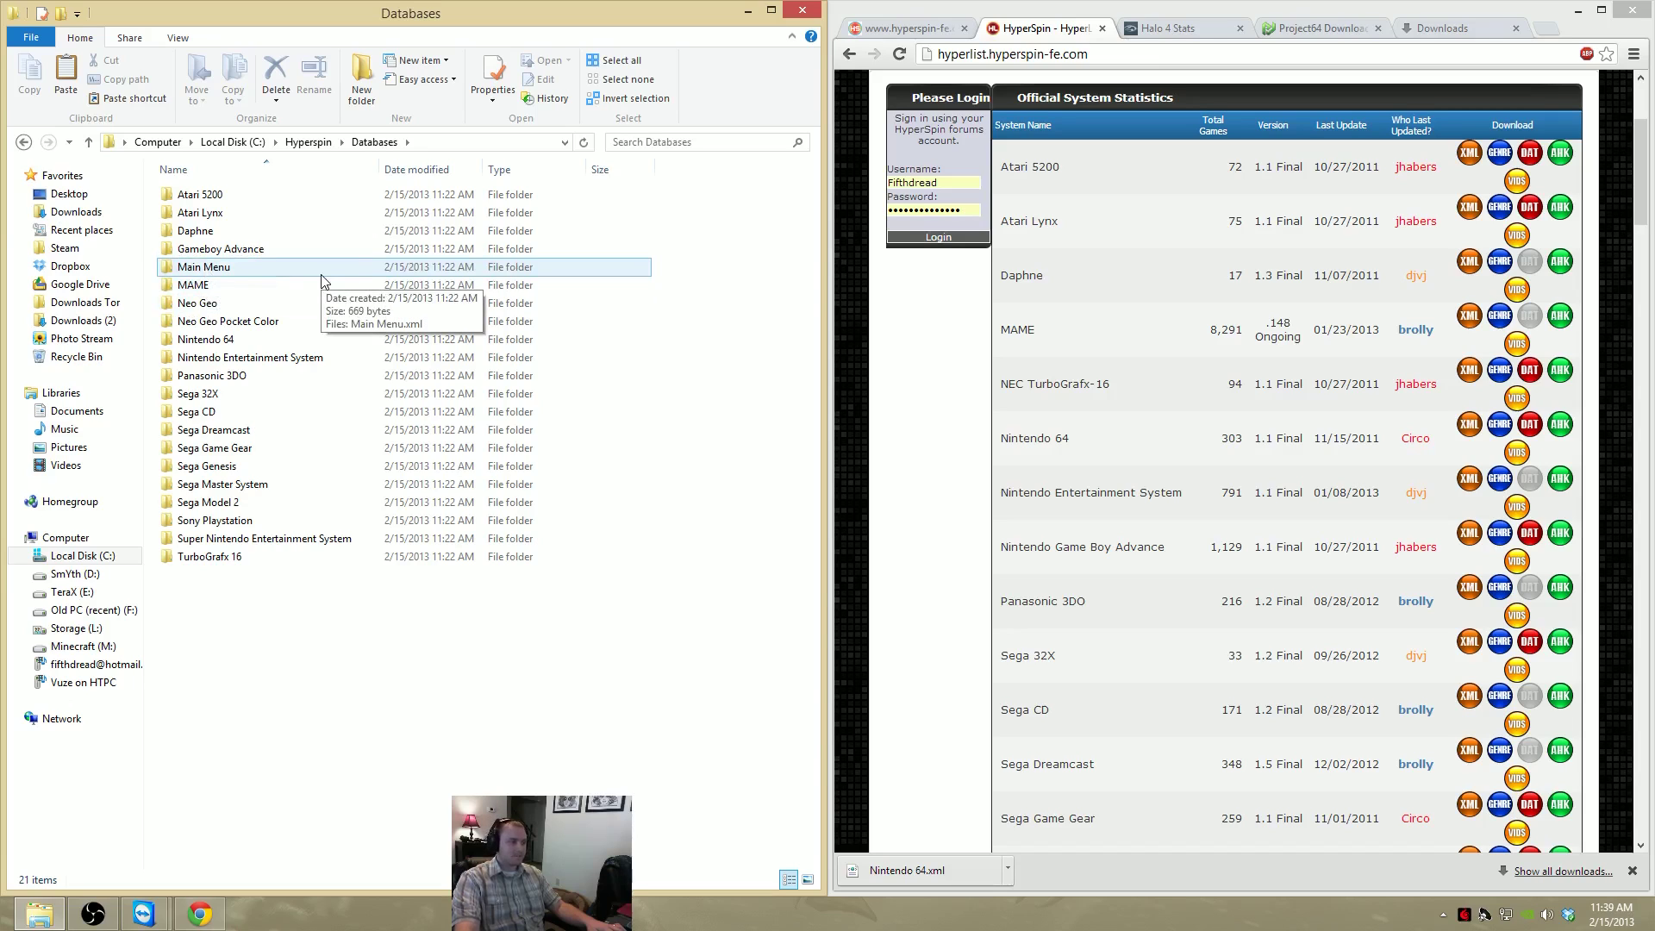
pyautogui.press('BackSpace')
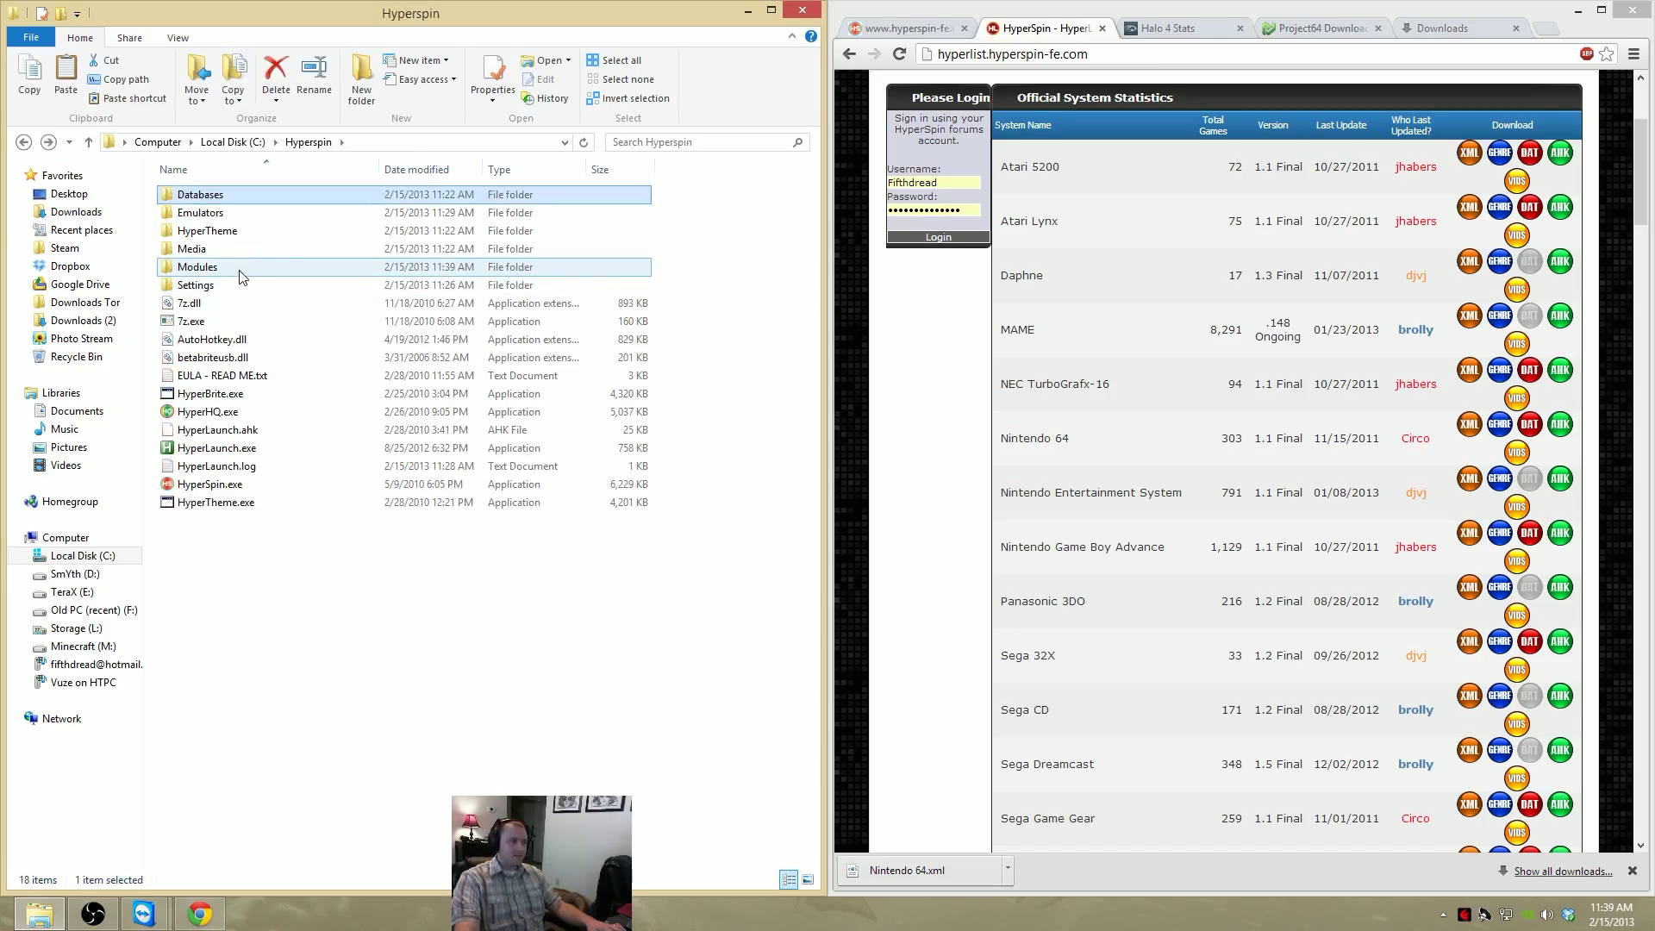
# Open the Nintendo 64 folder inside Hyperspin's Modules folder
pyautogui.click(240, 272)
pyautogui.doubleClick(241, 272)
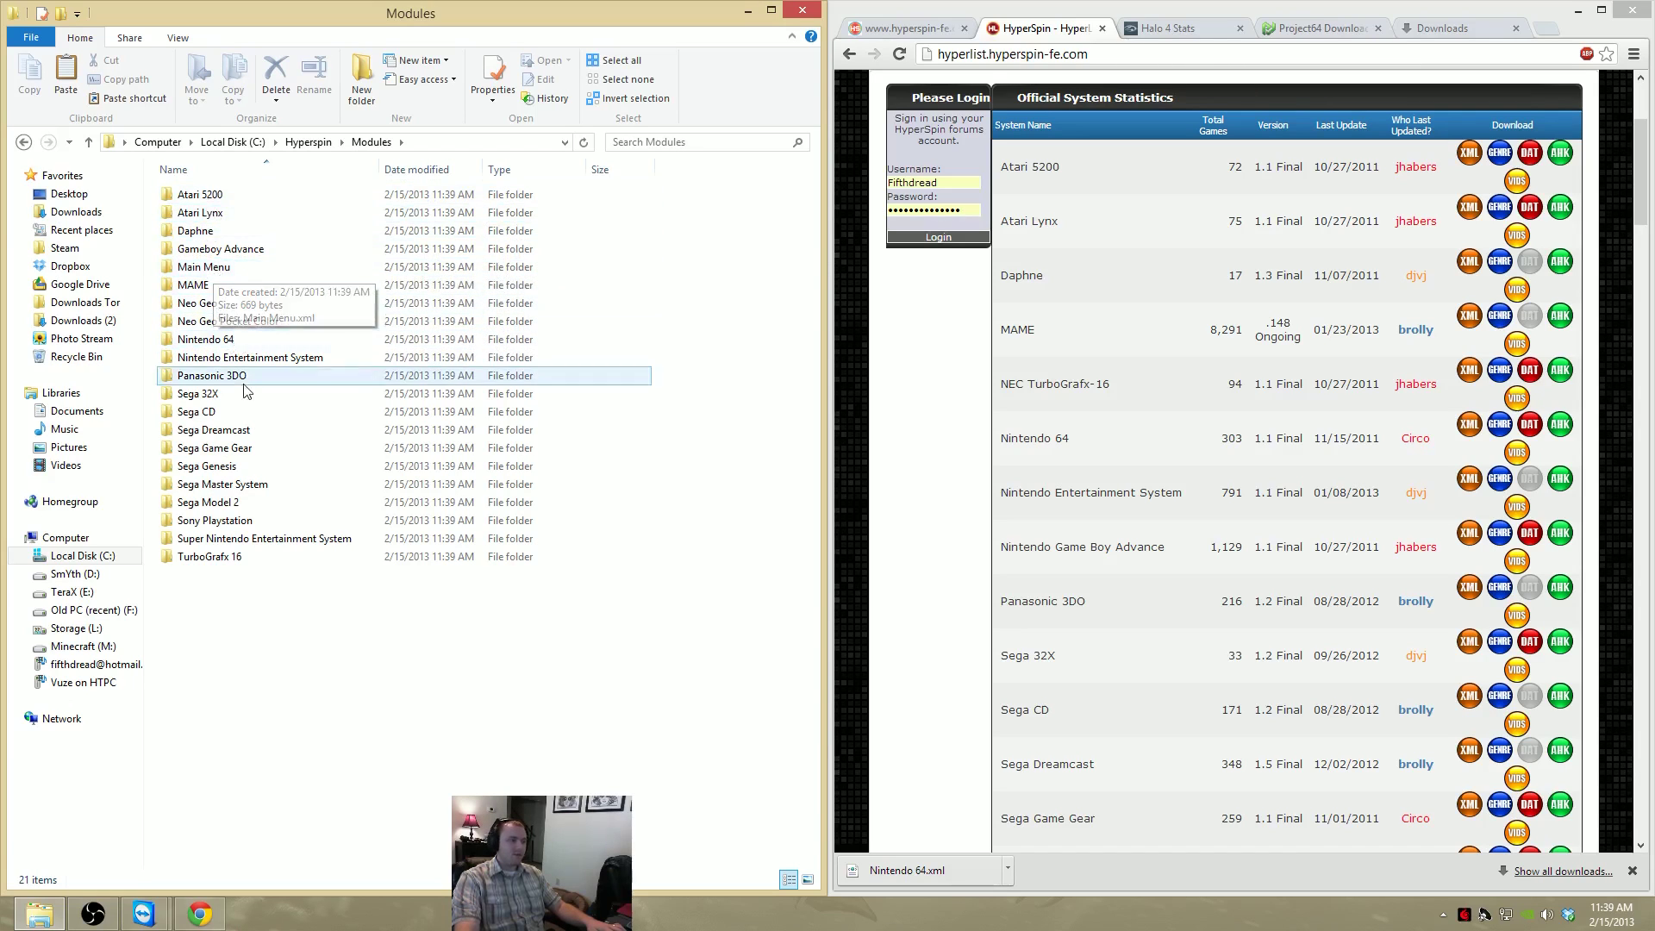
pyautogui.doubleClick(205, 339)
# Delete the Nintendo 64.xml file from the Modules\Nintendo 64 folder
pyautogui.moveTo(301, 302); pyautogui.dragTo(123, 149)
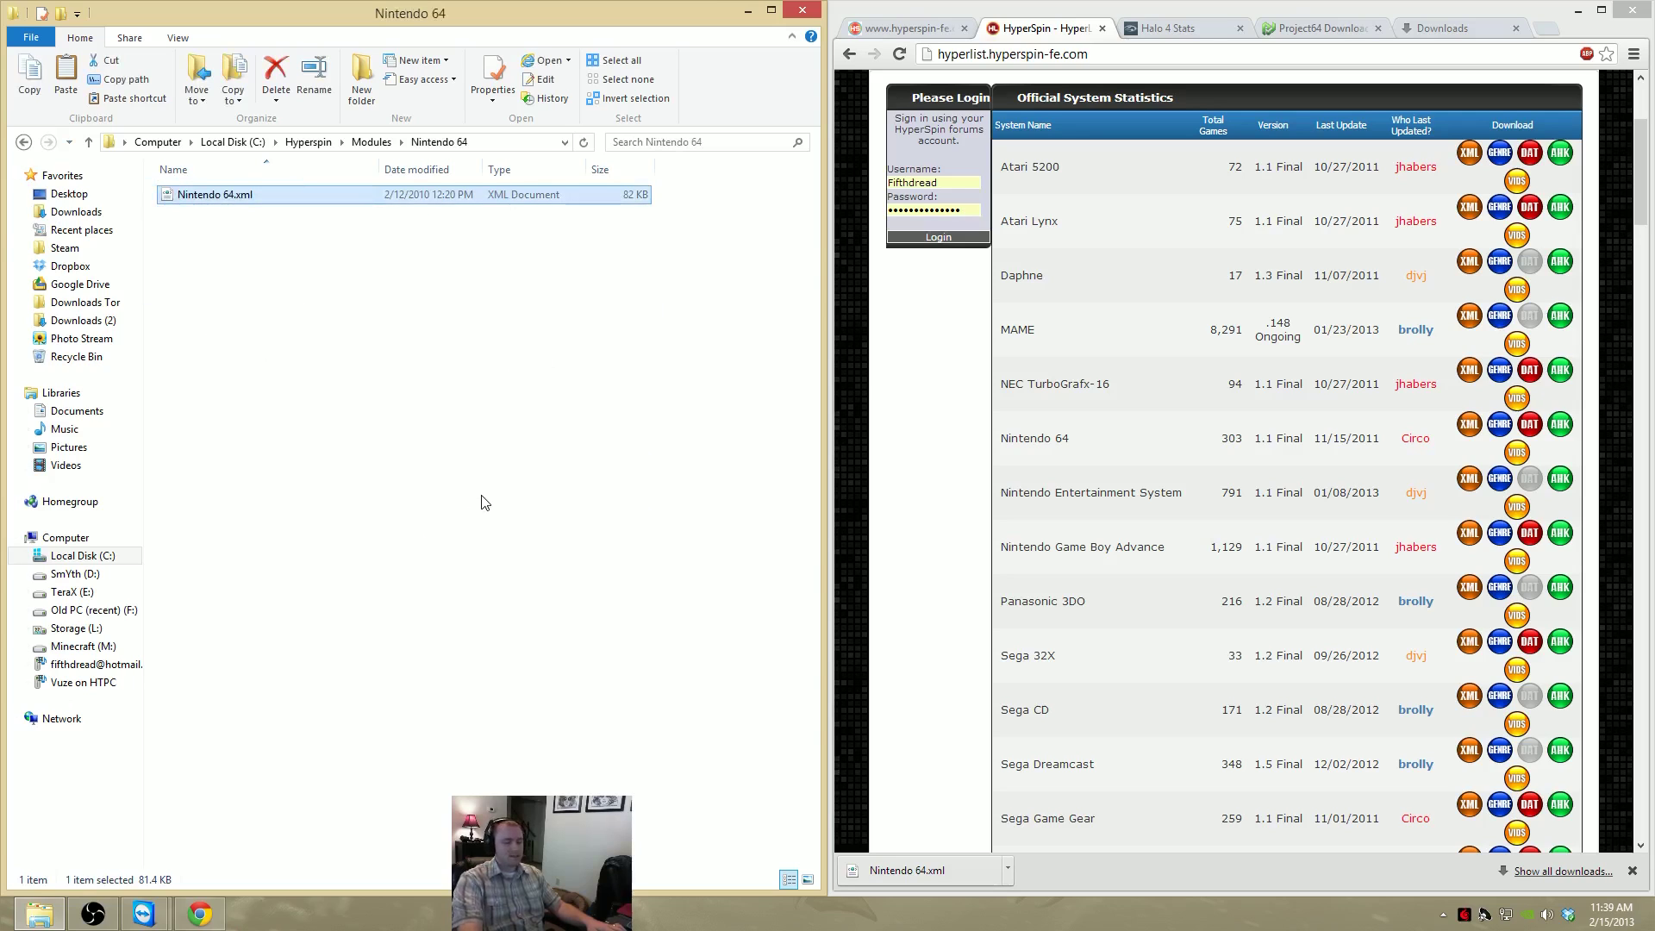
pyautogui.hotkey('shift', 'Delete')
pyautogui.press('Return')
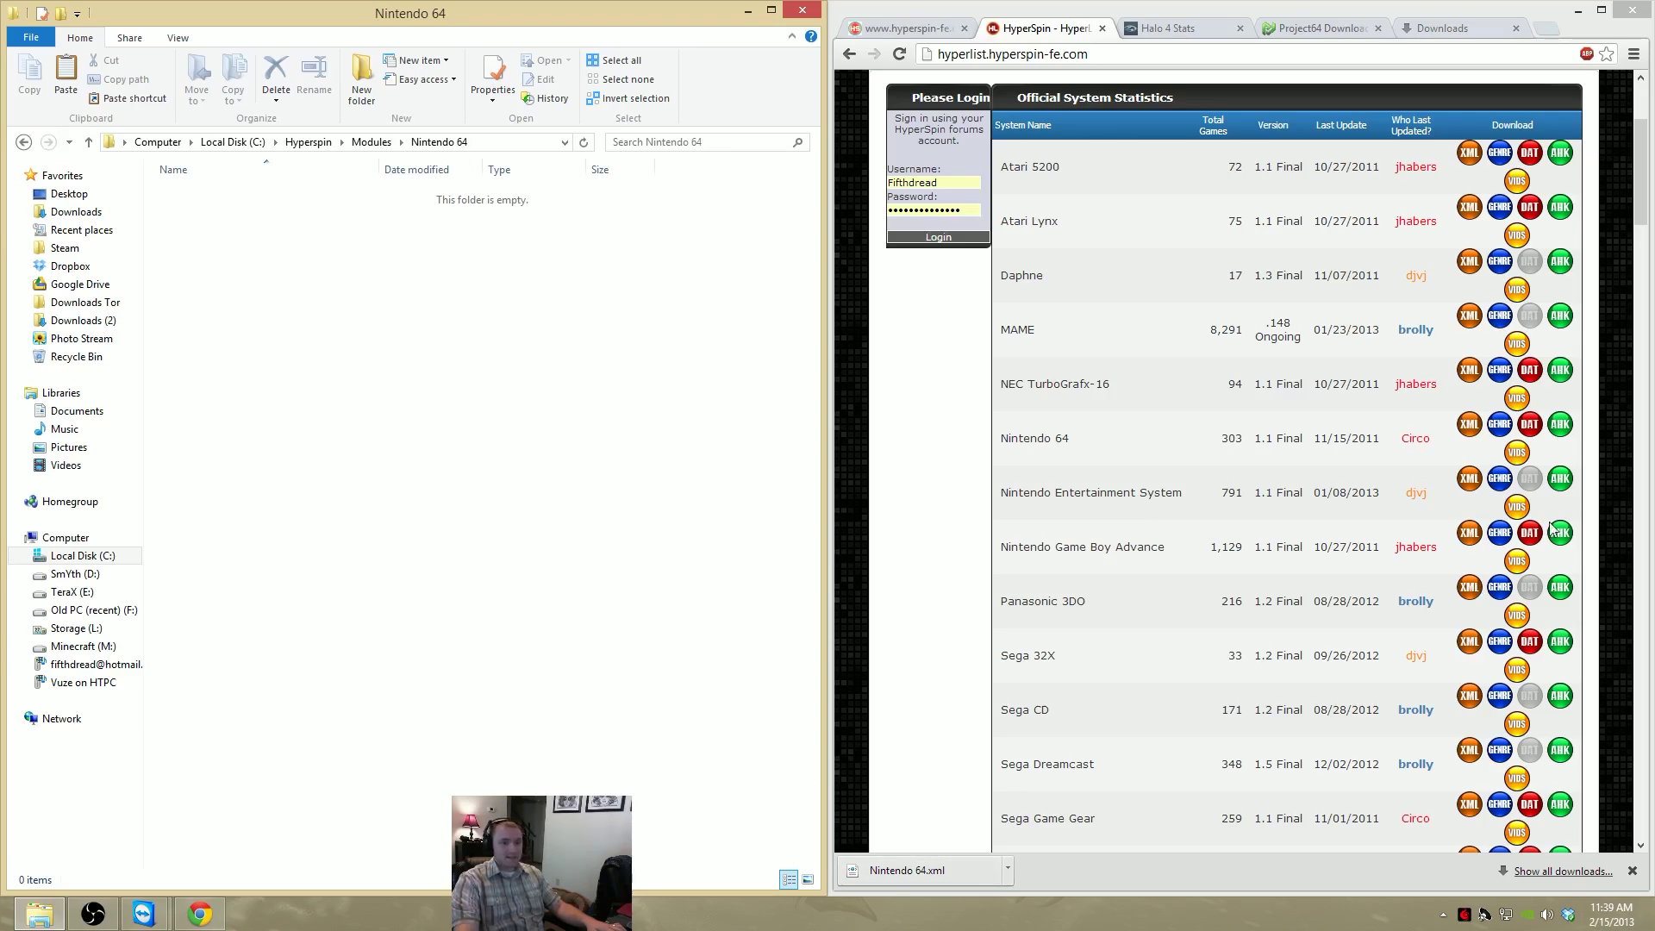
# Open the list of AHK modules for the Nintendo 64 system on the HyperList site
pyautogui.scroll(3, 893, 506)
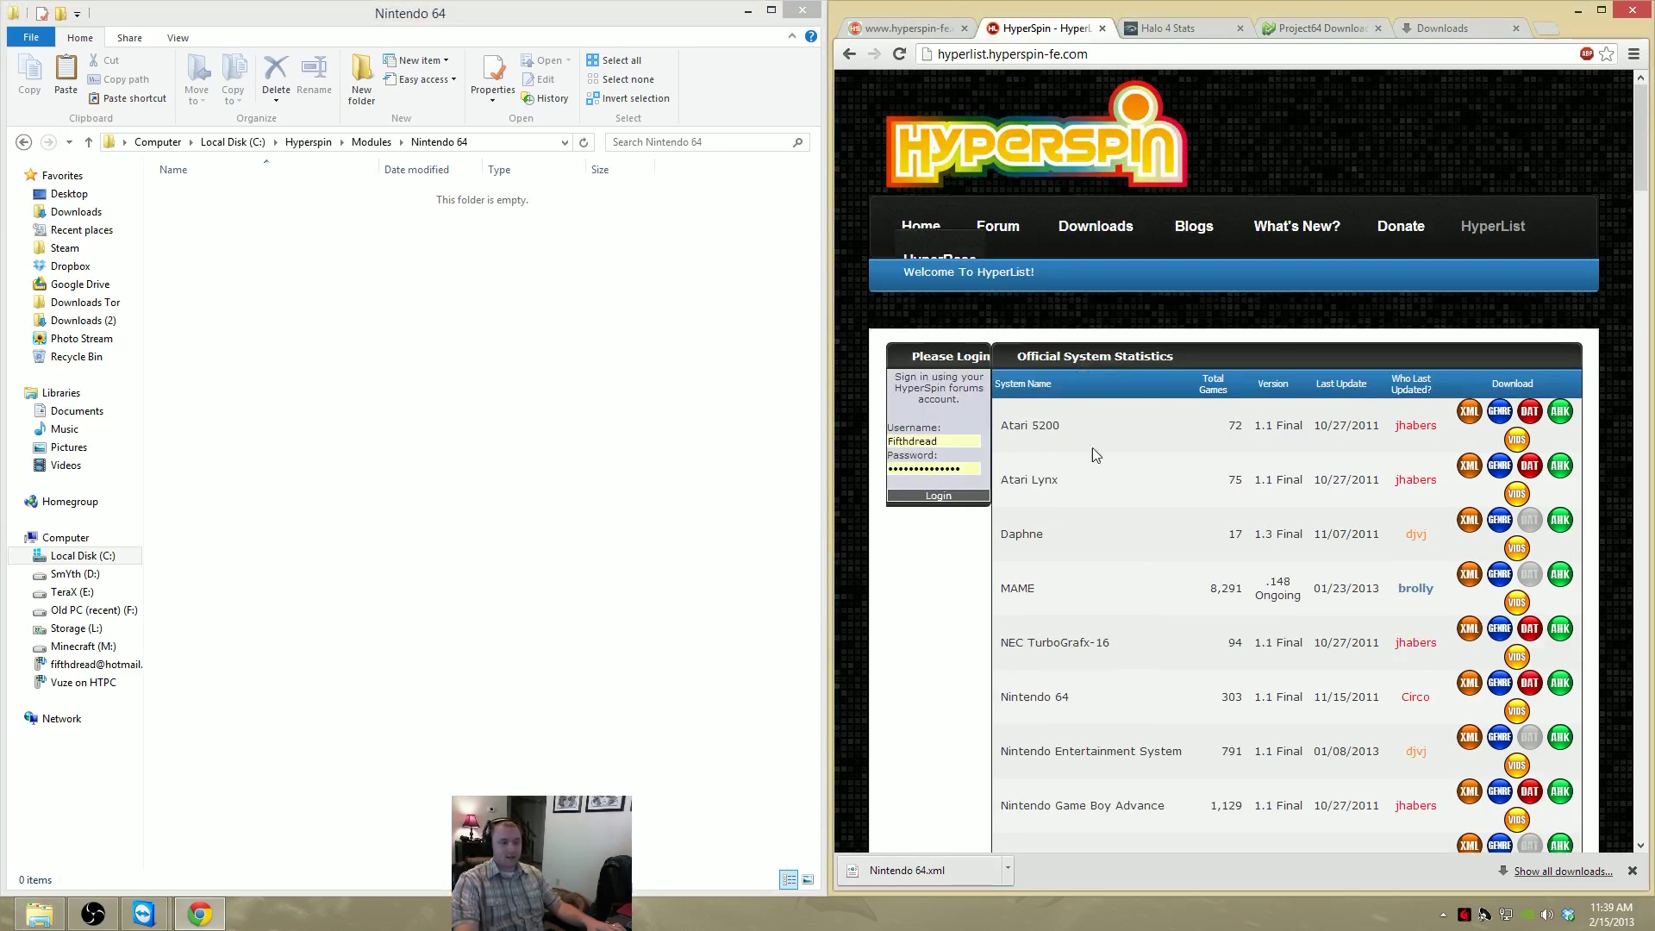
pyautogui.scroll(-4, 1270, 479)
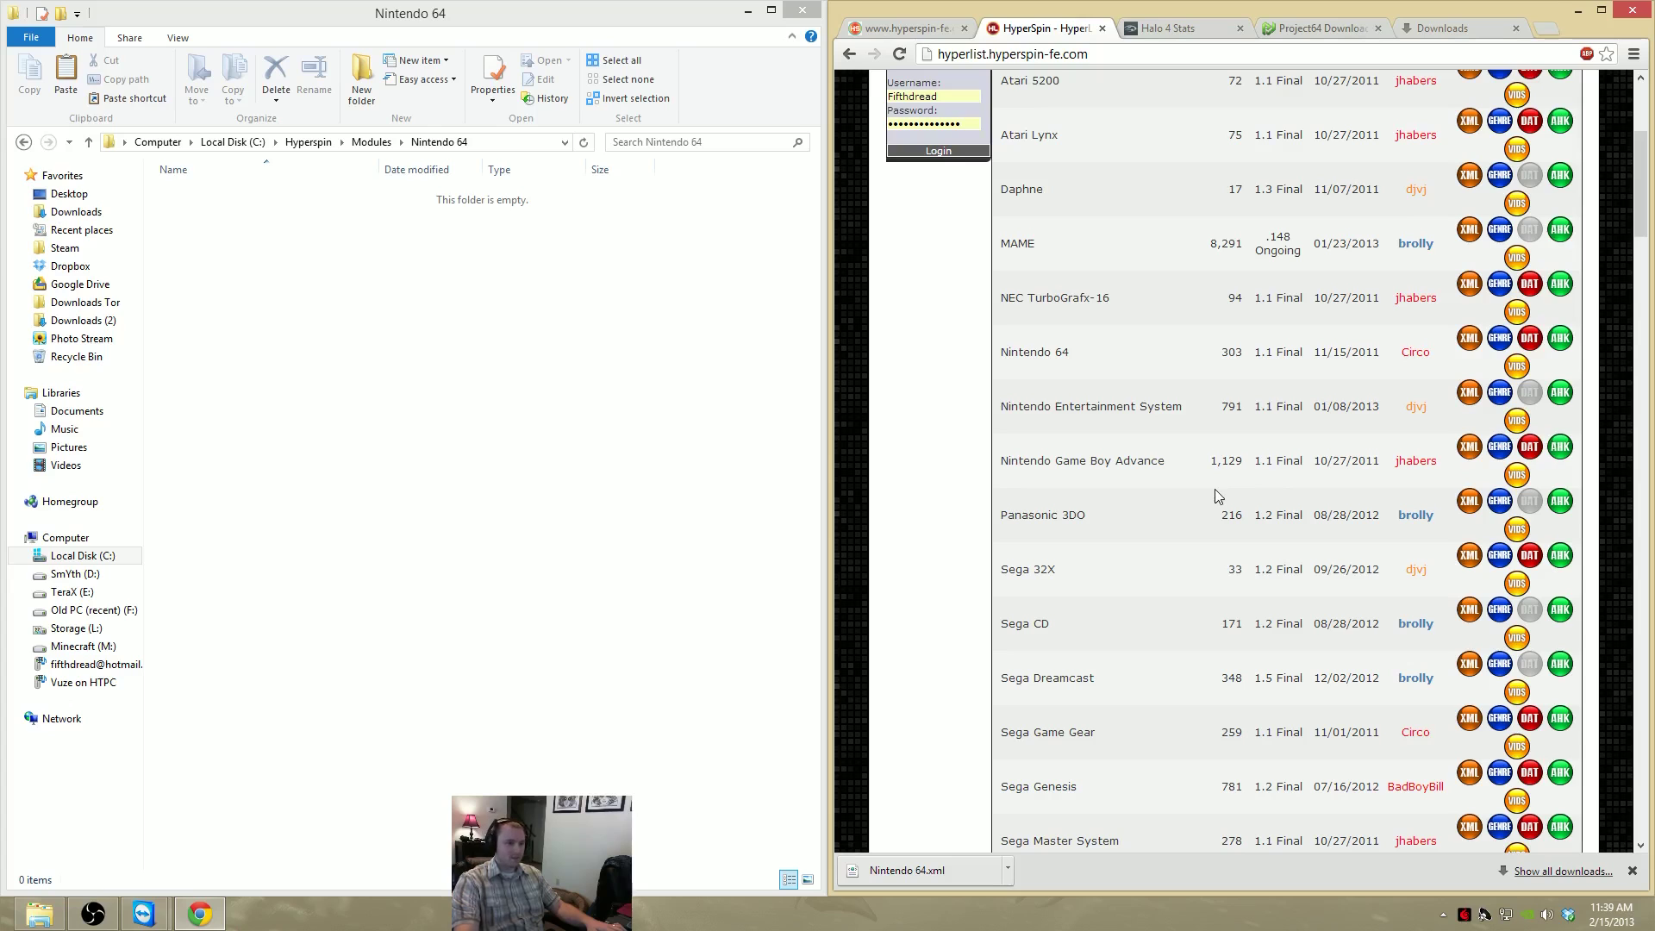
pyautogui.scroll(2, 1215, 495)
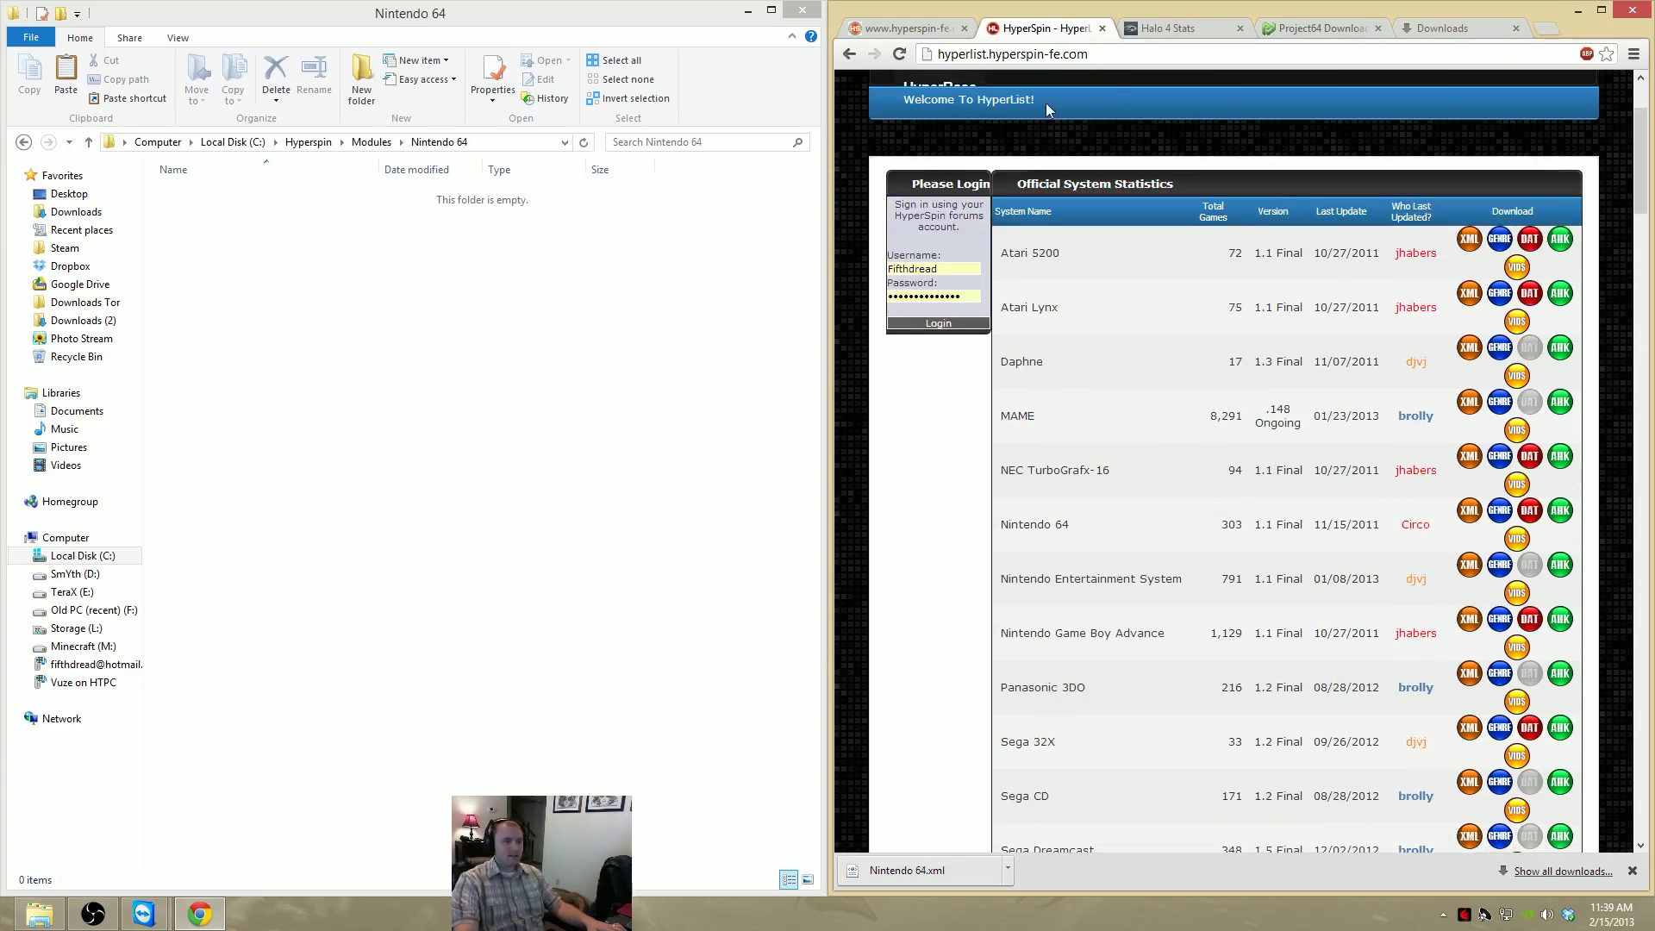
pyautogui.scroll(2, 1051, 101)
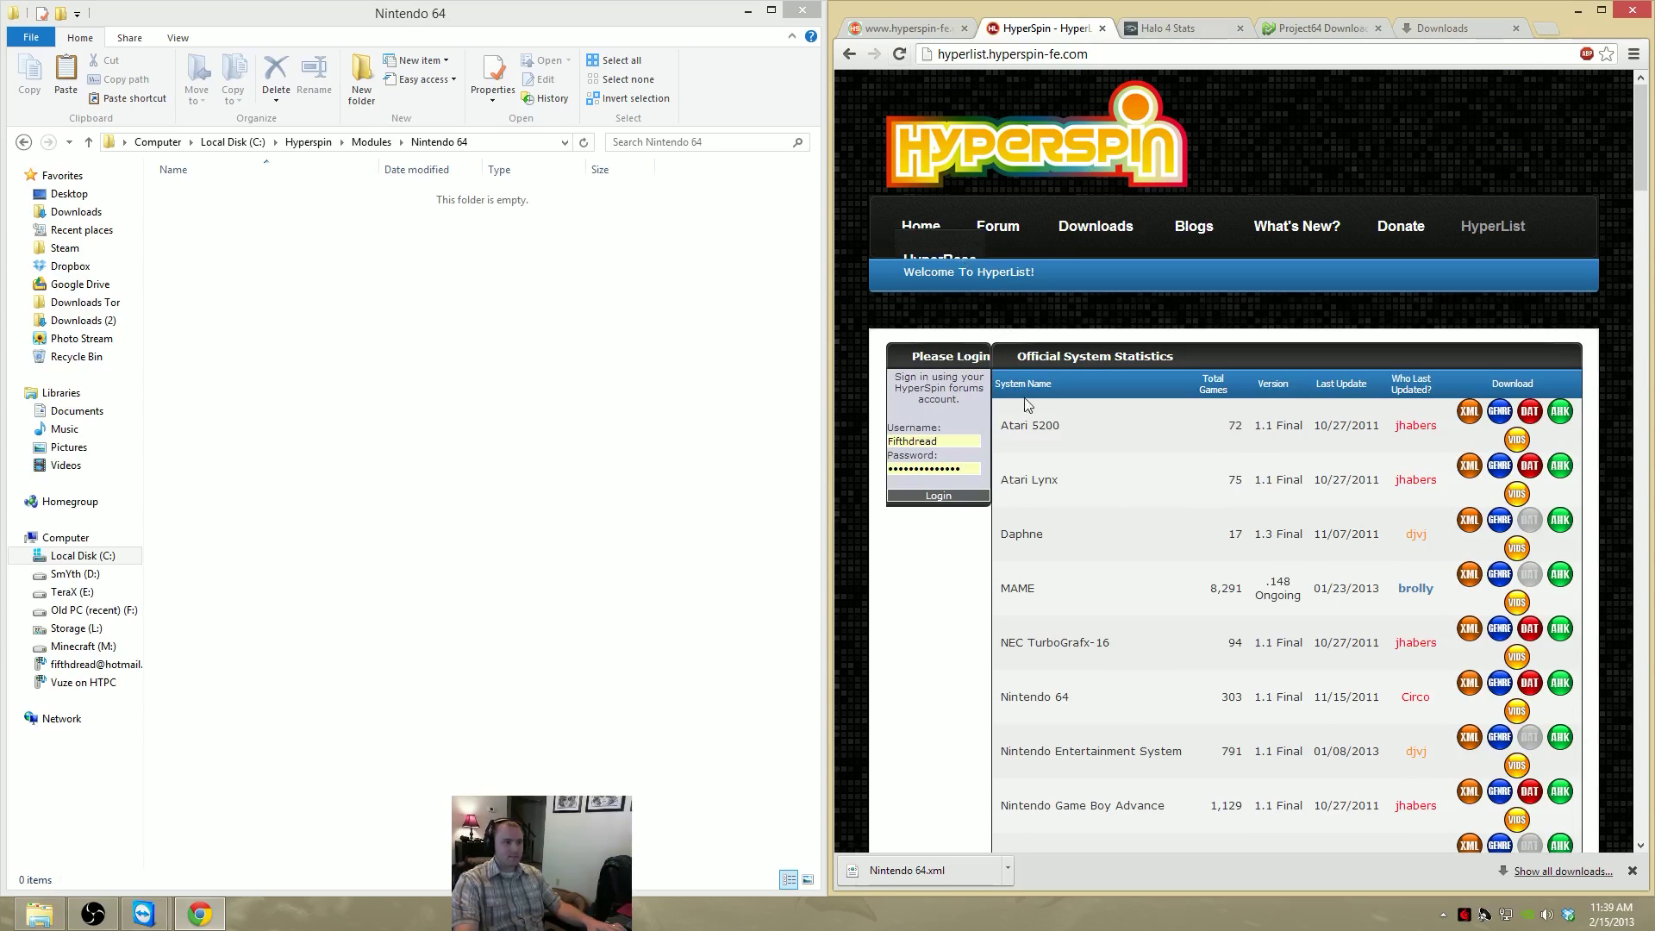
pyautogui.scroll(-3, 1149, 509)
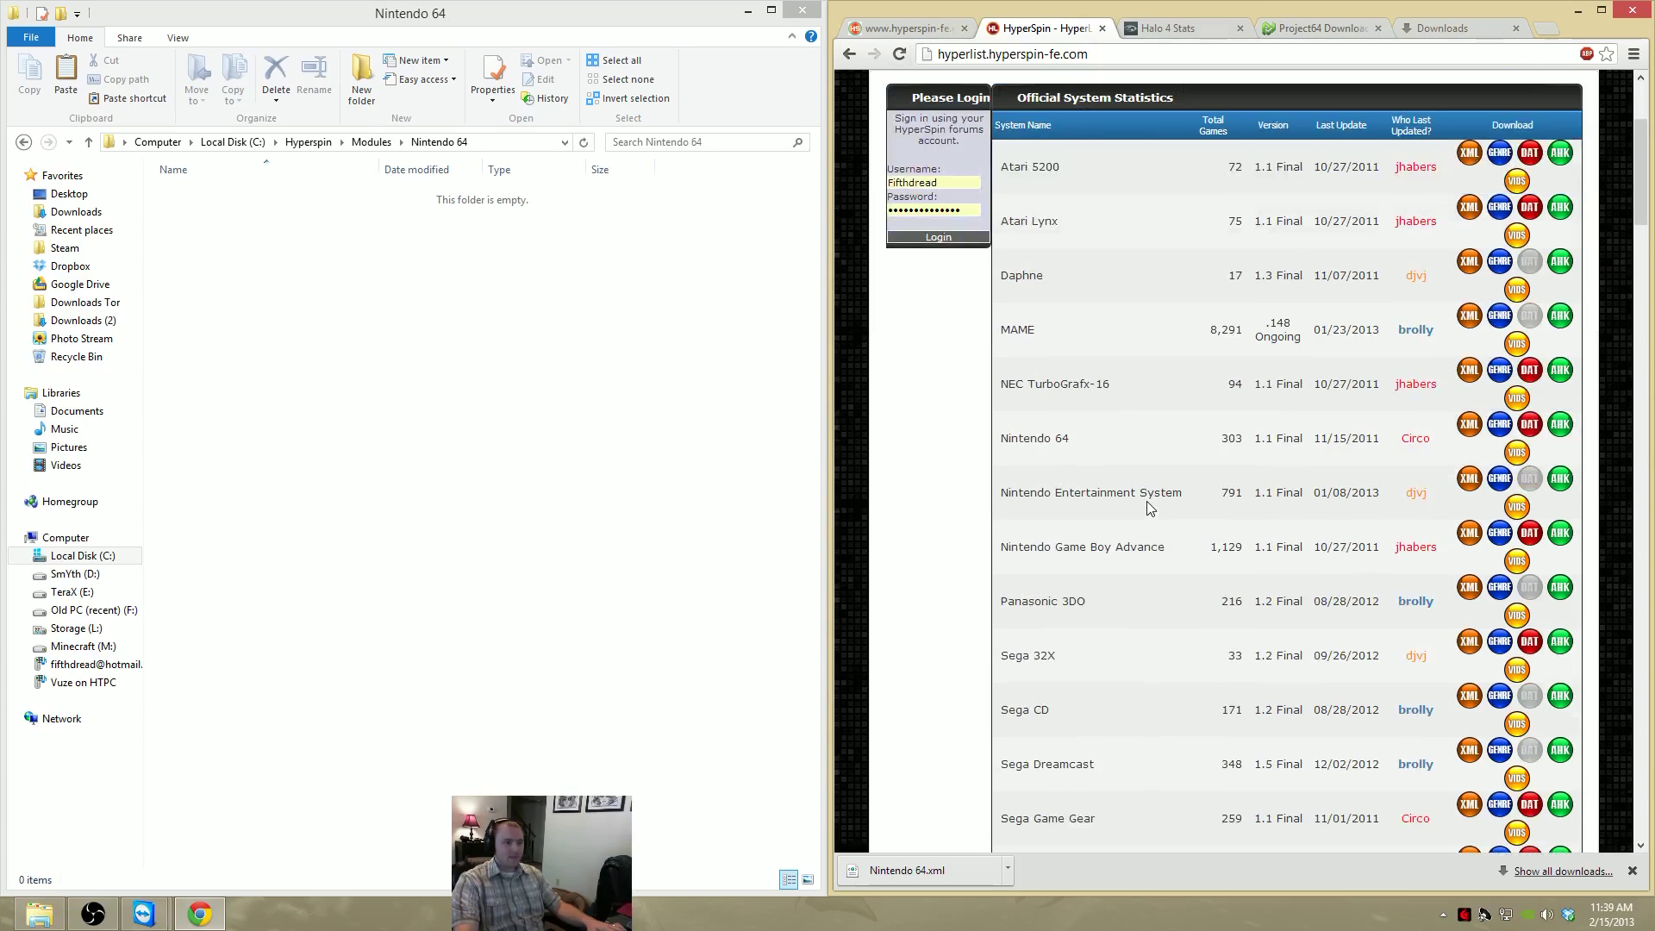
pyautogui.click(1560, 424)
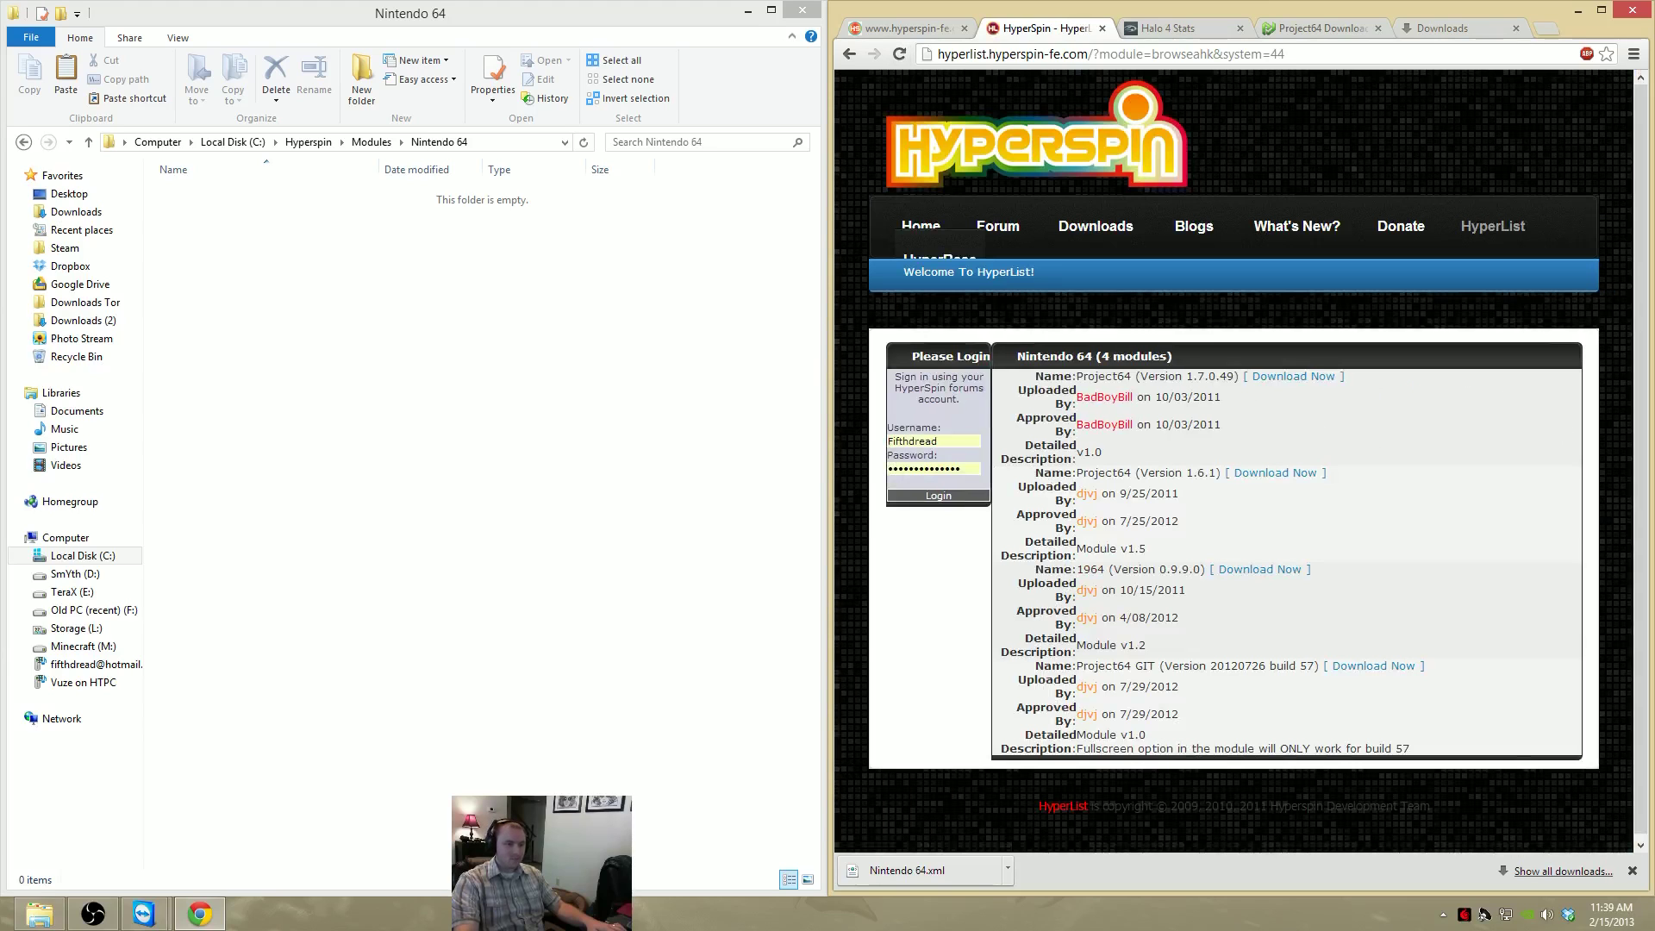
# Download the Project64 (Version 1.6.1) module from HyperList, checking the browser's download history along the way
pyautogui.moveTo(1078, 473); pyautogui.dragTo(1220, 473)
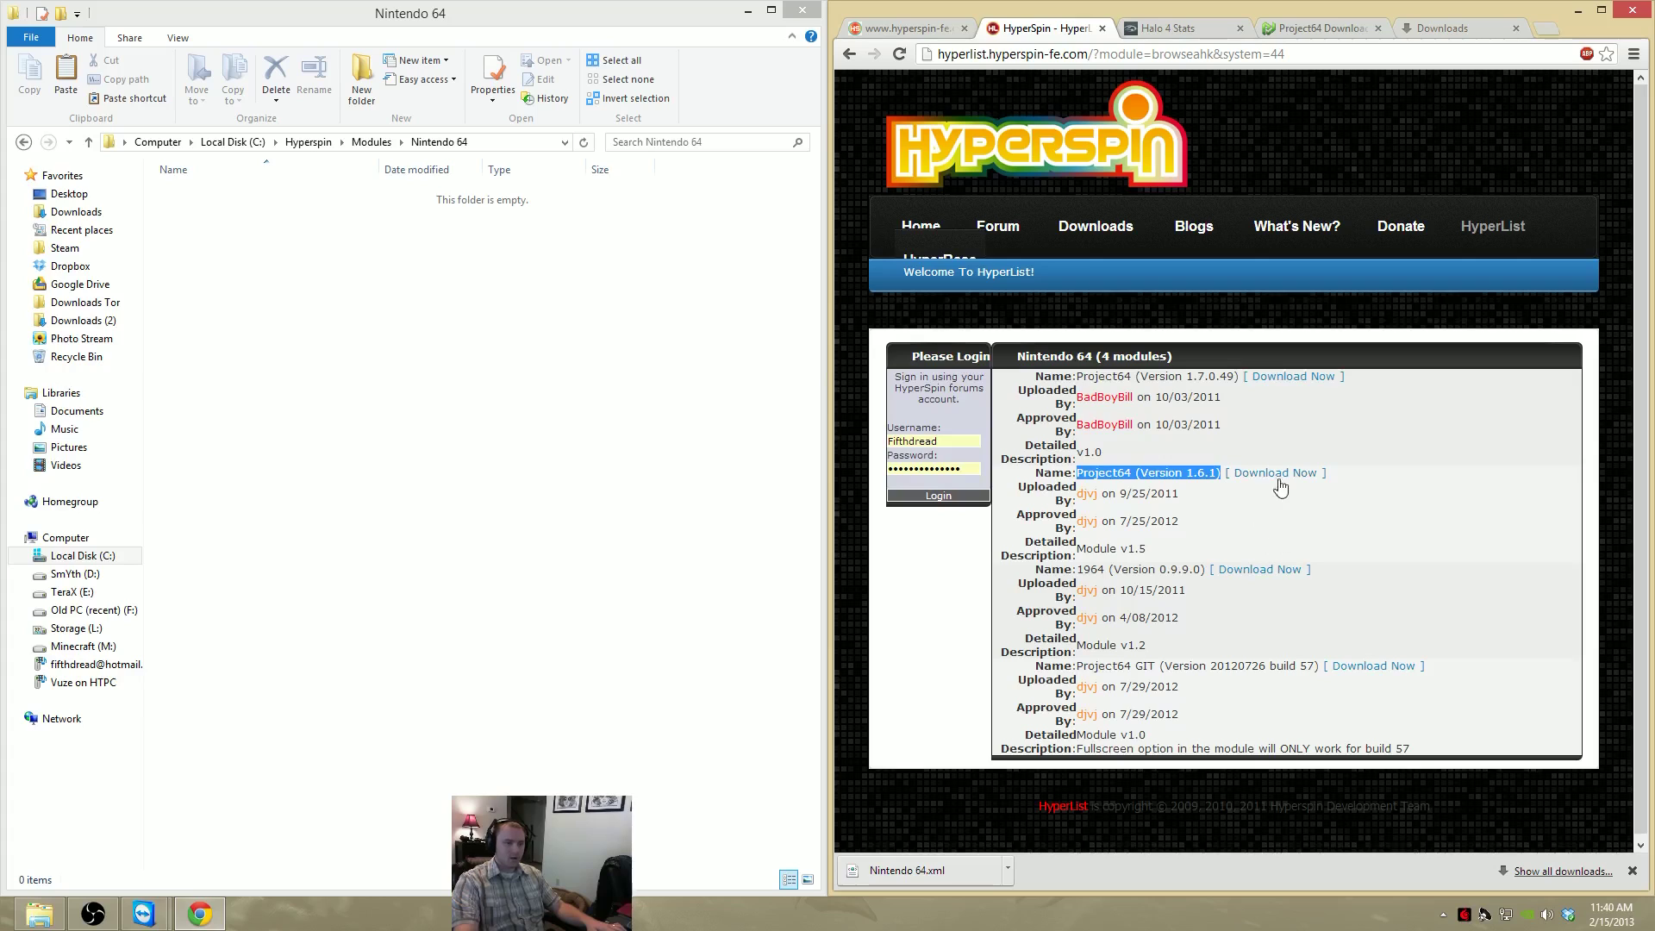
pyautogui.click(1556, 871)
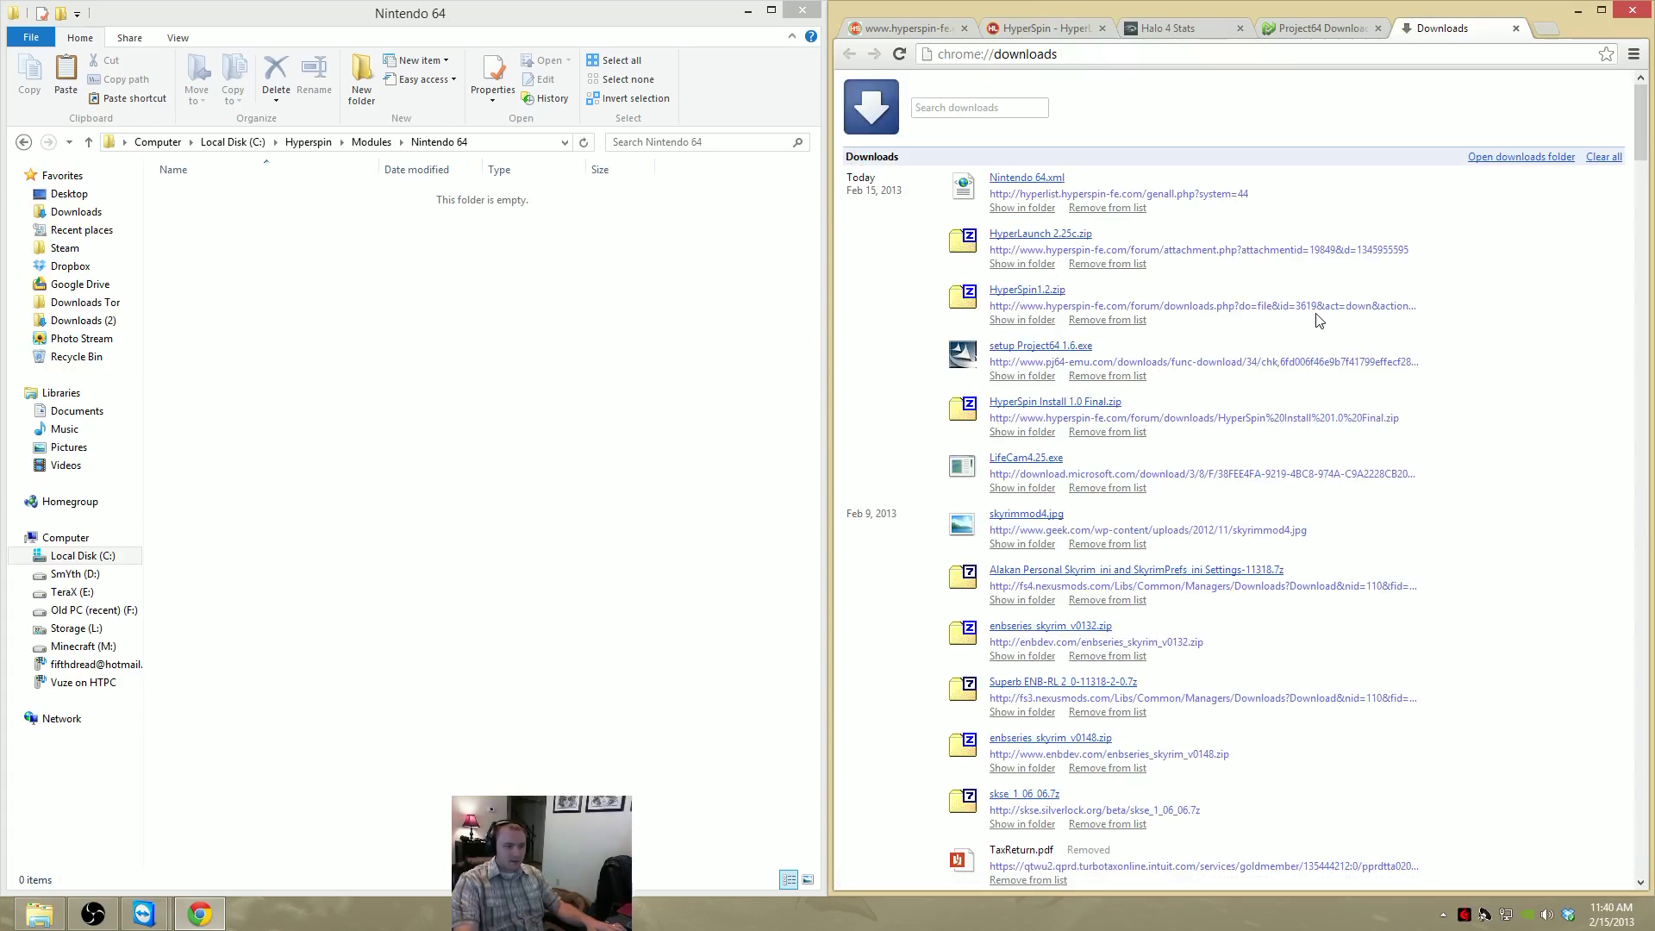
pyautogui.click(1515, 28)
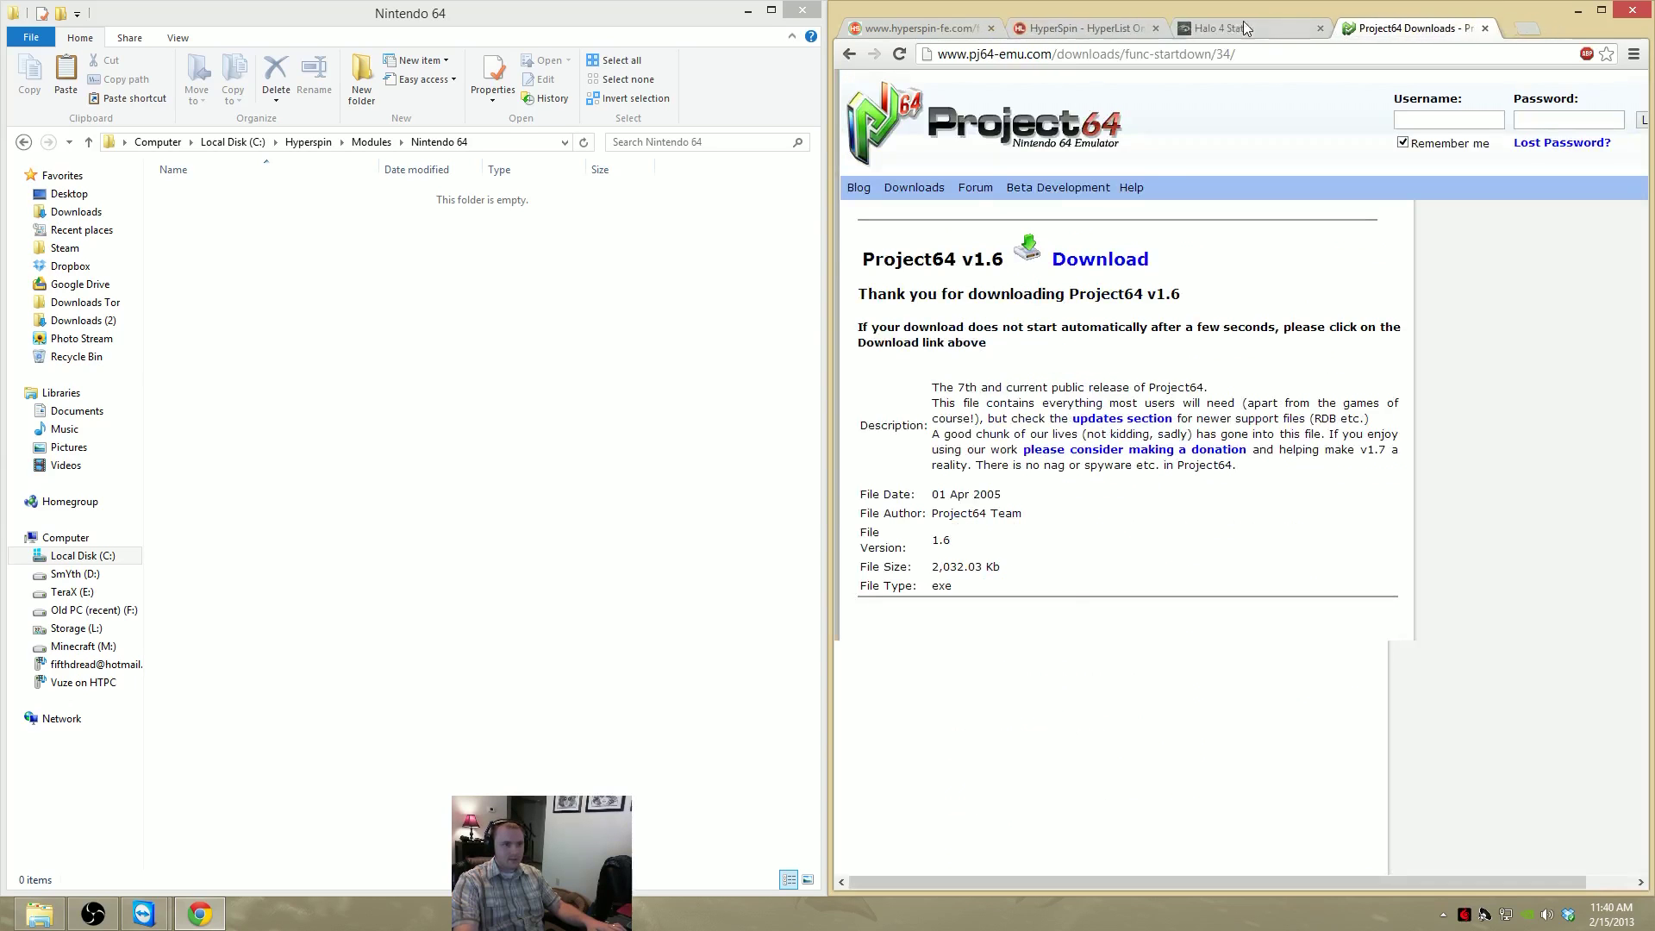
pyautogui.hotkey('ctrl', '2')
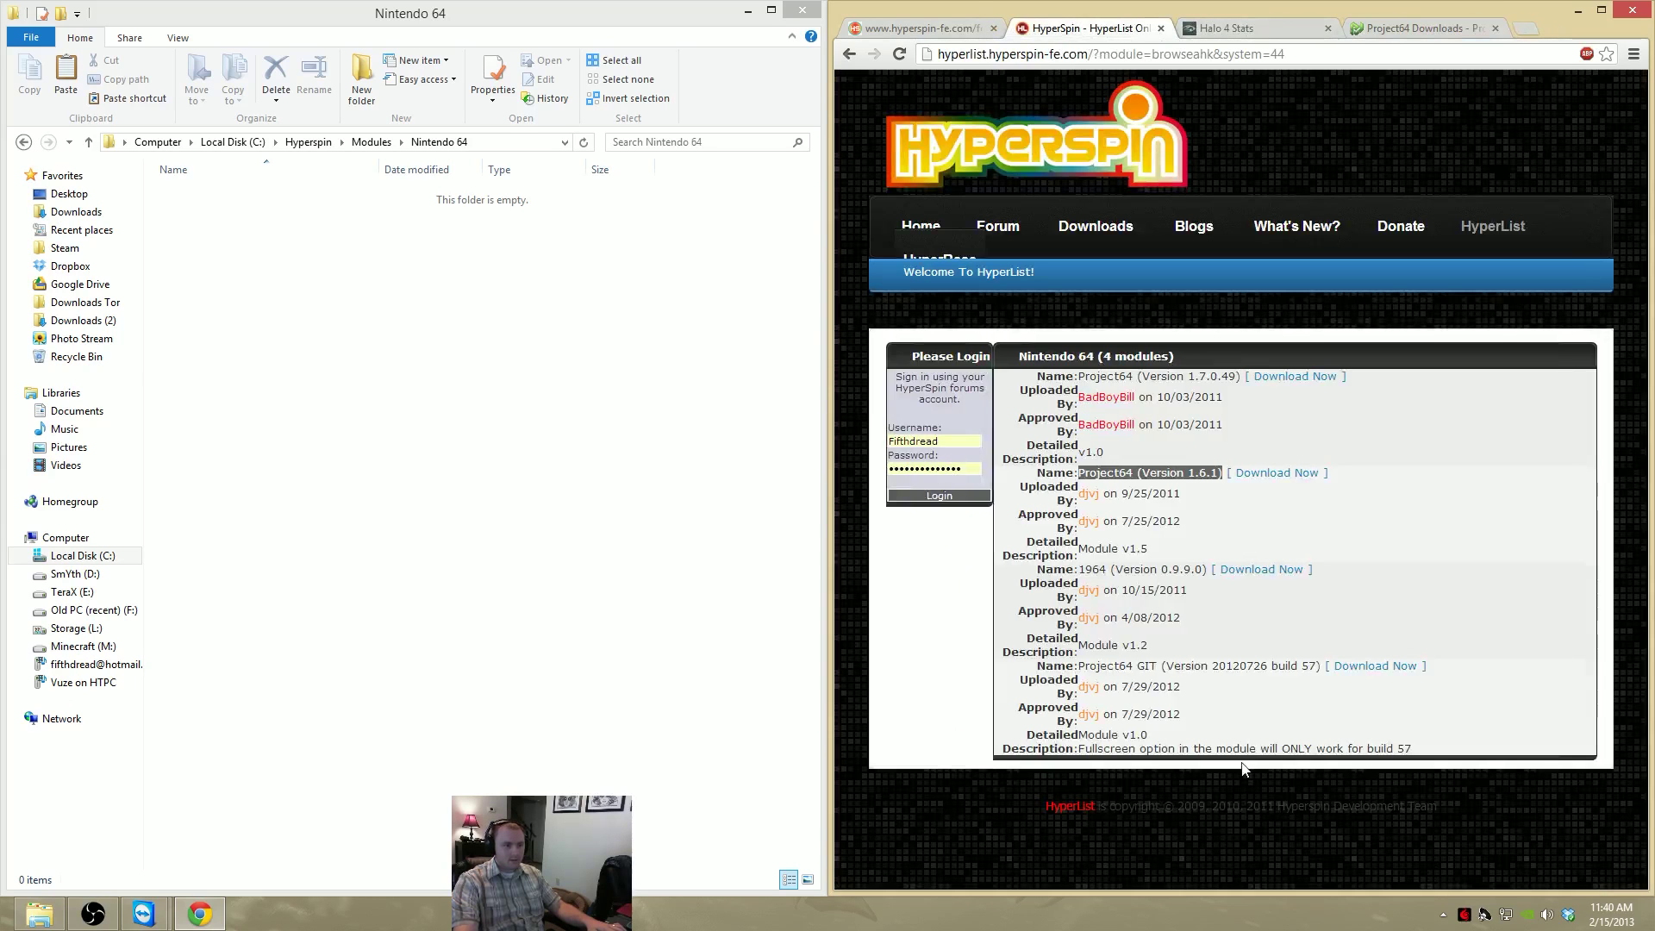
pyautogui.click(1267, 470)
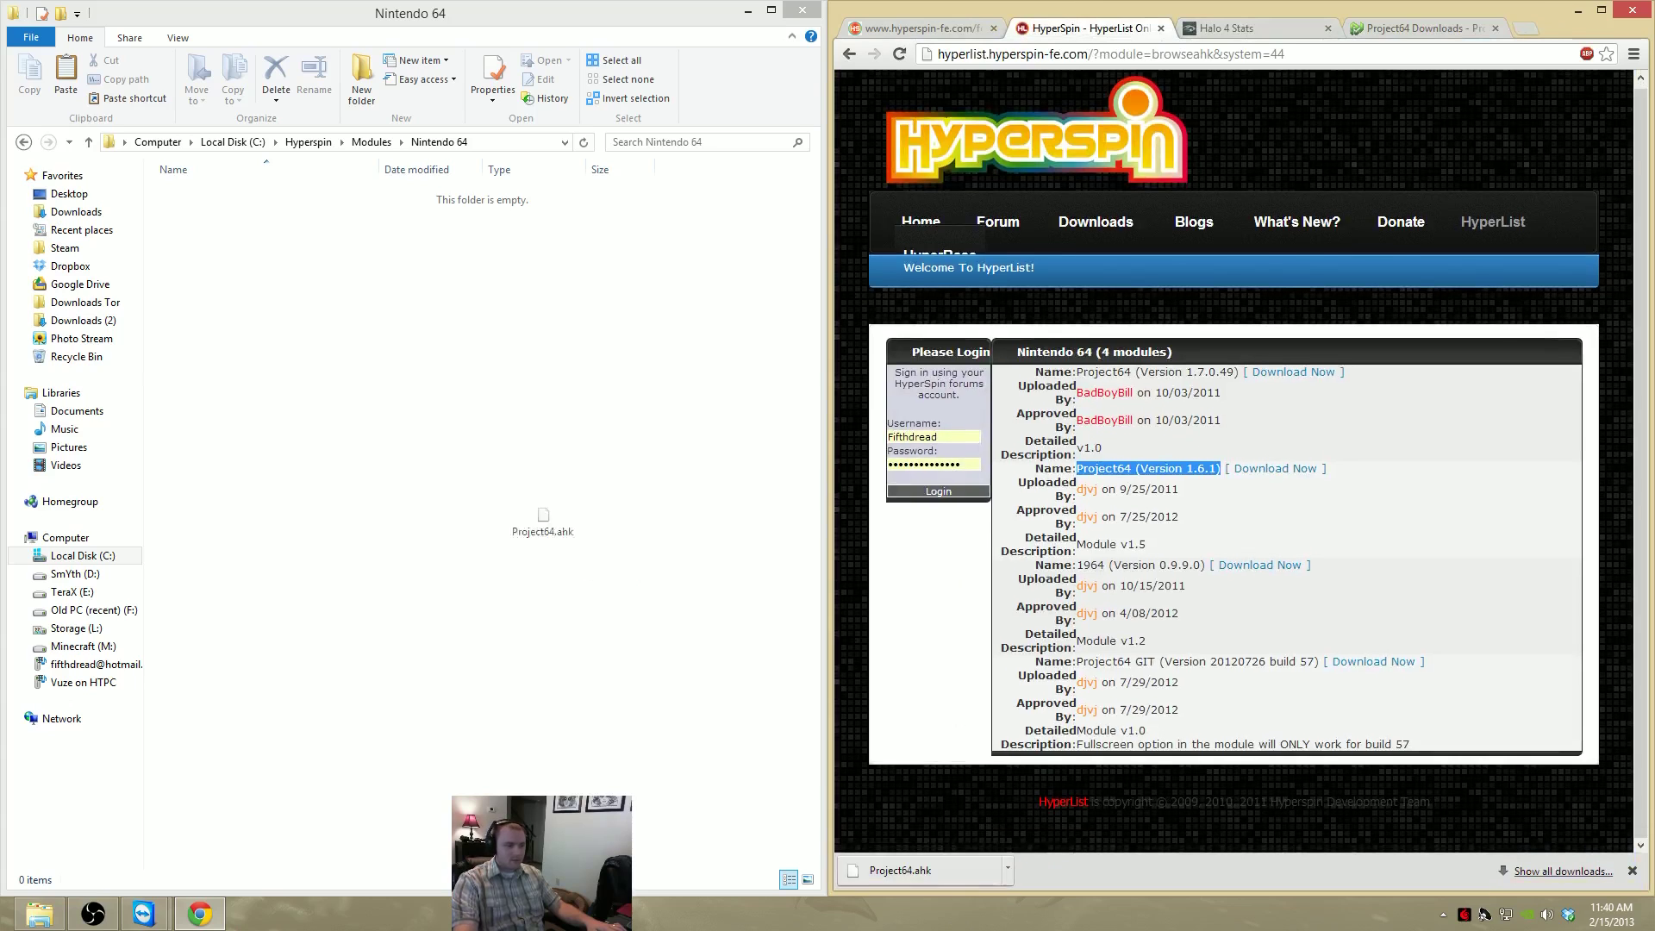
# Copy the downloaded Project64.ahk into the Modules\Nintendo 64 folder, and undo both that copy and the deletion of Nintendo 64.xml
pyautogui.moveTo(543, 517); pyautogui.dragTo(522, 496)
pyautogui.click(384, 405)
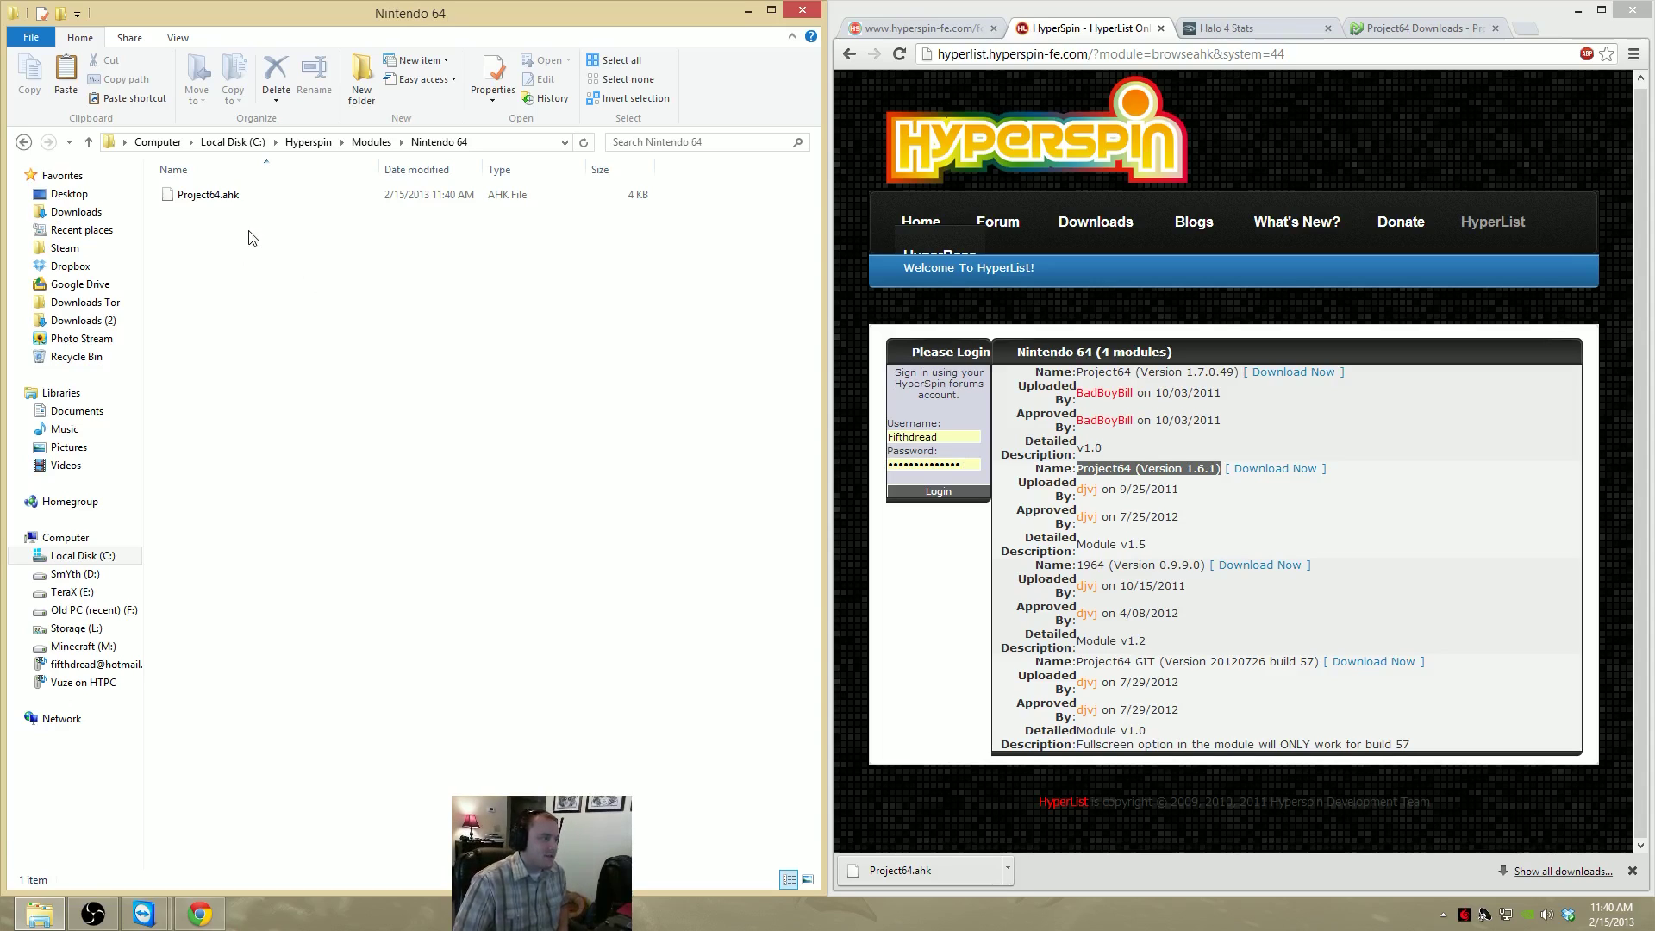
pyautogui.hotkey('ctrl', 'z')
pyautogui.hotkey('ctrl', 'z')
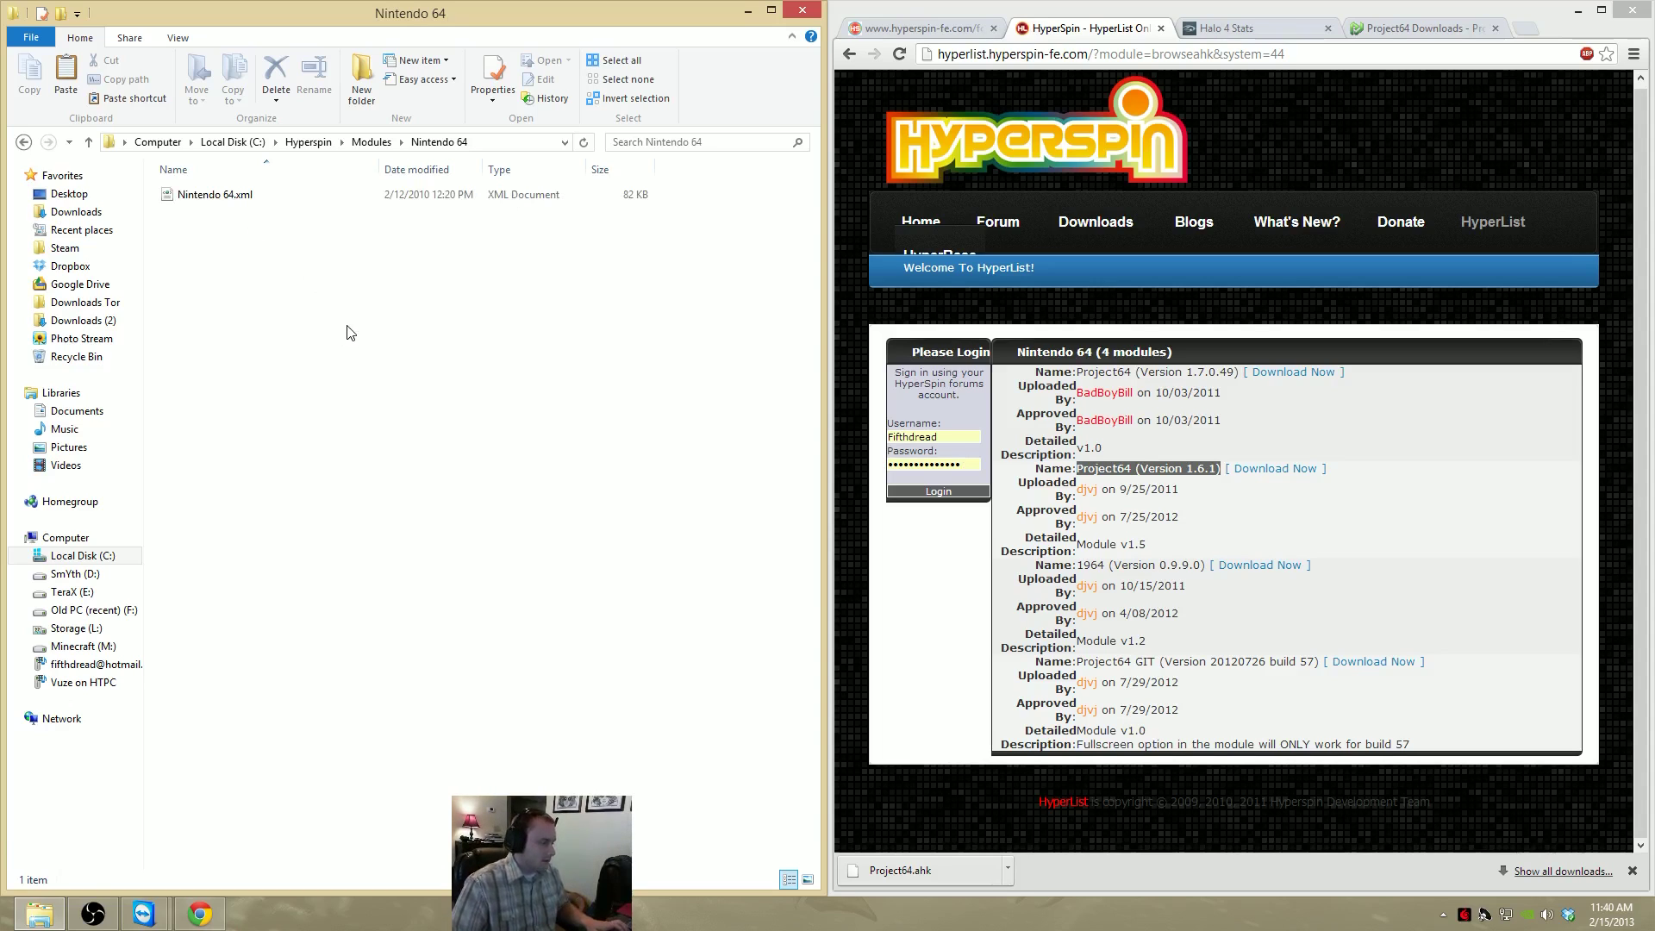
pyautogui.rightClick(291, 312)
pyautogui.click(401, 417)
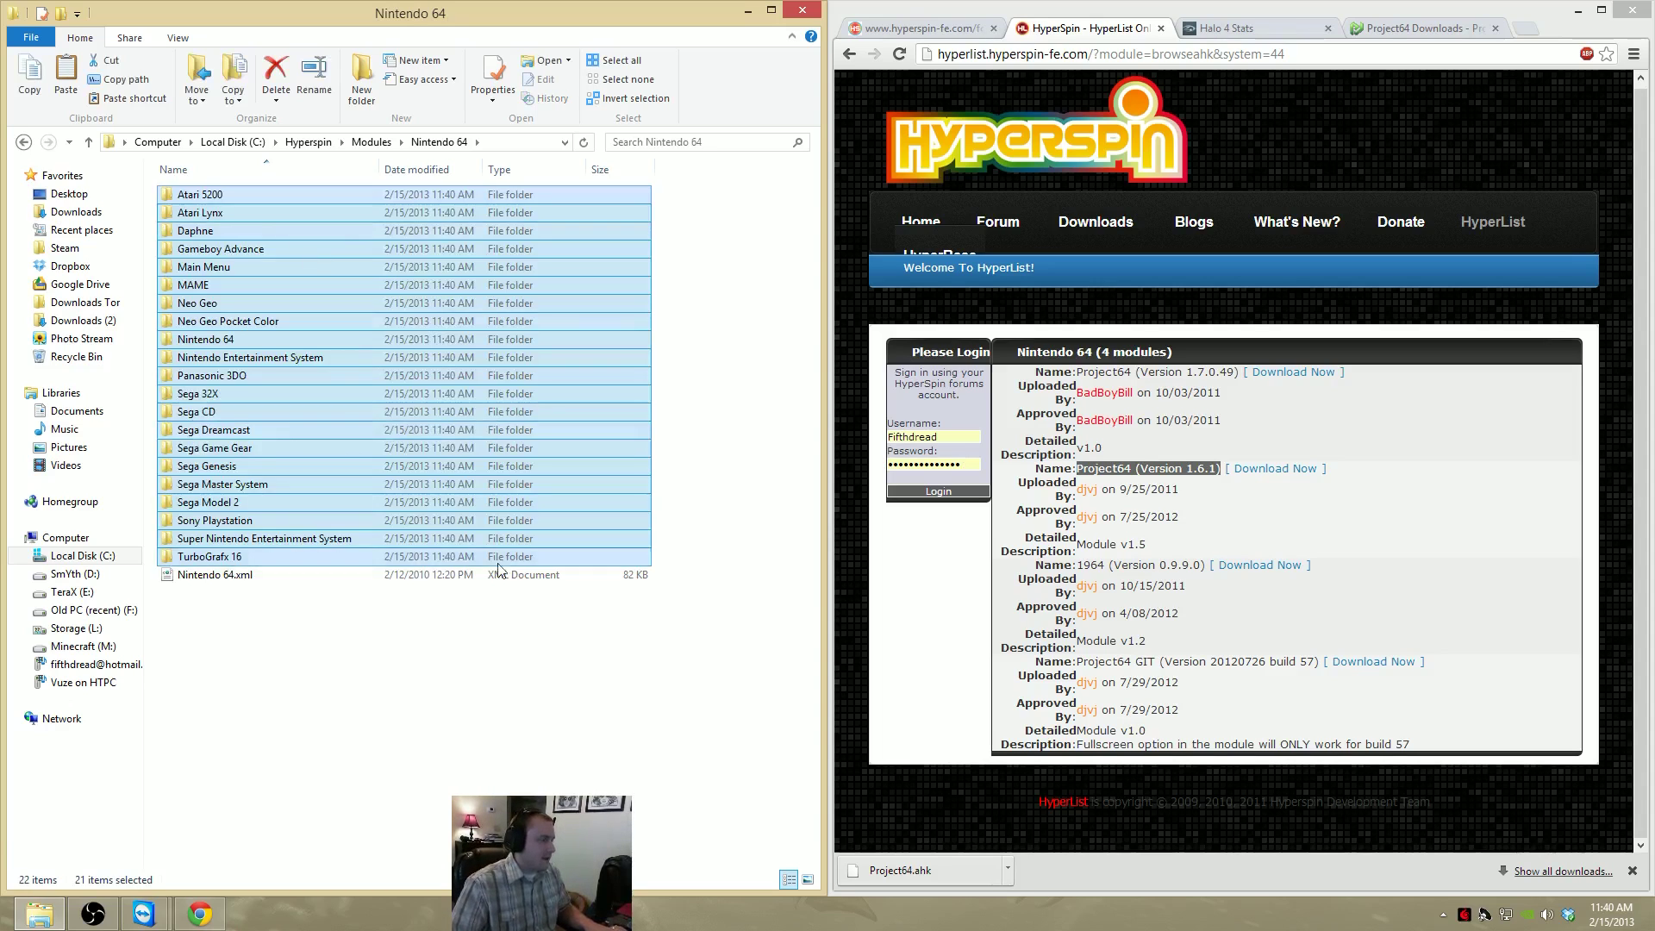
pyautogui.hotkey('ctrl', 'z')
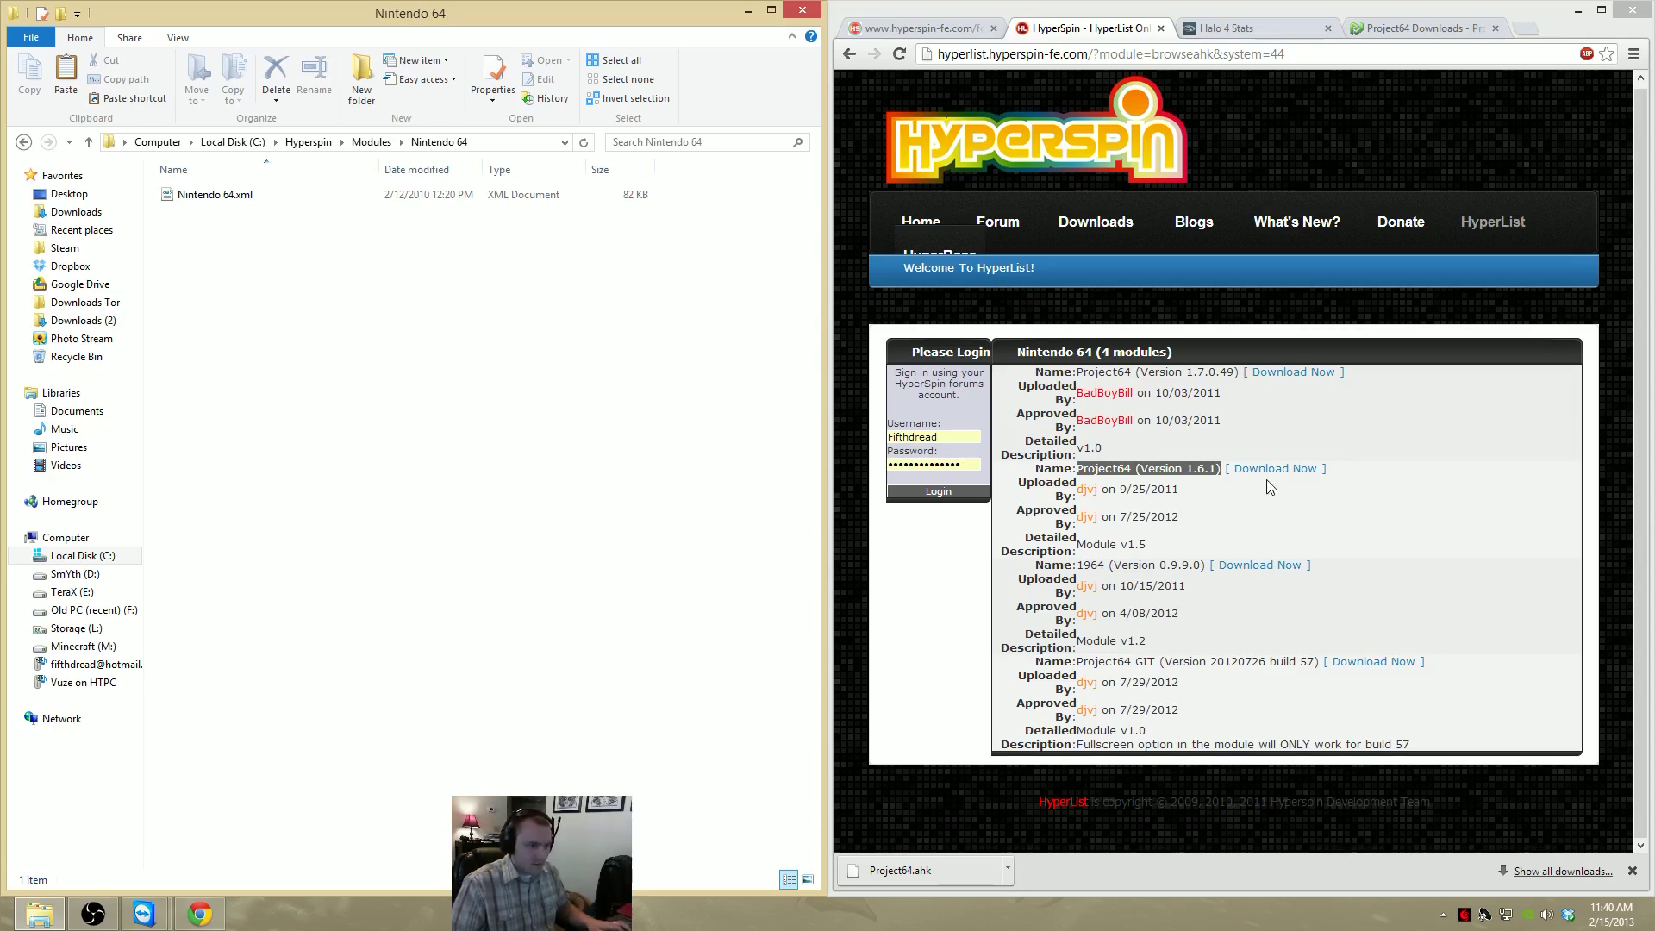
# Copy the downloaded Project64.ahk into the Modules\Nintendo 64 folder and copy the base name of Nintendo 64.xml
pyautogui.moveTo(901, 870); pyautogui.dragTo(347, 491)
pyautogui.click(236, 214)
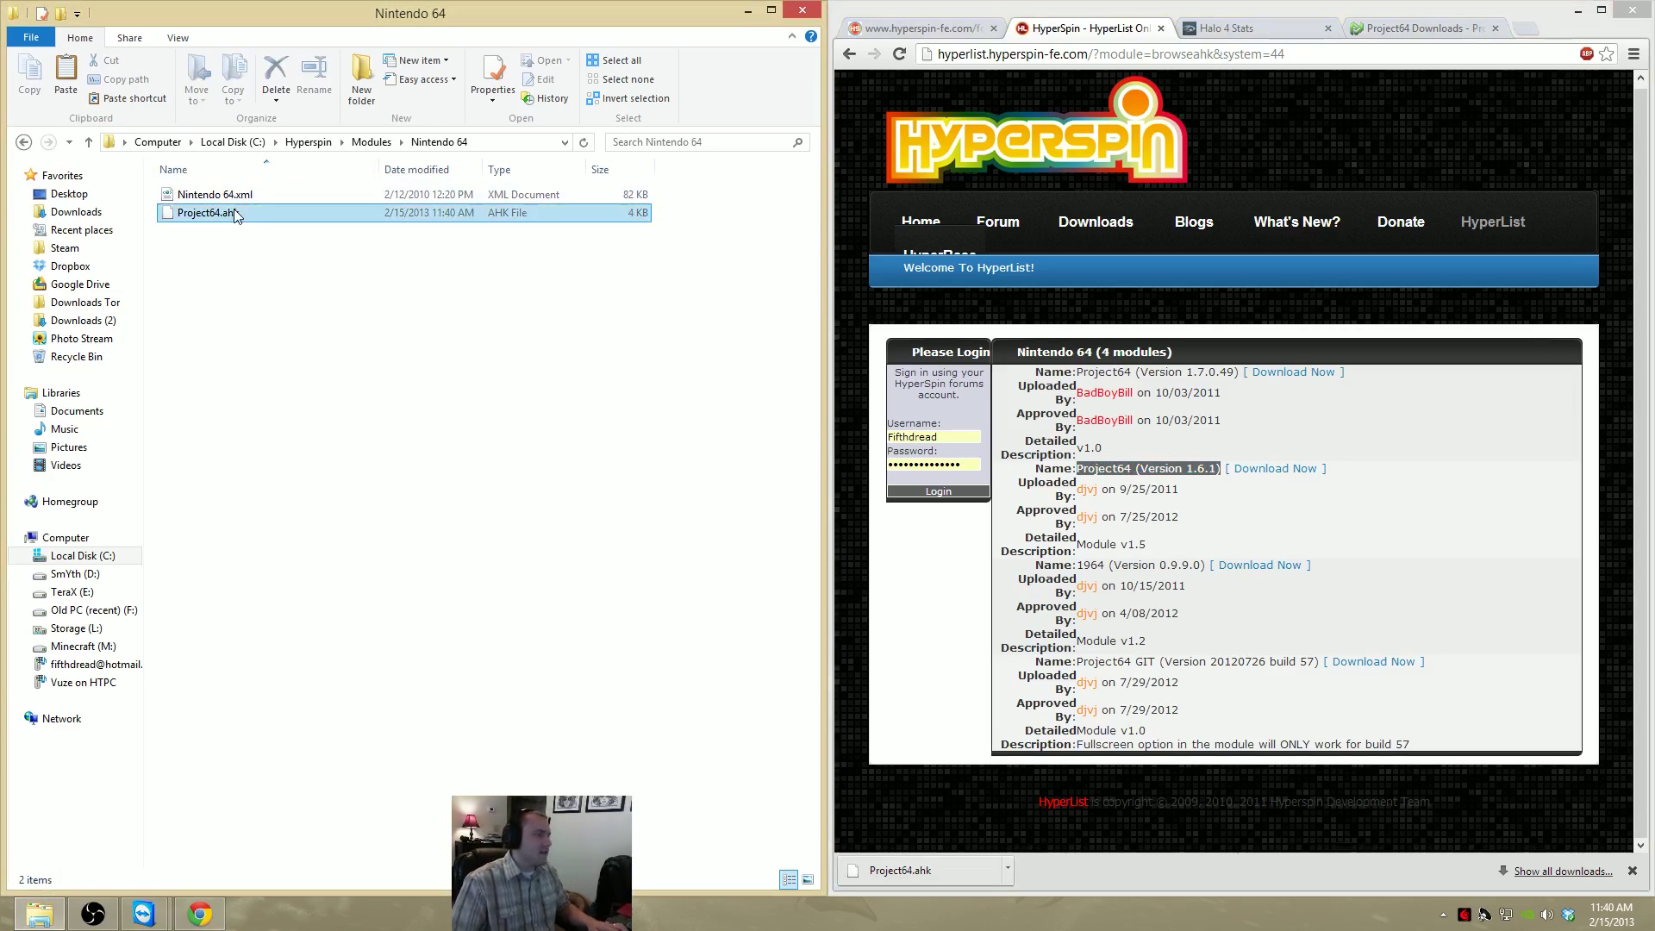
pyautogui.rightClick(247, 201)
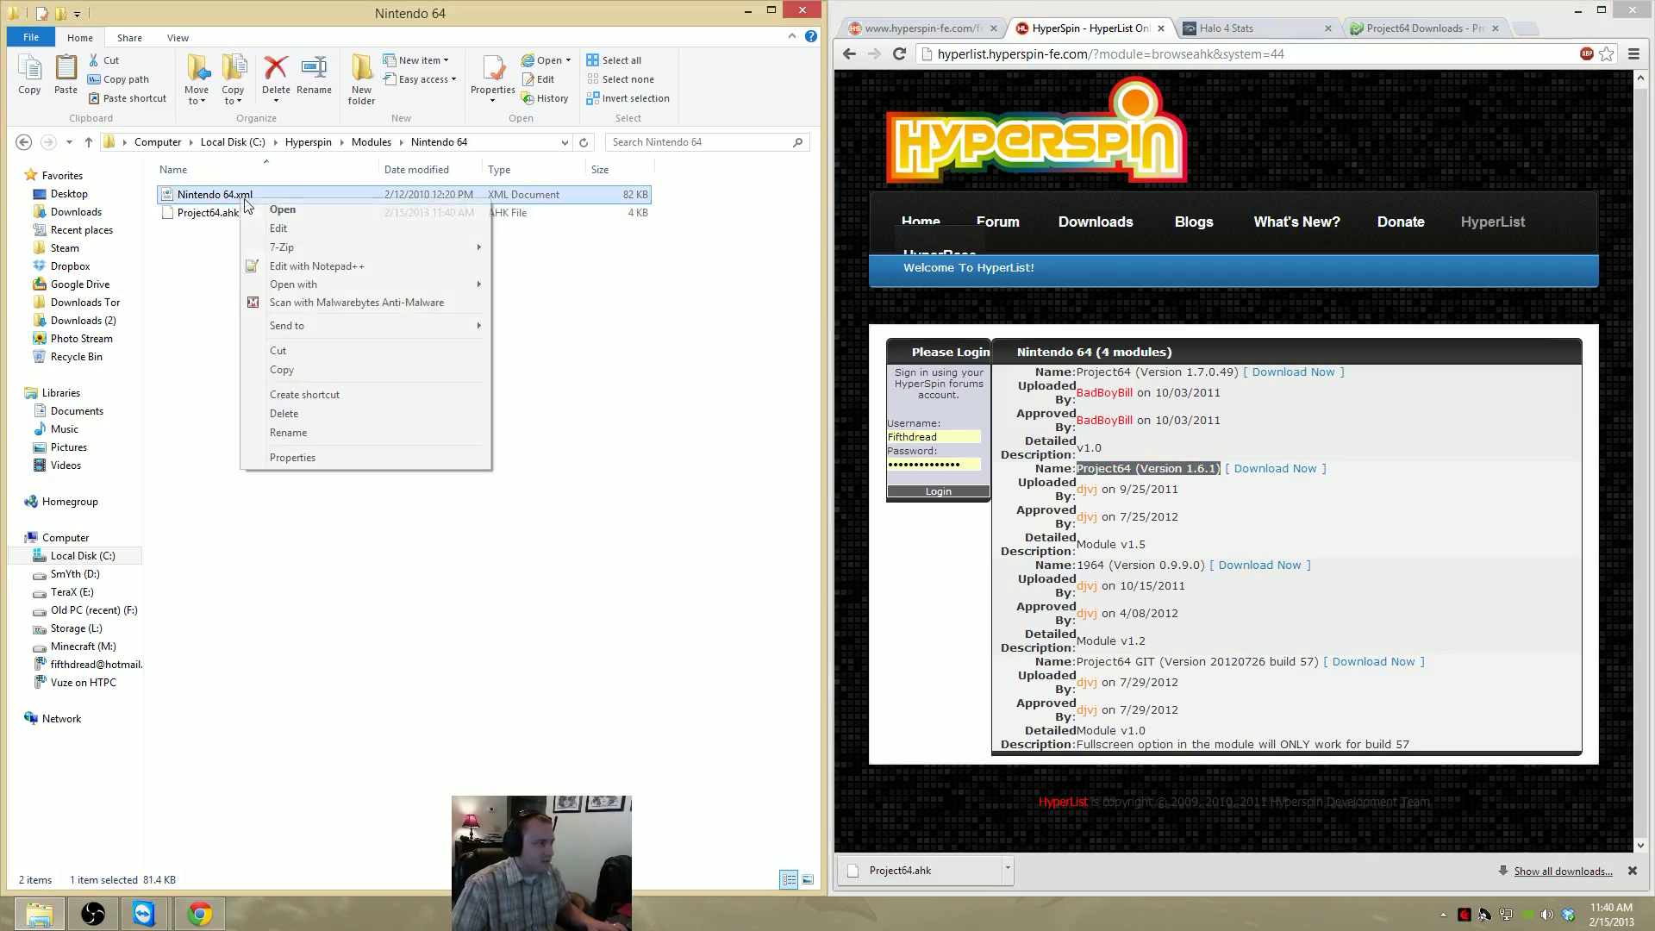
pyautogui.click(288, 432)
pyautogui.hotkey('ctrl', 'c')
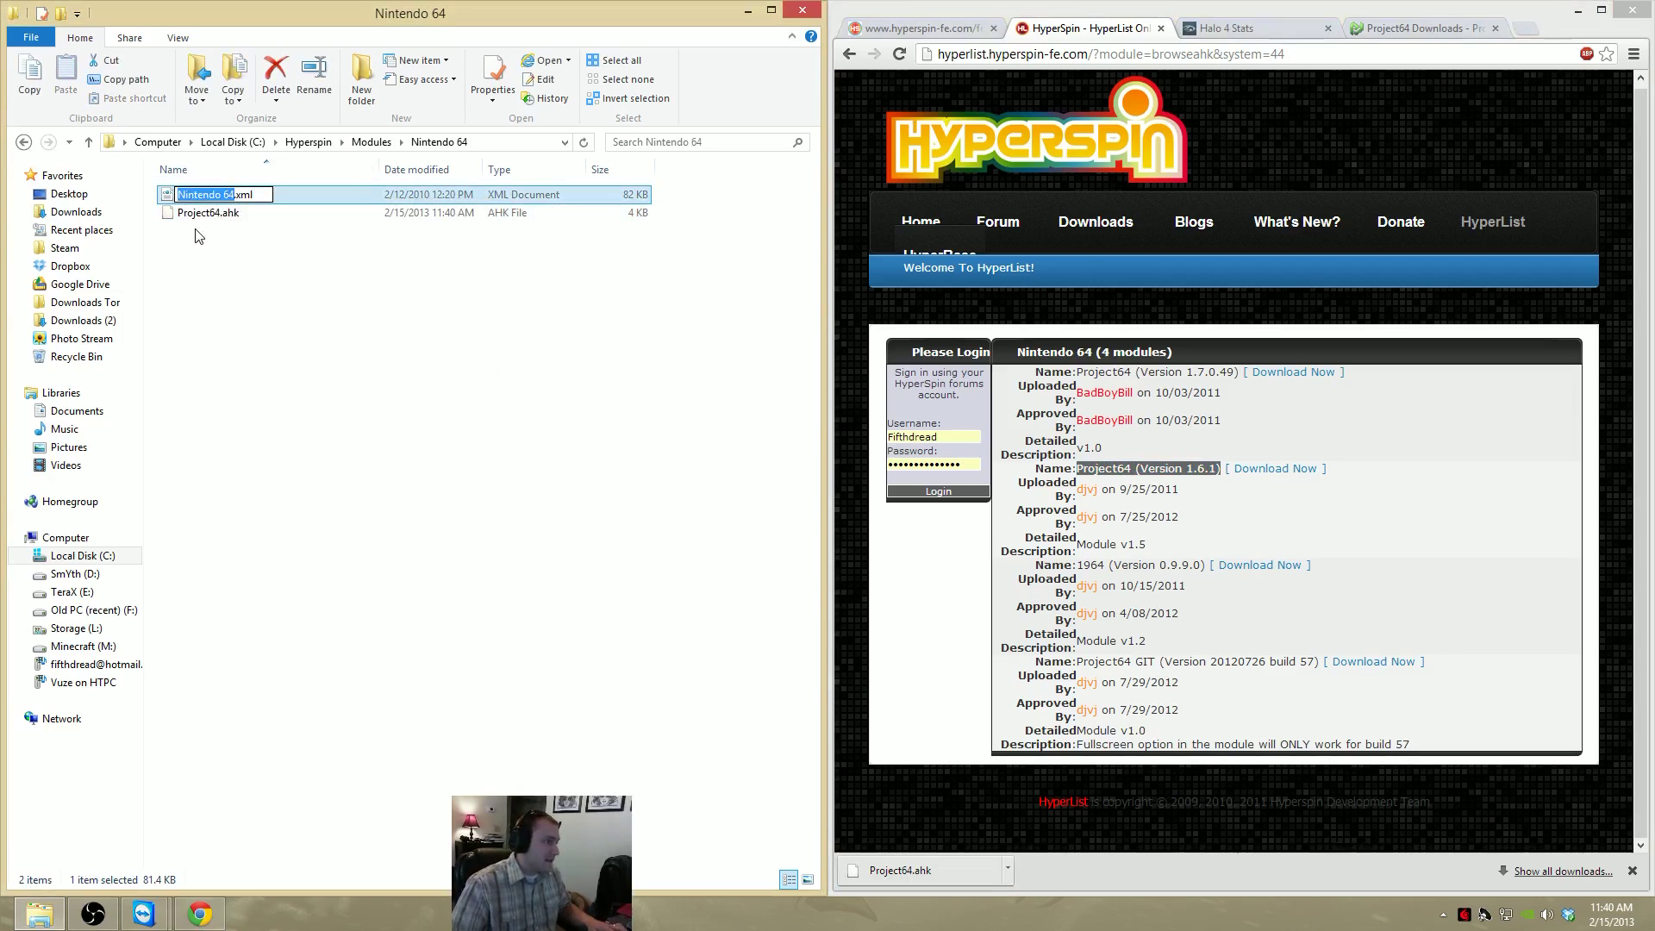
# Rename Project64.ahk to Nintendo 64.ahk and delete Nintendo 64.xml from the Modules\Nintendo 64 folder
pyautogui.click(211, 215)
pyautogui.rightClick(210, 215)
pyautogui.click(299, 410)
pyautogui.hotkey('ctrl', 'v')
pyautogui.press('Return')
pyautogui.press('Delete')
pyautogui.press('Return')
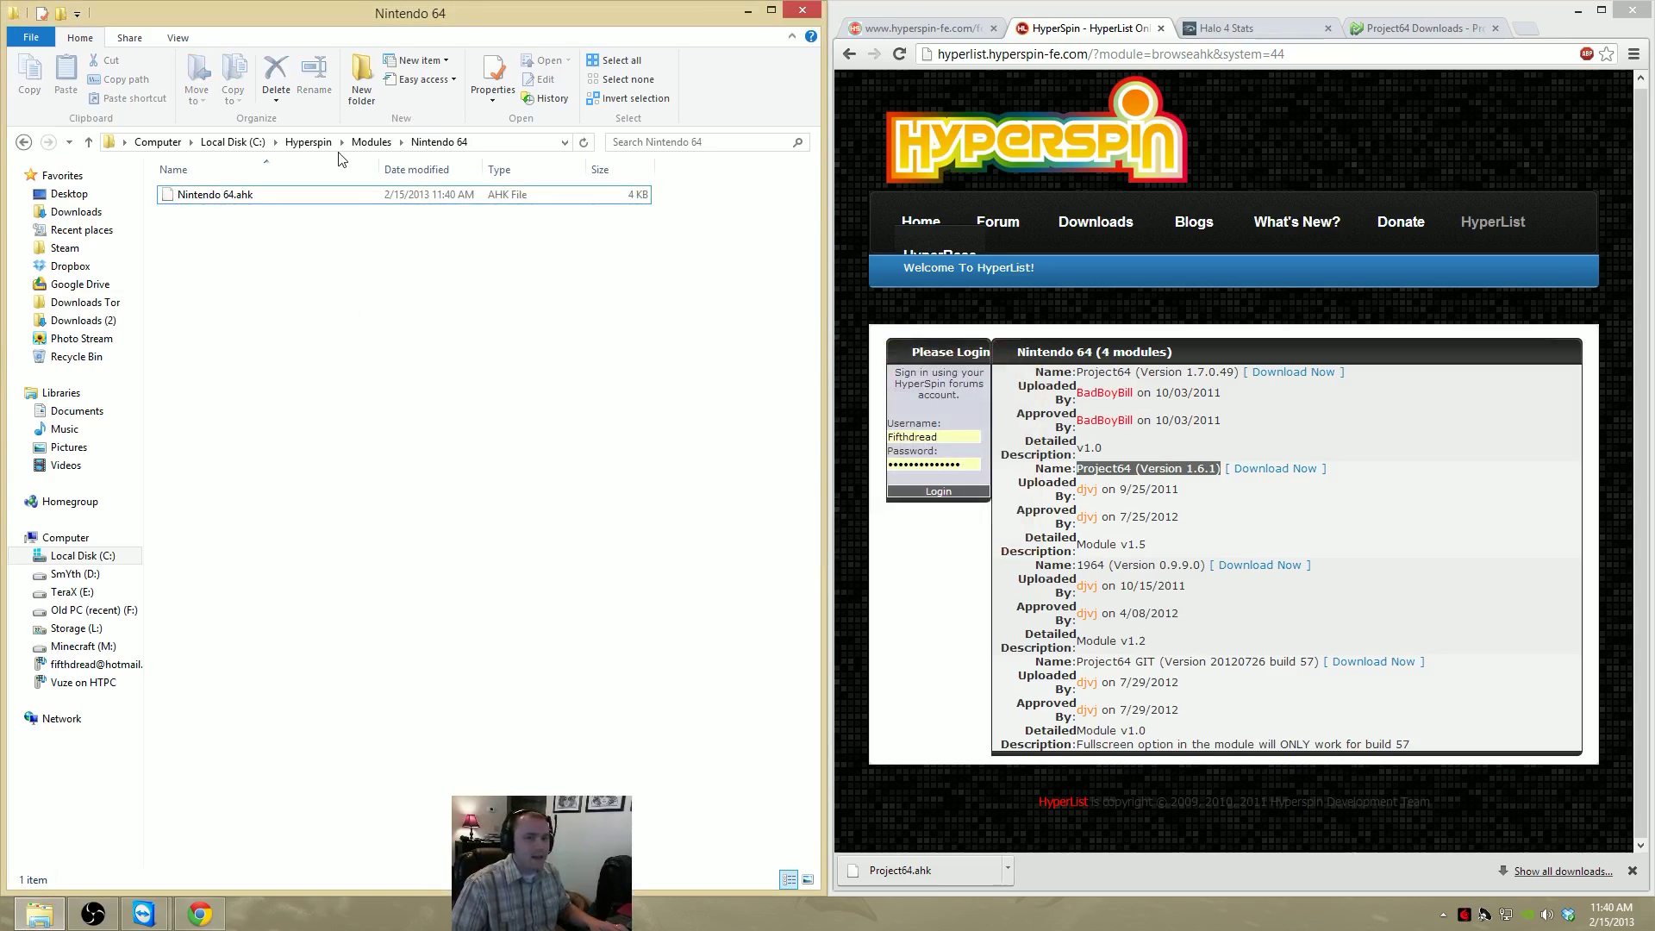
# Open Hyperspin's Databases\Nintendo 64 folder to check the name of its database file
pyautogui.click(308, 141)
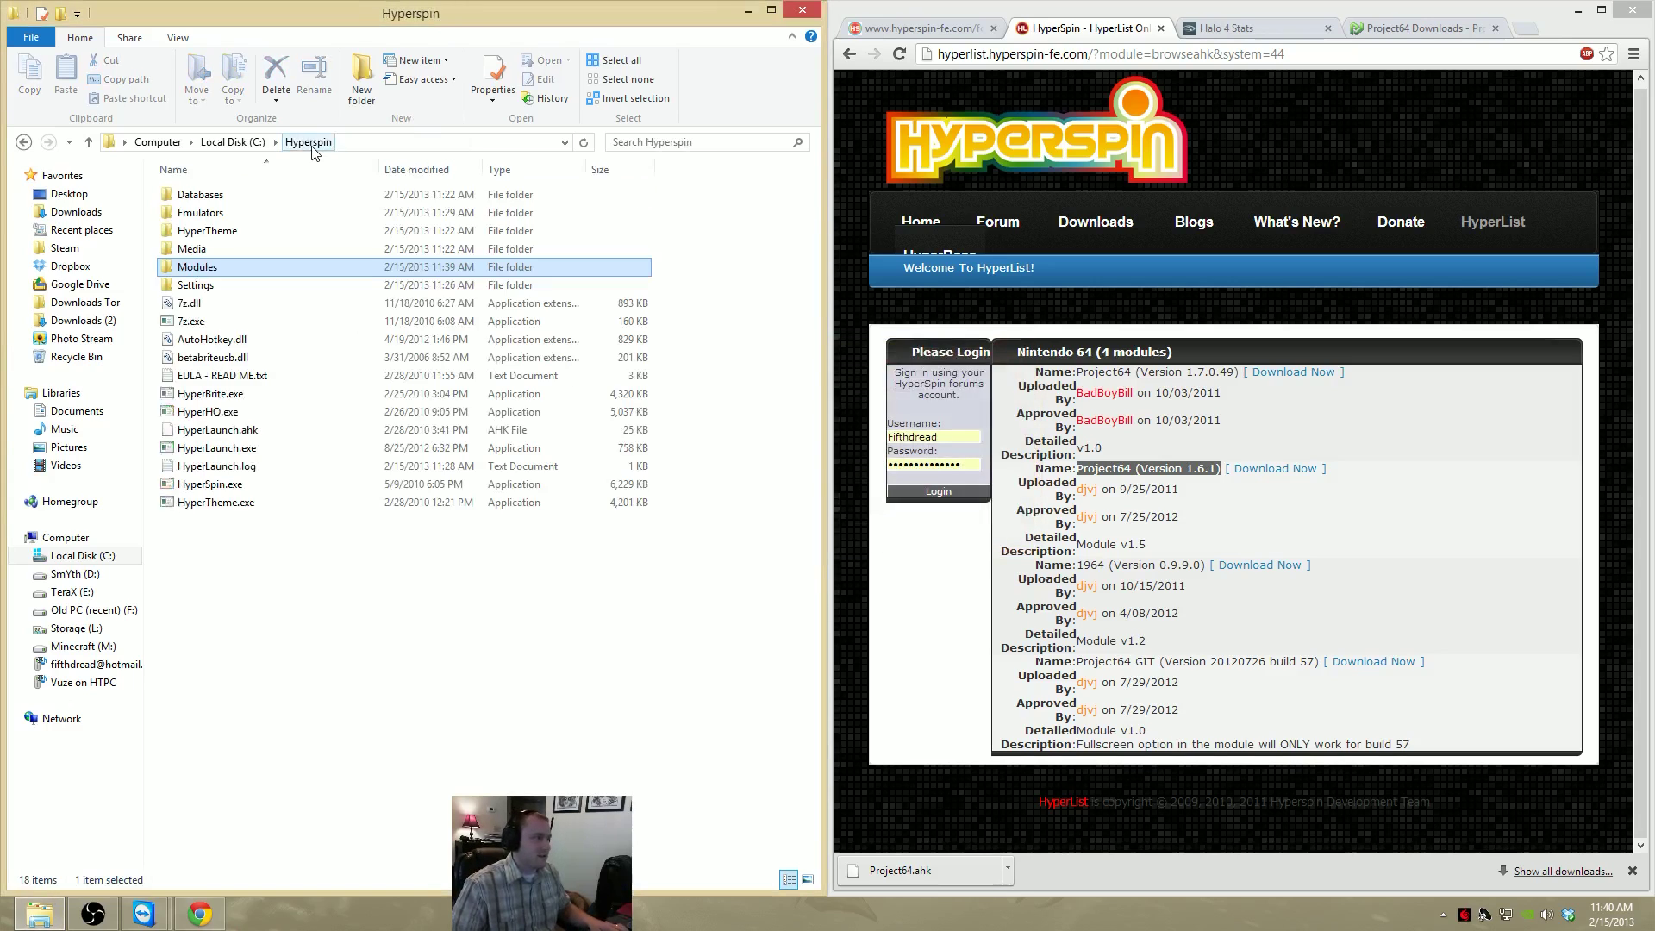
pyautogui.click(232, 142)
pyautogui.doubleClick(226, 230)
pyautogui.doubleClick(237, 197)
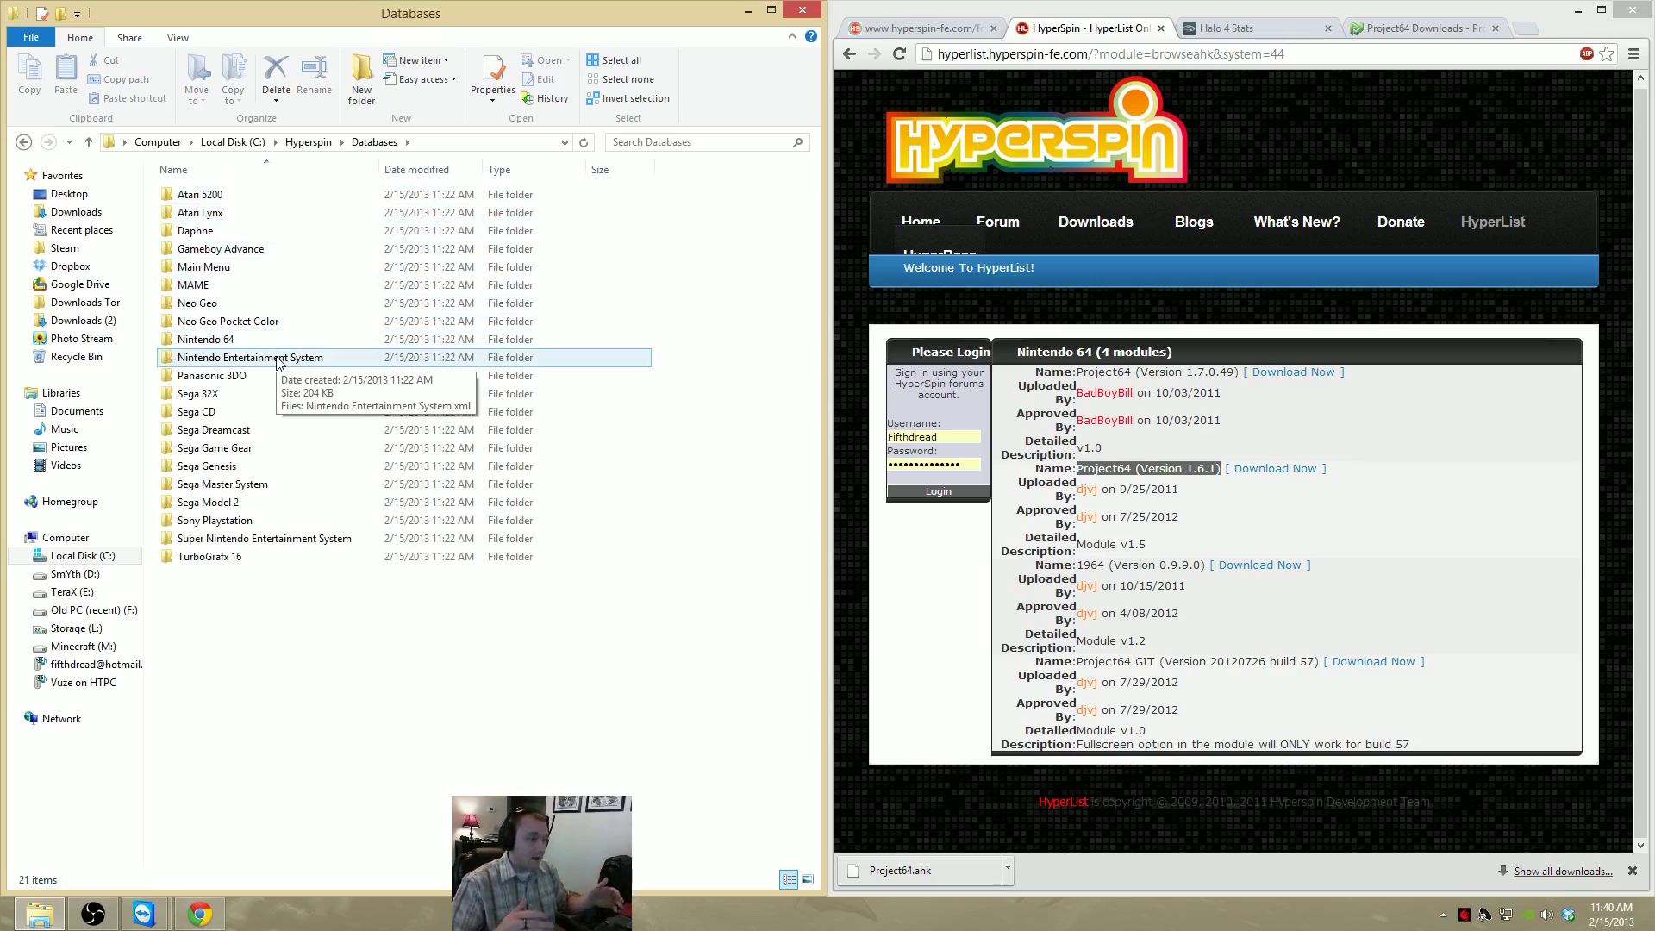
pyautogui.doubleClick(253, 341)
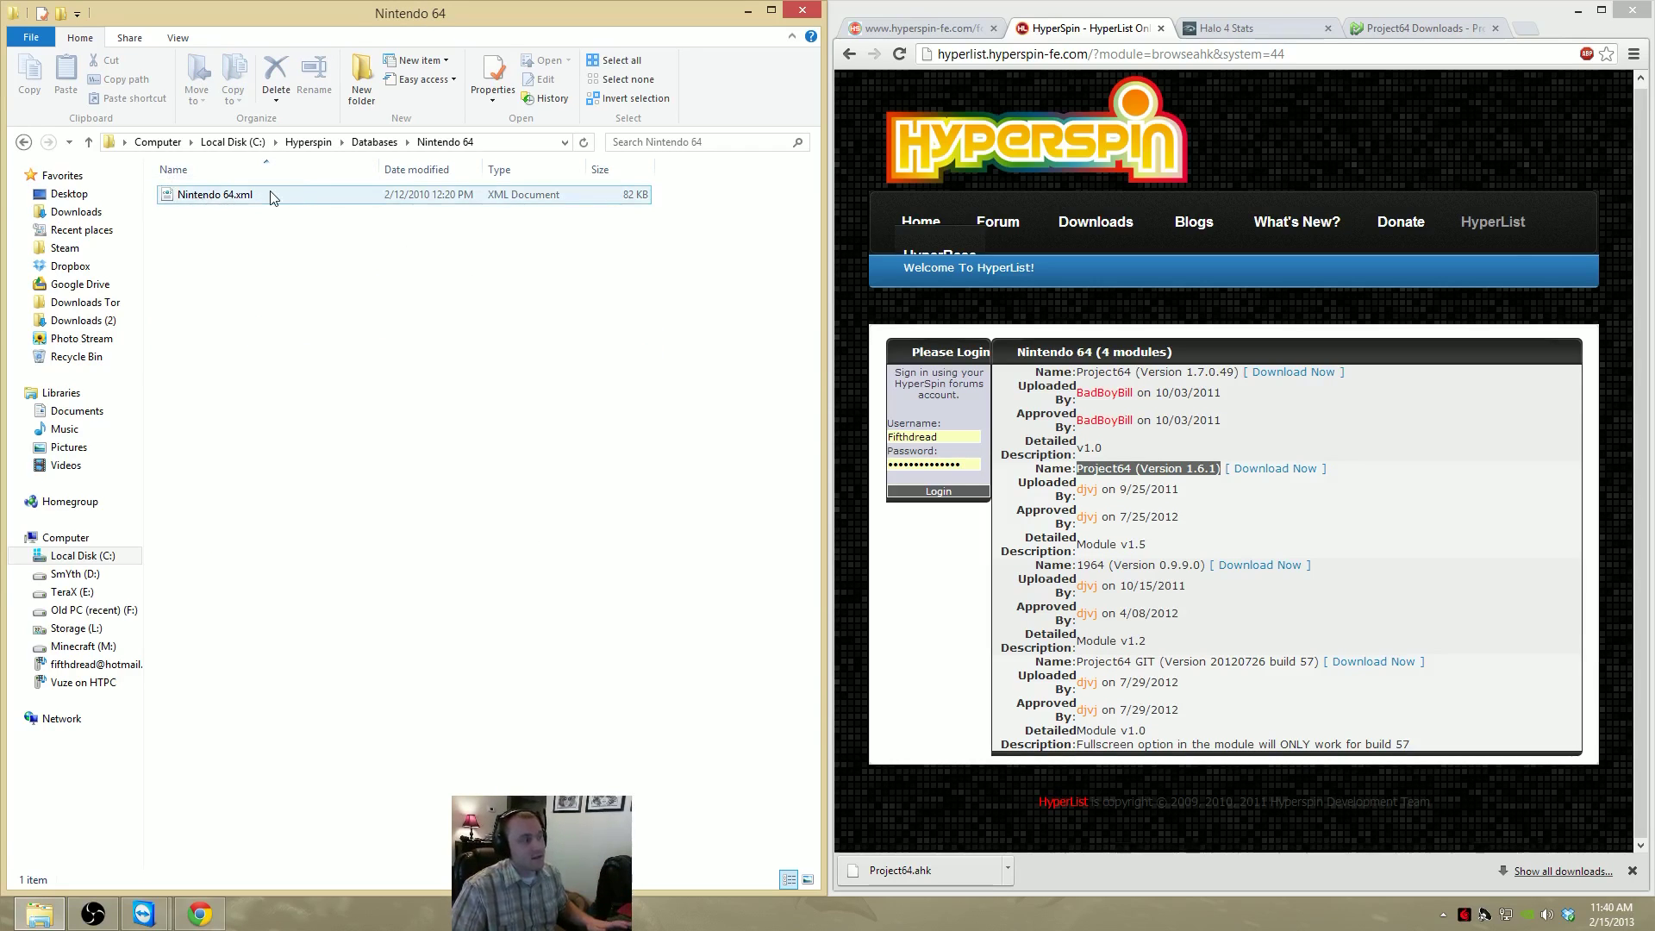
# Return to the Modules\Nintendo 64 folder and open Nintendo 64.ahk in Notepad++, filling half the screen
pyautogui.click(308, 142)
pyautogui.doubleClick(203, 267)
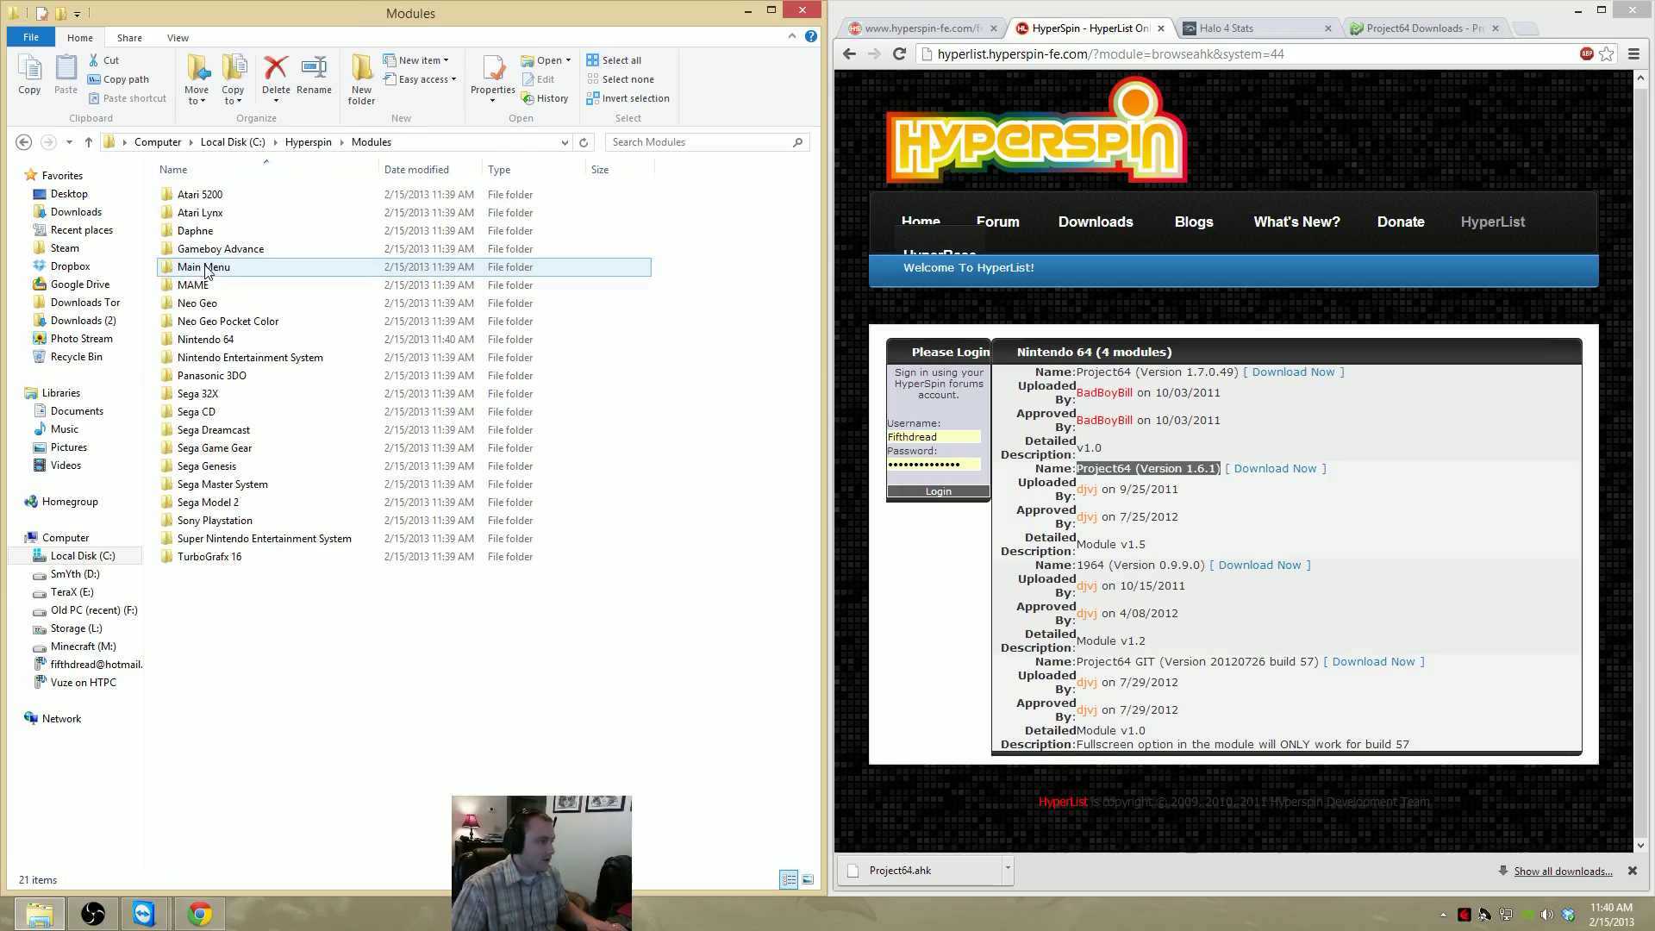
pyautogui.doubleClick(255, 341)
pyautogui.click(232, 197)
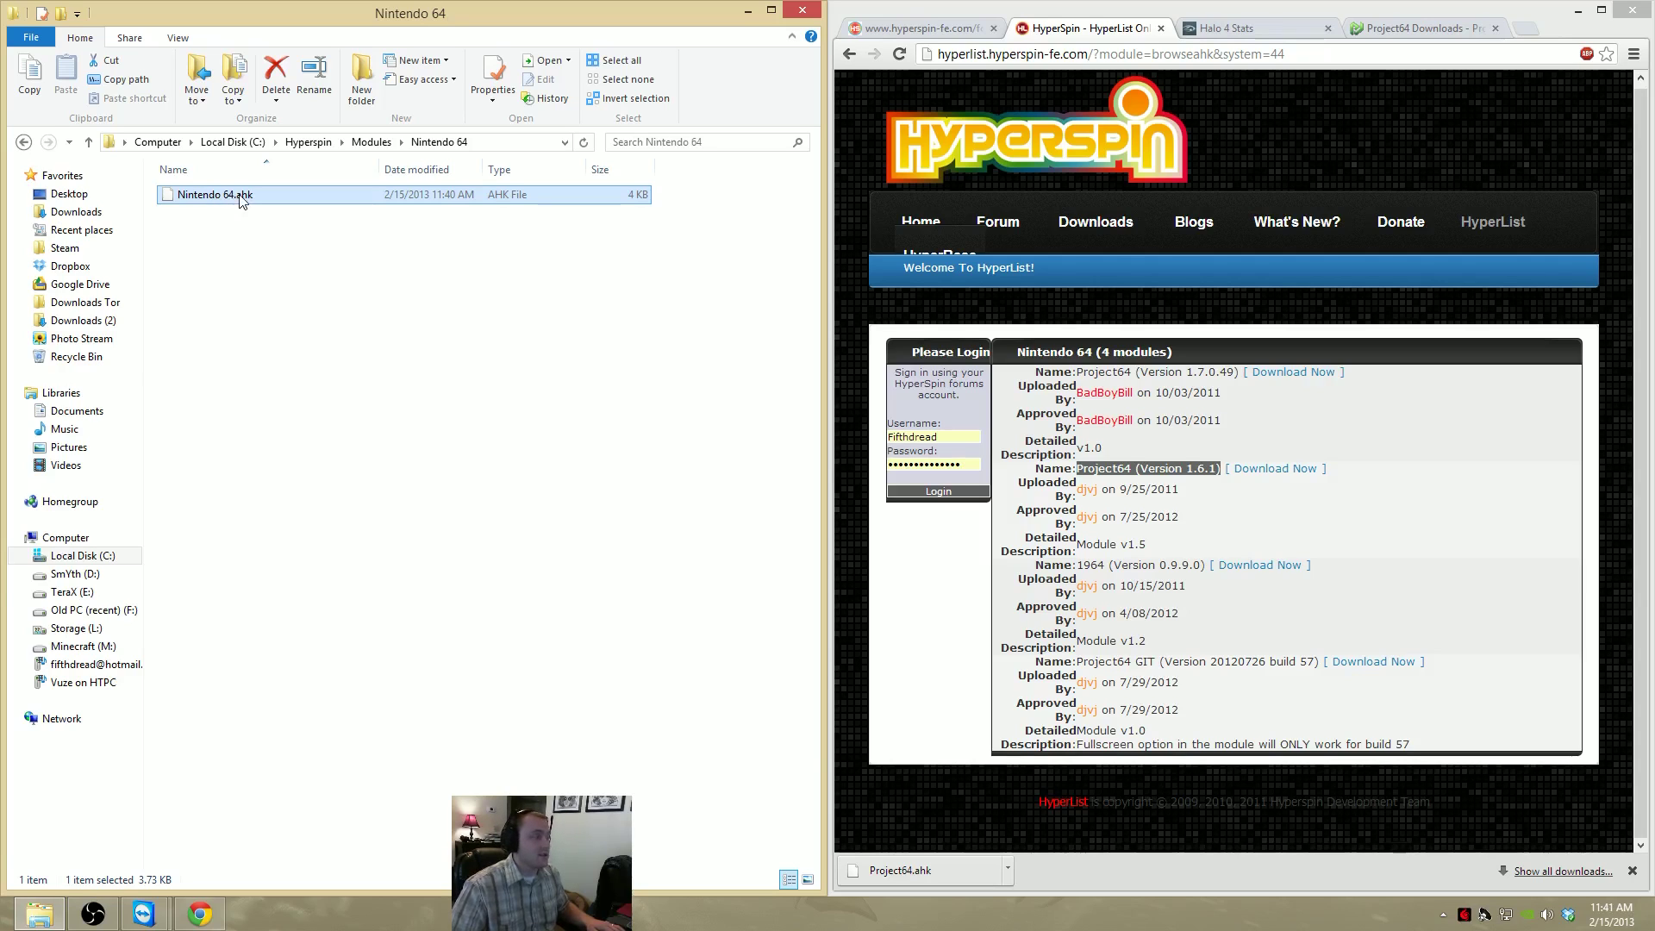
pyautogui.rightClick(240, 199)
pyautogui.click(328, 243)
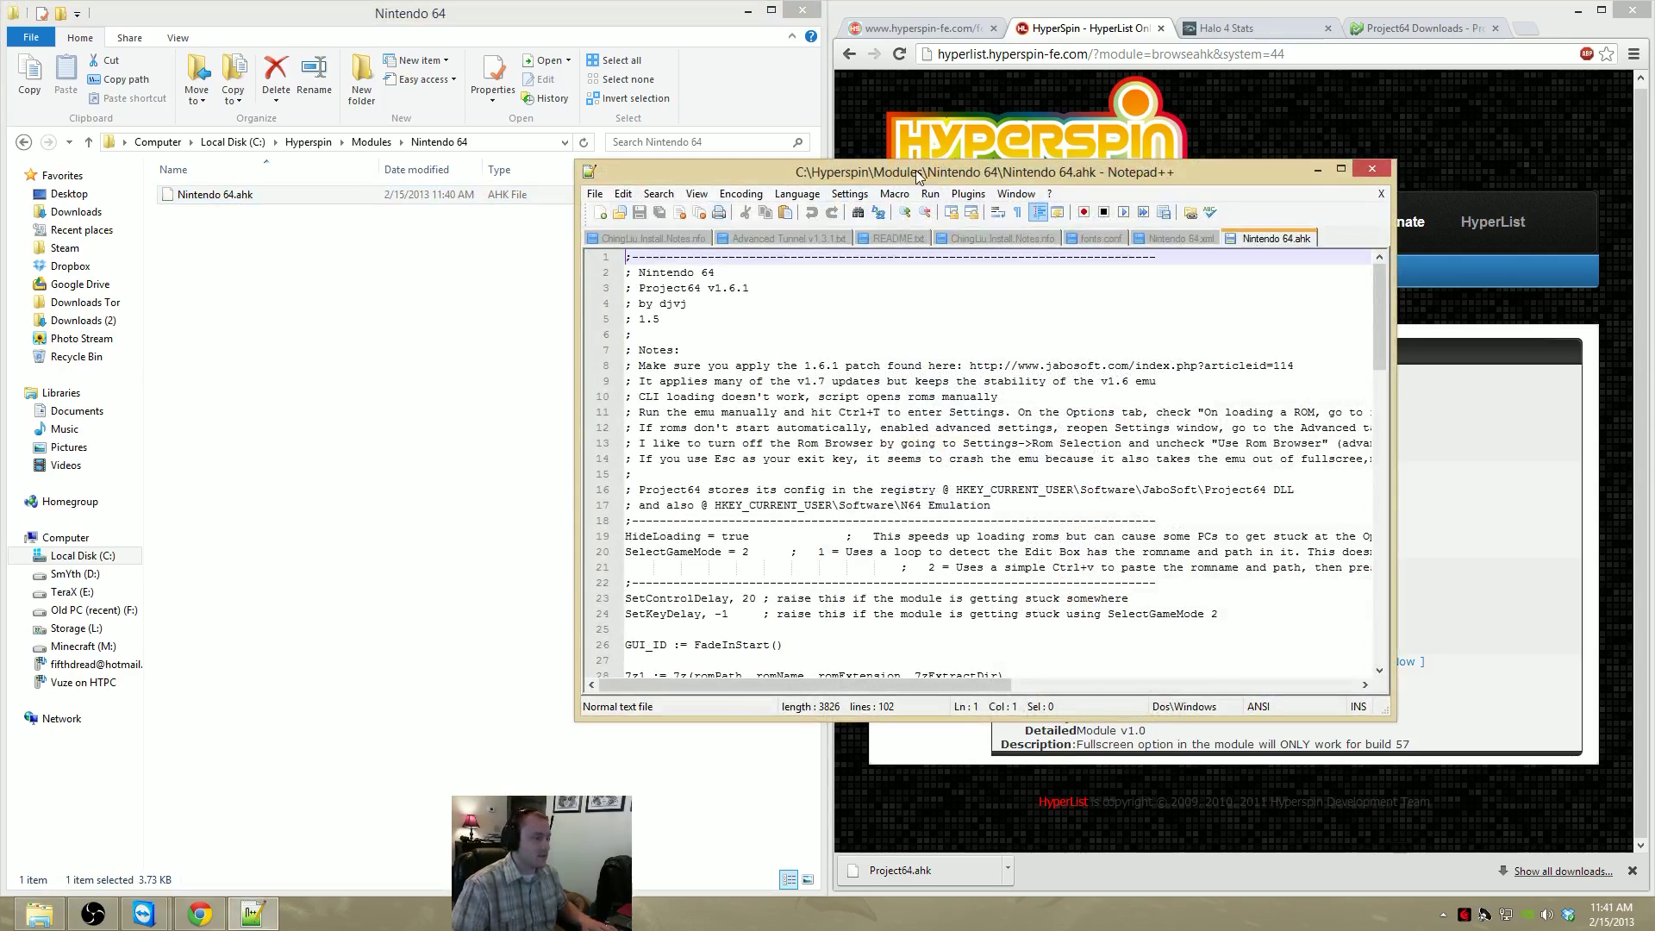
pyautogui.press('super+Left')
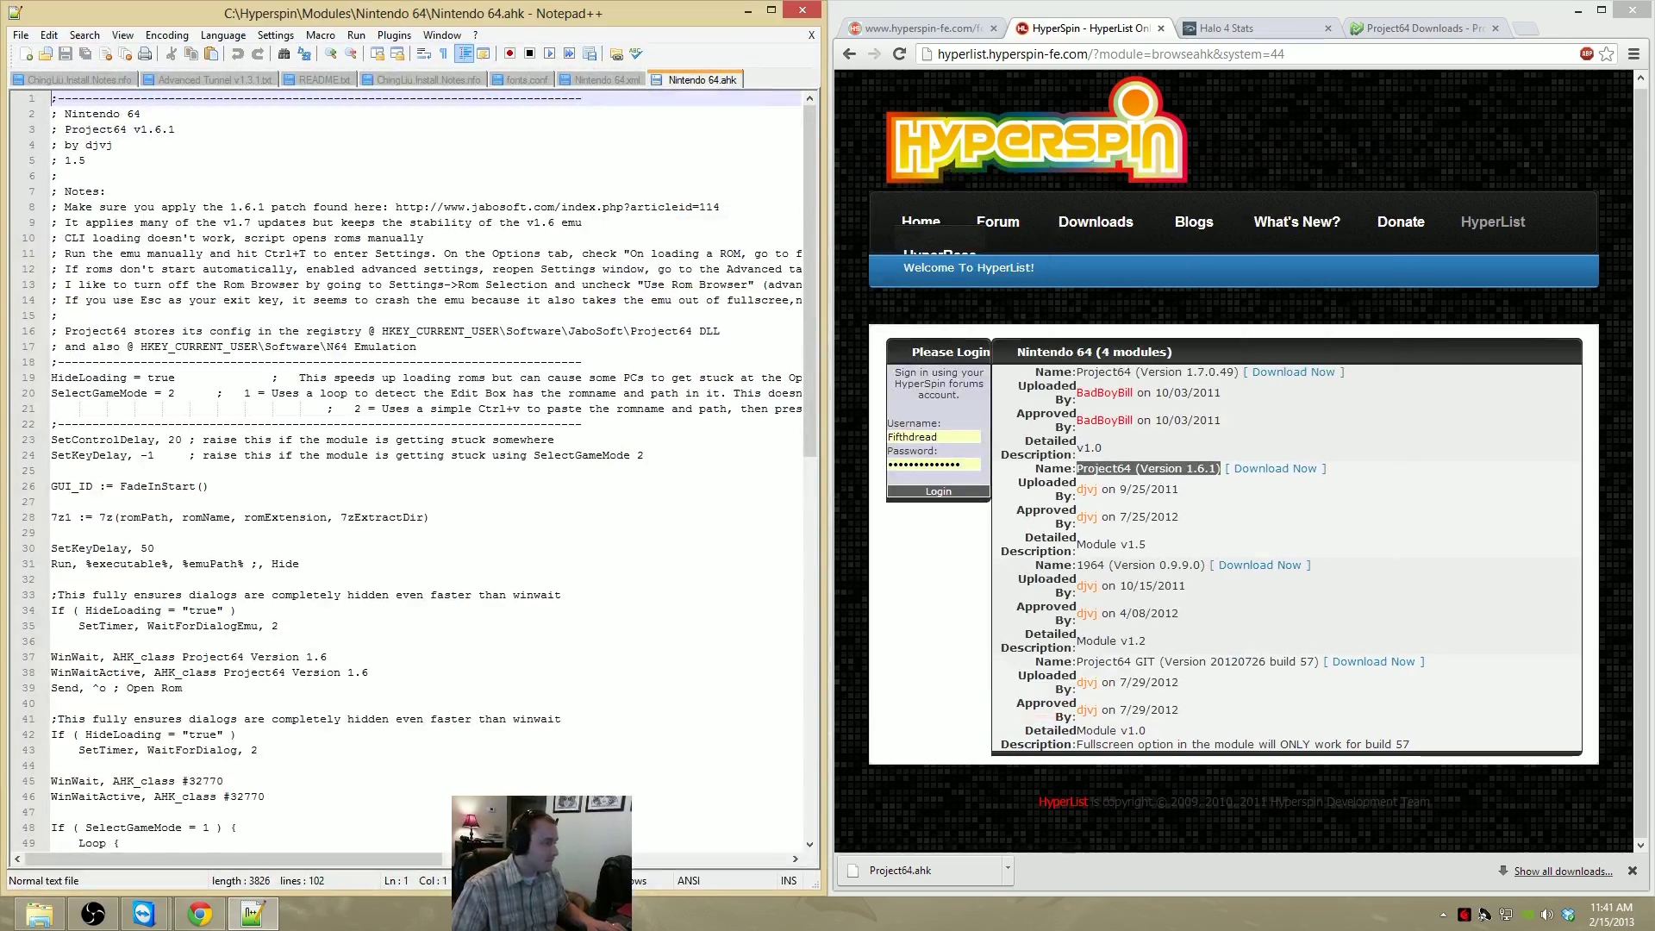
# Look through the whole Nintendo 64.ahk script, from its setup notes to the closing routines, and close Notepad++
pyautogui.scroll(-1, 414, 470)
pyautogui.scroll(-11, 414, 470)
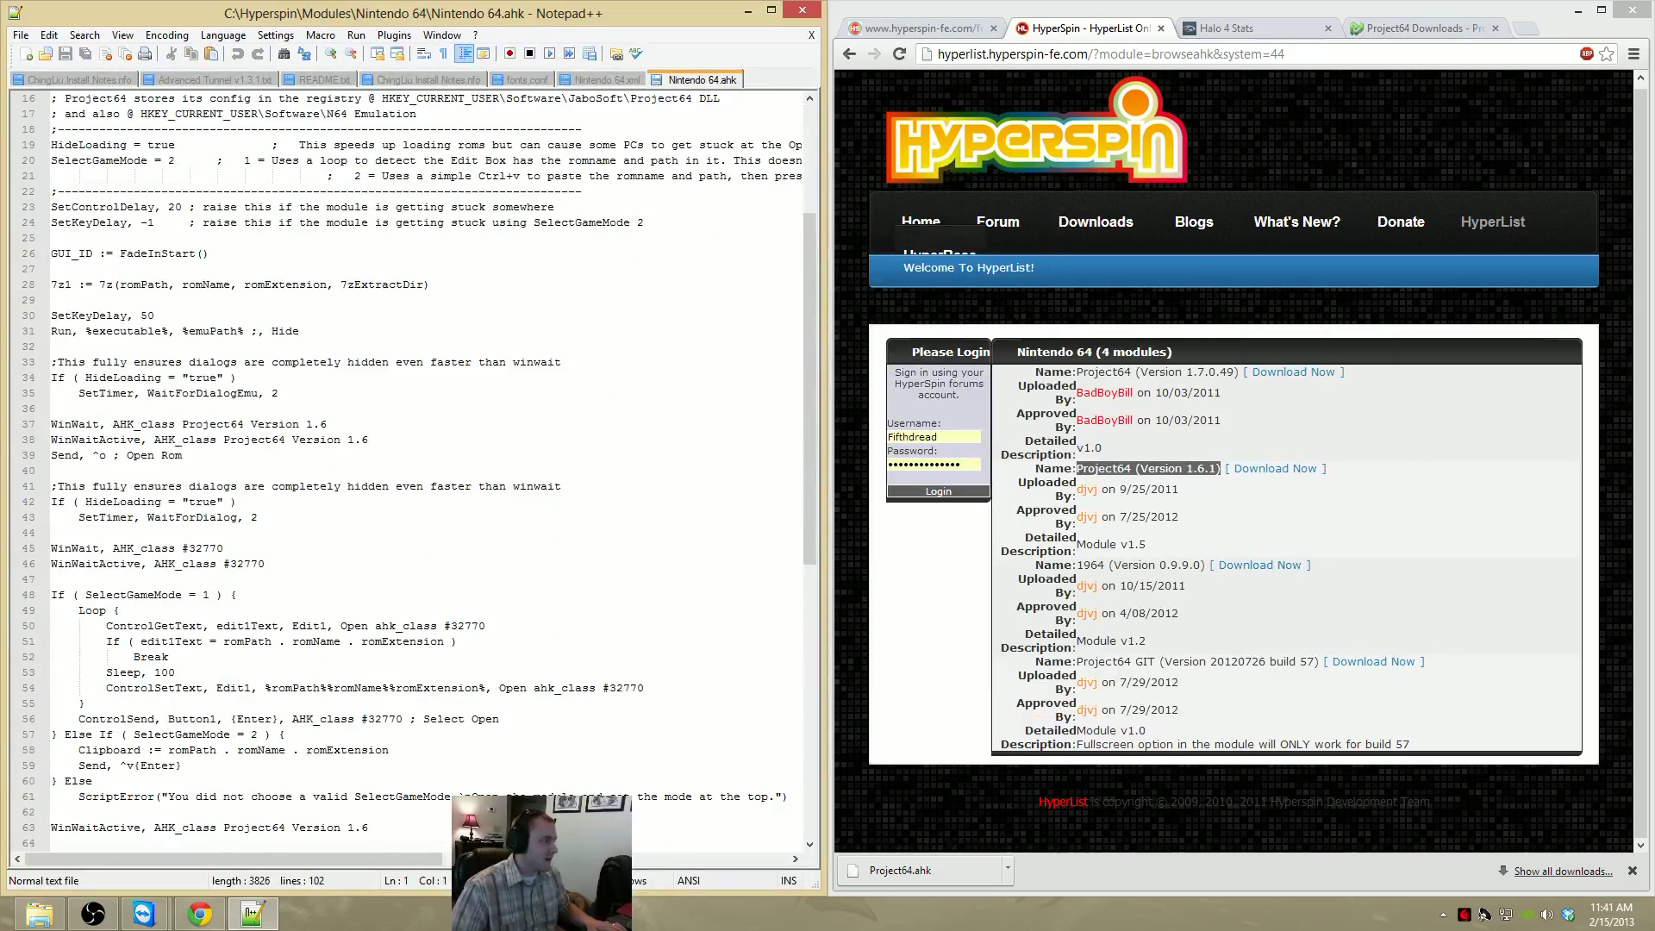
pyautogui.scroll(-3, 413, 470)
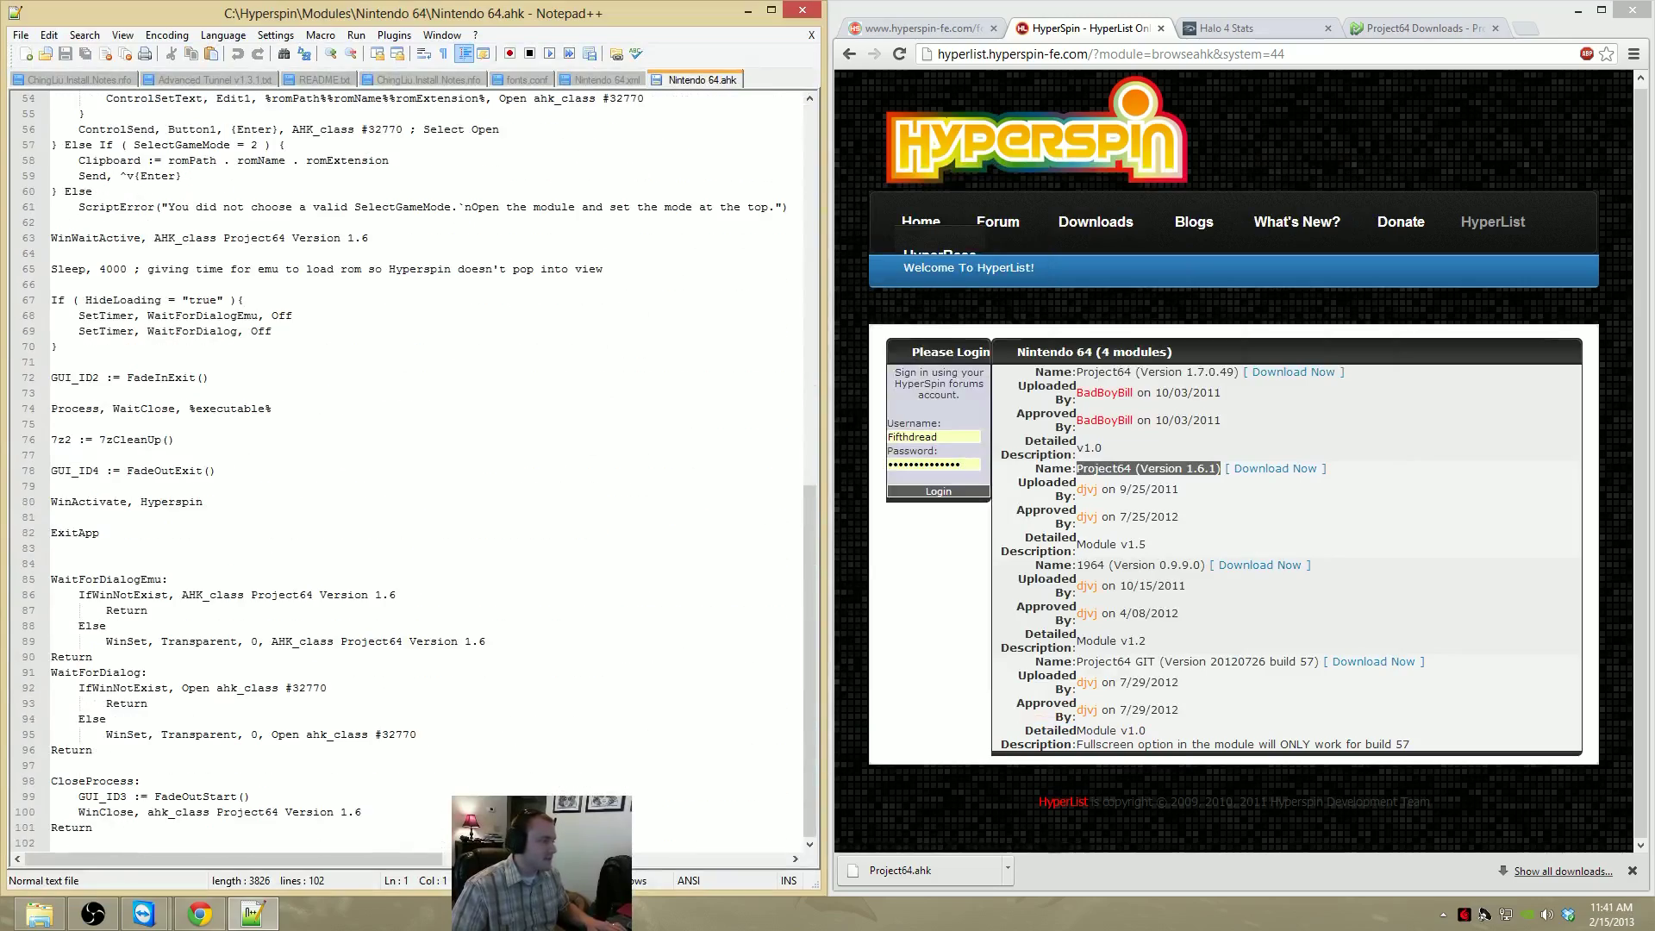
pyautogui.scroll(15, 414, 469)
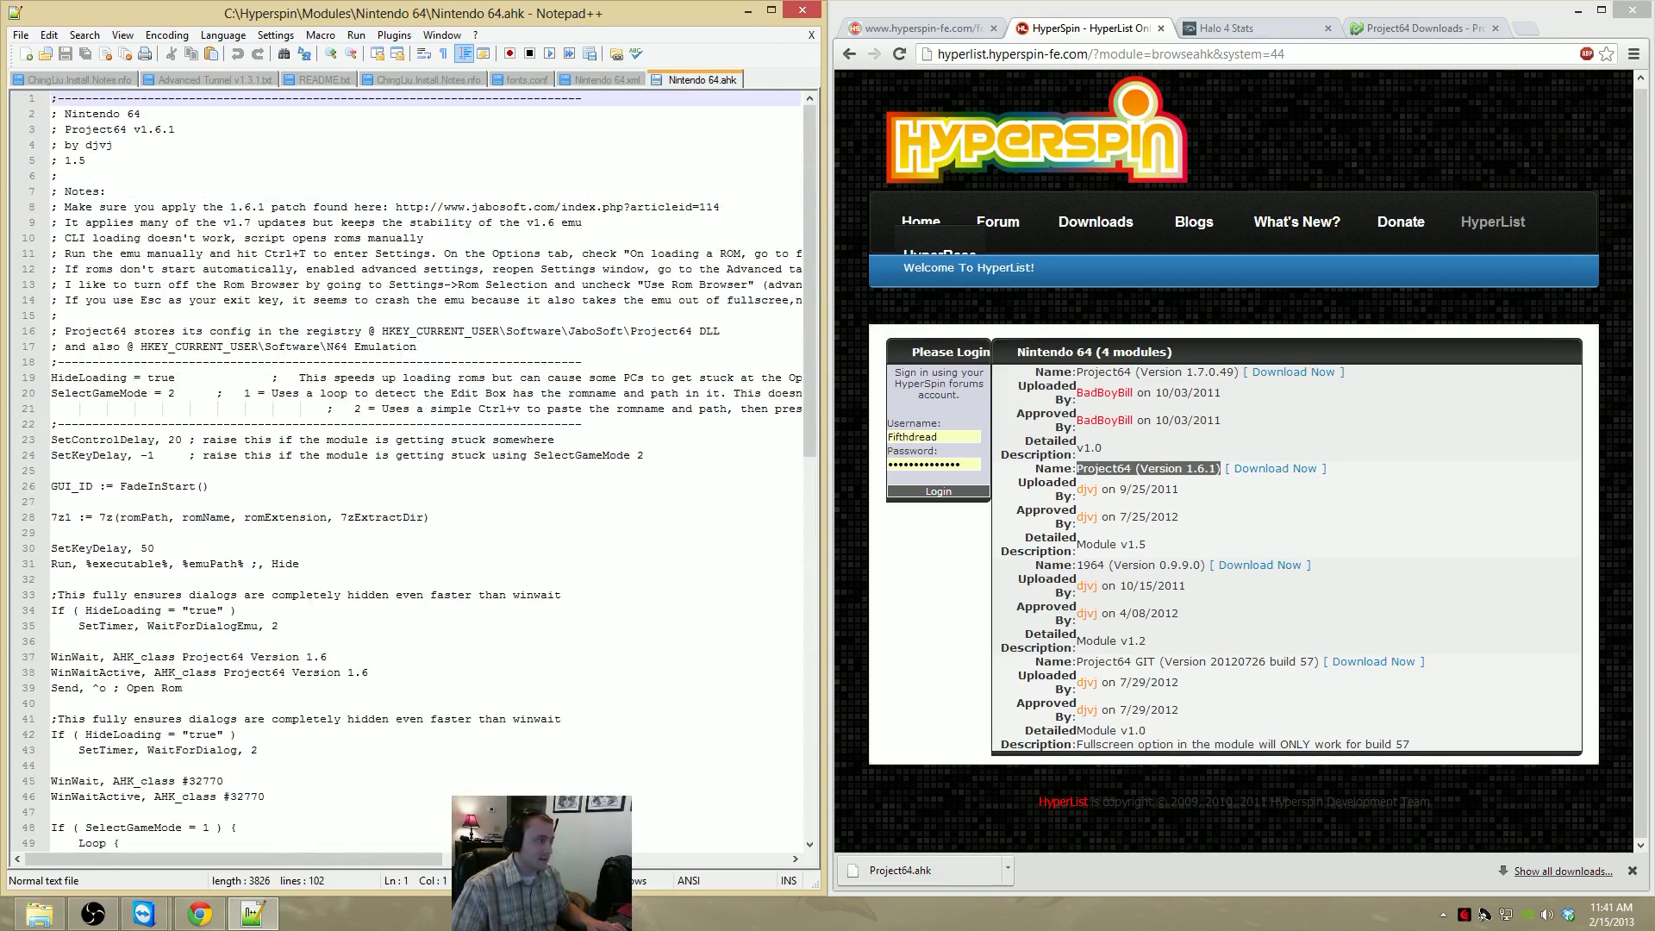
pyautogui.scroll(-18, 413, 470)
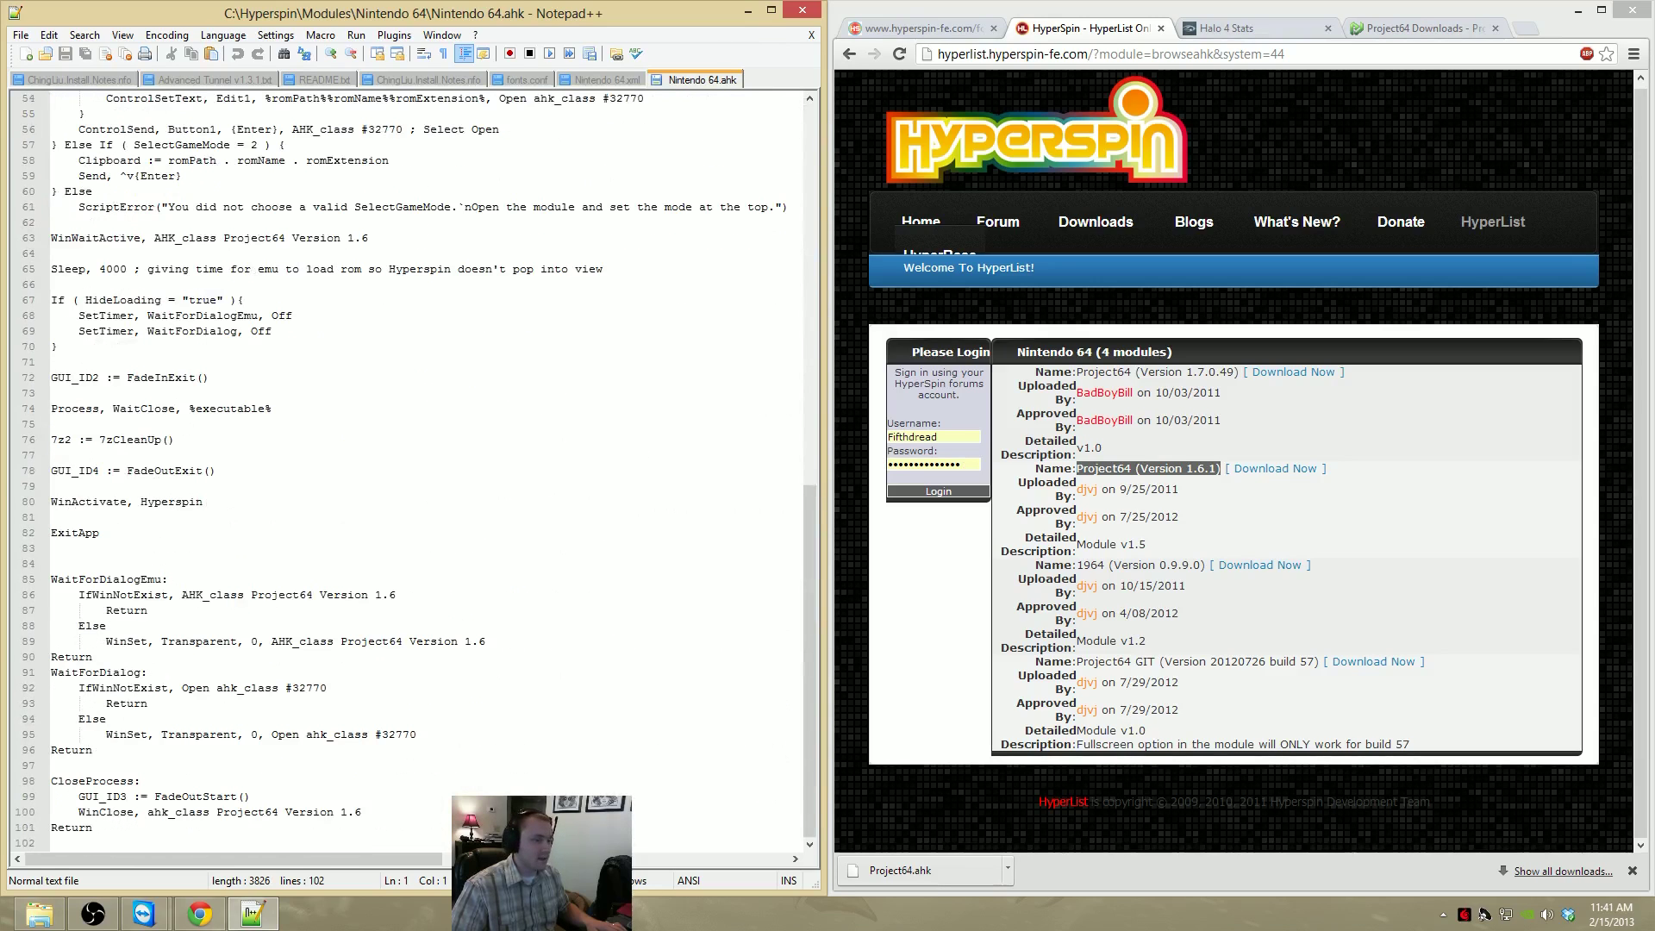
pyautogui.scroll(18, 413, 470)
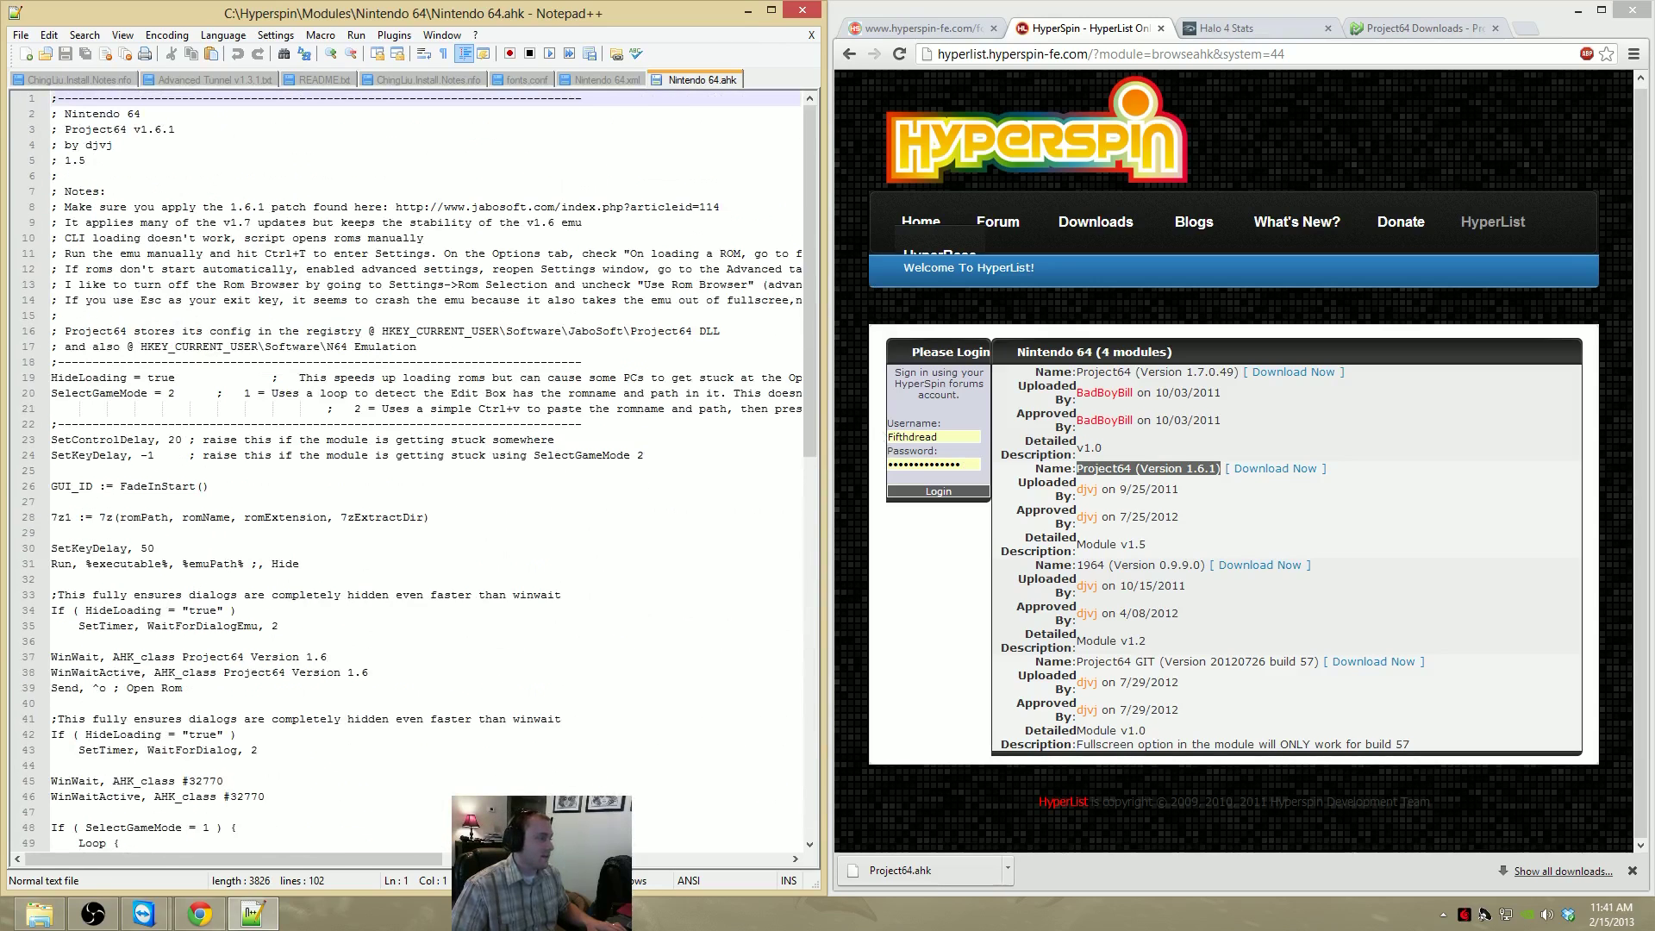
pyautogui.click(801, 16)
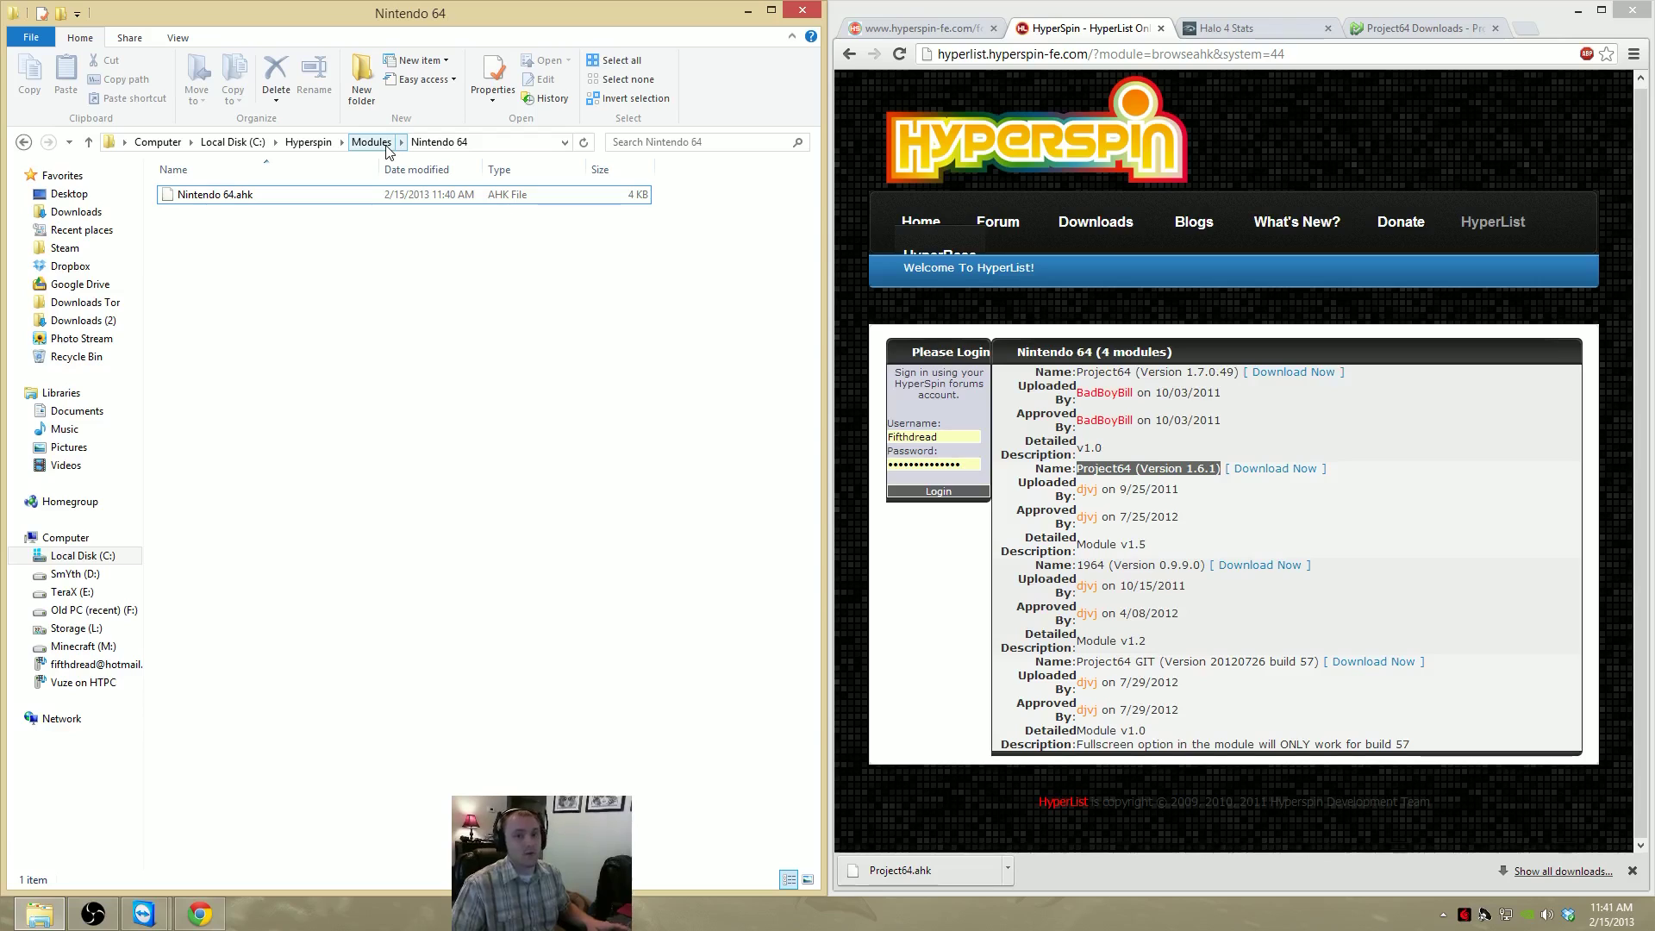
# Go back to the Hyperspin folder, run HyperLaunch.exe and choose Nintendo 64 as the system to test
pyautogui.click(371, 142)
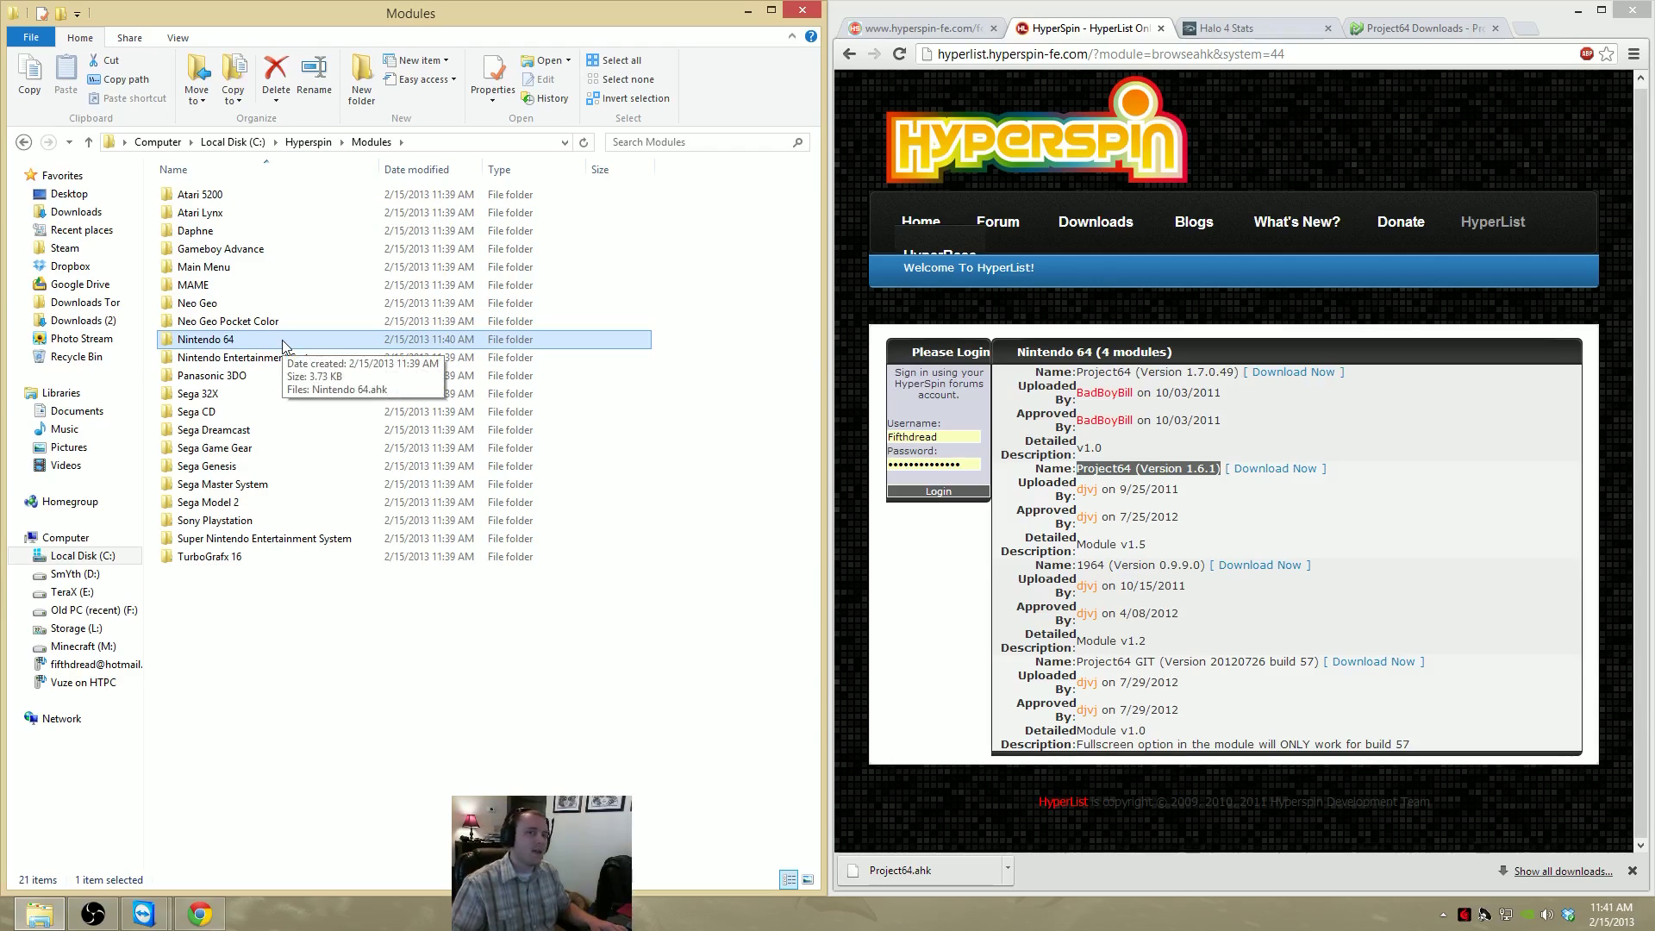
pyautogui.click(312, 144)
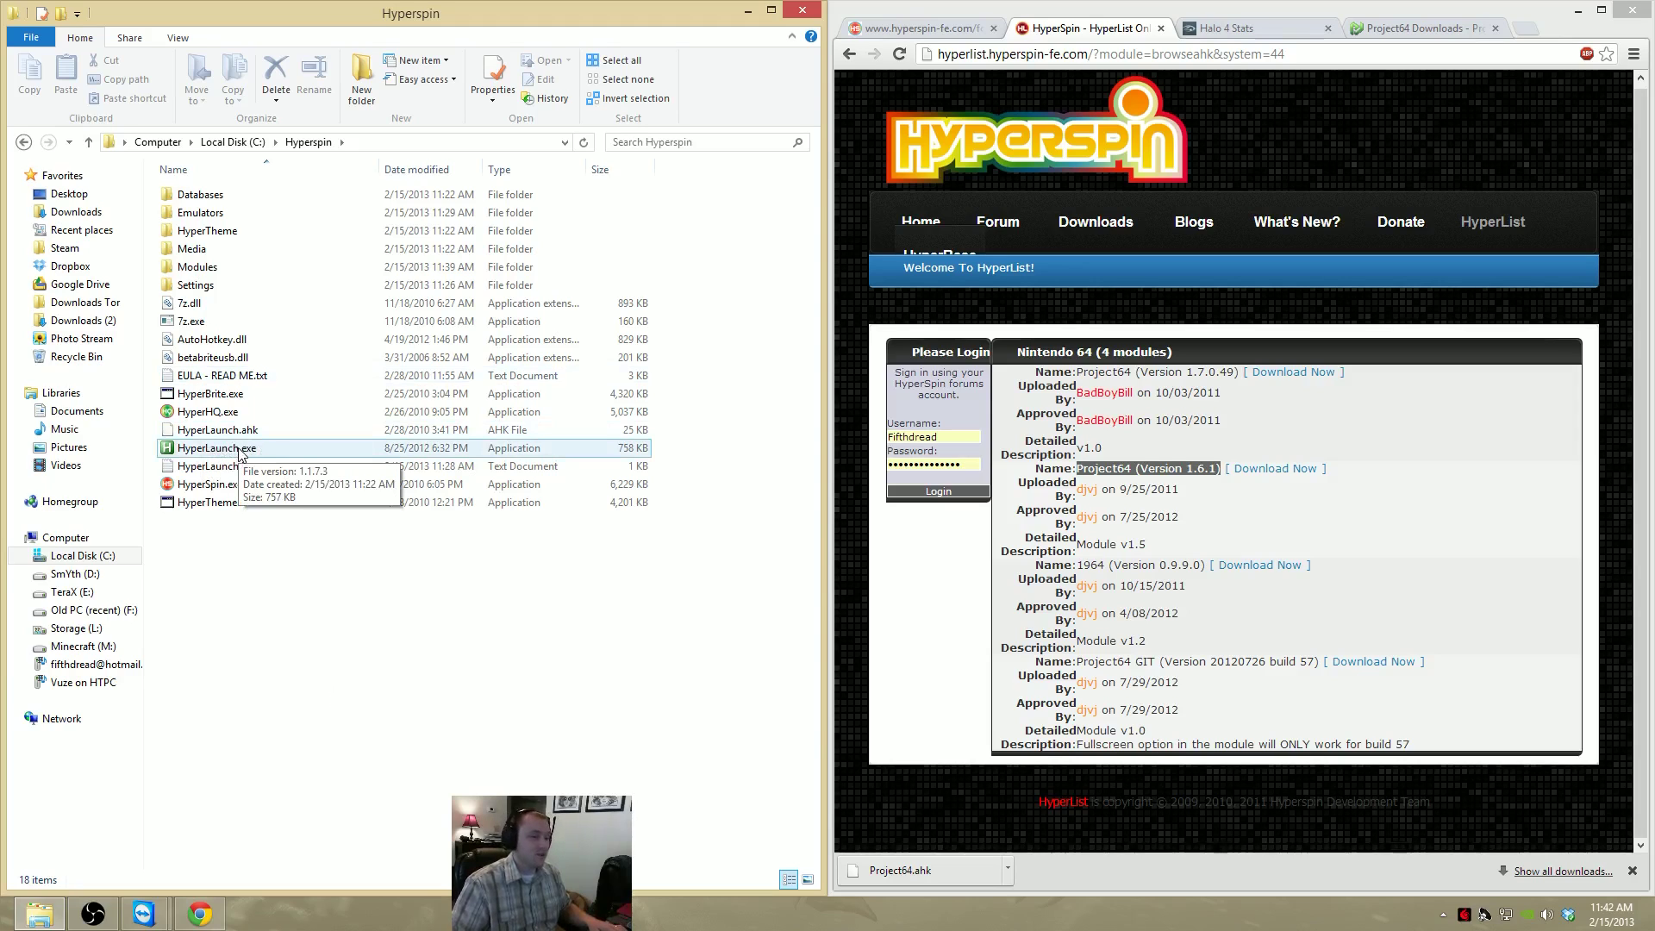
pyautogui.doubleClick(245, 449)
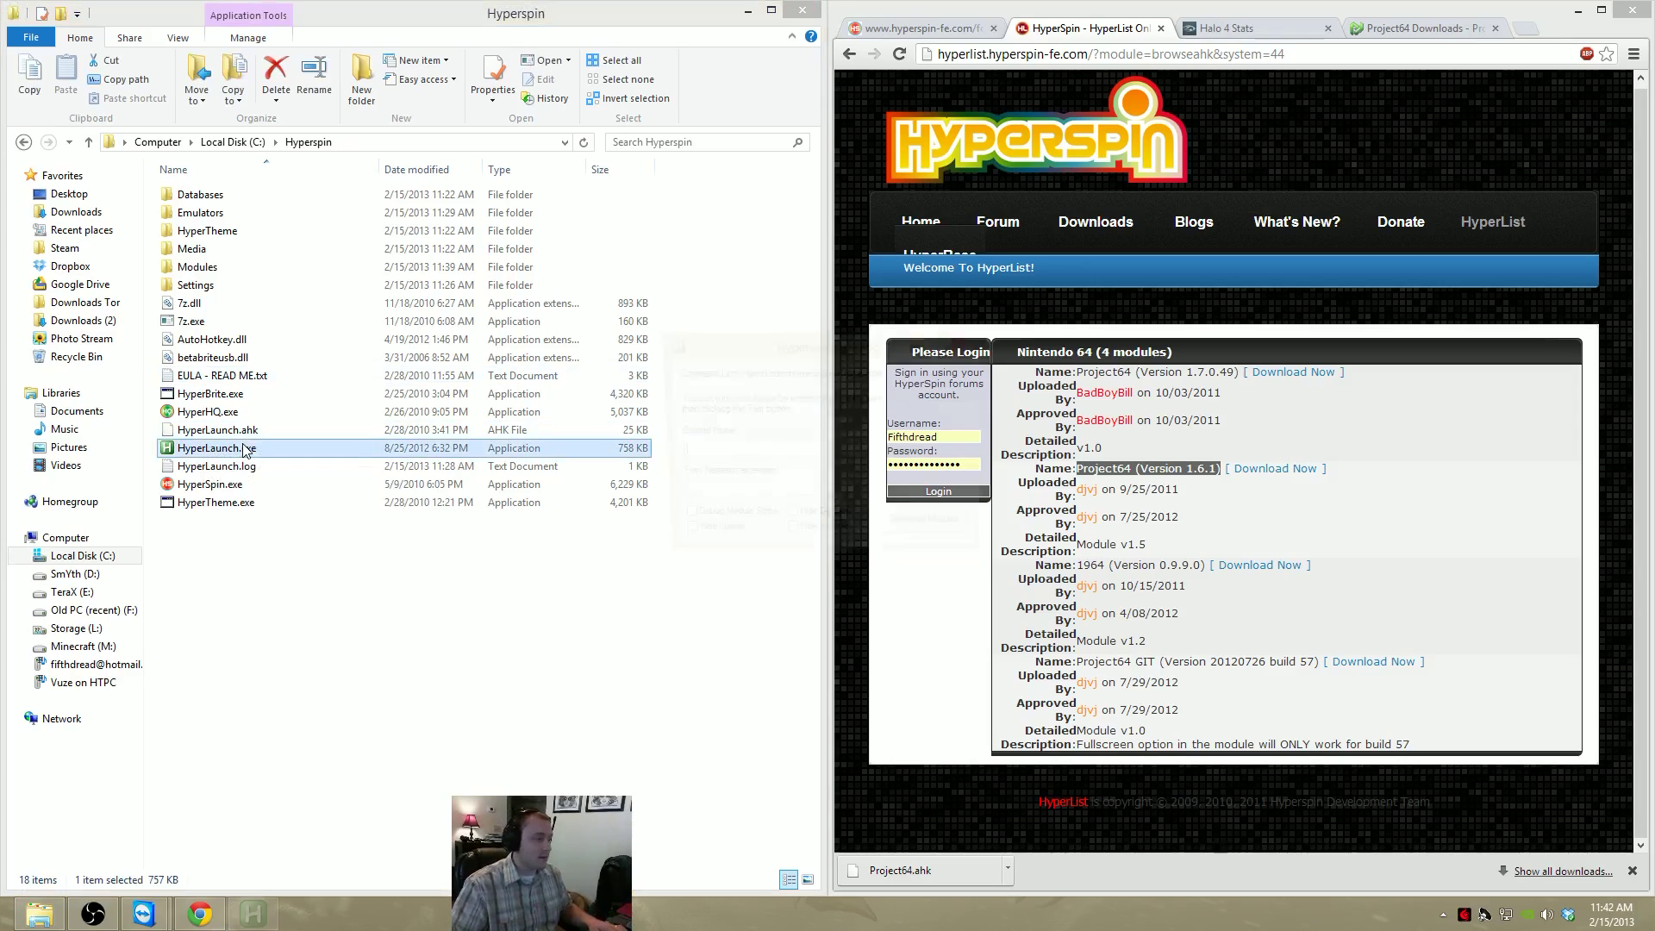
pyautogui.click(893, 453)
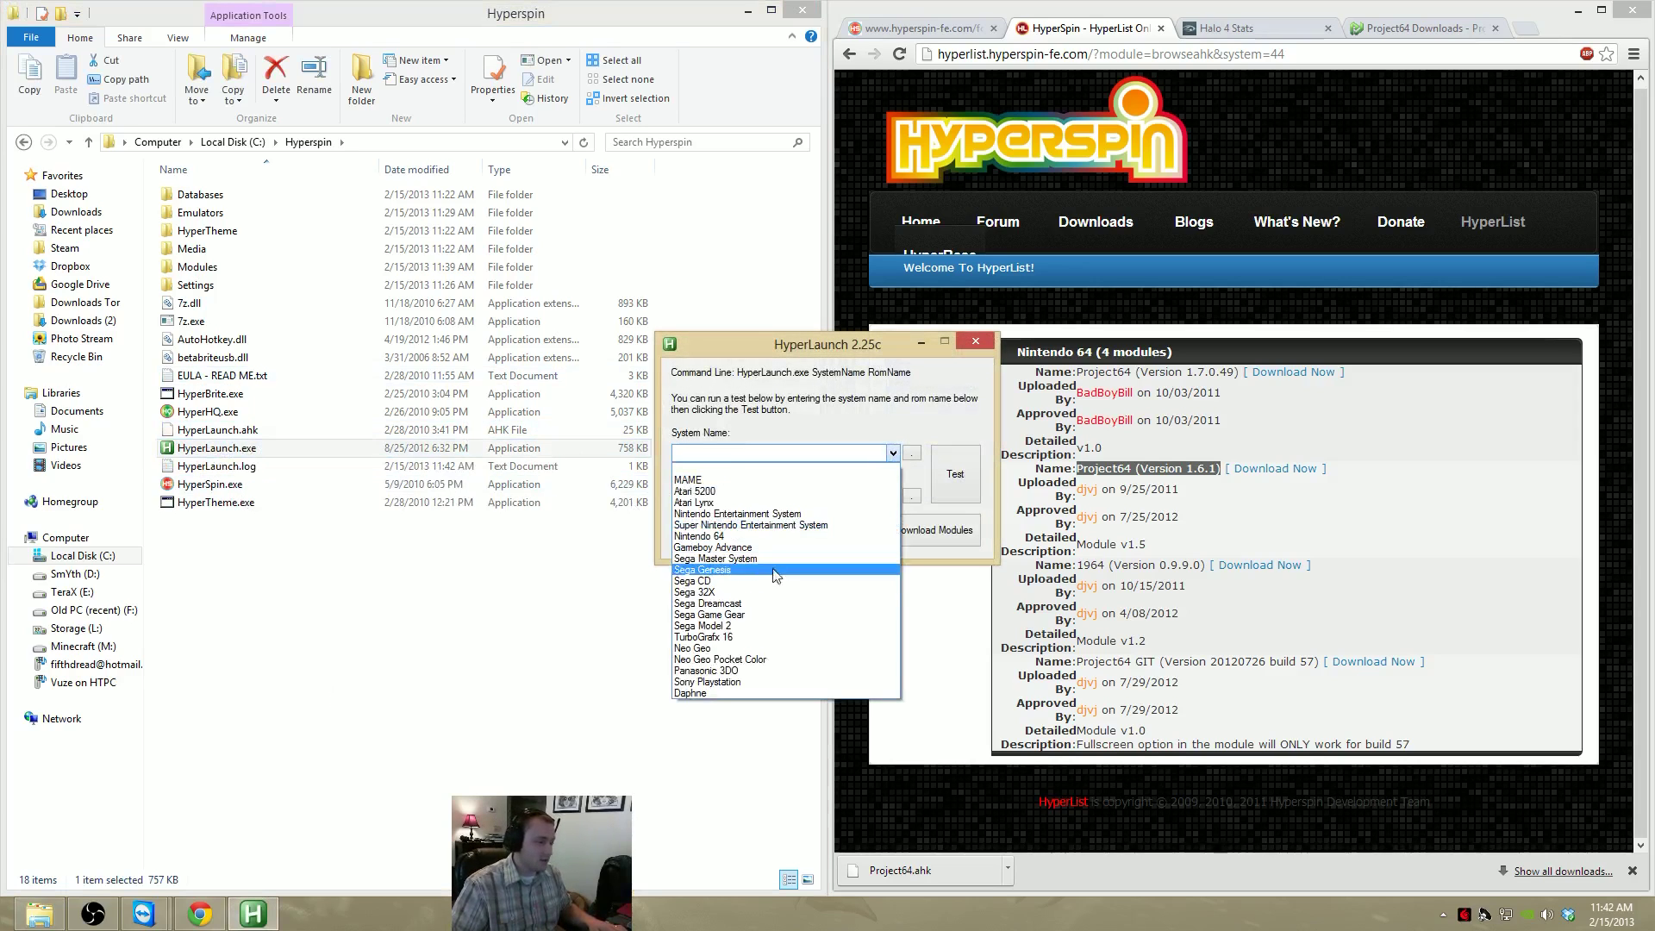
pyautogui.click(747, 536)
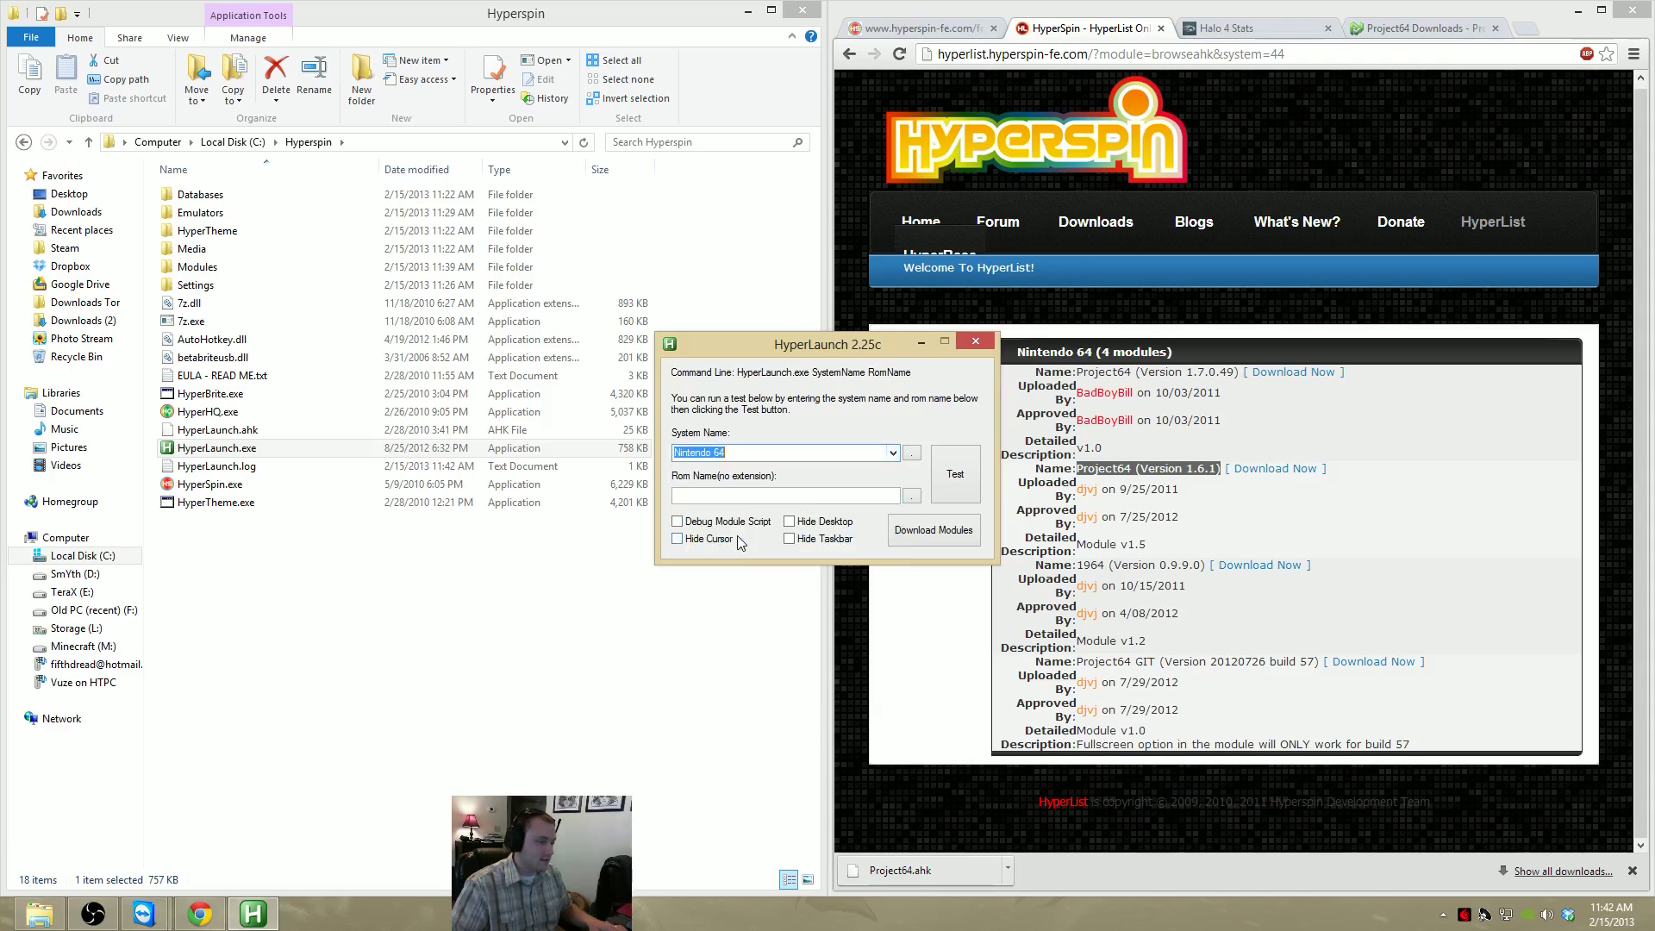
# Select the Legend of Zelda, The - Ocarina of Time (USA) (Rev B).z64 ROM and run the HyperLaunch test
pyautogui.click(913, 497)
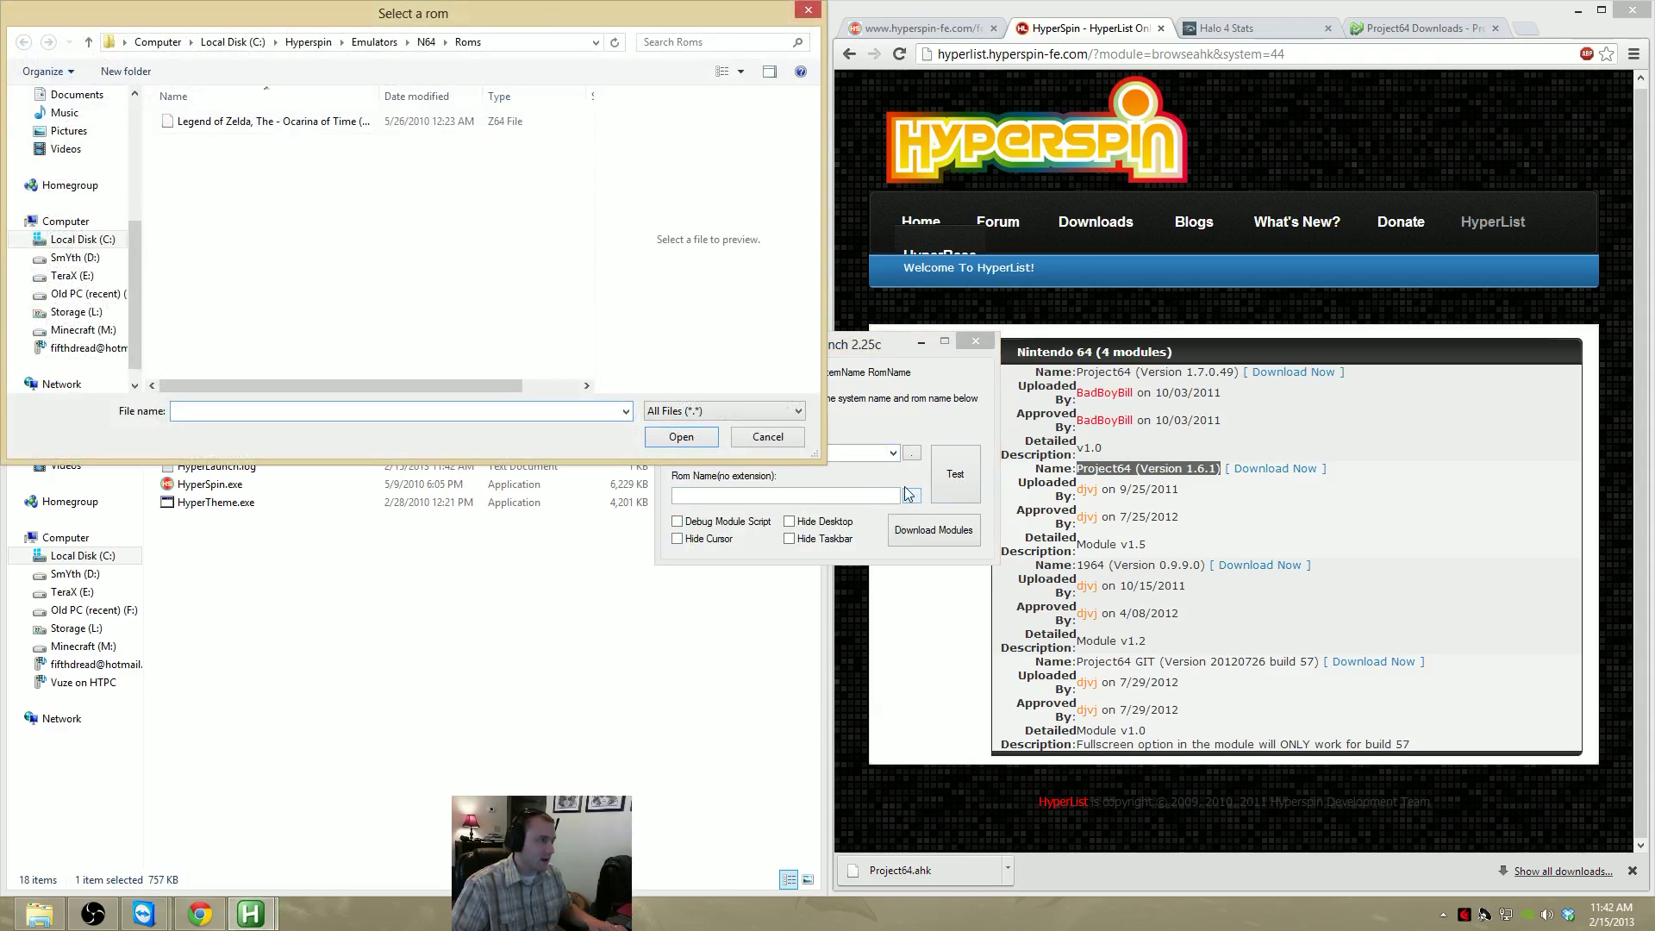
pyautogui.click(205, 125)
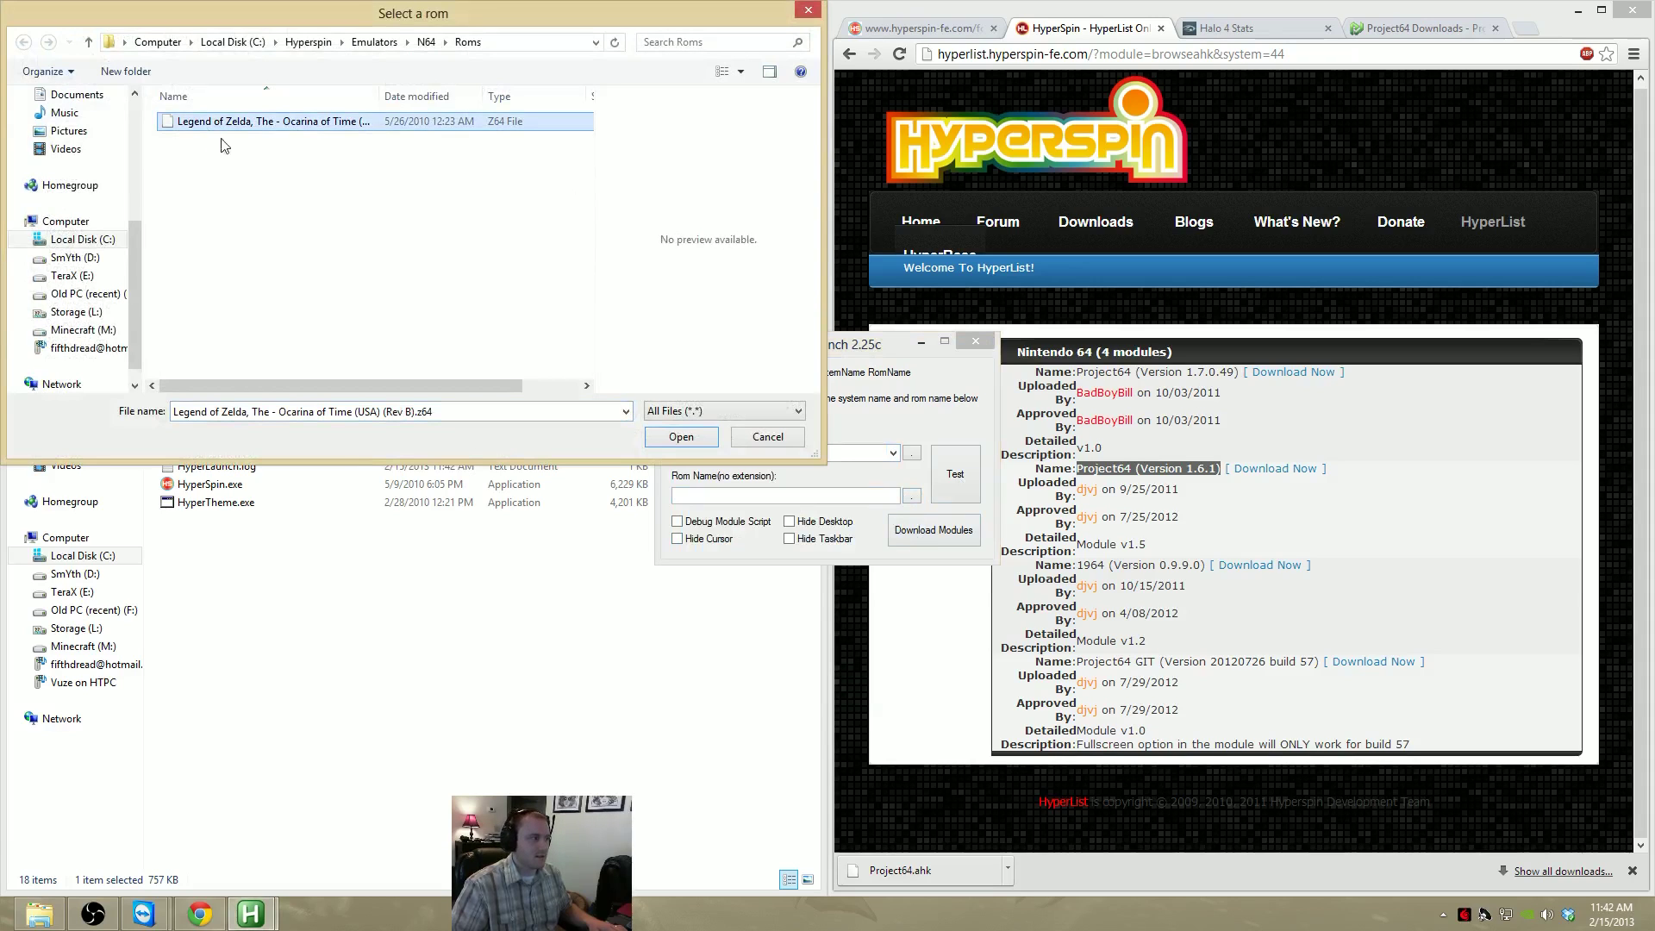
pyautogui.click(681, 437)
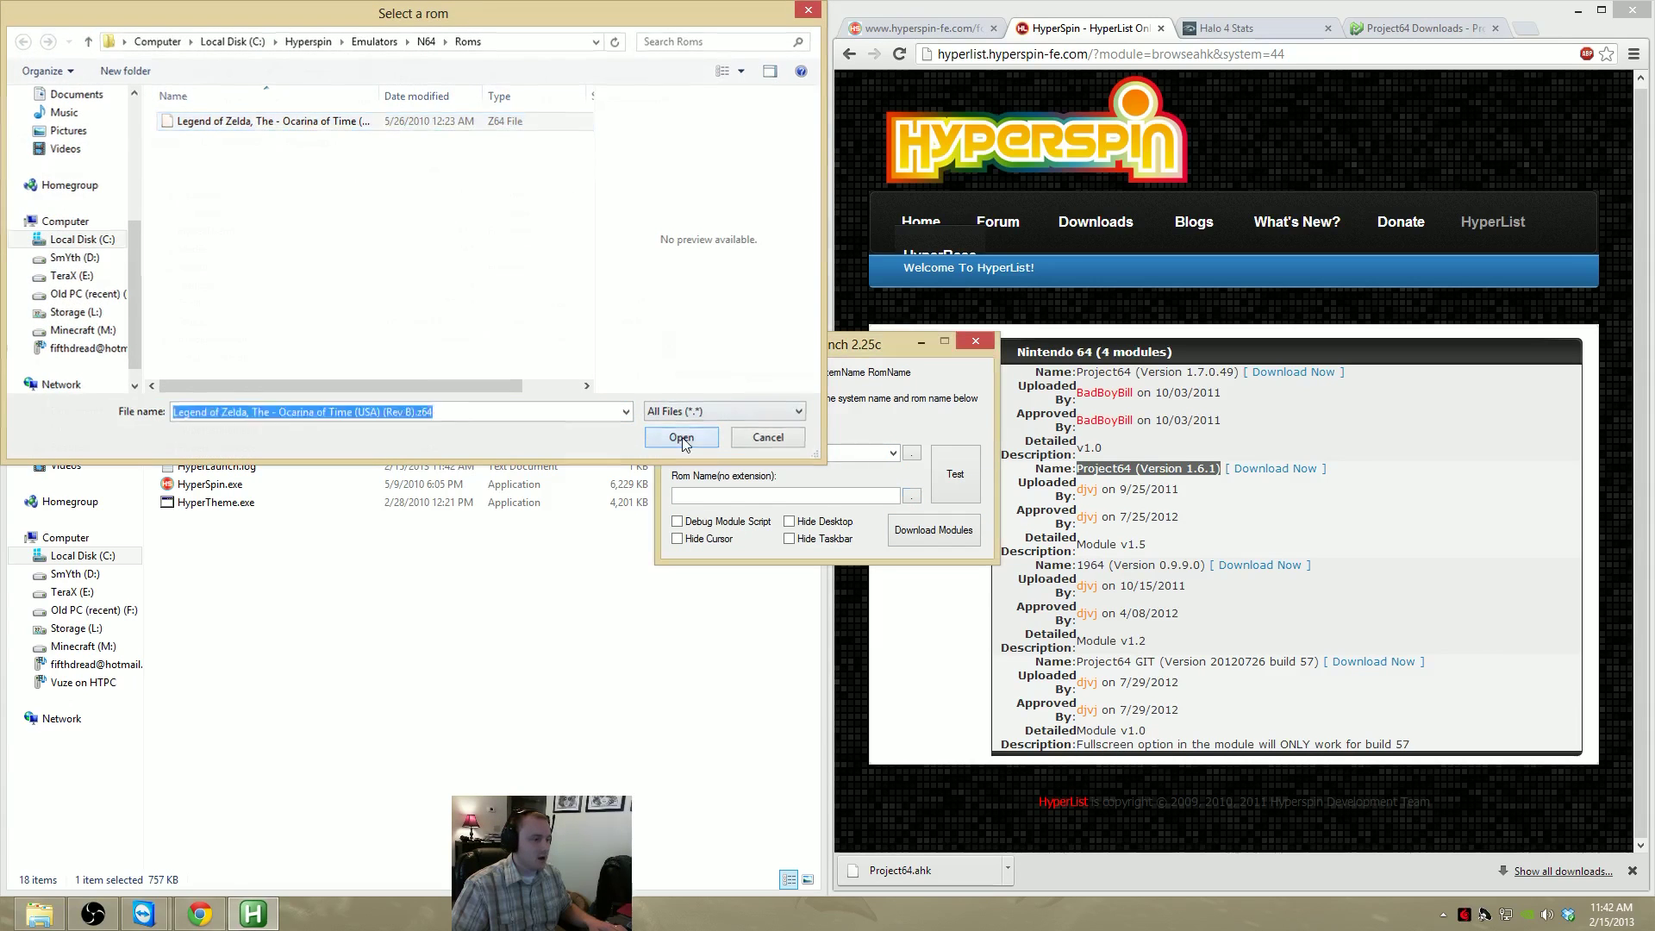
pyautogui.click(969, 476)
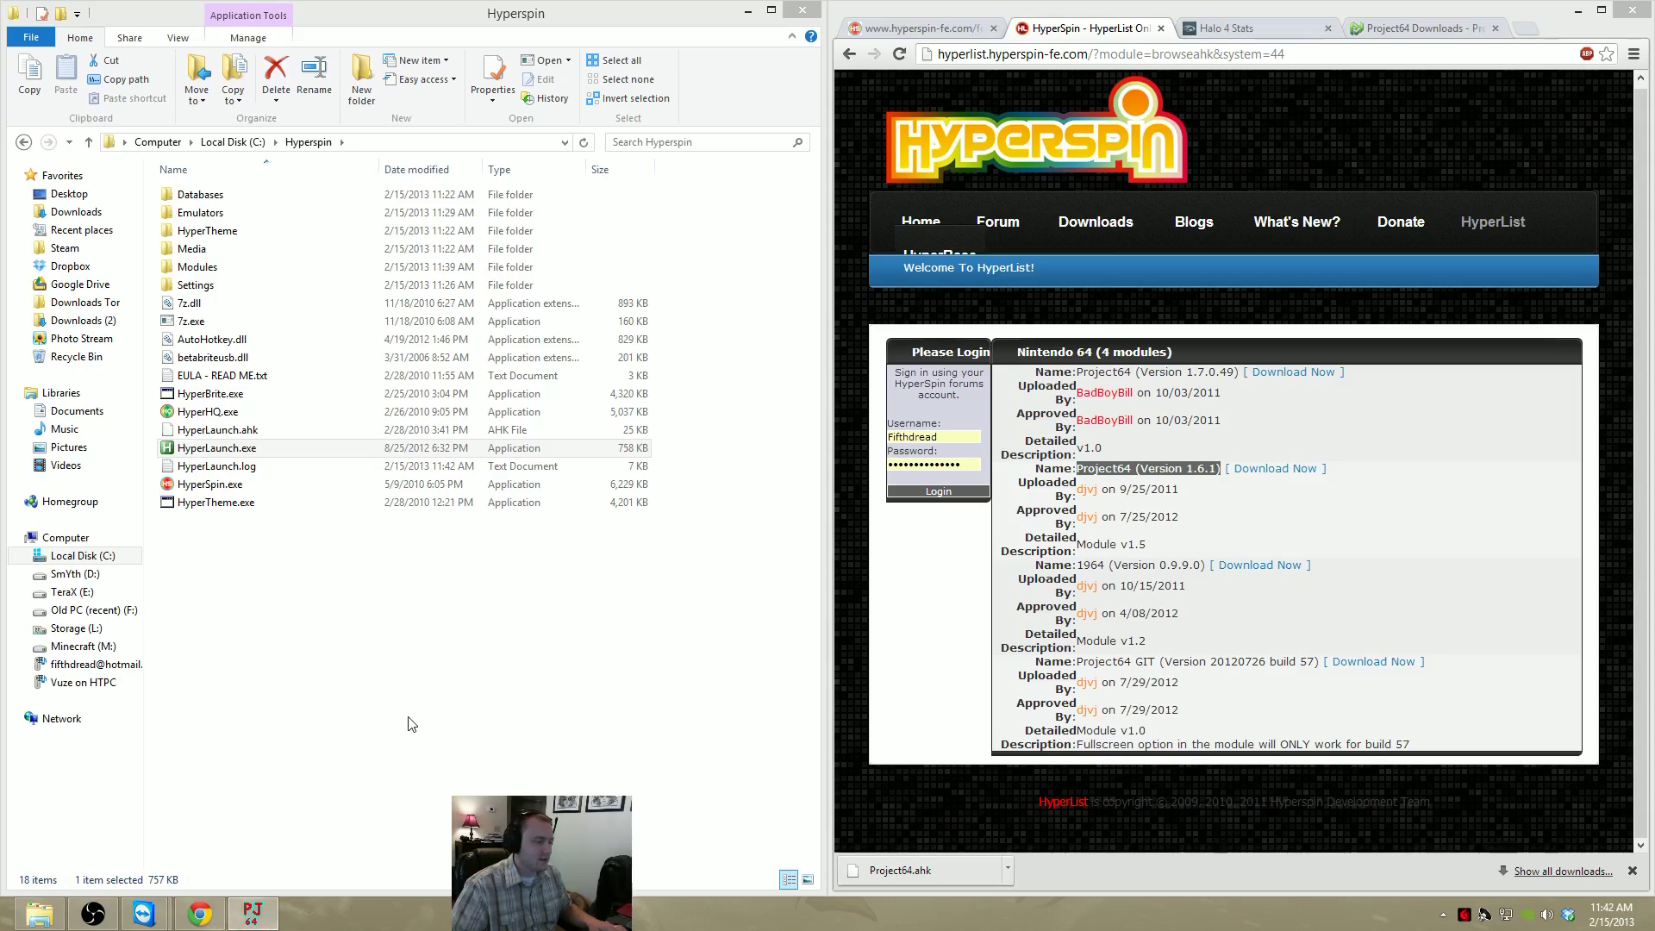
# Bring the running Project64 game to the front and move the Hyperspin folder window away from the screen edge
pyautogui.click(259, 914)
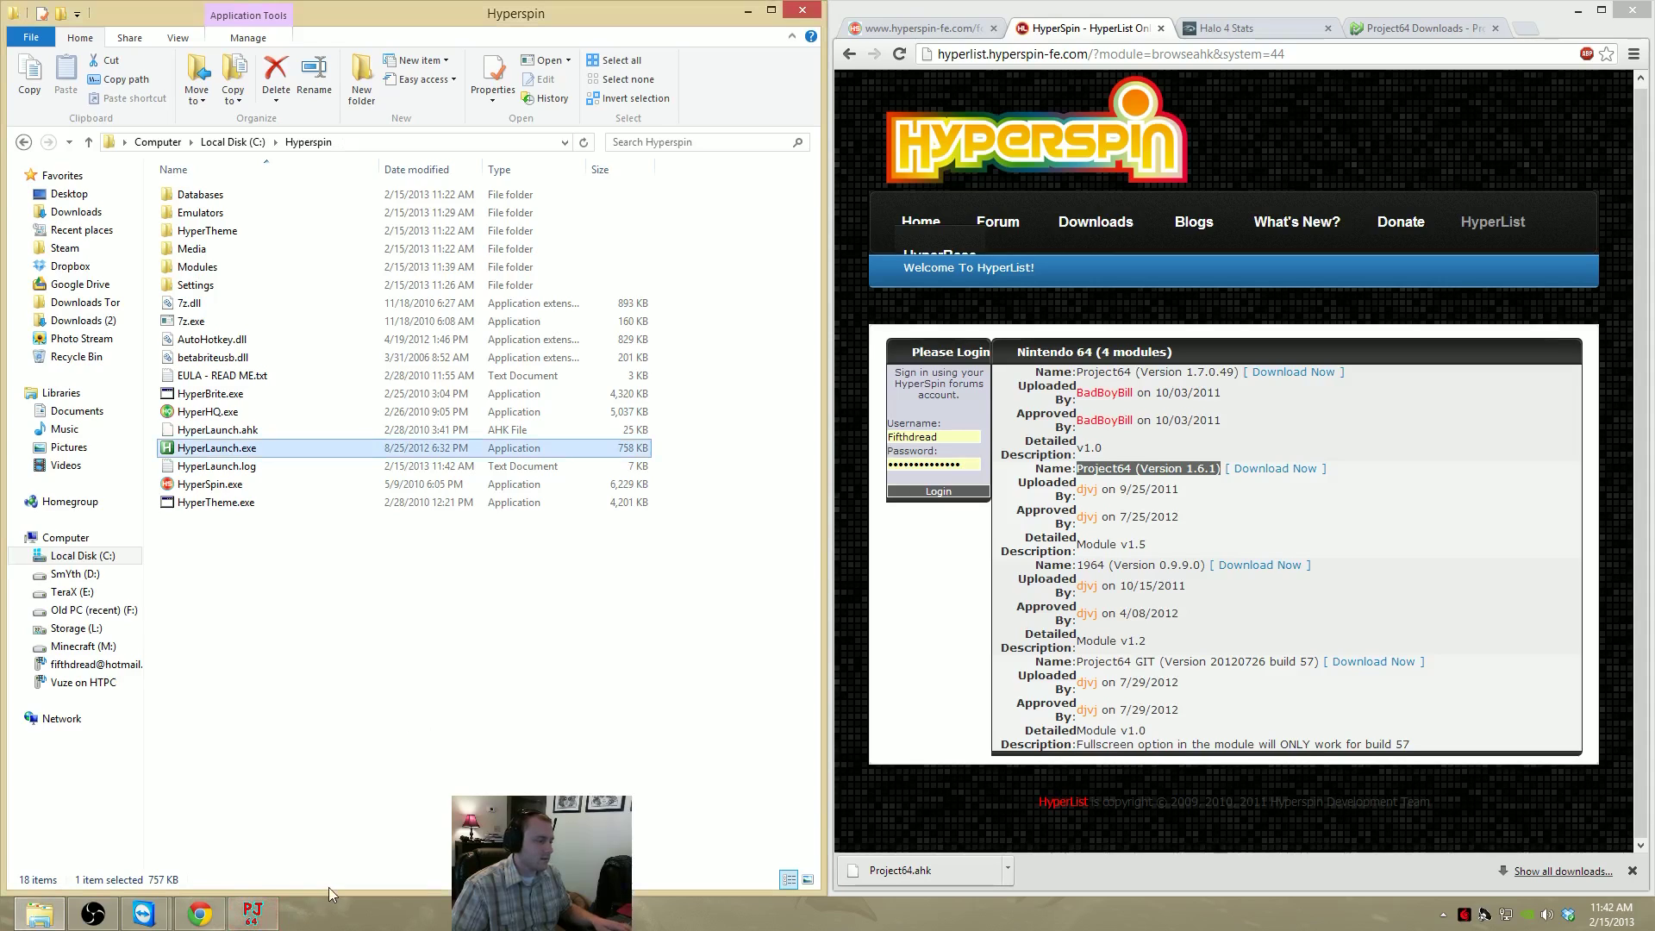
pyautogui.click(259, 914)
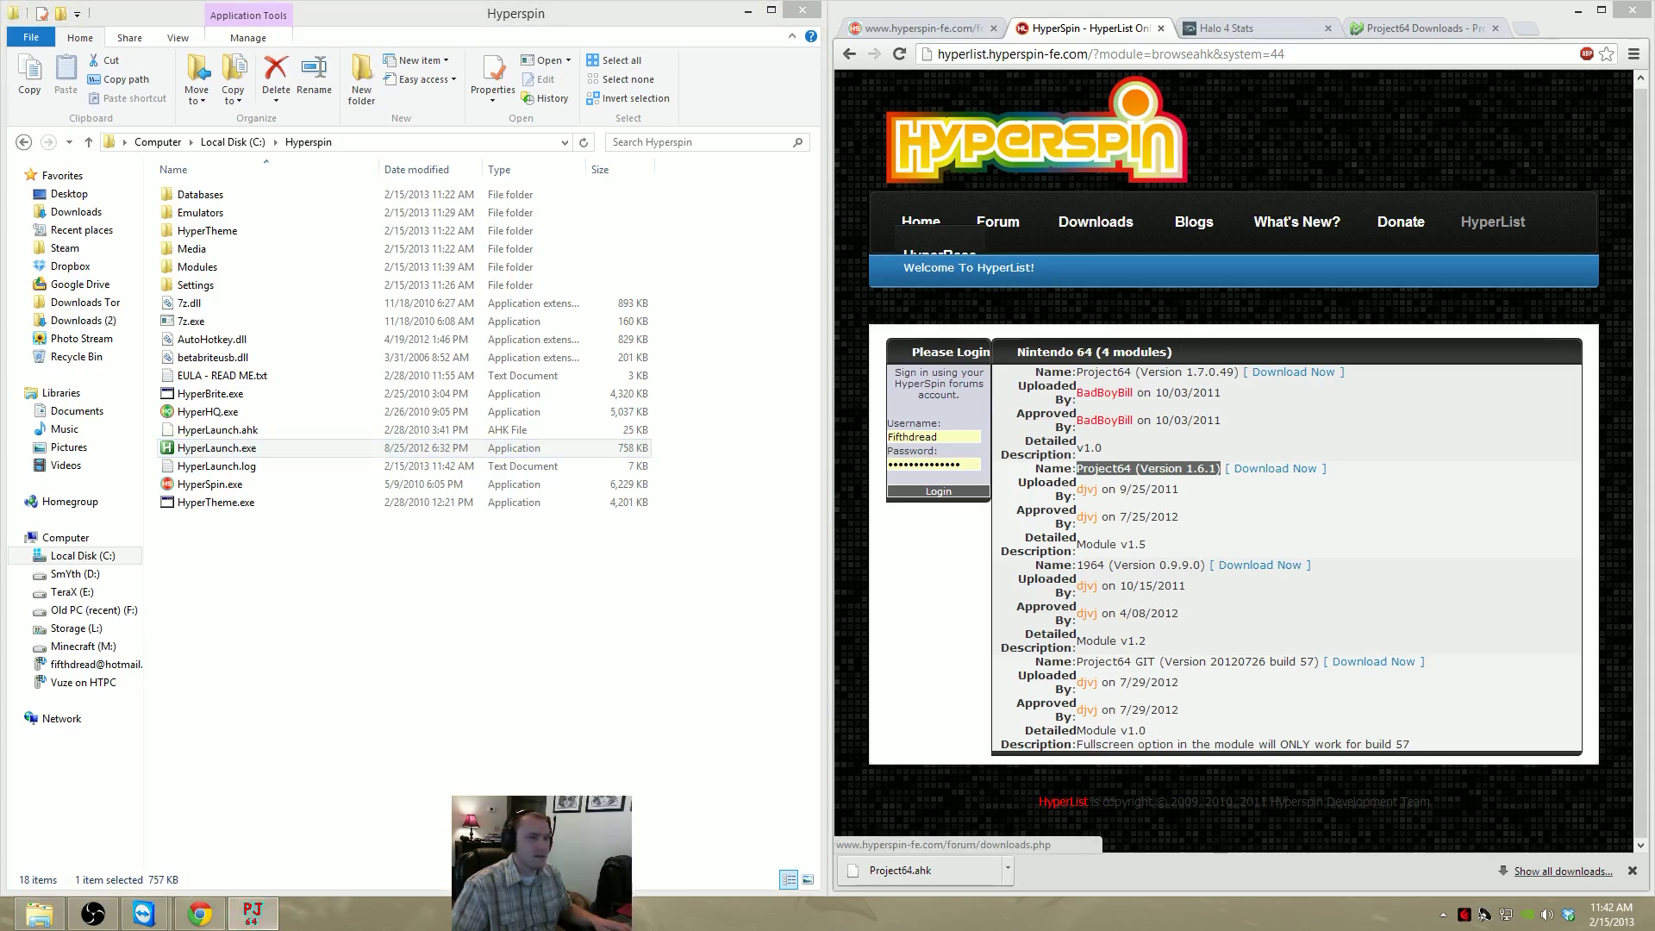
pyautogui.moveTo(572, 15); pyautogui.dragTo(650, 91)
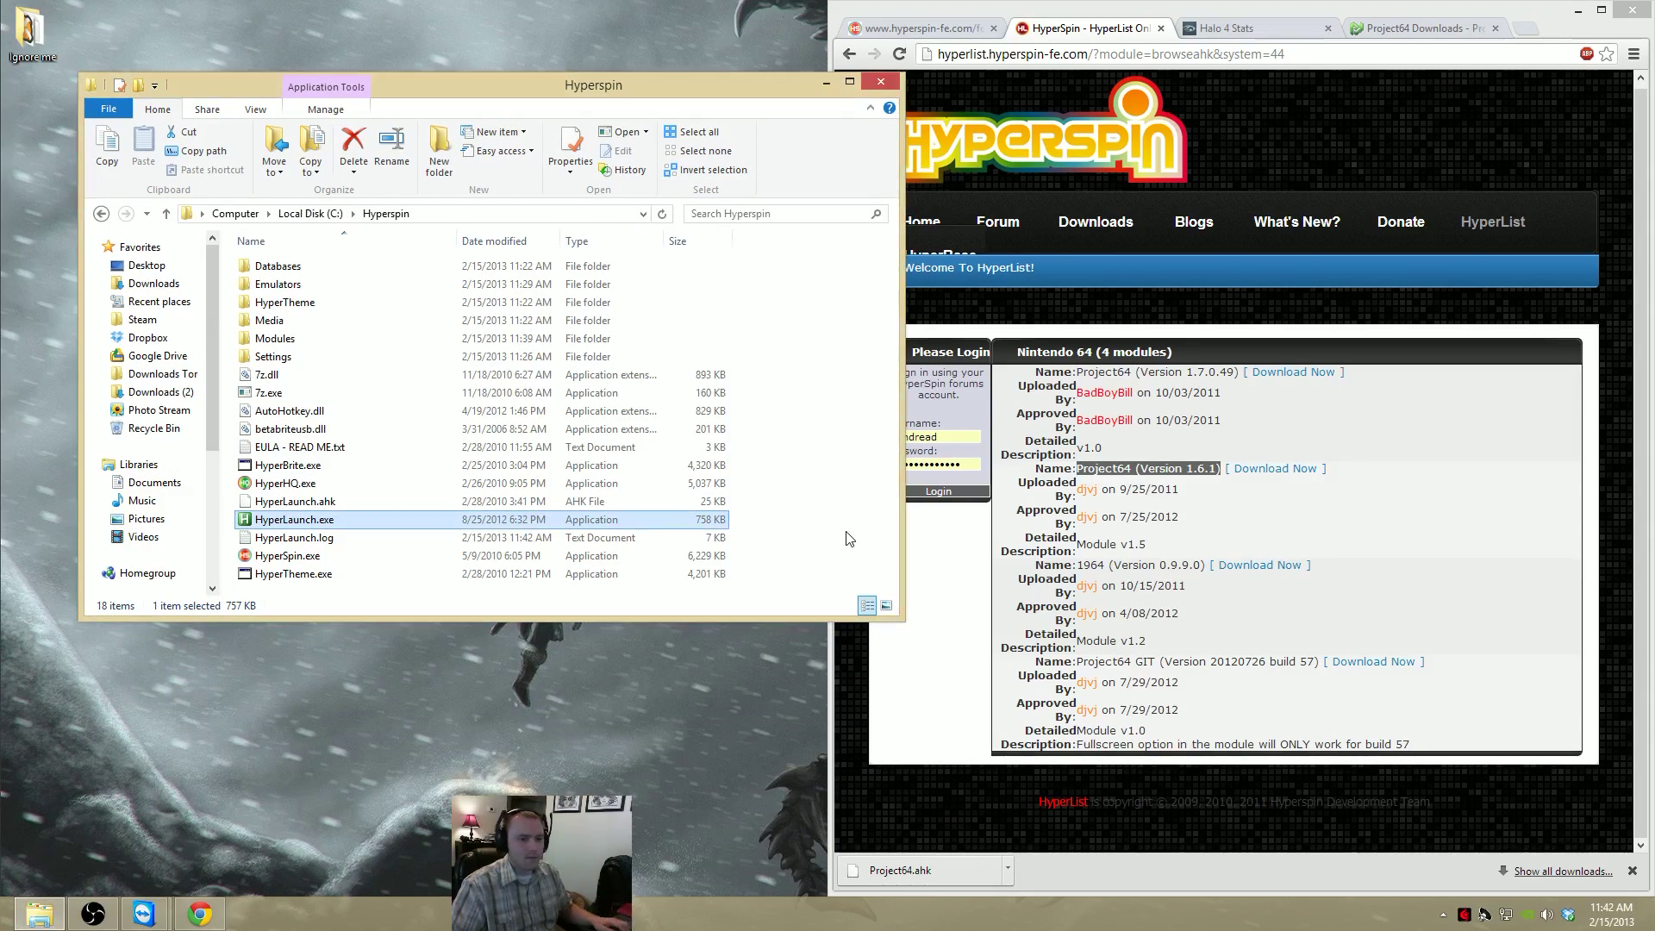
pyautogui.rightClick(649, 908)
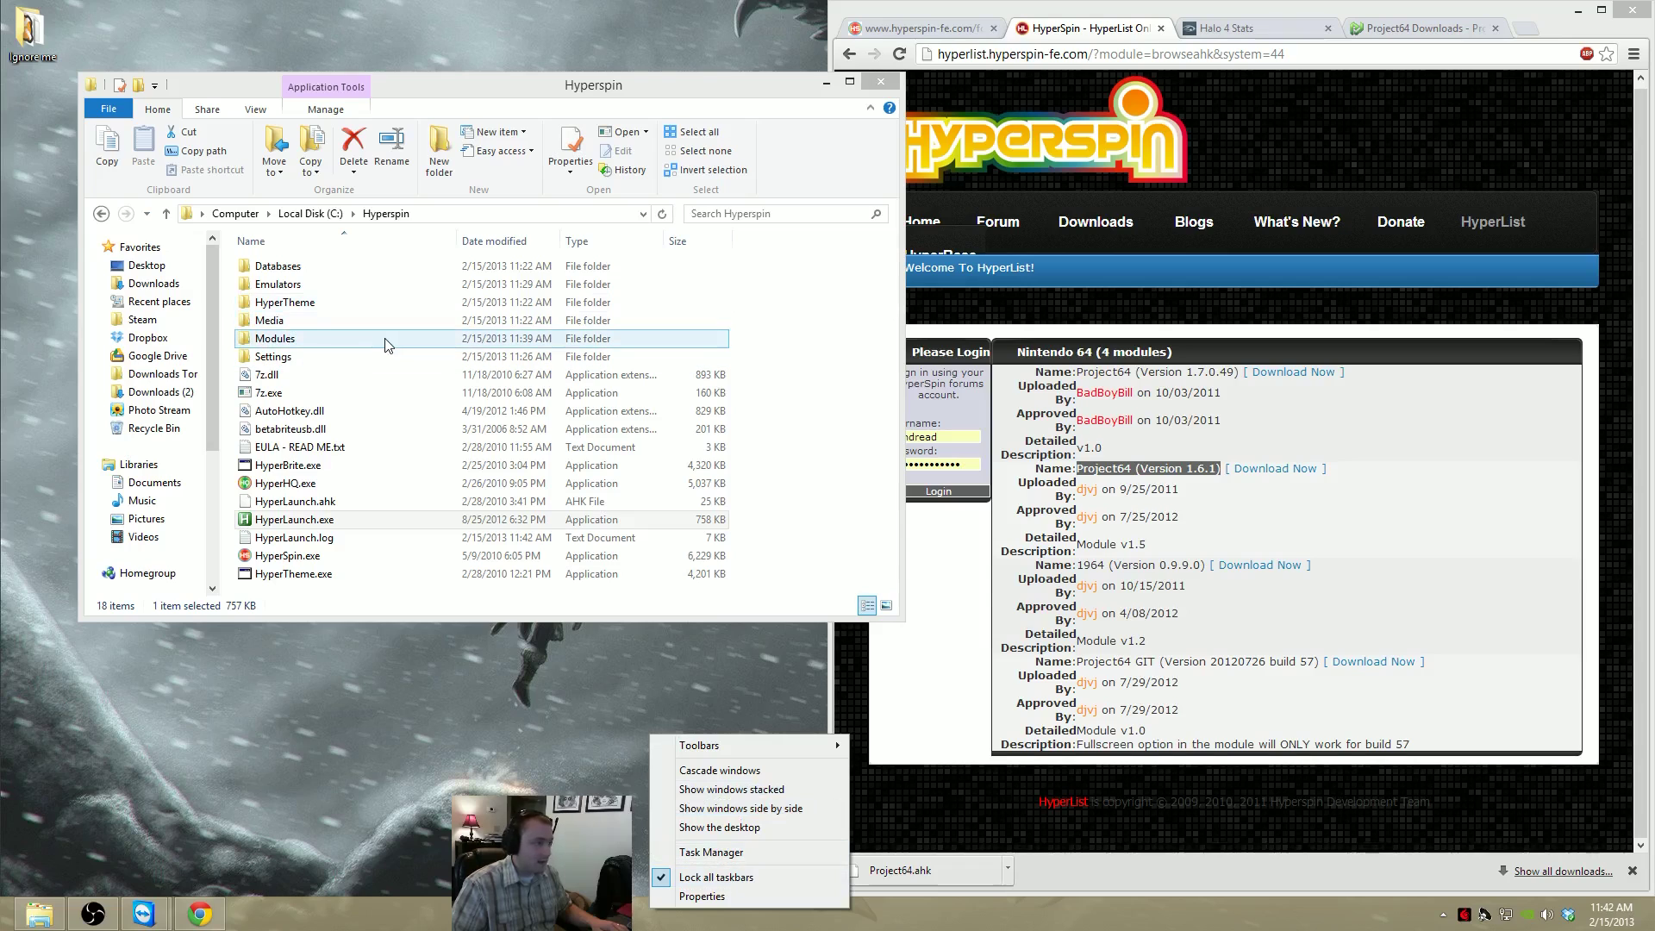
# Run Project64.exe from the Emulators\N64 folder and open its graphics plugin configuration
pyautogui.doubleClick(335, 284)
pyautogui.doubleClick(303, 264)
pyautogui.doubleClick(336, 448)
pyautogui.click(553, 309)
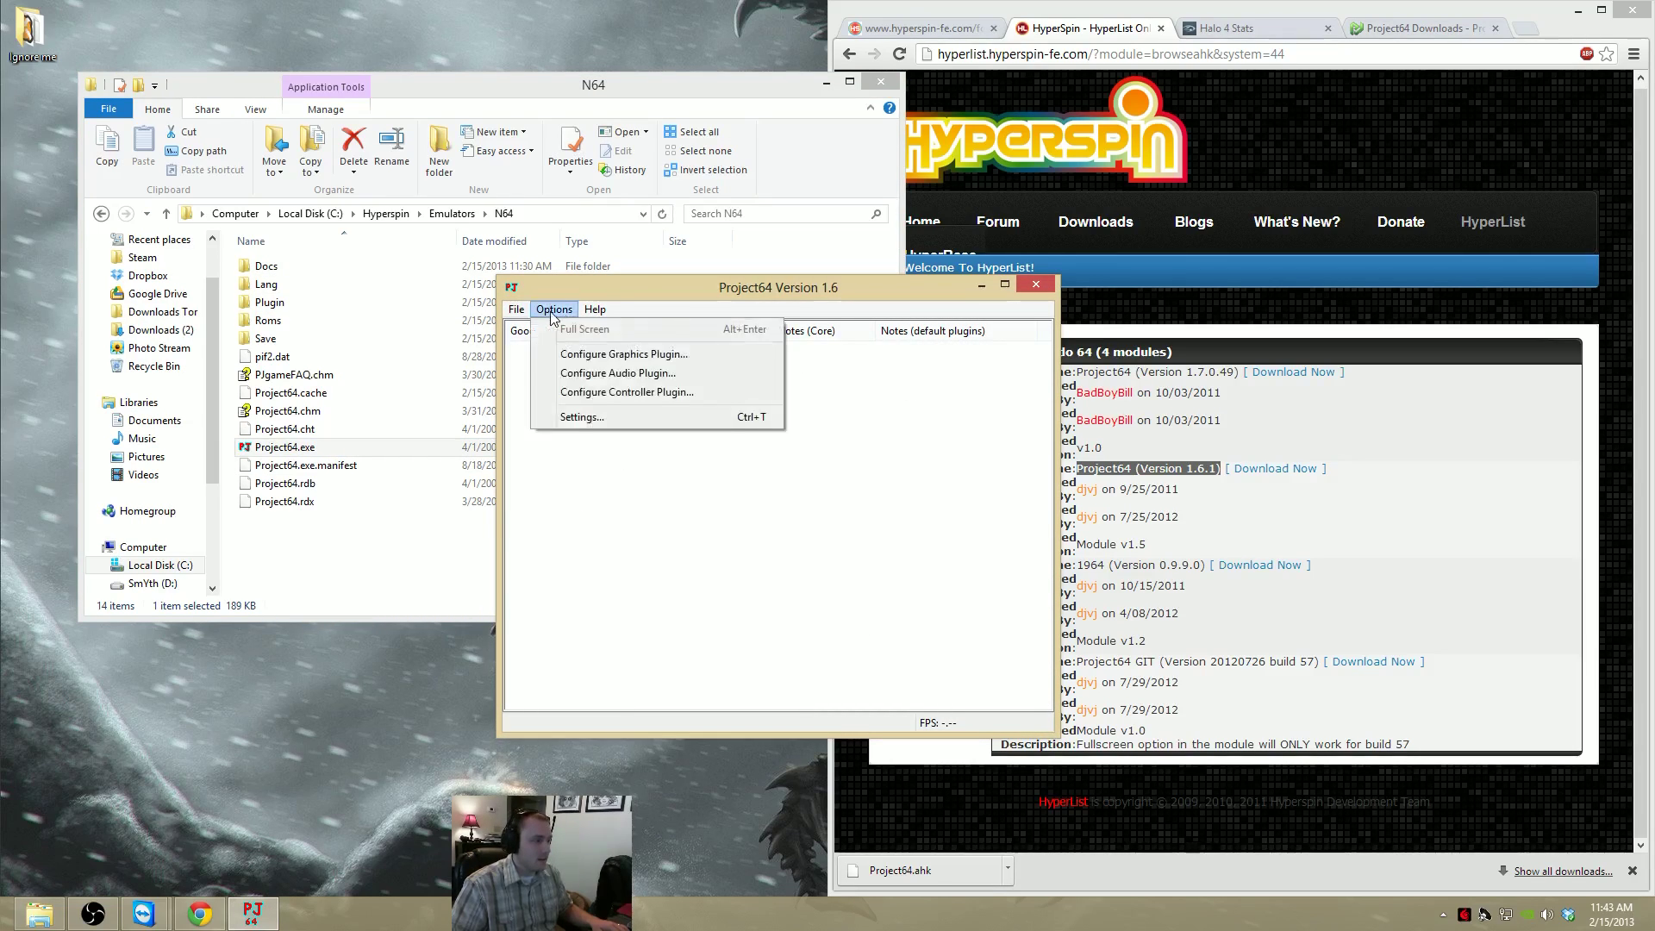
pyautogui.click(586, 354)
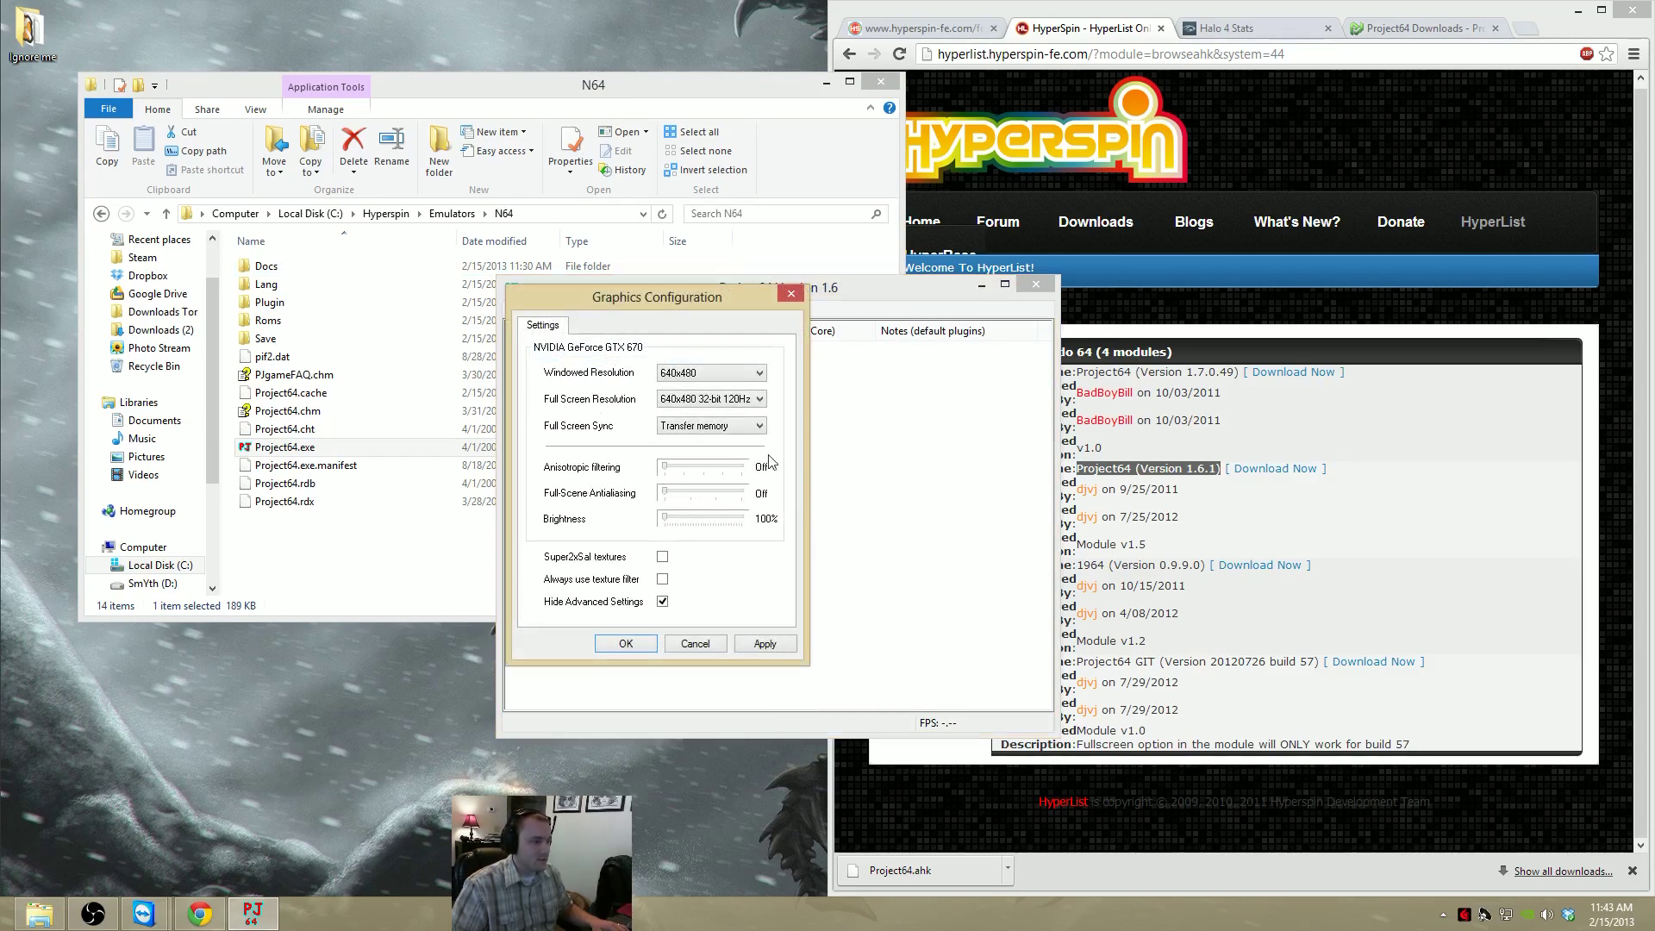
# Turn off Hide Advanced Settings in the graphics configuration, apply the change and accept the dialog
pyautogui.click(756, 376)
pyautogui.click(759, 412)
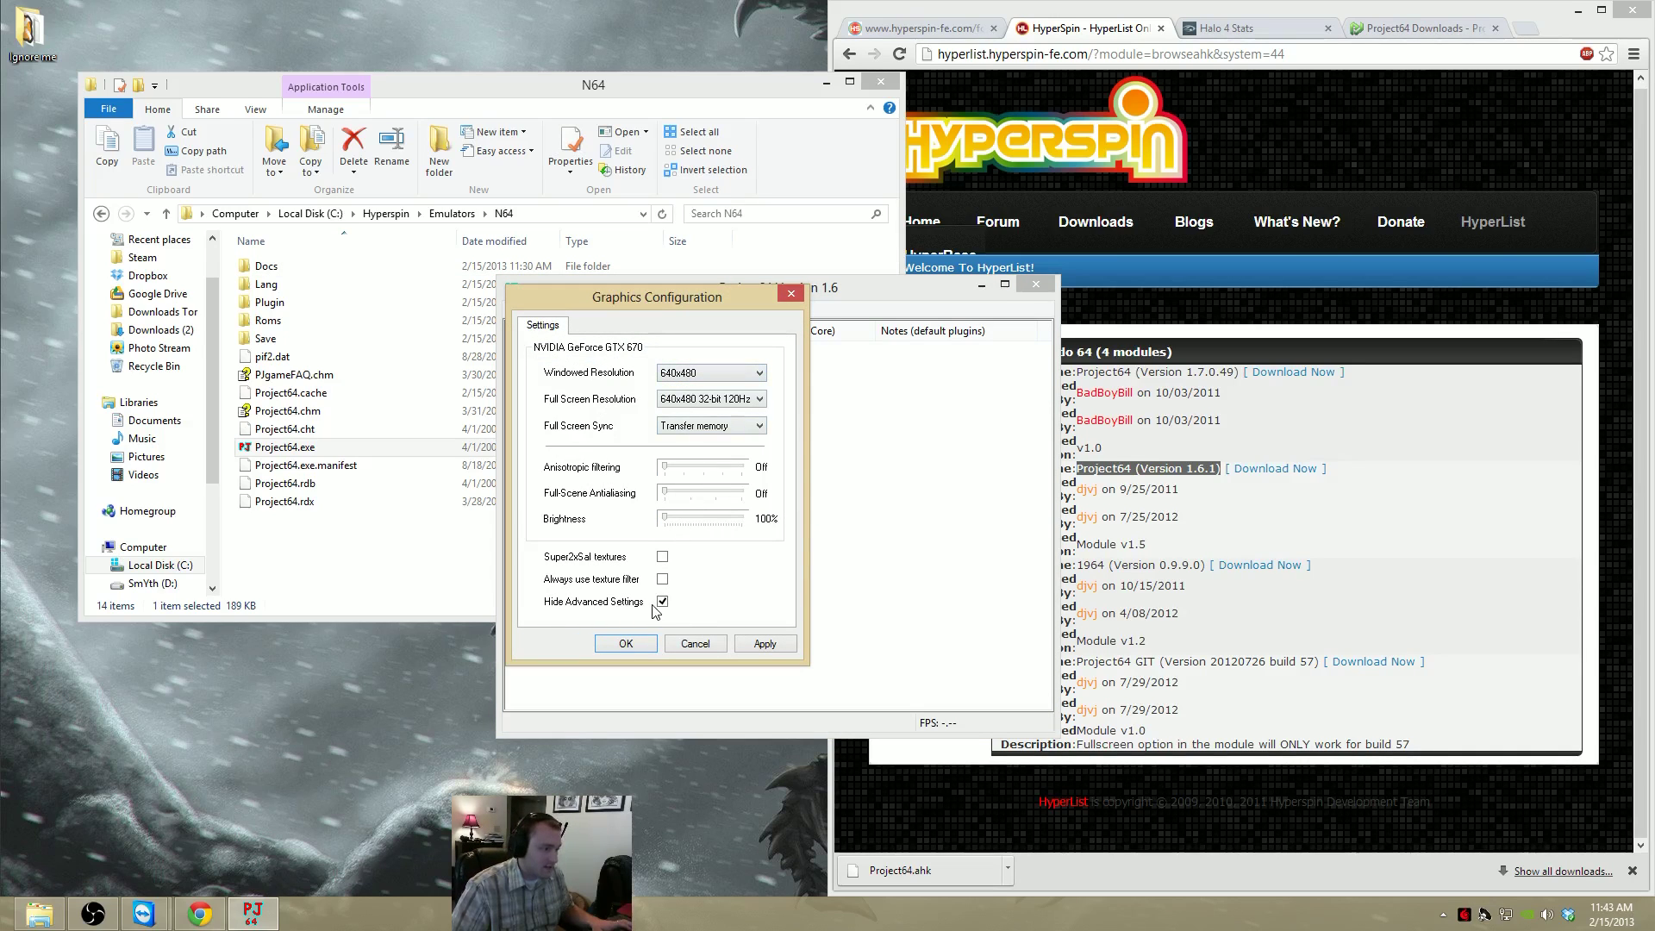
pyautogui.click(766, 644)
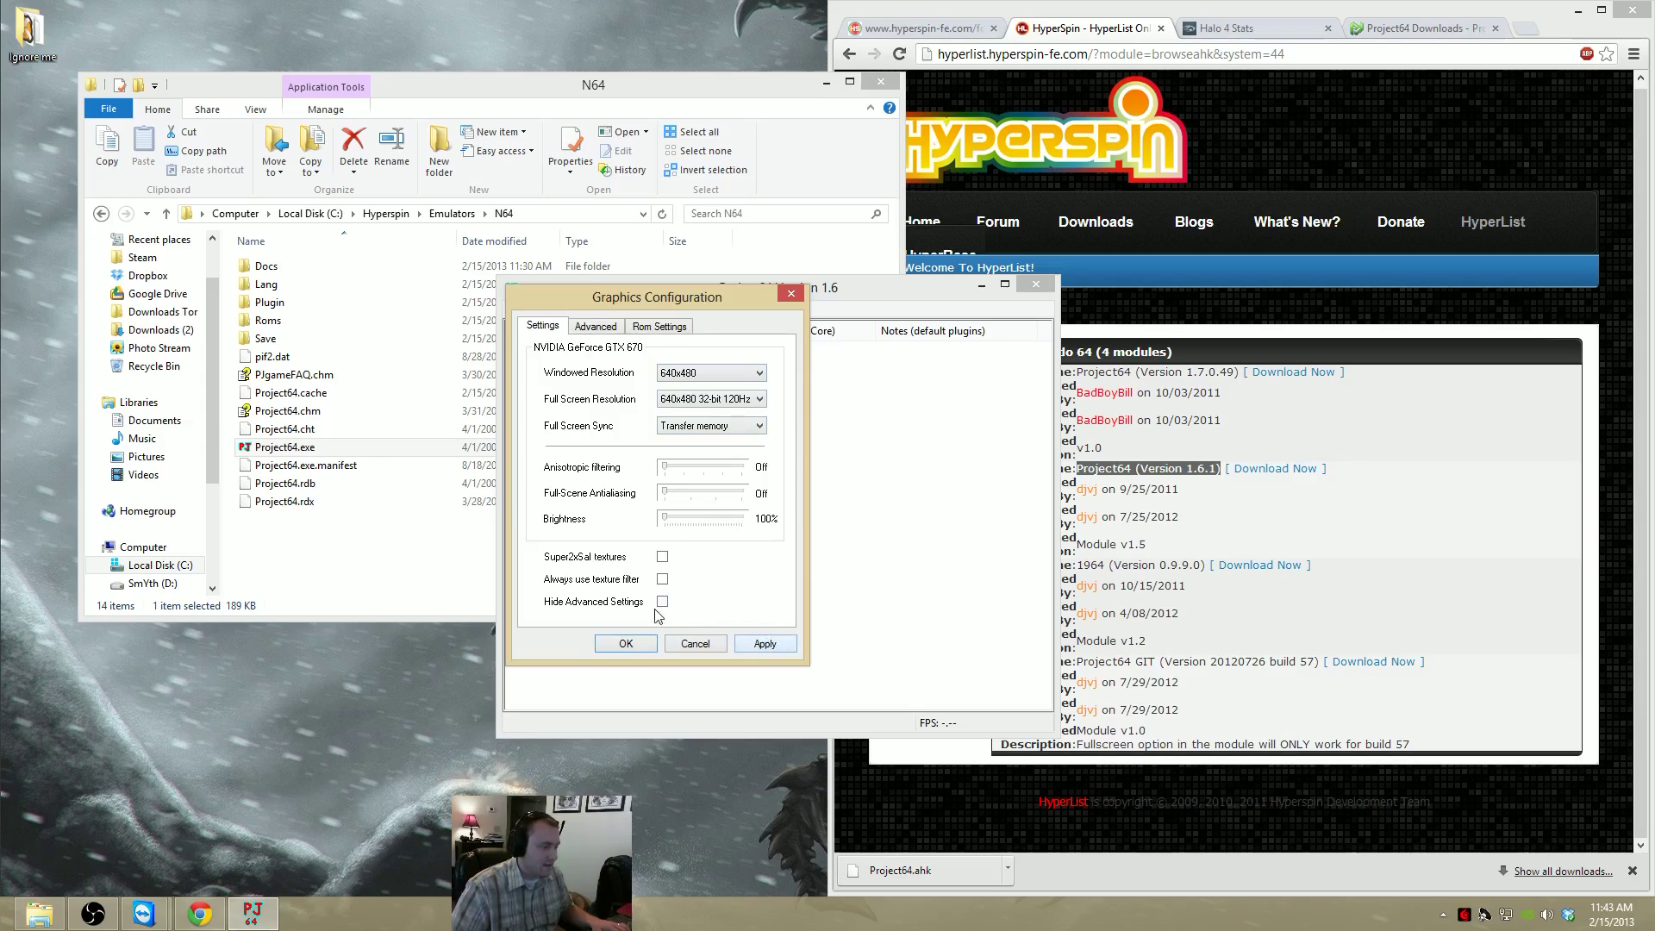
pyautogui.click(625, 644)
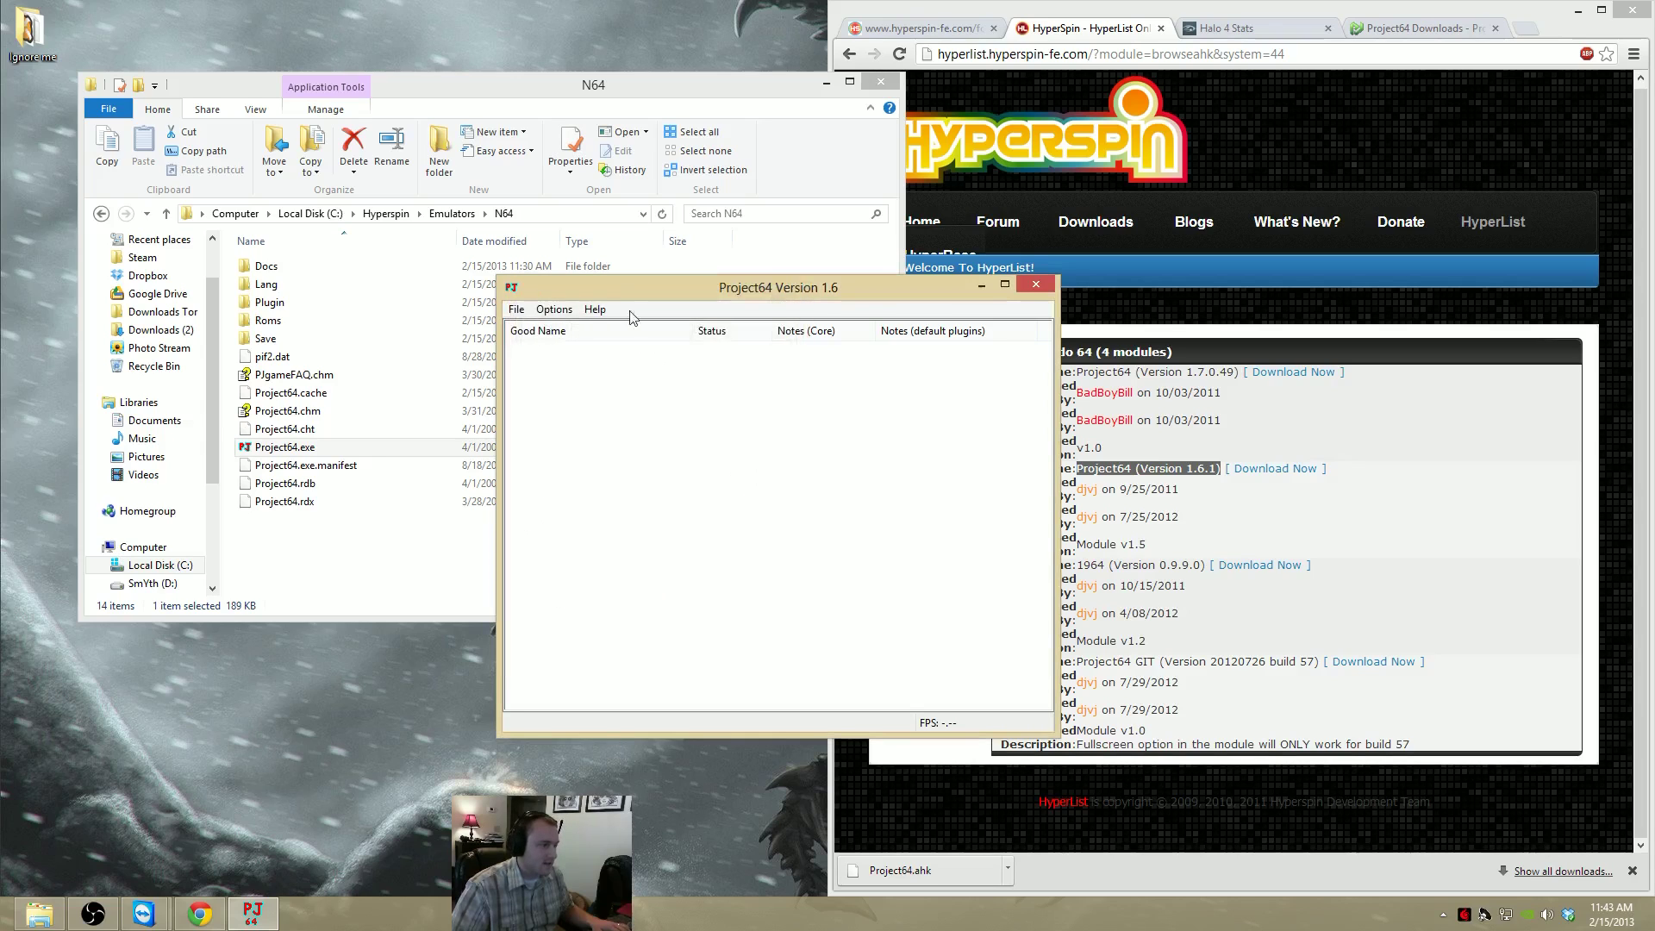
# Reopen the graphics plugin configuration and set the full screen resolution to 1920x1080 32-bit 120Hz
pyautogui.click(554, 309)
pyautogui.click(629, 337)
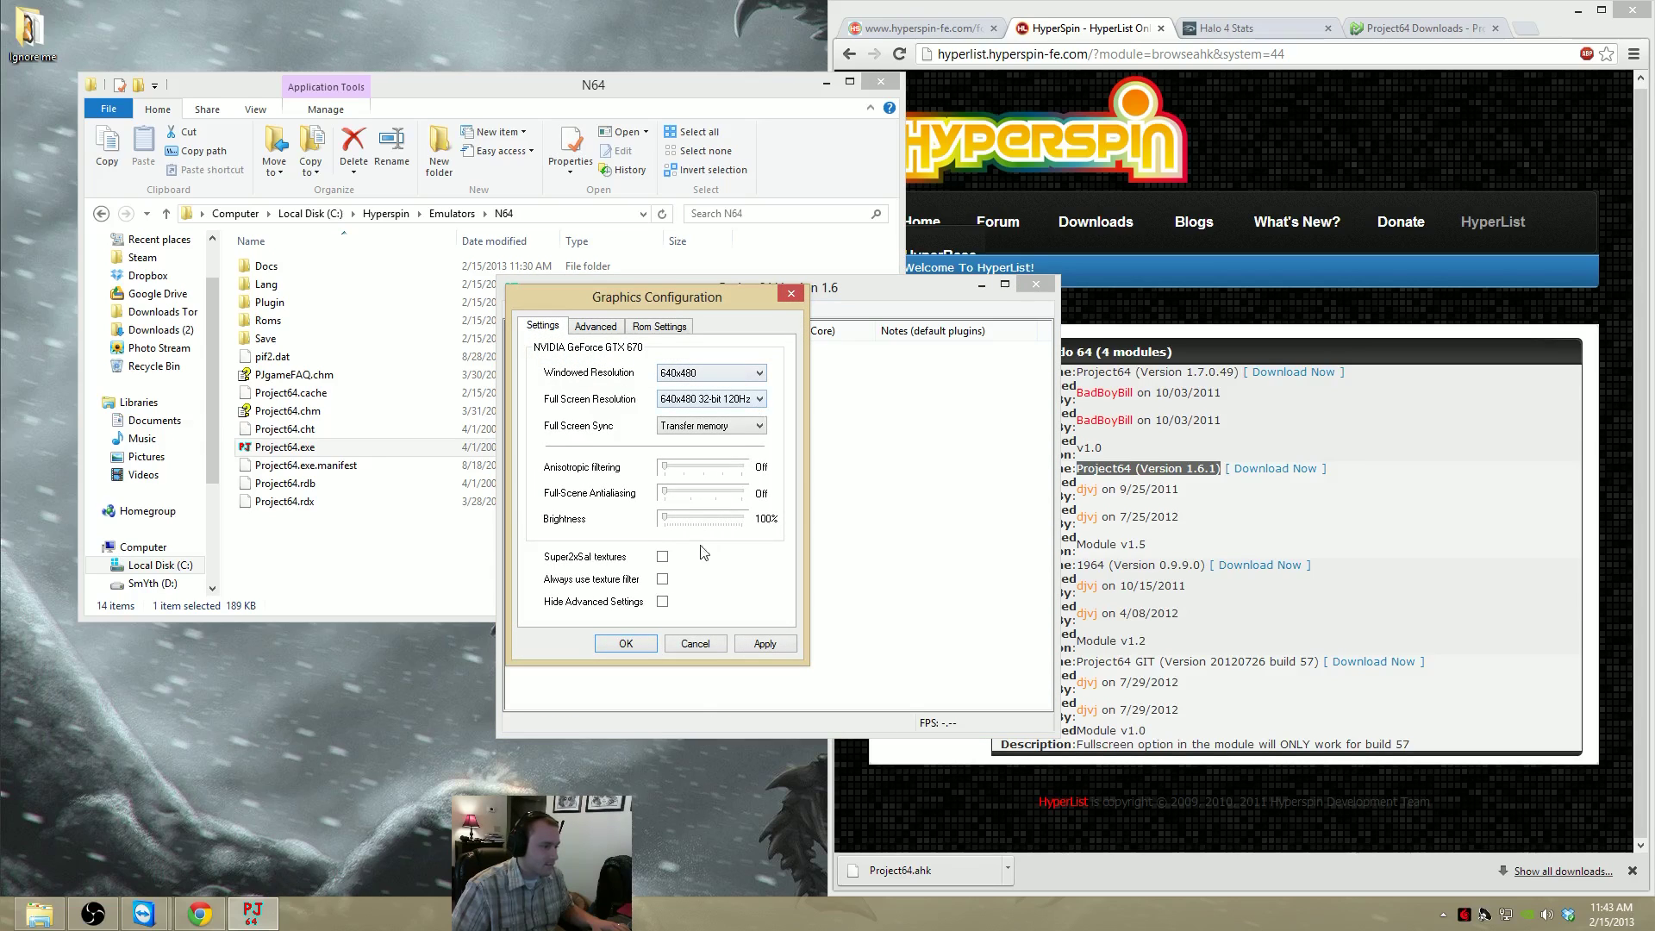
pyautogui.click(694, 374)
pyautogui.click(695, 373)
pyautogui.click(712, 399)
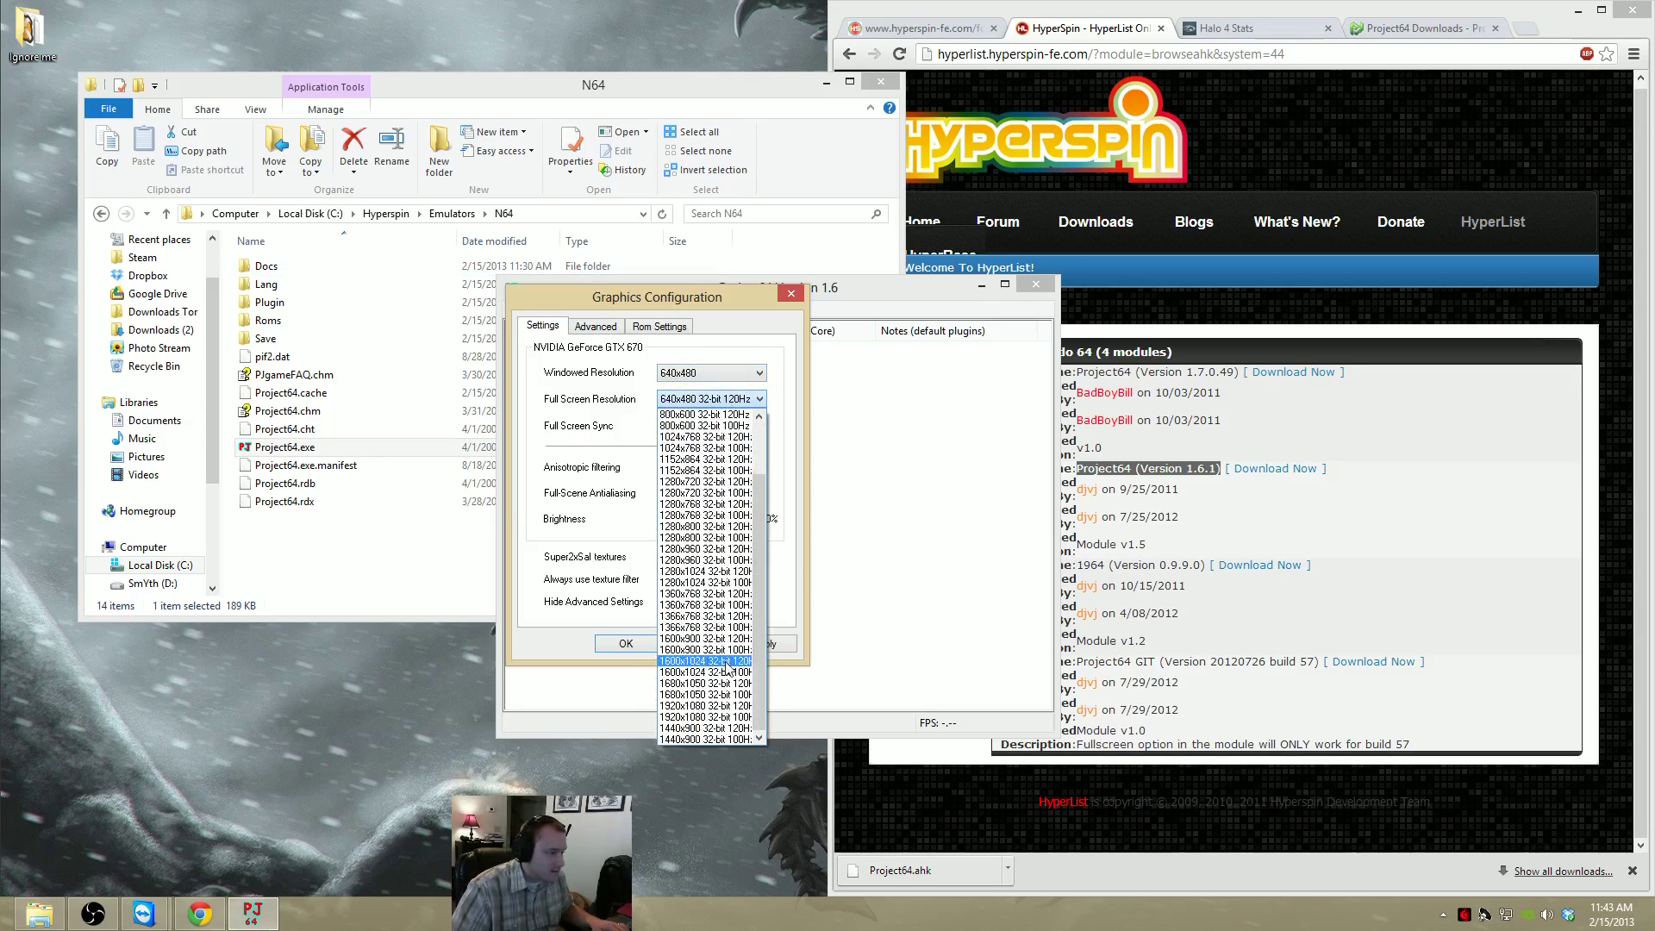
pyautogui.click(741, 718)
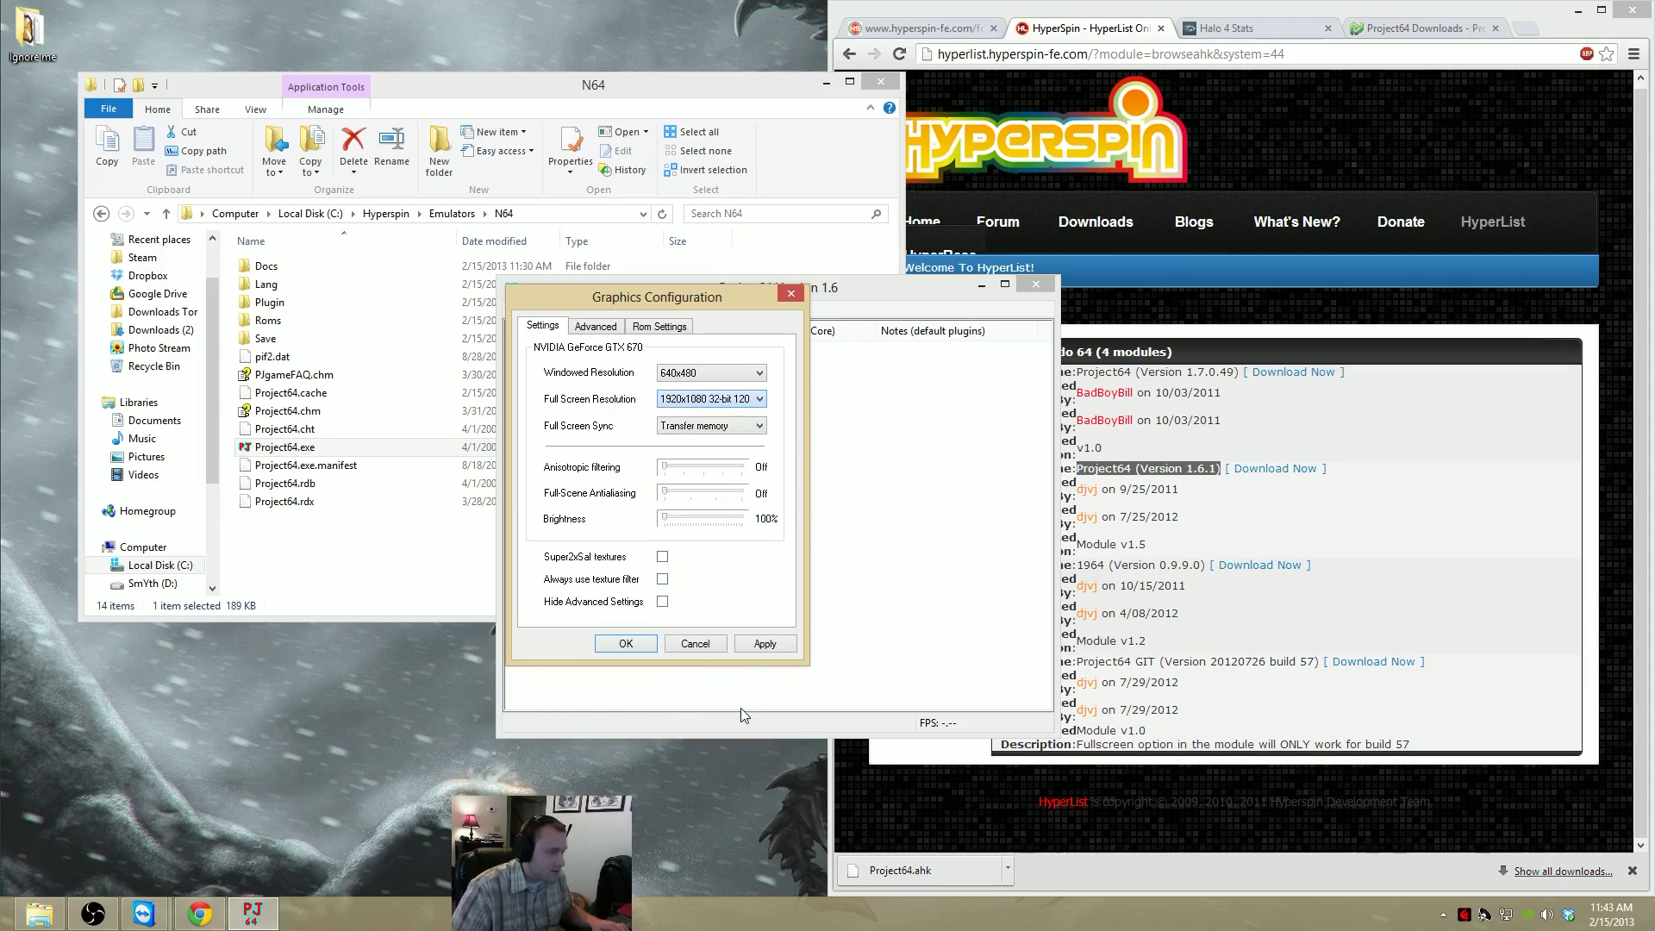
# Check the full screen sync and windowed resolution choices, plus the Advanced and Rom Settings pages of the graphics configuration
pyautogui.click(724, 424)
pyautogui.click(729, 428)
pyautogui.click(730, 376)
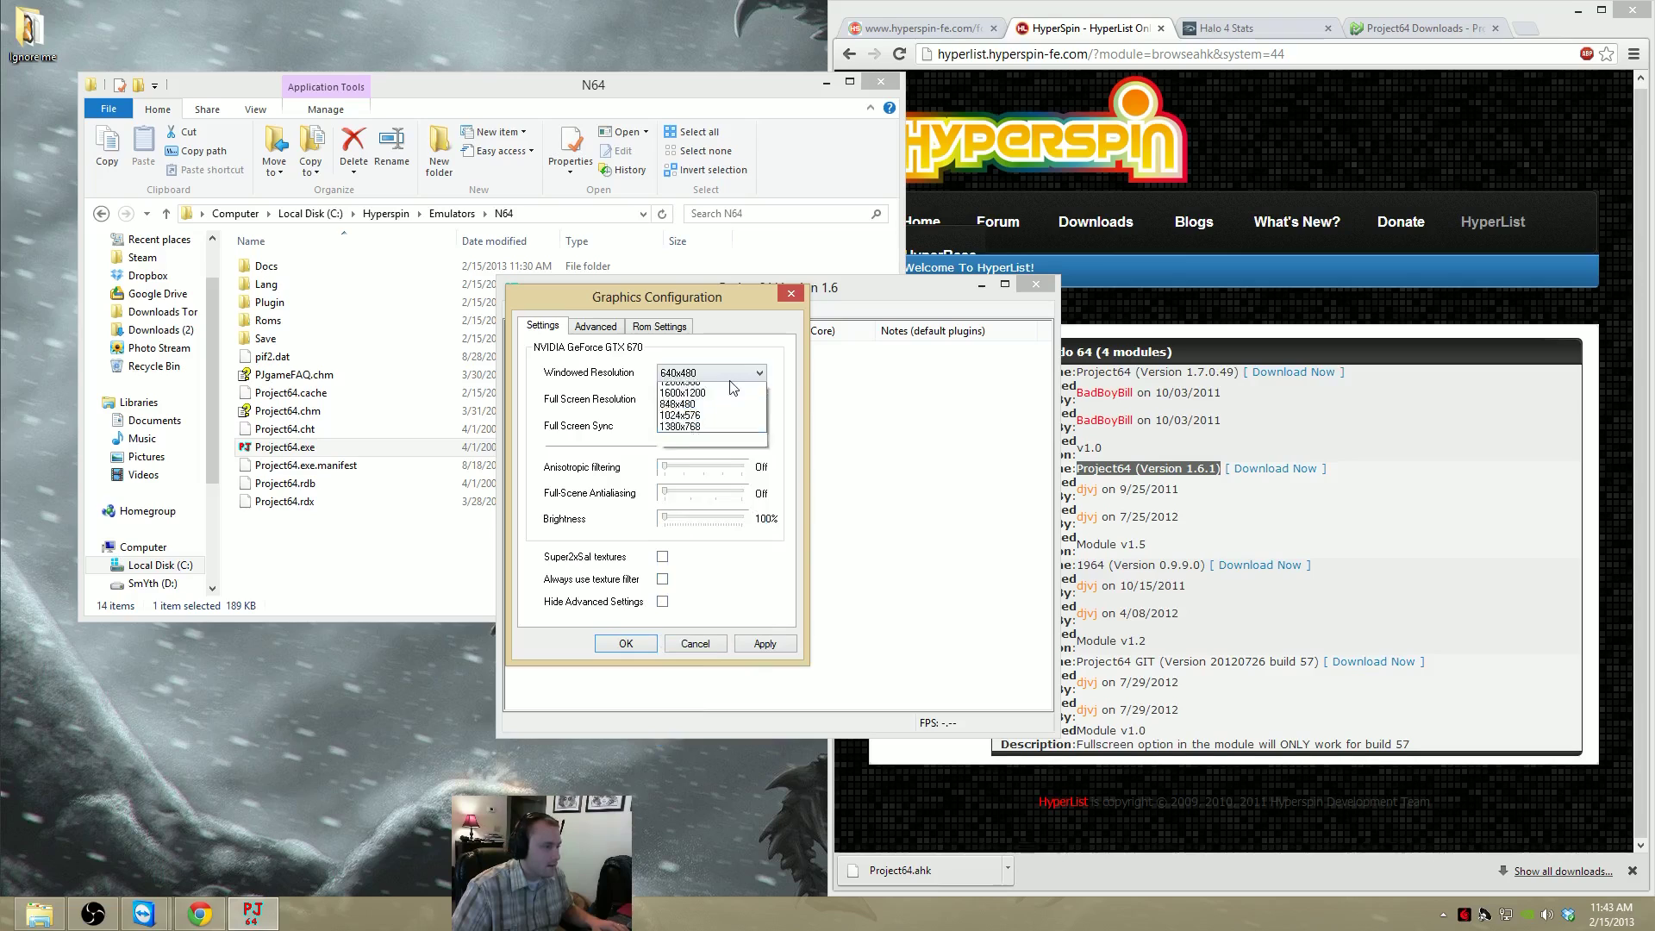
pyautogui.click(730, 376)
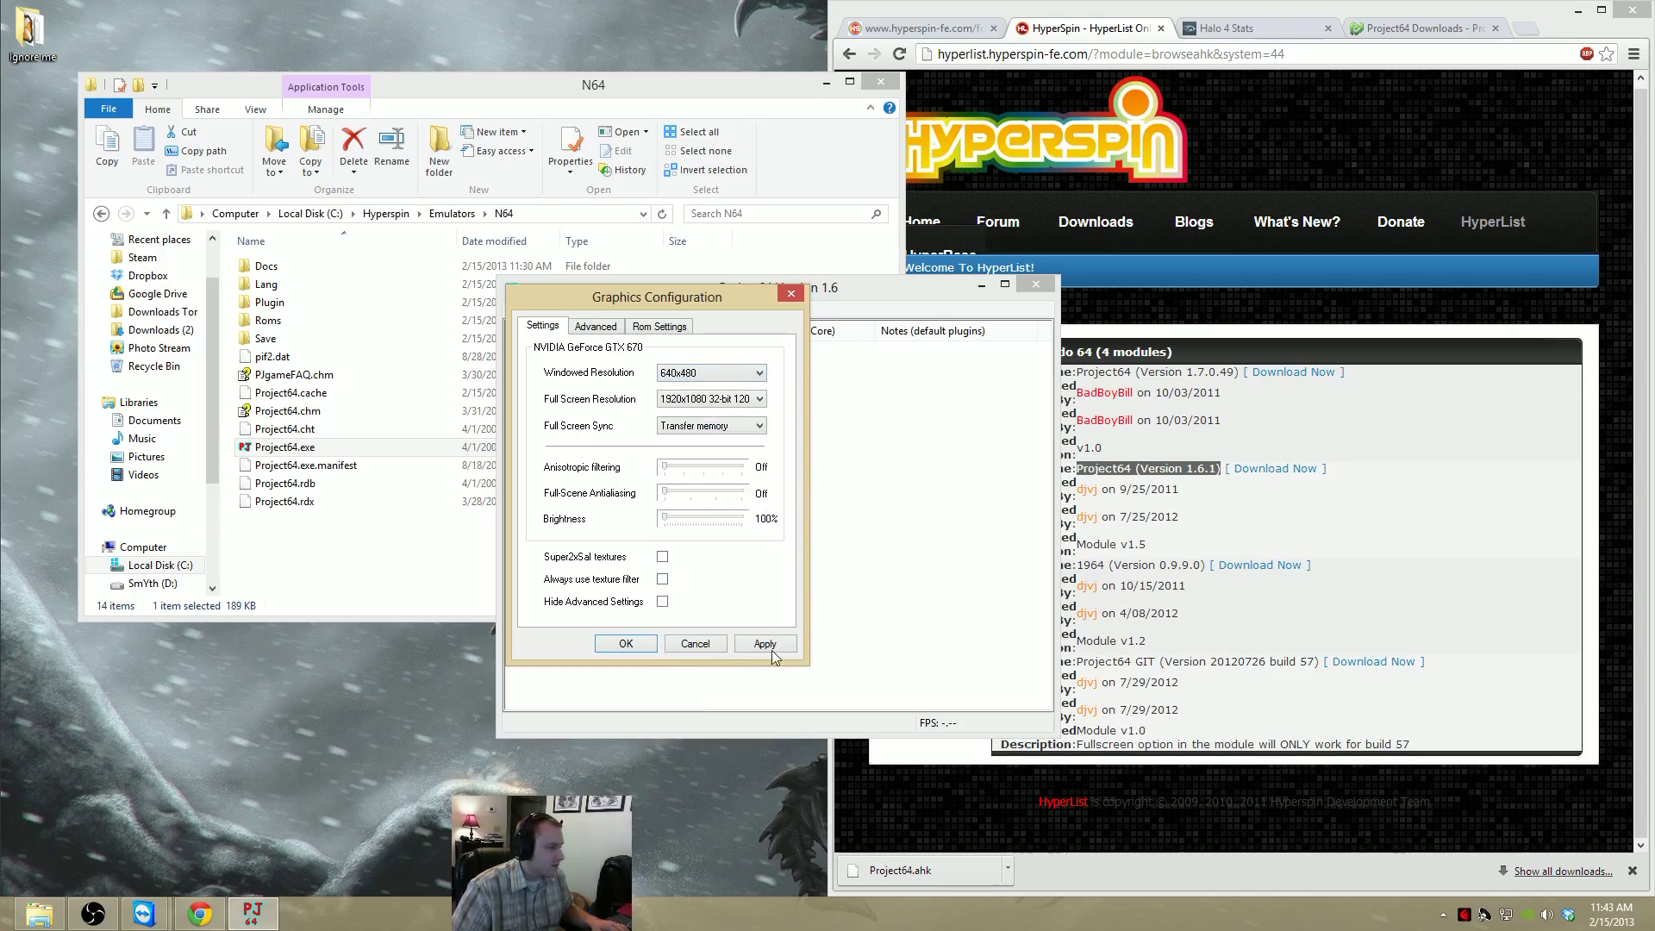
pyautogui.click(596, 326)
pyautogui.click(642, 328)
pyautogui.click(598, 327)
pyautogui.click(543, 328)
# Accept the graphics configuration and close Project64
pyautogui.click(639, 646)
pyautogui.click(555, 309)
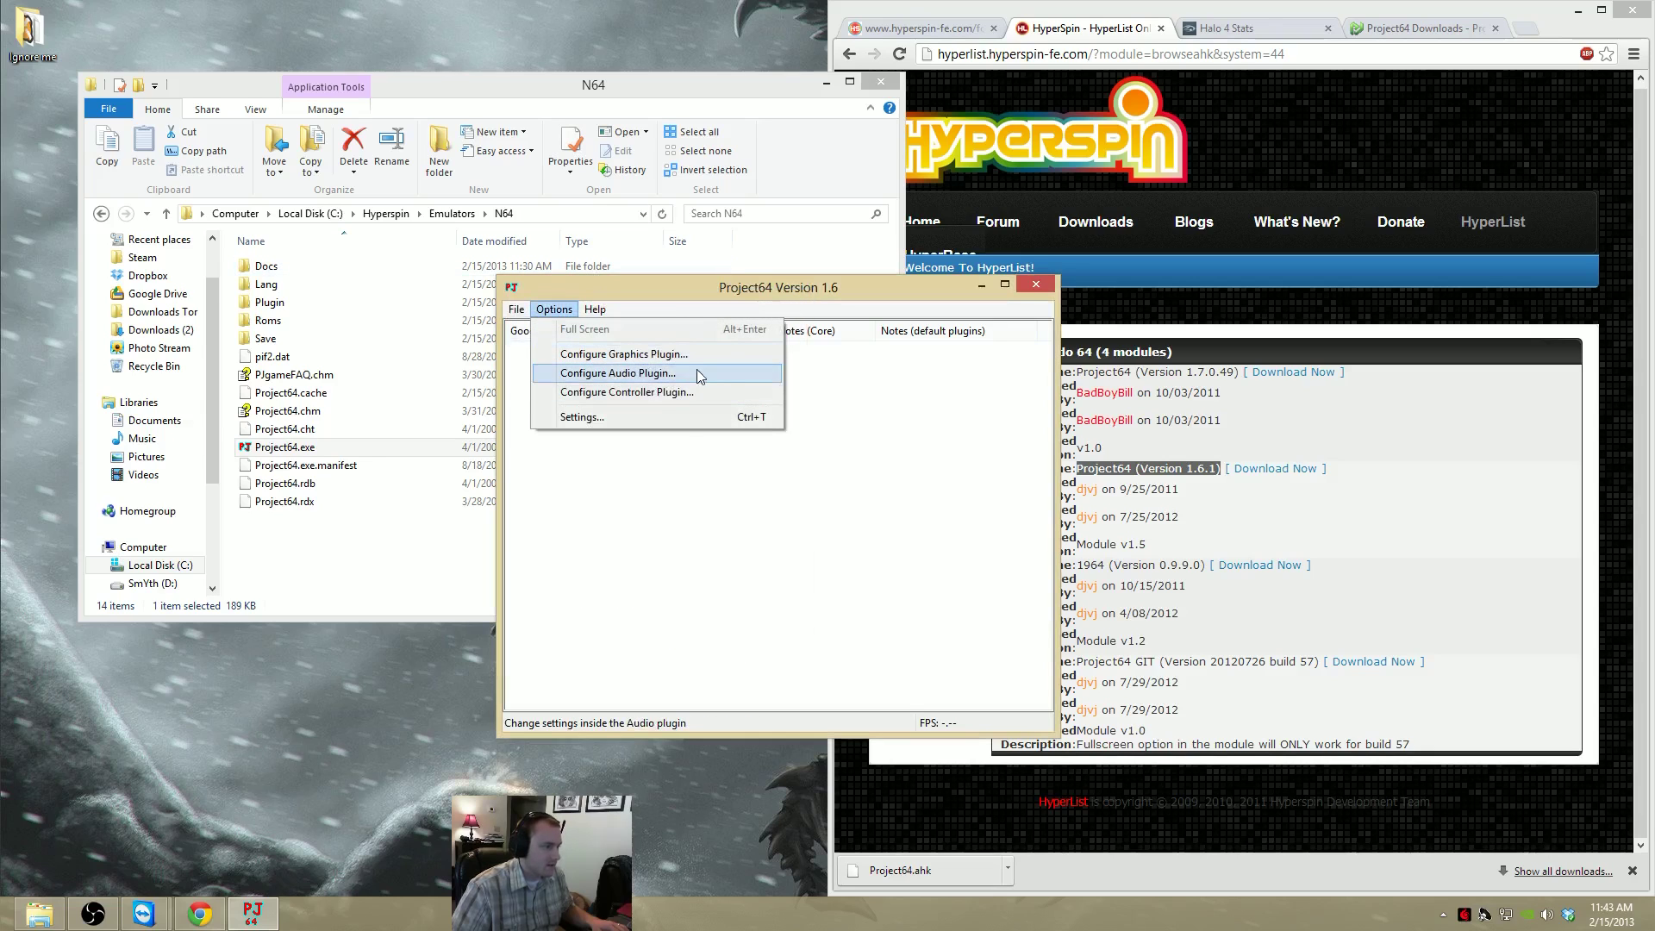
pyautogui.click(1034, 285)
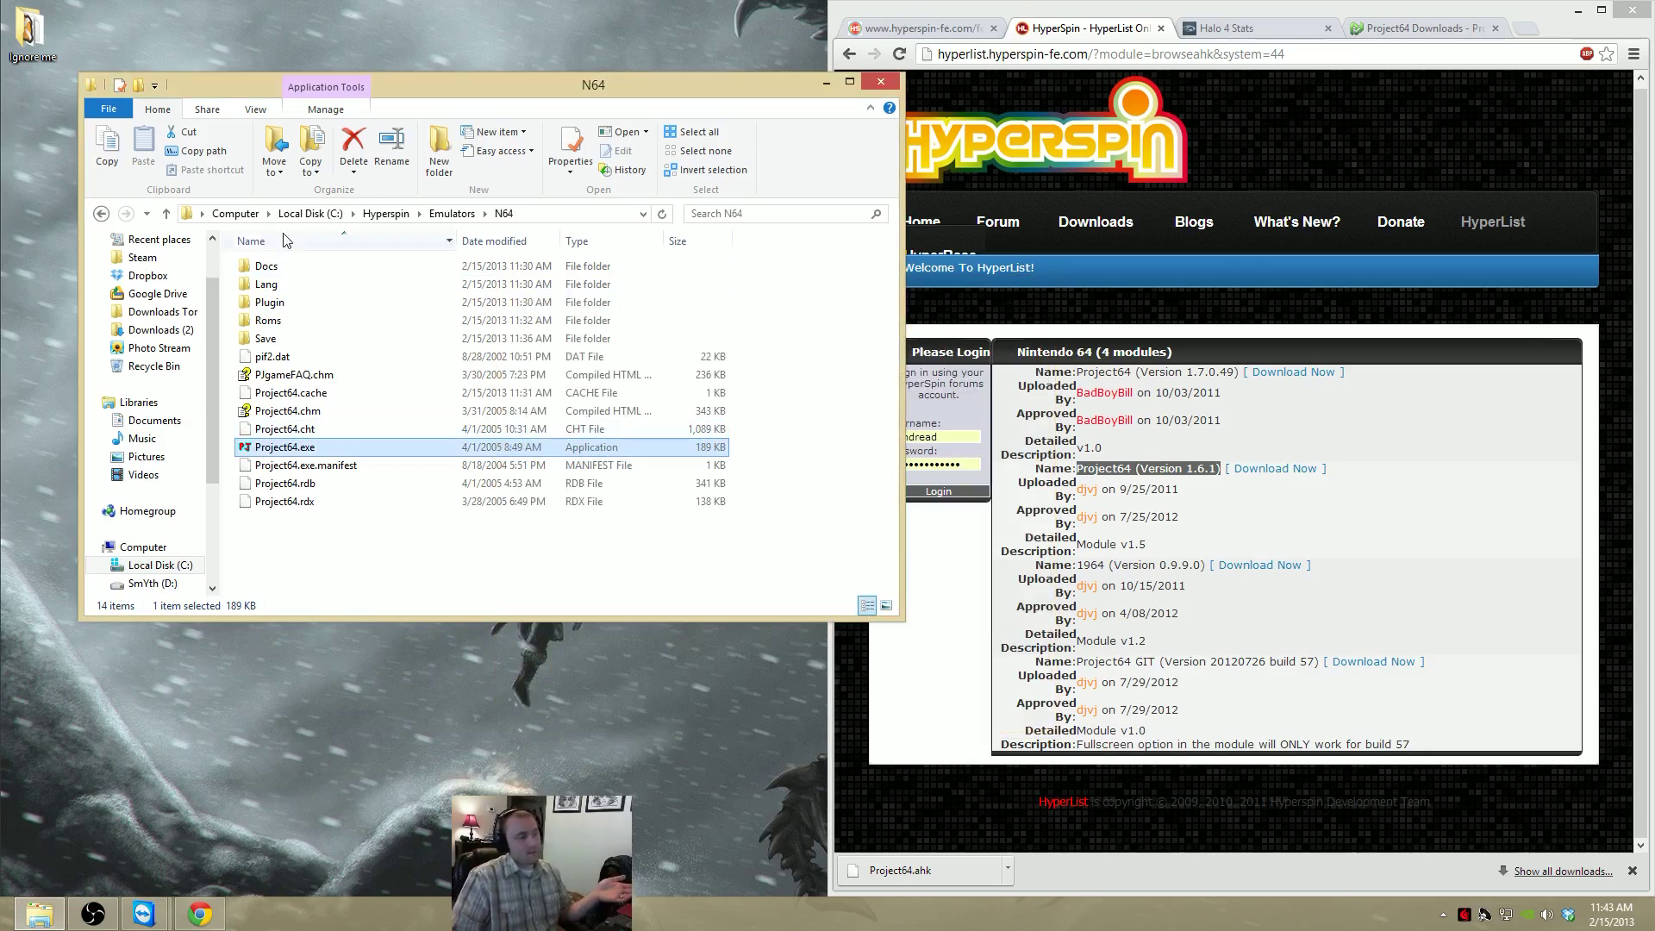
# Return to the Hyperspin folder, rerun the HyperLaunch test and bring the Project64 game to the front
pyautogui.click(451, 213)
pyautogui.click(385, 213)
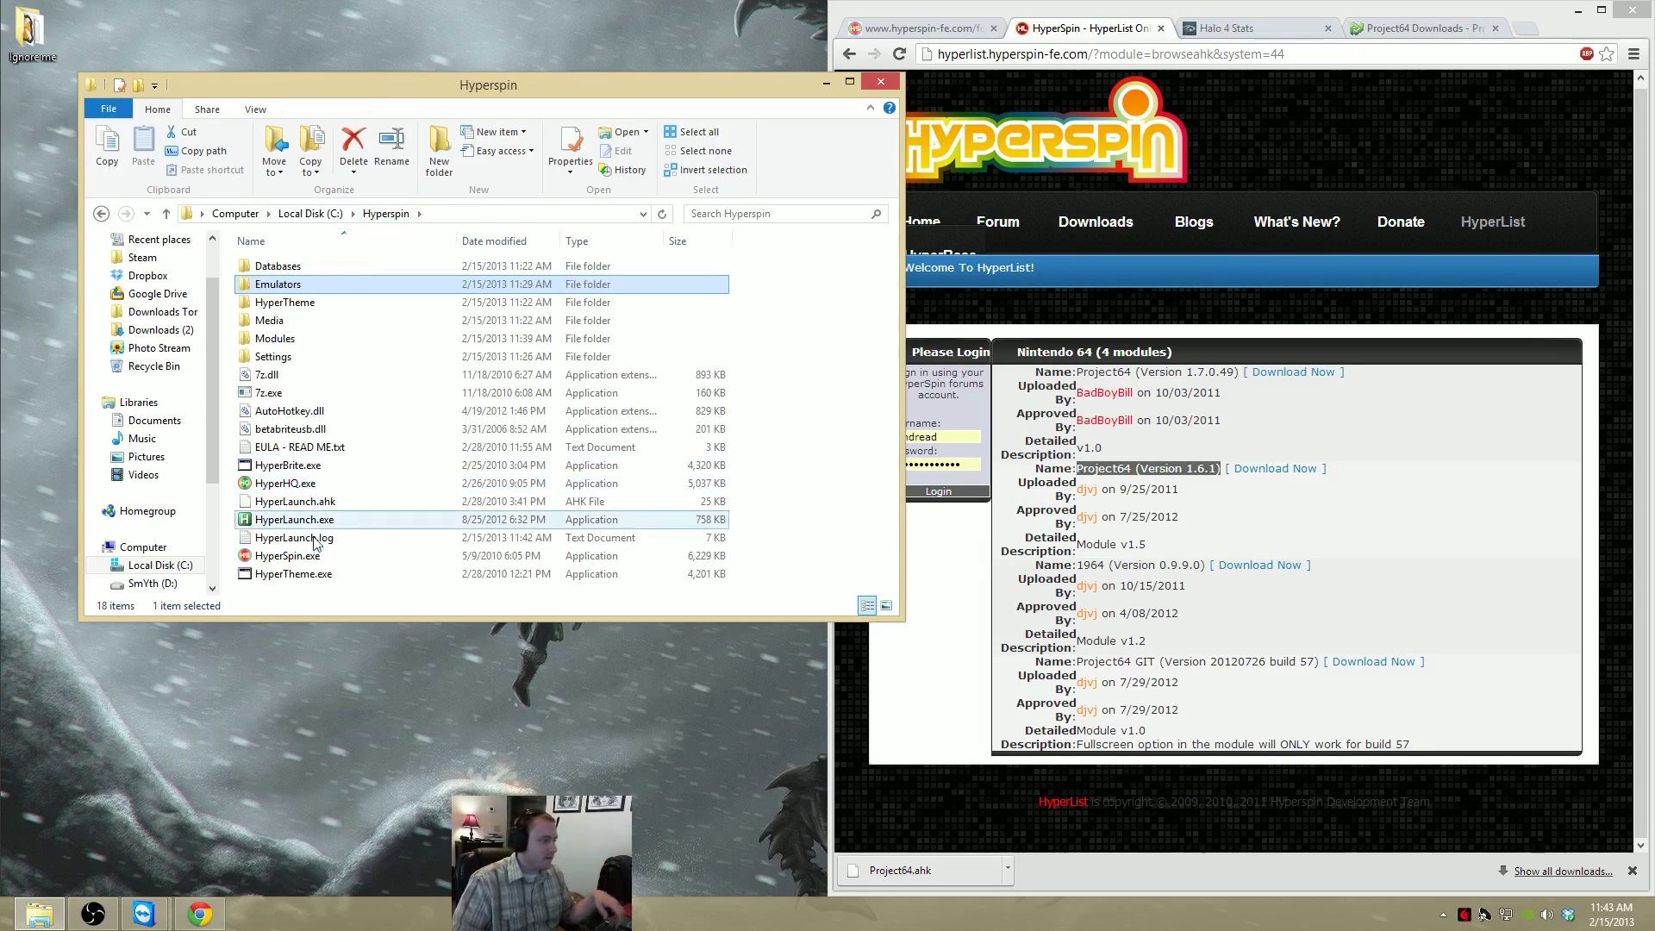
pyautogui.doubleClick(294, 518)
pyautogui.click(957, 473)
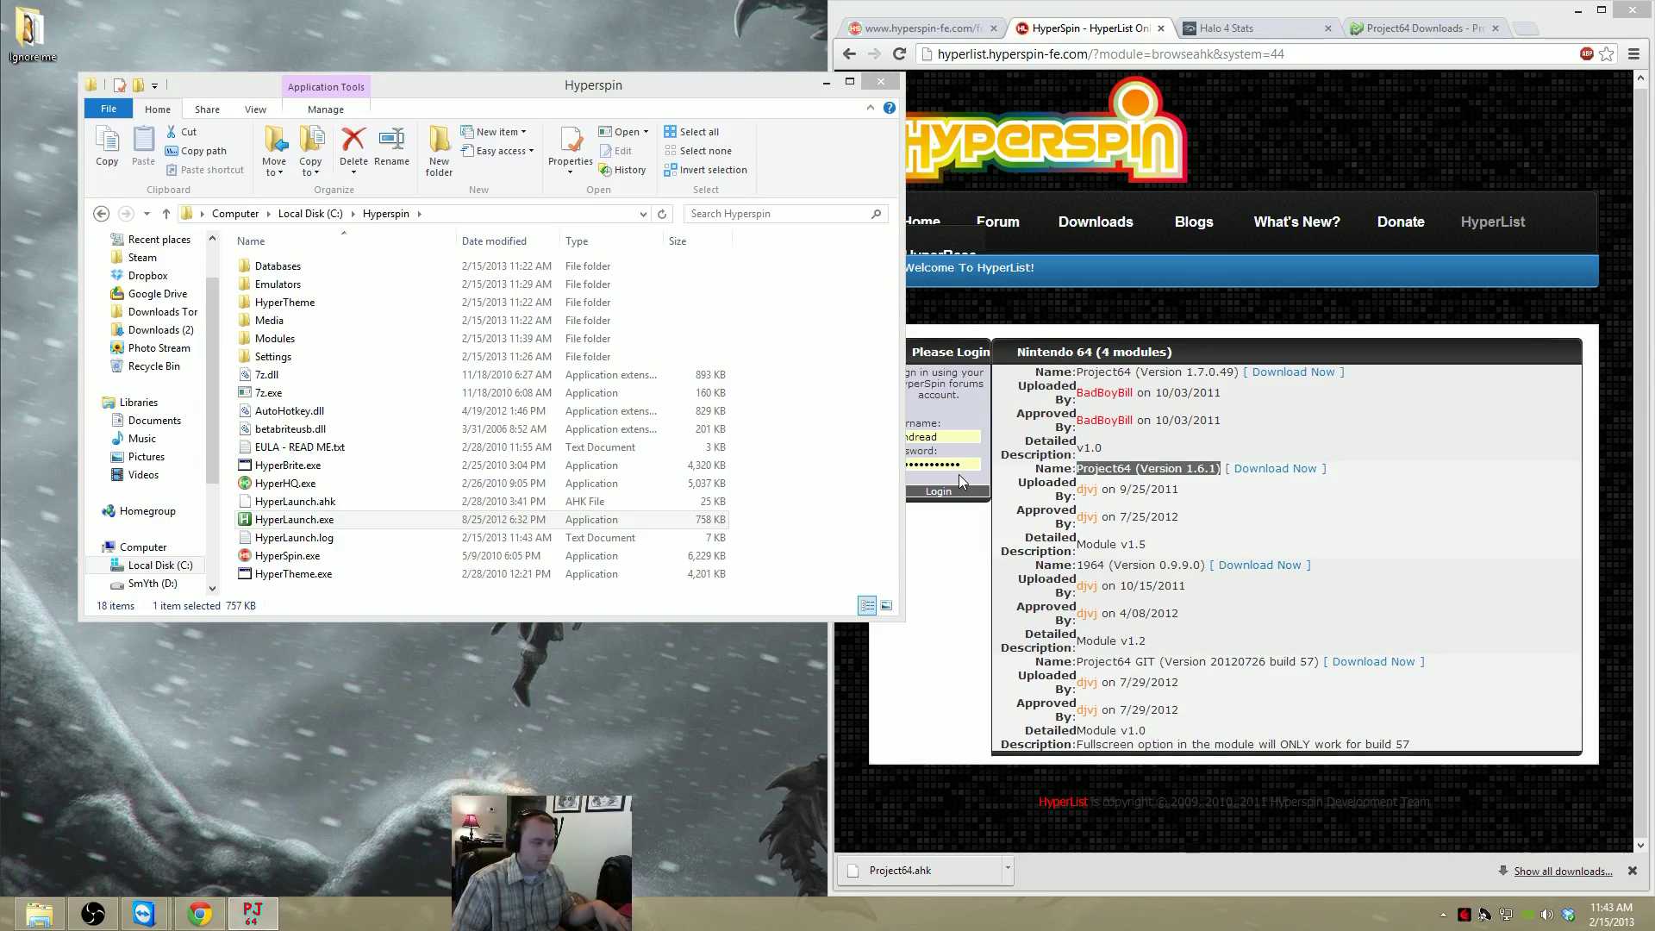
pyautogui.moveTo(270, 913)
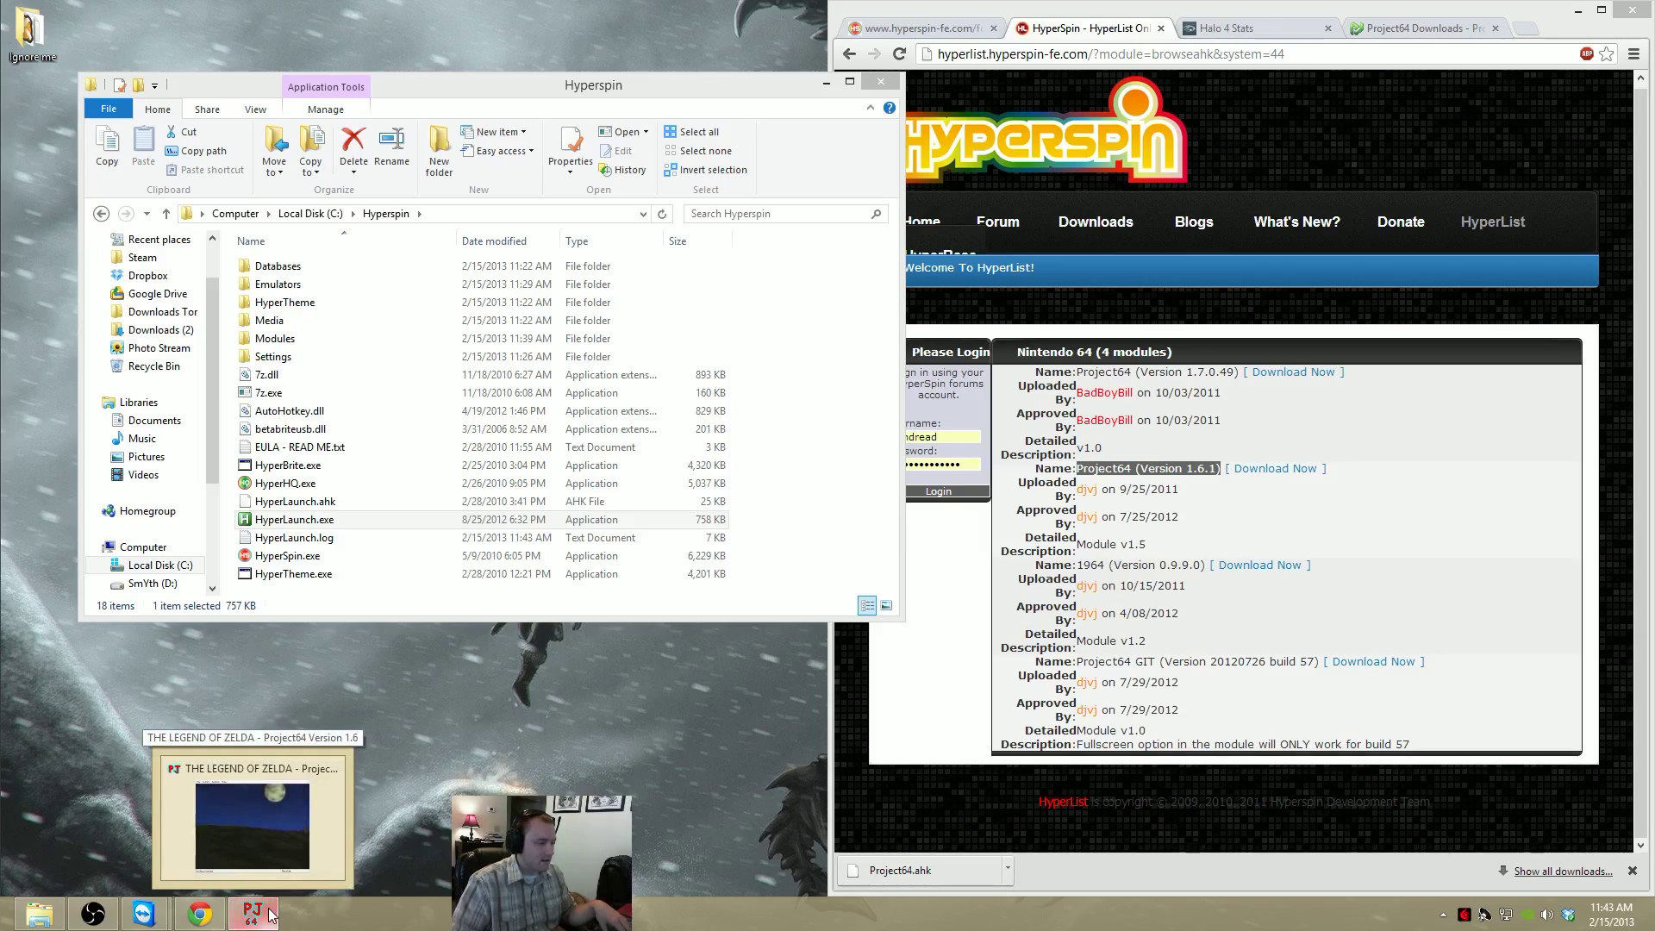
pyautogui.click(263, 915)
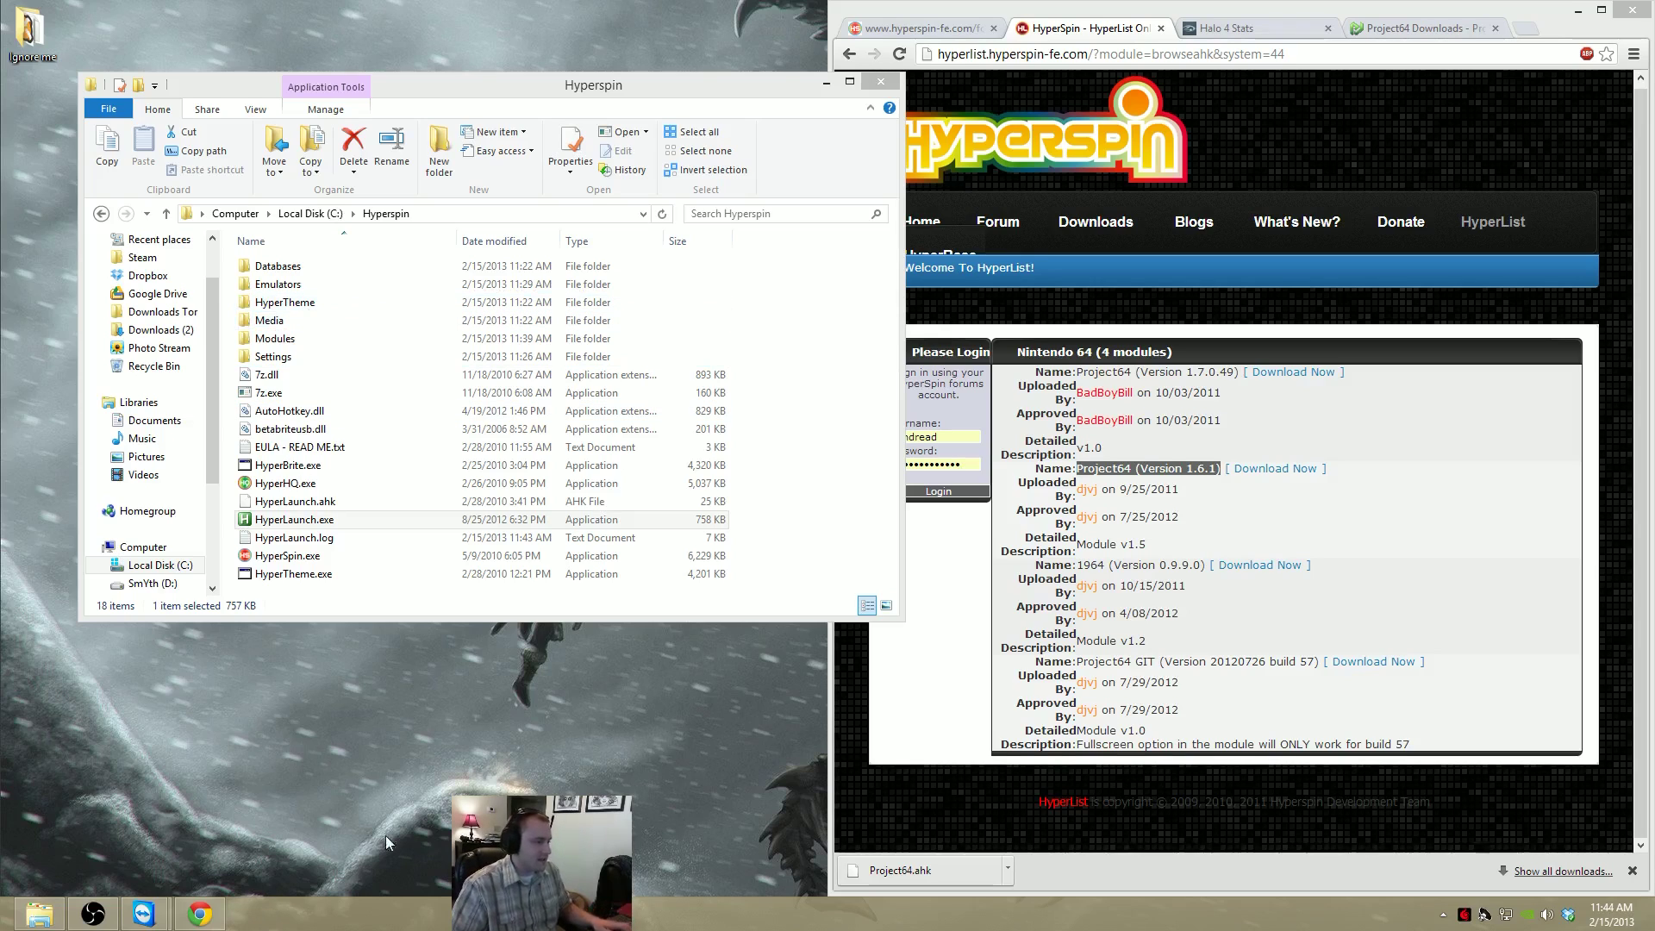
# Open Task Manager to check the running apps and processes, and close it again
pyautogui.rightClick(393, 919)
pyautogui.click(374, 724)
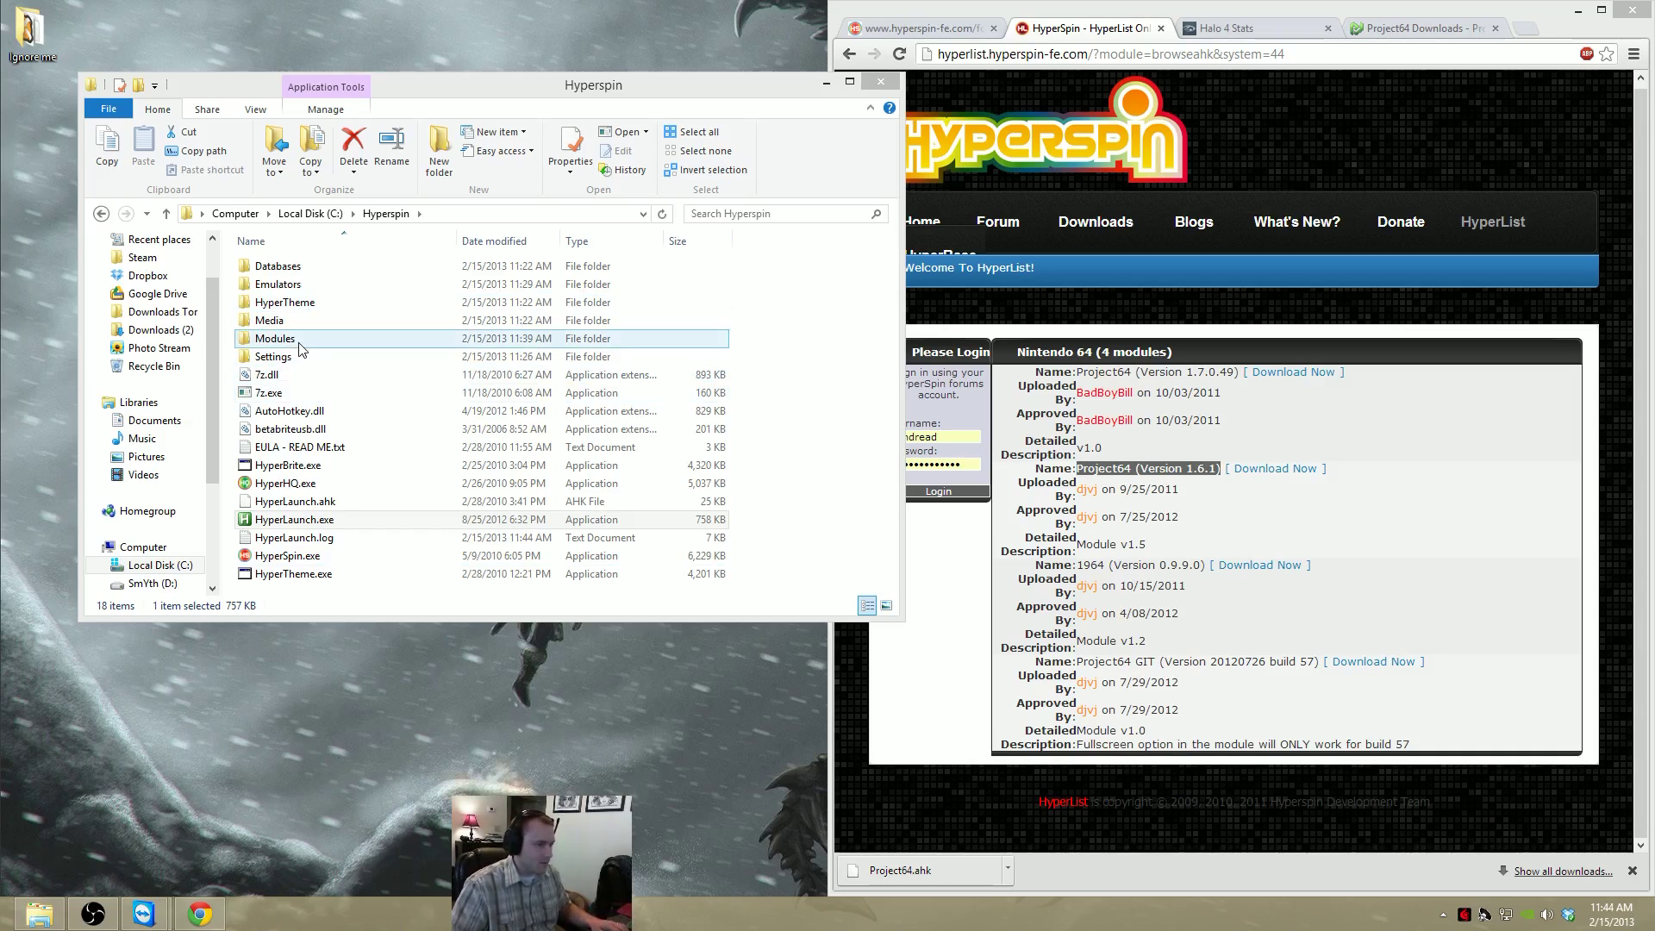
pyautogui.rightClick(545, 912)
pyautogui.click(595, 849)
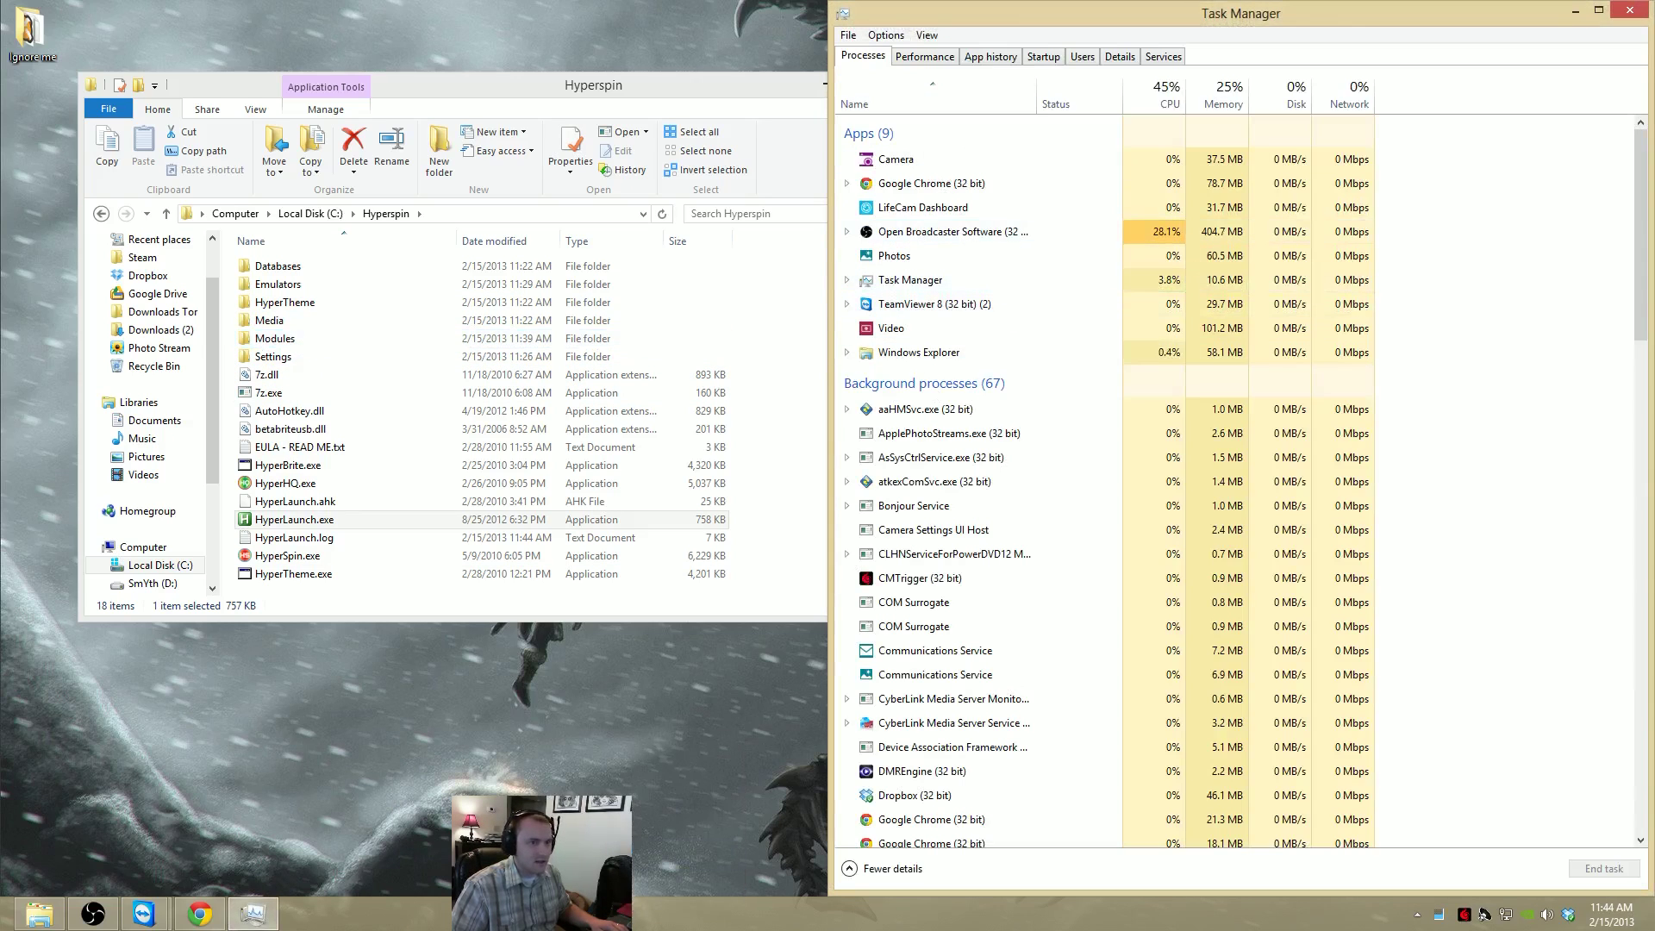
pyautogui.click(1630, 10)
# Open Nintendo 64.ahk from the Modules\Nintendo 64 folder in Notepad++ and fit the window to the left half of the screen
pyautogui.doubleClick(276, 338)
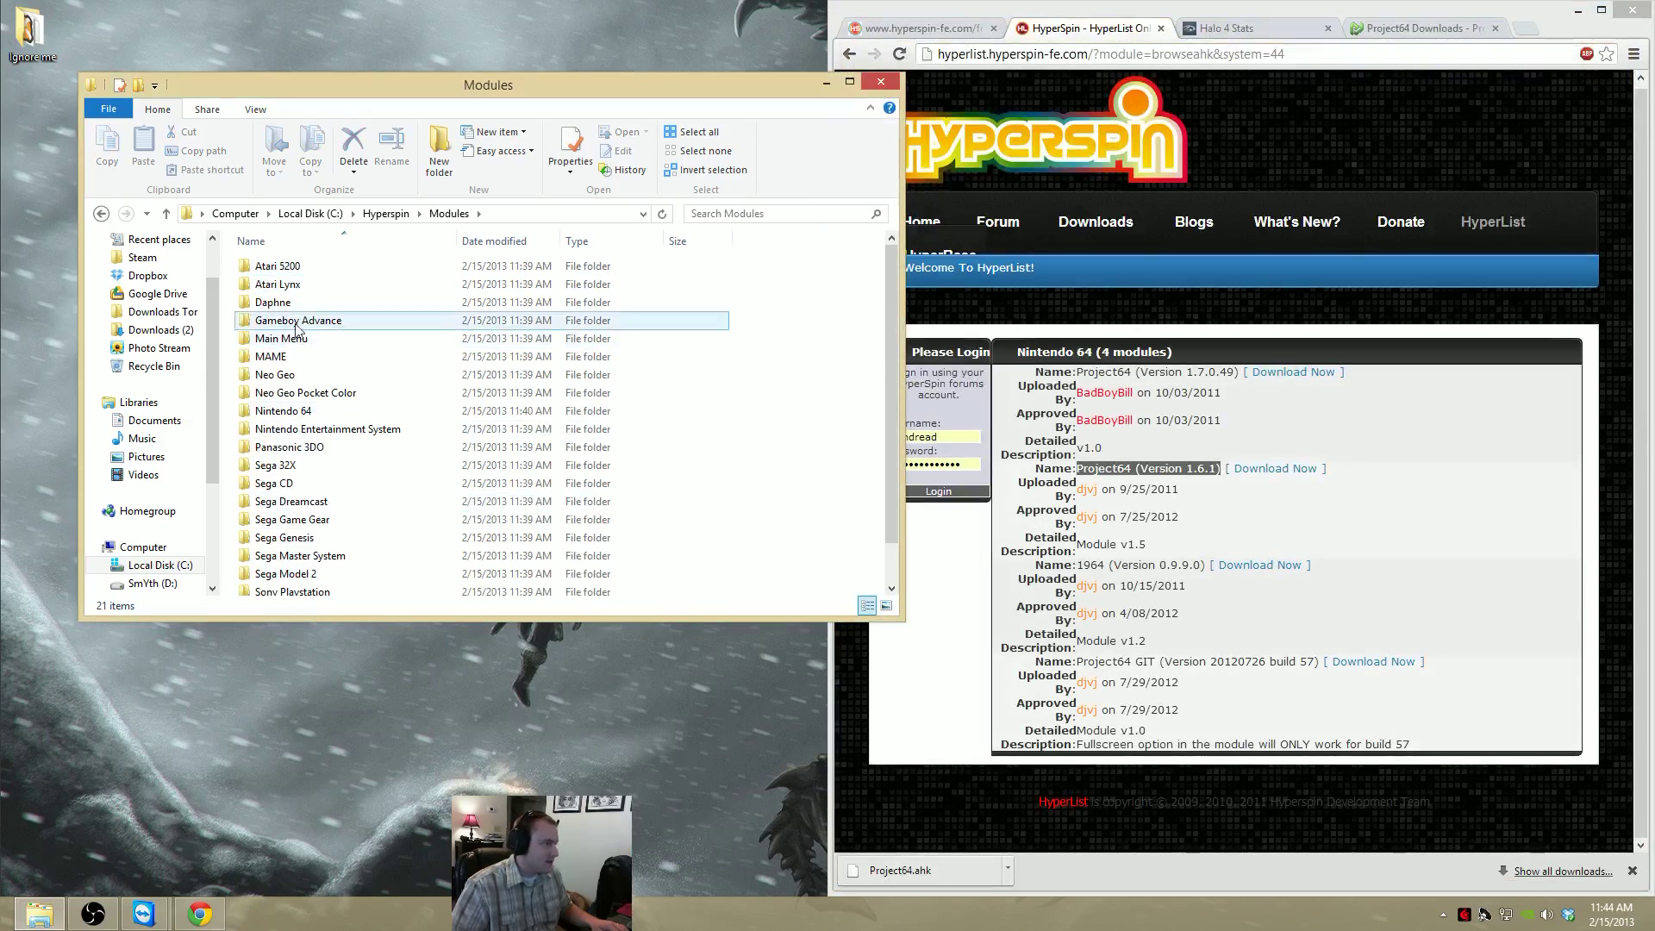
pyautogui.doubleClick(324, 411)
pyautogui.rightClick(319, 267)
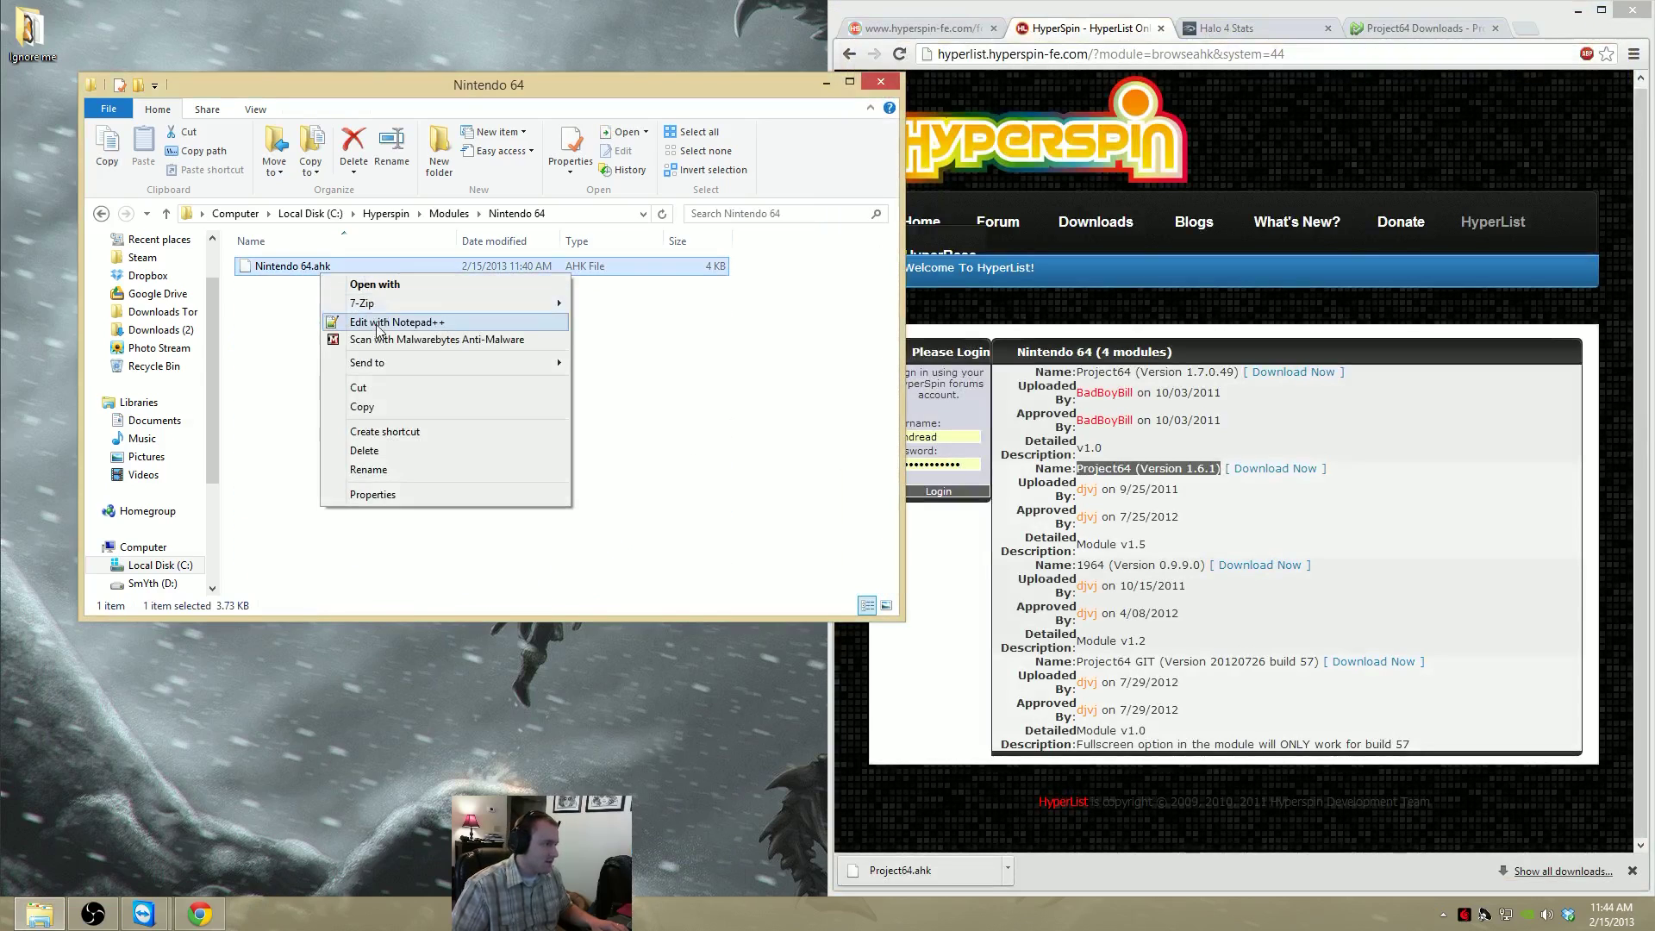
pyautogui.click(362, 325)
pyautogui.press('super+Left')
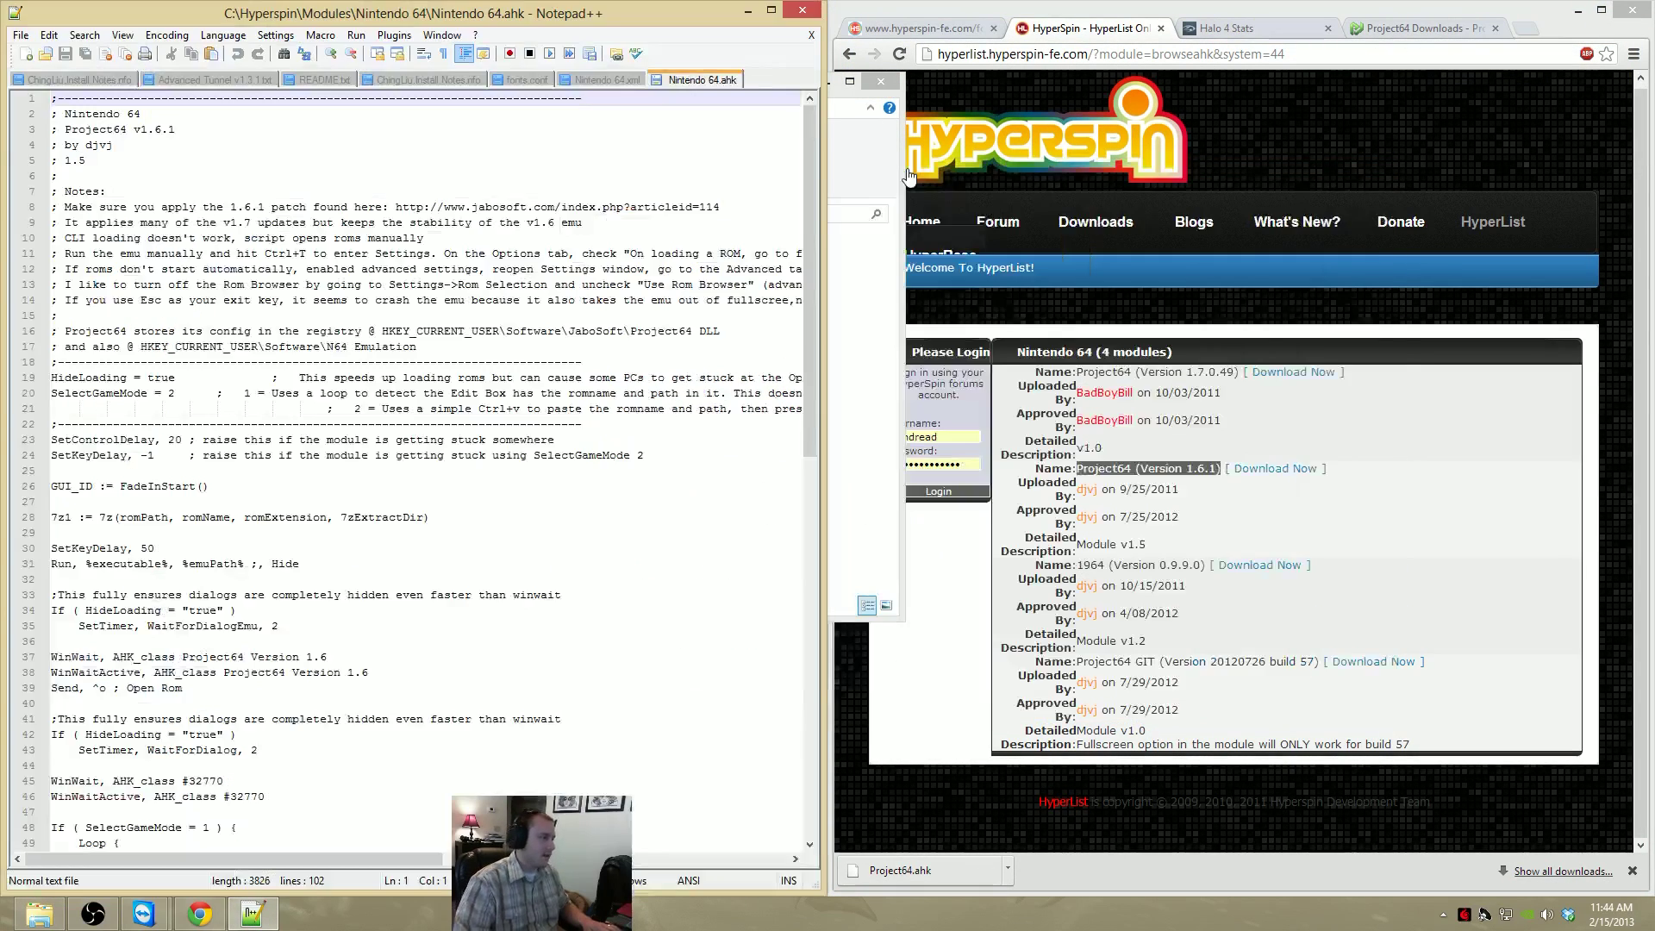
# Read through the module's loading code and the header note about applying the 1.6.1 patch
pyautogui.scroll(-5, 414, 466)
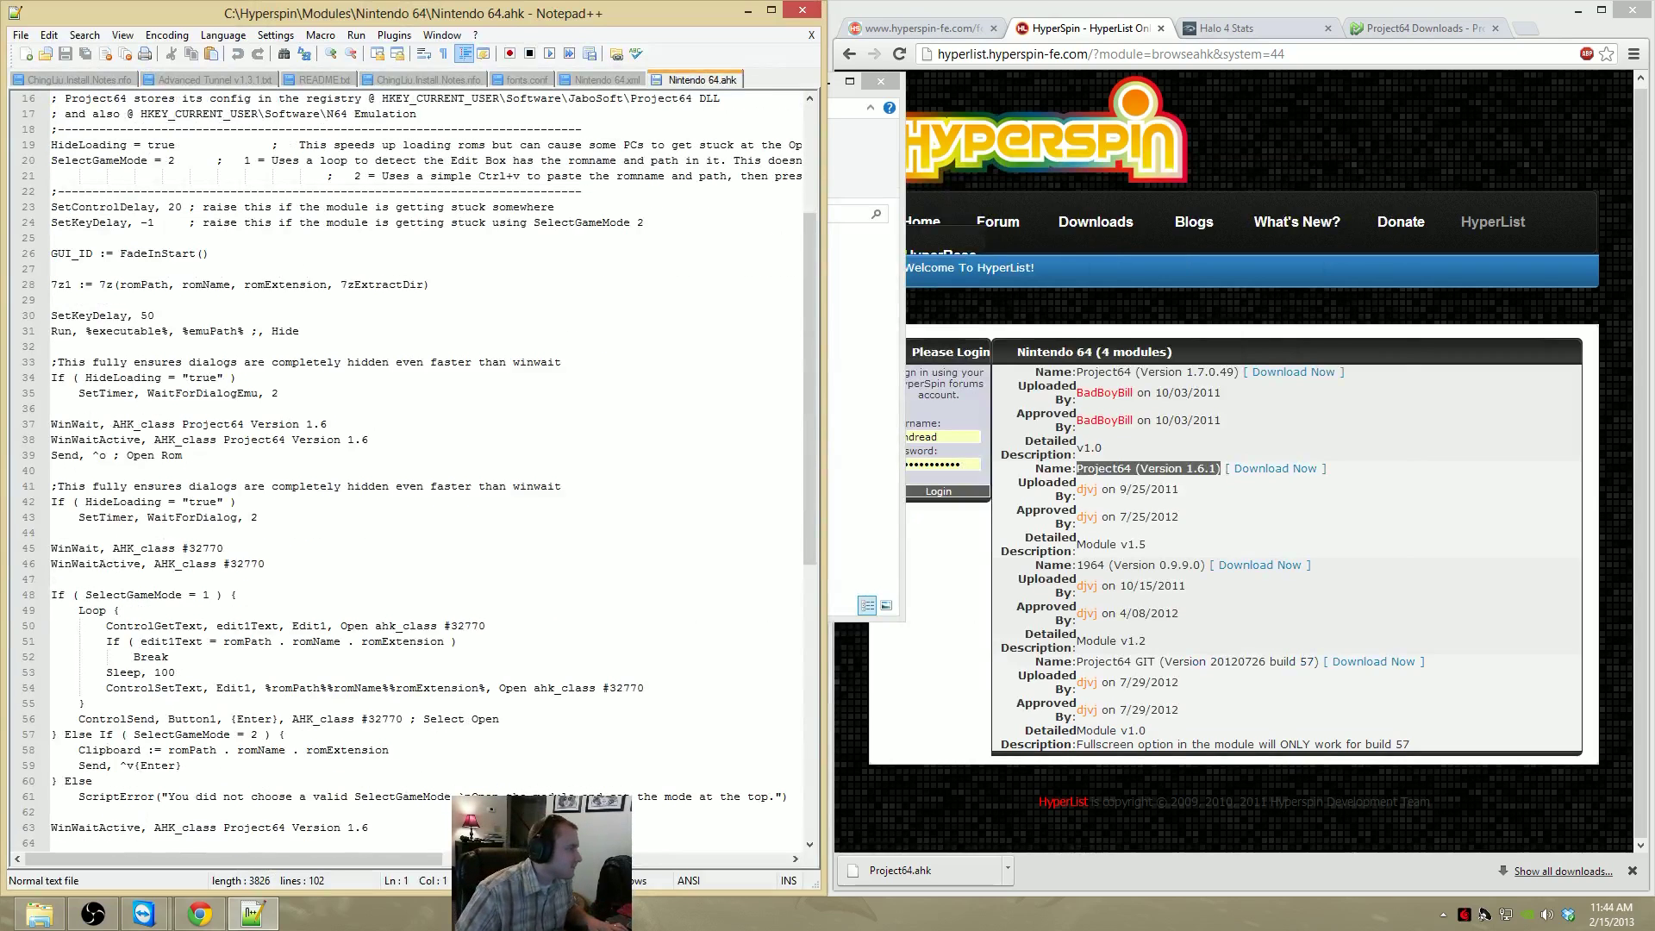
pyautogui.moveTo(58, 316); pyautogui.dragTo(157, 316)
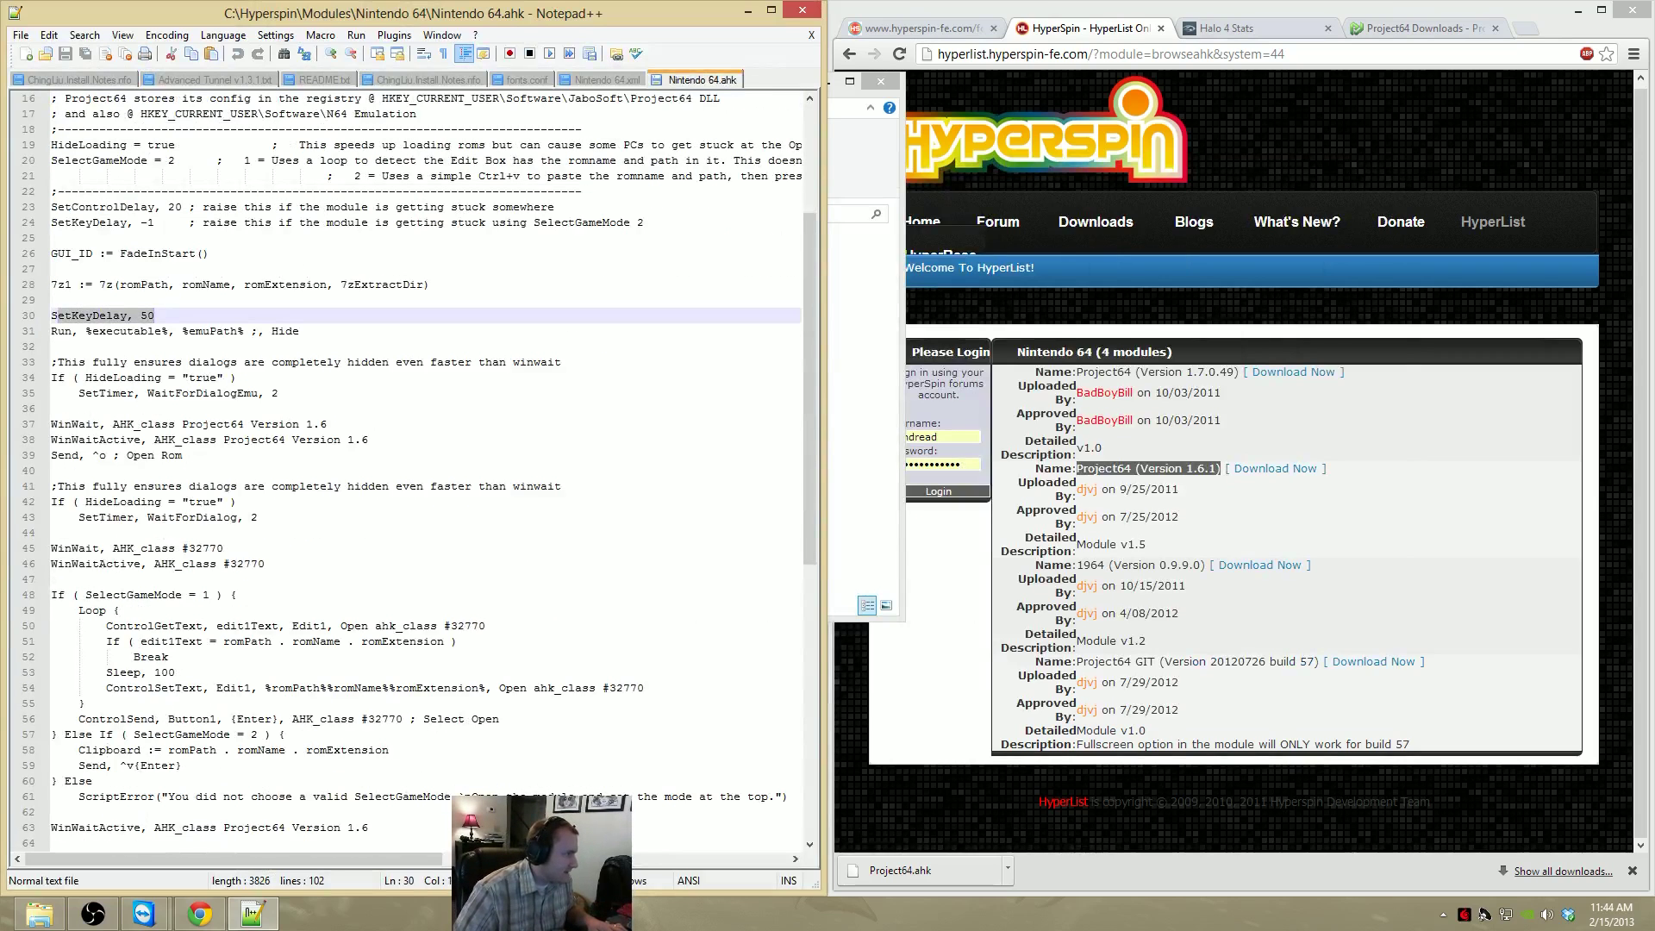
pyautogui.moveTo(119, 393); pyautogui.dragTo(279, 393)
pyautogui.moveTo(92, 440); pyautogui.dragTo(86, 455)
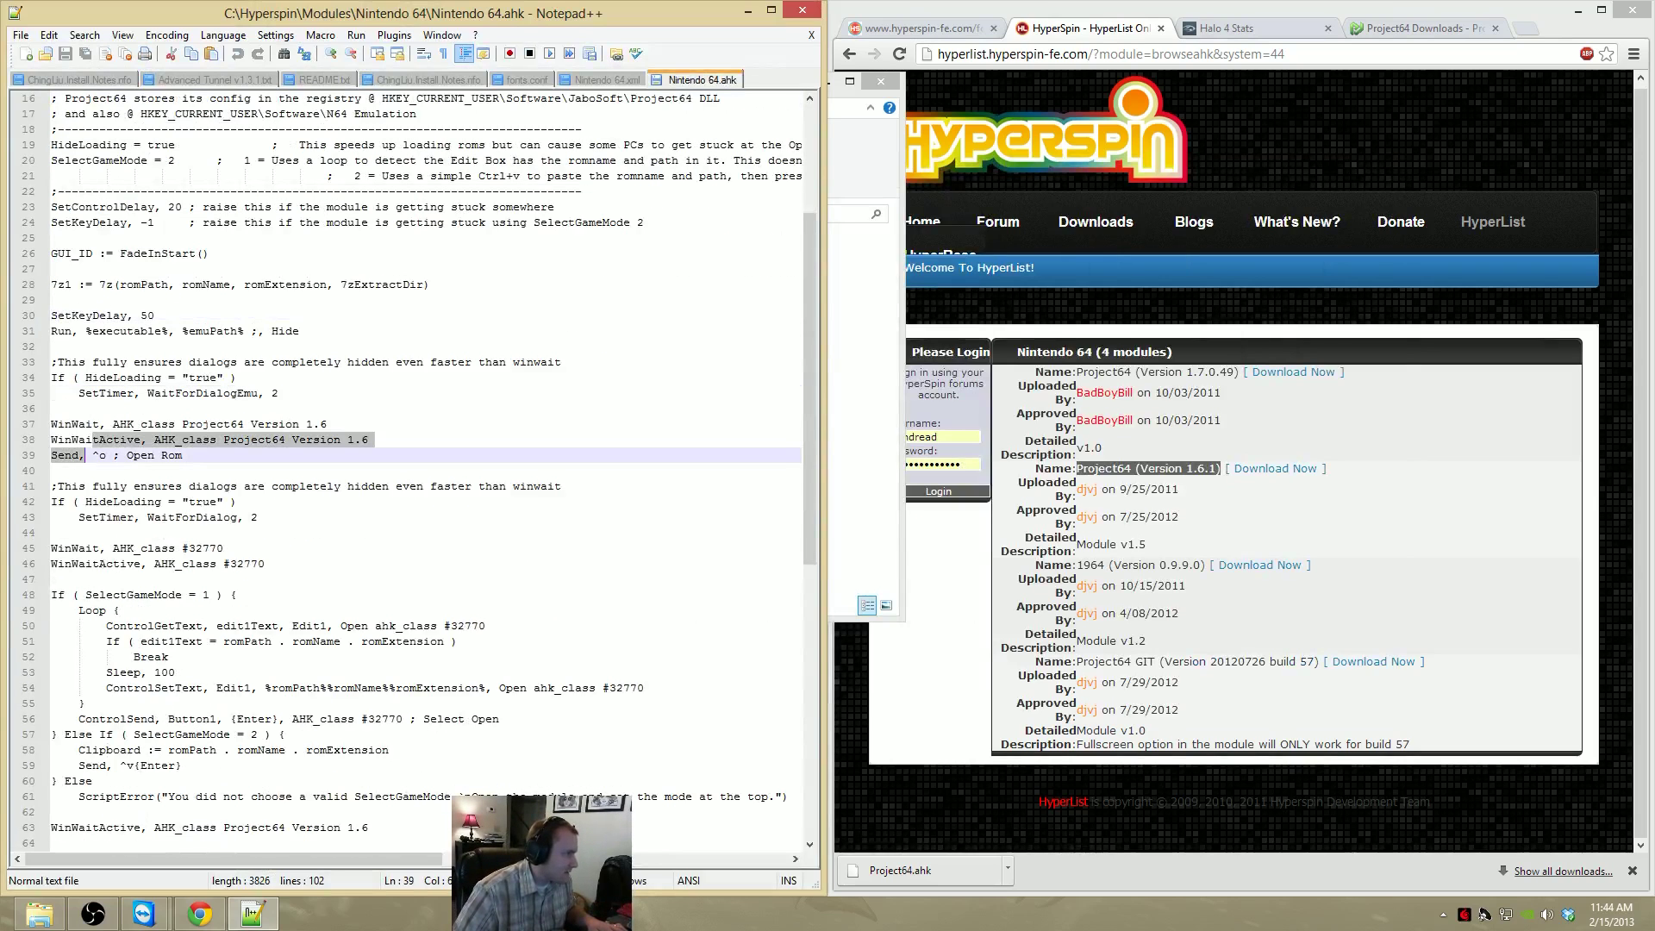
pyautogui.click(362, 450)
pyautogui.scroll(5, 362, 449)
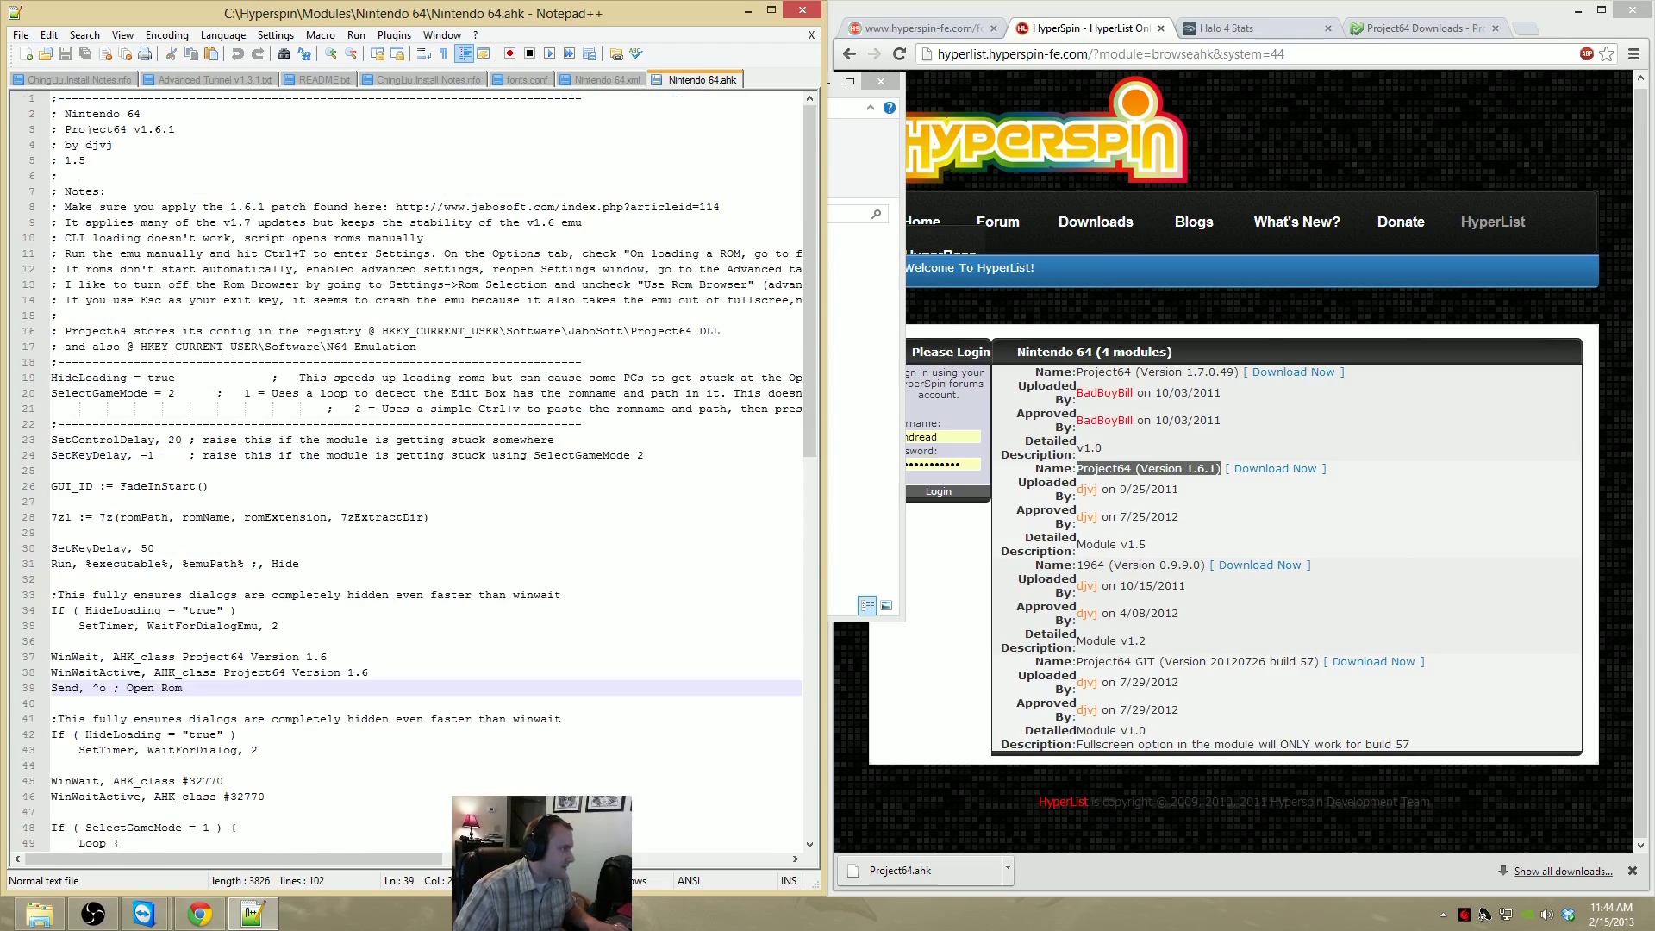
pyautogui.moveTo(51, 207); pyautogui.dragTo(720, 207)
pyautogui.moveTo(51, 206); pyautogui.dragTo(450, 207)
pyautogui.click(444, 207)
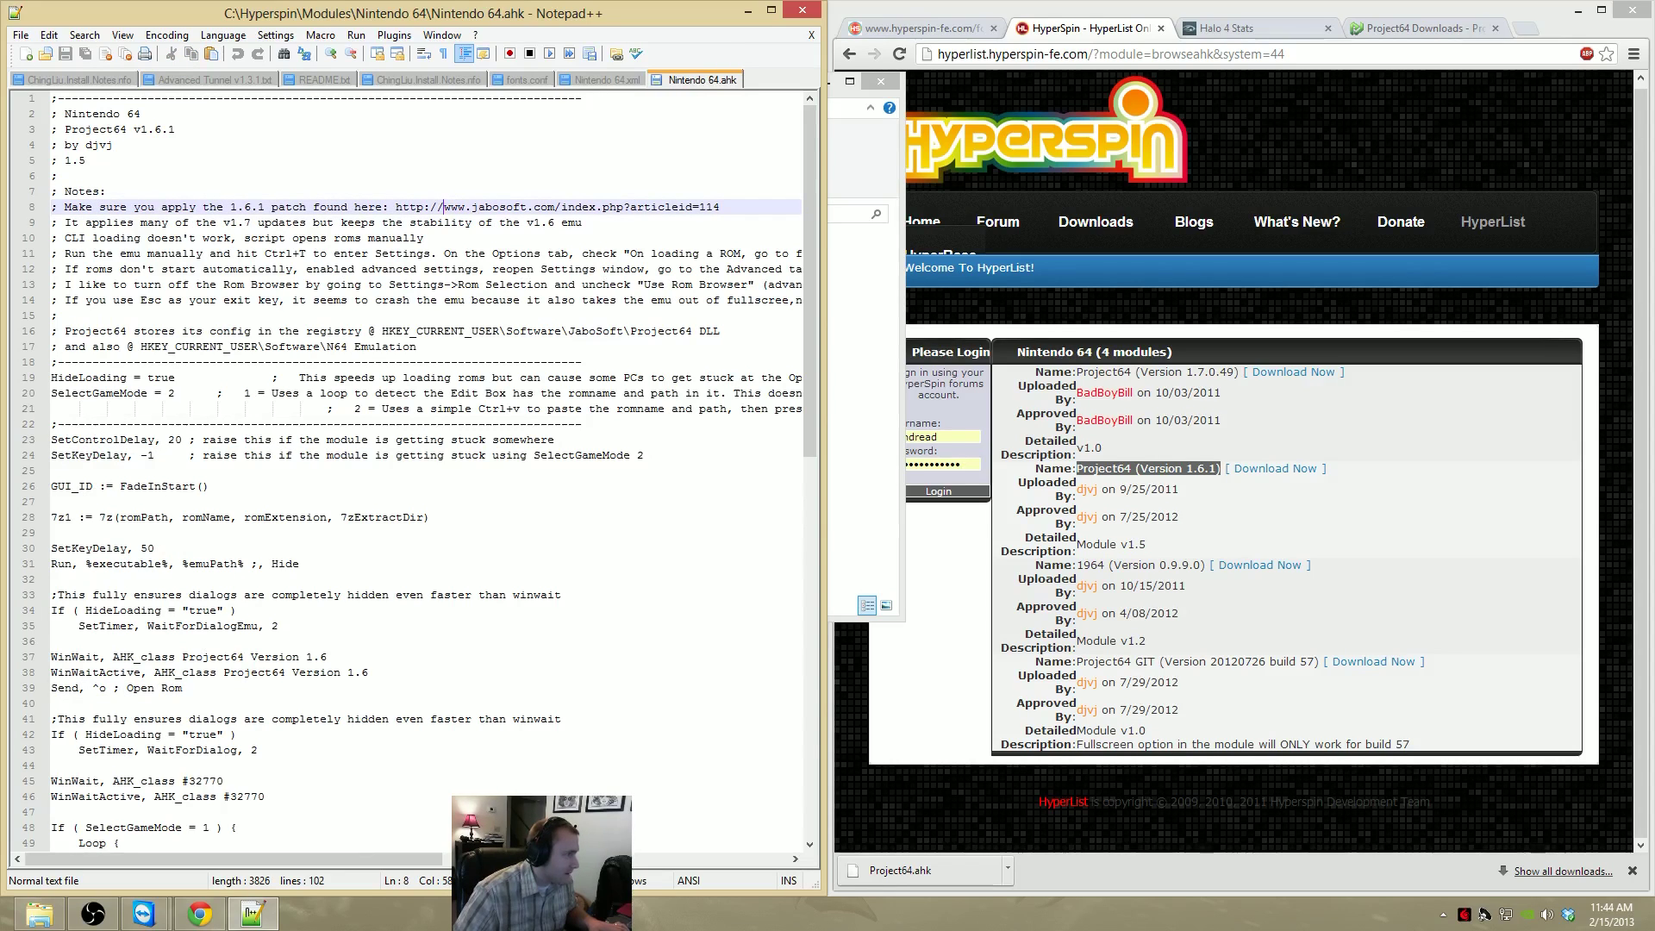
# Copy the 1.6.1 patch link from the module notes and load it in a new Chrome tab
pyautogui.moveTo(396, 207); pyautogui.dragTo(720, 207)
pyautogui.hotkey('ctrl', 'c')
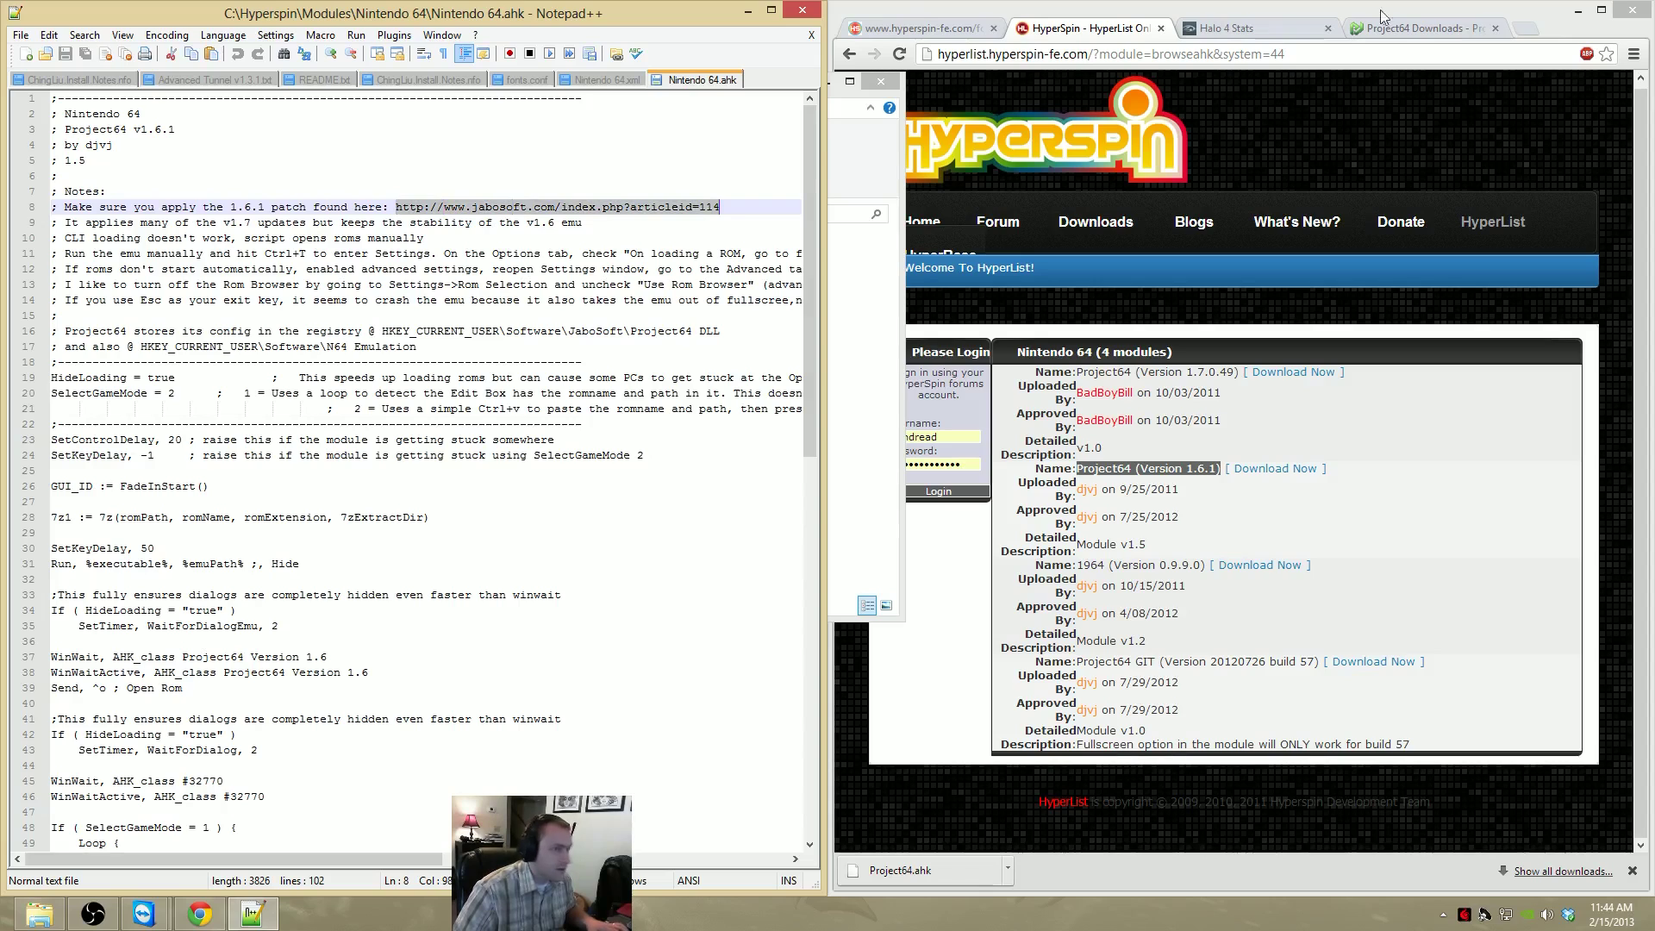
pyautogui.hotkey('ctrl', 't')
pyautogui.hotkey('ctrl', 'v')
pyautogui.press('Return')
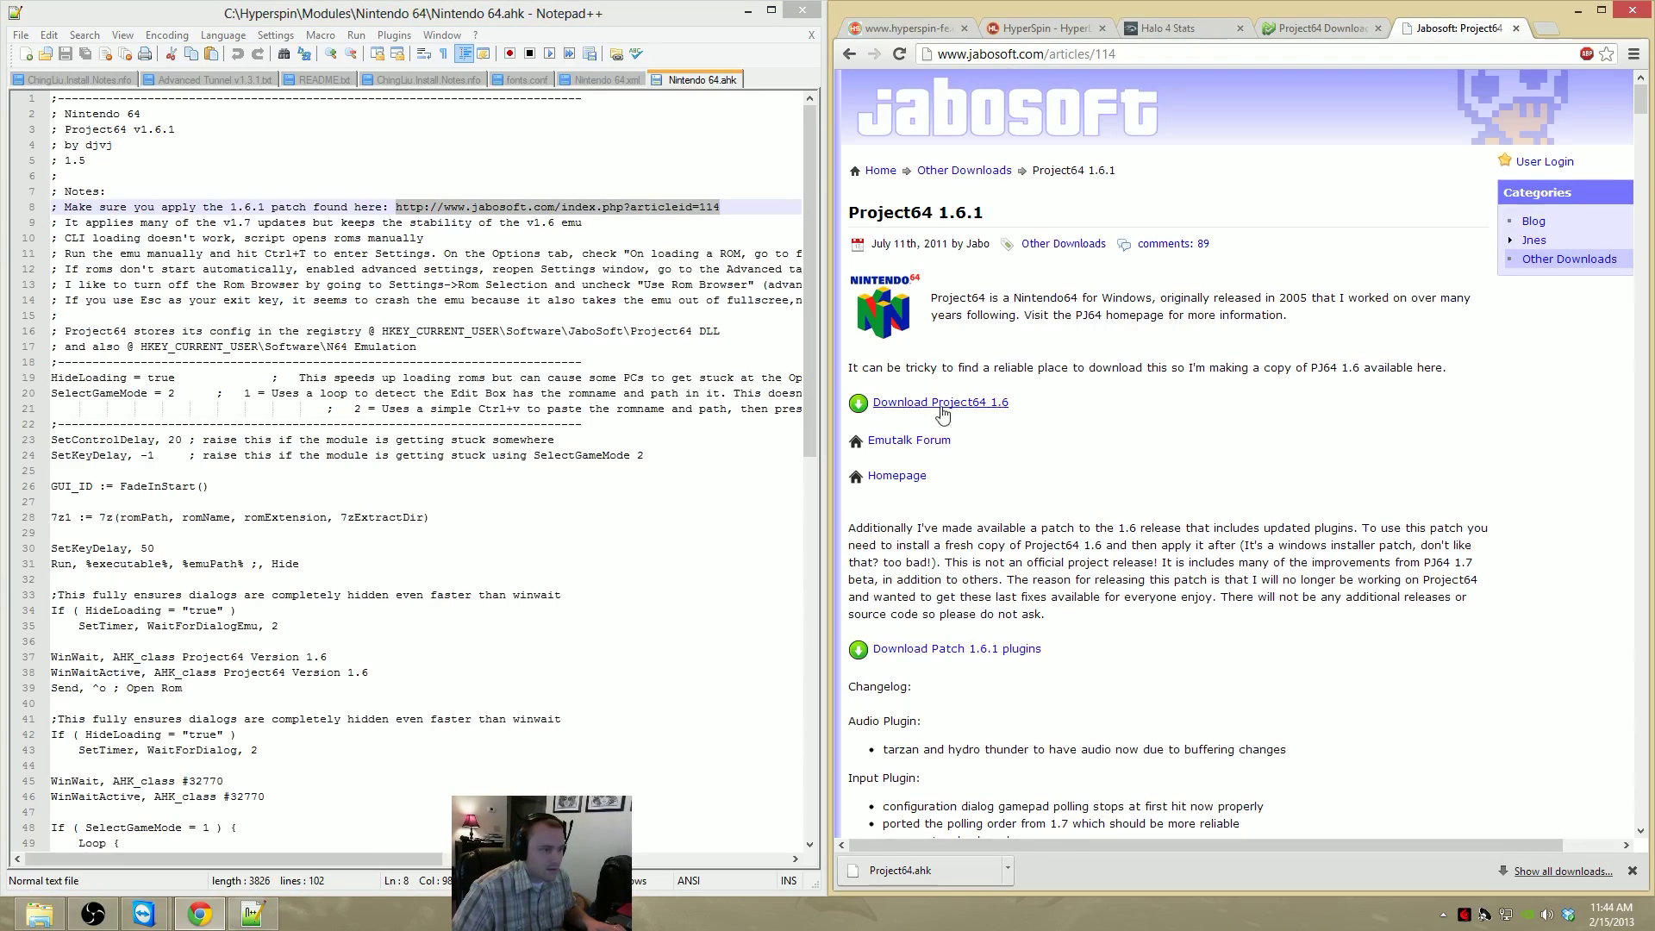
# Try to download the Patch 1.6.1 plugins from the Jabosoft article and return to the article
pyautogui.scroll(-2, 983, 657)
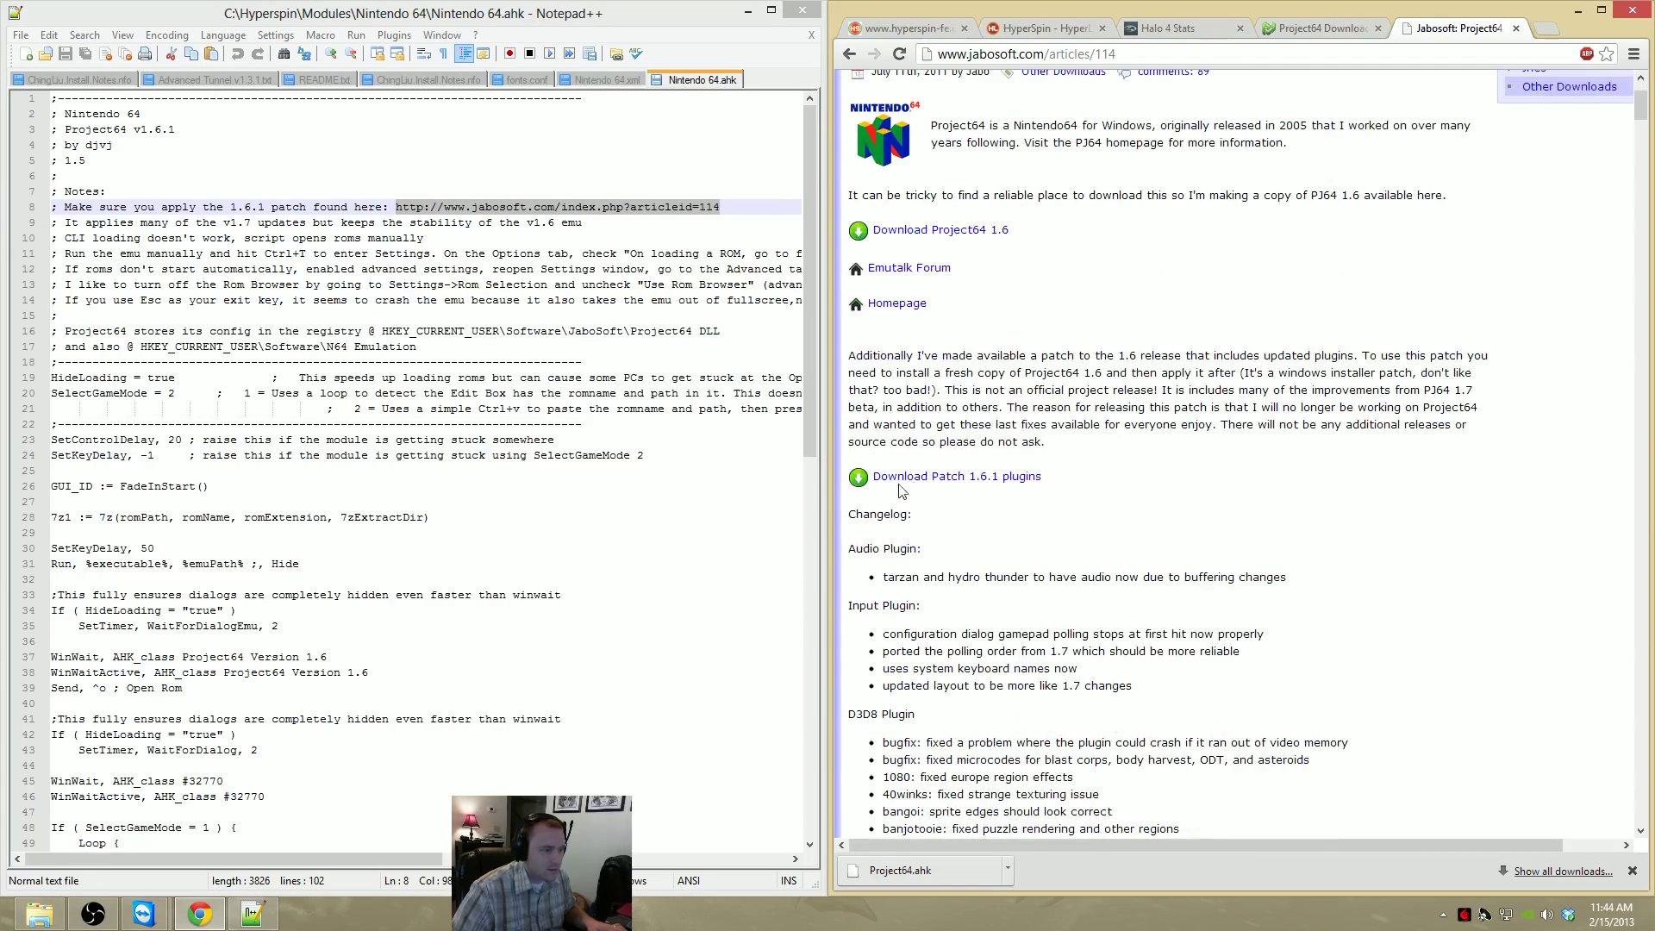
pyautogui.click(942, 481)
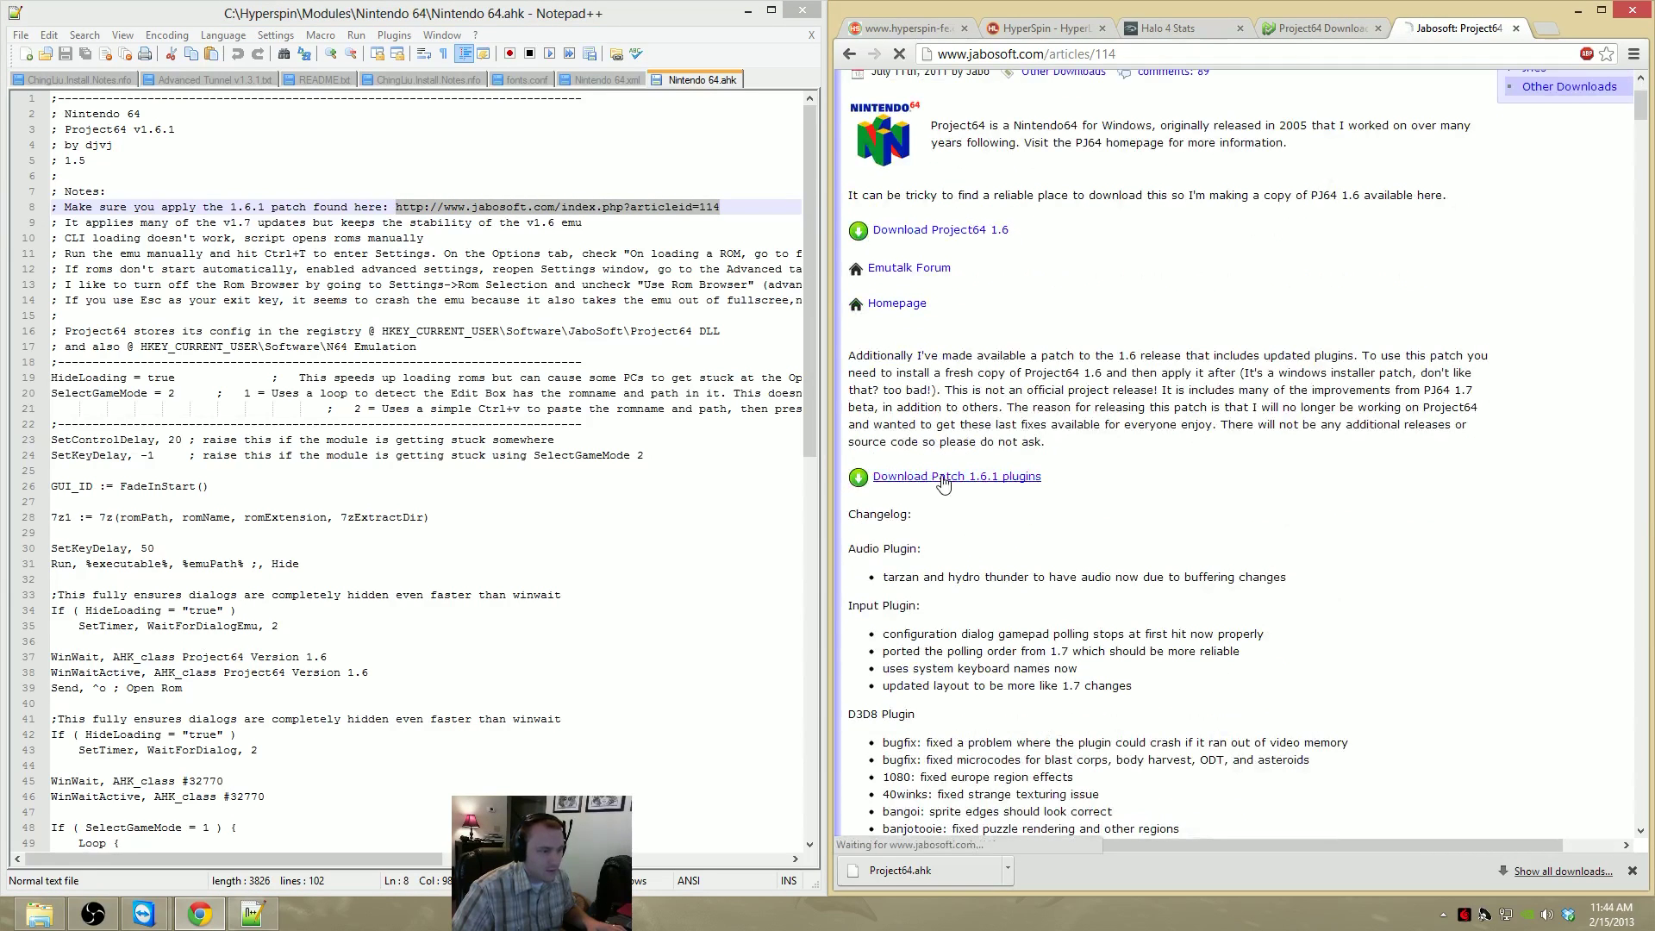
pyautogui.hotkey('alt', 'Left')
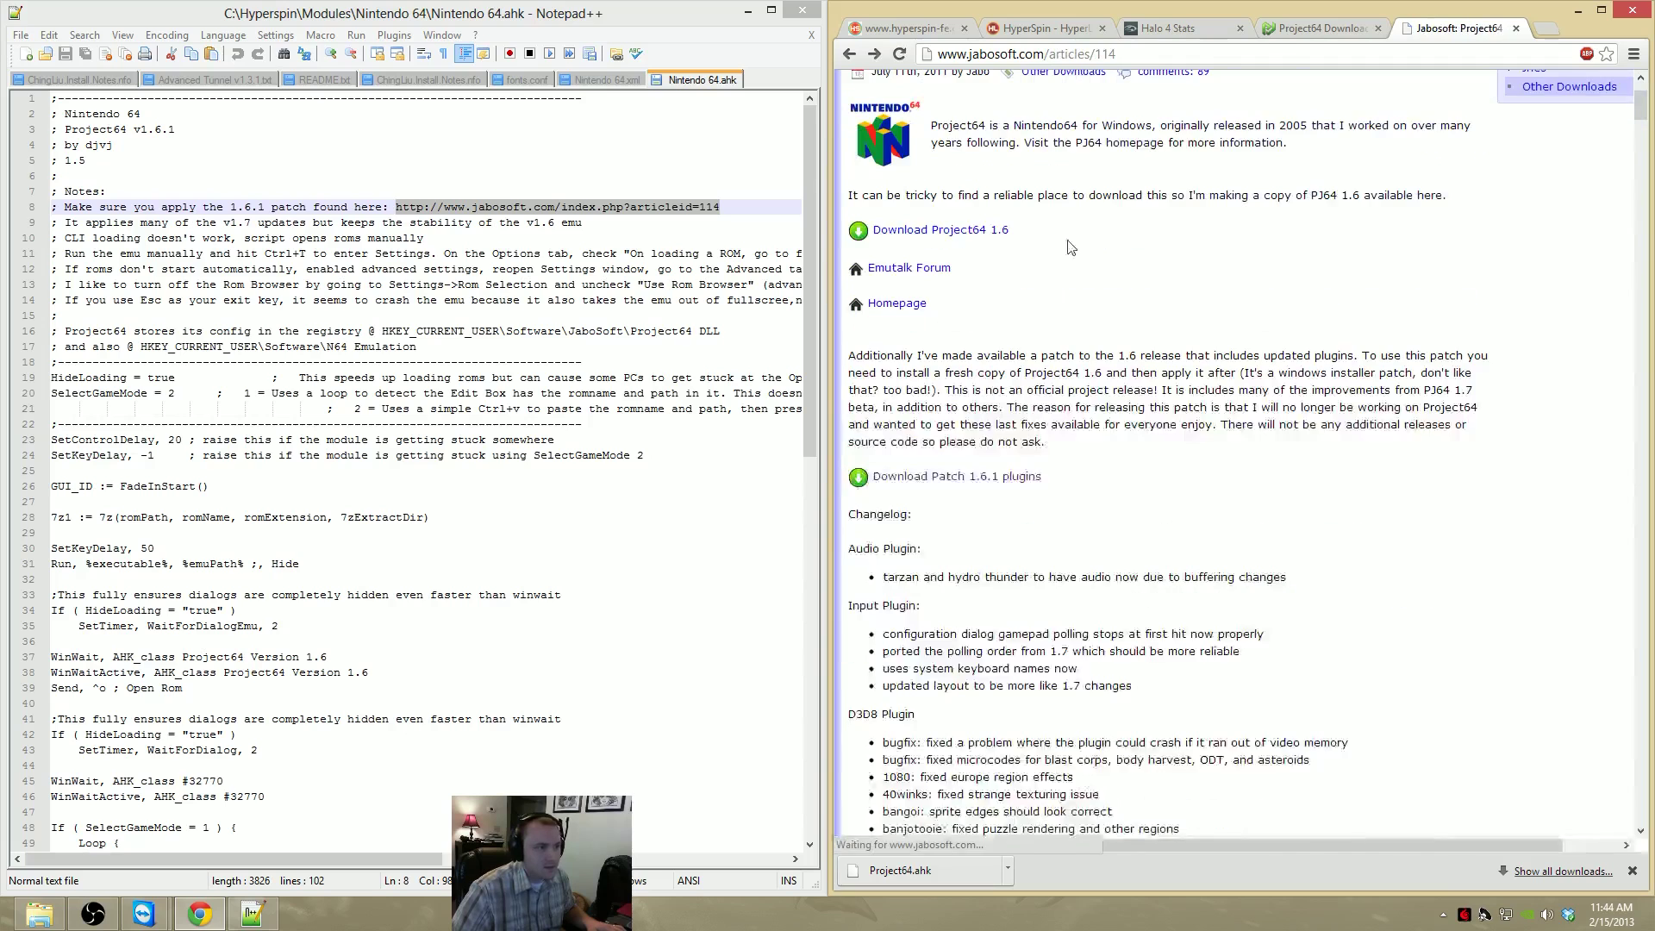
pyautogui.scroll(1, 1063, 252)
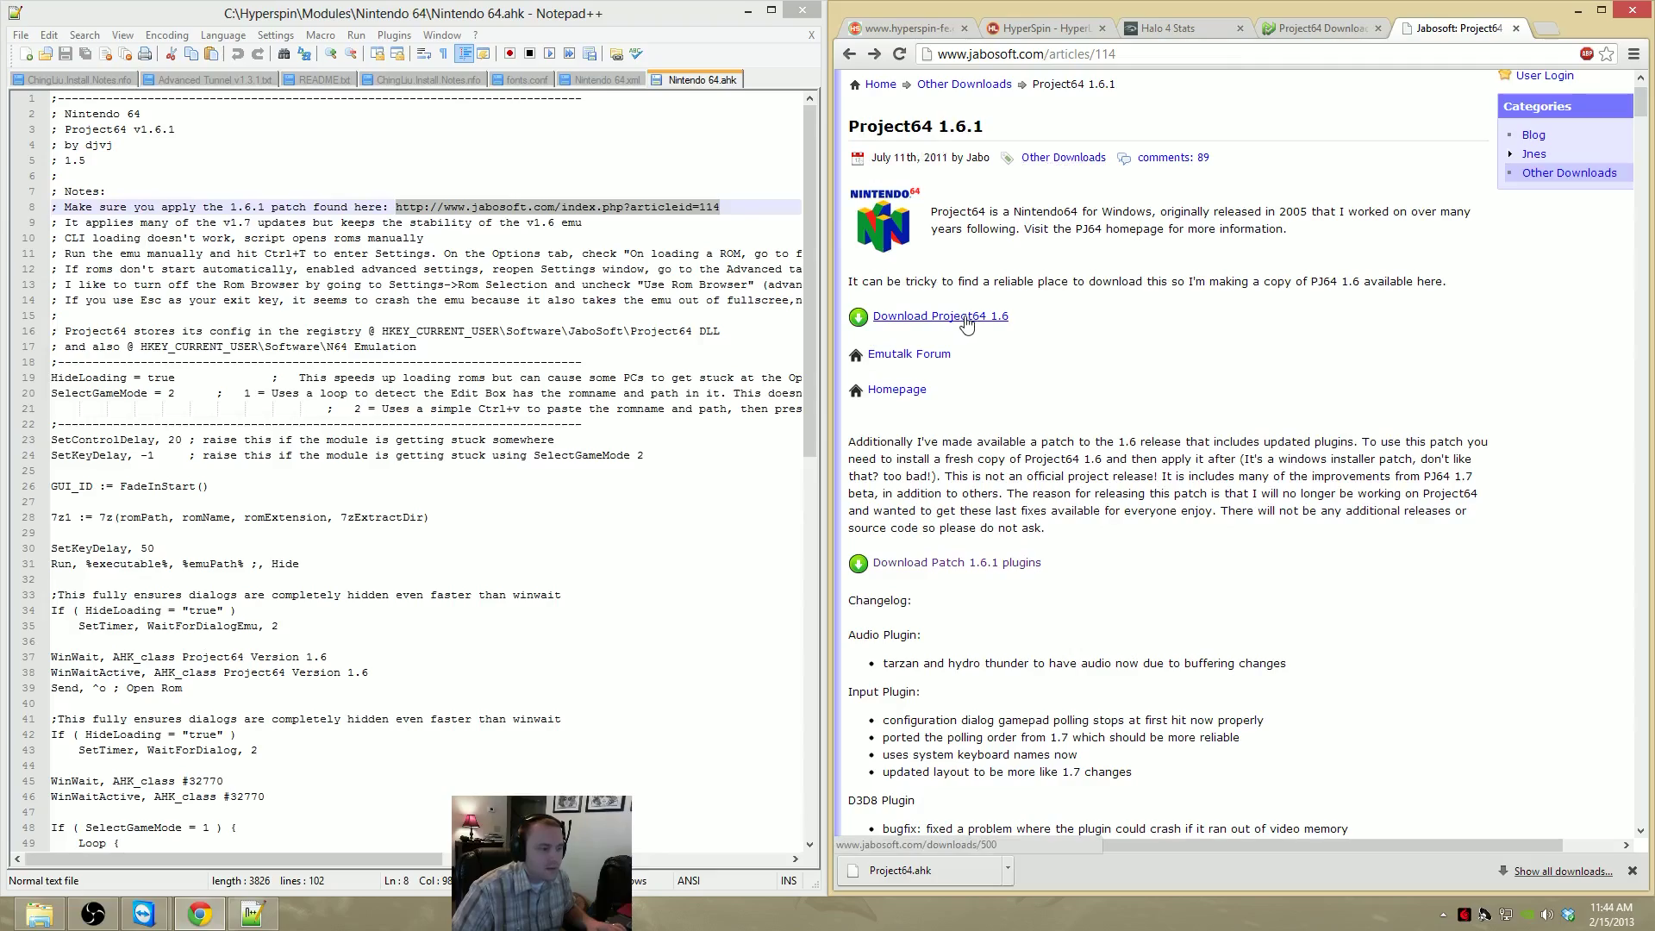
# Switch to File Explorer and open the Docs folder inside Hyperspin\Emulators\N64
pyautogui.press('super')
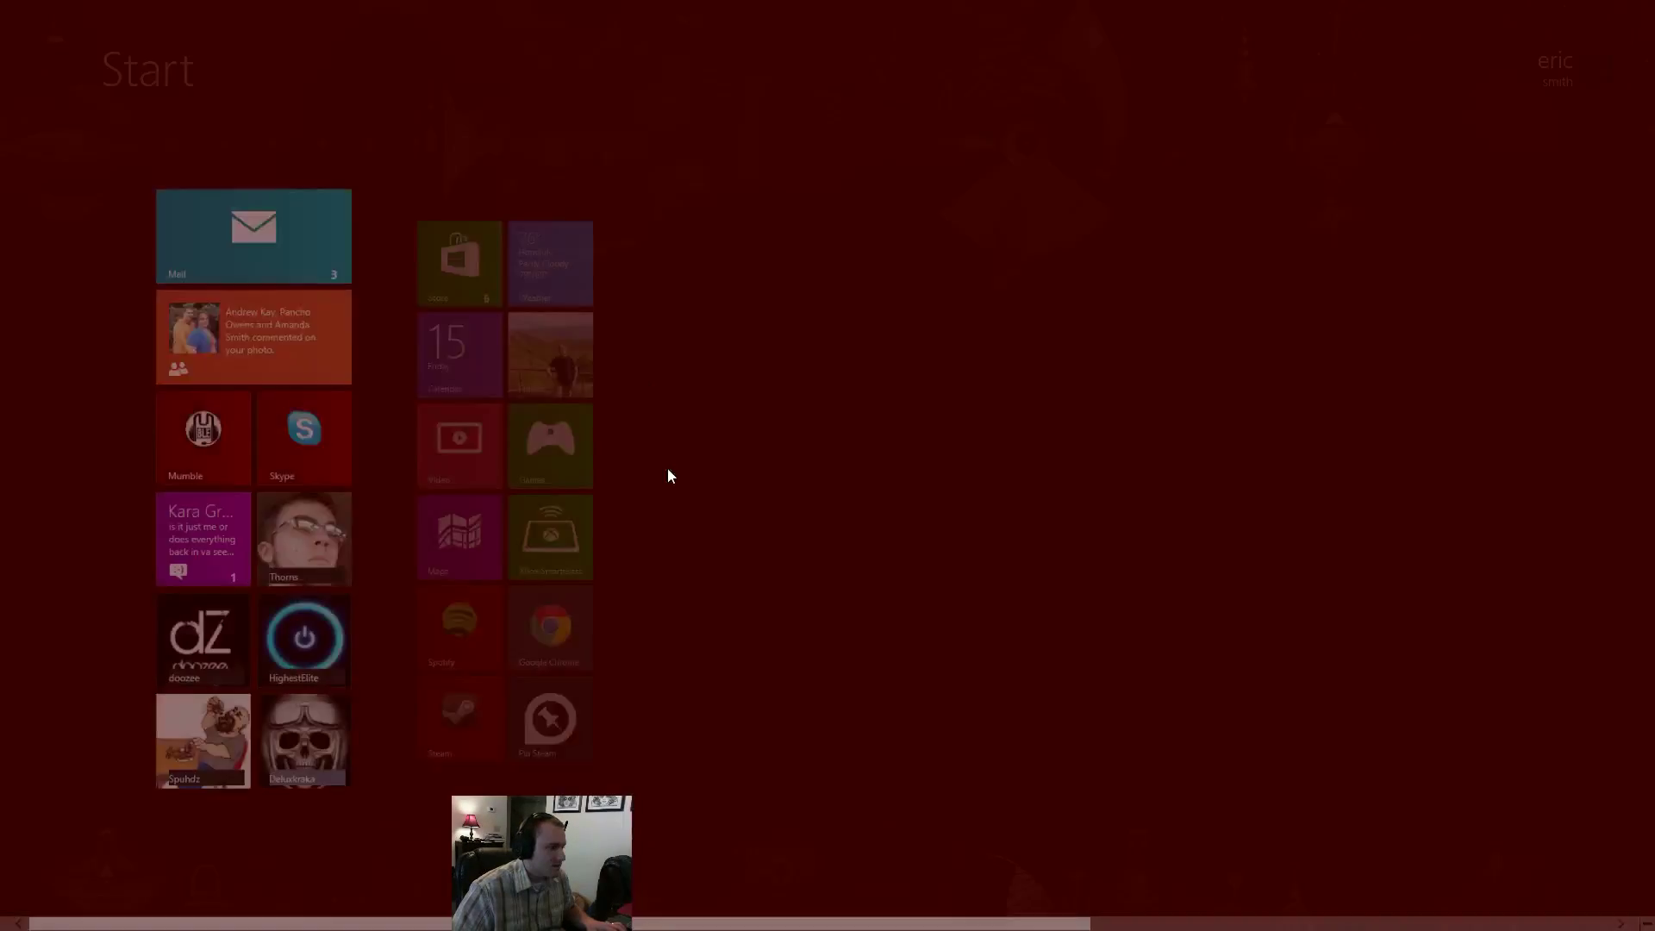
pyautogui.press('super')
pyautogui.click(41, 921)
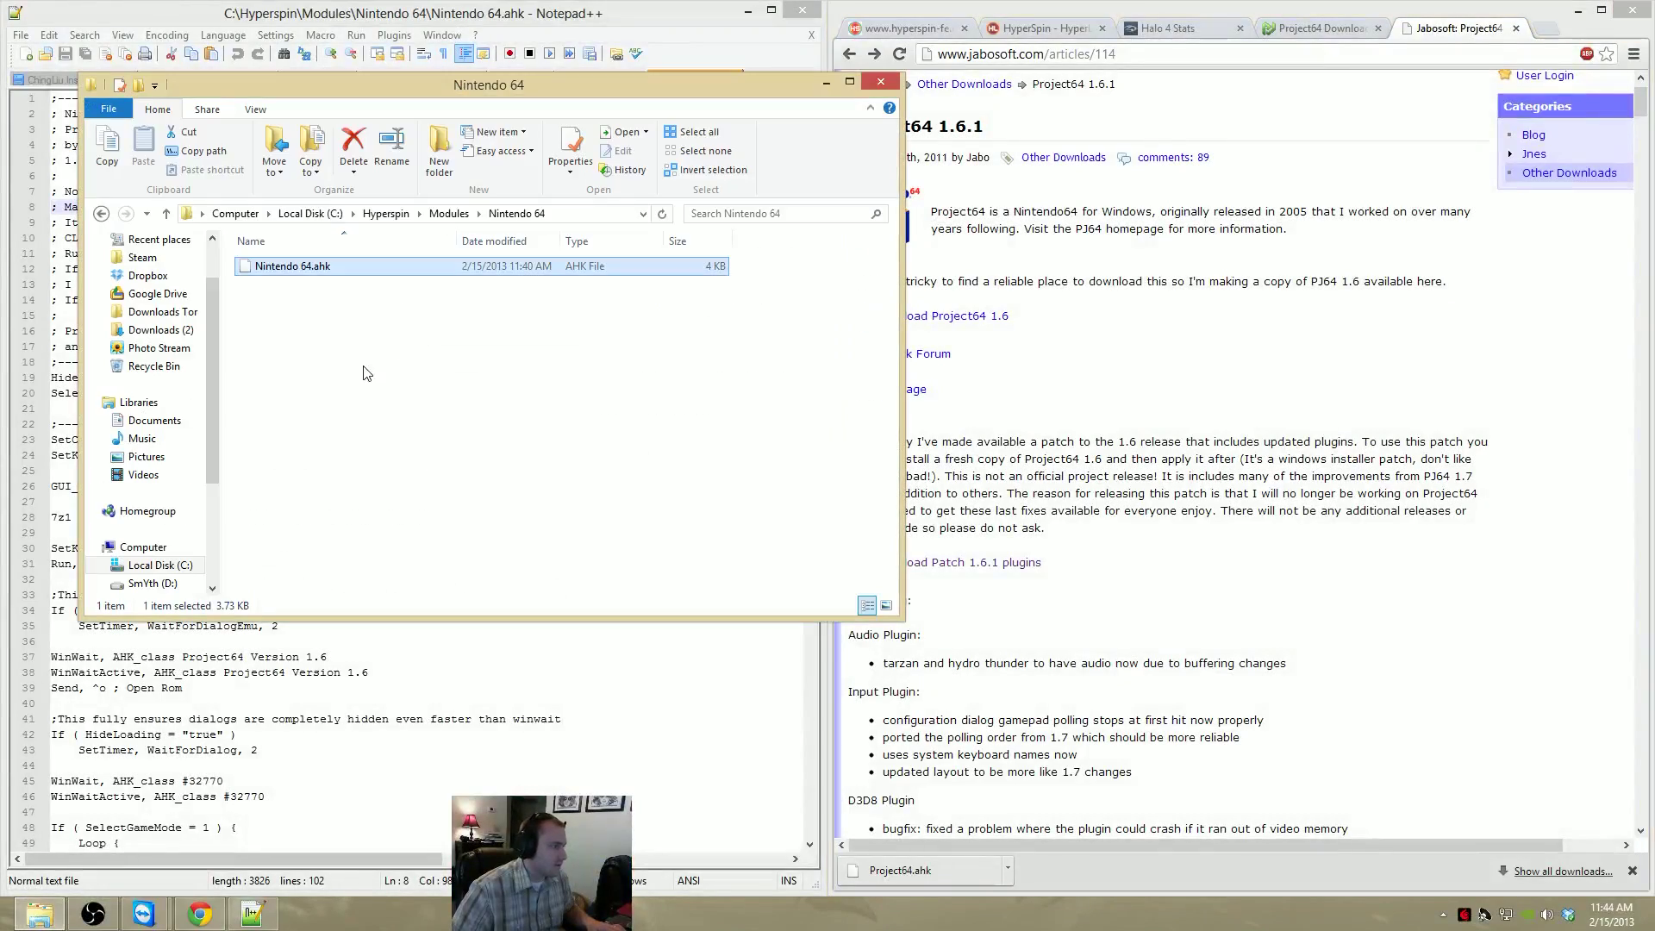
pyautogui.click(385, 214)
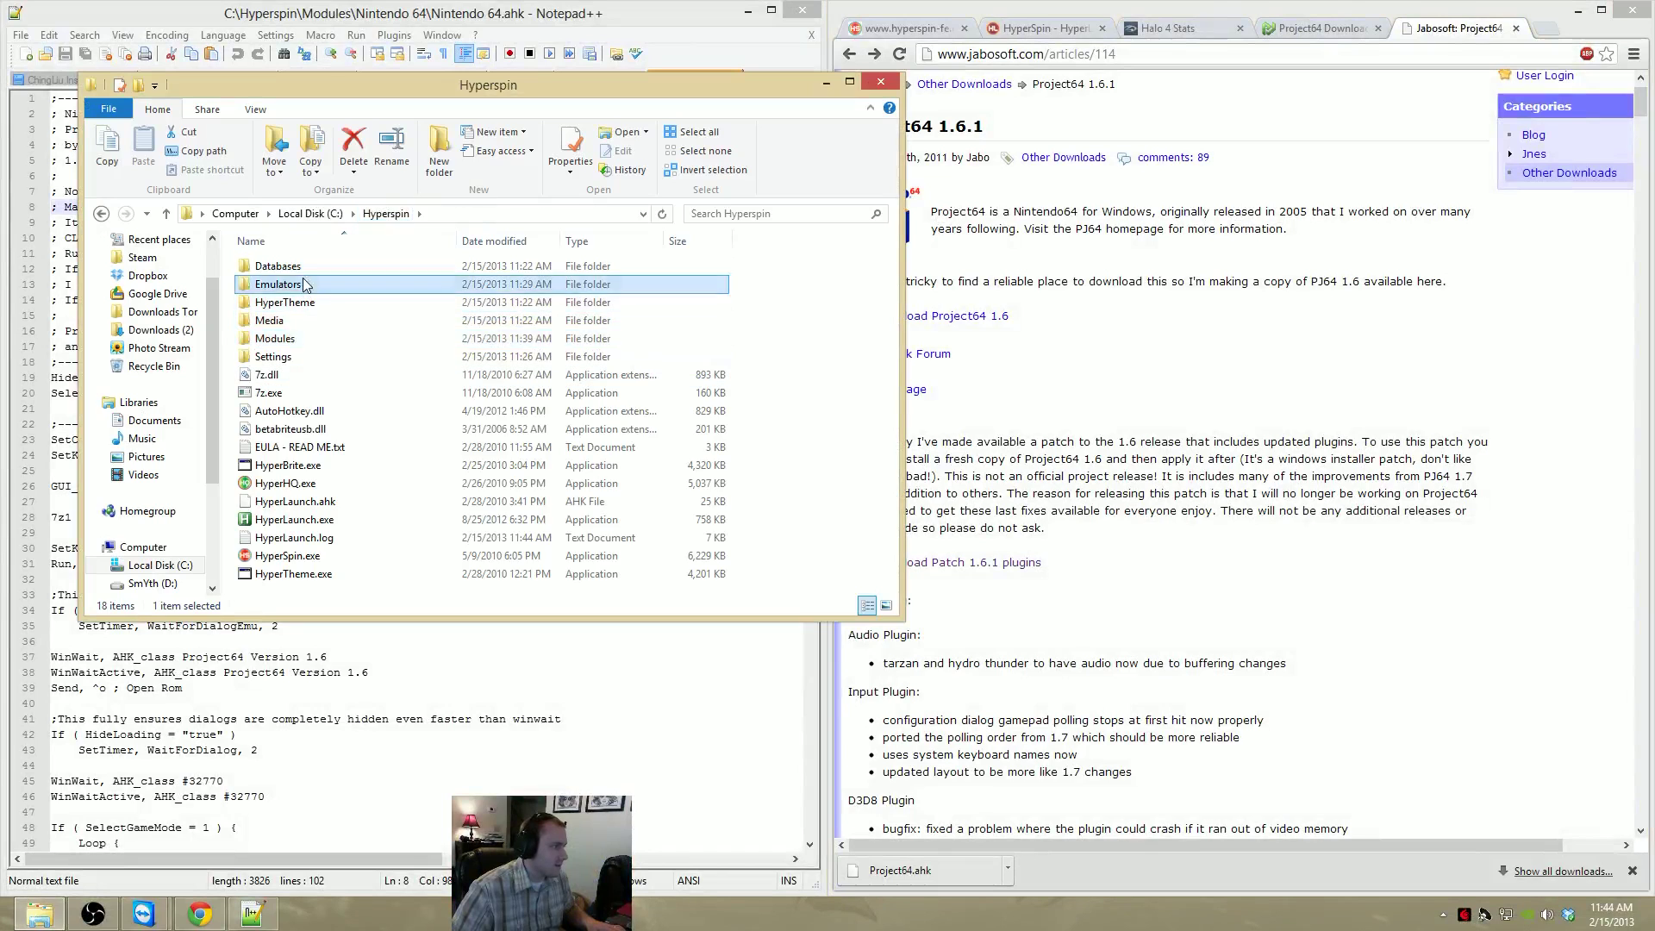
pyautogui.doubleClick(300, 284)
pyautogui.doubleClick(297, 267)
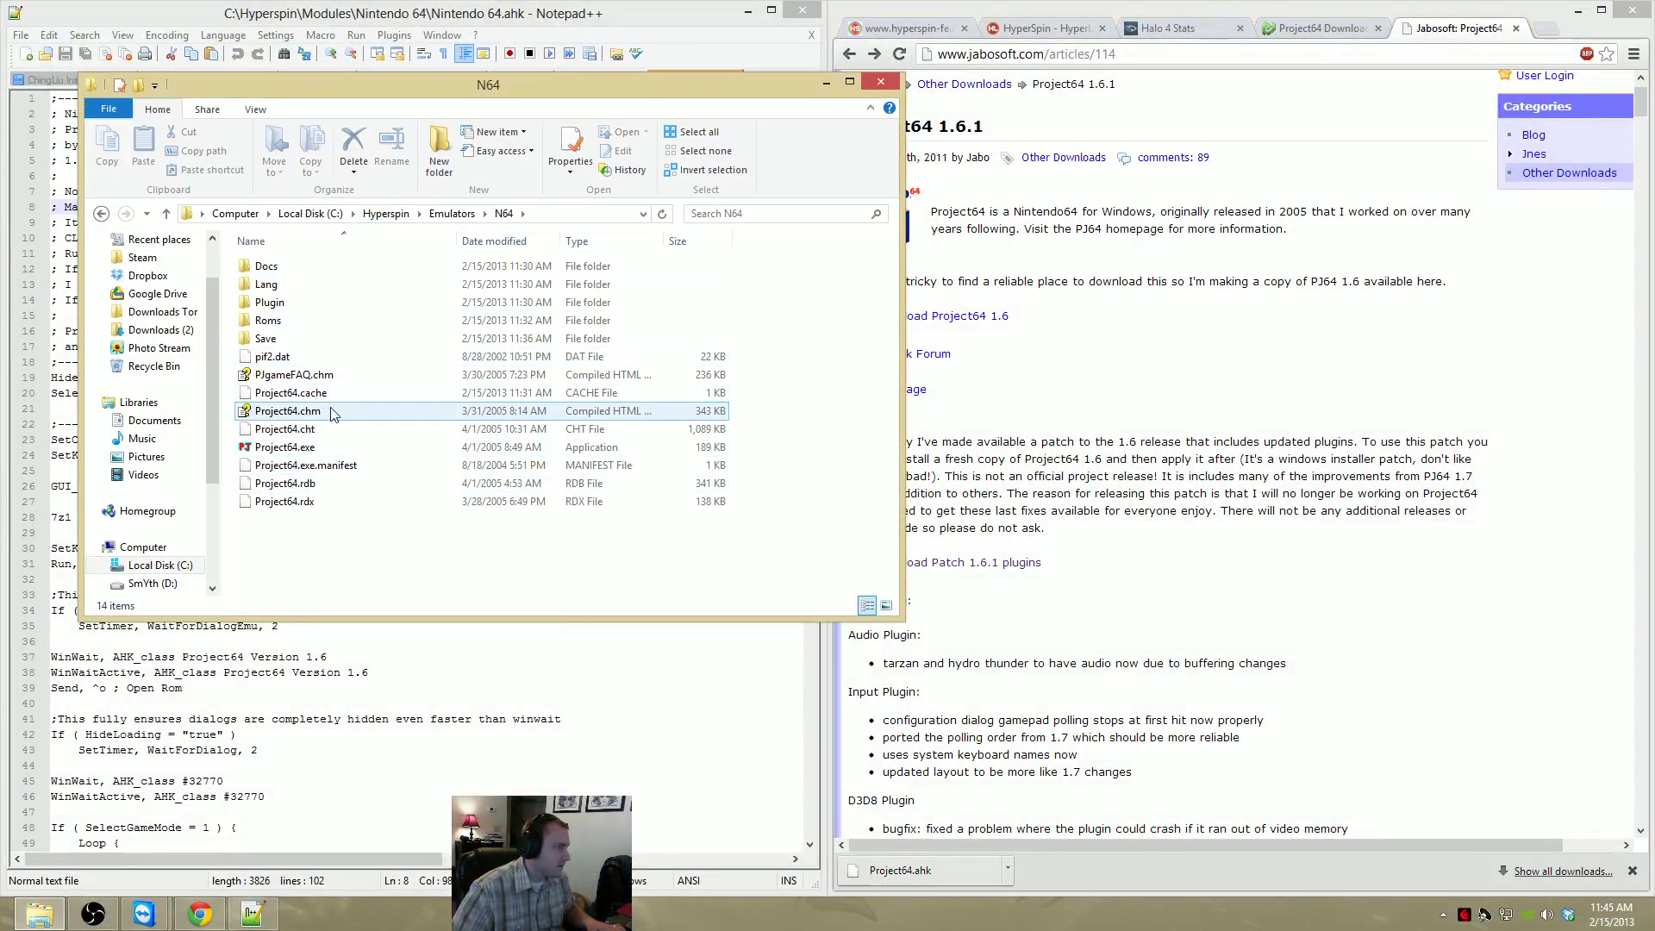
pyautogui.doubleClick(267, 266)
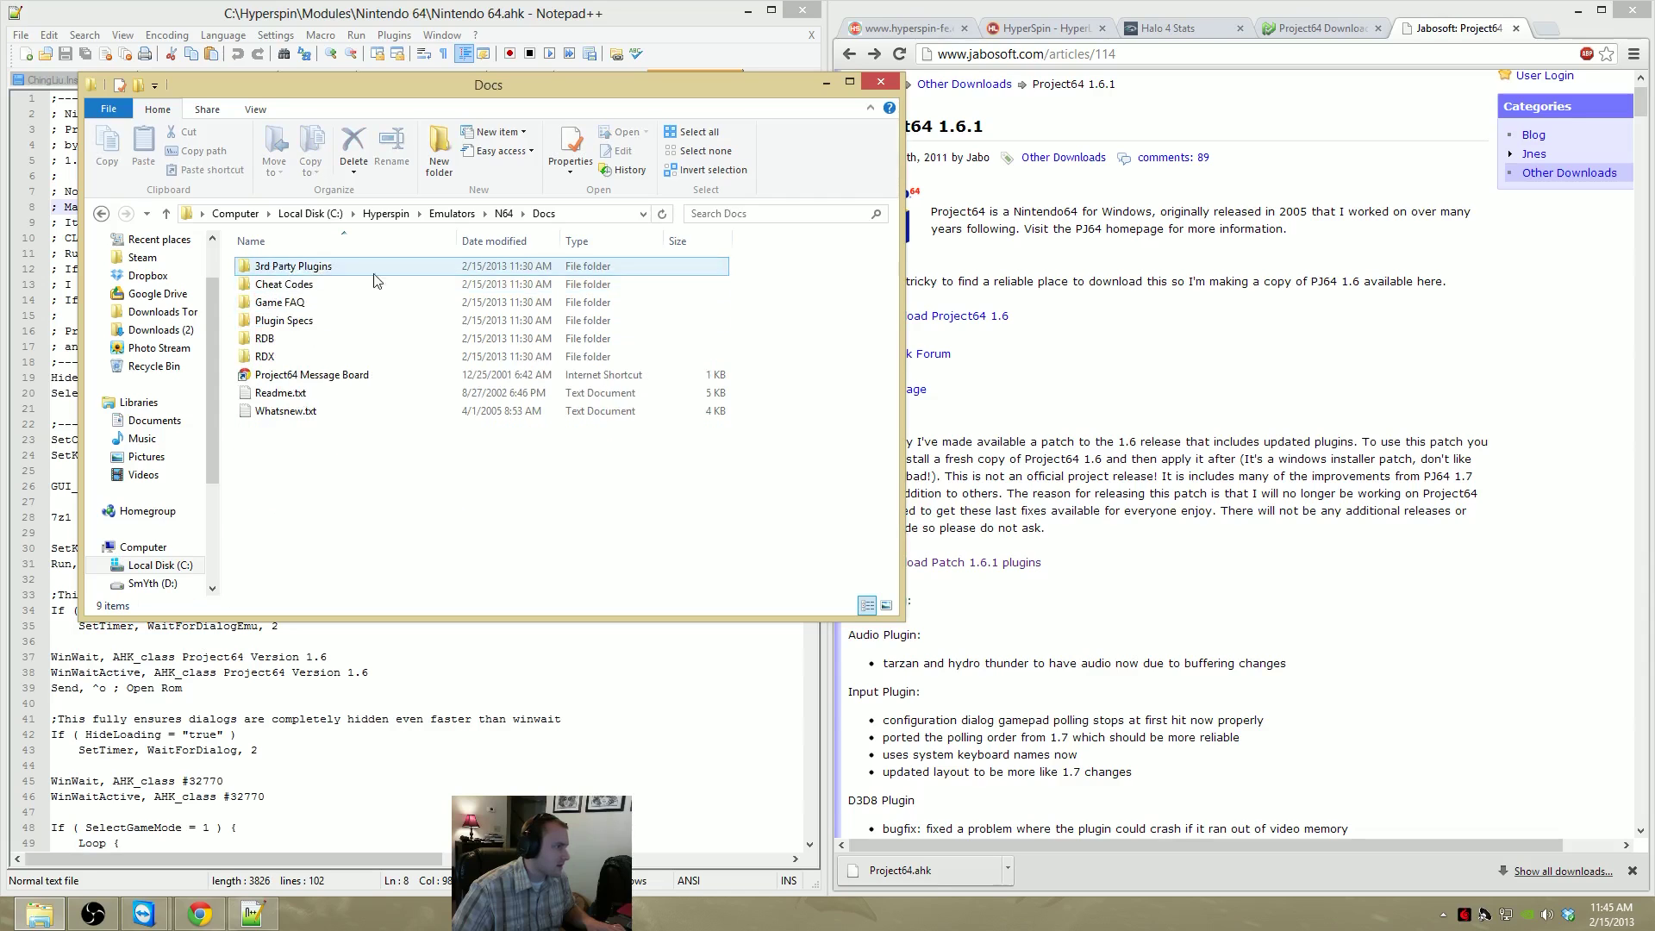
# Look through Readme.txt for information about the installed Project64 and close it
pyautogui.doubleClick(285, 392)
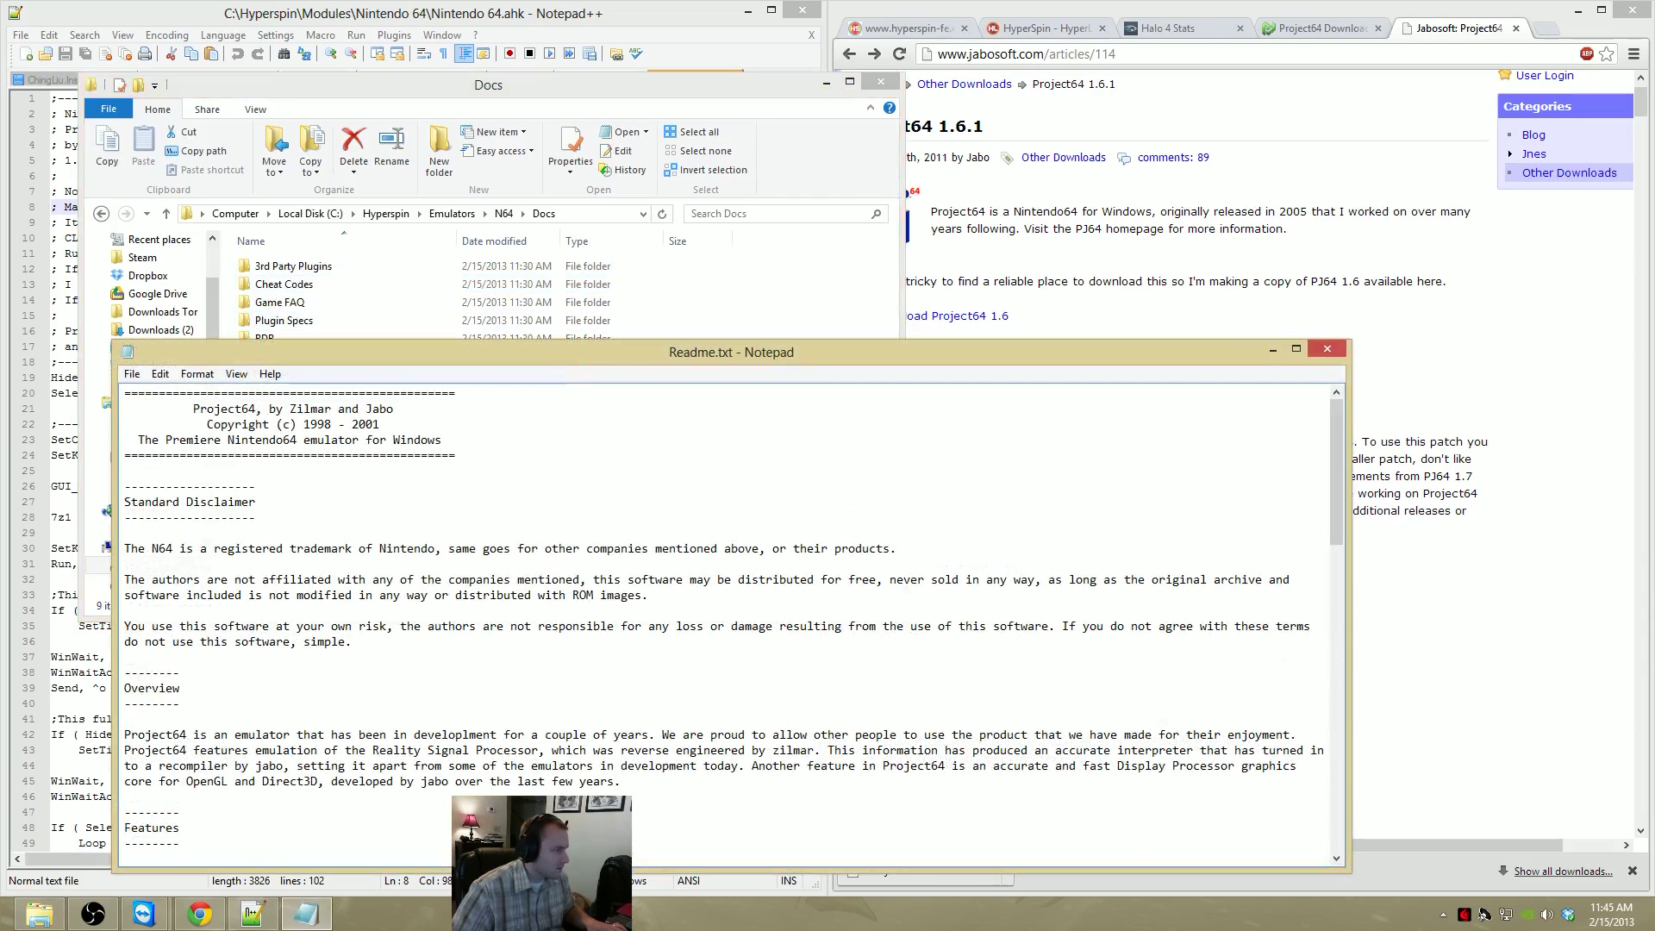
pyautogui.scroll(-20, 231, 781)
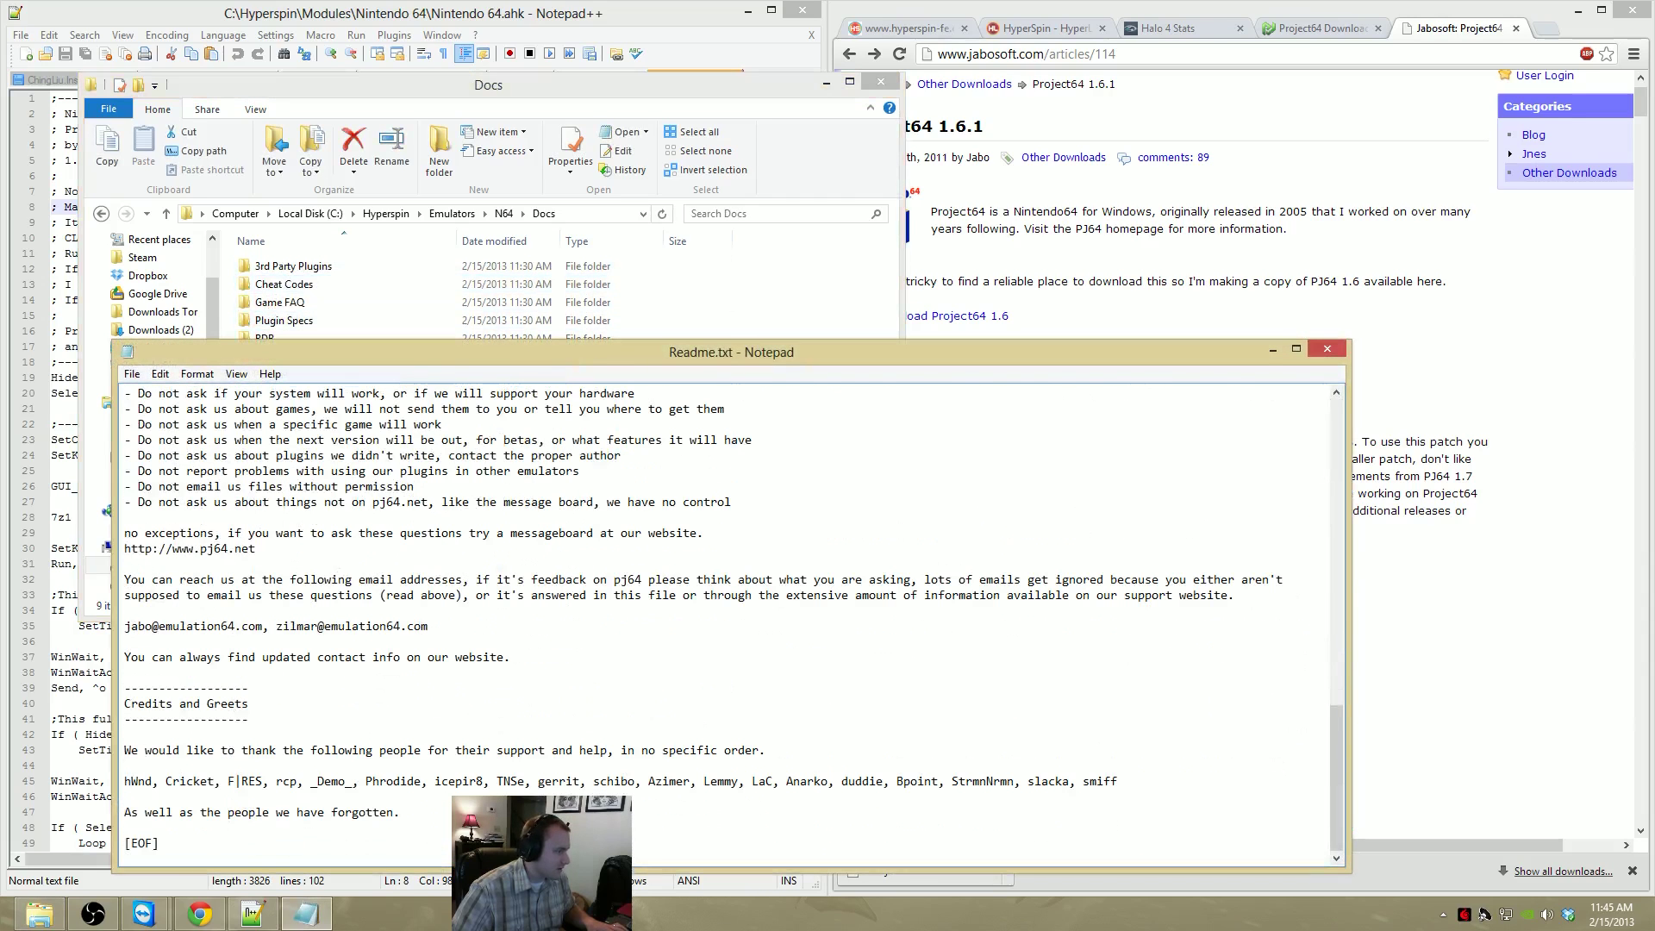
pyautogui.scroll(3, 231, 781)
pyautogui.scroll(15, 729, 621)
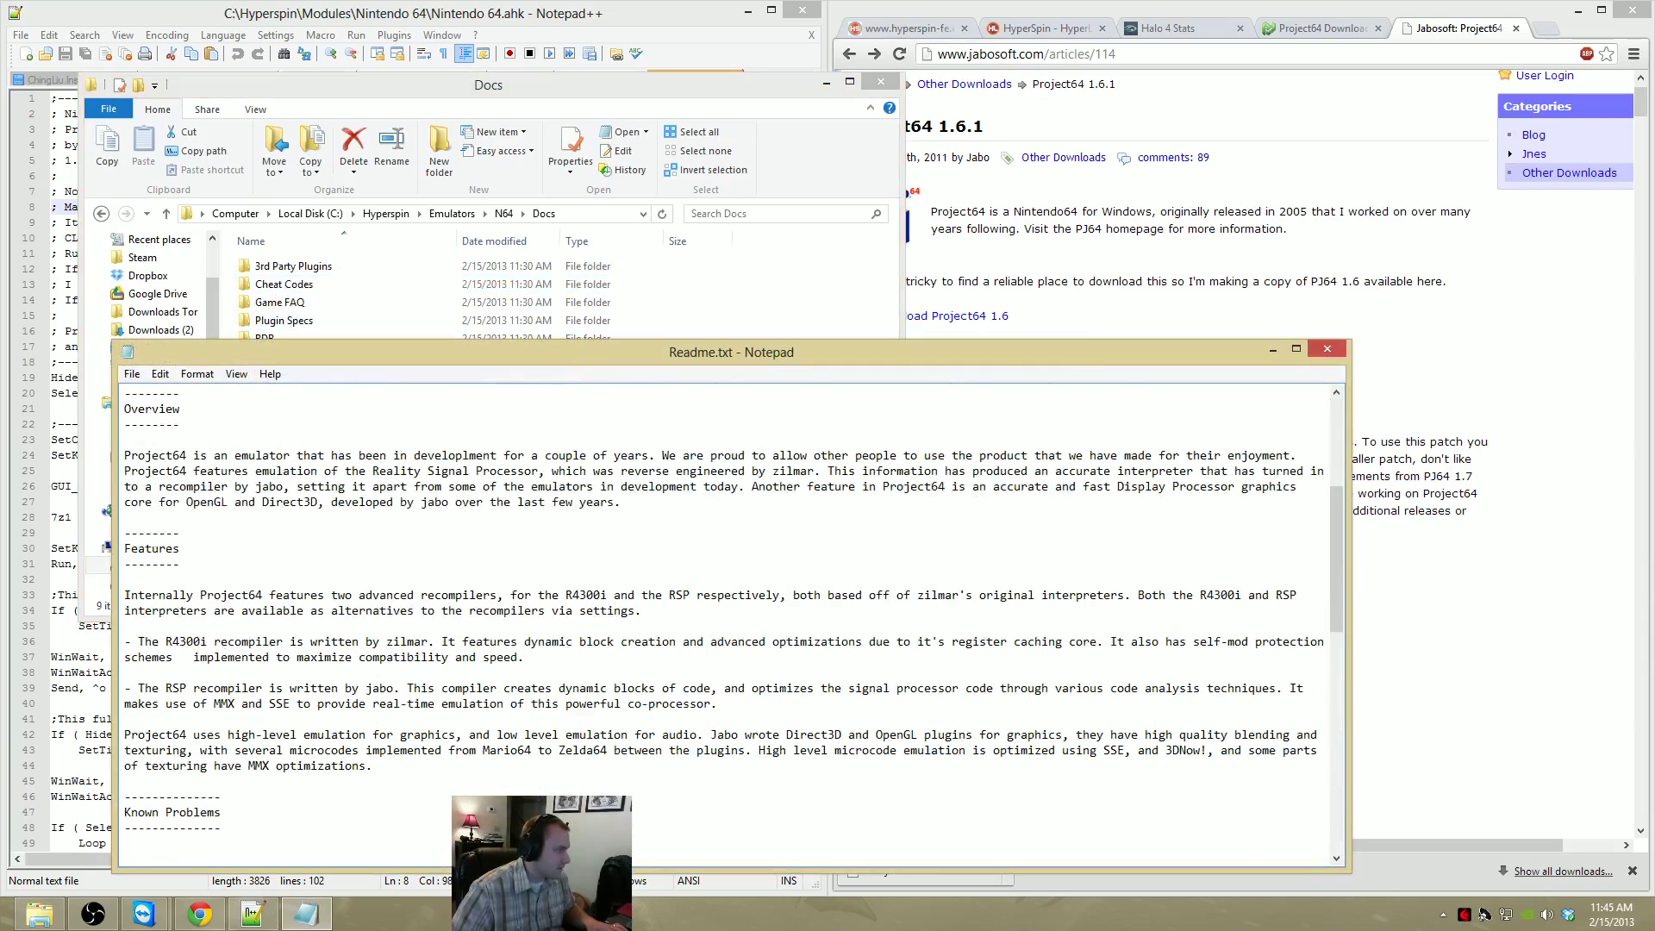
pyautogui.click(1328, 350)
# Look through Whatsnew.txt for the version changes and close it
pyautogui.doubleClick(349, 412)
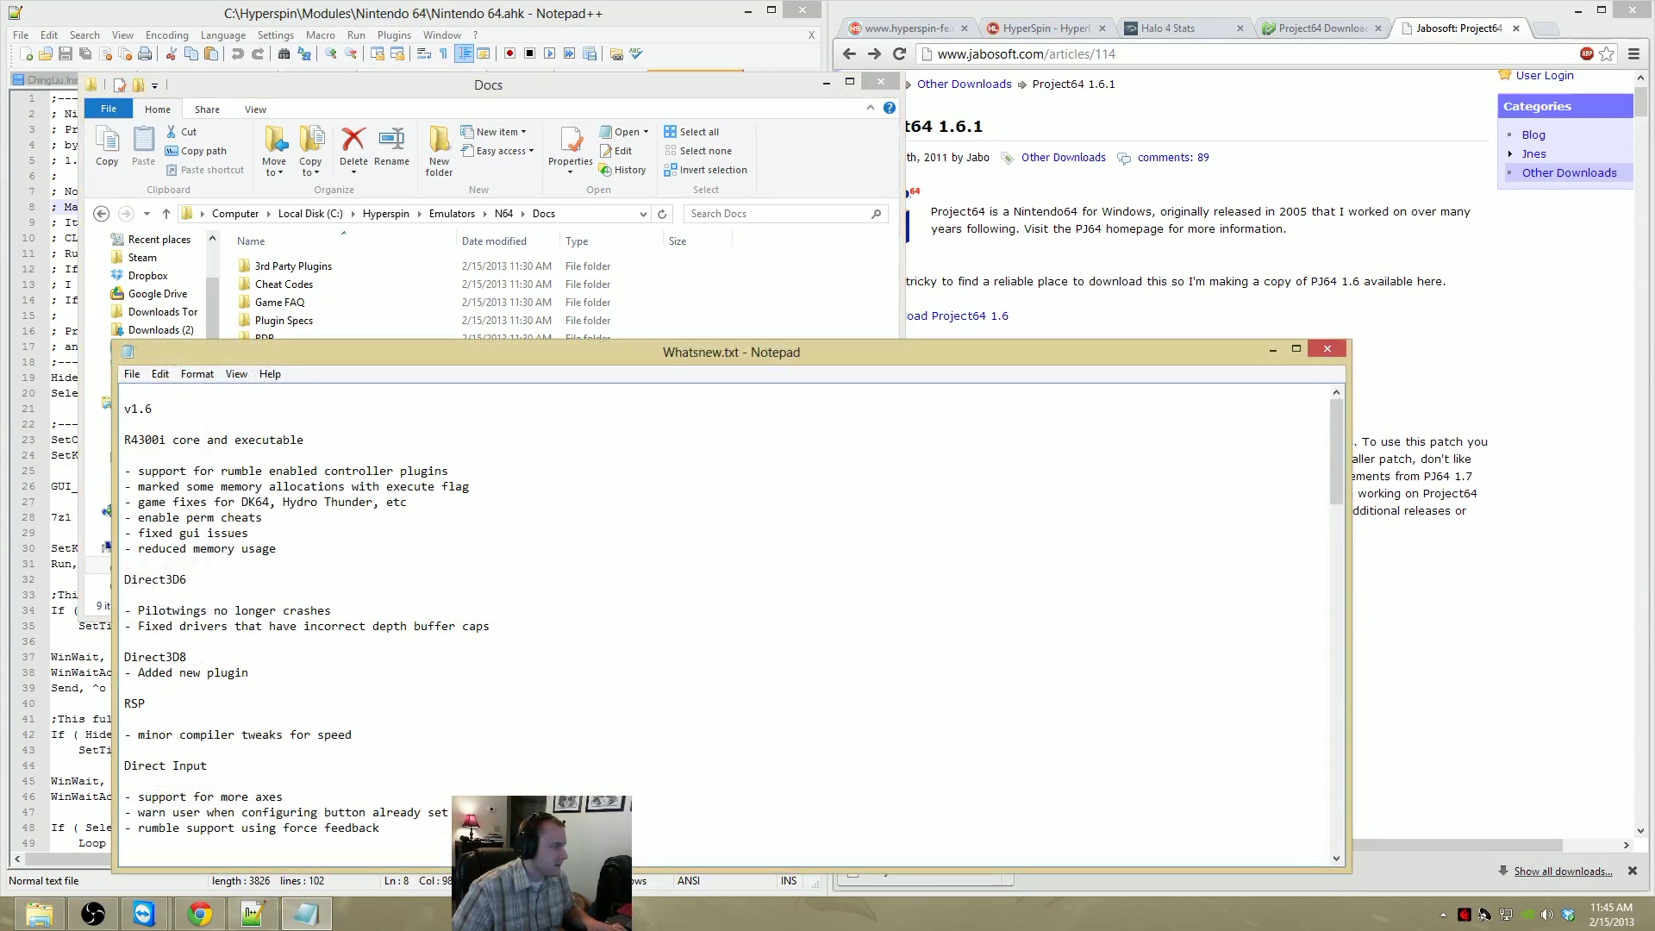
pyautogui.scroll(-20, 728, 620)
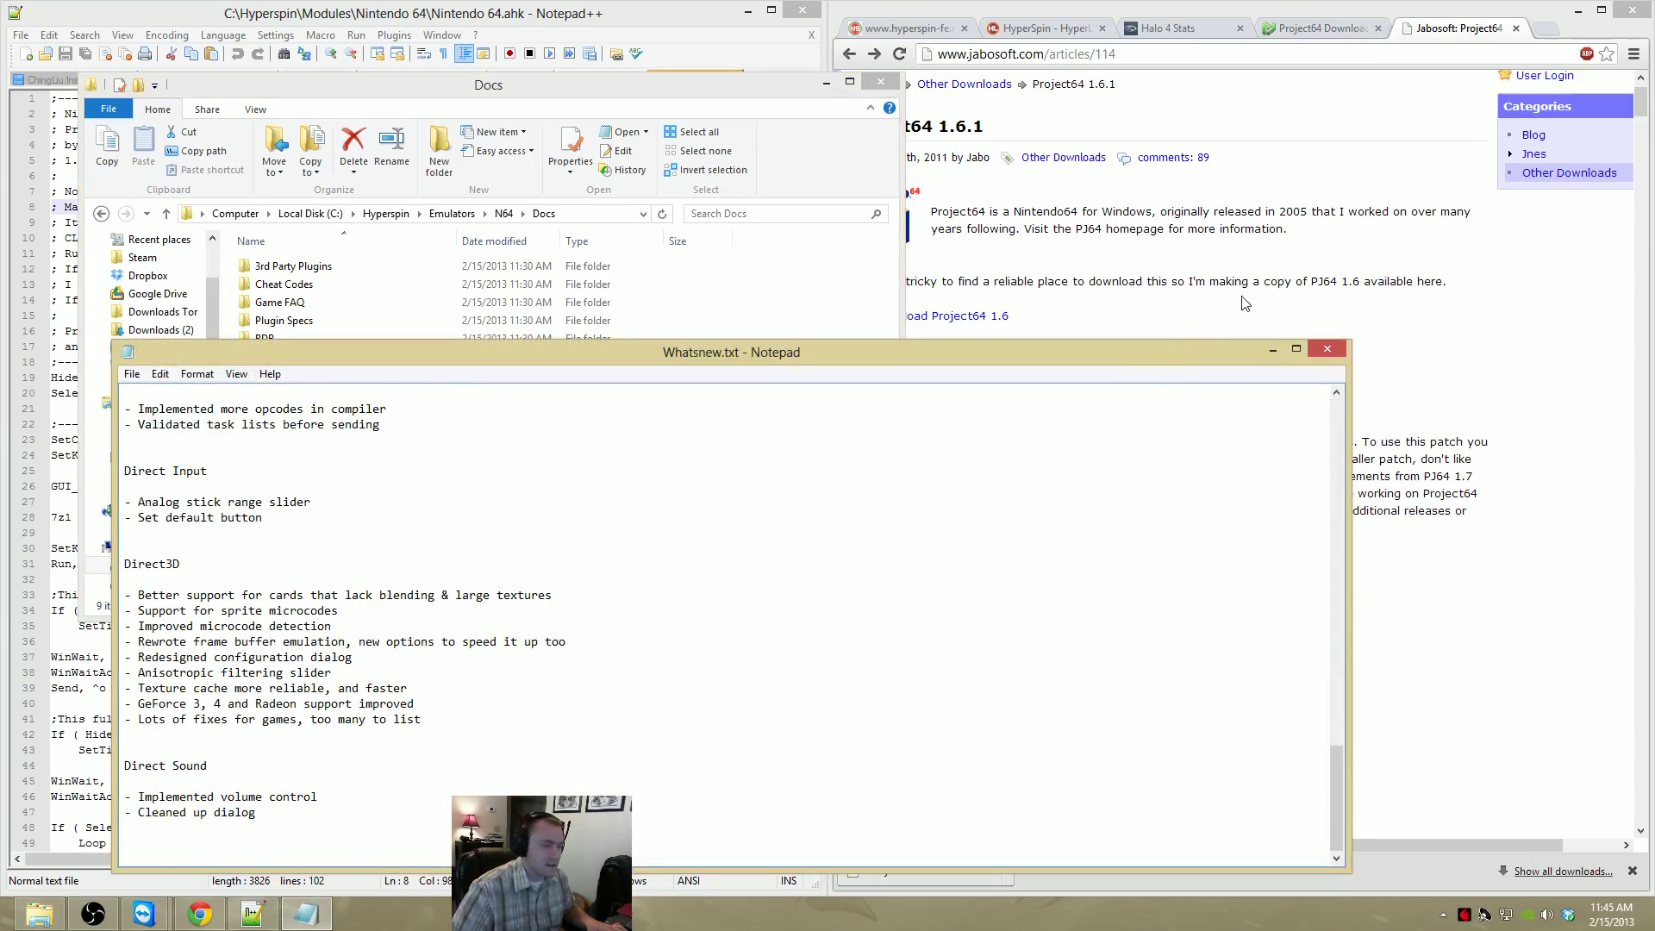
pyautogui.click(1328, 349)
# Return to the Jabosoft page in Chrome and download Project64 1.6
pyautogui.click(981, 336)
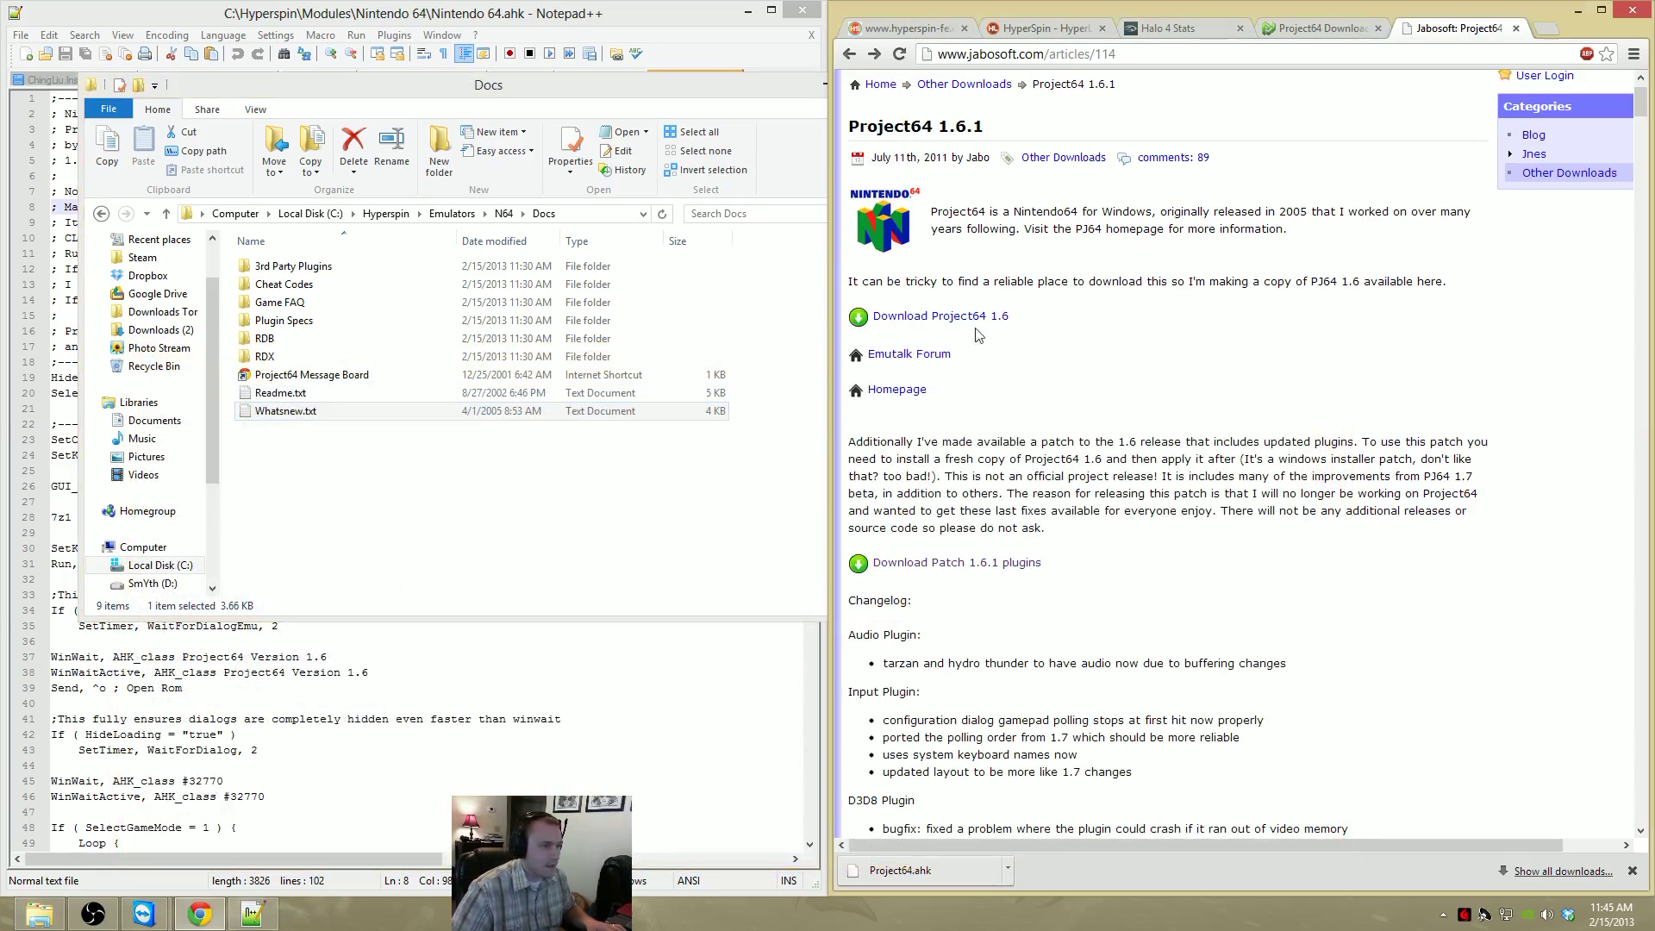
pyautogui.click(978, 320)
pyautogui.click(881, 222)
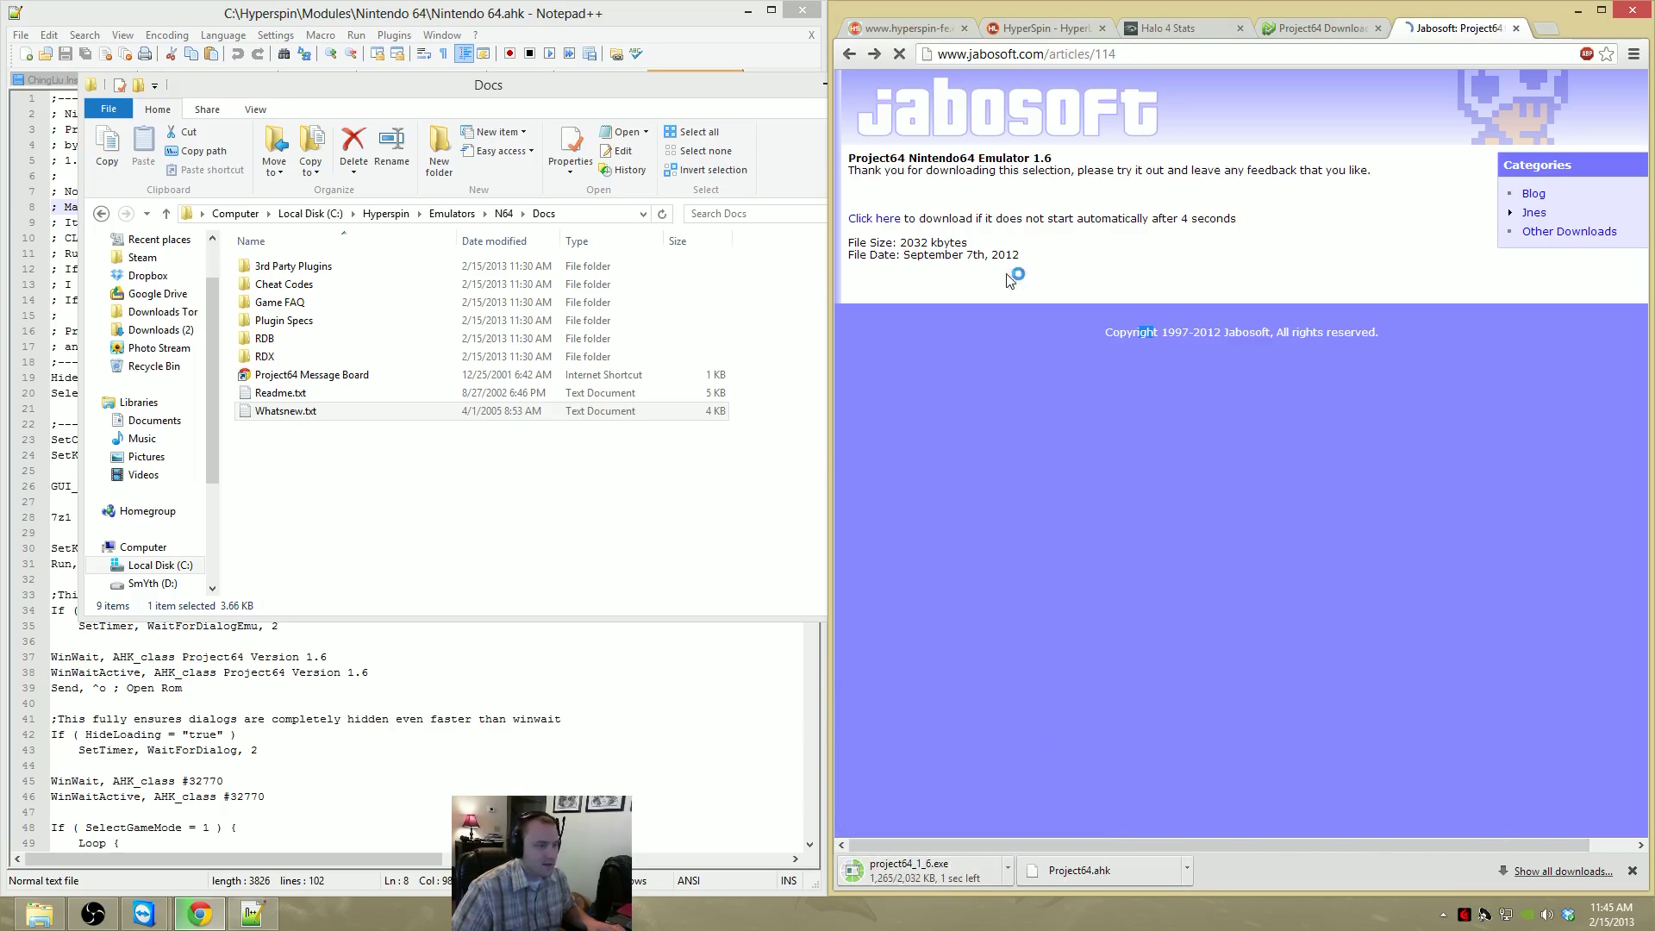
# Go back to the article and download the Patch 1.6.1 plugins, allowing multiple file downloads from the site
pyautogui.hotkey('alt', 'Left')
pyautogui.click(983, 571)
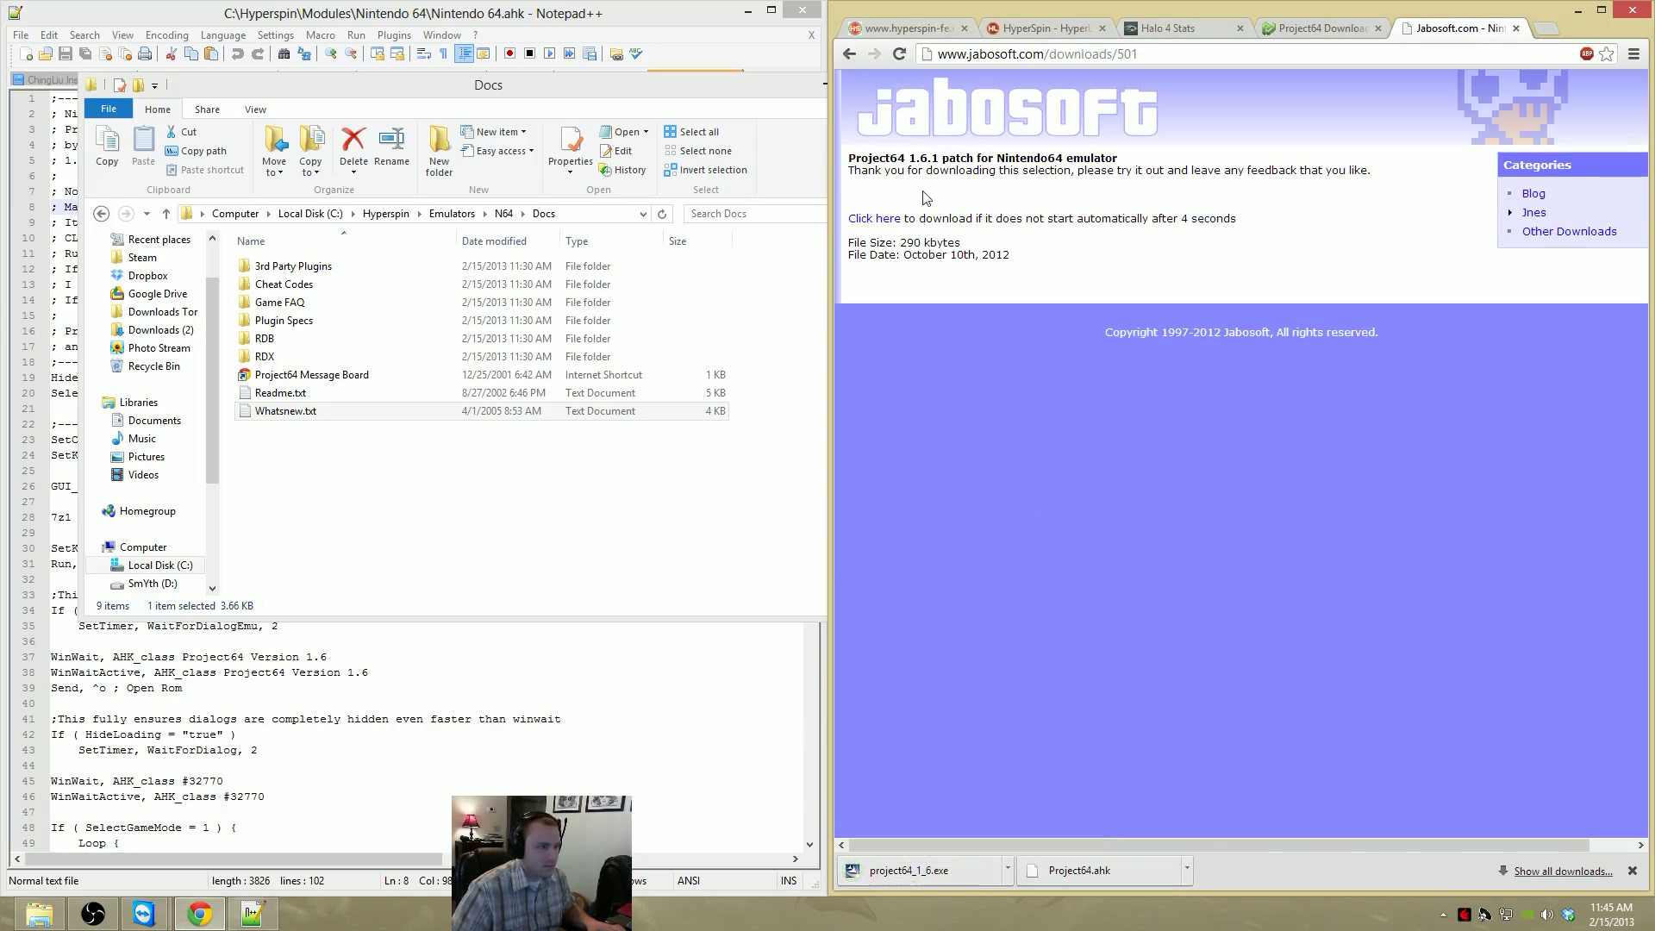
pyautogui.click(875, 221)
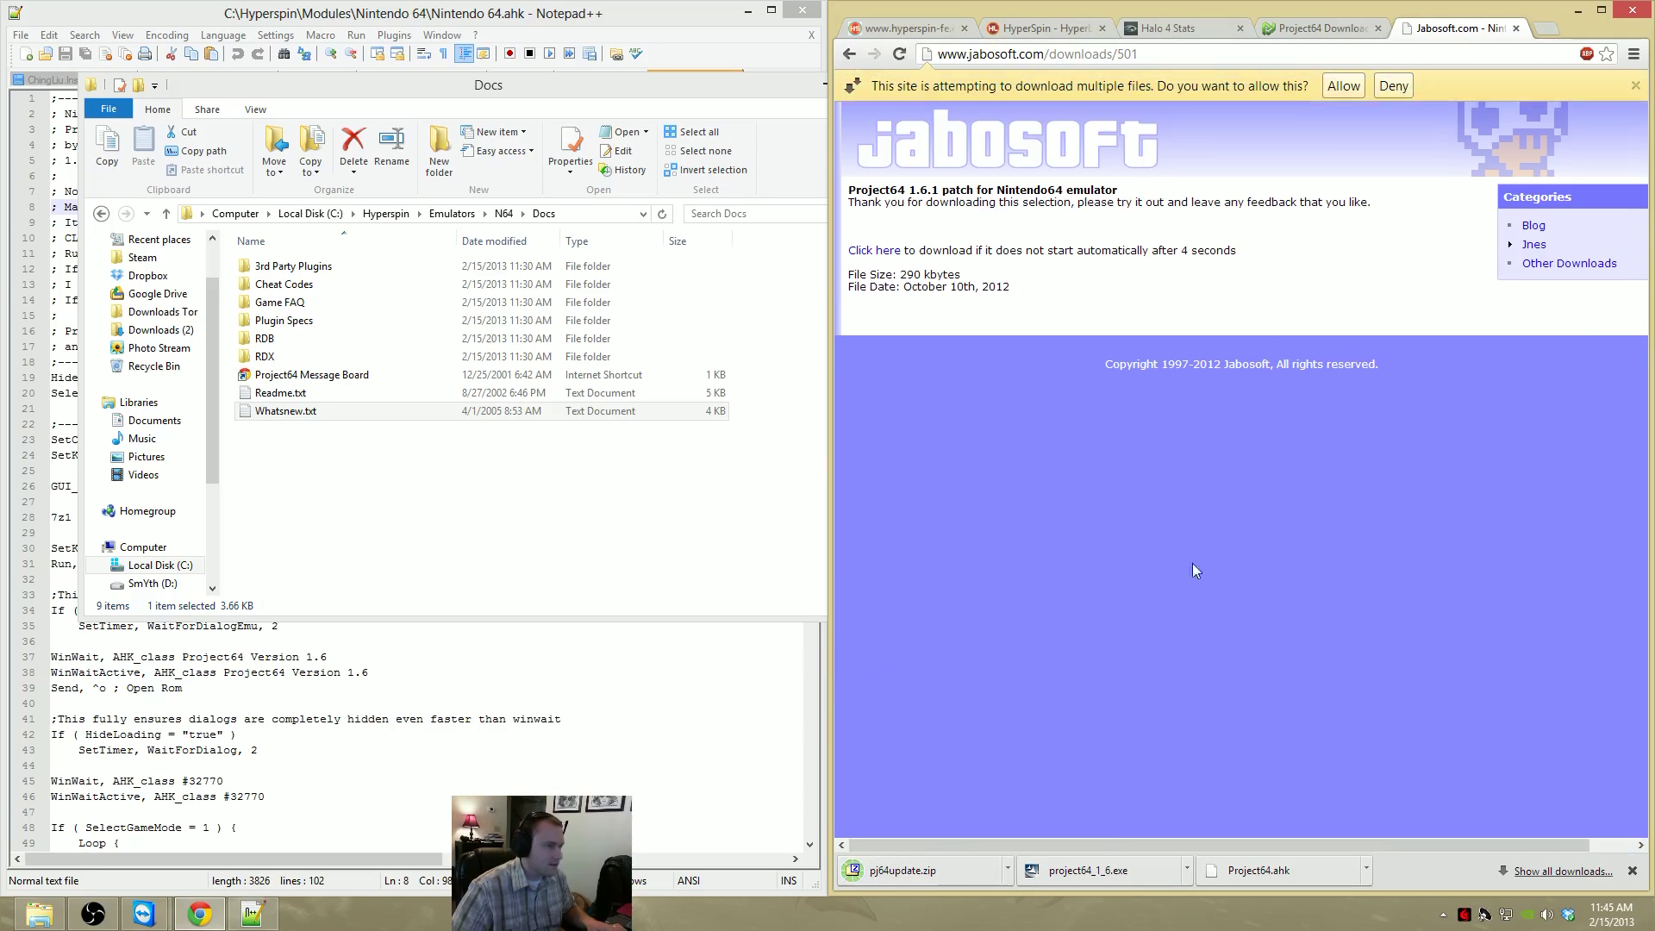
pyautogui.click(1353, 86)
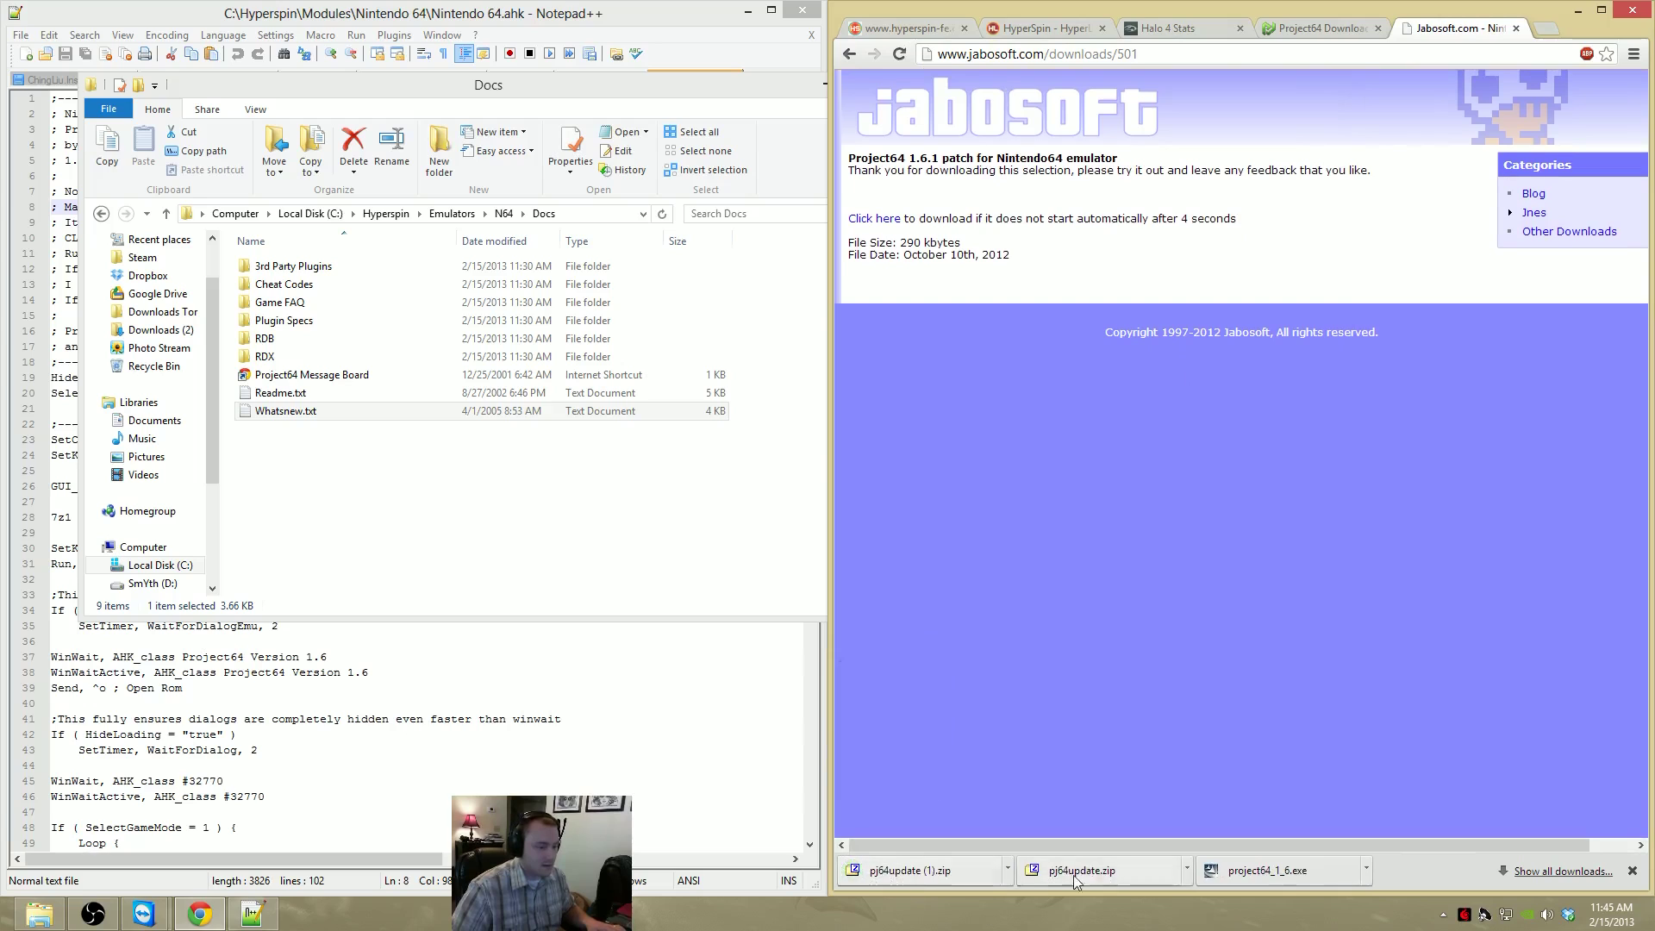
# Open the downloaded pj64update.zip and extract pj64update.msp into the Emulators\N64 folder
pyautogui.click(1069, 870)
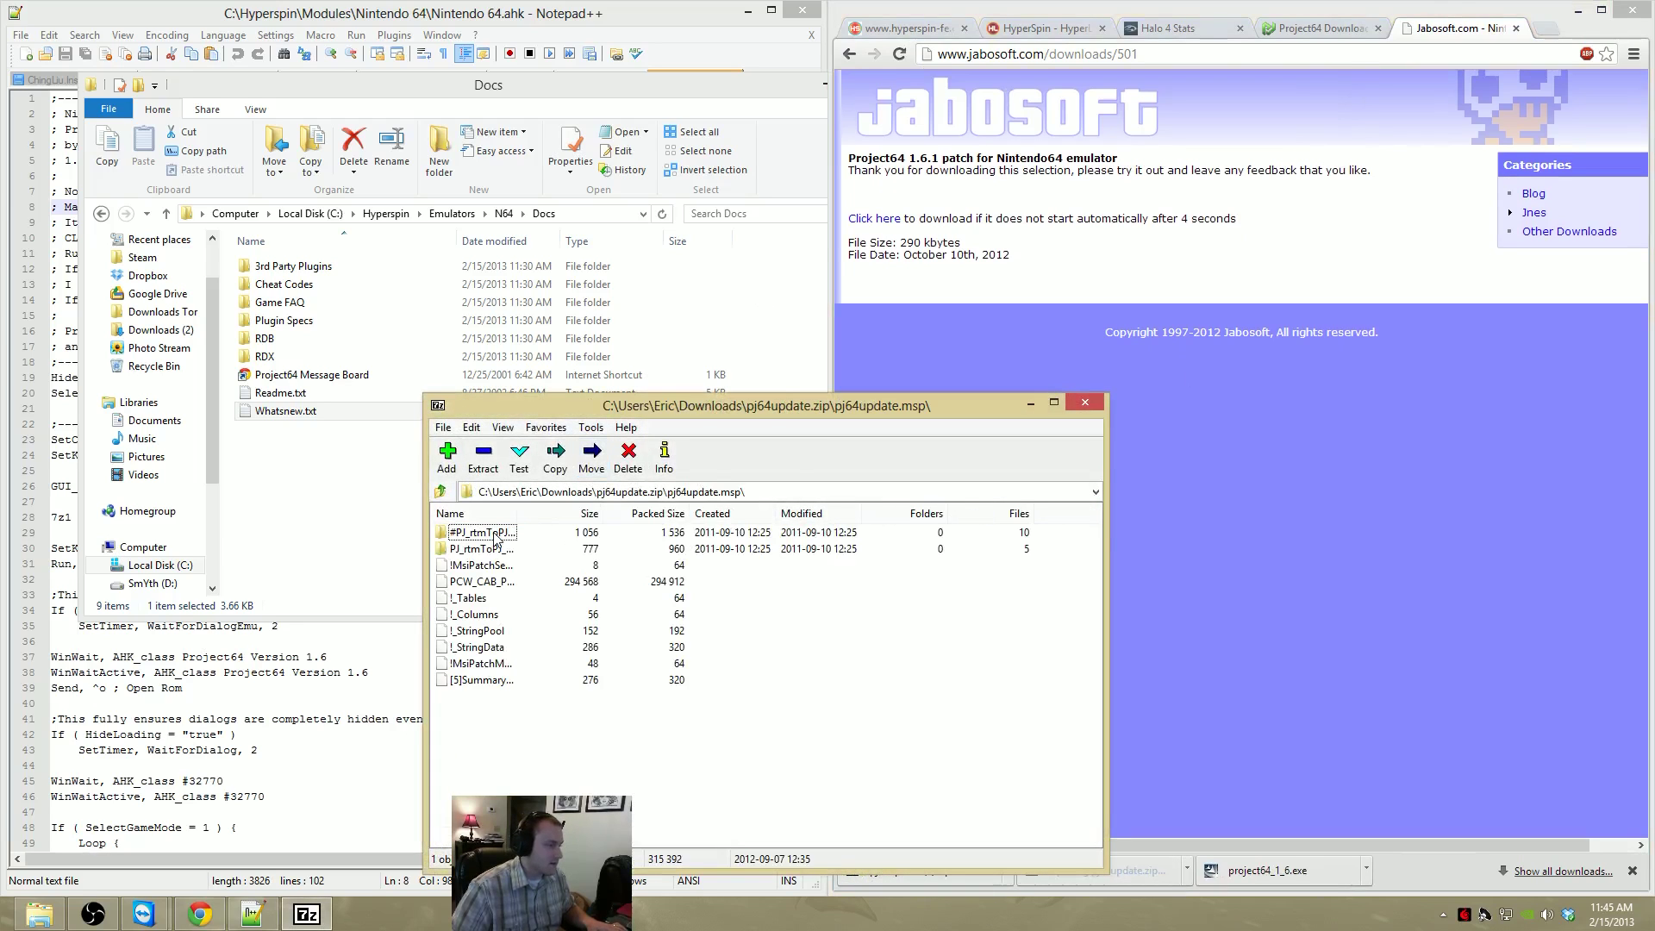
pyautogui.click(442, 492)
pyautogui.moveTo(442, 532); pyautogui.dragTo(424, 289)
pyautogui.click(504, 213)
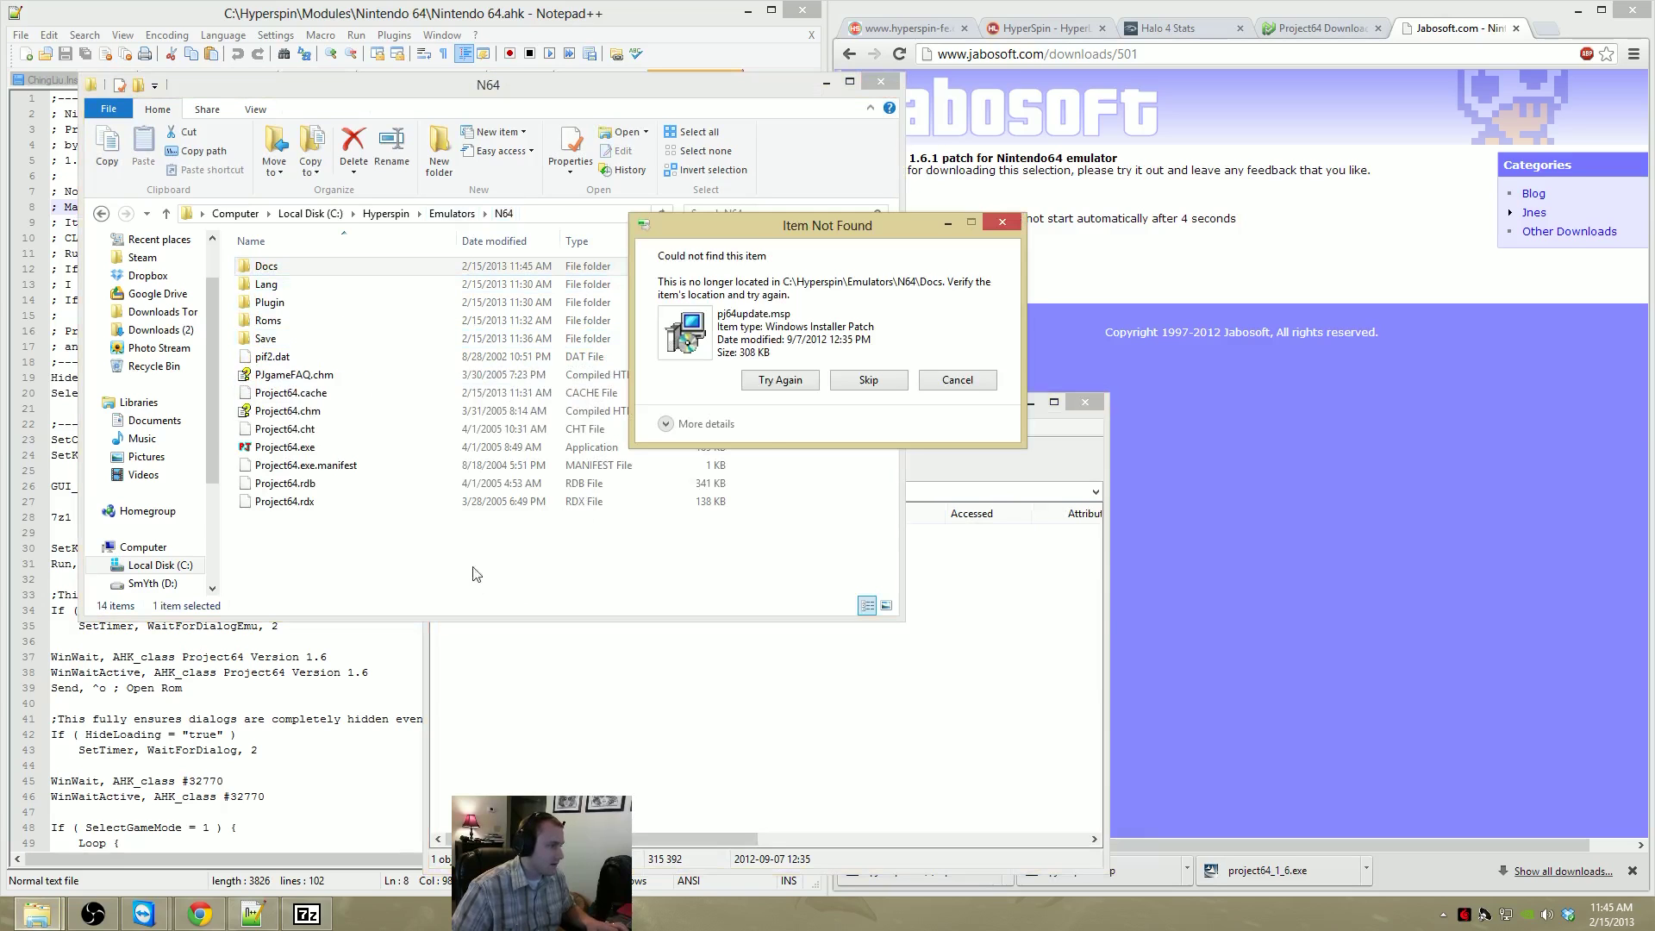
pyautogui.click(878, 708)
pyautogui.moveTo(470, 543); pyautogui.dragTo(388, 555)
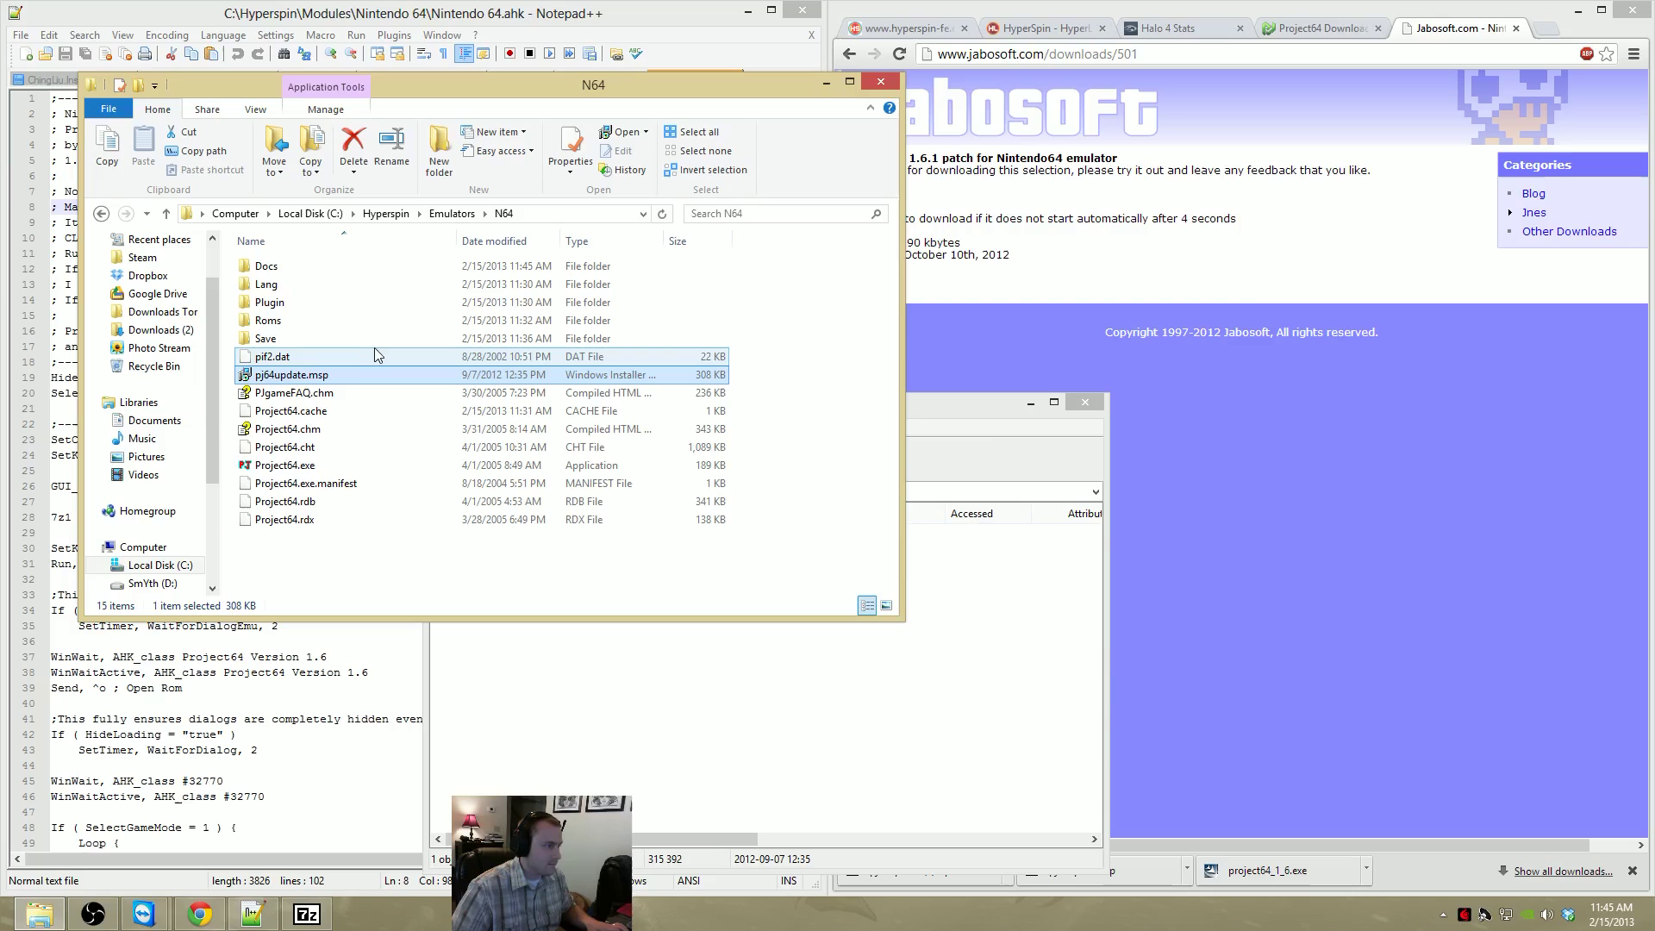
# Run the pj64update.msp patch and delete the patch file from the N64 folder
pyautogui.doubleClick(310, 377)
pyautogui.click(912, 594)
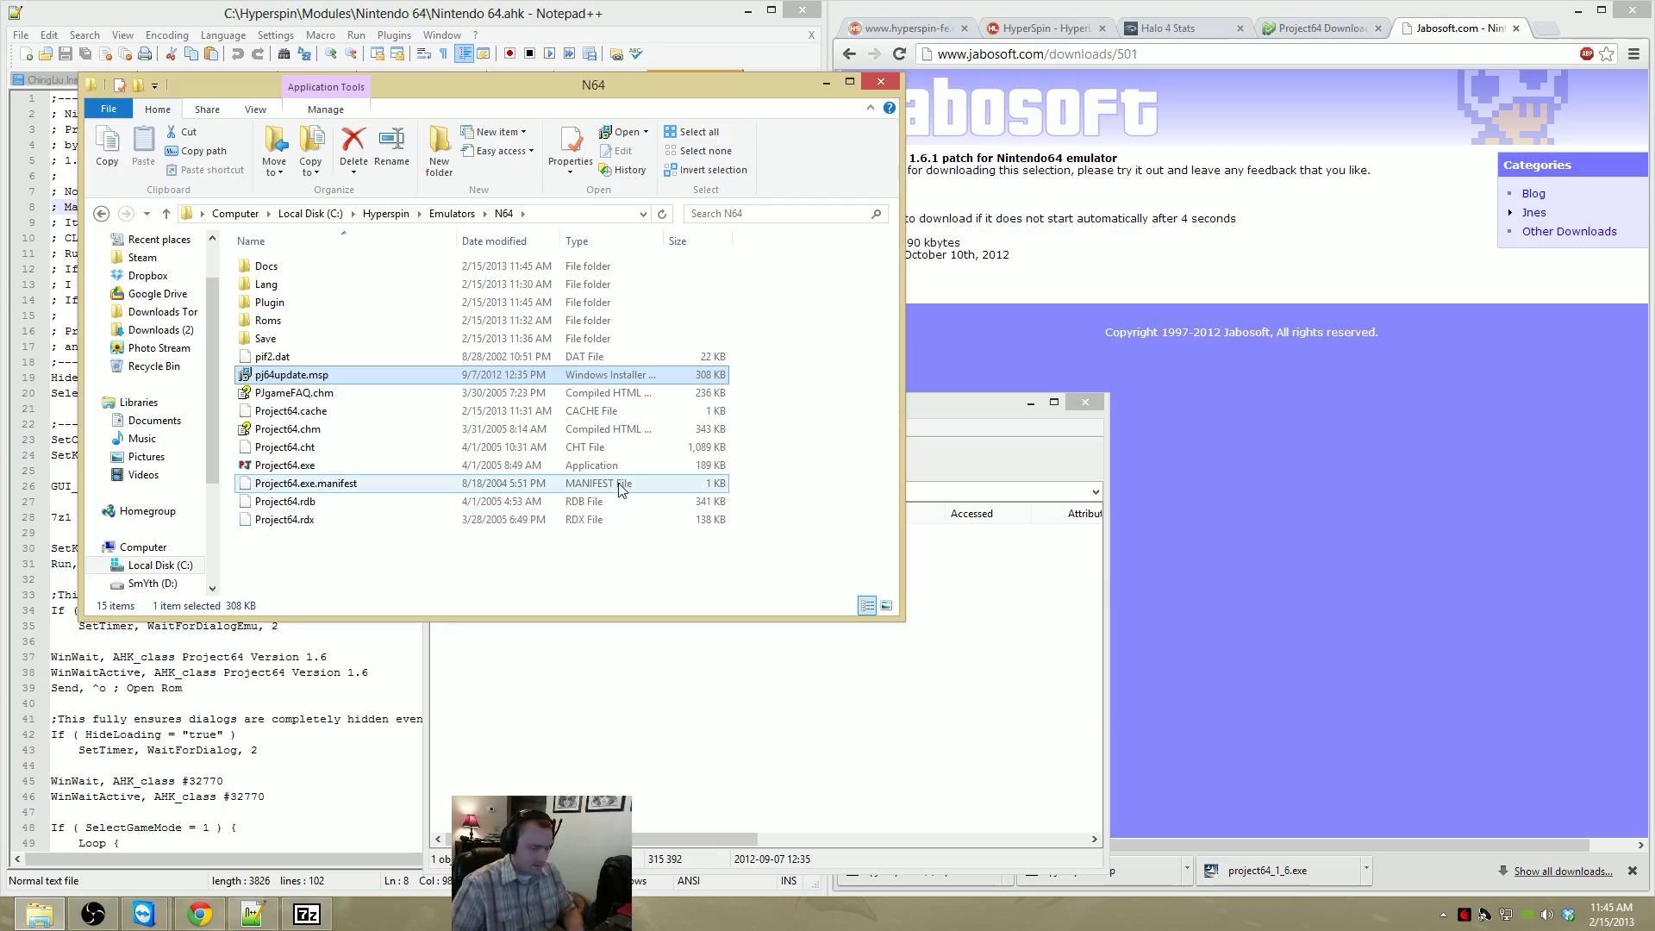
pyautogui.press('Delete')
pyautogui.press('Return')
# Run Project64.exe from the N64 folder, check its version information in About Project 64, and close the emulator
pyautogui.doubleClick(312, 447)
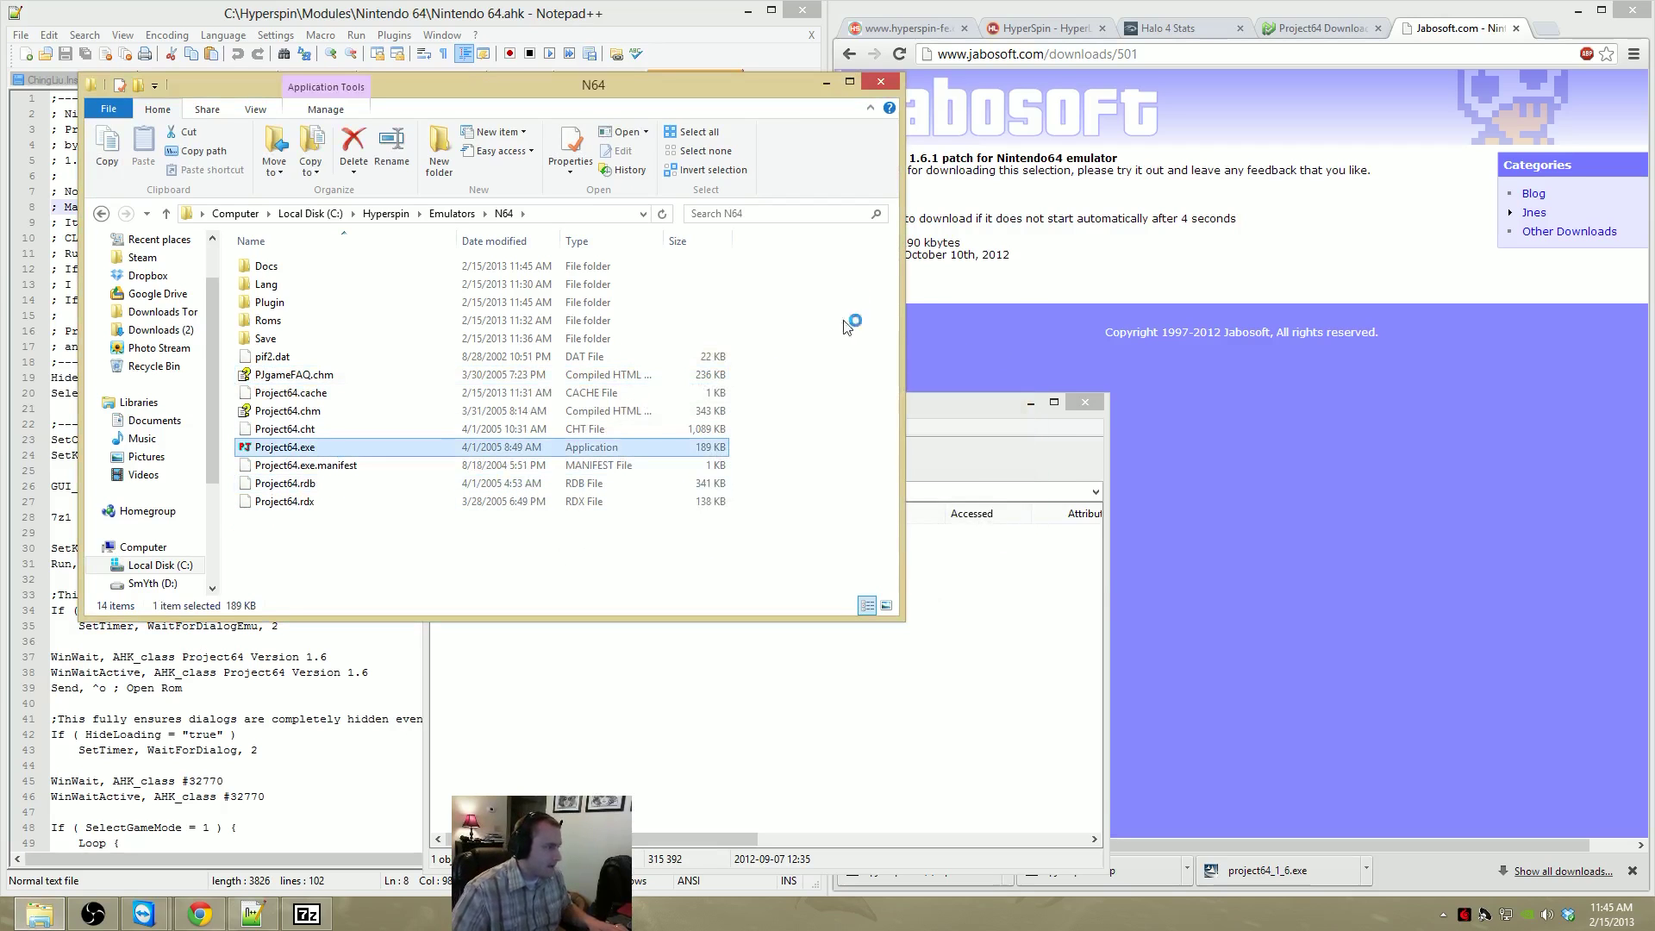
pyautogui.click(595, 308)
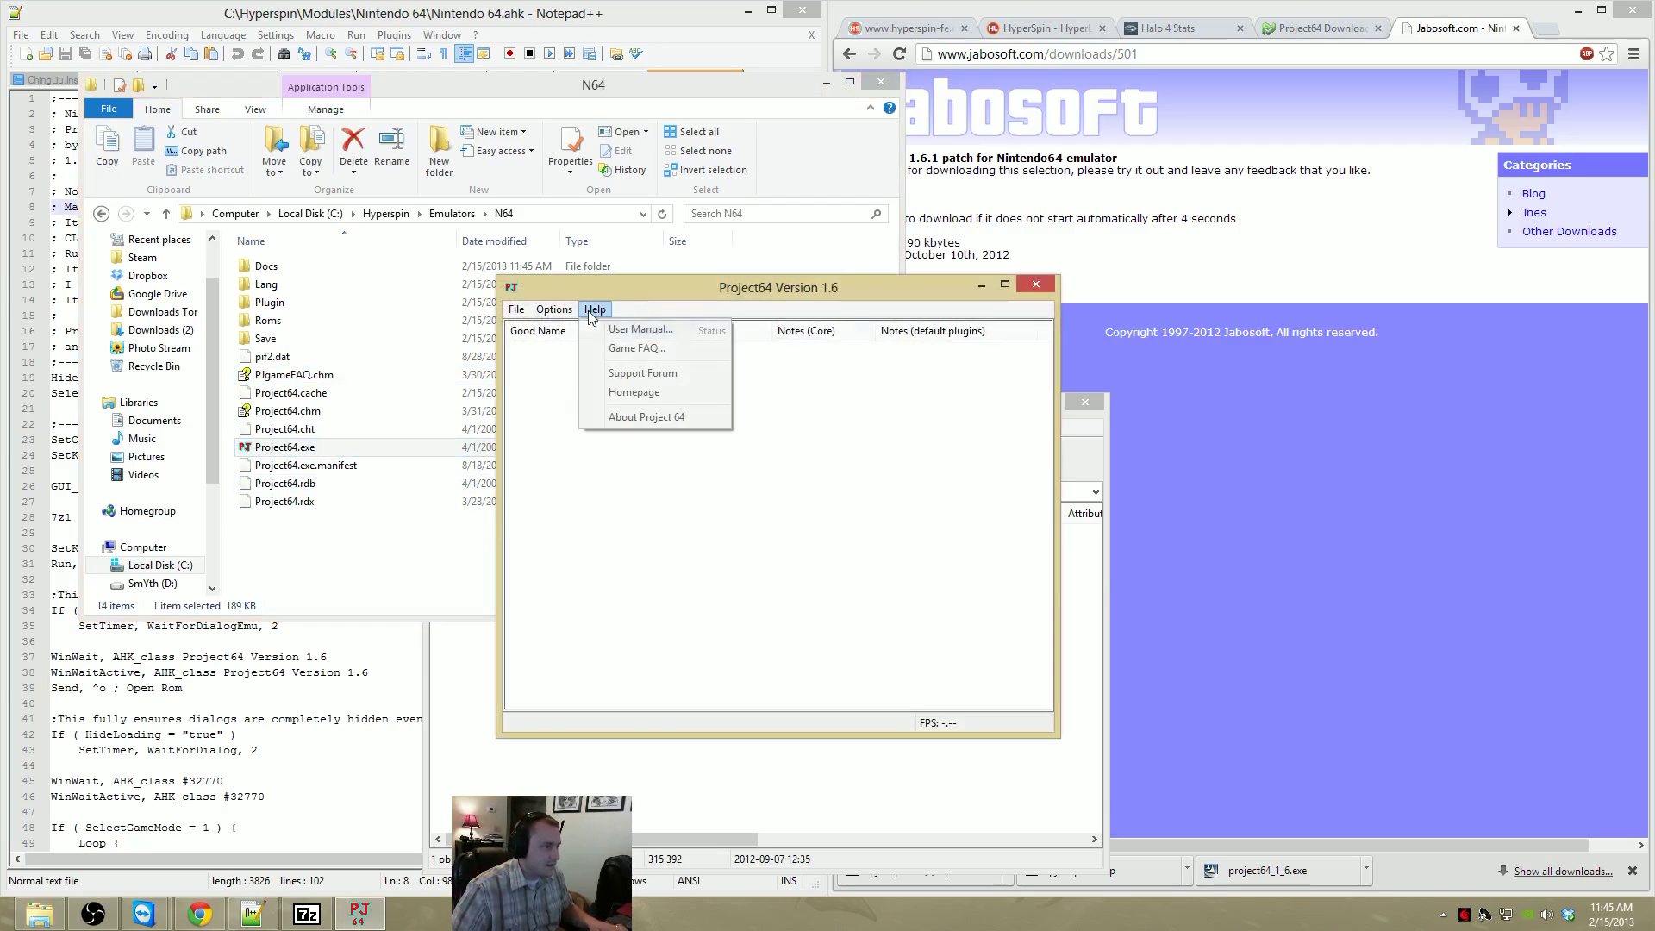
pyautogui.click(637, 418)
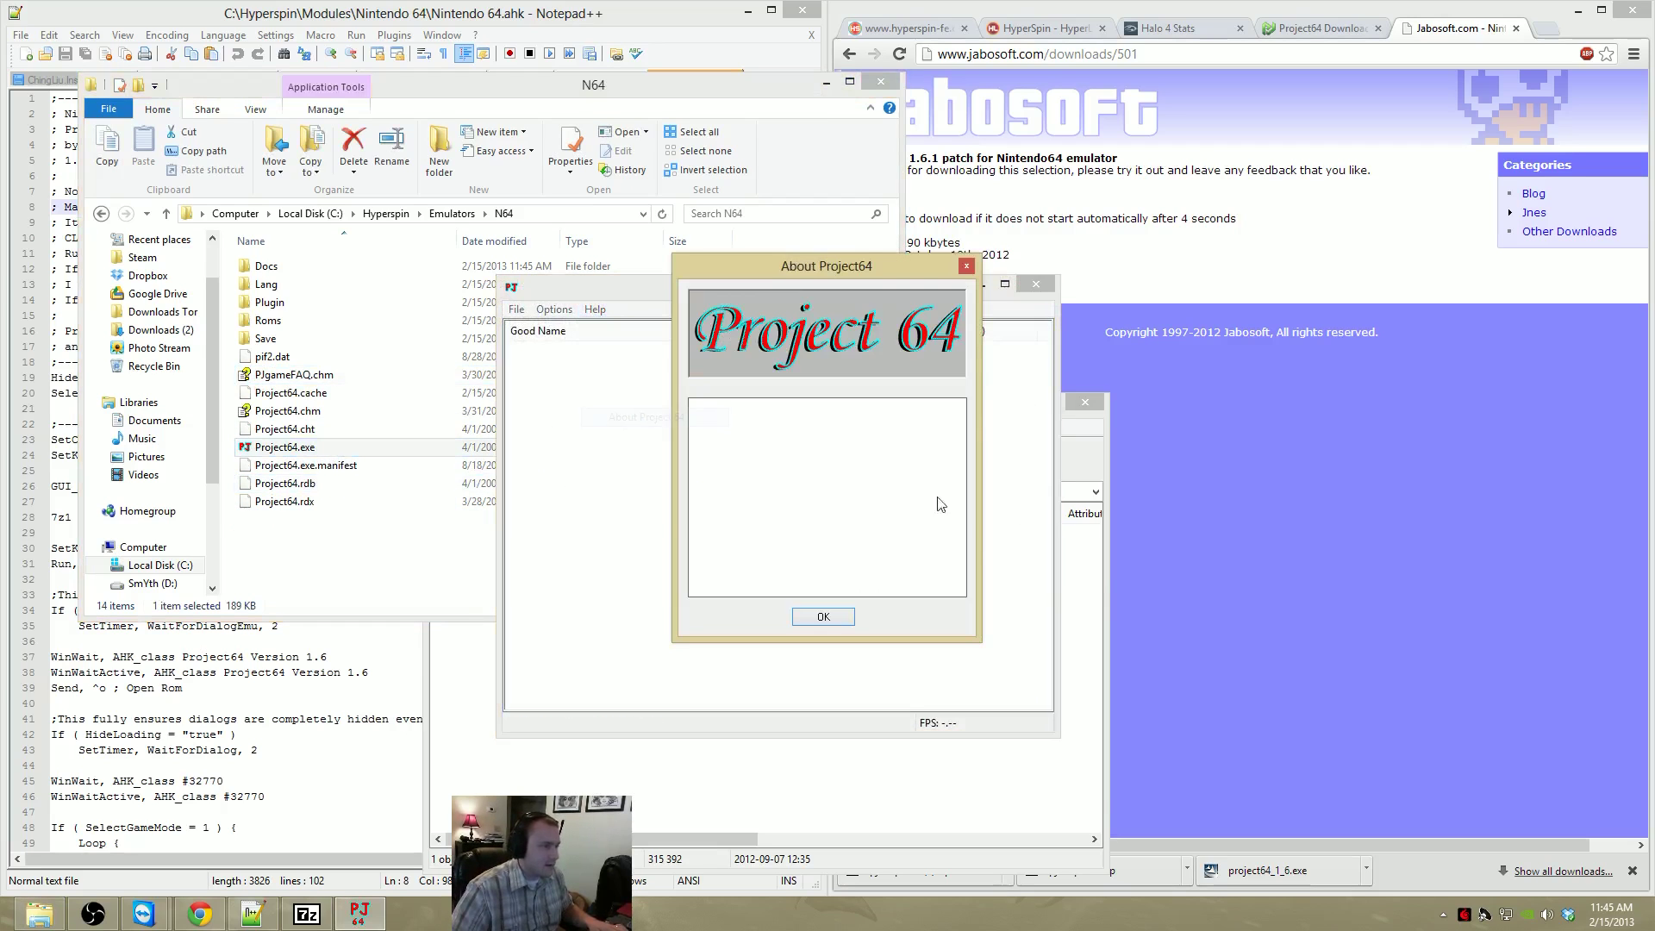
pyautogui.click(823, 617)
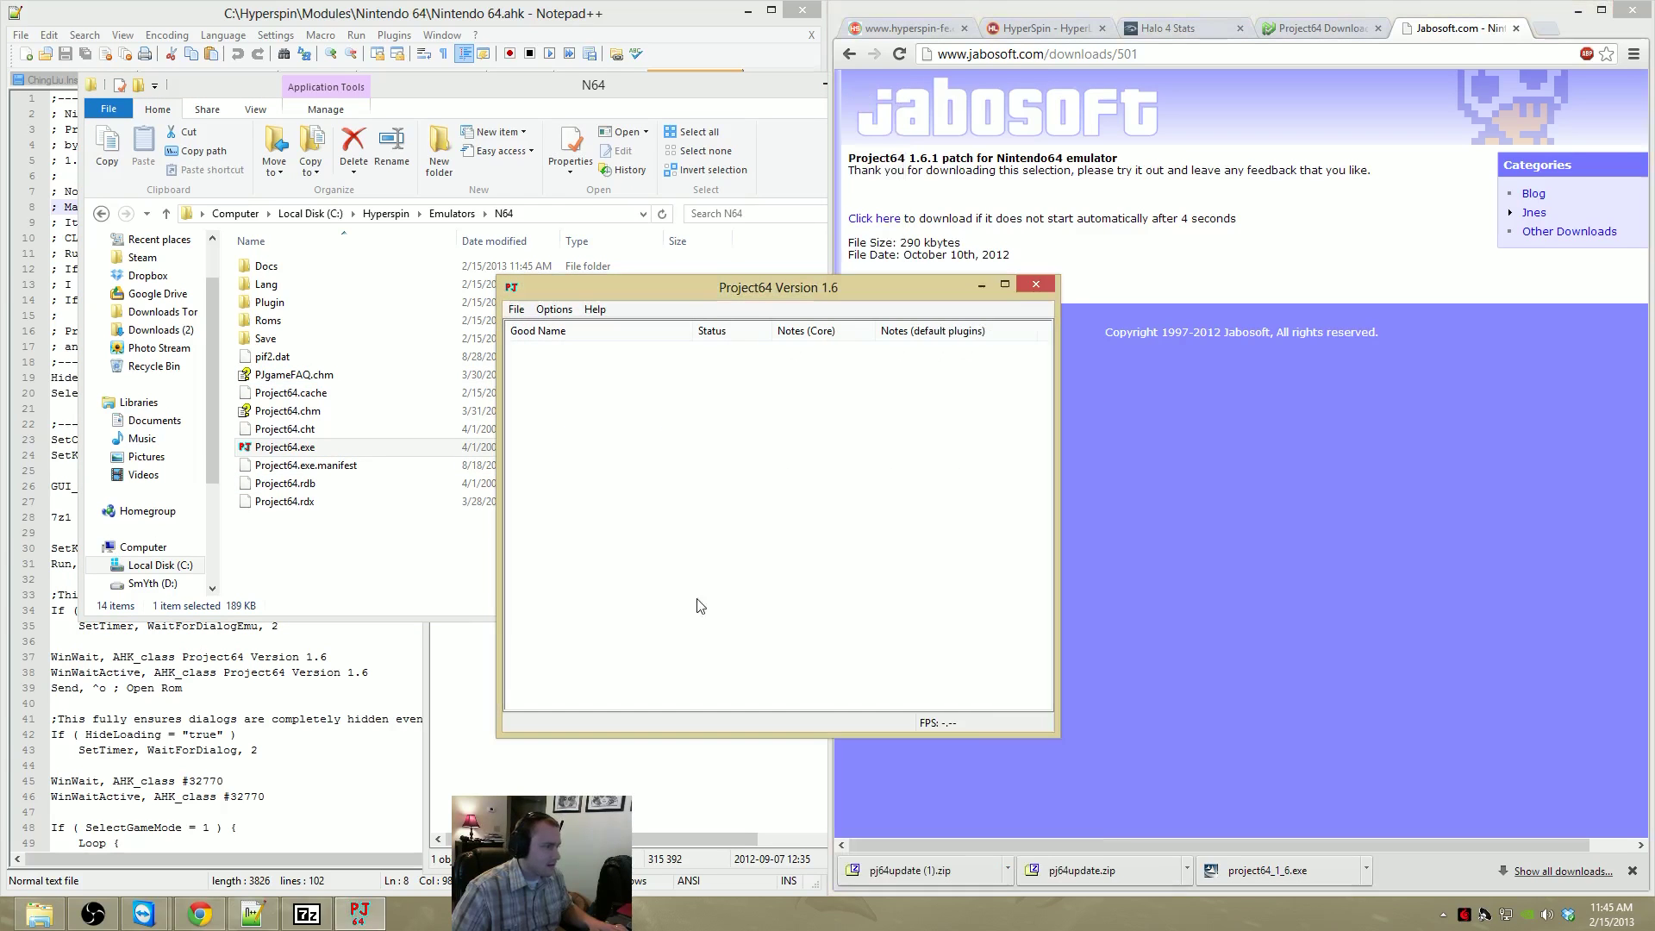
pyautogui.click(1036, 287)
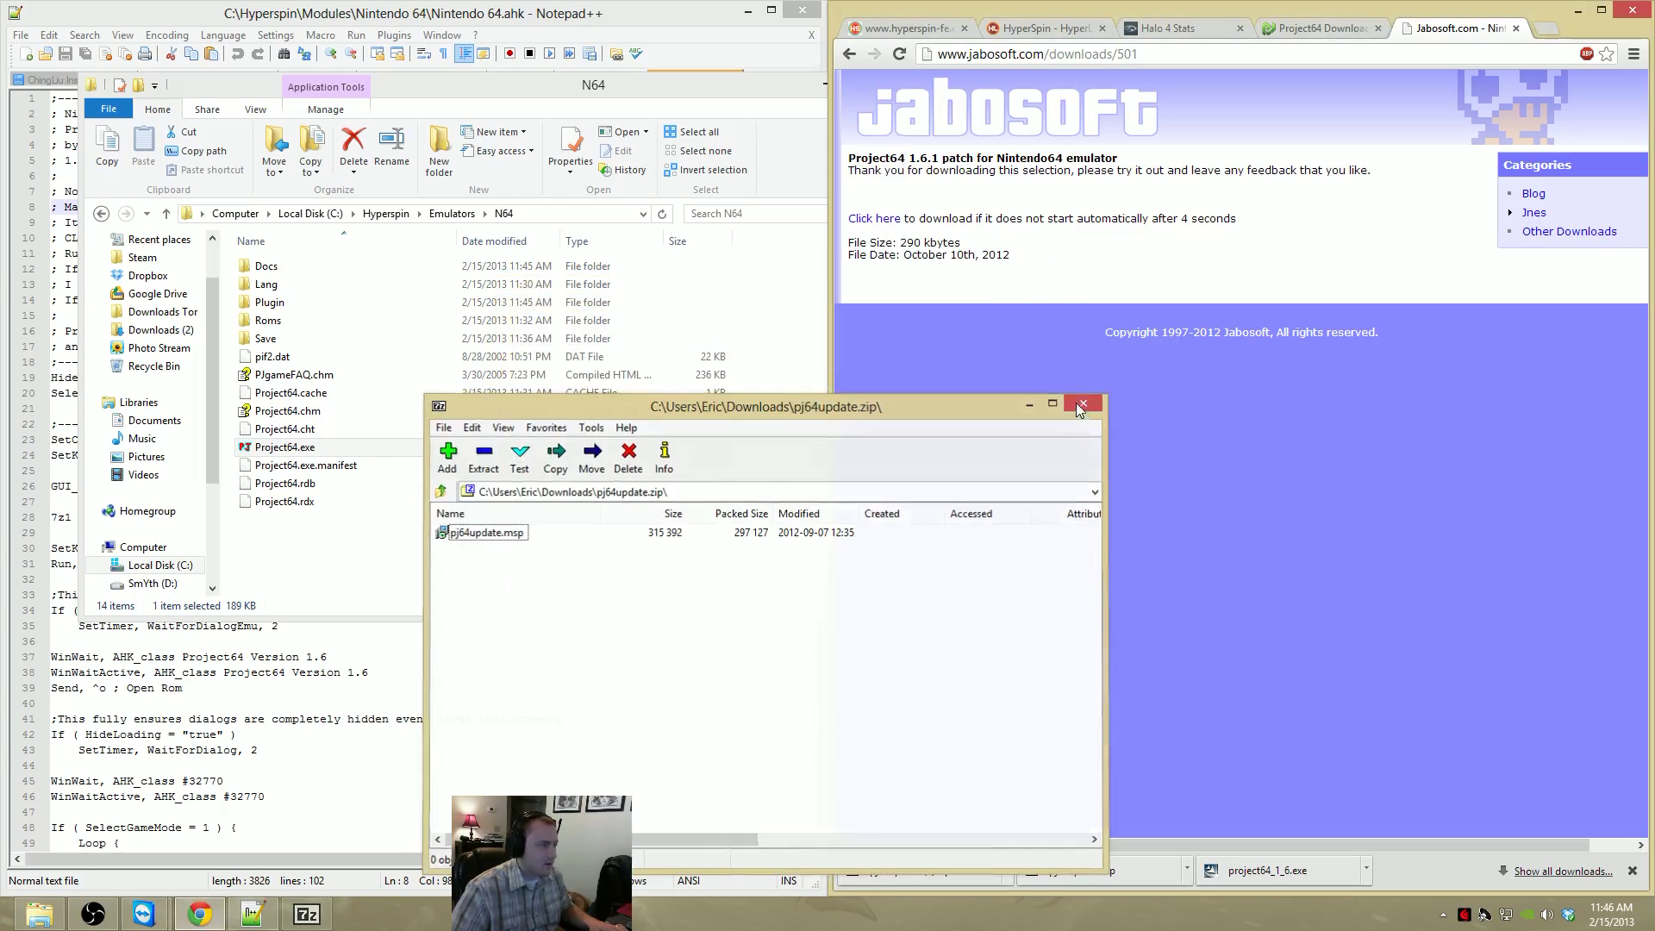
# Close the pj64update.zip archive, run HyperLaunch.exe from the Hyperspin folder, and test the Ocarina of Time ROM on Nintendo 64
pyautogui.click(1058, 401)
pyautogui.click(312, 213)
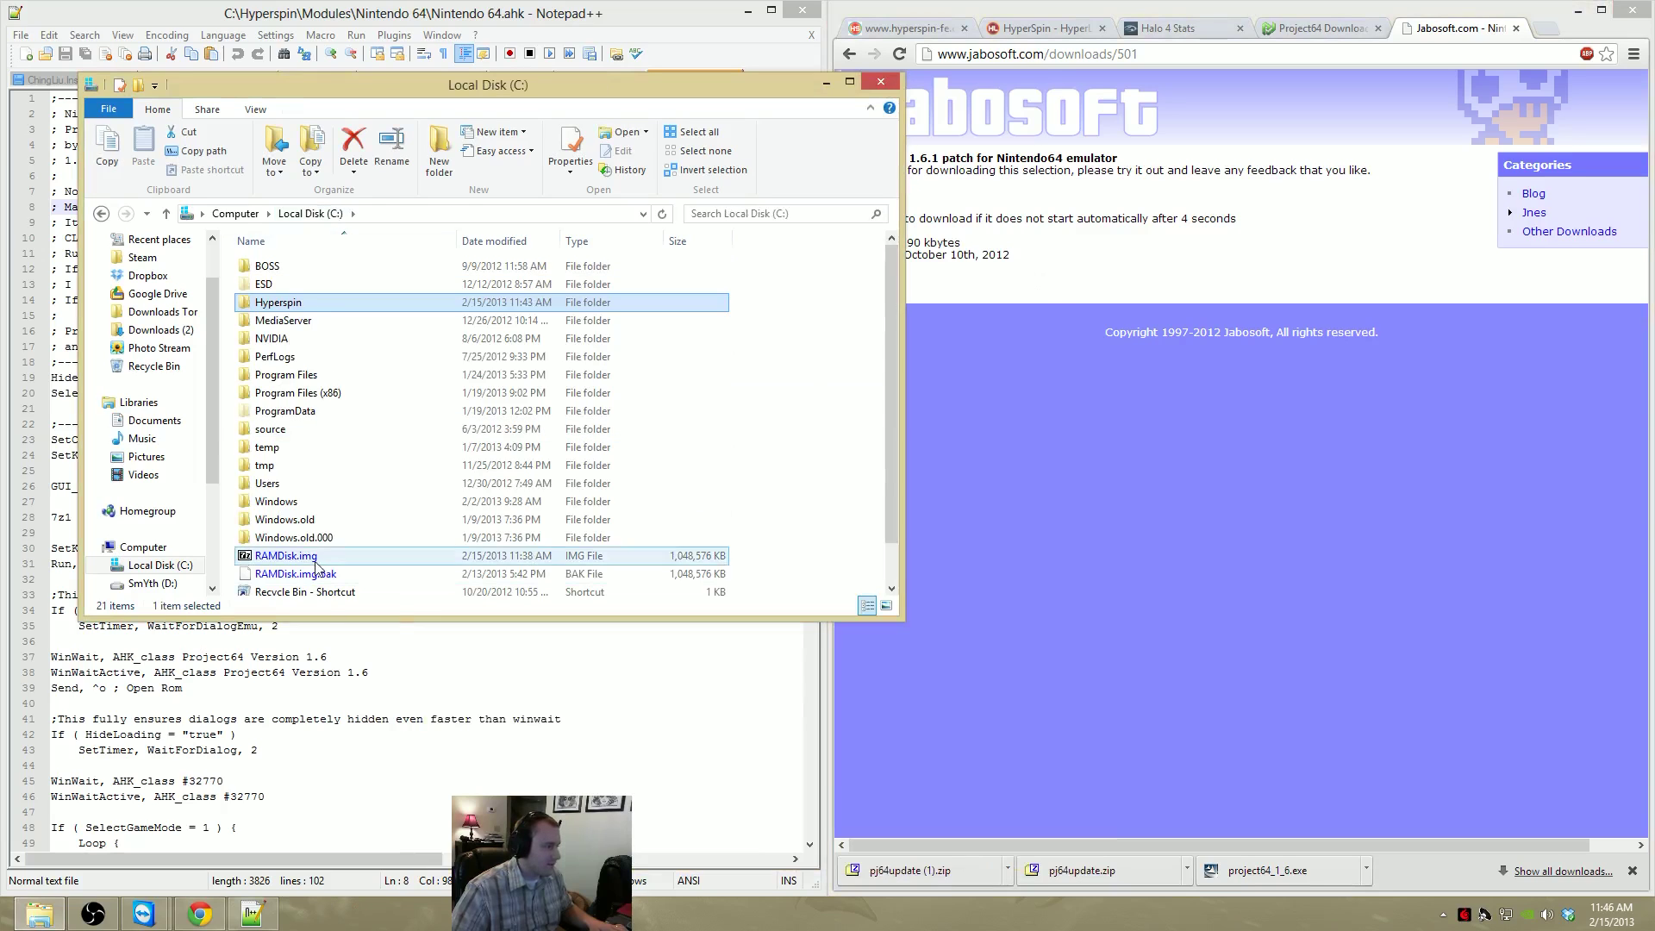
pyautogui.hotkey('alt', 'Left')
pyautogui.hotkey('alt', 'Left')
pyautogui.hotkey('alt', 'Right')
pyautogui.hotkey('alt', 'Right')
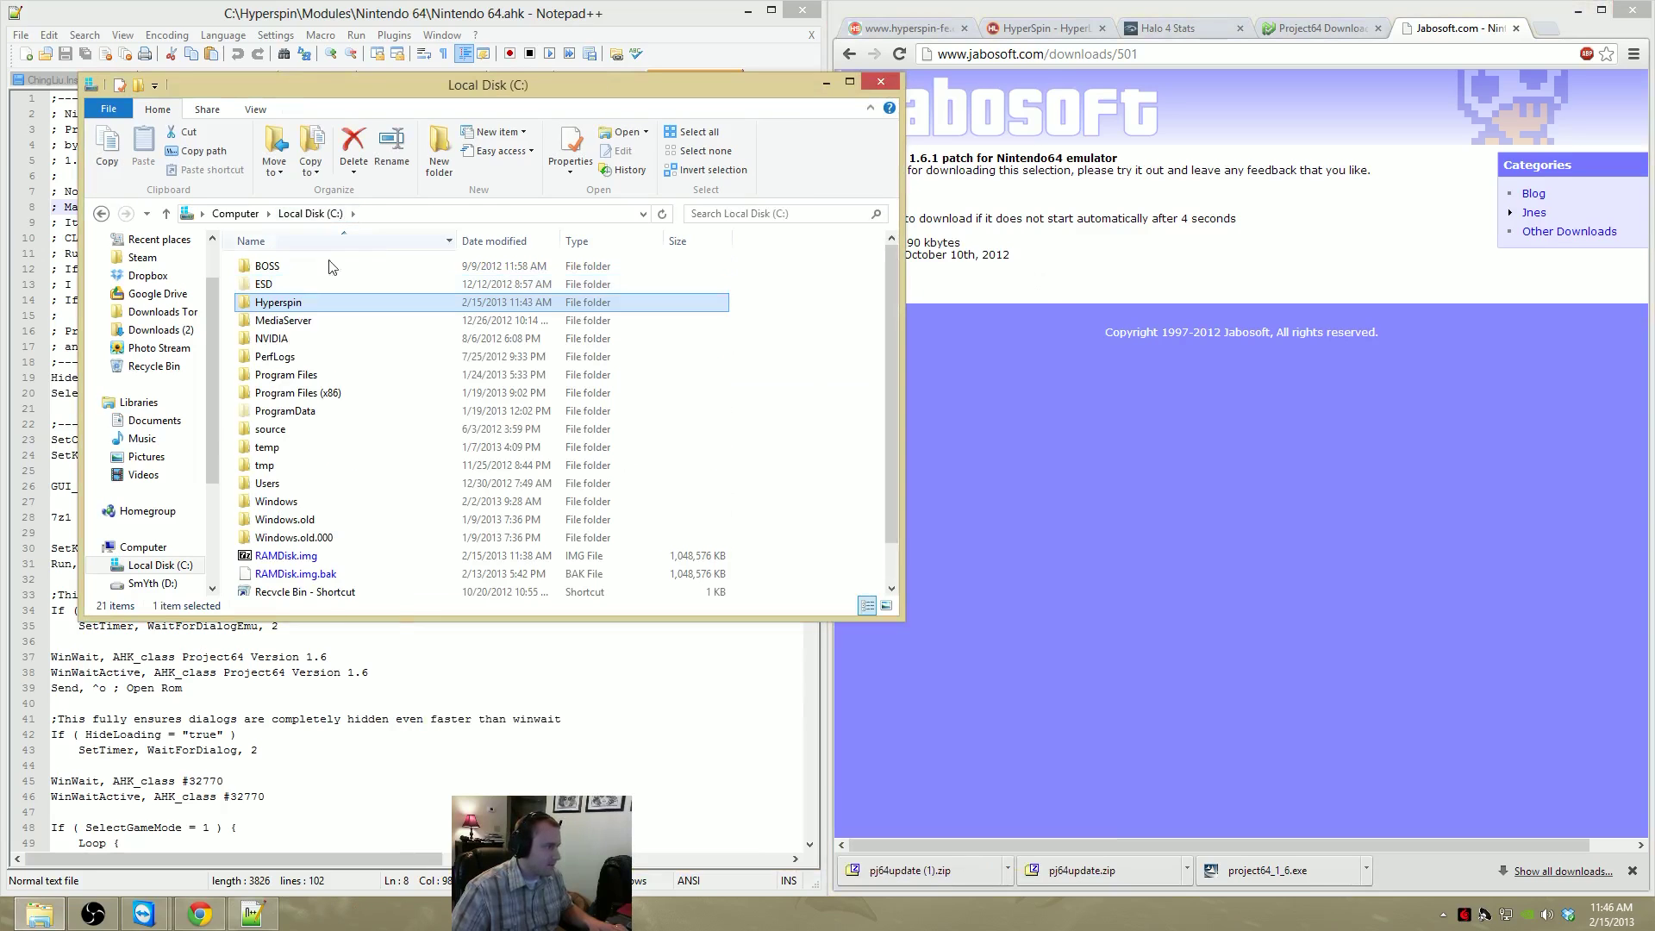
pyautogui.doubleClick(296, 303)
pyautogui.doubleClick(307, 517)
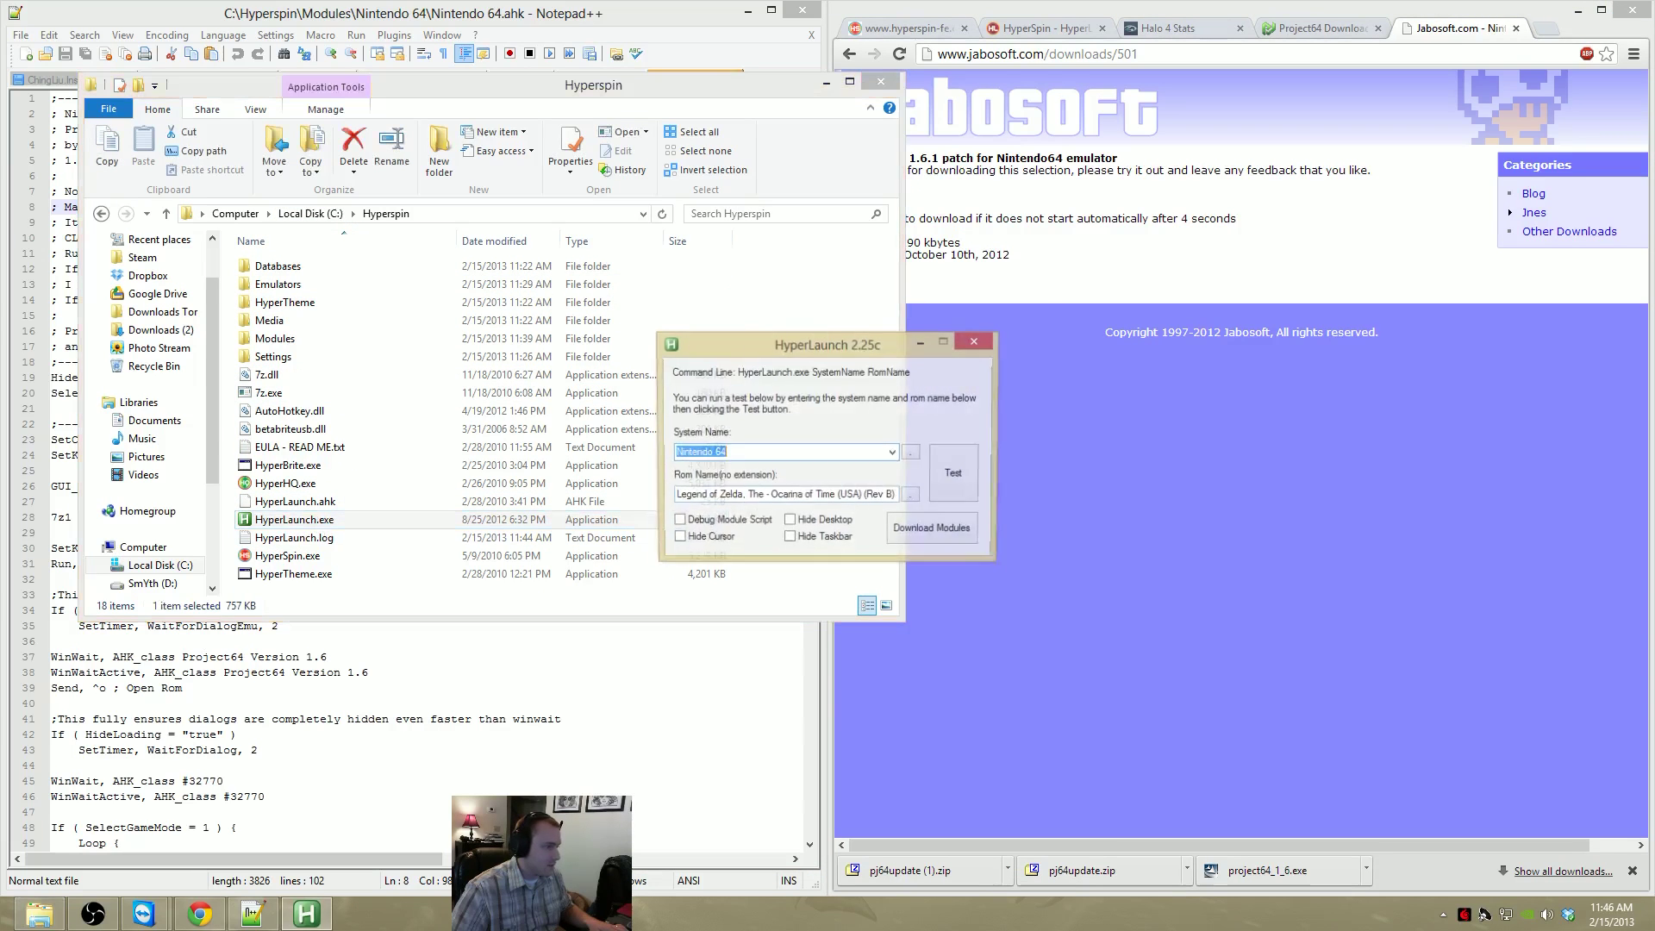
pyautogui.click(954, 476)
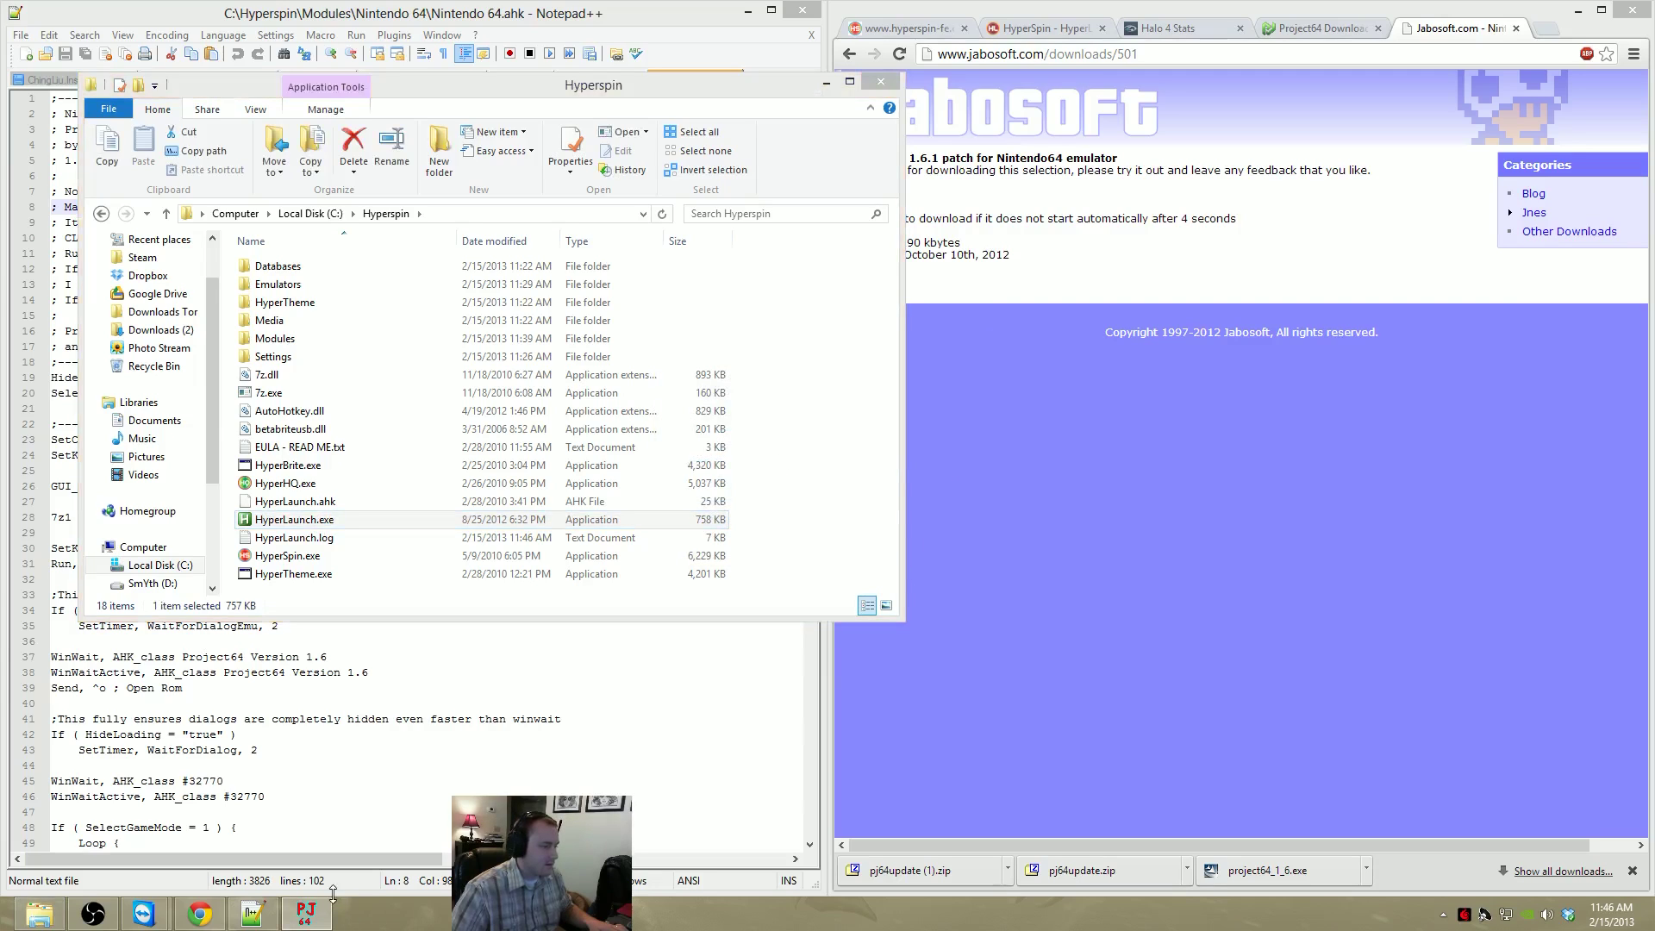
# Preview the running Legend of Zelda emulator window and close Project64
pyautogui.moveTo(300, 920)
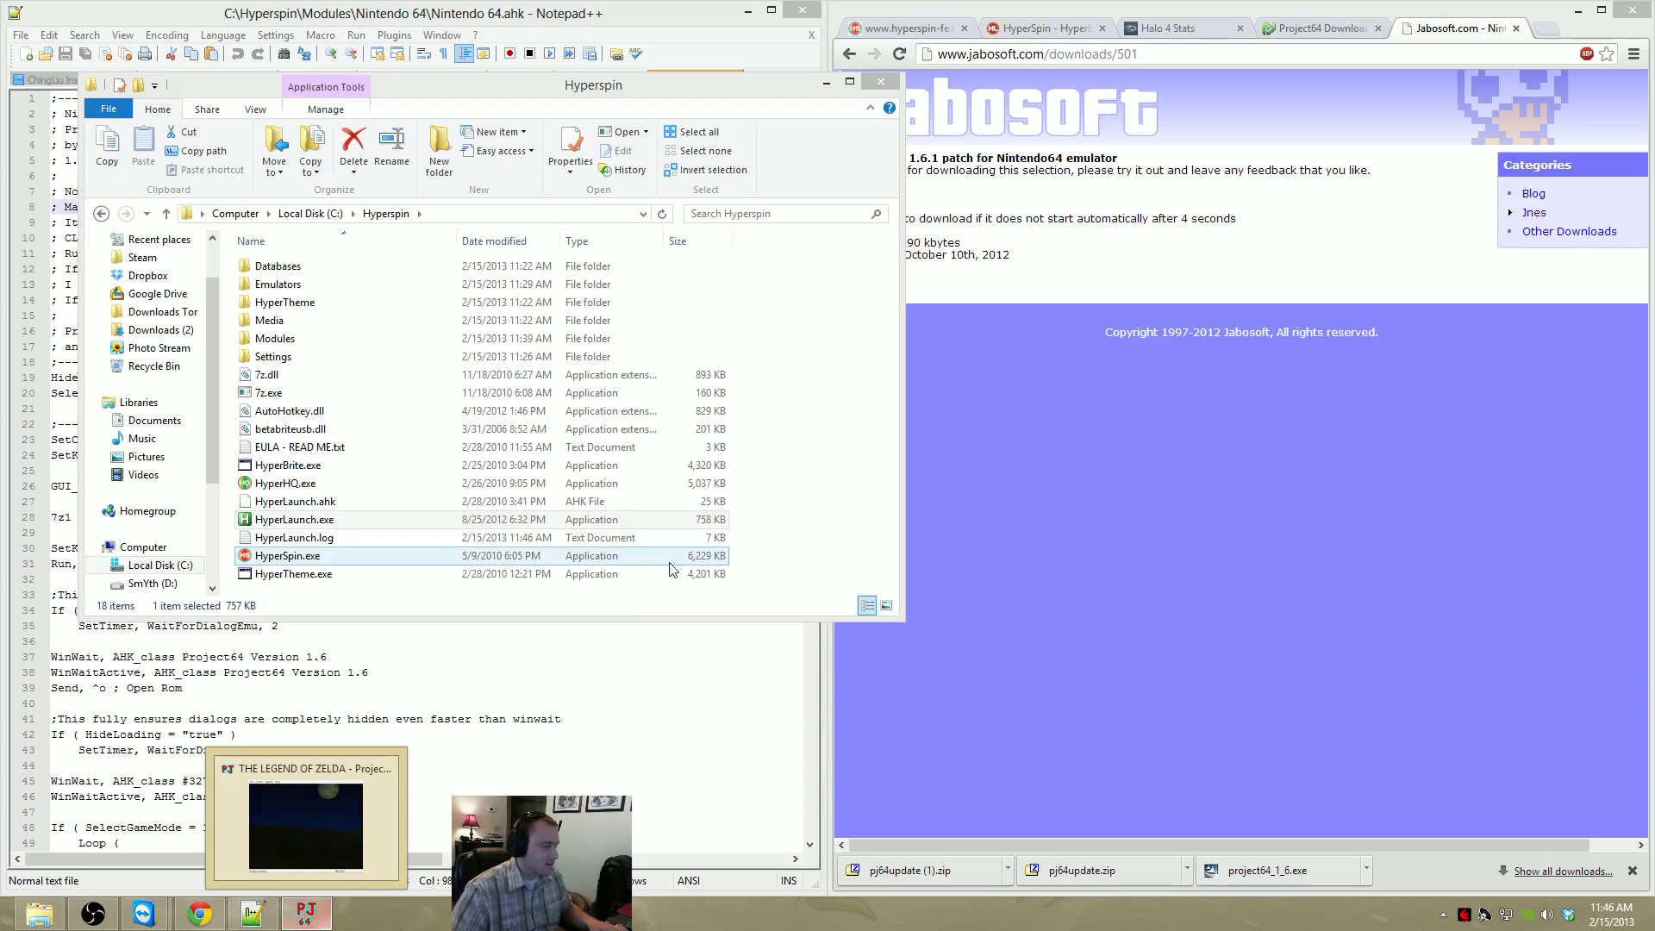
pyautogui.click(306, 920)
pyautogui.rightClick(306, 918)
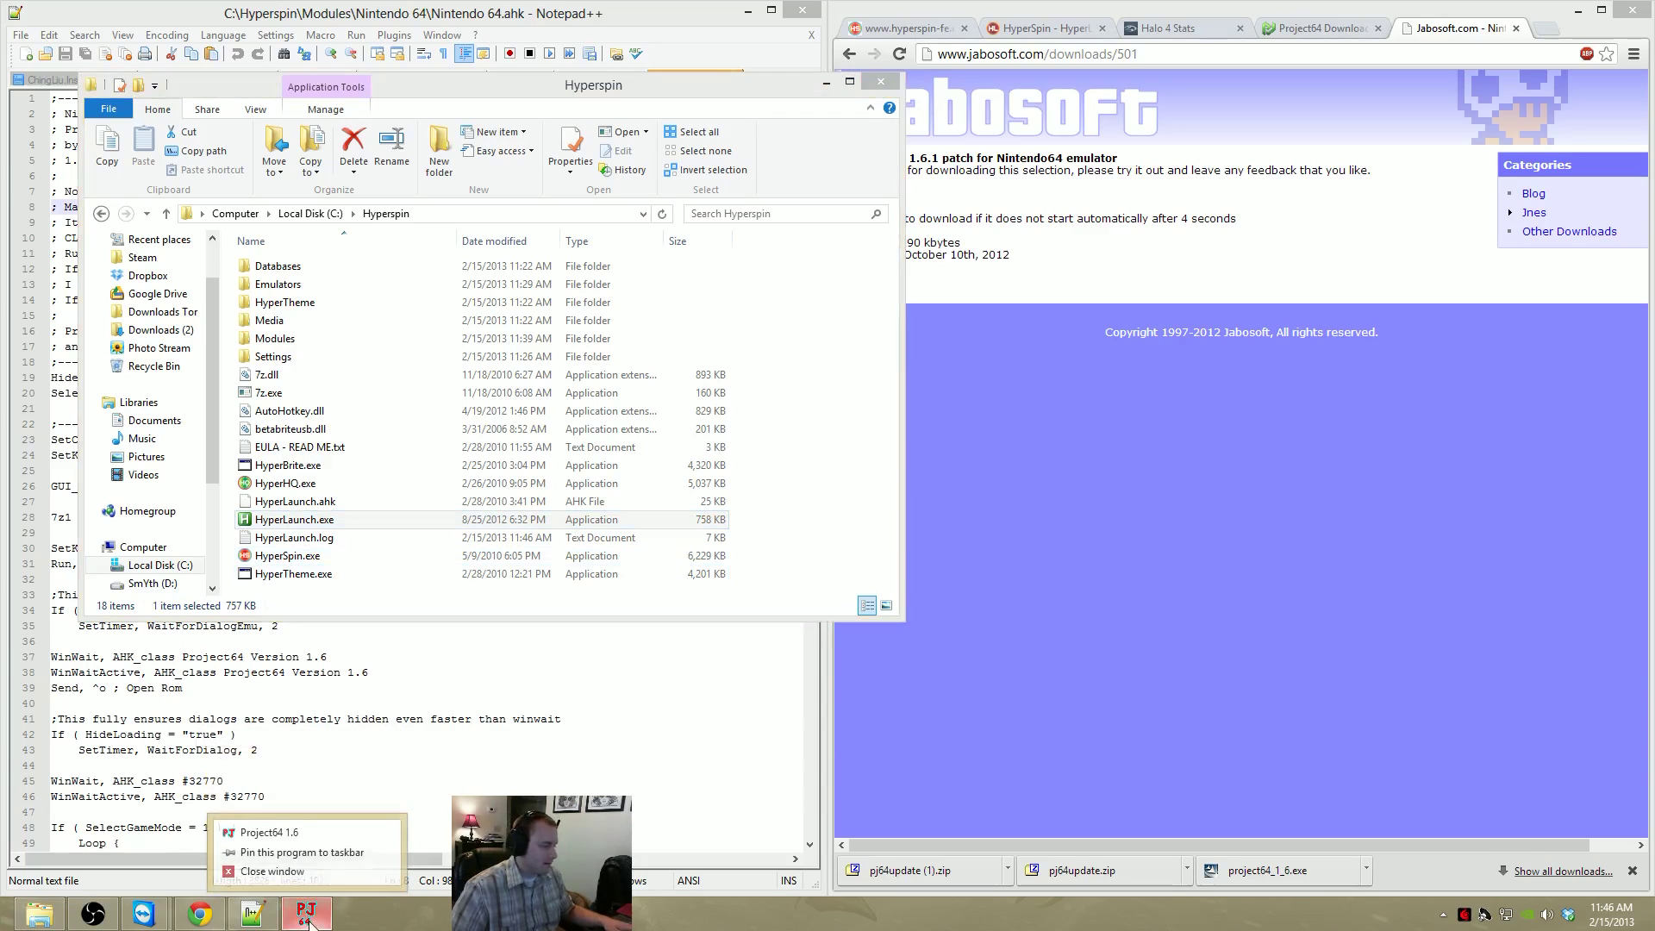
pyautogui.click(259, 884)
# Open Task Manager, look through the running processes for leftover emulator or HyperLaunch processes, and close it
pyautogui.rightClick(445, 915)
pyautogui.click(500, 846)
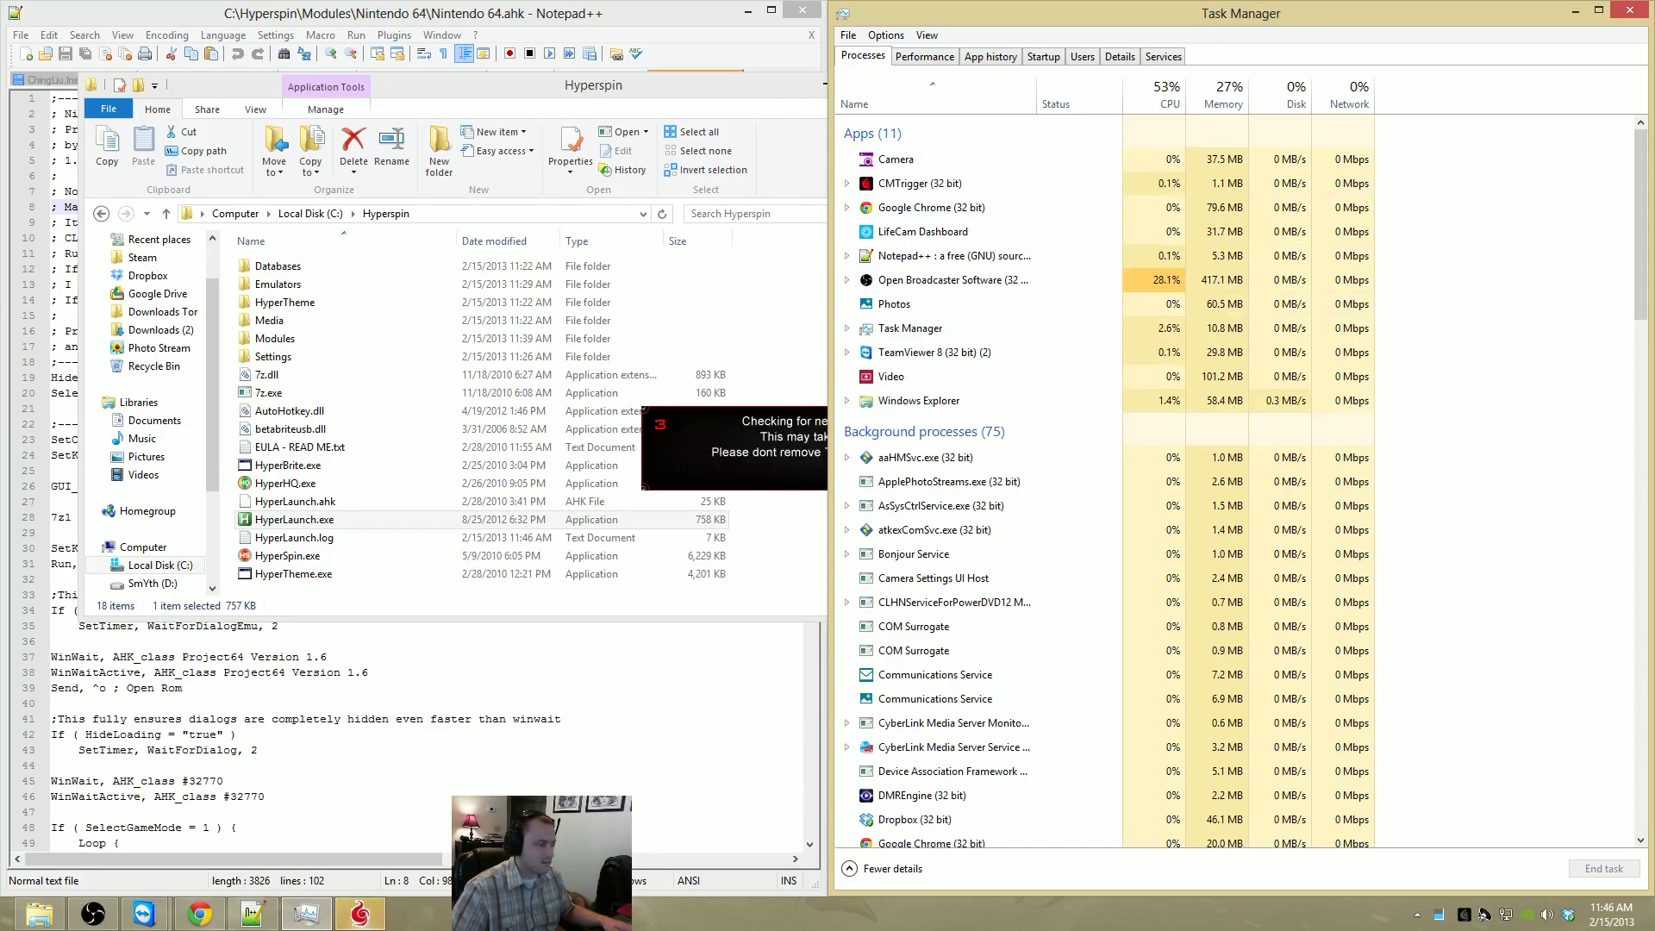
pyautogui.click(924, 56)
pyautogui.click(863, 57)
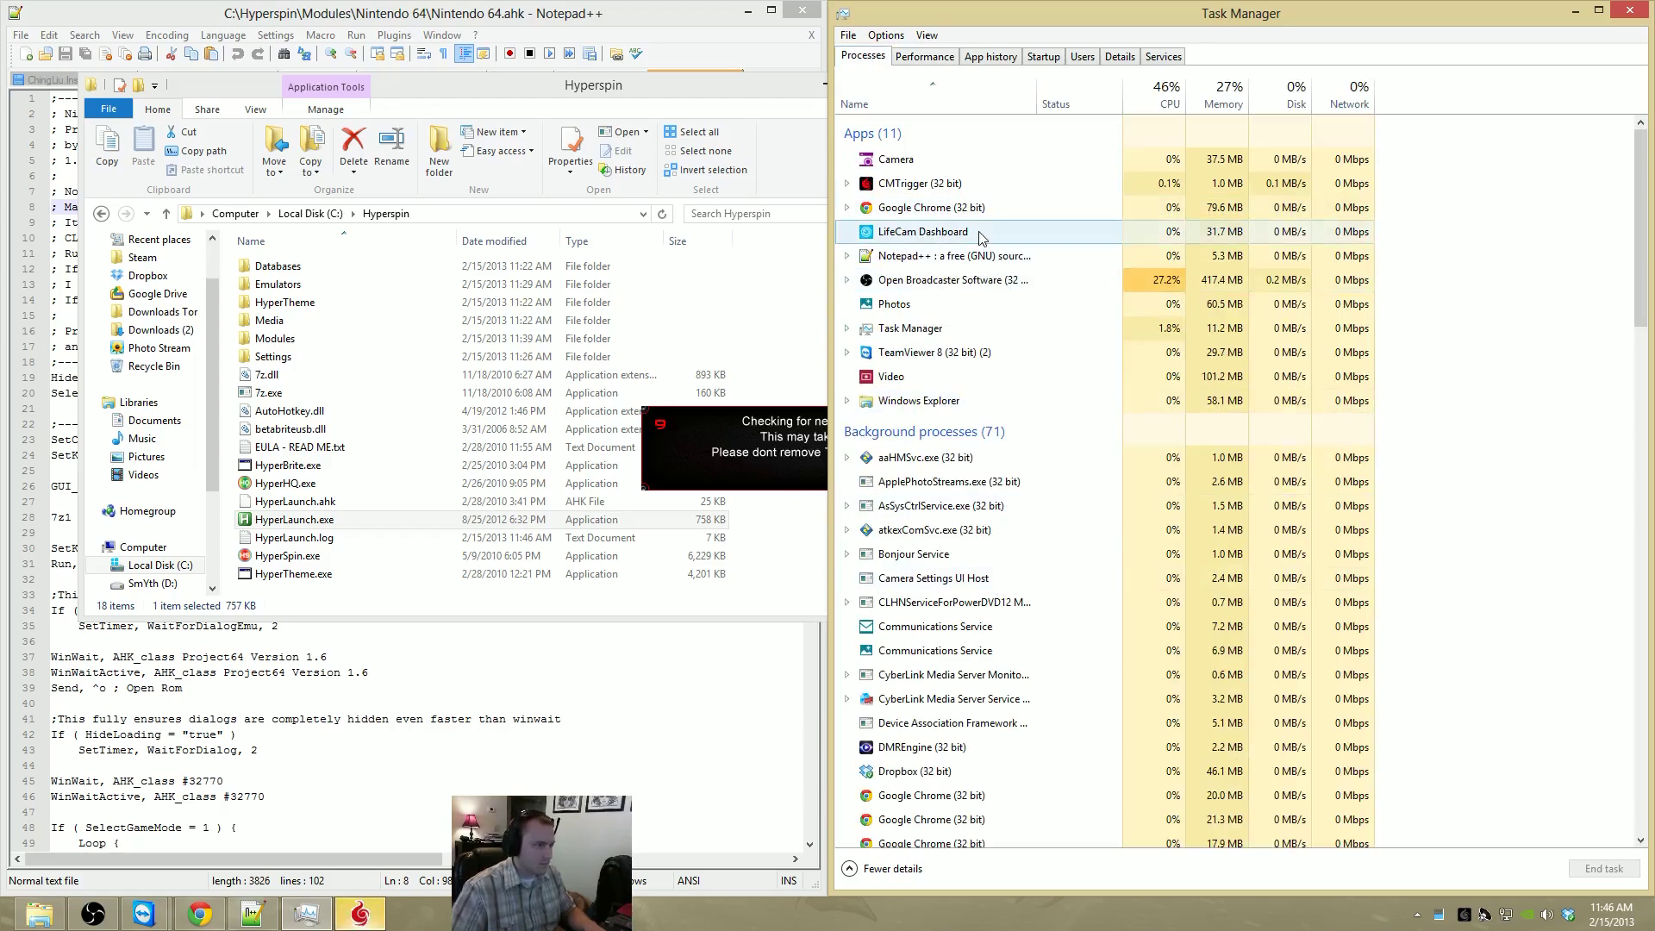
pyautogui.scroll(-9, 992, 362)
pyautogui.scroll(-9, 985, 402)
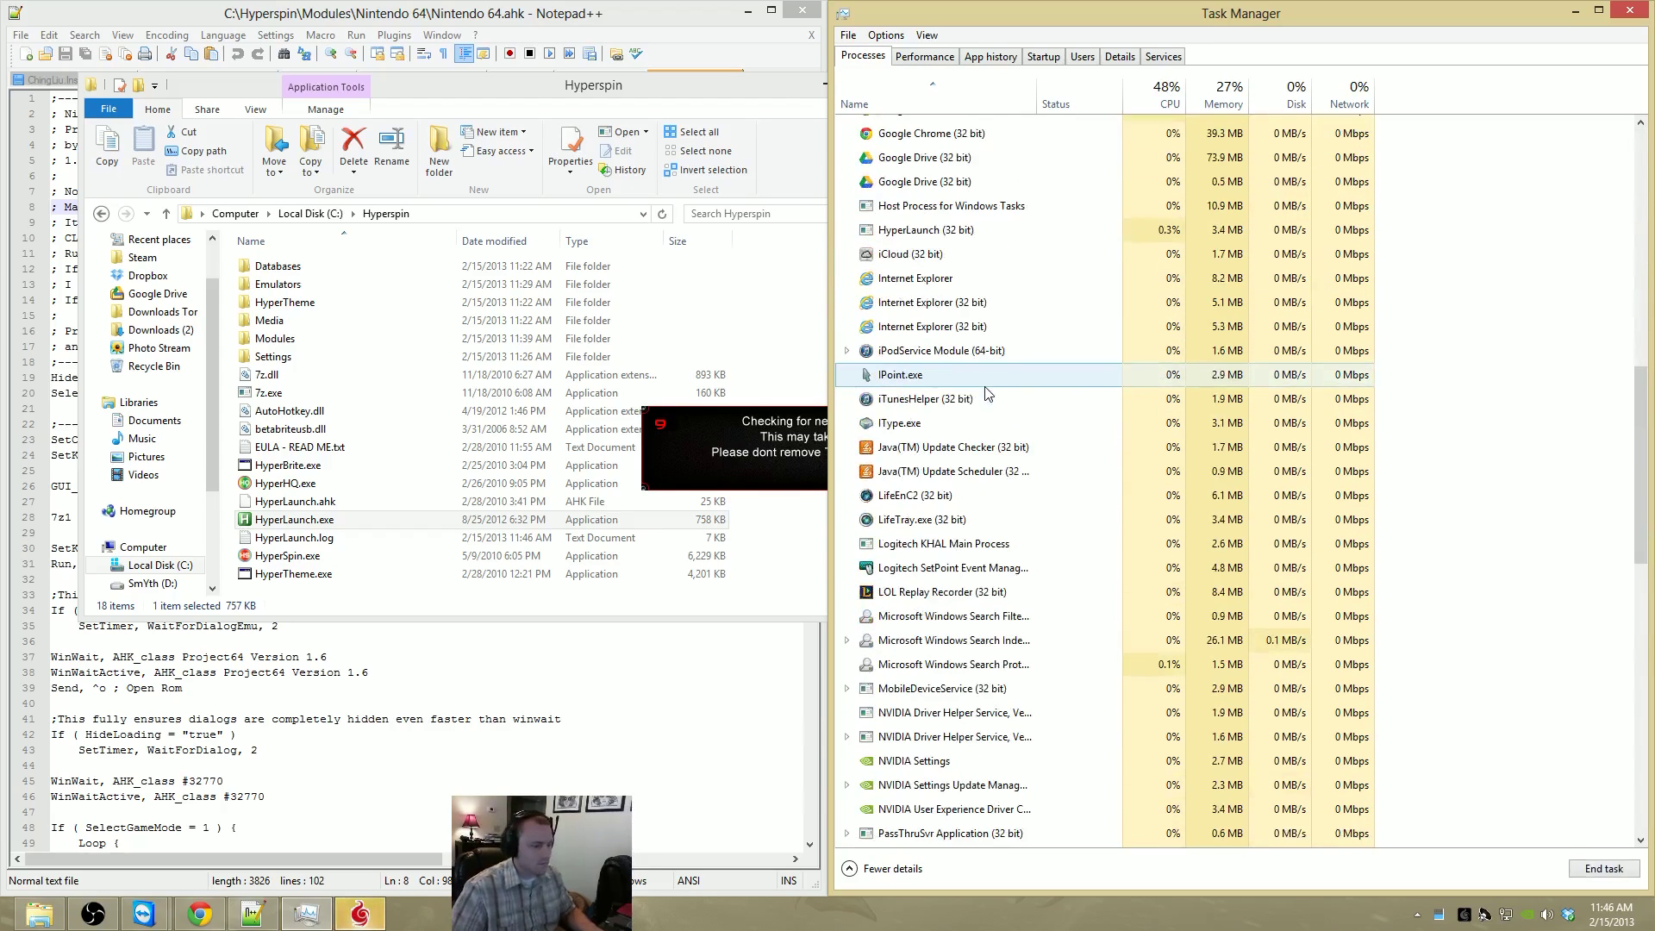
pyautogui.hotkey('alt', 'F4')
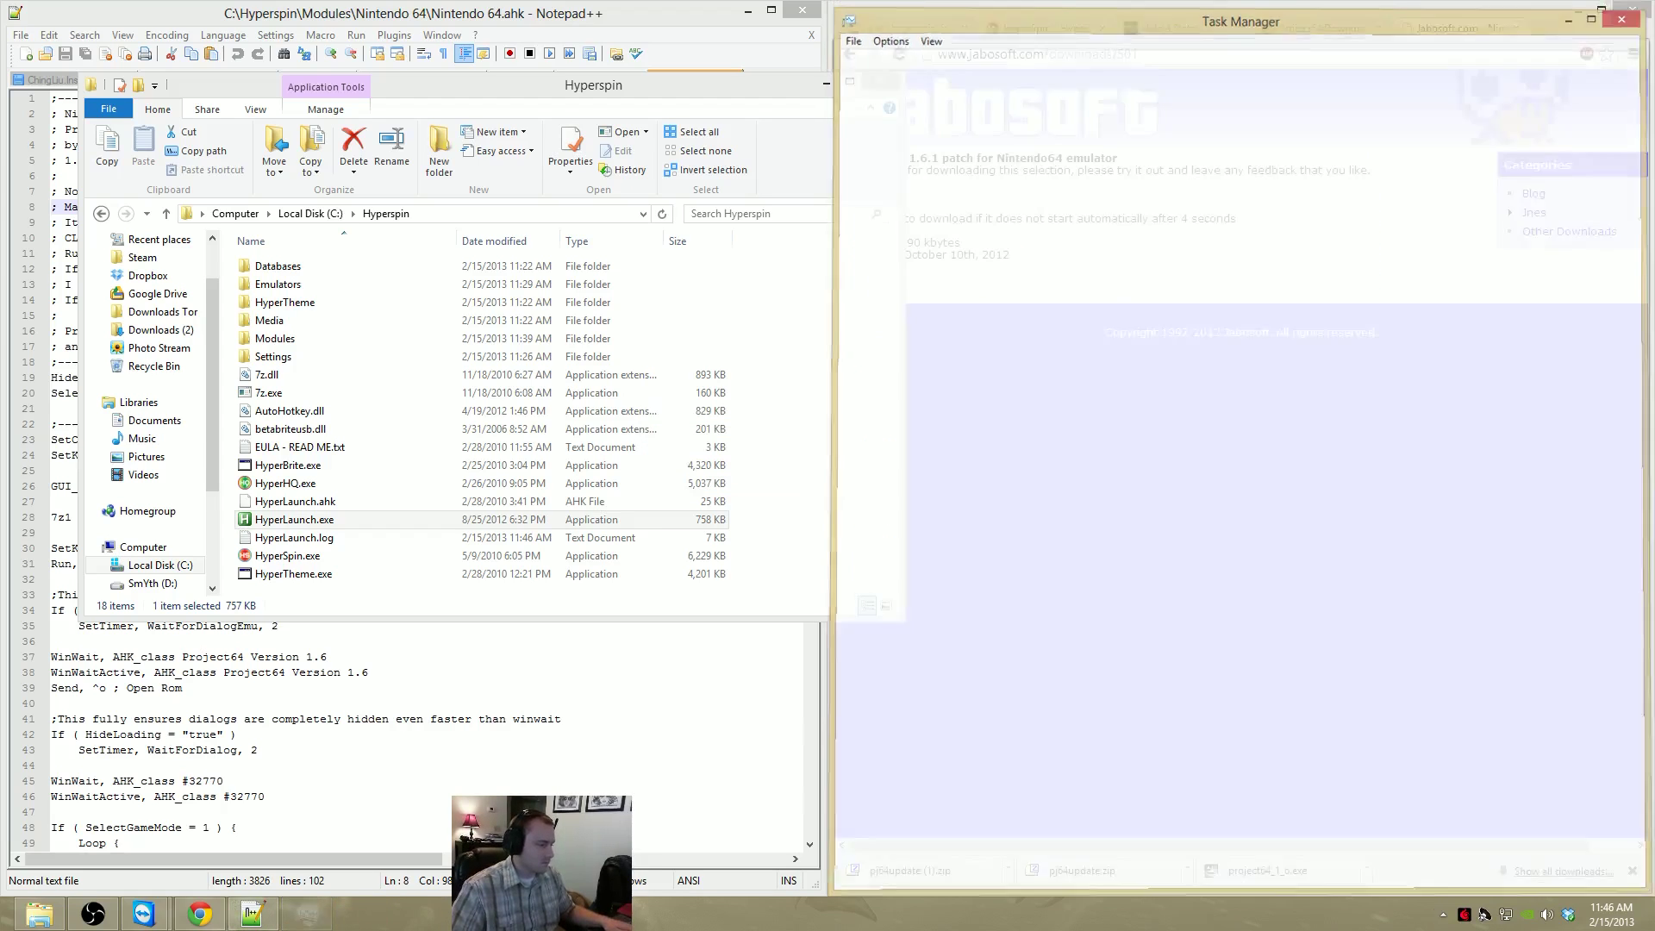
# Reopen Task Manager and search the process list for a Project64 process
pyautogui.click(357, 523)
pyautogui.rightClick(560, 914)
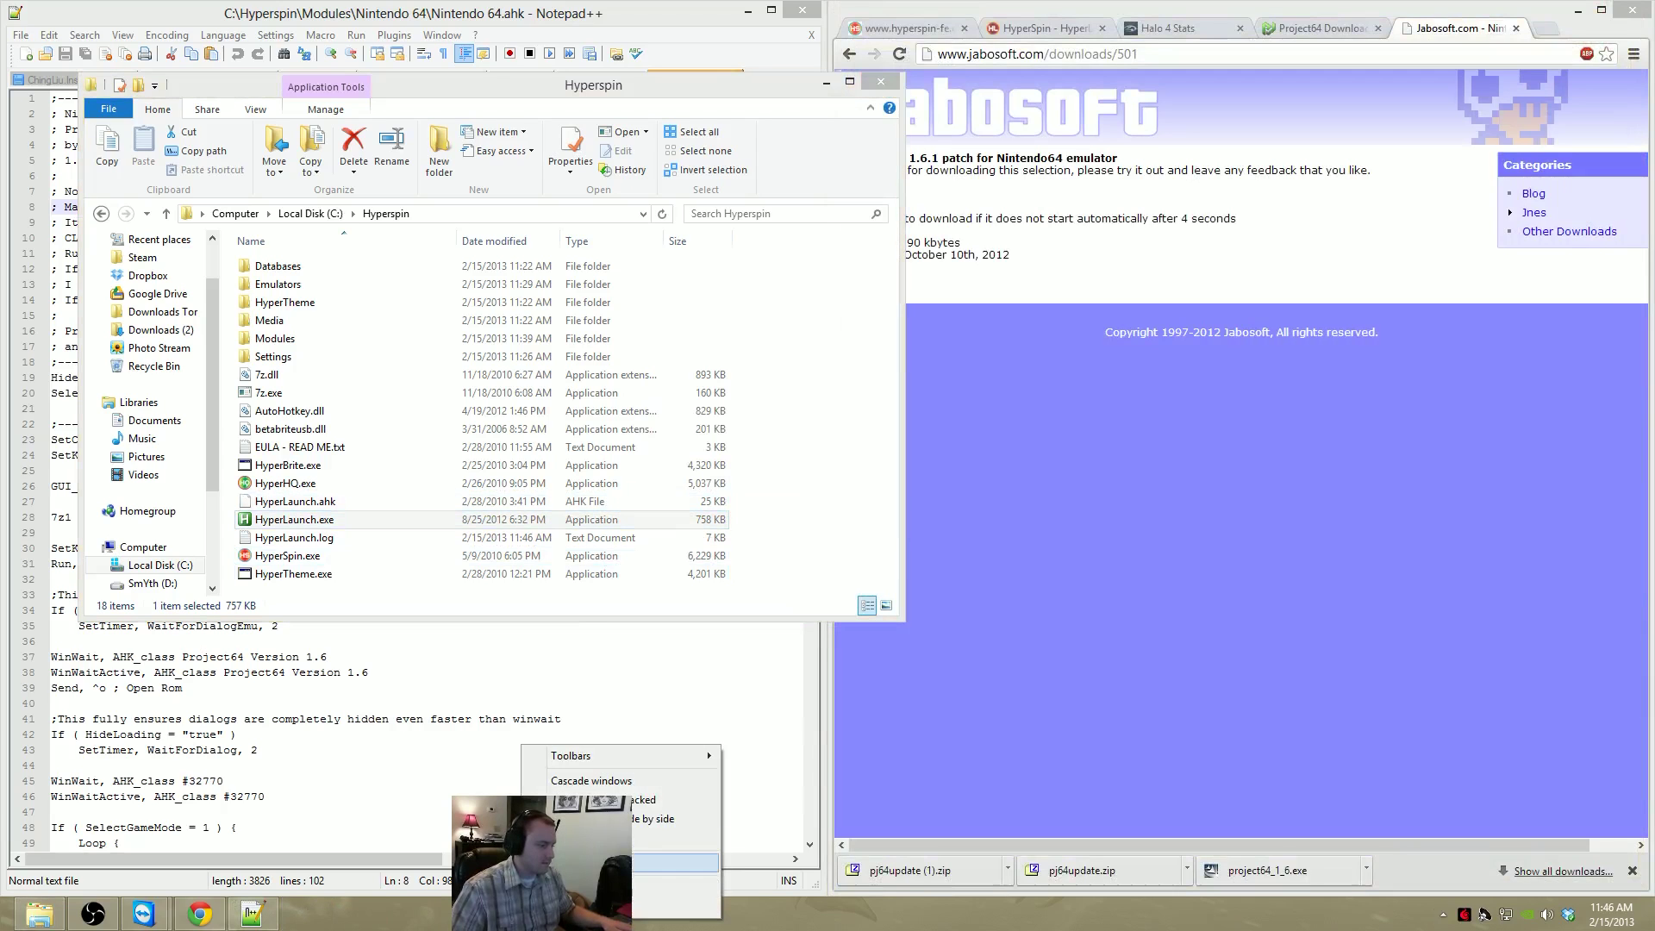
pyautogui.click(603, 832)
pyautogui.click(924, 56)
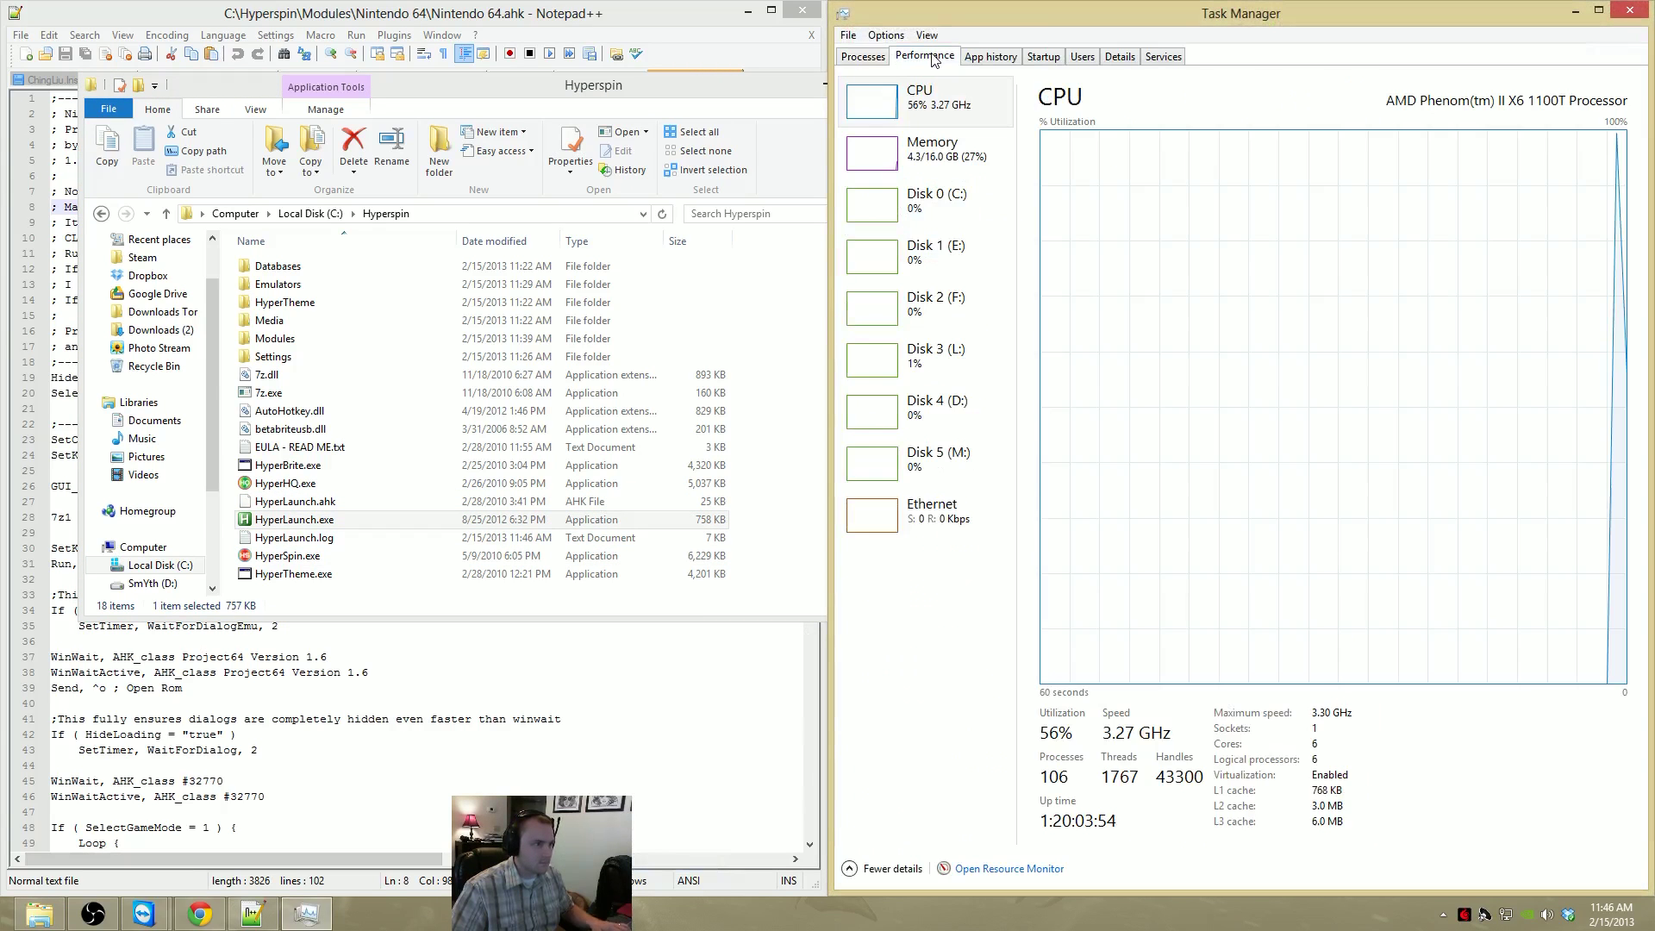
pyautogui.click(863, 56)
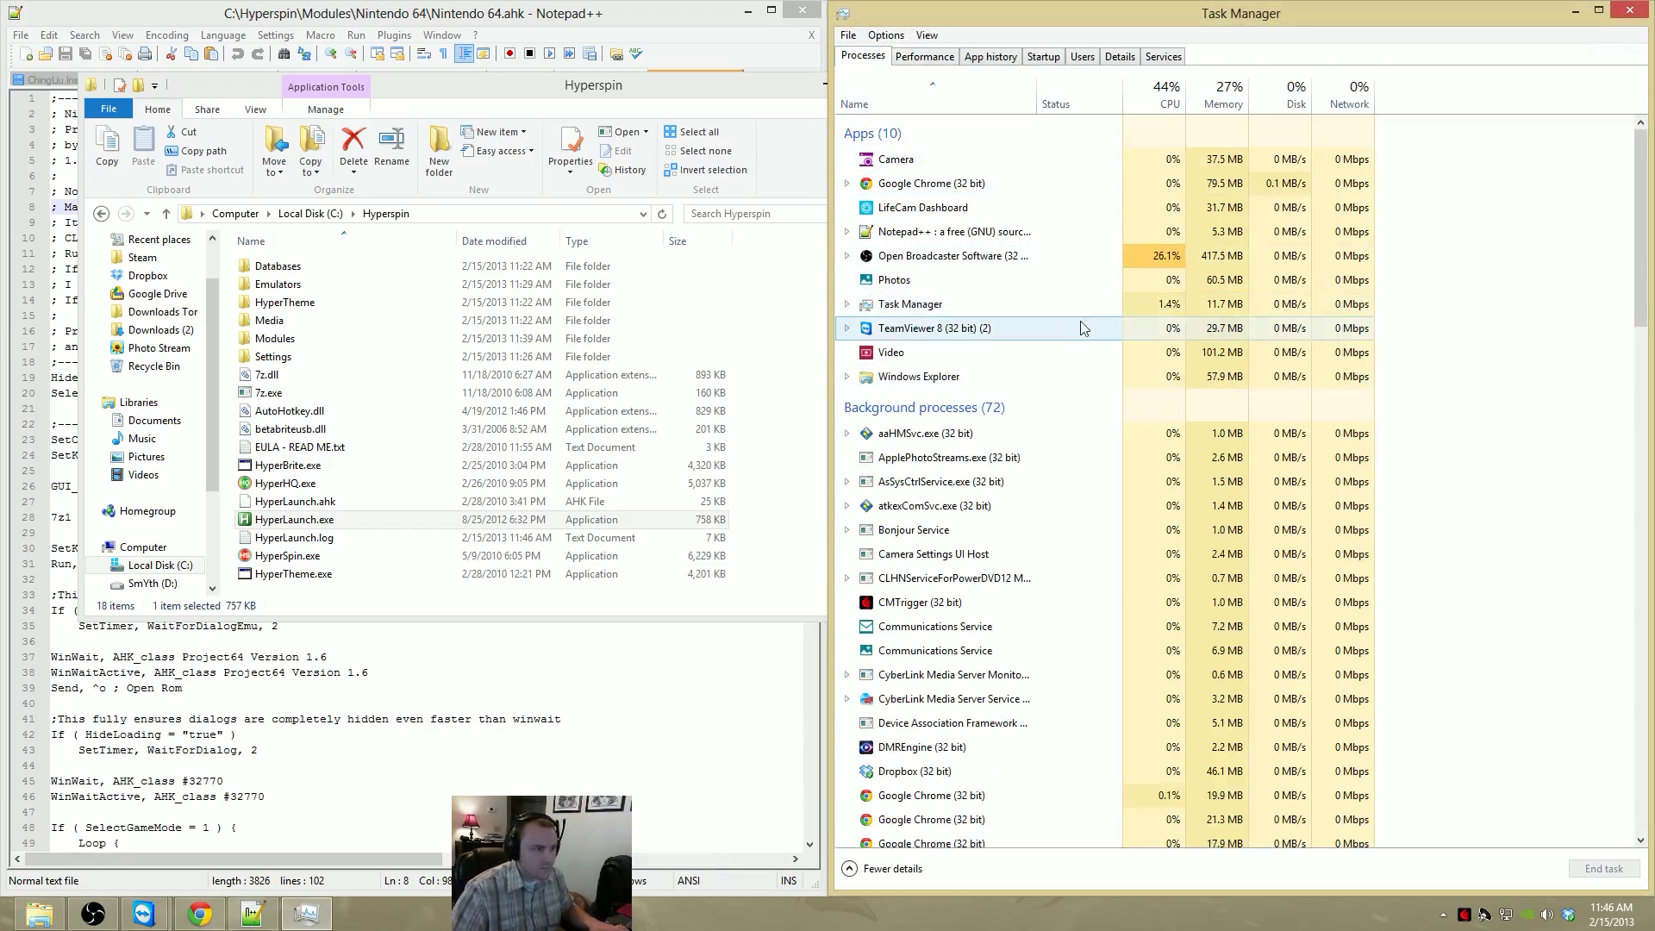
pyautogui.press('p')
pyautogui.press('p')
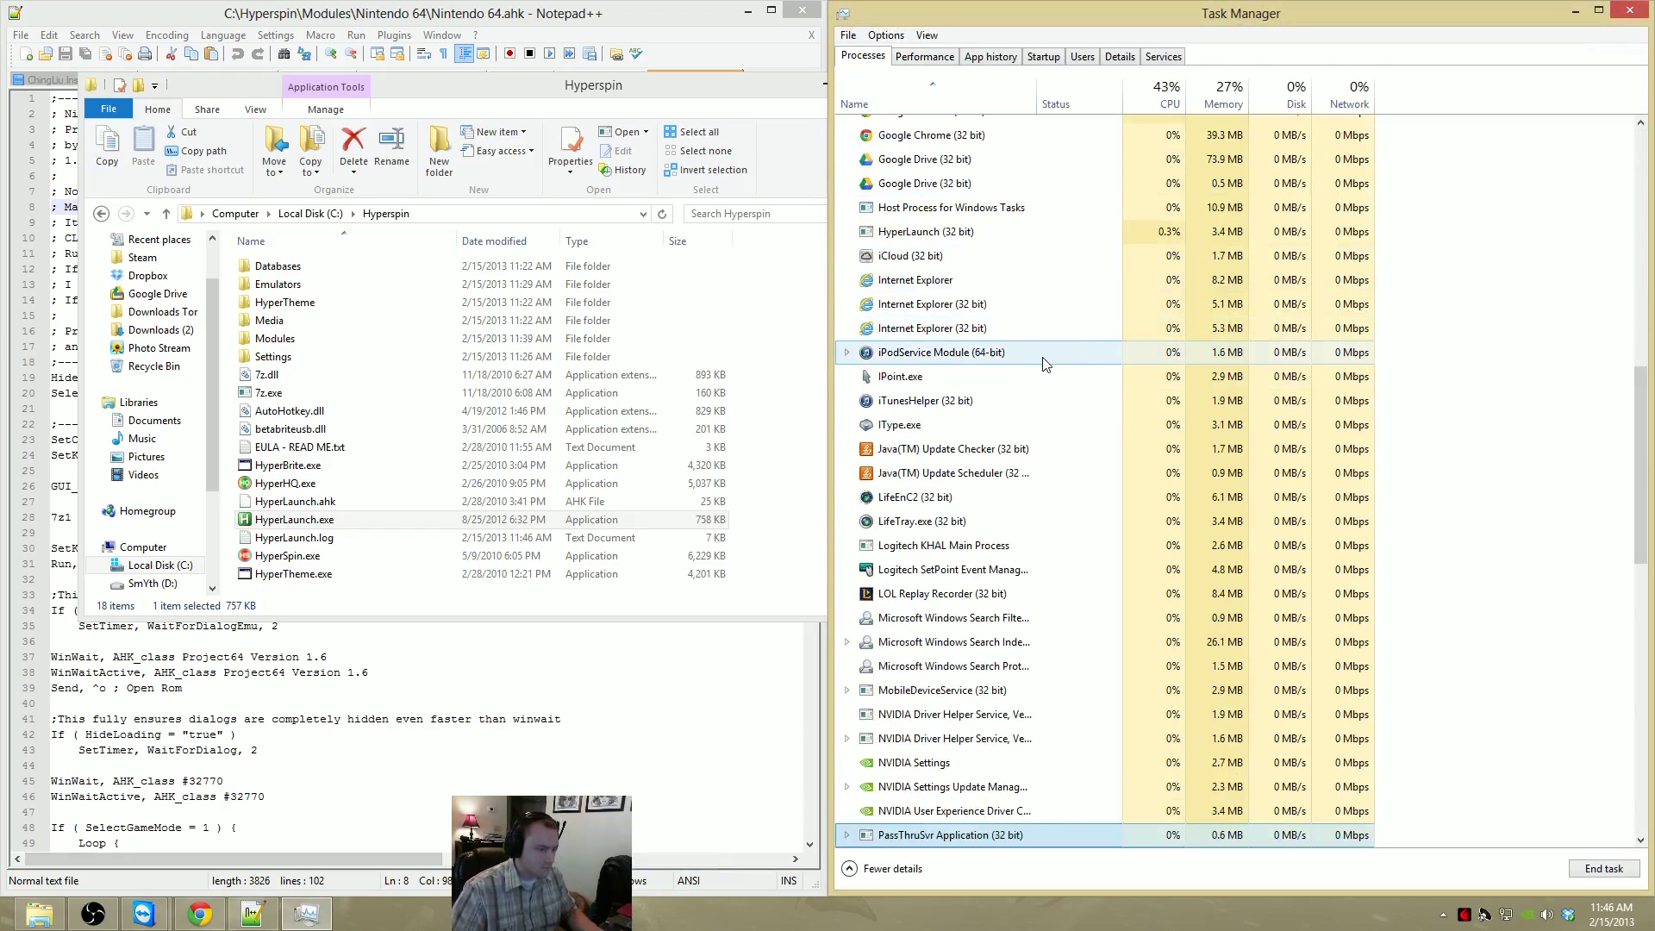
pyautogui.press('p')
pyautogui.press('p')
pyautogui.press('p')
pyautogui.press('p')
pyautogui.press('p')
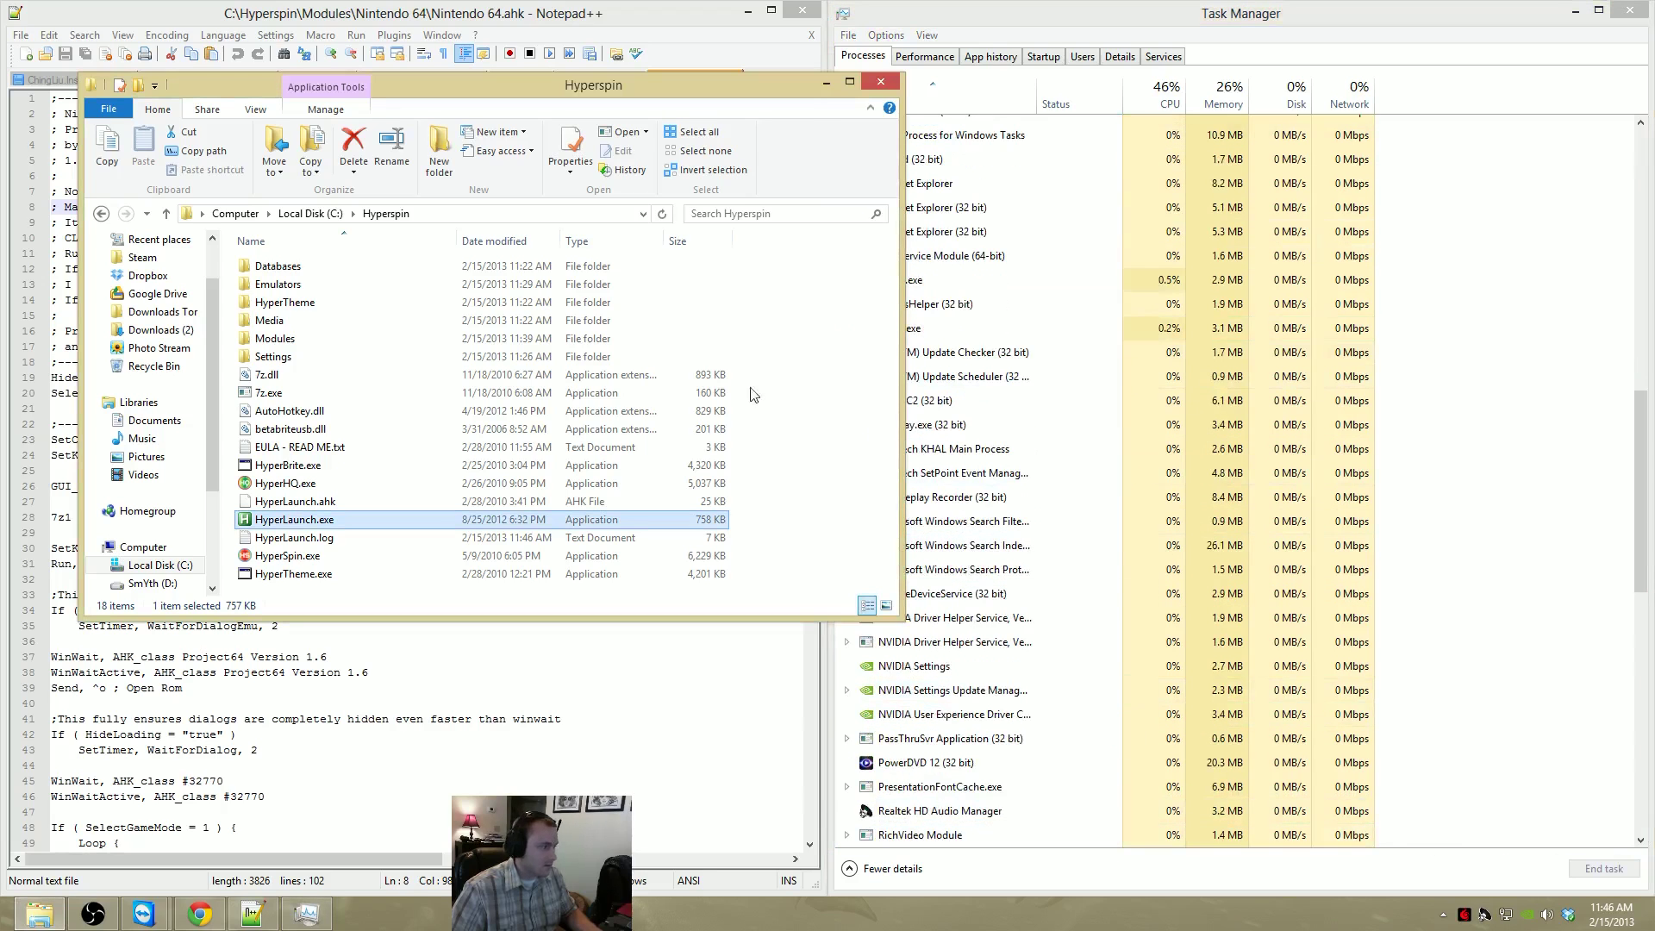
# Recheck the apps and background processes for HyperLaunch entries and close Task Manager
pyautogui.click(1016, 350)
pyautogui.scroll(6, 1016, 355)
pyautogui.scroll(6, 1016, 391)
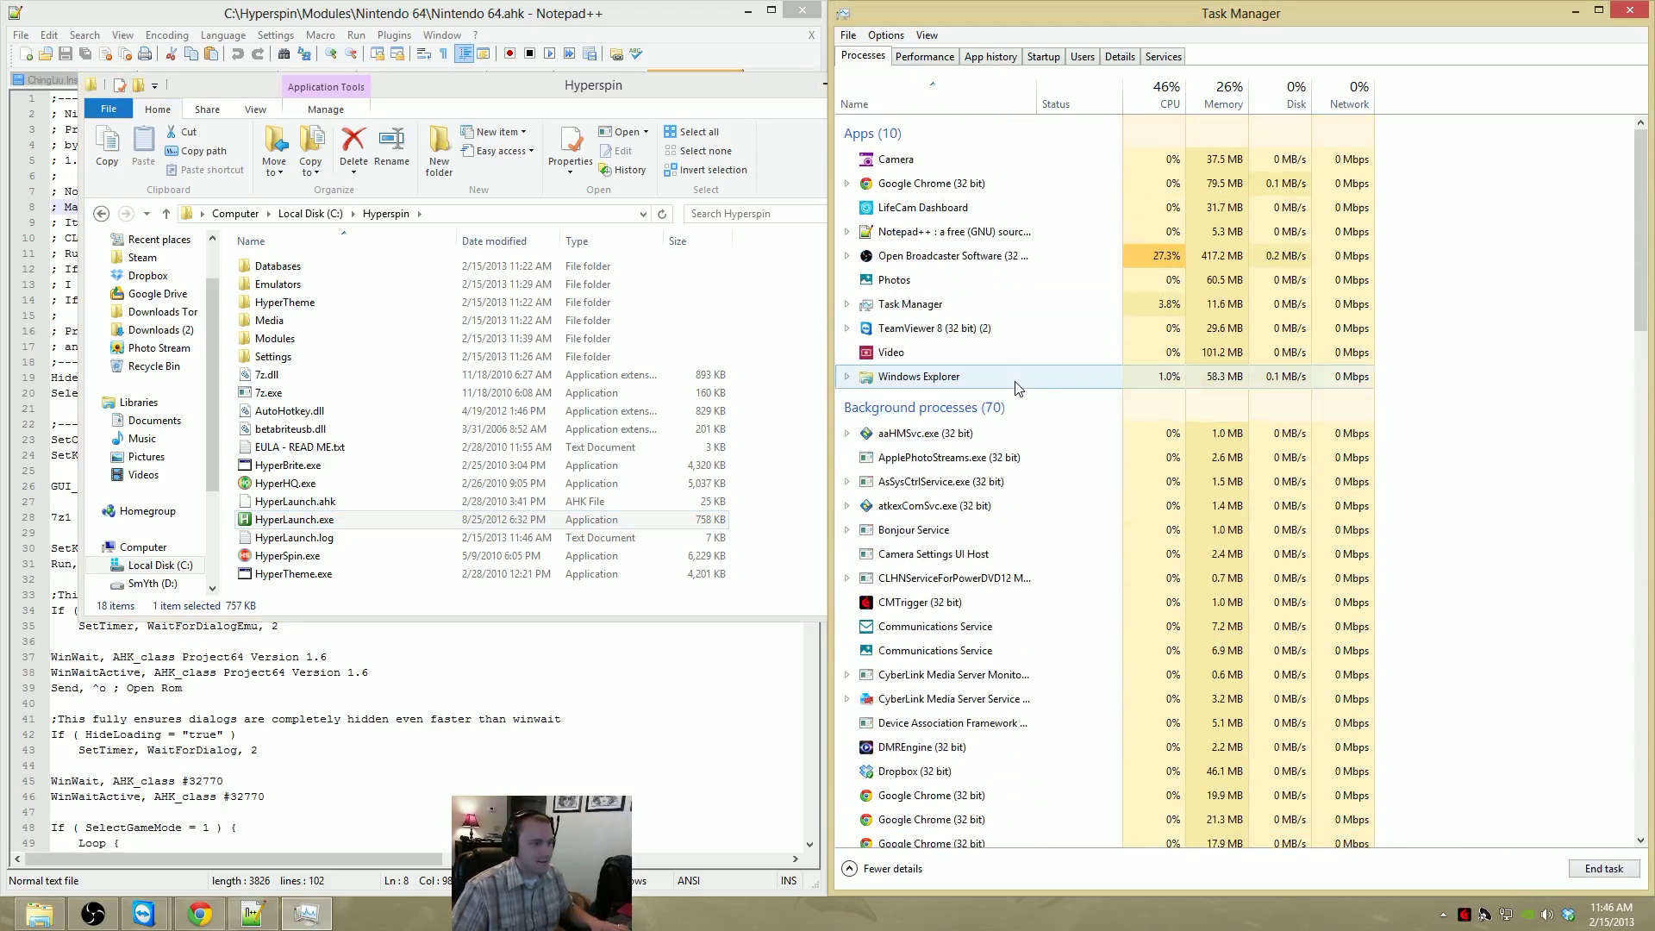
pyautogui.press('a')
pyautogui.press('a')
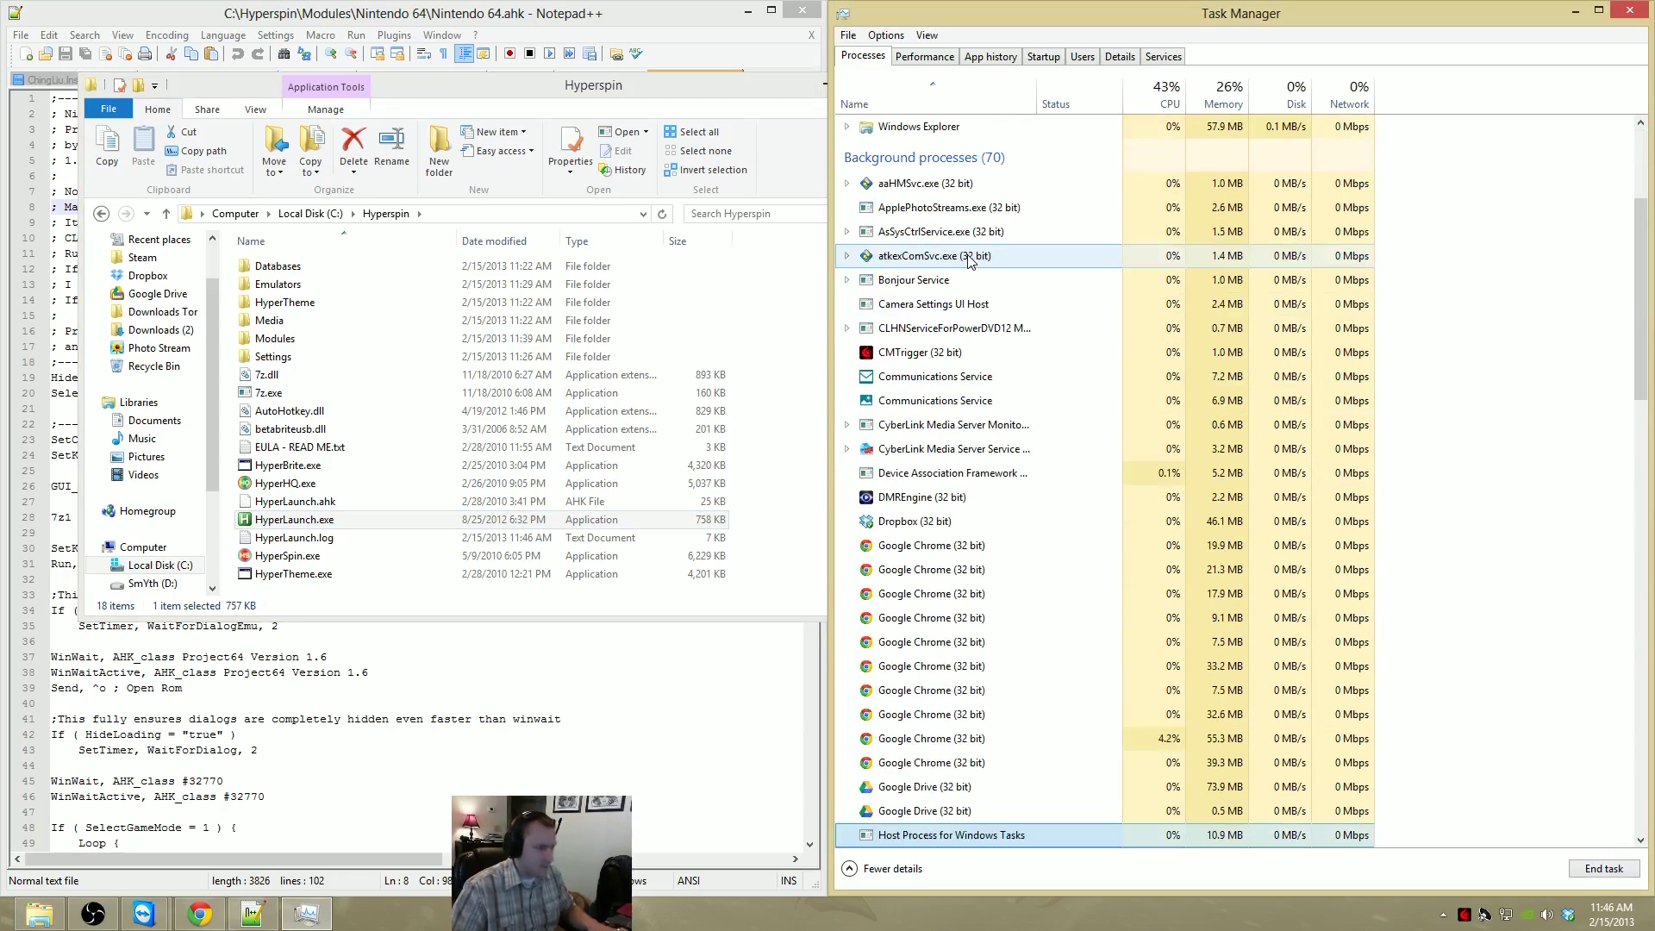
pyautogui.press('h')
pyautogui.click(1629, 9)
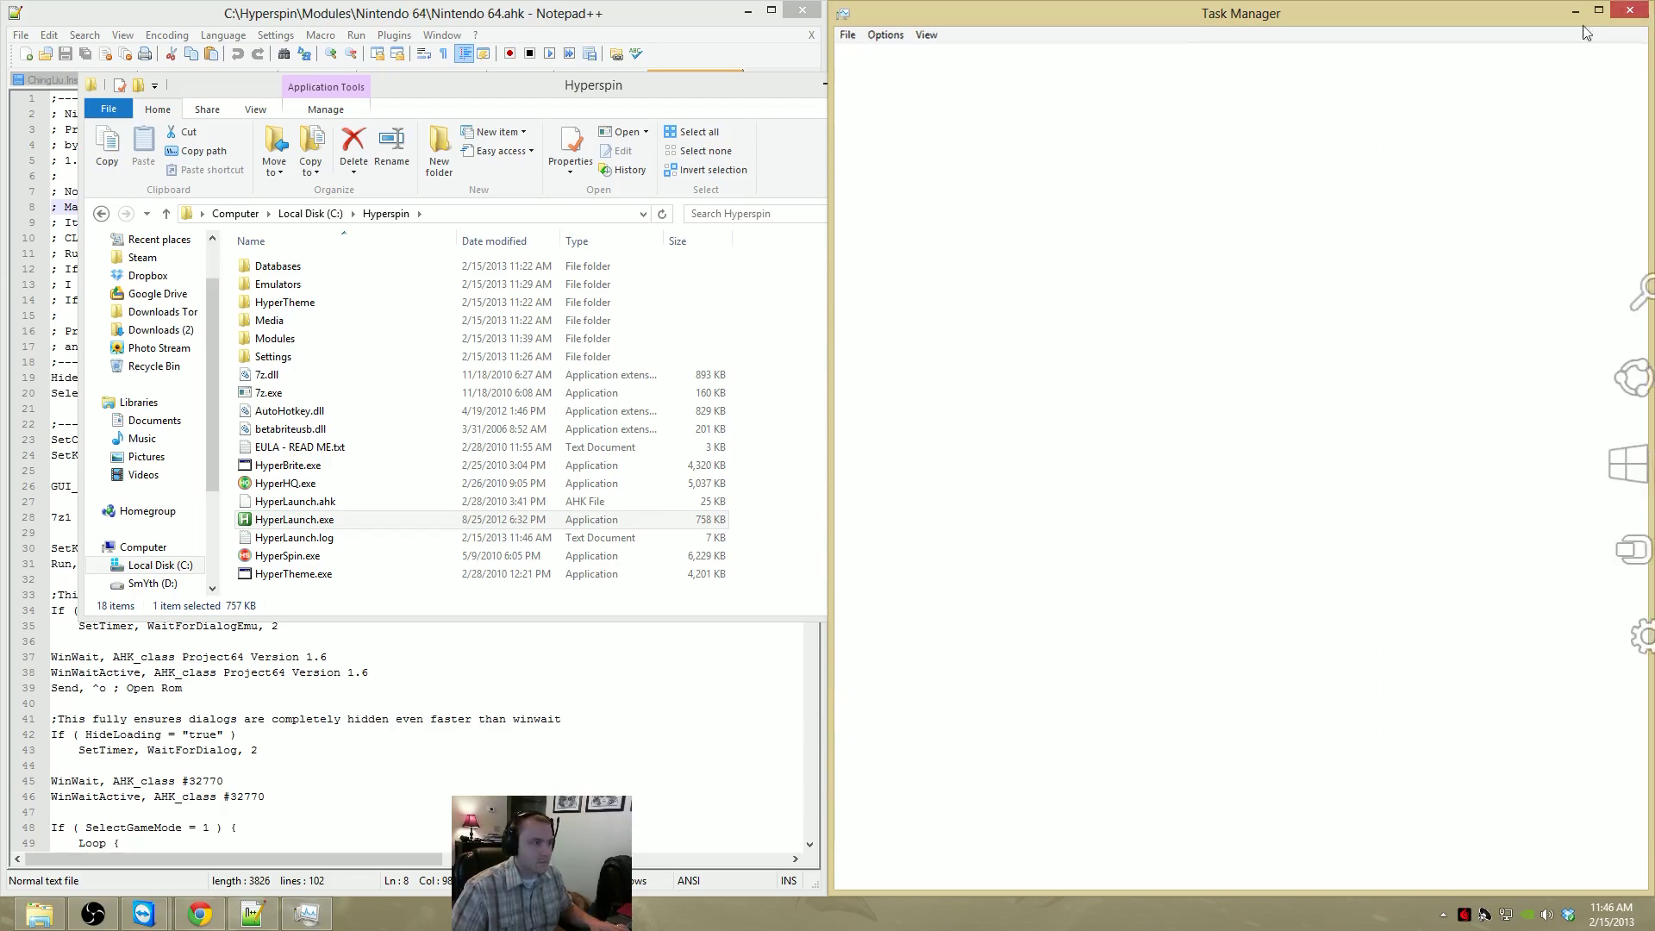
# Open Nintendo 64.ahk from the Modules\Nintendo 64 folder in Notepad++ and dock its window beside the browser
pyautogui.doubleClick(310, 341)
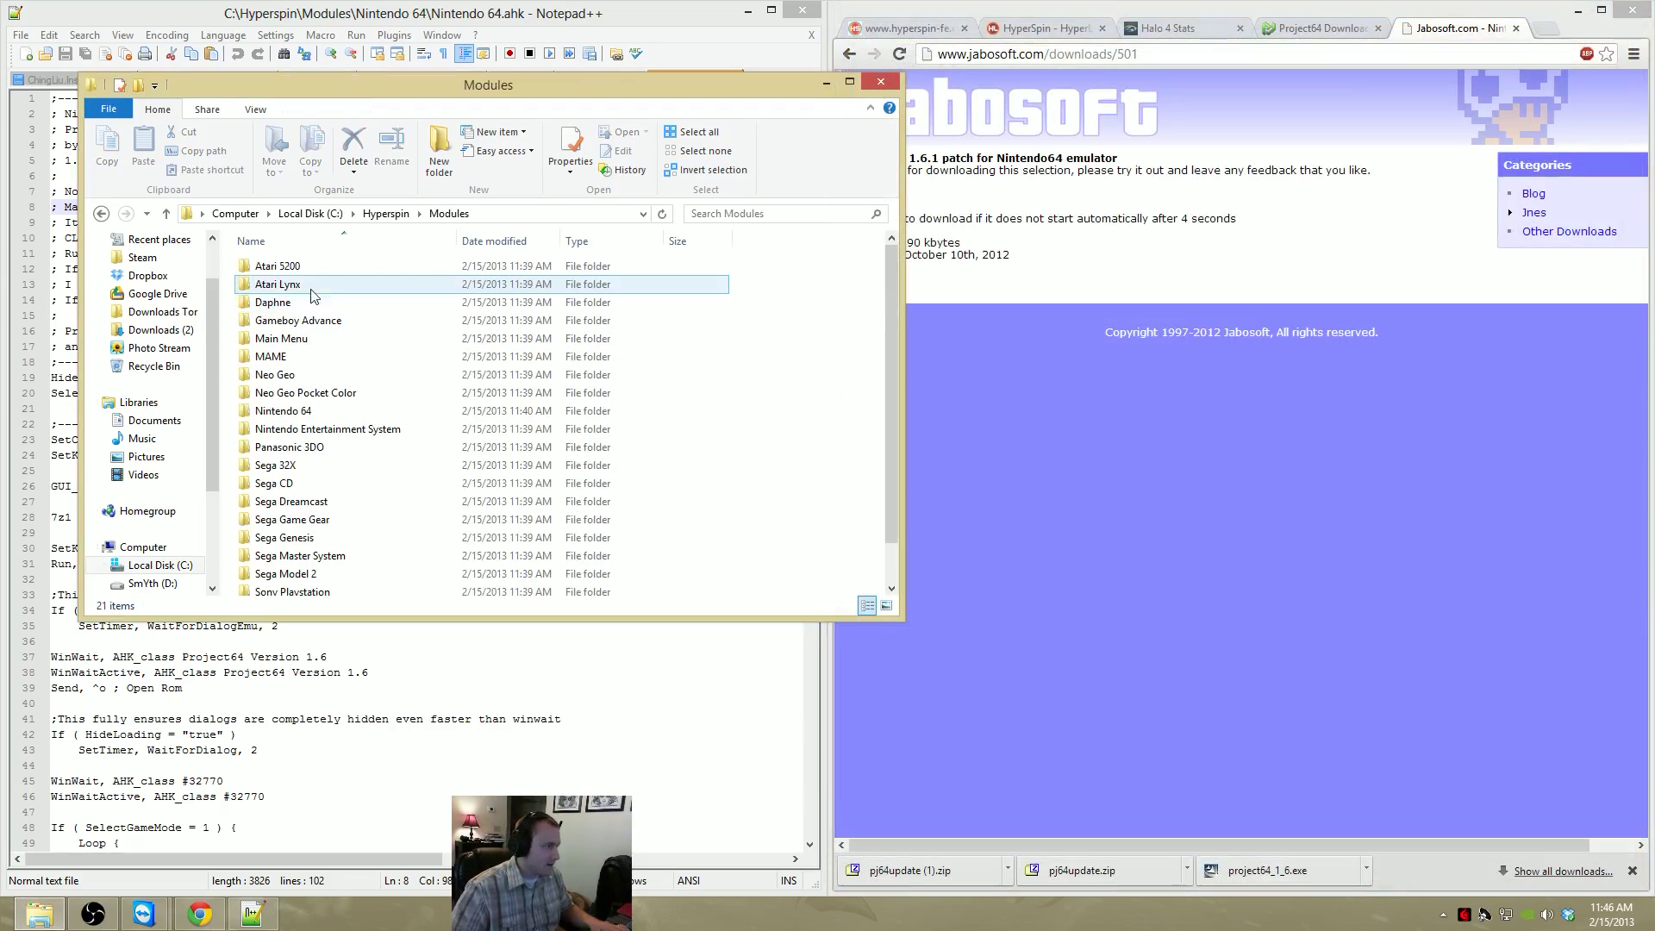
pyautogui.scroll(-1, 414, 466)
pyautogui.write('ni')
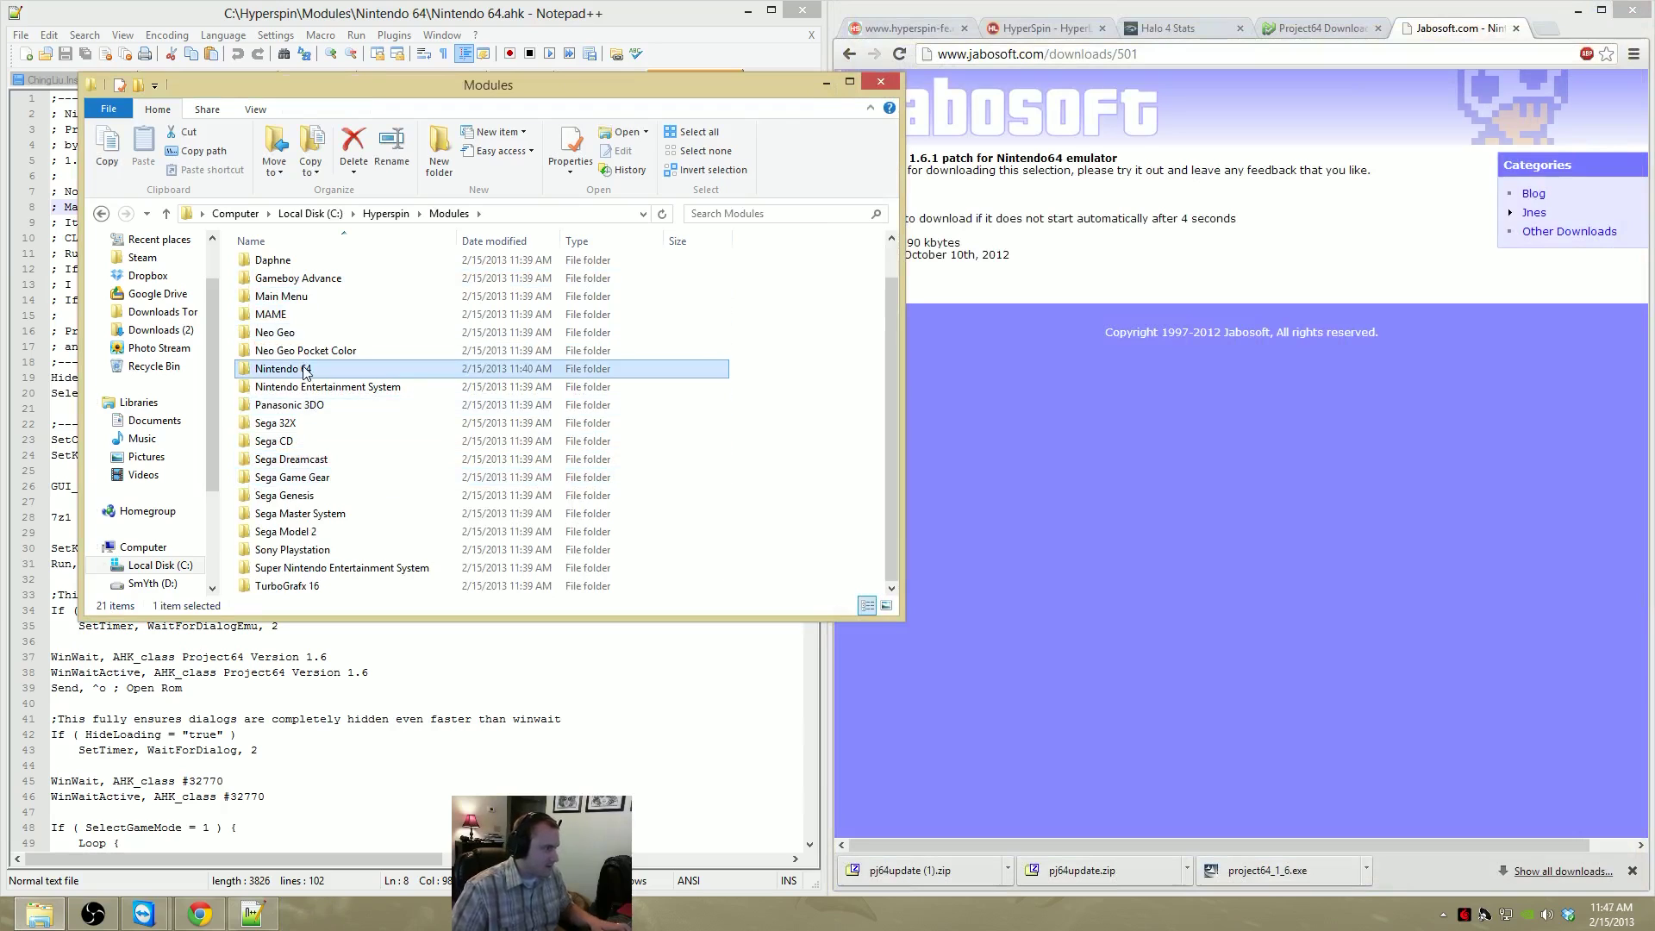
pyautogui.press('Return')
pyautogui.rightClick(326, 267)
pyautogui.click(402, 316)
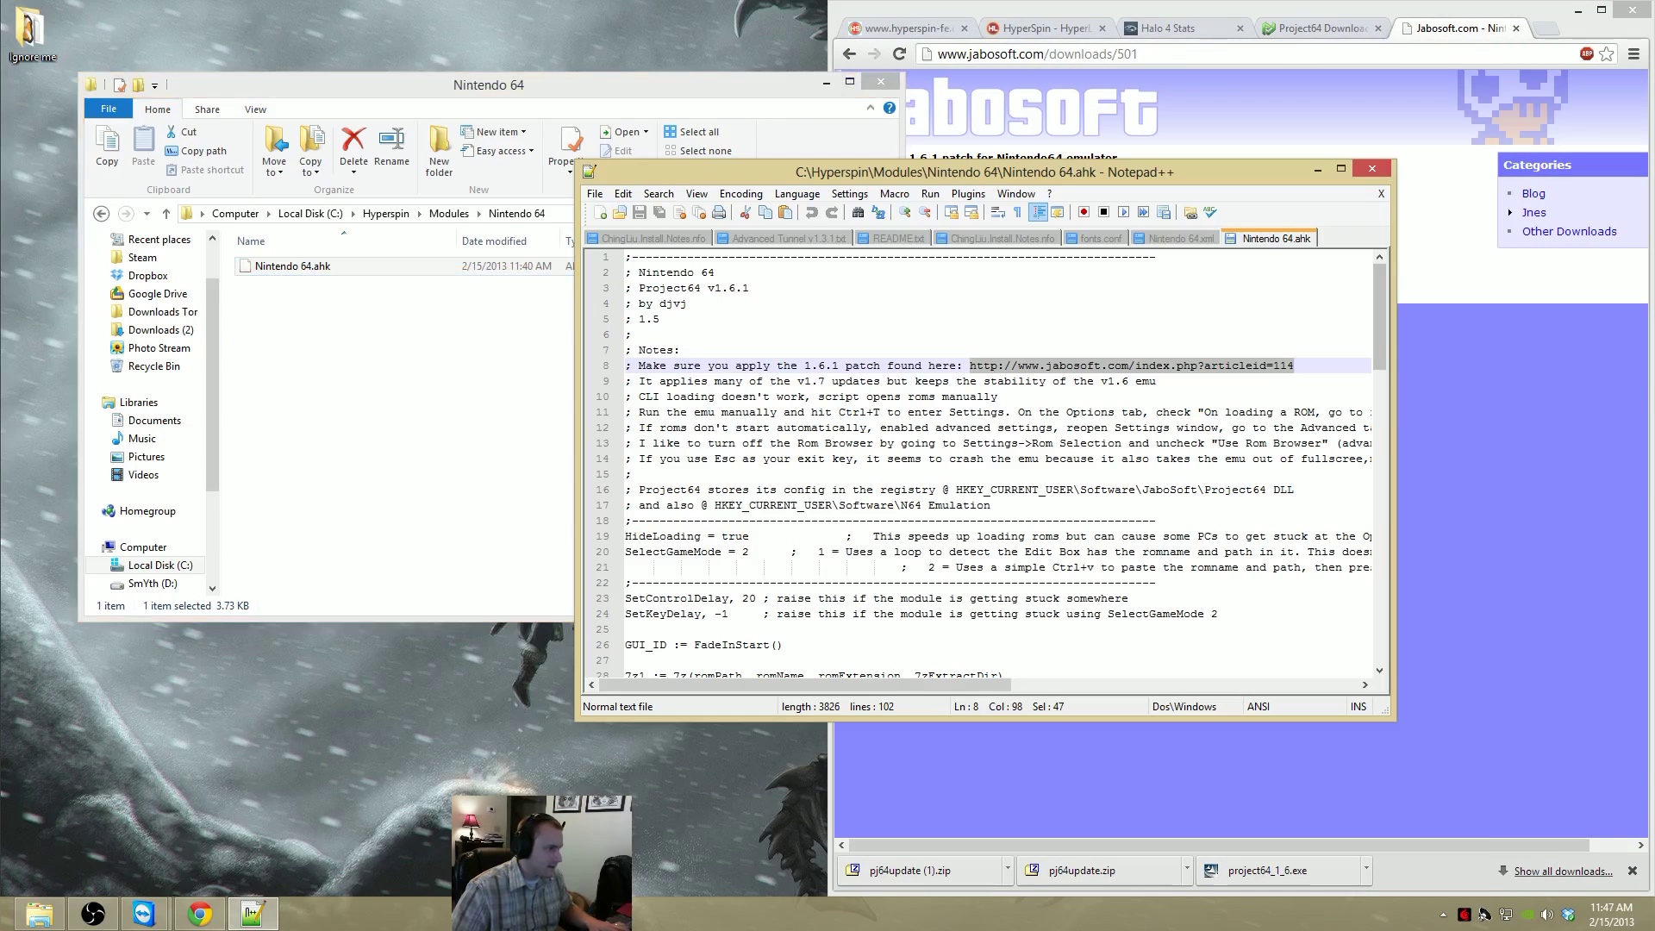
pyautogui.moveTo(967, 174); pyautogui.dragTo(2, 176)
# Search the Nintendo 64.ahk script for "full" to locate its full-screen notes
pyautogui.scroll(-13, 414, 465)
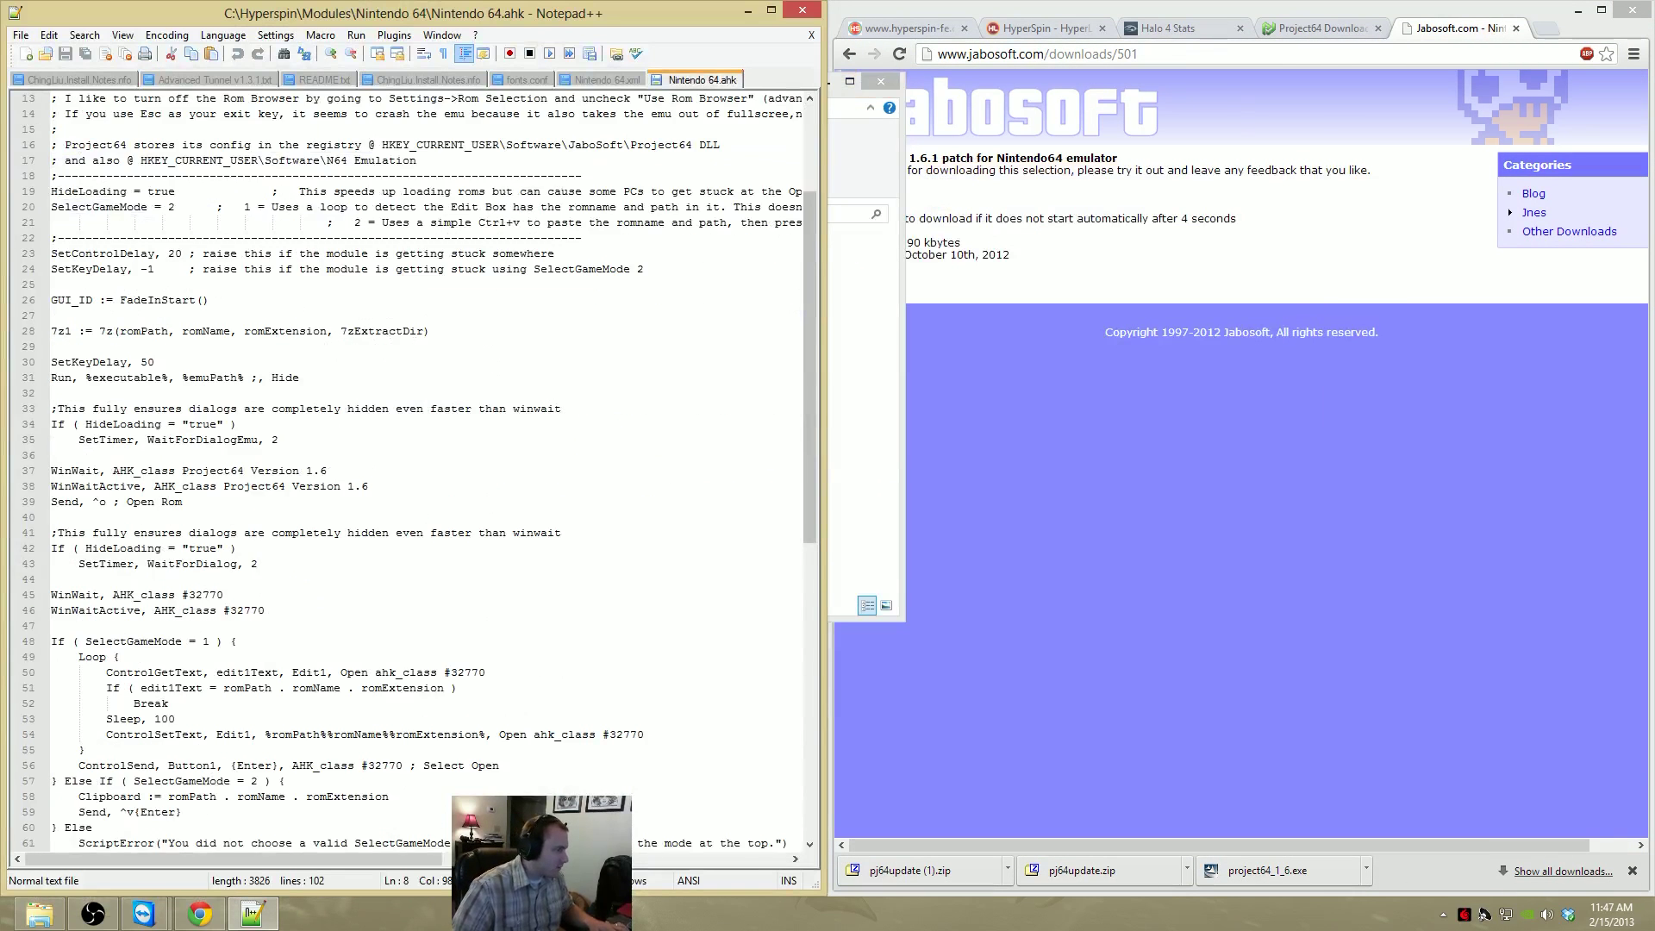
pyautogui.hotkey('ctrl', 'f')
pyautogui.write('full')
pyautogui.press('Return')
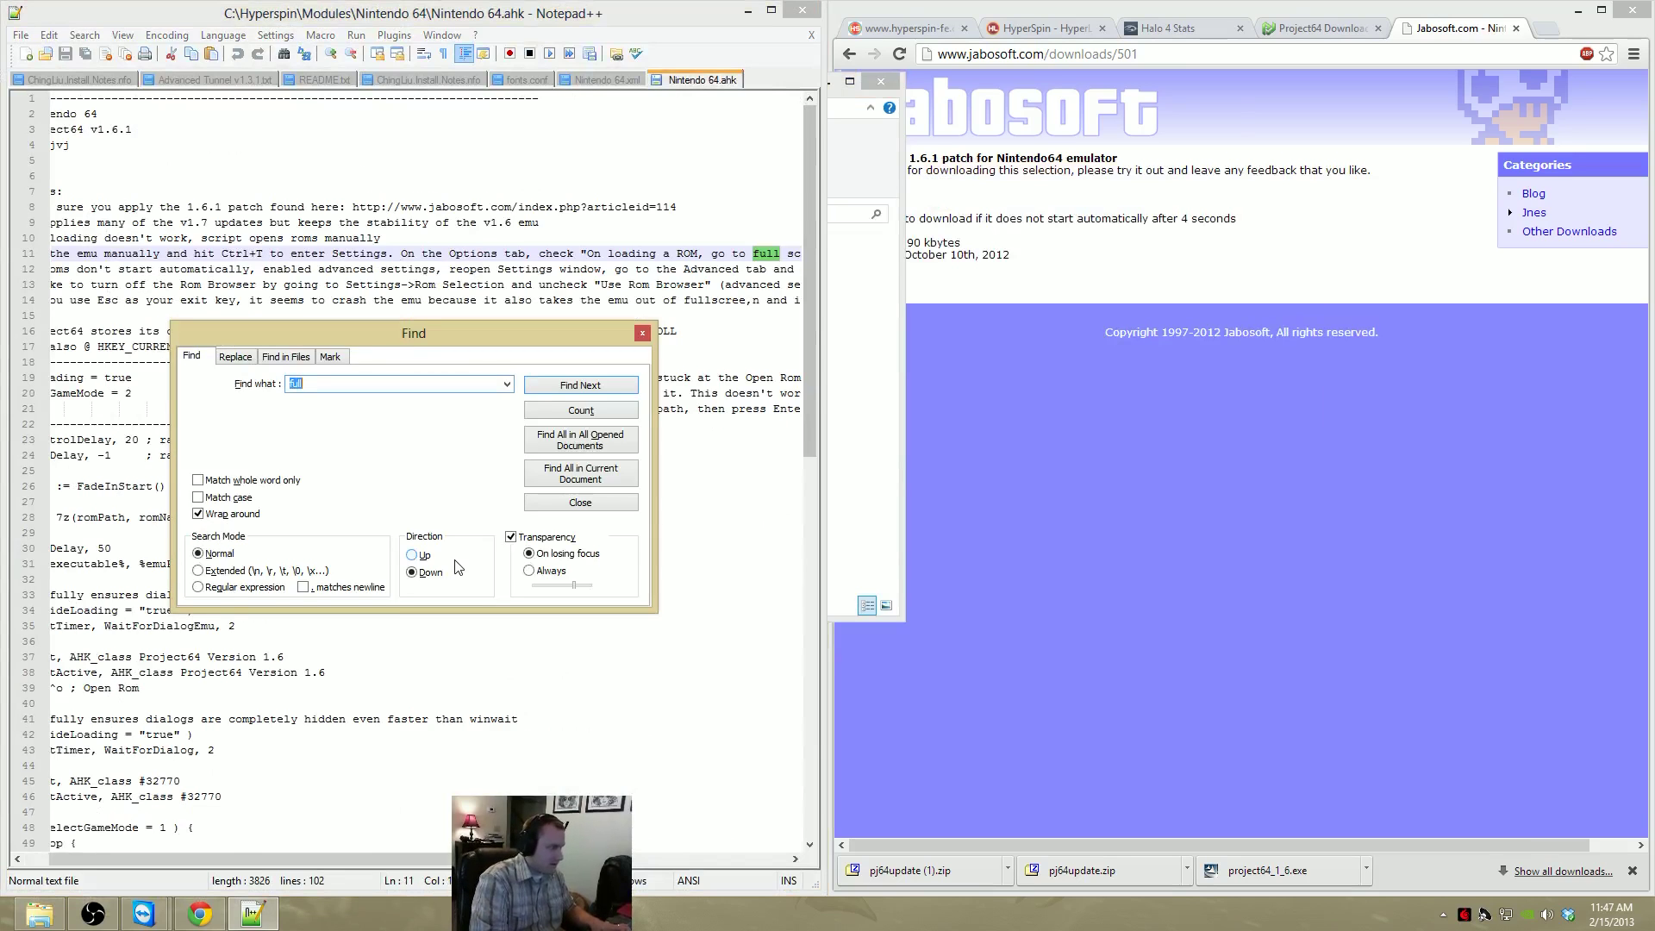
pyautogui.press('Return')
pyautogui.press('Escape')
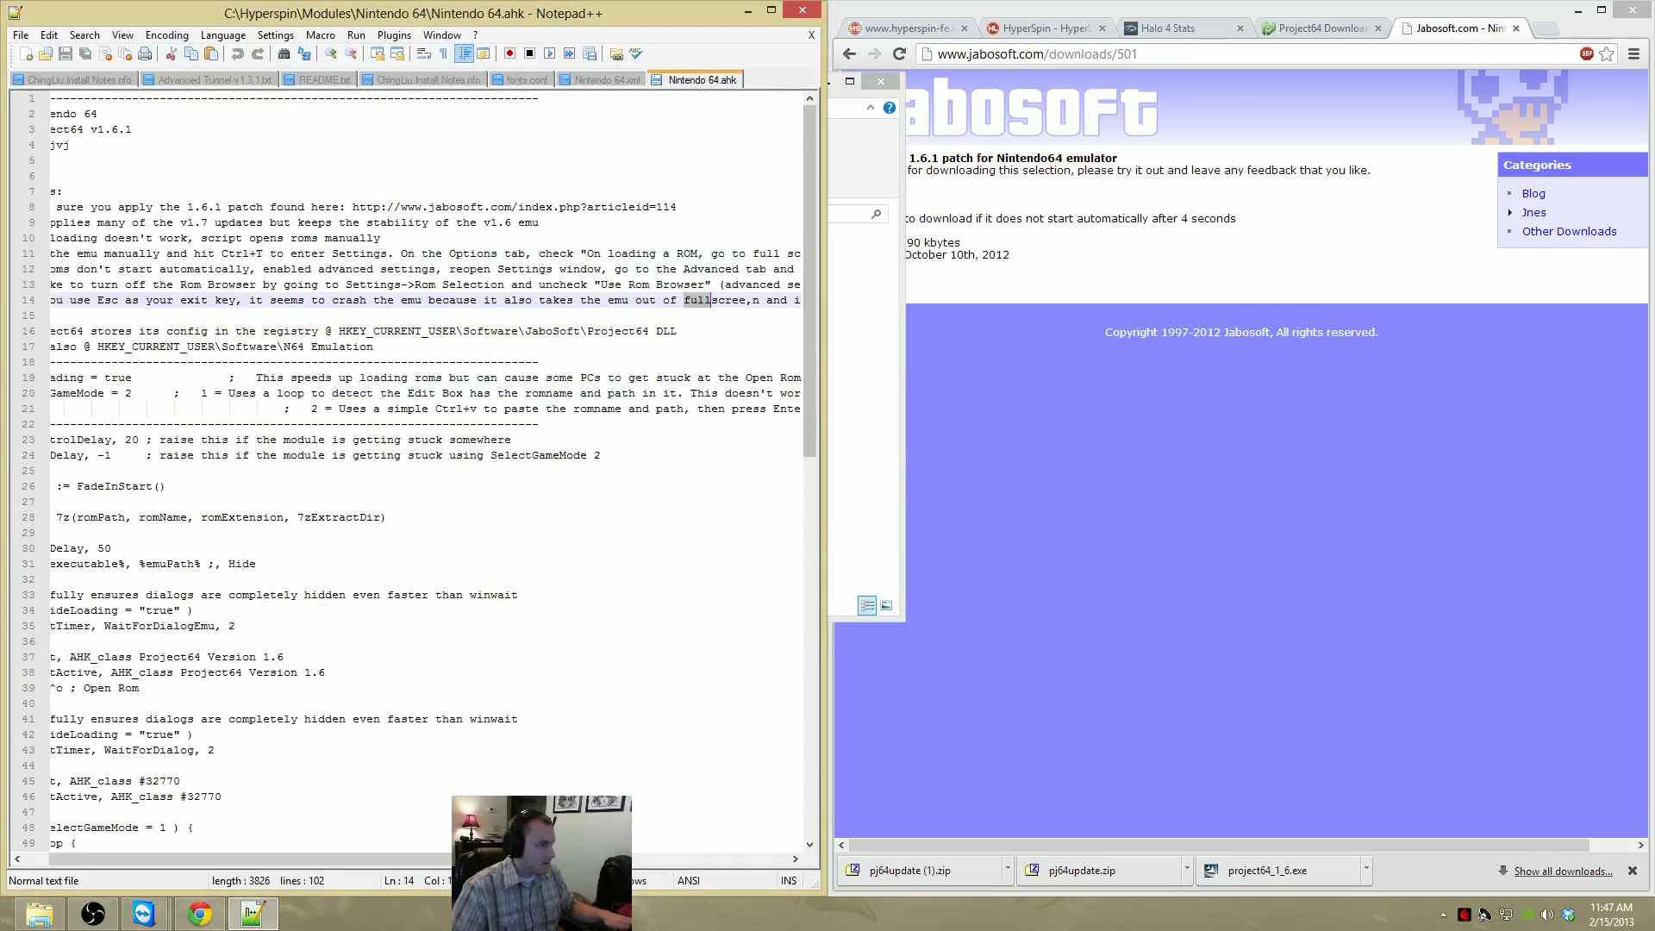
# Maximize Notepad++ and read the notes on full-screen ROM loading and starting emulation automatically in lines 11 and 12
pyautogui.doubleClick(694, 19)
pyautogui.click(856, 278)
pyautogui.moveTo(58, 262); pyautogui.dragTo(569, 262)
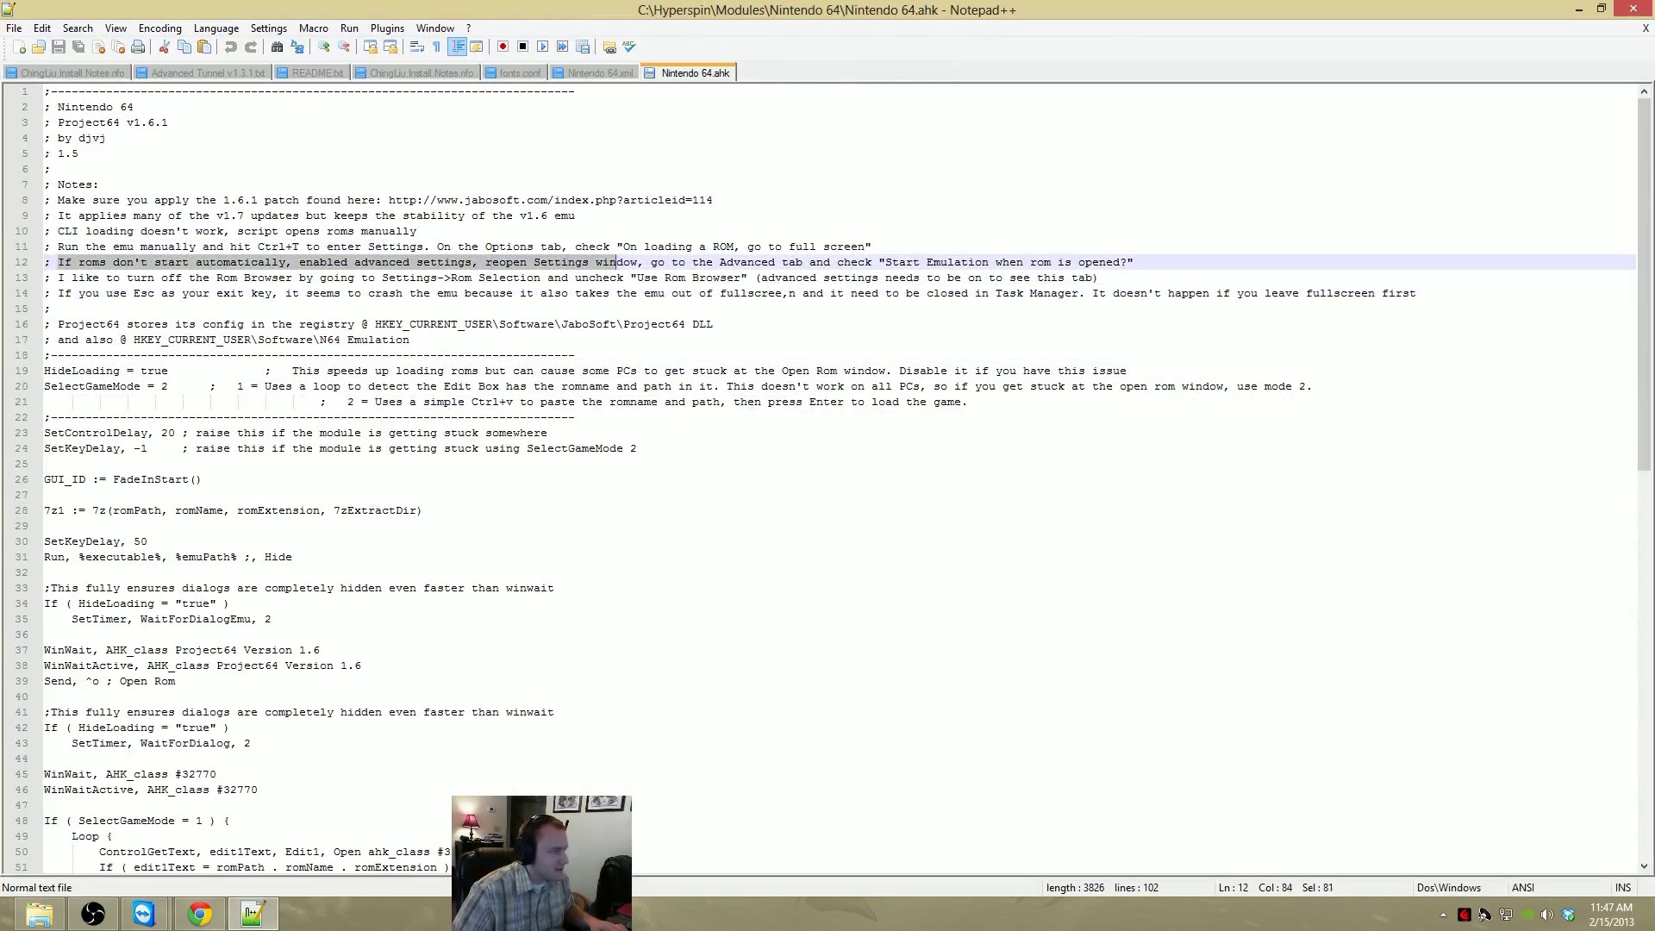
pyautogui.moveTo(671, 262); pyautogui.dragTo(809, 262)
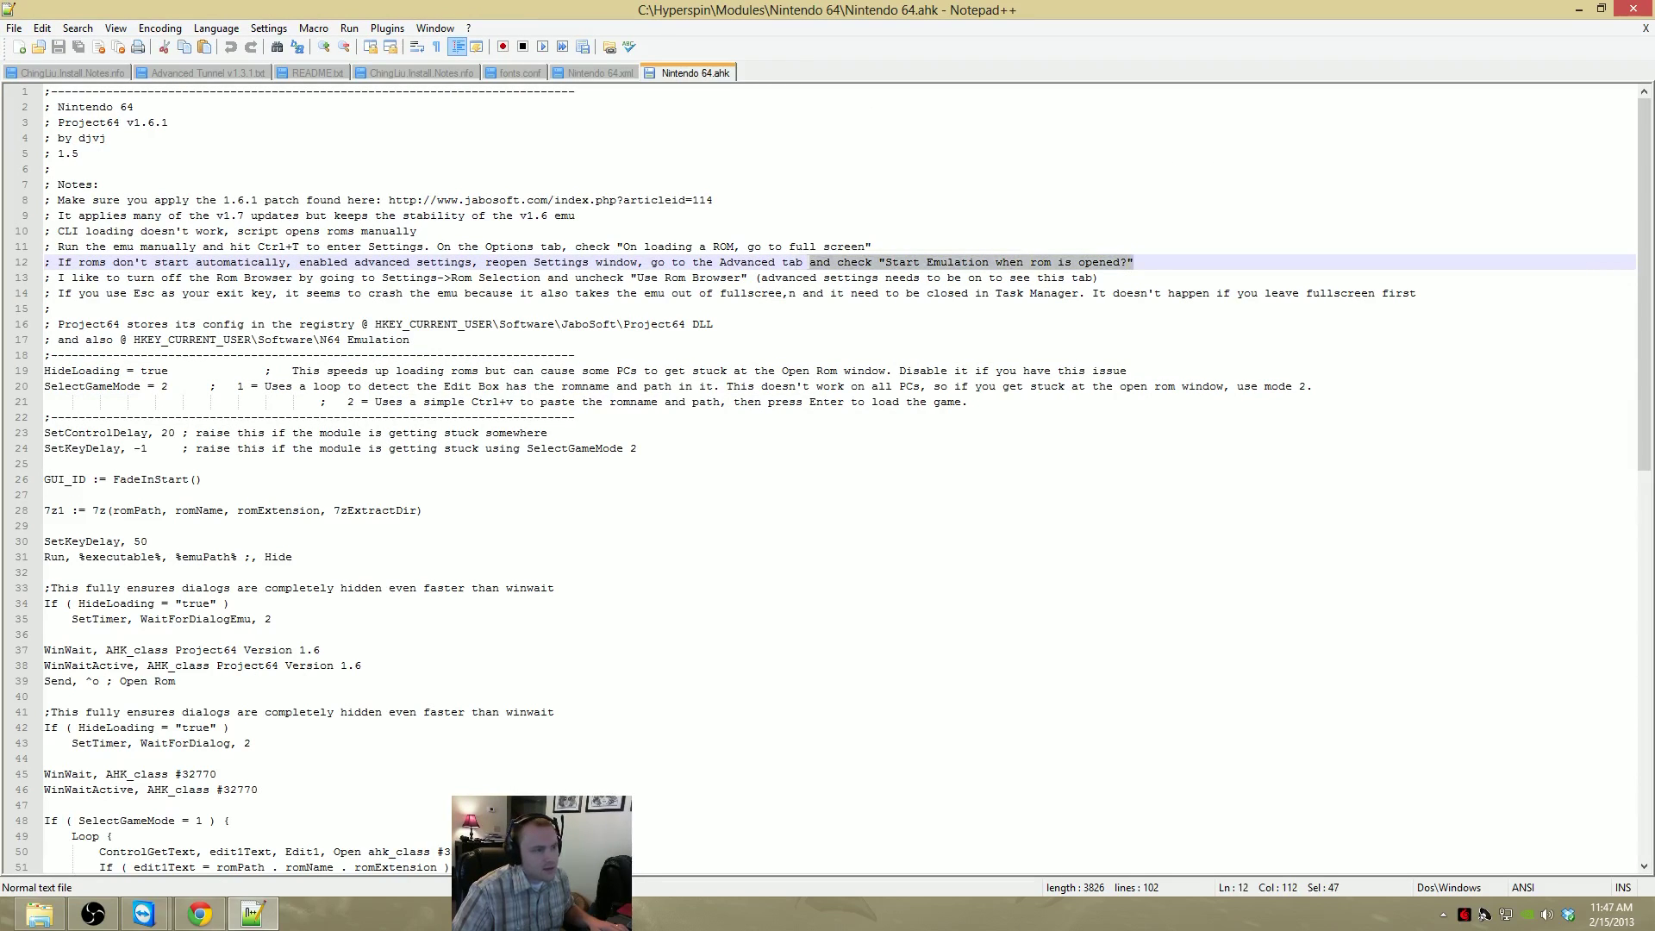
pyautogui.moveTo(57, 246); pyautogui.dragTo(361, 247)
pyautogui.moveTo(506, 247); pyautogui.dragTo(203, 247)
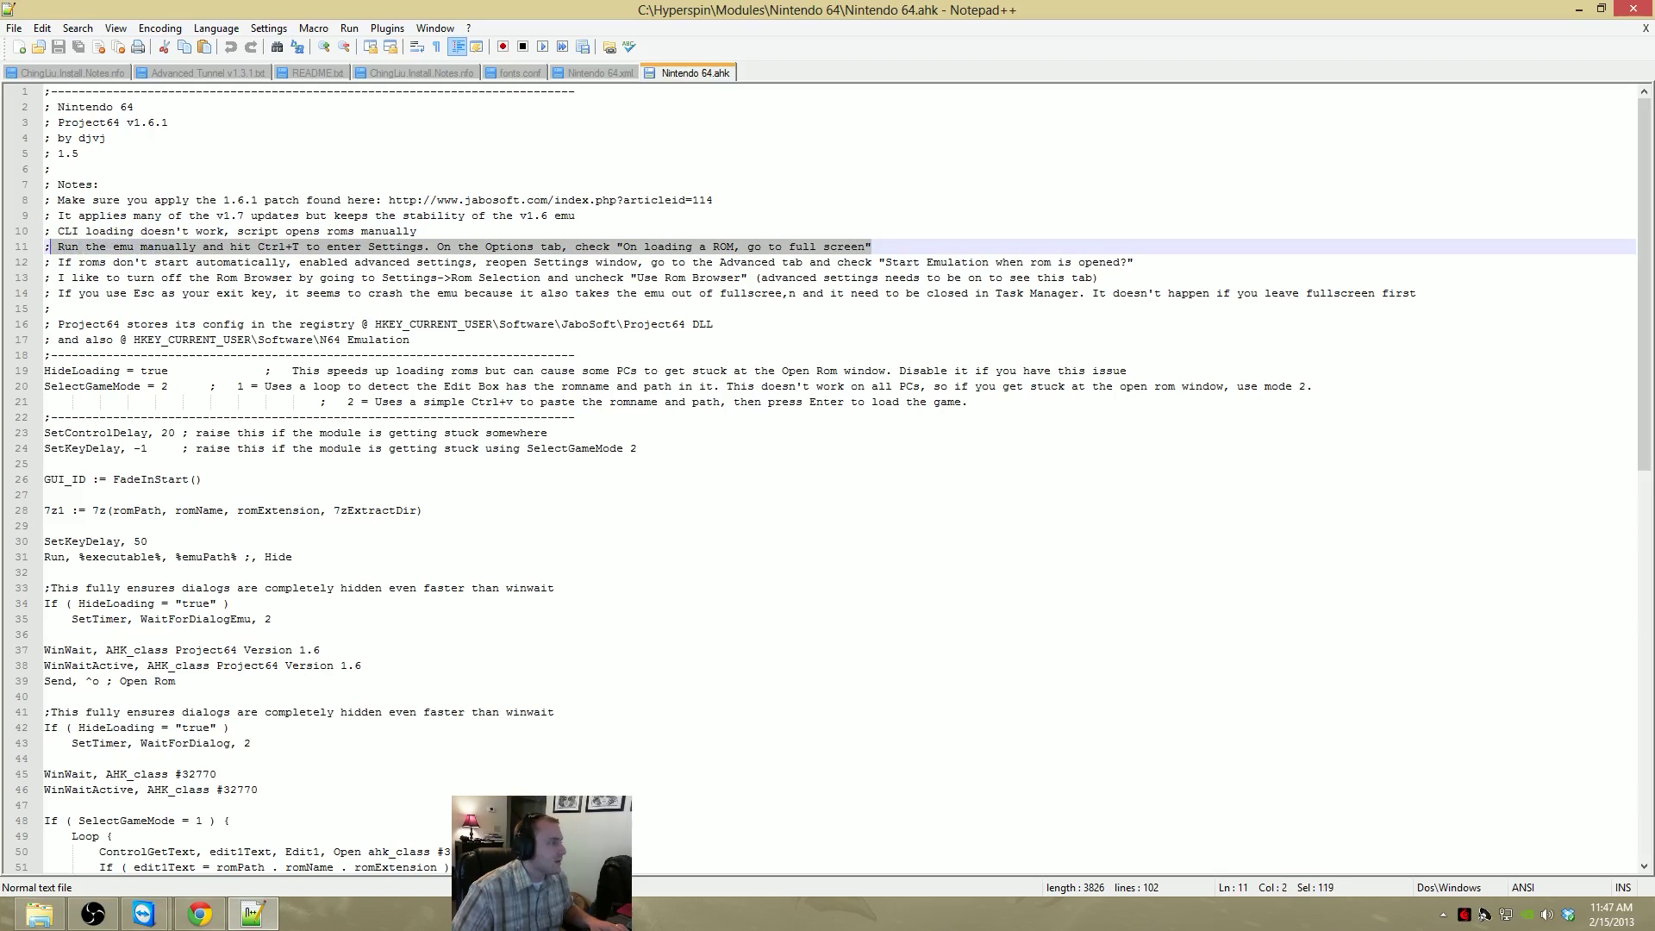
pyautogui.click(85, 248)
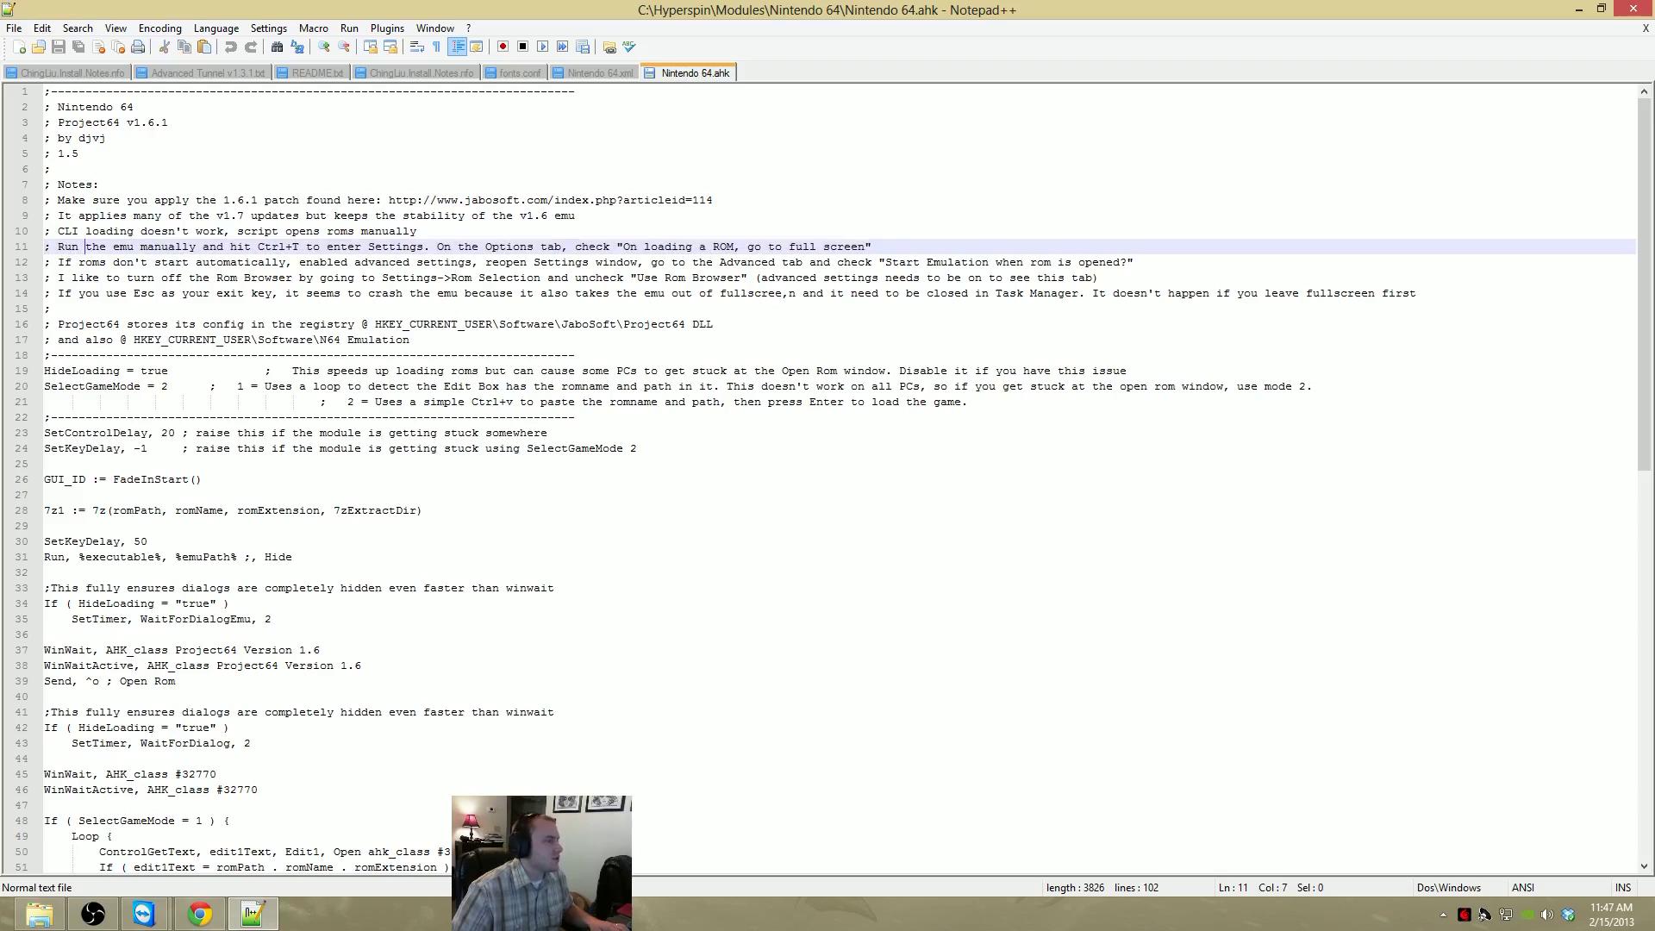
# Launch Project64.exe from the Hyperspin\Emulators\N64 folder
pyautogui.click(38, 914)
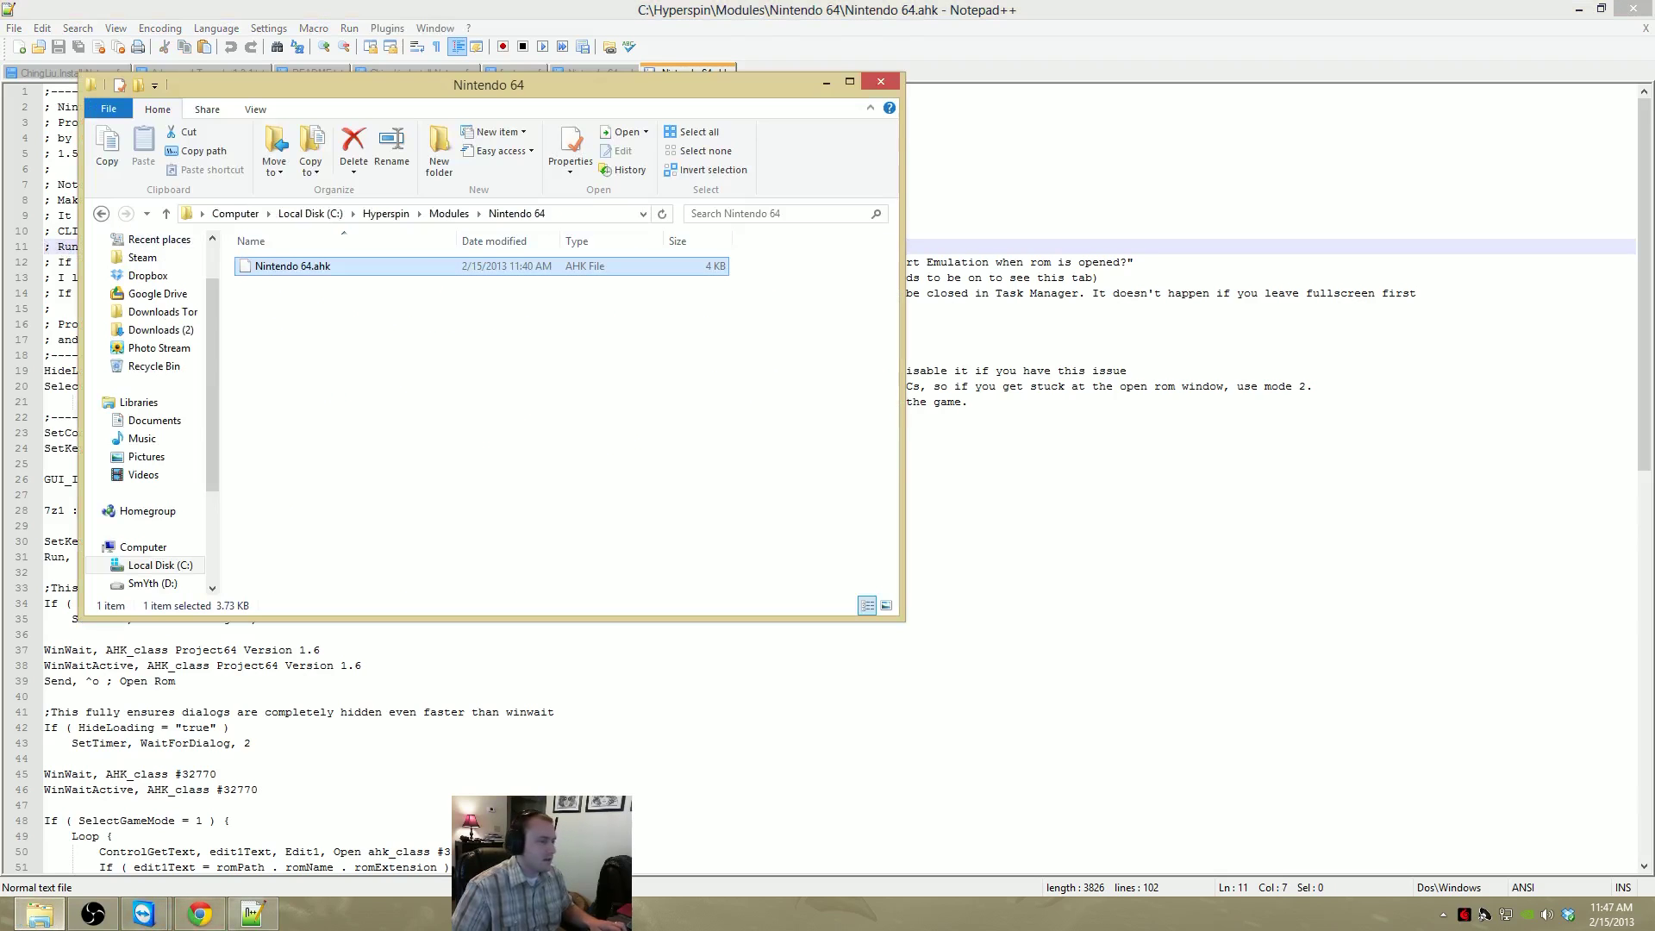
pyautogui.click(384, 215)
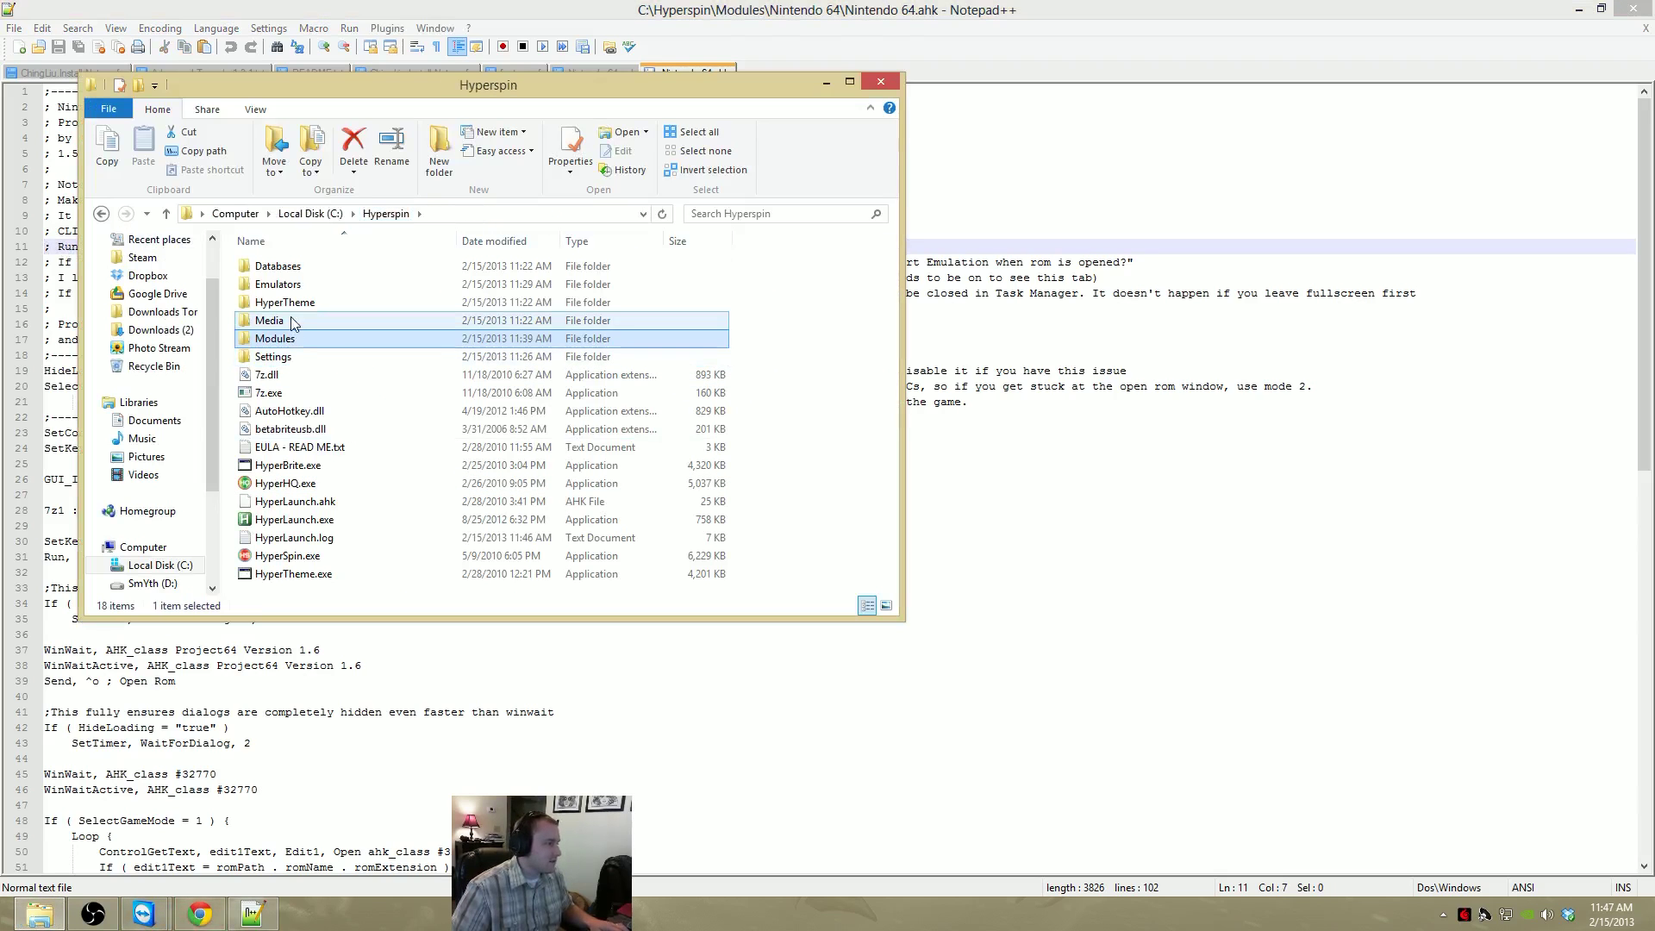
pyautogui.click(298, 288)
pyautogui.doubleClick(299, 288)
pyautogui.doubleClick(306, 269)
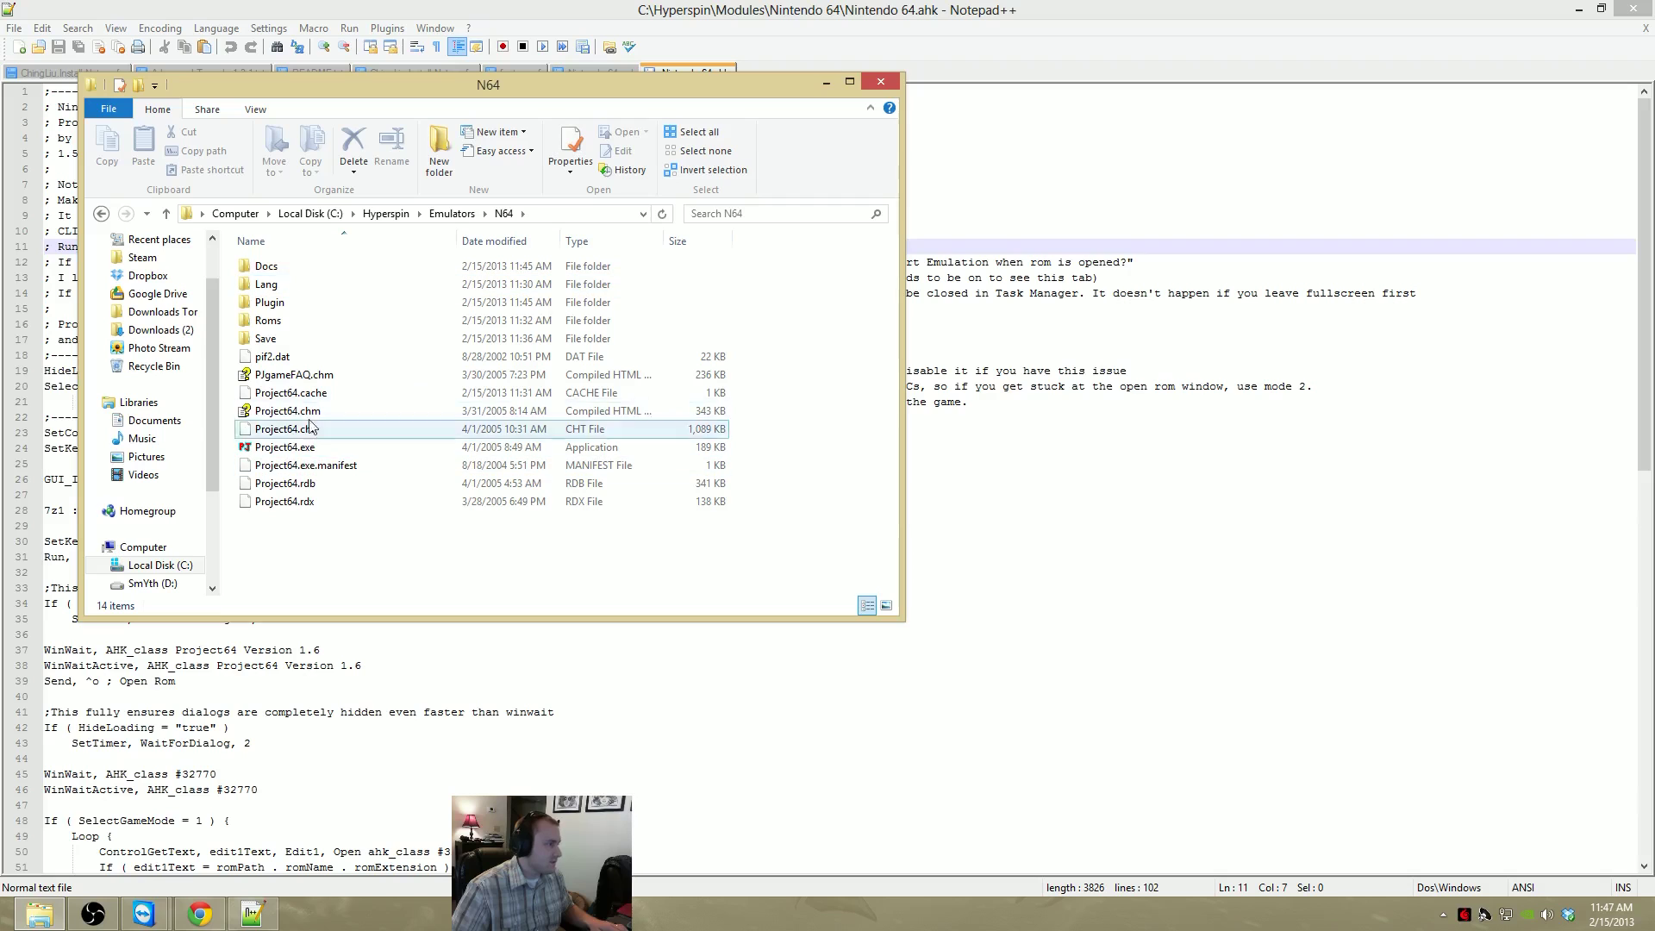
pyautogui.click(312, 449)
pyautogui.doubleClick(312, 448)
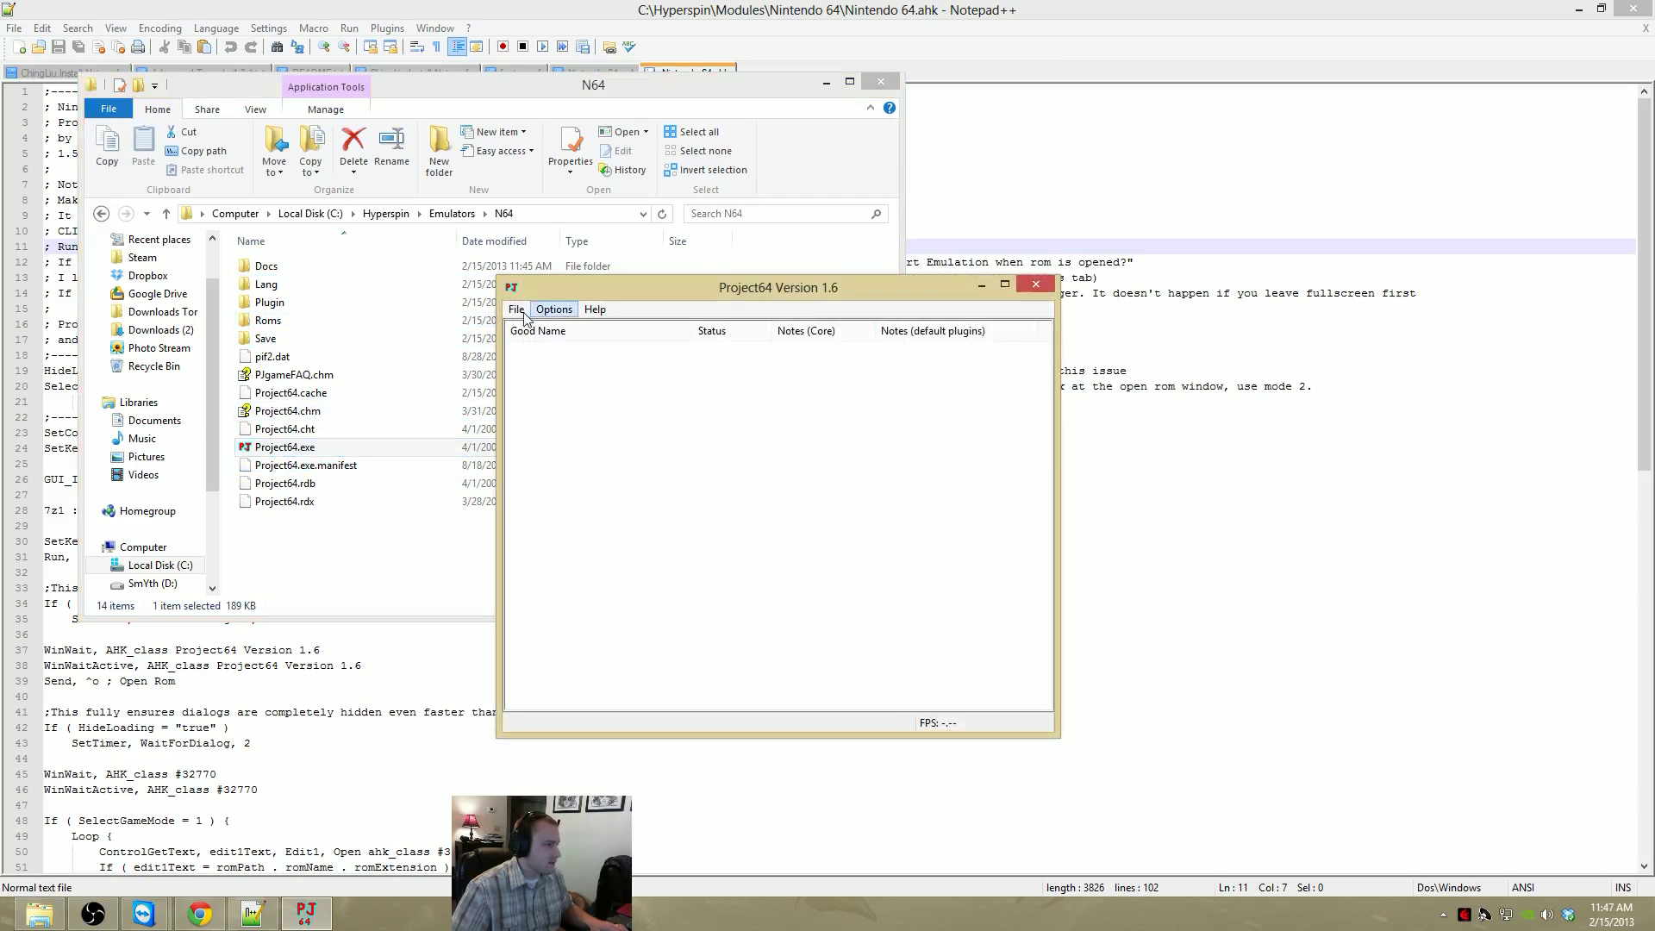
# Load The Legend of Zelda ROM in Project64
pyautogui.click(516, 308)
pyautogui.click(552, 329)
pyautogui.doubleClick(828, 440)
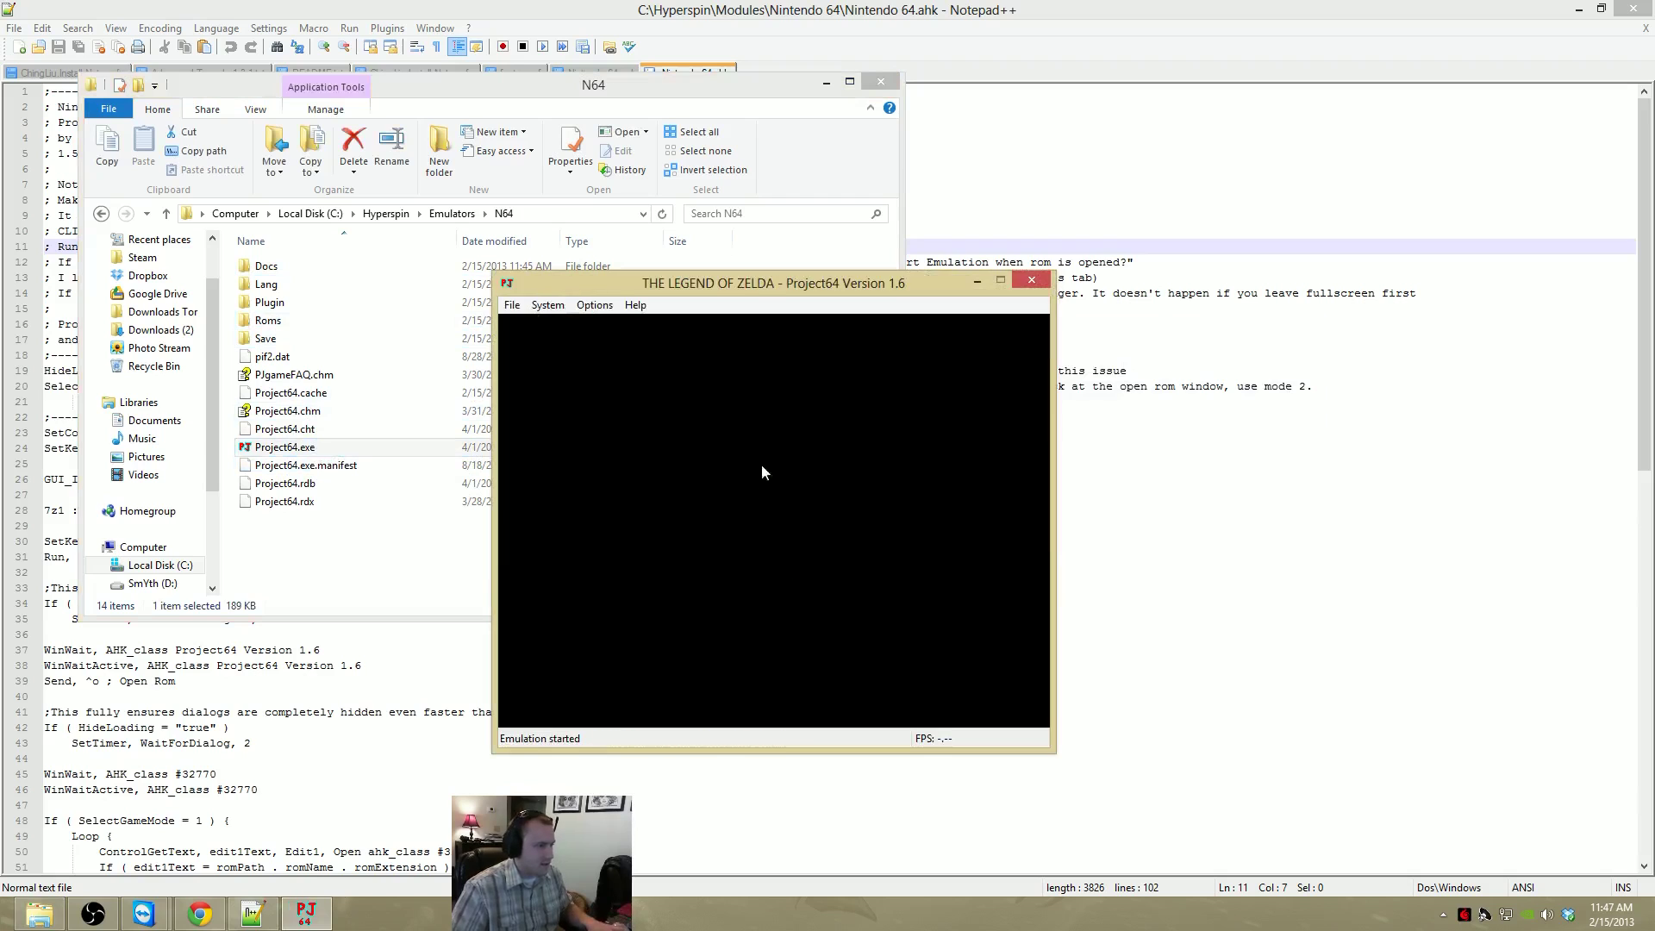
# Check the "On loading a ROM go to full screen" option in the Project64 settings, accept them and close the emulator
pyautogui.hotkey('ctrl', 't')
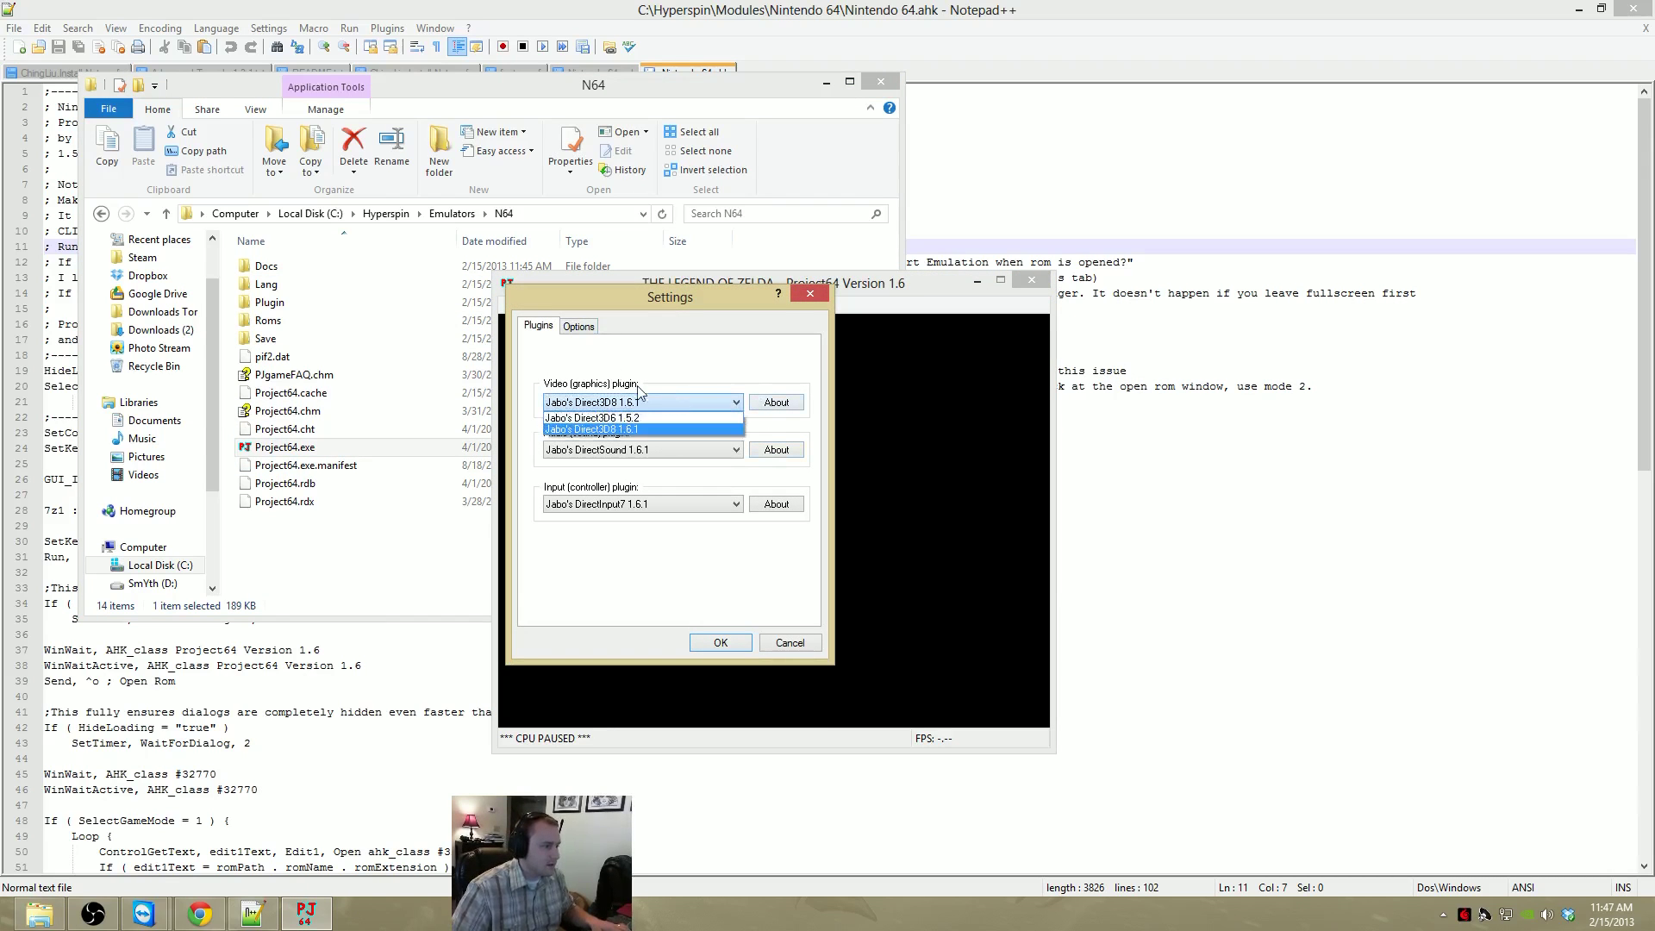
pyautogui.click(579, 327)
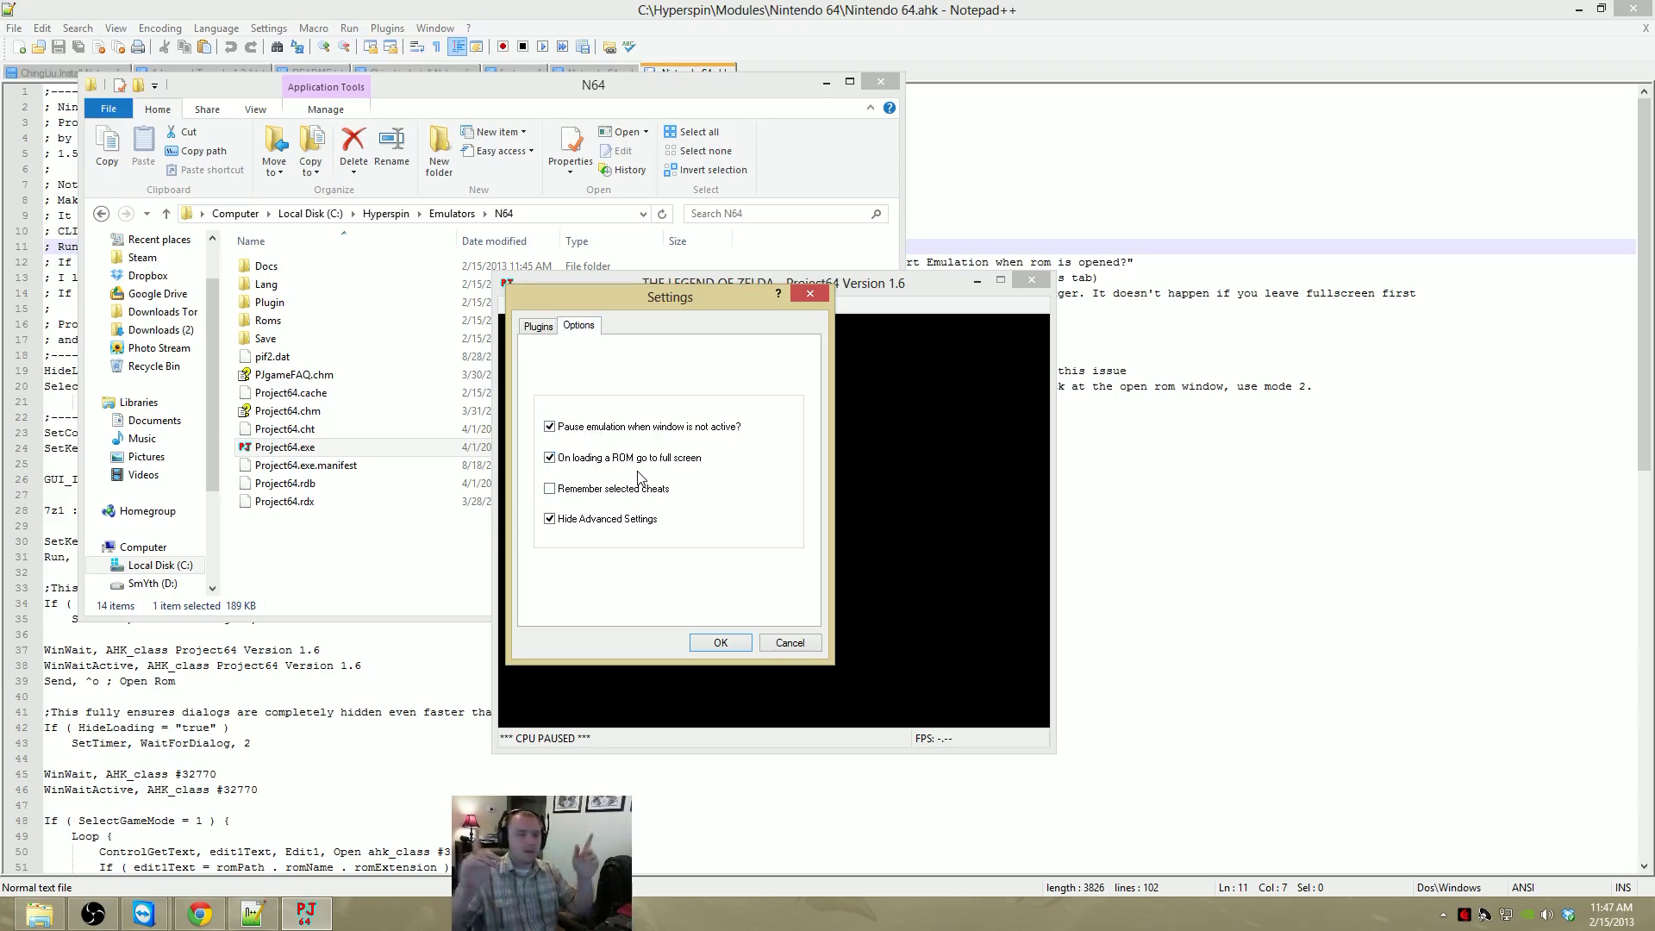
pyautogui.click(722, 643)
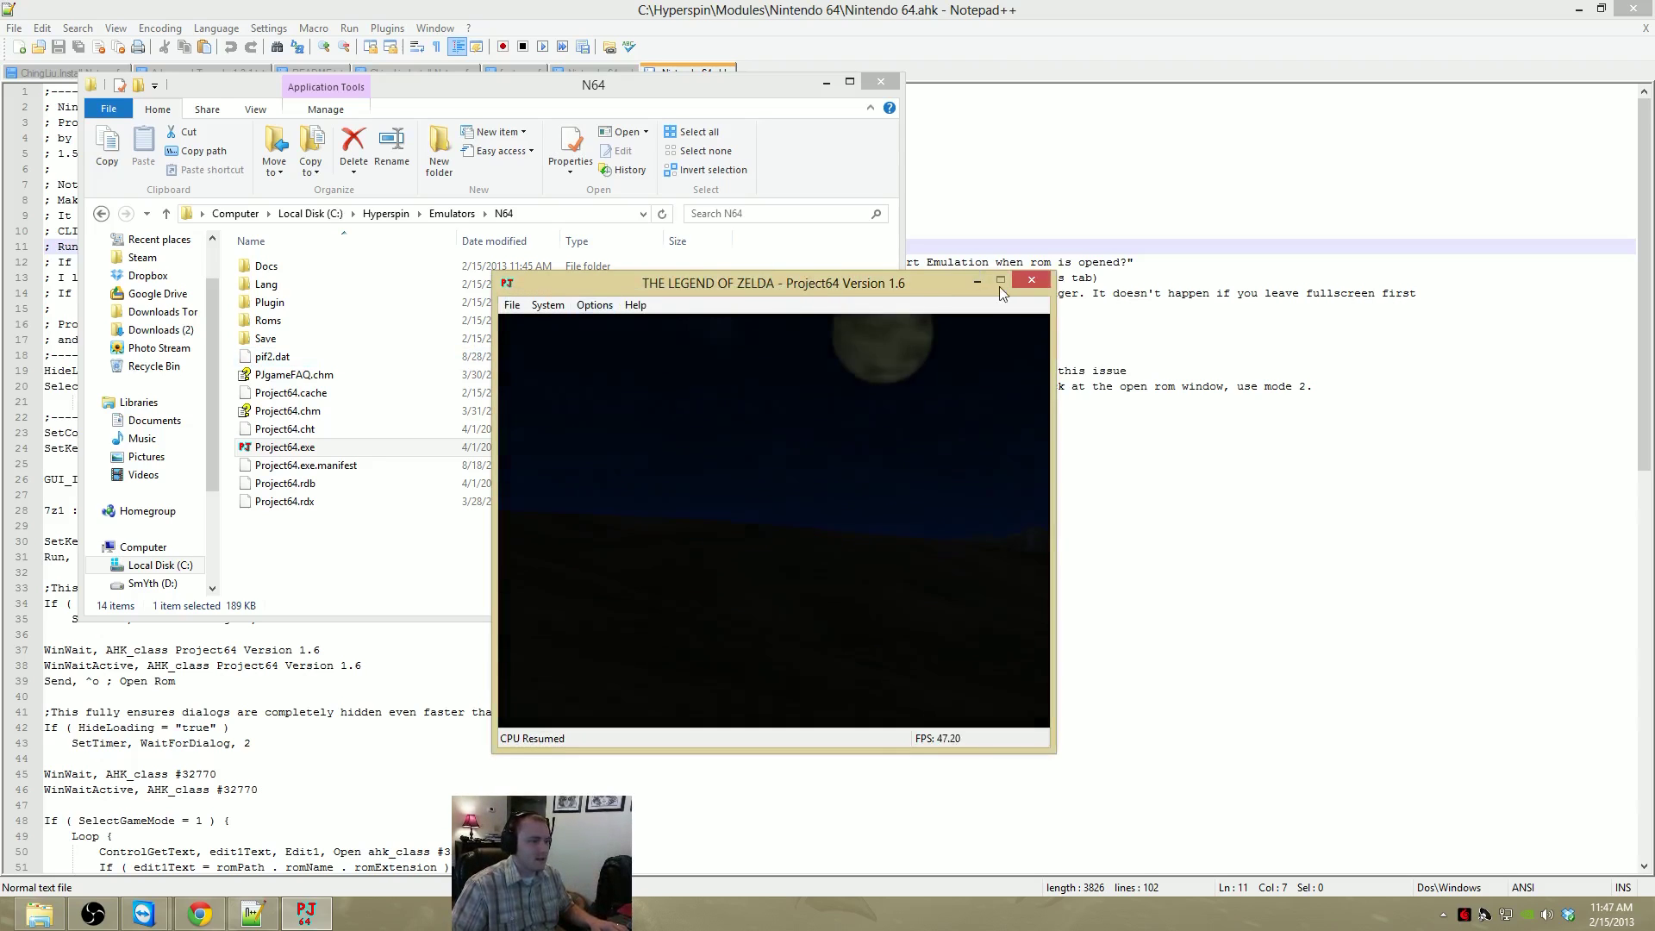
pyautogui.click(1030, 279)
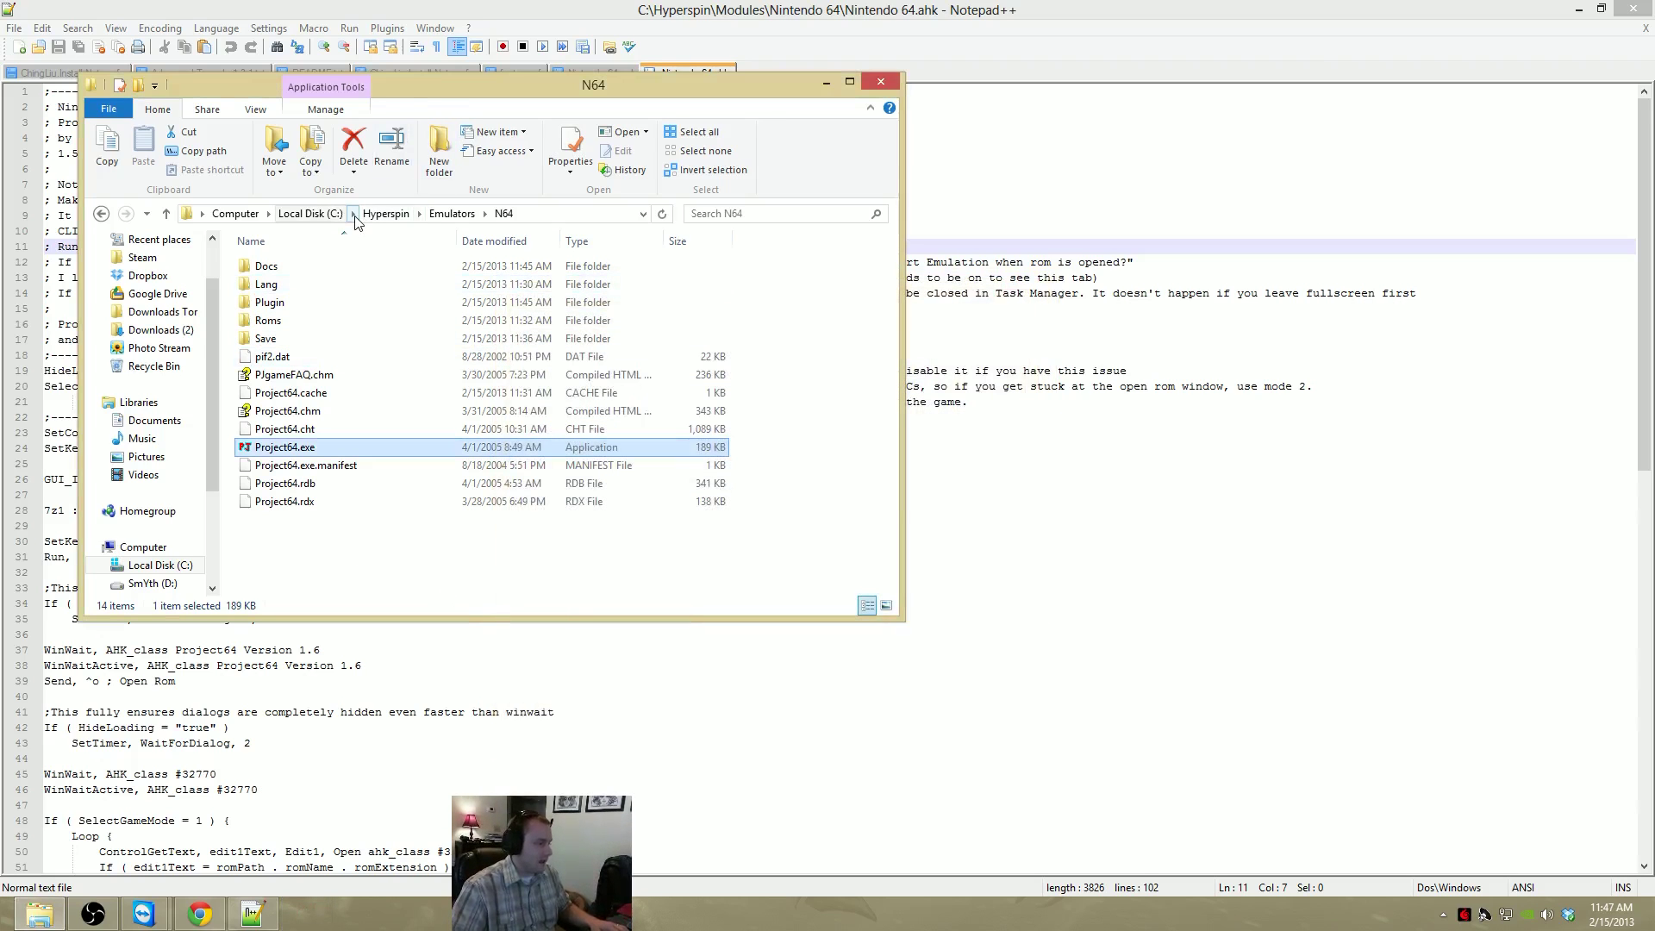
# Run HyperLaunch.exe from the Hyperspin folder to test launching a Nintendo 64 game
pyautogui.click(386, 213)
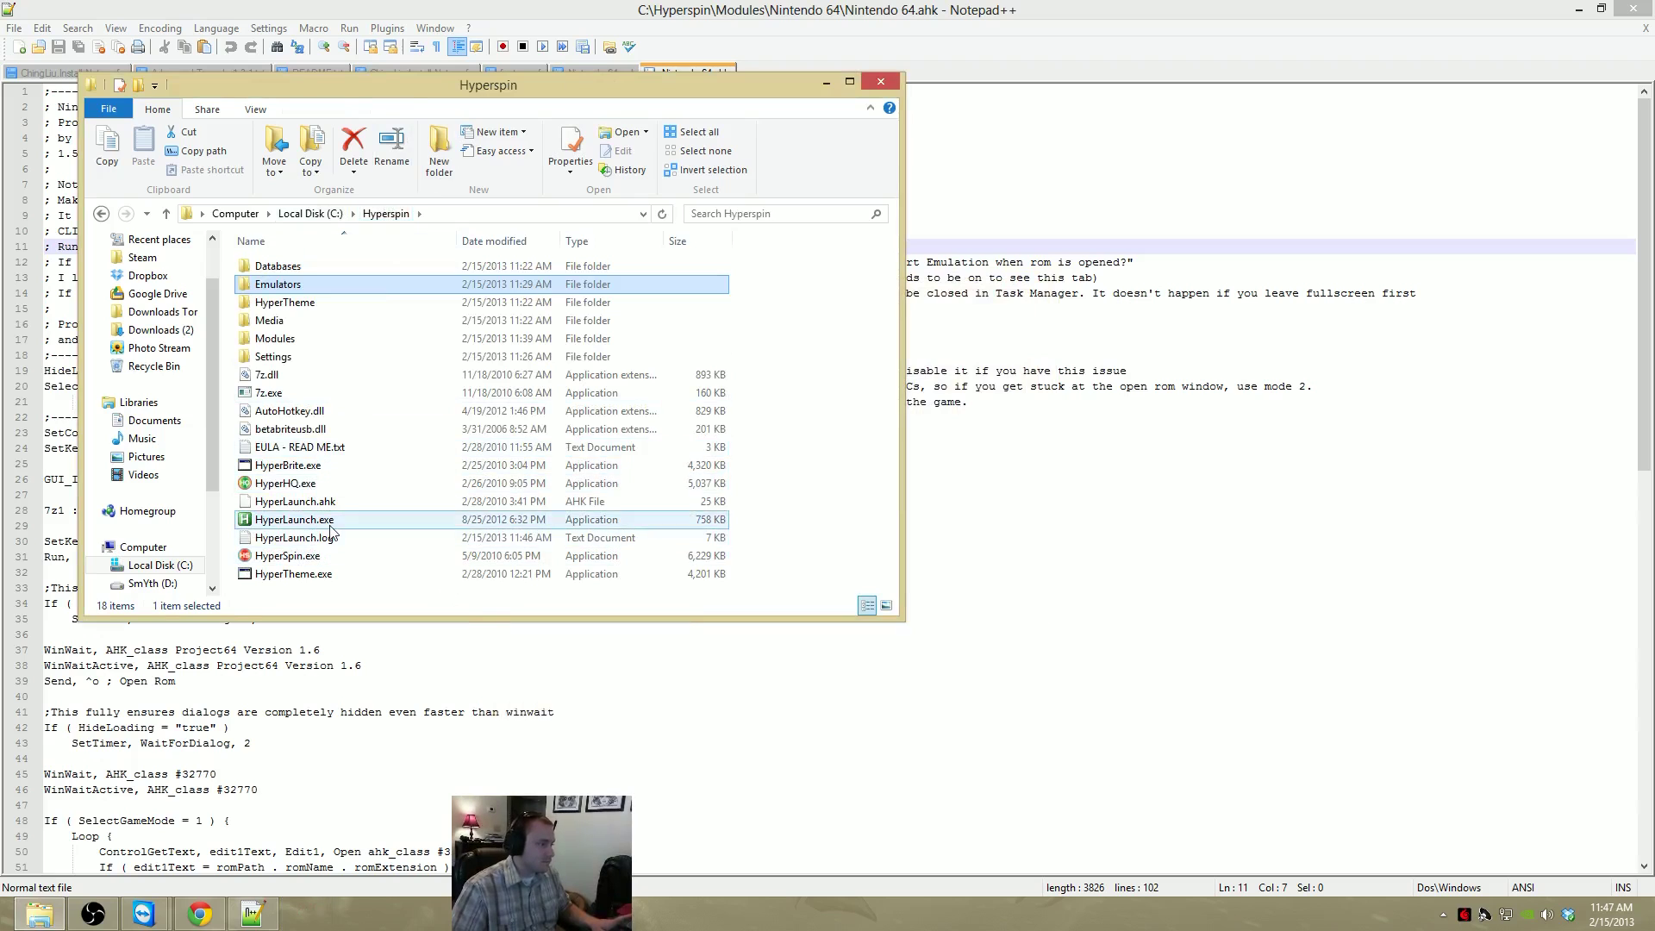
pyautogui.doubleClick(569, 519)
pyautogui.click(952, 476)
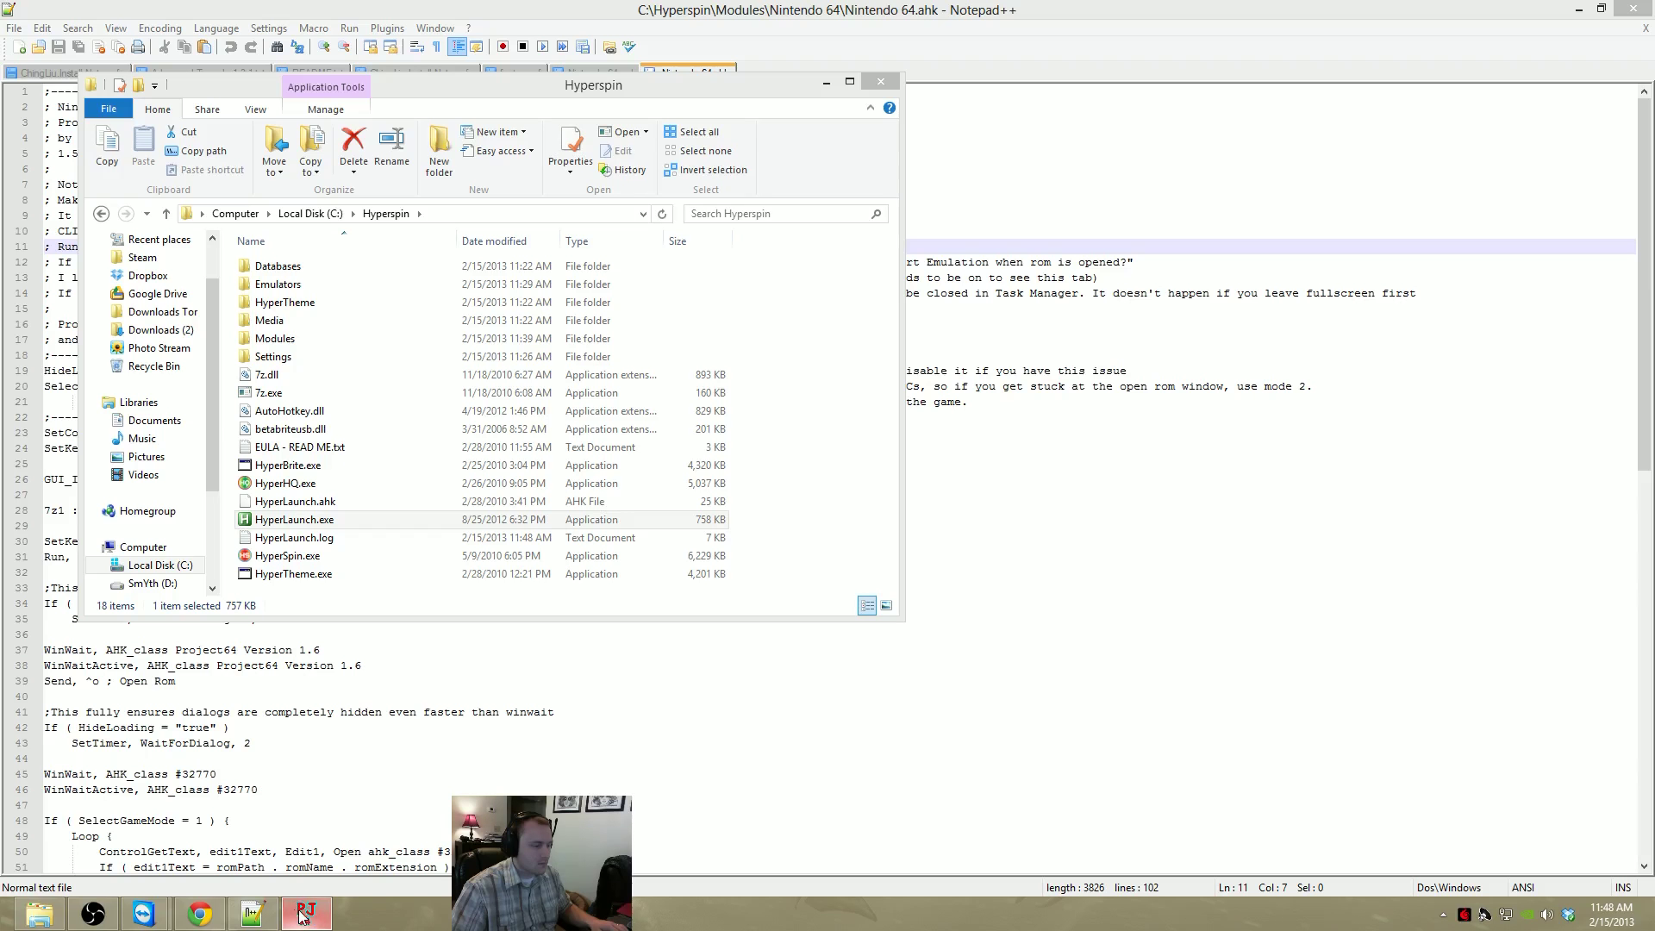
pyautogui.moveTo(303, 917)
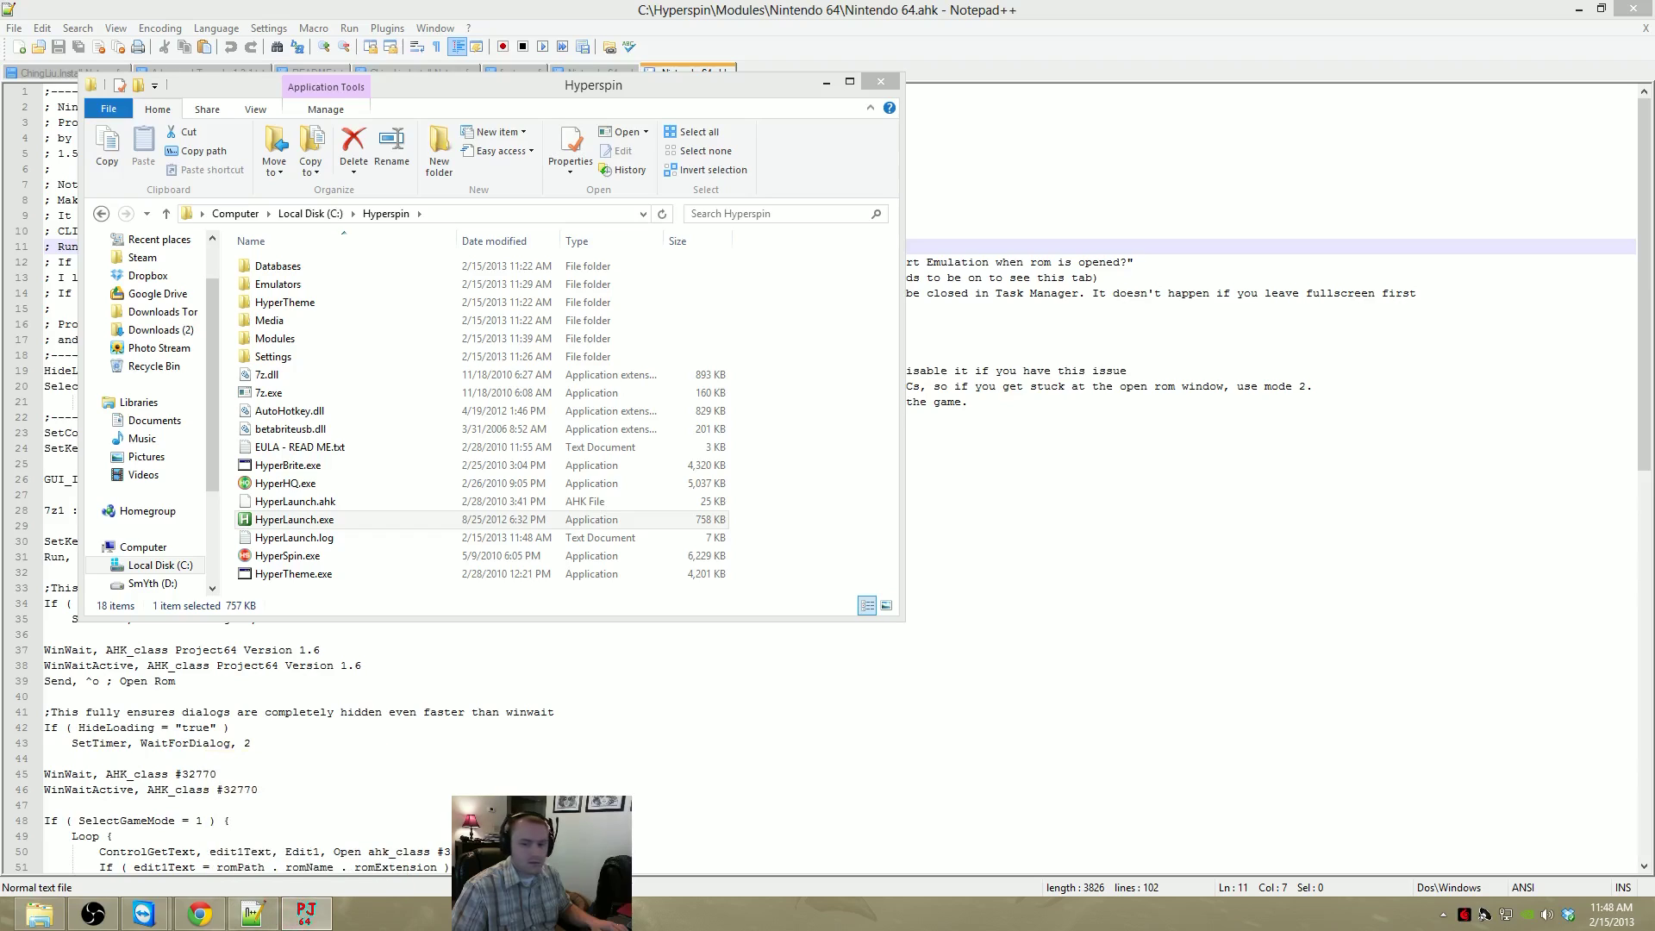
# Minimize Notepad++ and dock the Hyperspin folder window beside the browser
pyautogui.click(1581, 10)
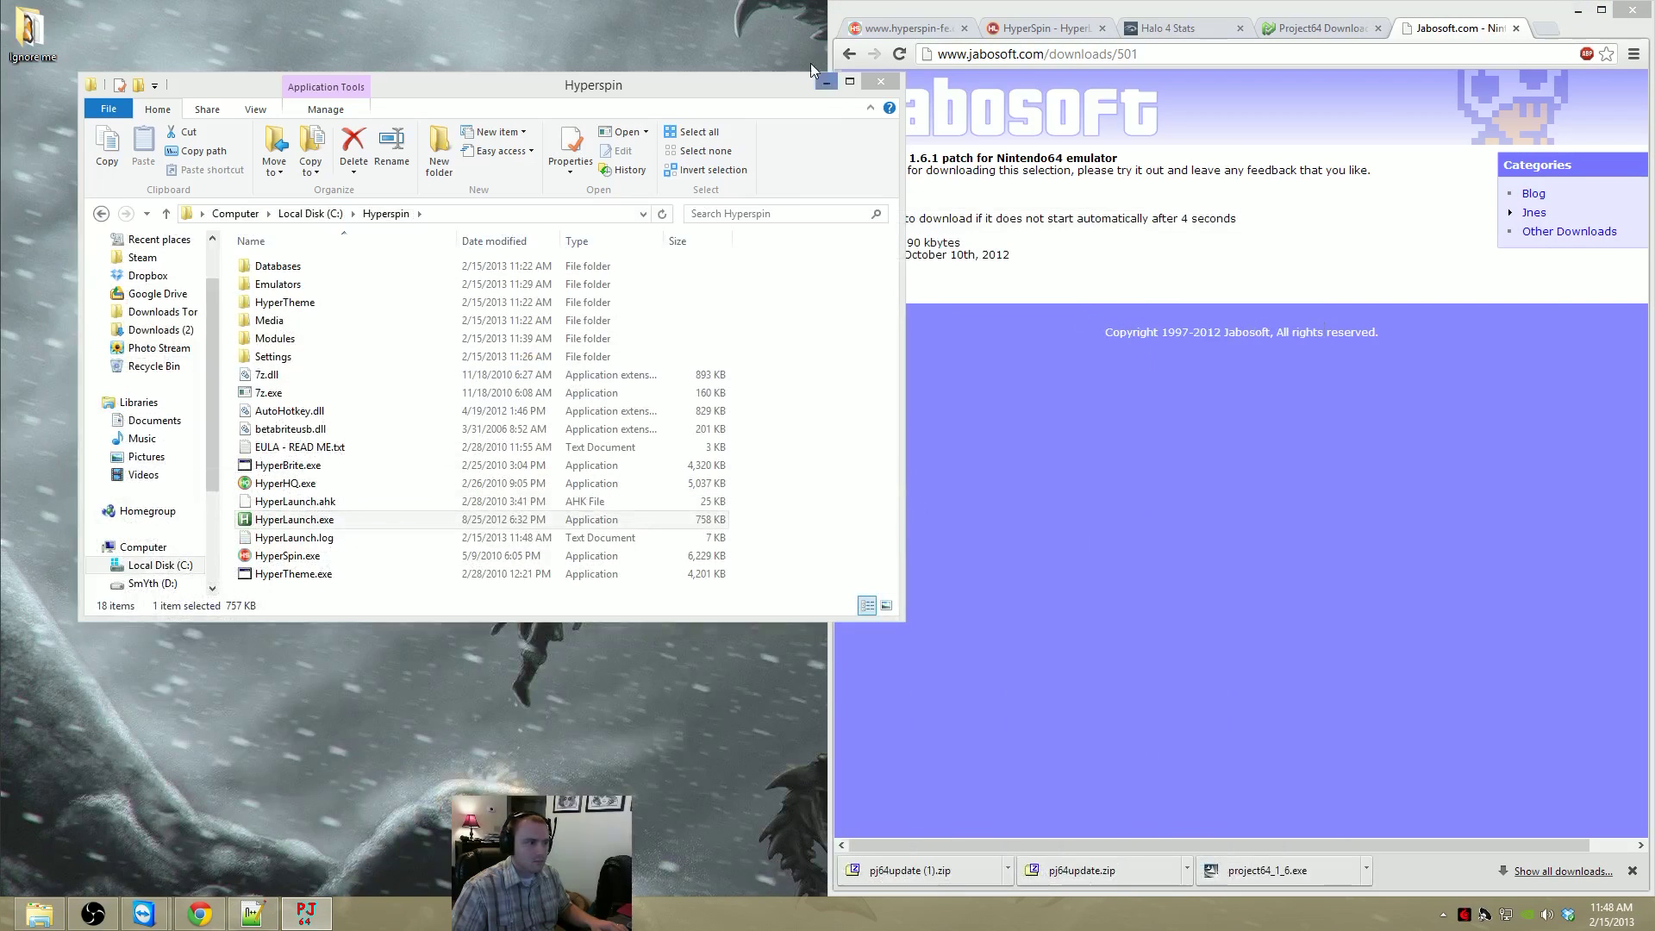
pyautogui.moveTo(736, 89); pyautogui.dragTo(986, 157)
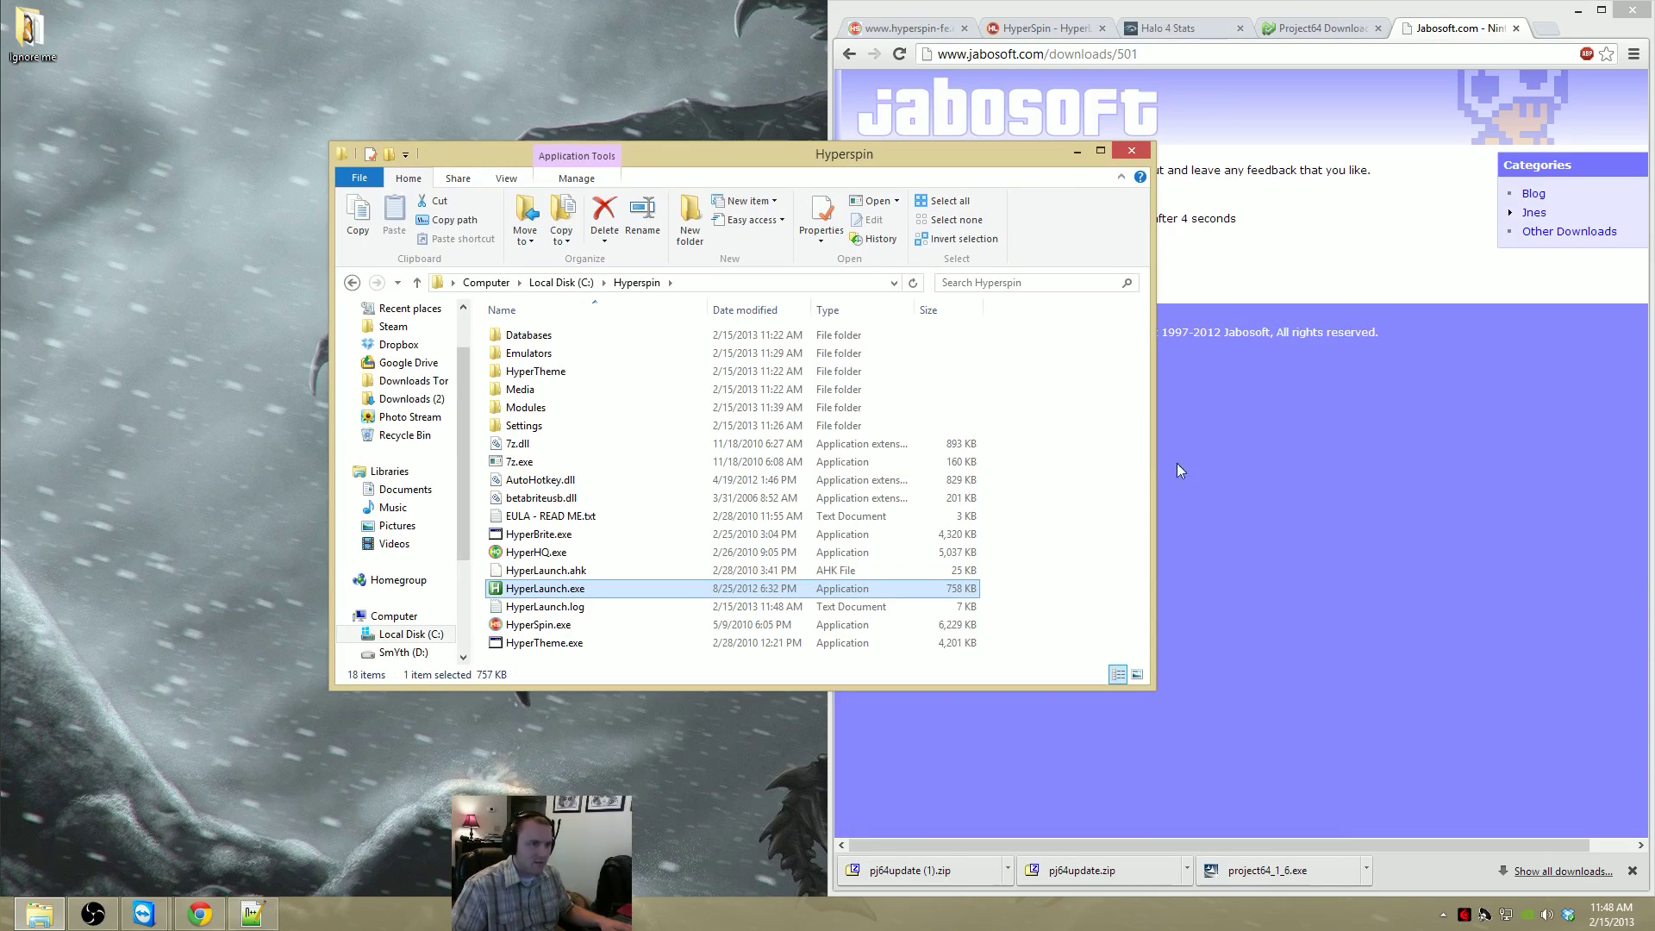
pyautogui.press('super+Left')
pyautogui.click(313, 591)
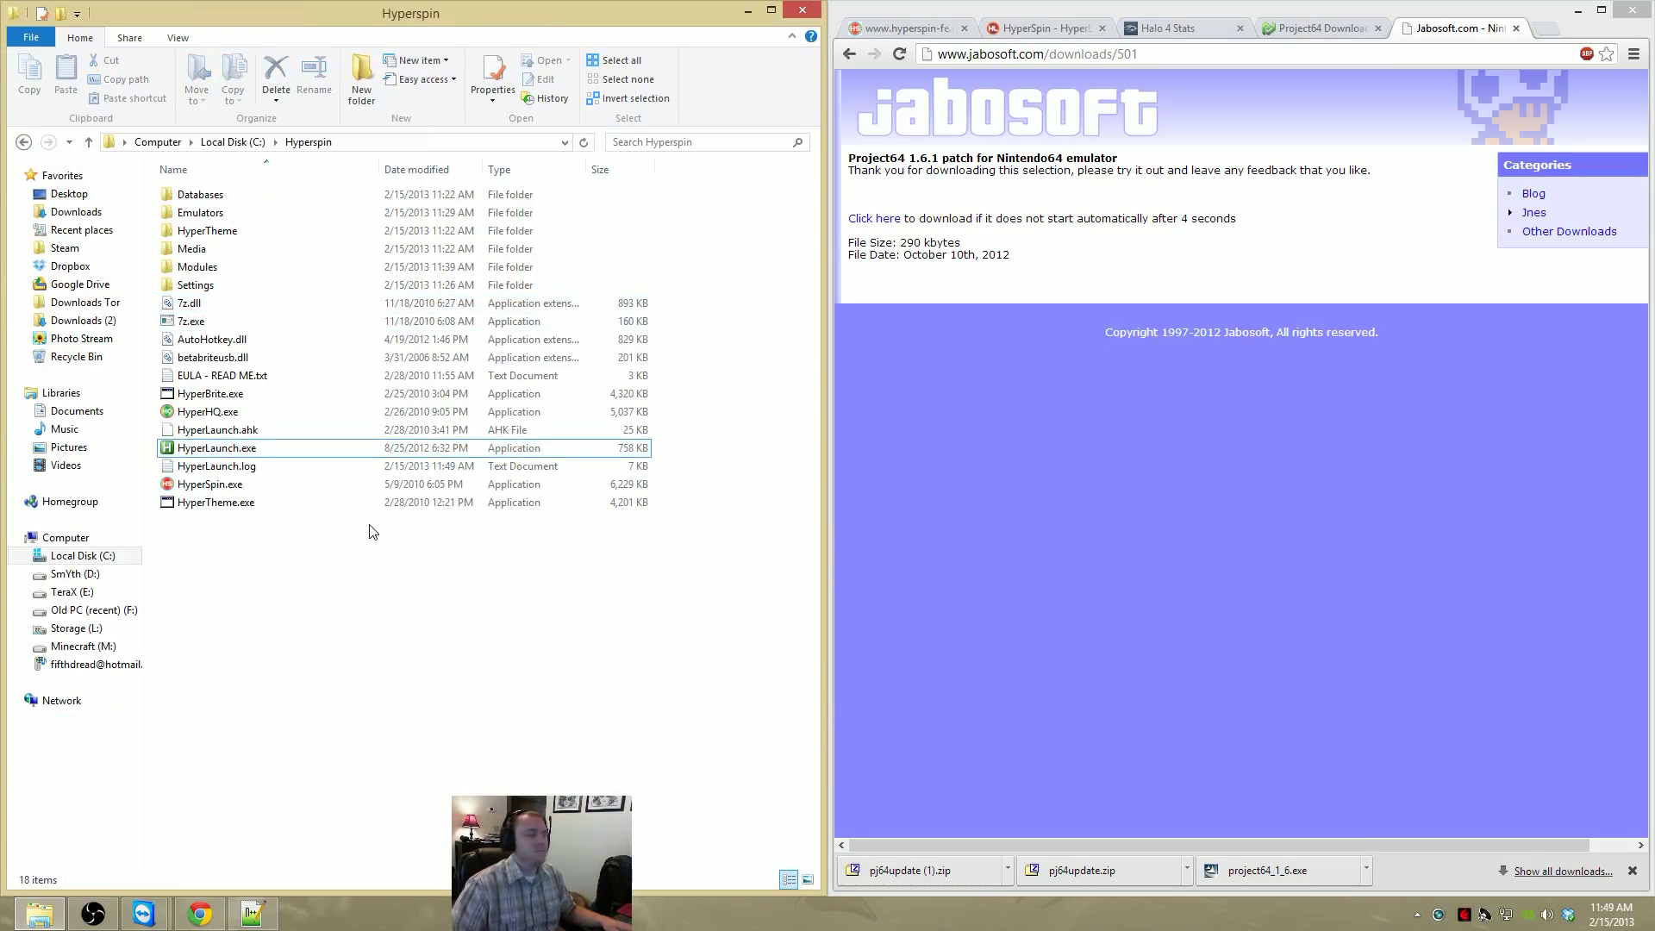
# Look through the Modules and Emulators\N64 folders and return to the Hyperspin folder
pyautogui.doubleClick(196, 268)
pyautogui.press('BackSpace')
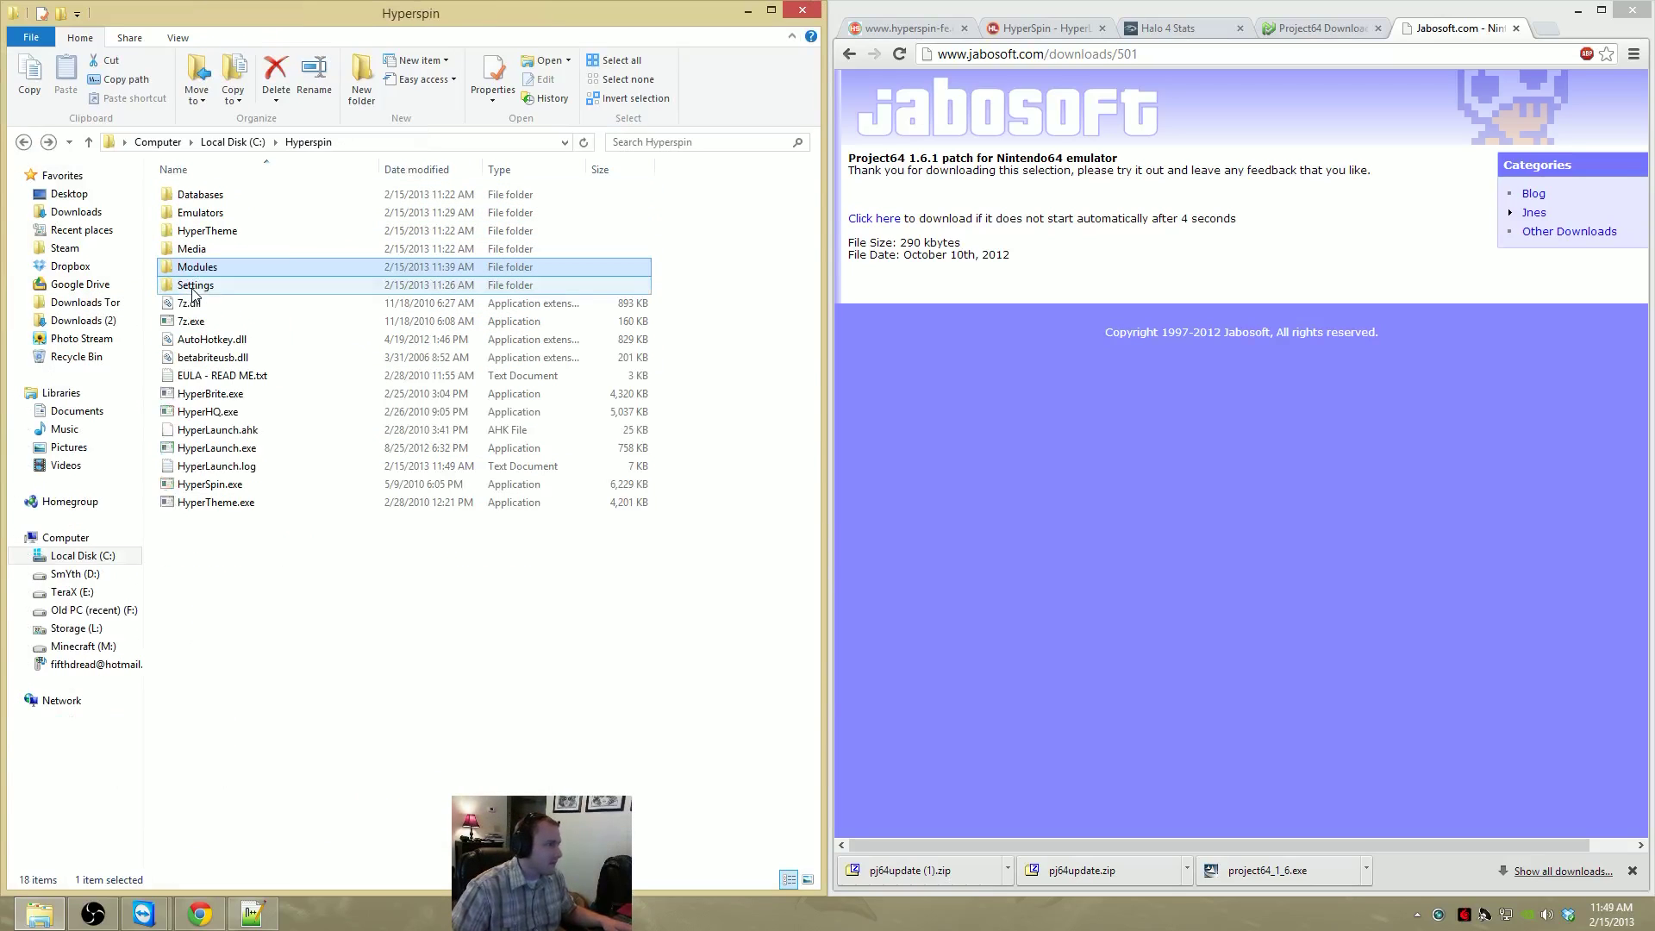
pyautogui.doubleClick(230, 213)
pyautogui.doubleClick(186, 194)
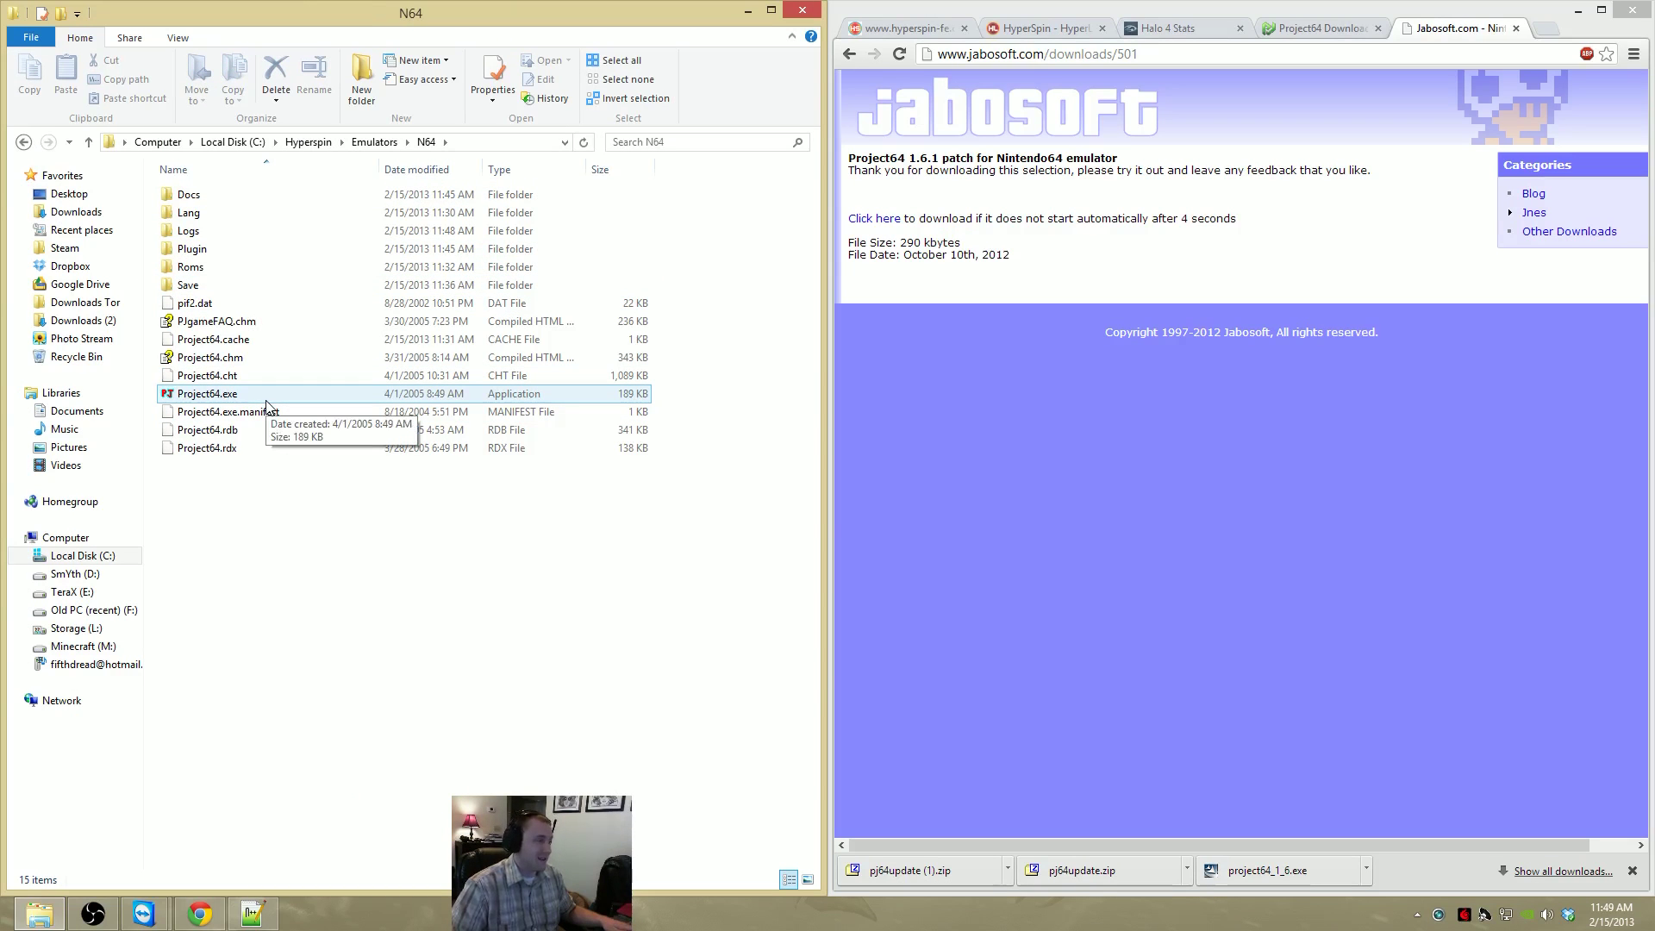
pyautogui.click(307, 141)
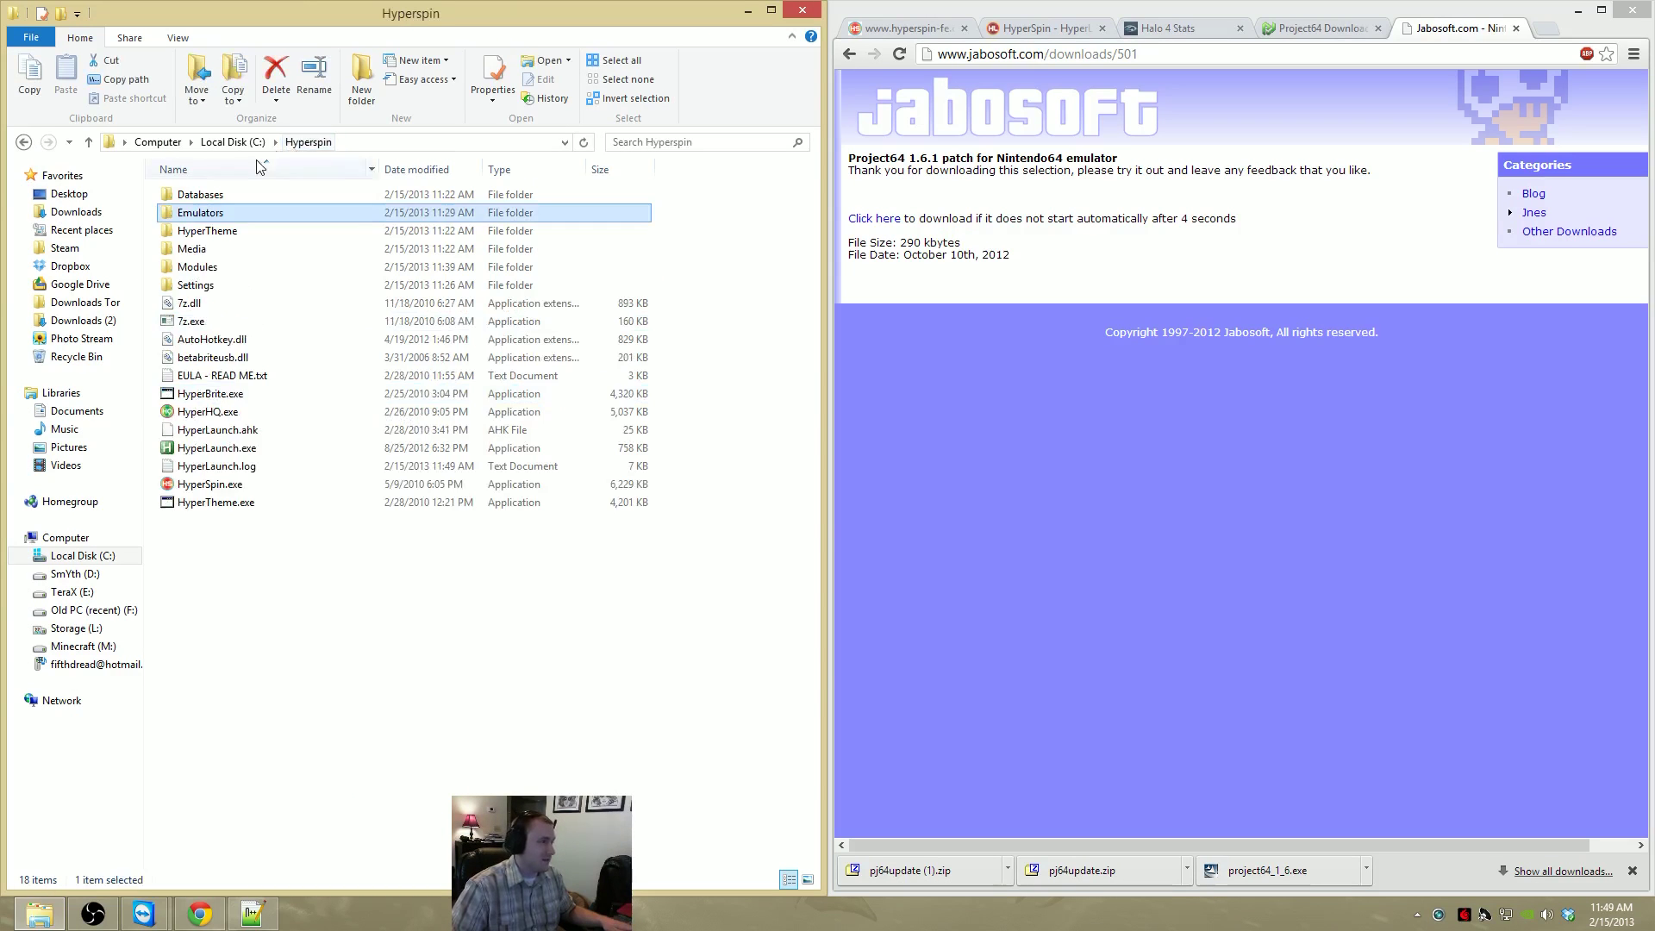
# Open Nintendo 64.ahk from the Modules\Nintendo 64 folder in Notepad++
pyautogui.doubleClick(231, 266)
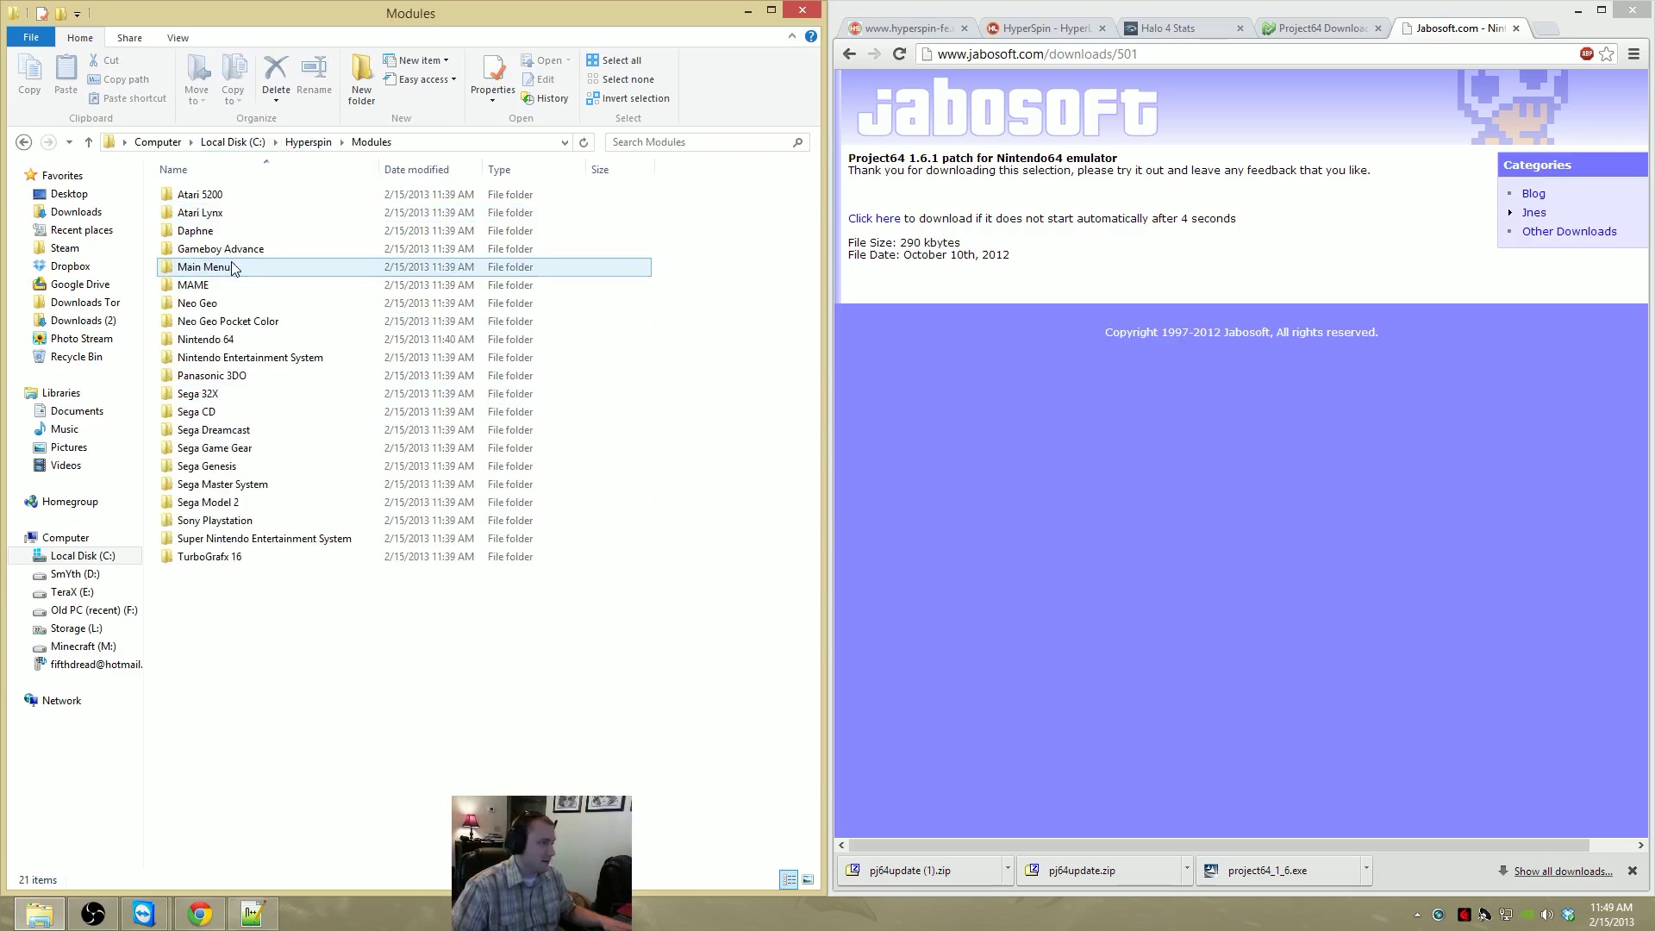
pyautogui.doubleClick(288, 339)
pyautogui.rightClick(188, 194)
pyautogui.click(278, 242)
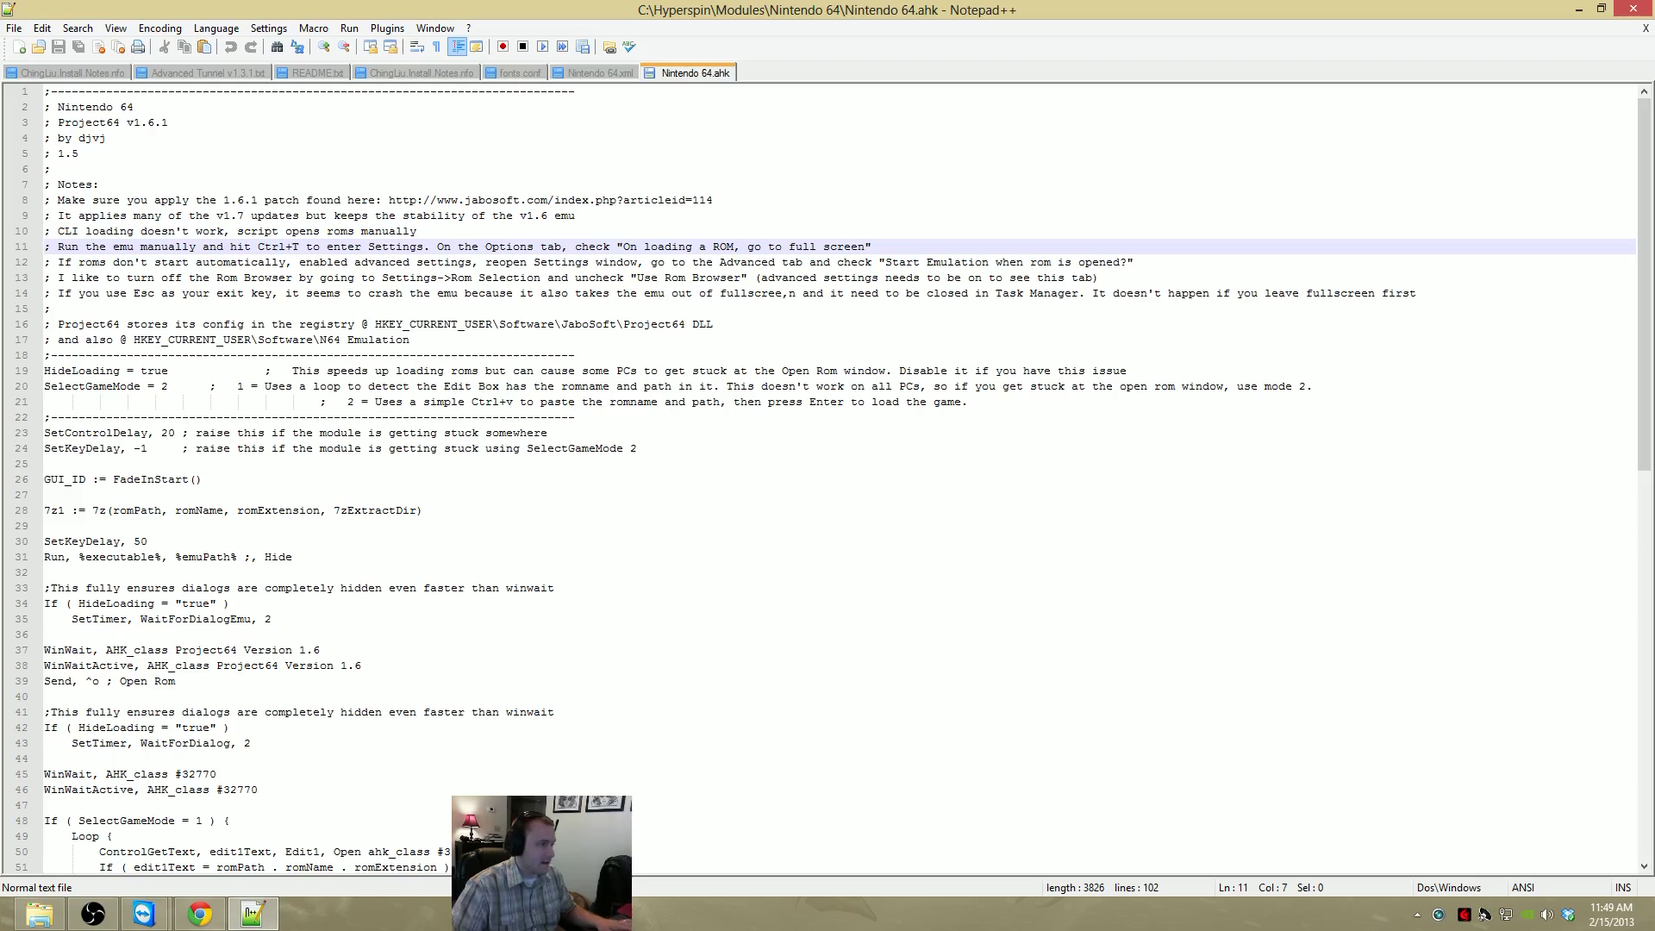
# Search Nintendo 64.ahk for every occurrence of "full" and close the search
pyautogui.hotkey('ctrl', 'f')
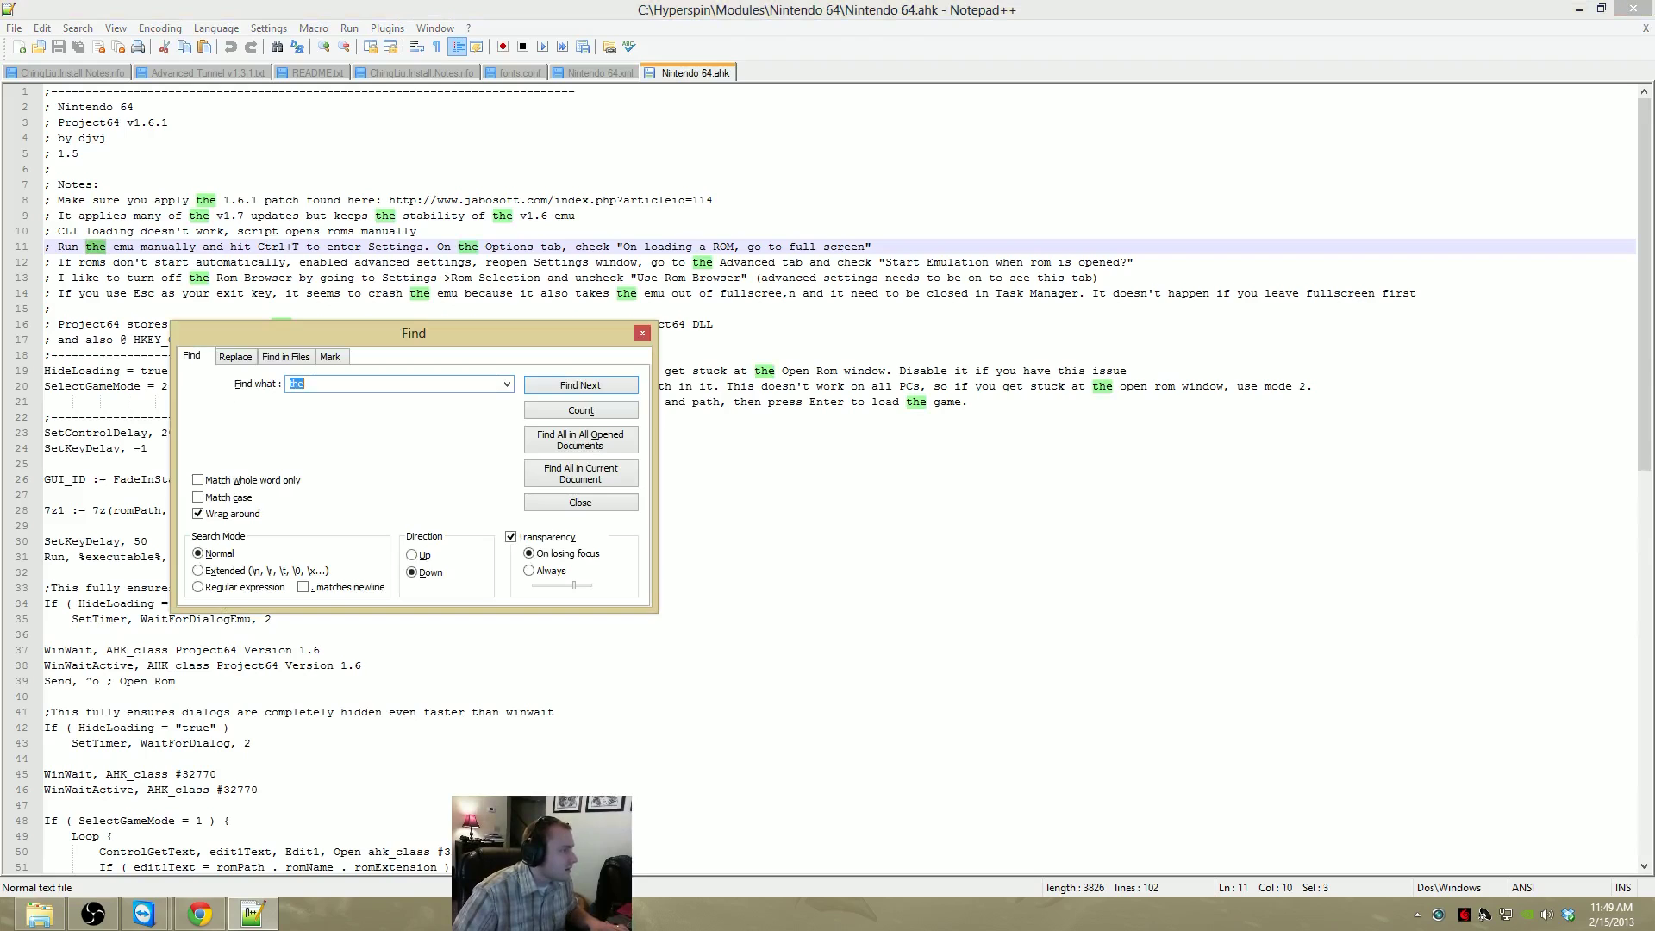
pyautogui.moveTo(355, 326); pyautogui.dragTo(441, 460)
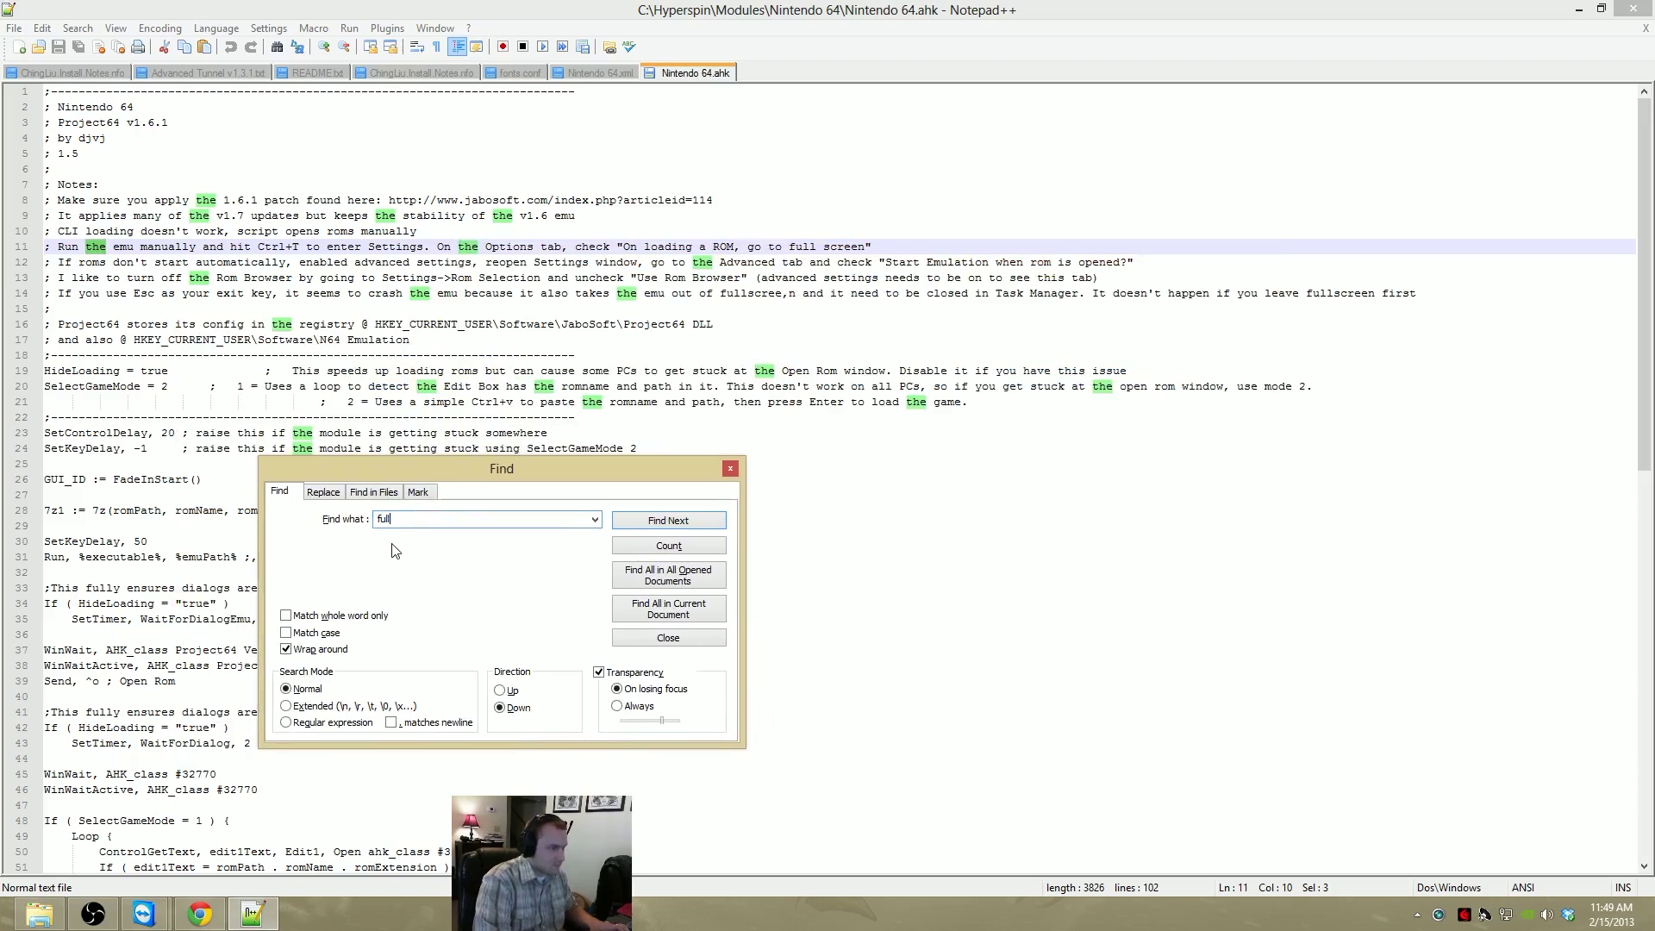
pyautogui.press('Return')
pyautogui.press('Return')
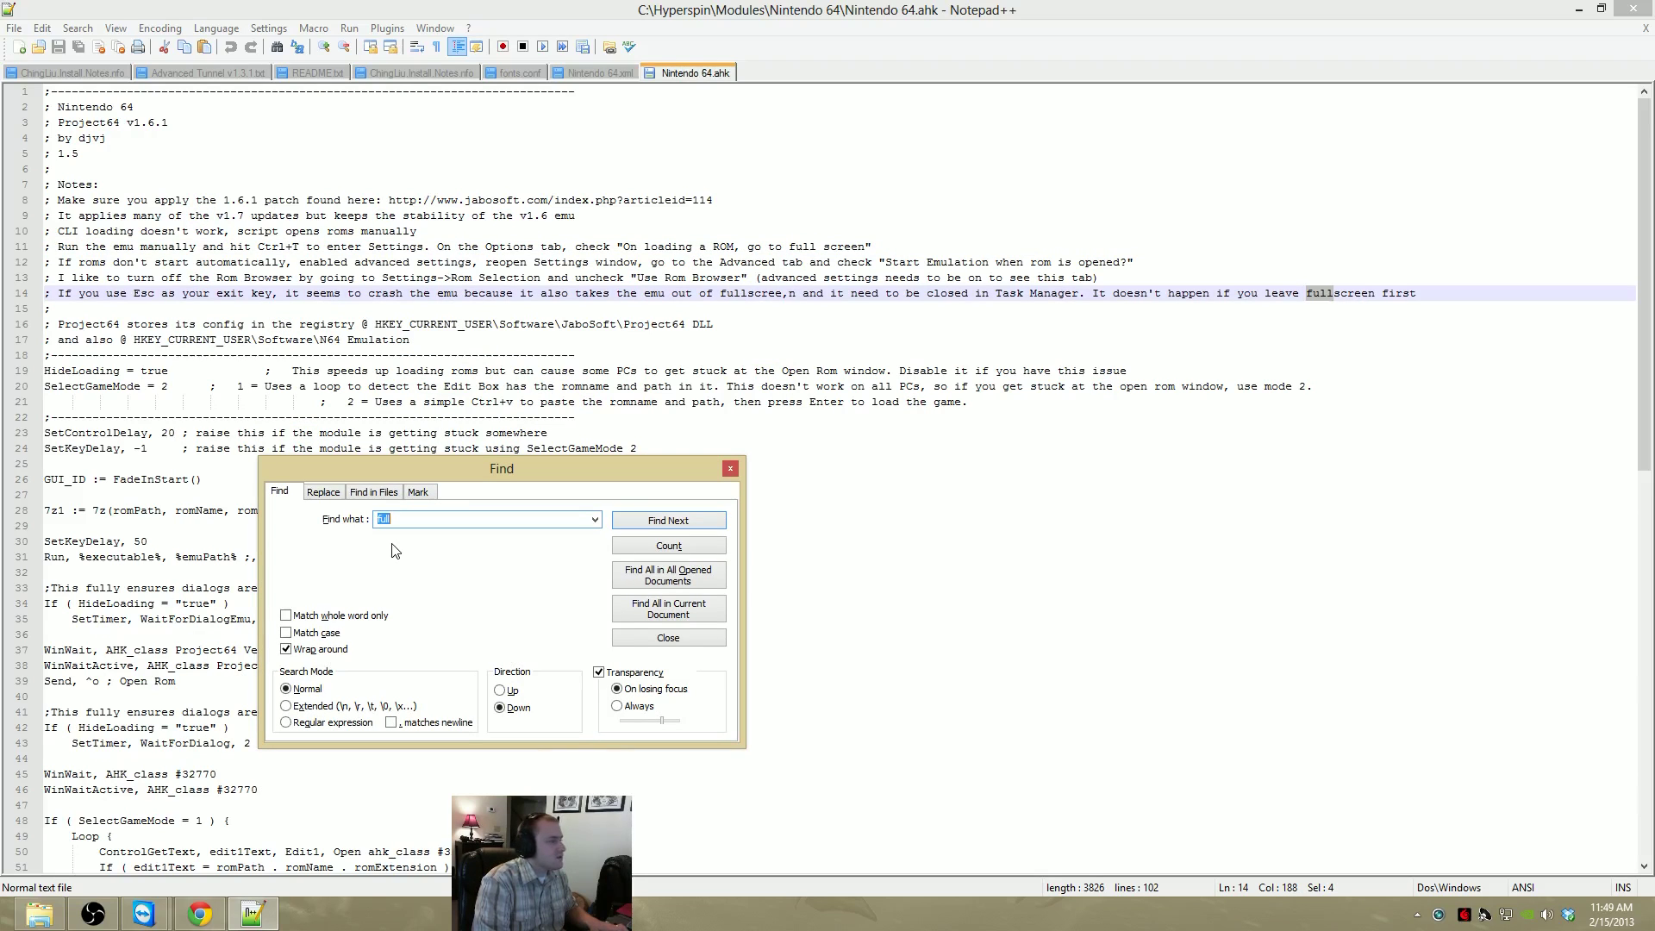
pyautogui.press('Return')
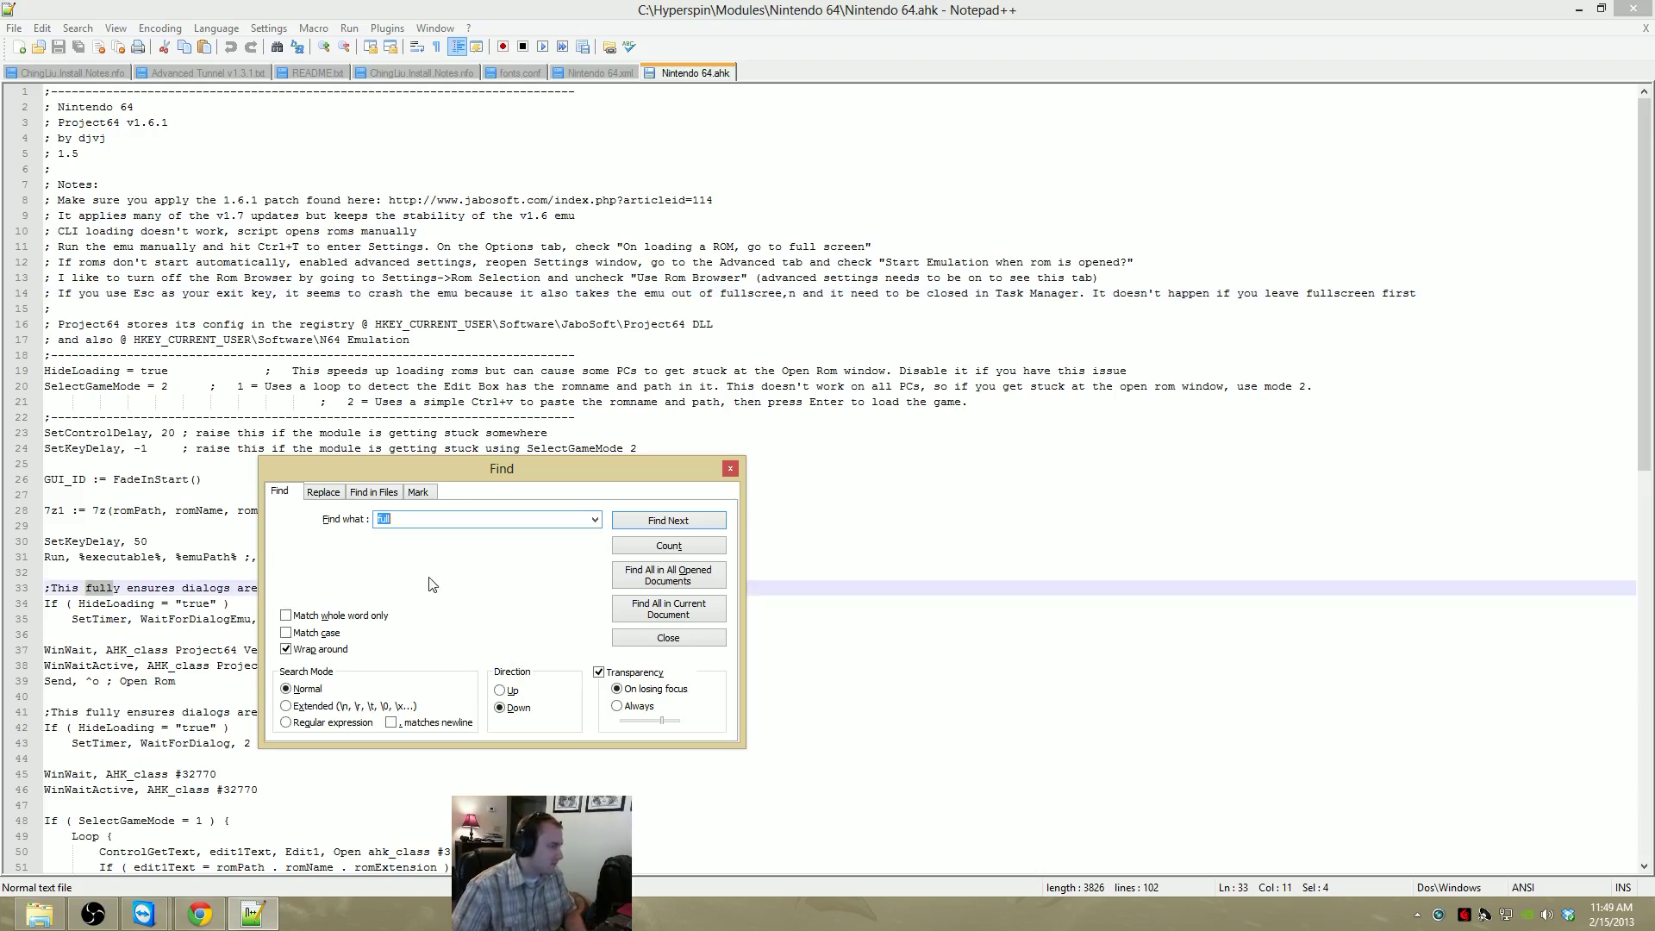
pyautogui.press('Return')
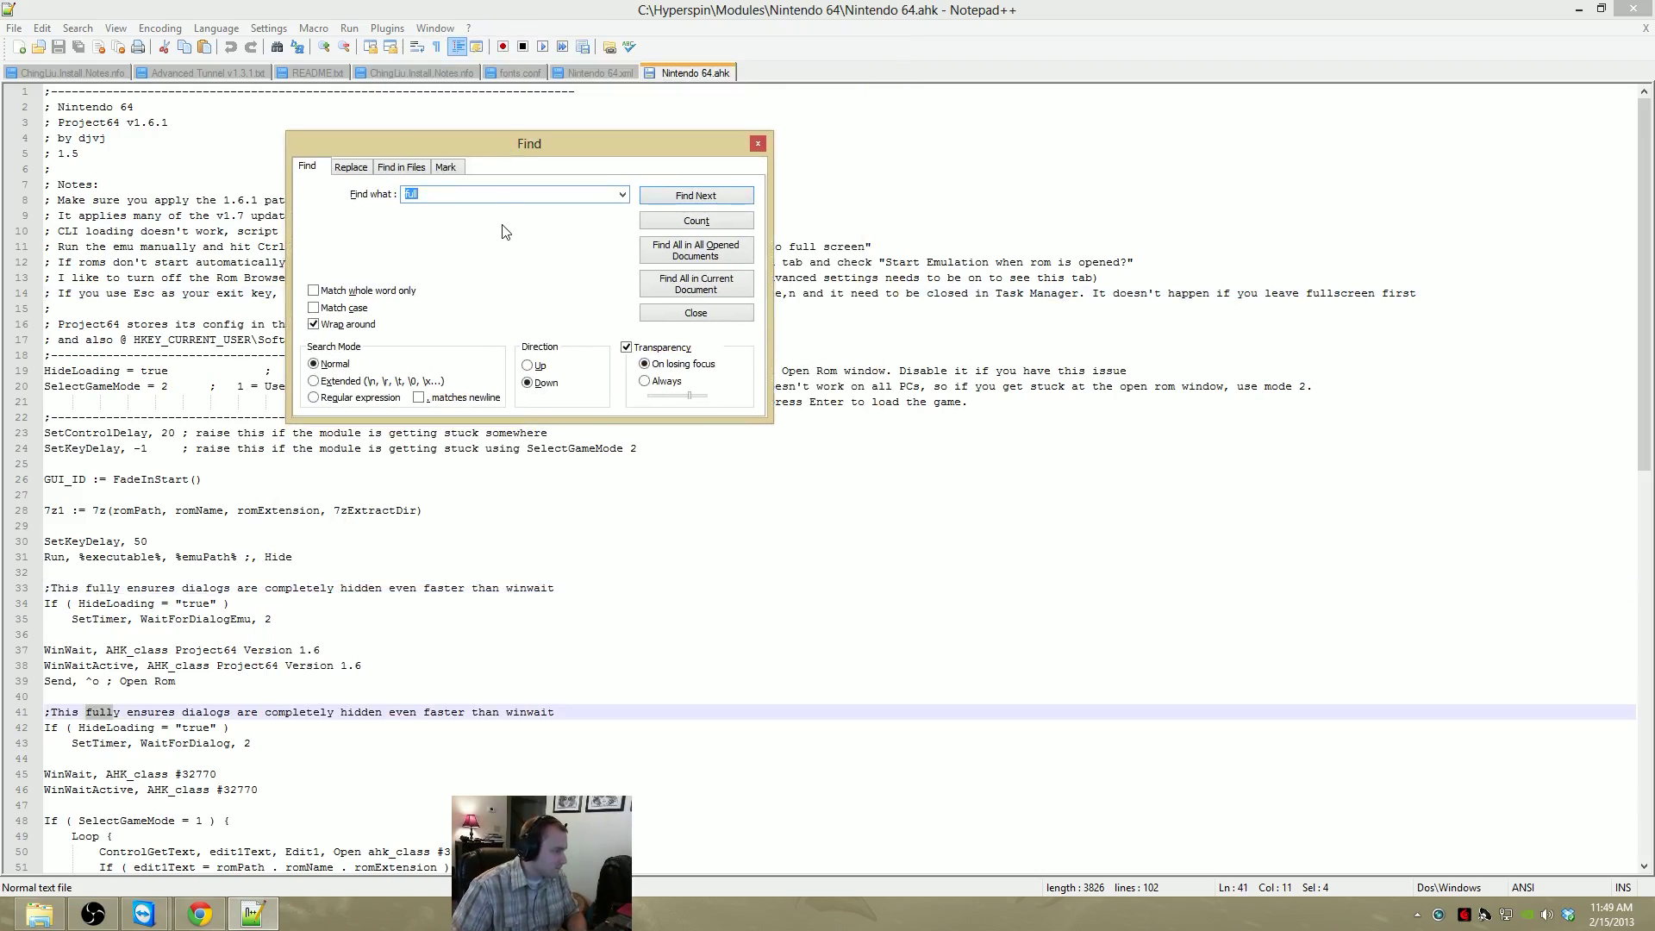
pyautogui.press('Return')
pyautogui.press('Return')
pyautogui.press('Return')
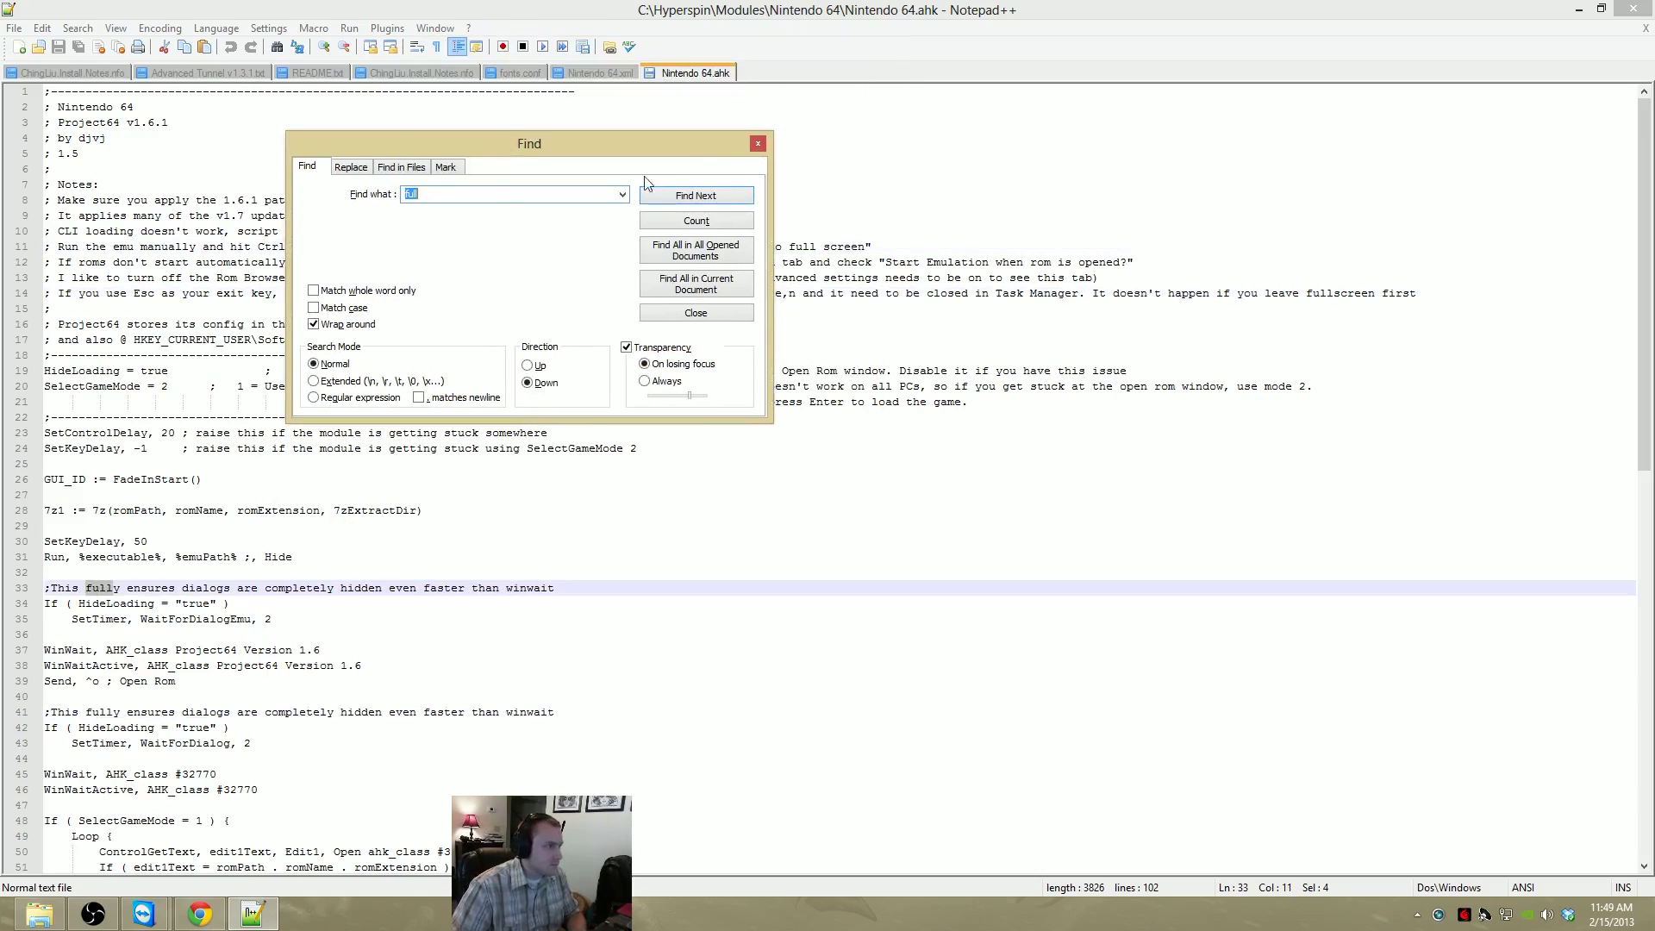
pyautogui.press('Return')
pyautogui.click(765, 144)
# Read the SelectGameMode and delay notes and the rest of the Nintendo 64.ahk script, including the registry notes
pyautogui.moveTo(99, 386); pyautogui.dragTo(644, 386)
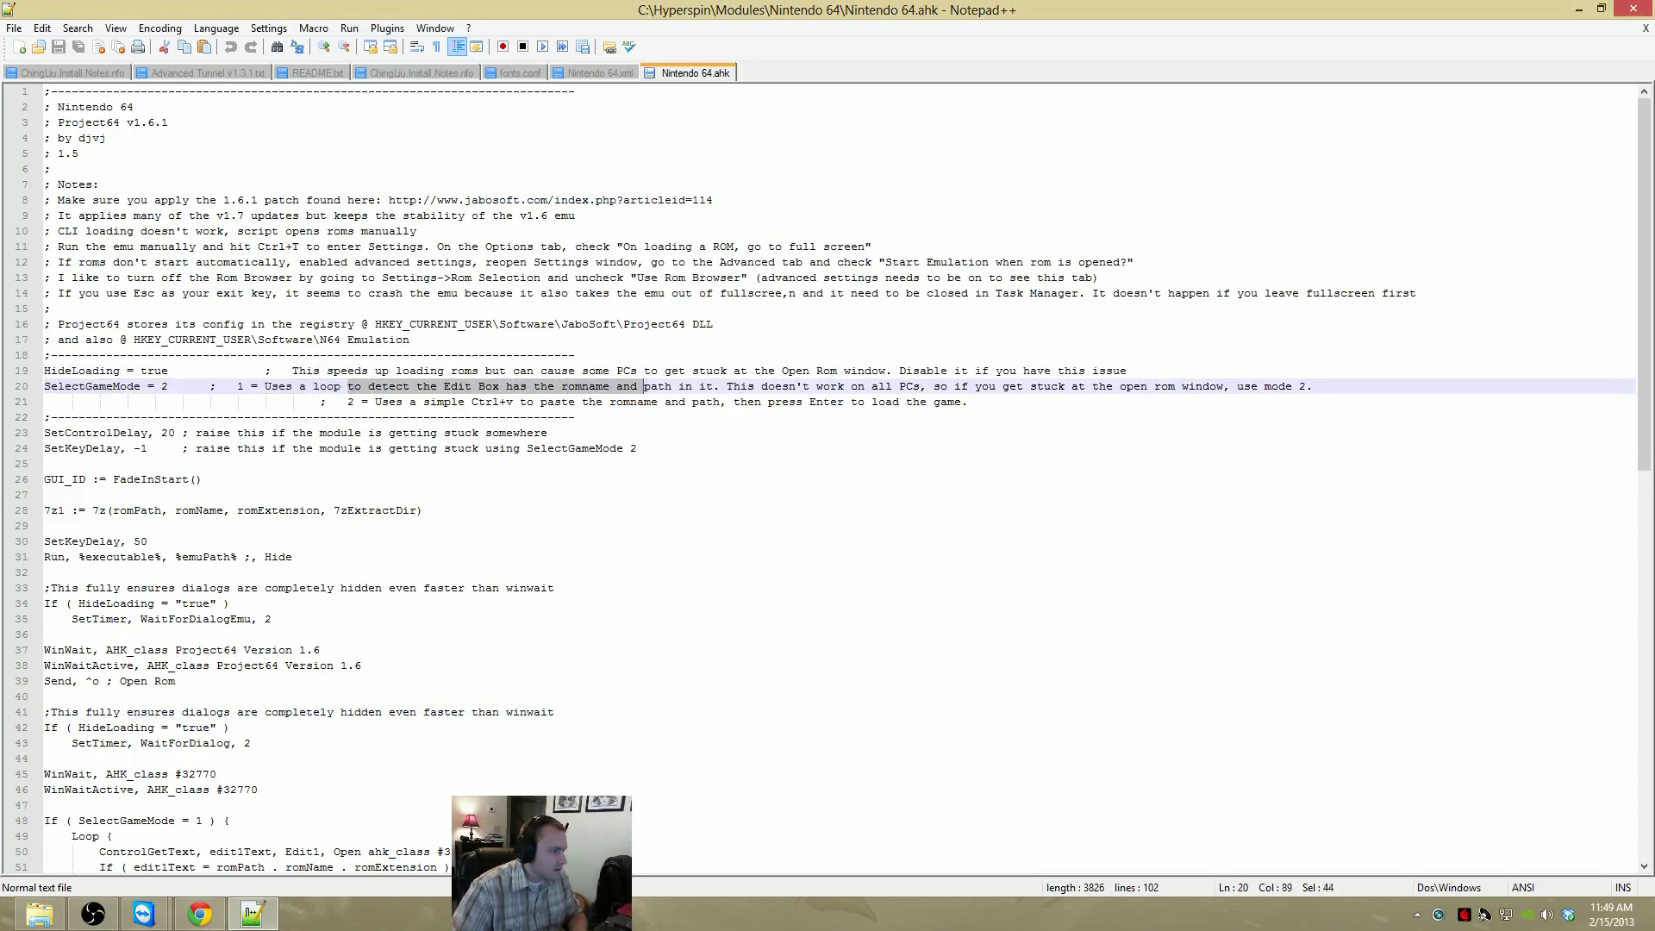
pyautogui.moveTo(375, 402); pyautogui.dragTo(814, 401)
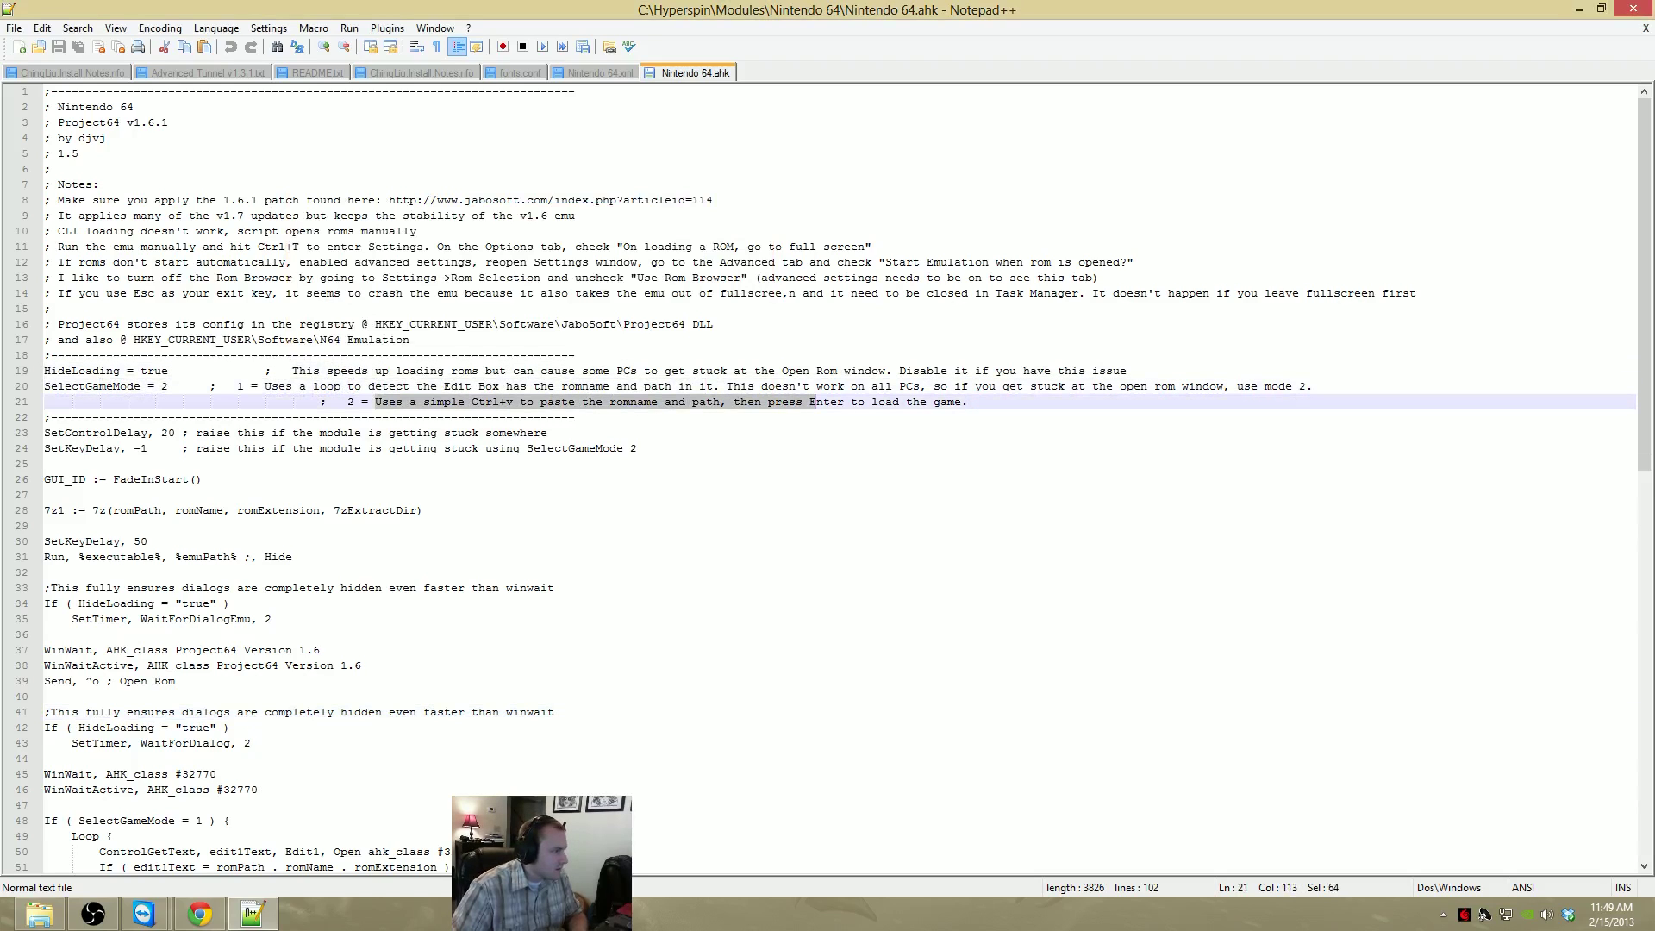
pyautogui.moveTo(44, 433); pyautogui.dragTo(44, 494)
pyautogui.scroll(-9, 827, 474)
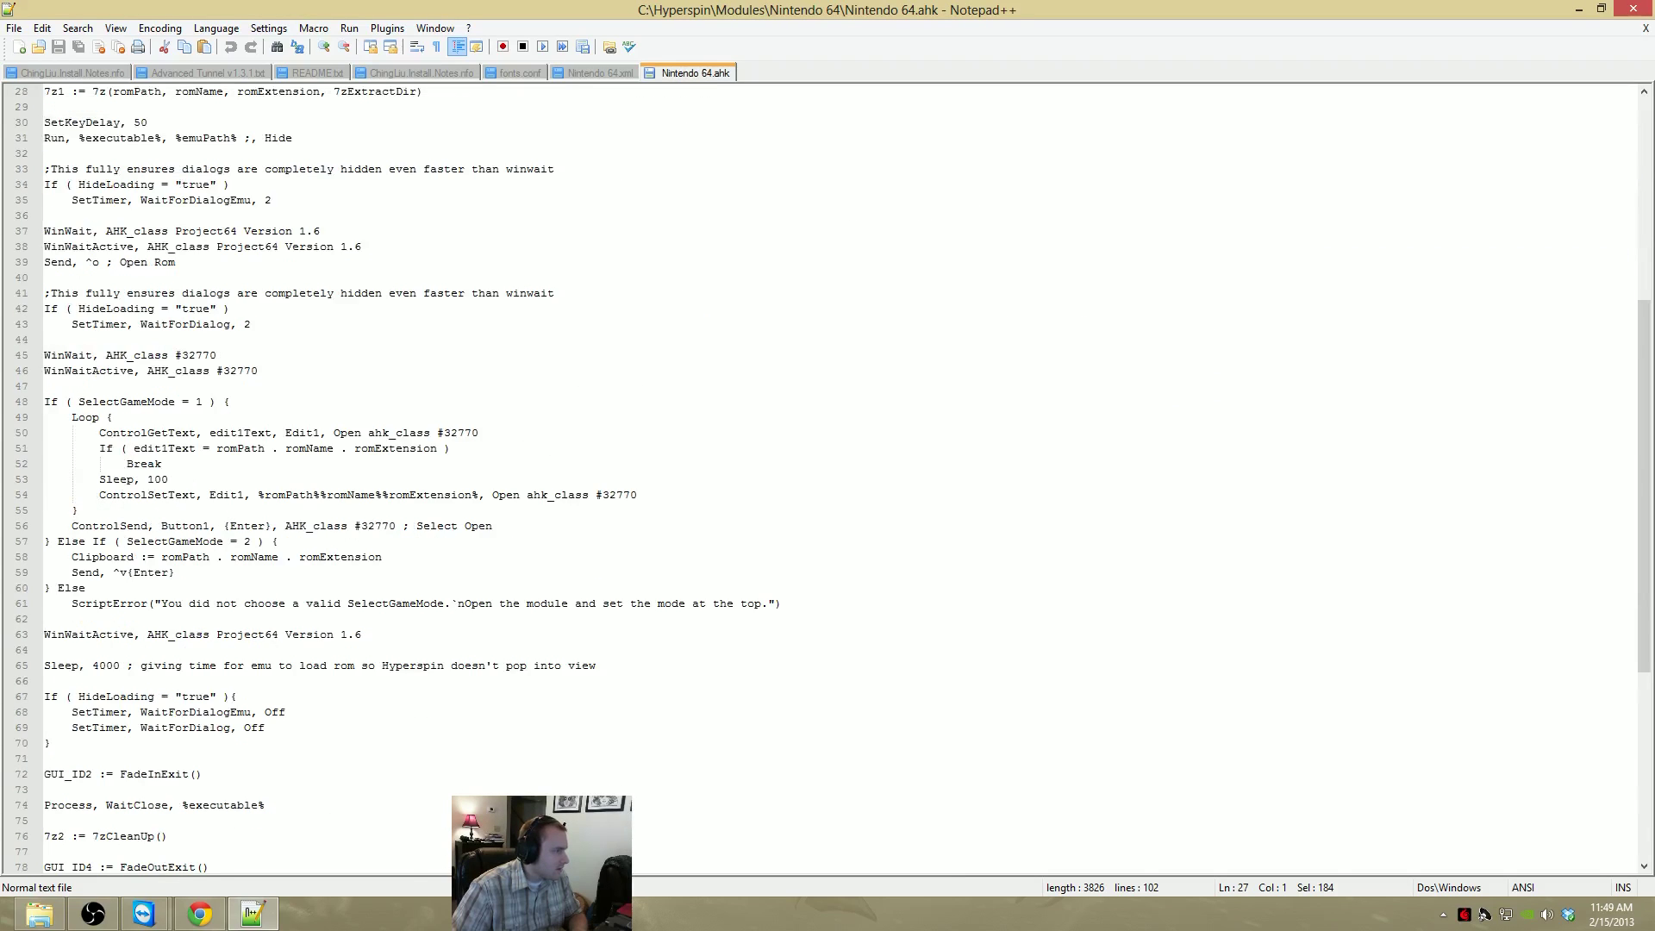
pyautogui.scroll(-8, 827, 474)
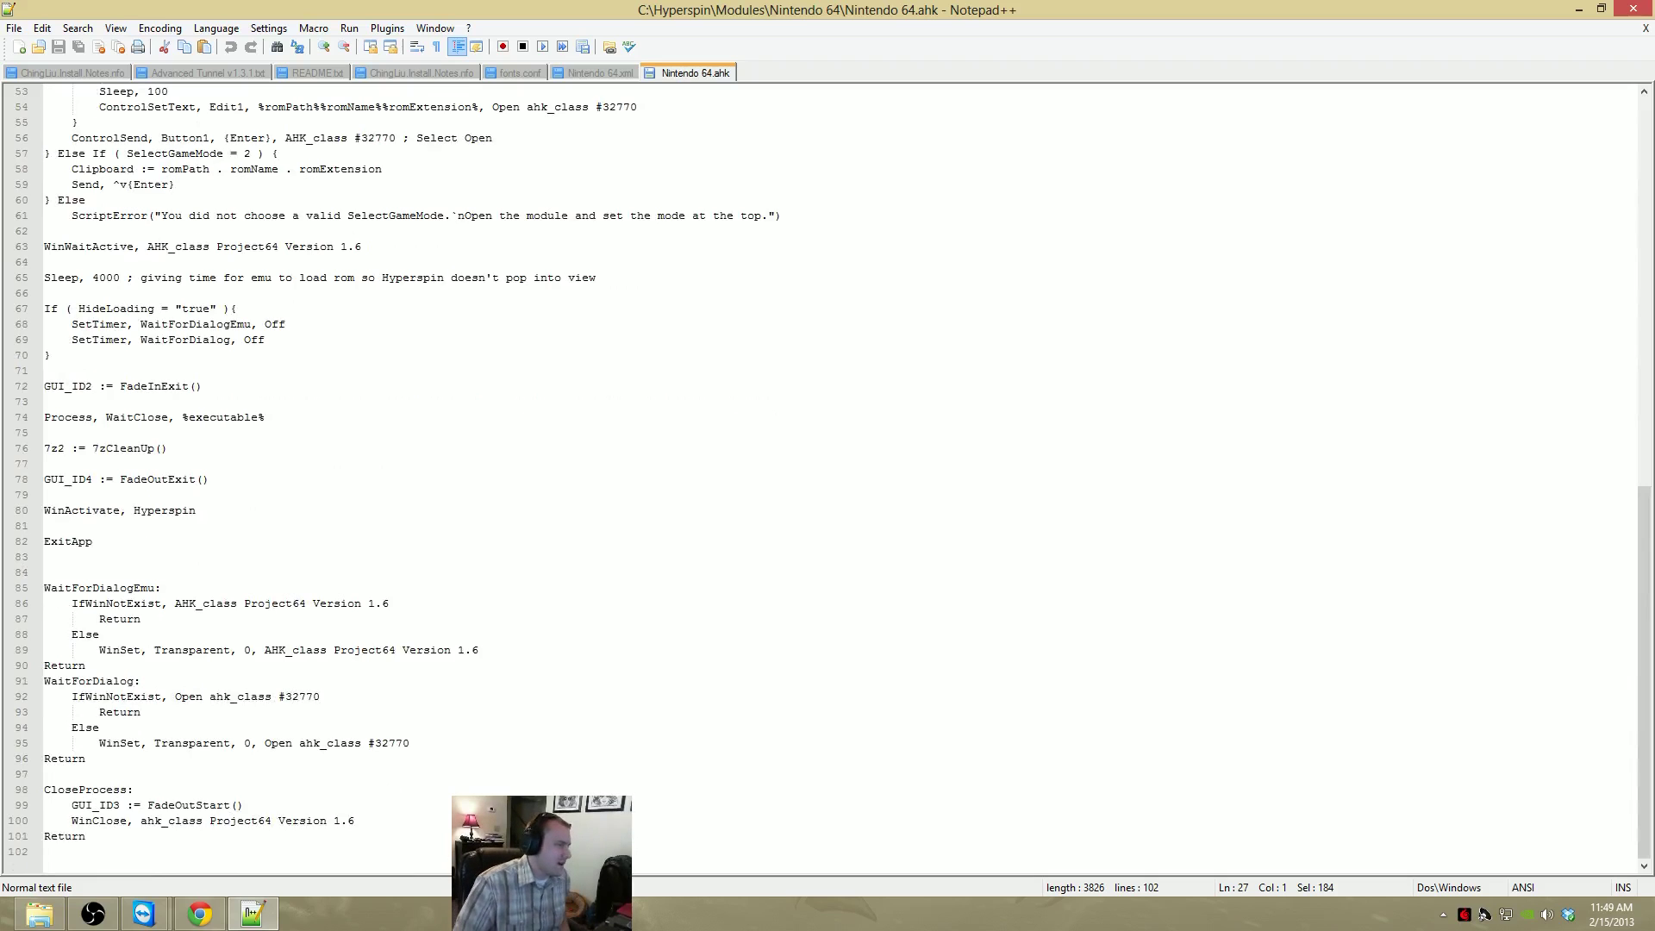
pyautogui.scroll(17, 827, 474)
pyautogui.click(333, 339)
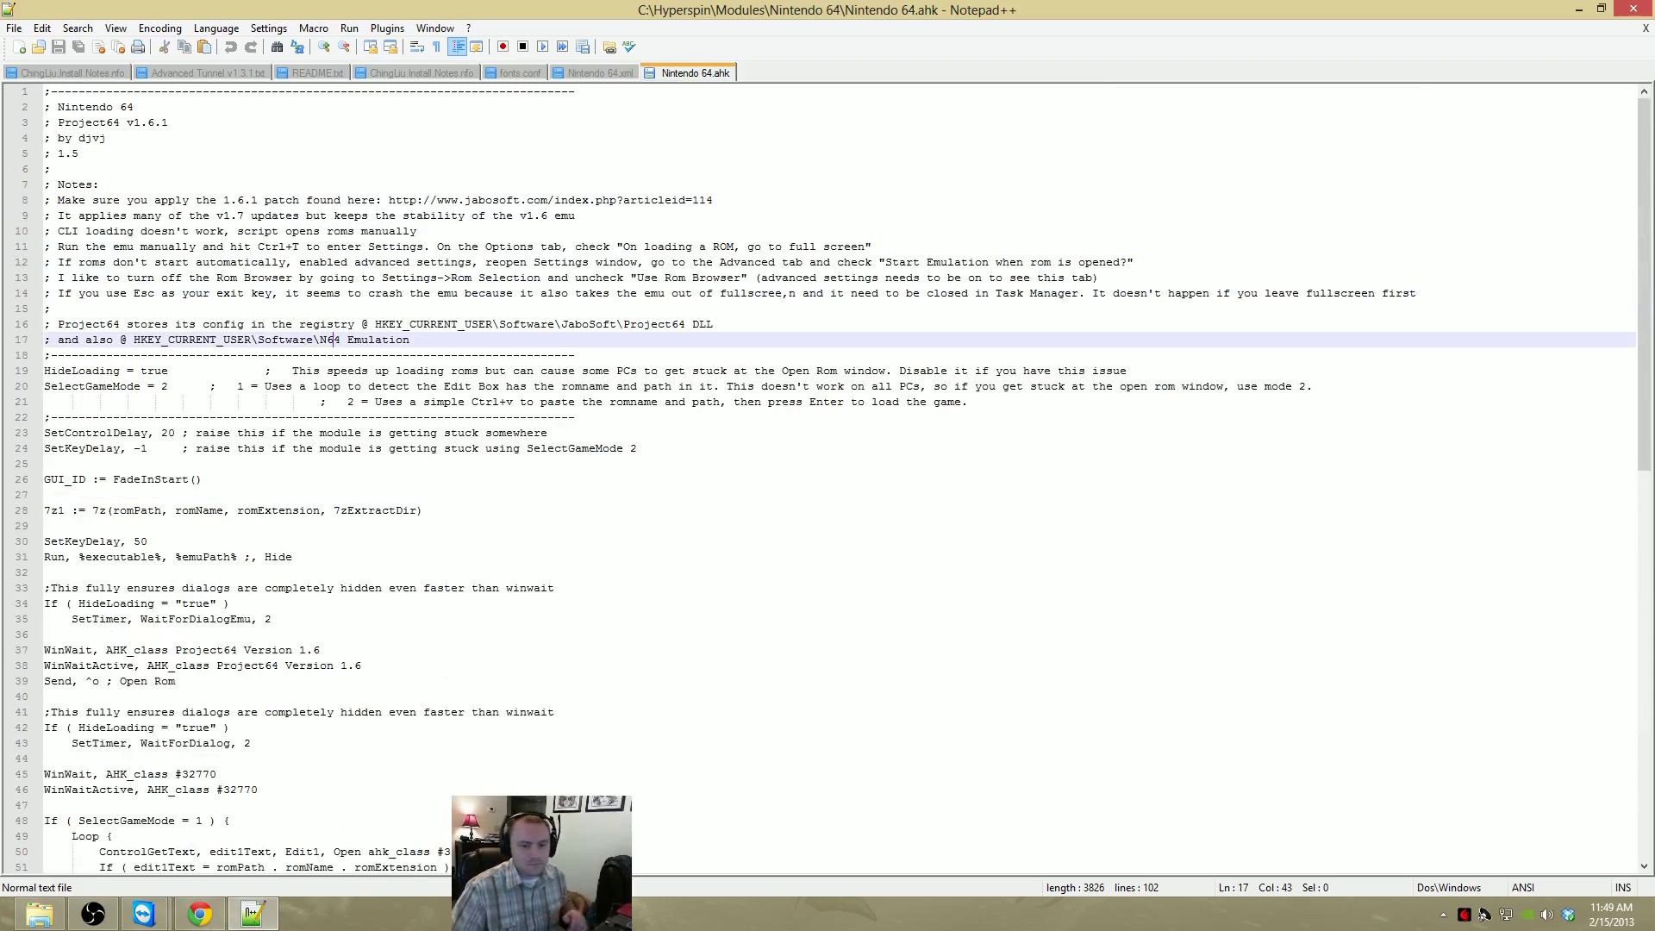
pyautogui.click(49, 309)
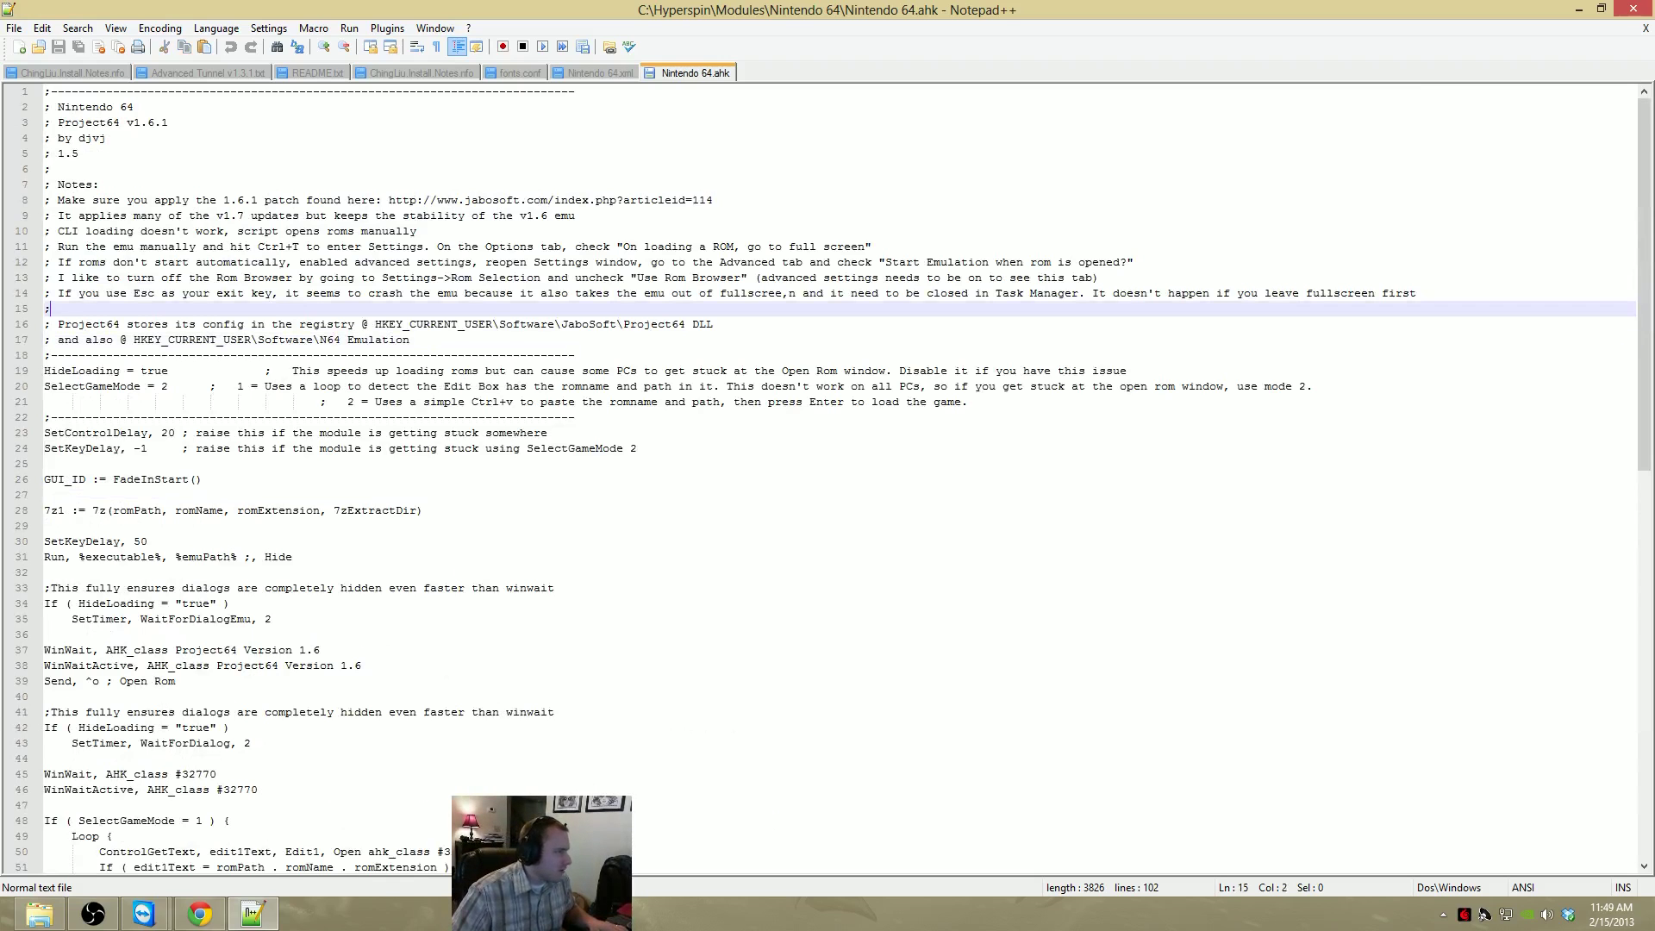
# Close Notepad++ and open the Hyperspin\Emulators\N64 folder
pyautogui.doubleClick(745, 11)
pyautogui.click(1370, 170)
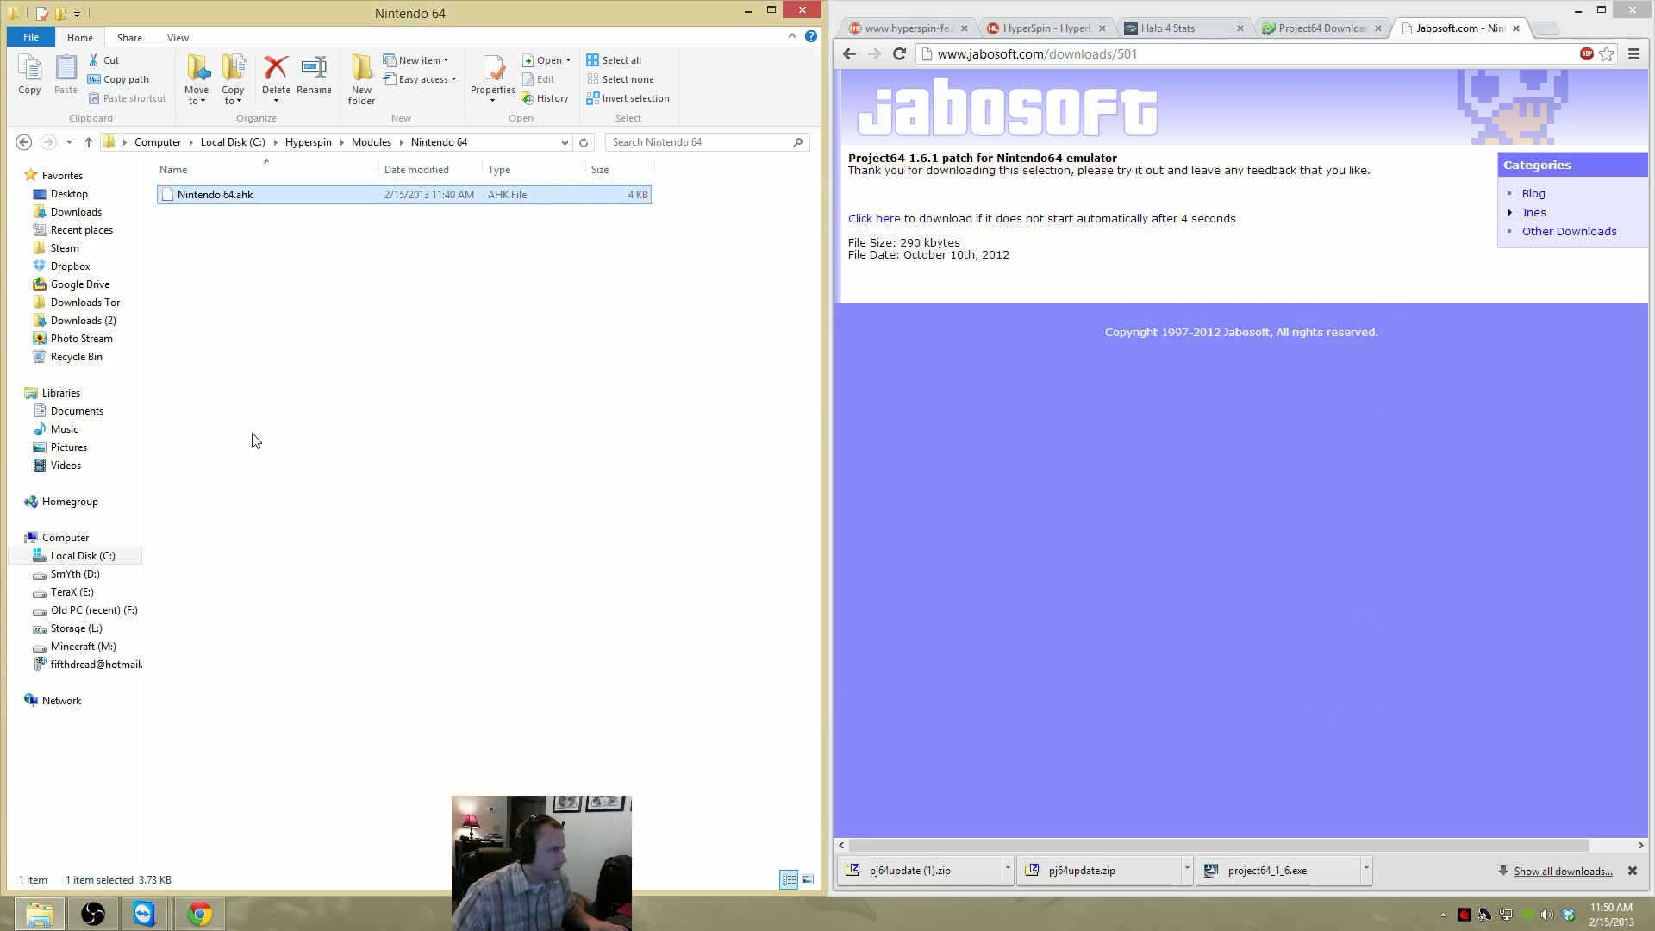
pyautogui.click(310, 142)
pyautogui.doubleClick(218, 212)
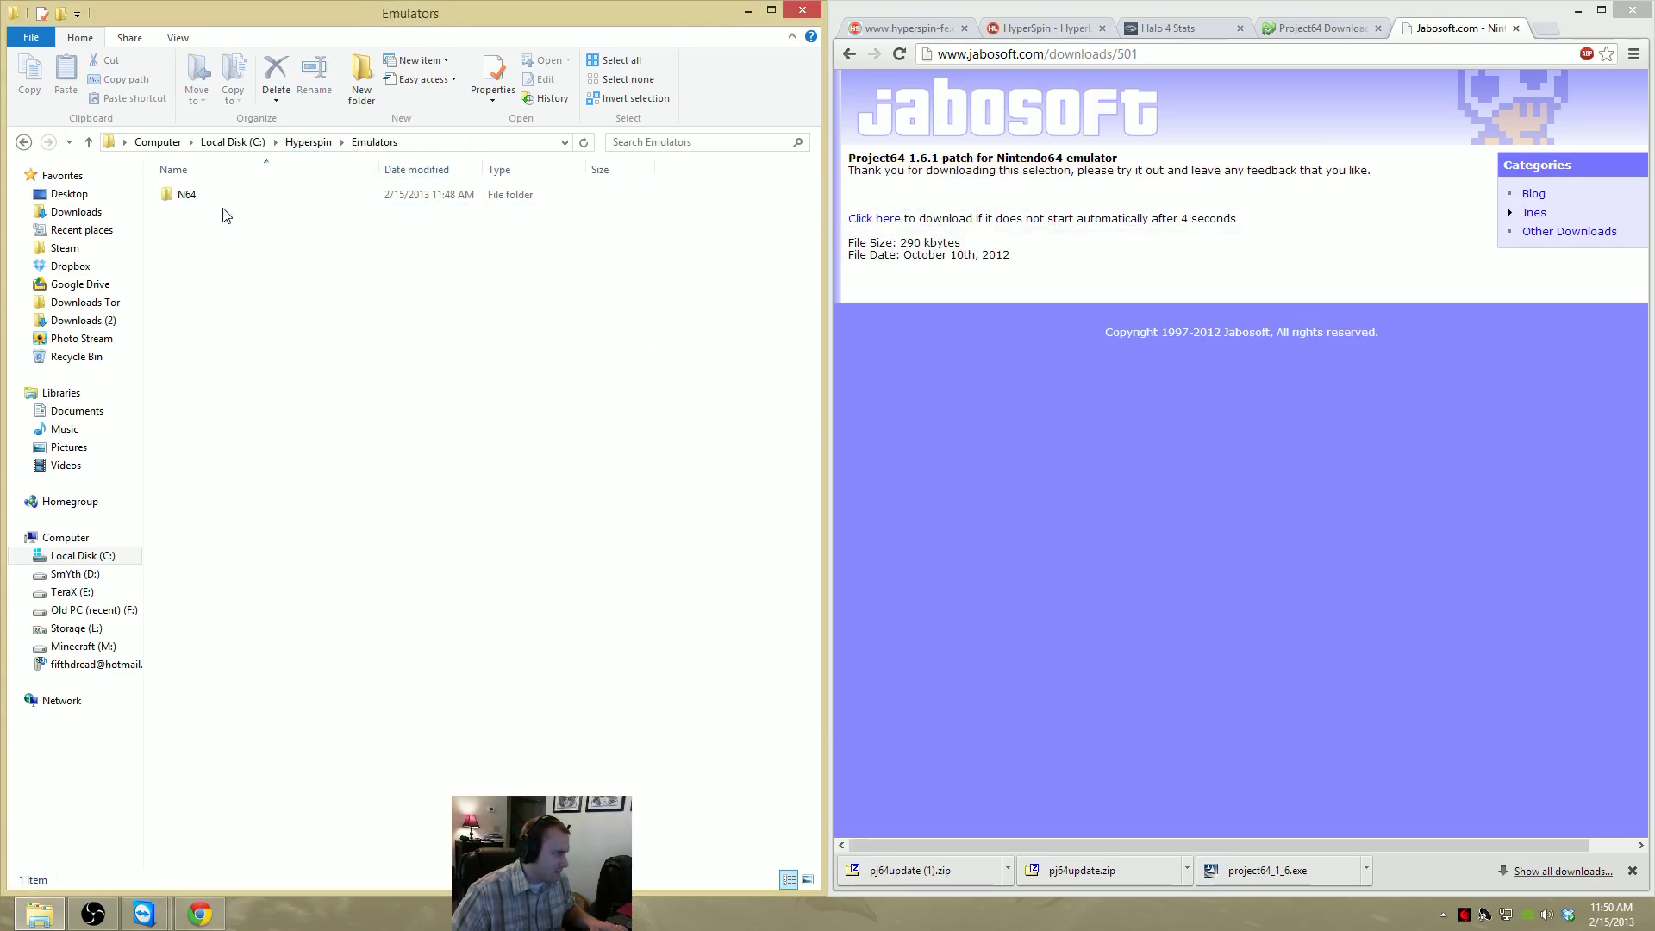
pyautogui.doubleClick(239, 194)
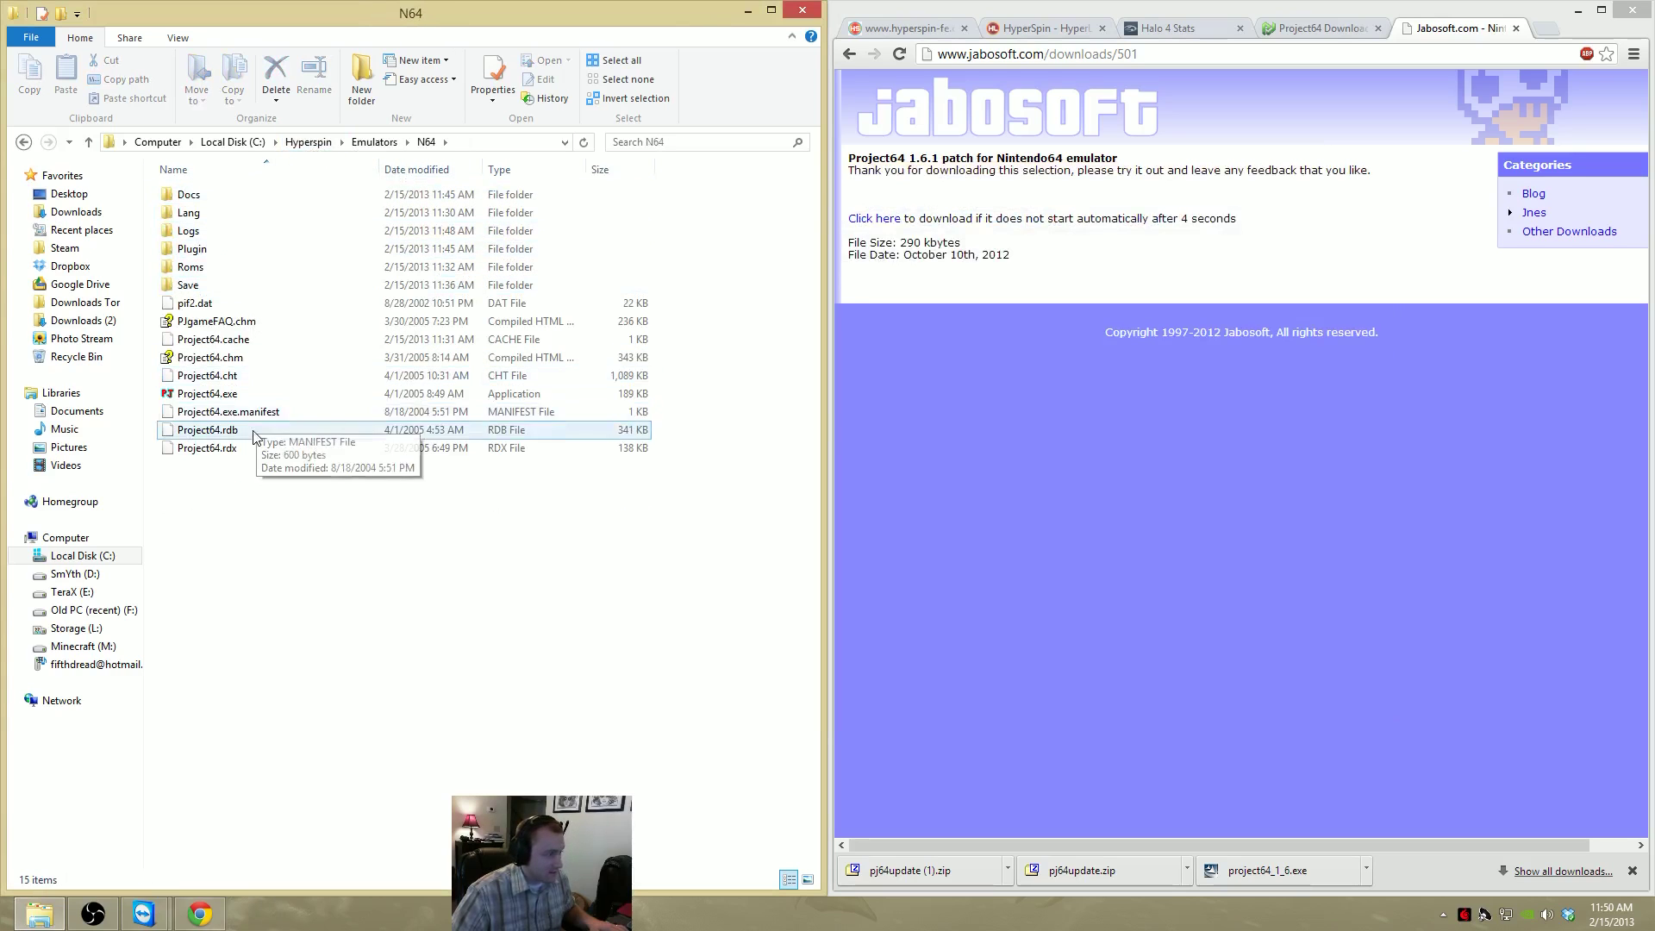
# Launch Project64.exe, set the graphics plugin's full screen resolution to 1920x1080 32-bit 120 Hz with advanced settings unhidden, and exit the emulator
pyautogui.doubleClick(226, 393)
pyautogui.click(553, 309)
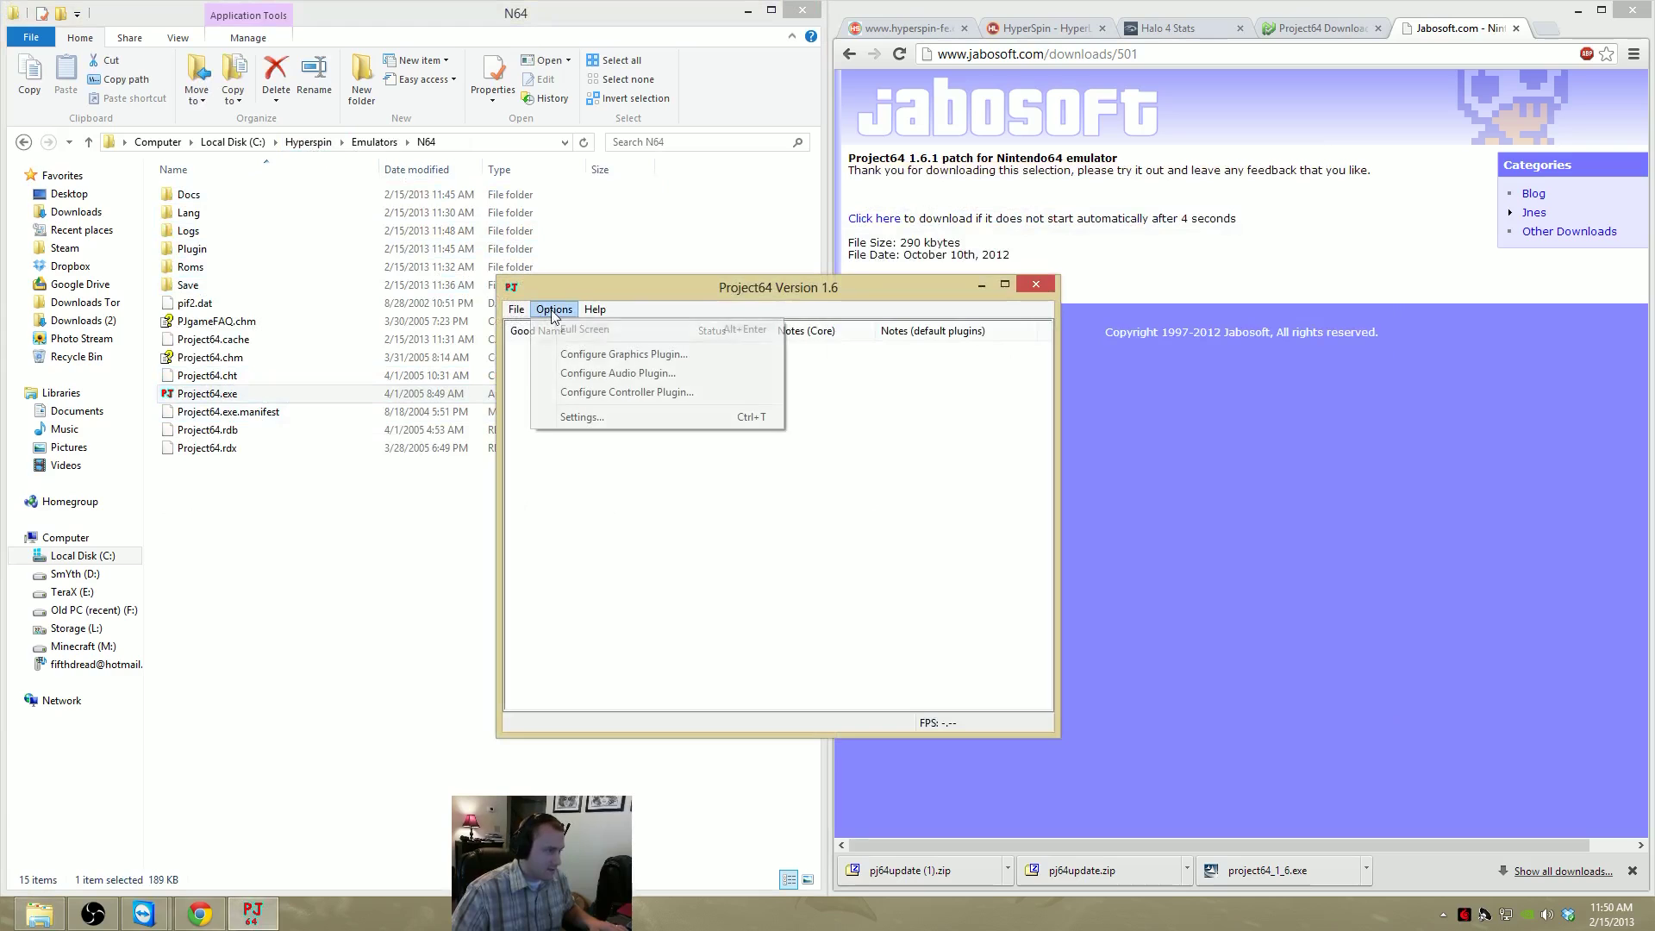
pyautogui.click(604, 353)
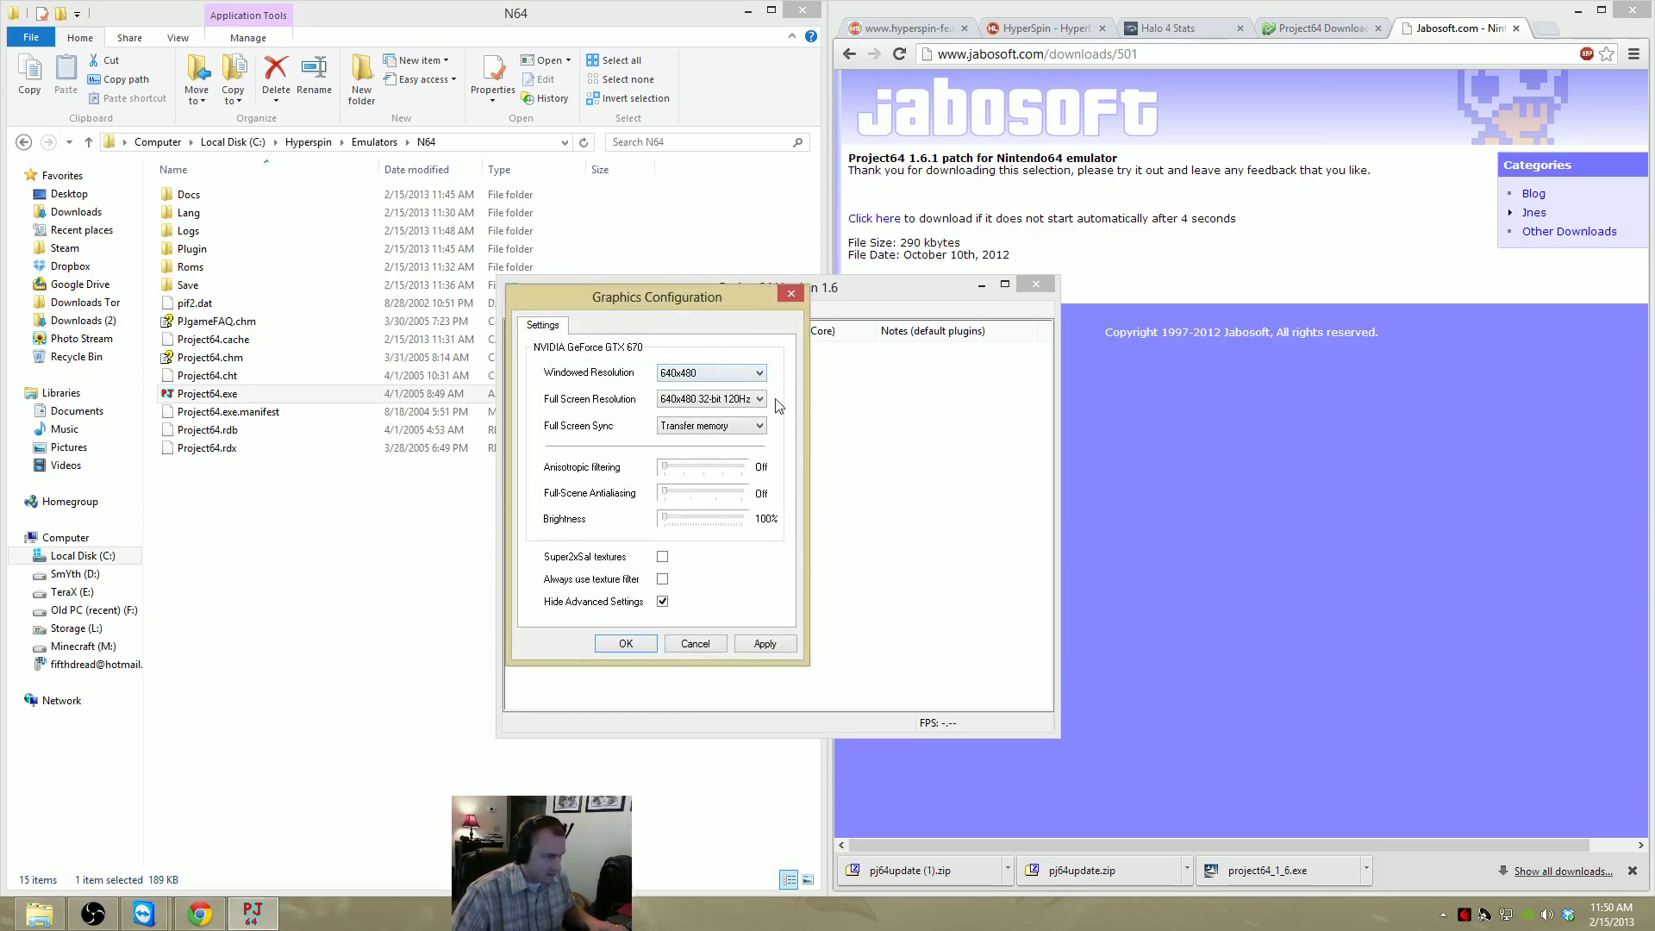
pyautogui.click(728, 377)
pyautogui.click(729, 383)
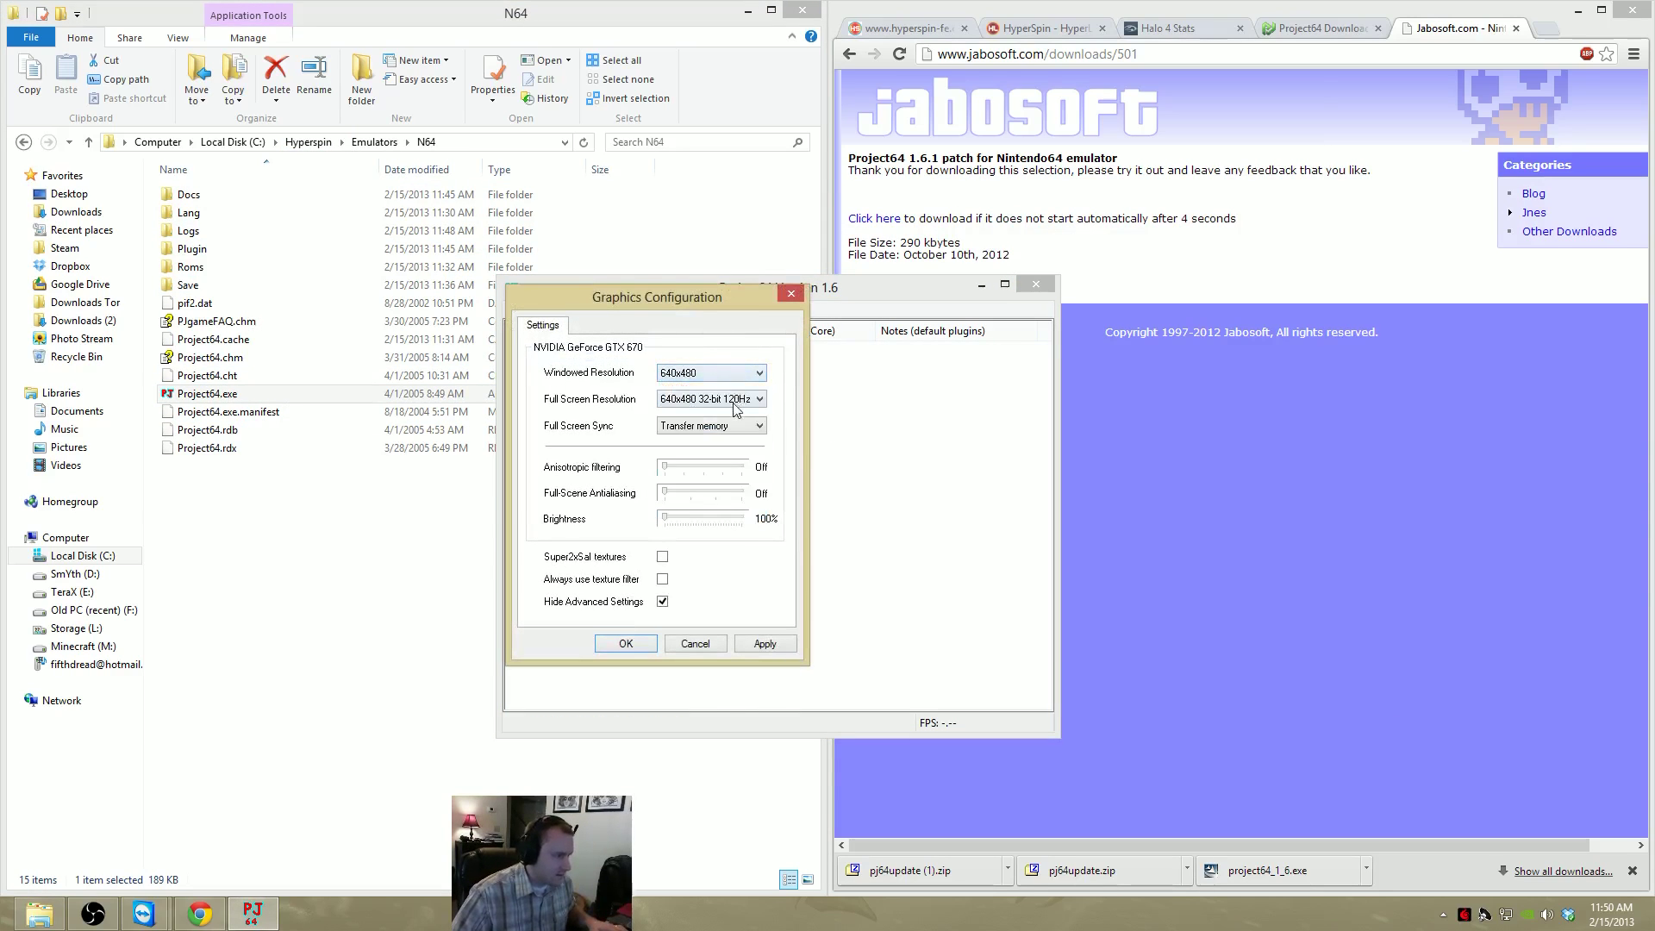
pyautogui.click(735, 400)
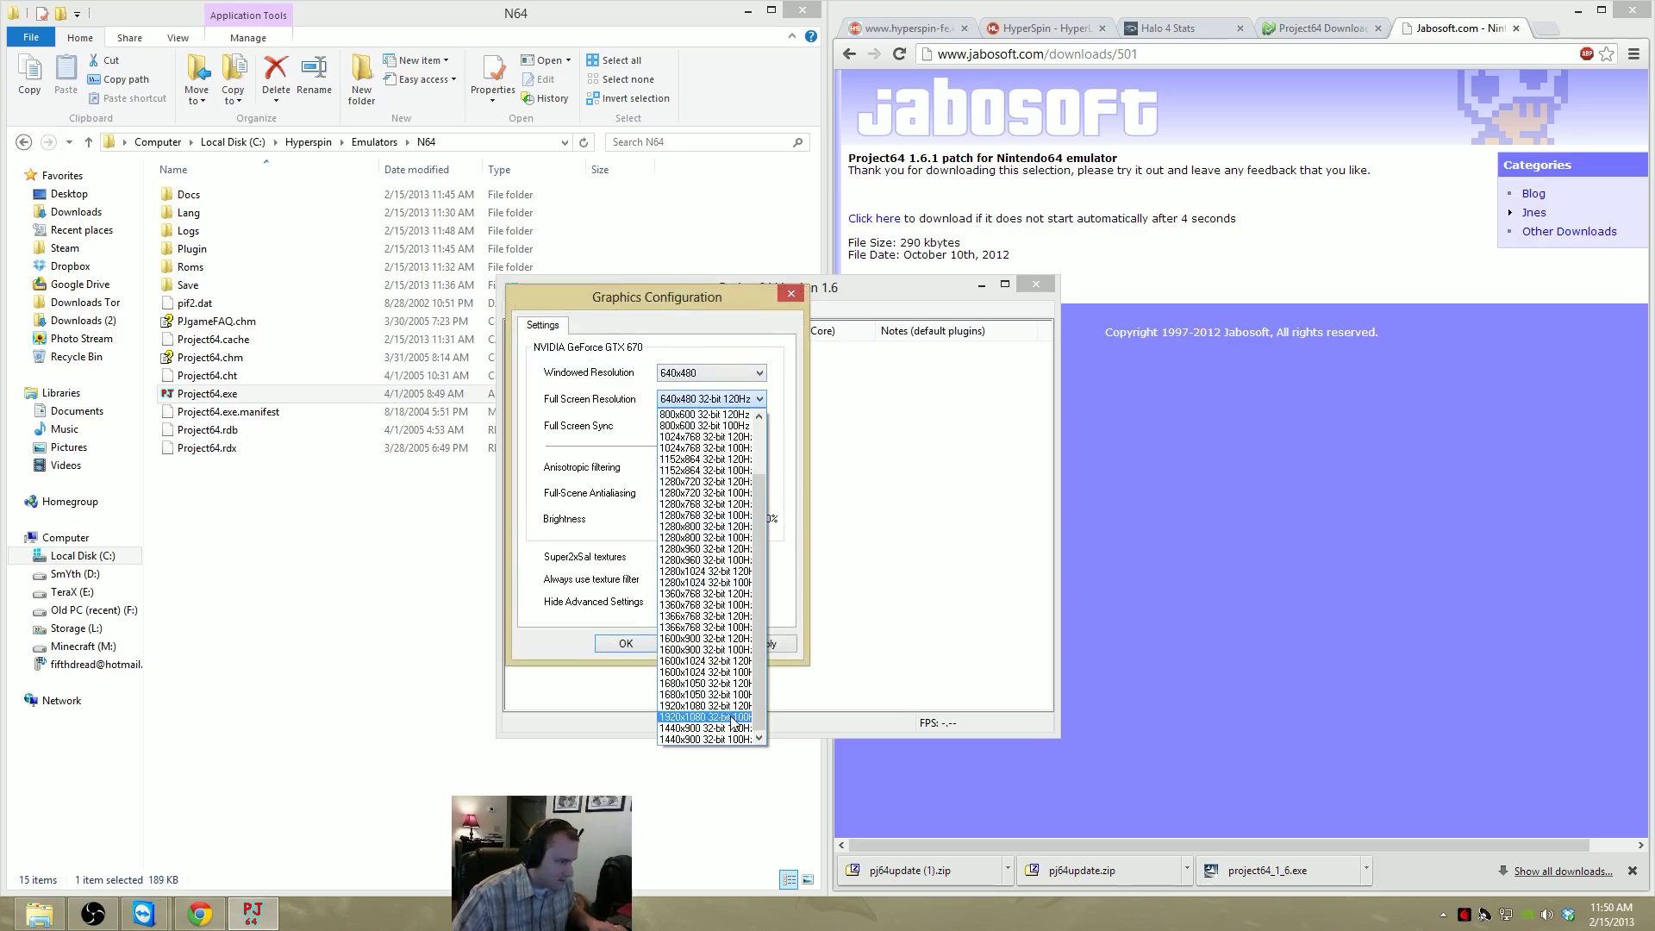
pyautogui.click(724, 718)
pyautogui.click(743, 399)
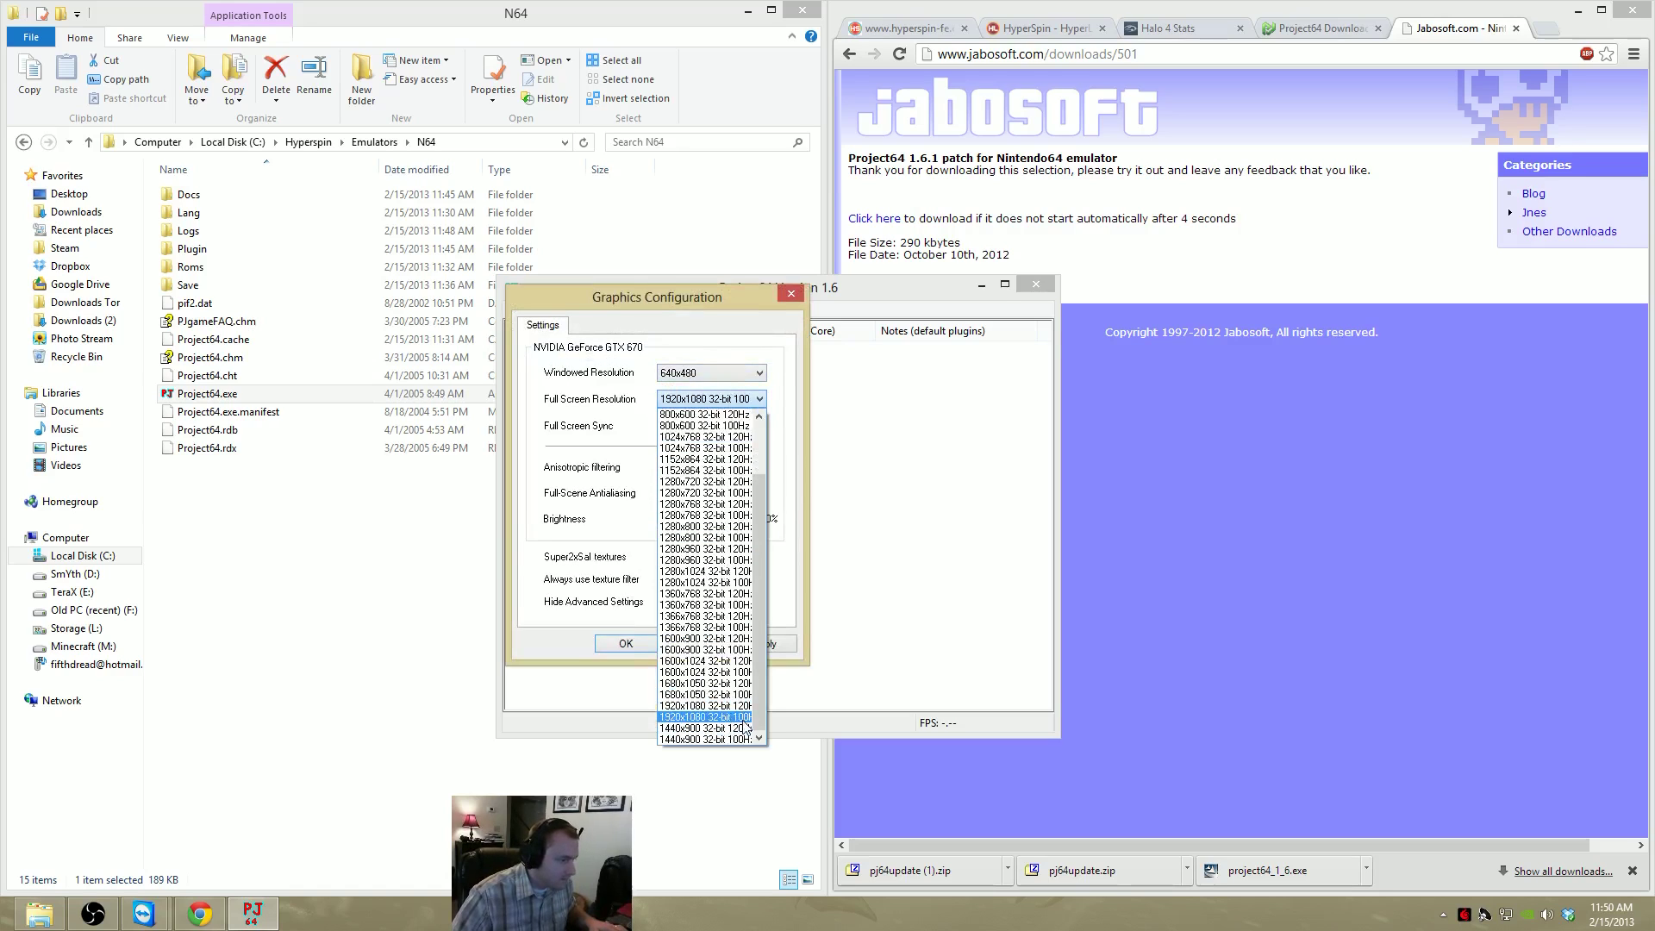
pyautogui.click(733, 705)
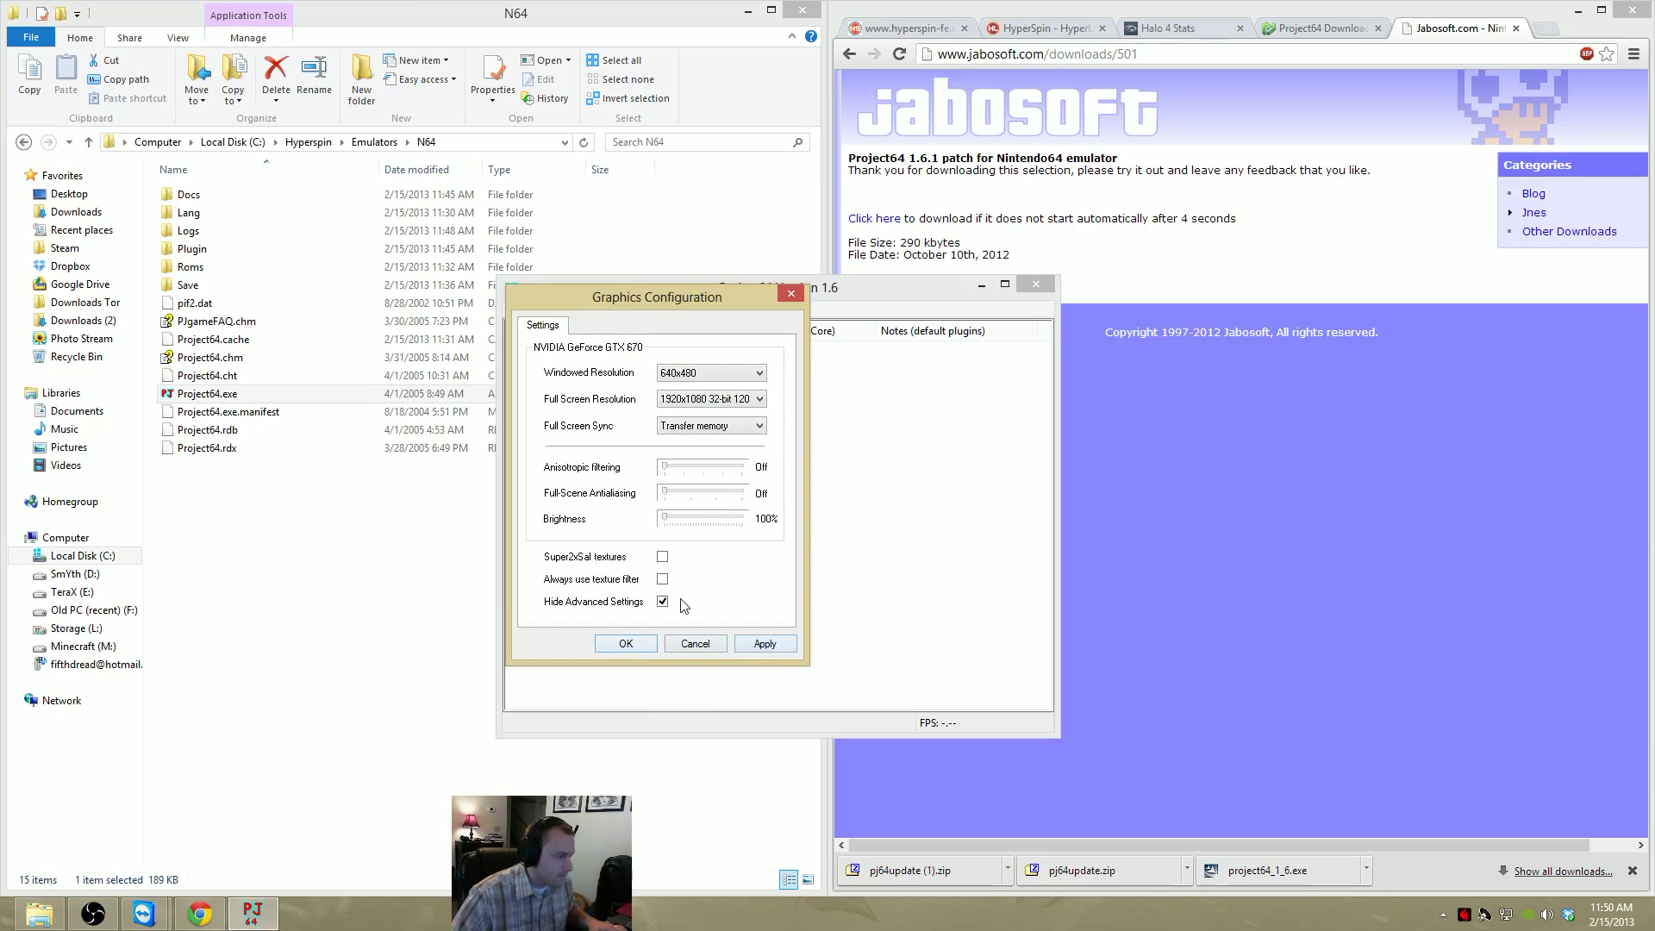
pyautogui.click(634, 643)
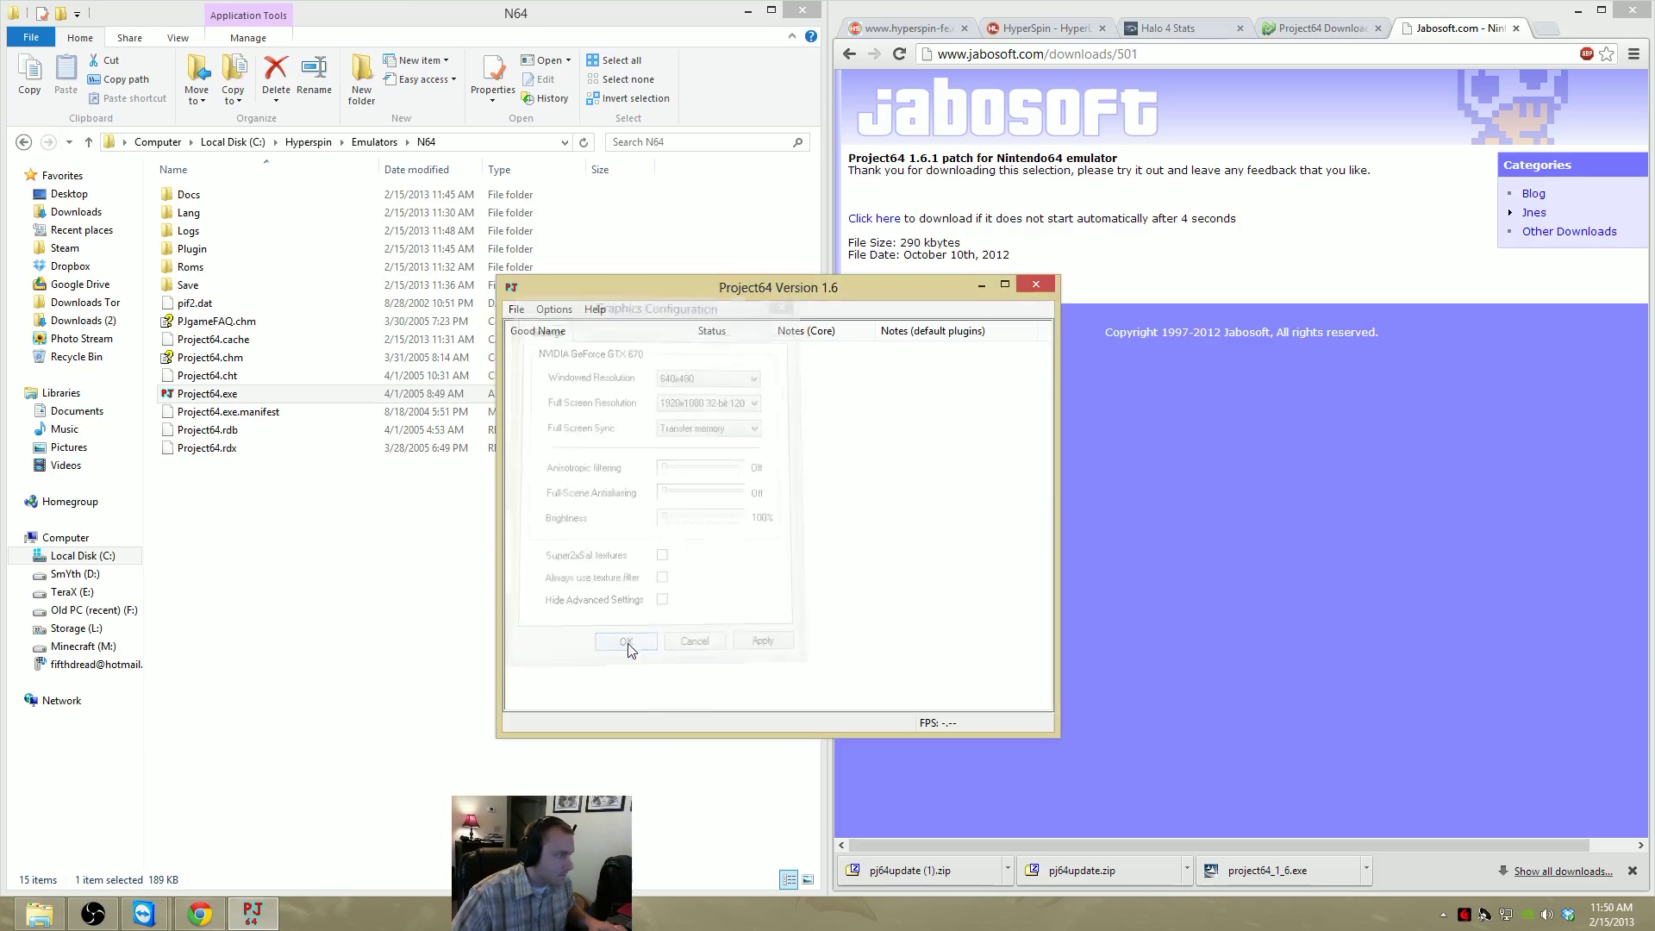
pyautogui.click(516, 310)
pyautogui.click(552, 467)
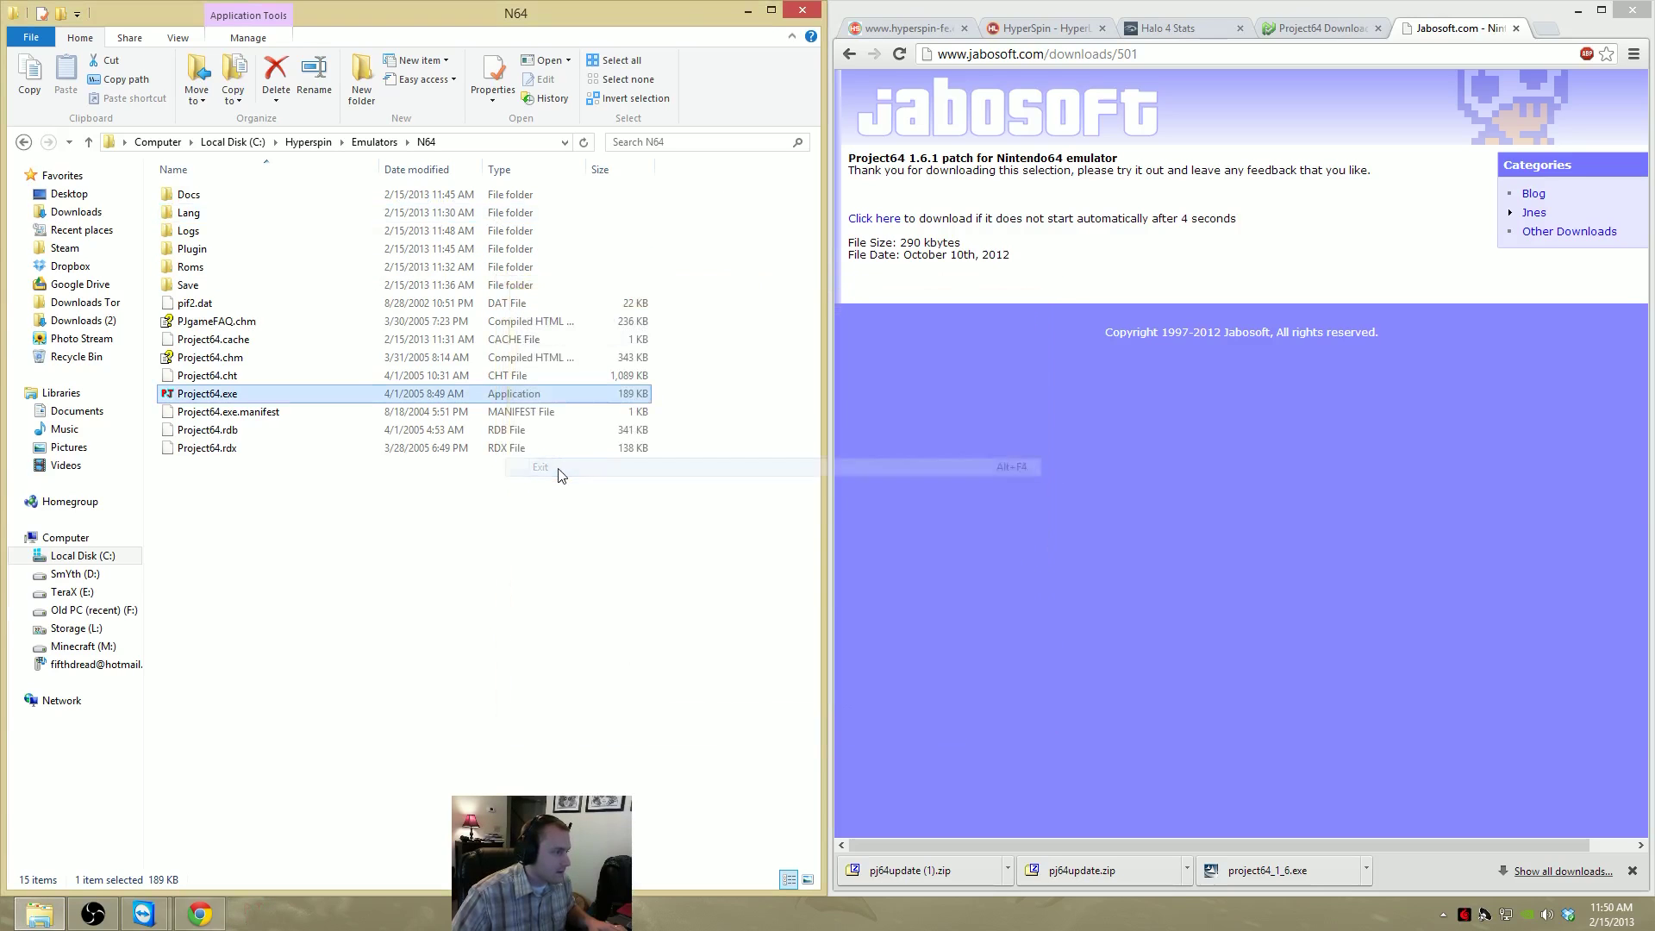
# Relaunch Project64.exe and review the graphics plugin's Settings, Advanced and Rom Settings pages without changing anything
pyautogui.doubleClick(209, 395)
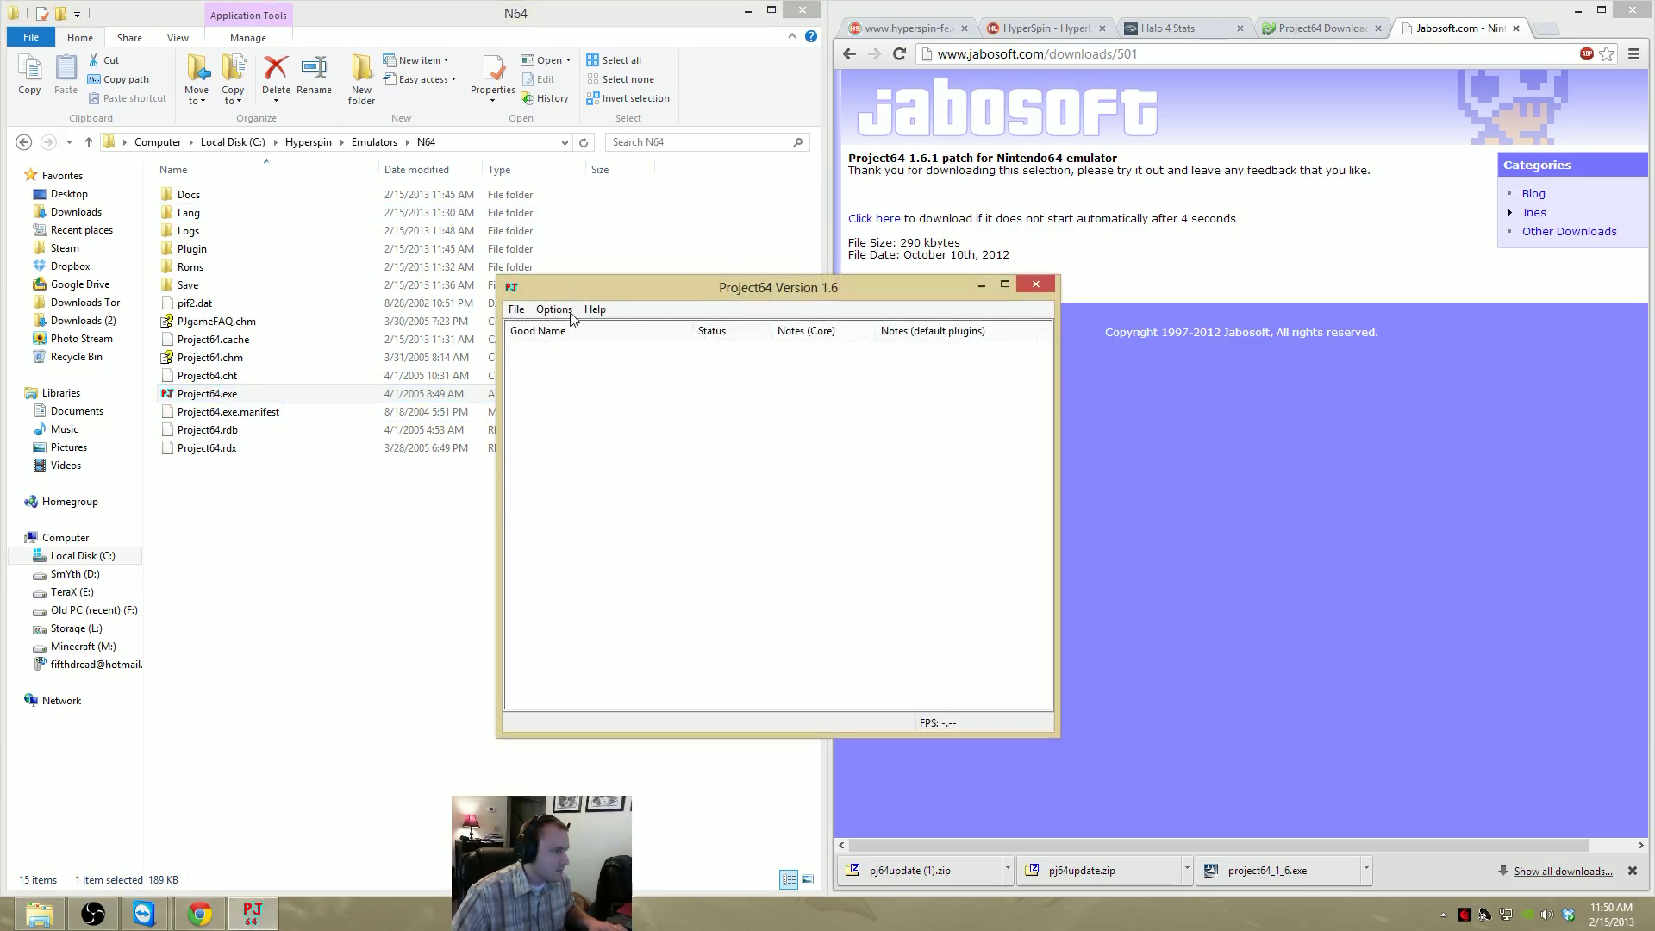
pyautogui.click(554, 310)
pyautogui.click(595, 349)
pyautogui.click(601, 325)
pyautogui.click(542, 328)
pyautogui.click(672, 329)
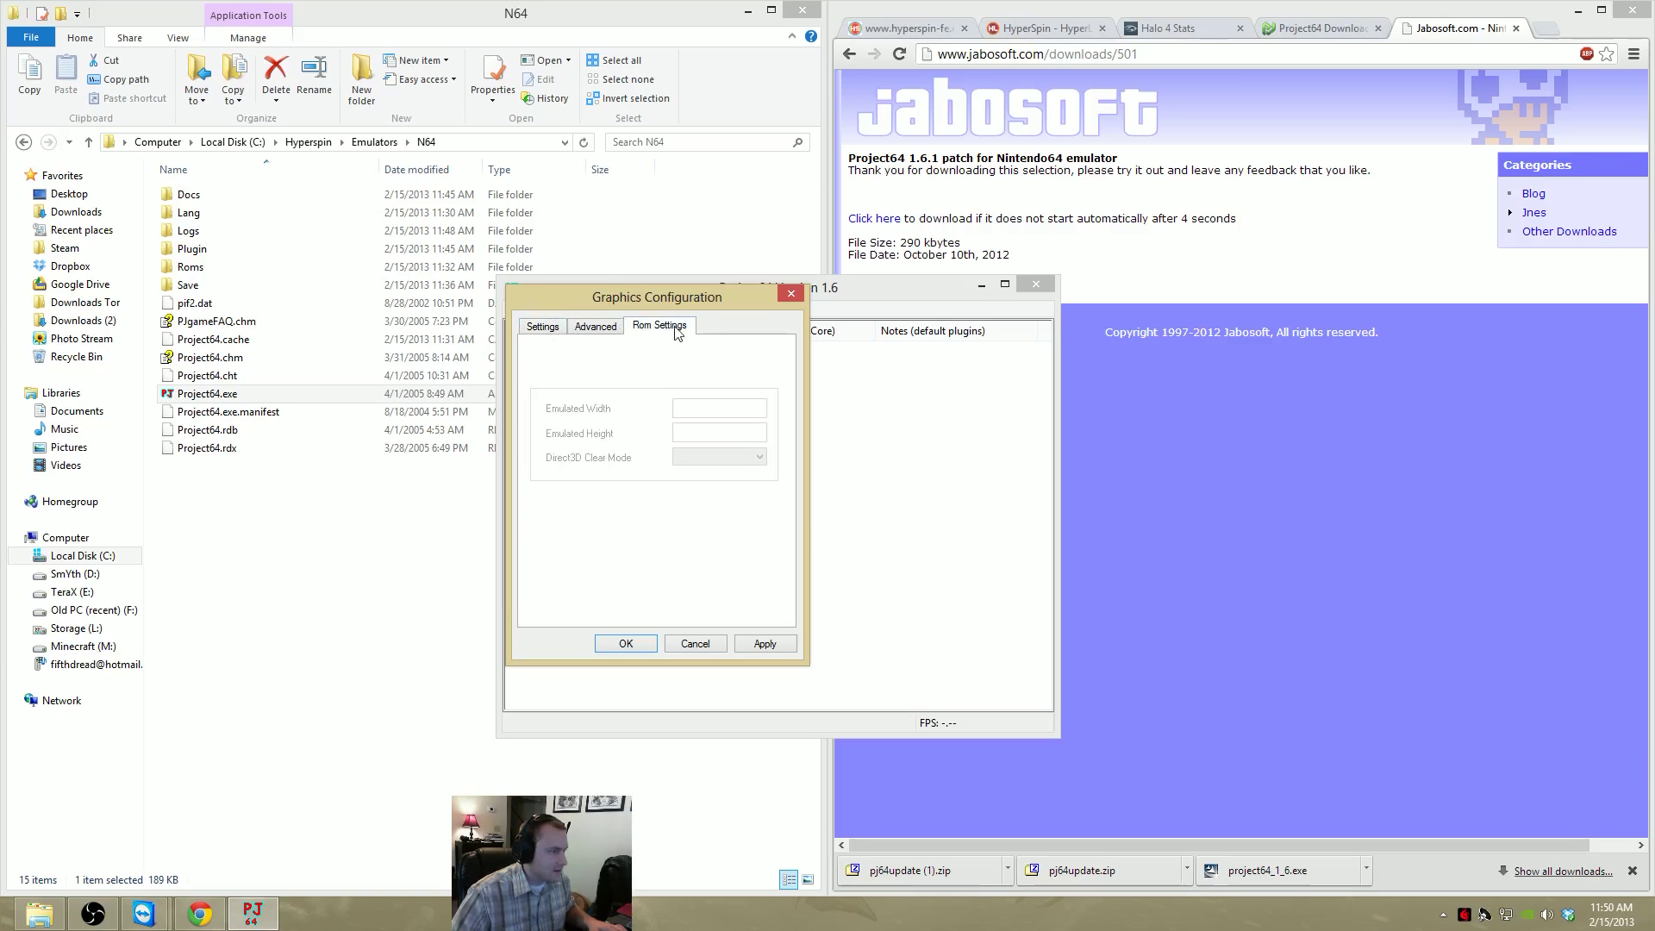
pyautogui.click(790, 294)
# Check the video plugin's About information and turn off Hide Advanced Settings in the Project64 options
pyautogui.click(554, 310)
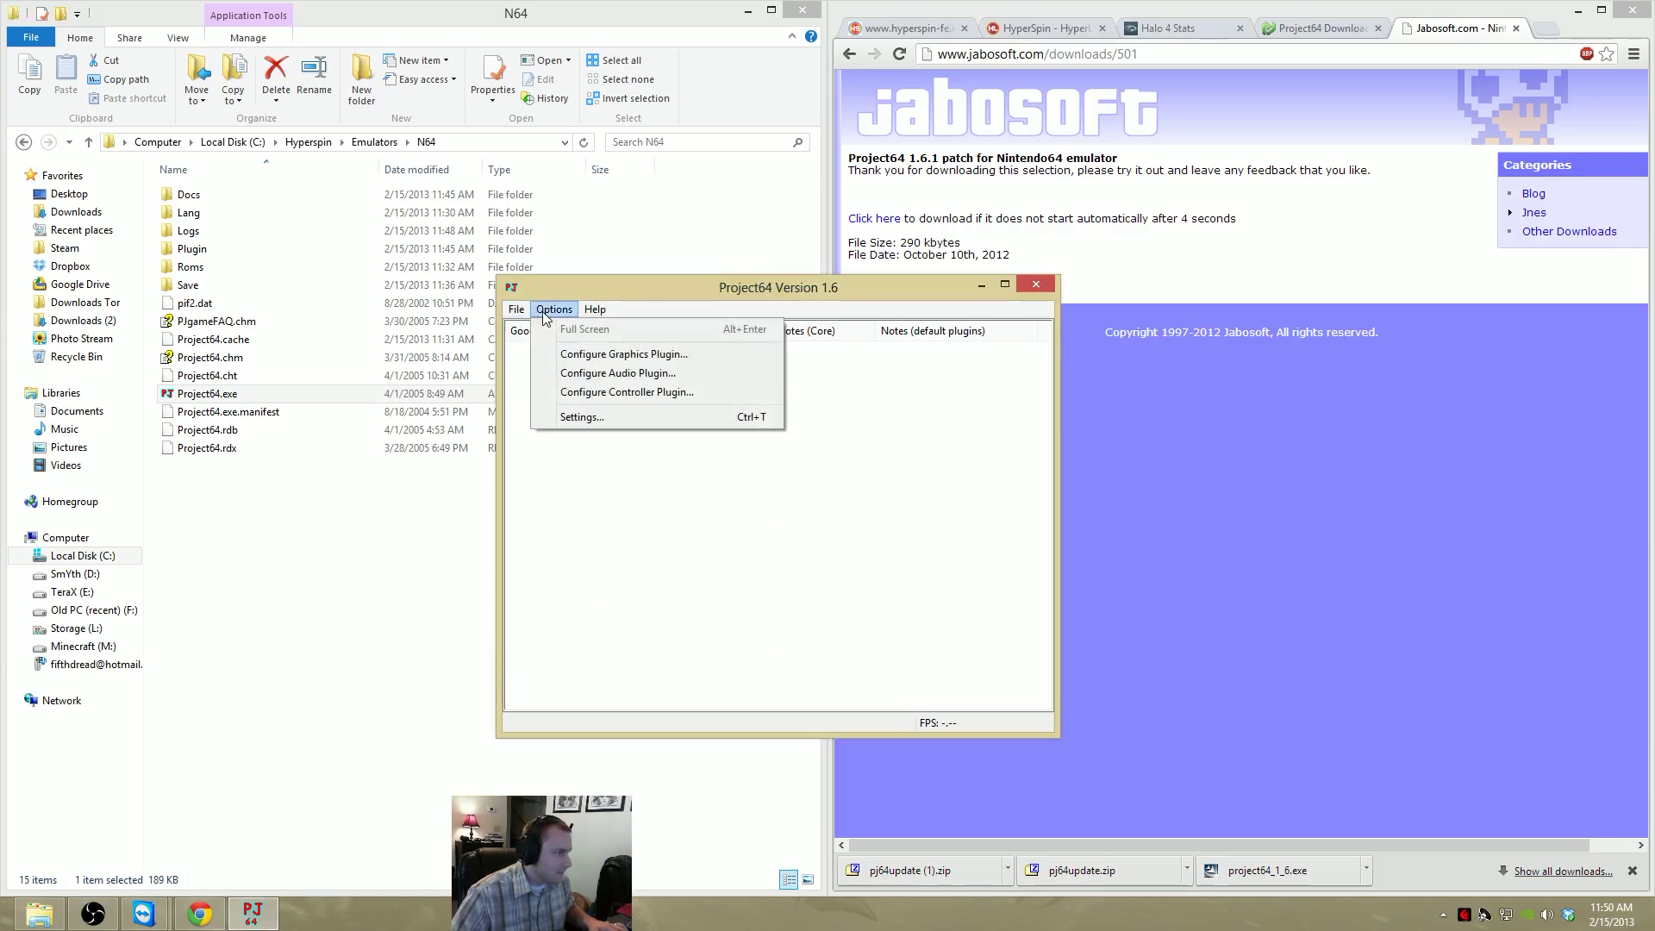
pyautogui.click(609, 419)
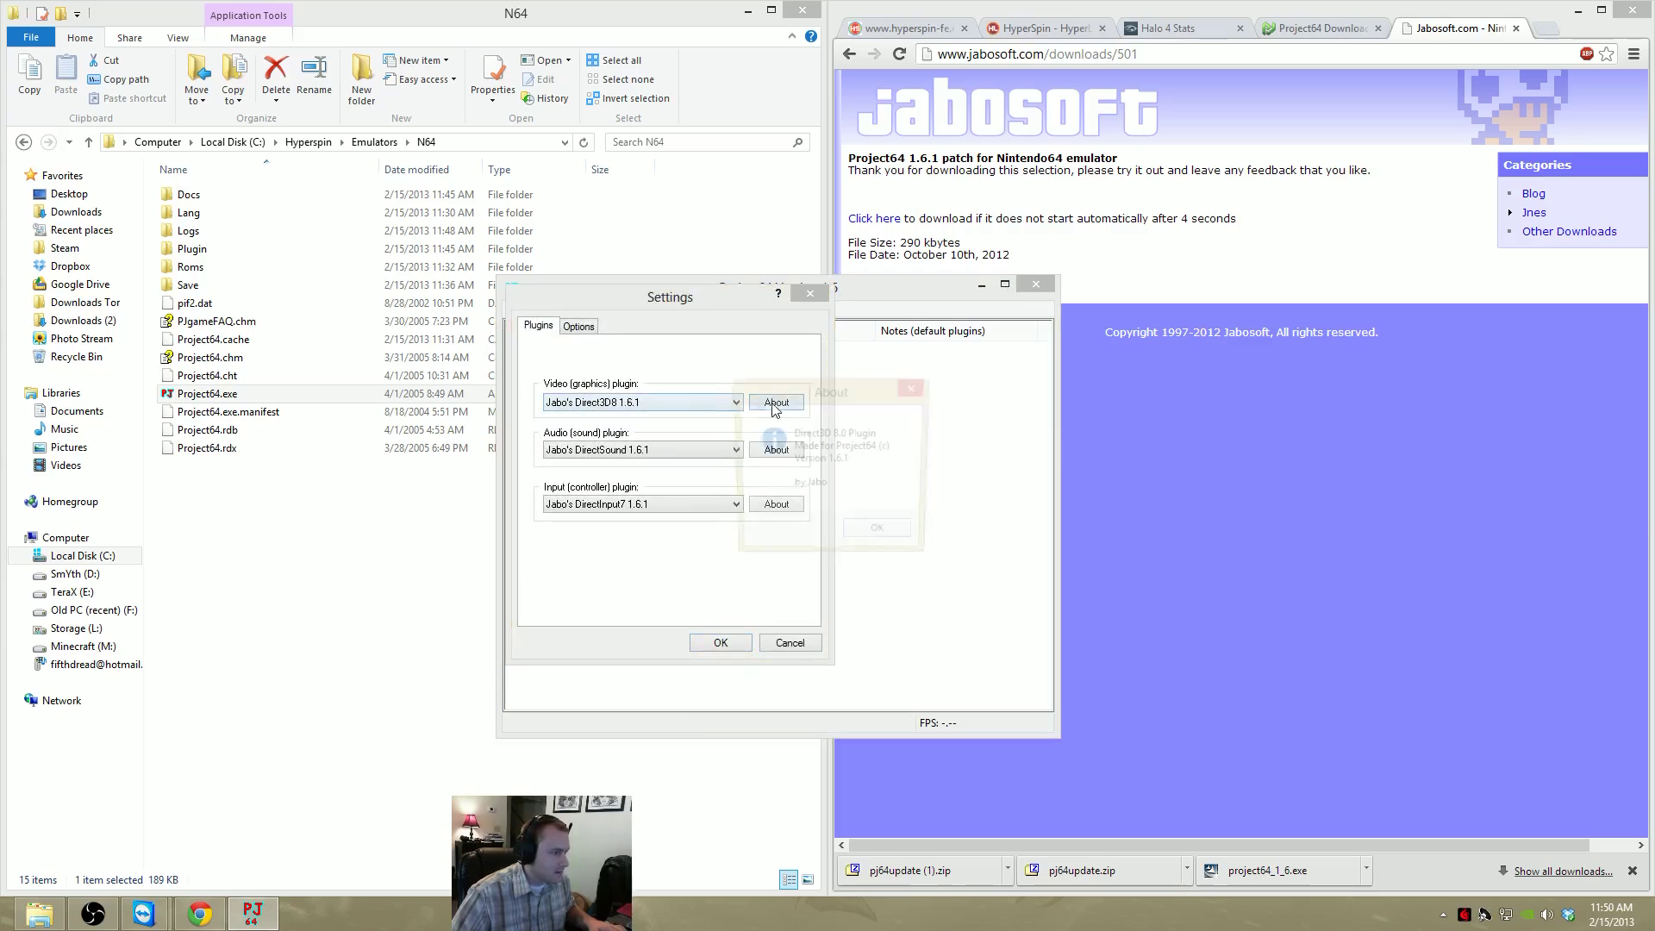
pyautogui.click(776, 403)
pyautogui.click(880, 538)
pyautogui.click(578, 326)
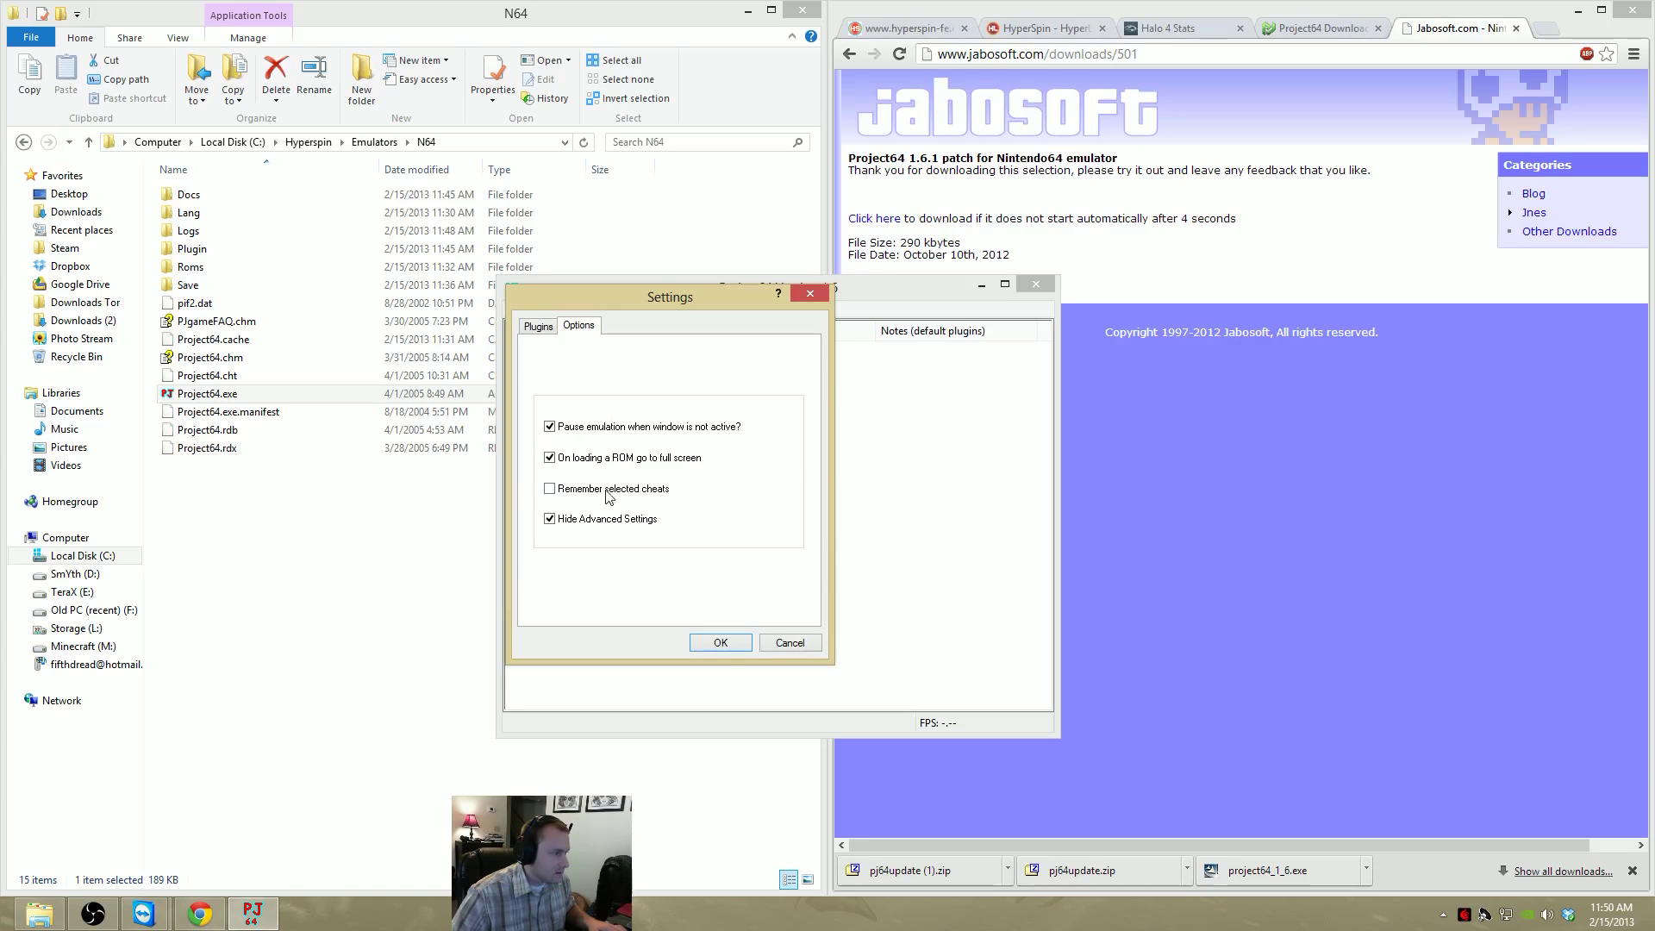
pyautogui.click(721, 642)
# Review the Directories, Options, Rom Selection and Advanced pages of the Project64 settings, and close the emulator
pyautogui.click(598, 309)
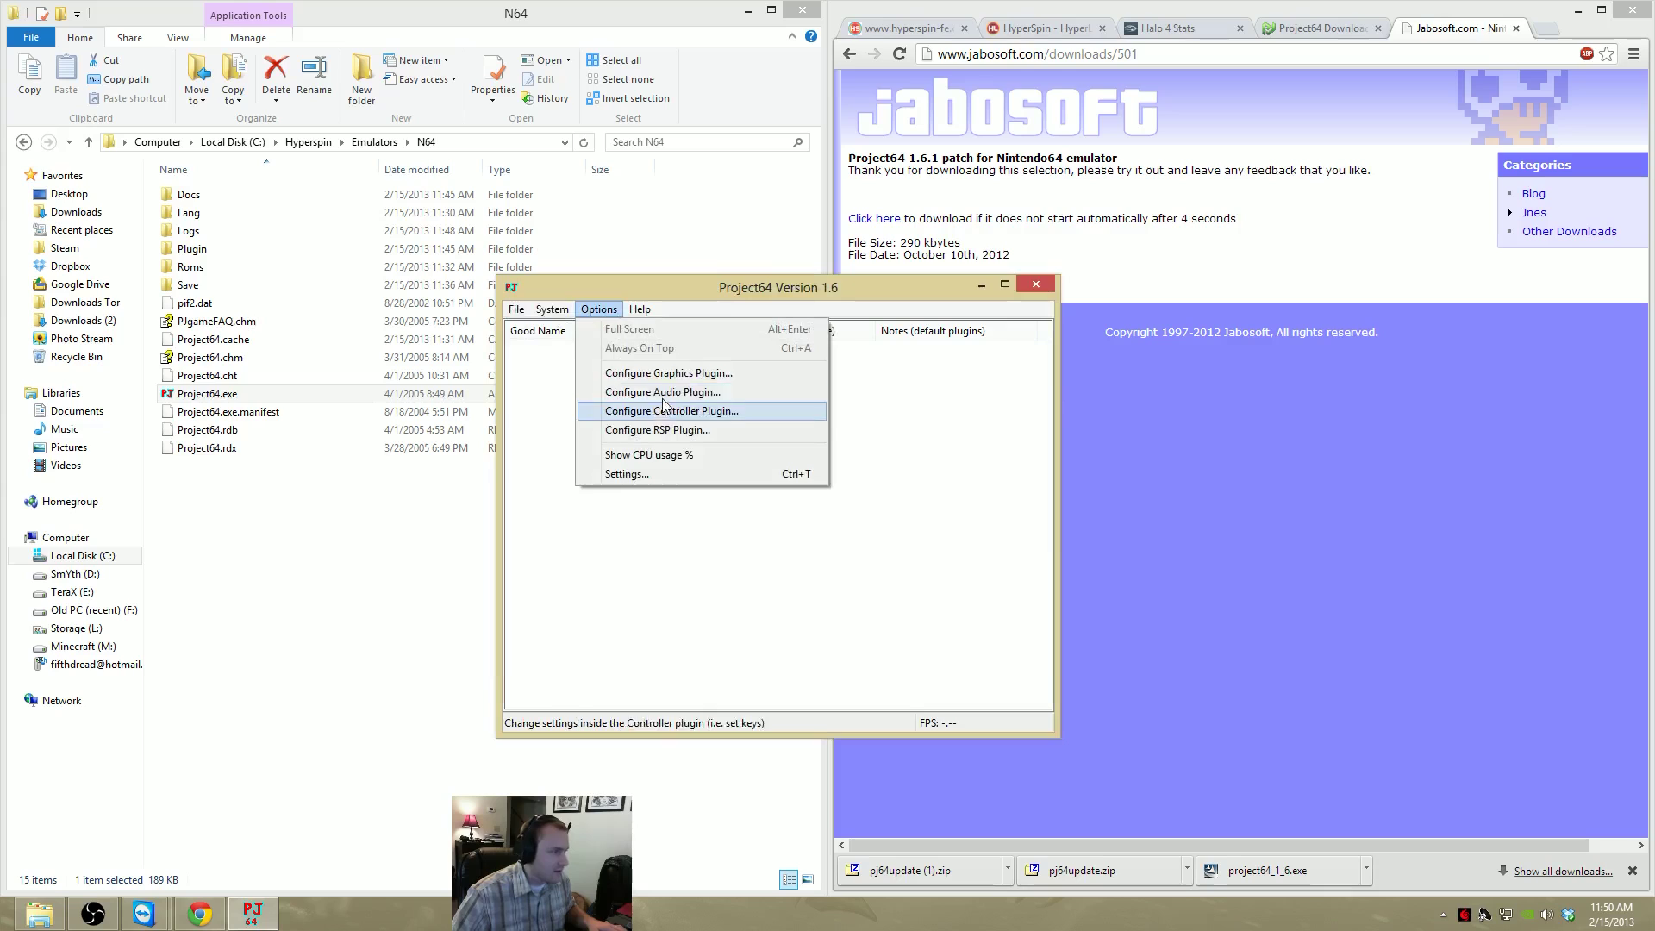
pyautogui.click(645, 474)
pyautogui.click(627, 343)
pyautogui.click(697, 343)
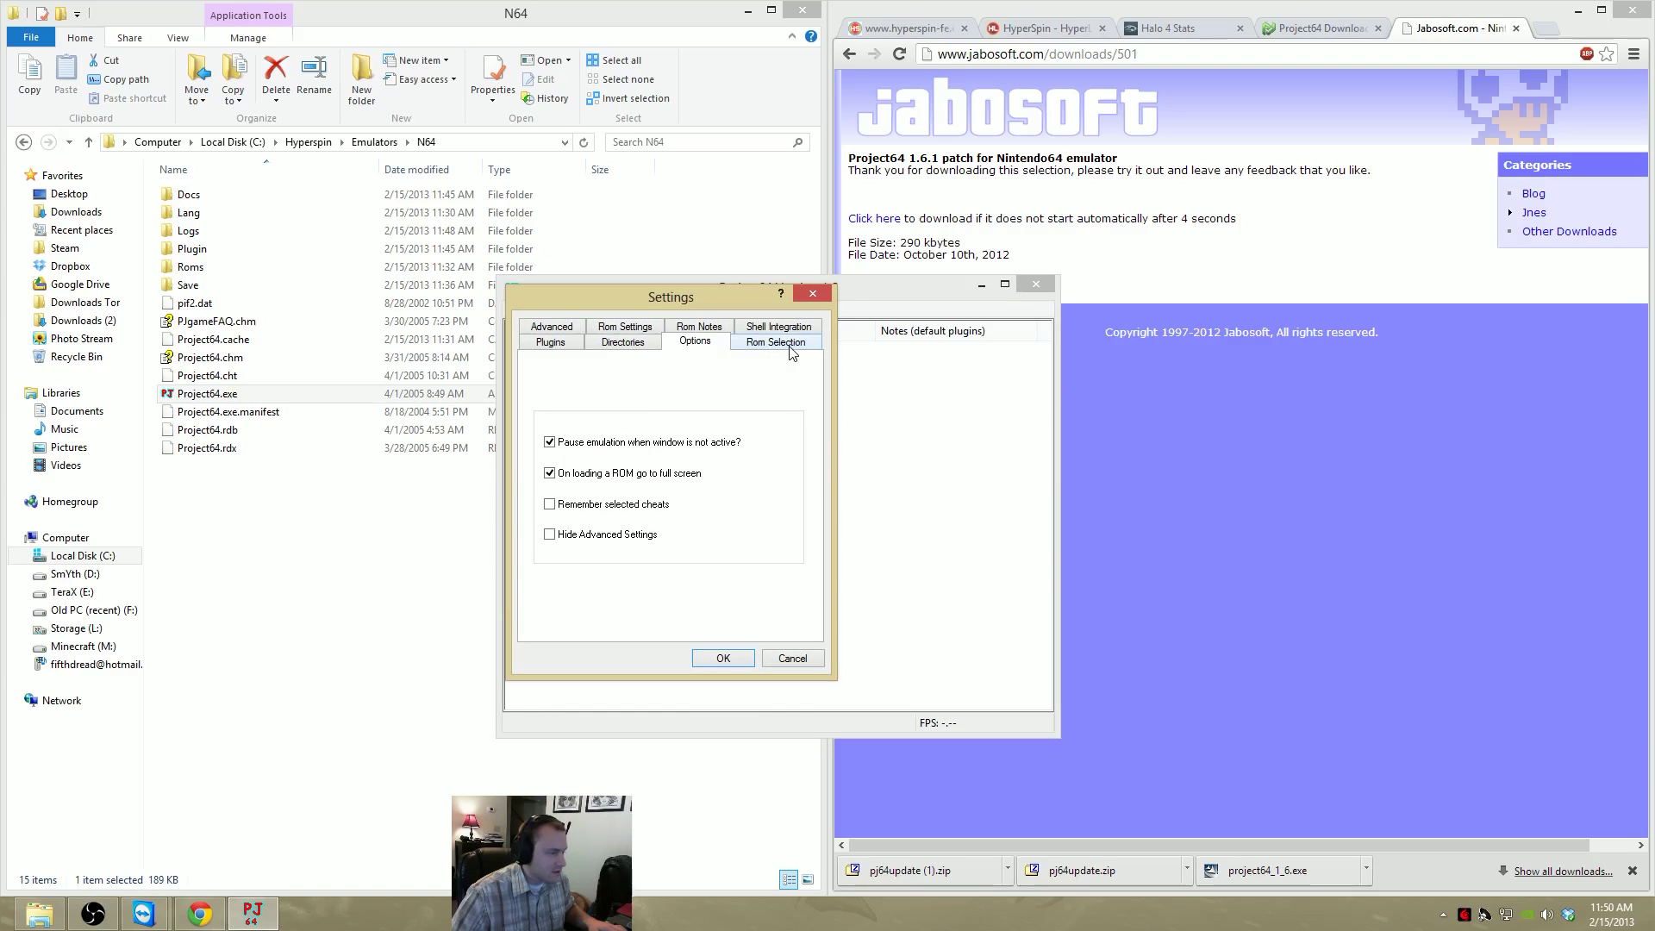
pyautogui.click(788, 345)
pyautogui.click(729, 327)
pyautogui.click(767, 343)
pyautogui.click(622, 348)
pyautogui.click(574, 343)
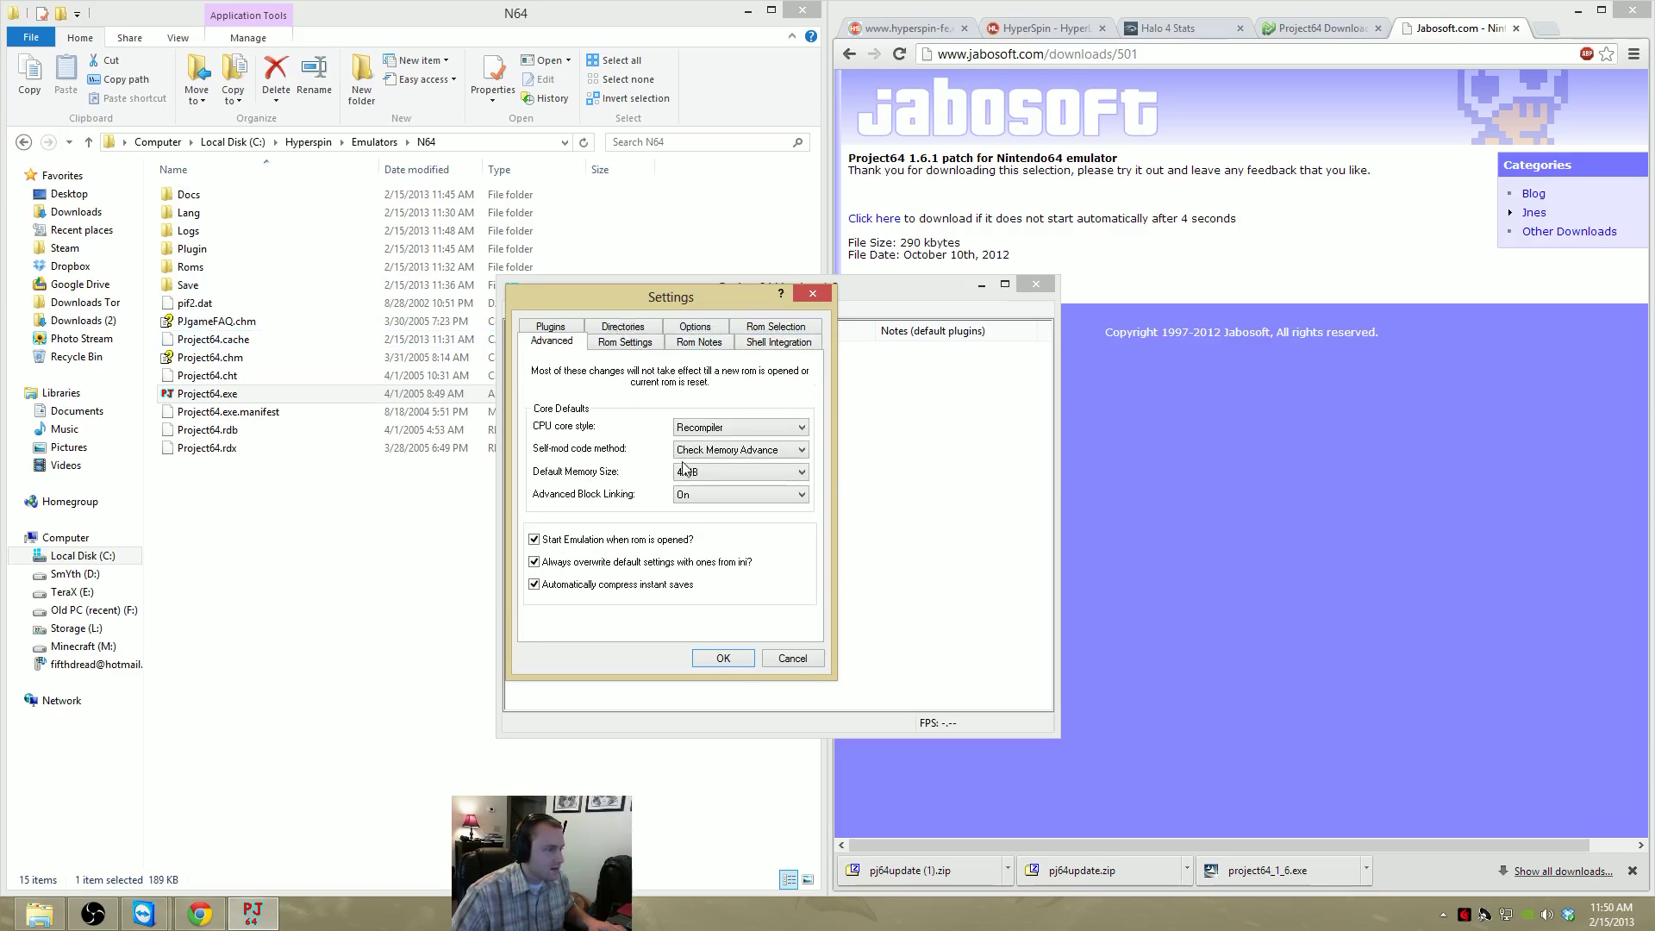
pyautogui.click(728, 661)
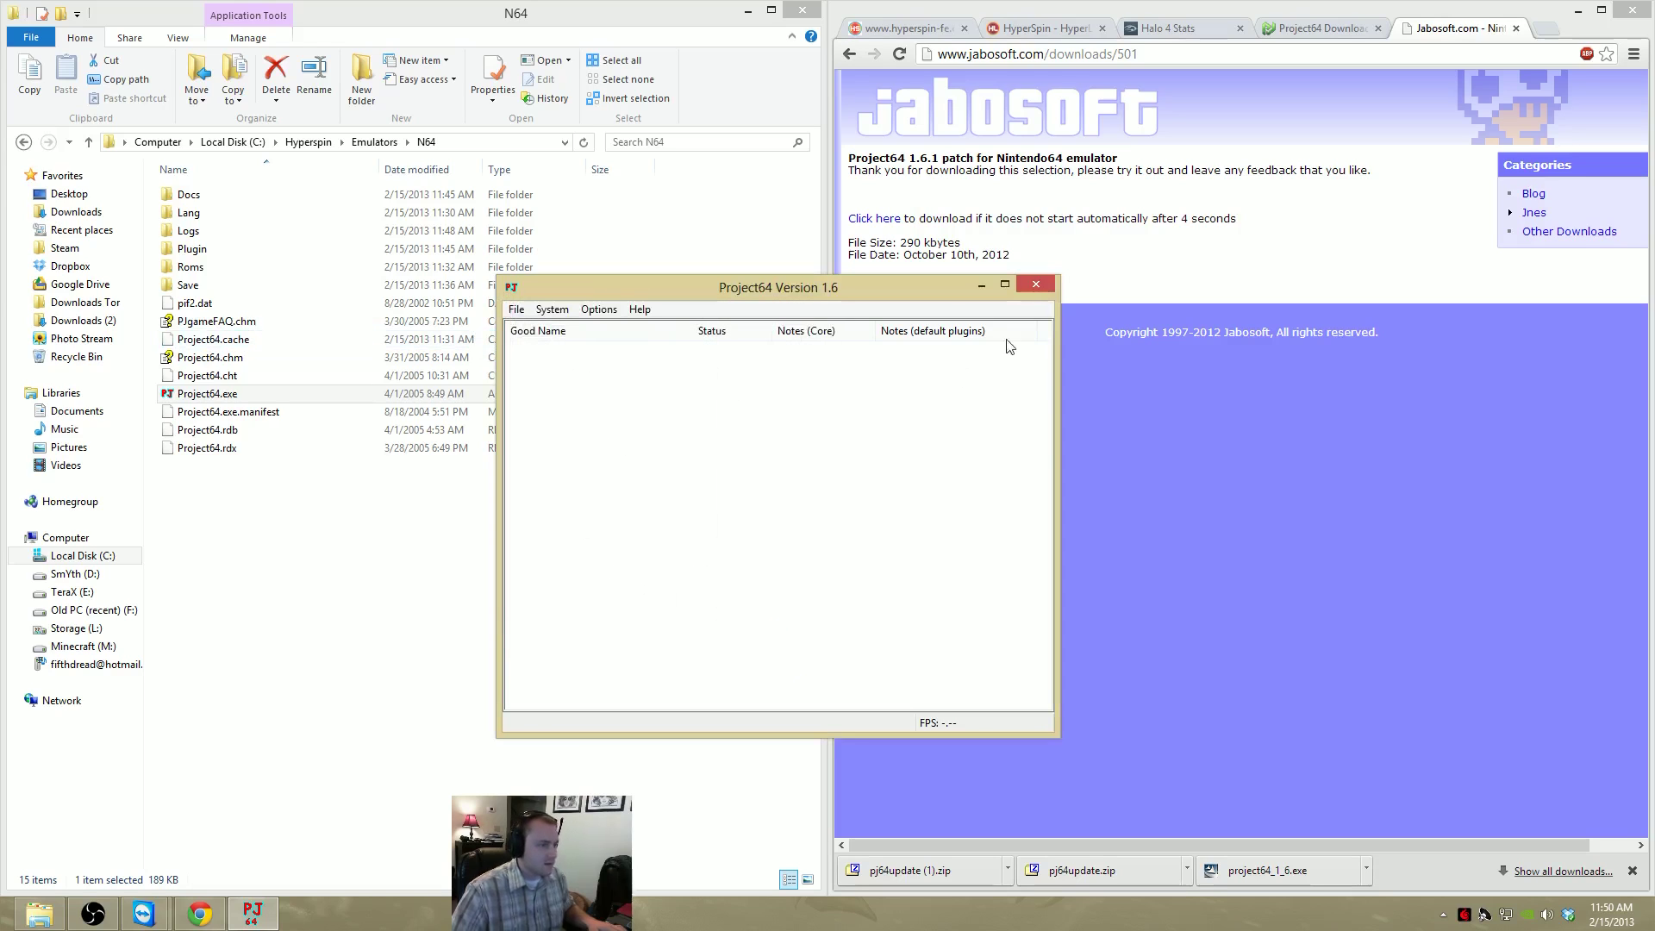
pyautogui.click(1033, 287)
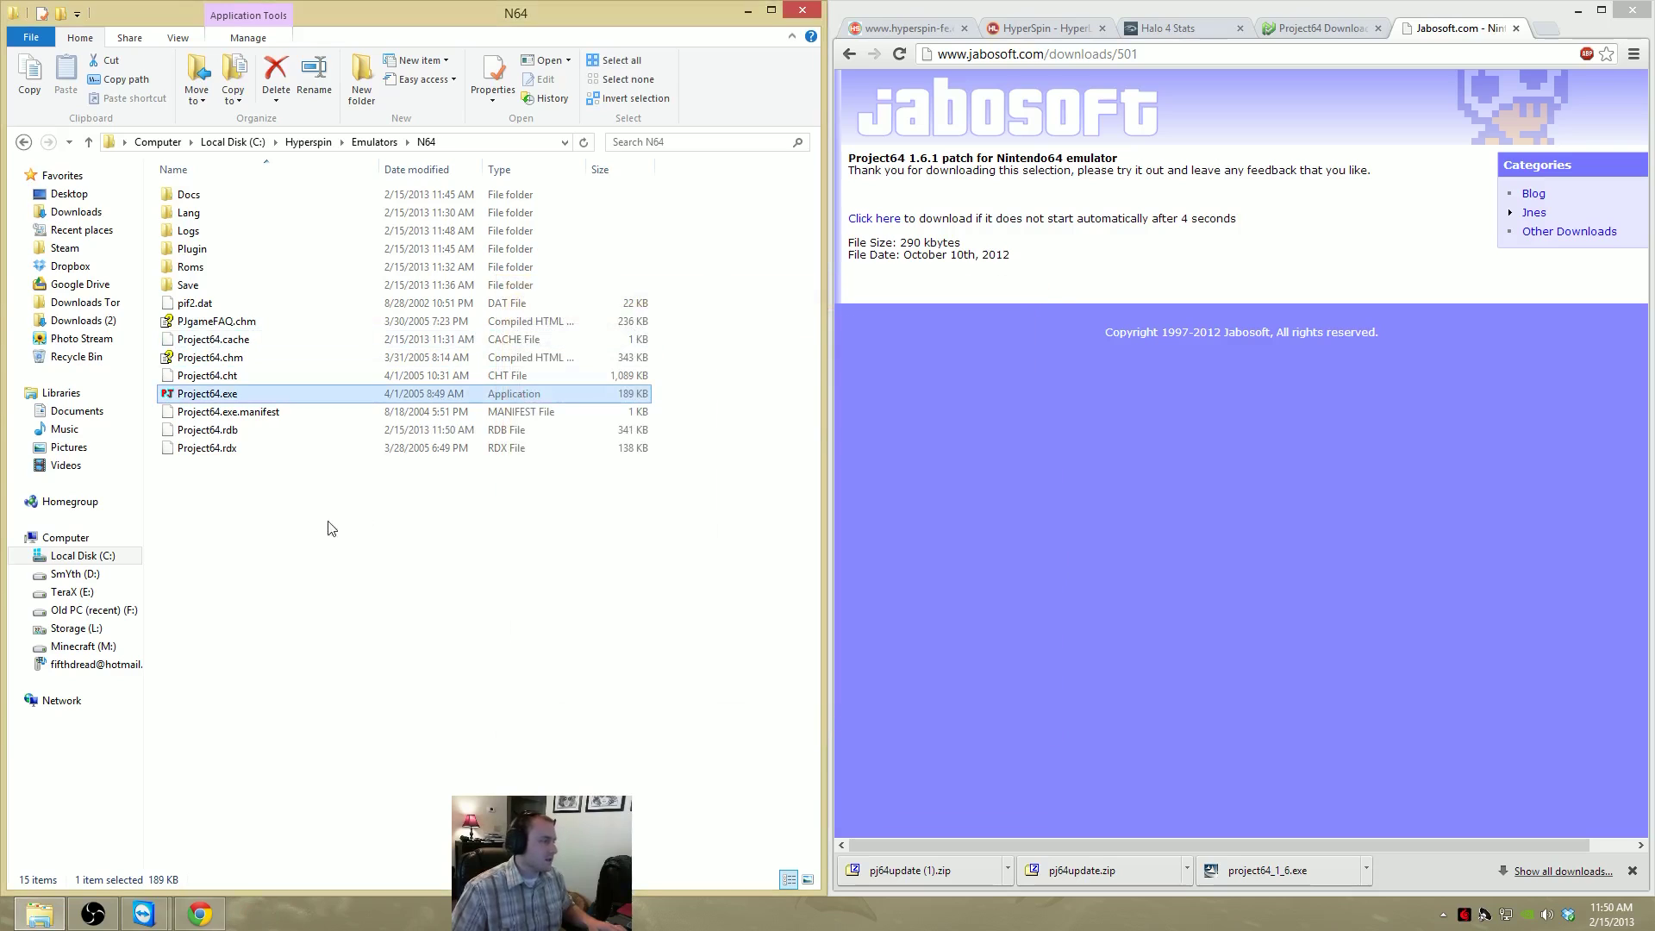
# Return to the Hyperspin folder and run HyperLaunch.exe to test the game launch
pyautogui.click(374, 144)
pyautogui.click(309, 142)
pyautogui.doubleClick(245, 448)
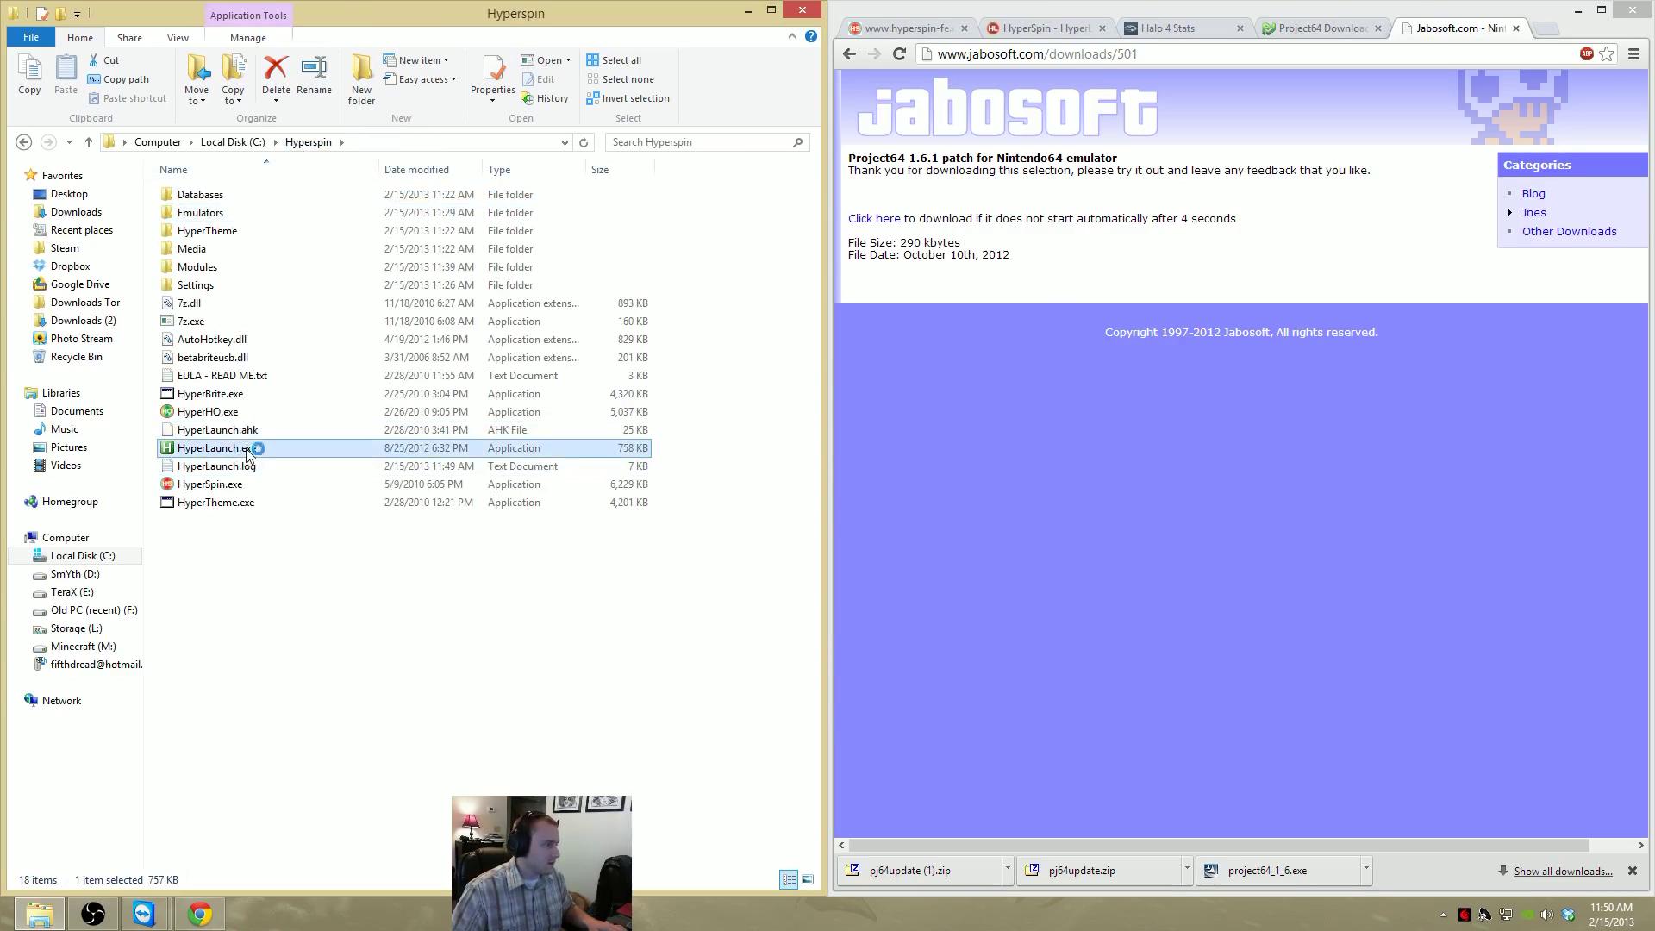
pyautogui.click(939, 483)
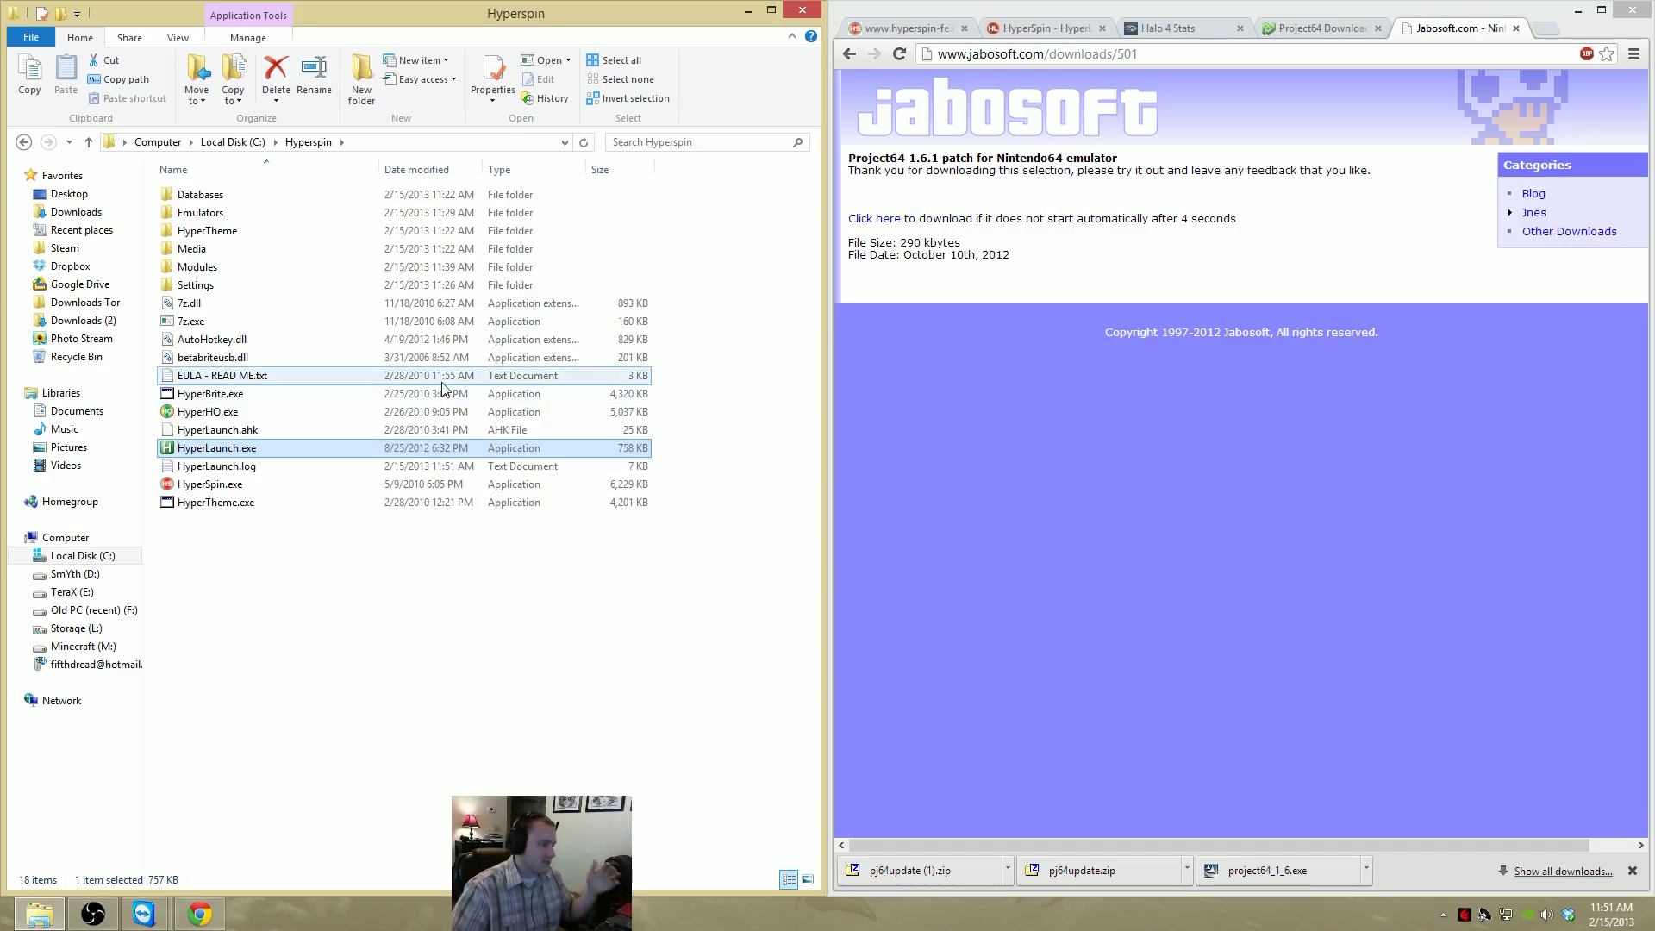
pyautogui.click(392, 576)
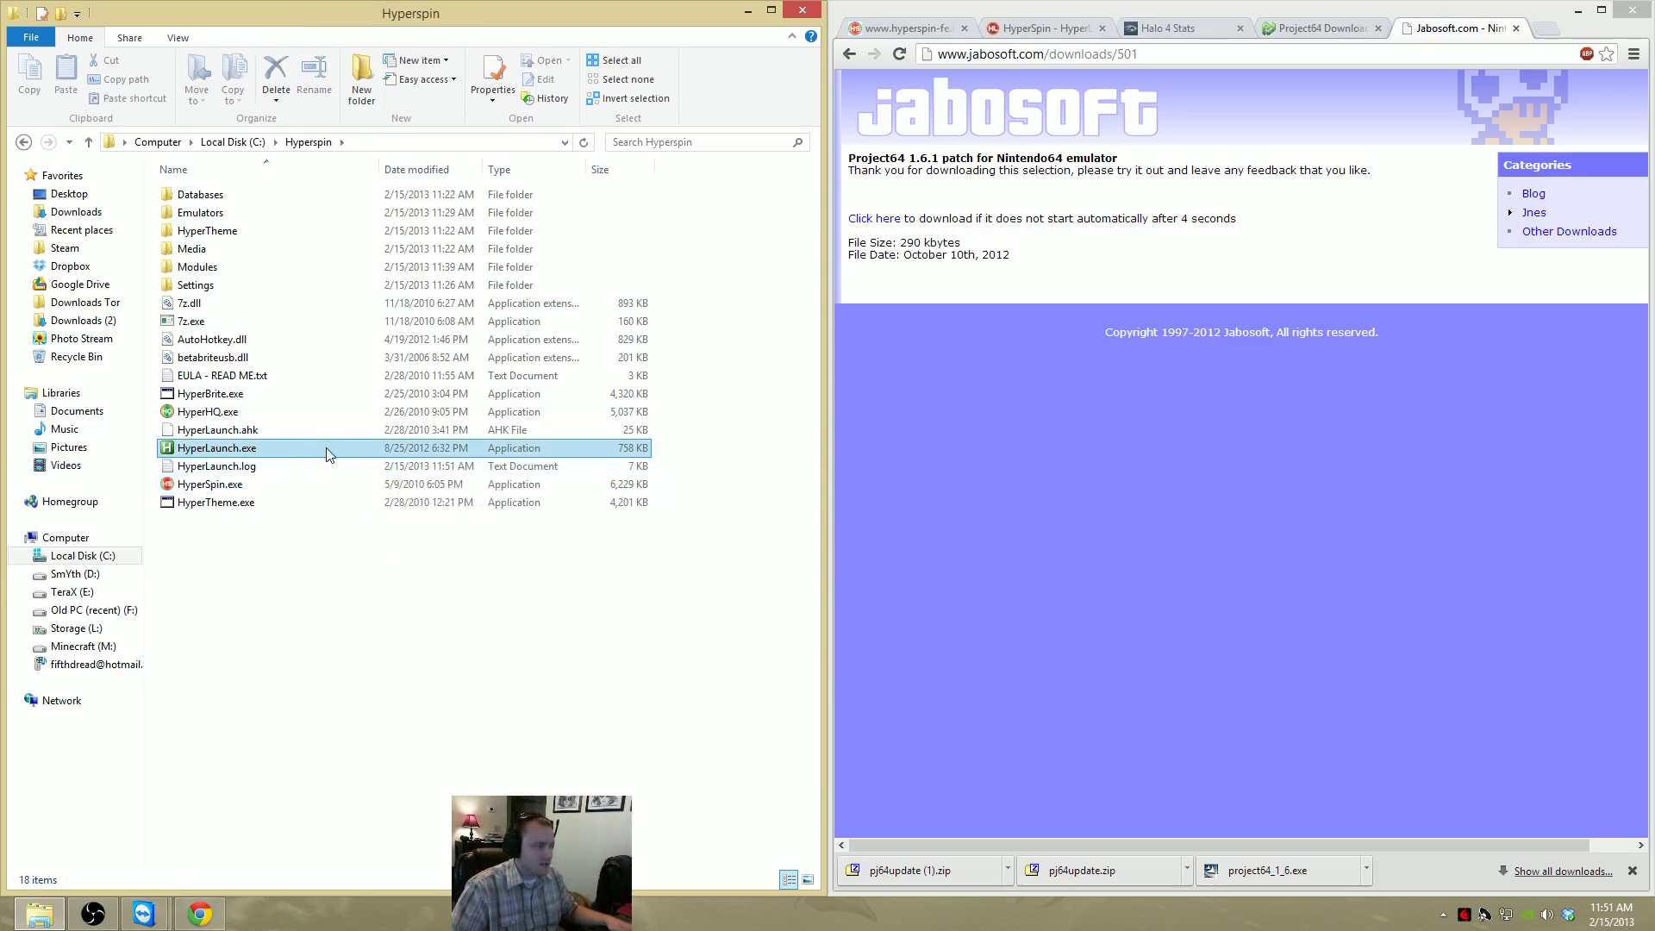
# Start HyperSpin.exe to test the front end, and exit it
pyautogui.doubleClick(288, 480)
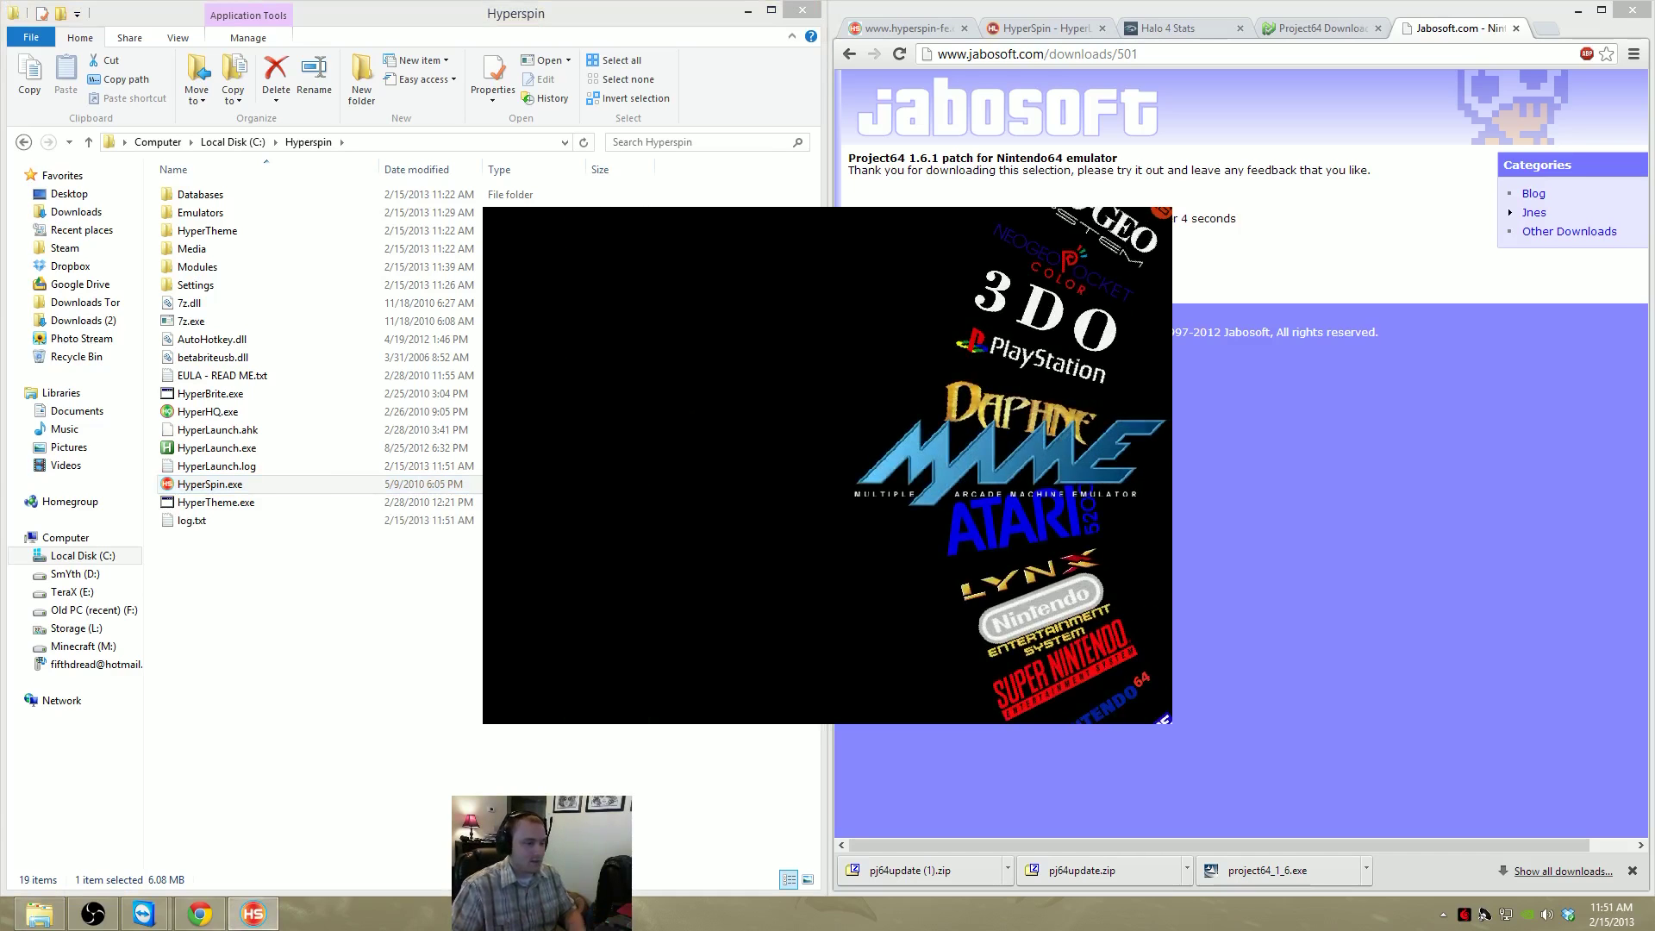
pyautogui.press('Escape')
pyautogui.press('Return')
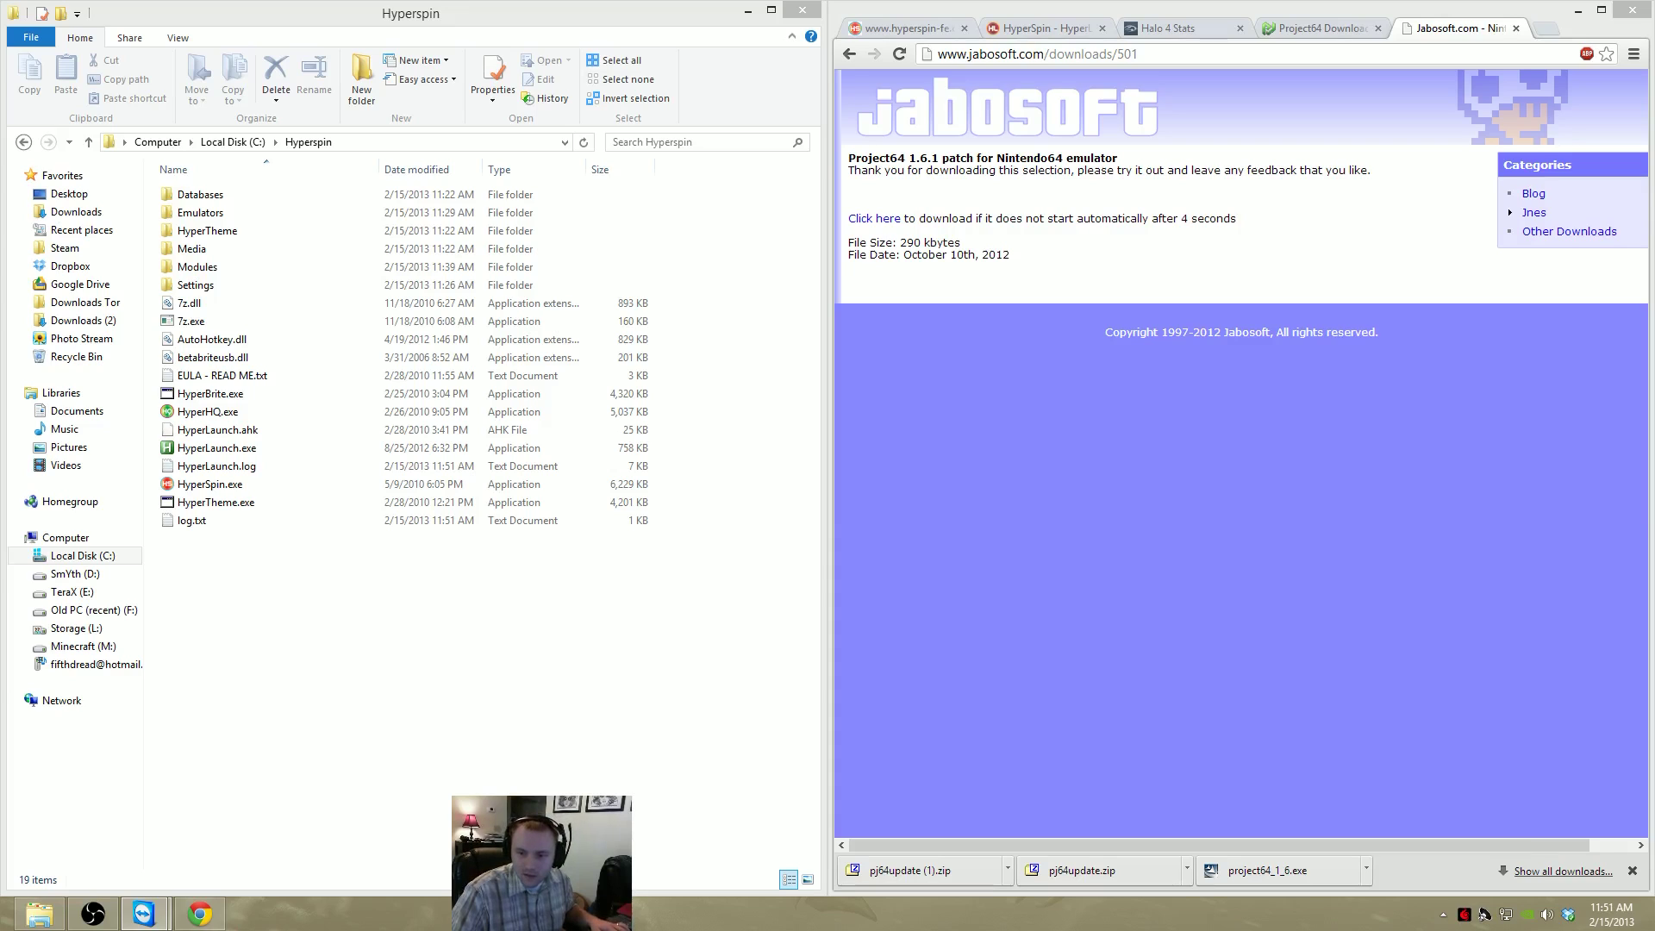
pyautogui.click(354, 674)
# Search the web for "hypermatch" in Chrome and open the HyperMatch - Simple ROM Matching & System Auditing forum thread
pyautogui.click(1465, 62)
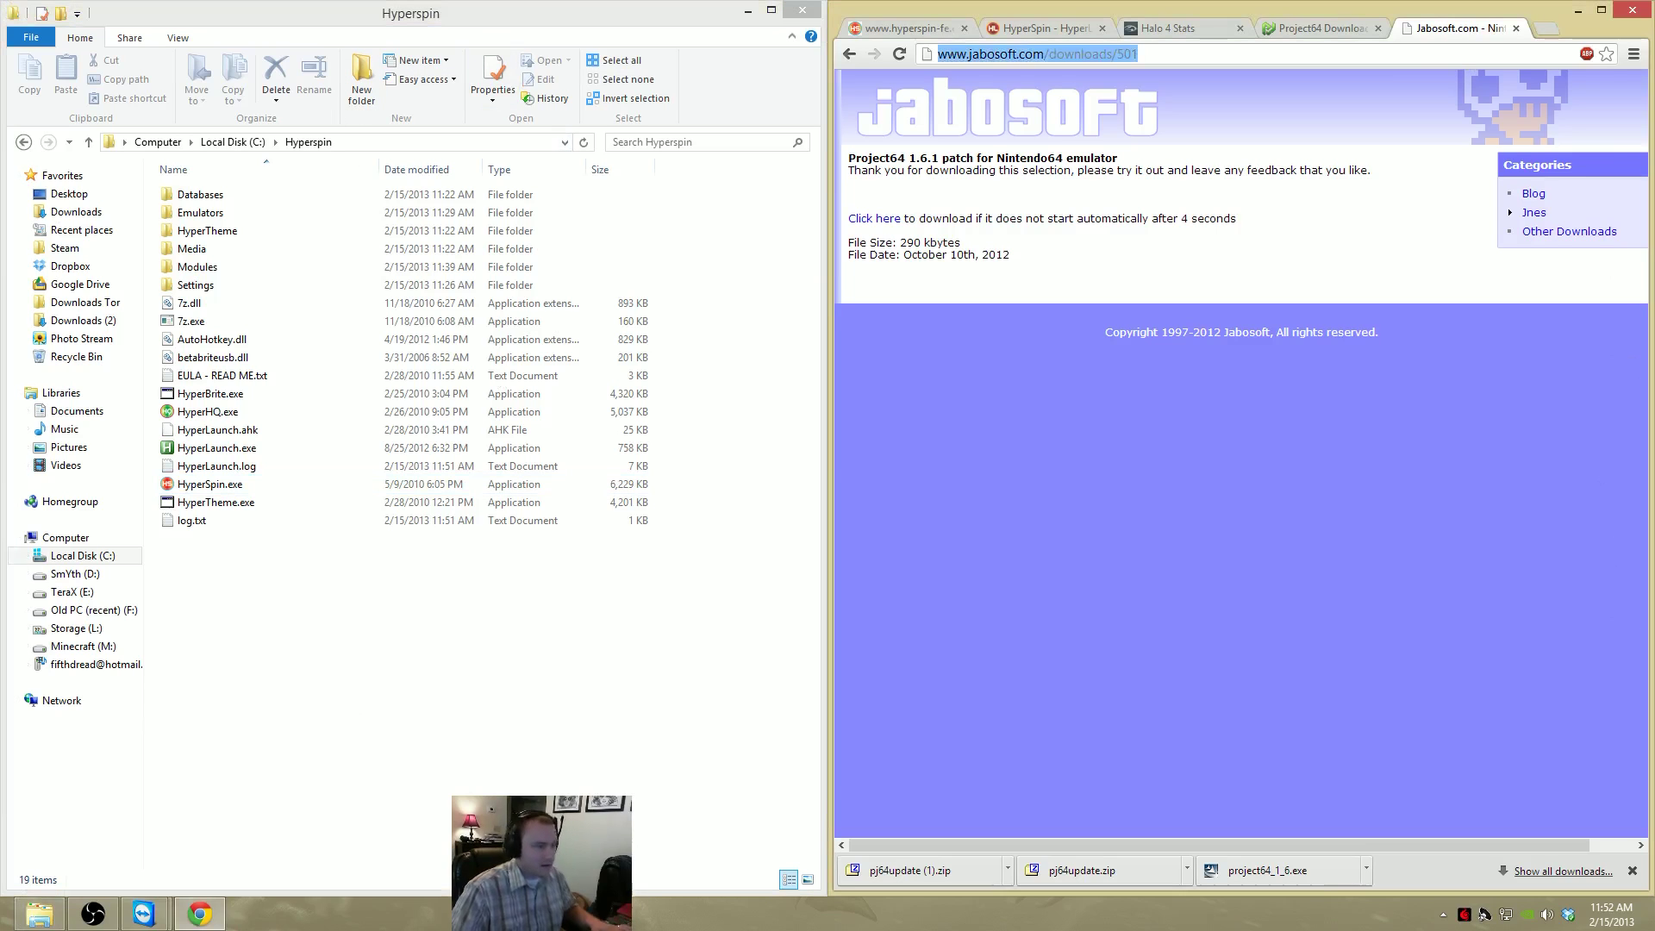
pyautogui.write('hypermatch')
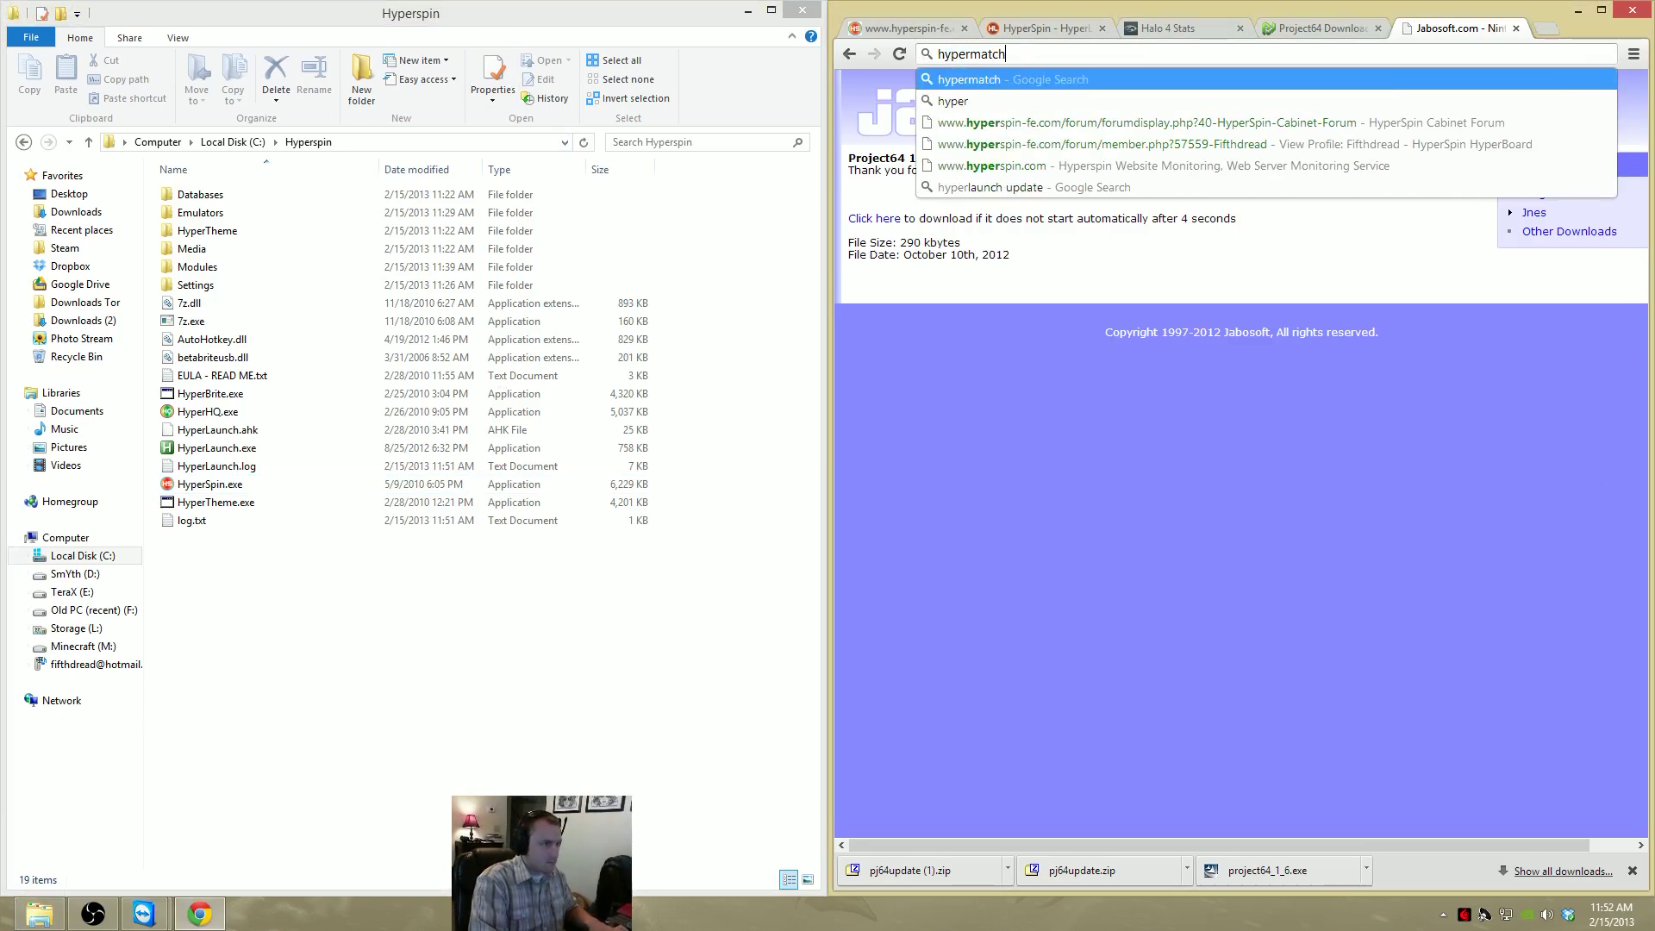
pyautogui.press('Return')
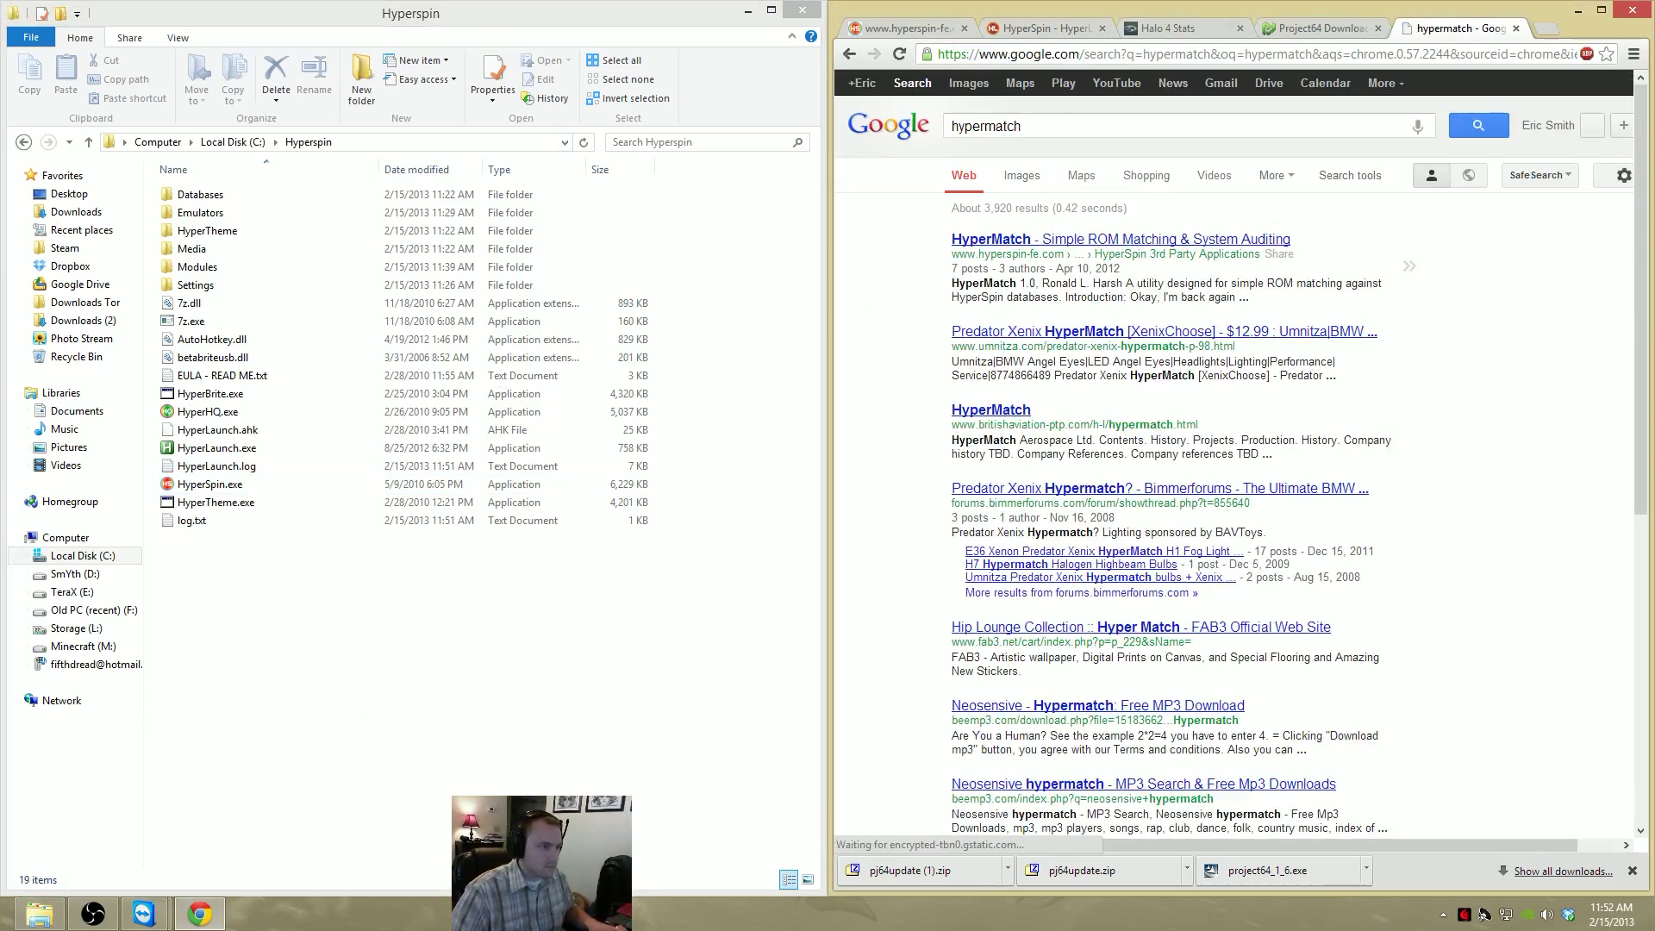
pyautogui.click(1120, 239)
# Find the Download (version 1.0a) link in the HyperMatch thread, try to download the file, and close the download page
pyautogui.scroll(-4, 1232, 448)
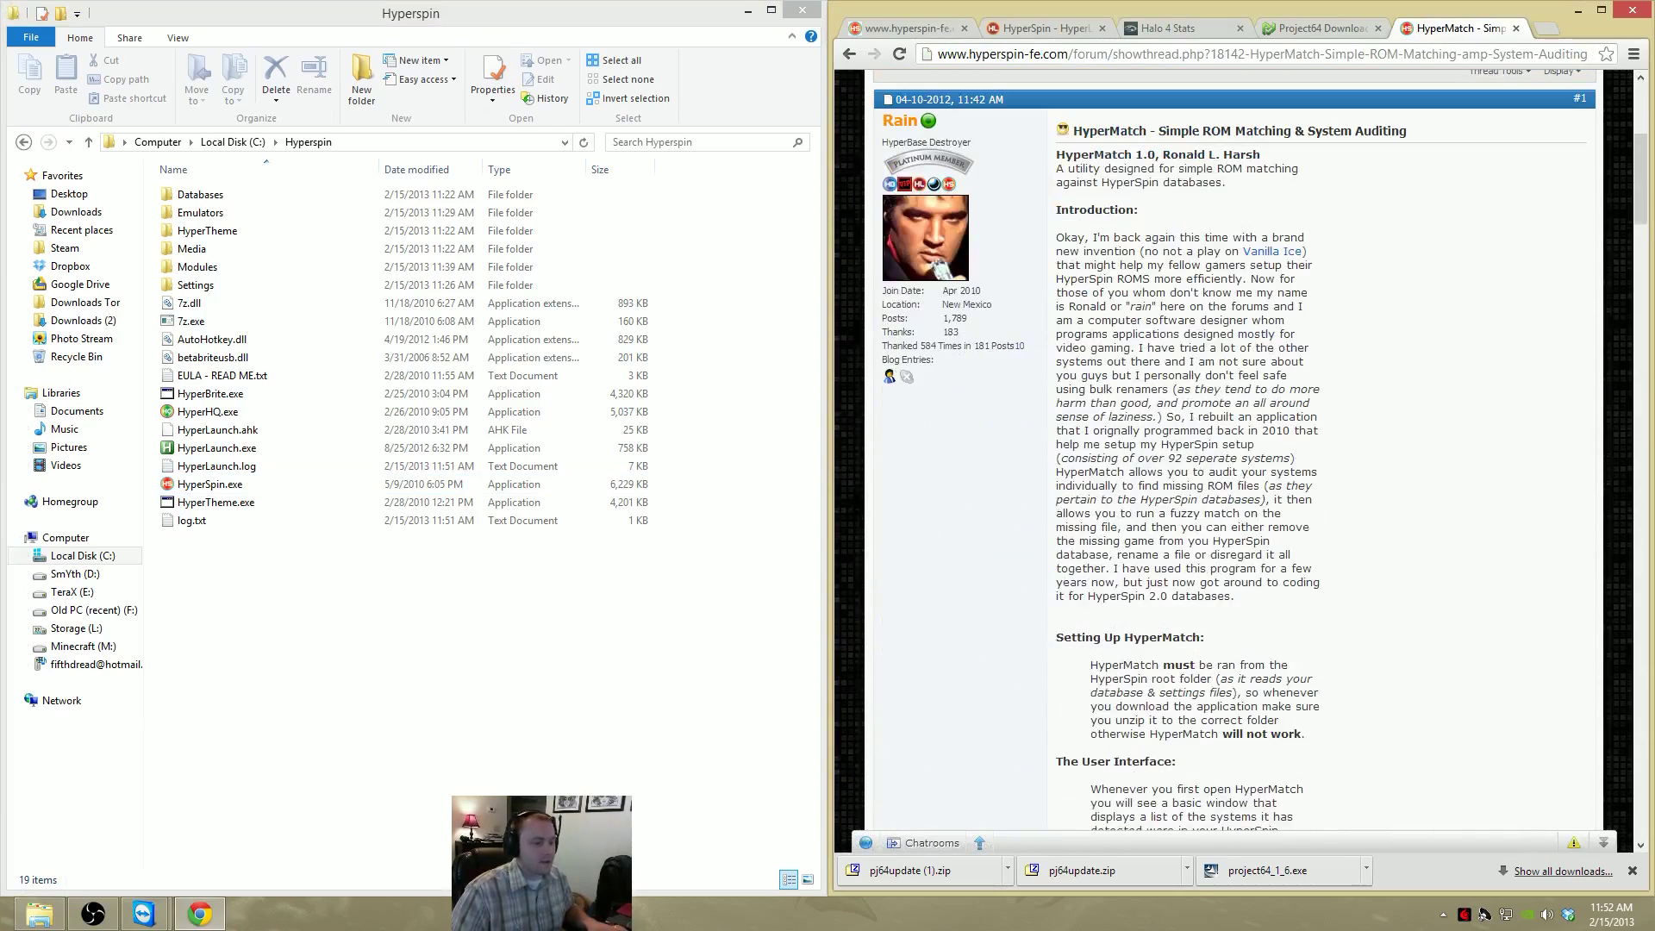
pyautogui.scroll(5, 1378, 250)
pyautogui.scroll(-6, 1378, 250)
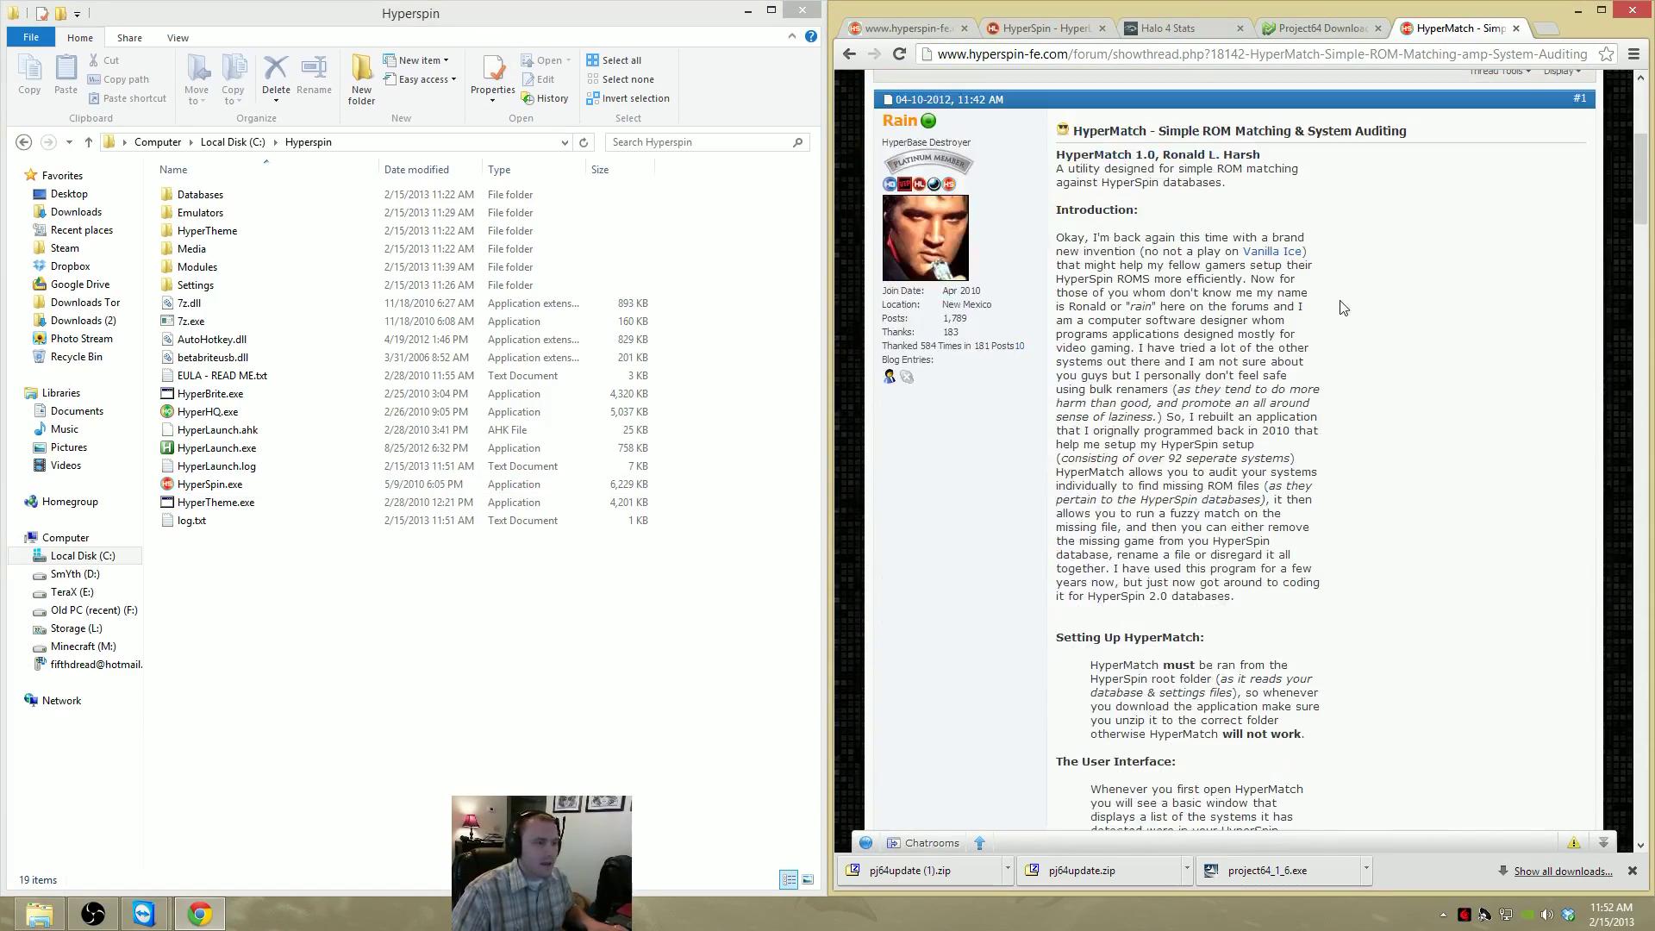
pyautogui.scroll(-15, 1378, 250)
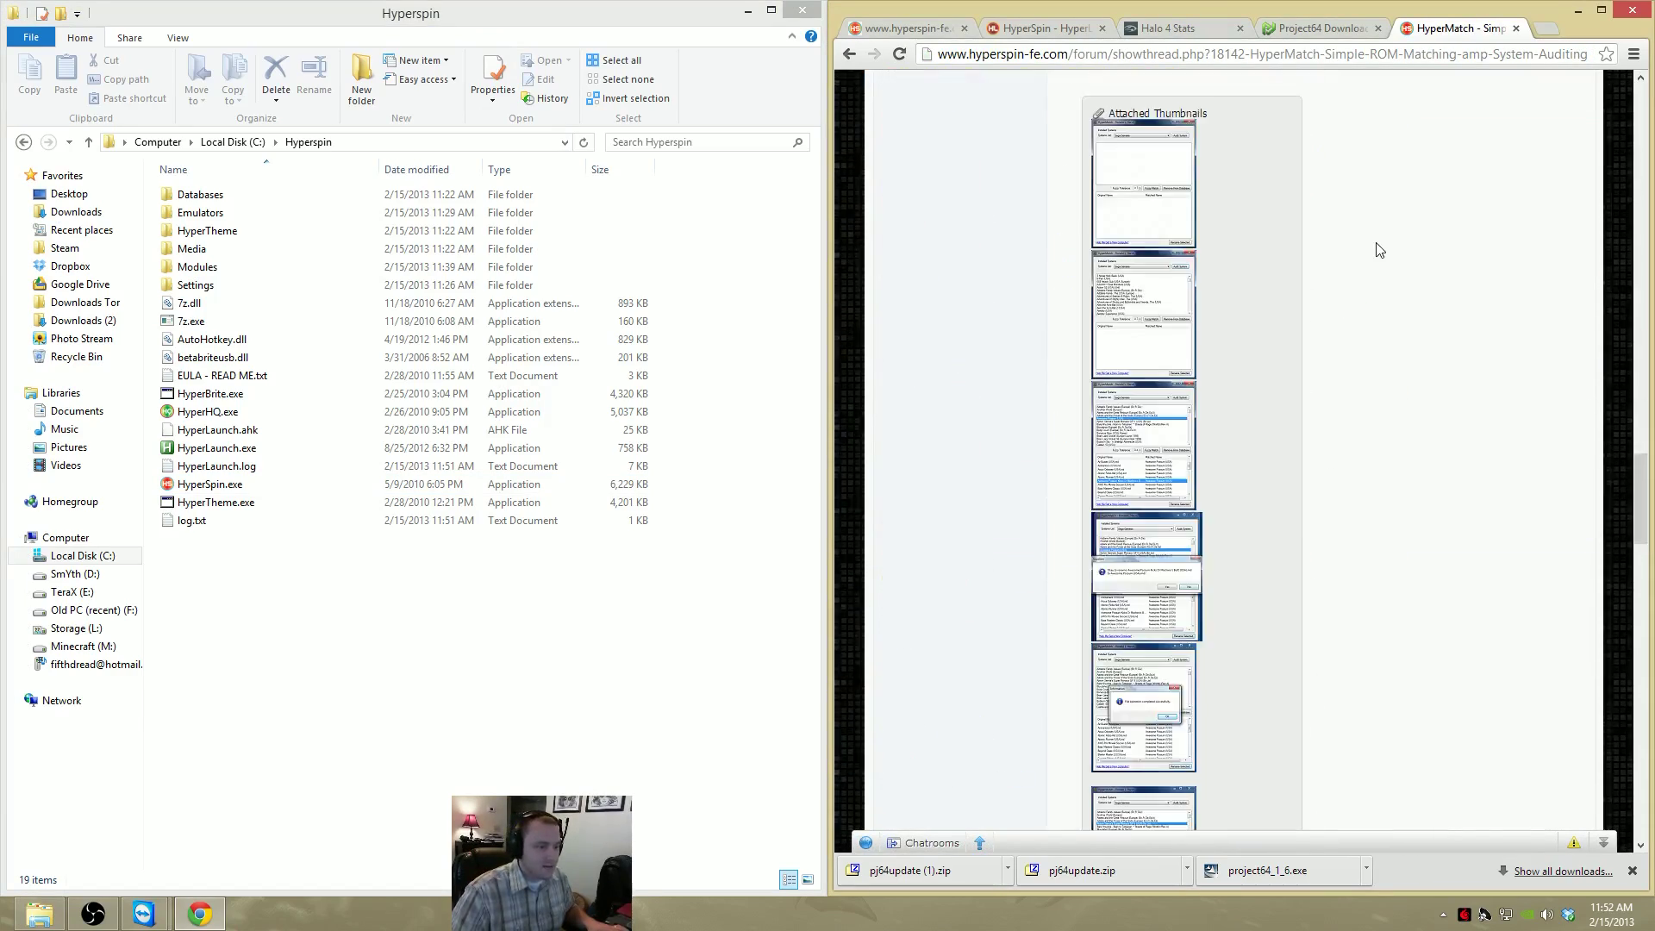
pyautogui.scroll(-4, 1378, 250)
pyautogui.scroll(2, 1378, 250)
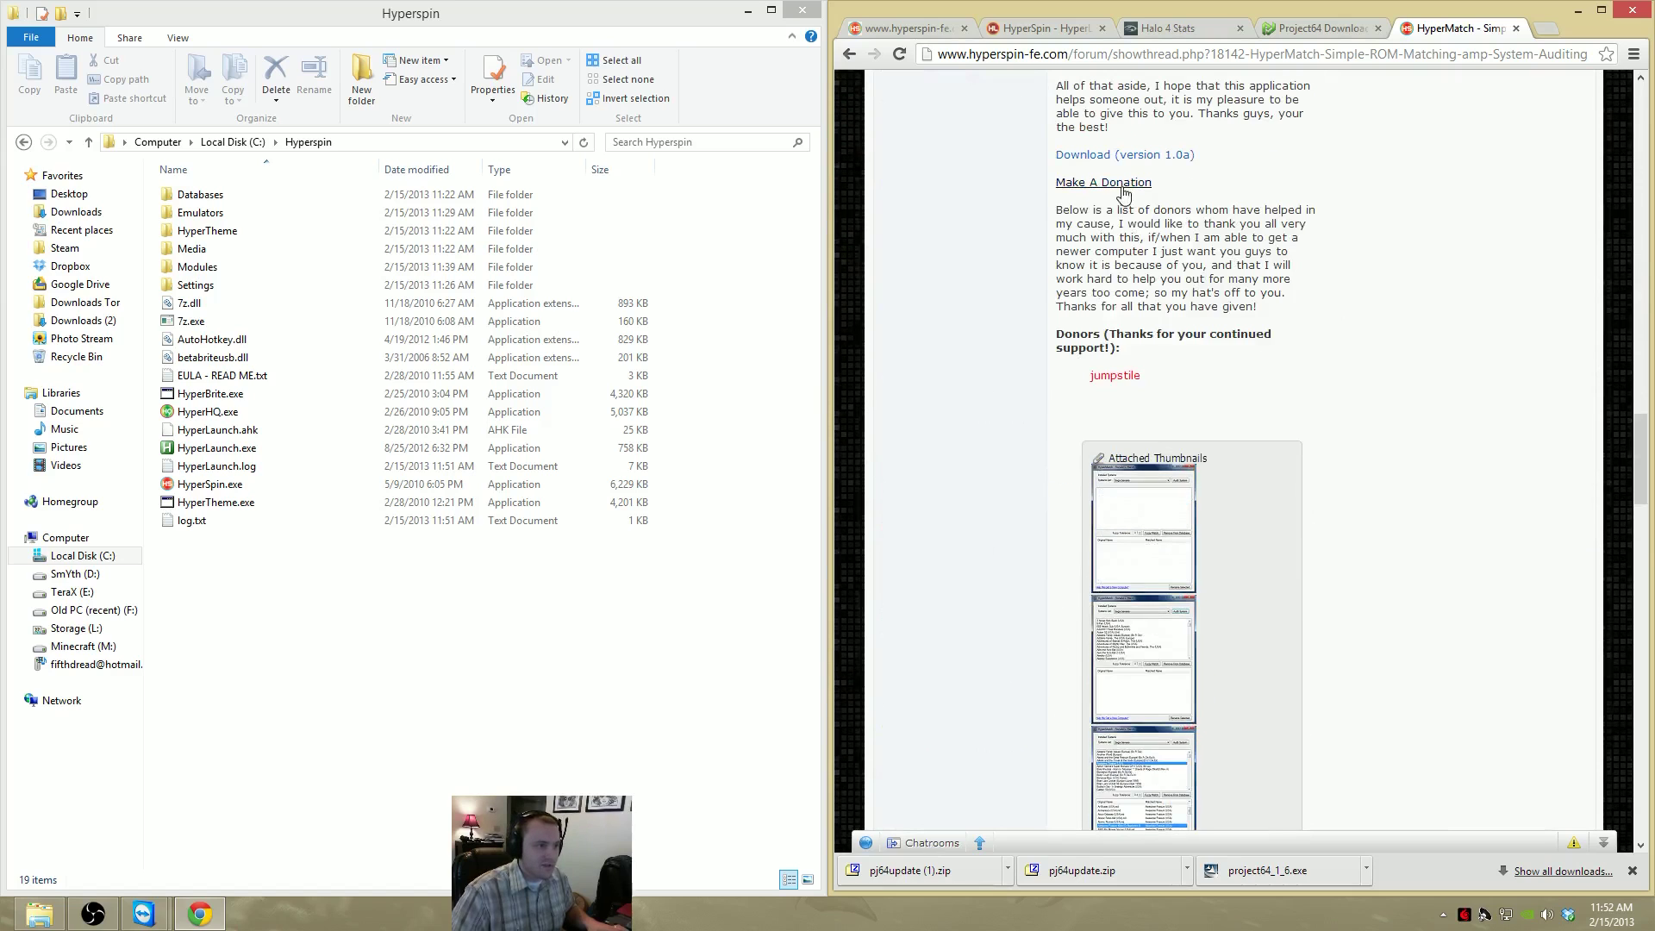
pyautogui.click(1132, 161)
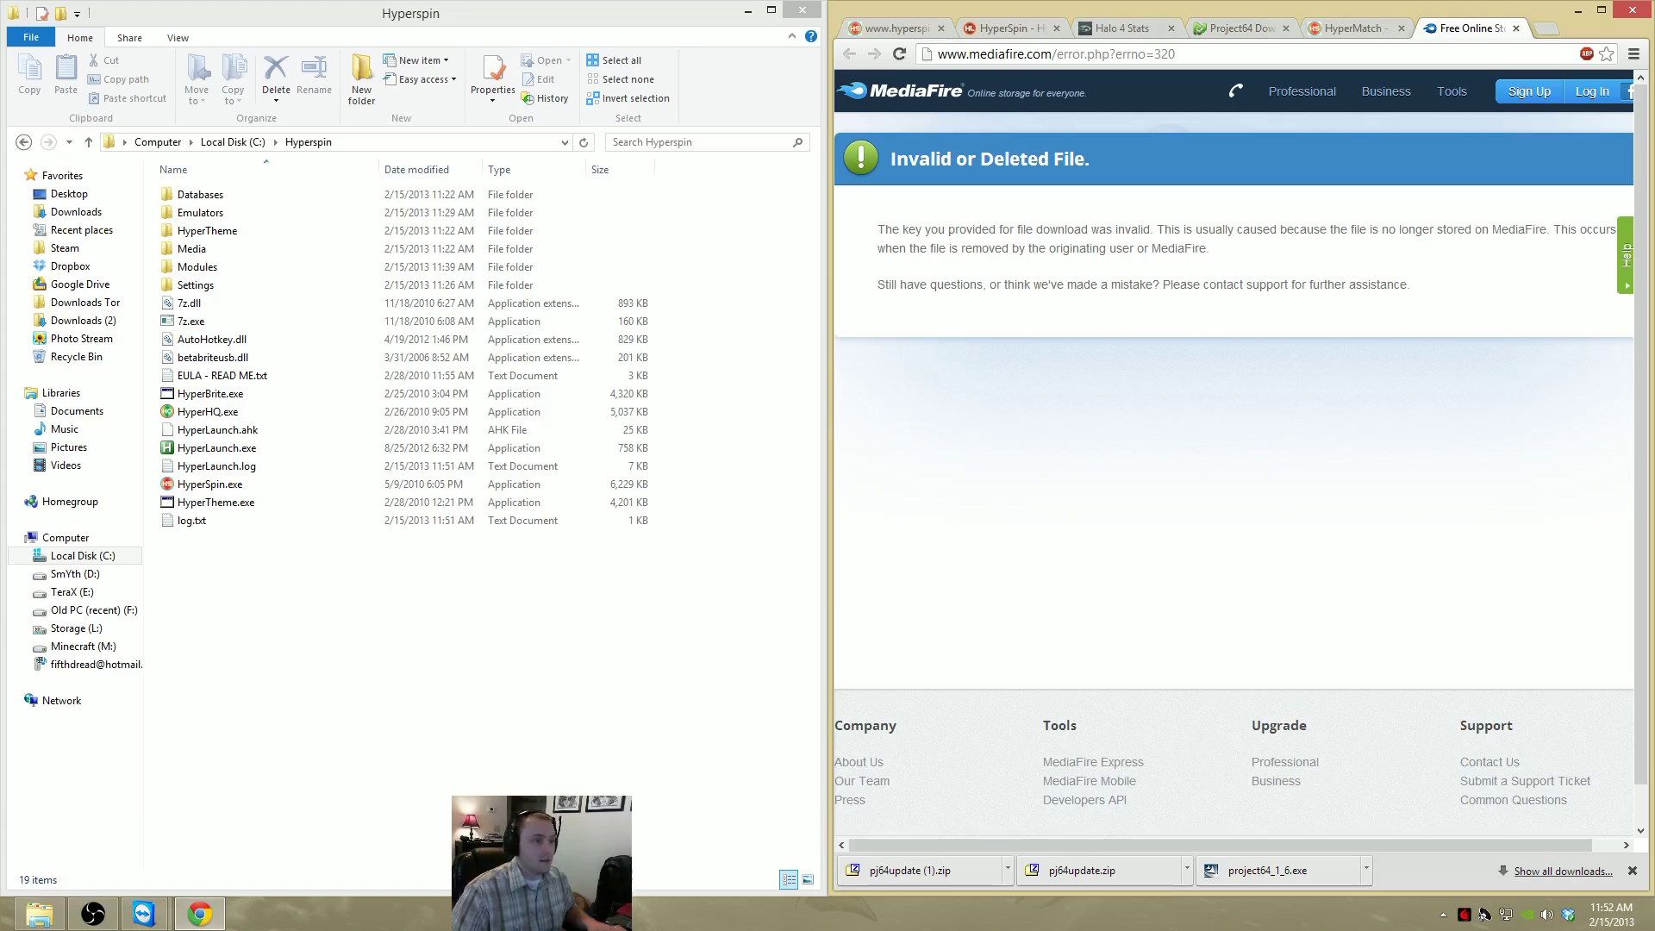
pyautogui.click(1516, 28)
# Look through the HyperMatch thread's replies, retry the version 1.0a download, and return to the start of the thread
pyautogui.scroll(4, 1366, 360)
pyautogui.scroll(-10, 1273, 444)
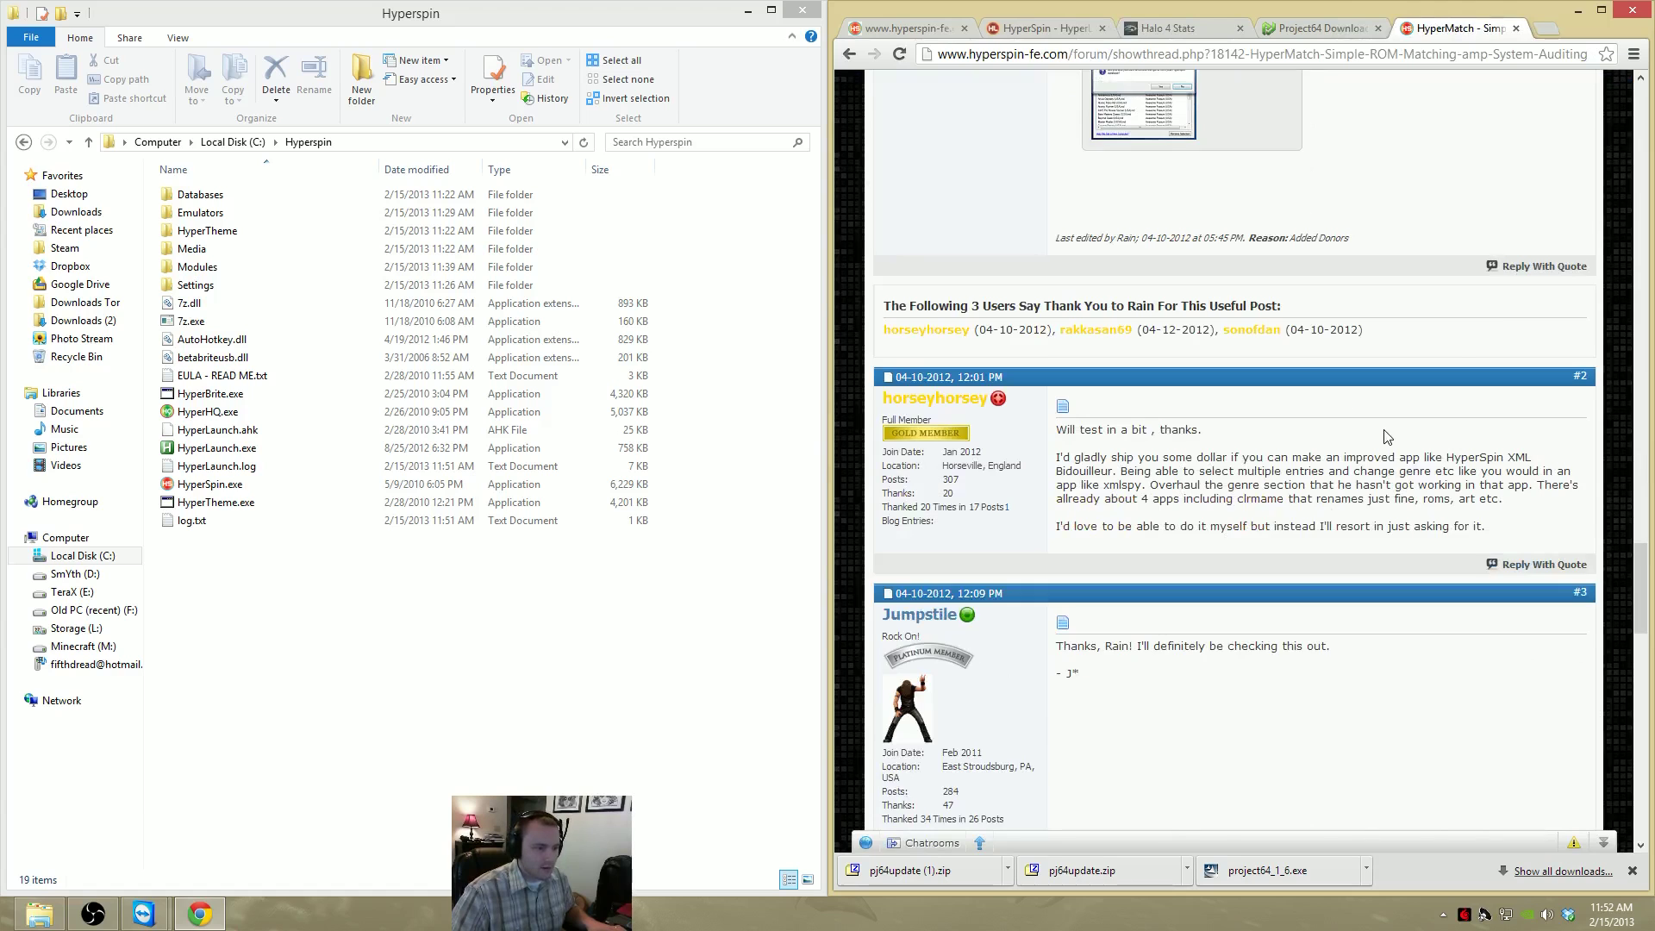
pyautogui.scroll(10, 1389, 422)
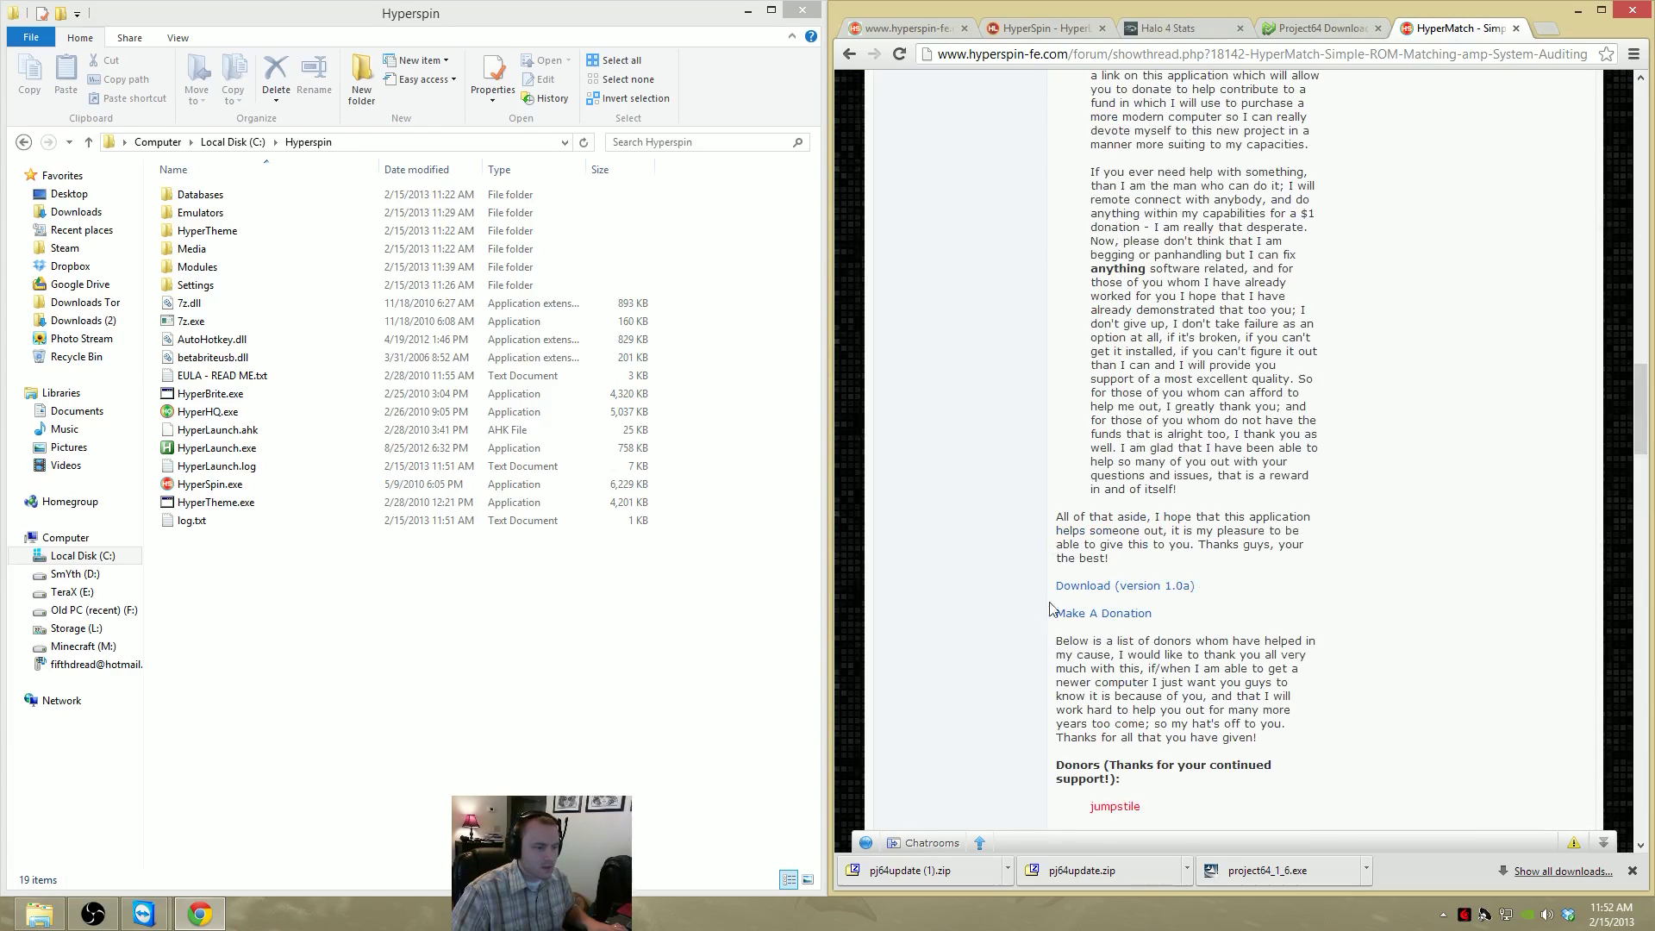
pyautogui.click(1111, 586)
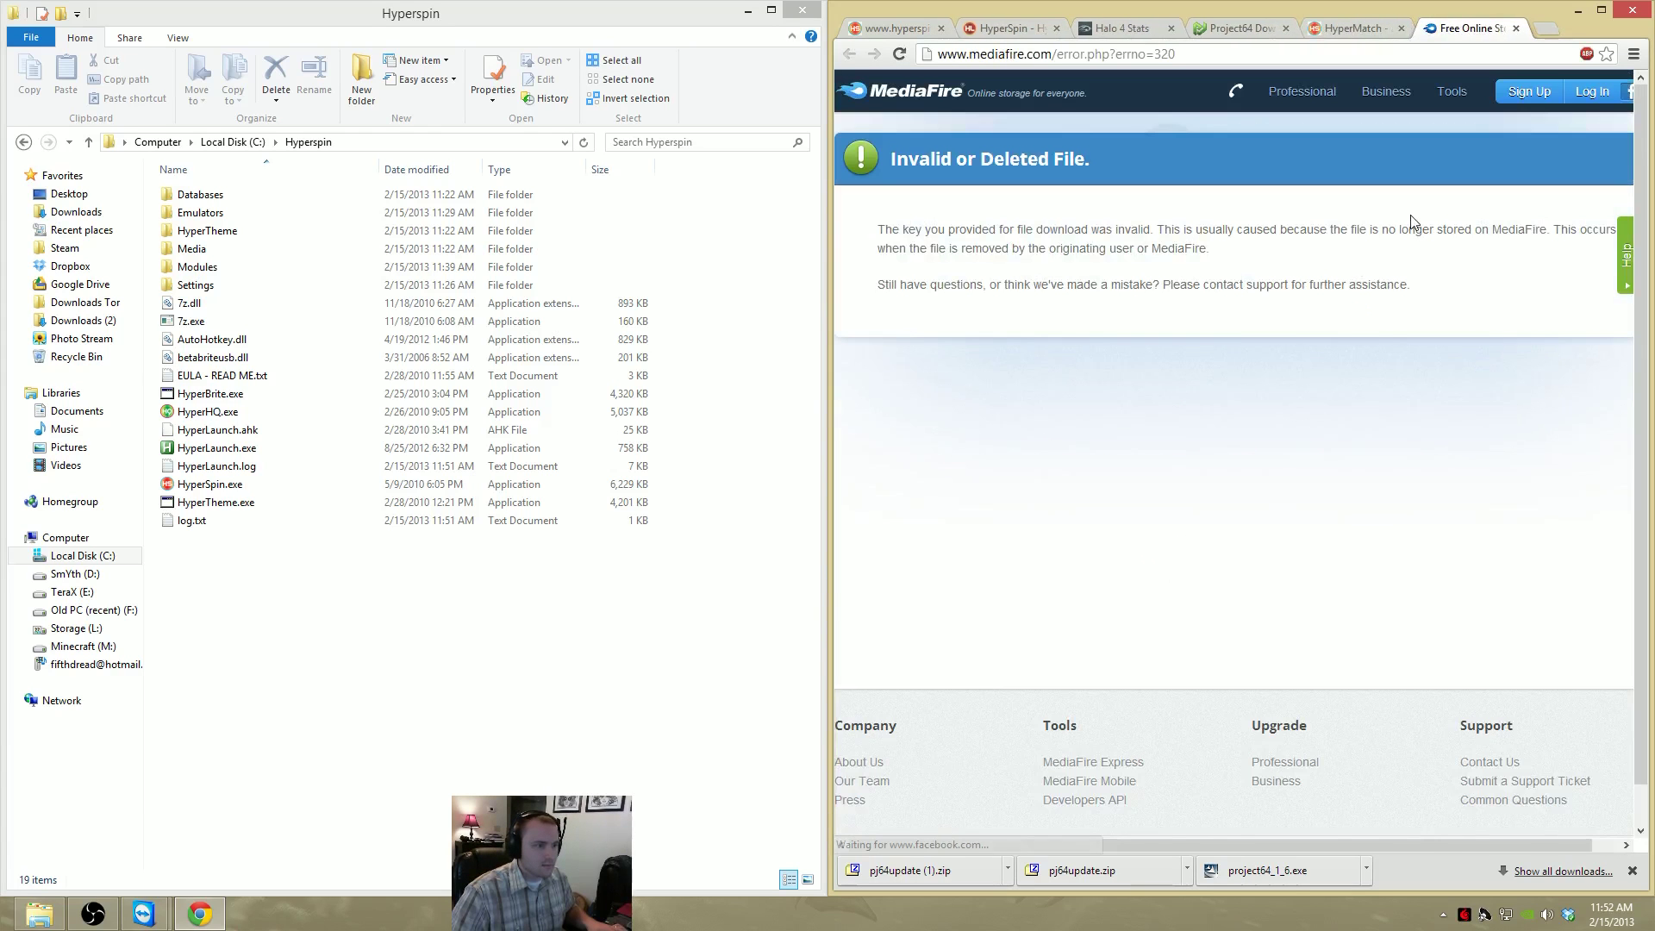
pyautogui.click(1515, 29)
pyautogui.scroll(15, 1211, 569)
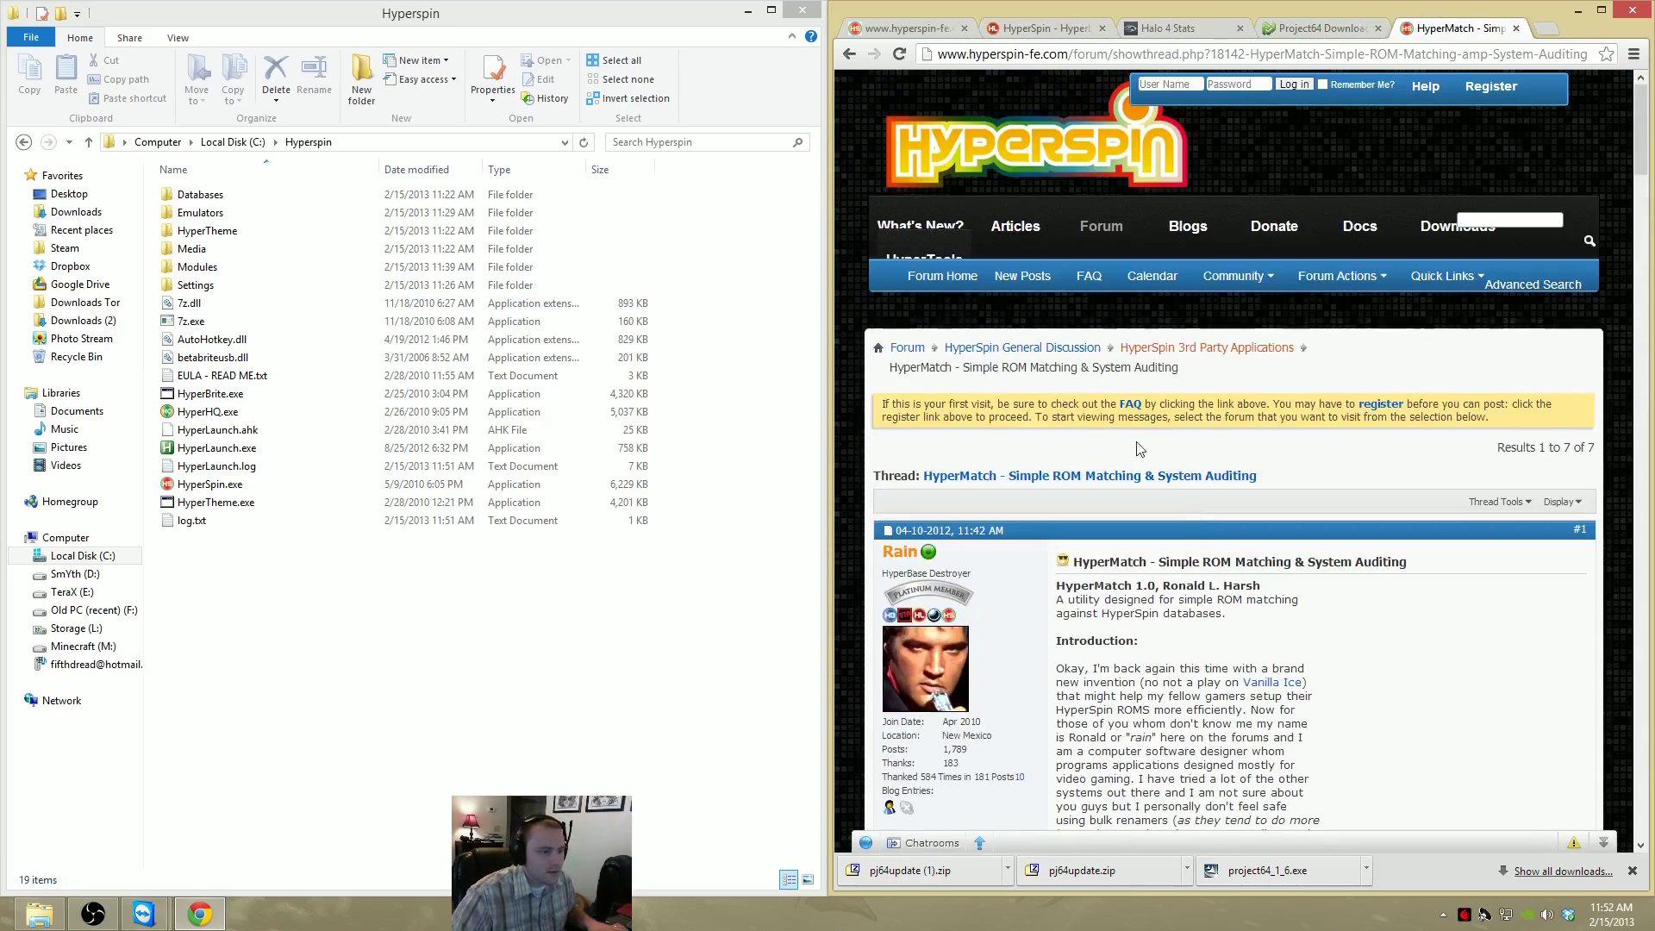
# Reload the HyperMatch forum thread, try its Download (version 1.0a) link again, and close the download page
pyautogui.hotkey('alt', 'Left')
pyautogui.hotkey('alt', 'Right')
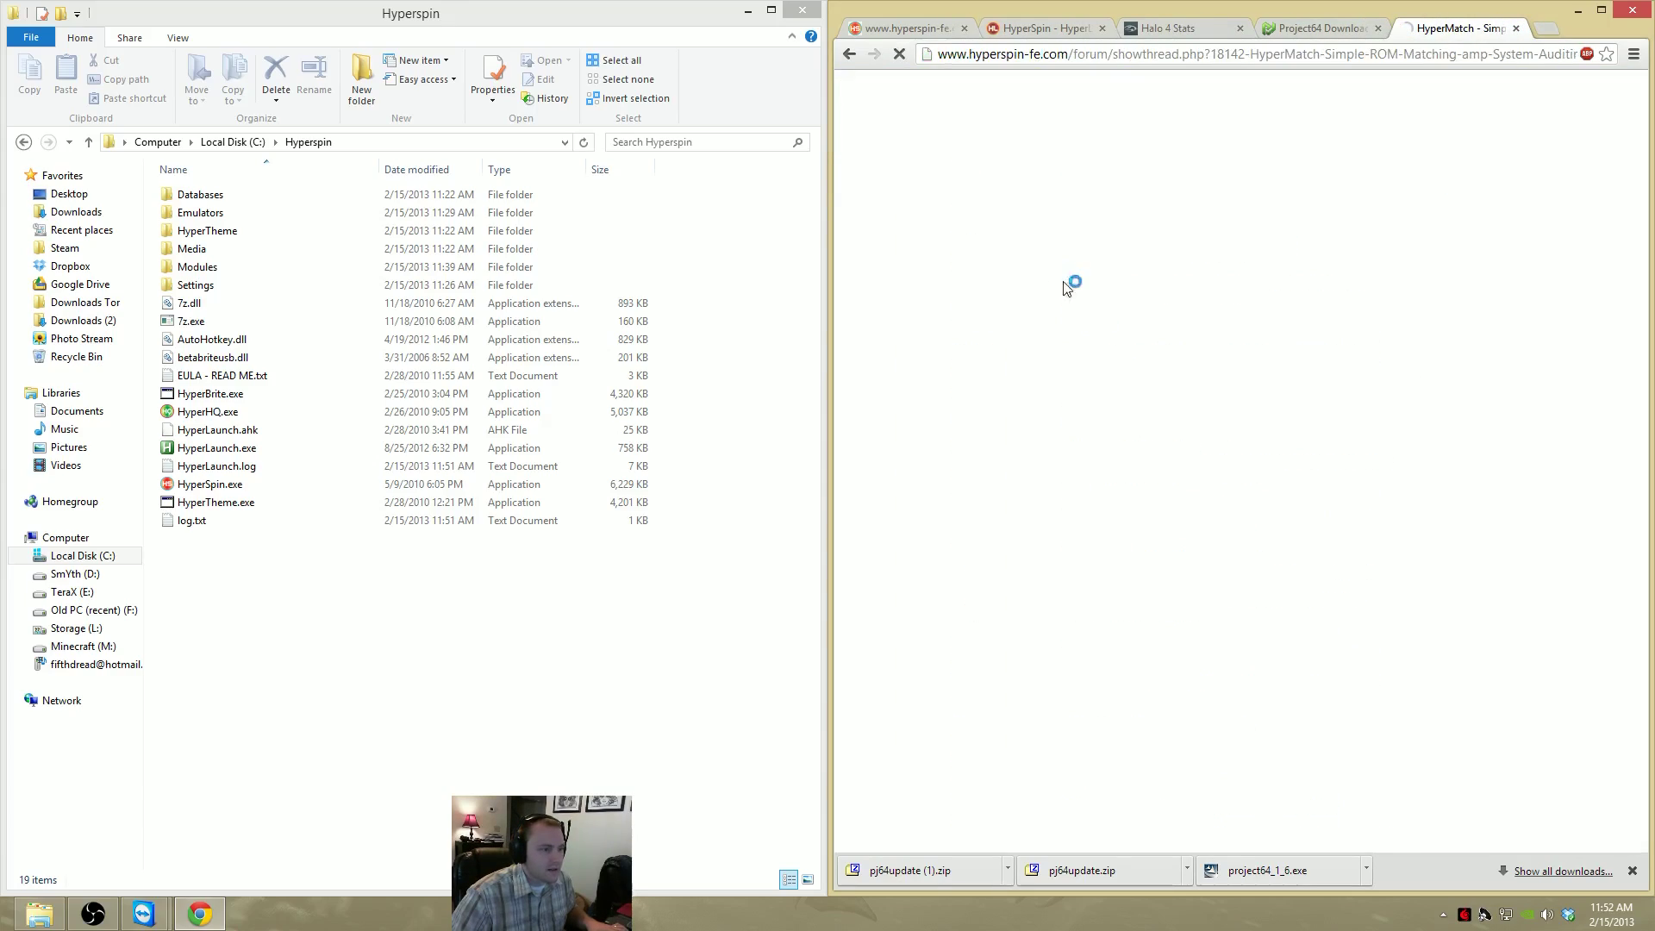
pyautogui.scroll(-15, 1328, 384)
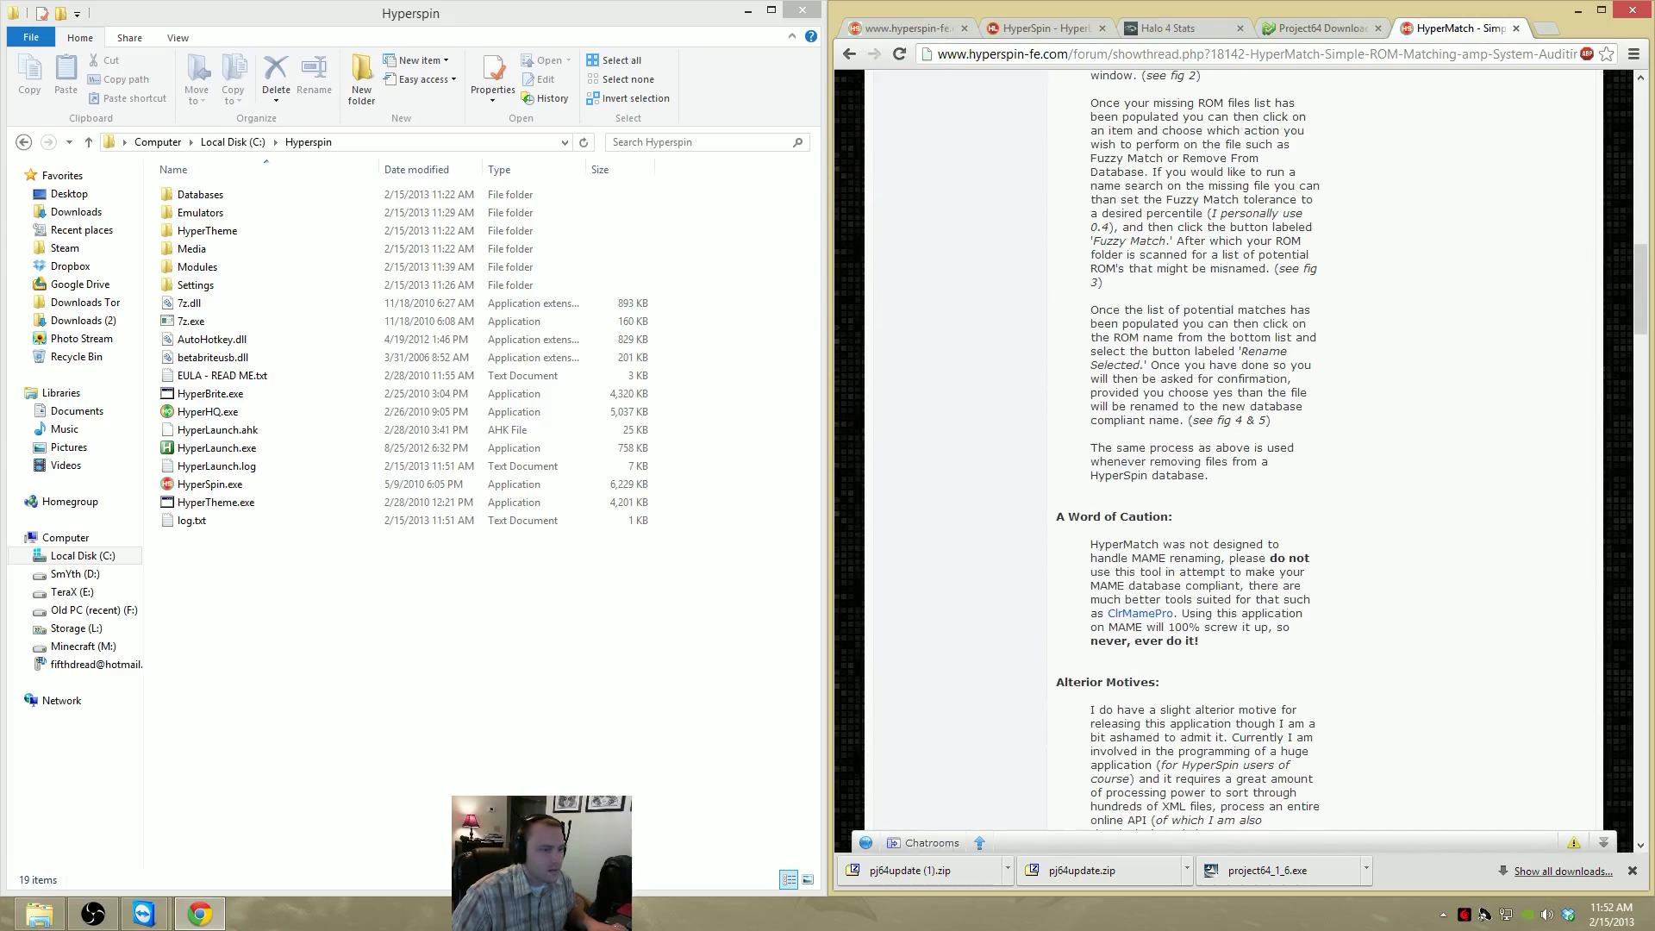
pyautogui.scroll(-10, 1309, 379)
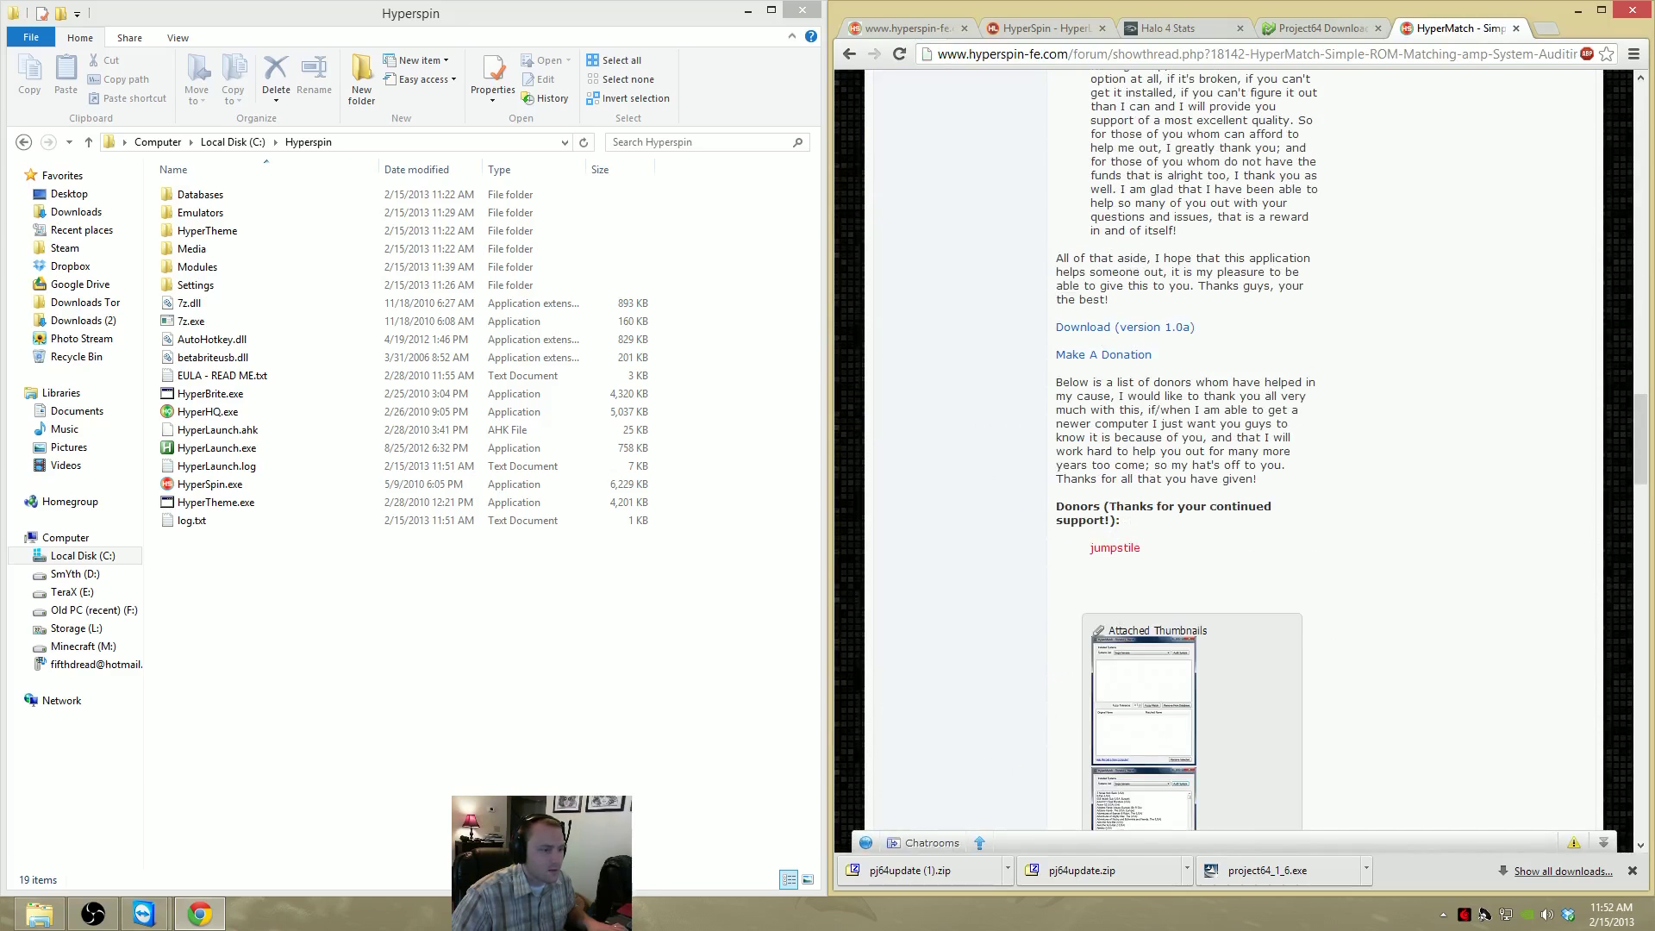
pyautogui.click(1121, 327)
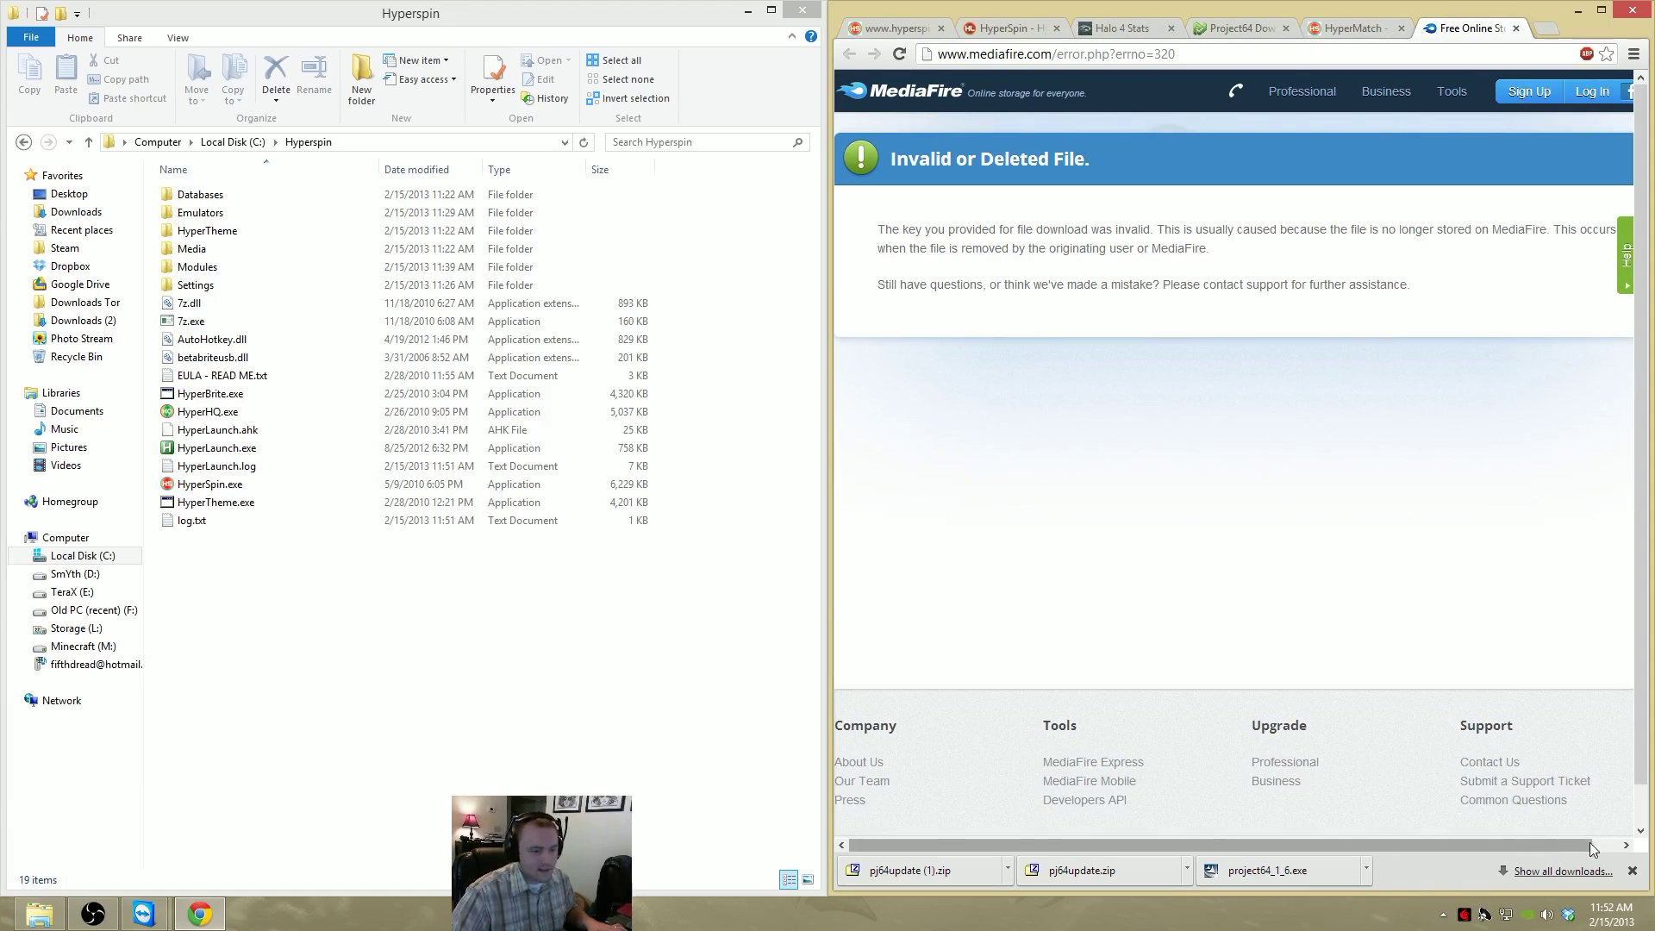
pyautogui.click(1516, 30)
# Transfer HyperMatch.exe from the remote computer into the C:\Hyperspin folder, start it as a test, and close it
pyautogui.moveTo(1085, 272); pyautogui.dragTo(256, 763)
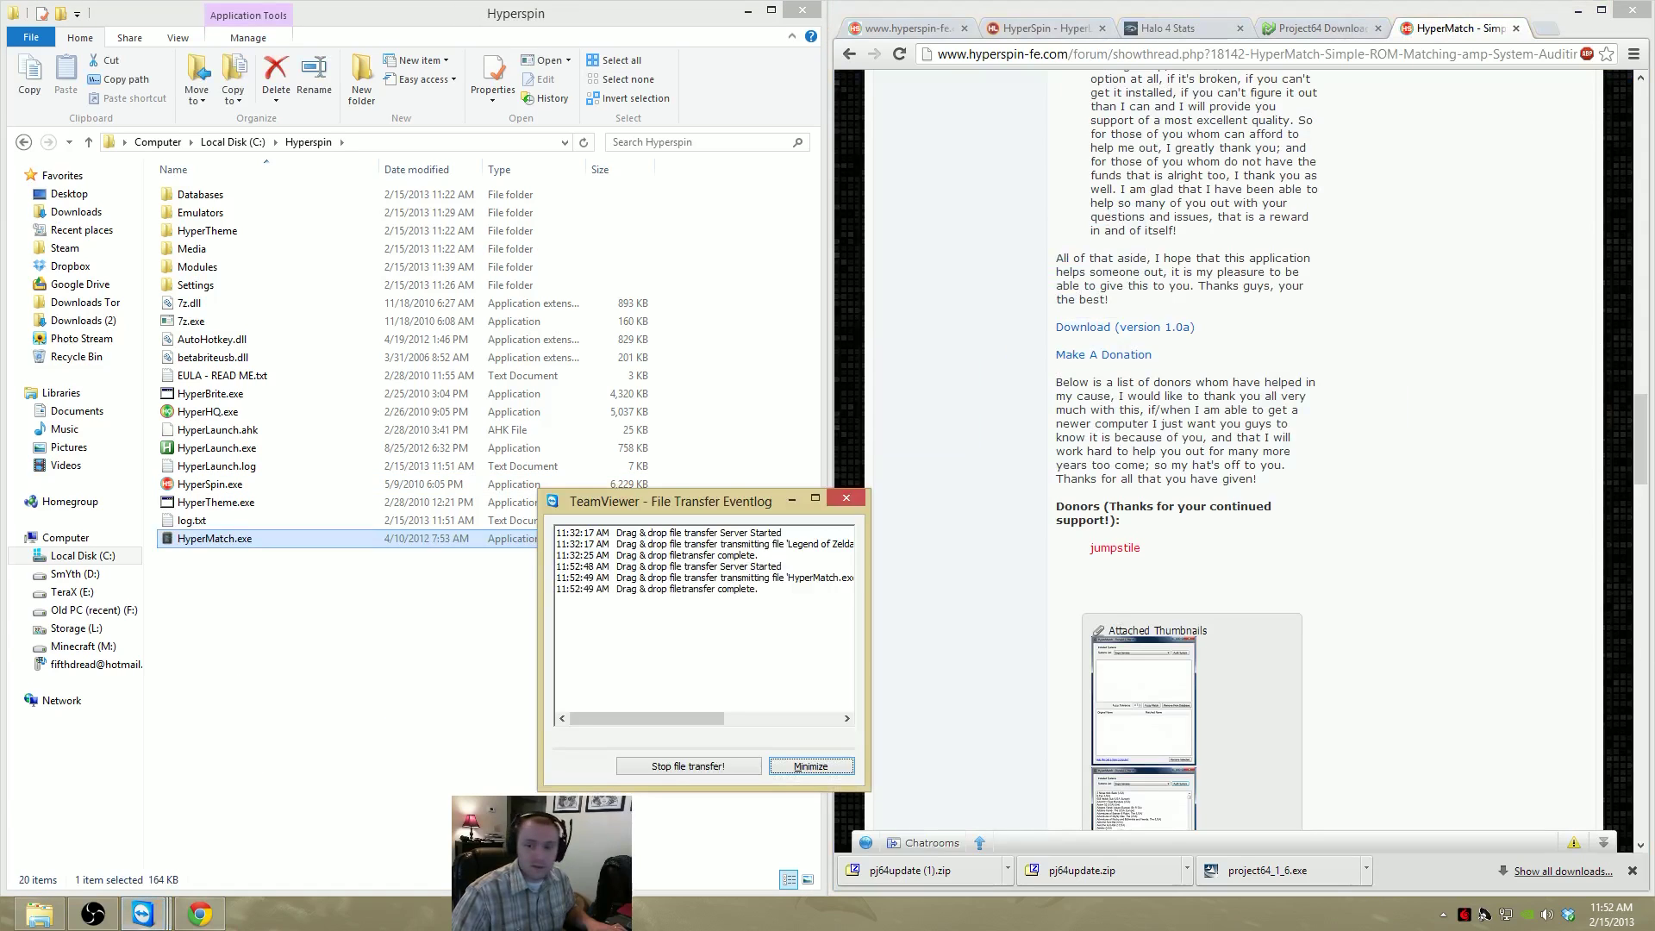
pyautogui.click(810, 766)
pyautogui.doubleClick(255, 483)
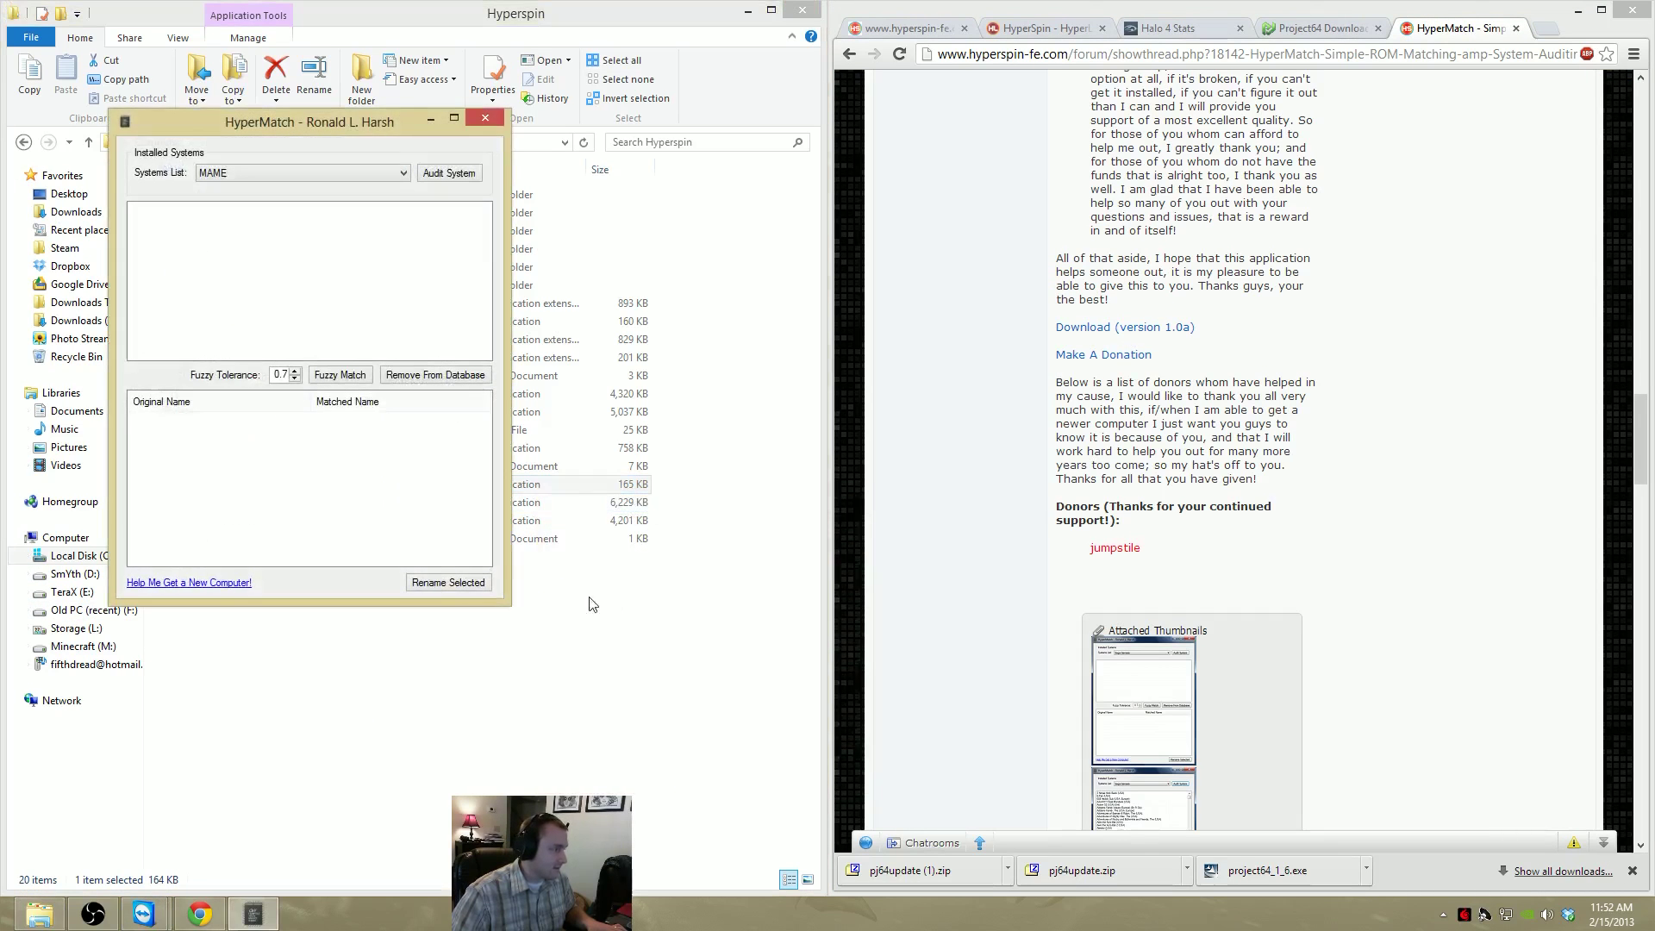
pyautogui.click(498, 119)
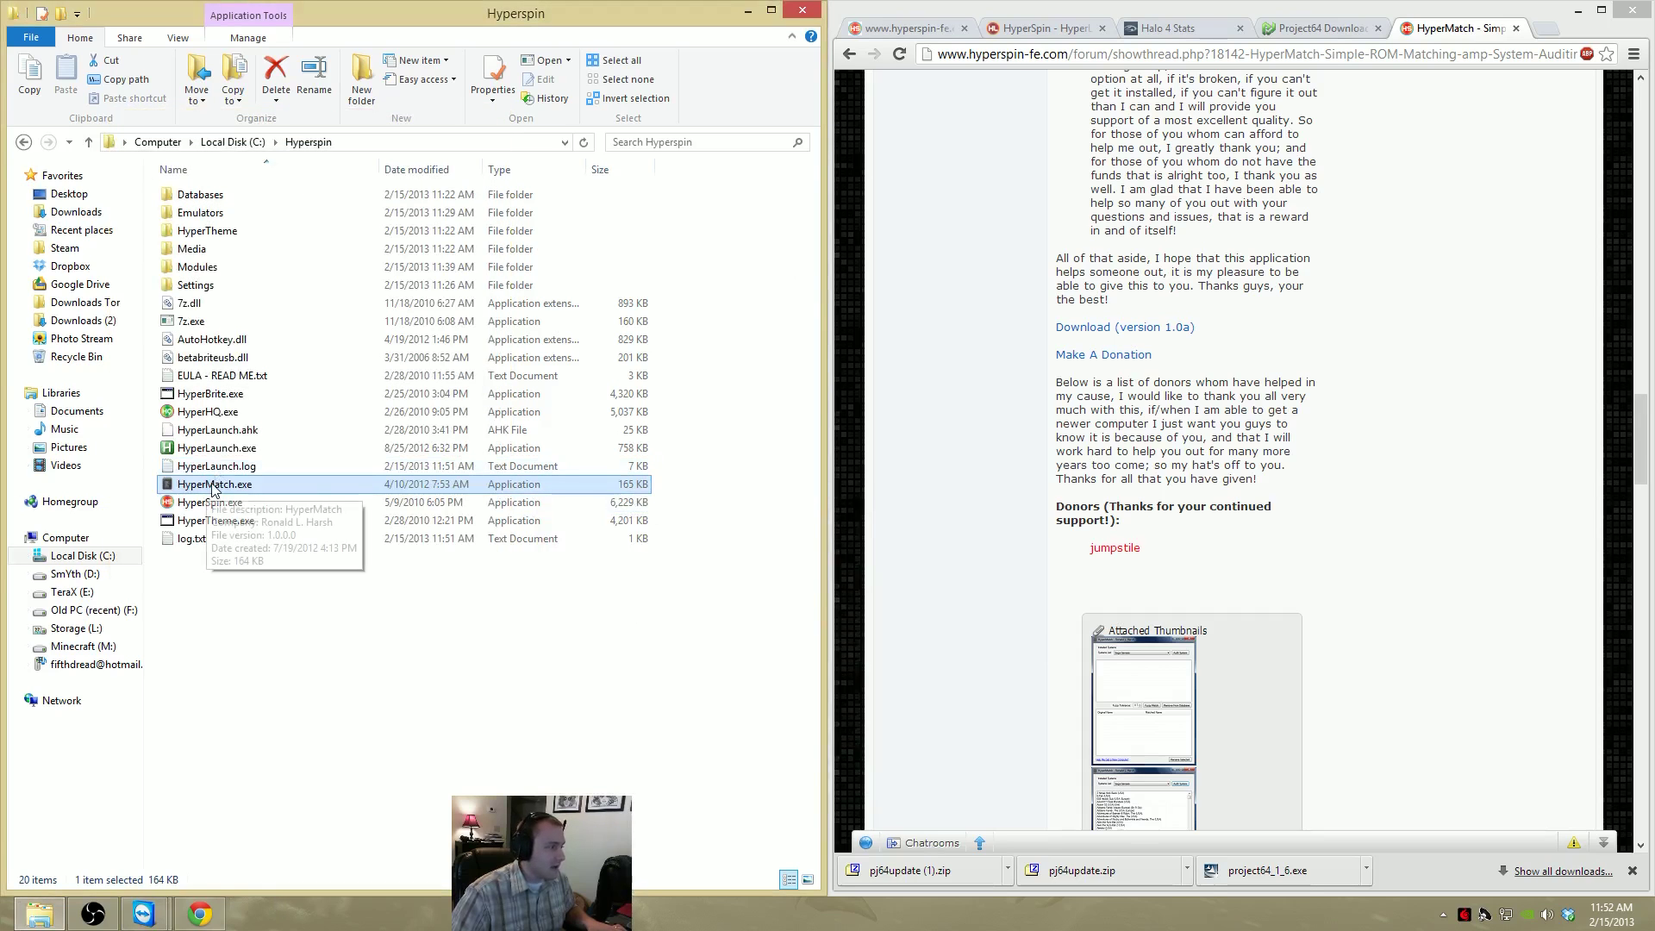
# Open fifthdread.com in a new browser tab, view its Downloads page, and return to the home page
pyautogui.click(1541, 29)
pyautogui.write('fifthdread.com')
pyautogui.press('Return')
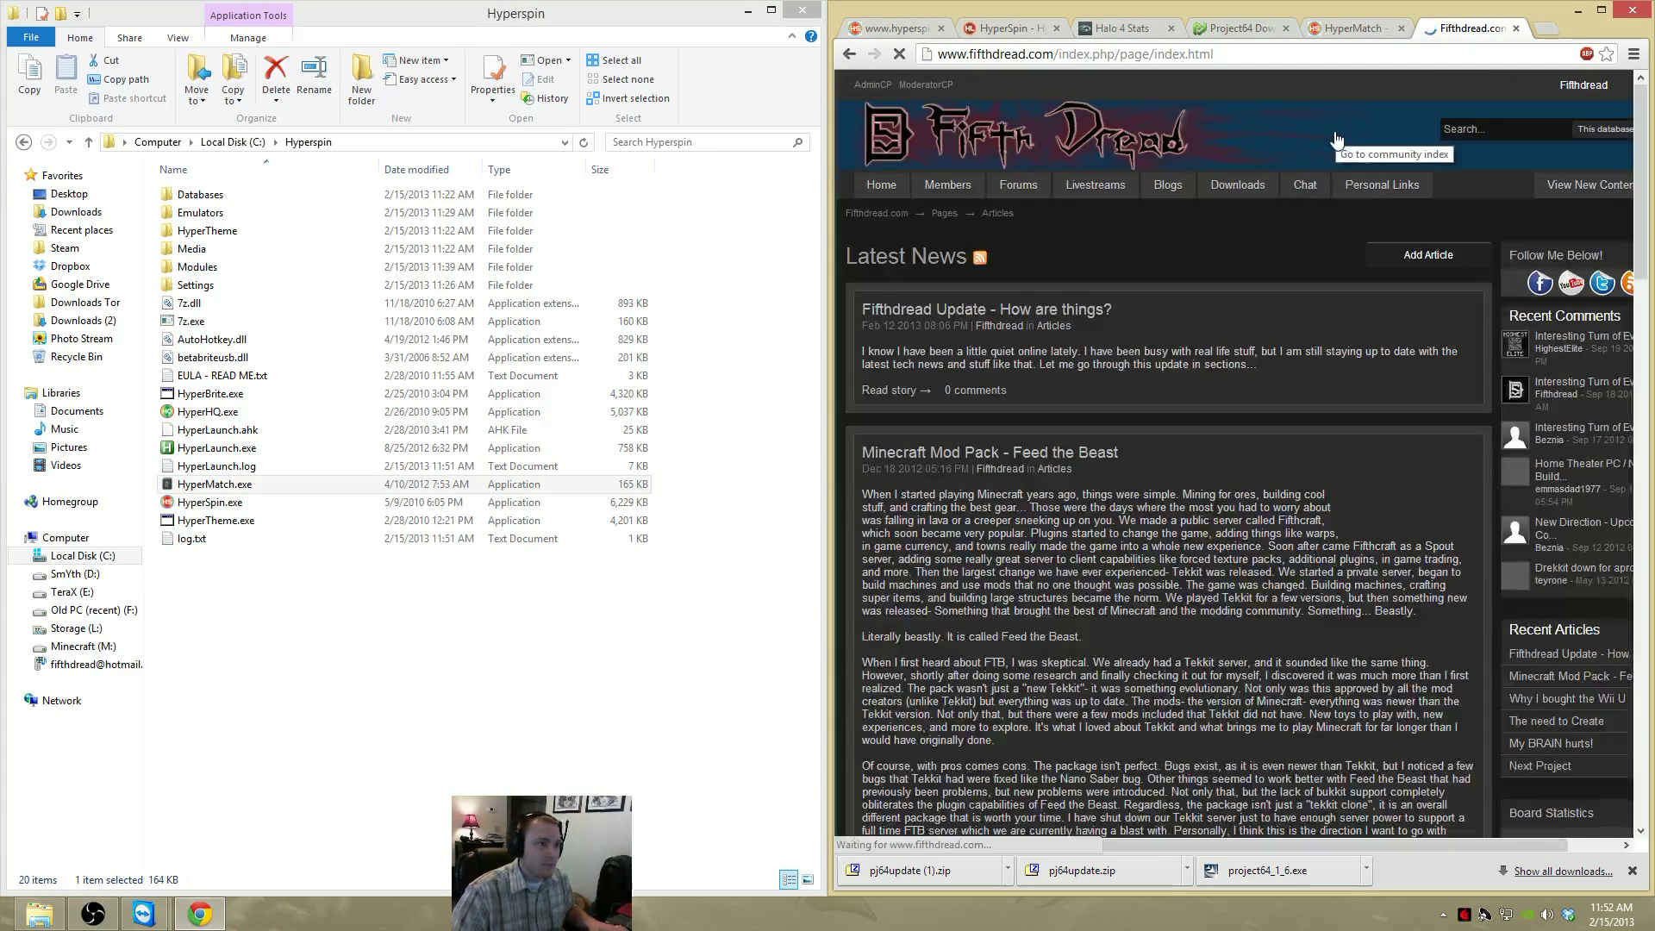
pyautogui.click(1234, 188)
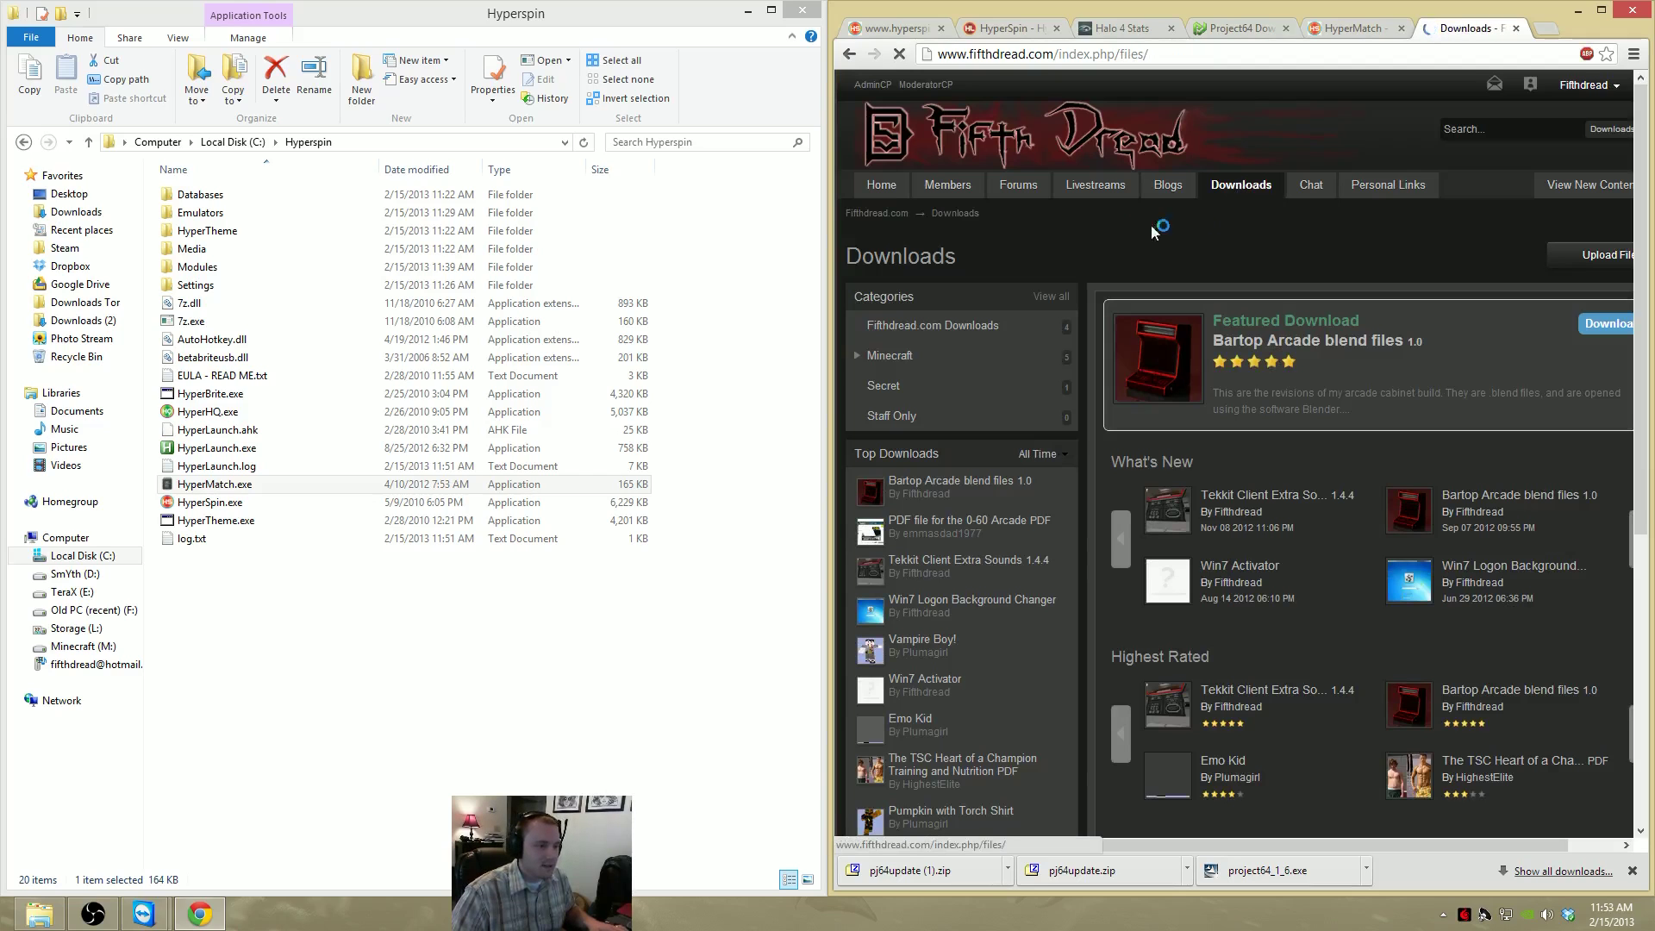
pyautogui.click(1155, 188)
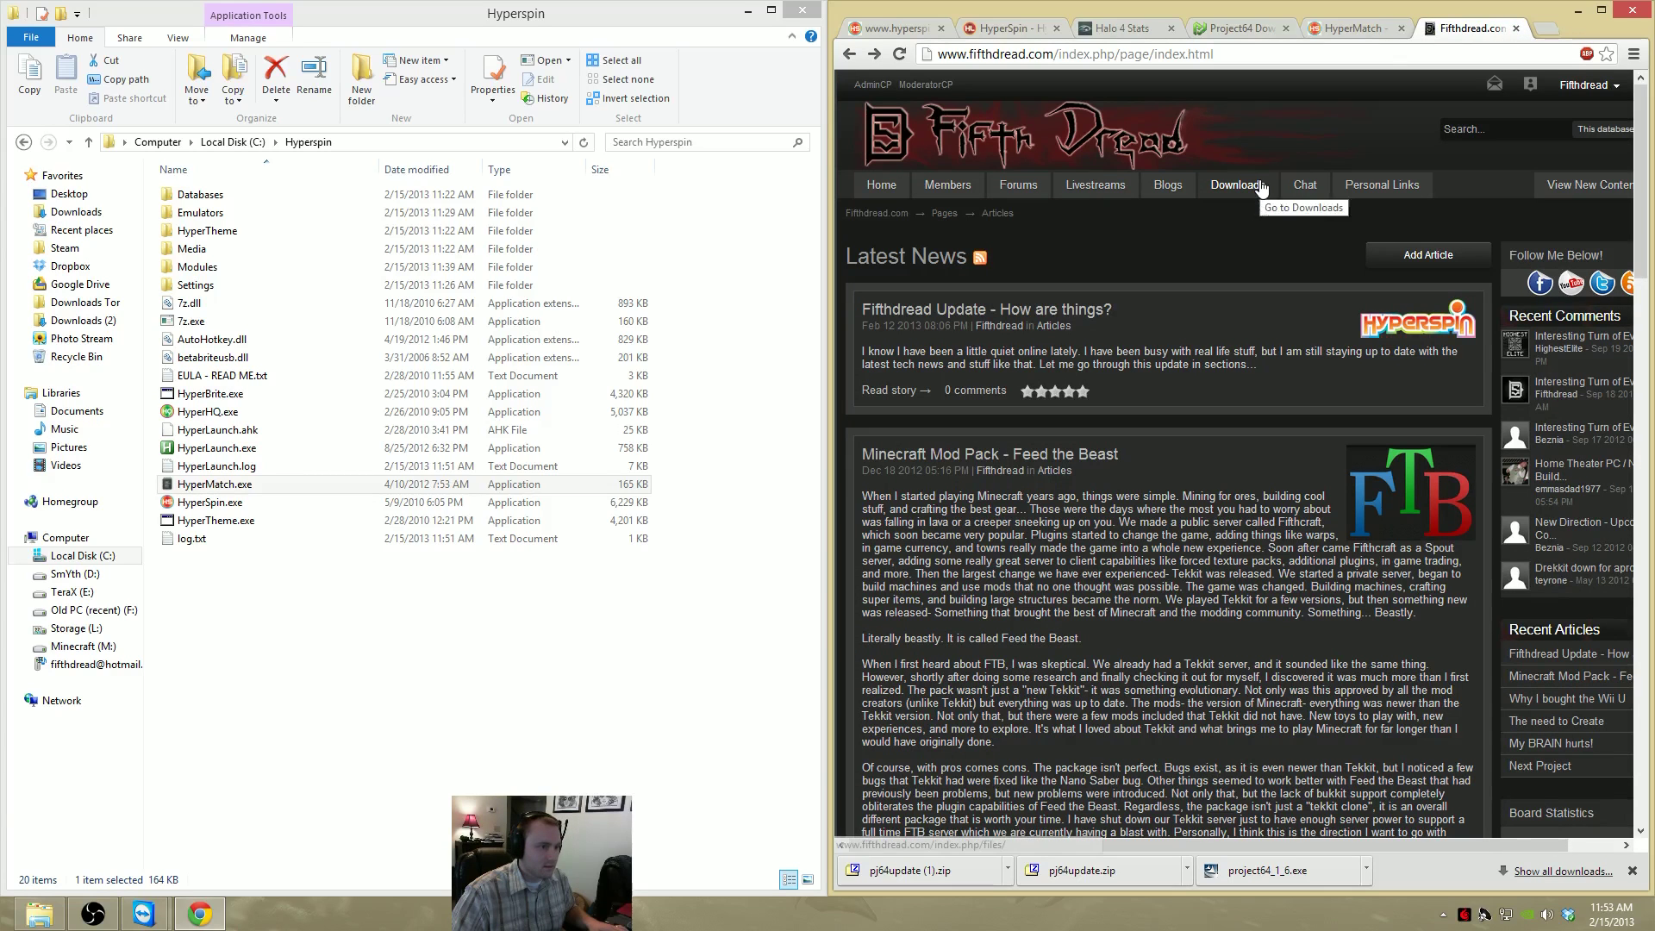
# Start HyperMatch.exe, move its window over the browser, and audit the Nintendo 64 system
pyautogui.doubleClick(392, 483)
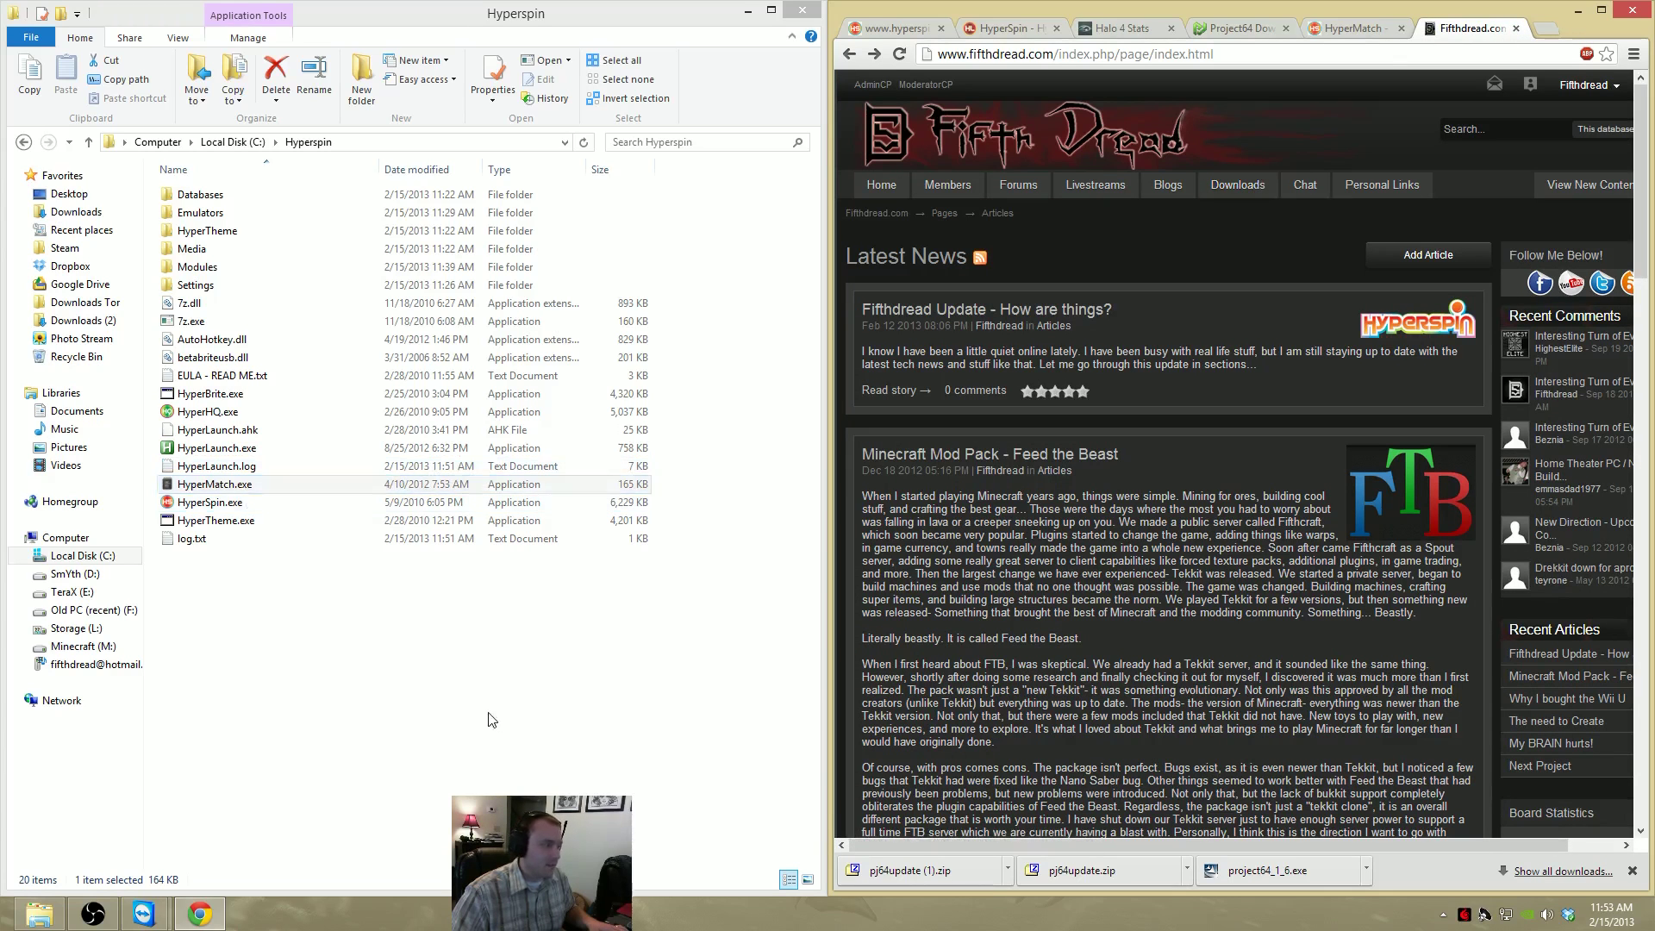
pyautogui.moveTo(272, 150); pyautogui.dragTo(1106, 113)
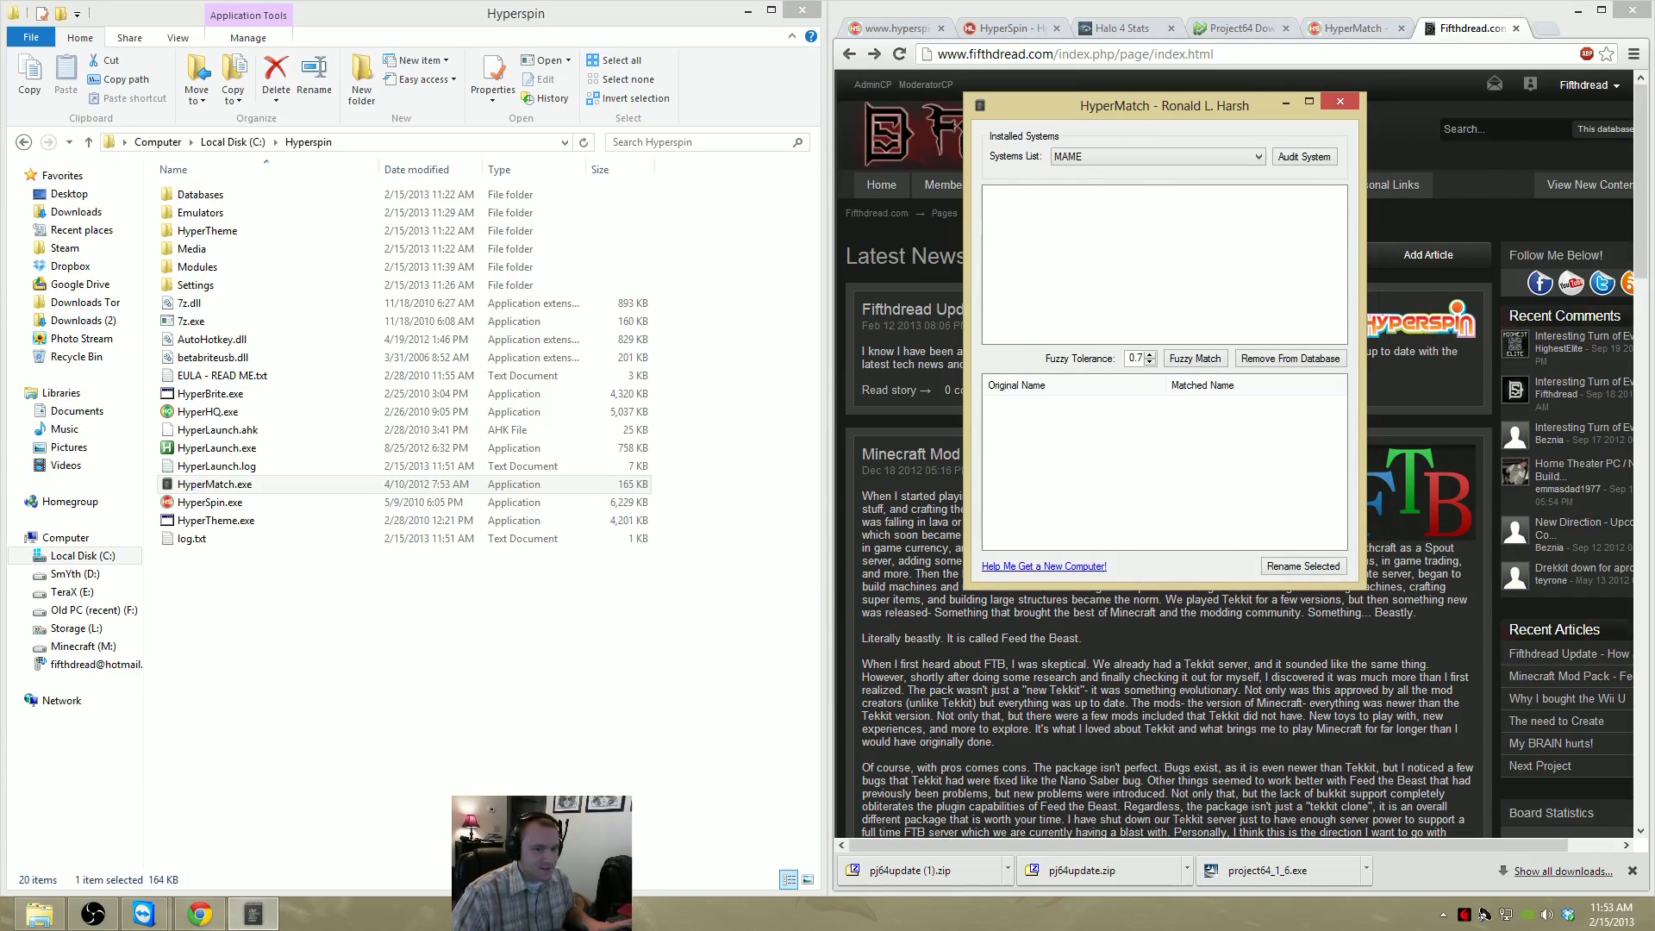
pyautogui.click(1140, 157)
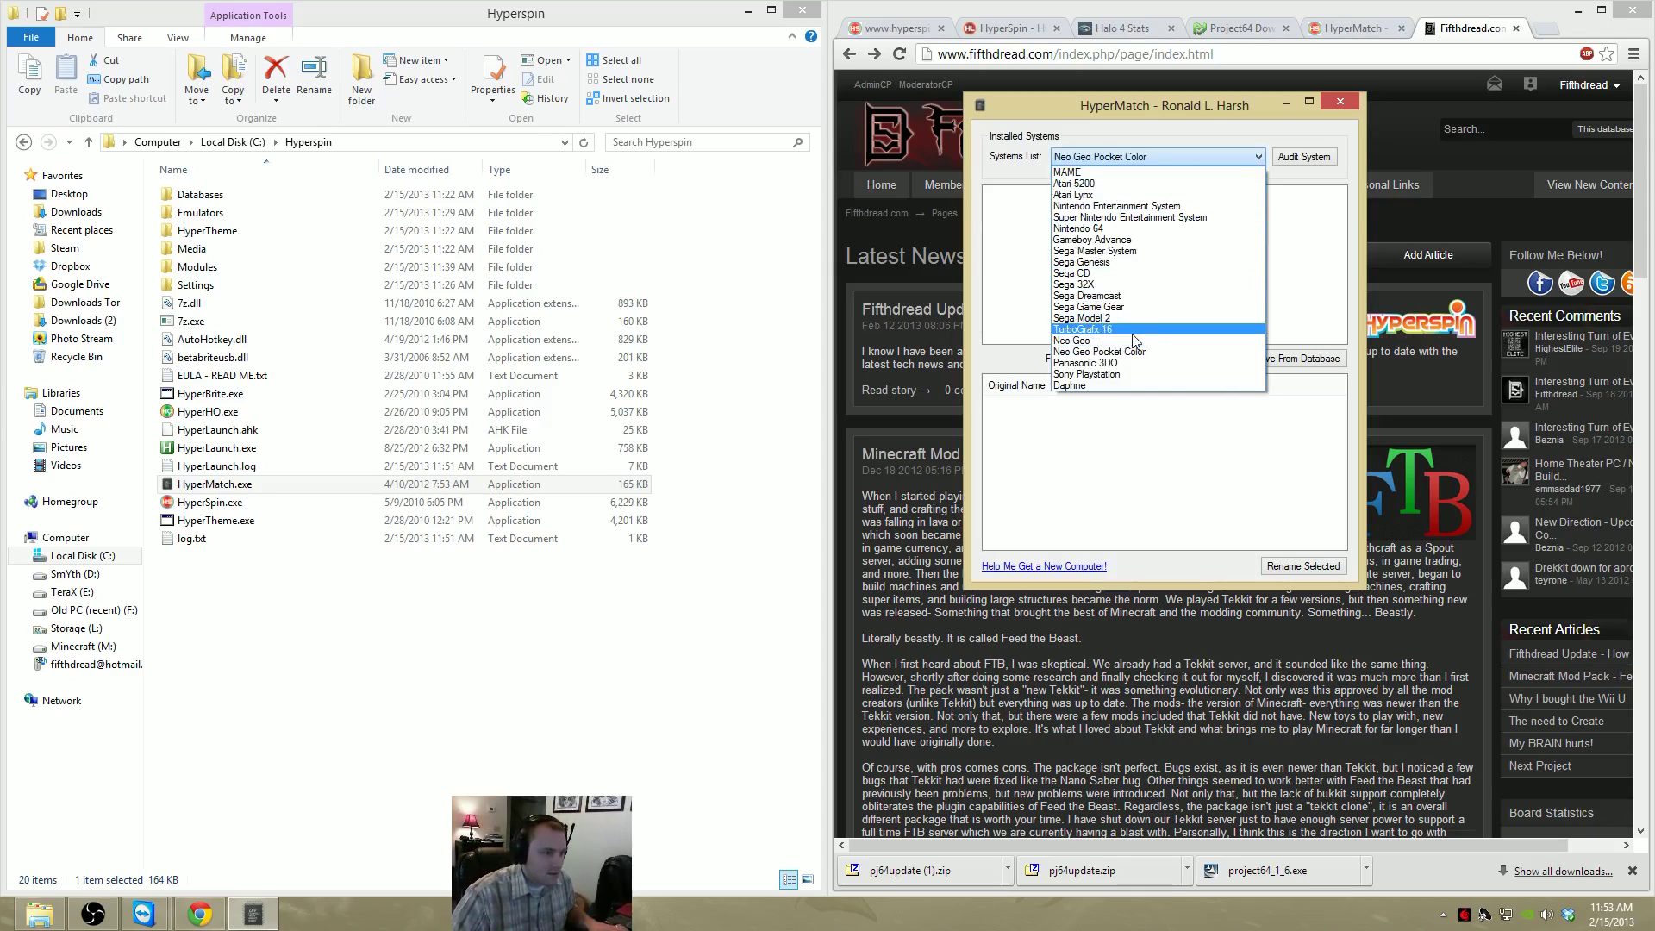
pyautogui.click(1128, 228)
pyautogui.click(1308, 157)
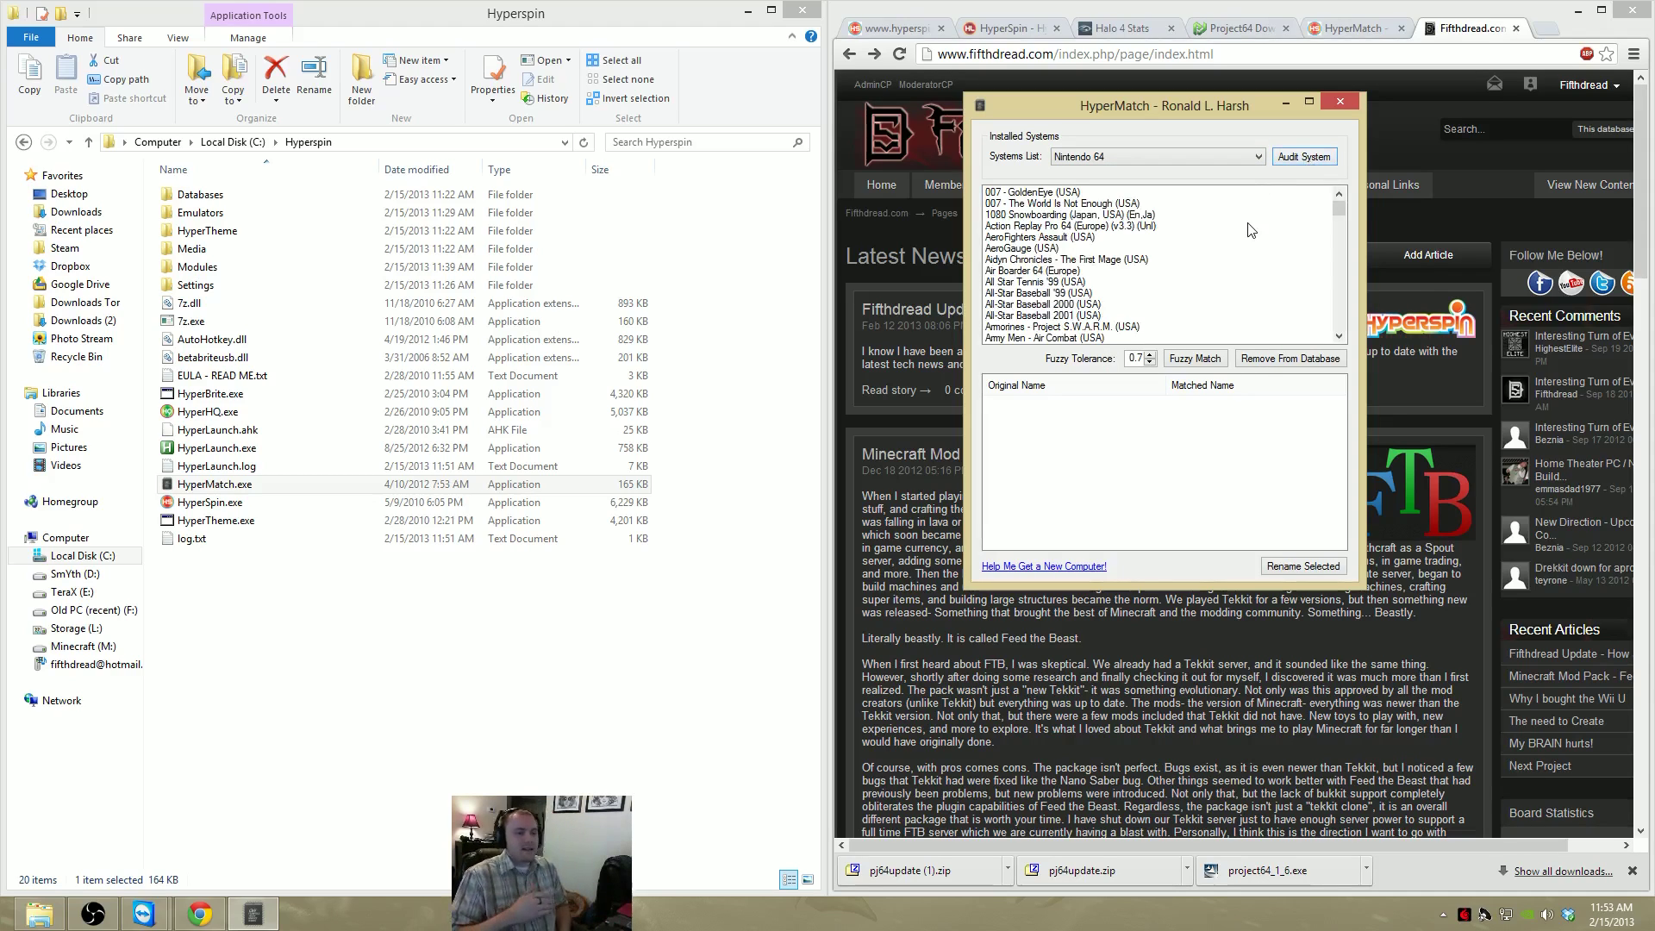
# Look through the audited Nintendo 64 ROM list, and run Fuzzy Match on 007 - GoldenEye (USA)
pyautogui.moveTo(1207, 193); pyautogui.dragTo(1127, 321)
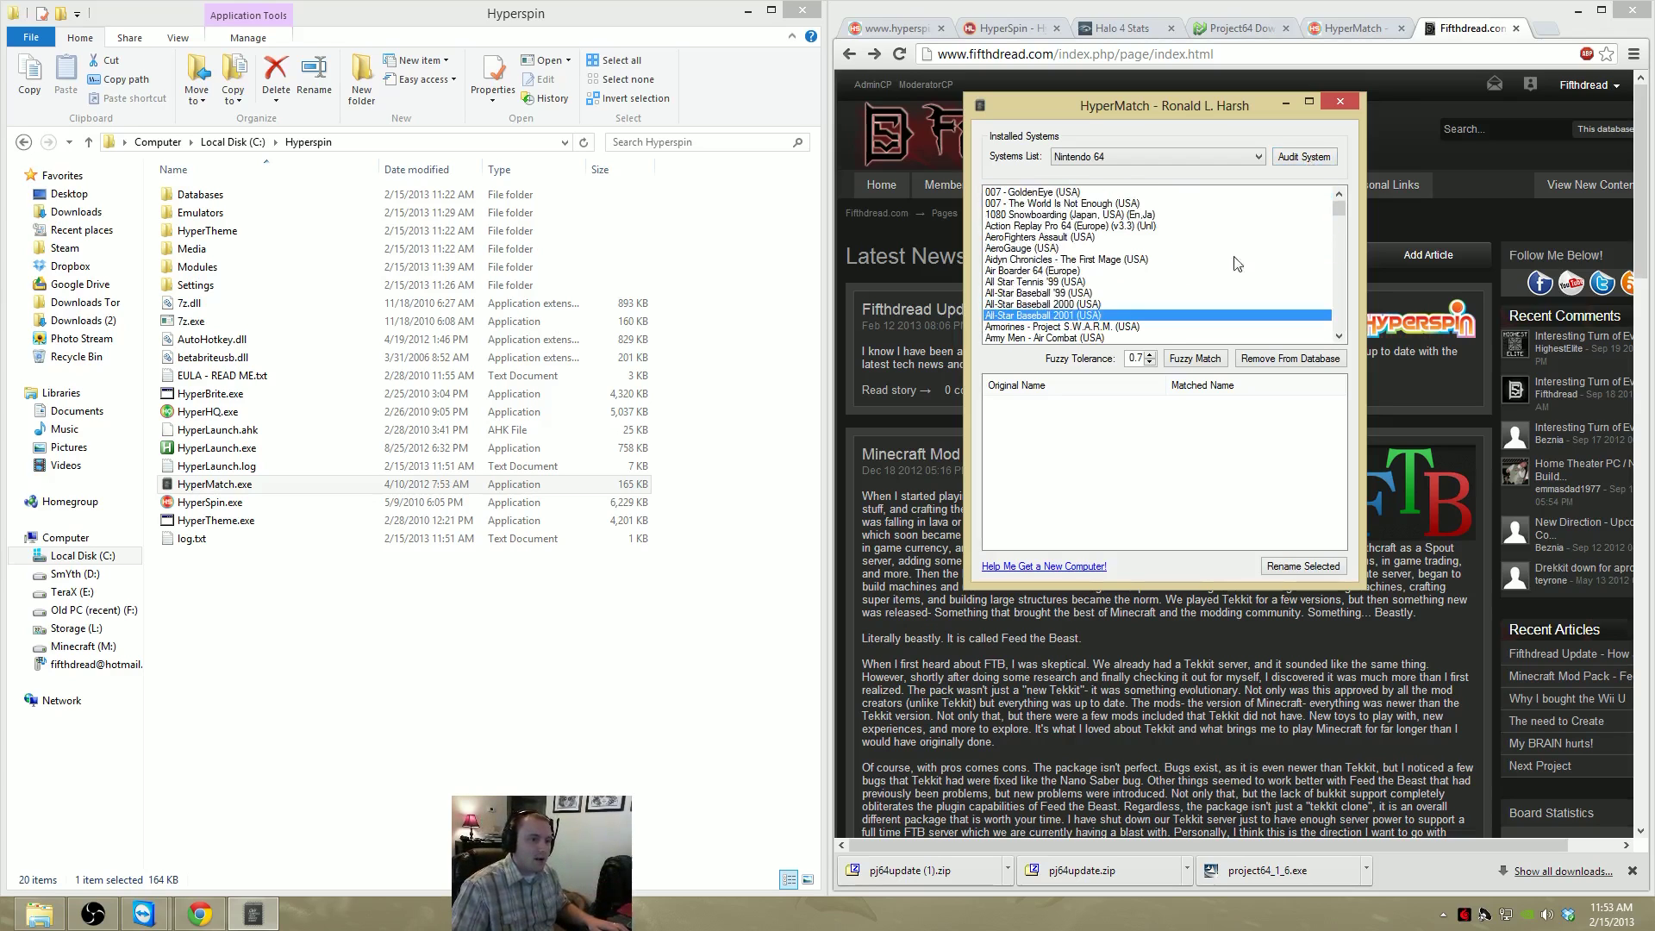
pyautogui.scroll(-20, 1264, 250)
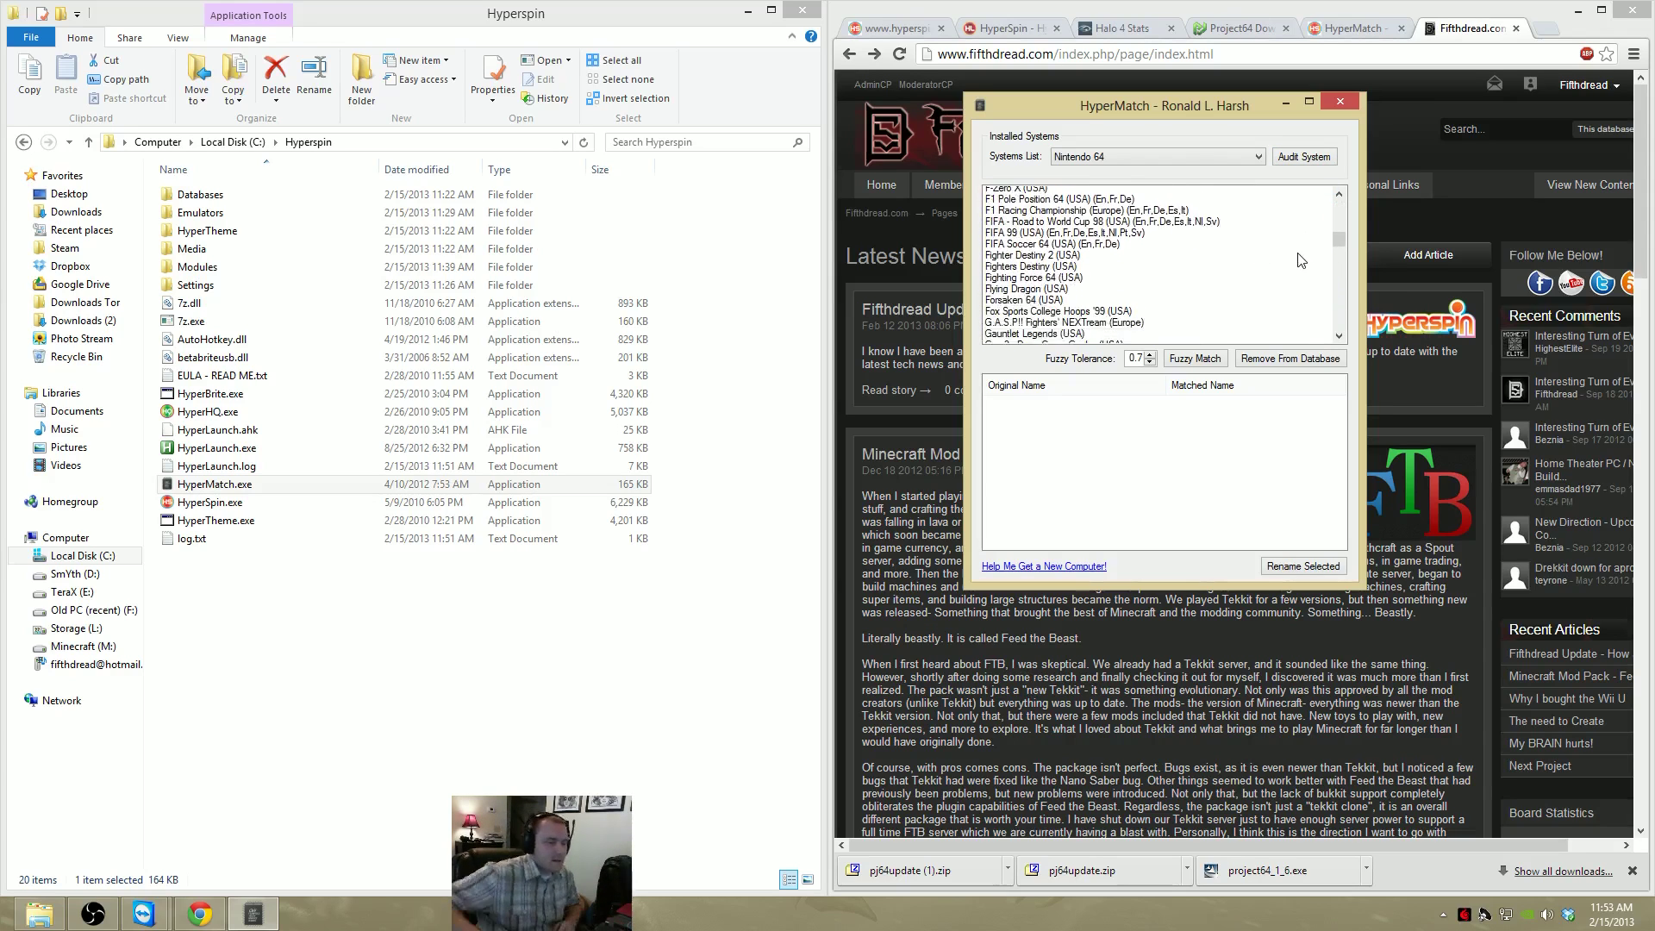
pyautogui.scroll(-20, 1301, 260)
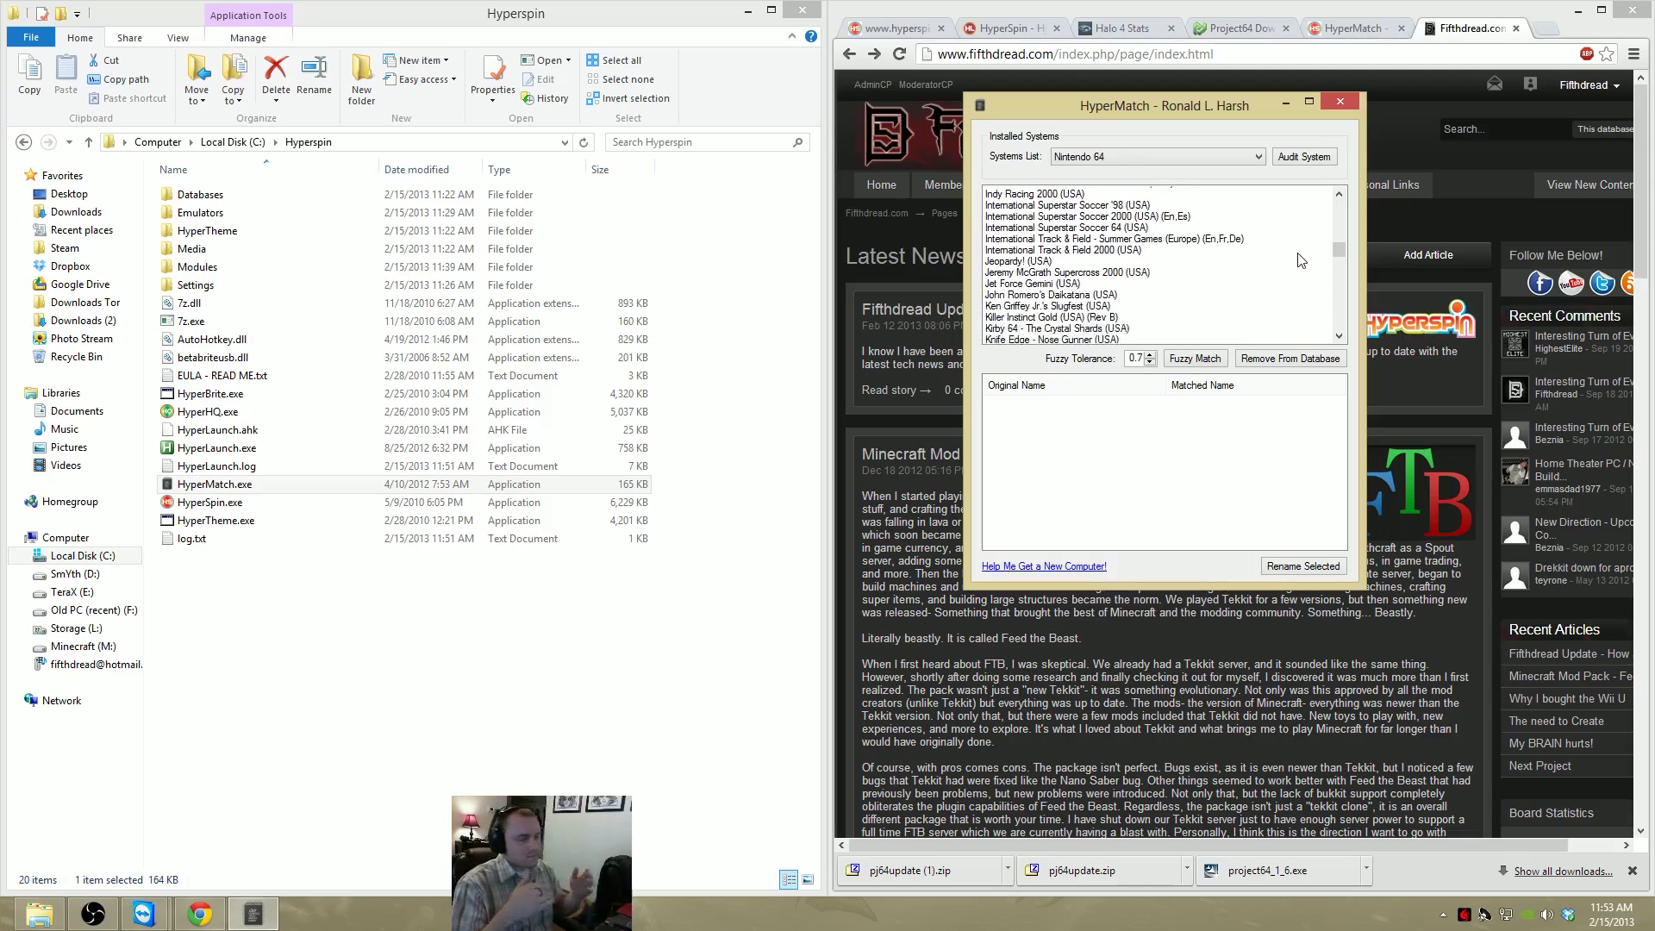
pyautogui.scroll(-10, 1301, 260)
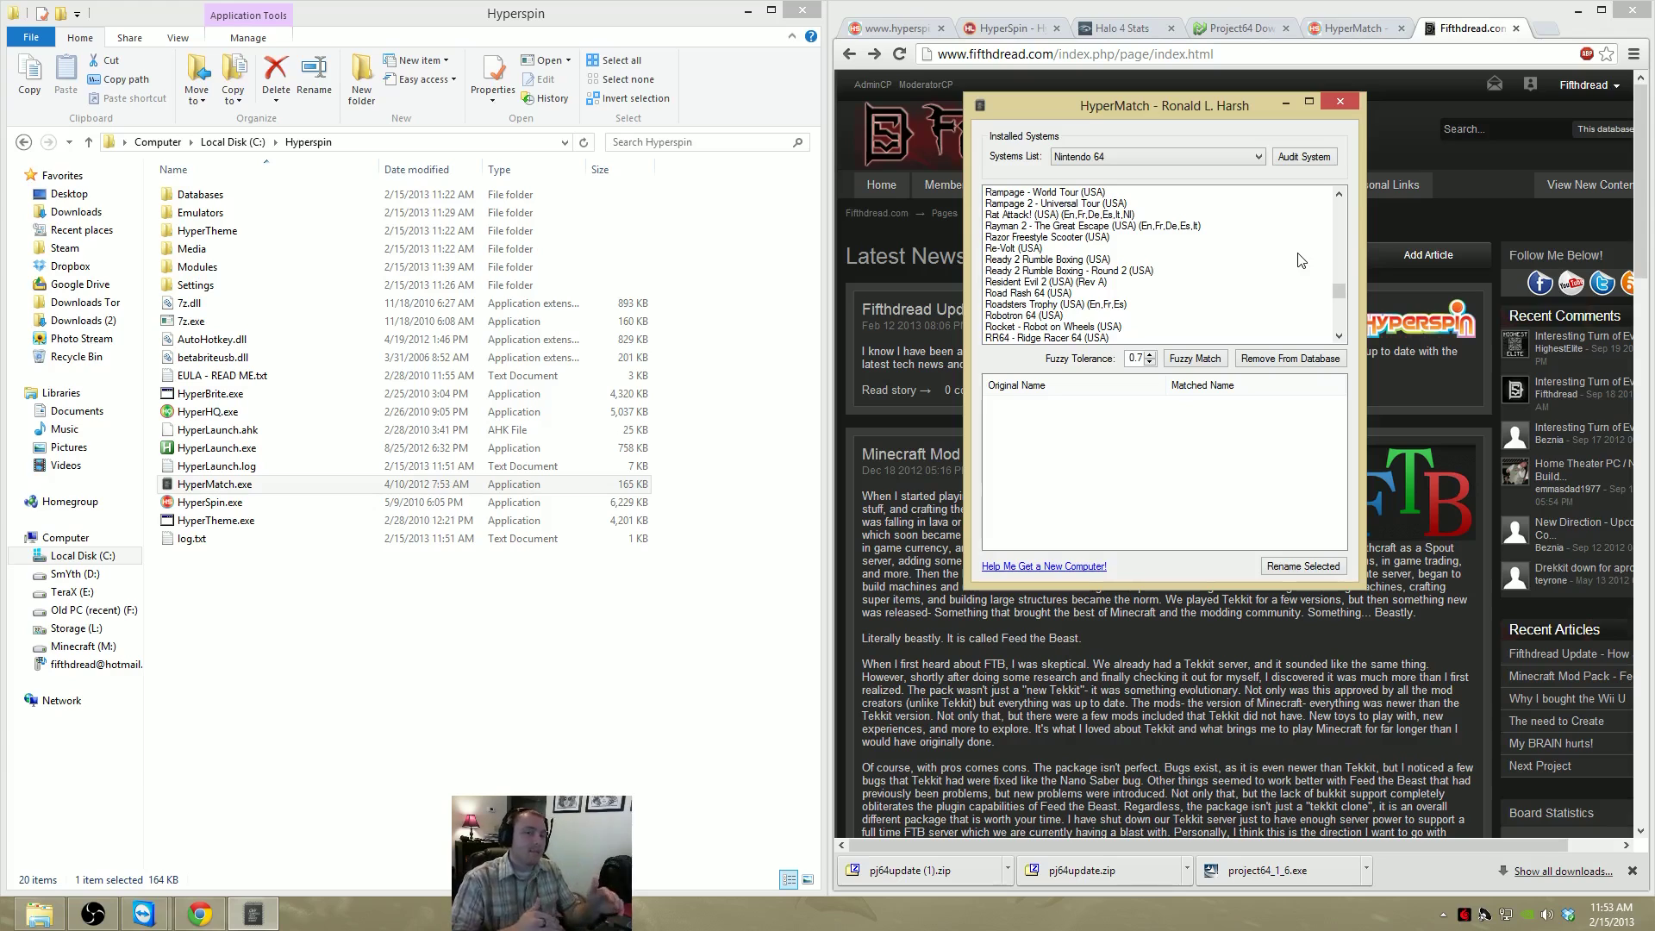
pyautogui.scroll(20, 1164, 267)
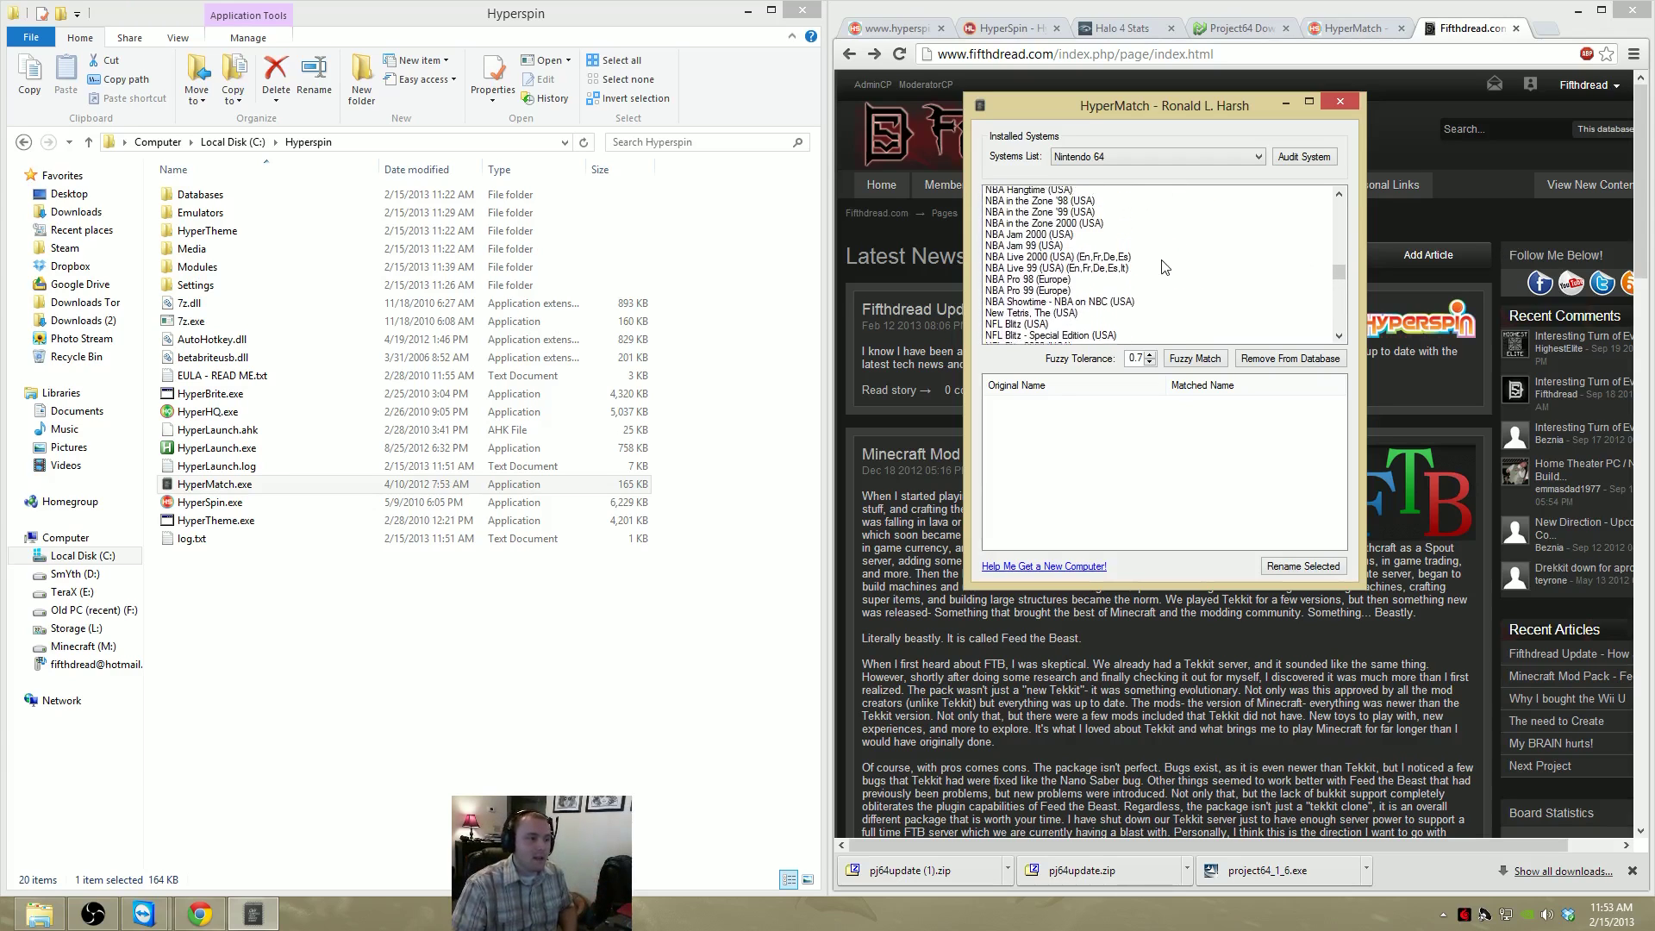
pyautogui.scroll(20, 1164, 267)
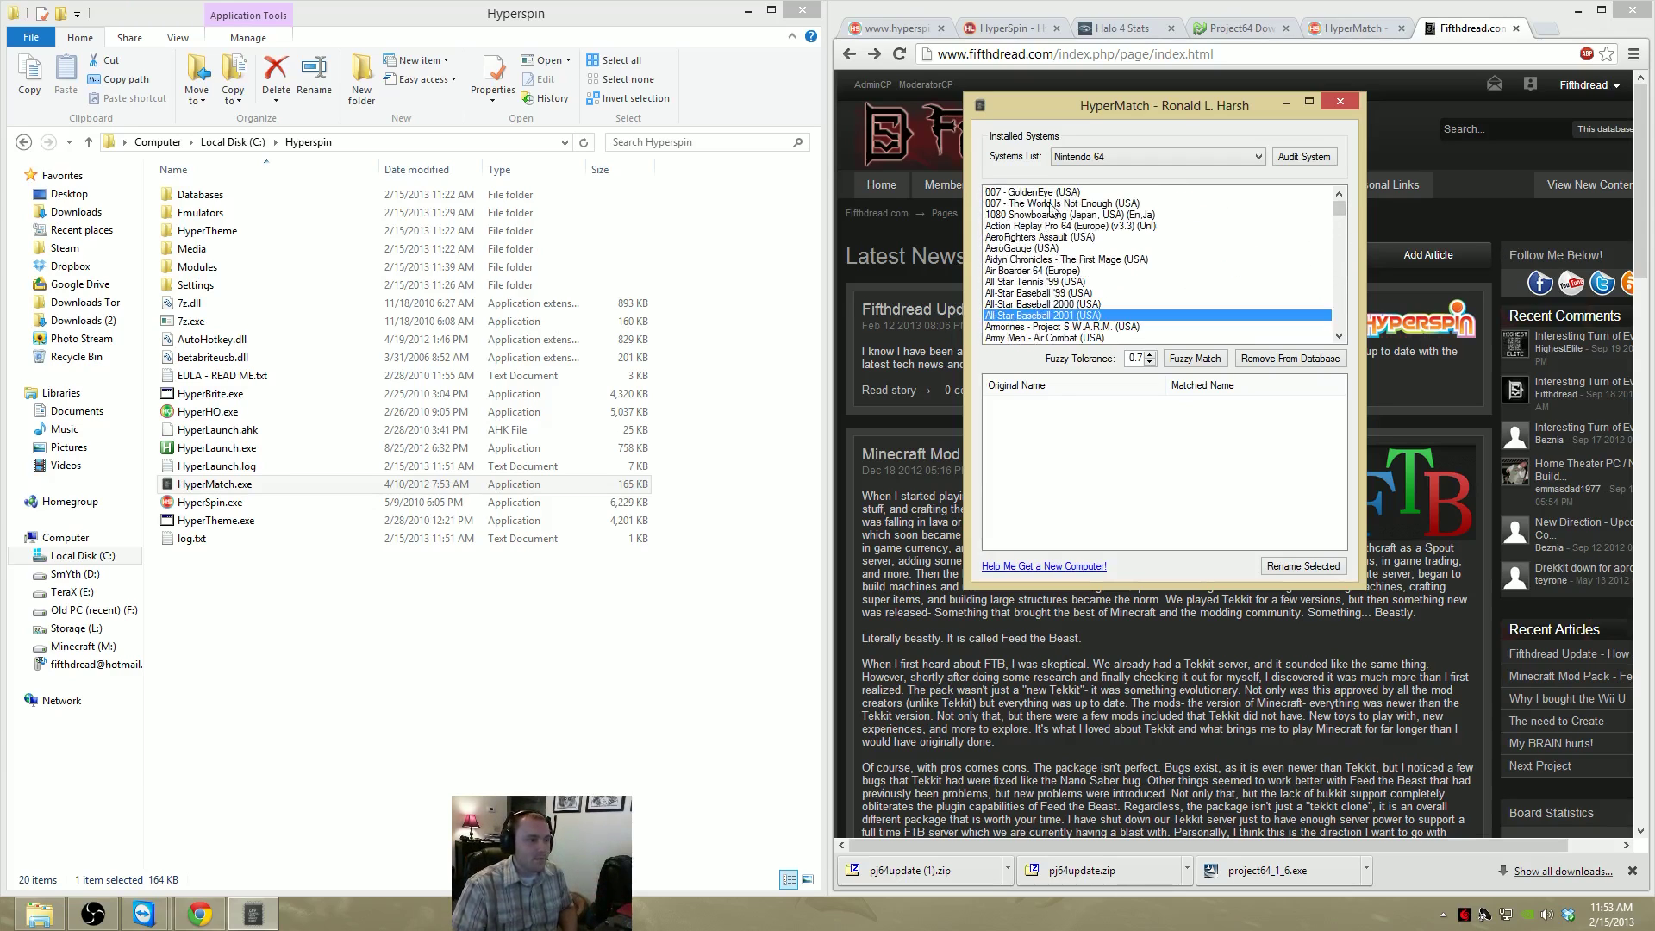
pyautogui.click(1052, 192)
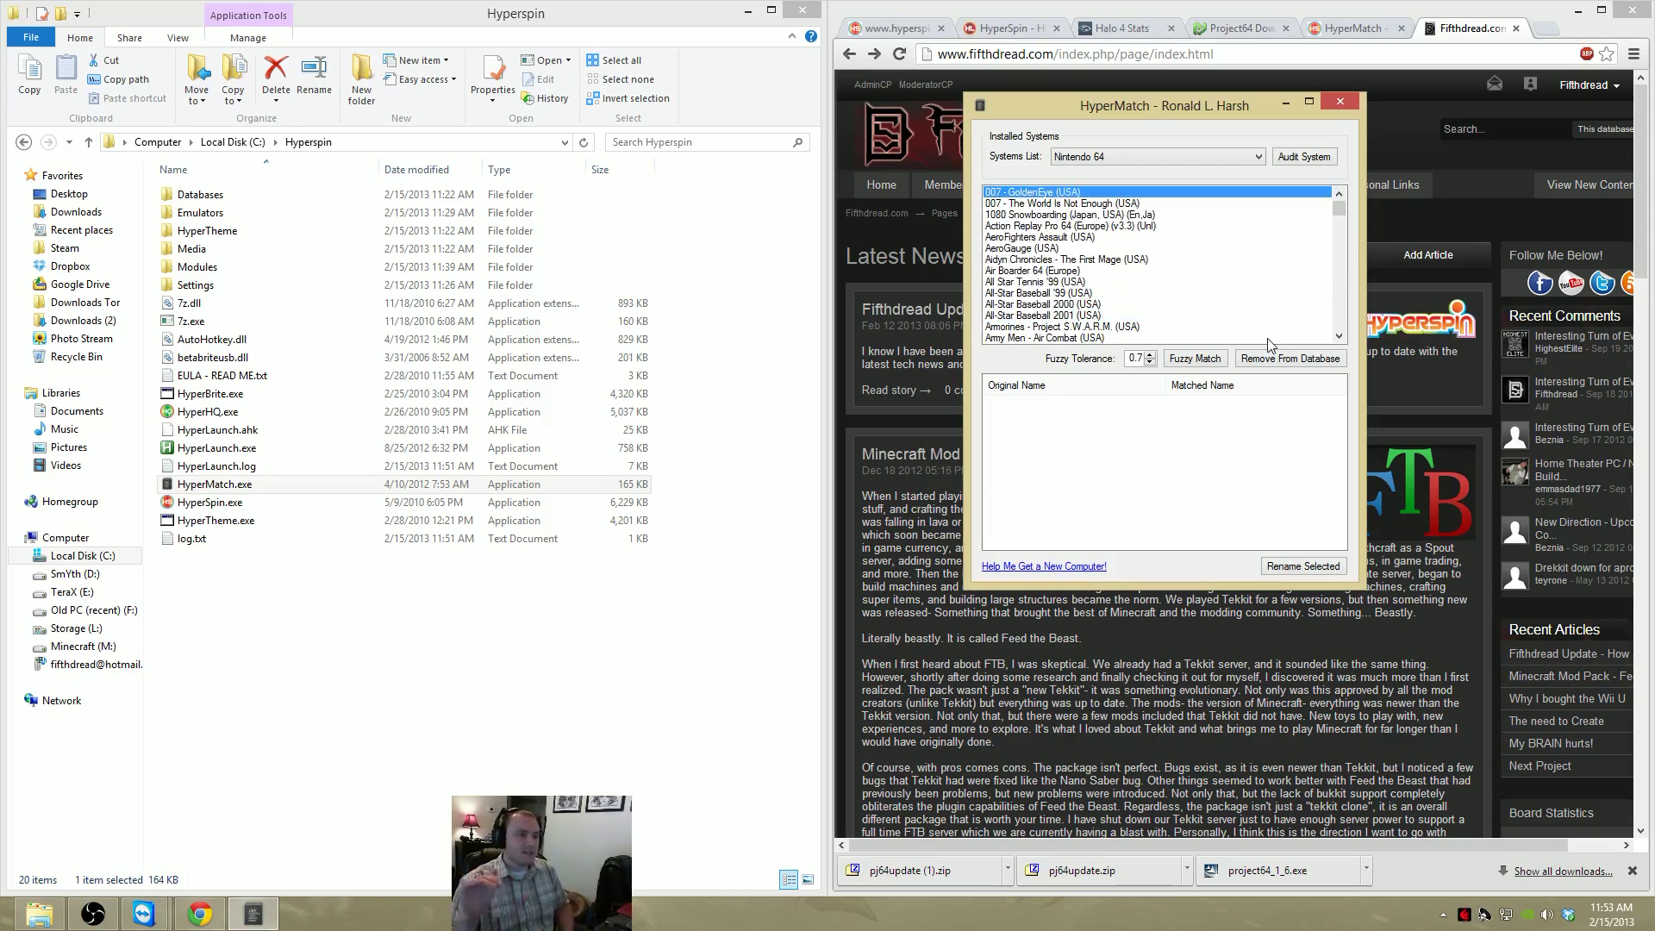
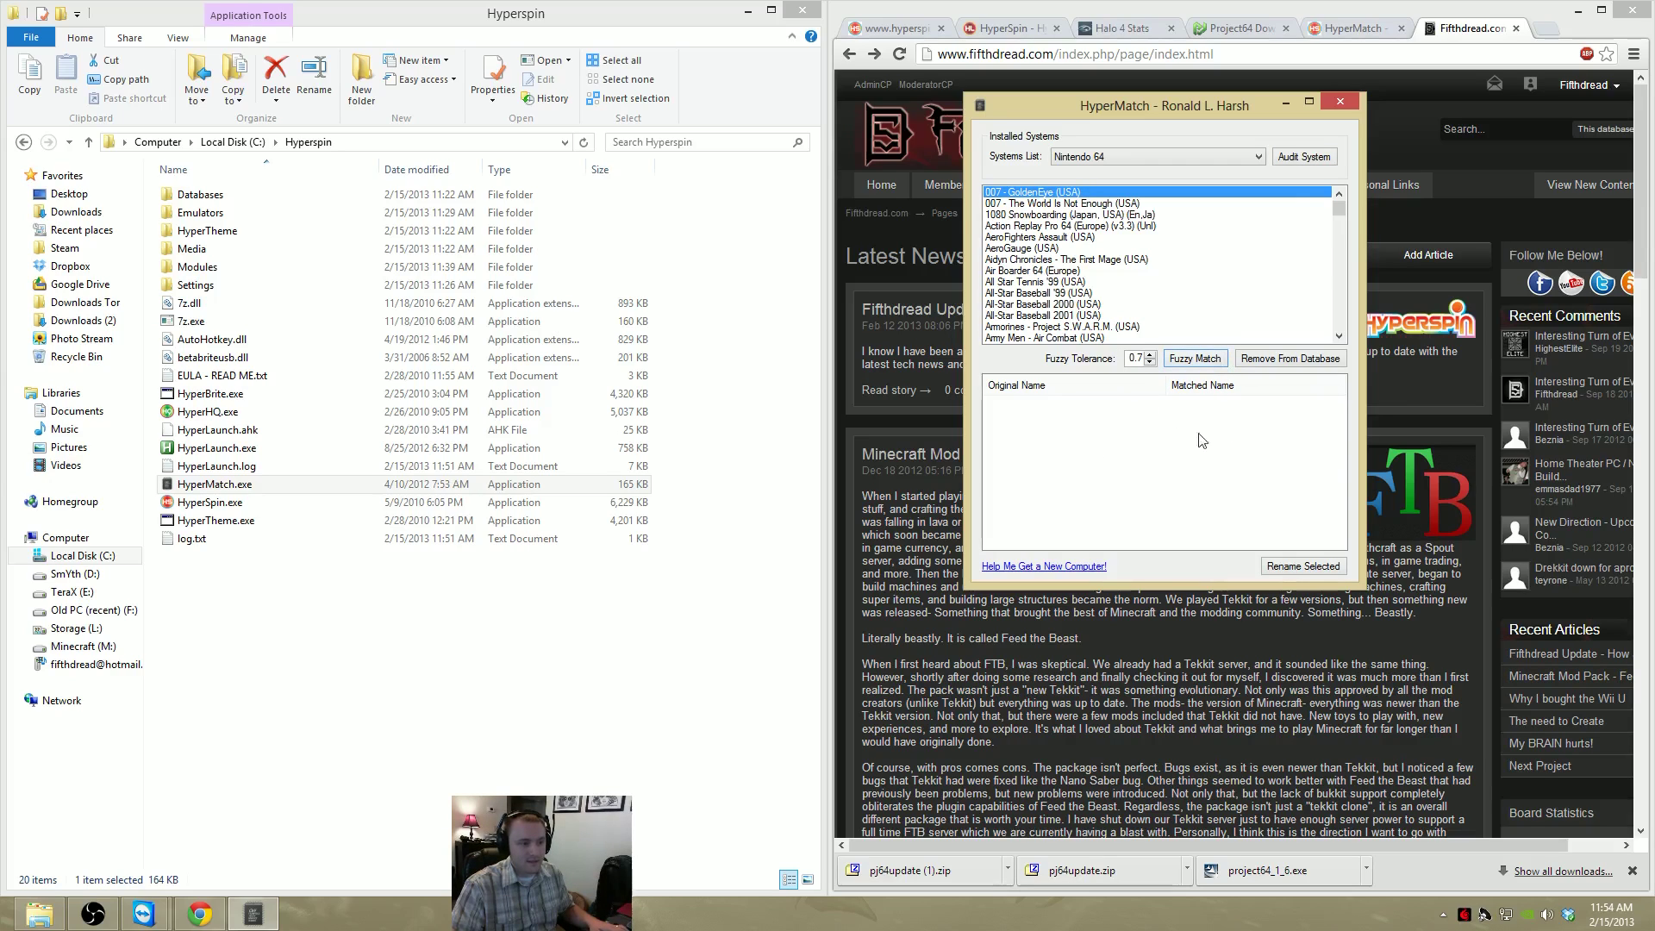
# Open the Emulators\N64\Roms folder inside the Hyperspin folder
pyautogui.hotkey('alt', 'Tab')
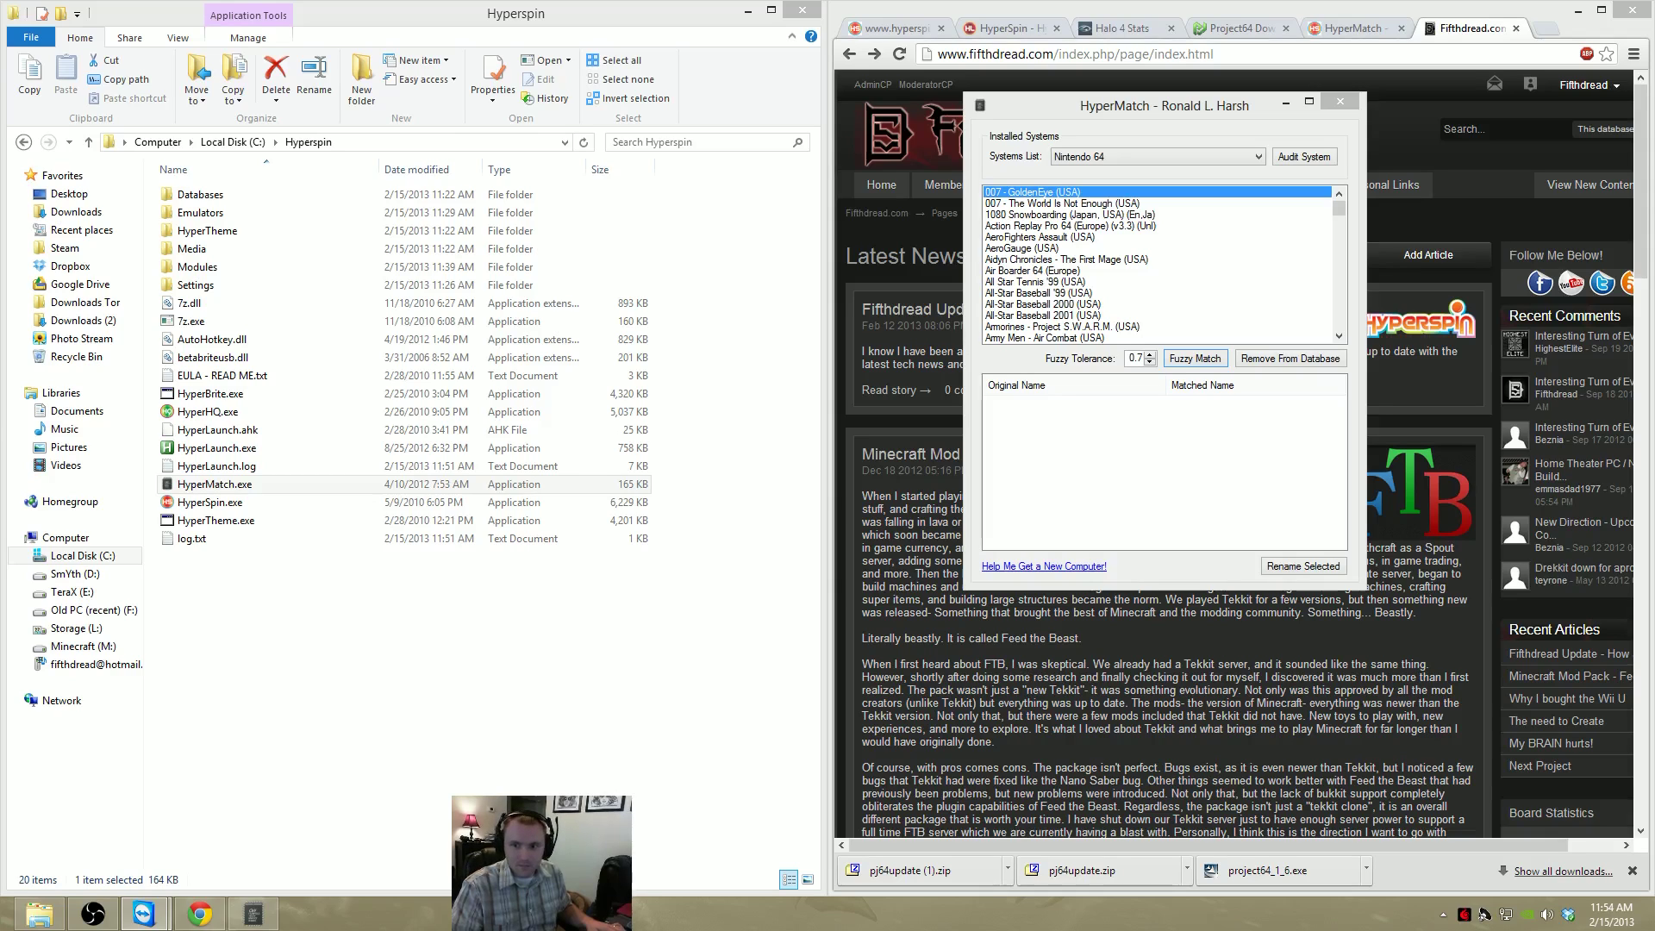
pyautogui.doubleClick(225, 212)
pyautogui.doubleClick(226, 197)
pyautogui.doubleClick(190, 267)
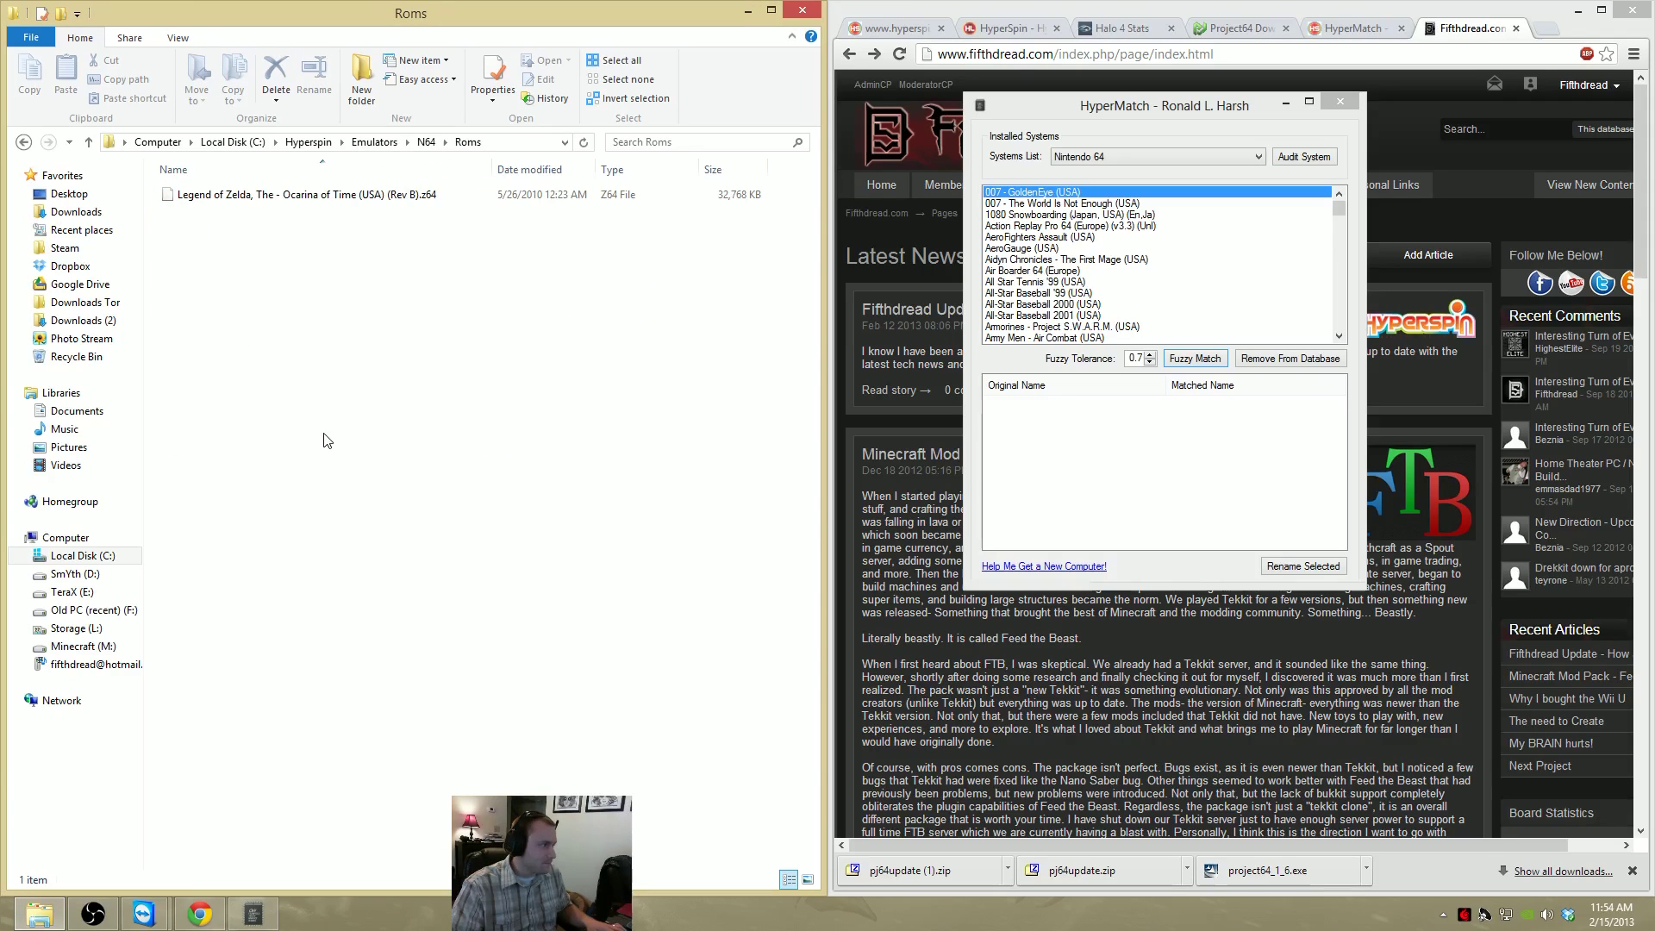
pyautogui.rightClick(322, 436)
pyautogui.click(722, 507)
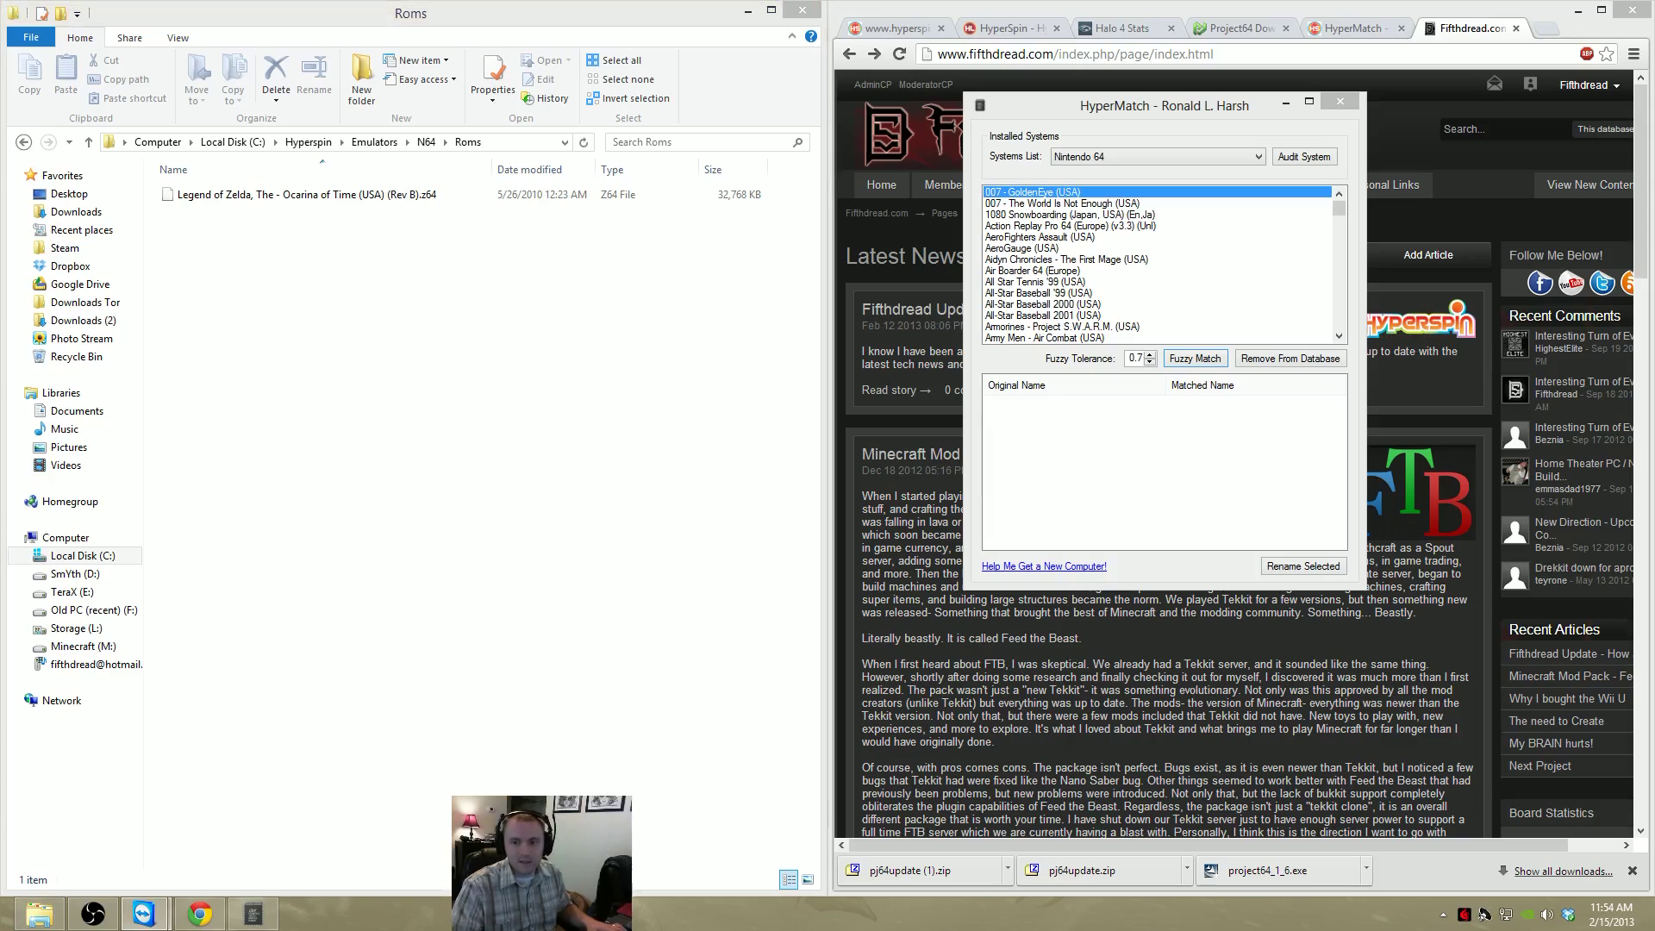
# Transfer 007 - GoldenEye (USA).z64 from the remote computer into the N64 Roms folder, and close the file transfer log
pyautogui.moveTo(936, 312); pyautogui.dragTo(536, 375)
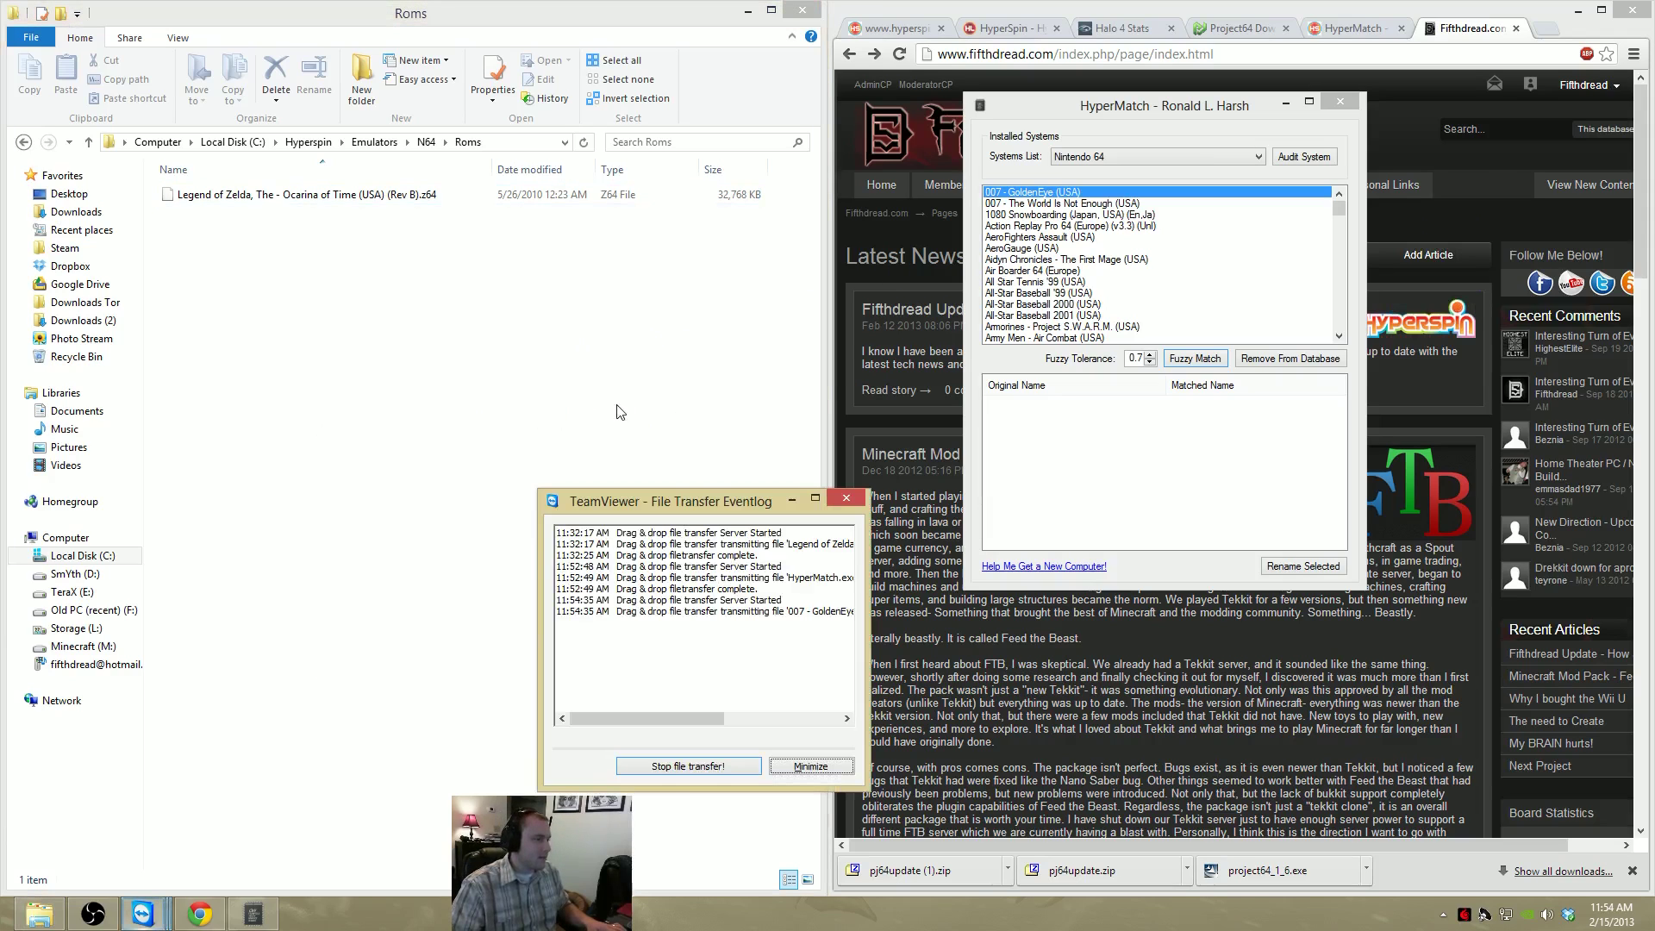
pyautogui.click(838, 773)
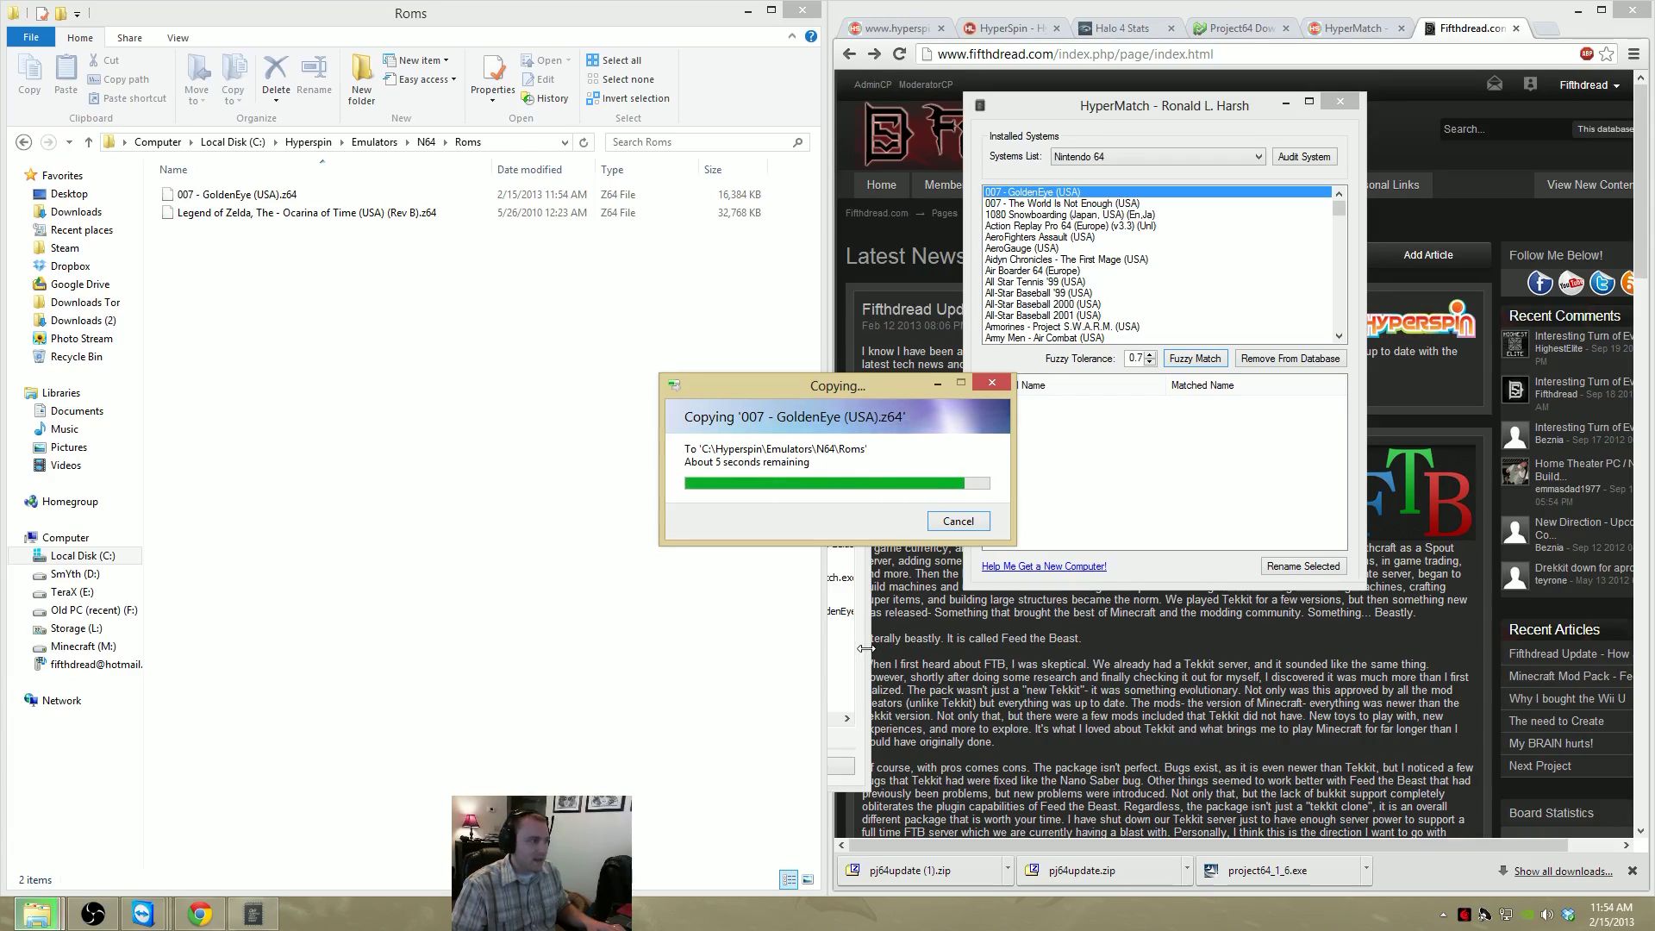
pyautogui.click(849, 680)
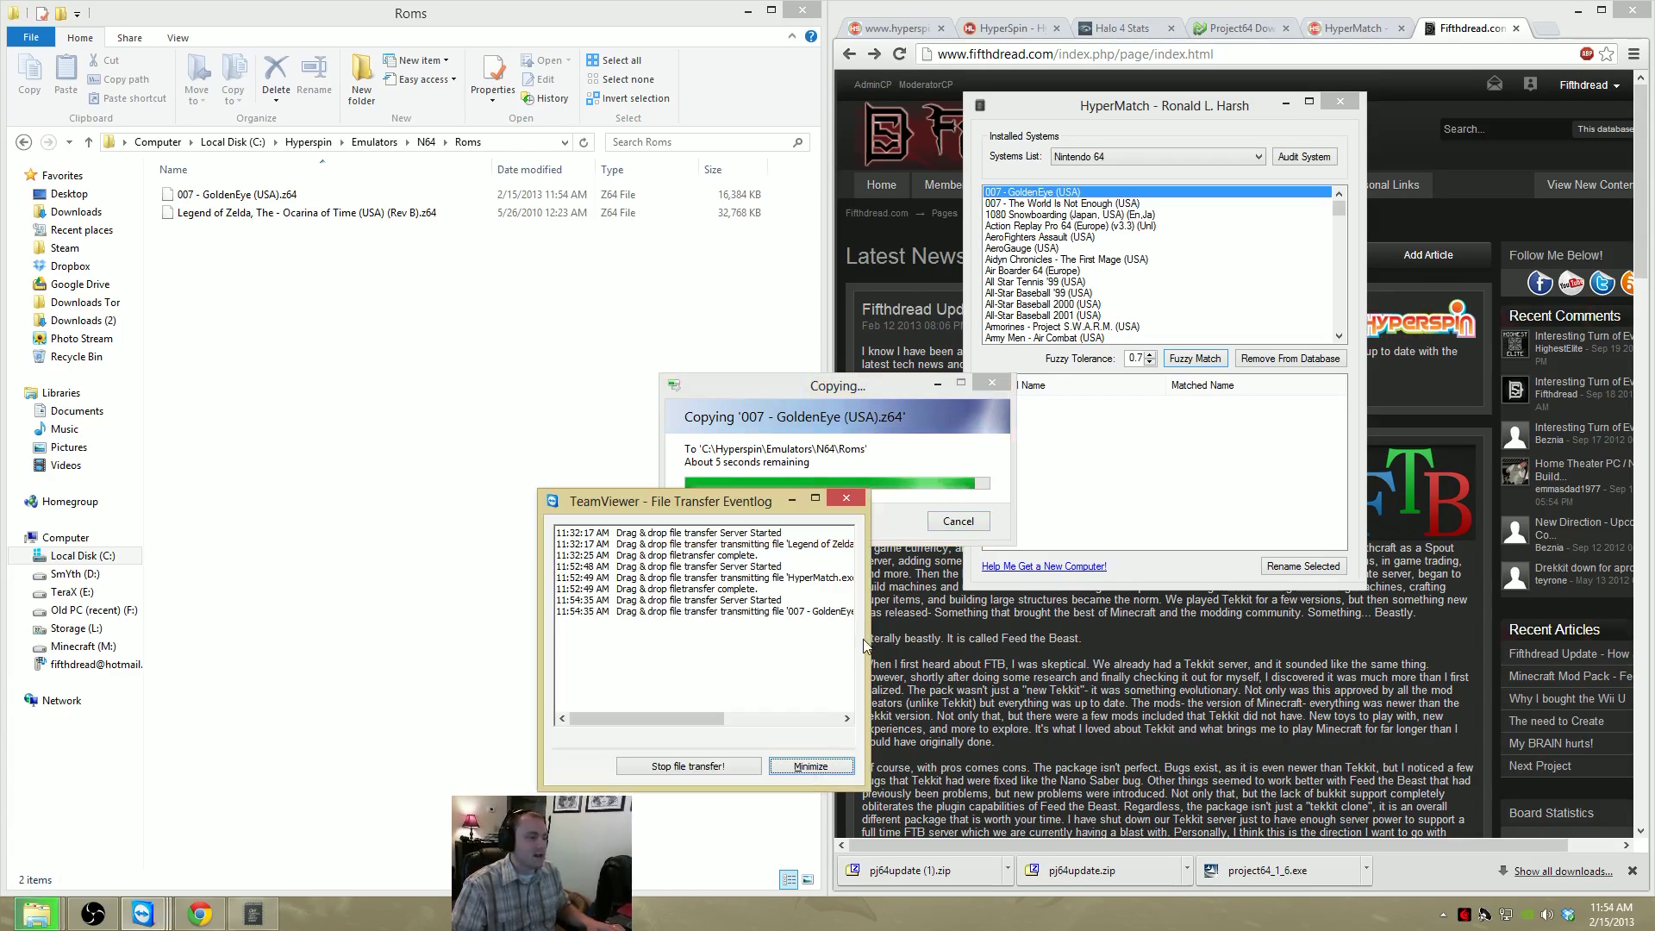
pyautogui.click(811, 766)
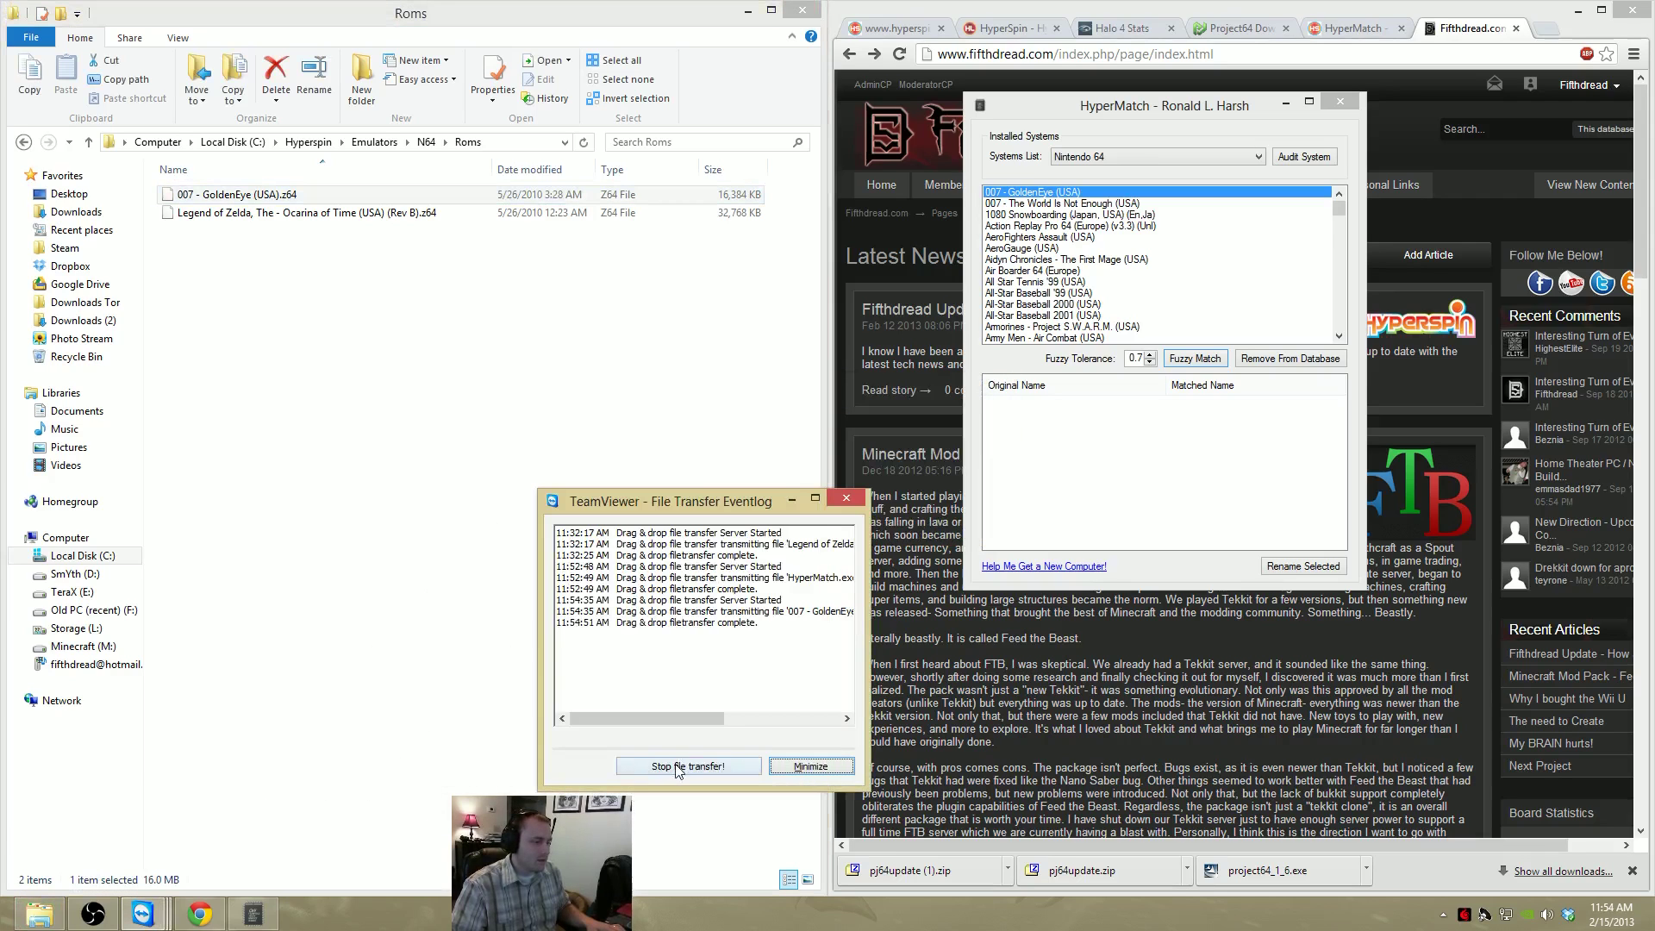
pyautogui.click(847, 498)
pyautogui.click(362, 310)
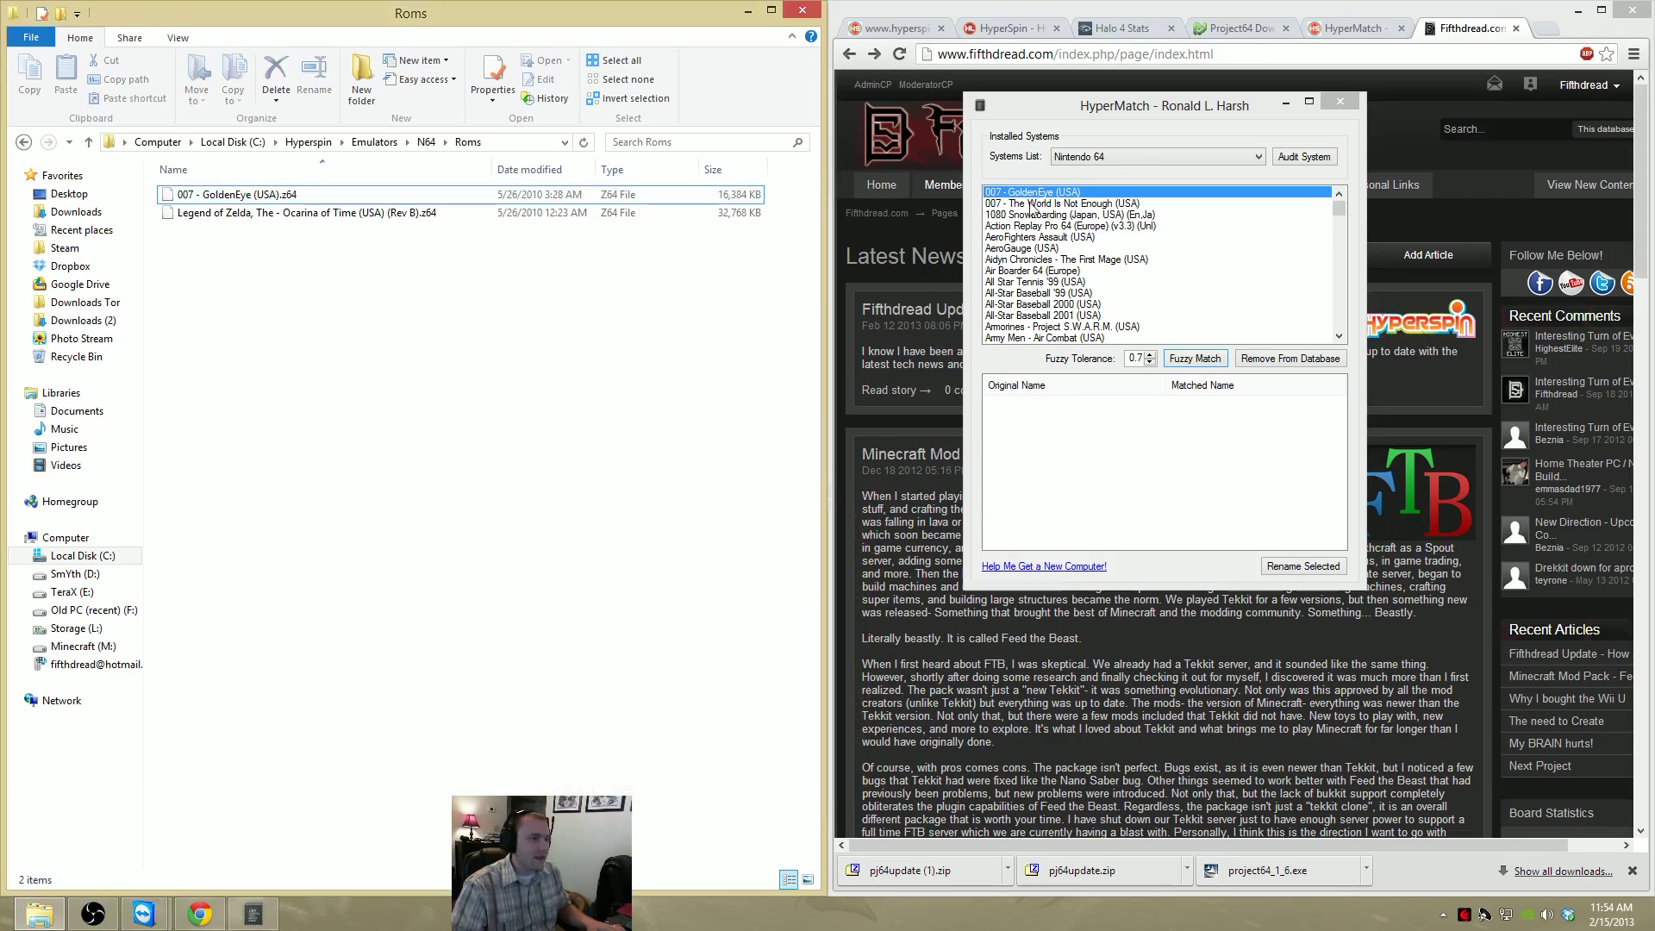
# Audit the Nintendo 64 system again in HyperMatch, and run Fuzzy Match on 007 - GoldenEye (USA)
pyautogui.click(1077, 197)
pyautogui.click(1309, 159)
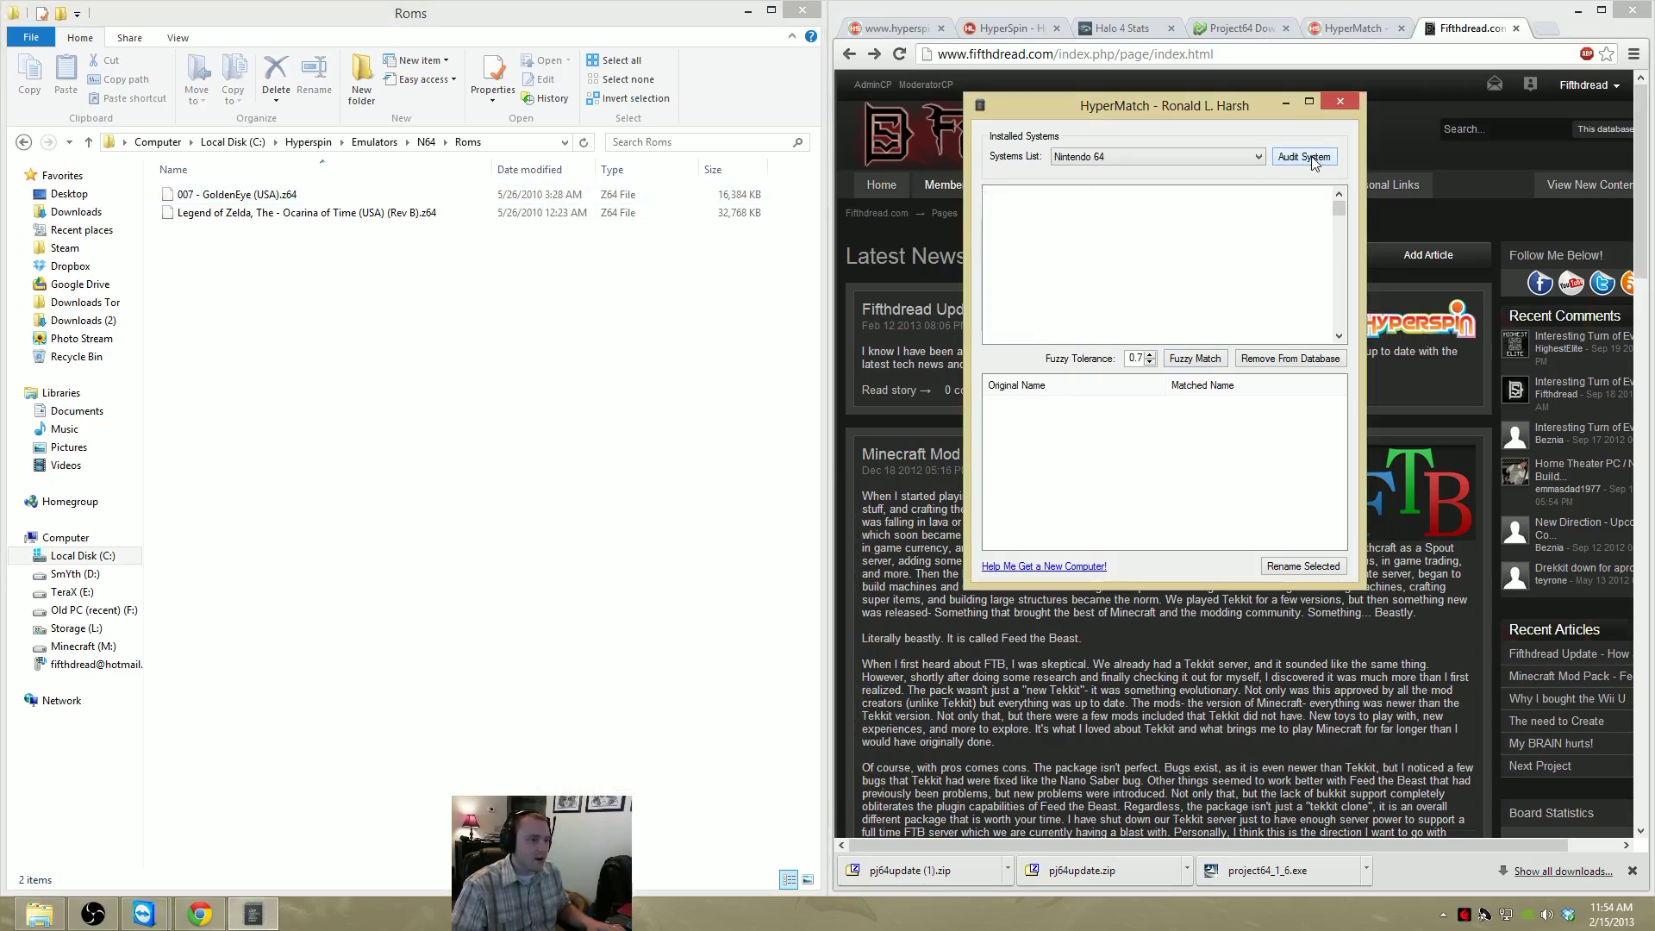
pyautogui.click(1079, 198)
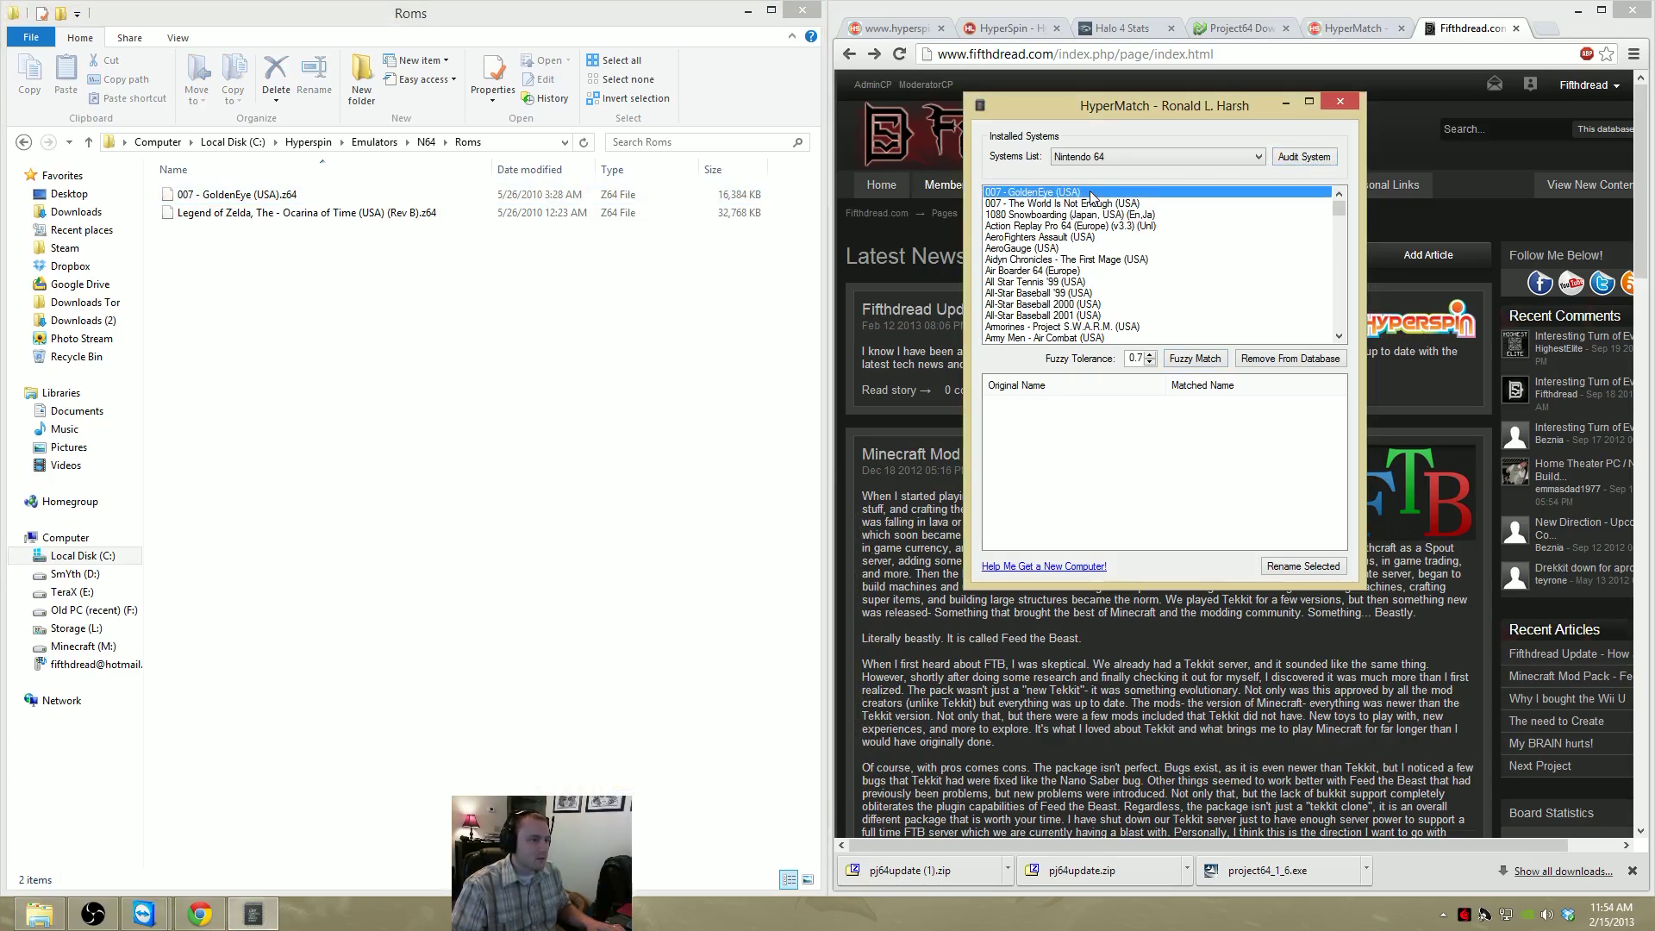
pyautogui.click(1327, 157)
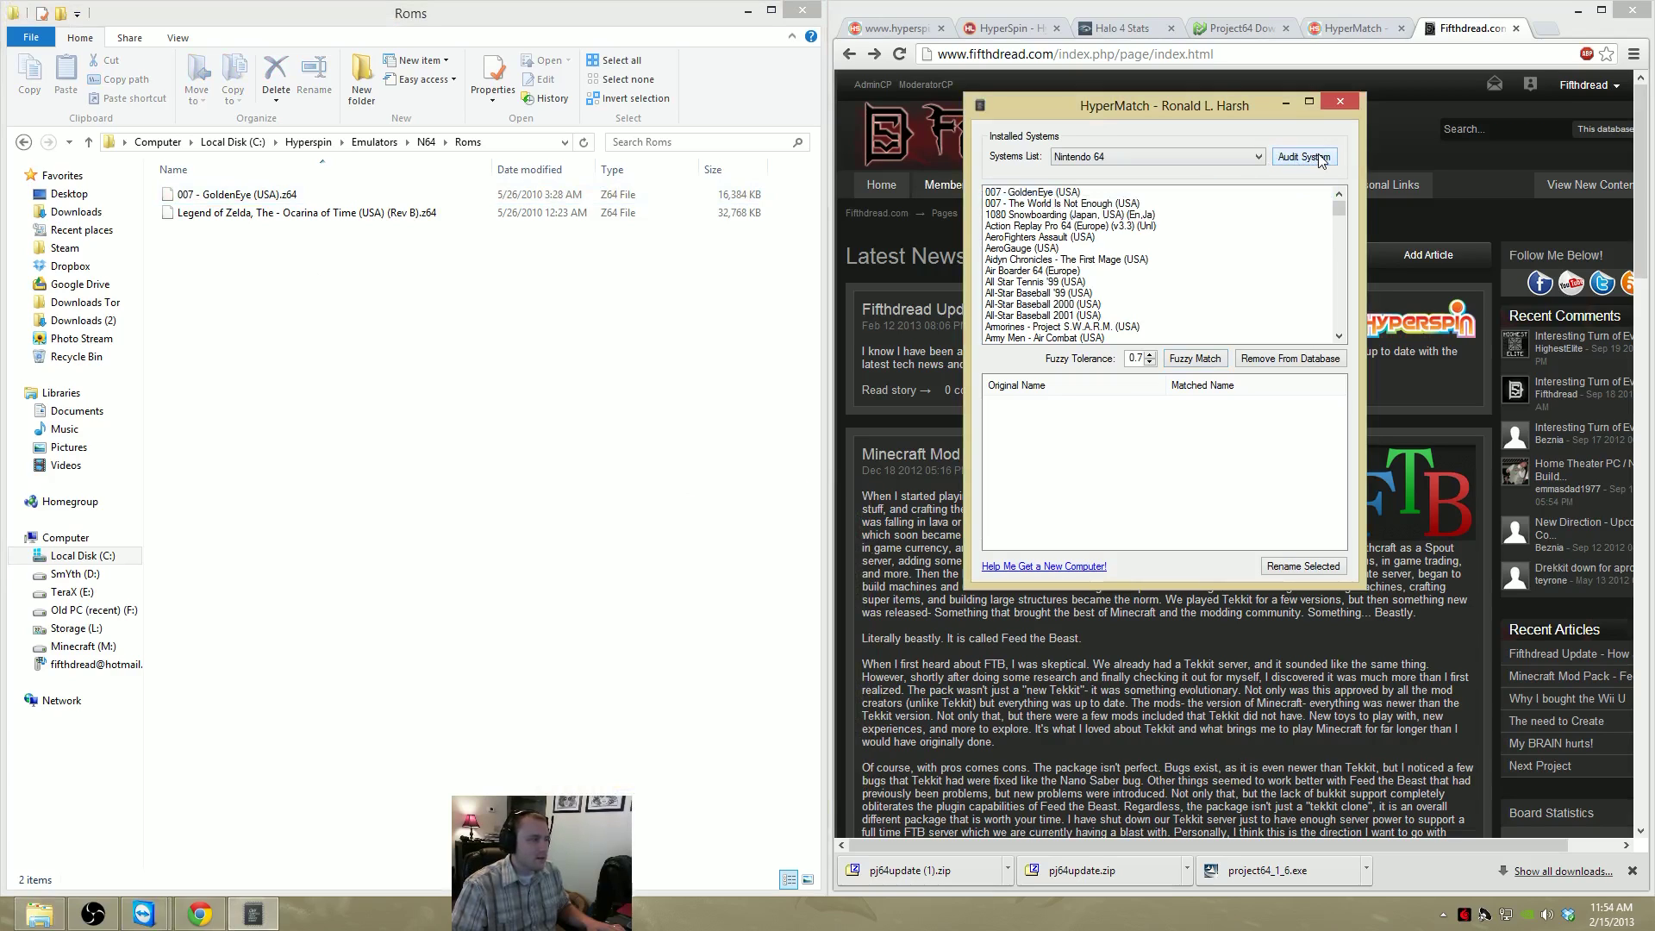
pyautogui.click(1119, 192)
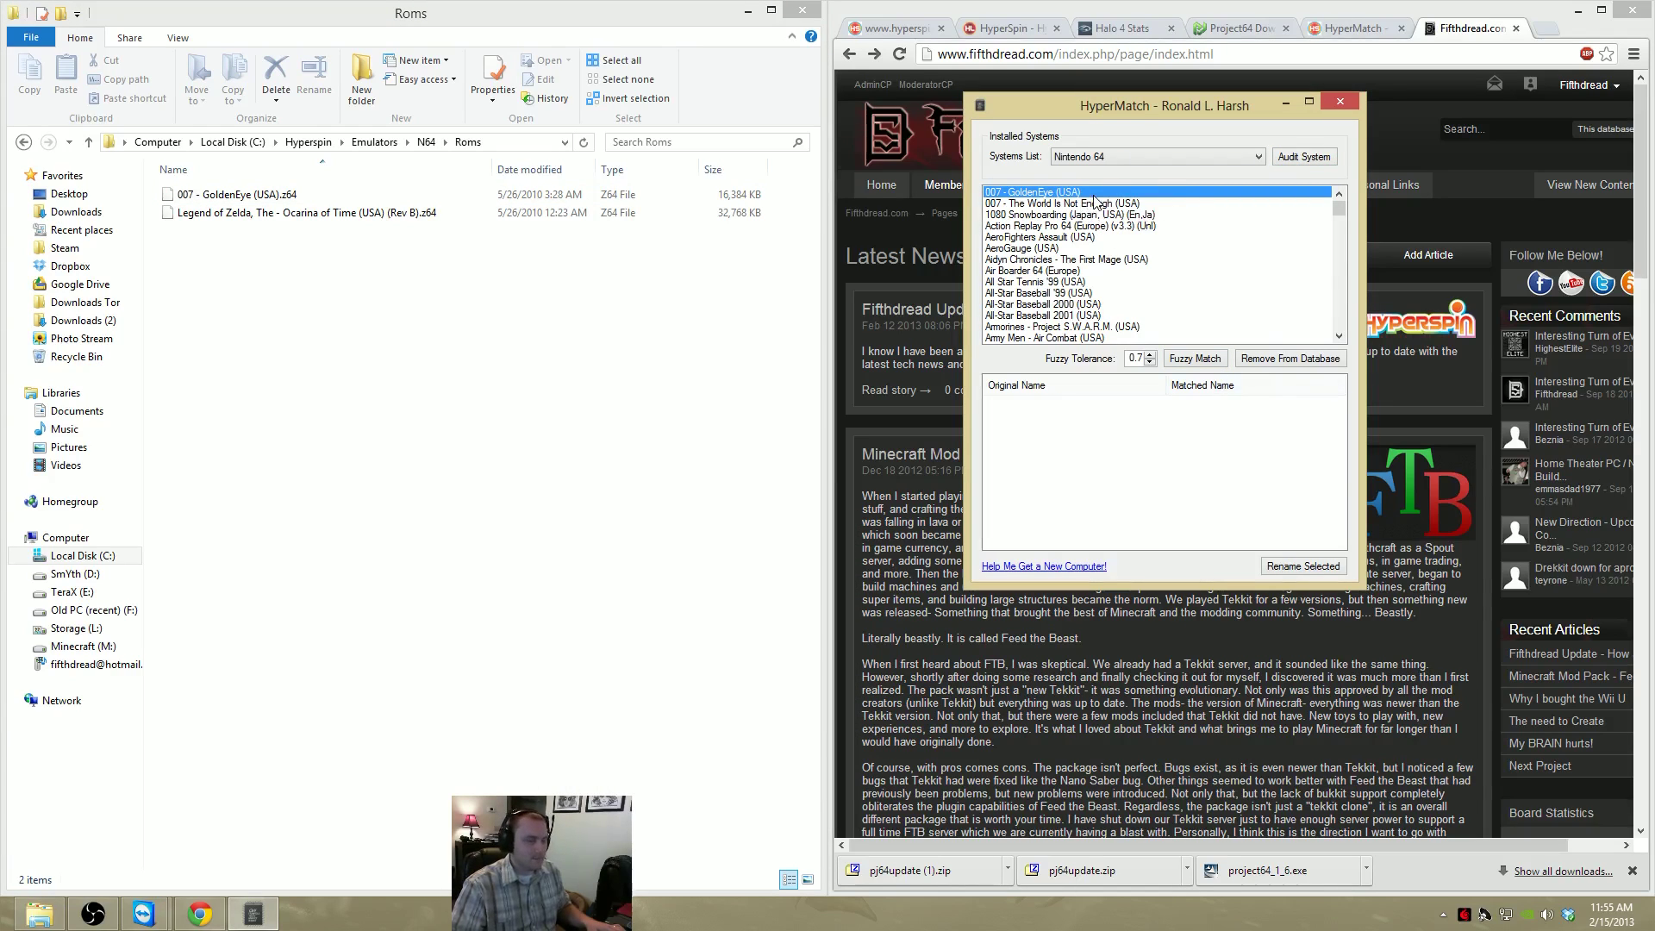
pyautogui.click(1205, 362)
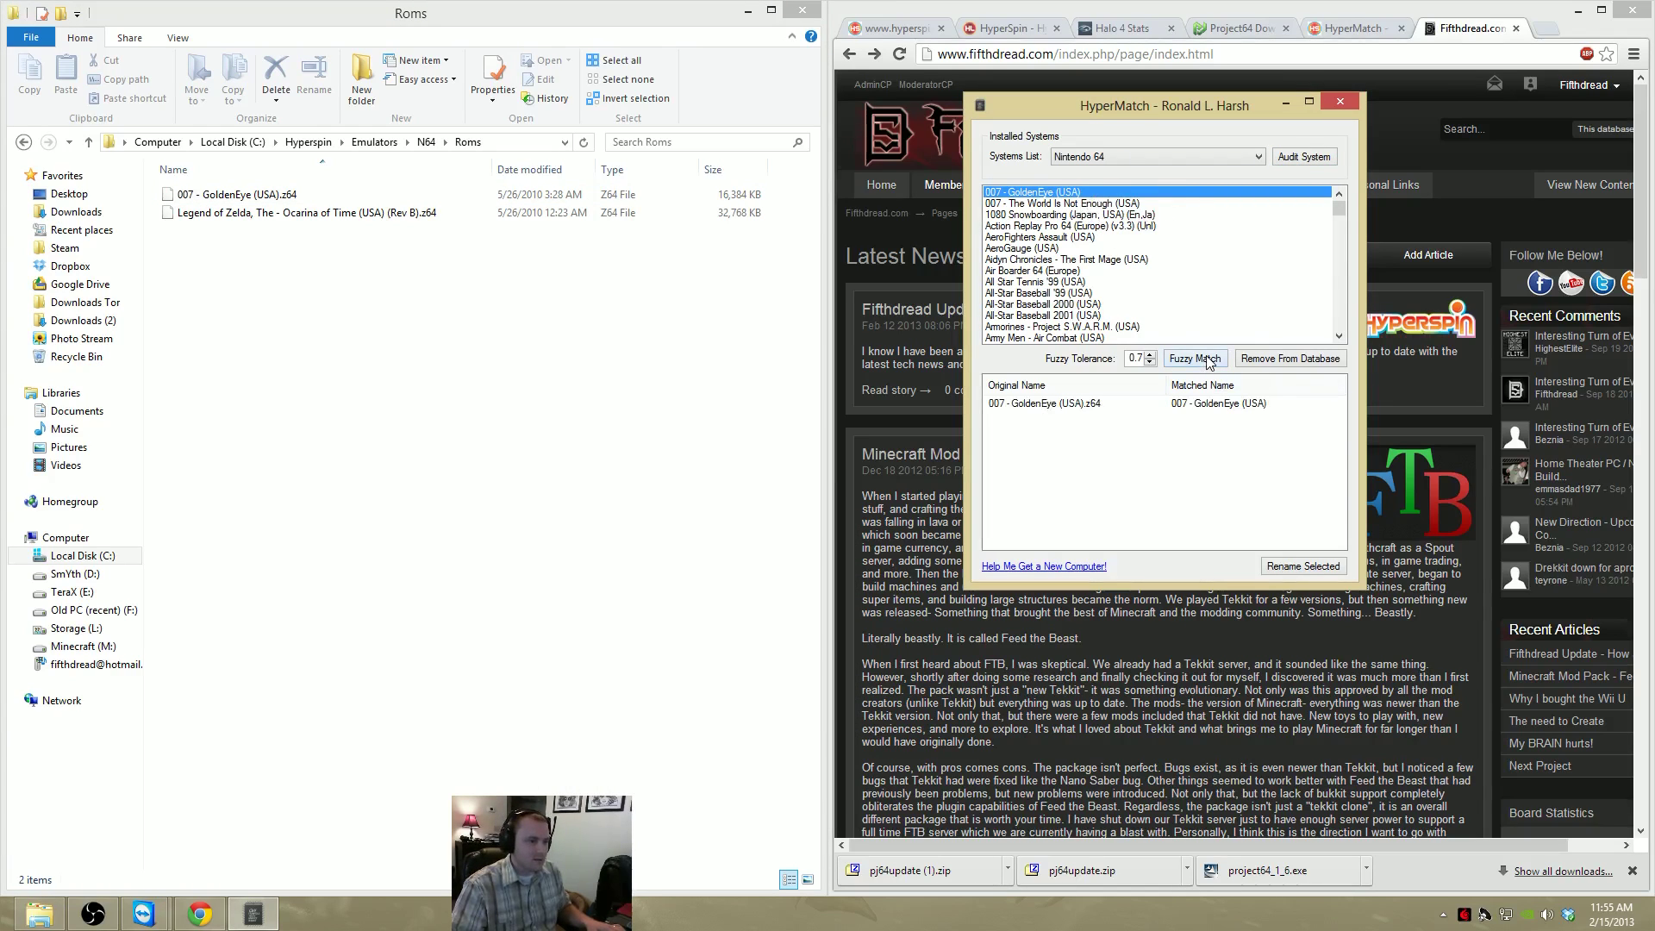
# Rename the GoldenEye ROM in the N64 Roms folder to 0007 - GoldenEye (USA).z64
pyautogui.click(1093, 405)
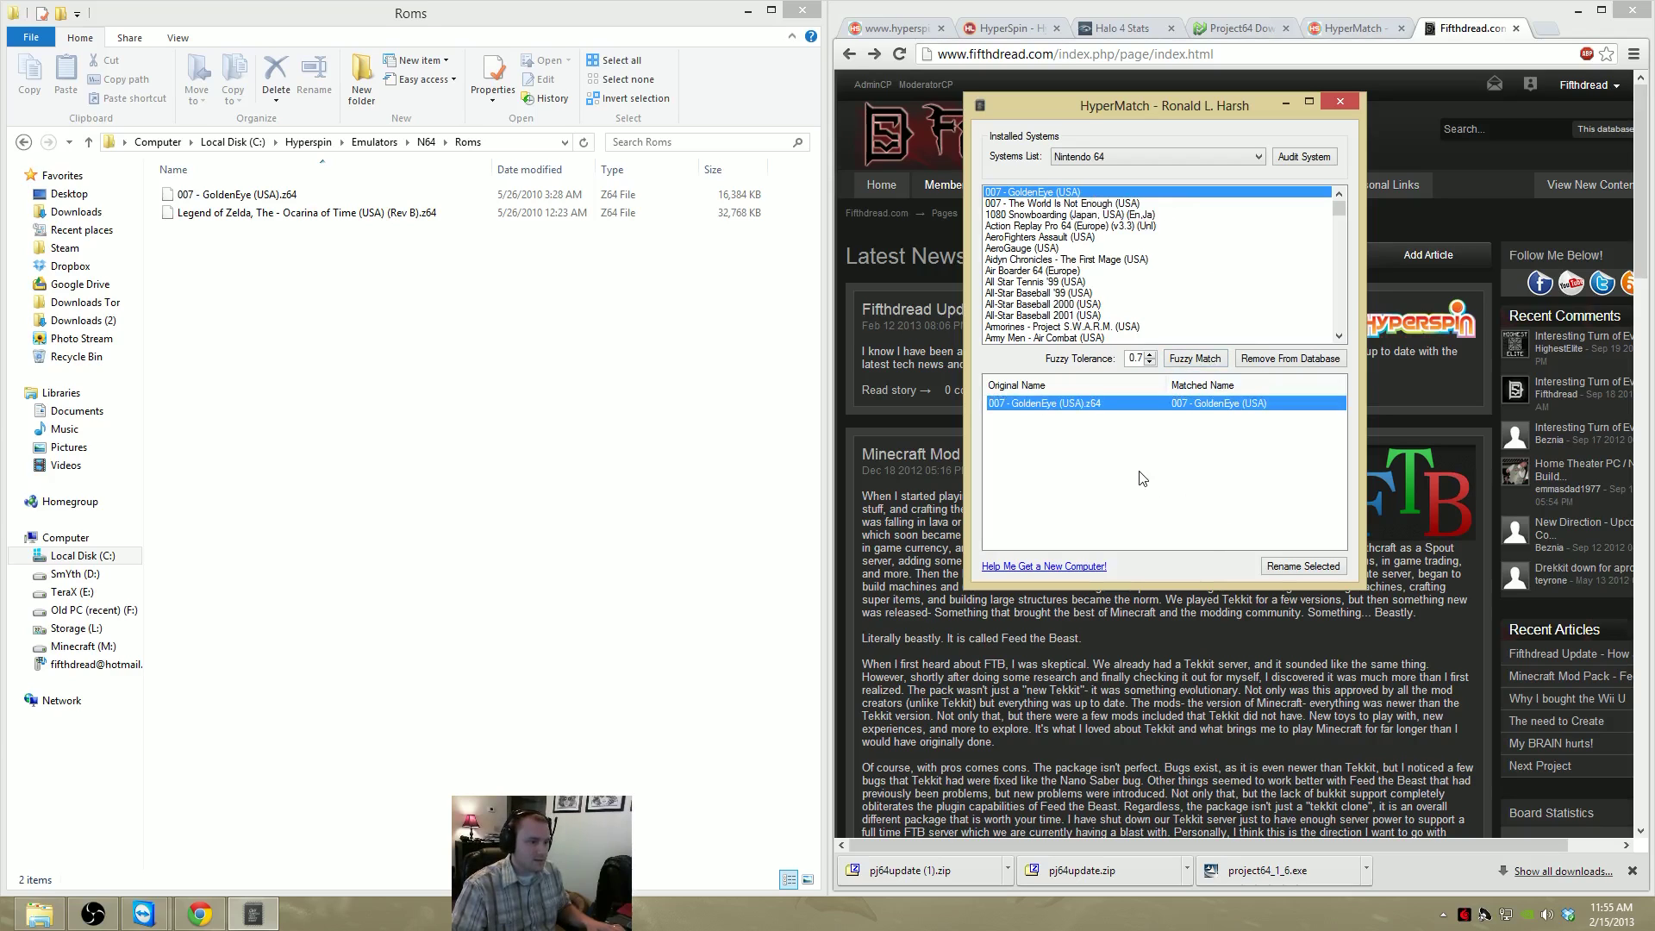
pyautogui.rightClick(217, 191)
pyautogui.click(259, 388)
pyautogui.click(190, 194)
pyautogui.write('0')
pyautogui.click(414, 315)
# Audit Nintendo 64 again in HyperMatch, and audit the Super Nintendo Entertainment System
pyautogui.click(1289, 157)
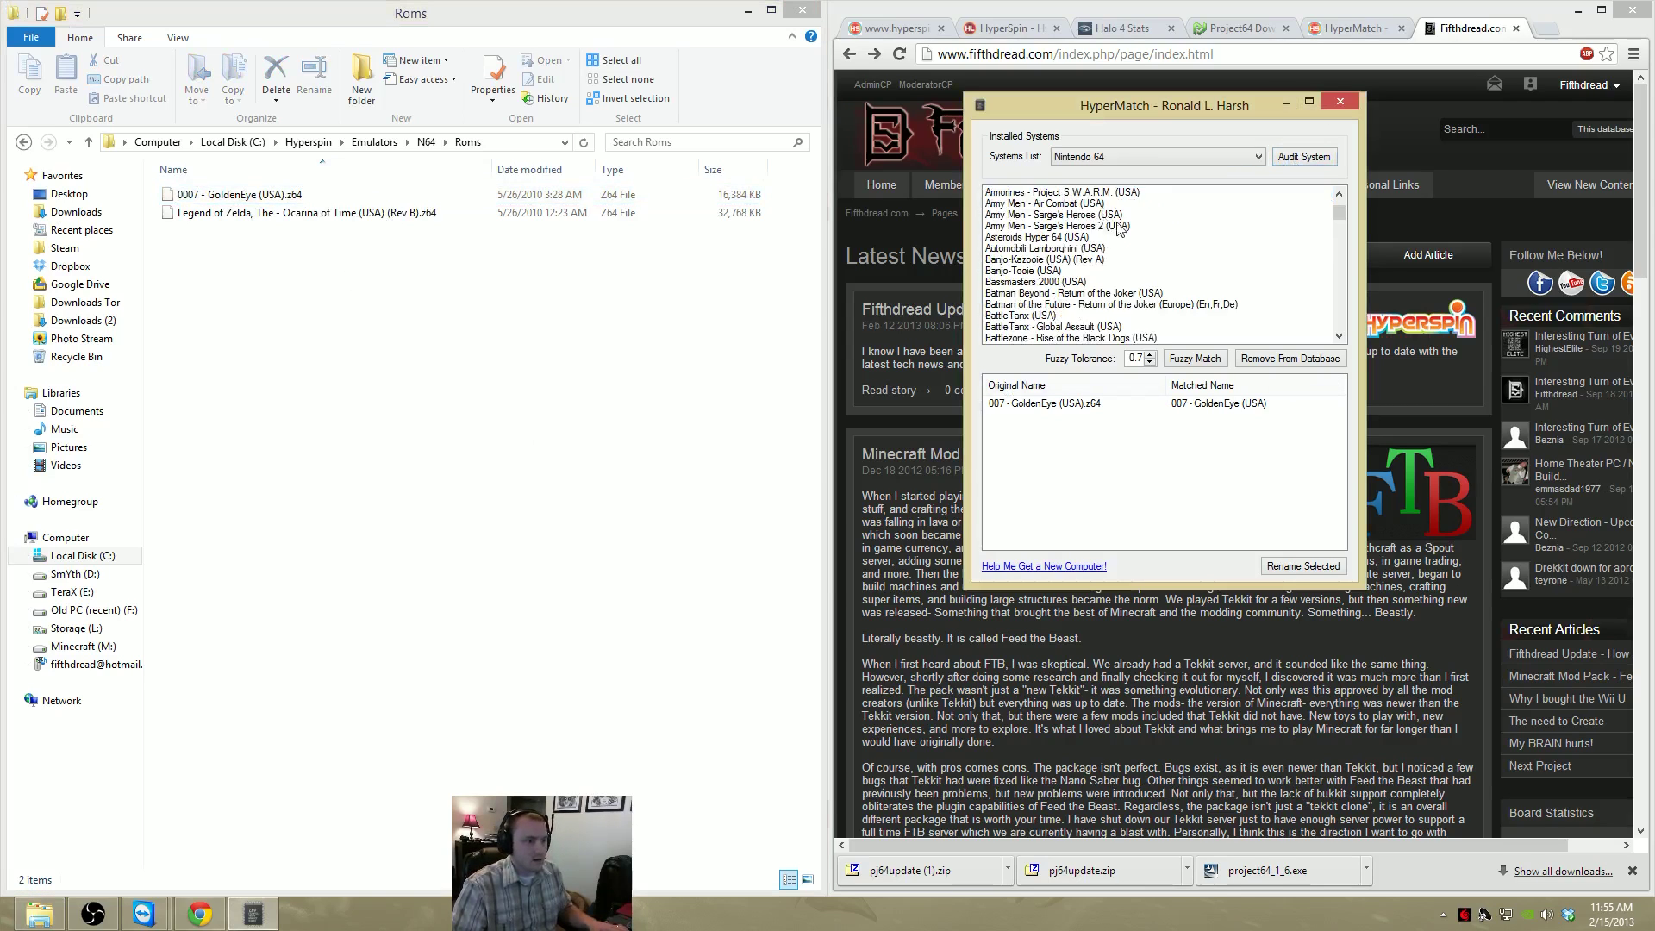
pyautogui.click(1288, 160)
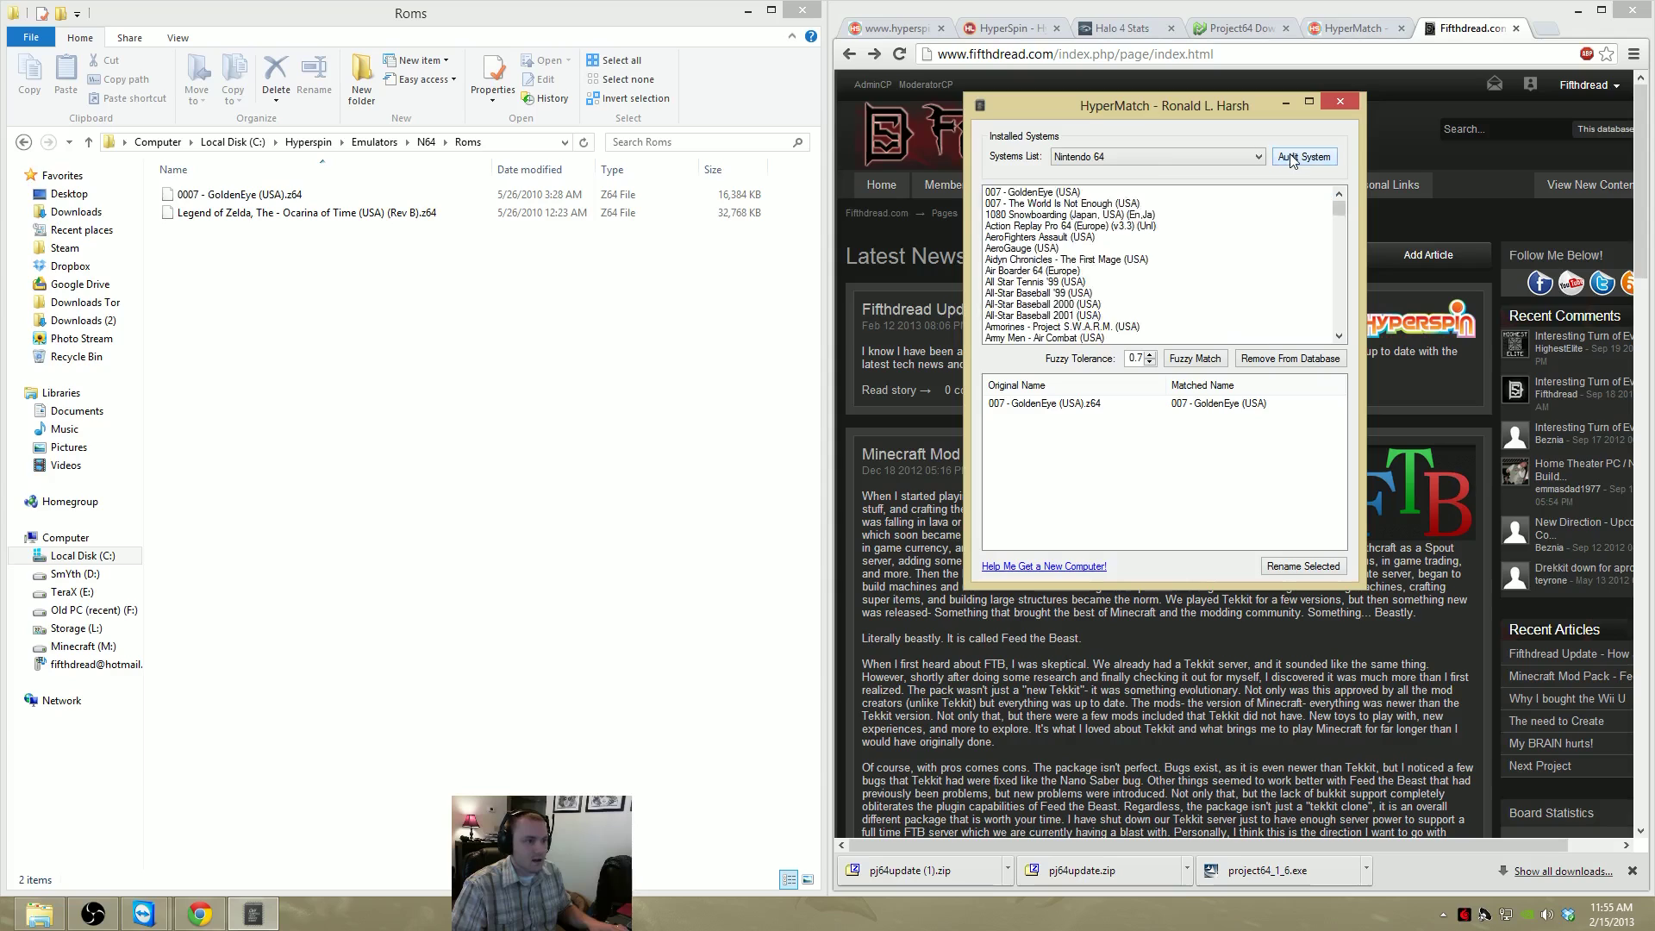
pyautogui.click(1245, 158)
pyautogui.click(1095, 220)
pyautogui.click(1304, 157)
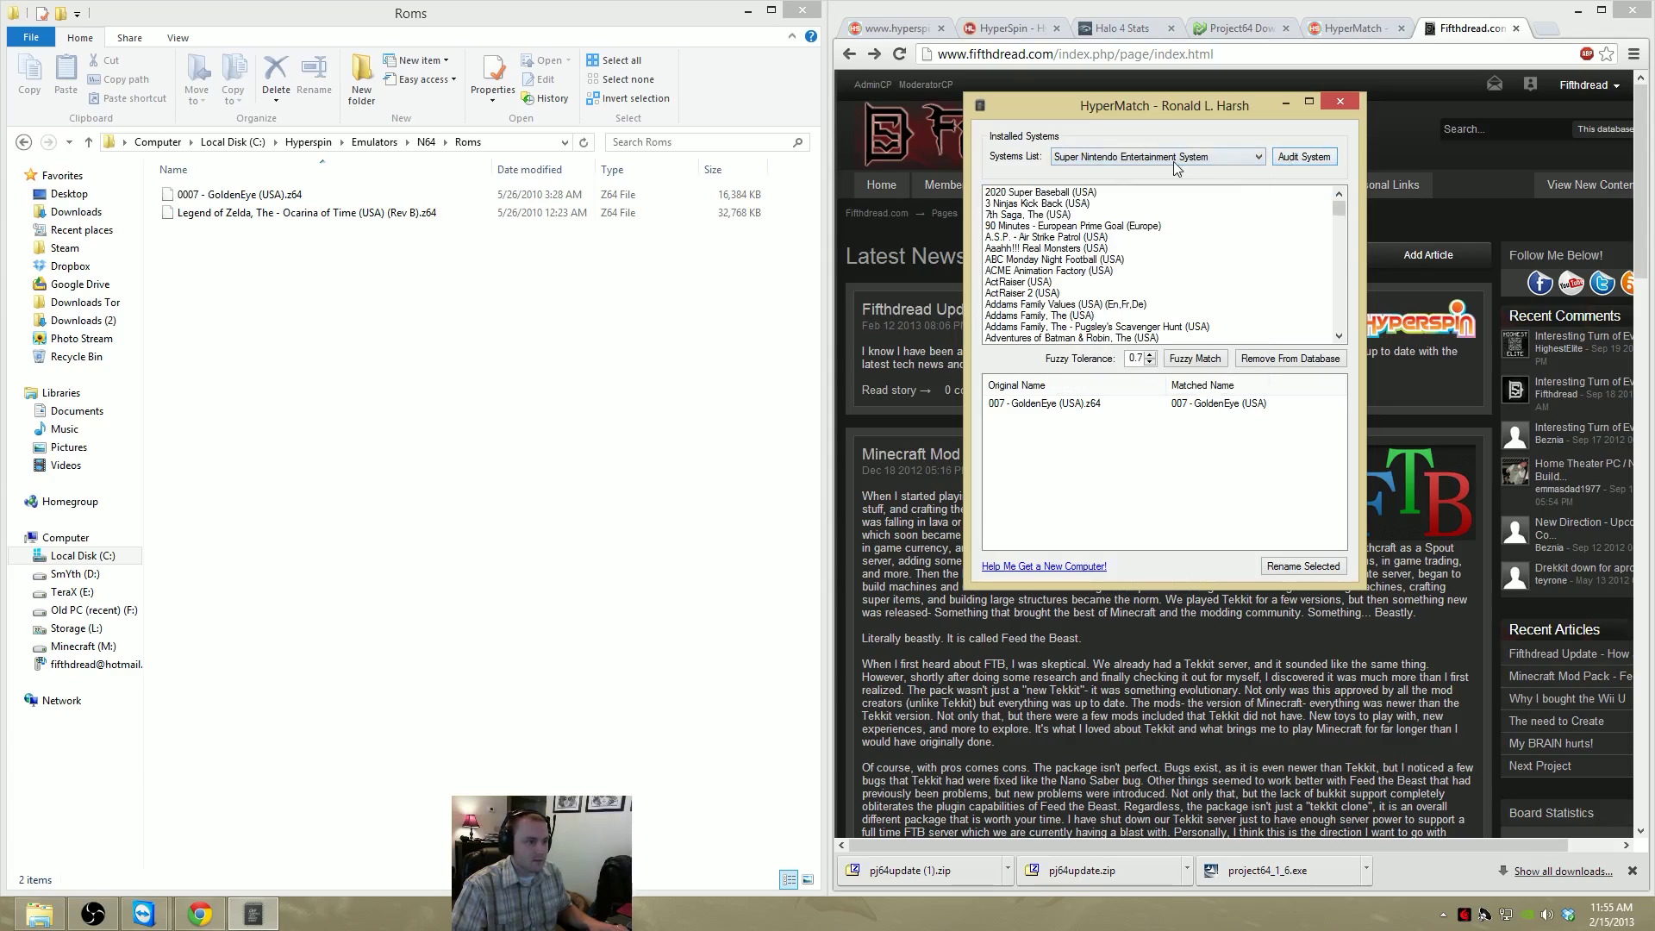
# Switch the audited system back to Nintendo 64, and run Fuzzy Match on 007 - GoldenEye (USA)
pyautogui.click(1241, 157)
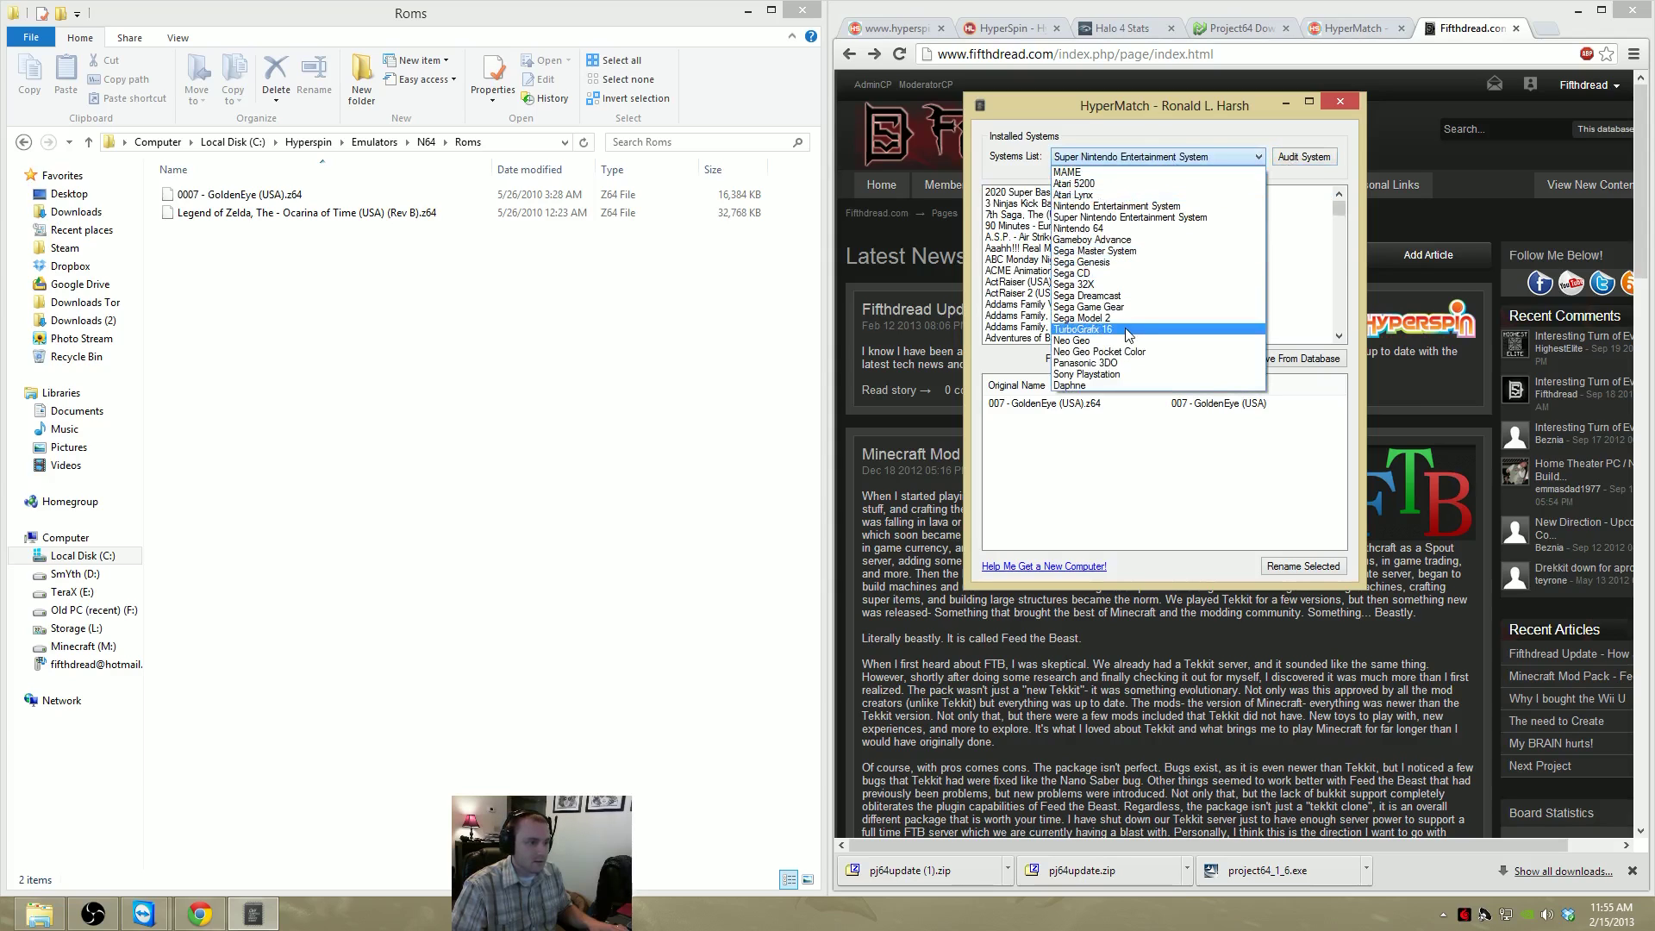
pyautogui.click(1129, 229)
pyautogui.click(1305, 157)
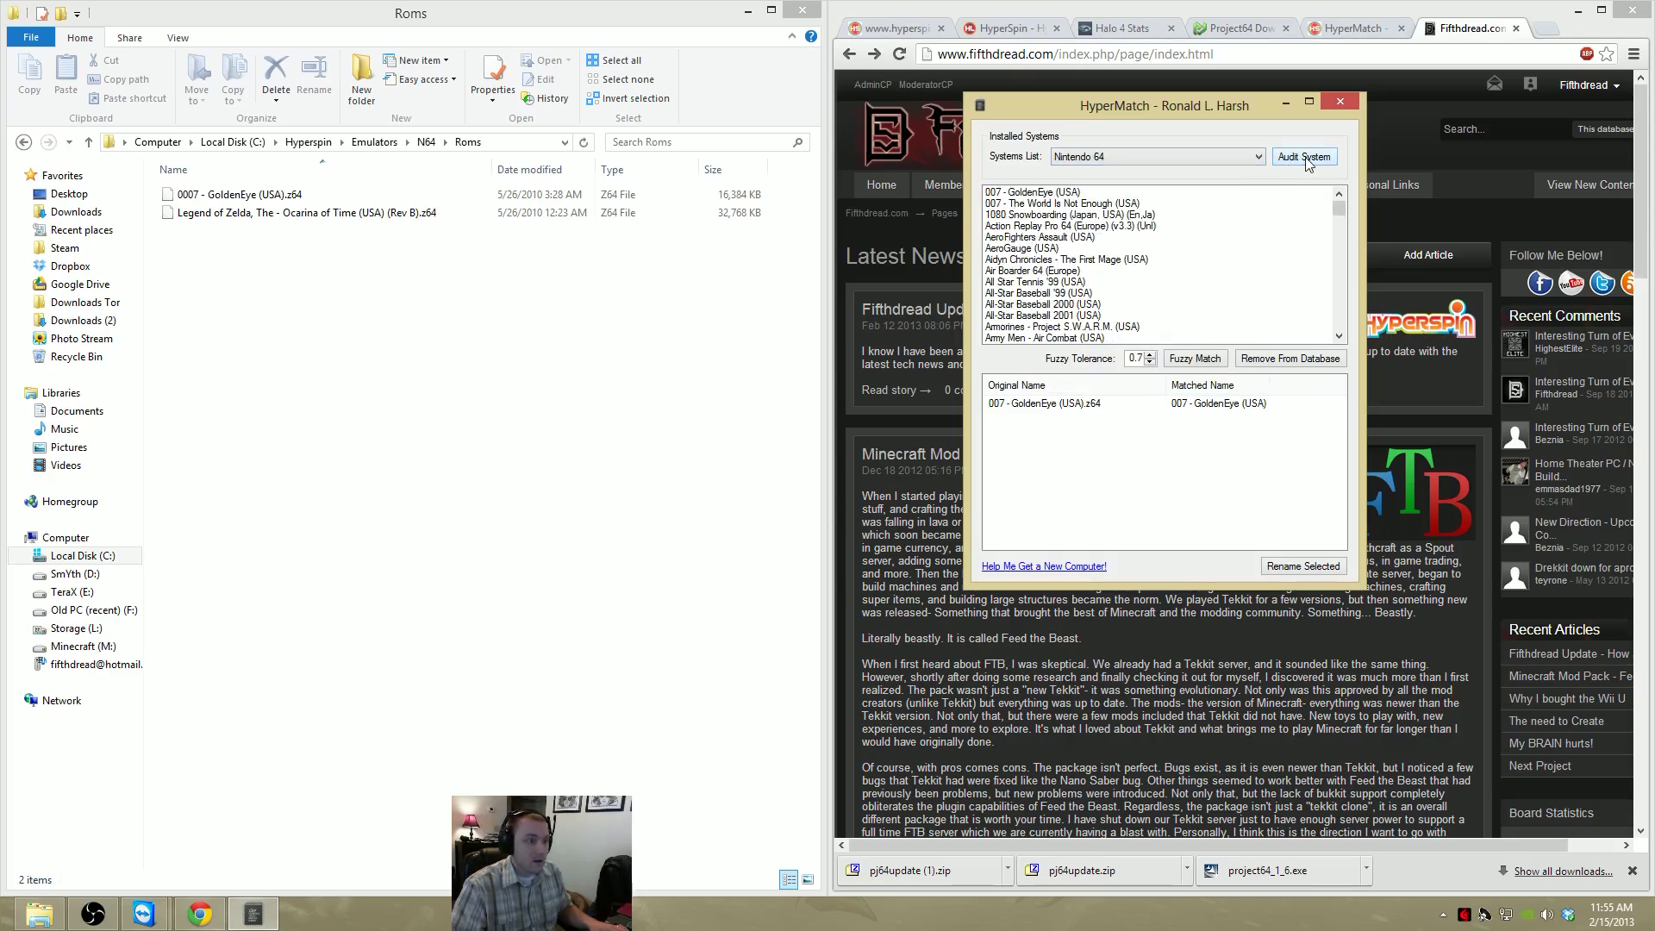
pyautogui.click(1080, 191)
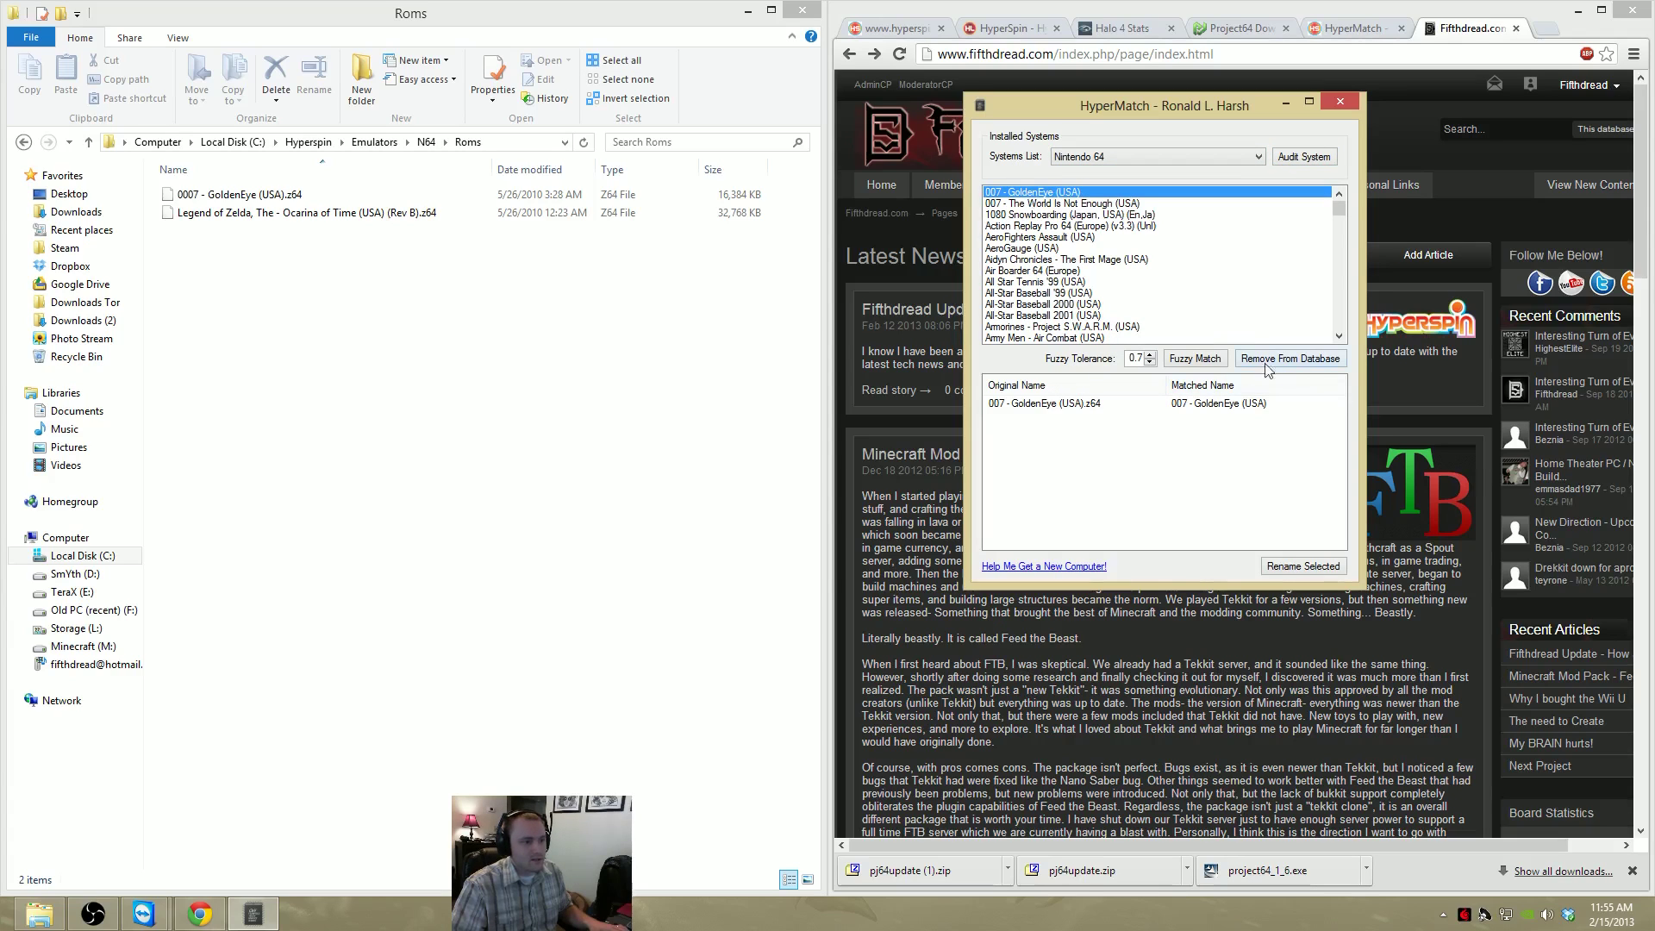
pyautogui.click(1077, 403)
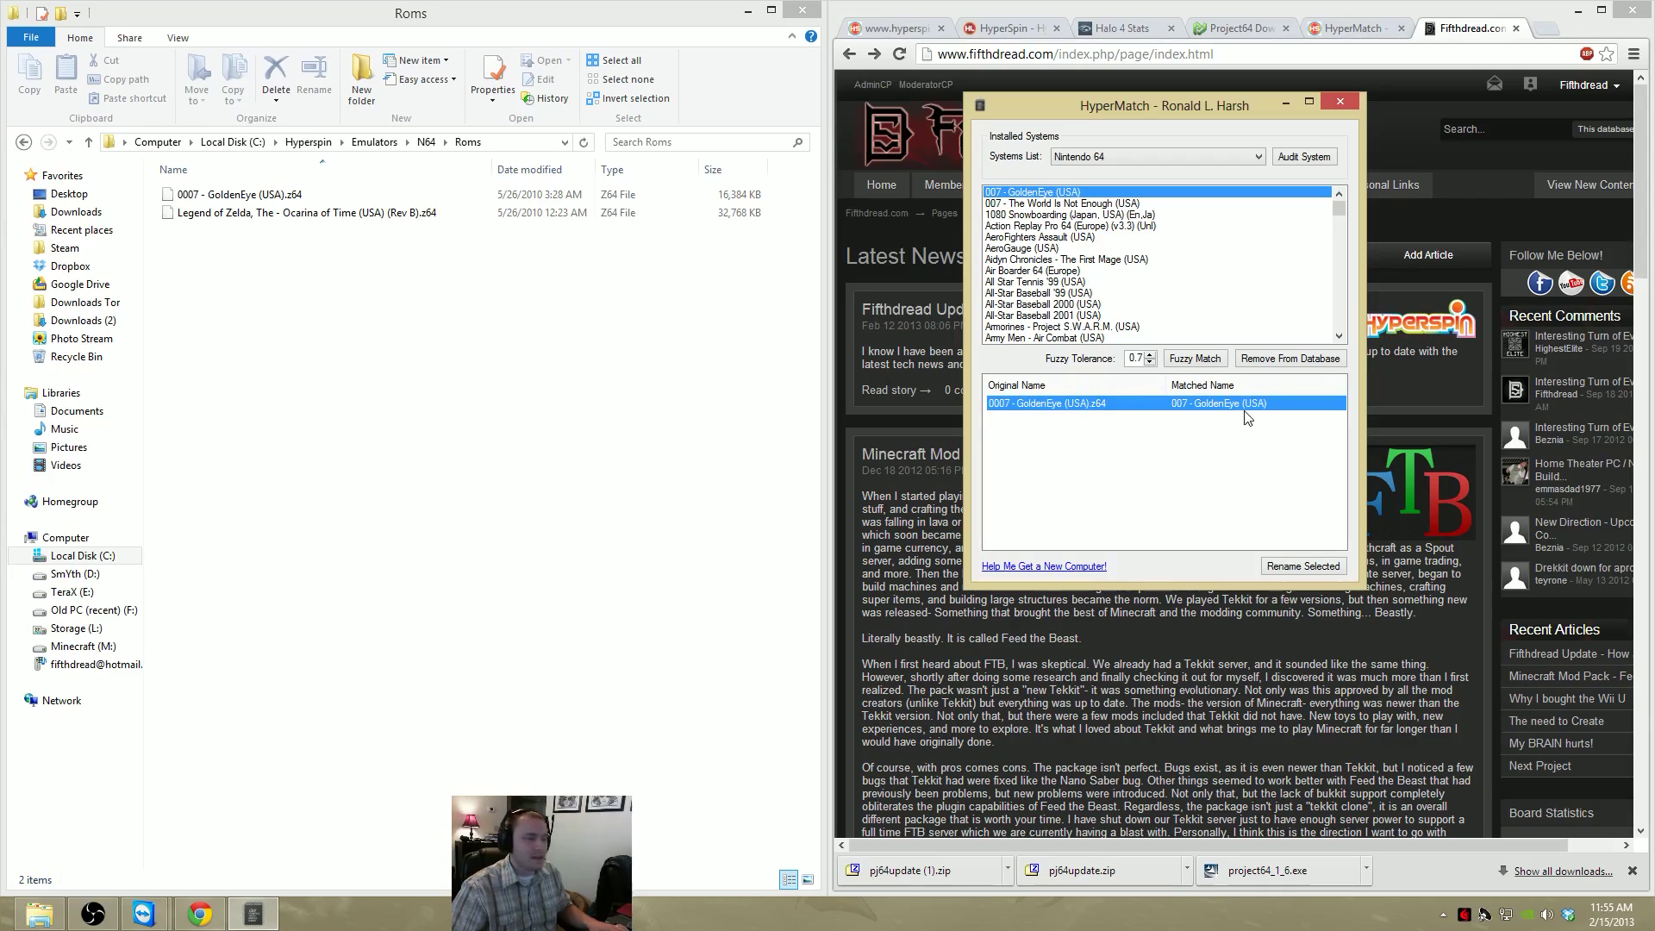
# Rename 0007 - GoldenEye (USA).z64 in the Roms folder to GoldenEye (USA).z64
pyautogui.rightClick(215, 195)
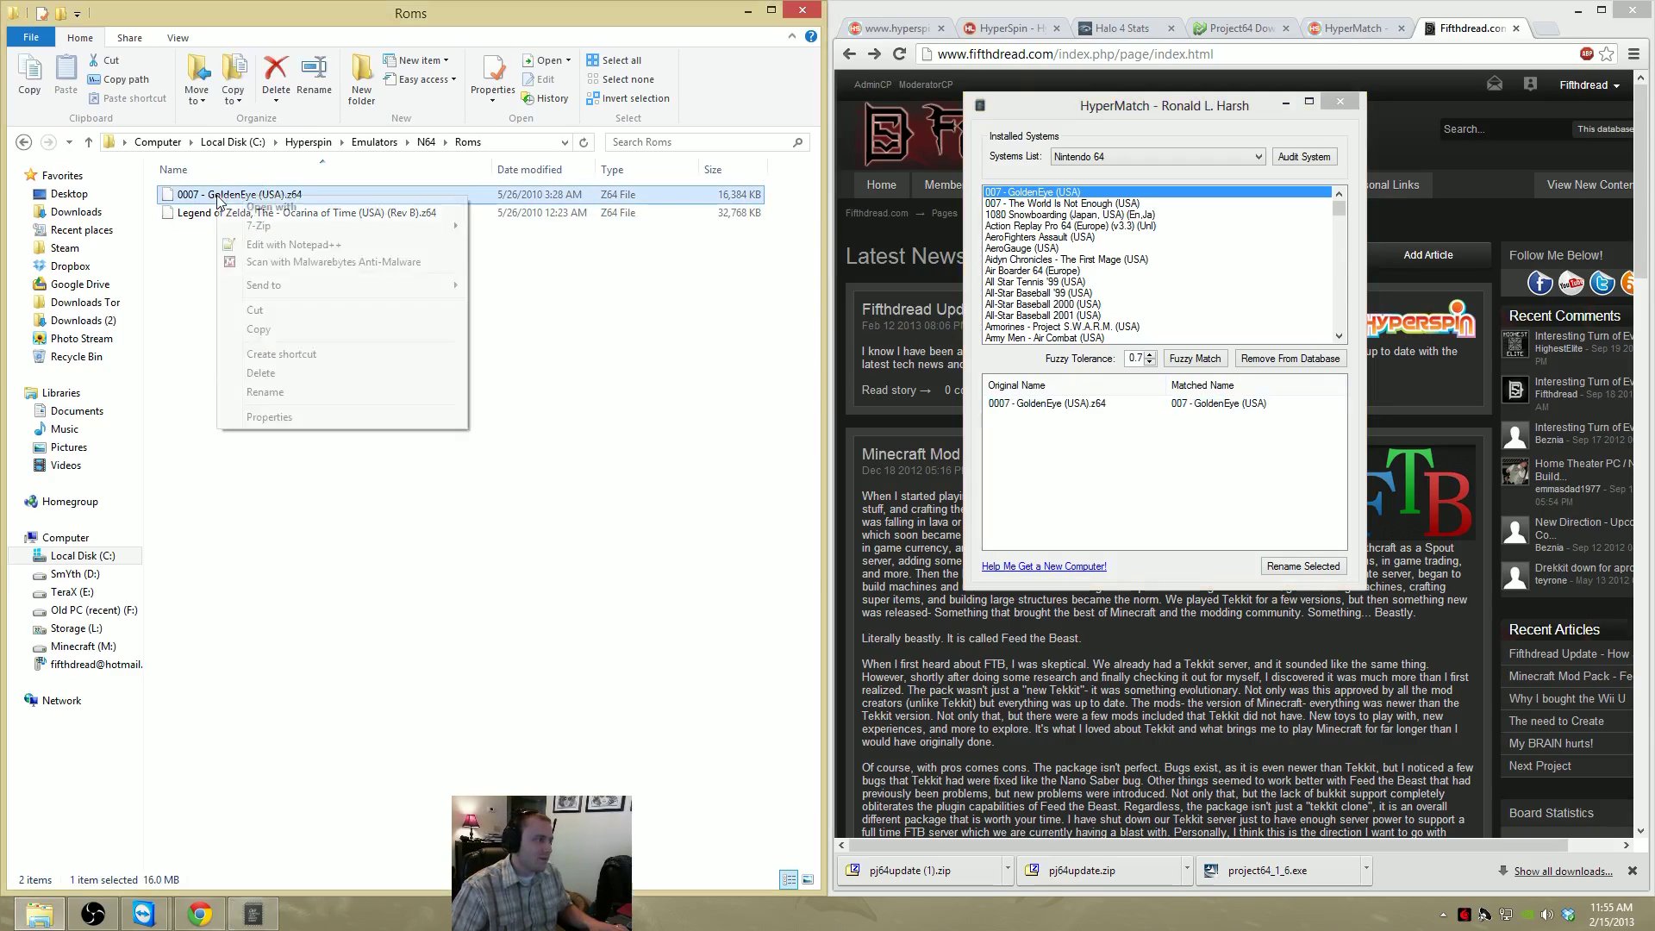
pyautogui.click(276, 393)
pyautogui.press('Home')
pyautogui.press('Delete')
pyautogui.press('Delete')
pyautogui.press('Delete')
pyautogui.press('Delete')
pyautogui.press('Delete')
pyautogui.press('Delete')
pyautogui.press('Delete')
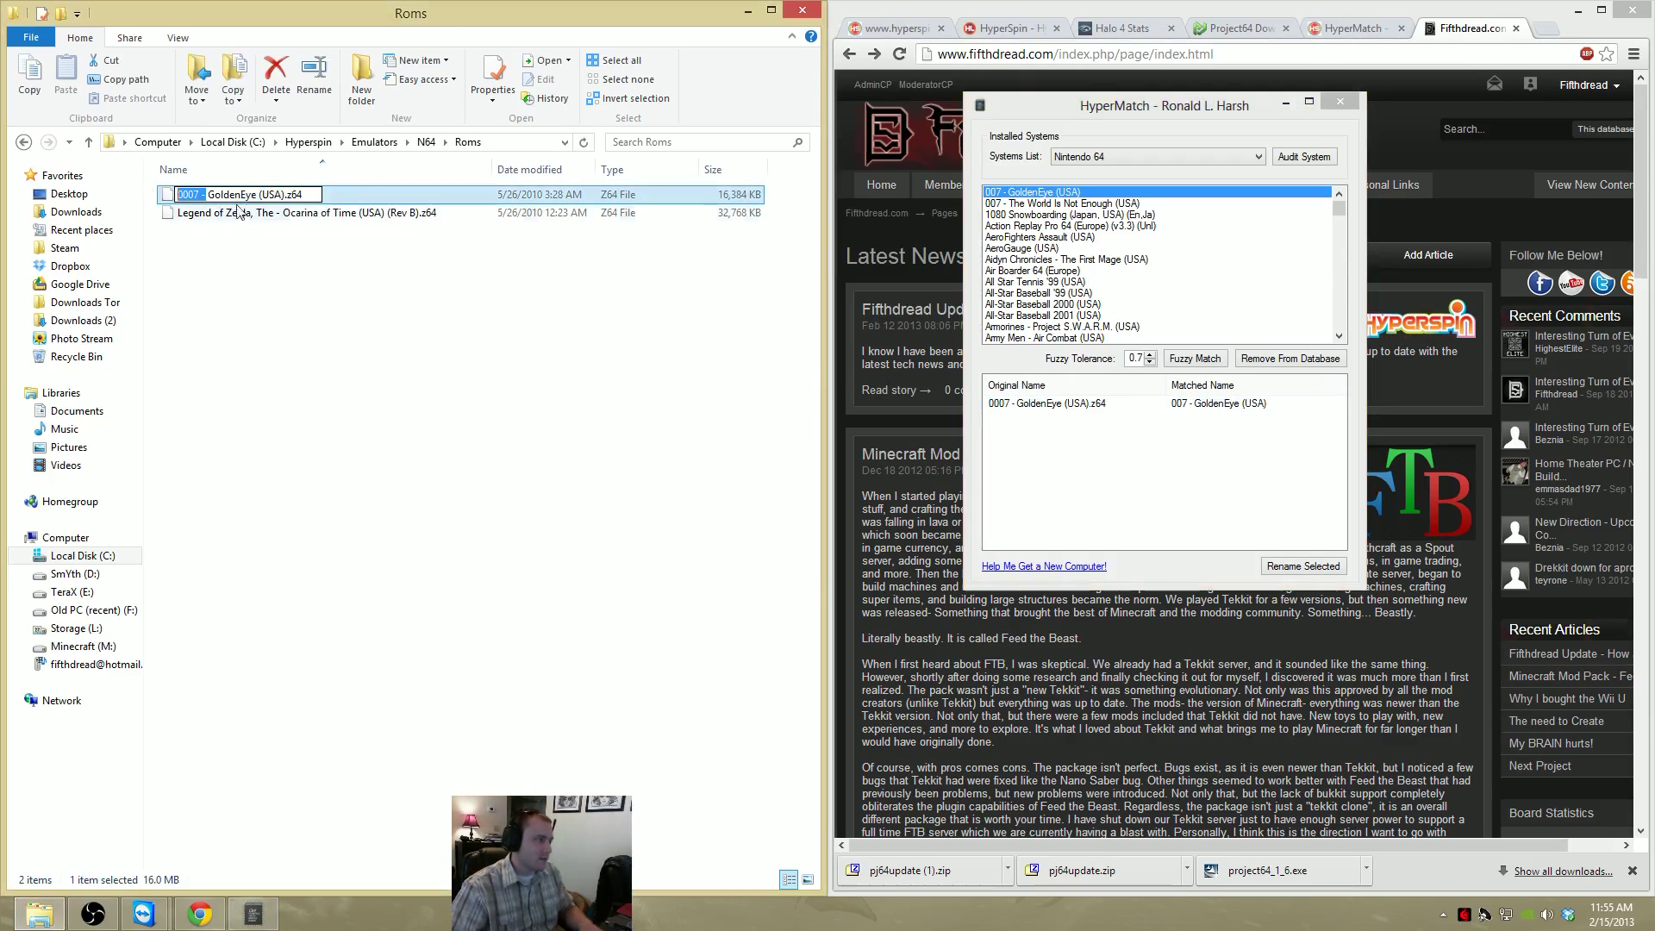
pyautogui.click(492, 411)
# Run Fuzzy Match on 007 - GoldenEye (USA) at fuzzy tolerances of 0.6, 0.9 and 0.7
pyautogui.click(1206, 361)
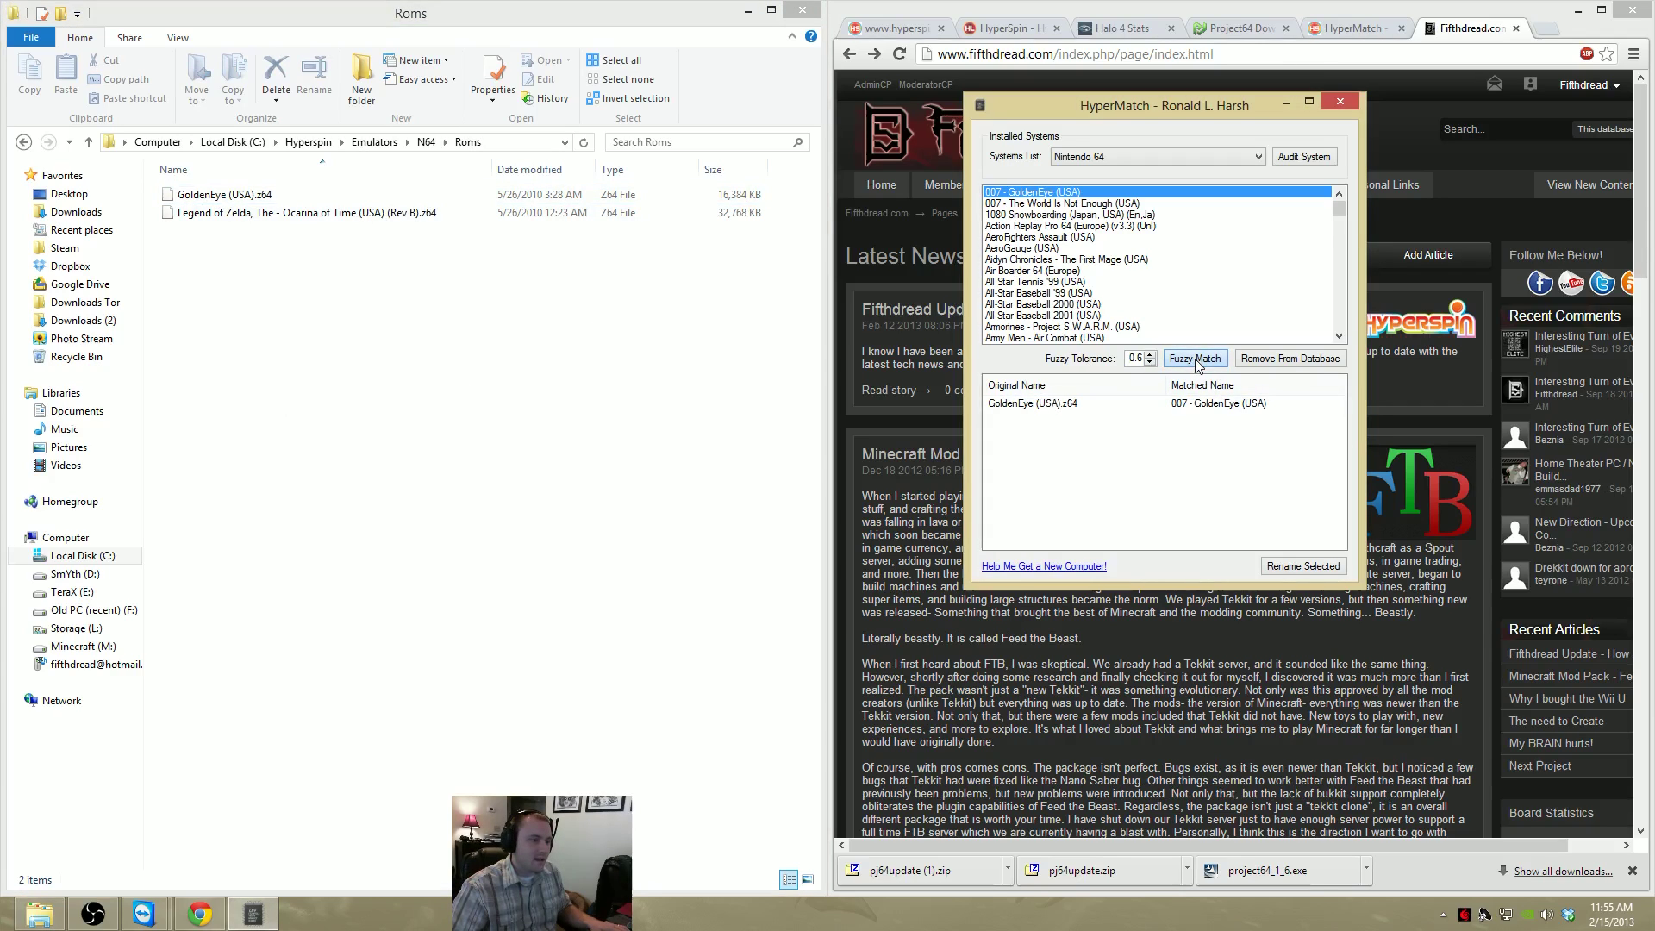
pyautogui.click(1149, 354)
pyautogui.click(1187, 365)
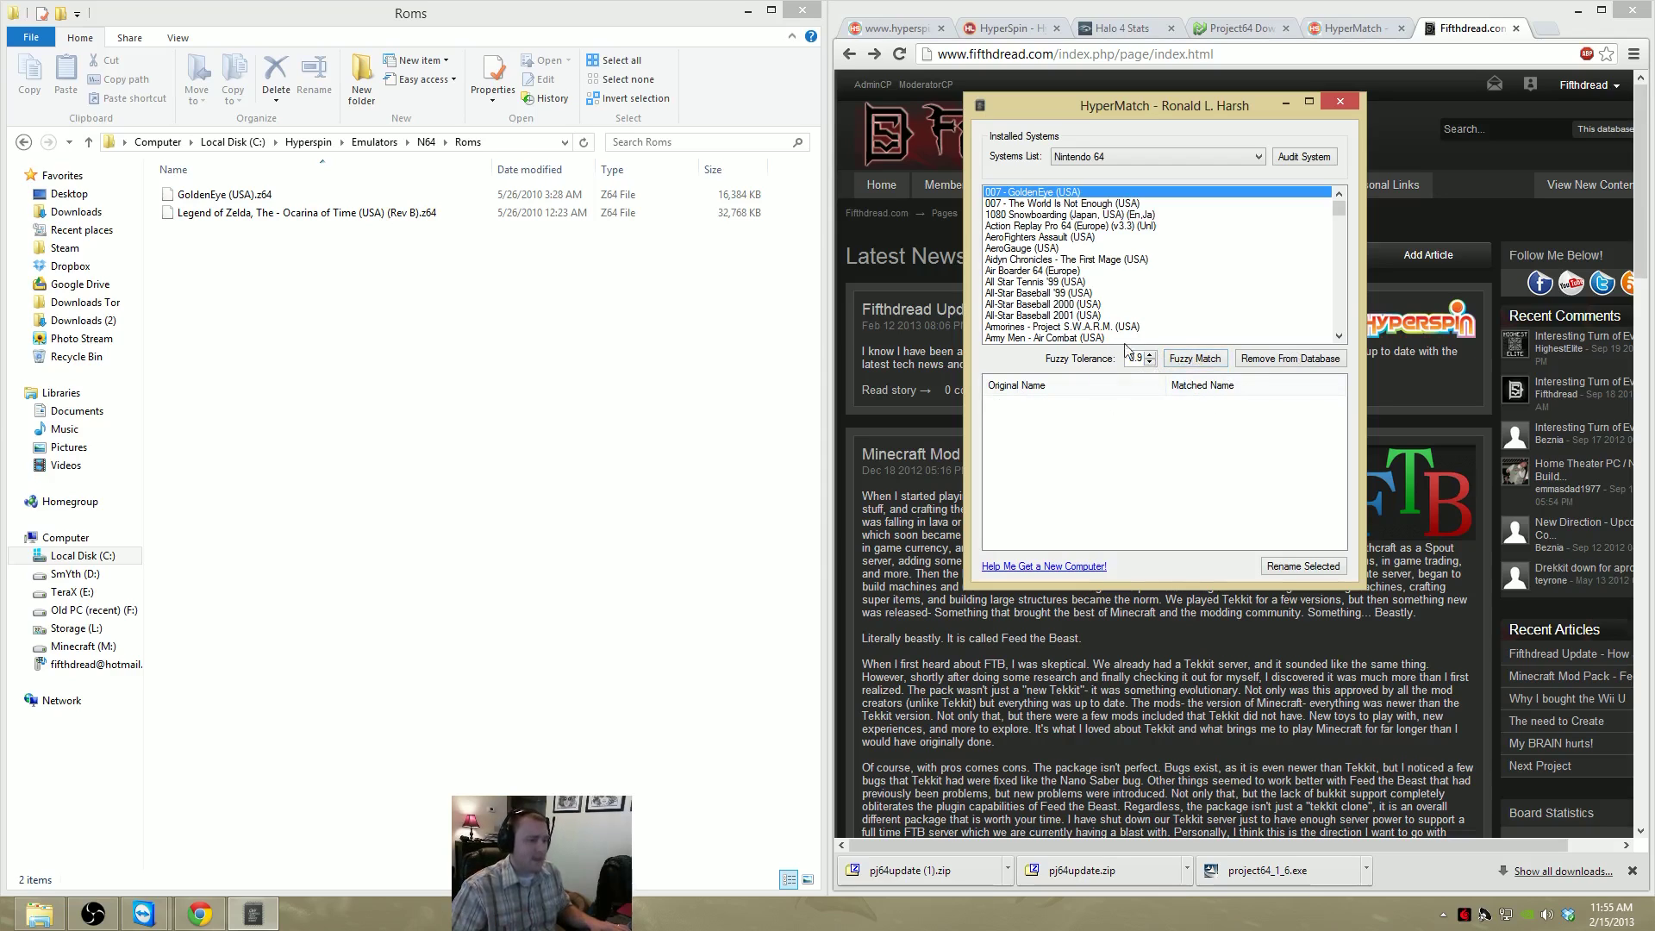
pyautogui.click(1150, 362)
pyautogui.click(1186, 365)
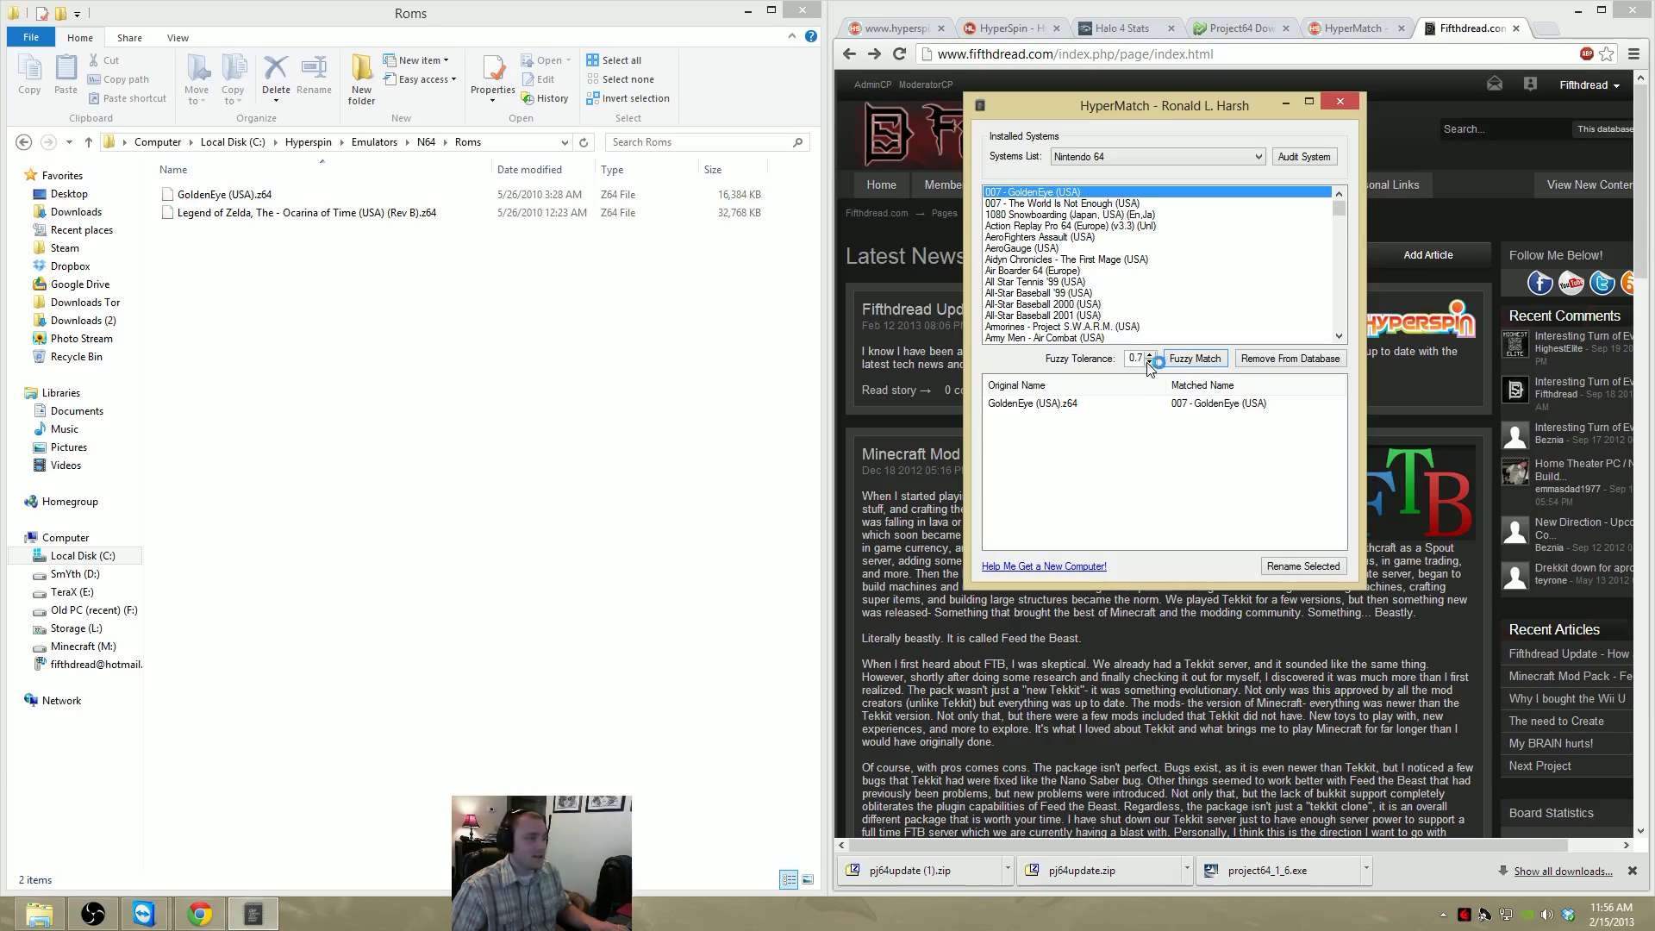
# Lower the fuzzy tolerance to 0.0, rerun Fuzzy Match, and select the Legend of Zelda entry among the matches
pyautogui.doubleClick(1148, 362)
pyautogui.click(1189, 359)
pyautogui.click(1194, 358)
pyautogui.click(1058, 417)
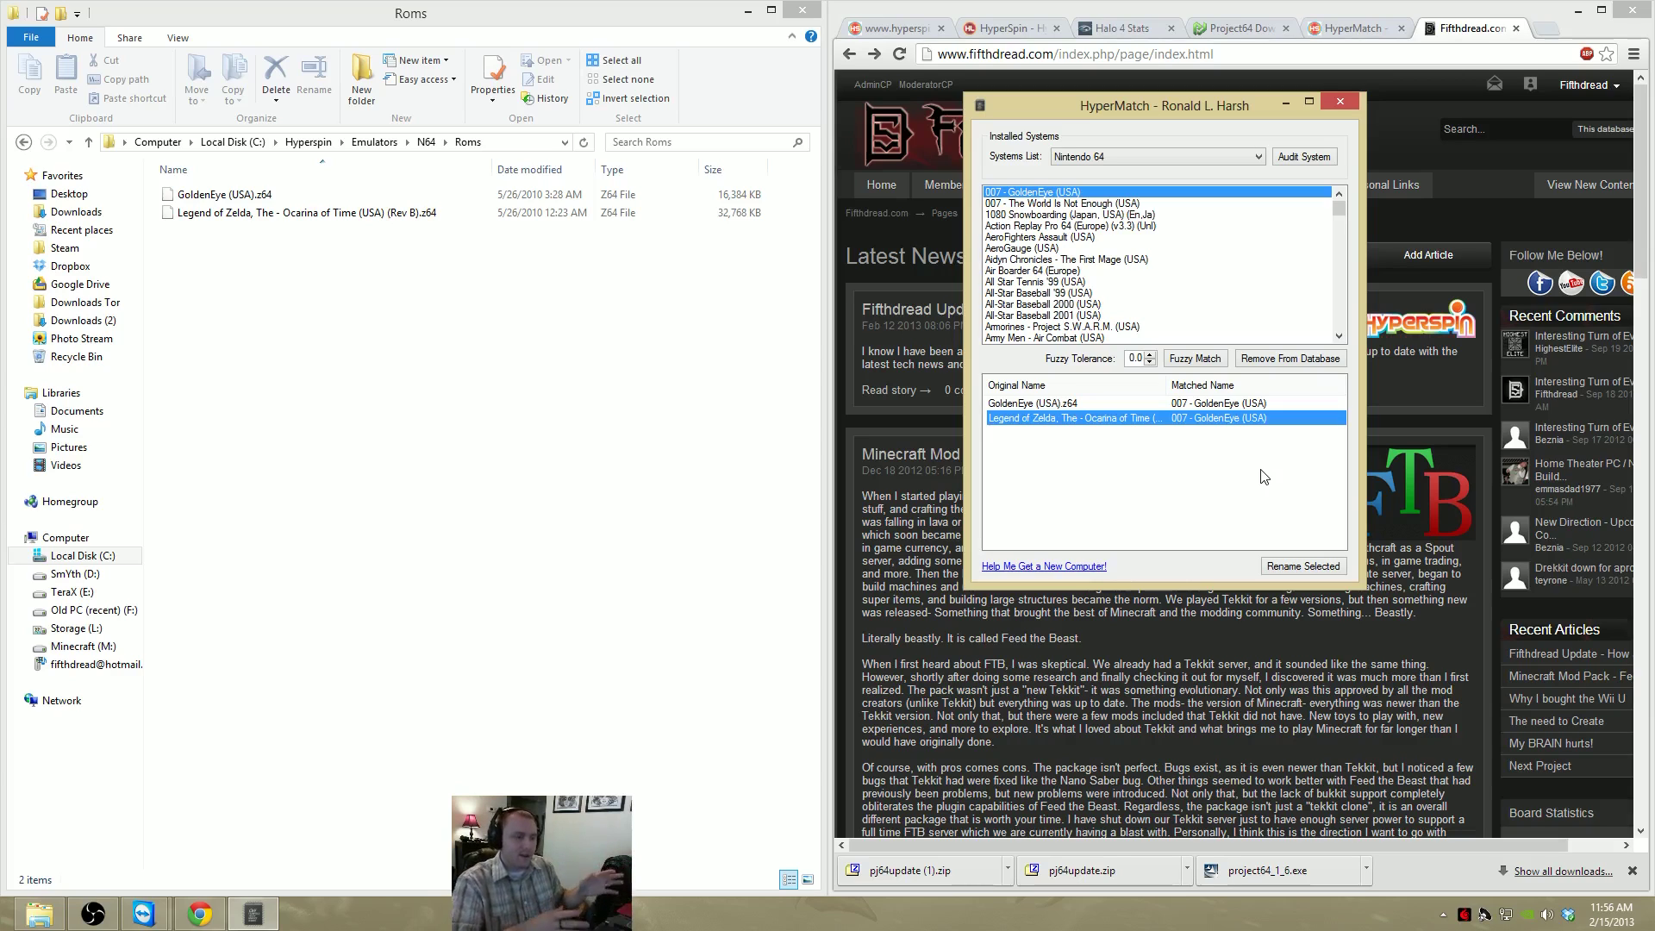
# Try higher fuzzy tolerances for 007 - GoldenEye (USA), and rerun Fuzzy Match with the tolerance back at 0.0
pyautogui.click(1150, 355)
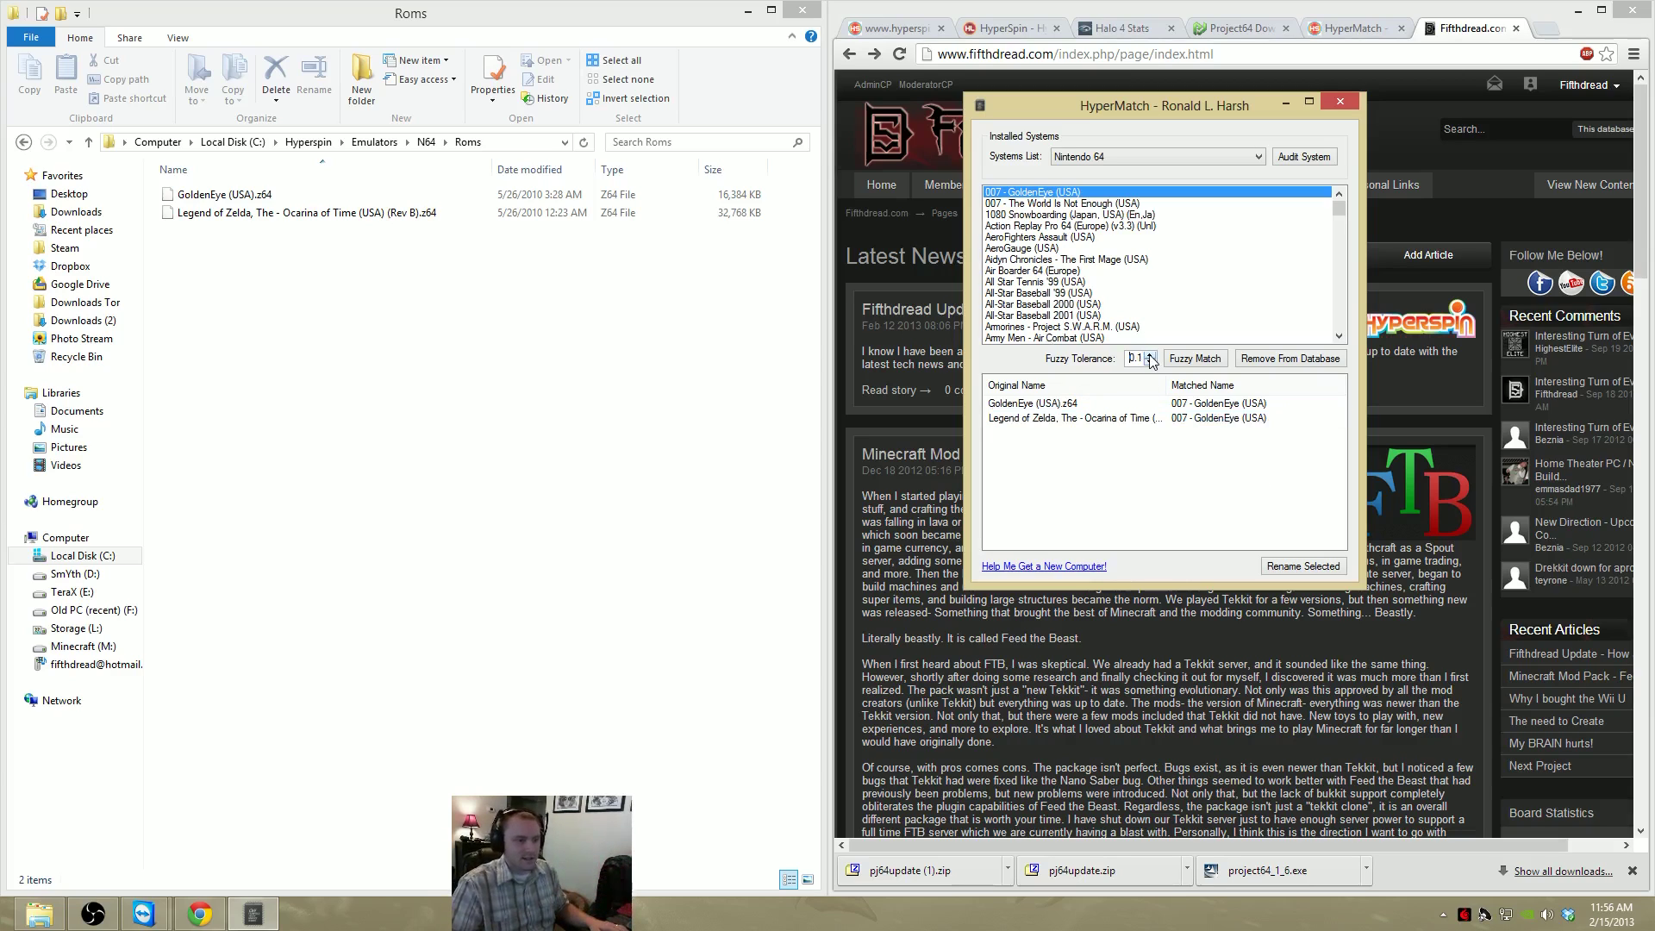
pyautogui.click(1151, 356)
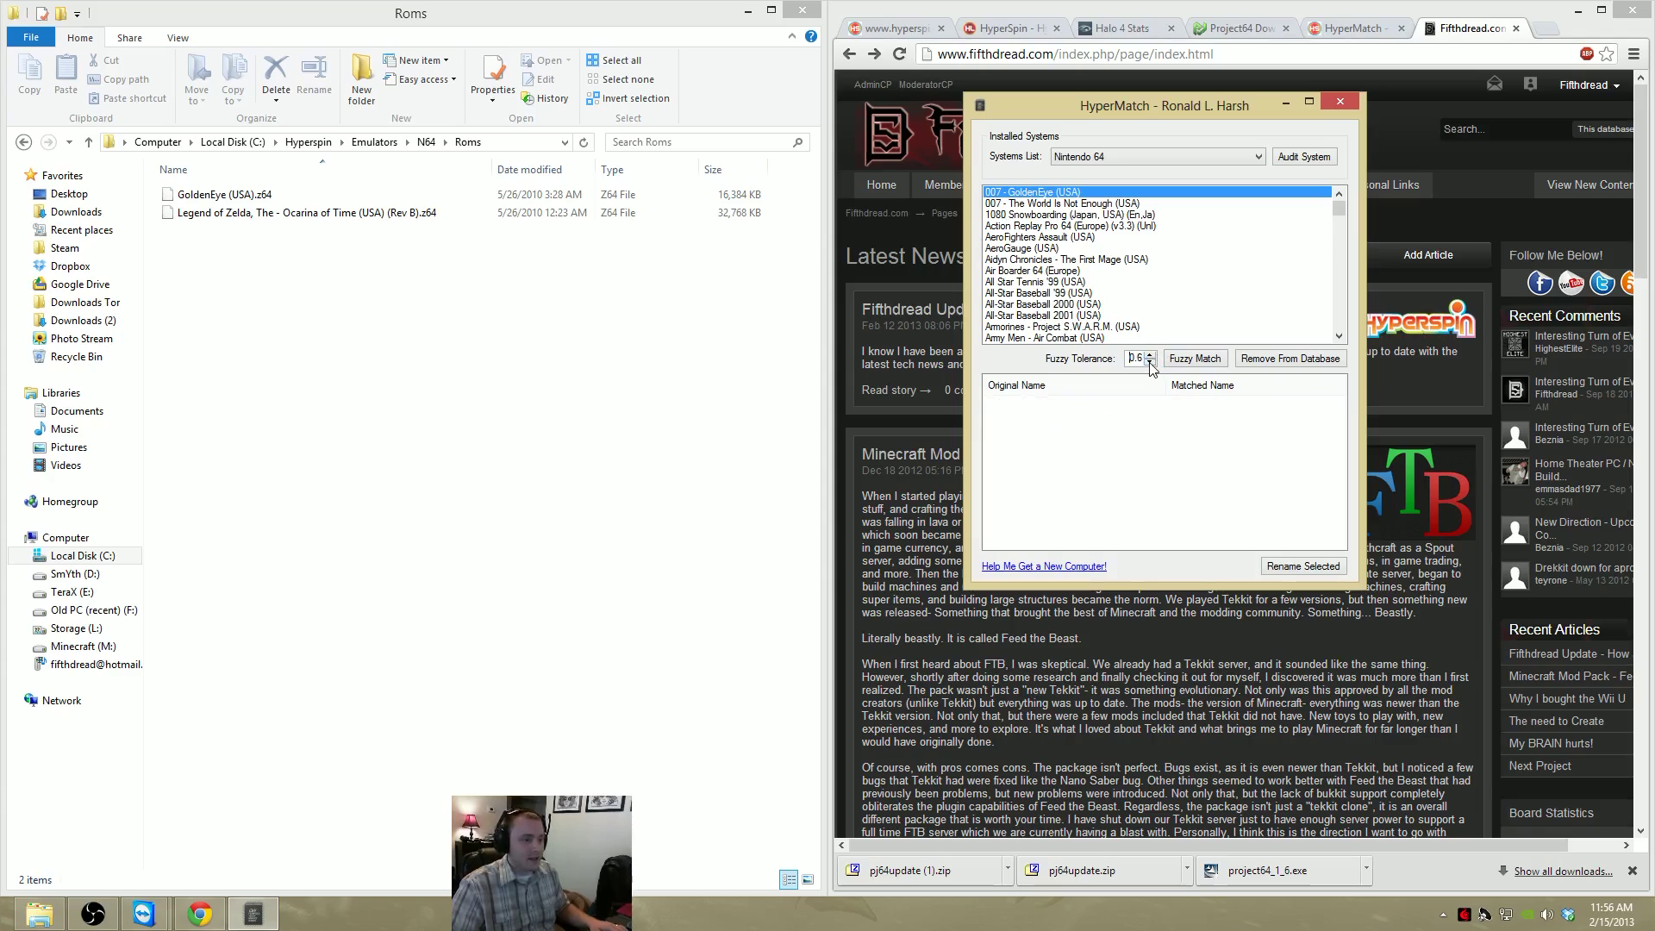
pyautogui.click(1194, 358)
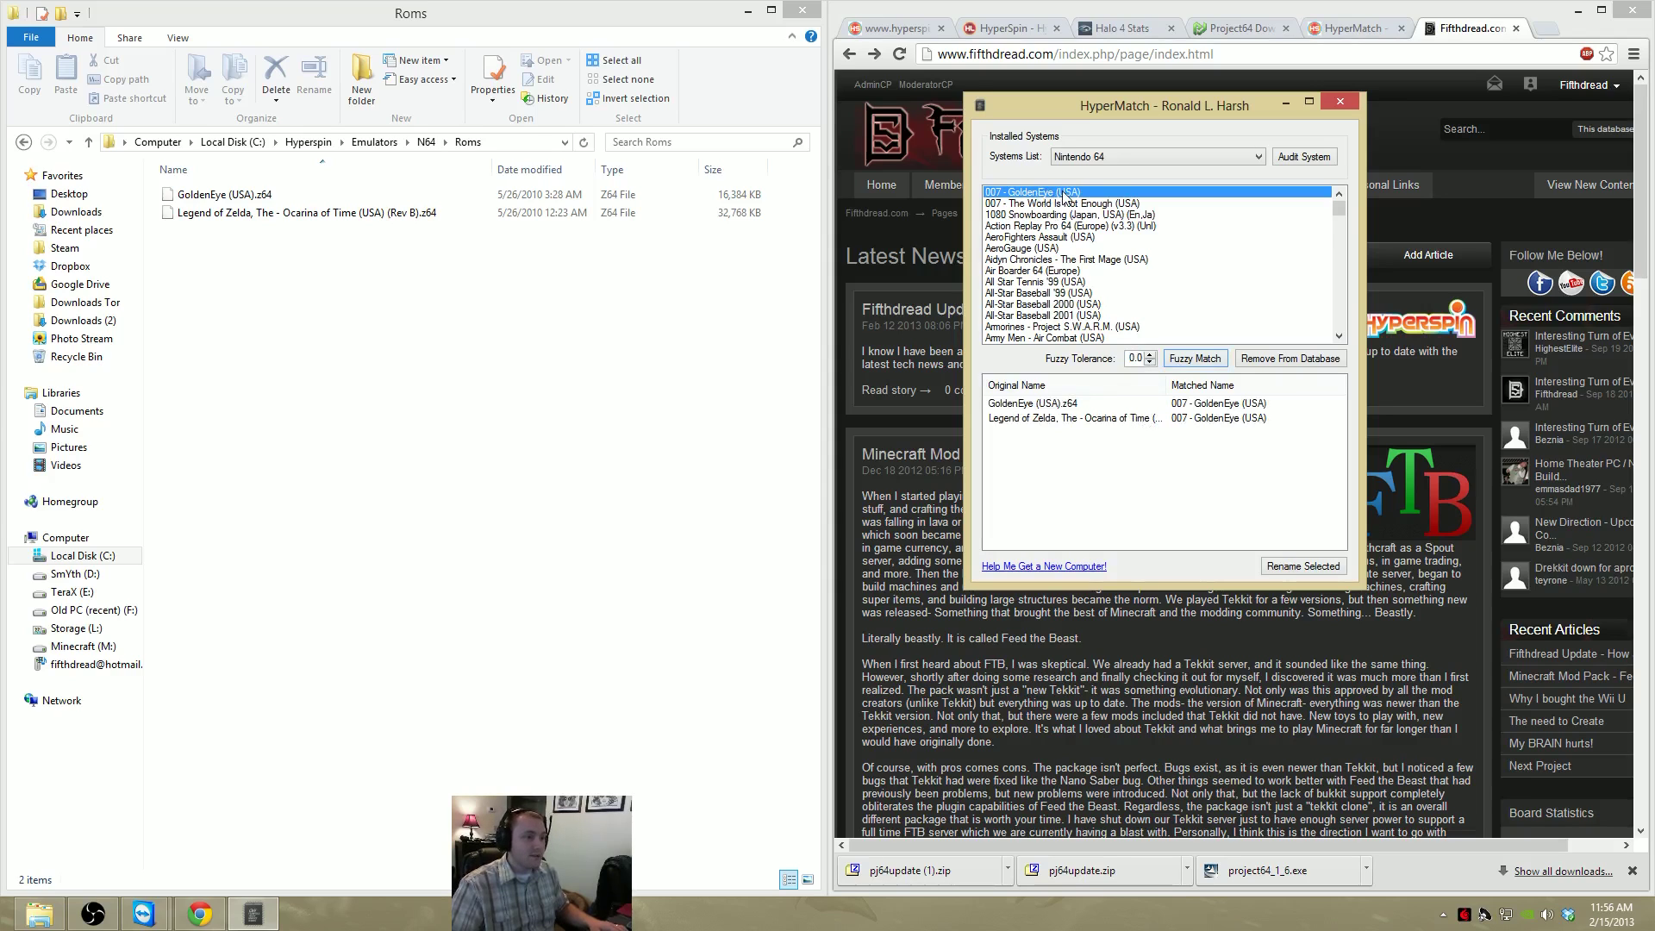
# Rename GoldenEye (USA).z64 in the Roms folder to Golden Eye (USA).z64
pyautogui.rightClick(215, 193)
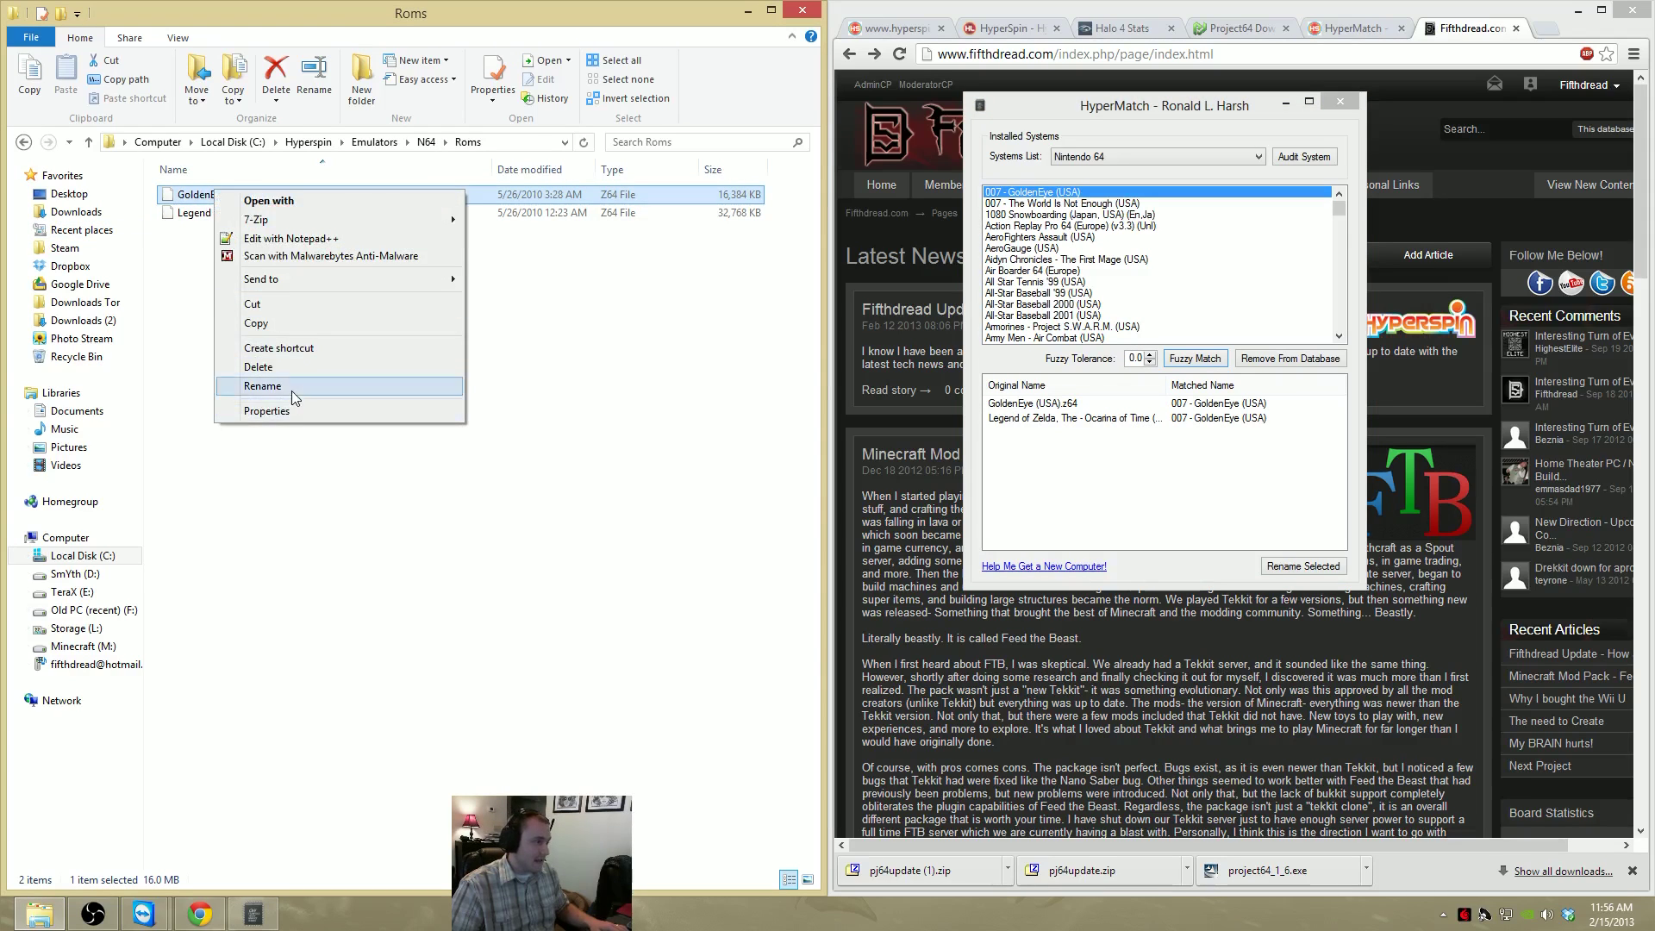
pyautogui.click(262, 385)
pyautogui.click(211, 194)
pyautogui.click(430, 416)
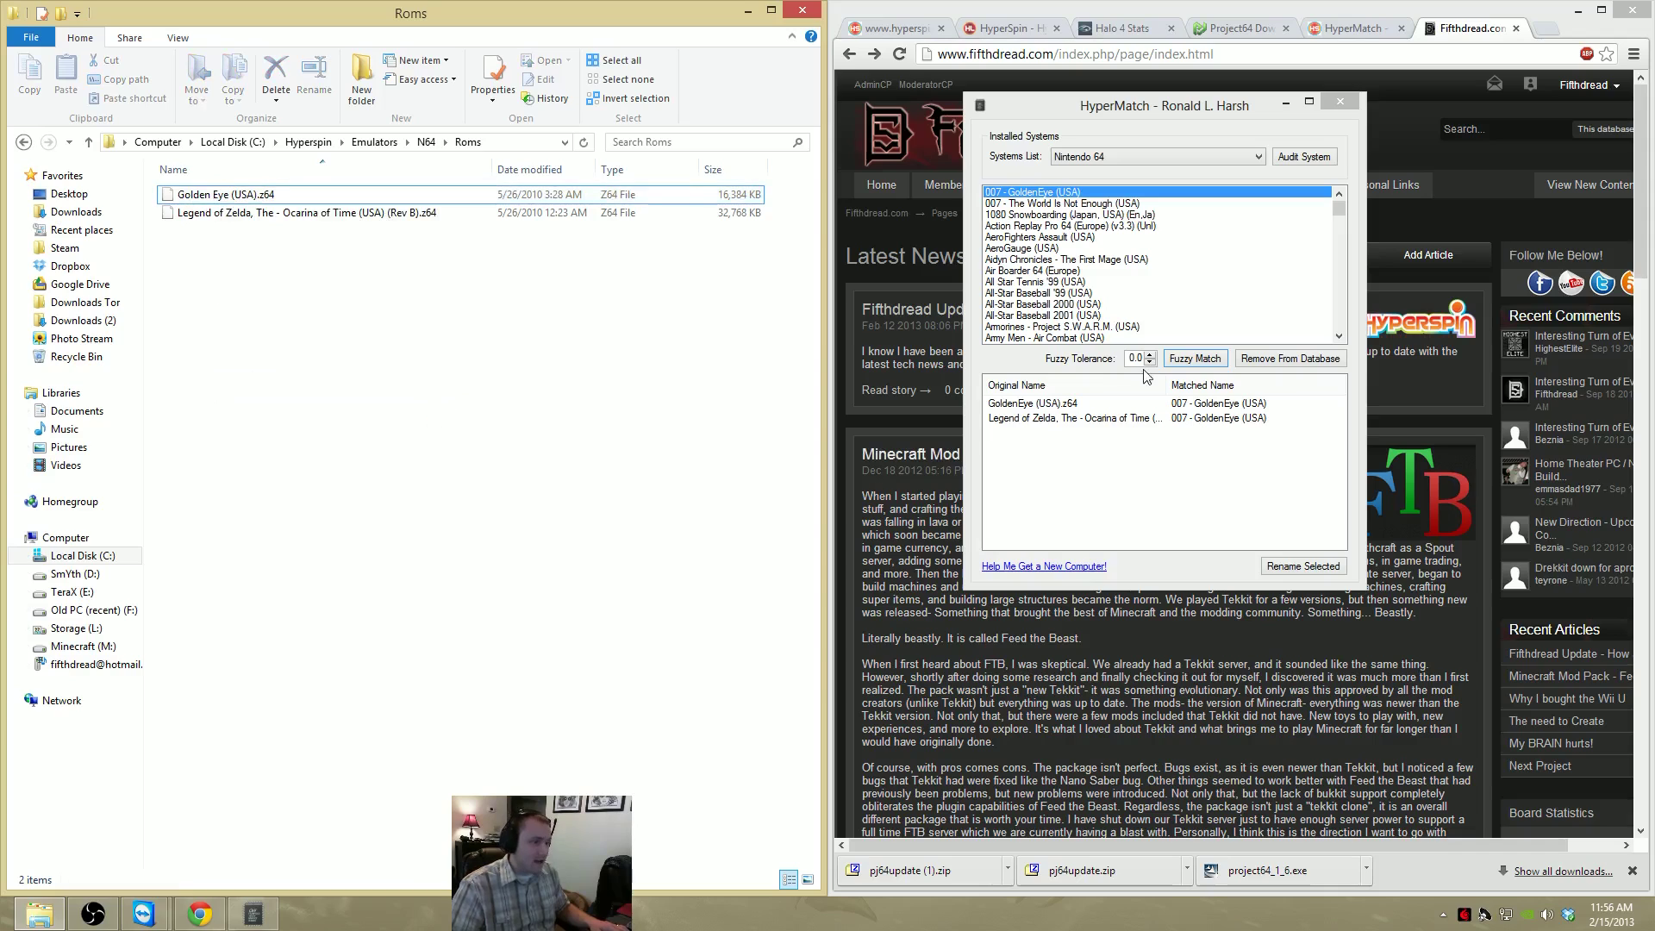
# Fuzzy match the ROM again at tolerance 0.0, and have HyperMatch rename Golden Eye (USA).z64 to 007 - GoldenEye (USA).z64
pyautogui.click(1119, 359)
pyautogui.click(1149, 354)
pyautogui.click(1150, 354)
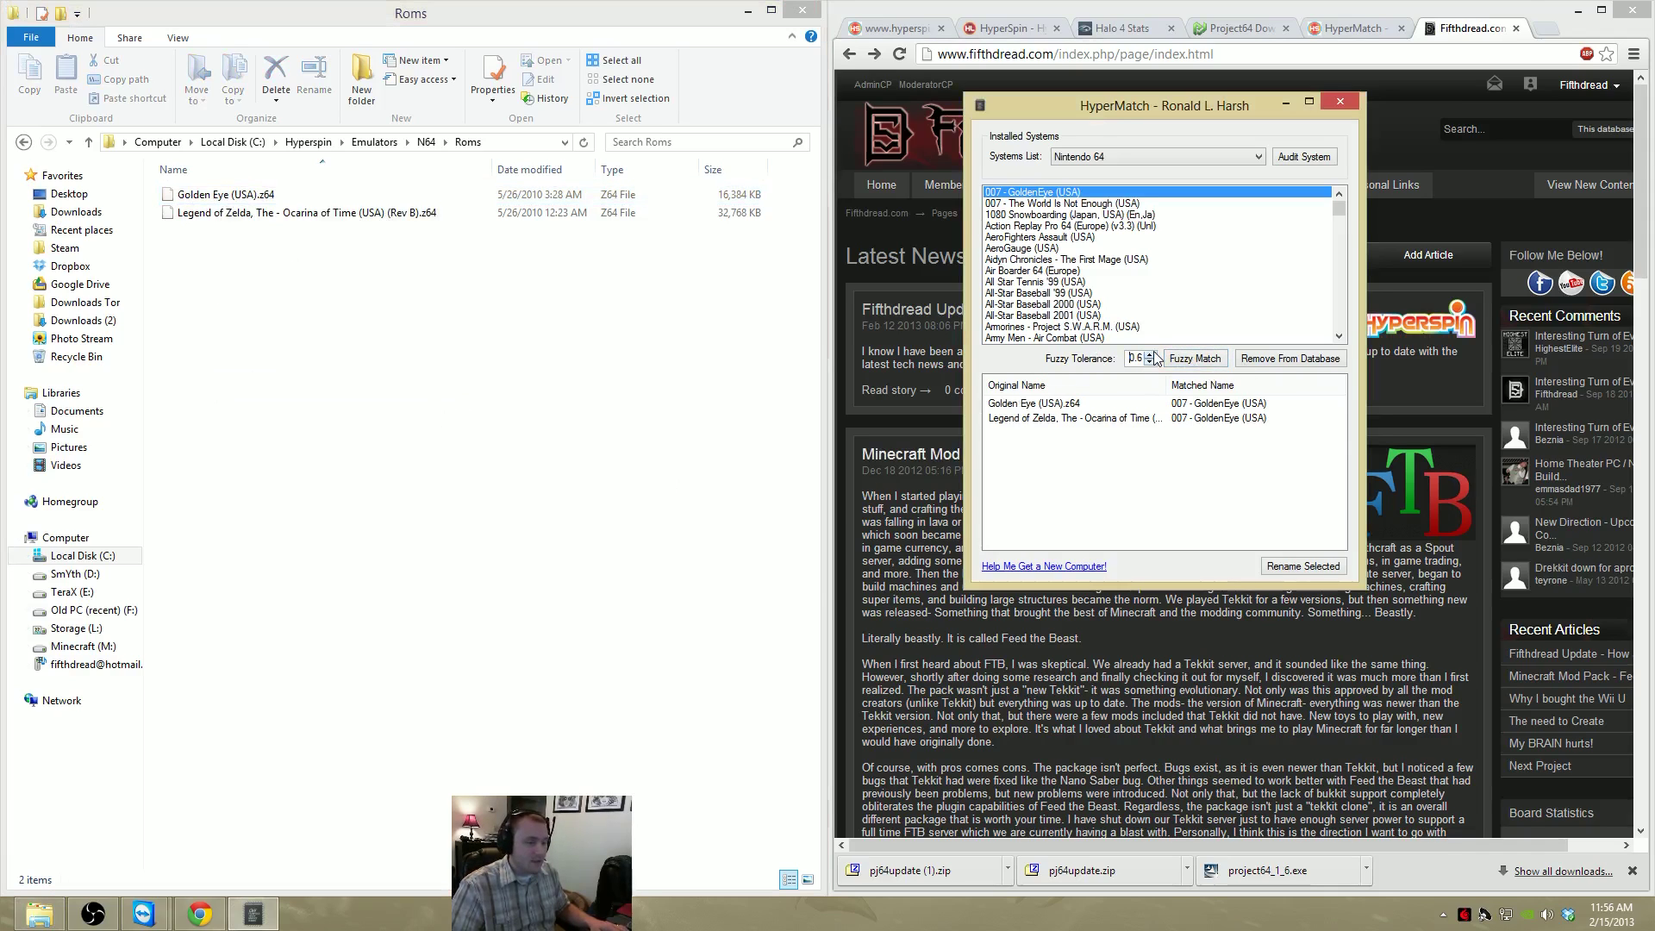
pyautogui.click(1150, 363)
pyautogui.click(1150, 363)
pyautogui.click(1103, 404)
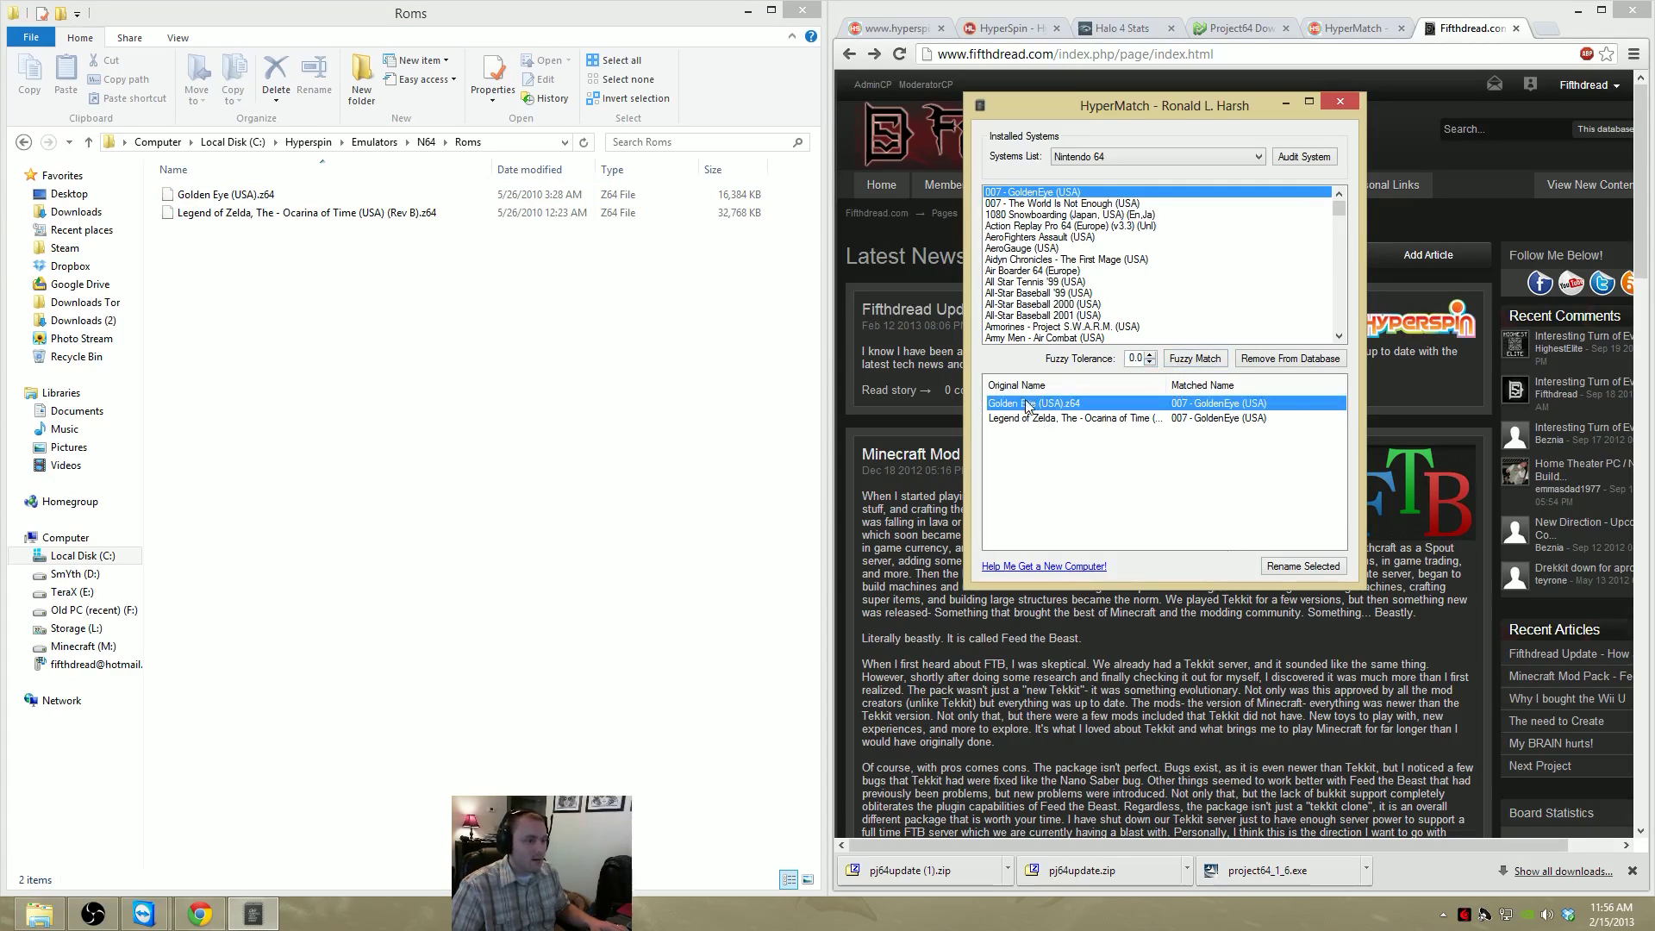
pyautogui.click(1313, 570)
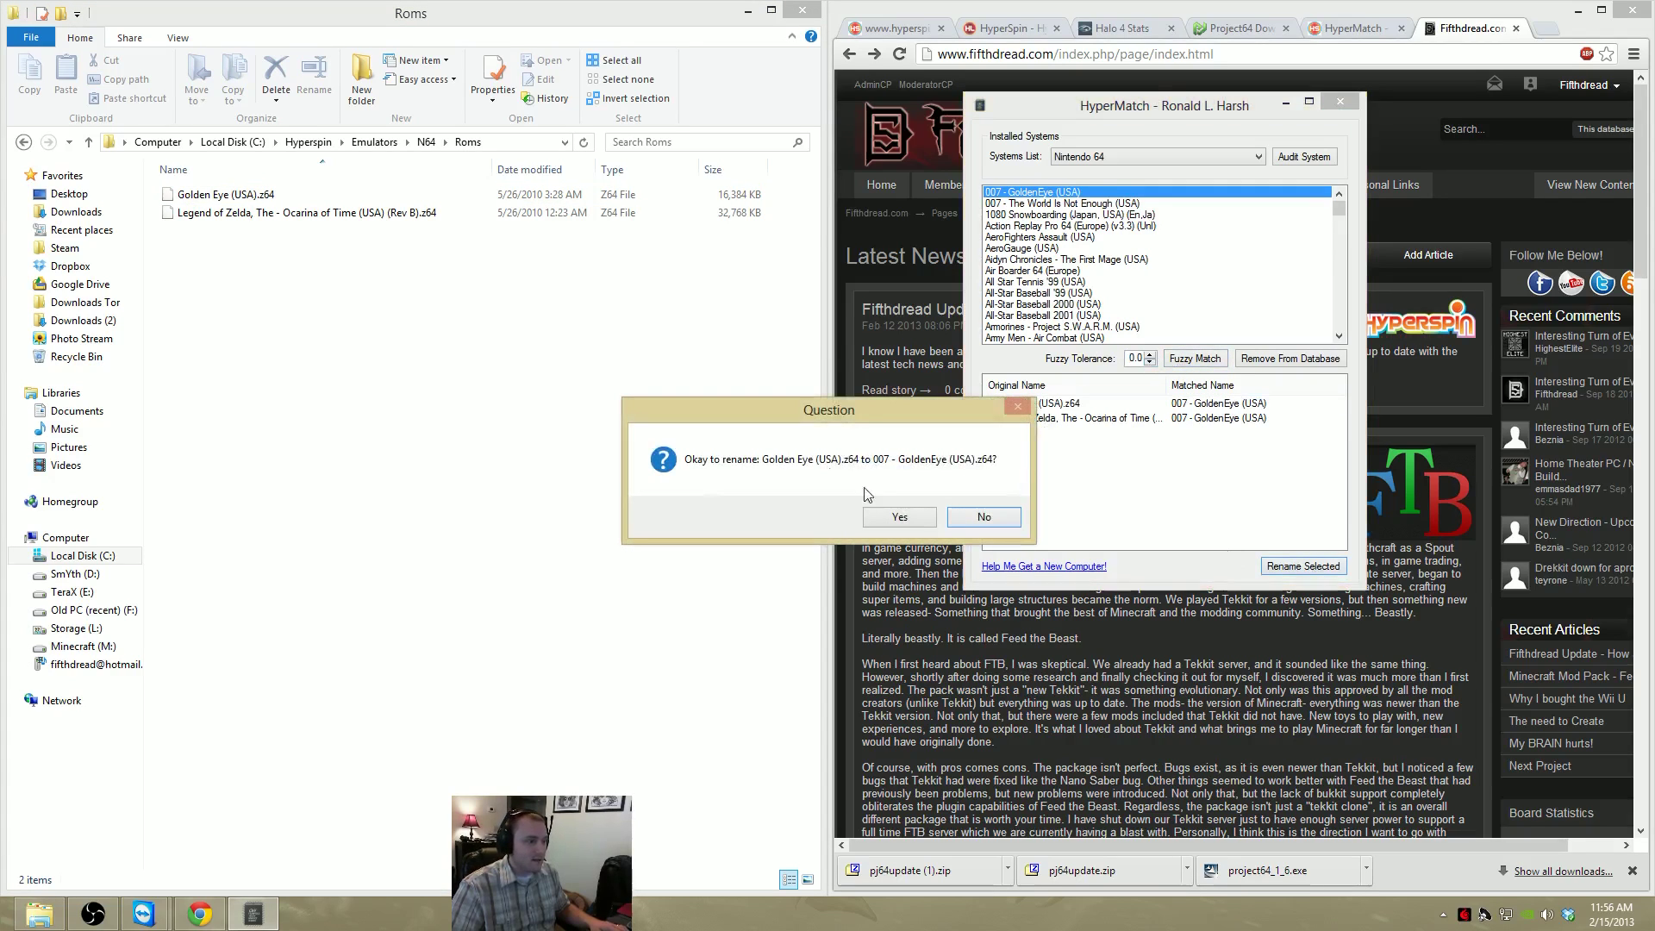
pyautogui.click(920, 514)
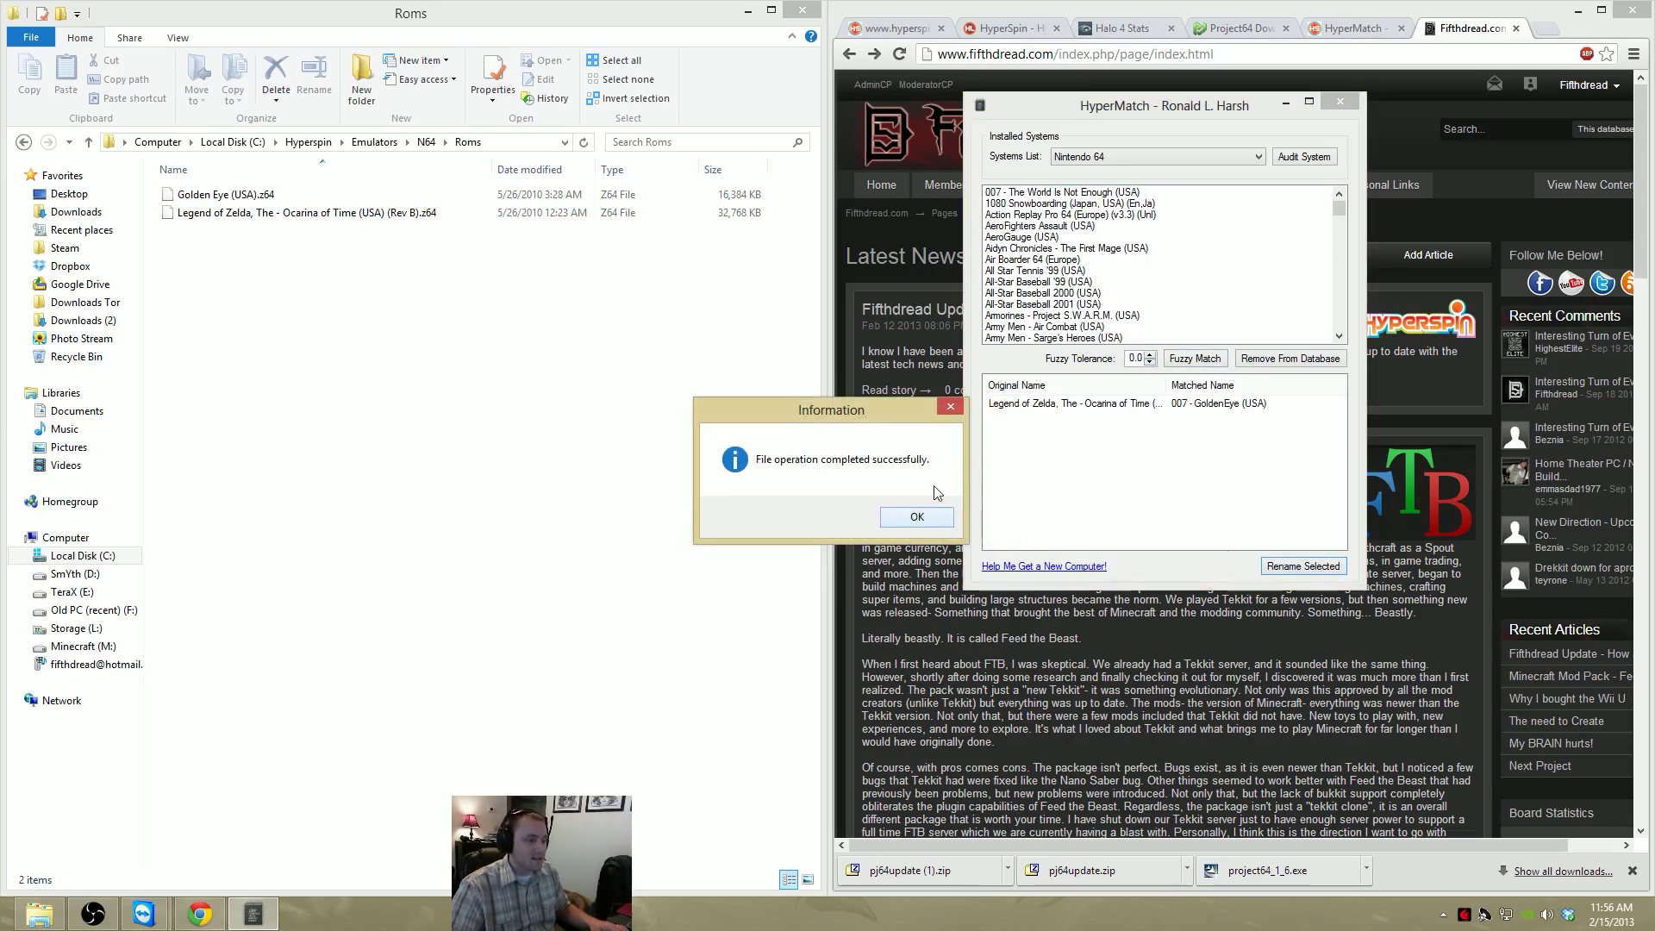
pyautogui.click(904, 522)
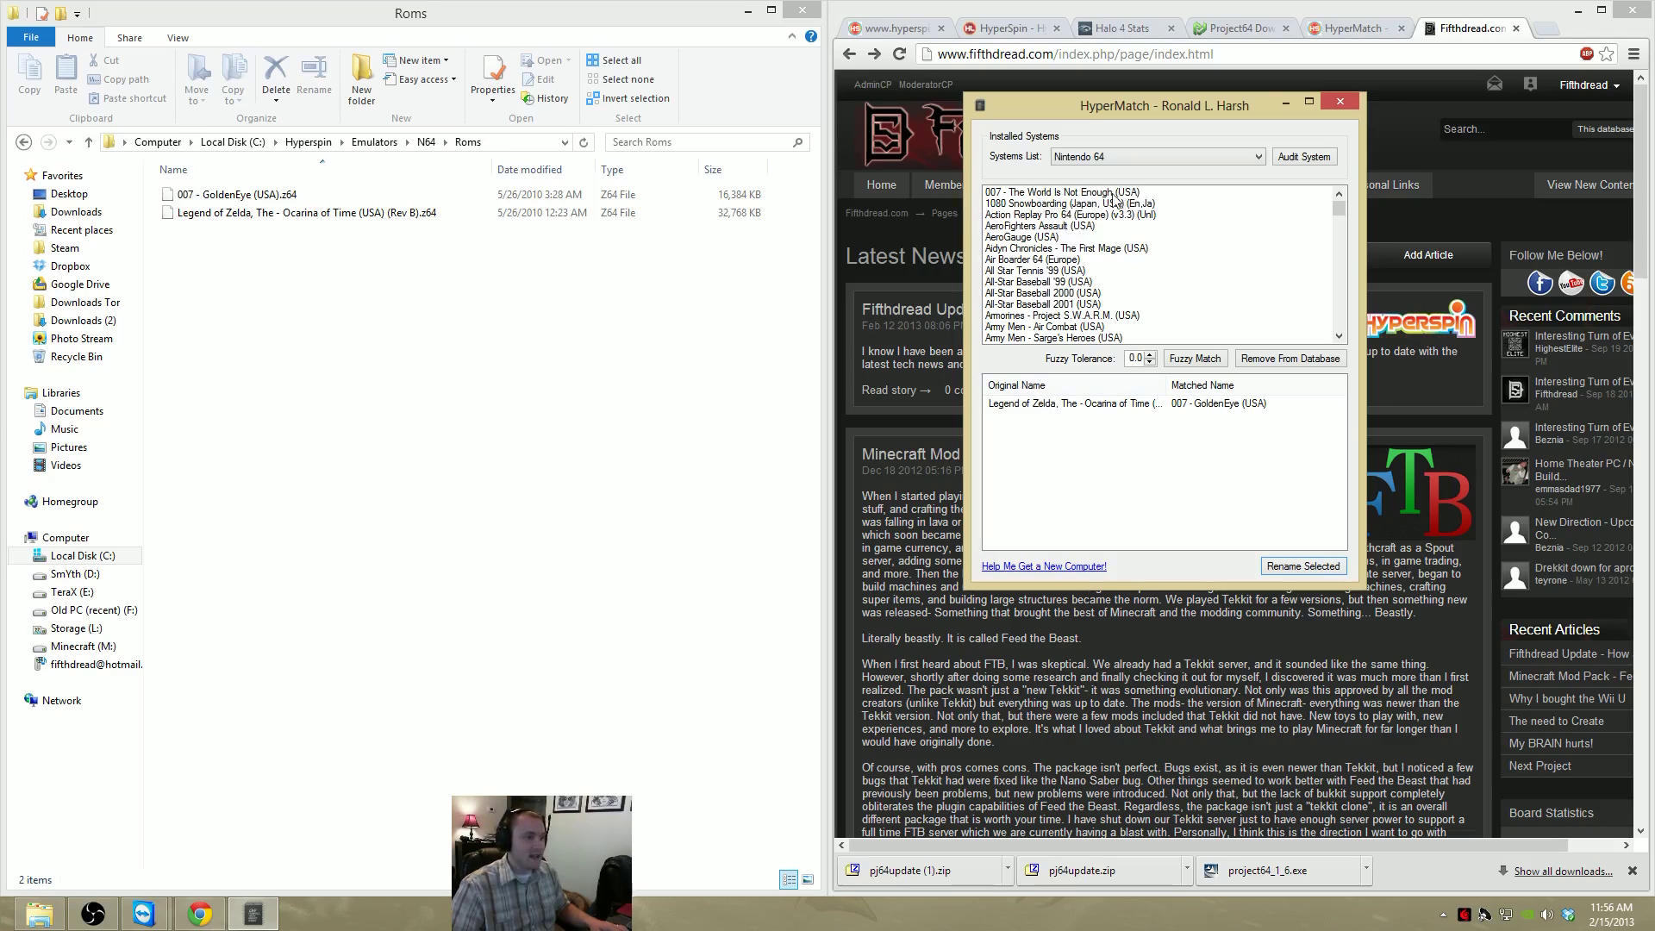
# Audit Nintendo 64 again, run Fuzzy Match on 007 - GoldenEye (USA), and rename its matched file through HyperMatch
pyautogui.click(1293, 159)
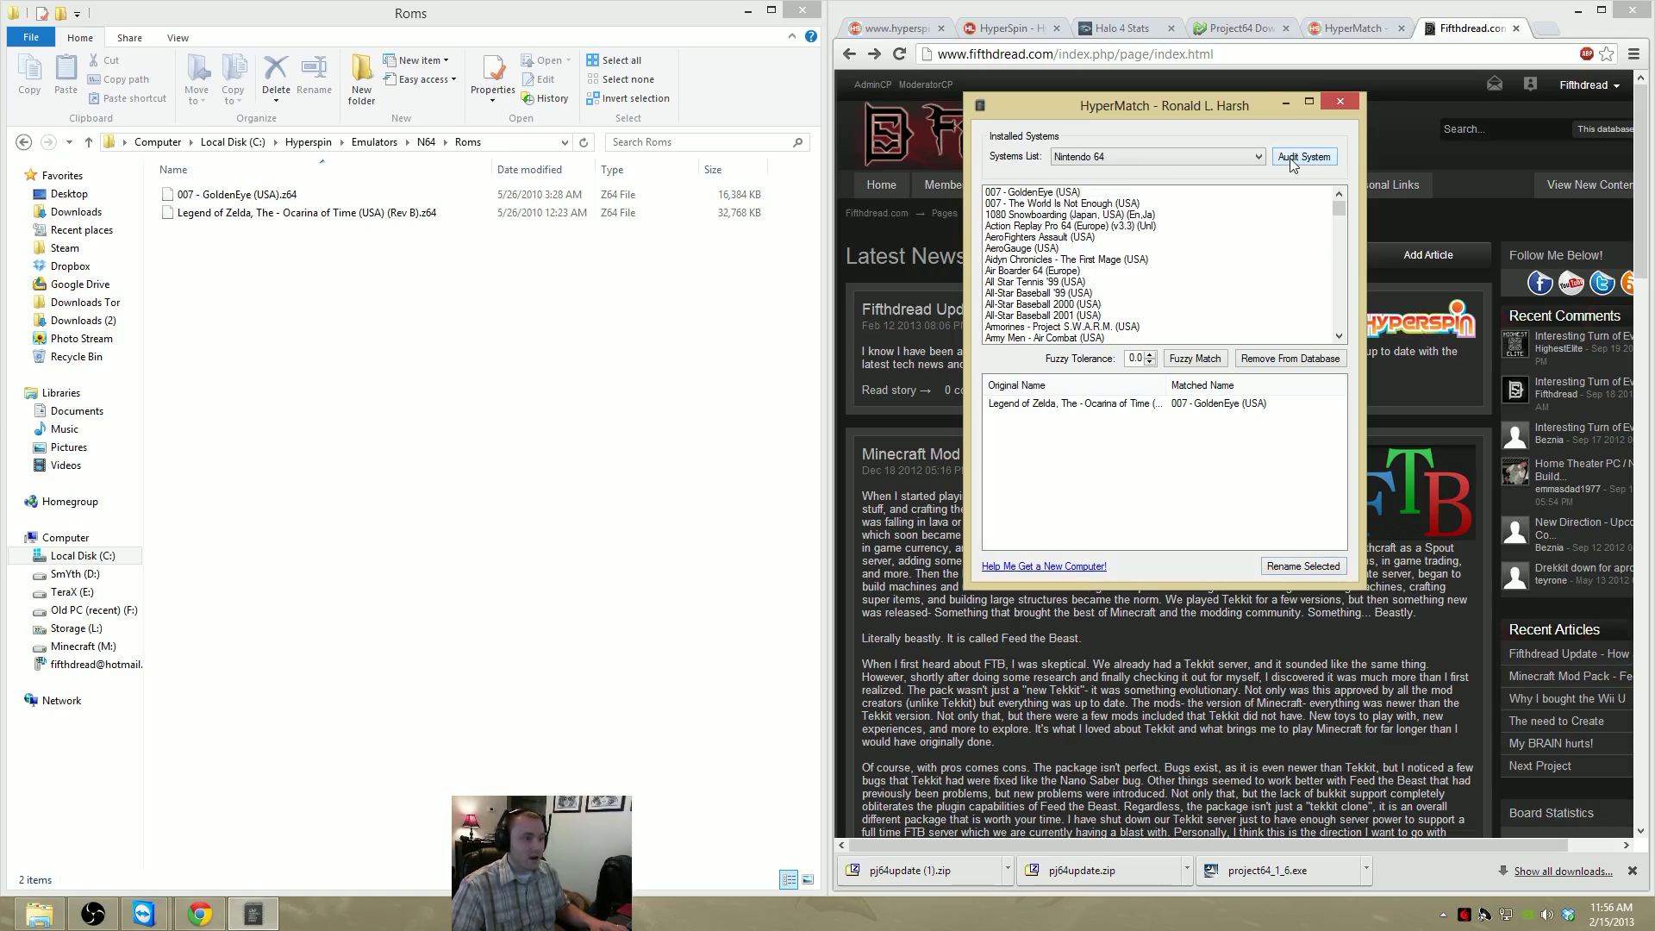
pyautogui.click(1063, 191)
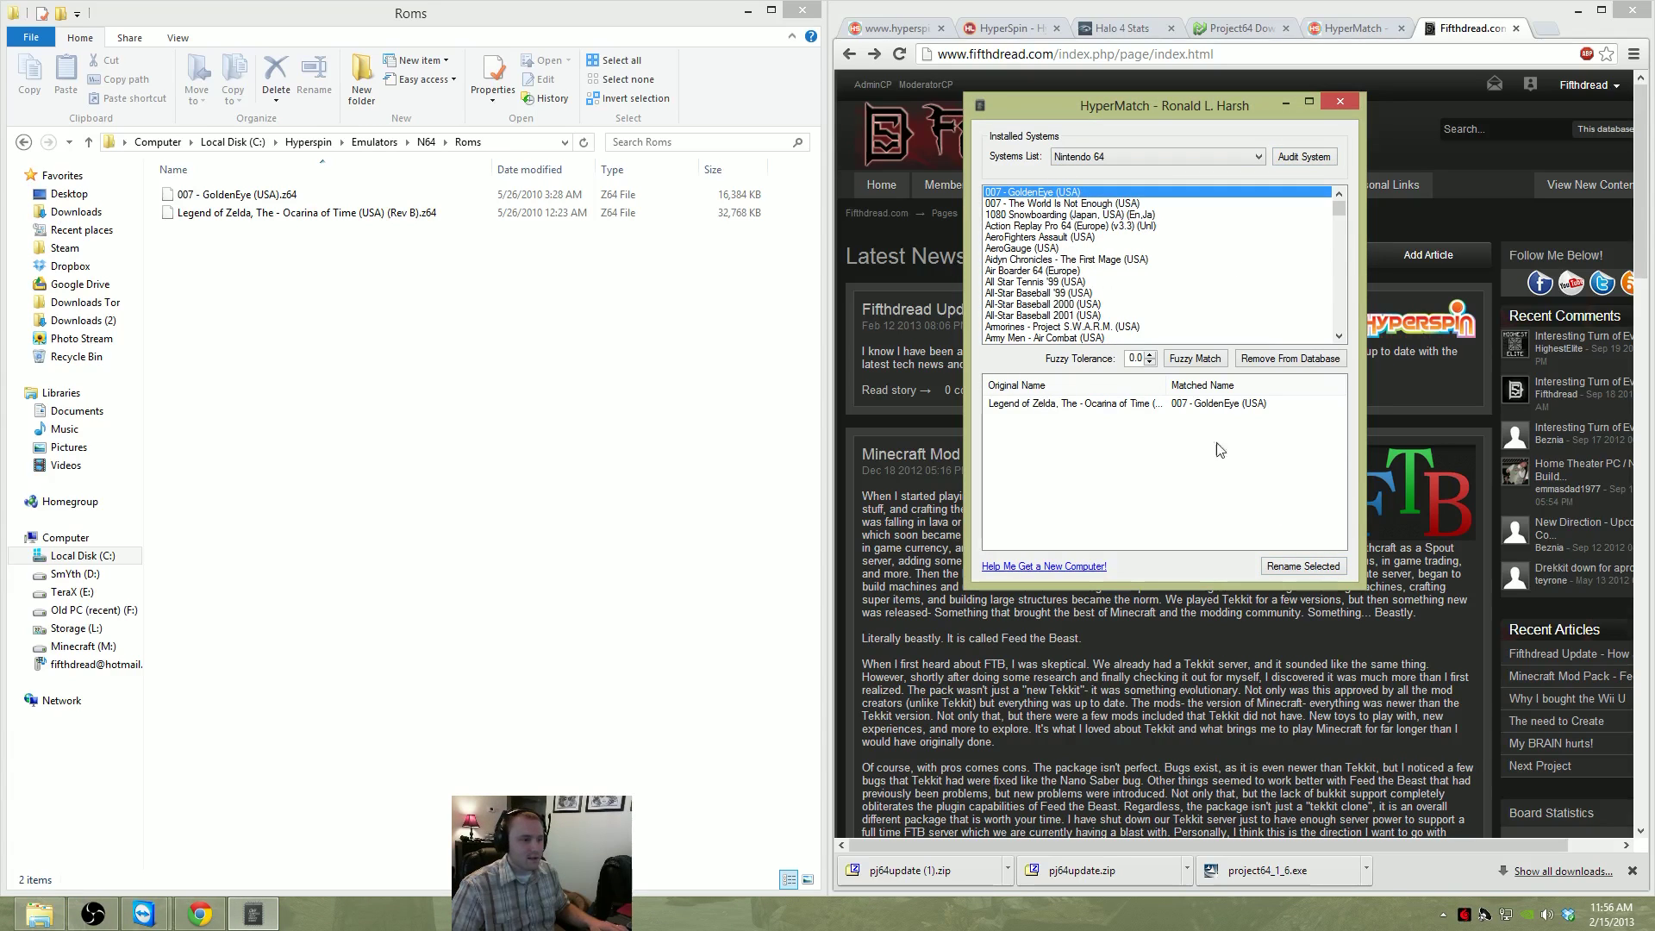
pyautogui.click(1194, 359)
pyautogui.click(1095, 418)
pyautogui.click(1304, 566)
pyautogui.click(907, 515)
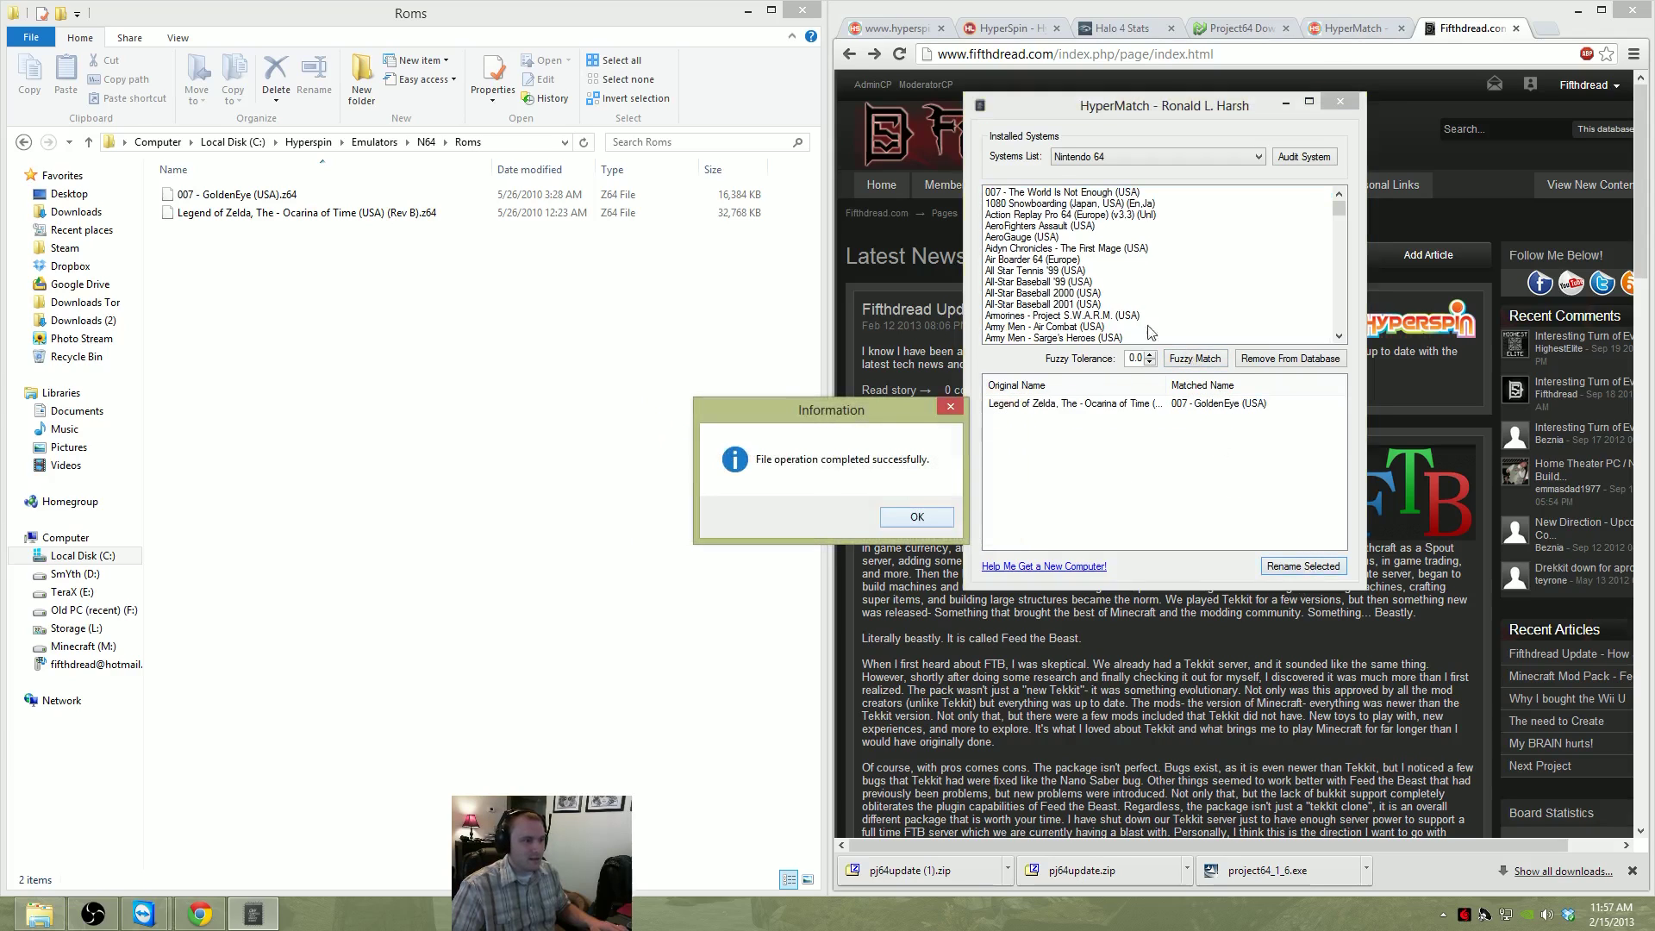
pyautogui.click(915, 517)
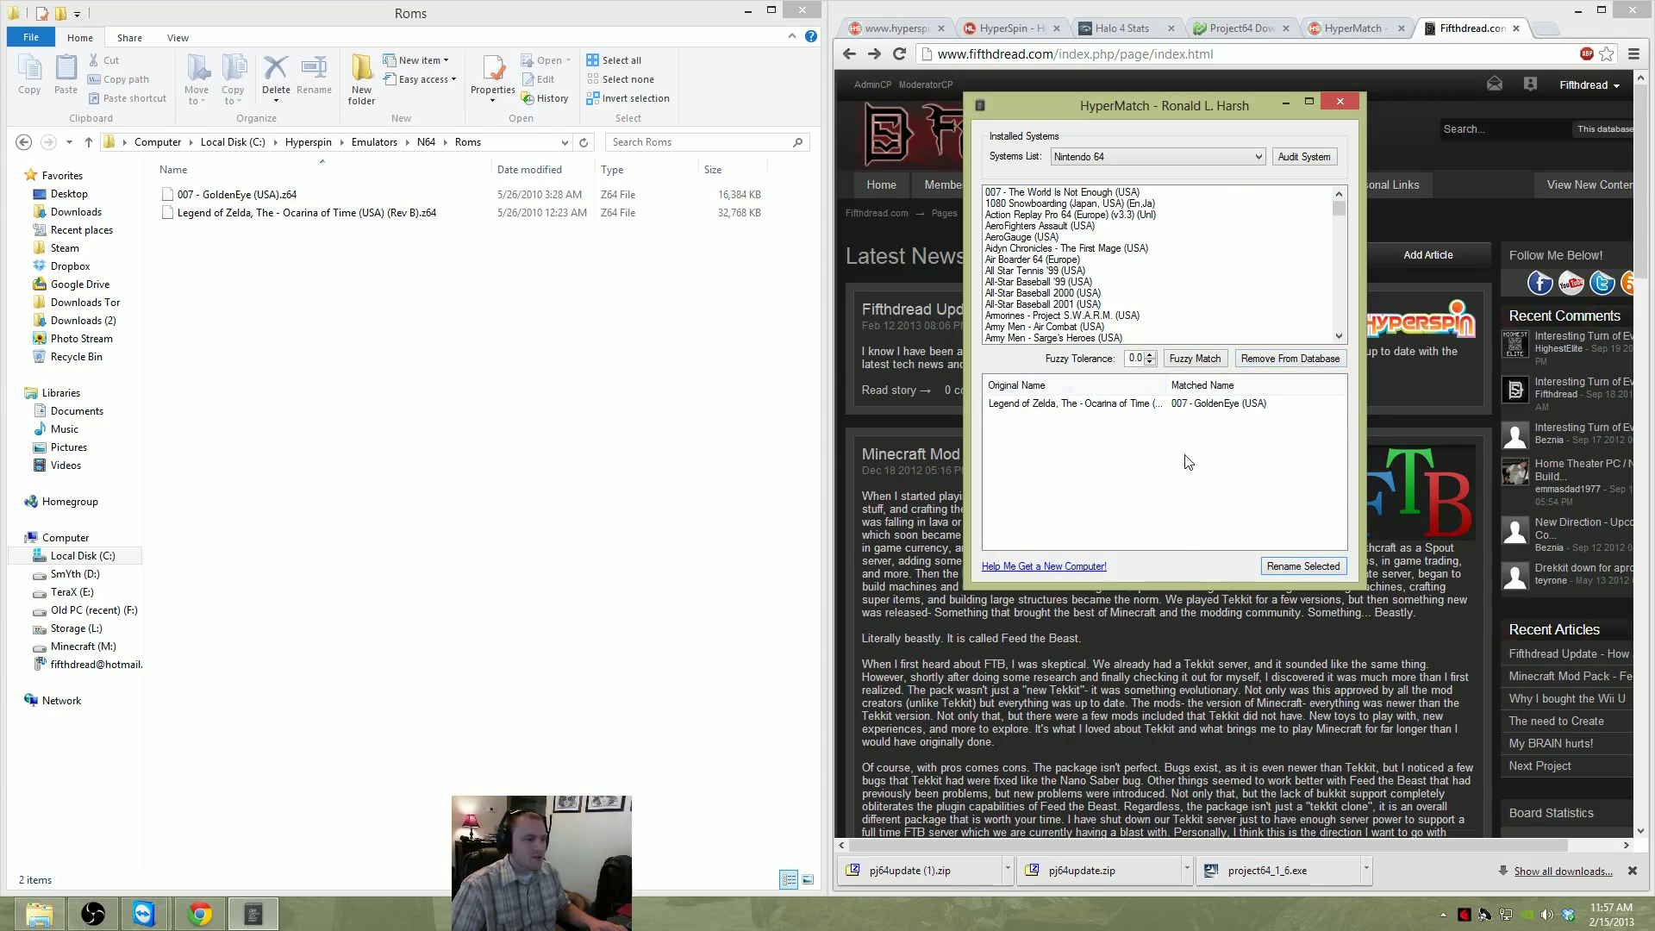
# Find Legend of Zelda, The - Ocarina of Time (USA) (Rev B) in the Nintendo 64 list, and run Fuzzy Match on it
pyautogui.click(1200, 248)
pyautogui.scroll(-1, 1147, 309)
pyautogui.scroll(-3, 1147, 309)
pyautogui.click(1104, 228)
pyautogui.press('g')
pyautogui.press('e')
pyautogui.scroll(-2, 1160, 233)
pyautogui.press('l')
pyautogui.scroll(-3, 1142, 243)
pyautogui.click(1119, 249)
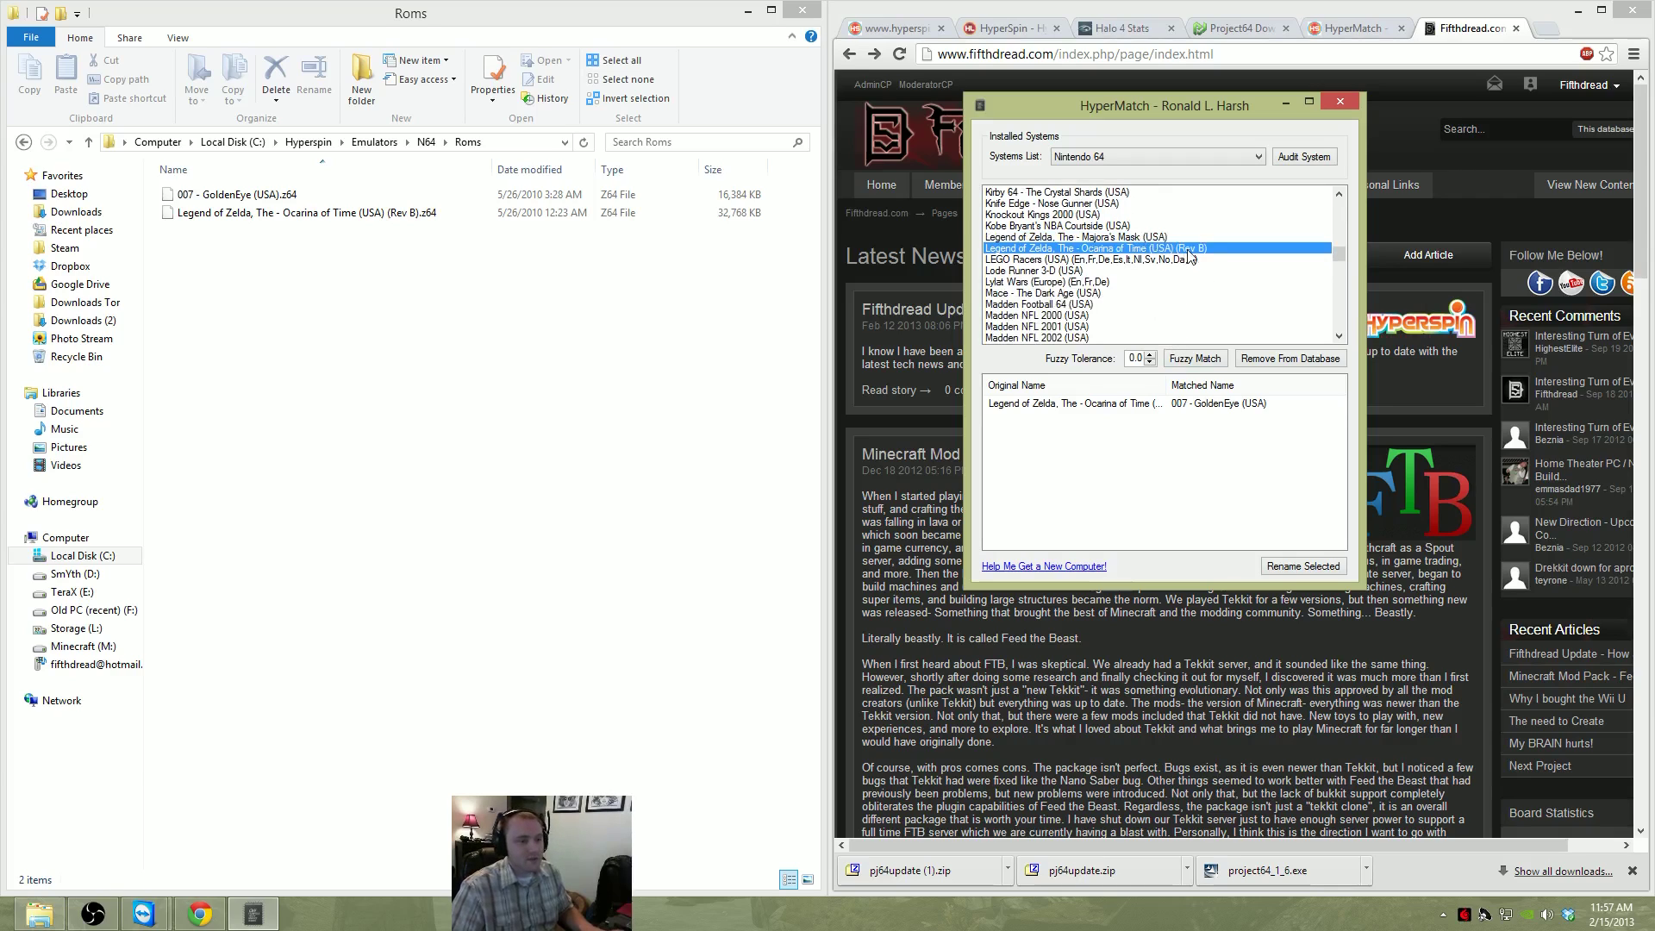
pyautogui.click(1197, 358)
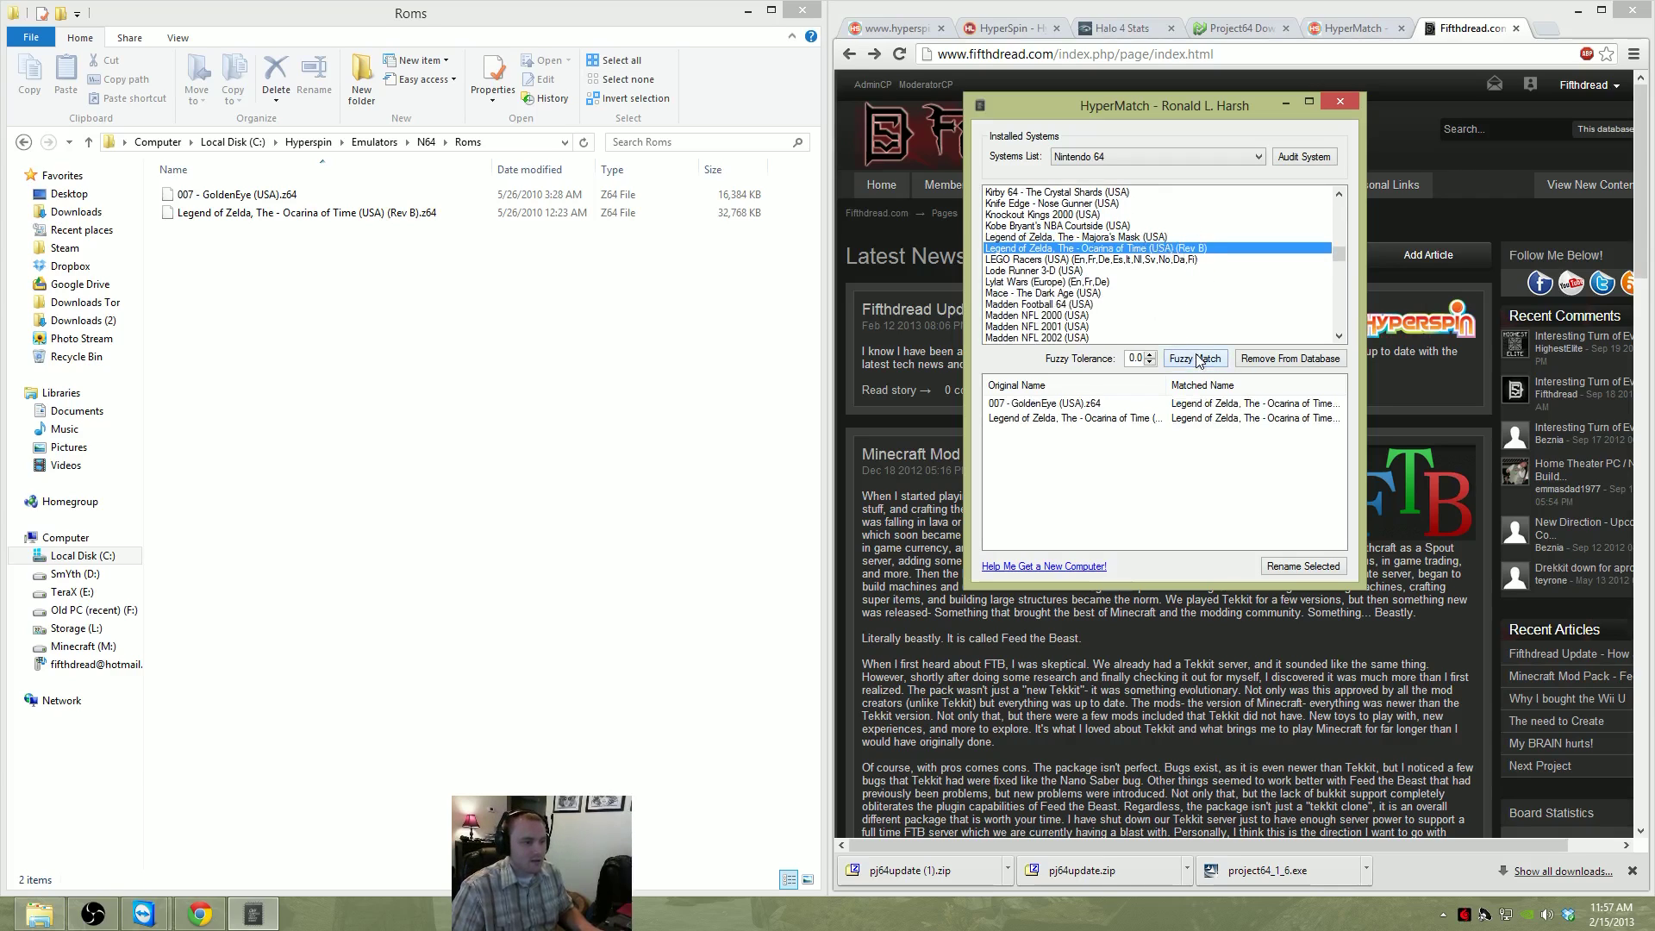
# Set the fuzzy tolerance to 0.7, rerun Fuzzy Match for Ocarina of Time, and select the matched ROM
pyautogui.click(1150, 356)
pyautogui.click(1150, 355)
pyautogui.click(1150, 355)
pyautogui.click(1210, 363)
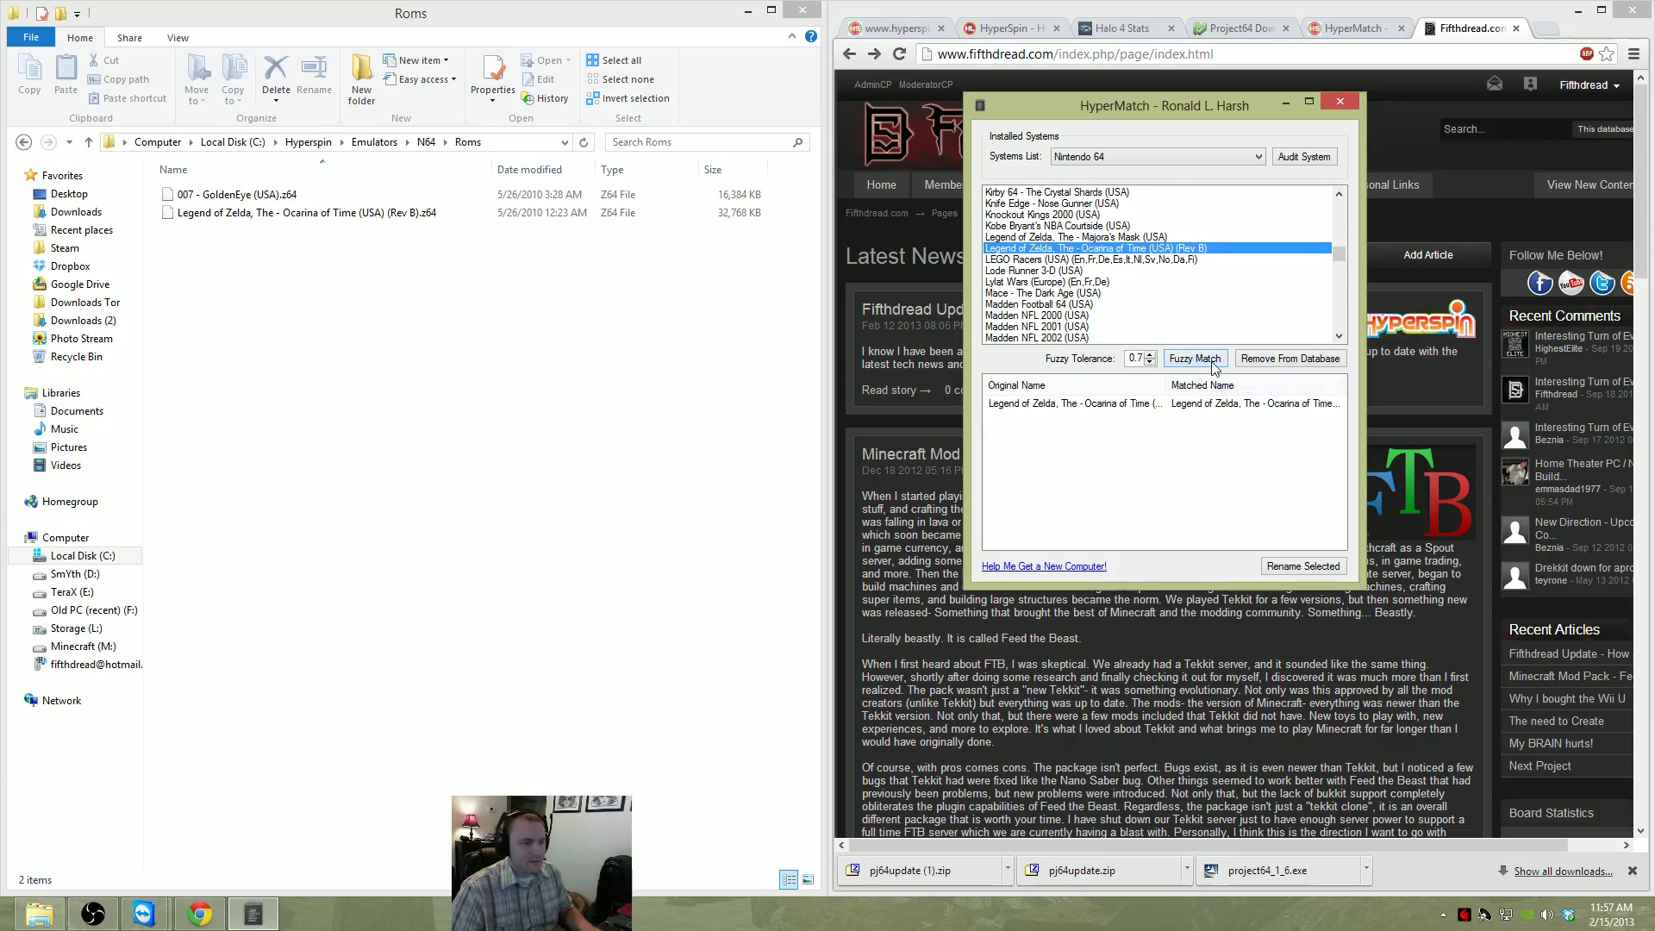
pyautogui.click(1146, 404)
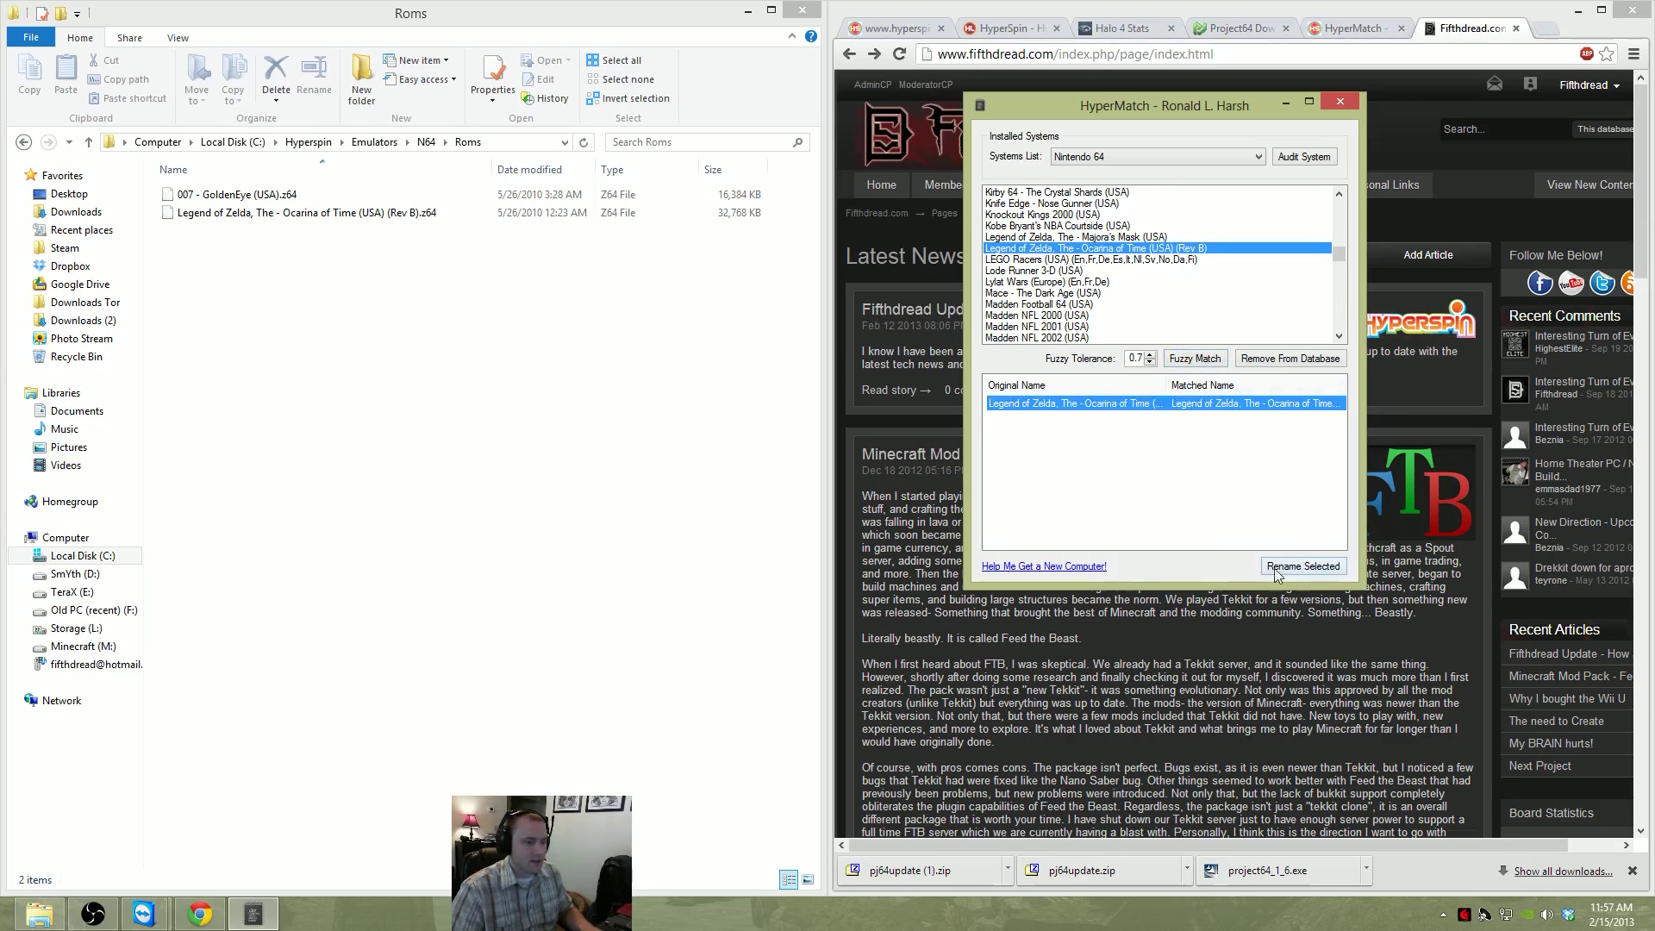
# Rename the Zelda ROM in the Roms folder to Legend of Zelda, The - Ocarina of Time.z64, and rerun Fuzzy Match
pyautogui.rightClick(372, 214)
pyautogui.click(479, 405)
pyautogui.press('BackSpace')
pyautogui.press('BackSpace')
pyautogui.press('BackSpace')
pyautogui.press('BackSpace')
pyautogui.press('BackSpace')
pyautogui.press('BackSpace')
pyautogui.press('Delete')
pyautogui.press('Delete')
pyautogui.press('Delete')
pyautogui.press('Delete')
pyautogui.press('Delete')
pyautogui.press('Delete')
pyautogui.press('Delete')
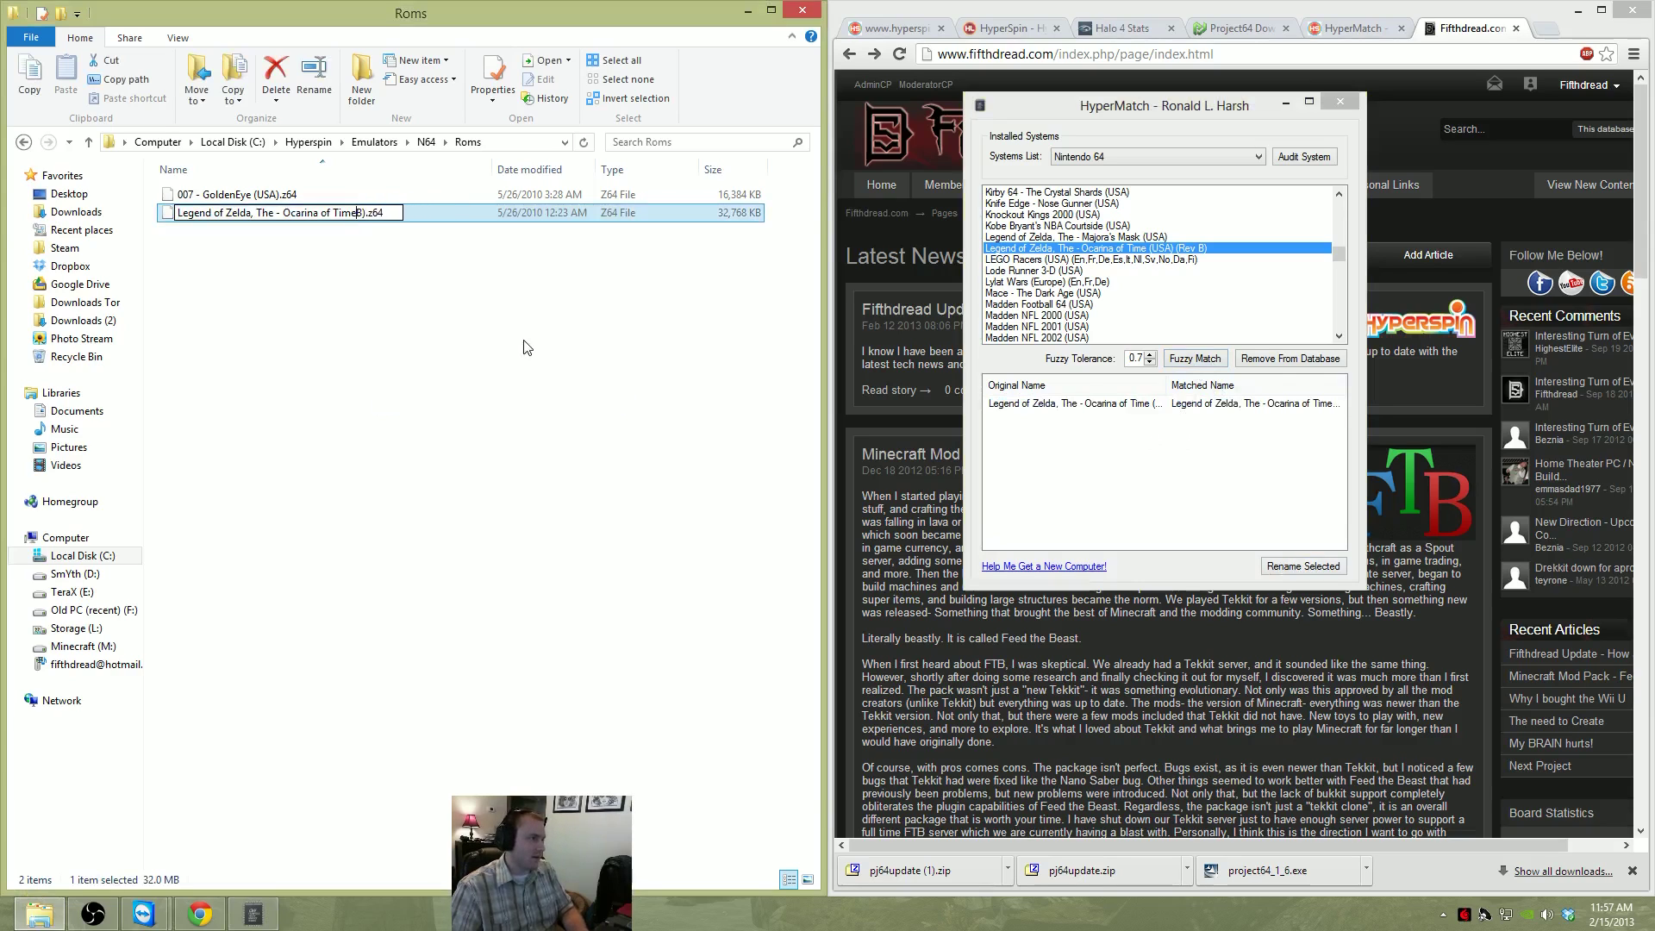
pyautogui.press('Return')
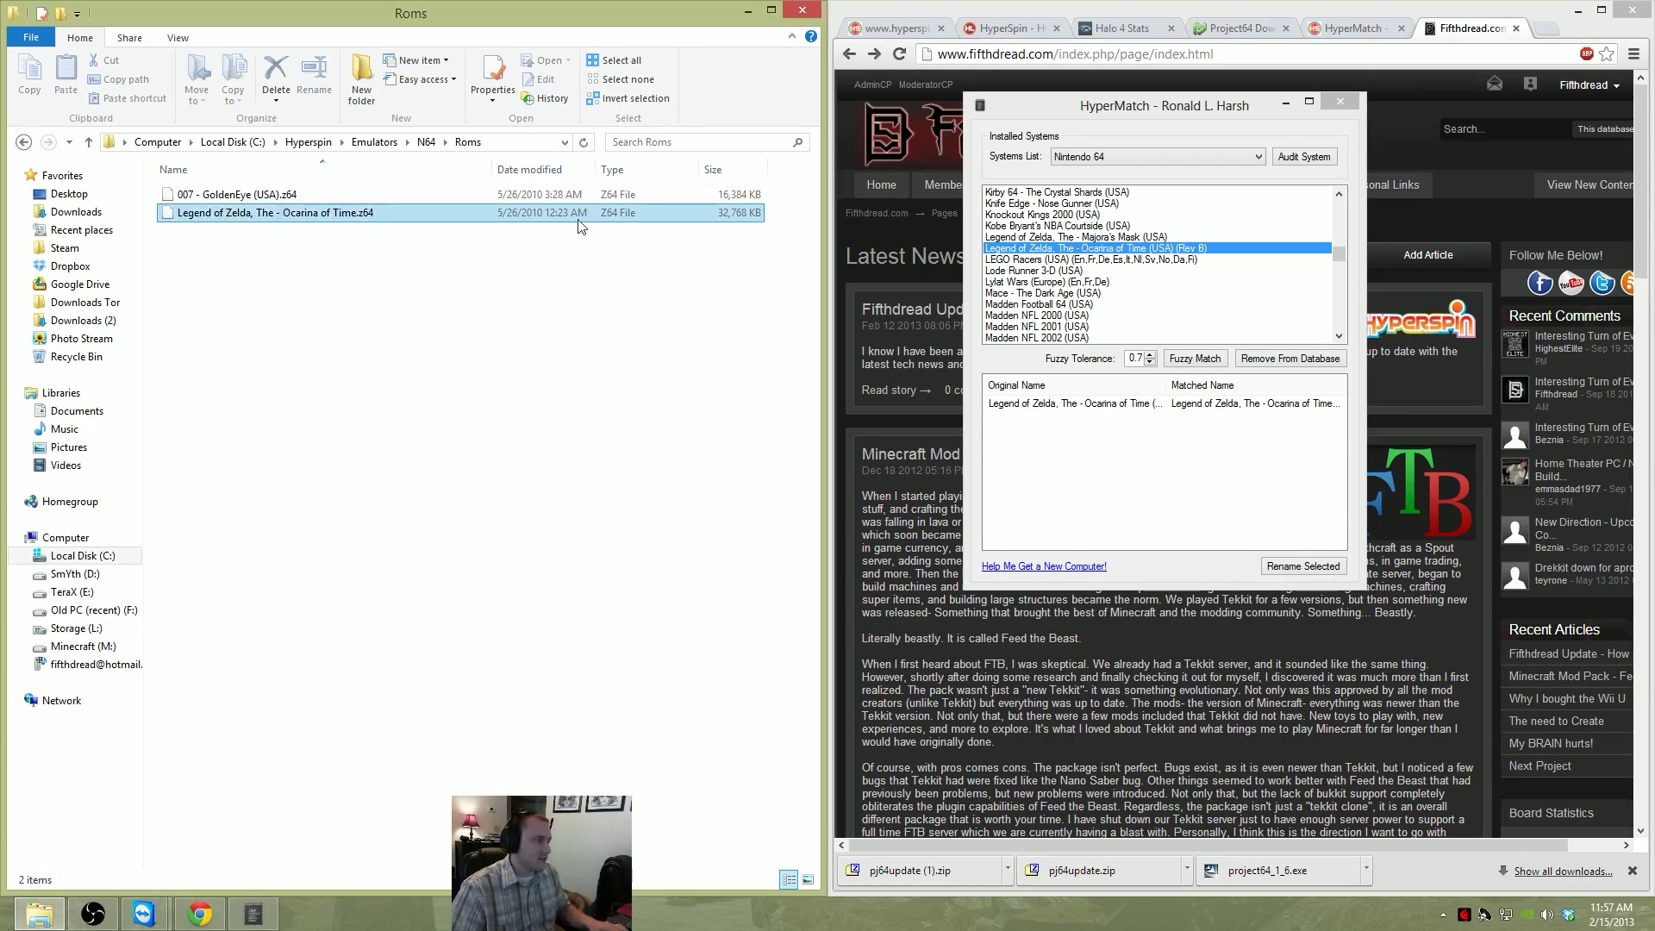
pyautogui.click(578, 222)
pyautogui.click(1196, 362)
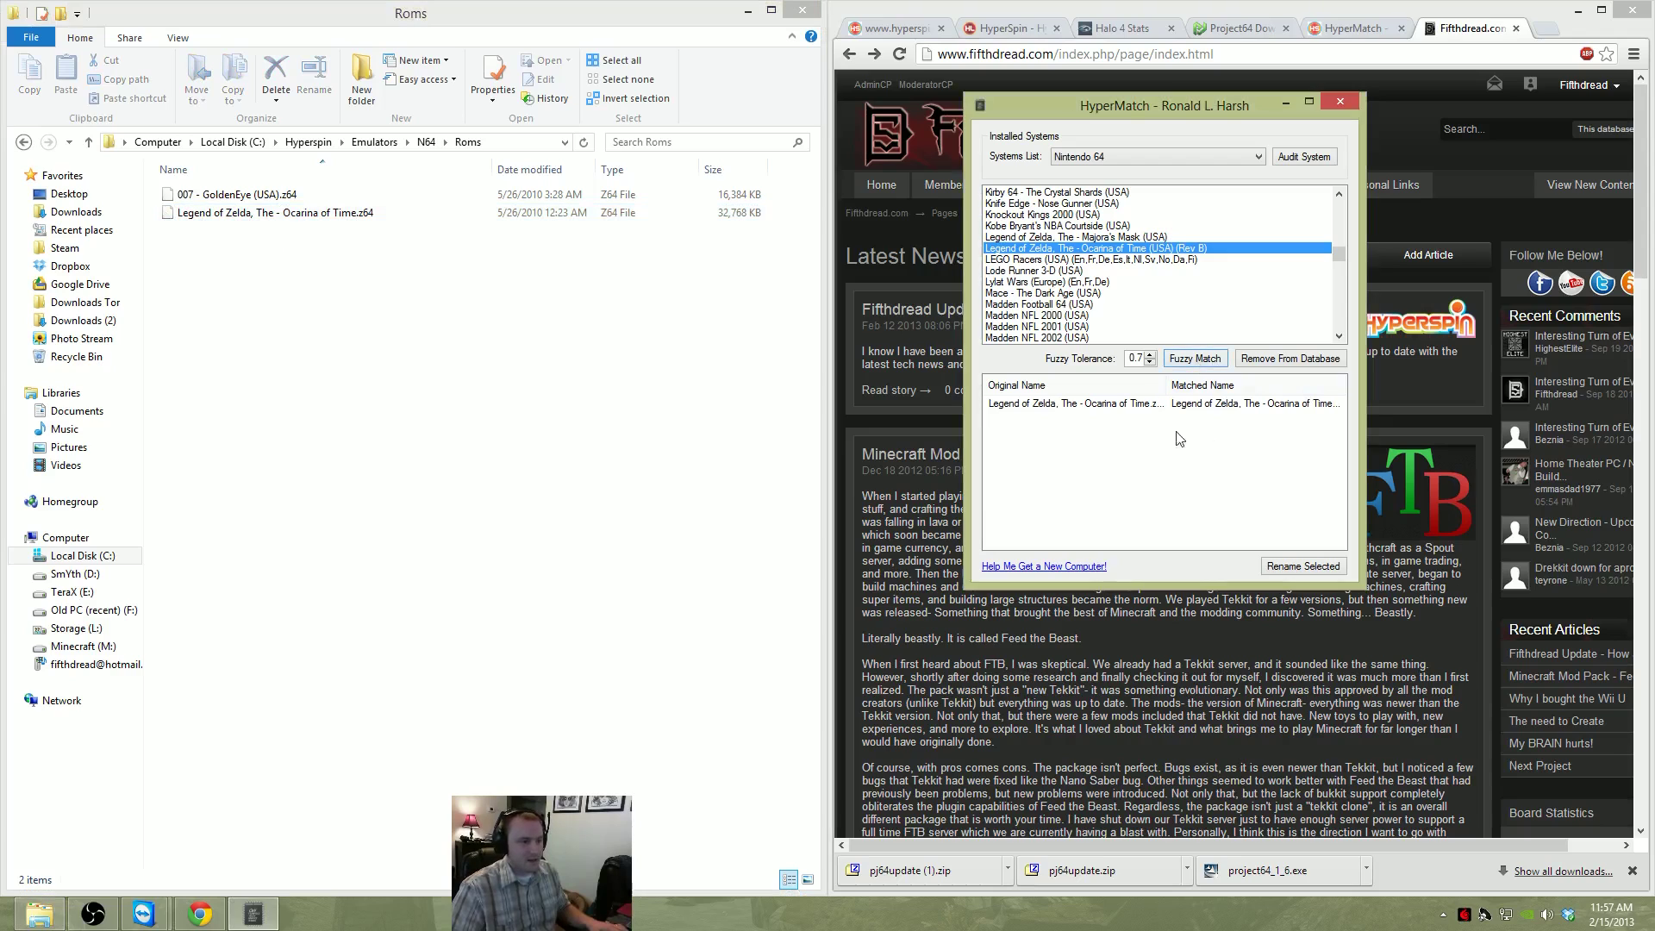
# Rename the Zelda ROM in the Roms folder to The - Ocarina of Time.z64, and rerun Fuzzy Match on it
pyautogui.rightClick(233, 214)
pyautogui.click(308, 401)
pyautogui.click(256, 212)
pyautogui.hotkey('shift', 'Home')
pyautogui.press('BackSpace')
pyautogui.press('Return')
pyautogui.click(1198, 362)
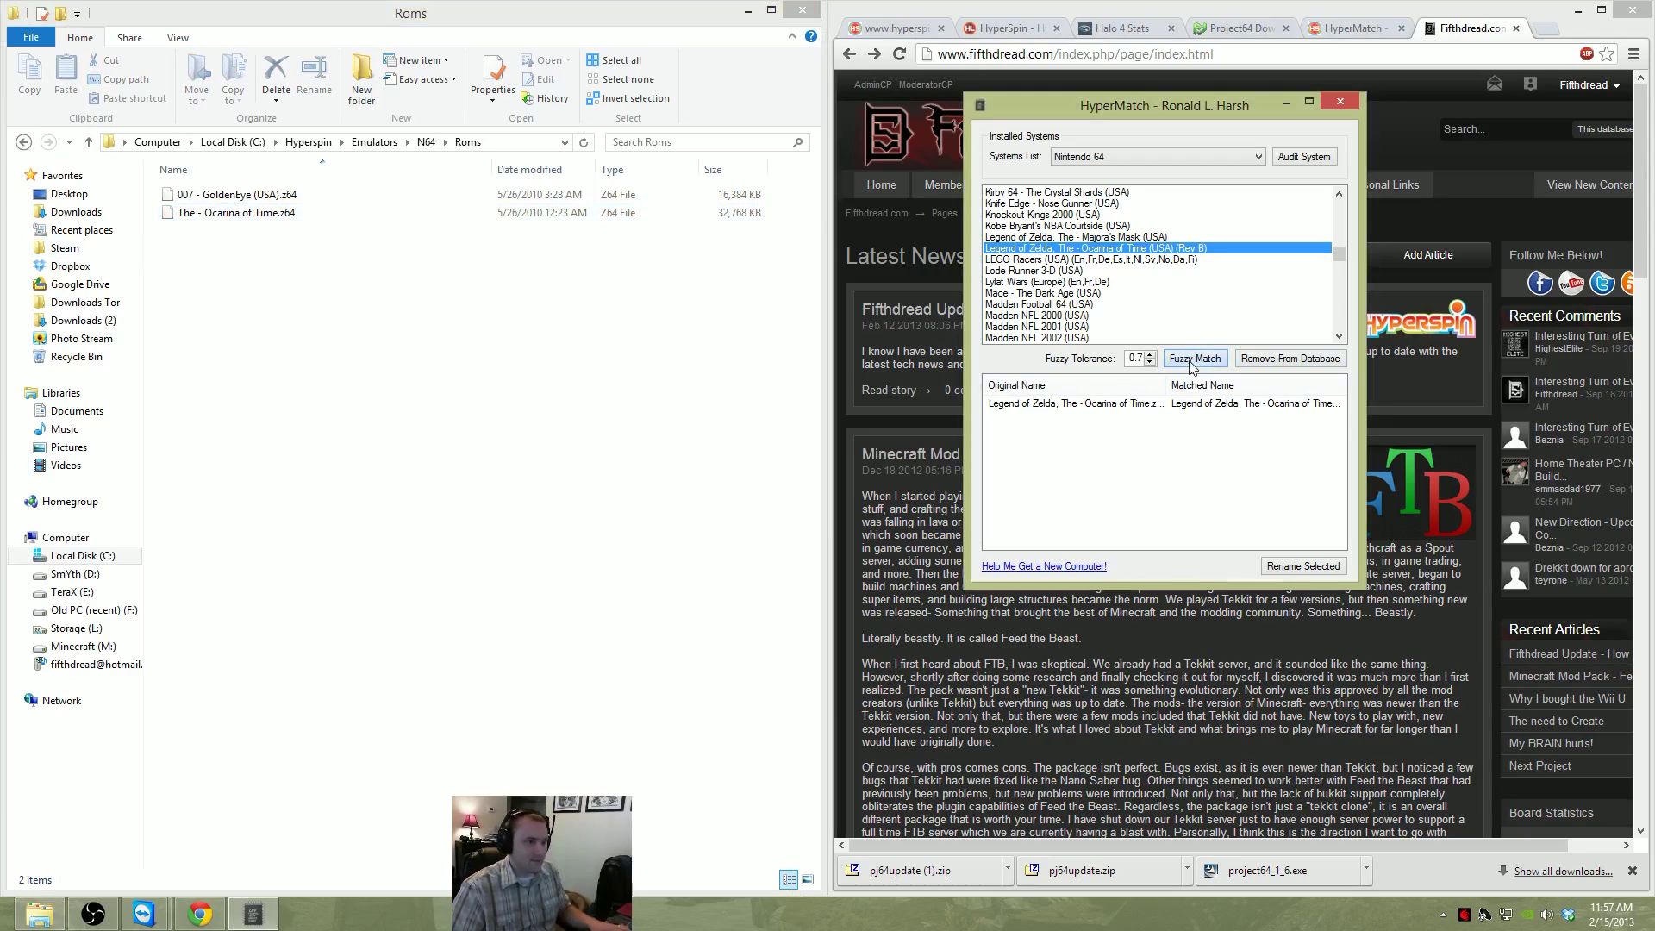
# Lower the fuzzy tolerance to 0.4 and rerun Fuzzy Match for Ocarina of Time
pyautogui.click(1150, 363)
pyautogui.click(1194, 359)
pyautogui.click(1150, 363)
pyautogui.click(1195, 359)
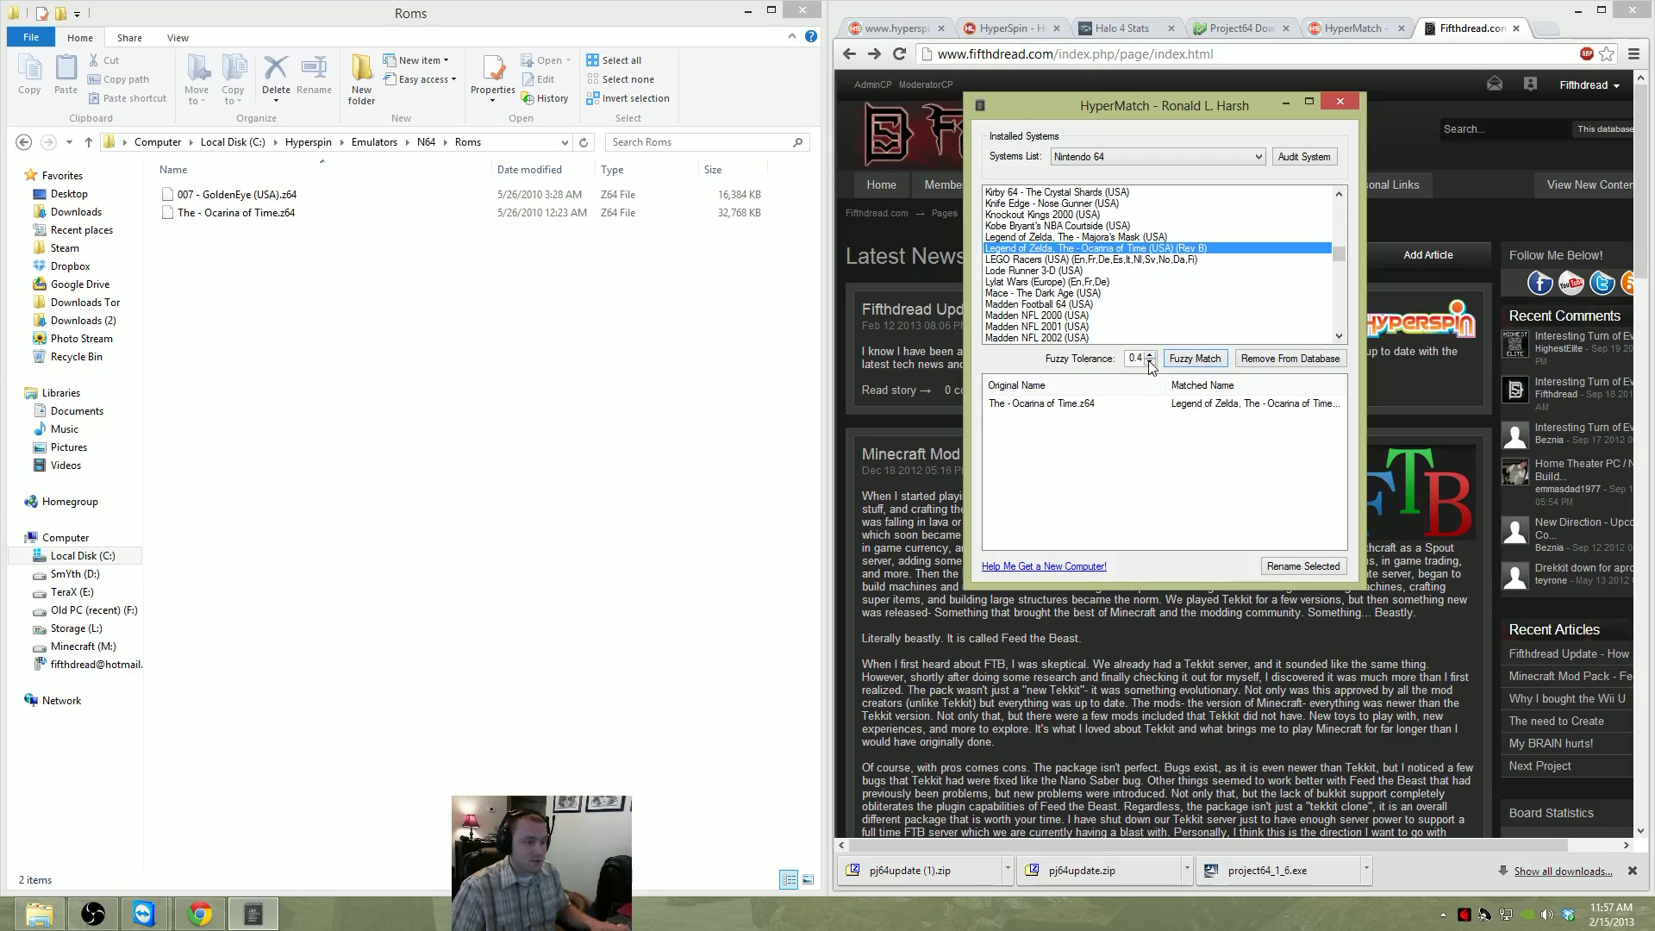
# Rename the matched The - Ocarina of Time.z64 file to its database name through HyperMatch, and close HyperMatch
pyautogui.click(1097, 405)
pyautogui.click(1301, 567)
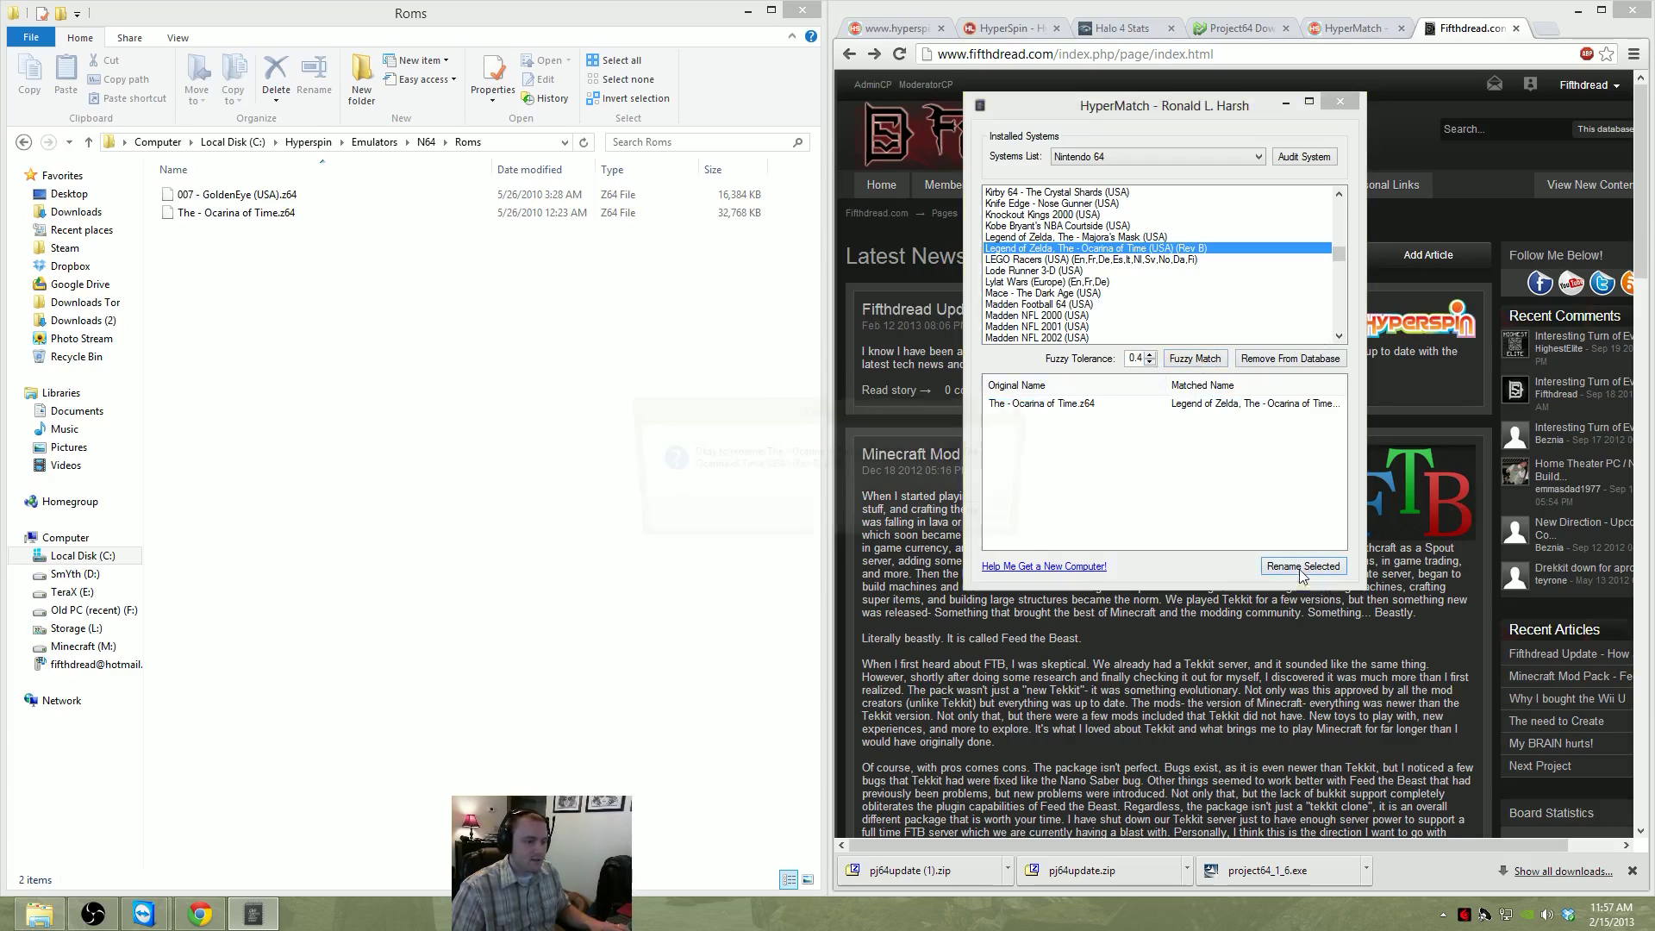
pyautogui.click(903, 511)
pyautogui.click(913, 519)
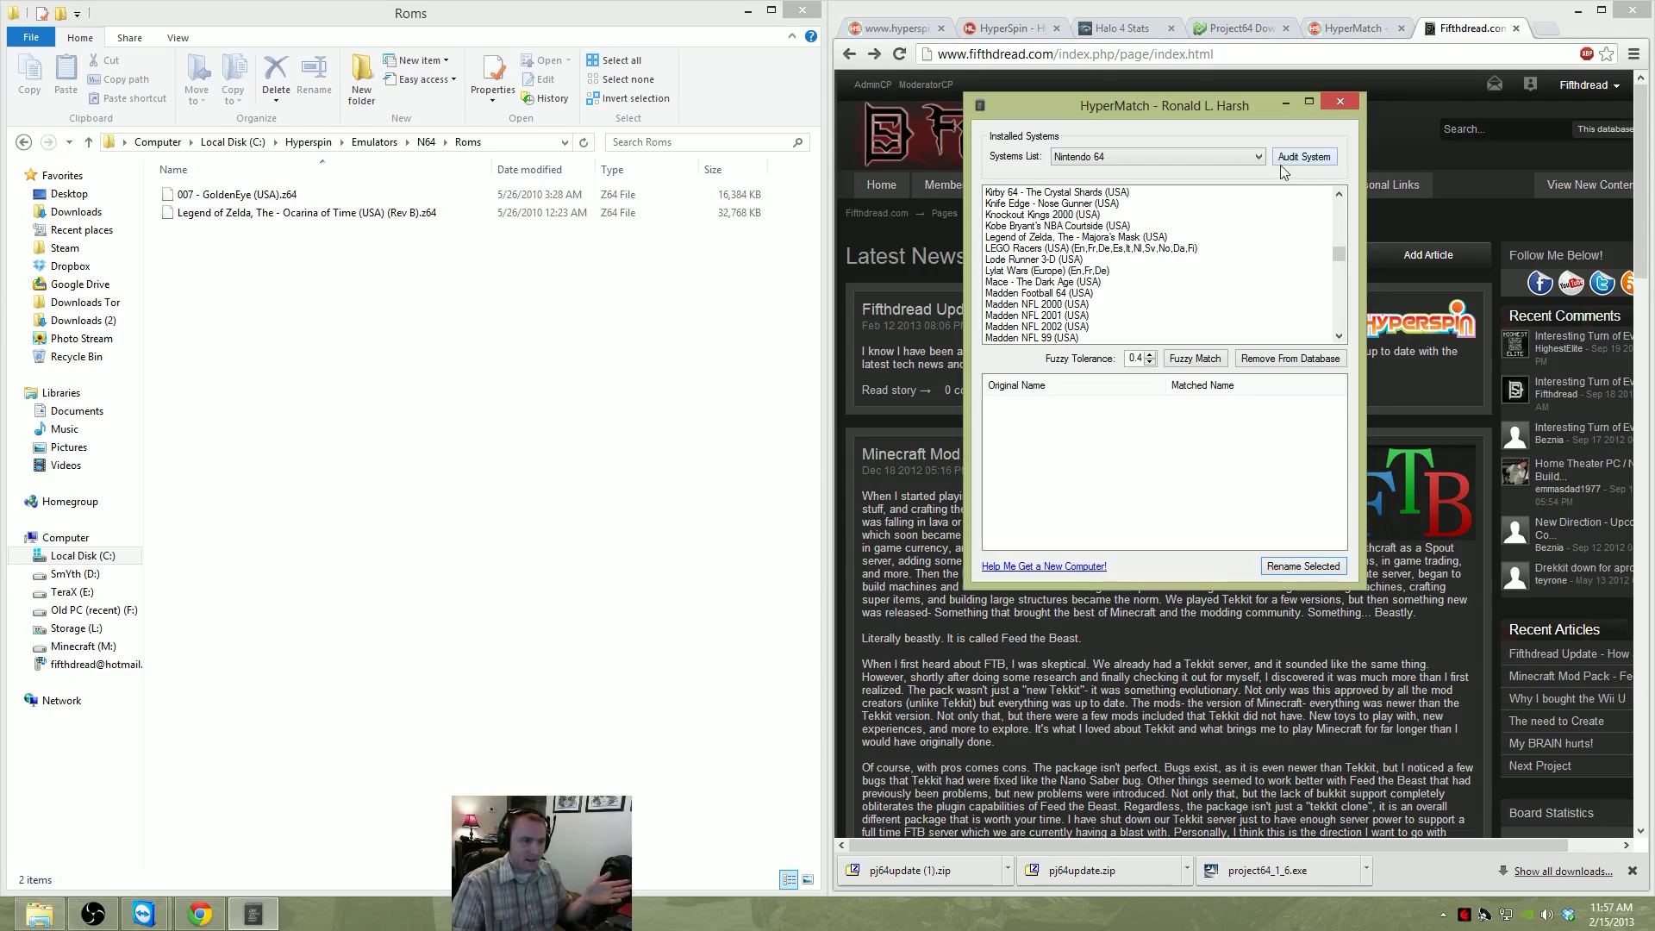
pyautogui.click(1339, 101)
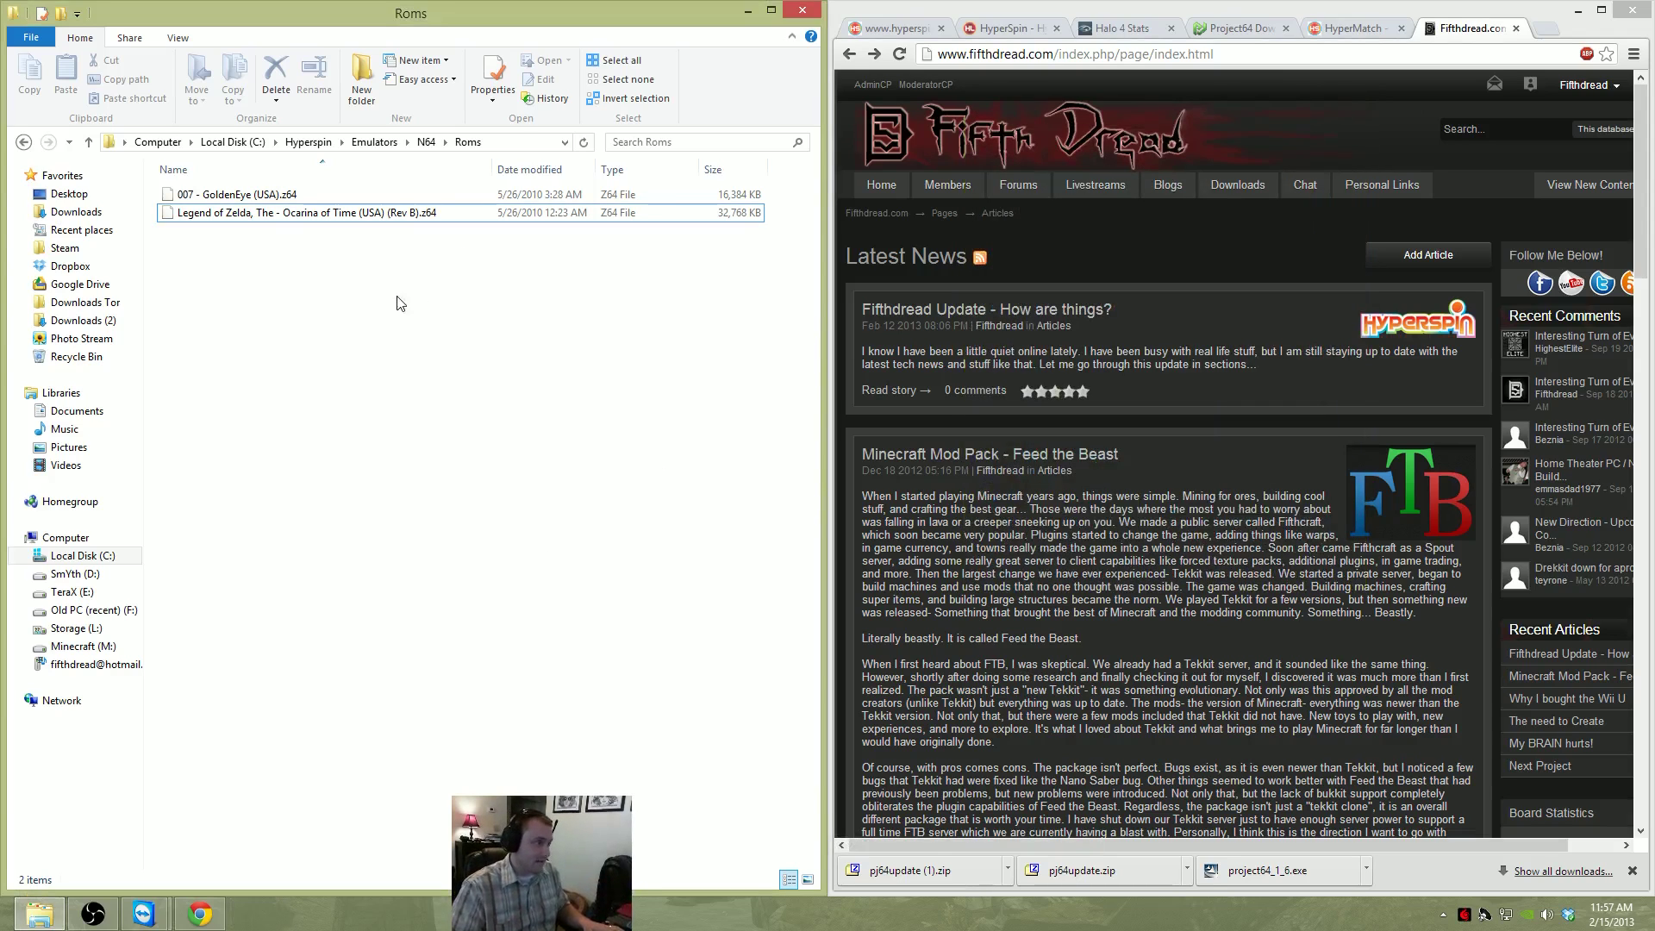
# Go to the Hyperspin folder on the C: drive and launch HyperSpin.exe
pyautogui.click(236, 141)
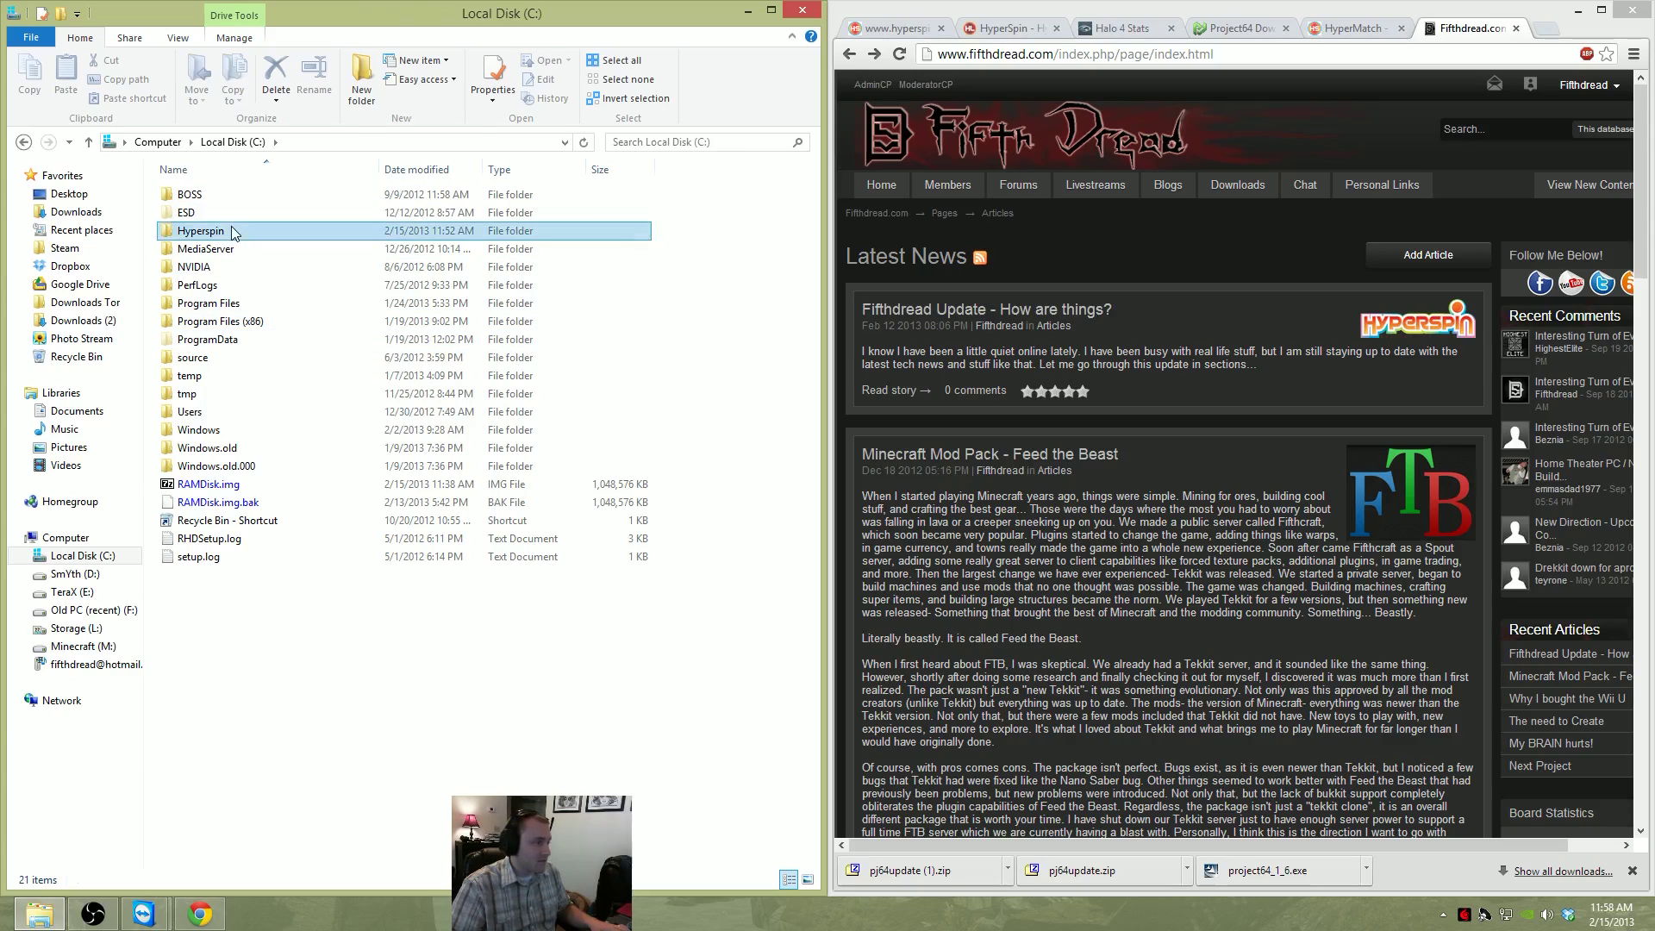
pyautogui.doubleClick(215, 231)
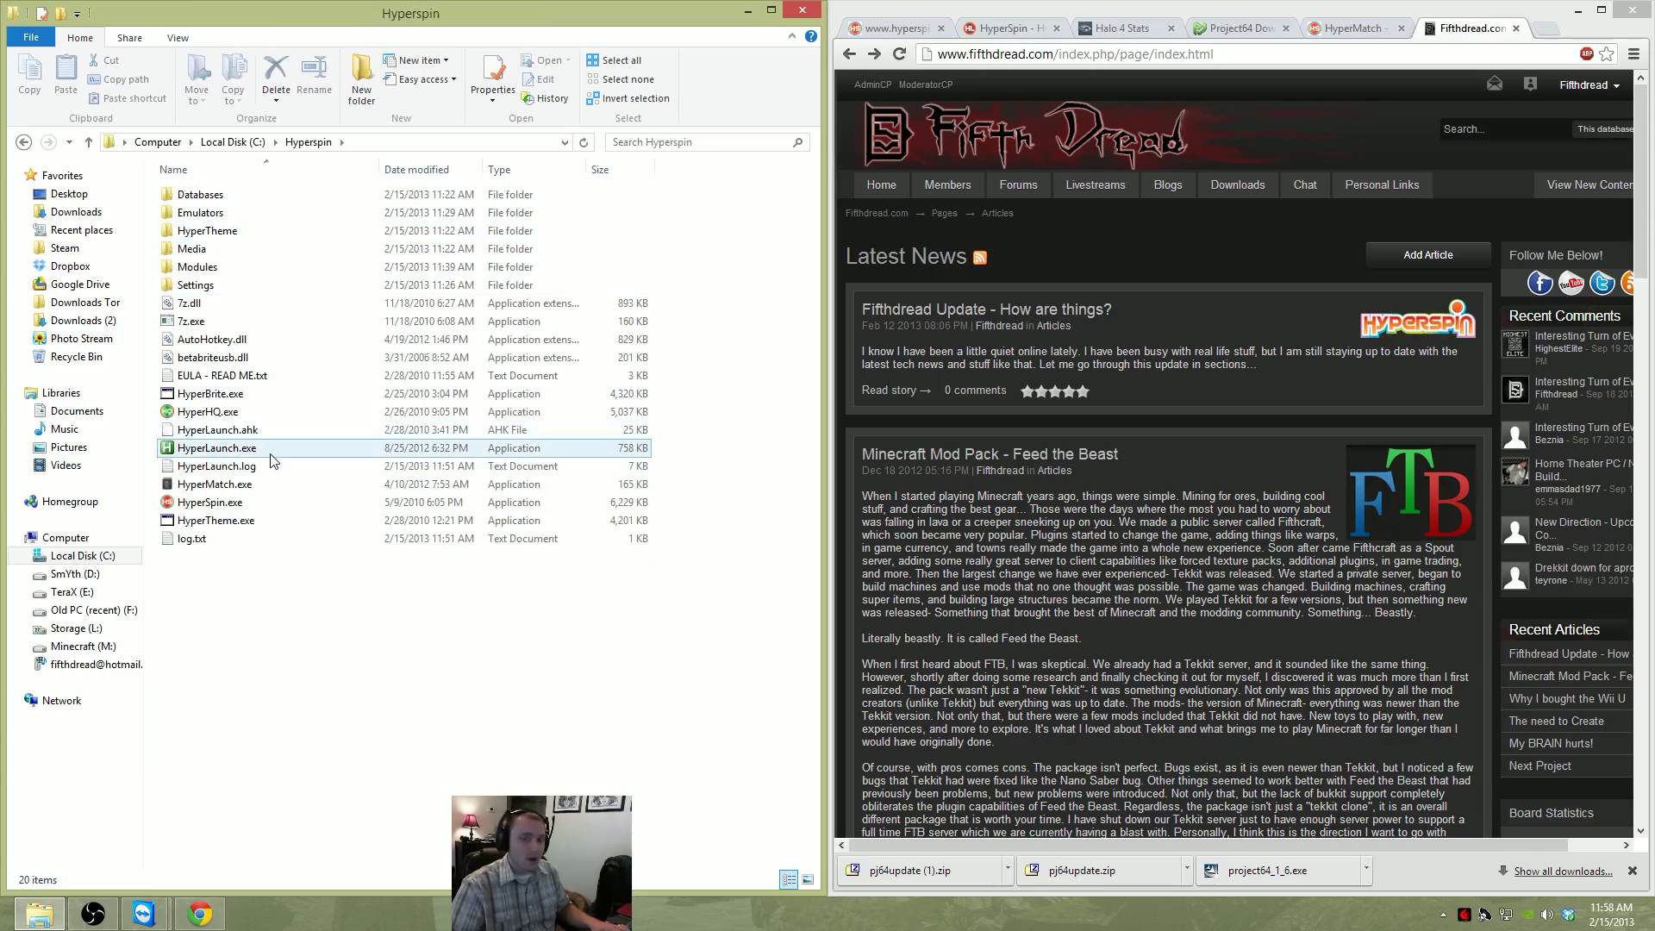
pyautogui.doubleClick(247, 507)
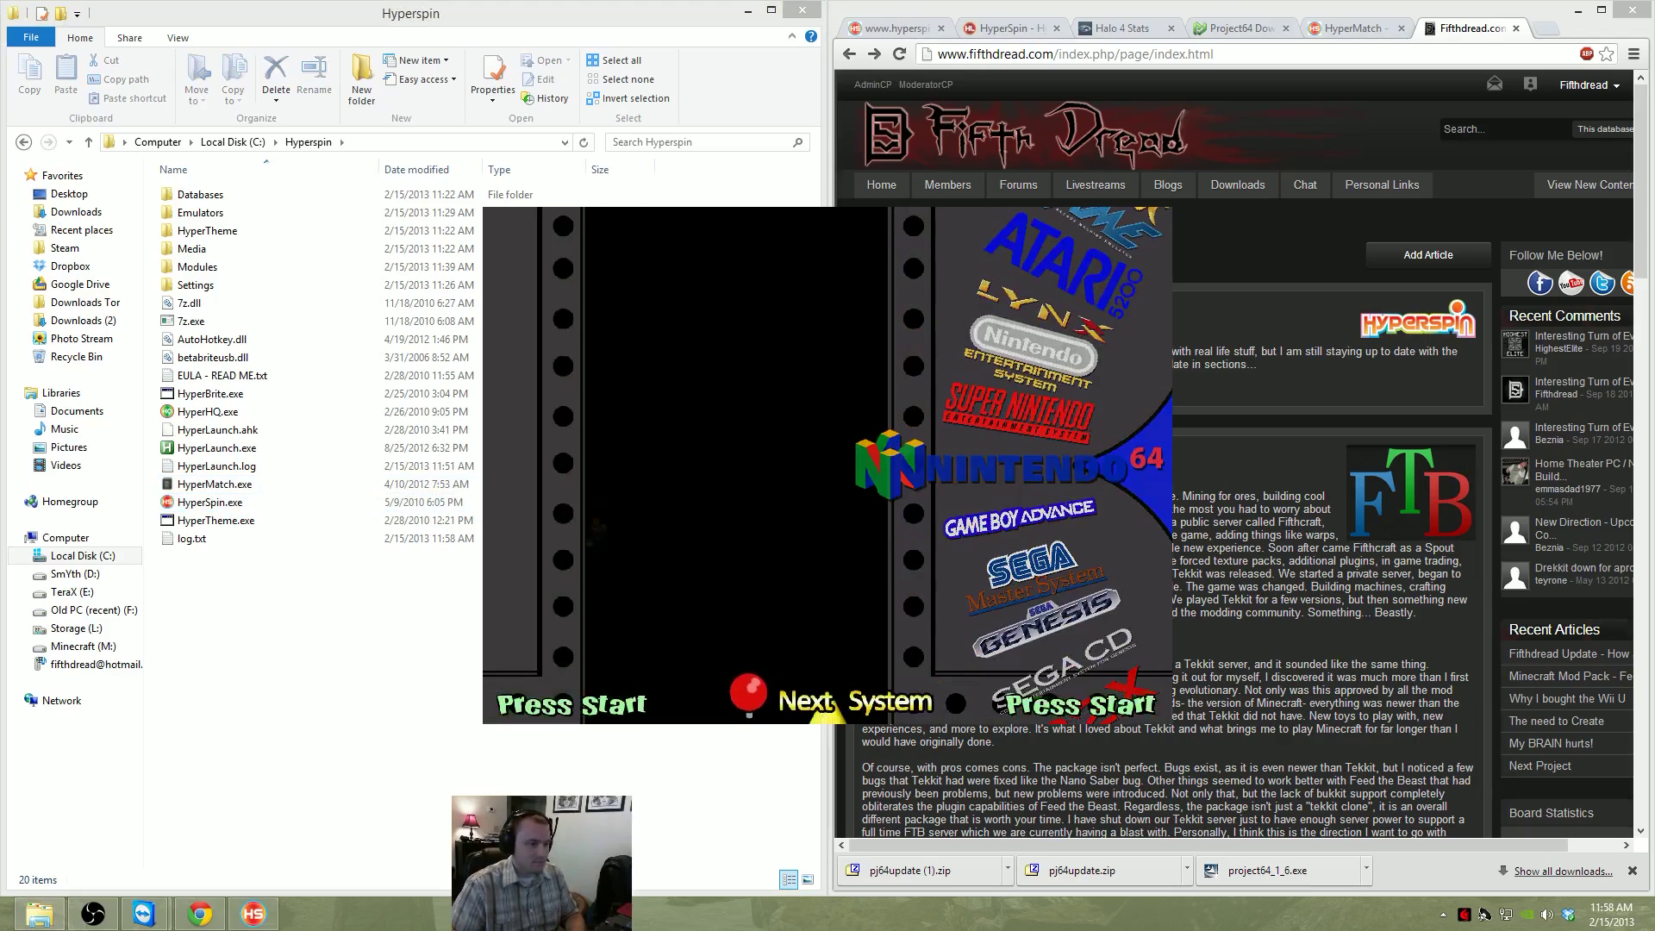
# Enter the Nintendo 64 system in HyperSpin, launch 007 - GoldenEye, and exit the game back to the wheel
pyautogui.press('Return')
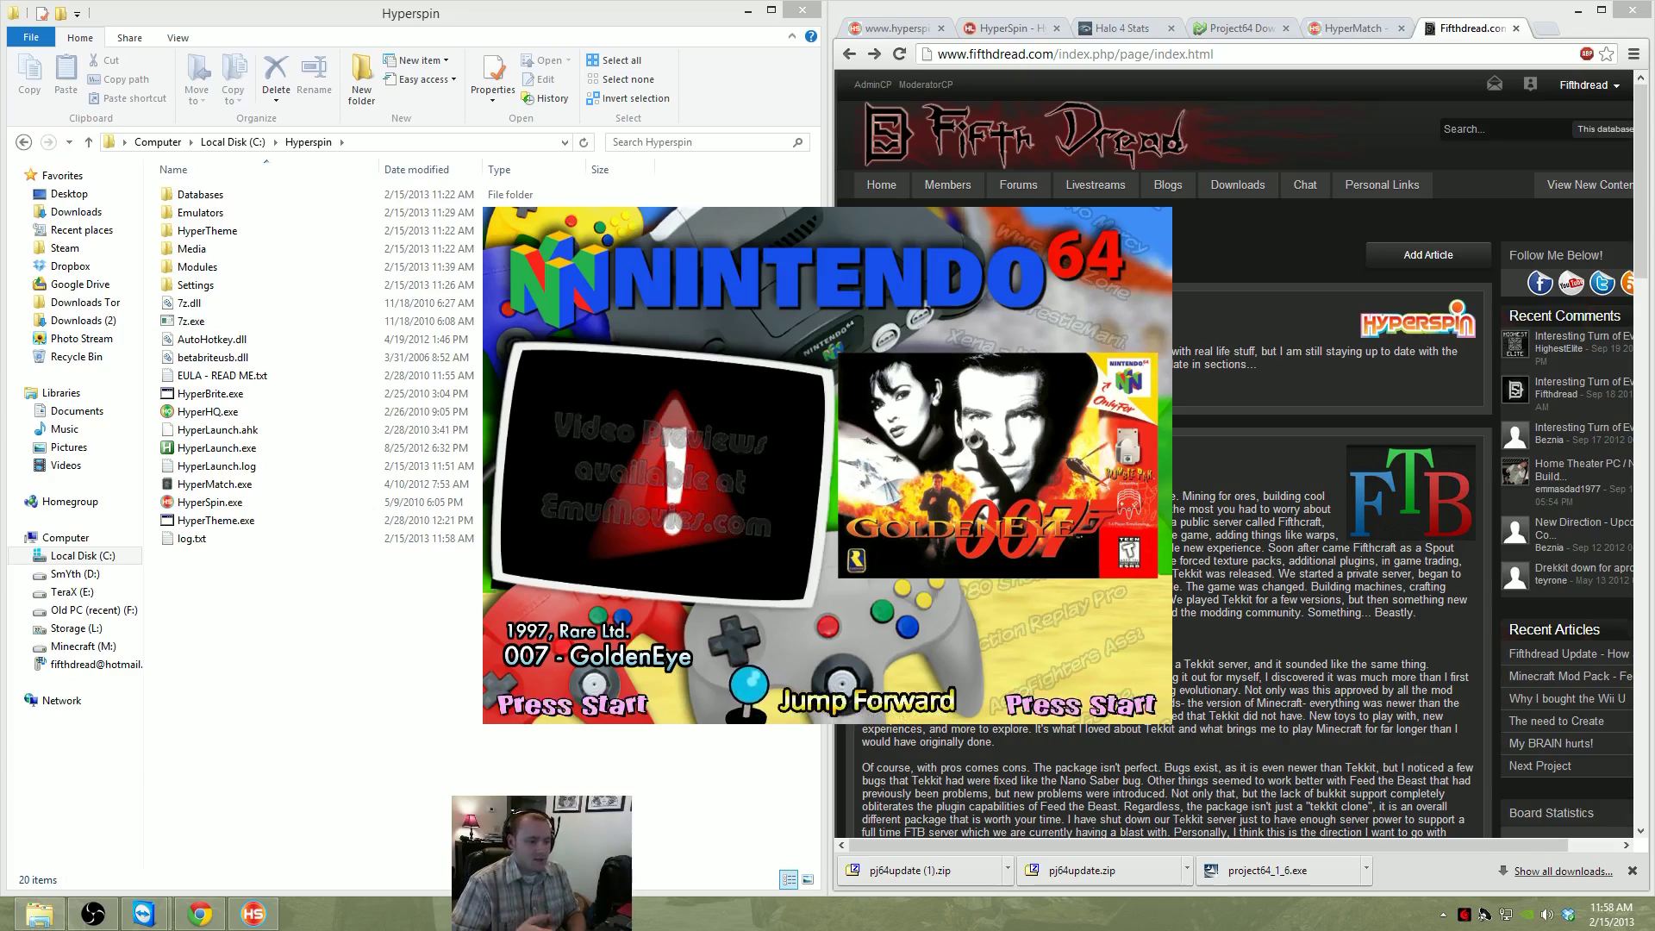
pyautogui.press('Return')
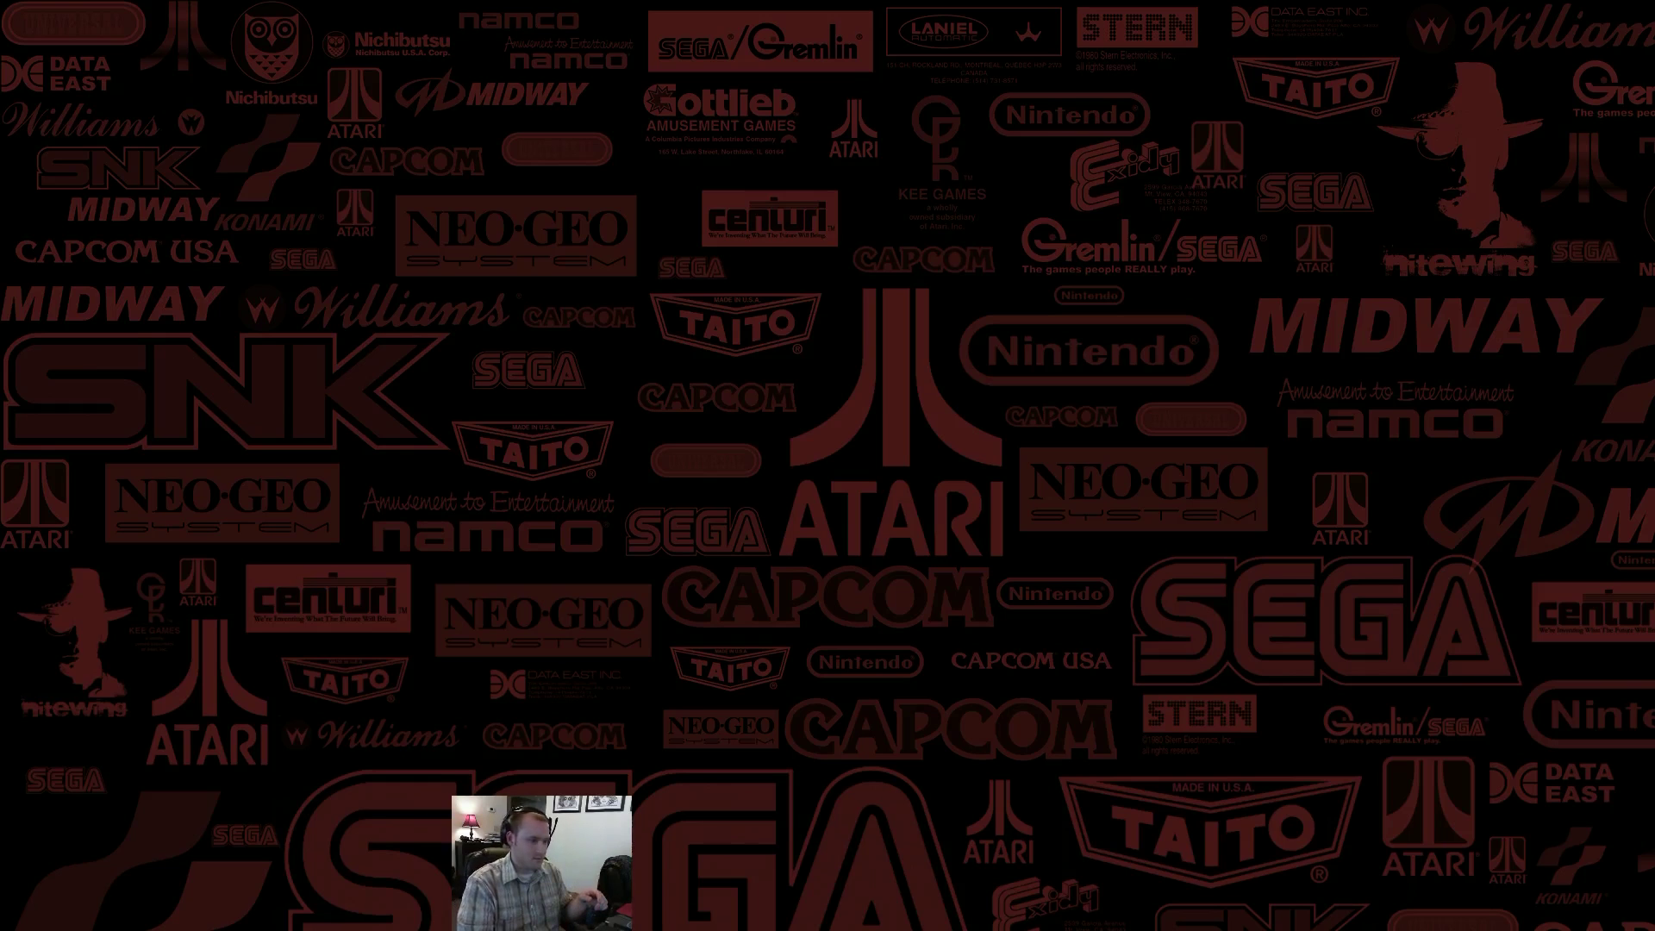
pyautogui.press('Escape')
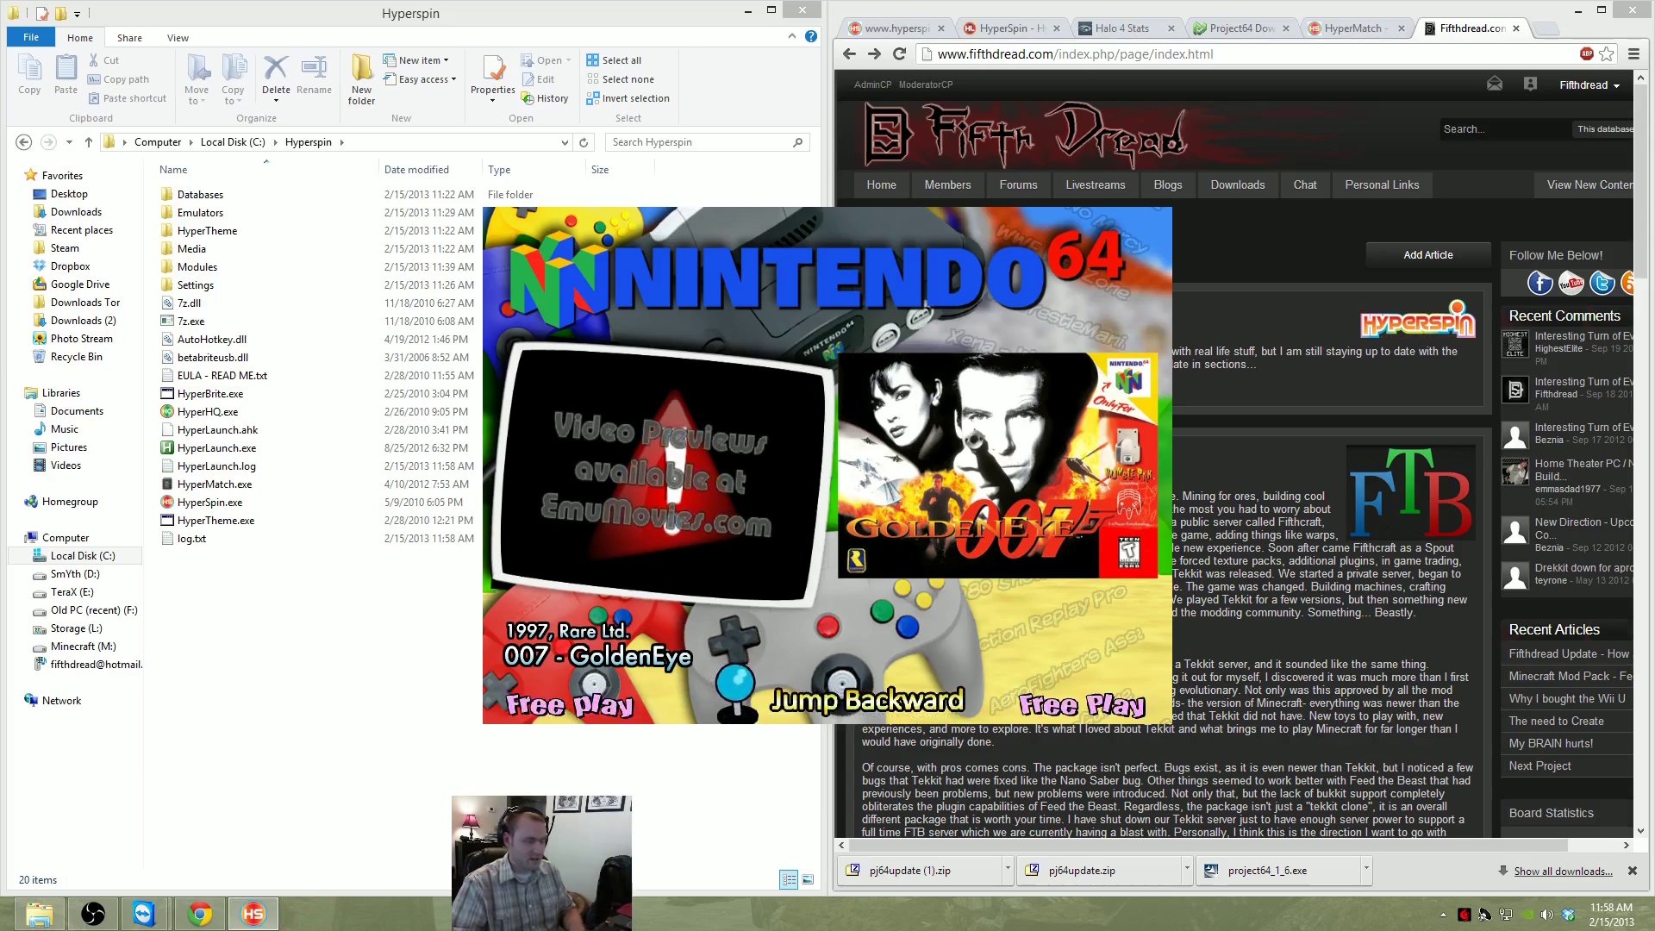
# Browse forward through the Nintendo 64 game wheel from 007 - GoldenEye past the titles starting with D
pyautogui.press('Down')
pyautogui.press('Down')
pyautogui.press('Down')
pyautogui.press('Down')
pyautogui.press('Down')
pyautogui.press('Down')
pyautogui.press('Down')
pyautogui.press('Down')
pyautogui.press('Down')
pyautogui.press('Down')
pyautogui.press('Down')
pyautogui.press('Down')
pyautogui.press('Down')
pyautogui.press('Down')
pyautogui.press('Down')
pyautogui.press('Down')
pyautogui.press('Down')
pyautogui.press('Down')
pyautogui.press('Down')
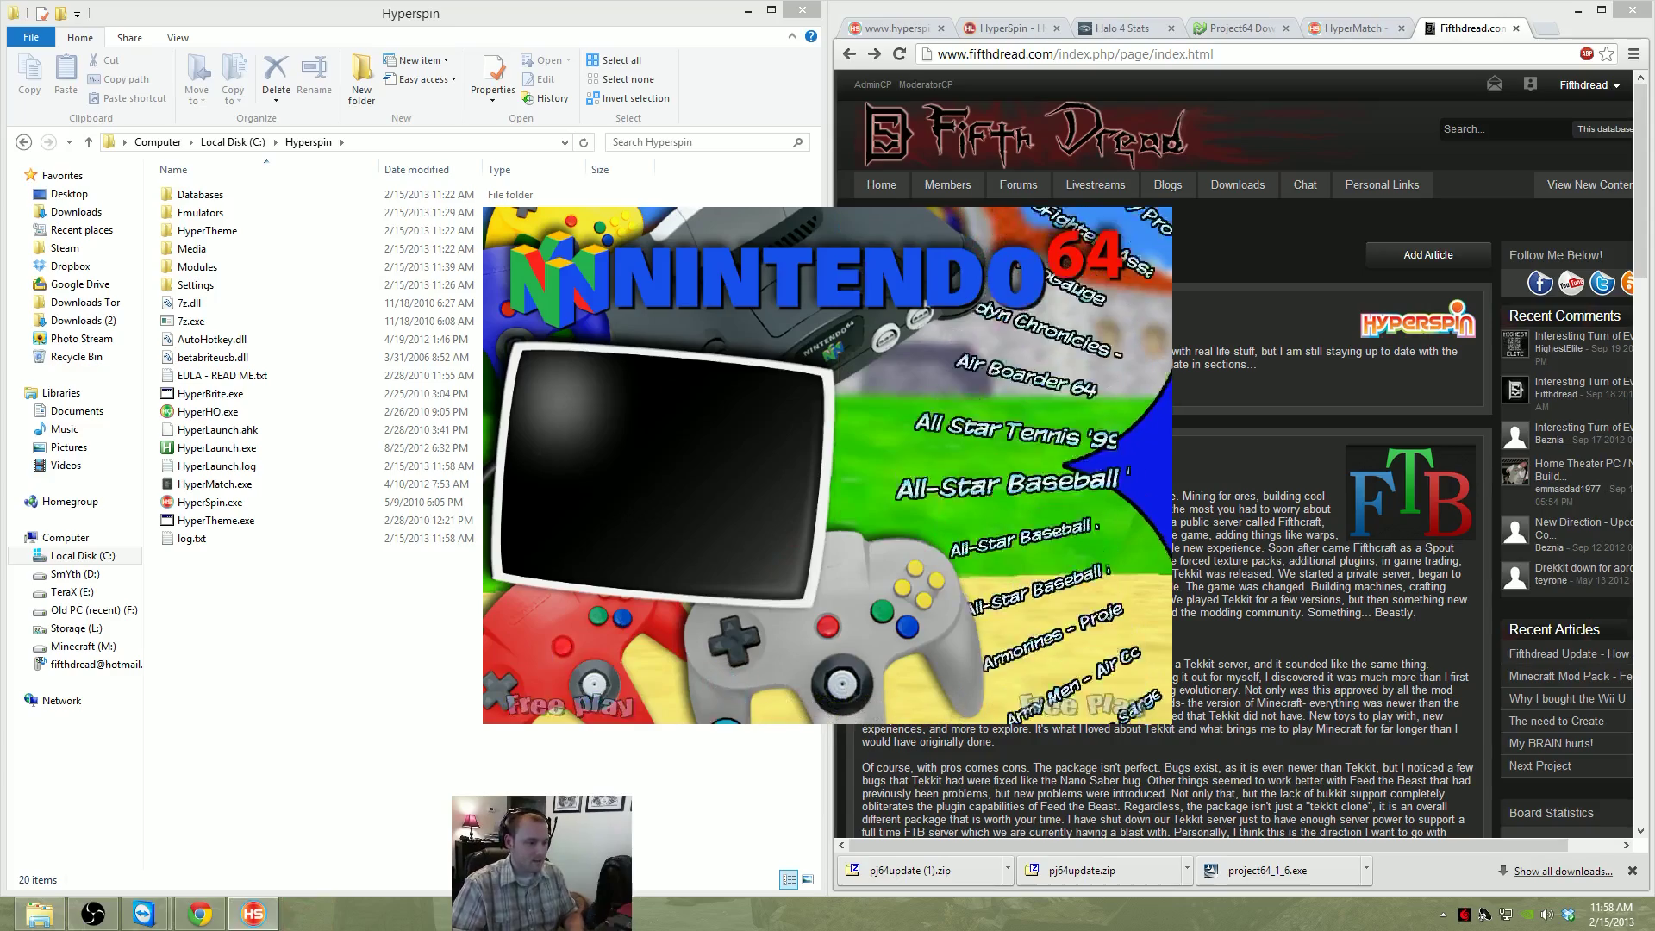
pyautogui.press('Down')
pyautogui.press('Down')
pyautogui.press('Down')
pyautogui.press('Down')
pyautogui.press('Down')
pyautogui.press('Down')
pyautogui.press('Down')
pyautogui.press('Down')
pyautogui.press('Down')
pyautogui.press('Down')
pyautogui.press('Down')
pyautogui.press('Down')
pyautogui.press('Down')
pyautogui.press('Down')
pyautogui.press('Down')
pyautogui.press('Down')
pyautogui.press('Down')
pyautogui.press('Down')
pyautogui.press('Down')
pyautogui.press('Down')
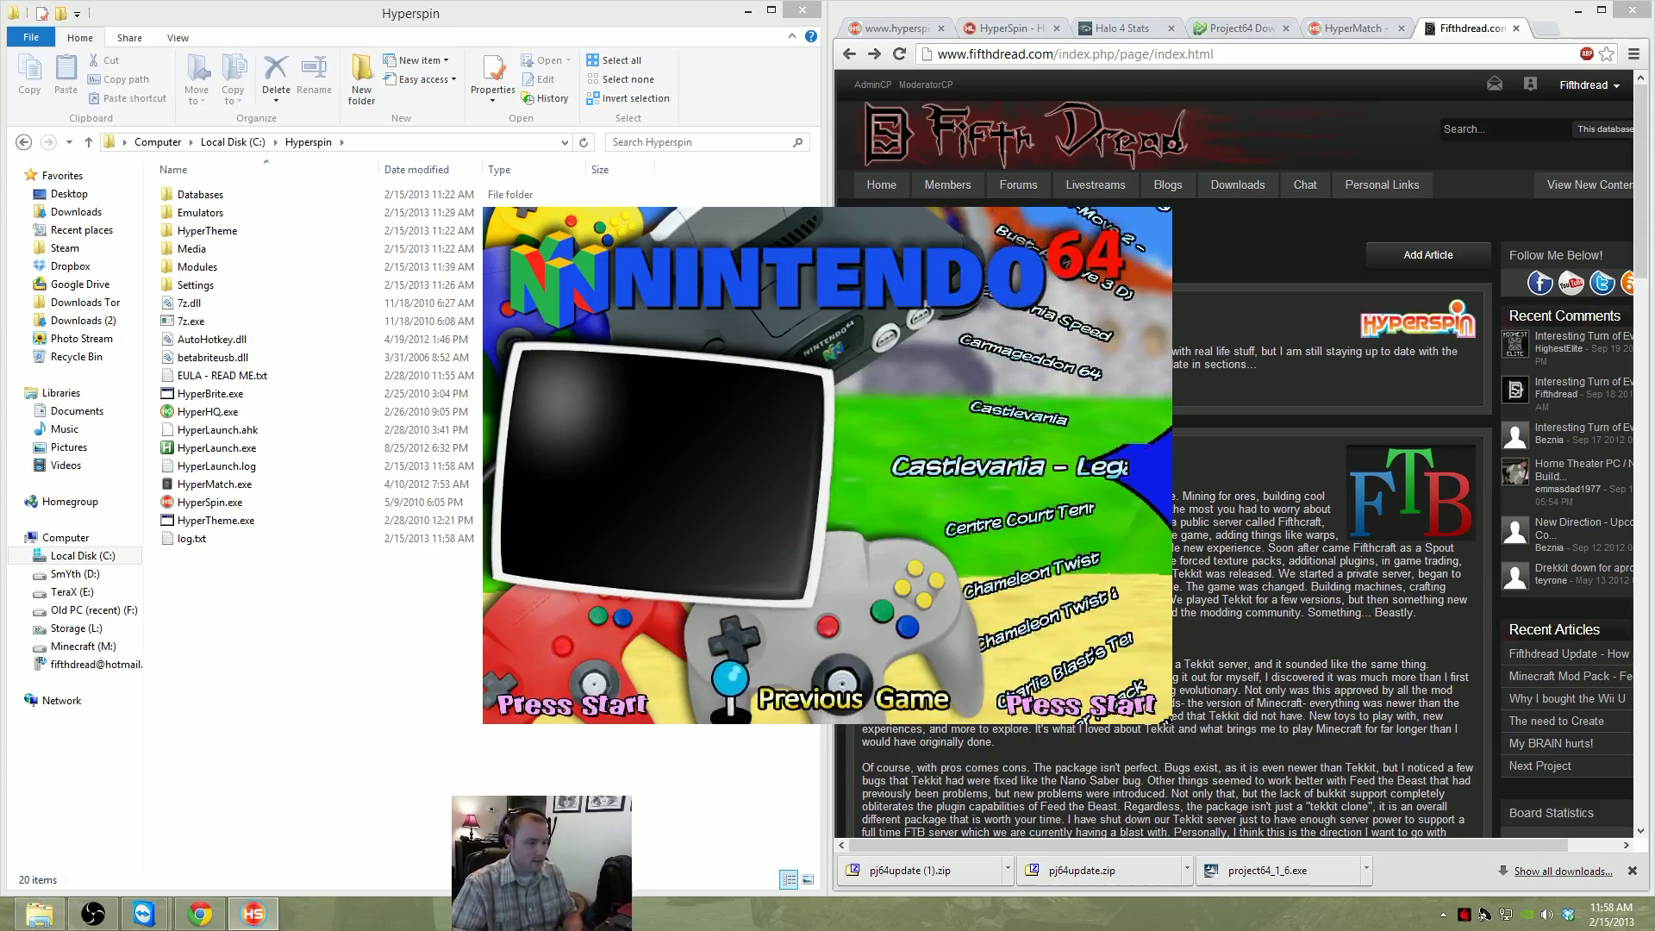
pyautogui.press('Down')
pyautogui.press('Down')
pyautogui.press('Down')
pyautogui.press('Down')
pyautogui.press('Down')
pyautogui.press('Down')
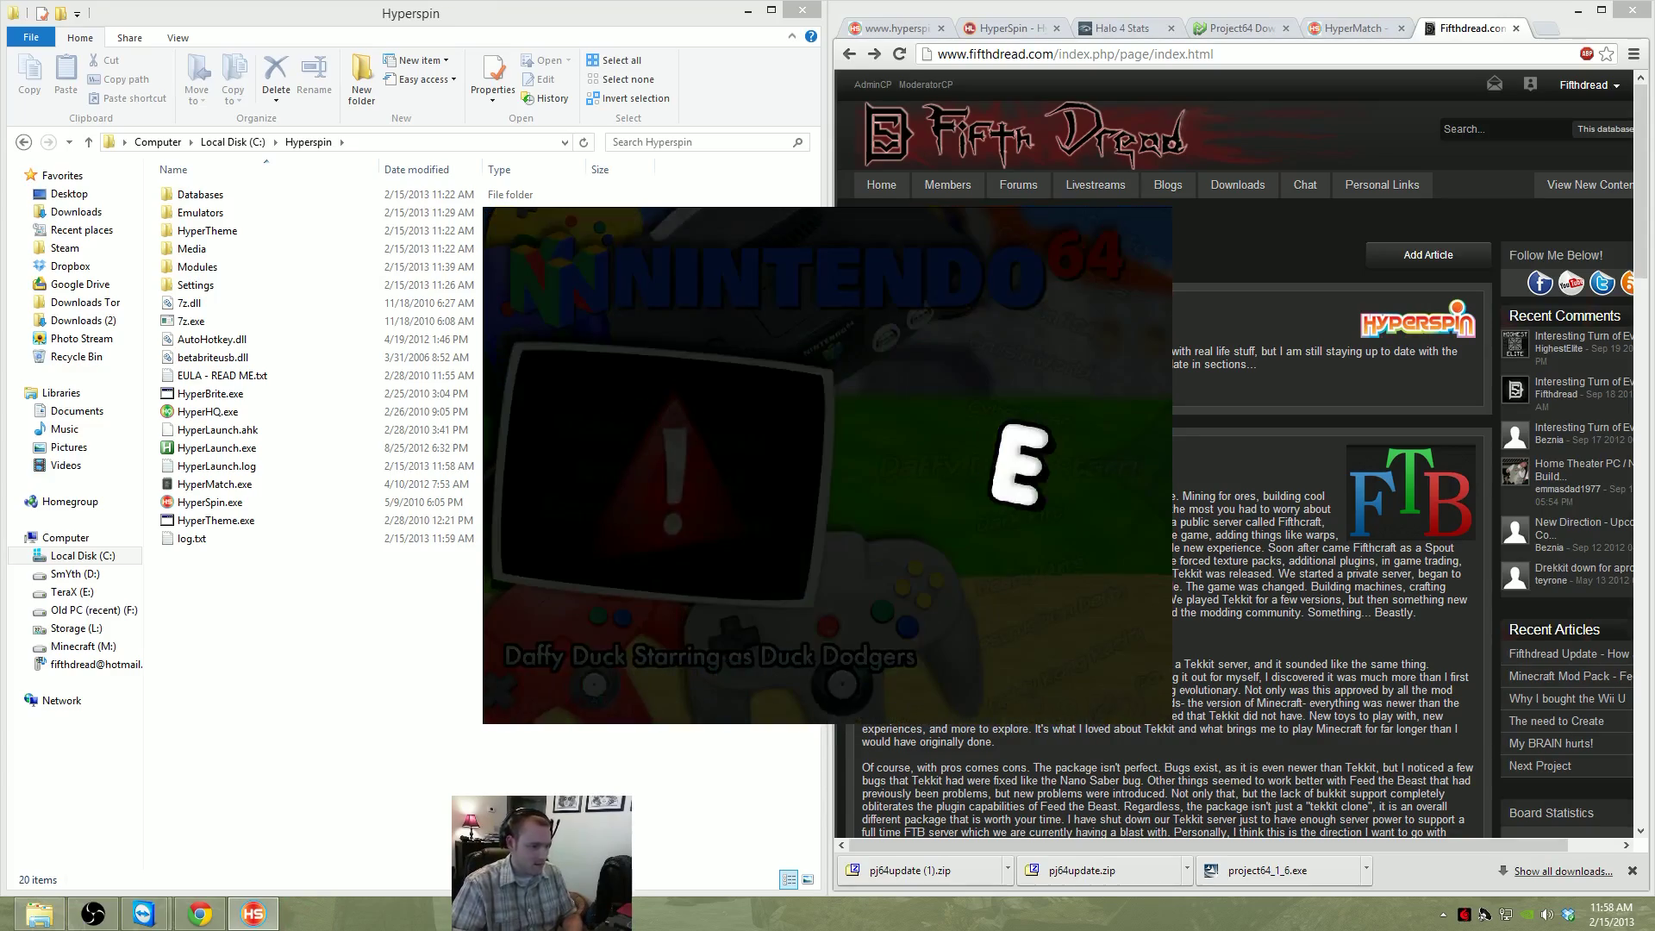
# Launch Legend of Zelda, The - Ocarina of Time from the Nintendo 64 game wheel and exit HyperSpin
pyautogui.press('Down')
pyautogui.press('Down')
pyautogui.press('Down')
pyautogui.press('Down')
pyautogui.press('Down')
pyautogui.press('Up')
pyautogui.press('Up')
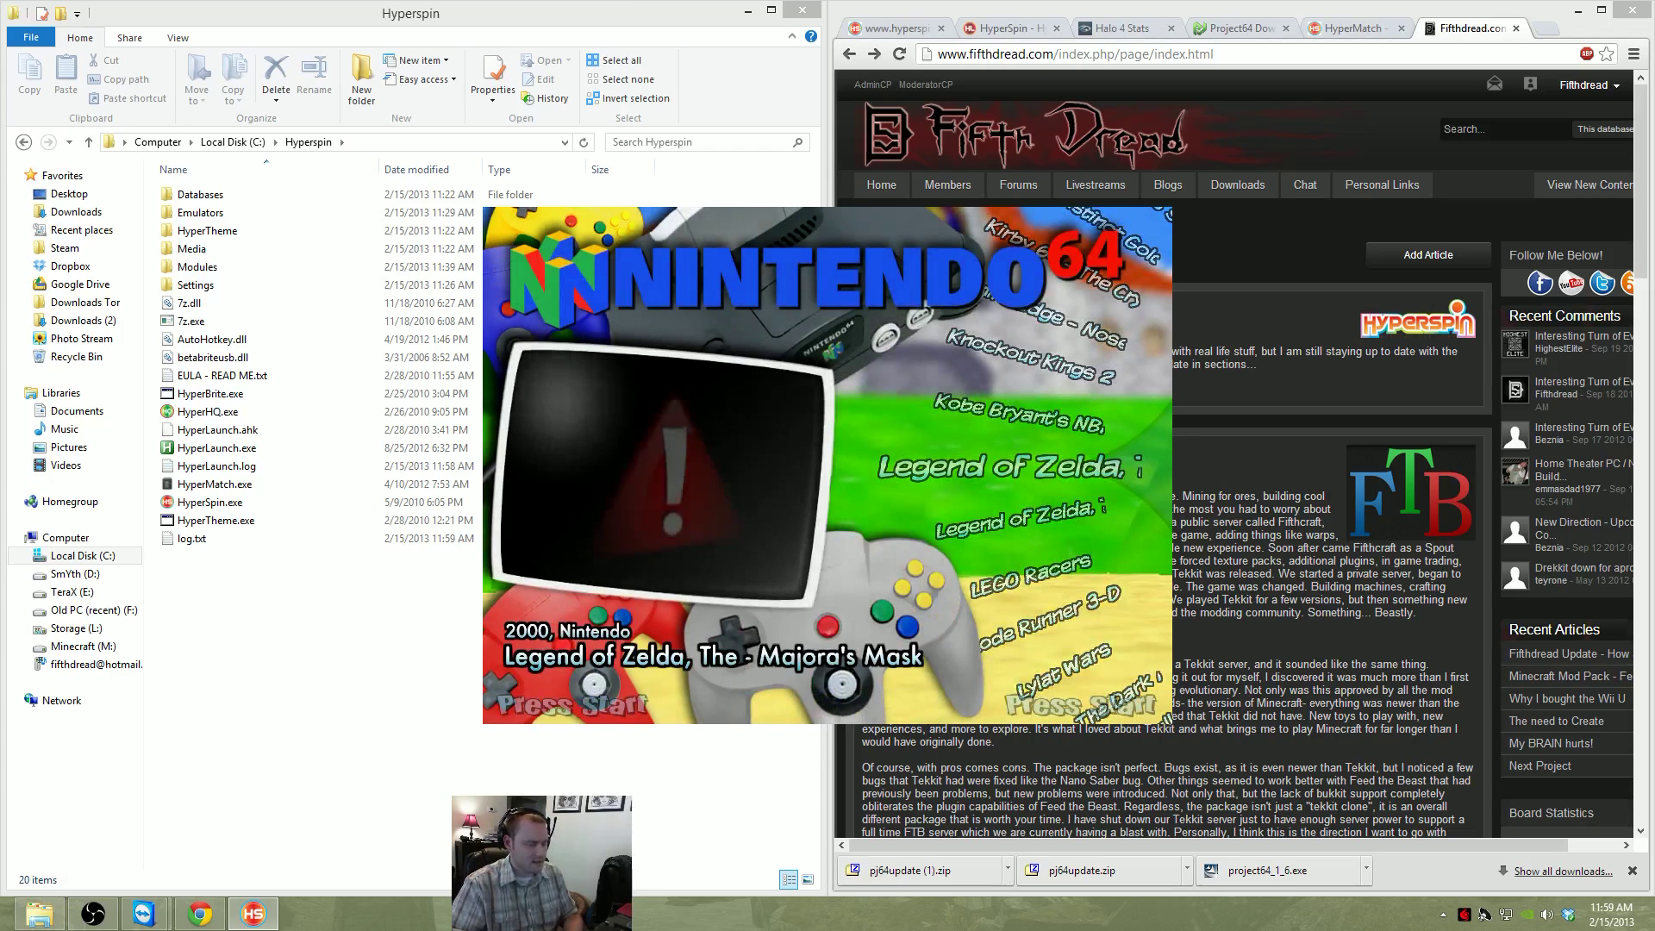
pyautogui.press('Down')
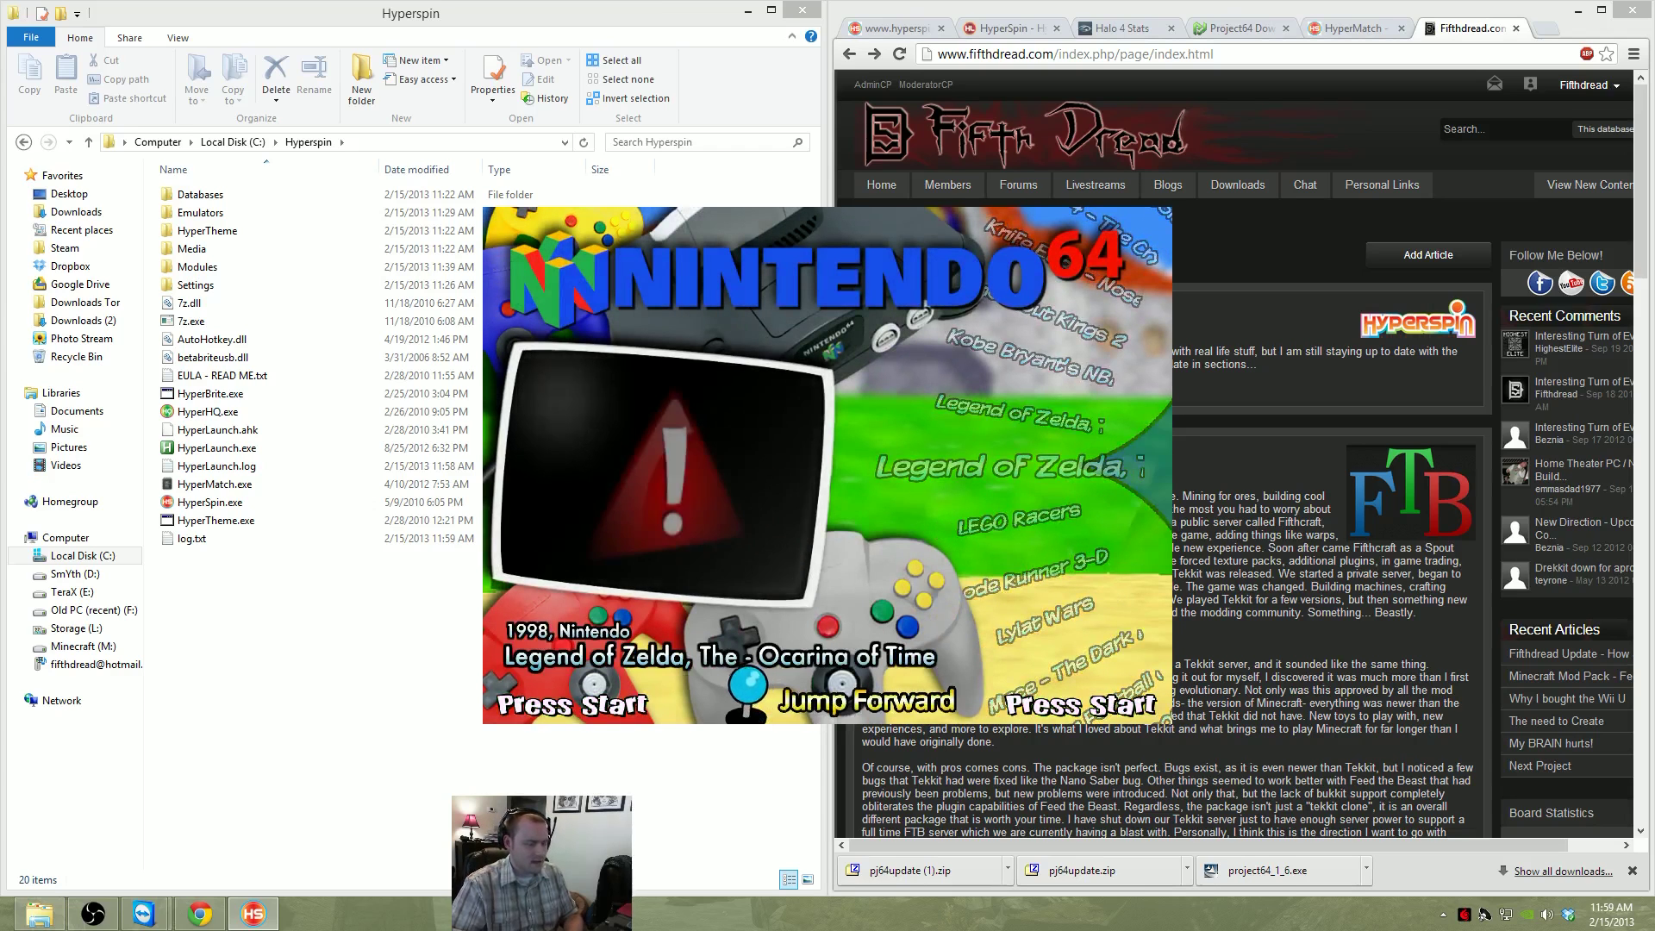
pyautogui.press('Return')
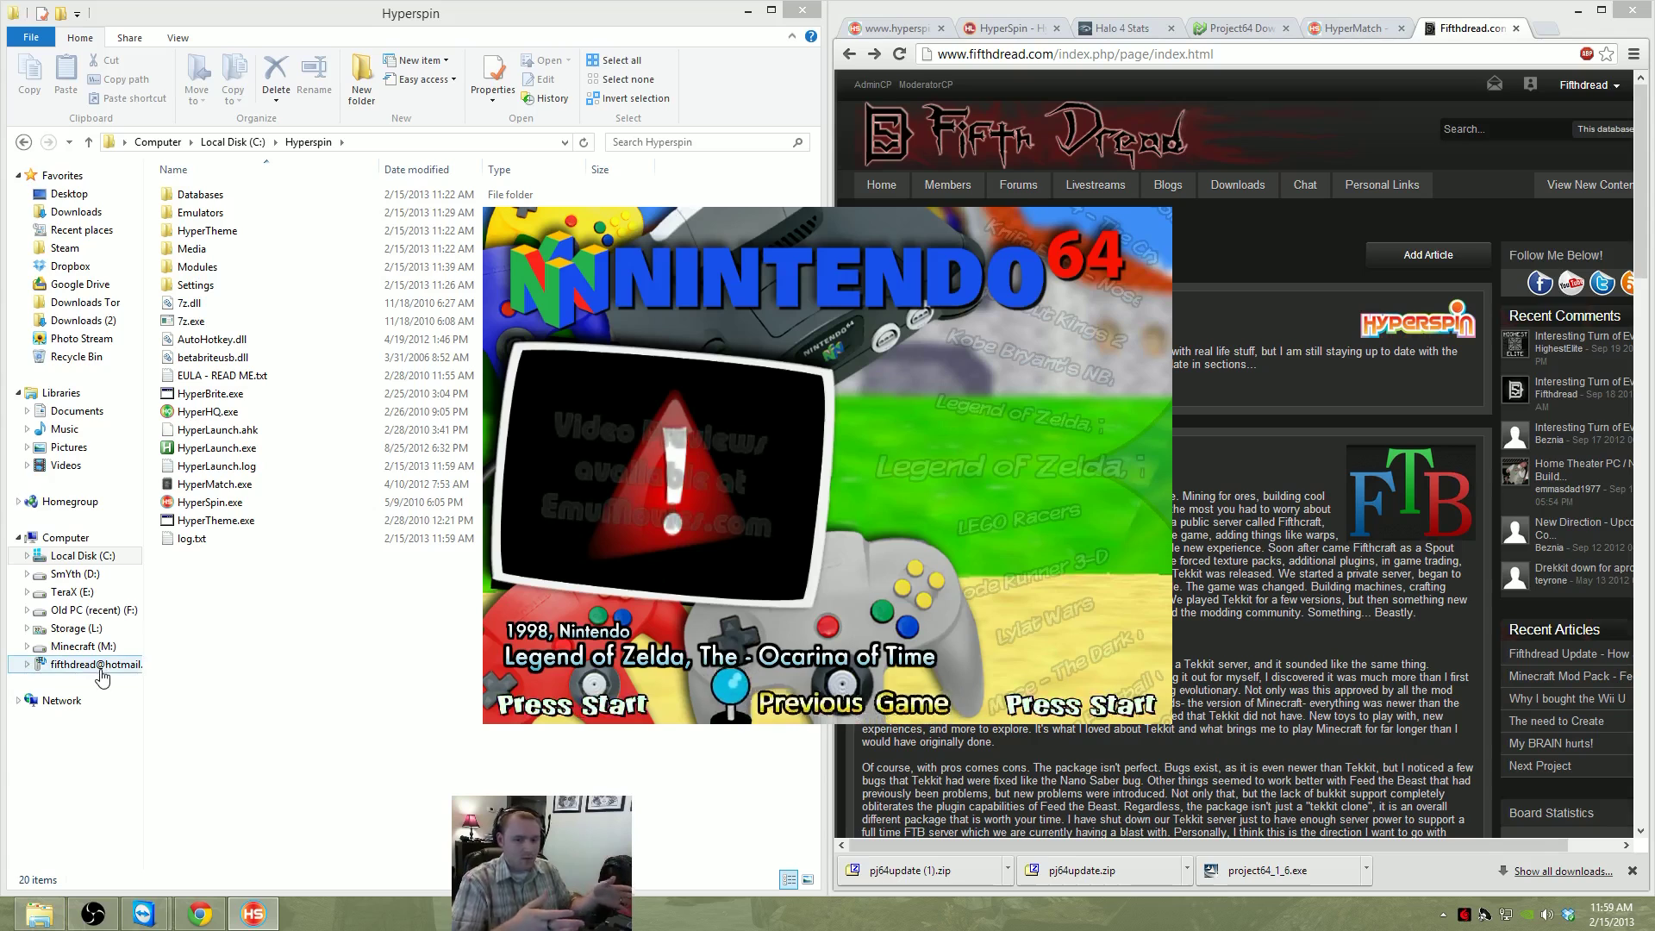
pyautogui.press('Escape')
pyautogui.press('Return')
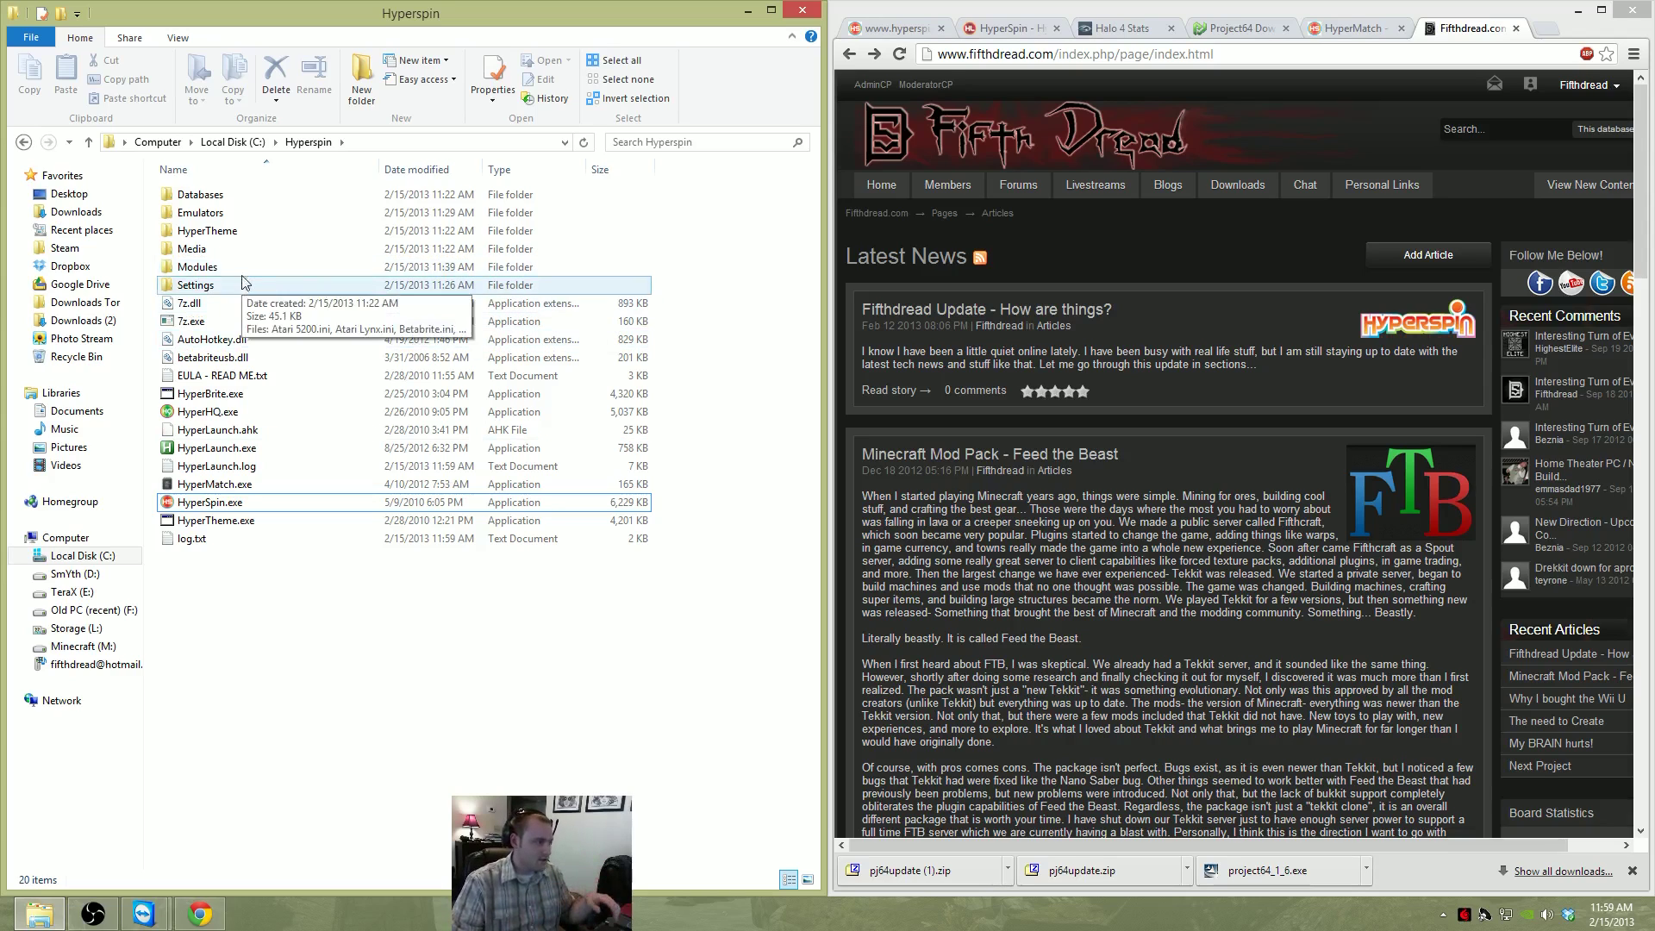
# Open the Nintendo Entertainment System folder inside Hyperspin's Modules folder
pyautogui.click(217, 267)
pyautogui.doubleClick(214, 268)
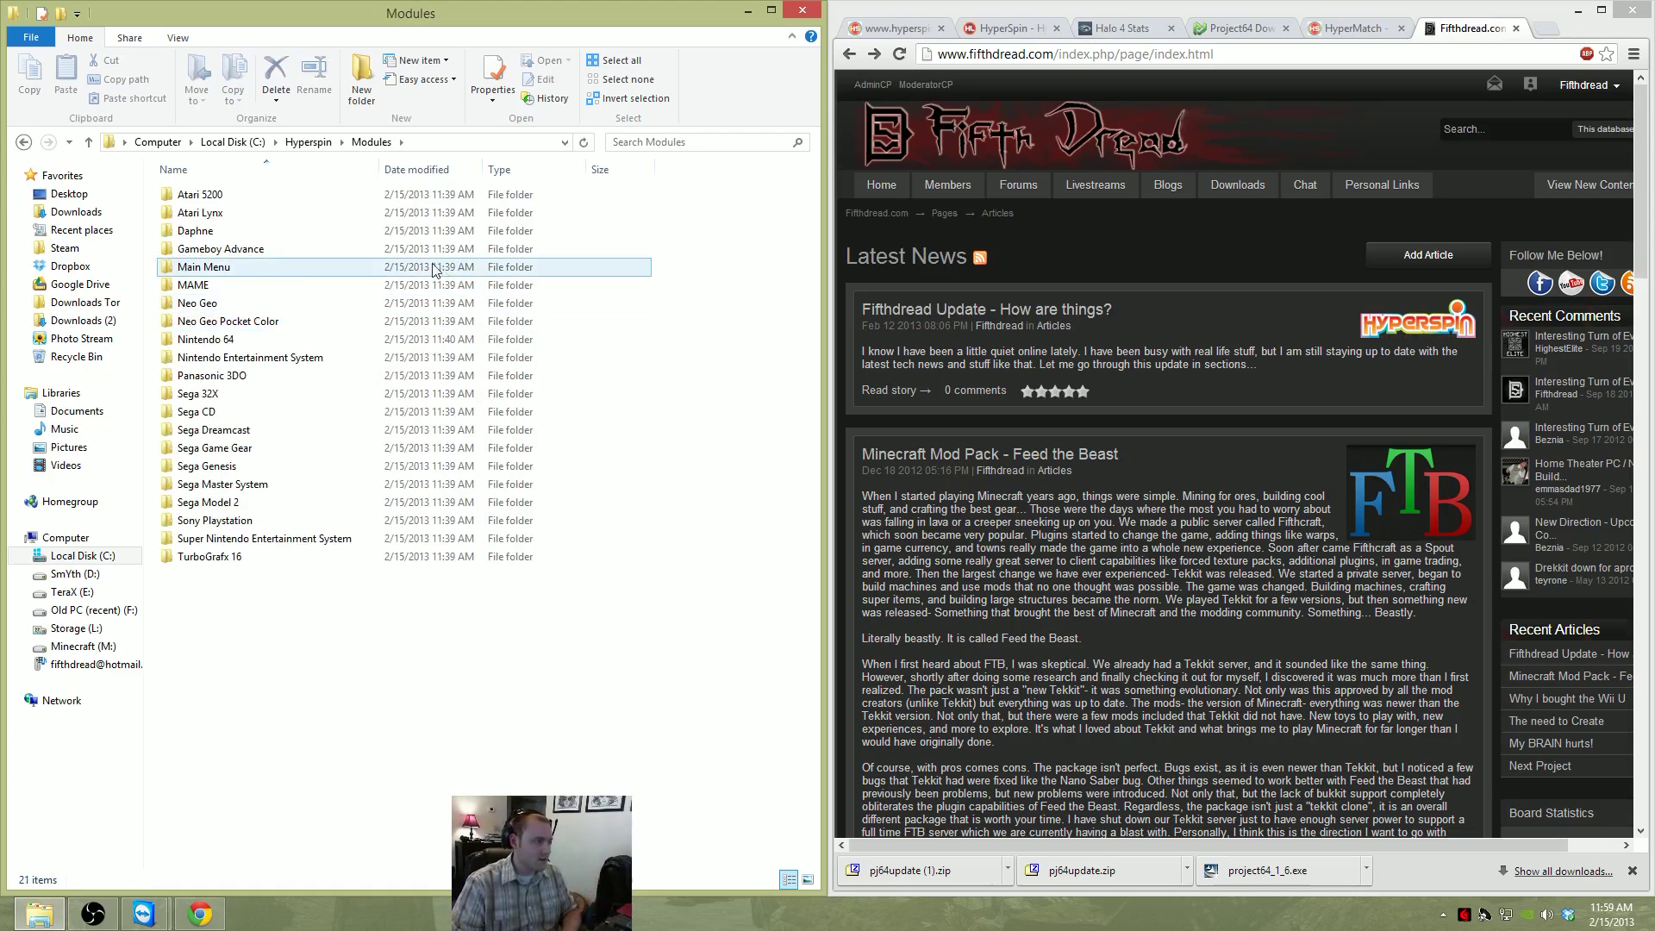
pyautogui.hotkey('alt', 'Left')
pyautogui.hotkey('alt', 'Left')
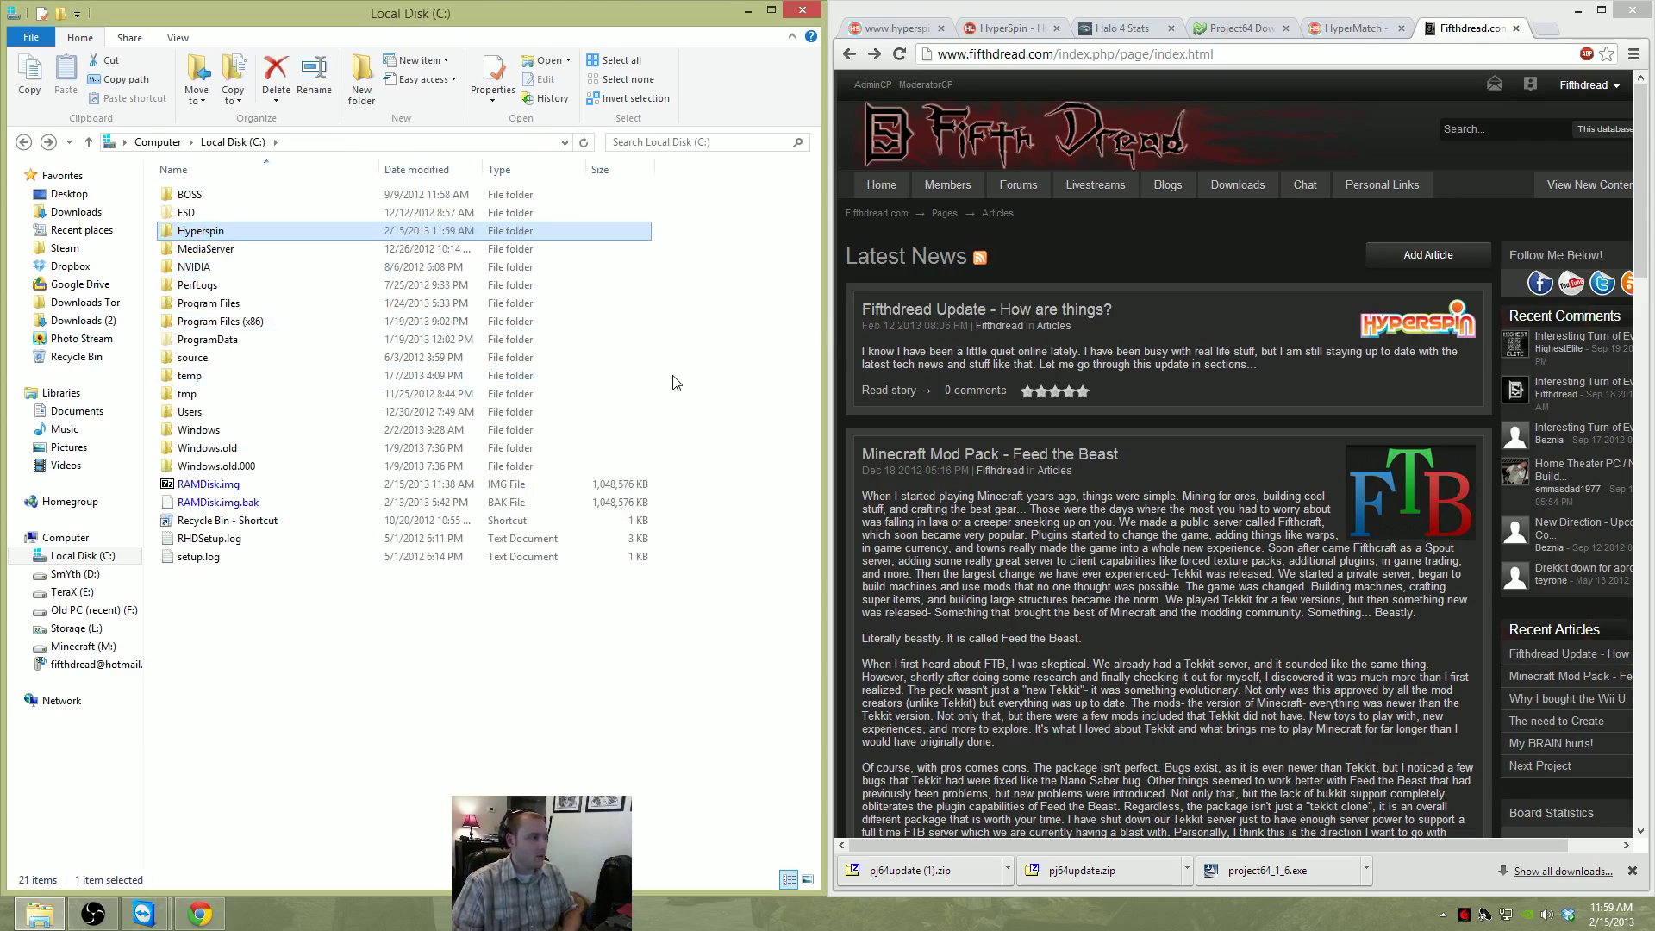
pyautogui.hotkey('alt', 'Right')
pyautogui.doubleClick(222, 269)
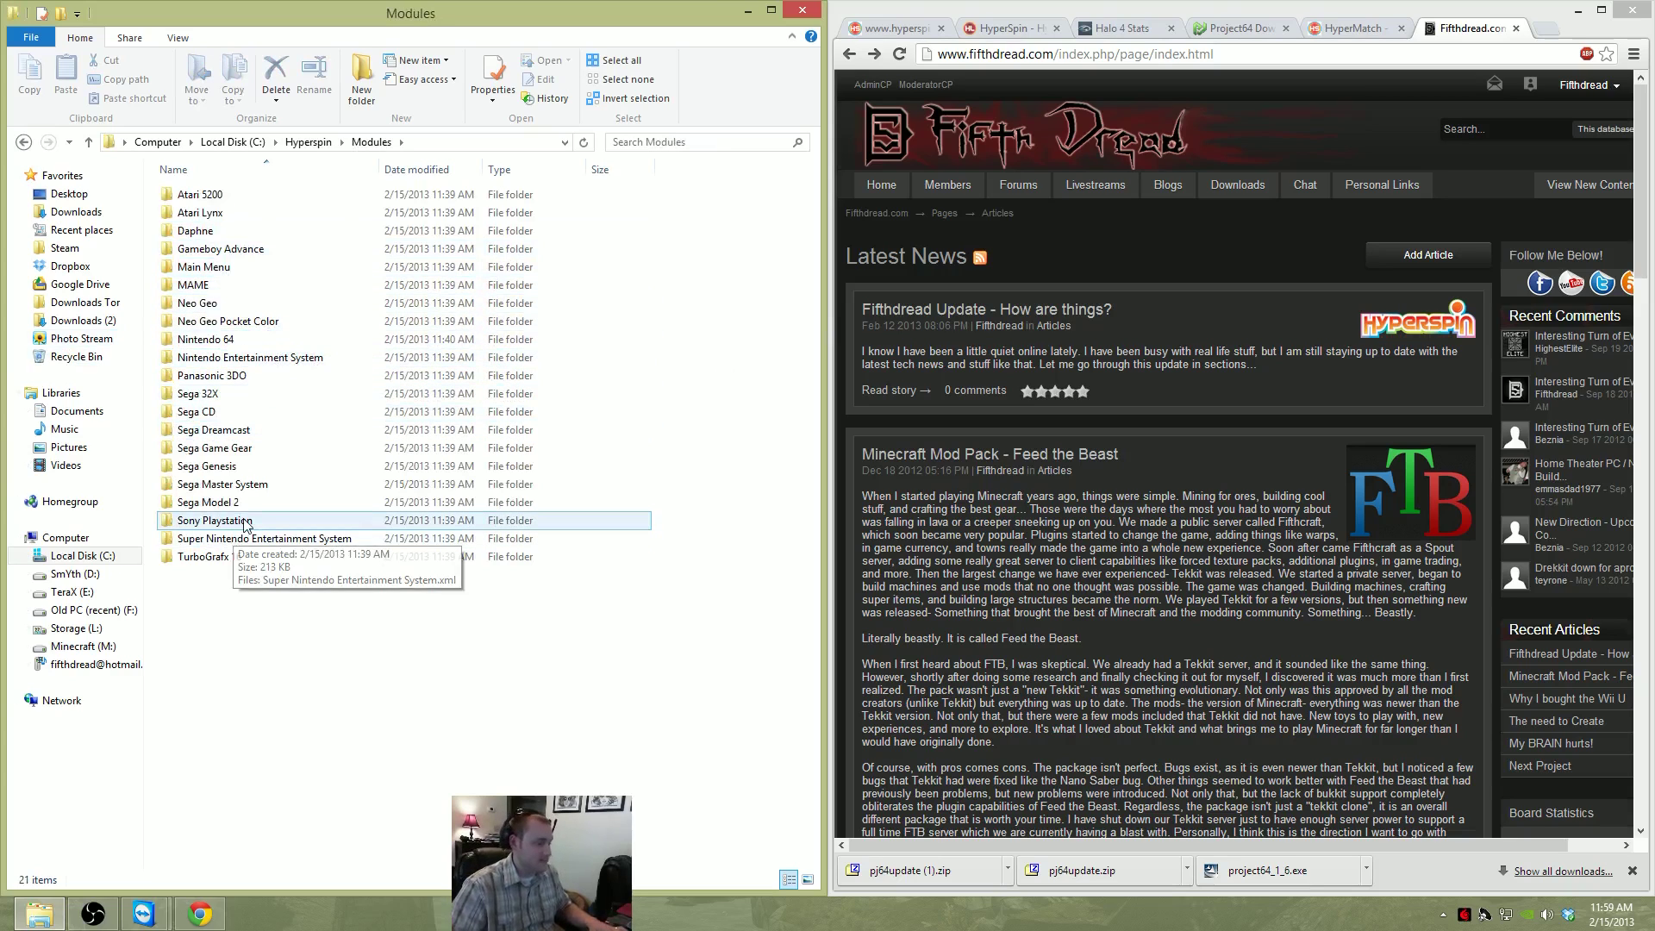
pyautogui.press('n')
pyautogui.press('i')
pyautogui.doubleClick(287, 357)
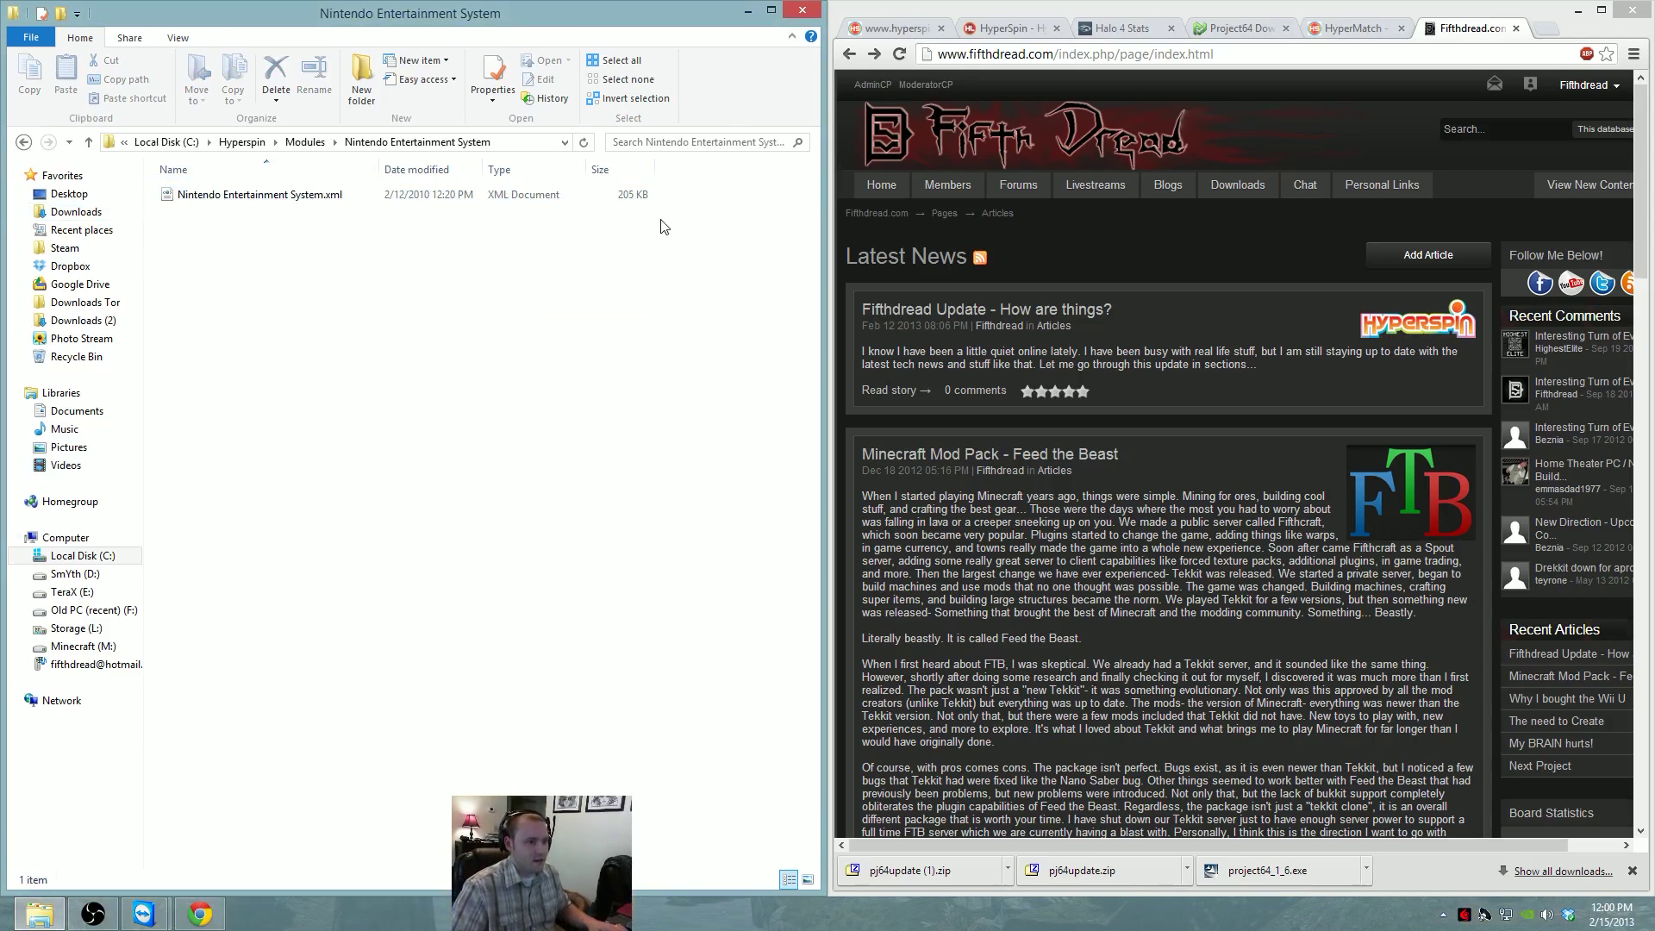
# Find the Nintendo Entertainment System modules on HyperList and download the jnes (Version 1.0.2) module
pyautogui.click(1037, 33)
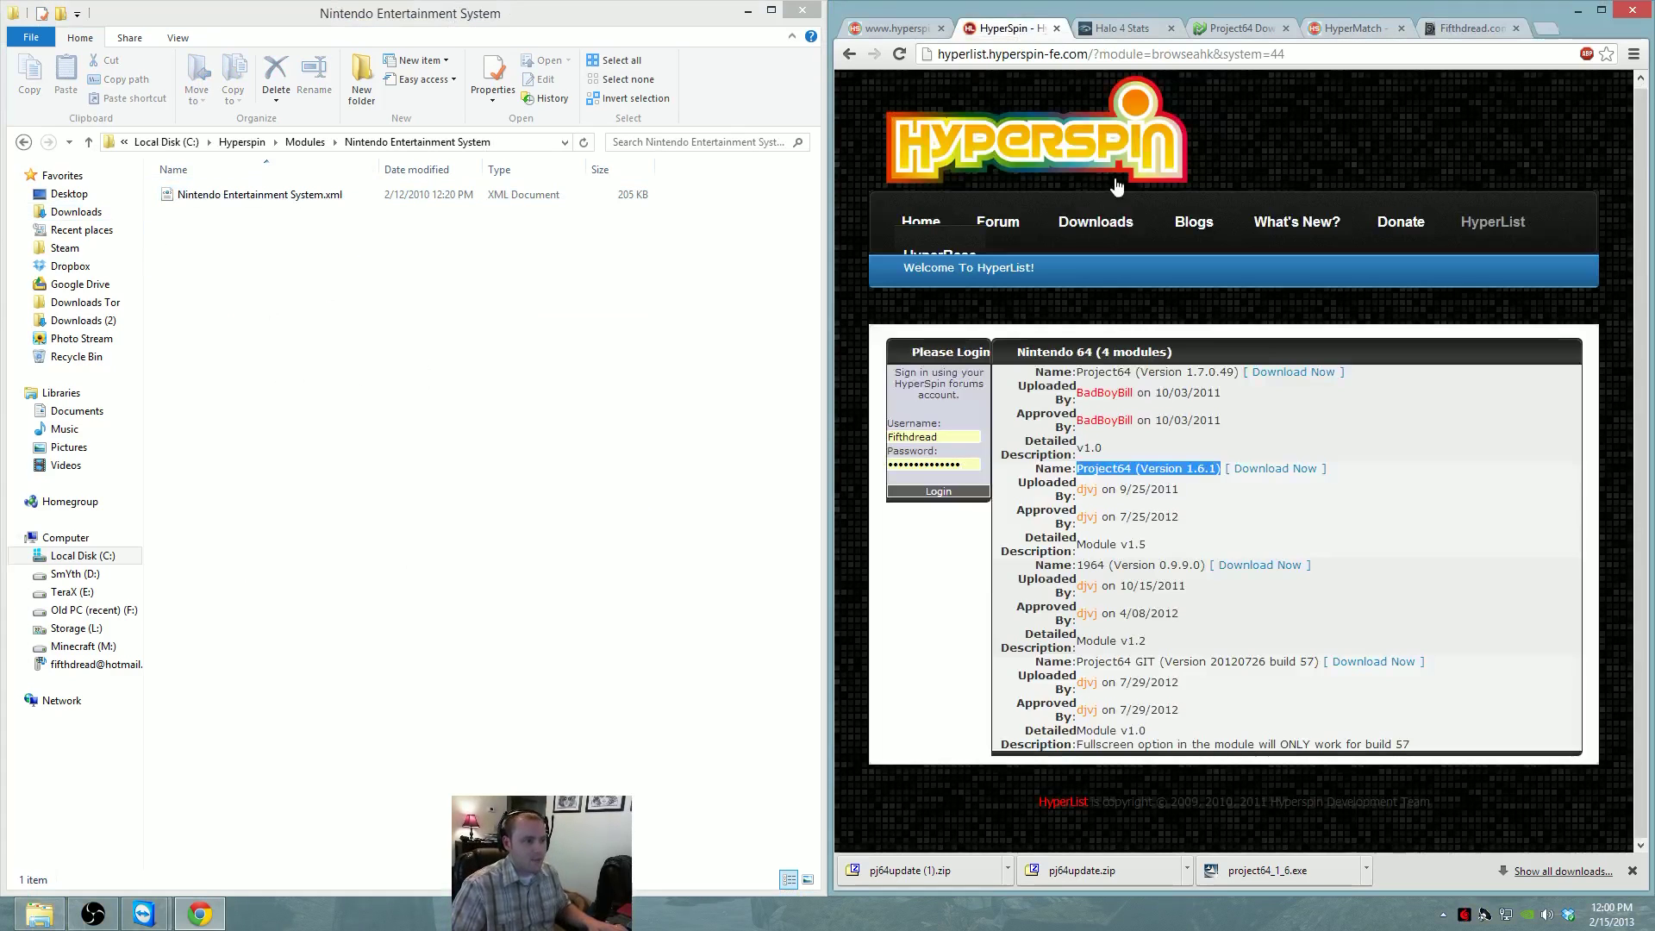
pyautogui.click(1497, 227)
pyautogui.hotkey('ctrl', 'f')
pyautogui.write('ninten')
pyautogui.scroll(-3, 1230, 474)
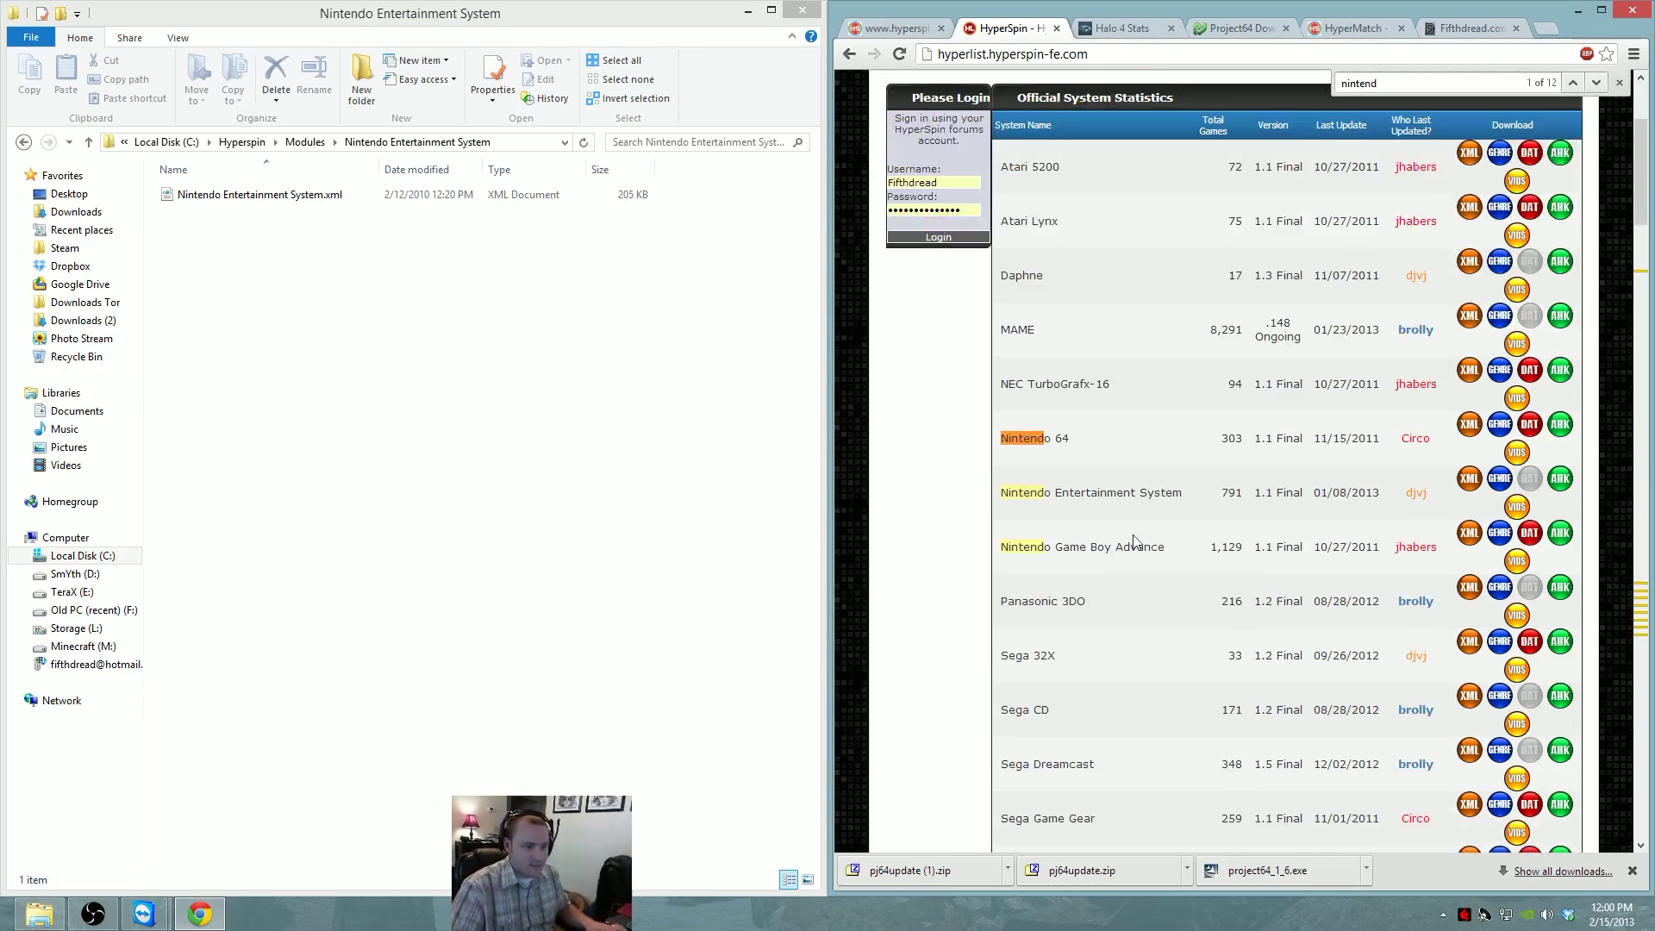
pyautogui.moveTo(1020, 492); pyautogui.dragTo(1209, 498)
pyautogui.click(1561, 480)
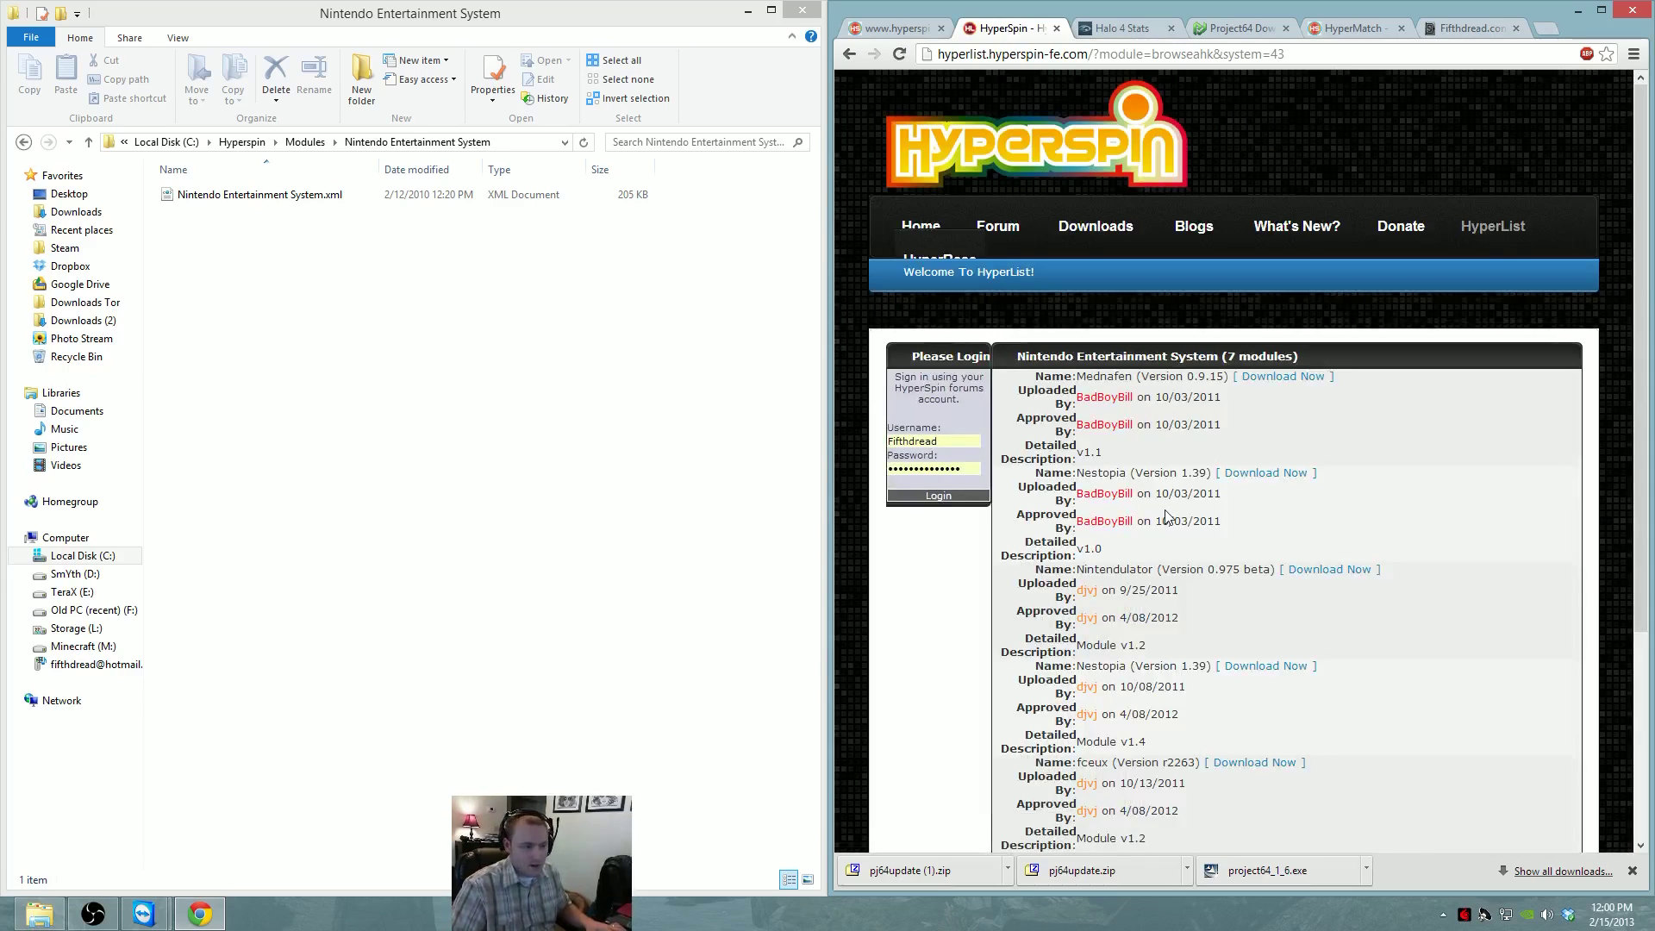
pyautogui.scroll(-5, 1172, 512)
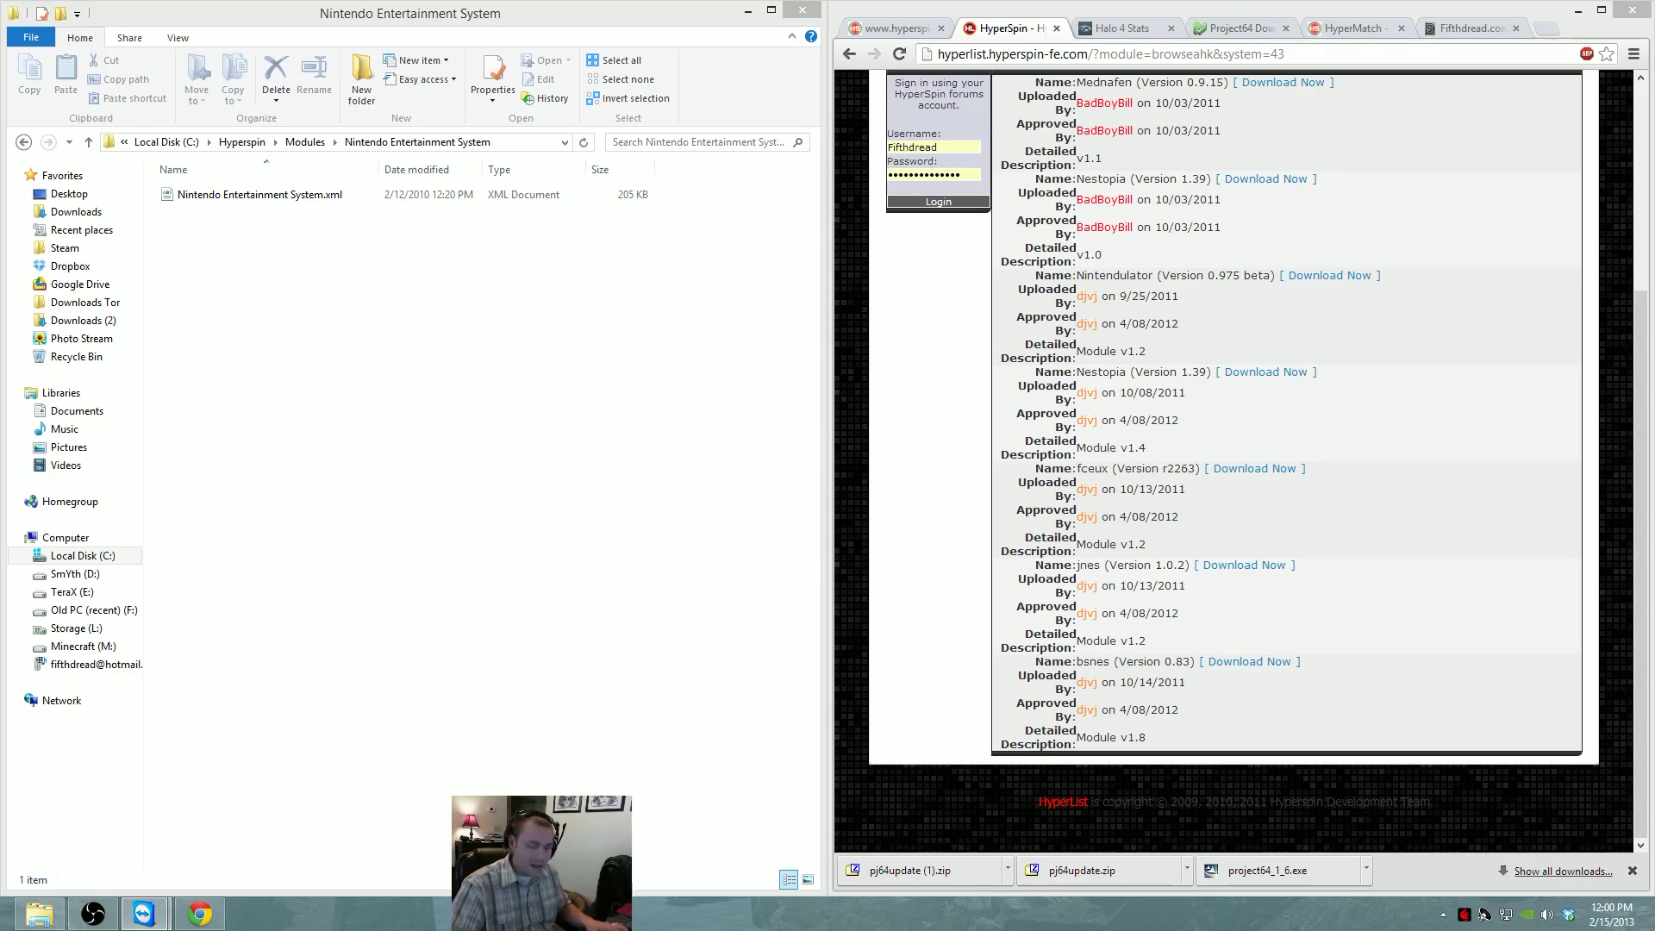
pyautogui.click(1235, 569)
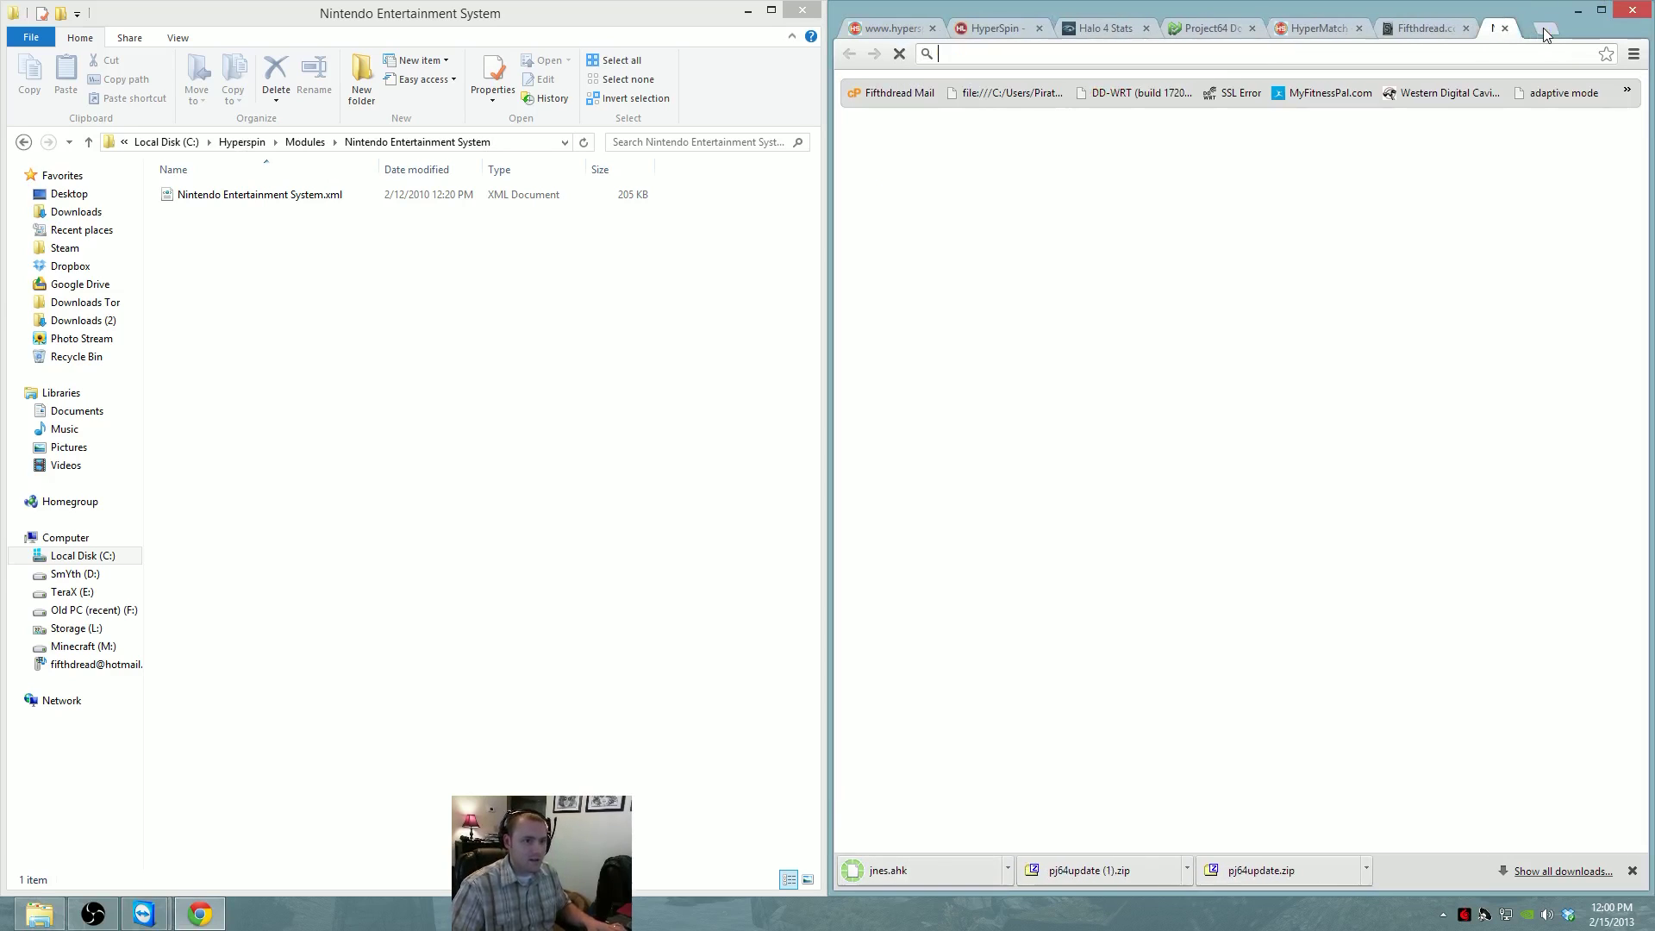
# Search the web for jnes in a new tab and open the Jnes downloads page on the Jabosoft site
pyautogui.click(1547, 28)
pyautogui.write('jnes')
pyautogui.press('Return')
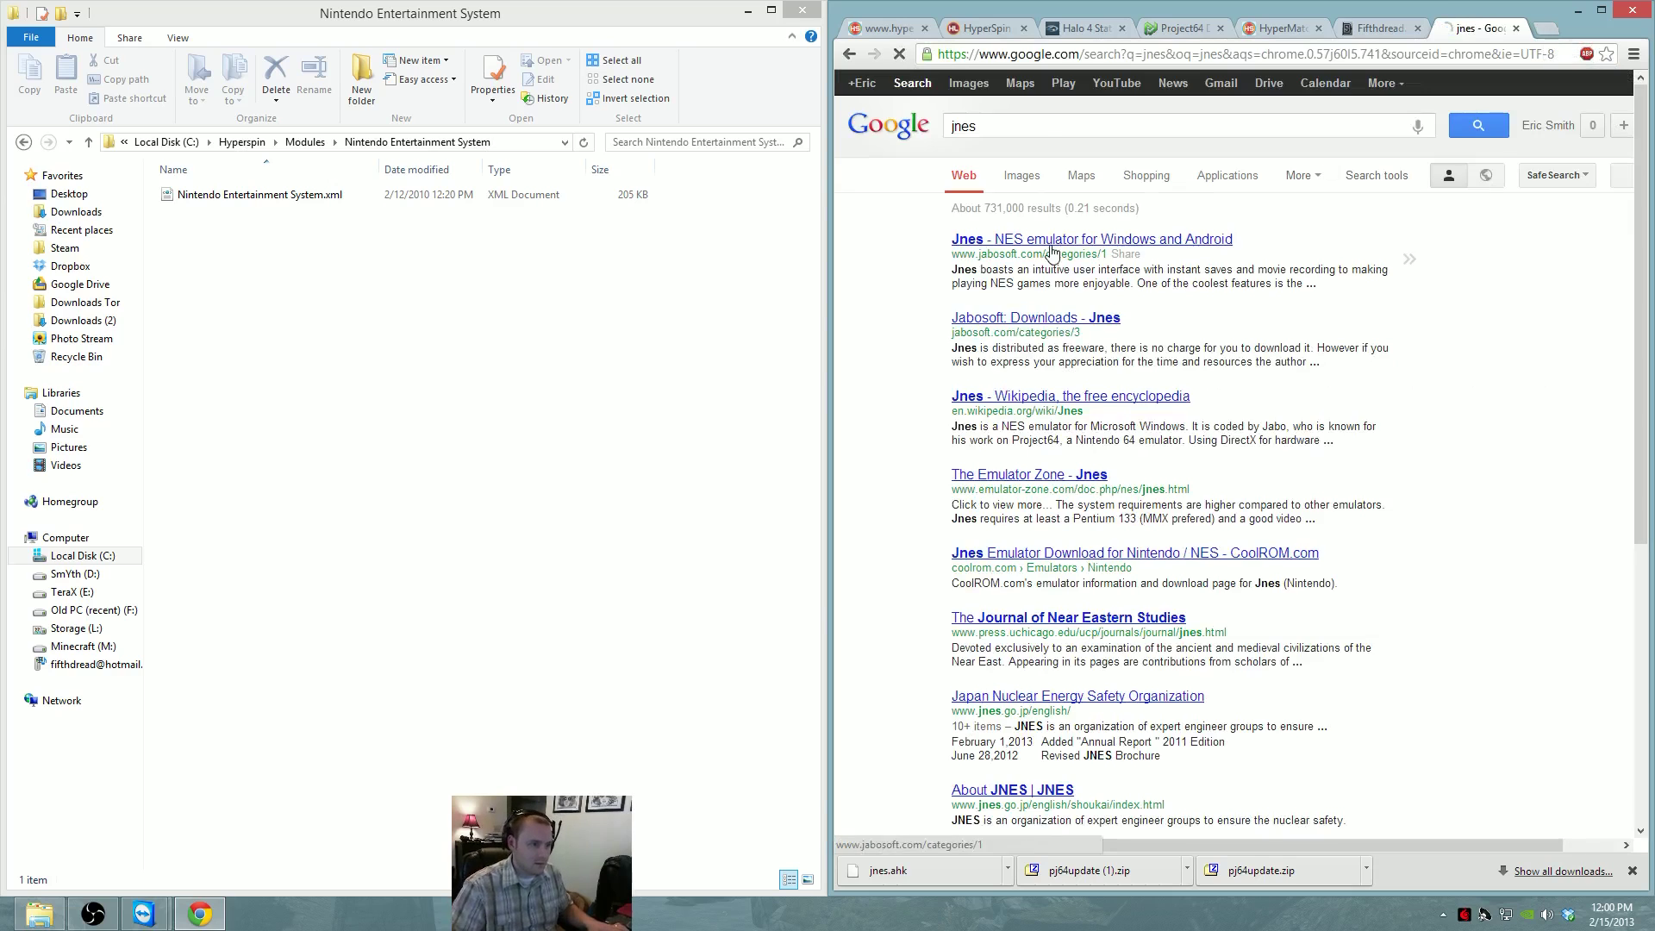
pyautogui.click(1051, 251)
pyautogui.scroll(-2, 1281, 368)
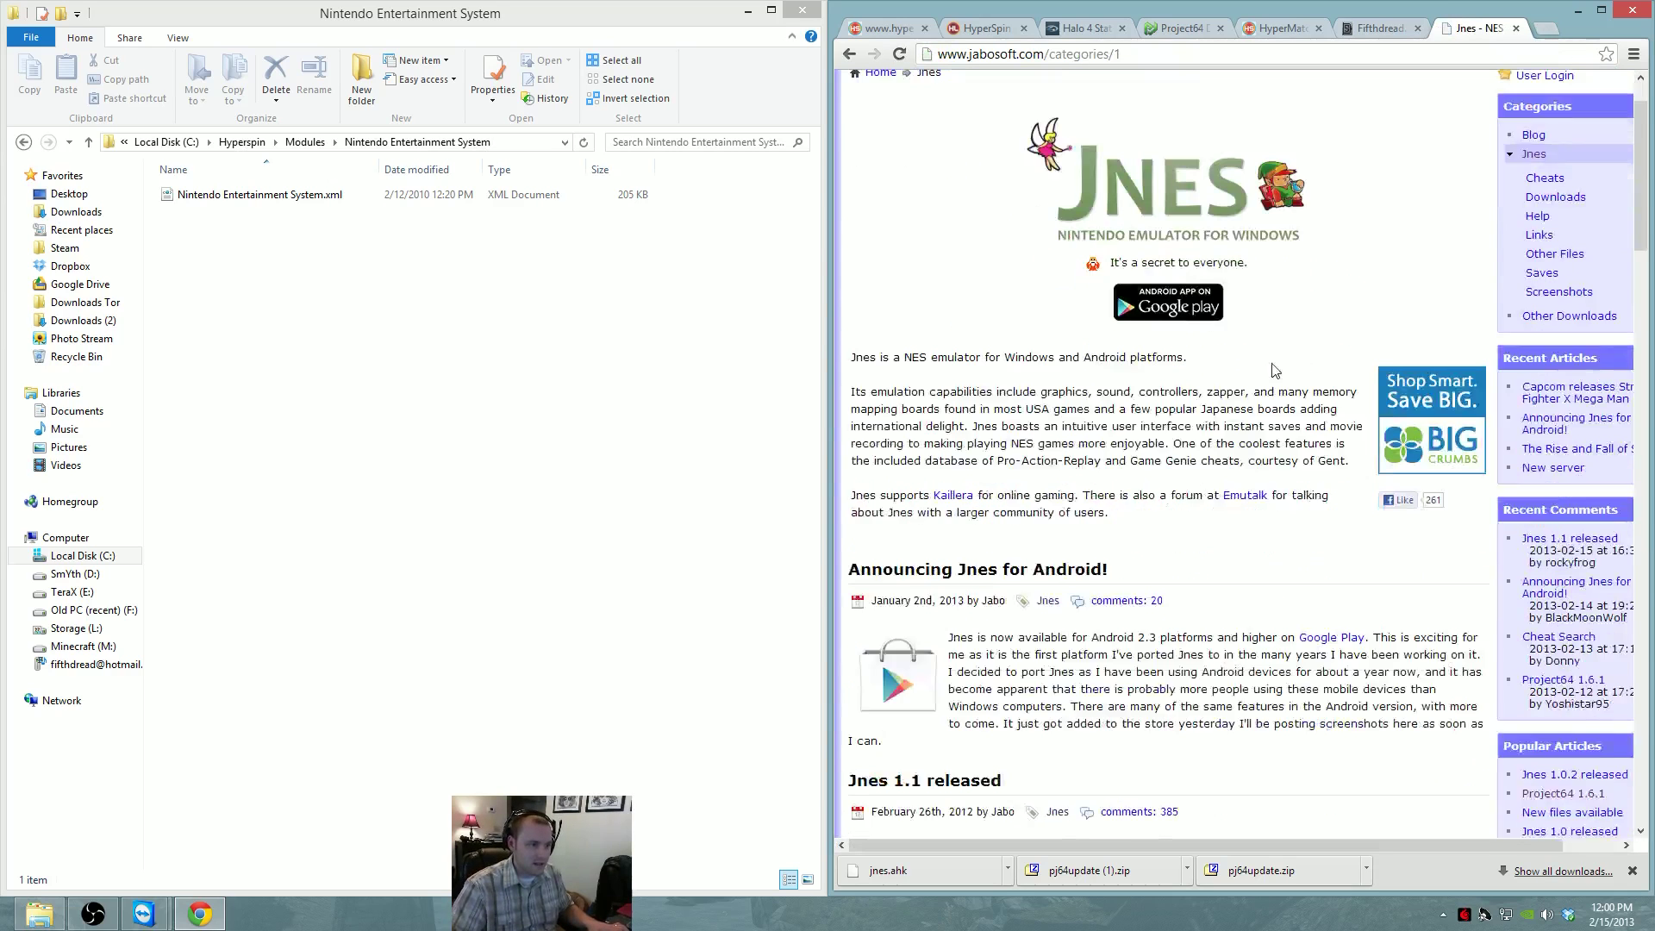
pyautogui.scroll(-1, 1282, 368)
pyautogui.scroll(2, 1207, 370)
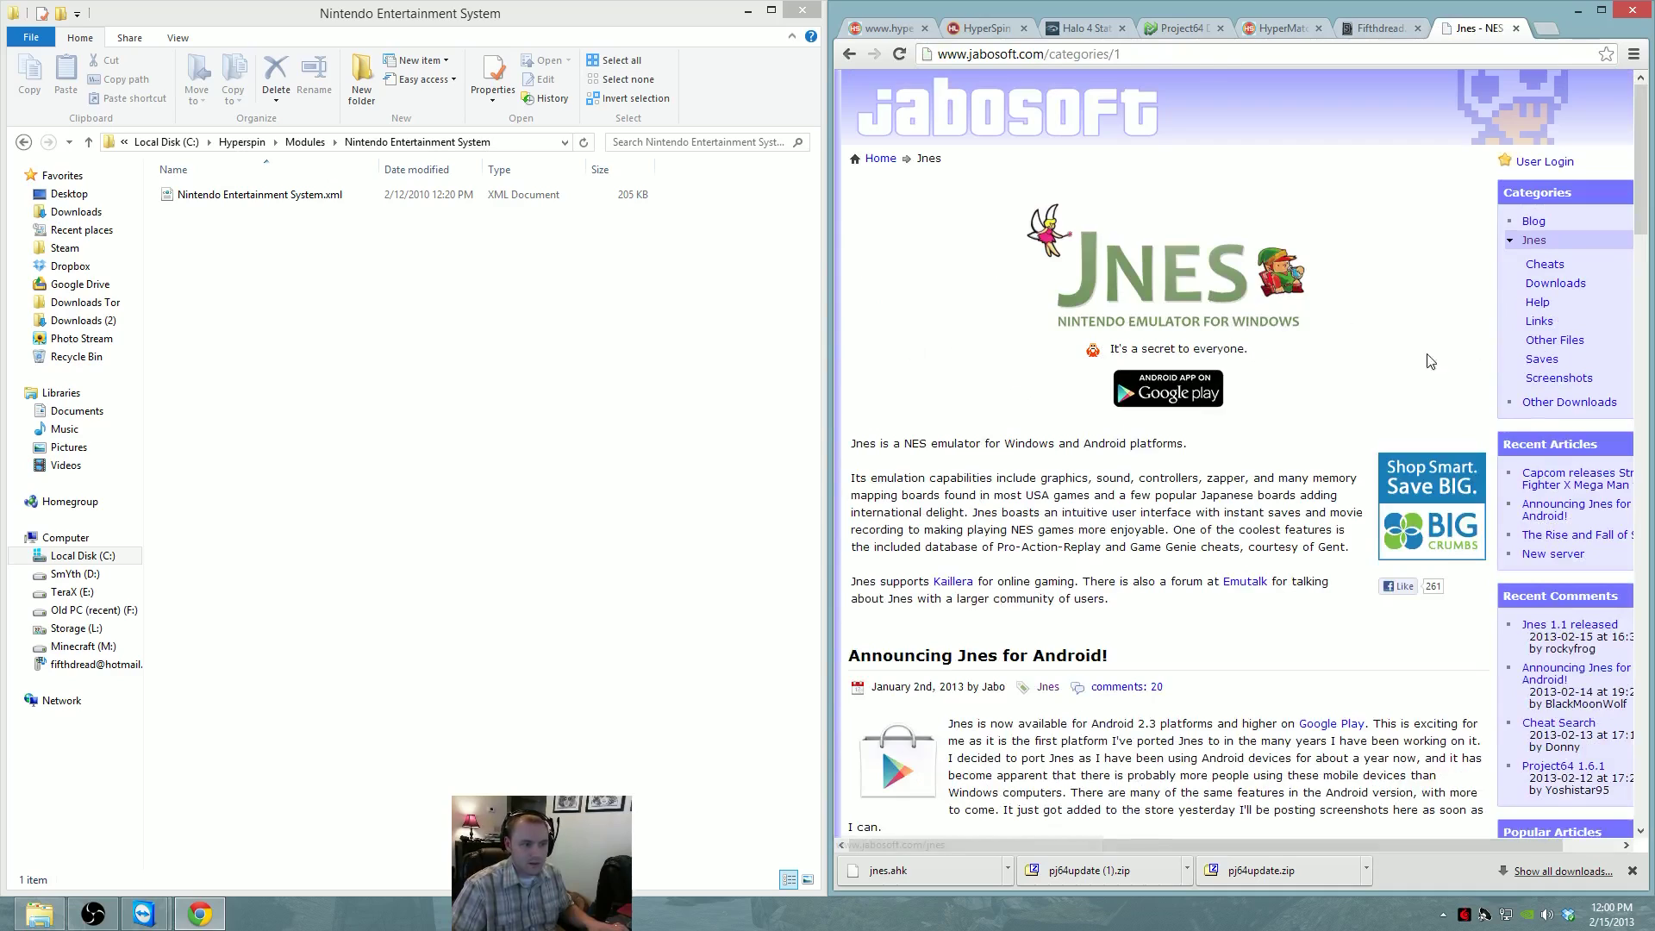
pyautogui.scroll(-6, 1407, 343)
pyautogui.scroll(-6, 1492, 447)
pyautogui.scroll(12, 1492, 448)
pyautogui.click(1572, 283)
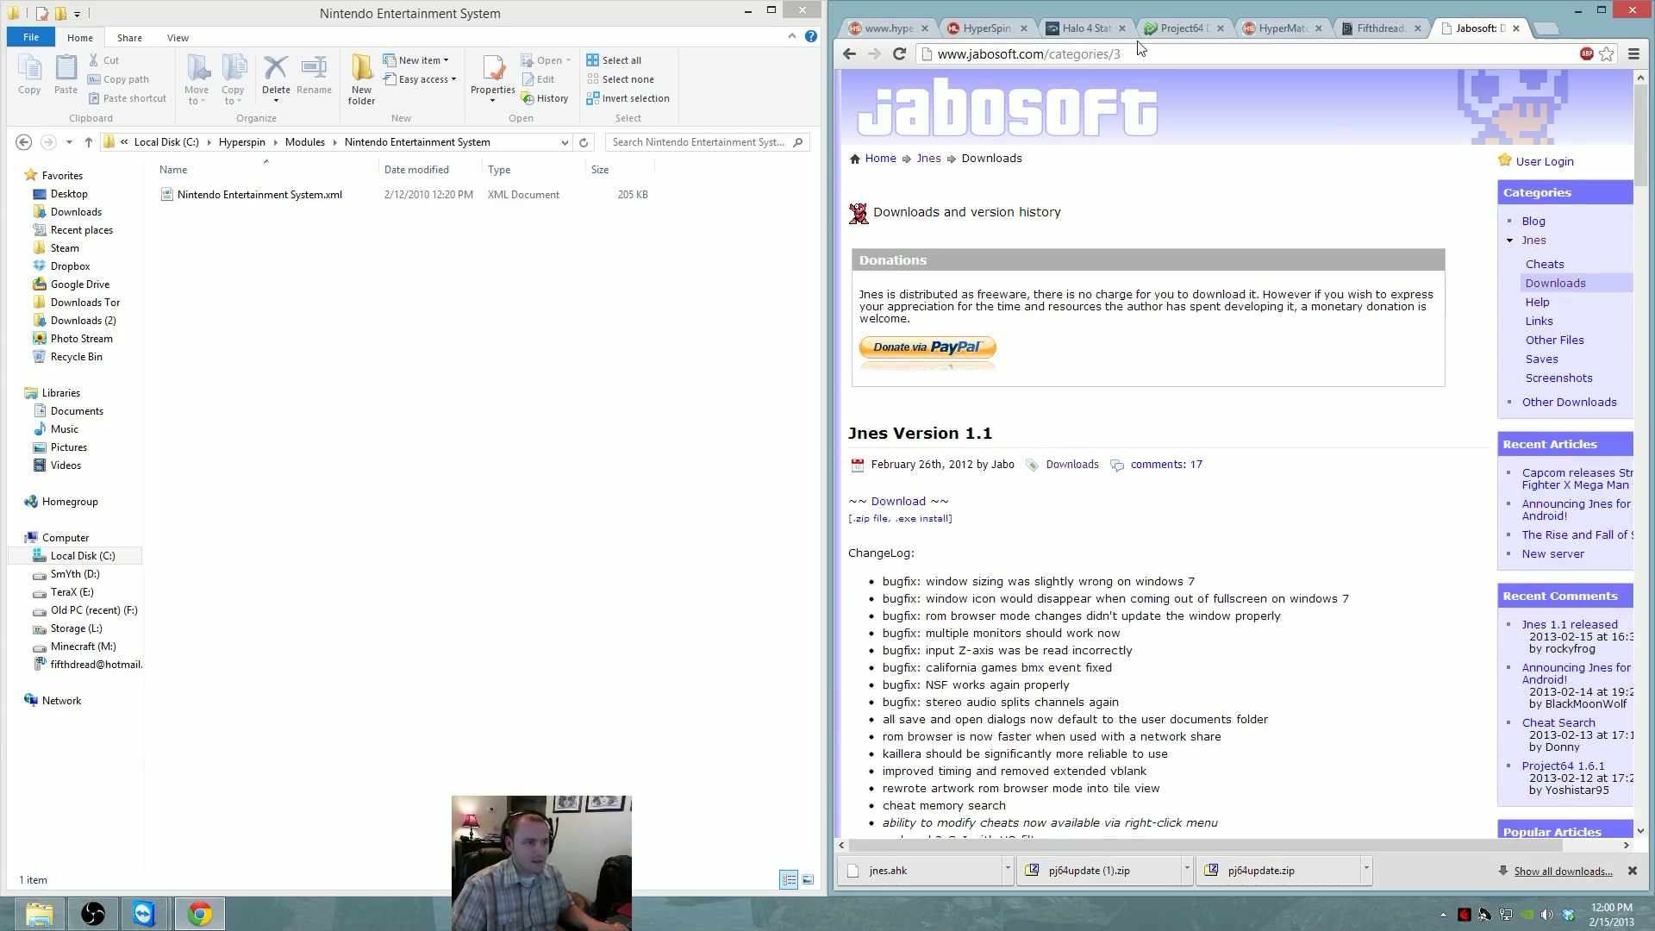
# Check the jnes module's version on HyperList, and download the matching Jnes Version 1.0.2 installer from Jabosoft
pyautogui.click(985, 30)
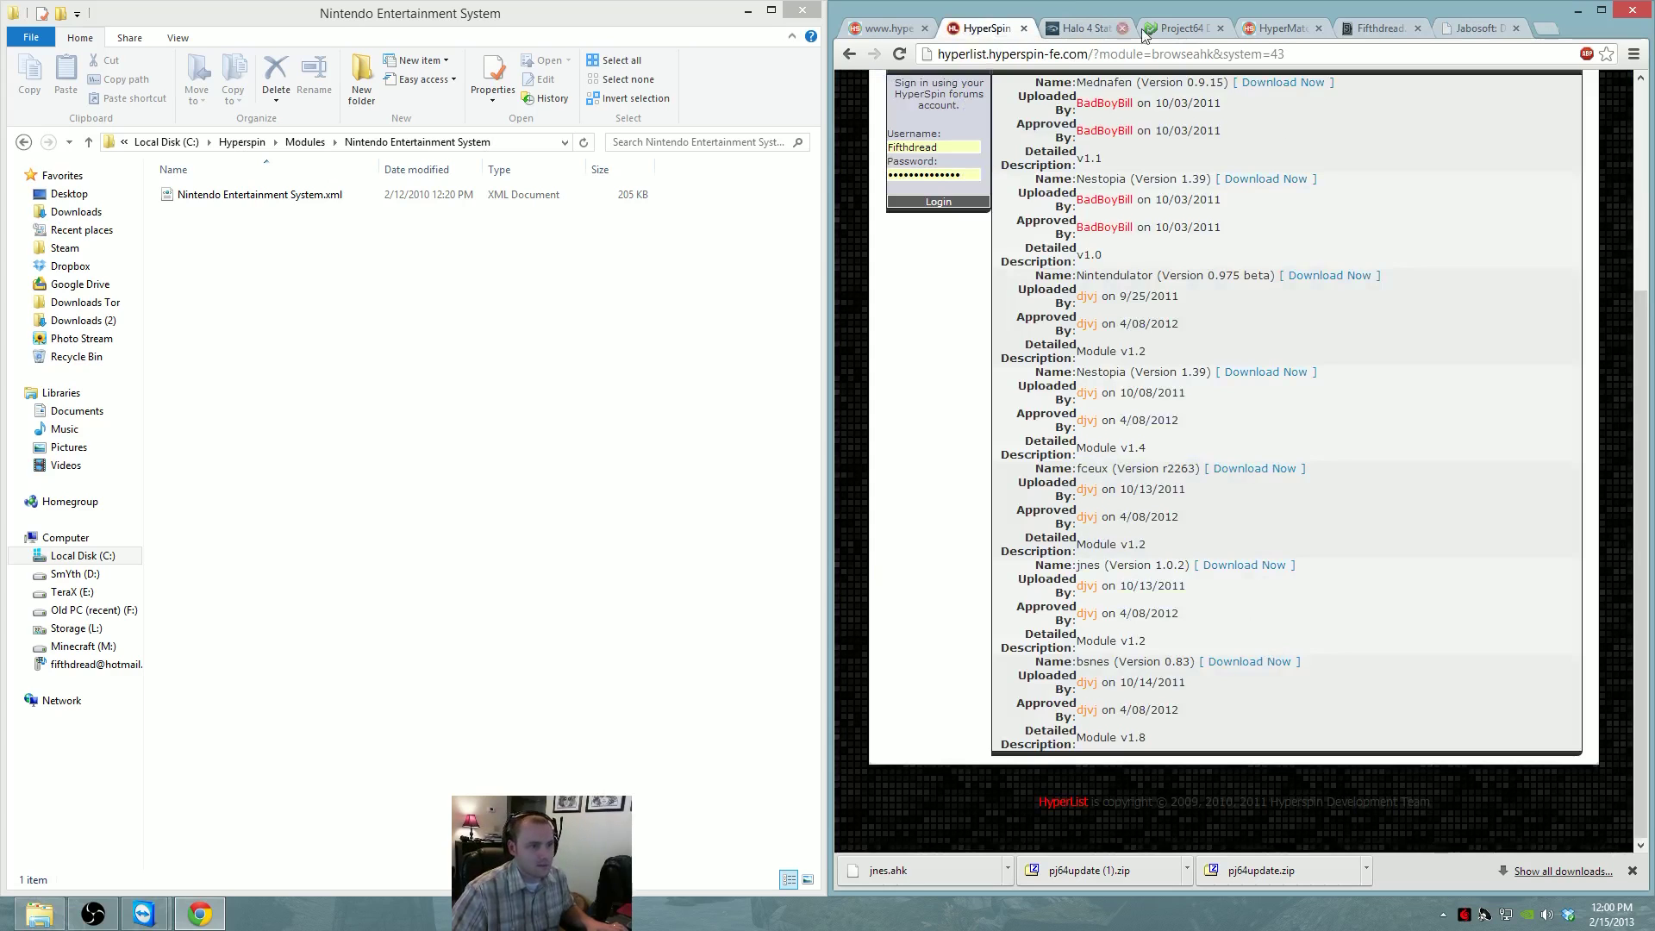
pyautogui.click(1476, 30)
pyautogui.scroll(-6, 1204, 499)
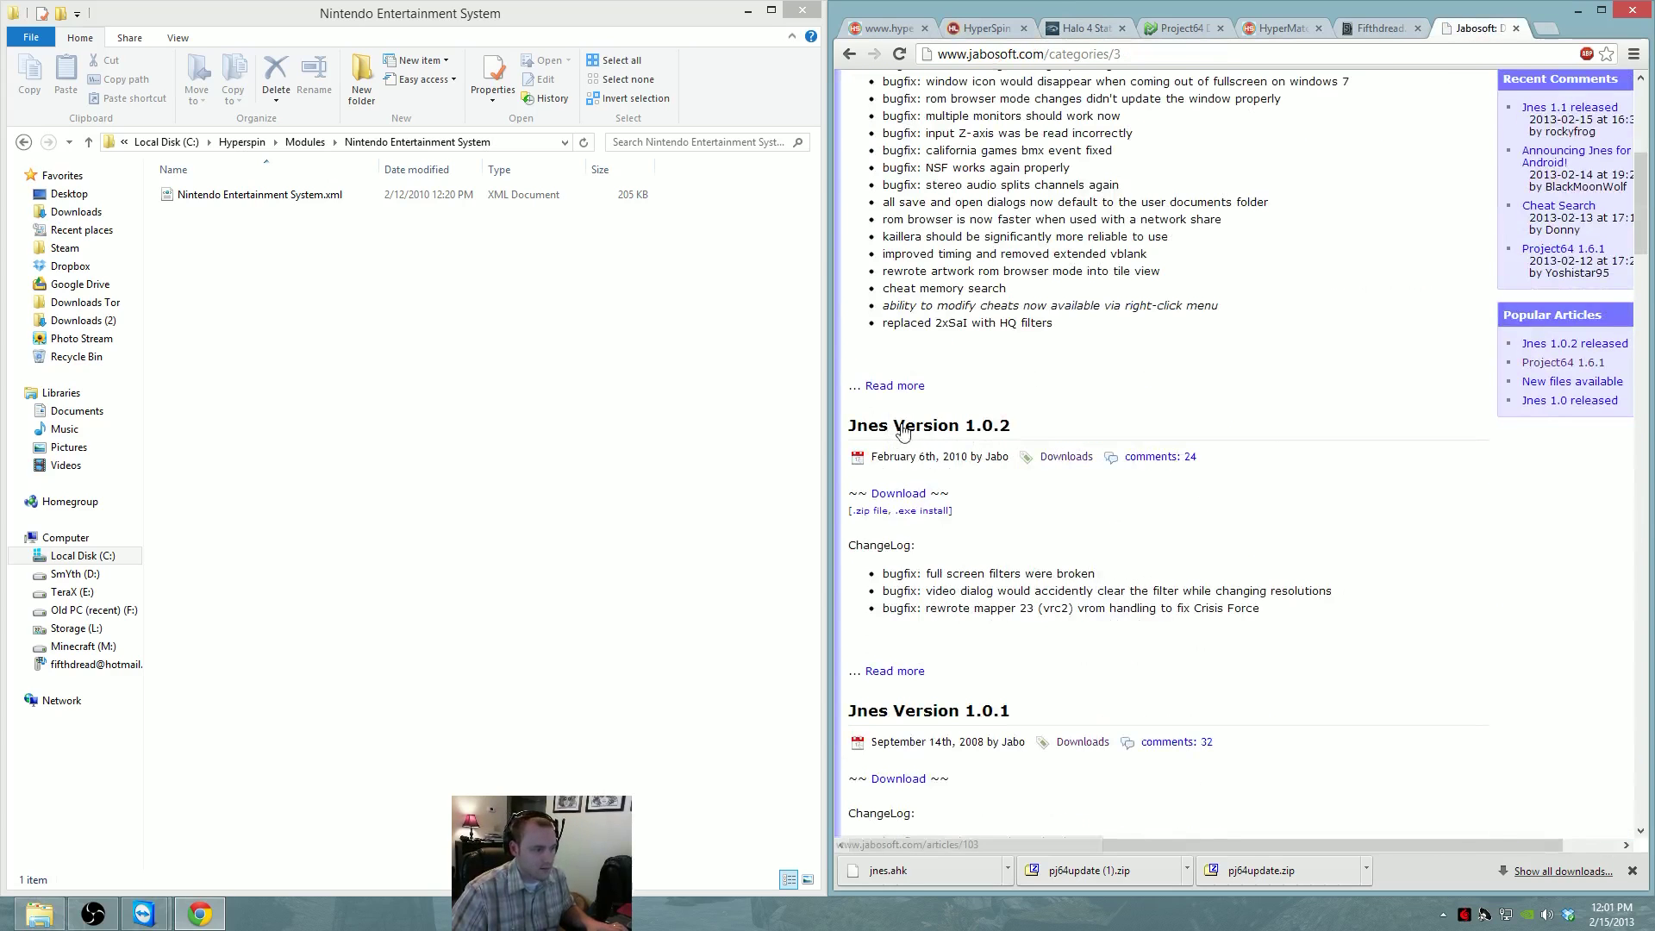
pyautogui.click(903, 493)
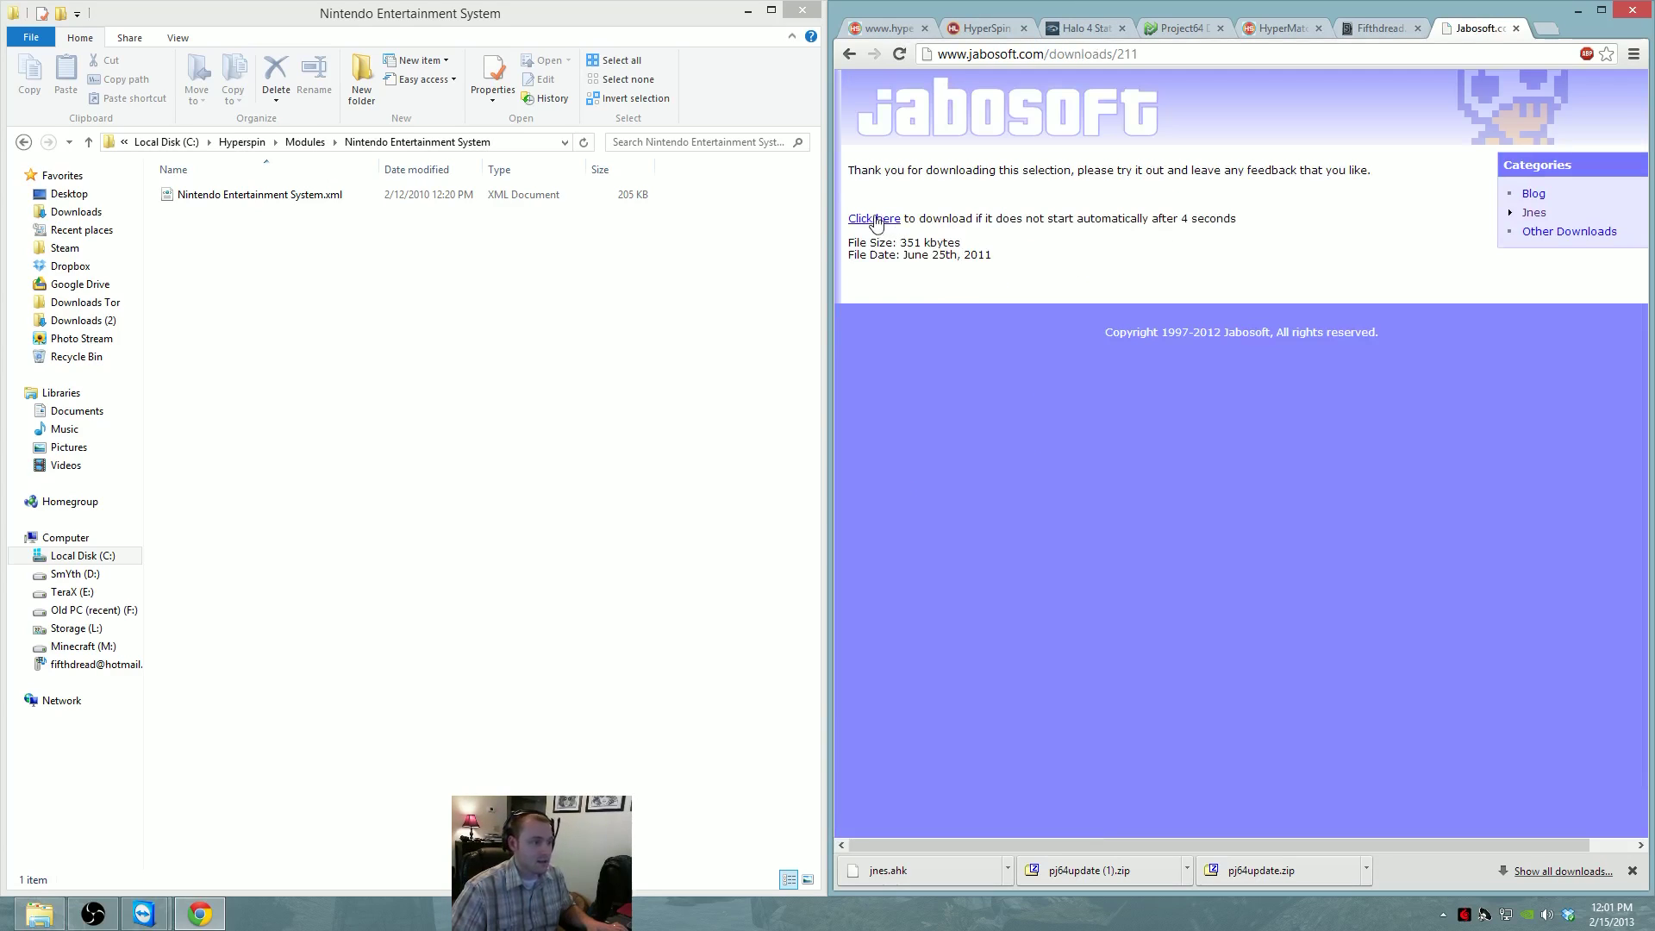
pyautogui.click(875, 221)
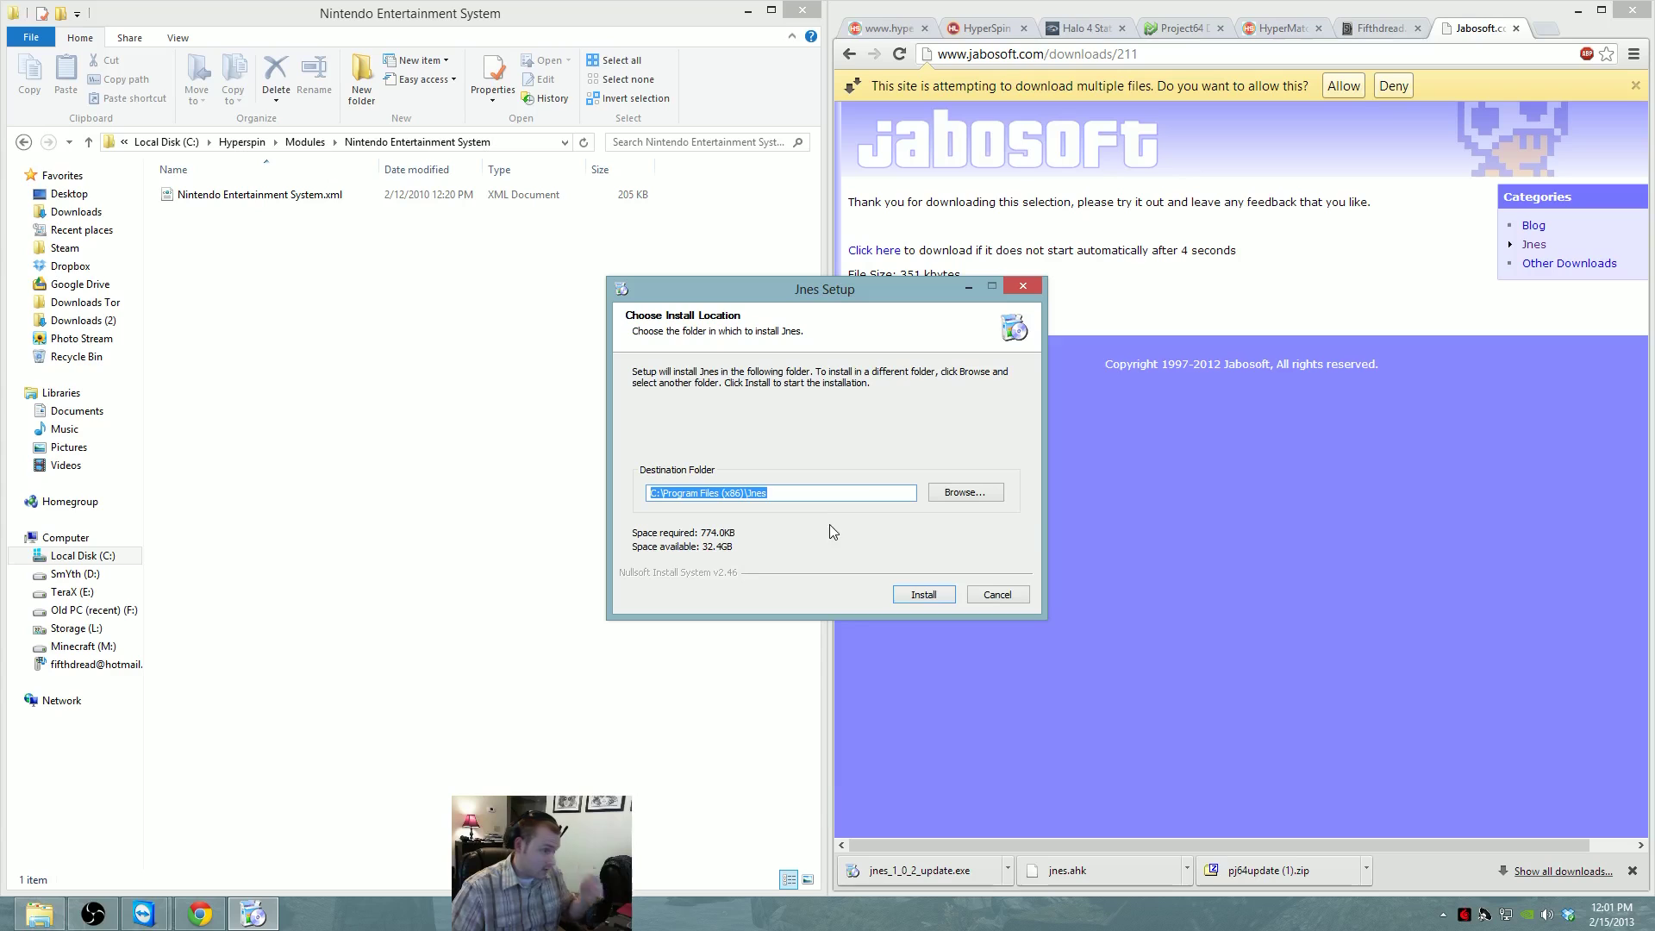
# Browse for the Jnes install location and expand Hyperspin's Emulators folder on Local Disk (C:)
pyautogui.click(964, 493)
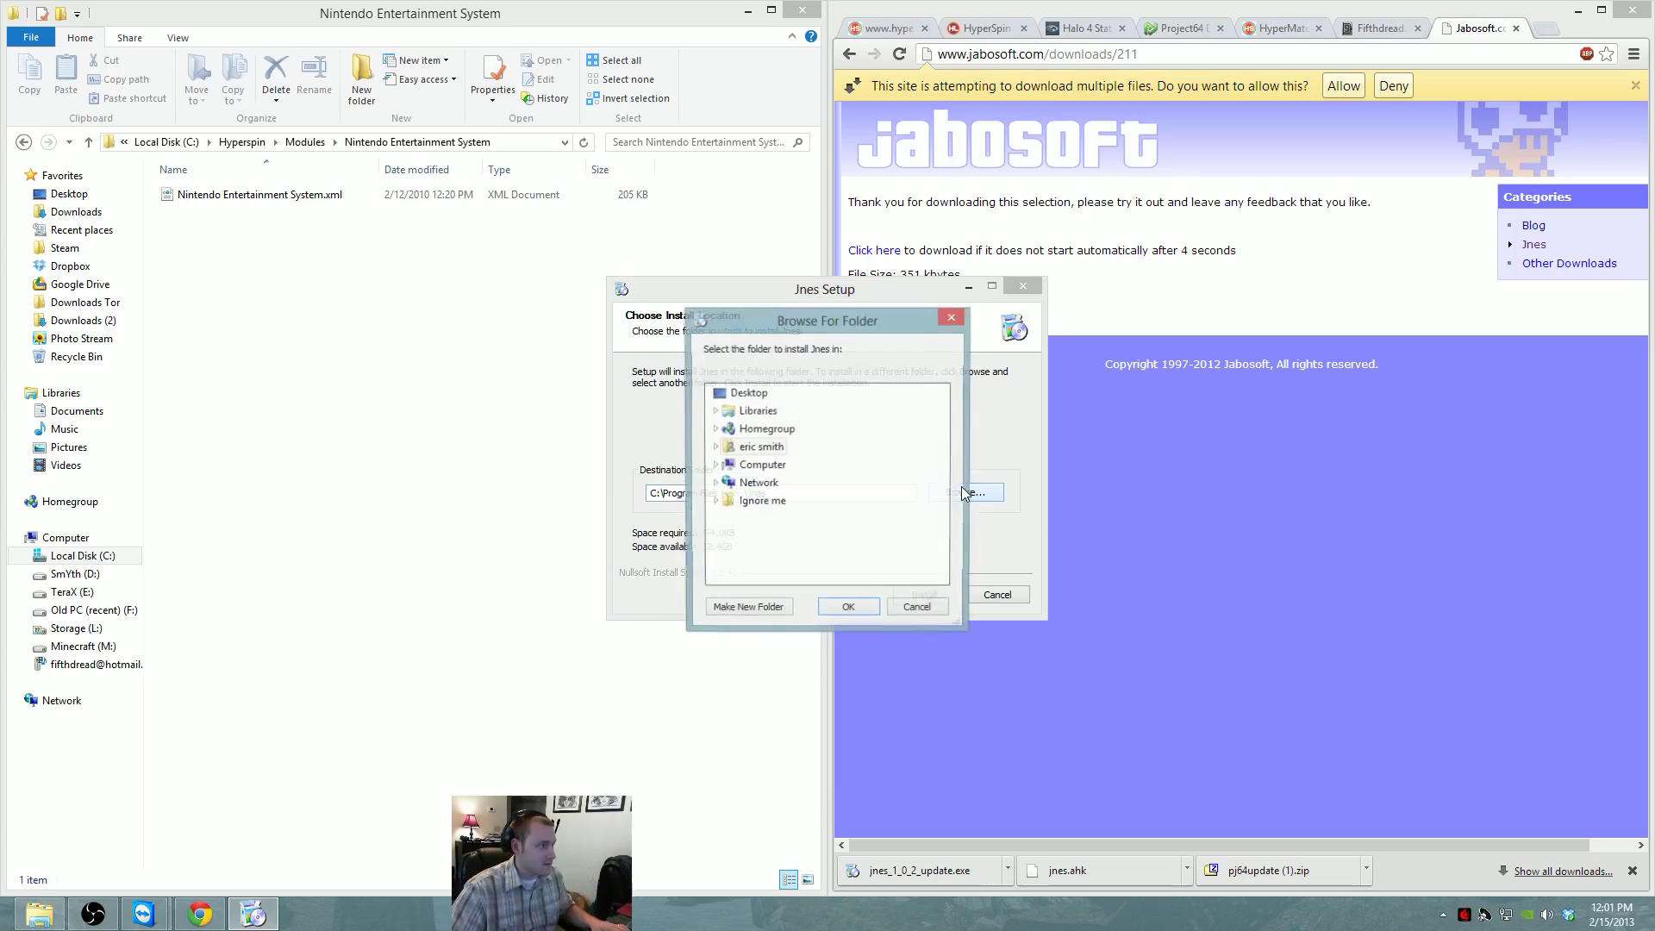
pyautogui.click(714, 465)
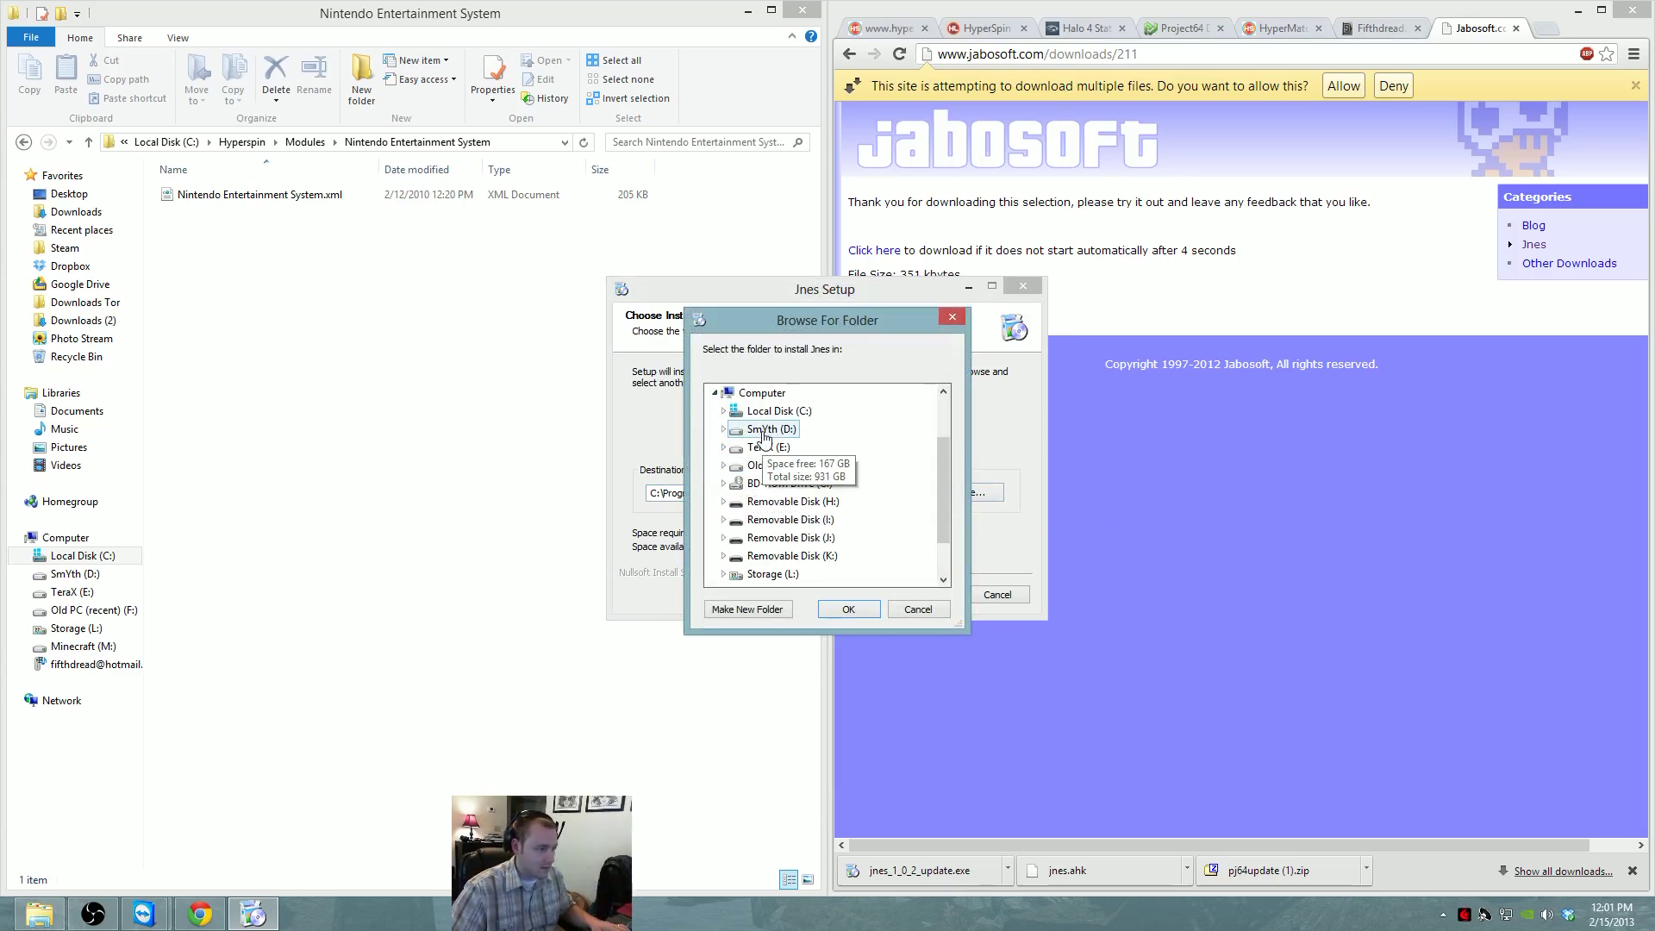
pyautogui.click(731, 411)
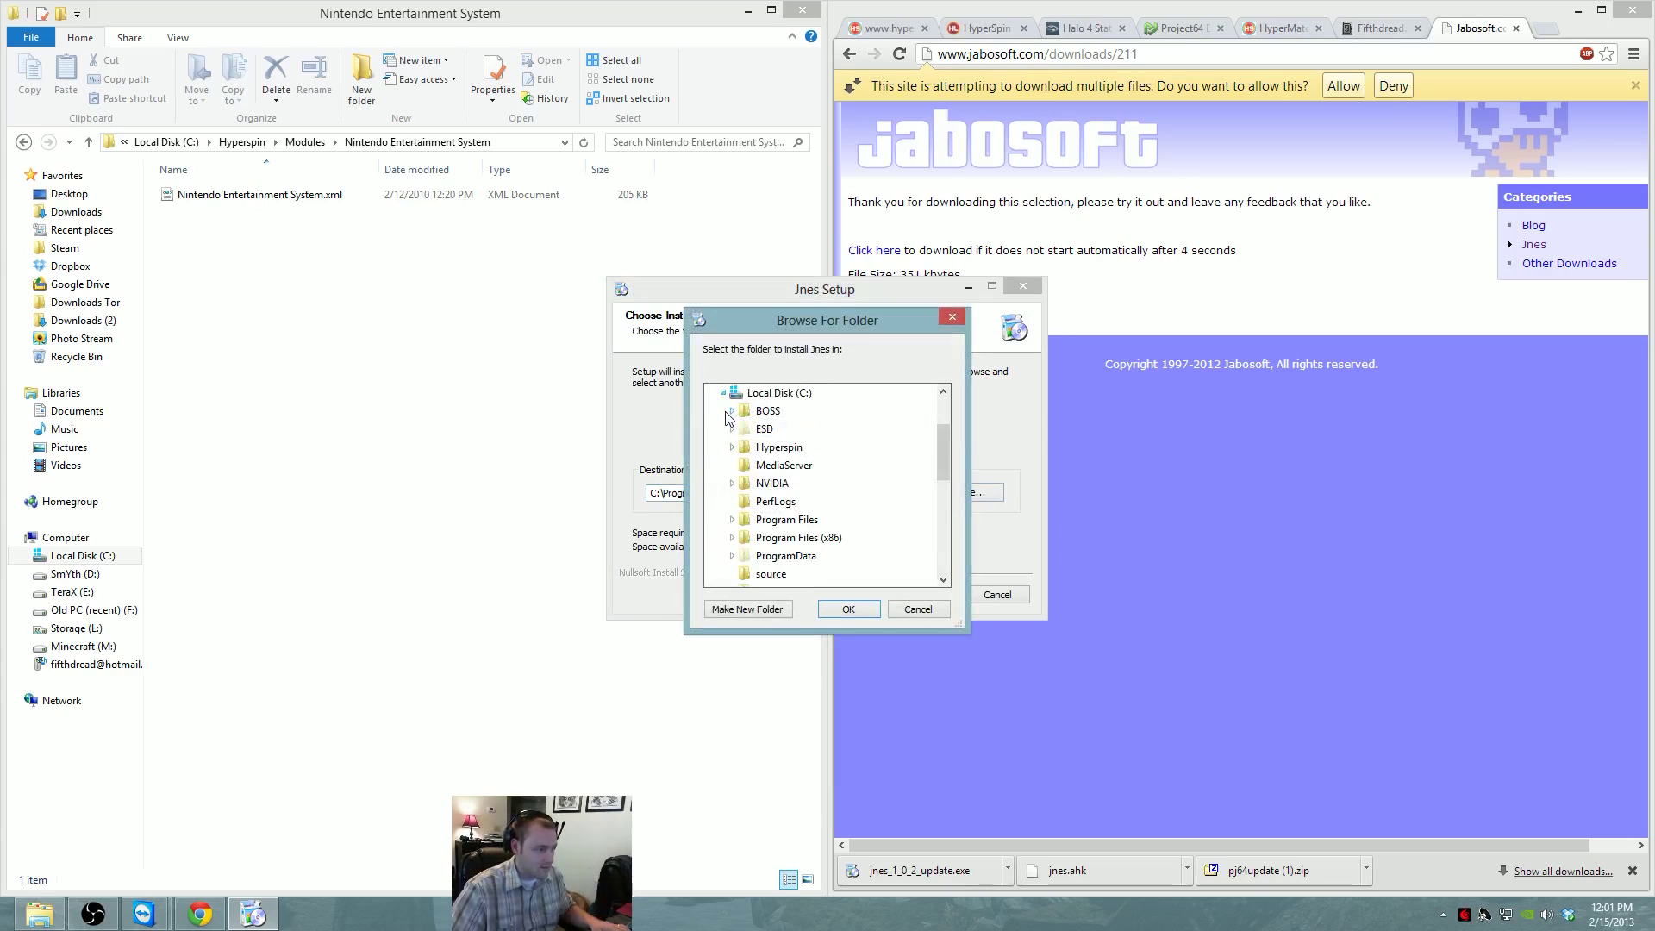
pyautogui.click(759, 451)
pyautogui.click(796, 485)
pyautogui.scroll(-2, 832, 526)
pyautogui.doubleClick(781, 483)
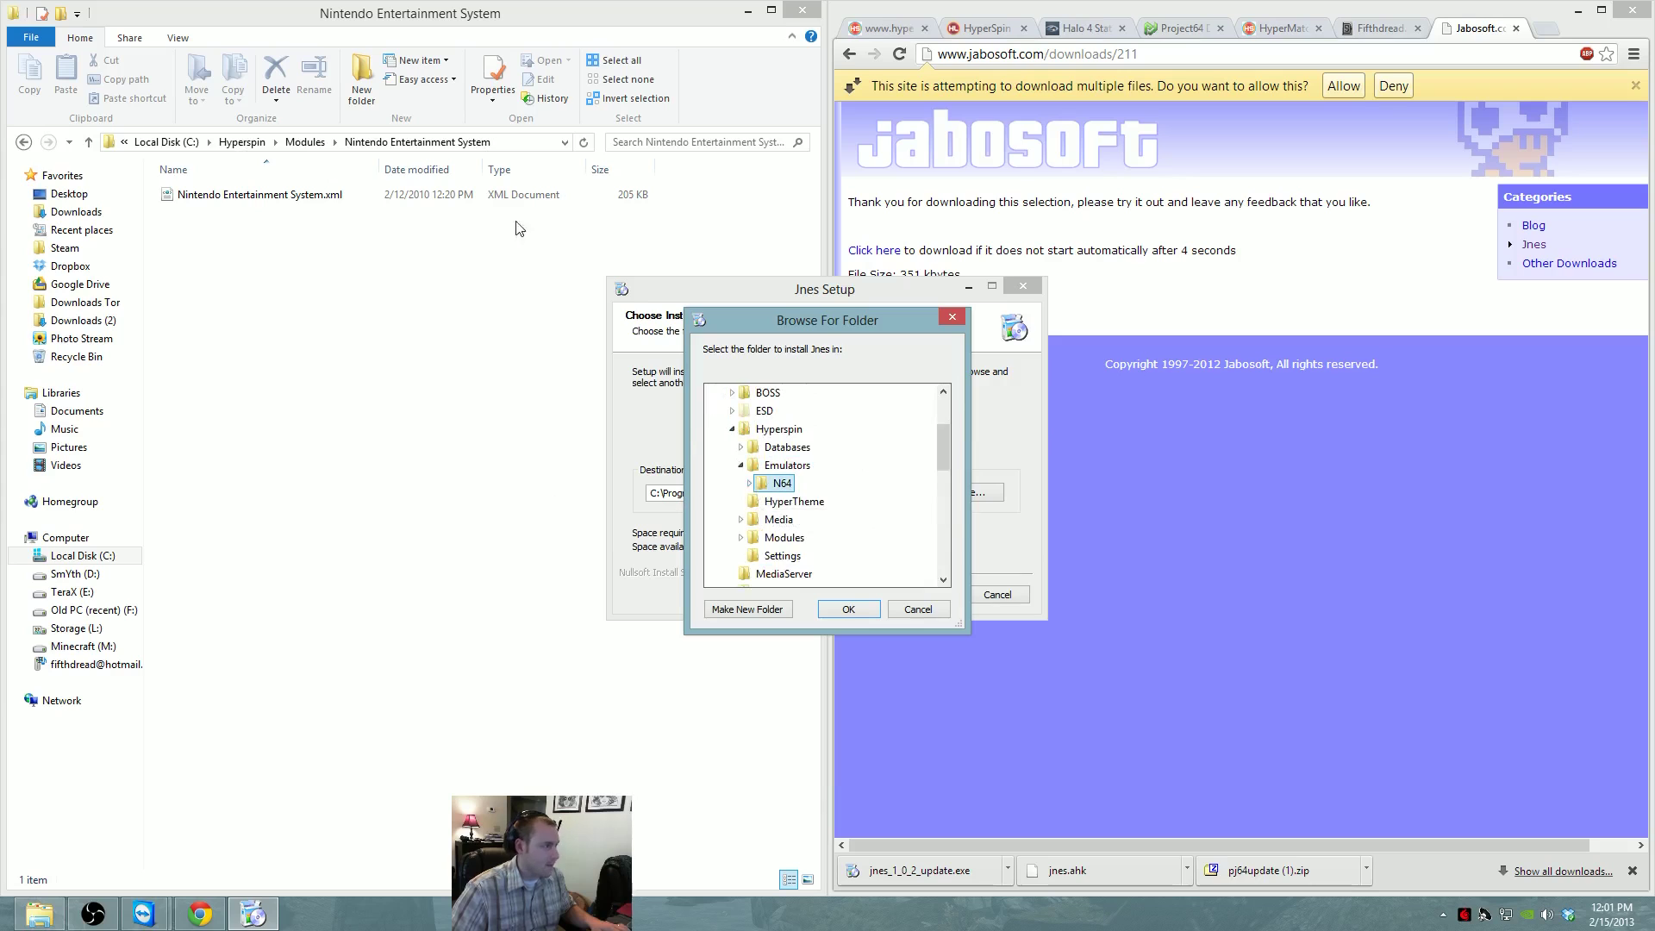
pyautogui.click(747, 609)
pyautogui.click(776, 541)
pyautogui.press('Delete')
pyautogui.click(894, 523)
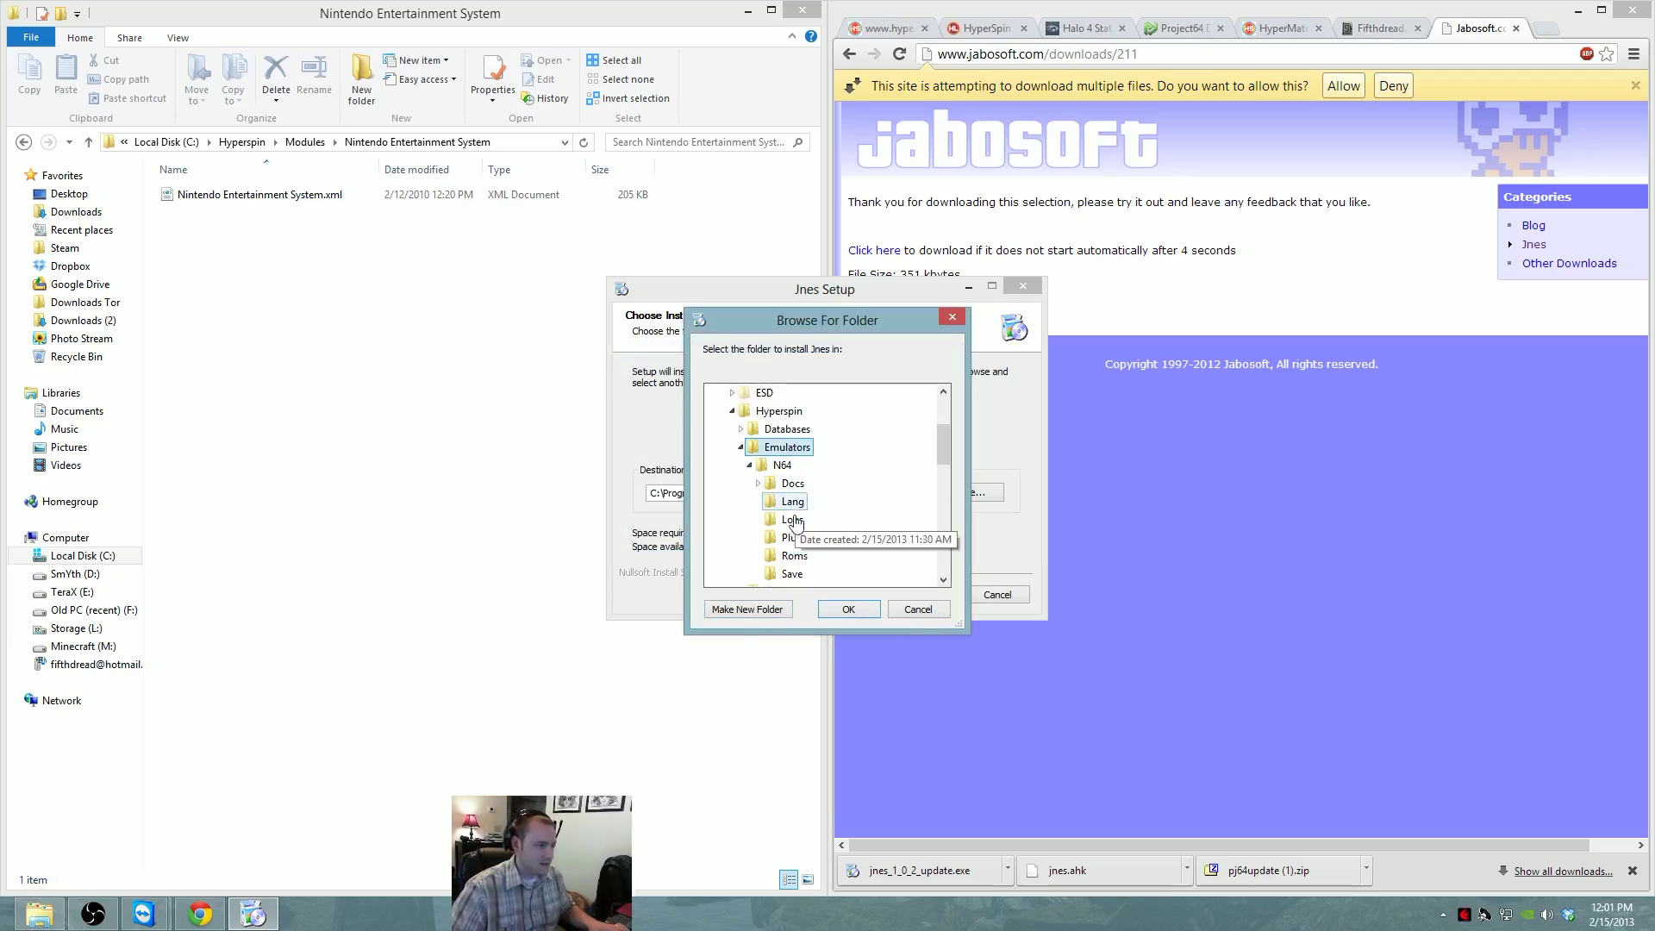
# Create a folder named Nintendo Entertainment System inside Emulators and install Jnes into it
pyautogui.click(747, 609)
pyautogui.write('Ninte')
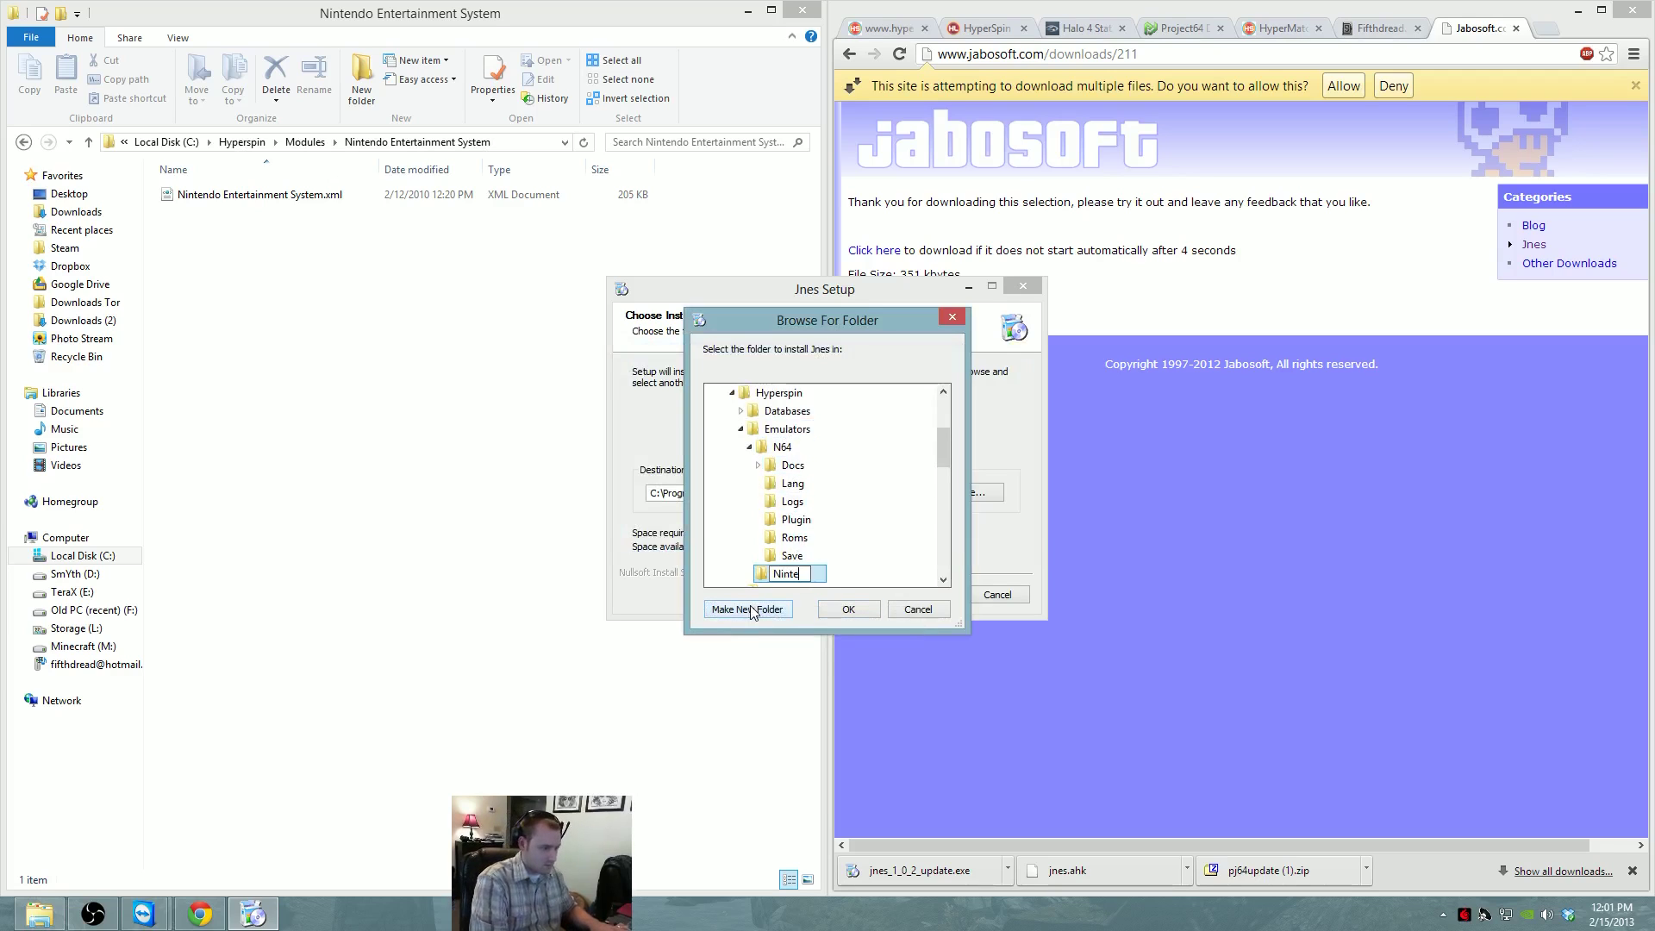
pyautogui.write('ndo Entertainment System')
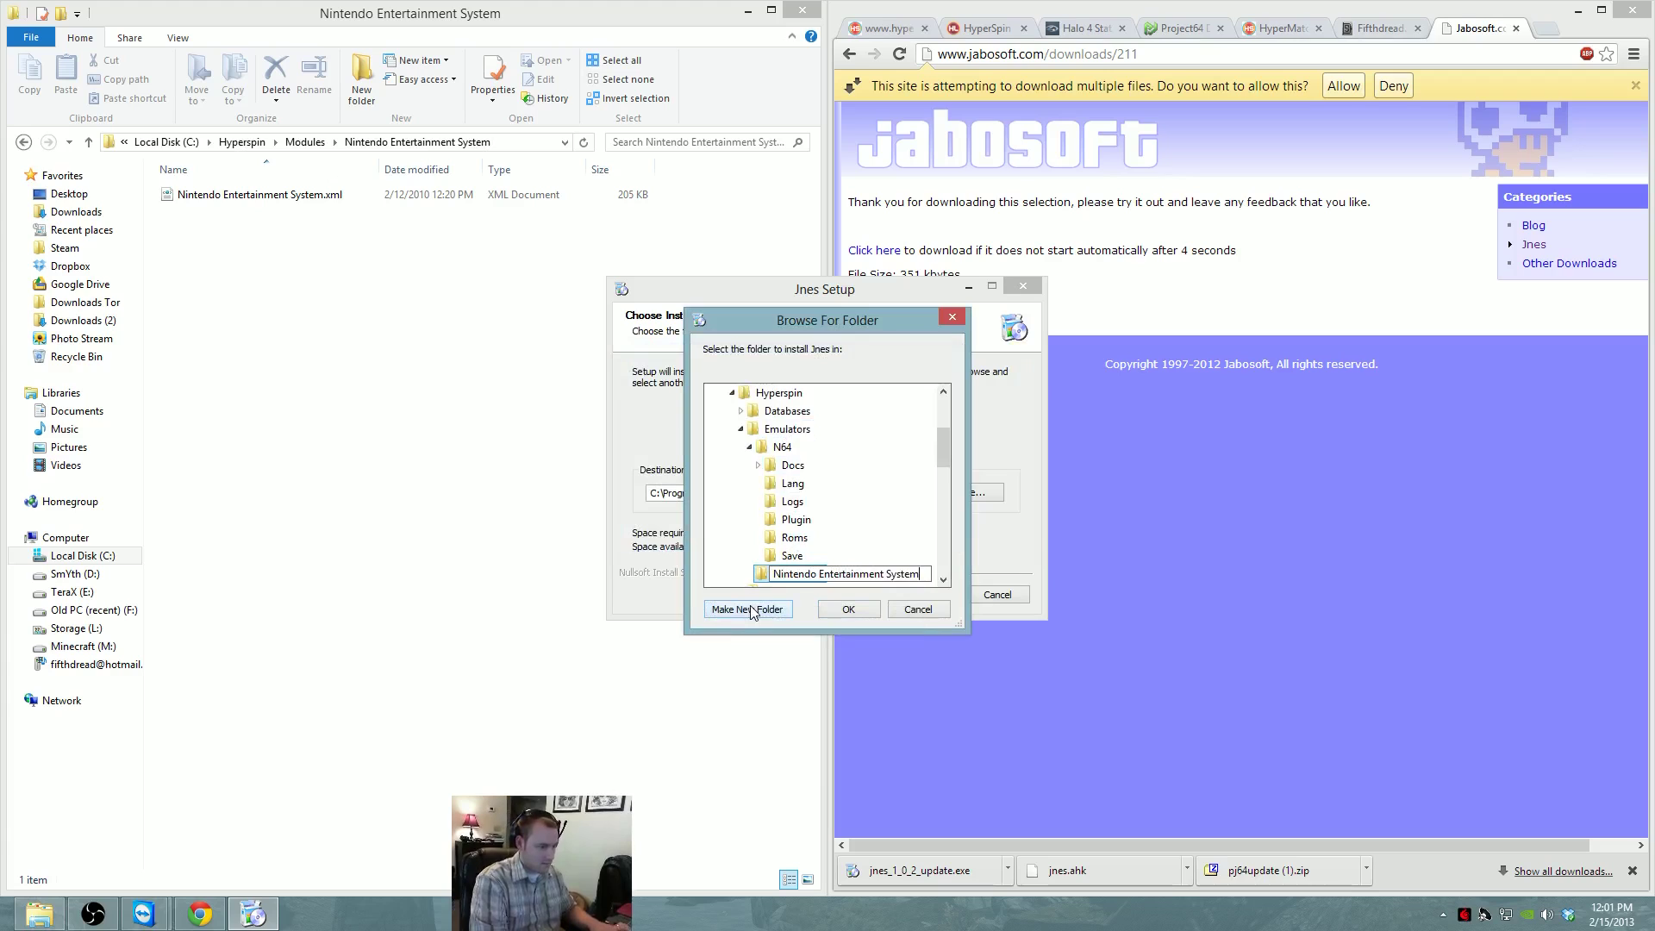
pyautogui.press('Return')
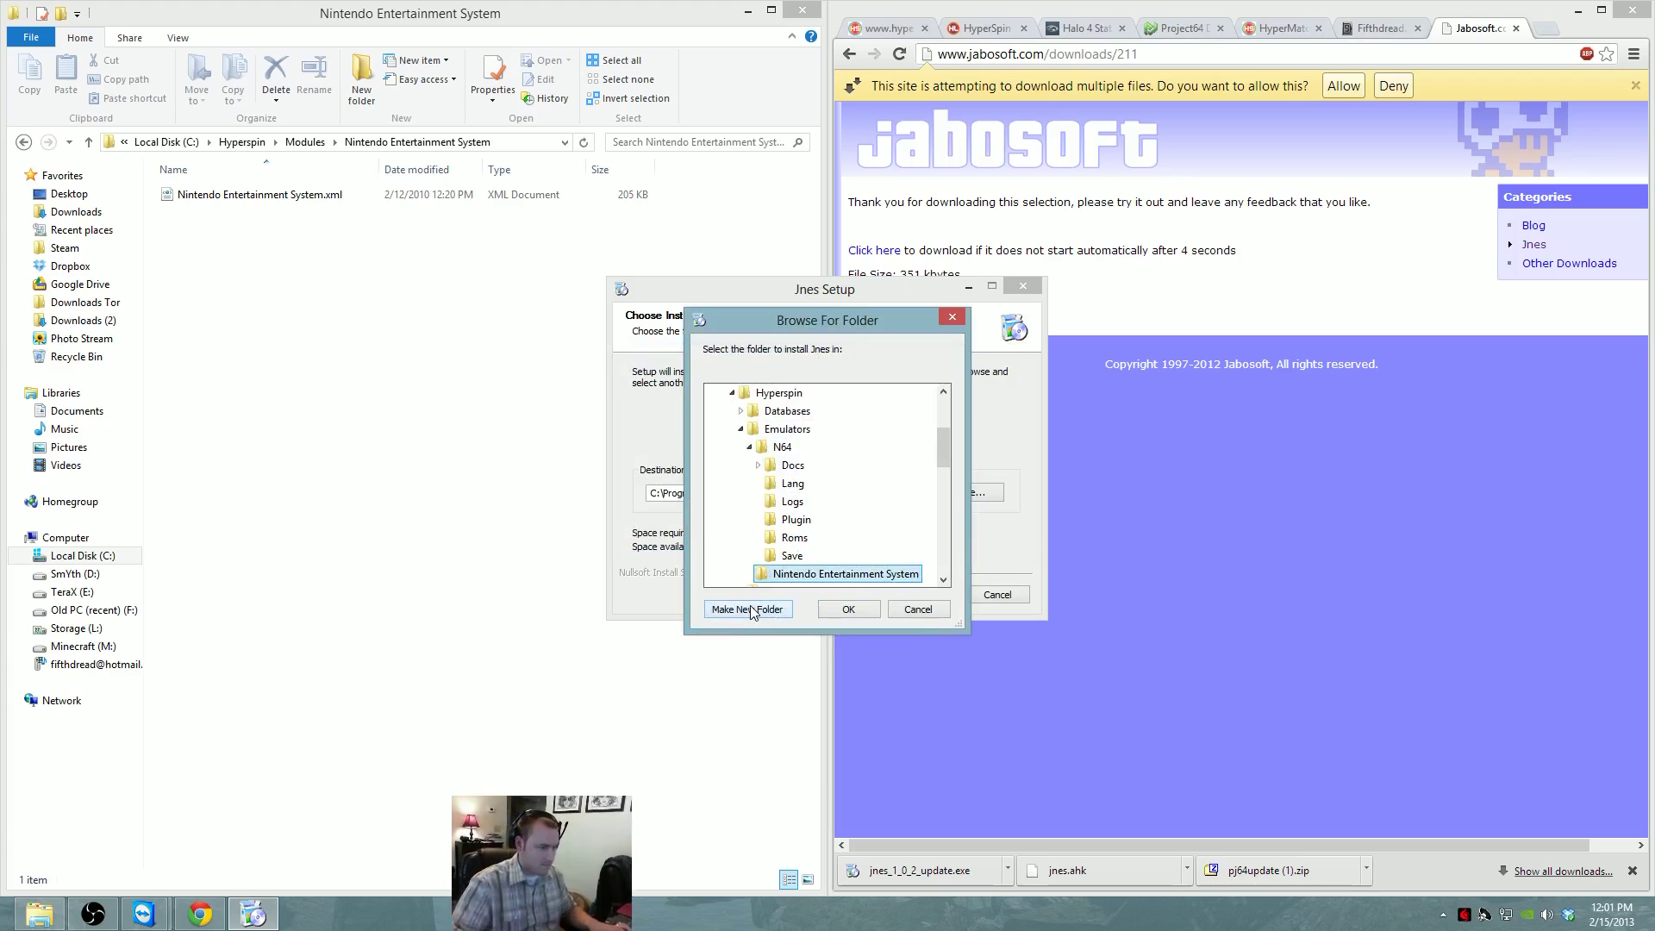
pyautogui.click(848, 608)
pyautogui.click(924, 595)
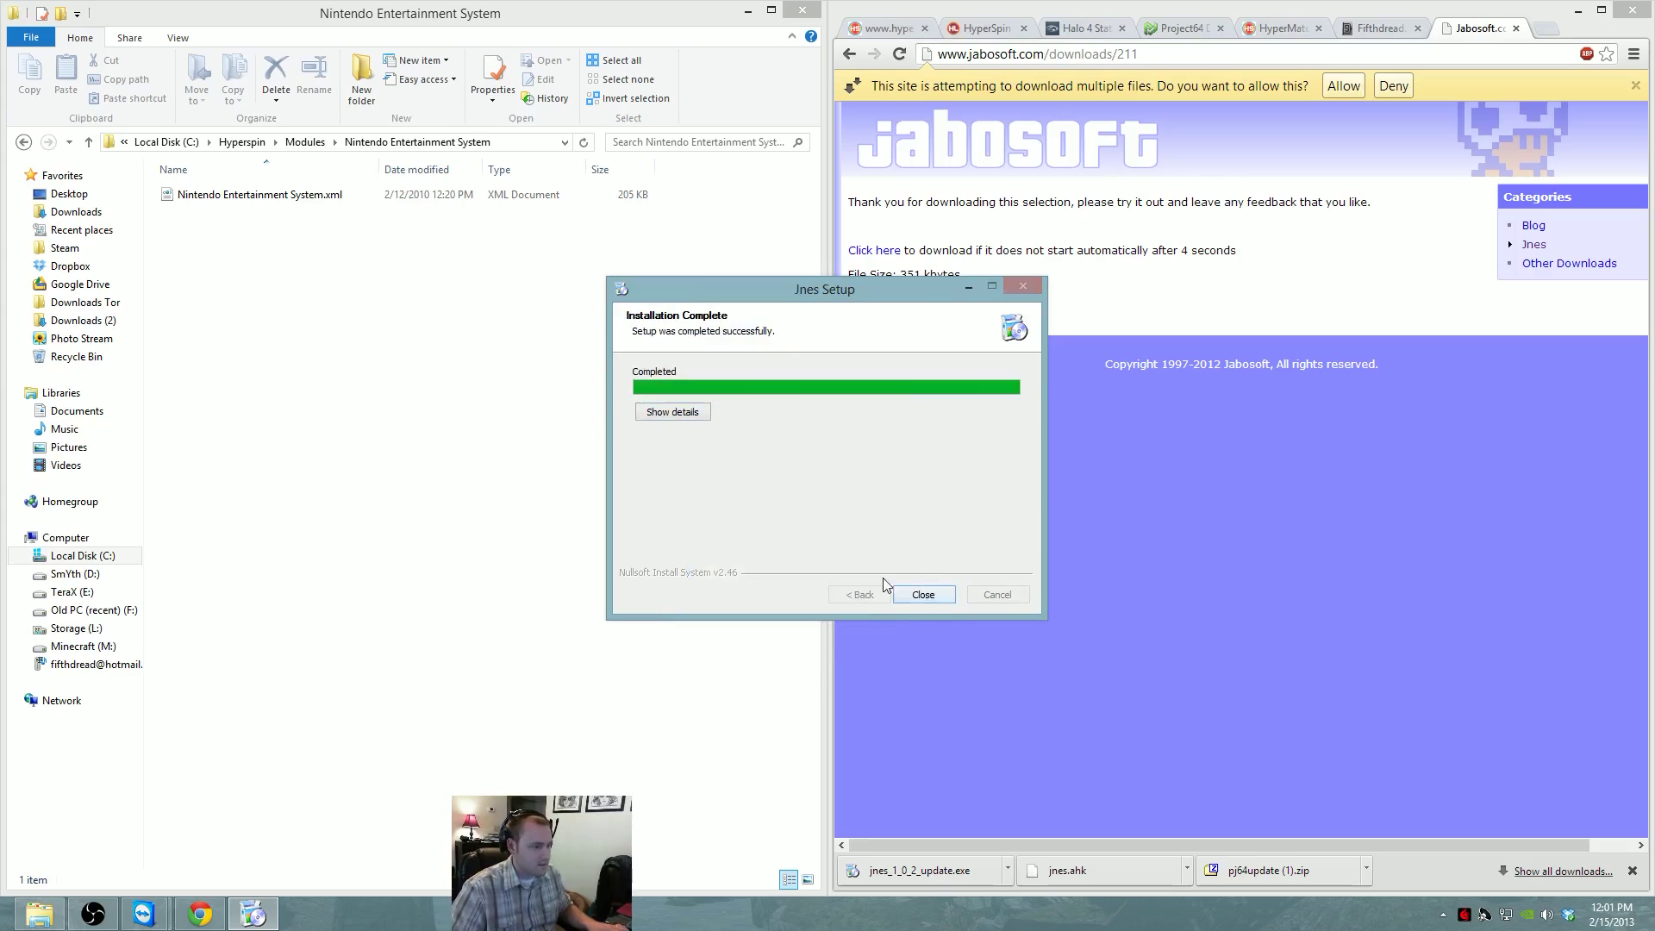
pyautogui.click(912, 591)
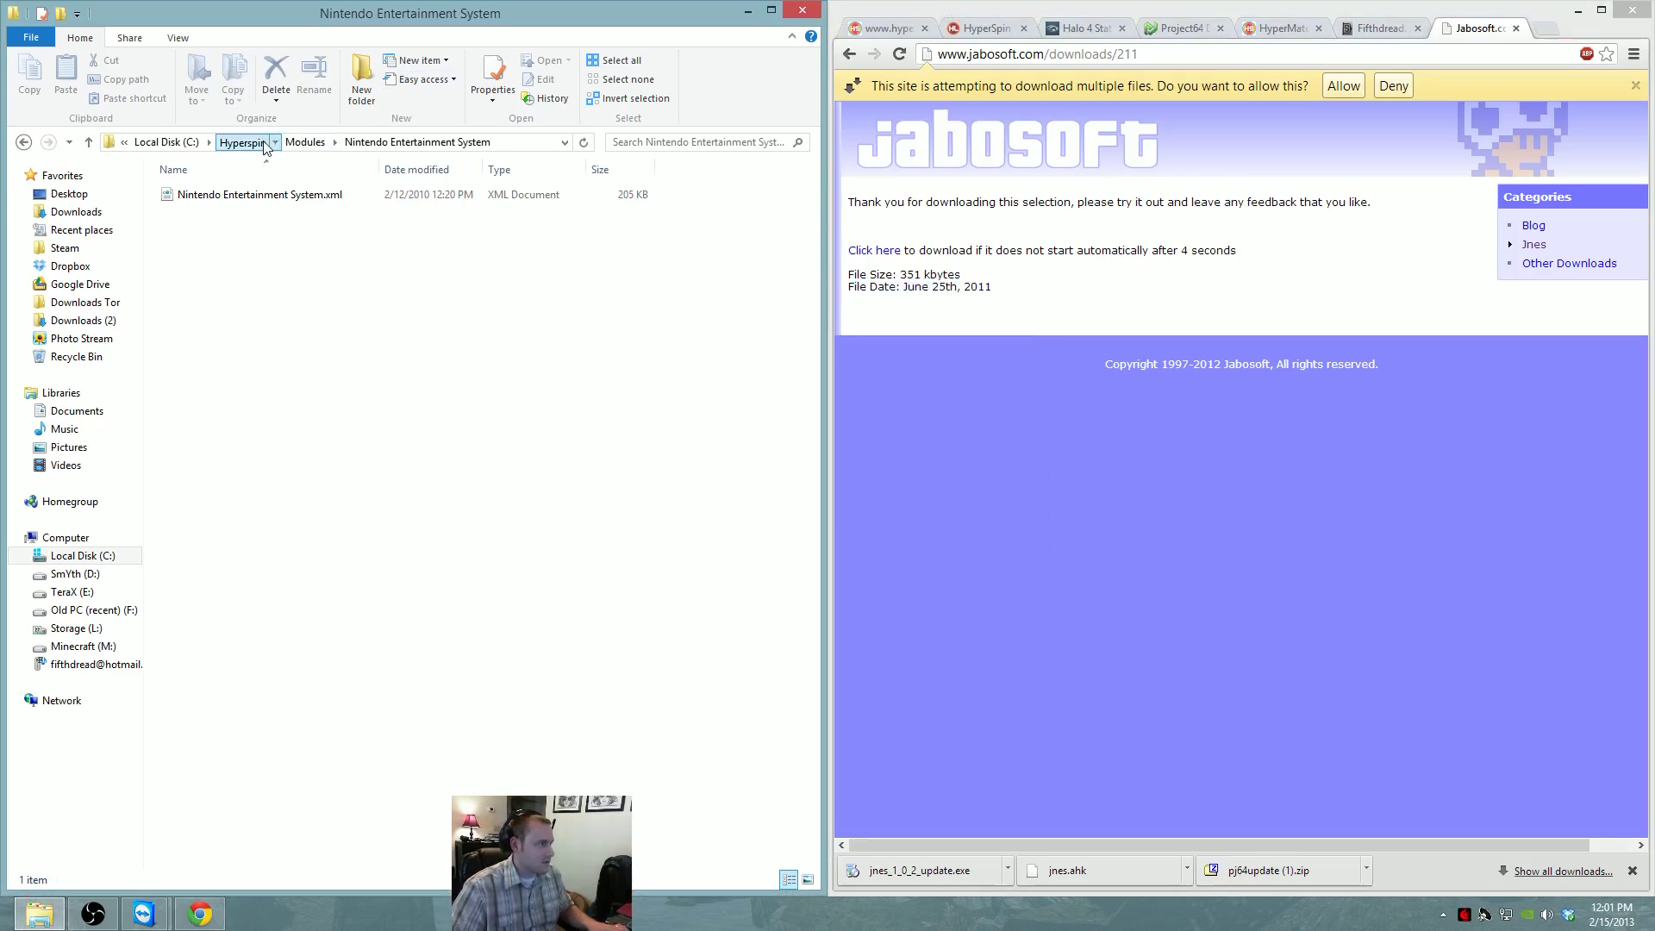
# Check the contents of Hyperspin's Emulators folder and launch HyperHQ.exe from the Hyperspin folder
pyautogui.click(245, 142)
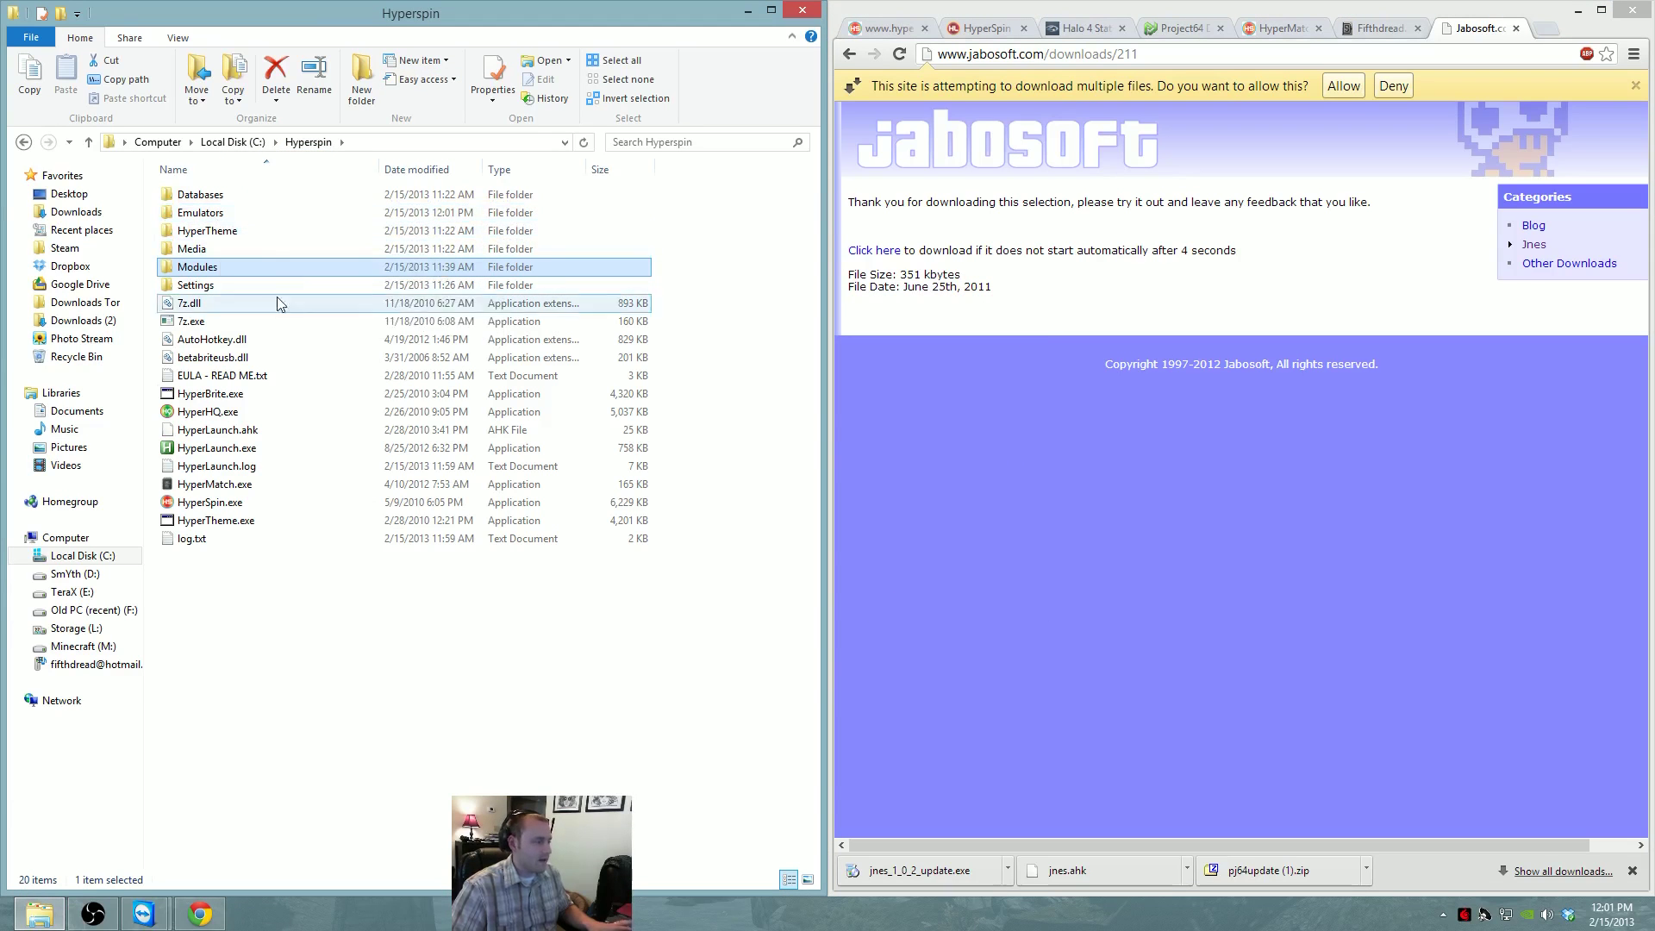
pyautogui.doubleClick(211, 213)
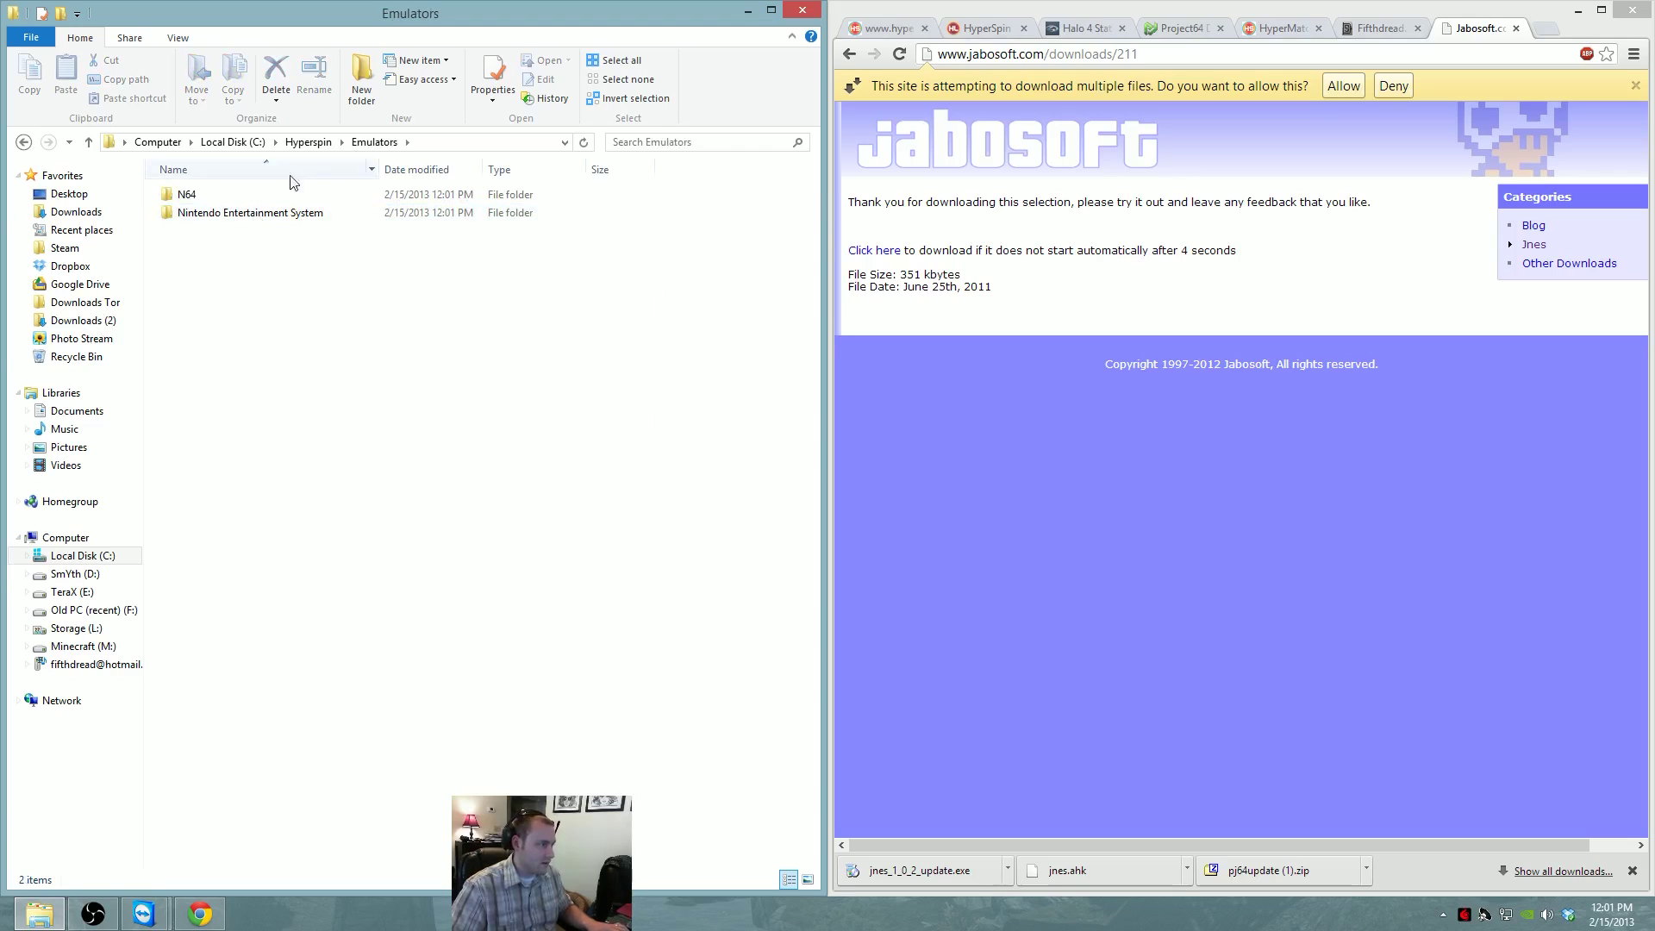
pyautogui.click(308, 142)
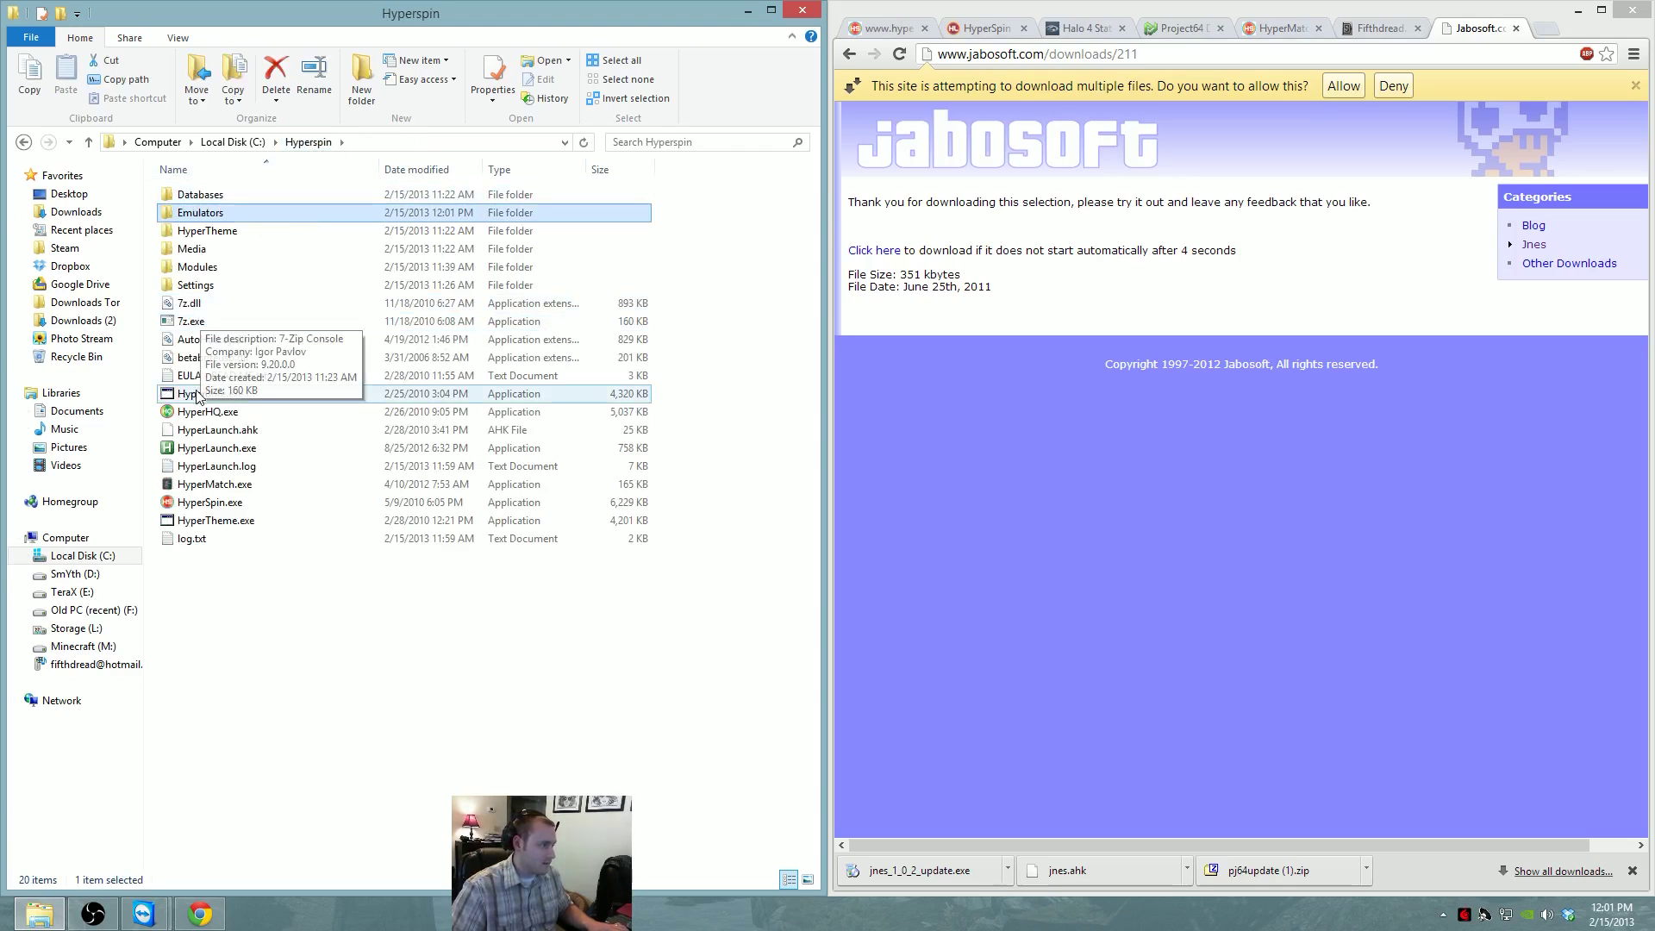
pyautogui.doubleClick(207, 412)
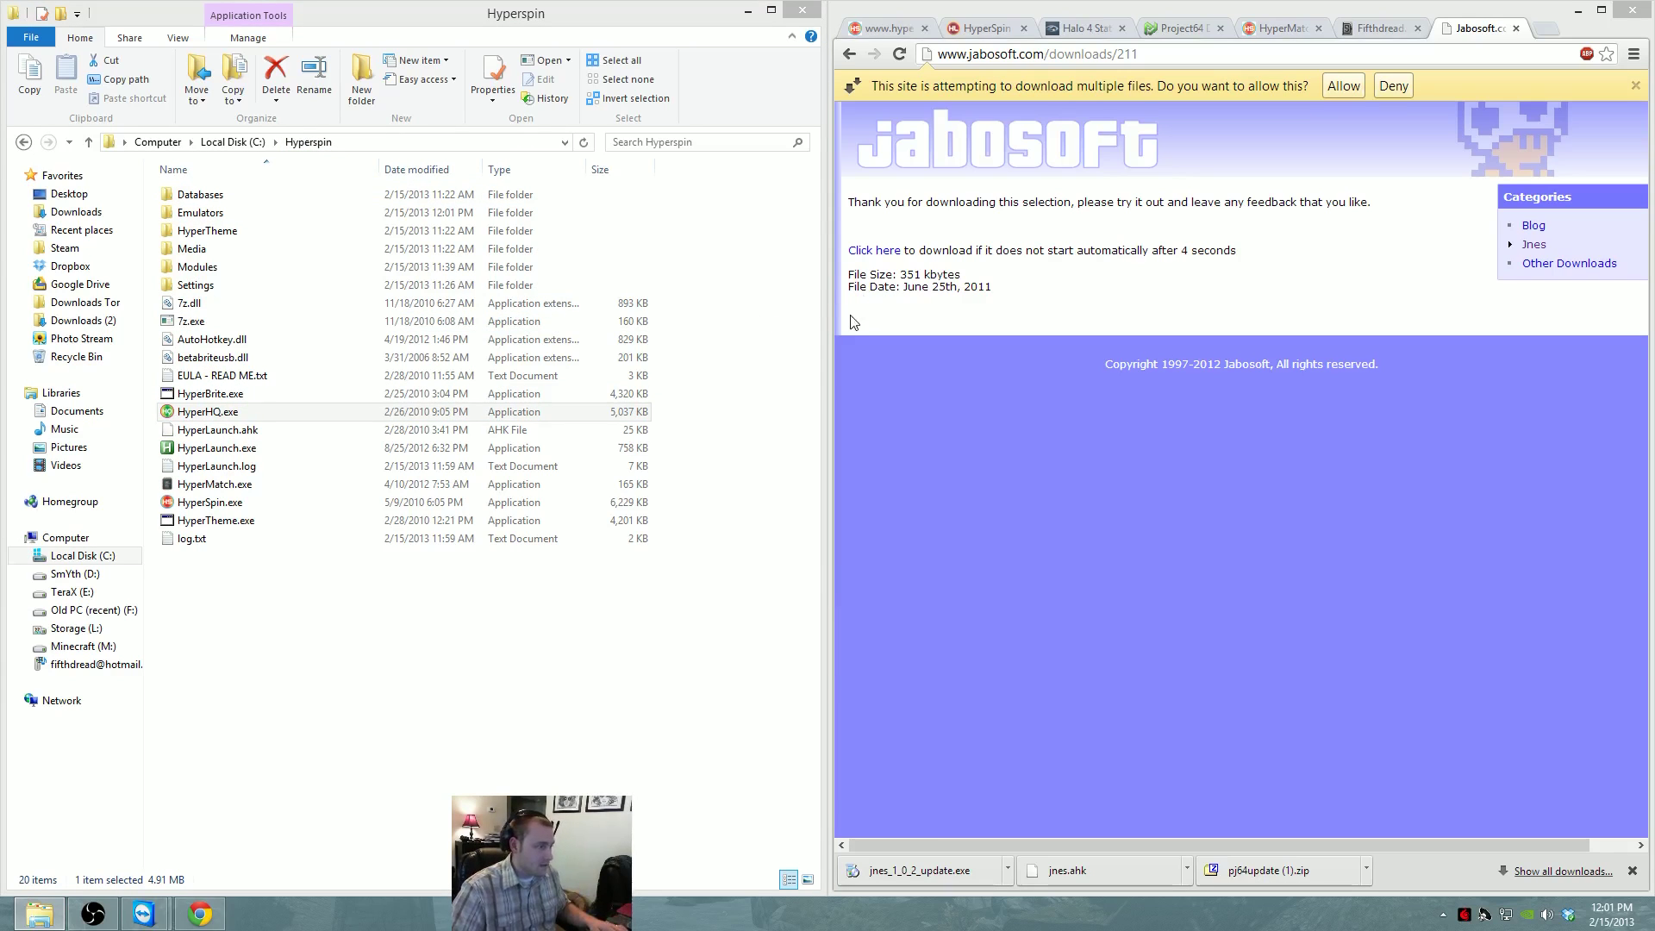
# Load the Nintendo Entertainment System wheel's emulator settings and review its executable path
pyautogui.click(662, 257)
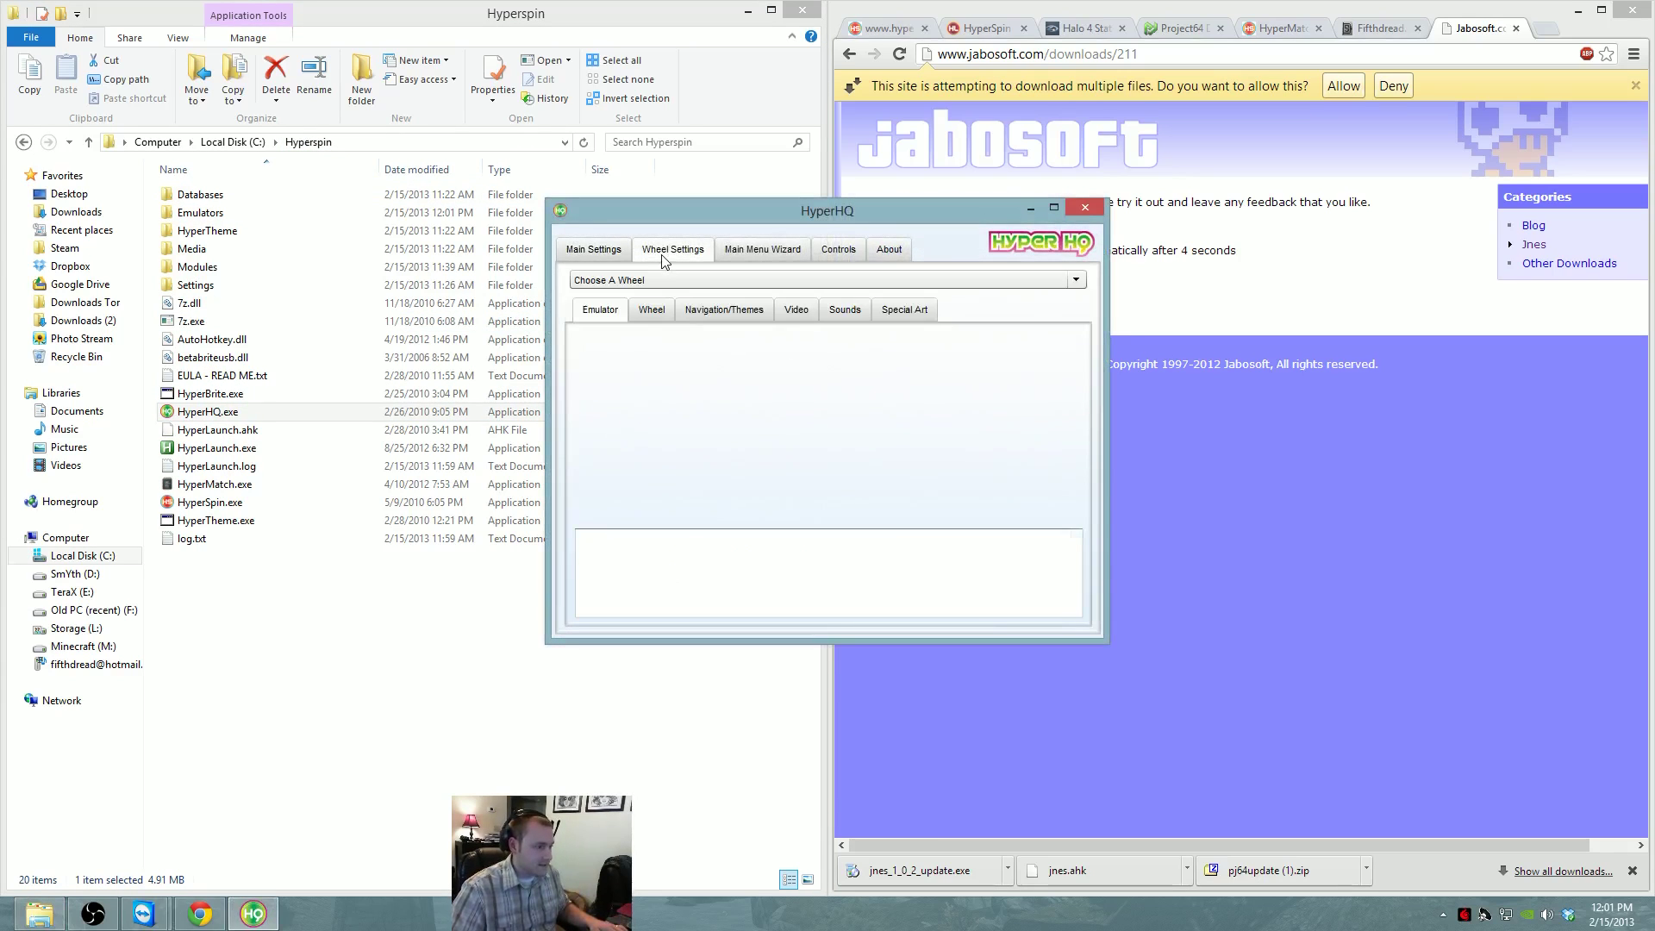
pyautogui.click(663, 280)
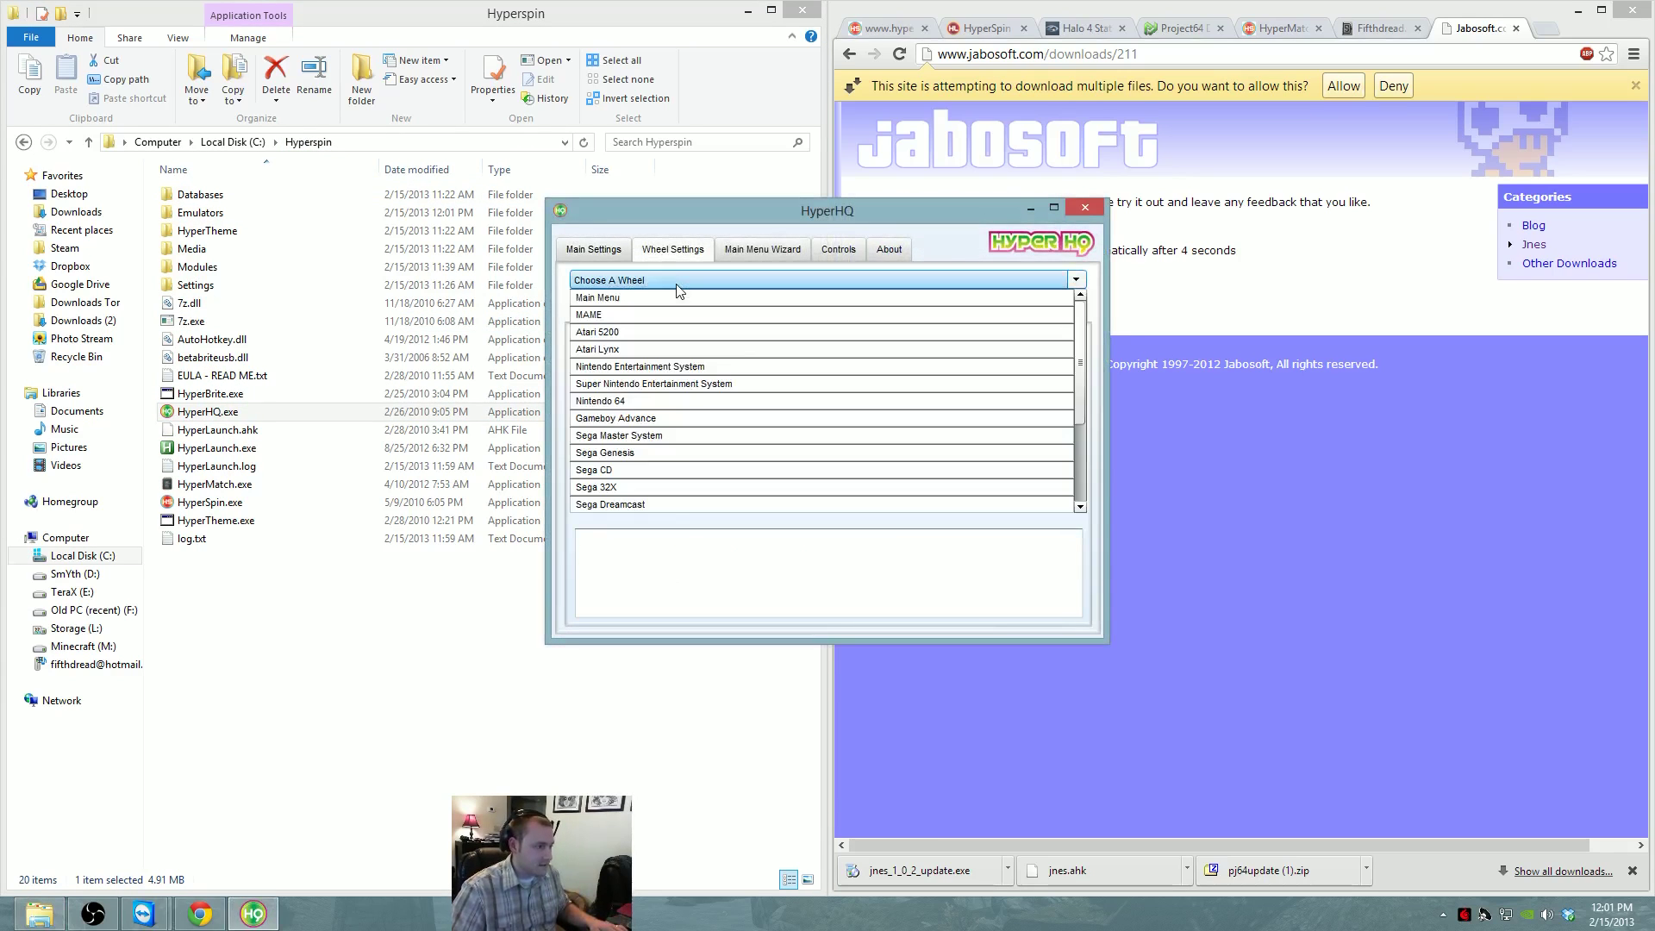
pyautogui.click(681, 366)
pyautogui.moveTo(805, 216); pyautogui.dragTo(1088, 168)
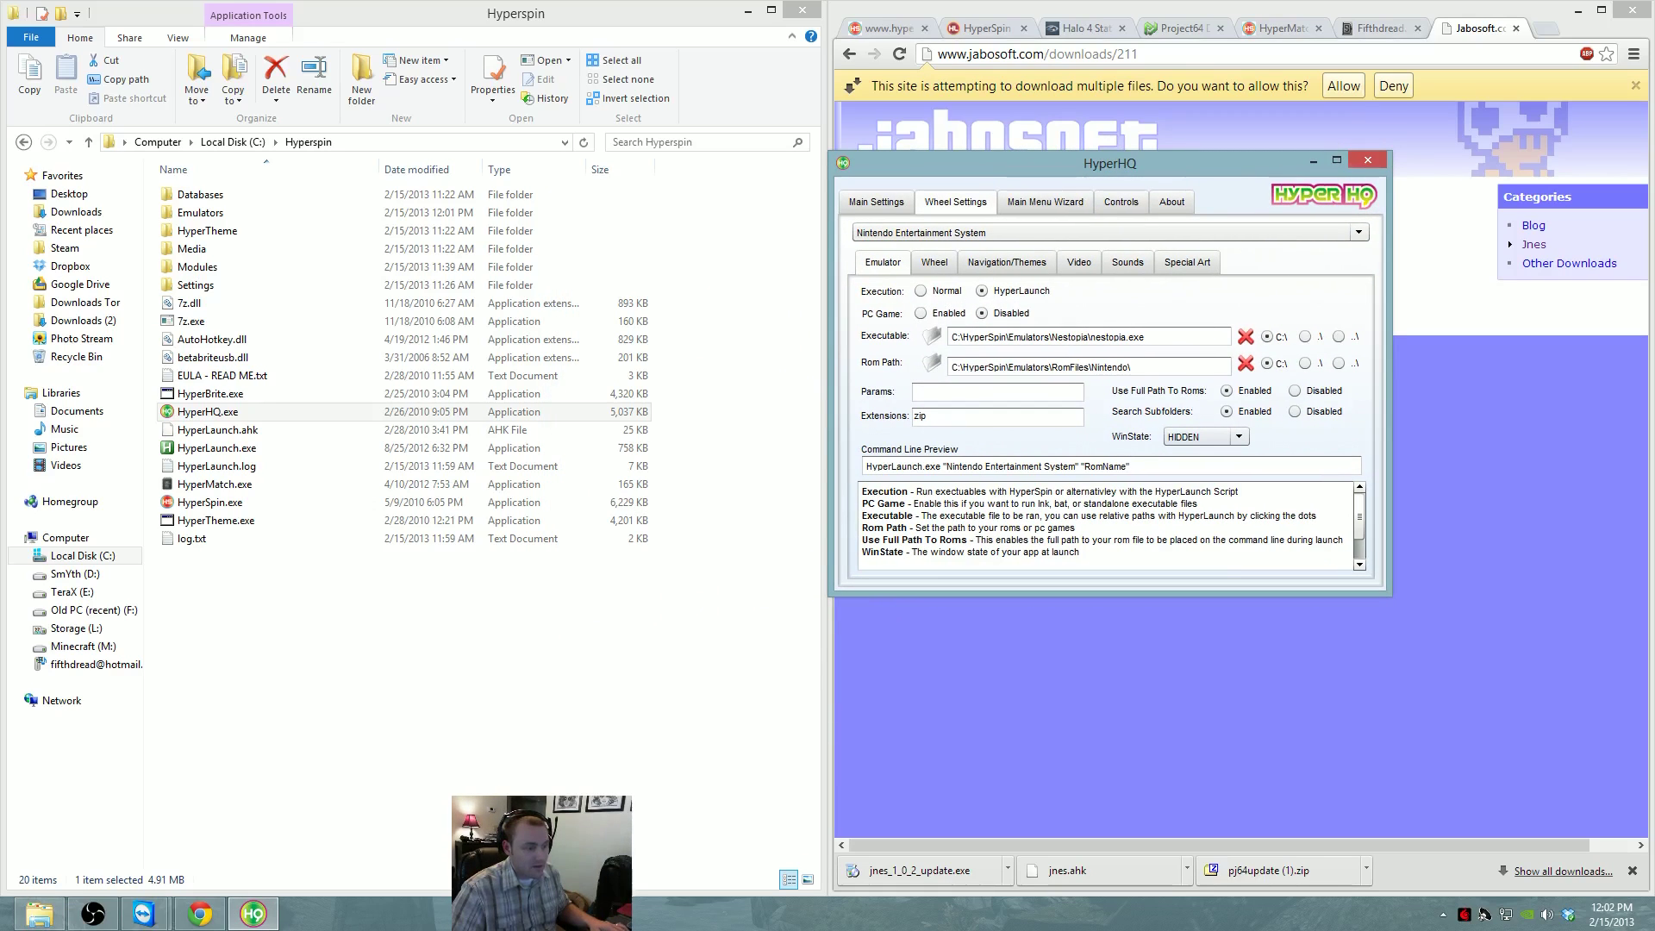
pyautogui.moveTo(957, 337)
pyautogui.mouseDown()
pyautogui.moveTo(1150, 337)
pyautogui.moveTo(952, 337)
pyautogui.mouseUp()
pyautogui.click(1155, 337)
pyautogui.moveTo(1150, 335); pyautogui.dragTo(1106, 337)
pyautogui.click(1149, 337)
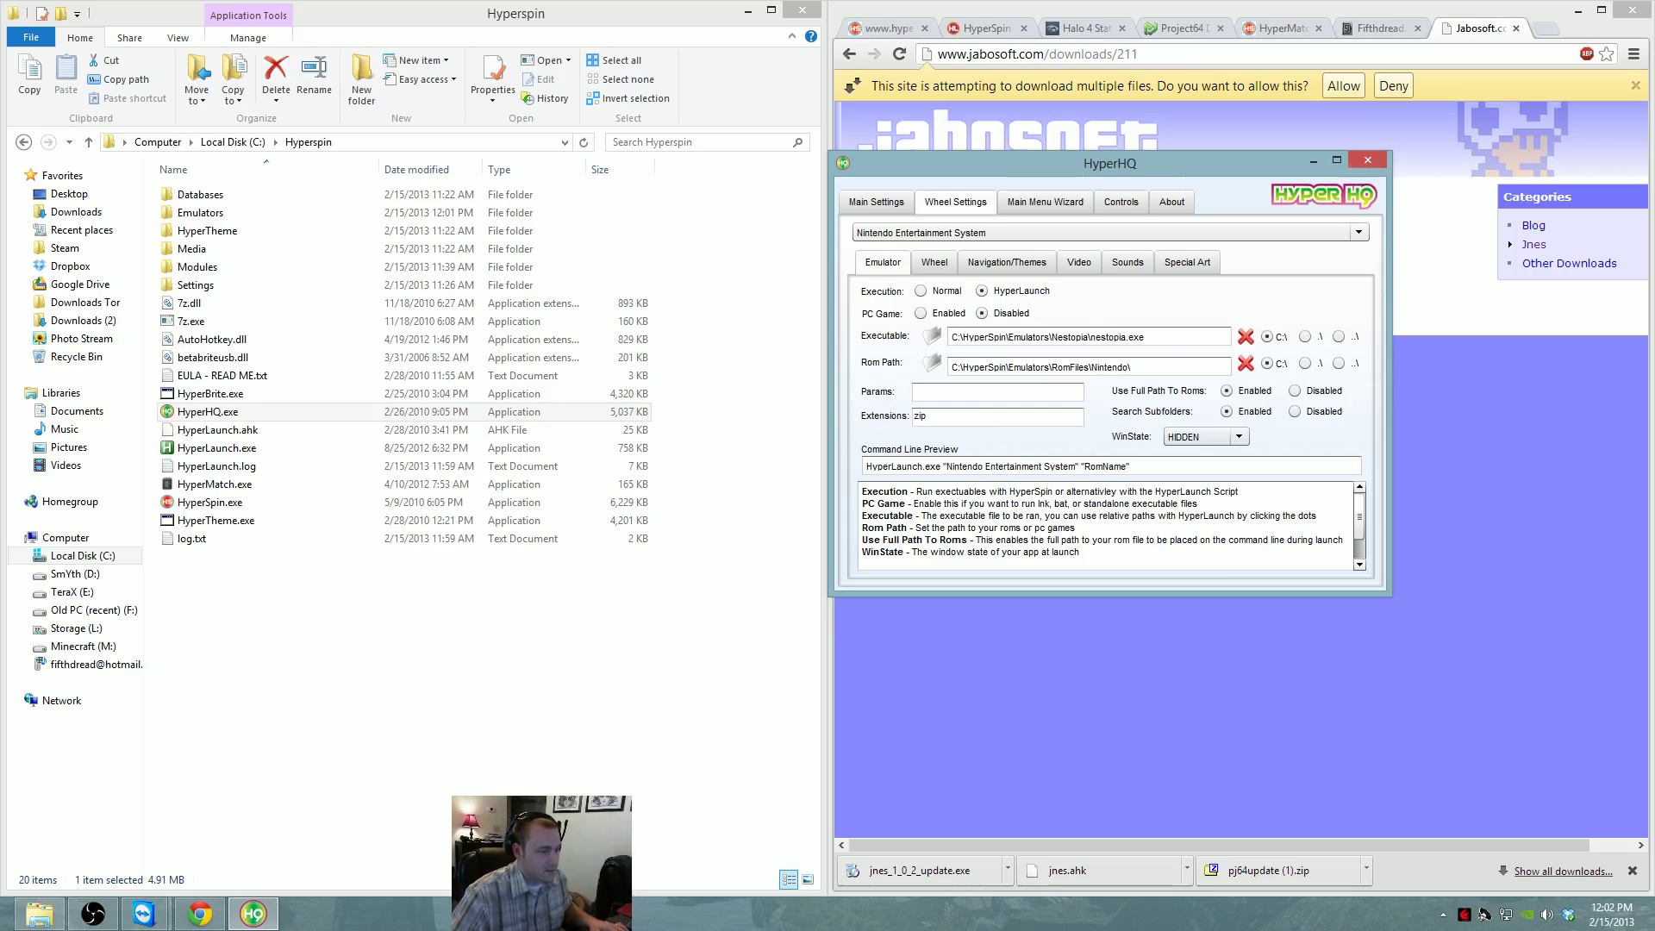
# Browse for the wheel's executable in the Nintendo Entertainment System folder inside Emulators, keeping the file dialog clear of the settings
pyautogui.click(931, 337)
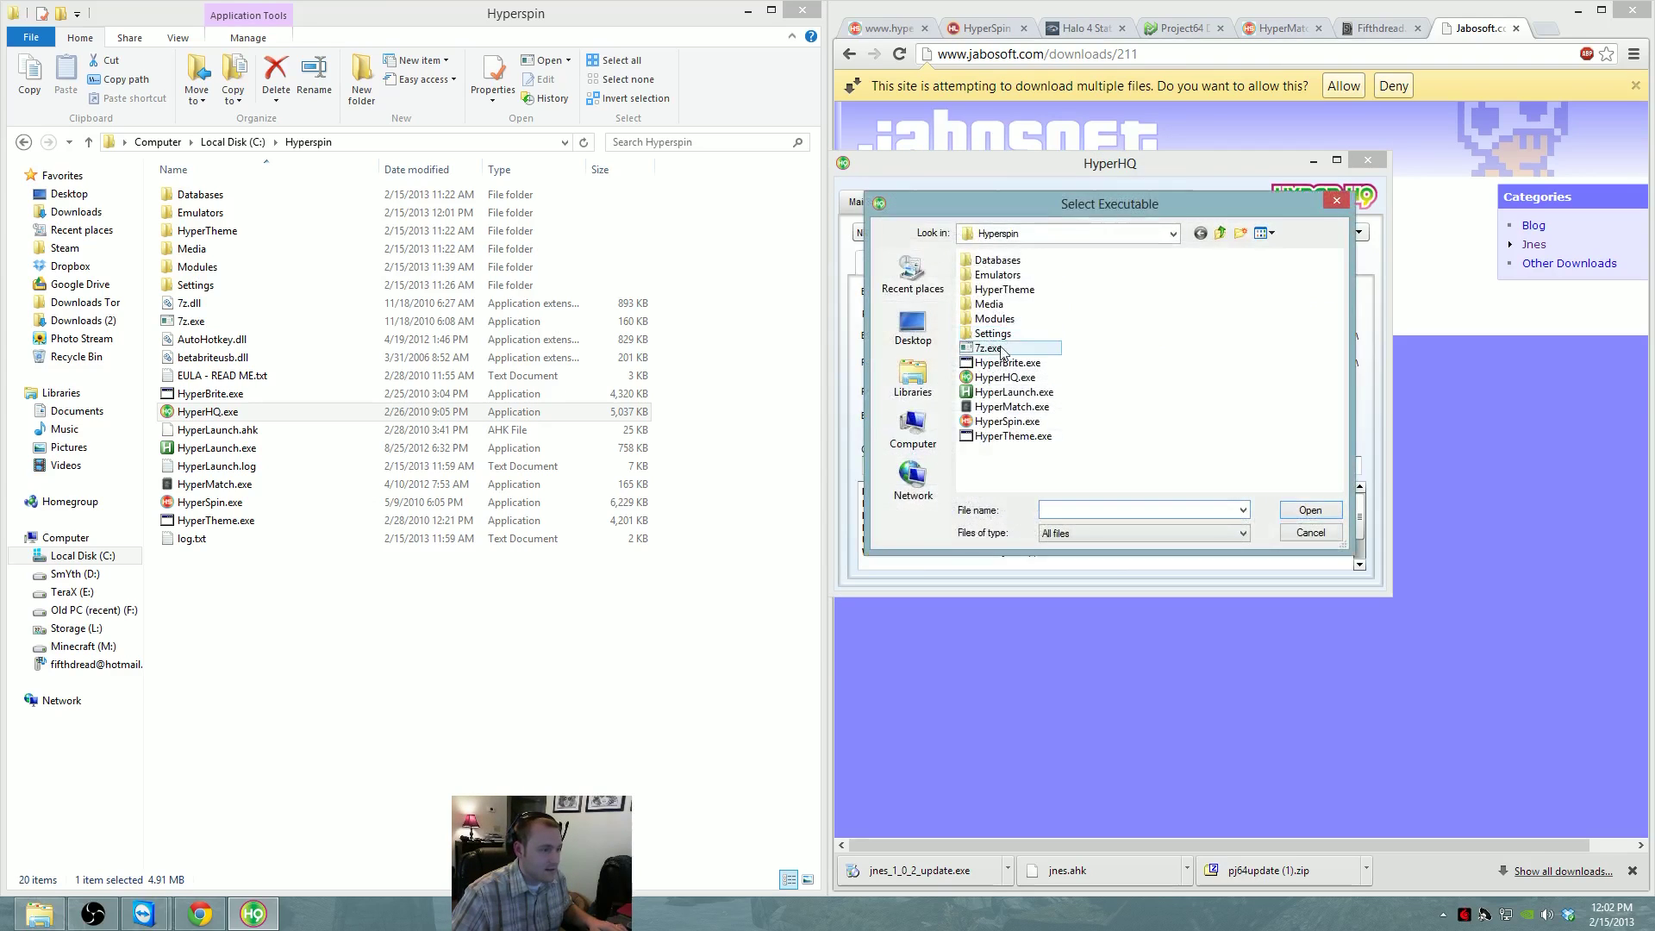
pyautogui.doubleClick(1010, 284)
pyautogui.click(1022, 295)
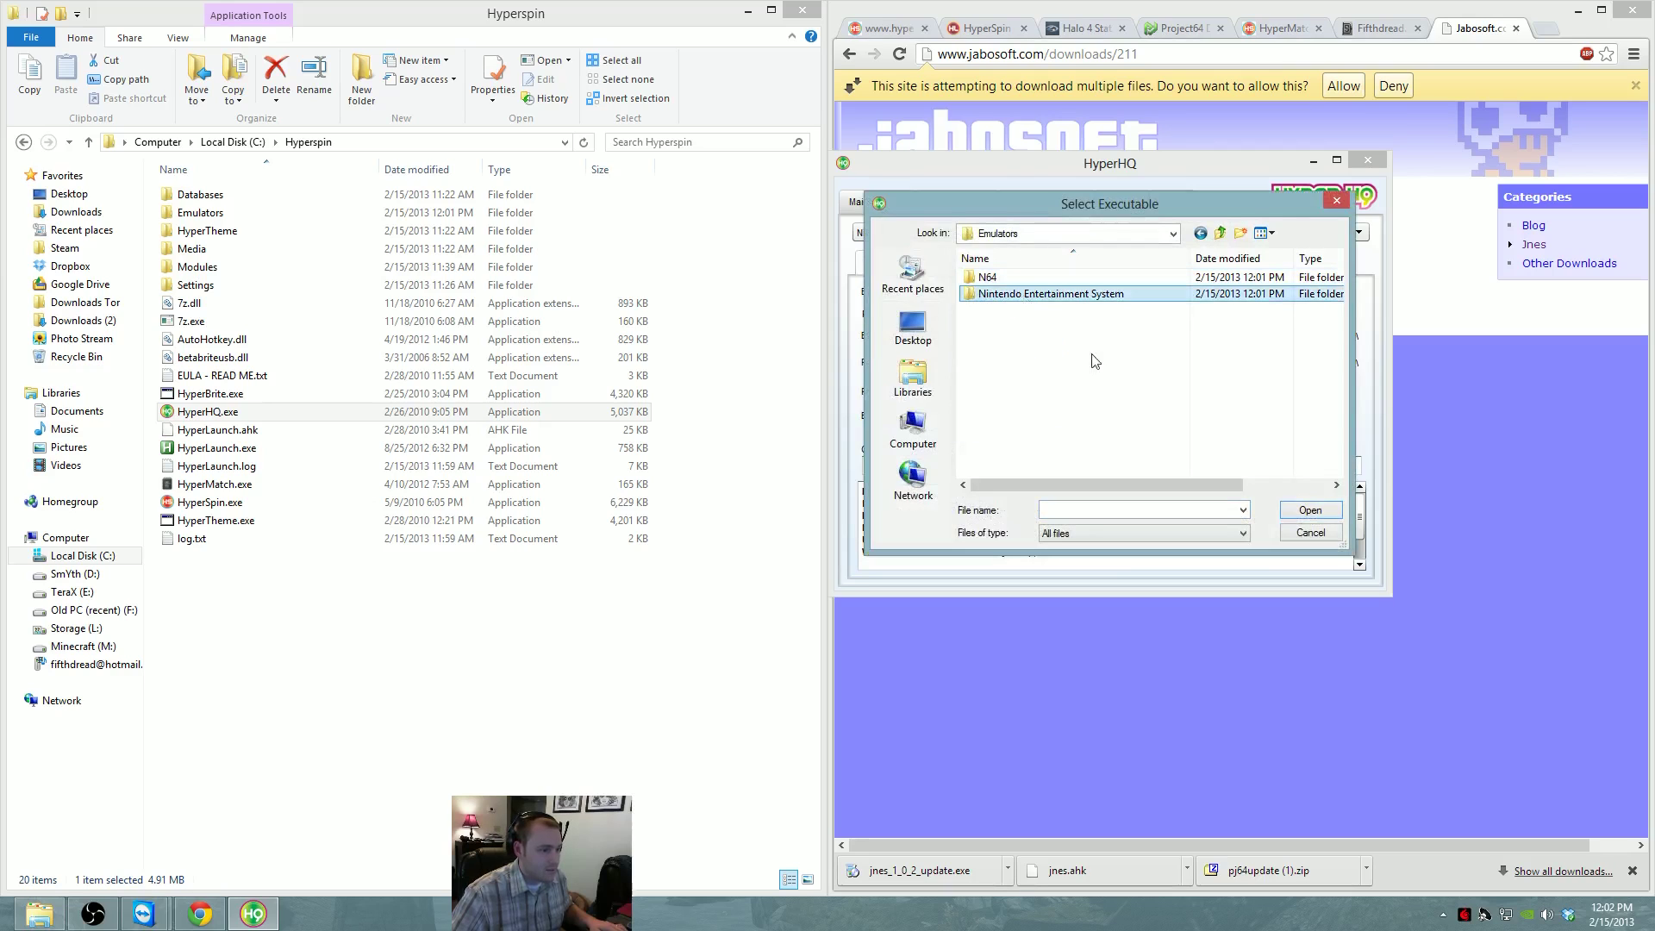
pyautogui.doubleClick(1057, 296)
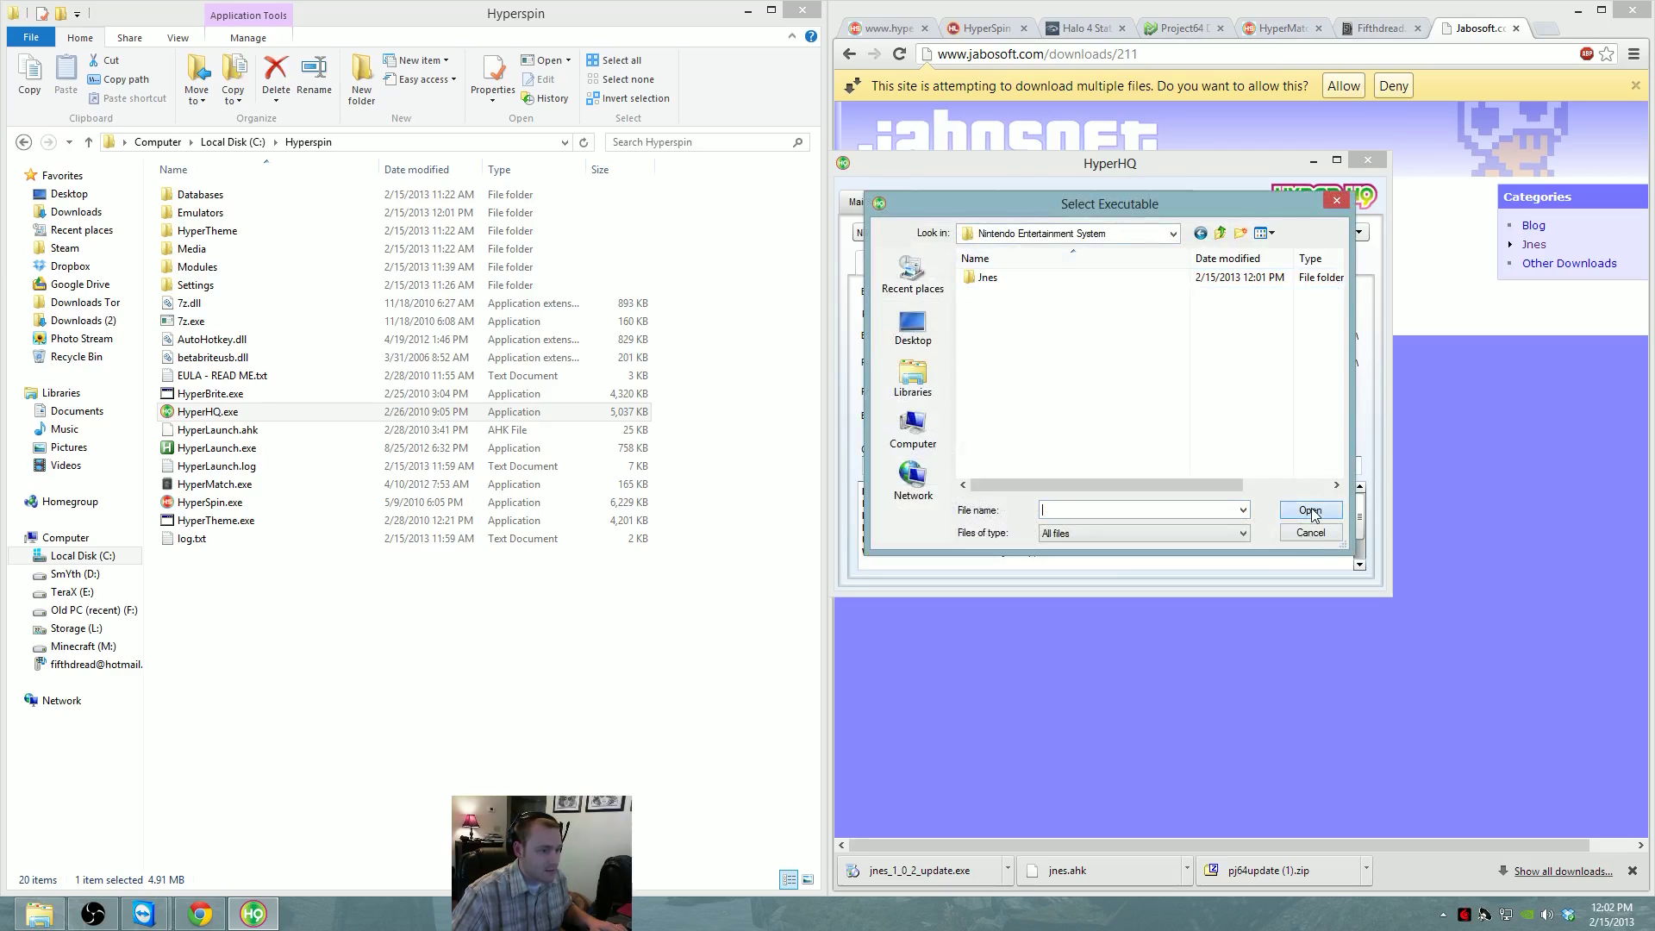
pyautogui.moveTo(1135, 203); pyautogui.dragTo(893, 355)
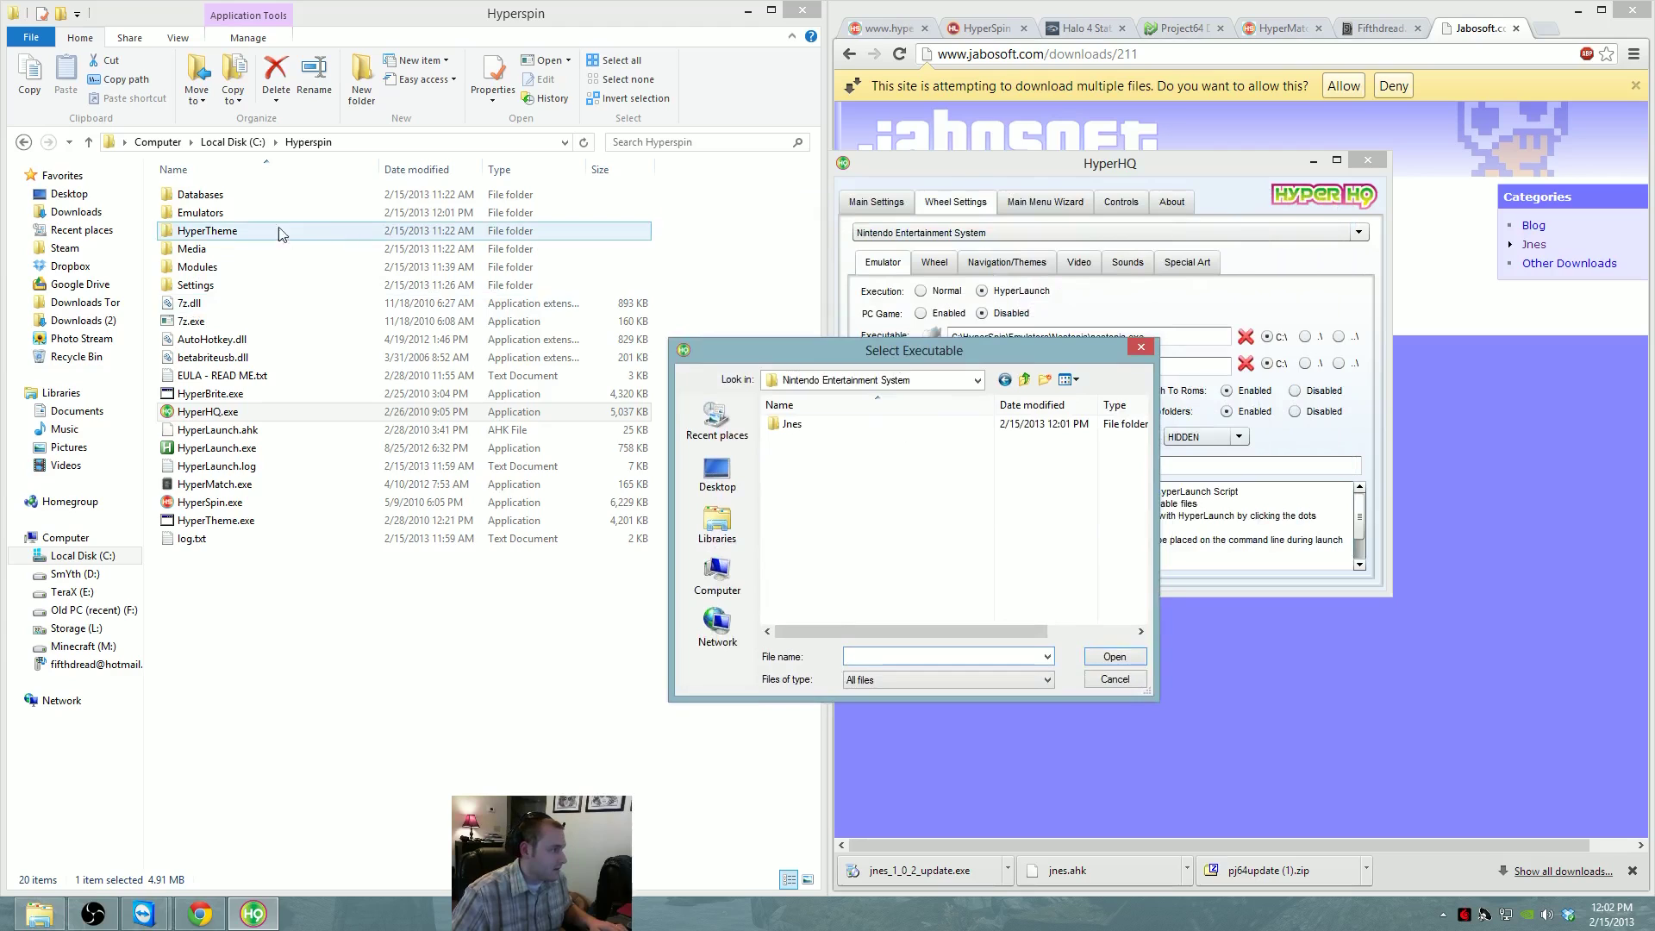
# Move all files from the Jnes subfolder up into Emulators\Nintendo Entertainment System and delete the emptied Jnes folder
pyautogui.doubleClick(270, 214)
pyautogui.doubleClick(257, 218)
pyautogui.doubleClick(234, 197)
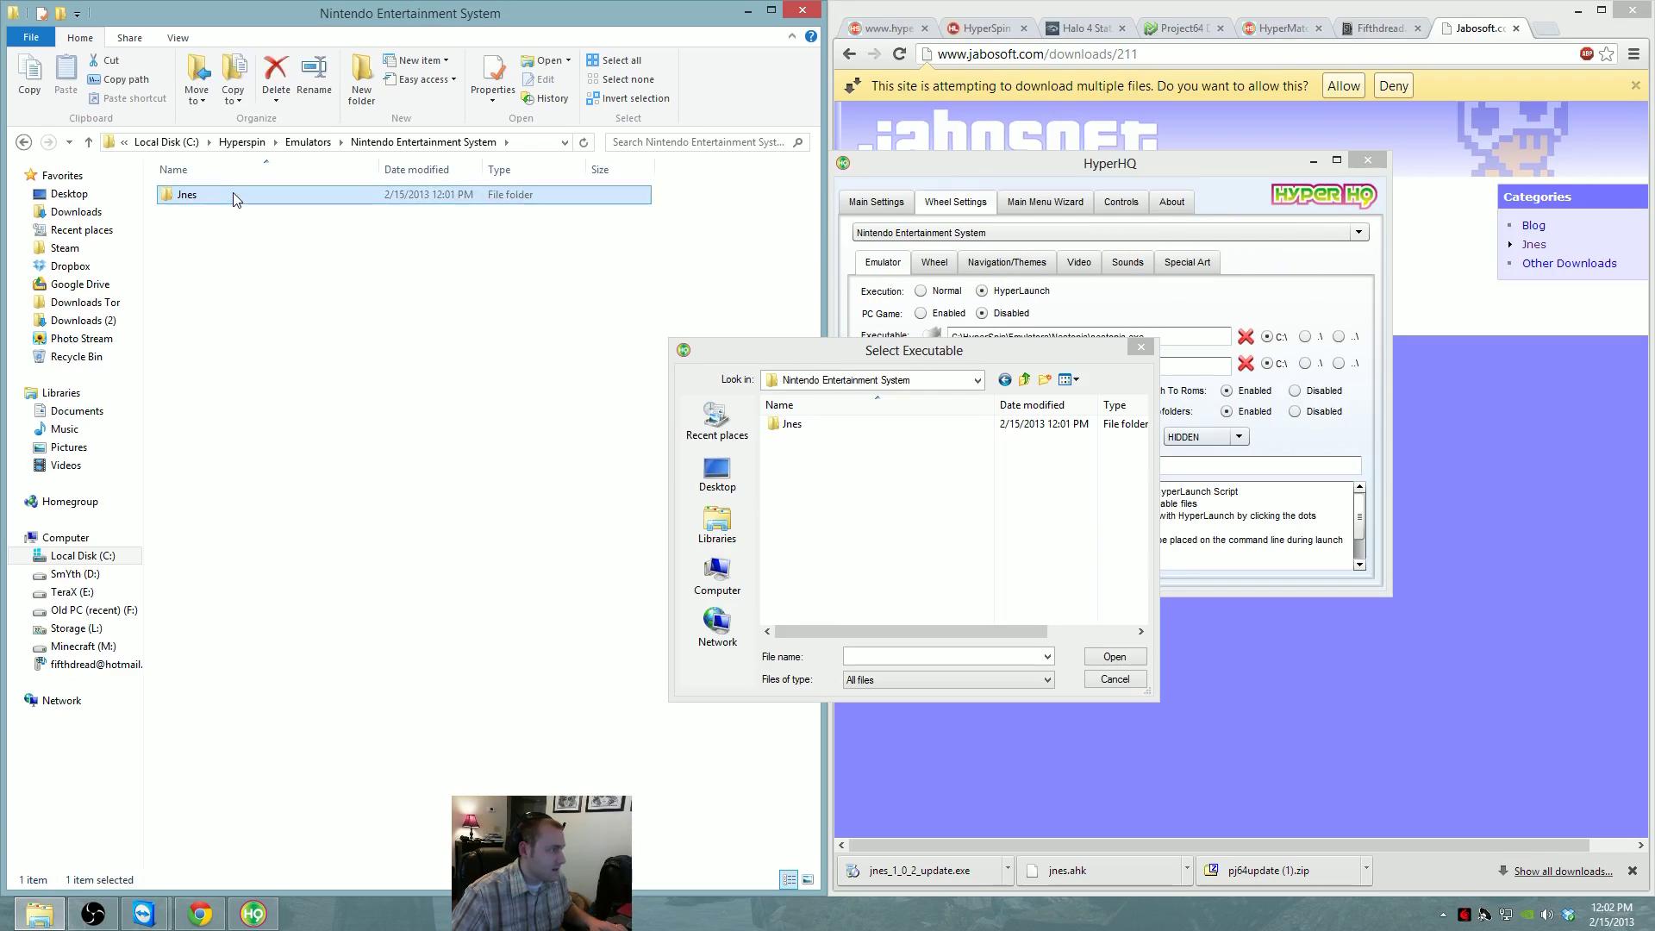
pyautogui.moveTo(423, 516); pyautogui.dragTo(307, 179)
pyautogui.hotkey('ctrl', 'x')
pyautogui.click(380, 142)
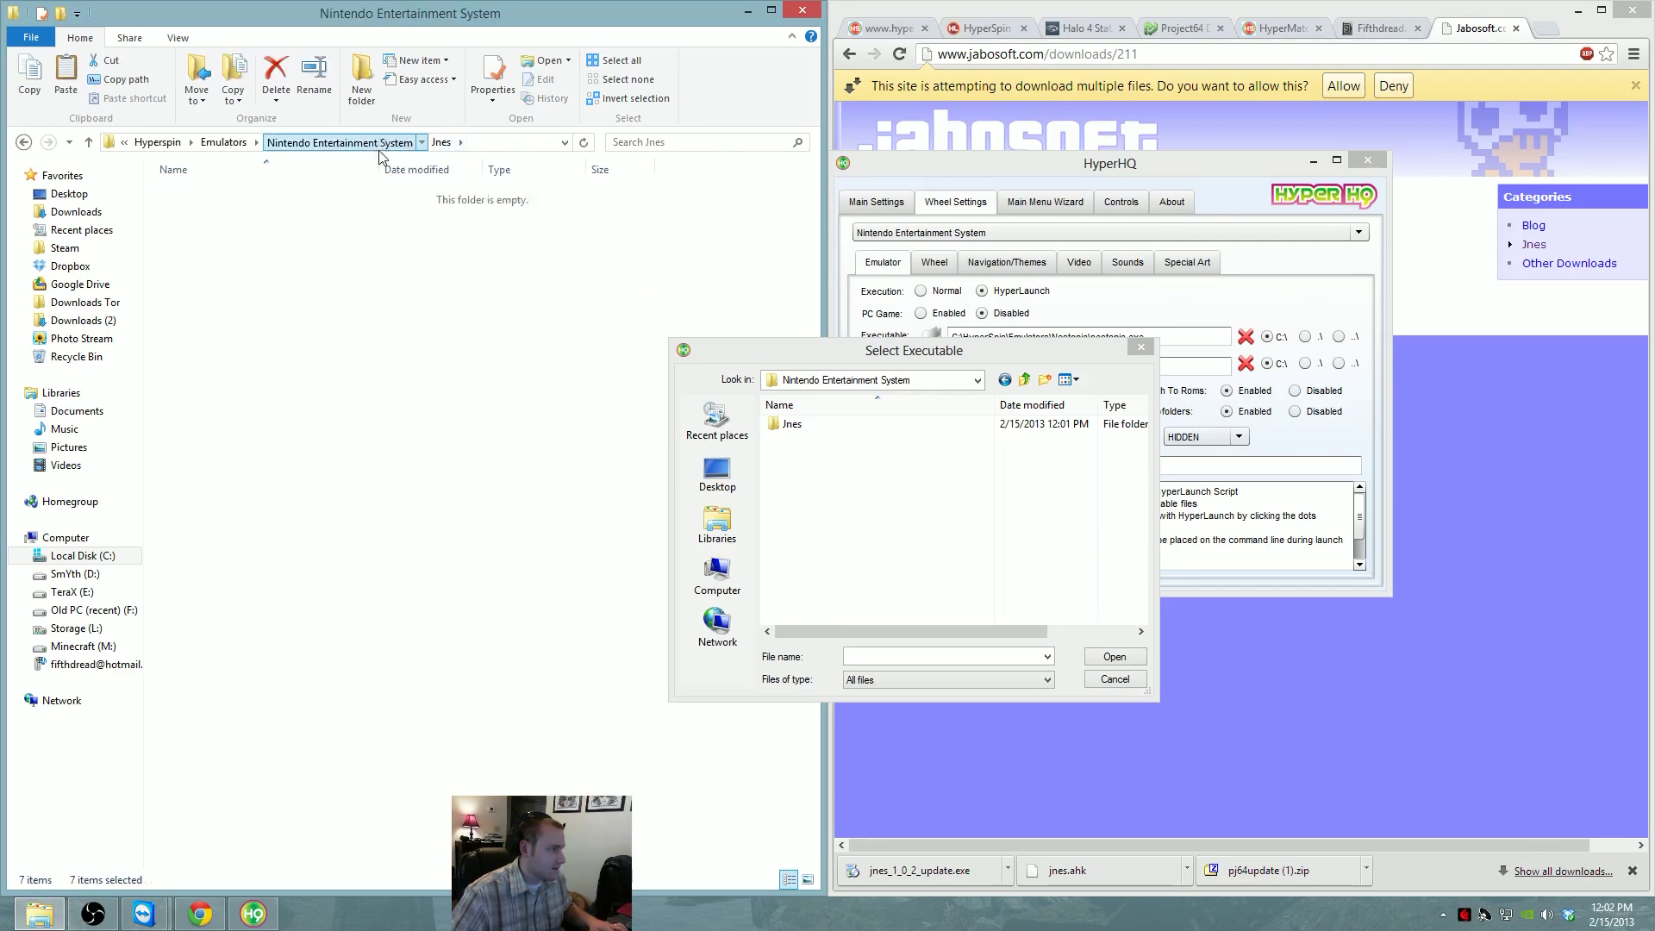
pyautogui.hotkey('ctrl', 'v')
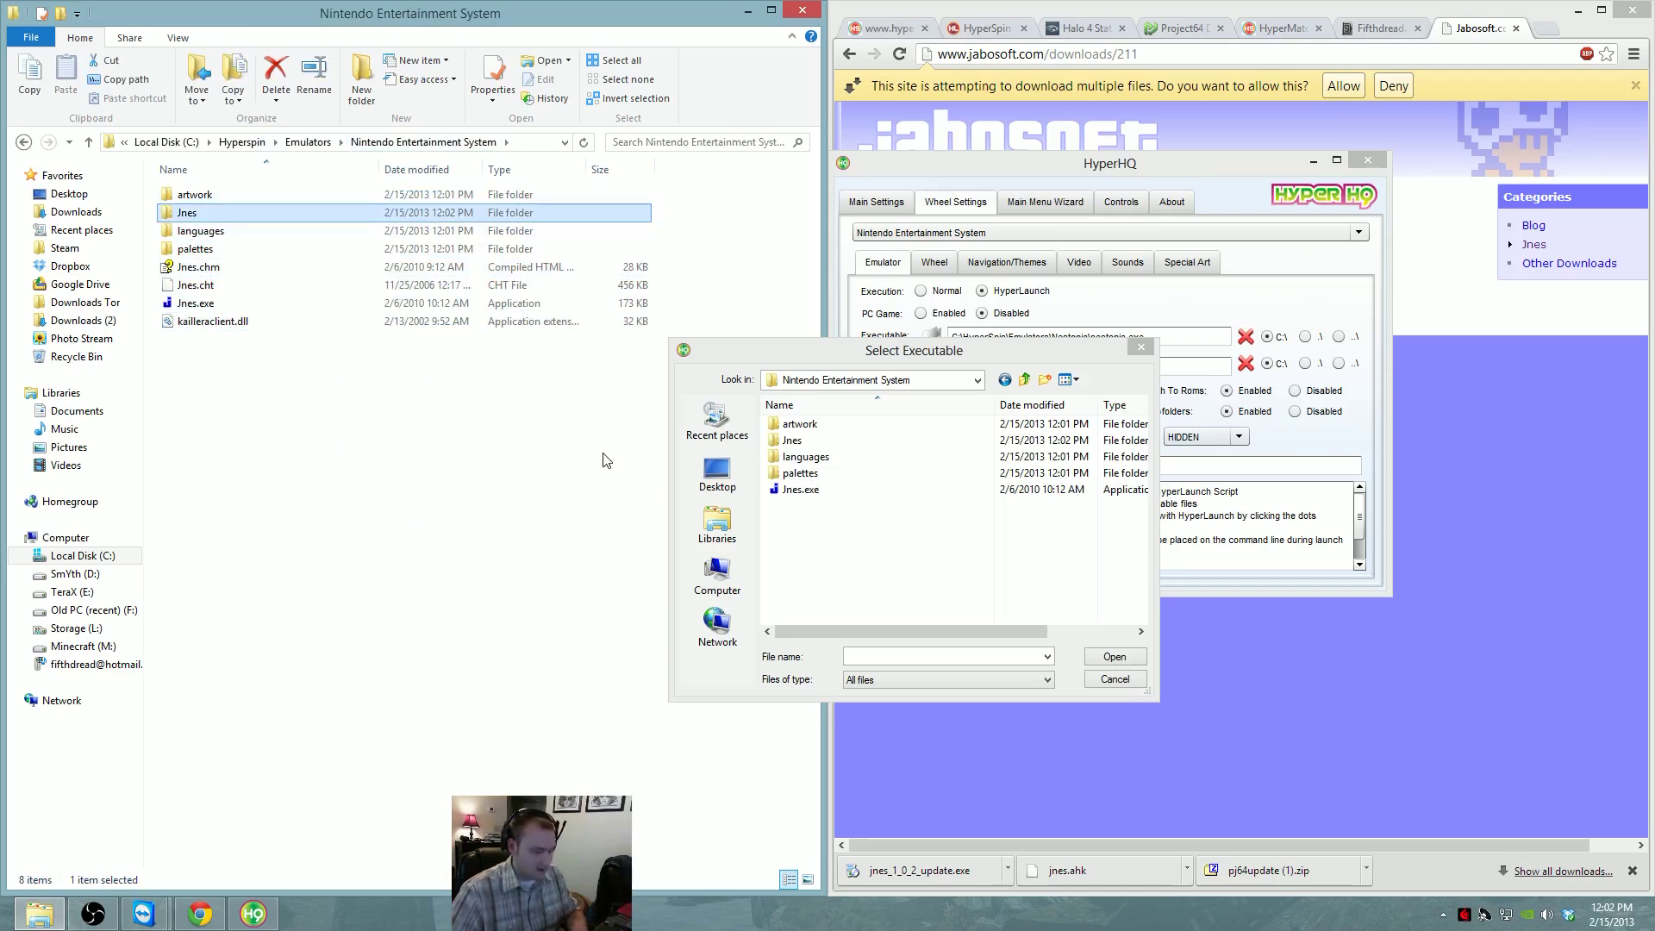
pyautogui.press('Delete')
# Choose Jnes.exe as the Nintendo Entertainment System executable and bring HyperHQ back to the front
pyautogui.click(797, 472)
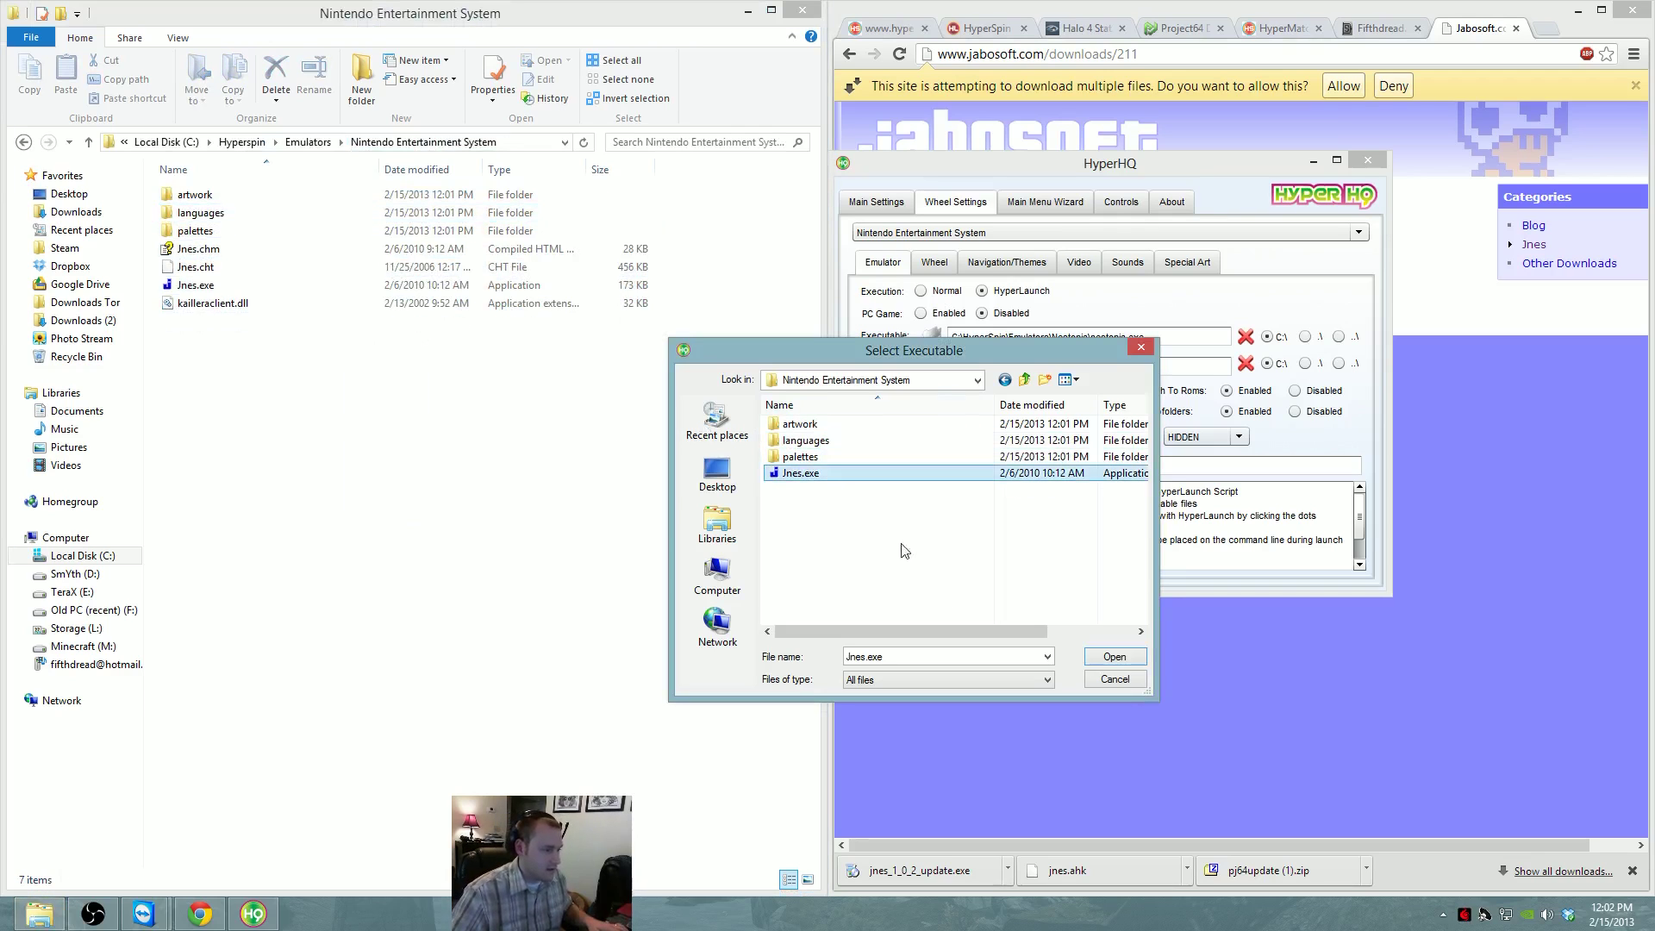
pyautogui.click(1113, 657)
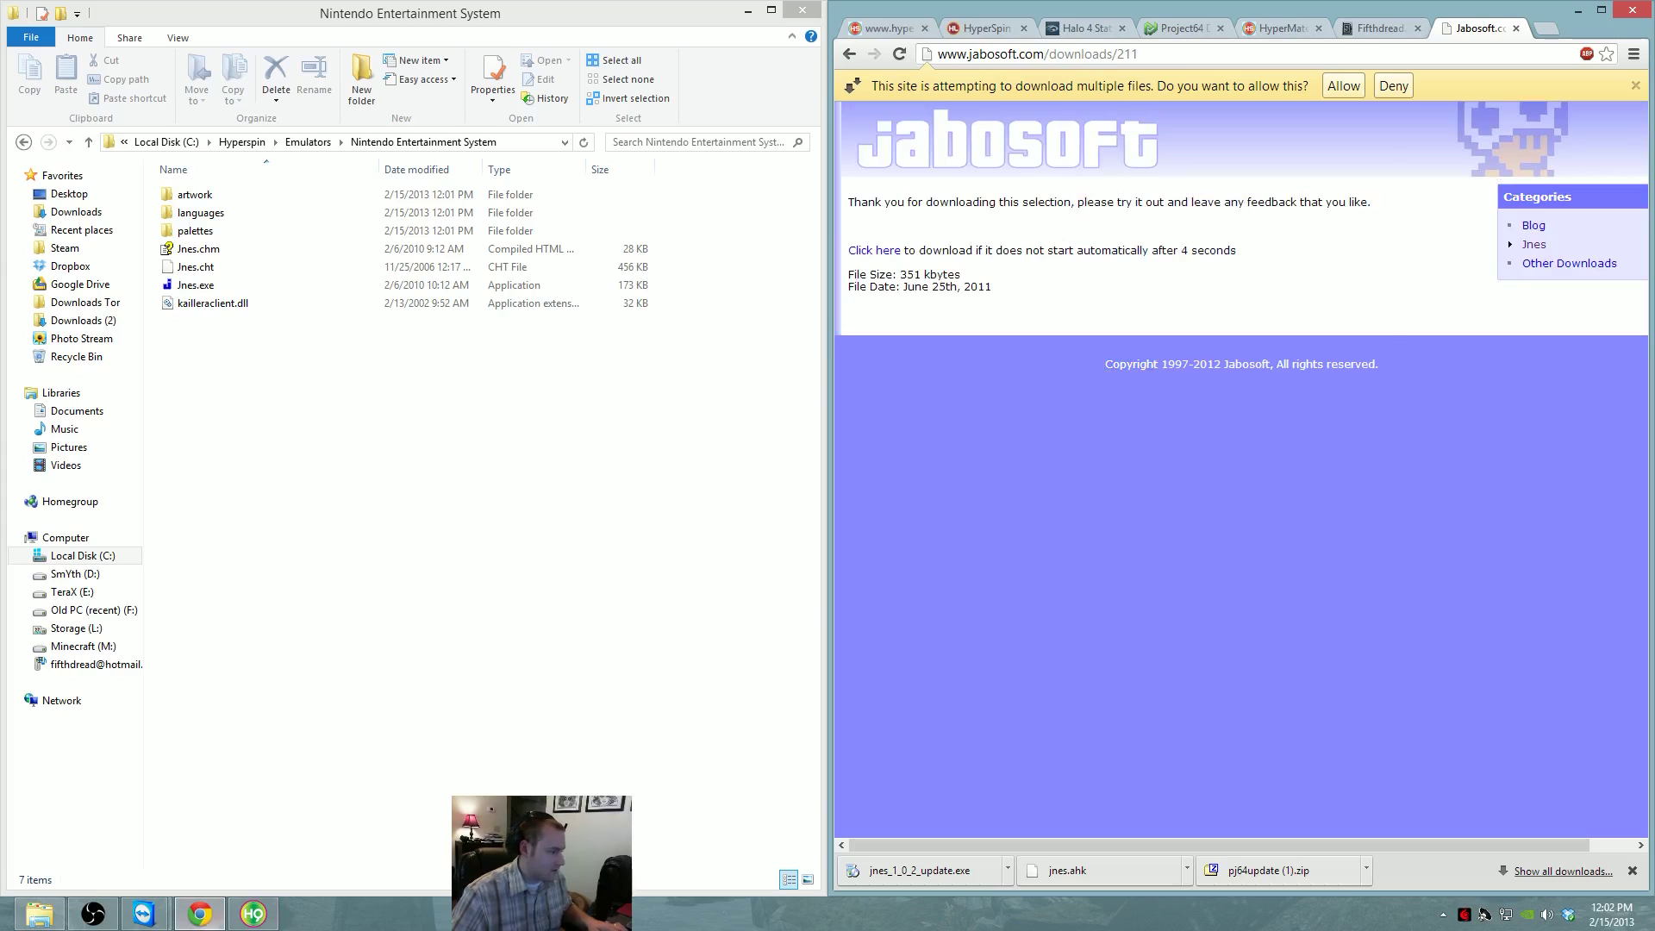
pyautogui.click(263, 919)
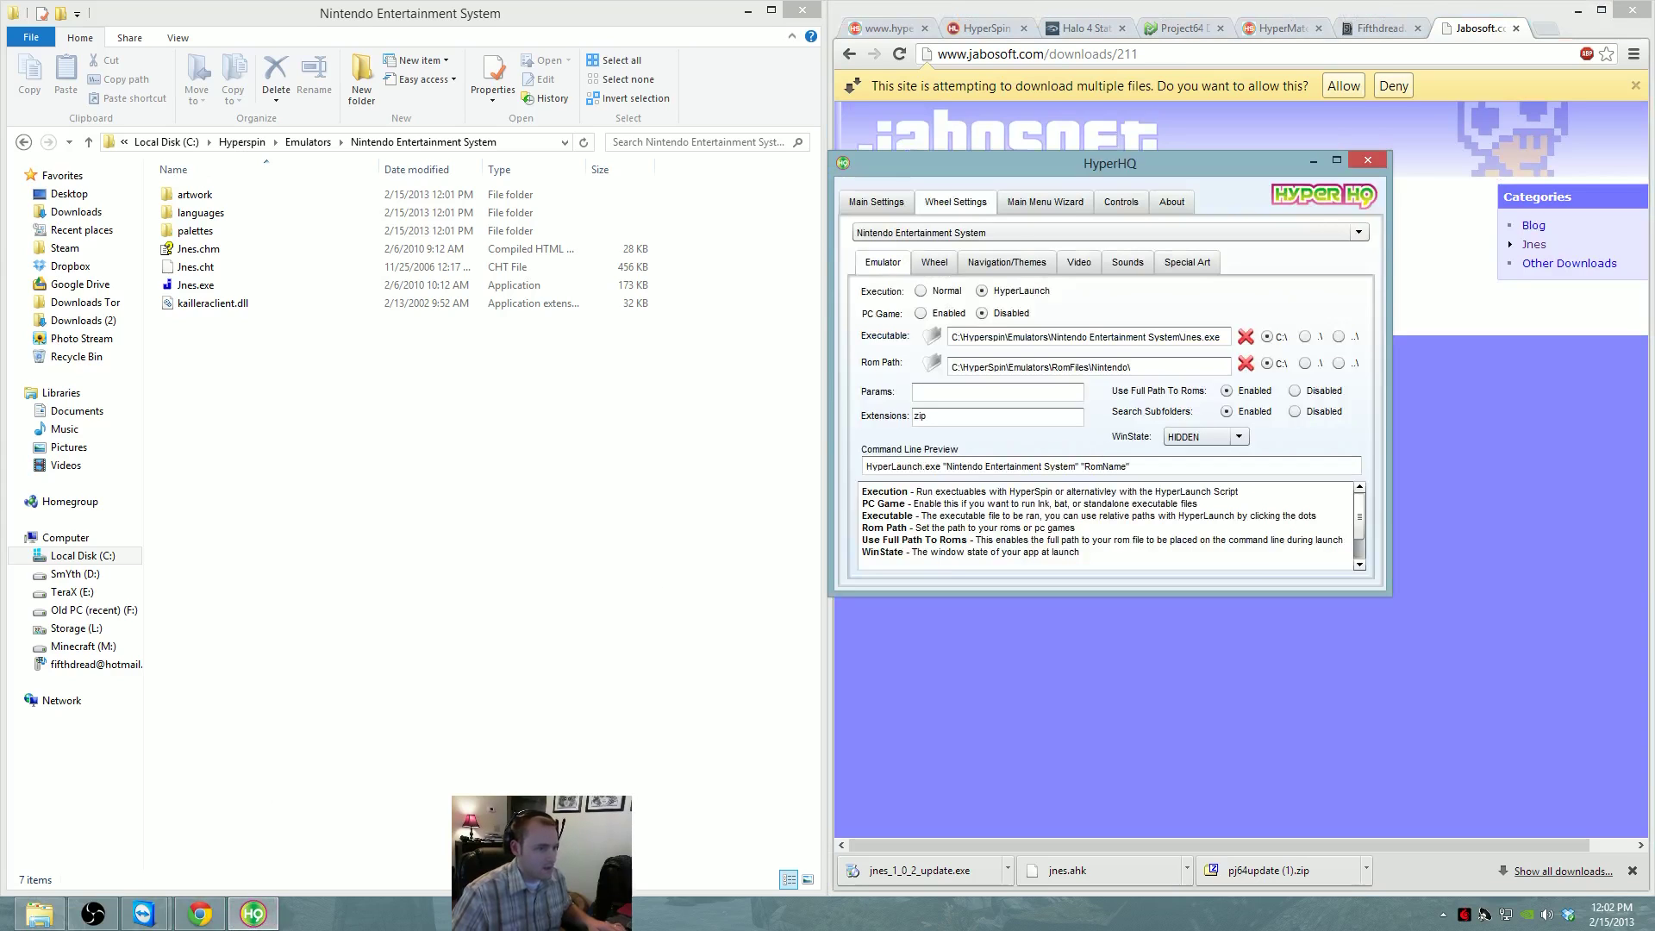
# Create a folder named Roms inside Emulators\Nintendo Entertainment System
pyautogui.rightClick(250, 371)
pyautogui.moveTo(345, 576)
pyautogui.click(593, 575)
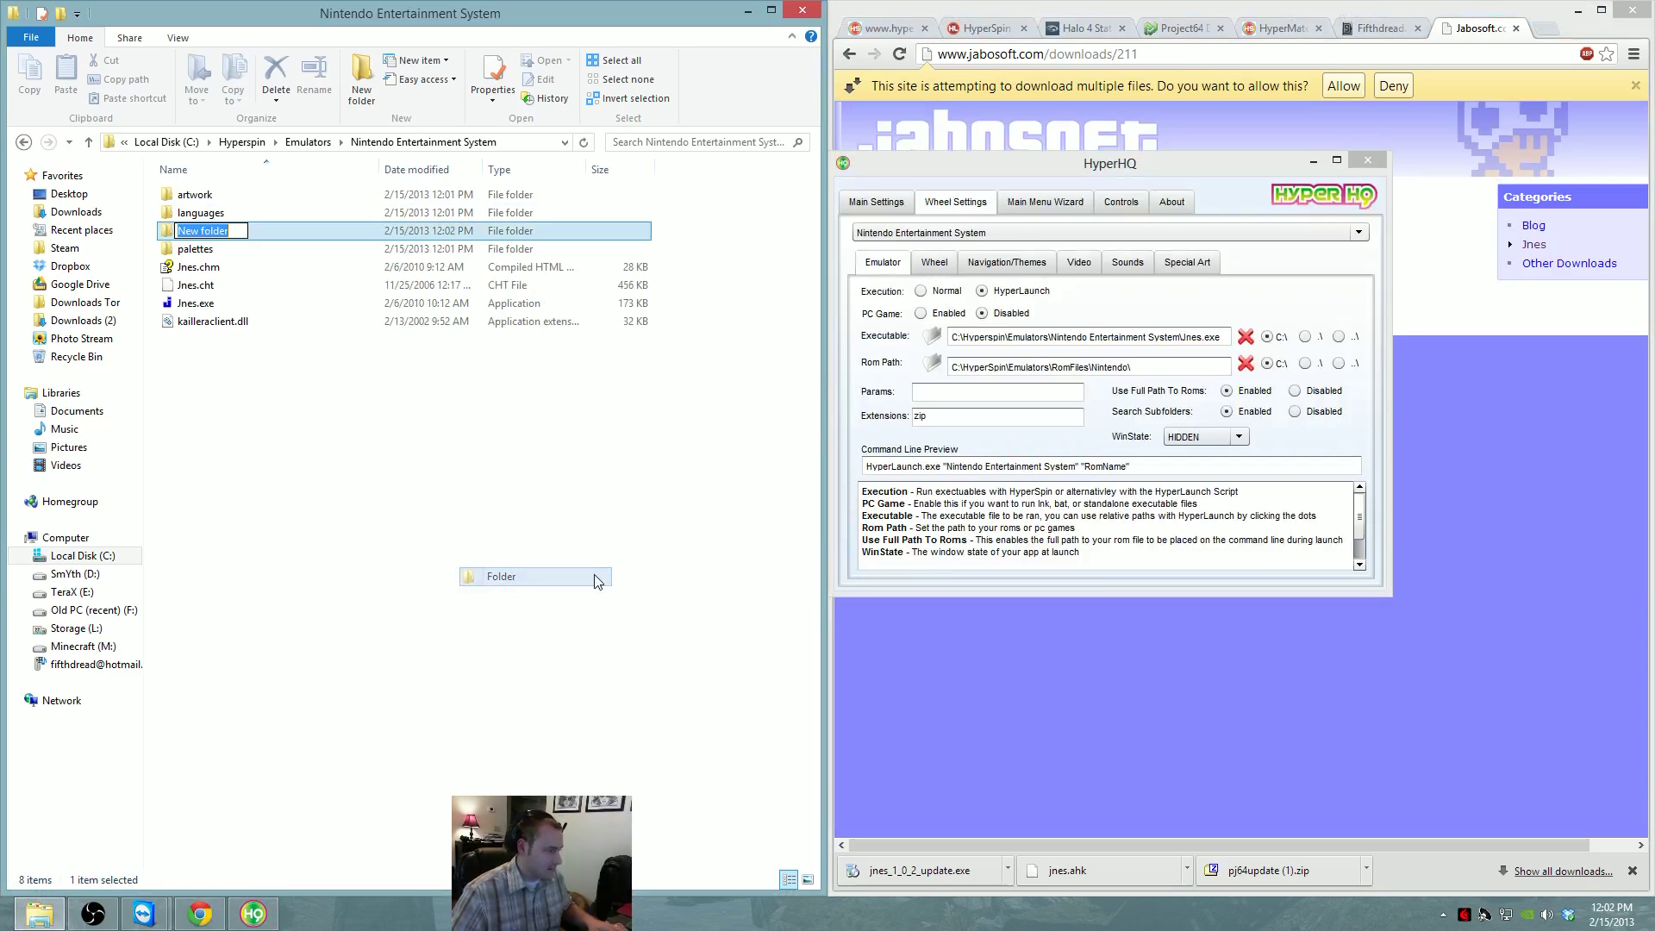
pyautogui.write('Roms')
pyautogui.press('Return')
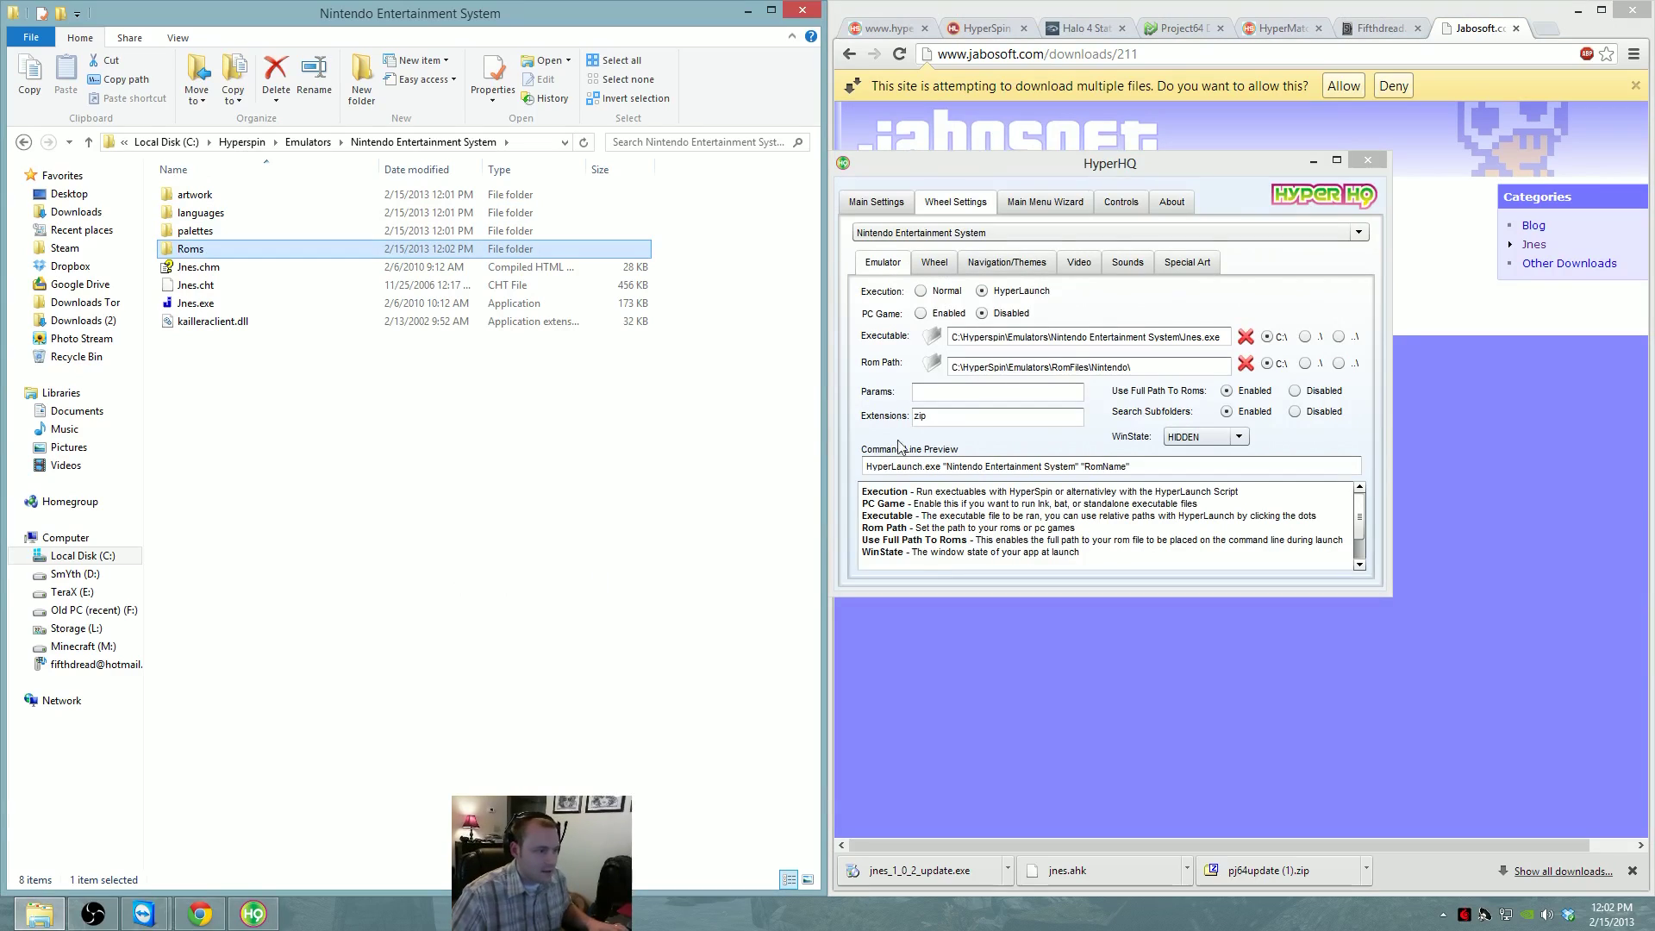
# Set the wheel's rom path to C:\Hyperspin\Emulators\Nintendo Entertainment System\Roms\
pyautogui.click(932, 363)
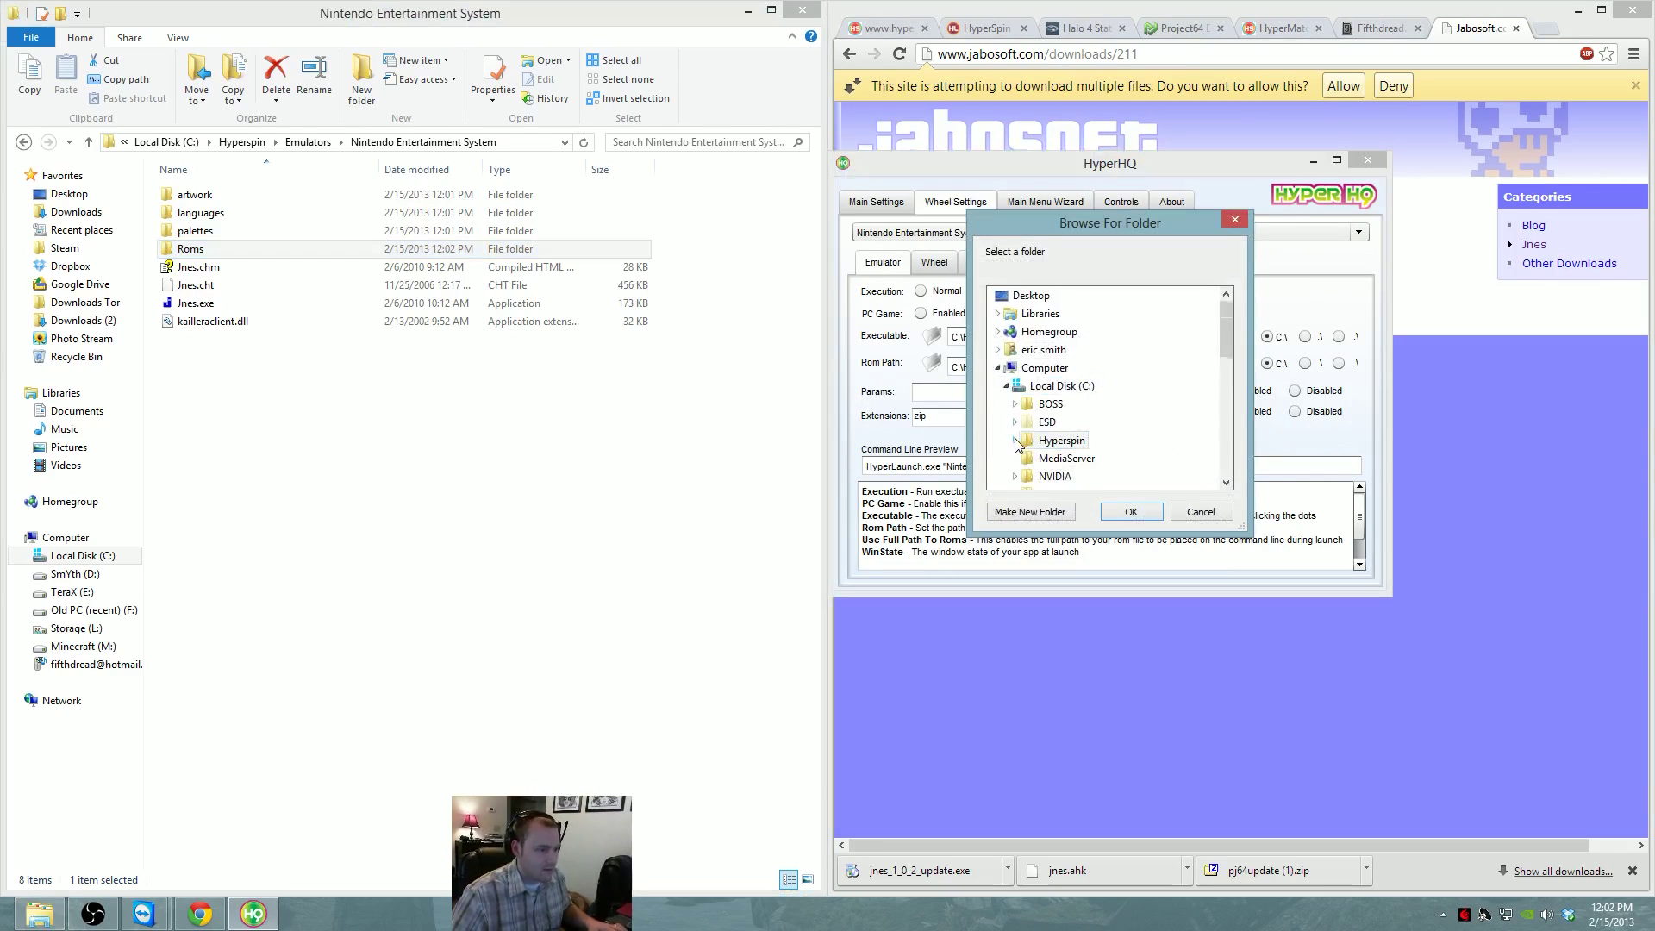
pyautogui.click(1015, 440)
pyautogui.click(1023, 405)
pyautogui.click(1082, 440)
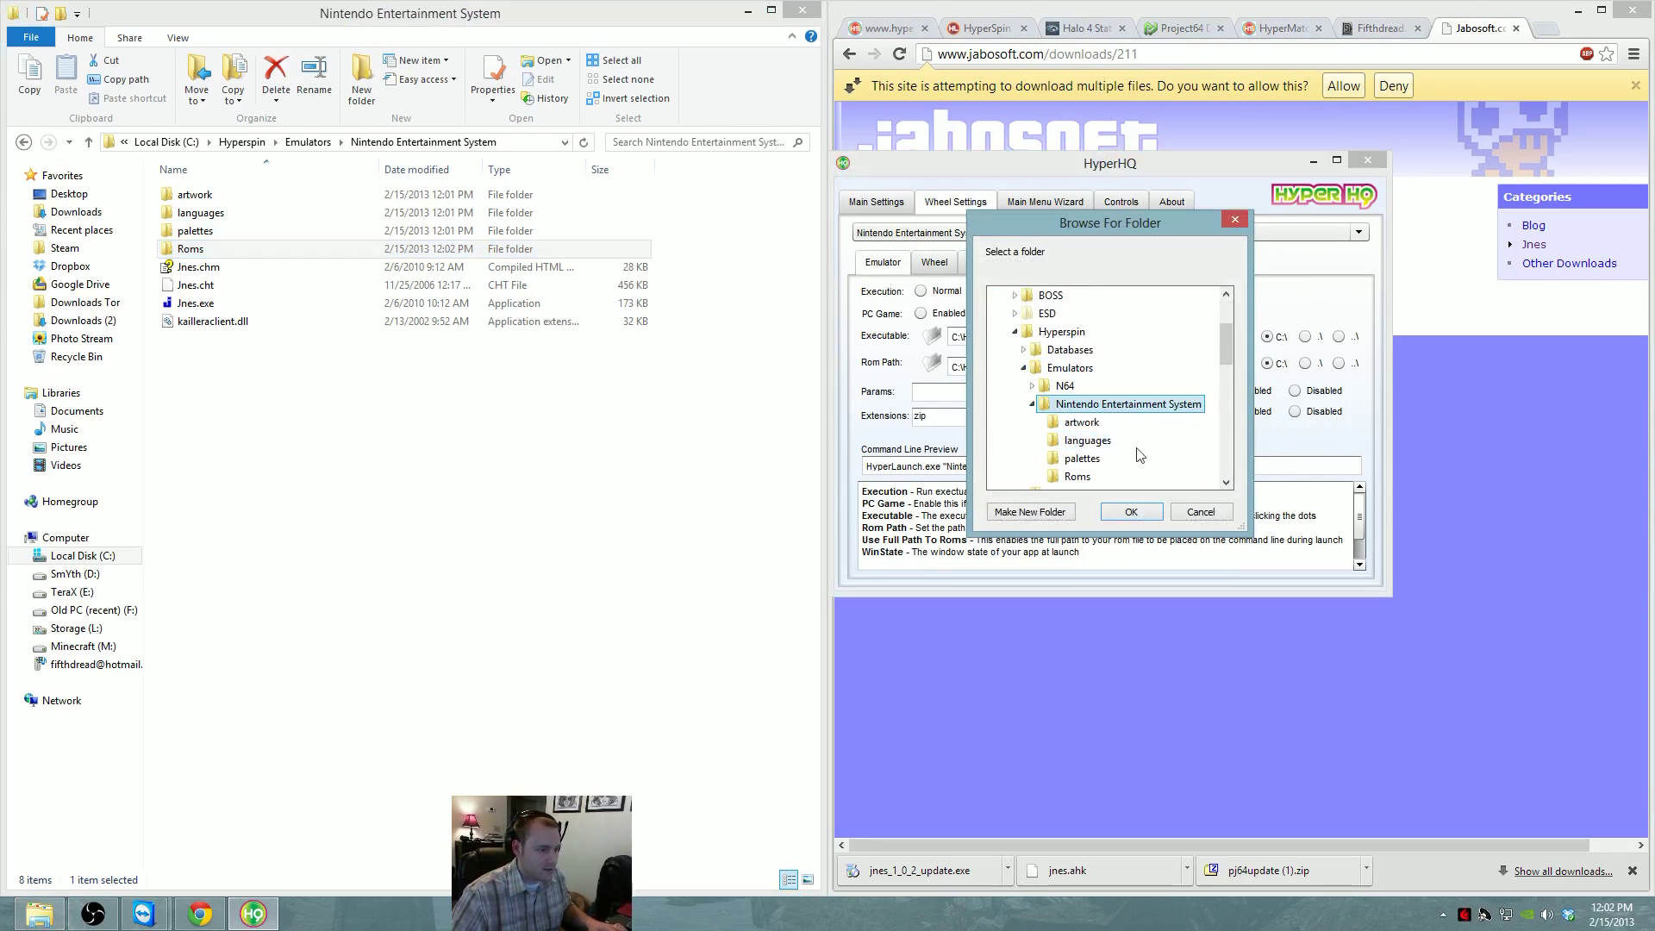
pyautogui.click(1077, 476)
pyautogui.click(1131, 511)
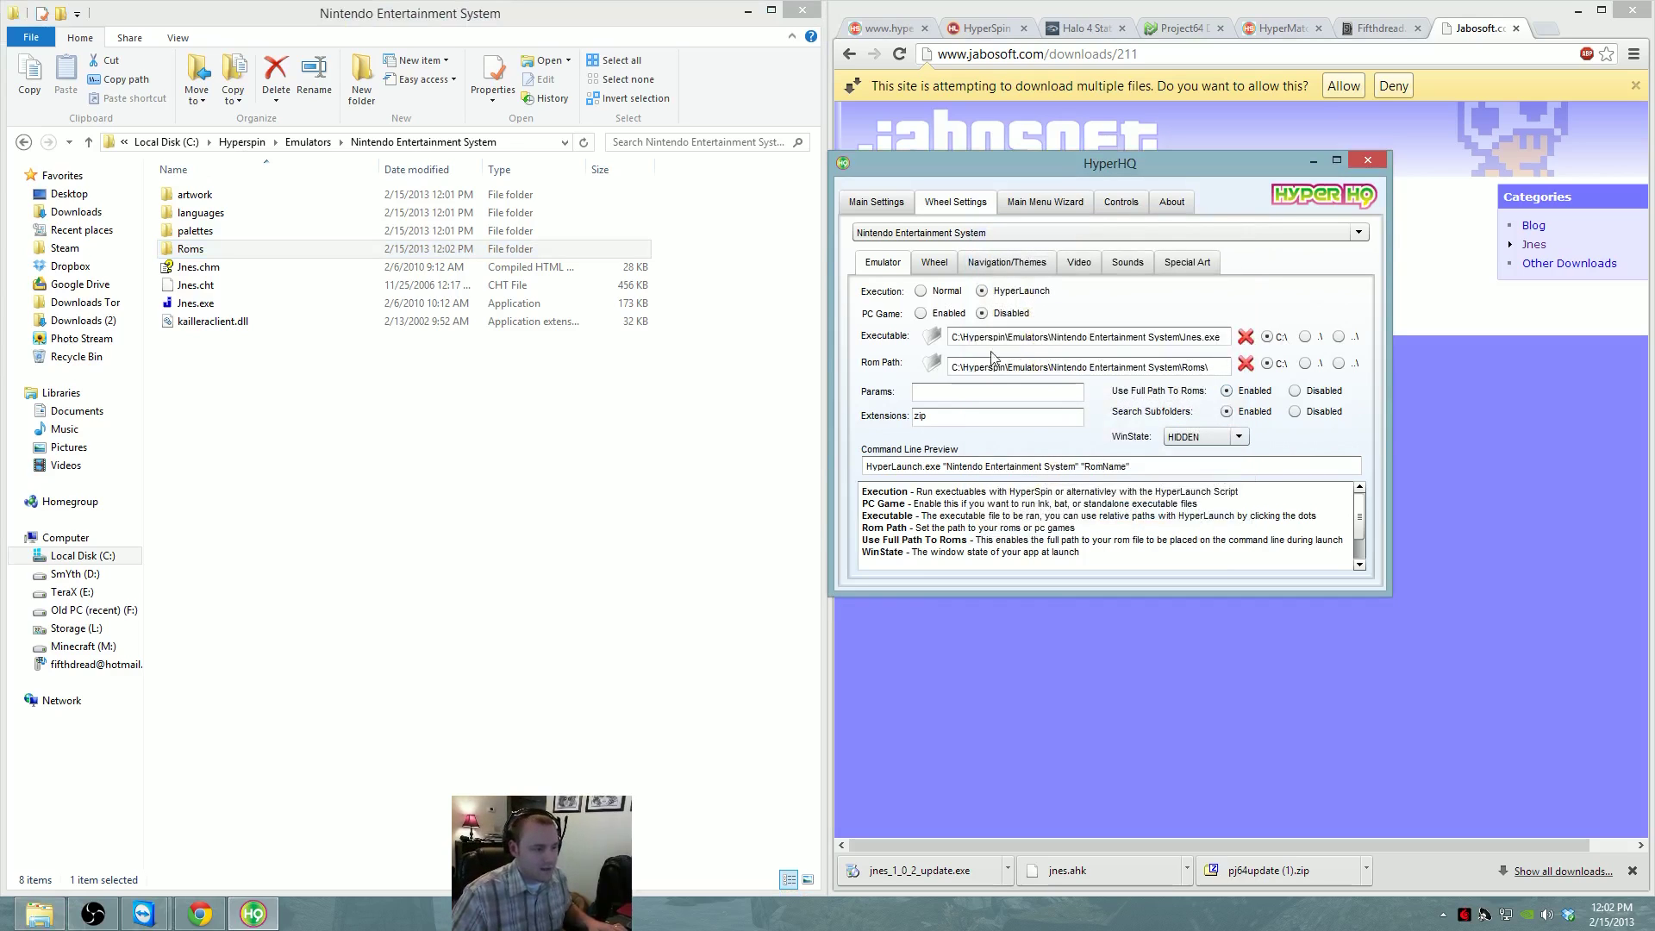
# Transfer the Super Mario Bros. 3 (USA) (Rev A).nes file into the Roms folder and open that folder
pyautogui.click(991, 416)
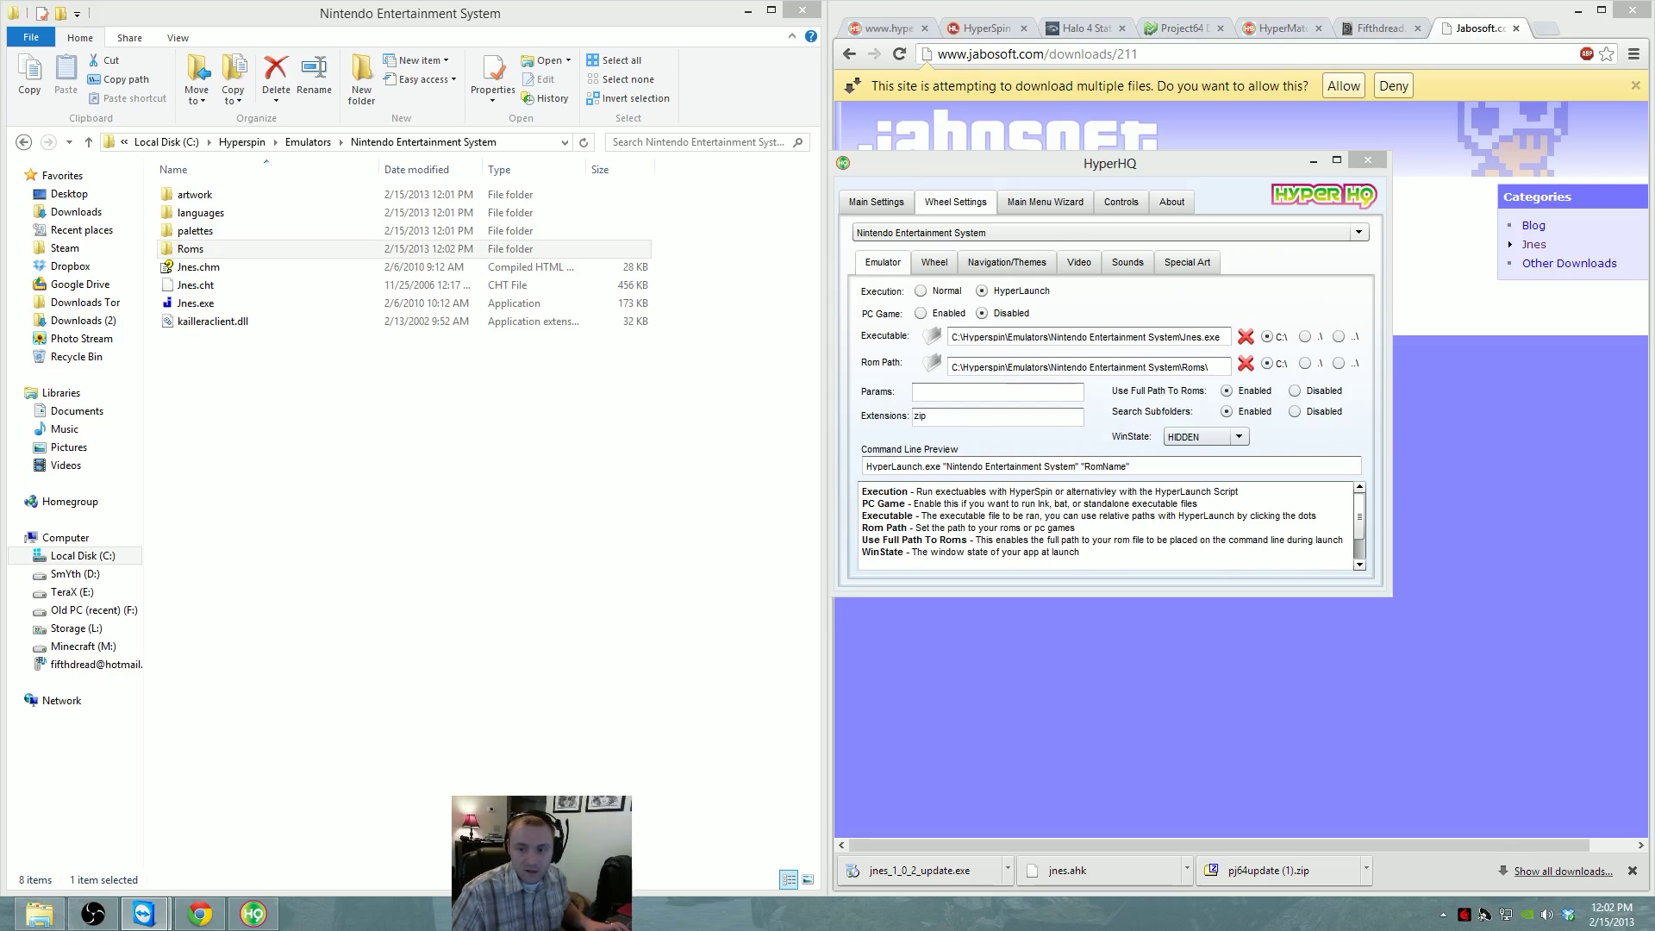
pyautogui.moveTo(476, 405); pyautogui.dragTo(192, 250)
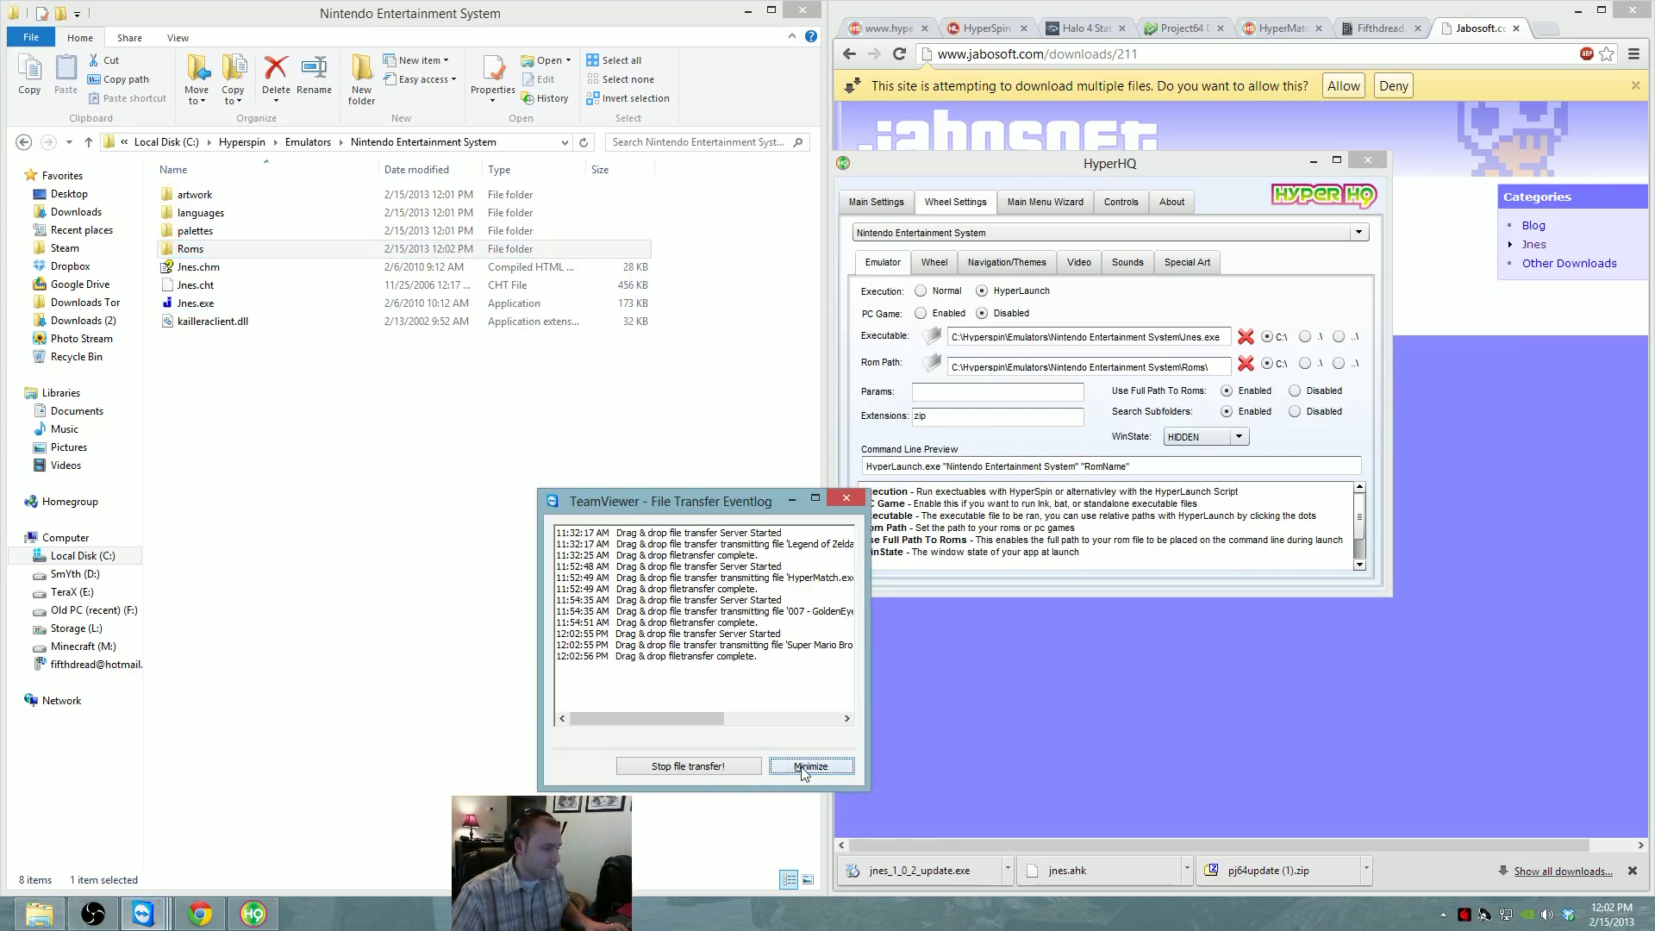
pyautogui.click(847, 498)
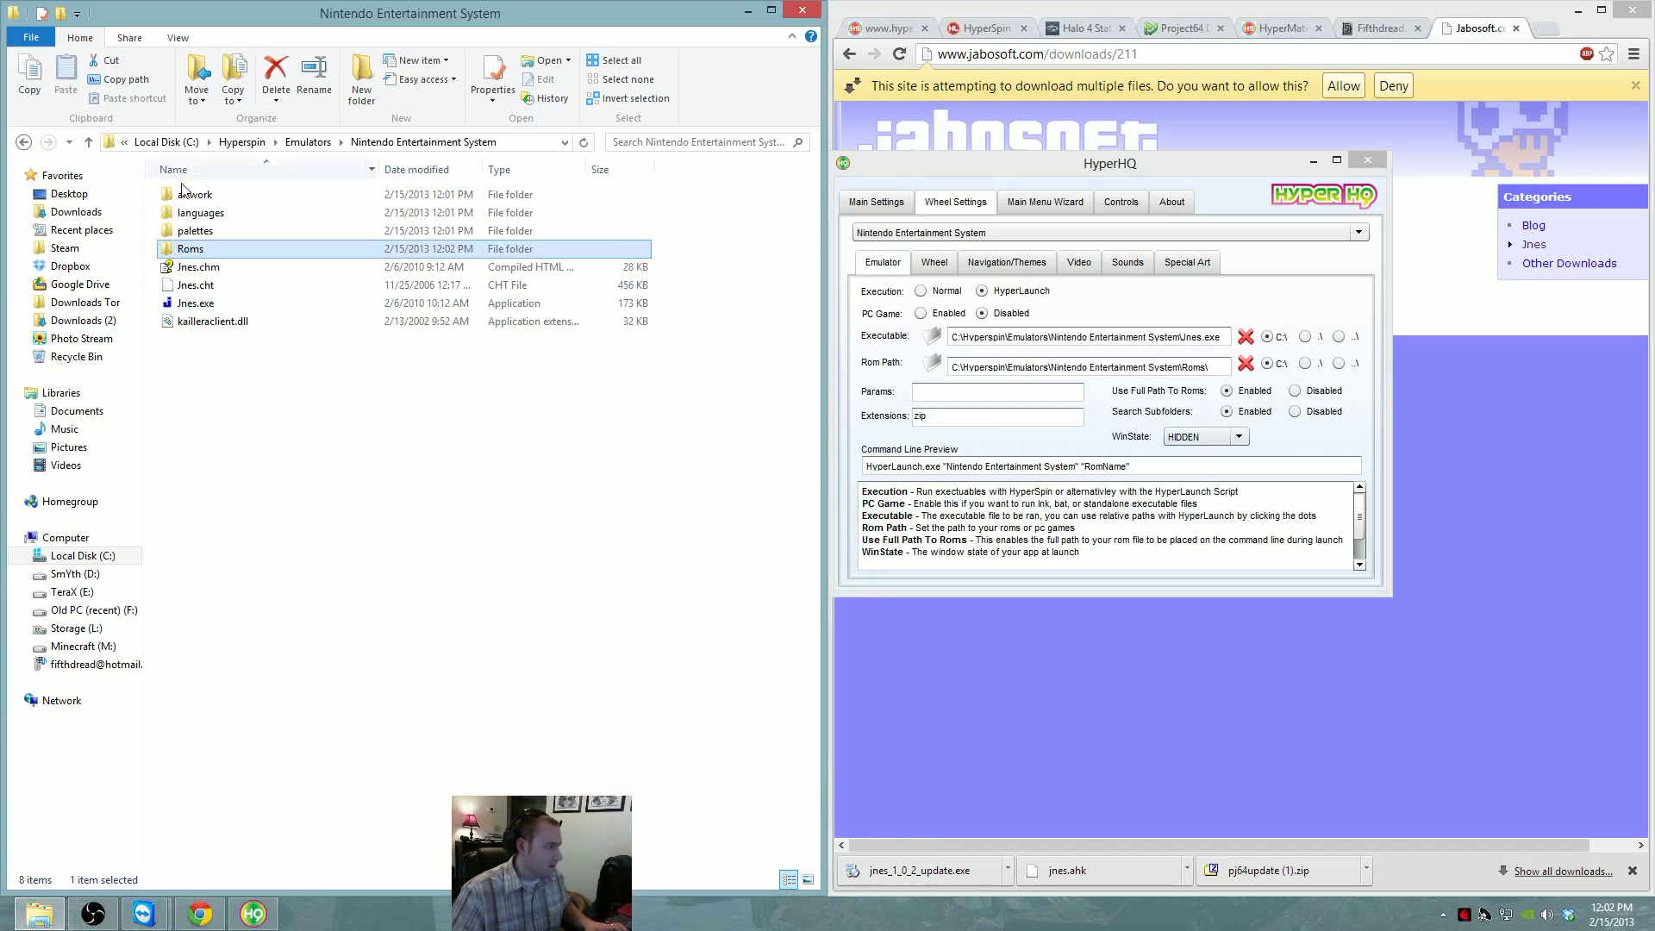
pyautogui.doubleClick(190, 248)
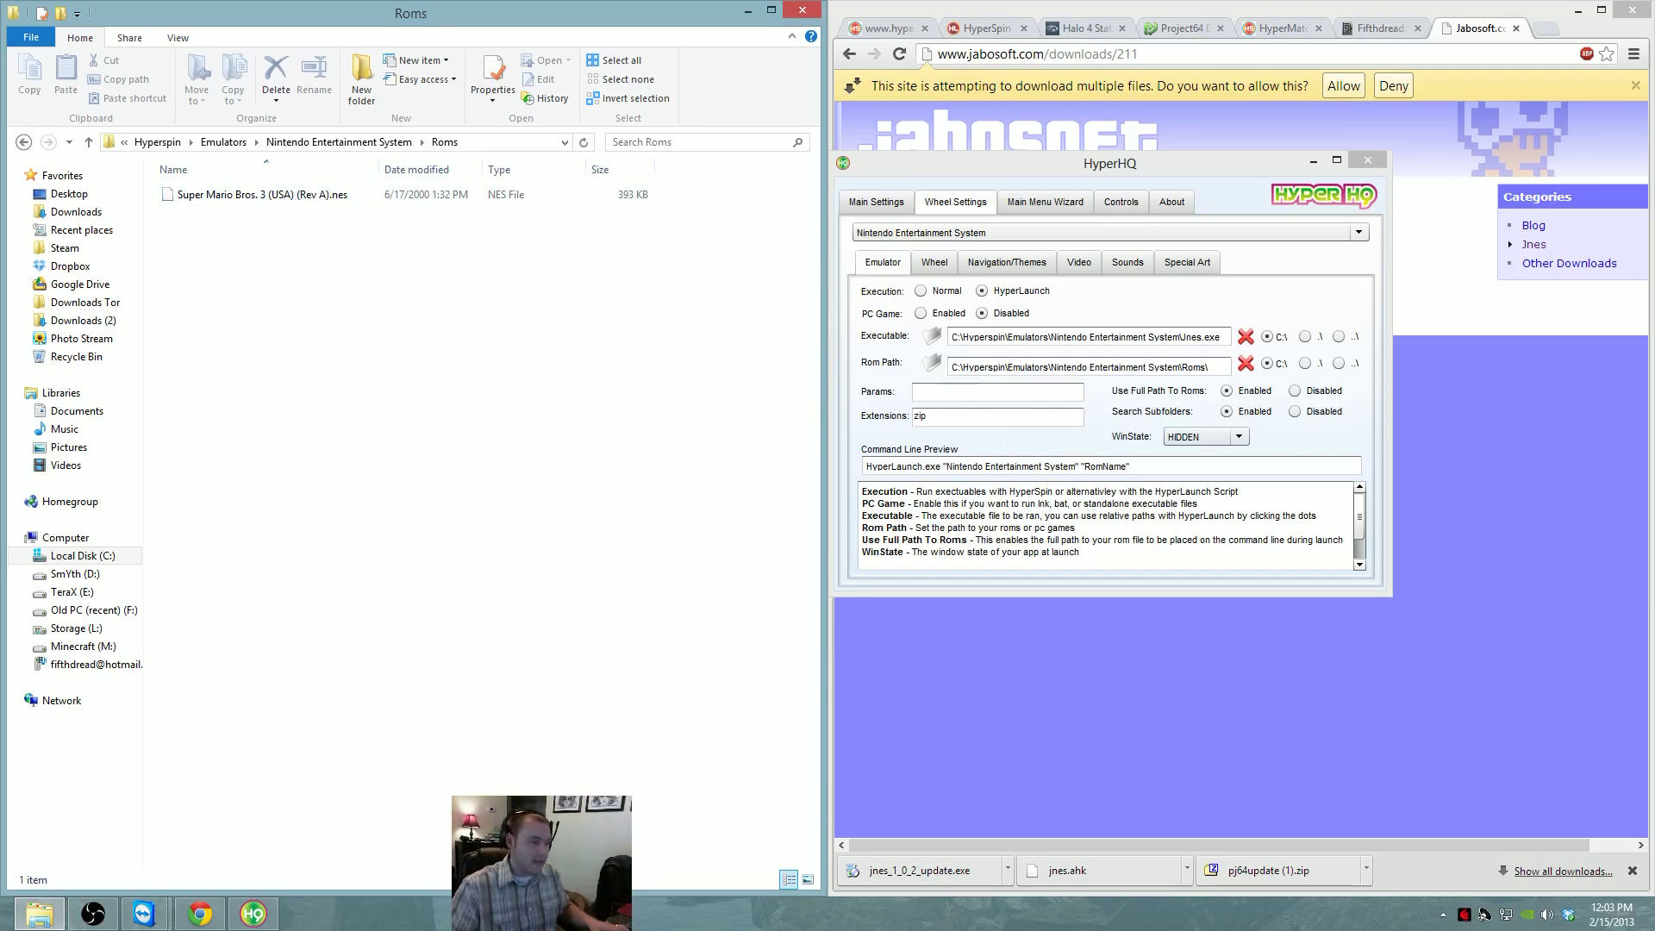
# Set the wheel's rom extensions to "zip, nes" and close HyperHQ, denying the website's multiple downloads
pyautogui.click(959, 416)
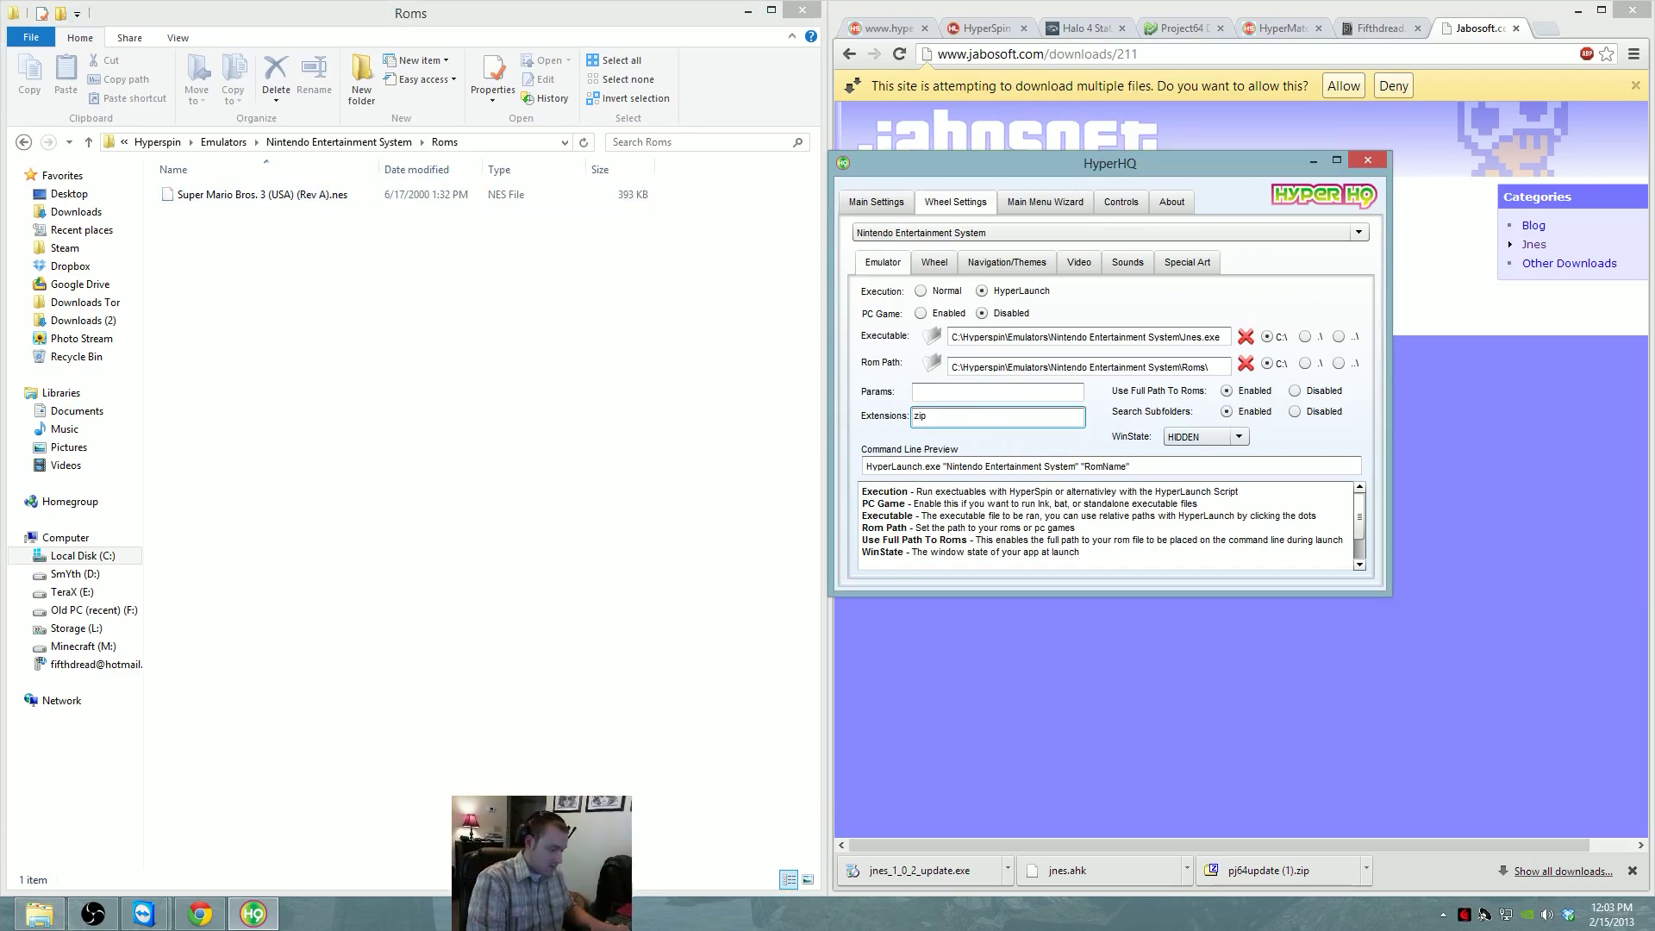
pyautogui.write(', ne')
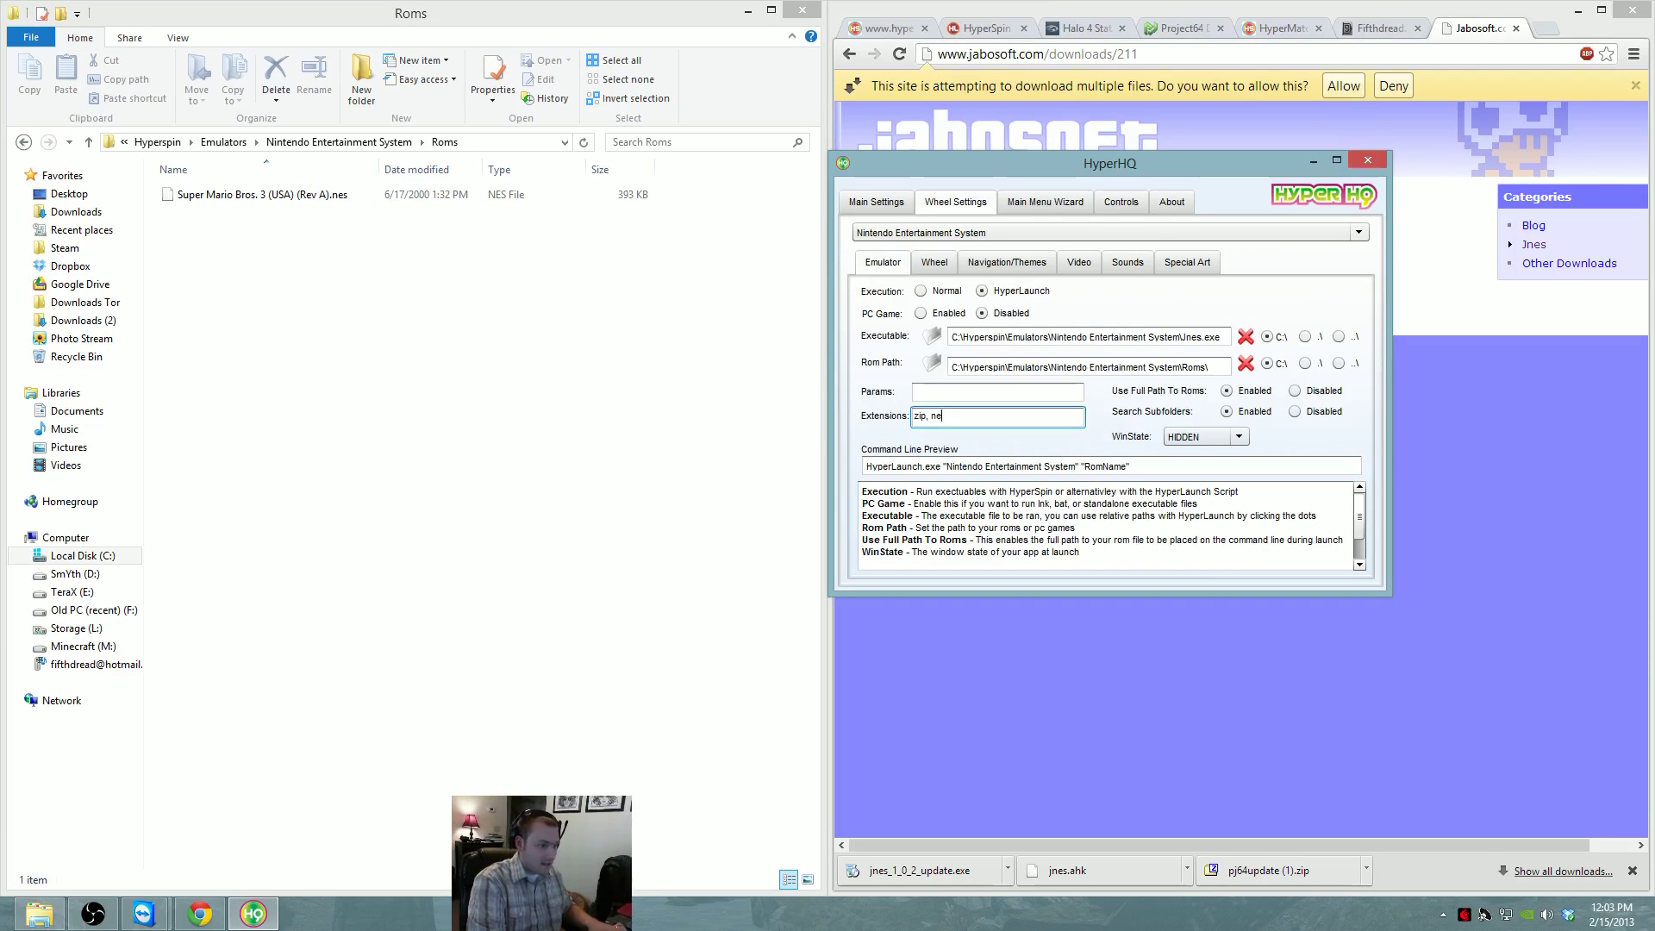
pyautogui.click(974, 393)
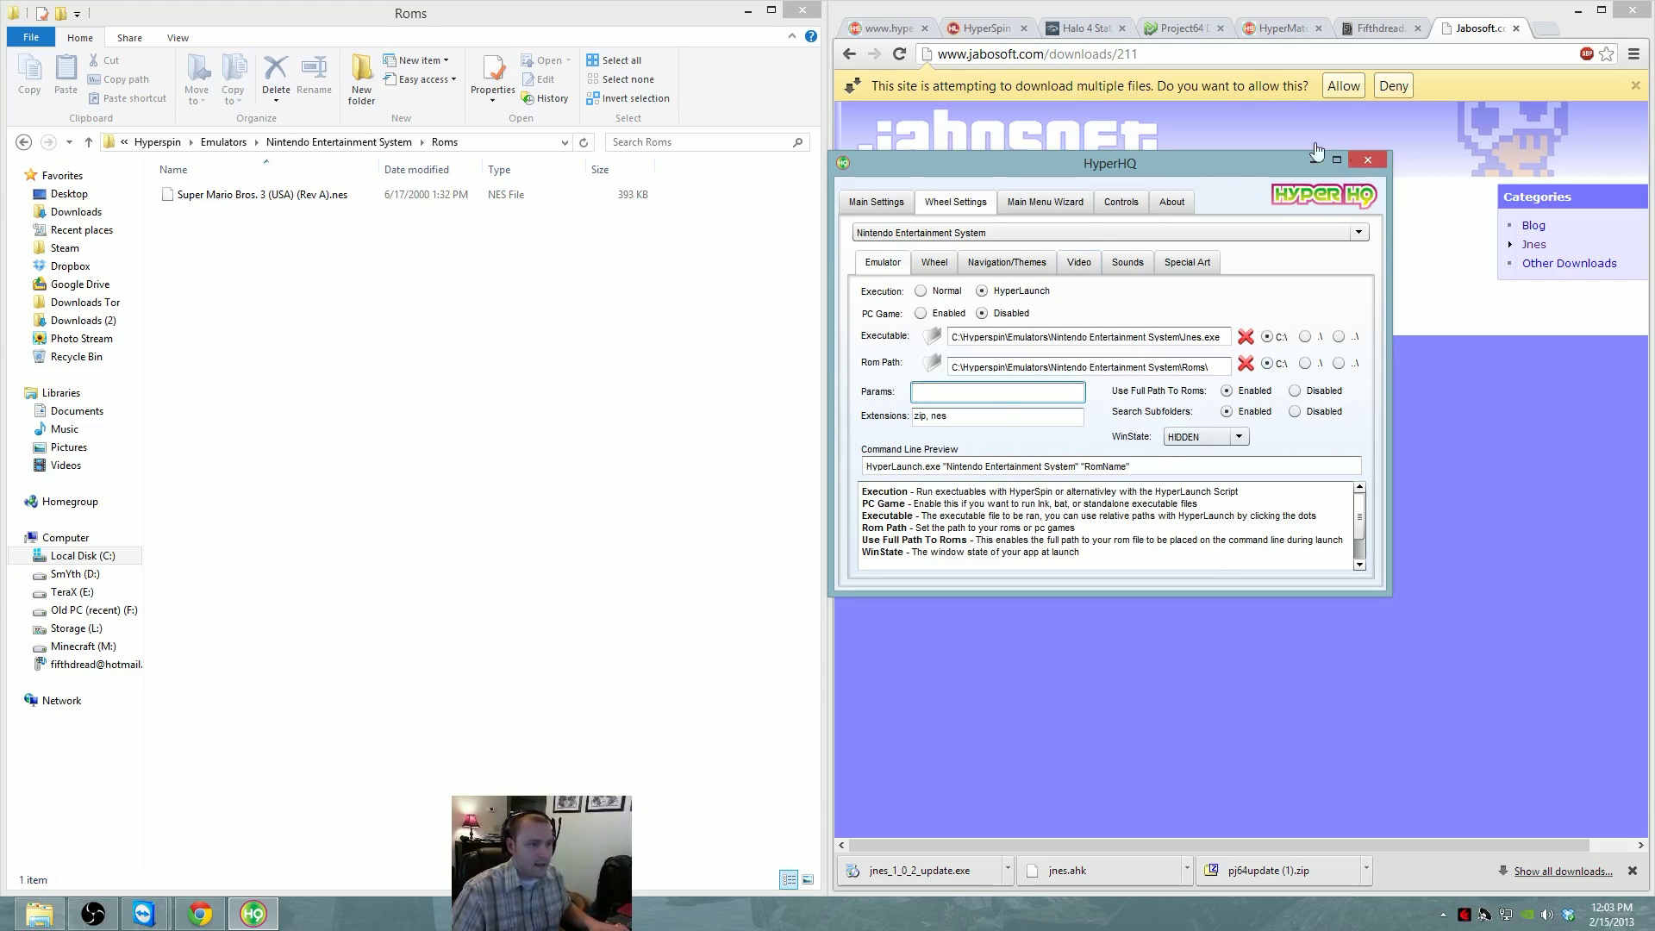
pyautogui.click(1368, 160)
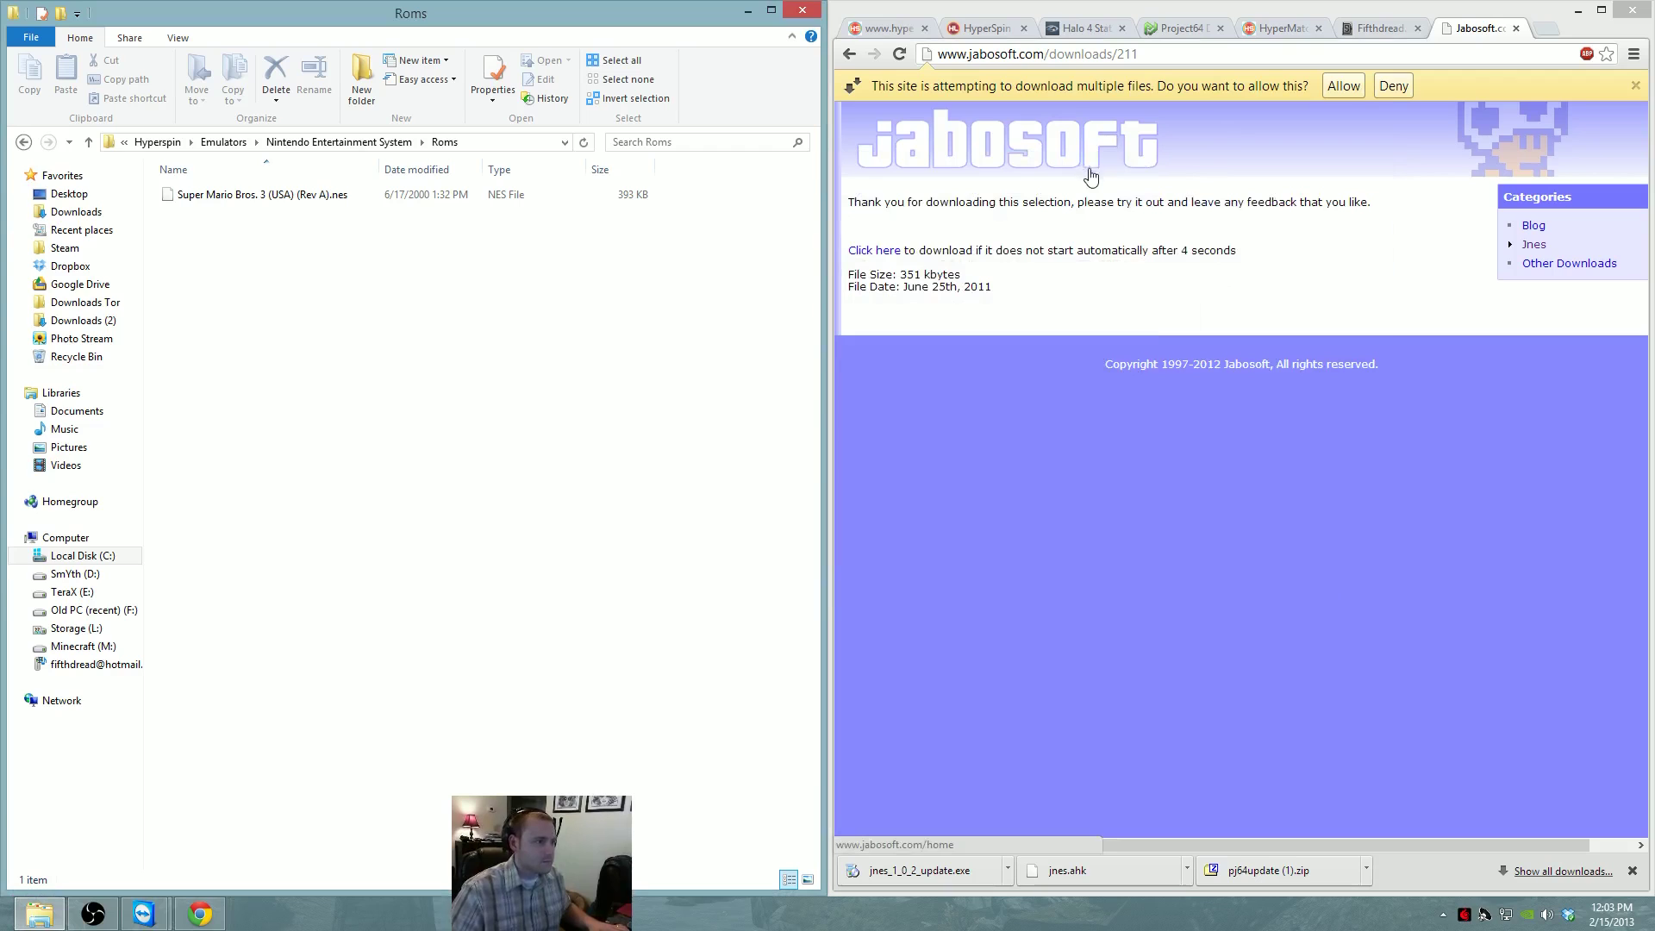
pyautogui.click(1393, 86)
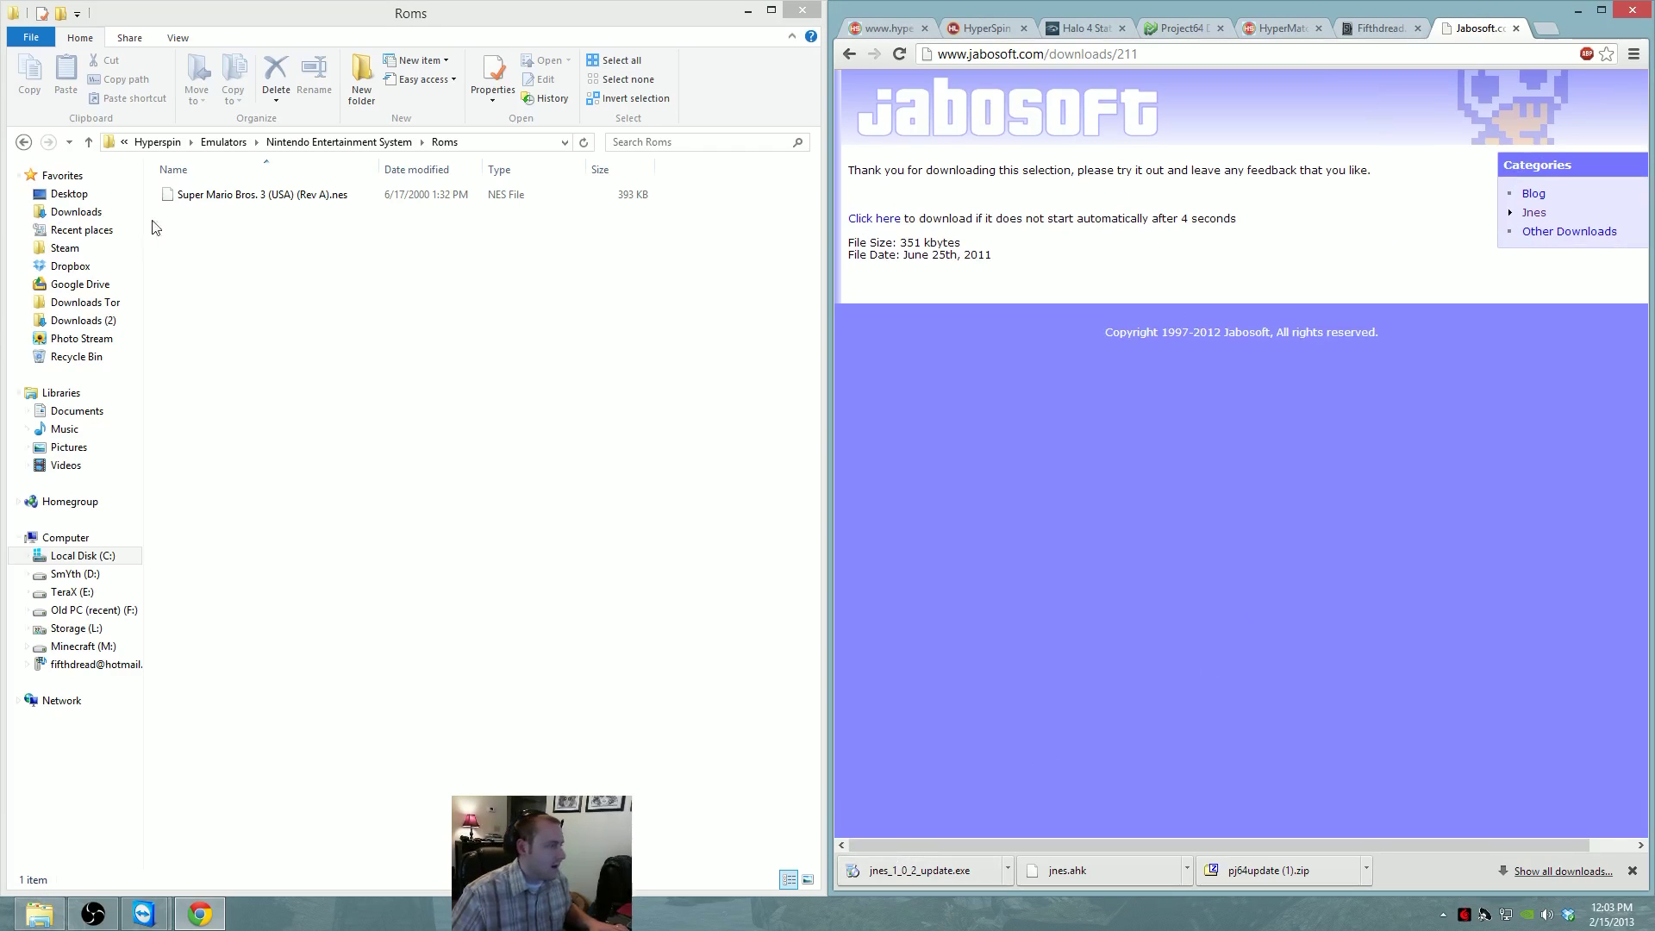
# Launch Jnes.exe with English as the language, test Super Mario Bros. 3 from the Roms folder, and close the emulator
pyautogui.click(345, 142)
pyautogui.doubleClick(197, 303)
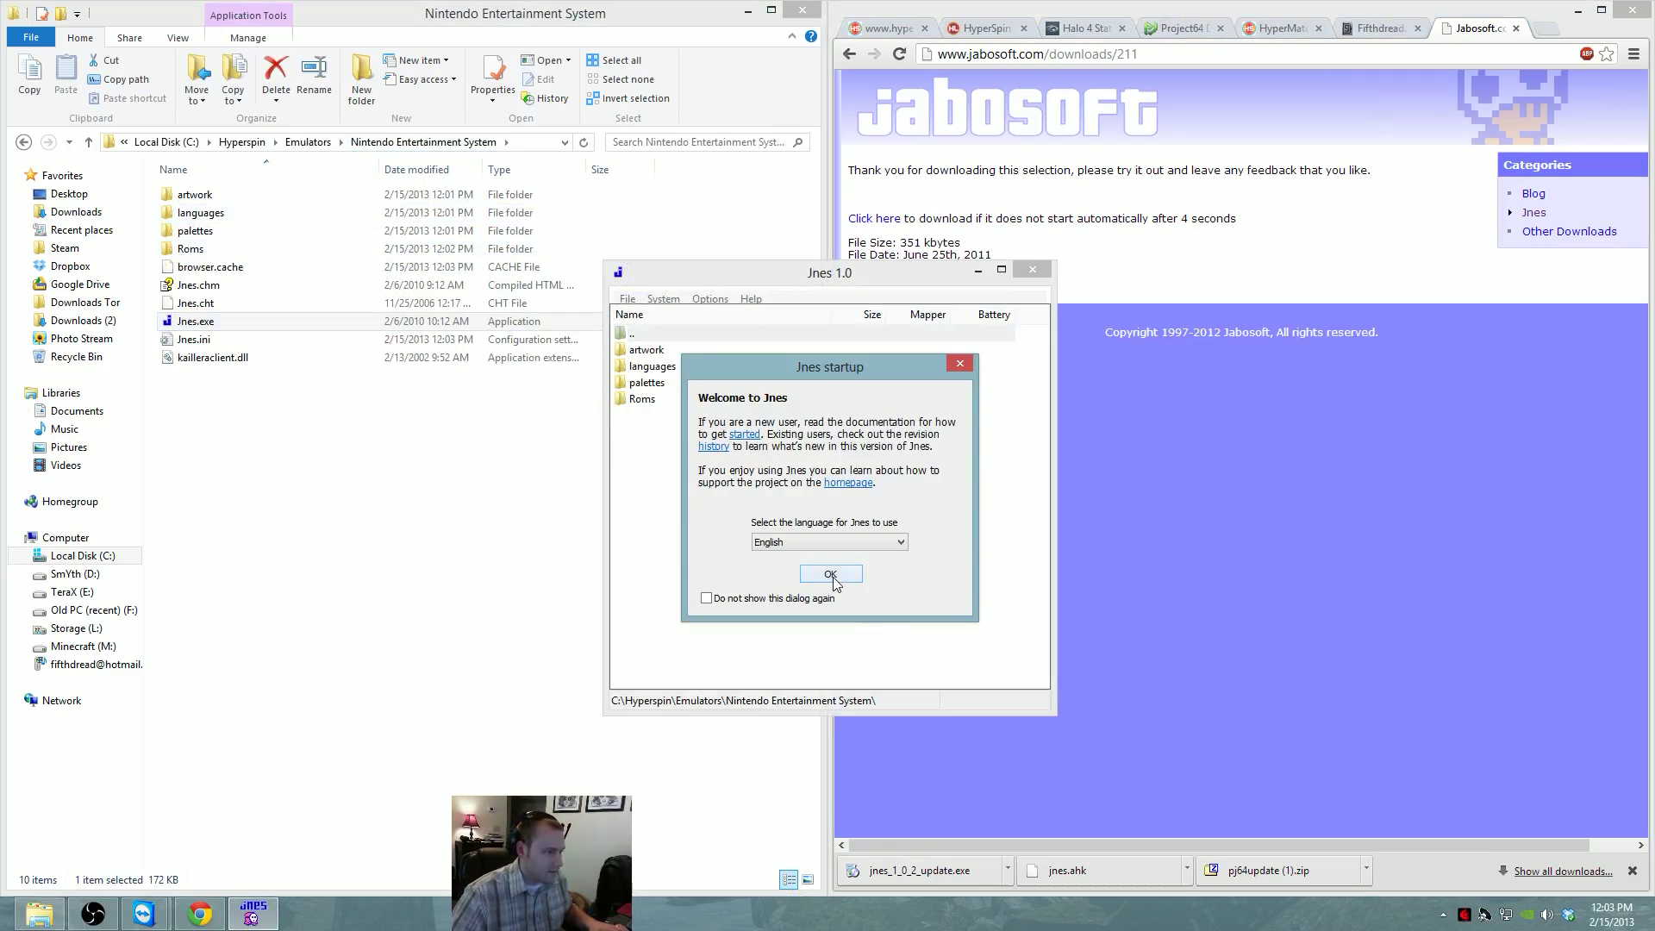
pyautogui.click(829, 575)
pyautogui.click(670, 399)
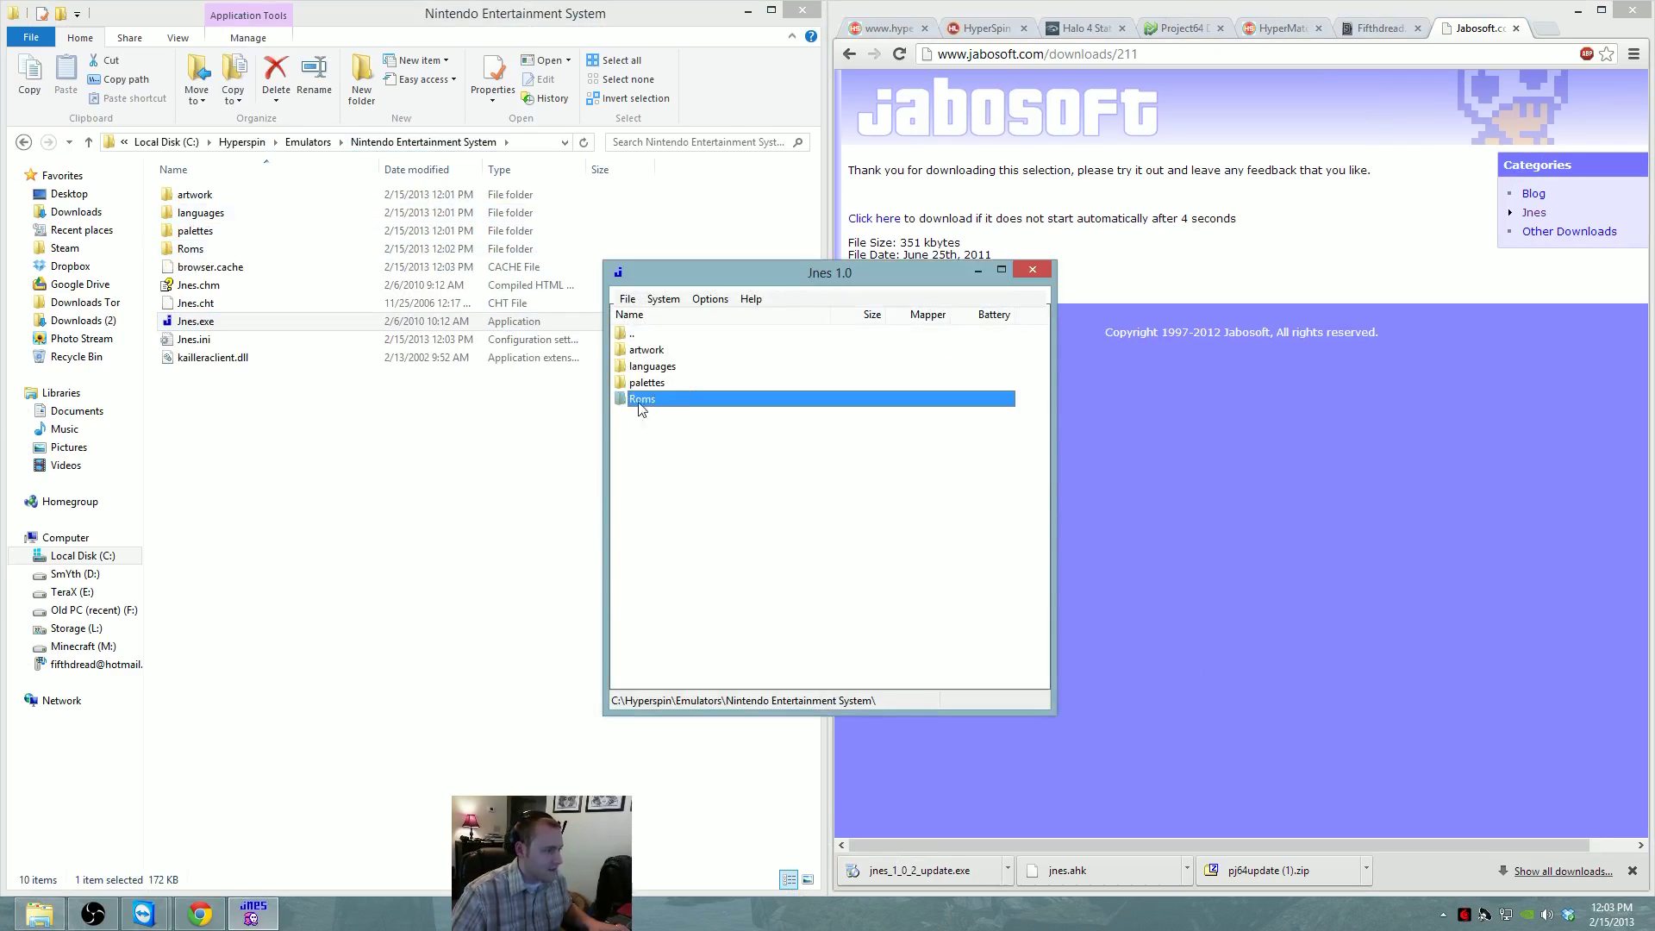
pyautogui.doubleClick(645, 399)
pyautogui.doubleClick(697, 351)
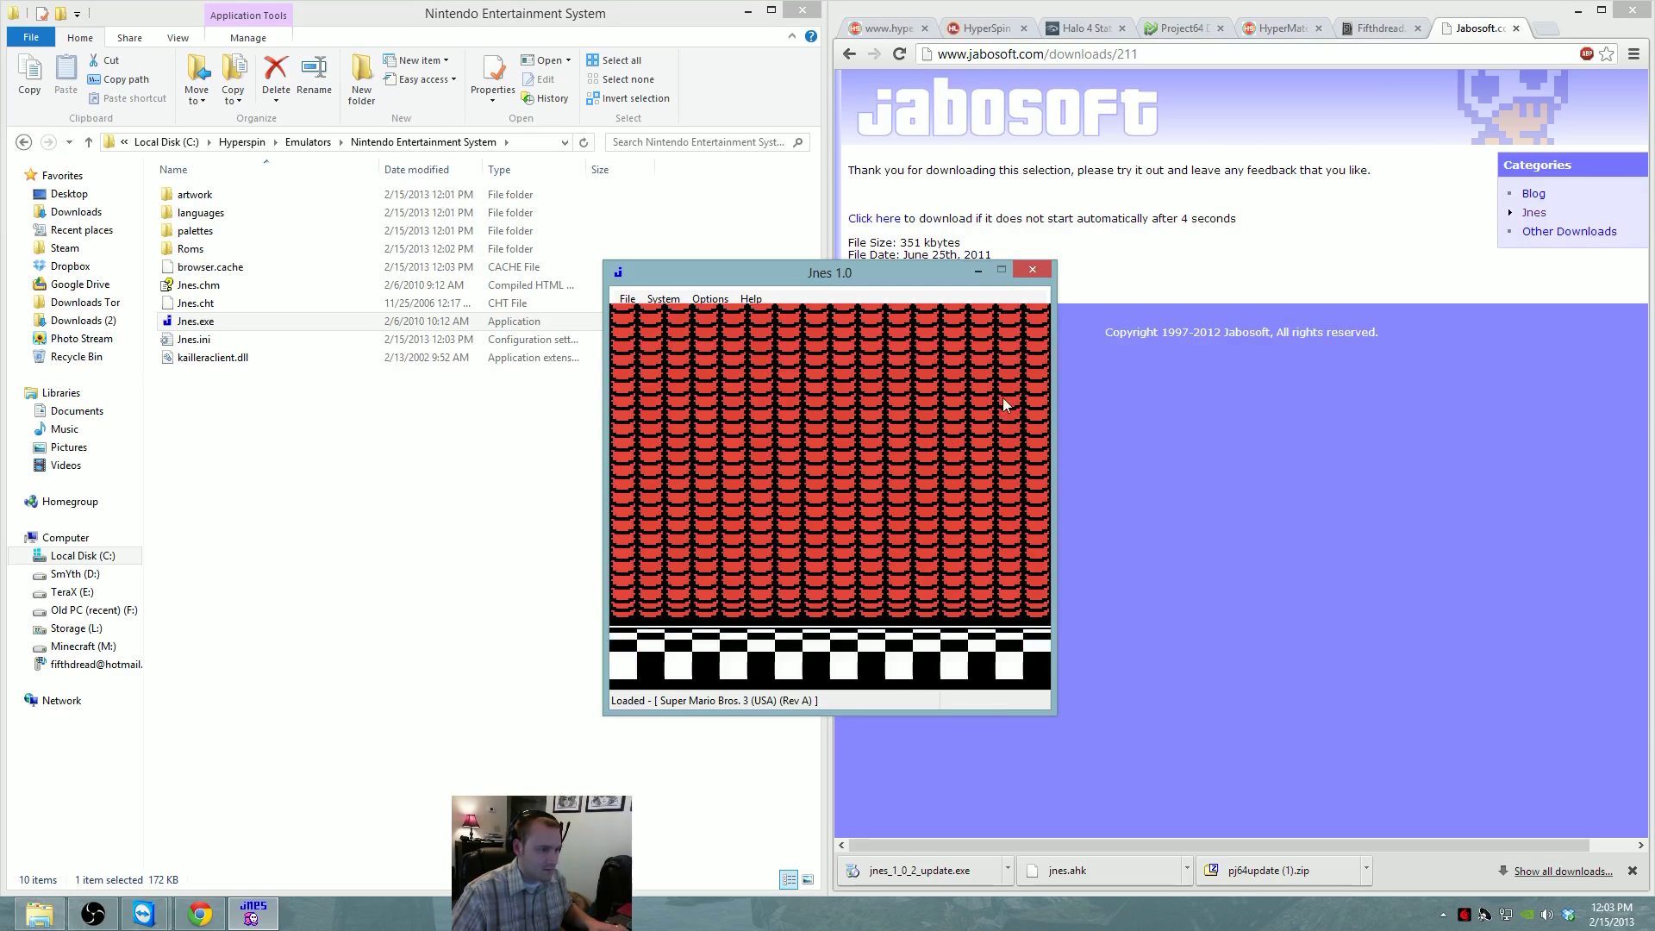
pyautogui.click(1034, 272)
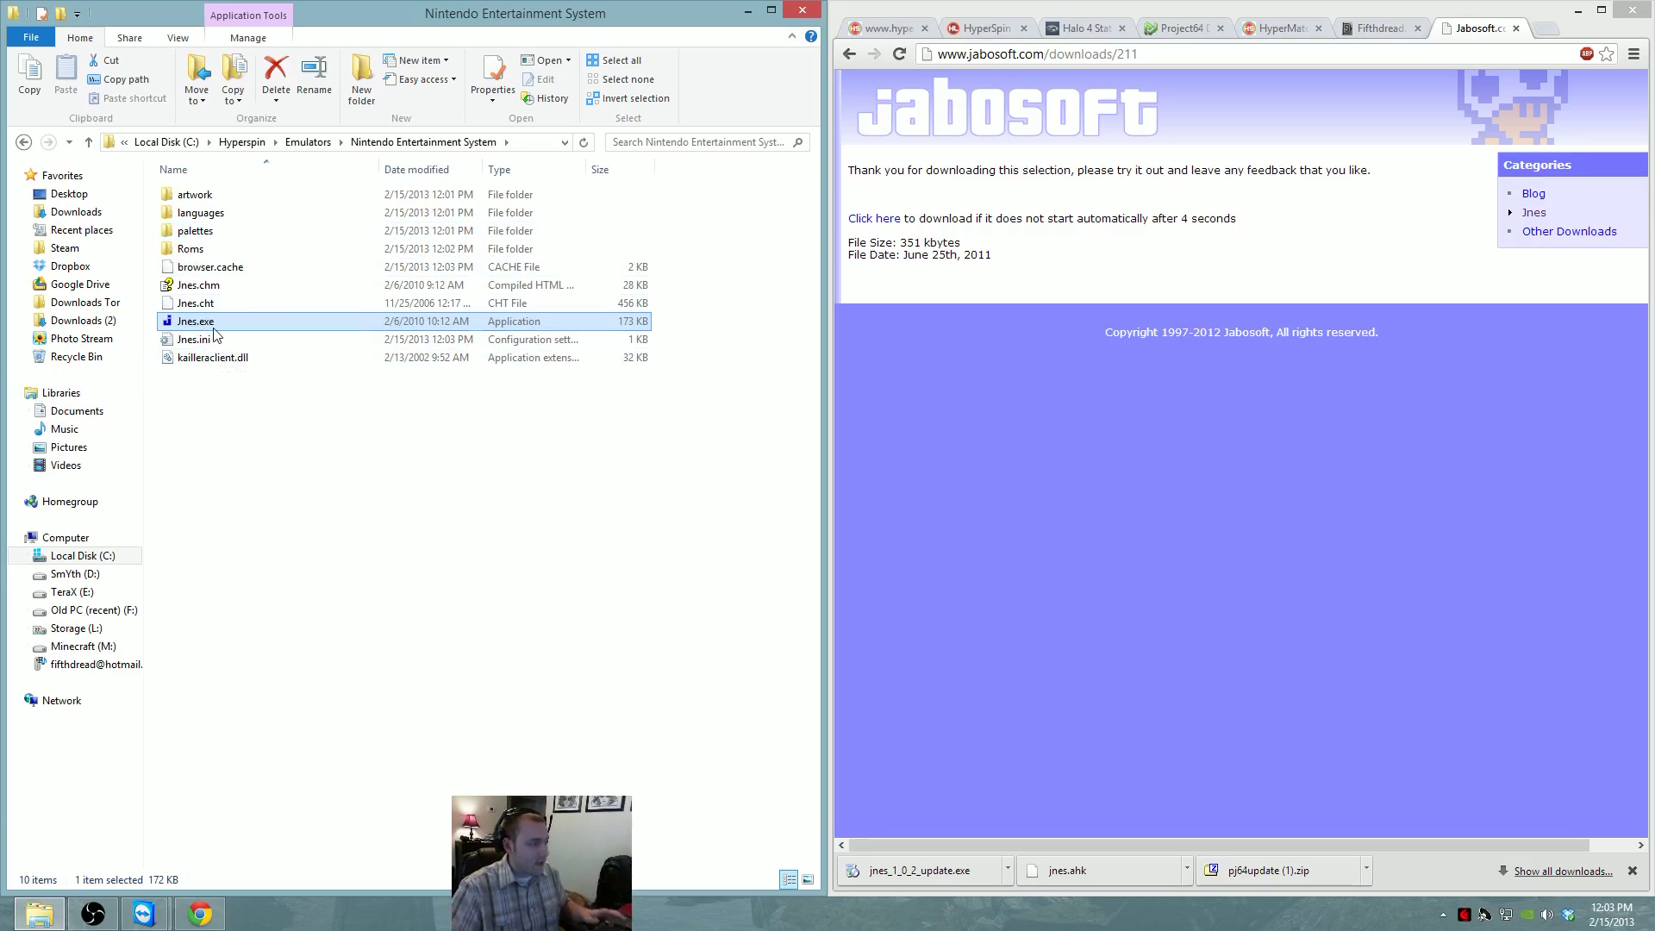
# Check the Jnes.exe file details and open the Nintendo Entertainment System folder inside Hyperspin's Modules folder
pyautogui.moveTo(214, 334)
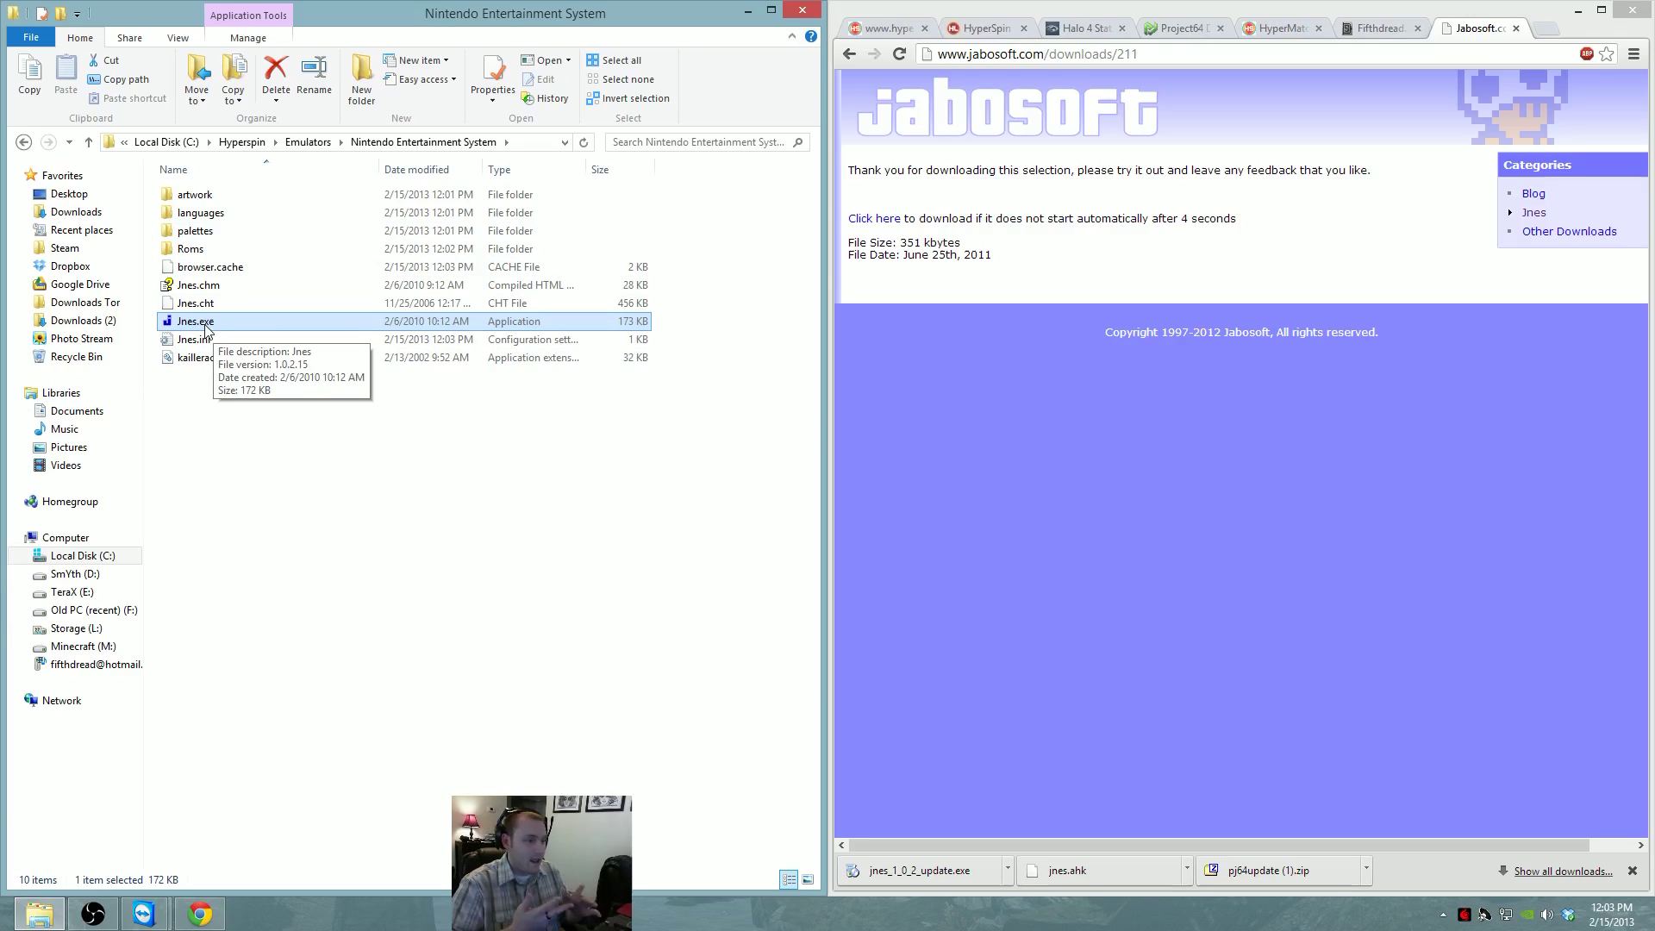
pyautogui.click(253, 143)
pyautogui.doubleClick(222, 266)
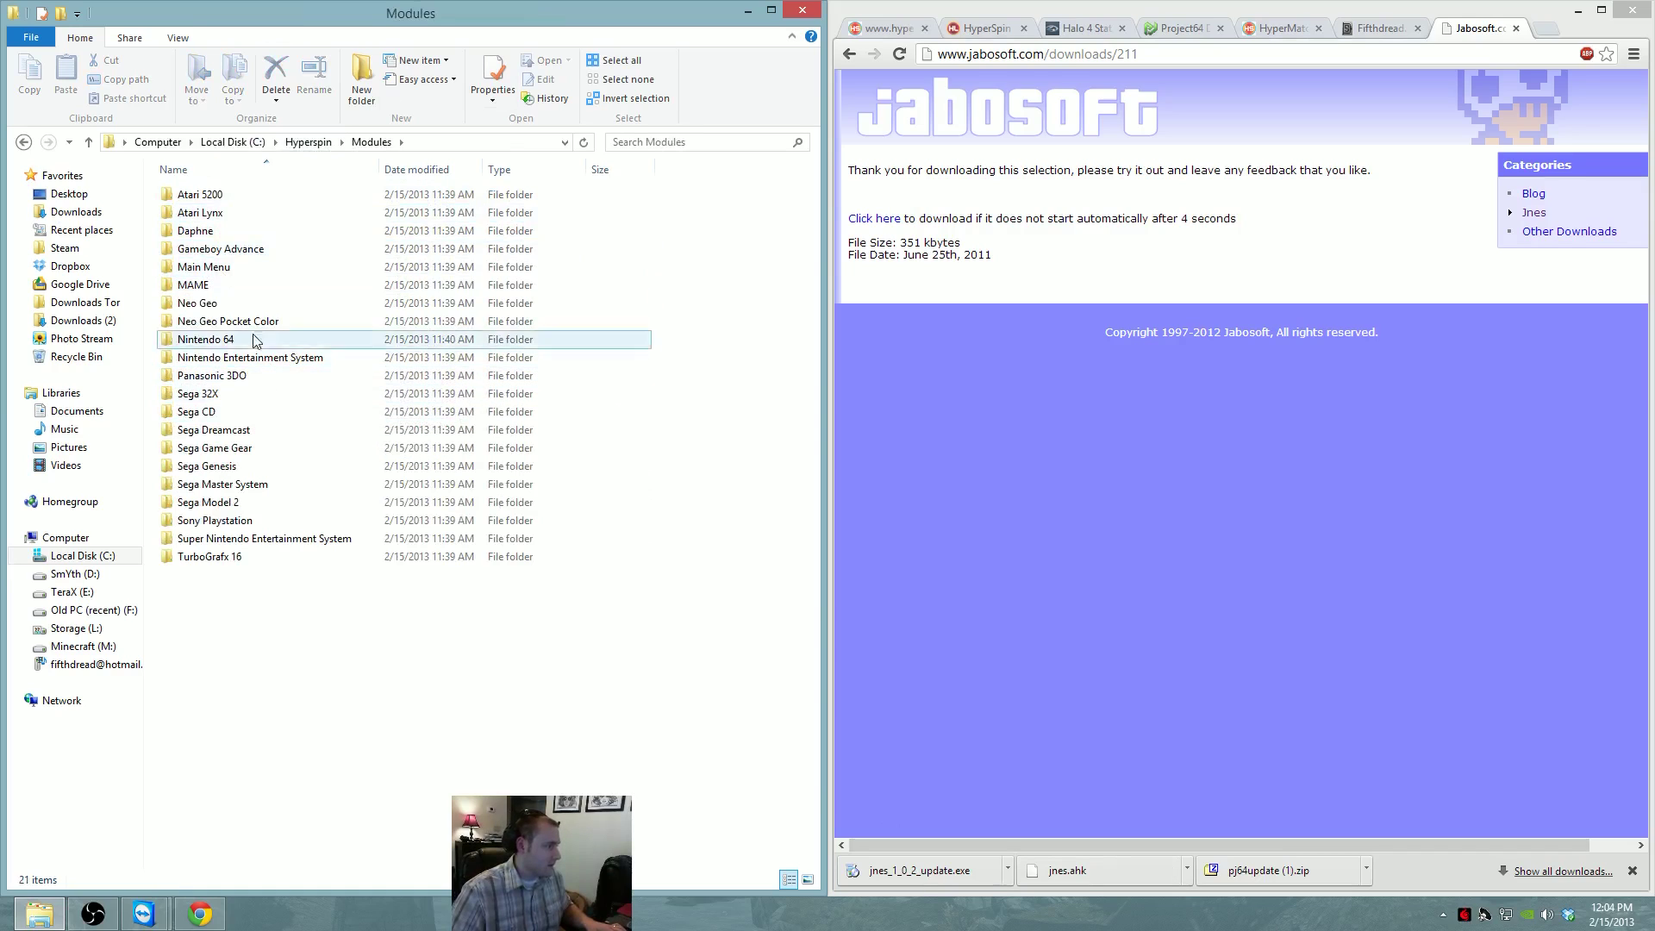
pyautogui.doubleClick(284, 359)
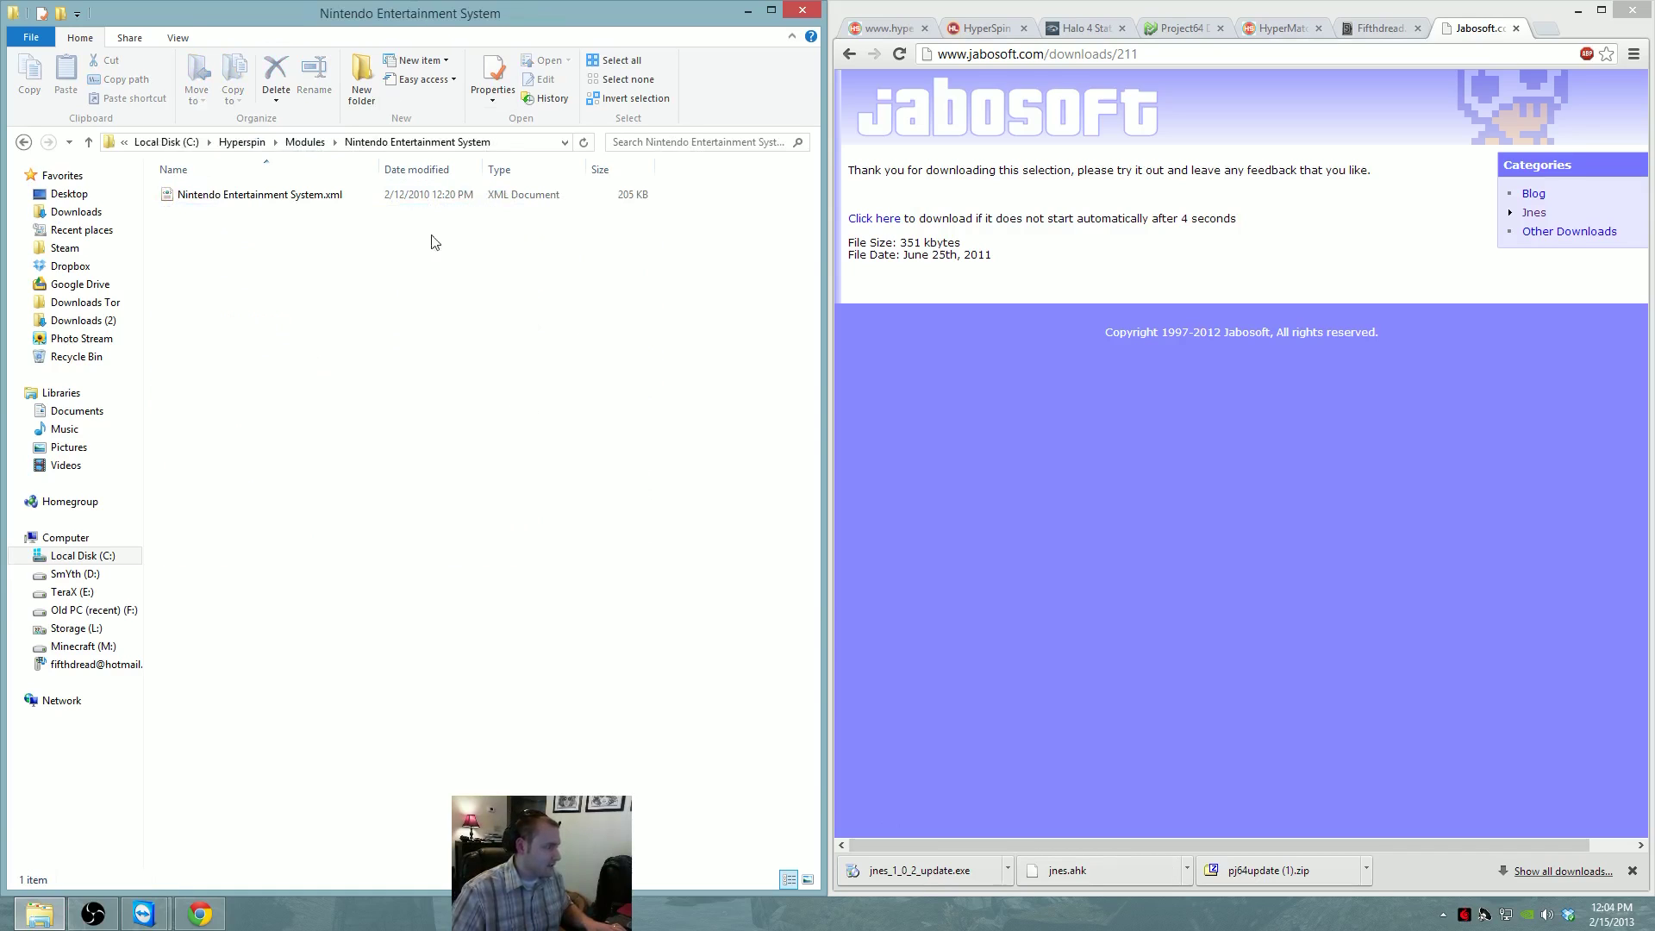
# Transfer the downloaded jnes.ahk into the Nintendo Entertainment System module folder and rename it "Nintendo Entertainment System.ahk"
pyautogui.moveTo(1067, 870); pyautogui.dragTo(418, 521)
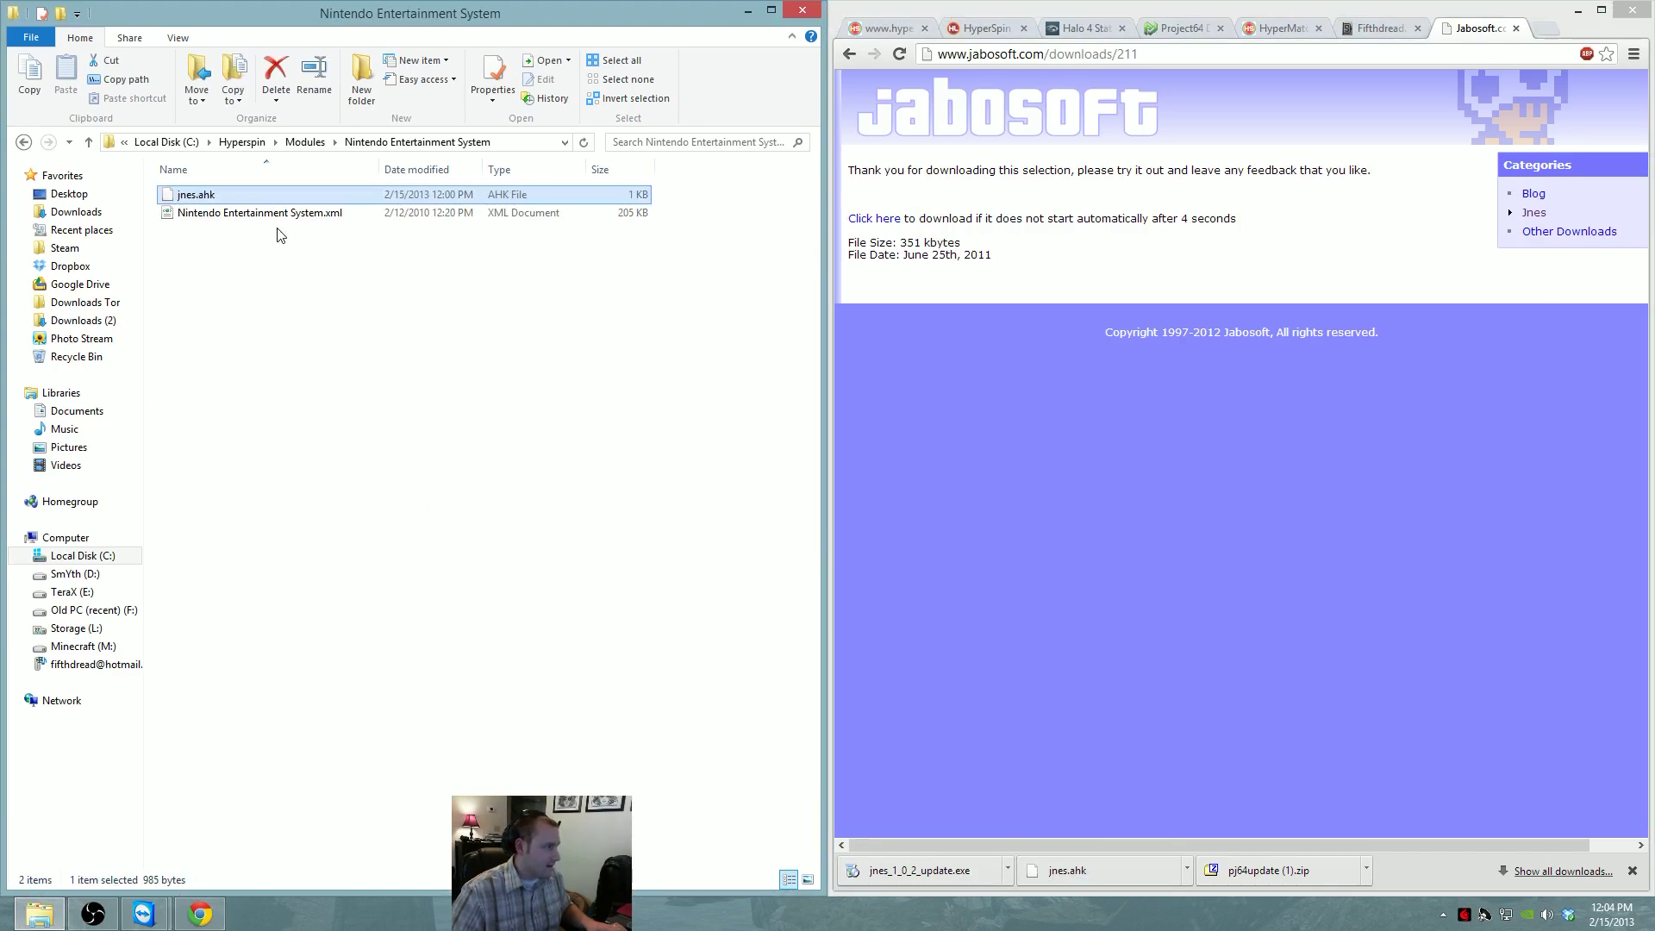
pyautogui.rightClick(227, 217)
pyautogui.click(310, 450)
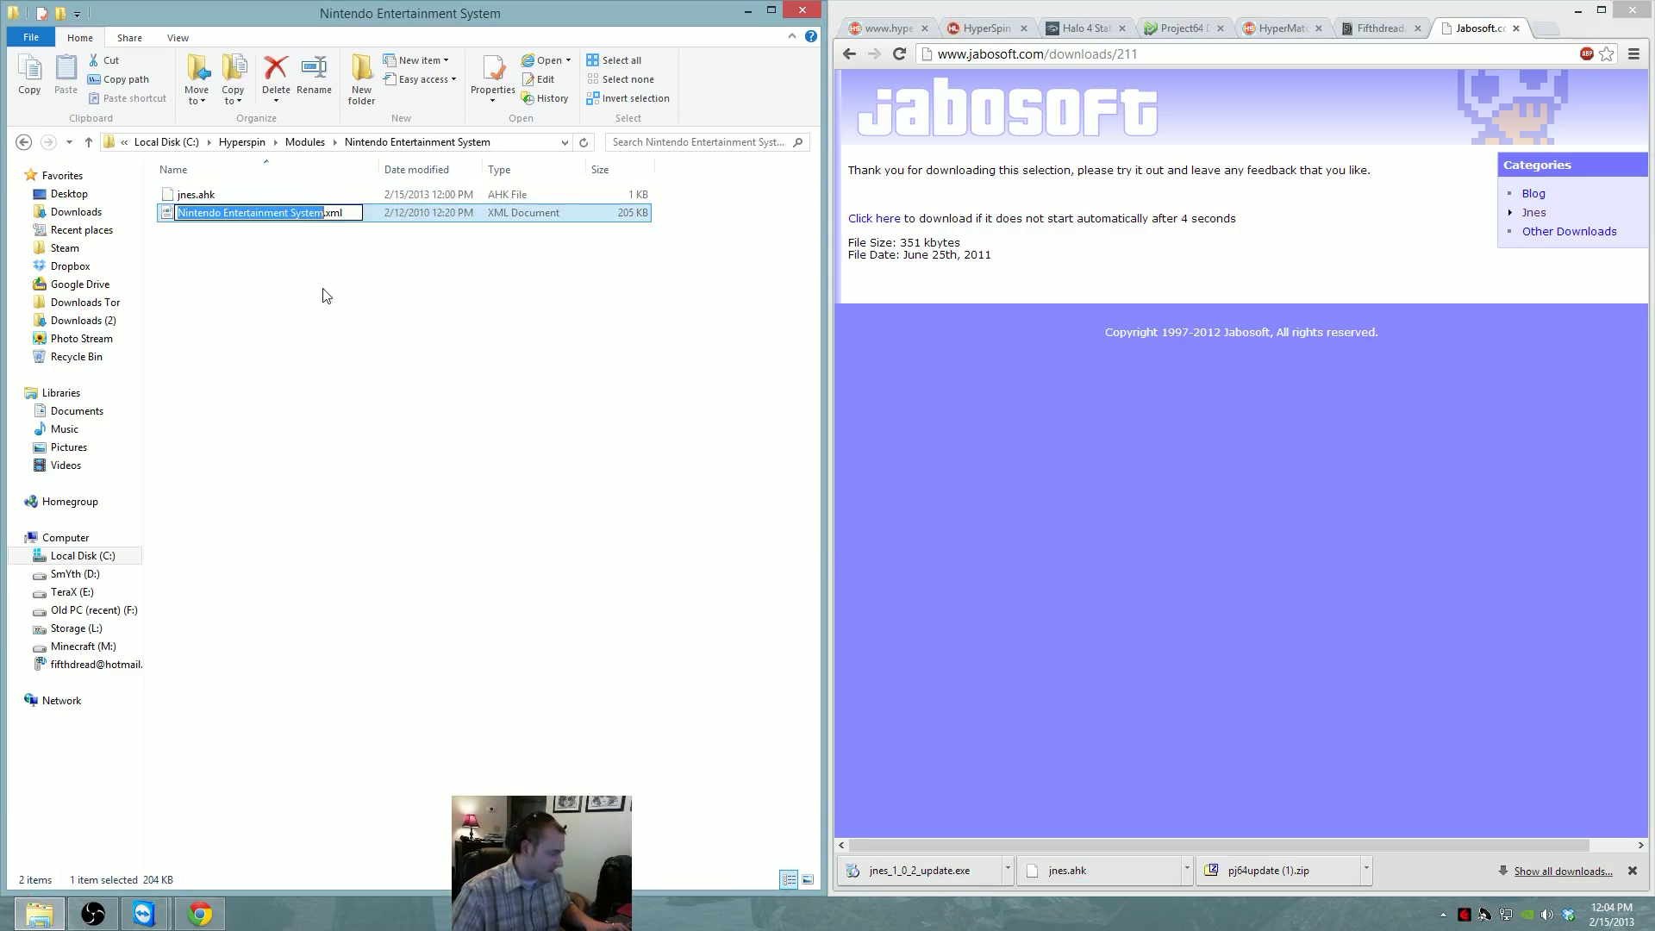
pyautogui.hotkey('ctrl', 'c')
pyautogui.rightClick(191, 193)
pyautogui.click(234, 370)
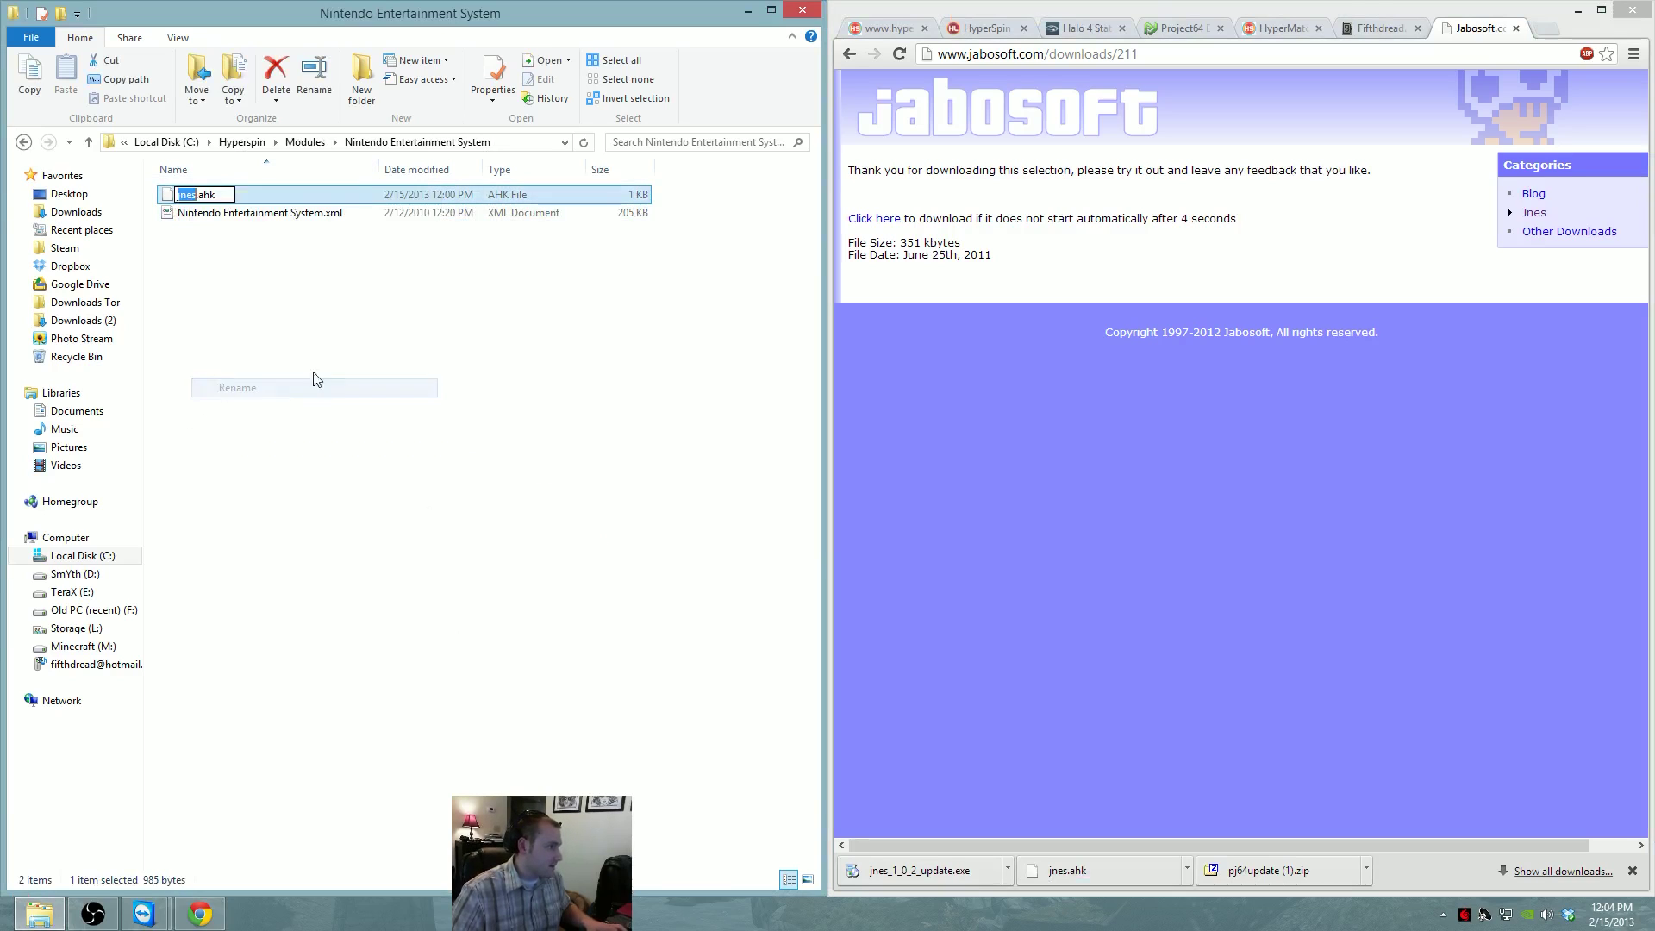
pyautogui.hotkey('ctrl', 'v')
pyautogui.press('Return')
# Delete Nintendo Entertainment System.xml from the module folder
pyautogui.click(317, 216)
pyautogui.press('Delete')
pyautogui.press('Return')
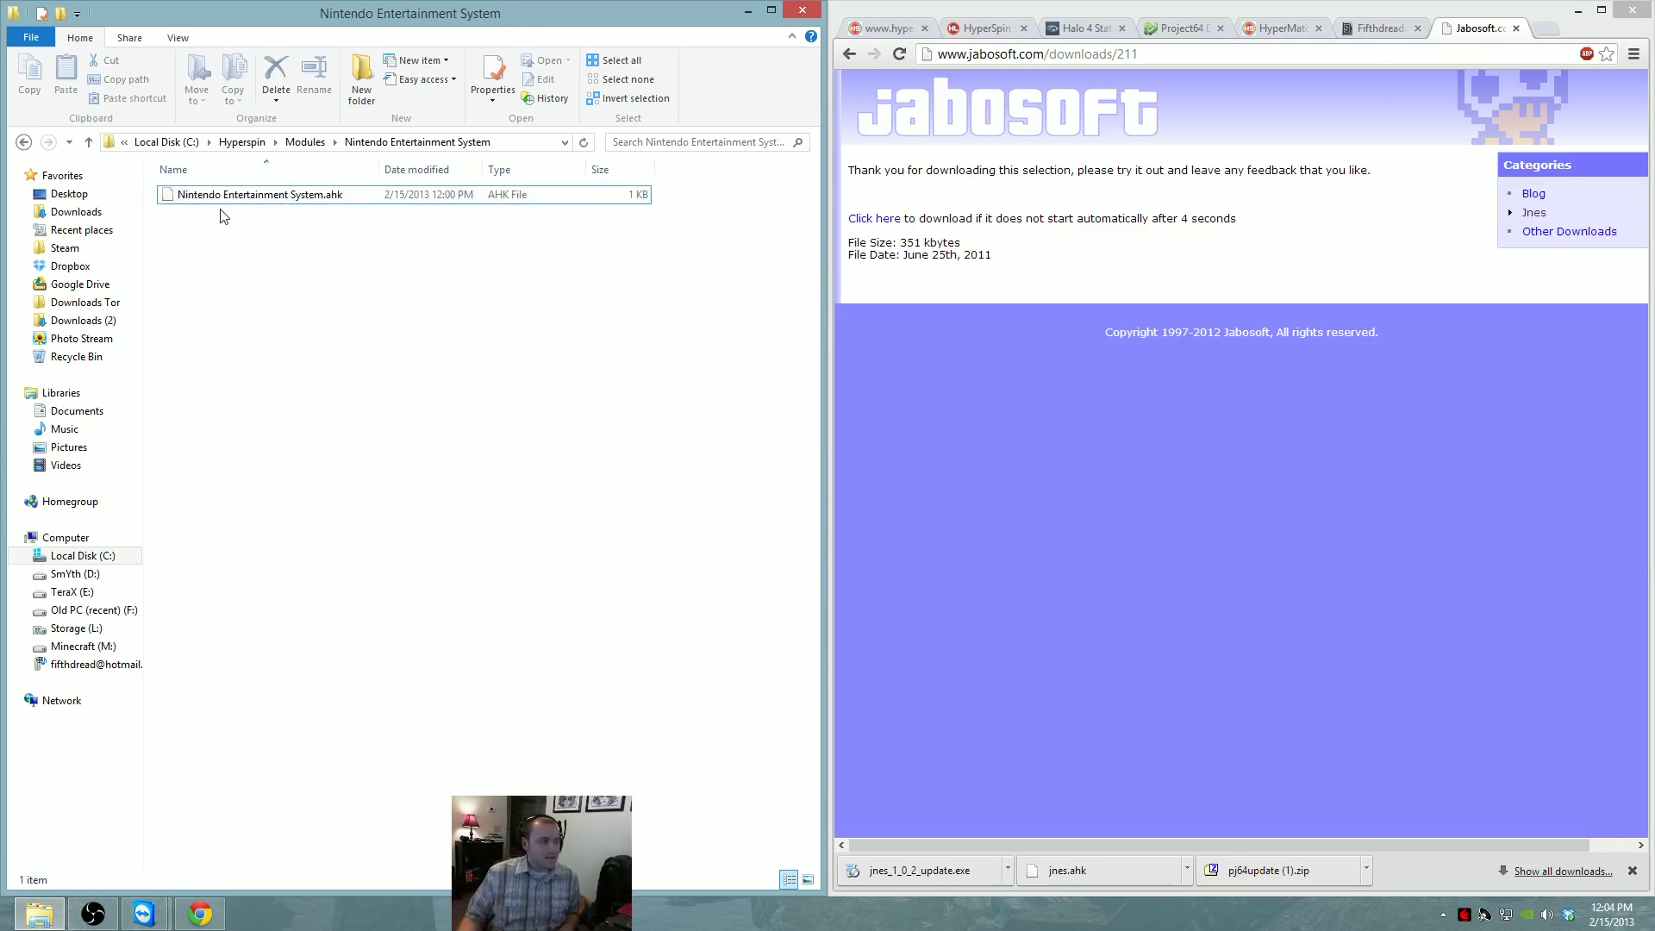
pyautogui.click(337, 202)
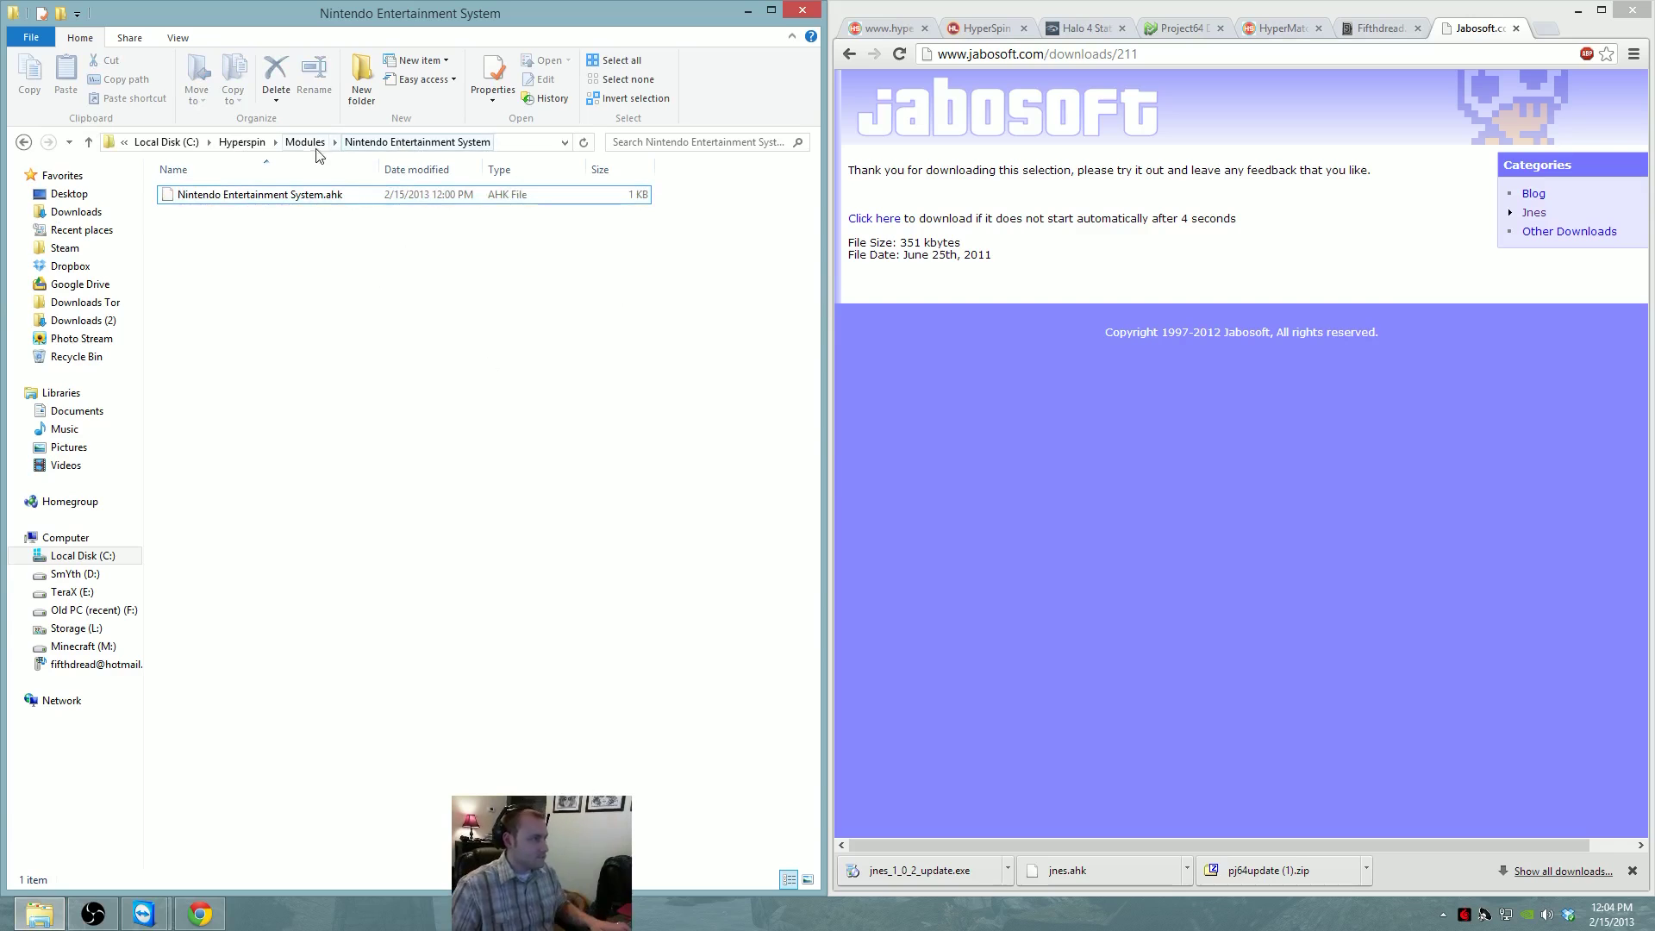
# Run a HyperLaunch test from the Hyperspin folder with system Nintendo Entertainment System and rom Super Mario Bros. 3 (USA) (Rev A)
pyautogui.click(242, 142)
pyautogui.doubleClick(224, 448)
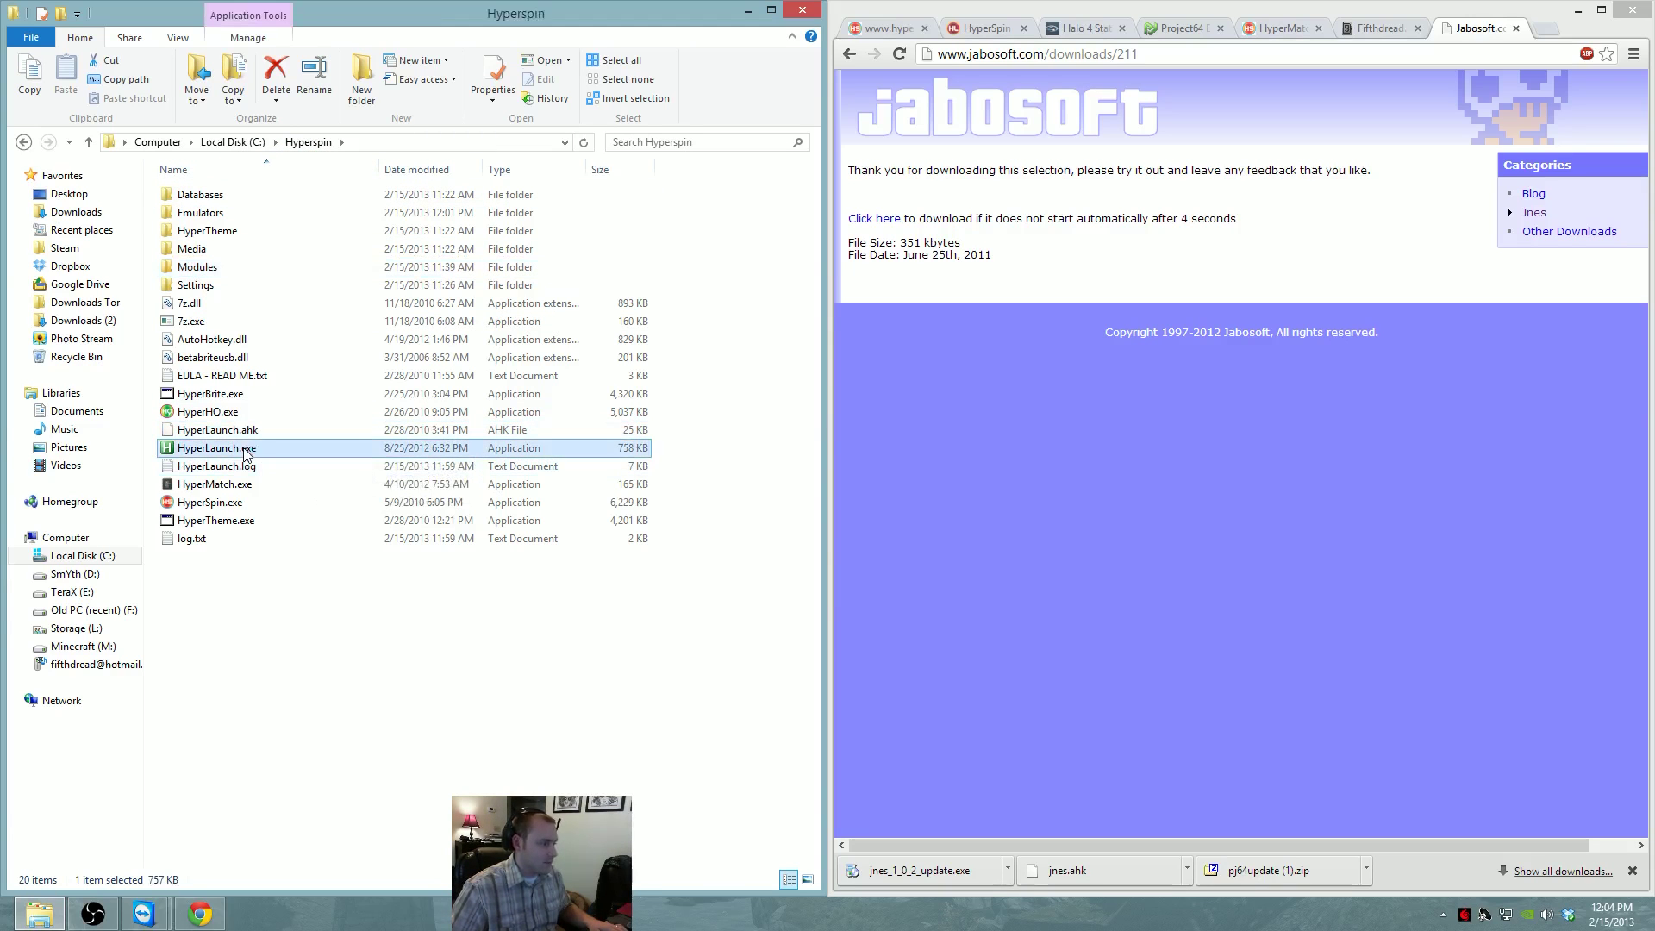
pyautogui.click(893, 453)
pyautogui.write('nin')
pyautogui.click(813, 514)
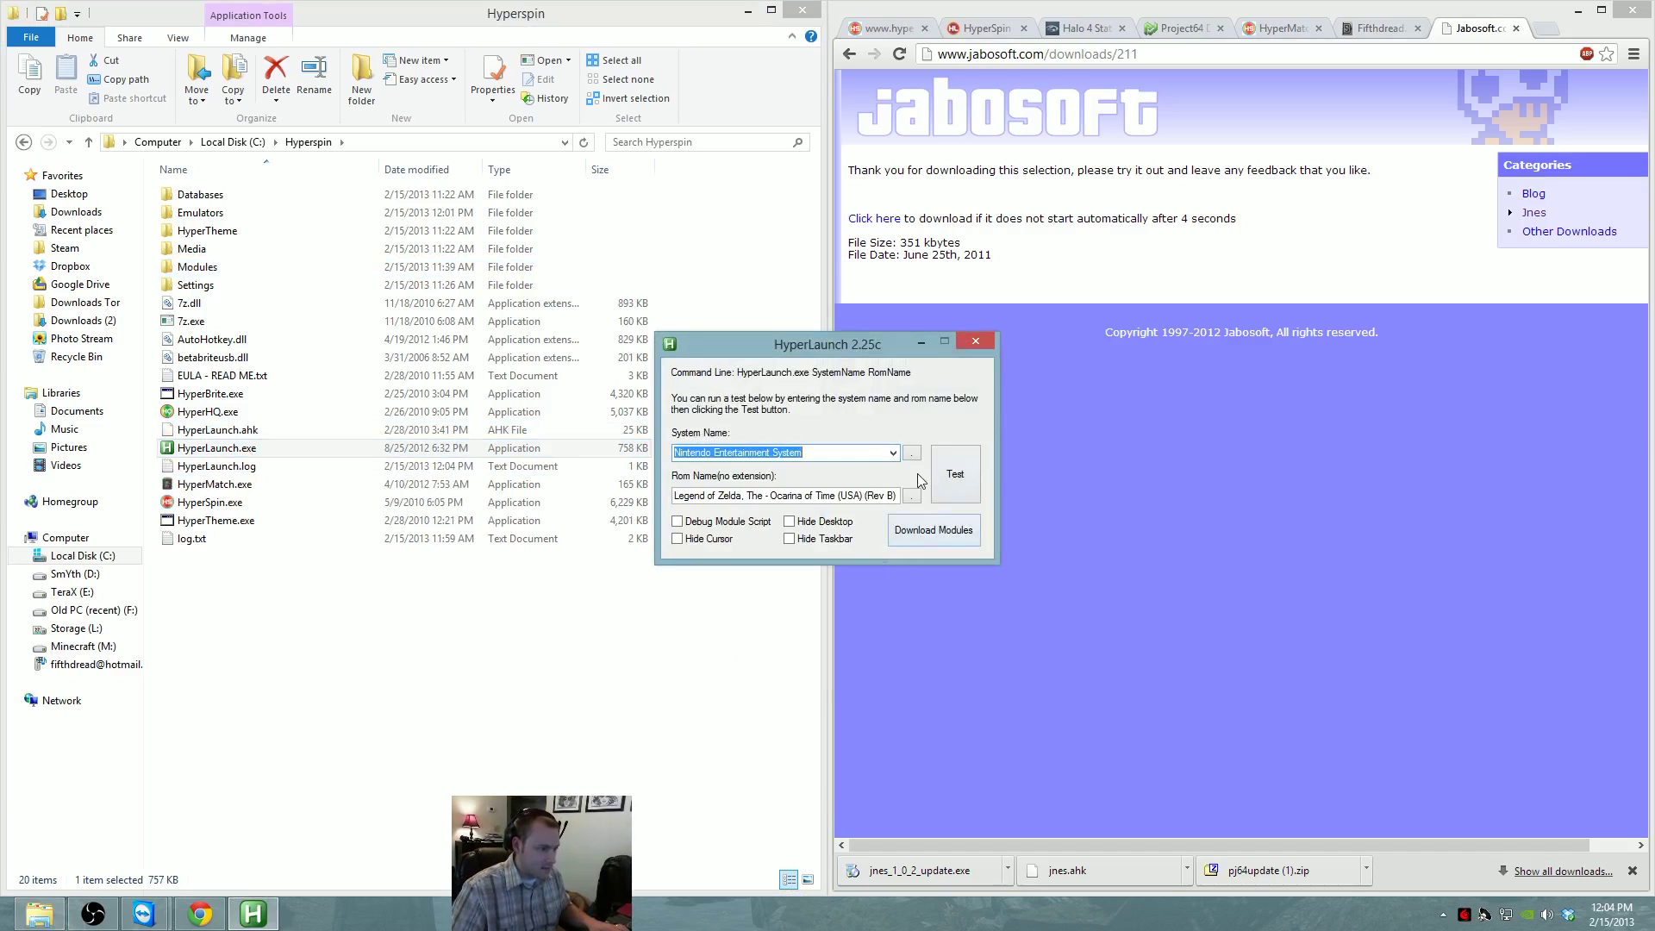
pyautogui.click(911, 495)
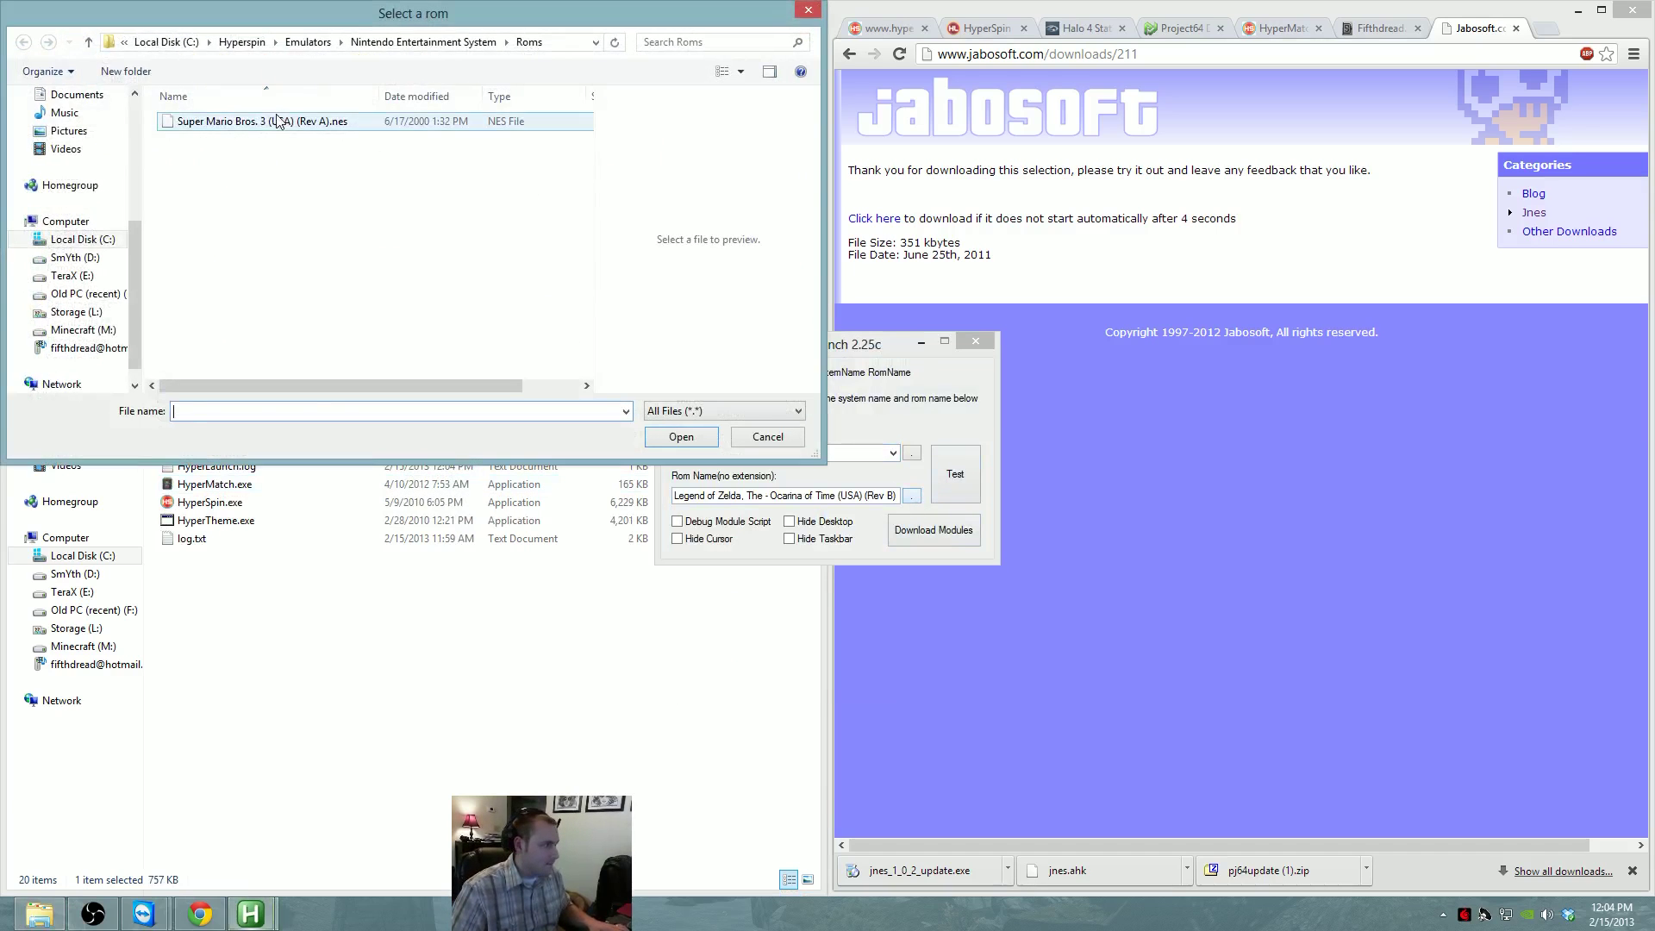
pyautogui.doubleClick(277, 121)
pyautogui.click(956, 474)
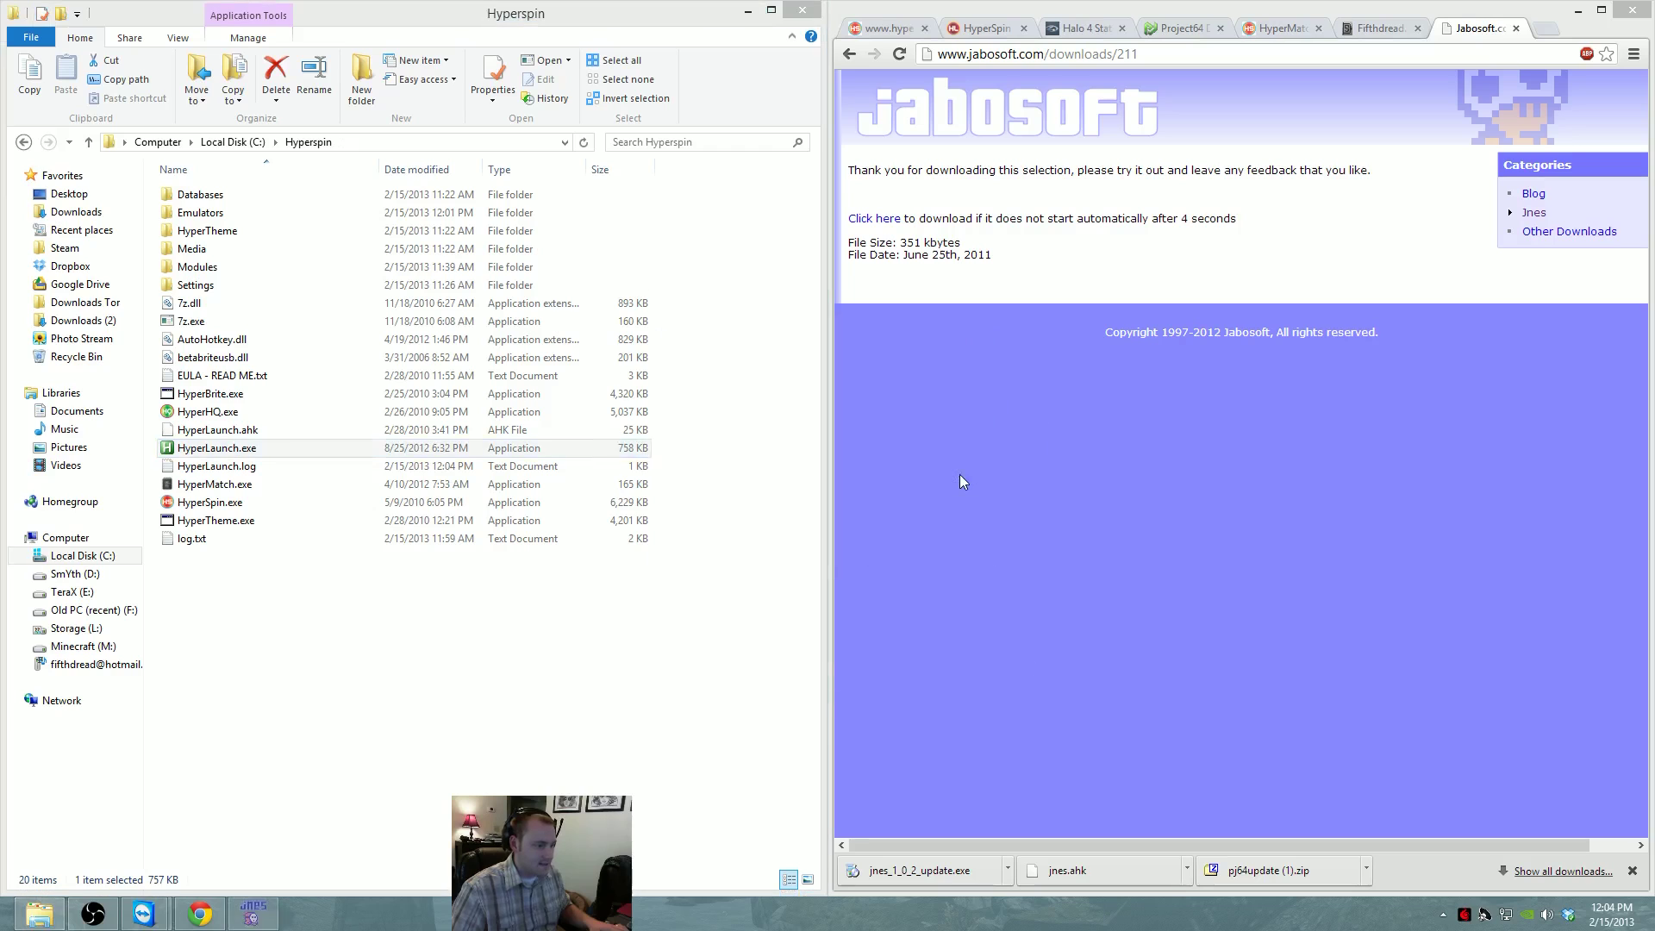
# Turn off future displays of the Jnes startup dialog, accept English as the language, and exit the game
pyautogui.click(706, 597)
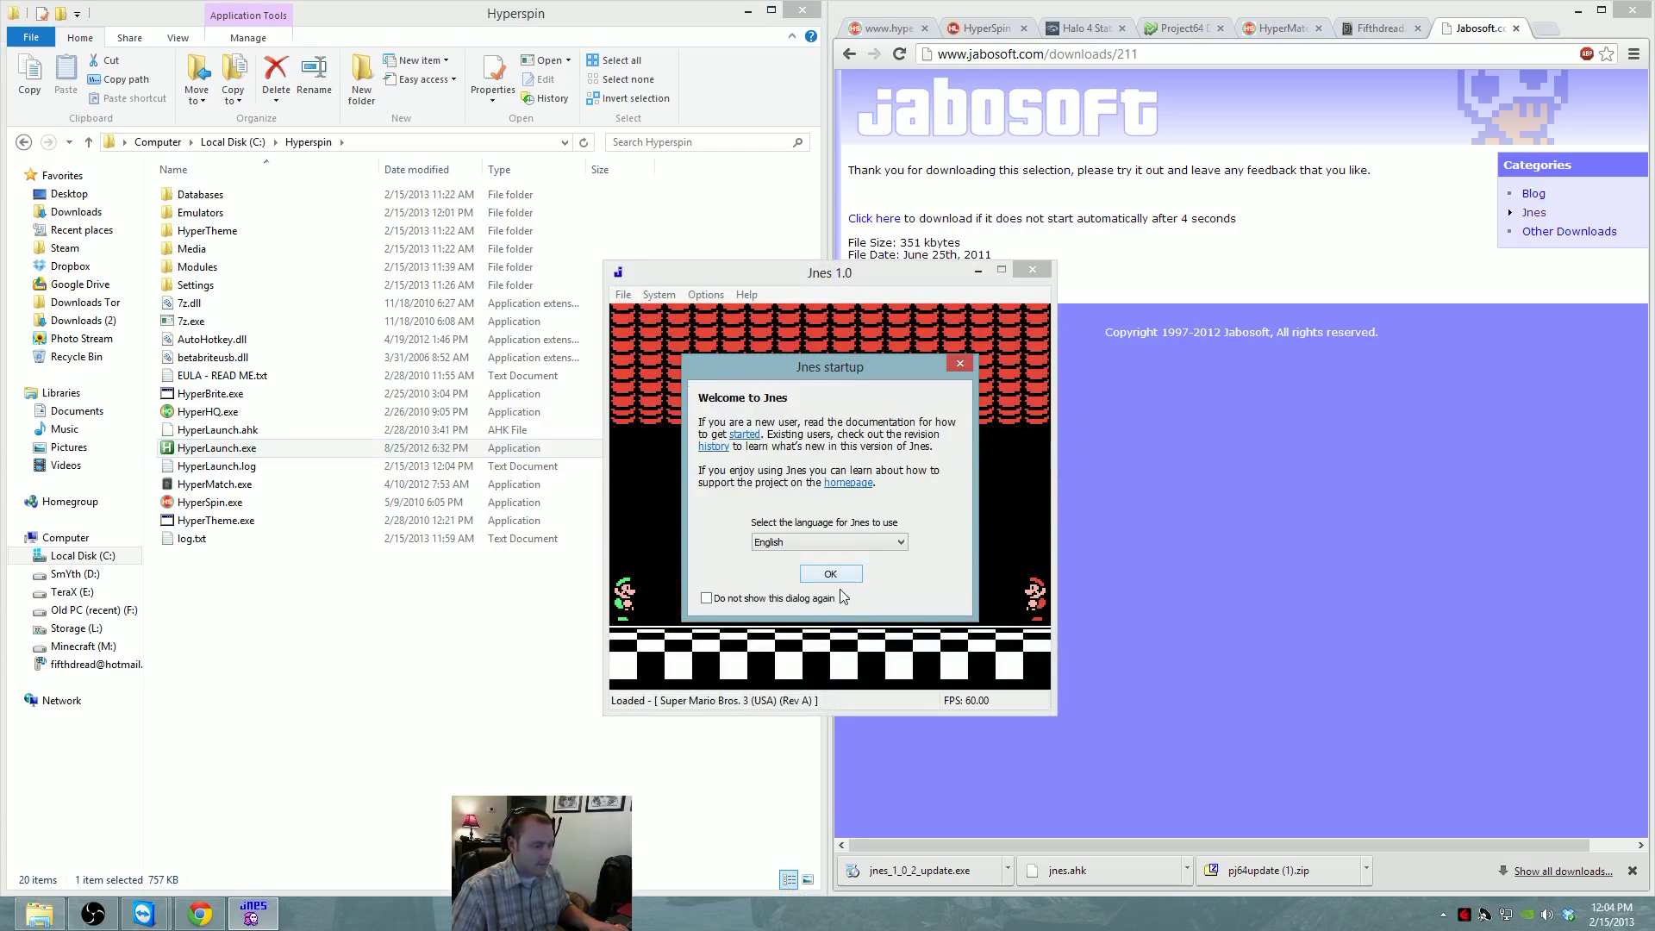
pyautogui.click(830, 575)
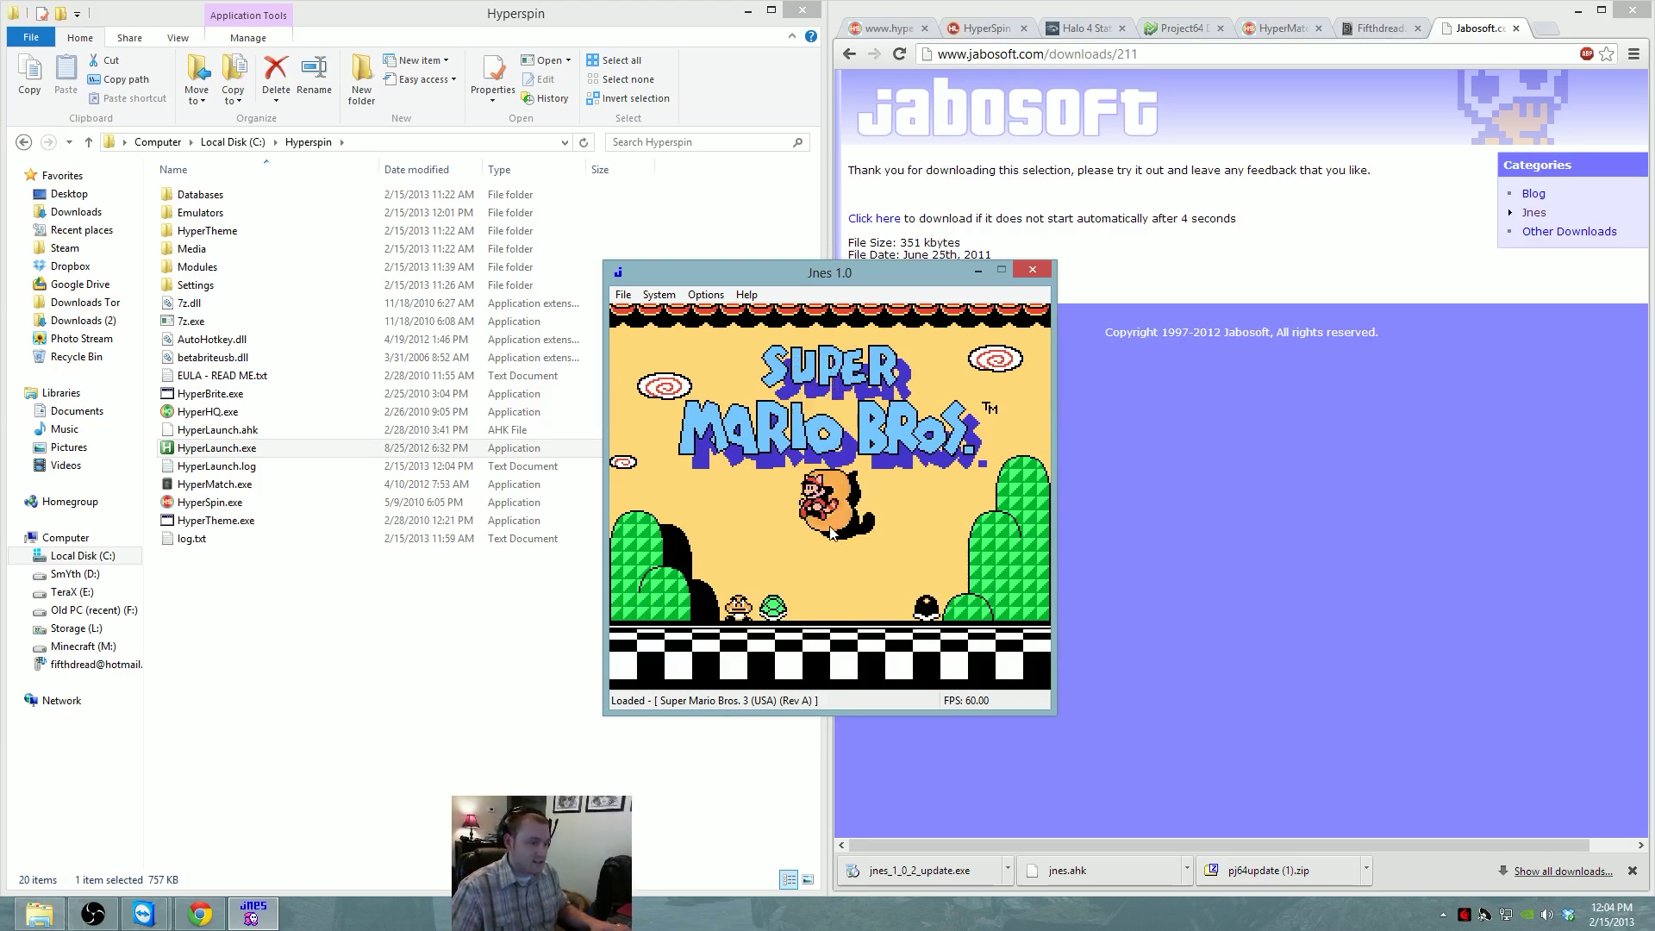
pyautogui.press('Escape')
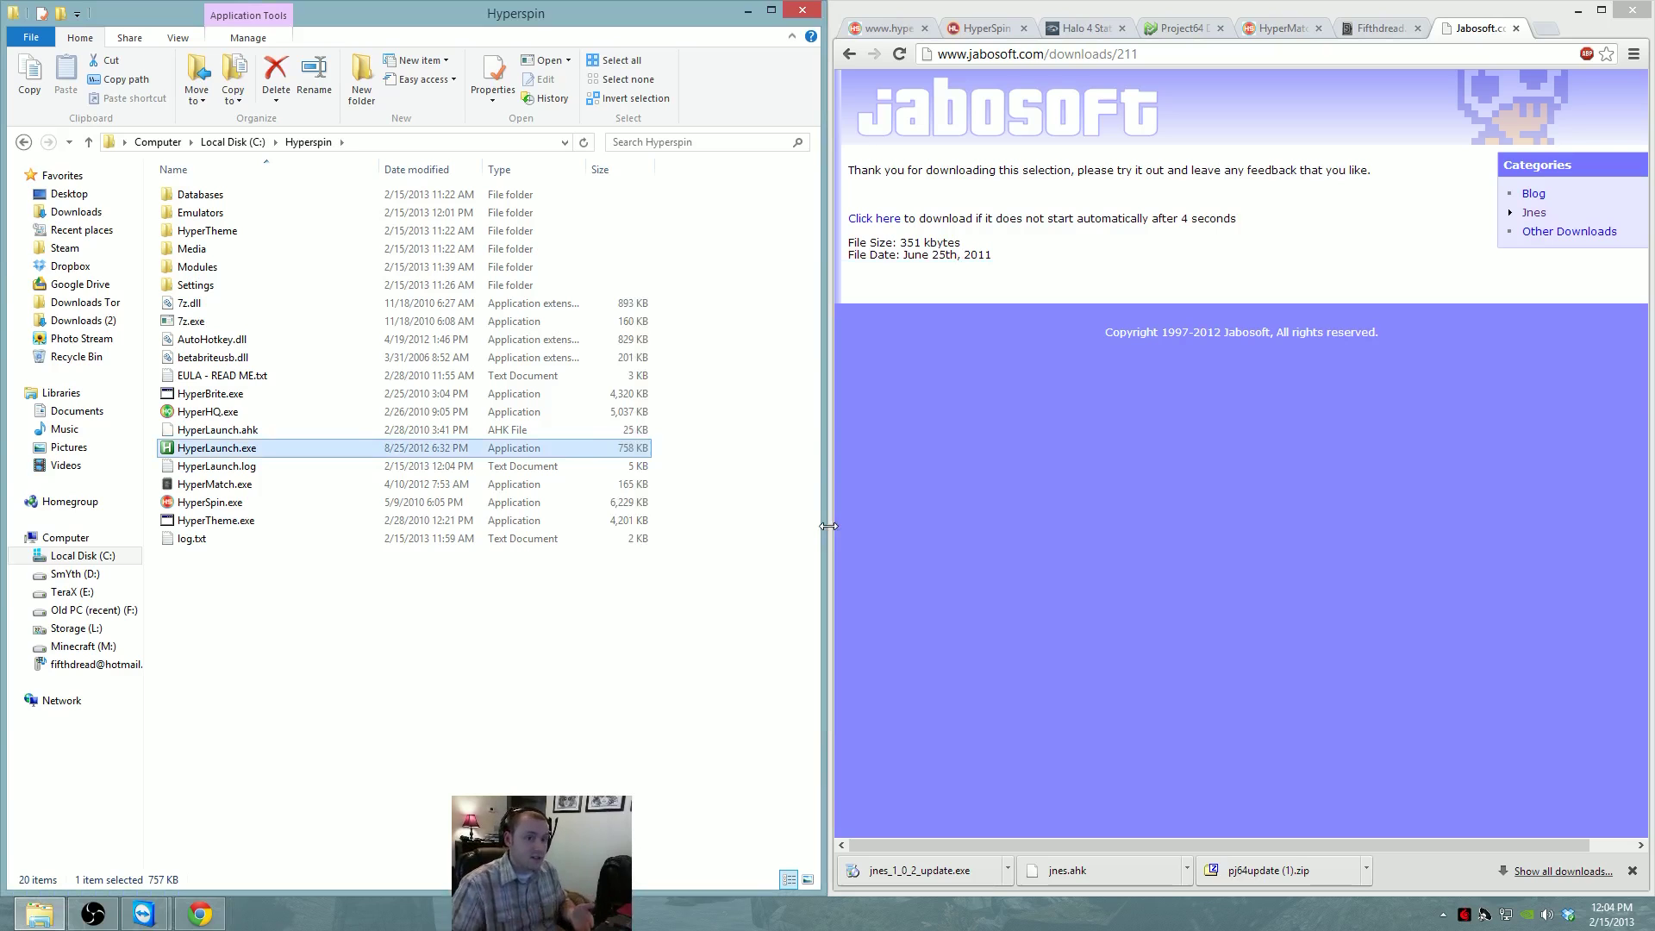
# Rerun the HyperLaunch test of Super Mario Bros. 3, confirm the Jnes video configuration, and test the game once more
pyautogui.doubleClick(253, 448)
pyautogui.click(952, 487)
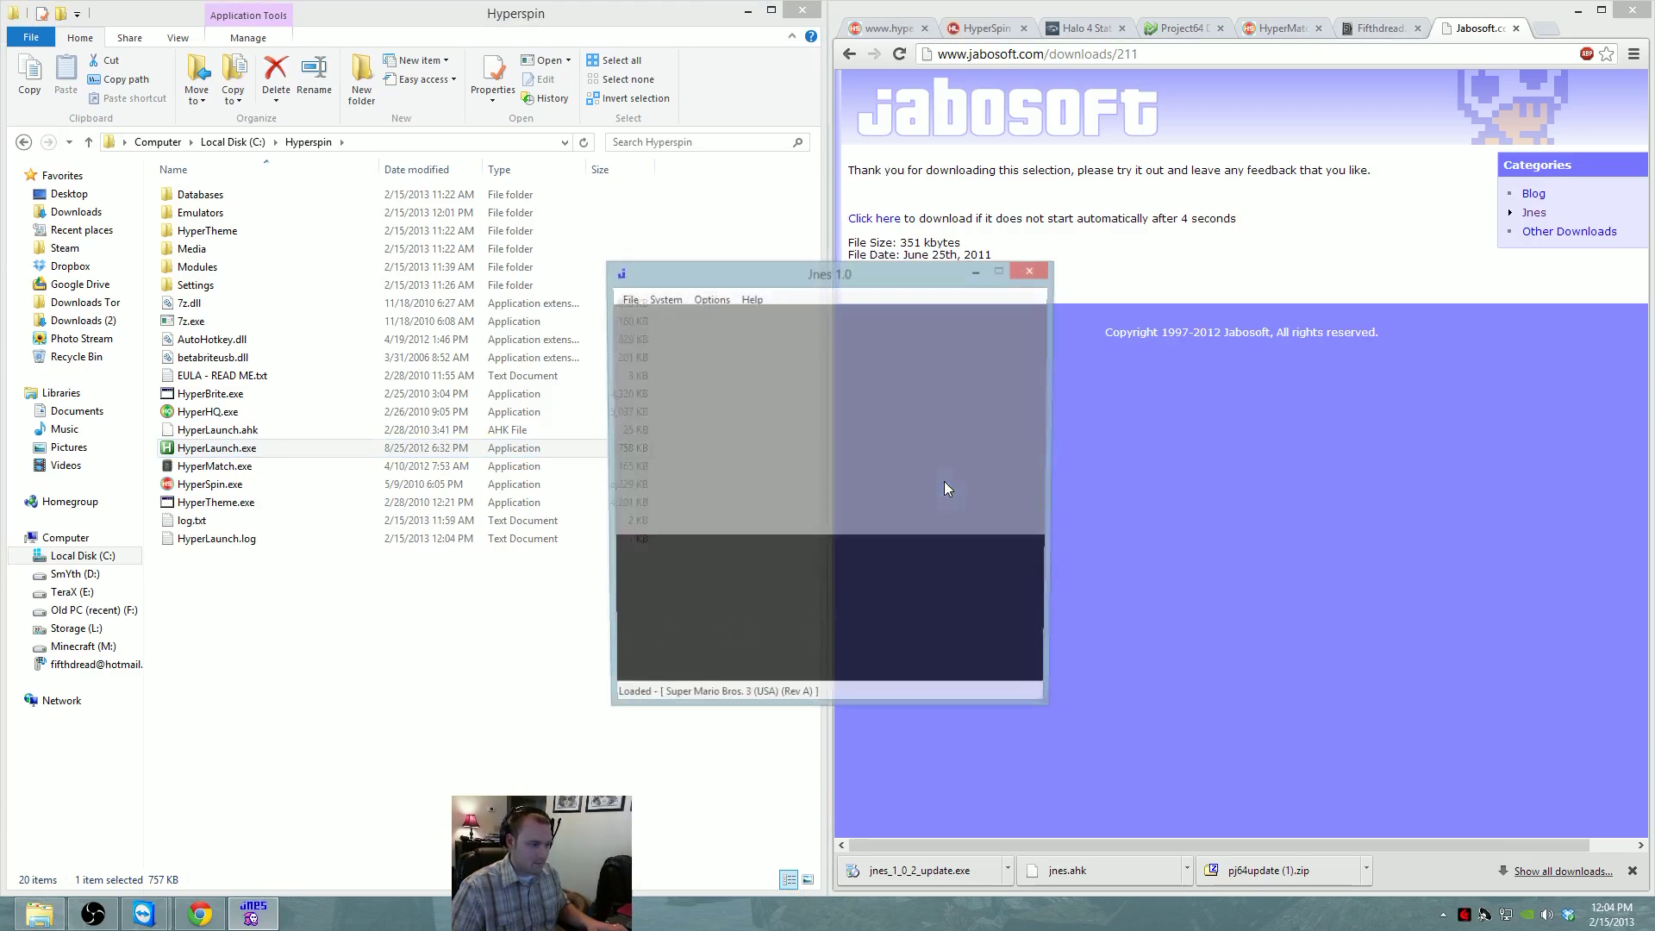
pyautogui.click(746, 295)
pyautogui.click(705, 294)
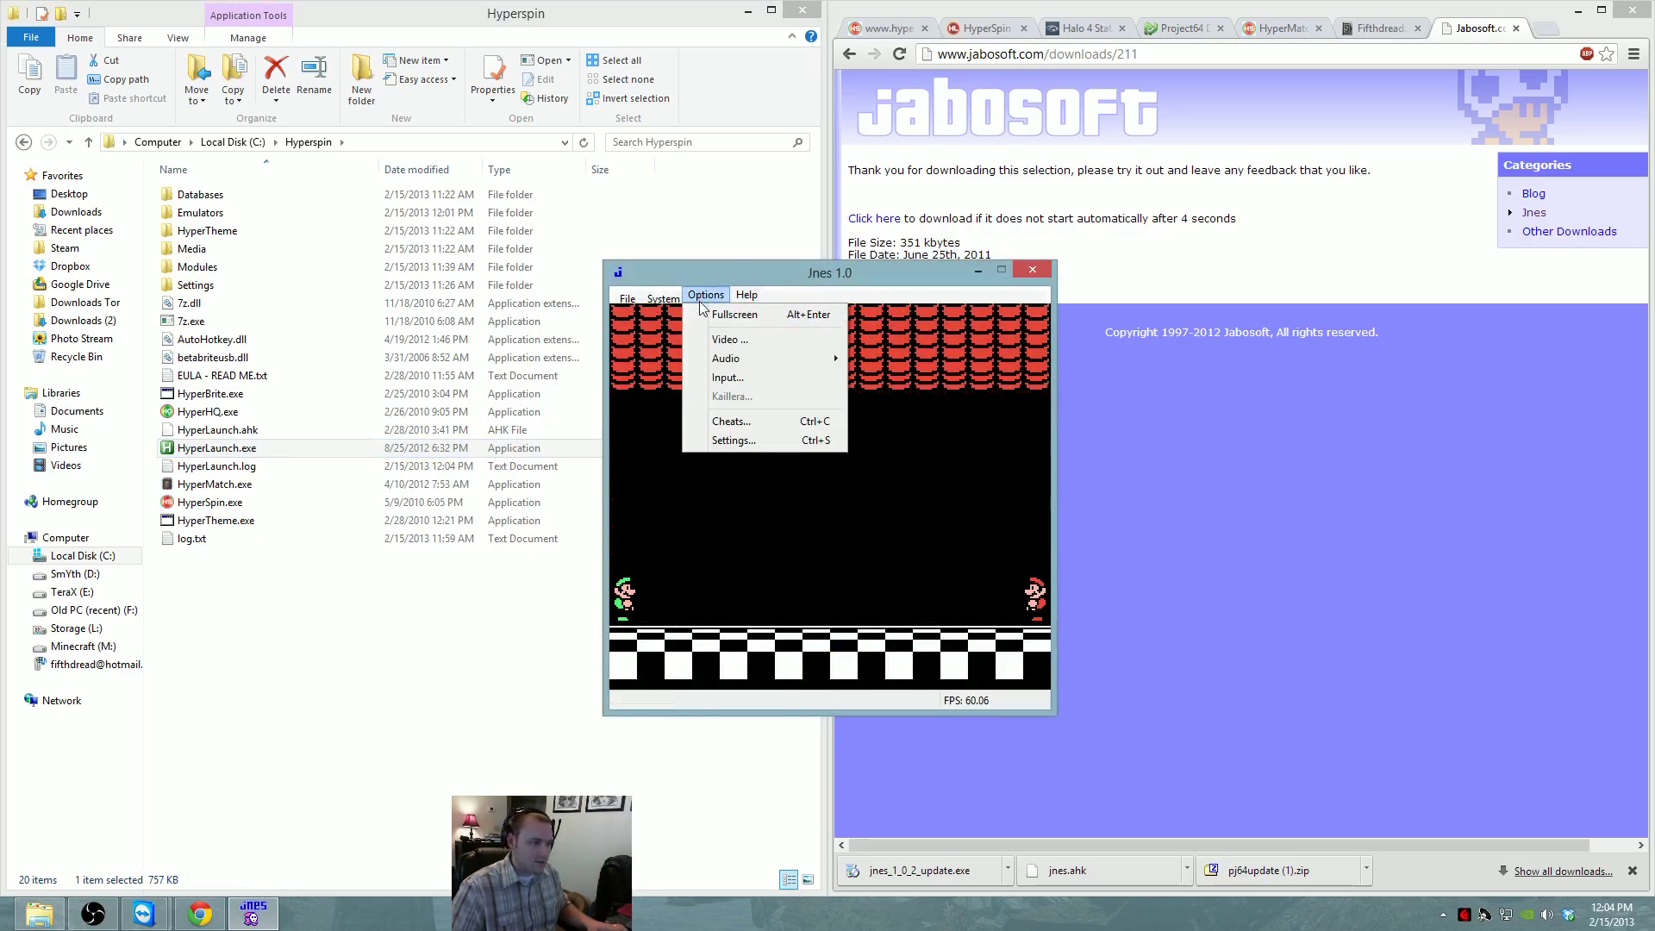
pyautogui.click(753, 341)
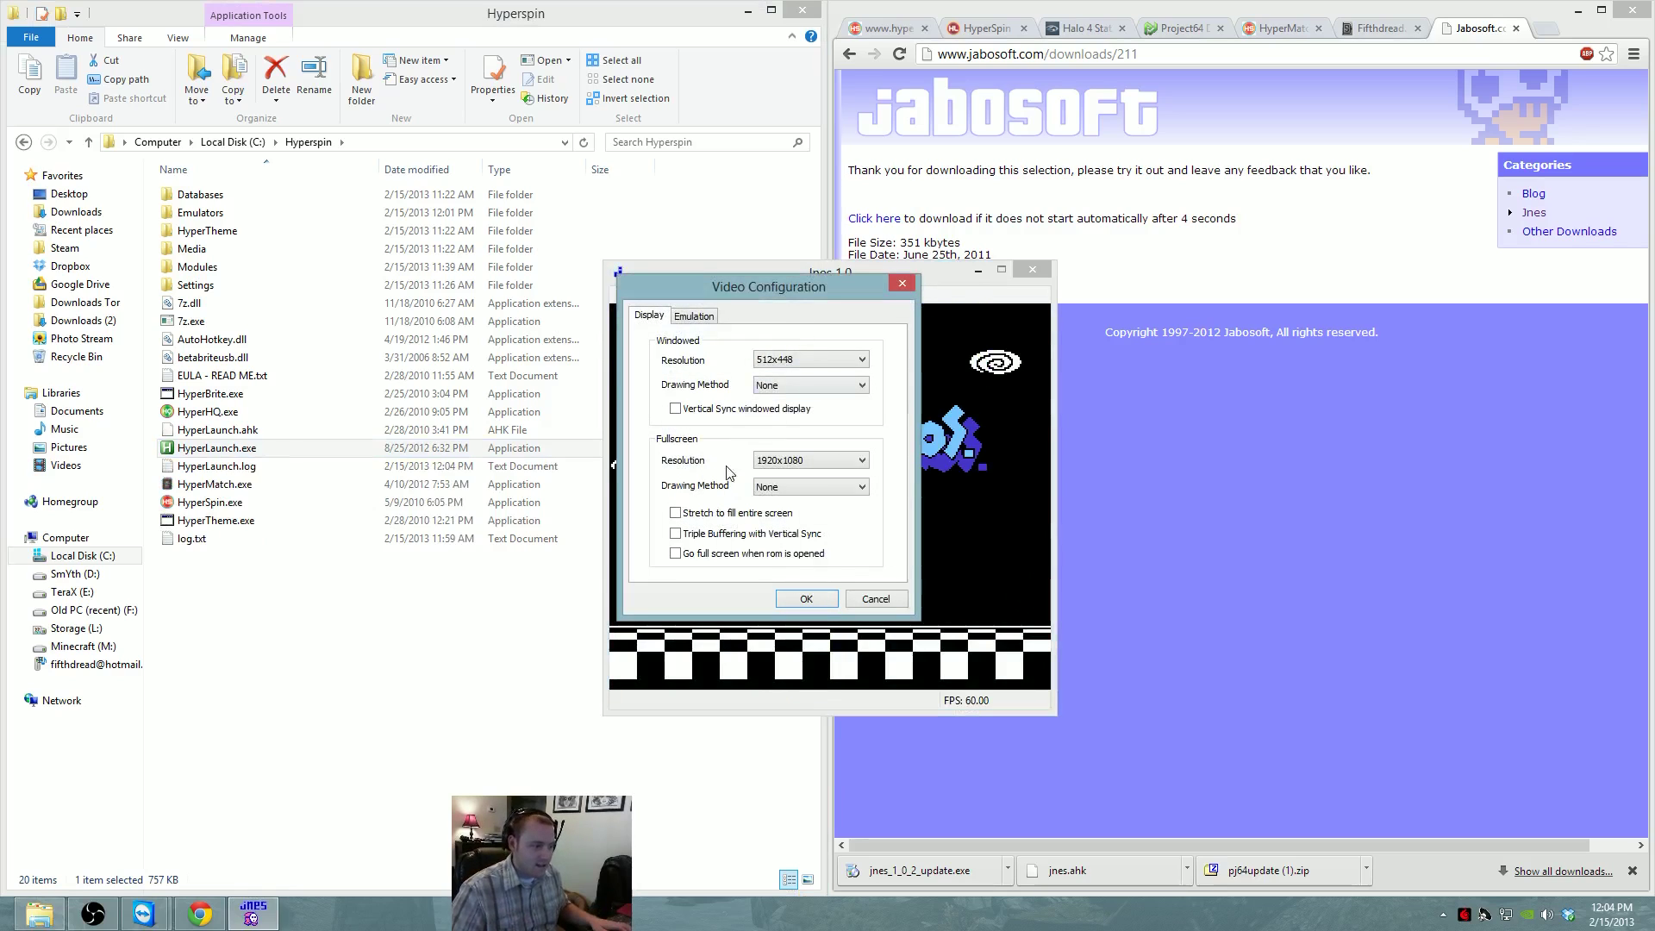
pyautogui.click(806, 598)
pyautogui.click(1032, 269)
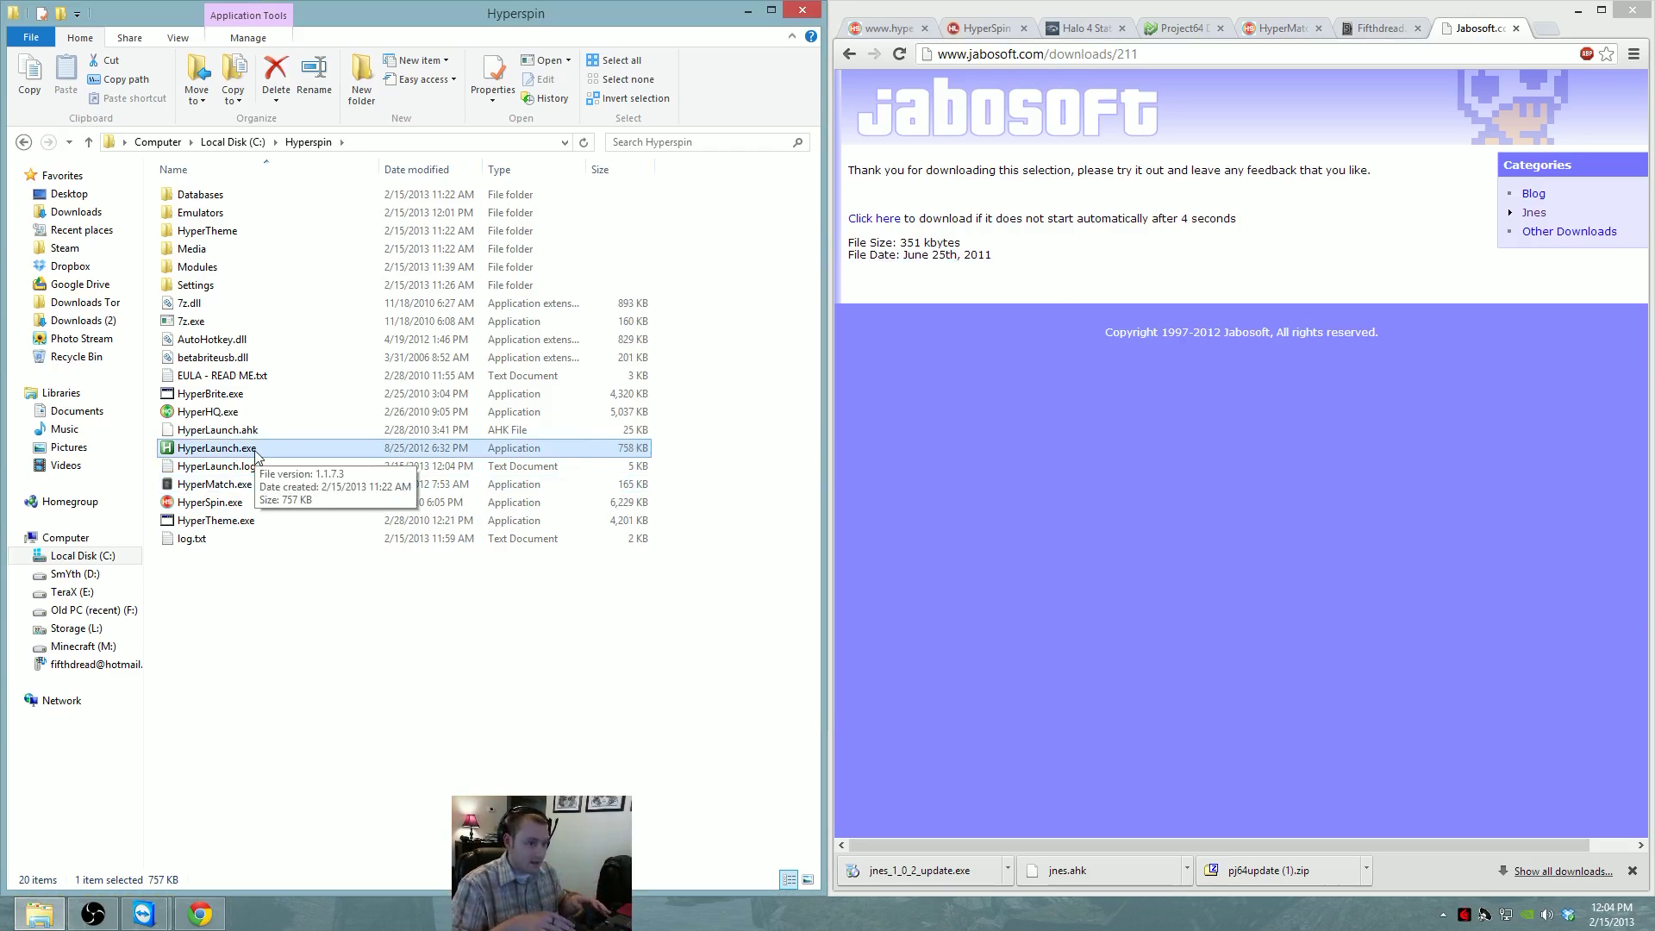
pyautogui.doubleClick(256, 449)
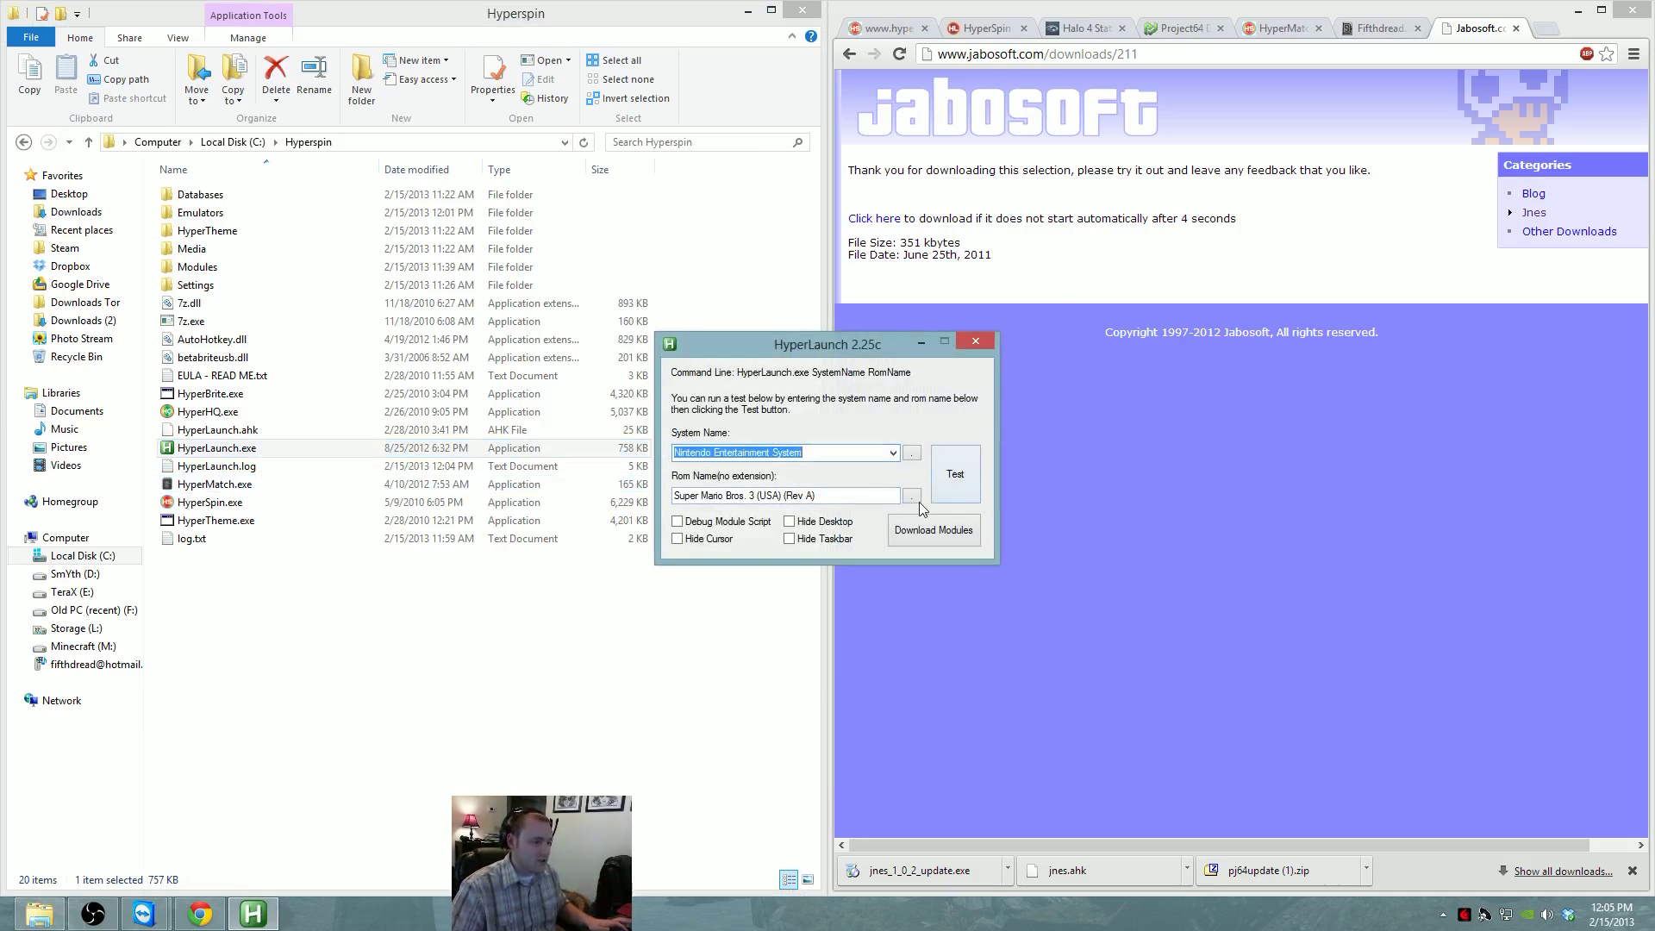
pyautogui.click(952, 476)
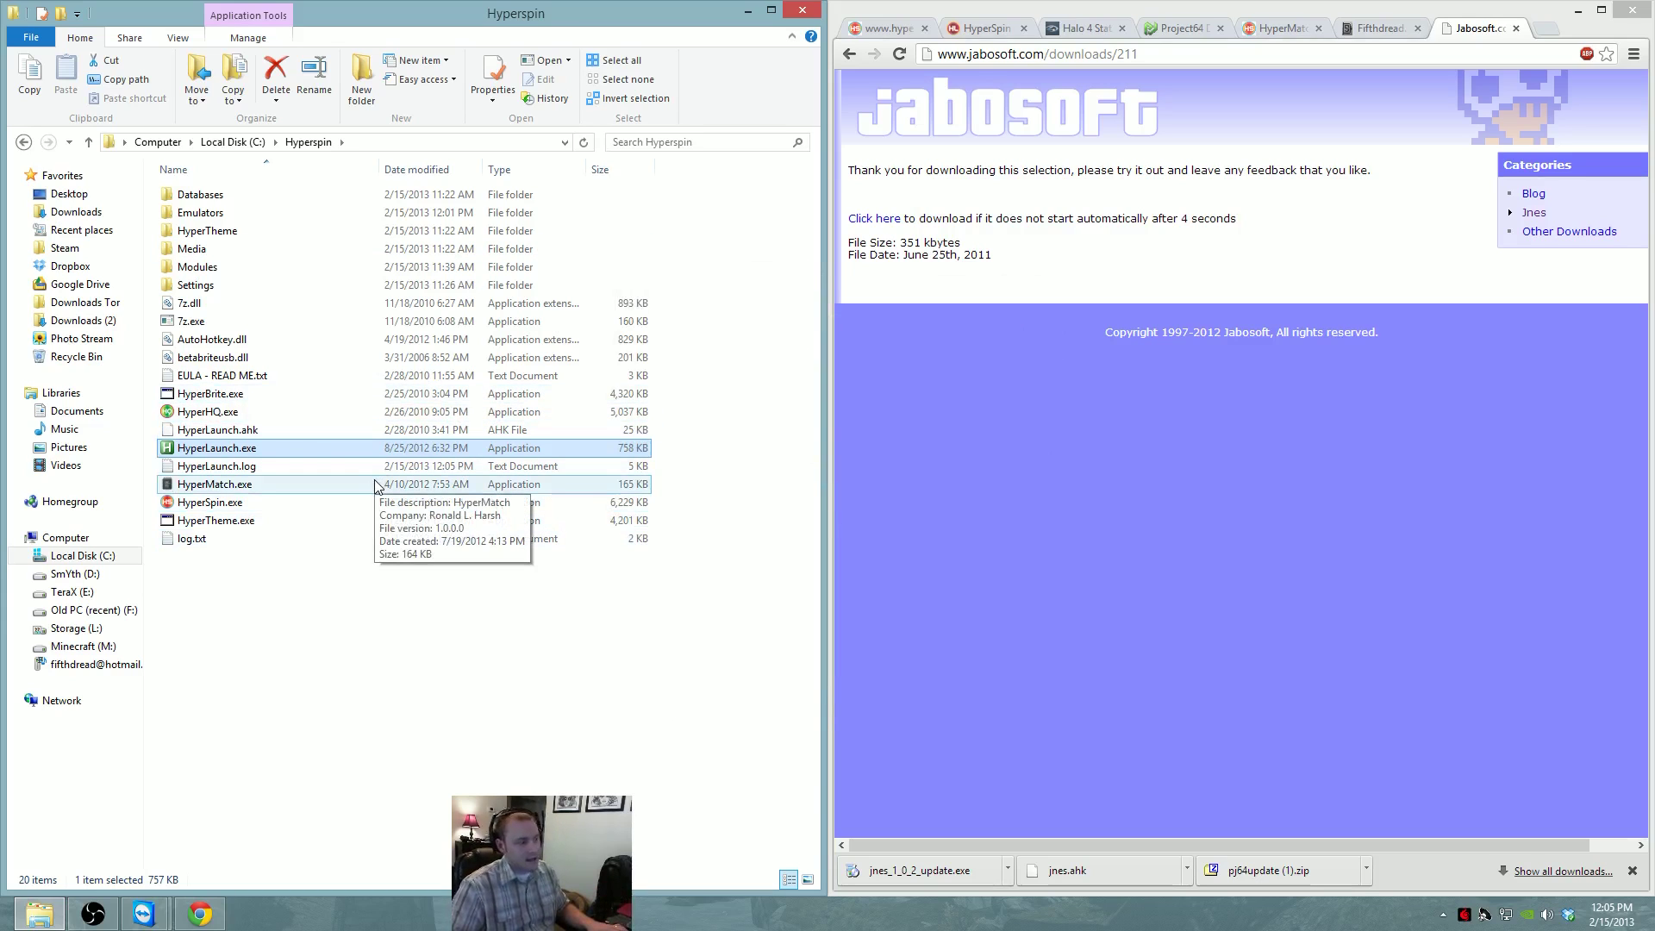
# Open HyperMatch and audit the Nintendo Entertainment System
pyautogui.doubleClick(246, 485)
pyautogui.click(308, 103)
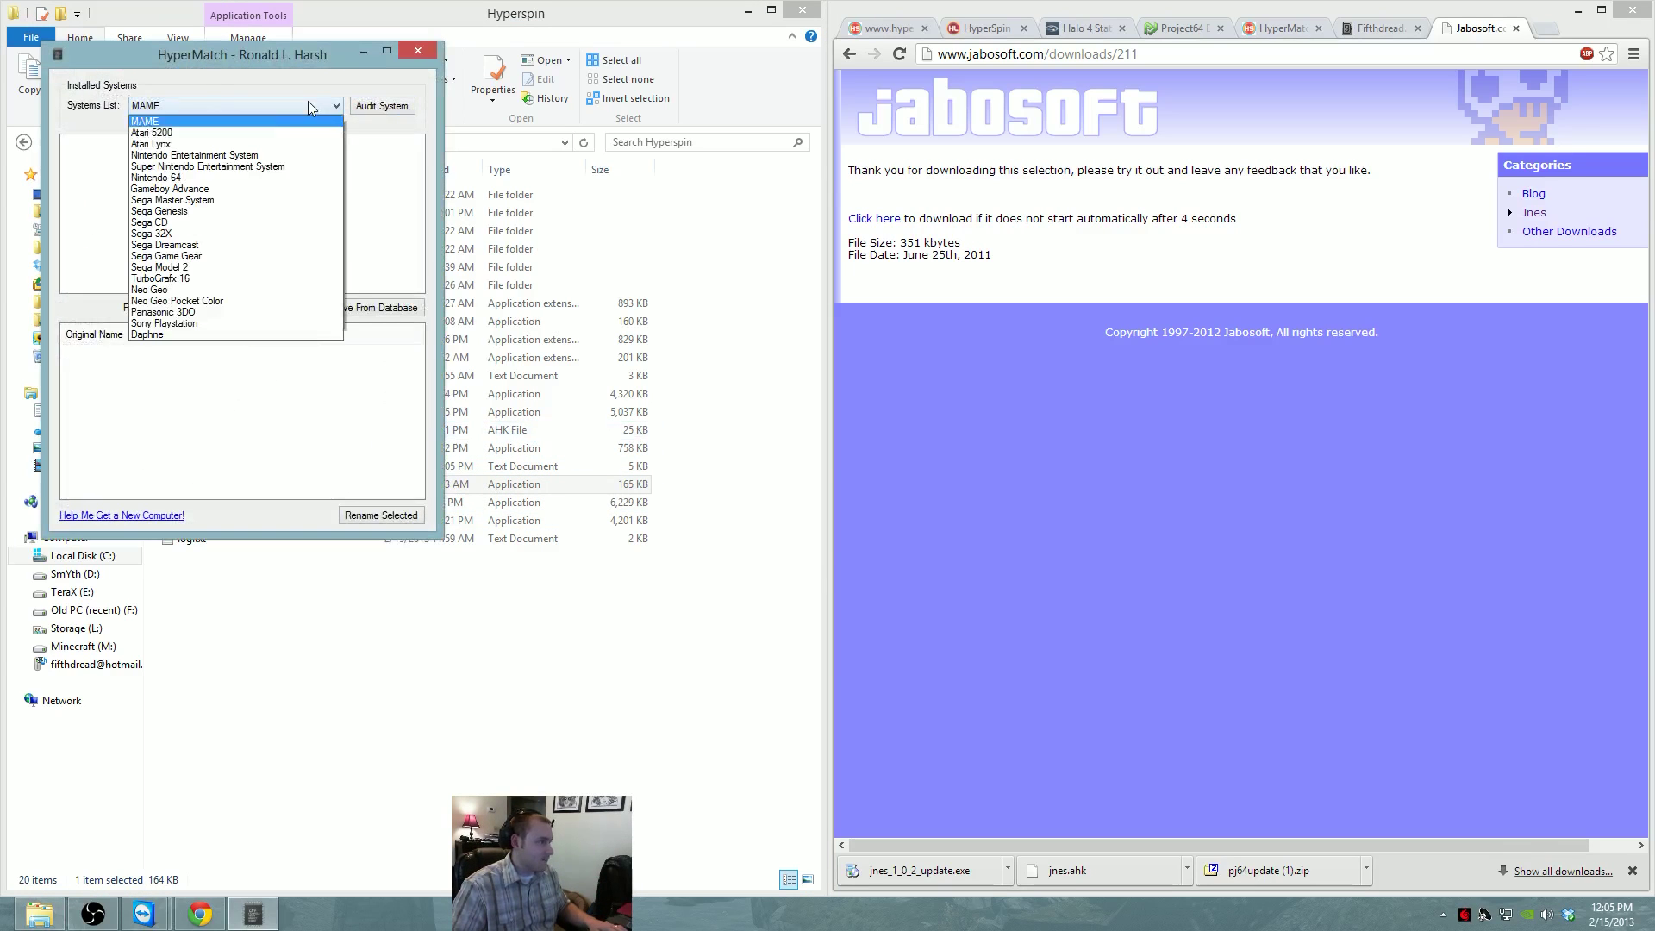
pyautogui.click(215, 156)
pyautogui.click(396, 113)
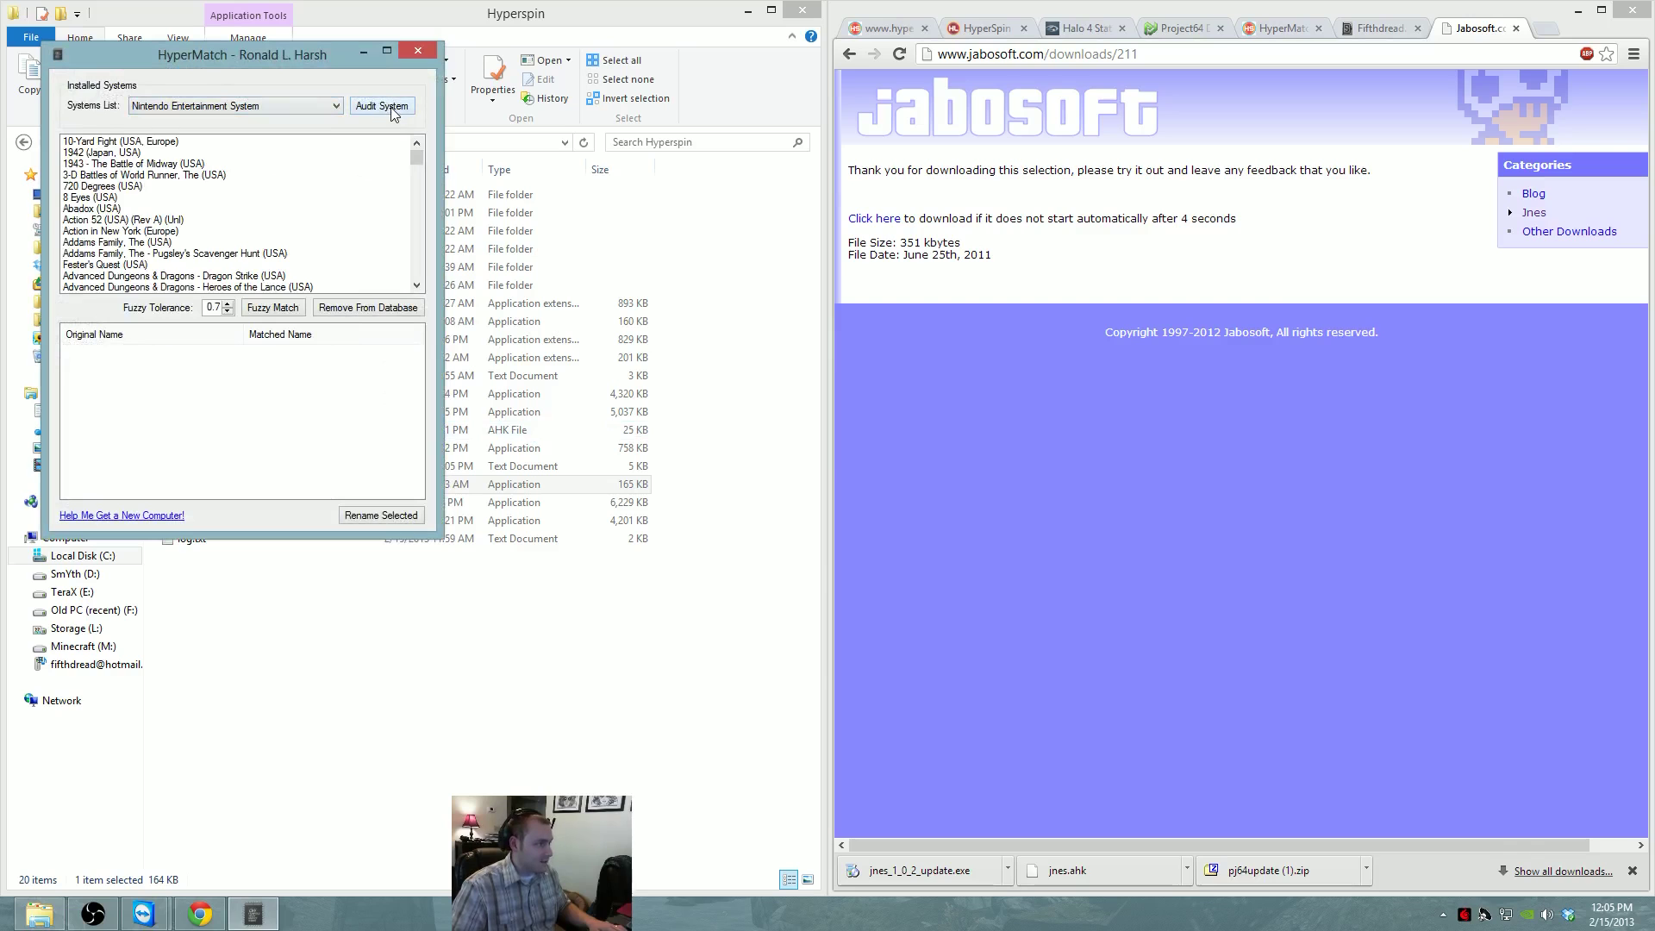
# Find Super Mario Bros. 3 (USA) (Rev A) in the audited games list and run a fuzzy match on it
pyautogui.moveTo(418, 158); pyautogui.dragTo(405, 271)
pyautogui.click(288, 224)
pyautogui.press('s')
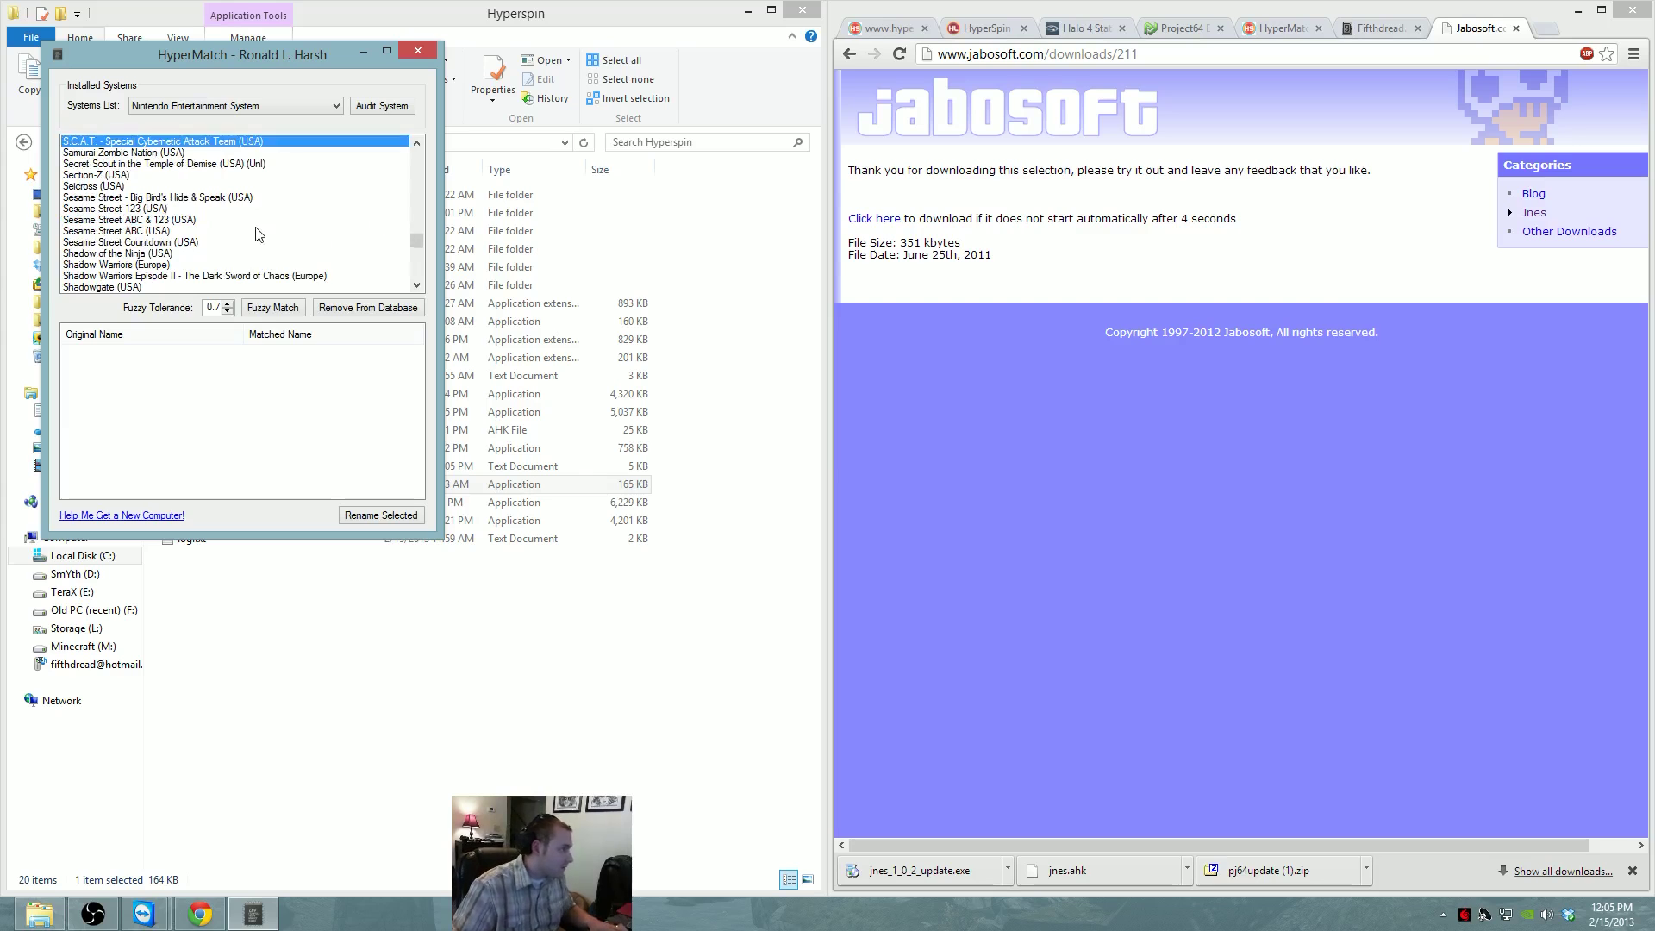
pyautogui.scroll(-15, 258, 235)
pyautogui.scroll(-15, 258, 239)
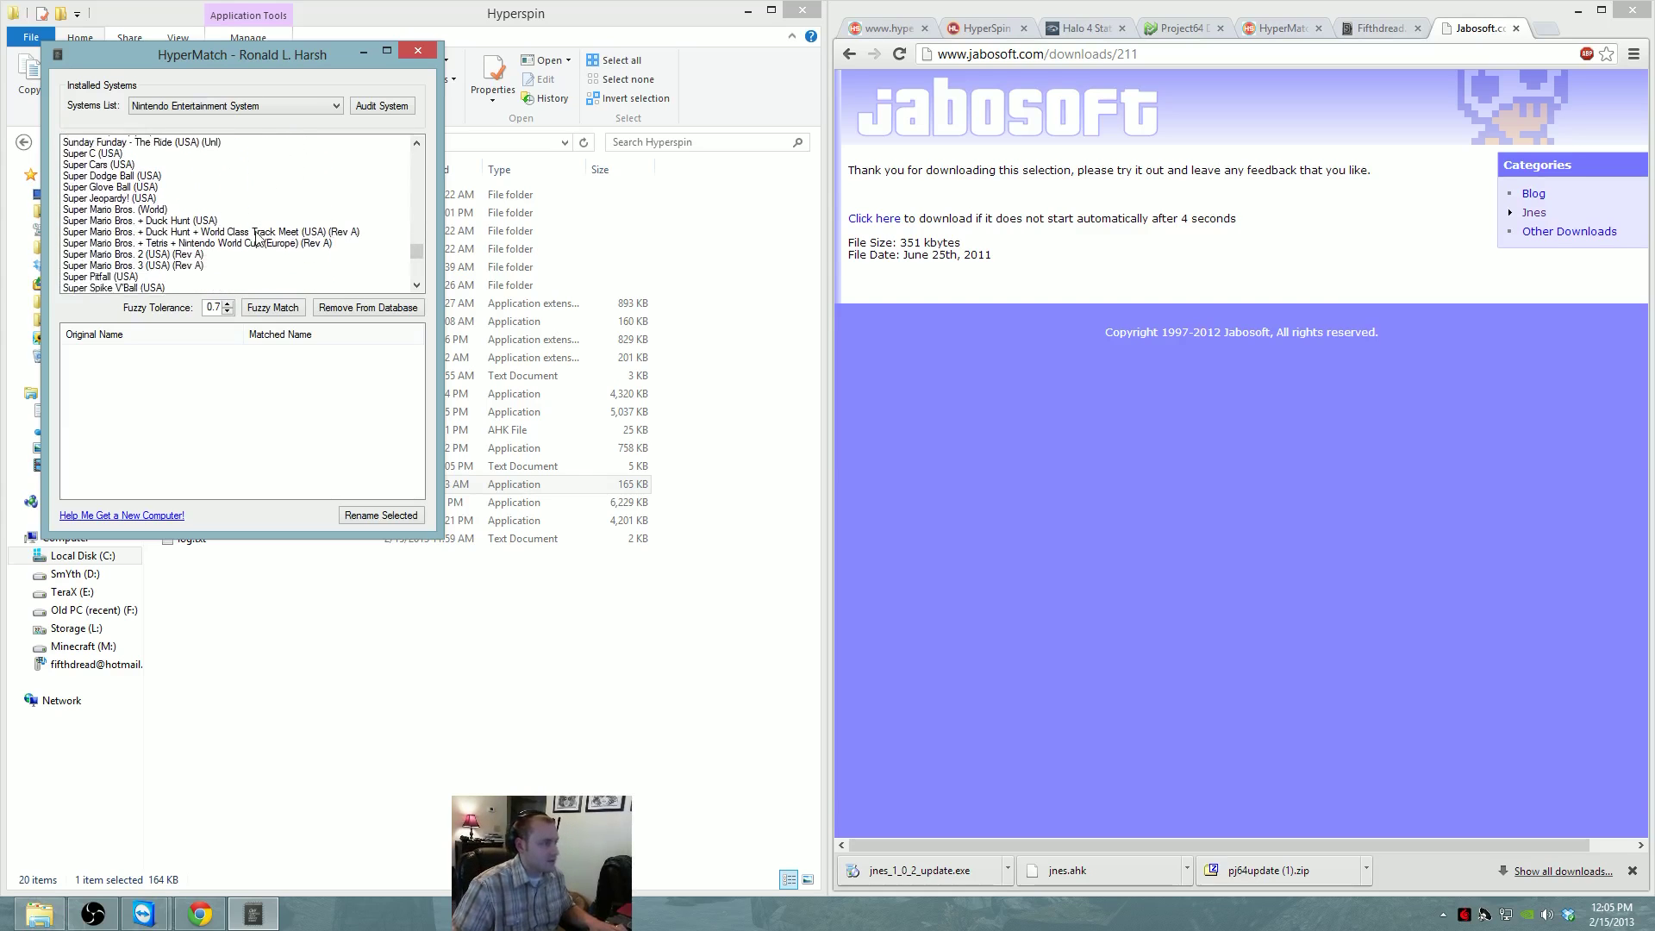
pyautogui.scroll(-1, 256, 238)
pyautogui.click(190, 245)
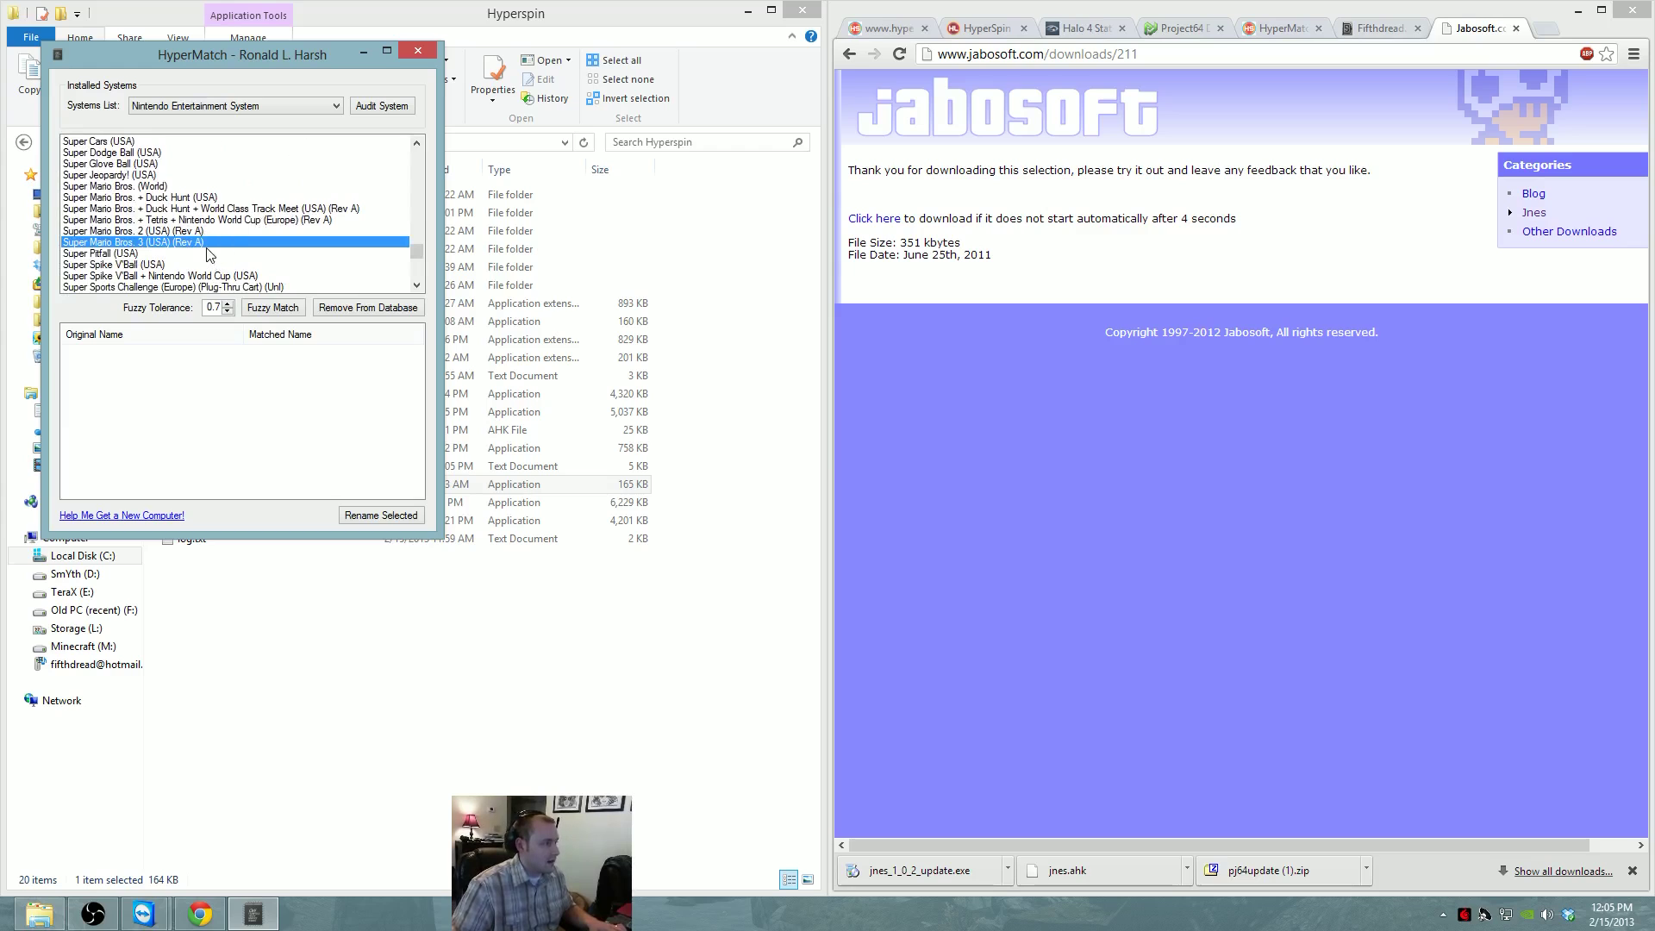
pyautogui.click(269, 313)
# Rename the matched Super Mario Bros. 3 (USA) (Rev A).nes rom to its database name and close HyperMatch
pyautogui.click(212, 354)
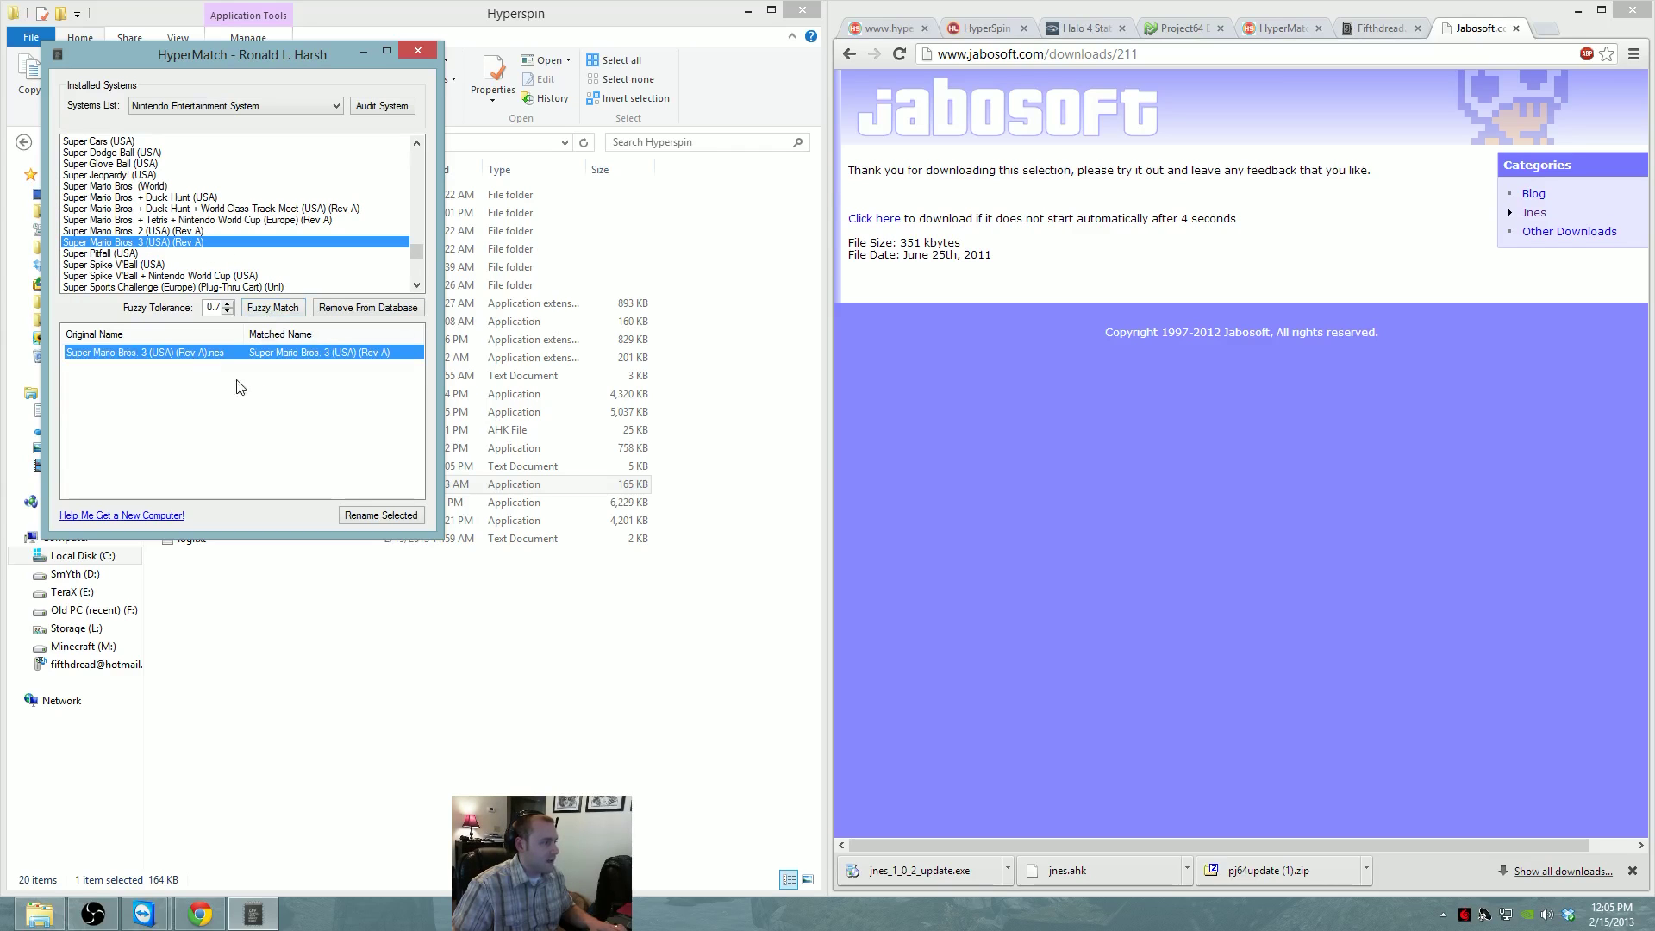
pyautogui.click(381, 514)
pyautogui.click(918, 514)
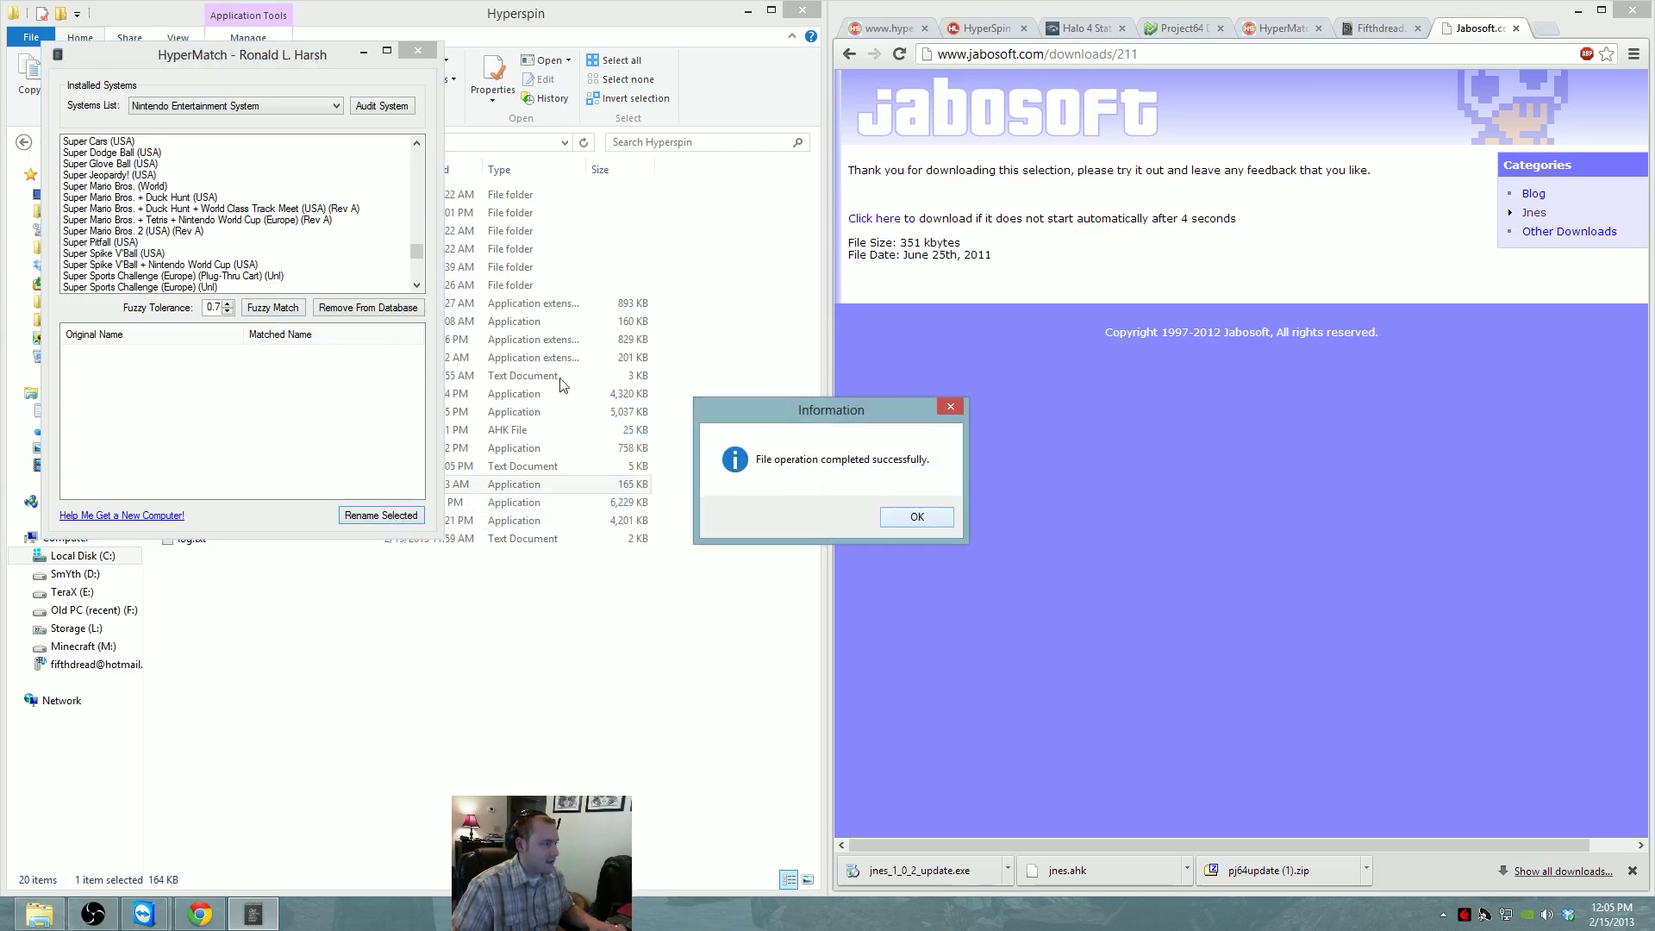
pyautogui.click(917, 517)
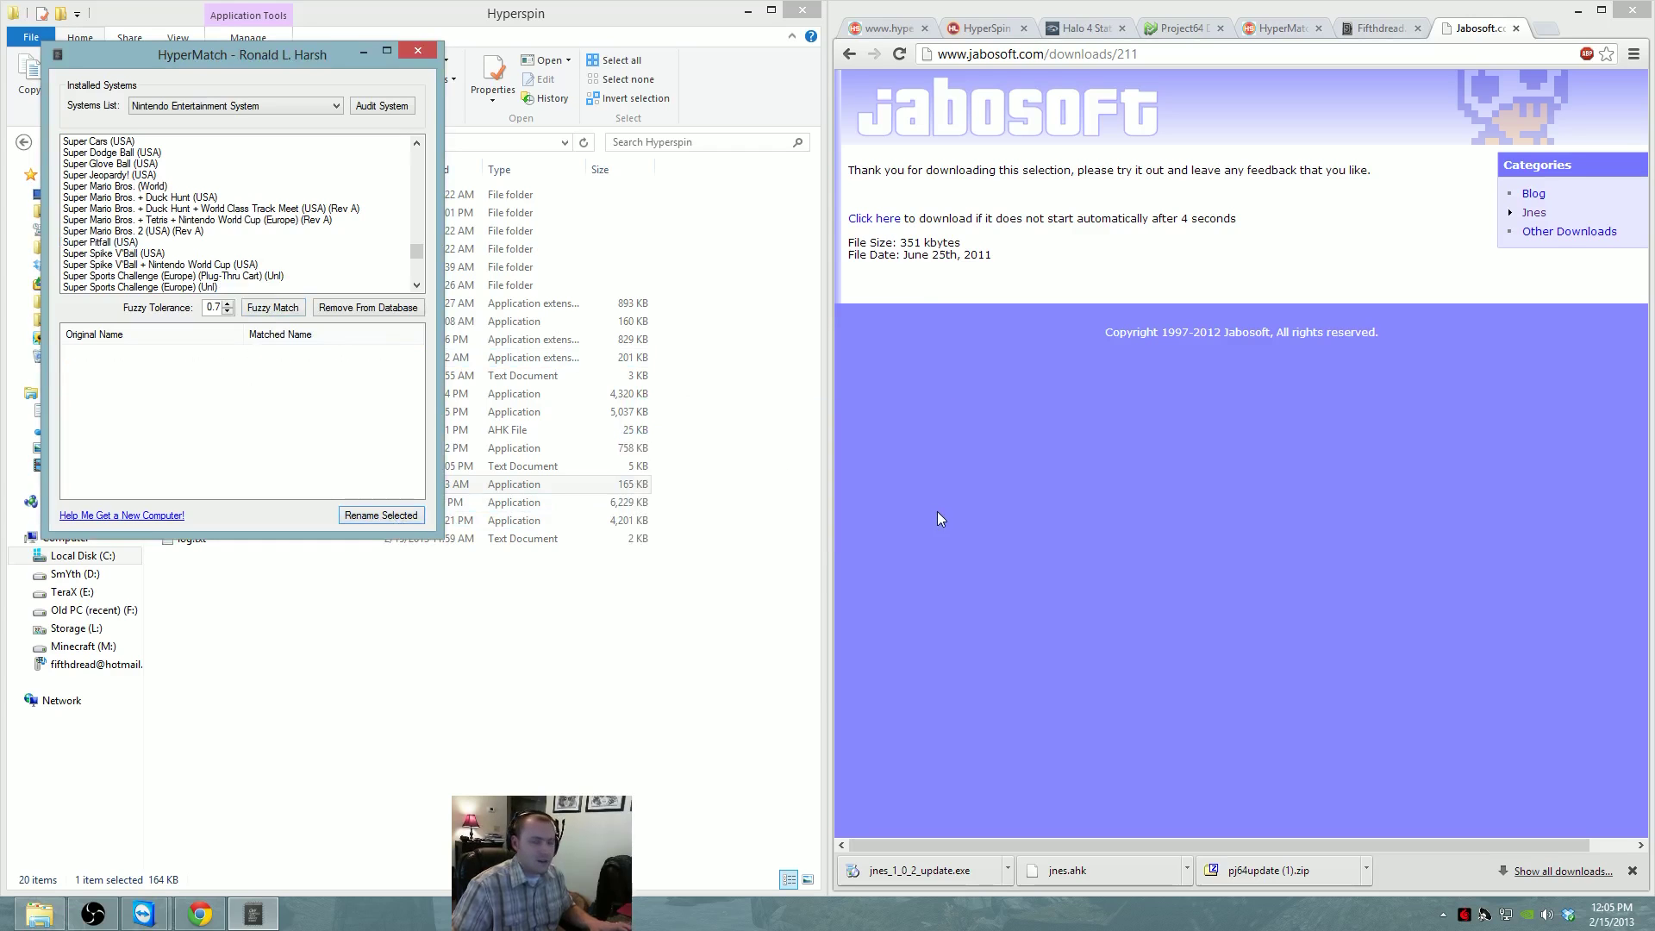
pyautogui.click(419, 53)
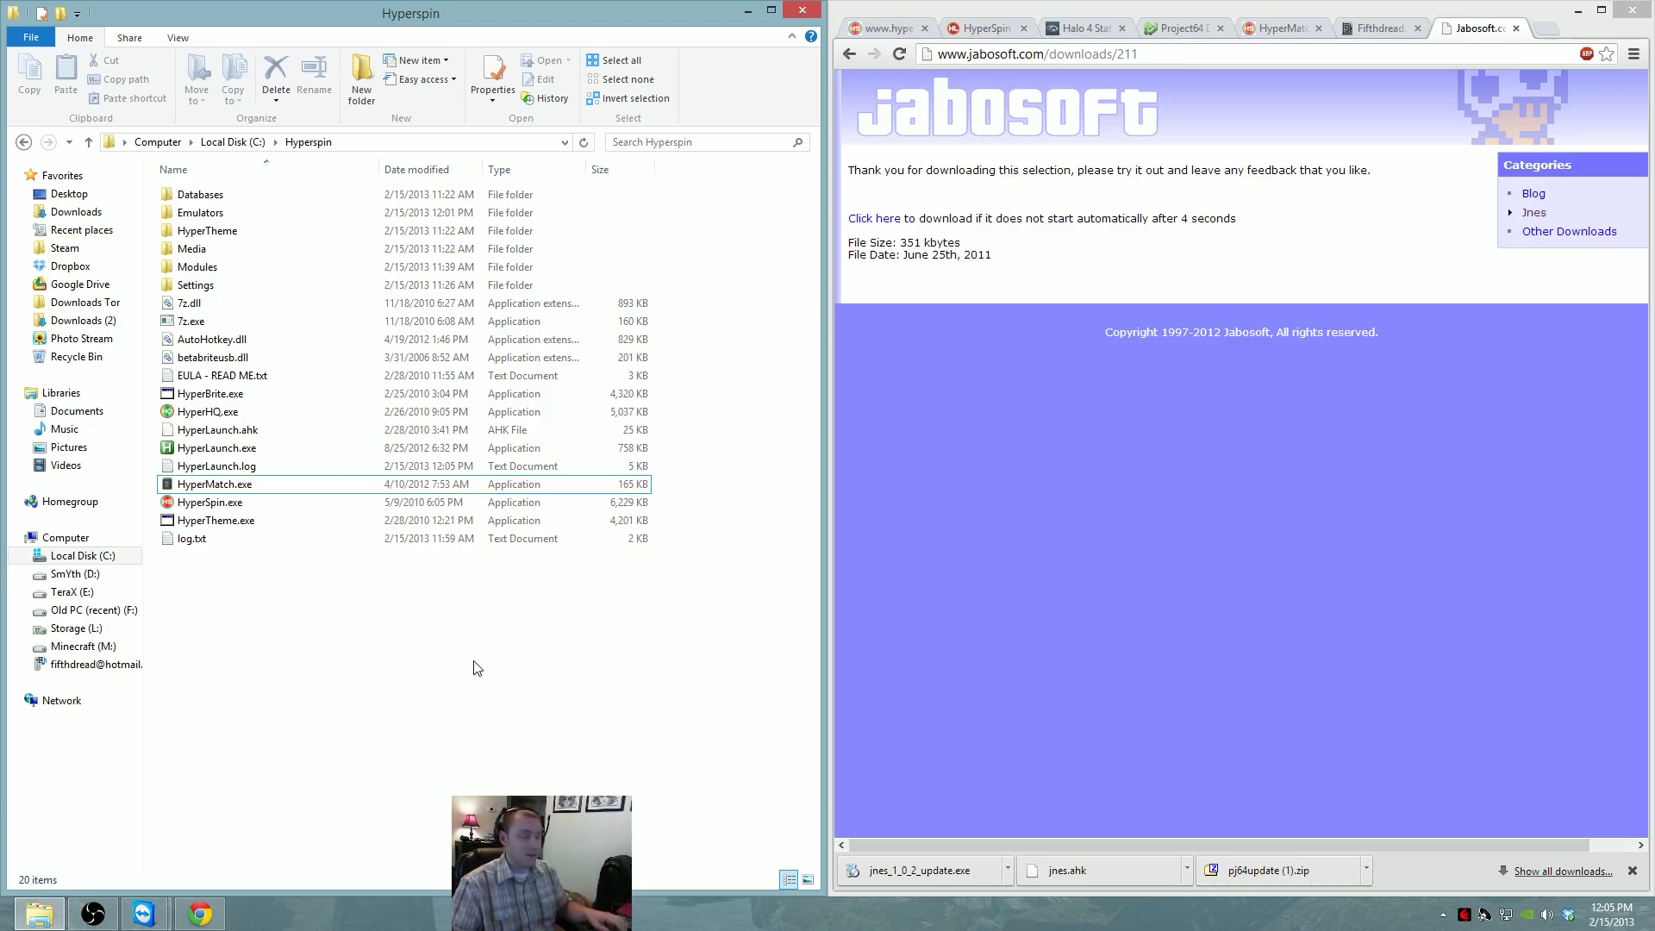
# Launch HyperSpin and test-run Super Mario Bros. 3 from the Nintendo Entertainment System wheel, exiting the game when done
pyautogui.doubleClick(347, 501)
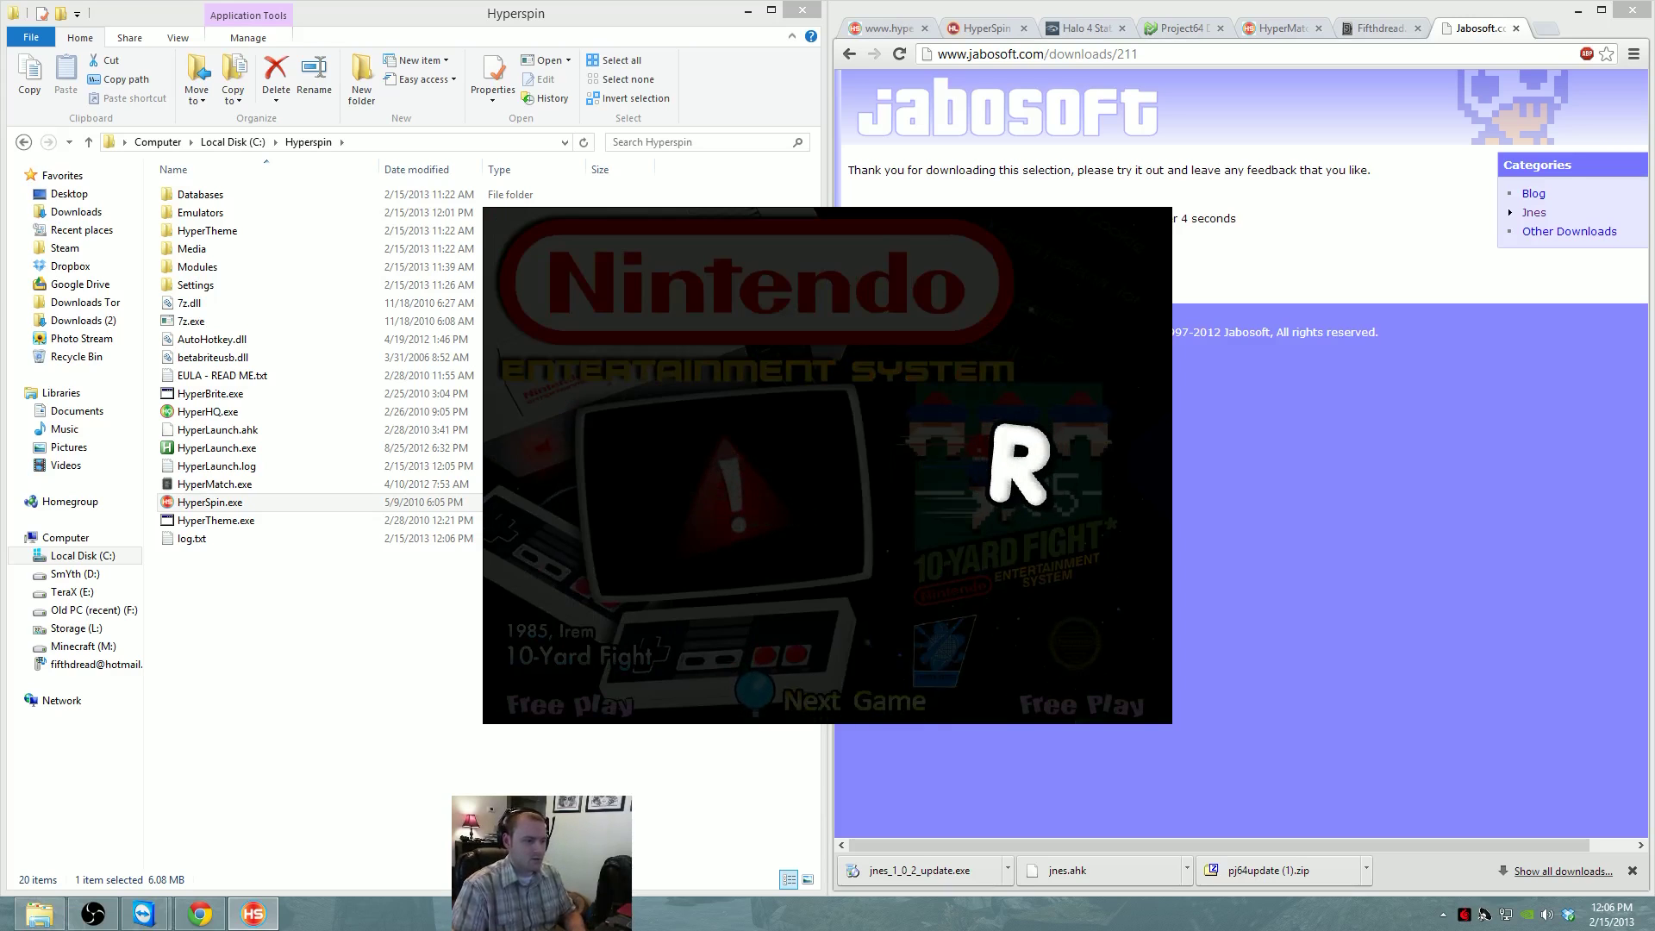
pyautogui.press('Down')
pyautogui.press('Down')
pyautogui.press('Down')
pyautogui.press('Down')
pyautogui.press('Down')
pyautogui.press('Down')
pyautogui.press('Down')
pyautogui.press('Down')
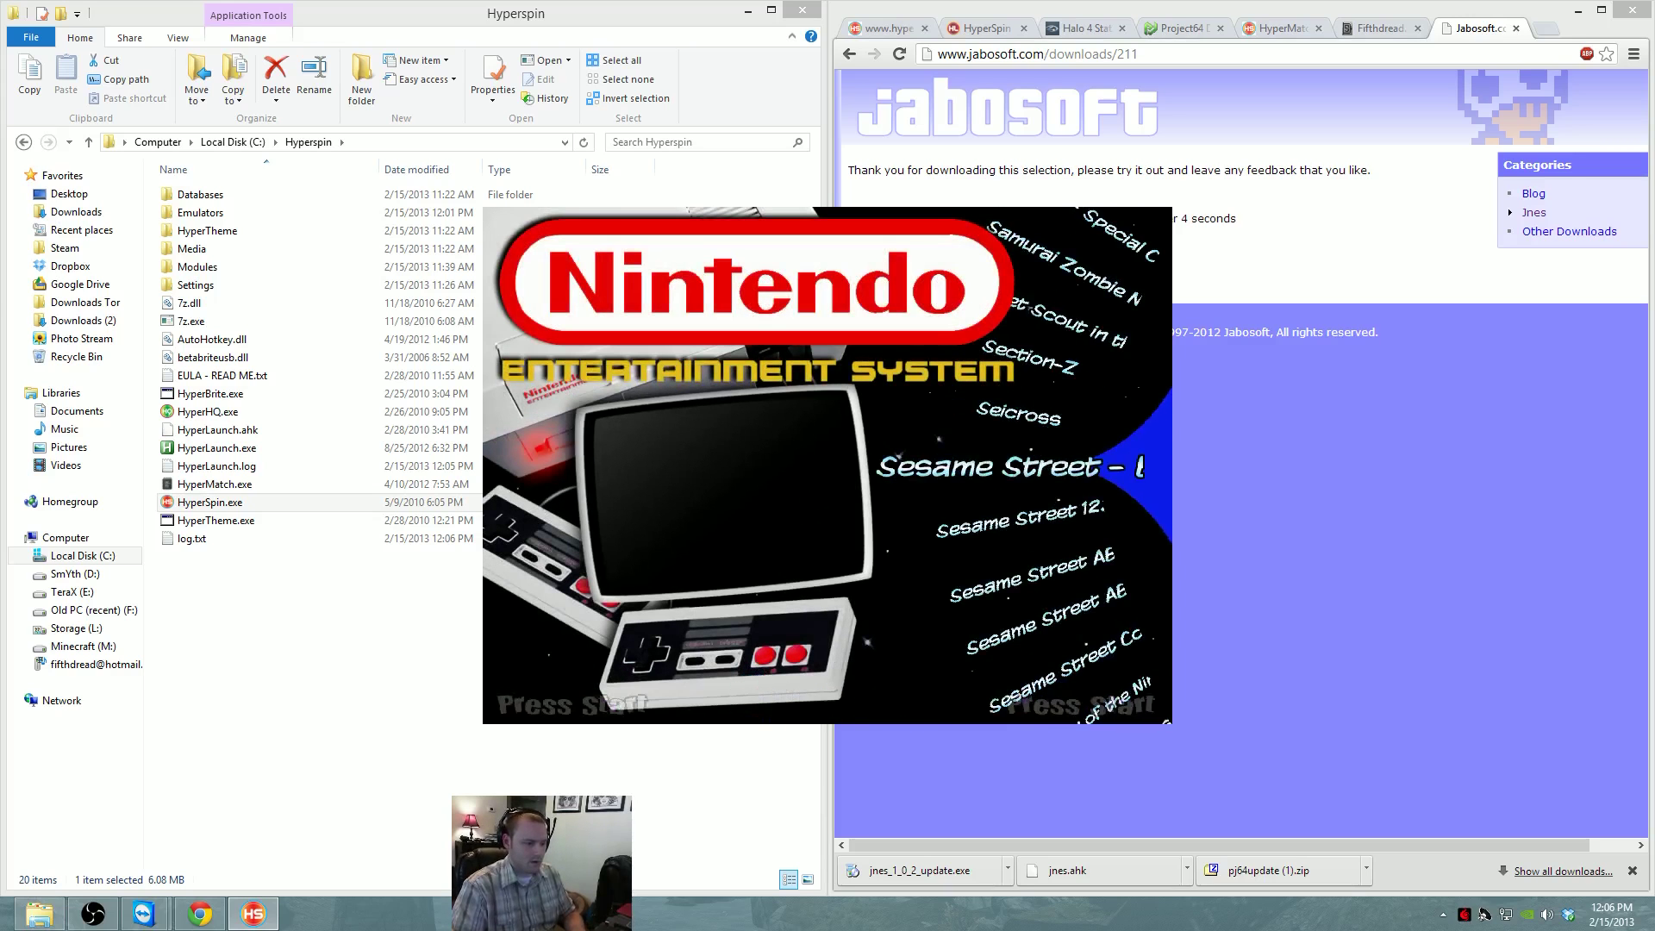
pyautogui.press('Down')
pyautogui.press('Down')
pyautogui.press('Down')
pyautogui.press('Down')
pyautogui.press('Down')
pyautogui.press('Down')
pyautogui.press('Down')
pyautogui.press('Down')
pyautogui.press('Down')
pyautogui.press('Down')
pyautogui.press('Down')
pyautogui.press('Down')
pyautogui.press('Down')
pyautogui.press('Down')
pyautogui.press('Down')
pyautogui.press('Down')
pyautogui.press('Down')
pyautogui.press('Down')
pyautogui.press('Down')
pyautogui.press('Down')
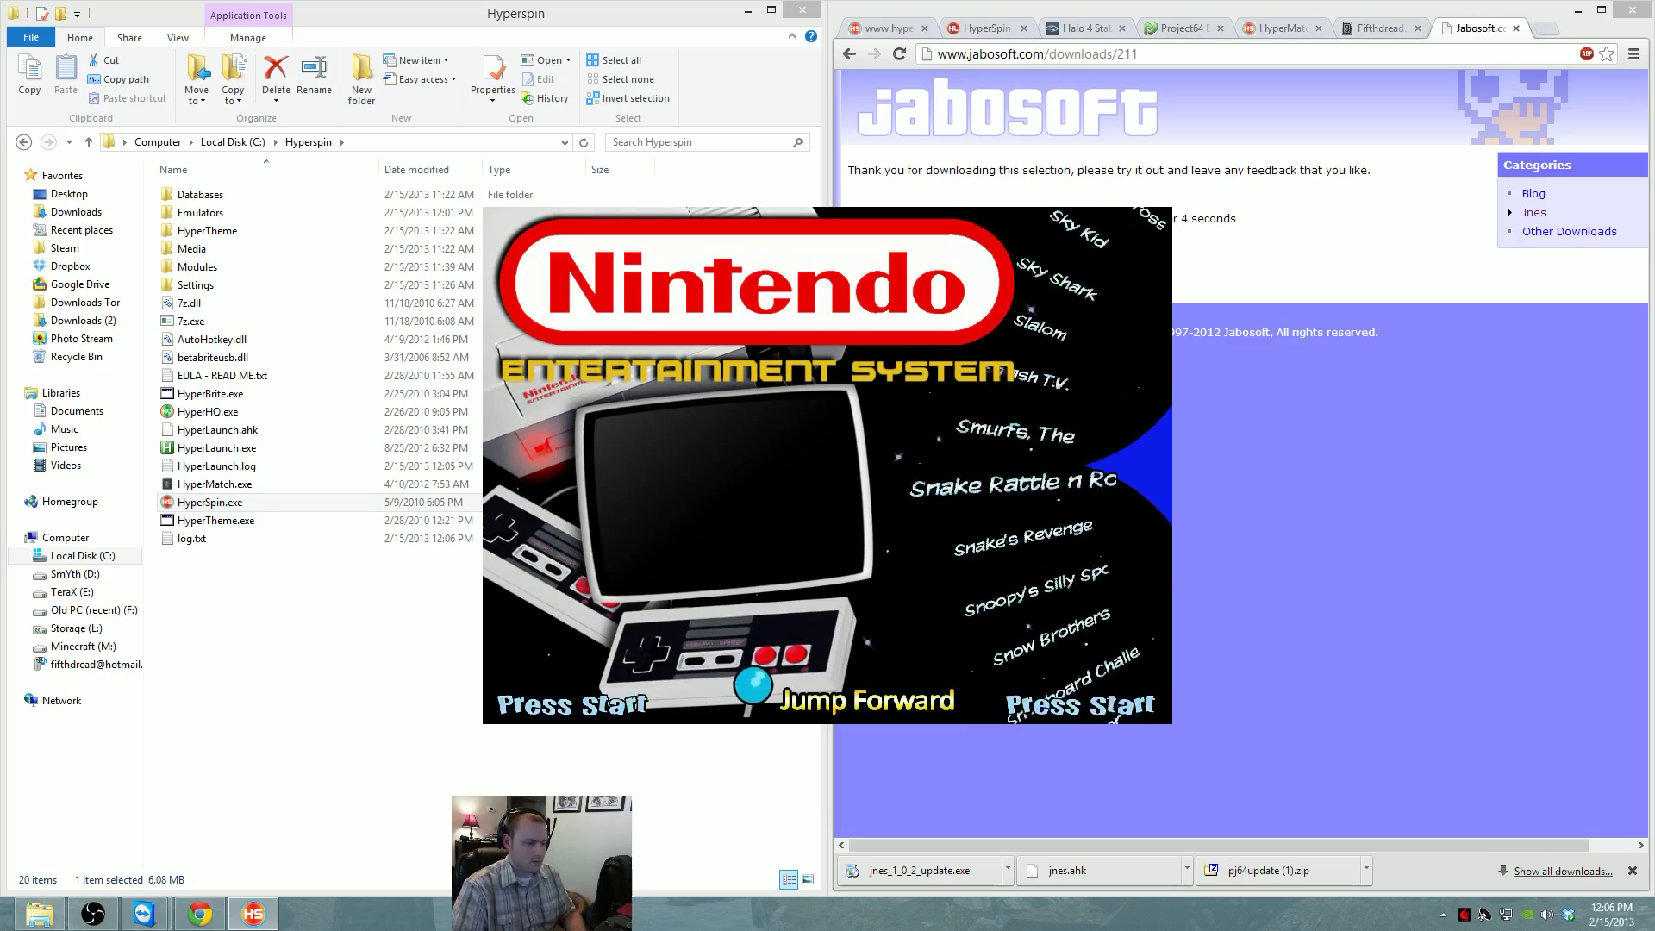
pyautogui.press('Down')
pyautogui.press('Down')
pyautogui.press('Down')
pyautogui.press('Down')
pyautogui.press('Down')
pyautogui.press('Down')
pyautogui.press('Down')
pyautogui.press('Down')
pyautogui.press('Down')
pyautogui.press('Down')
pyautogui.press('Down')
pyautogui.press('Down')
pyautogui.press('Down')
pyautogui.press('Down')
pyautogui.press('Down')
pyautogui.press('Down')
pyautogui.press('Down')
pyautogui.press('Down')
pyautogui.press('Down')
pyautogui.press('Down')
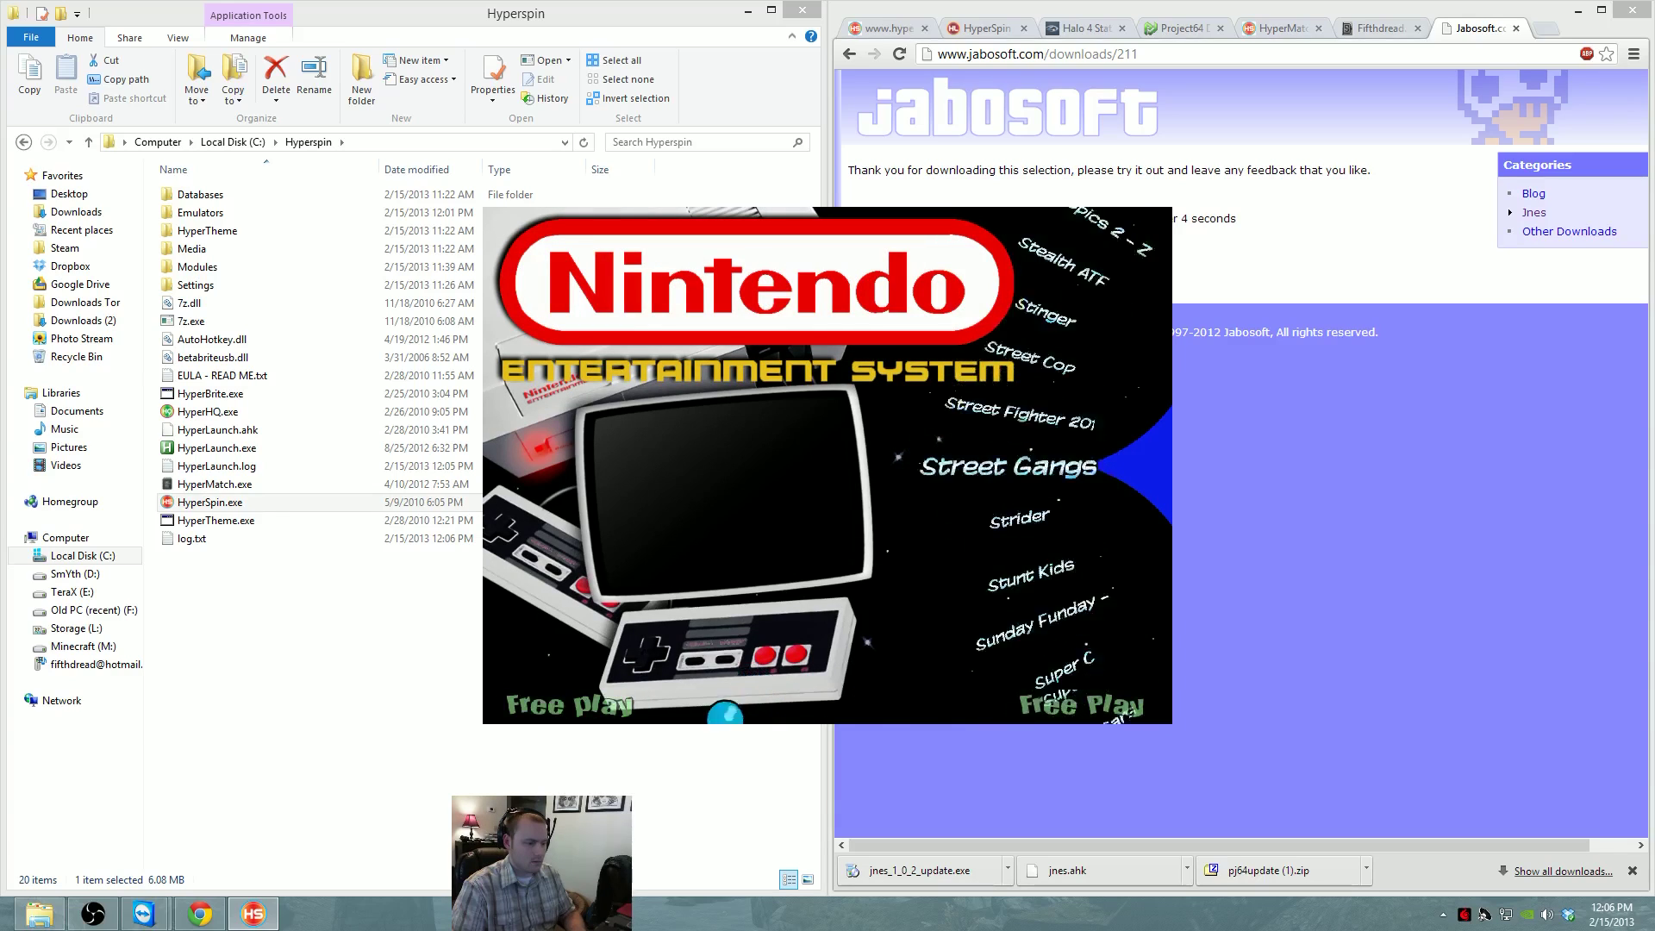
pyautogui.press('Down')
pyautogui.press('Down')
pyautogui.press('Down')
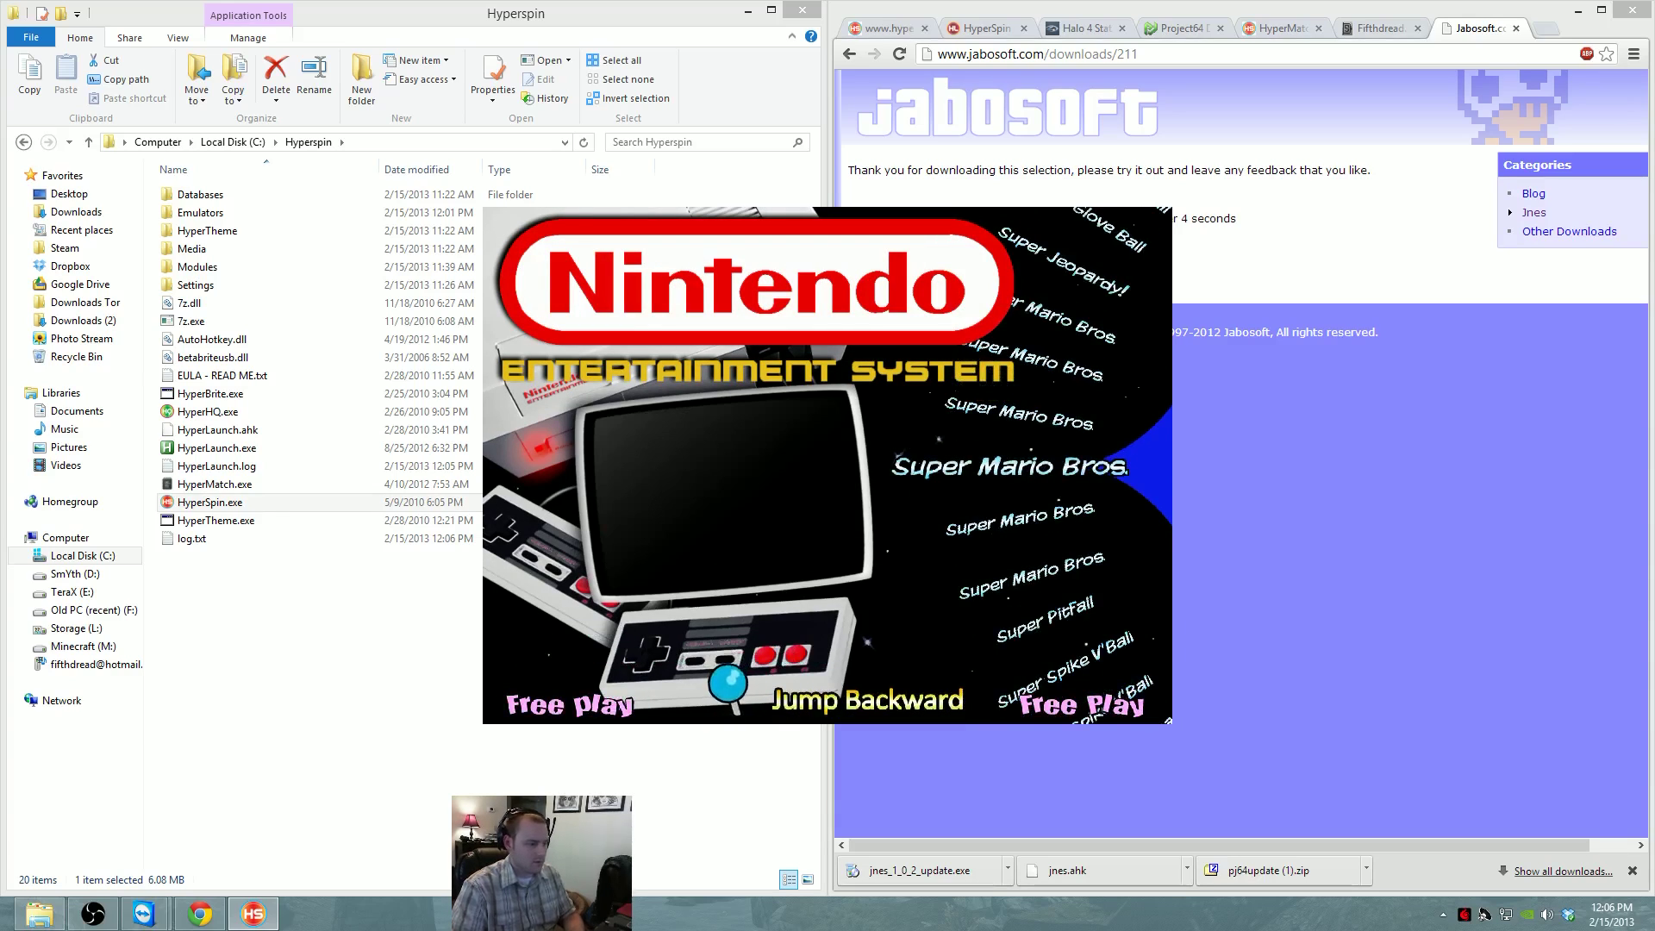
pyautogui.press('Down')
pyautogui.press('Down')
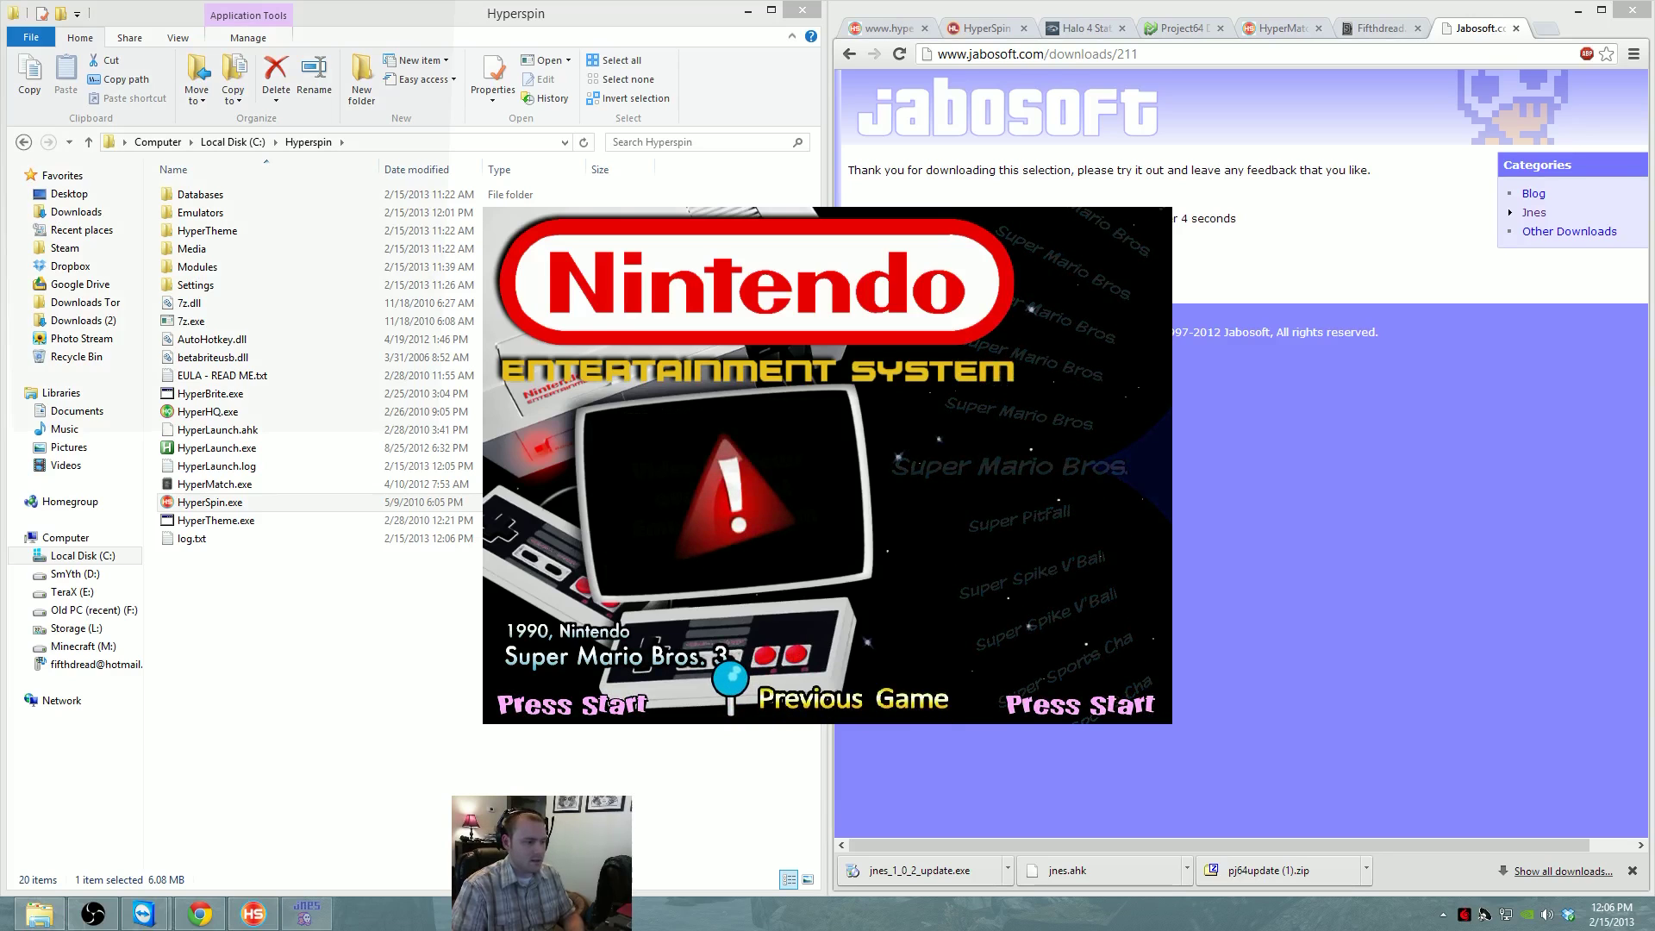
pyautogui.press('Return')
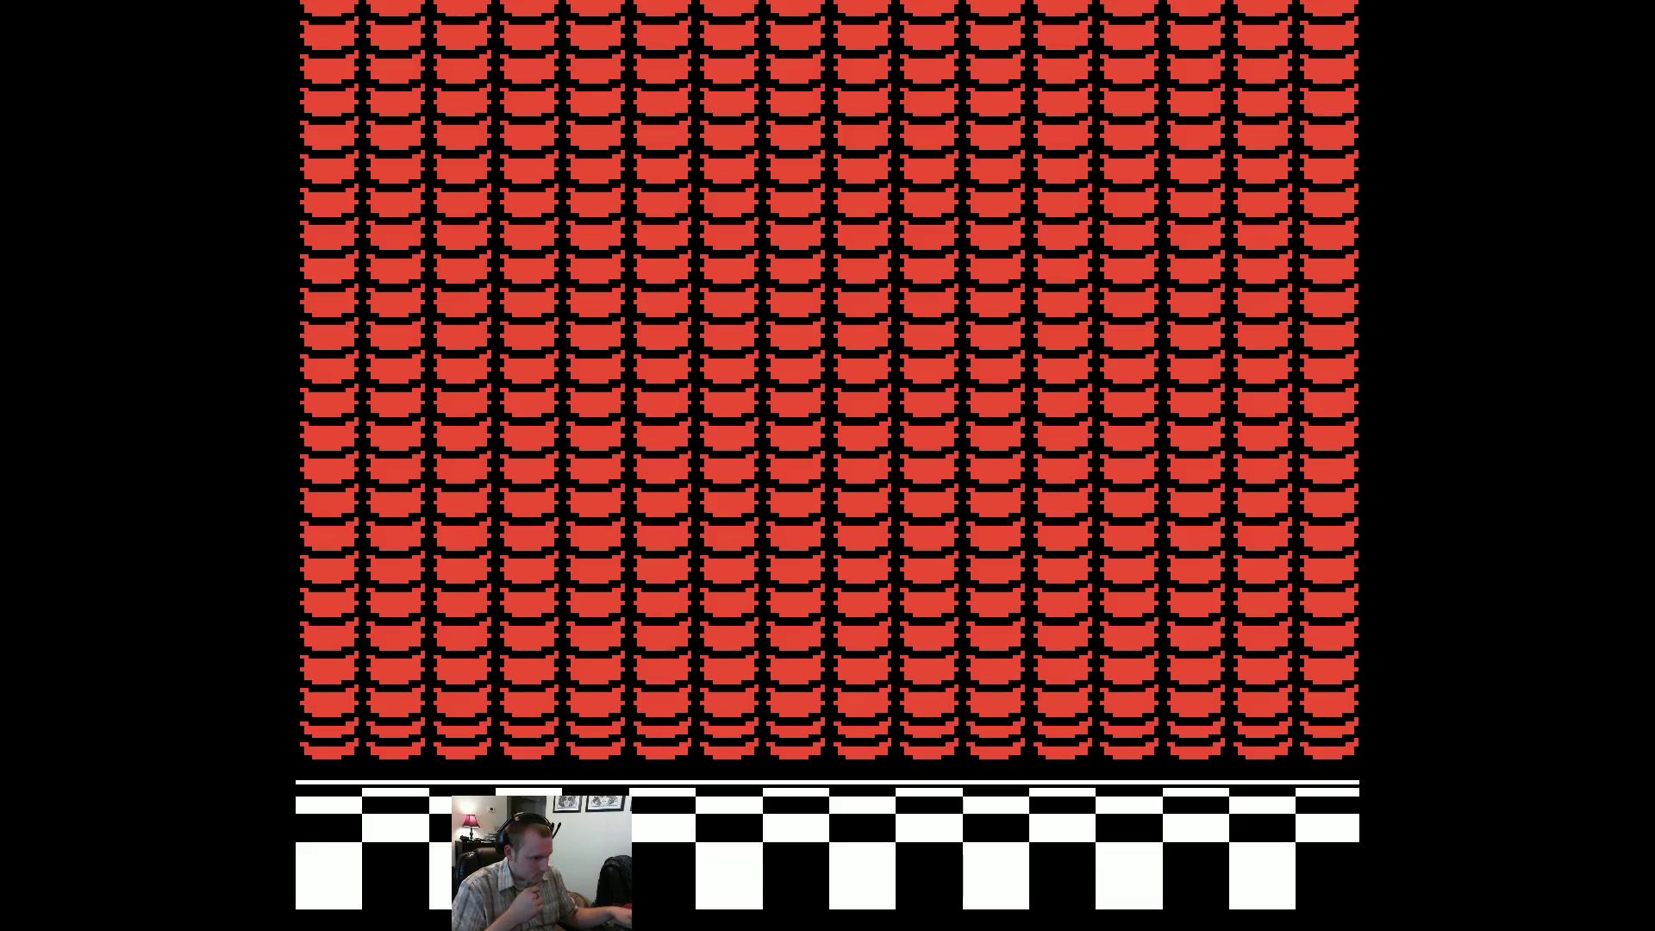
pyautogui.press('Escape')
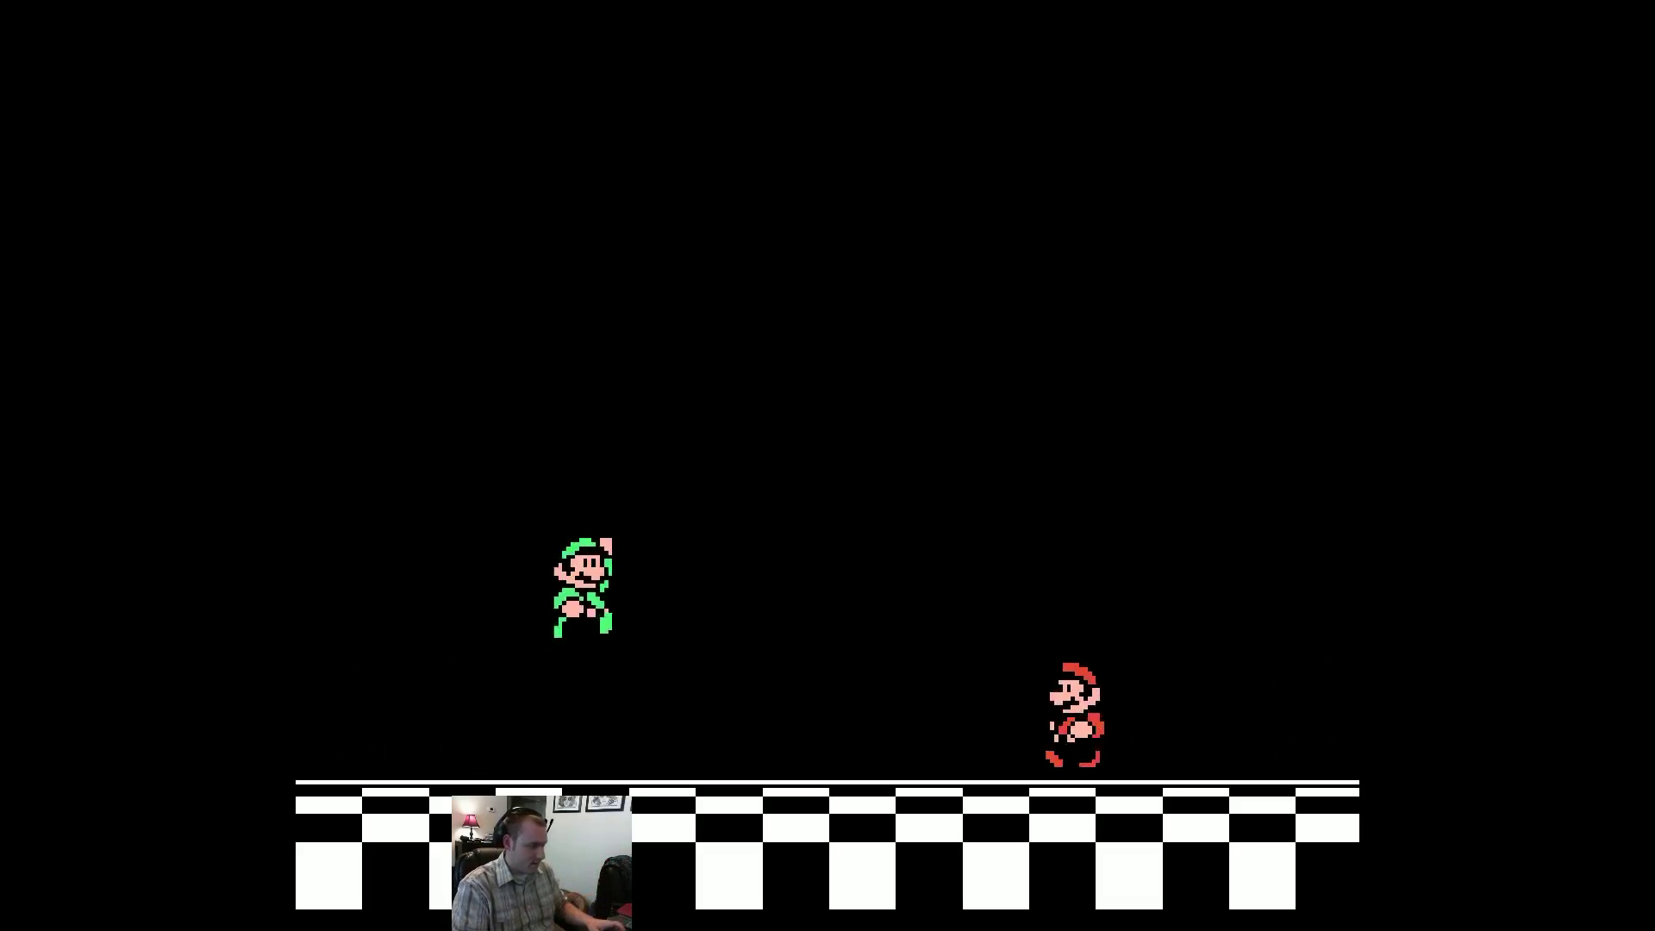
# Try the player selection on the Super Mario Bros. 3 title screen, exit the game and close HyperSpin
pyautogui.press('Return')
pyautogui.press('Down')
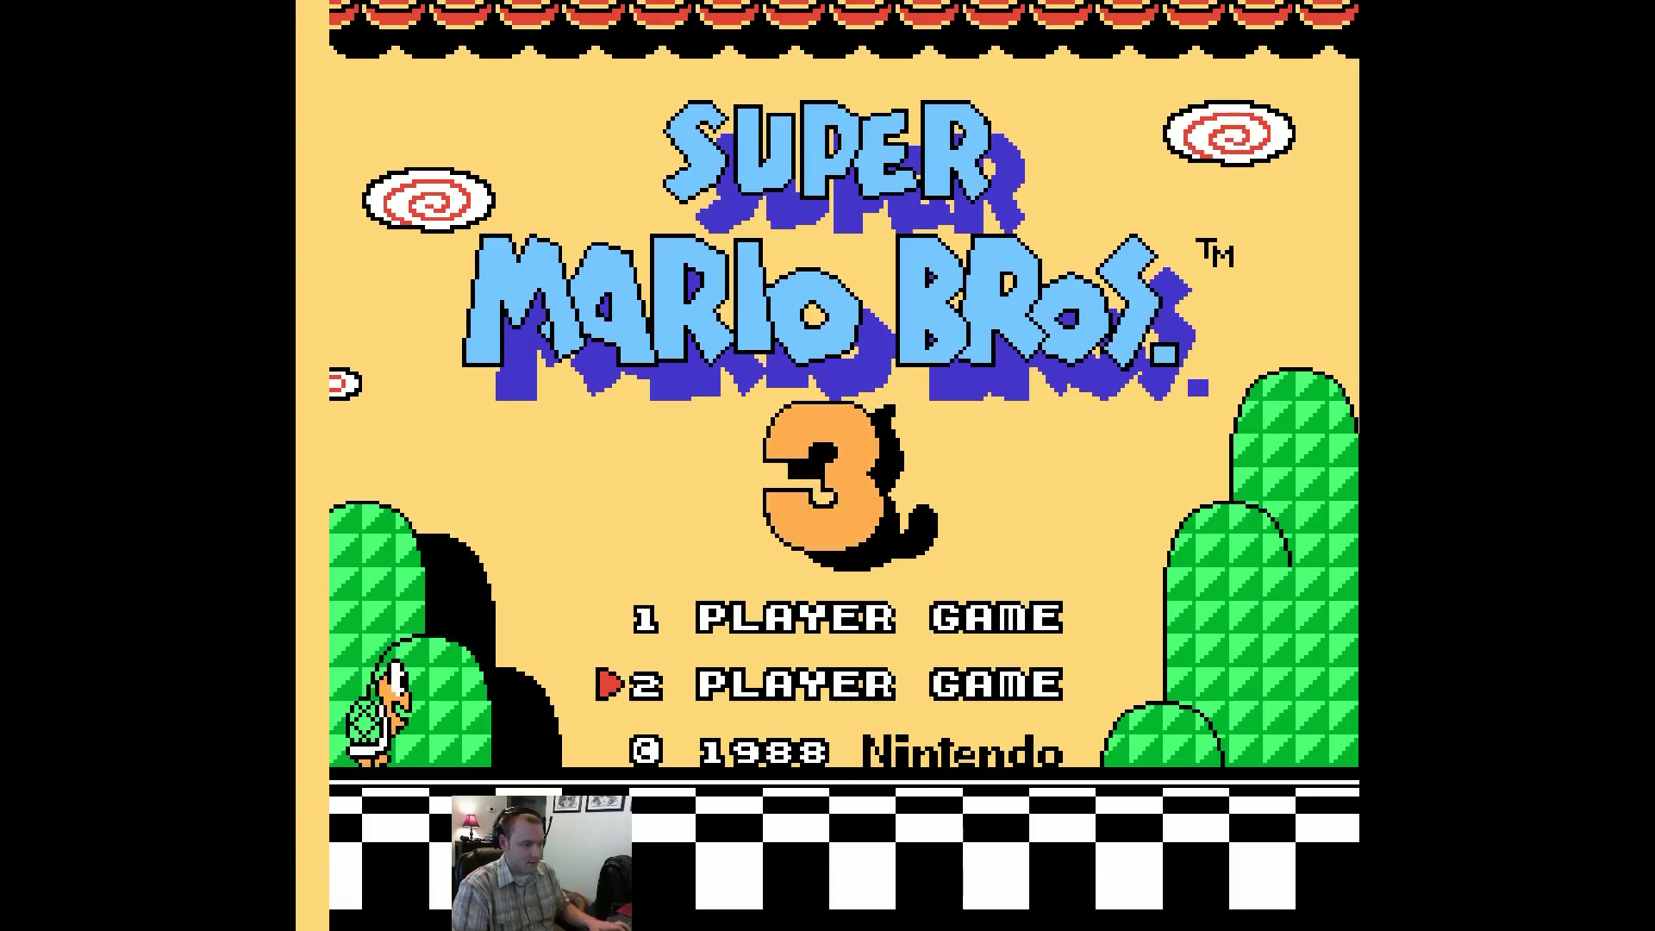
pyautogui.press('Return')
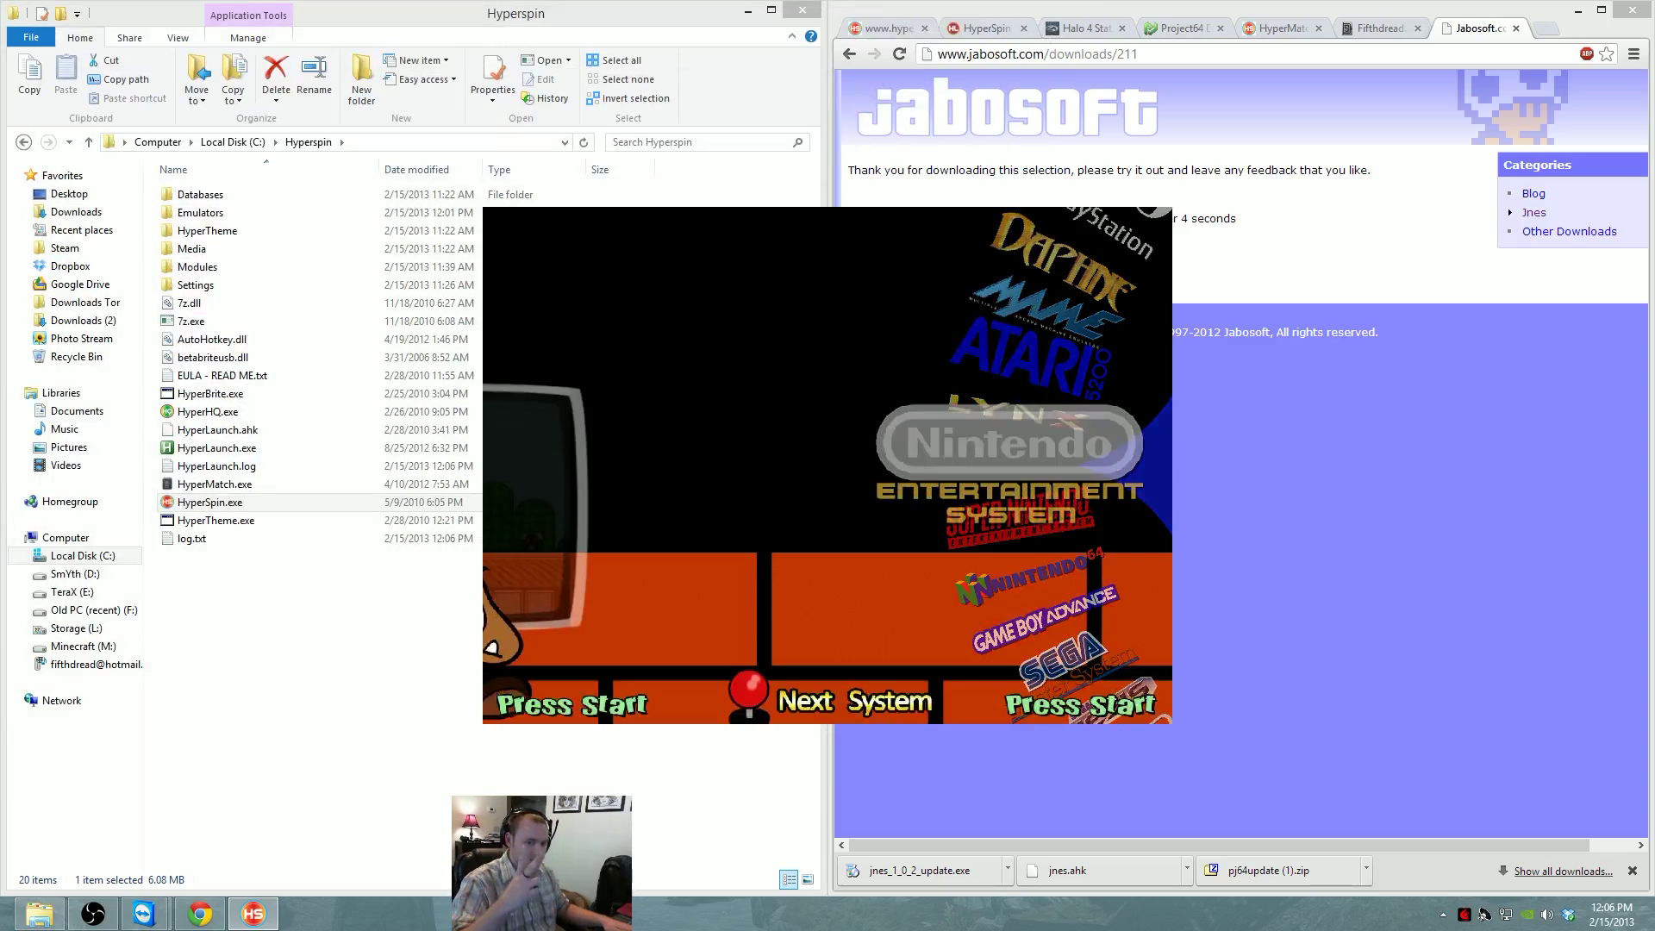
pyautogui.press('Escape')
pyautogui.press('Return')
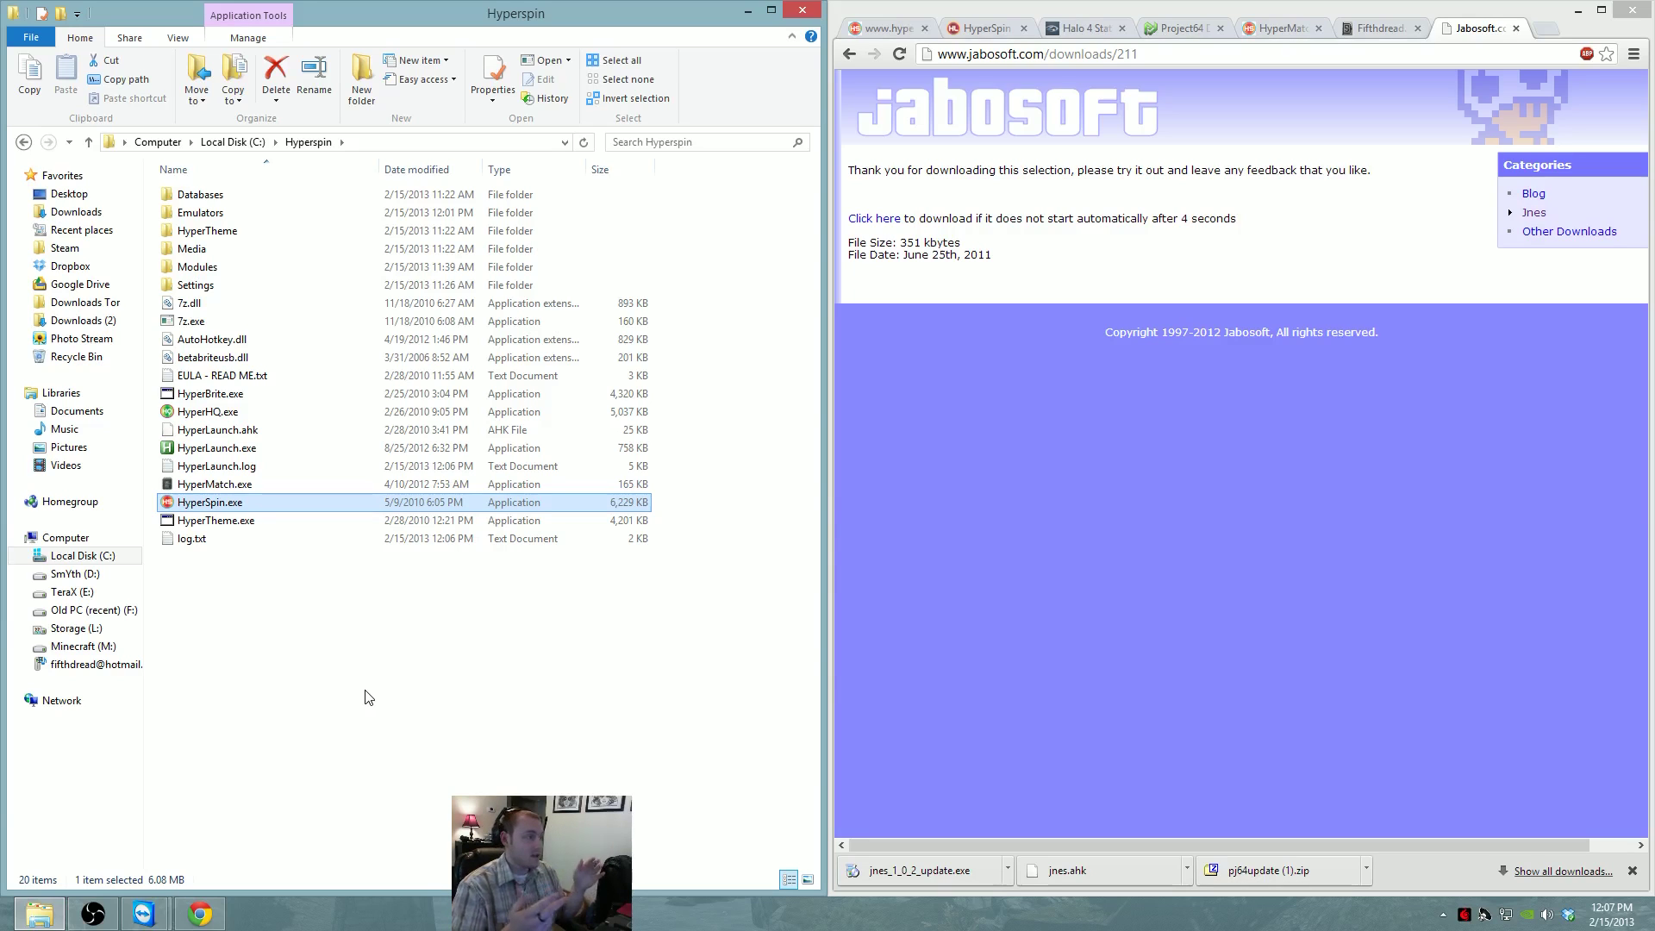
pyautogui.doubleClick(237, 485)
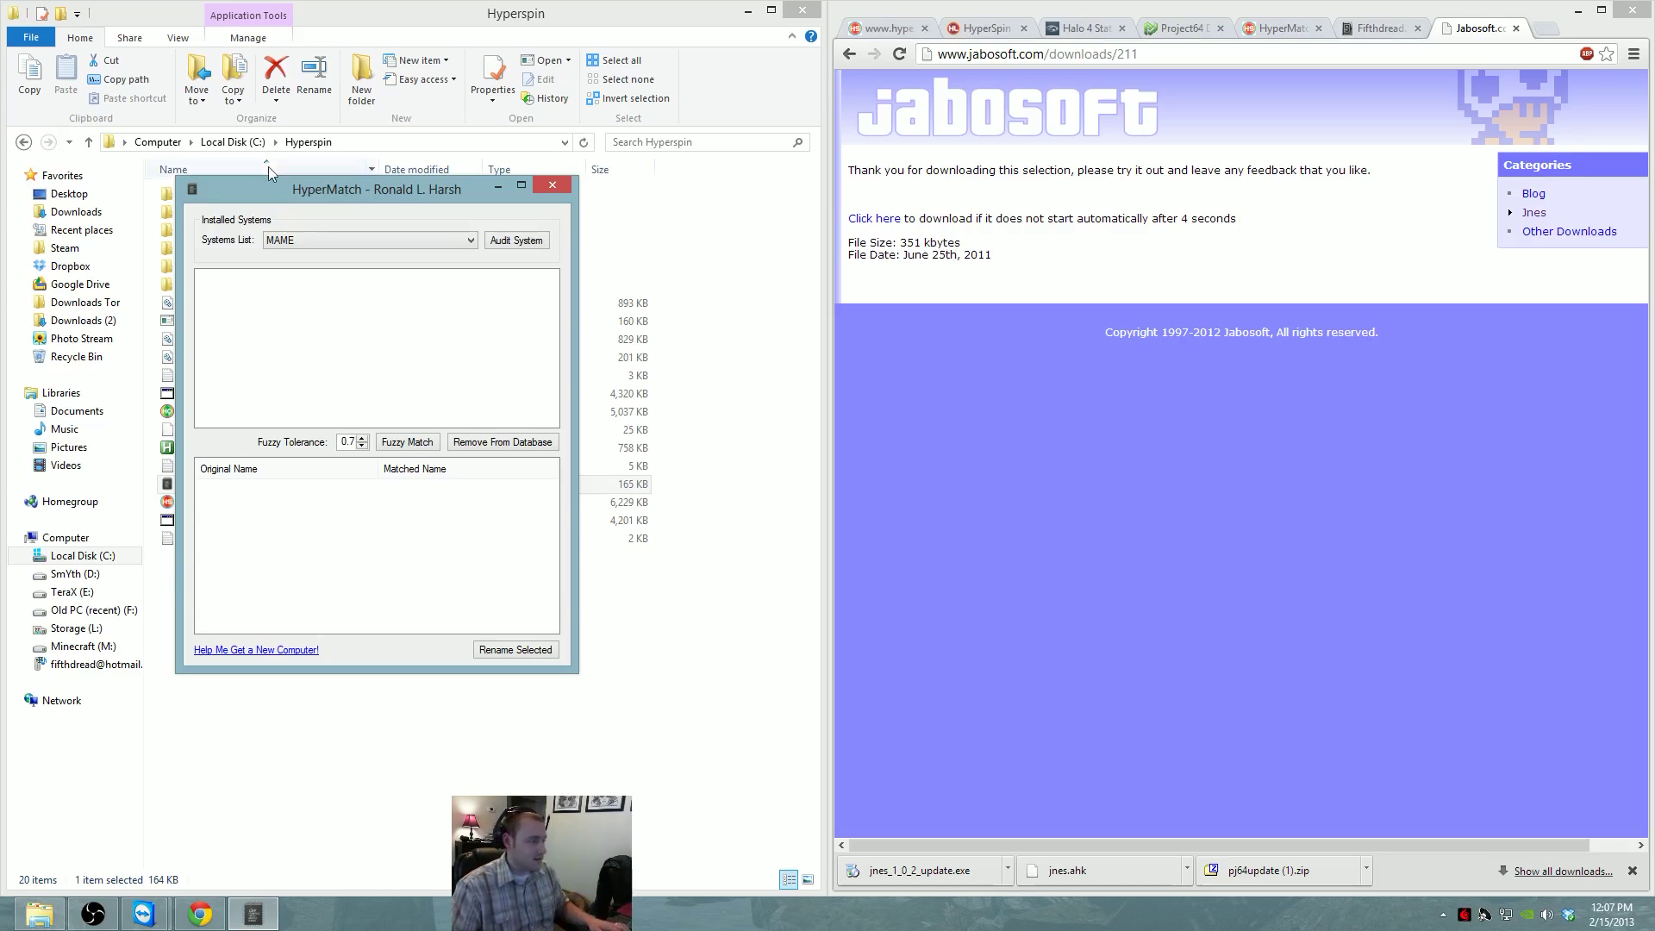
pyautogui.moveTo(404, 181); pyautogui.dragTo(552, 212)
pyautogui.click(712, 212)
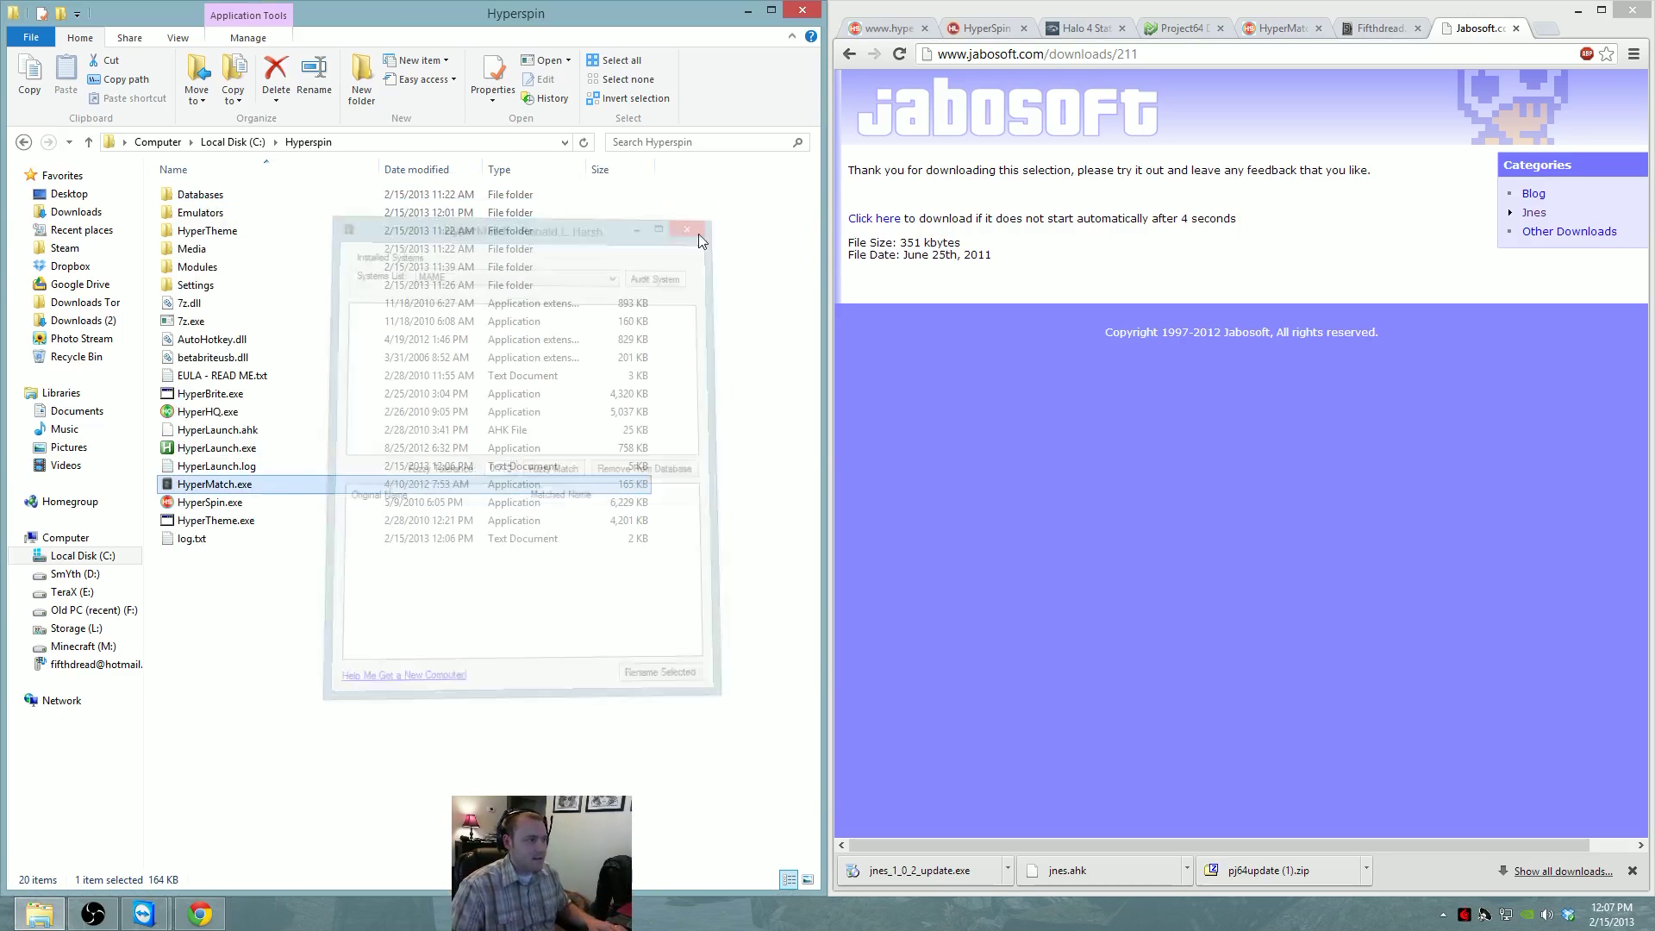
pyautogui.click(231, 144)
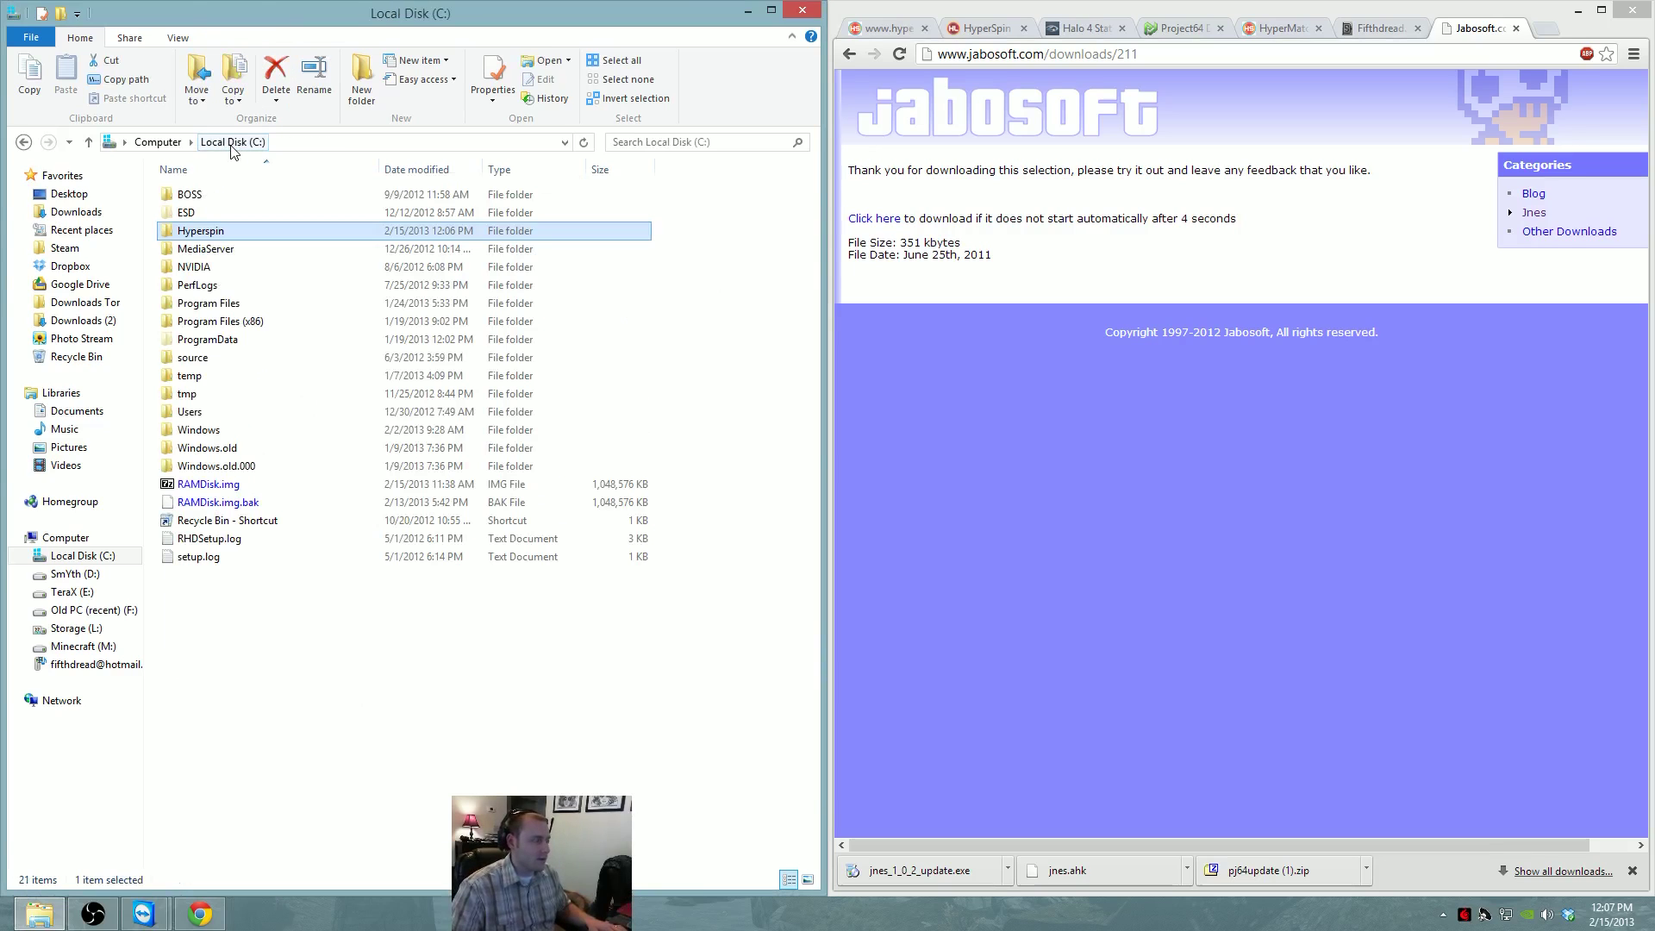
pyautogui.click(348, 623)
pyautogui.rightClick(387, 702)
pyautogui.click(427, 547)
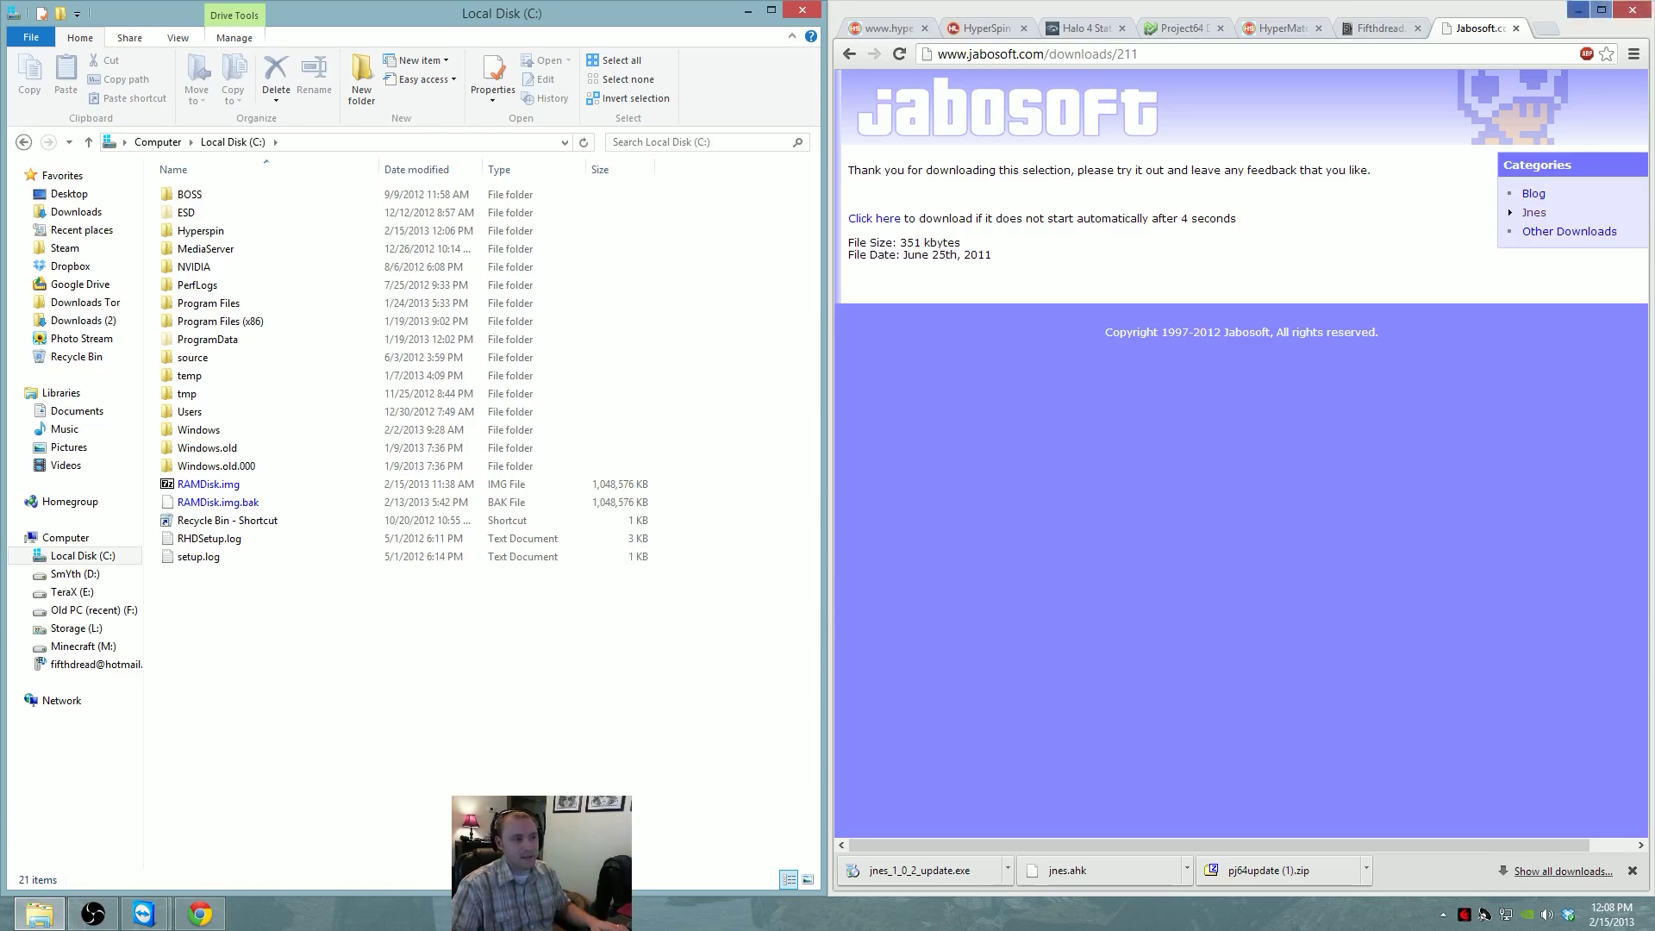
# Switch to the HyperList page in the browser and look over the Nintendo Entertainment System modules
pyautogui.click(981, 30)
pyautogui.scroll(4, 1216, 470)
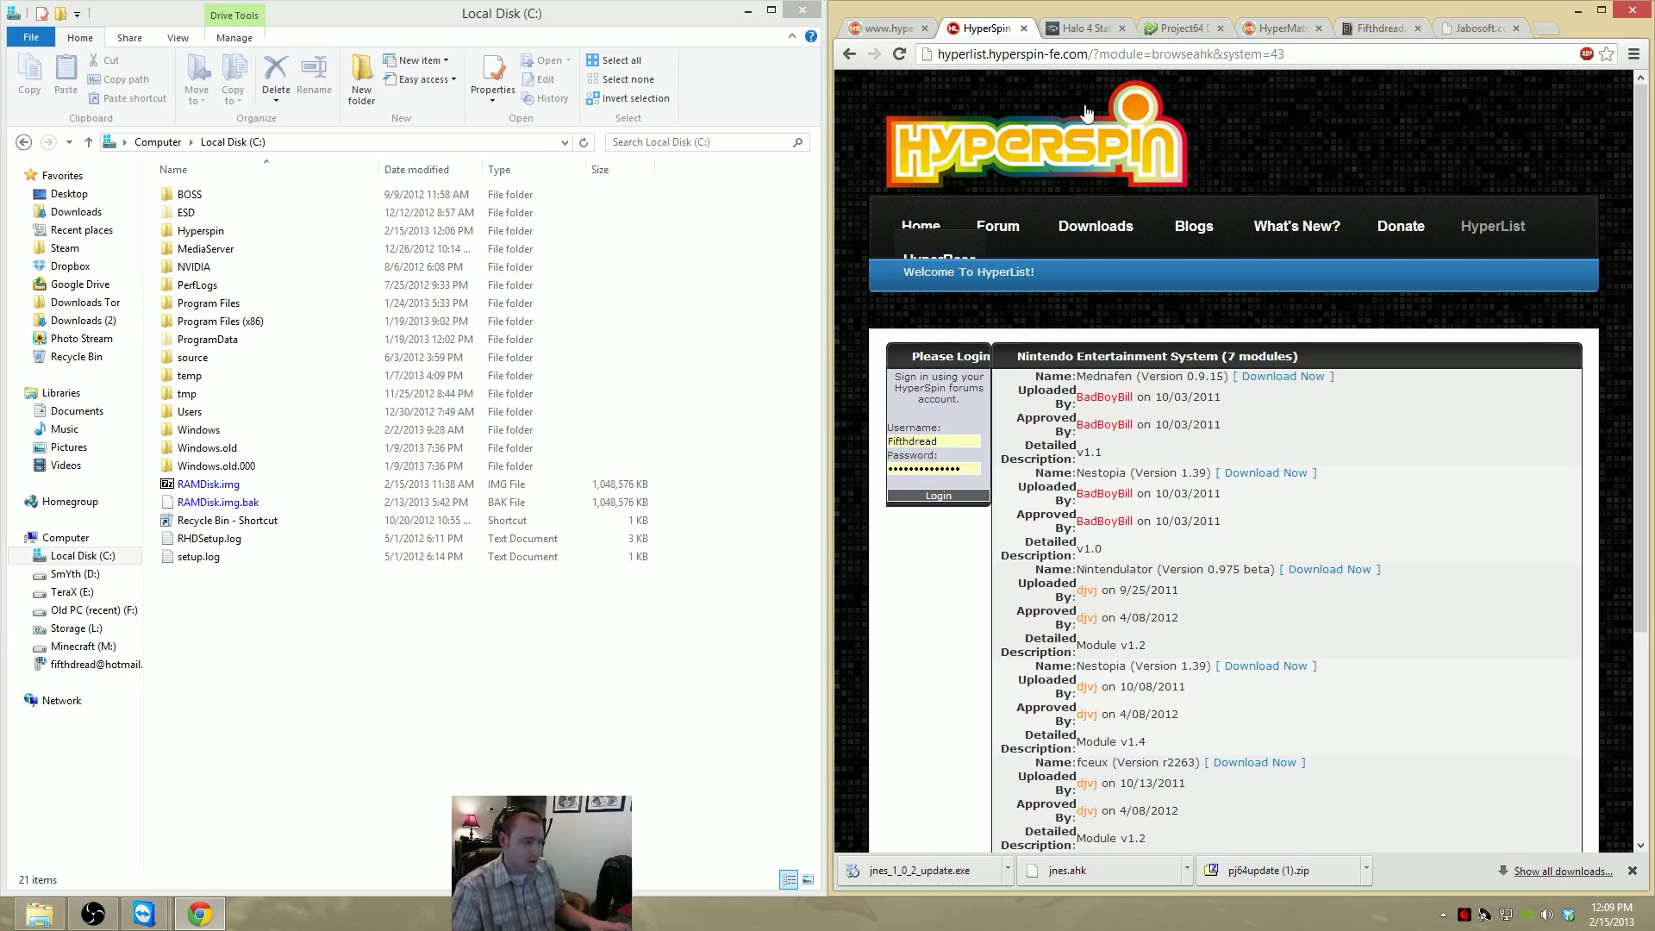
pyautogui.scroll(-3, 980, 396)
pyautogui.scroll(3, 980, 396)
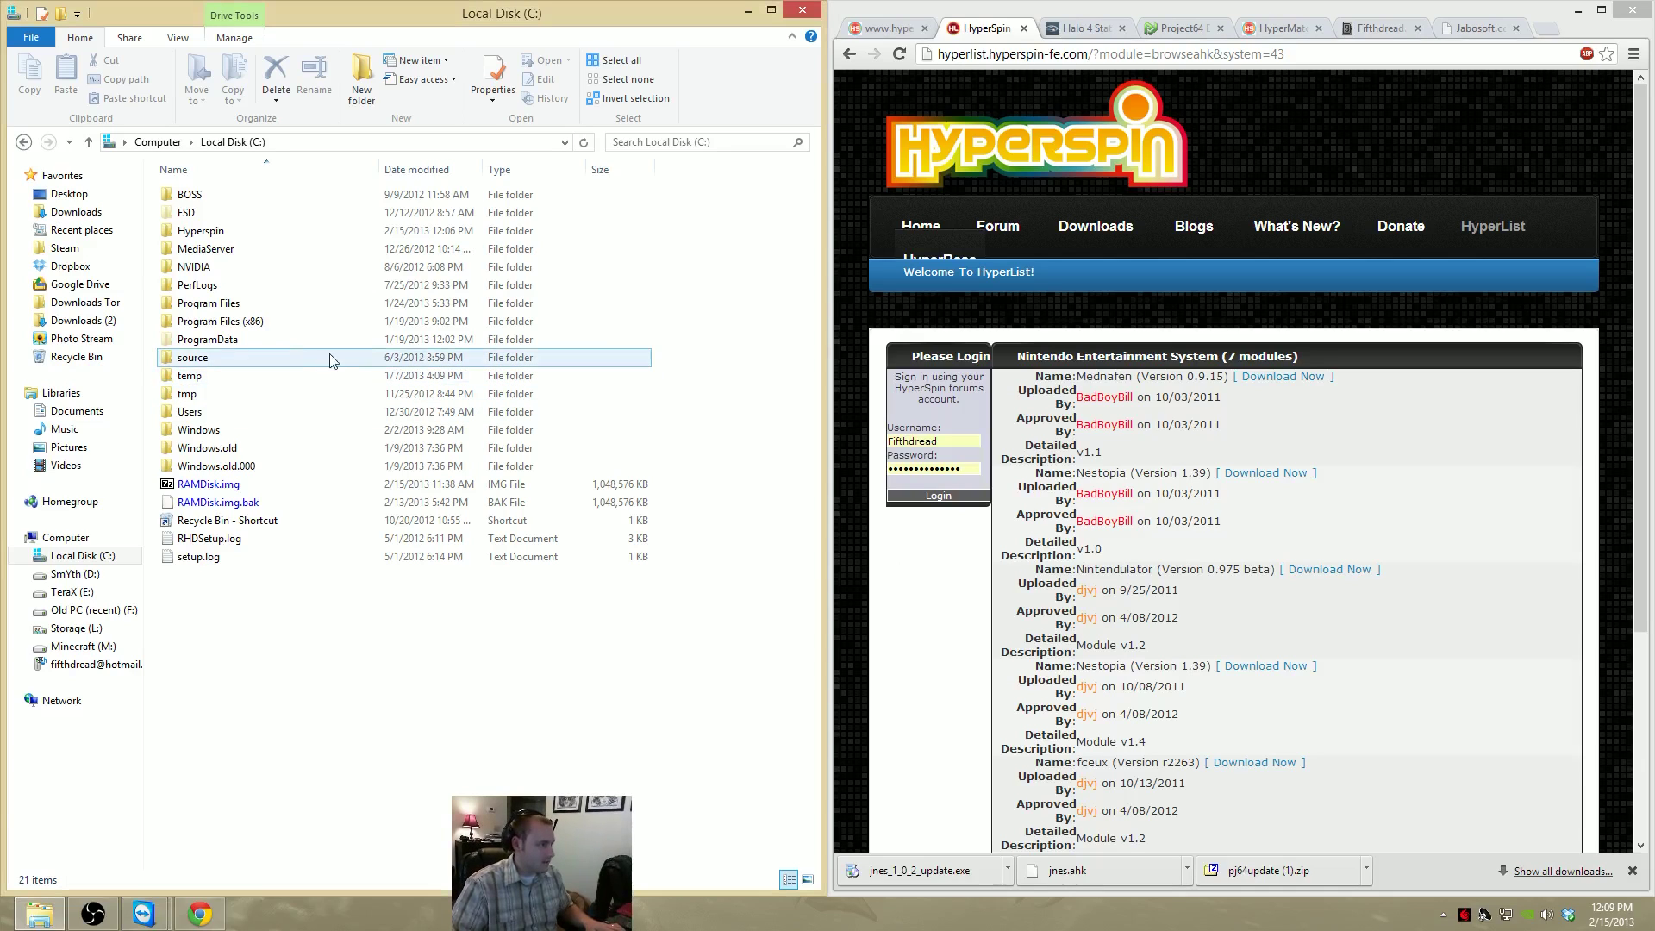
# Go to the Hyperspin folder on Local Disk (C:) and launch HyperHQ
pyautogui.click(219, 238)
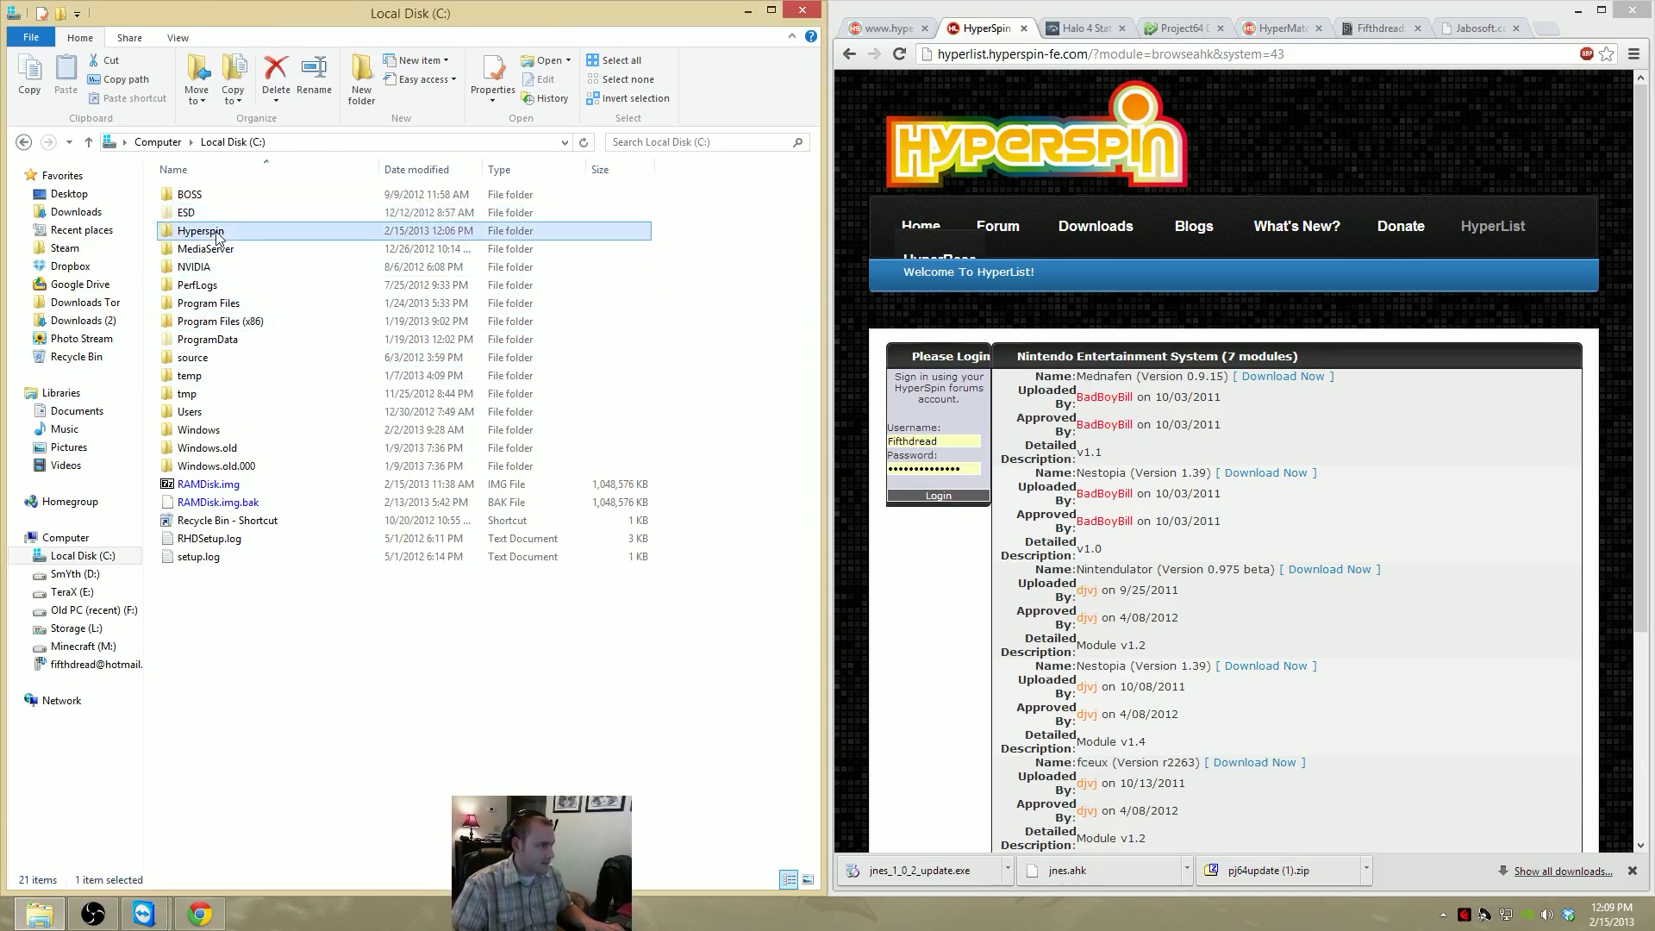
pyautogui.doubleClick(219, 238)
pyautogui.doubleClick(229, 215)
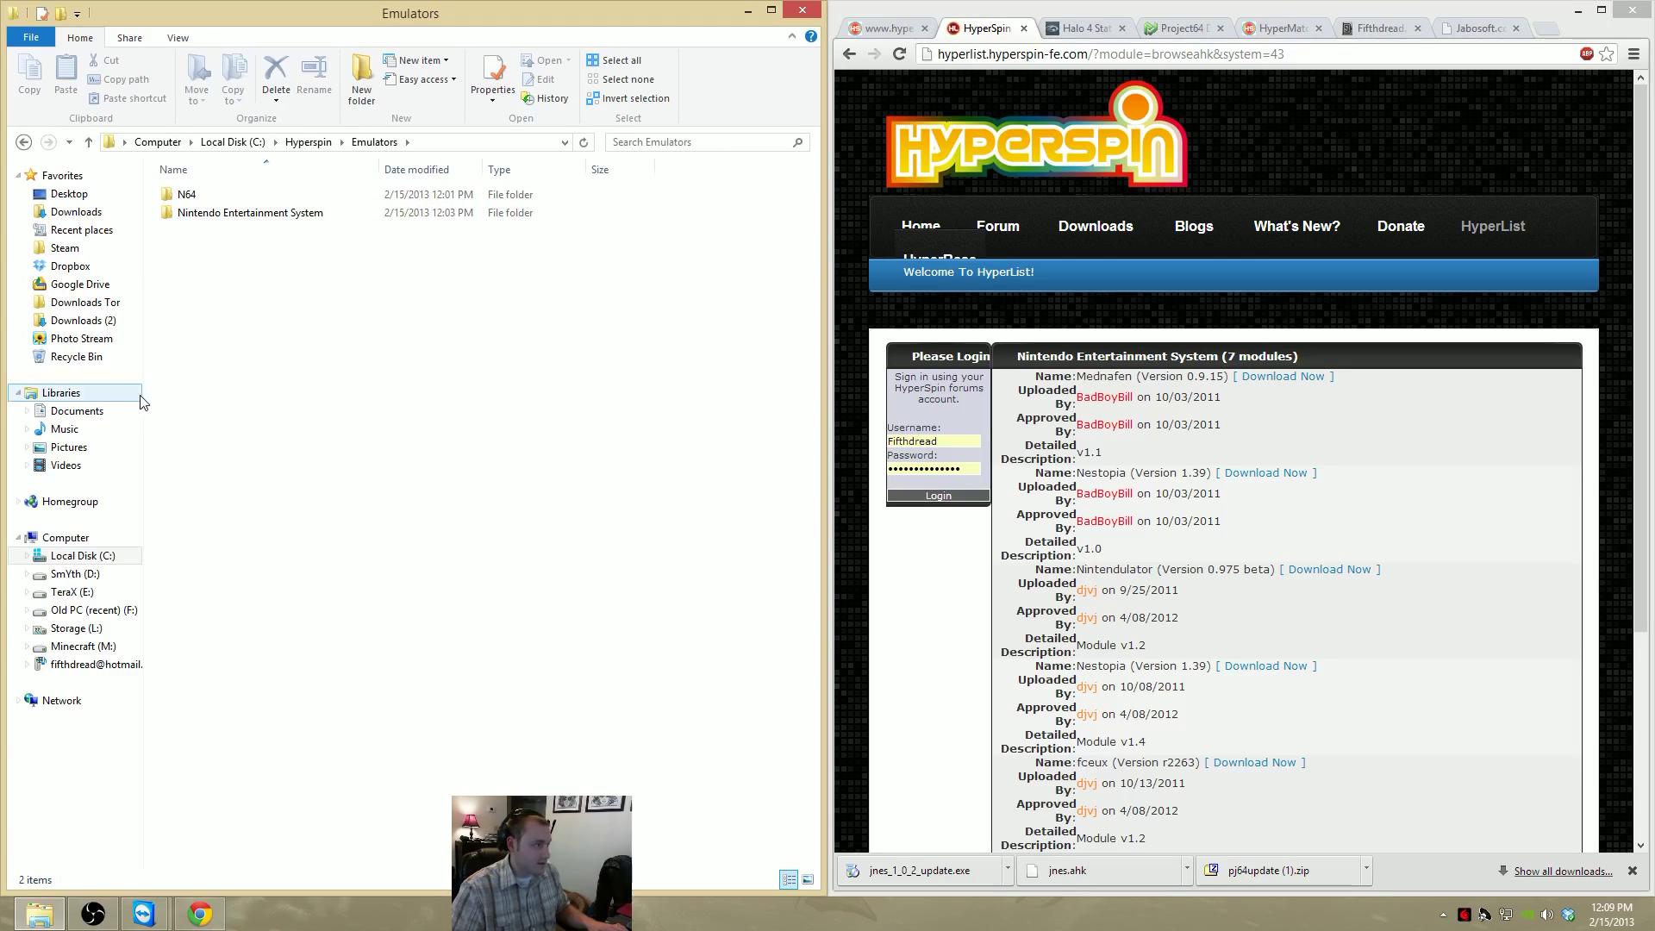
pyautogui.press('BackSpace')
pyautogui.click(246, 414)
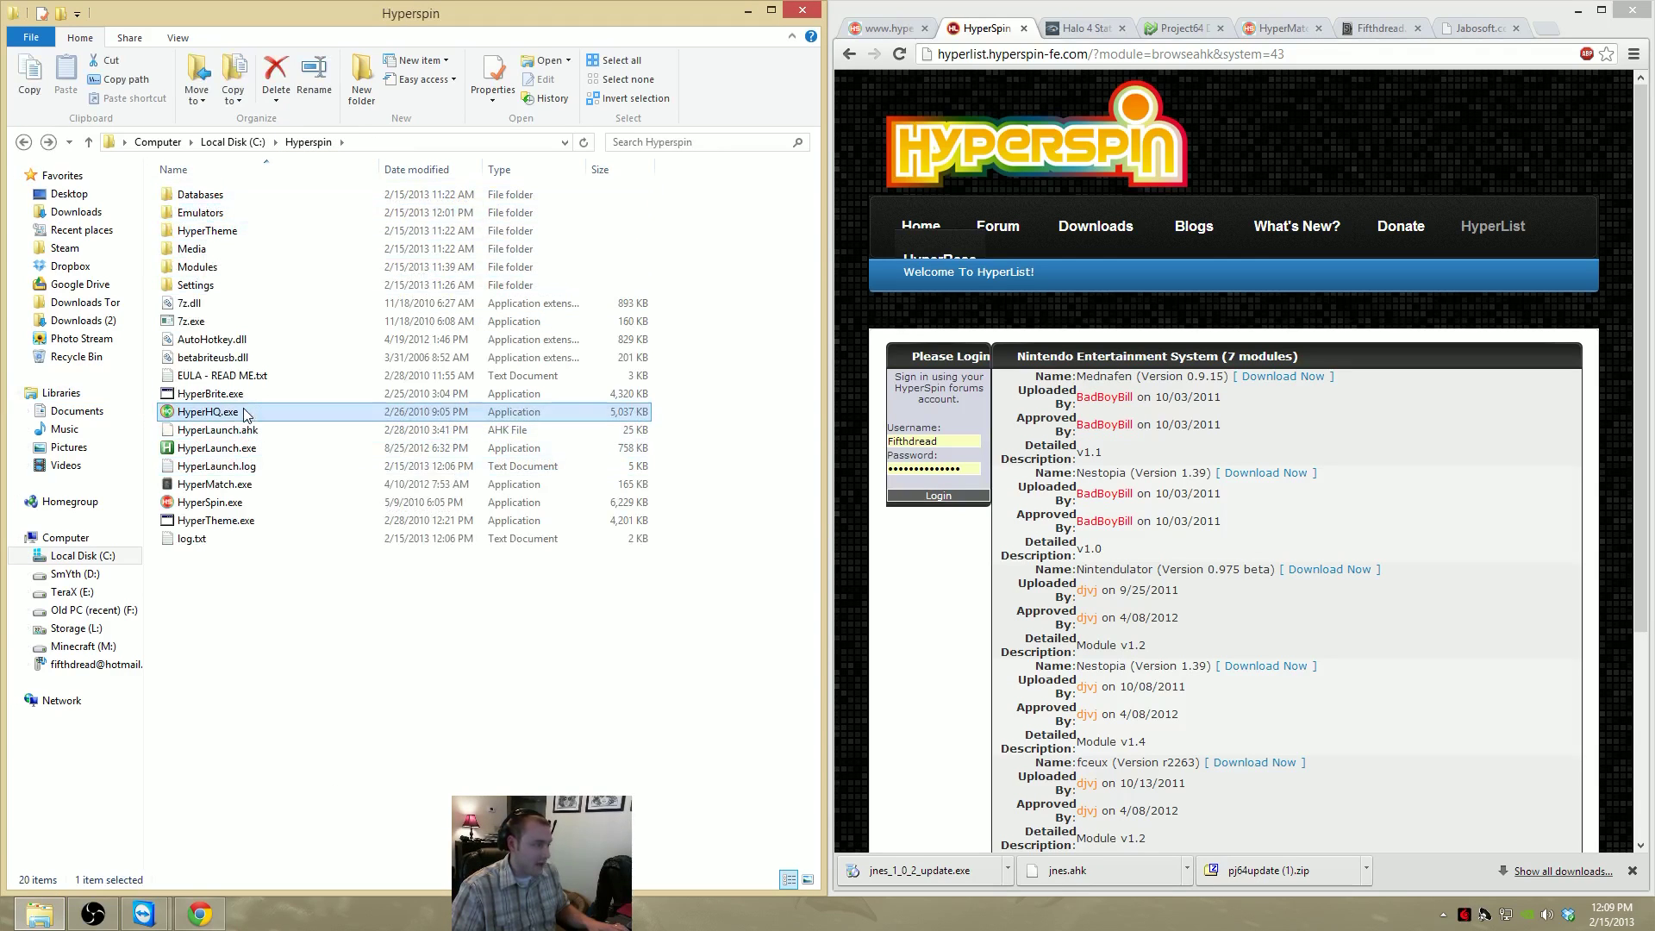
pyautogui.doubleClick(223, 413)
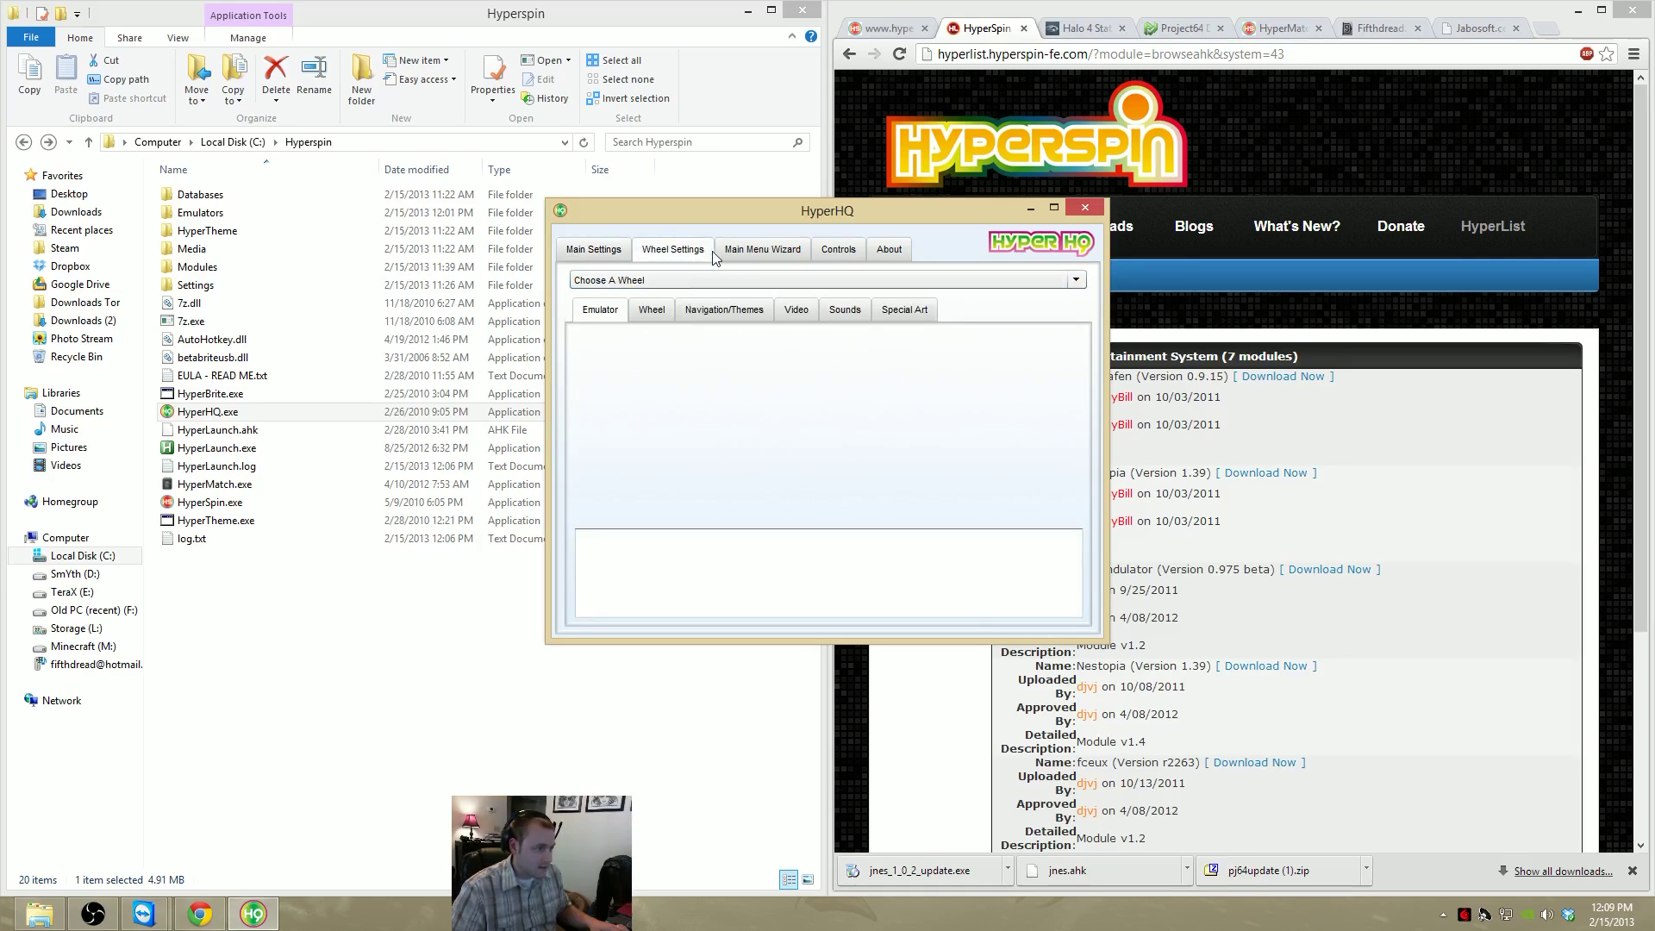
# Start adding a new Main Menu item with the wizard and name it Nintendo Gamecube
pyautogui.click(755, 256)
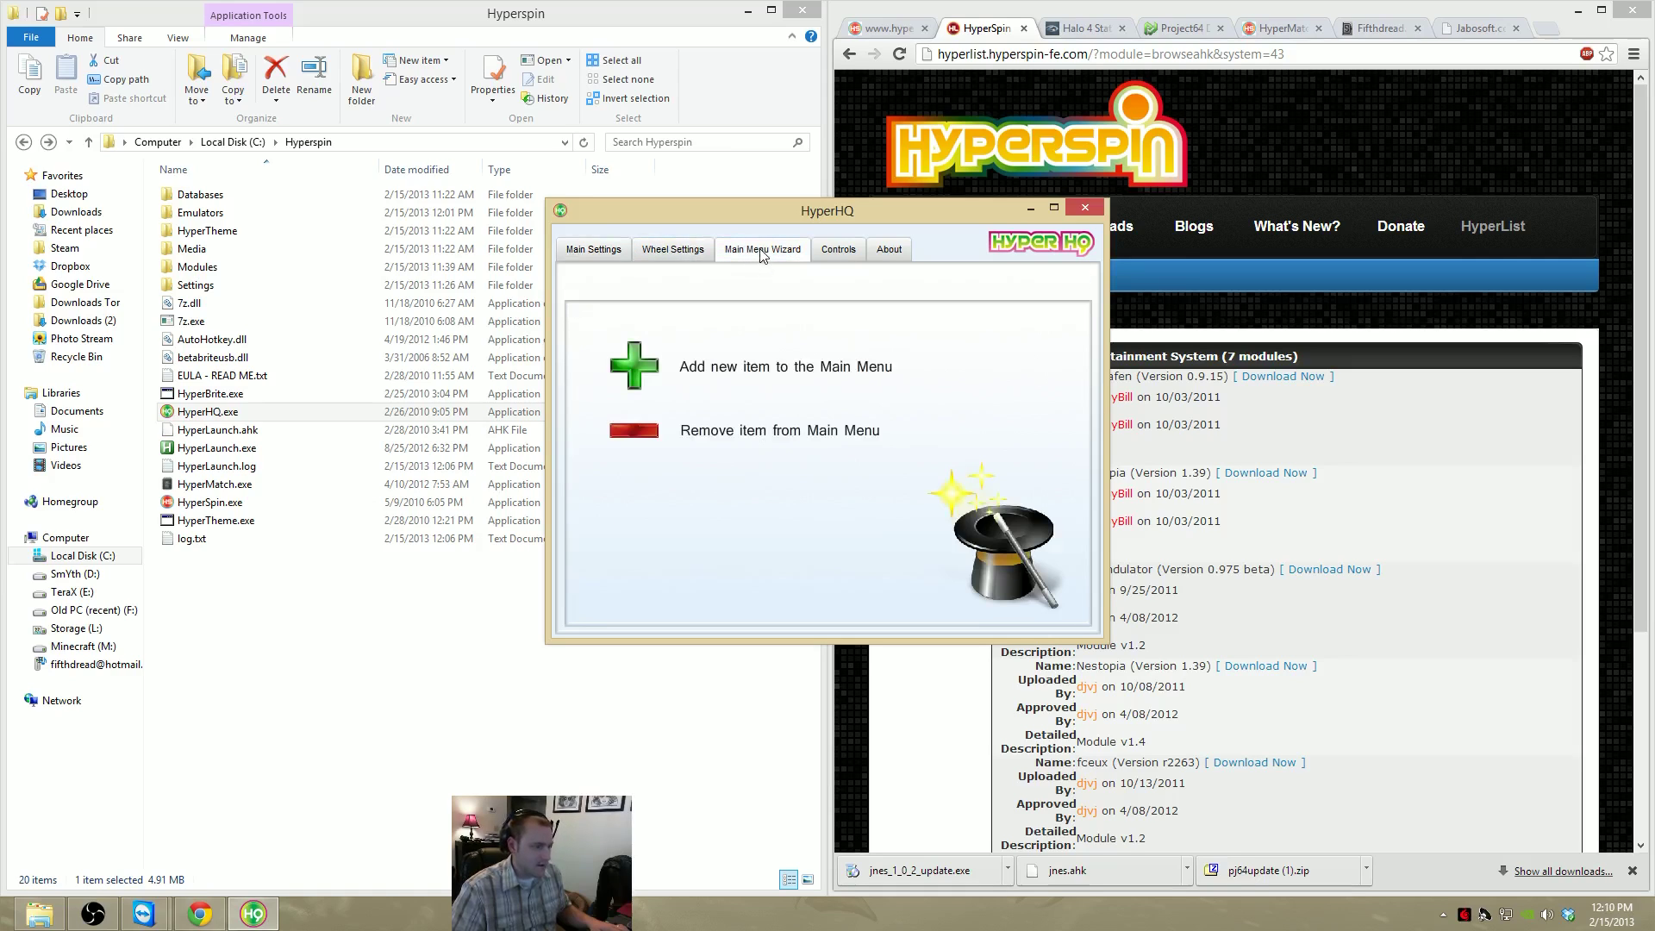
pyautogui.click(638, 369)
pyautogui.write('Nintendo Gamecube')
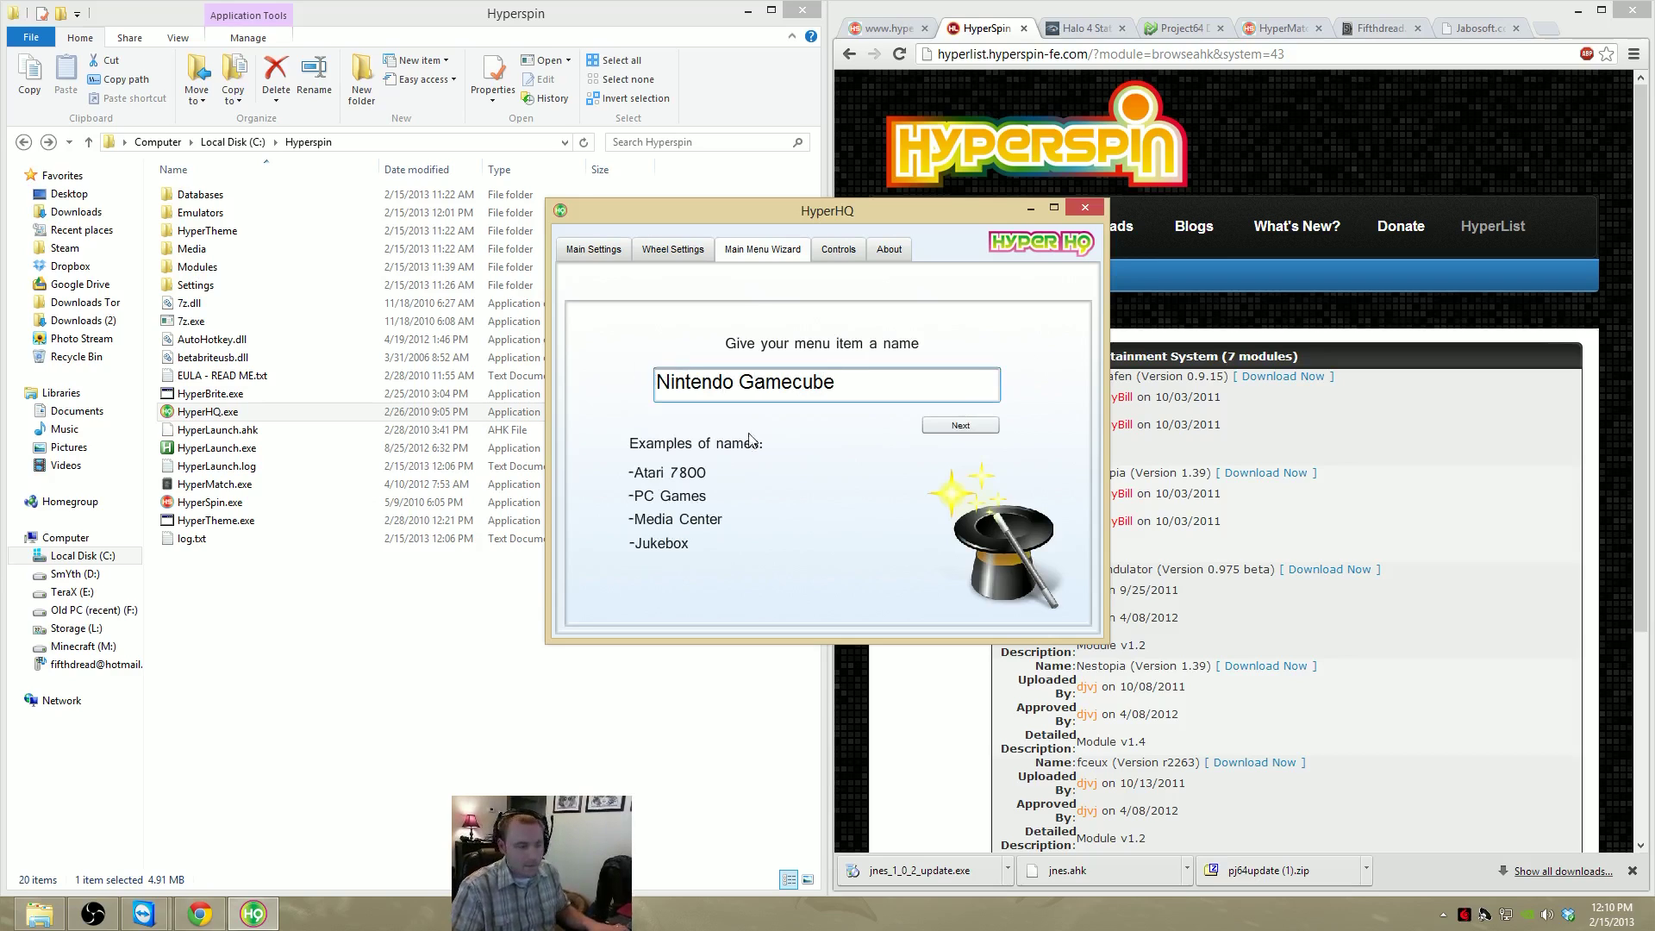
pyautogui.press('Left')
pyautogui.press('Left')
pyautogui.press('Left')
pyautogui.press('Left')
pyautogui.press('Left')
pyautogui.press('Left')
pyautogui.press('Left')
pyautogui.press('Left')
pyautogui.press('Left')
pyautogui.press('BackSpace')
pyautogui.press('BackSpace')
pyautogui.press('BackSpace')
pyautogui.press('BackSpace')
pyautogui.press('BackSpace')
pyautogui.press('BackSpace')
pyautogui.press('BackSpace')
pyautogui.press('BackSpace')
pyautogui.press('Delete')
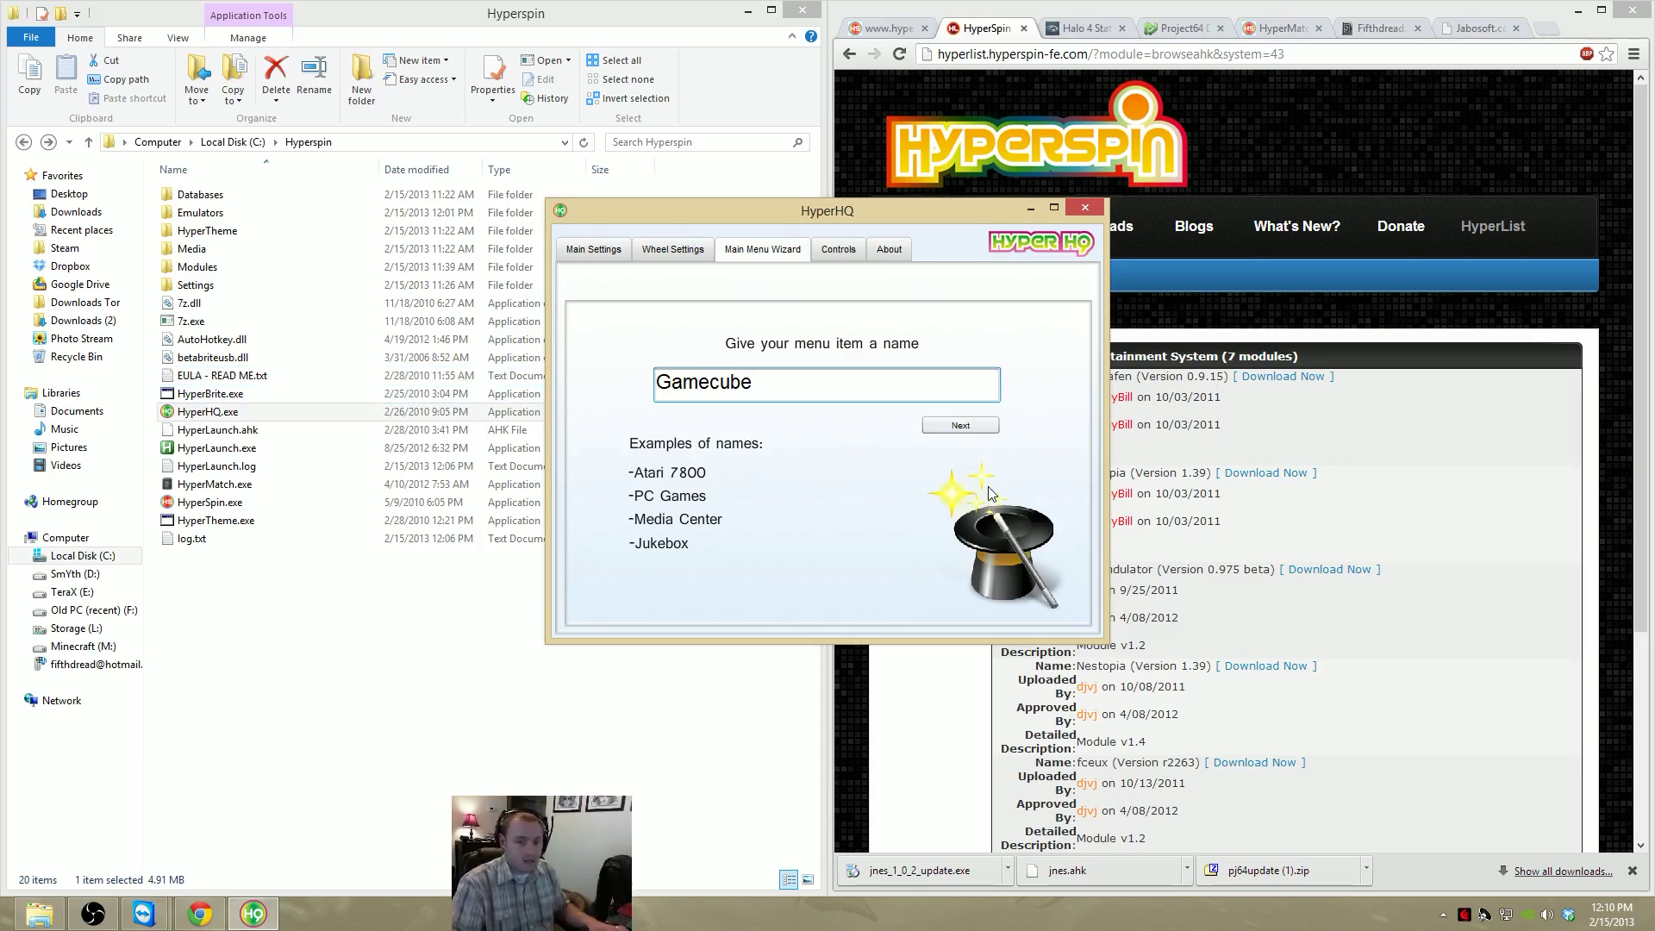
pyautogui.write('Nintendo')
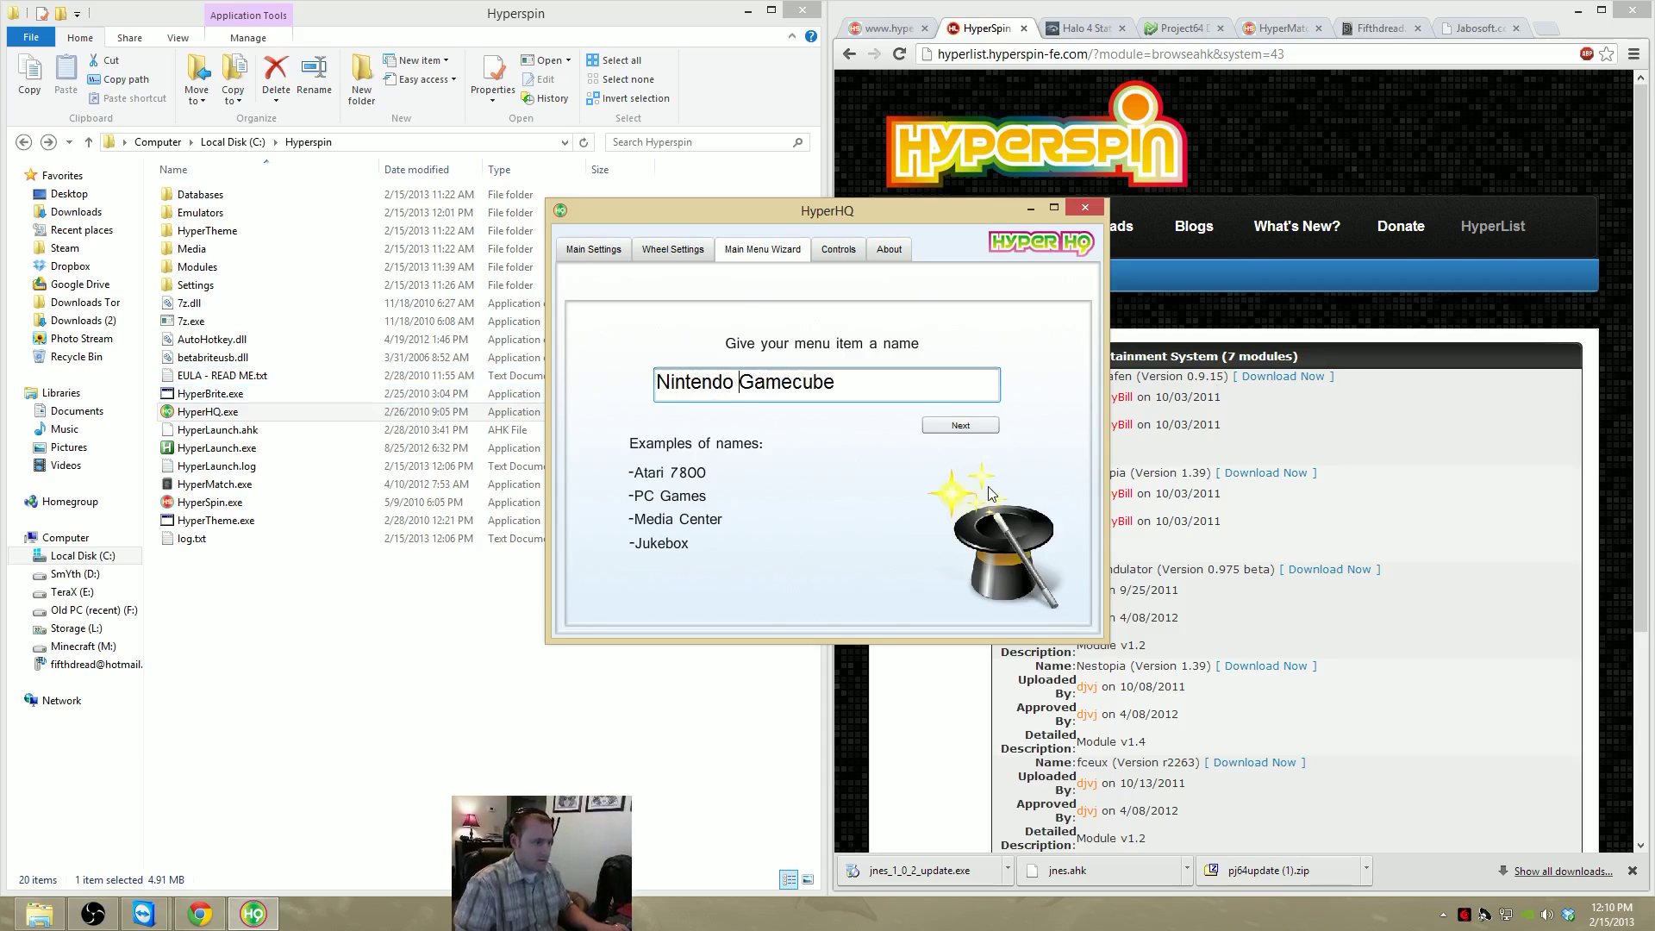
pyautogui.click(980, 426)
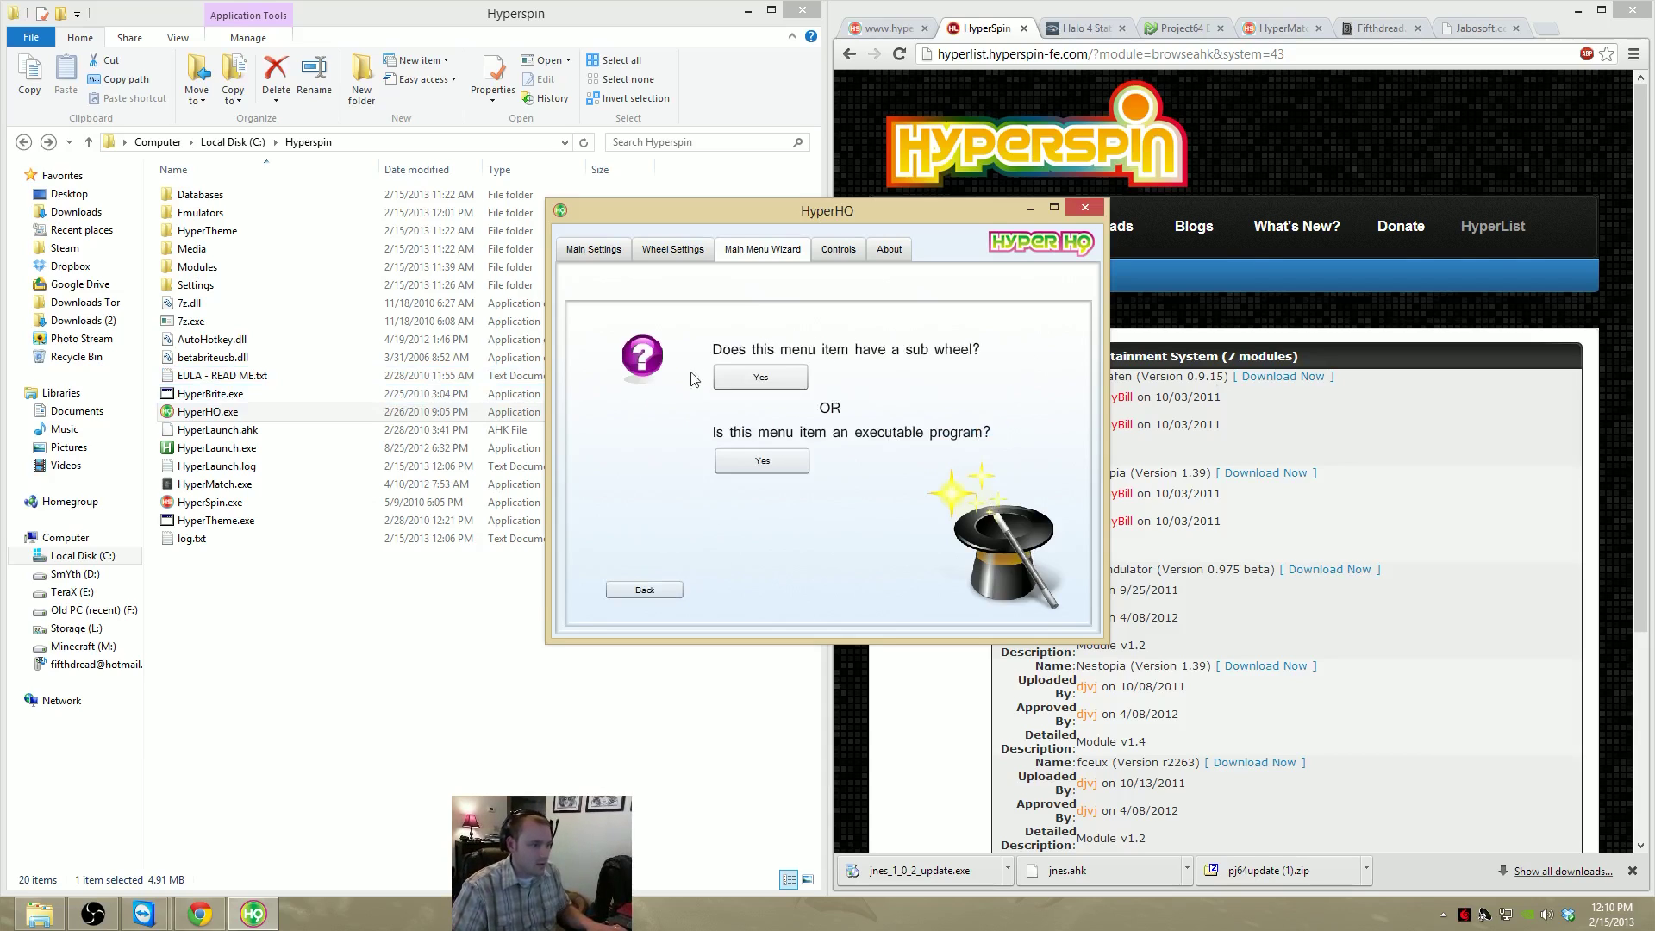
# Give the new menu item a sub wheel, place it after Nintendo 64 and complete the wizard
pyautogui.click(757, 373)
pyautogui.scroll(-1, 786, 441)
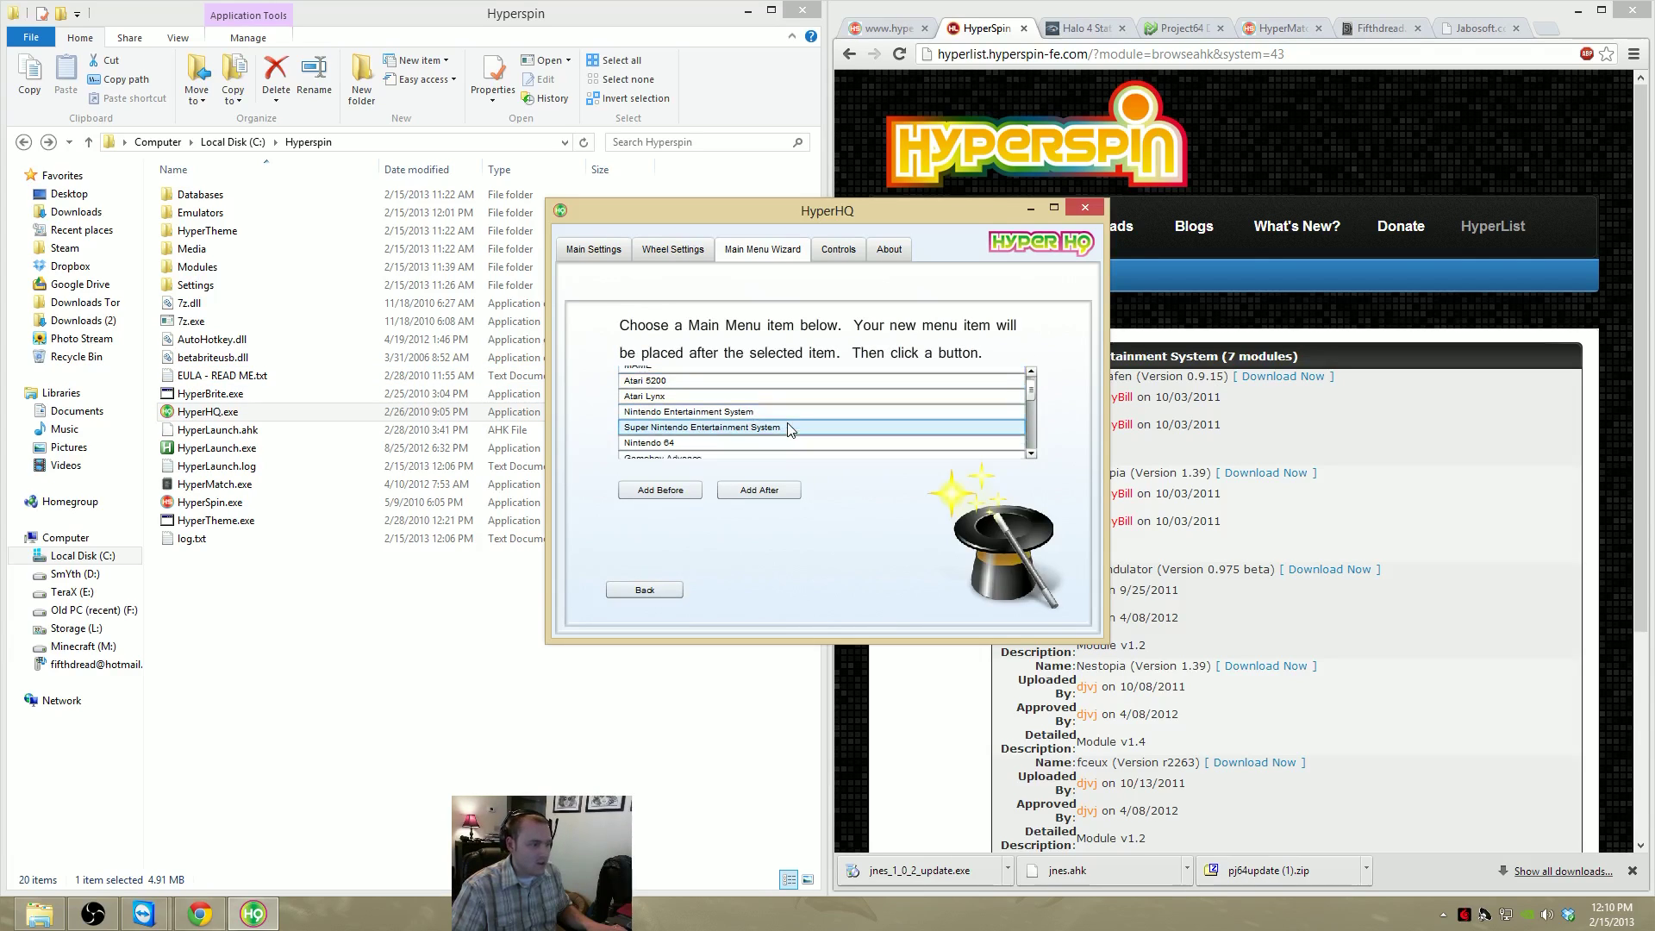
pyautogui.click(788, 424)
pyautogui.click(712, 443)
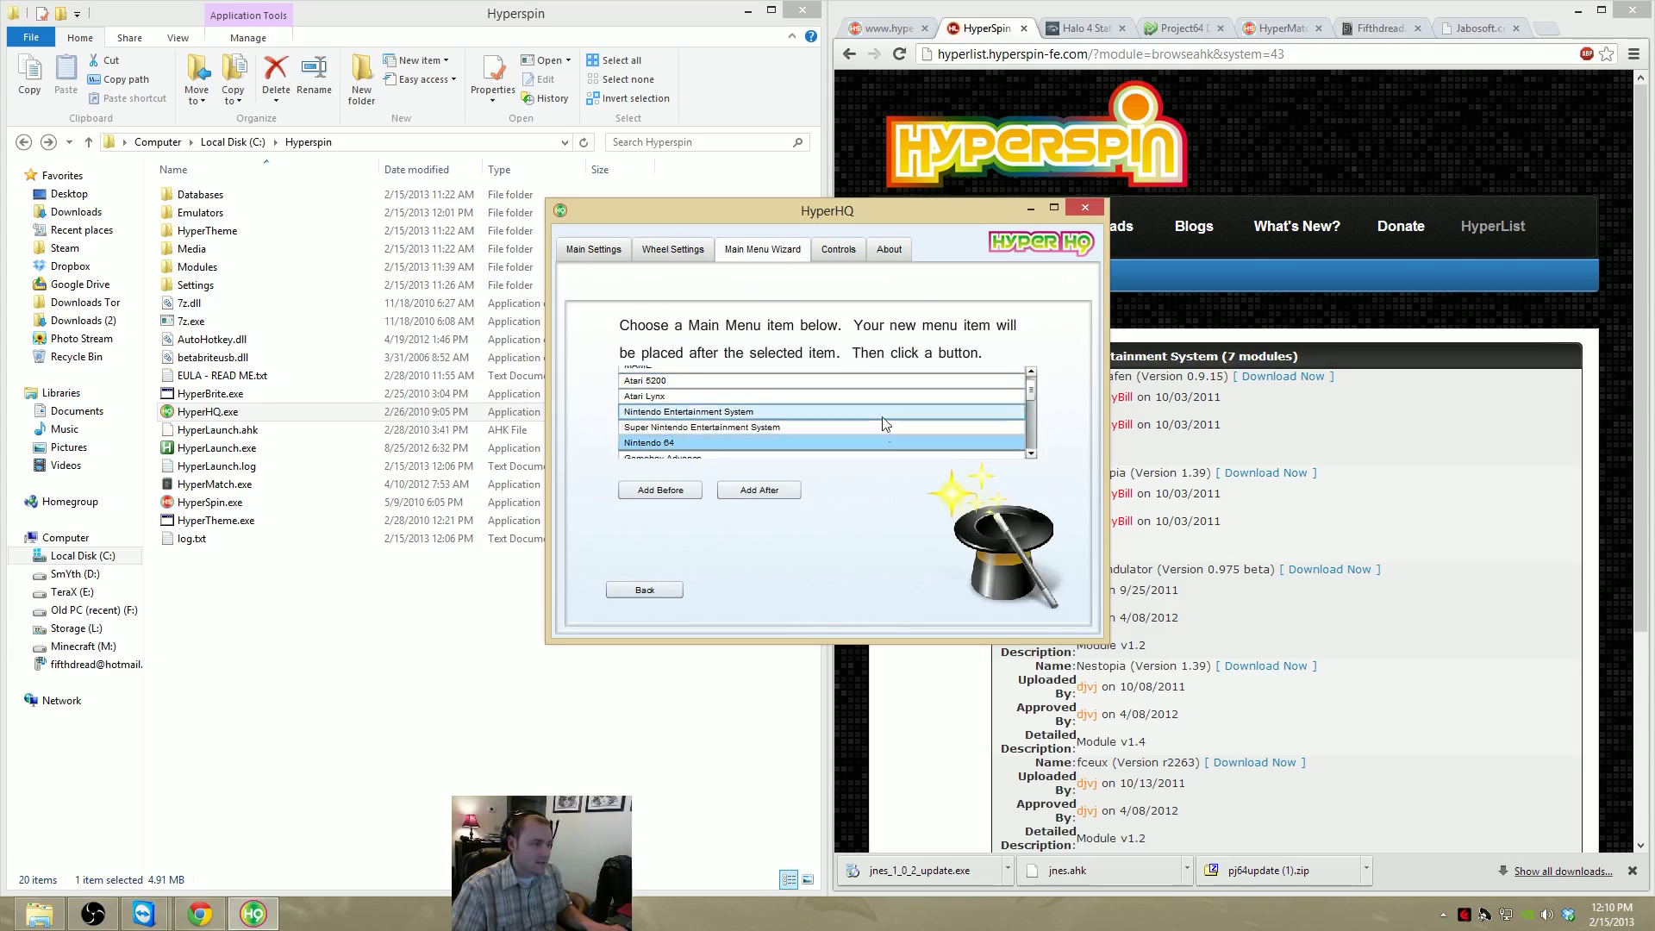
pyautogui.scroll(-1, 712, 442)
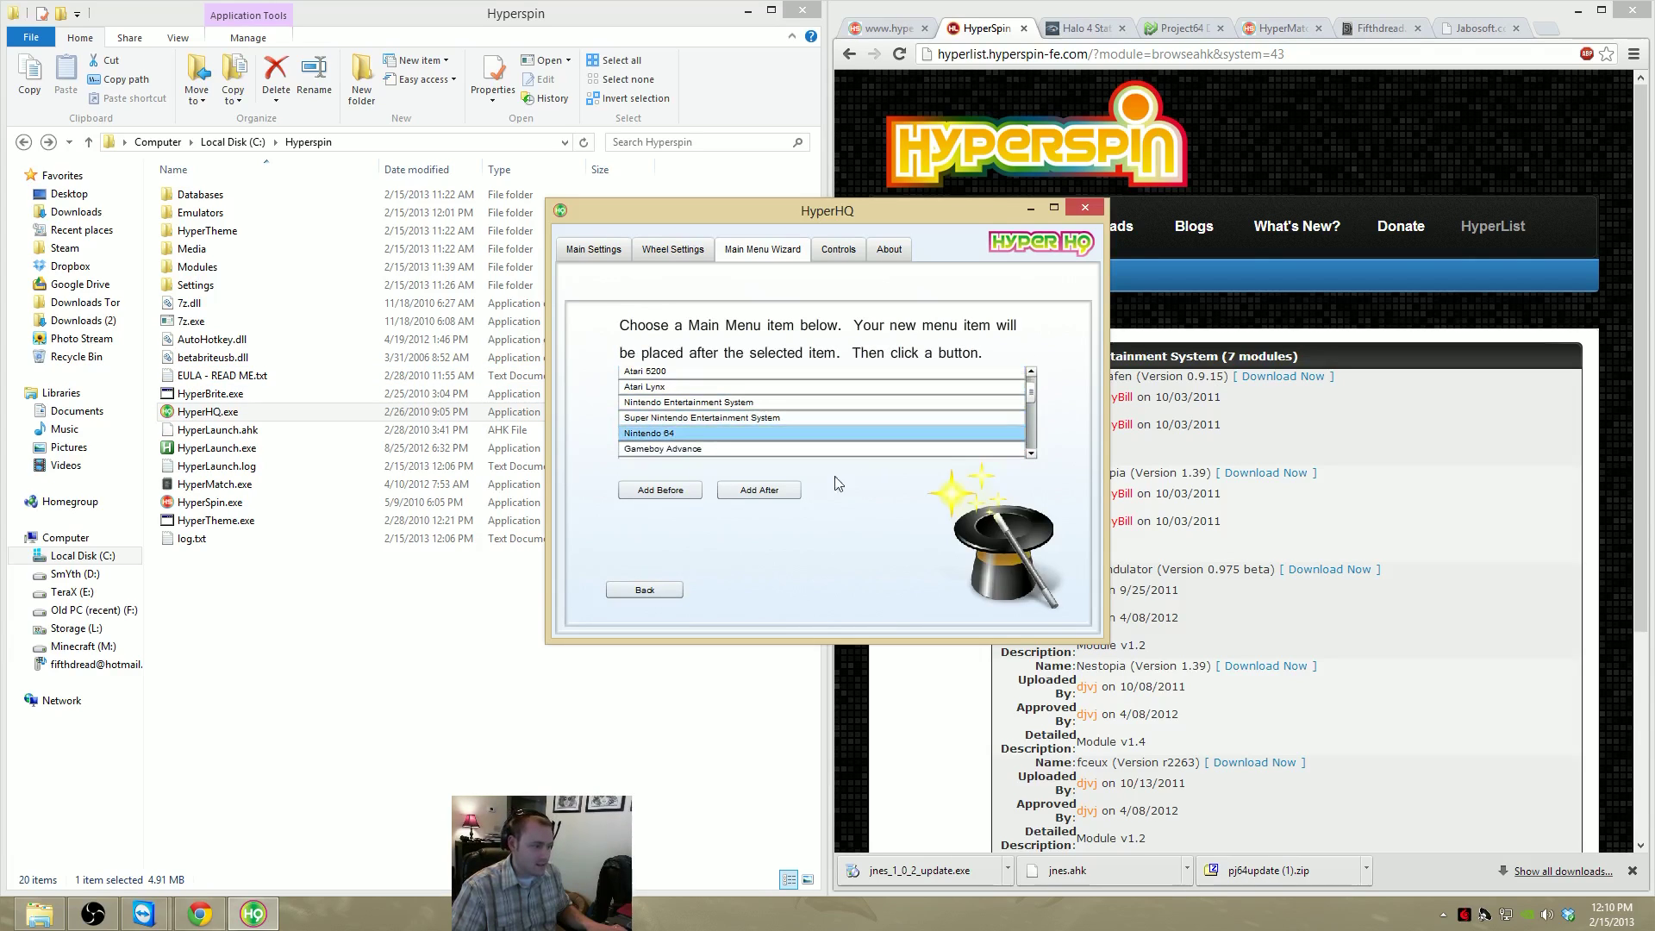
pyautogui.click(768, 492)
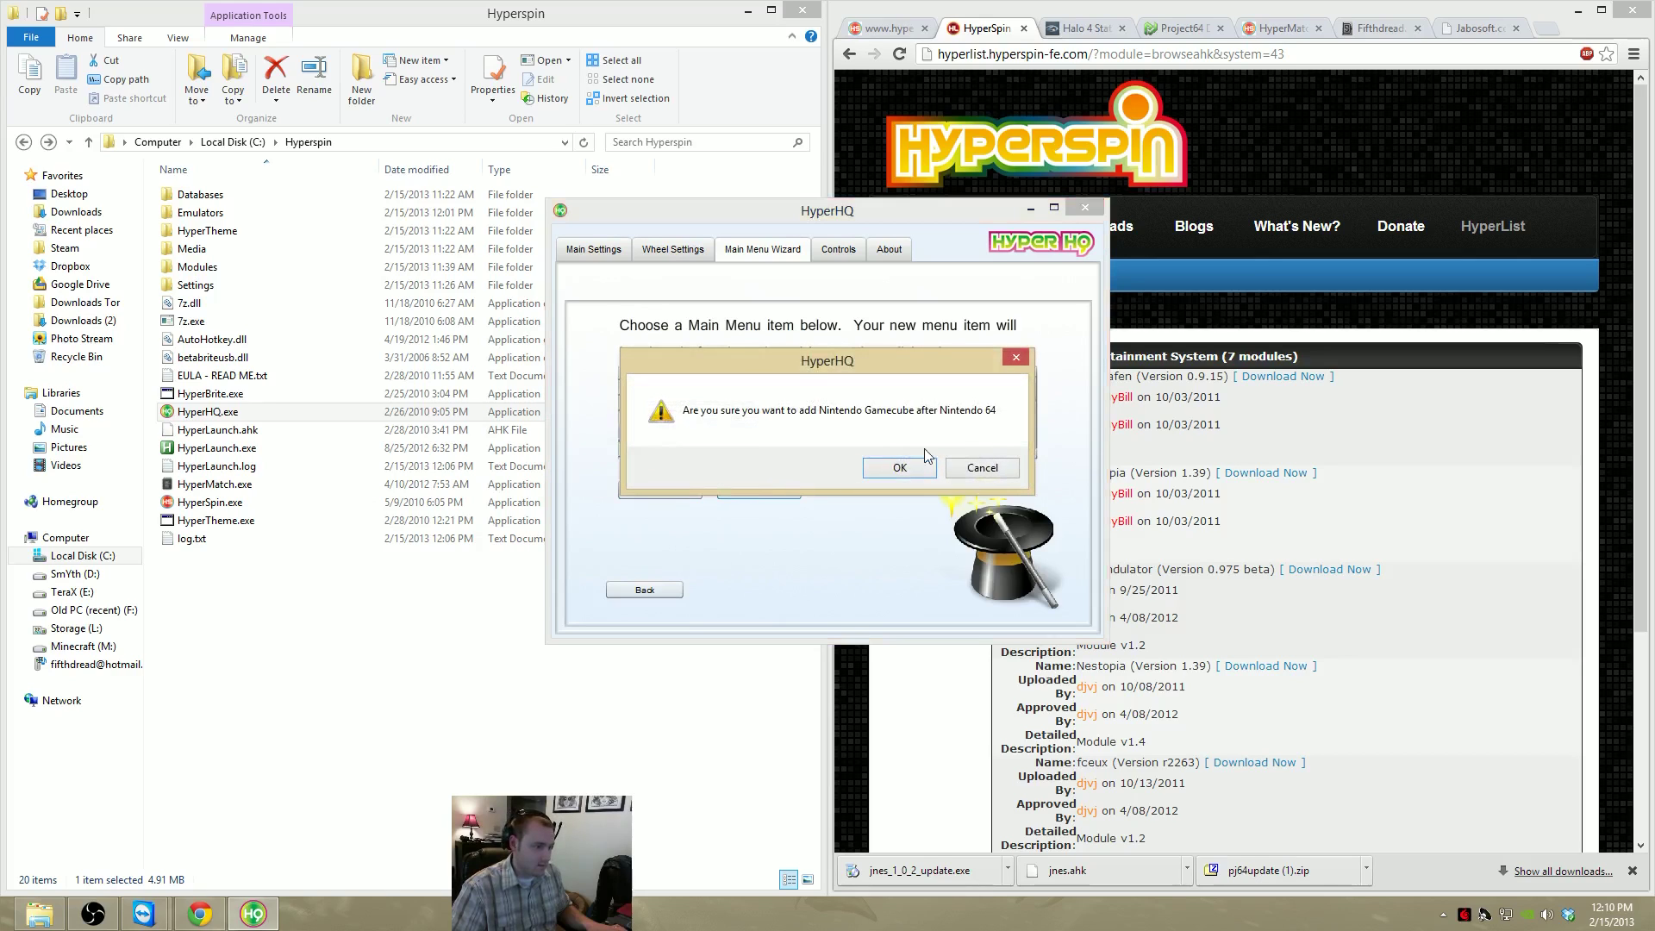
pyautogui.click(898, 466)
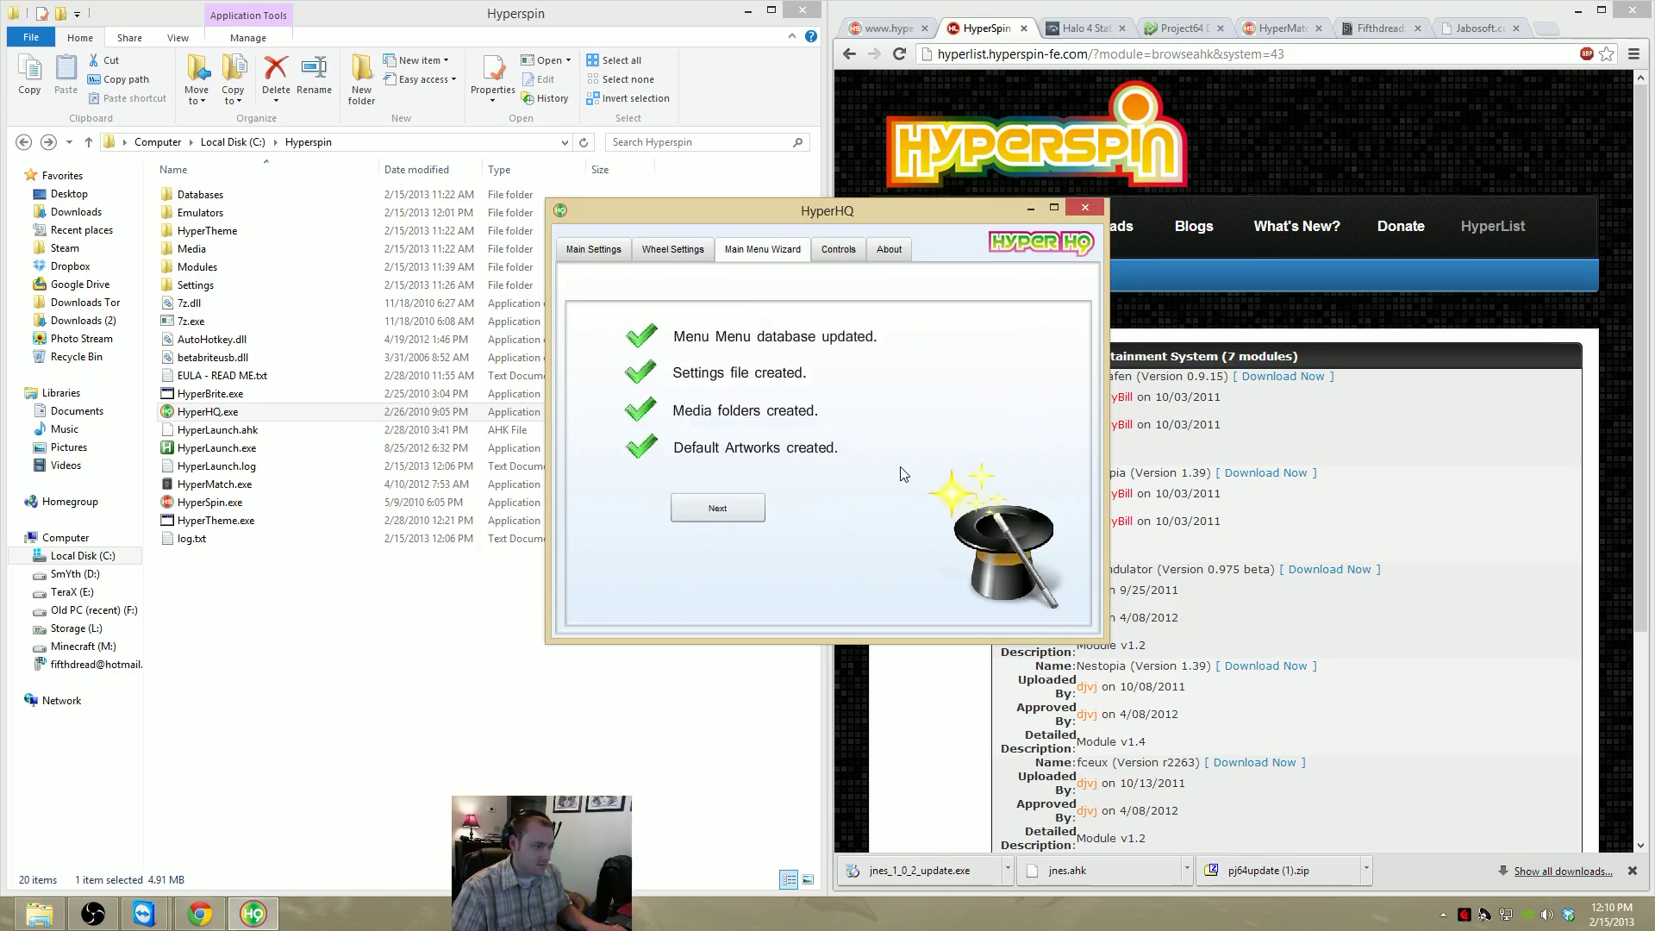
pyautogui.click(719, 510)
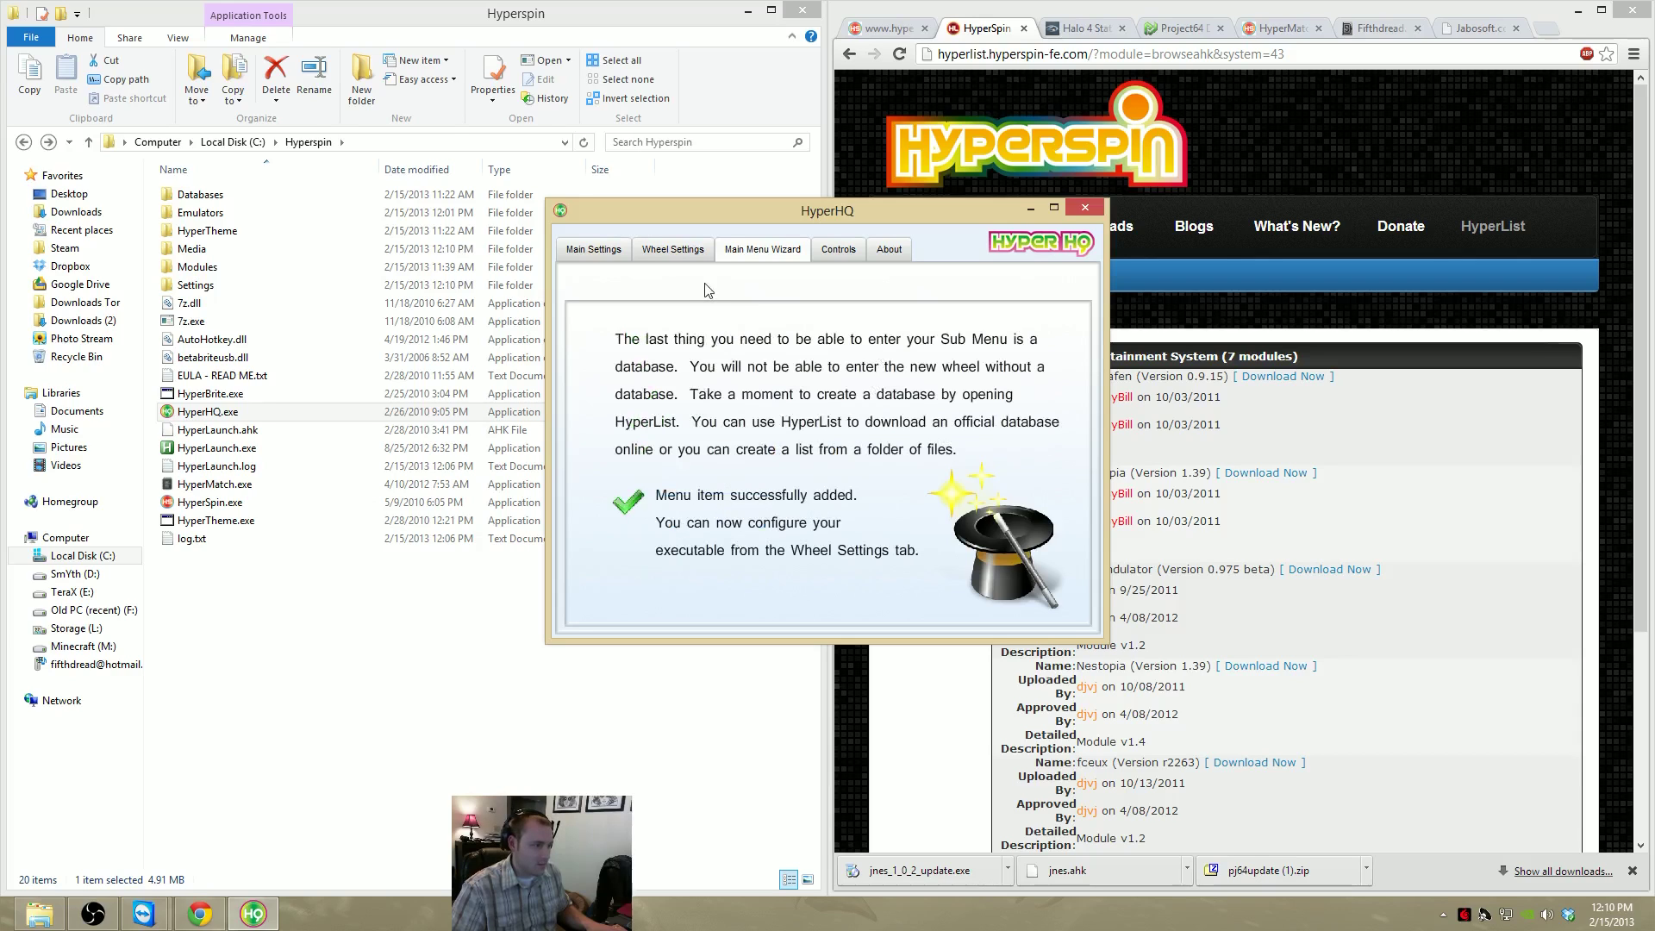
# Show the emulator settings of the Nintendo Gamecube wheel
pyautogui.click(673, 250)
pyautogui.click(677, 280)
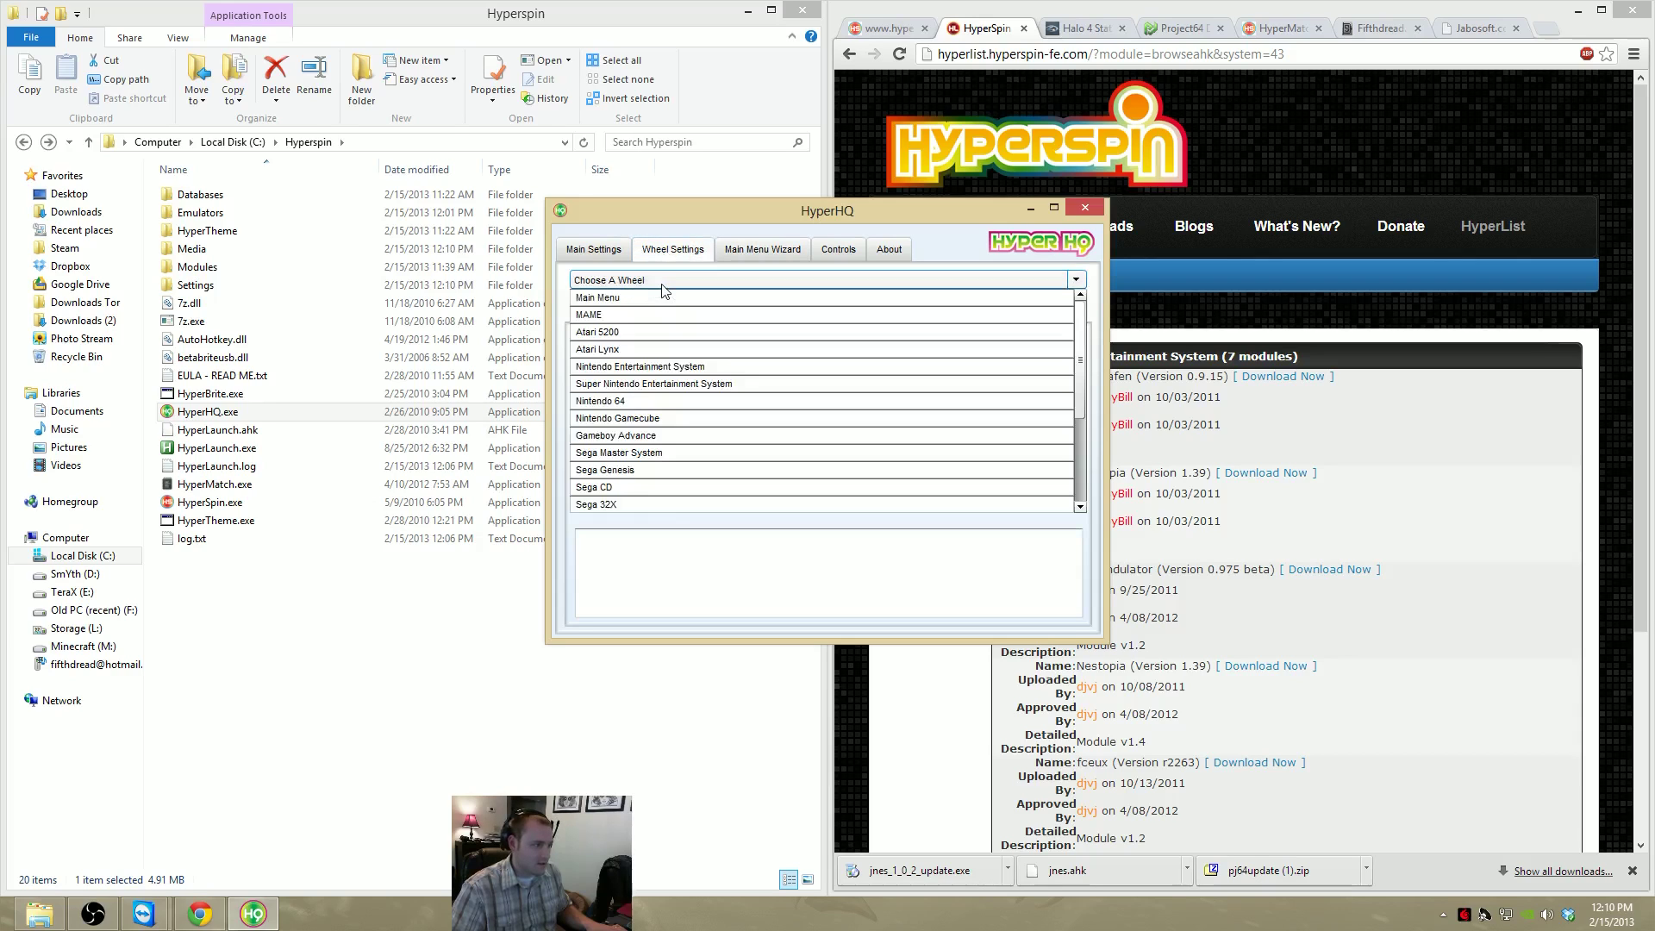
pyautogui.click(685, 418)
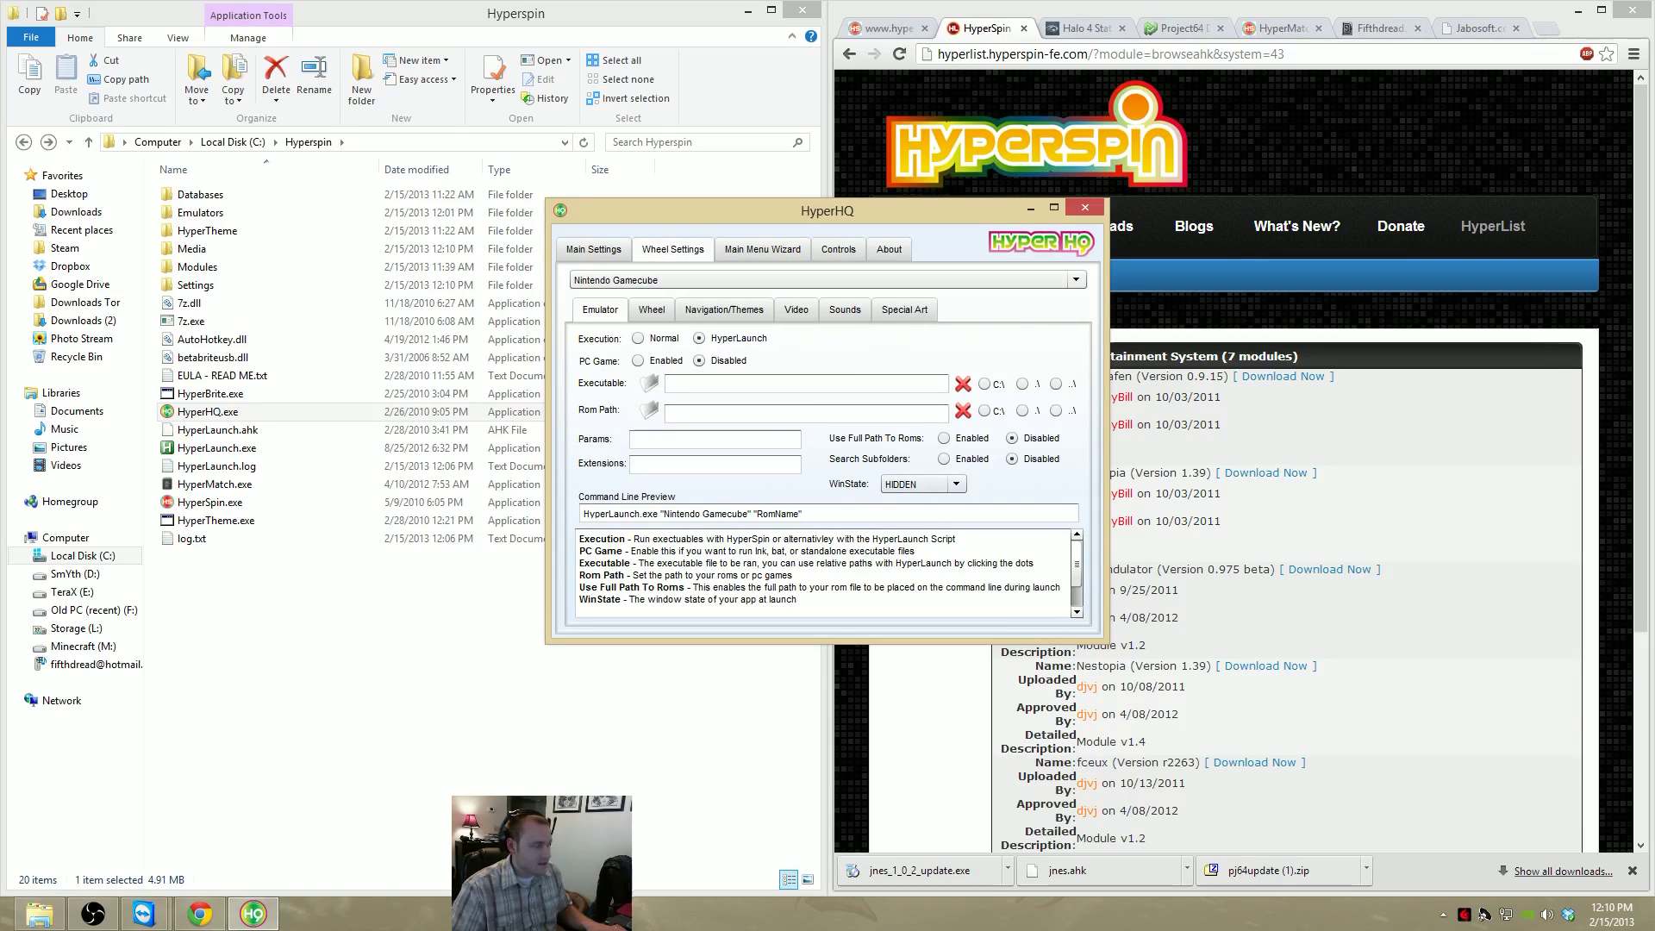
# Check the Nintendo Gamecube folder inside Hyperspin's Databases folder
pyautogui.doubleClick(208, 193)
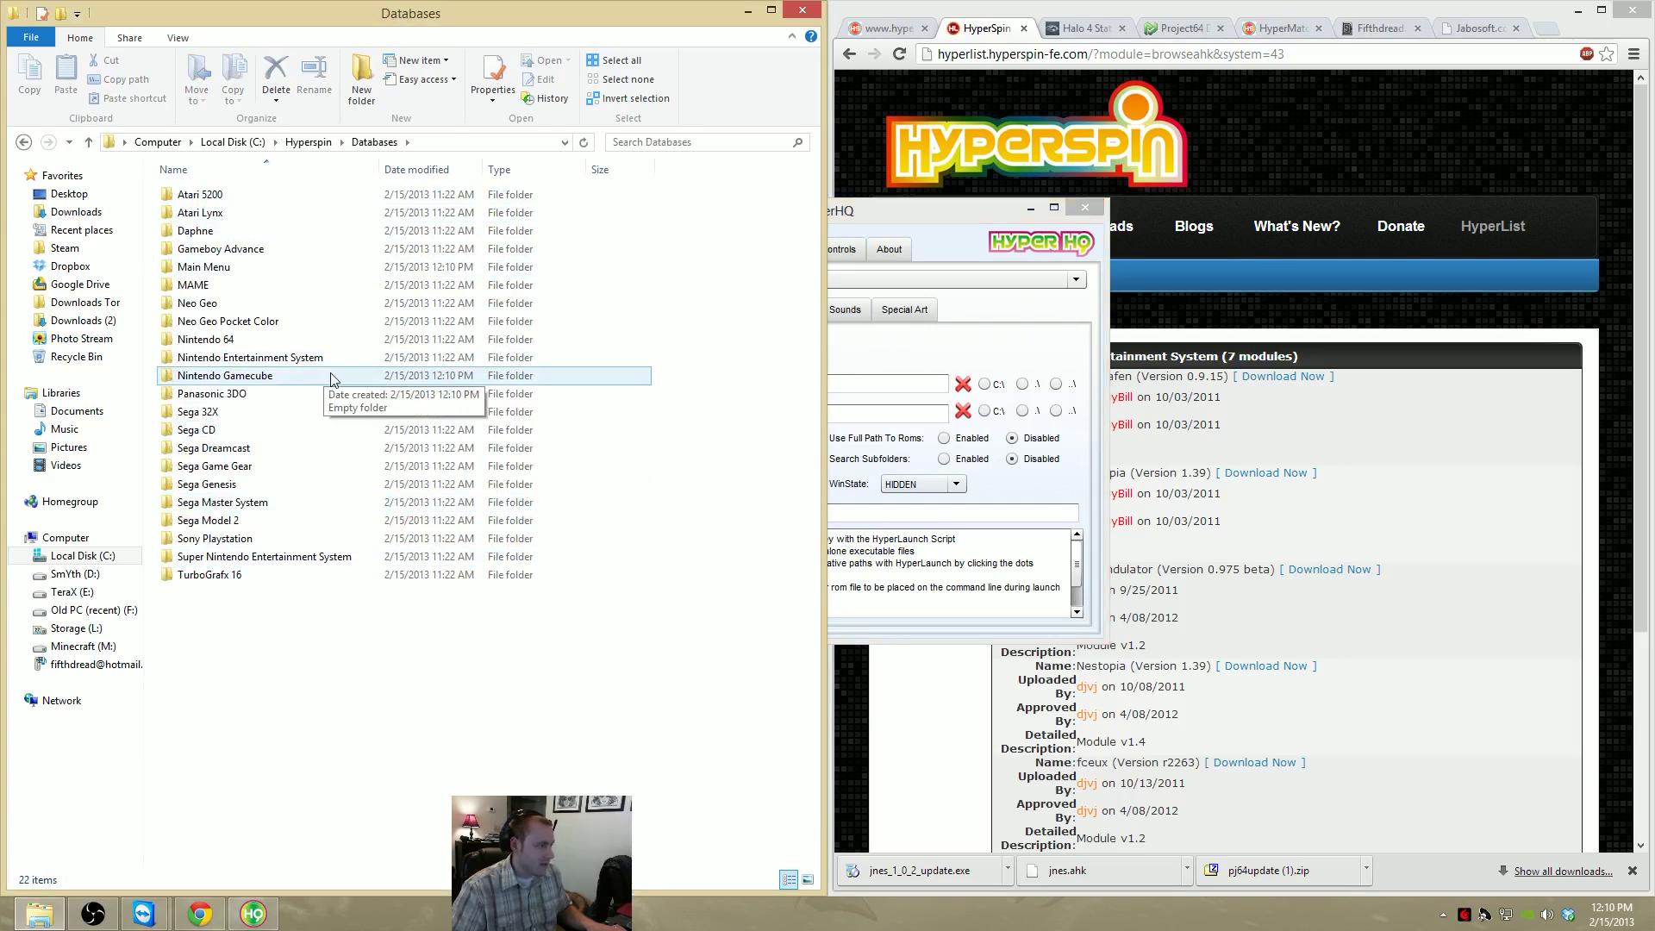
pyautogui.doubleClick(289, 380)
pyautogui.press('BackSpace')
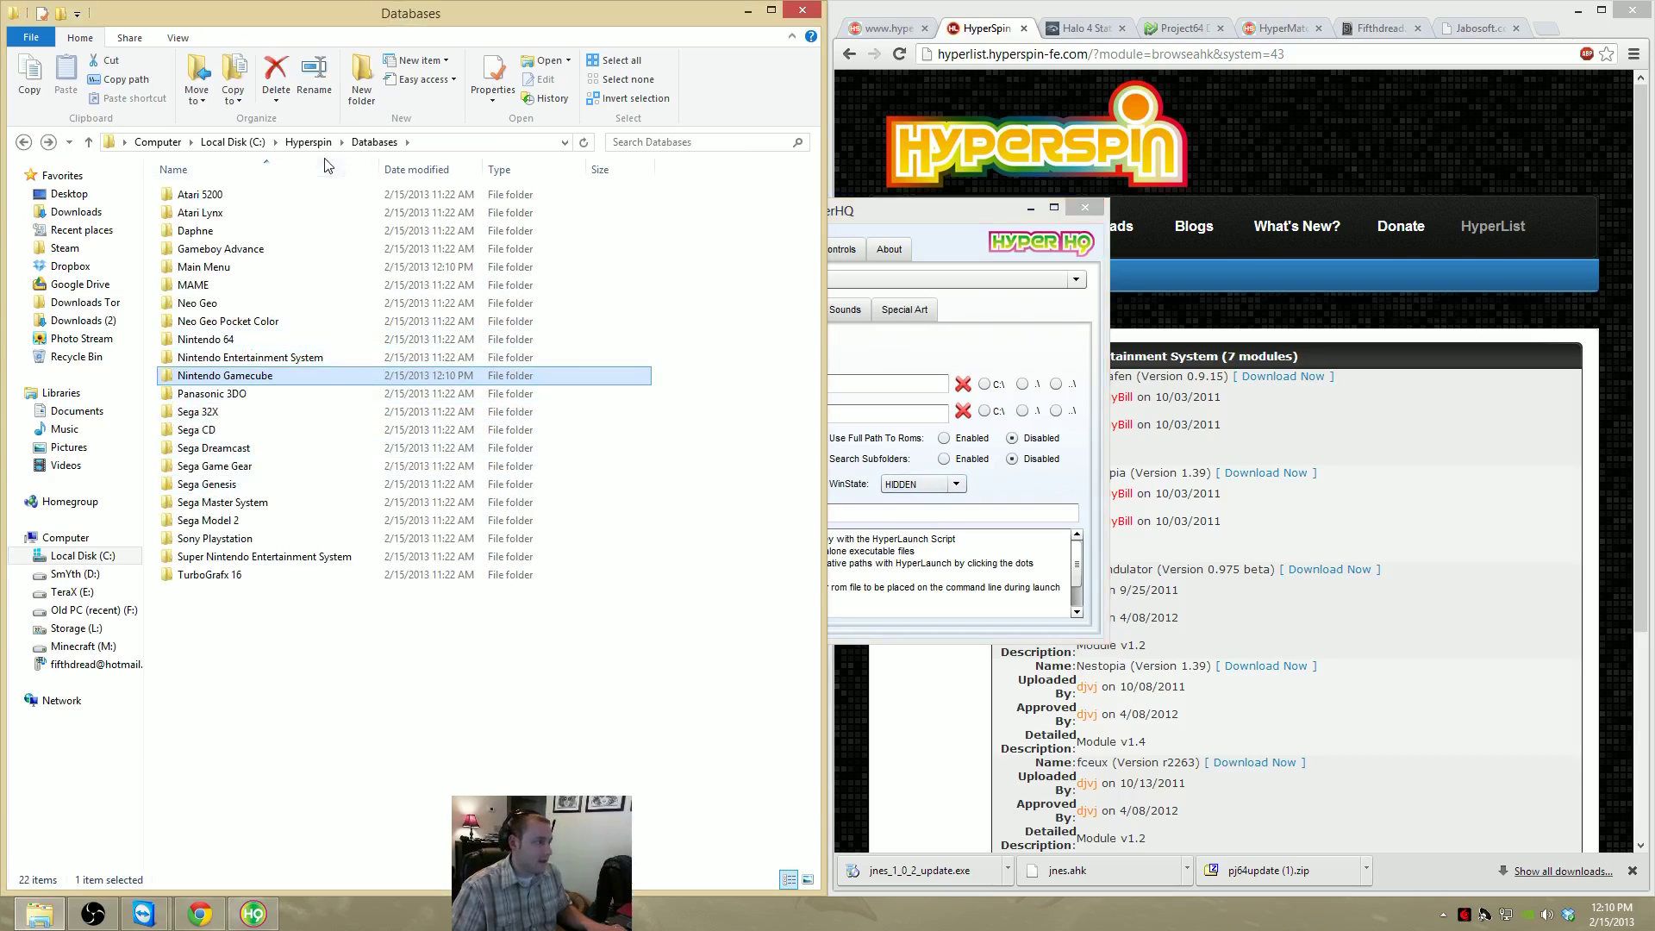
# Create a folder named Nintendo Gamecube in Hyperspin's Emulators folder
pyautogui.click(308, 141)
pyautogui.click(243, 219)
pyautogui.doubleClick(243, 215)
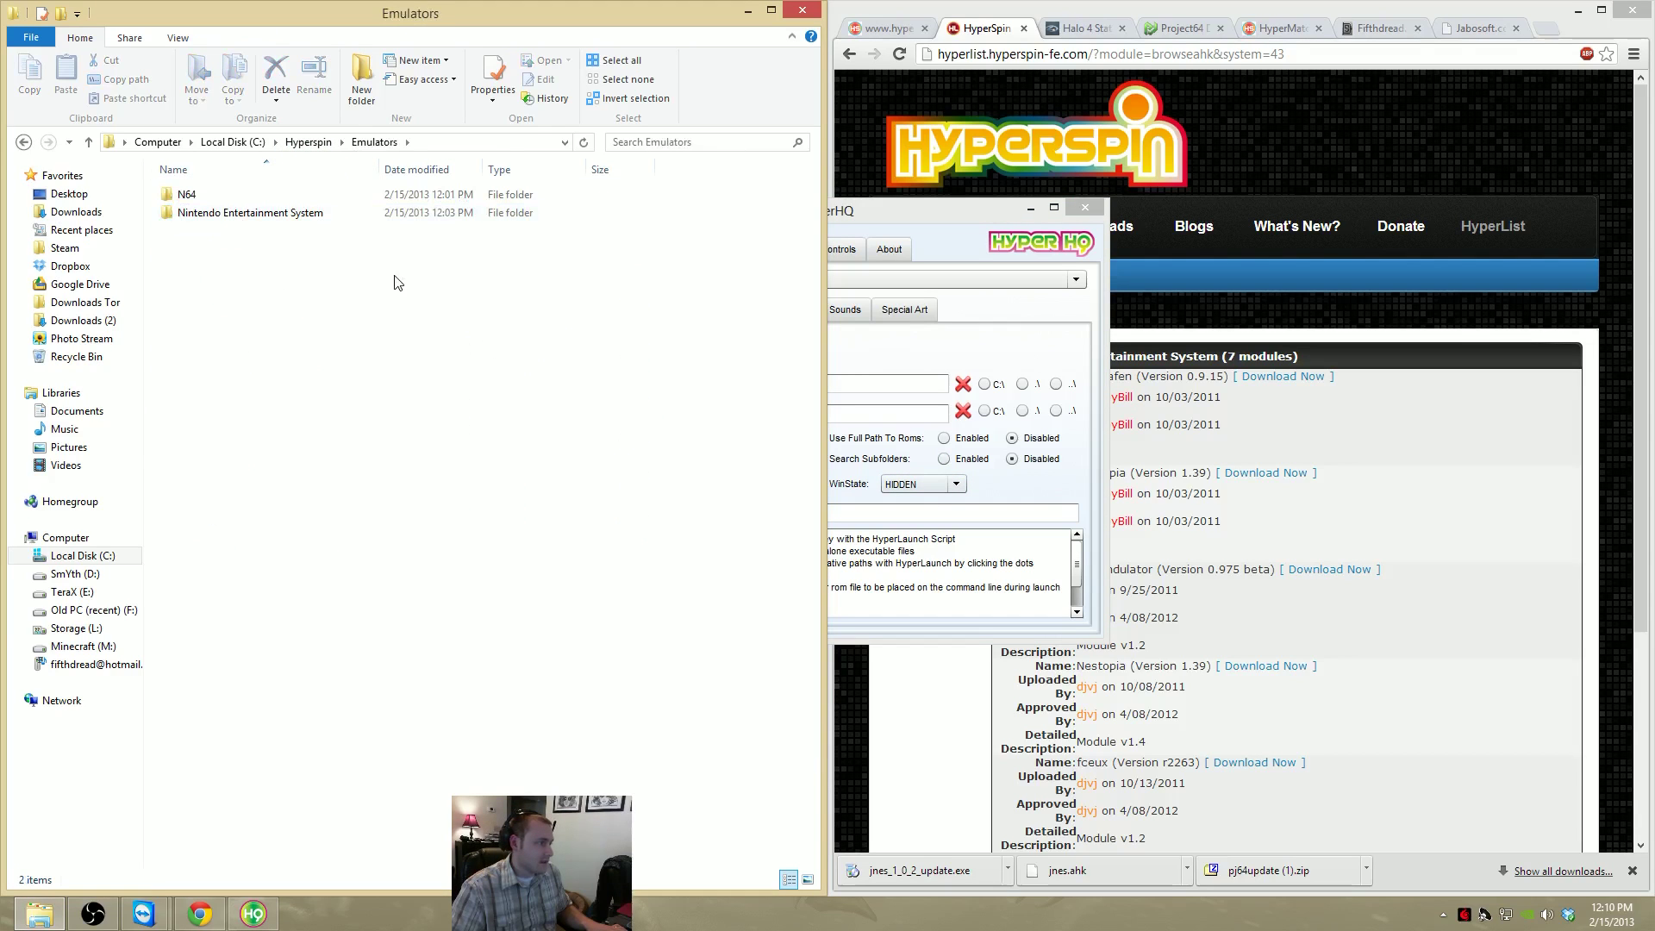
pyautogui.press('BackSpace')
pyautogui.press('Return')
pyautogui.rightClick(371, 375)
pyautogui.moveTo(426, 586)
pyautogui.click(622, 579)
pyautogui.write('N')
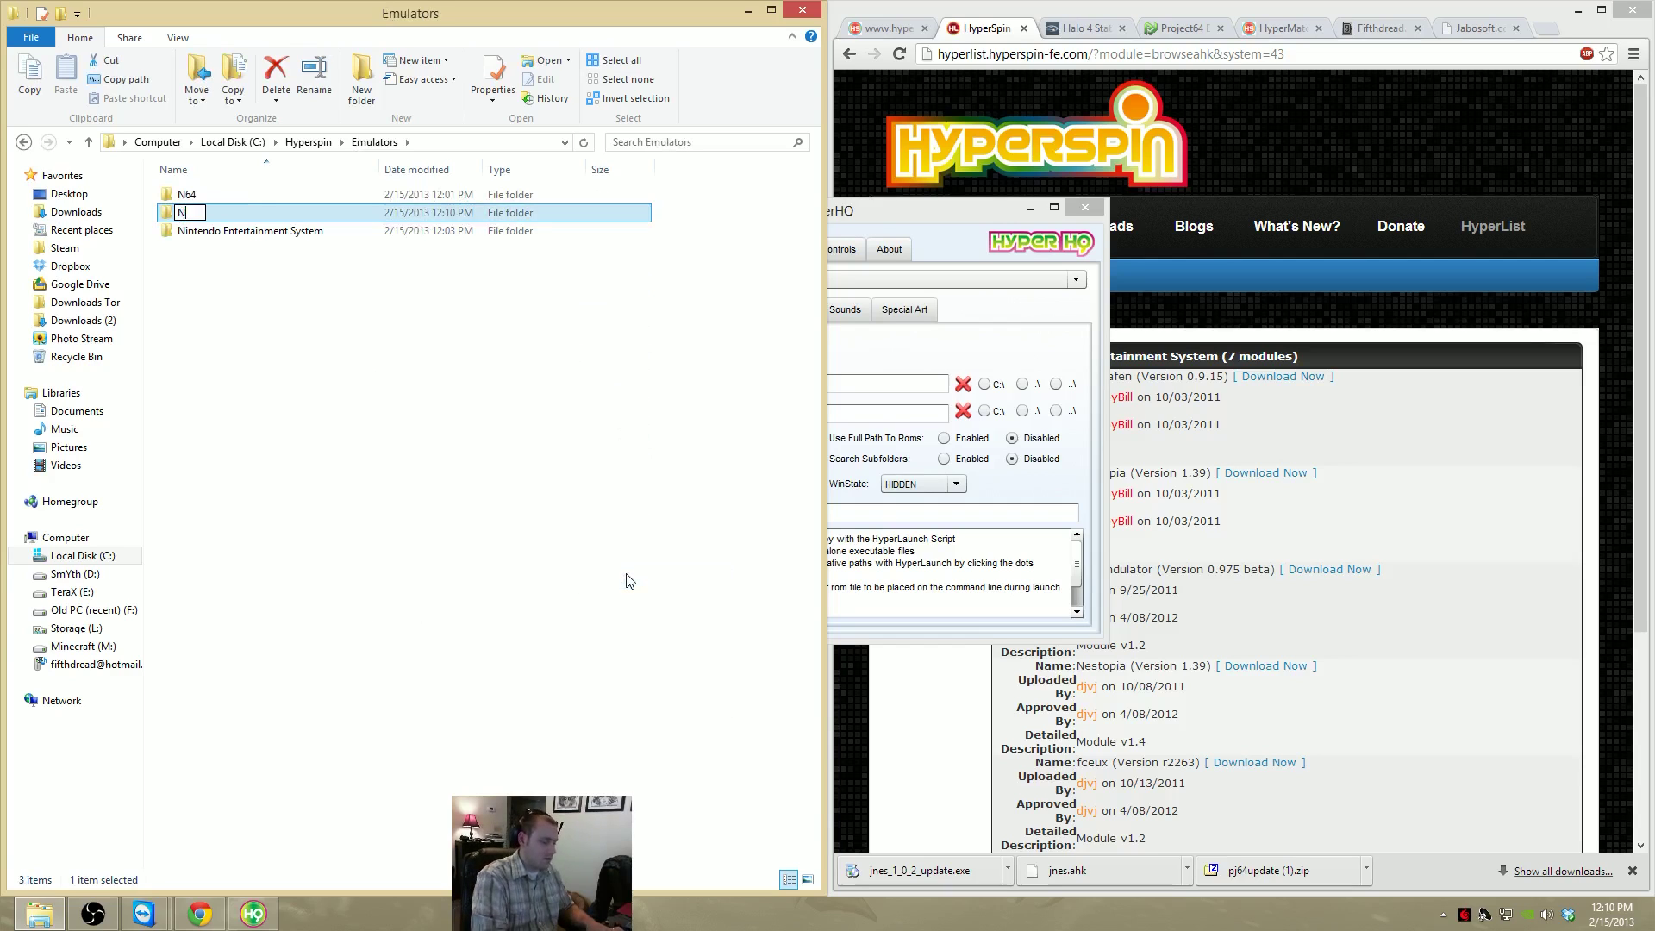
pyautogui.write('intendo Gamecube')
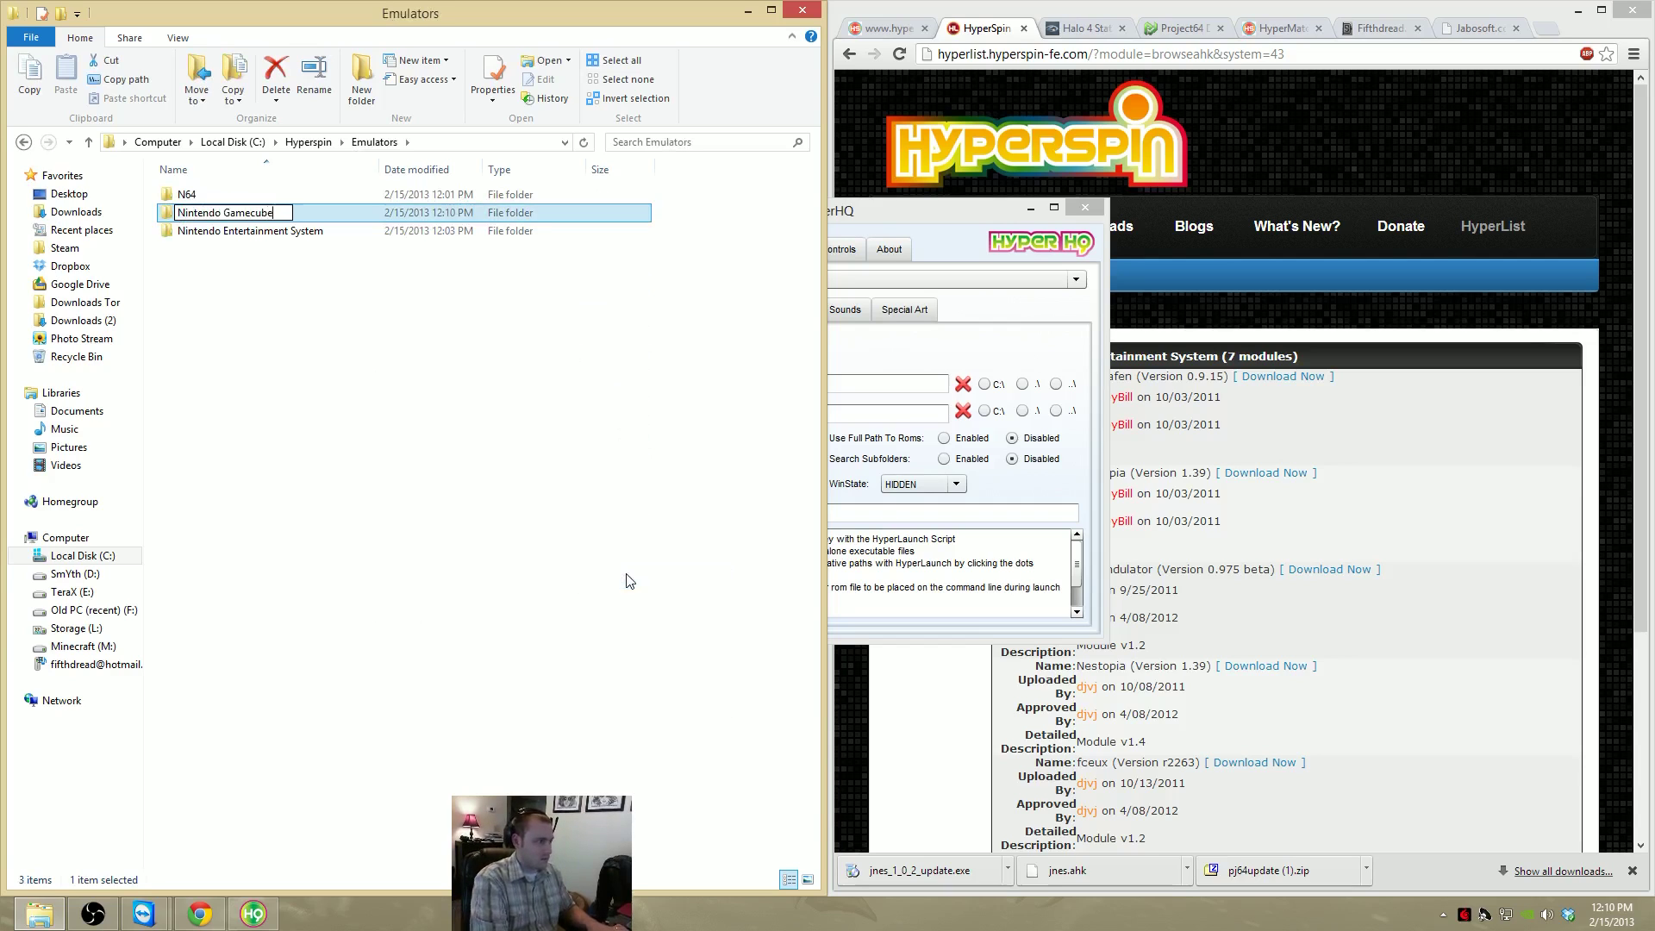
pyautogui.press('Return')
# Create a folder named Nintendo Gamecube in Hyperspin's Modules folder
pyautogui.press('BackSpace')
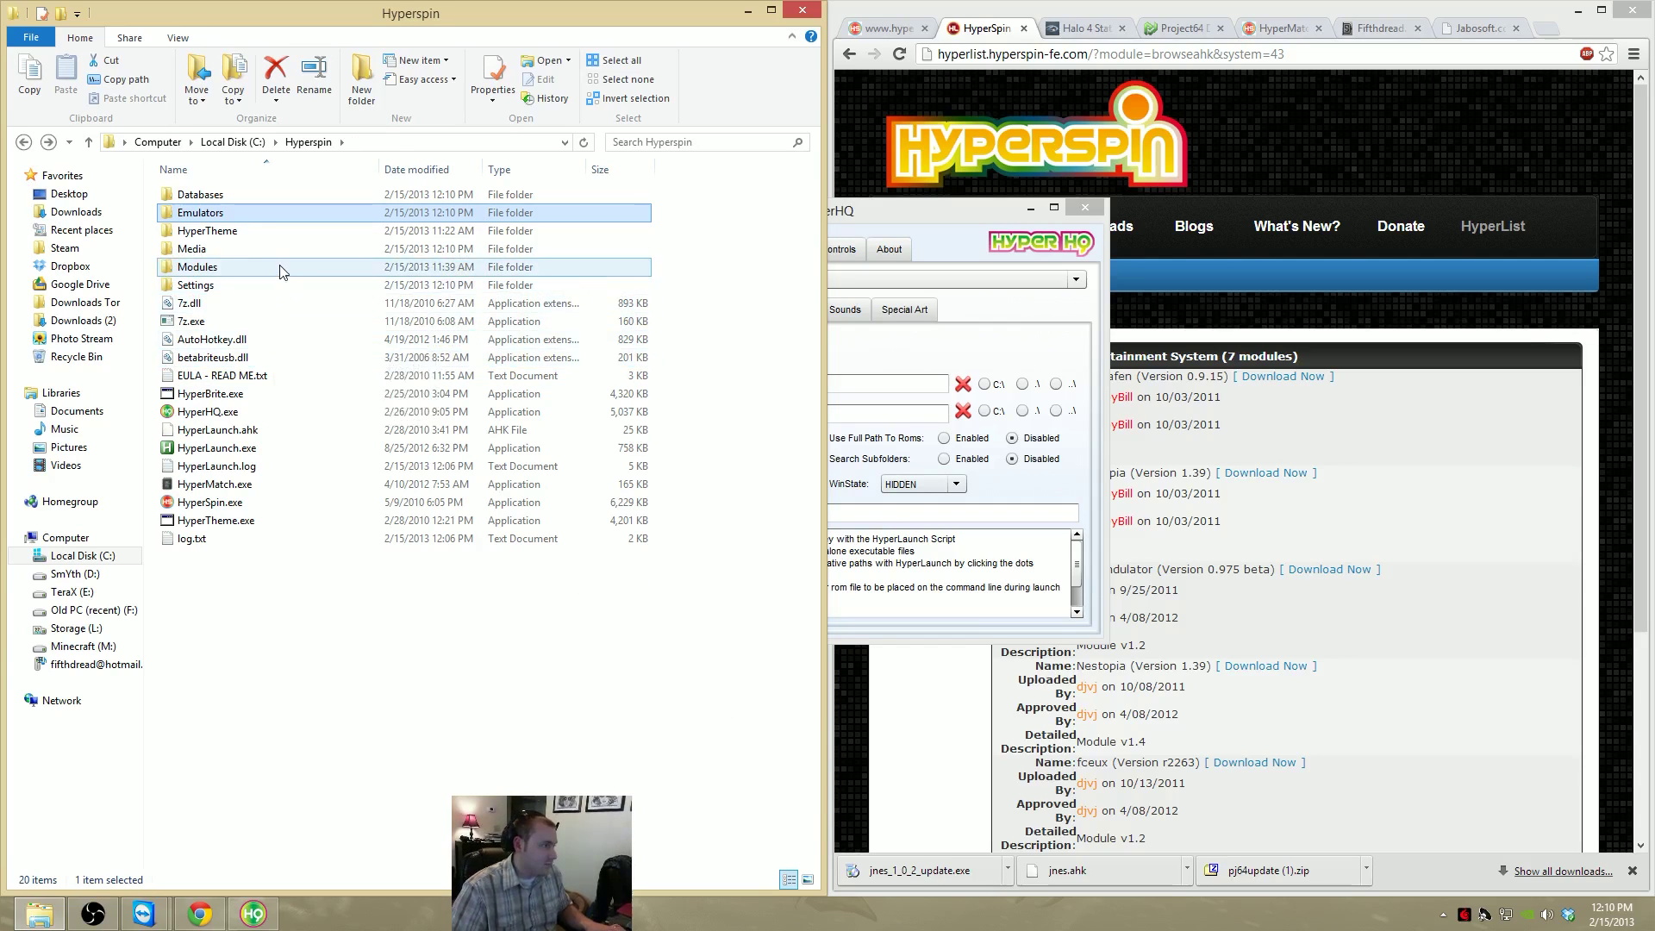
pyautogui.doubleClick(258, 266)
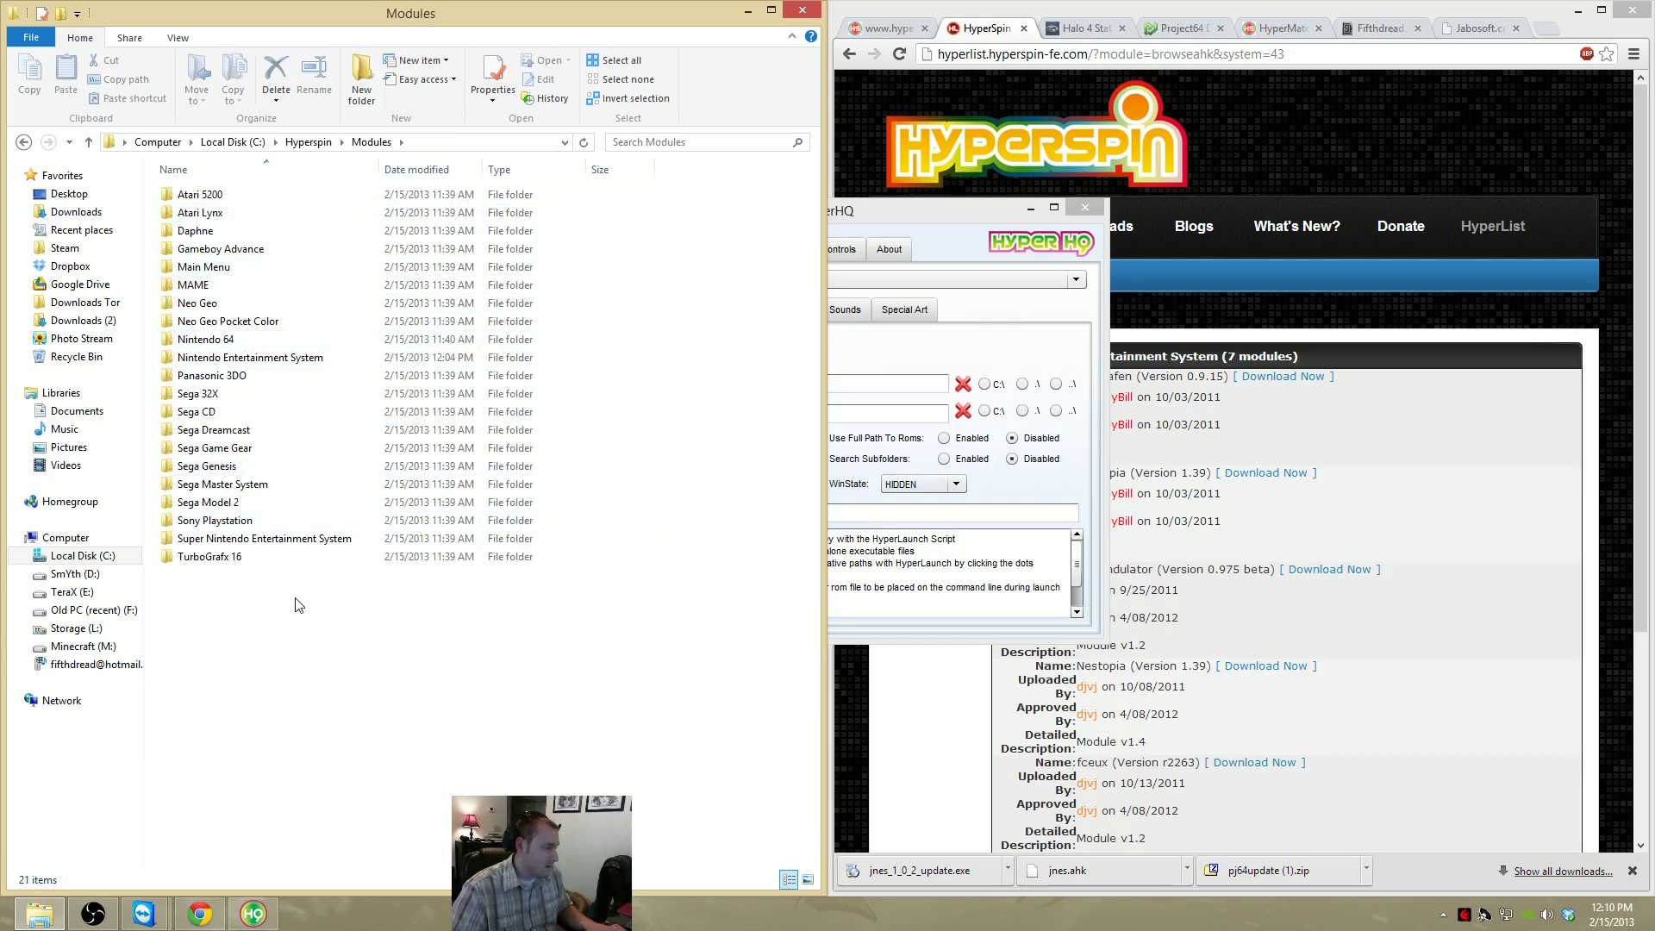
pyautogui.rightClick(356, 562)
pyautogui.rightClick(239, 618)
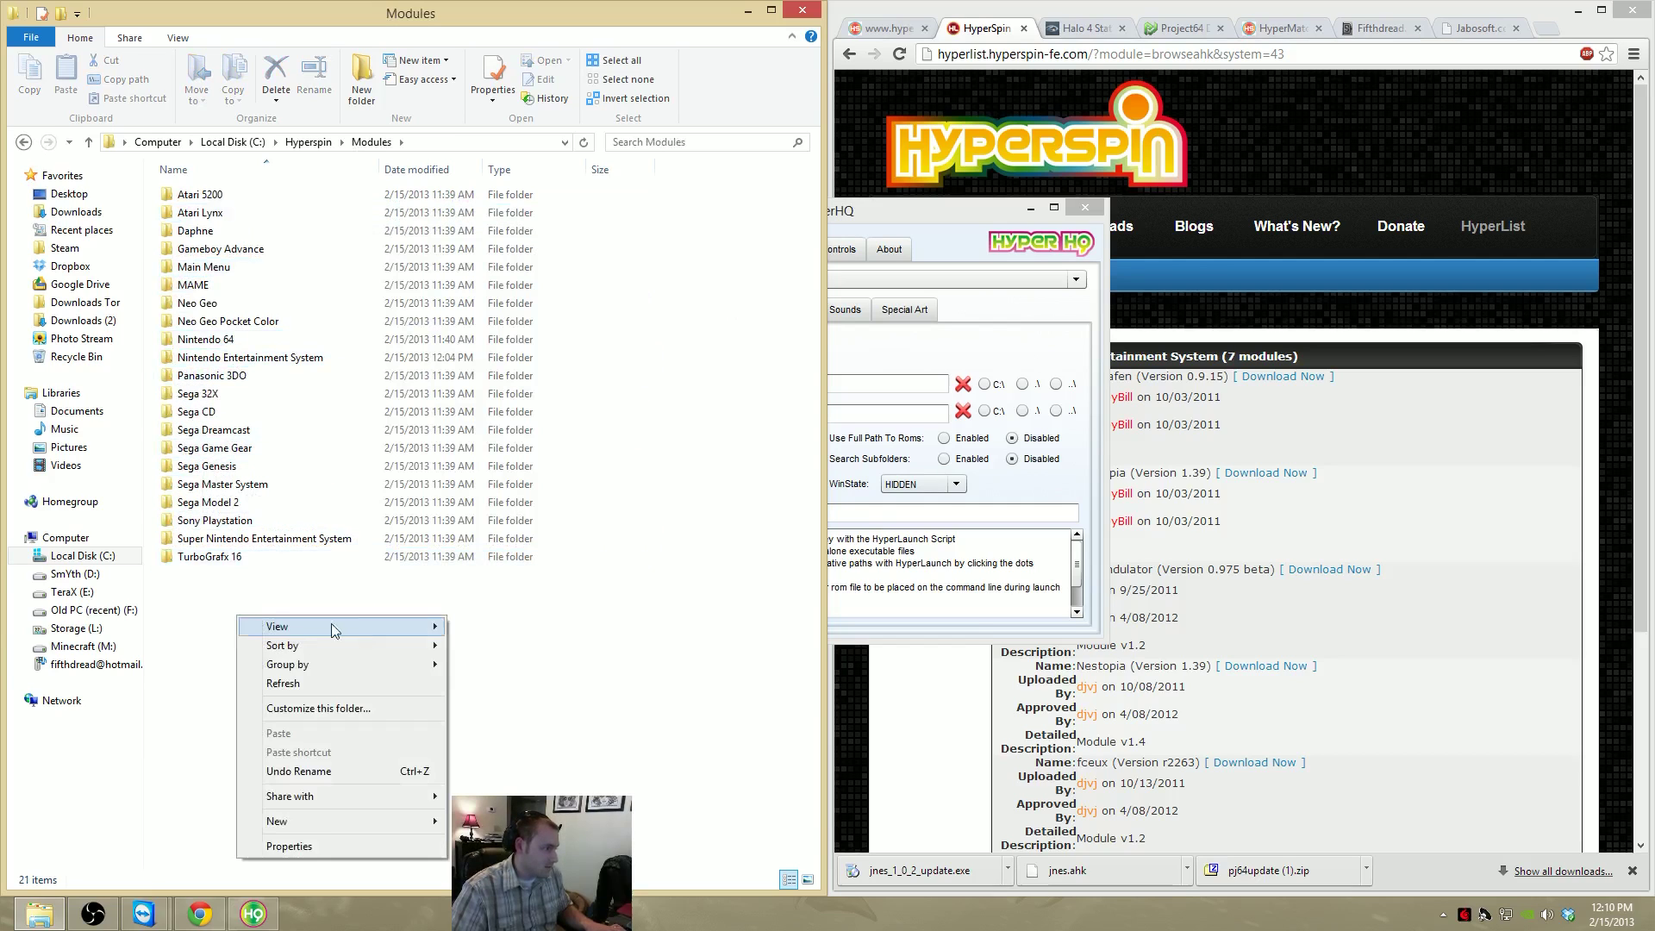
pyautogui.moveTo(311, 821)
pyautogui.click(524, 705)
pyautogui.write('Nintendo Gamecube')
pyautogui.press('Return')
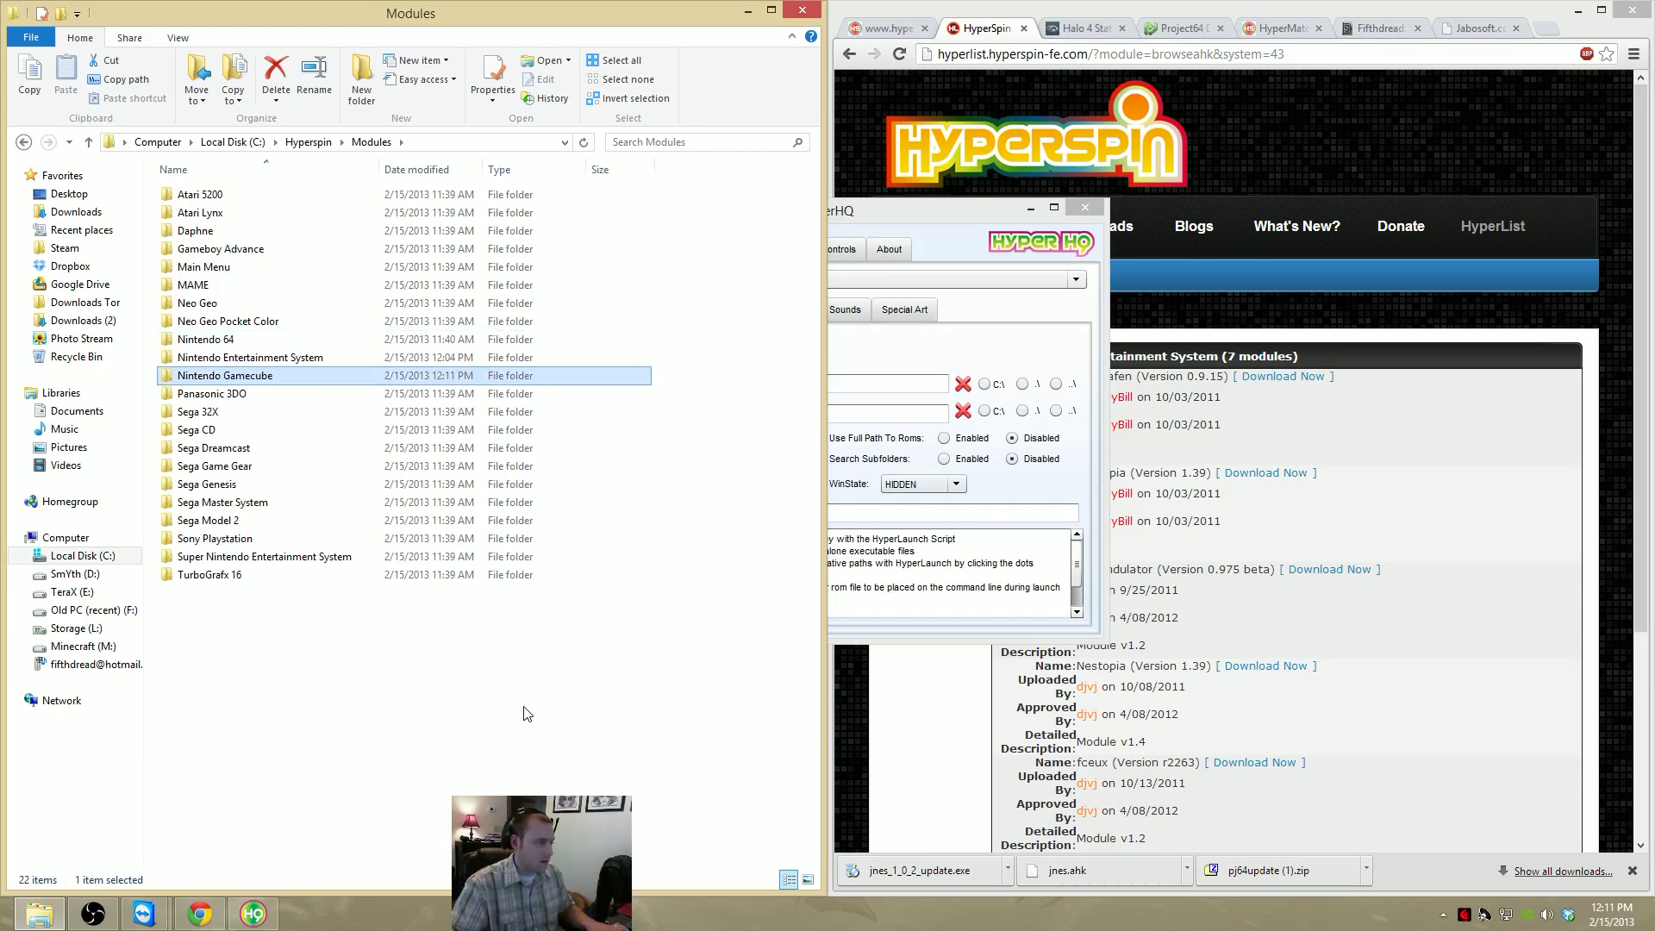
# Check the list of wheels in HyperHQ's wheel settings, keeping Nintendo Gamecube as the selected wheel
pyautogui.click(918, 481)
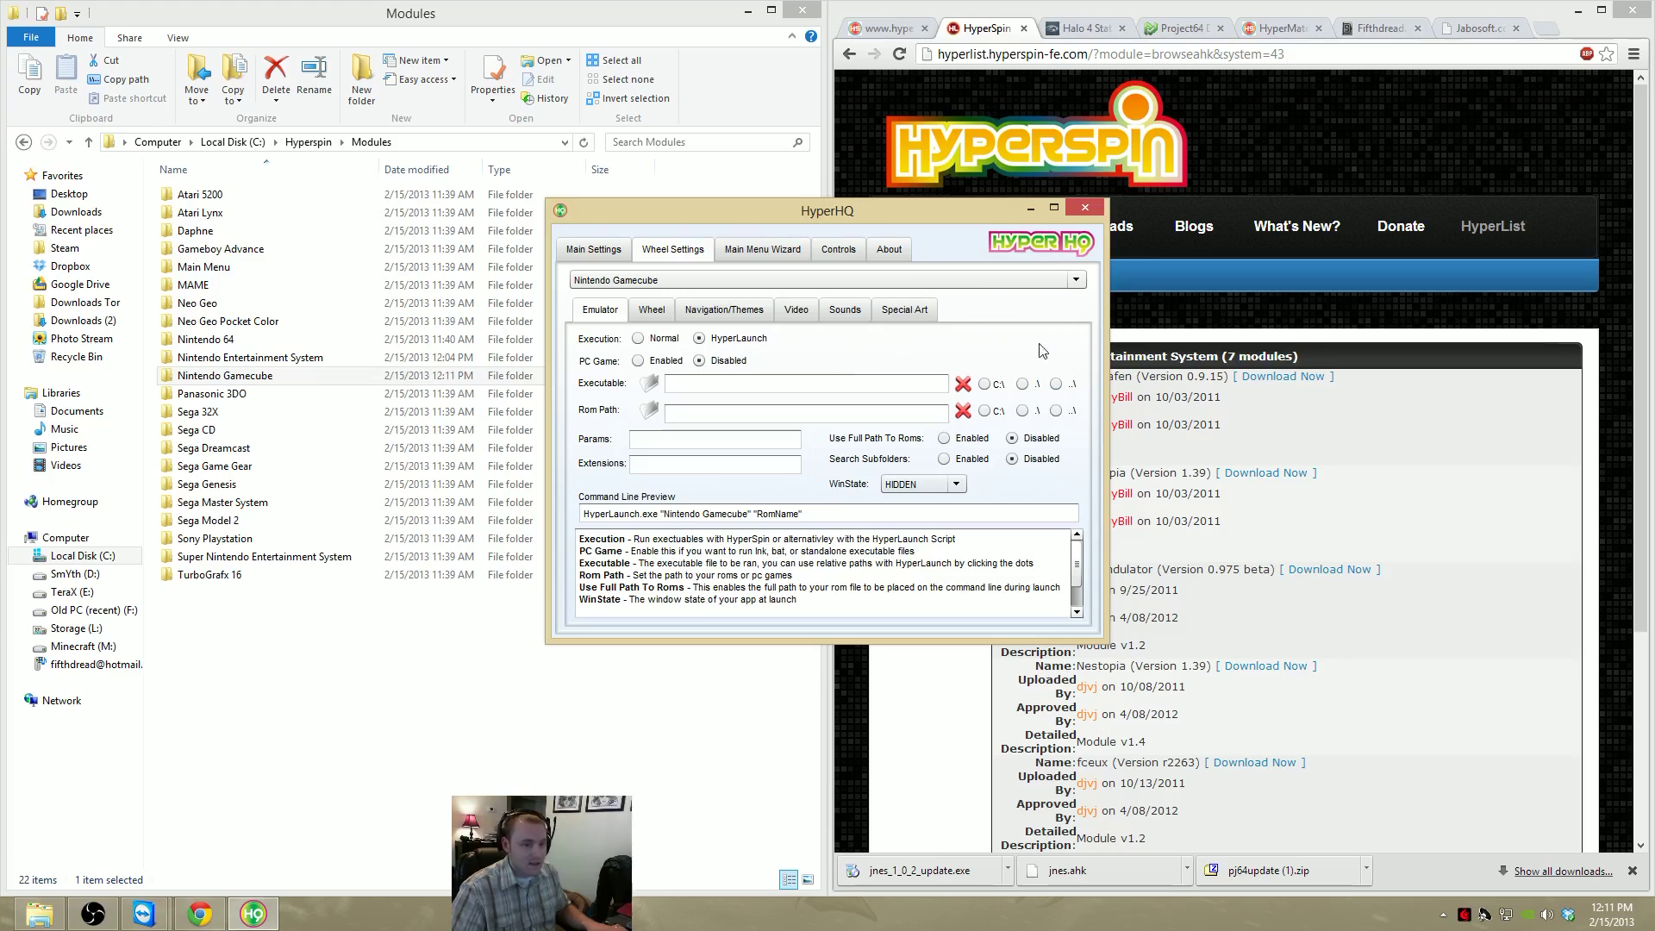
pyautogui.moveTo(873, 212); pyautogui.dragTo(1167, 167)
pyautogui.click(1059, 233)
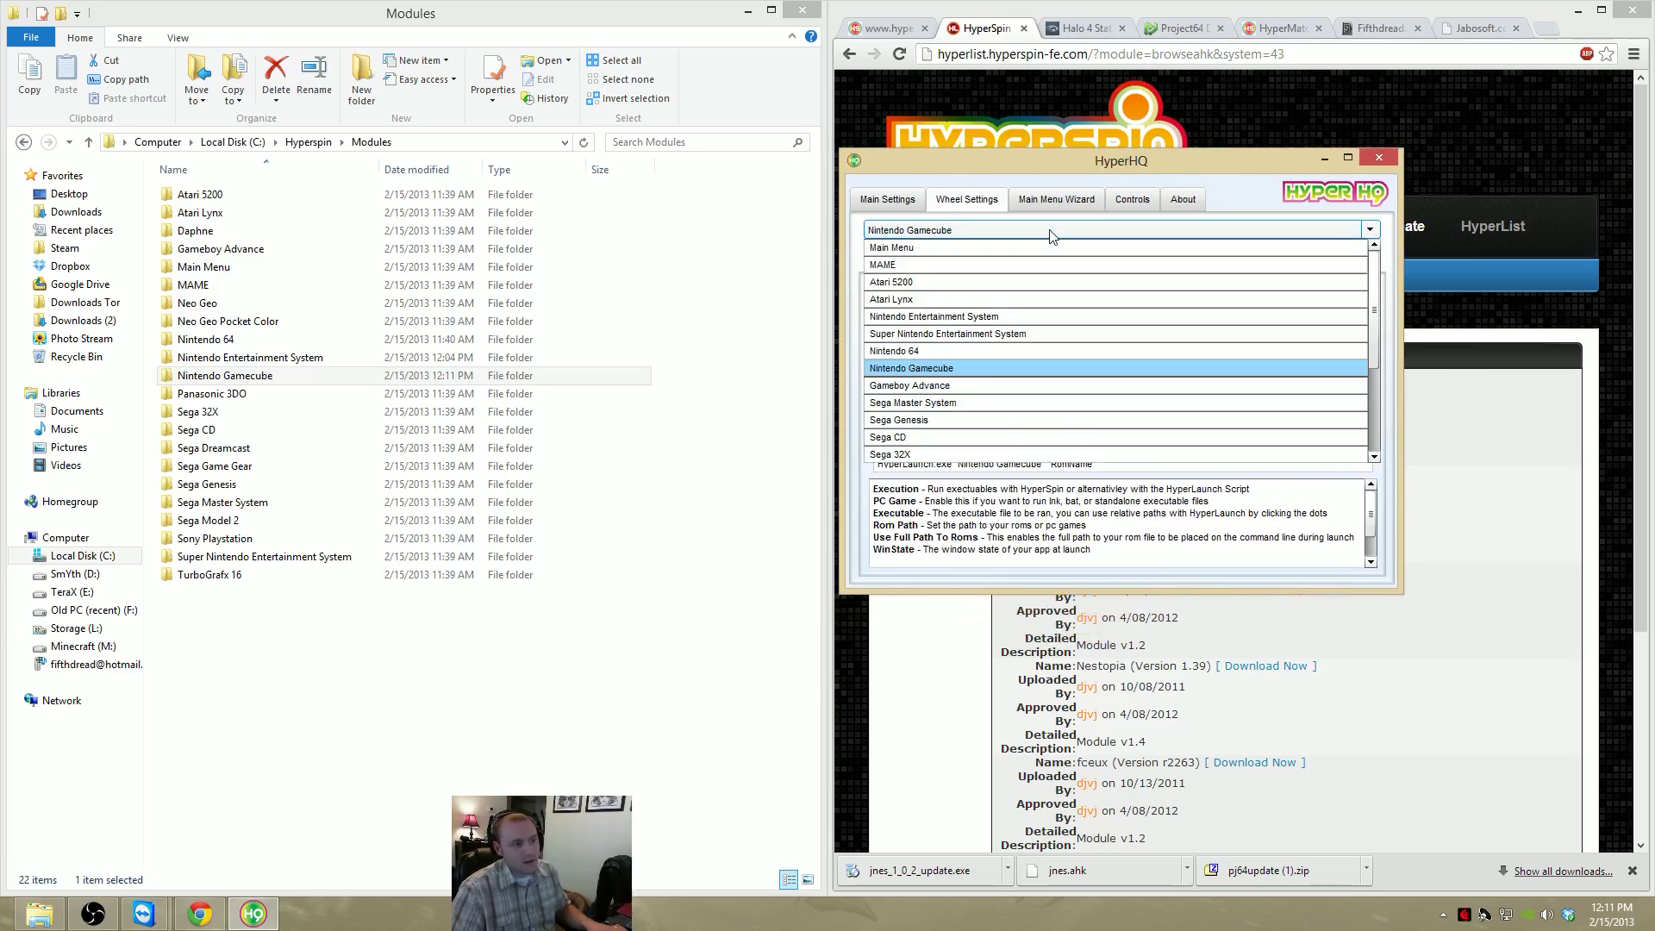
pyautogui.moveTo(1073, 168); pyautogui.dragTo(539, 239)
# Look through the system statistics on the HyperList website for a Nintendo Gamecube entry
pyautogui.click(1286, 516)
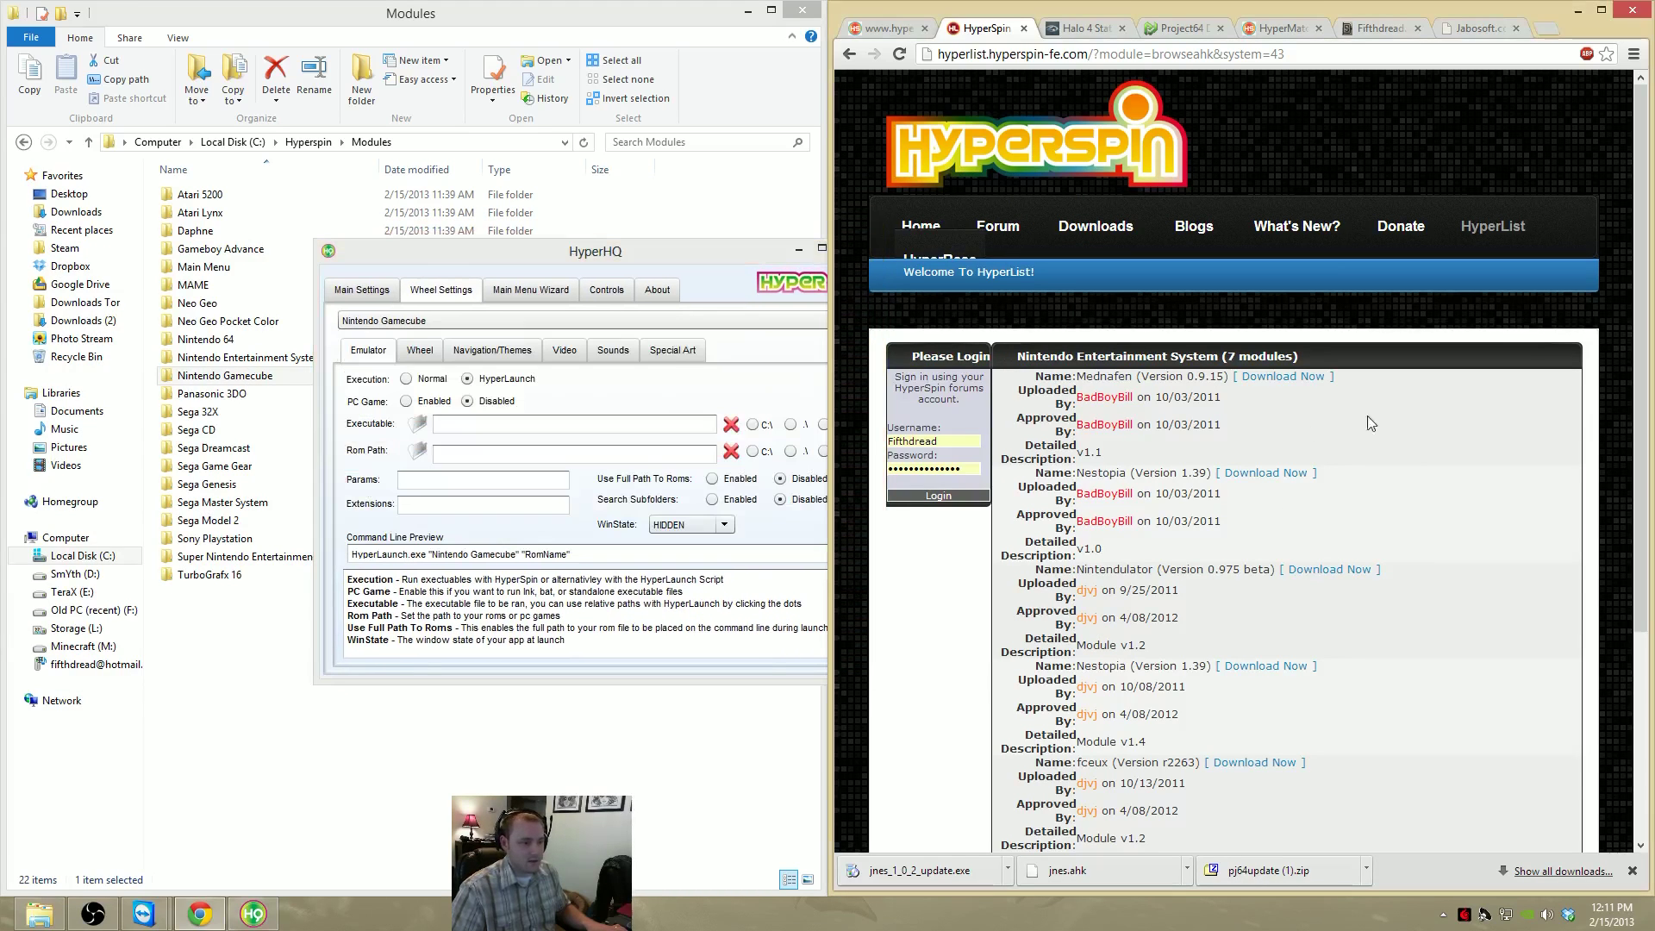
pyautogui.click(1493, 225)
pyautogui.scroll(-10, 1276, 529)
pyautogui.scroll(-15, 1346, 472)
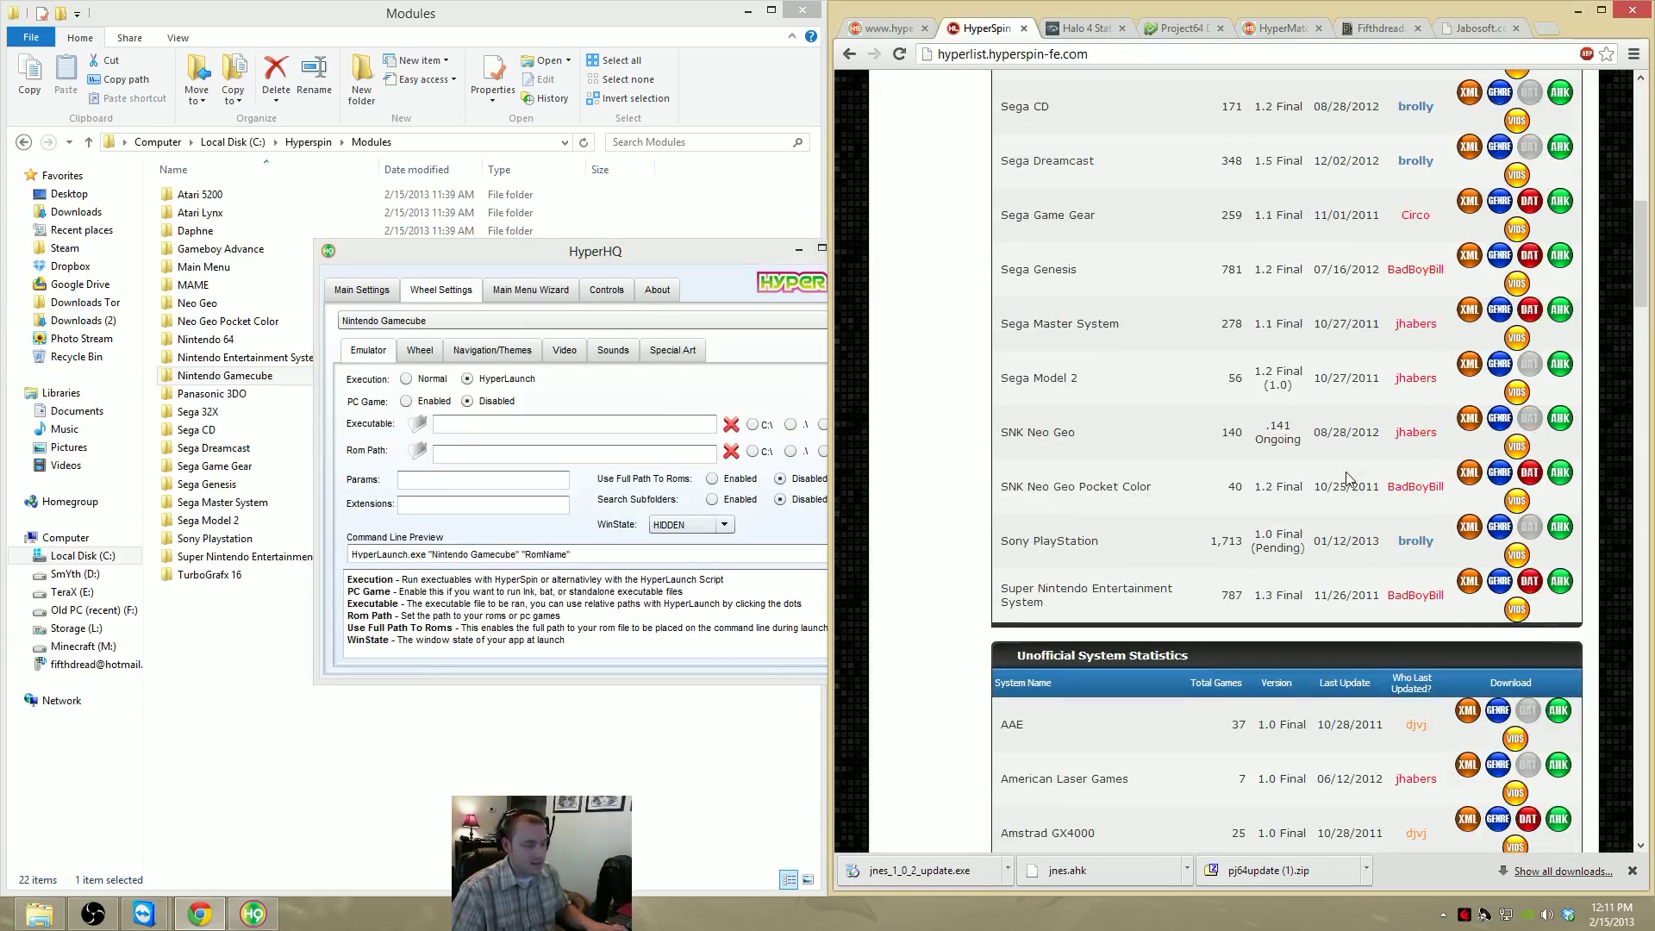
pyautogui.scroll(20, 1346, 472)
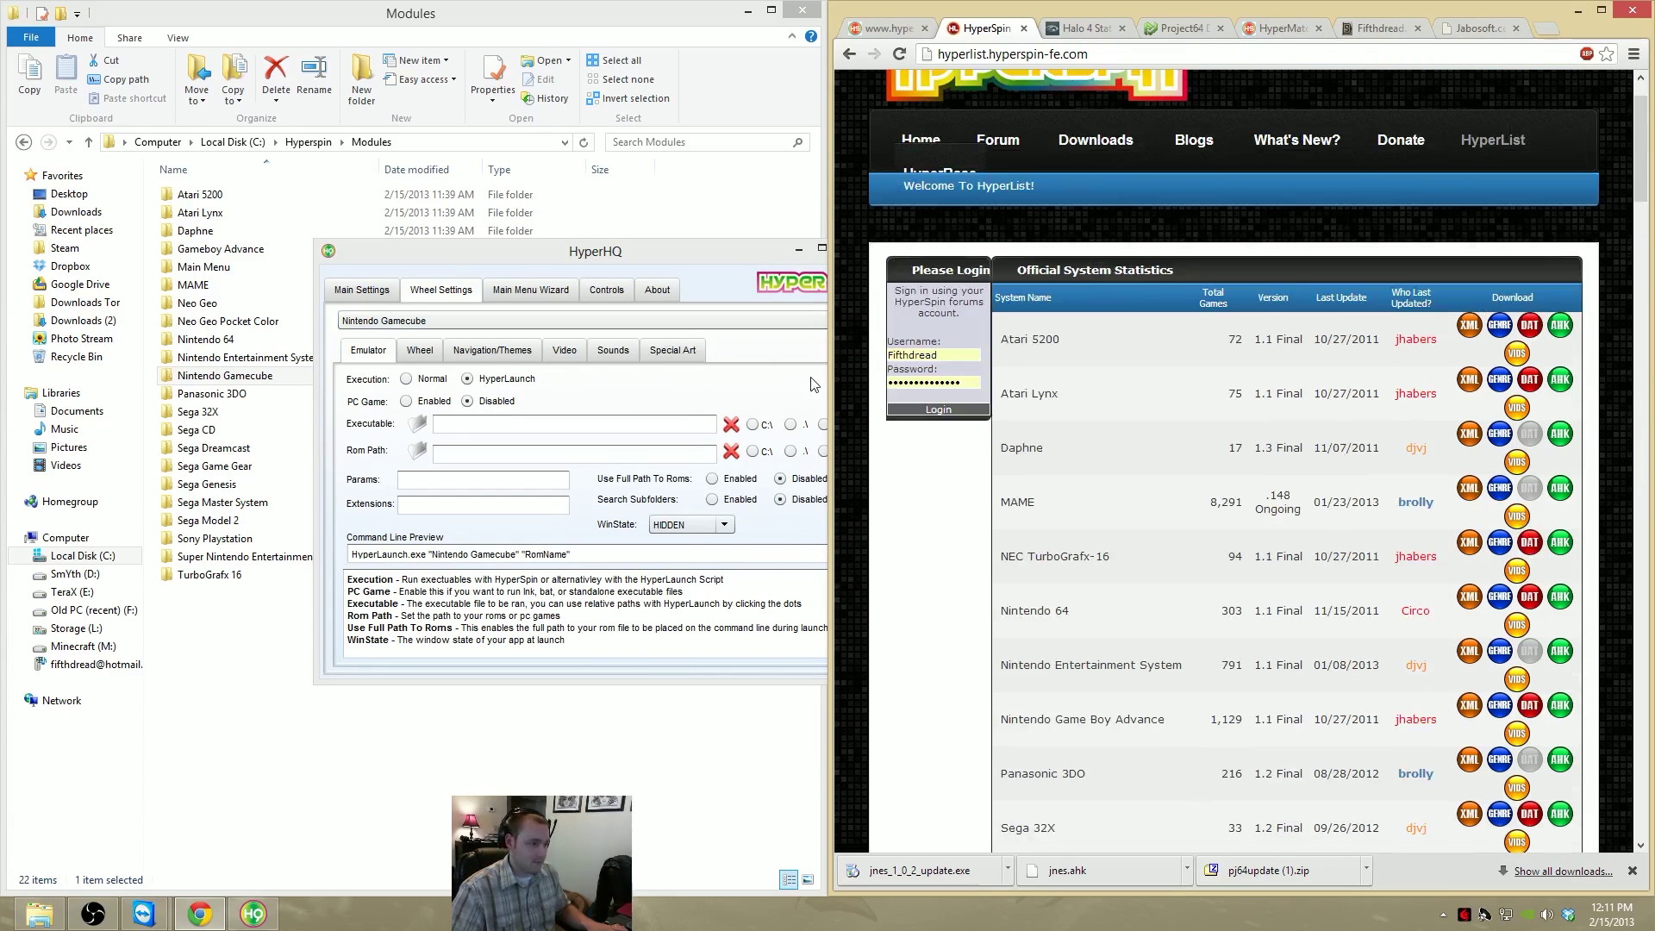
# Bring HyperHQ over the browser and check the contents of the Nintendo 64 module folder
pyautogui.click(771, 395)
pyautogui.moveTo(650, 245); pyautogui.dragTo(1161, 160)
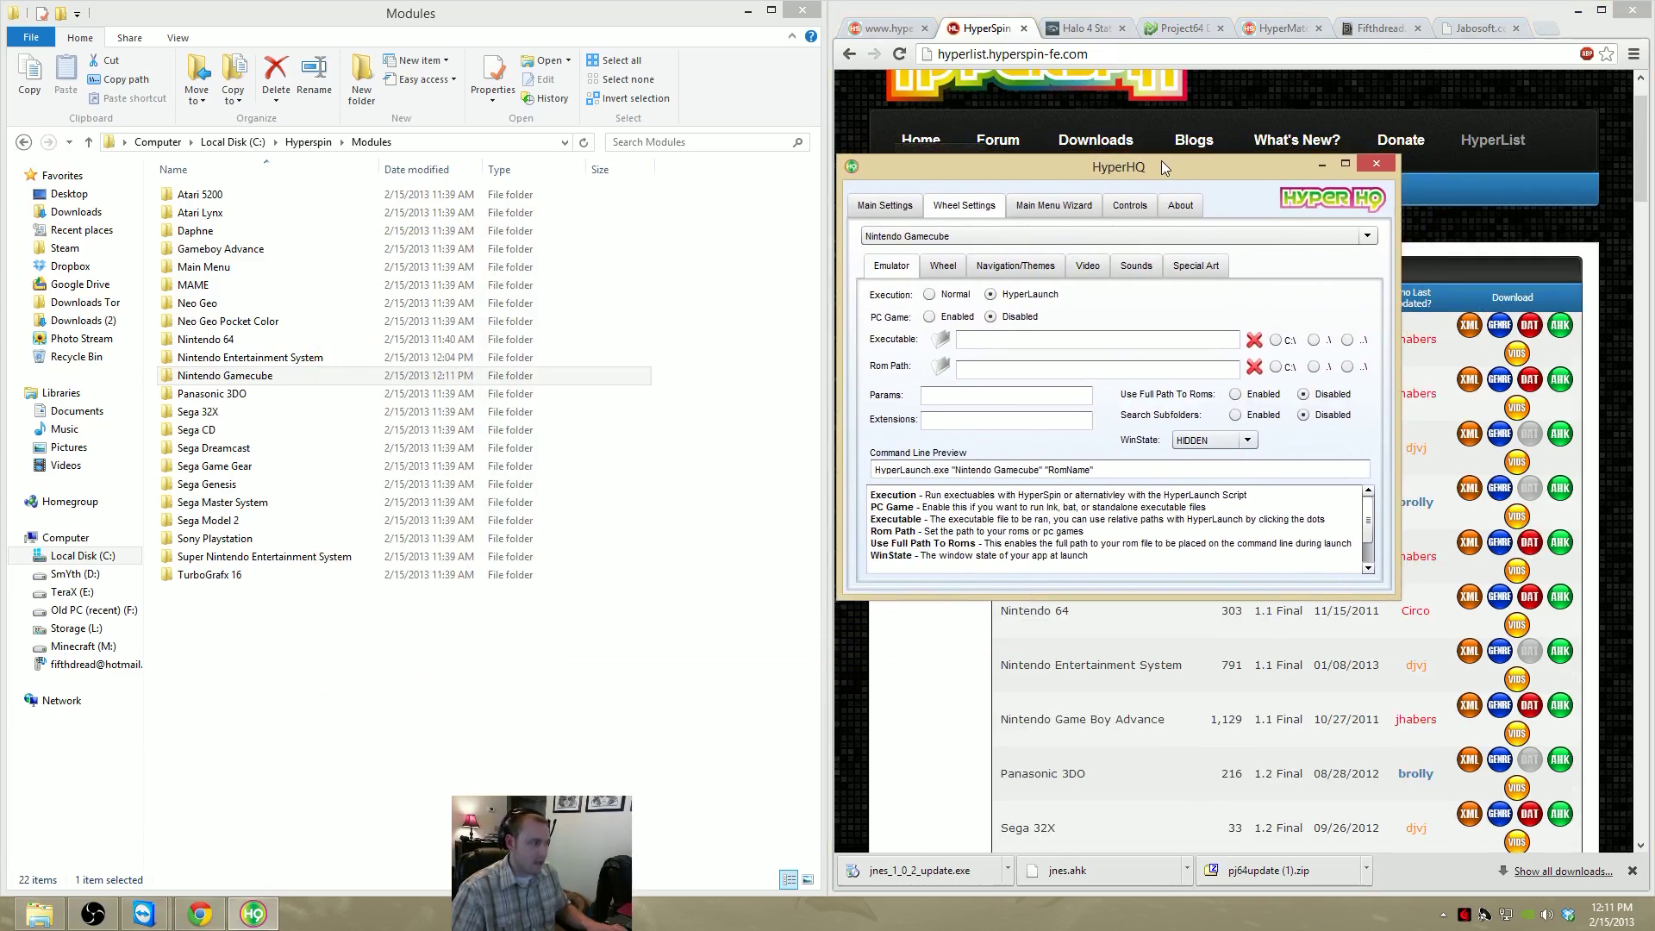
pyautogui.doubleClick(229, 341)
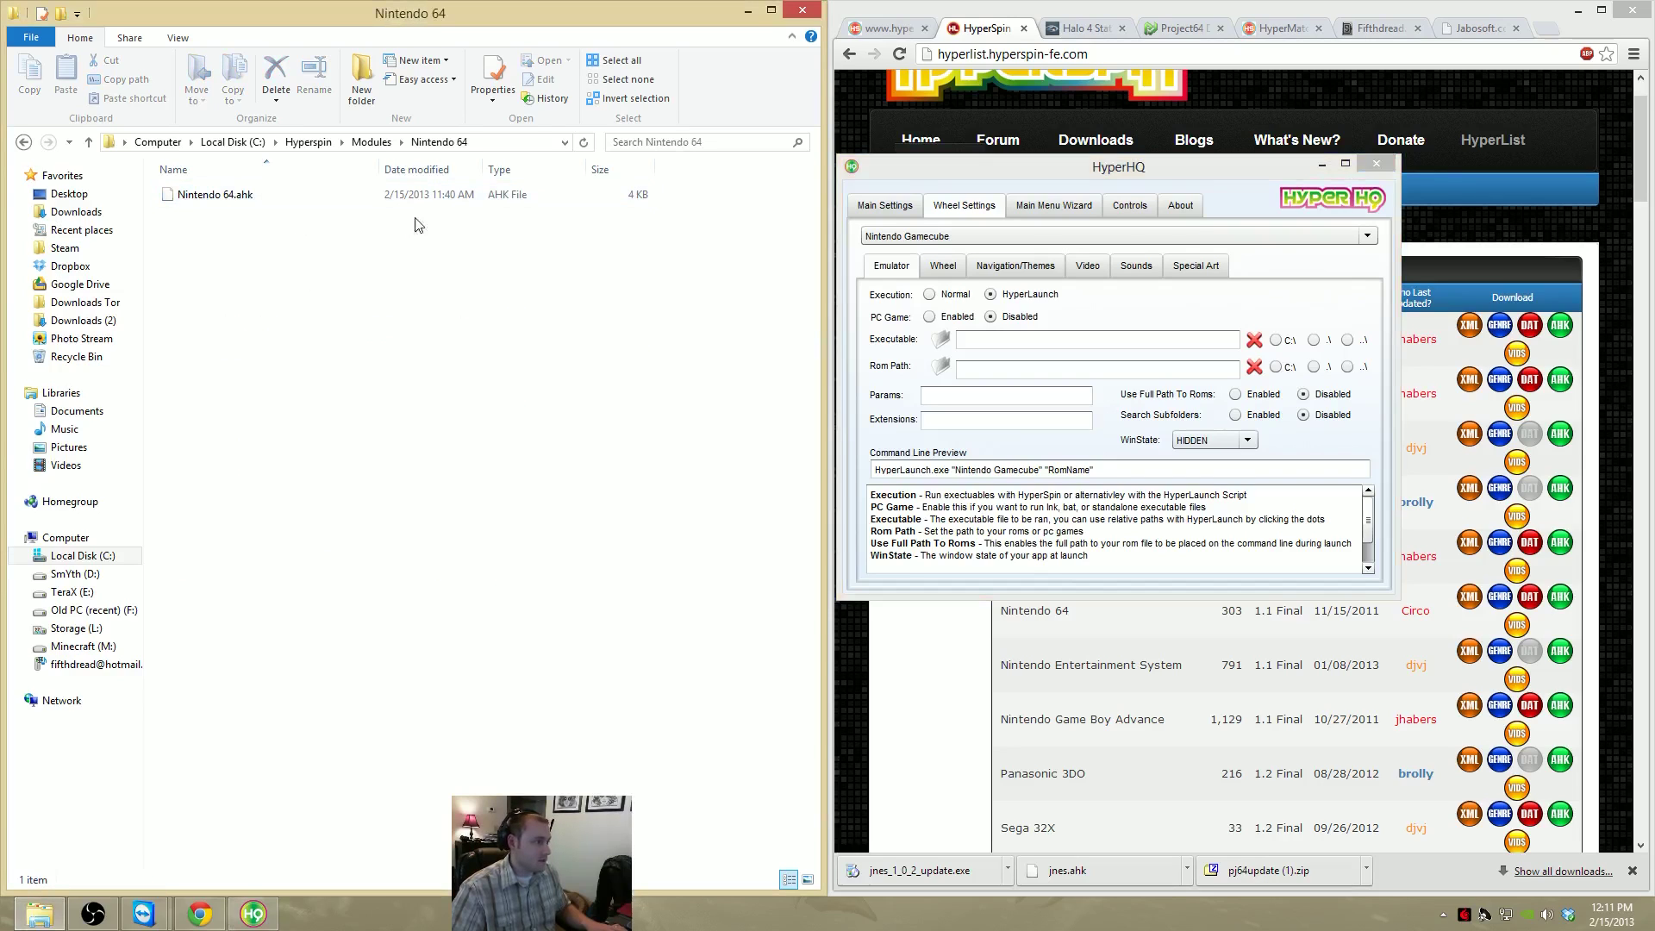
# Copy Nintendo Gamecube.ahk from the remote computer into the Nintendo Gamecube folder inside Modules
pyautogui.click(370, 141)
pyautogui.doubleClick(225, 377)
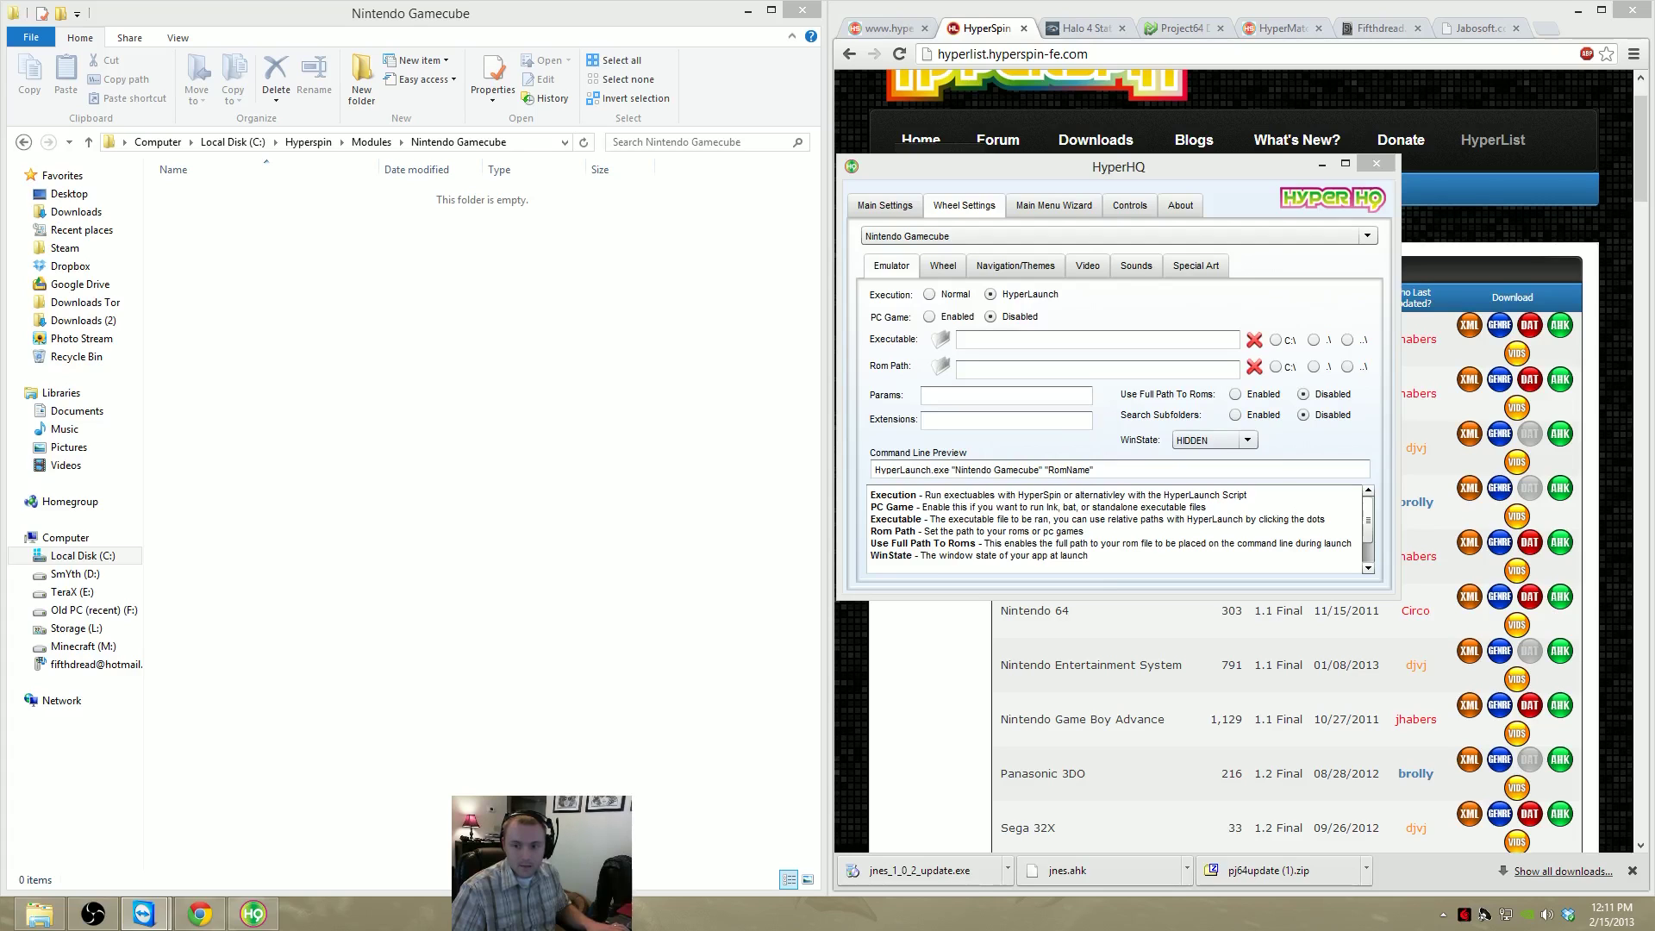
pyautogui.moveTo(25, 339); pyautogui.dragTo(448, 325)
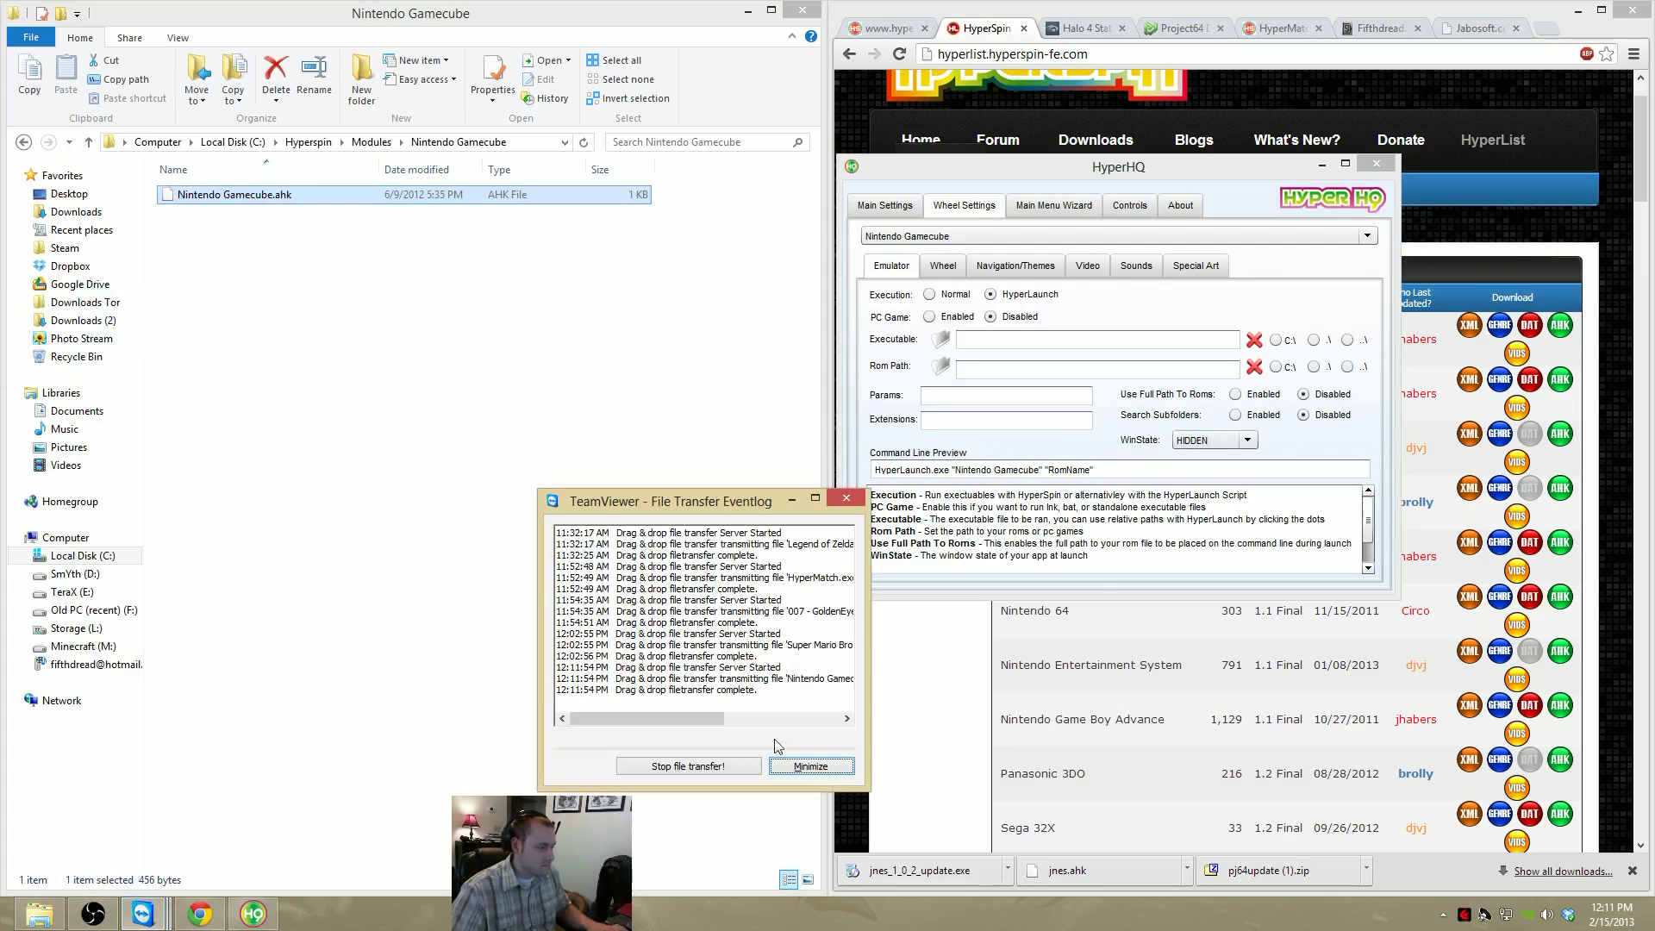
pyautogui.click(835, 500)
# Review the whole Nintendo Gamecube.ahk script in Notepad++ and close the editor without changing it
pyautogui.rightClick(224, 200)
pyautogui.click(300, 249)
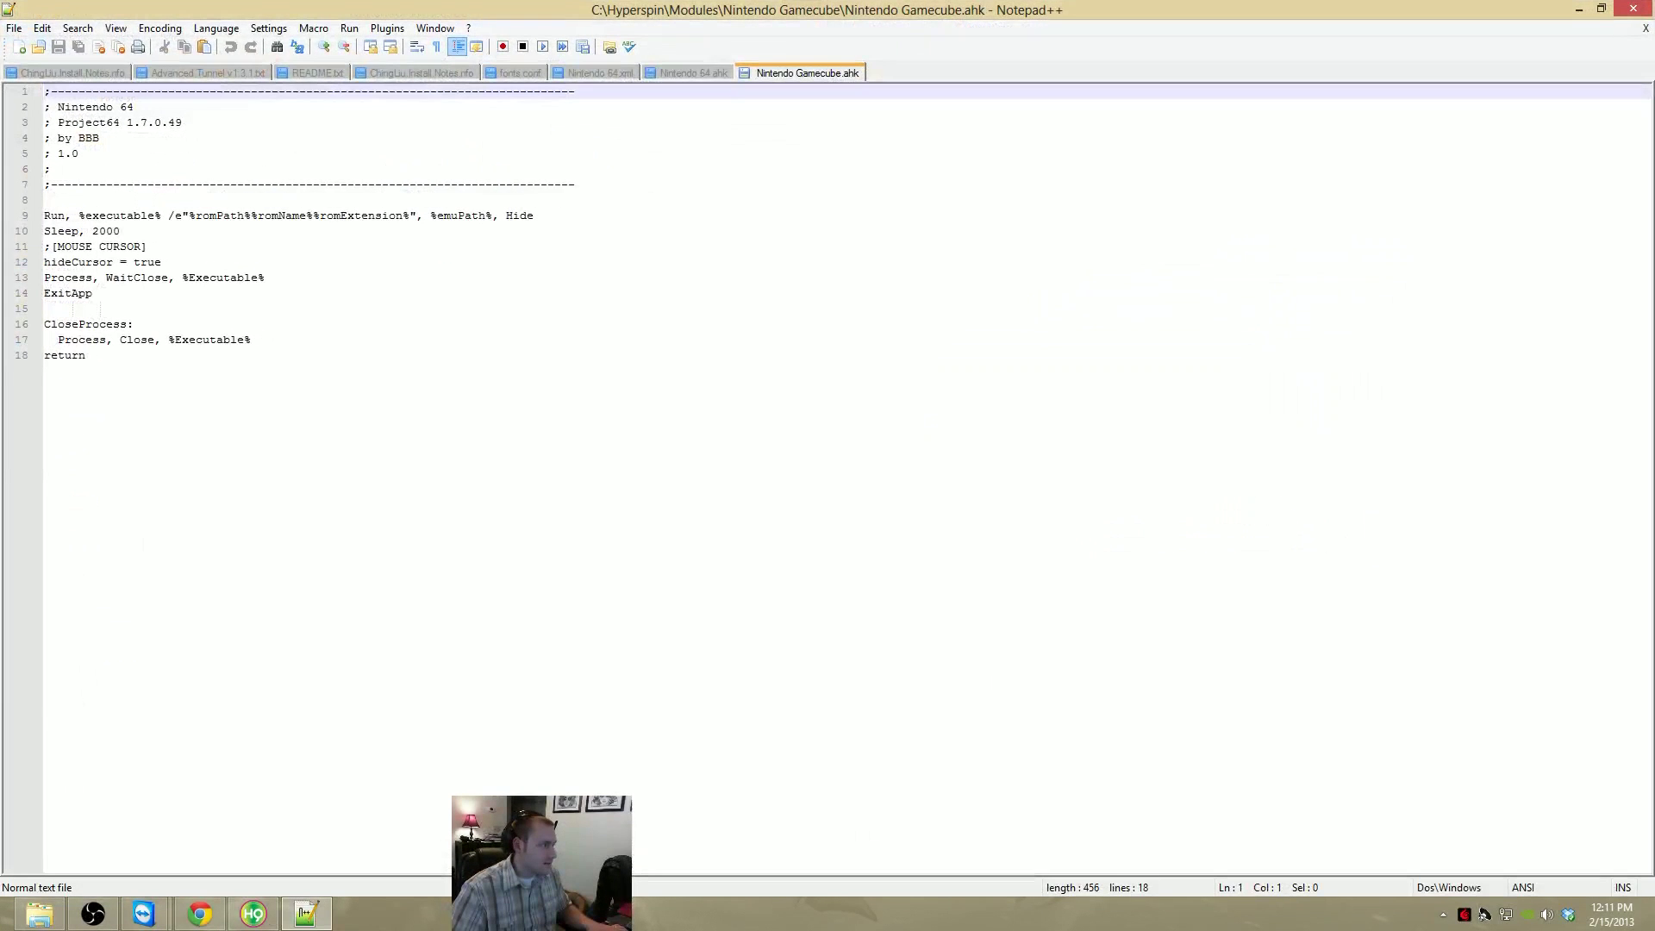
pyautogui.moveTo(52, 169); pyautogui.dragTo(45, 92)
pyautogui.click(45, 199)
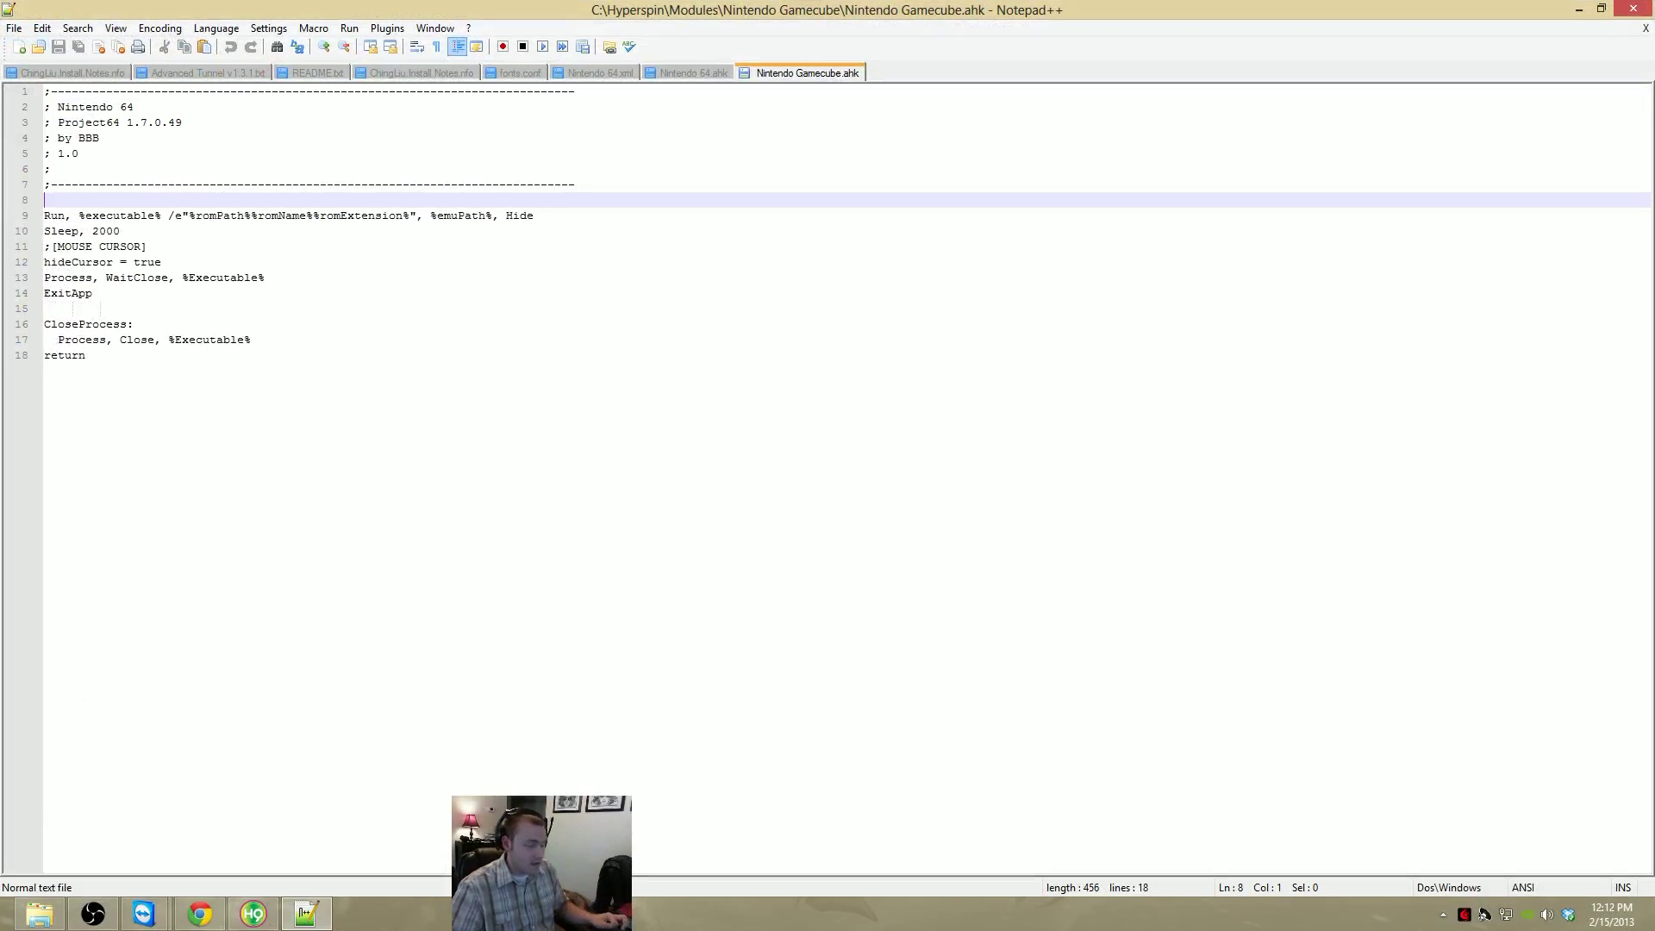
pyautogui.hotkey('ctrl', 'a')
pyautogui.press('Right')
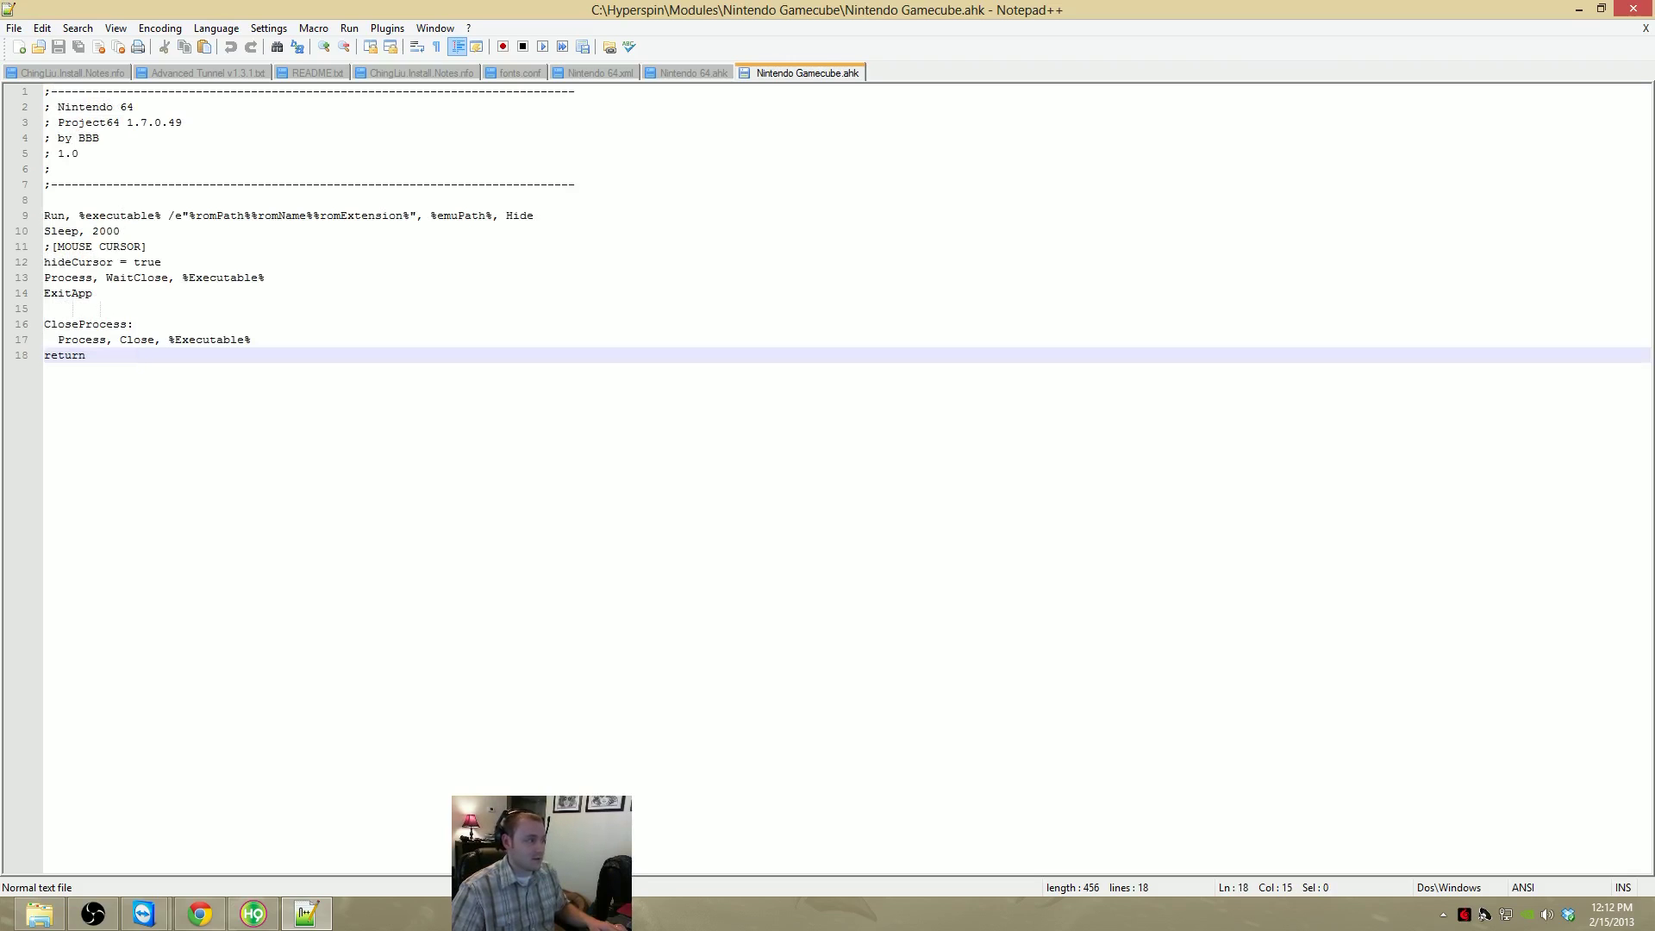
pyautogui.hotkey('shift', 'Up')
pyautogui.hotkey('shift', 'Up')
pyautogui.hotkey('shift', 'Up')
pyautogui.hotkey('shift', 'Up')
pyautogui.hotkey('shift', 'Up')
pyautogui.hotkey('shift', 'Up')
pyautogui.hotkey('shift', 'Up')
pyautogui.hotkey('shift', 'Up')
pyautogui.hotkey('shift', 'Up')
pyautogui.hotkey('ctrl', 'shift', 'Left')
pyautogui.hotkey('ctrl', 'shift', 'Left')
pyautogui.hotkey('ctrl', 'shift', 'Left')
pyautogui.press('Right')
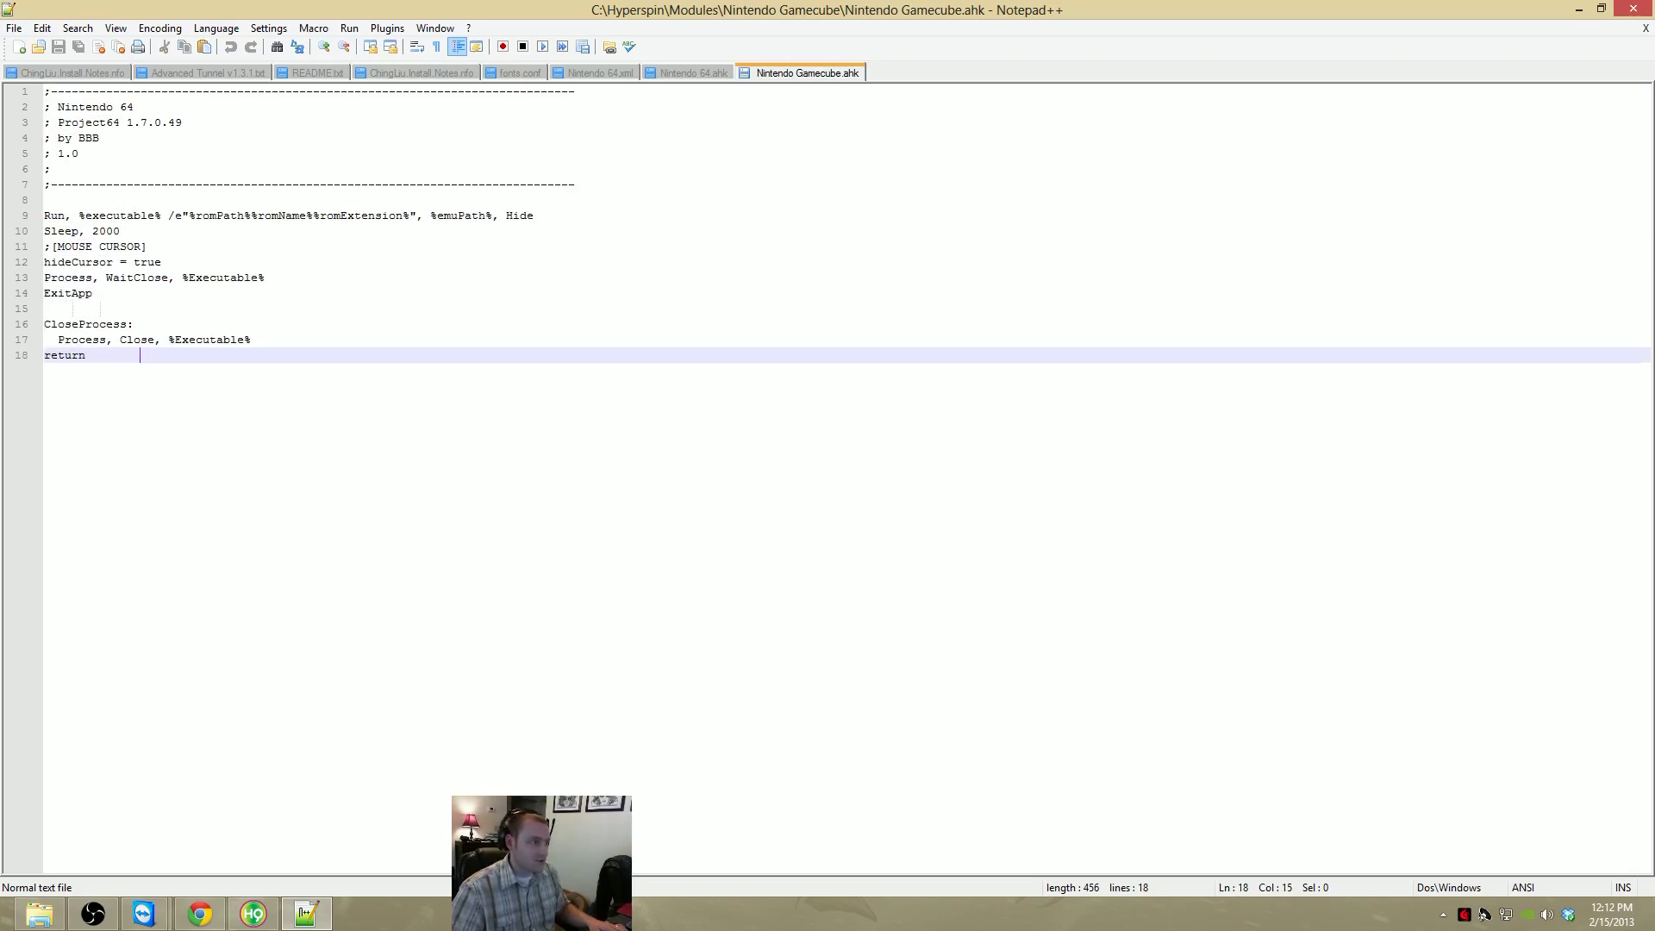
pyautogui.click(1633, 8)
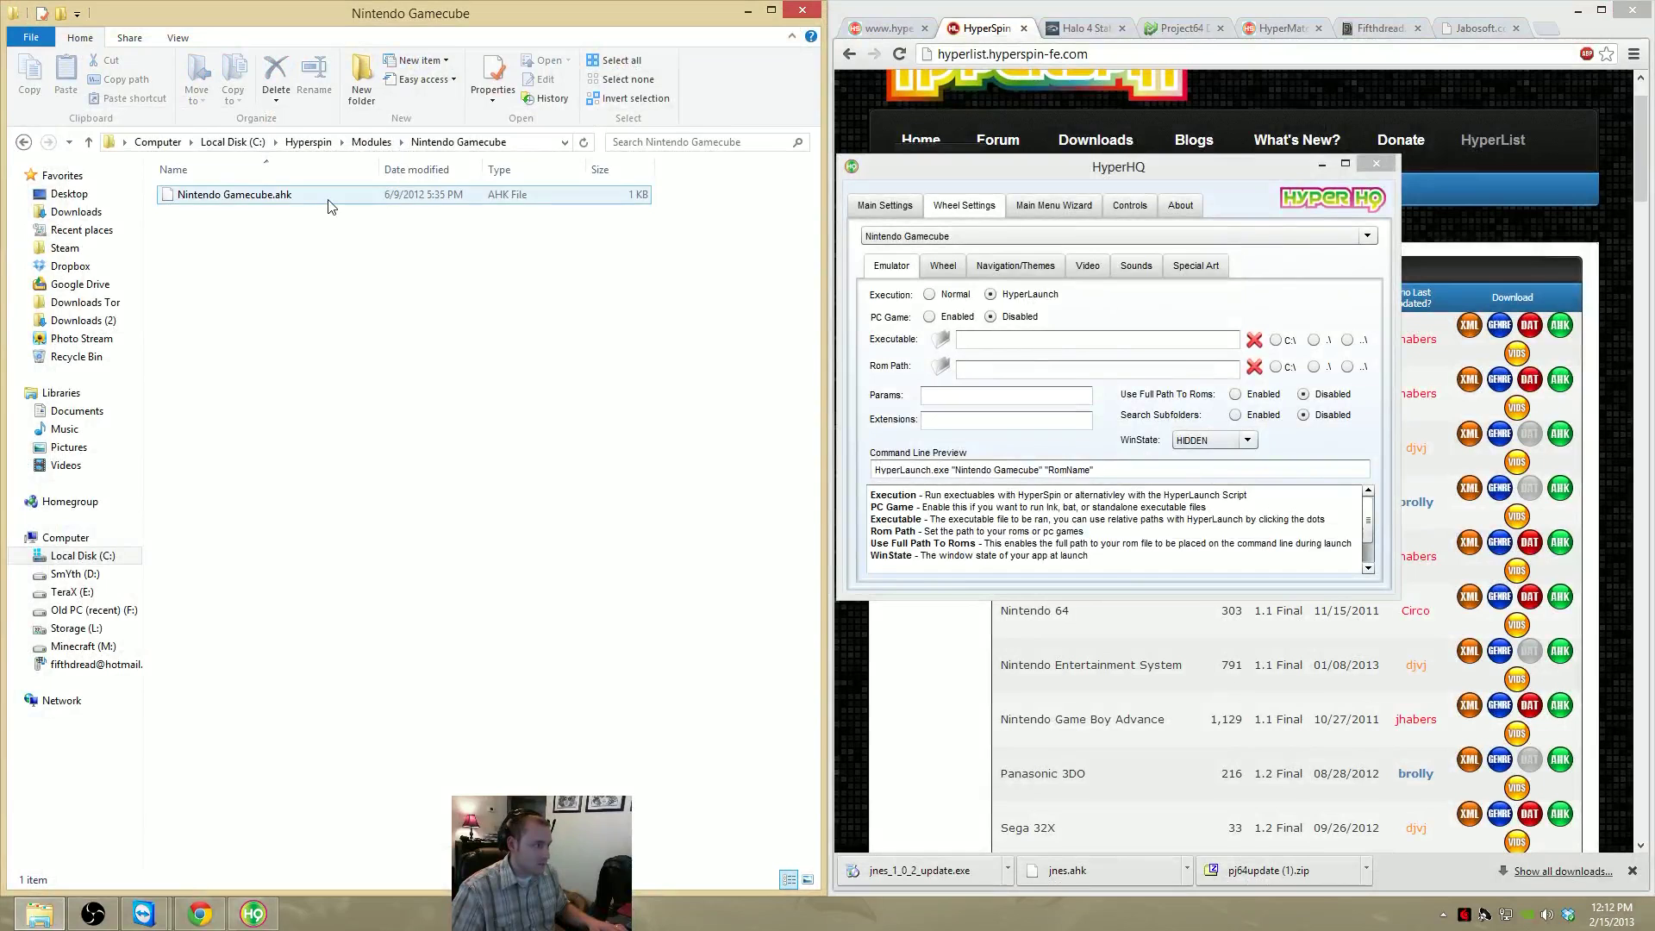
# Open the Nintendo Gamecube folder inside Hyperspin's Emulators folder
pyautogui.click(370, 142)
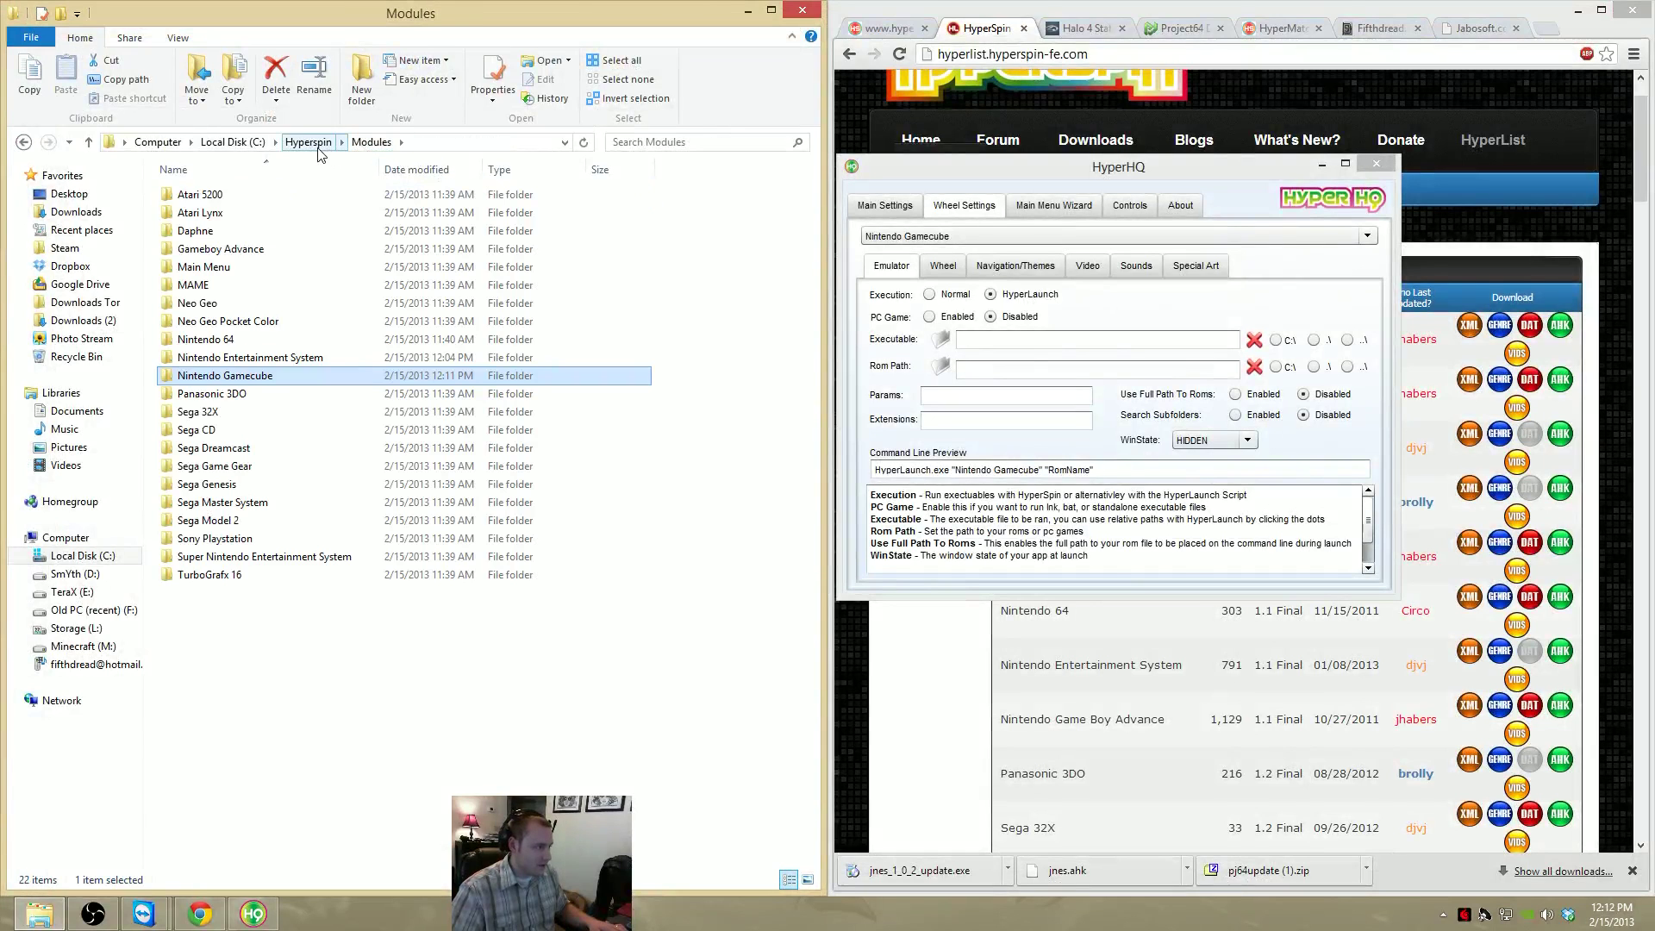
pyautogui.click(309, 142)
pyautogui.doubleClick(241, 213)
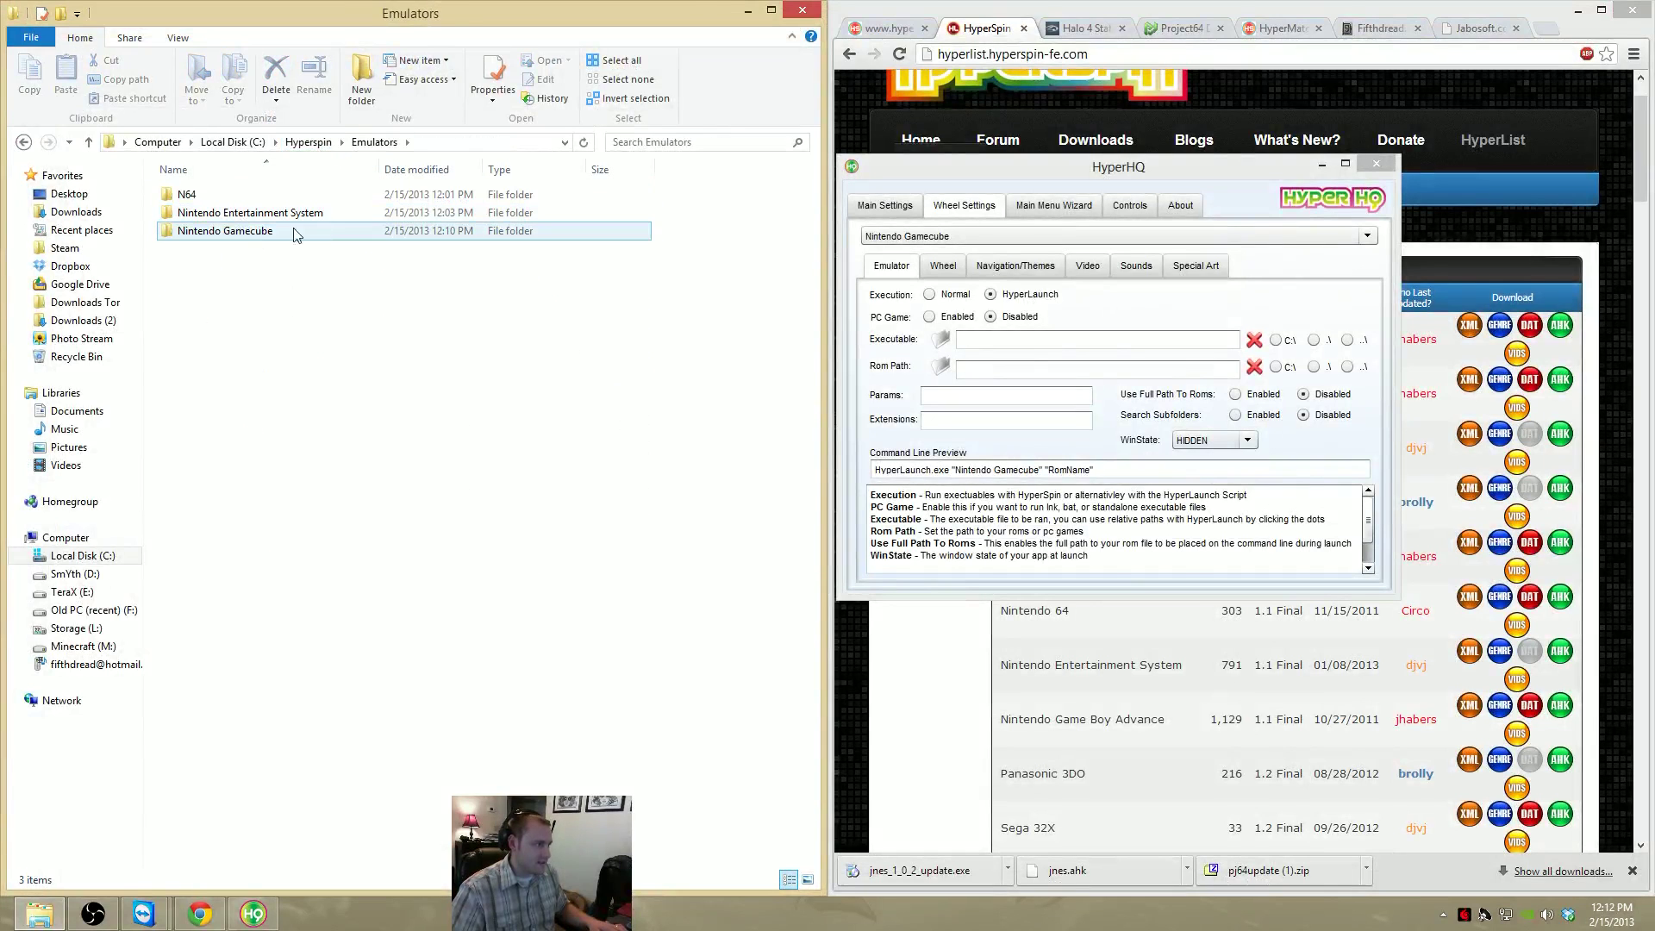
pyautogui.doubleClick(245, 231)
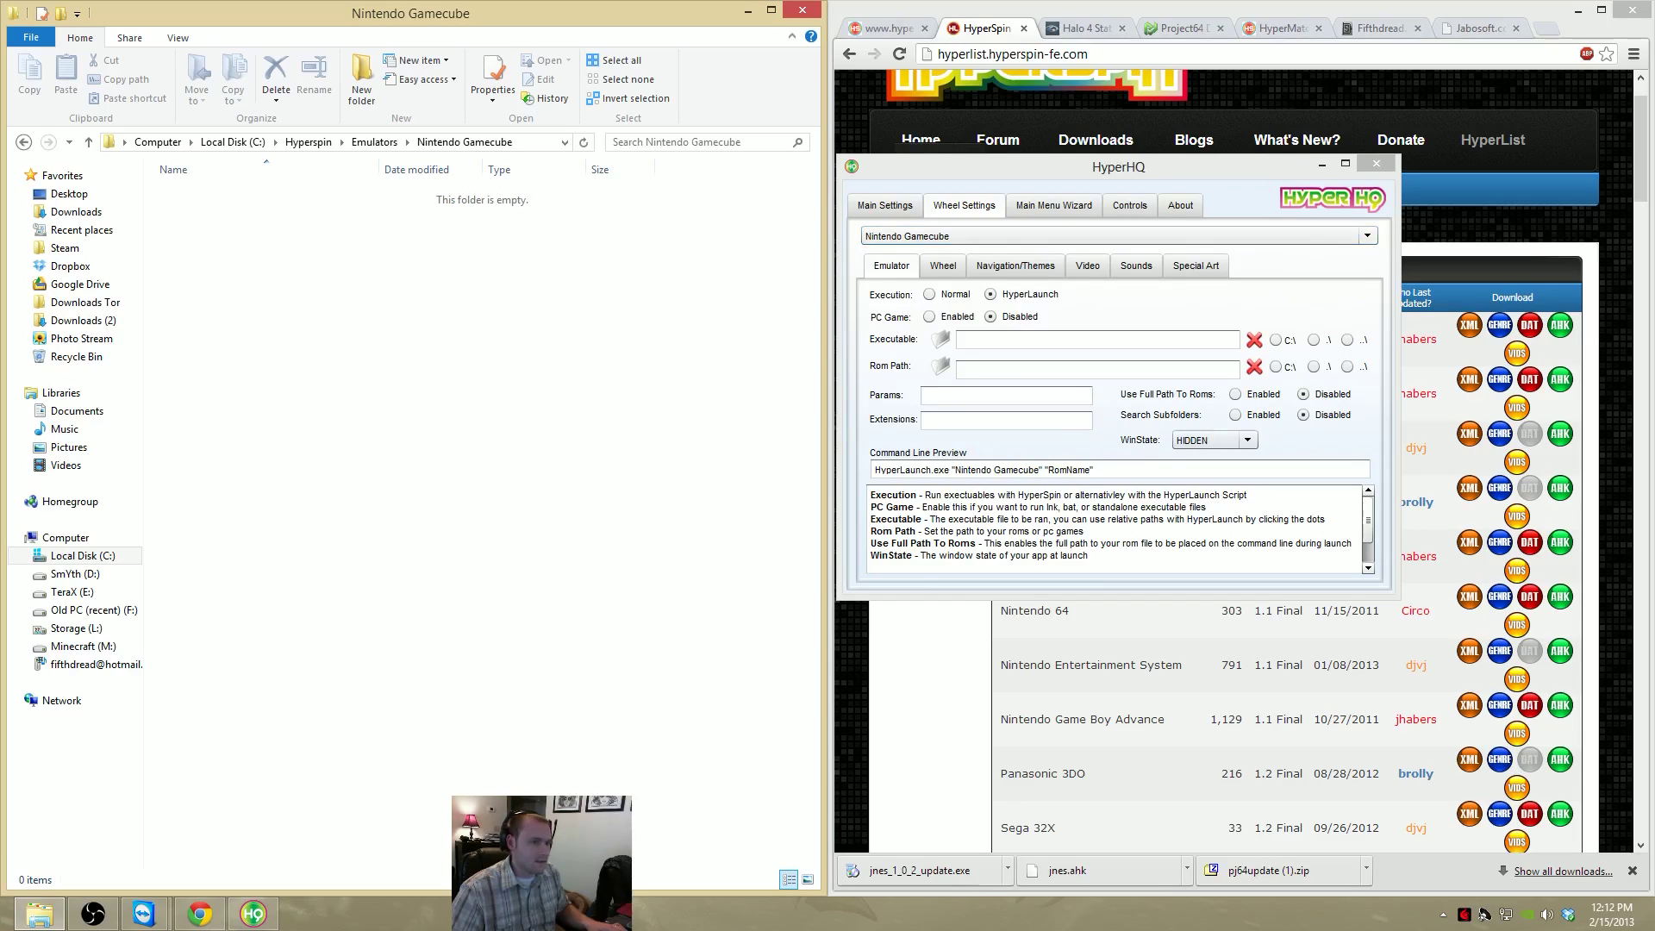
# Search the web in a new tab for "dolphin emulator" and open the Dolphin Emulator download page
pyautogui.click(1547, 33)
pyautogui.write('dol')
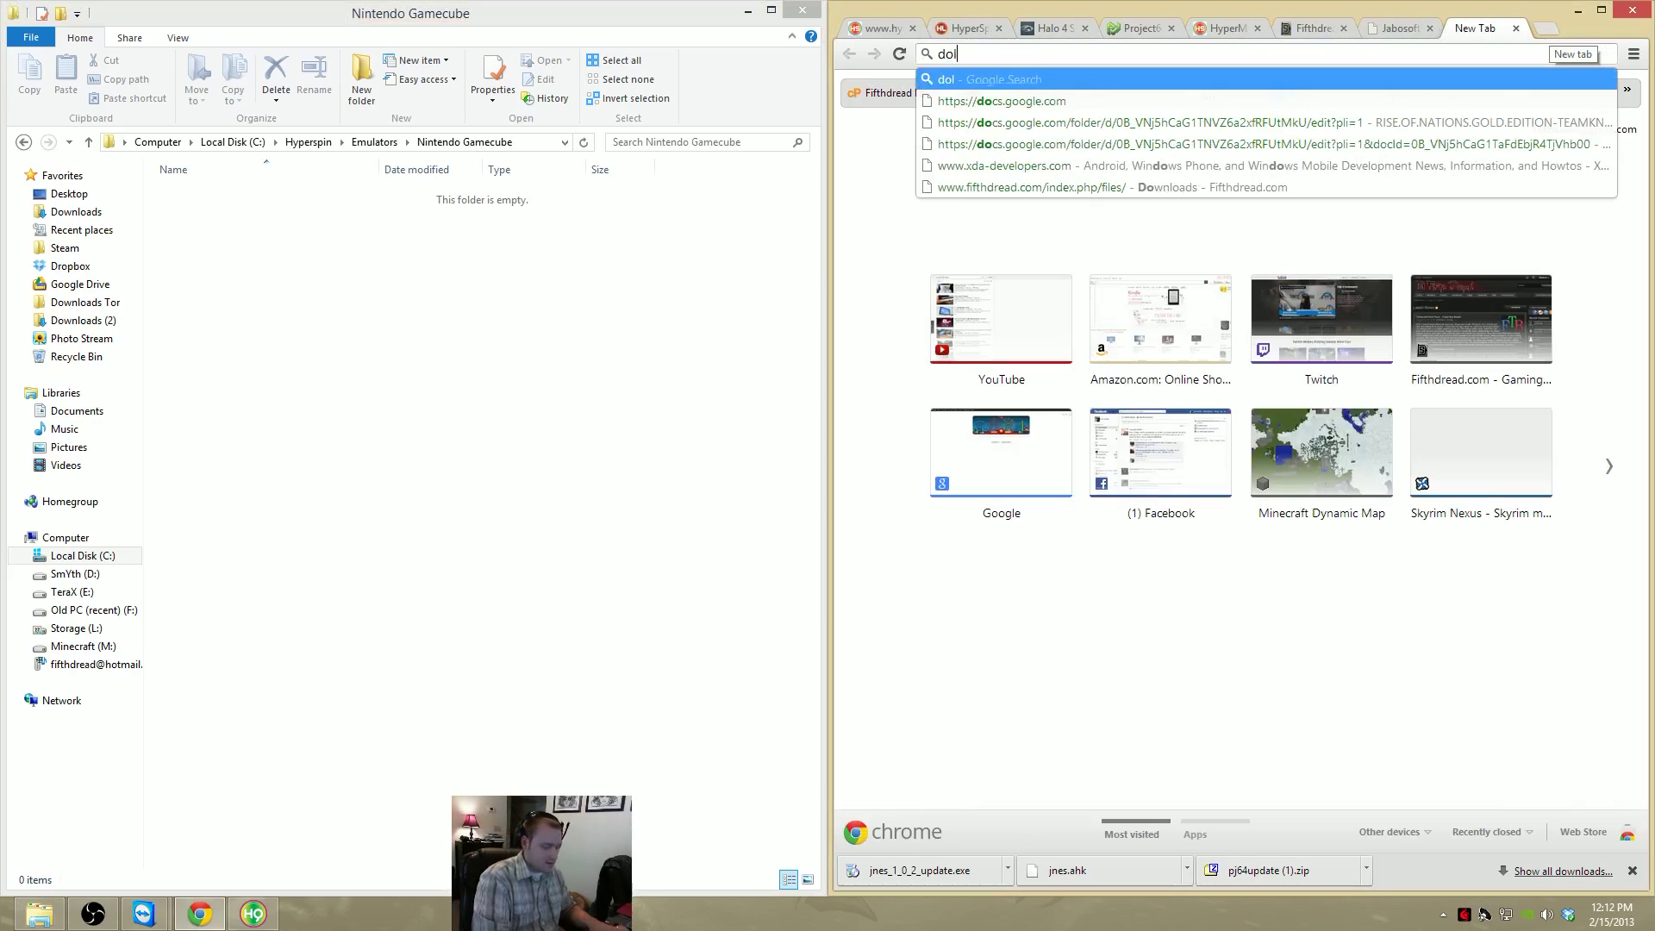
pyautogui.write('phin')
pyautogui.press('Return')
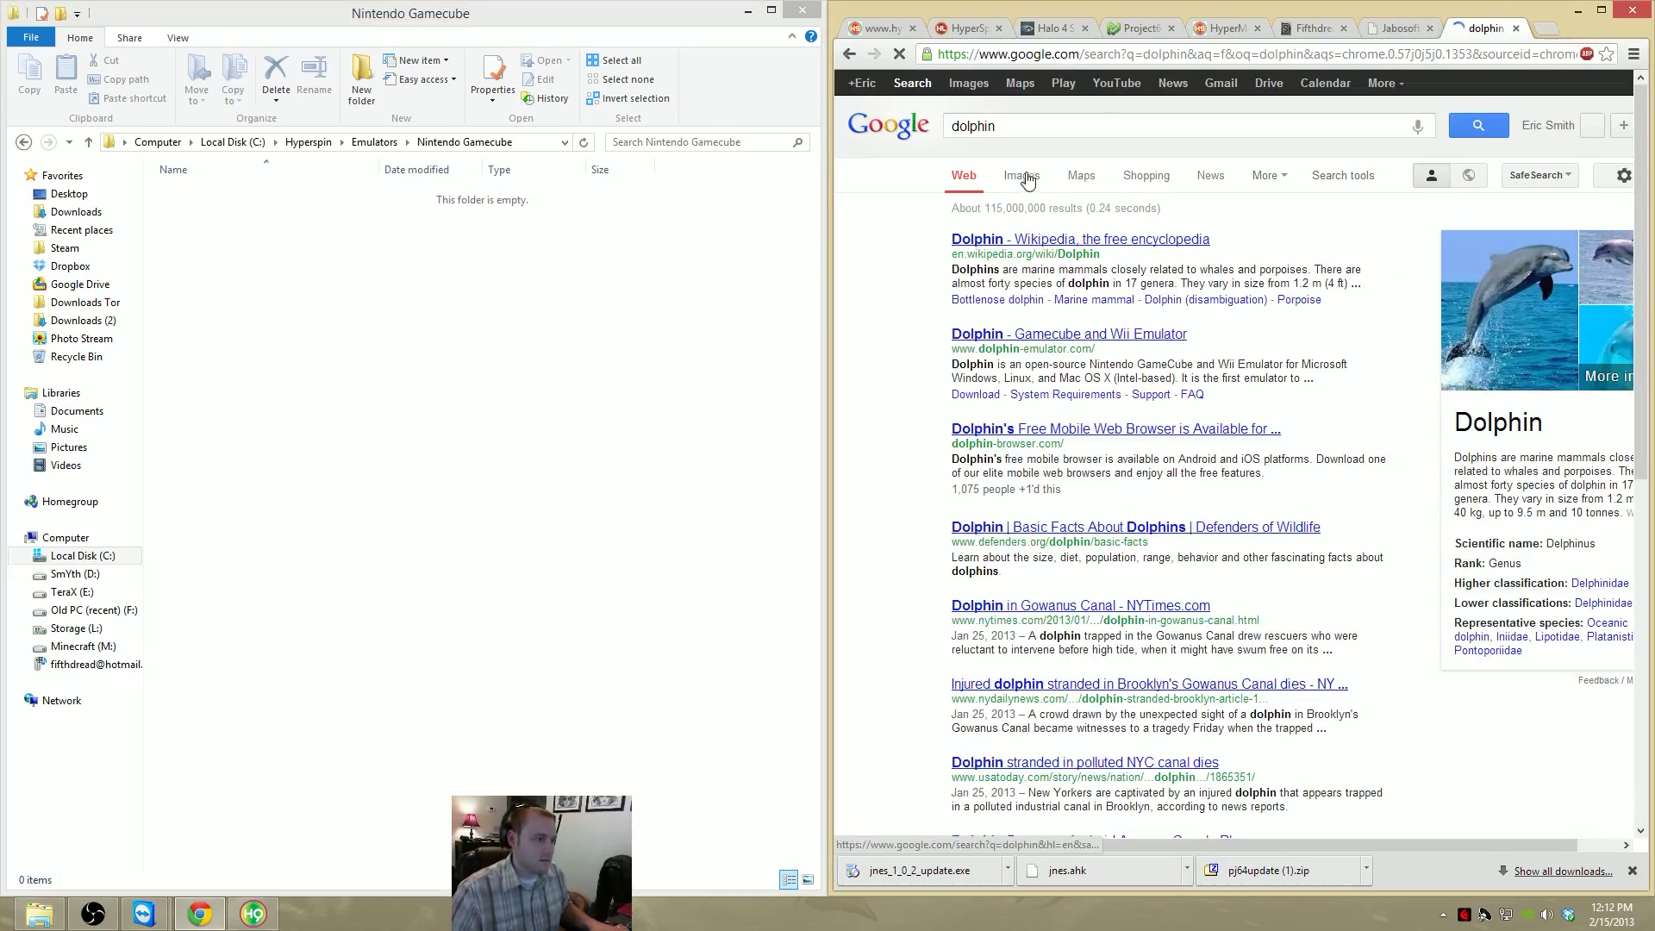
pyautogui.write('emulator')
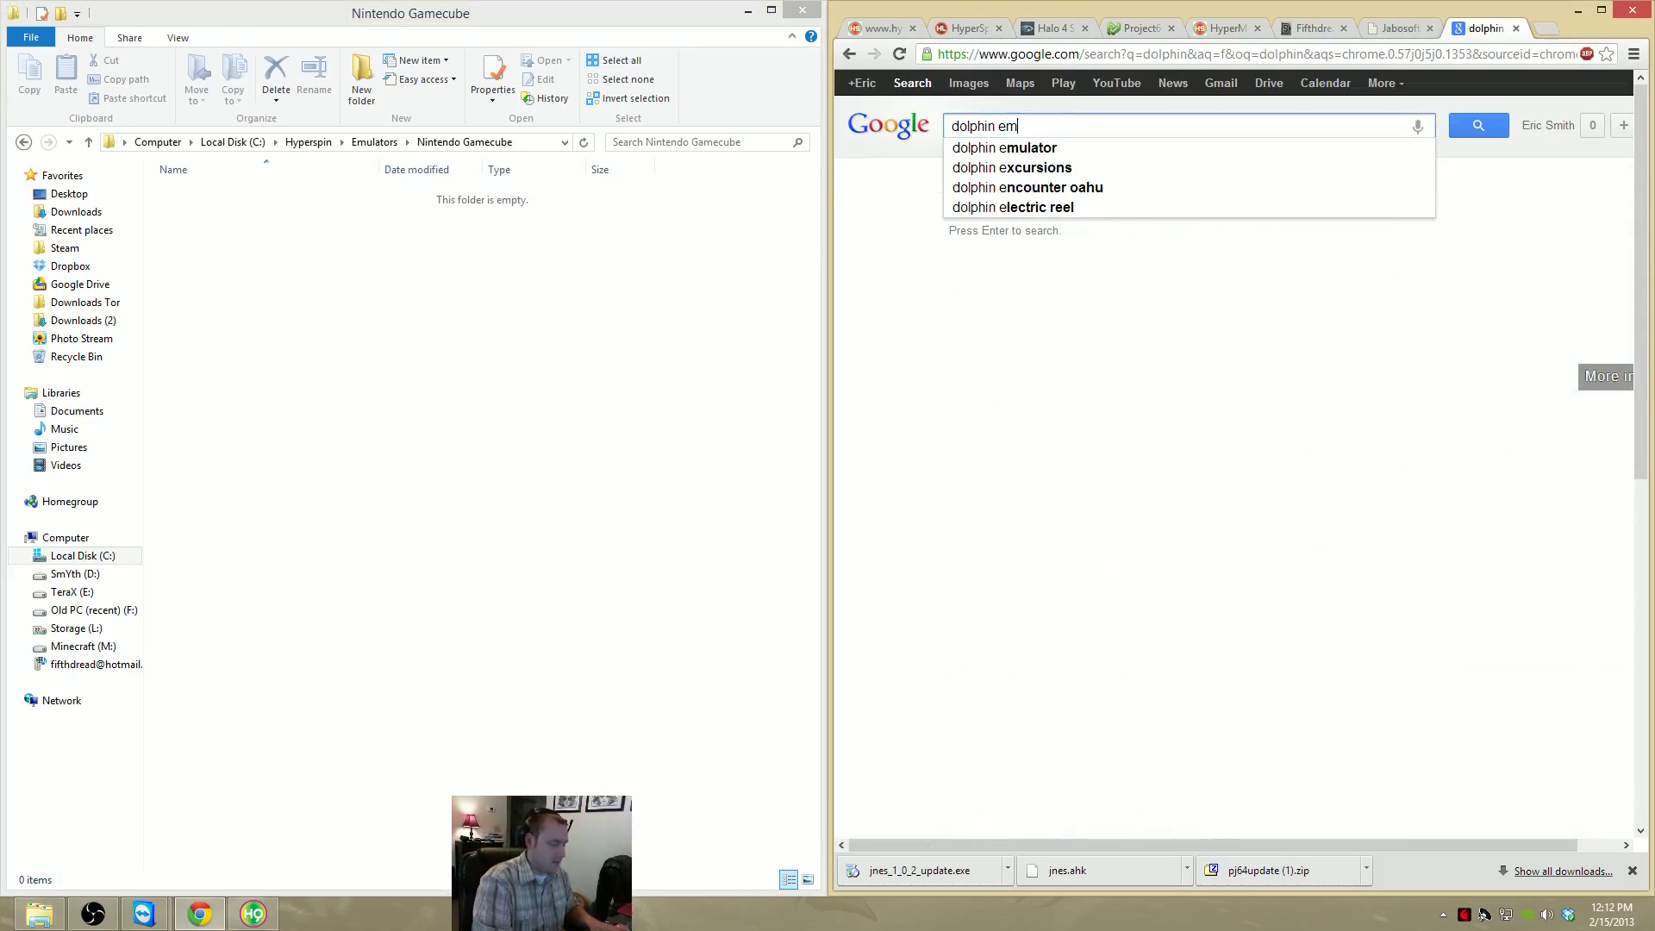
pyautogui.press('Return')
pyautogui.click(1008, 308)
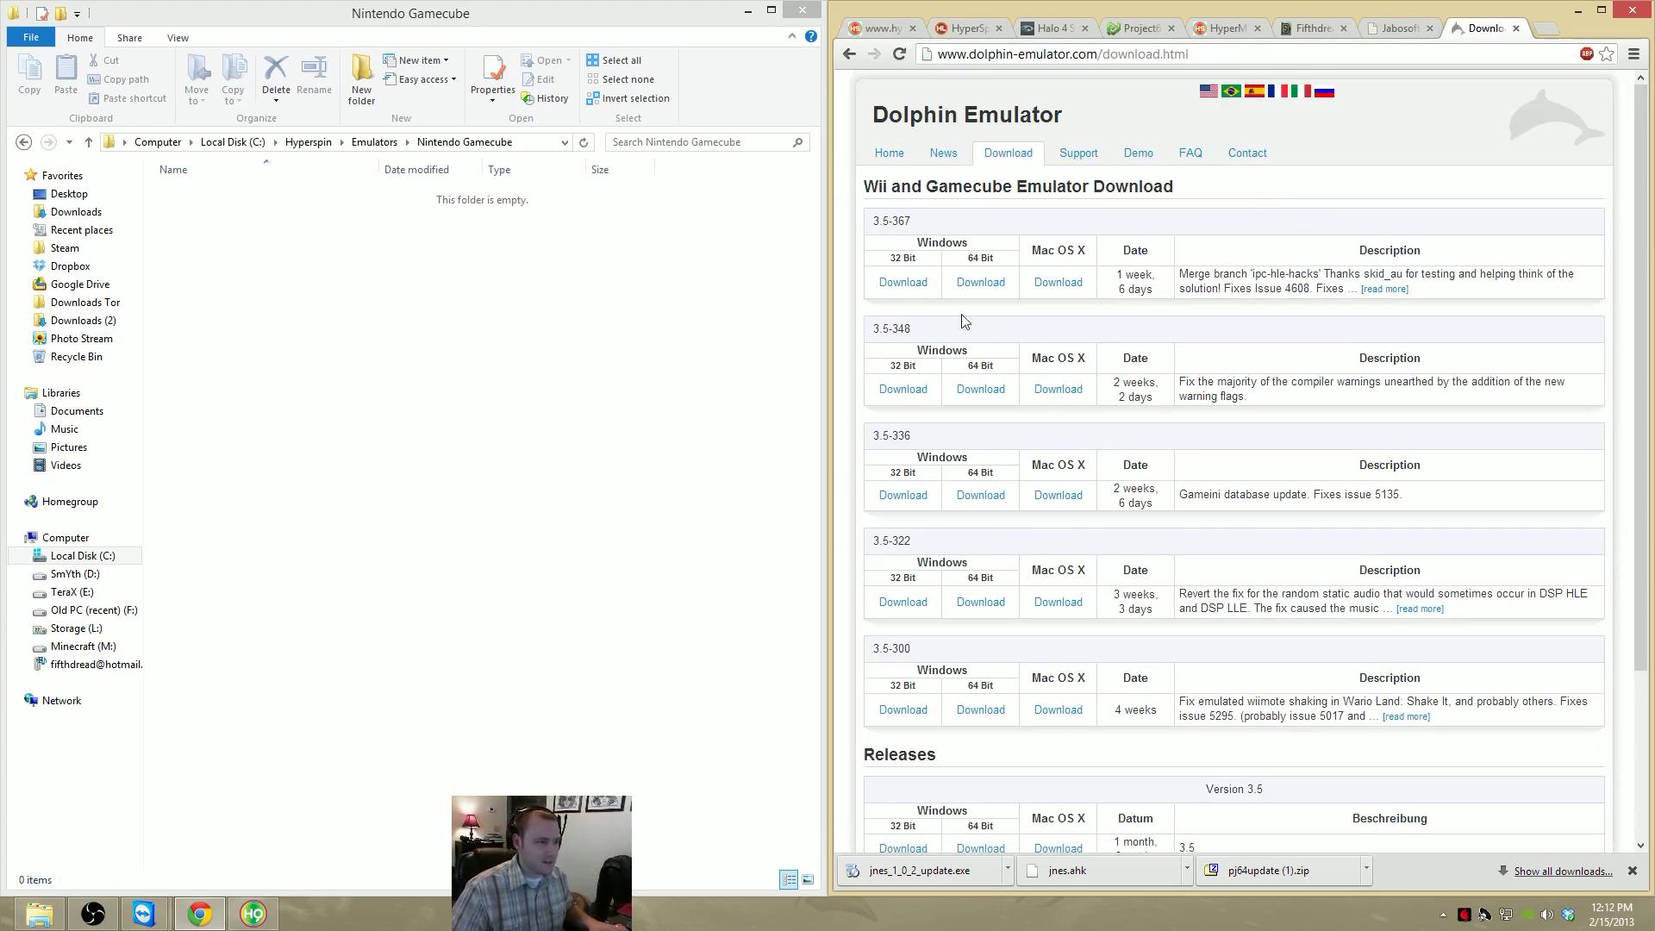
# Download the 32-bit Windows build of Dolphin 3.5-367 and extract its files into the Nintendo Gamecube emulator folder
pyautogui.click(894, 284)
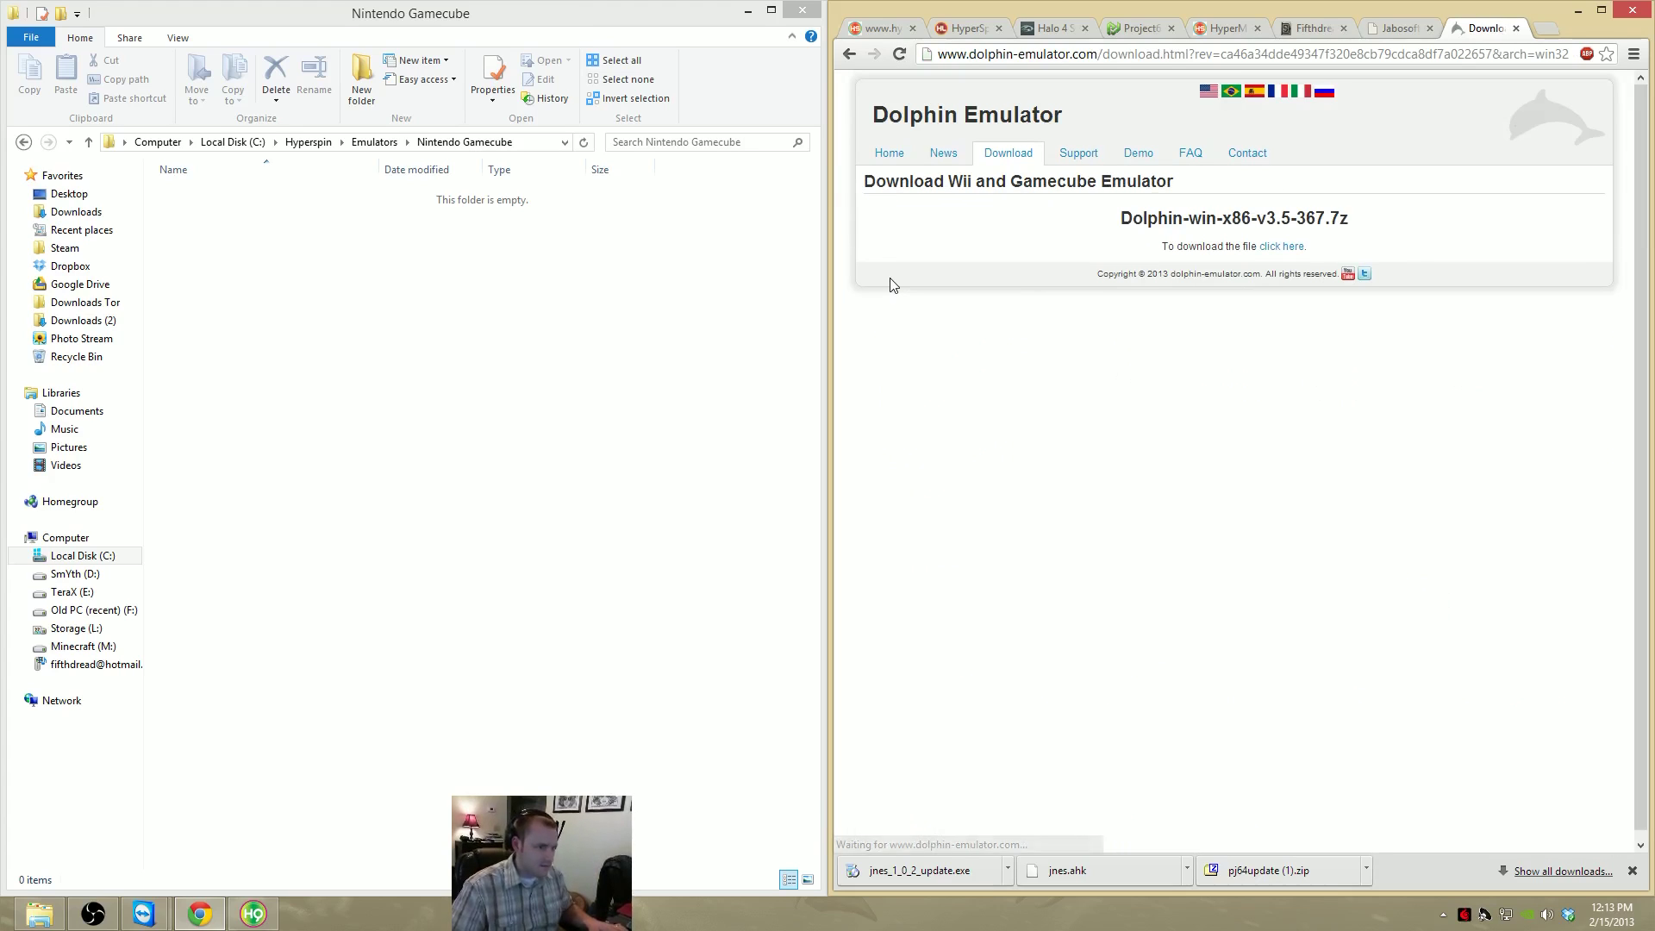
pyautogui.click(1293, 247)
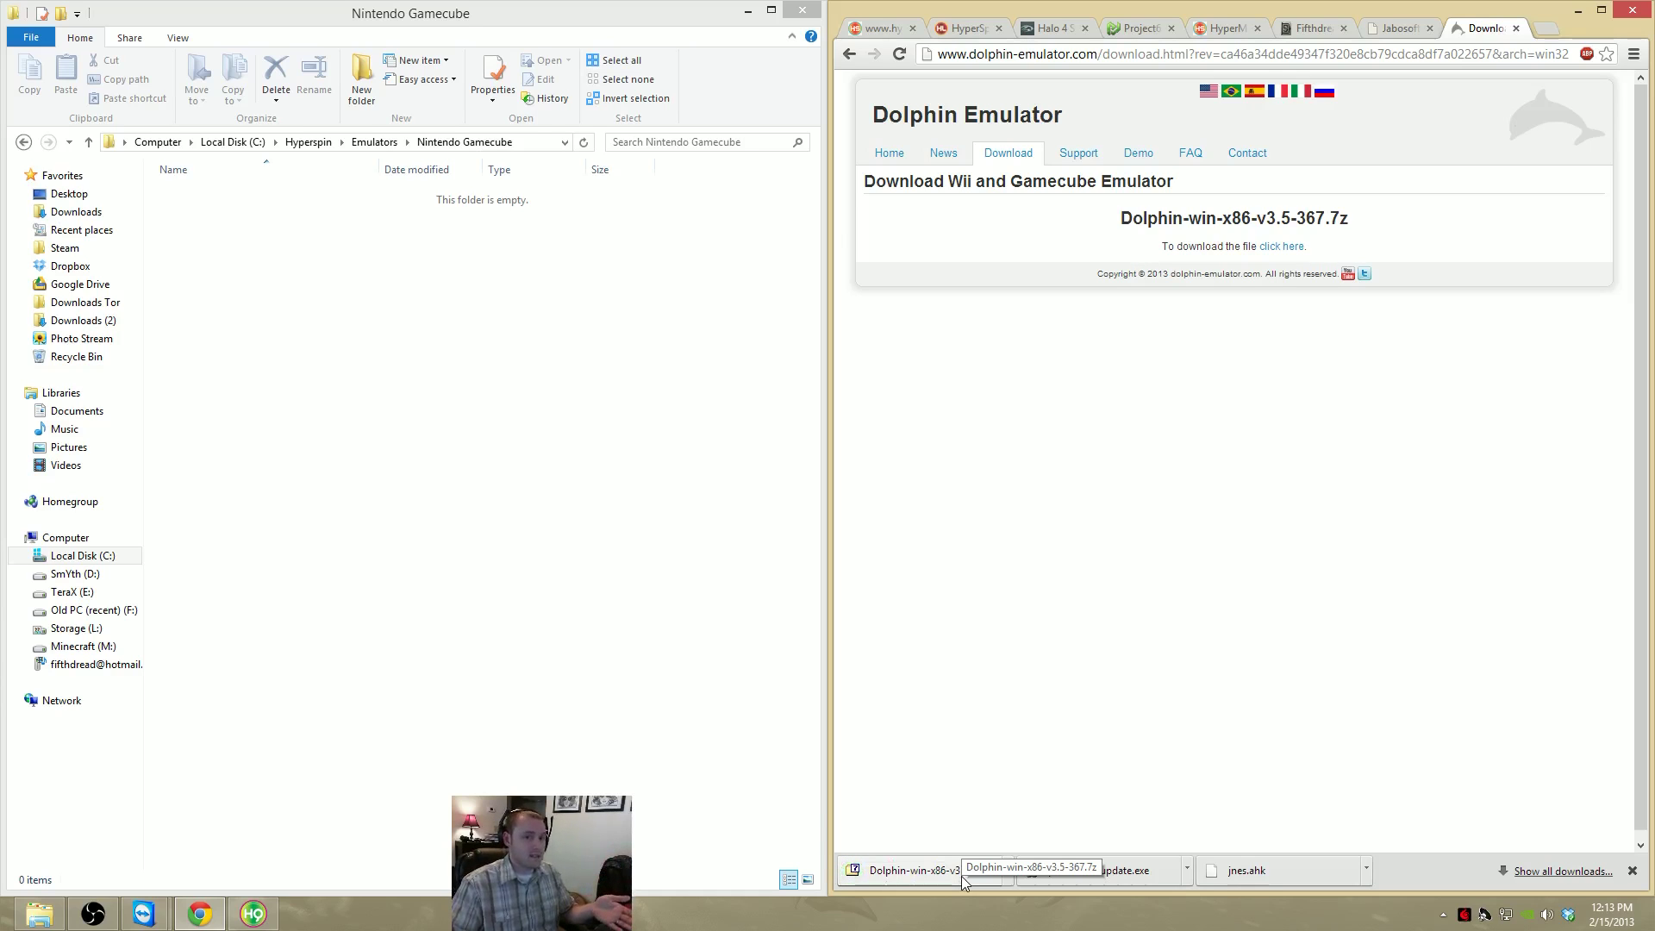
pyautogui.click(961, 873)
pyautogui.moveTo(653, 828); pyautogui.dragTo(382, 343)
pyautogui.moveTo(553, 740); pyautogui.dragTo(325, 336)
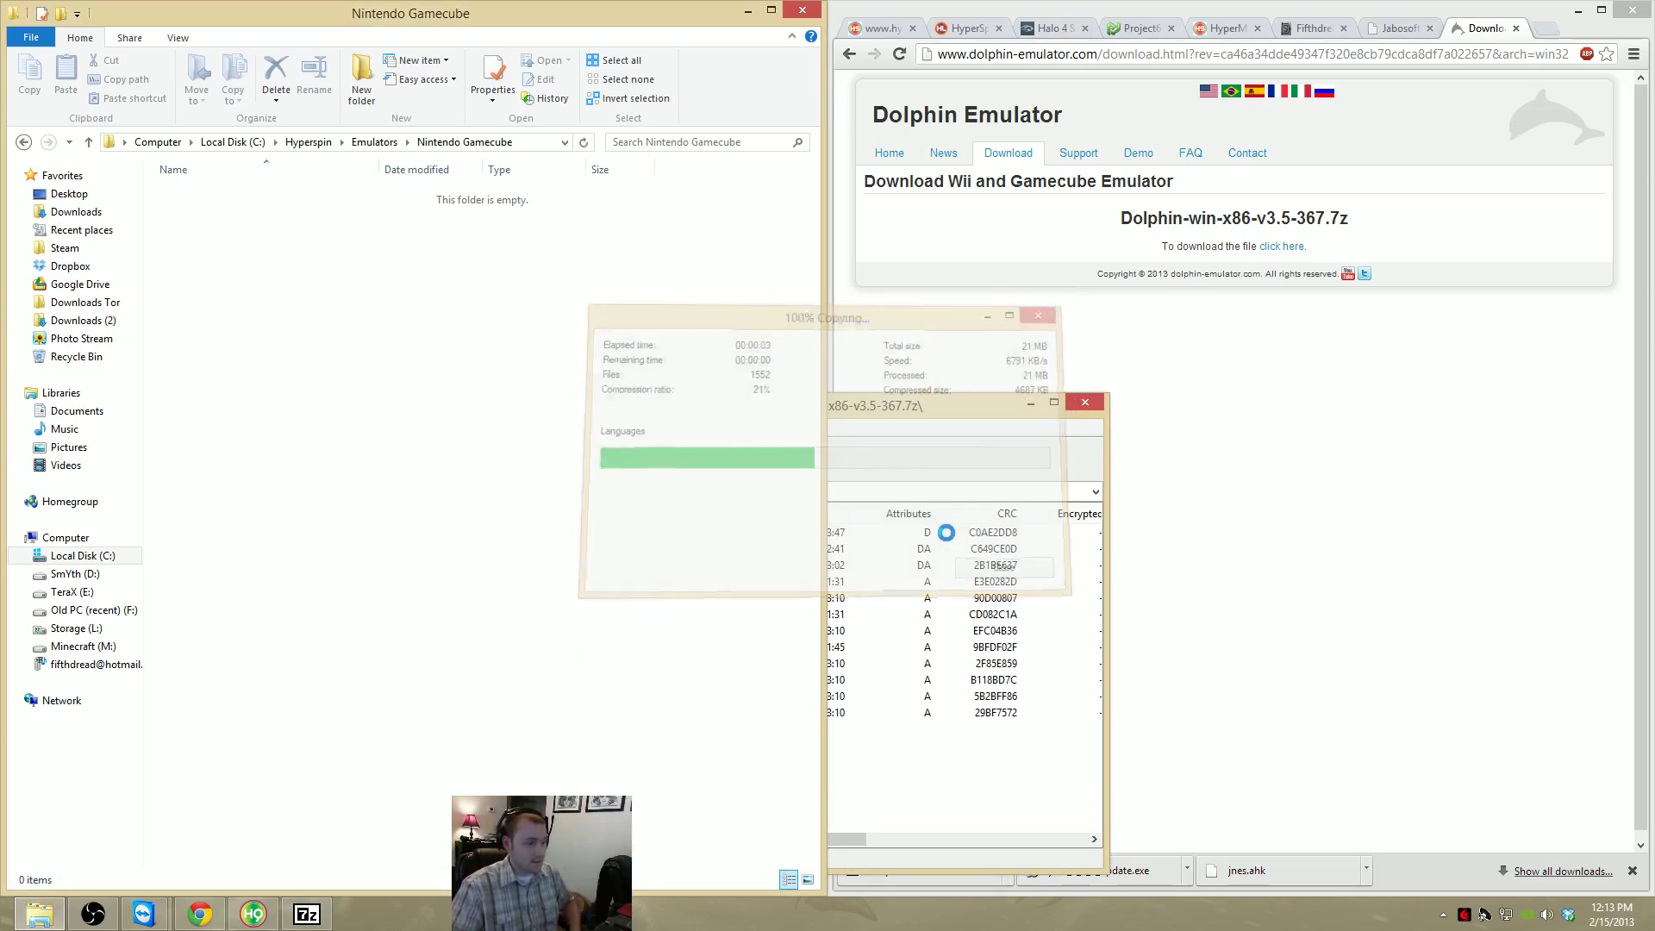
pyautogui.click(1085, 403)
# Create a folder named Roms beside Dolphin.exe, and run Dolphin once before closing it
pyautogui.doubleClick(203, 303)
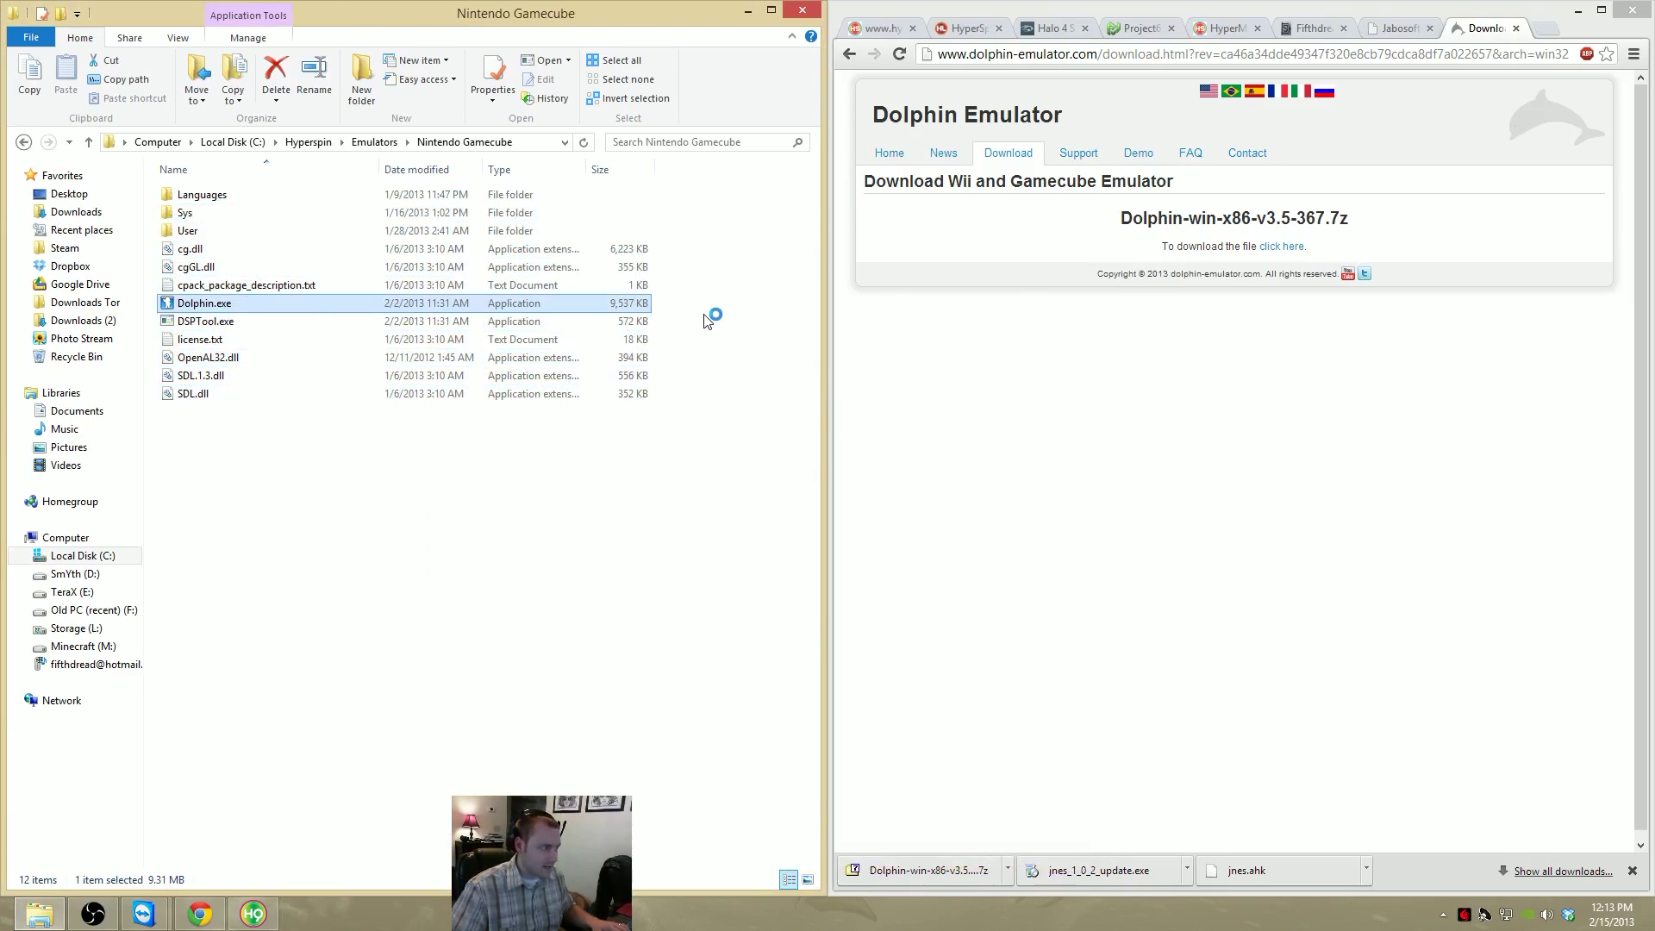
pyautogui.rightClick(332, 718)
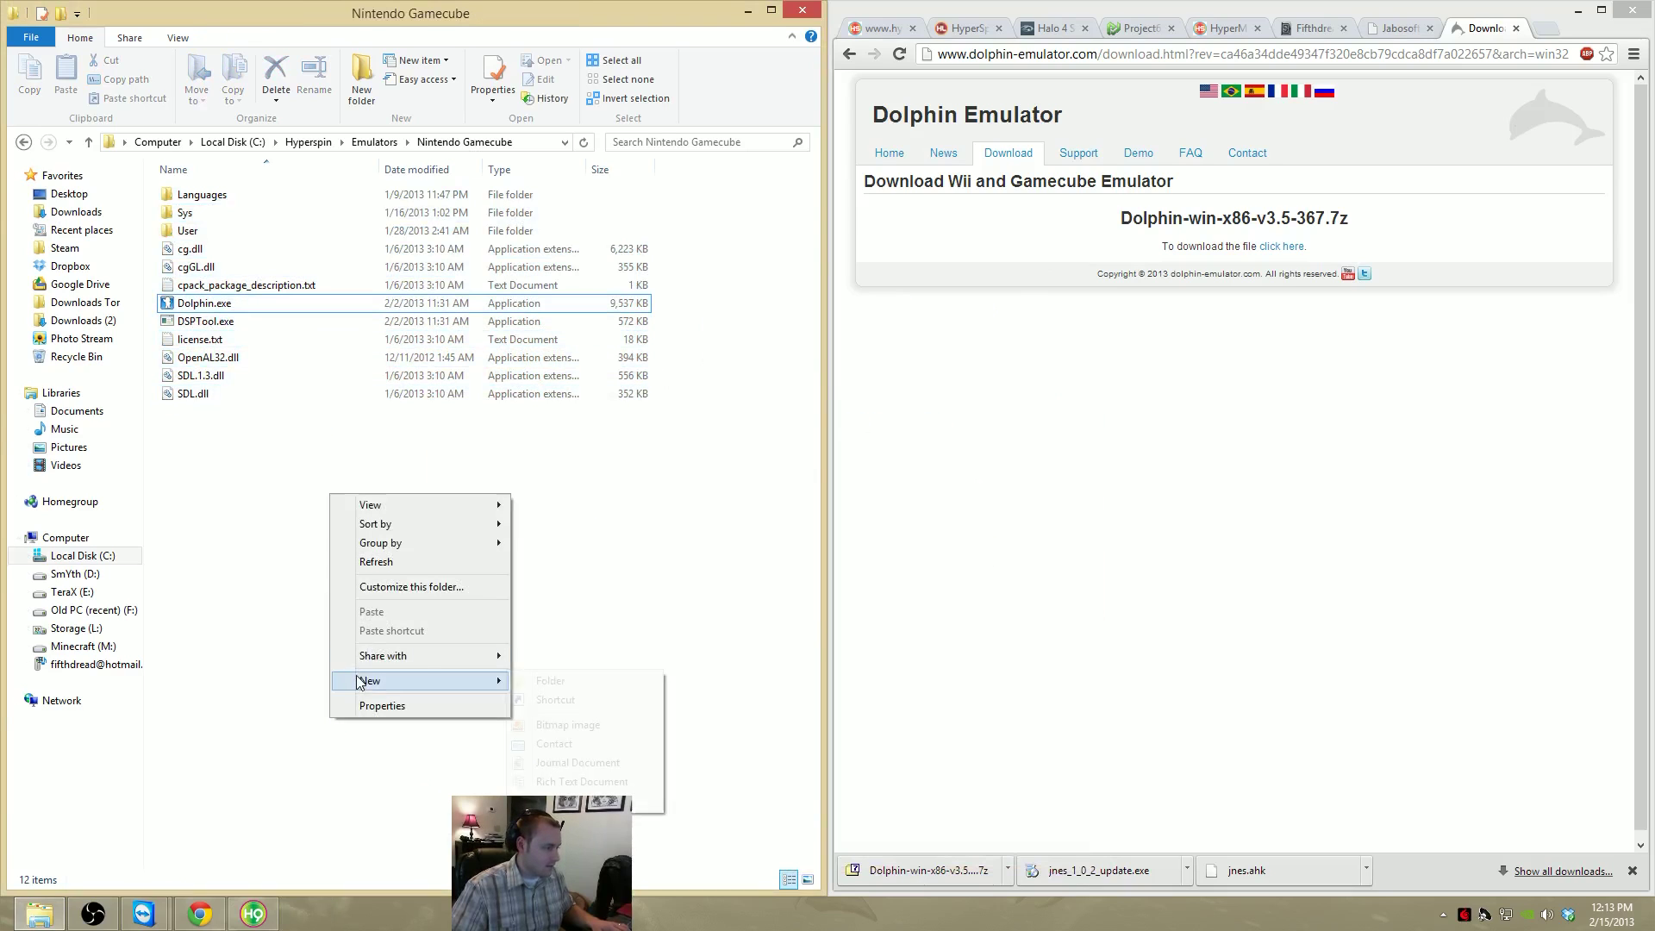
pyautogui.click(606, 673)
pyautogui.rightClick(429, 656)
pyautogui.moveTo(443, 842)
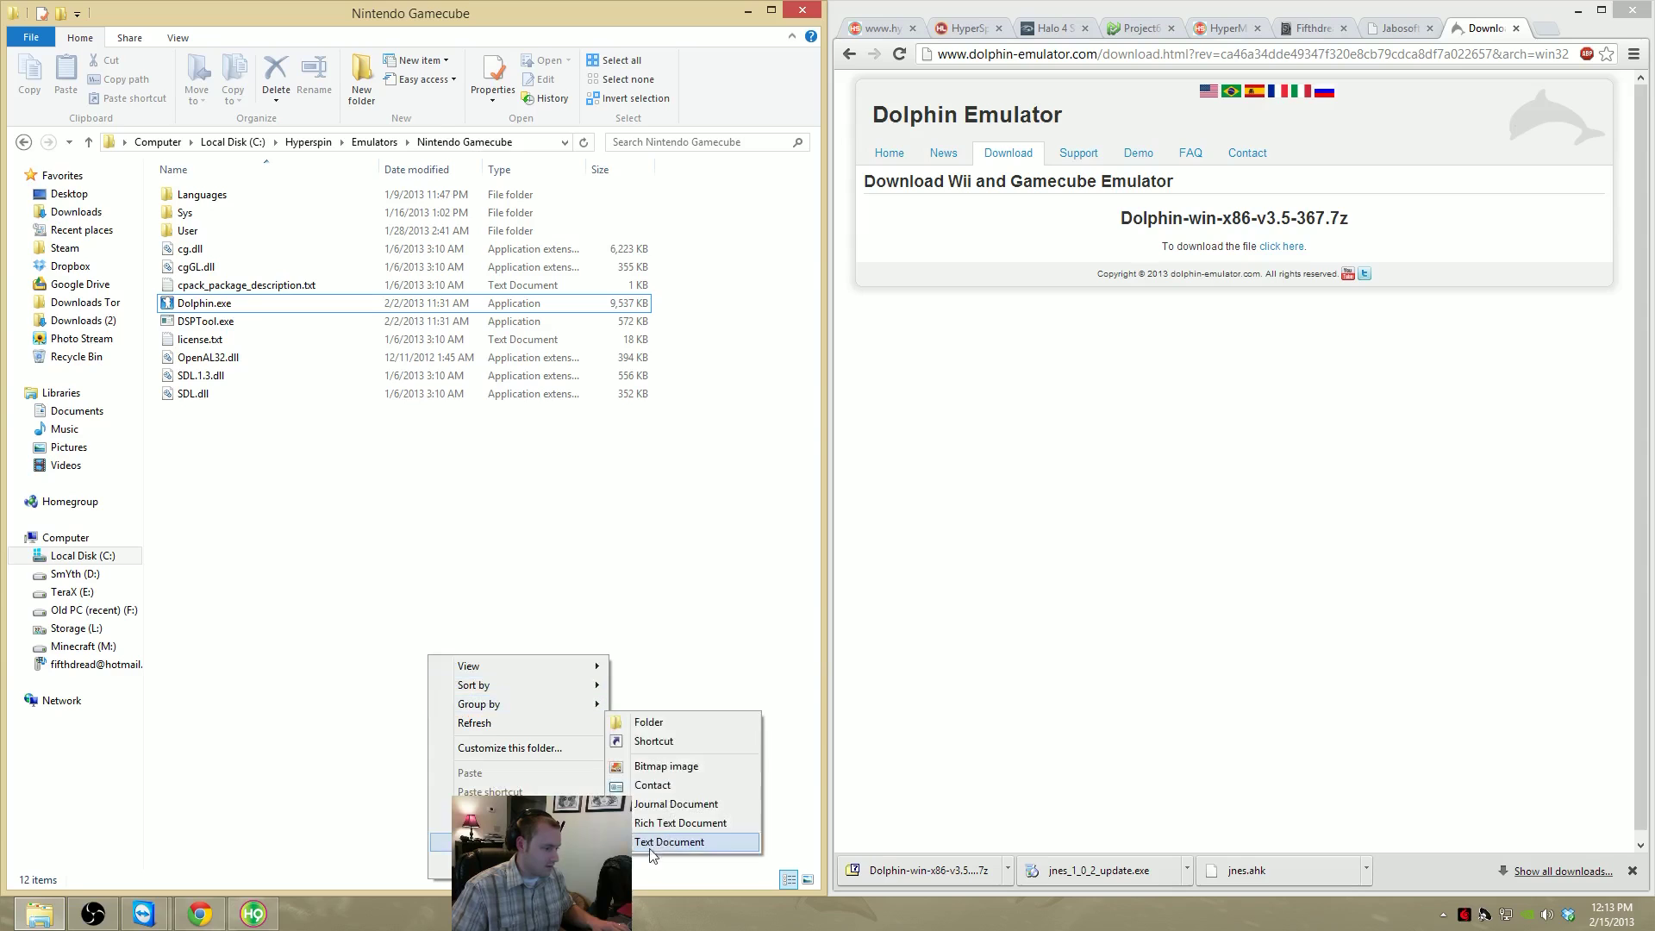
pyautogui.click(649, 722)
pyautogui.write('Roms')
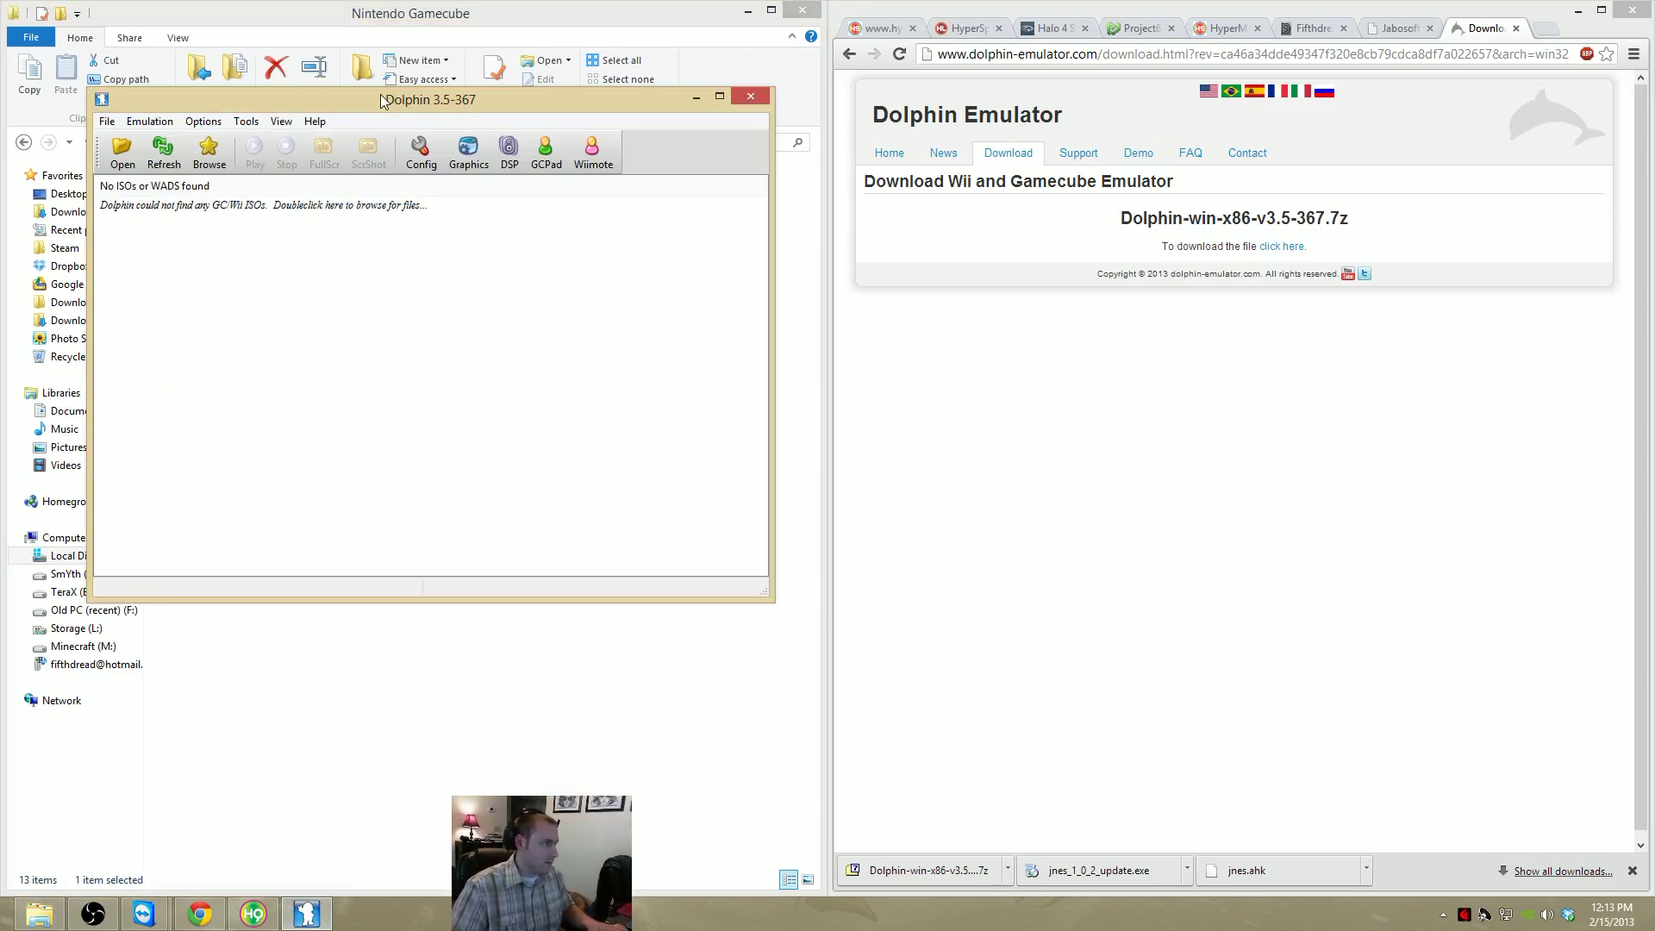
pyautogui.moveTo(384, 102); pyautogui.dragTo(1128, 112)
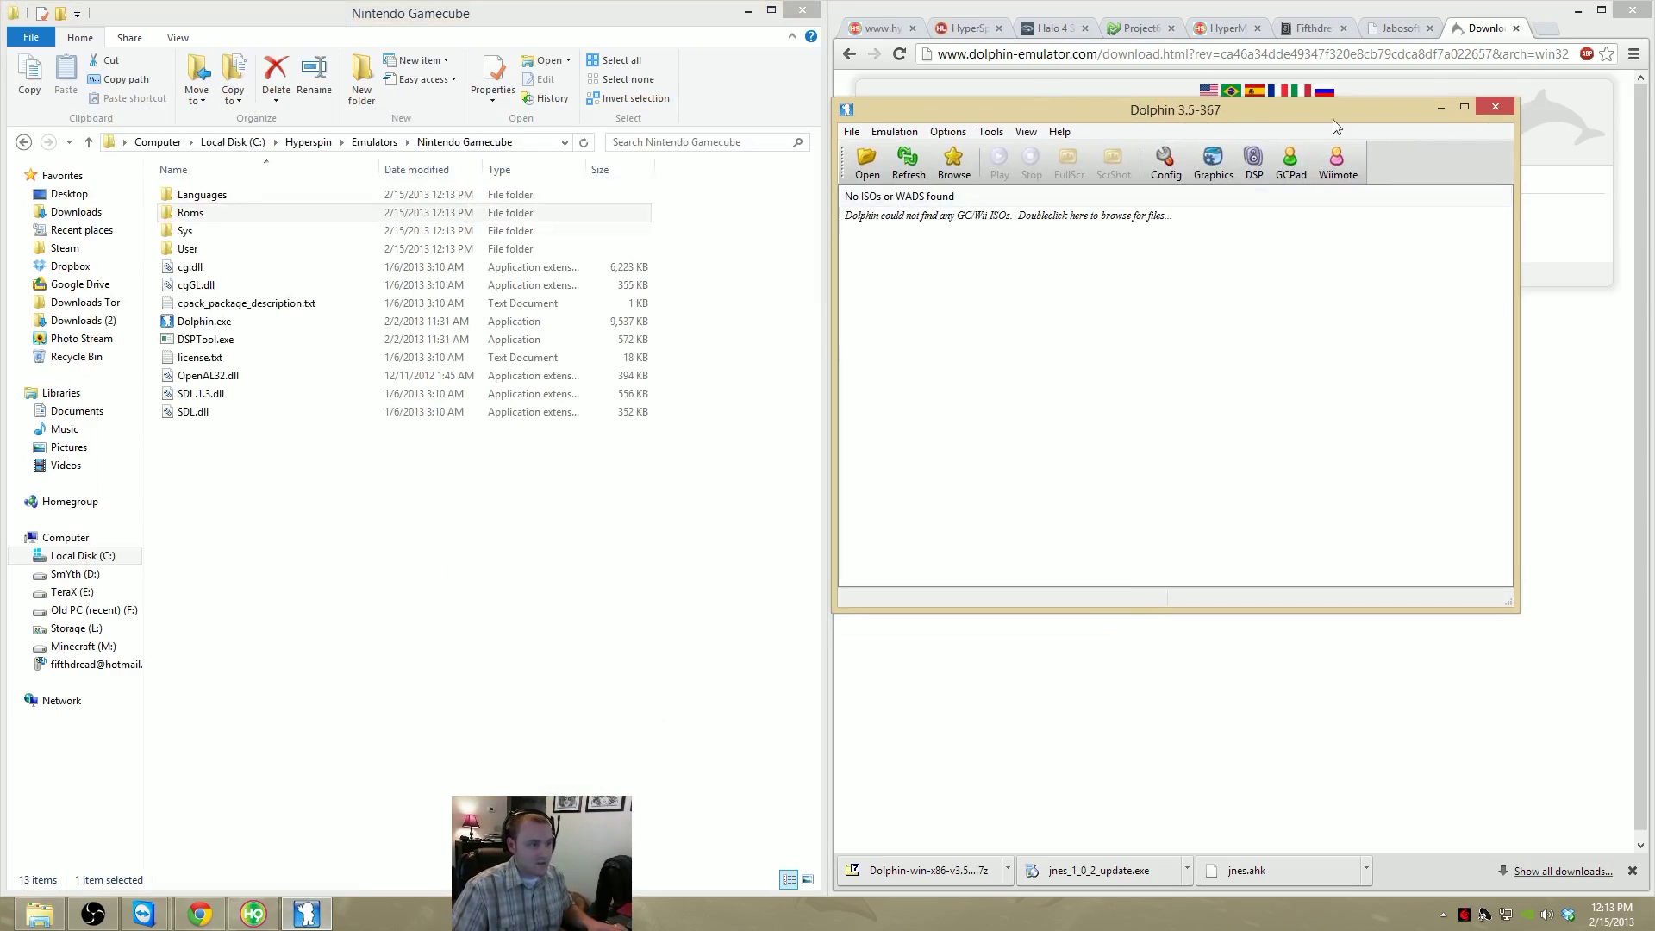
pyautogui.click(1495, 107)
# Copy Super Smash Bros Melee.GCM from the remote computer into the Nintendo Gamecube emulator's Roms folder
pyautogui.doubleClick(207, 213)
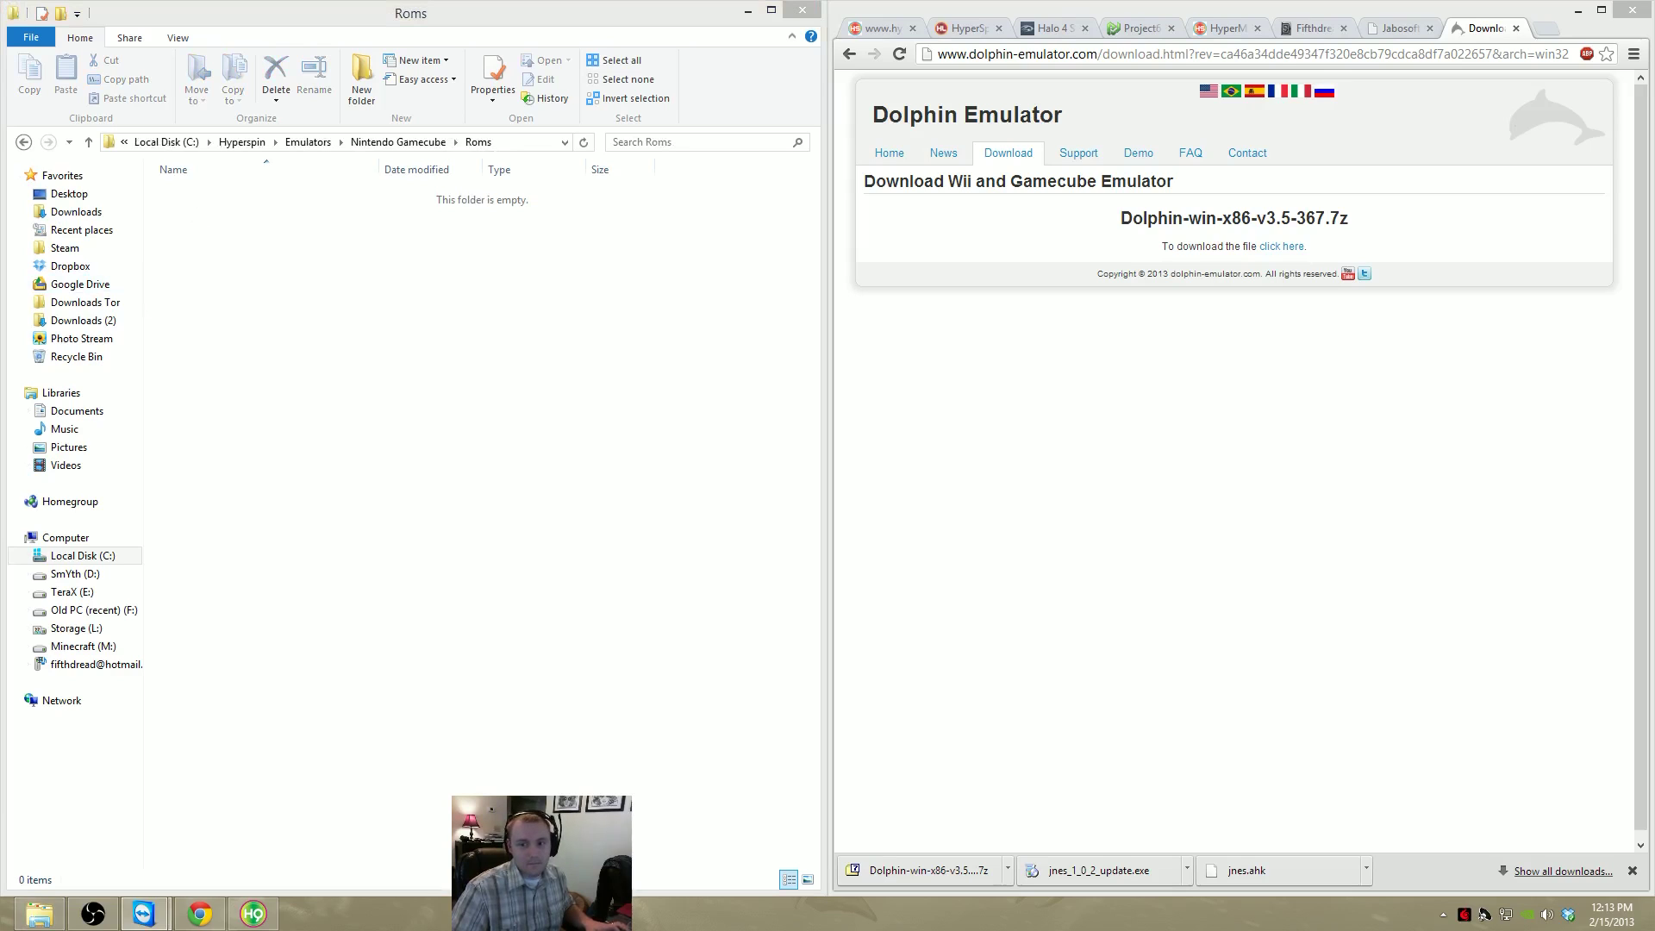
pyautogui.moveTo(1384, 84); pyautogui.dragTo(551, 315)
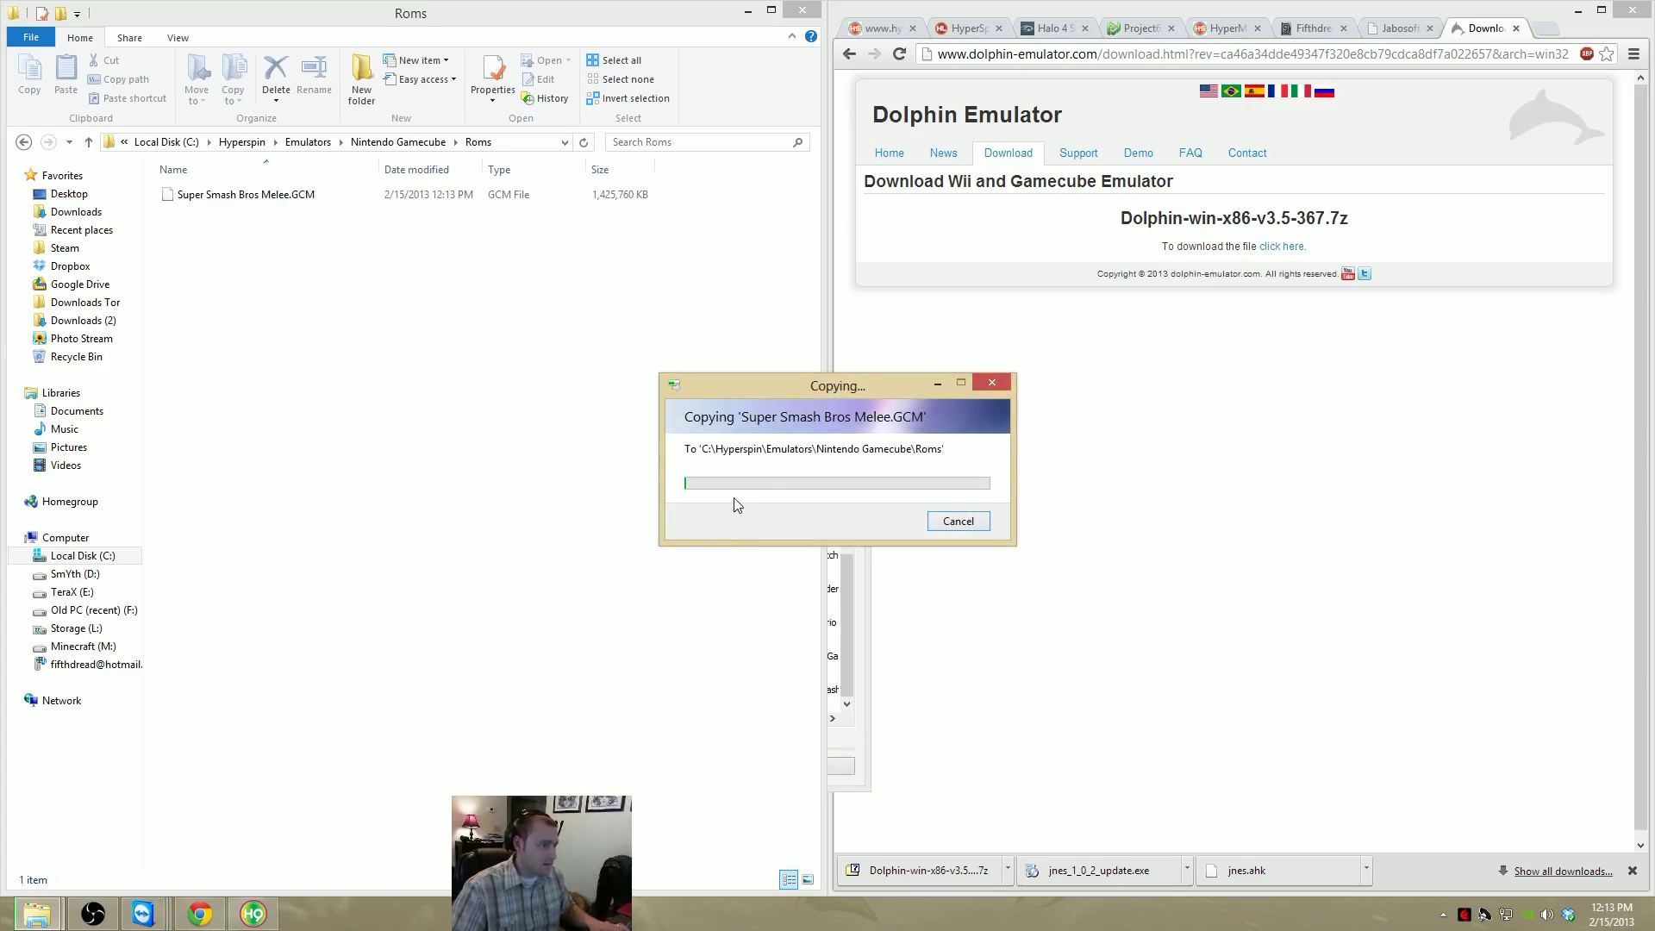
pyautogui.moveTo(870, 390); pyautogui.dragTo(301, 496)
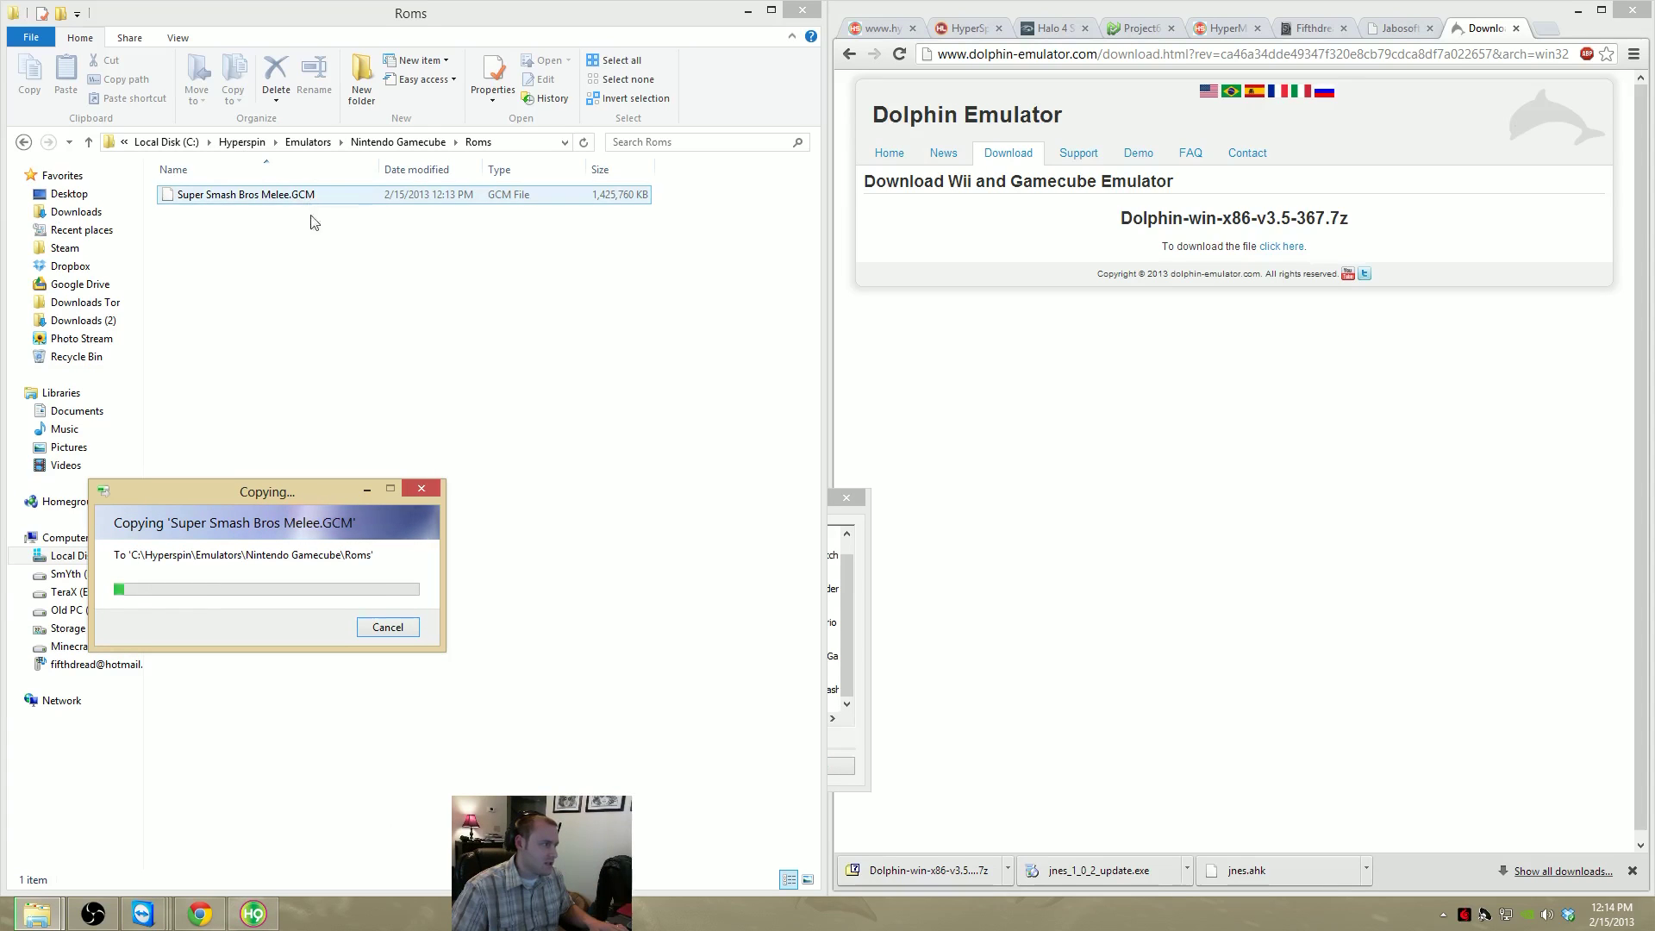
# Switch to HyperHQ and set the Nintendo Gamecube wheel's rom extension to gcm
pyautogui.click(254, 914)
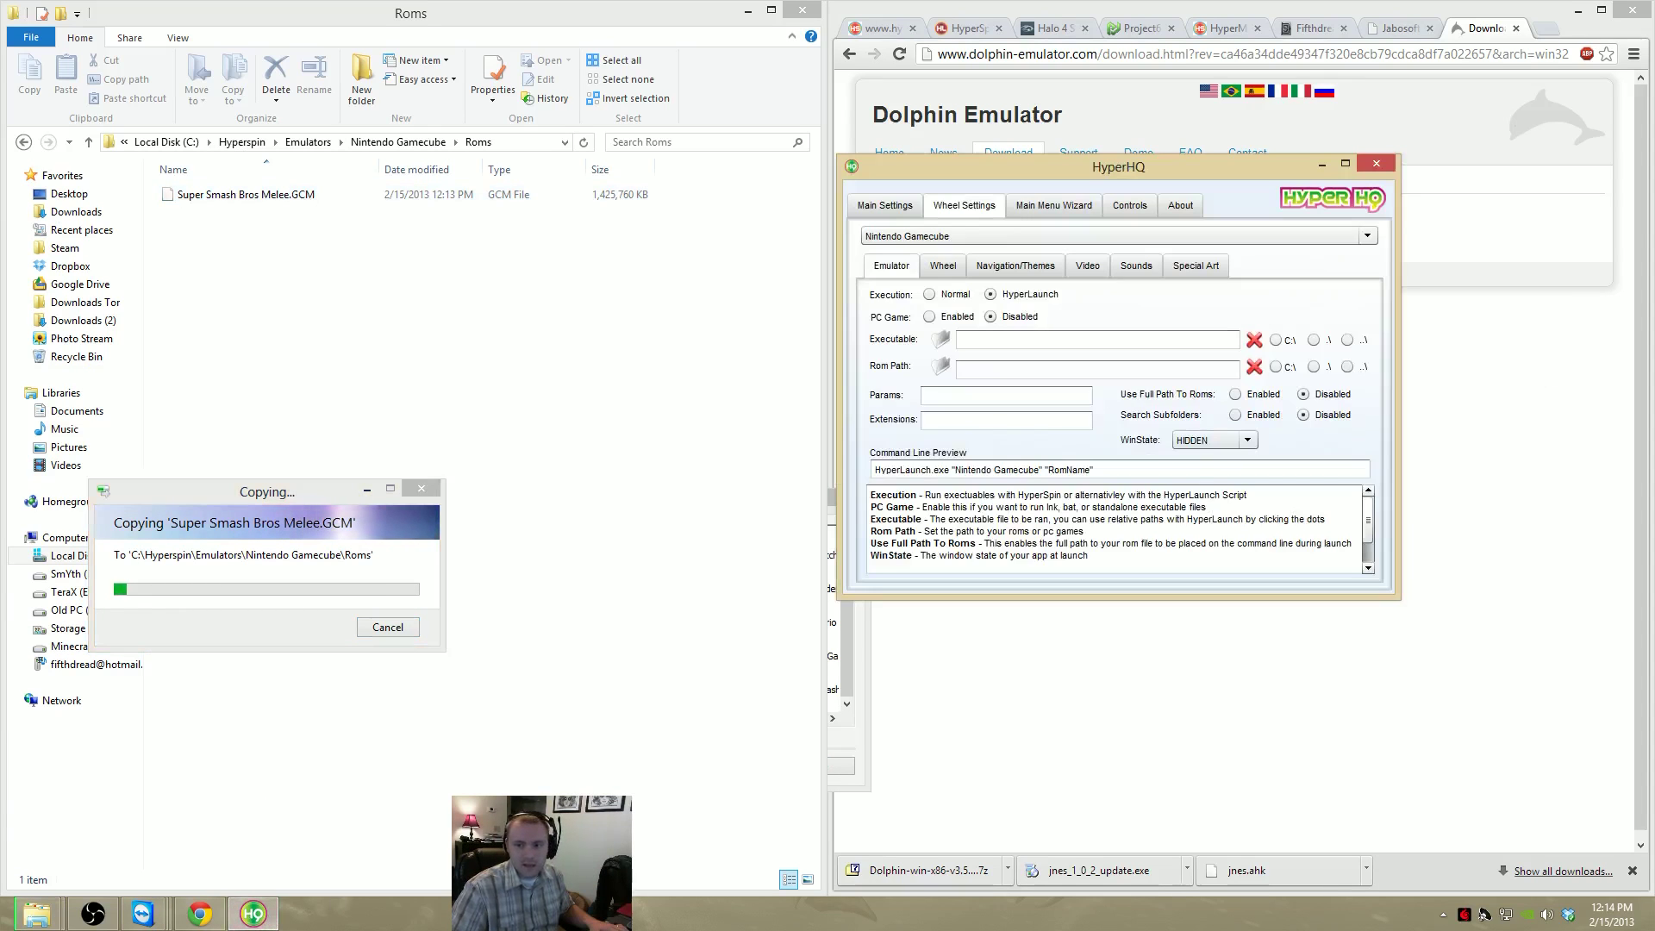
pyautogui.click(948, 420)
pyautogui.write('gm')
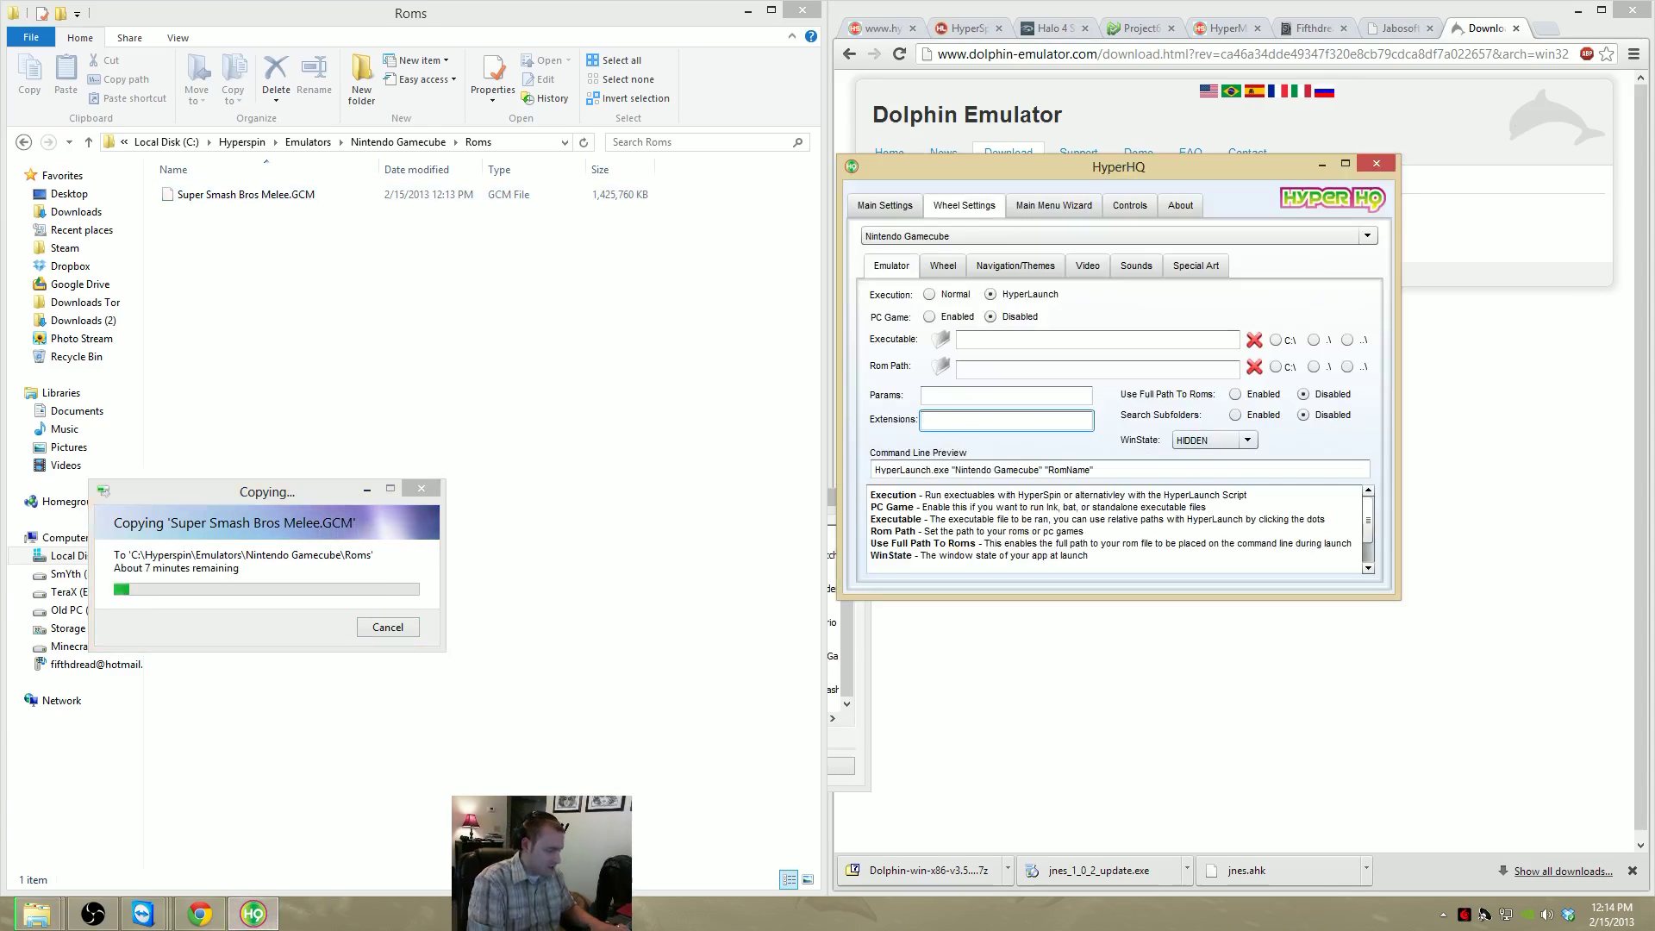
pyautogui.press('BackSpace')
pyautogui.write('cm')
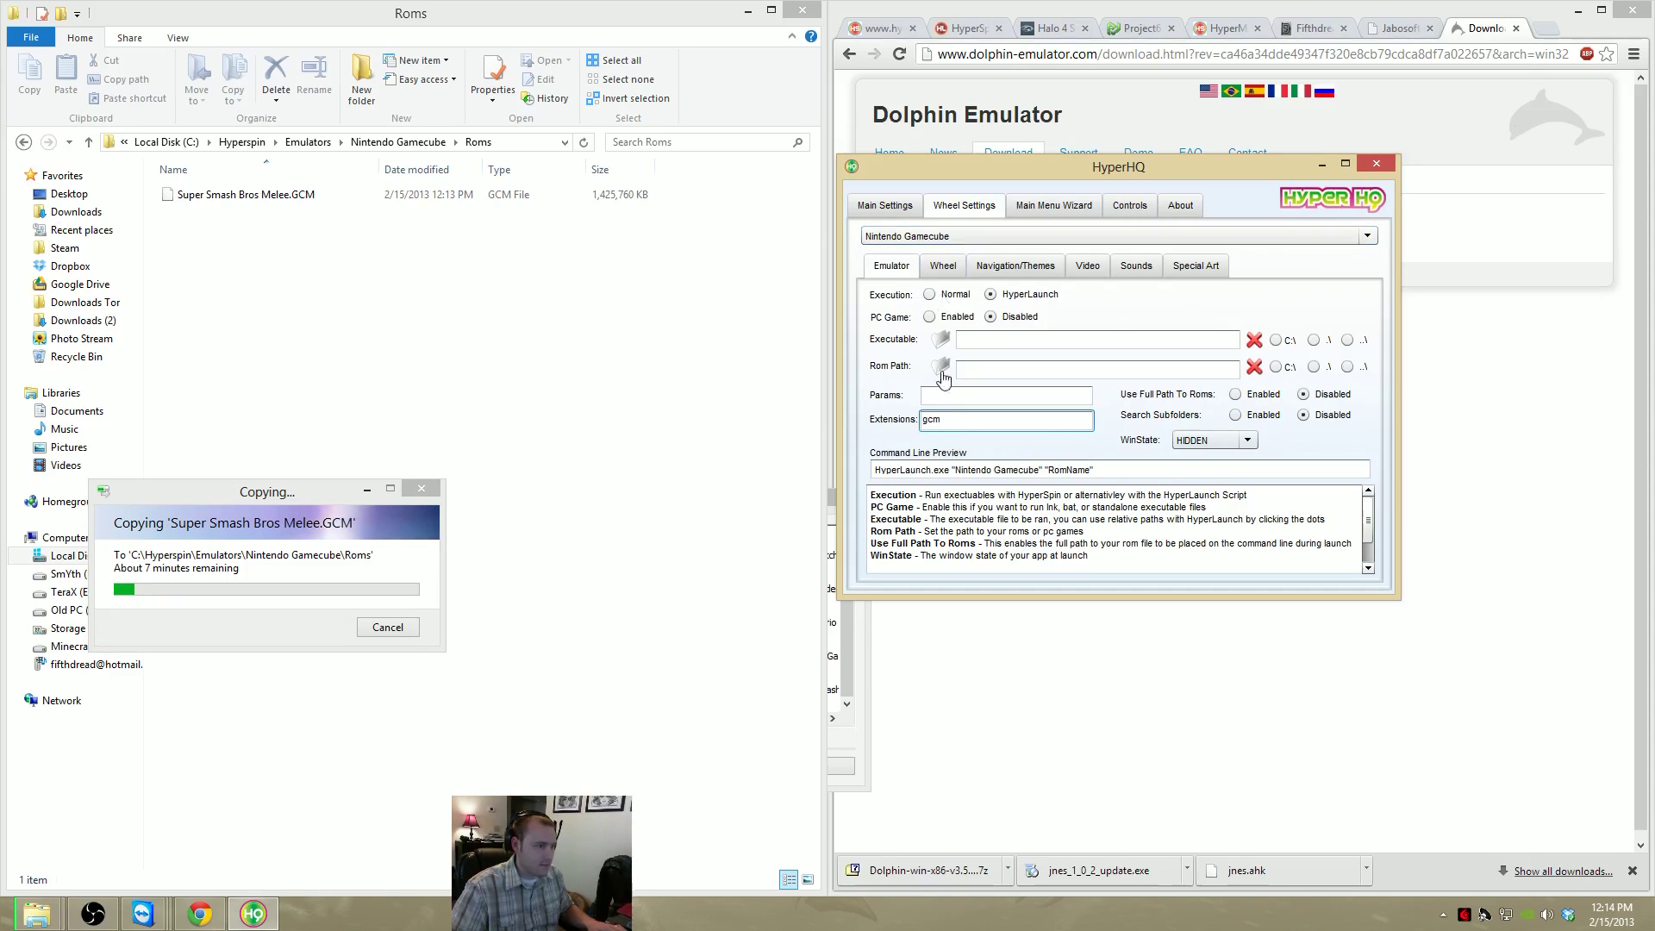
# Set the Nintendo Gamecube wheel's executable to Dolphin.exe in the Hyperspin Emulators\Nintendo Gamecube folder
pyautogui.click(939, 341)
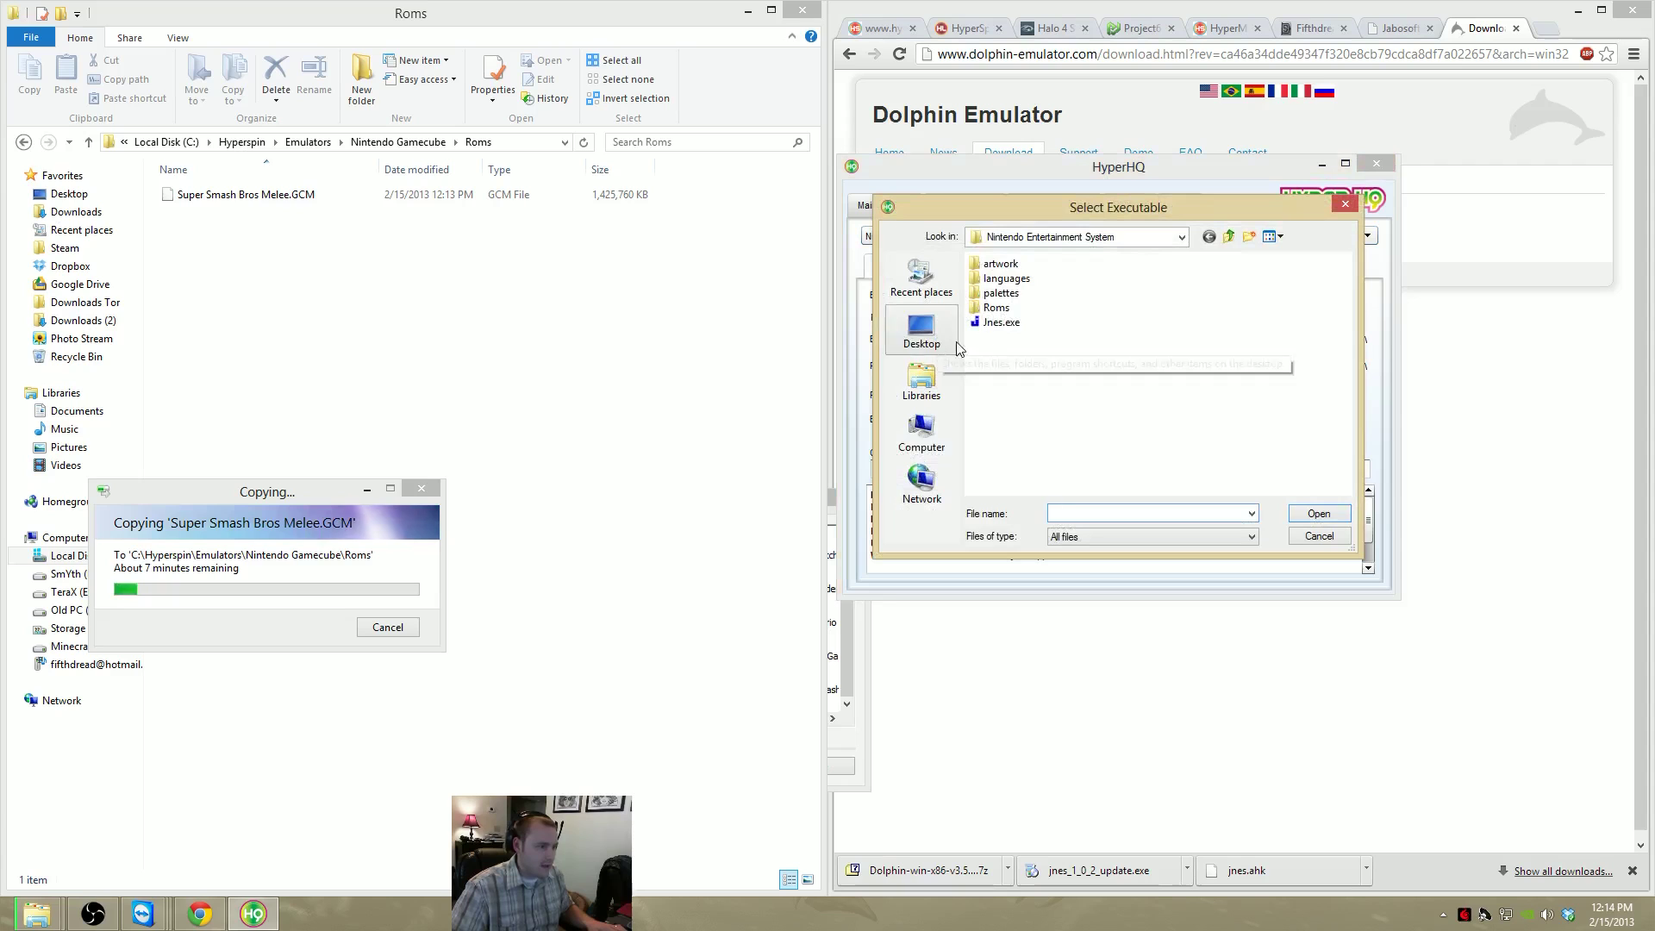
pyautogui.click(1077, 239)
pyautogui.click(1039, 379)
pyautogui.doubleClick(1047, 314)
pyautogui.doubleClick(1014, 347)
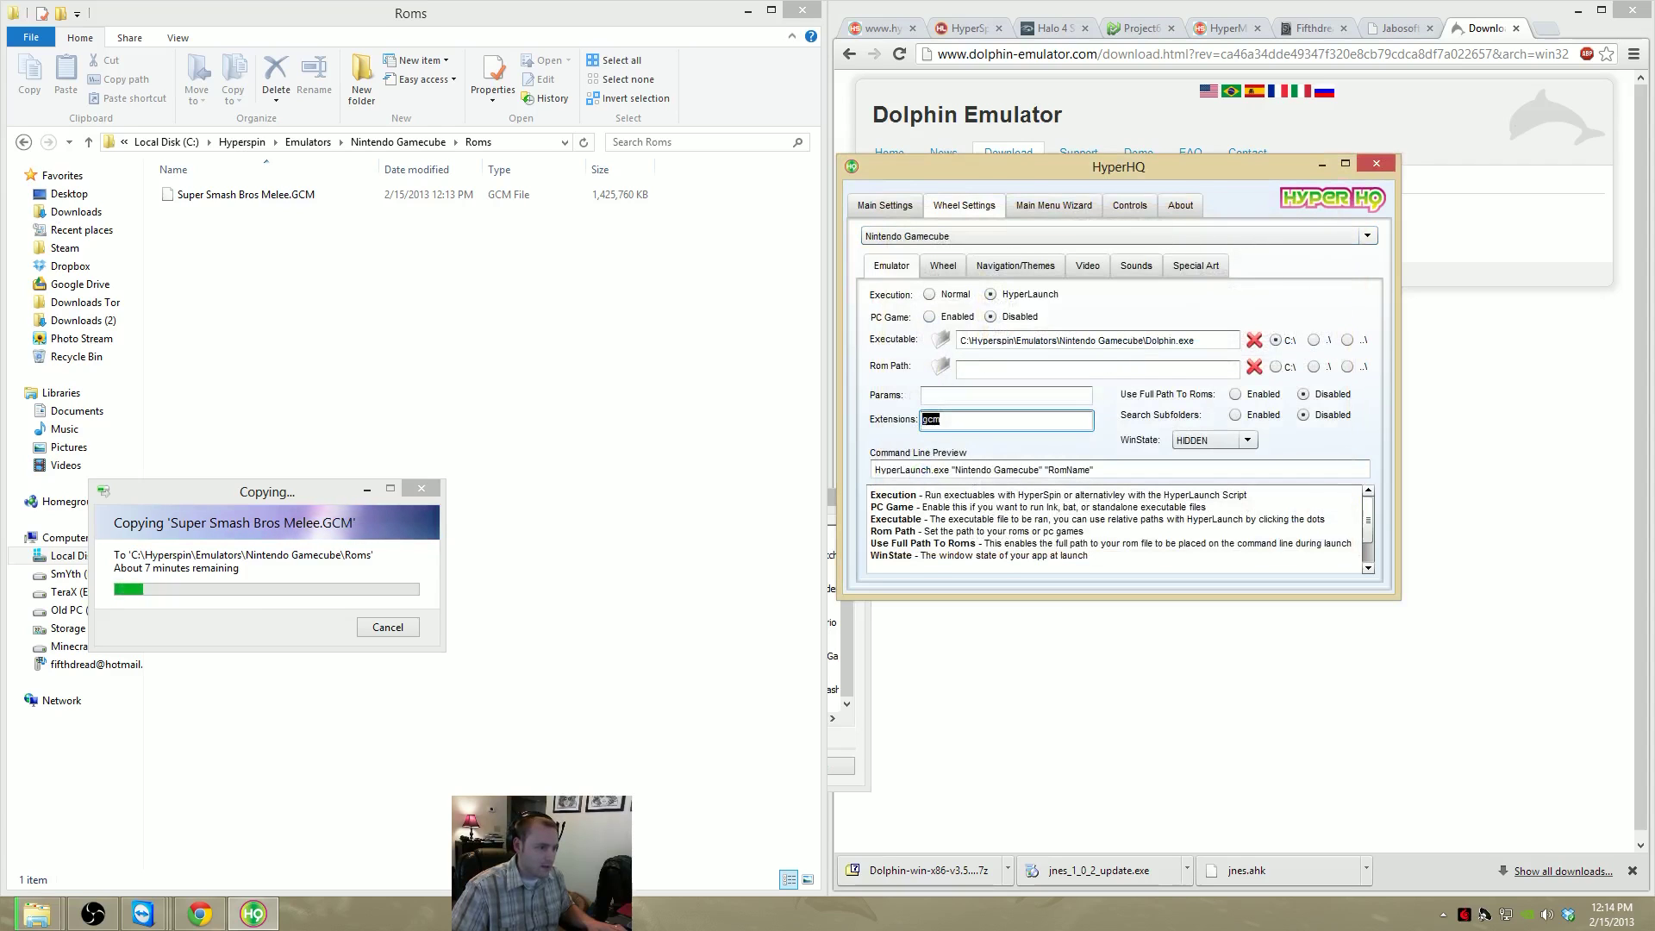
# Set the wheel's rom path to C:\Hyperspin\Emulators\Nintendo Gamecube\Roms\
pyautogui.click(943, 368)
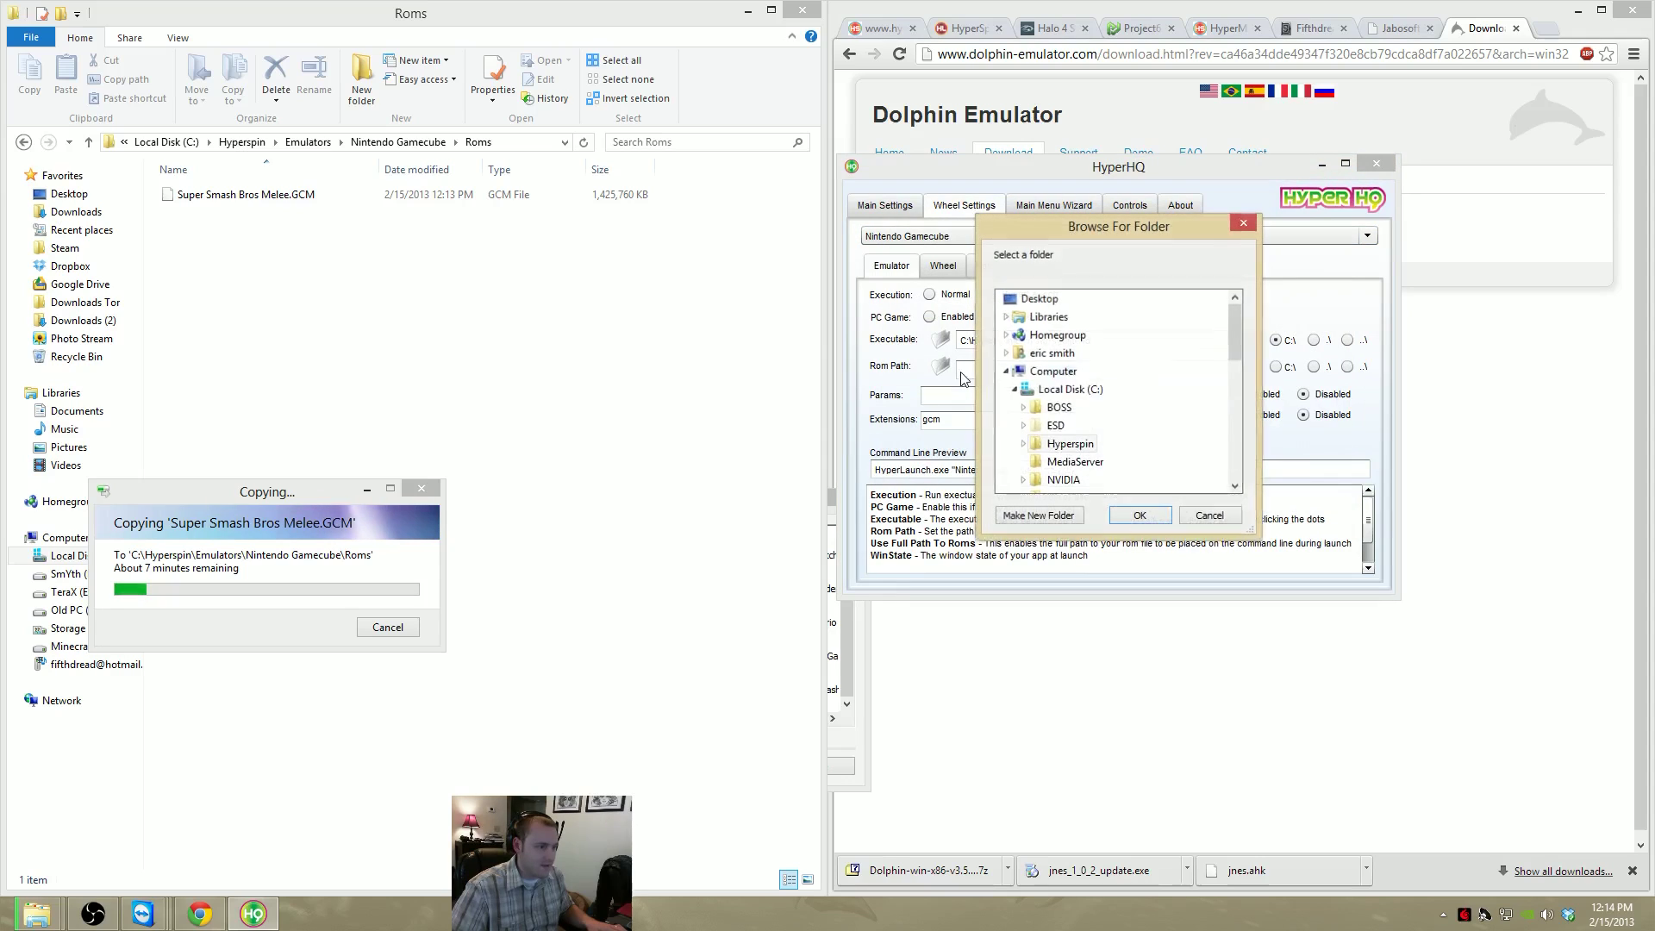
pyautogui.click(1031, 408)
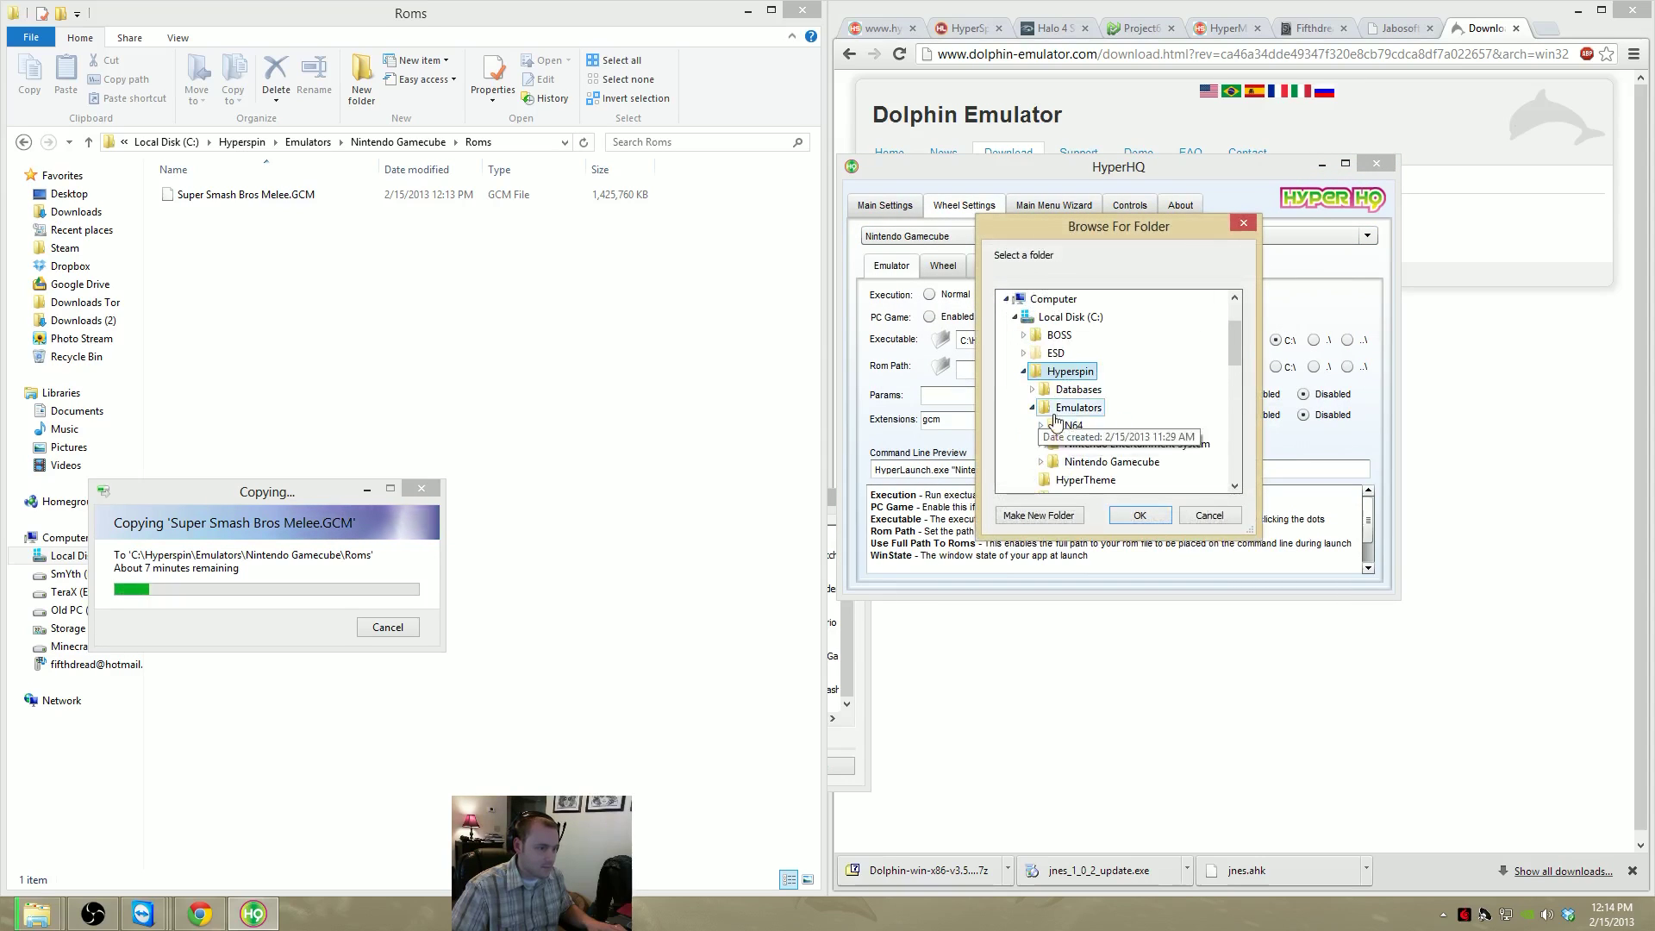
pyautogui.doubleClick(1088, 466)
pyautogui.click(1079, 445)
pyautogui.click(1139, 514)
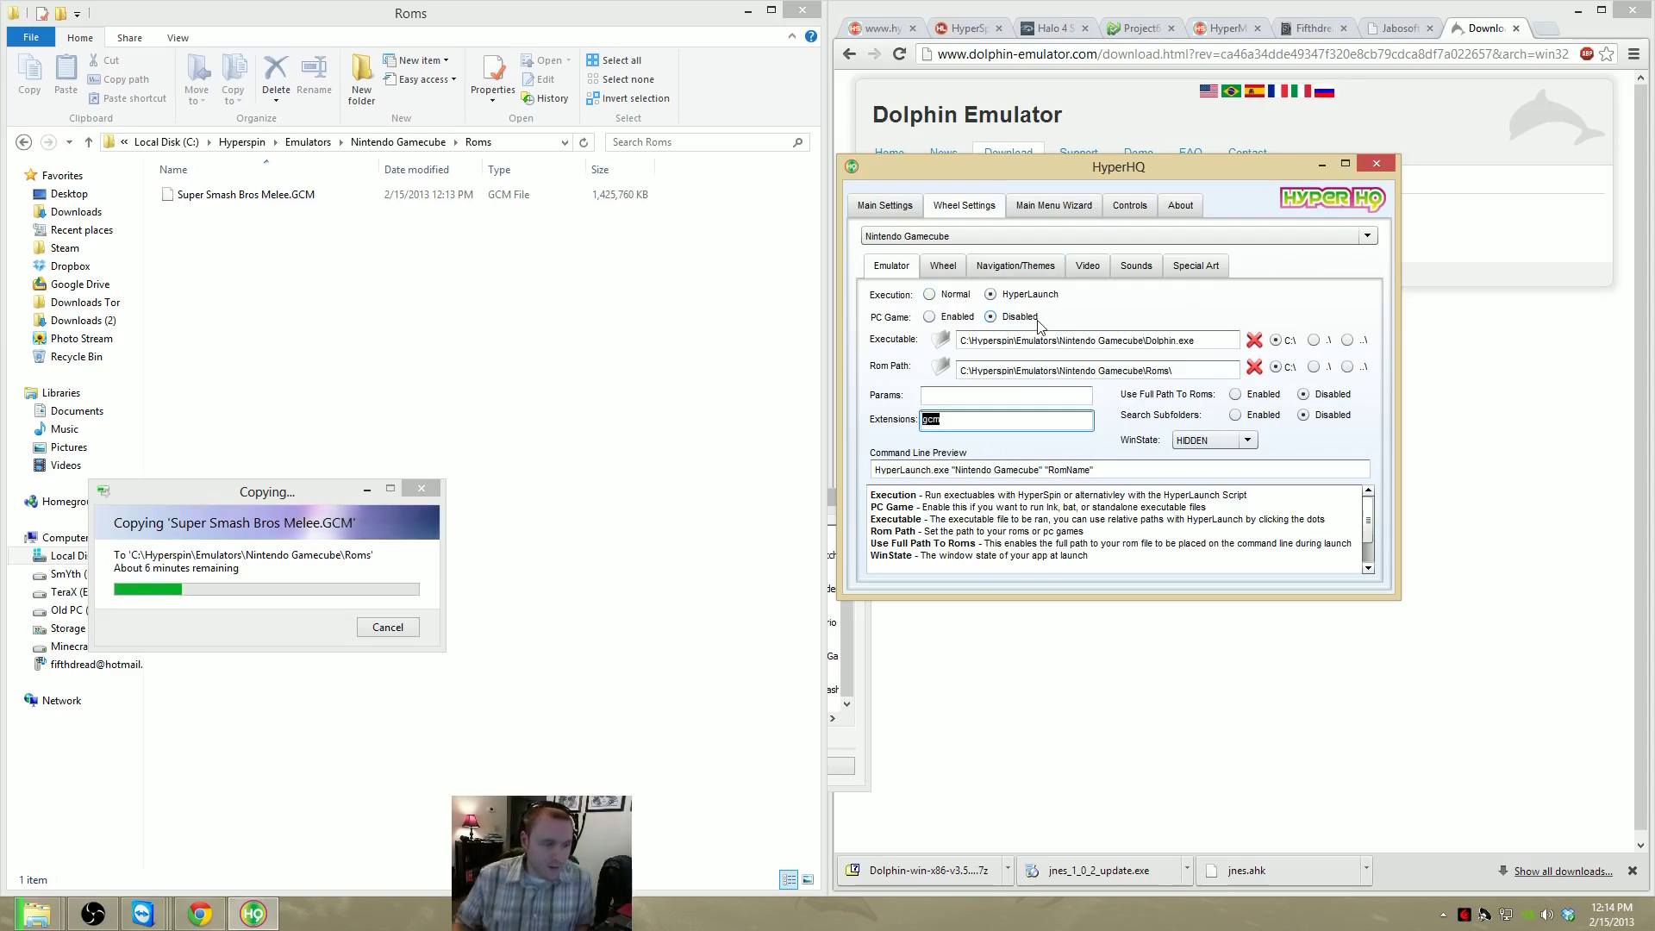
# Copy Nintendo 64.xml from Hyperspin's Databases\Nintendo 64 folder into the Databases\Nintendo Gamecube folder
pyautogui.click(272, 536)
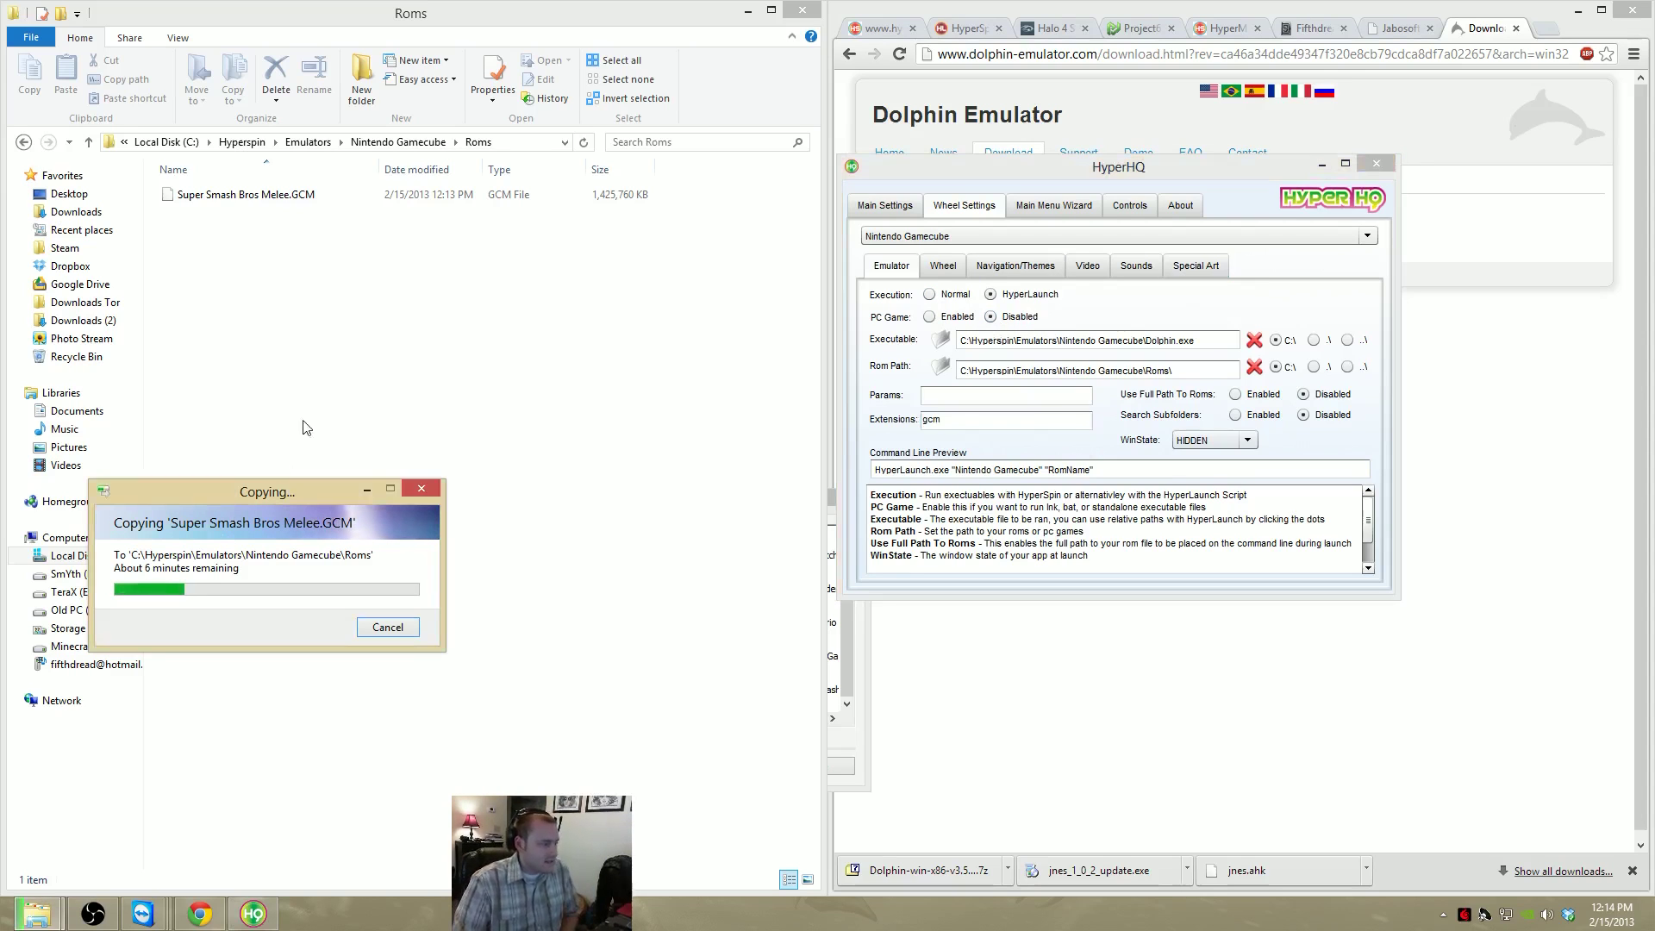
pyautogui.moveTo(284, 490); pyautogui.dragTo(981, 573)
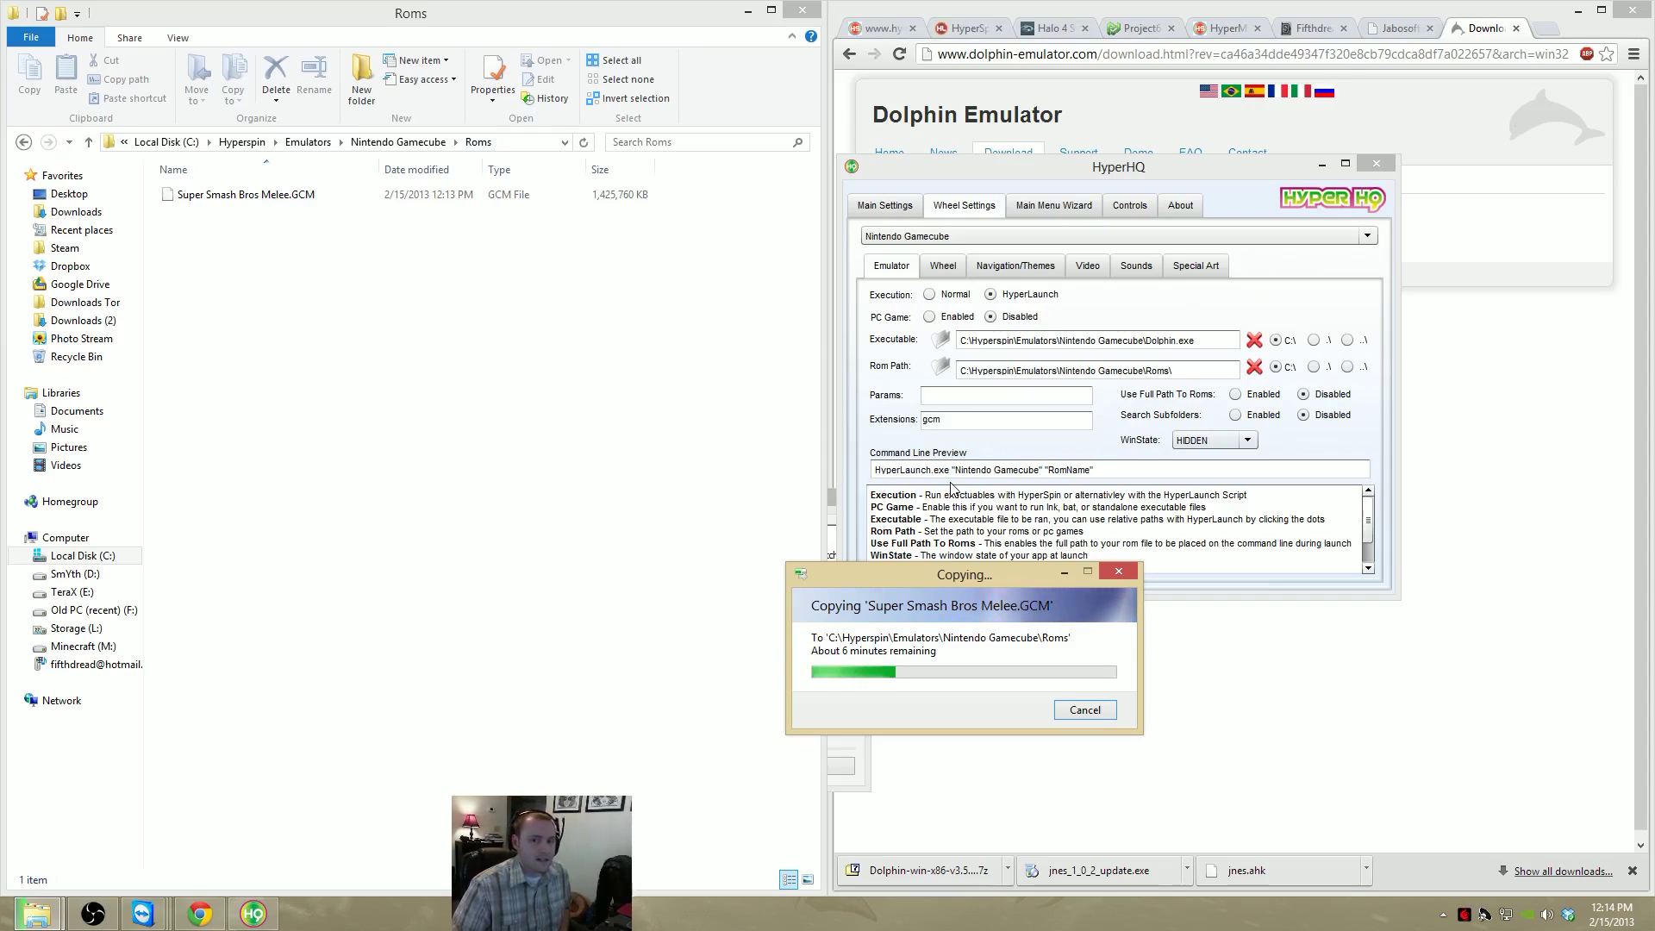
pyautogui.click(308, 142)
pyautogui.click(308, 142)
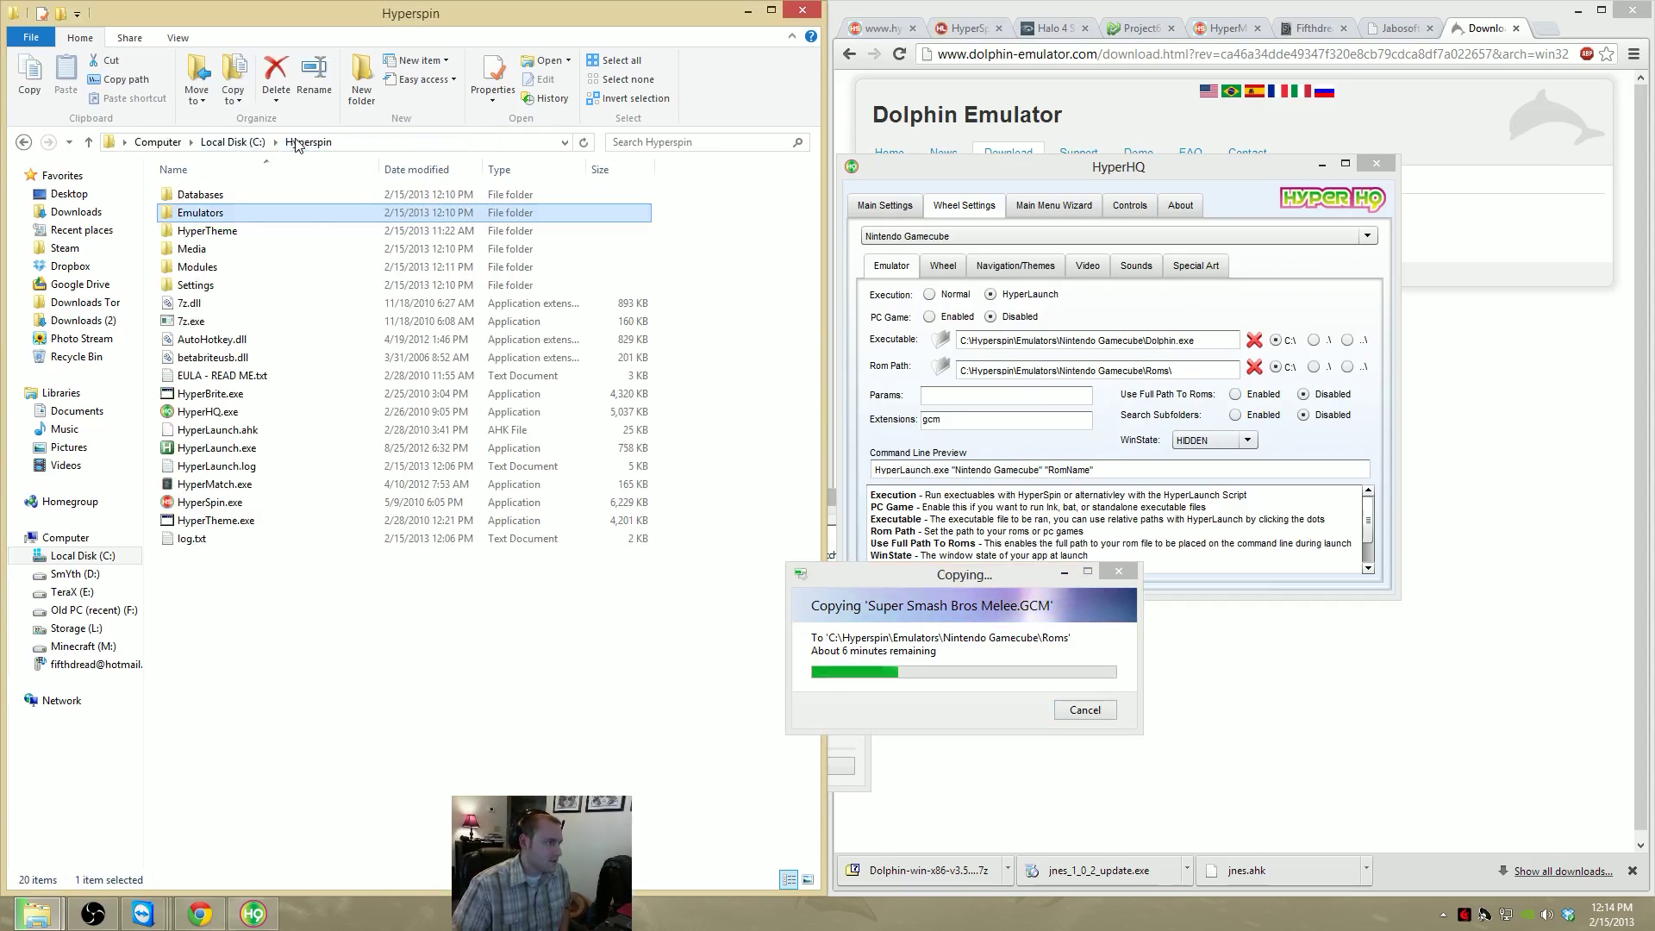
pyautogui.doubleClick(200, 194)
pyautogui.click(229, 375)
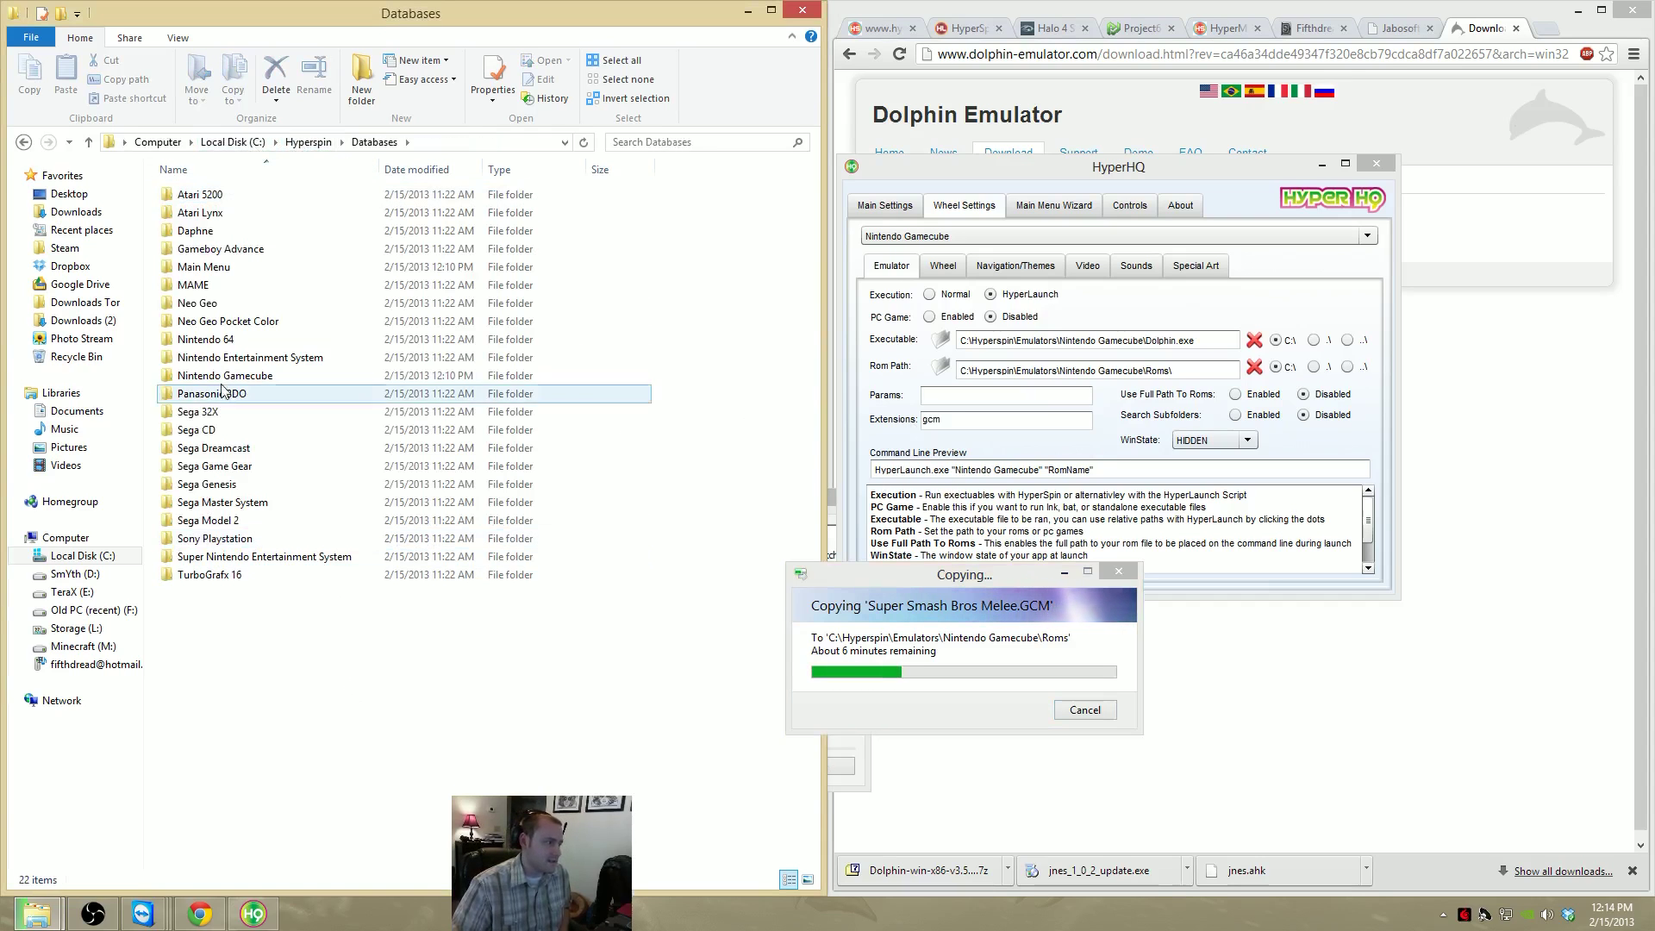
pyautogui.doubleClick(230, 375)
pyautogui.press('BackSpace')
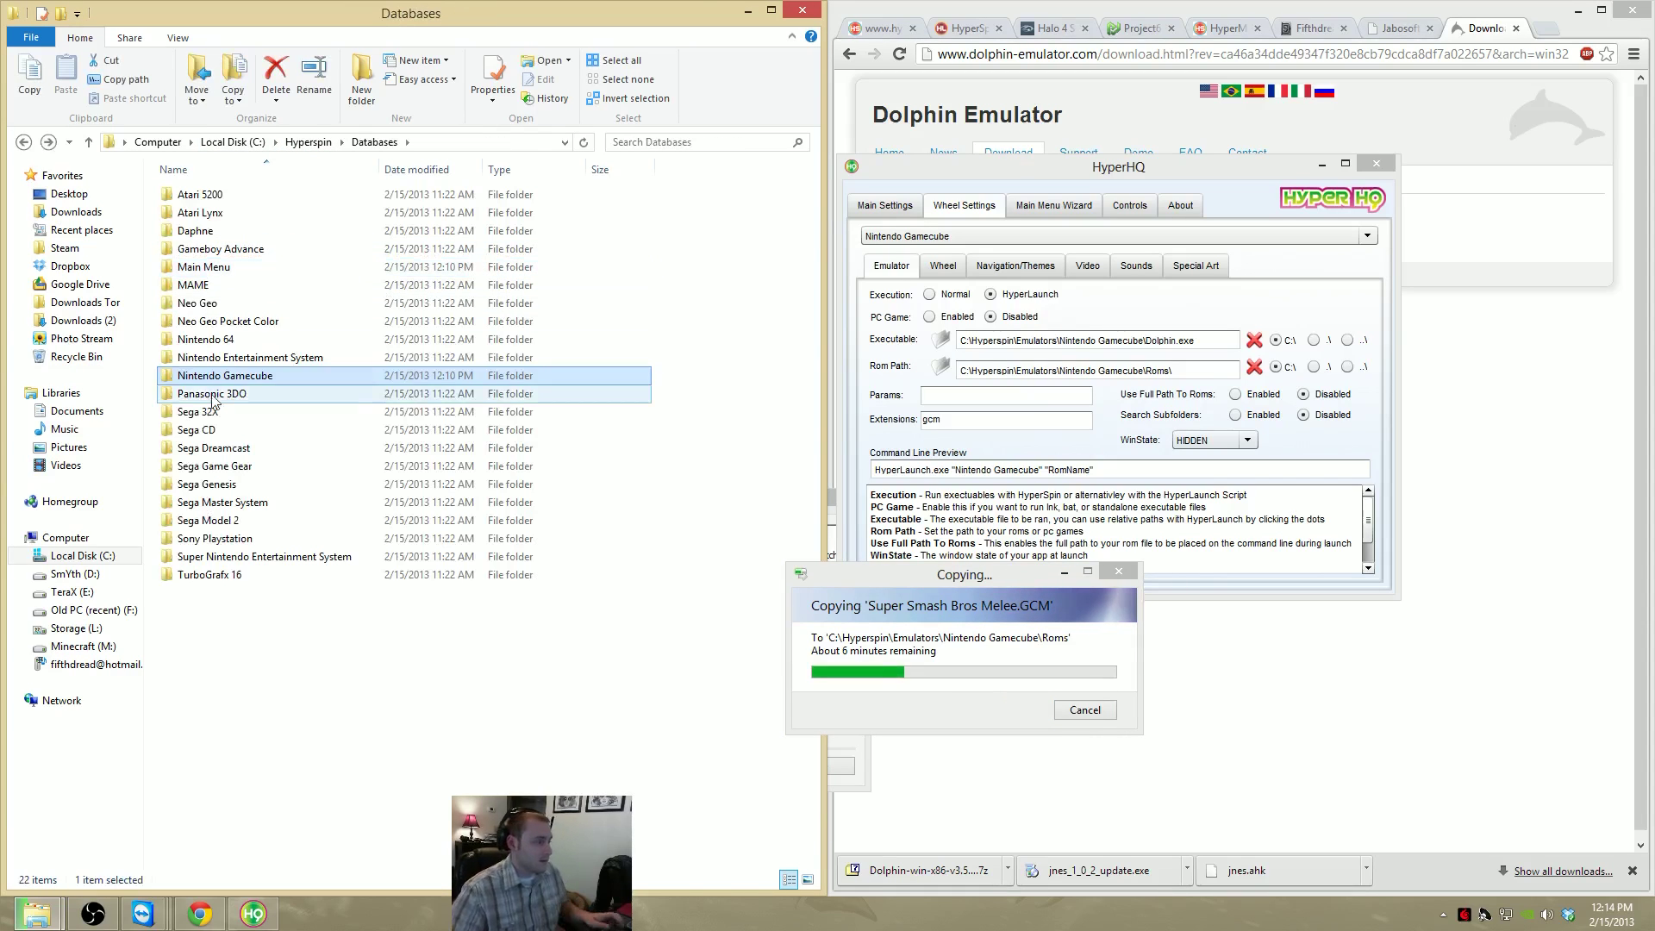
pyautogui.doubleClick(238, 342)
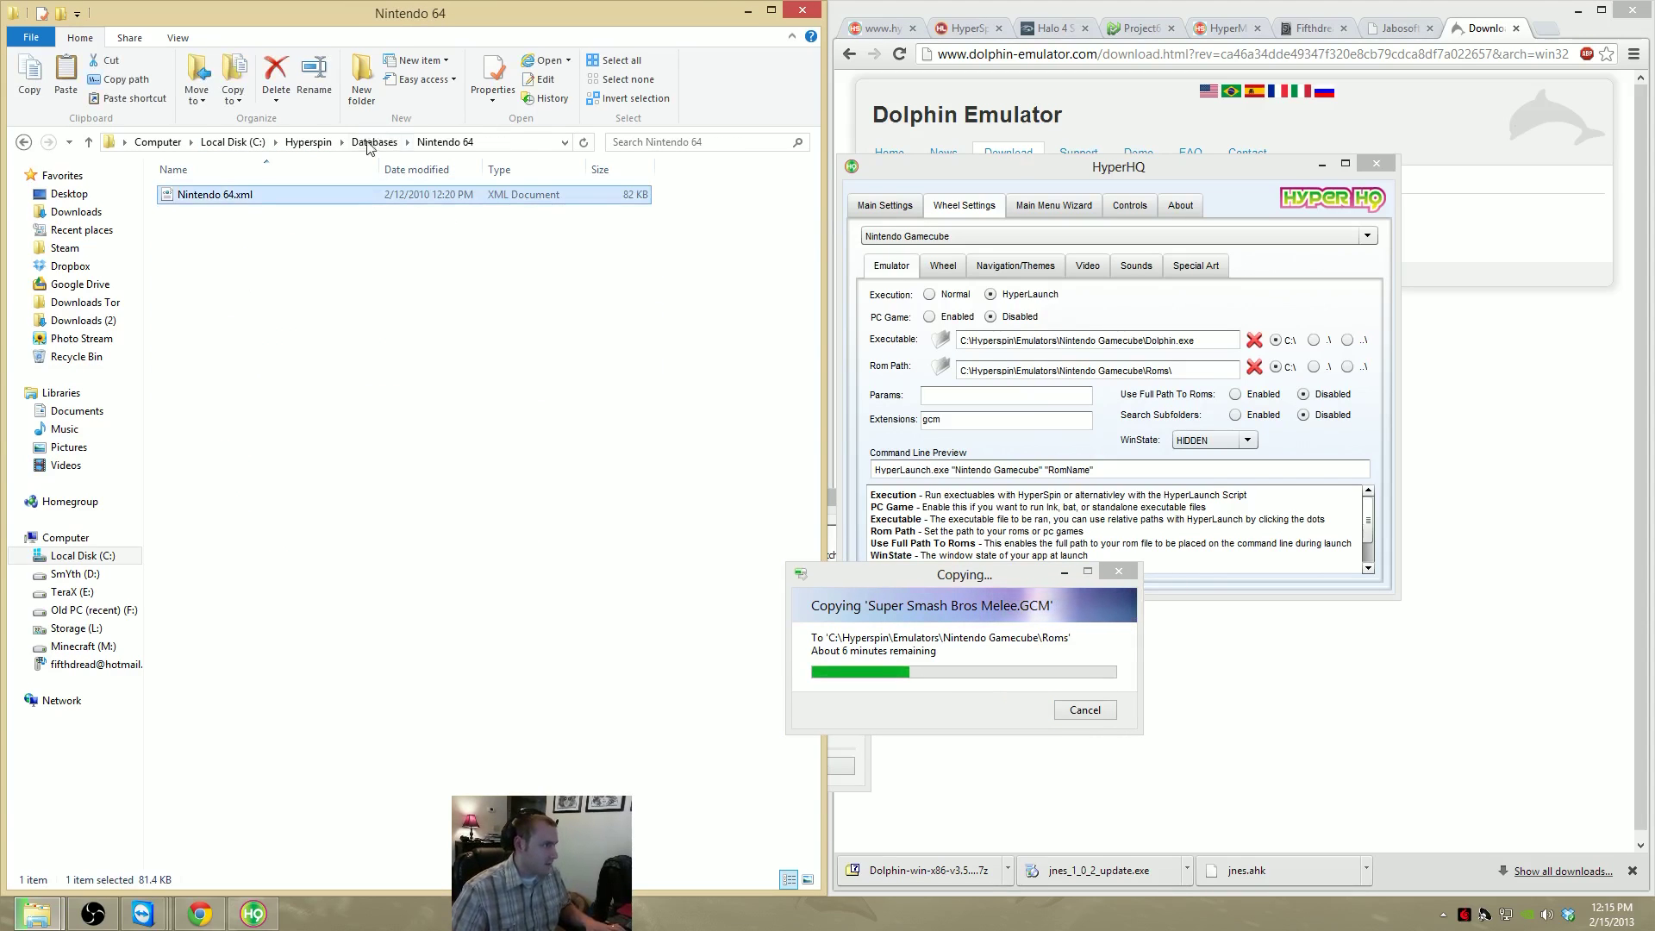
pyautogui.press('BackSpace')
pyautogui.doubleClick(259, 375)
pyautogui.rightClick(428, 365)
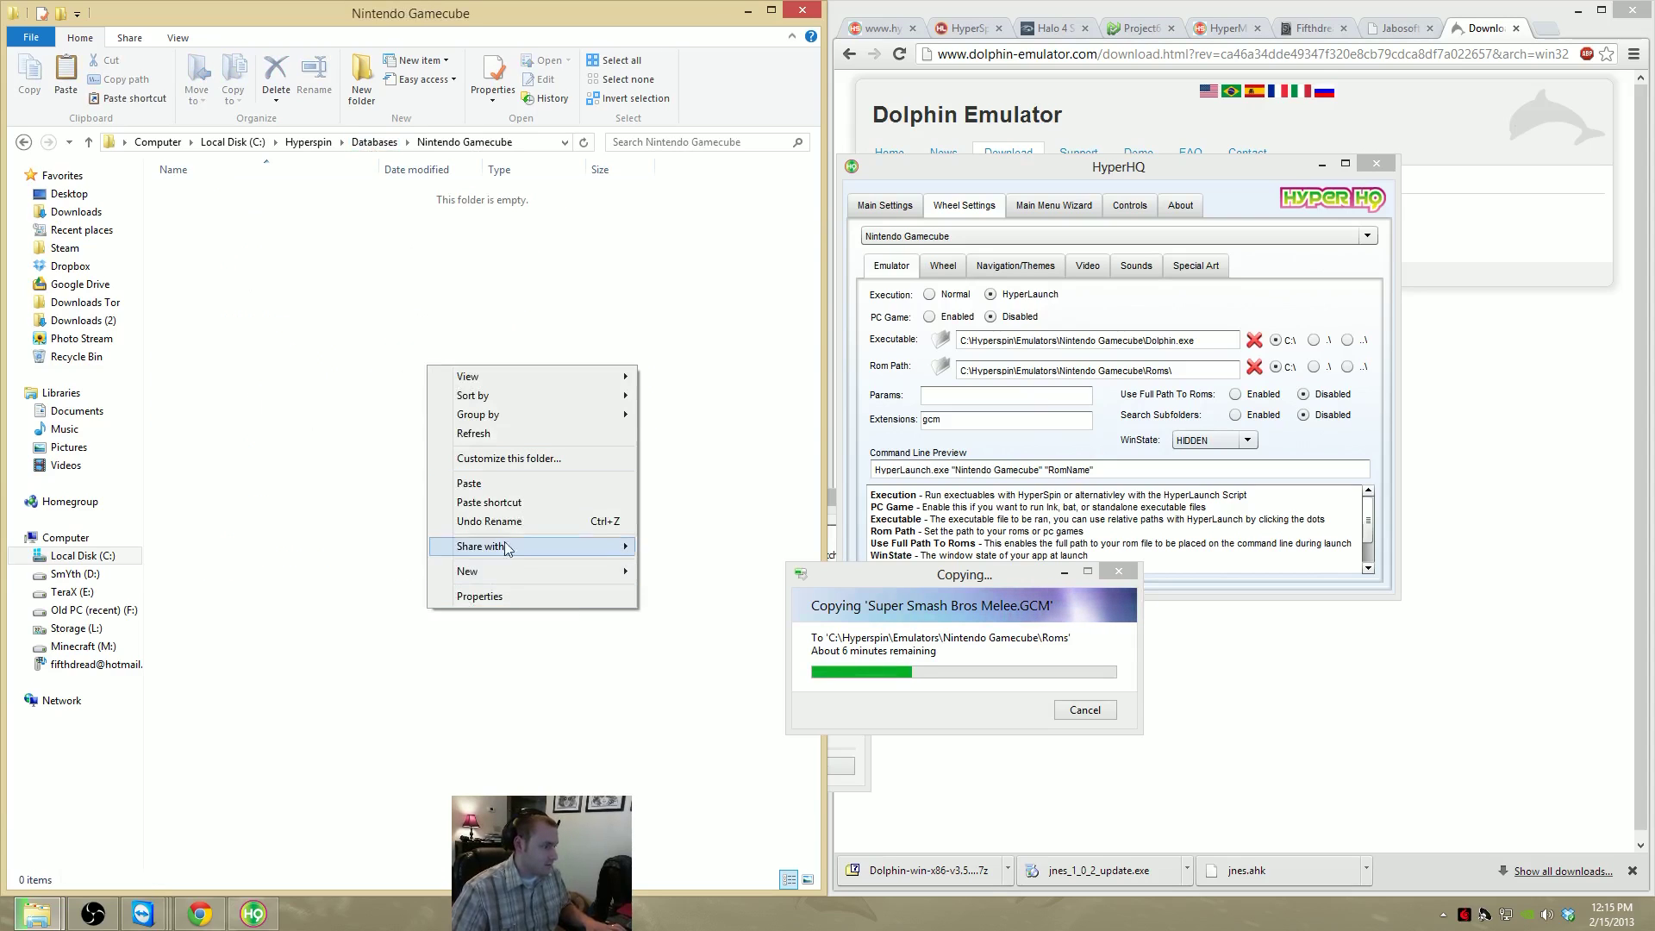
pyautogui.click(506, 484)
# Rename the copied database file as Nintendo Gamecube.xml
pyautogui.rightClick(221, 195)
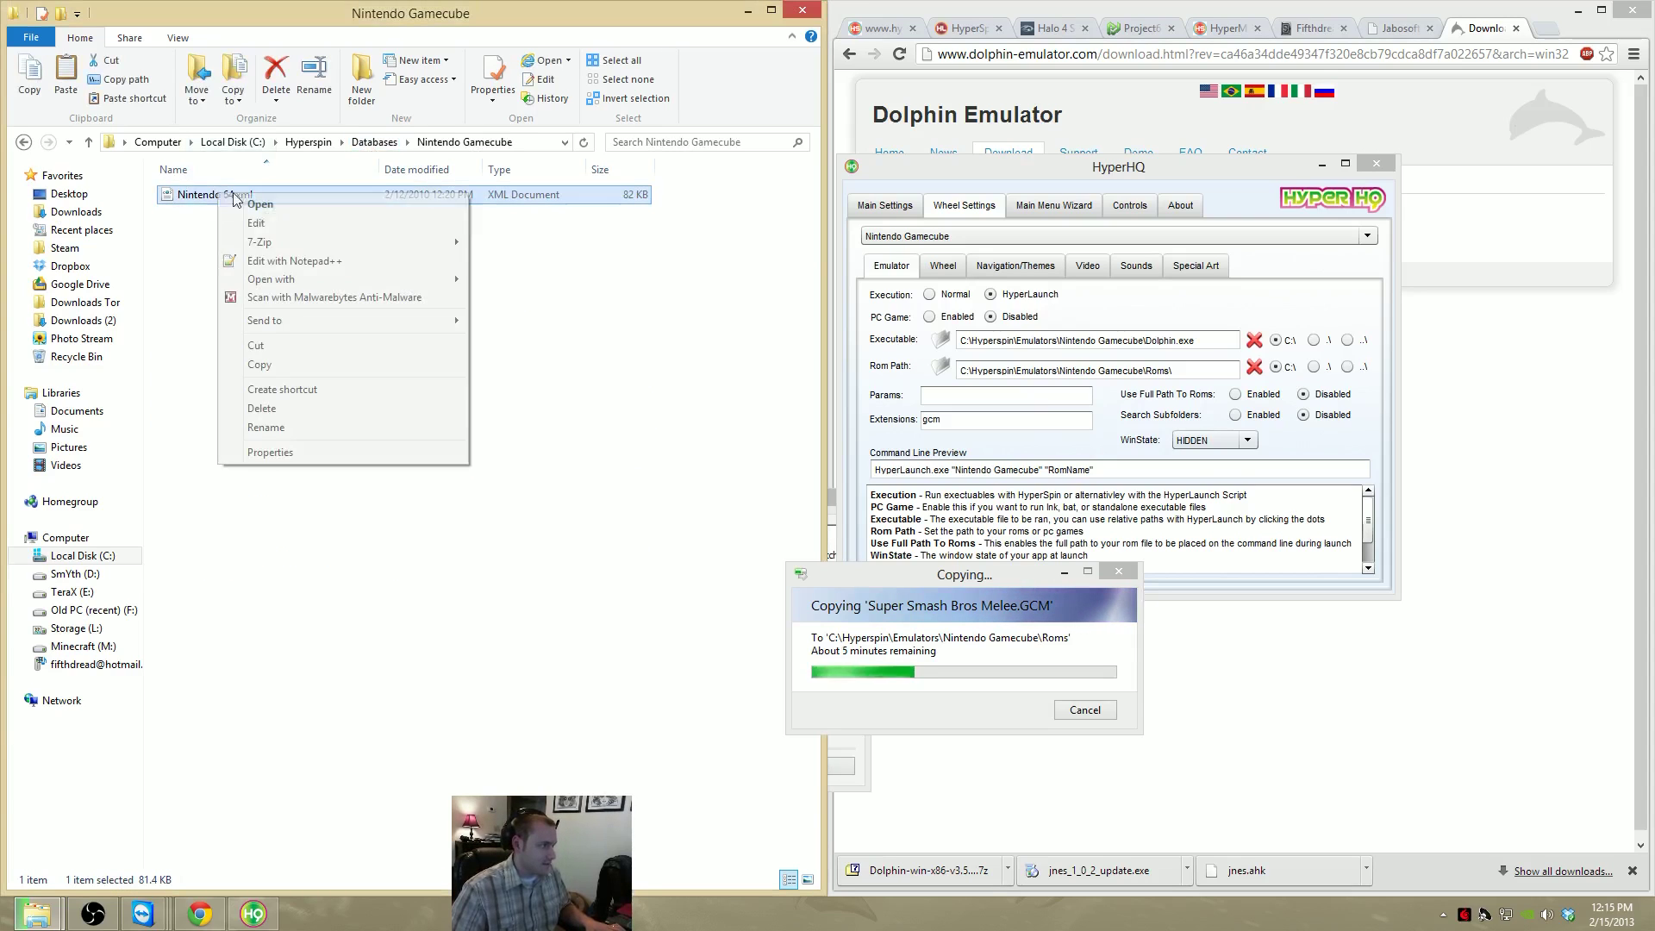
pyautogui.click(281, 429)
pyautogui.write('Nint')
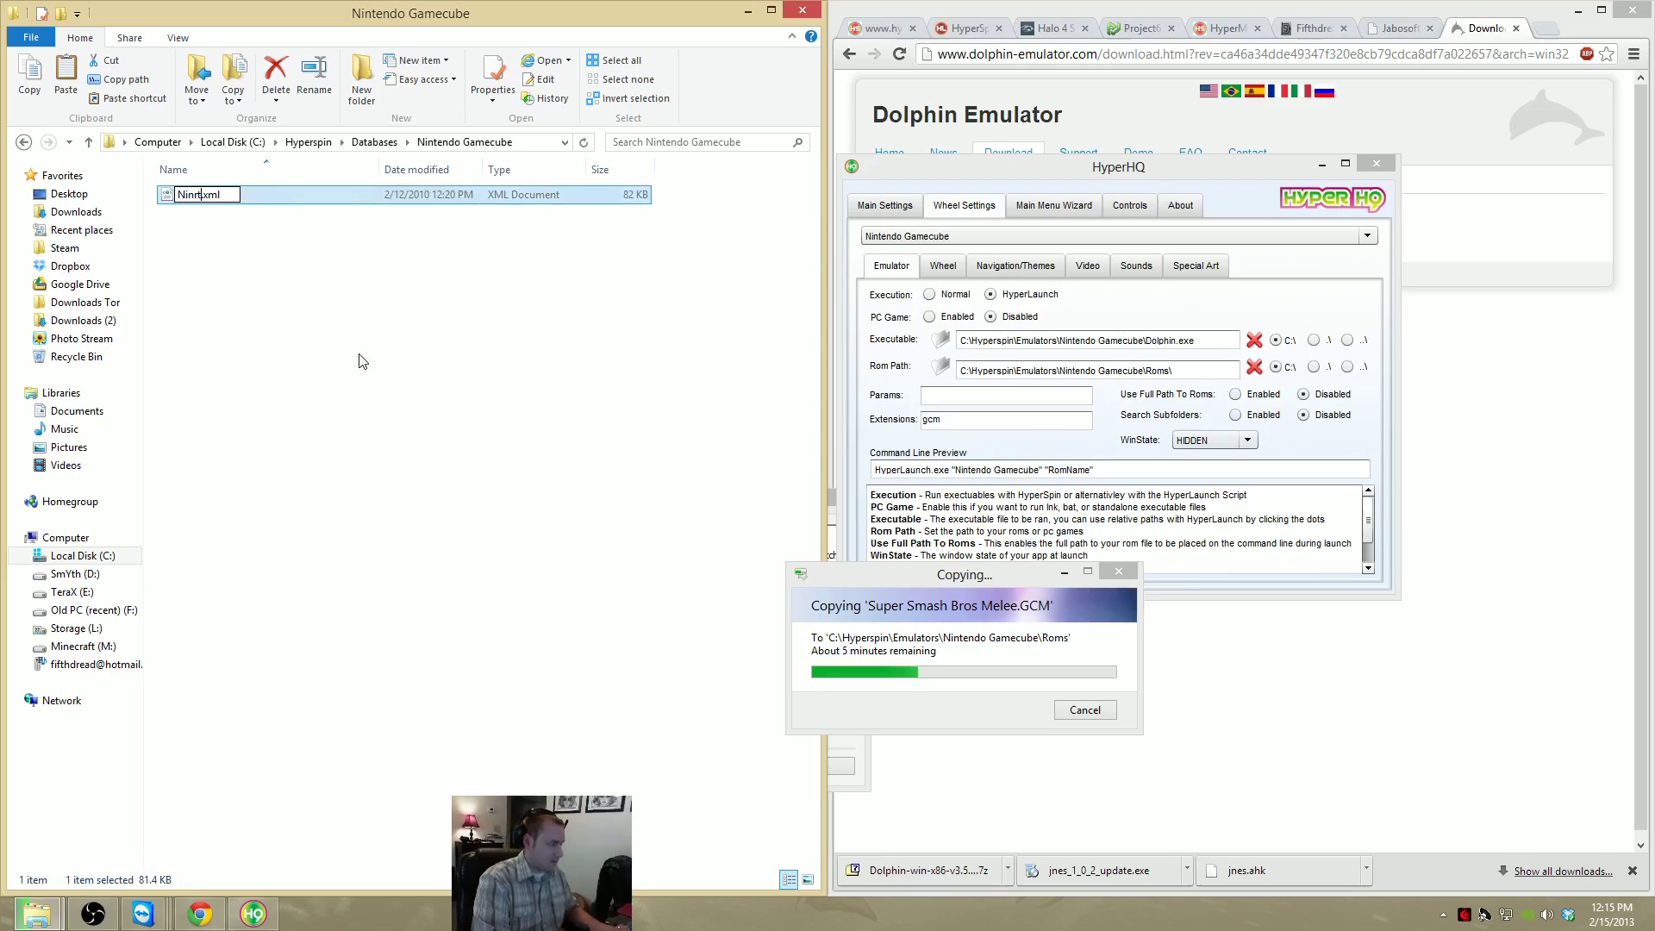
pyautogui.write('endo Gamecube')
pyautogui.press('Return')
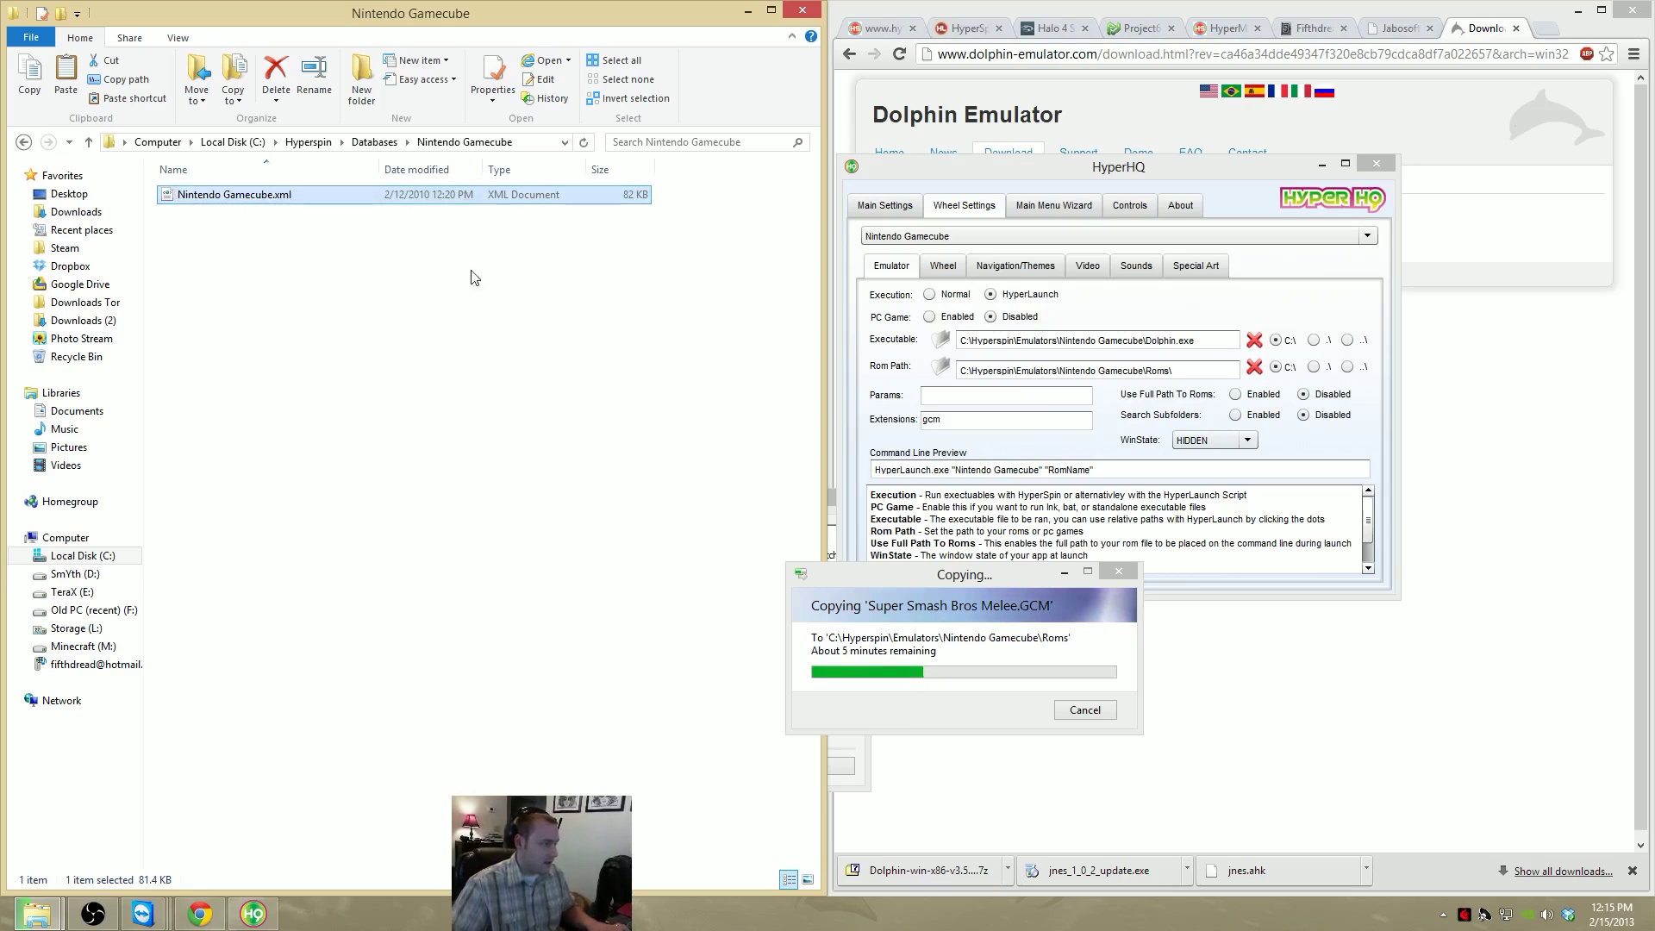
# Open Nintendo Gamecube.xml for editing in Notepad++
pyautogui.rightClick(249, 169)
pyautogui.rightClick(202, 195)
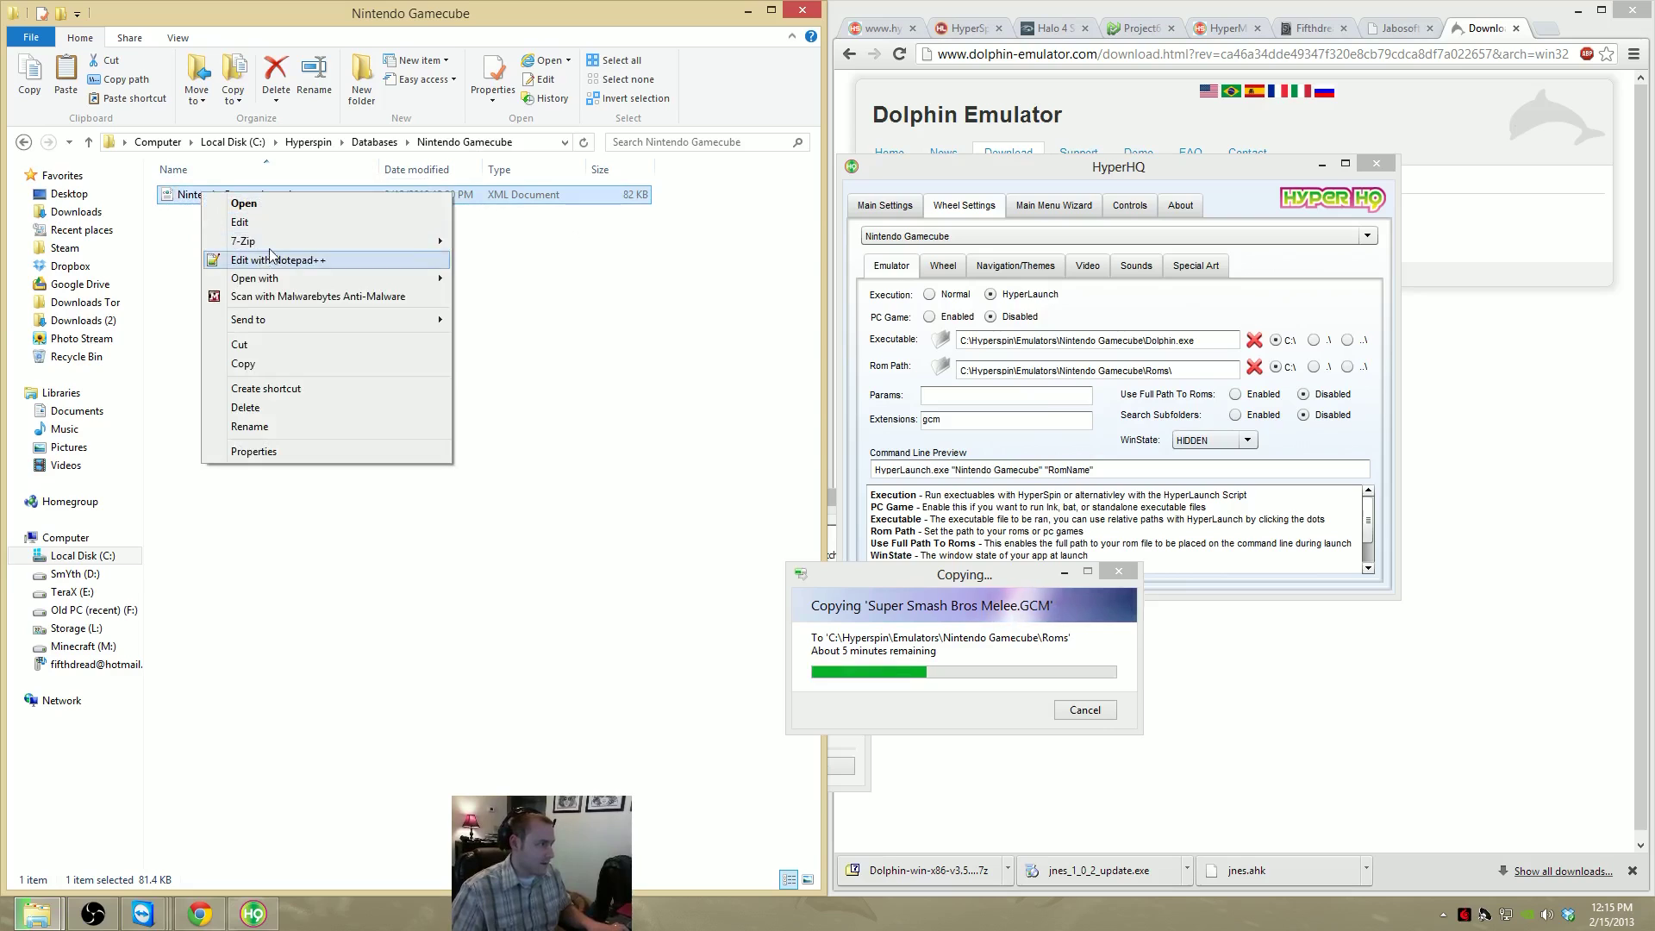
pyautogui.click(246, 223)
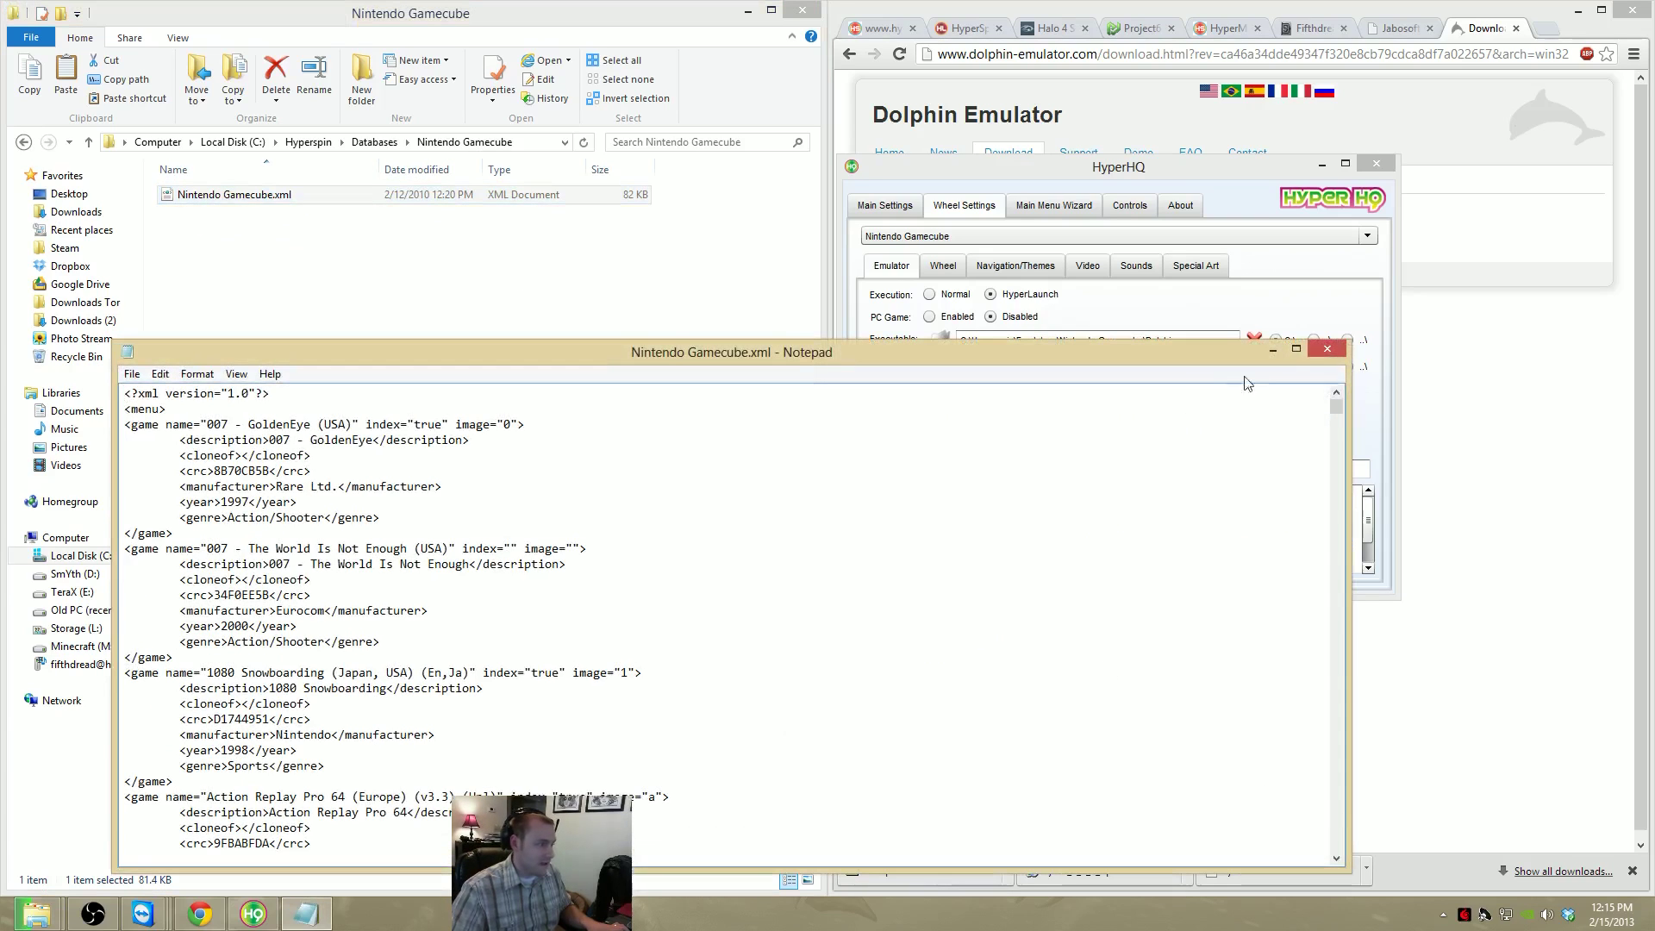
pyautogui.click(1327, 348)
pyautogui.rightClick(244, 195)
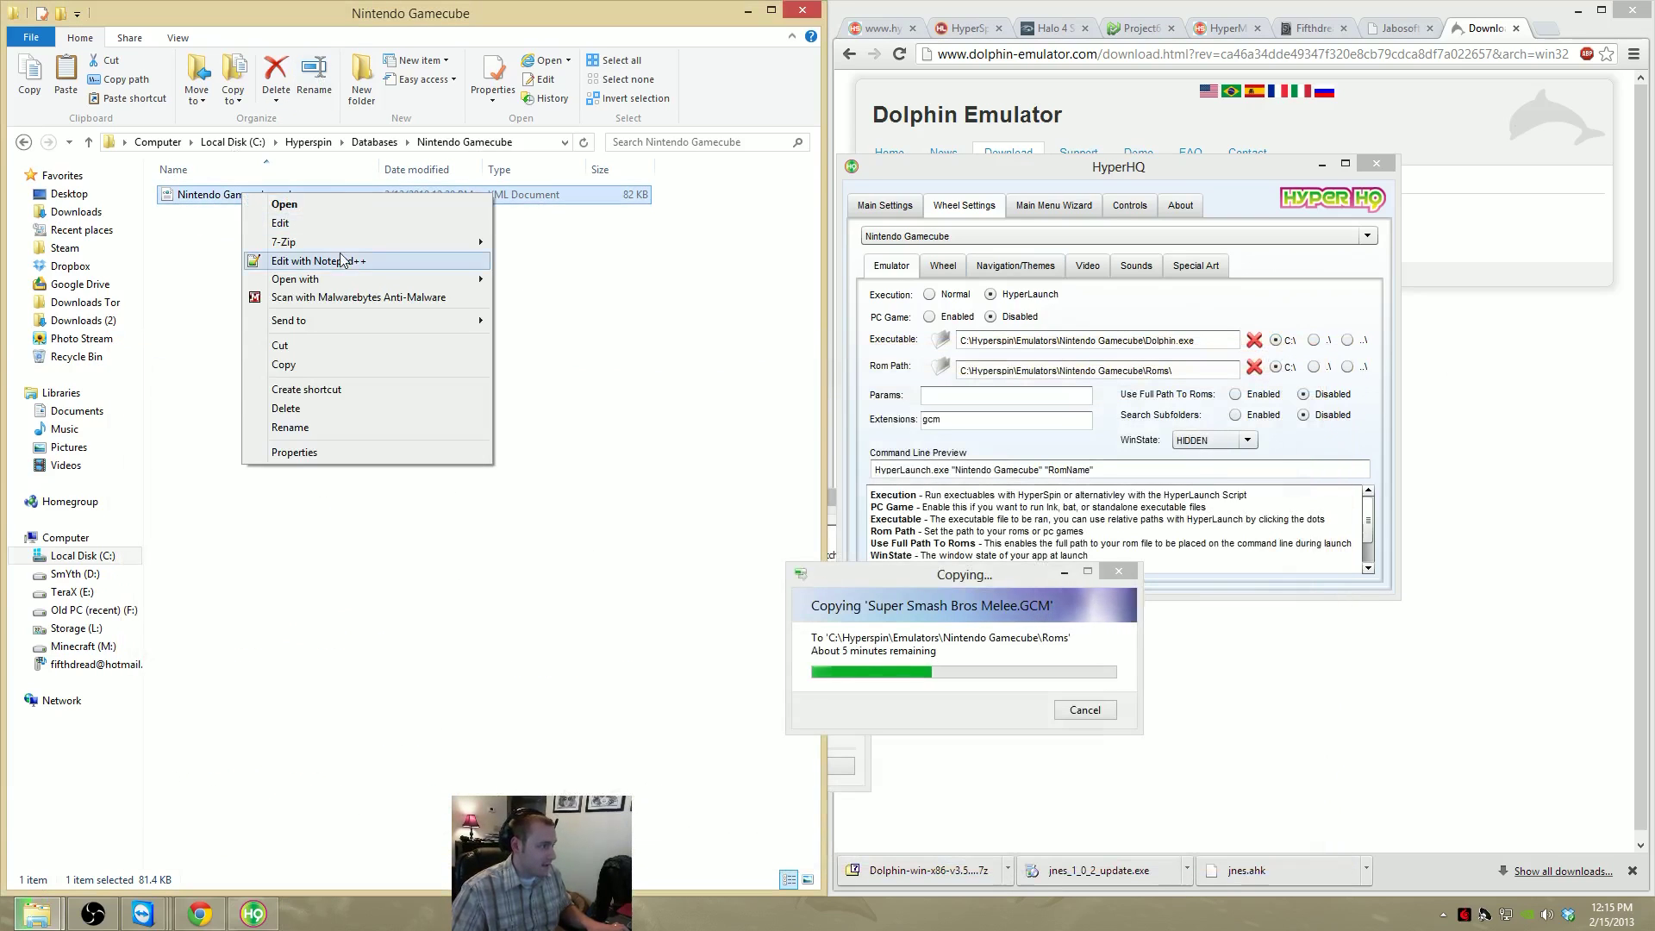
pyautogui.click(306, 261)
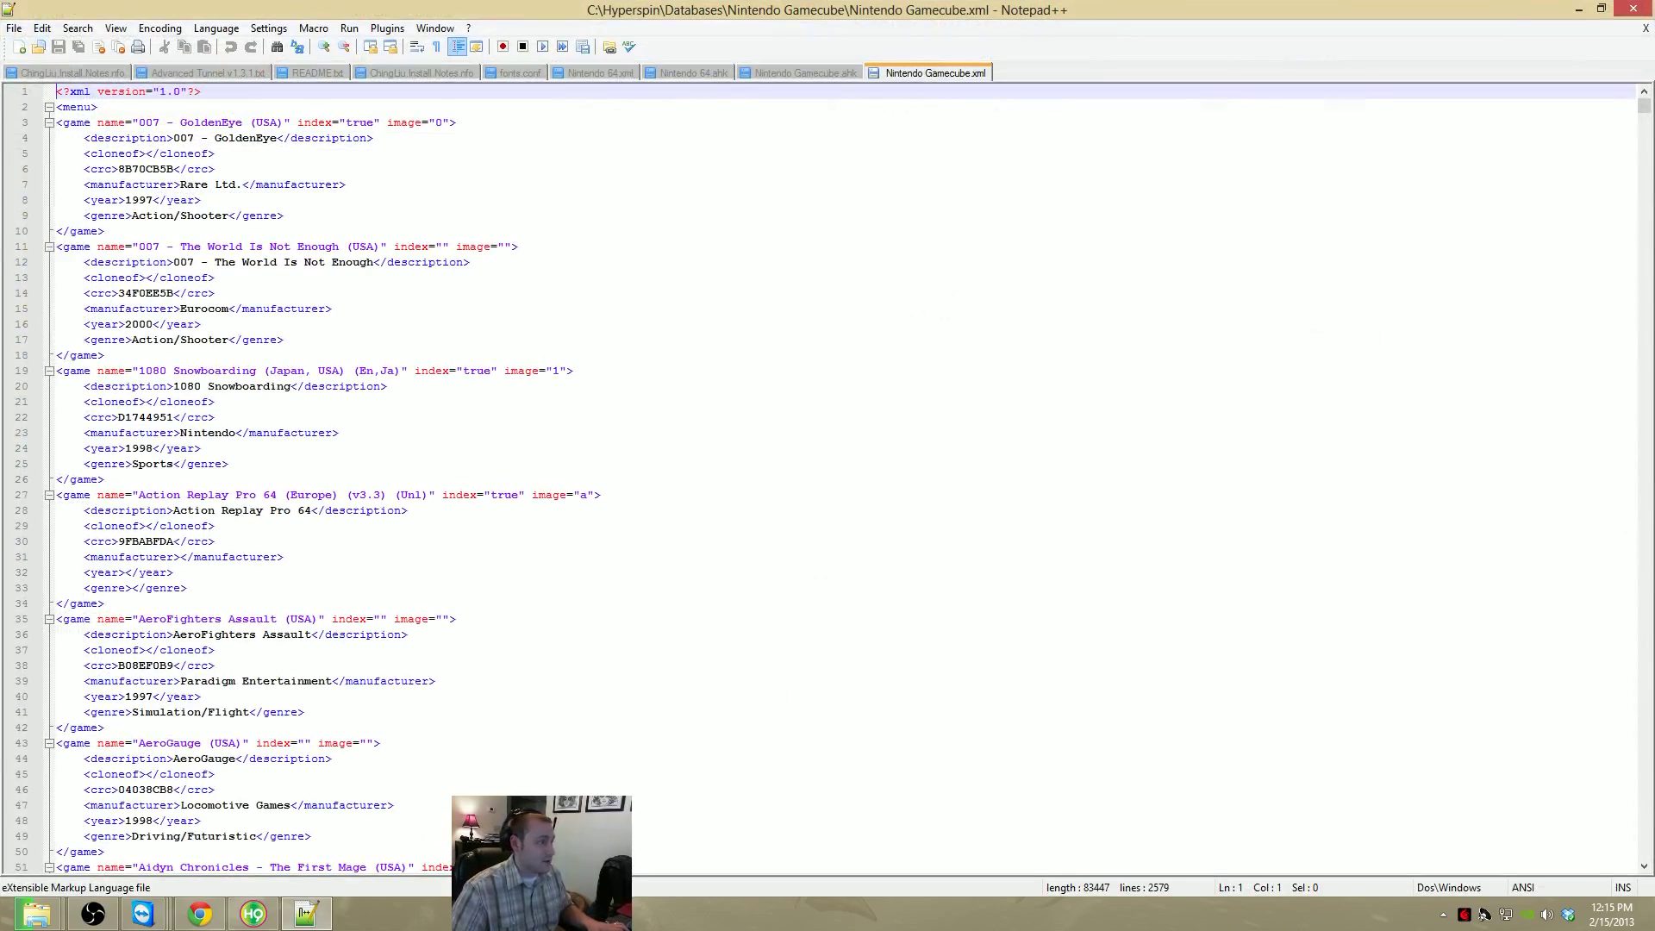
# Examine the opening menu tag and the tags enclosing the first game entry
pyautogui.click(56, 122)
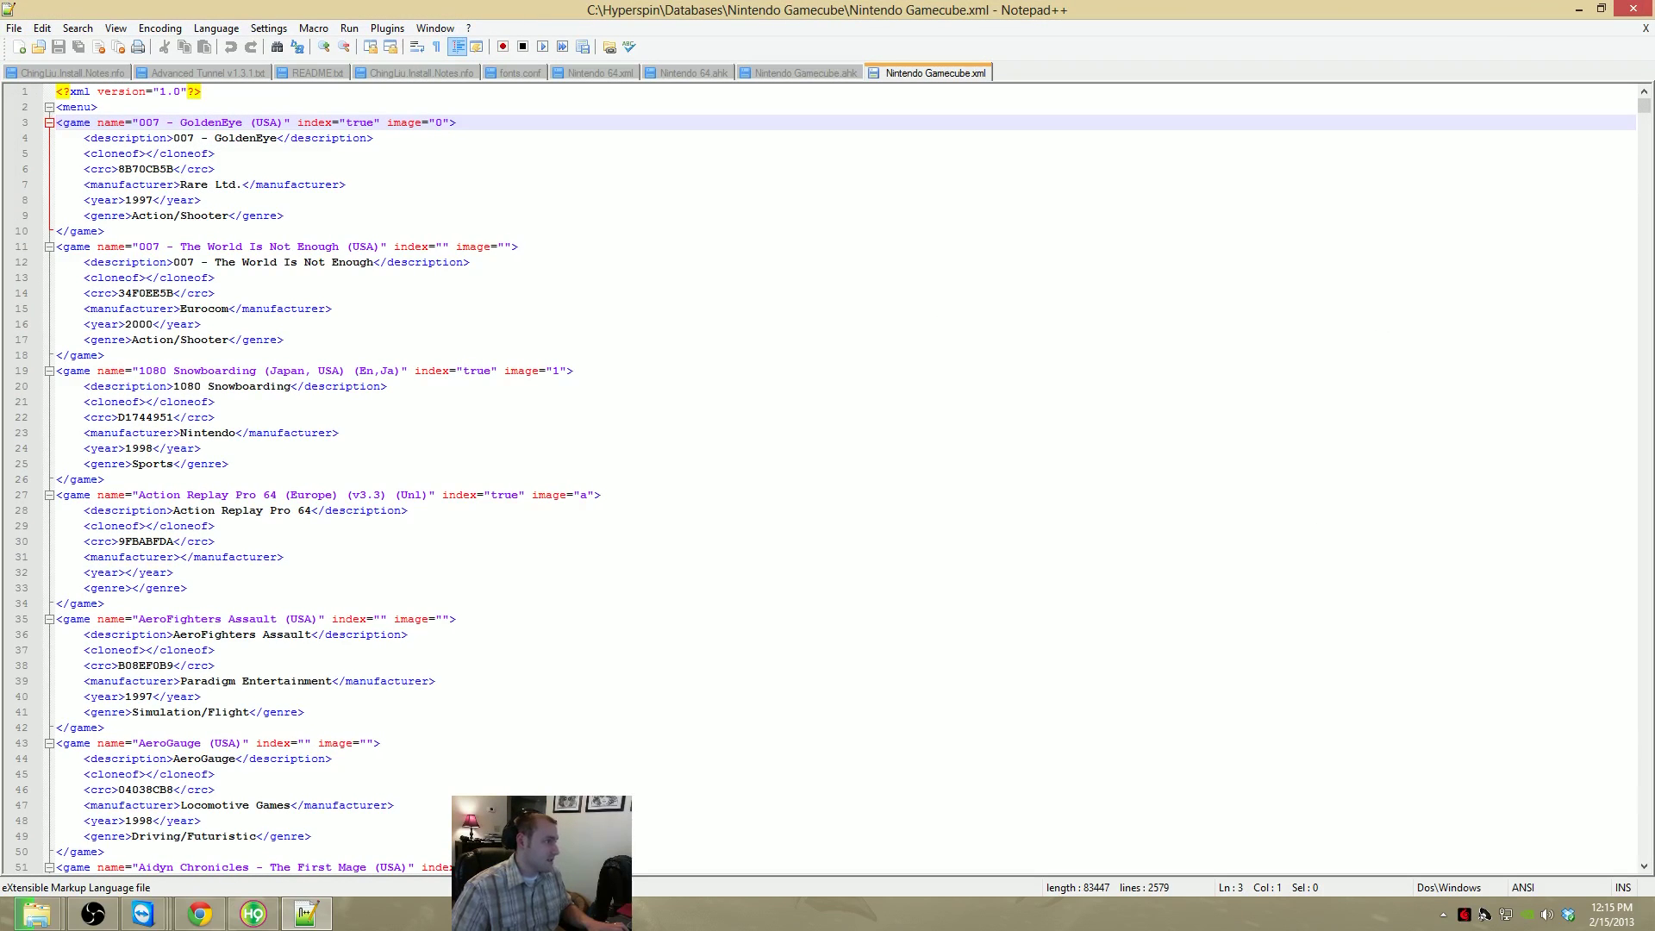
pyautogui.moveTo(56, 106); pyautogui.dragTo(76, 107)
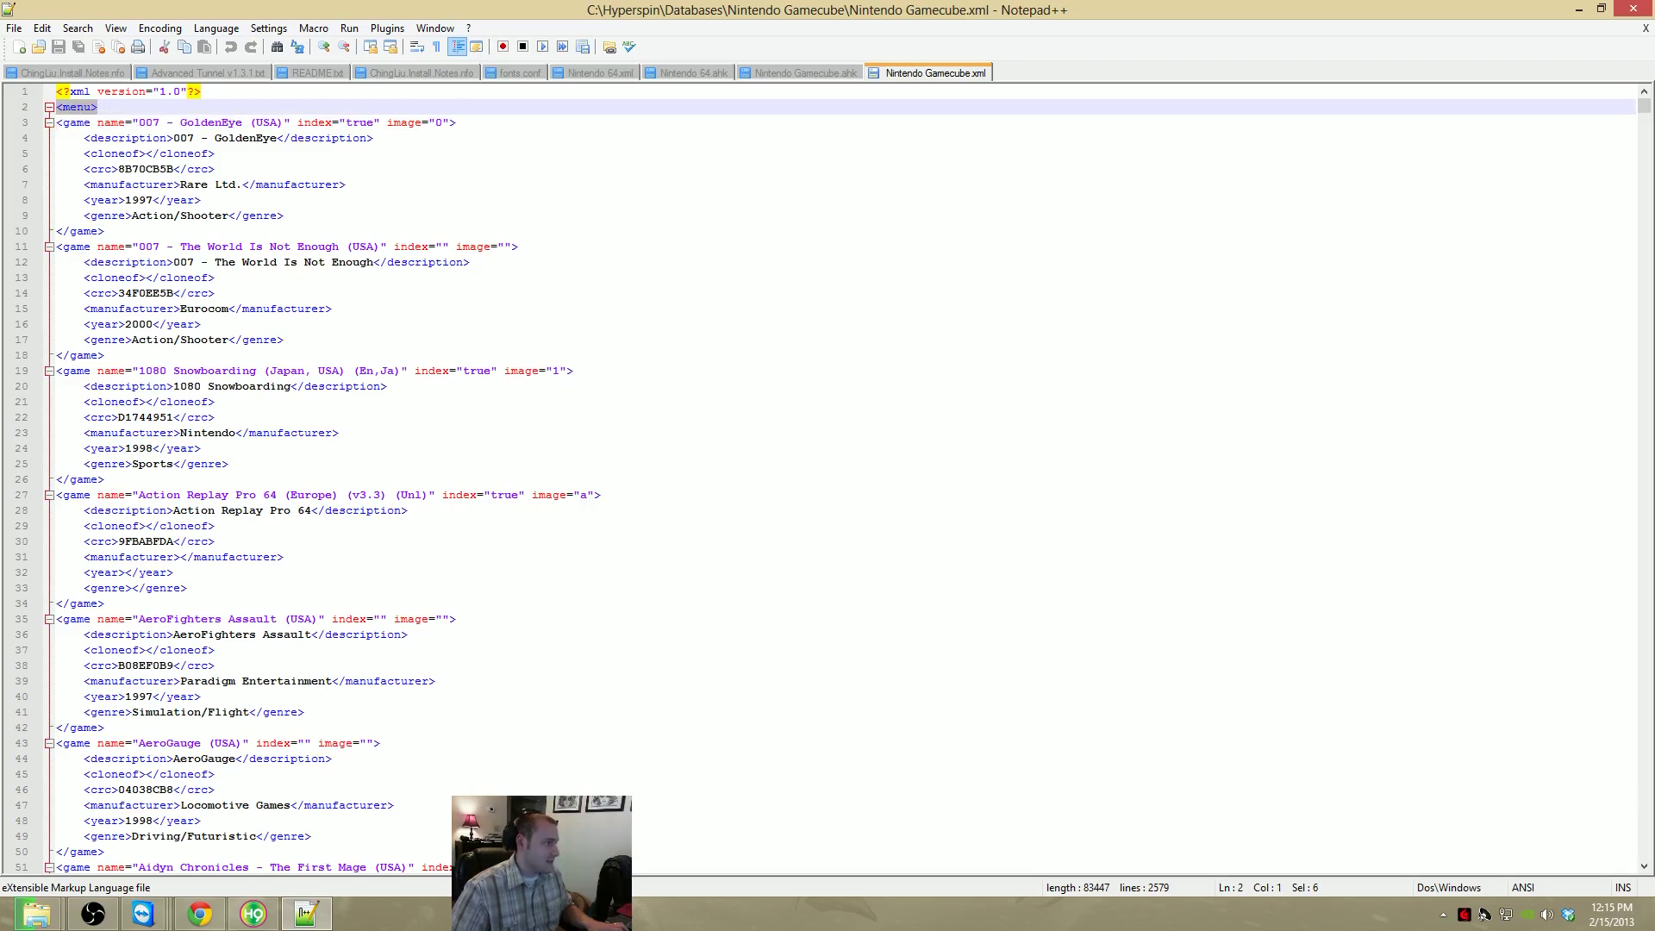
pyautogui.moveTo(91, 122); pyautogui.dragTo(63, 122)
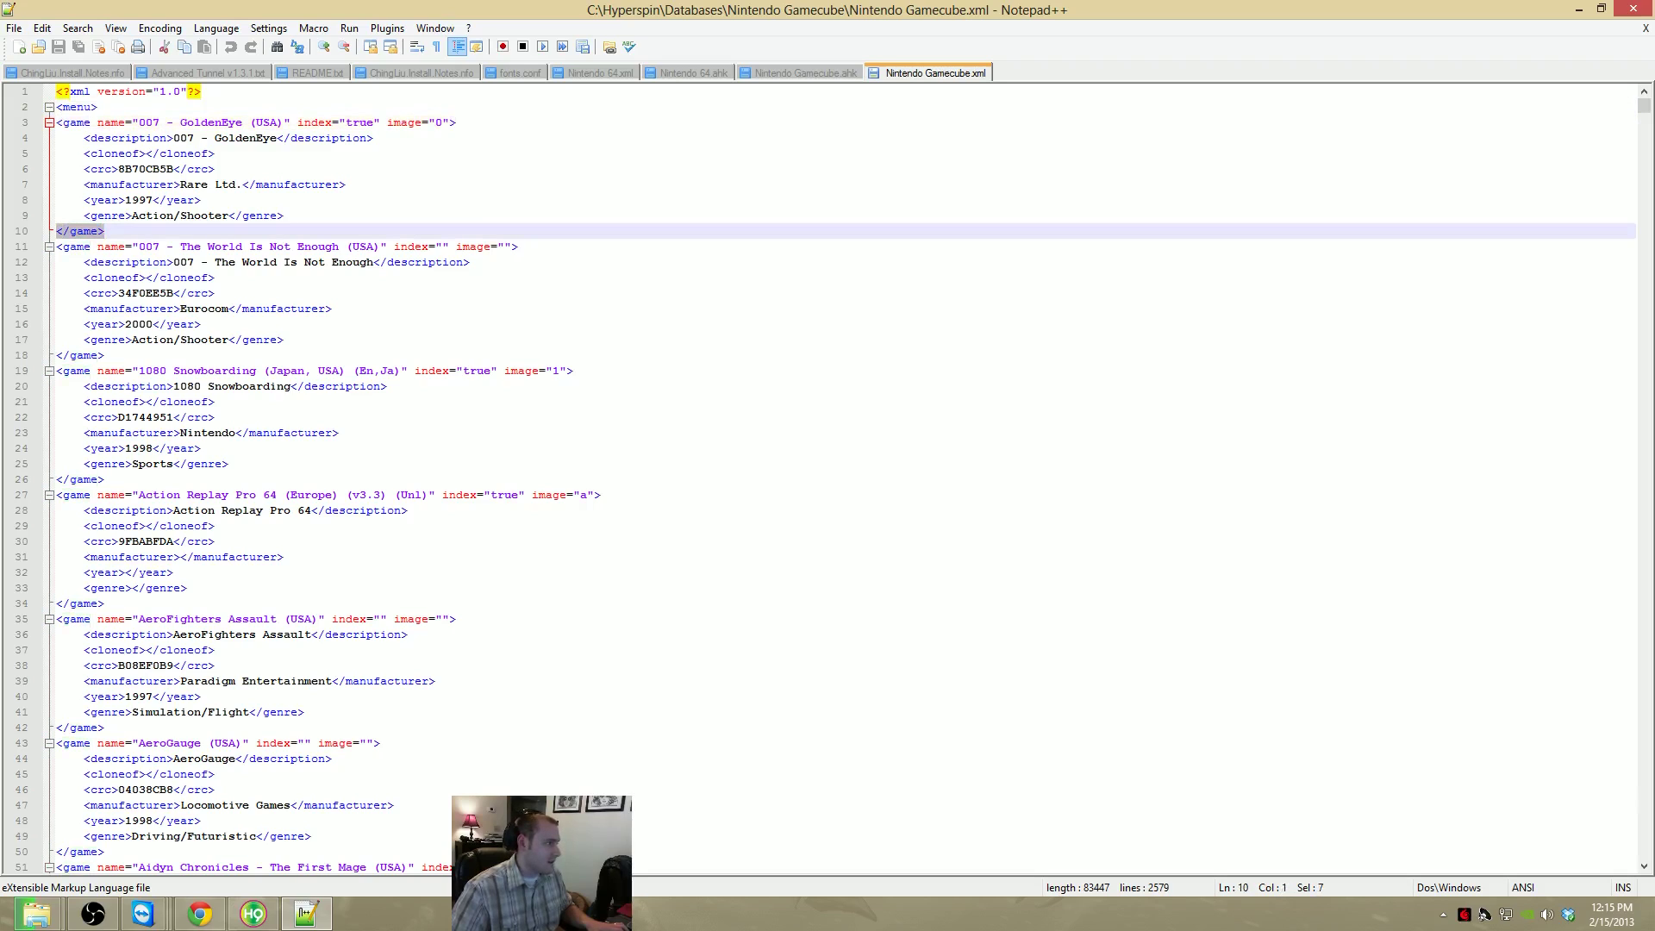
pyautogui.click(49, 124)
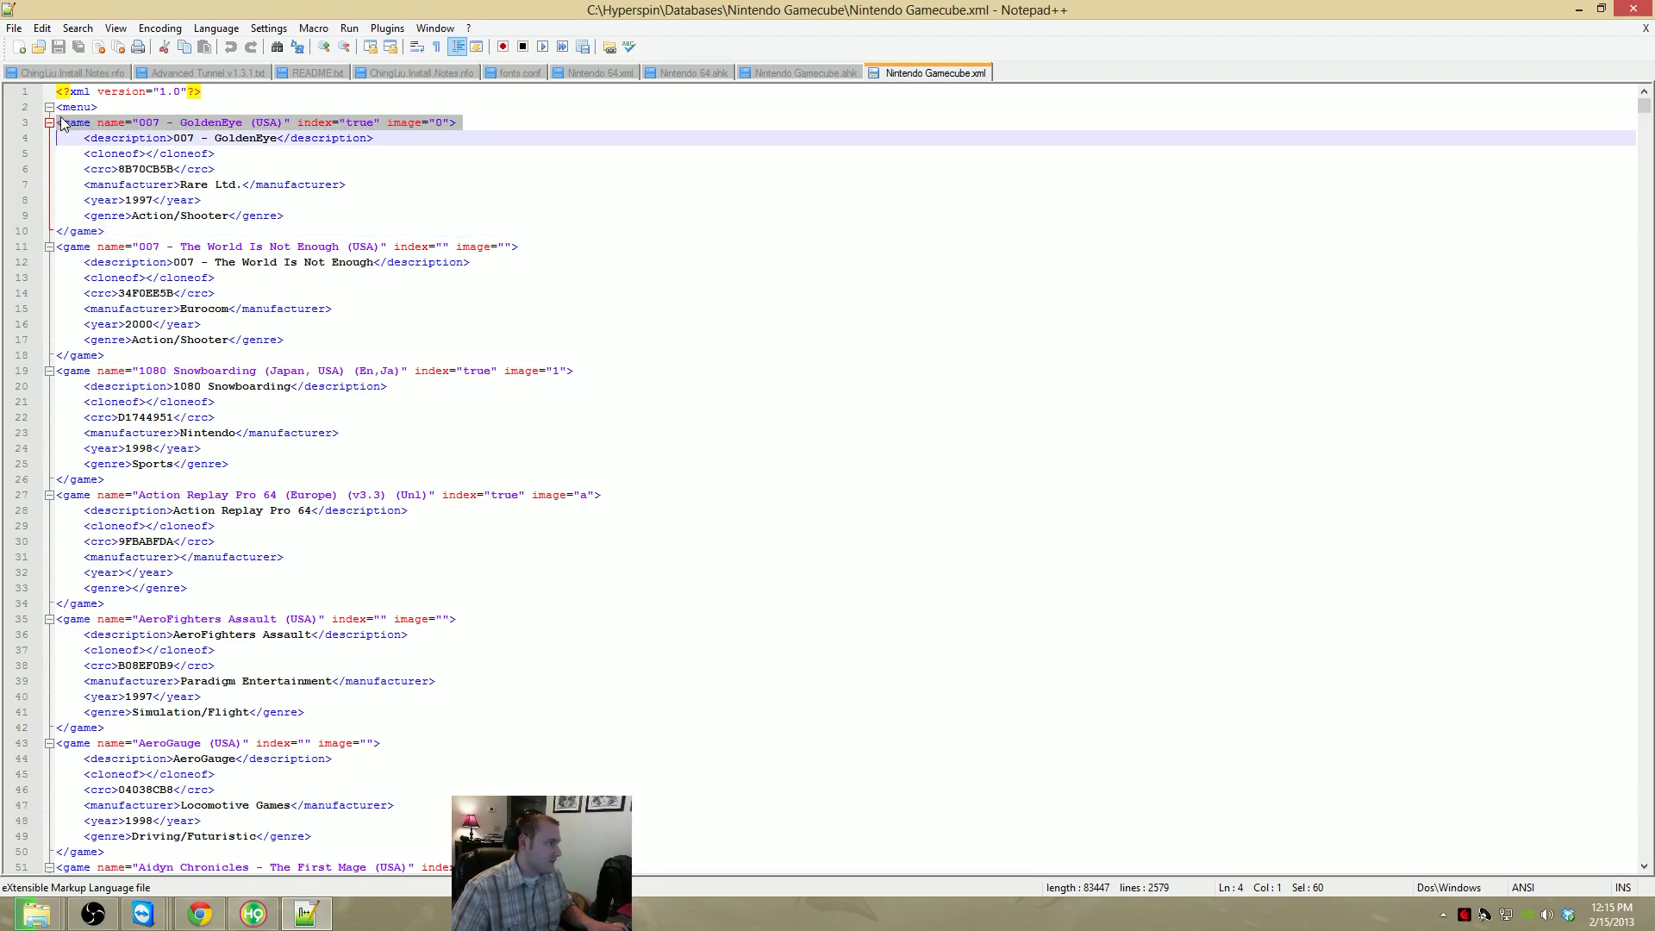
# Try deleting every game entry between the menu tags, and undo the deletion
pyautogui.click(61, 123)
pyautogui.moveTo(1644, 107); pyautogui.dragTo(1644, 851)
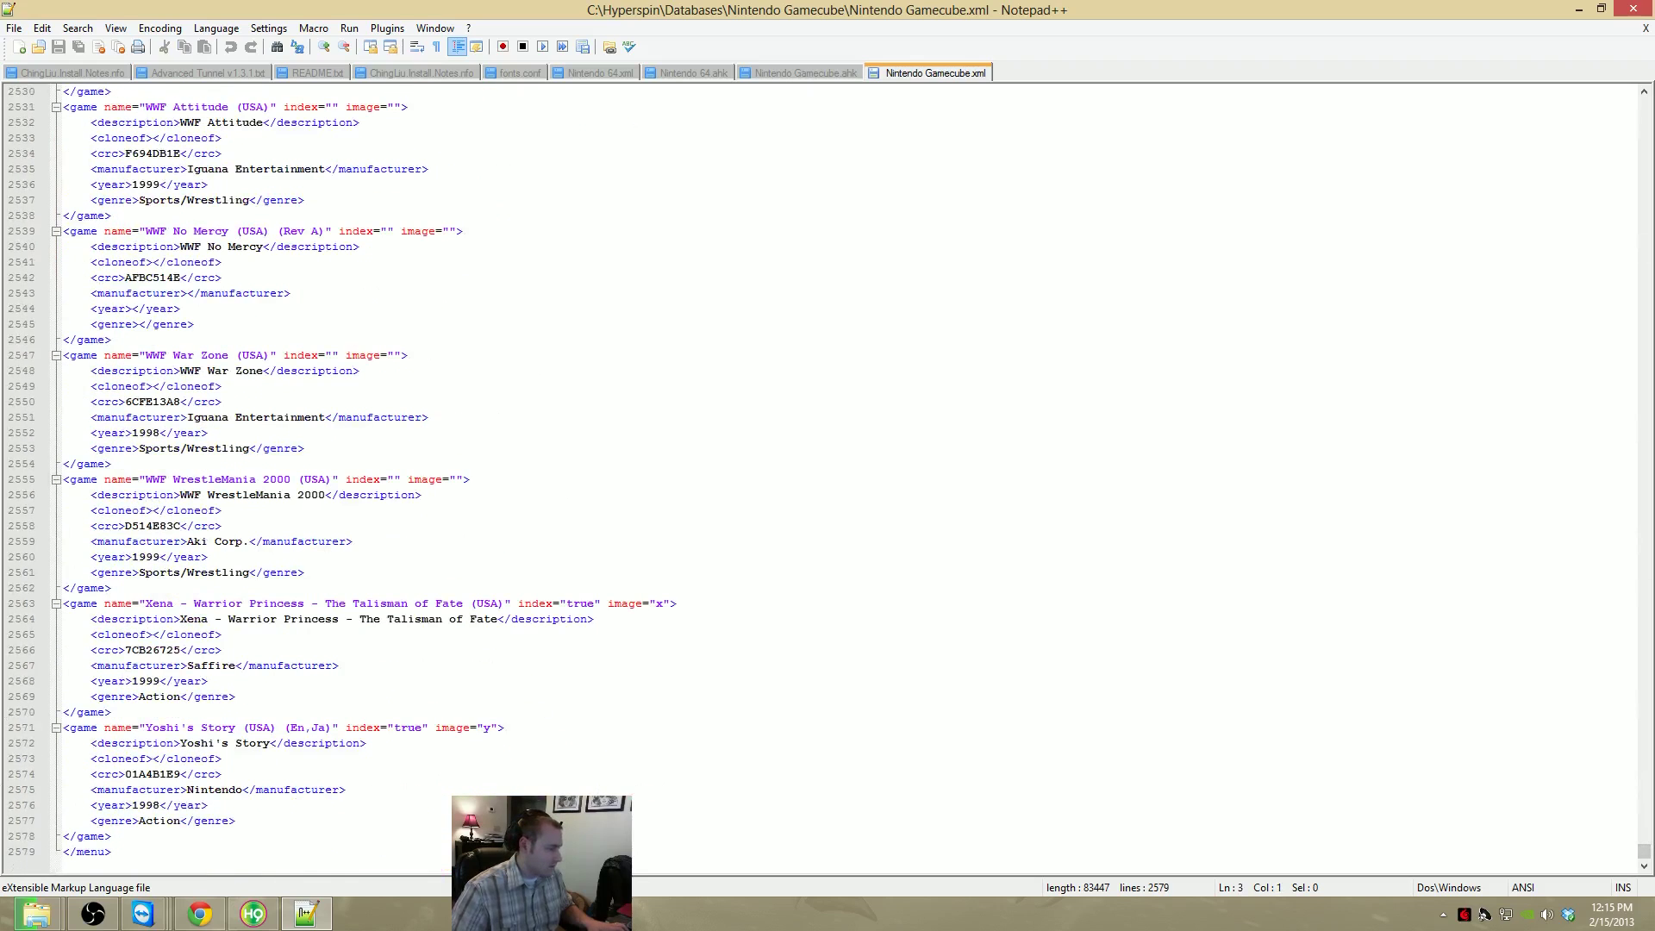
pyautogui.keyDown('shift'); pyautogui.click(186, 835); pyautogui.keyUp('shift')
pyautogui.press('Delete')
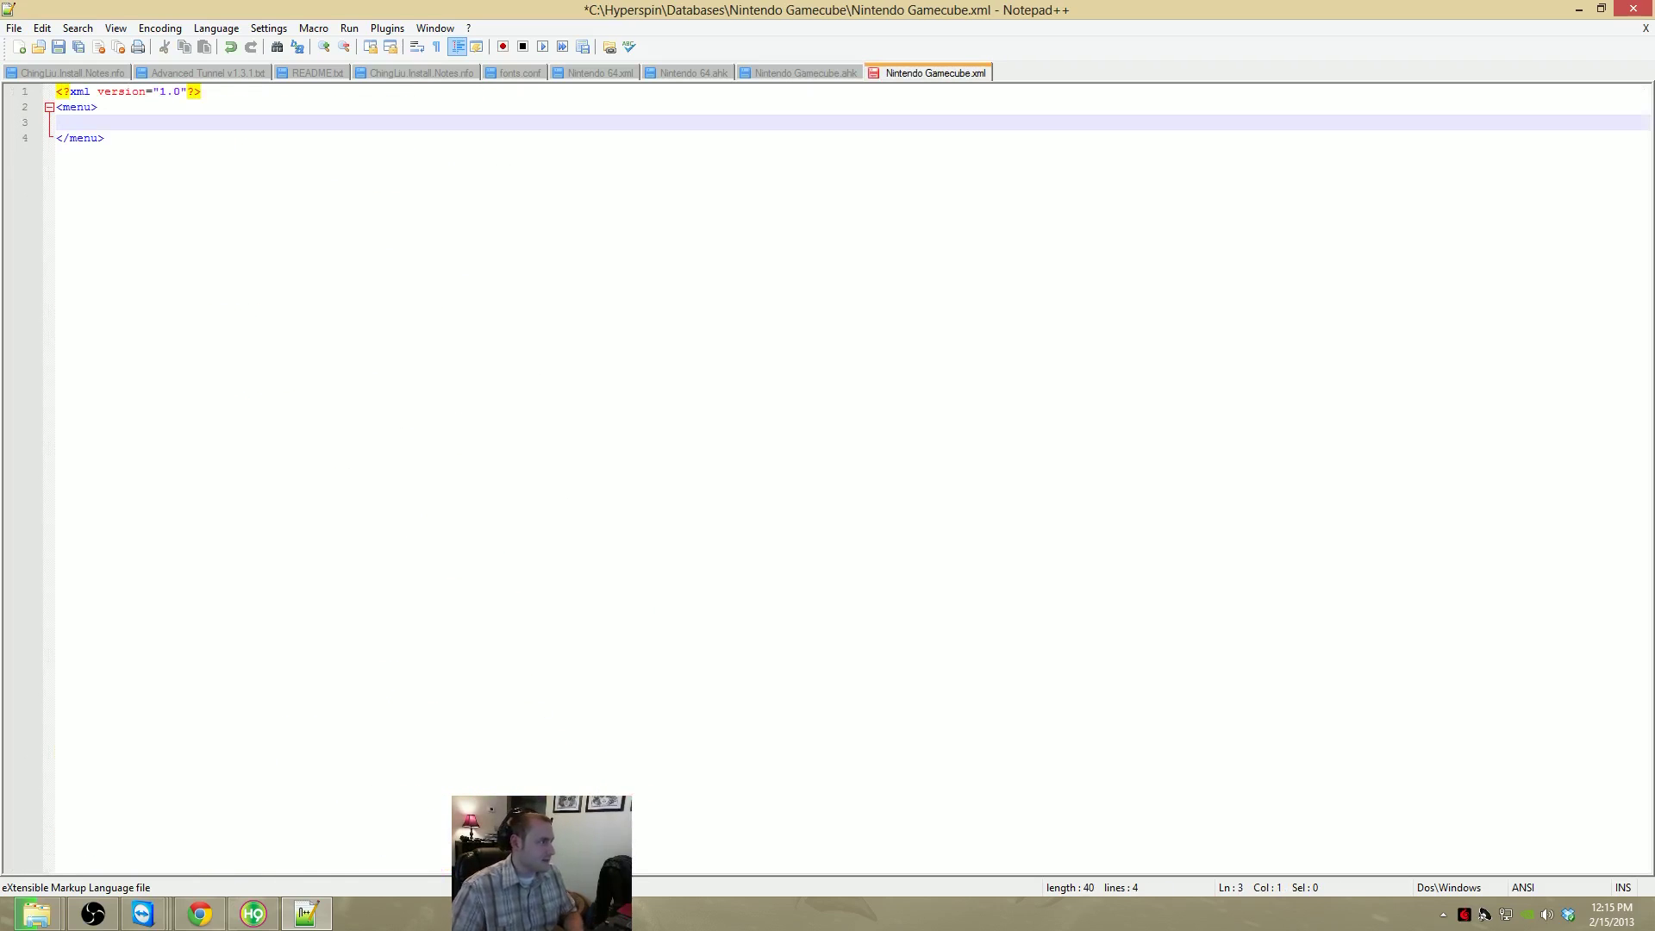
pyautogui.hotkey('ctrl', 'z')
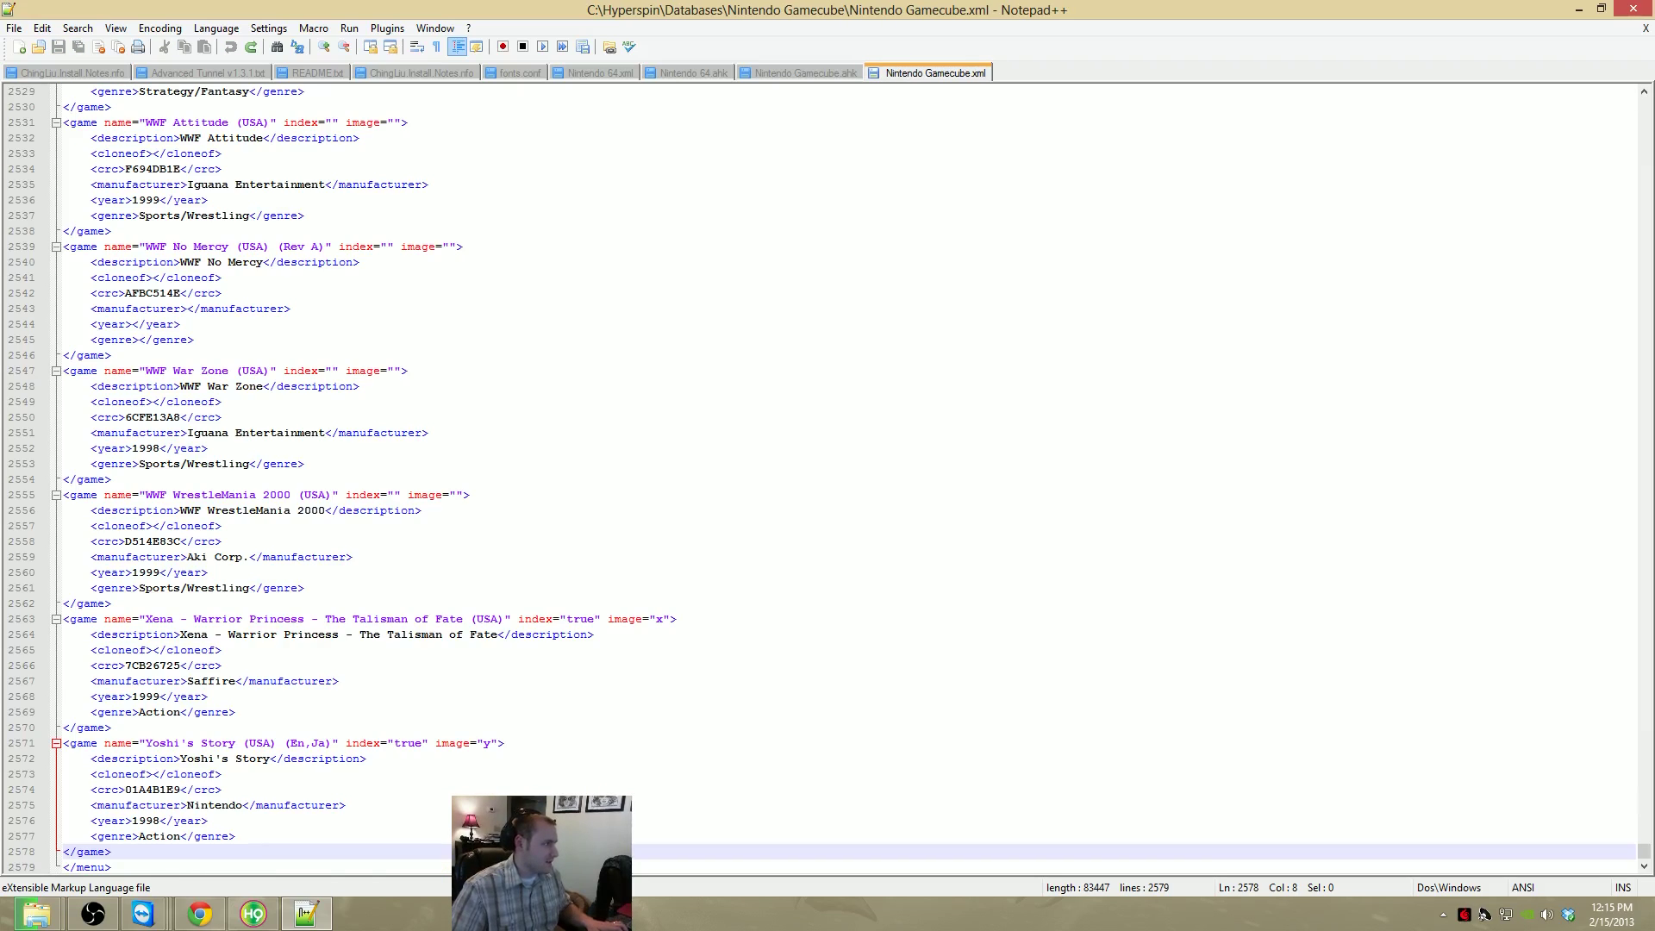
# Delete all game entries after the first GoldenEye entry, keeping the closing menu tag
pyautogui.scroll(11, 827, 479)
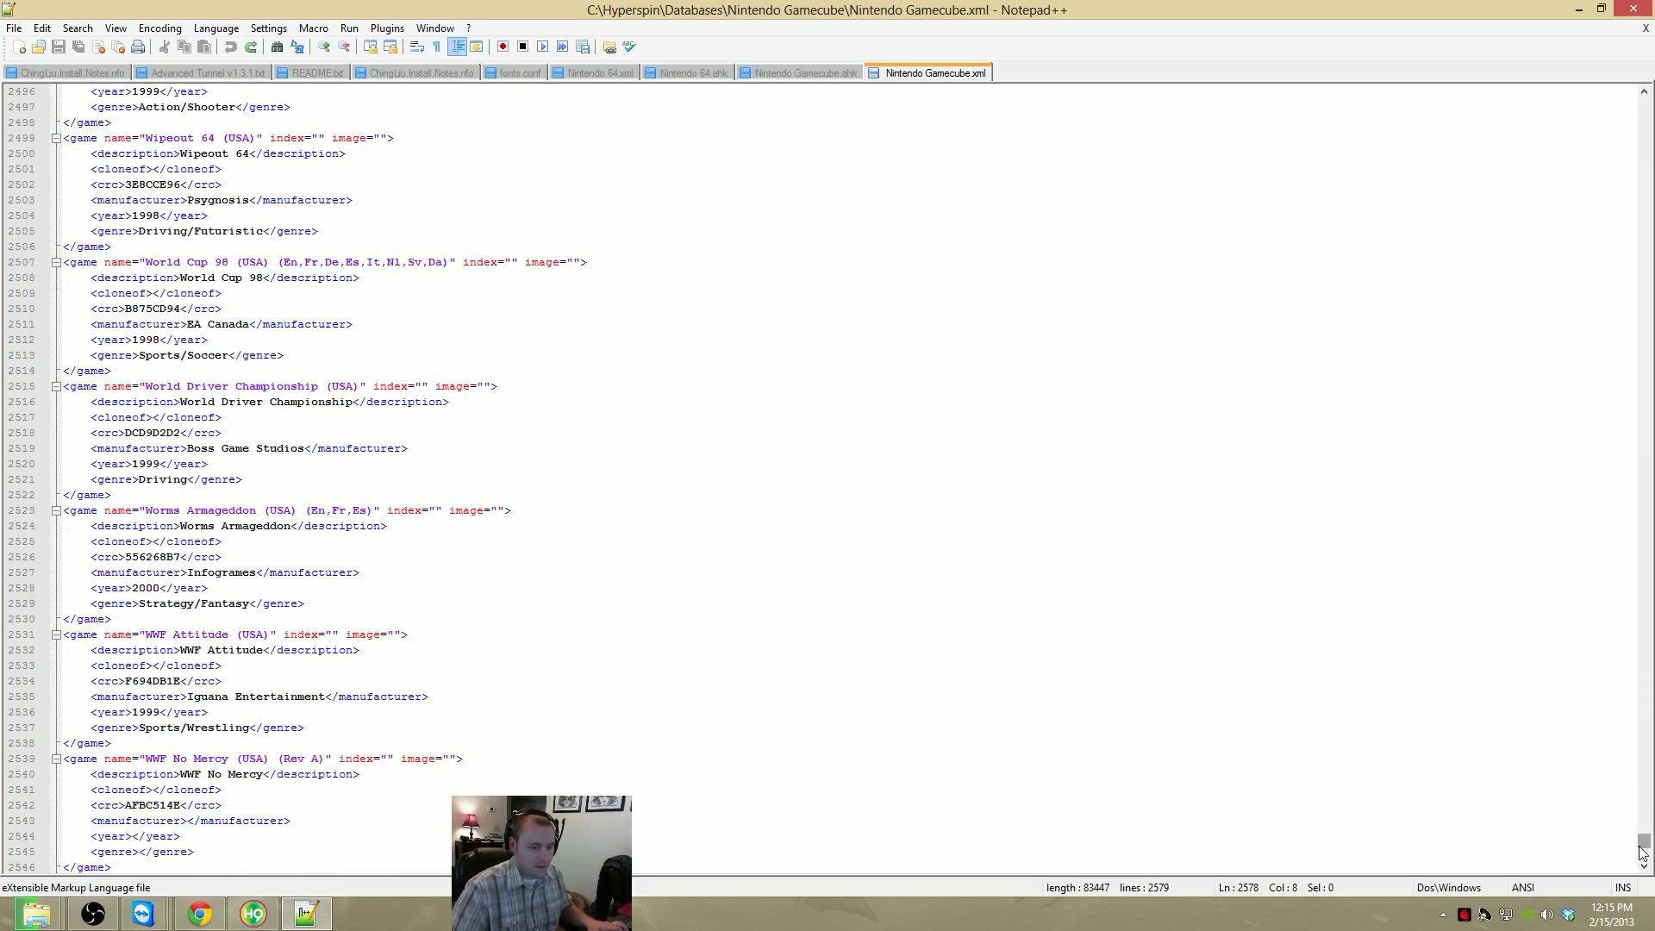
pyautogui.moveTo(1640, 848); pyautogui.dragTo(1641, 869)
pyautogui.keyDown('shift'); pyautogui.click(132, 715); pyautogui.keyUp('shift')
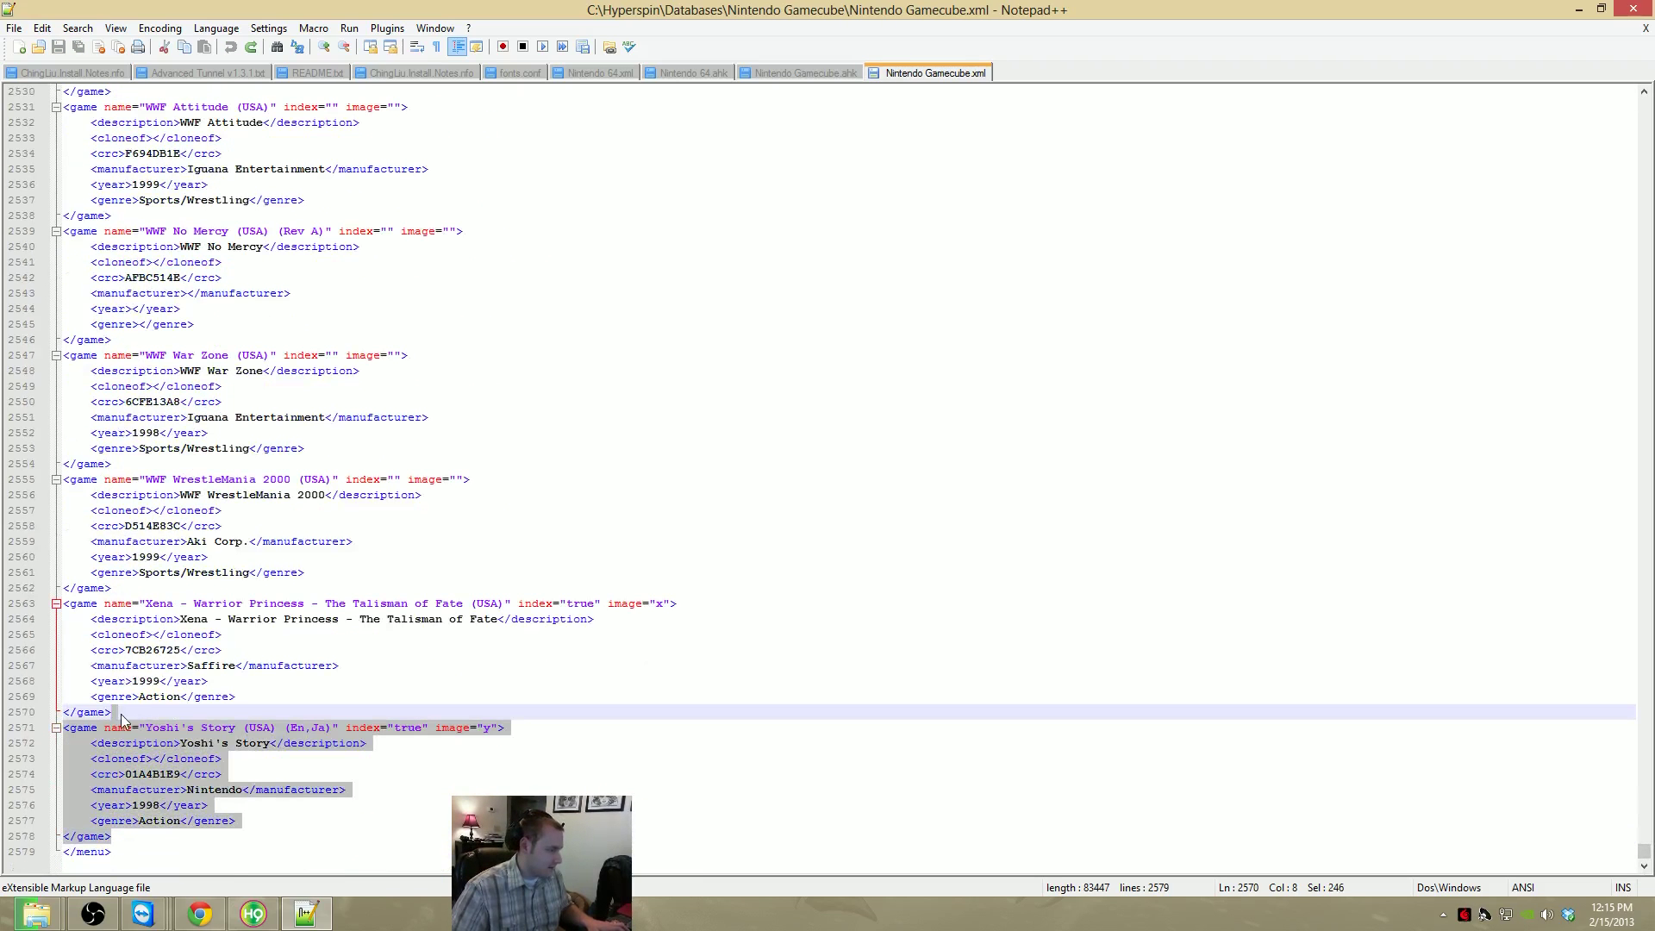
pyautogui.press('Right')
pyautogui.moveTo(1646, 853); pyautogui.dragTo(1626, 93)
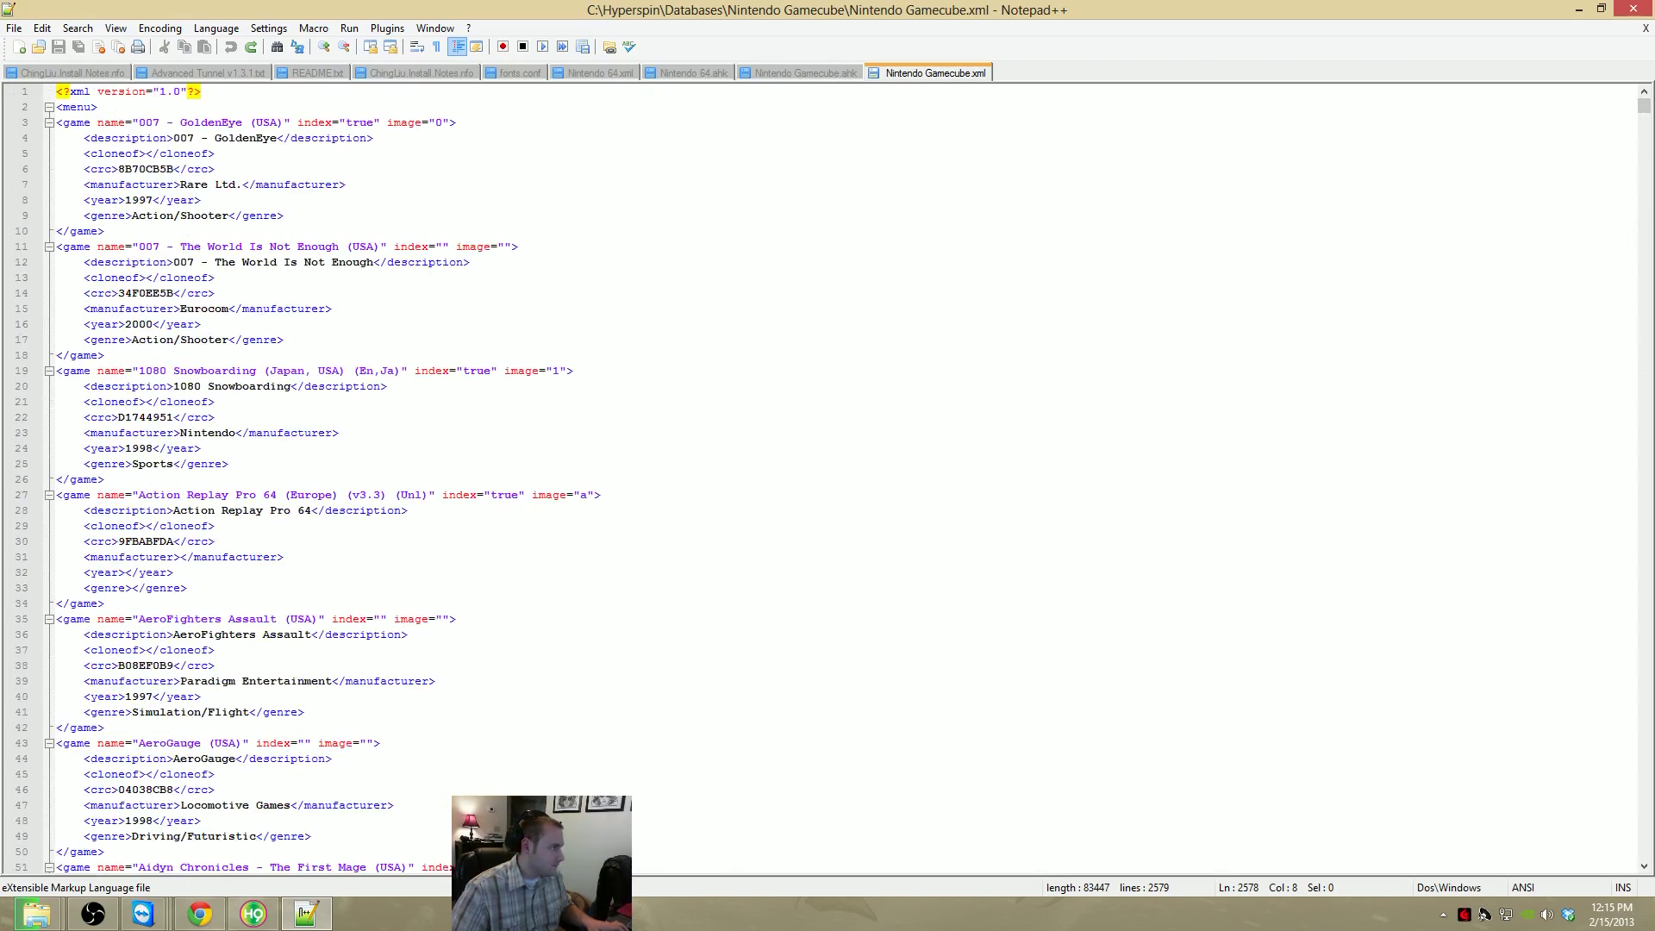
pyautogui.keyDown('shift'); pyautogui.click(57, 247); pyautogui.keyUp('shift')
pyautogui.press('BackSpace')
pyautogui.press('BackSpace')
pyautogui.press('Down')
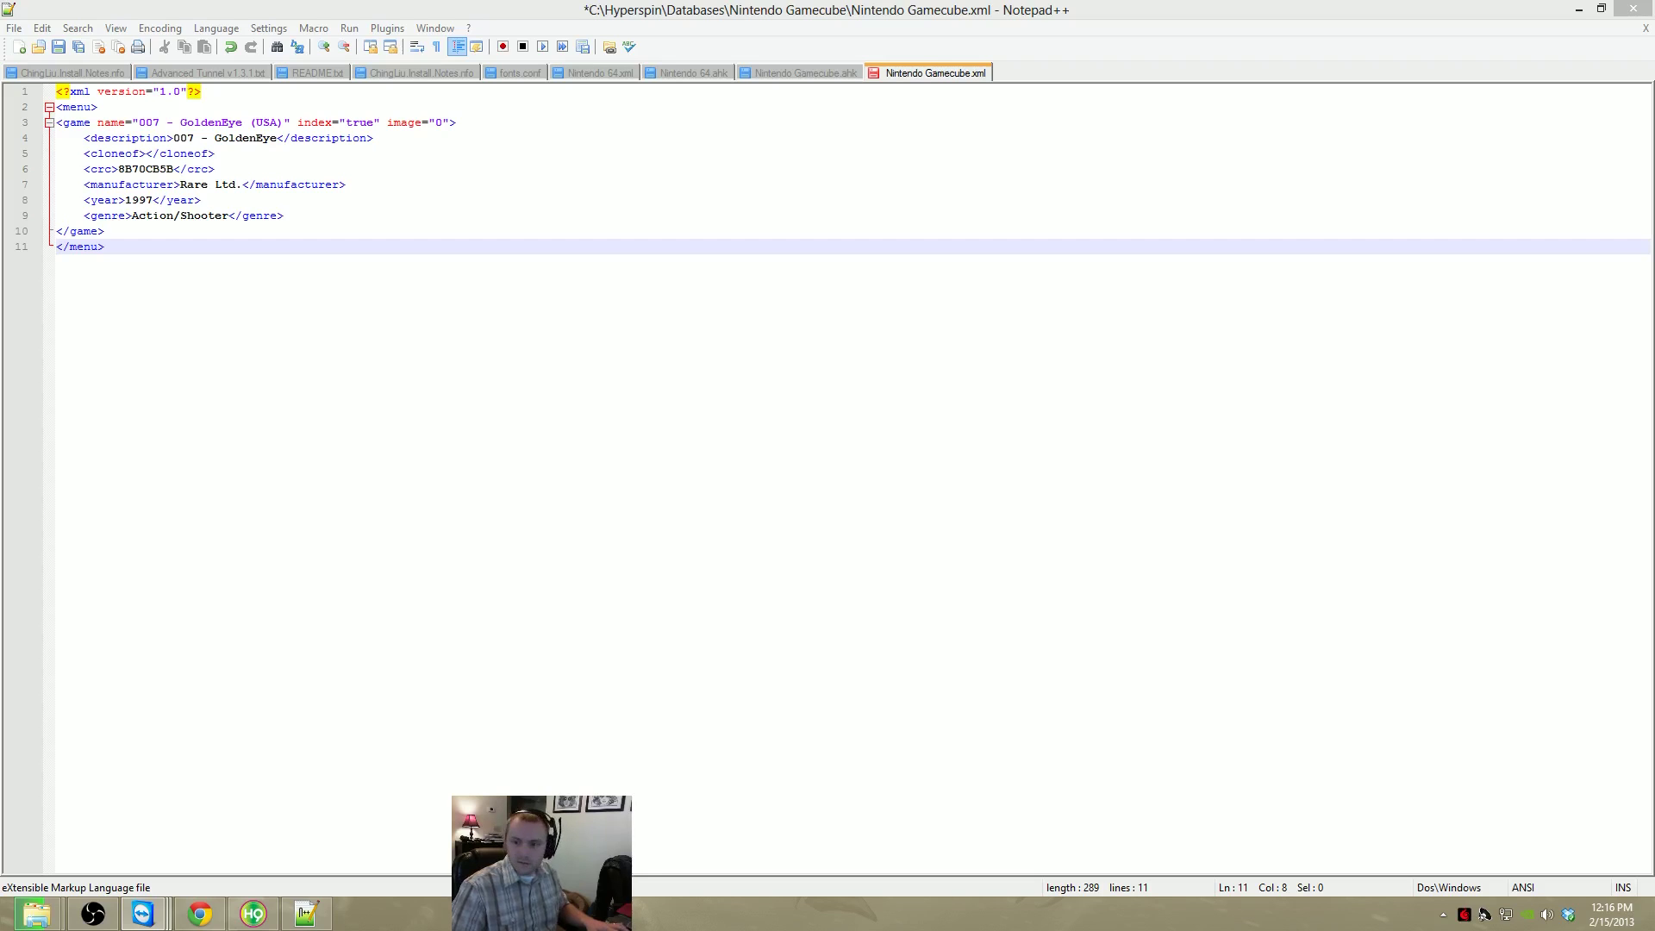
# Replace the GoldenEye entry with one for Super Smash Bros Melee: crc e038e661, manufacturer Nintendo, year 2001, genre Fighting
pyautogui.press('Up')
pyautogui.hotkey('shift', 'Up')
pyautogui.hotkey('shift', 'Up')
pyautogui.hotkey('shift', 'Up')
pyautogui.hotkey('shift', 'Up')
pyautogui.hotkey('shift', 'Up')
pyautogui.hotkey('shift', 'Up')
pyautogui.hotkey('shift', 'Up')
pyautogui.hotkey('shift', 'Home')
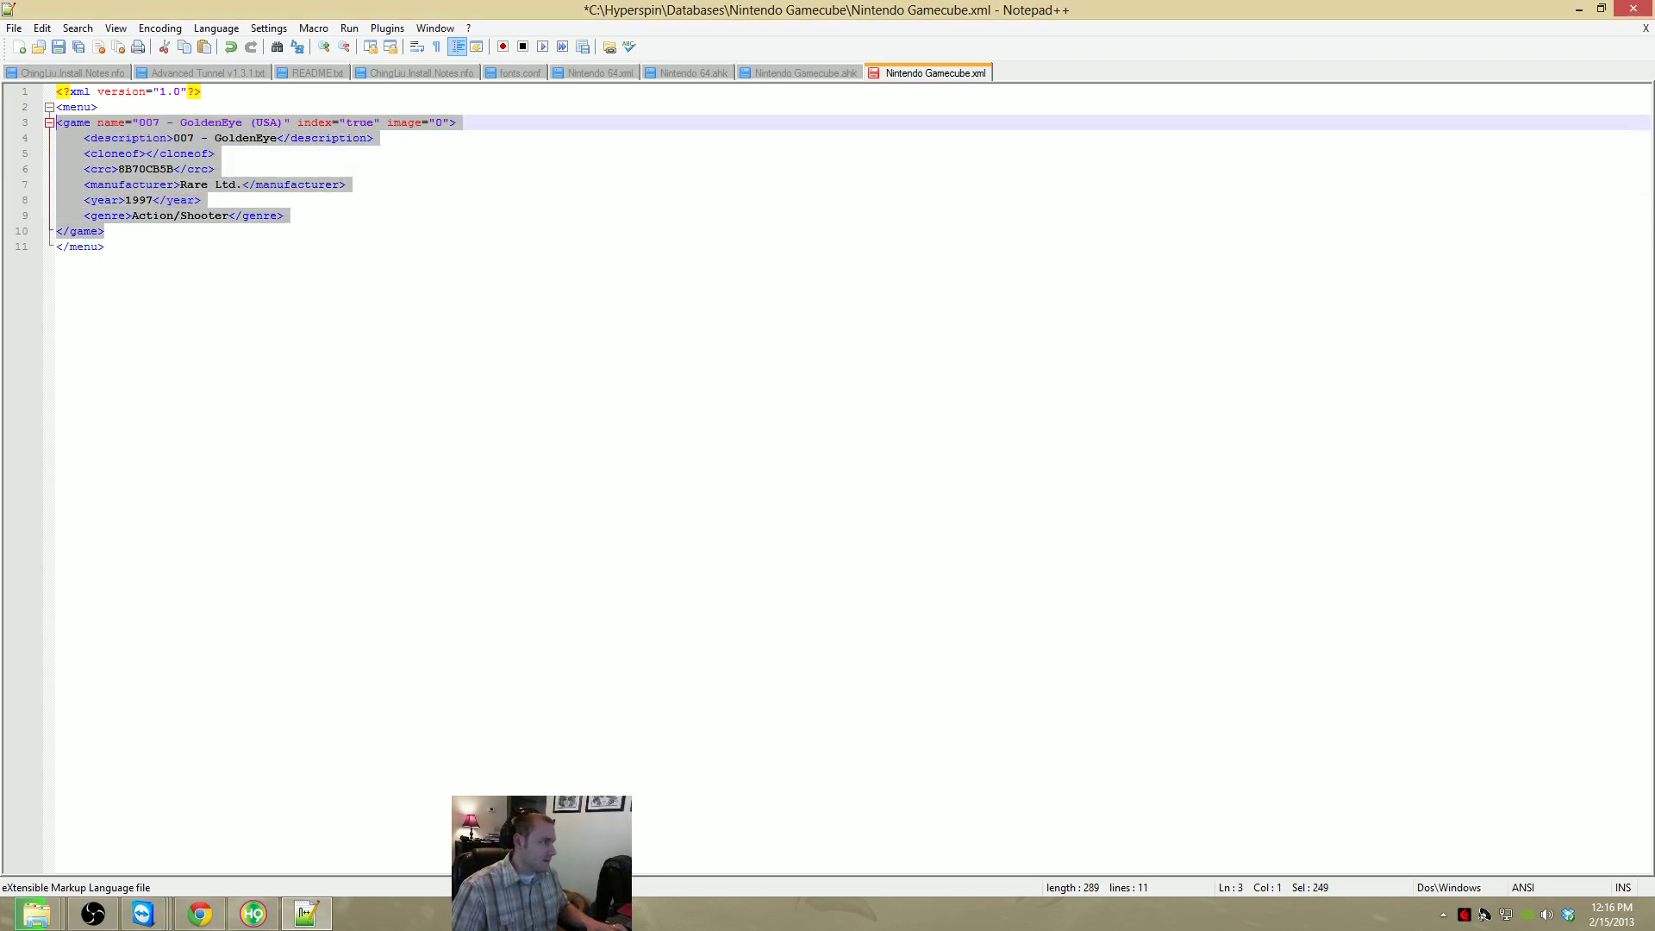
pyautogui.write('<game name="Super Smash Bros Melee"> \t<description>Super Smash Bros Melee</description> \t<cloneof></cloneof> \t<crc>e038e661</crc> \t<manufacturer>Nintendo</manufacturer> \t<year>2001</year> \t<genre>Fighting</genre> </game>')
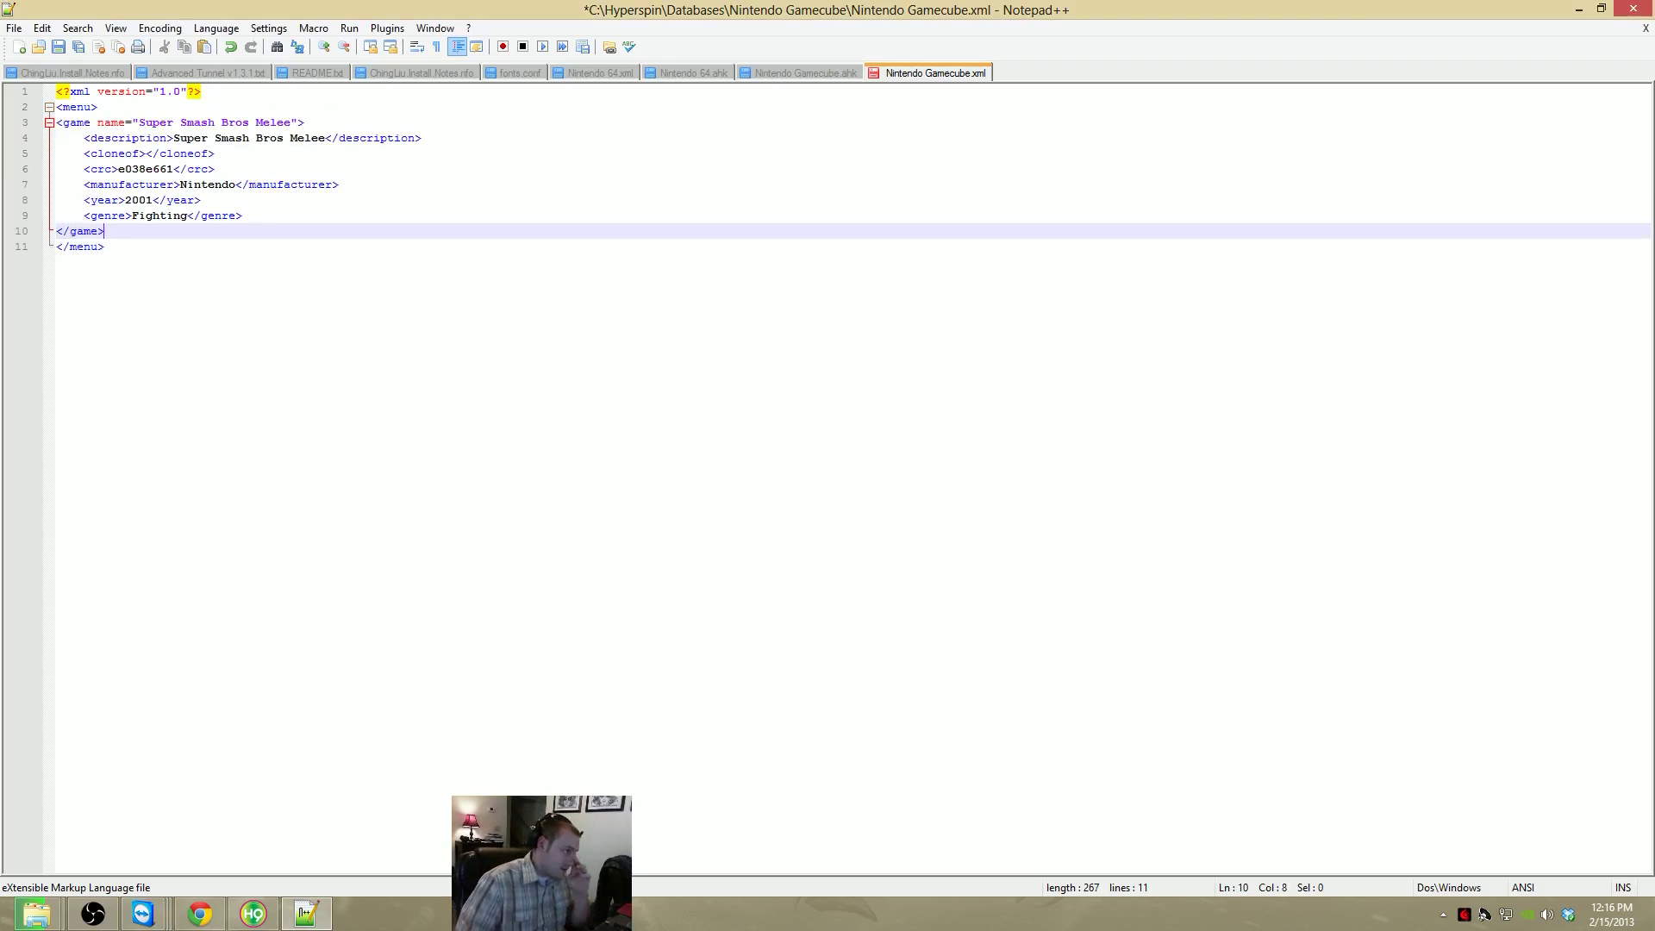
# Review the new entry's game name, description, crc, manufacturer and year fields
pyautogui.click(138, 122)
pyautogui.moveTo(139, 122); pyautogui.dragTo(297, 138)
pyautogui.moveTo(105, 169); pyautogui.dragTo(187, 169)
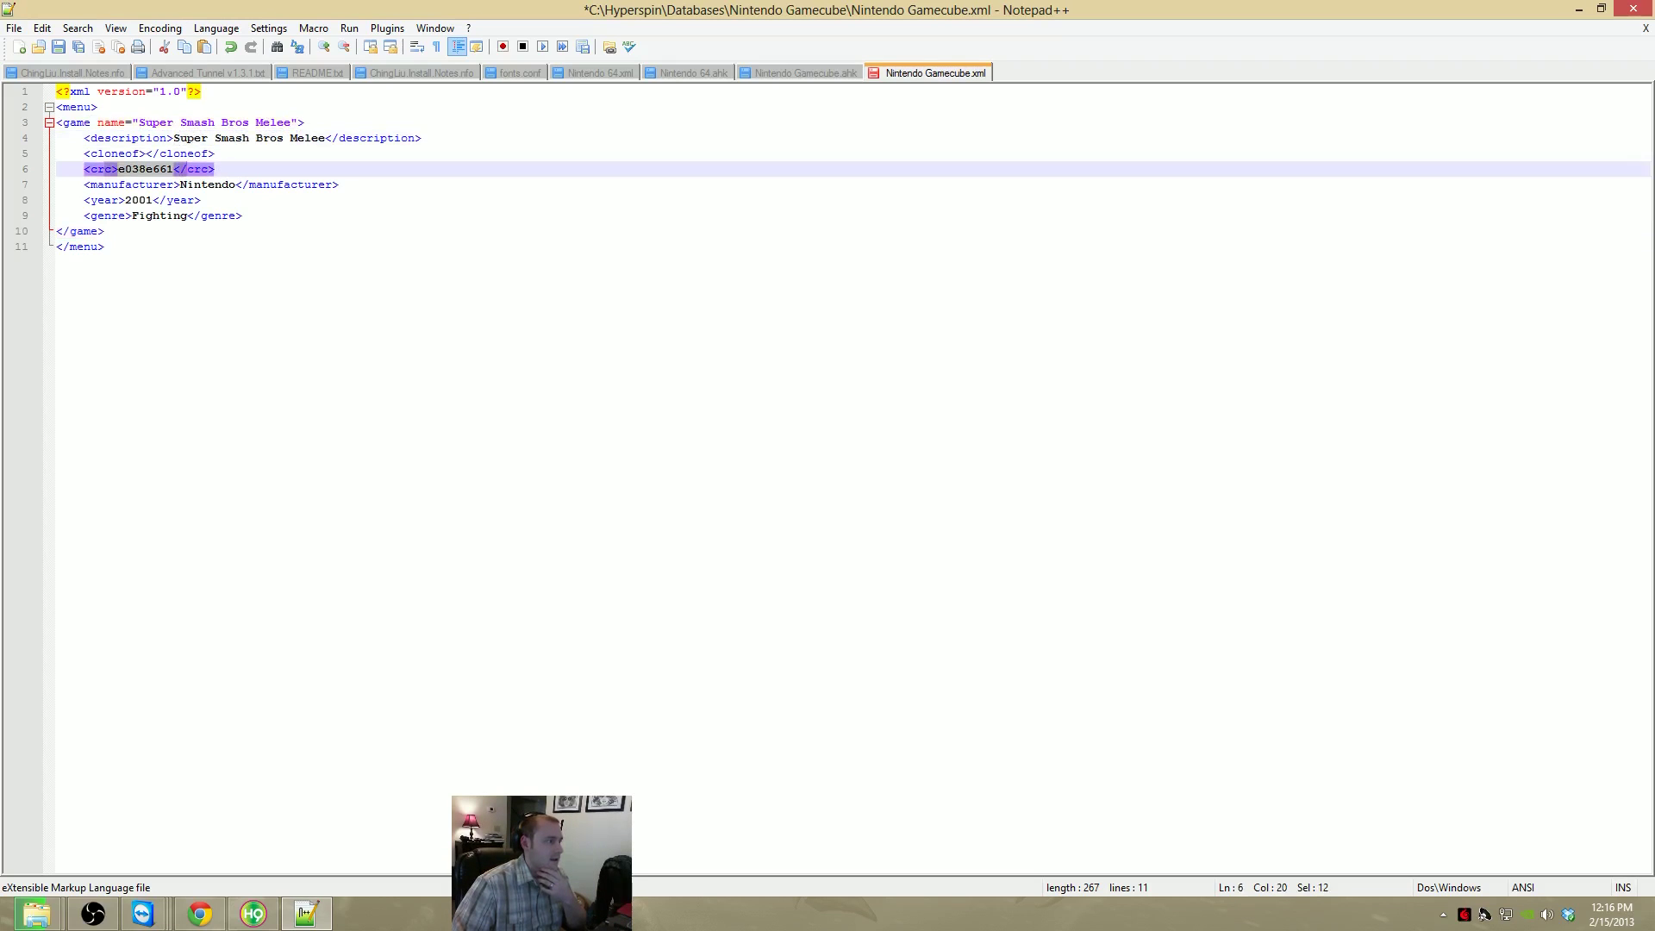
pyautogui.moveTo(180, 184); pyautogui.dragTo(263, 185)
pyautogui.moveTo(131, 200); pyautogui.dragTo(126, 125)
pyautogui.press('Down')
pyautogui.press('Down')
pyautogui.press('Down')
pyautogui.click(106, 249)
# Save Nintendo Gamecube.xml, close the editor and return to the database folder
pyautogui.click(60, 48)
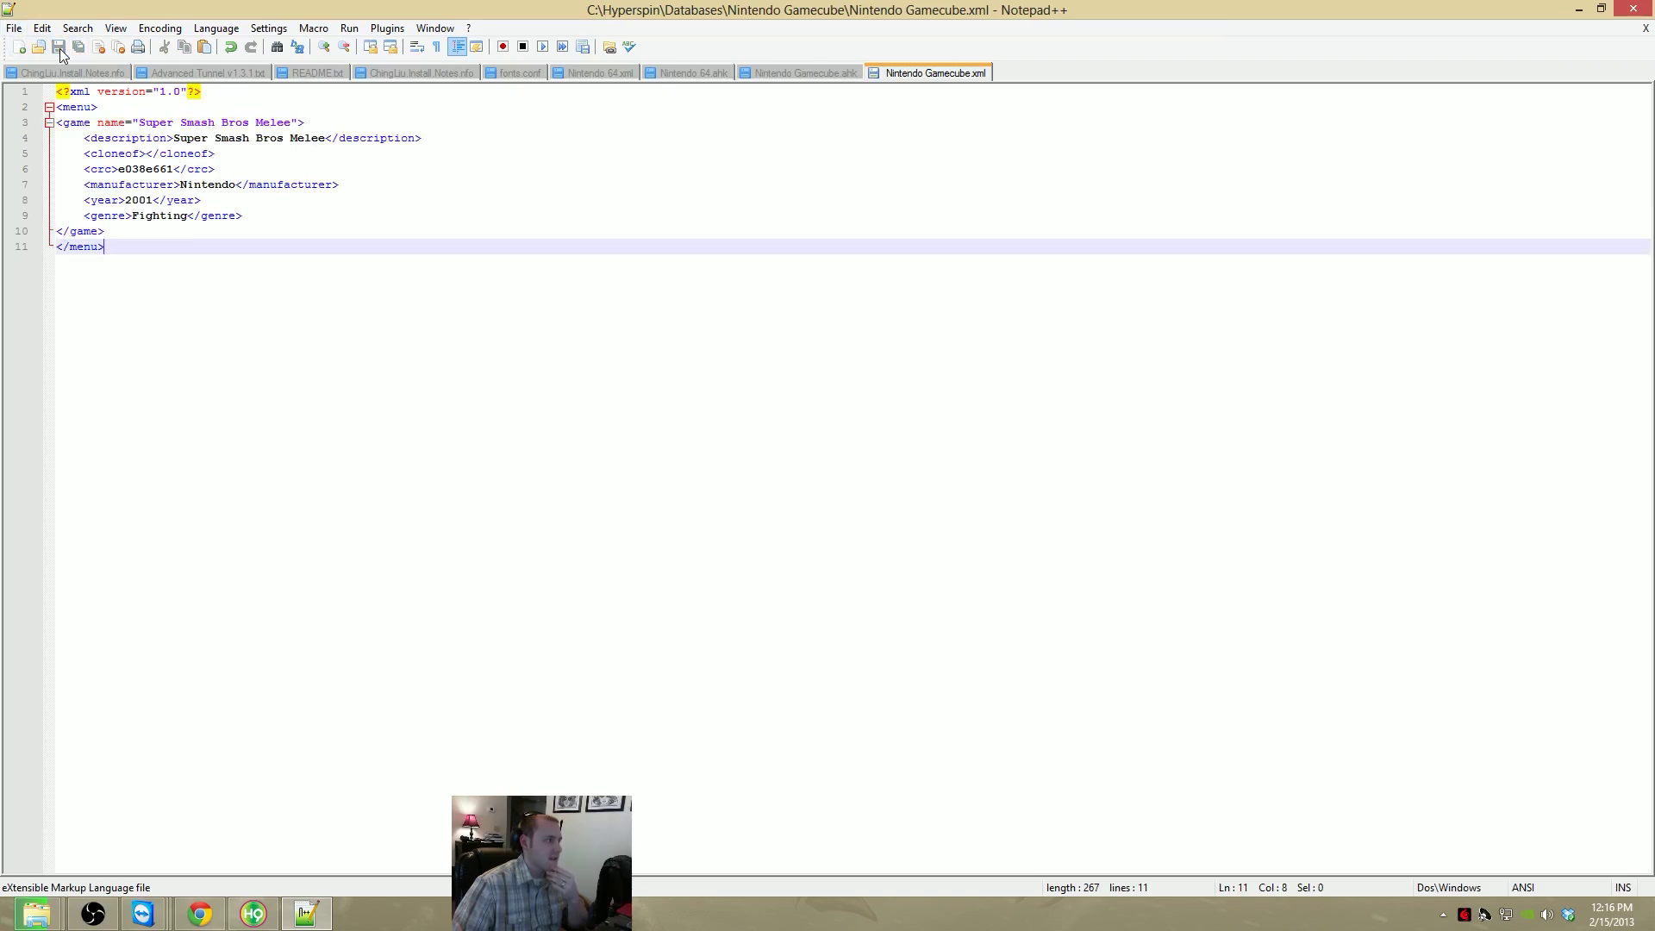
pyautogui.click(1624, 13)
pyautogui.moveTo(1011, 582); pyautogui.dragTo(481, 541)
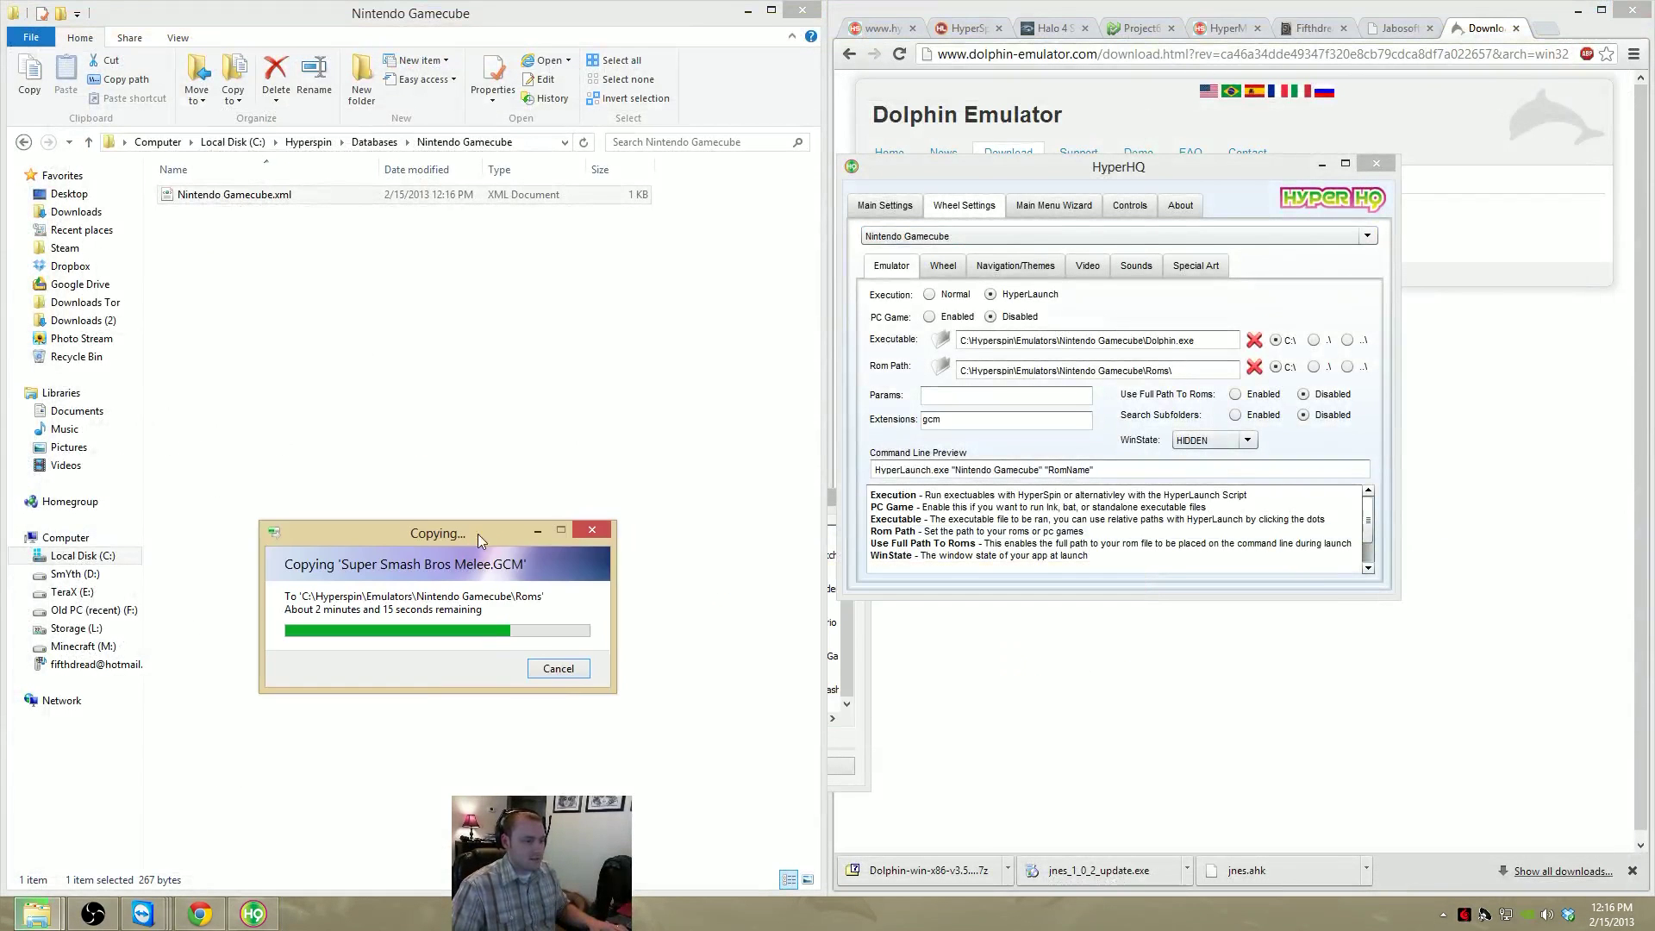
# Close HyperHQ and move the file copy progress window out of the file list's way
pyautogui.click(1192, 315)
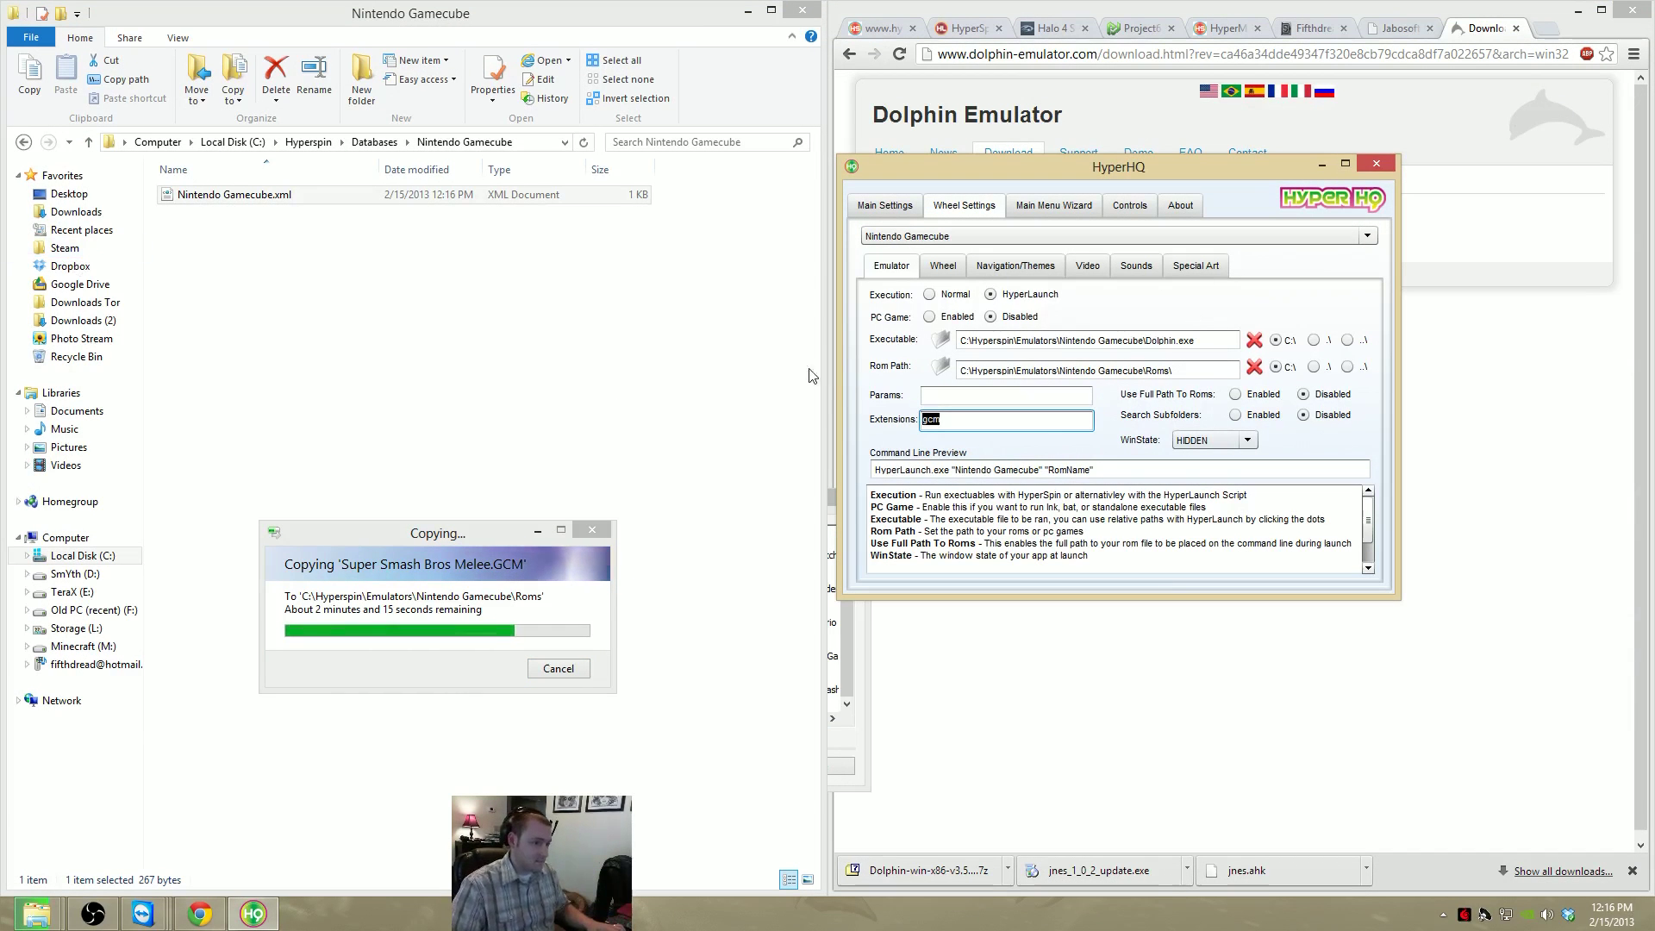
pyautogui.click(1376, 164)
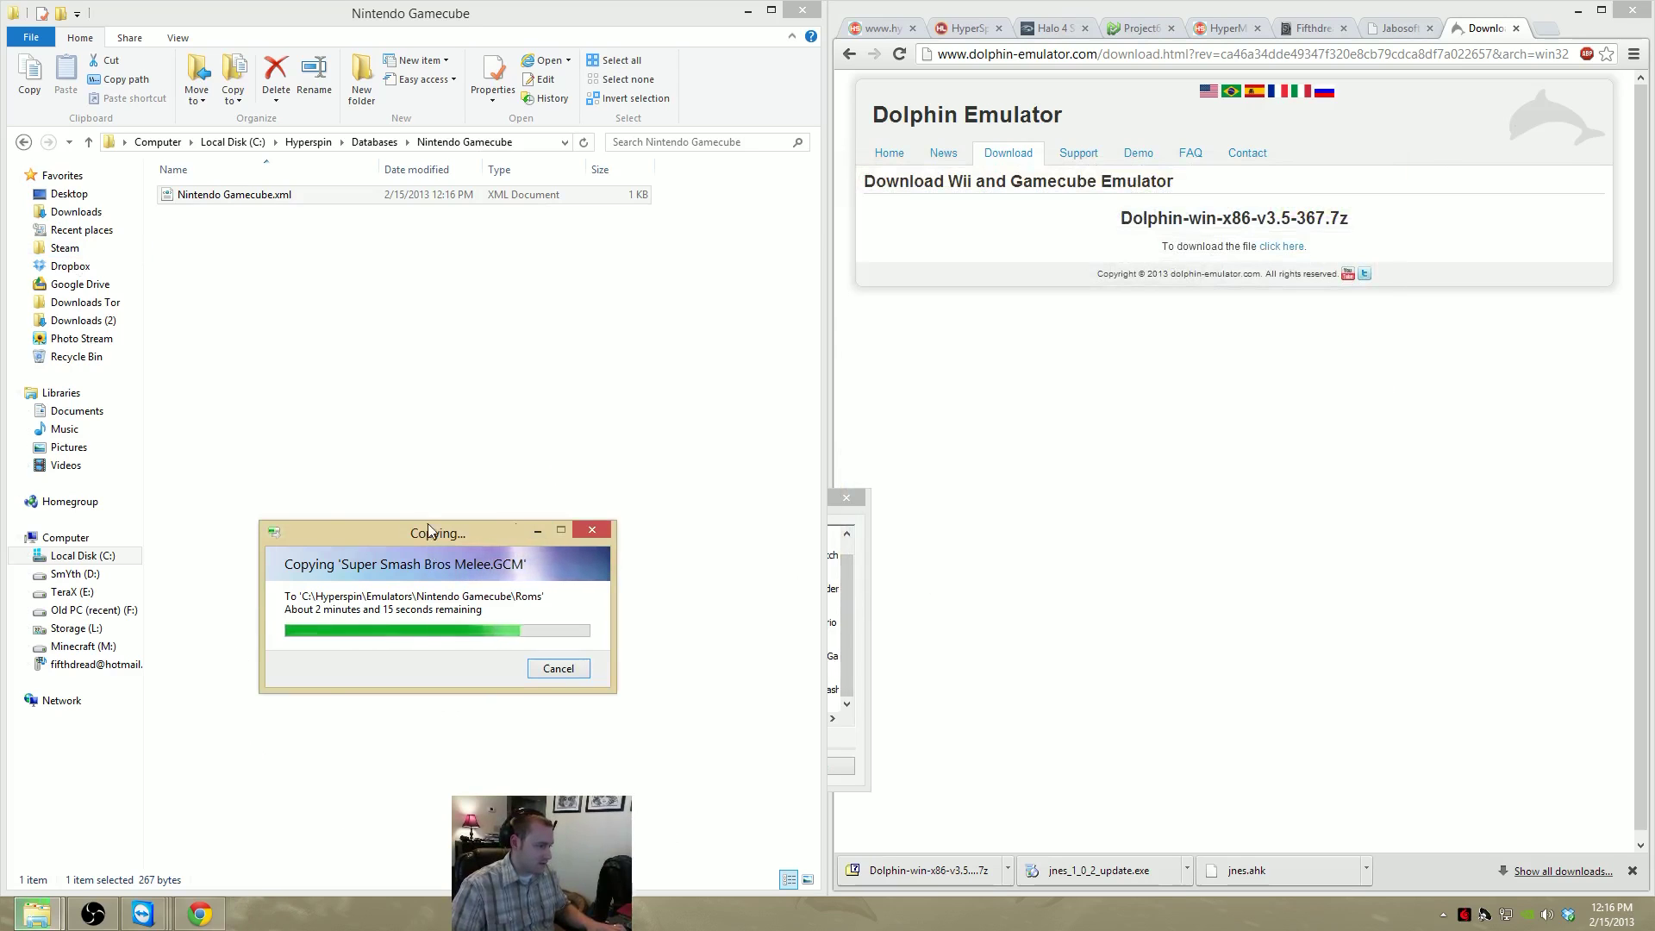
pyautogui.moveTo(427, 524); pyautogui.dragTo(1078, 457)
# Launch HyperSpin from the Hyperspin folder, check the games in the Nintendo Gamecube wheel, and exit HyperSpin
pyautogui.click(308, 142)
pyautogui.click(248, 507)
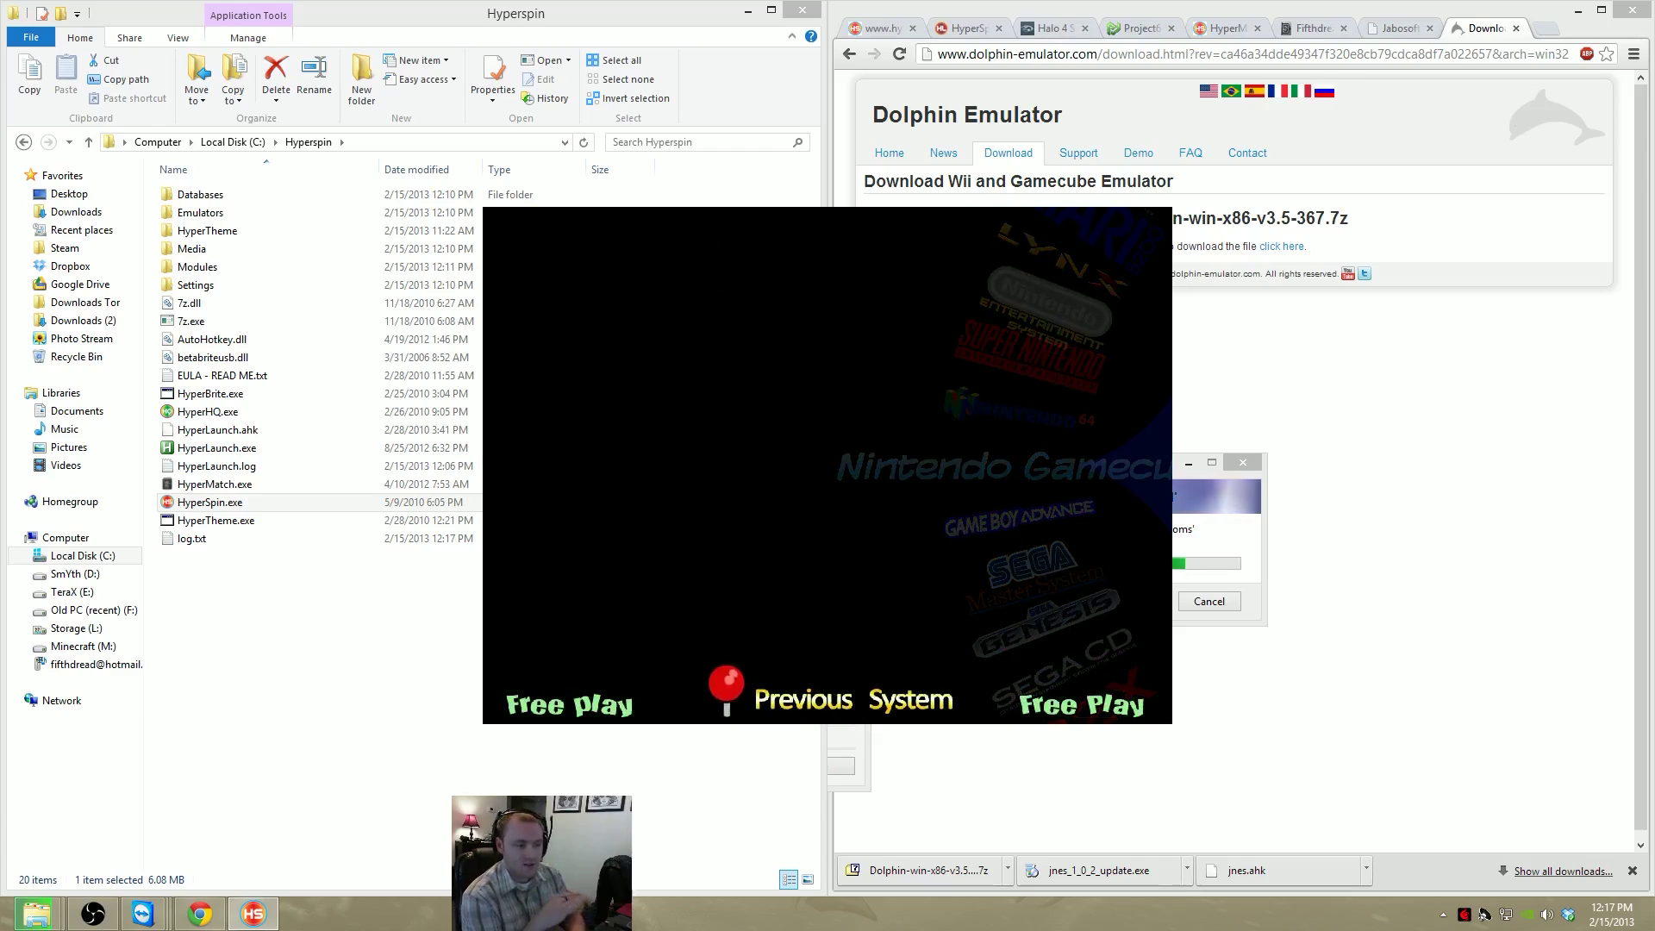
pyautogui.press('Return')
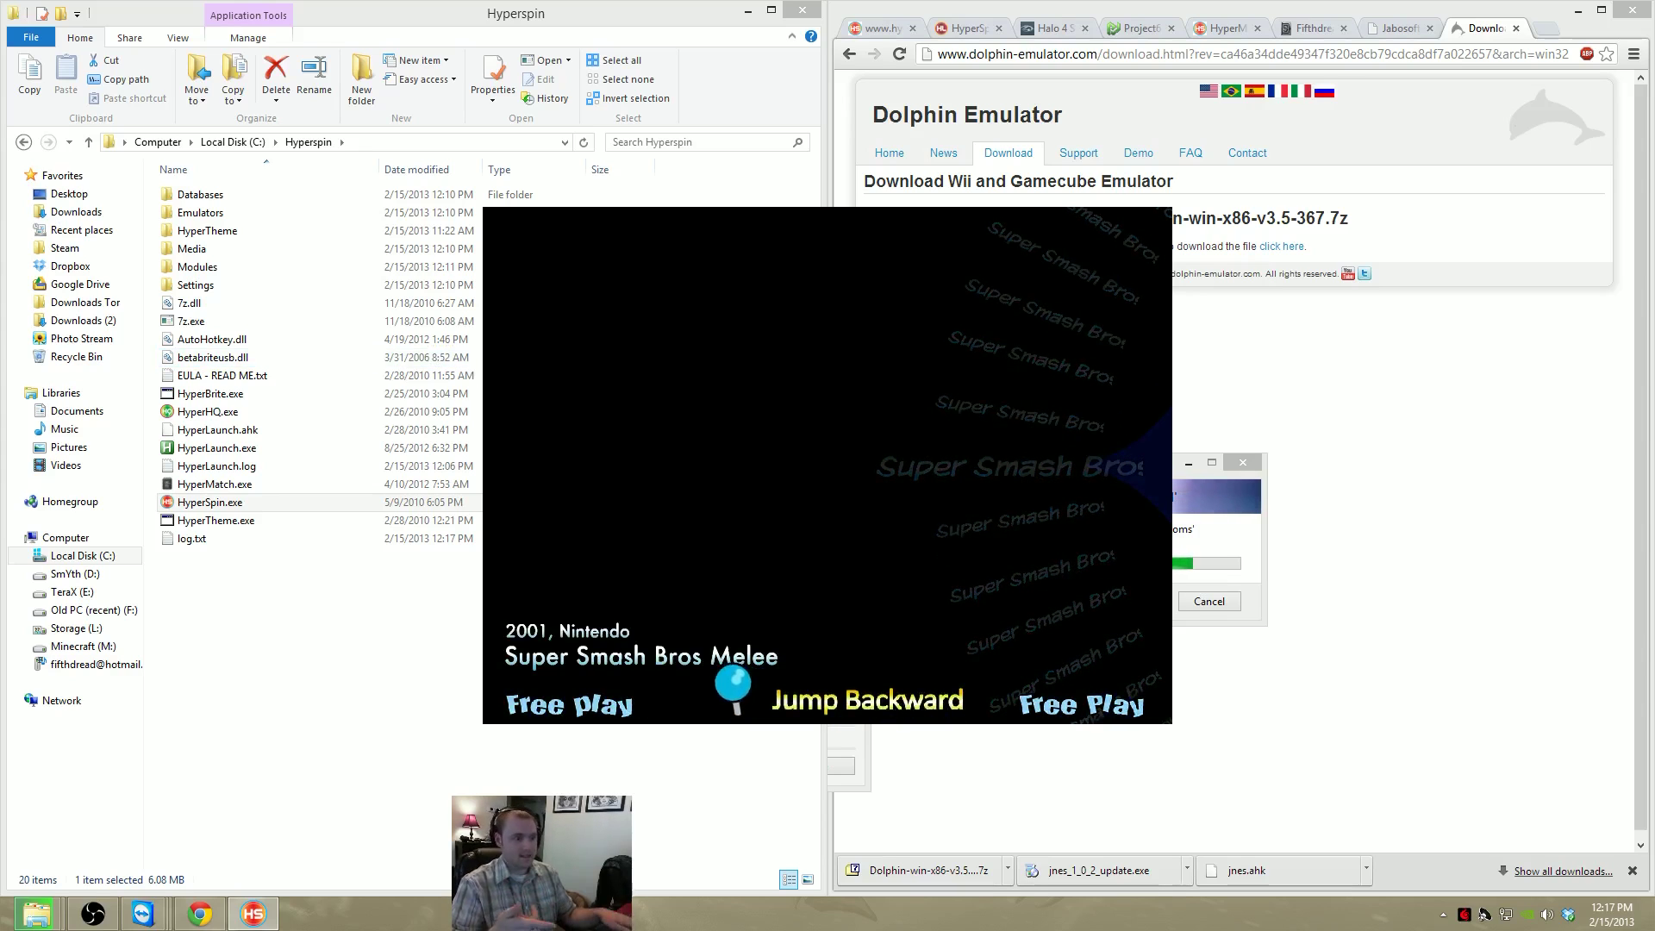
pyautogui.press('Escape')
pyautogui.press('Escape')
pyautogui.press('Return')
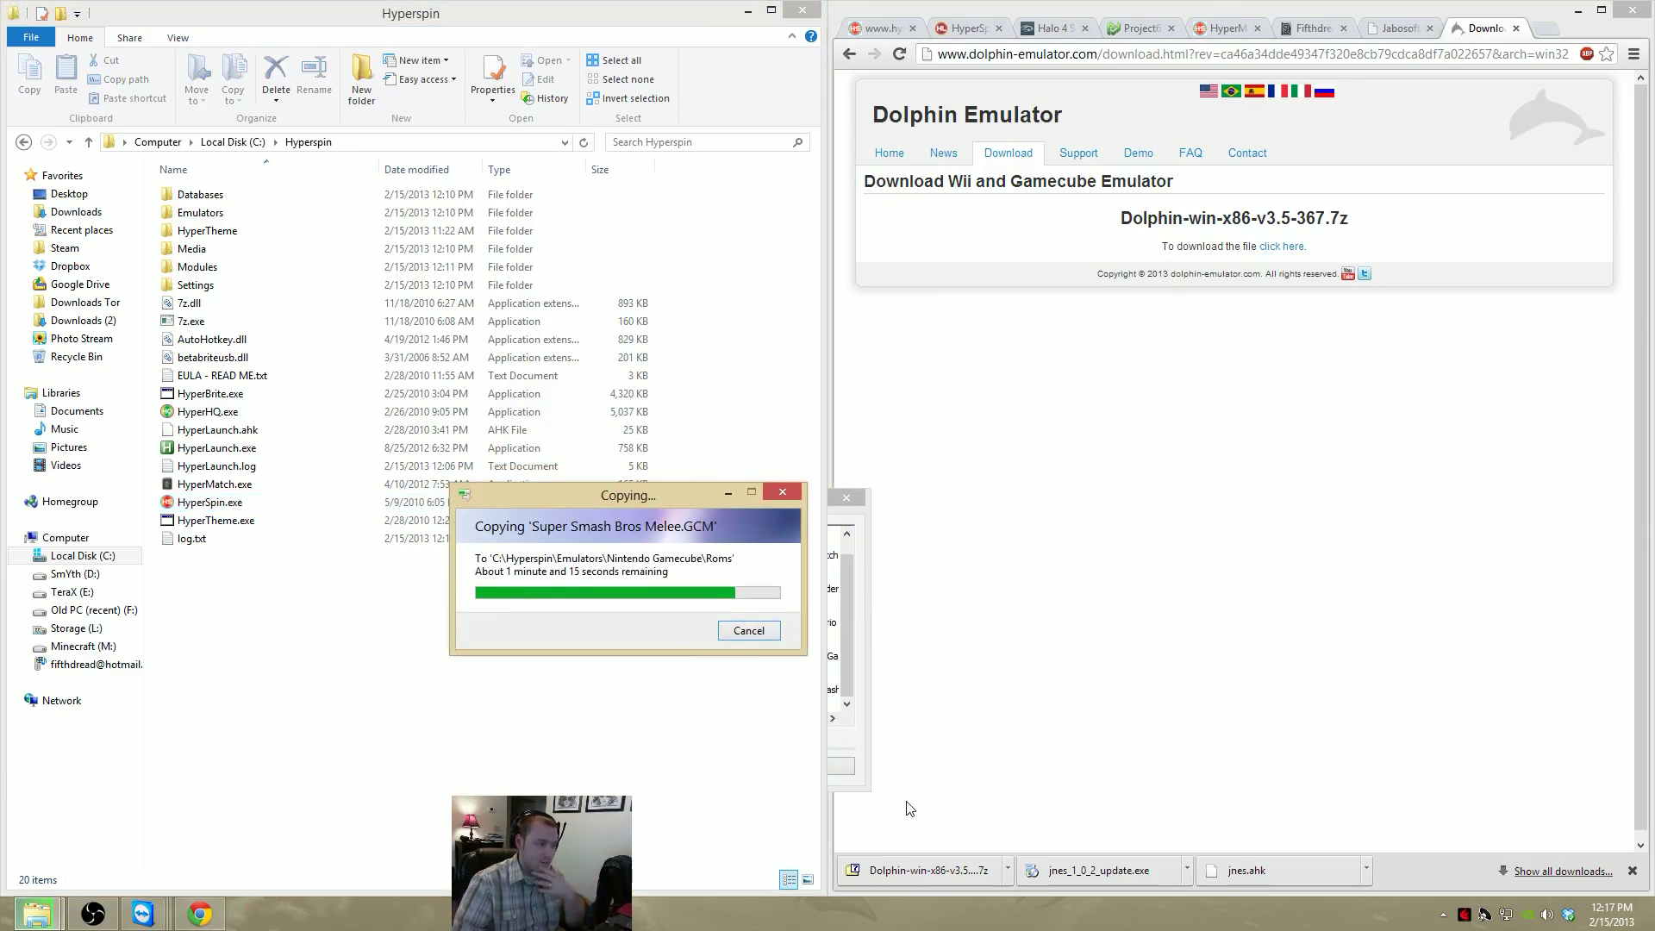
# Open Jnes.ini from the Nintendo Entertainment System emulator folder
pyautogui.click(862, 545)
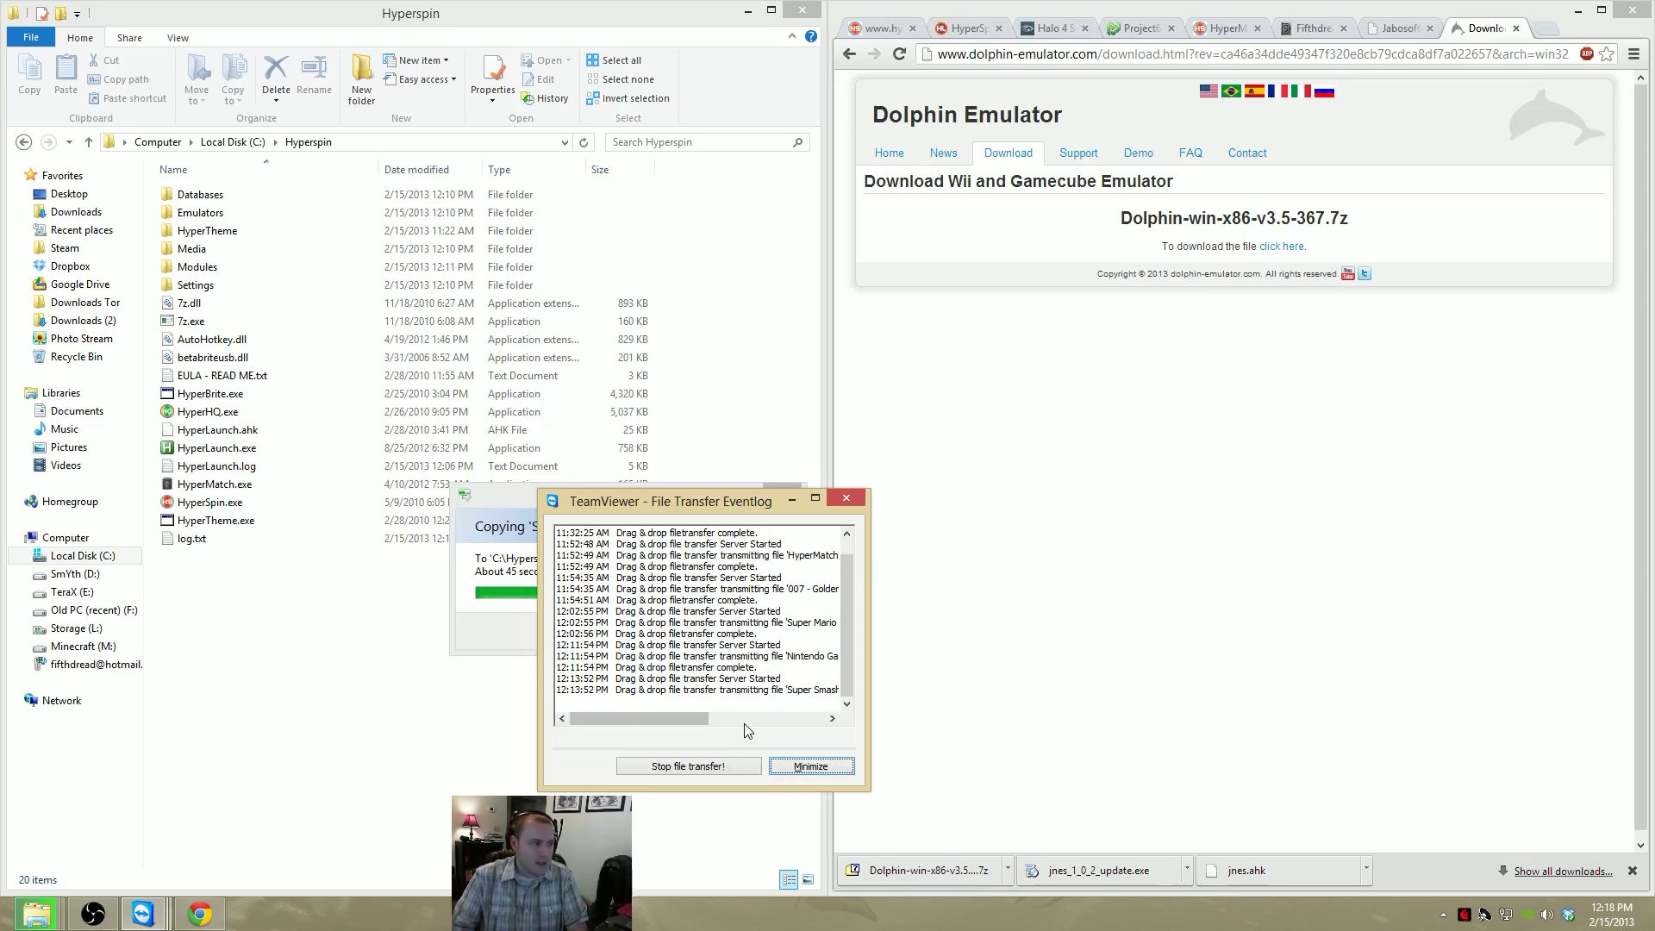
pyautogui.doubleClick(247, 215)
pyautogui.doubleClick(234, 195)
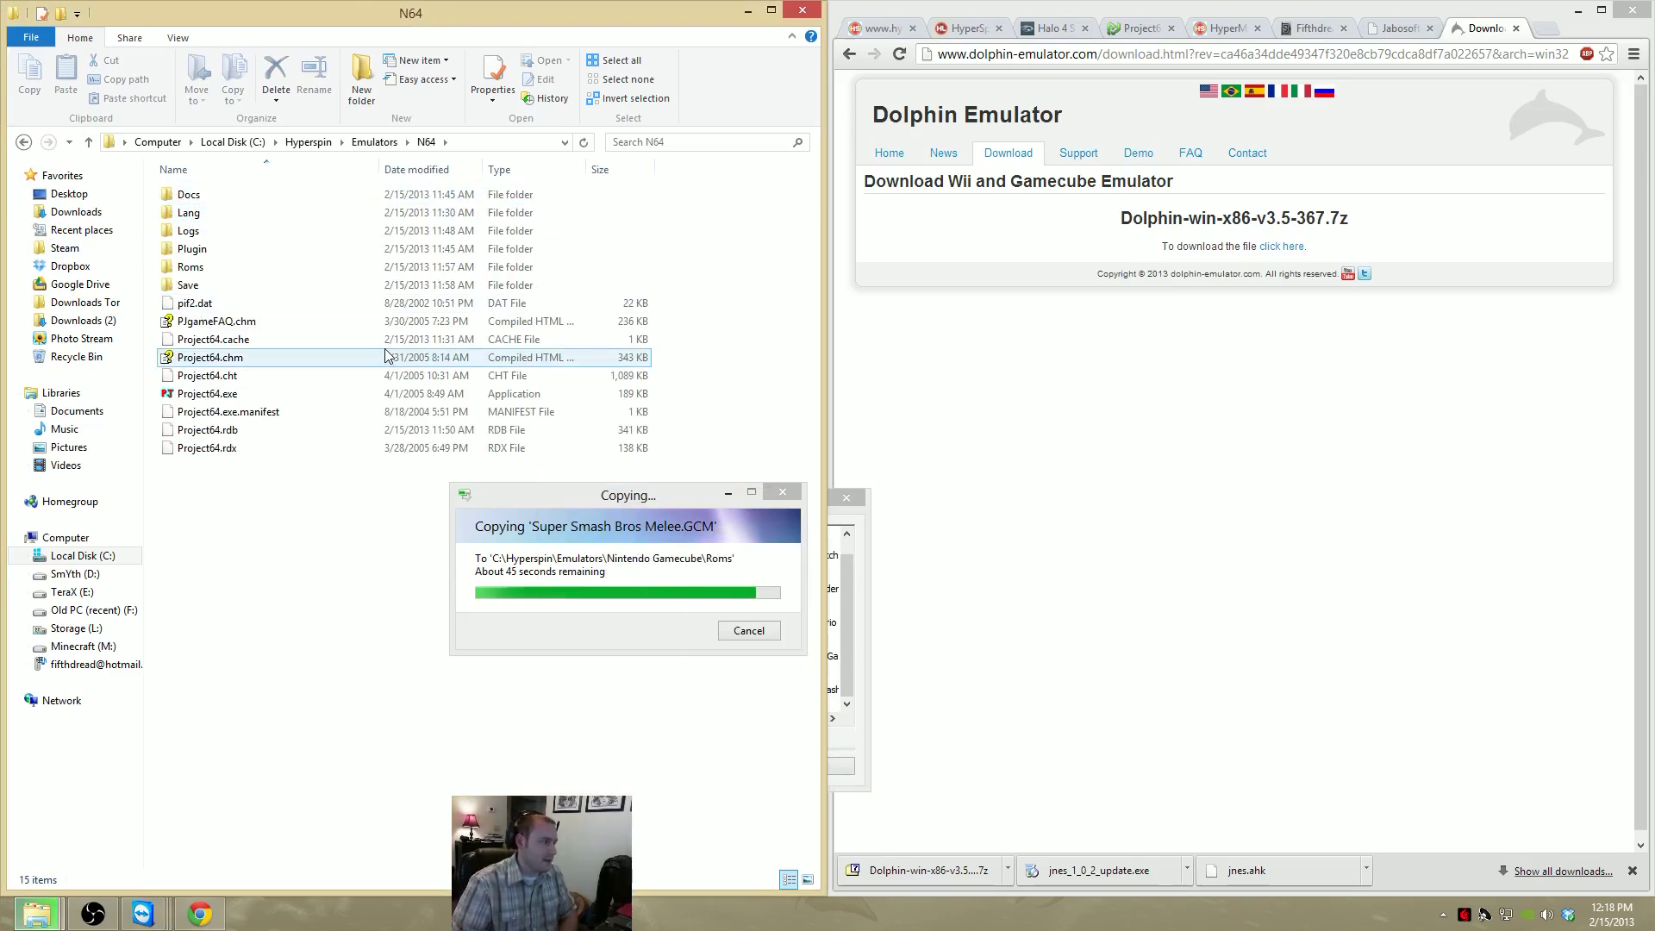
pyautogui.press('BackSpace')
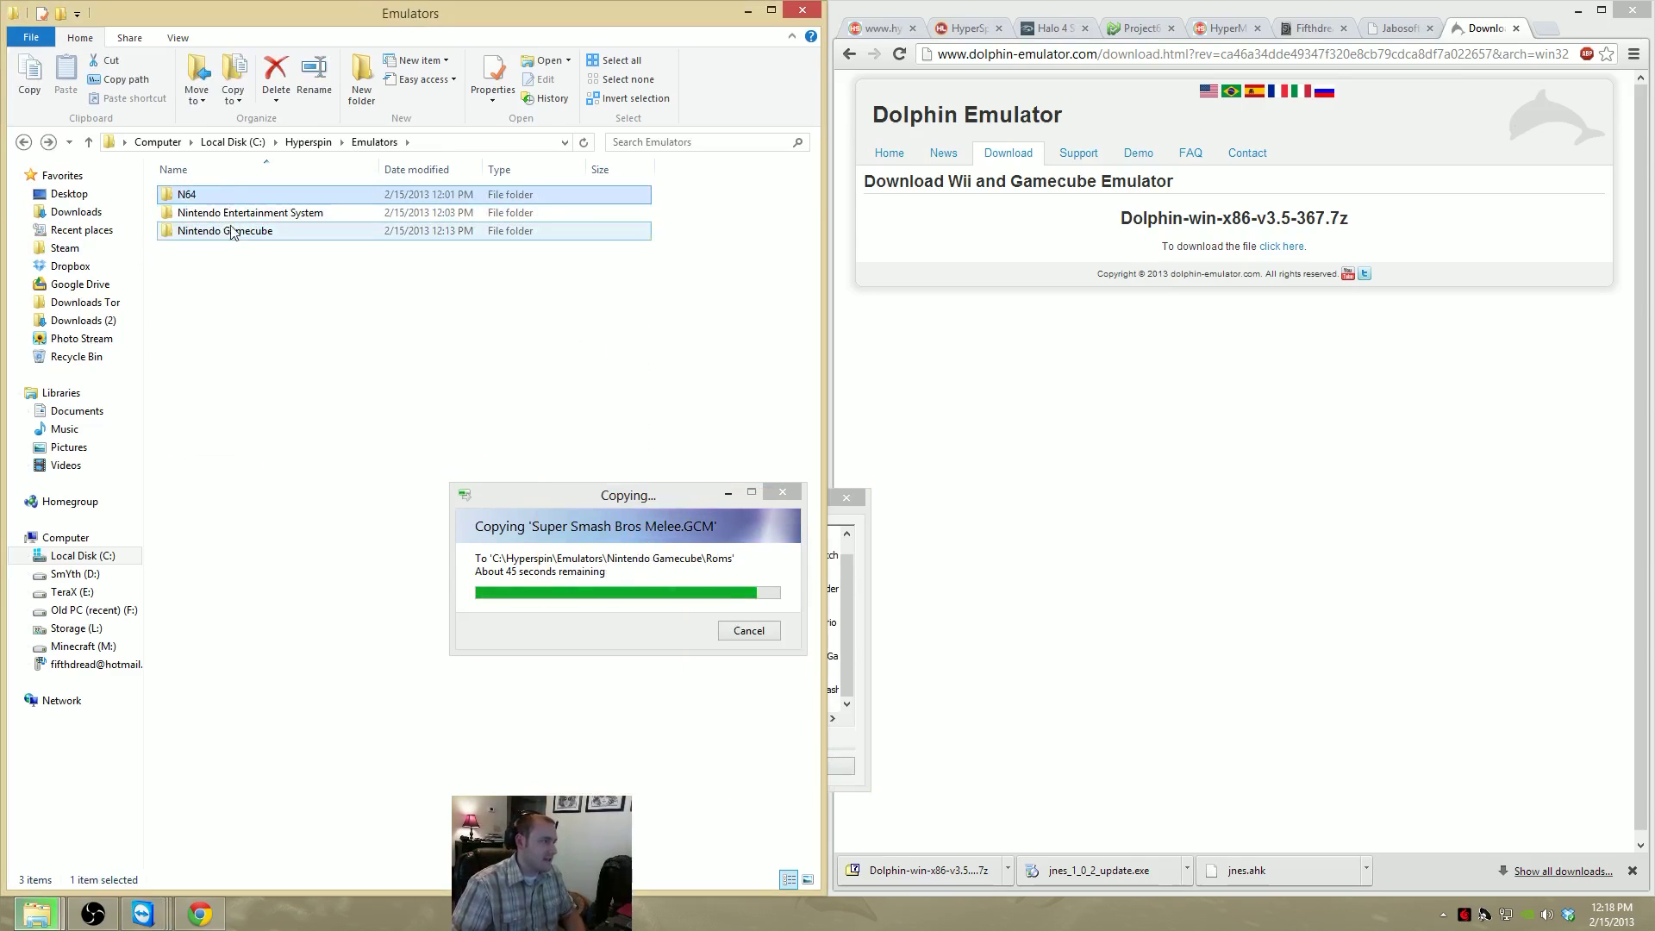
pyautogui.doubleClick(248, 213)
pyautogui.doubleClick(388, 338)
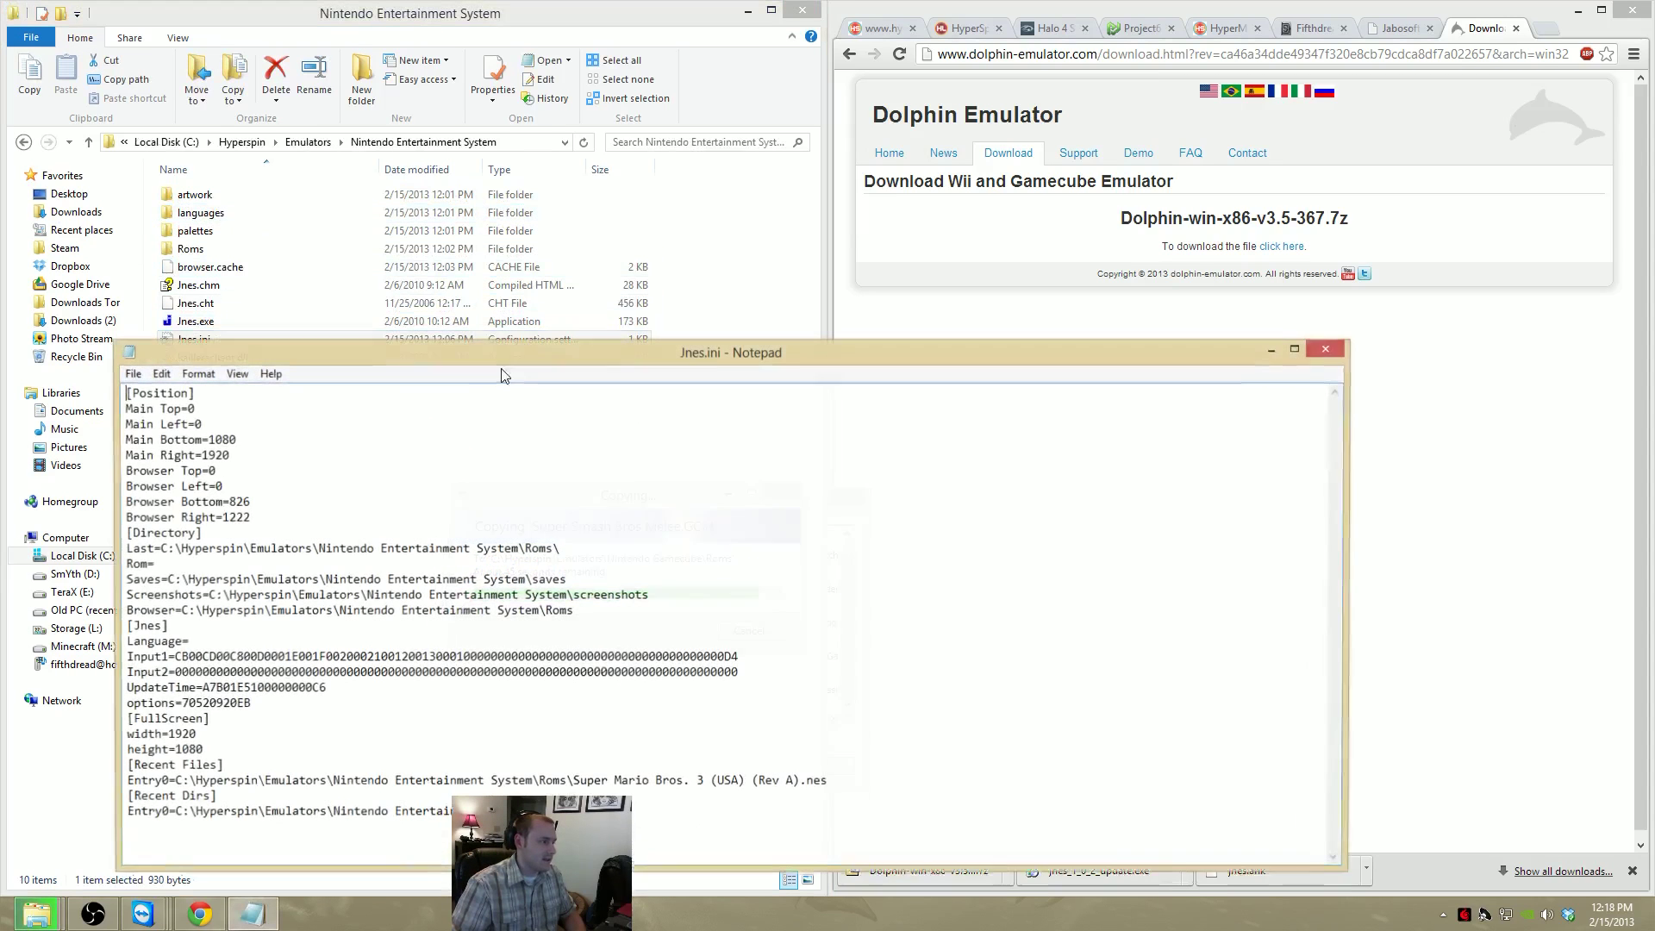
# Examine the FullScreen width and height settings in Jnes.ini and close the file without editing it
pyautogui.moveTo(166, 734); pyautogui.dragTo(200, 750)
pyautogui.click(202, 750)
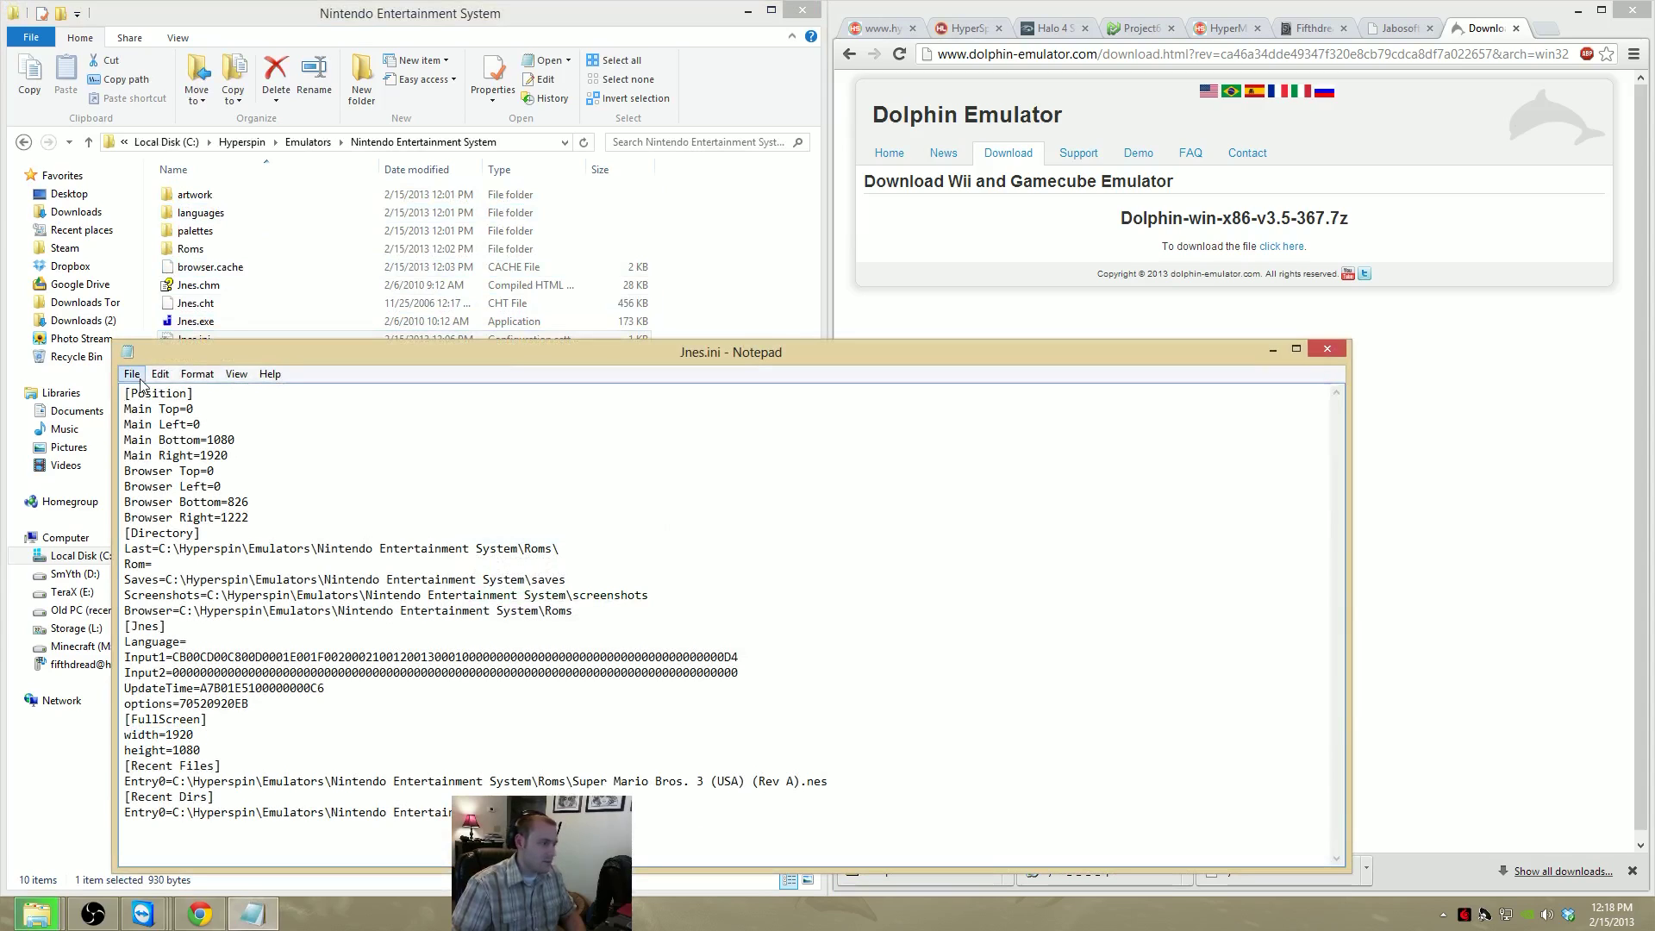
pyautogui.moveTo(124, 718); pyautogui.dragTo(222, 765)
pyautogui.click(202, 749)
pyautogui.click(1328, 354)
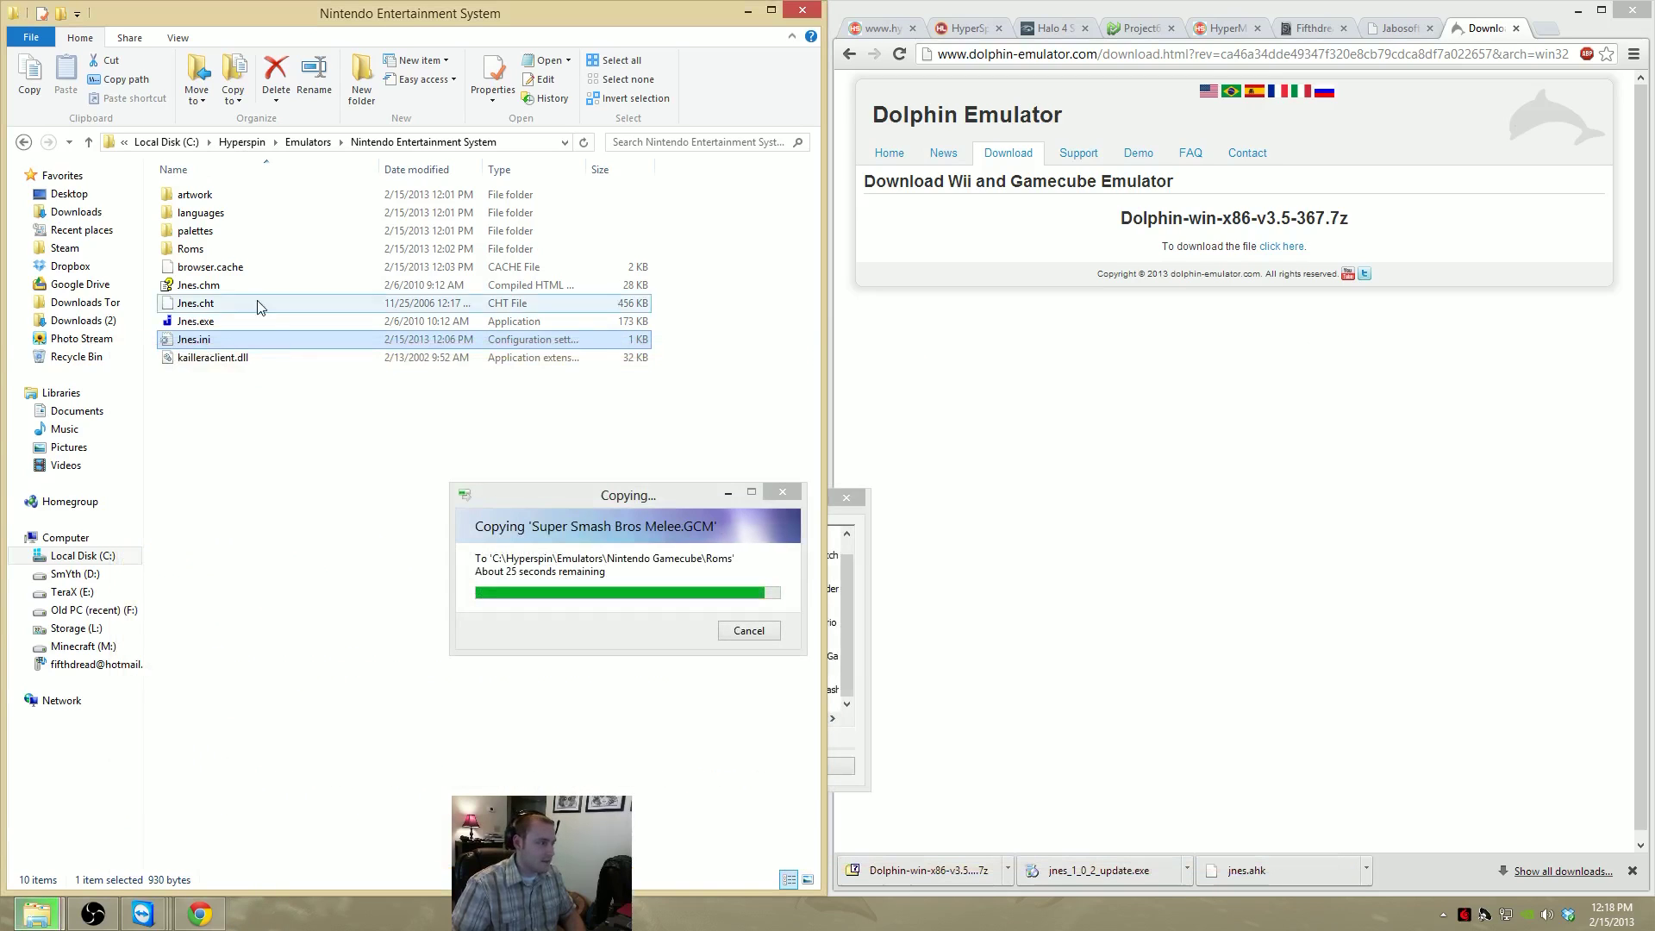
pyautogui.rightClick(188, 343)
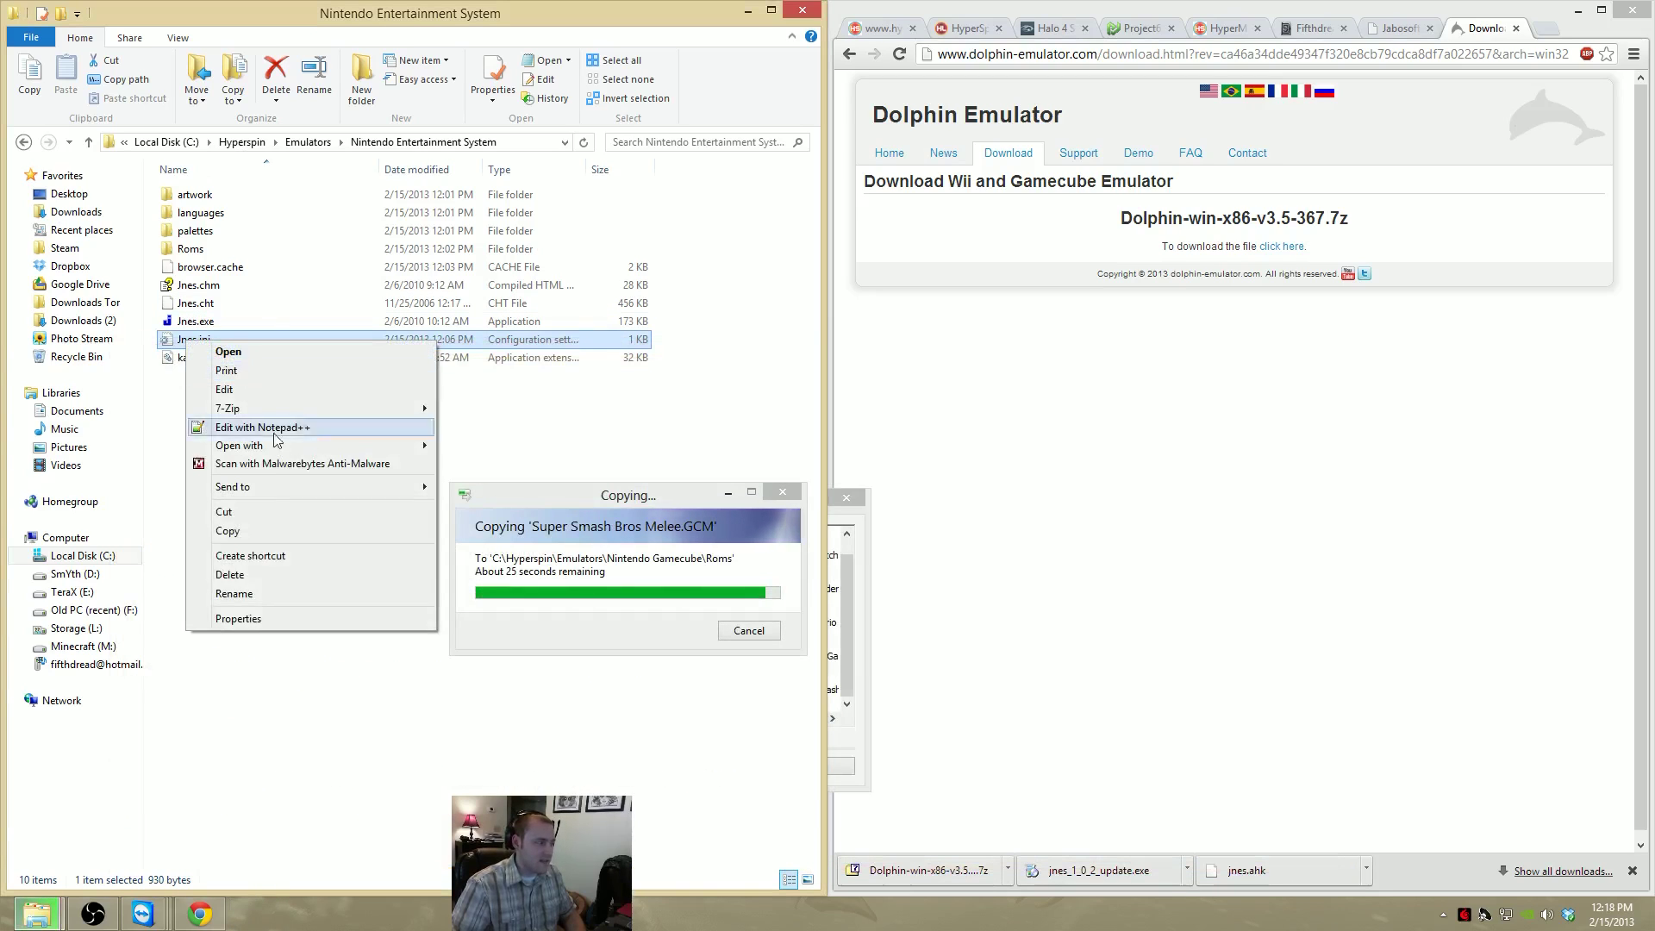
pyautogui.click(536, 423)
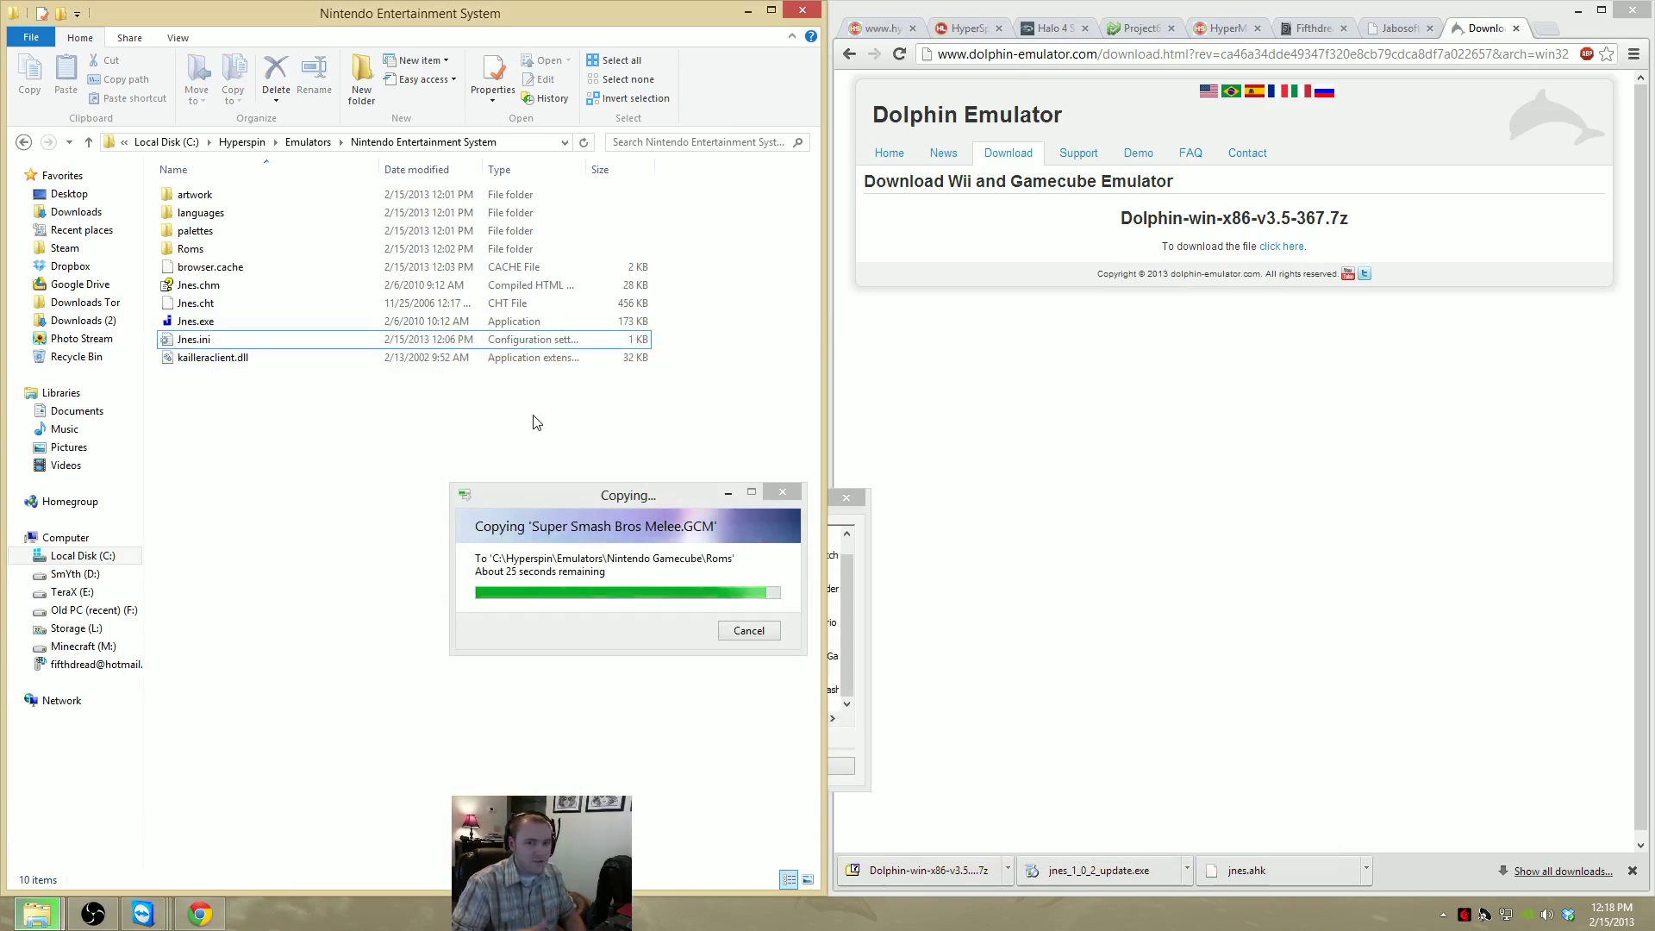
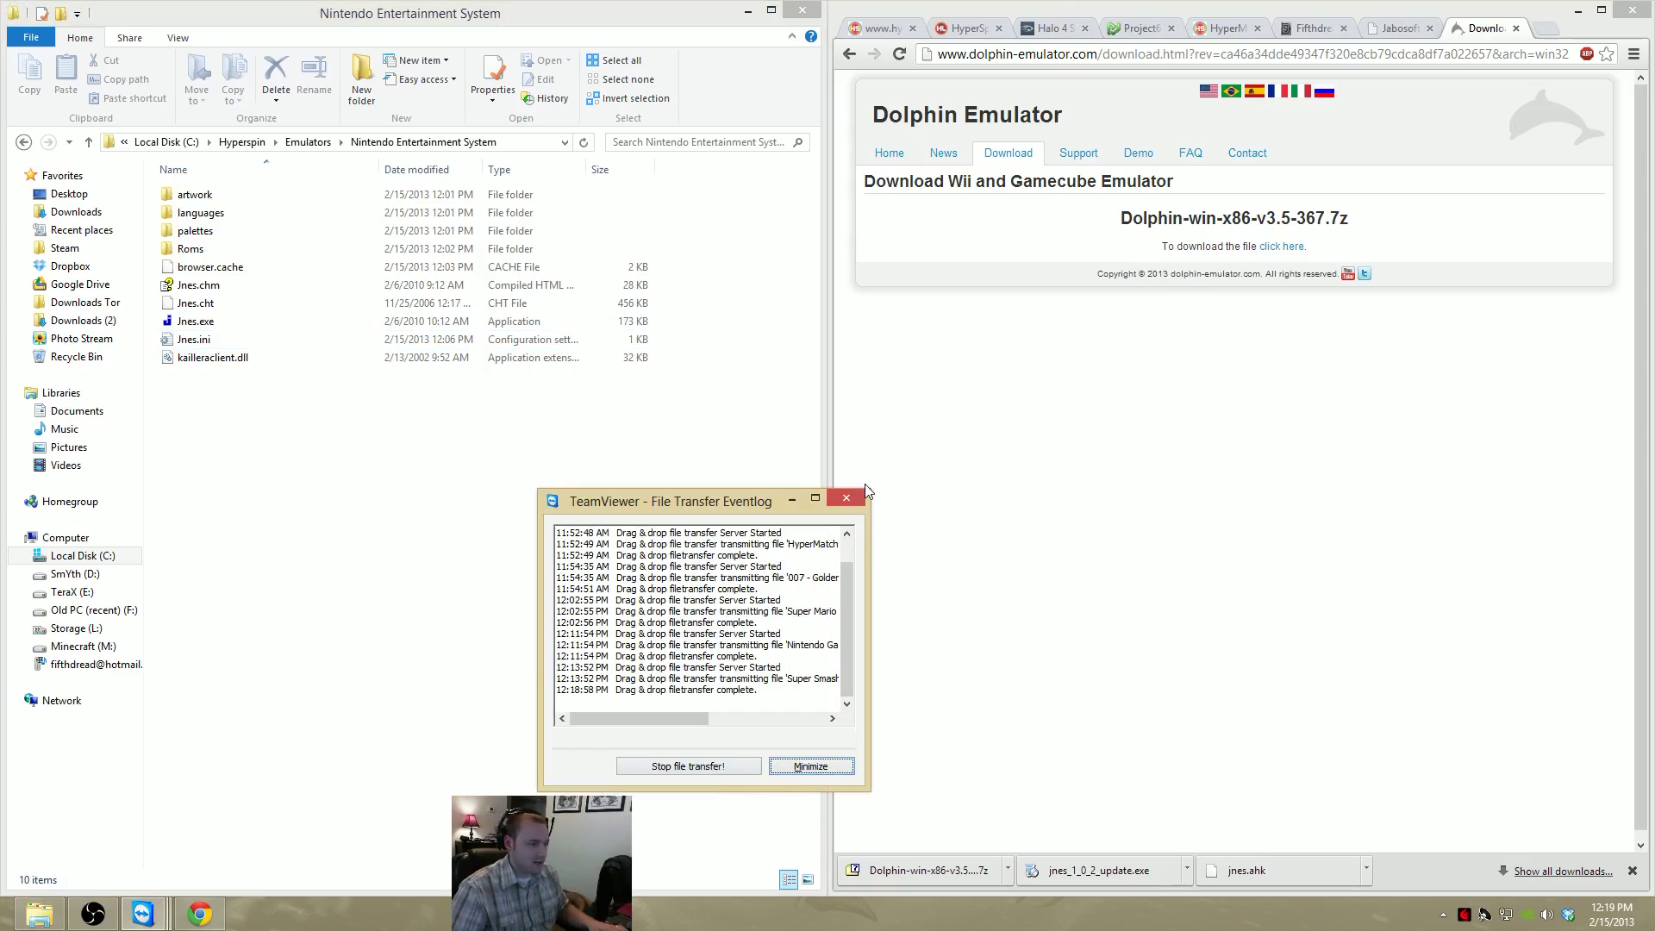
# Close the file transfer log and test Super Smash Bros Melee for the Nintendo Gamecube system in HyperLaunch
pyautogui.click(846, 497)
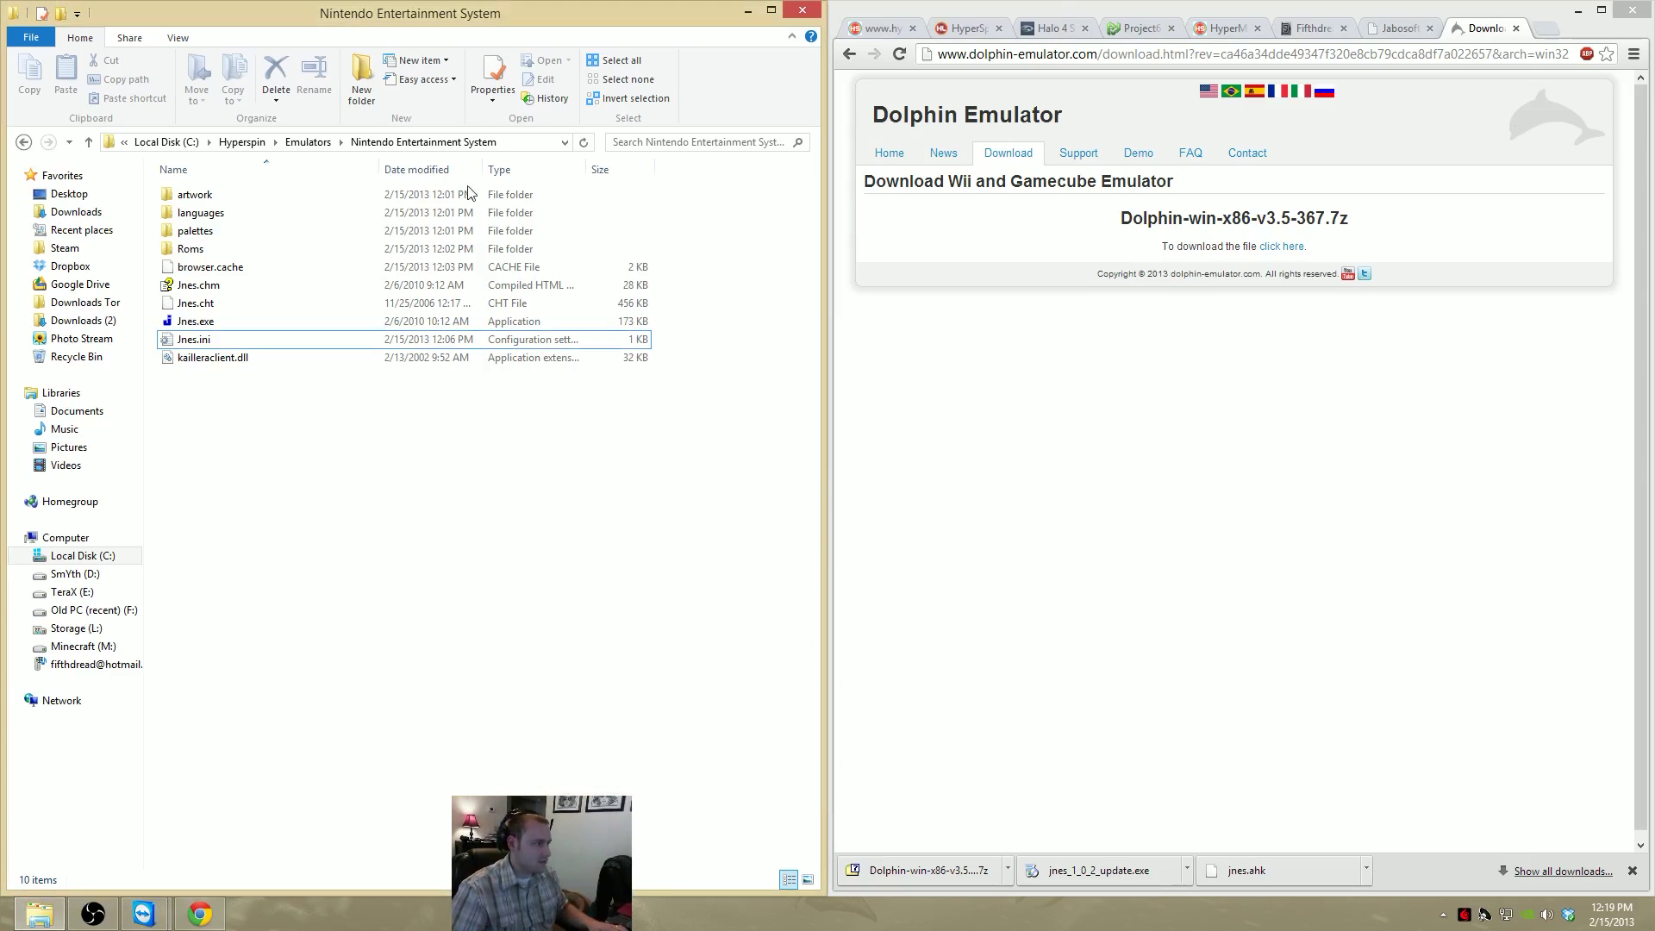
pyautogui.click(251, 142)
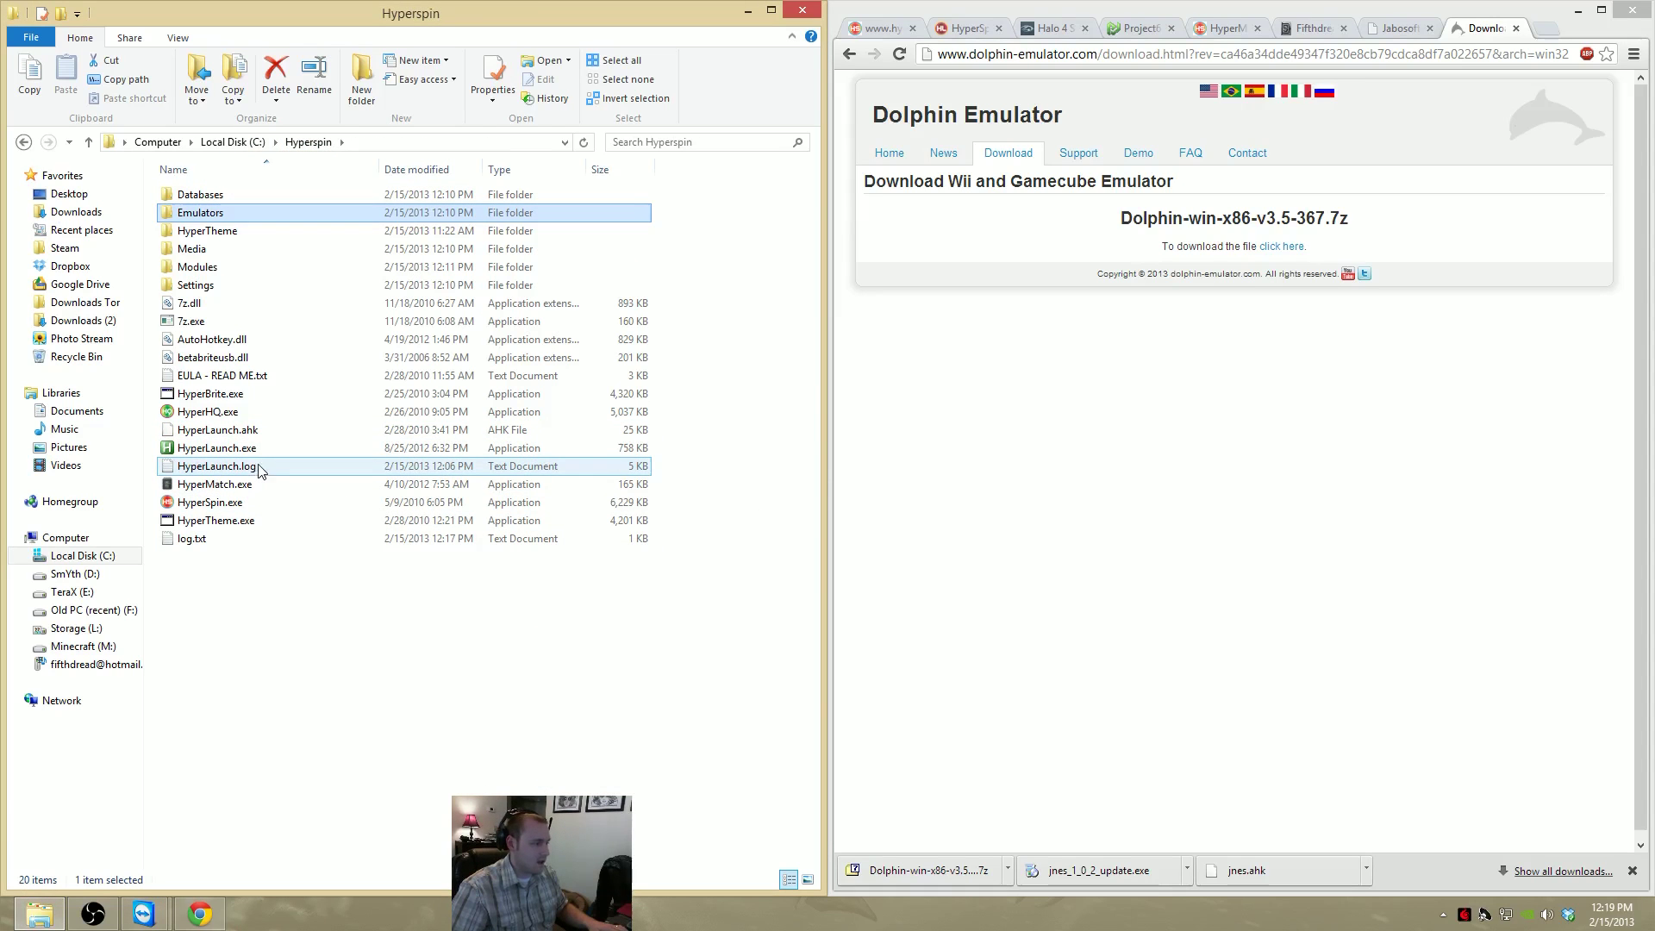
pyautogui.doubleClick(242, 448)
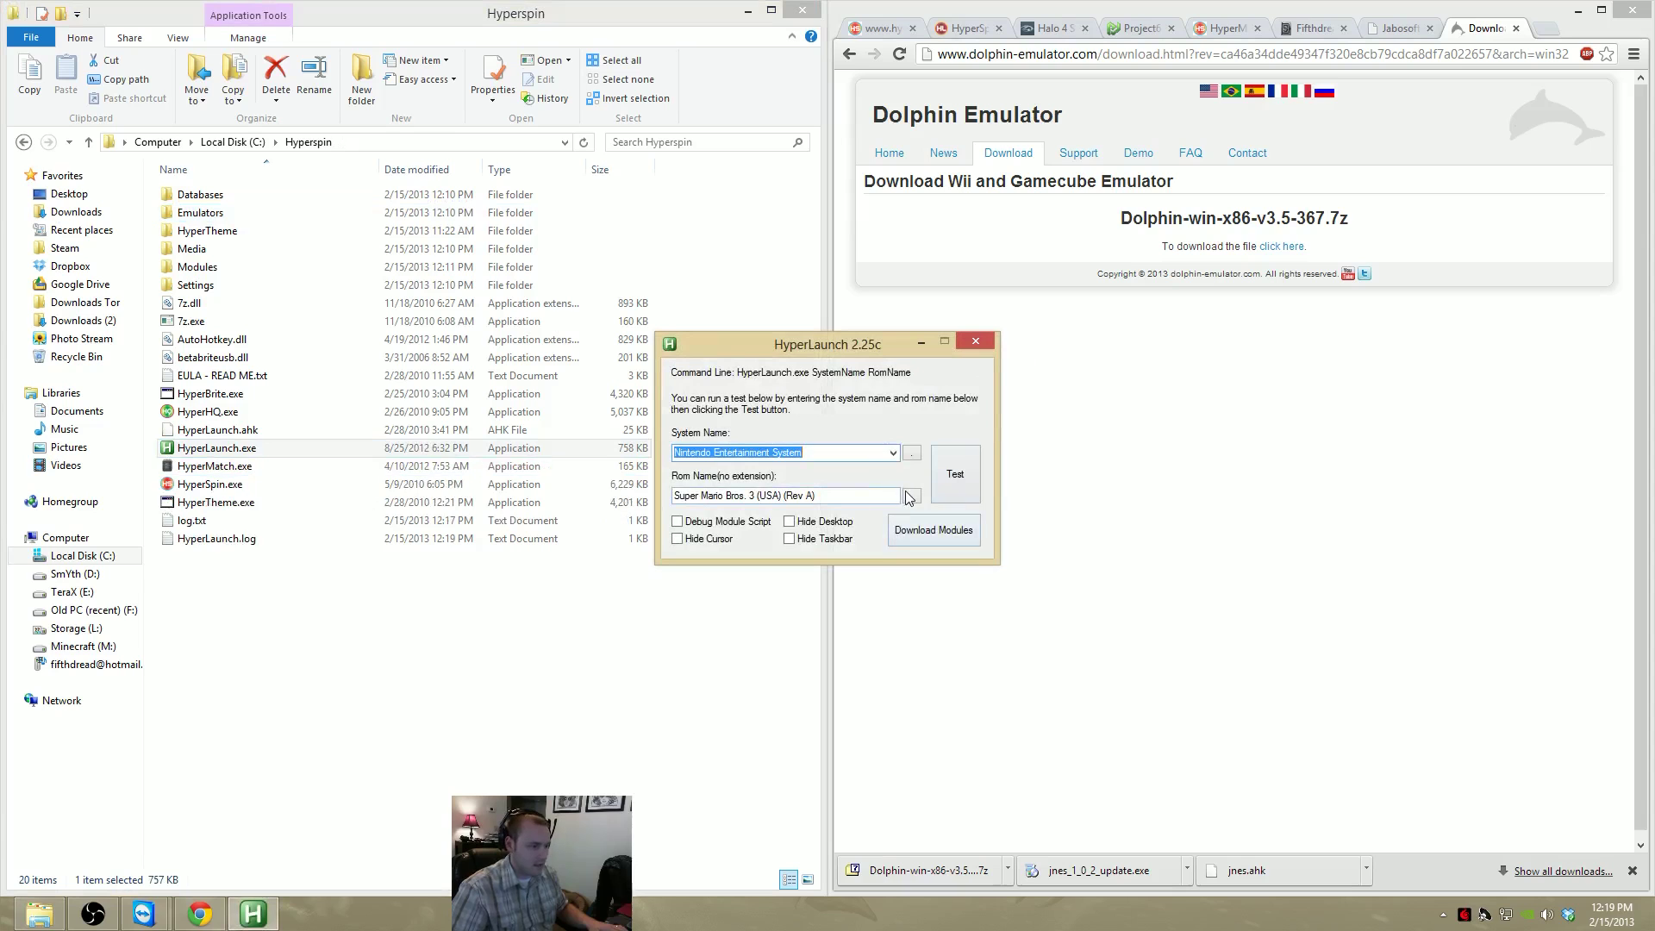
pyautogui.click(893, 452)
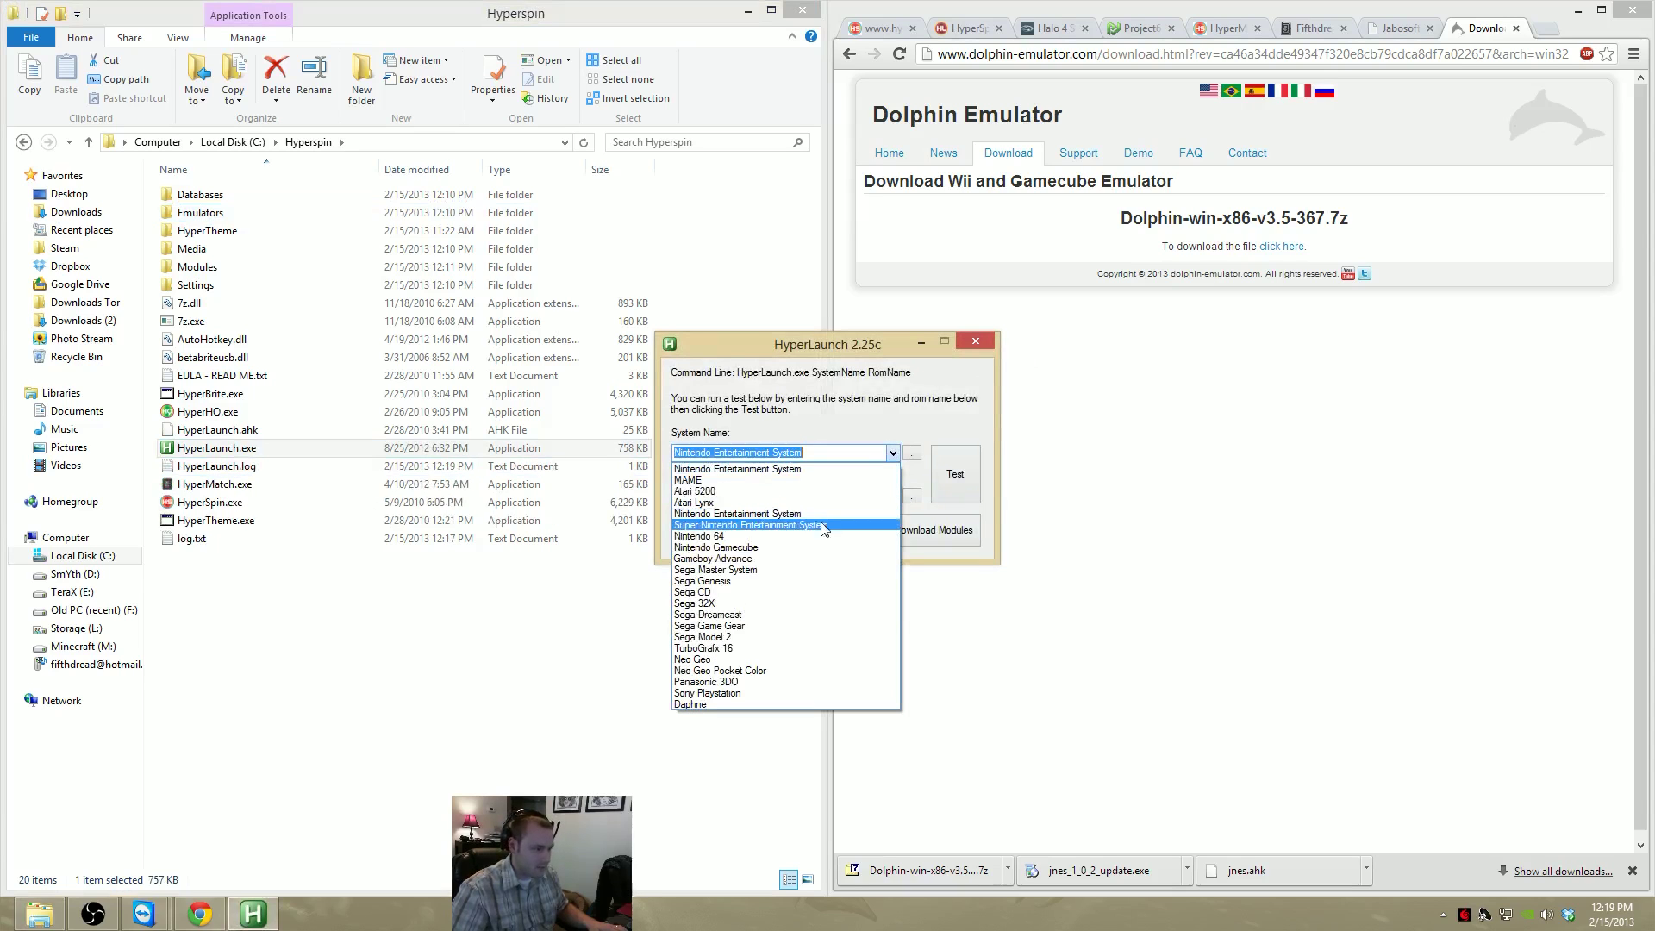
pyautogui.click(793, 550)
pyautogui.click(912, 497)
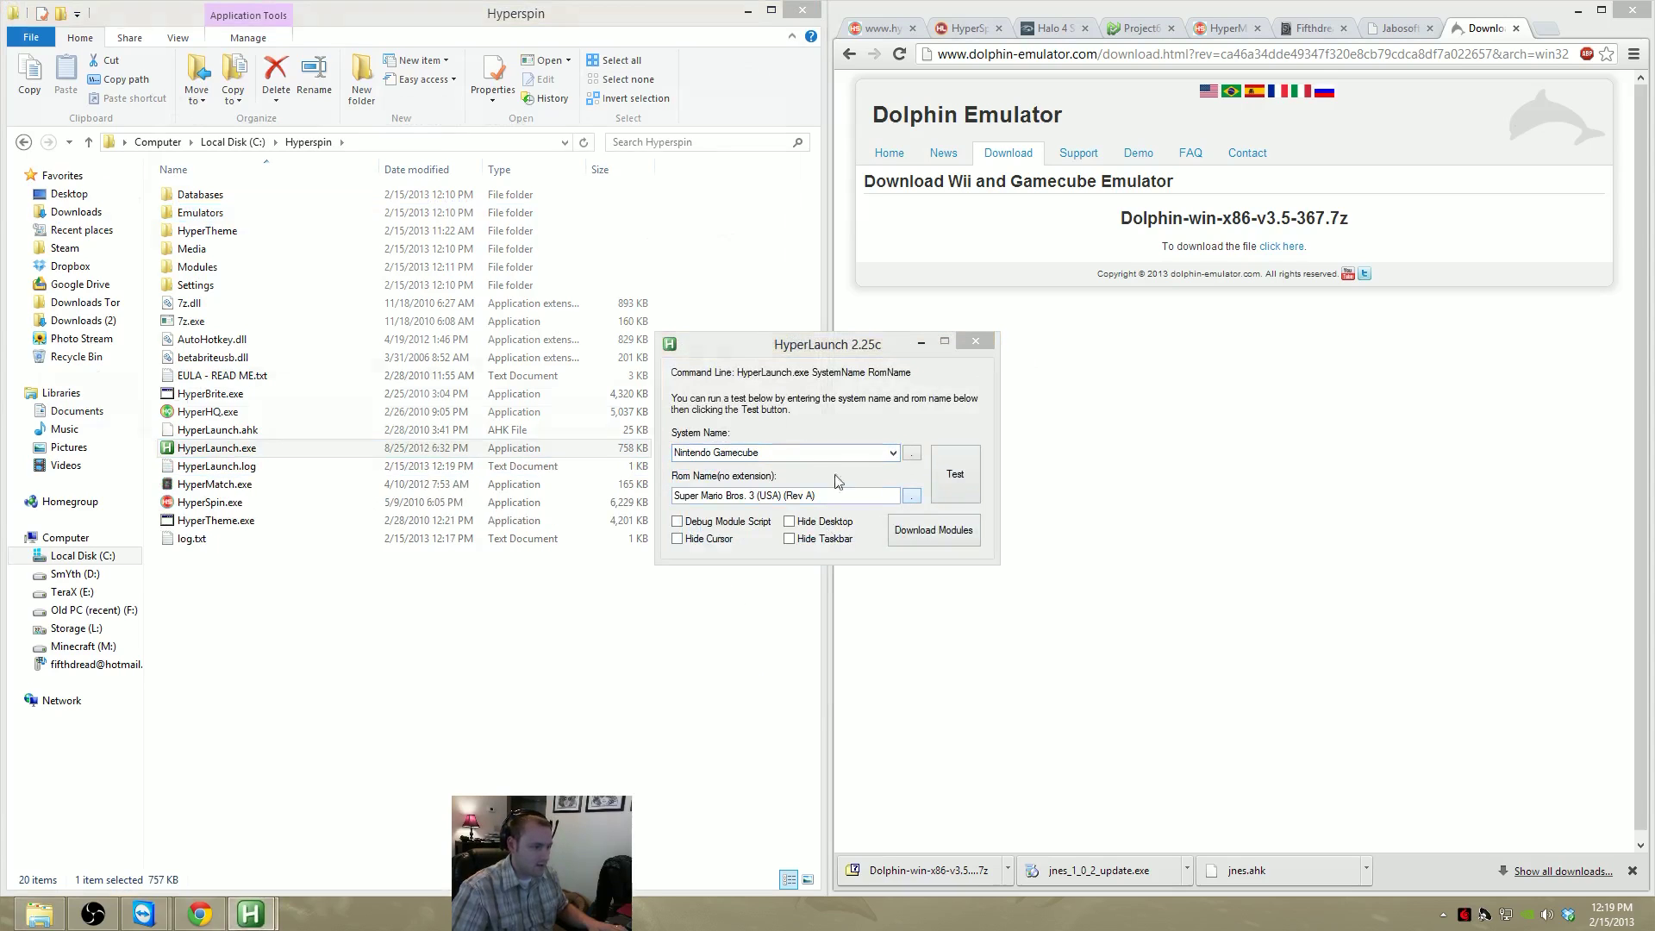
pyautogui.doubleClick(258, 122)
pyautogui.click(954, 475)
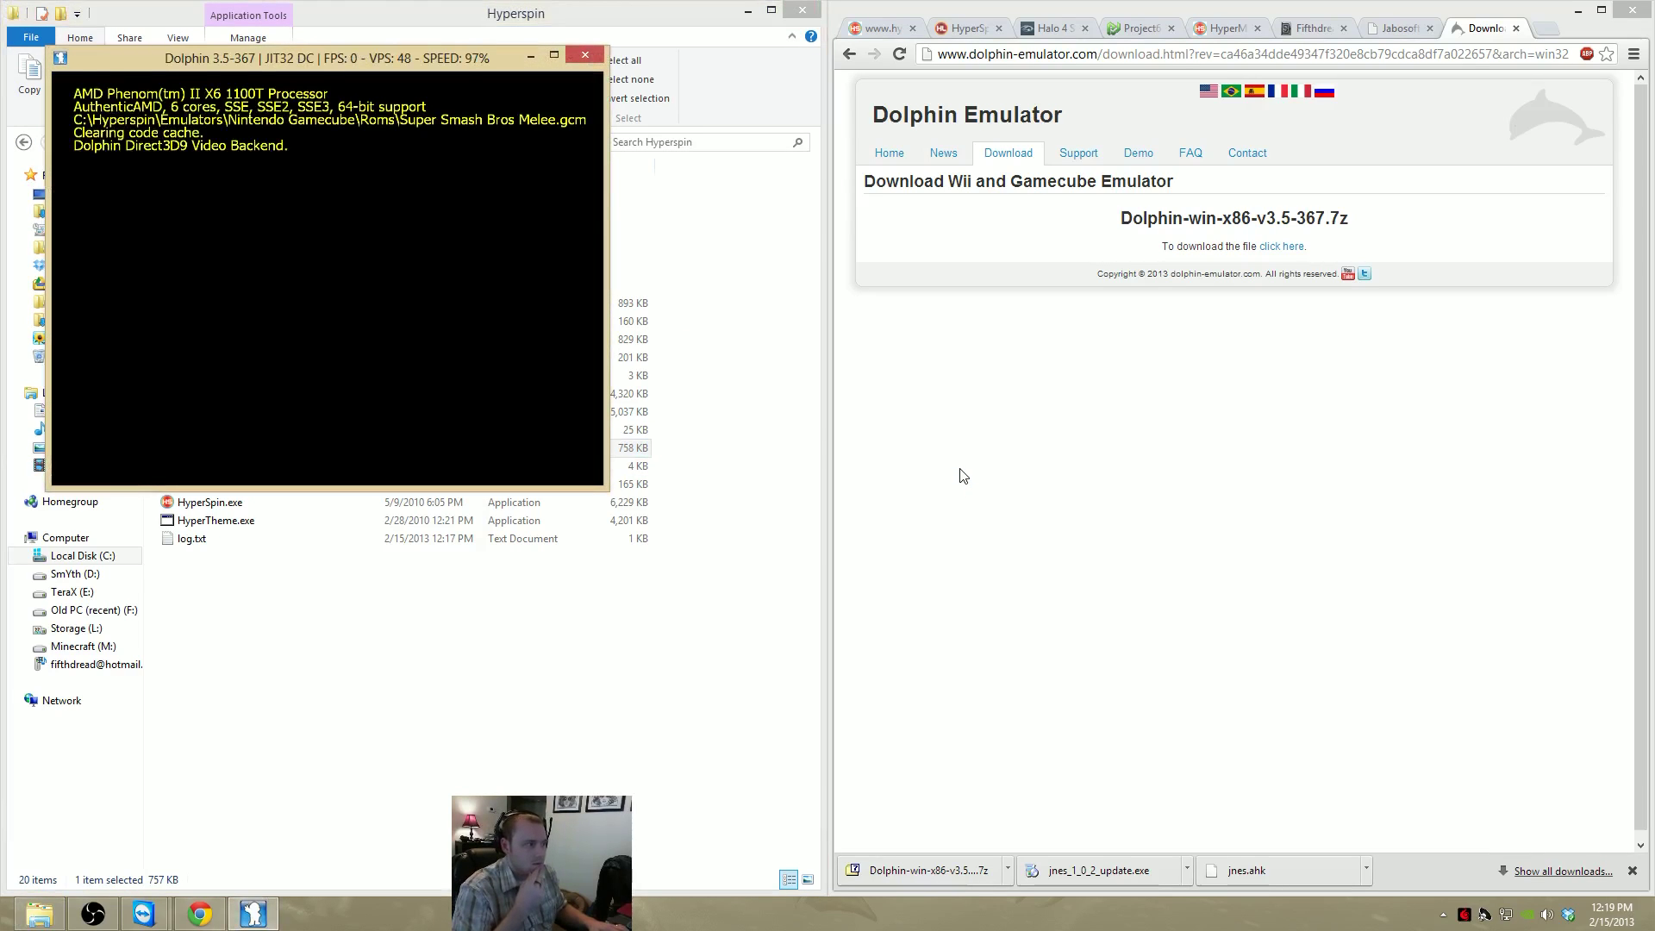
# Accept creating game data on the memory card in Slot A
pyautogui.press('Right')
pyautogui.press('Left')
pyautogui.press('Right')
pyautogui.press('Left')
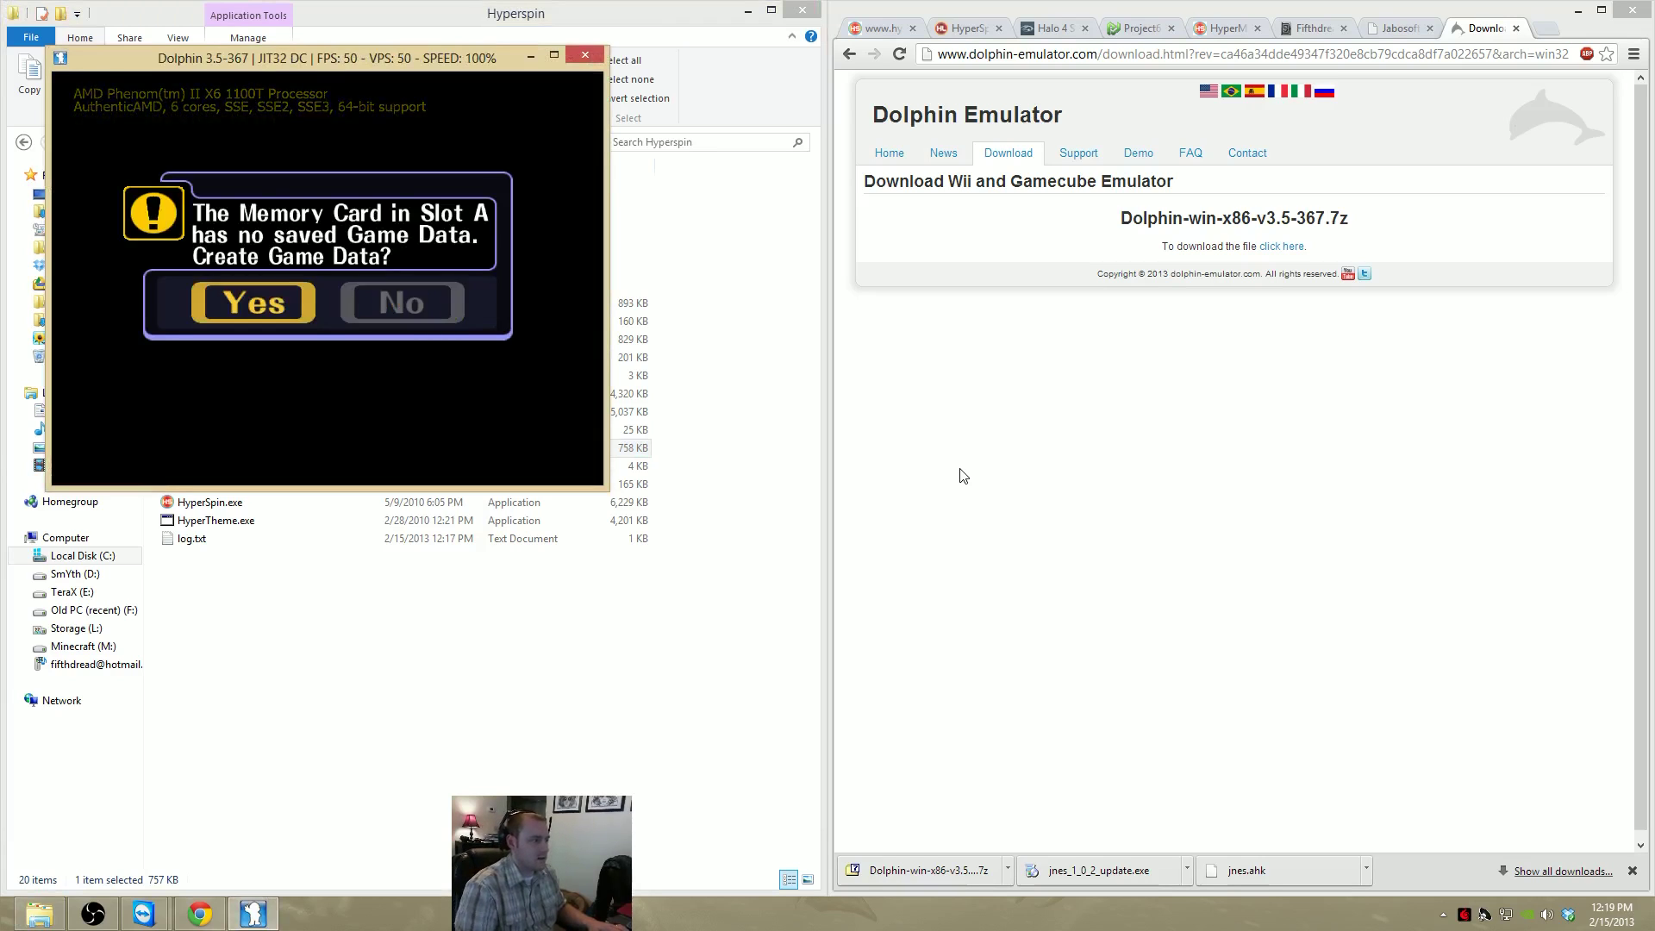
pyautogui.press('x')
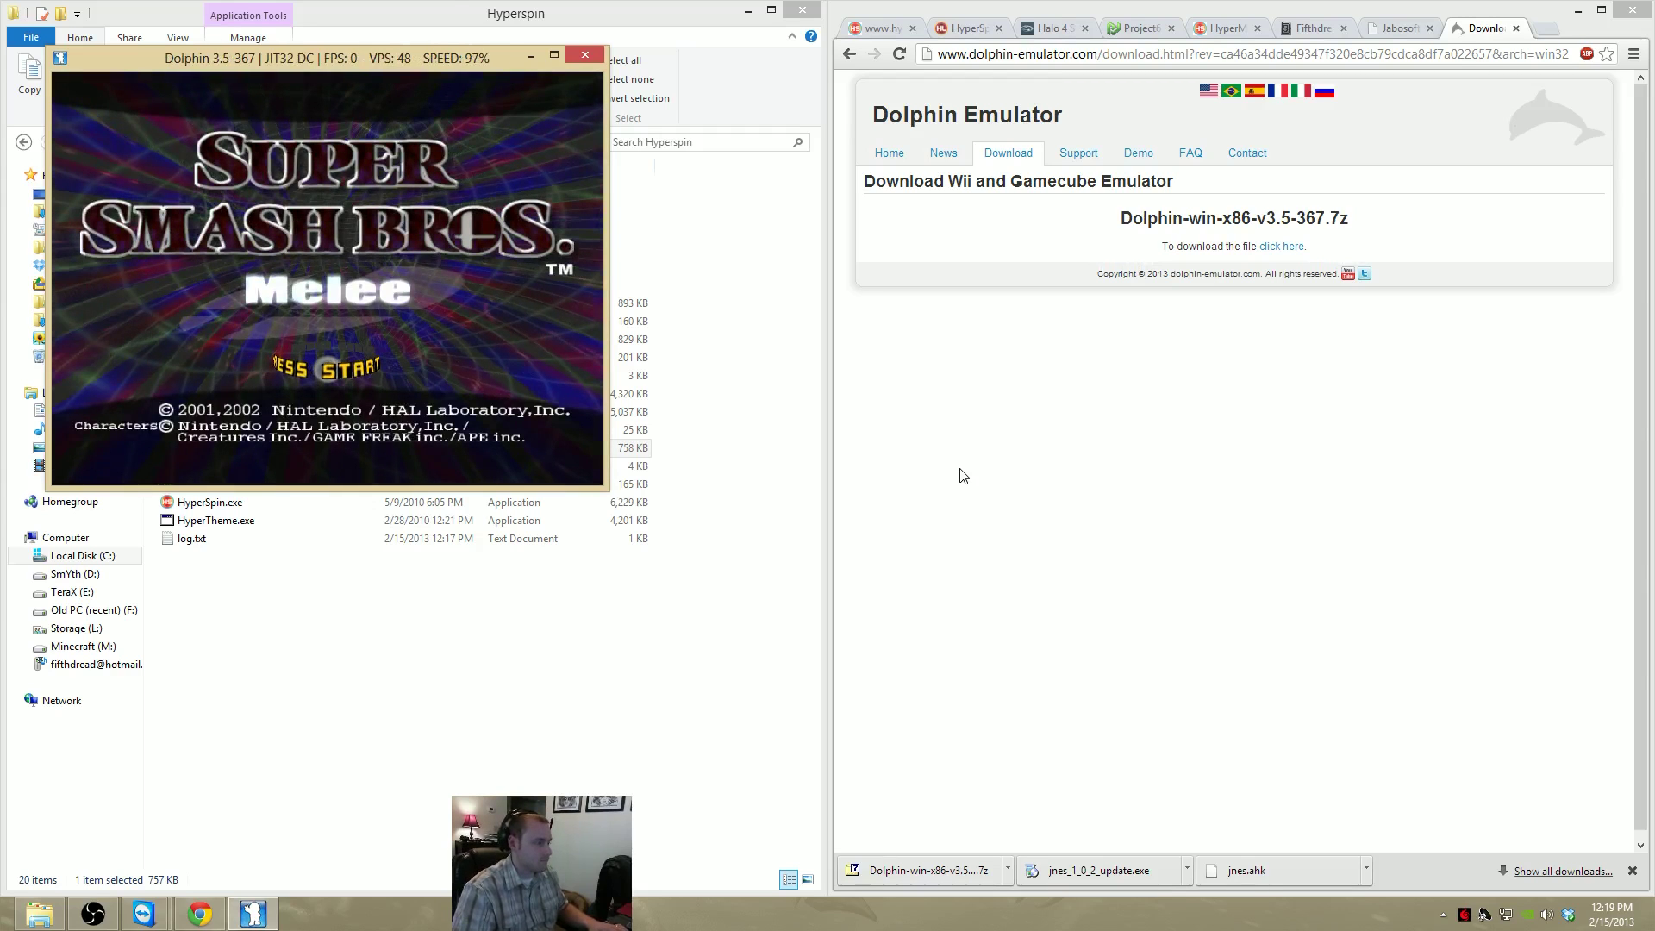
# Start from the title screen and enter the standard Melee battle in VS. Mode
pyautogui.press('Return')
pyautogui.press('Down')
pyautogui.press('x')
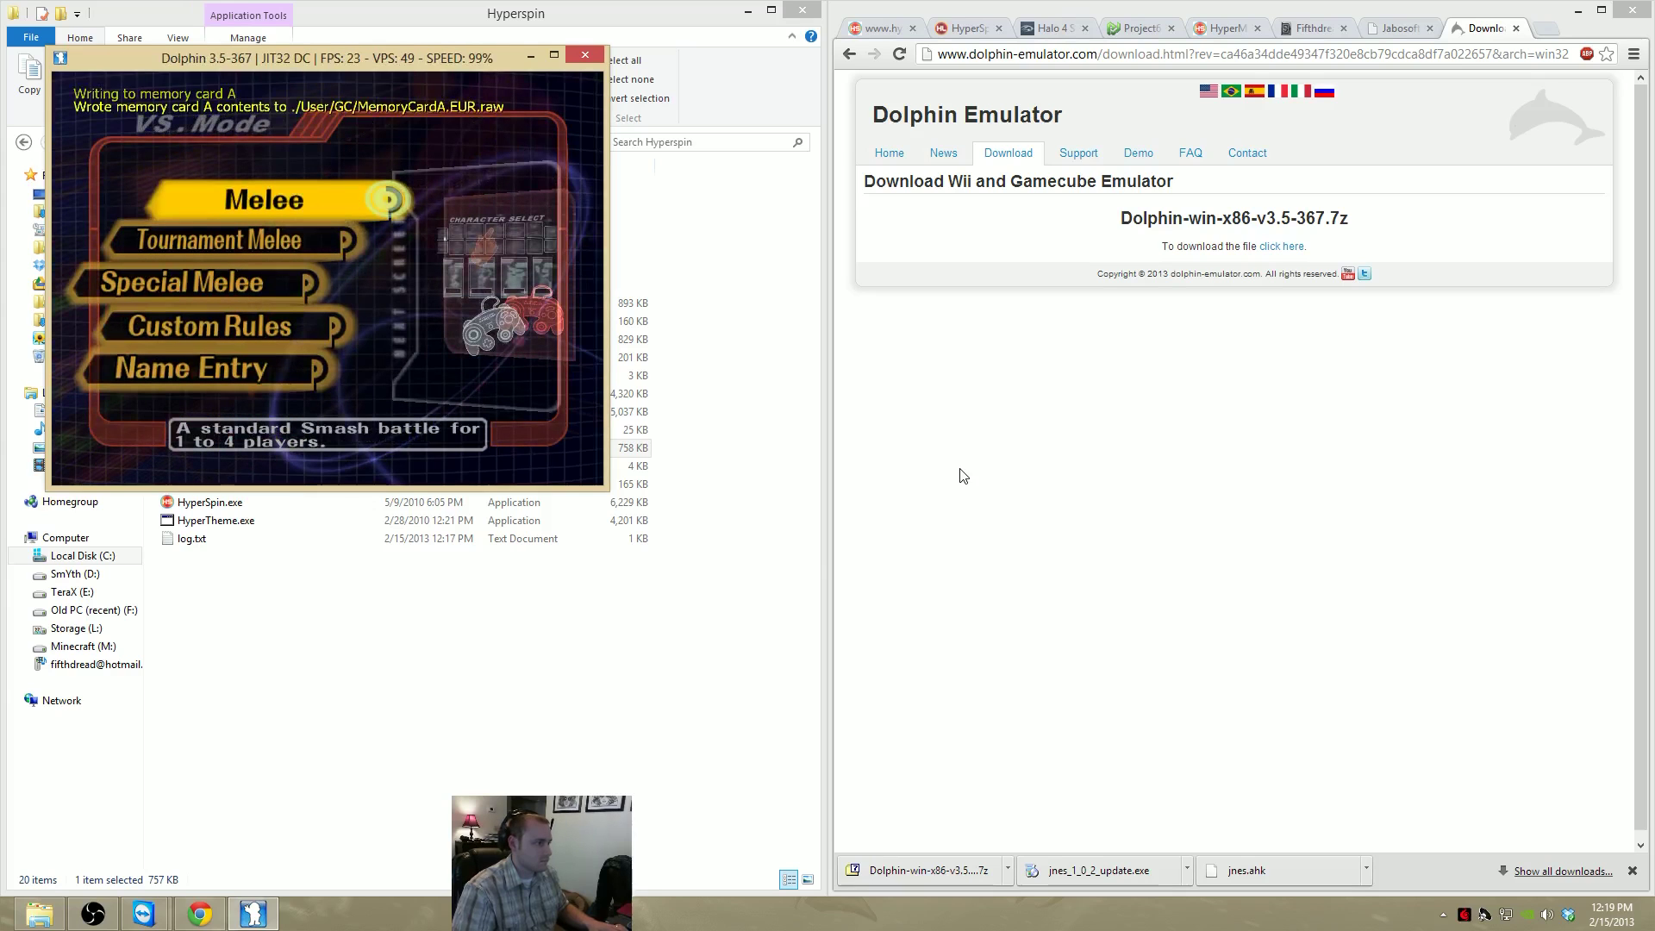
pyautogui.press('x')
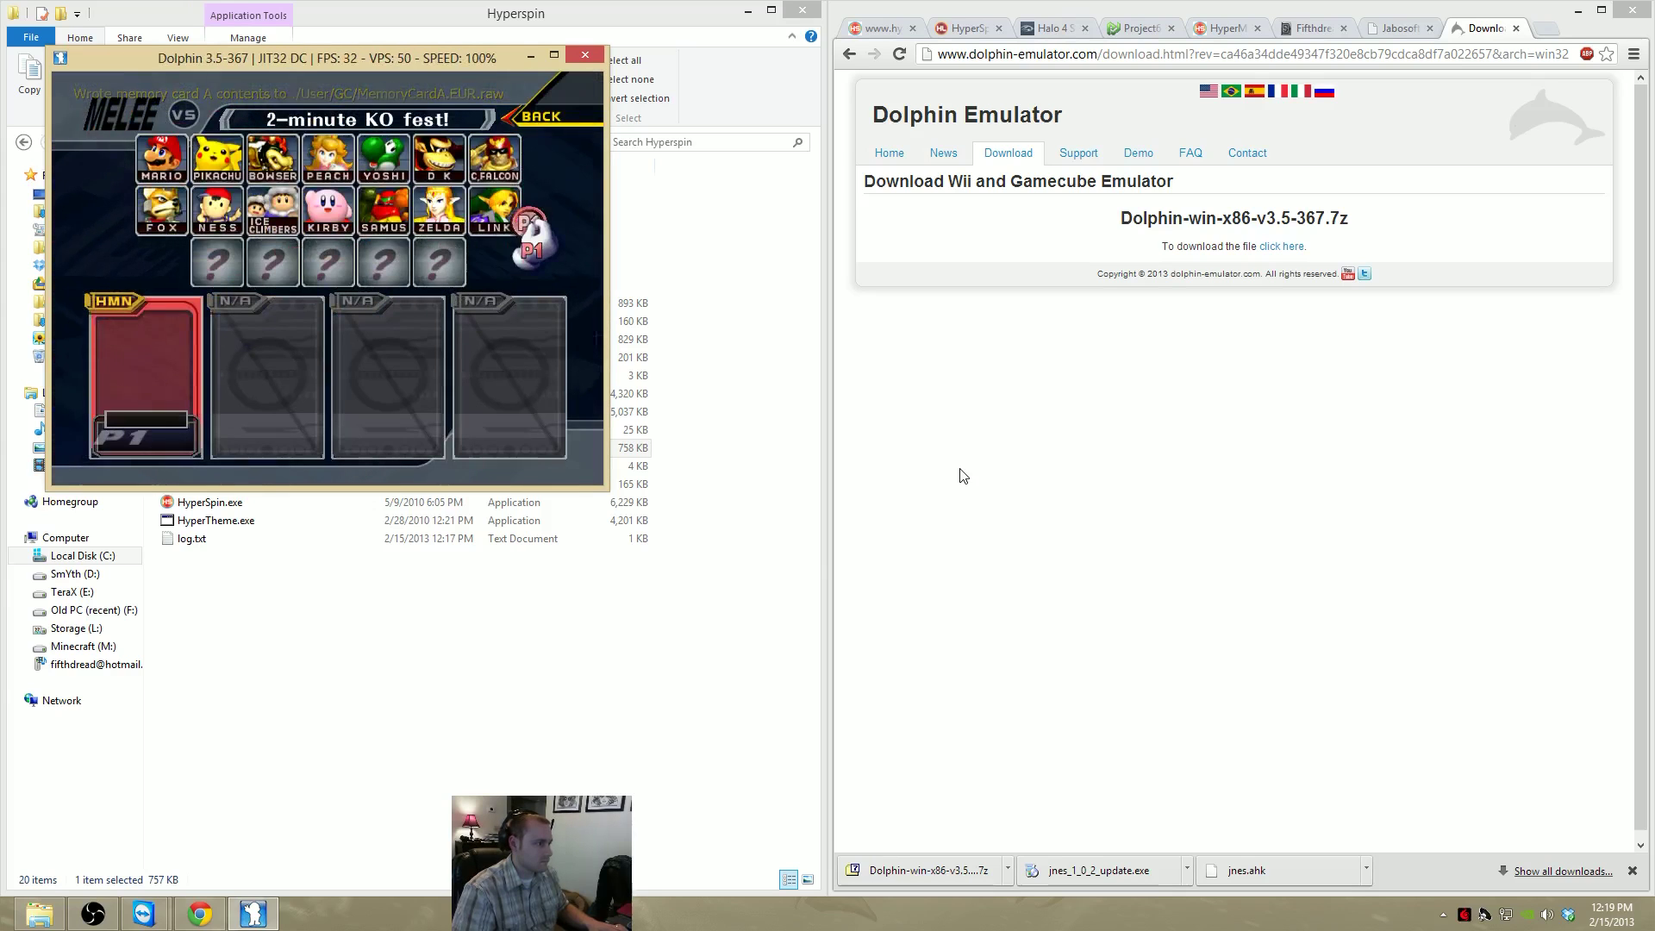
# Choose Link for player 1 and set up Pikachu as the CPU opponent
pyautogui.press('Left')
pyautogui.press('x')
pyautogui.press('Left')
pyautogui.press('Down')
pyautogui.press('x')
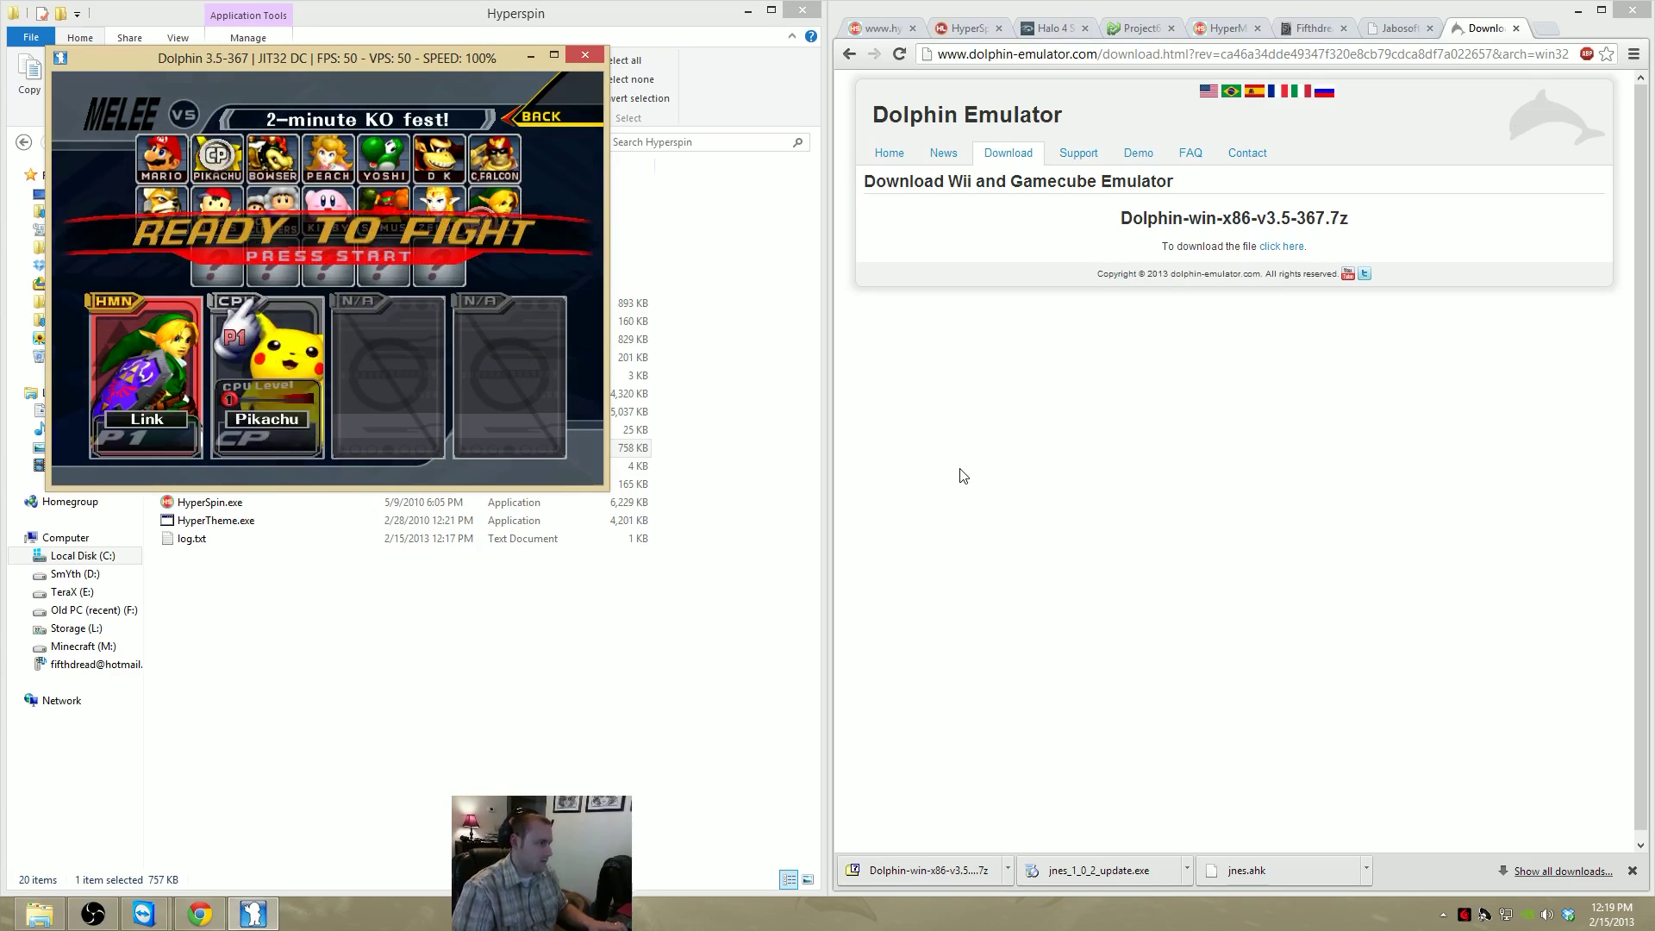
# Start the match, try the controls briefly as Link, and exit the emulator
pyautogui.press('Return')
pyautogui.press('Up')
pyautogui.press('Left')
pyautogui.press('Up')
pyautogui.press('Down')
pyautogui.press('Right')
pyautogui.press('x')
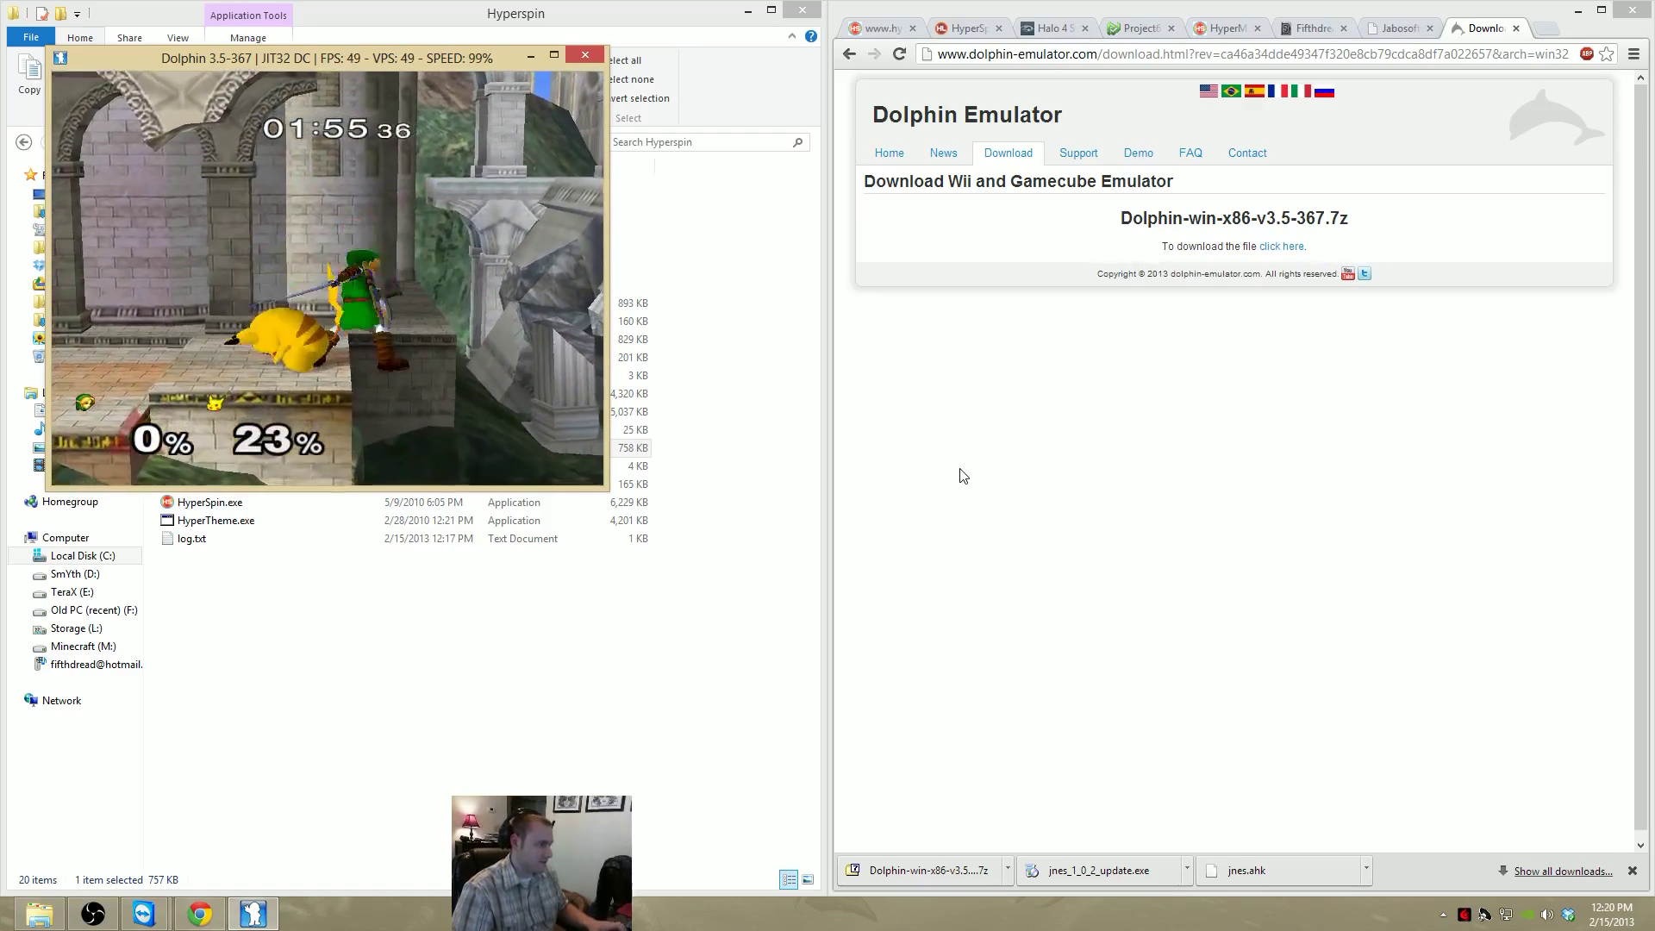
pyautogui.press('Escape')
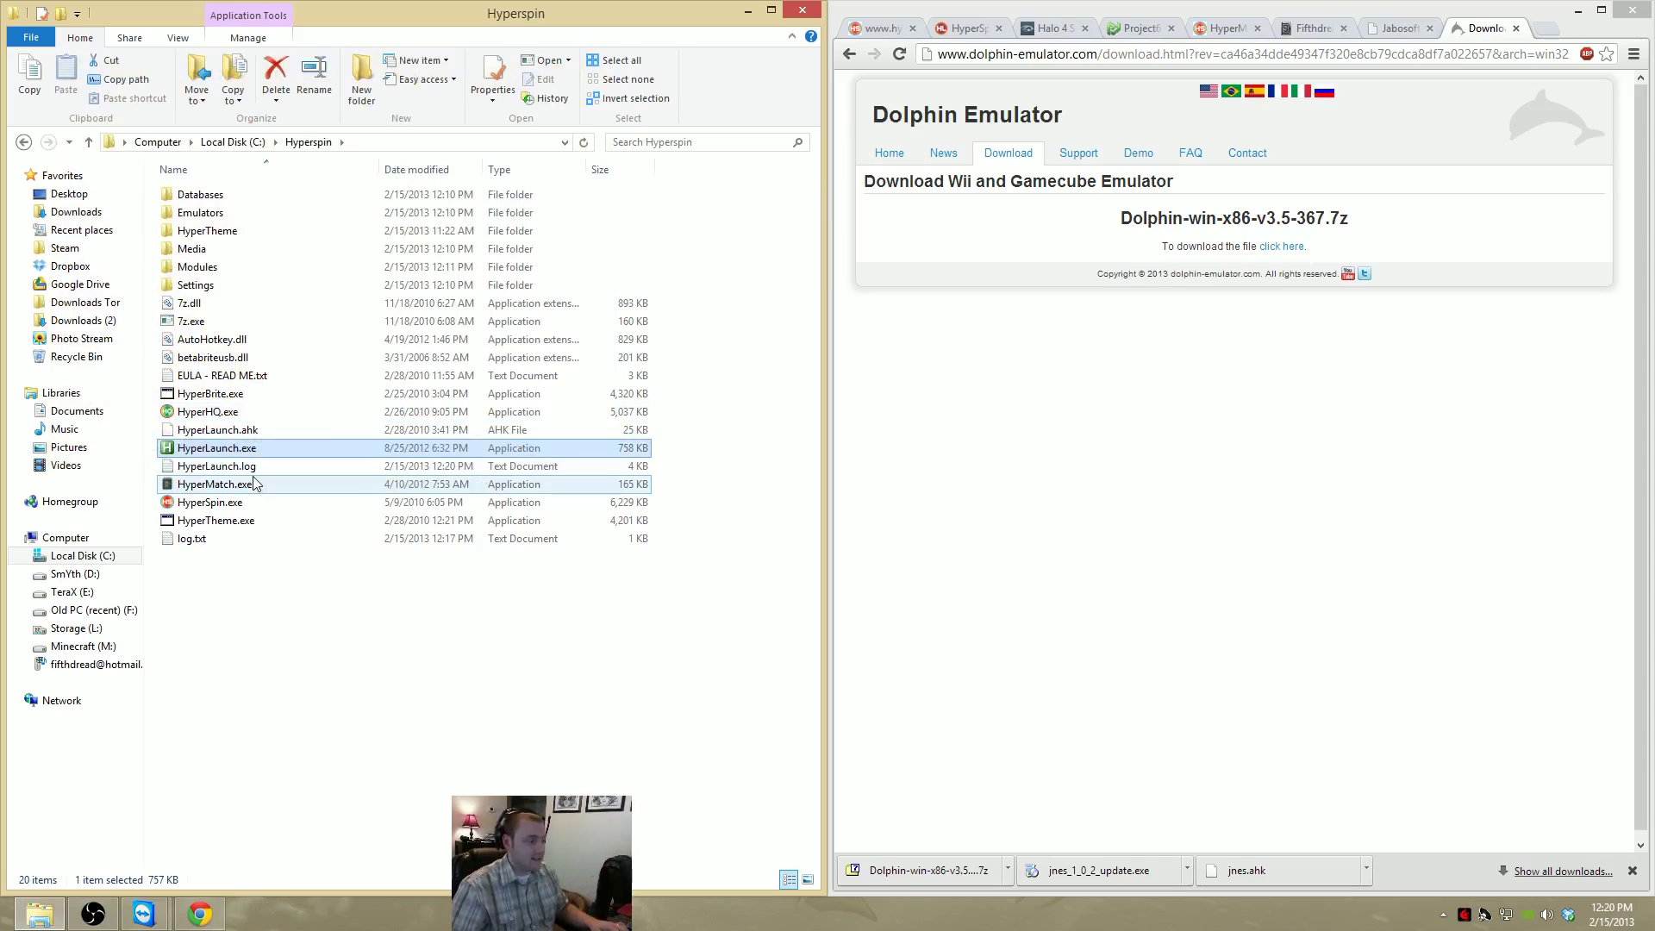
# Launch HyperSpin, open the Nintendo Gamecube wheel and start Super Smash Bros Melee from it
pyautogui.doubleClick(248, 504)
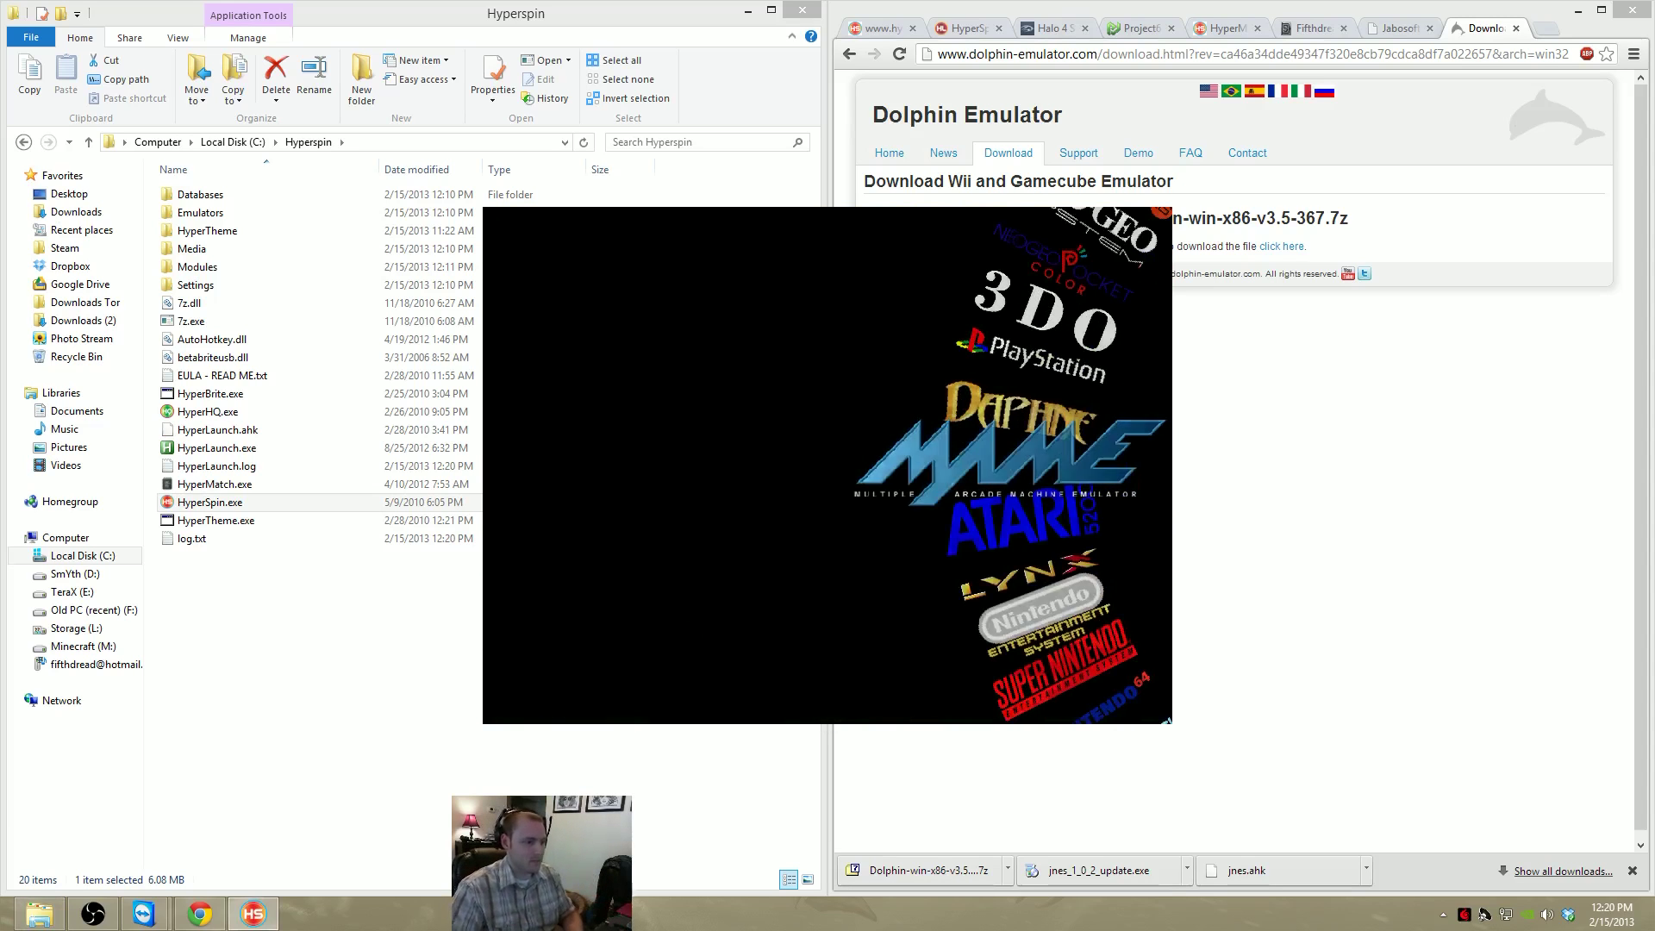
pyautogui.press('Down')
pyautogui.press('Down')
pyautogui.press('Return')
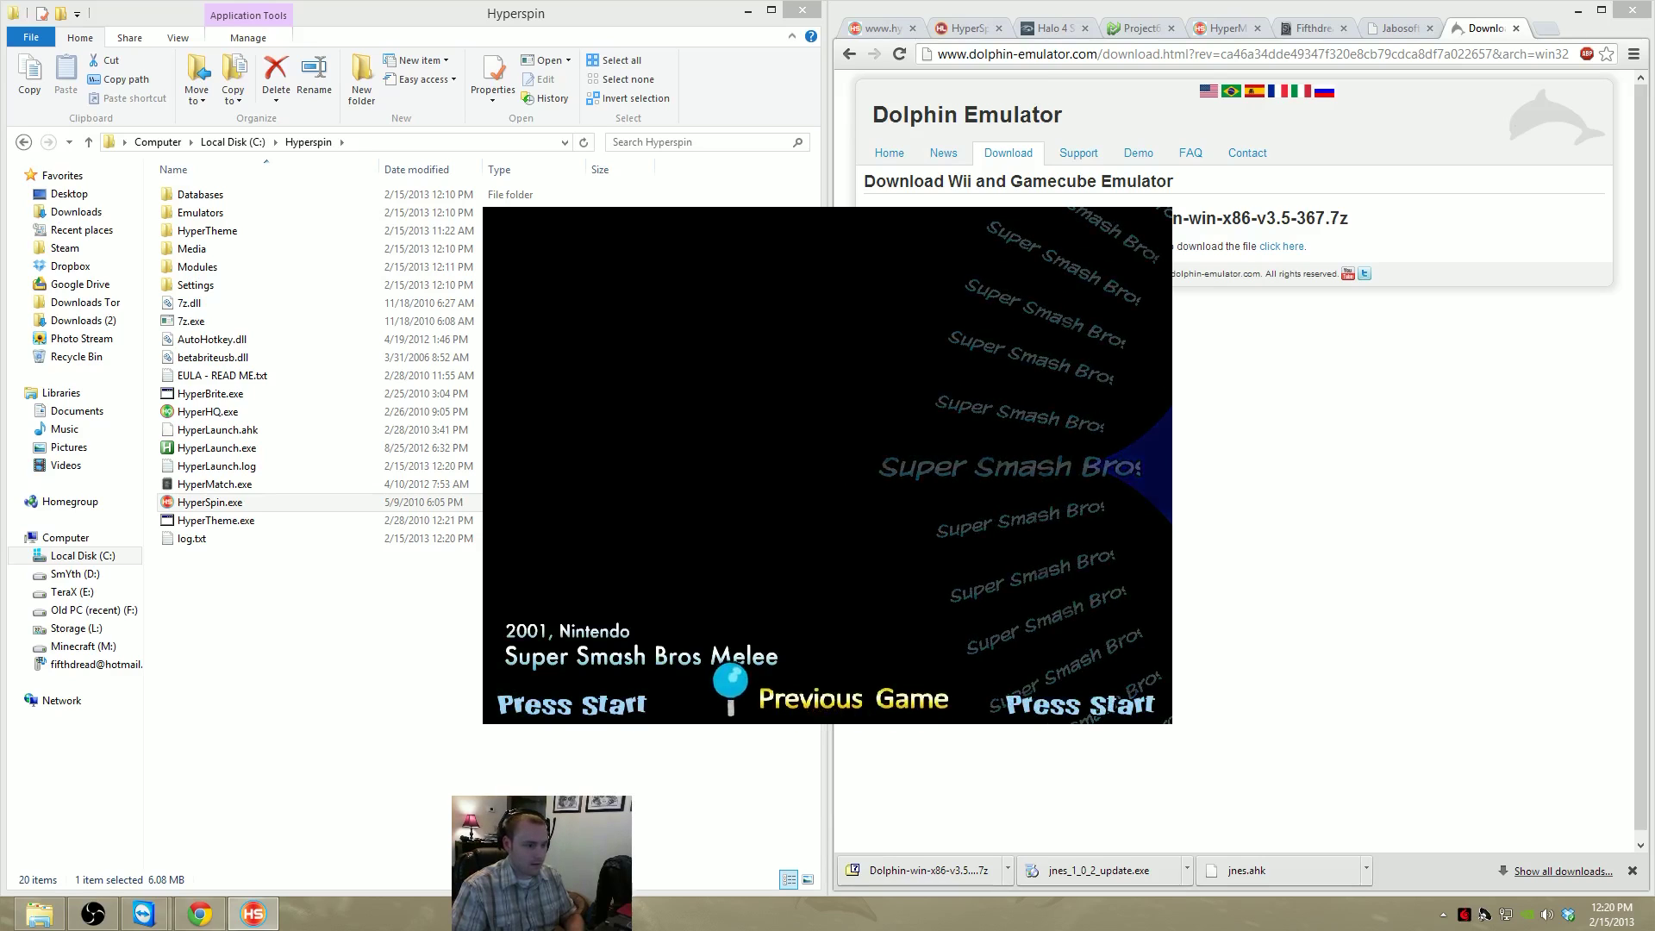
pyautogui.press('Return')
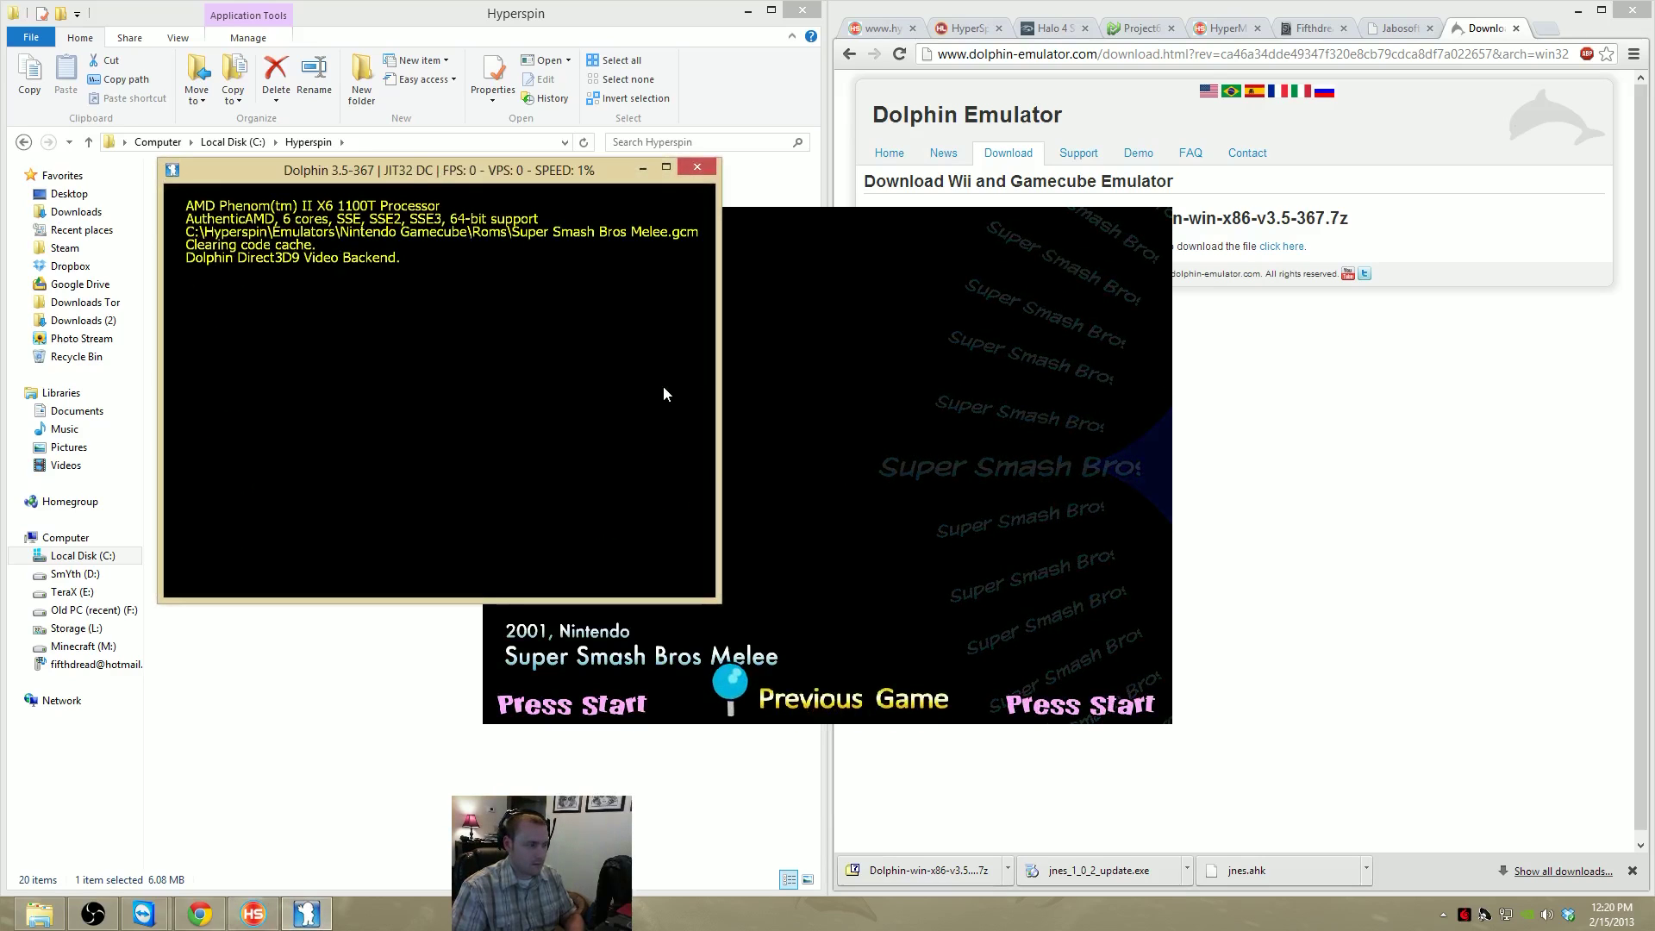
# Quit the running game, back out of the Nintendo Gamecube wheel and exit HyperSpin
pyautogui.press('Escape')
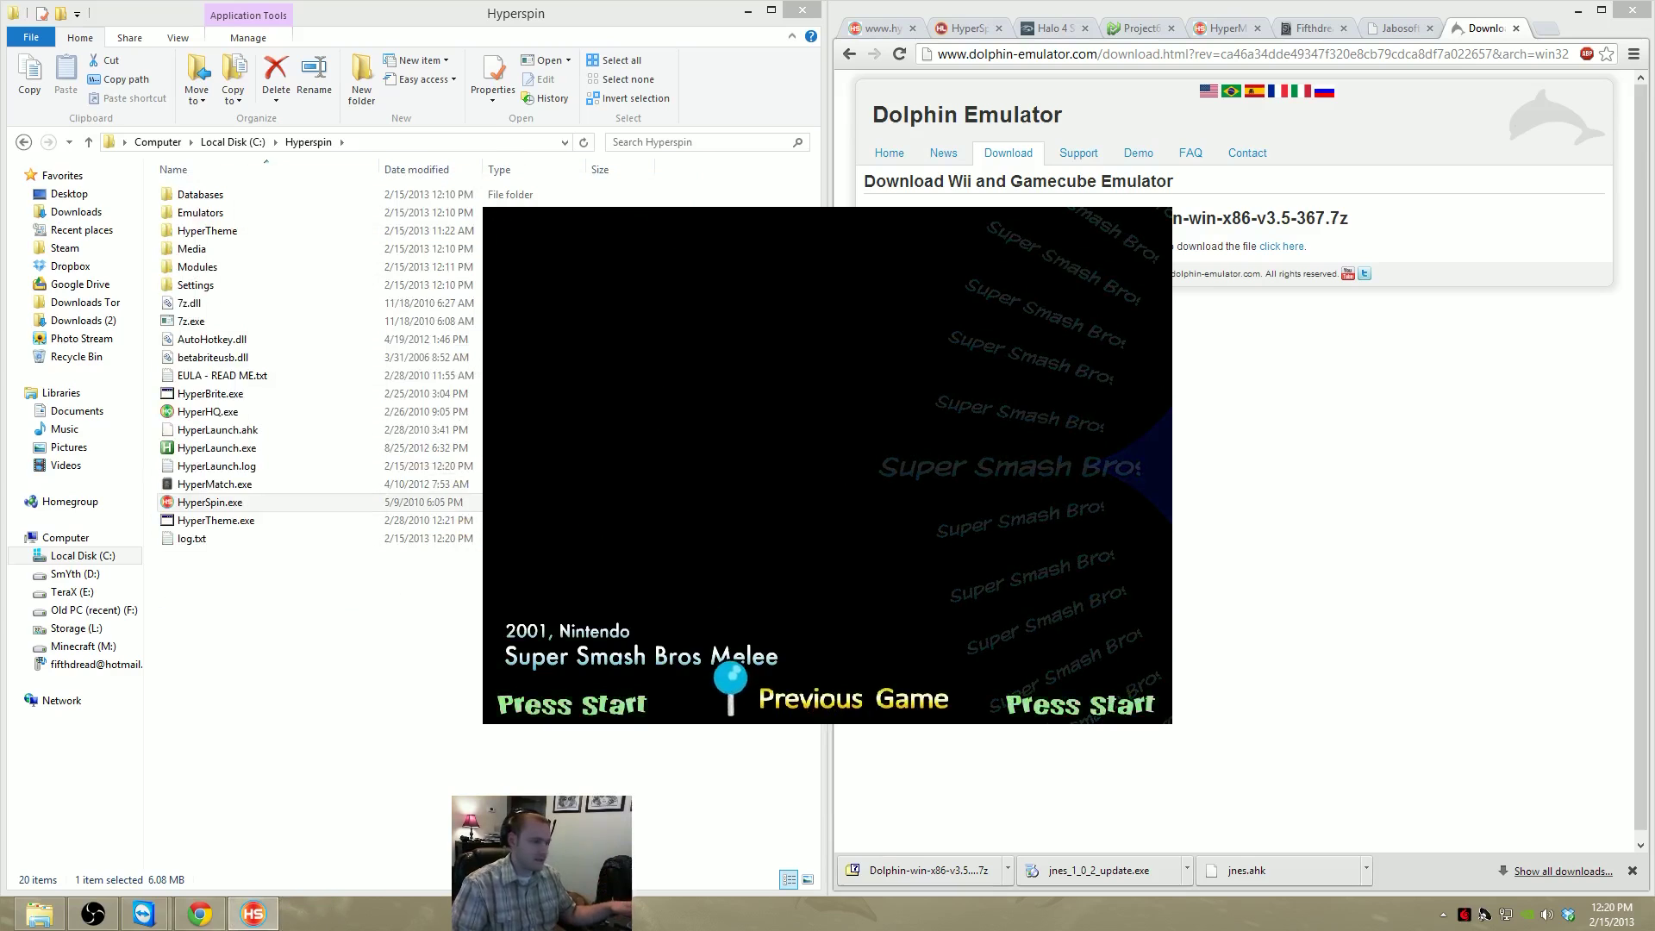
pyautogui.press('Escape')
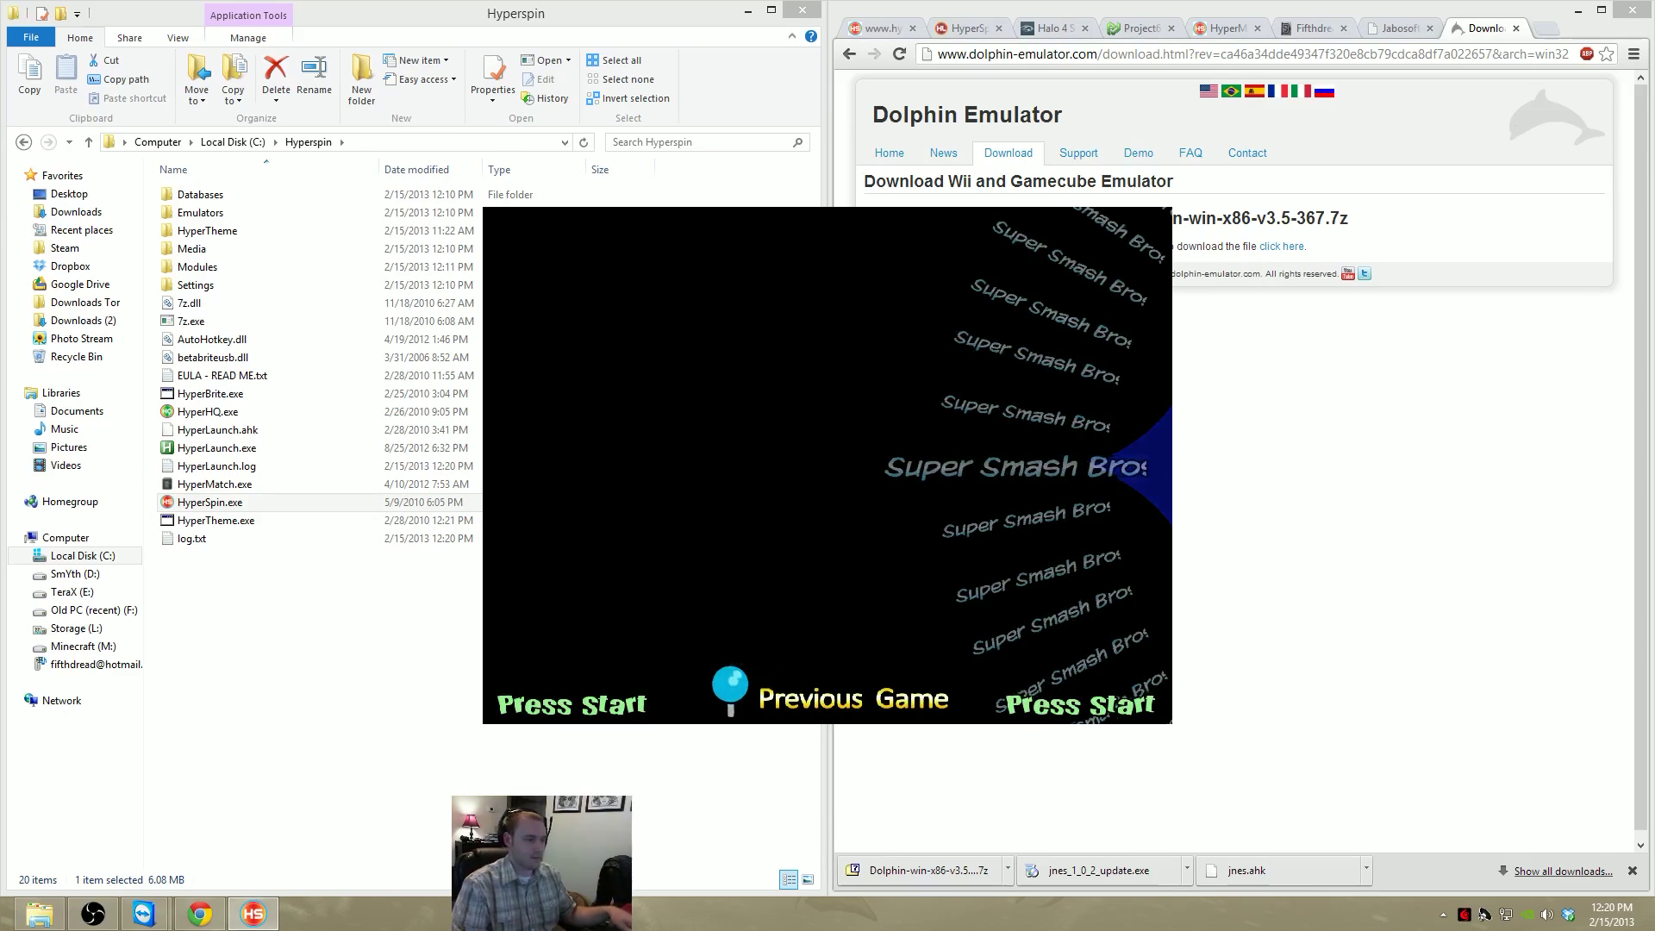
pyautogui.press('Escape')
pyautogui.press('Return')
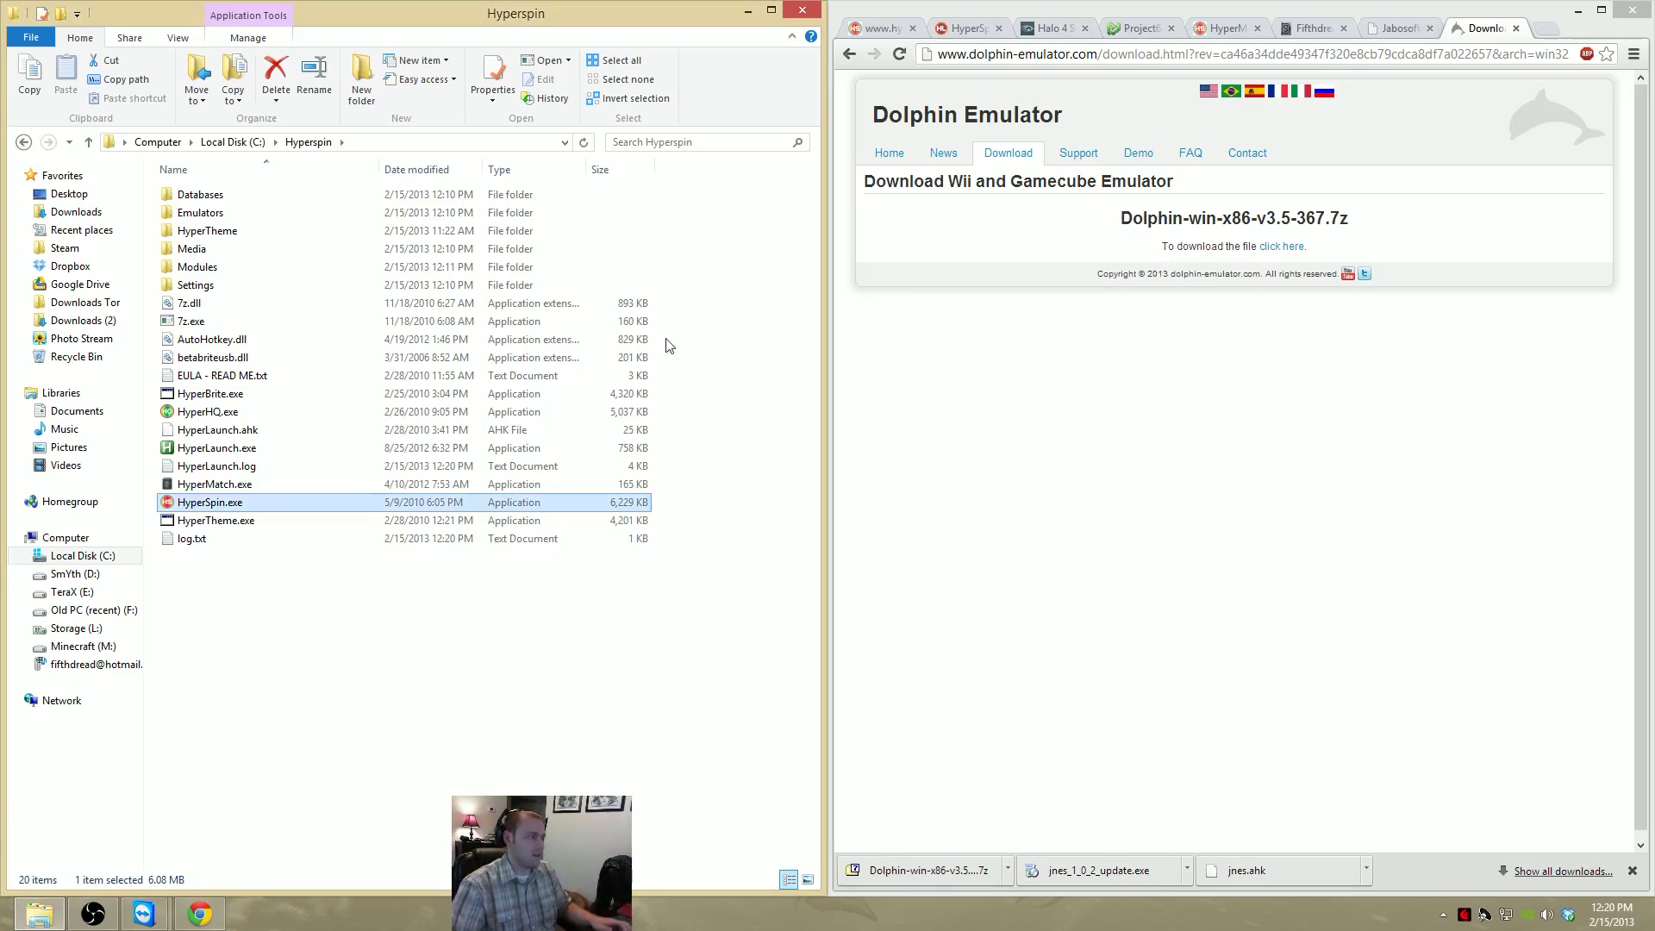
# Open Dolphin.exe from the Nintendo Gamecube folder under Emulators
pyautogui.doubleClick(281, 213)
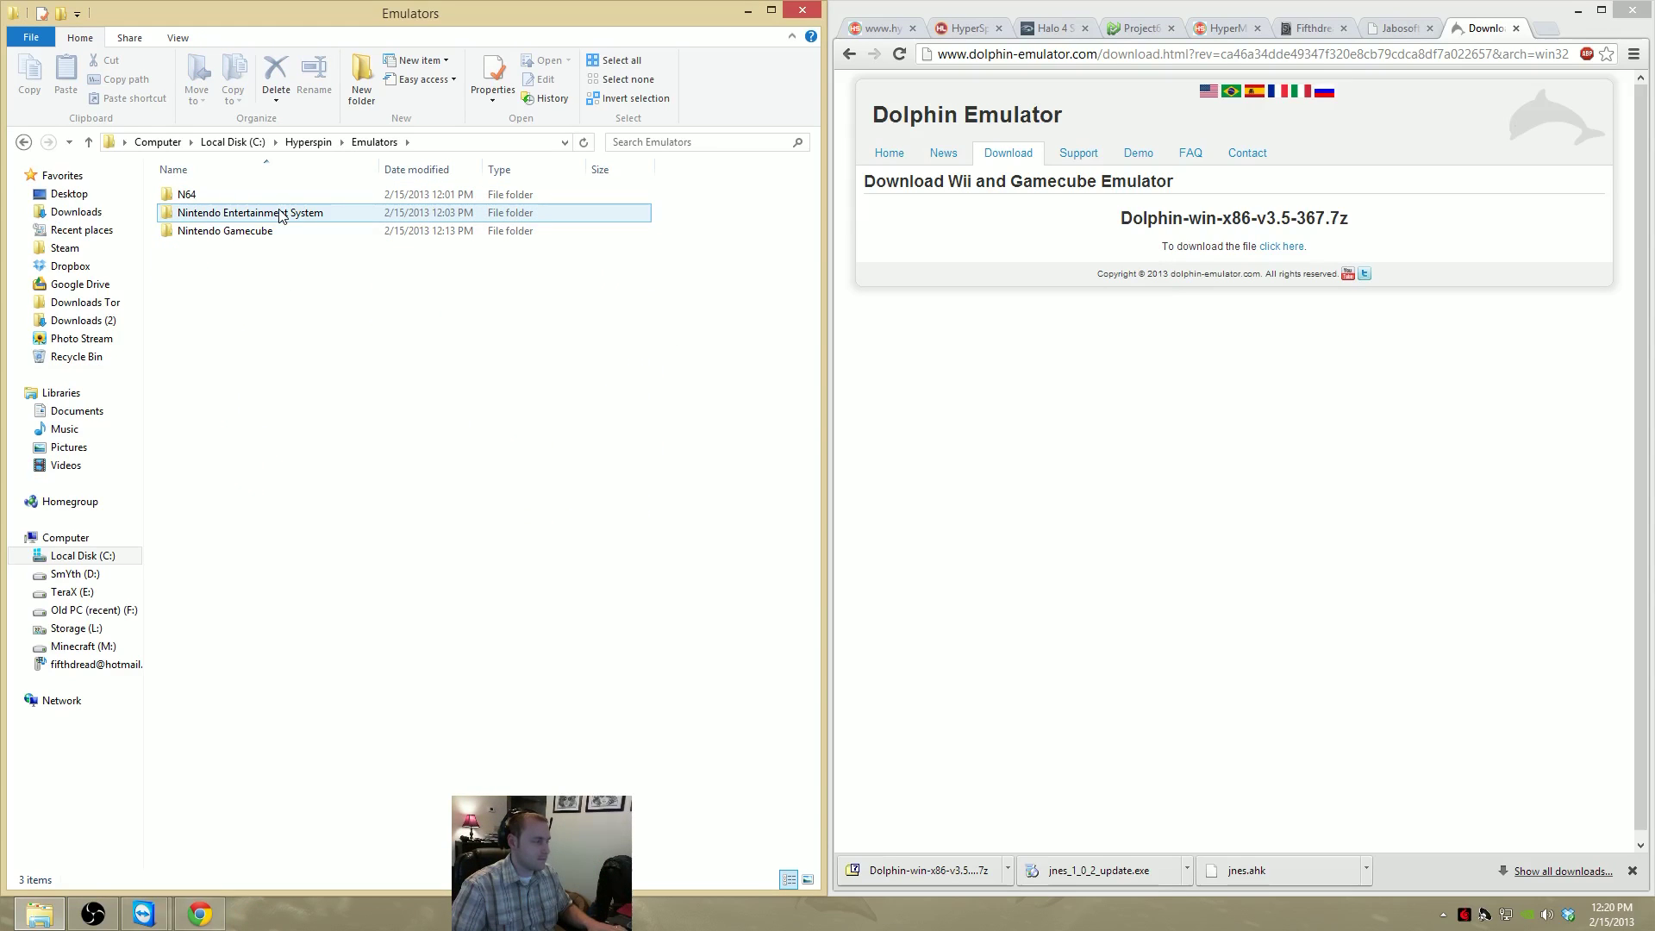
pyautogui.doubleClick(250, 230)
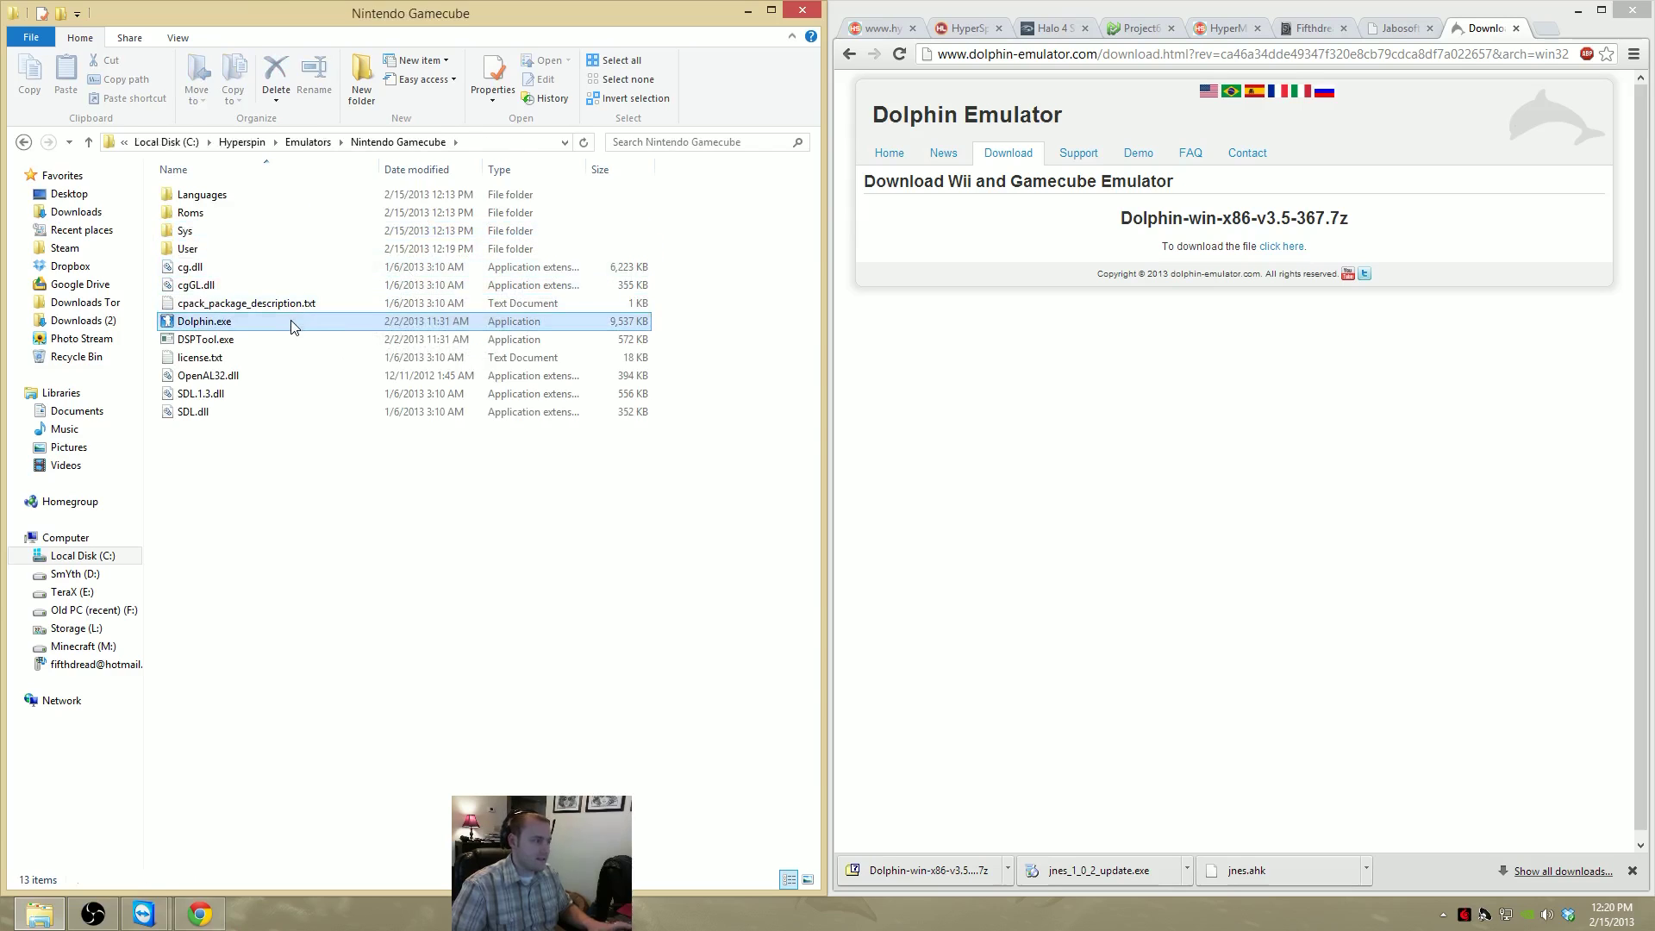
pyautogui.doubleClick(291, 323)
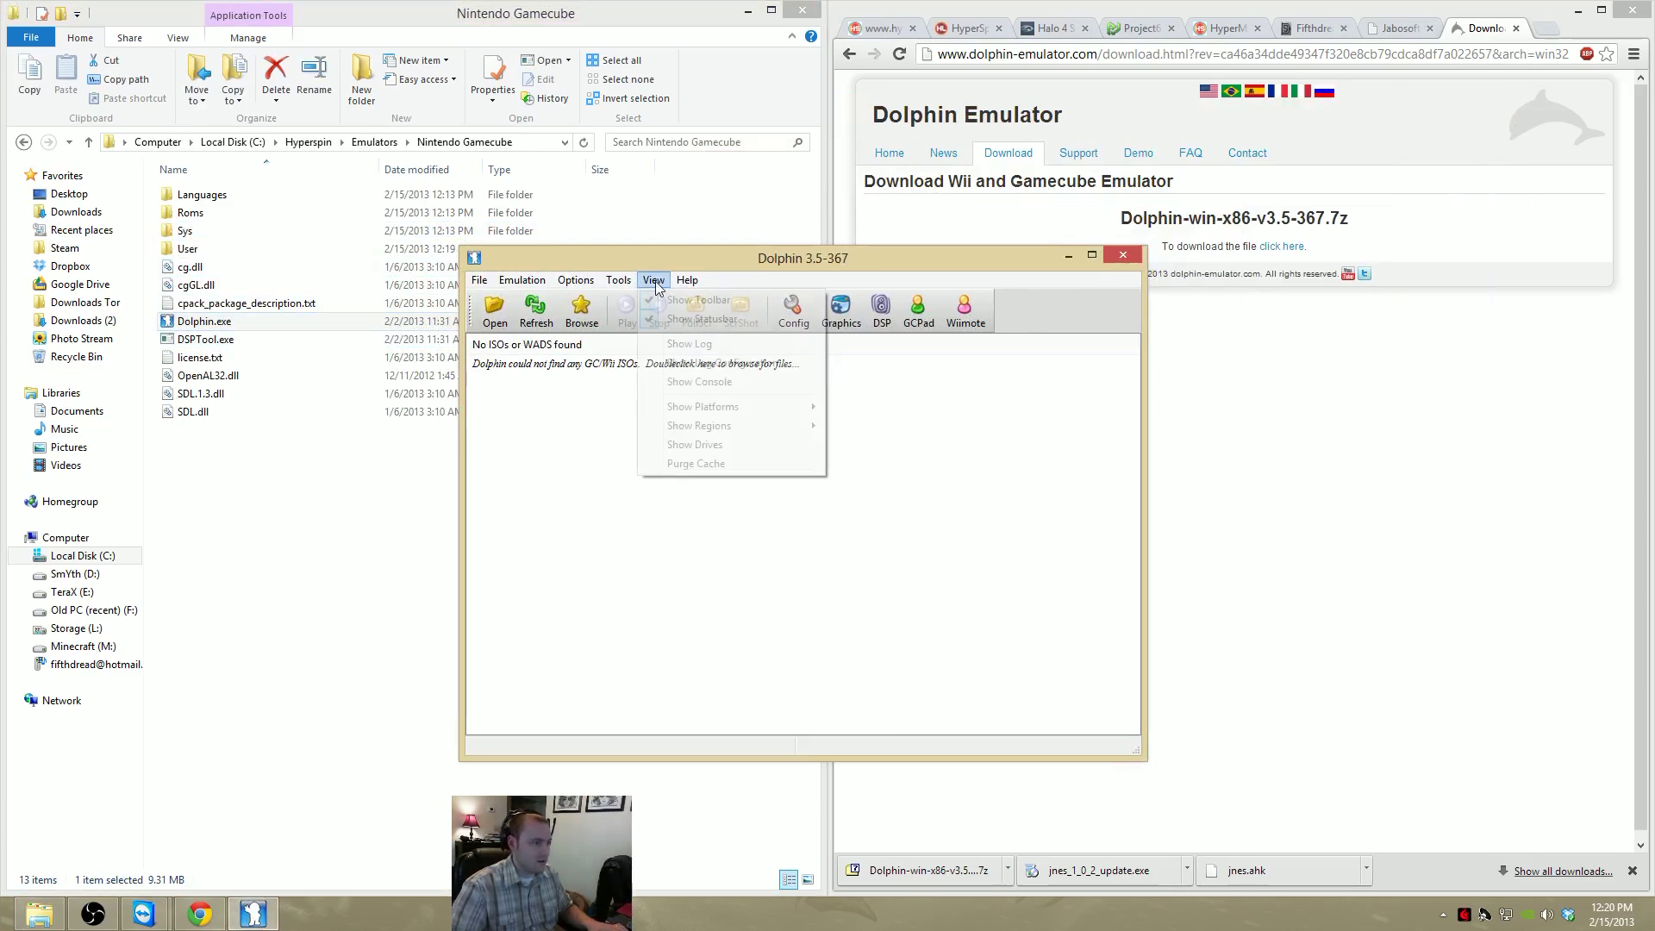
# Enable Use Fullscreen with a 1920x1080 fullscreen resolution in Dolphin's graphics settings, and close the emulator
pyautogui.click(575, 280)
pyautogui.click(618, 326)
pyautogui.click(798, 401)
pyautogui.click(925, 352)
pyautogui.click(755, 452)
pyautogui.click(776, 403)
pyautogui.click(775, 632)
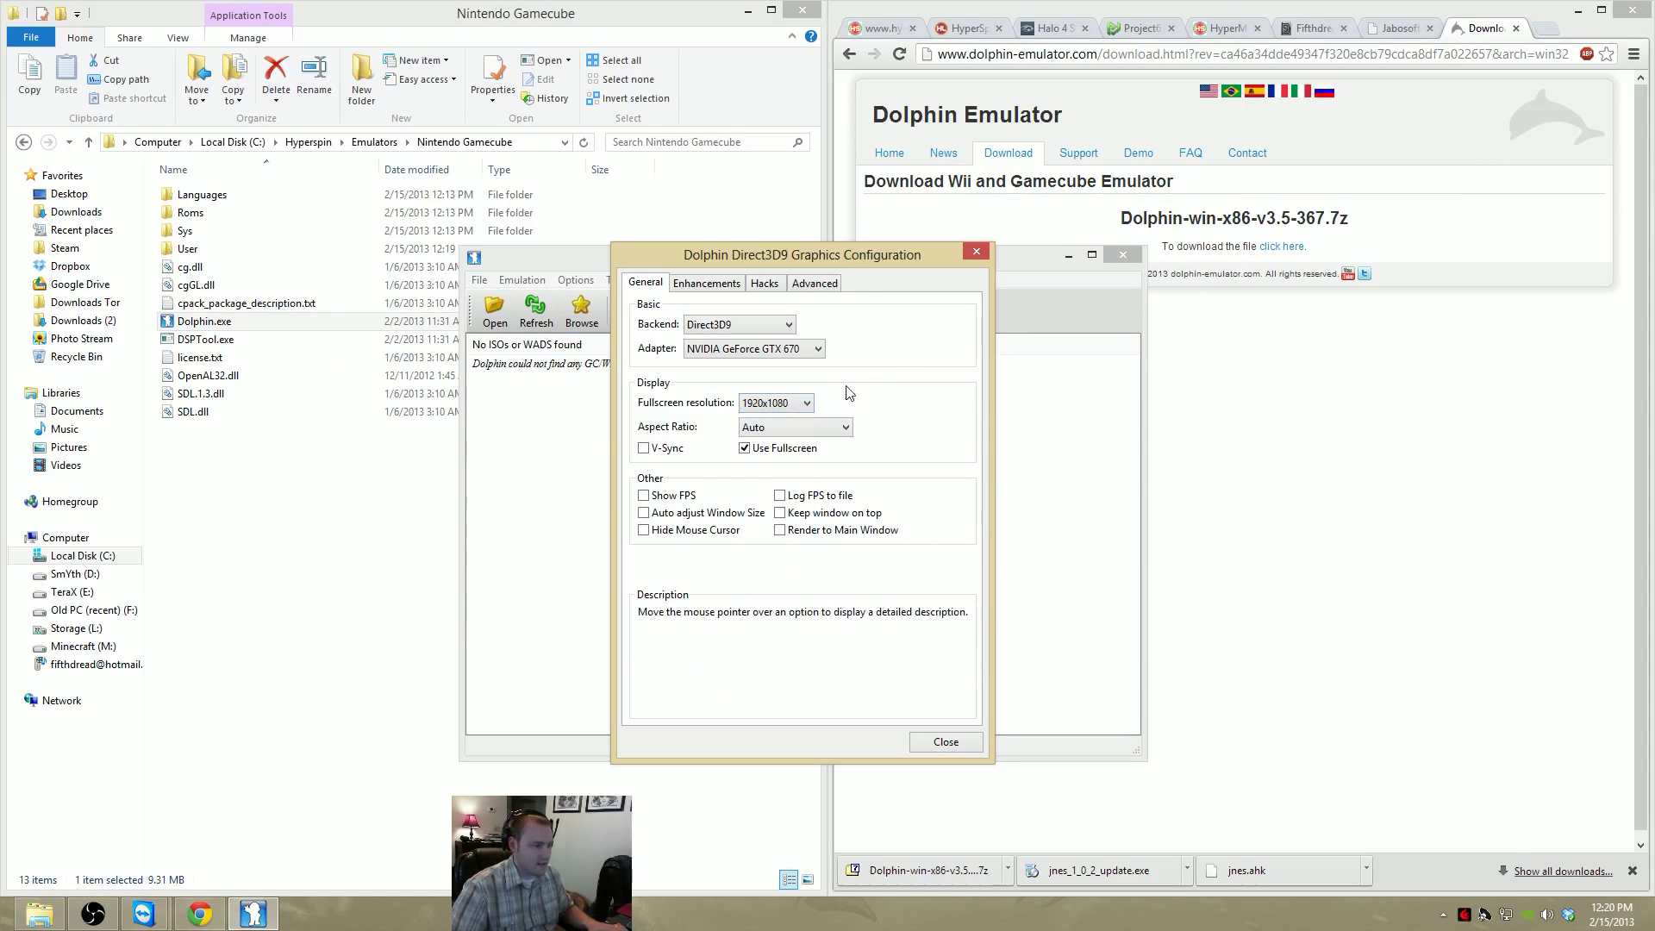
pyautogui.click(946, 743)
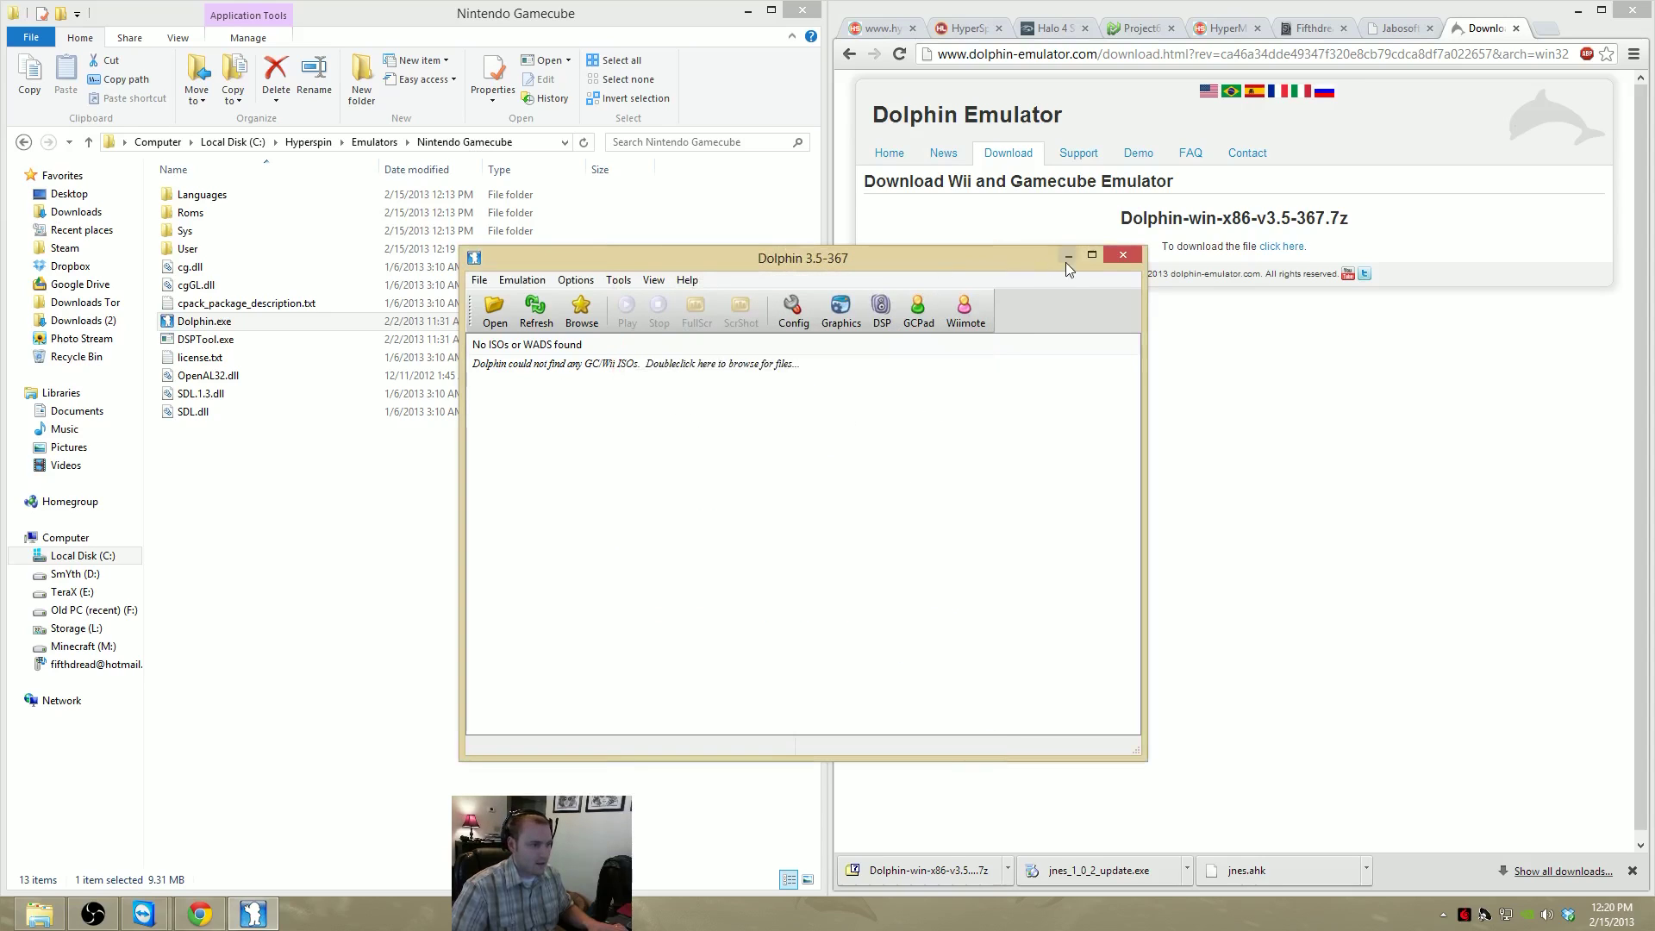
pyautogui.click(1123, 254)
# Relaunch HyperSpin from the Hyperspin folder and start Super Smash Bros Melee from the Nintendo Gamecube wheel to test fullscreen
pyautogui.click(319, 141)
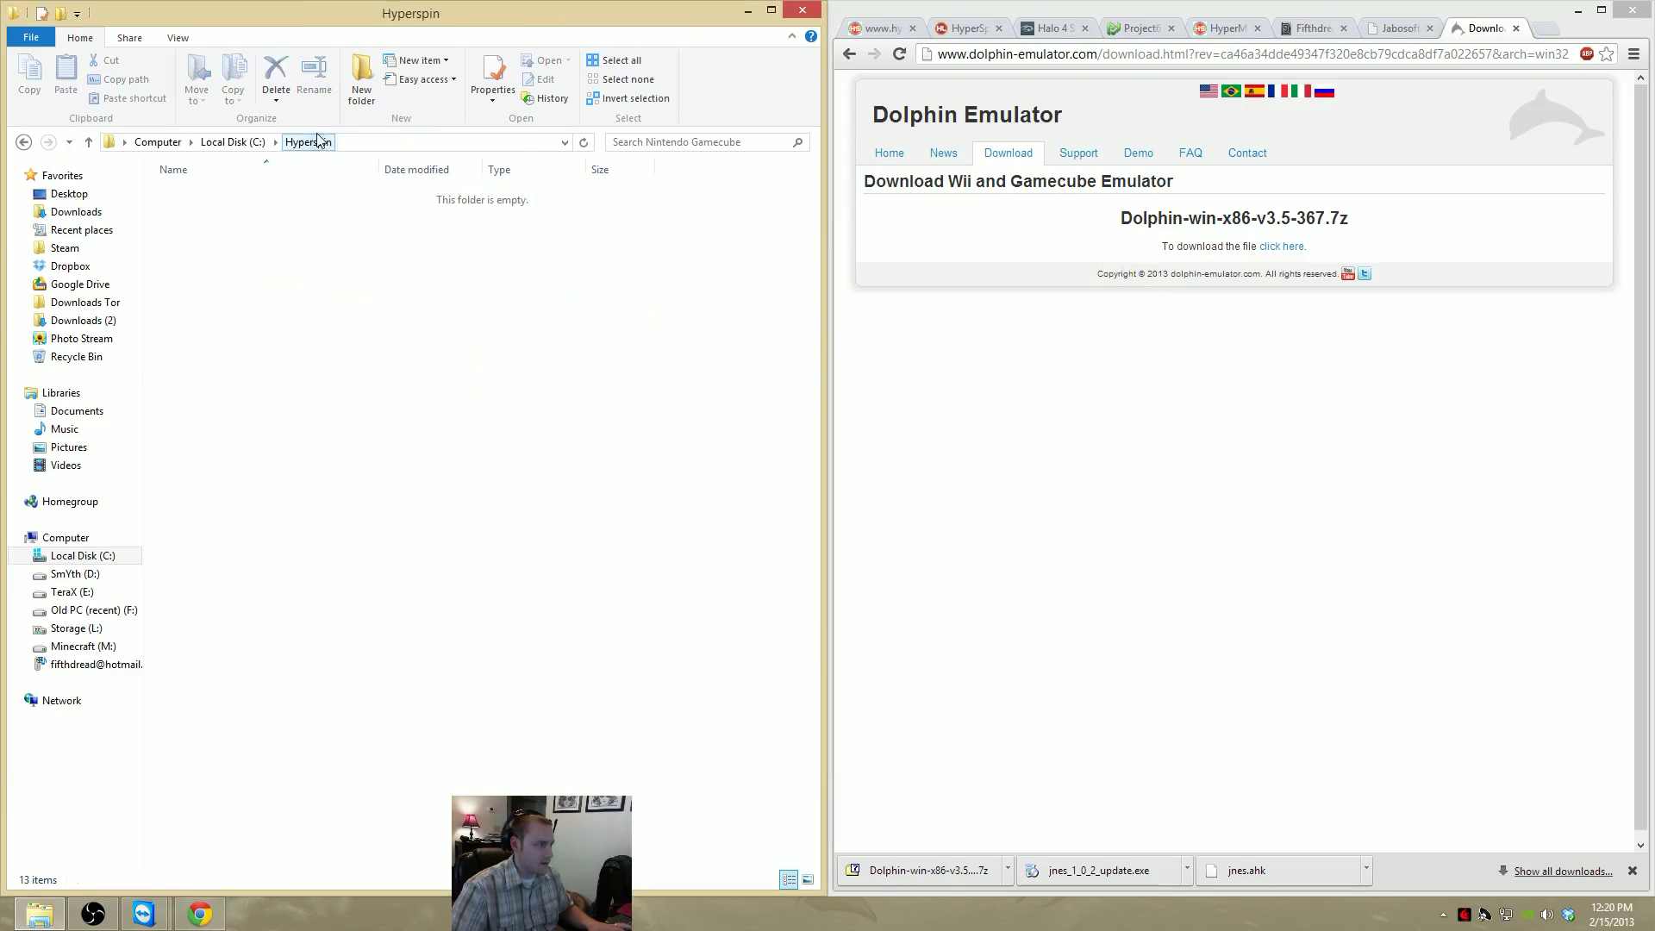
pyautogui.doubleClick(236, 507)
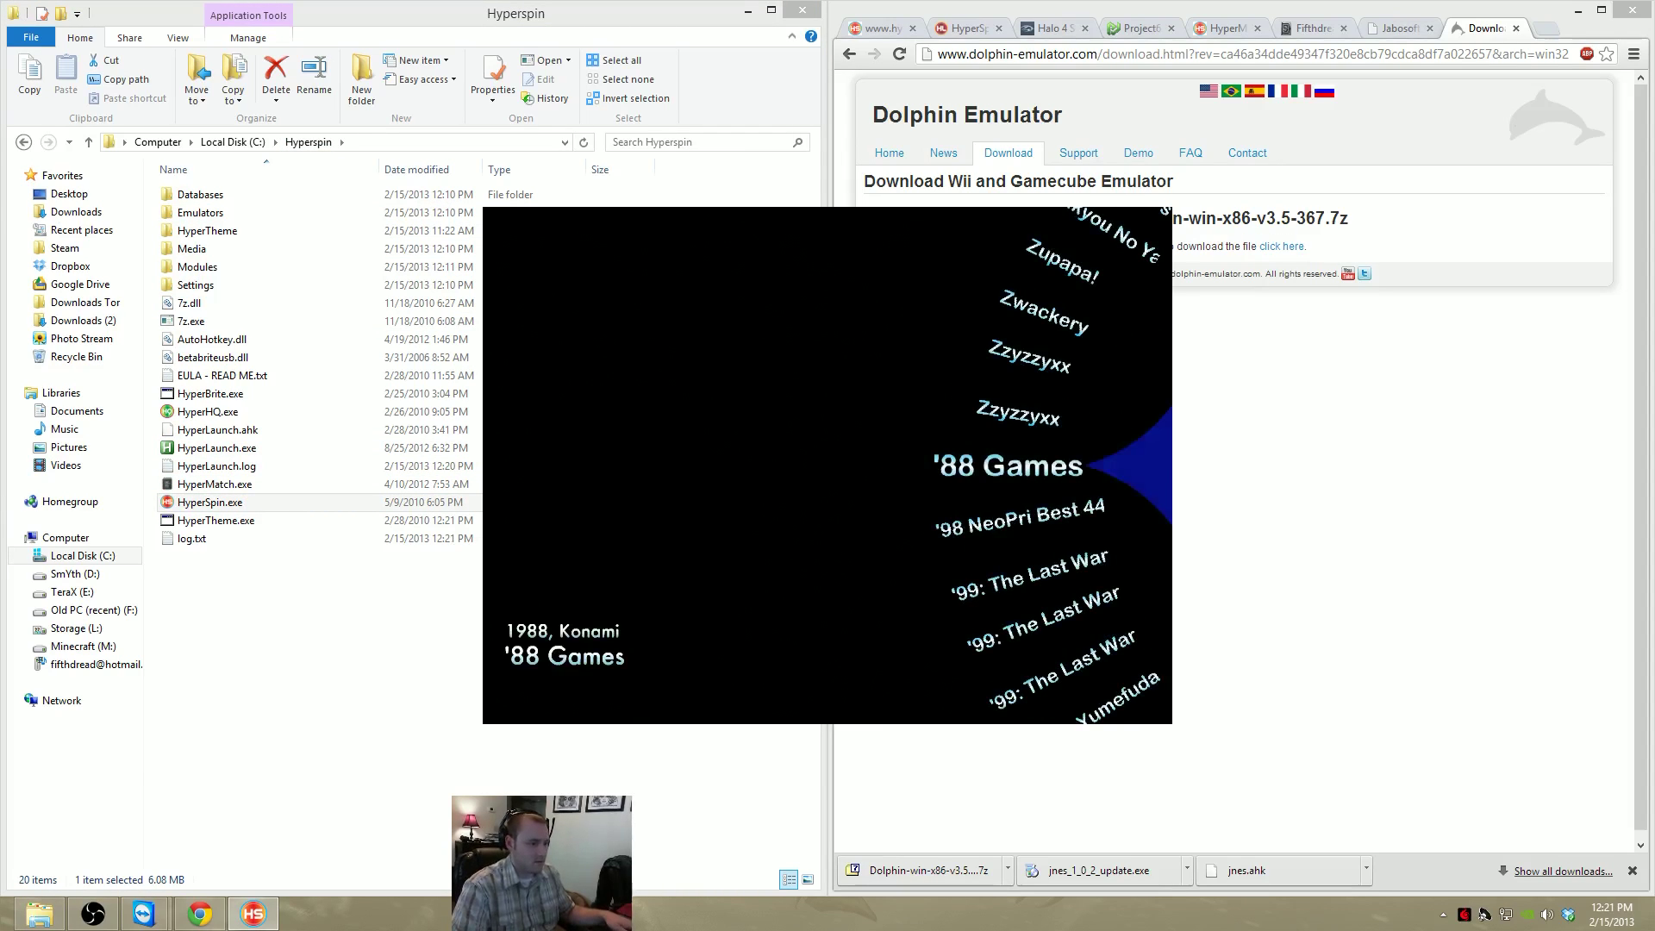
pyautogui.press('Escape')
pyautogui.press('Down')
pyautogui.press('Down')
pyautogui.press('Down')
pyautogui.press('Down')
pyautogui.press('Down')
pyautogui.press('Down')
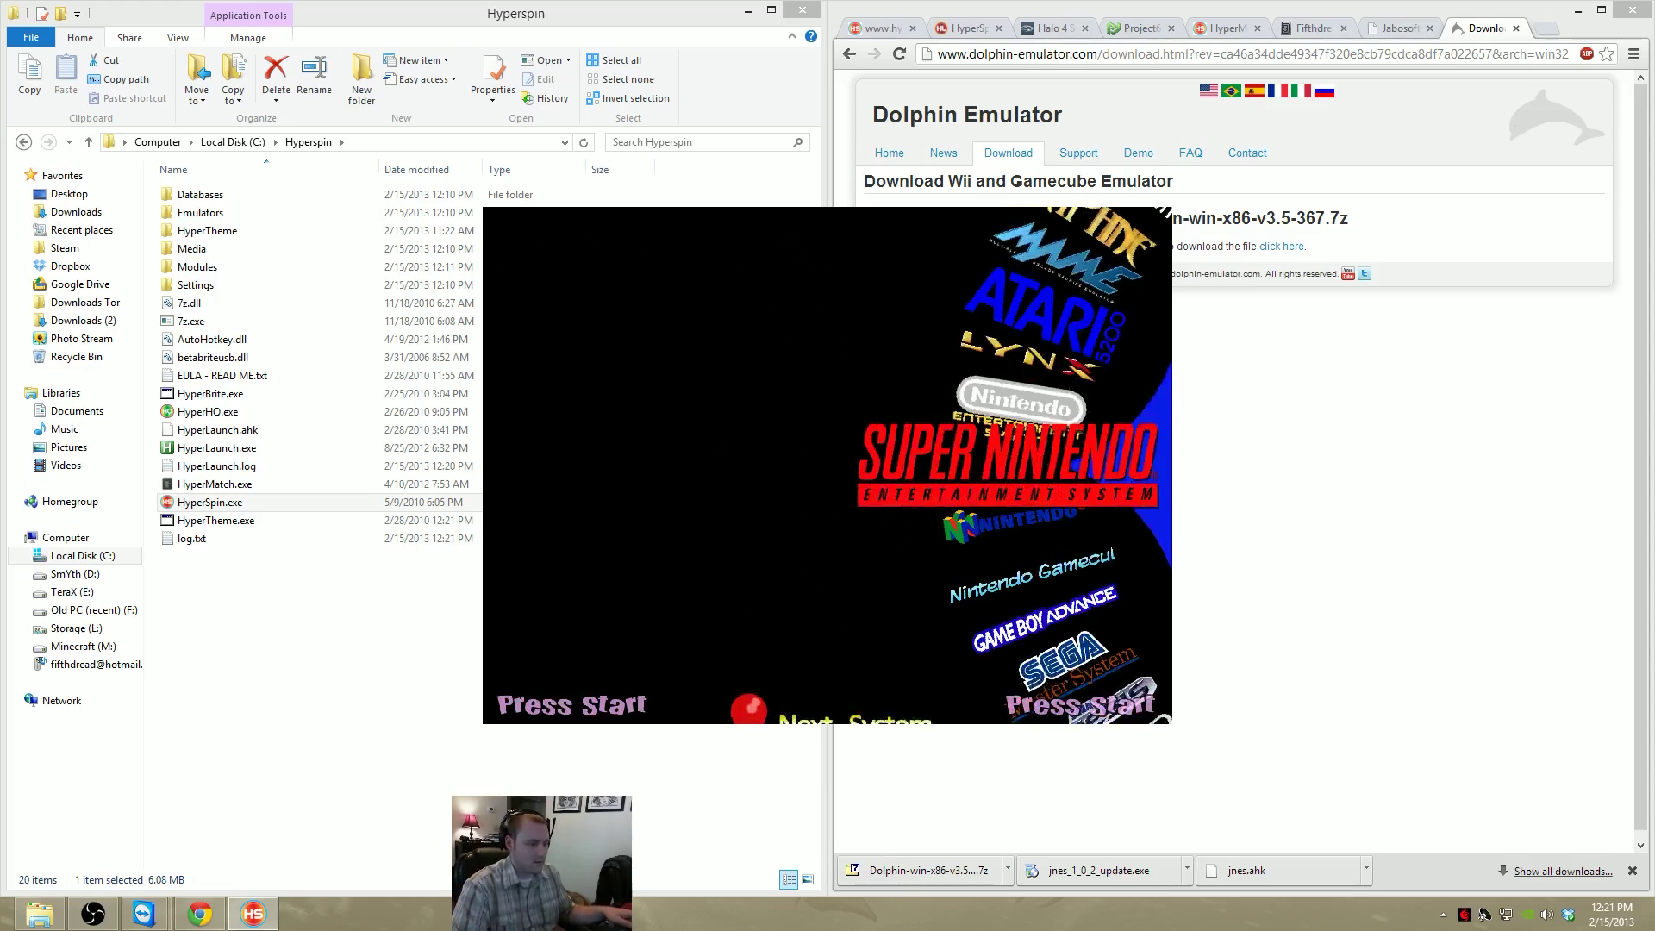
pyautogui.press('Return')
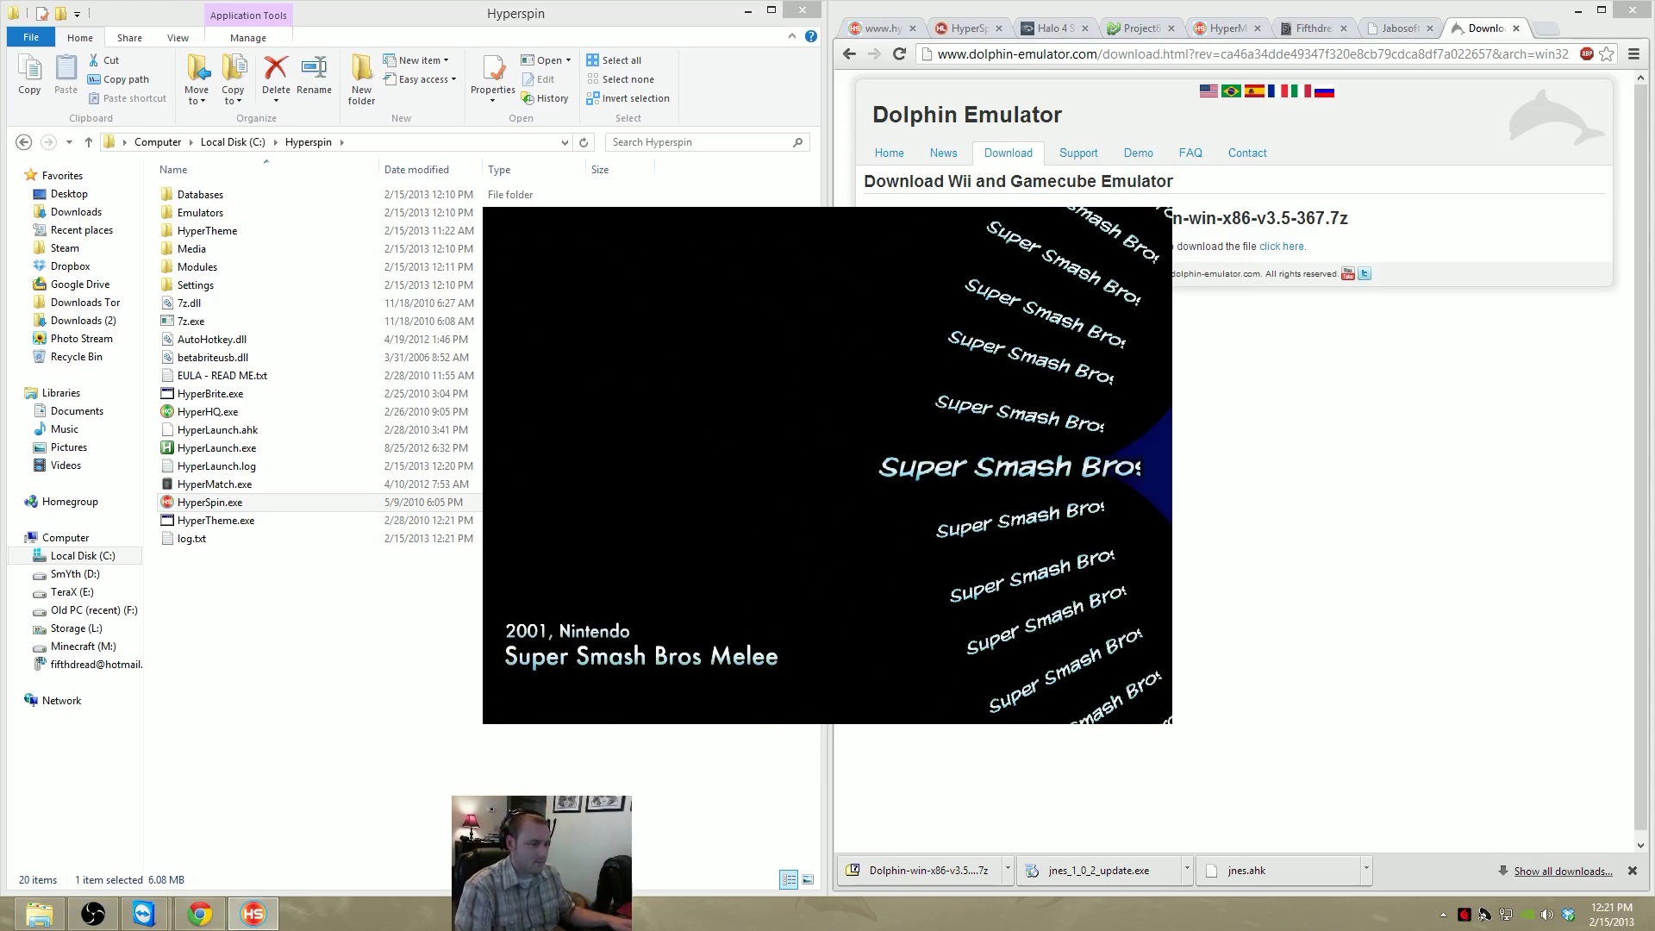
pyautogui.press('Return')
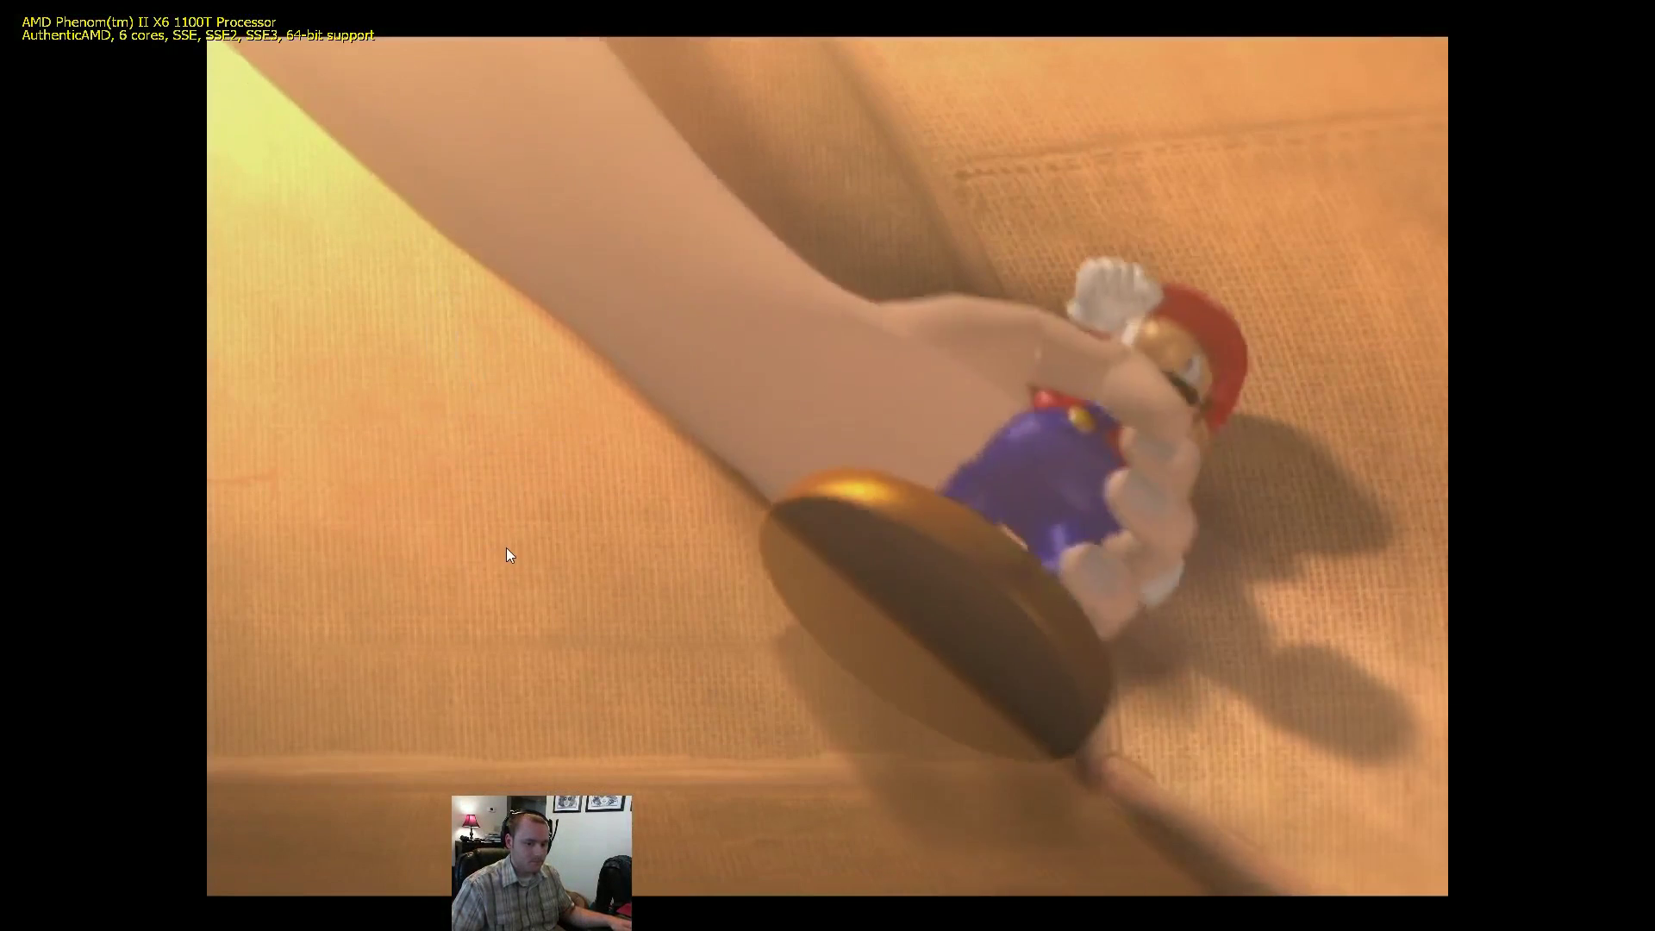
# Quit the running game, return to the main wheel and exit HyperSpin
pyautogui.press('Escape')
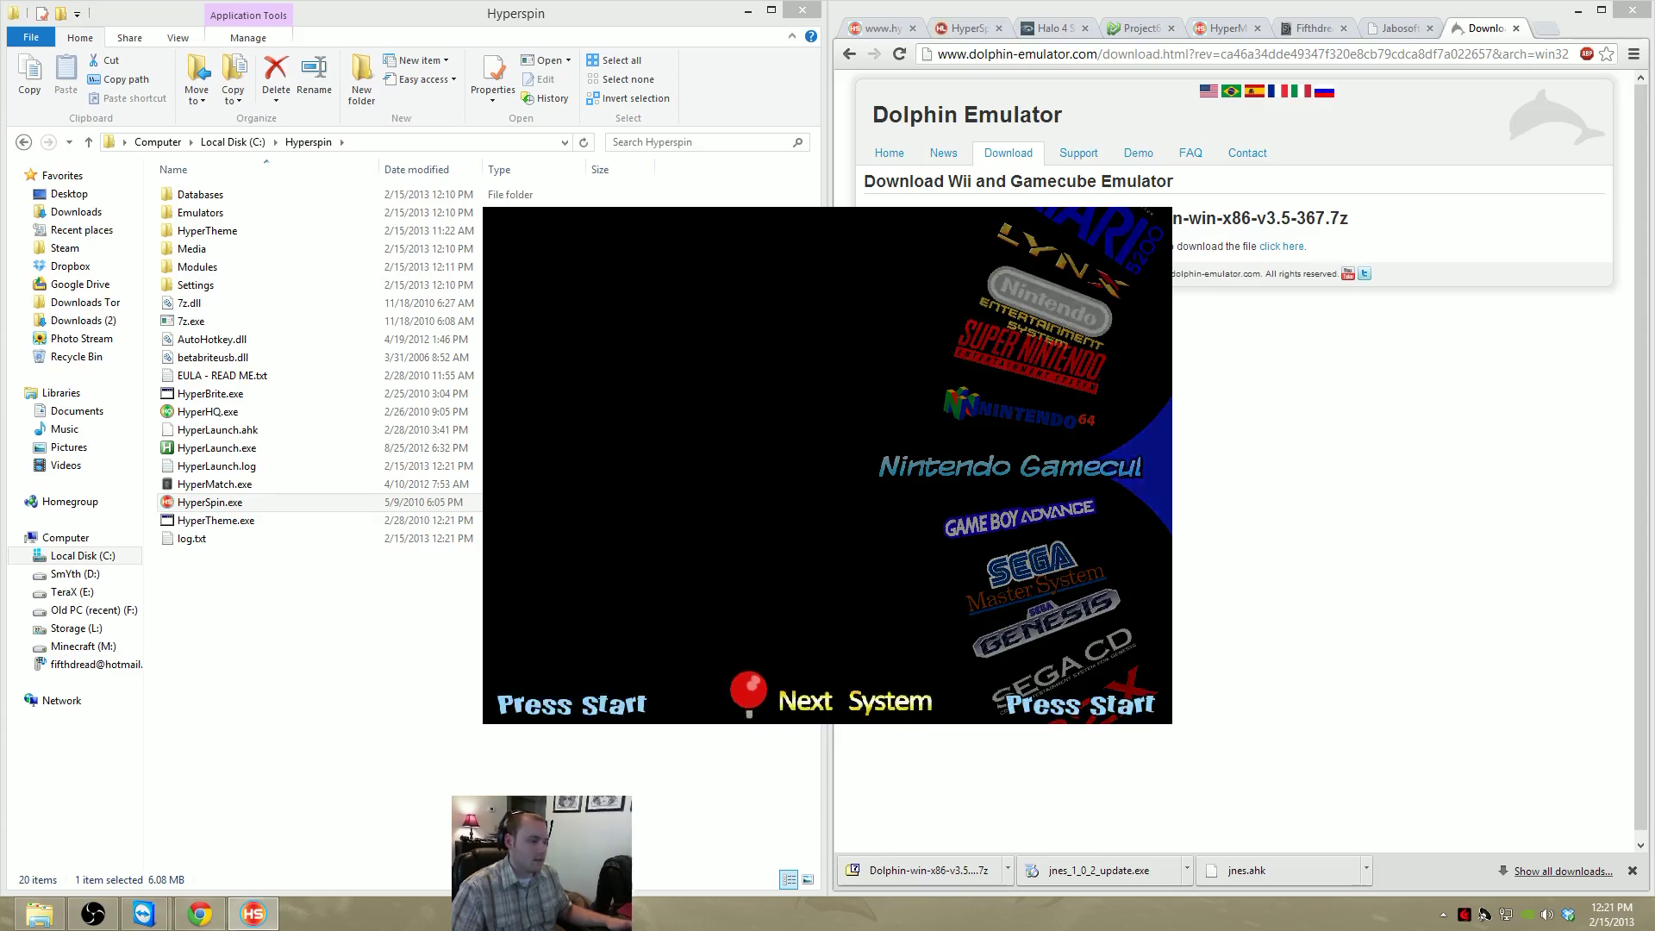
pyautogui.press('Escape')
pyautogui.press('Return')
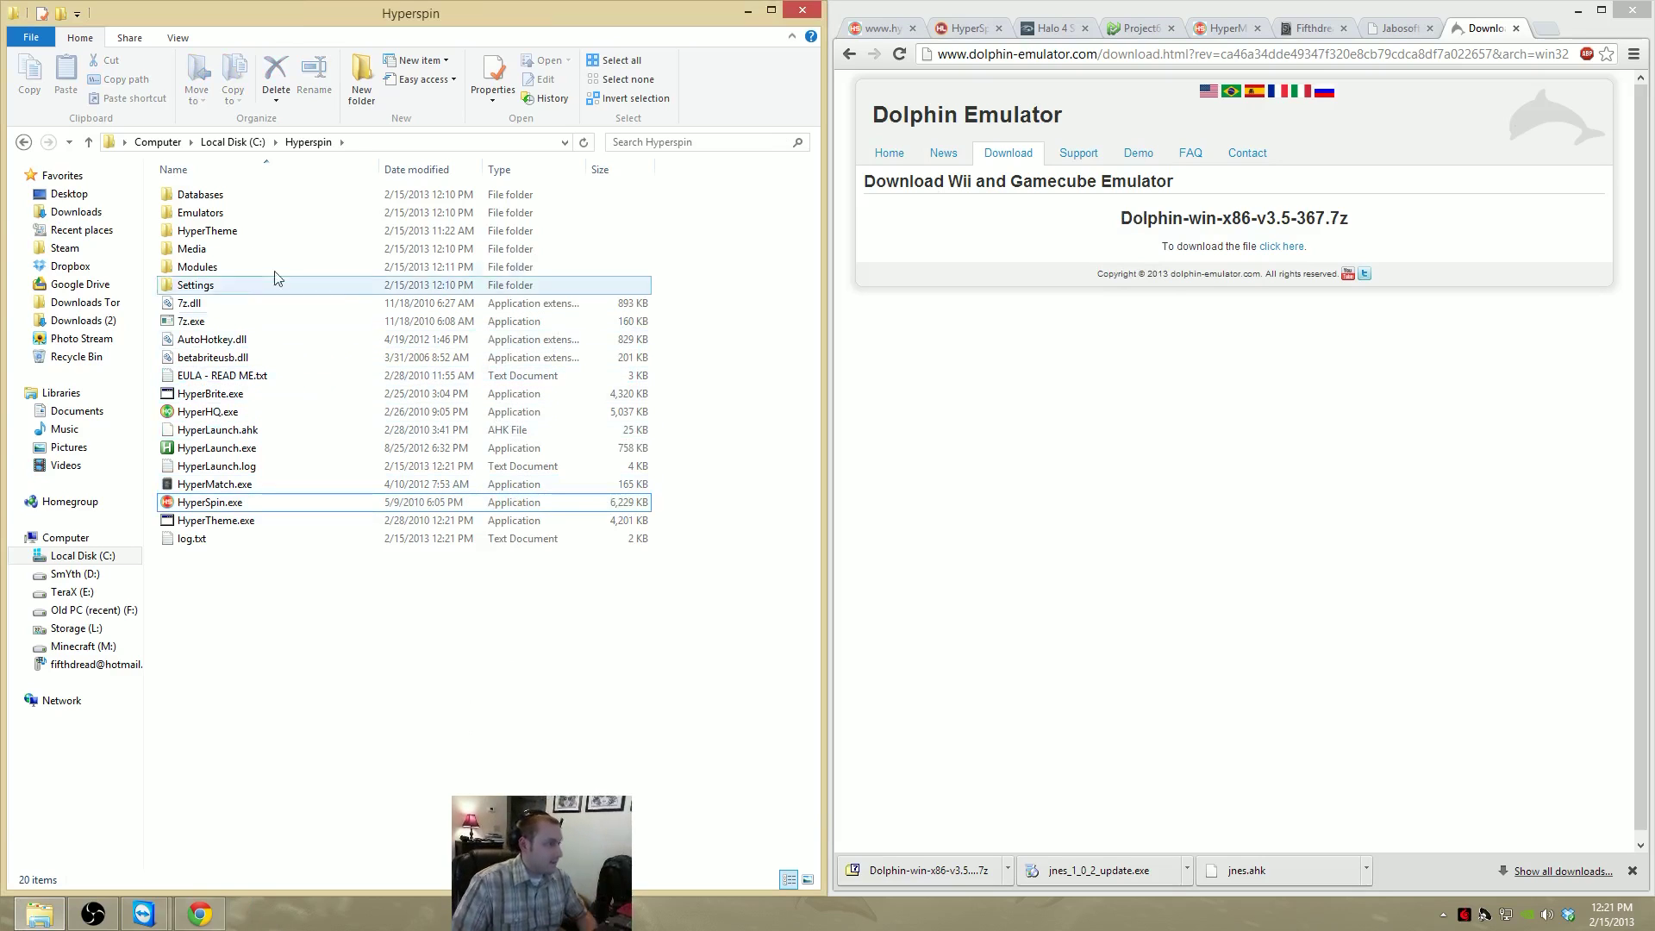
pyautogui.click(1299, 621)
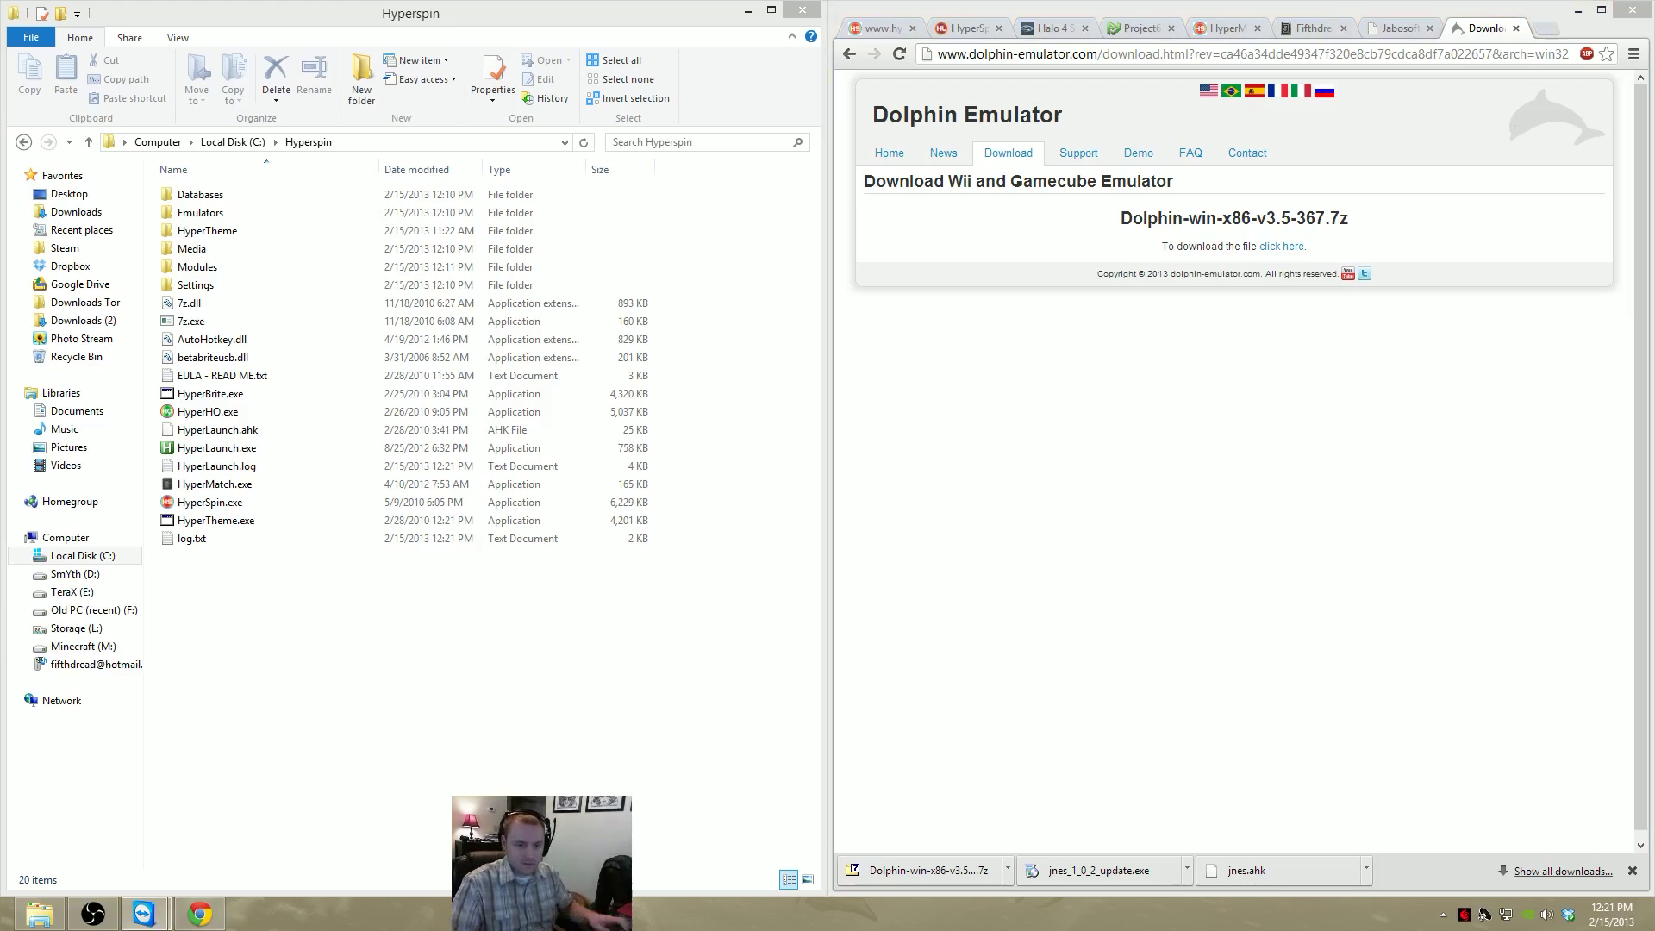
pyautogui.click(641, 562)
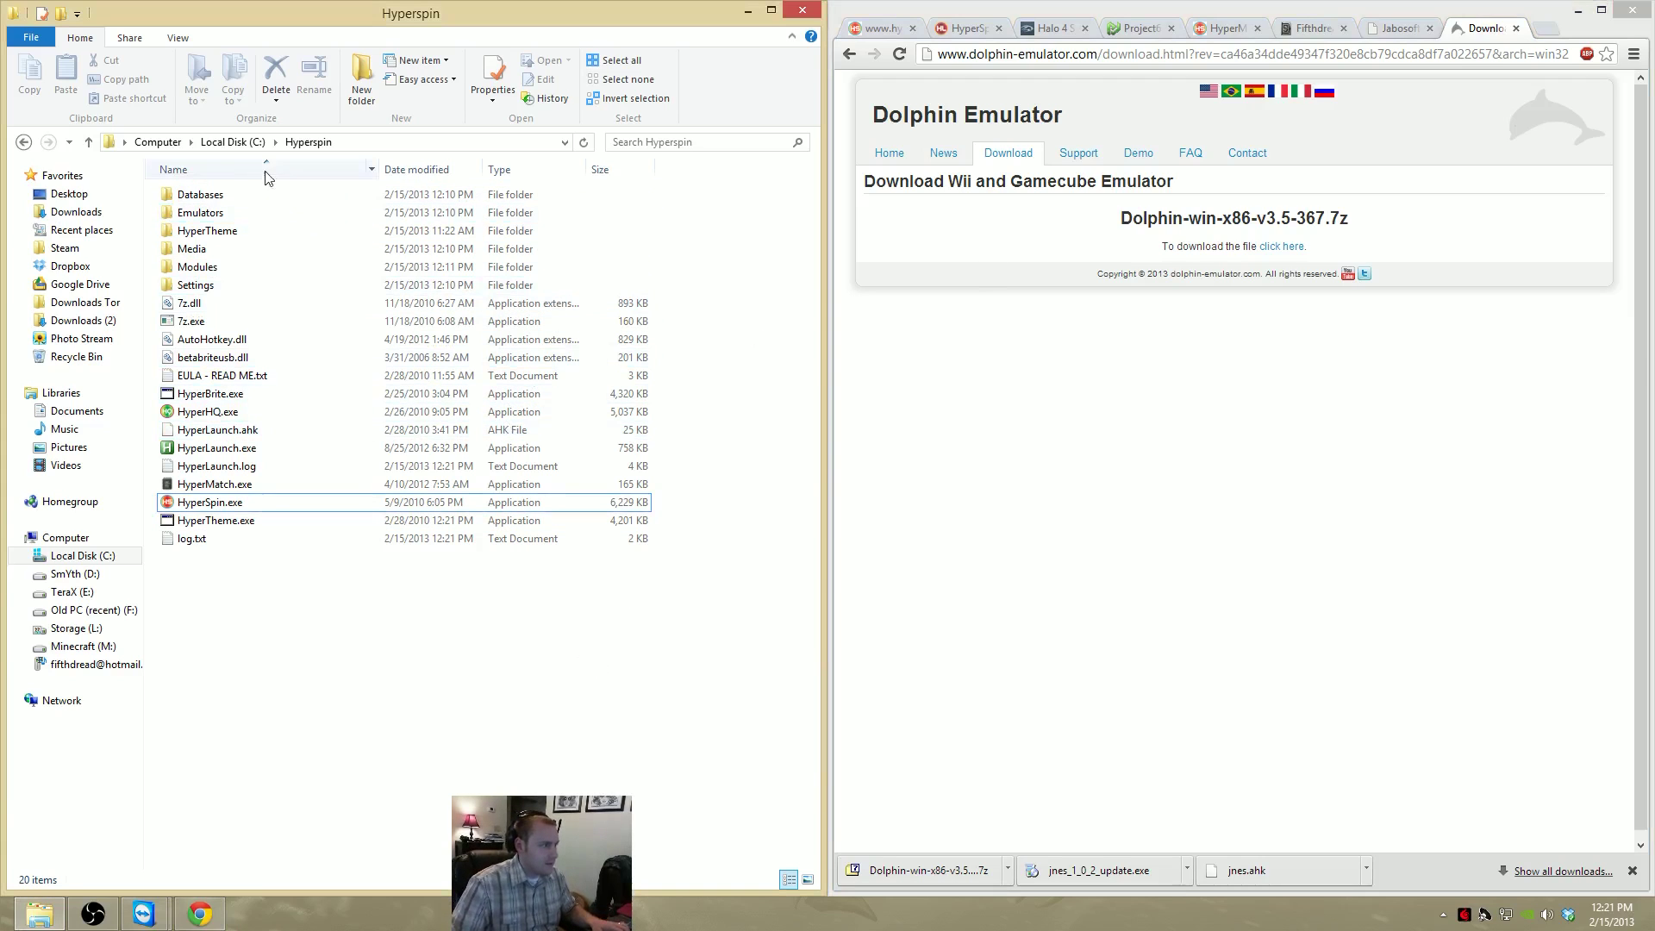
pyautogui.doubleClick(285, 216)
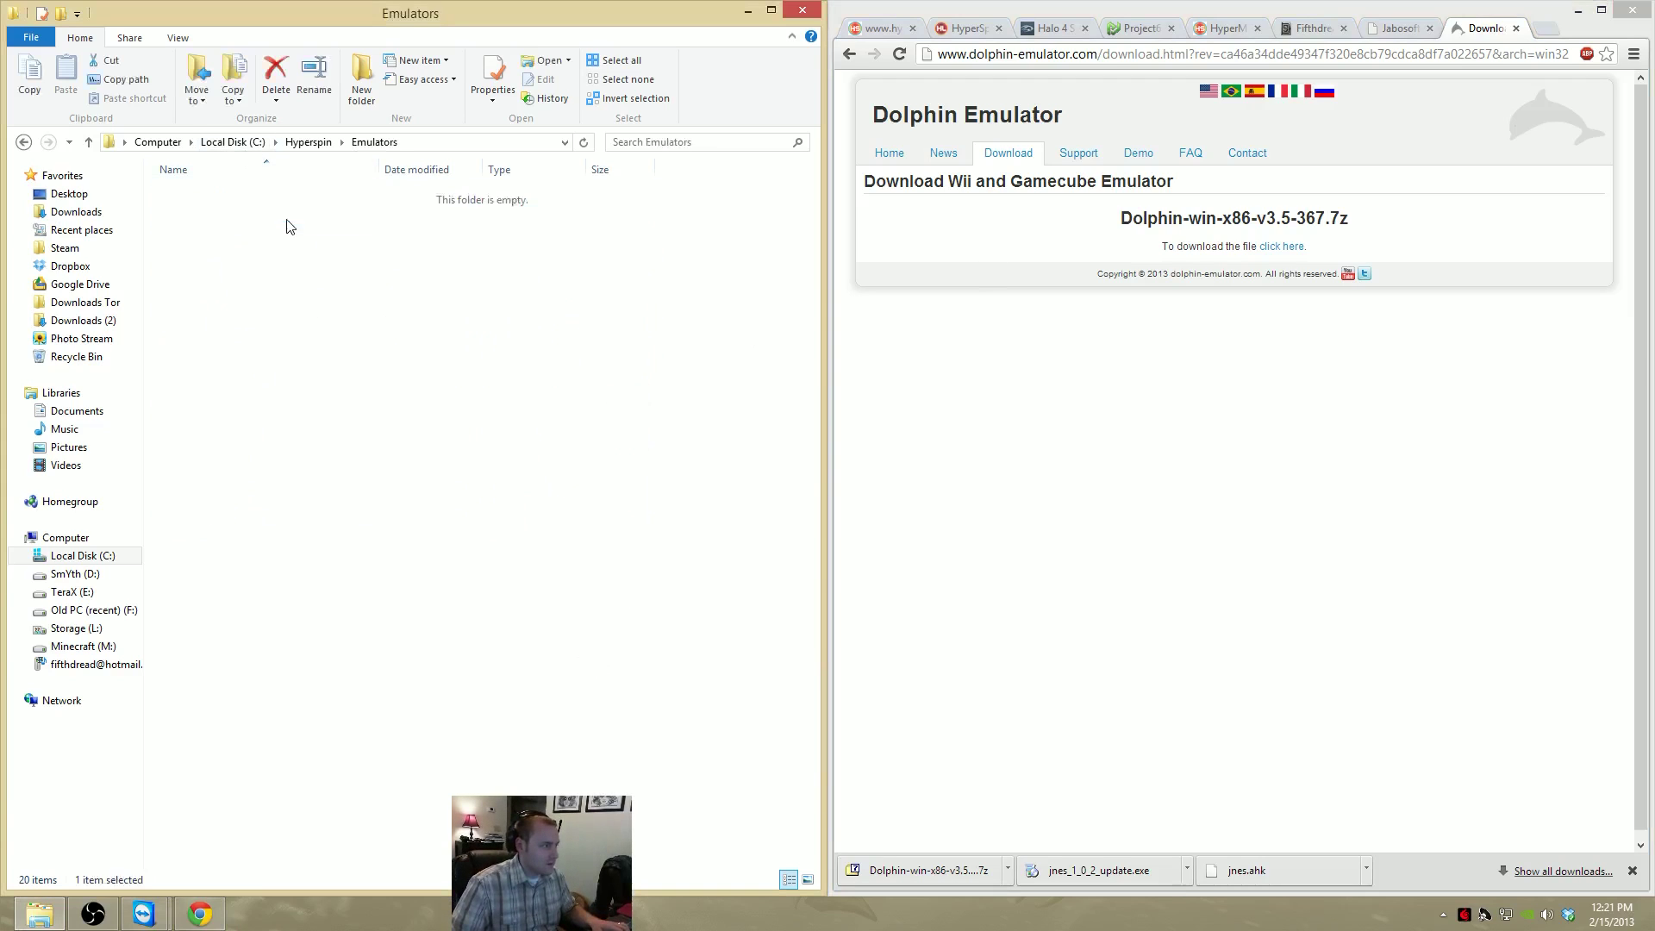
pyautogui.click(307, 142)
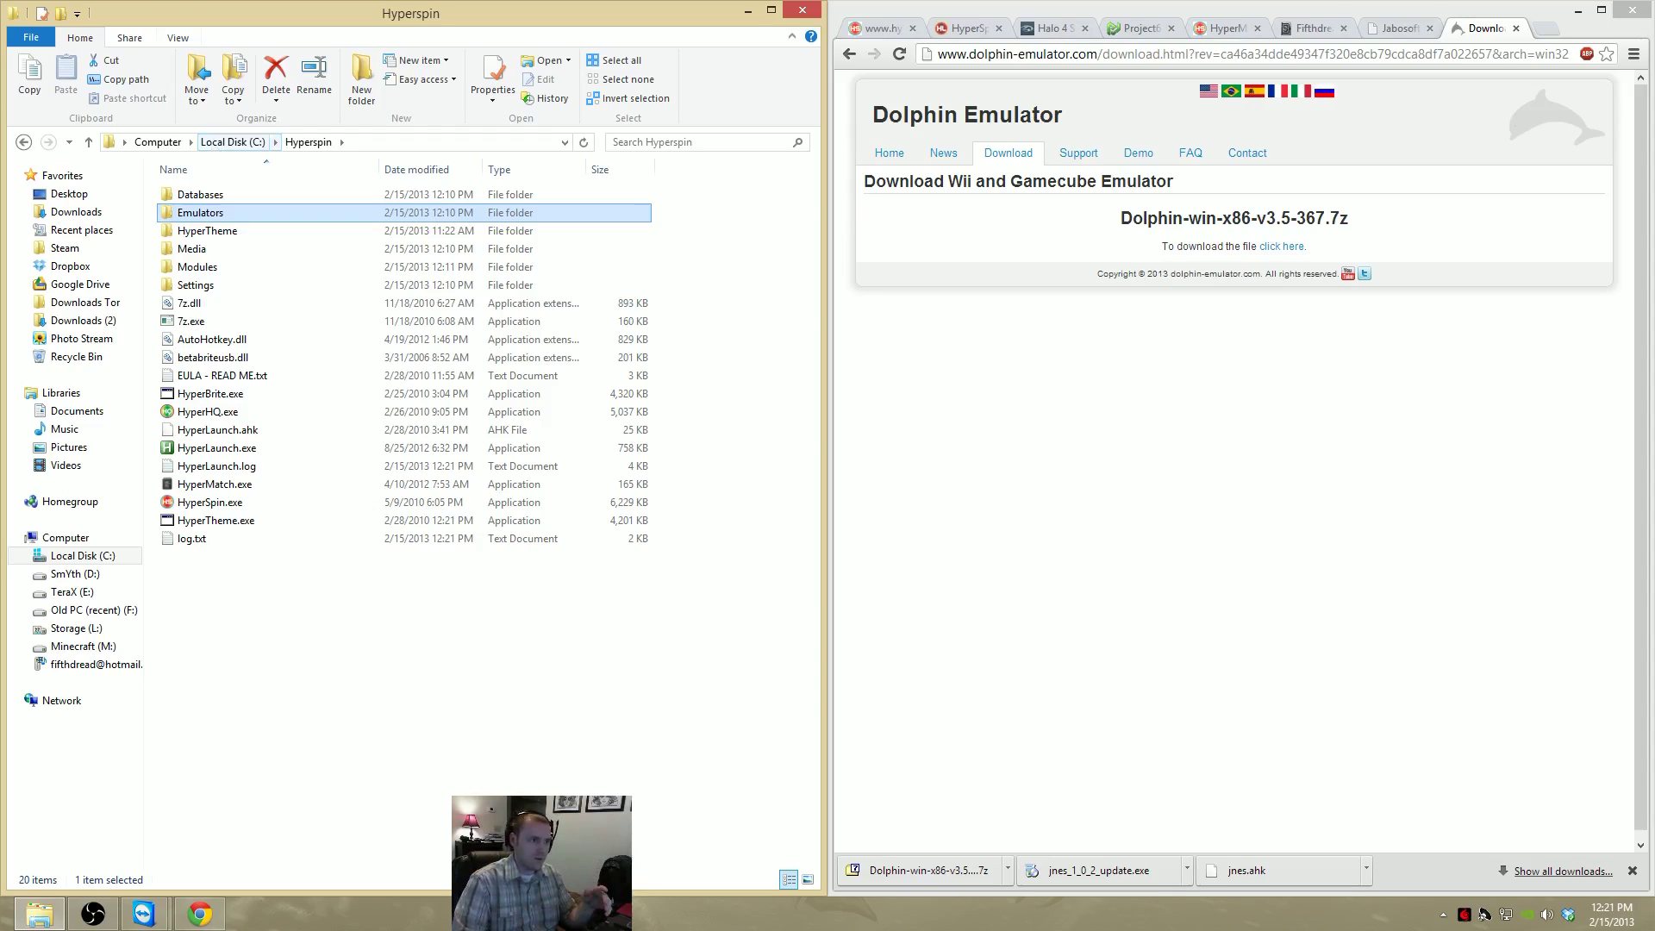
# Check the Nintendo 64 modules on the HyperList site, including Project64 (Version 1.6.1)
pyautogui.click(970, 29)
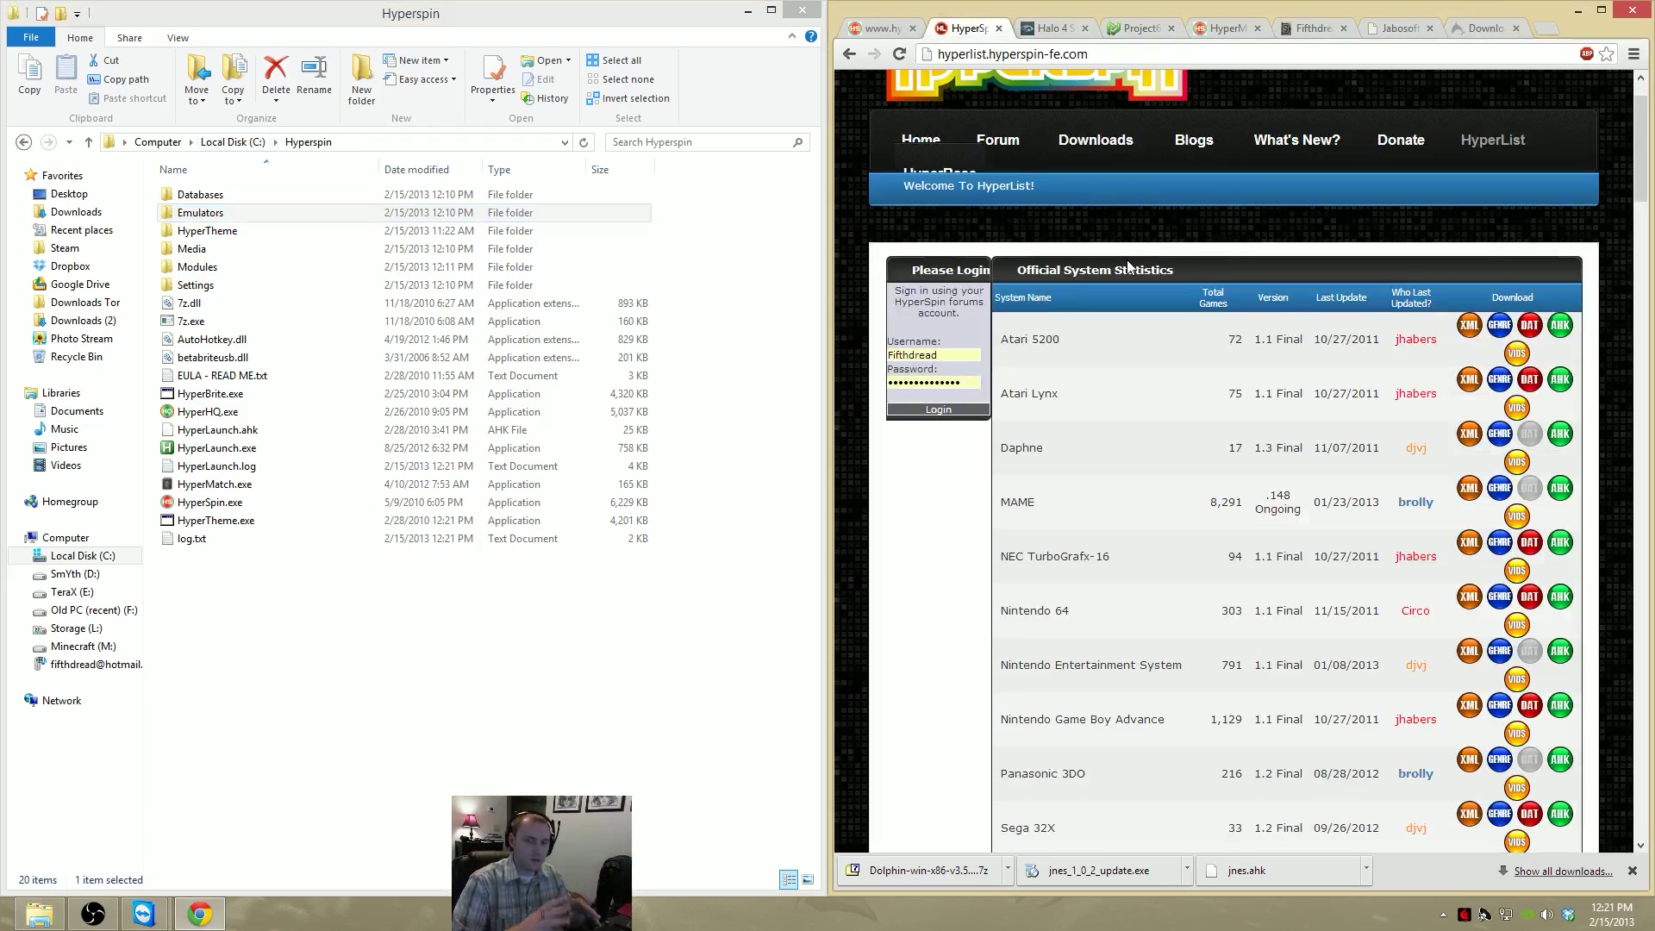
pyautogui.scroll(-3, 1126, 359)
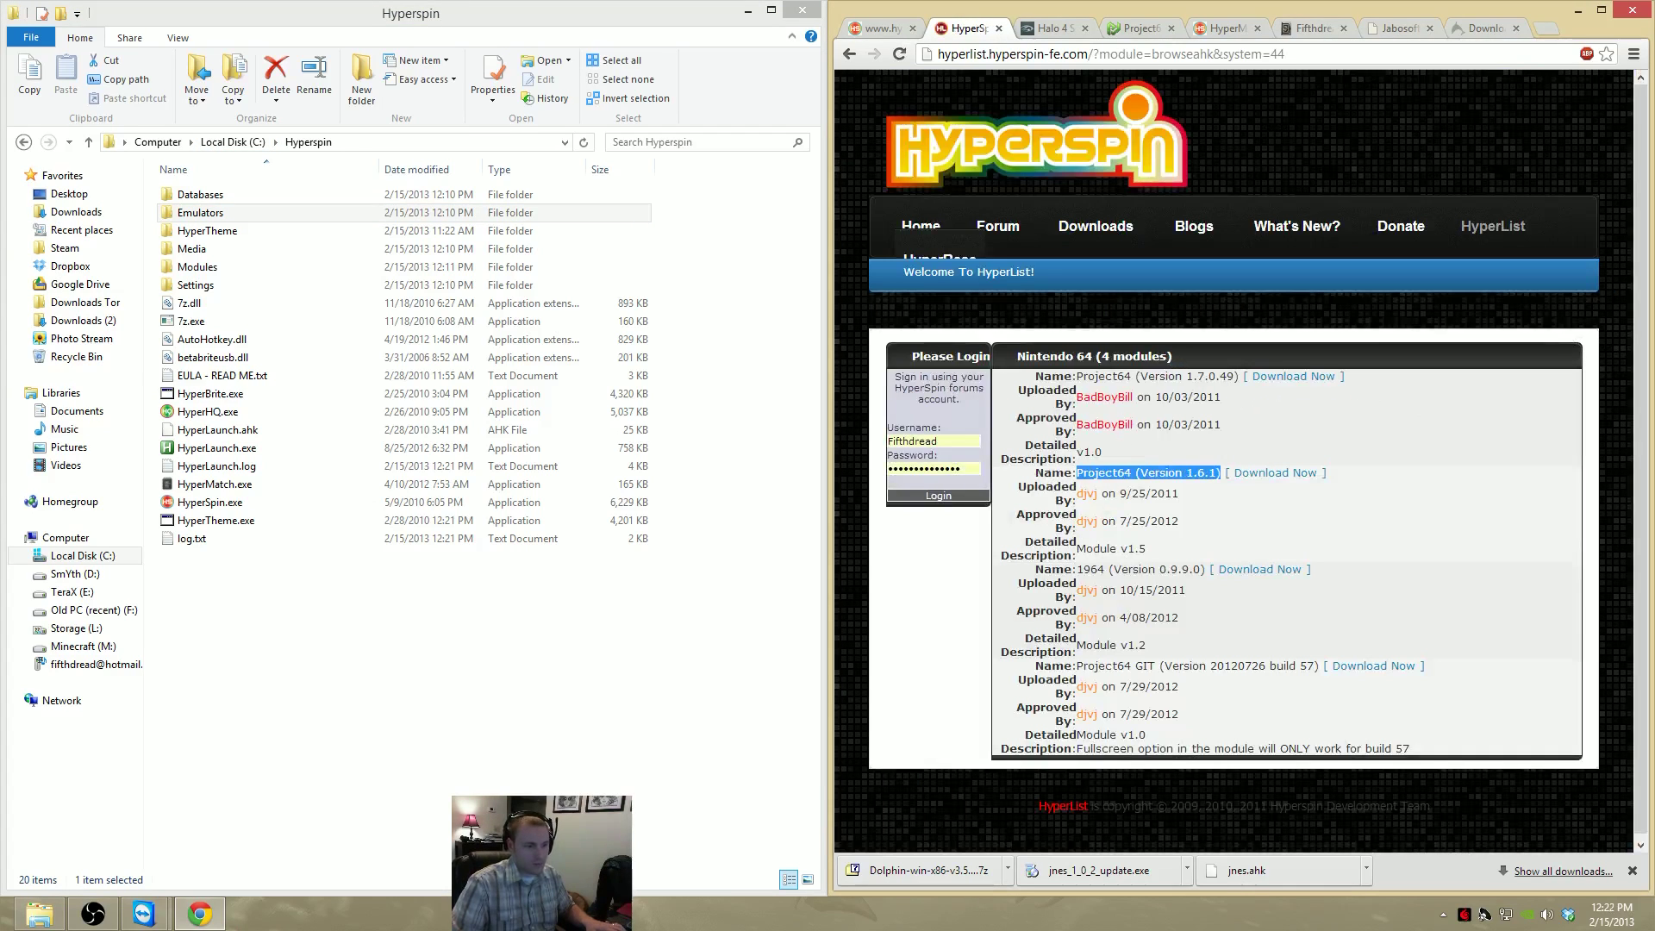
pyautogui.click(1230, 526)
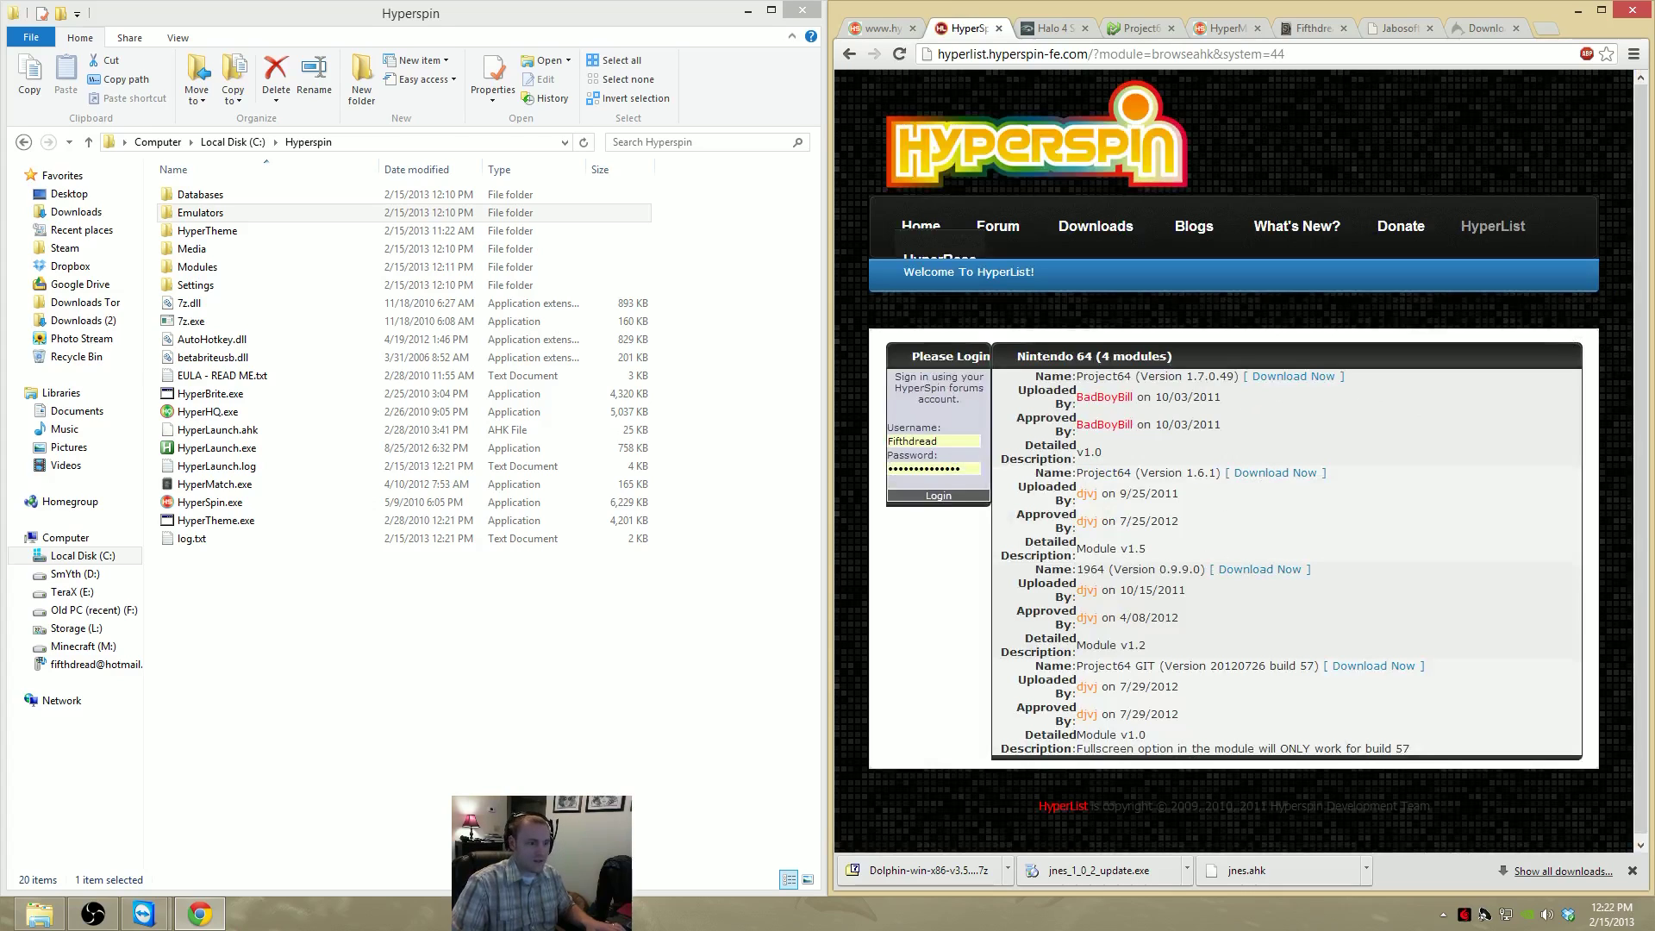
# Look through the Emulators and Modules folders inside the Hyperspin folder
pyautogui.doubleClick(200, 212)
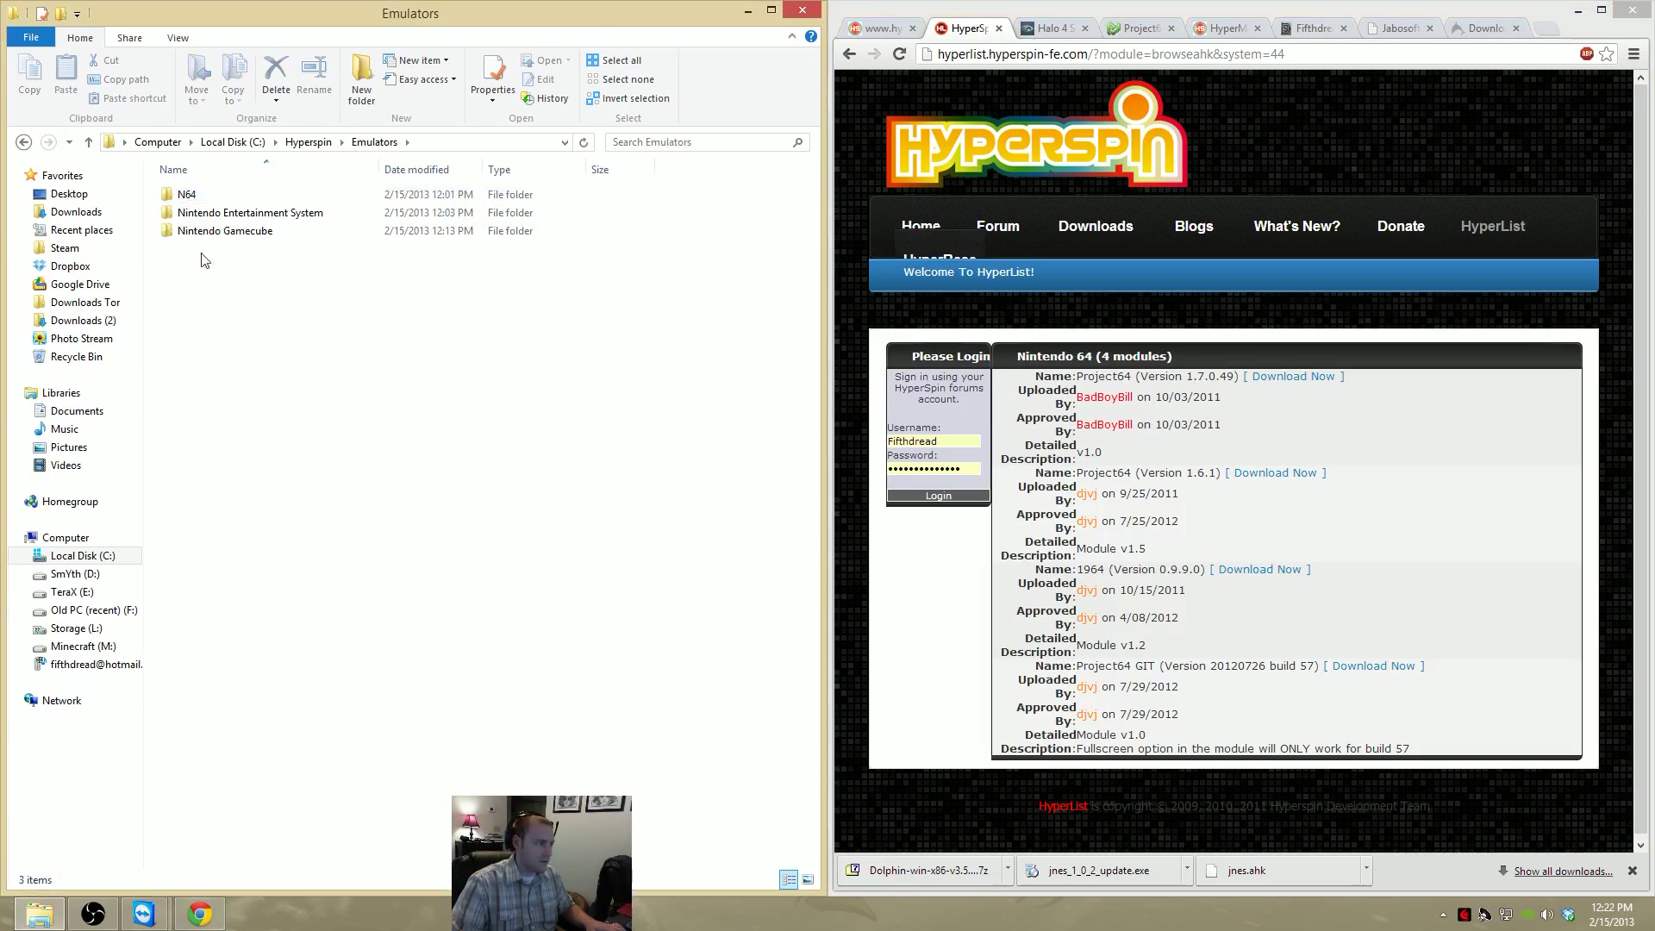
pyautogui.press('BackSpace')
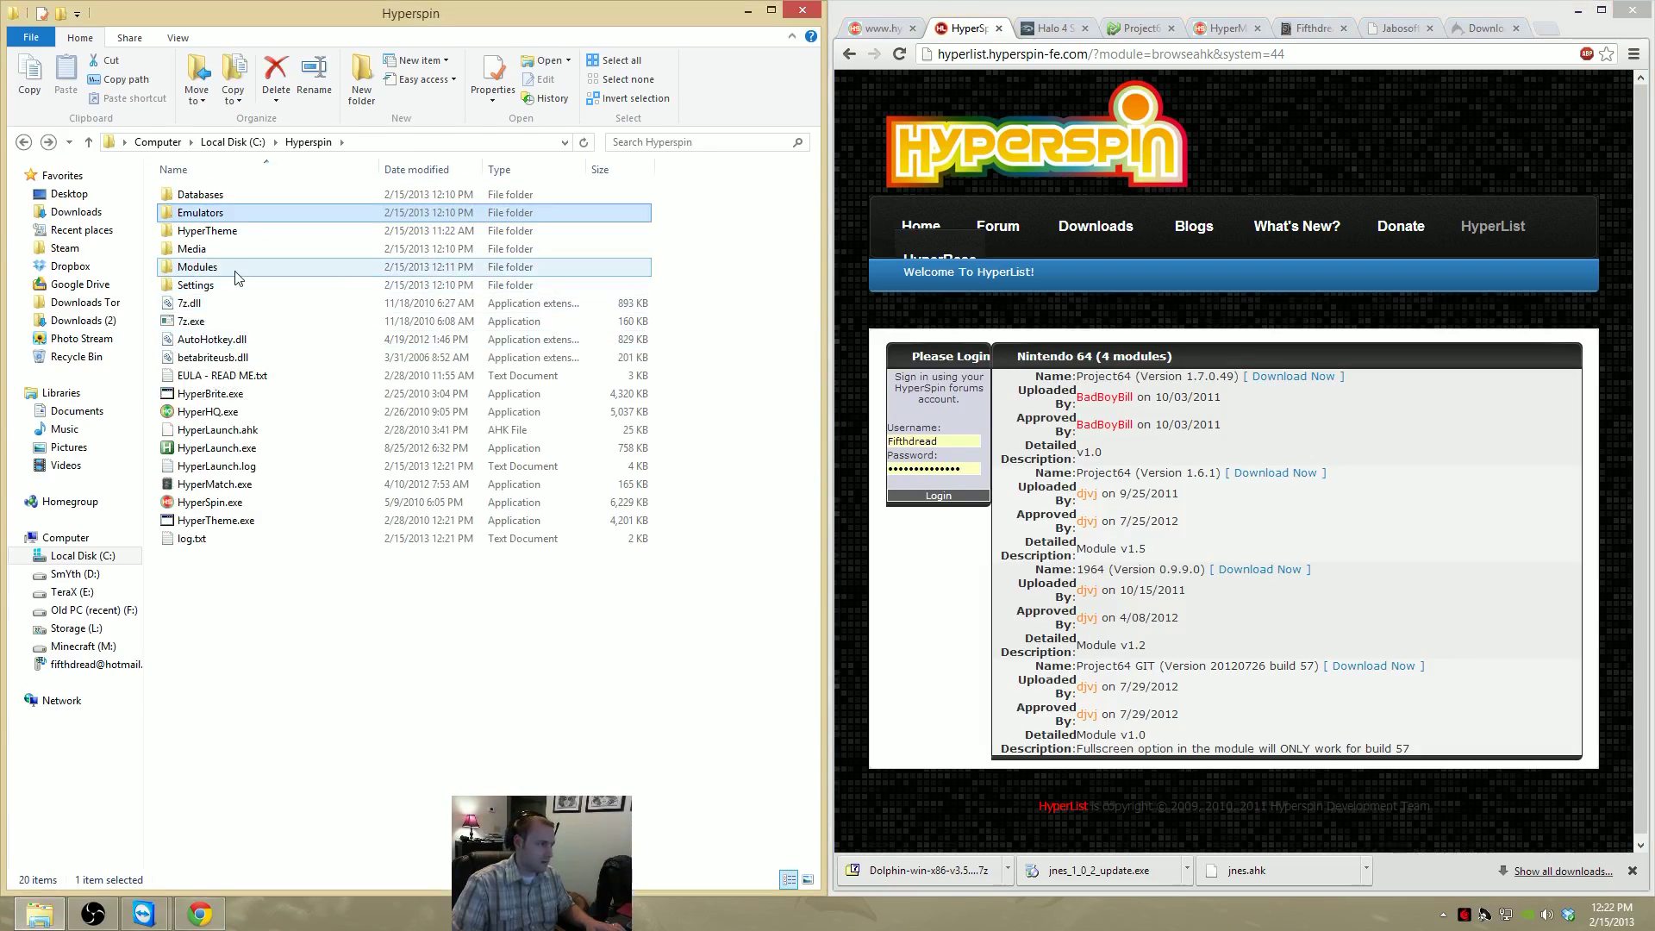
pyautogui.doubleClick(235, 267)
pyautogui.press('BackSpace')
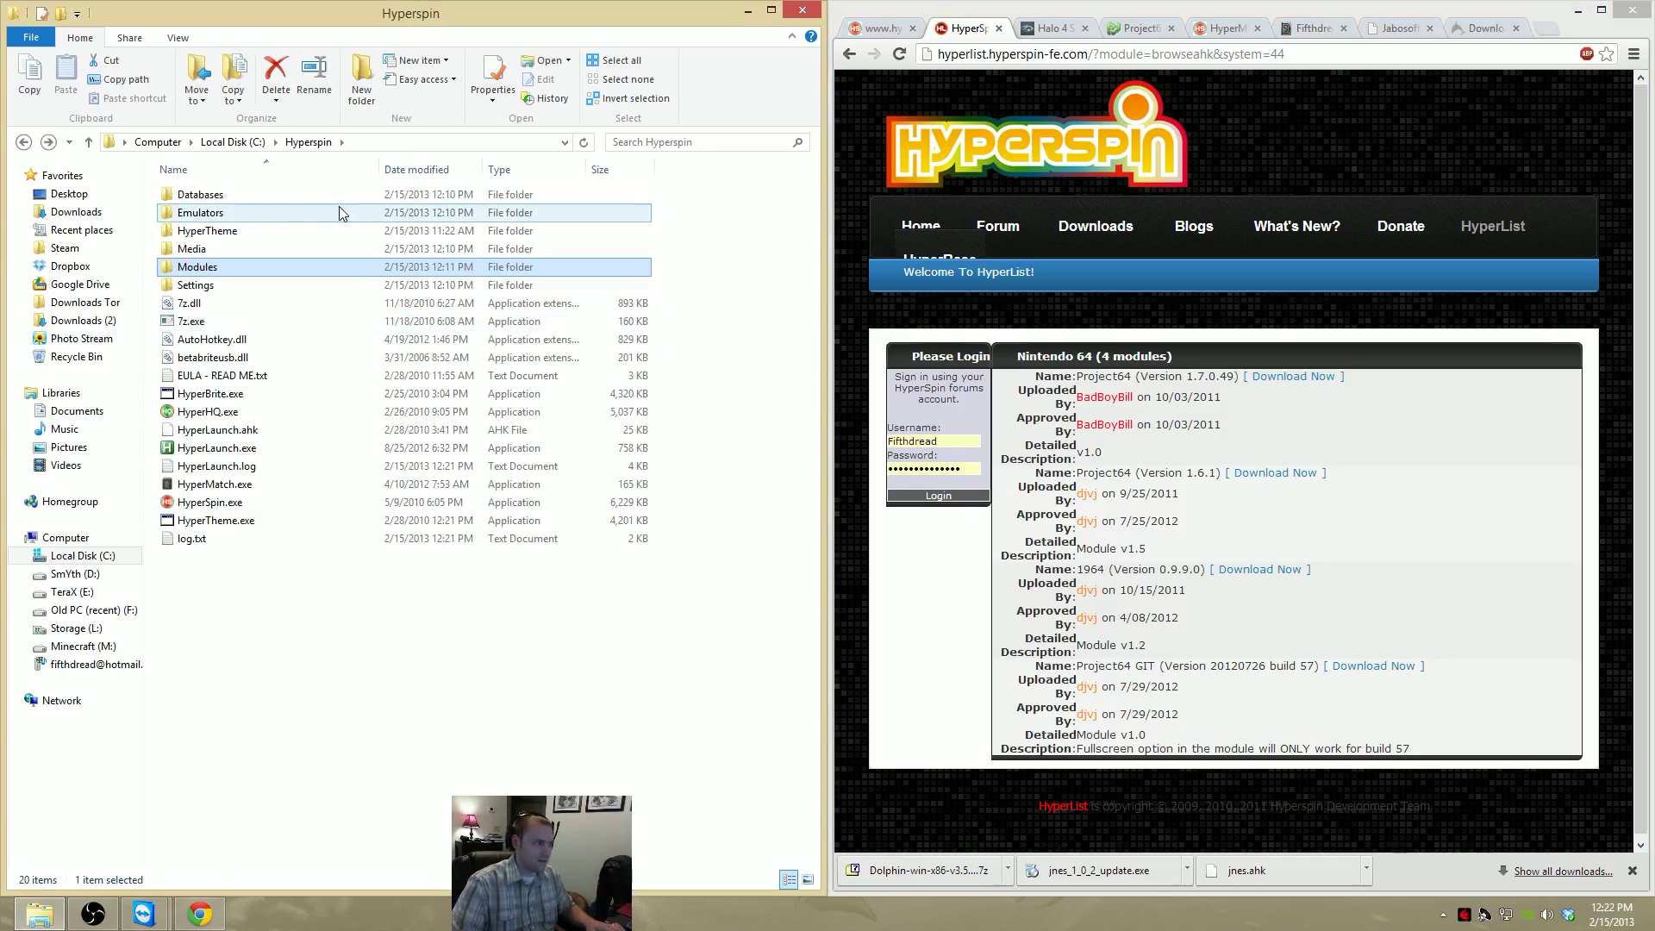
pyautogui.doubleClick(519, 216)
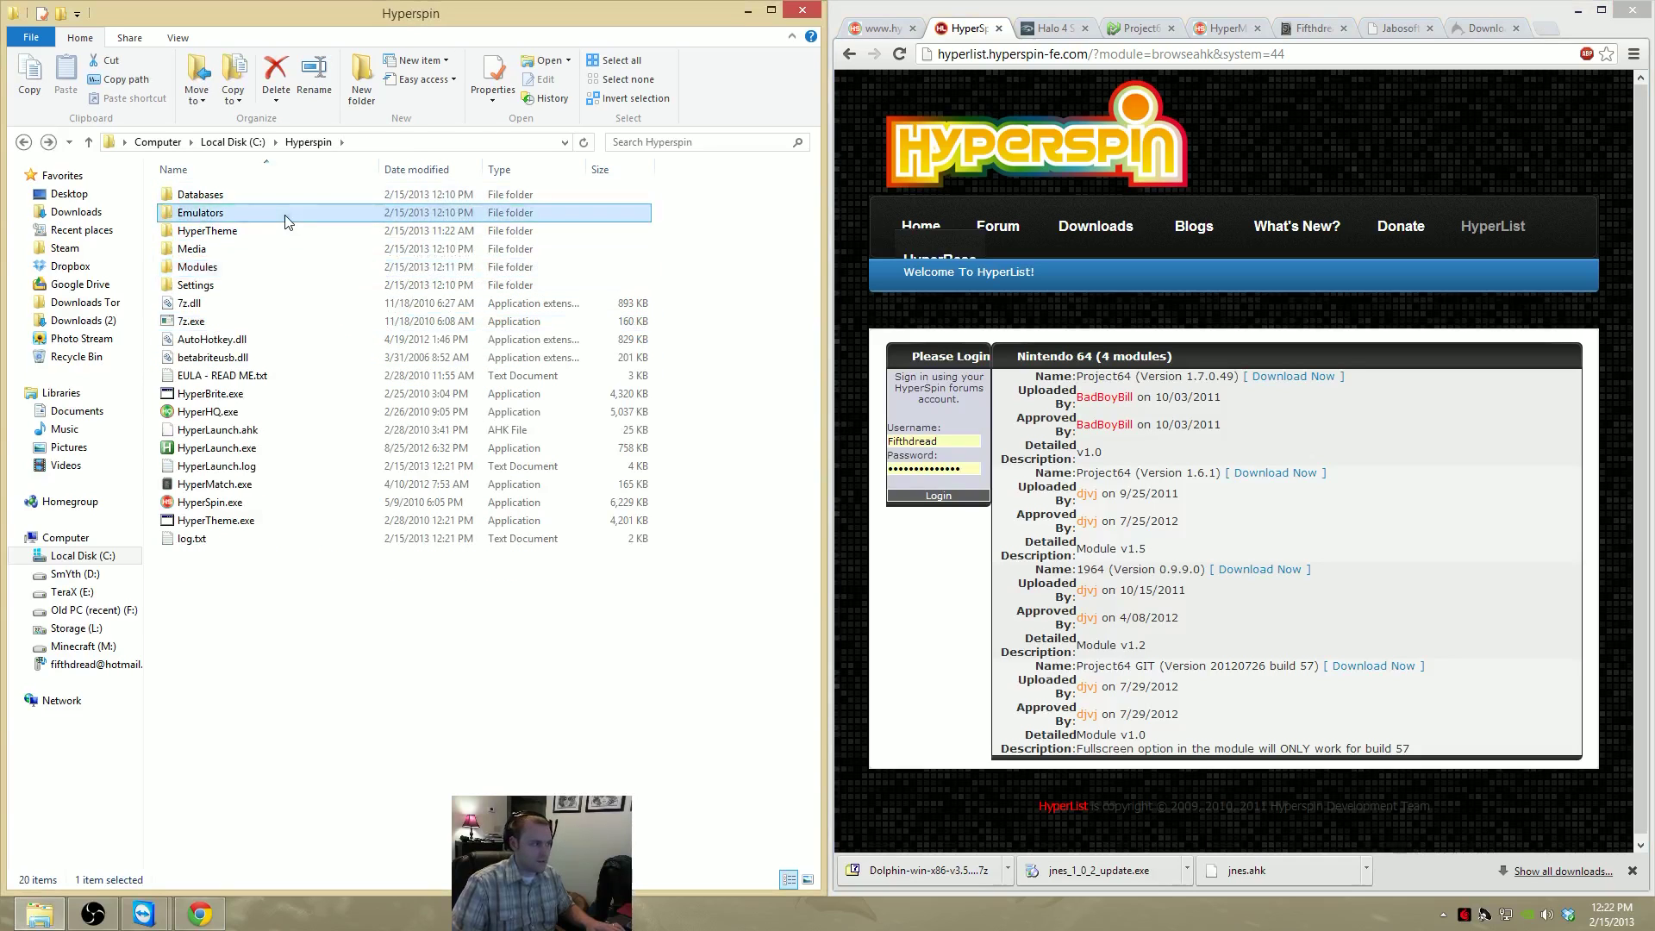
pyautogui.press('BackSpace')
# Review the Nintendo 64 emulator settings in HyperHQ, close it and glance into the Databases folder
pyautogui.doubleClick(226, 414)
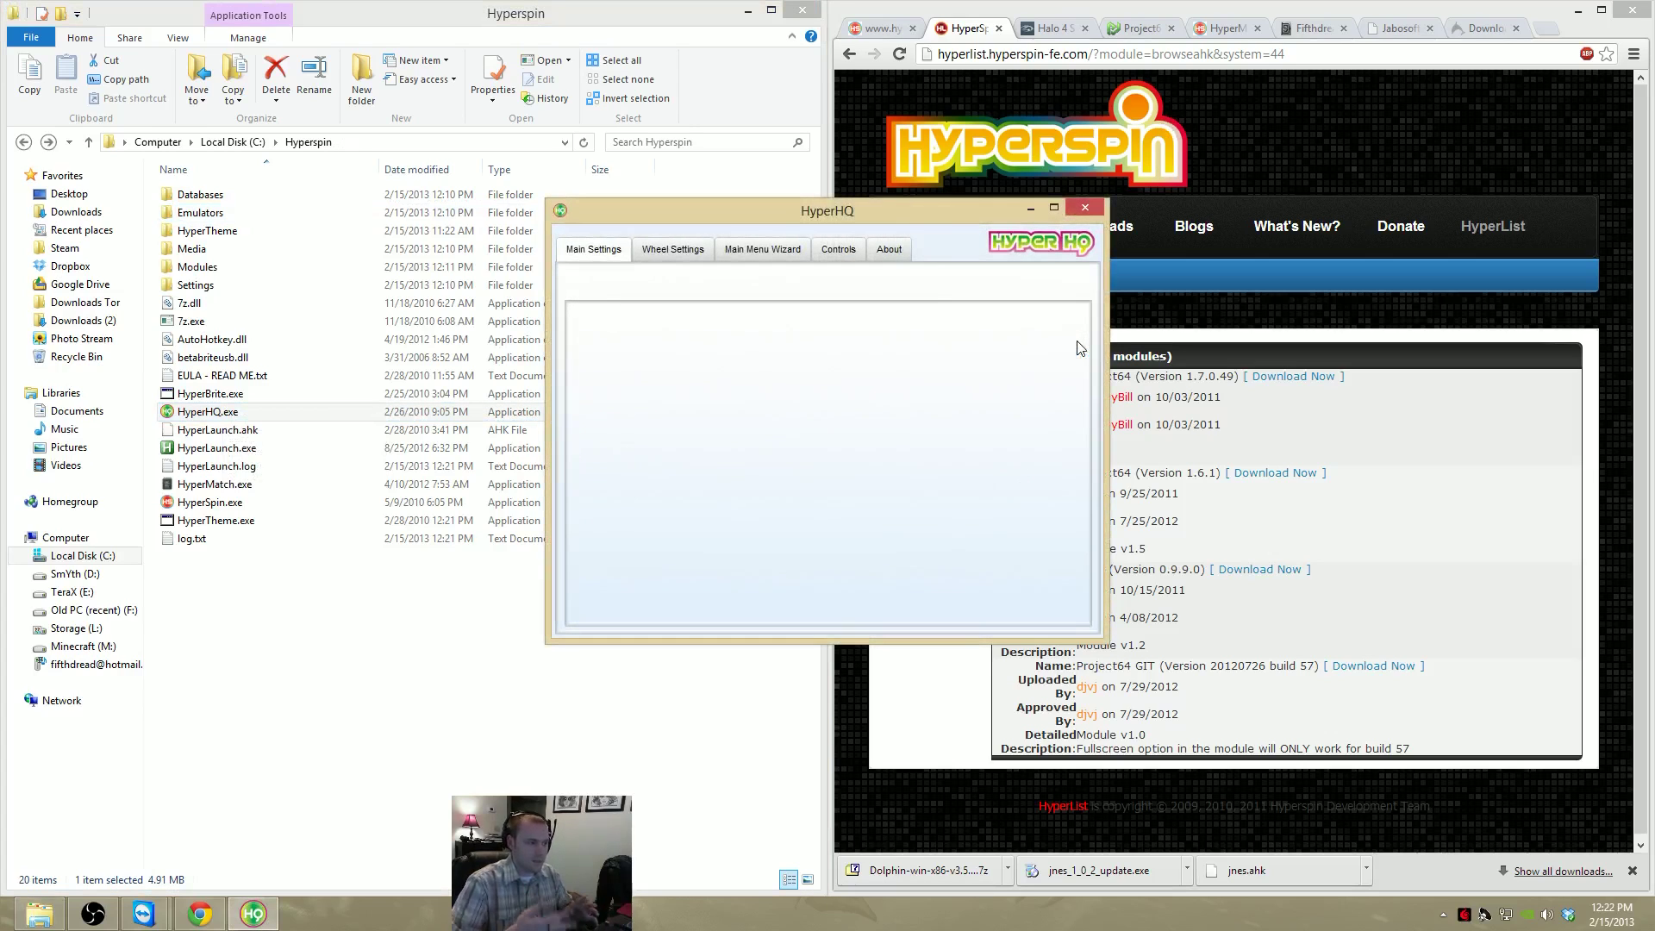
pyautogui.click(665, 249)
pyautogui.click(679, 280)
pyautogui.click(672, 373)
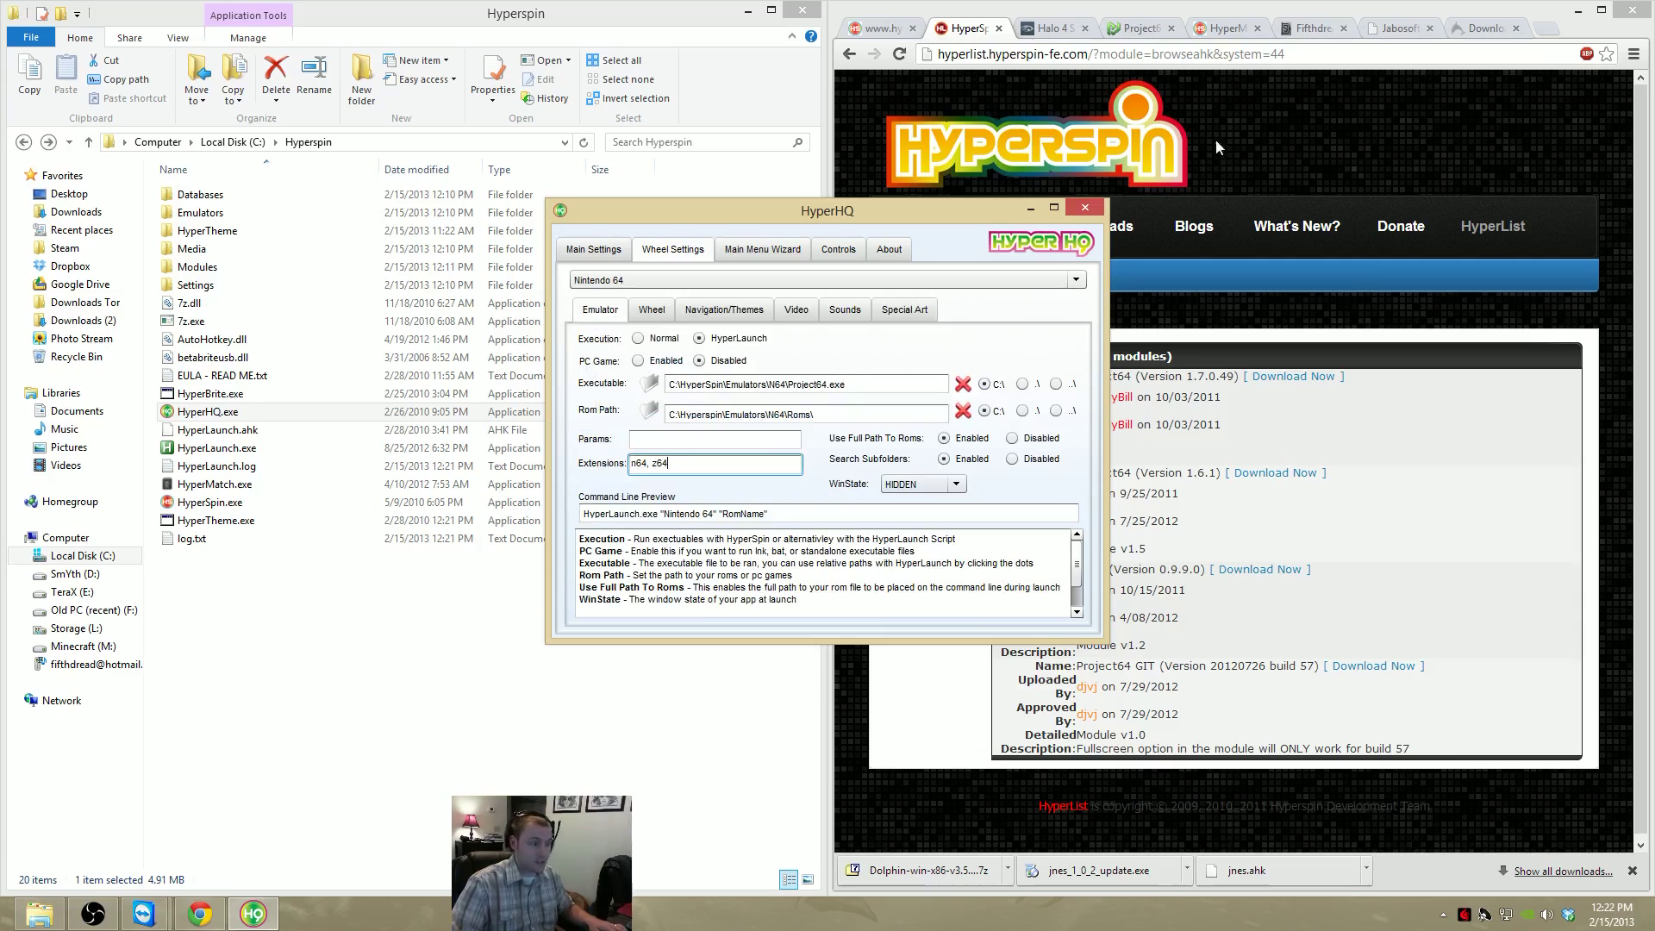
pyautogui.click(1085, 209)
pyautogui.doubleClick(200, 194)
pyautogui.press('BackSpace')
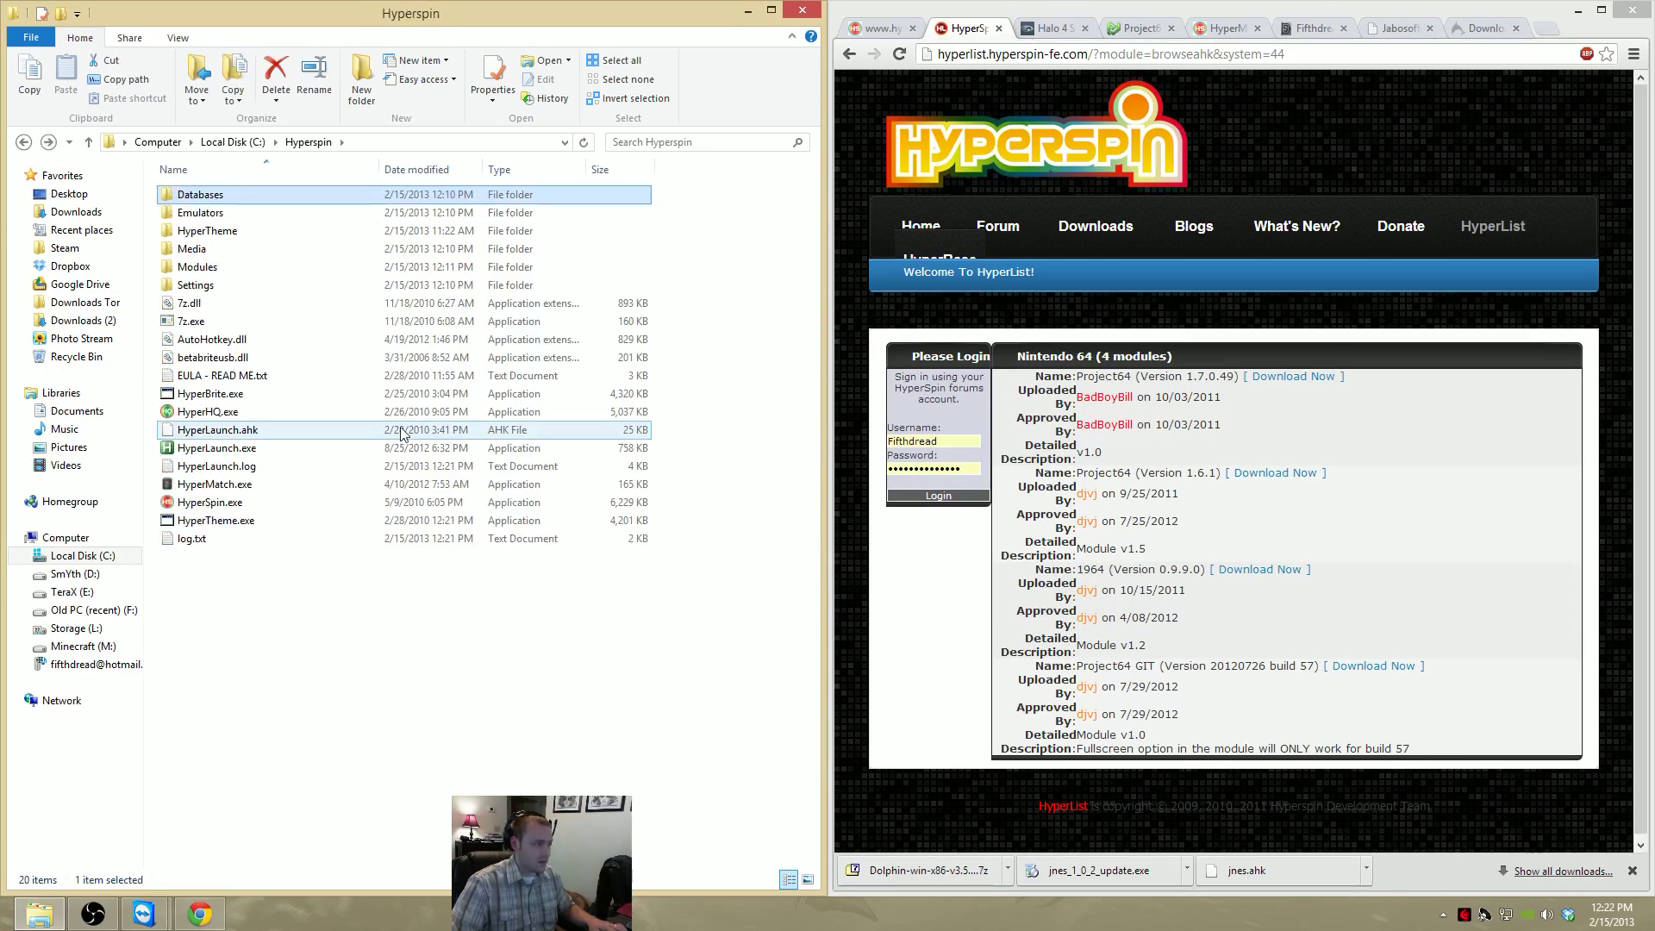
# Select the Nintendo 64 system and the 007 - GoldenEye (USA) ROM in HyperLaunch, and close the tool
pyautogui.doubleClick(286, 448)
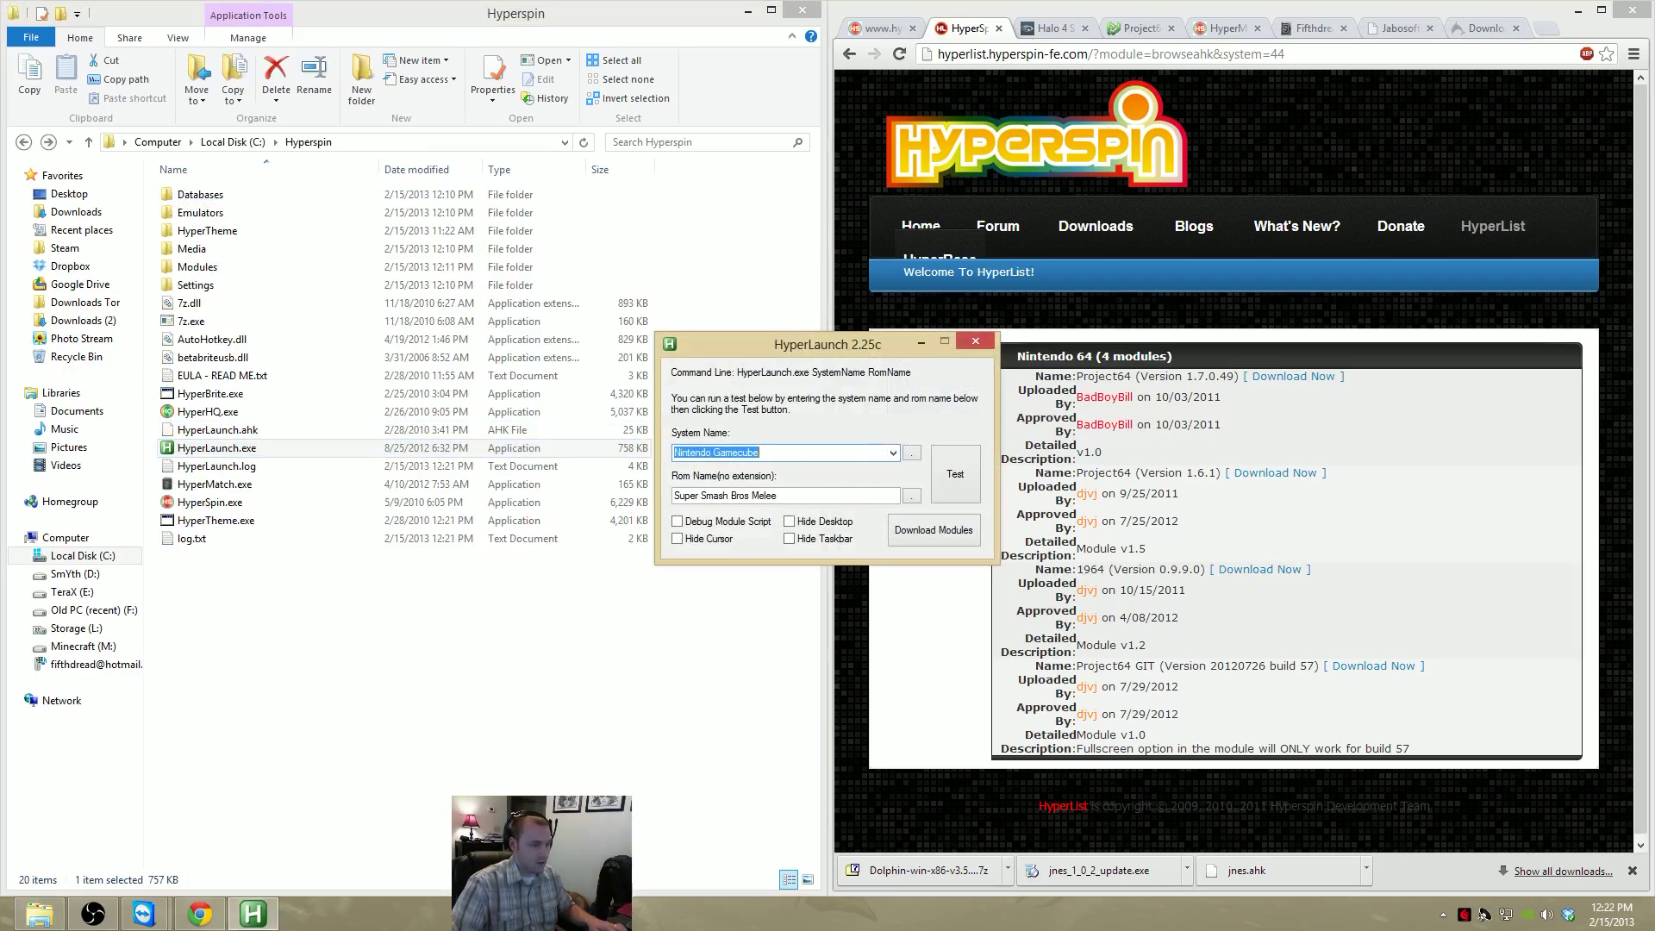
pyautogui.click(893, 453)
pyautogui.write('nin')
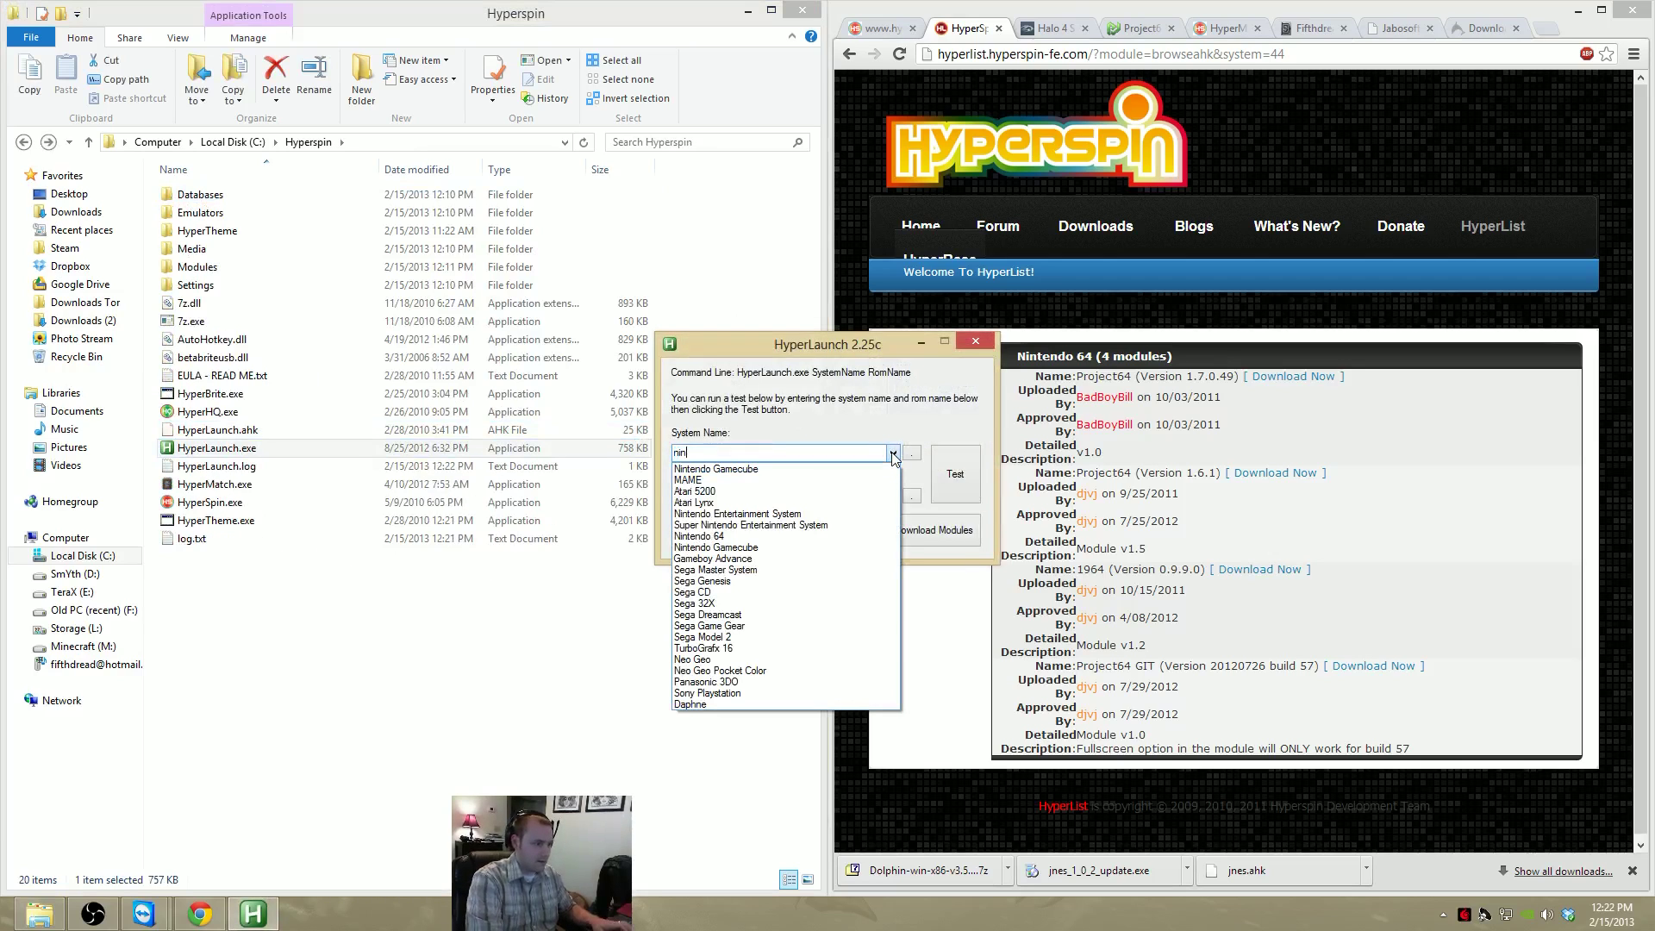
pyautogui.click(778, 536)
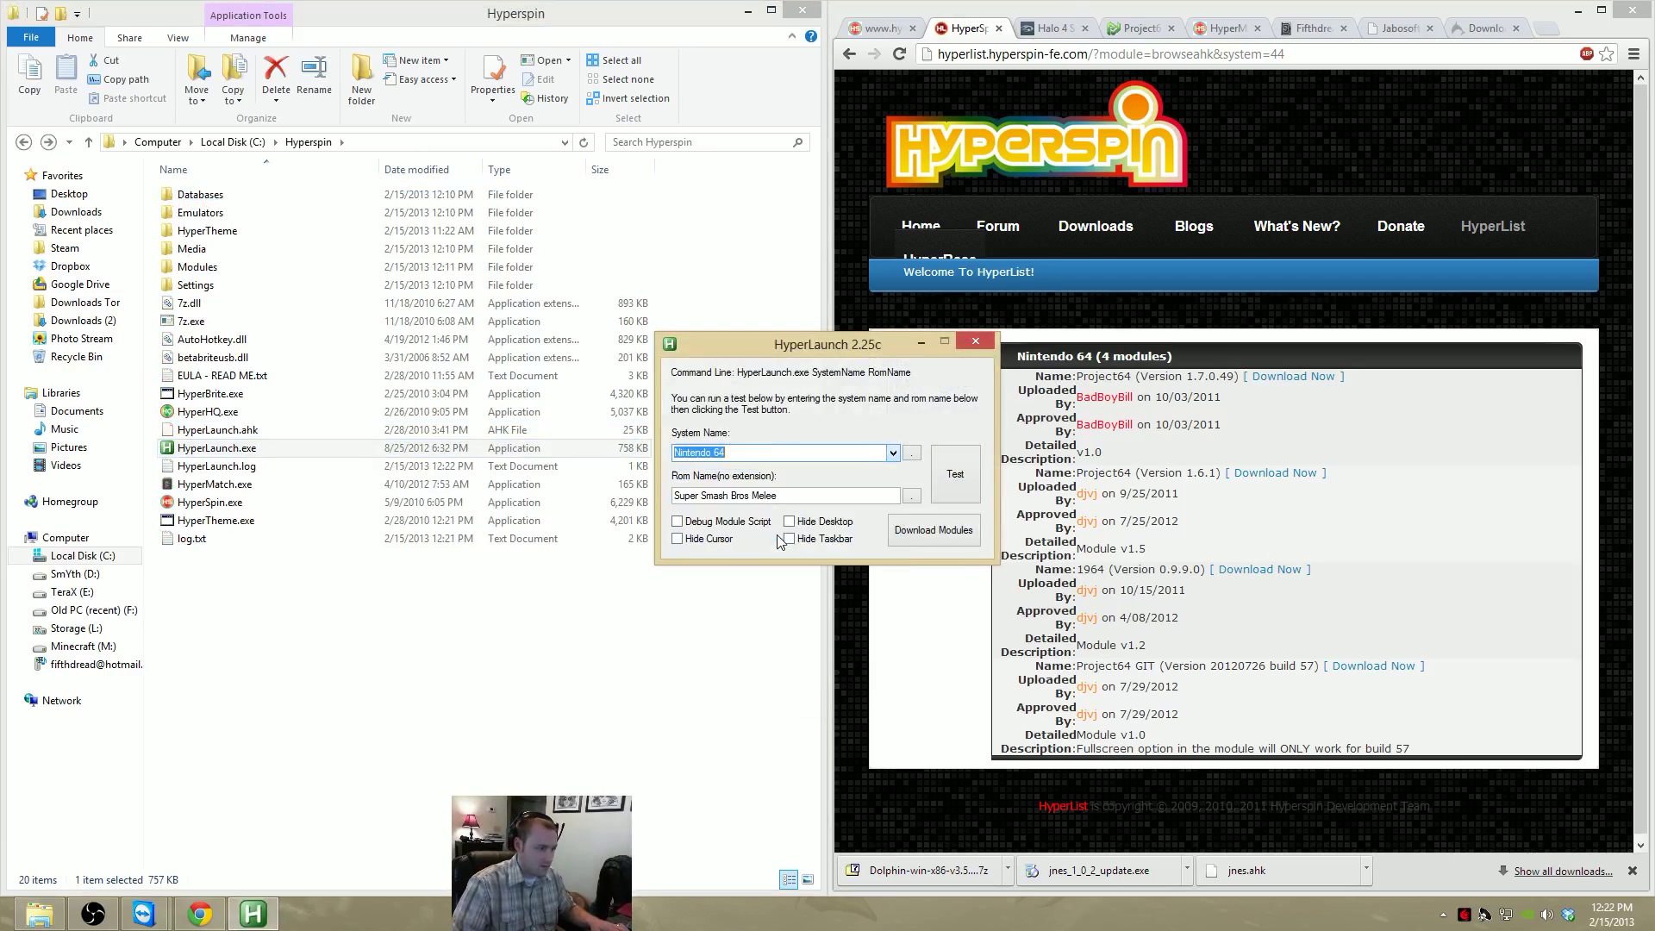
pyautogui.click(911, 496)
pyautogui.doubleClick(225, 122)
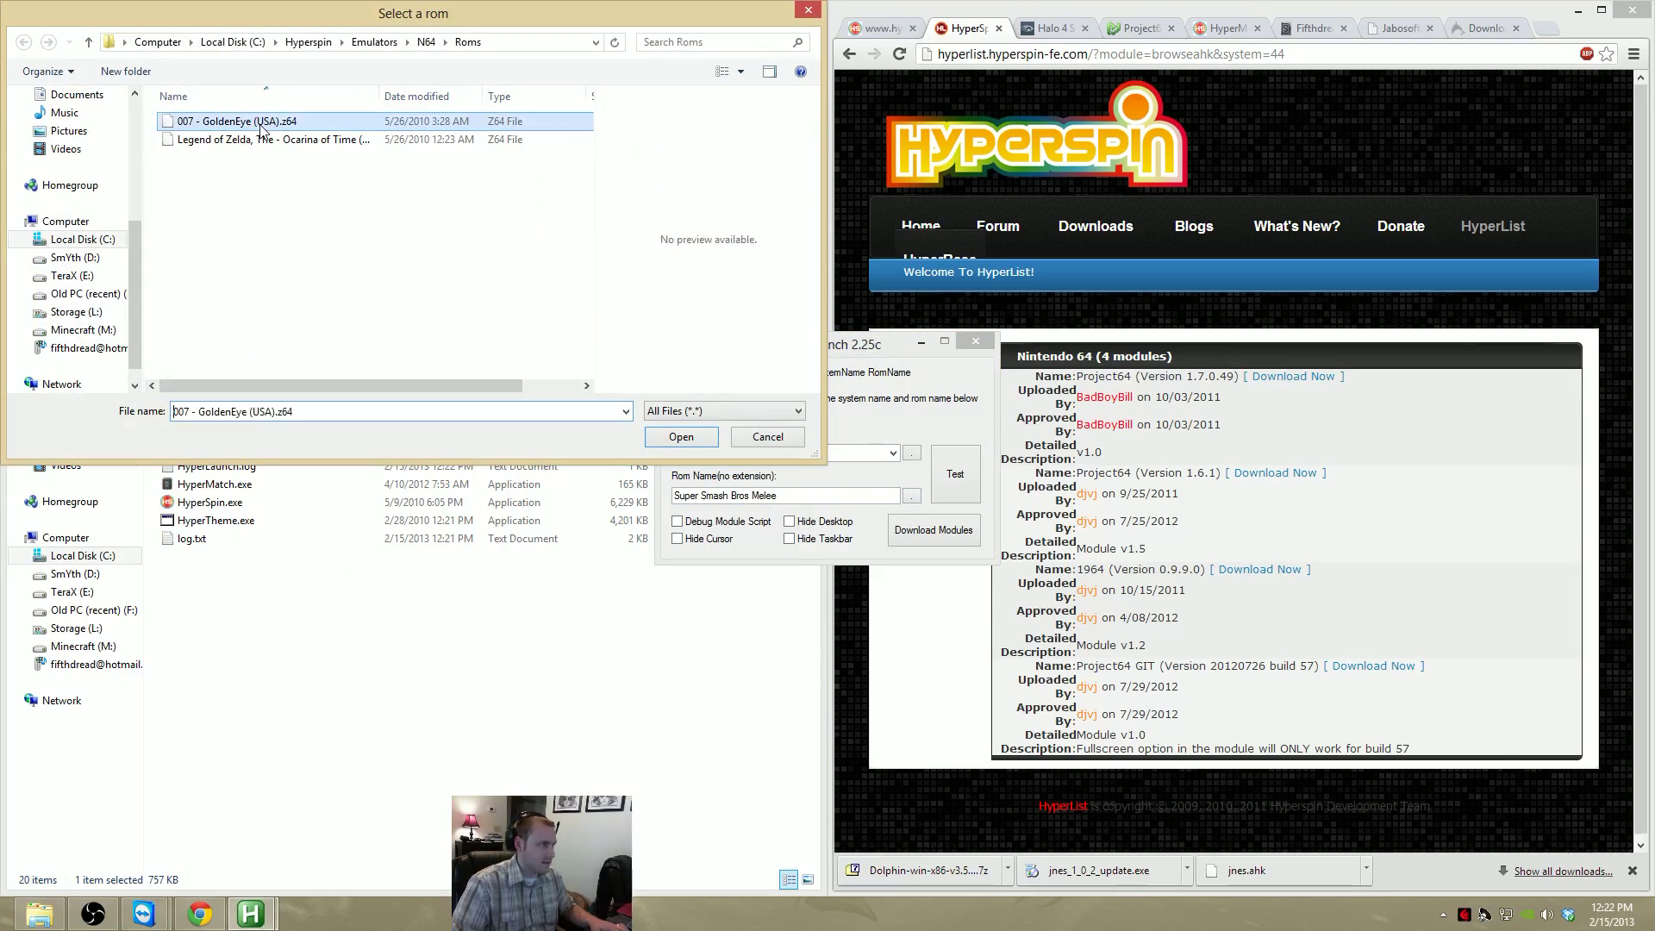
pyautogui.click(976, 342)
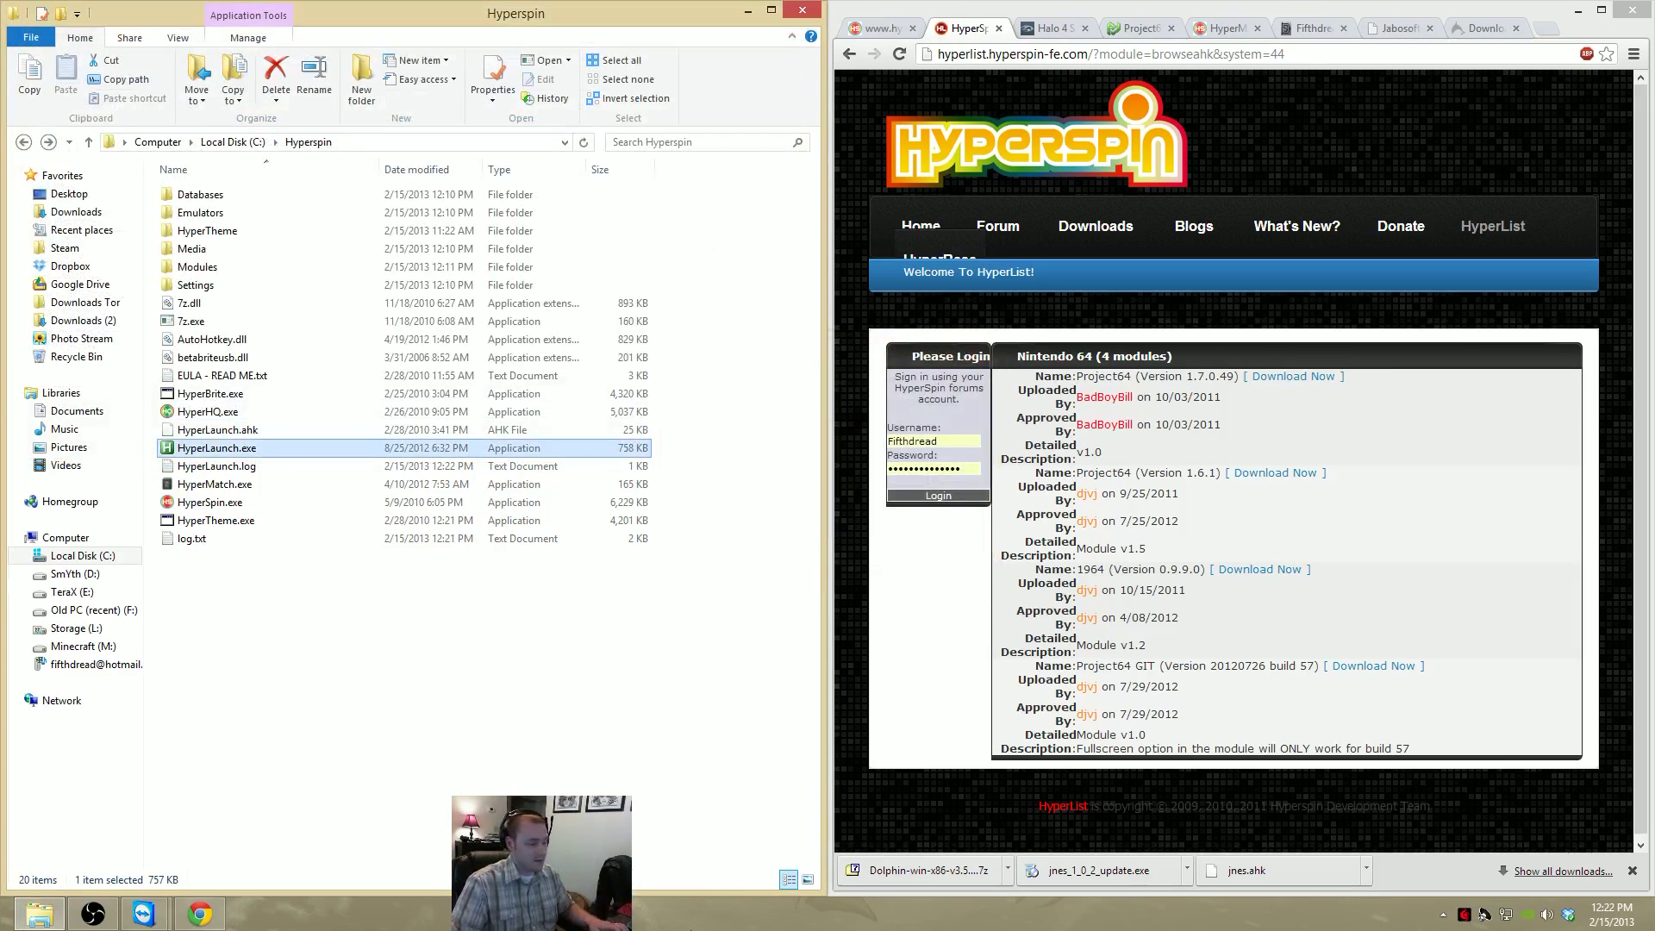
pyautogui.rightClick(703, 924)
pyautogui.click(749, 857)
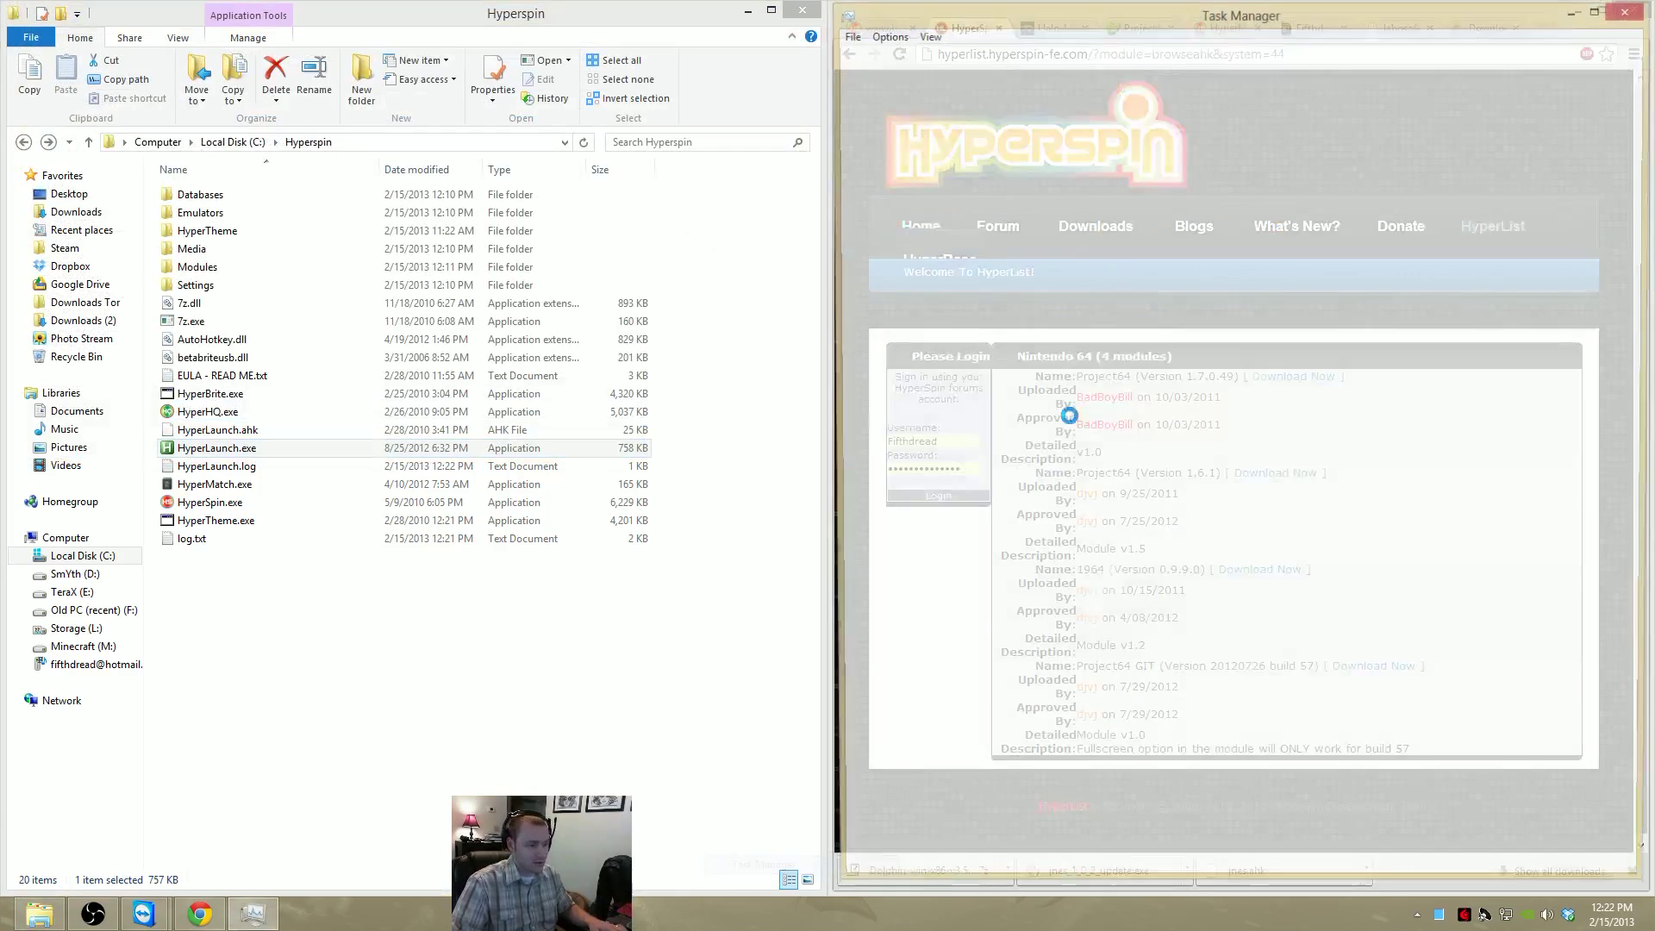
pyautogui.click(1630, 10)
pyautogui.click(665, 627)
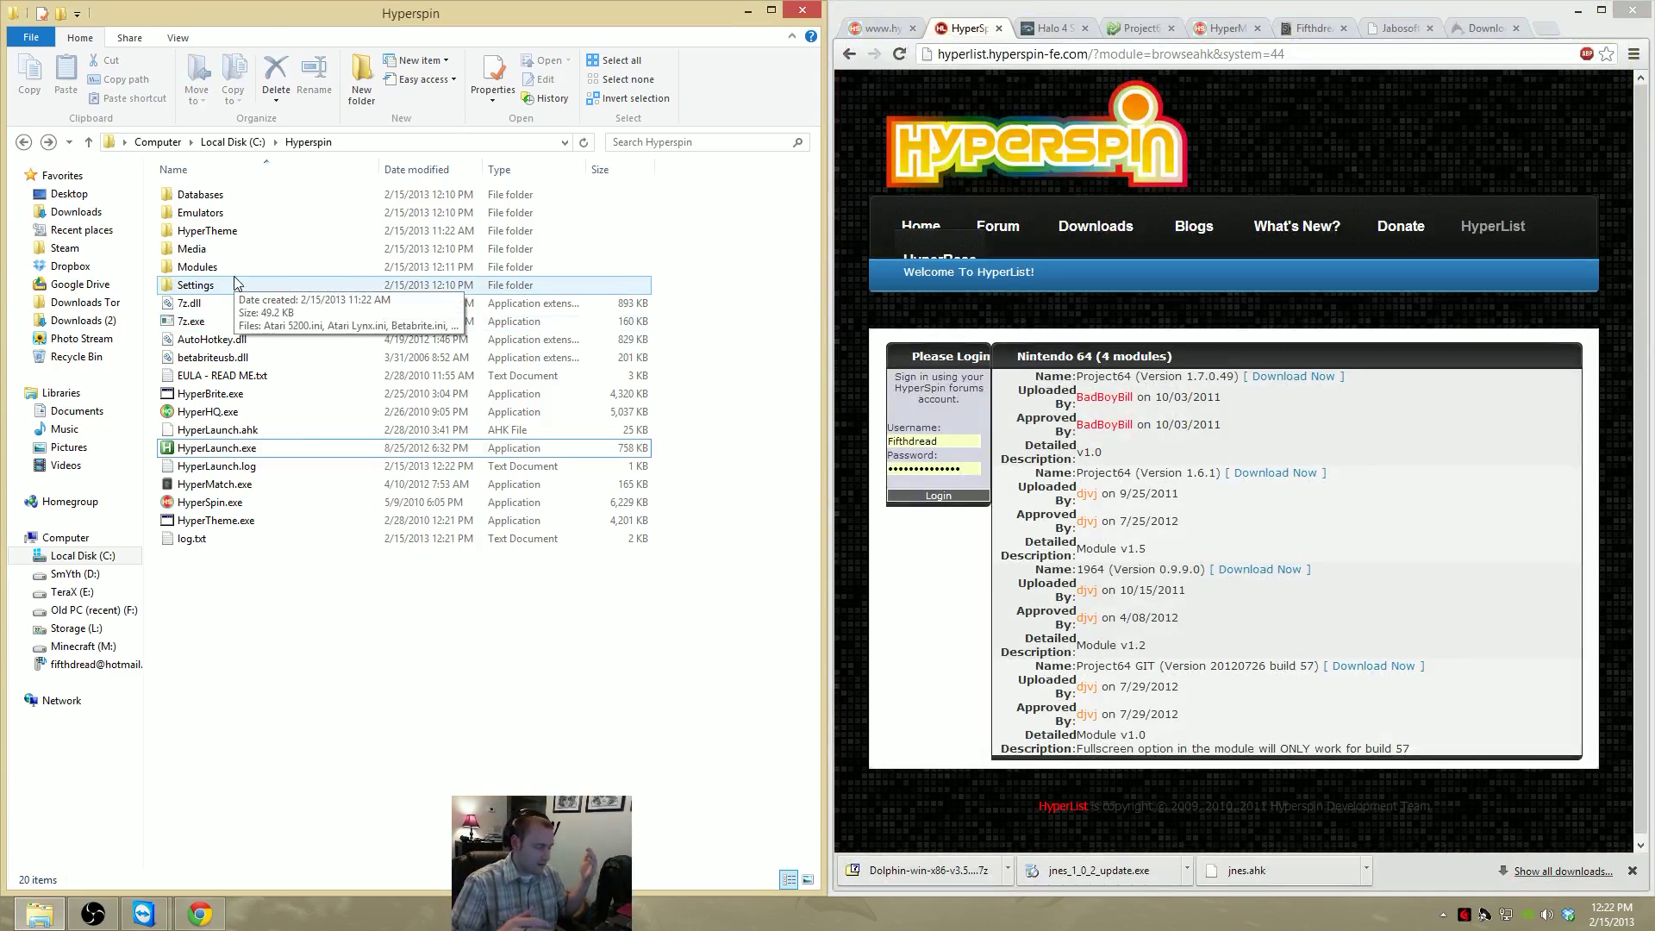
# Open HyperMatch from the Hyperspin folder and switch the browser to the Latest News page
pyautogui.click(217, 485)
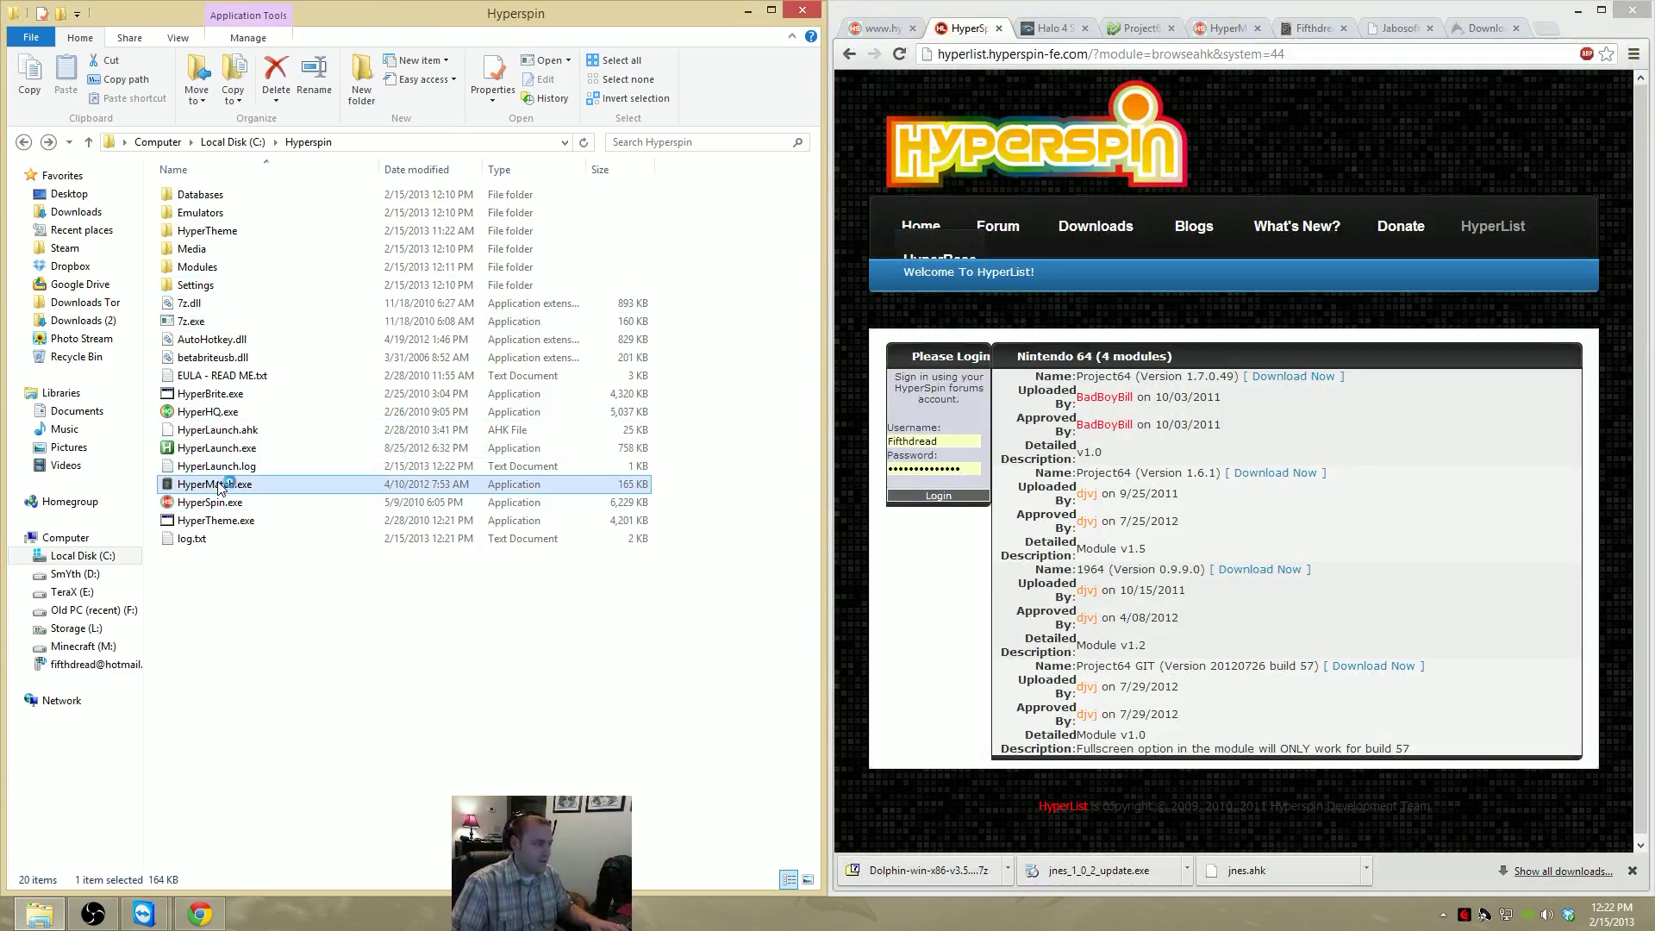
pyautogui.doubleClick(219, 488)
pyautogui.moveTo(295, 174); pyautogui.dragTo(527, 271)
pyautogui.click(1293, 33)
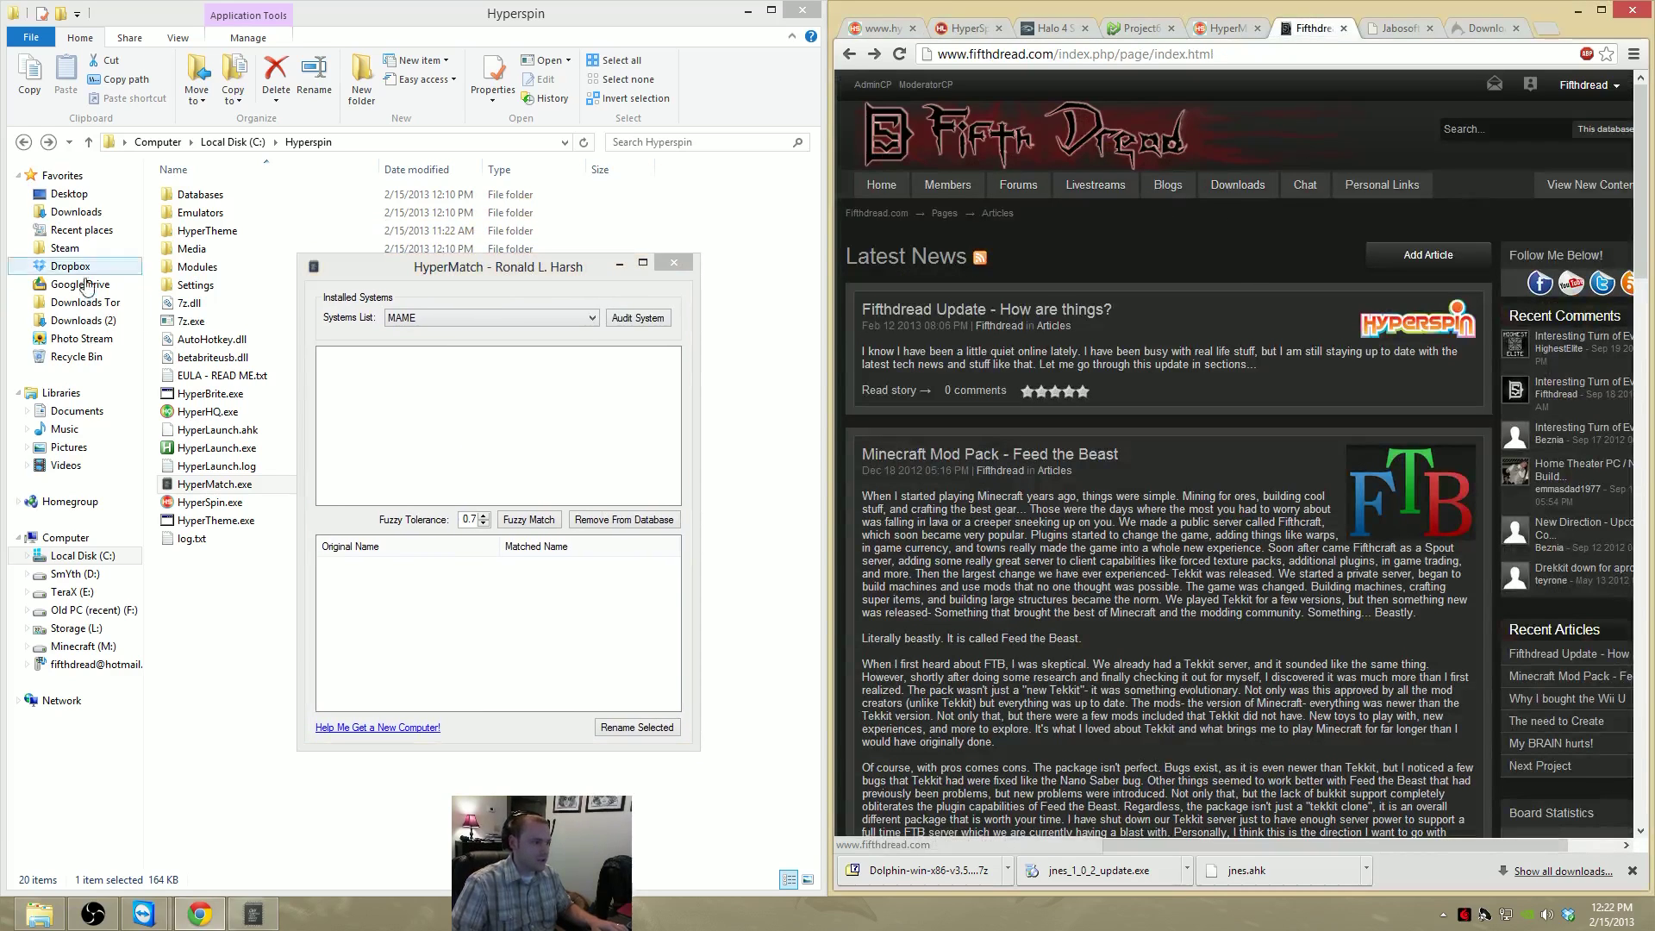
# Try a fuzzy match in HyperMatch without selecting a game, dismiss the notice and close the tool
pyautogui.click(465, 267)
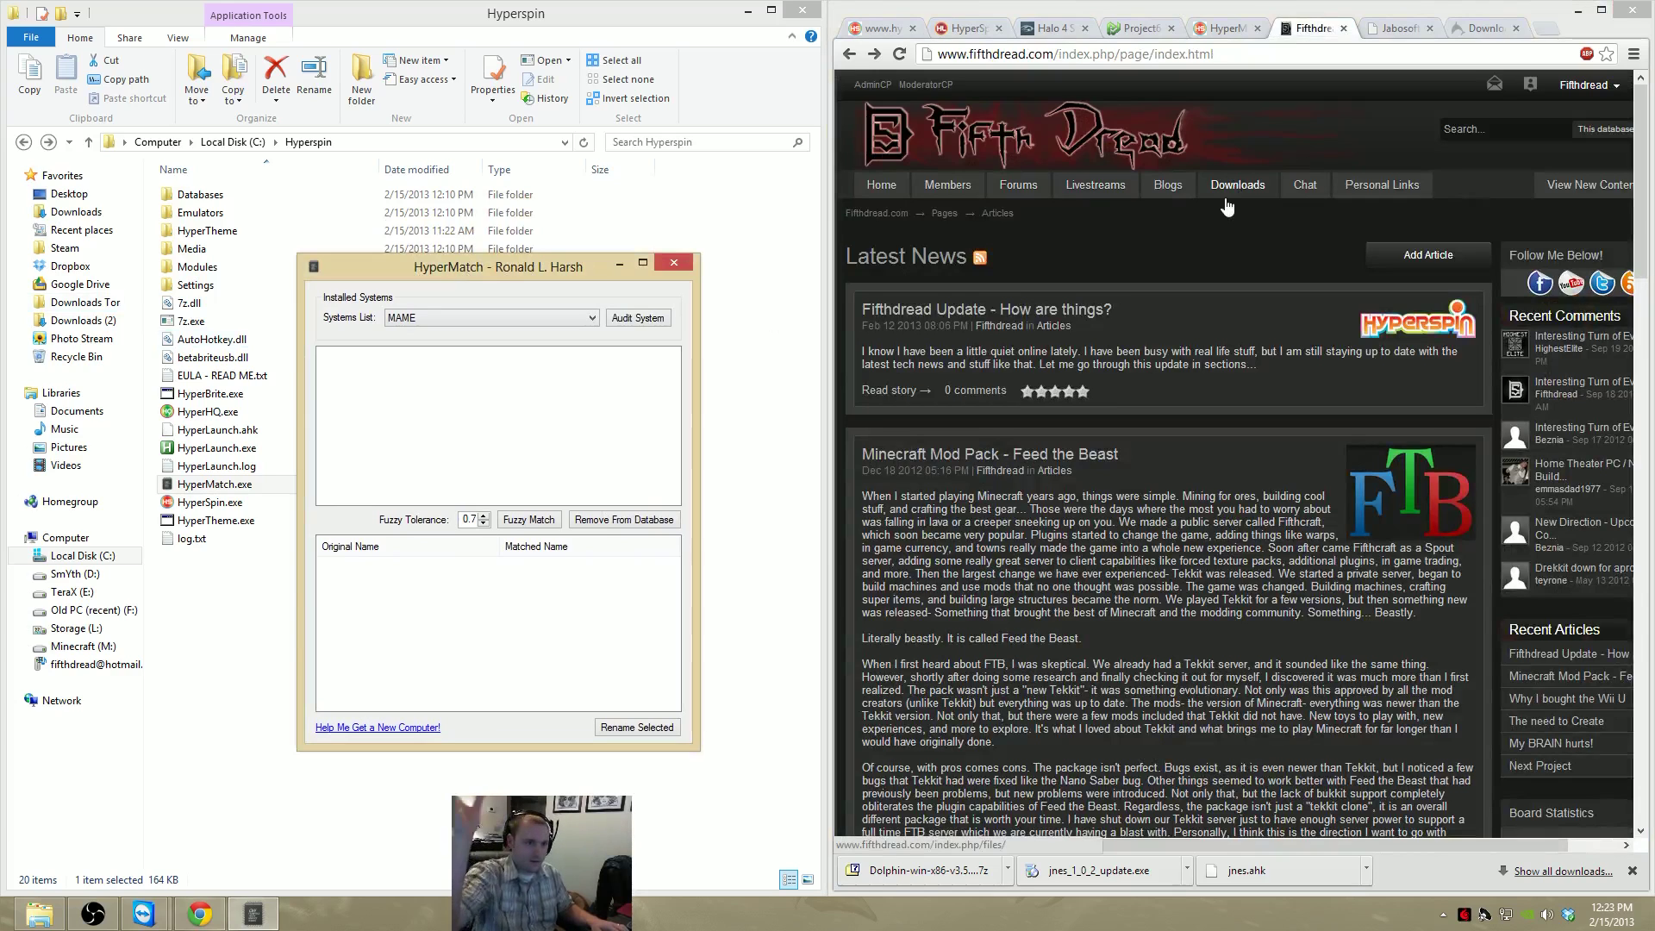
pyautogui.moveTo(483, 267); pyautogui.dragTo(524, 264)
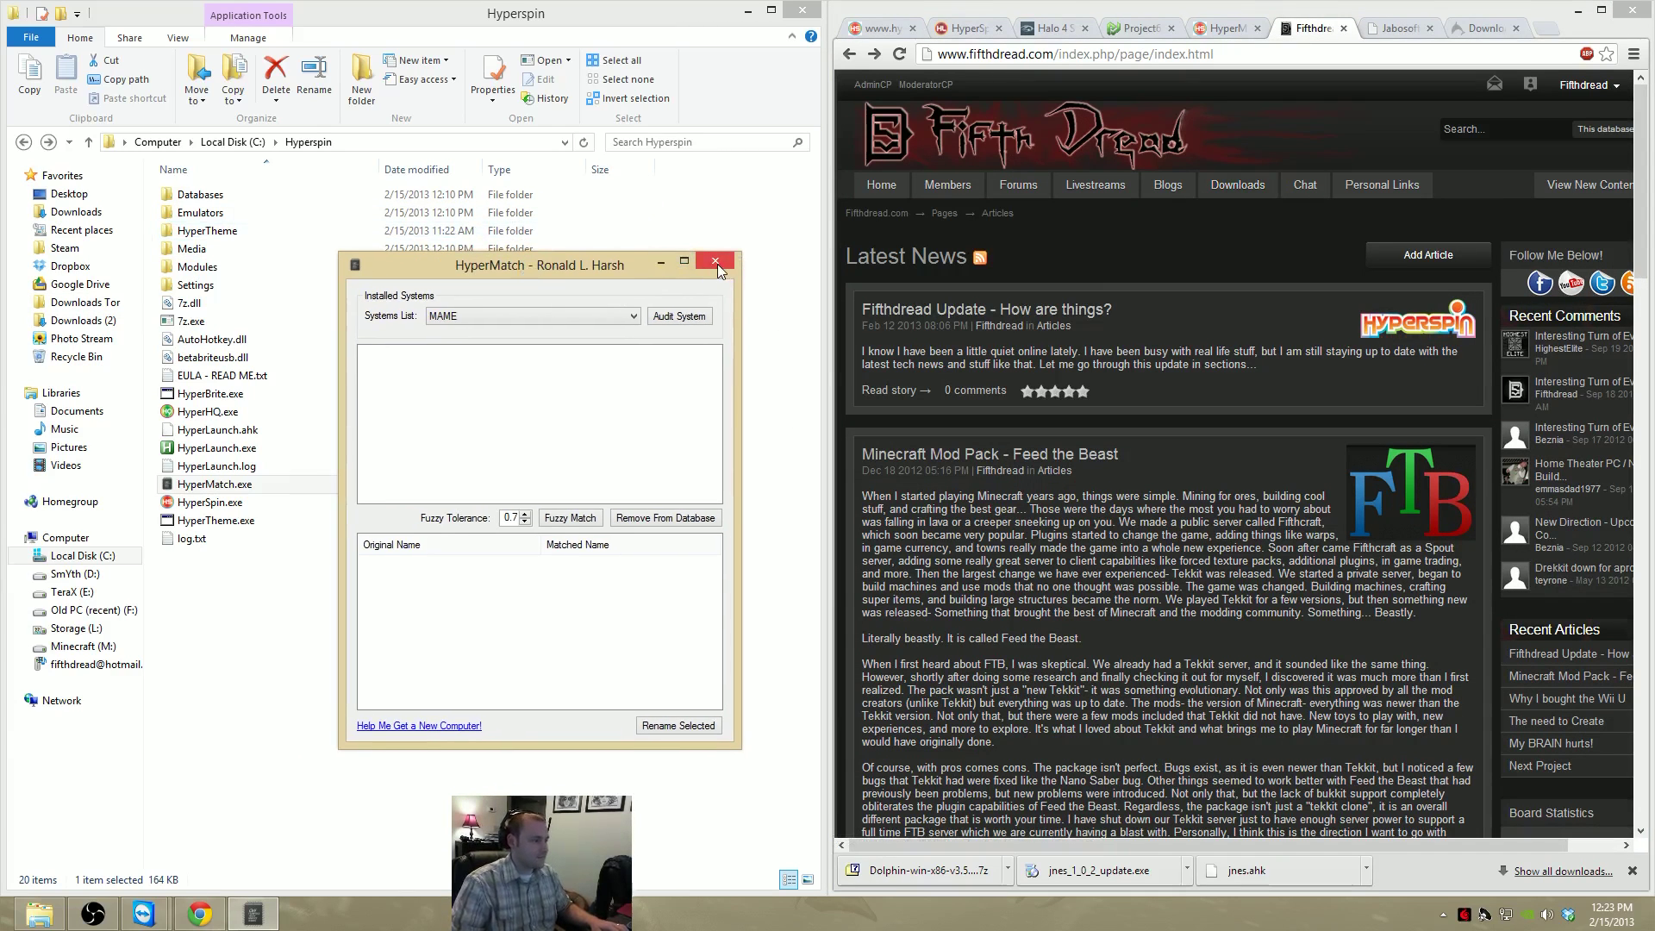
pyautogui.click(587, 516)
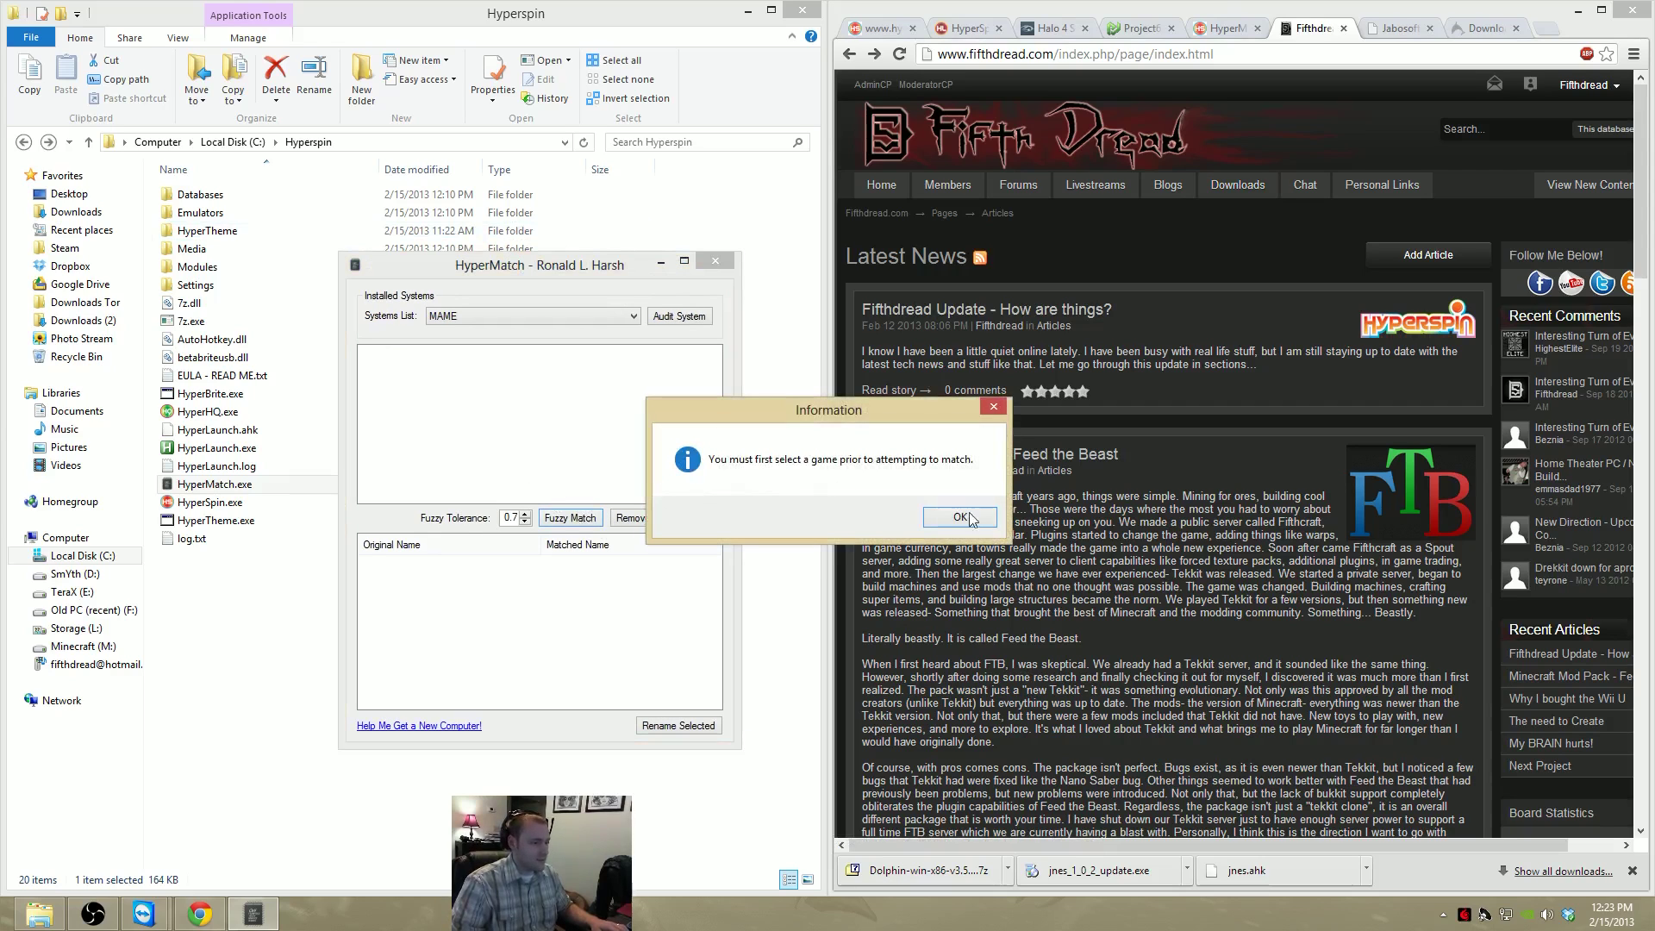
pyautogui.click(968, 521)
pyautogui.click(713, 264)
# Look into the Atari 5200 folder inside Databases, and return to the main Hyperspin folder
pyautogui.doubleClick(200, 194)
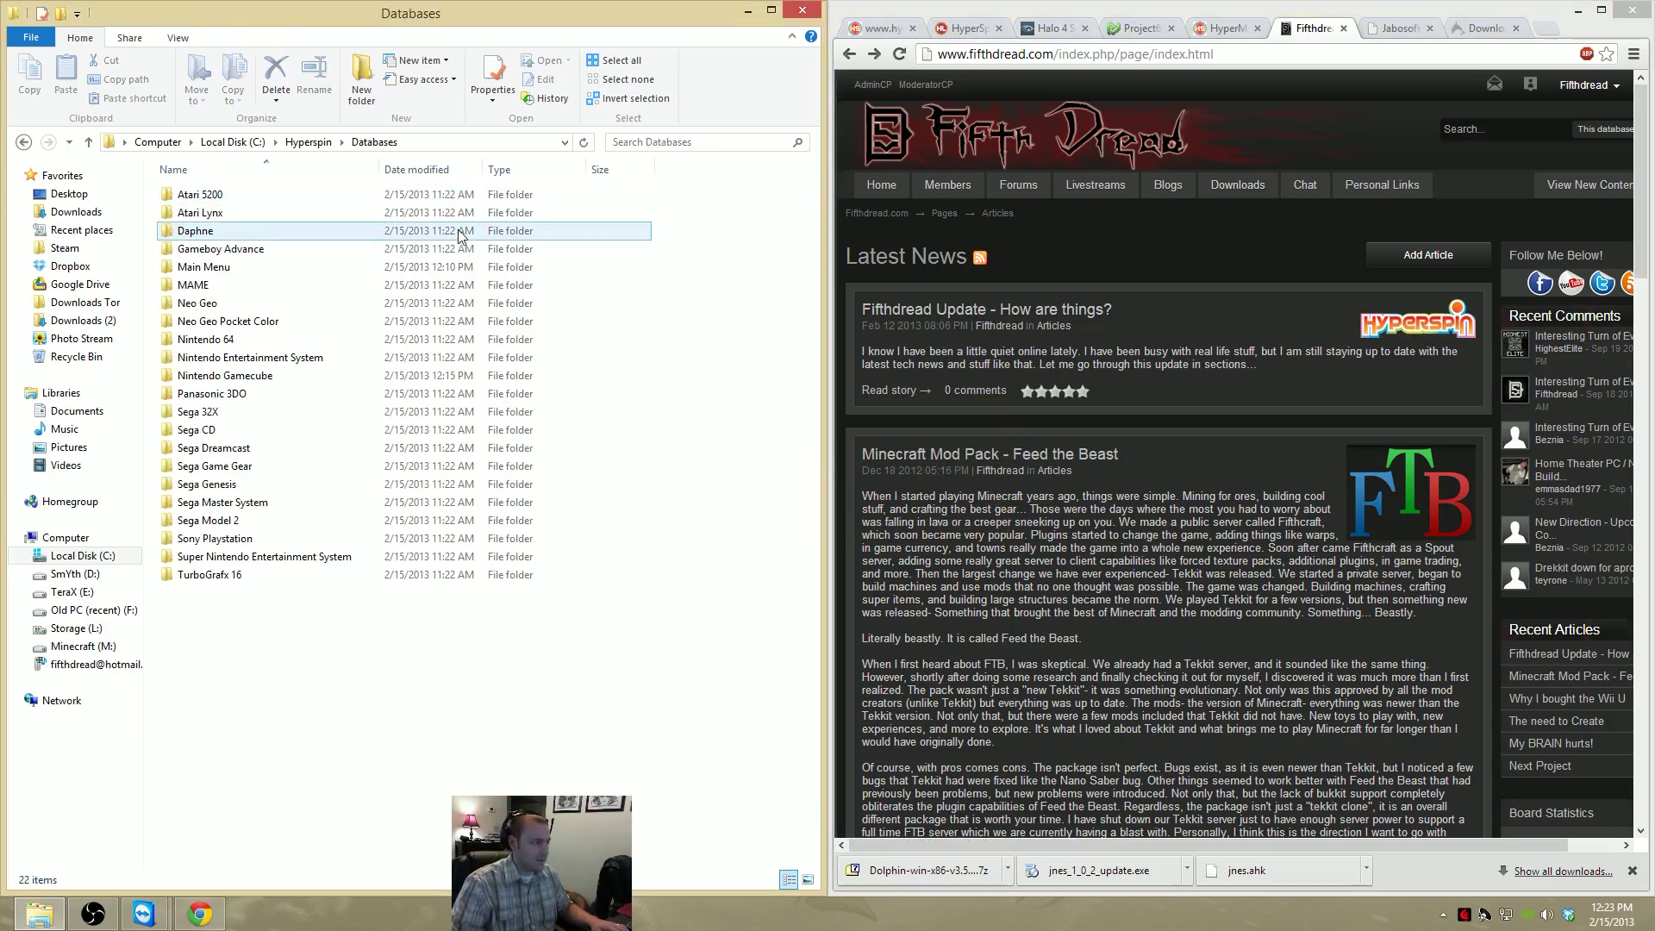
pyautogui.doubleClick(200, 194)
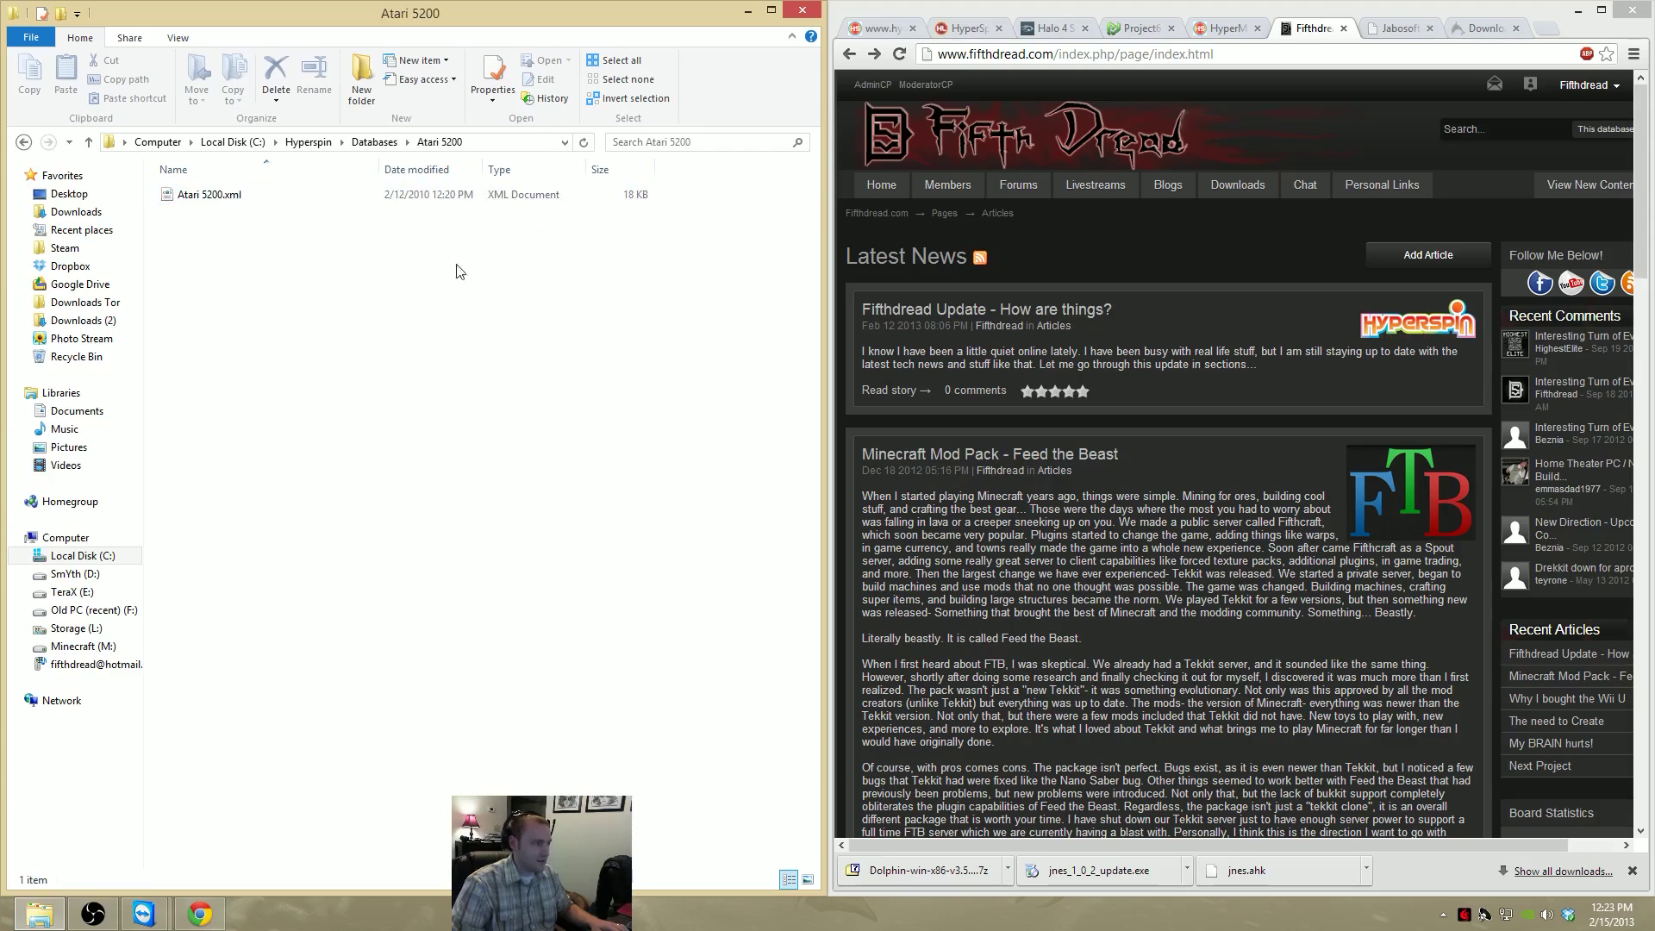
pyautogui.press('BackSpace')
pyautogui.press('BackSpace')
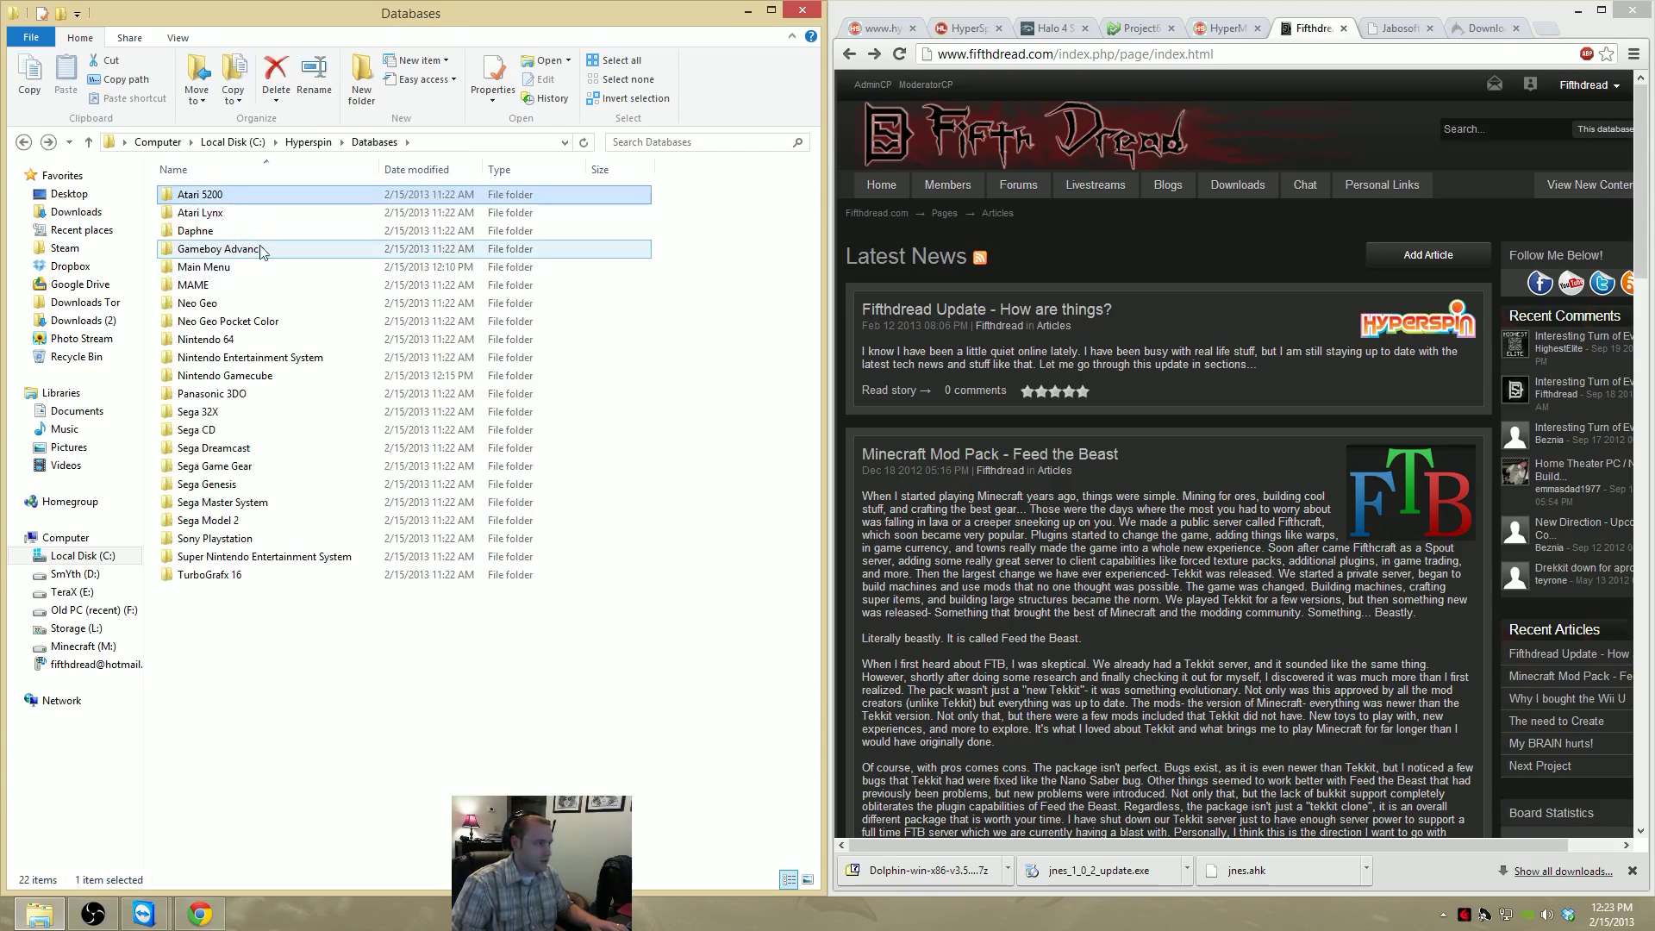
pyautogui.click(235, 507)
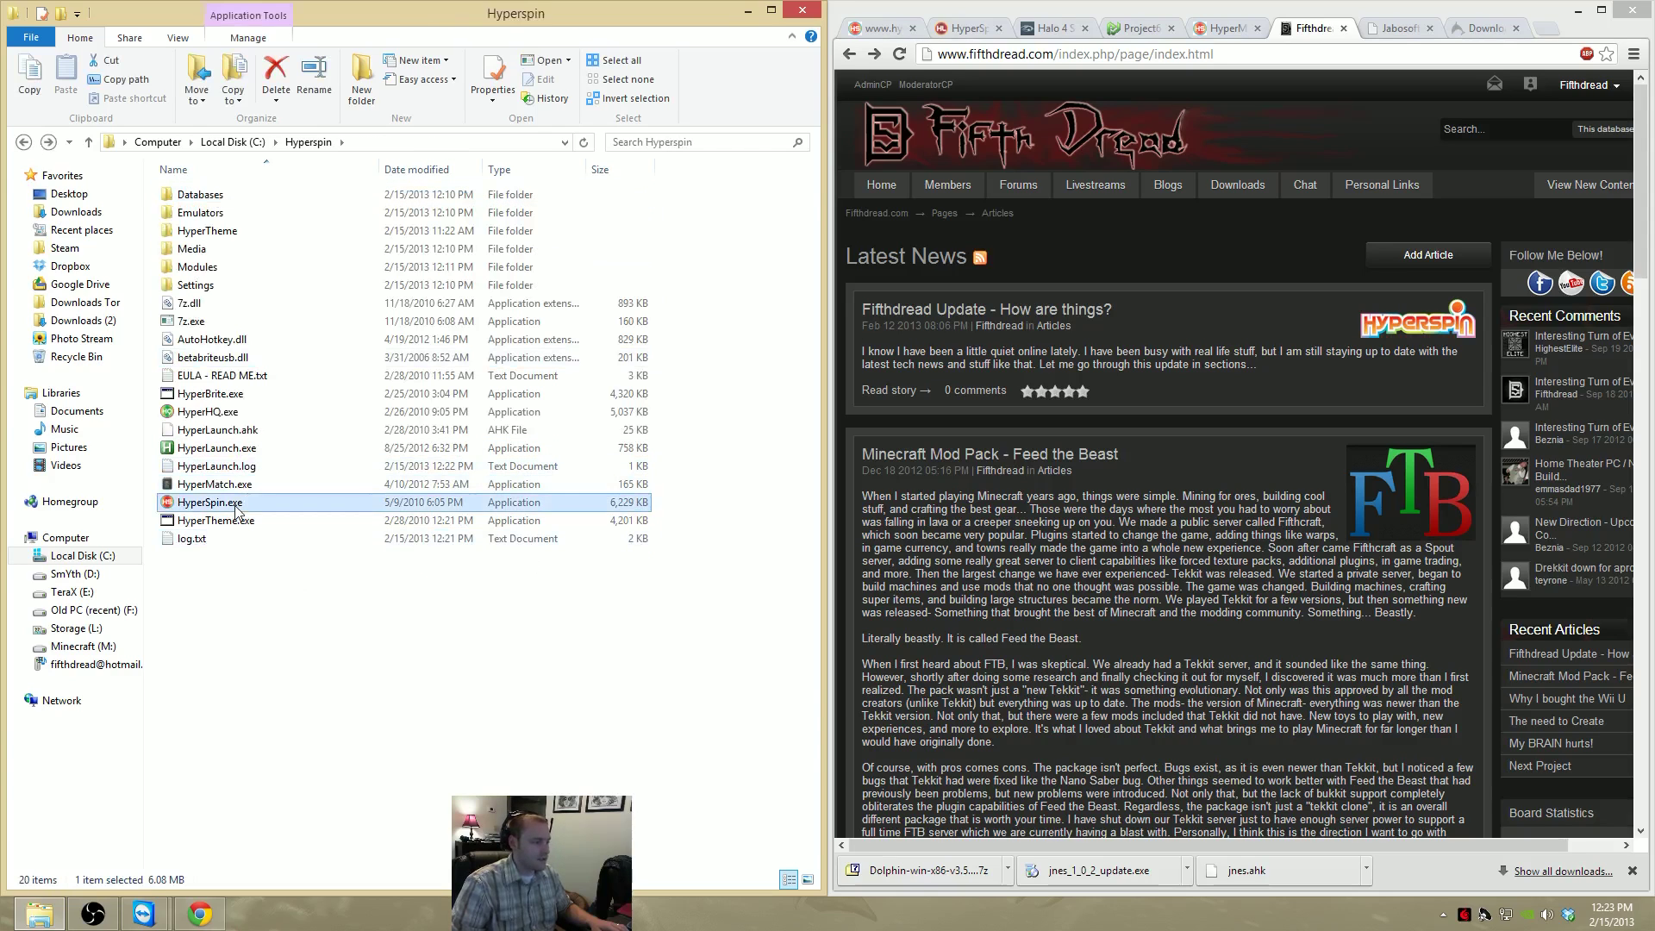
pyautogui.click(345, 797)
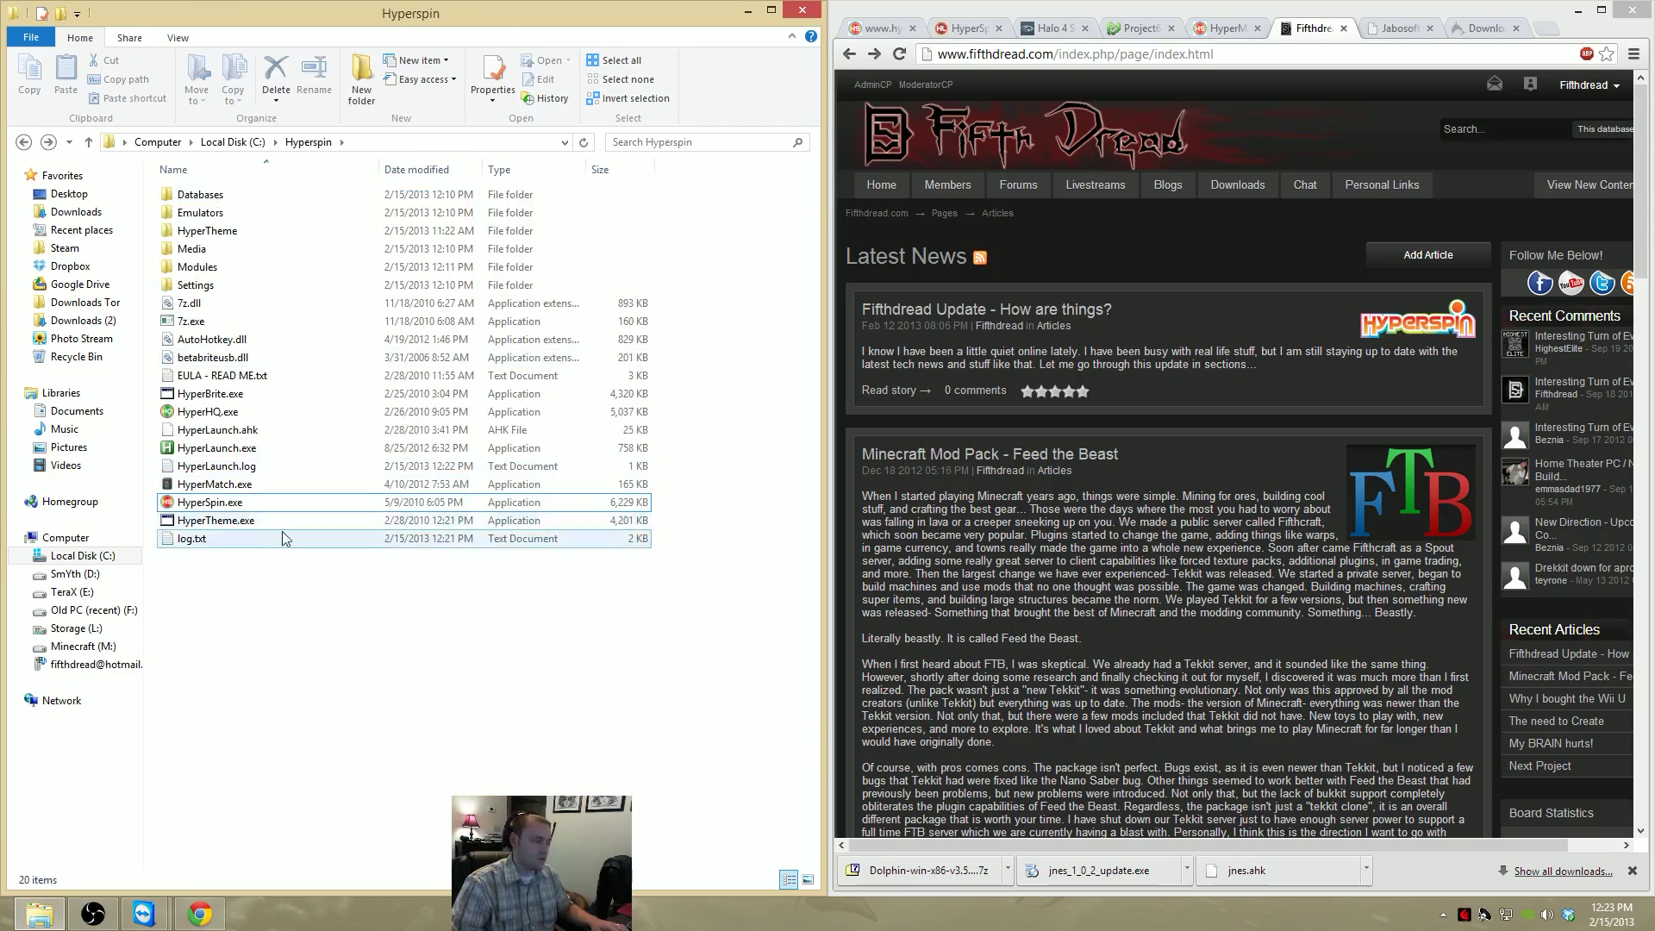